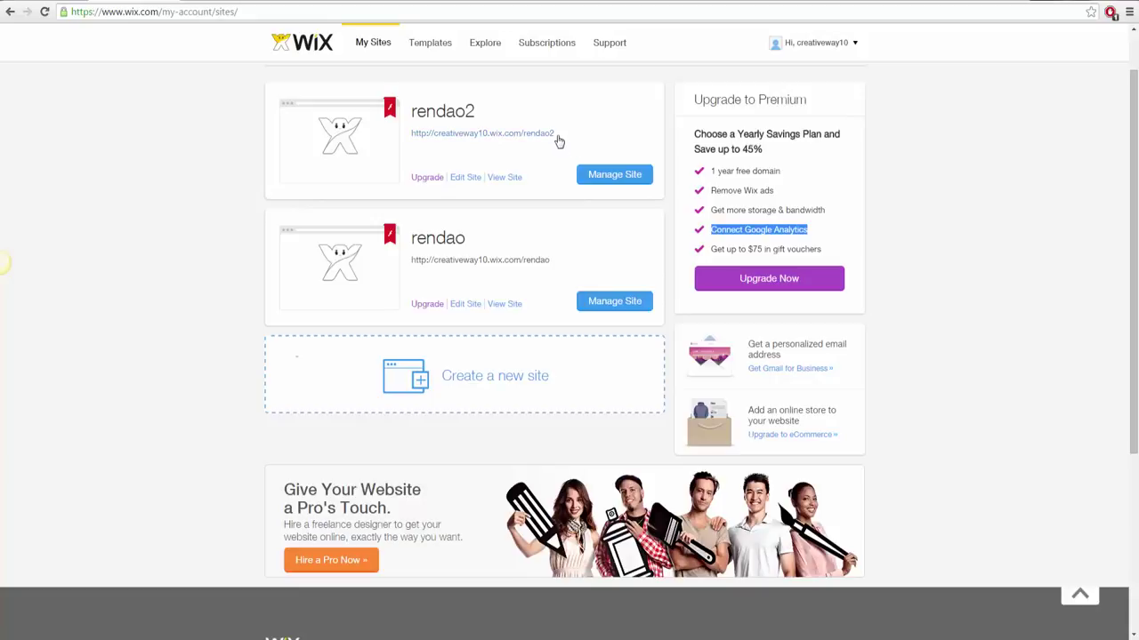
Step: Highlight the free-domain and no-Wix-ads perks, then open the Wix premium upgrade plans
{"action": "left_click_drag", "start_coordinate": [781, 171], "coordinate": [712, 171]}
{"action": "left_click_drag", "start_coordinate": [774, 190], "coordinate": [744, 191]}
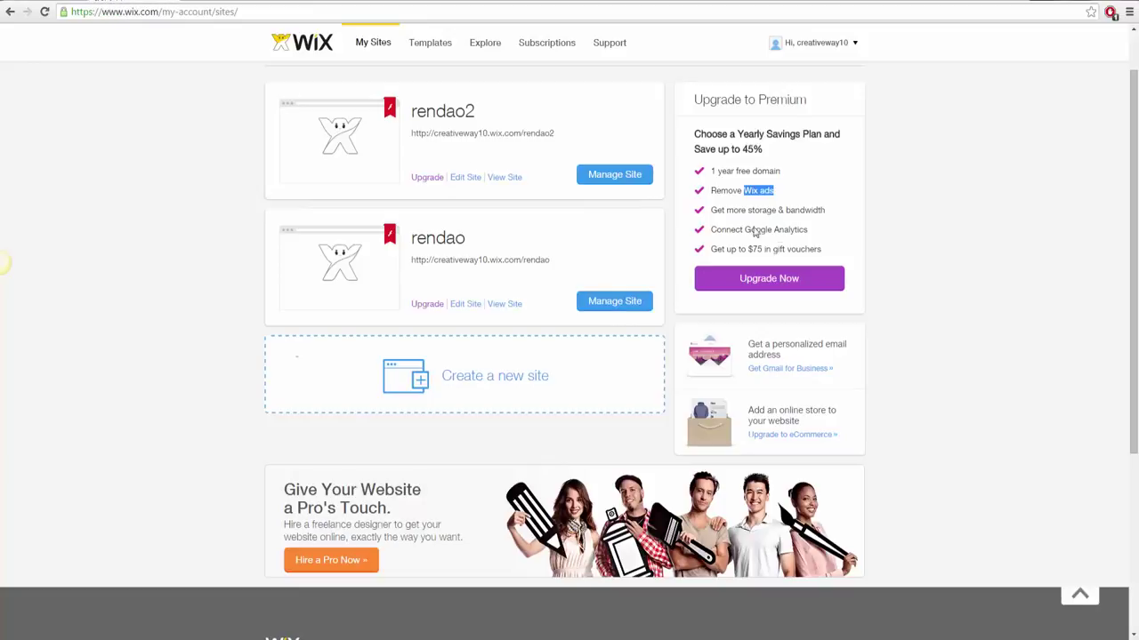
{"action": "left_click", "coordinate": [788, 278]}
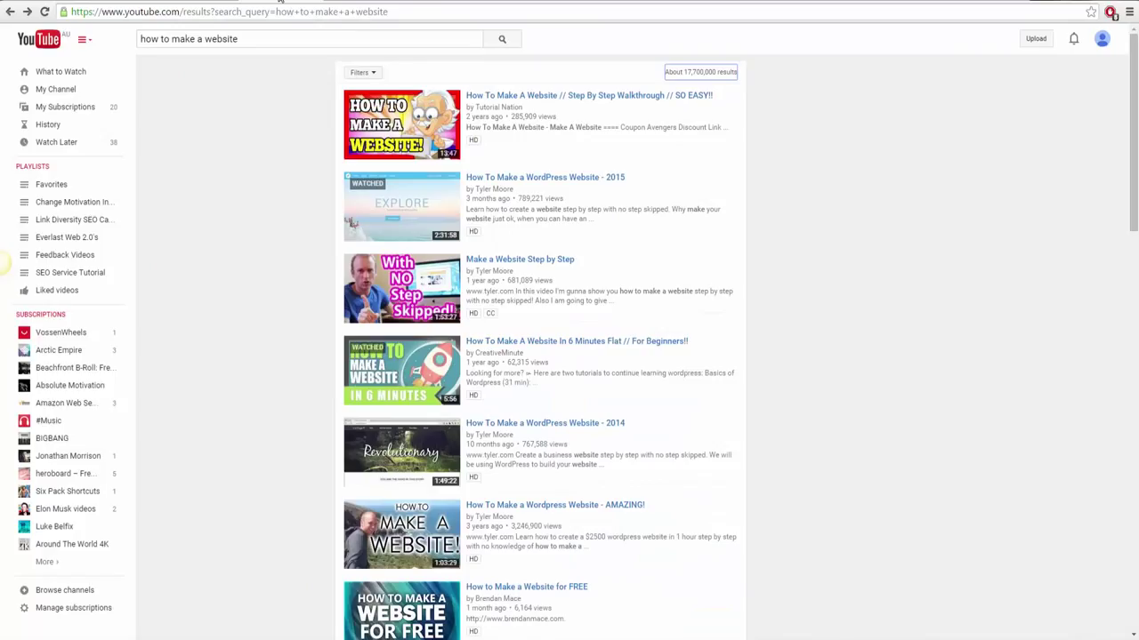
Step: Select the YouTube search query and scroll the results, ending on dawsonsolicitors.com.au
{"action": "left_click", "coordinate": [252, 39]}
{"action": "key", "text": "ctrl+a"}
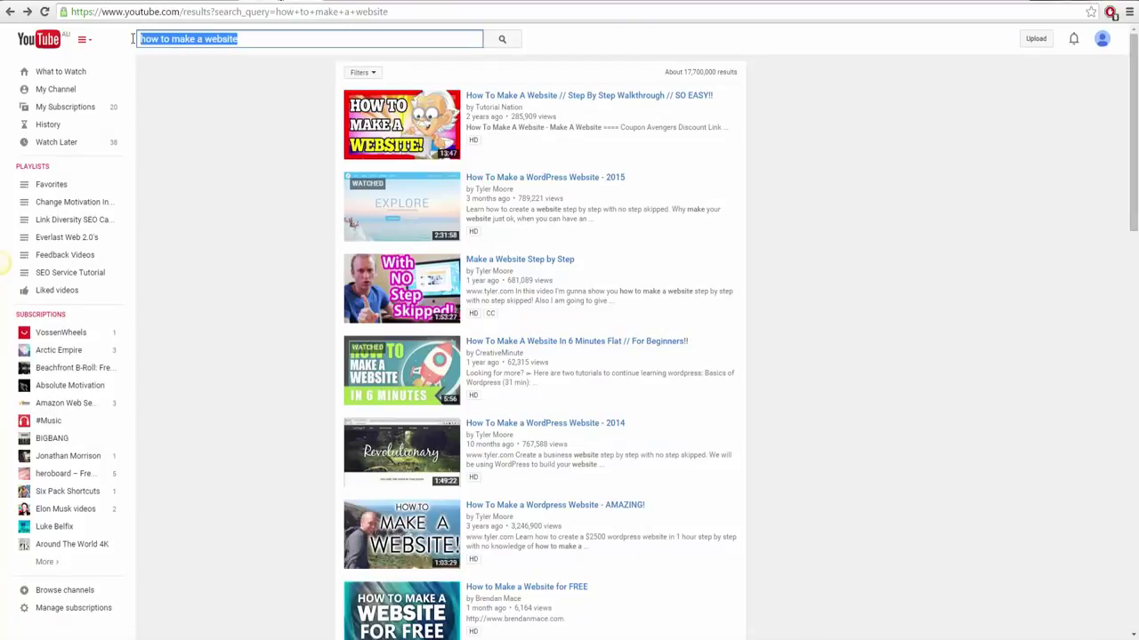
{"action": "scroll", "coordinate": [274, 68], "scroll_direction": "down", "scroll_amount": 7}
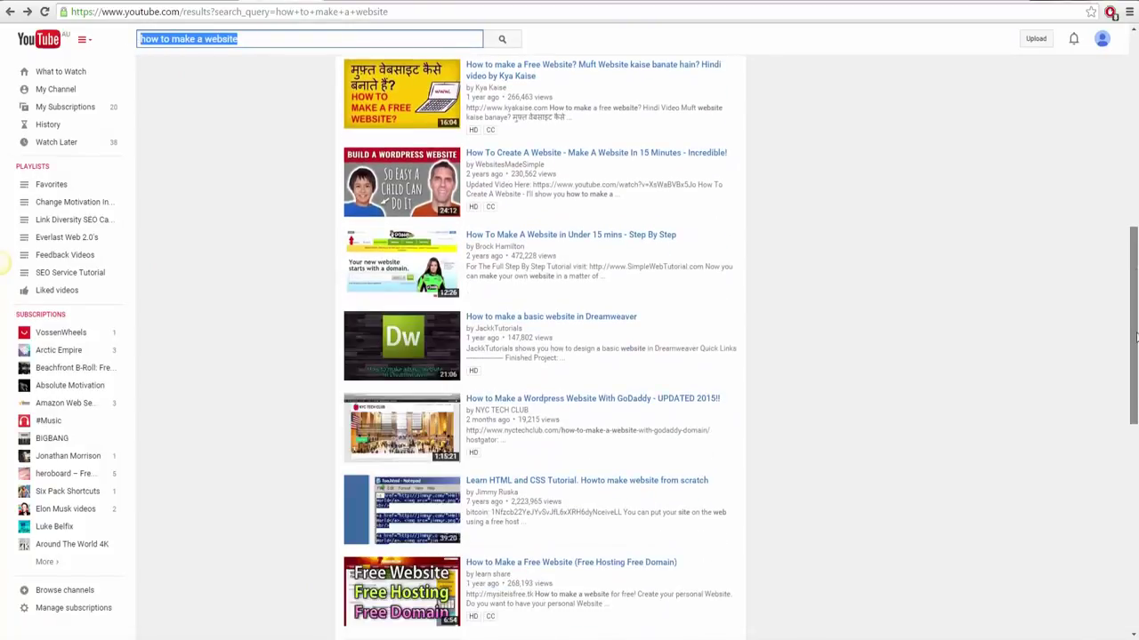
{"action": "left_click_drag", "start_coordinate": [1135, 347], "coordinate": [1128, 313]}
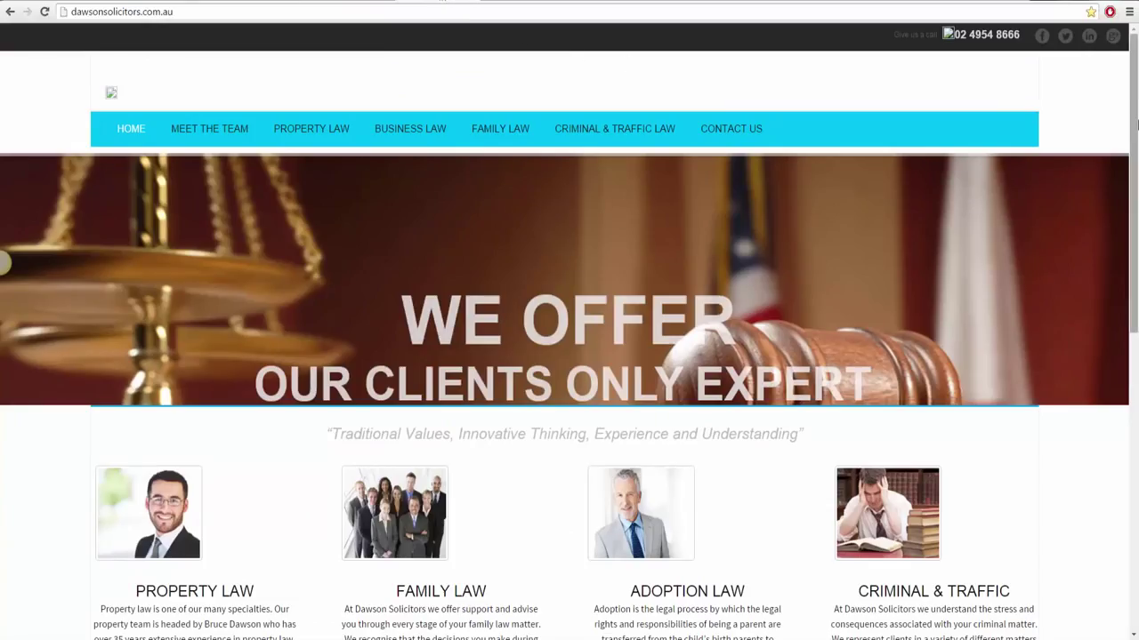
{"action": "scroll", "coordinate": [1135, 183], "scroll_direction": "down", "scroll_amount": 1}
{"action": "left_click_drag", "start_coordinate": [1136, 183], "coordinate": [1116, 82]}
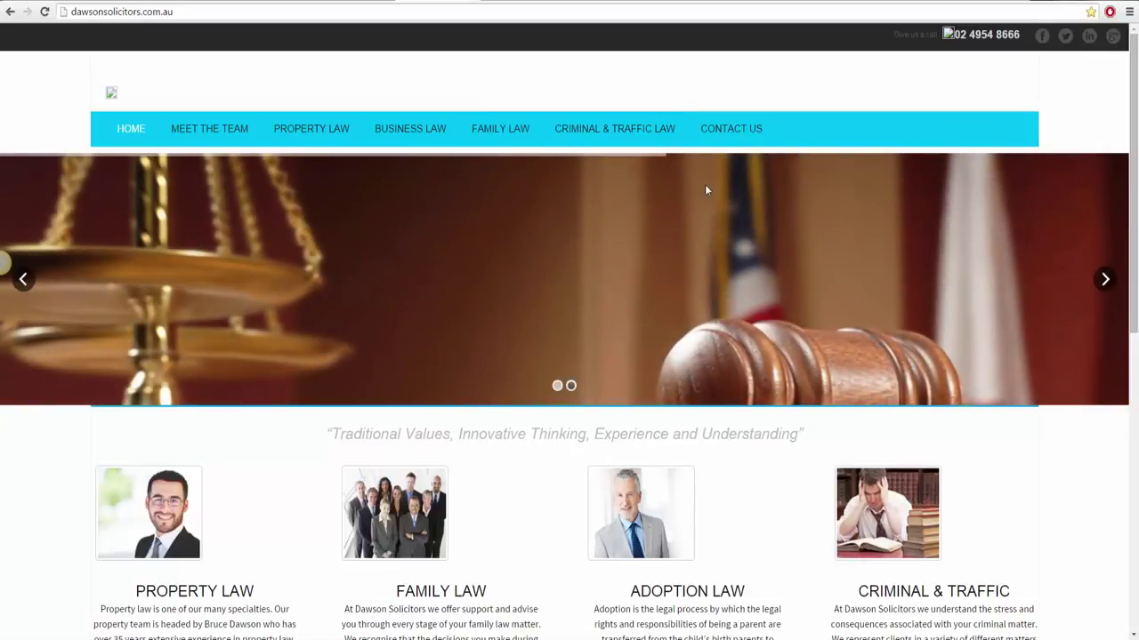
Step: Search YouTube for 'how to code a website from scratch'
{"action": "scroll", "coordinate": [1135, 169], "scroll_direction": "down", "scroll_amount": 1}
{"action": "scroll", "coordinate": [1135, 169], "scroll_direction": "up", "scroll_amount": 1}
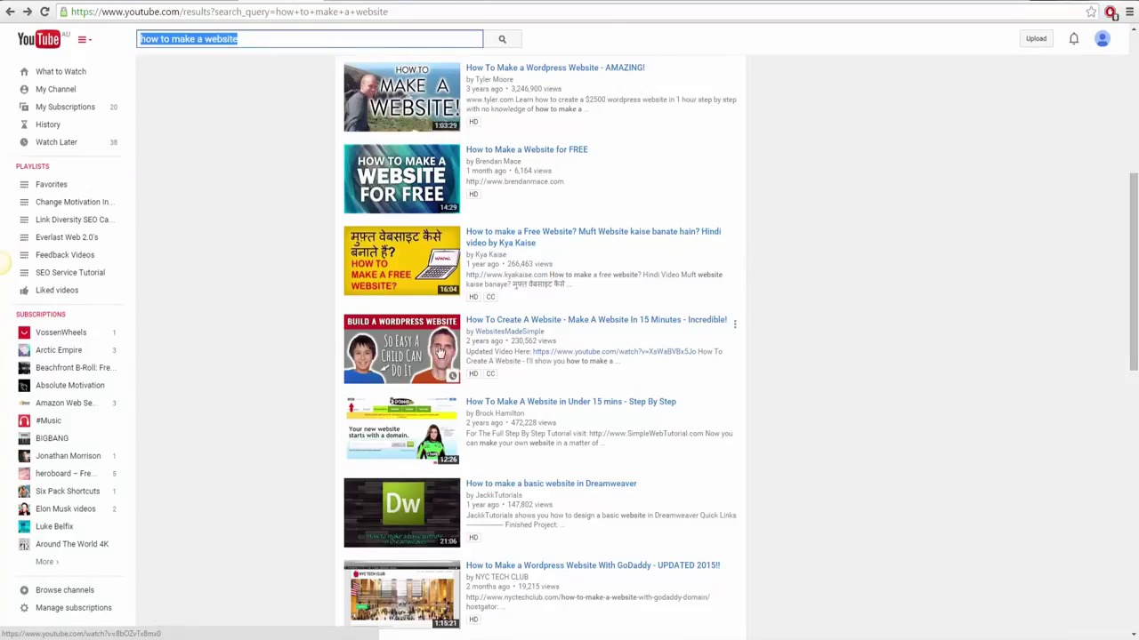
{"action": "left_click_drag", "start_coordinate": [1133, 280], "coordinate": [1127, 237]}
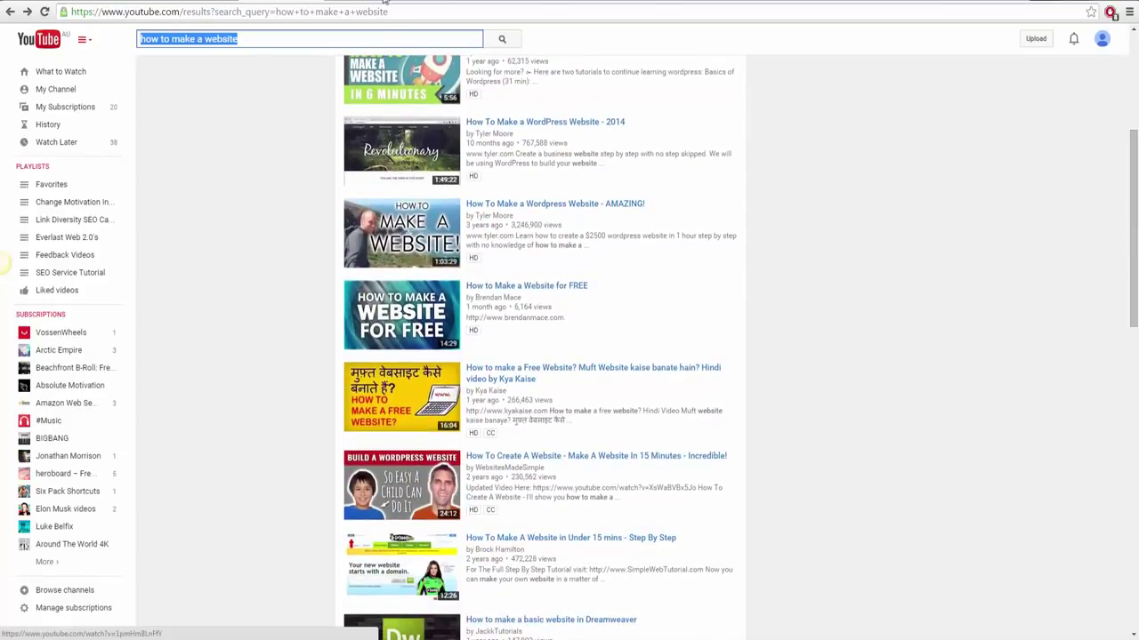
{"action": "type", "text": "how to code a website from scratch"}
{"action": "key", "text": "Return"}
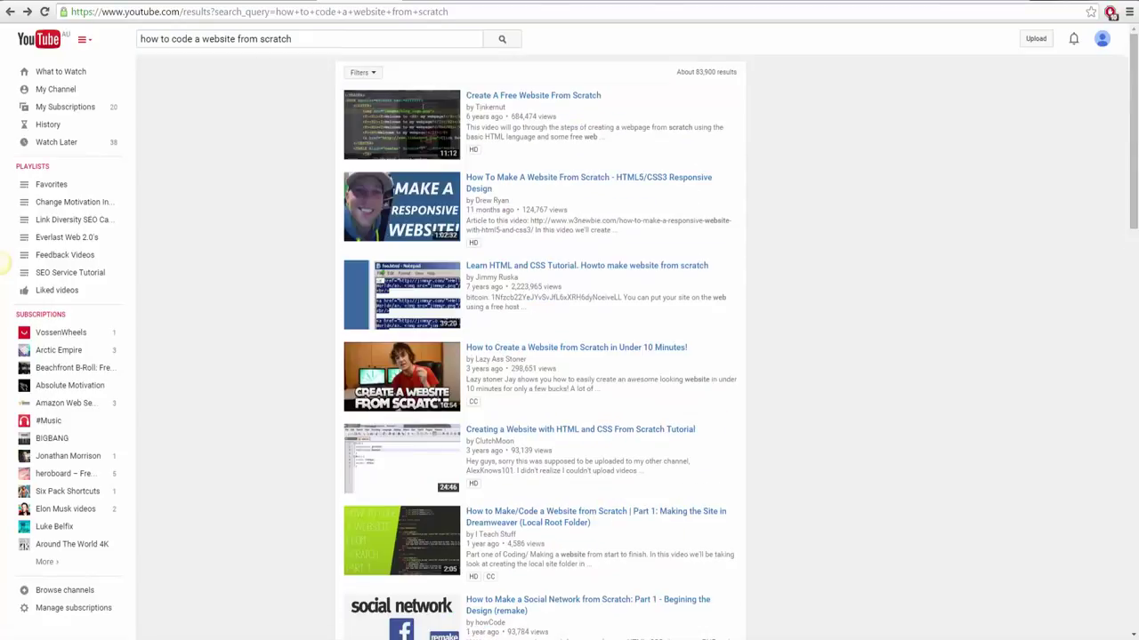
Step: Scroll through example agency sites, ending on the webworldexperts.com portfolio page
{"action": "left_click_drag", "start_coordinate": [318, 42], "coordinate": [115, 34]}
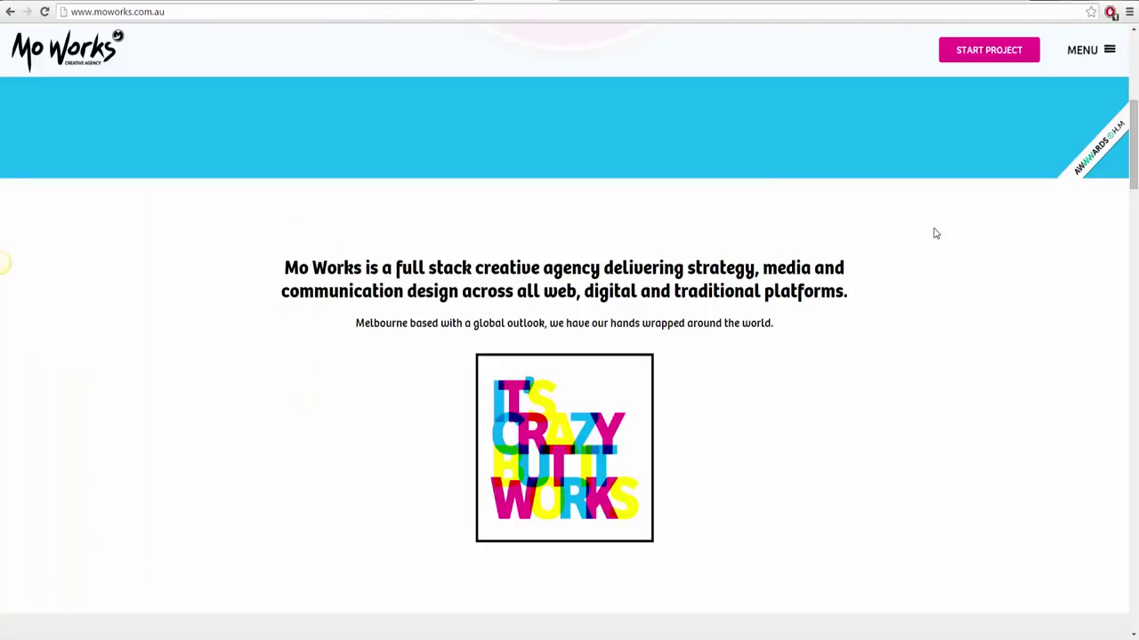
{"action": "left_click_drag", "start_coordinate": [1135, 134], "coordinate": [1135, 423]}
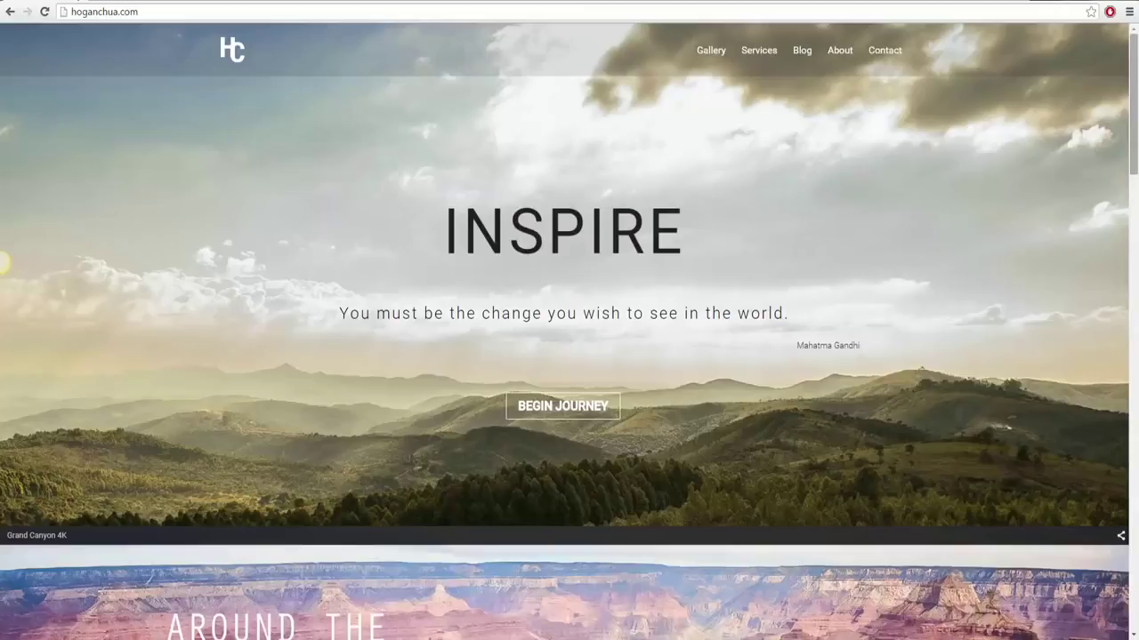
{"action": "left_click_drag", "start_coordinate": [1135, 133], "coordinate": [1123, 82]}
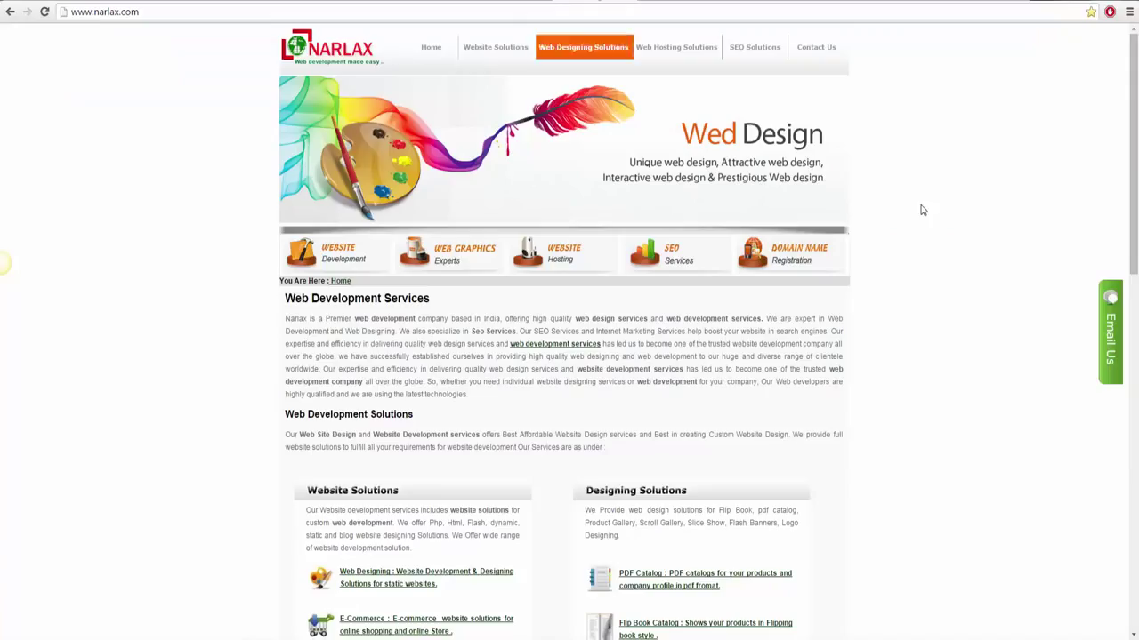
{"action": "mouse_move", "coordinate": [1136, 138]}
{"action": "left_mouse_down"}
{"action": "mouse_move", "coordinate": [1130, 513]}
{"action": "mouse_move", "coordinate": [1134, 133]}
{"action": "left_mouse_up"}
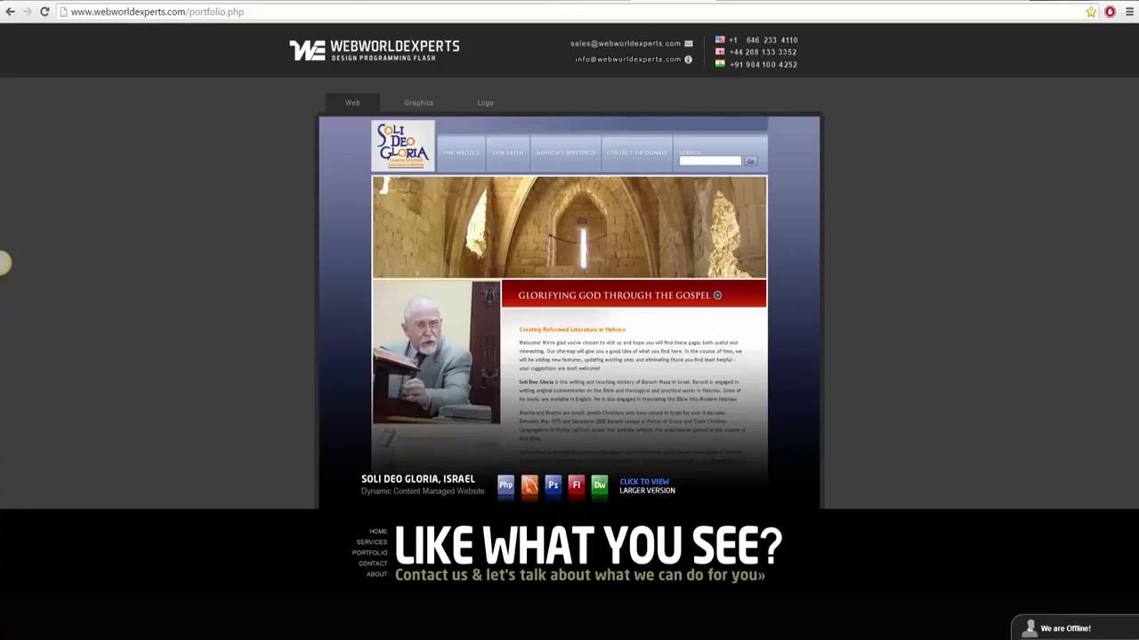
Step: Advance the Web World Experts portfolio slideshow, then switch to the hoganchua.com tab
{"action": "left_click", "coordinate": [806, 315]}
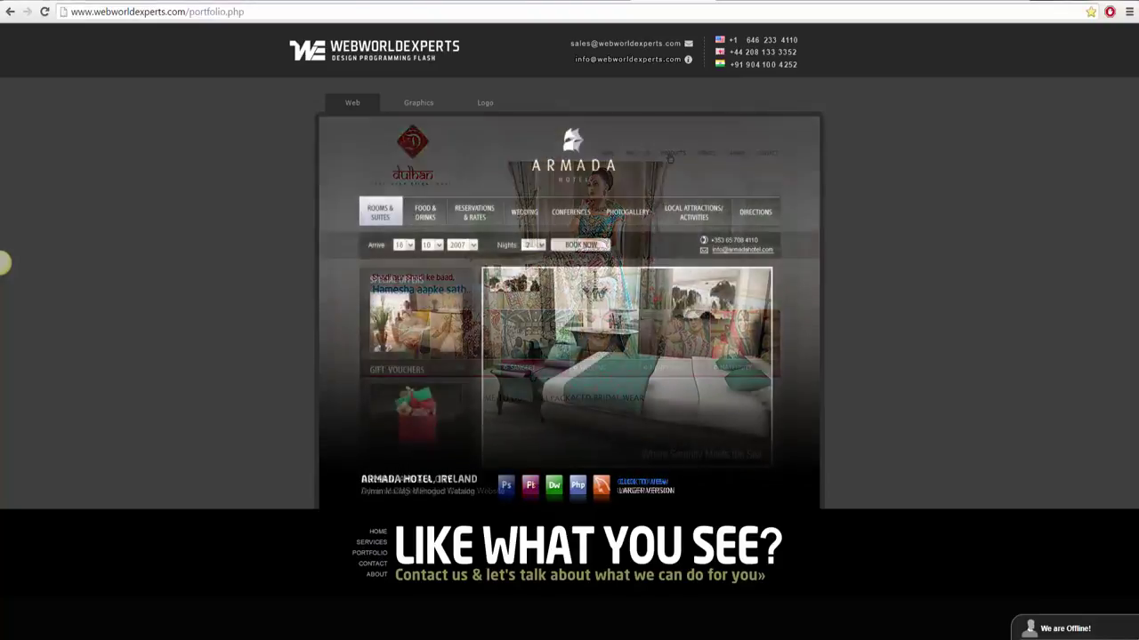
{"action": "left_click", "coordinate": [153, 2]}
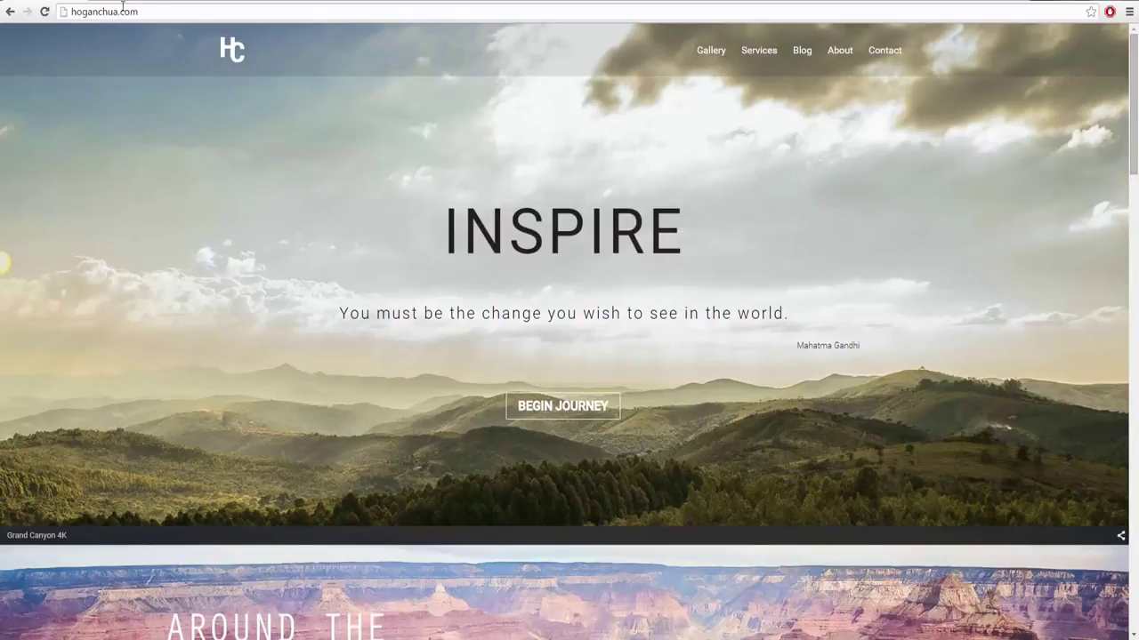
Step: Log in at hoganchua.com/wp-admin, then visit the live site from the admin bar
{"action": "left_click", "coordinate": [161, 12]}
{"action": "left_click", "coordinate": [181, 11]}
{"action": "type", "text": "/wp-admin"}
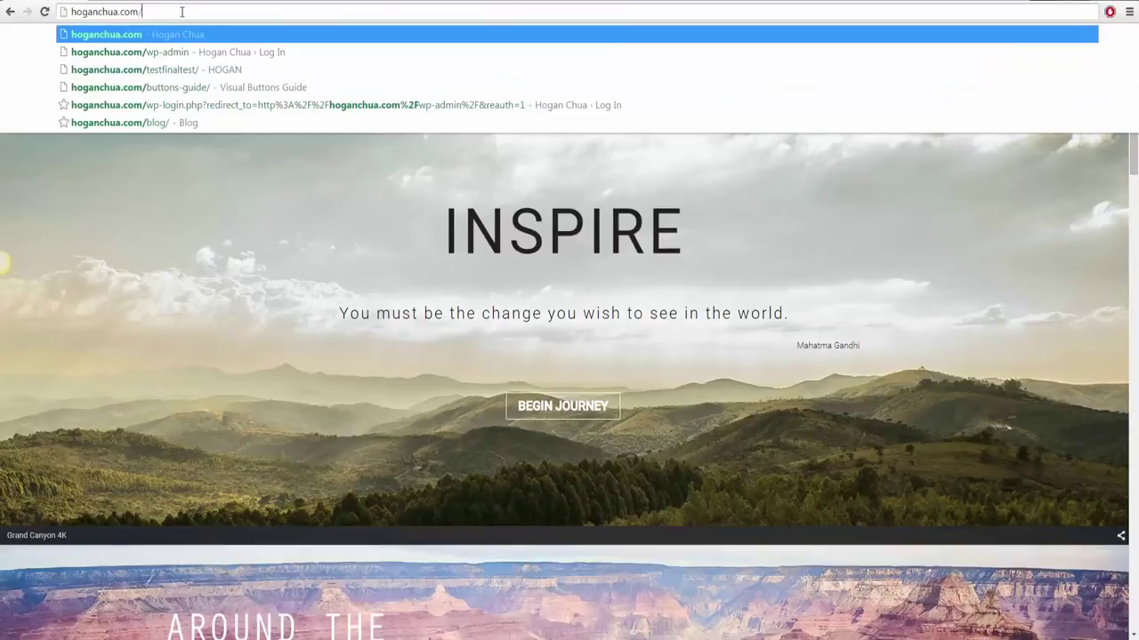
{"action": "key", "text": "Return"}
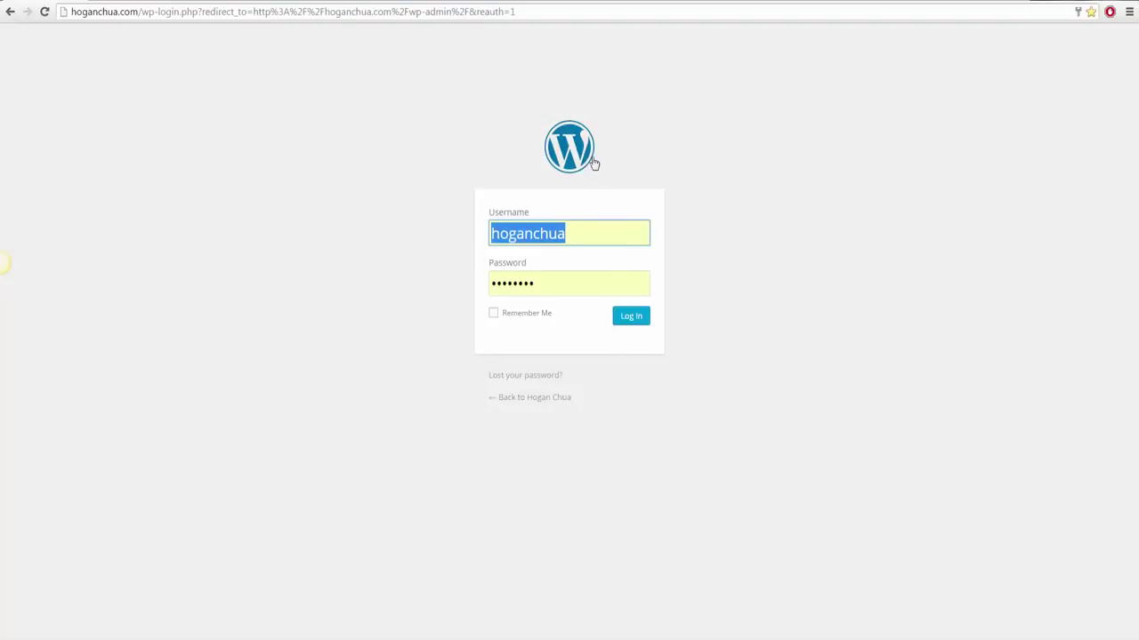
{"action": "left_click", "coordinate": [628, 318]}
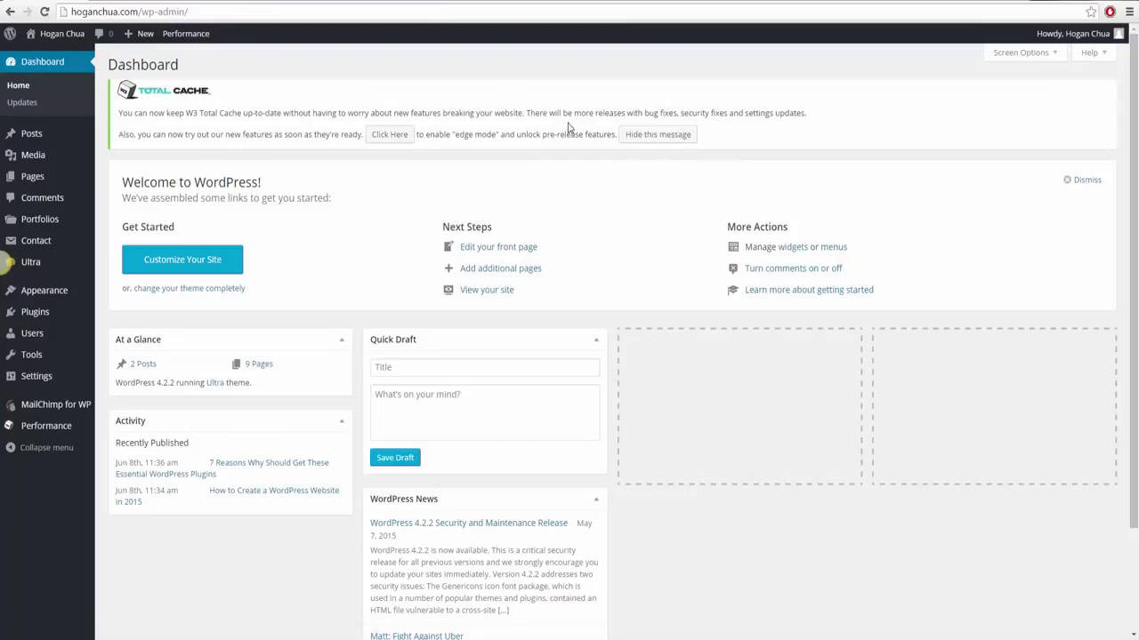
{"action": "left_click", "coordinate": [49, 34]}
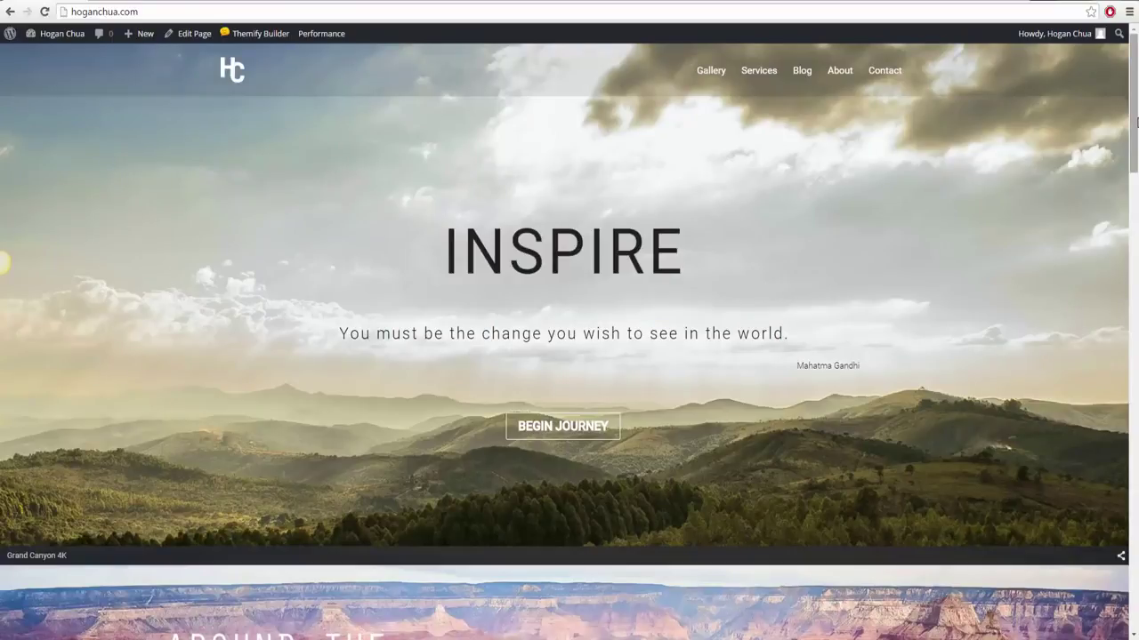
Step: Scroll the hoganchua.com homepage, then browse its Gallery page and image sliders
{"action": "left_click", "coordinate": [128, 14]}
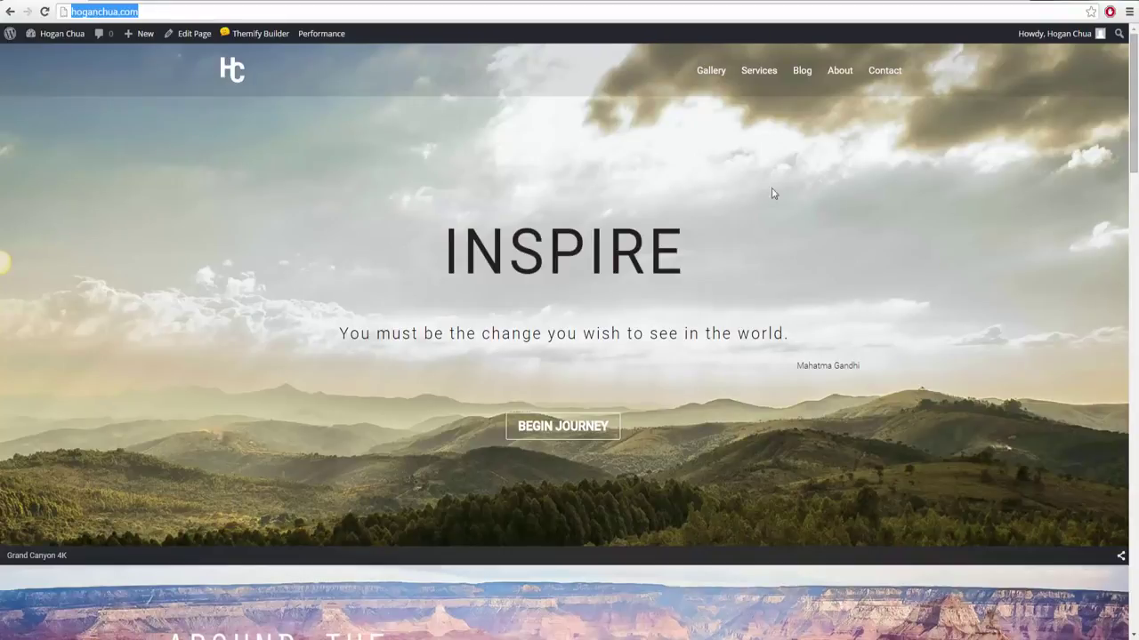
{"action": "left_click_drag", "start_coordinate": [1133, 165], "coordinate": [1135, 89]}
{"action": "left_click", "coordinate": [709, 75]}
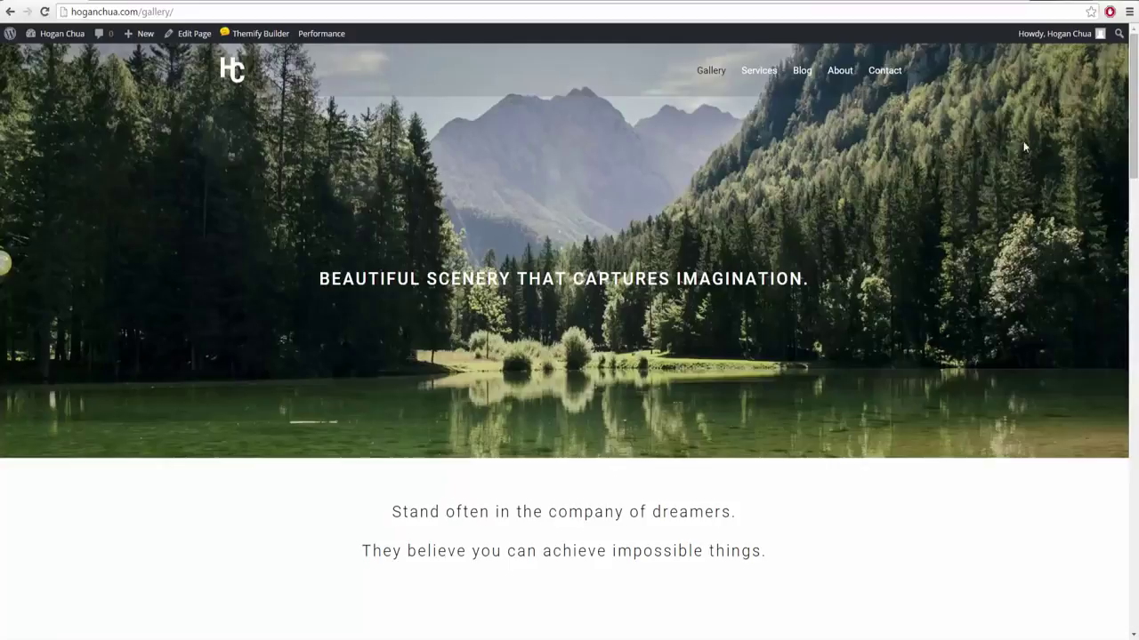
{"action": "left_click_drag", "start_coordinate": [1133, 134], "coordinate": [1134, 517]}
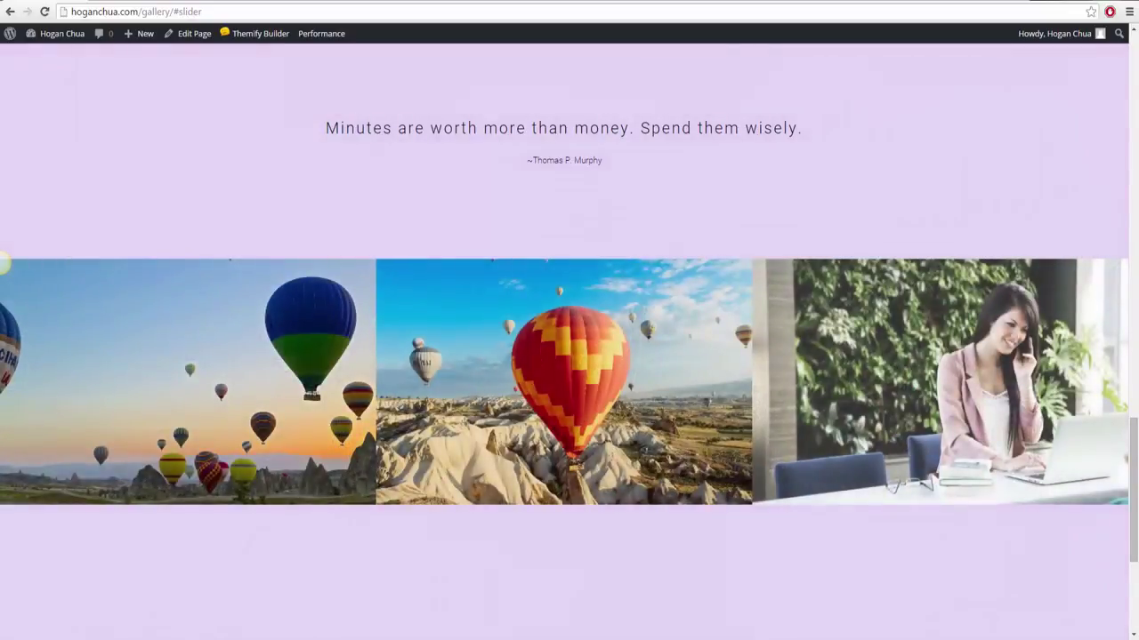
{"action": "left_click_drag", "start_coordinate": [1133, 489], "coordinate": [1133, 98]}
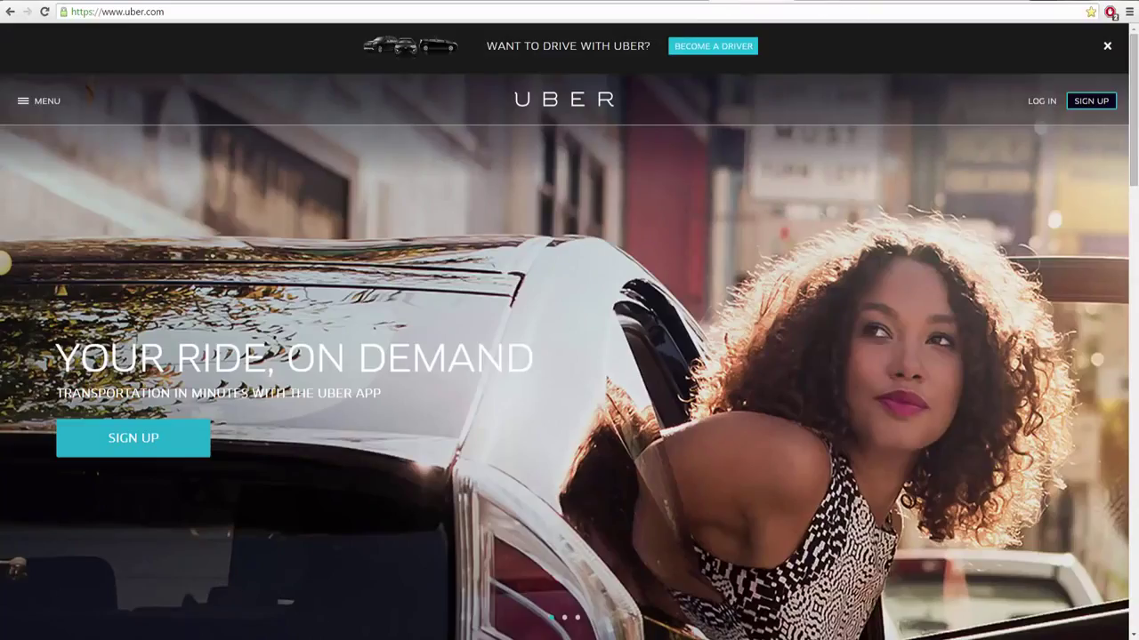
Step: Scroll the Uber, Airbnb, Xero and Upwork homepages, then return to hoganchua.com
{"action": "mouse_move", "coordinate": [1134, 189]}
{"action": "left_mouse_down"}
{"action": "mouse_move", "coordinate": [1134, 294]}
{"action": "mouse_move", "coordinate": [1134, 191]}
{"action": "left_mouse_up"}
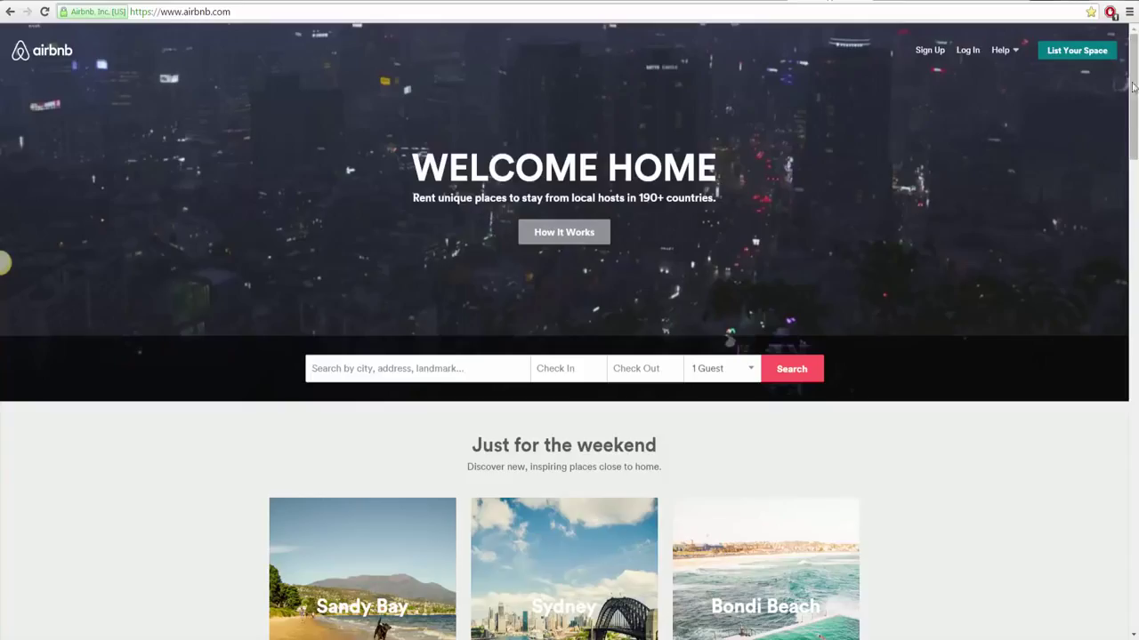
{"action": "left_click_drag", "start_coordinate": [1133, 85], "coordinate": [1135, 466]}
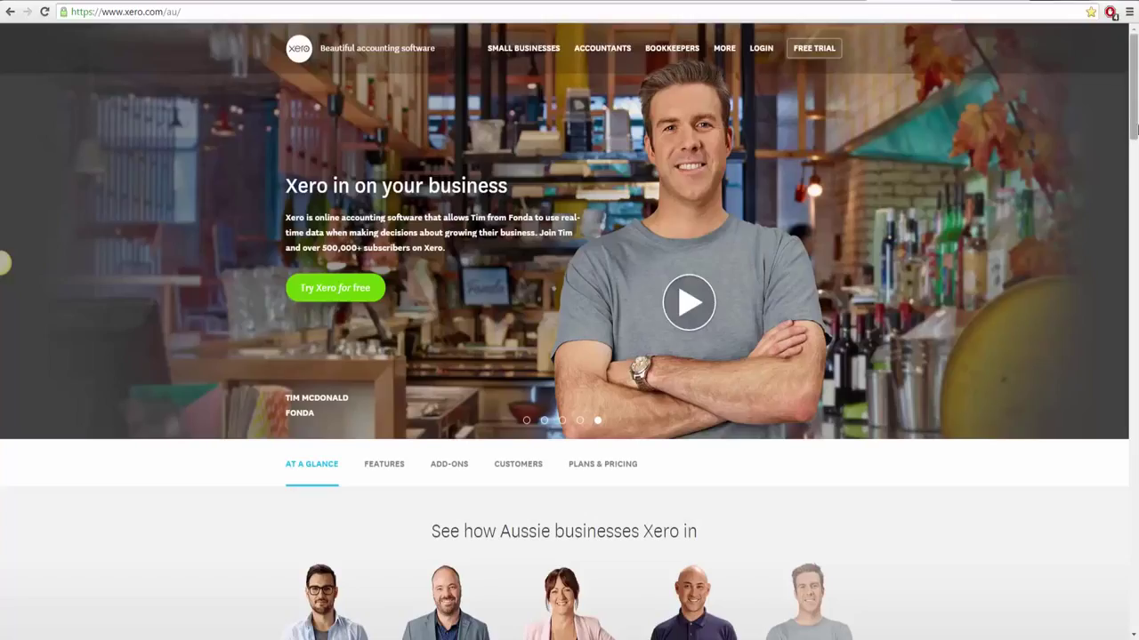
{"action": "scroll", "coordinate": [3, 262], "scroll_direction": "down", "scroll_amount": 6}
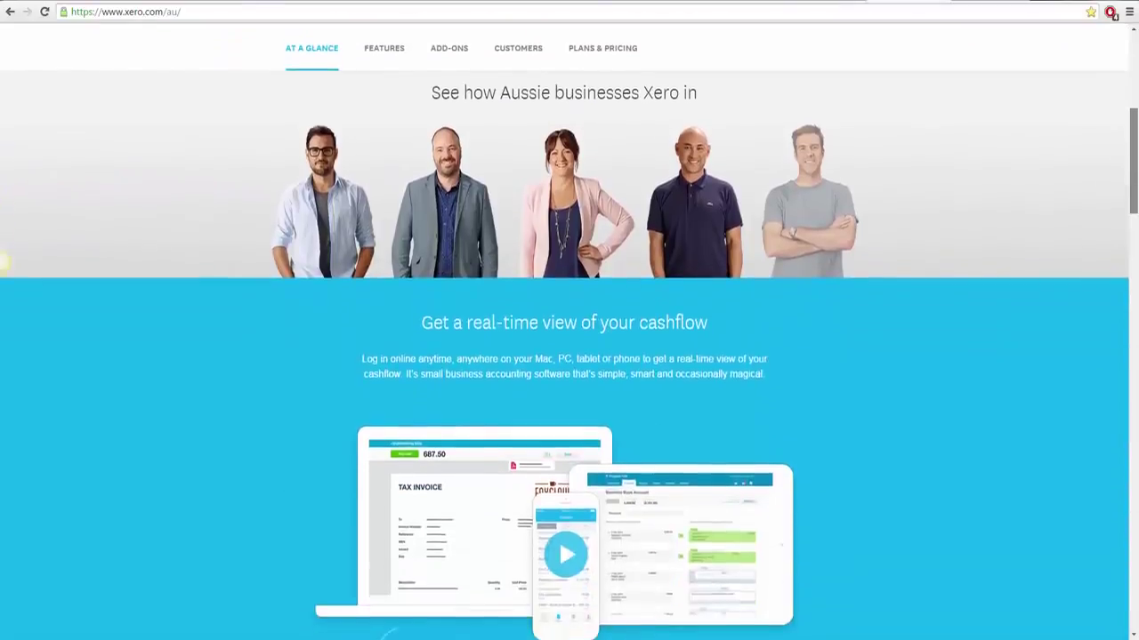
{"action": "left_click_drag", "start_coordinate": [1133, 124], "coordinate": [1130, 48]}
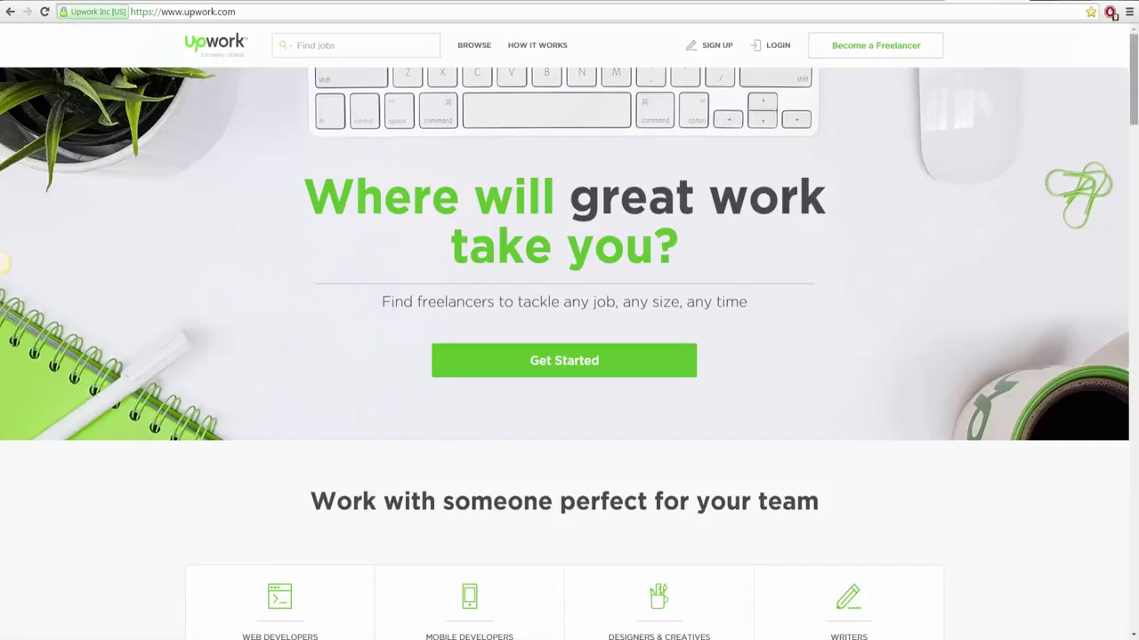
{"action": "left_click_drag", "start_coordinate": [1135, 98], "coordinate": [1134, 40]}
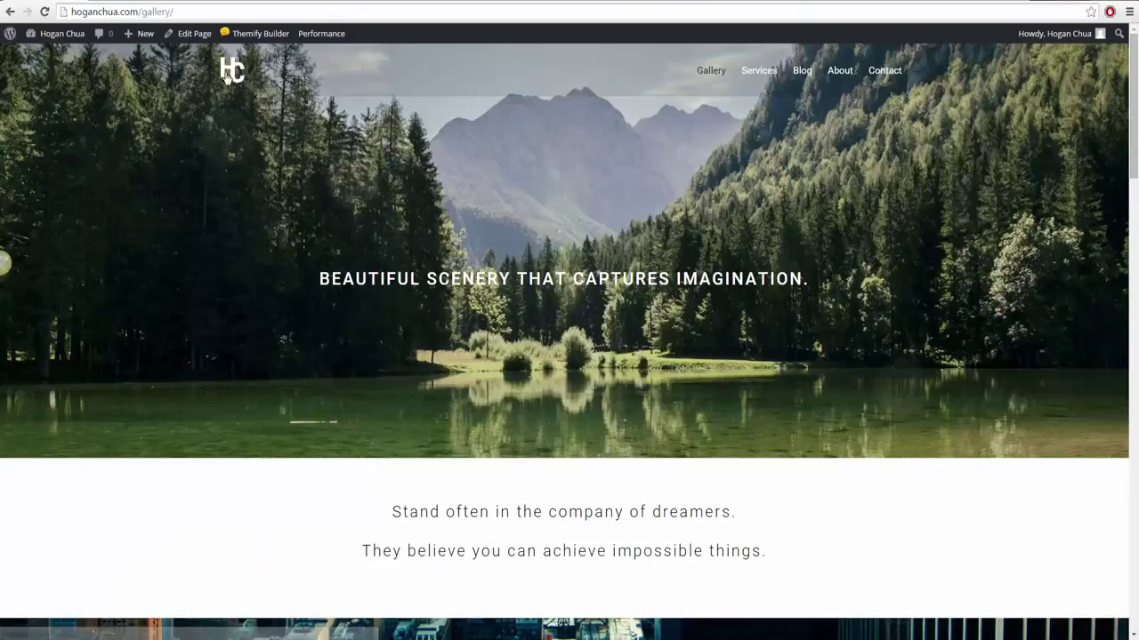
{"action": "left_click", "coordinate": [226, 78]}
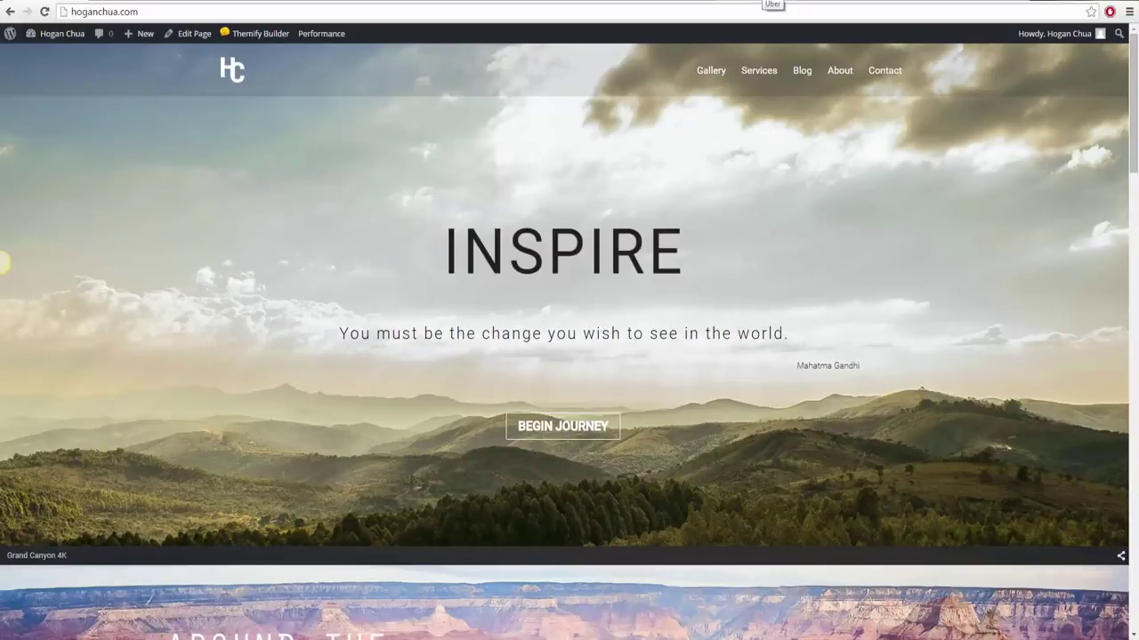
Step: Glance at the Xero homepage, then return to the hoganchua.com tab
{"action": "left_click", "coordinate": [934, 2]}
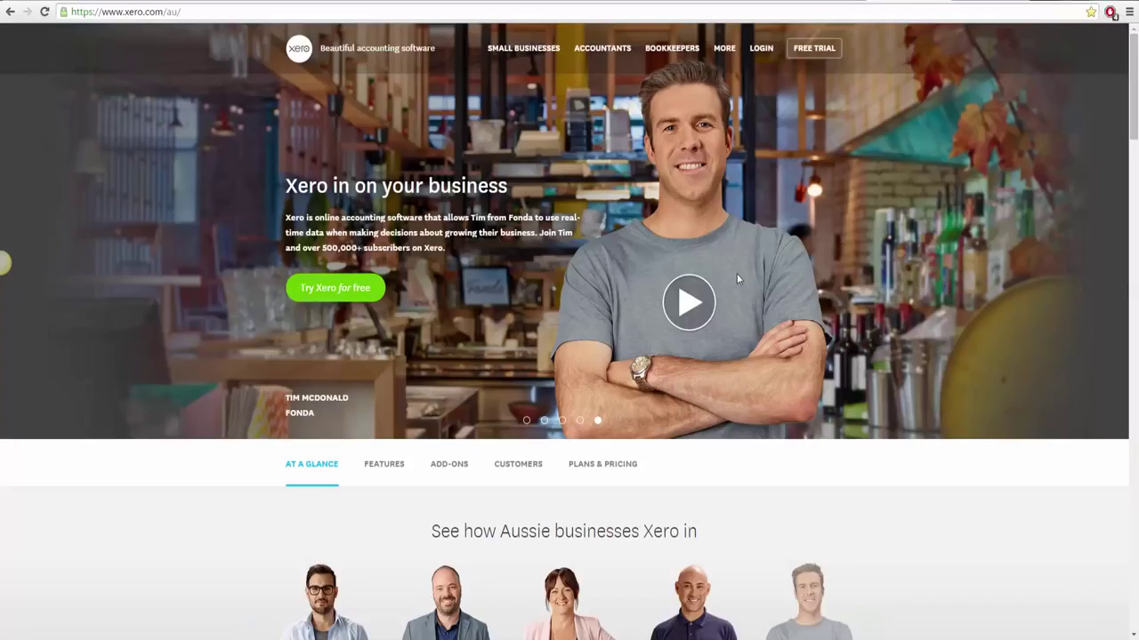
{"action": "scroll", "coordinate": [1135, 80], "scroll_direction": "down", "scroll_amount": 6}
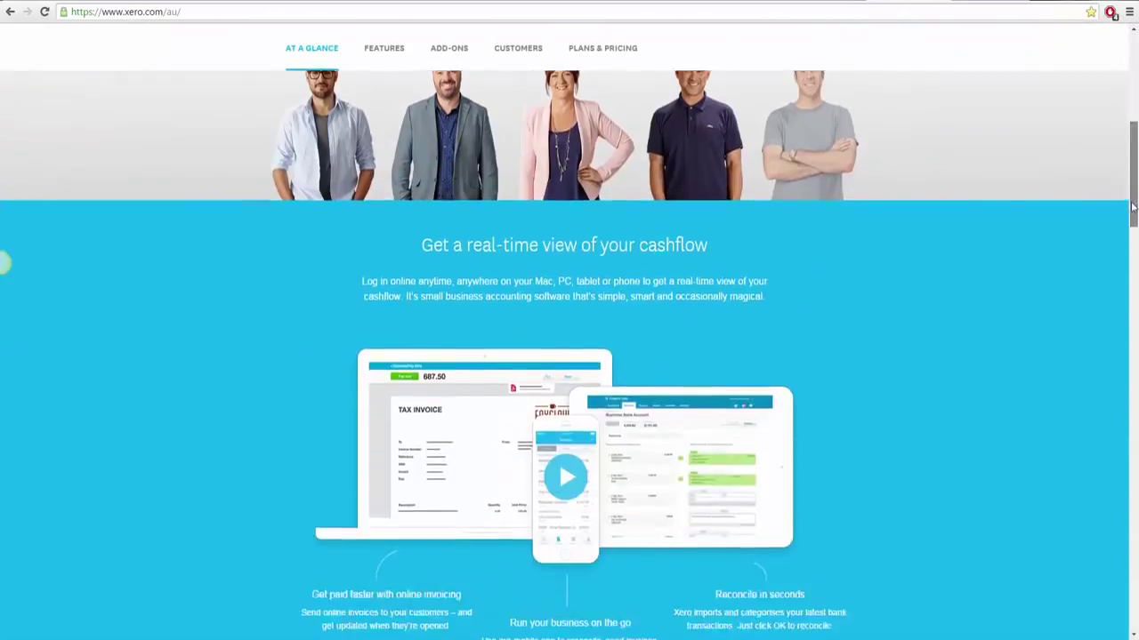
{"action": "scroll", "coordinate": [1135, 36], "scroll_direction": "up", "scroll_amount": 5}
{"action": "scroll", "coordinate": [1135, 36], "scroll_direction": "up", "scroll_amount": 2}
{"action": "left_click", "coordinate": [543, 1]}
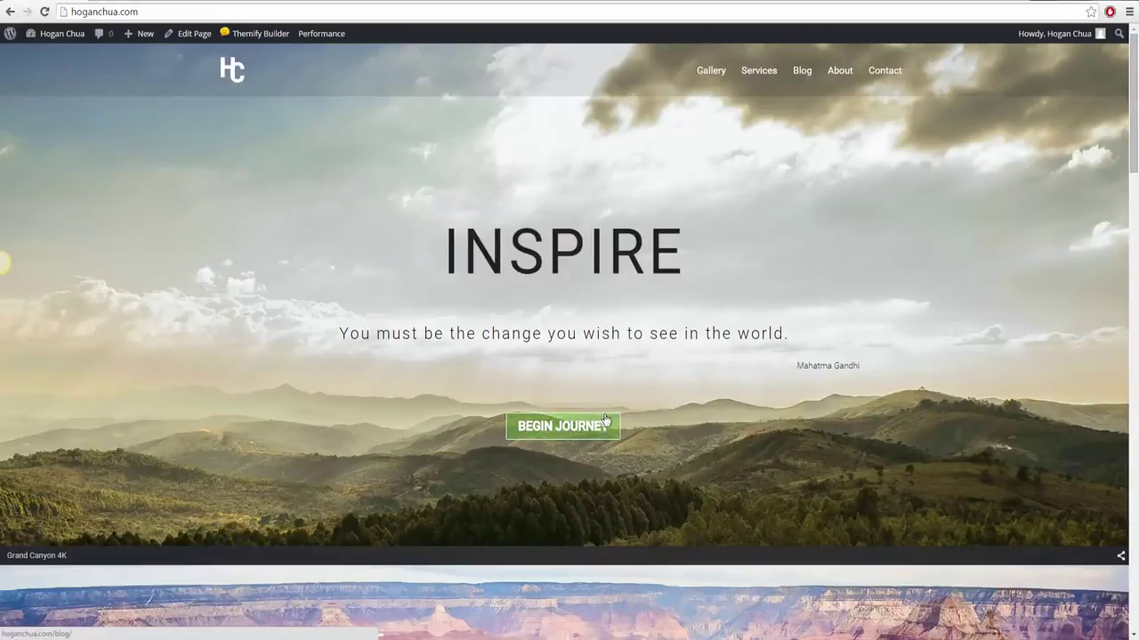
Step: Scroll down through the hoganchua.com homepage sections below the hero
{"action": "left_click", "coordinate": [565, 430]}
{"action": "scroll", "coordinate": [652, 377], "scroll_direction": "down", "scroll_amount": 2}
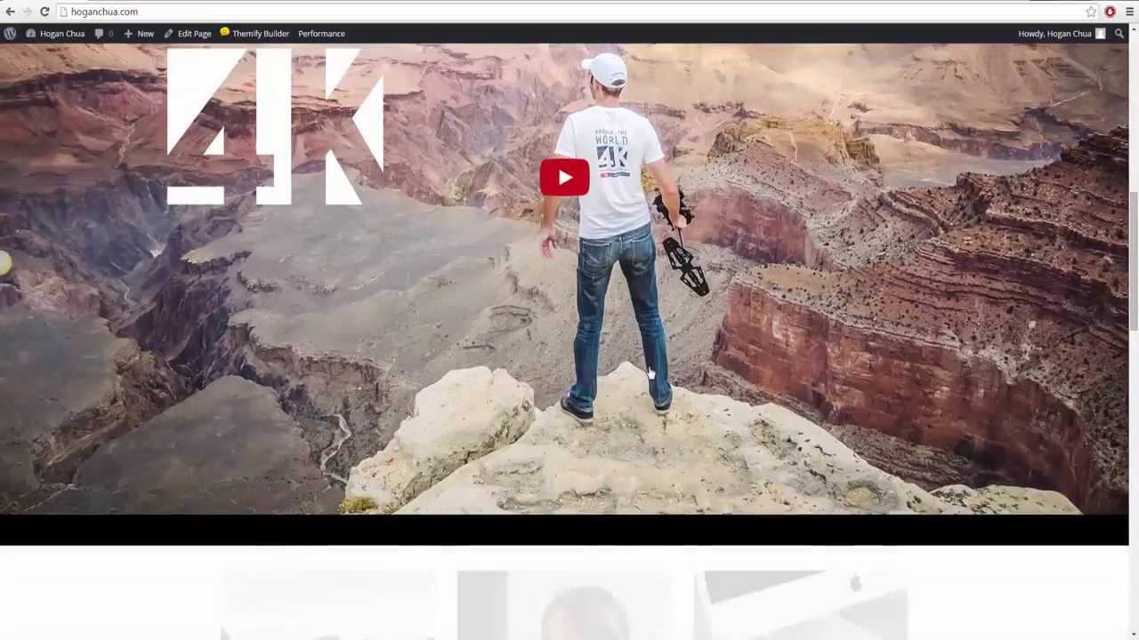
{"action": "scroll", "coordinate": [655, 361], "scroll_direction": "down", "scroll_amount": 4}
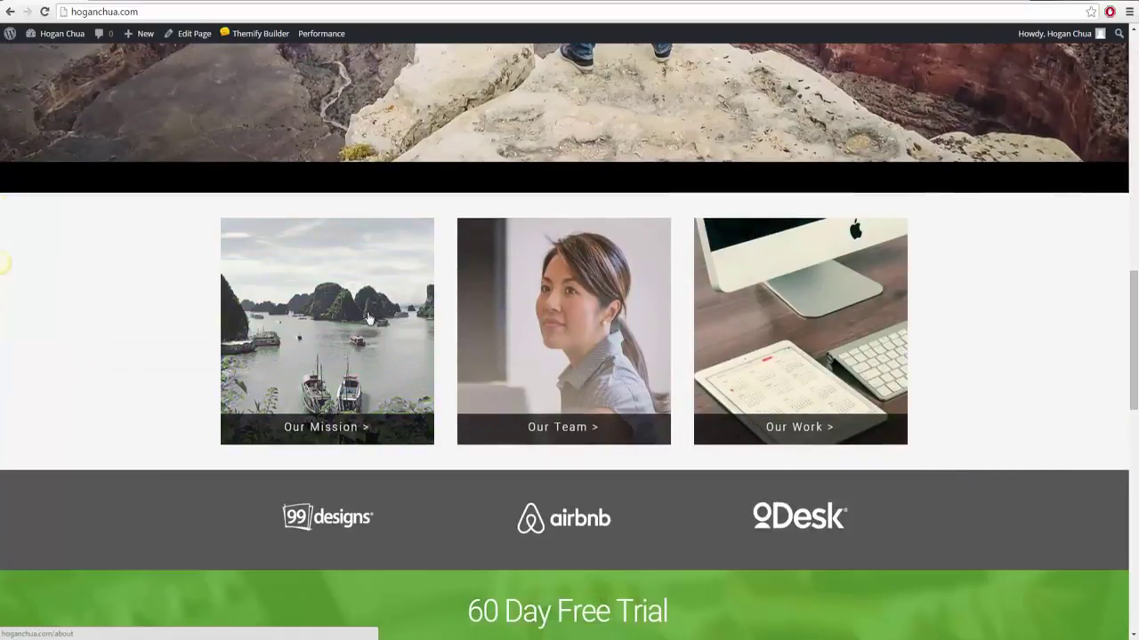
{"action": "scroll", "coordinate": [561, 319], "scroll_direction": "down", "scroll_amount": 3}
{"action": "scroll", "coordinate": [562, 319], "scroll_direction": "down", "scroll_amount": 1}
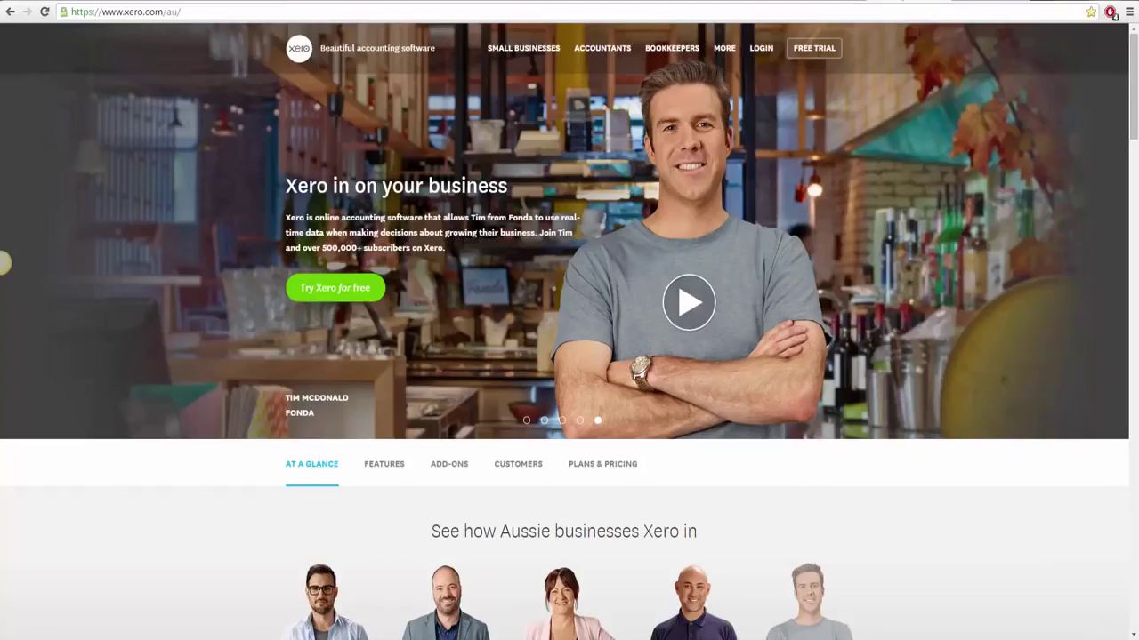
{"action": "left_click_drag", "start_coordinate": [1134, 143], "coordinate": [1134, 562]}
{"action": "left_click_drag", "start_coordinate": [1134, 498], "coordinate": [1136, 370]}
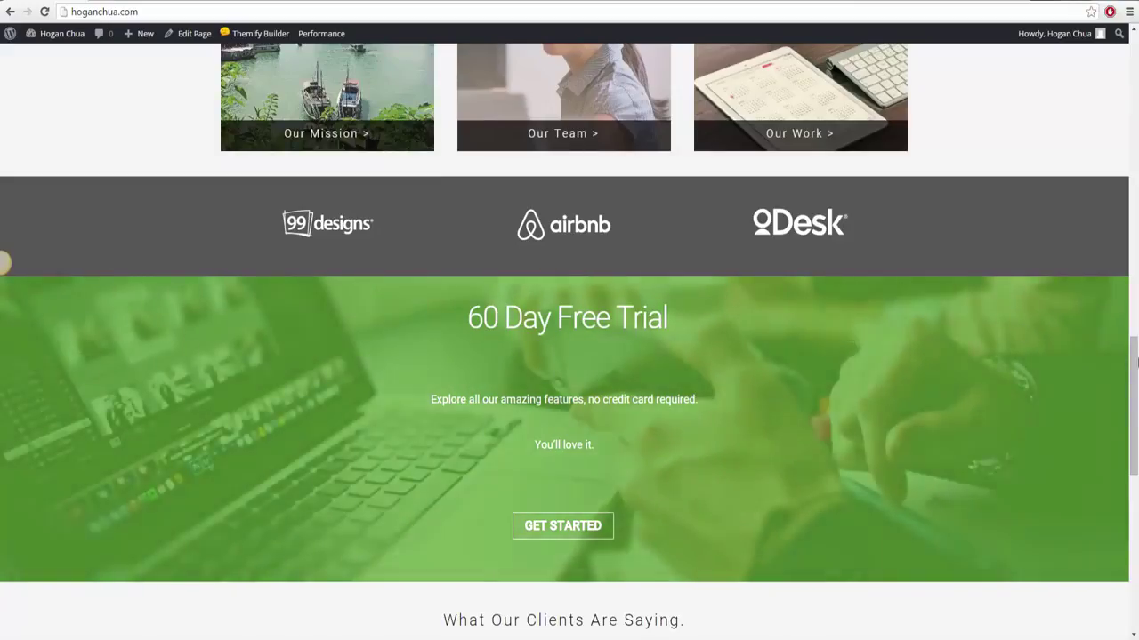
{"action": "scroll", "coordinate": [1133, 480], "scroll_direction": "down", "scroll_amount": 4}
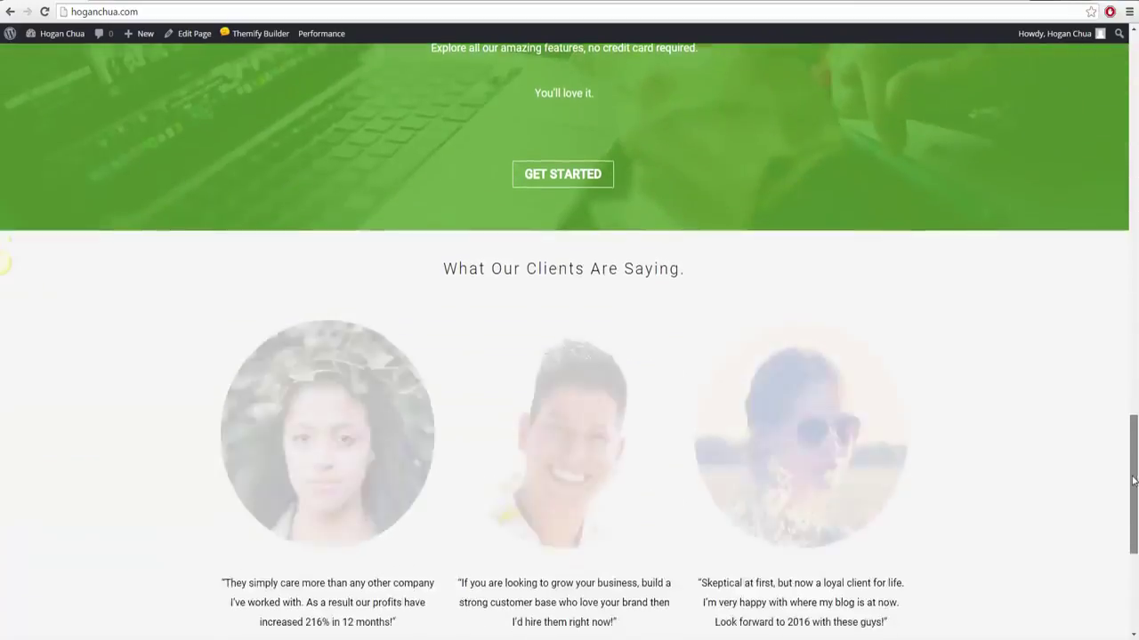
{"action": "scroll", "coordinate": [1134, 480], "scroll_direction": "down", "scroll_amount": 1}
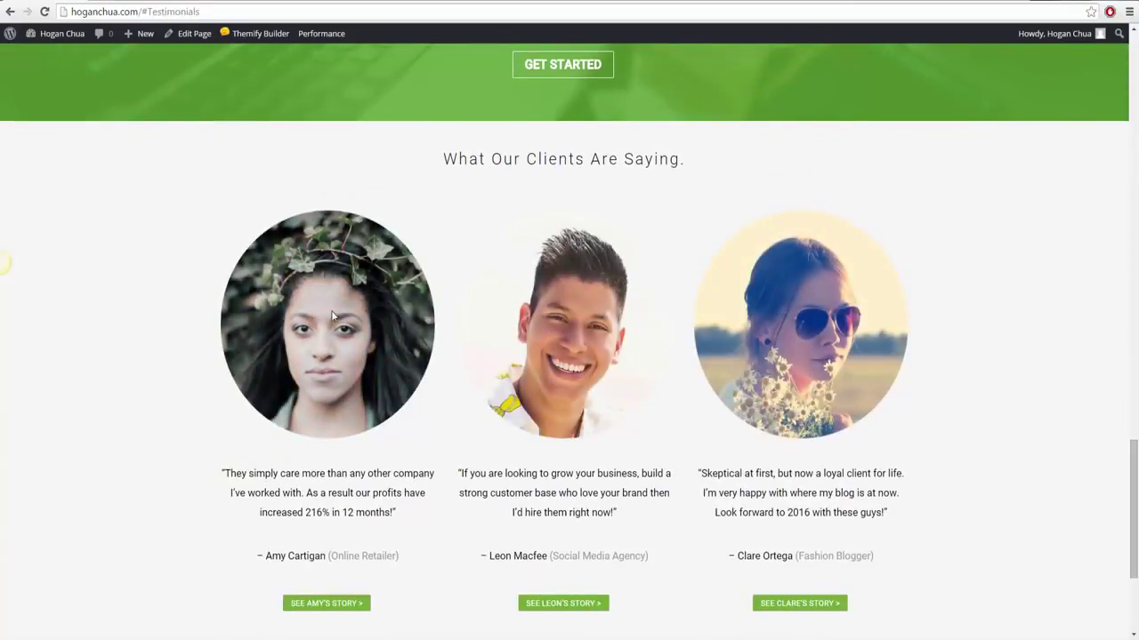
{"action": "scroll", "coordinate": [5, 263], "scroll_direction": "up", "scroll_amount": 15}
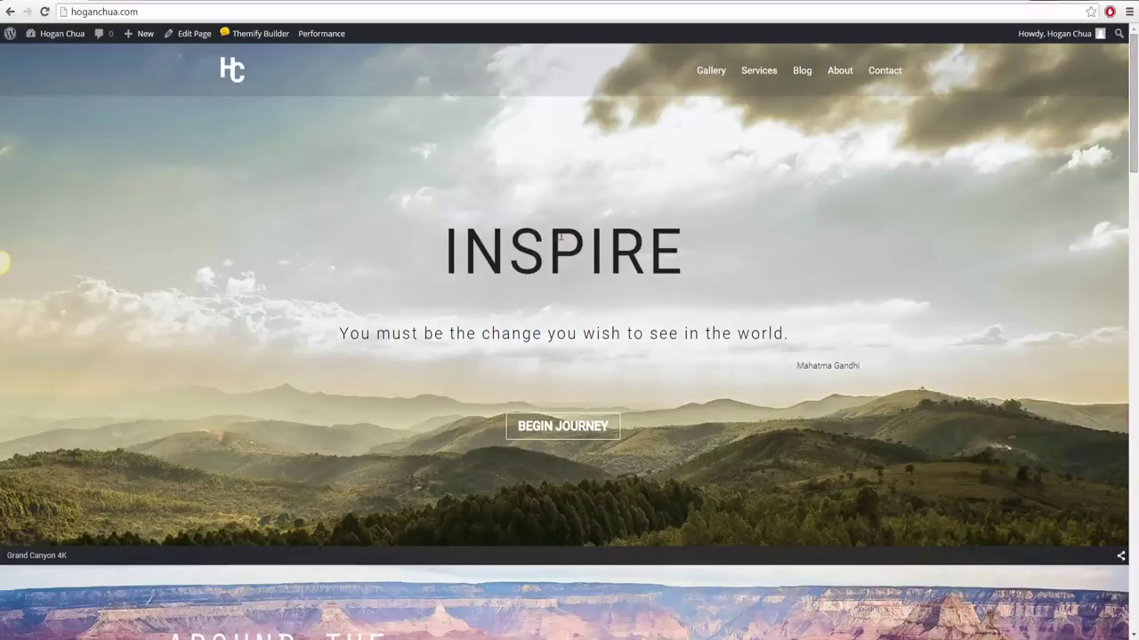
Step: Turn on Themify Builder for the homepage from the admin bar menu
{"action": "left_click_drag", "start_coordinate": [683, 264], "coordinate": [450, 265]}
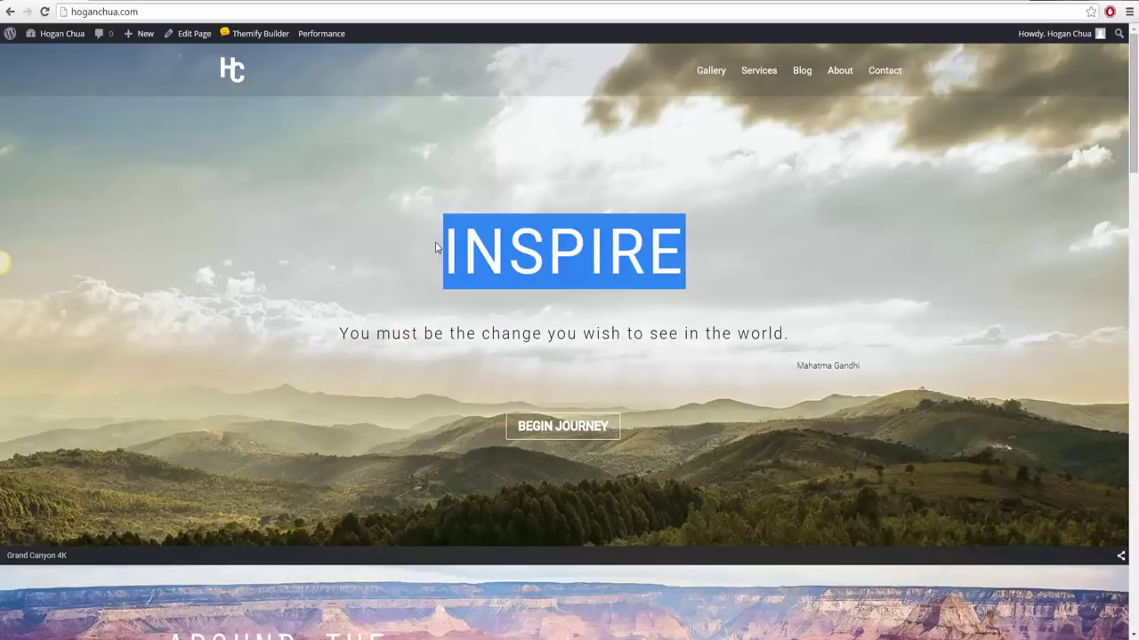
{"action": "left_click", "coordinate": [438, 246]}
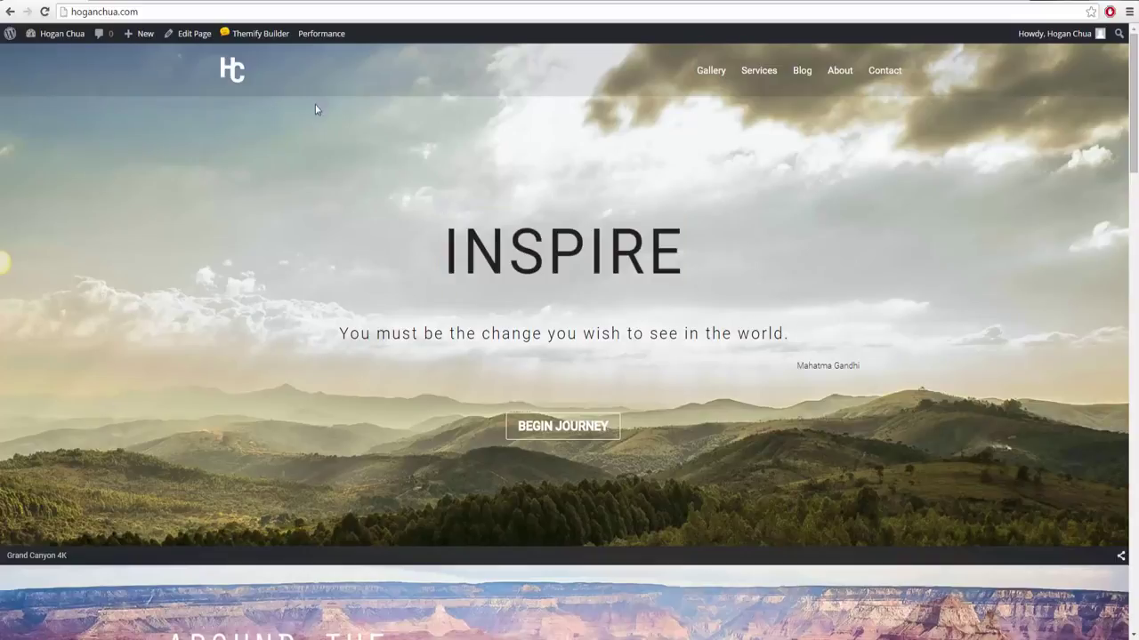
{"action": "mouse_move", "coordinate": [271, 37]}
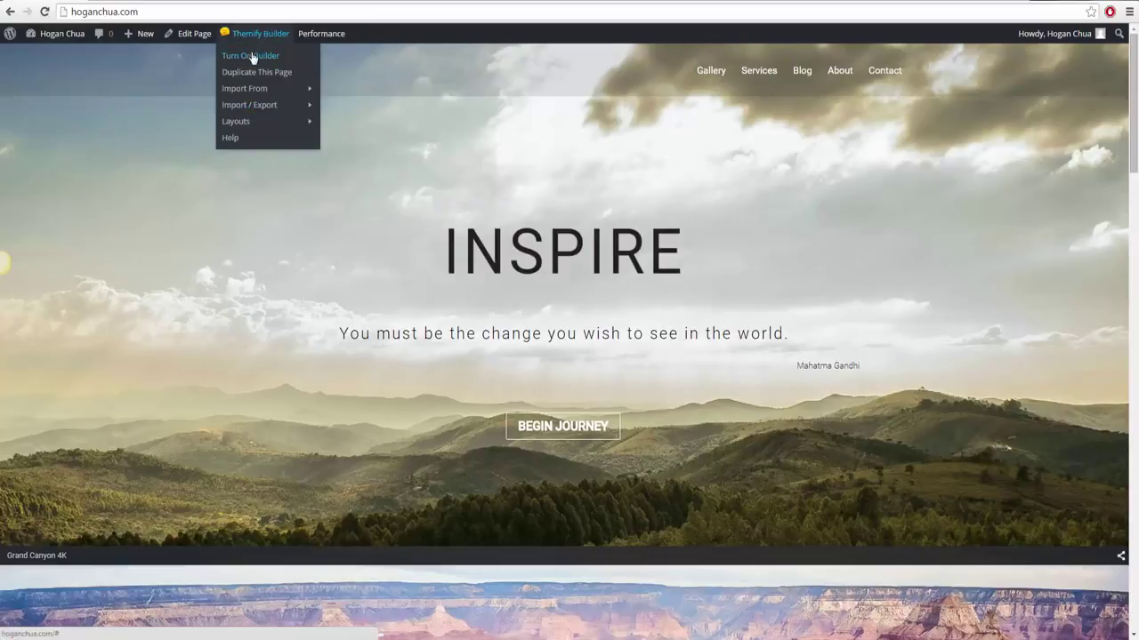
{"action": "left_click", "coordinate": [252, 55]}
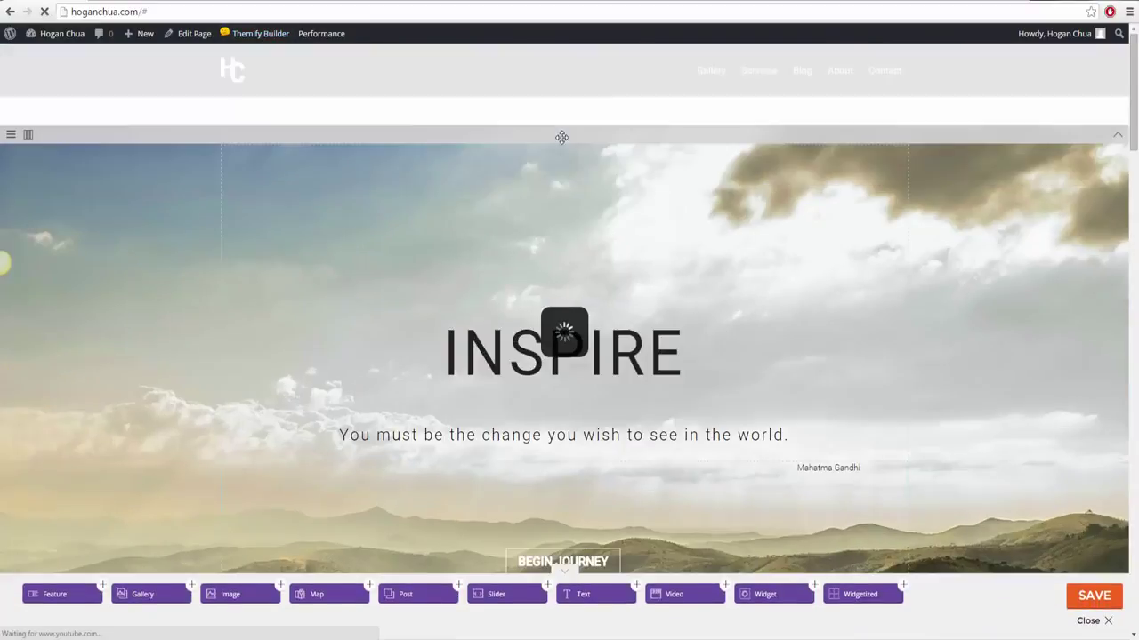
{"action": "scroll", "coordinate": [628, 178], "scroll_direction": "down", "scroll_amount": 2}
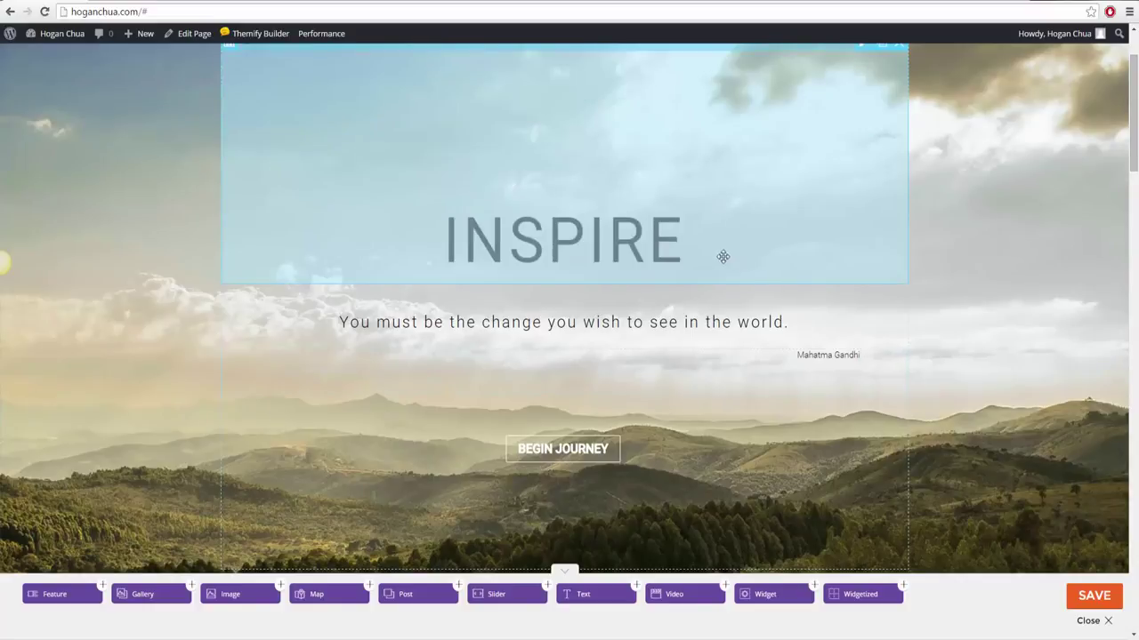
Step: Replace INSPIRE with 'Change' in the hero text module and save it
{"action": "scroll", "coordinate": [782, 290], "scroll_direction": "down", "scroll_amount": 6}
{"action": "scroll", "coordinate": [776, 291], "scroll_direction": "up", "scroll_amount": 2}
{"action": "scroll", "coordinate": [777, 292], "scroll_direction": "up", "scroll_amount": 3}
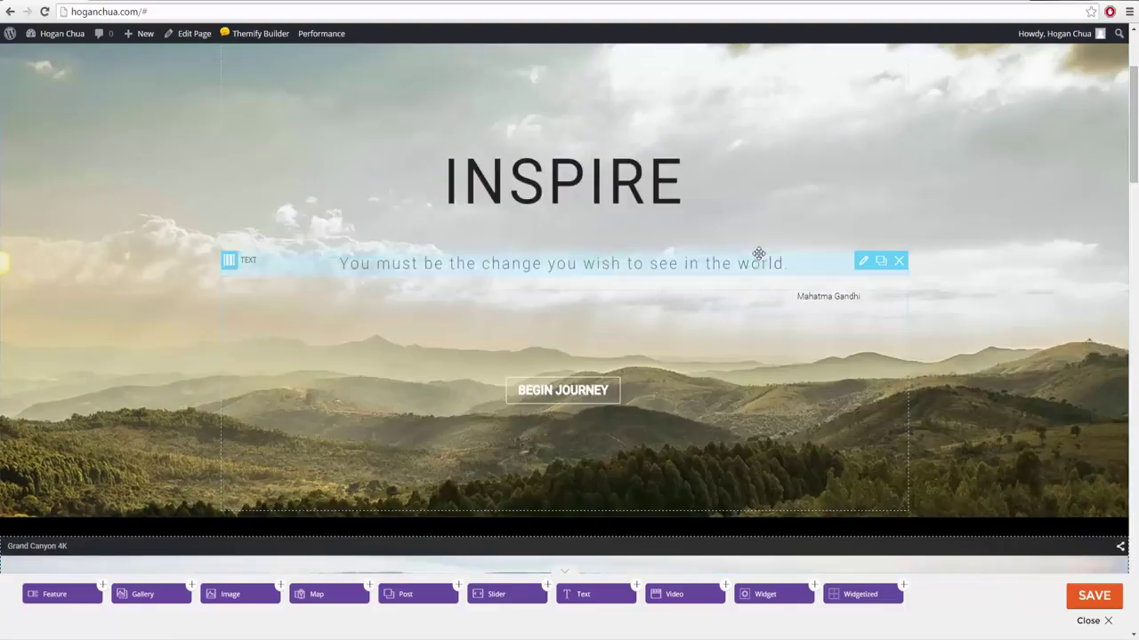
{"action": "scroll", "coordinate": [623, 191], "scroll_direction": "up", "scroll_amount": 2}
{"action": "left_click", "coordinate": [861, 103]}
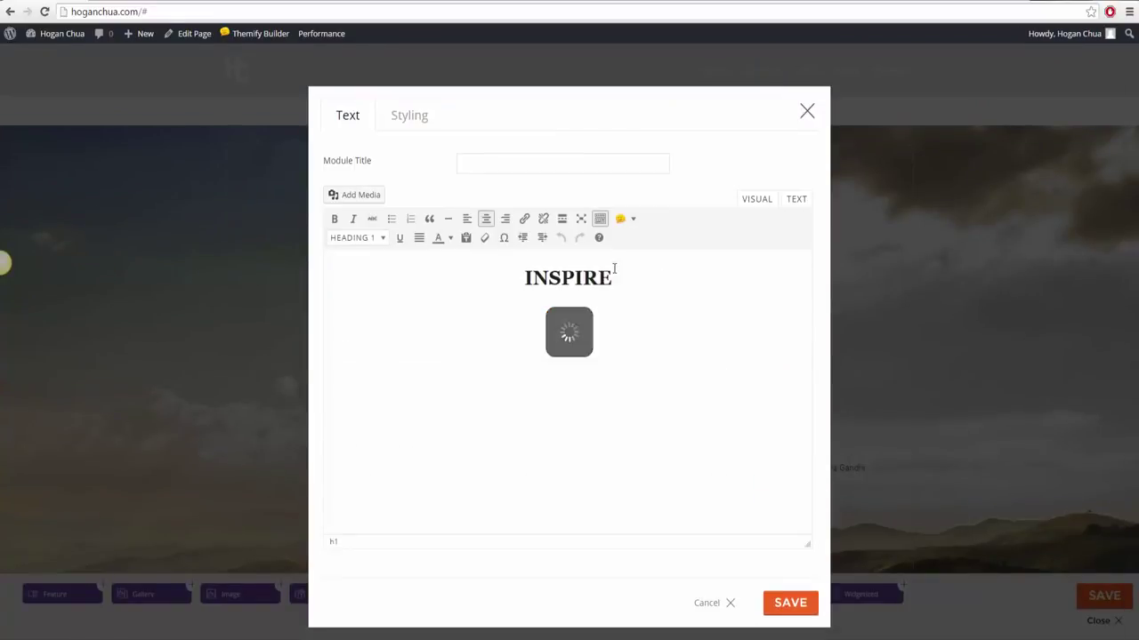
{"action": "left_click_drag", "start_coordinate": [613, 278], "coordinate": [525, 278]}
{"action": "type", "text": "Change"}
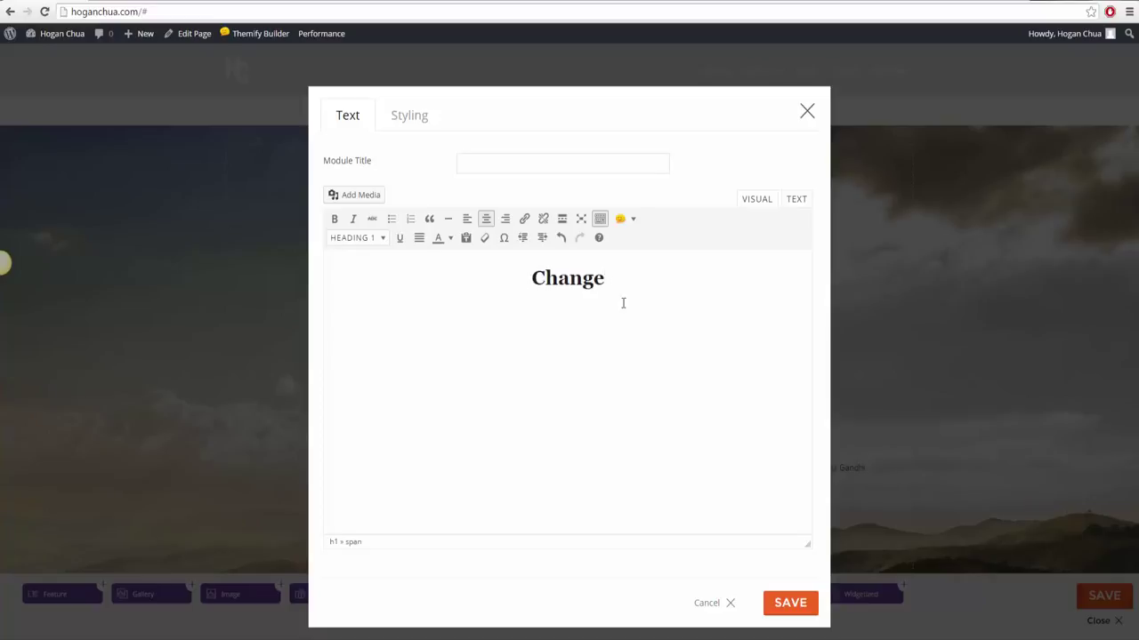
{"action": "left_click", "coordinate": [788, 604]}
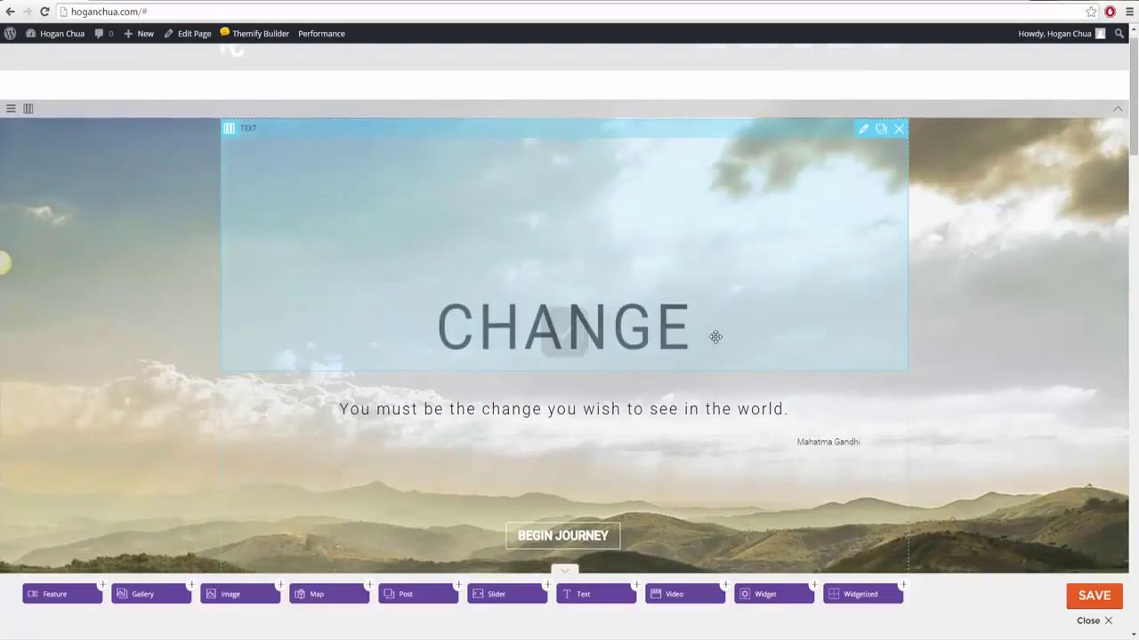
Step: Swap the Our Mission and Our Team images so Our Team comes first
{"action": "left_click_drag", "start_coordinate": [1135, 141], "coordinate": [1135, 393]}
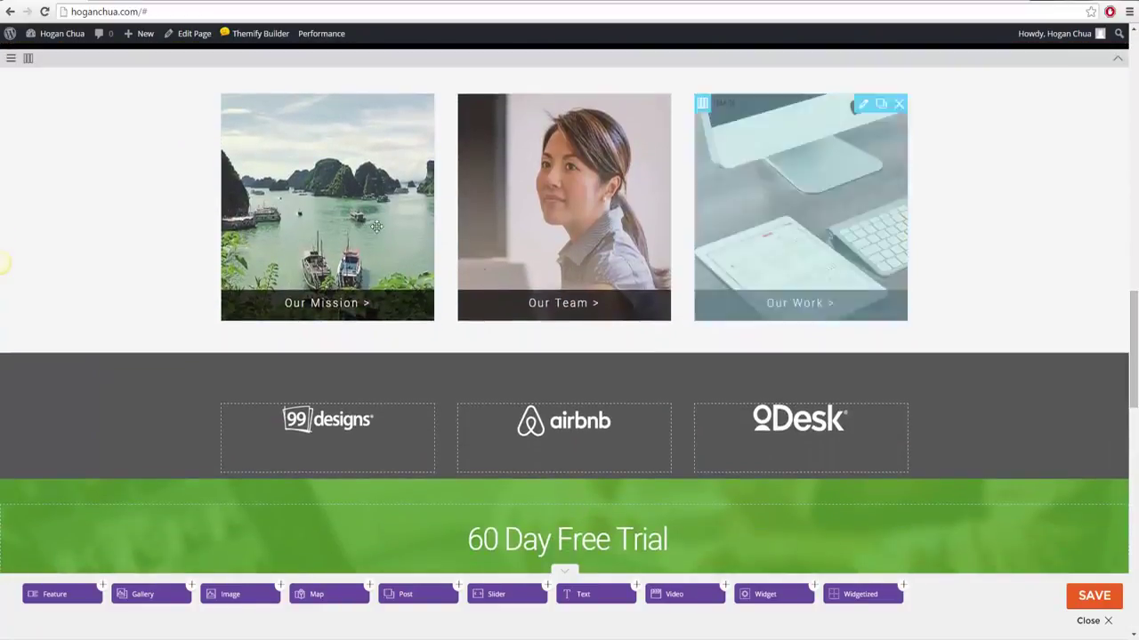
{"action": "left_click_drag", "start_coordinate": [334, 200], "coordinate": [560, 201]}
{"action": "left_click_drag", "start_coordinate": [560, 401], "coordinate": [308, 226]}
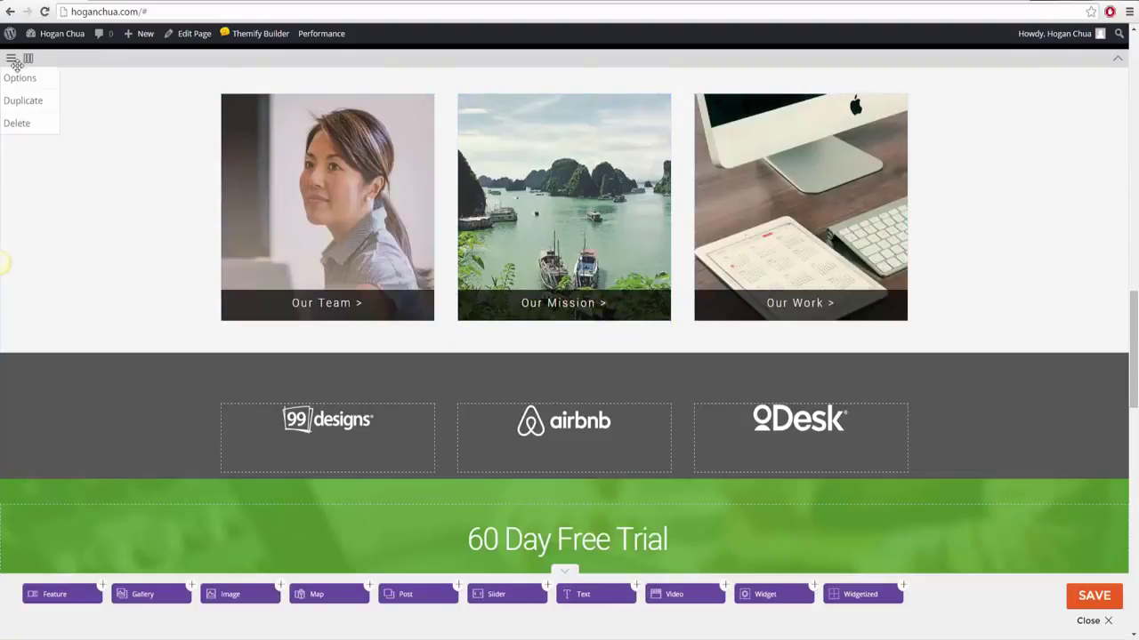
Step: Switch the image row to a four-column layout
{"action": "mouse_move", "coordinate": [27, 62]}
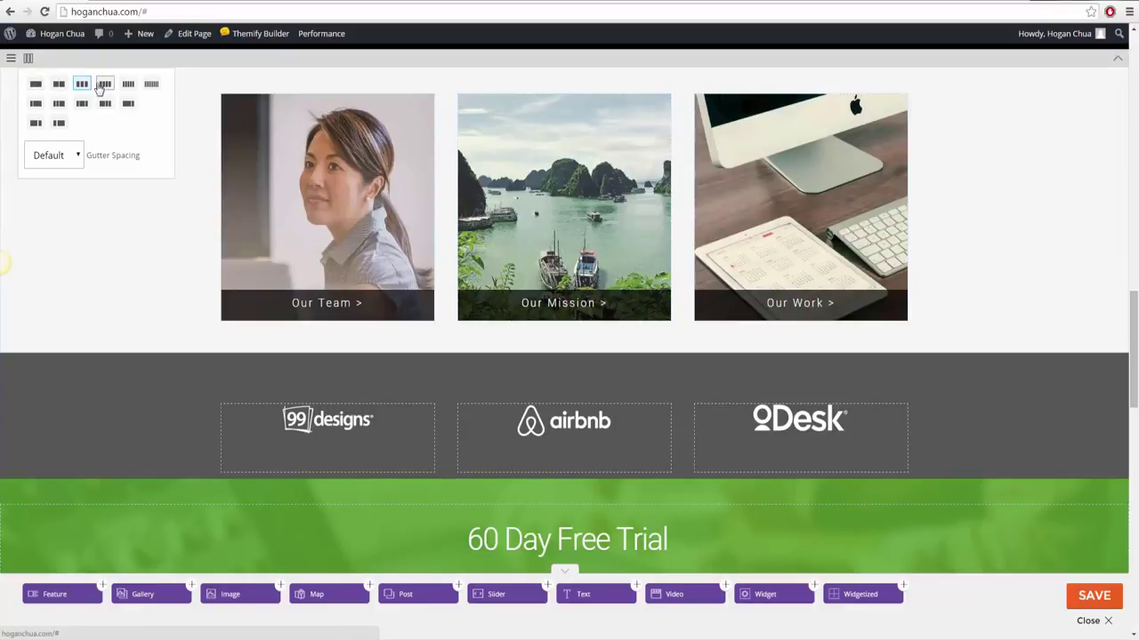
{"action": "left_click", "coordinate": [105, 85]}
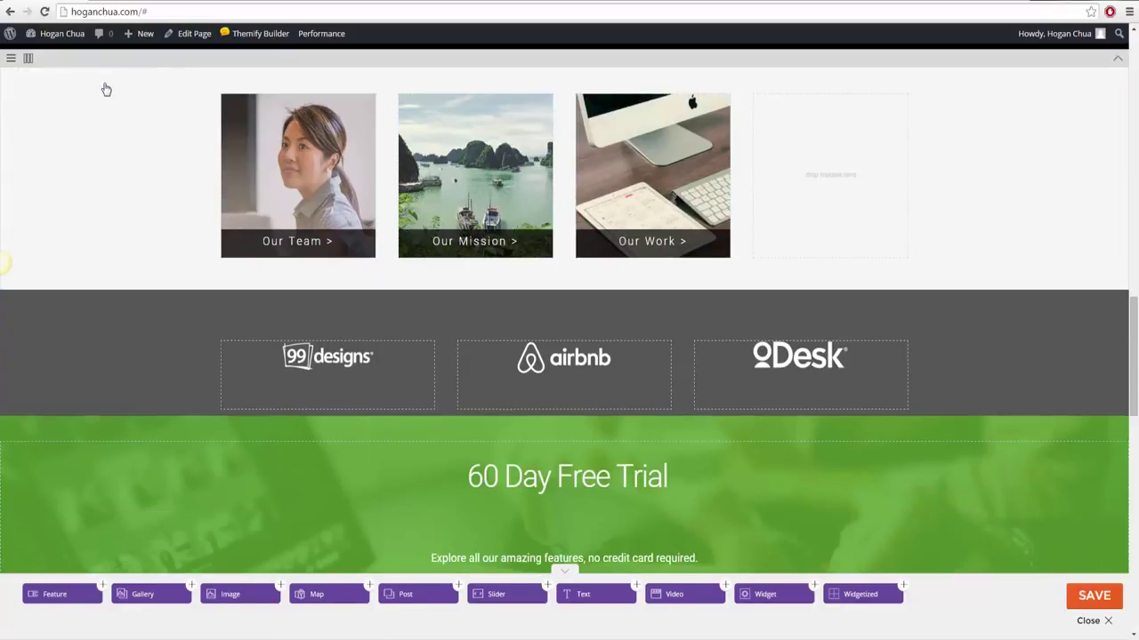
{"action": "scroll", "coordinate": [477, 362], "scroll_direction": "down", "scroll_amount": 1}
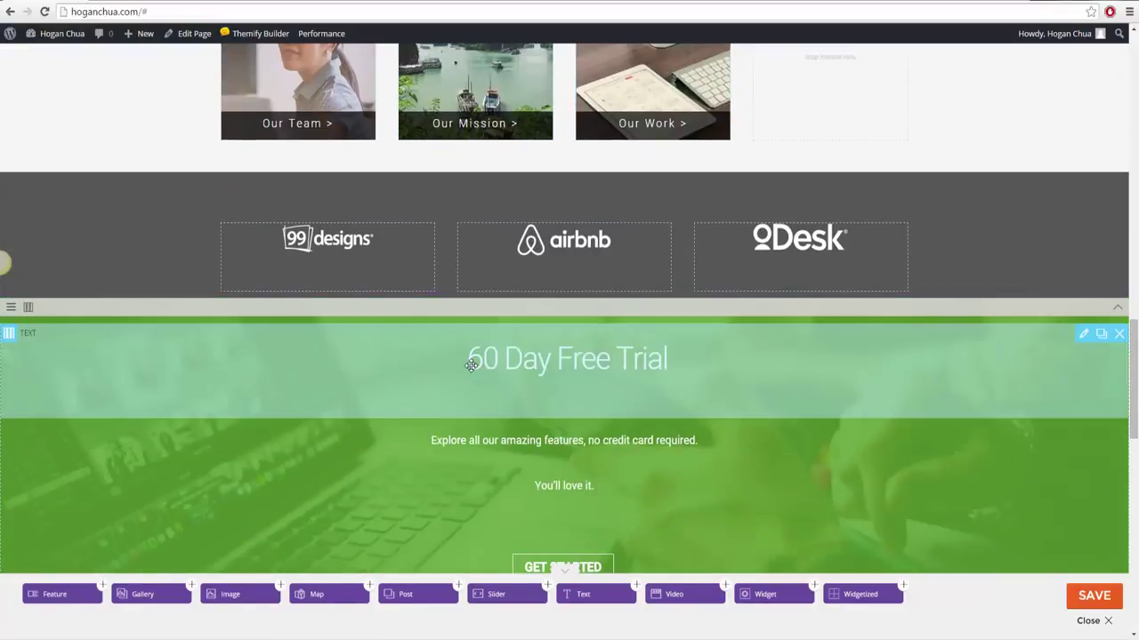
Step: Move the 99designs logo into the middle column so airbnb comes first in the client row
{"action": "left_click_drag", "start_coordinate": [368, 246], "coordinate": [348, 285]}
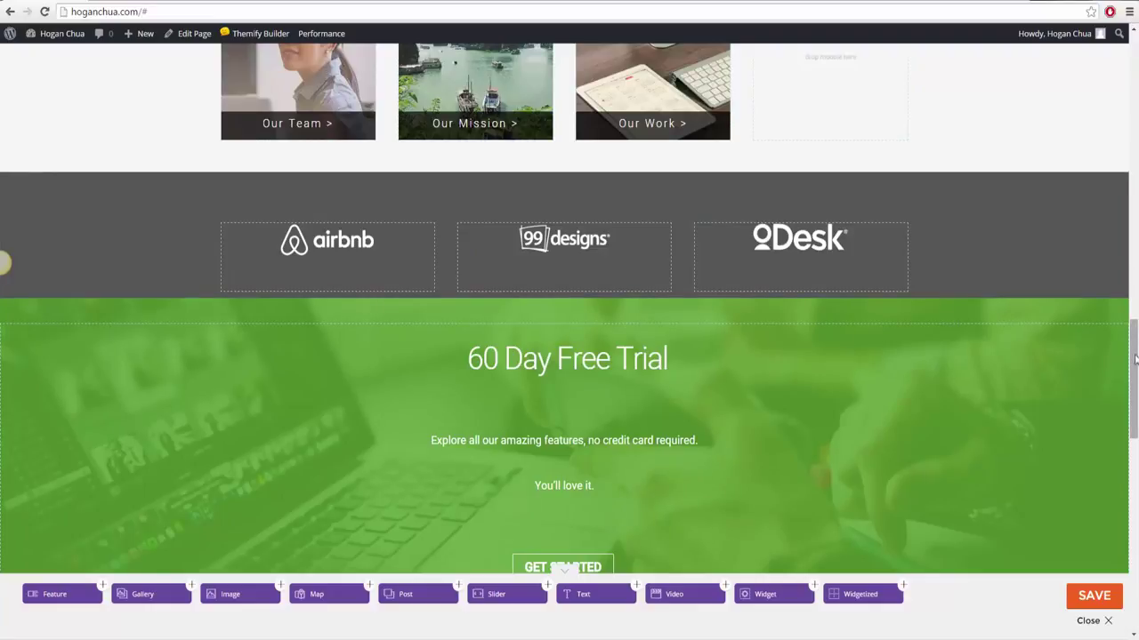
{"action": "scroll", "coordinate": [1134, 362], "scroll_direction": "down", "scroll_amount": 1}
{"action": "mouse_move", "coordinate": [1134, 362]}
{"action": "left_mouse_down"}
{"action": "mouse_move", "coordinate": [1119, 255]}
{"action": "mouse_move", "coordinate": [1109, 315]}
{"action": "mouse_move", "coordinate": [1132, 359]}
{"action": "mouse_move", "coordinate": [1133, 415]}
{"action": "mouse_move", "coordinate": [1132, 355]}
{"action": "left_mouse_up"}
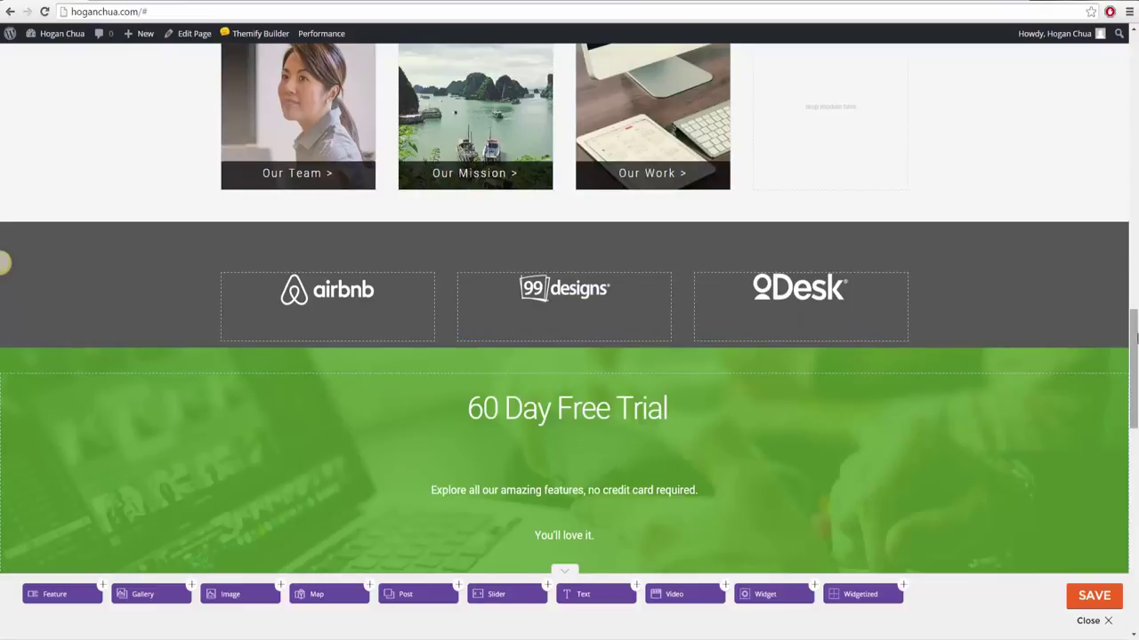
{"action": "left_click_drag", "start_coordinate": [1133, 345], "coordinate": [1134, 514]}
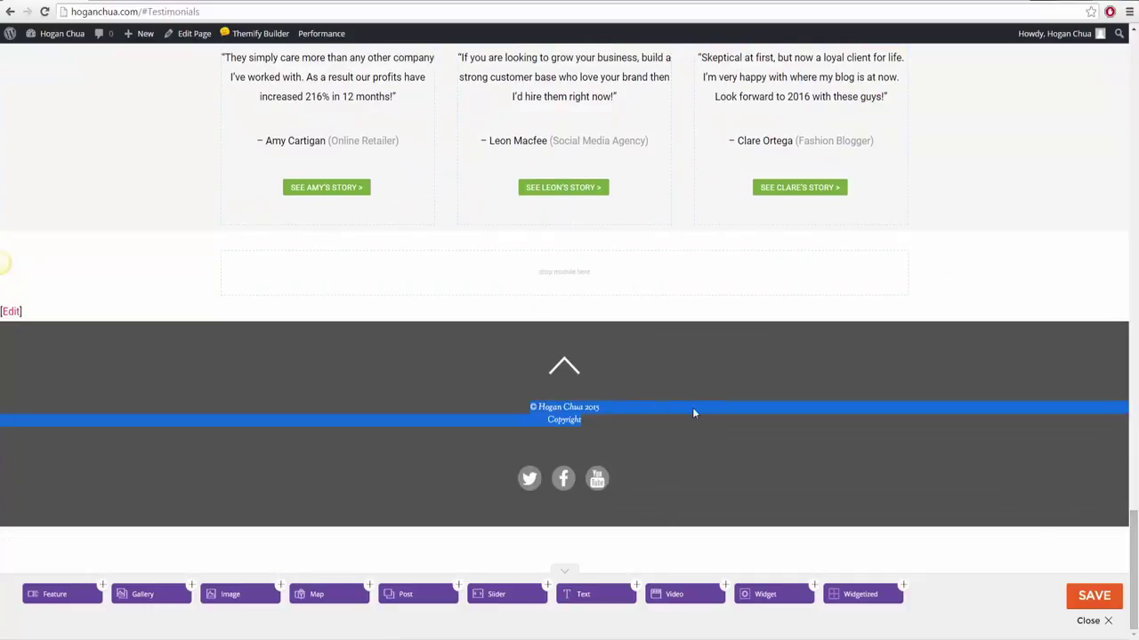
{"action": "left_click", "coordinate": [614, 428]}
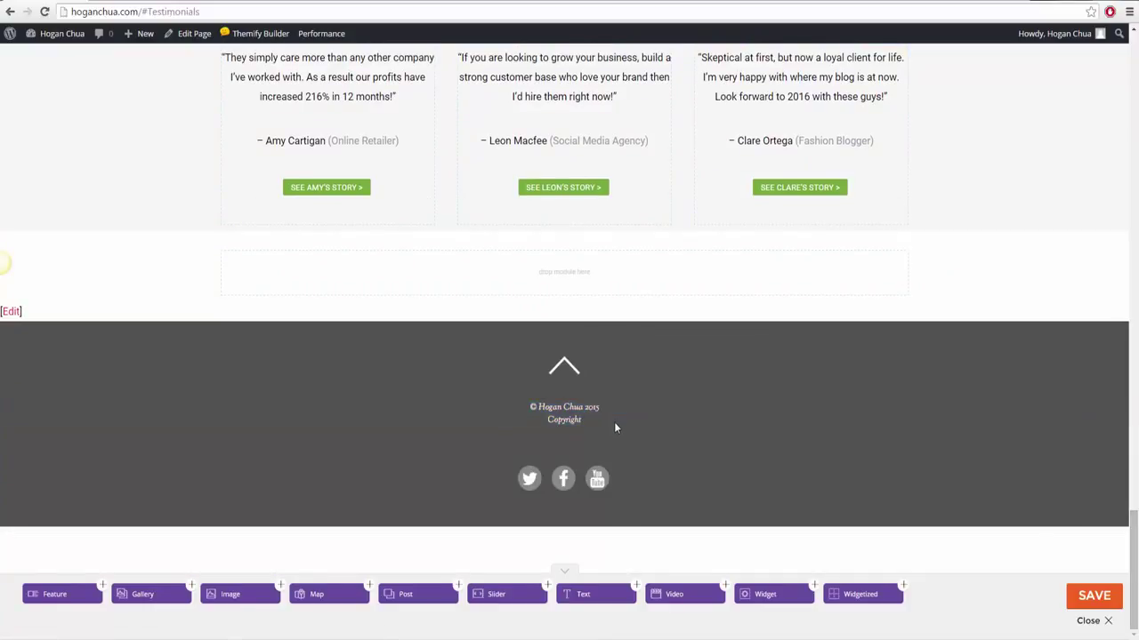
{"action": "triple_click", "coordinate": [506, 410]}
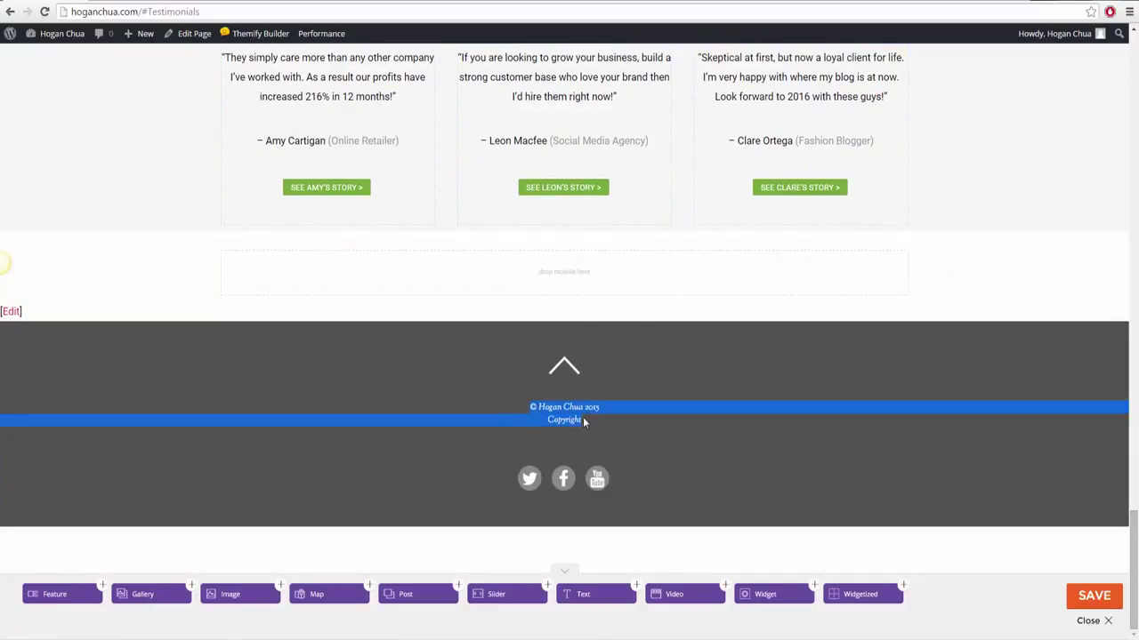
{"action": "left_click_drag", "start_coordinate": [1134, 534], "coordinate": [1132, 54]}
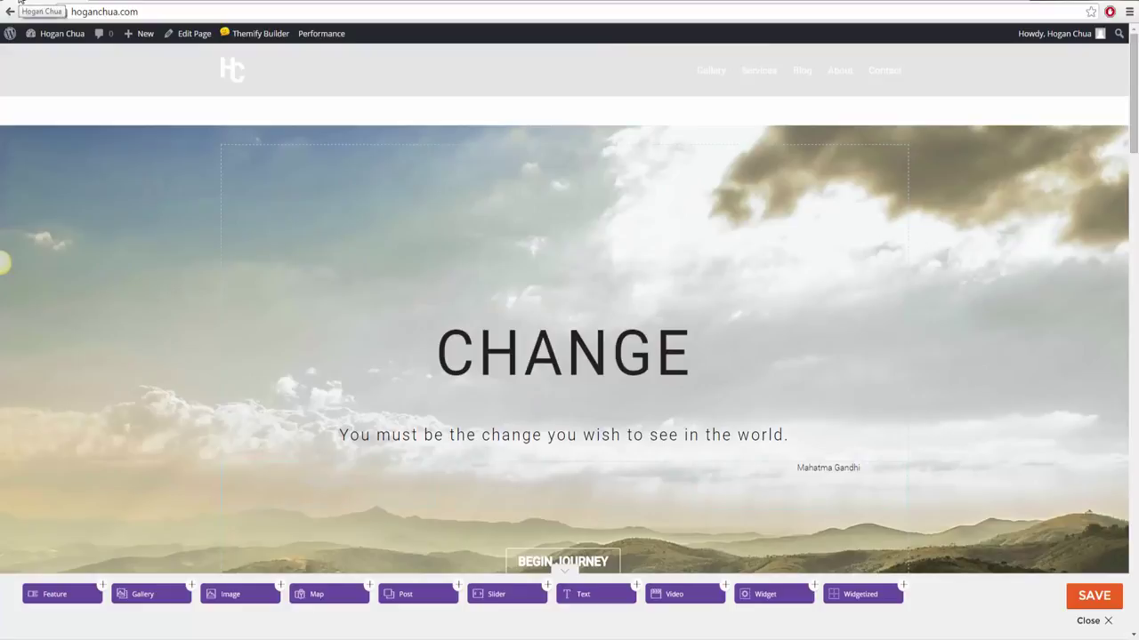
{"action": "scroll", "coordinate": [667, 280], "scroll_direction": "down", "scroll_amount": 3}
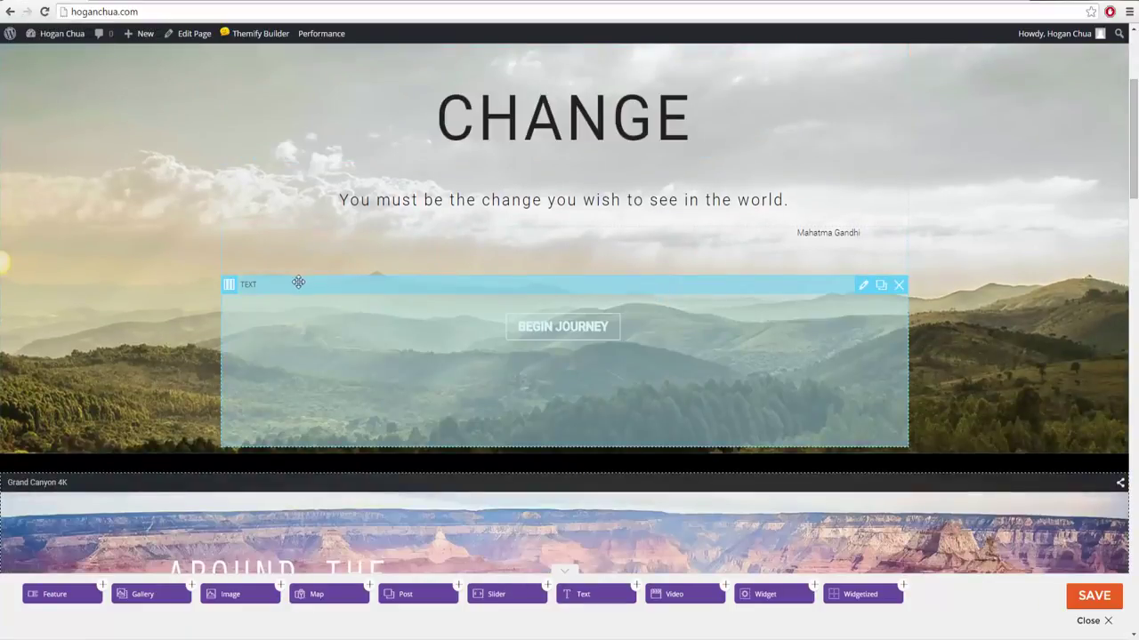
Step: Add a 'large orange outline' button labelled Text, linking to hoganchua.com, to the hero text module and save it
{"action": "left_click", "coordinate": [861, 287]}
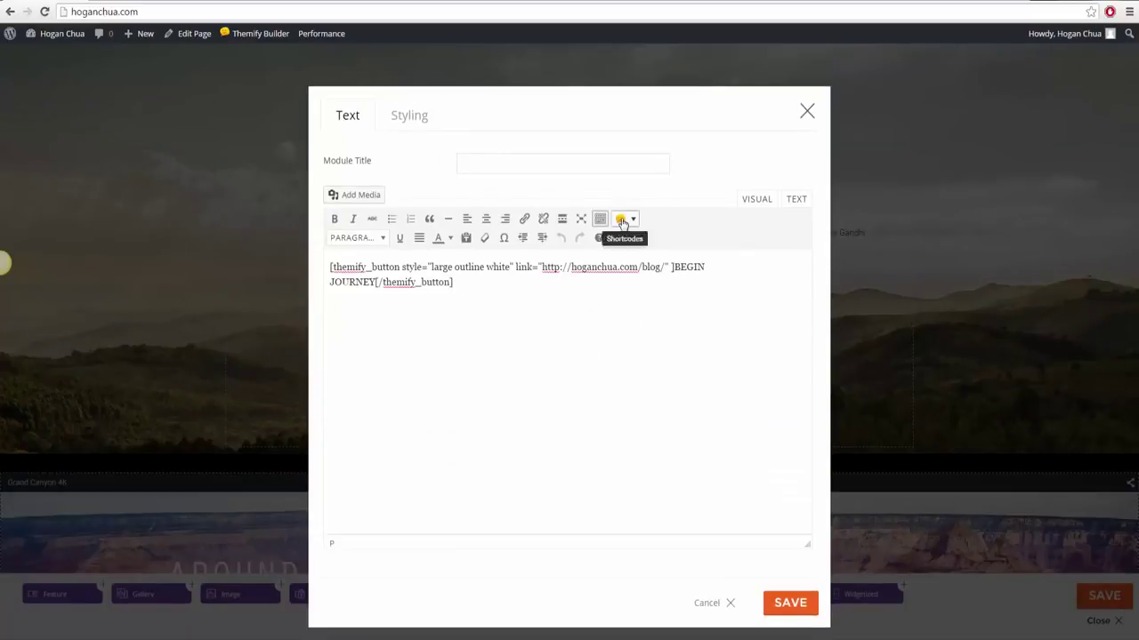
{"action": "left_click", "coordinate": [622, 221]}
{"action": "left_click", "coordinate": [632, 281]}
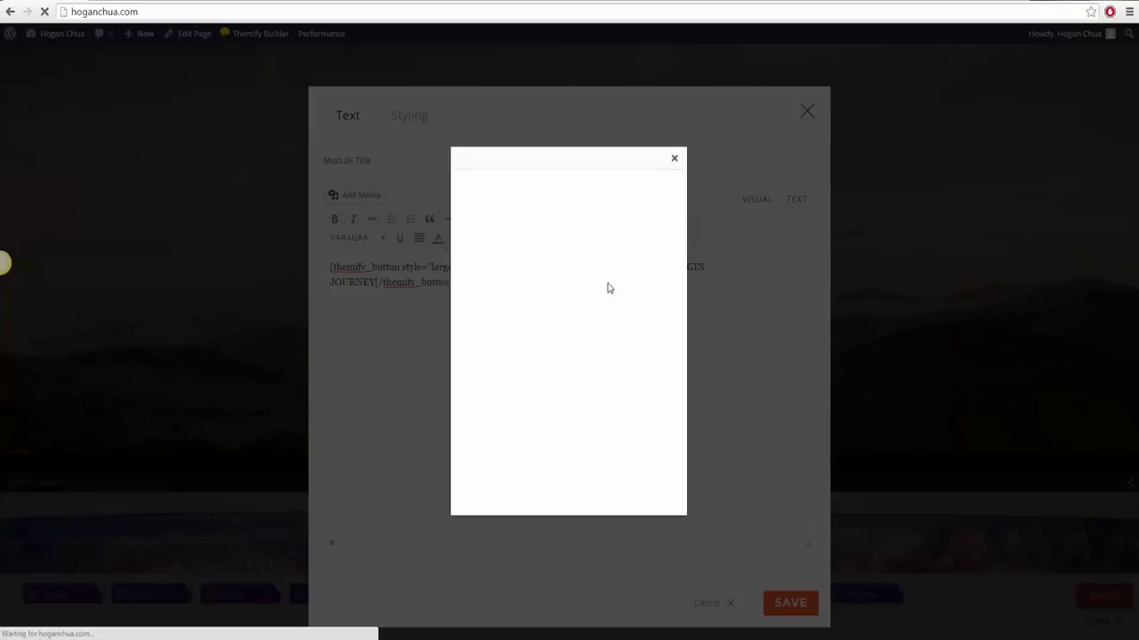
{"action": "left_click", "coordinate": [509, 202]}
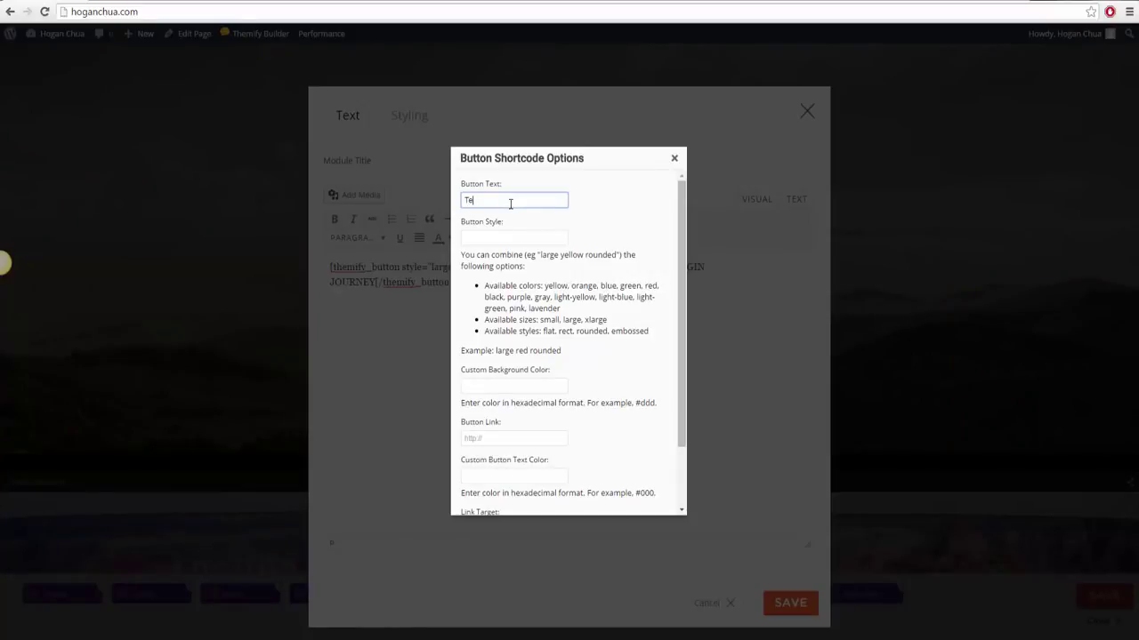
{"action": "key", "text": "Tab"}
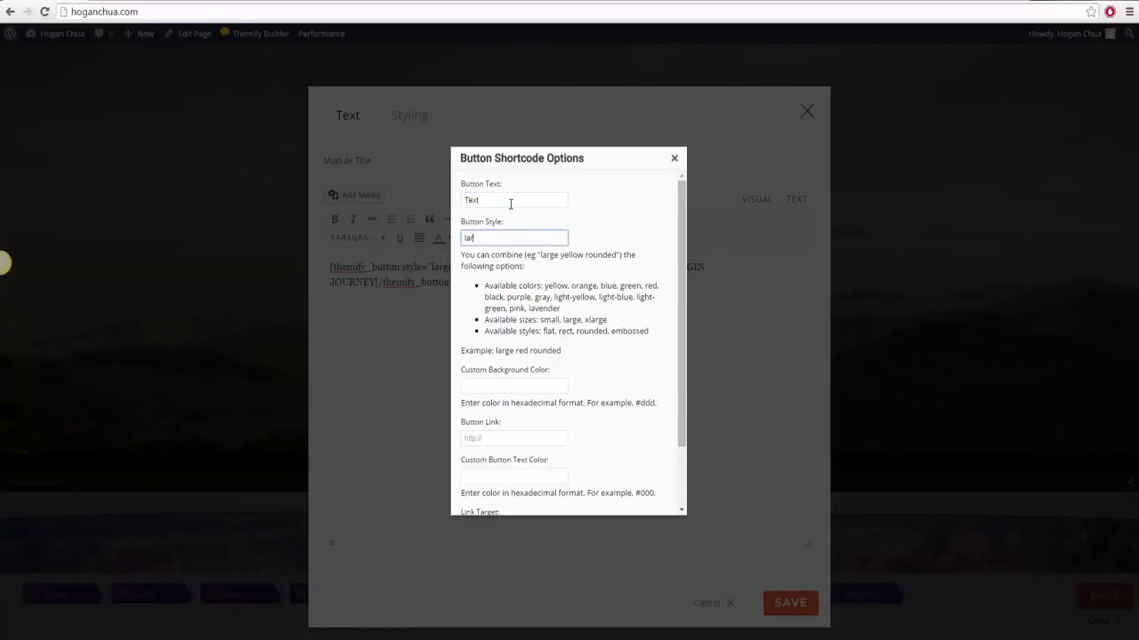
{"action": "type", "text": "large out"}
{"action": "key", "text": "BackSpace"}
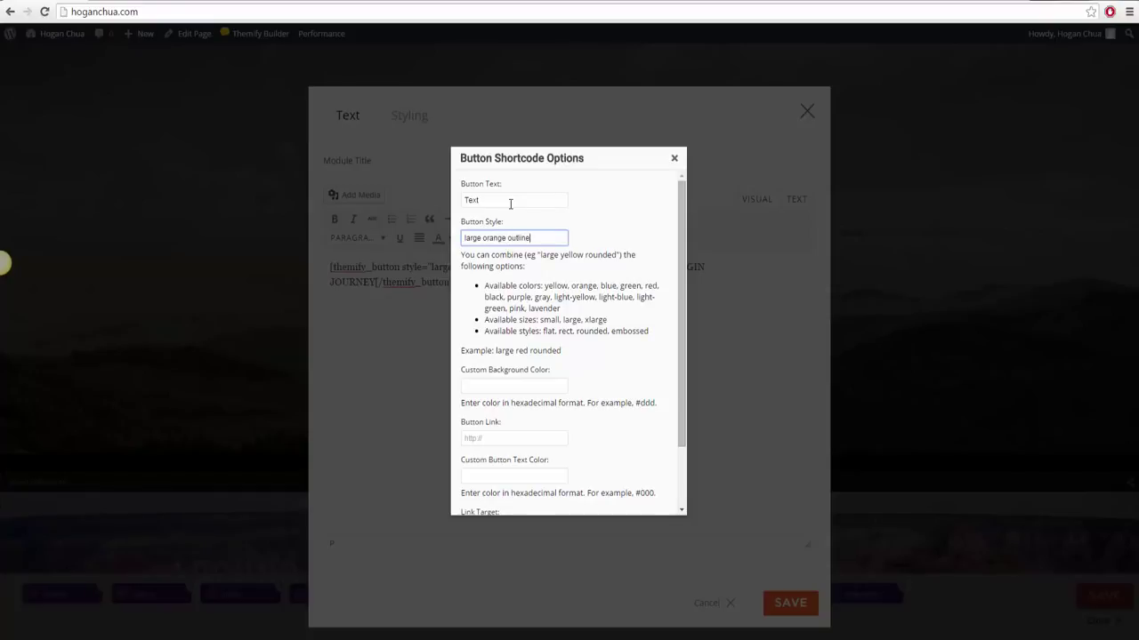
{"action": "left_click", "coordinate": [486, 439]}
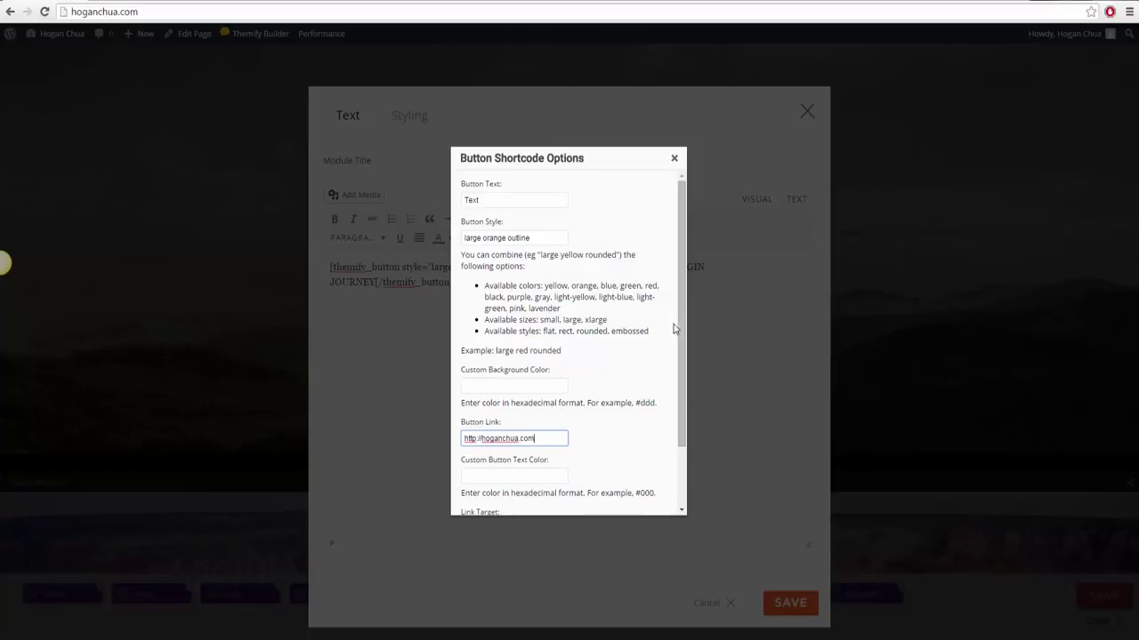
{"action": "scroll", "coordinate": [674, 329], "scroll_direction": "down", "scroll_amount": 3}
{"action": "left_click", "coordinate": [648, 502]}
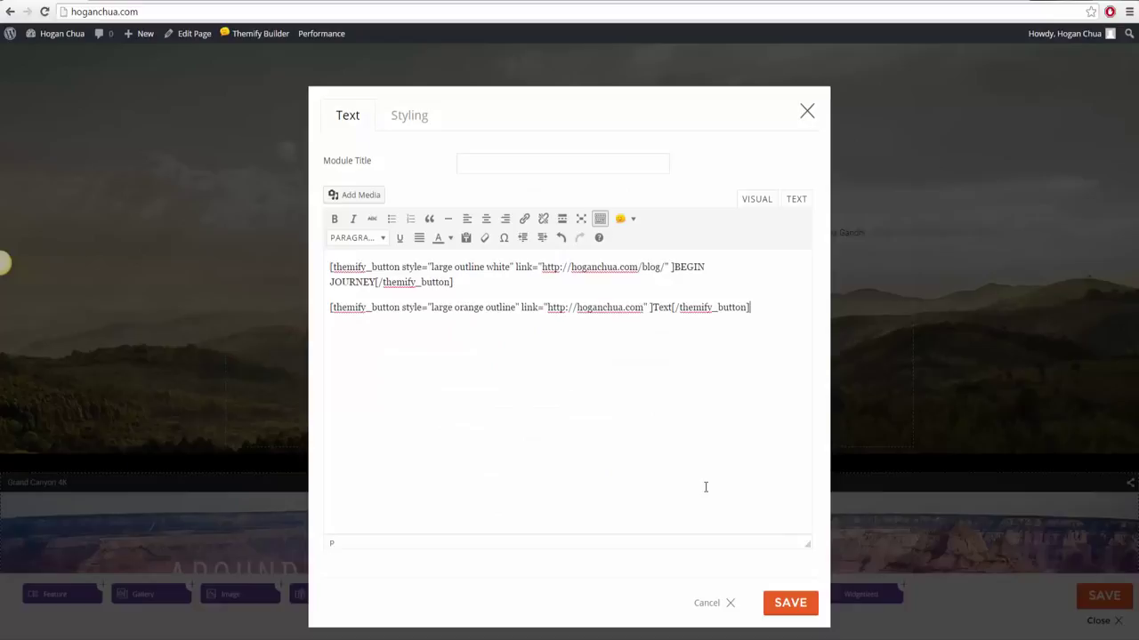
{"action": "left_click", "coordinate": [791, 605]}
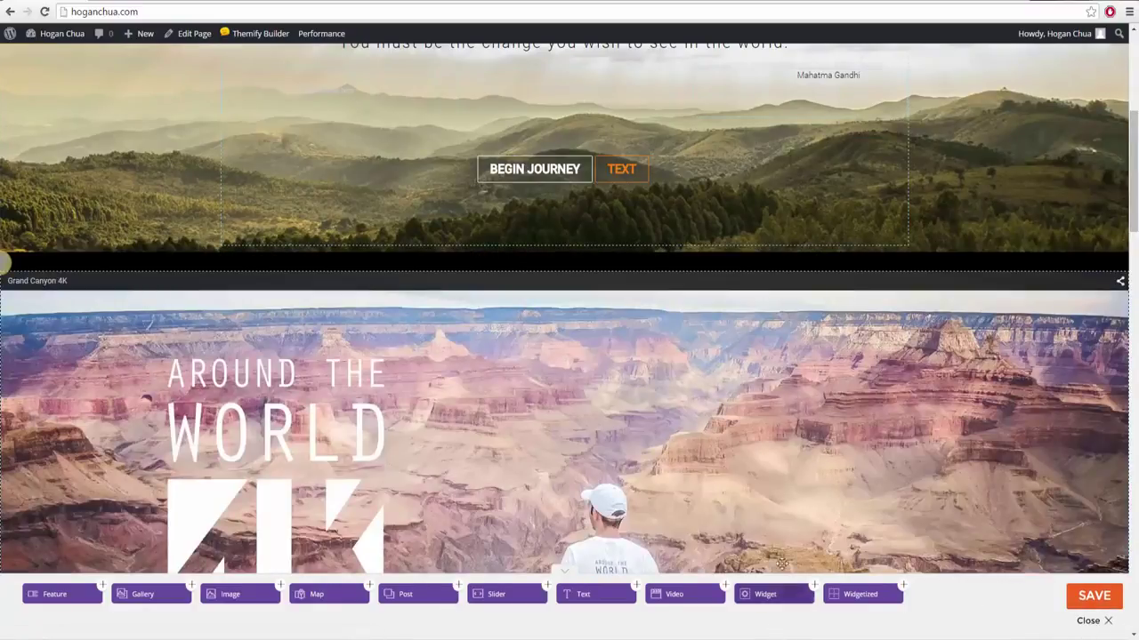
{"action": "scroll", "coordinate": [781, 562], "scroll_direction": "down", "scroll_amount": 2}
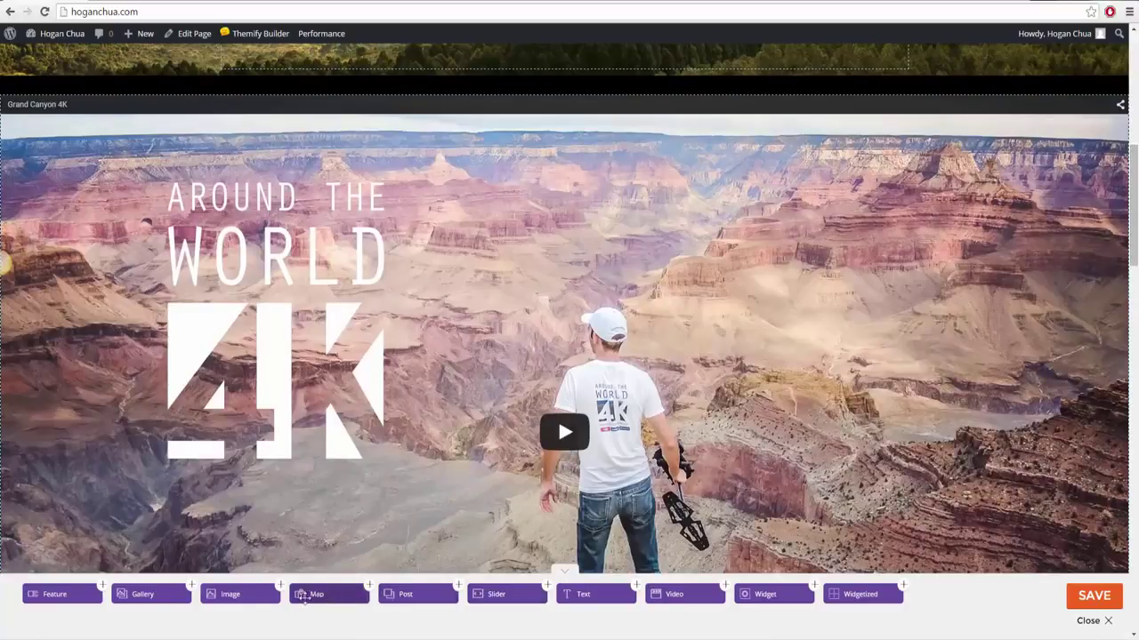
{"action": "scroll", "coordinate": [520, 539], "scroll_direction": "up", "scroll_amount": 4}
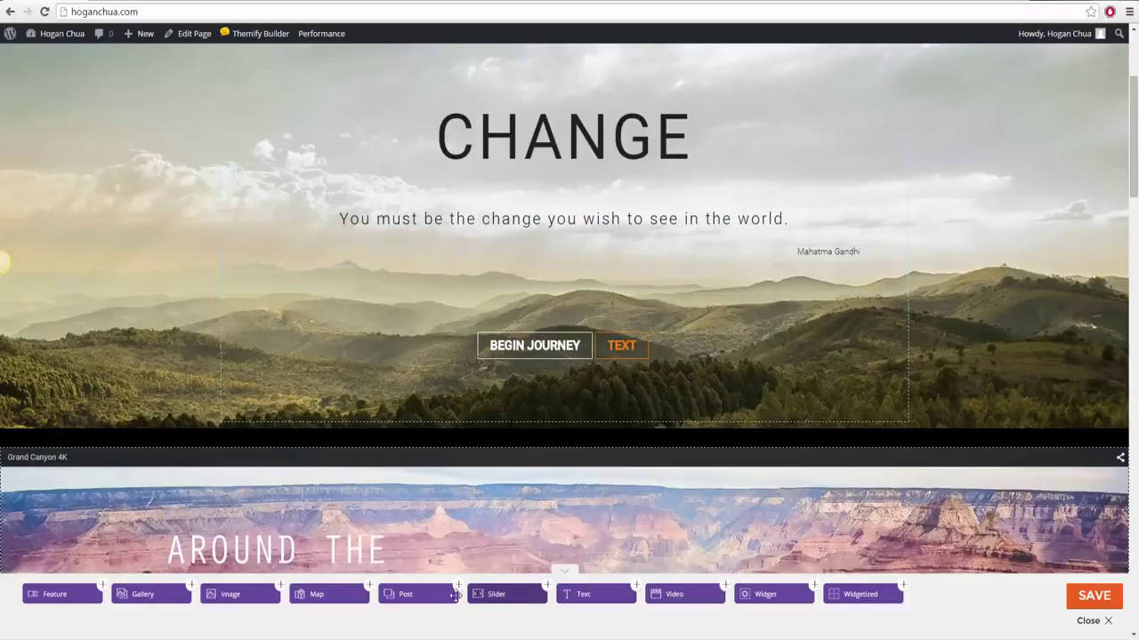
{"action": "left_click_drag", "start_coordinate": [505, 594], "coordinate": [687, 408]}
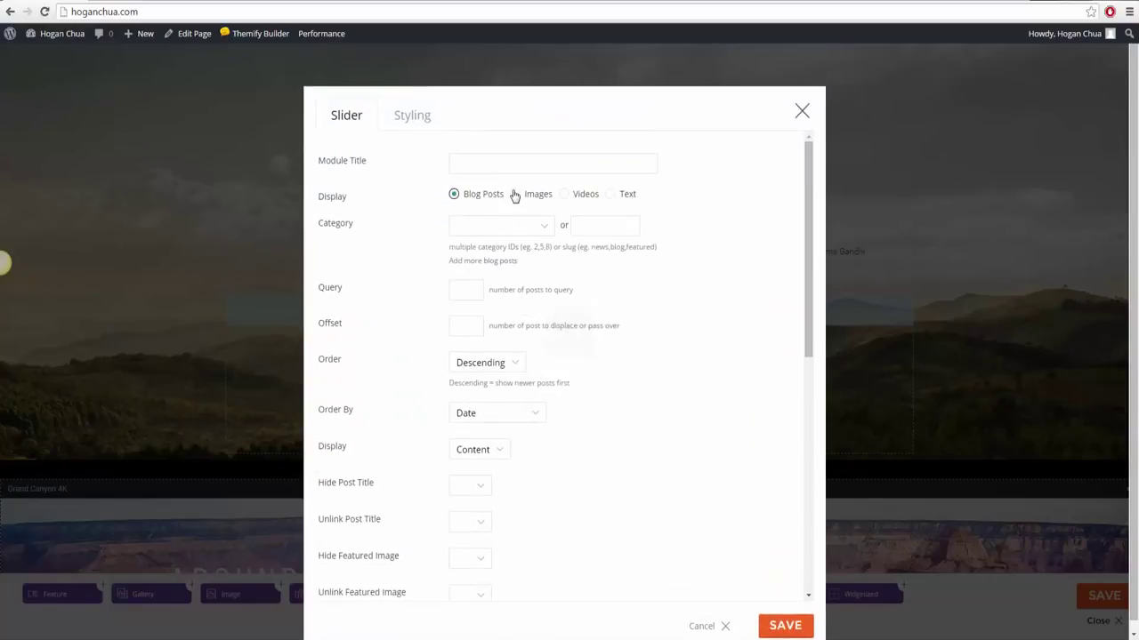
{"action": "left_click", "coordinate": [516, 195]}
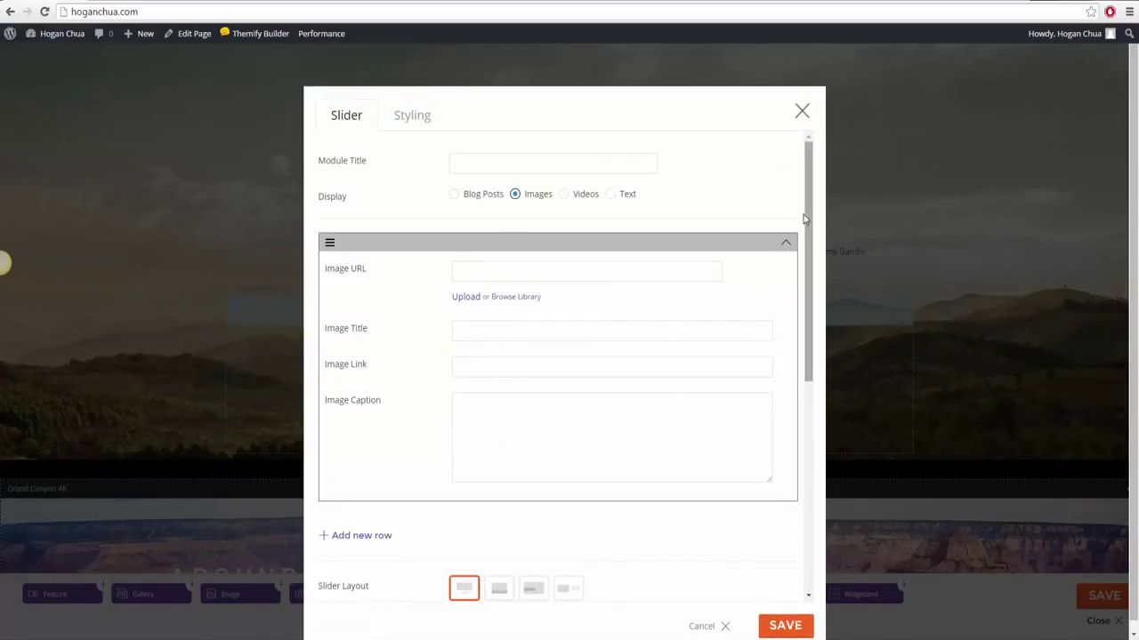
{"action": "left_click", "coordinate": [802, 111]}
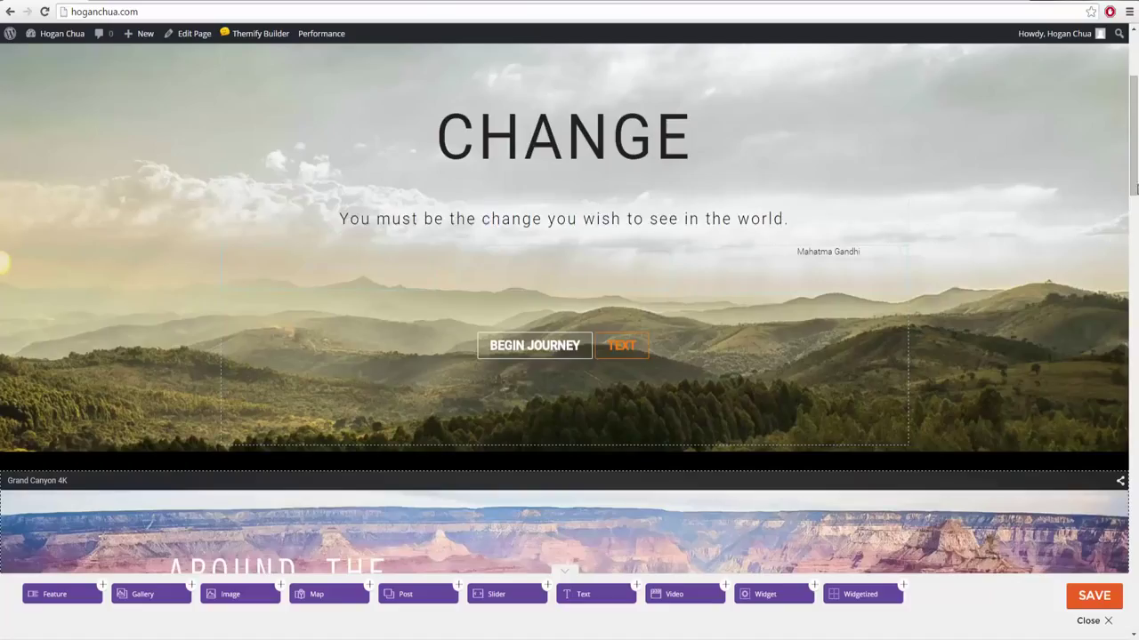
Step: Exit the homepage builder, answering the save prompt
{"action": "left_click_drag", "start_coordinate": [1135, 187], "coordinate": [1134, 131]}
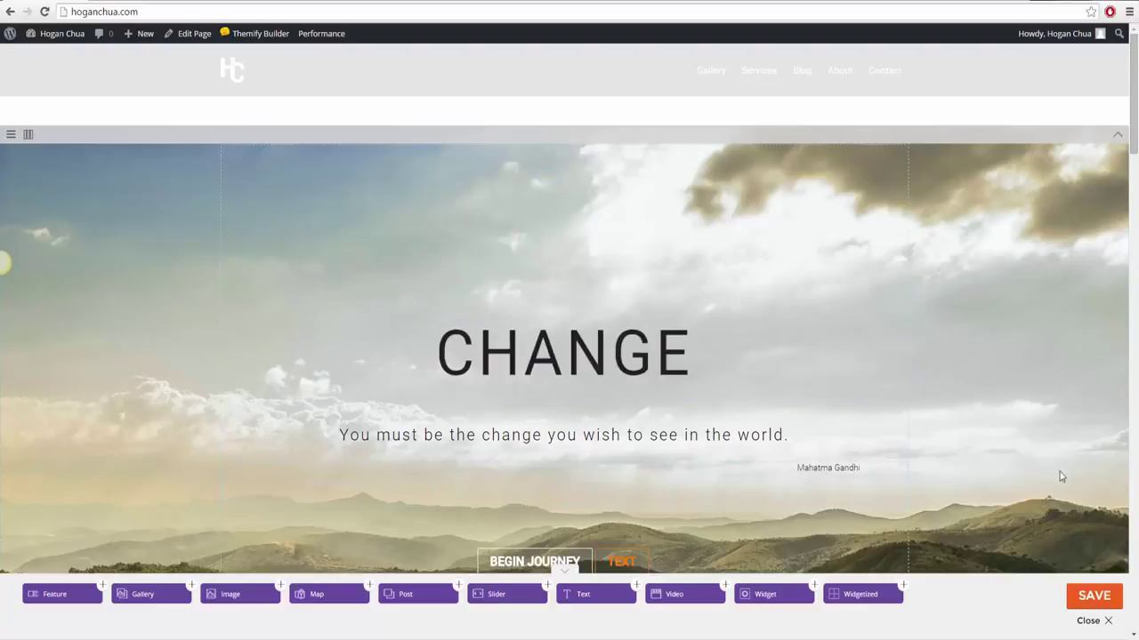
{"action": "left_click", "coordinate": [1100, 621]}
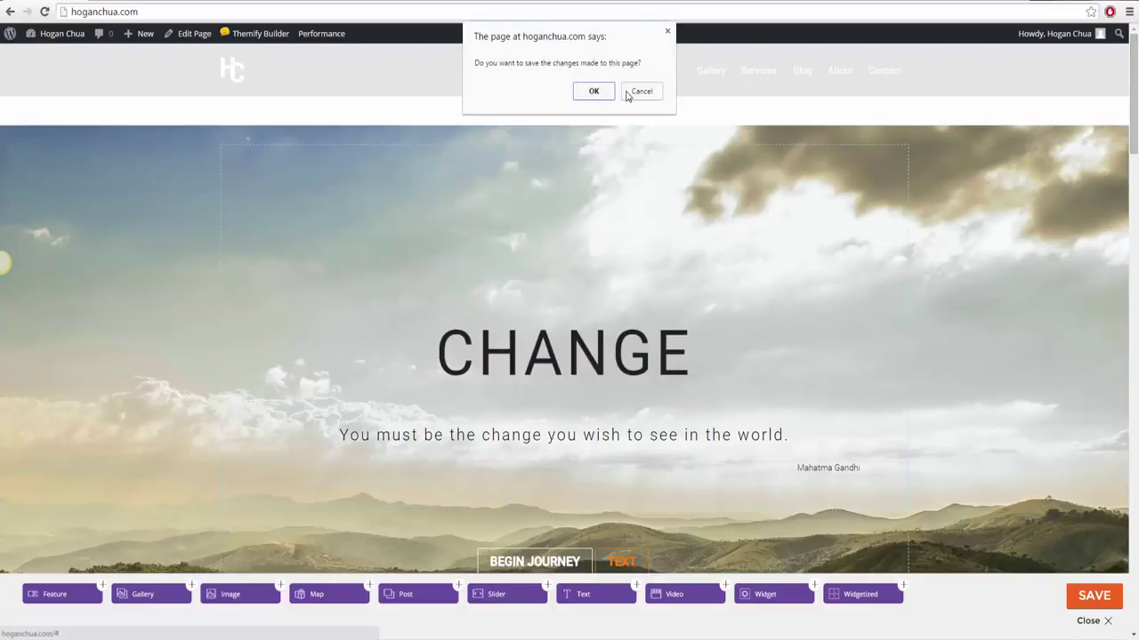
{"action": "left_click", "coordinate": [628, 93]}
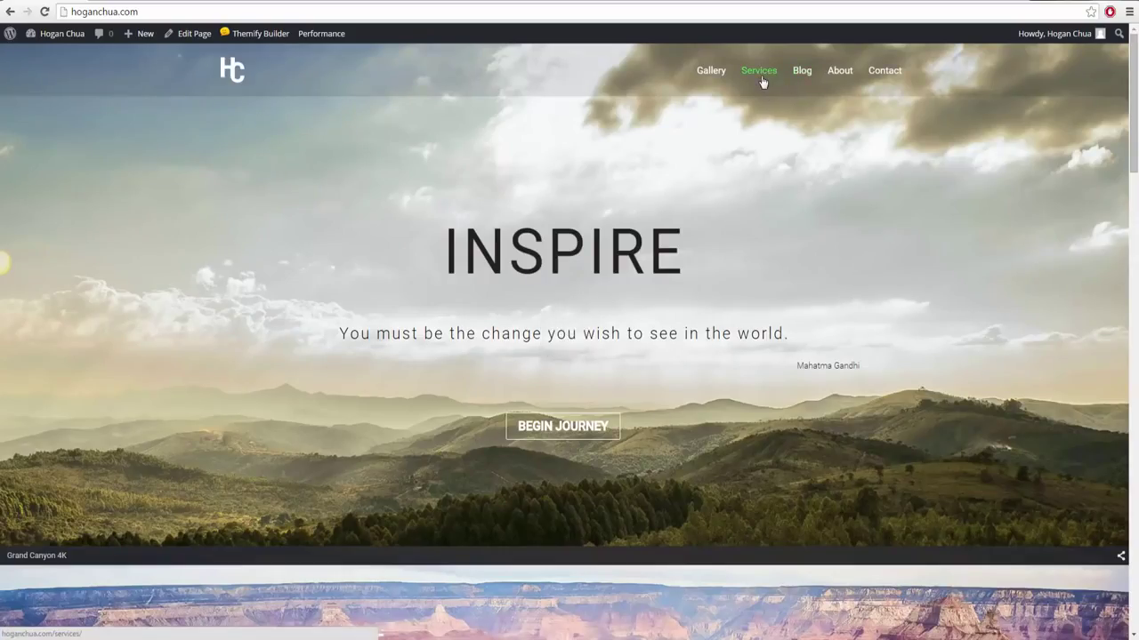
Step: Go to the Services page and turn on Themify Builder there
{"action": "left_click", "coordinate": [760, 70]}
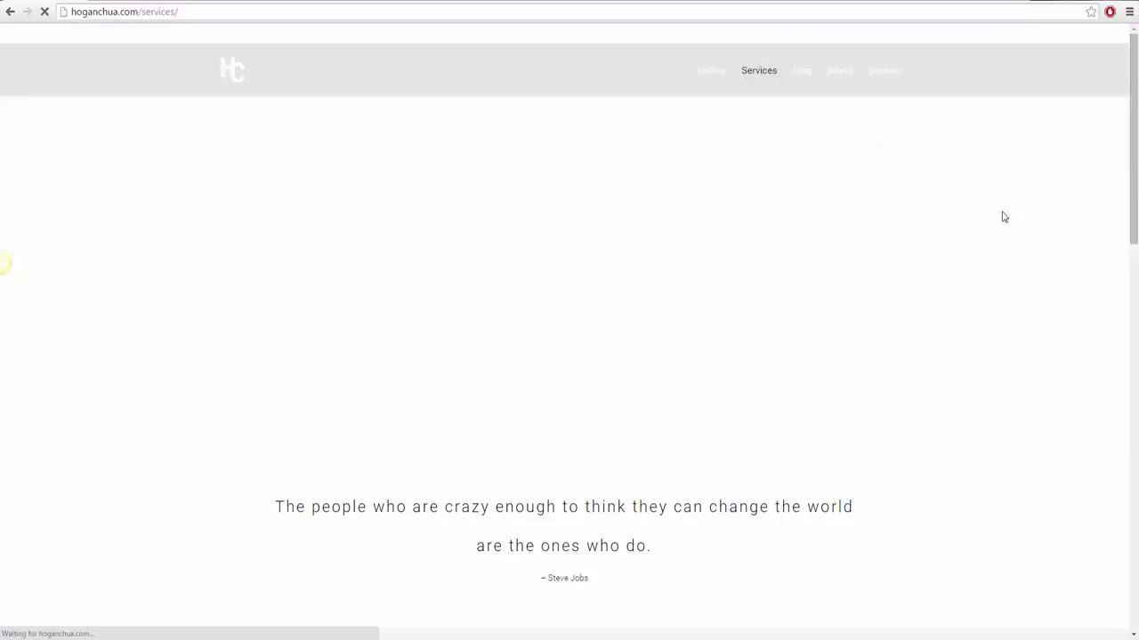
{"action": "scroll", "coordinate": [570, 320], "scroll_direction": "down", "scroll_amount": 5}
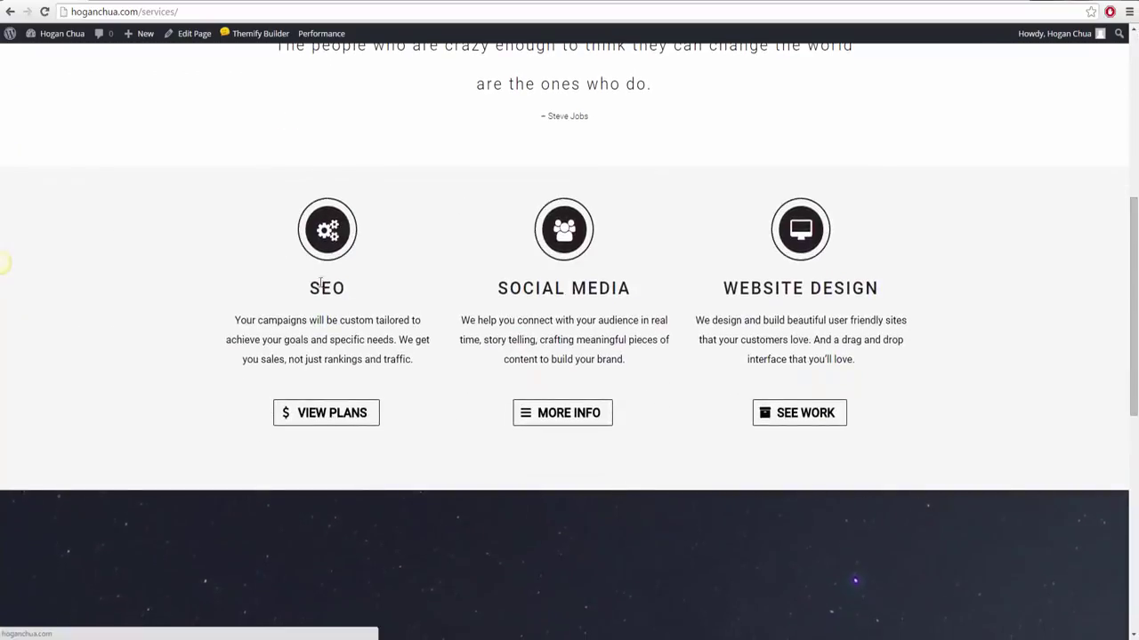
{"action": "mouse_move", "coordinate": [261, 36]}
{"action": "left_click", "coordinate": [256, 57]}
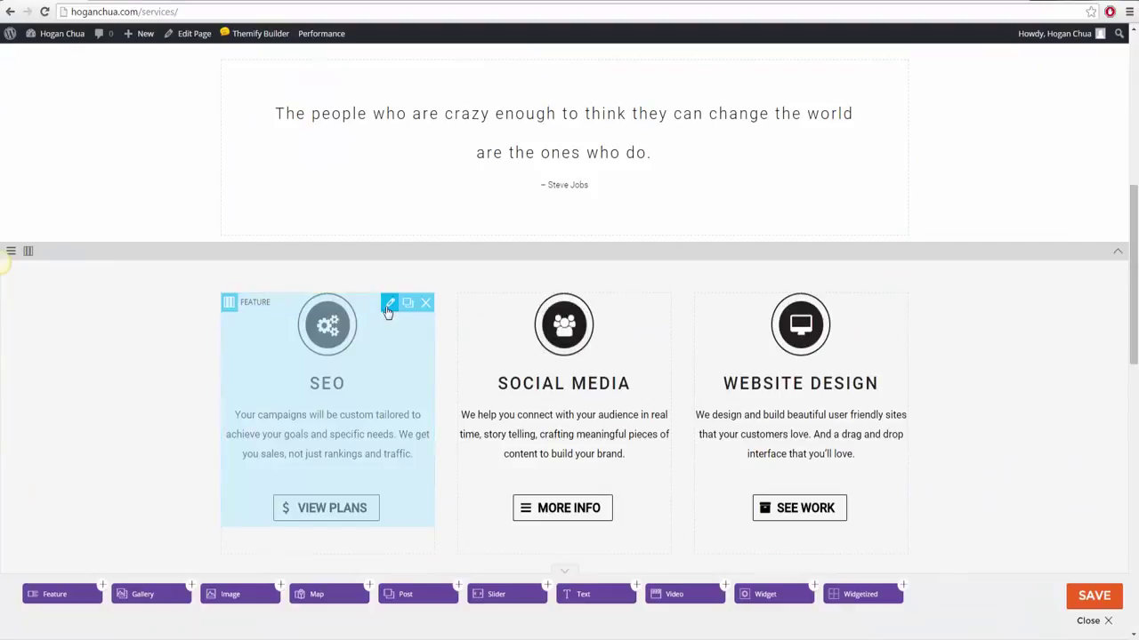
Step: Open the SEO feature block's settings and give it the bug icon
{"action": "left_click", "coordinate": [389, 303]}
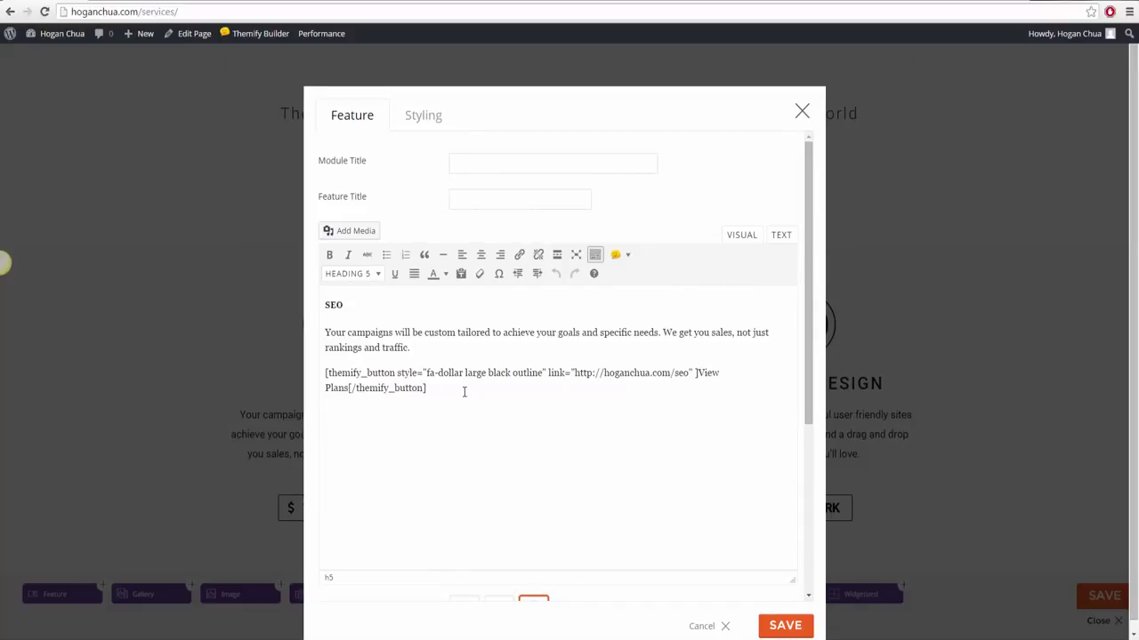
{"action": "left_click", "coordinate": [461, 392]}
{"action": "scroll", "coordinate": [454, 396], "scroll_direction": "down", "scroll_amount": 3}
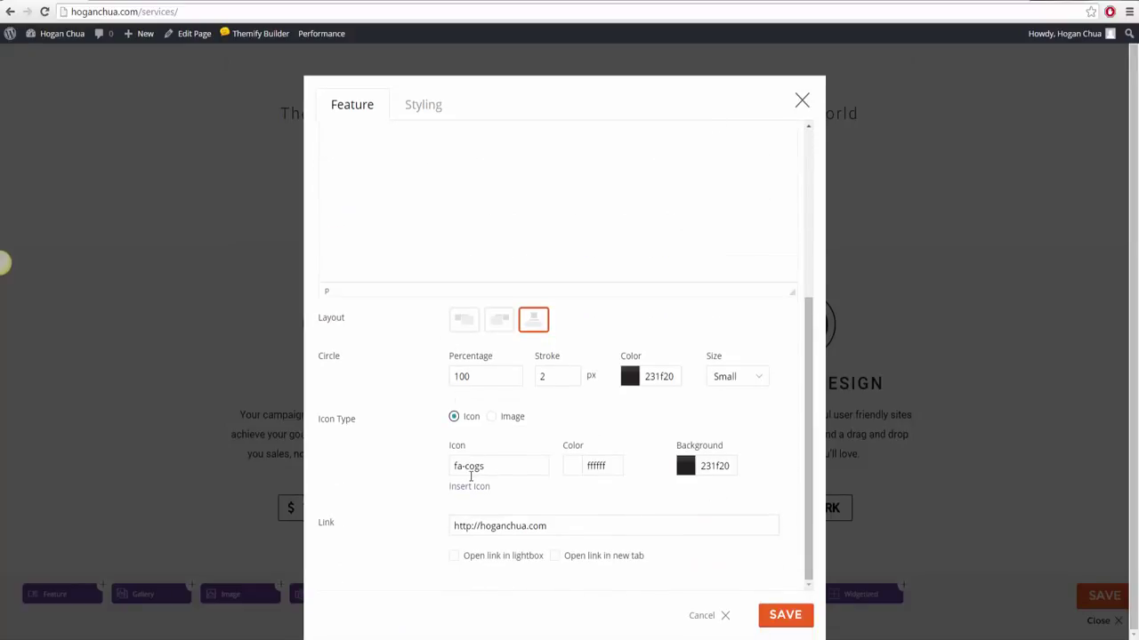
{"action": "left_click", "coordinate": [468, 488]}
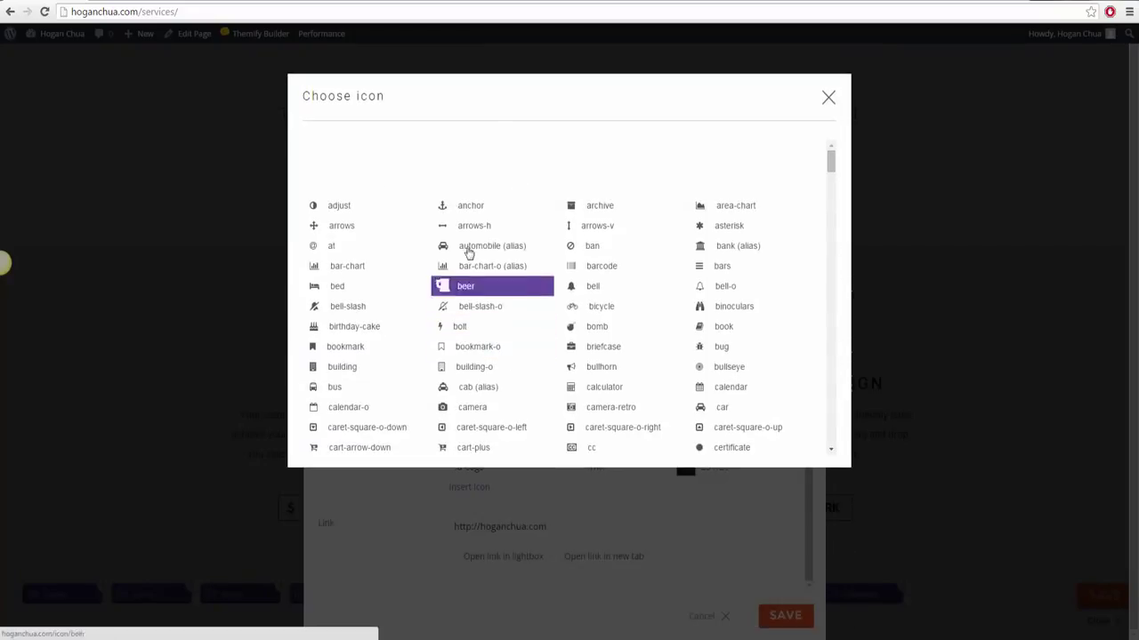
{"action": "left_click", "coordinate": [738, 351]}
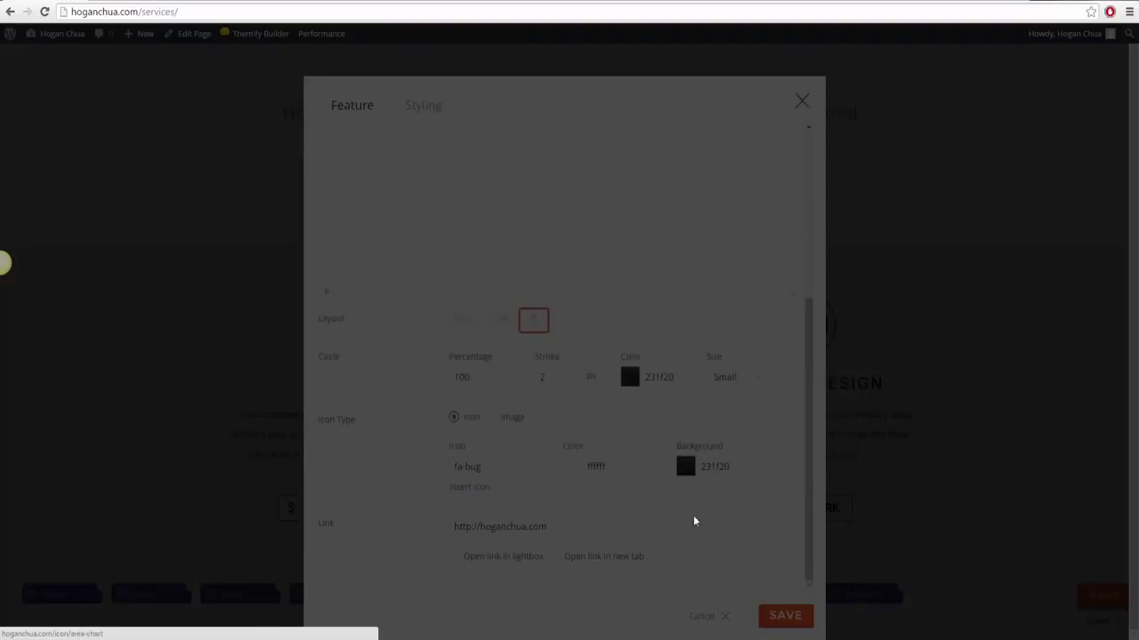
Step: Set the circle colour to pink fa5a82, reuse it as icon background, and save
{"action": "left_click", "coordinate": [630, 377]}
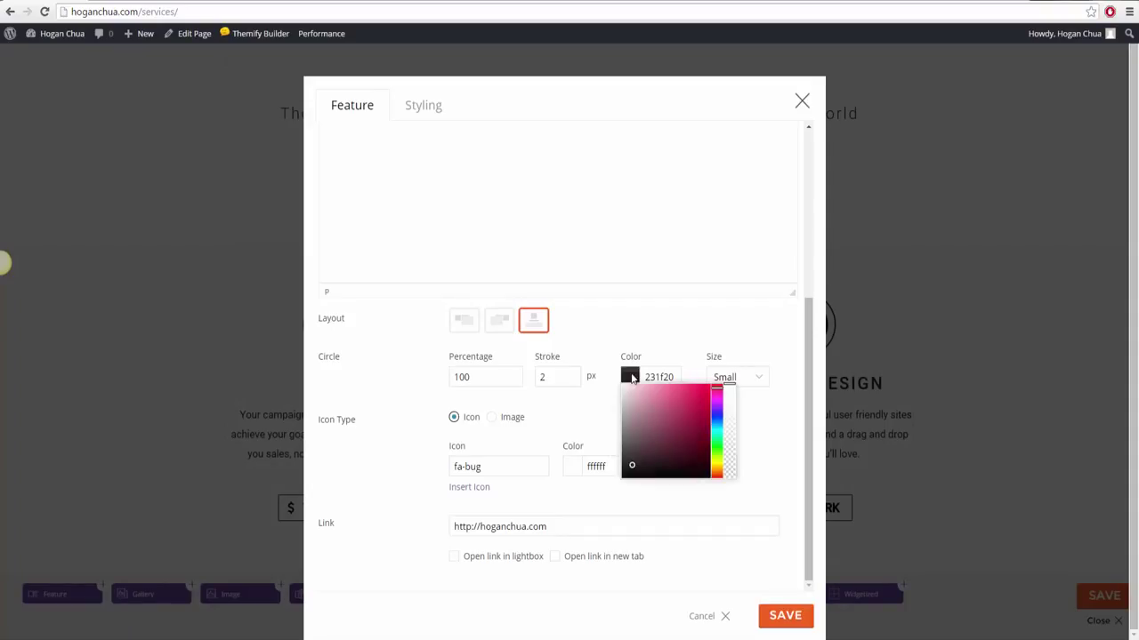
{"action": "left_click", "coordinate": [678, 385]}
{"action": "double_click", "coordinate": [674, 382]}
{"action": "right_click", "coordinate": [673, 386]}
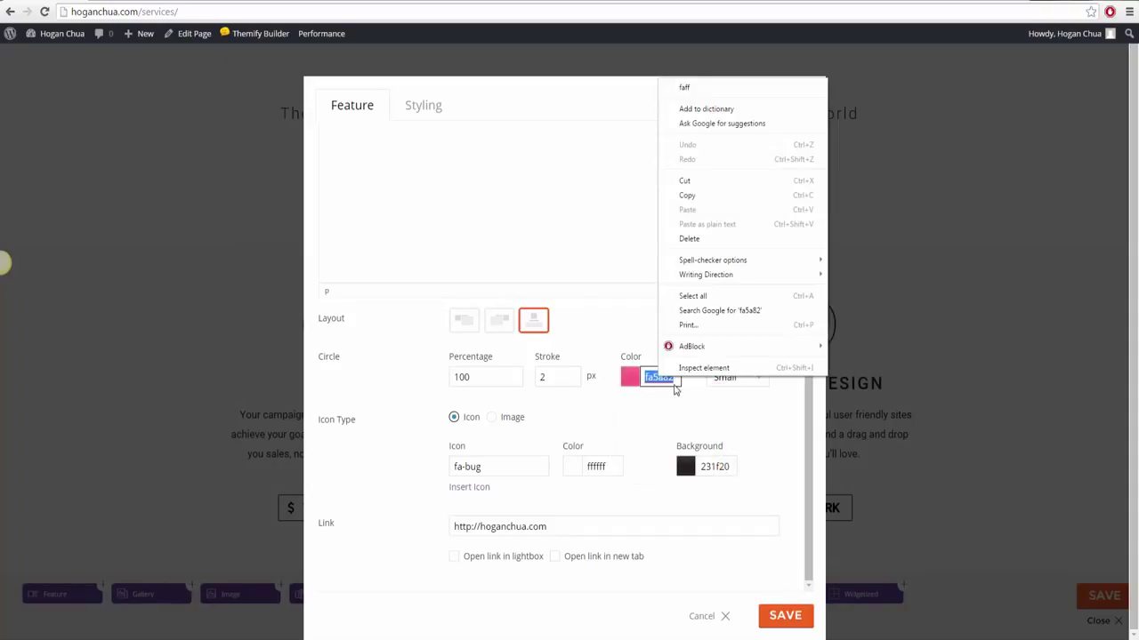
{"action": "left_click", "coordinate": [686, 197]}
{"action": "double_click", "coordinate": [714, 466]}
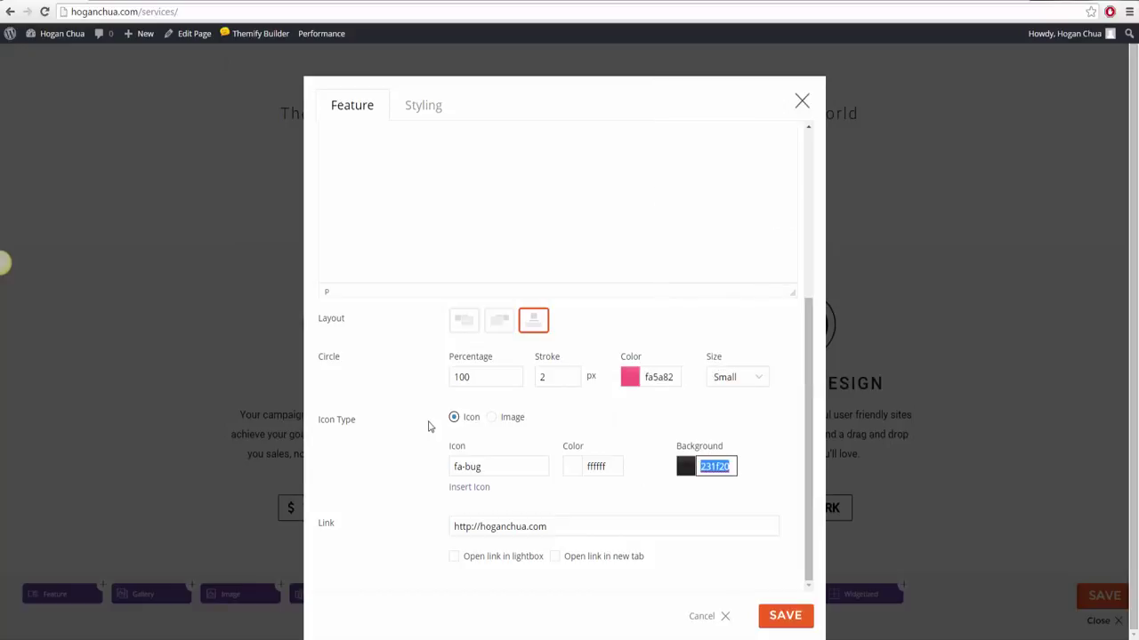
{"action": "key", "text": "ctrl+v"}
{"action": "left_click", "coordinate": [786, 615]}
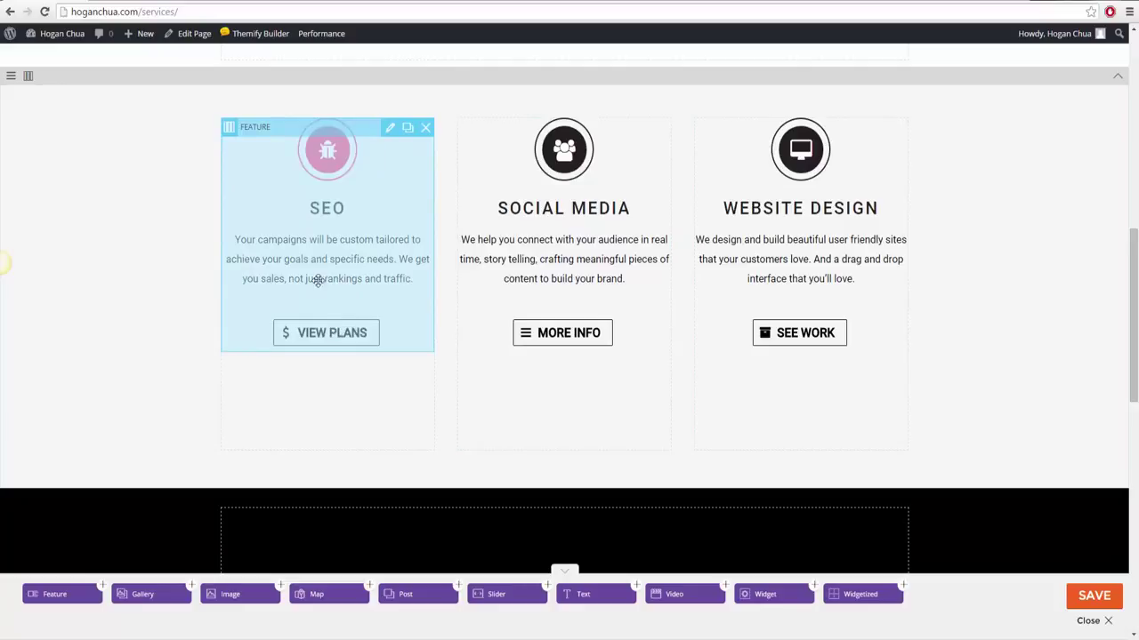
{"action": "scroll", "coordinate": [285, 341], "scroll_direction": "down", "scroll_amount": 4}
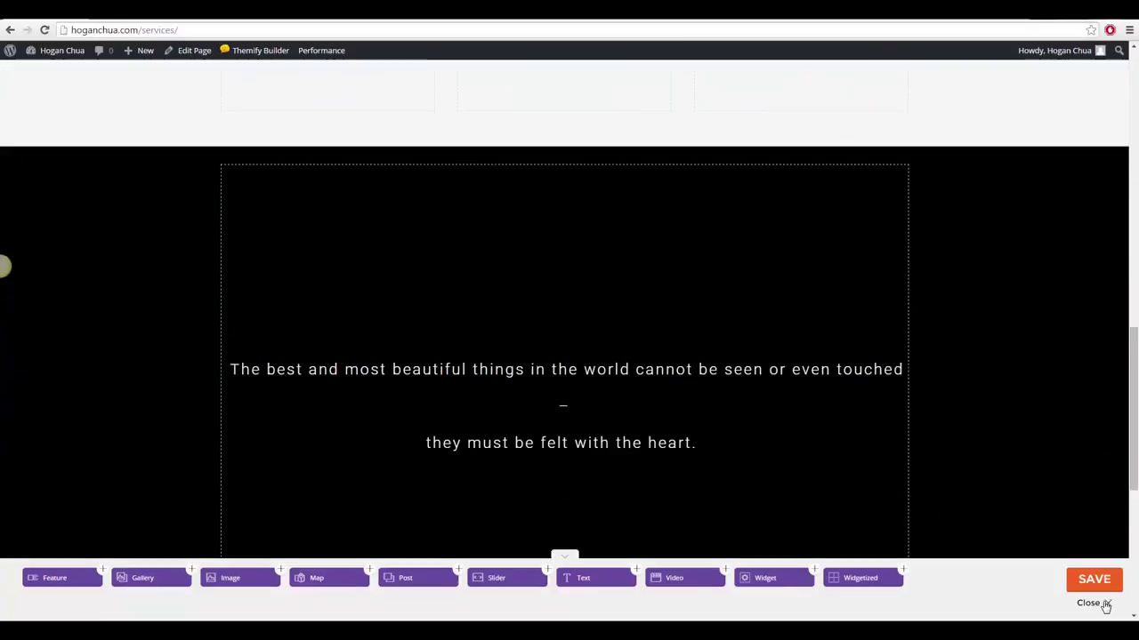
Step: Leave the builder, confirming the save, and reload the Services page
{"action": "left_click", "coordinate": [1108, 620]}
{"action": "left_click", "coordinate": [641, 108]}
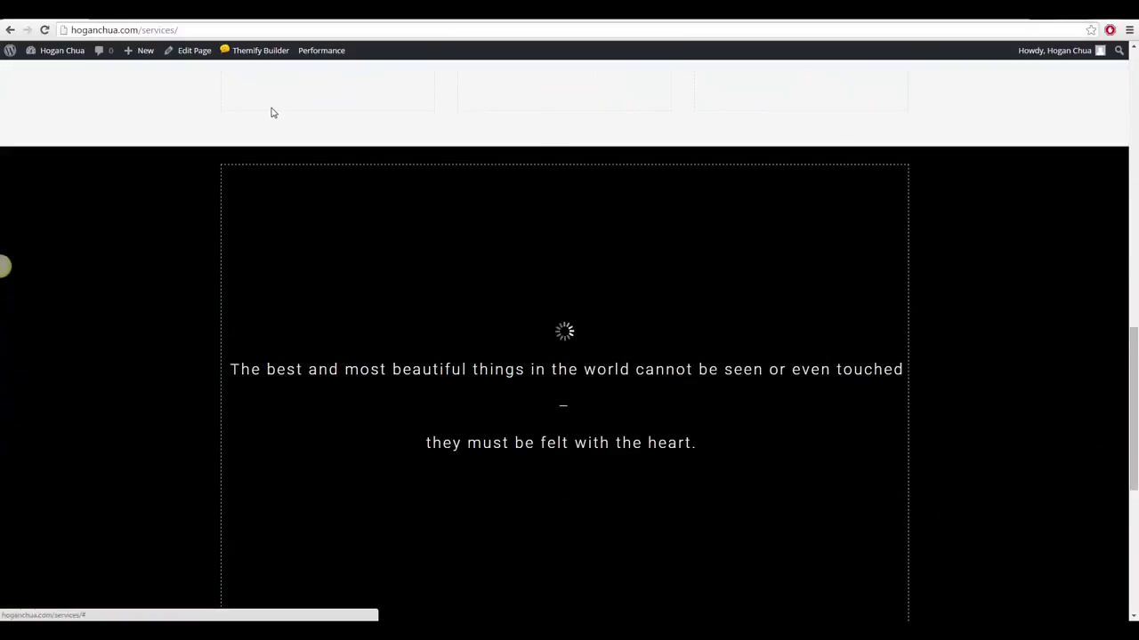
{"action": "left_click", "coordinate": [43, 32]}
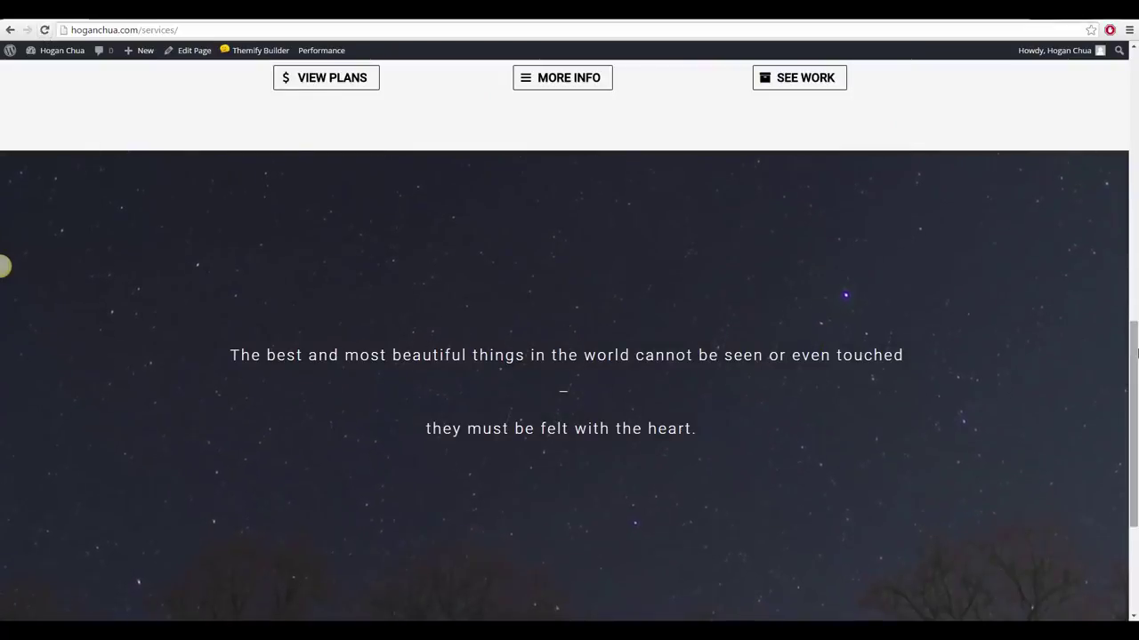
{"action": "left_click_drag", "start_coordinate": [1132, 349], "coordinate": [1137, 73]}
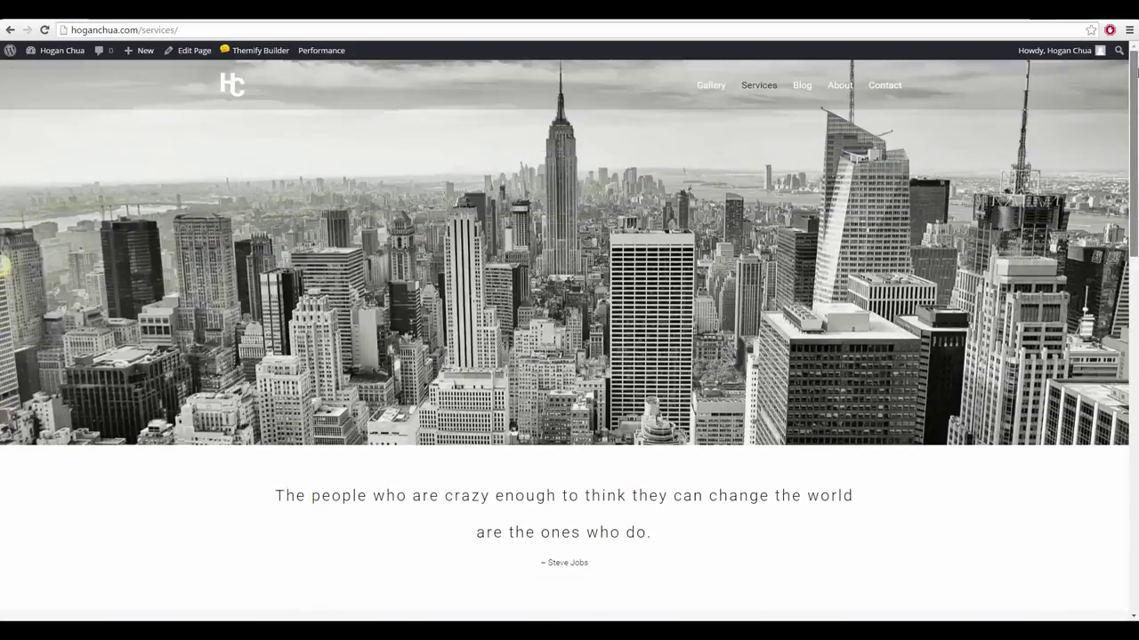
Step: Visit the live site's Blog and About pages
{"action": "left_click", "coordinate": [802, 86]}
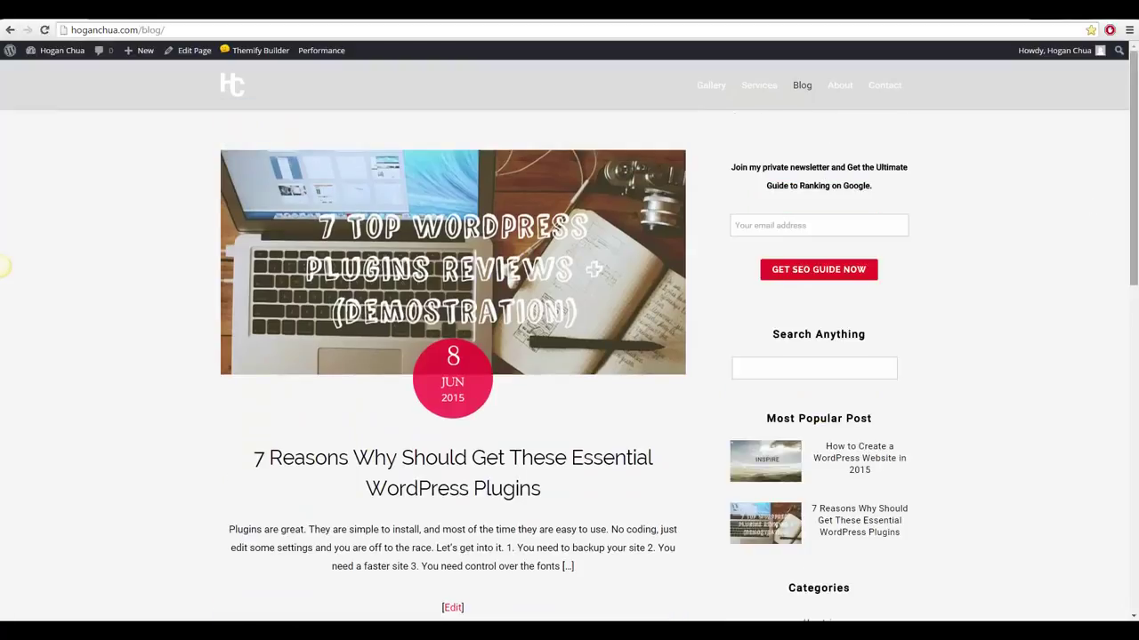
{"action": "left_click_drag", "start_coordinate": [1133, 278], "coordinate": [1133, 153]}
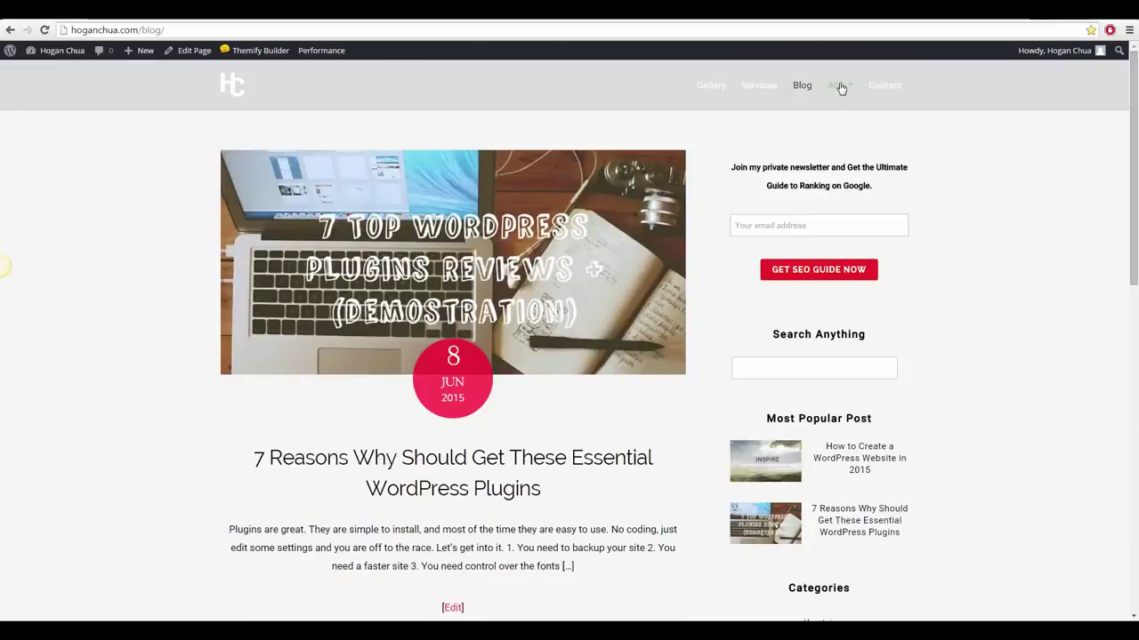
{"action": "left_click", "coordinate": [840, 87]}
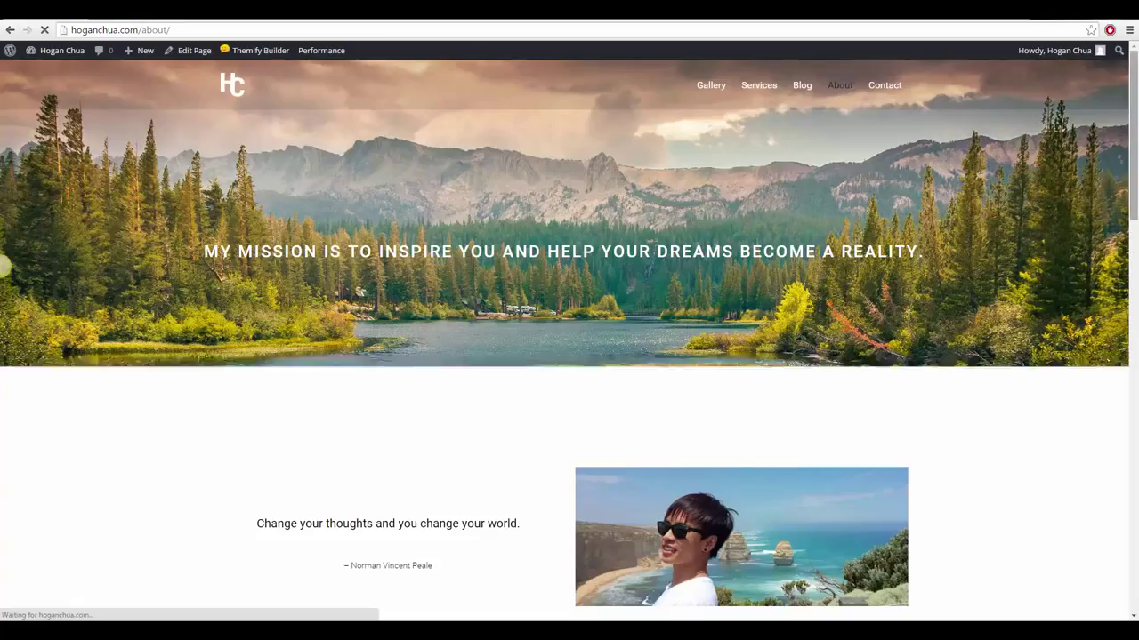
{"action": "left_click_drag", "start_coordinate": [1134, 214], "coordinate": [1135, 160]}
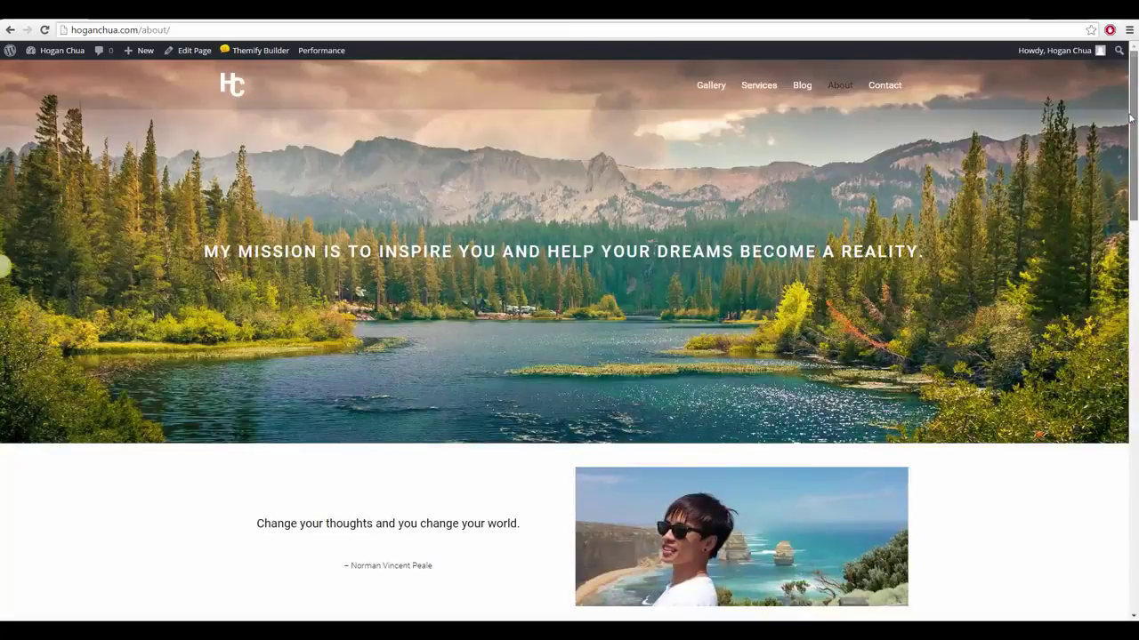
Step: Open the Contact page and scroll down to the contact form and Melbourne map
{"action": "left_click", "coordinate": [891, 93]}
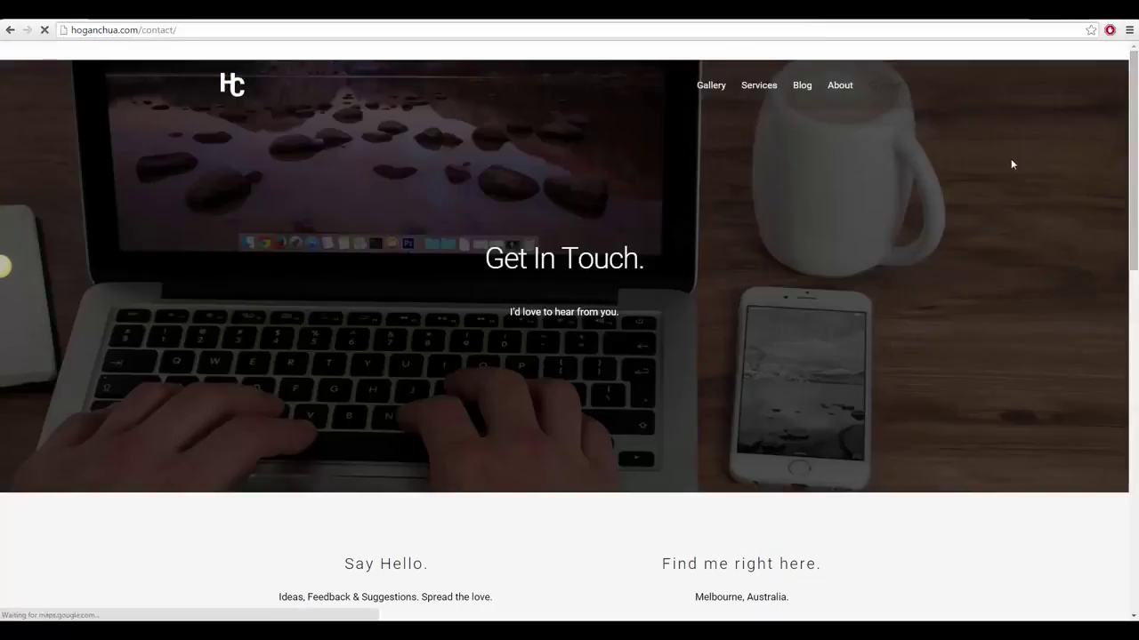
{"action": "scroll", "coordinate": [1009, 163], "scroll_direction": "down", "scroll_amount": 2}
{"action": "scroll", "coordinate": [1005, 168], "scroll_direction": "down", "scroll_amount": 3}
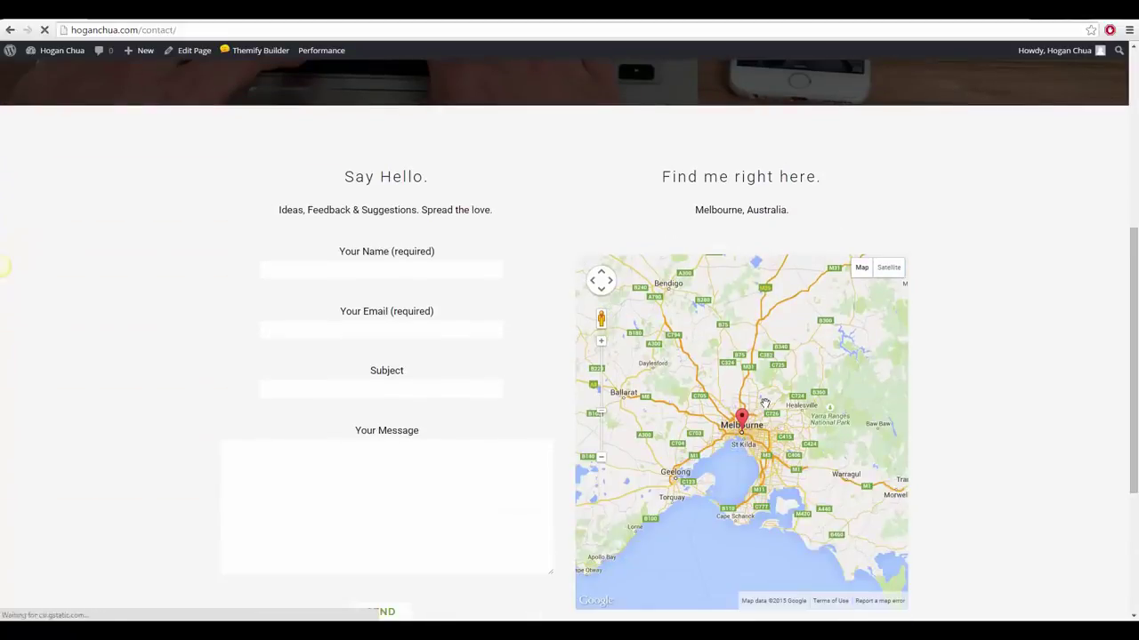
{"action": "scroll", "coordinate": [481, 270], "scroll_direction": "down", "scroll_amount": 2}
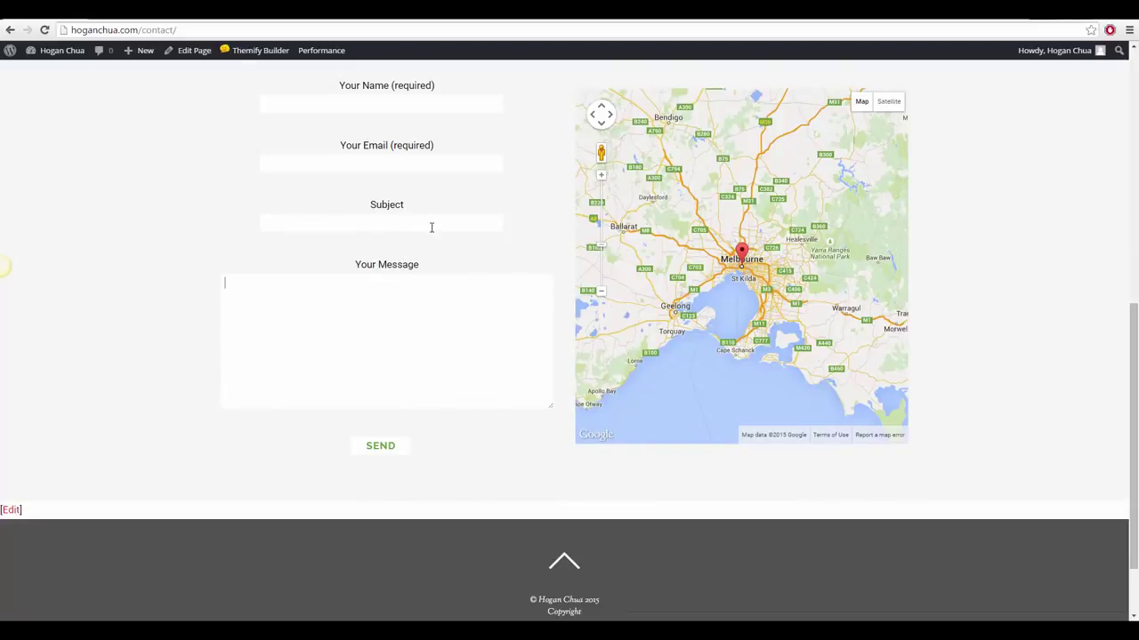
{"action": "scroll", "coordinate": [432, 228], "scroll_direction": "up", "scroll_amount": 2}
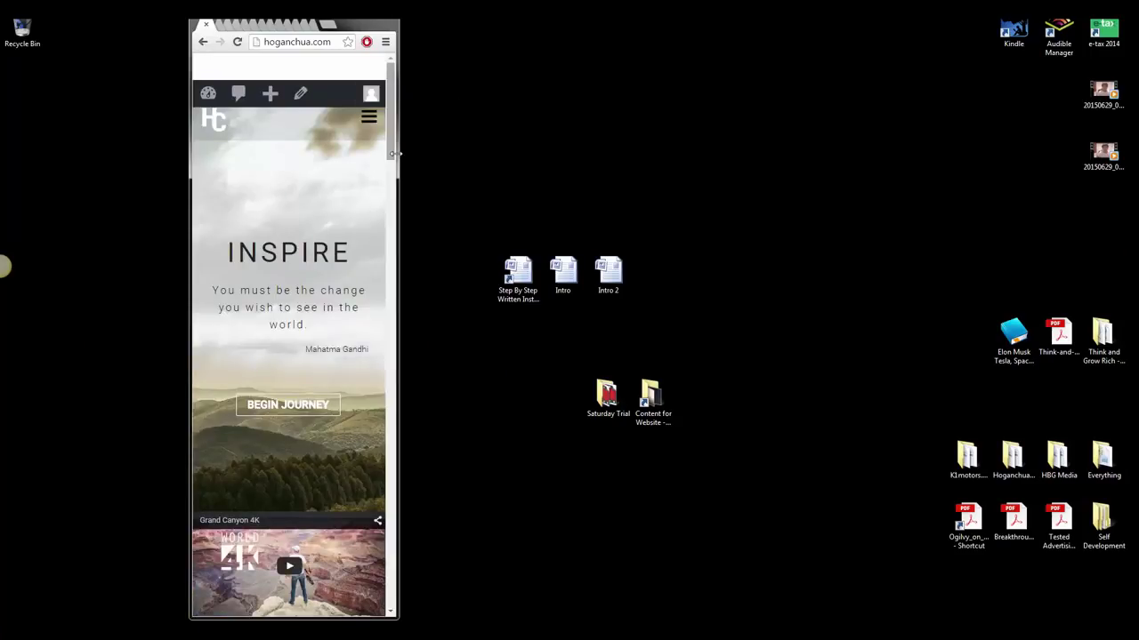
Step: Narrow the Chrome window to preview the mobile layout, then maximize it again
{"action": "left_click_drag", "start_coordinate": [398, 153], "coordinate": [391, 154]}
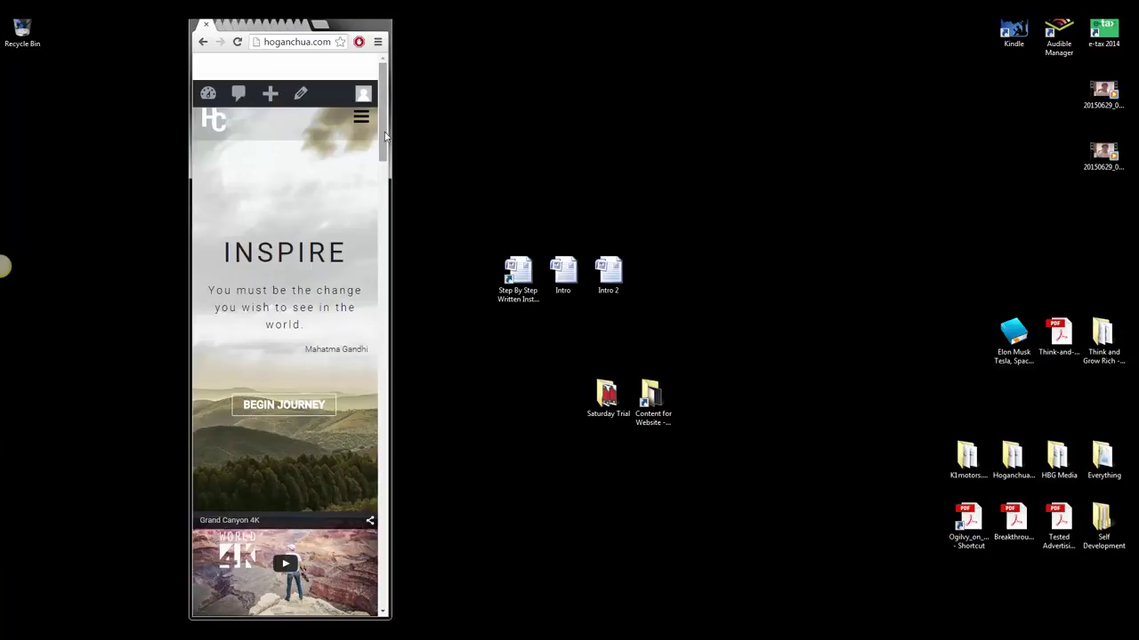
{"action": "left_click_drag", "start_coordinate": [384, 132], "coordinate": [384, 107]}
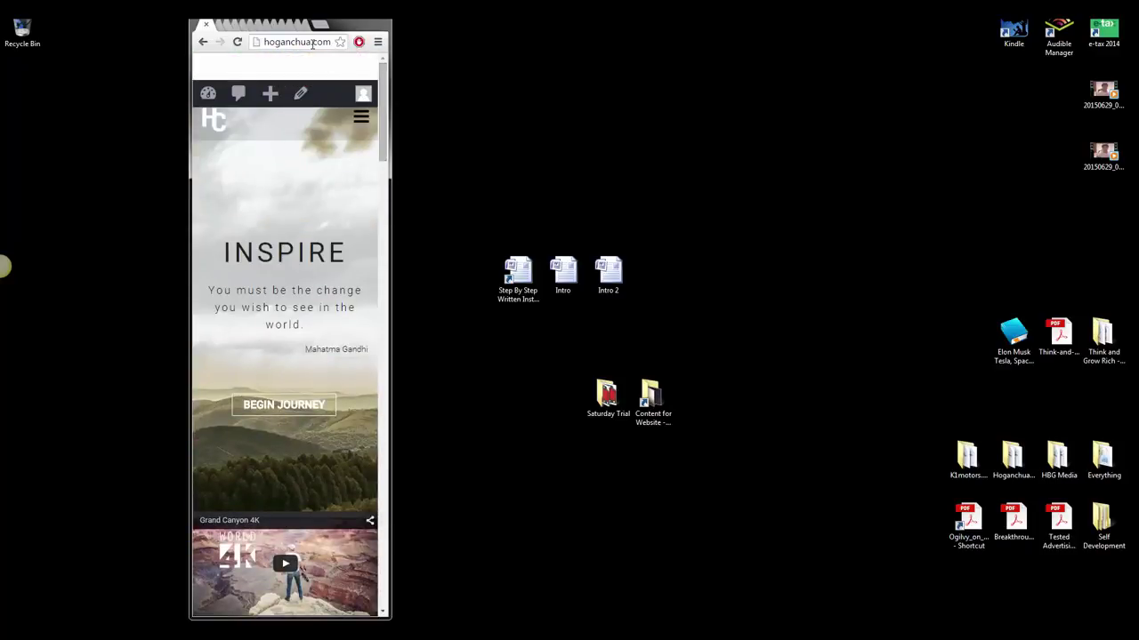
{"action": "double_click", "coordinate": [361, 24]}
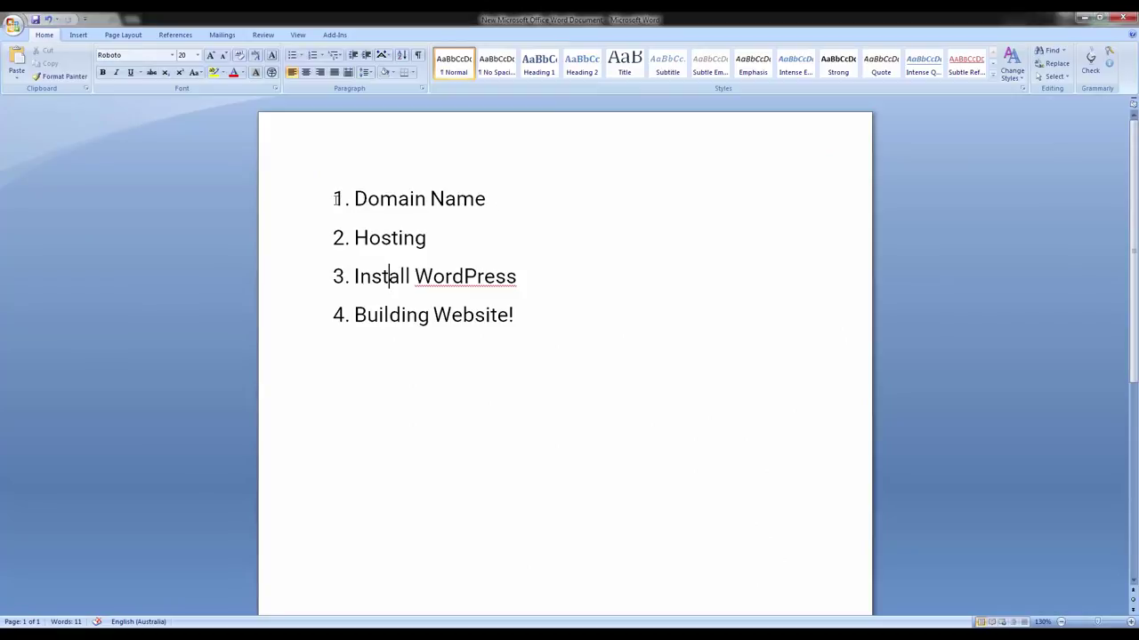
{"action": "left_click_drag", "start_coordinate": [335, 201], "coordinate": [504, 211]}
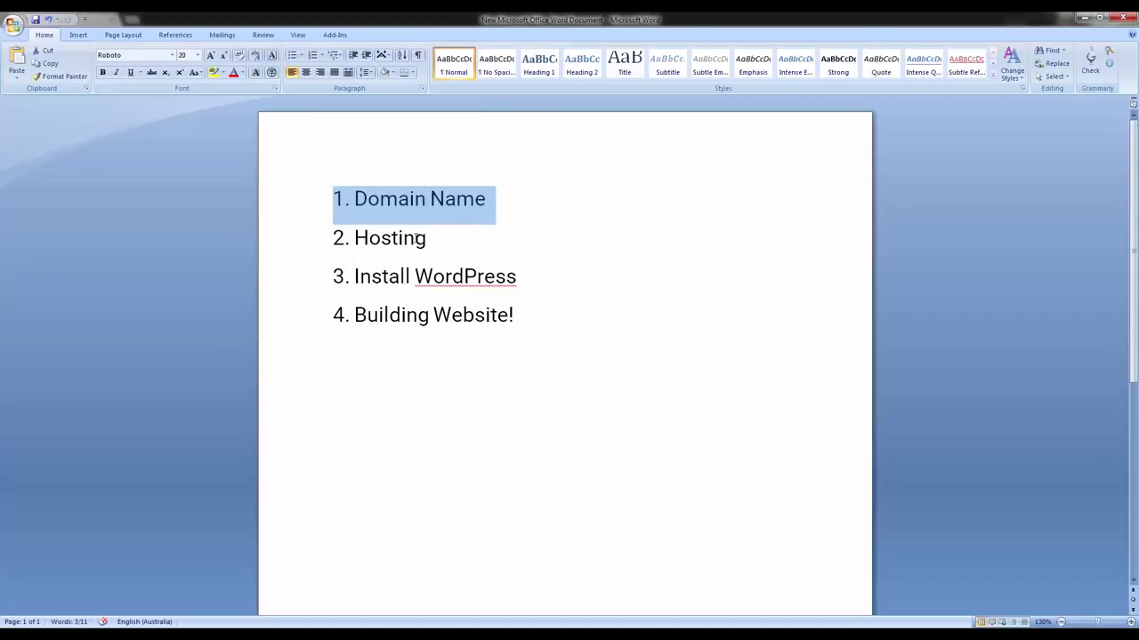
{"action": "left_click_drag", "start_coordinate": [336, 238], "coordinate": [424, 240]}
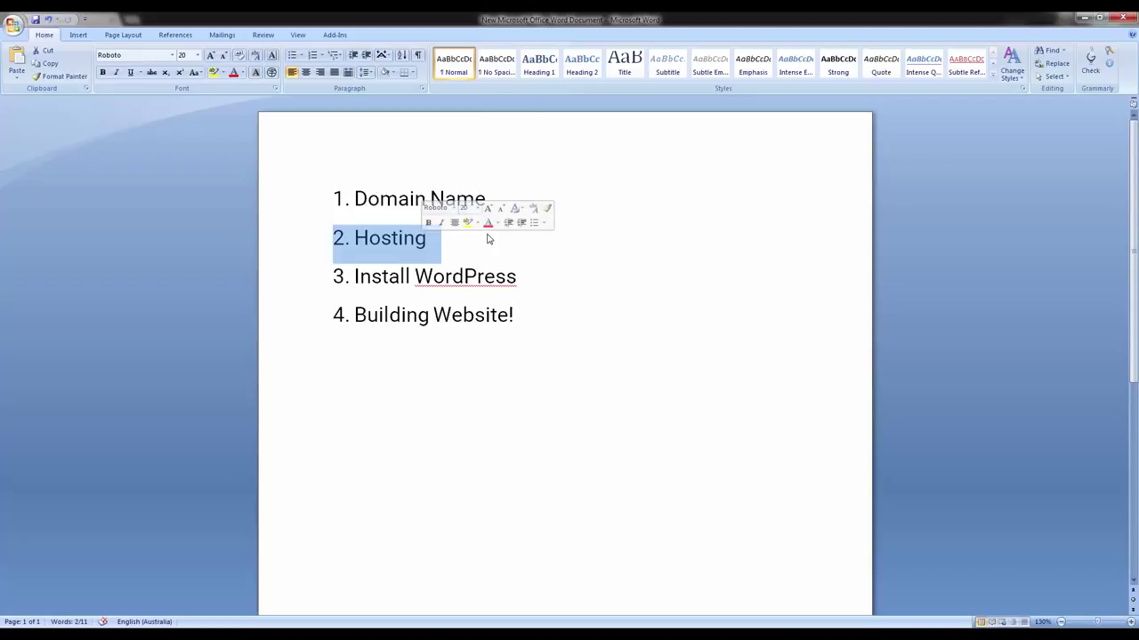
{"action": "left_click_drag", "start_coordinate": [518, 279], "coordinate": [336, 278]}
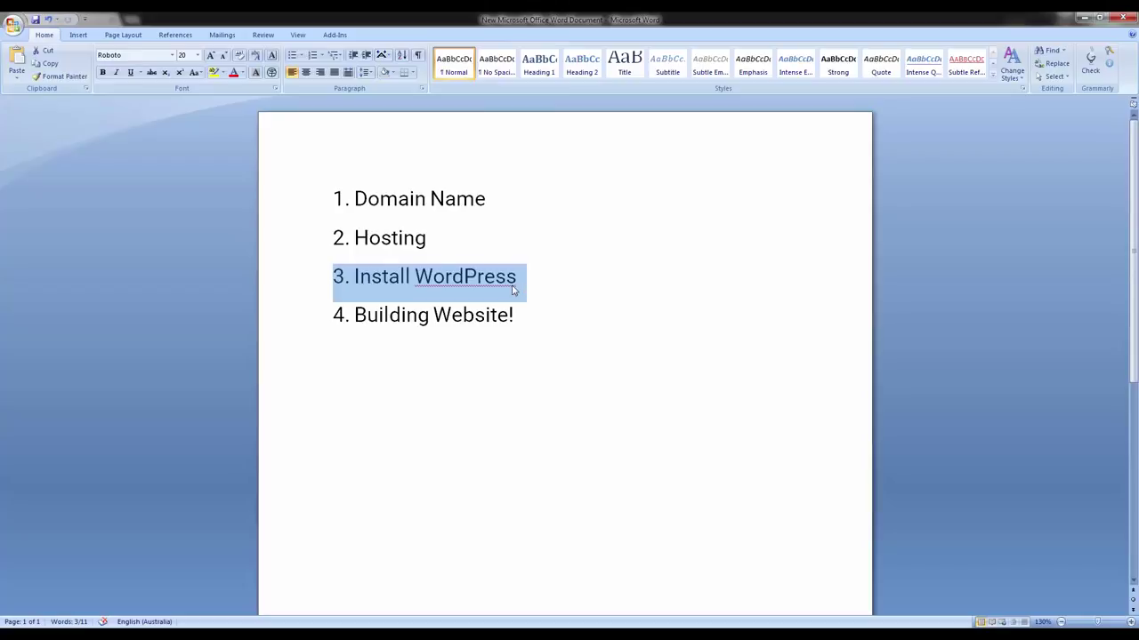
{"action": "left_click", "coordinate": [516, 316]}
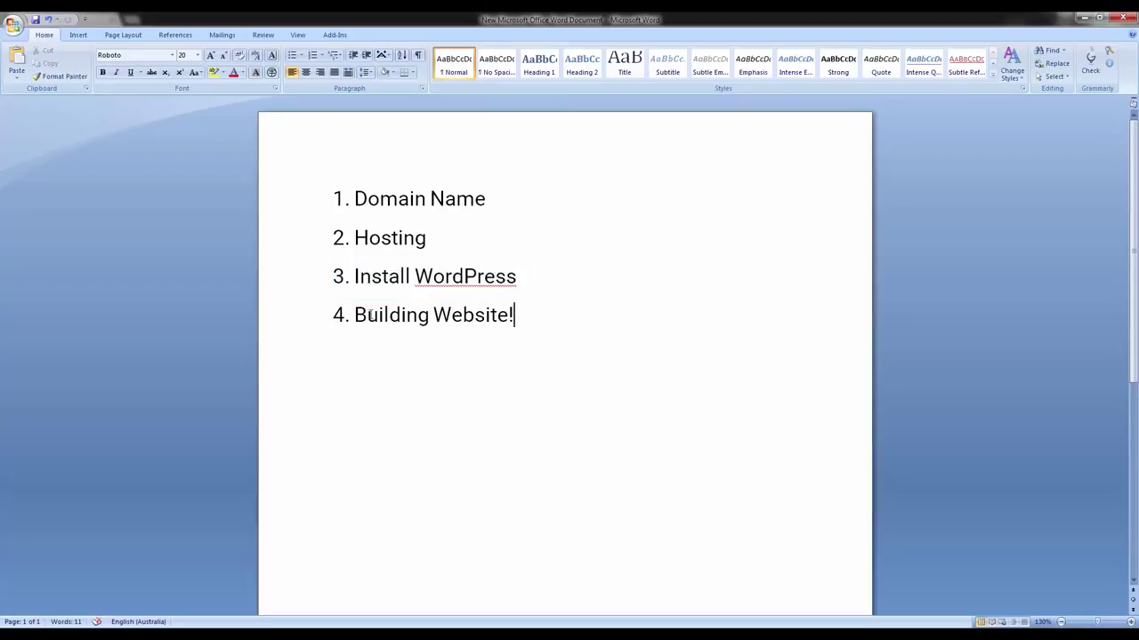
{"action": "left_click", "coordinate": [353, 355]}
Step: Append costs to the list: $15/y domain, $10/m hosting, free install, free website
{"action": "left_click", "coordinate": [491, 197]}
{"action": "type", "text": "$15/y"}
{"action": "left_click", "coordinate": [440, 238]}
{"action": "type", "text": "- $10"}
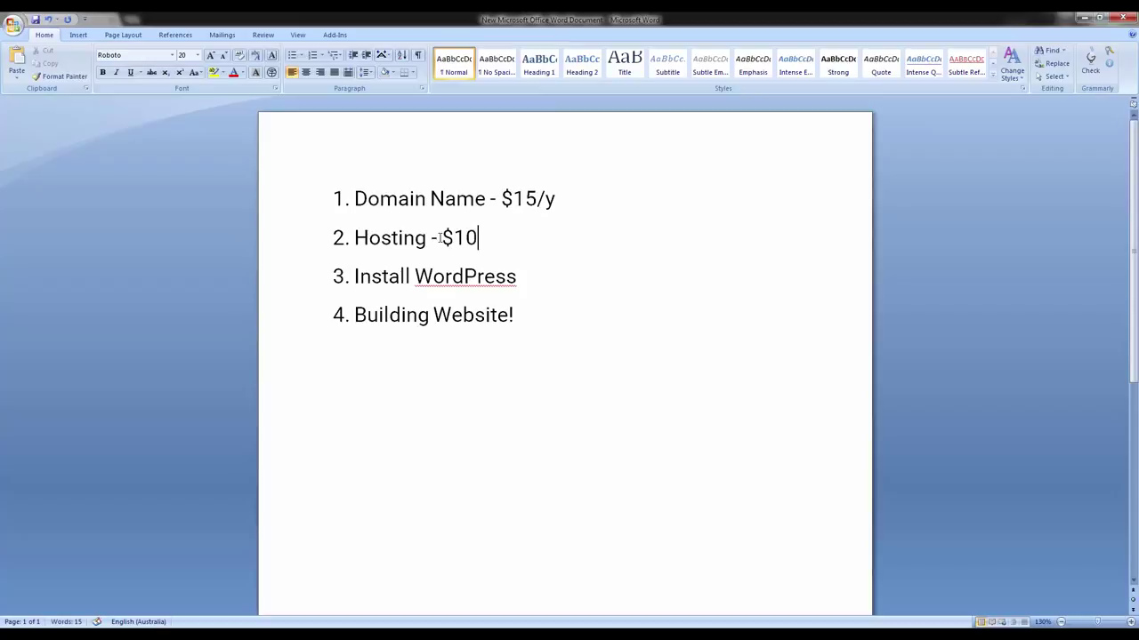
{"action": "type", "text": "/m"}
{"action": "left_click", "coordinate": [440, 238]}
{"action": "left_click", "coordinate": [562, 276]}
{"action": "type", "text": "- free"}
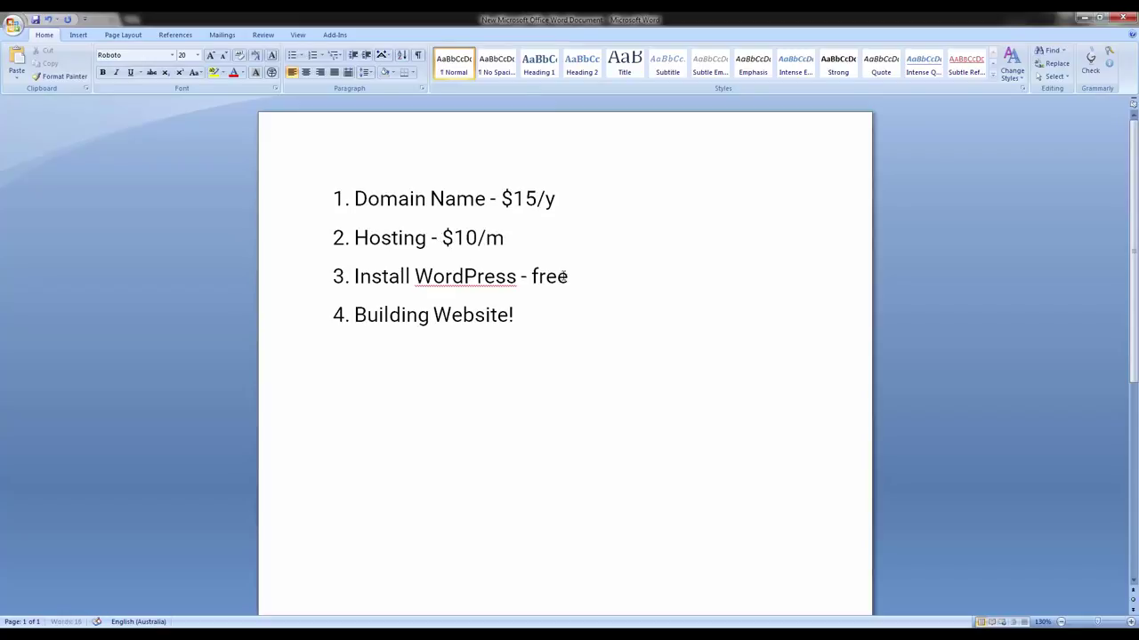
{"action": "left_click", "coordinate": [548, 325]}
{"action": "type", "text": "- free"}
Step: Add a 'Total ~$20' line below the list
{"action": "key", "text": "Return"}
{"action": "type", "text": "Total"}
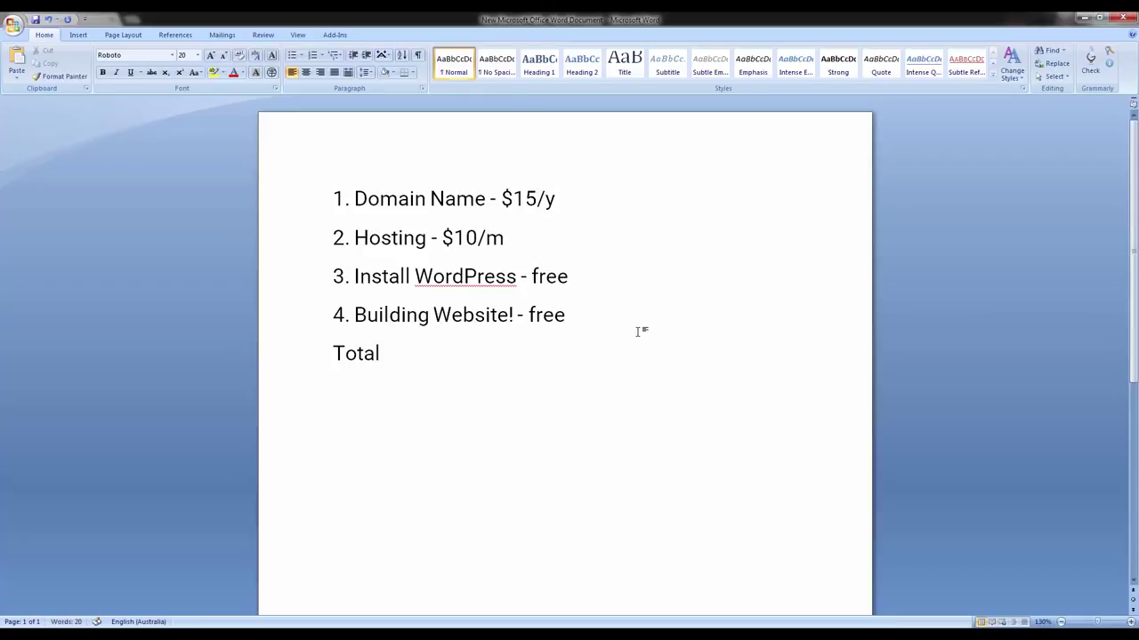
{"action": "type", "text": " ~20"}
{"action": "key", "text": "BackSpace"}
{"action": "key", "text": "BackSpace"}
{"action": "type", "text": "$20"}
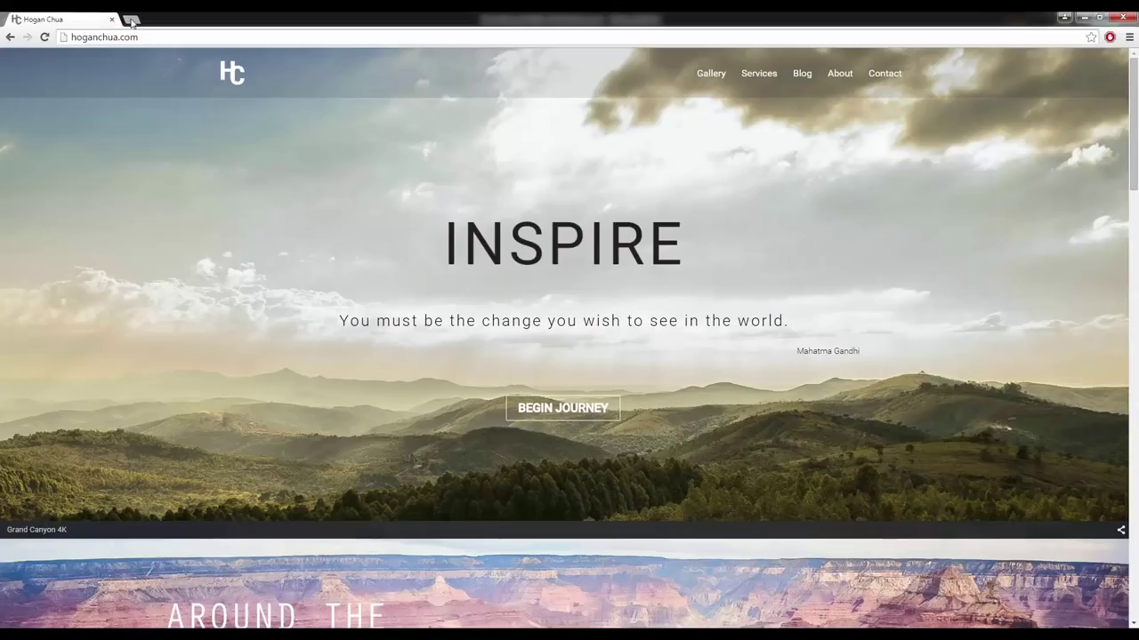
{"action": "left_click", "coordinate": [131, 20]}
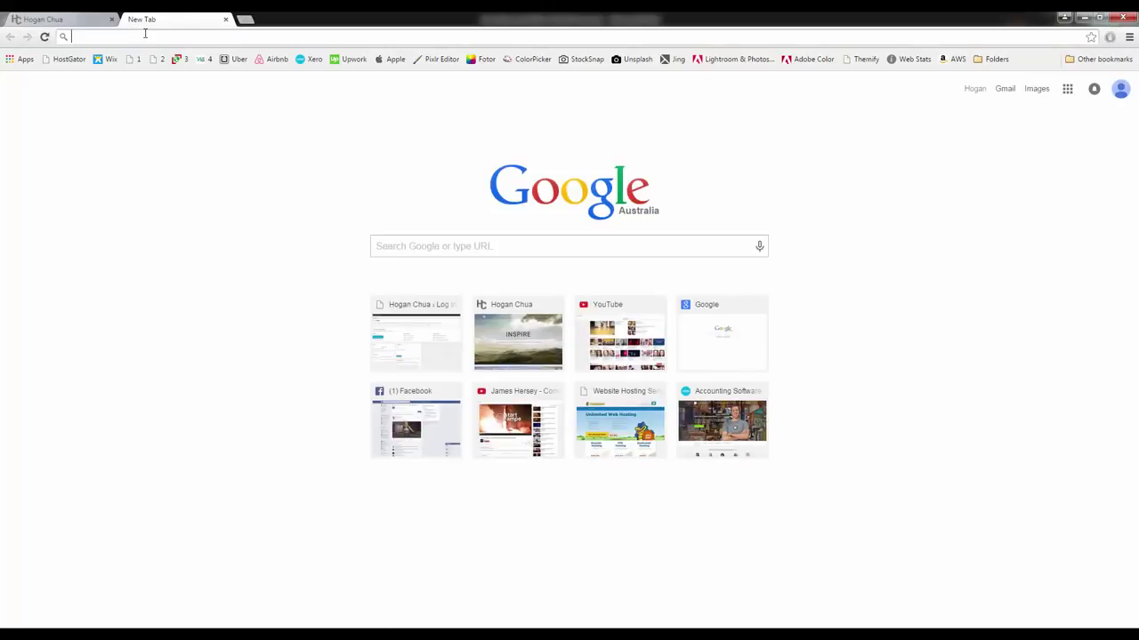
Step: Go to hostgator.com and open the web hosting plans page
{"action": "type", "text": "ho"}
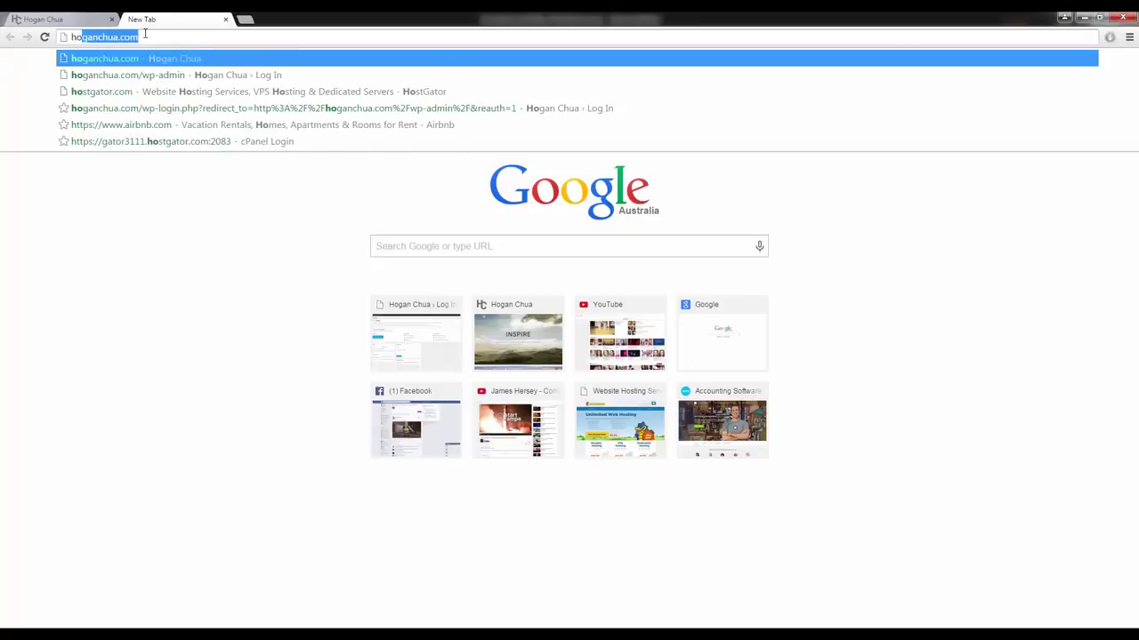
{"action": "type", "text": "stg"}
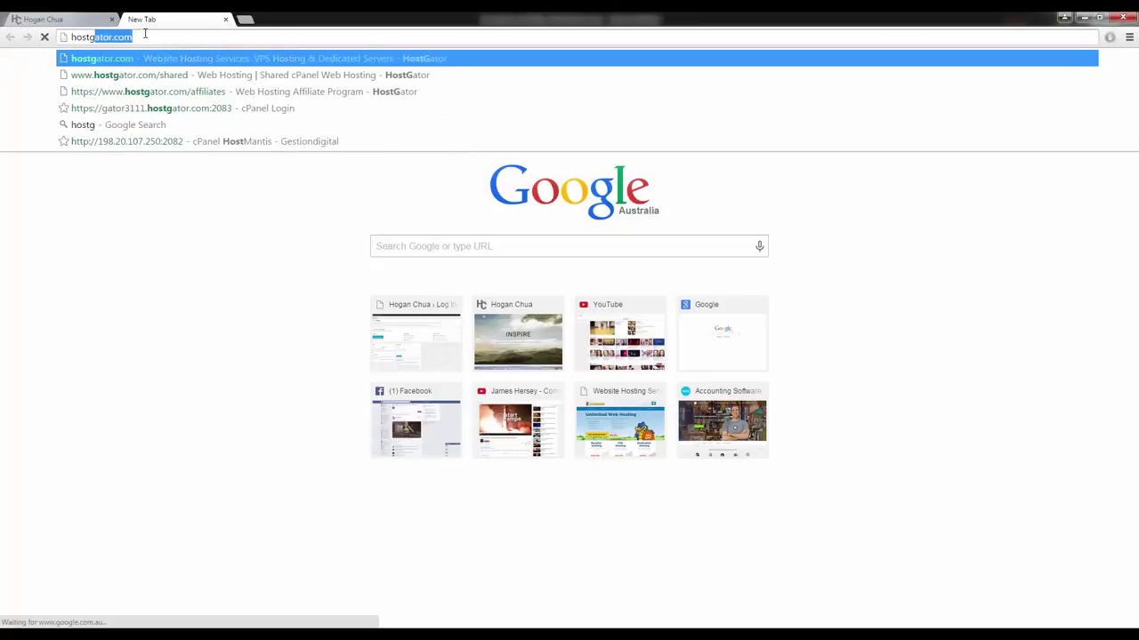
{"action": "type", "text": "ator.com"}
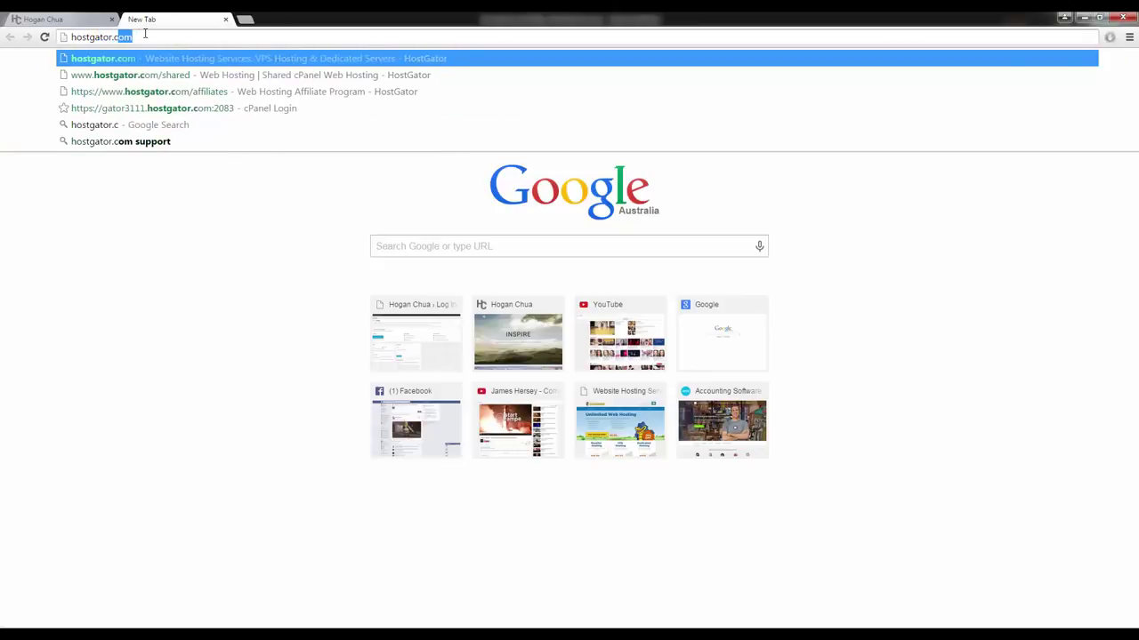
{"action": "key", "text": "Return"}
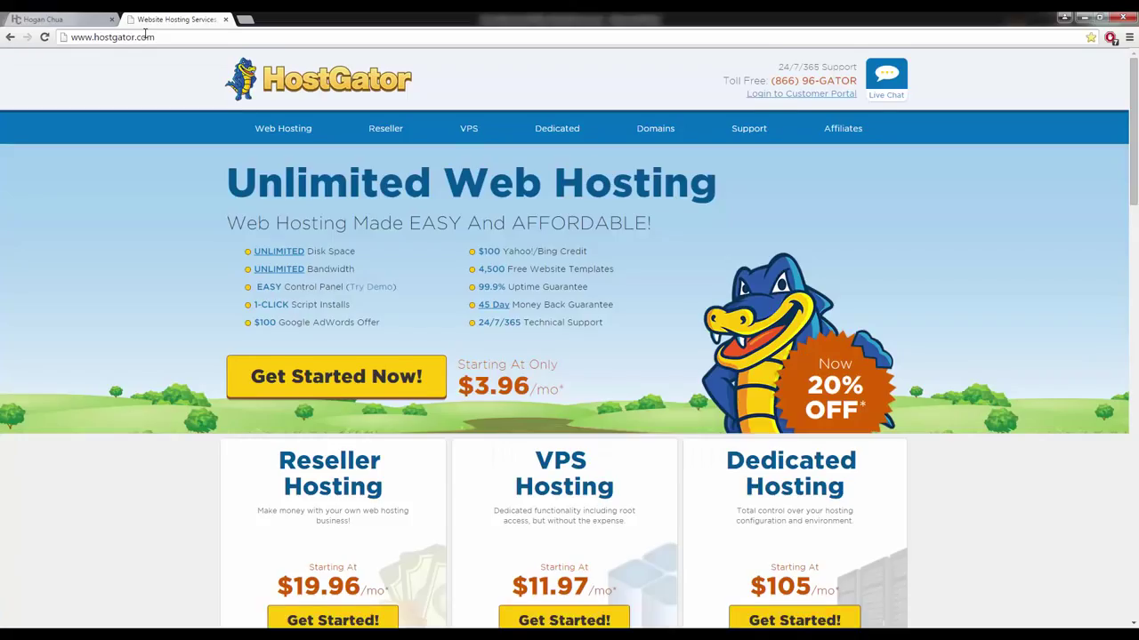
{"action": "left_click", "coordinate": [396, 385]}
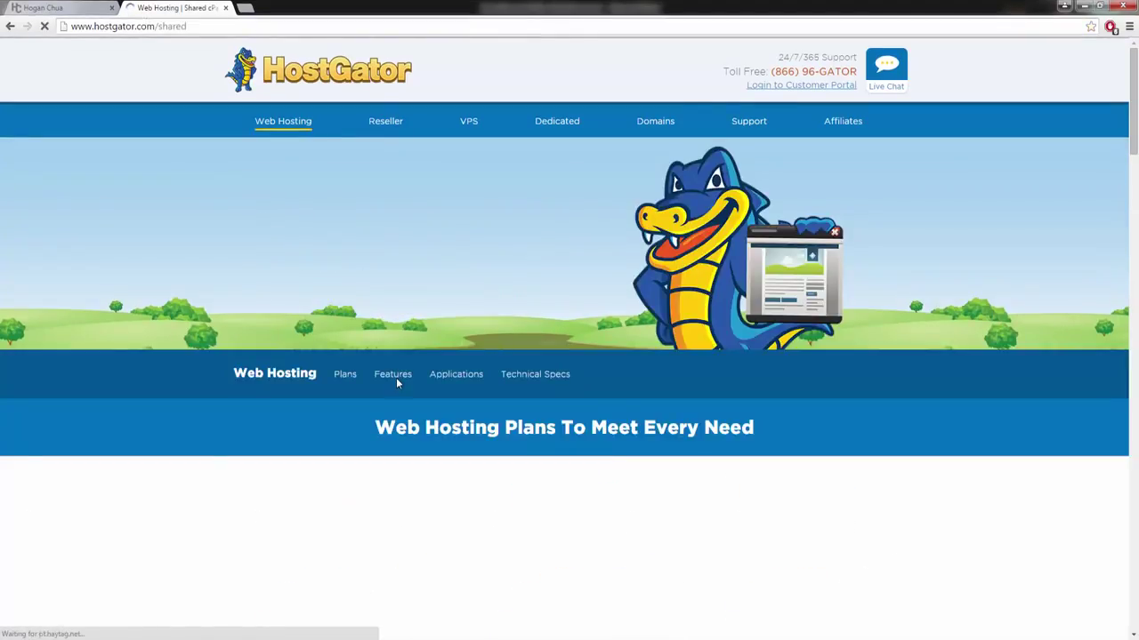
{"action": "scroll", "coordinate": [420, 271], "scroll_direction": "down", "scroll_amount": 3}
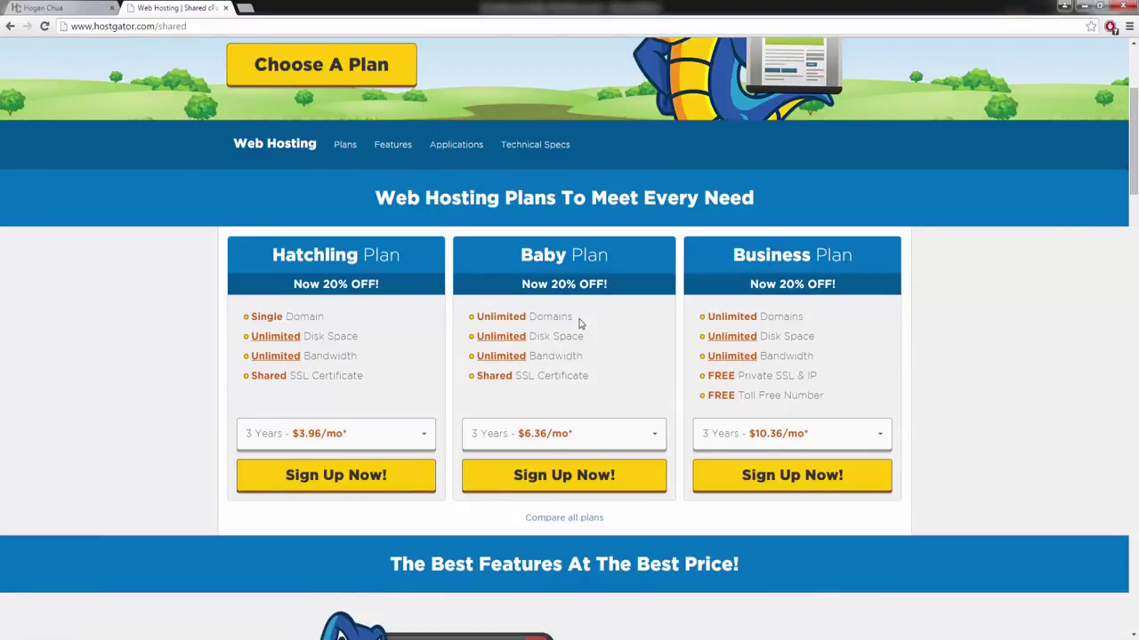
Step: Compare Hatchling and Baby plans: Single vs Unlimited Domains and their billing-term prices
{"action": "left_click_drag", "start_coordinate": [572, 318], "coordinate": [477, 320]}
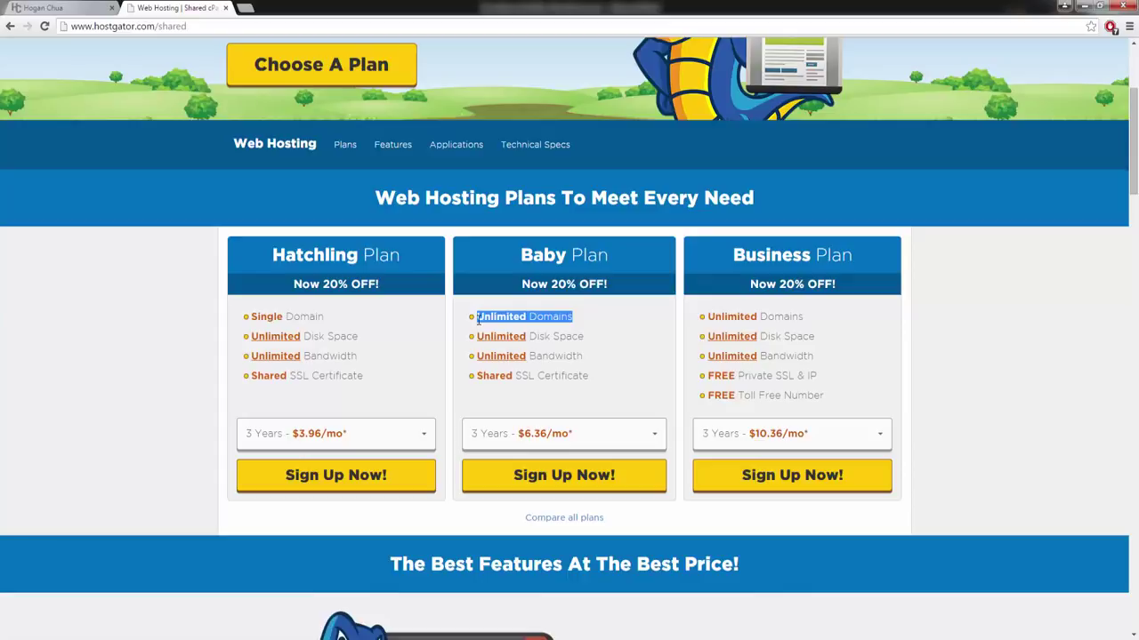
{"action": "left_click", "coordinate": [577, 325]}
{"action": "left_click_drag", "start_coordinate": [581, 320], "coordinate": [463, 322]}
{"action": "left_click_drag", "start_coordinate": [329, 317], "coordinate": [252, 318]}
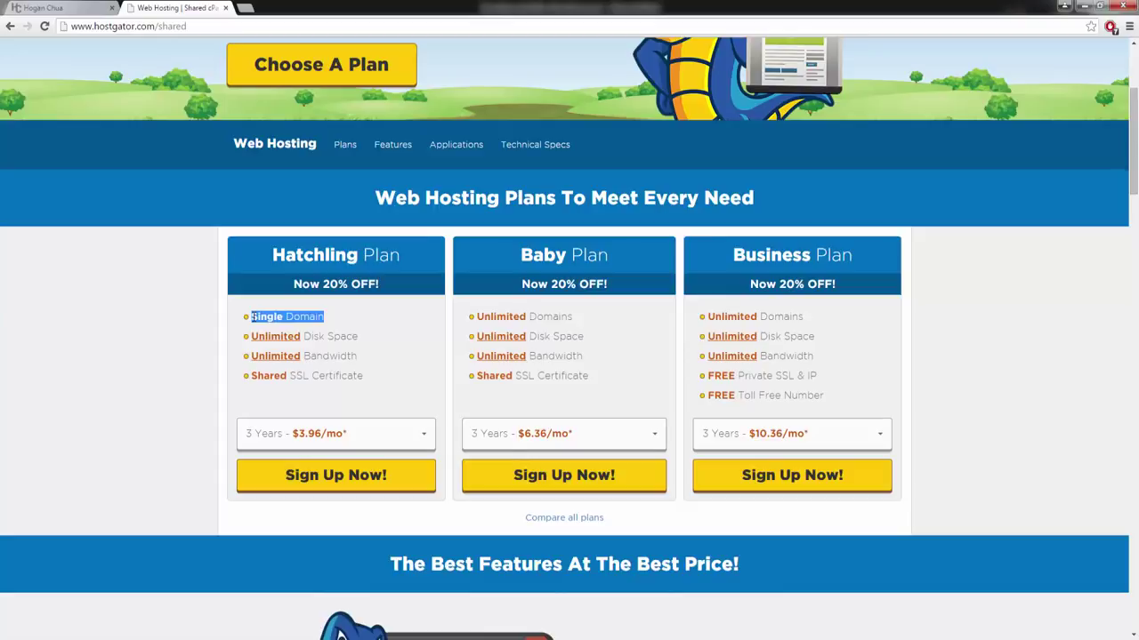
{"action": "left_click", "coordinate": [363, 434]}
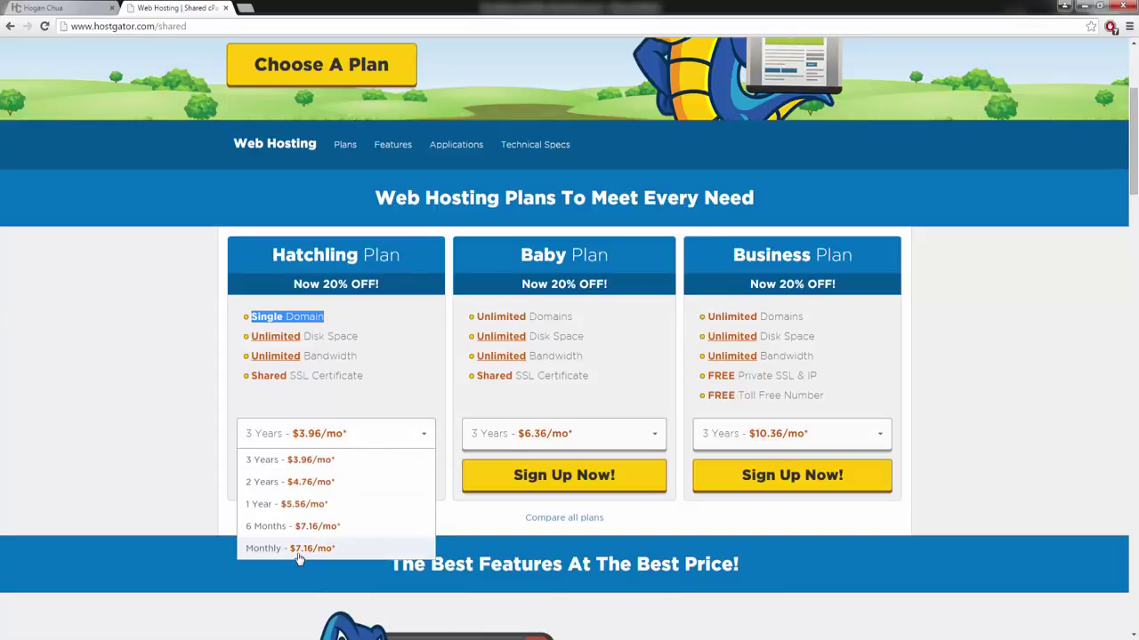
{"action": "left_click", "coordinate": [545, 436]}
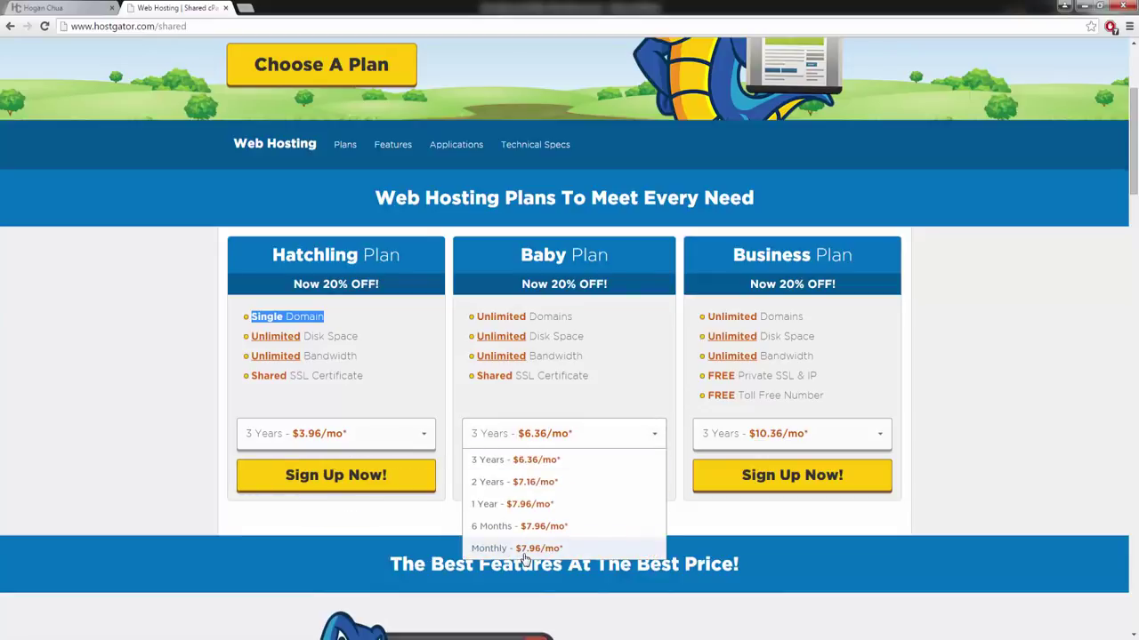
{"action": "left_click", "coordinate": [392, 434]}
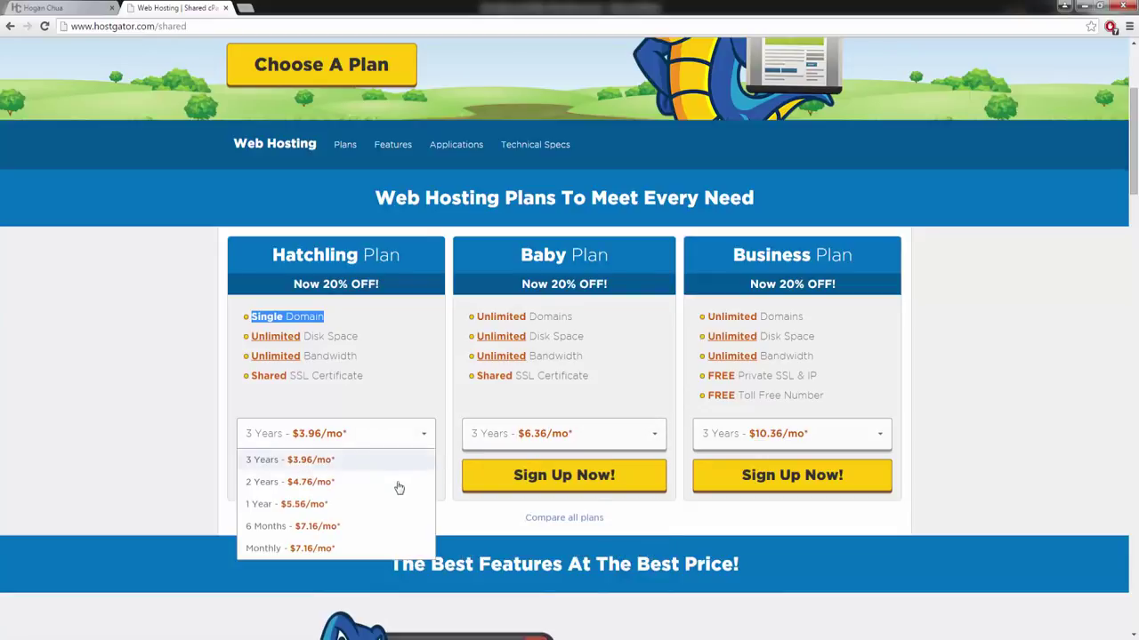
{"action": "left_click", "coordinate": [557, 434]}
{"action": "left_click", "coordinate": [595, 388]}
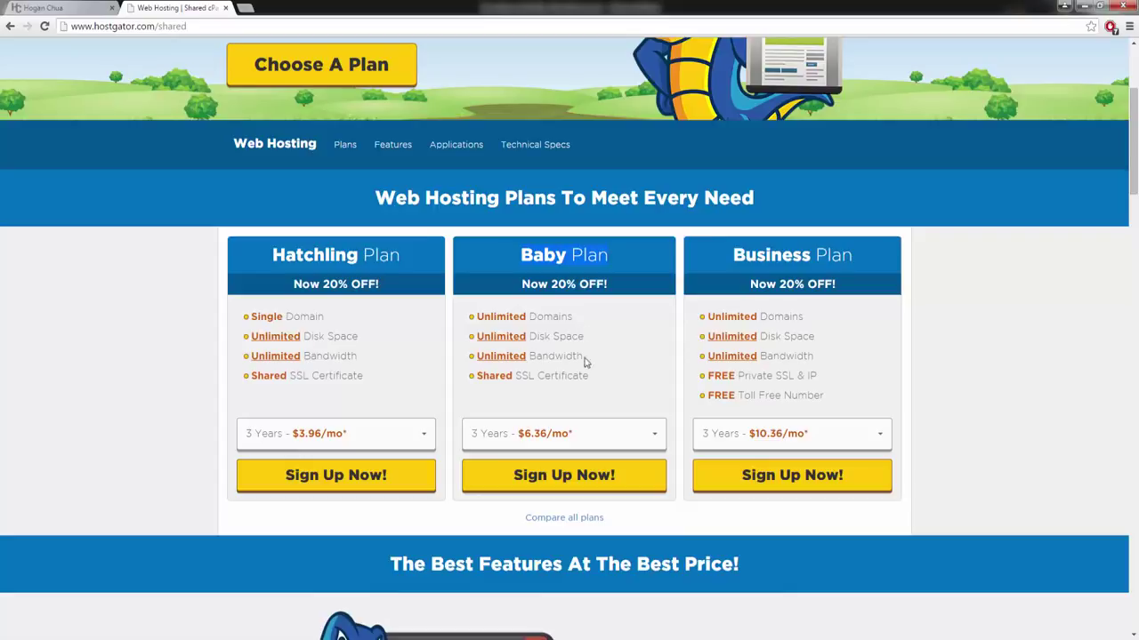
Step: Switch the Baby plan's billing term to Monthly at $7.96/mo
{"action": "left_click", "coordinate": [589, 439]}
{"action": "scroll", "coordinate": [589, 439], "scroll_direction": "down", "scroll_amount": 2}
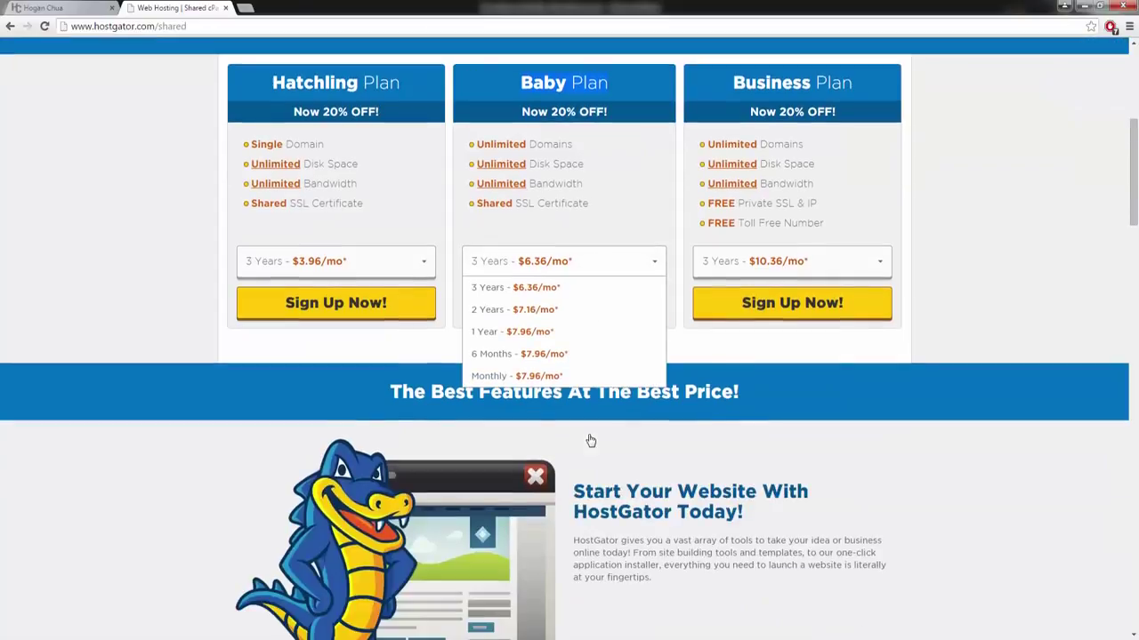
{"action": "left_click", "coordinate": [526, 377]}
{"action": "left_click", "coordinate": [572, 269]}
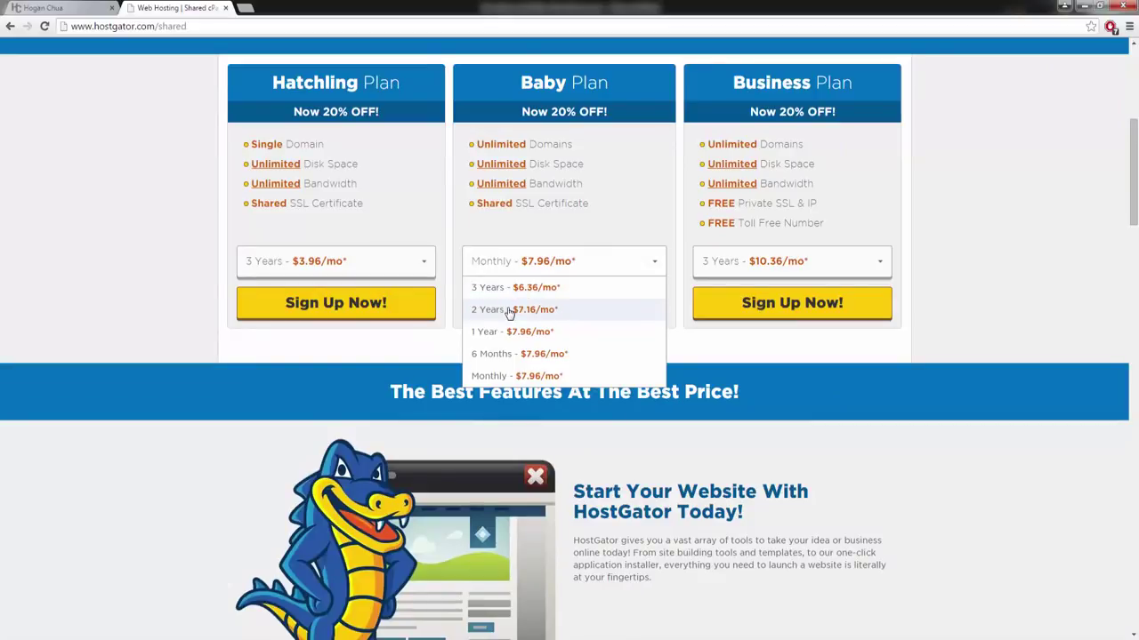
{"action": "left_click", "coordinate": [535, 377]}
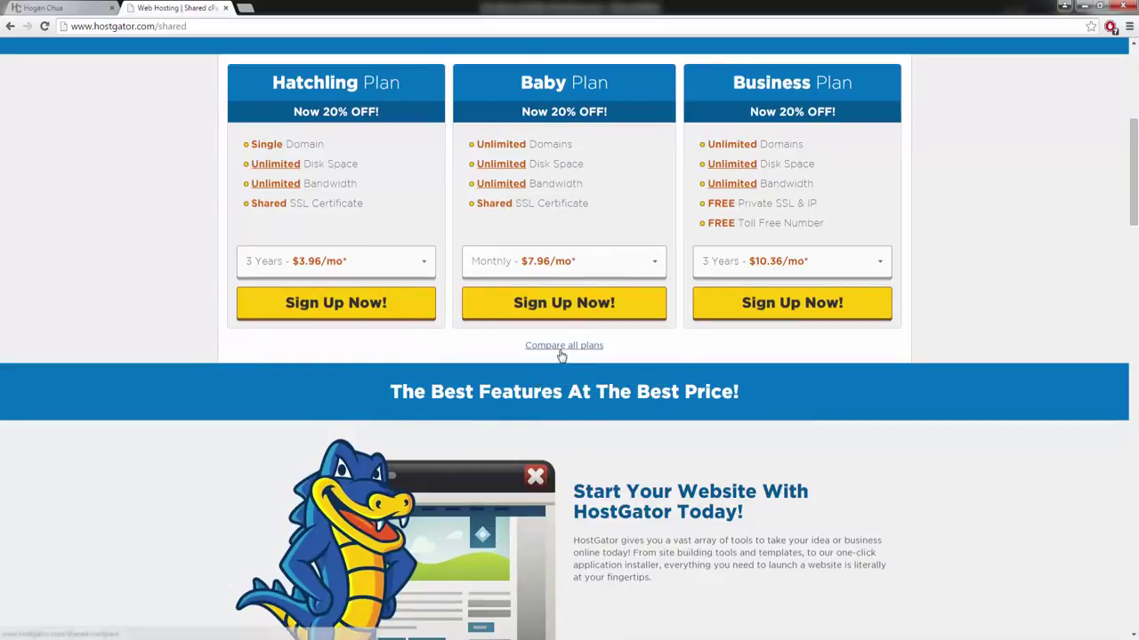
Step: Sign up for the Baby plan and check inspirationalwebsite.com availability
{"action": "left_click", "coordinate": [586, 311]}
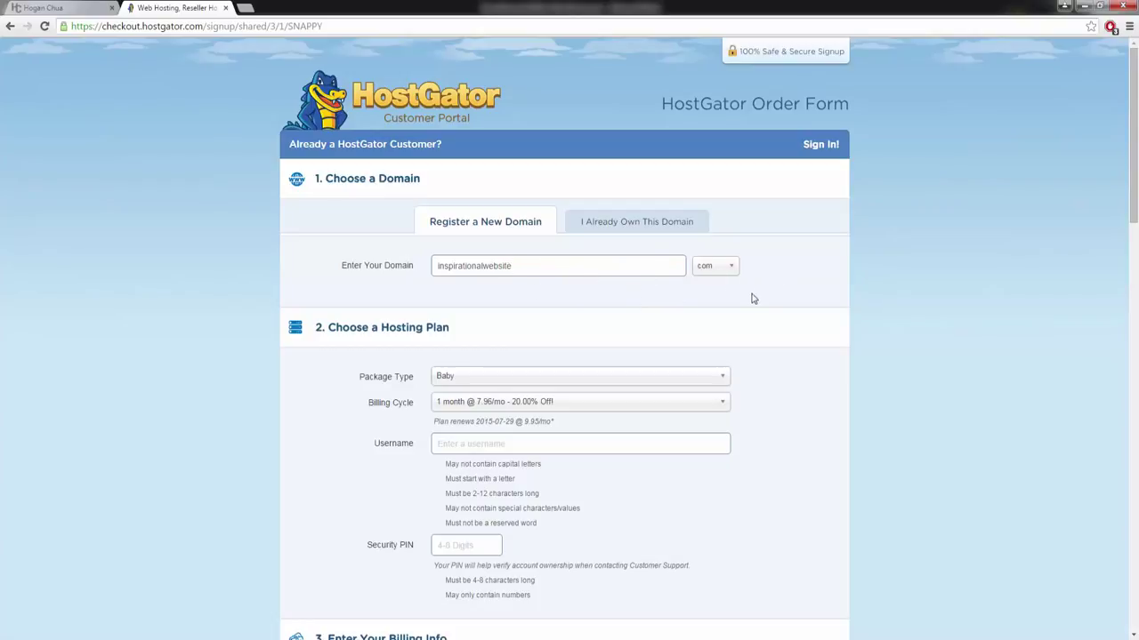
{"action": "left_click", "coordinate": [778, 283]}
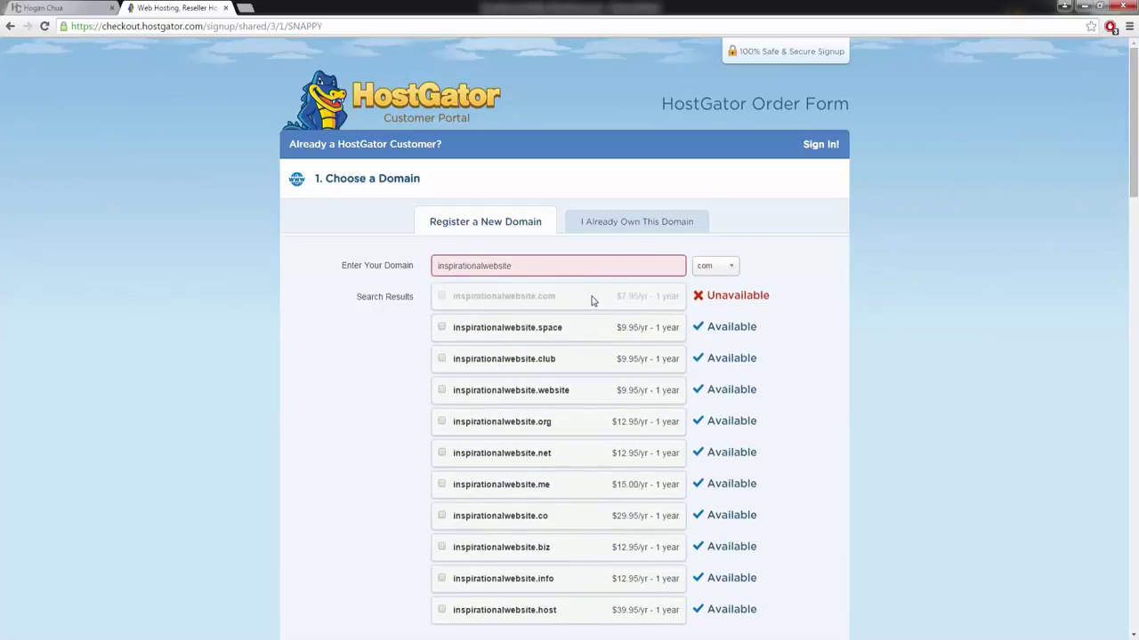
{"action": "scroll", "coordinate": [757, 294], "scroll_direction": "down", "scroll_amount": 1}
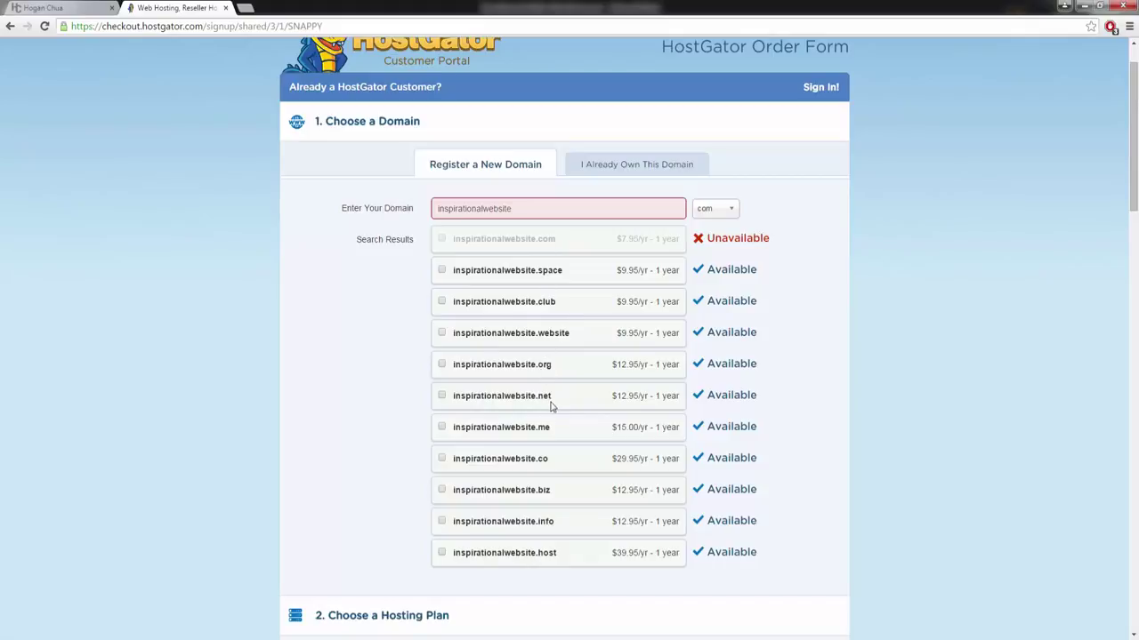
{"action": "scroll", "coordinate": [739, 301], "scroll_direction": "down", "scroll_amount": 2}
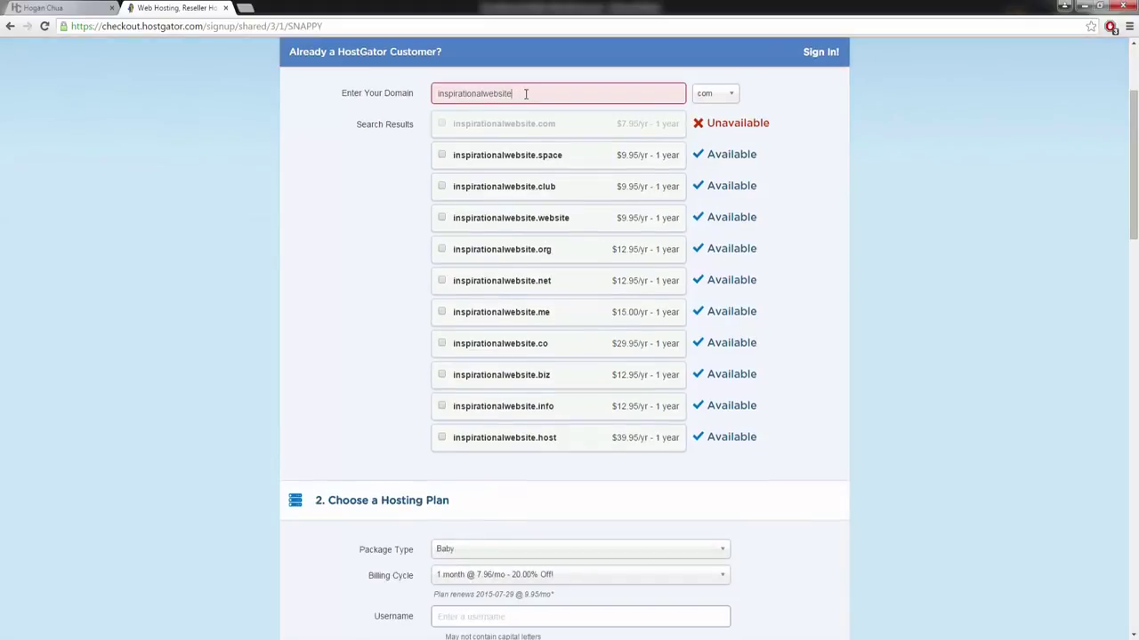
Step: Change the domain to inspirationalwebpage.com so it's added as the primary domain
{"action": "left_click_drag", "start_coordinate": [525, 94], "coordinate": [500, 95]}
{"action": "type", "text": "pag"}
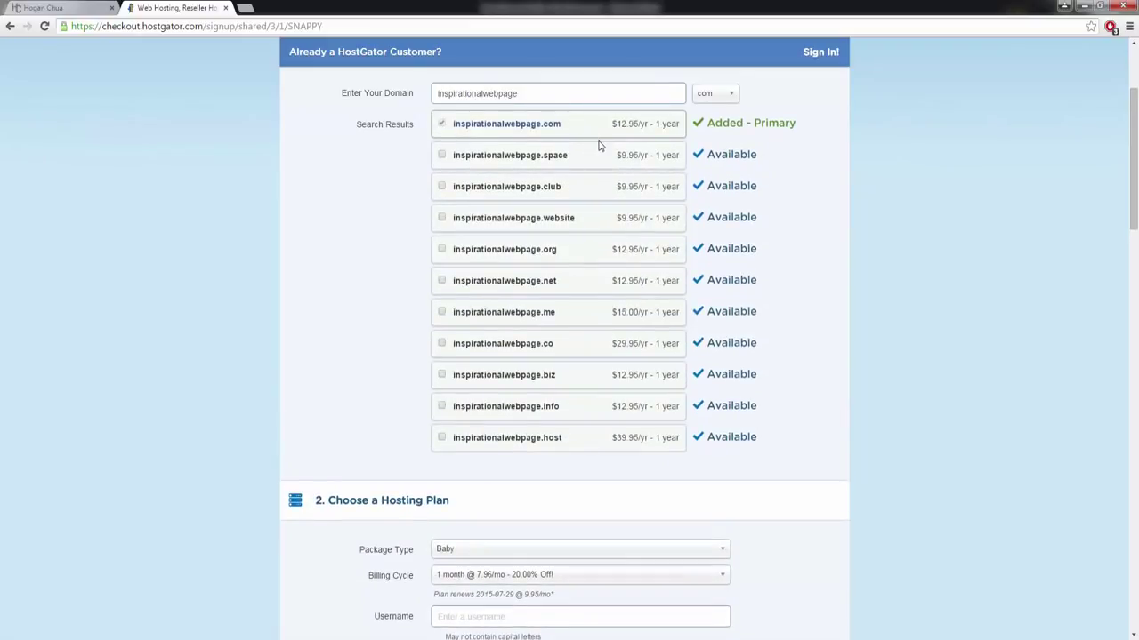
{"action": "scroll", "coordinate": [610, 183], "scroll_direction": "down", "scroll_amount": 4}
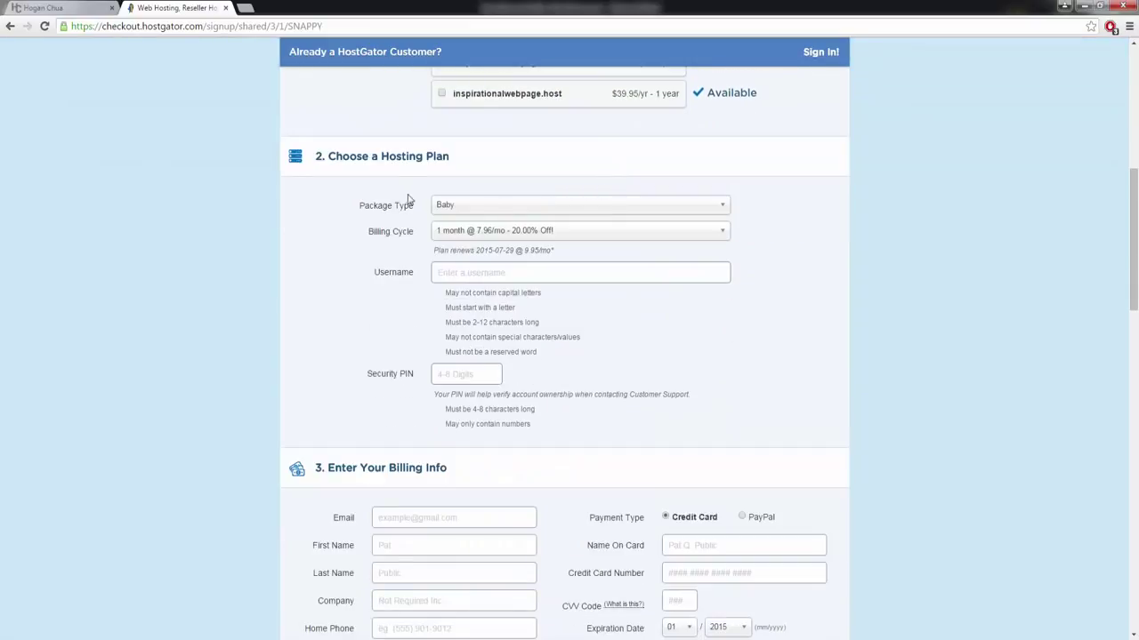
Step: Keep the Baby package on a 1-month cycle and enter the hosting username and security PIN
{"action": "left_click", "coordinate": [465, 208]}
{"action": "left_click", "coordinate": [487, 239]}
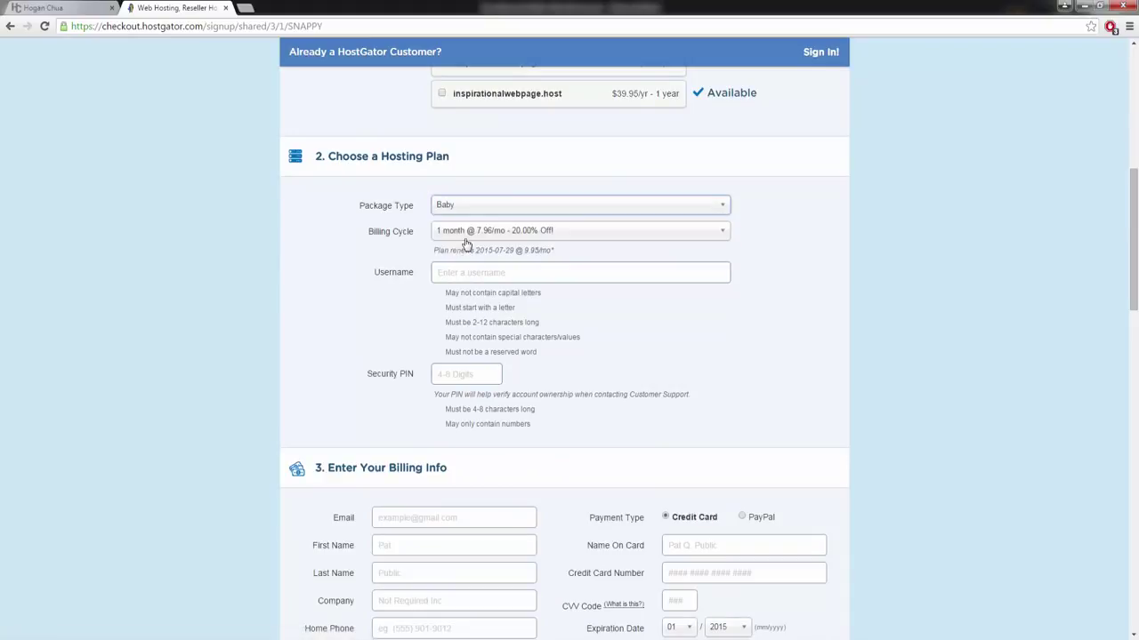
{"action": "left_click", "coordinate": [467, 232]}
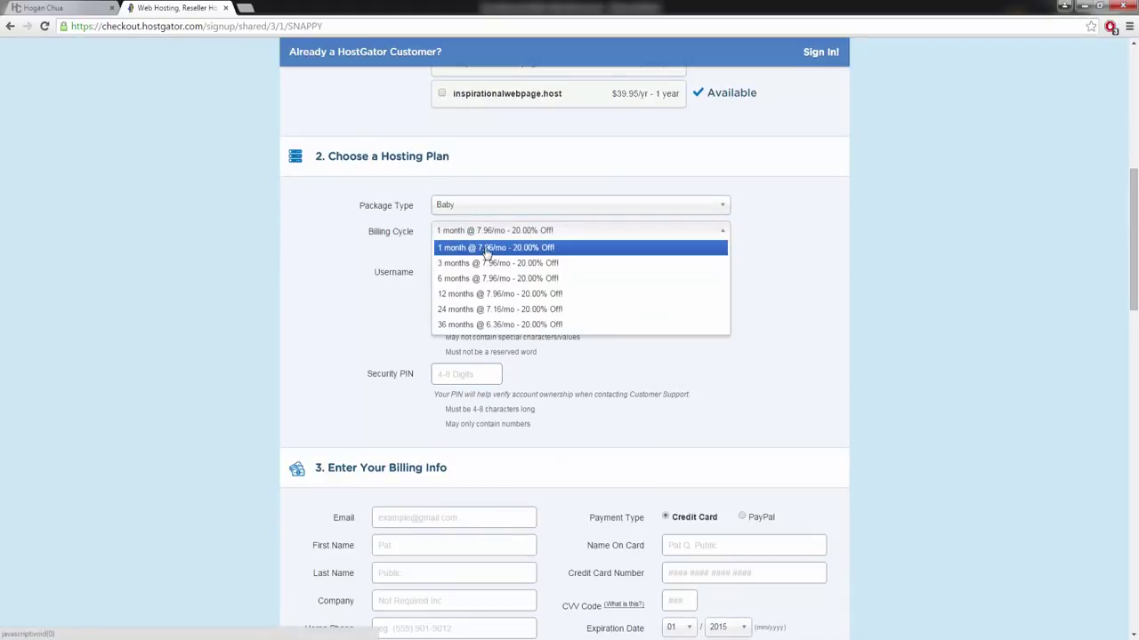
{"action": "left_click", "coordinate": [485, 249]}
{"action": "left_click", "coordinate": [477, 274]}
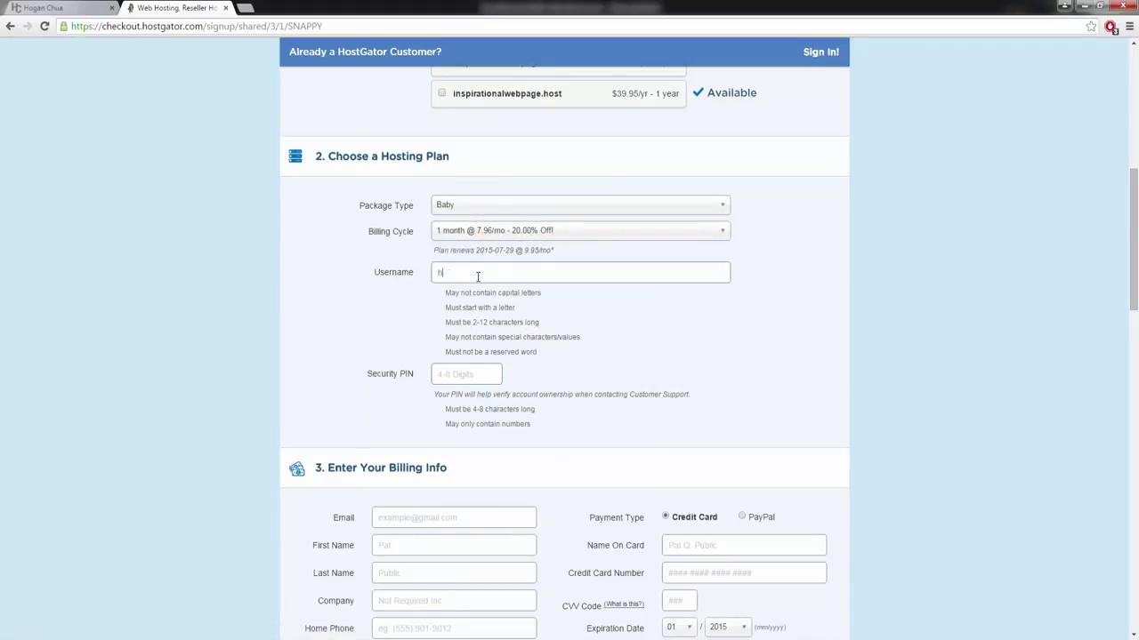
{"action": "key", "text": "Tab"}
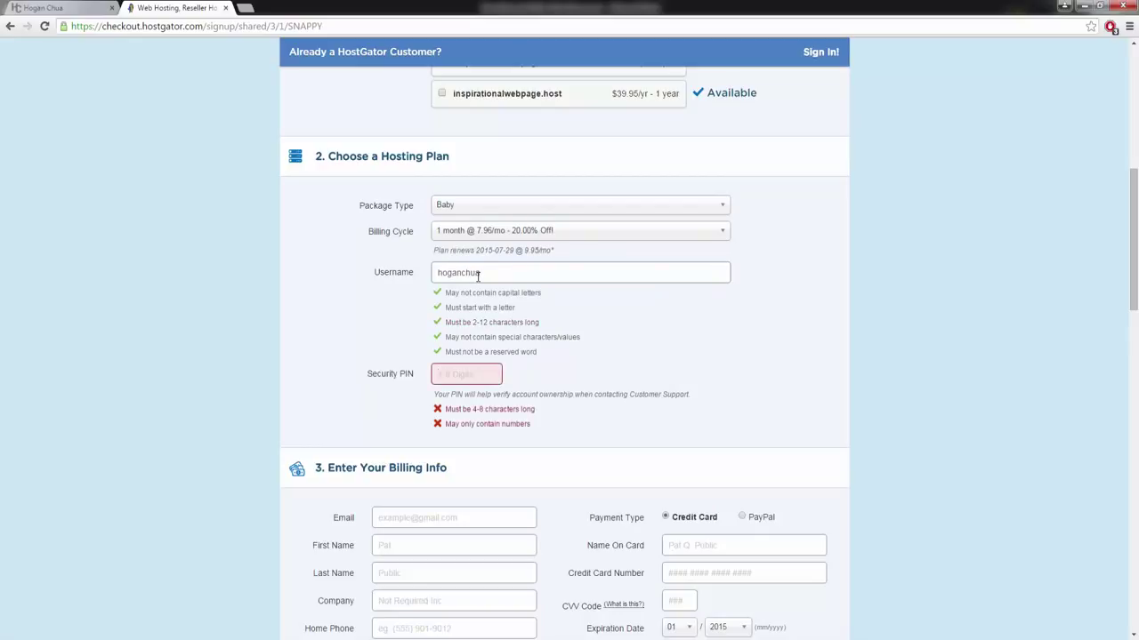
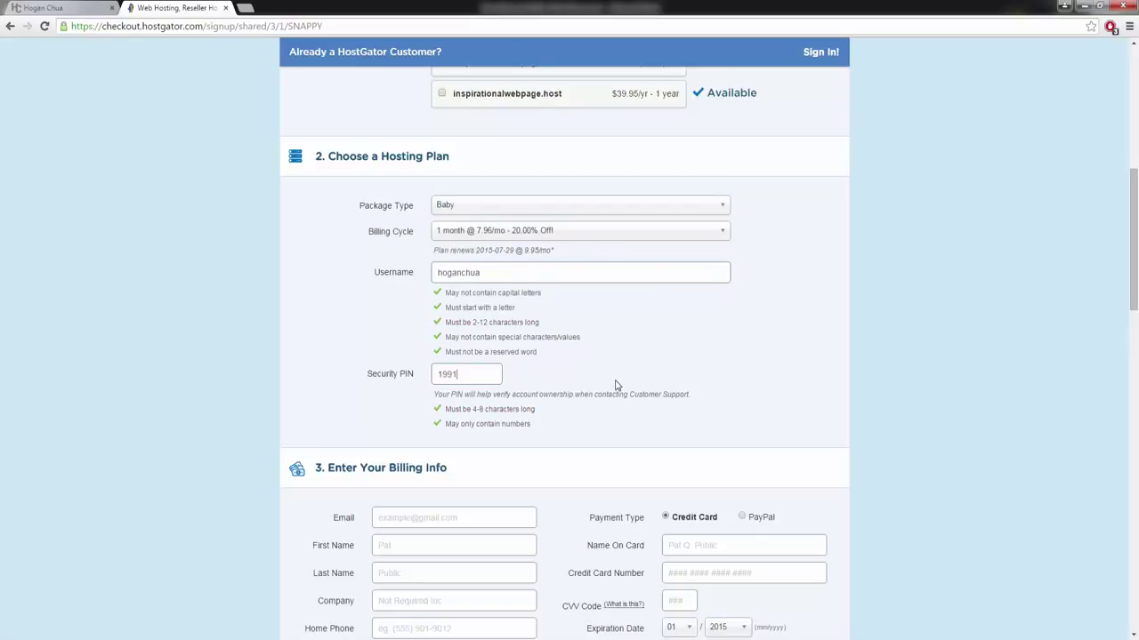
Step: Complete the billing info: correct the city, enter the zip code, and review the card details
{"action": "scroll", "coordinate": [618, 383], "scroll_direction": "down", "scroll_amount": 3}
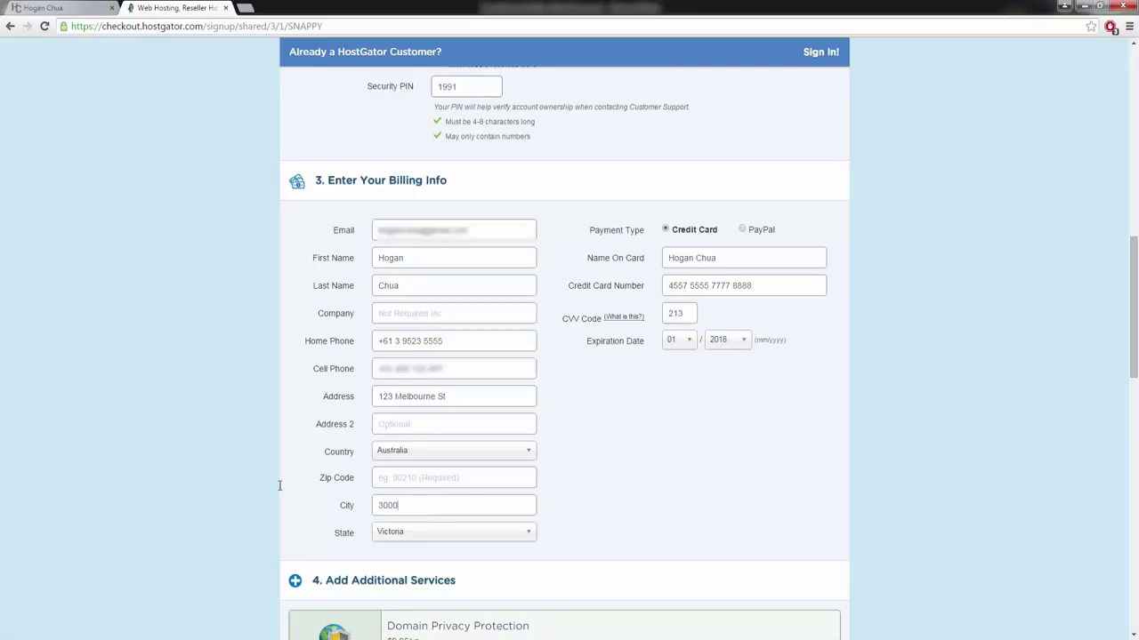
{"action": "key", "text": "ctrl+a"}
{"action": "type", "text": "Melbourne"}
{"action": "key", "text": "Tab"}
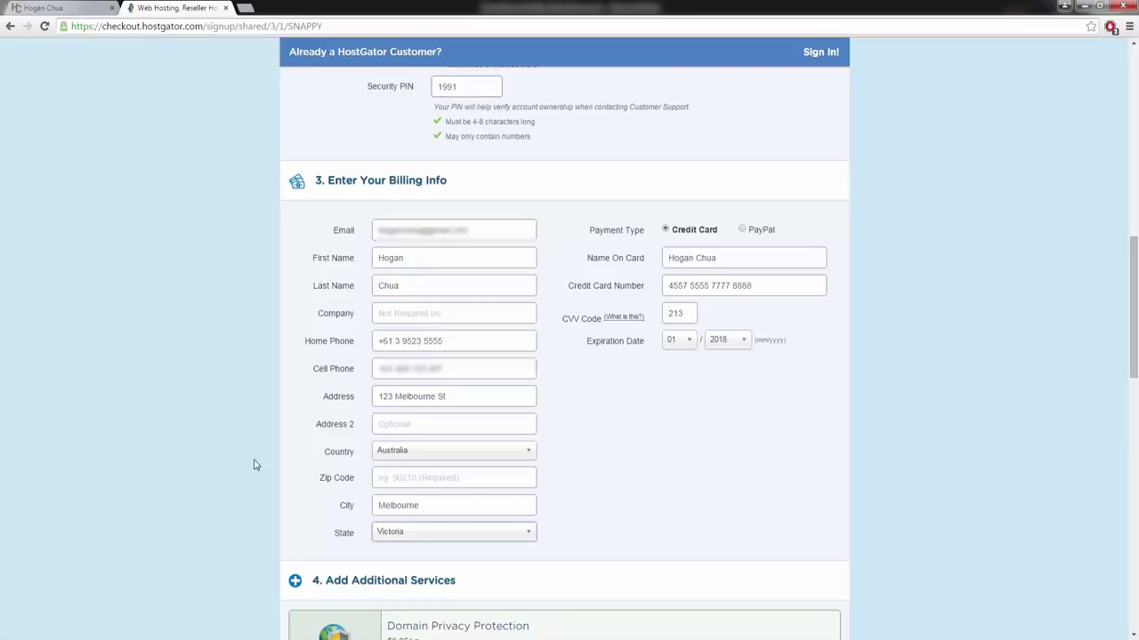
{"action": "left_click", "coordinate": [421, 478]}
{"action": "type", "text": "3000"}
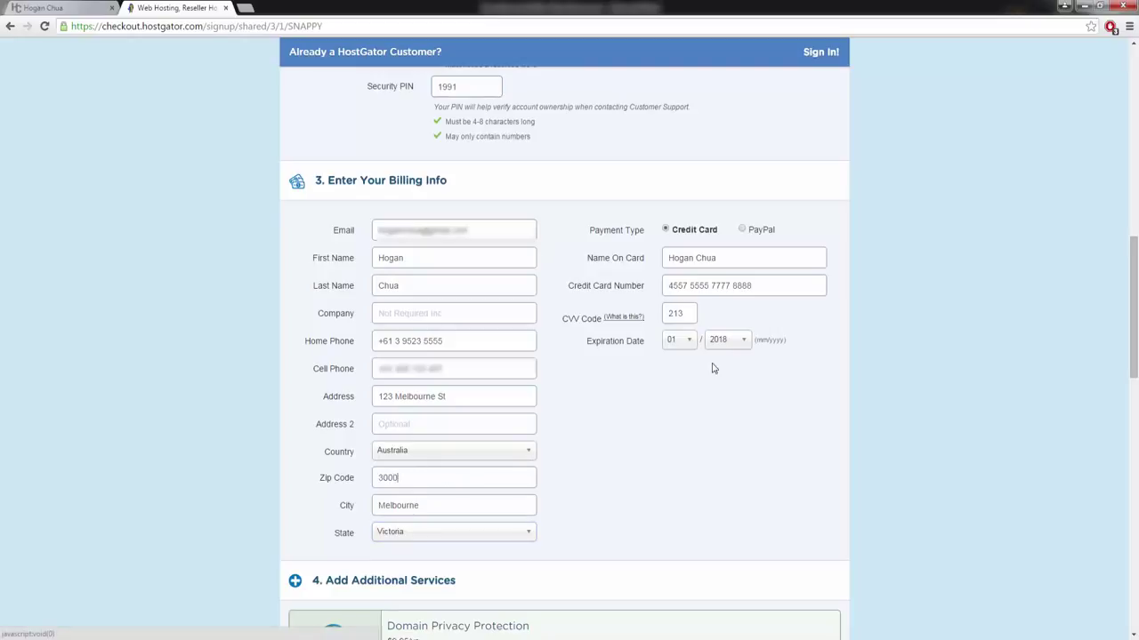
{"action": "left_click_drag", "start_coordinate": [737, 255], "coordinate": [628, 252]}
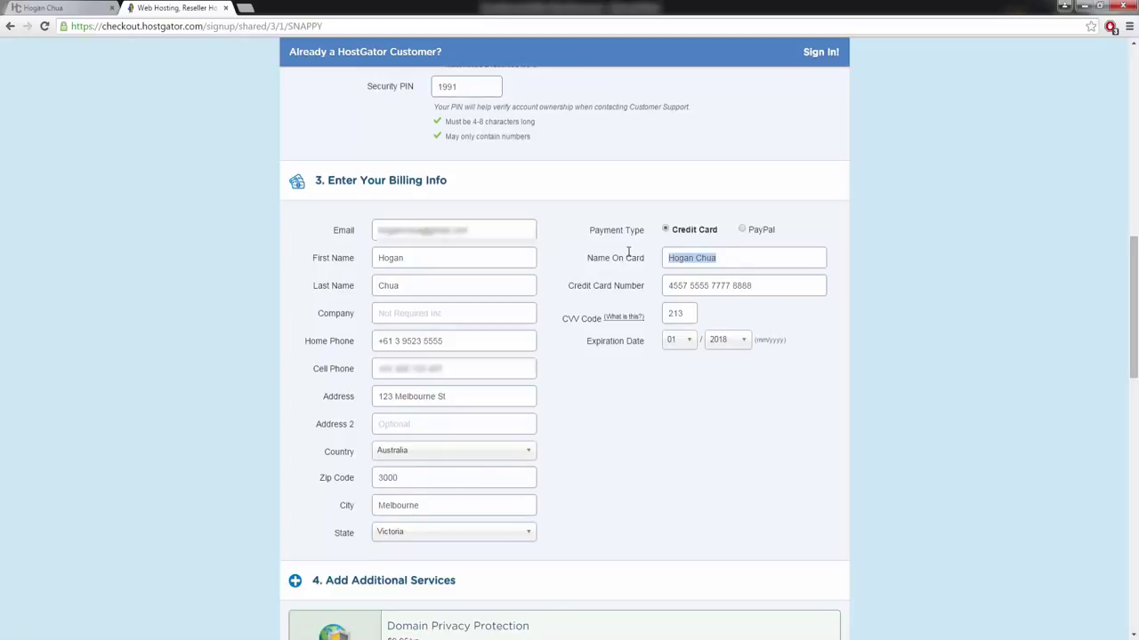
{"action": "left_click_drag", "start_coordinate": [792, 289], "coordinate": [670, 279]}
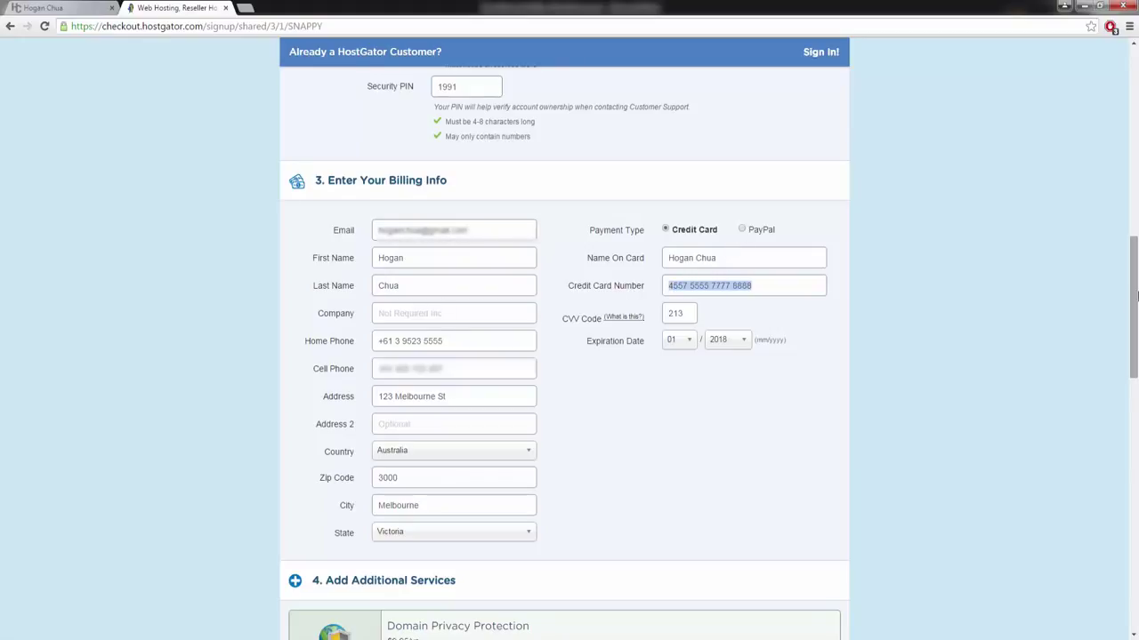
{"action": "scroll", "coordinate": [351, 189], "scroll_direction": "down", "scroll_amount": 5}
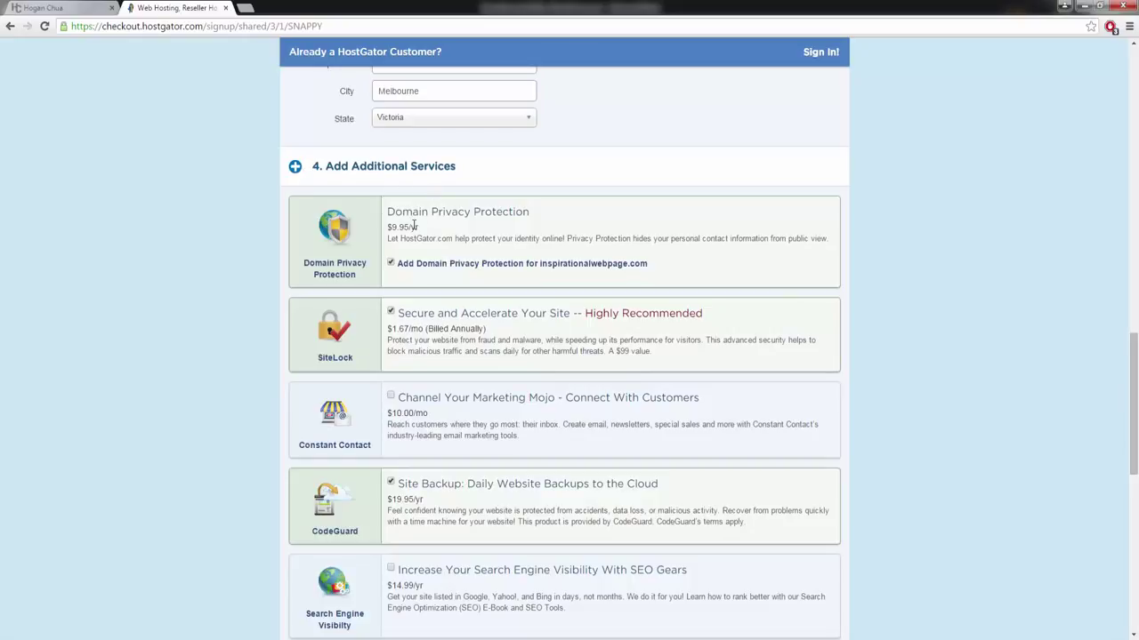
Step: Remove the Domain Privacy Protection, SiteLock and CodeGuard add-ons from the HostGator order
{"action": "left_click", "coordinate": [390, 263]}
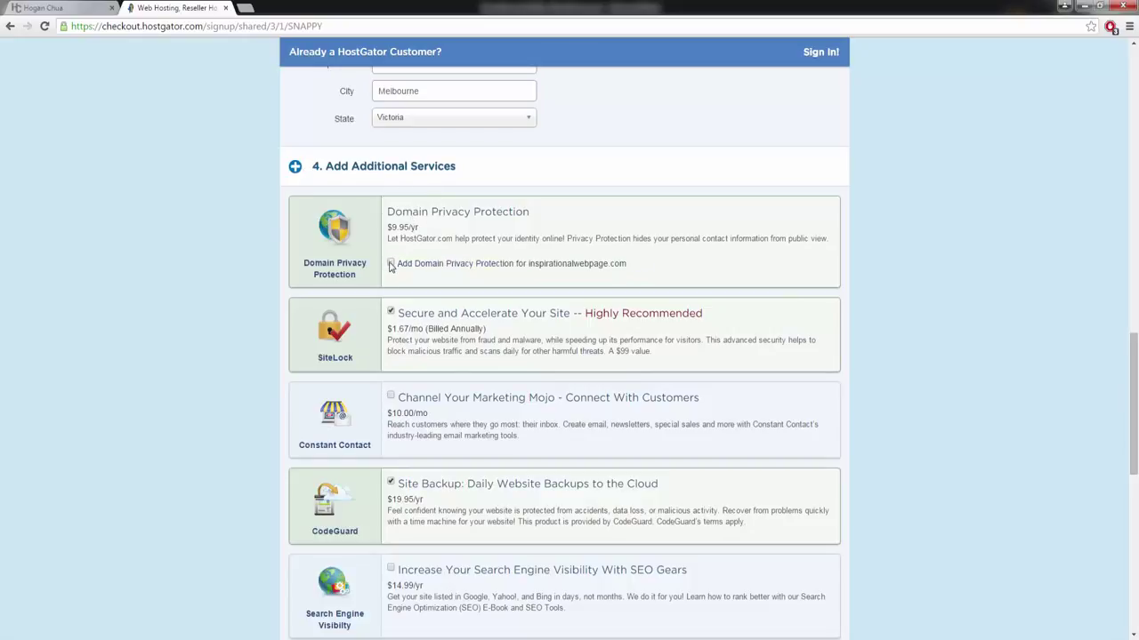
{"action": "left_click", "coordinate": [391, 312]}
{"action": "left_click", "coordinate": [390, 482]}
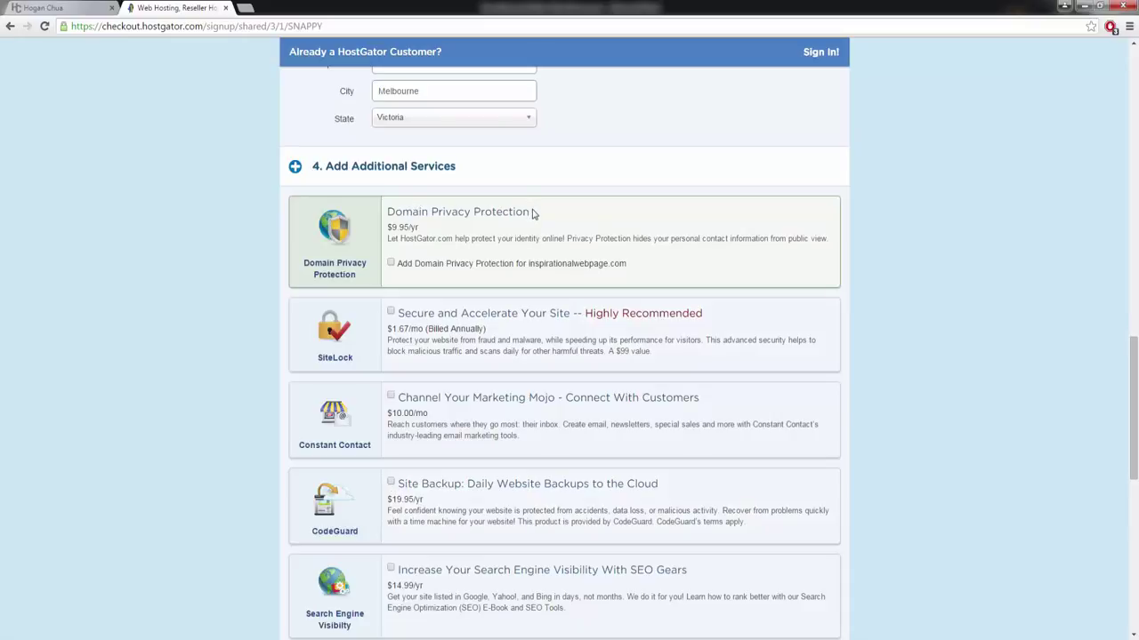
{"action": "left_click_drag", "start_coordinate": [532, 213], "coordinate": [387, 213]}
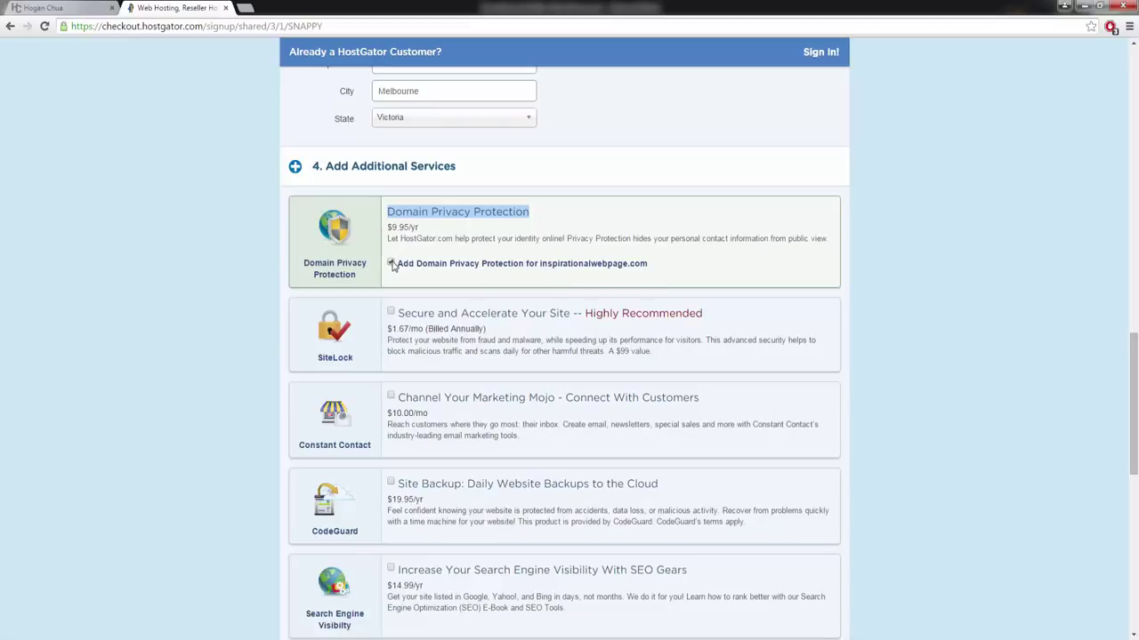
{"action": "left_click", "coordinate": [390, 264]}
{"action": "left_click_drag", "start_coordinate": [1130, 374], "coordinate": [1128, 448]}
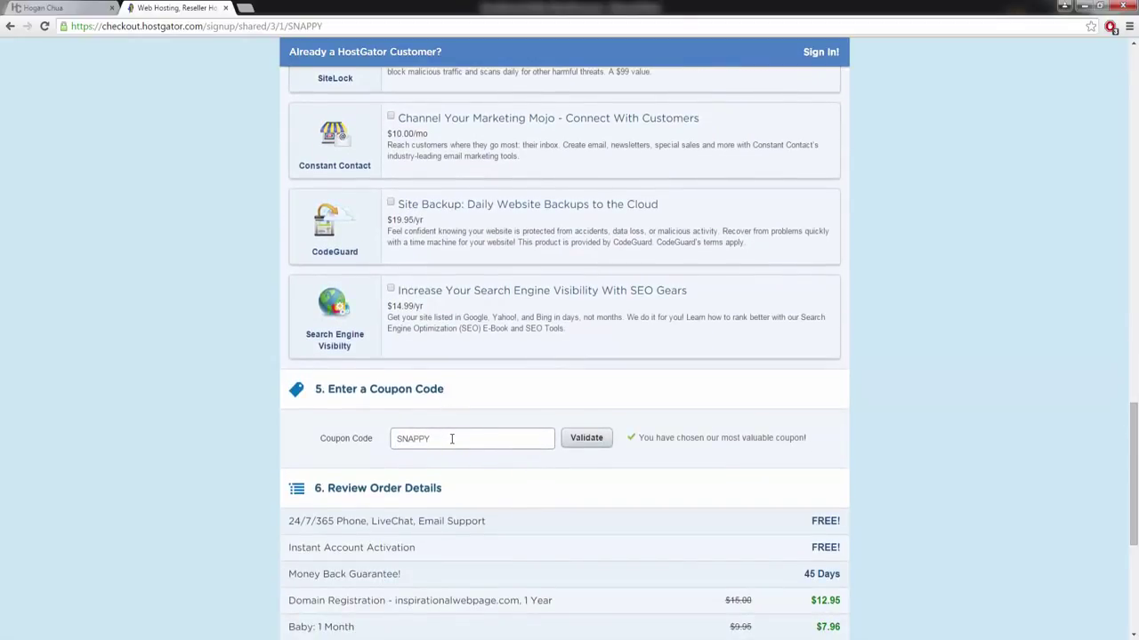
Step: Replace the SNAPPY coupon with a new coupon code and validate it for a -$4.54 discount
{"action": "left_click_drag", "start_coordinate": [452, 439], "coordinate": [358, 421]}
{"action": "type", "text": "hogan25off"}
{"action": "left_click", "coordinate": [584, 438]}
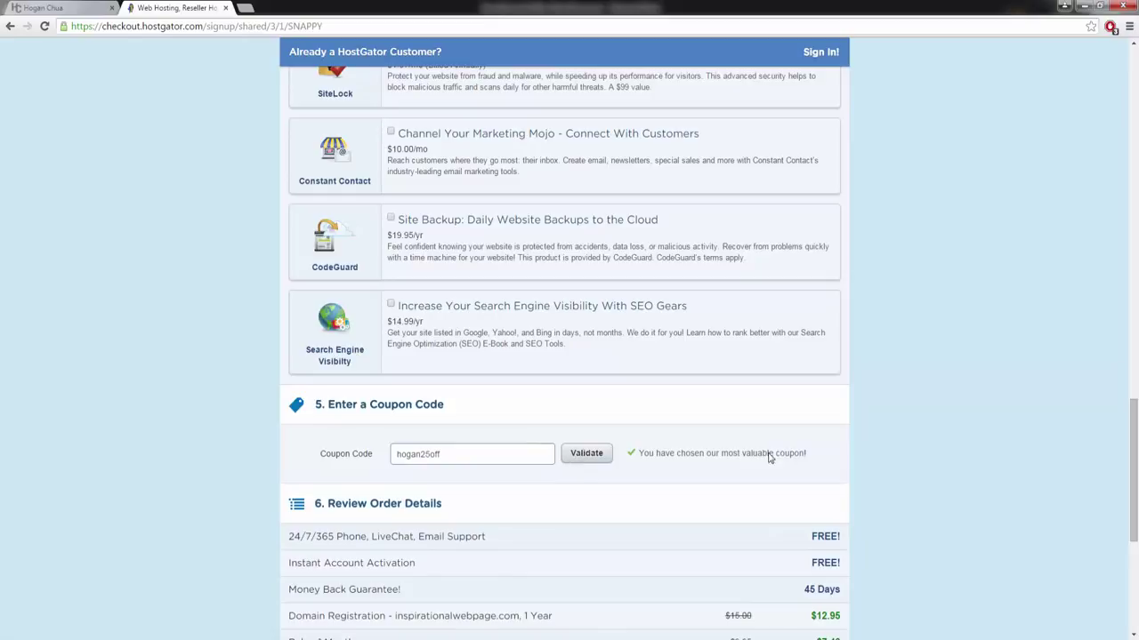
{"action": "double_click", "coordinate": [406, 452]}
{"action": "left_click", "coordinate": [502, 455]}
{"action": "left_click_drag", "start_coordinate": [1134, 438], "coordinate": [1134, 469]}
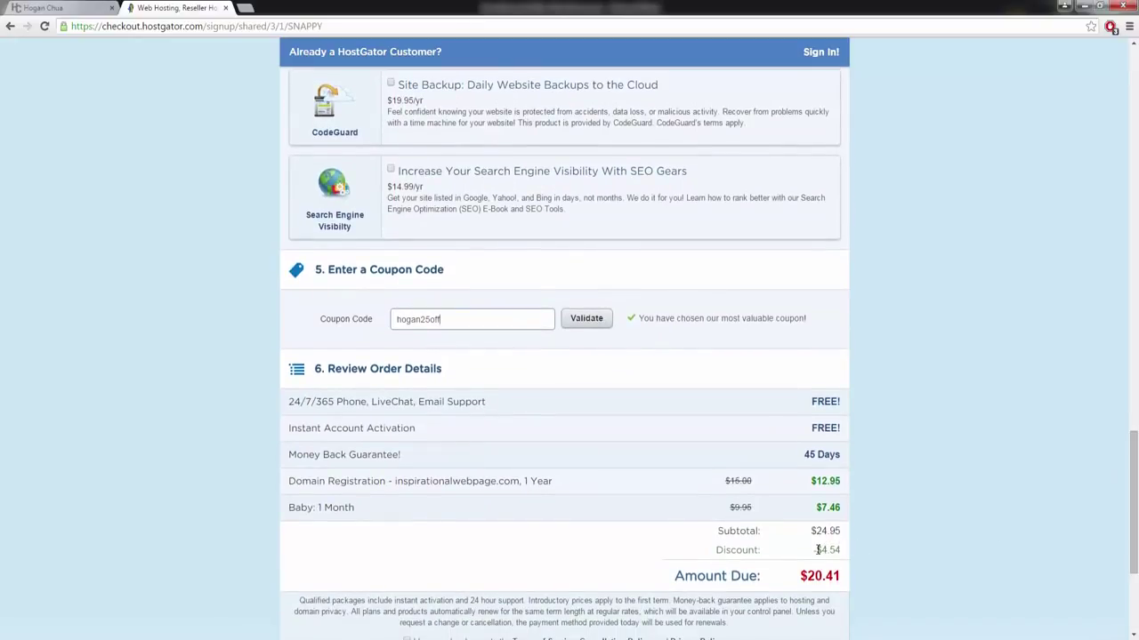
{"action": "left_click_drag", "start_coordinate": [814, 551], "coordinate": [840, 550]}
Step: Confirm the $20.41 amount due and agree to the terms of service
{"action": "left_click", "coordinate": [842, 551]}
{"action": "left_click_drag", "start_coordinate": [801, 576], "coordinate": [841, 576]}
{"action": "left_click_drag", "start_coordinate": [1135, 487], "coordinate": [1125, 518]}
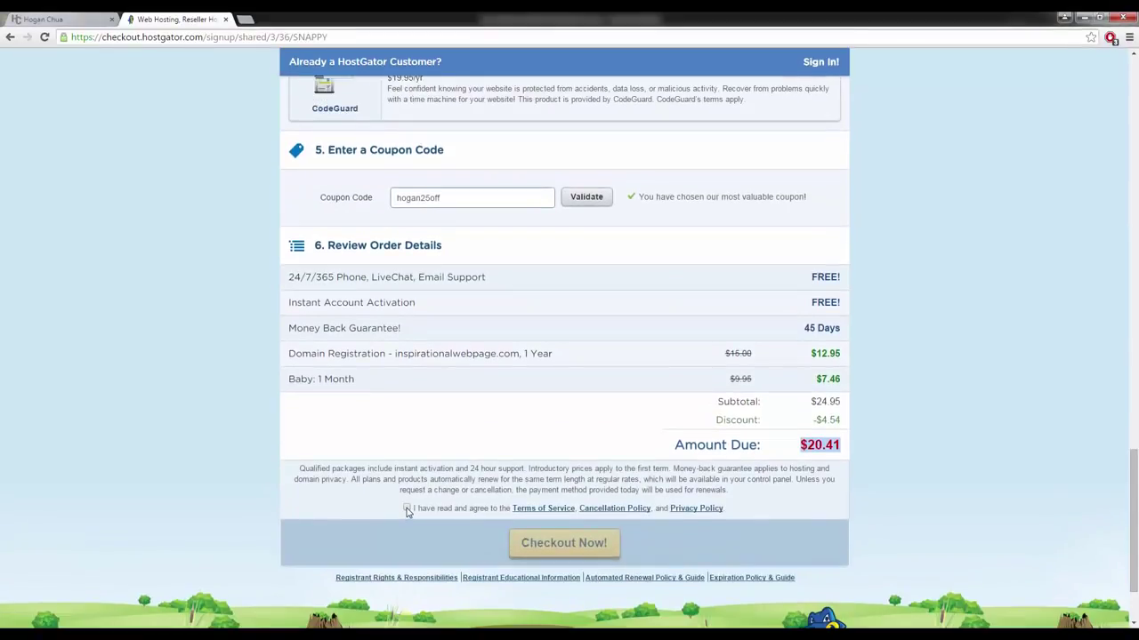
{"action": "left_click", "coordinate": [407, 510]}
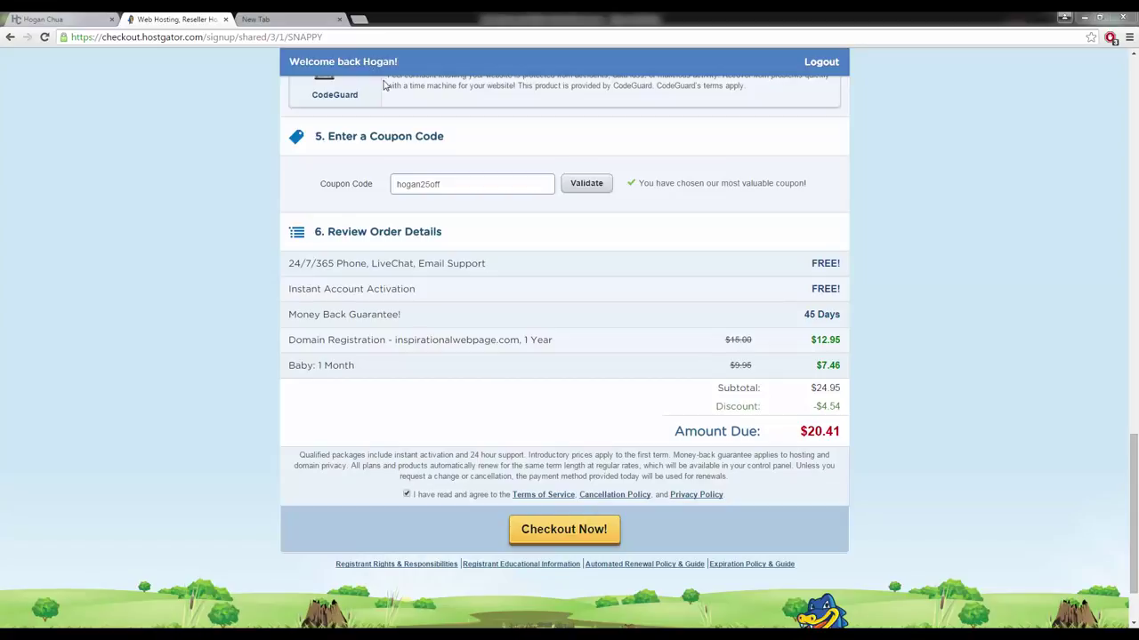
Step: Switch from the HostGator checkout to the New Tab showing Google
{"action": "left_click", "coordinate": [290, 18]}
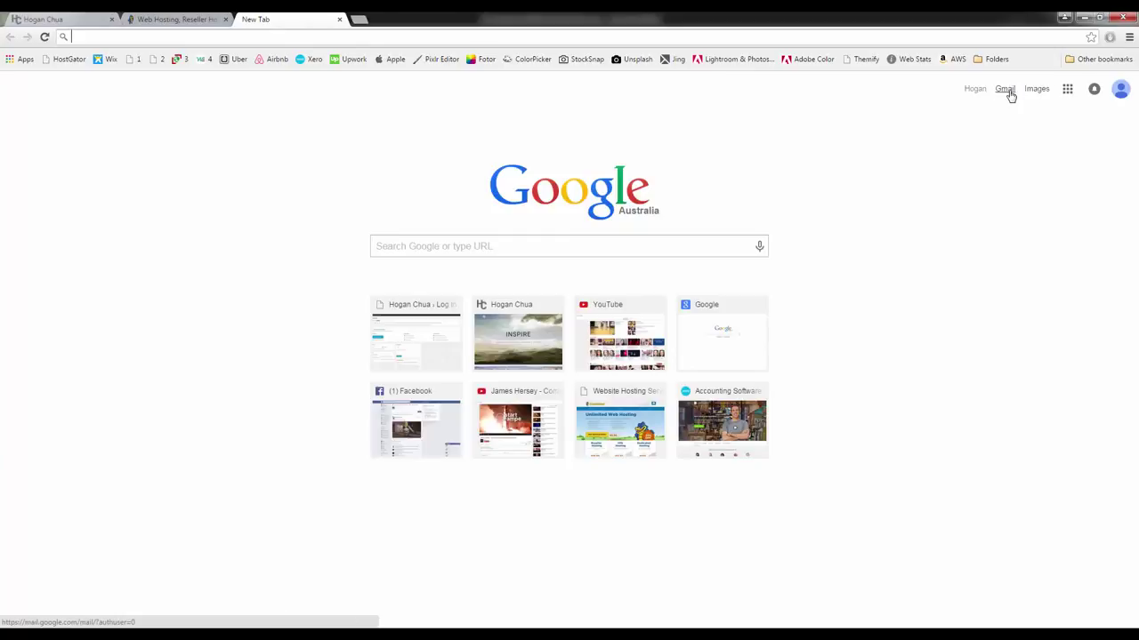
Step: Open Gmail's HostGator New Account Info email and launch its Control Panel link in a new tab
{"action": "left_click", "coordinate": [1006, 93]}
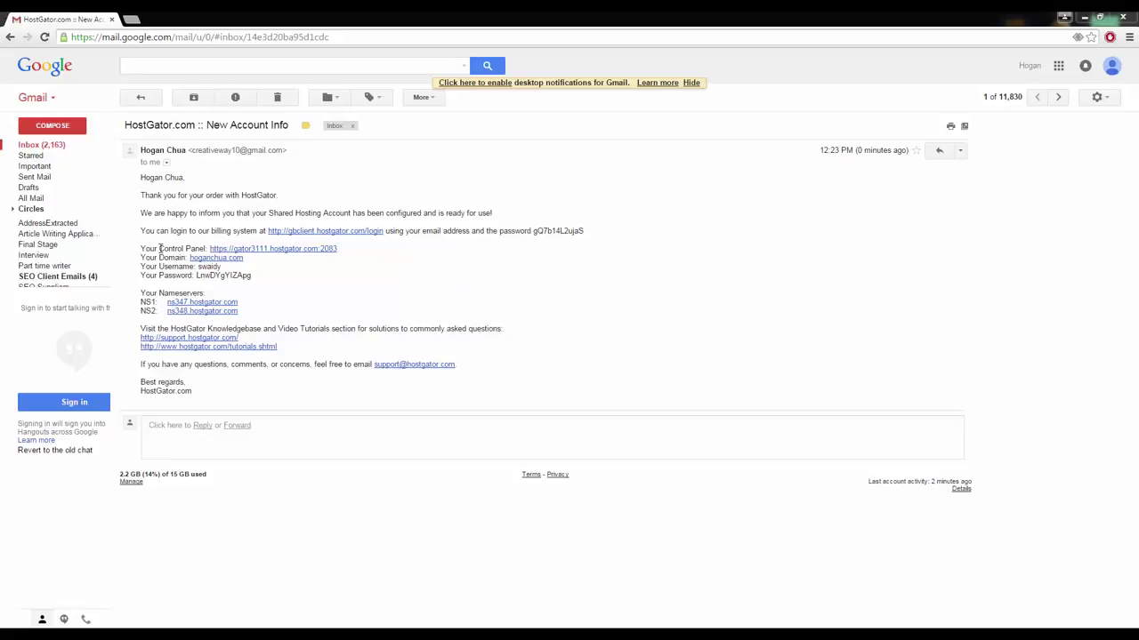
{"action": "left_click_drag", "start_coordinate": [160, 249], "coordinate": [206, 249]}
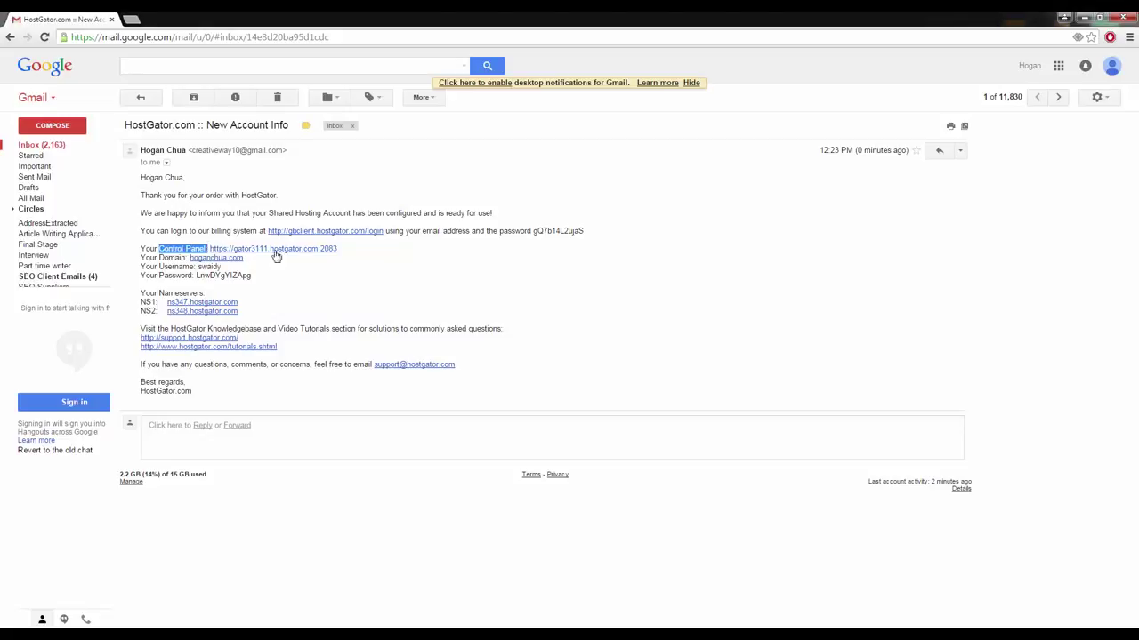
{"action": "left_click", "coordinate": [294, 266]}
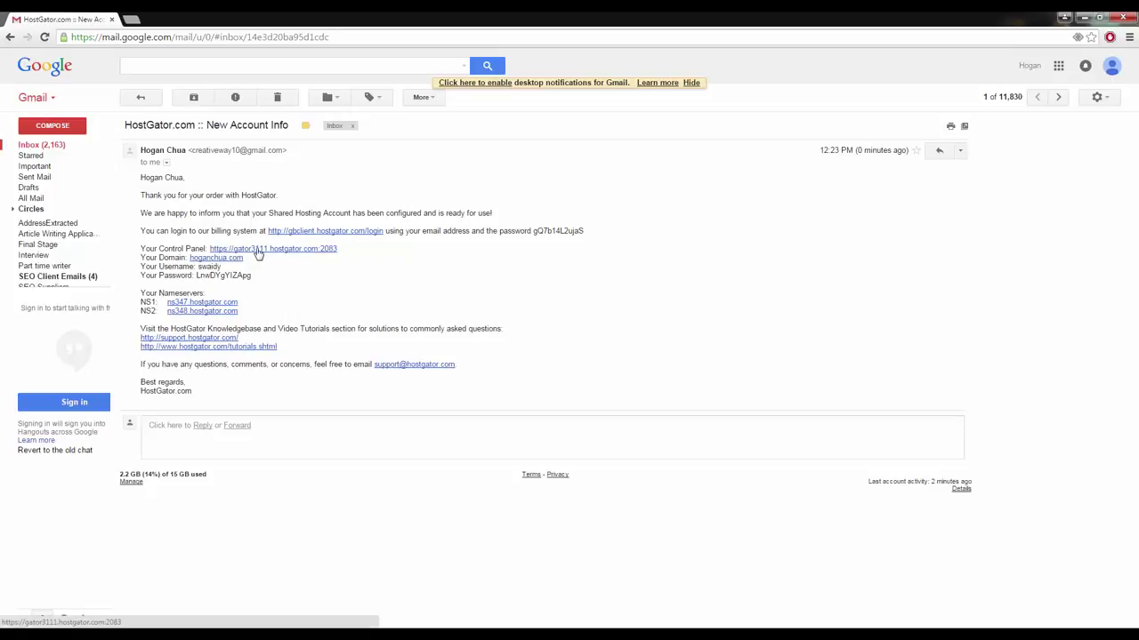
{"action": "left_click", "coordinate": [258, 252]}
{"action": "left_click", "coordinate": [81, 19]}
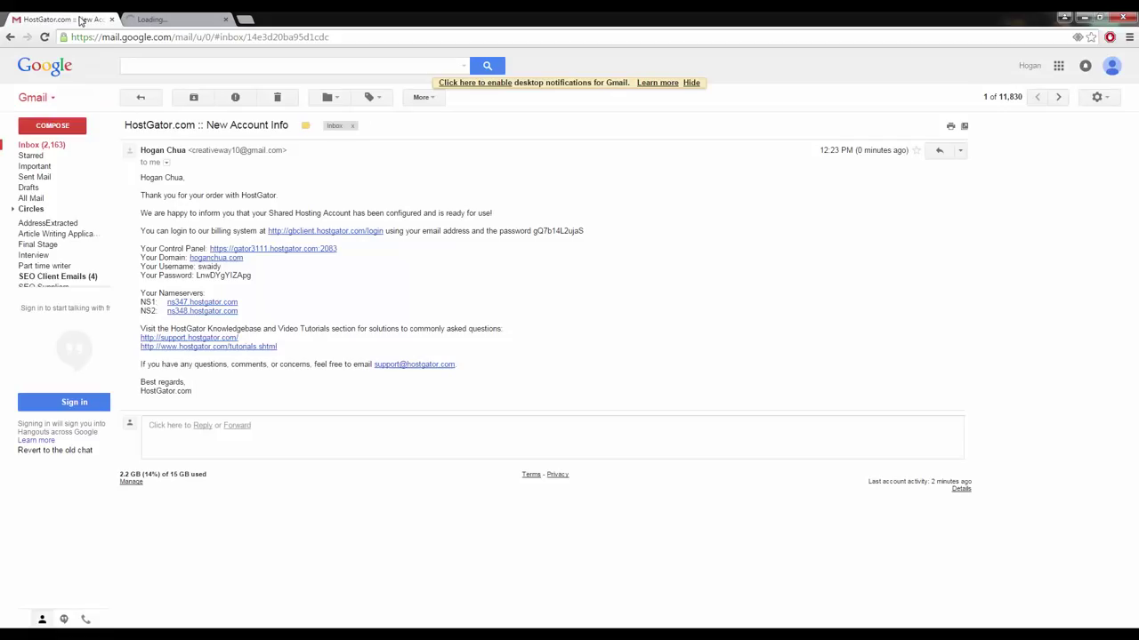
Step: Log in to cPanel with the hosting account username and password
{"action": "left_click", "coordinate": [165, 20]}
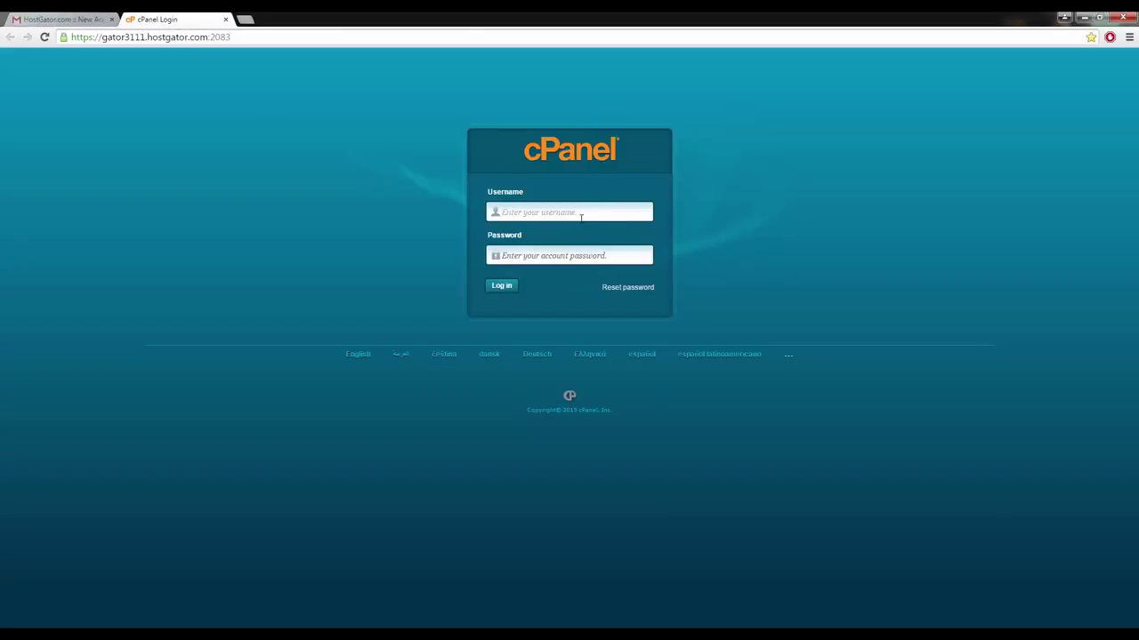
{"action": "type", "text": "swaidy"}
{"action": "key", "text": "Tab"}
{"action": "type", "text": "•"}
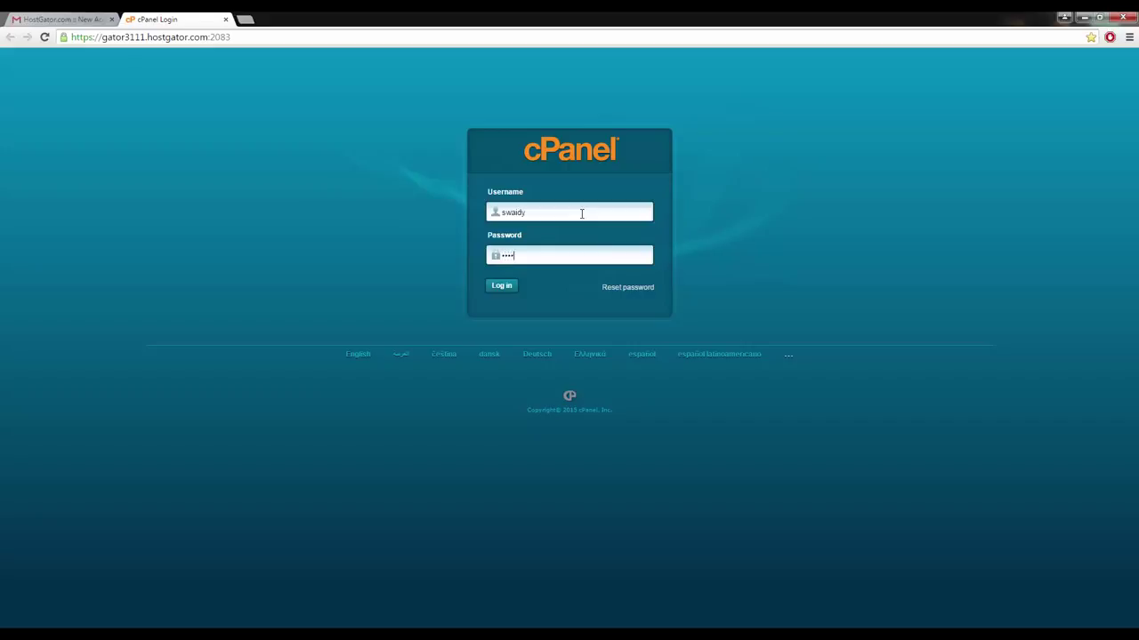
{"action": "left_click", "coordinate": [503, 286]}
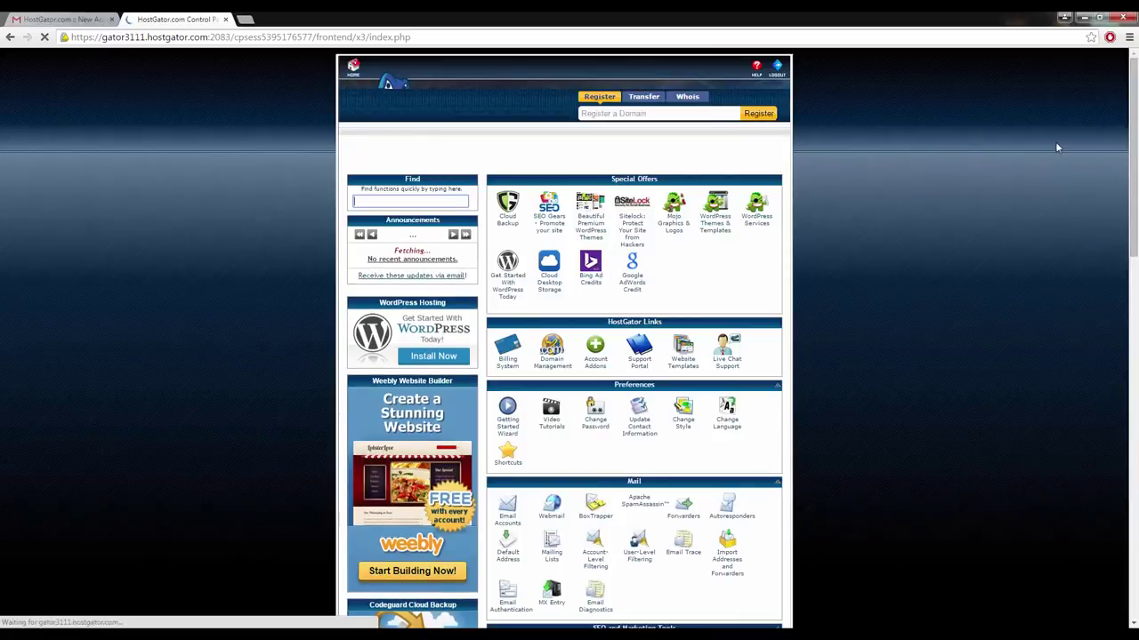
Step: Decline Chrome's save-password prompt and open QuickInstall under Software and Services
{"action": "scroll", "coordinate": [1130, 184], "scroll_direction": "down", "scroll_amount": 1}
{"action": "scroll", "coordinate": [1130, 185], "scroll_direction": "down", "scroll_amount": 7}
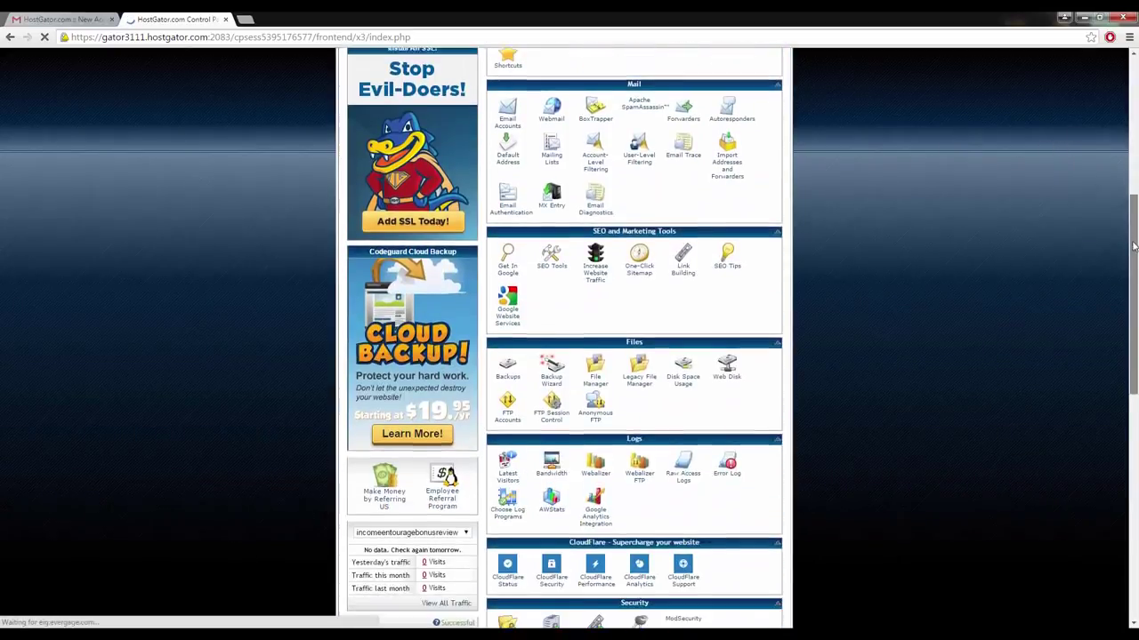
{"action": "left_click", "coordinate": [1039, 126]}
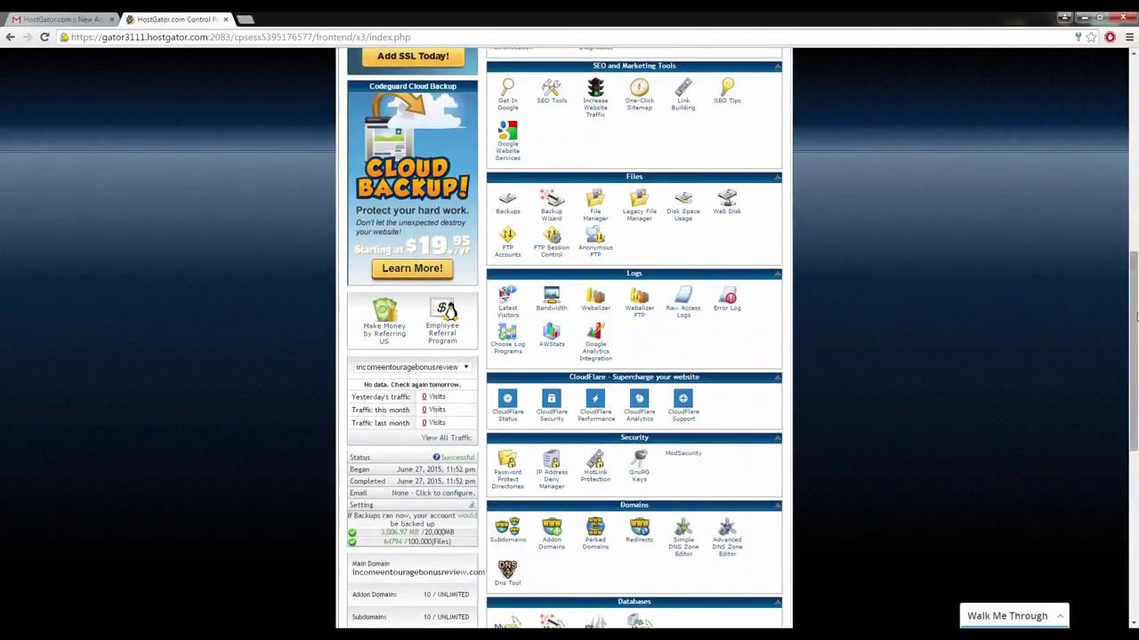
{"action": "scroll", "coordinate": [1043, 434], "scroll_direction": "down", "scroll_amount": 4}
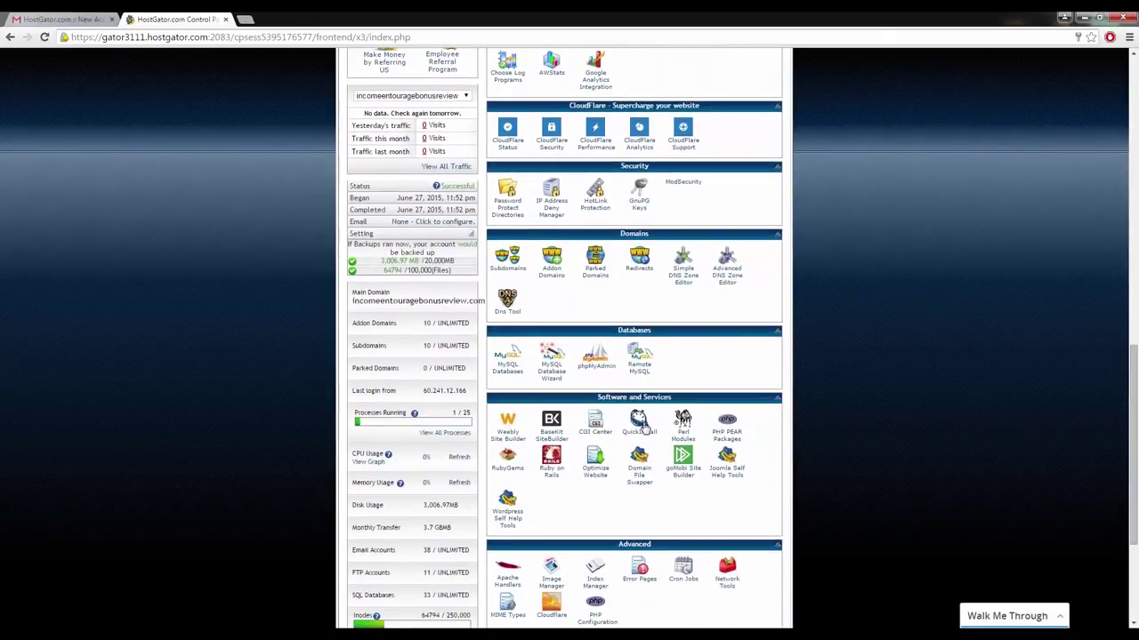
{"action": "left_click", "coordinate": [638, 422]}
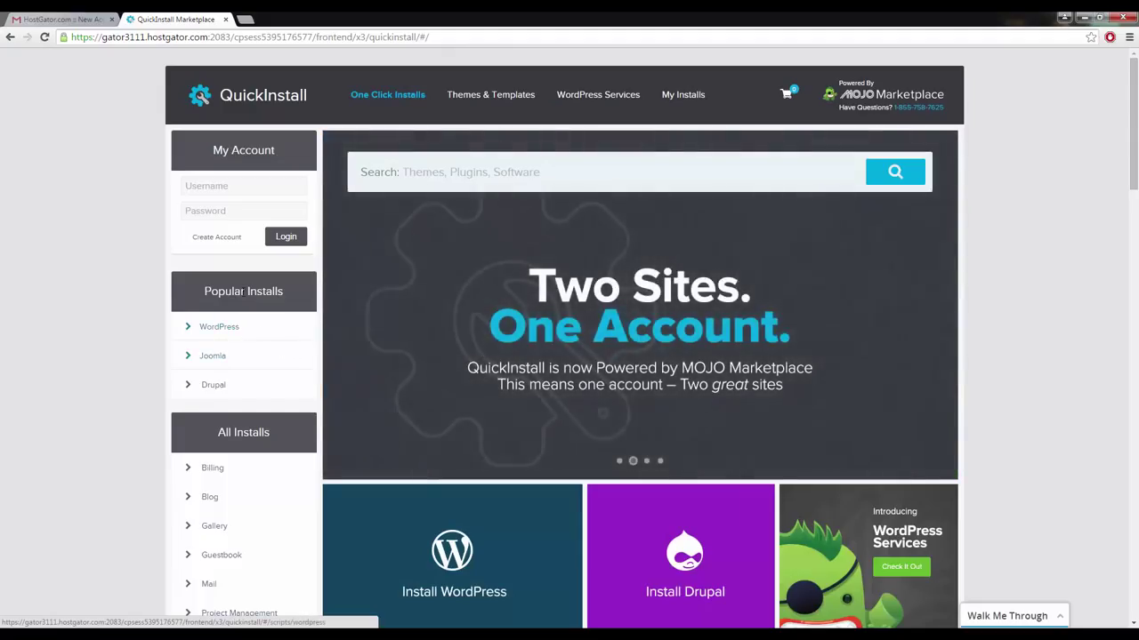
Step: Start the free WordPress QuickInstall and choose inspirationalwebsite.com as the install domain
{"action": "left_click", "coordinate": [230, 329]}
{"action": "scroll", "coordinate": [641, 403], "scroll_direction": "down", "scroll_amount": 1}
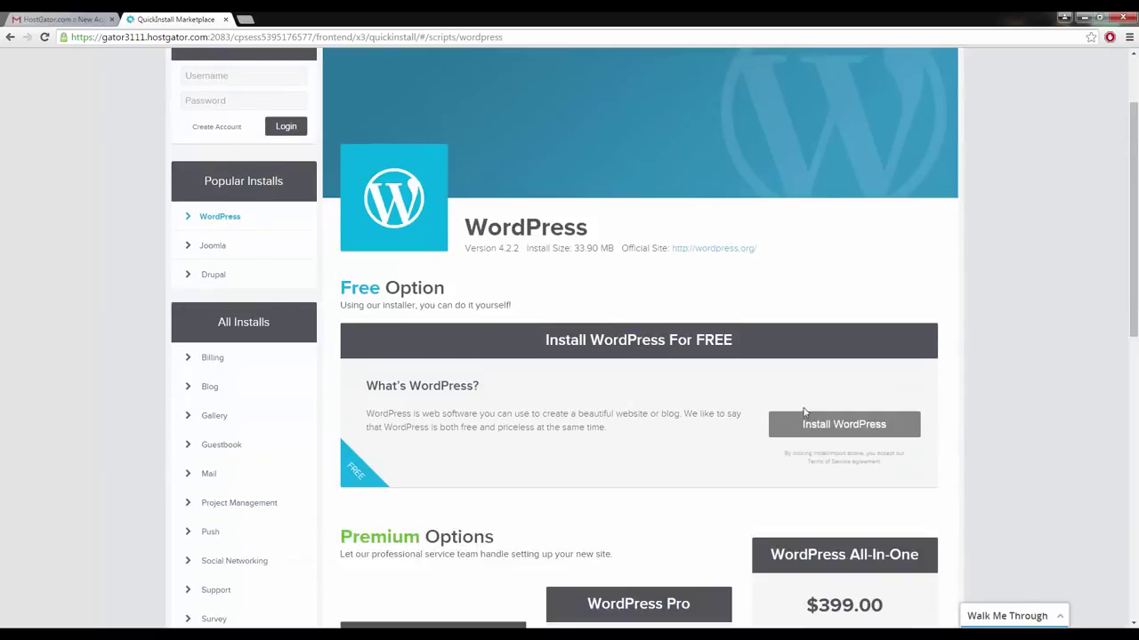
{"action": "left_click", "coordinate": [806, 422]}
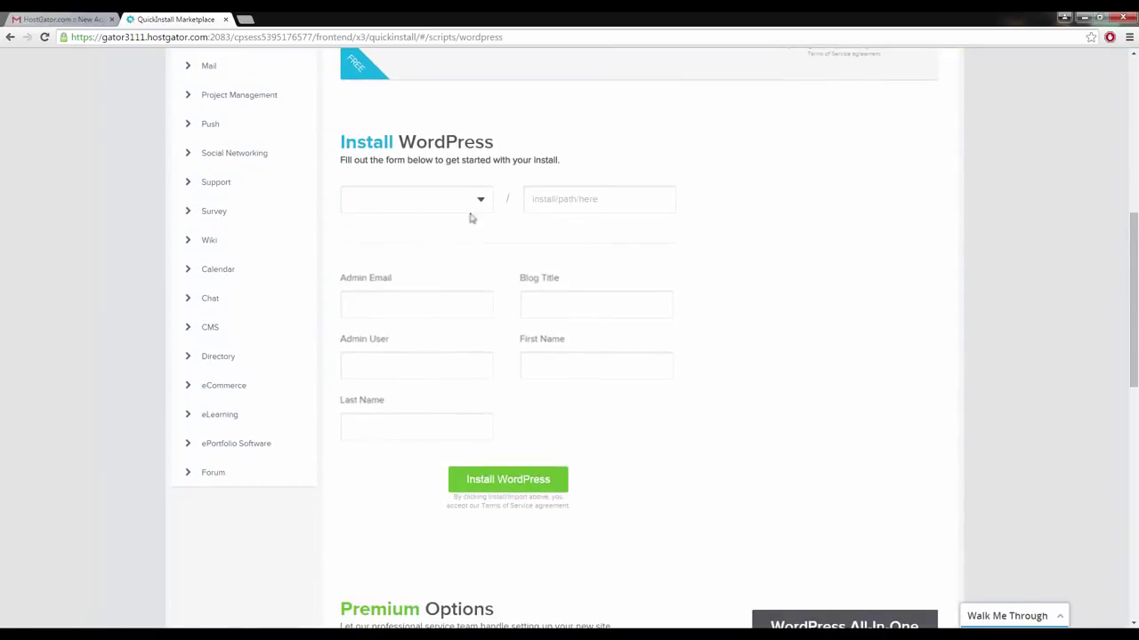
{"action": "left_click", "coordinate": [478, 204]}
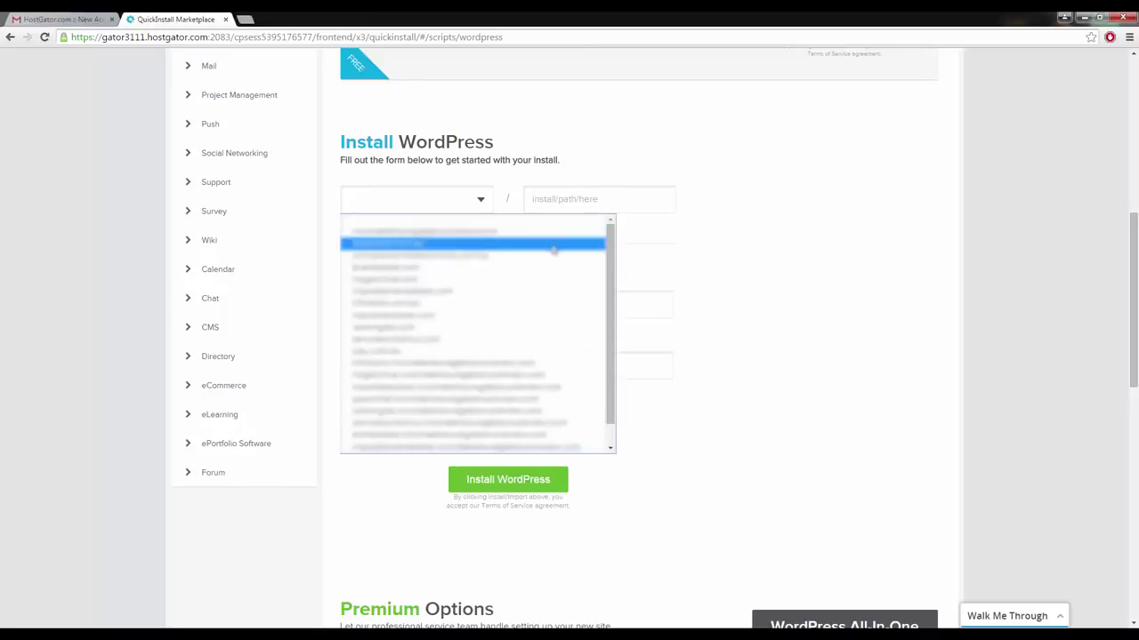
{"action": "left_click_drag", "start_coordinate": [607, 267], "coordinate": [607, 299]}
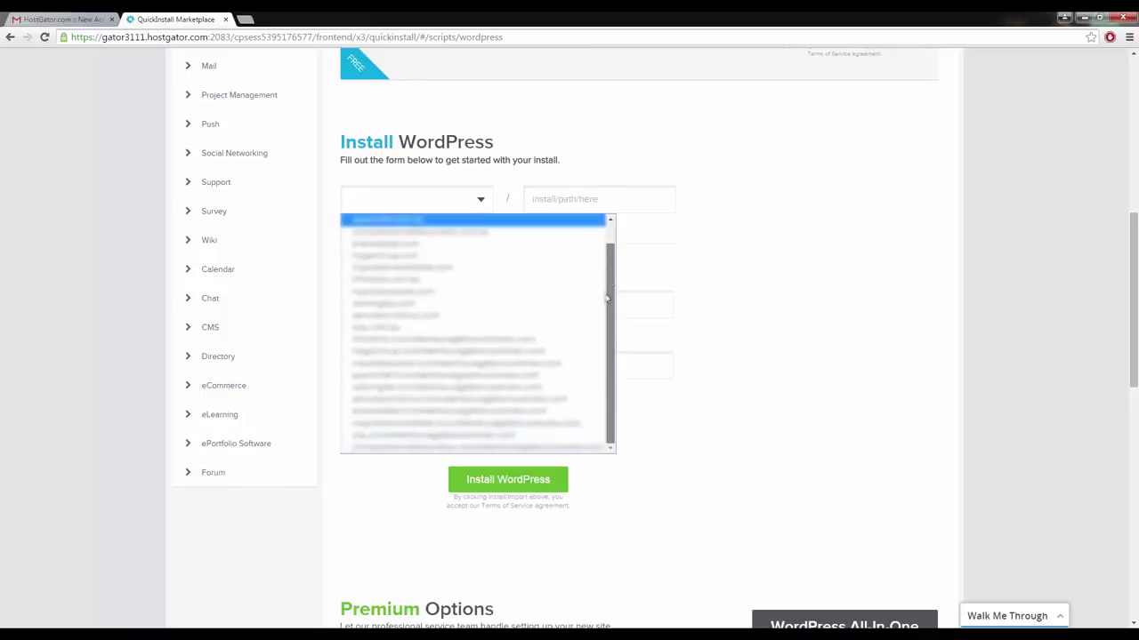
{"action": "scroll", "coordinate": [422, 296], "scroll_direction": "up", "scroll_amount": 1}
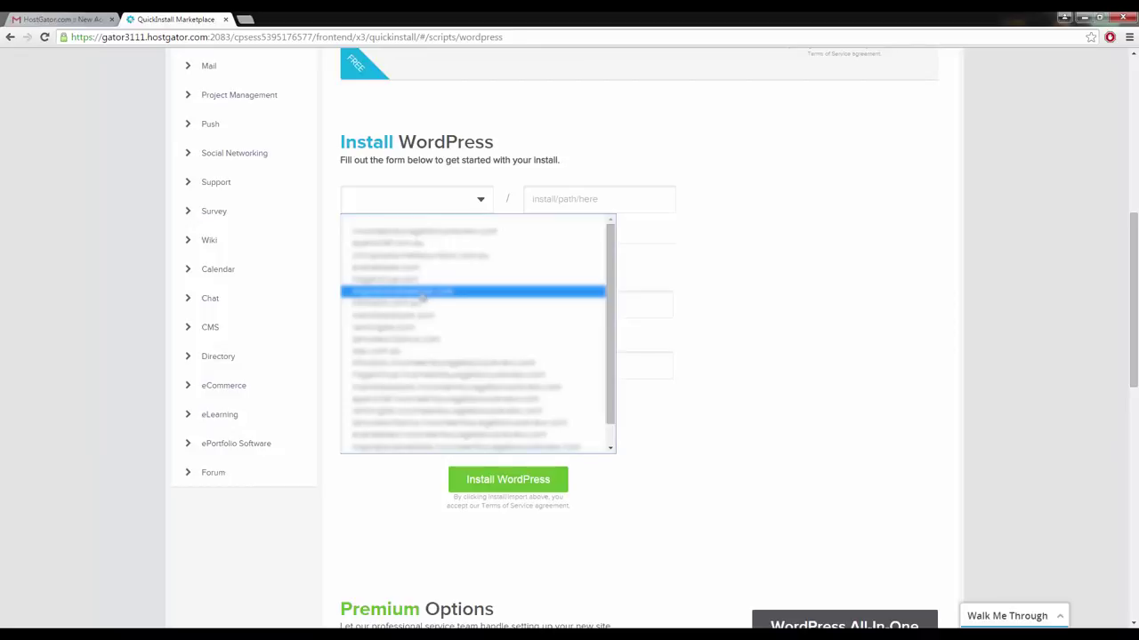
{"action": "left_click", "coordinate": [422, 294]}
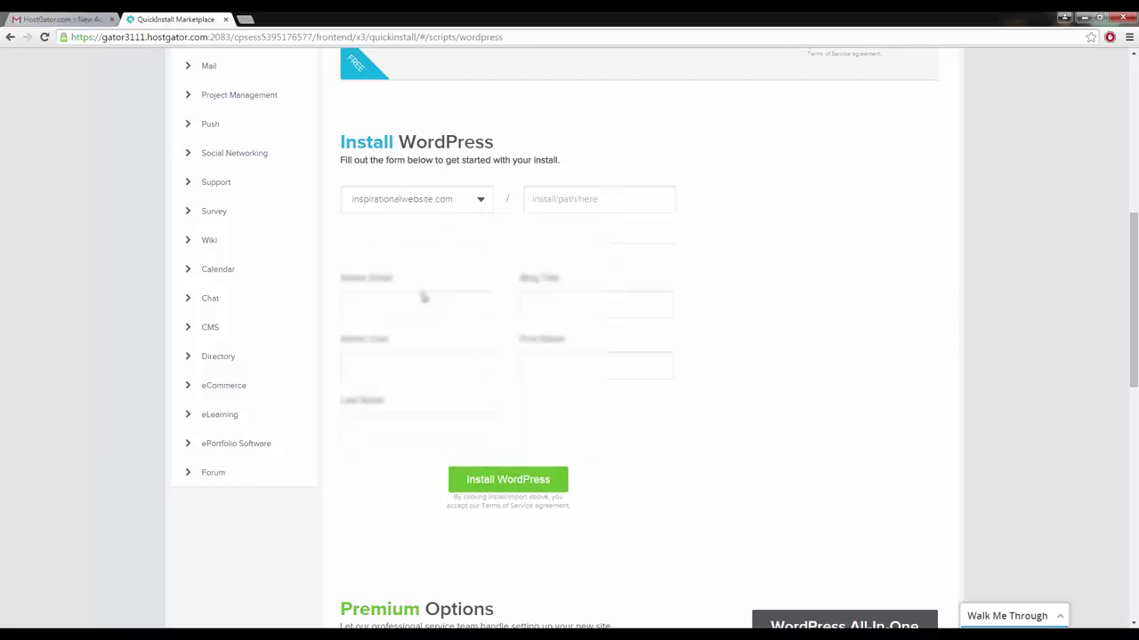
{"action": "left_click", "coordinate": [597, 199]}
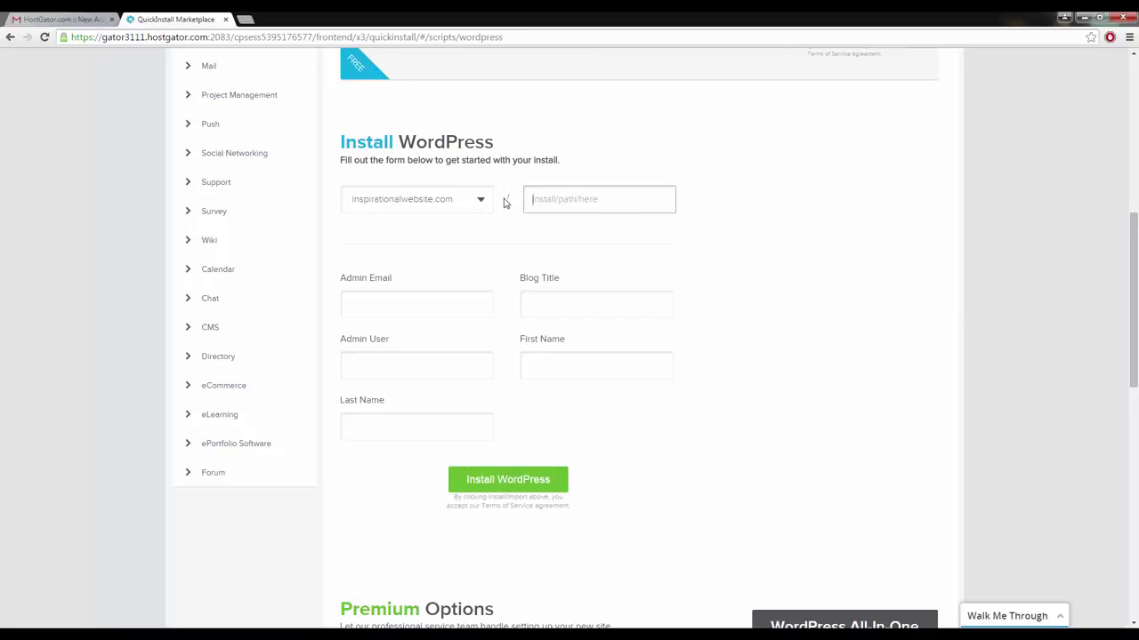
Step: Fill in the suggested admin email and the owner's name as the blog title
{"action": "left_click", "coordinate": [400, 305]}
{"action": "type", "text": "cr"}
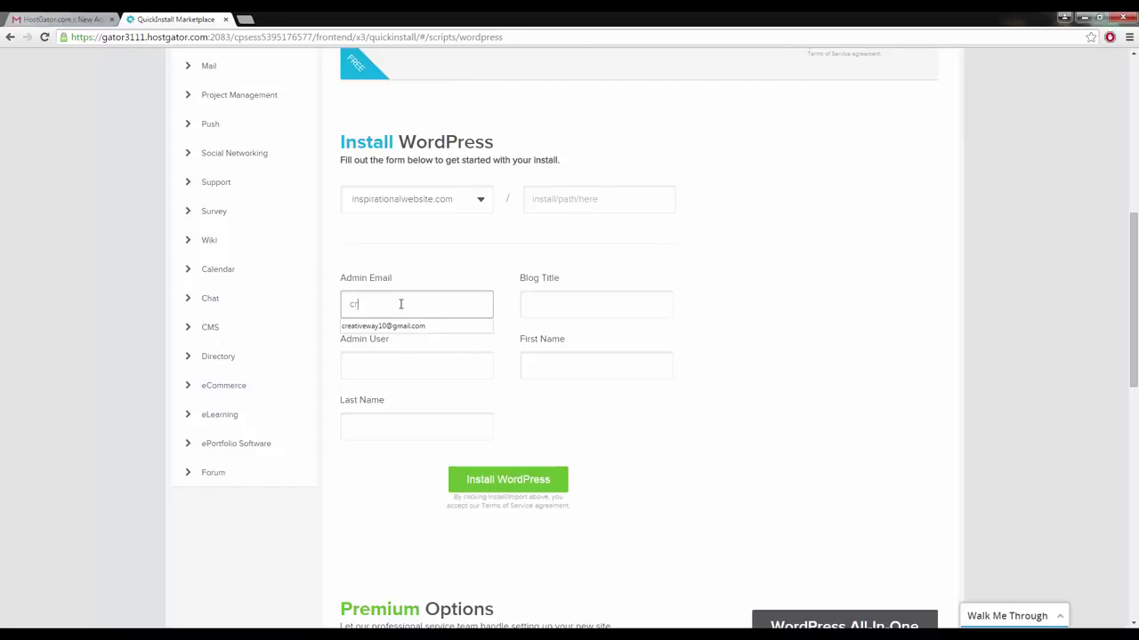
{"action": "key", "text": "Down"}
{"action": "key", "text": "Return"}
{"action": "key", "text": "Tab"}
{"action": "type", "text": "H"}
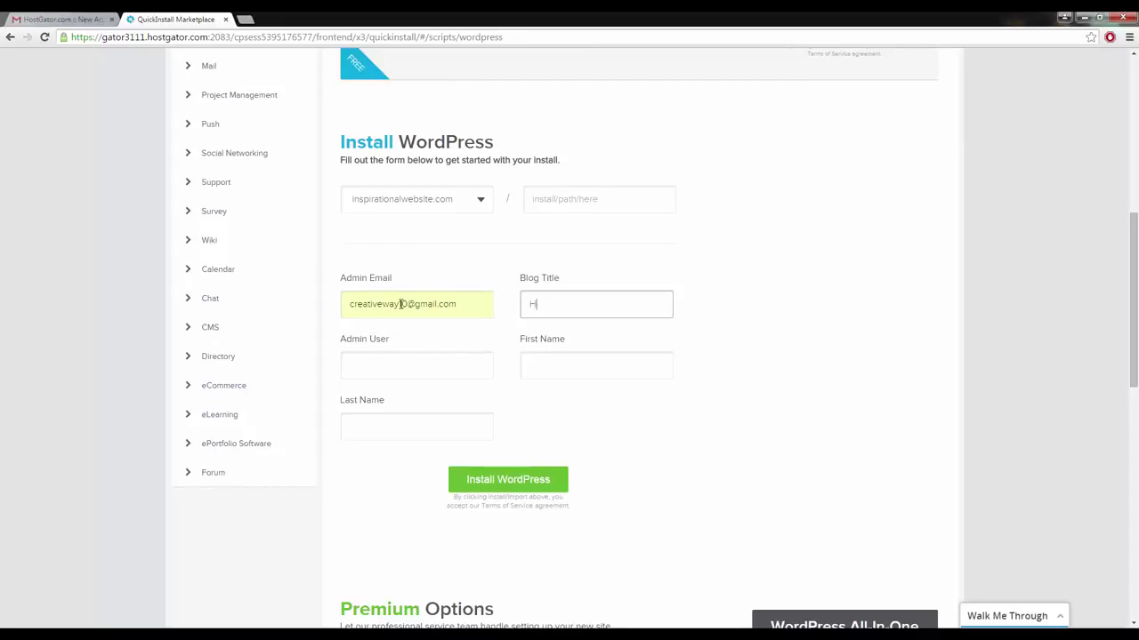
{"action": "type", "text": "ogan Chua"}
Step: Enter the admin username and the owner's first and last name, then run the installation
{"action": "left_click", "coordinate": [362, 369]}
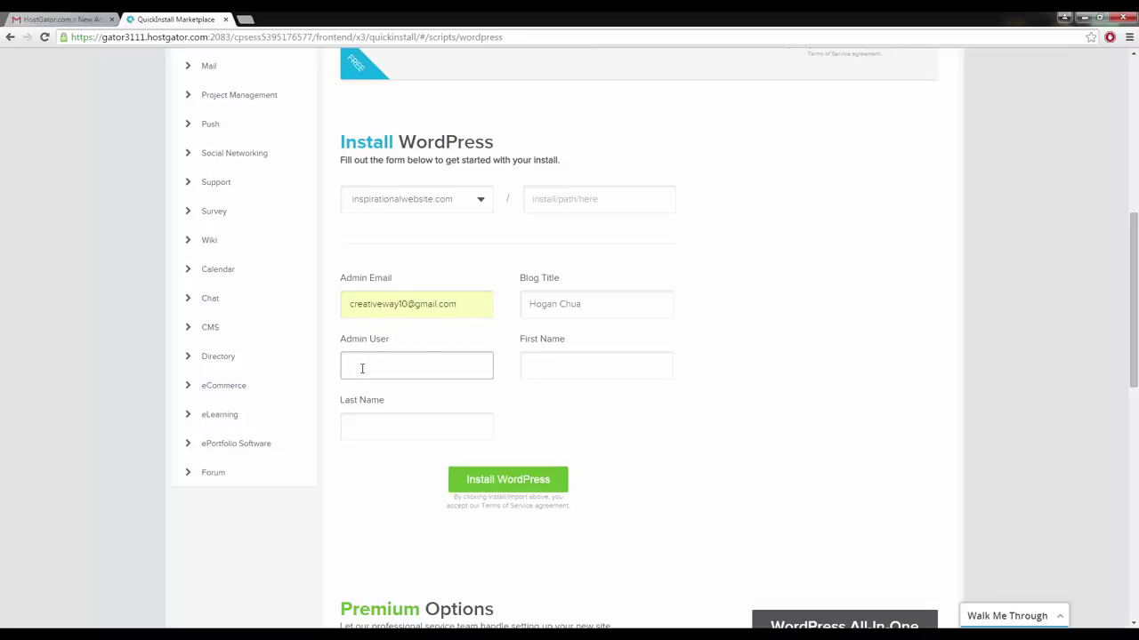
{"action": "type", "text": "hoganchua"}
{"action": "key", "text": "Tab"}
{"action": "type", "text": "Ho"}
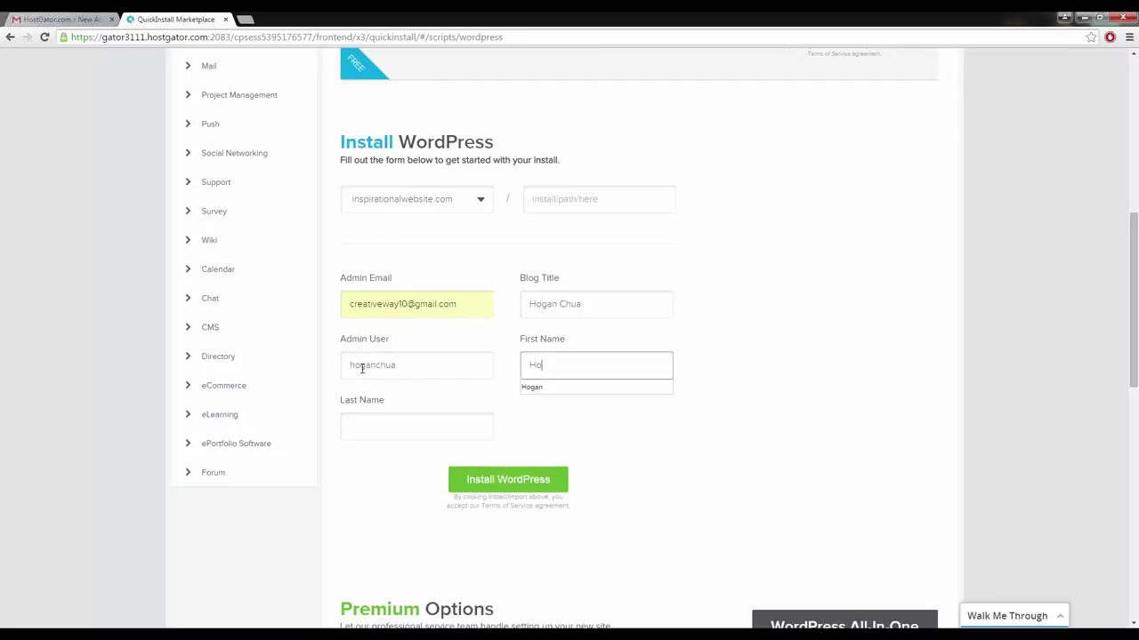
{"action": "type", "text": "gan"}
{"action": "key", "text": "Tab"}
{"action": "type", "text": "Chu"}
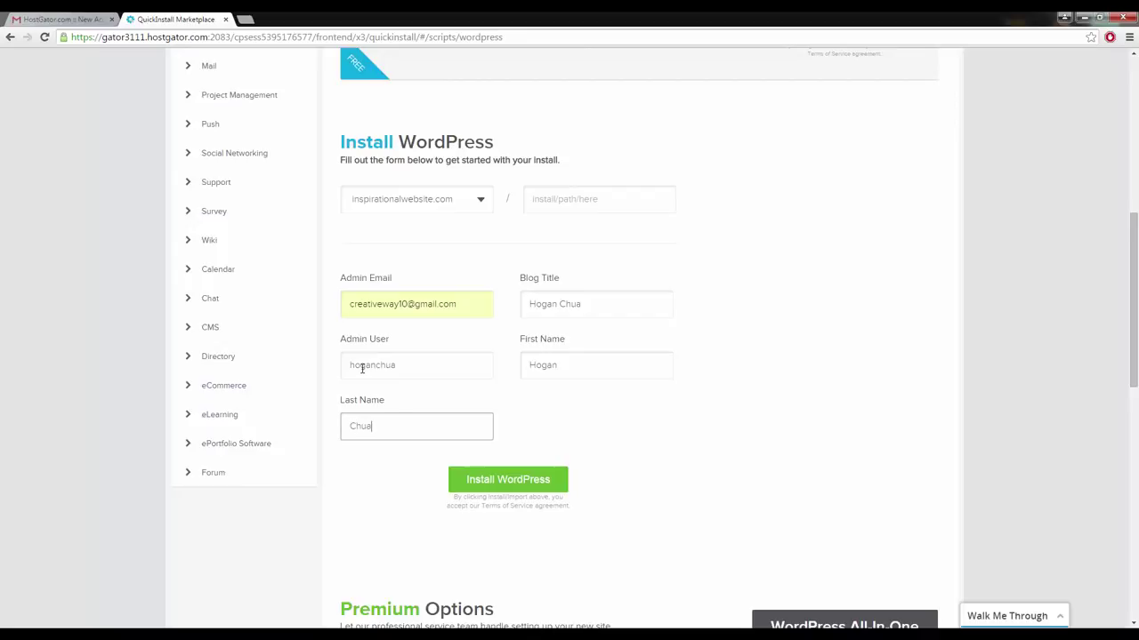
{"action": "left_click", "coordinate": [515, 484]}
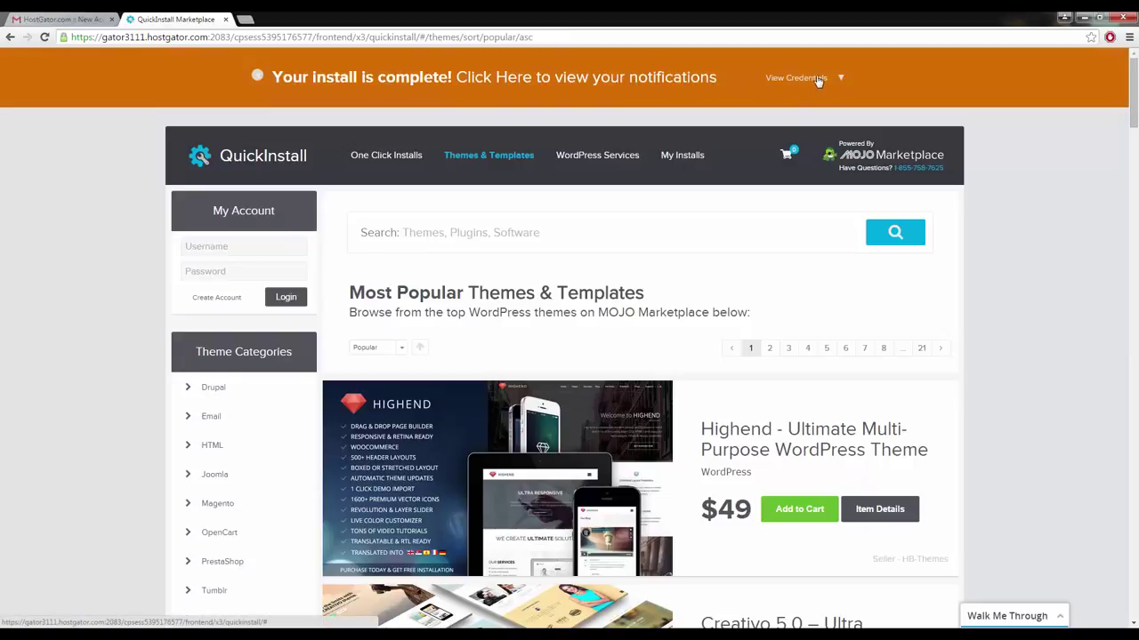
Step: Show the install credentials, open the Admin Area login, and paste in the admin username
{"action": "left_click", "coordinate": [838, 79]}
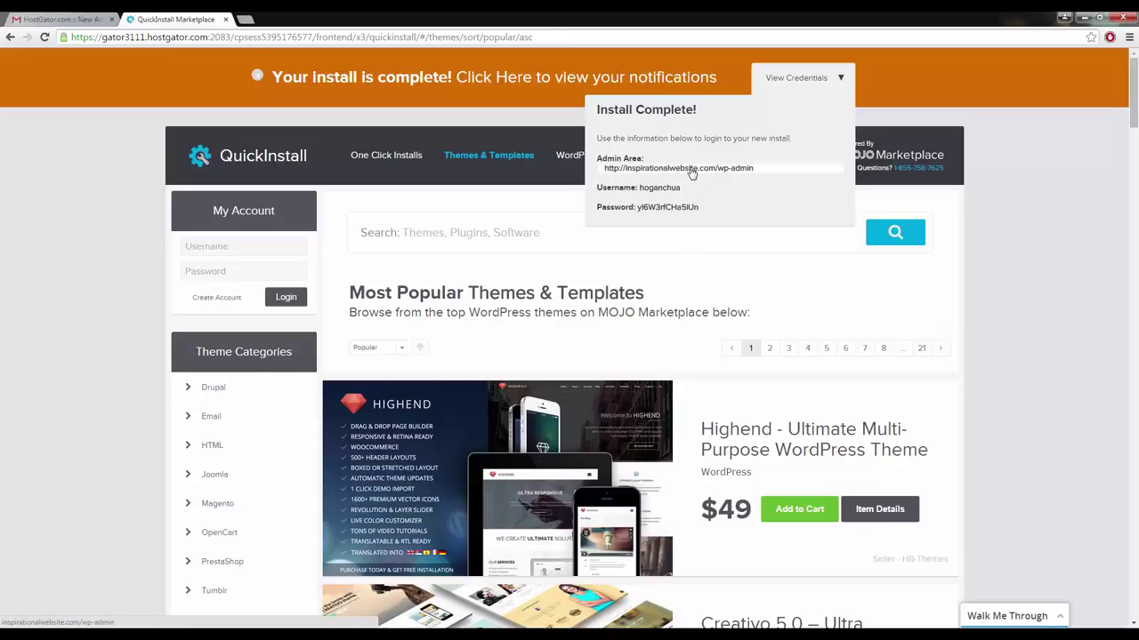
{"action": "left_click", "coordinate": [691, 169]}
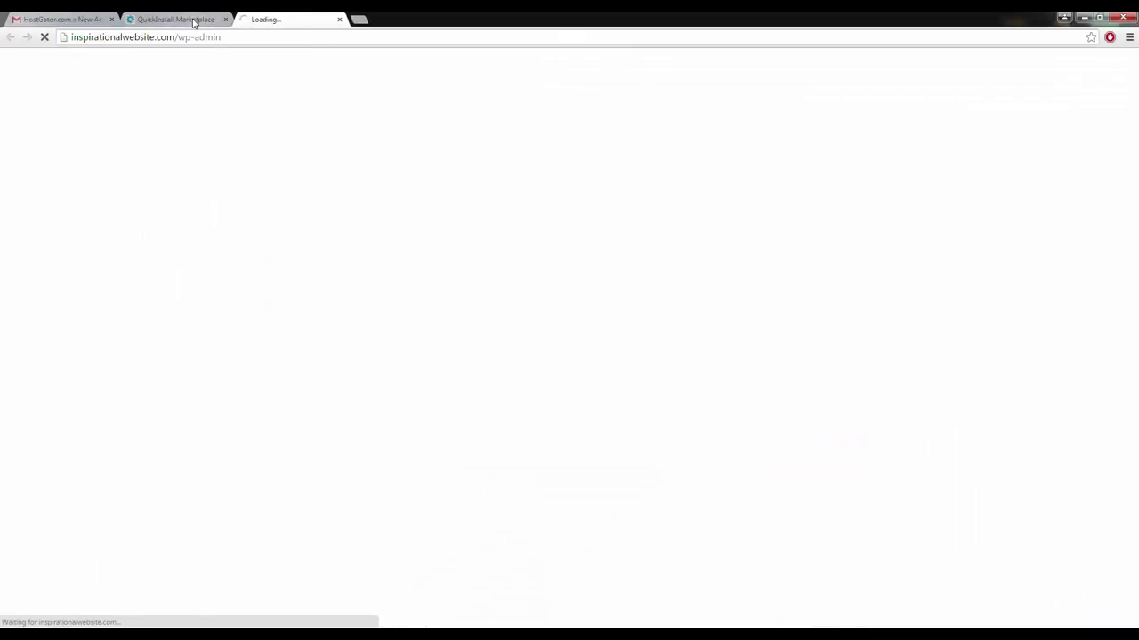
{"action": "left_click", "coordinate": [193, 22]}
{"action": "left_click_drag", "start_coordinate": [681, 188], "coordinate": [640, 188]}
{"action": "right_click", "coordinate": [642, 189]}
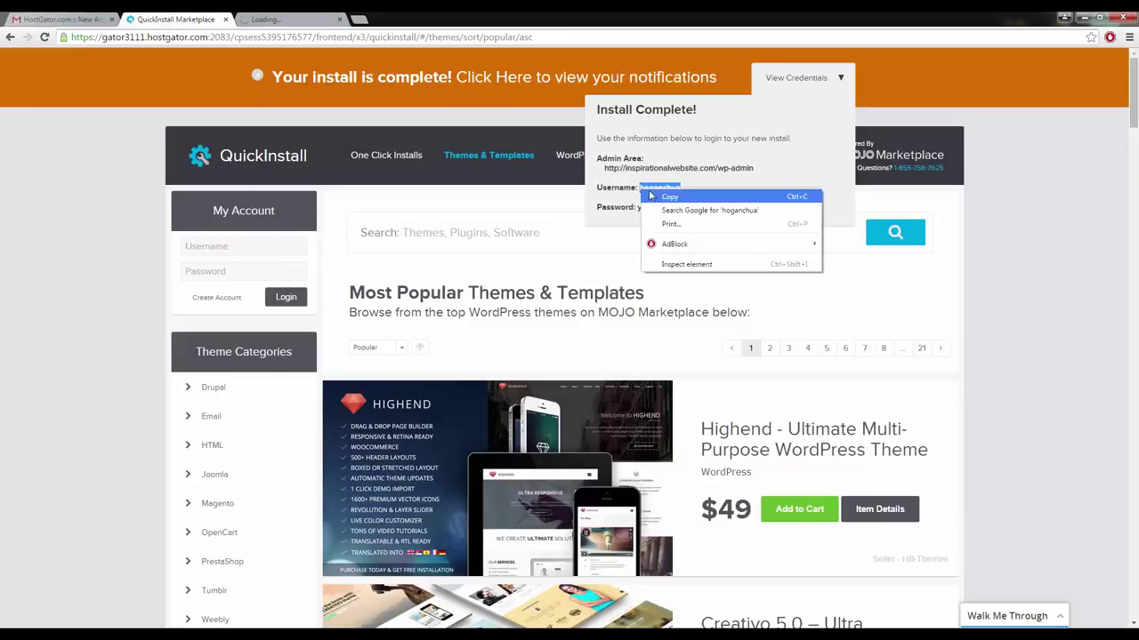
{"action": "left_click", "coordinate": [652, 197]}
{"action": "left_click", "coordinate": [298, 18]}
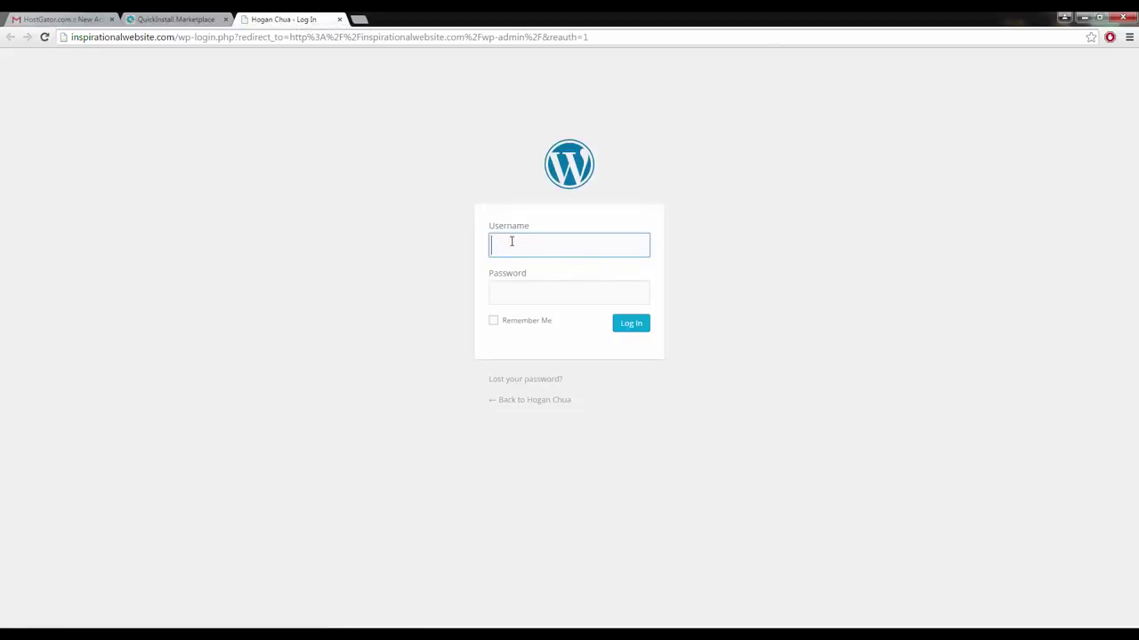
{"action": "key", "text": "ctrl+v"}
Step: Copy the generated admin password into the WordPress login and sign in to the dashboard
{"action": "left_click", "coordinate": [521, 286]}
{"action": "left_click", "coordinate": [190, 17]}
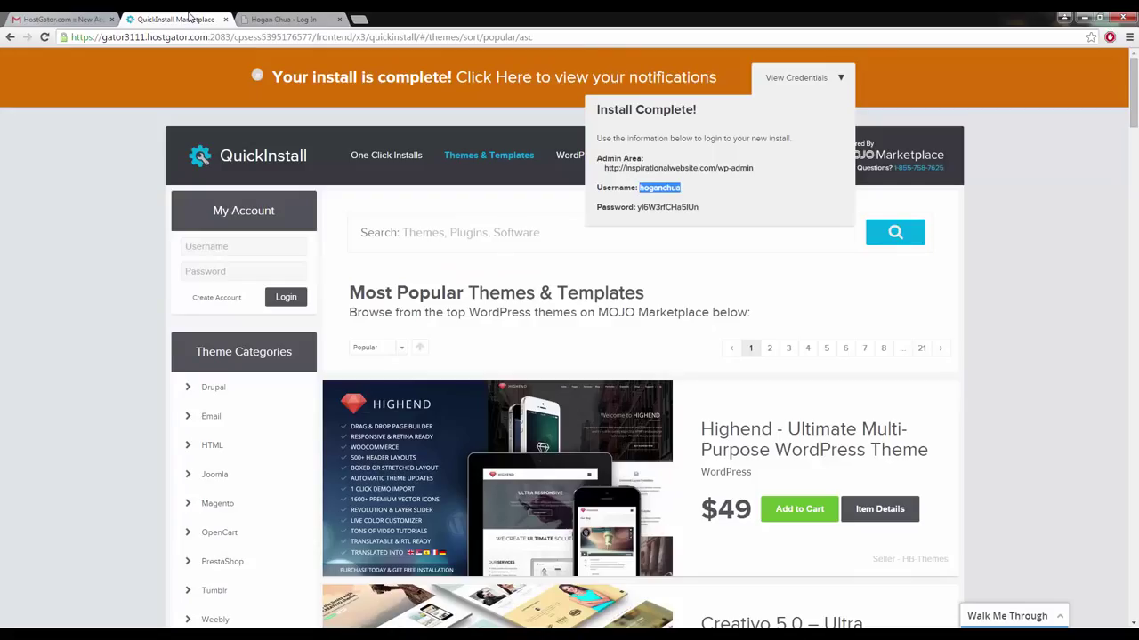
{"action": "left_click_drag", "start_coordinate": [700, 207], "coordinate": [637, 207]}
{"action": "right_click", "coordinate": [648, 212]}
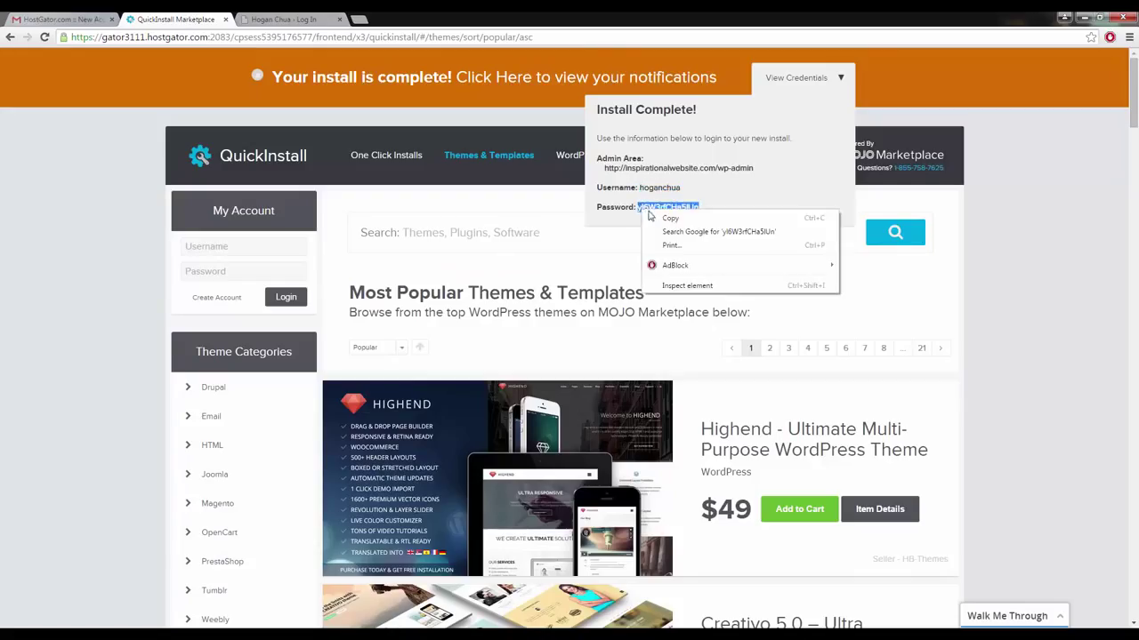
{"action": "left_click", "coordinate": [670, 218]}
{"action": "key", "text": "ctrl+Tab"}
{"action": "key", "text": "ctrl+v"}
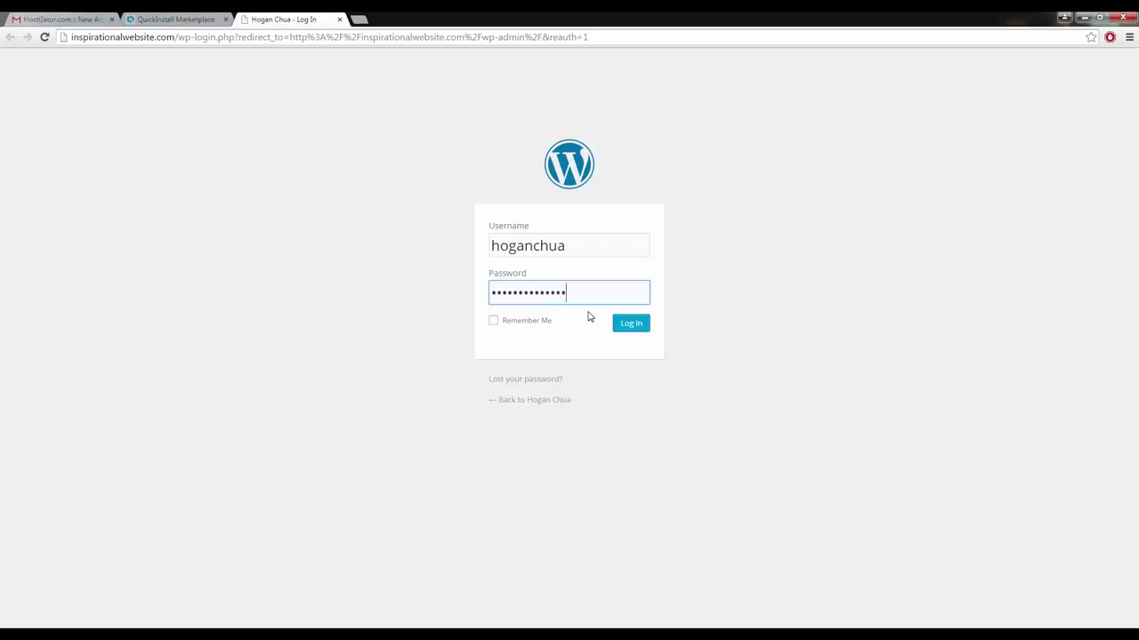
{"action": "left_click", "coordinate": [625, 326]}
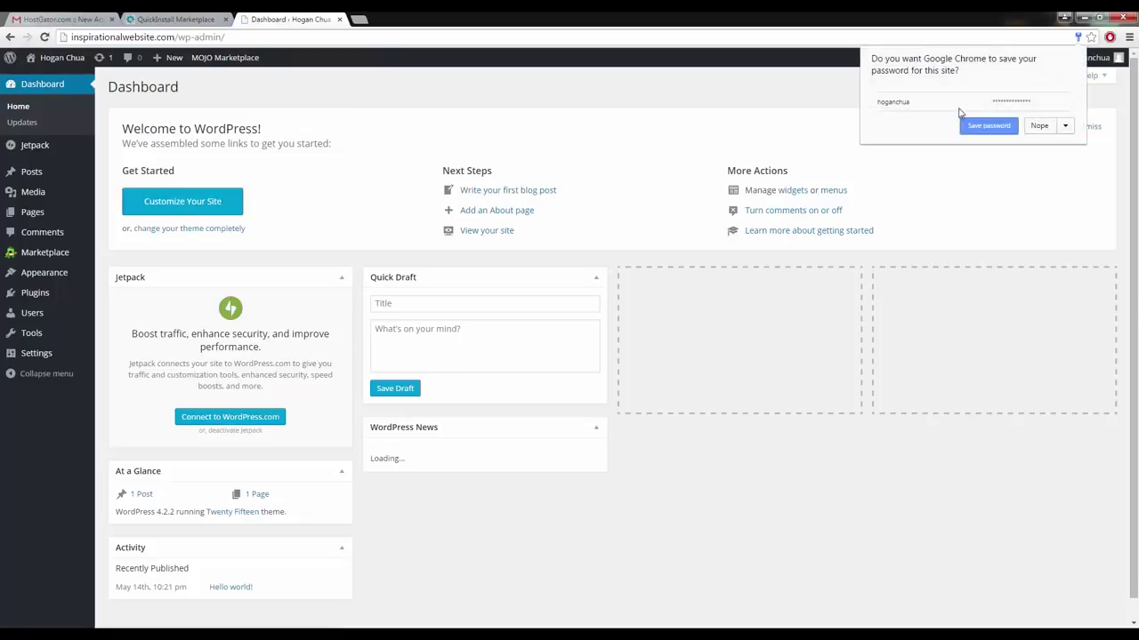
{"action": "left_click", "coordinate": [1036, 126]}
{"action": "mouse_move", "coordinate": [61, 57]}
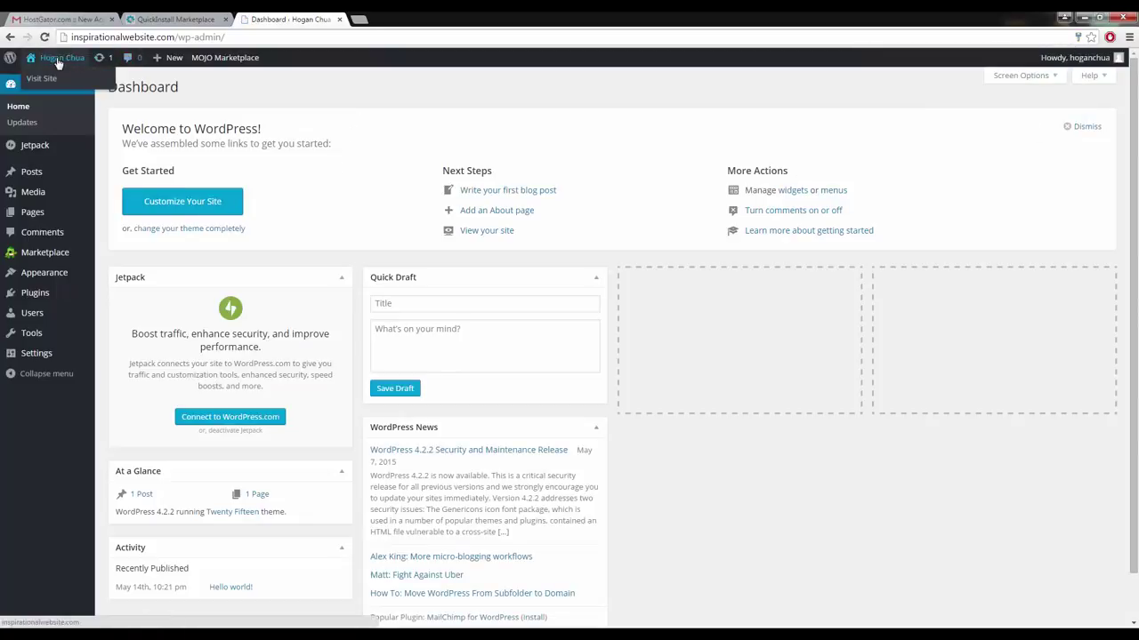
{"action": "left_click", "coordinate": [44, 77]}
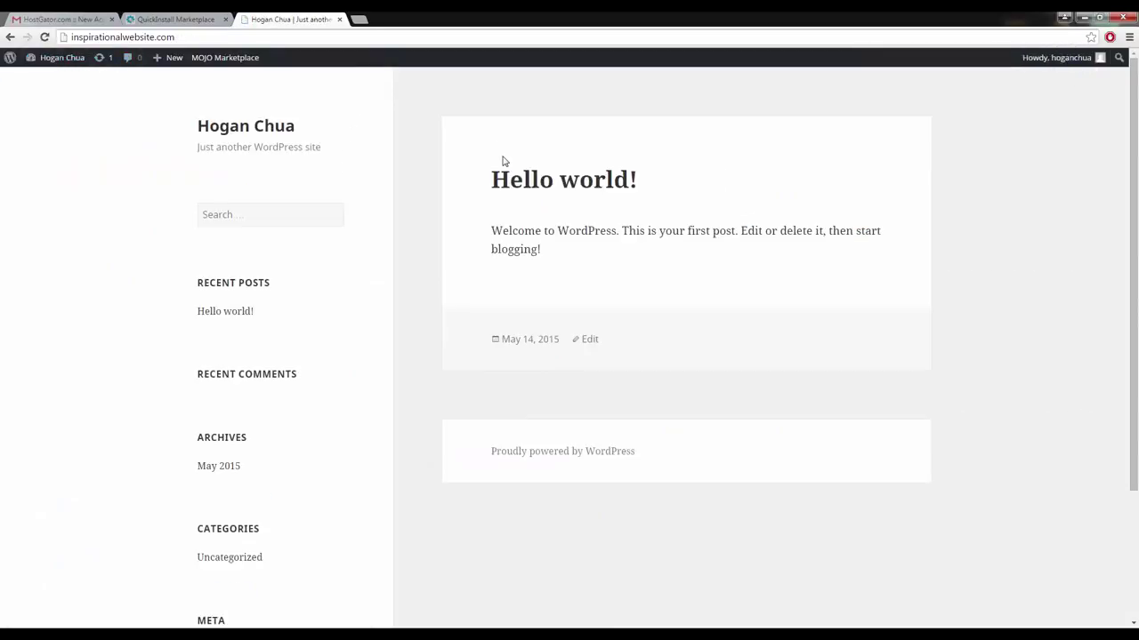
{"action": "left_click_drag", "start_coordinate": [1132, 183], "coordinate": [1119, 111]}
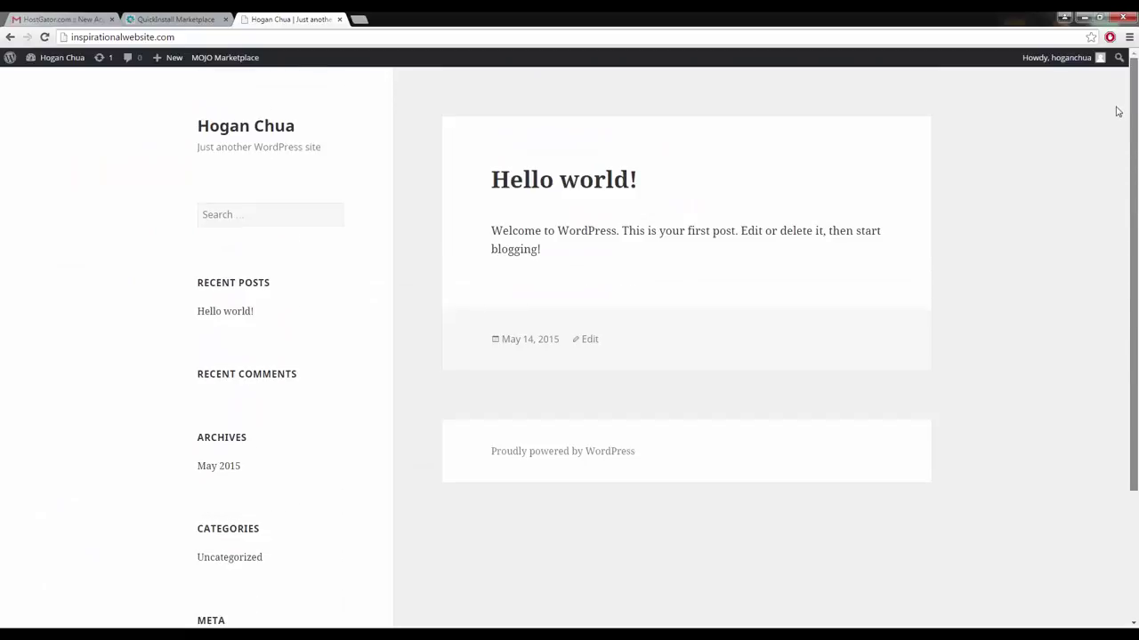
{"action": "mouse_move", "coordinate": [62, 59]}
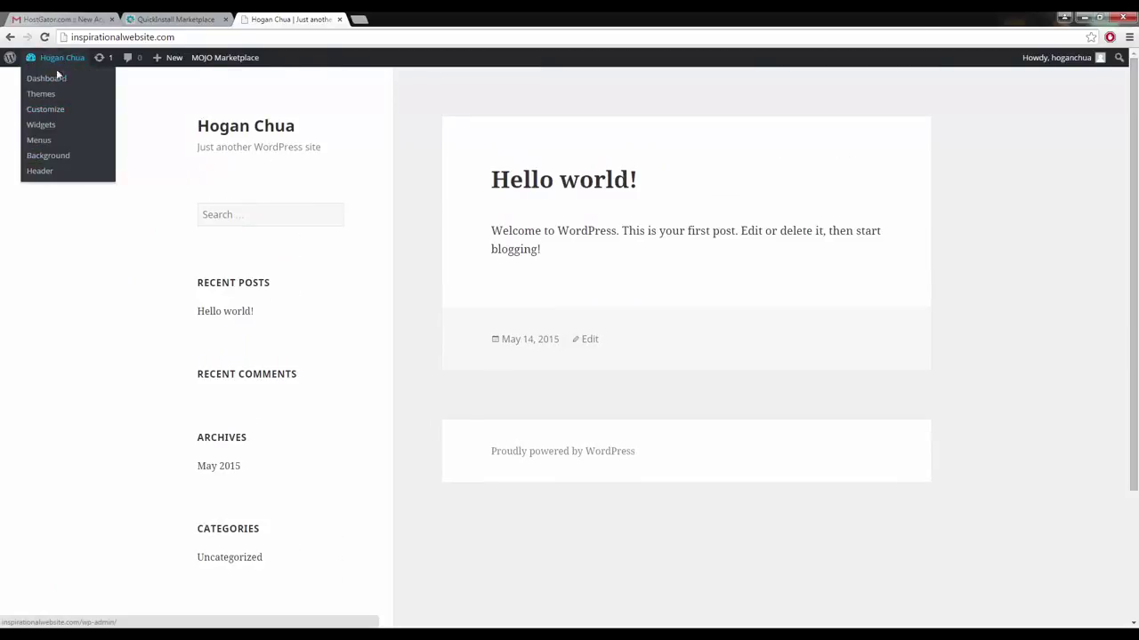
{"action": "left_click", "coordinate": [49, 79]}
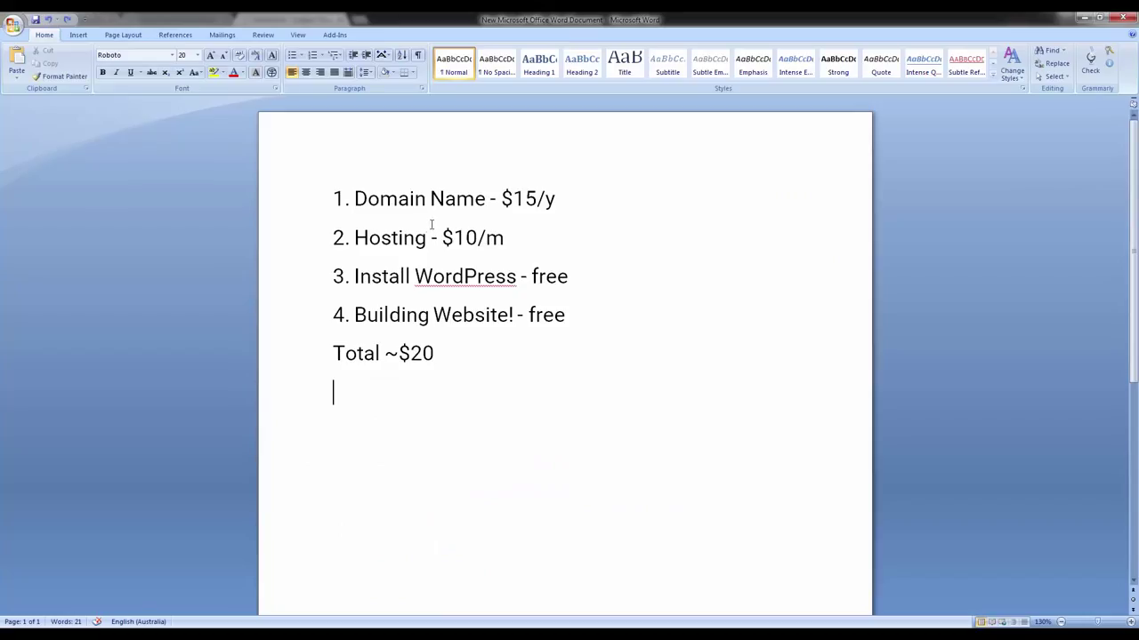
Step: Strike through the Domain Name, Hosting and Install WordPress lines, then select the Building Website! line
{"action": "left_click_drag", "start_coordinate": [580, 189], "coordinate": [330, 195]}
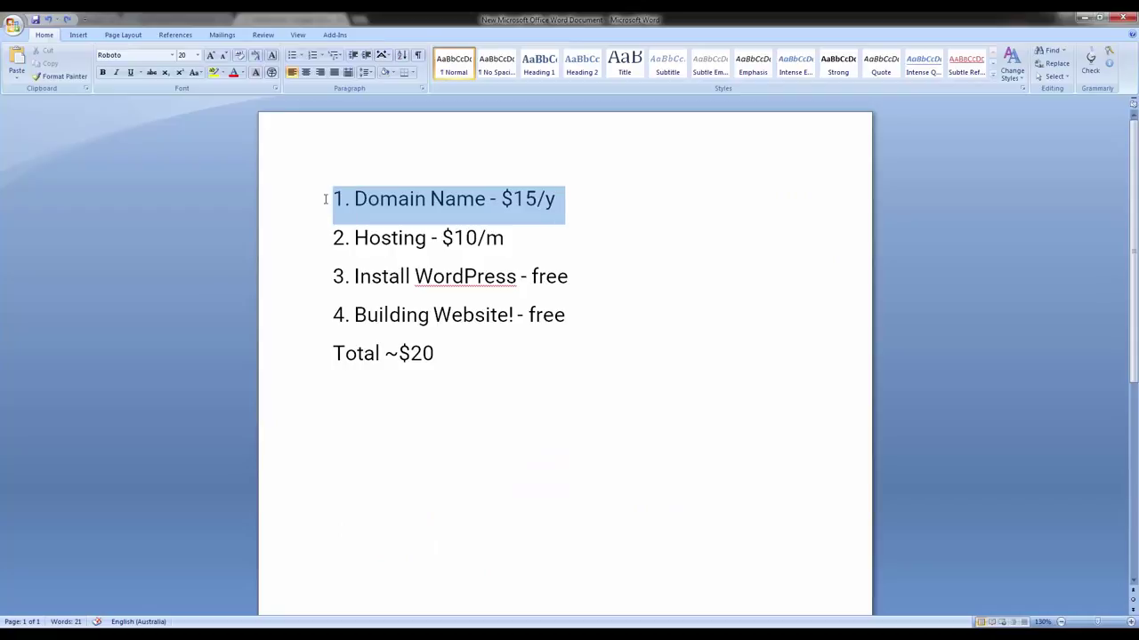
{"action": "left_click", "coordinate": [152, 72]}
{"action": "left_click_drag", "start_coordinate": [540, 237], "coordinate": [331, 239]}
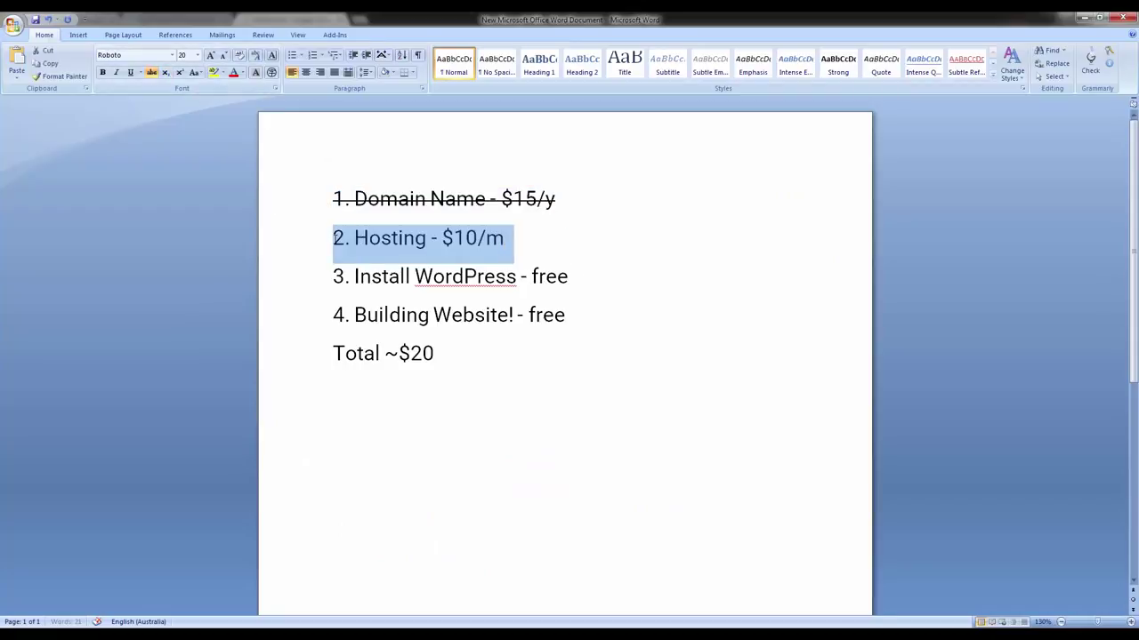
{"action": "left_click", "coordinate": [151, 72]}
{"action": "left_click", "coordinate": [536, 243]}
{"action": "left_click_drag", "start_coordinate": [575, 276], "coordinate": [322, 275]}
{"action": "left_click", "coordinate": [152, 72]}
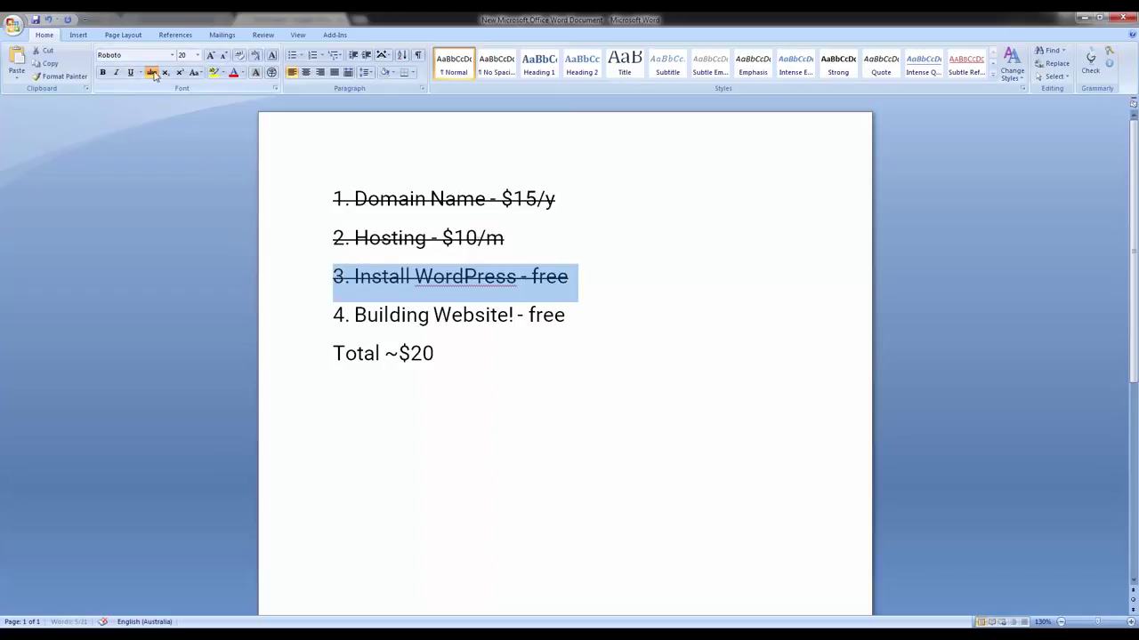
{"action": "left_click", "coordinate": [586, 308]}
{"action": "left_click_drag", "start_coordinate": [586, 308], "coordinate": [325, 318]}
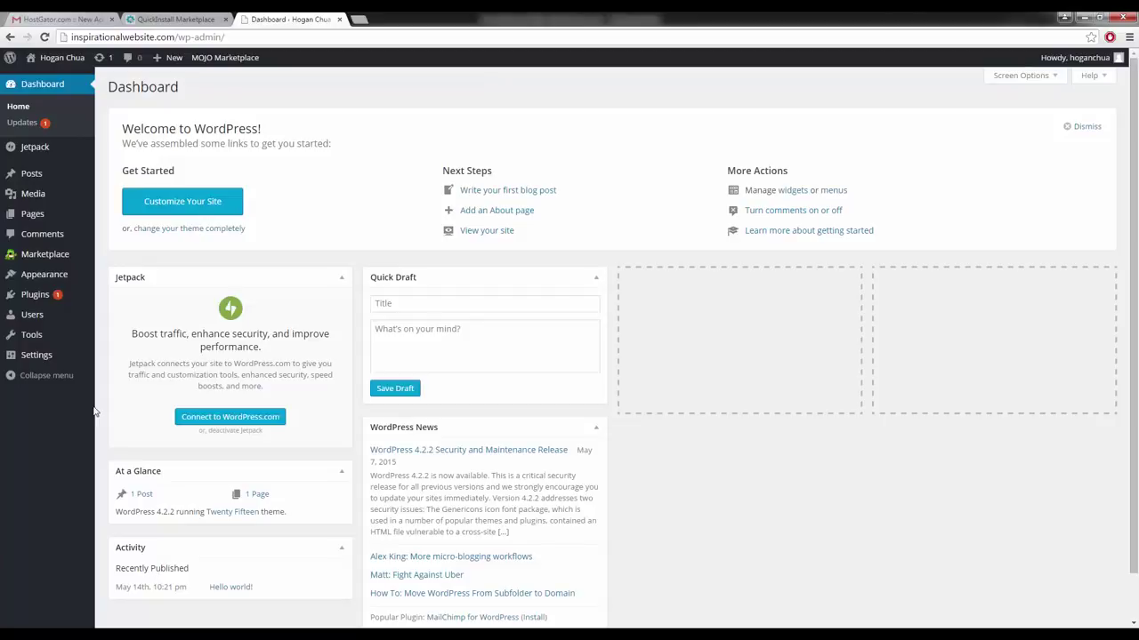
Step: On the Your Profile page, enter a new account password
{"action": "mouse_move", "coordinate": [48, 361]}
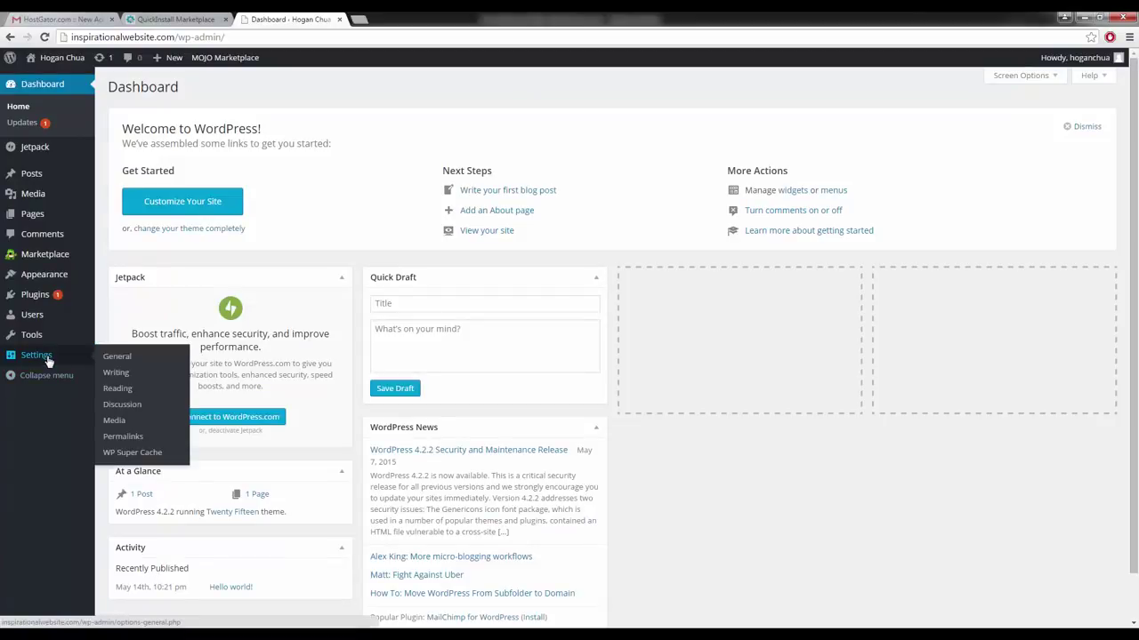
{"action": "mouse_move", "coordinate": [40, 316]}
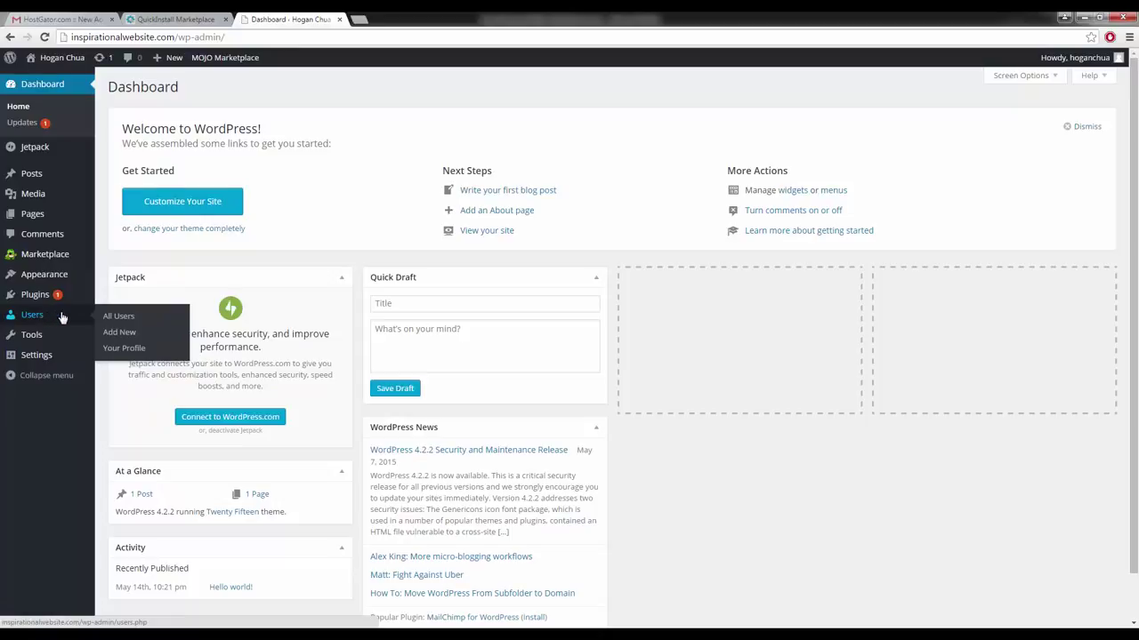
{"action": "left_click", "coordinate": [127, 350]}
{"action": "scroll", "coordinate": [547, 389], "scroll_direction": "down", "scroll_amount": 4}
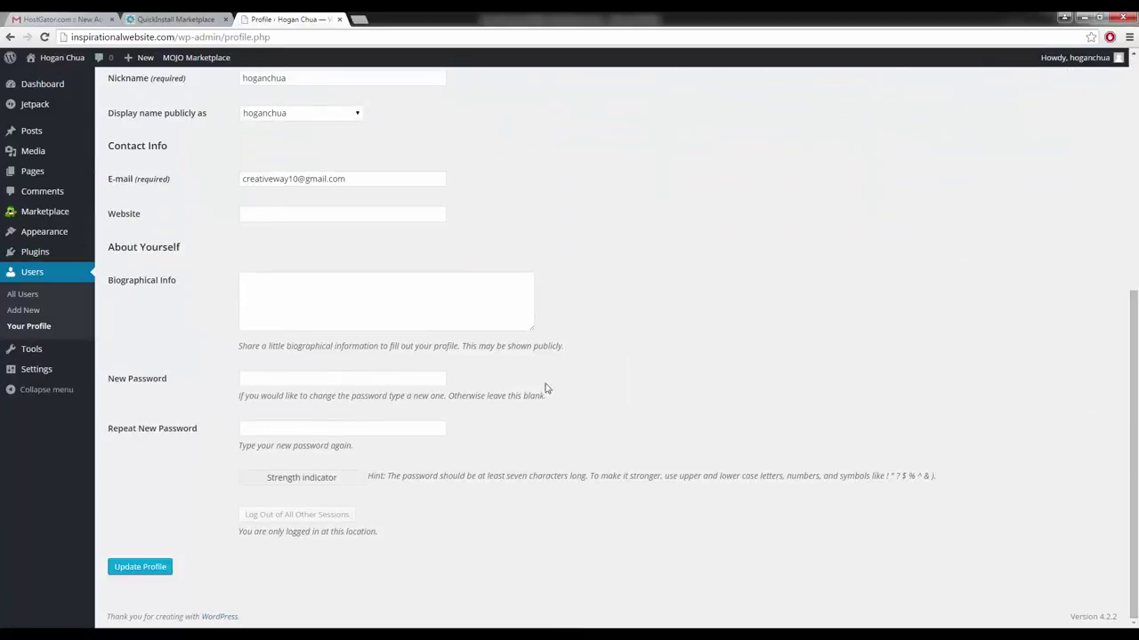
{"action": "left_click", "coordinate": [338, 381]}
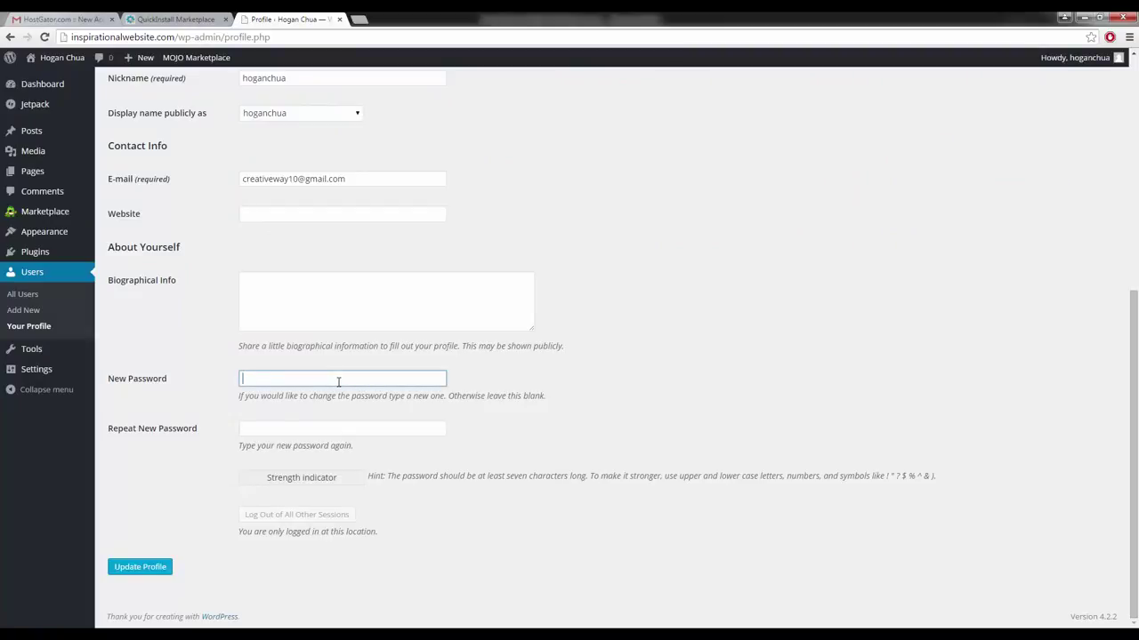
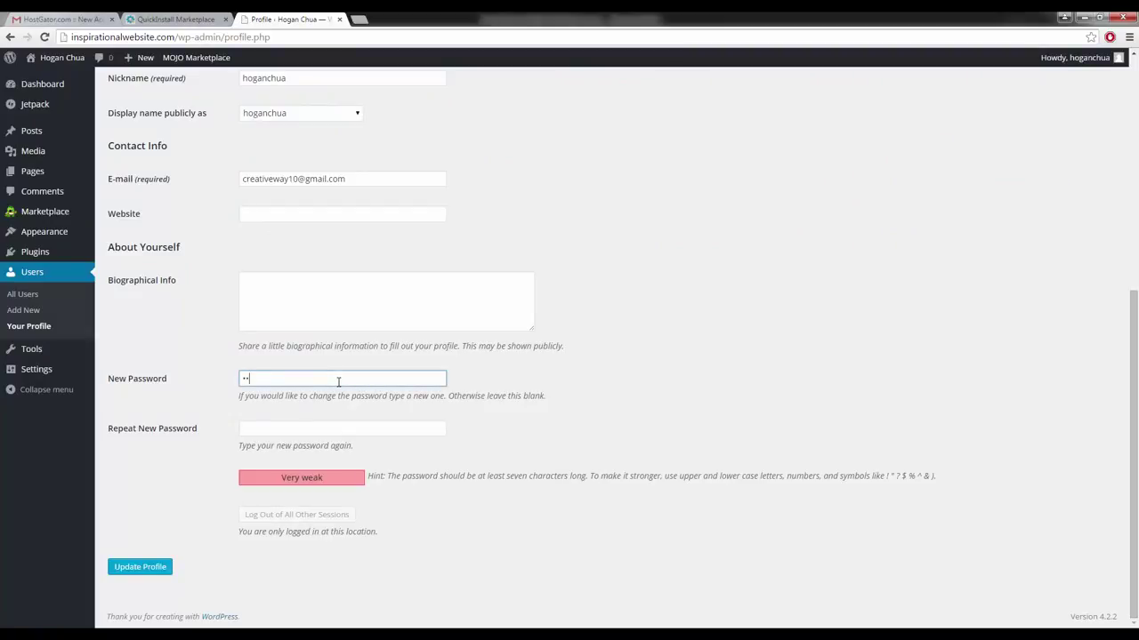
{"action": "key", "text": "Tab"}
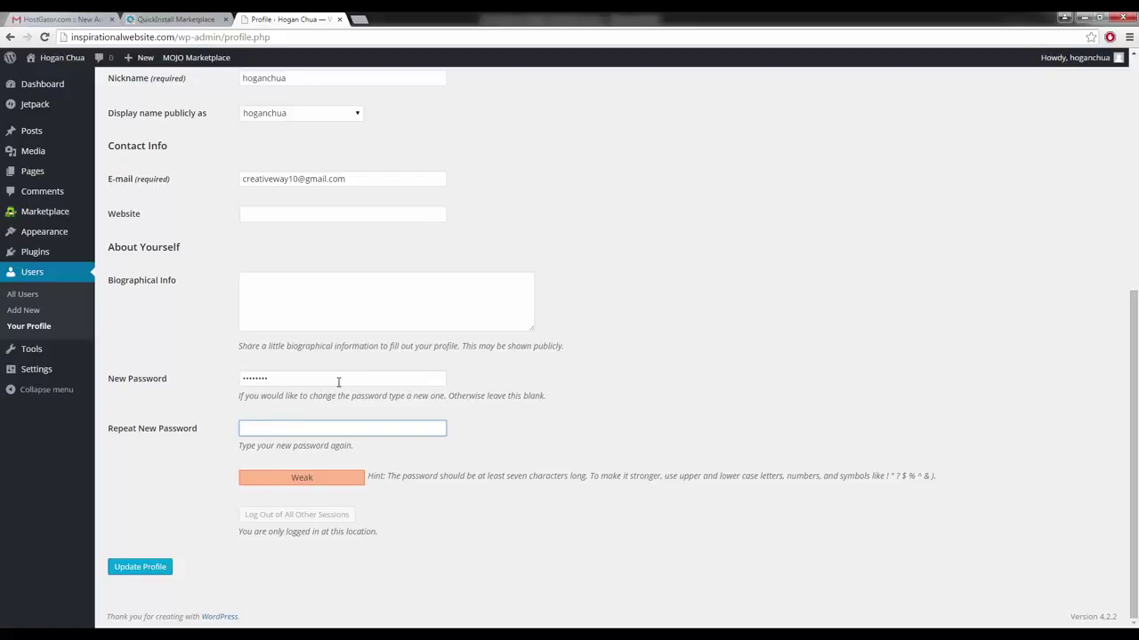
Step: Set the public display name to the first name and update the profile
{"action": "scroll", "coordinate": [215, 406], "scroll_direction": "up", "scroll_amount": 1}
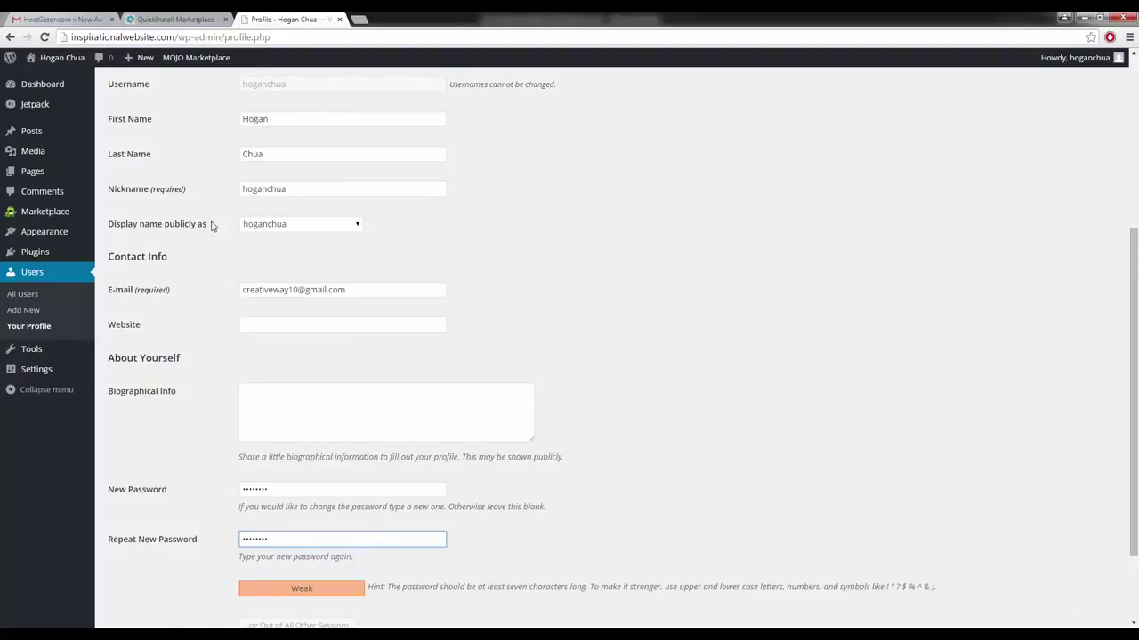
{"action": "left_click", "coordinate": [271, 226]}
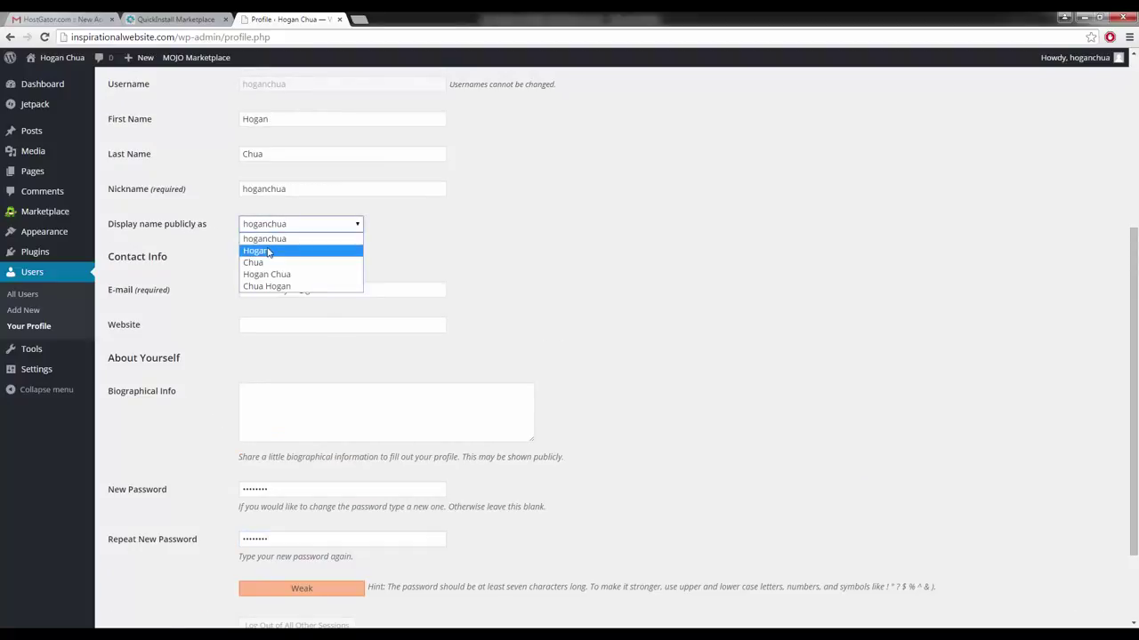
{"action": "left_click", "coordinate": [269, 251]}
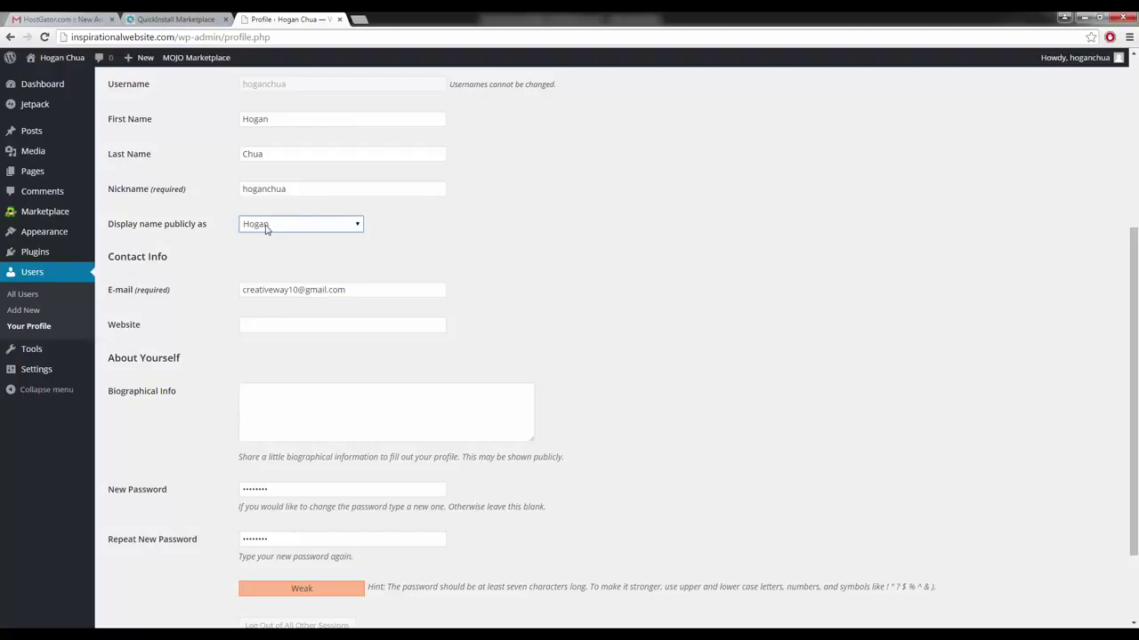
{"action": "scroll", "coordinate": [254, 394], "scroll_direction": "down", "scroll_amount": 3}
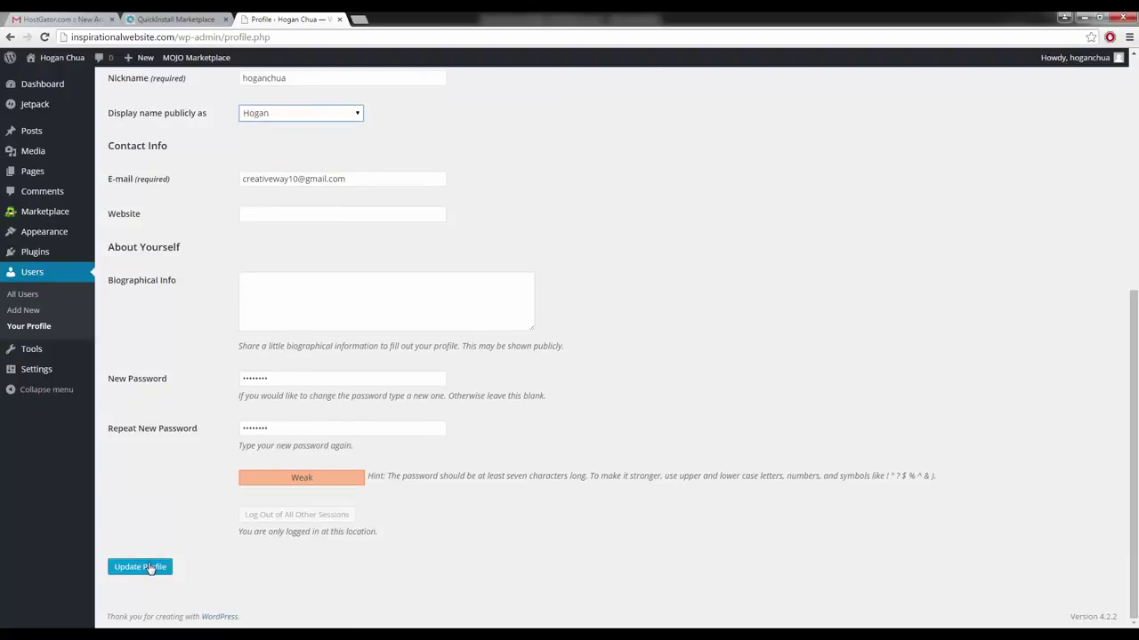
{"action": "left_click", "coordinate": [149, 567]}
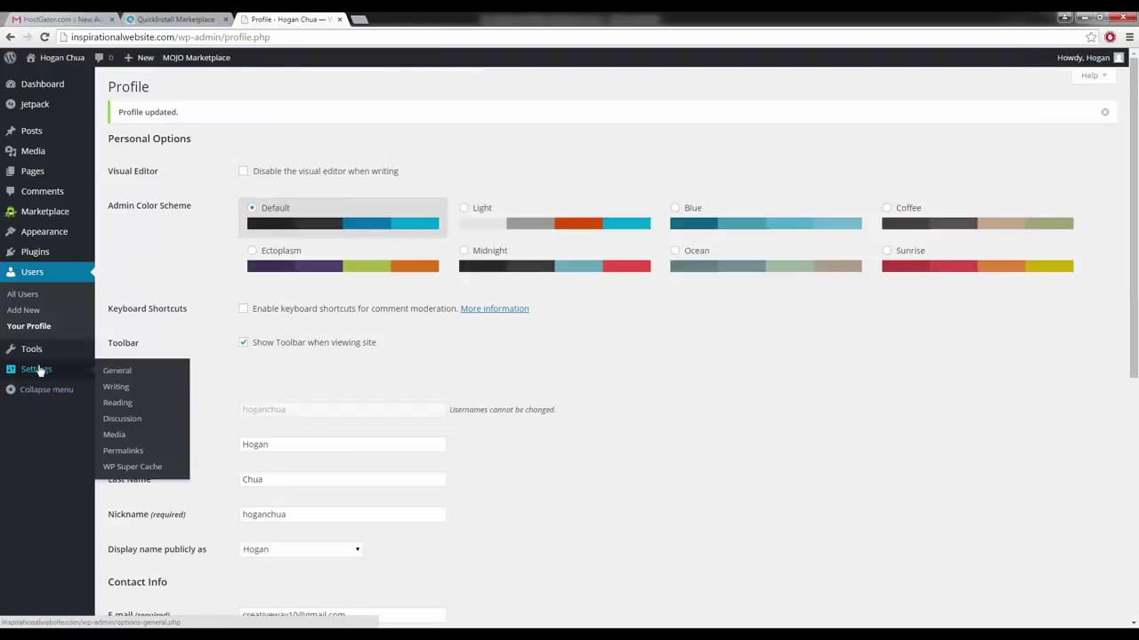
Step: Save General settings unchanged, then choose the Post name permalink structure (/%postname%/)
{"action": "left_click", "coordinate": [117, 371]}
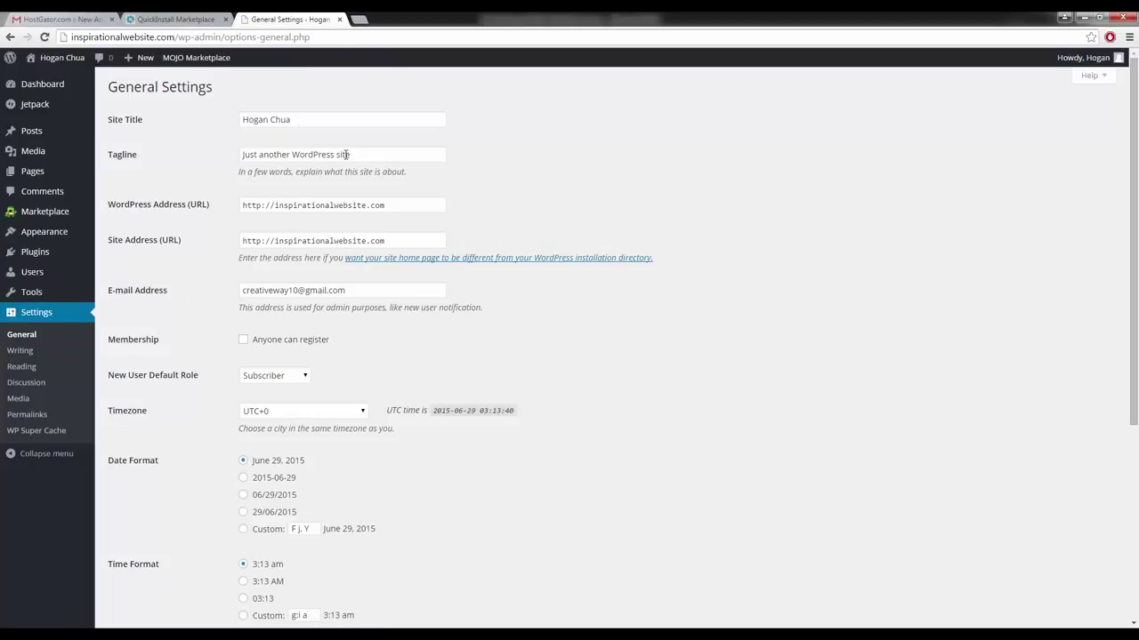
{"action": "left_click", "coordinate": [183, 158]}
{"action": "left_click", "coordinate": [195, 168]}
{"action": "scroll", "coordinate": [284, 198], "scroll_direction": "down", "scroll_amount": 4}
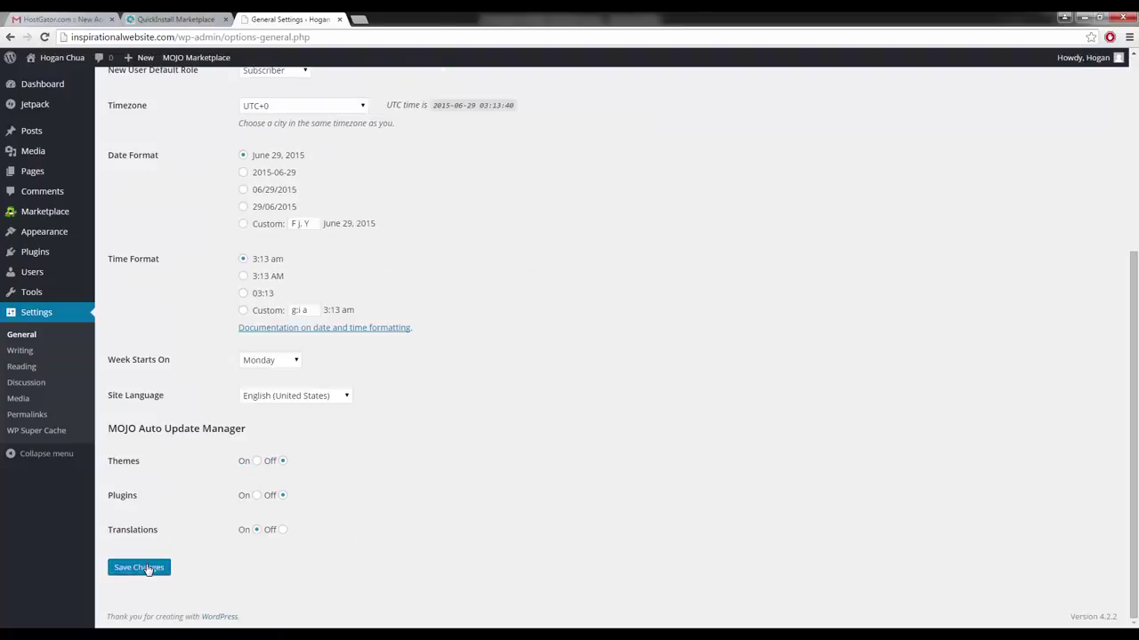
{"action": "left_click", "coordinate": [142, 568]}
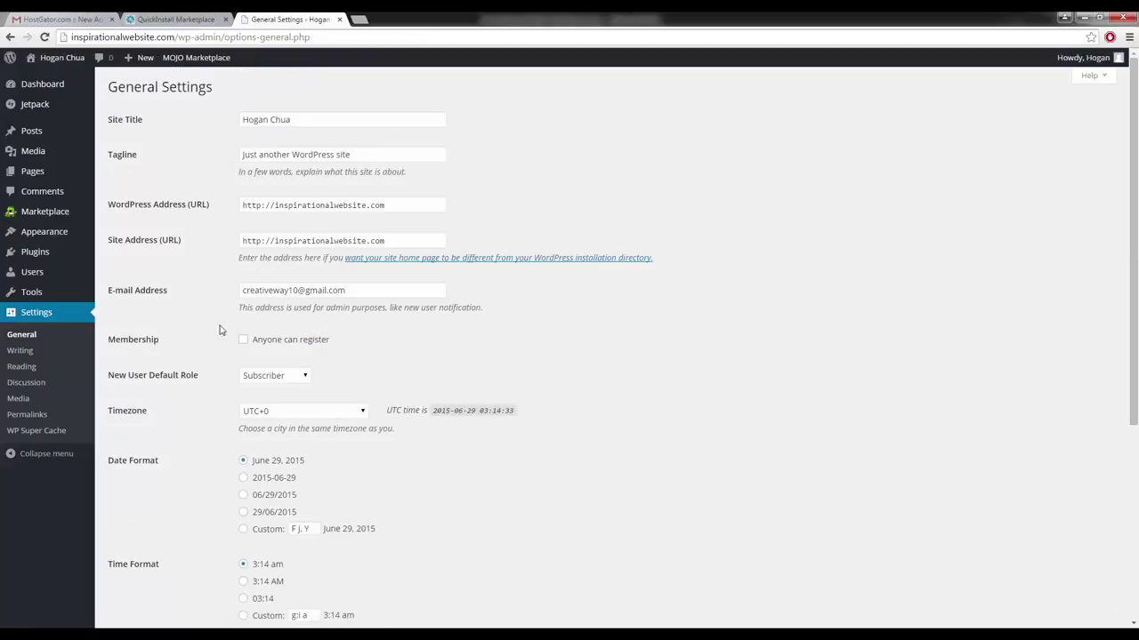
{"action": "left_click", "coordinate": [30, 414]}
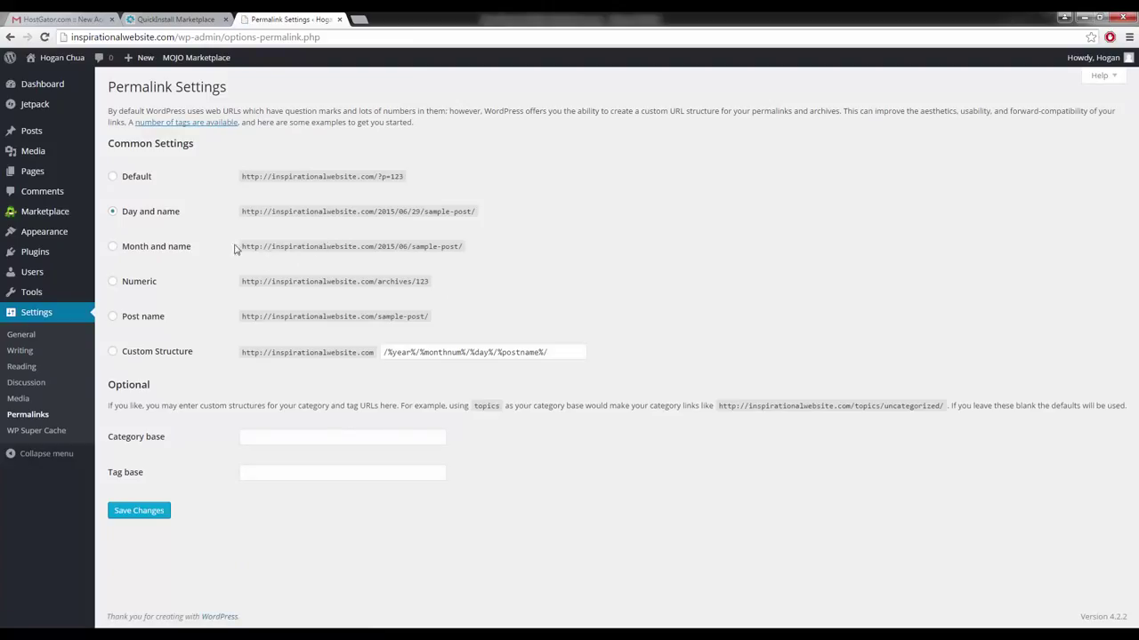
{"action": "left_click", "coordinate": [113, 317]}
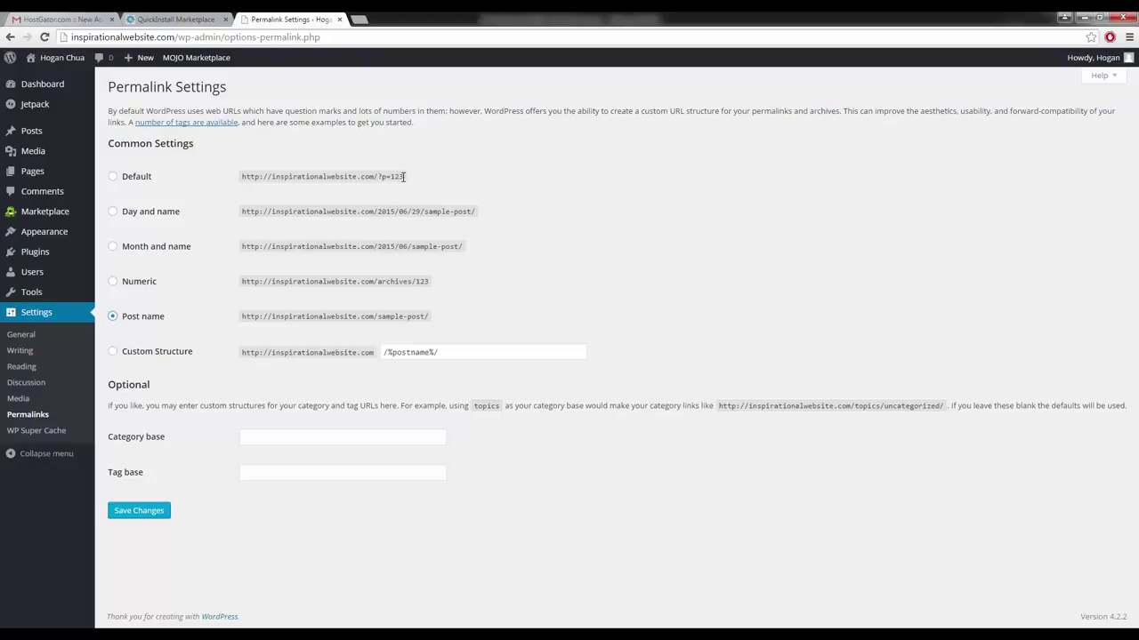
Step: Save the Post name permalink setting so URLs use the /sample-post/ format instead of ?p=123
{"action": "left_click_drag", "start_coordinate": [405, 176], "coordinate": [383, 178]}
{"action": "left_click_drag", "start_coordinate": [426, 317], "coordinate": [372, 317]}
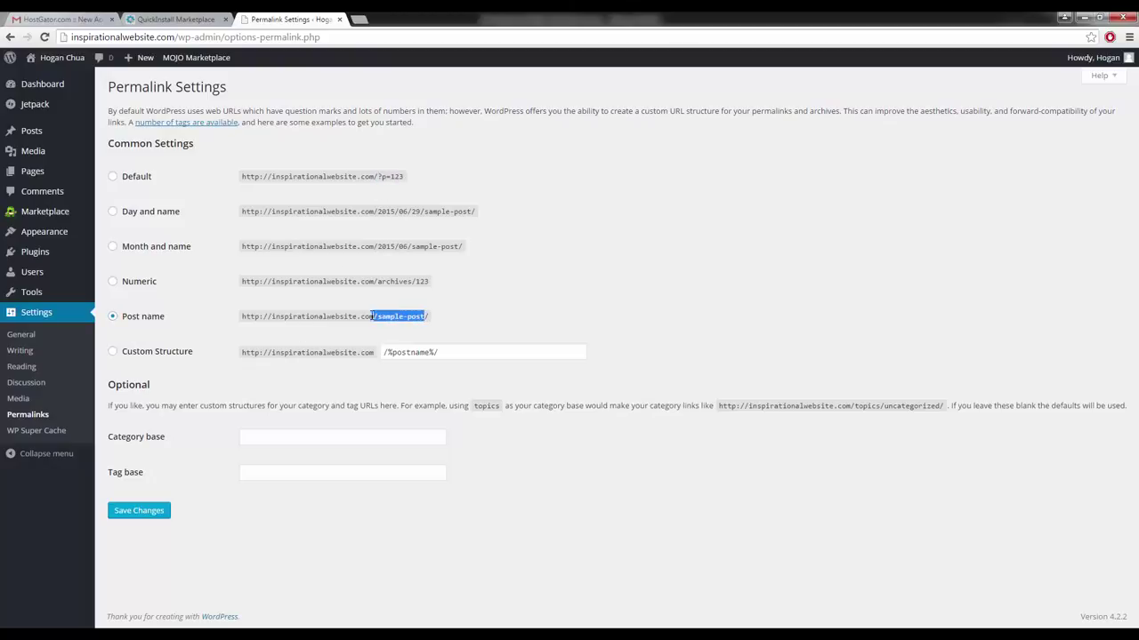
{"action": "left_click", "coordinate": [119, 514]}
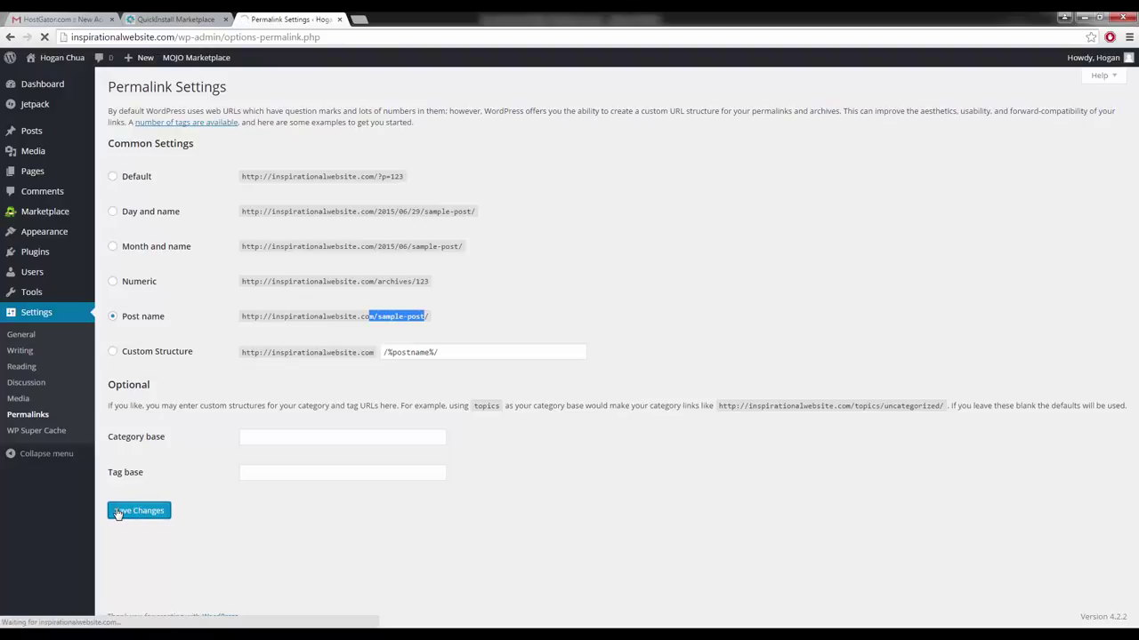
{"action": "mouse_move", "coordinate": [58, 258]}
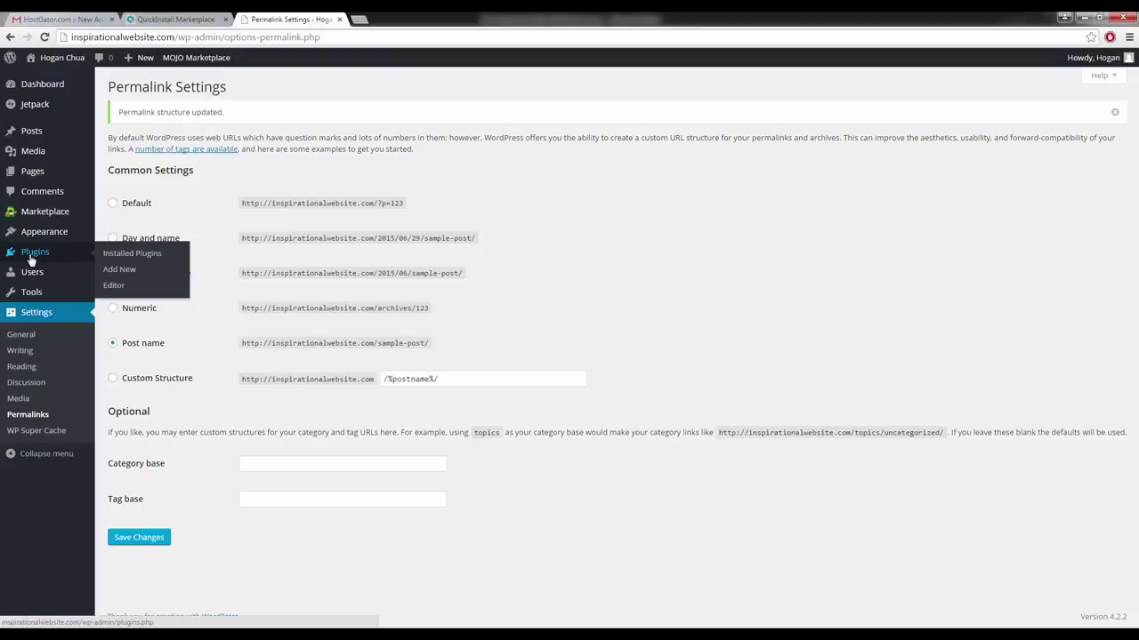
Step: Bulk-deactivate Hostgator WalkMe, Jetpack, MOJO Marketplace and WP Super Cache
{"action": "left_click", "coordinate": [33, 255]}
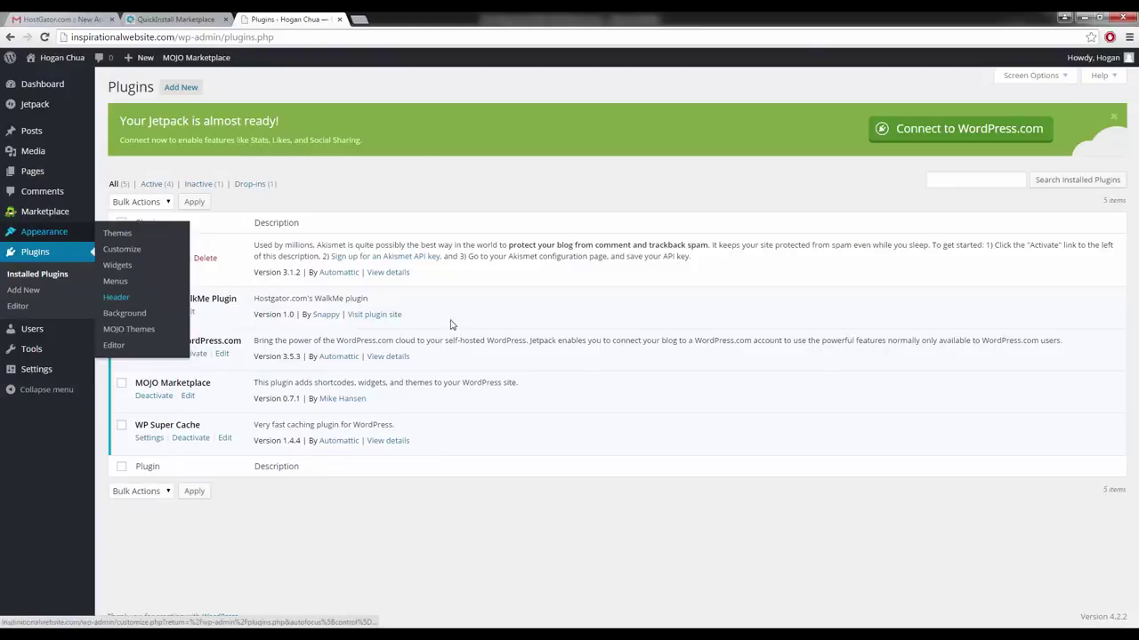
{"action": "left_click", "coordinate": [122, 300]}
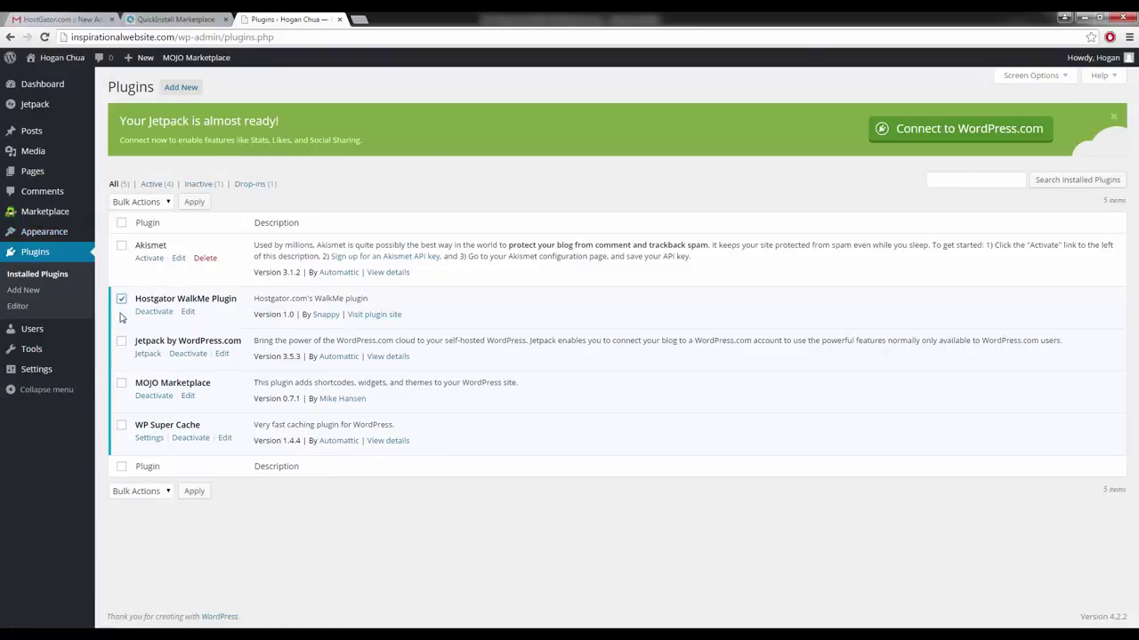
{"action": "left_click", "coordinate": [122, 342]}
{"action": "left_click", "coordinate": [122, 385]}
{"action": "left_click", "coordinate": [122, 425]}
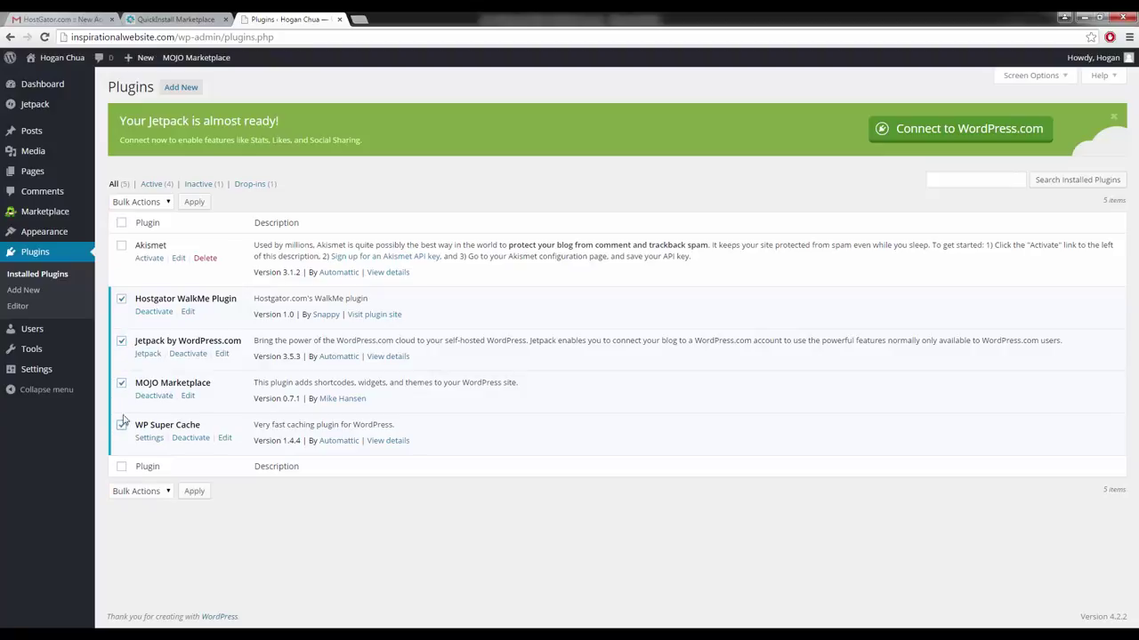
{"action": "left_click", "coordinate": [153, 202]}
{"action": "left_click", "coordinate": [146, 244]}
{"action": "left_click", "coordinate": [193, 204]}
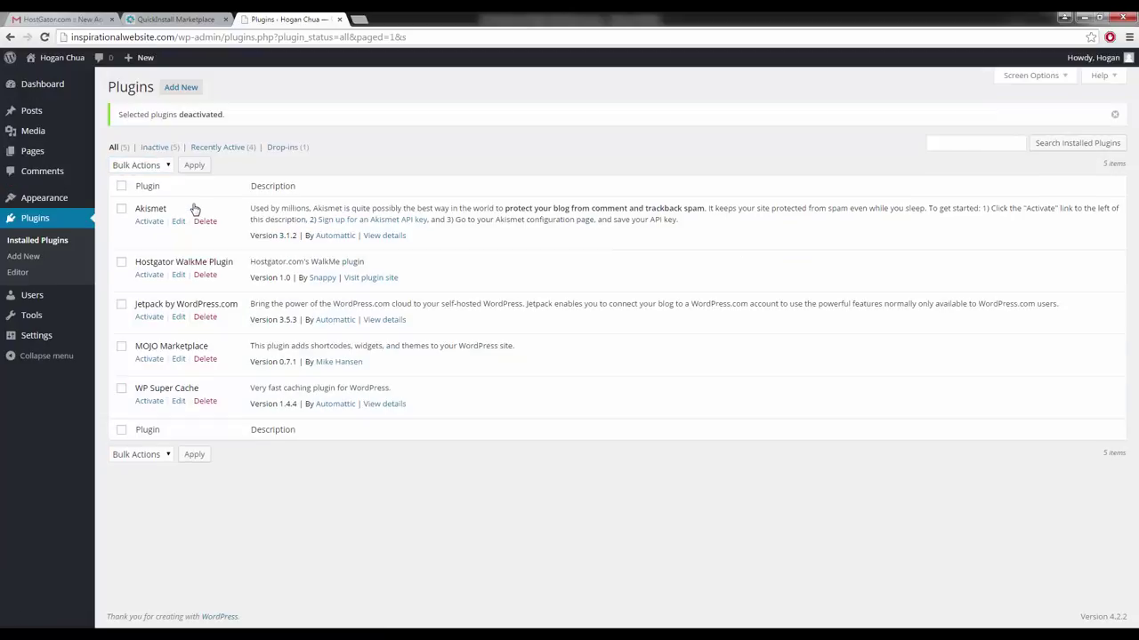
Step: Bulk-delete those four plugins with their files and data, leaving only Akismet
{"action": "left_click", "coordinate": [121, 261]}
{"action": "left_click", "coordinate": [121, 304]}
{"action": "left_click", "coordinate": [121, 346]}
{"action": "left_click", "coordinate": [121, 388]}
{"action": "left_click", "coordinate": [140, 164]}
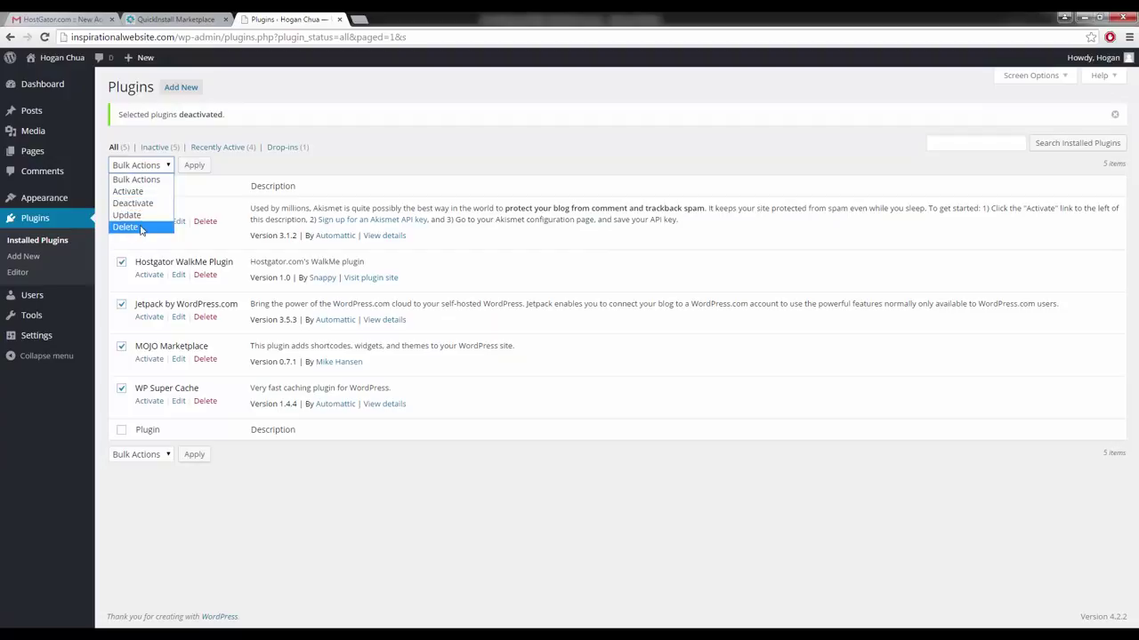
{"action": "left_click", "coordinate": [134, 224]}
{"action": "left_click", "coordinate": [194, 164]}
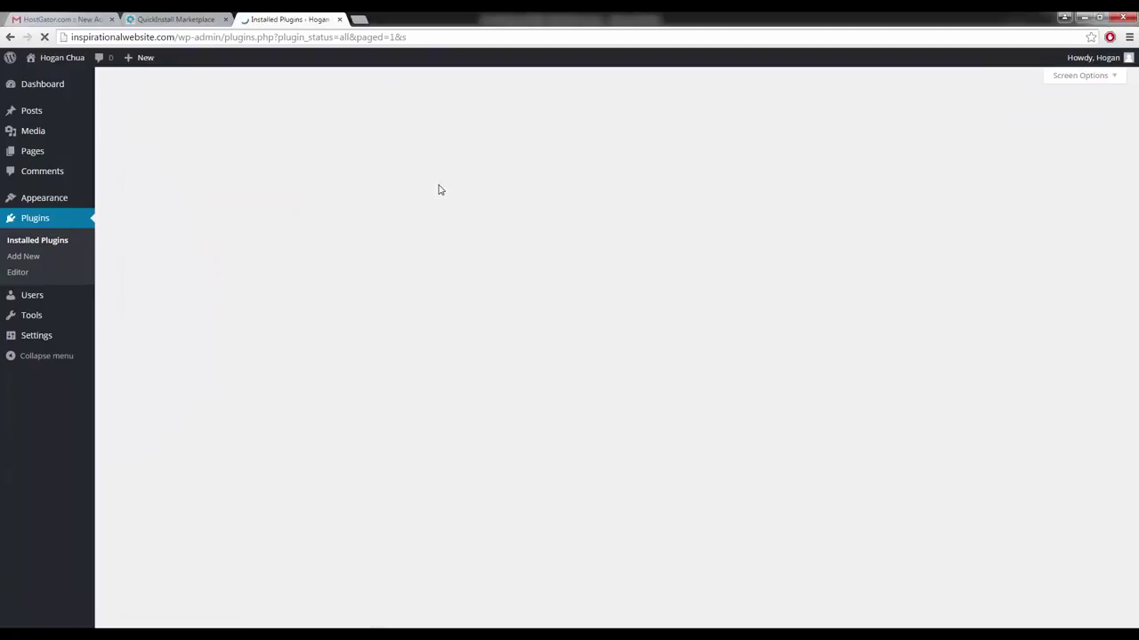
{"action": "left_click", "coordinate": [176, 216]}
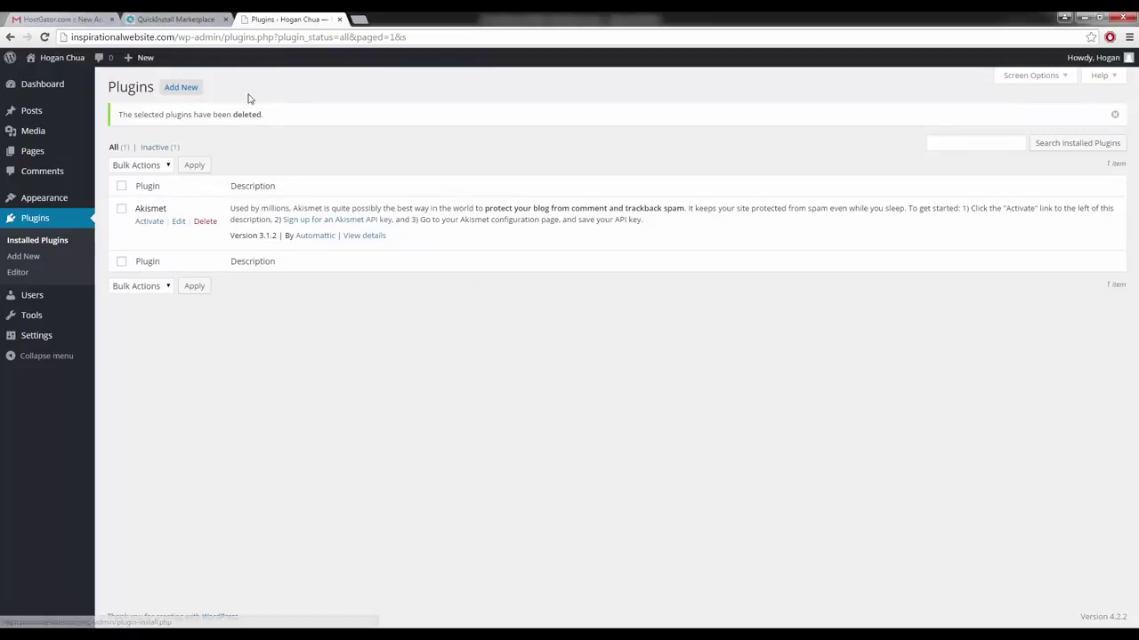
{"action": "left_click", "coordinate": [181, 88]}
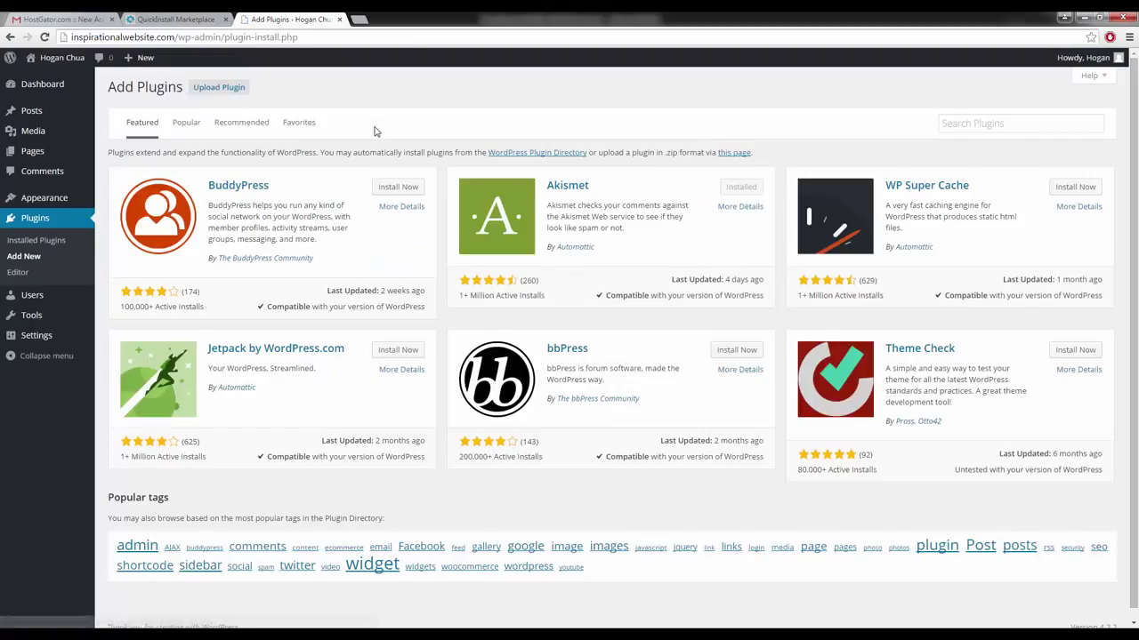
Step: Search 'Contact form 7', then install and activate Contact Form 7 4.2.1
{"action": "left_click", "coordinate": [950, 121]}
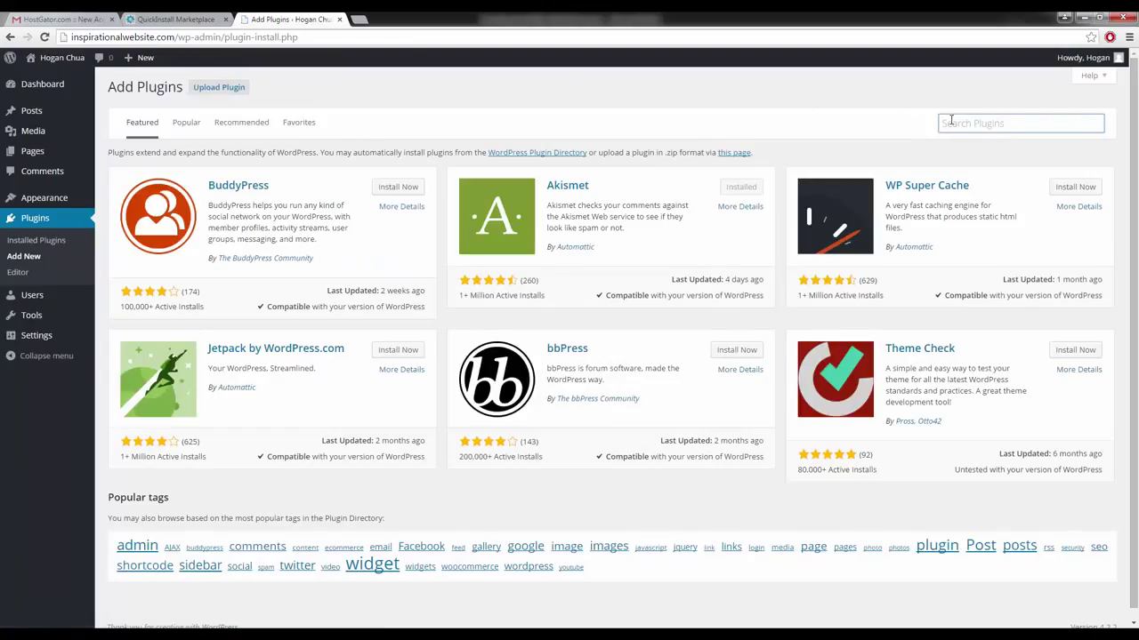
{"action": "type", "text": "Con"}
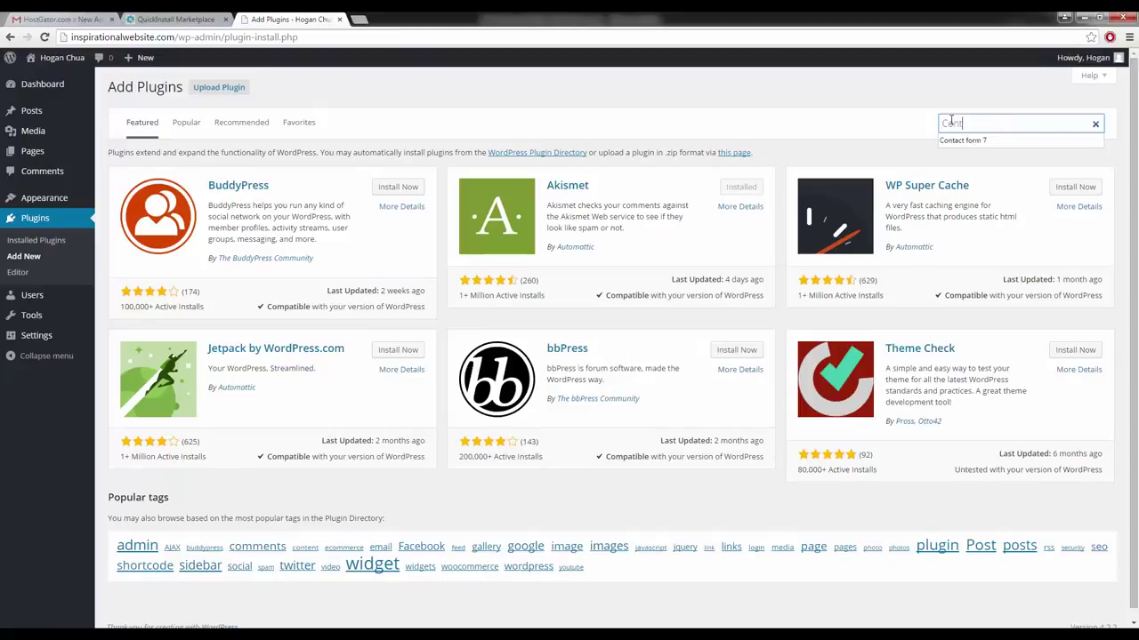
{"action": "type", "text": "t"}
{"action": "key", "text": "Down"}
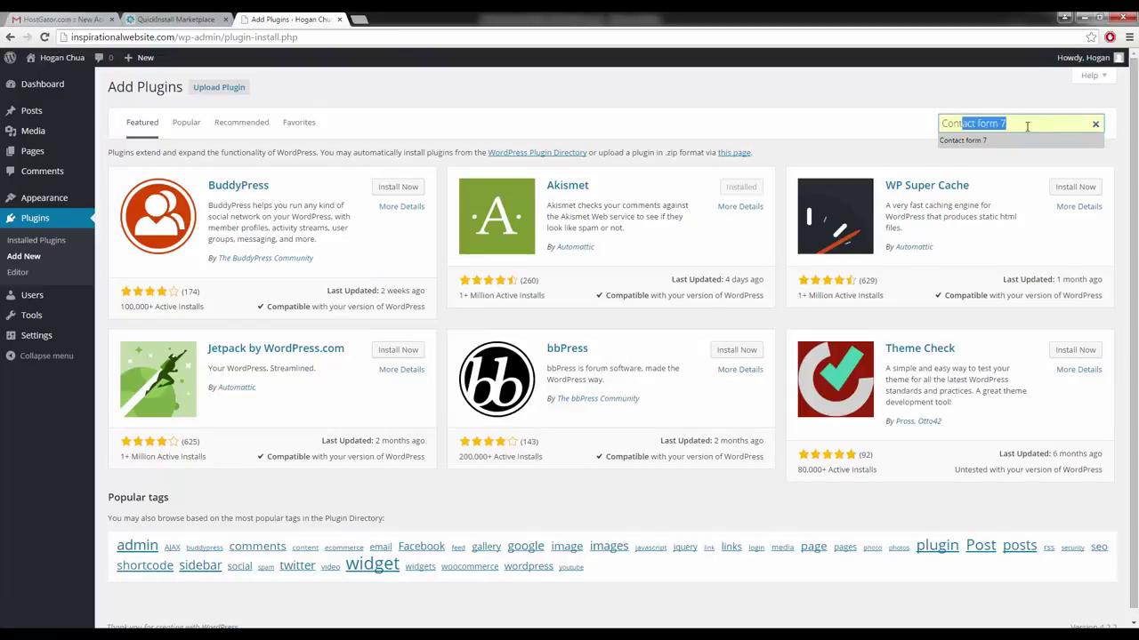
{"action": "key", "text": "Return"}
{"action": "key", "text": "Return"}
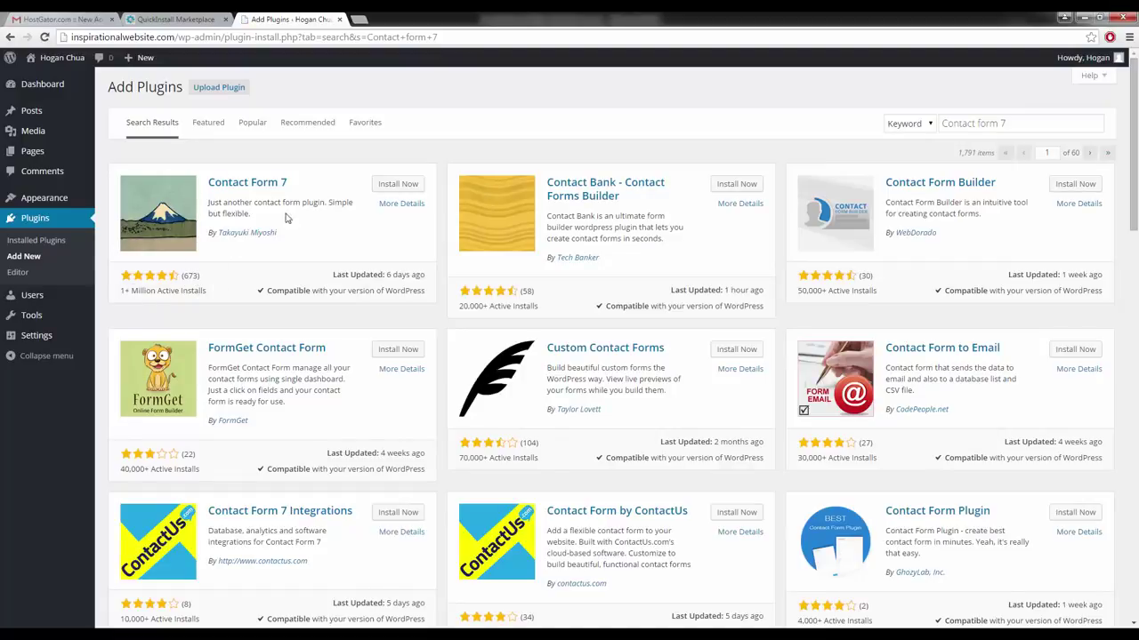
{"action": "left_click", "coordinate": [397, 184]}
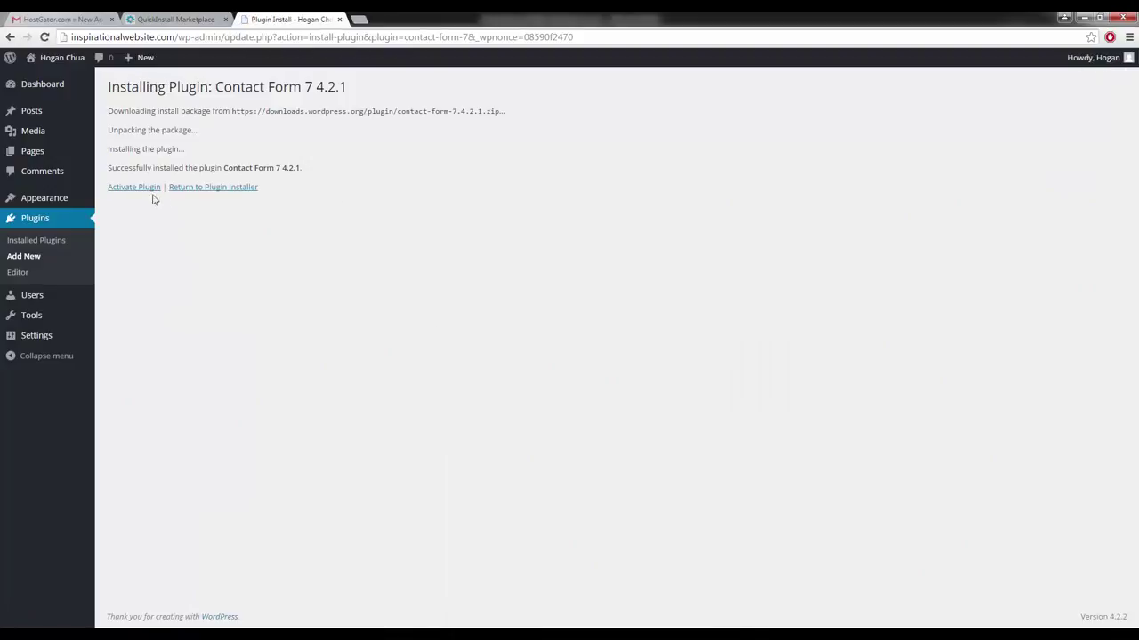
{"action": "left_click", "coordinate": [138, 189]}
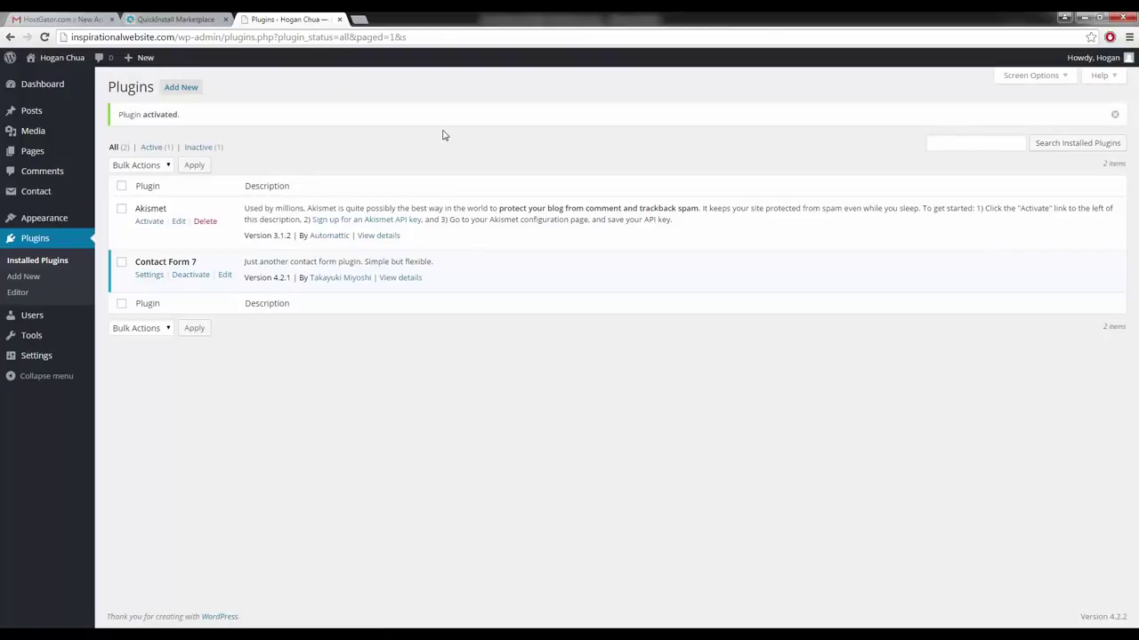
{"action": "left_click", "coordinate": [180, 88]}
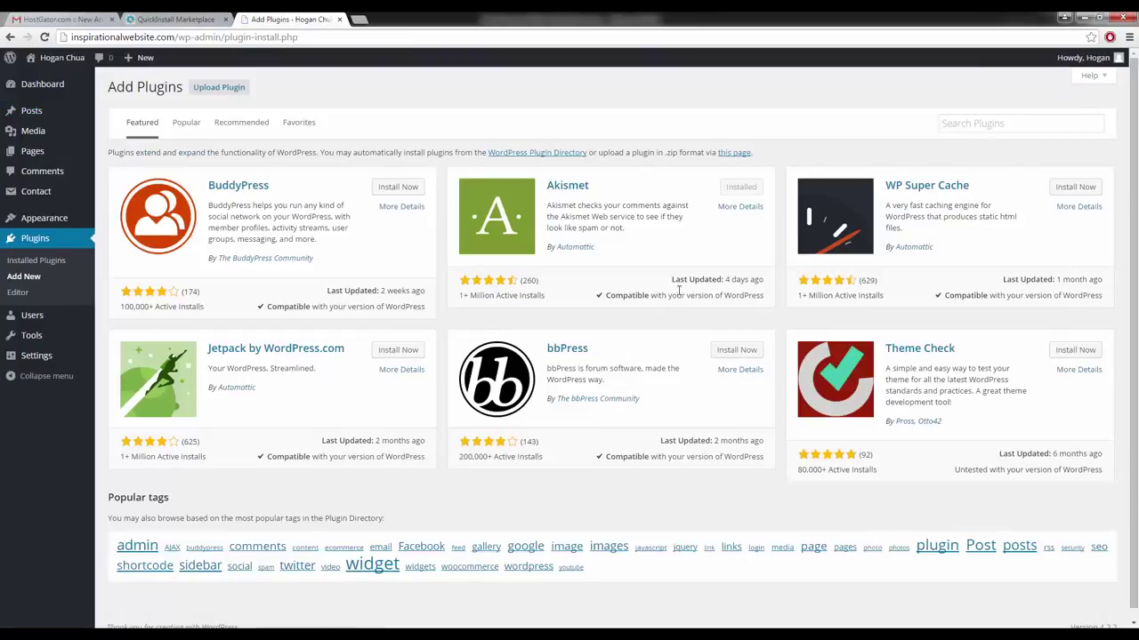
Step: Search 'Easy Google Fonts', install version 1.3.7 from its details and activate it
{"action": "left_click", "coordinate": [963, 126]}
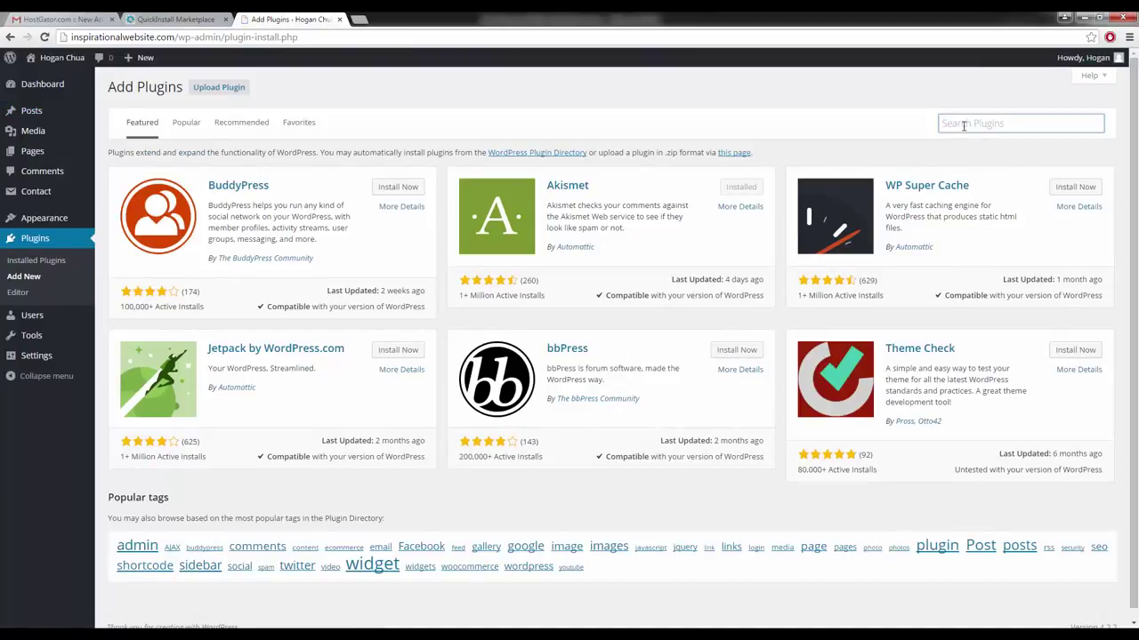
{"action": "type", "text": "Easy Google"}
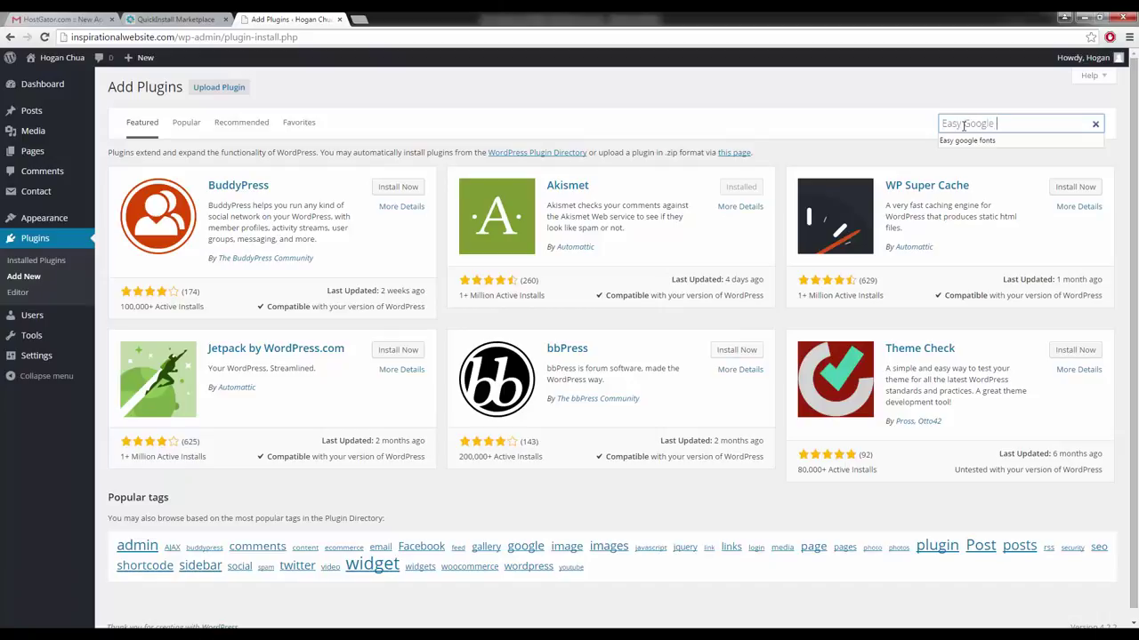
{"action": "type", "text": " Fonts"}
{"action": "key", "text": "Return"}
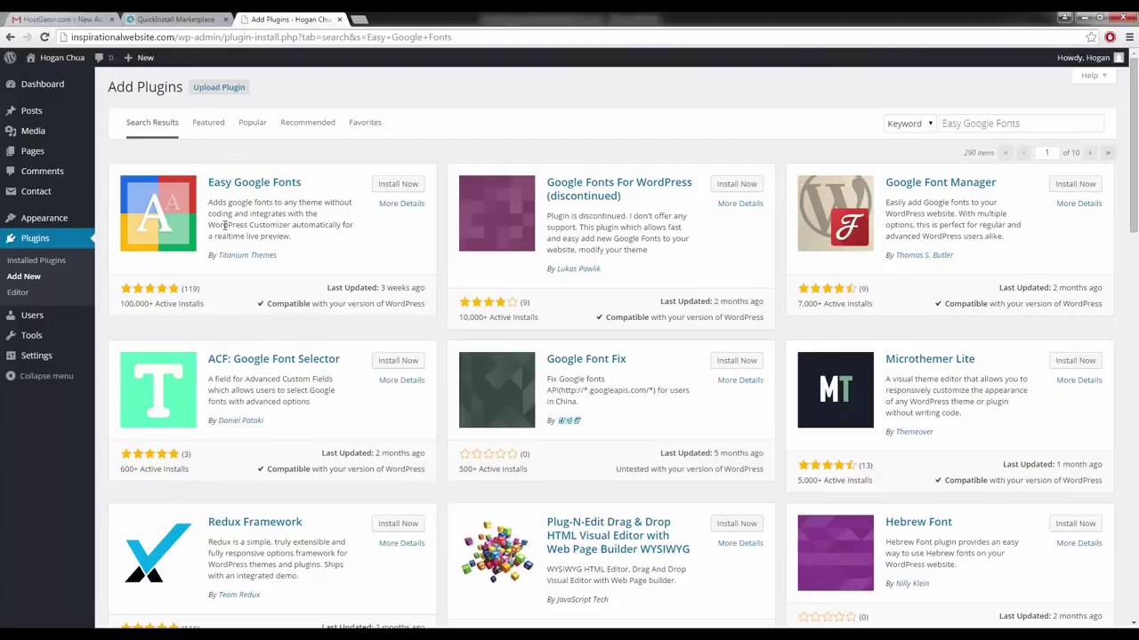
{"action": "left_click", "coordinate": [260, 190]}
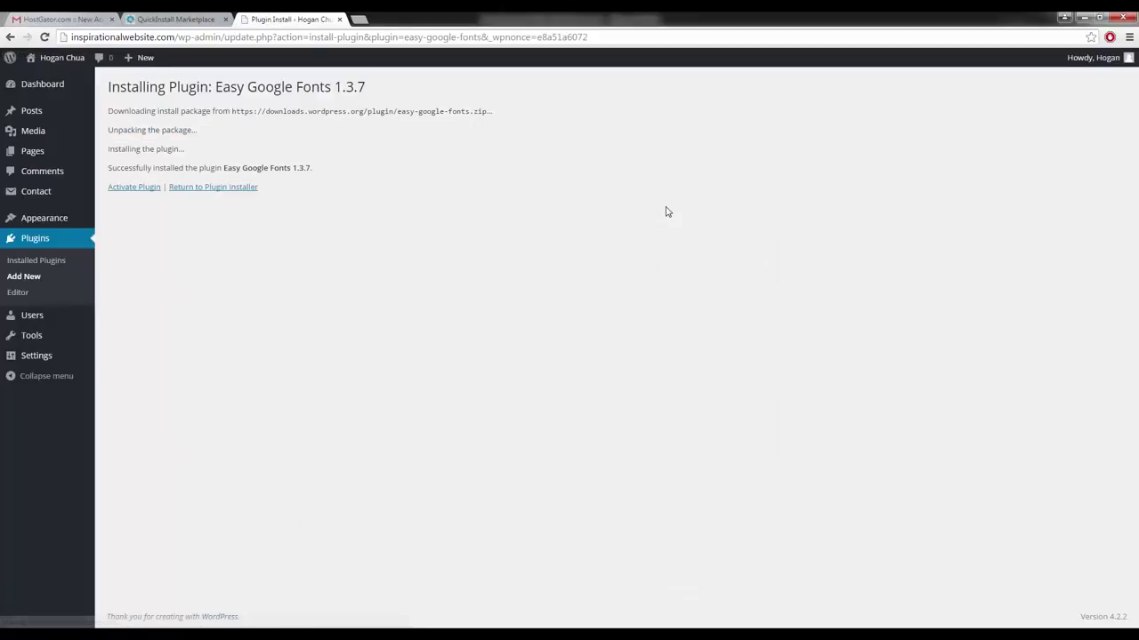
{"action": "left_click", "coordinate": [138, 187]}
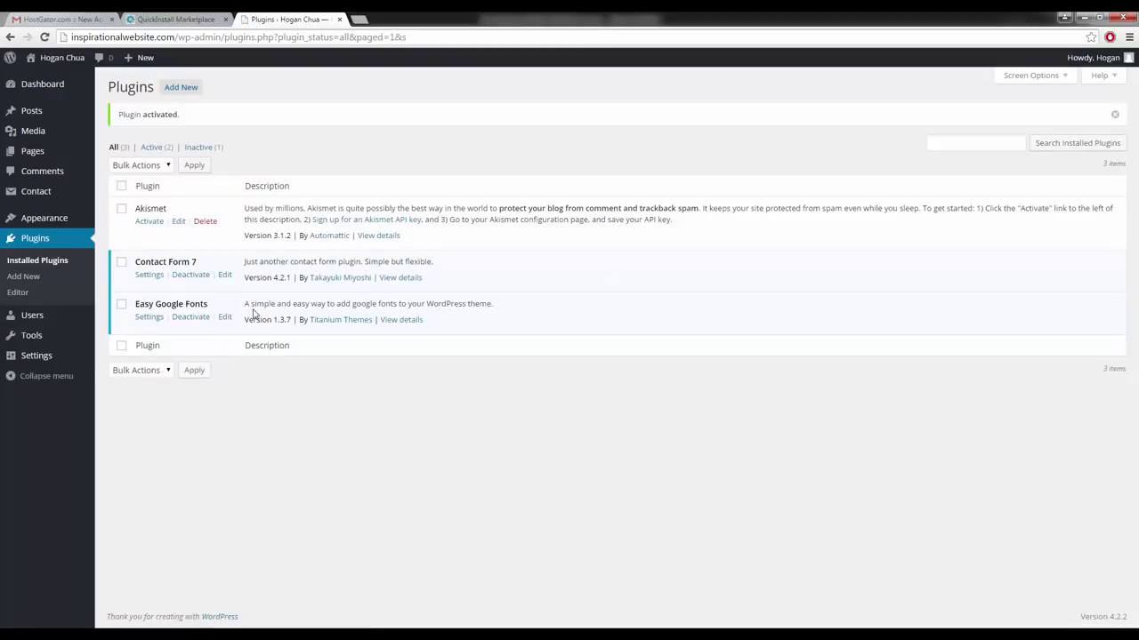
Step: Search 'Mailchimp for wordpress', then install and activate MailChimp for WordPress 2.3.5
{"action": "left_click", "coordinate": [187, 92]}
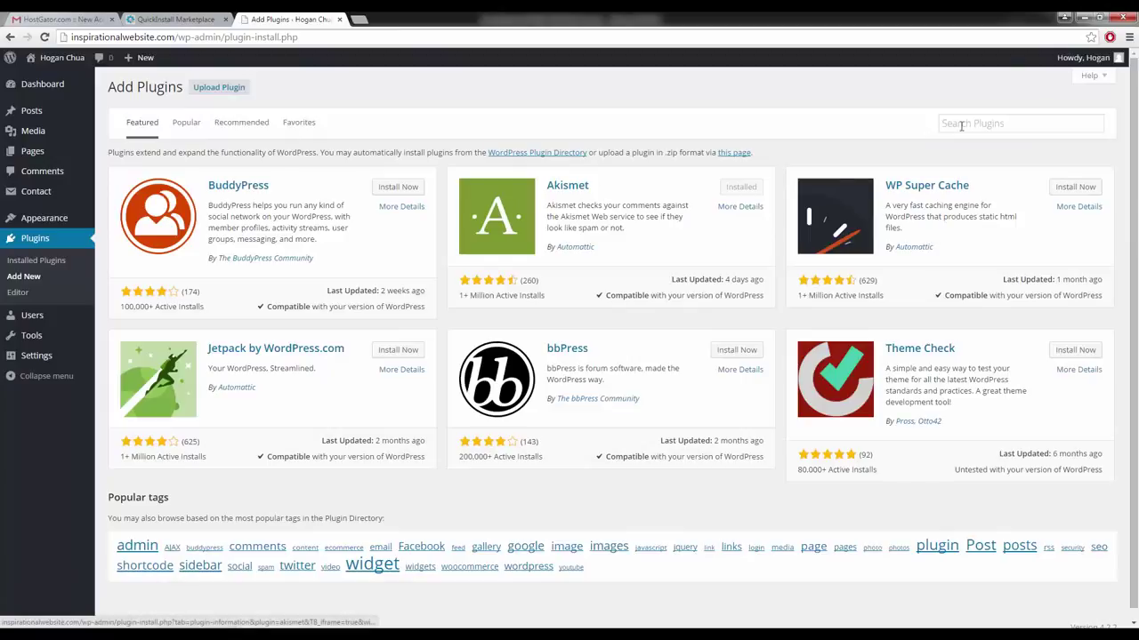
{"action": "left_click", "coordinate": [983, 125]}
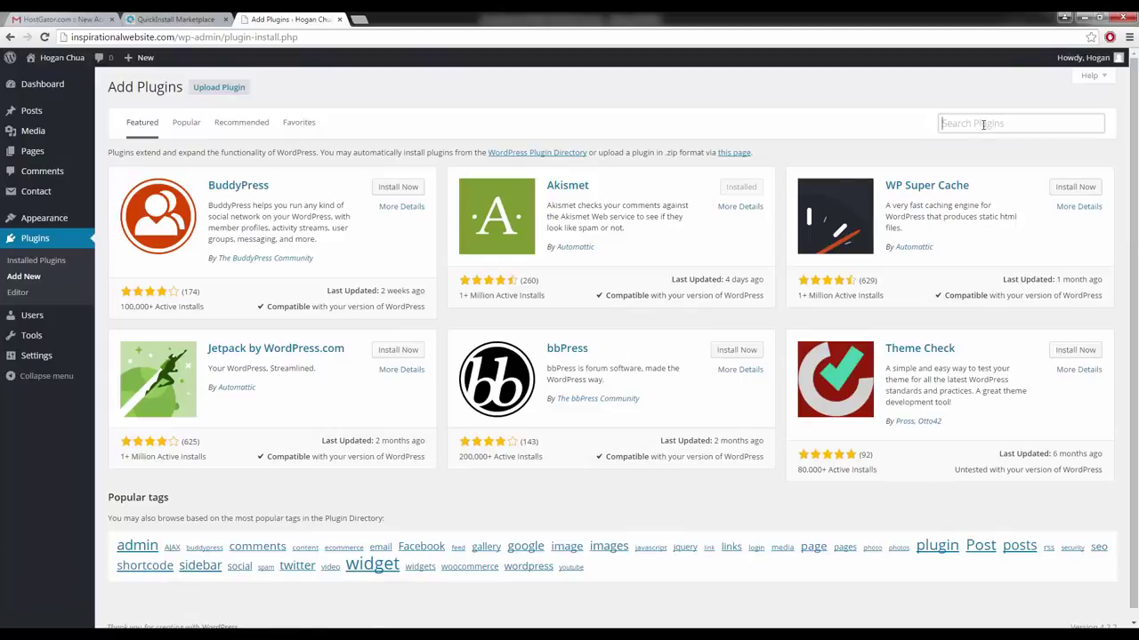
{"action": "type", "text": "M"}
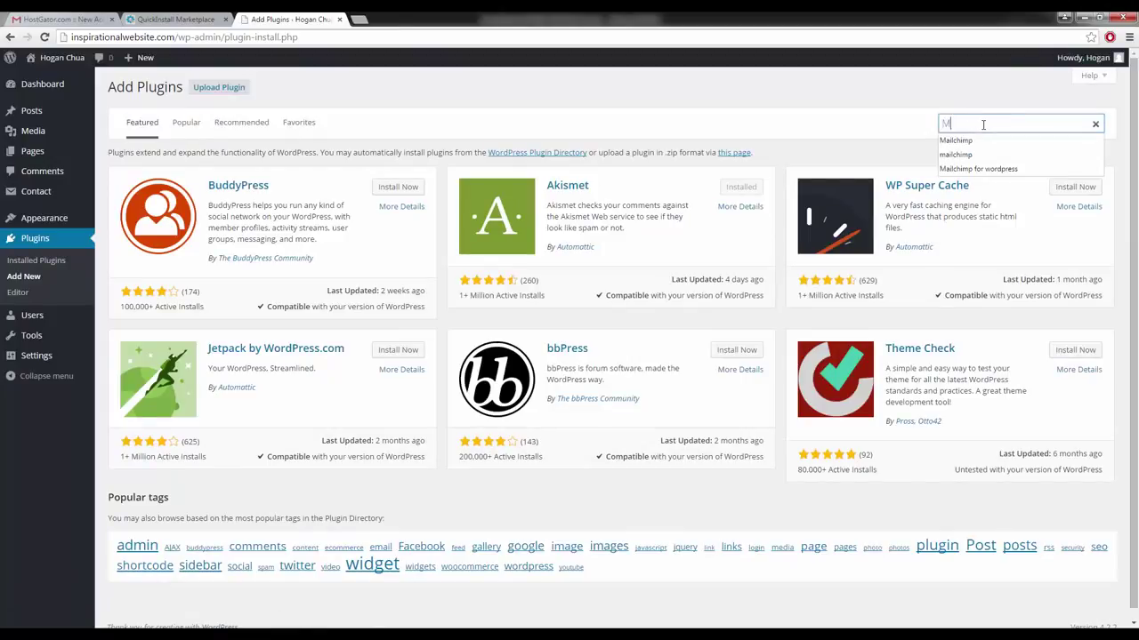
{"action": "key", "text": "Down"}
{"action": "key", "text": "Down"}
{"action": "key", "text": "Down"}
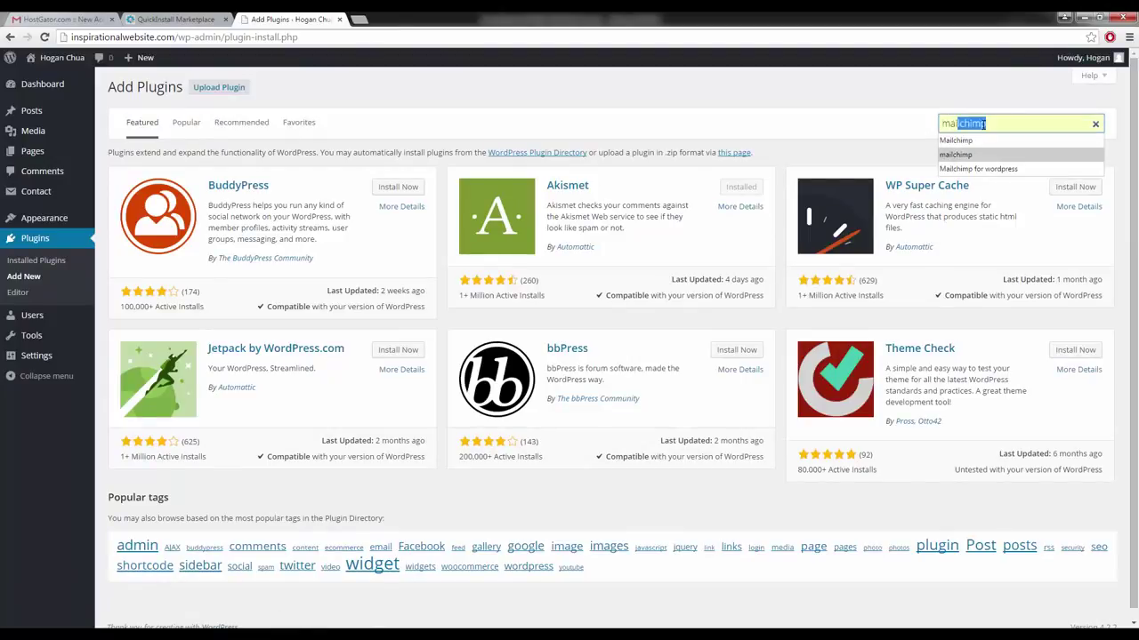
{"action": "left_click", "coordinate": [1058, 119]}
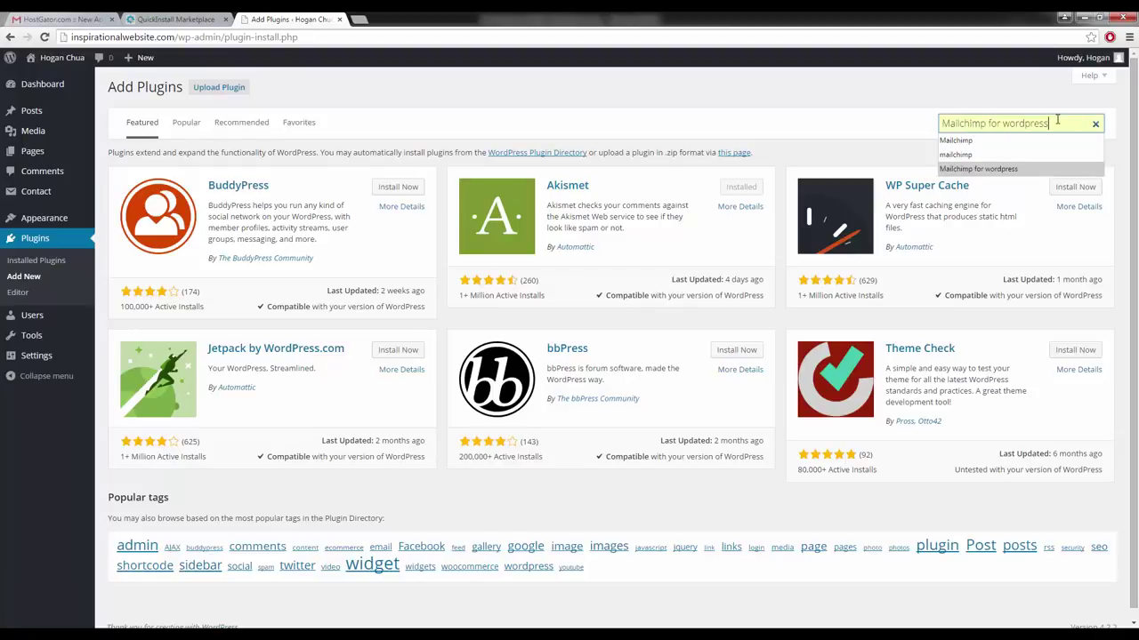
{"action": "key", "text": "Return"}
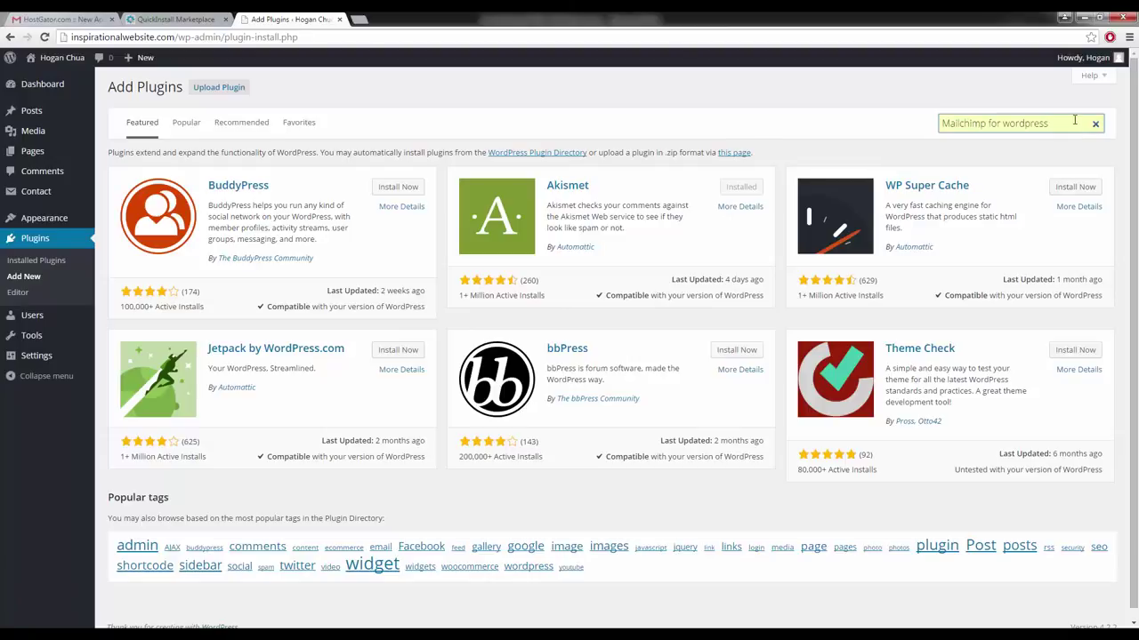
{"action": "left_click", "coordinate": [1075, 120]}
{"action": "left_click", "coordinate": [1054, 140]}
{"action": "left_click", "coordinate": [1060, 124]}
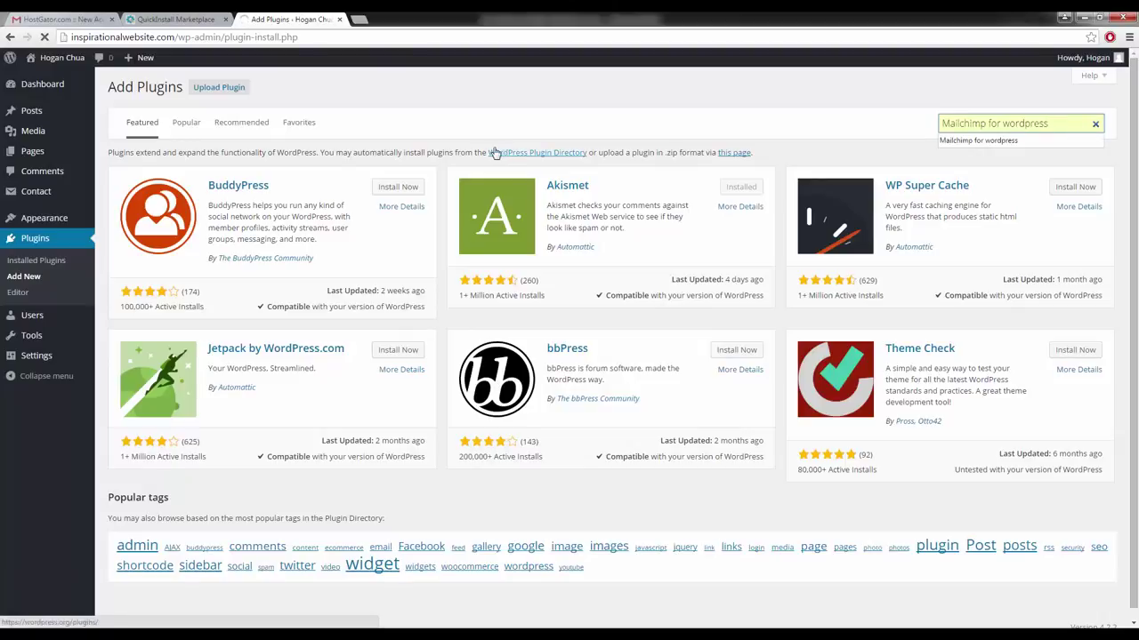
{"action": "key", "text": "Return"}
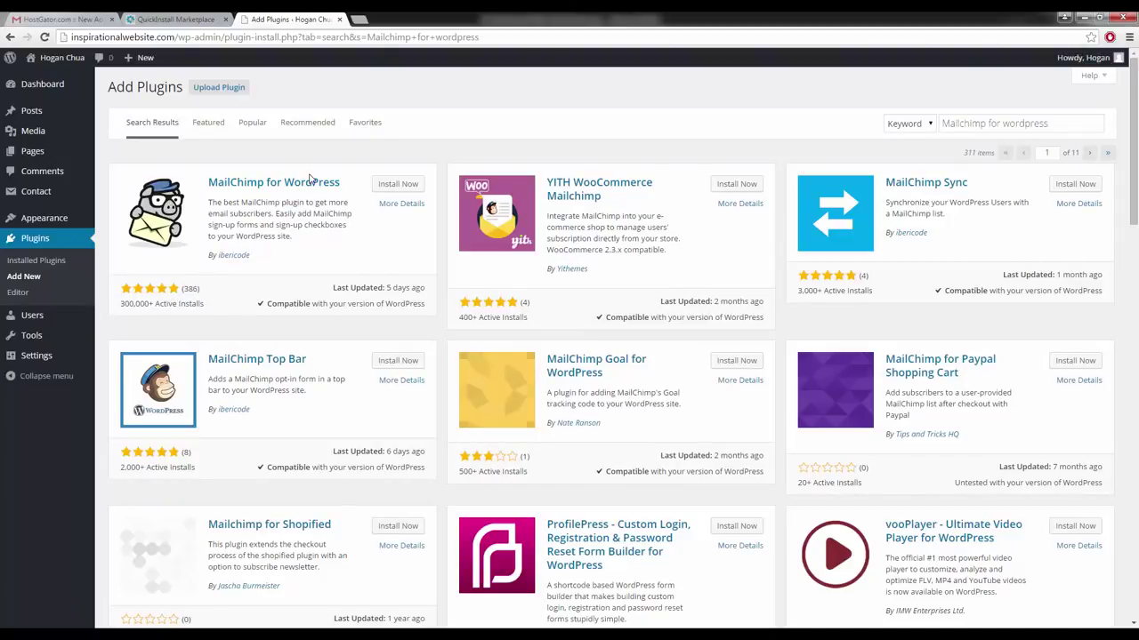
{"action": "left_click", "coordinate": [384, 184]}
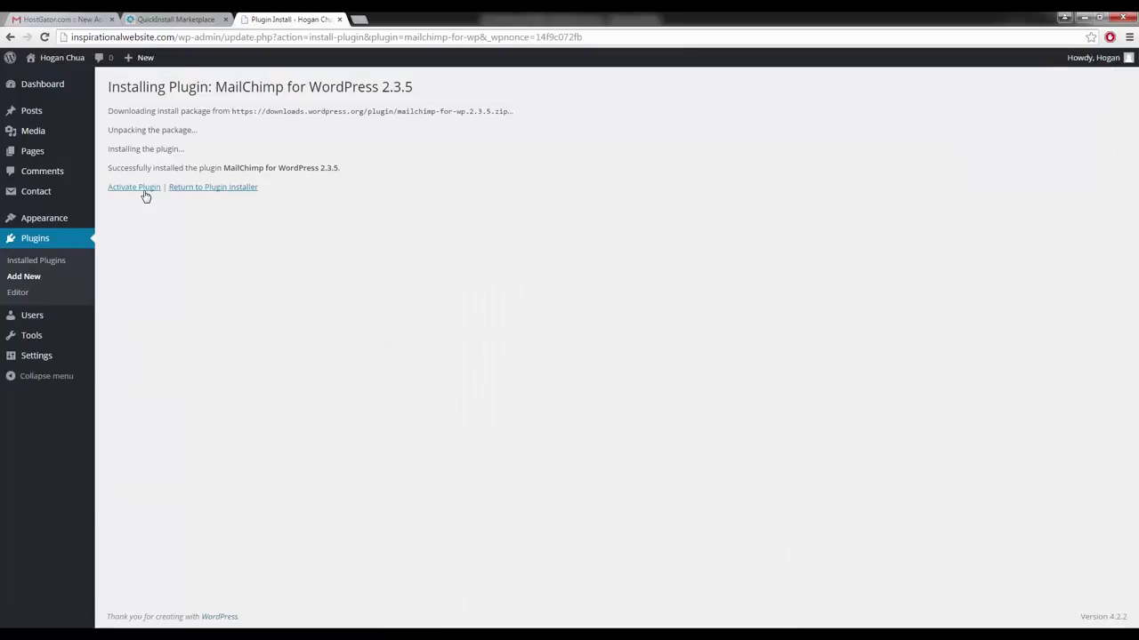
{"action": "left_click", "coordinate": [144, 190]}
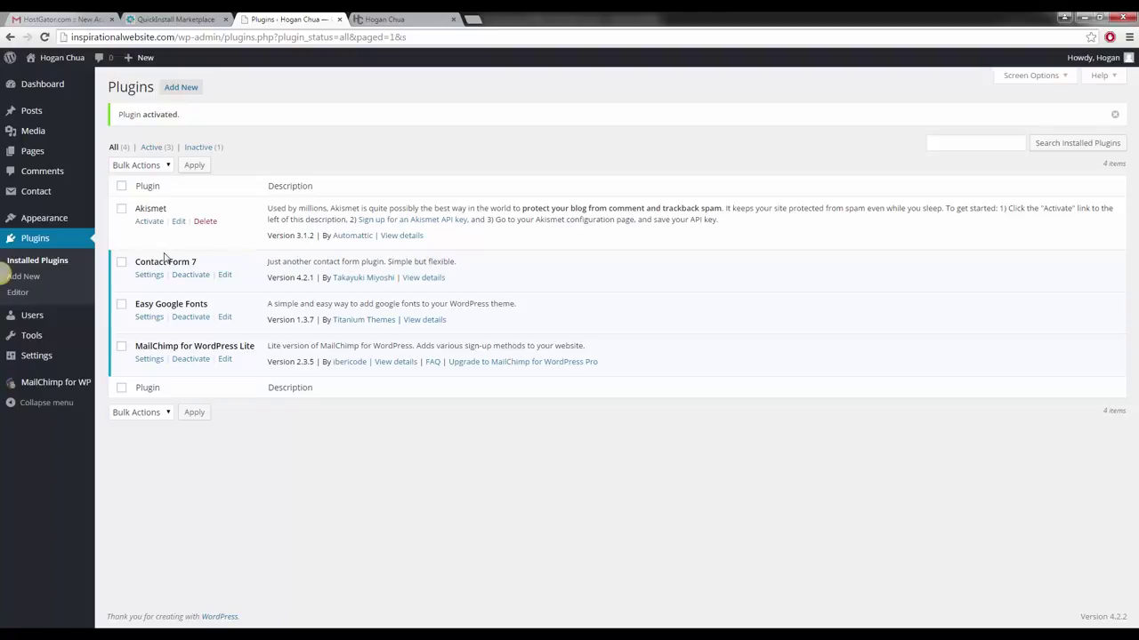
Step: Download the themify-ultra zip and Content.rar images from the hoganchua.com tutorial page
{"action": "left_click", "coordinate": [383, 19]}
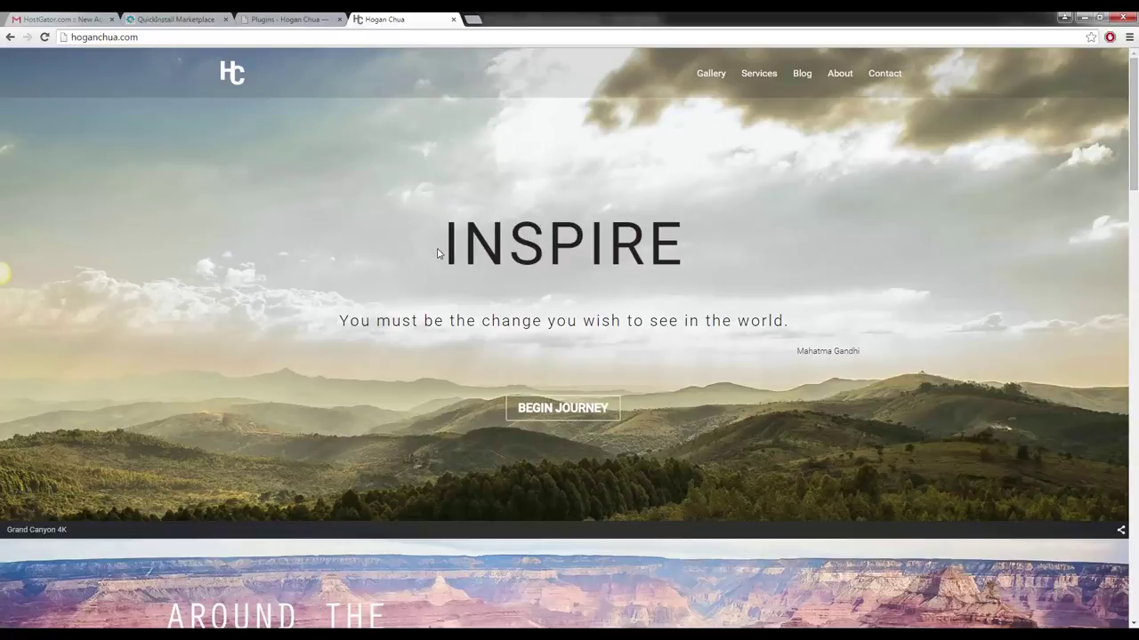
{"action": "left_click", "coordinate": [574, 416]}
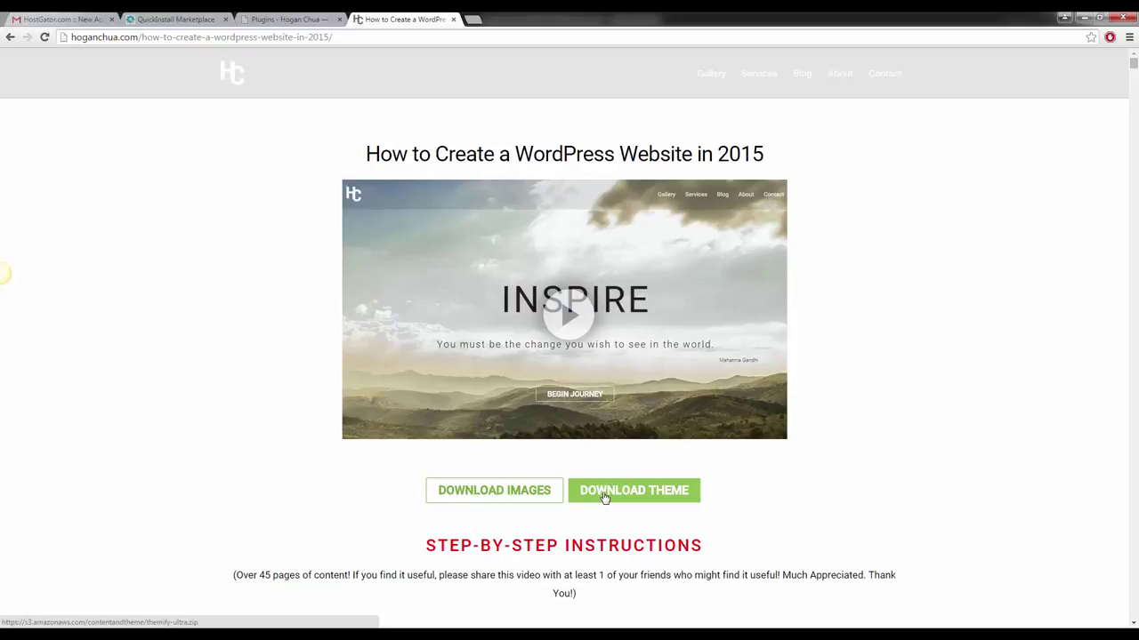
{"action": "left_click", "coordinate": [549, 493]}
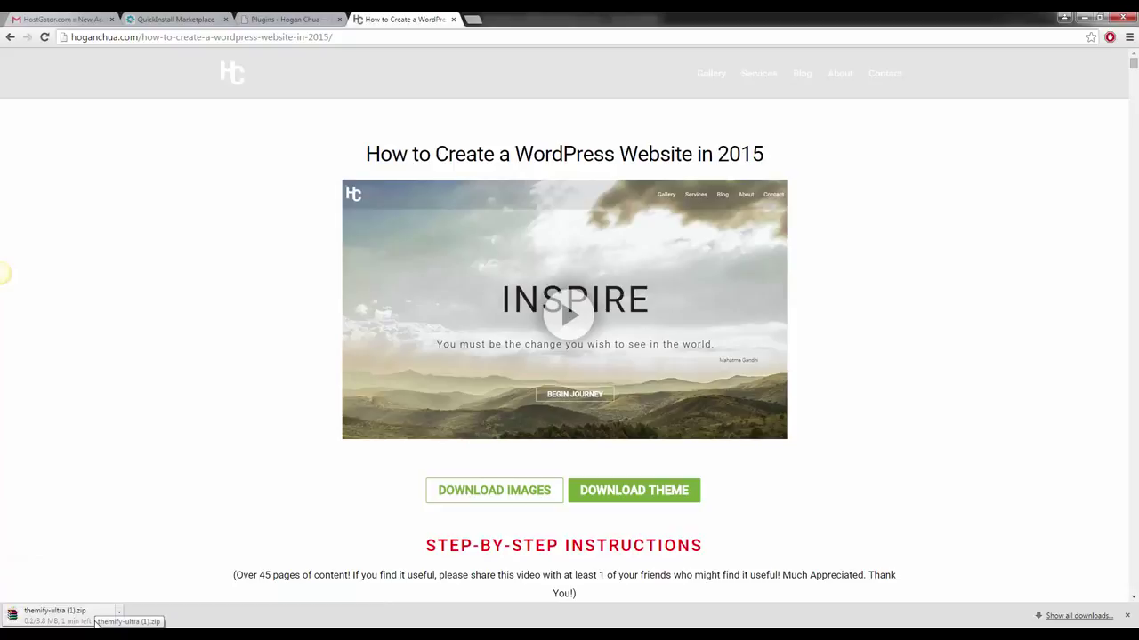
{"action": "left_click", "coordinate": [508, 499]}
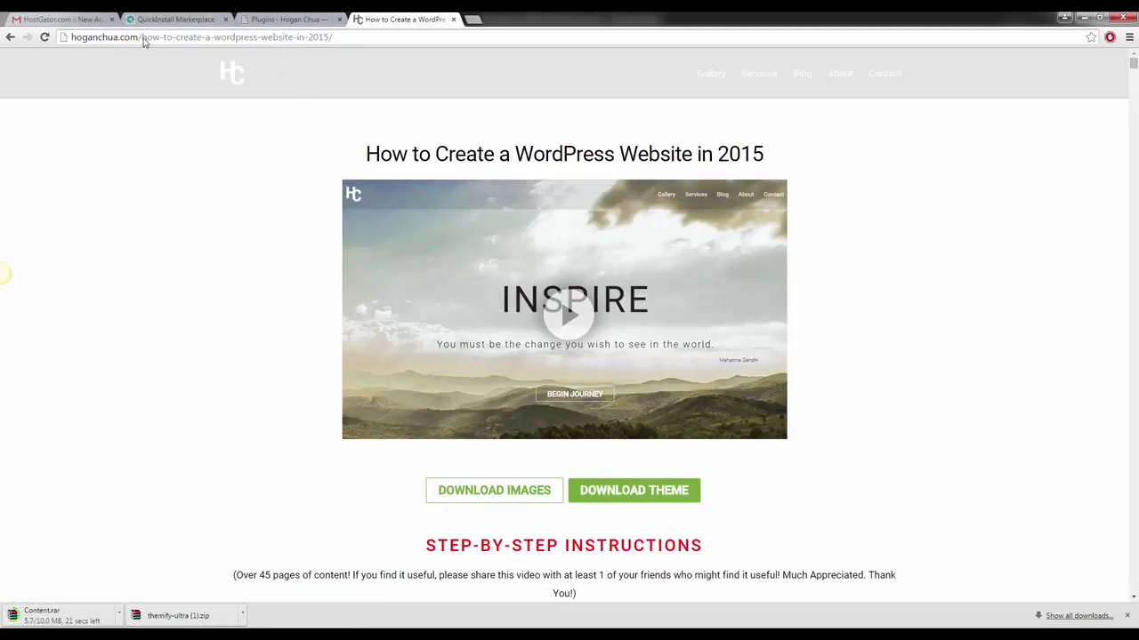
{"action": "left_click", "coordinate": [262, 17]}
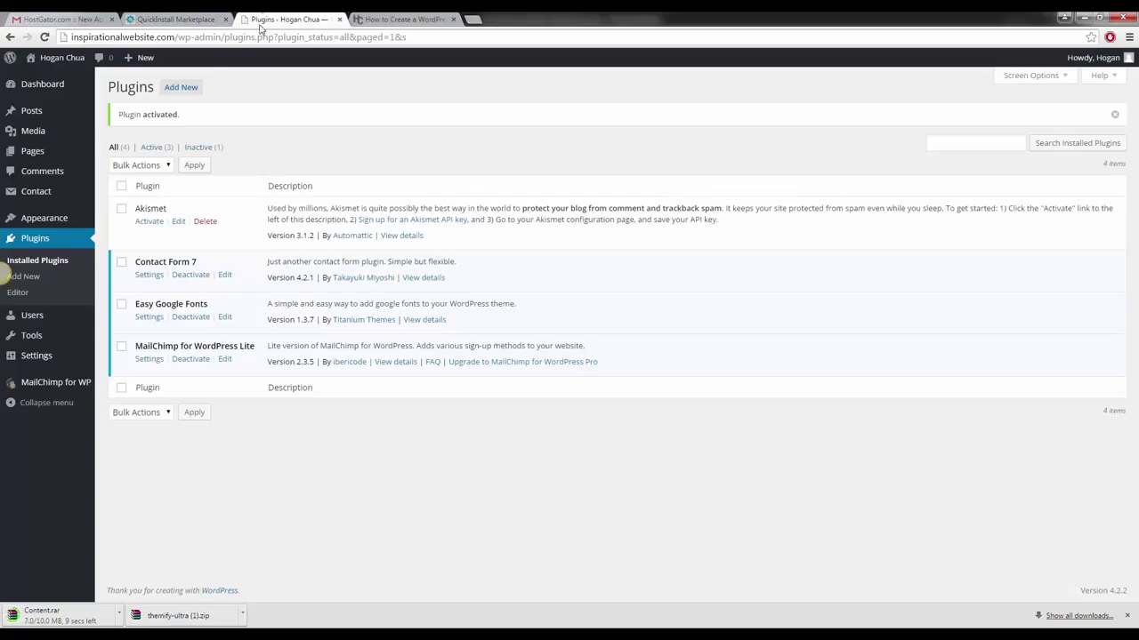
Step: Upload themify-ultra (1).zip through Appearance > Themes > Upload Theme and install it
{"action": "mouse_move", "coordinate": [72, 220]}
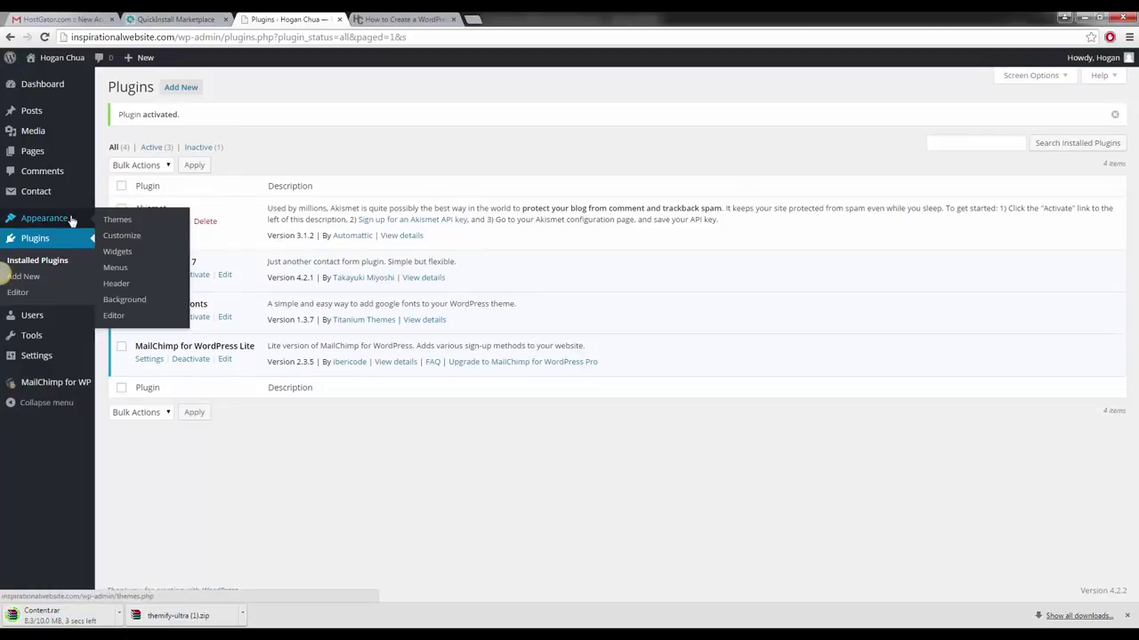
{"action": "left_click", "coordinate": [117, 224]}
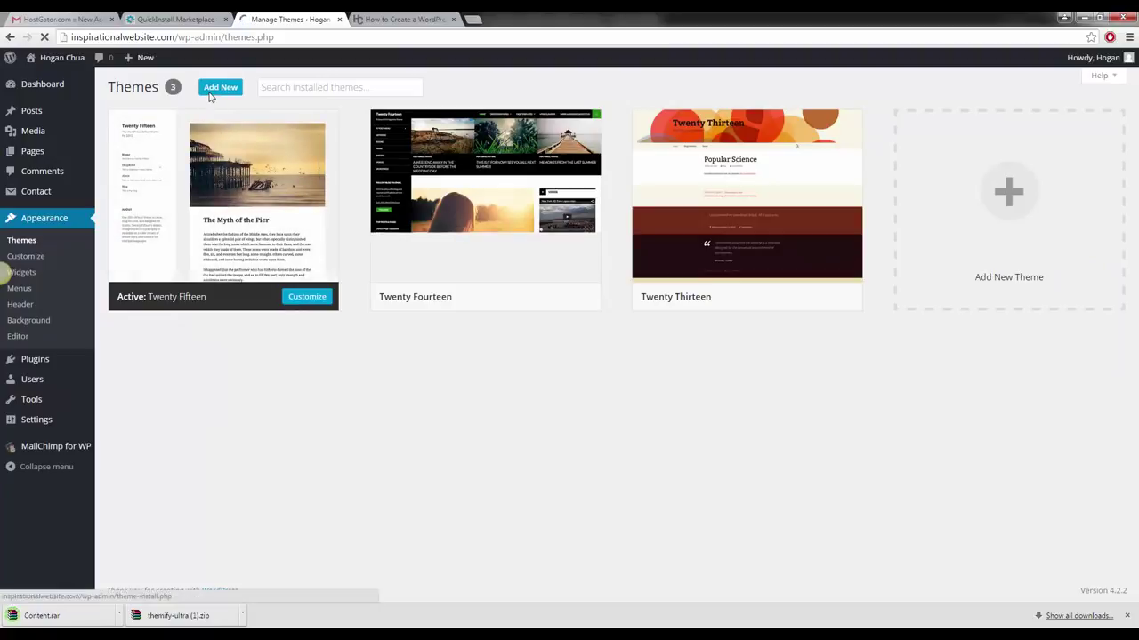
{"action": "left_click", "coordinate": [220, 88]}
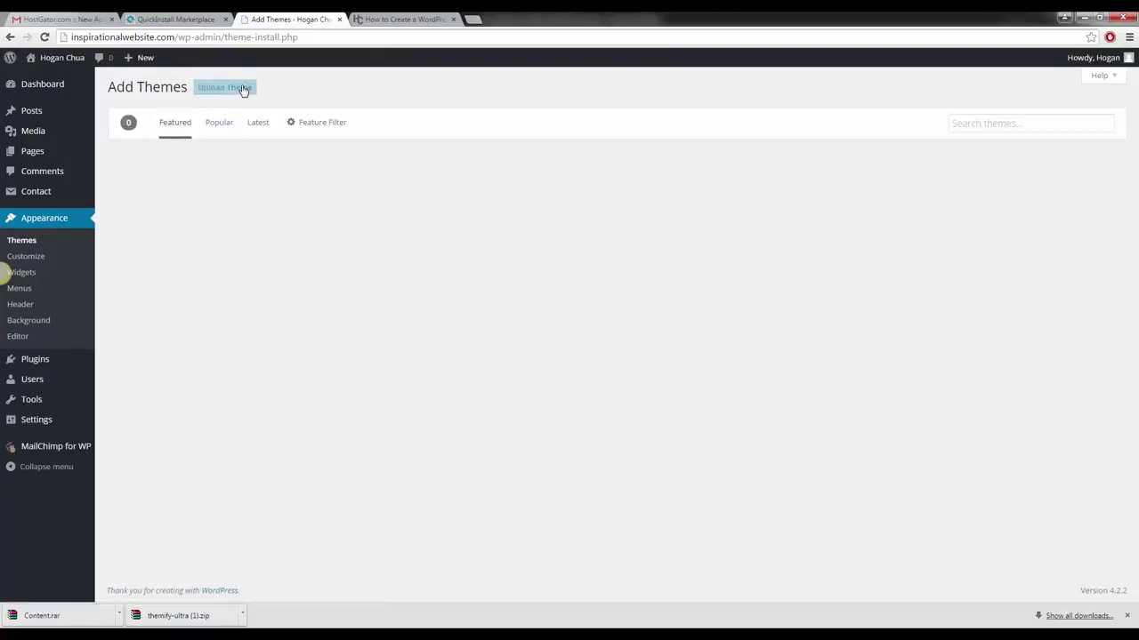
{"action": "left_click", "coordinate": [242, 88]}
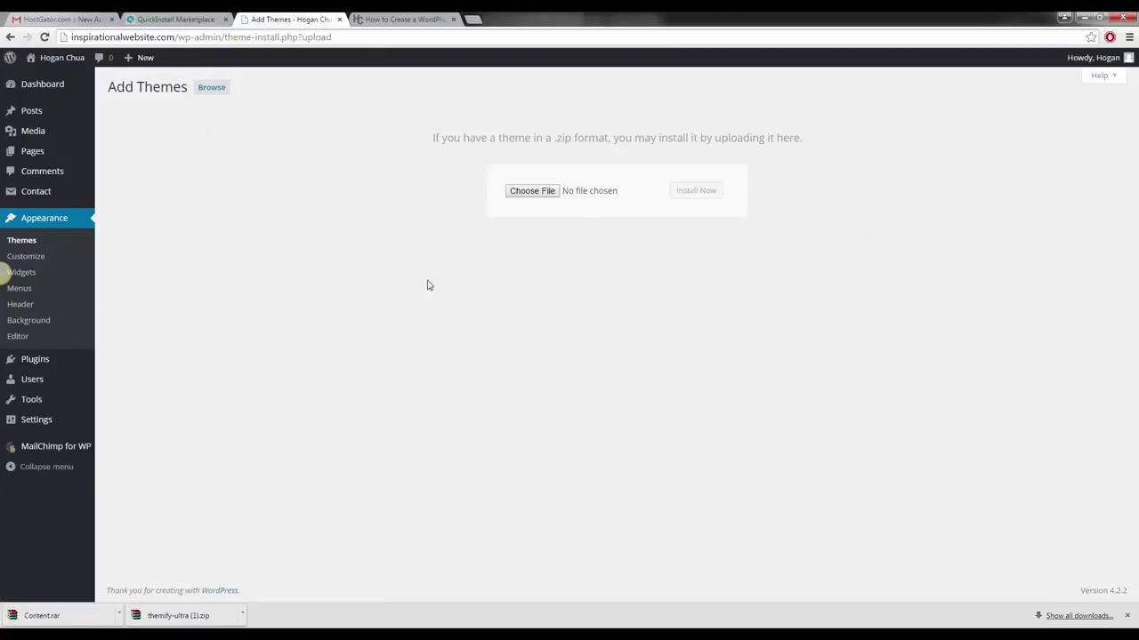
{"action": "left_click", "coordinate": [548, 193]}
{"action": "left_click_drag", "start_coordinate": [519, 188], "coordinate": [508, 390]}
{"action": "left_click", "coordinate": [358, 455]}
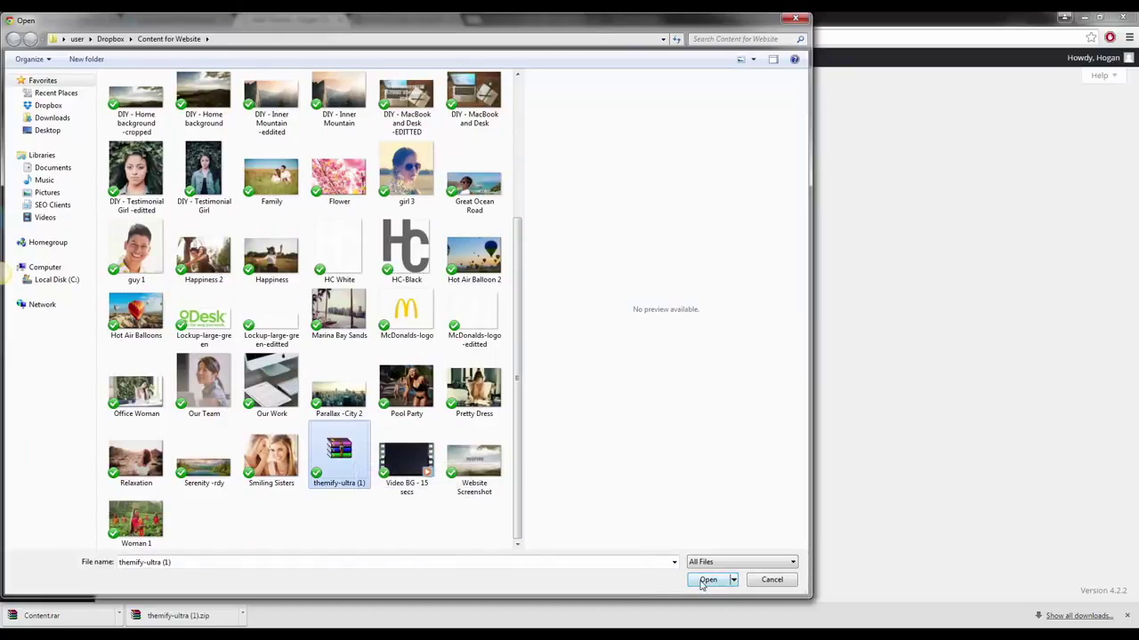
{"action": "left_click", "coordinate": [703, 584]}
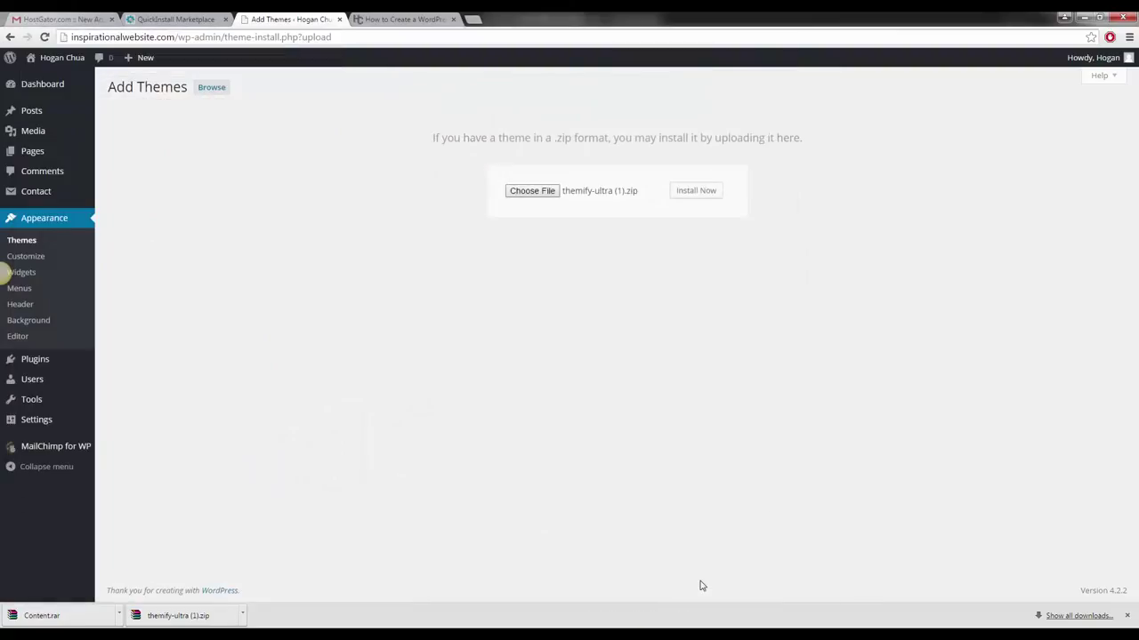
{"action": "left_click", "coordinate": [706, 197]}
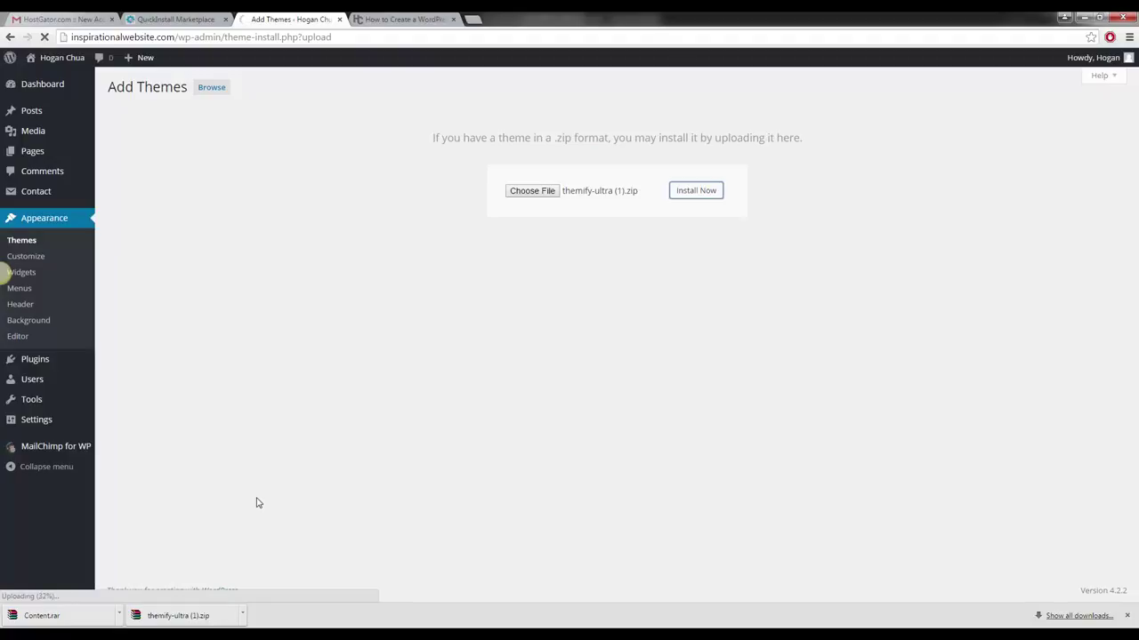
{"action": "left_click", "coordinate": [382, 18]}
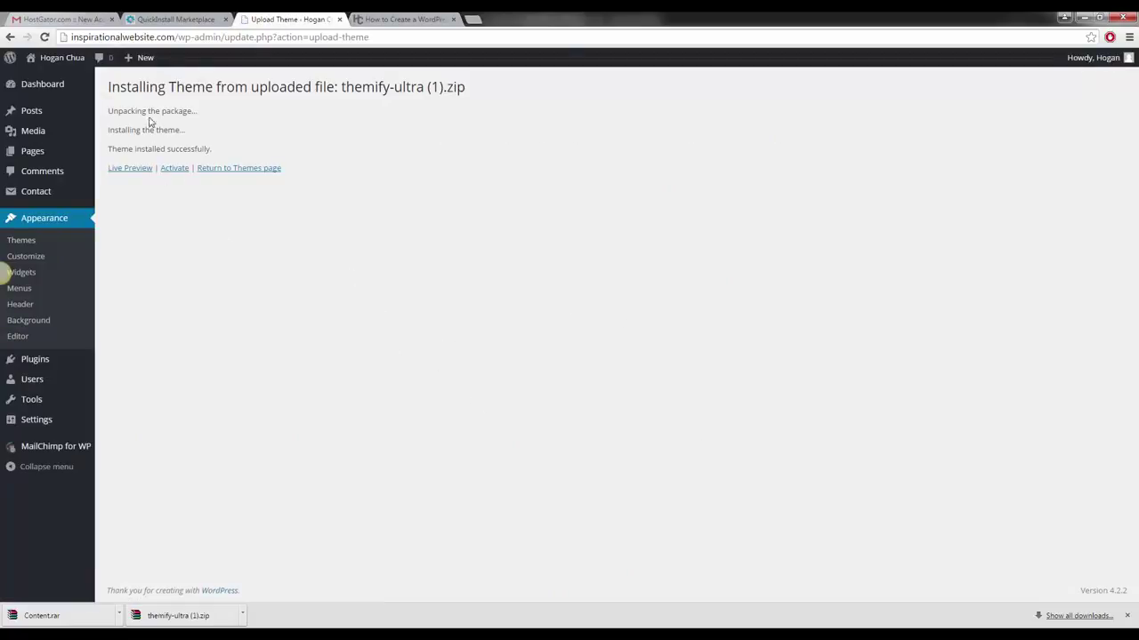
Step: Activate Ultra, then install and activate its required Themify Portfolio Posts plugin
{"action": "left_click", "coordinate": [176, 172]}
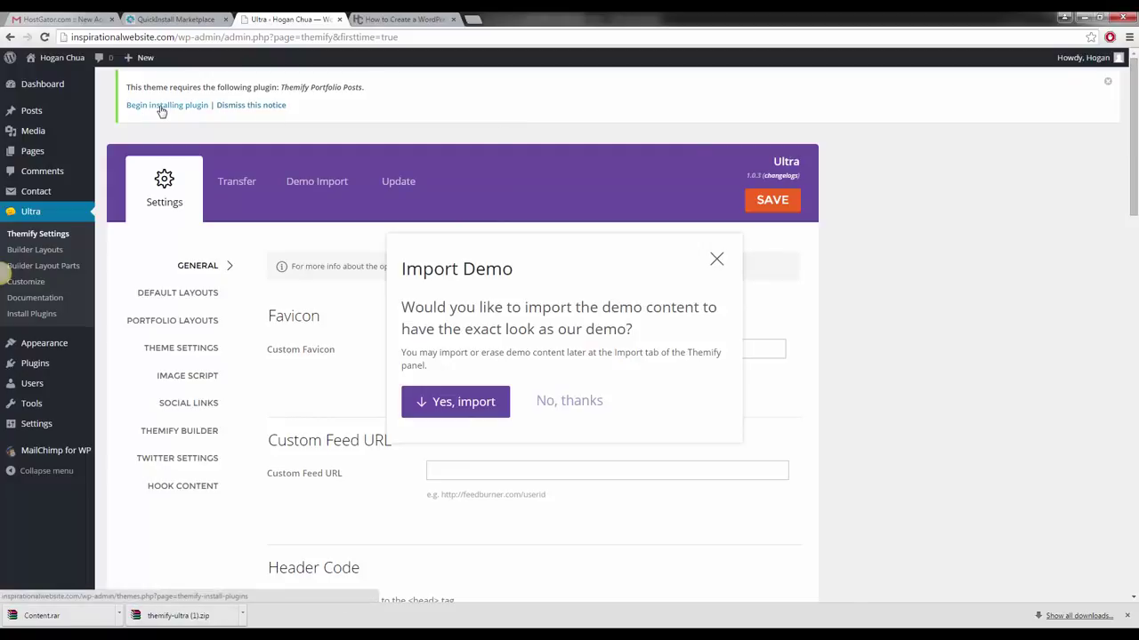
{"action": "left_click_drag", "start_coordinate": [365, 88], "coordinate": [282, 87]}
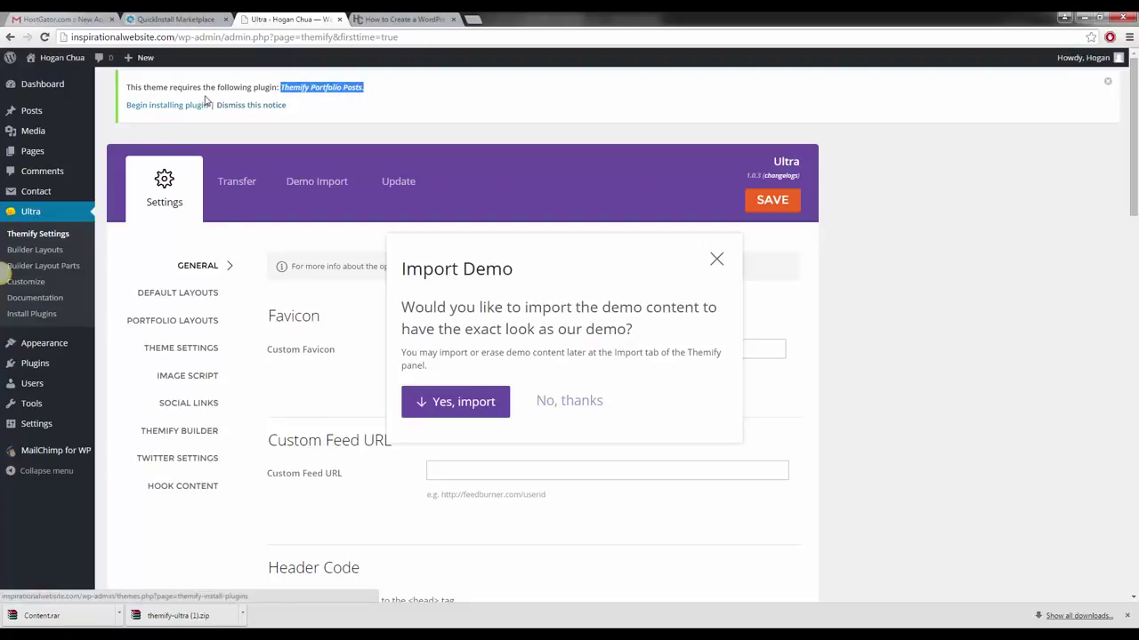
{"action": "left_click", "coordinate": [160, 106]}
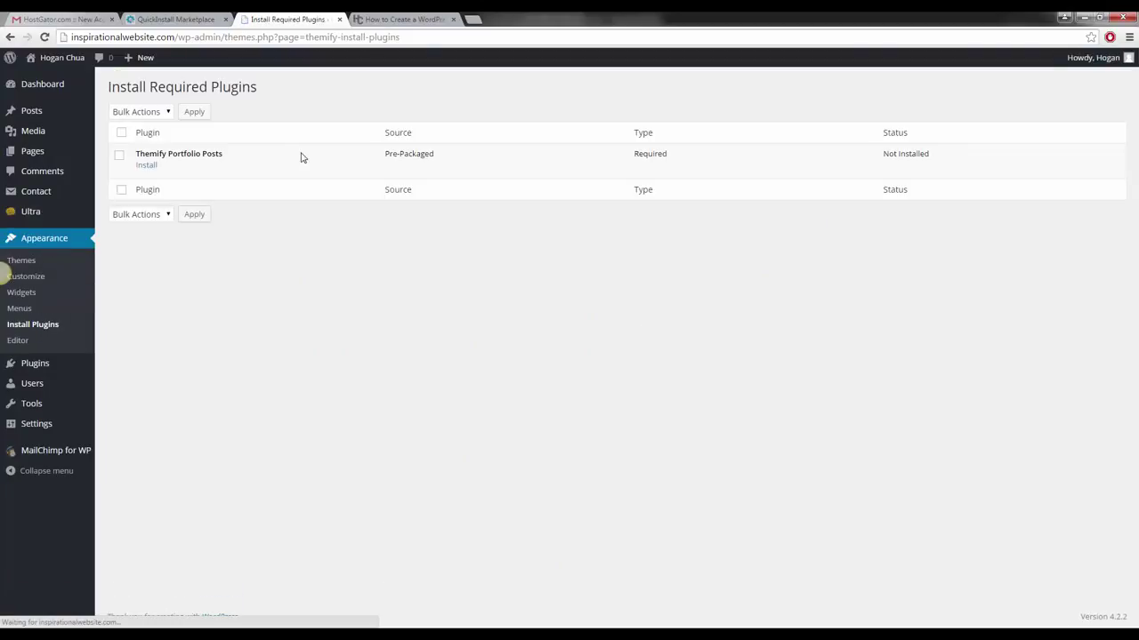
{"action": "left_click", "coordinate": [146, 166]}
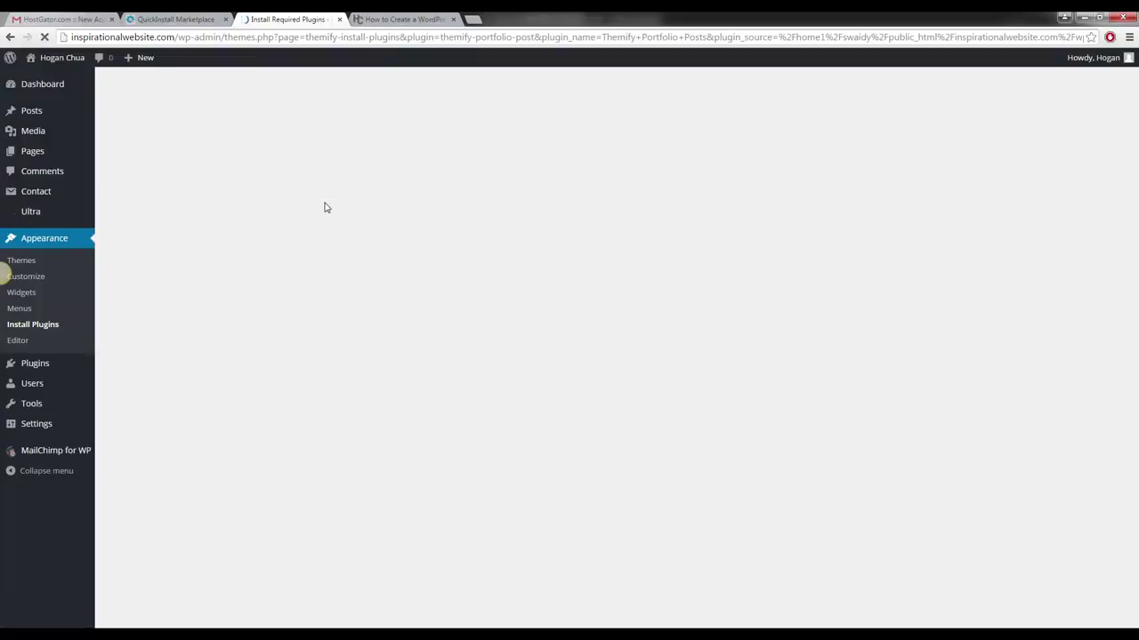
{"action": "left_click", "coordinate": [213, 169]}
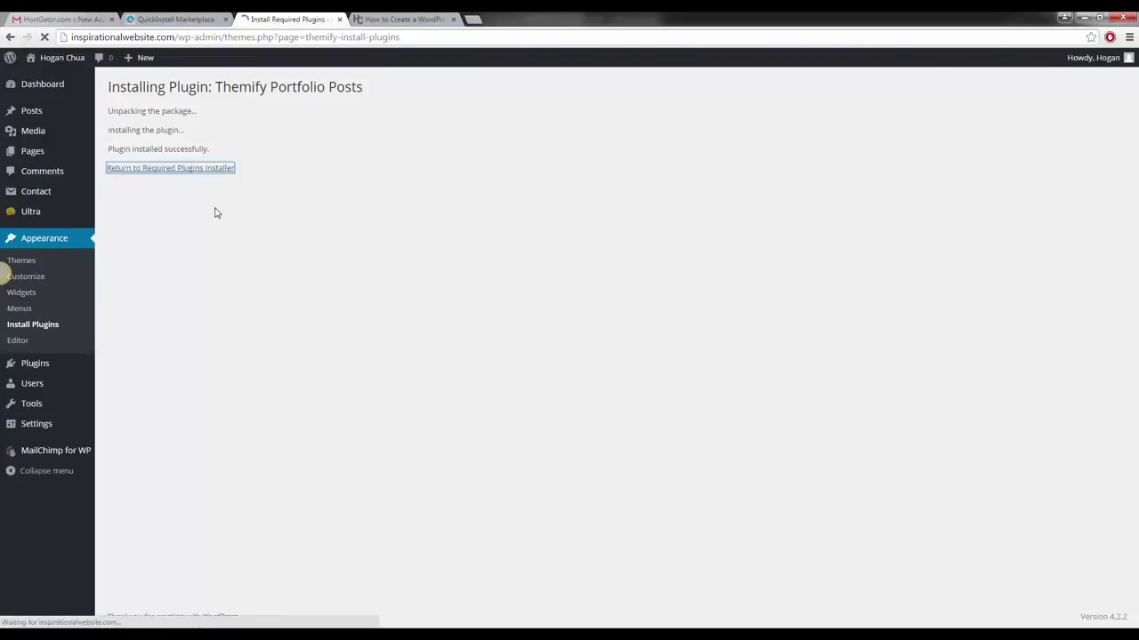
{"action": "left_click", "coordinate": [149, 166]}
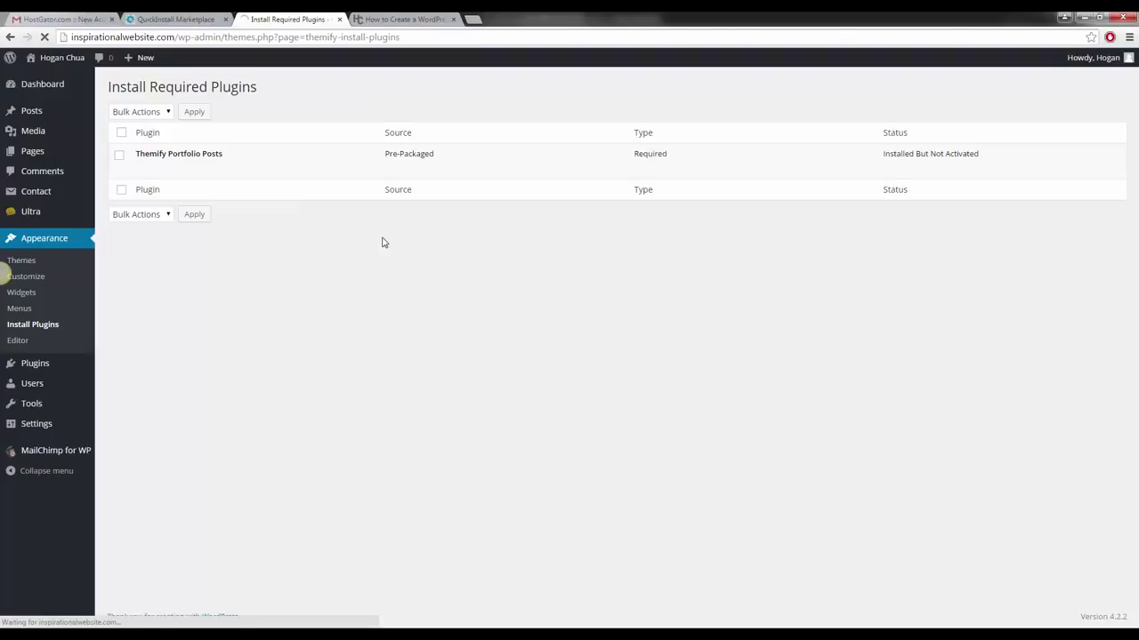
Step: Visit the 'Hogan Chua' live site and scroll the Ultra-themed Hello world! front page
{"action": "mouse_move", "coordinate": [46, 69]}
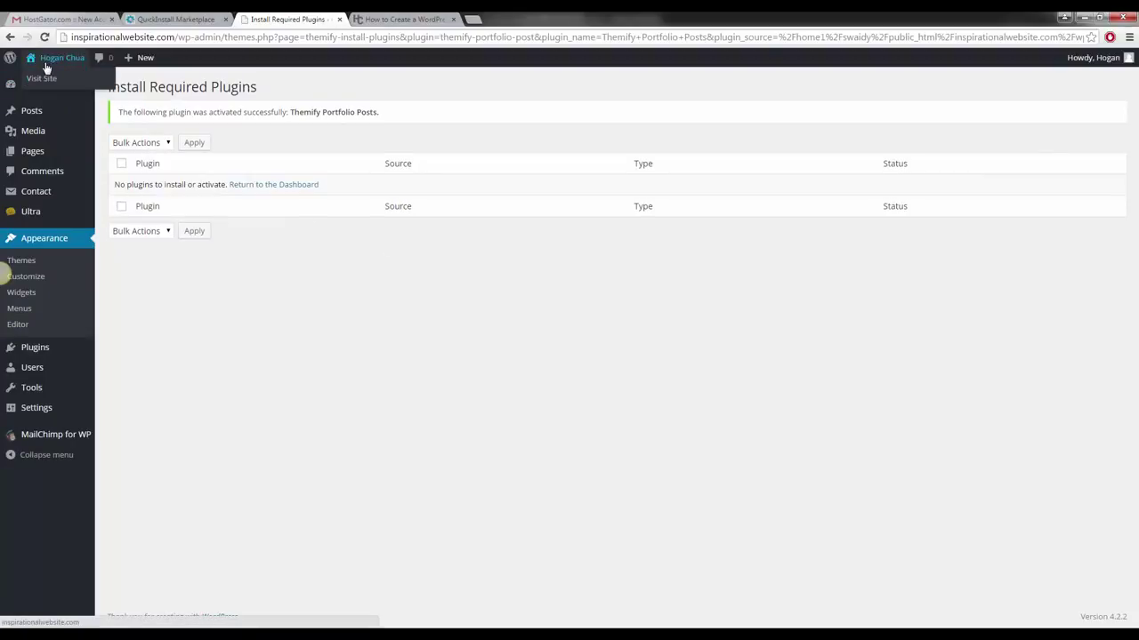
{"action": "left_click", "coordinate": [55, 60]}
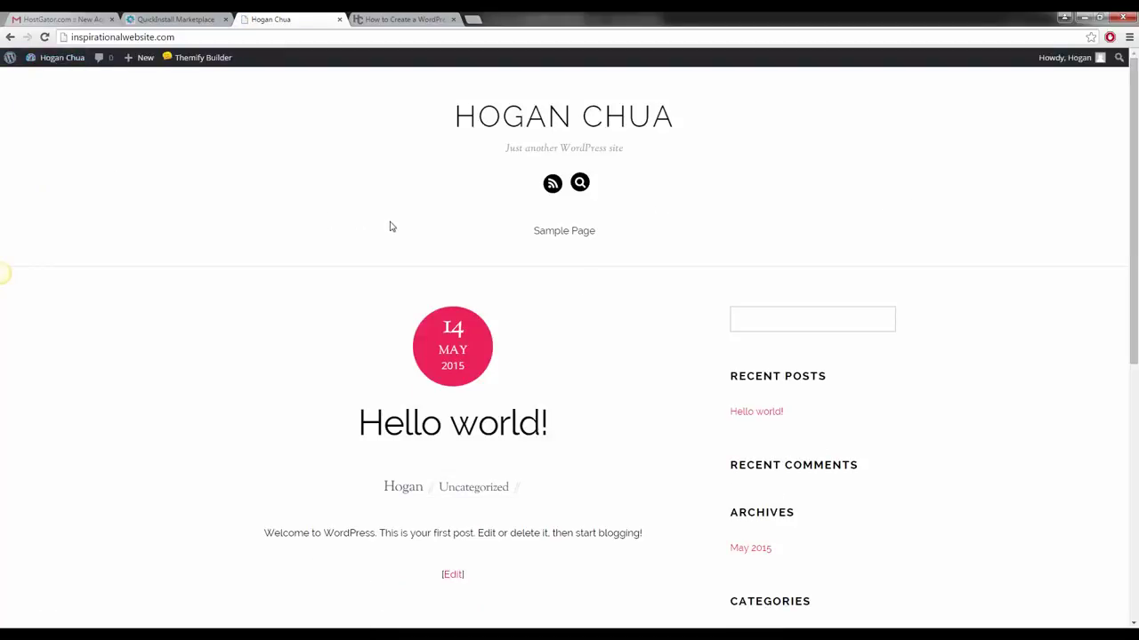
{"action": "left_click_drag", "start_coordinate": [1135, 270], "coordinate": [1127, 133]}
Step: Open Ultra's Themify Settings General tab and focus the Custom Favicon field
{"action": "mouse_move", "coordinate": [38, 63]}
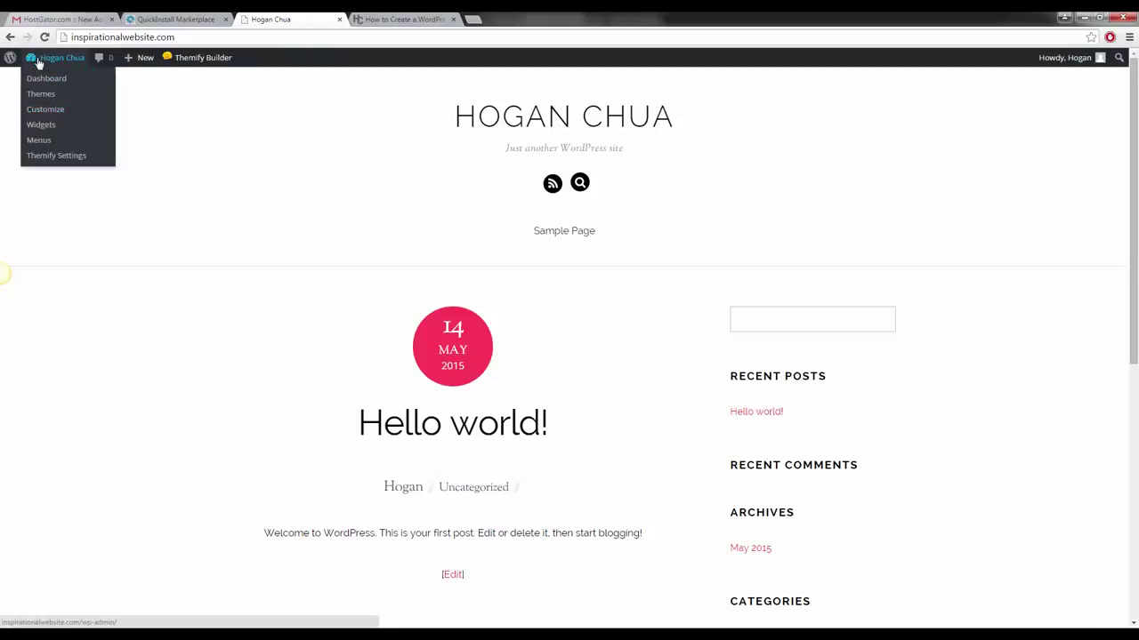
{"action": "left_click", "coordinate": [38, 63]}
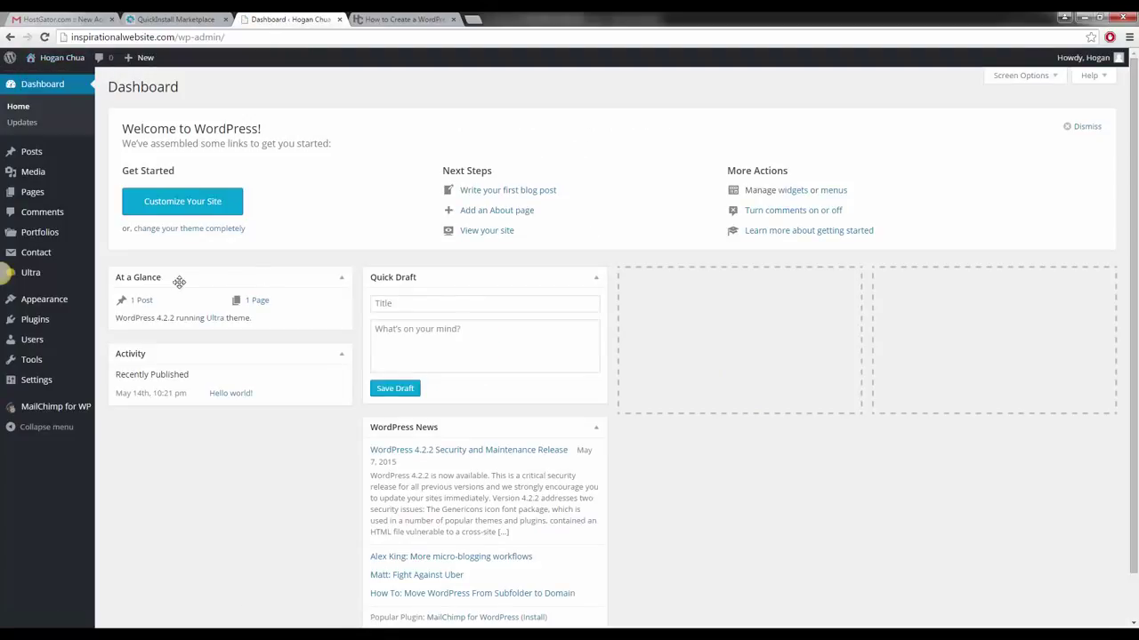
{"action": "mouse_move", "coordinate": [61, 281]}
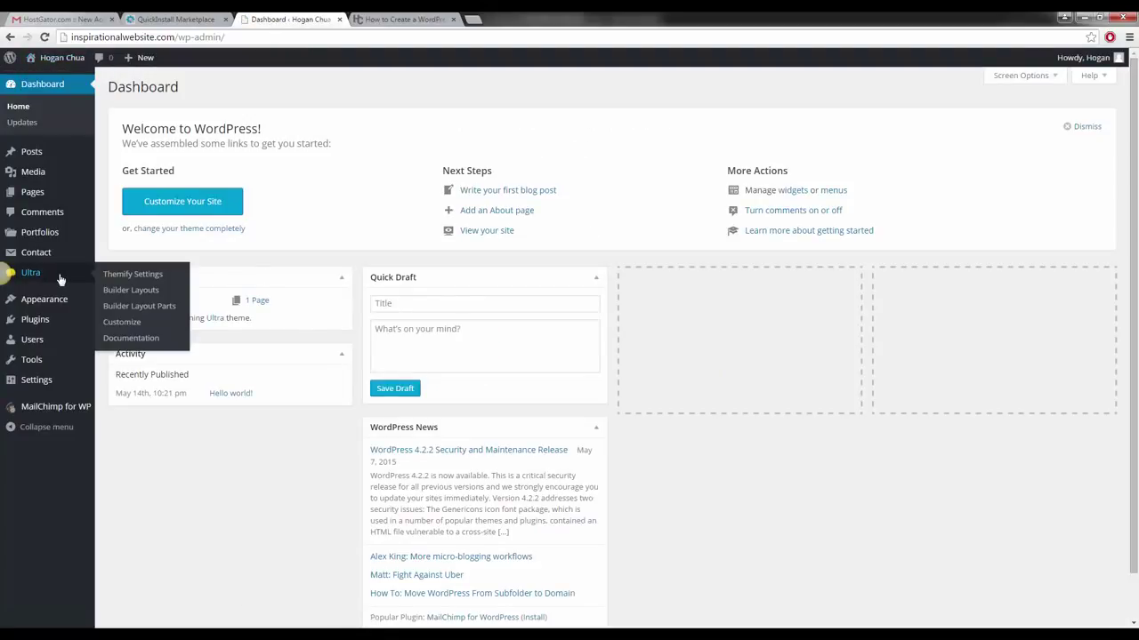
{"action": "left_click", "coordinate": [142, 275]}
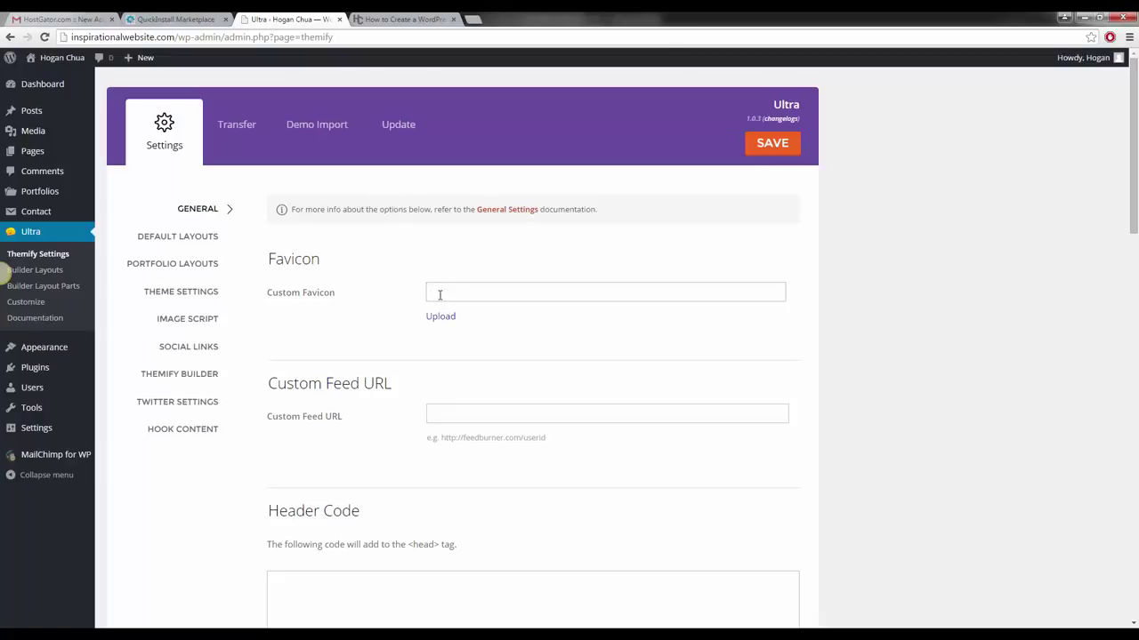
{"action": "left_click", "coordinate": [439, 295]}
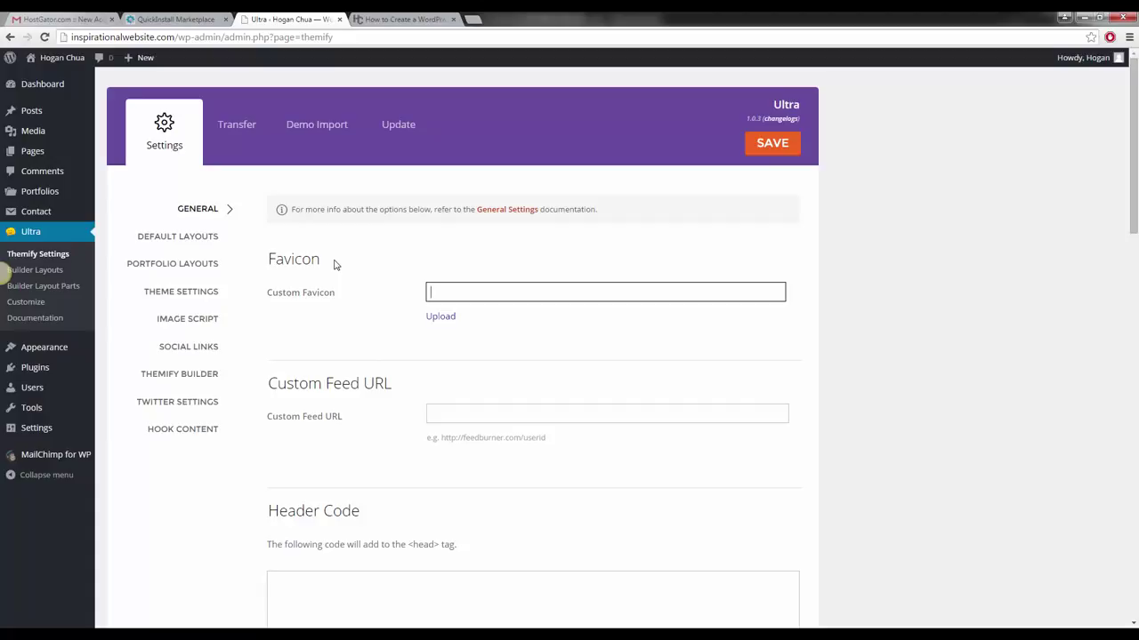
{"action": "left_click", "coordinate": [454, 299]}
Step: Open fiverr.com in a new browser tab
{"action": "left_click", "coordinate": [478, 22]}
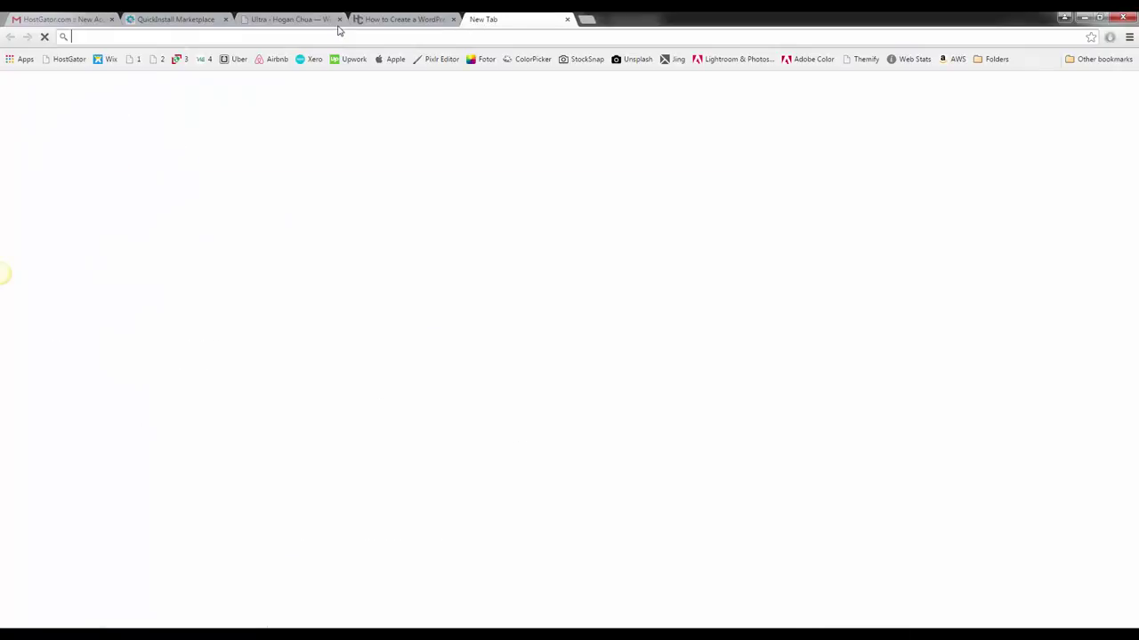
{"action": "type", "text": "five"}
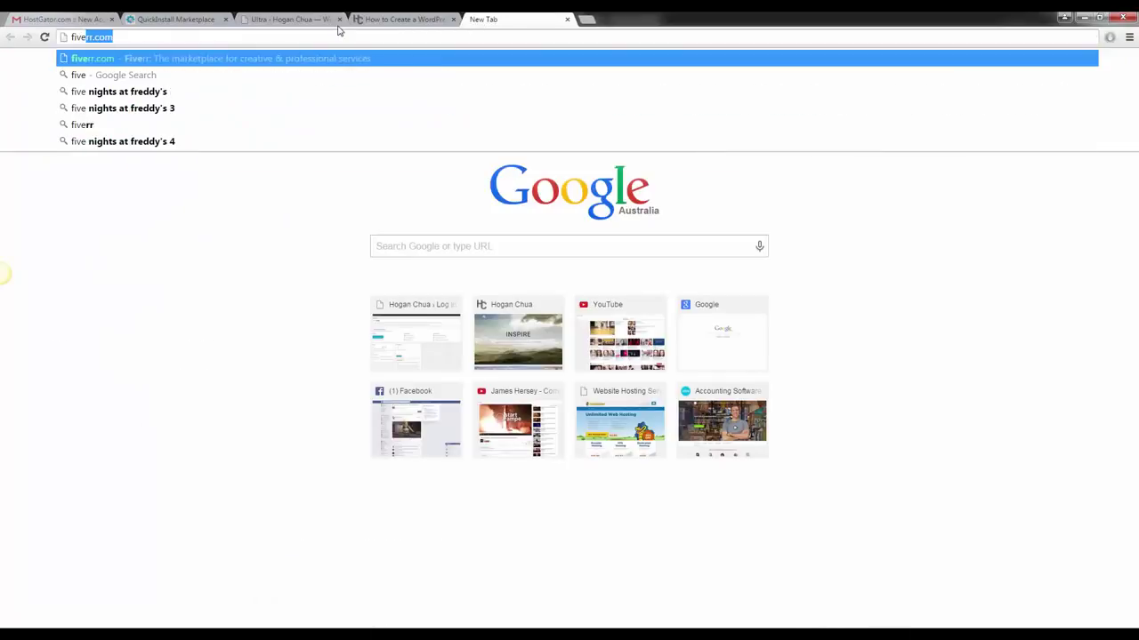
{"action": "type", "text": "rr.com"}
{"action": "key", "text": "Return"}
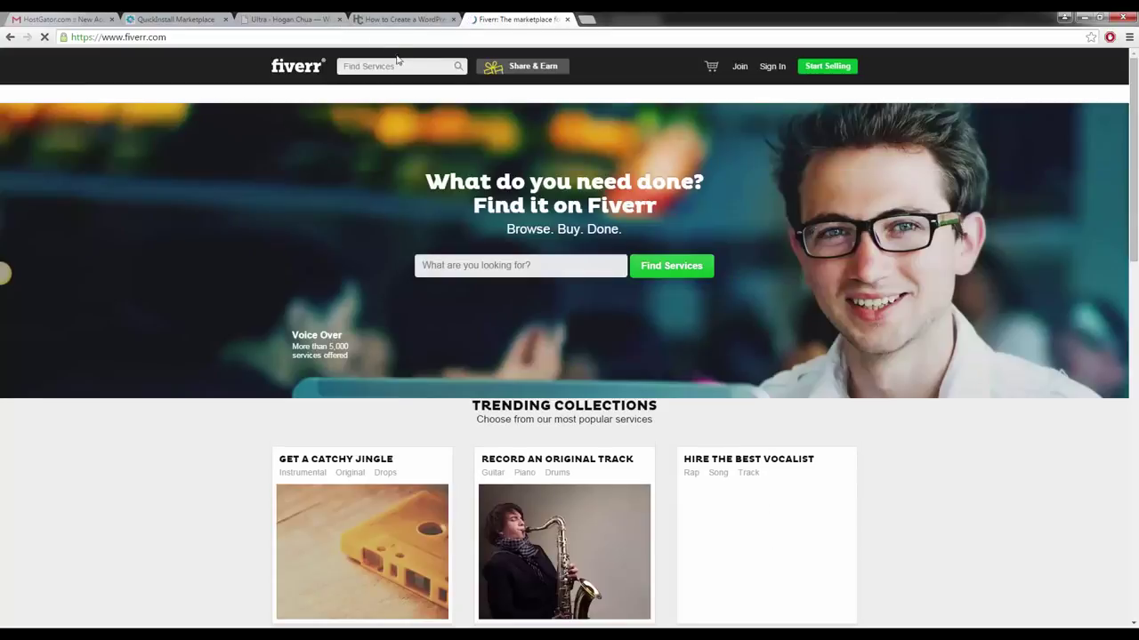
Step: Search Fiverr for 'logo design' and open the $5 Professional and Creative Logo Design gig
{"action": "left_click", "coordinate": [397, 65]}
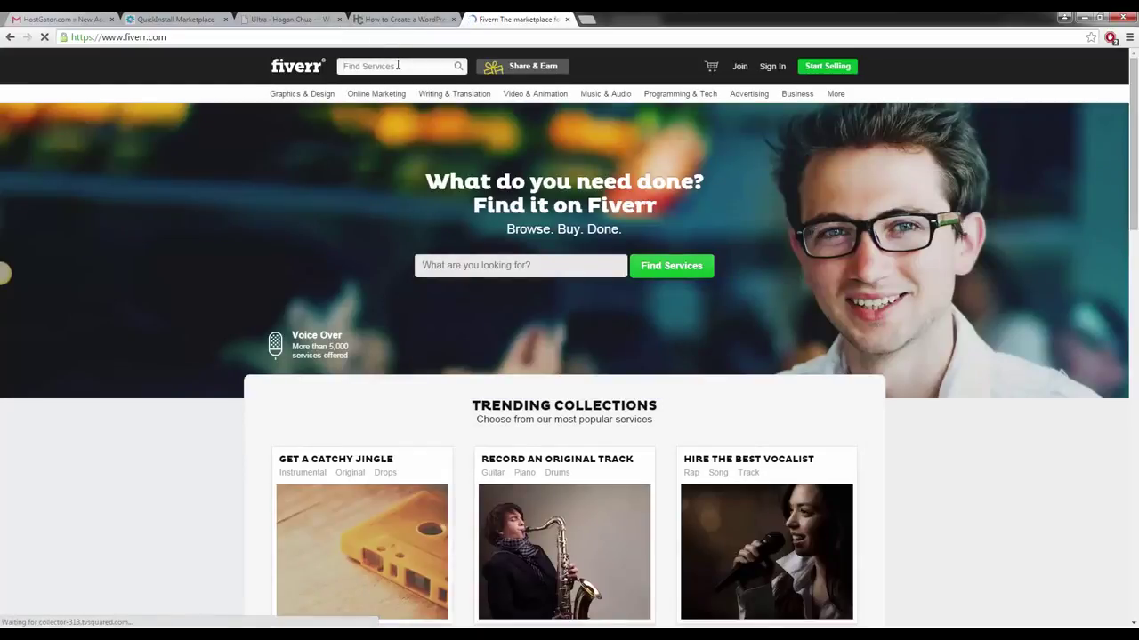
{"action": "type", "text": "logo"}
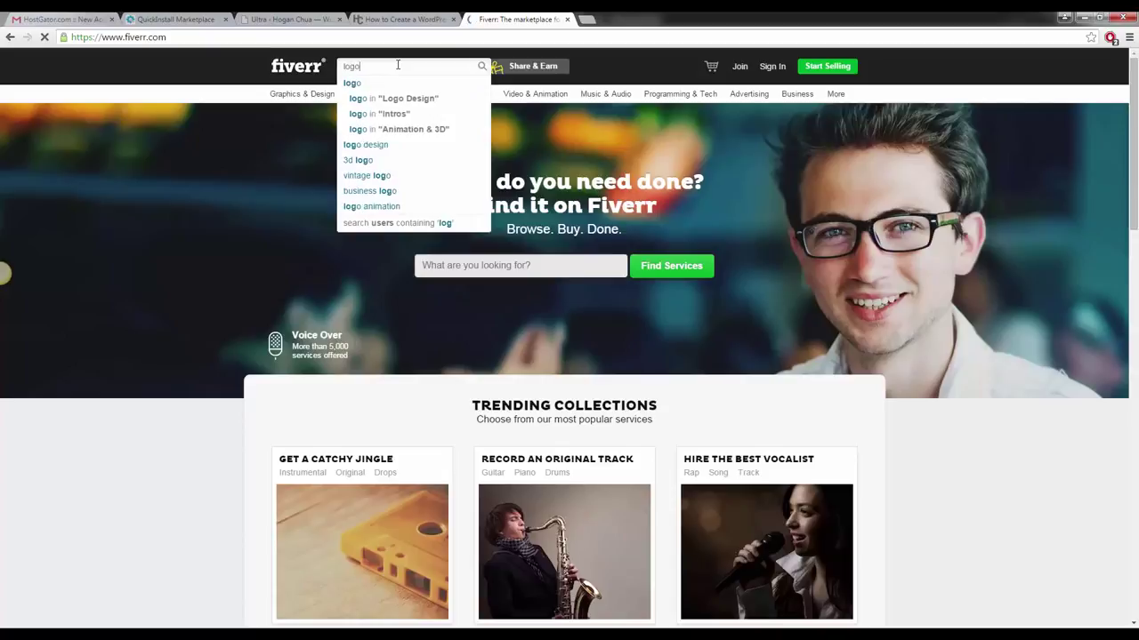
{"action": "type", "text": " design"}
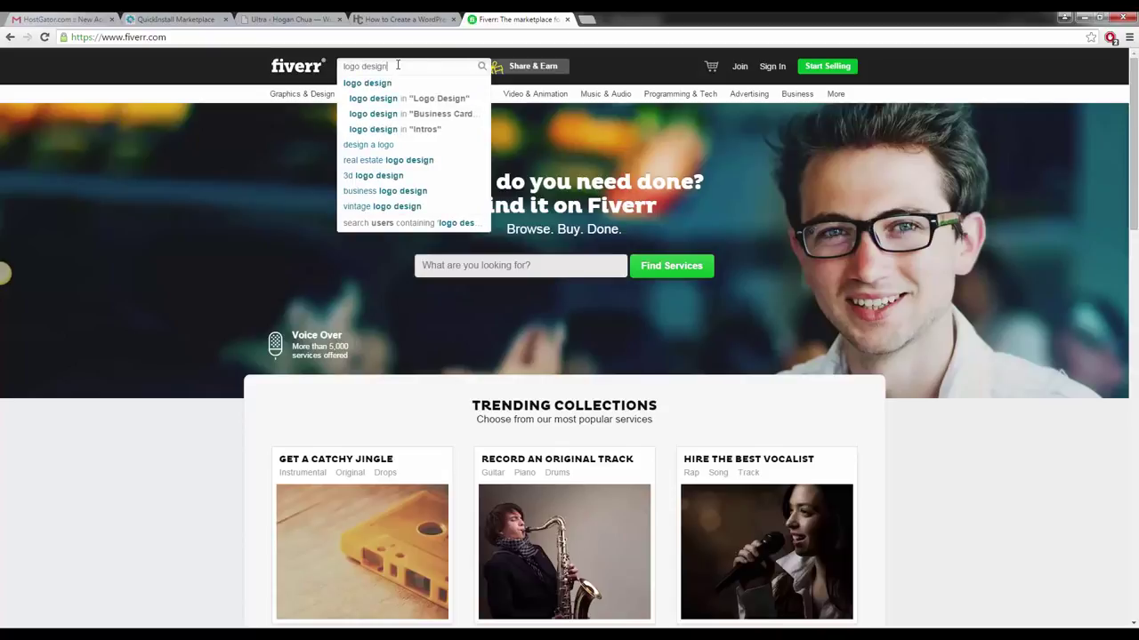
{"action": "left_click", "coordinate": [396, 83]}
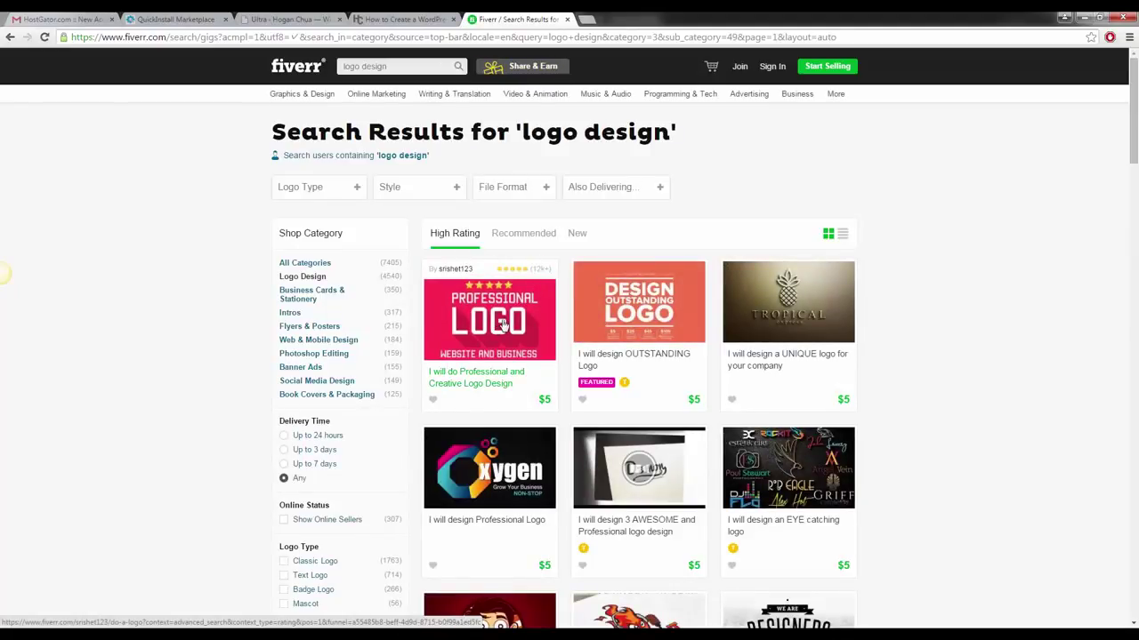
{"action": "left_click", "coordinate": [498, 325]}
{"action": "mouse_move", "coordinate": [542, 95]}
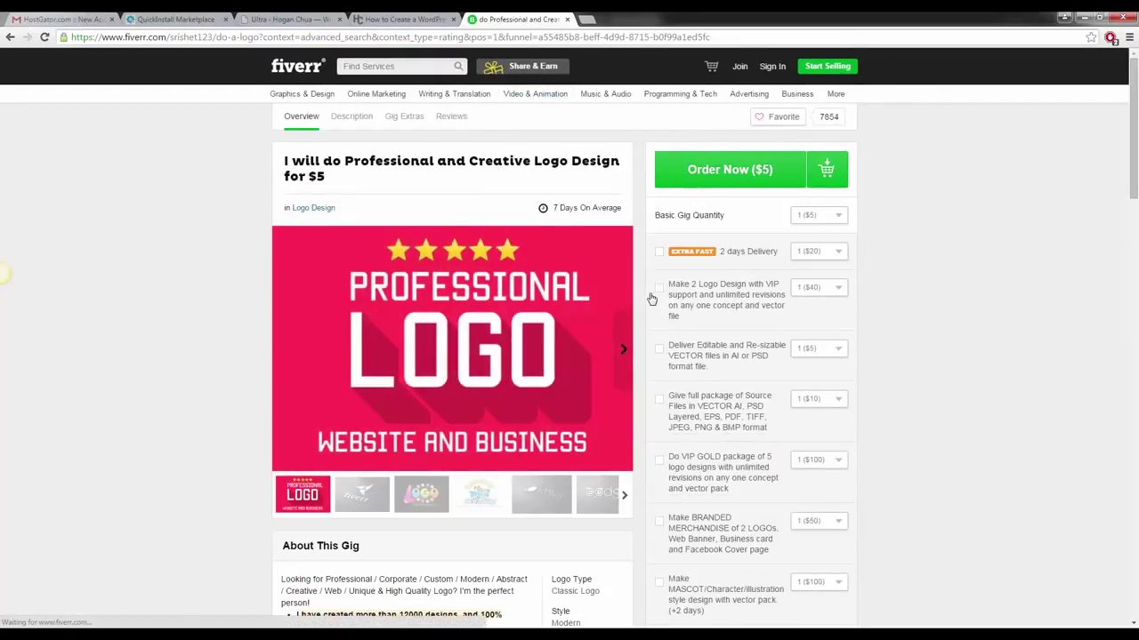
Step: Load the 99designs website from the address bar
{"action": "left_click", "coordinate": [555, 38]}
{"action": "type", "text": "99designs.com"}
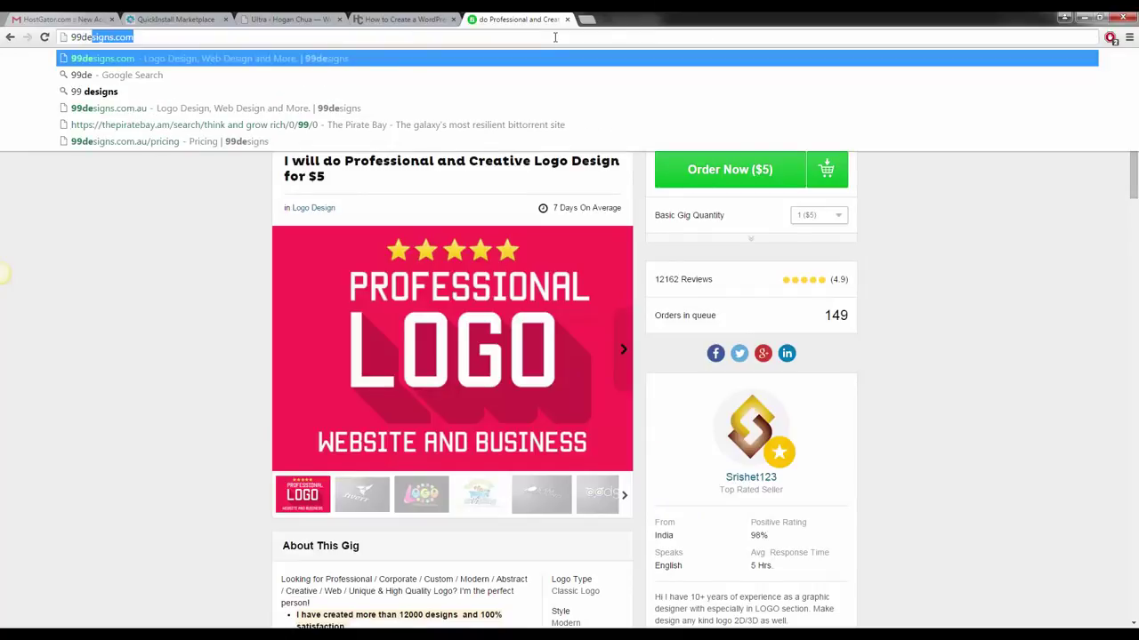
{"action": "key", "text": "Return"}
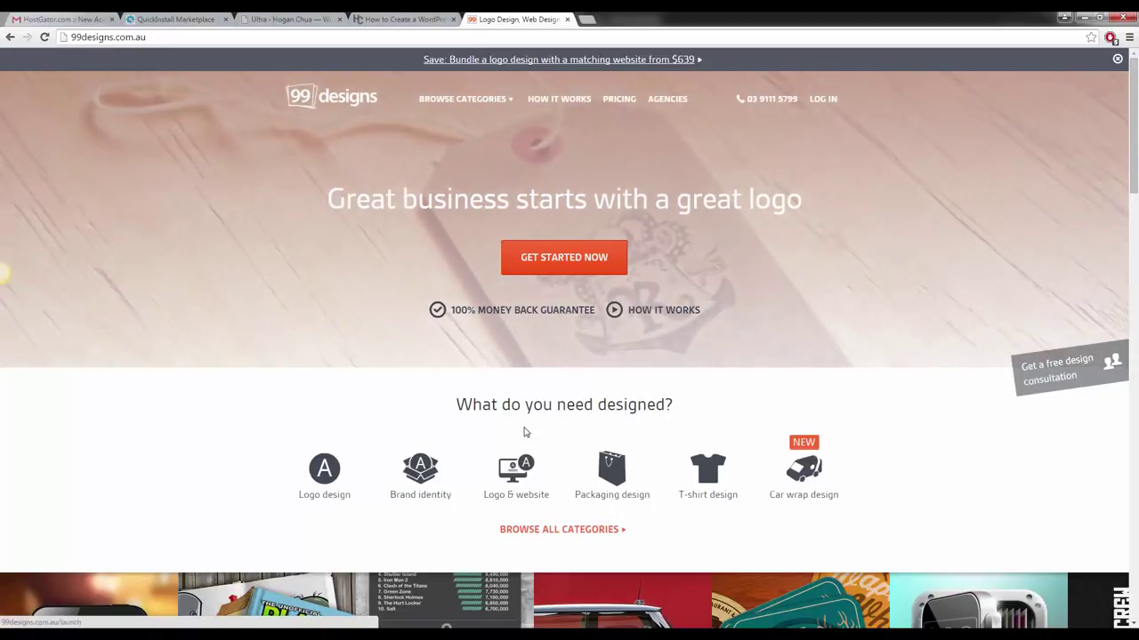
Step: View 99designs logo pricing, highlighting the Bronze package's $379 price and expected designs
{"action": "left_click", "coordinate": [571, 258]}
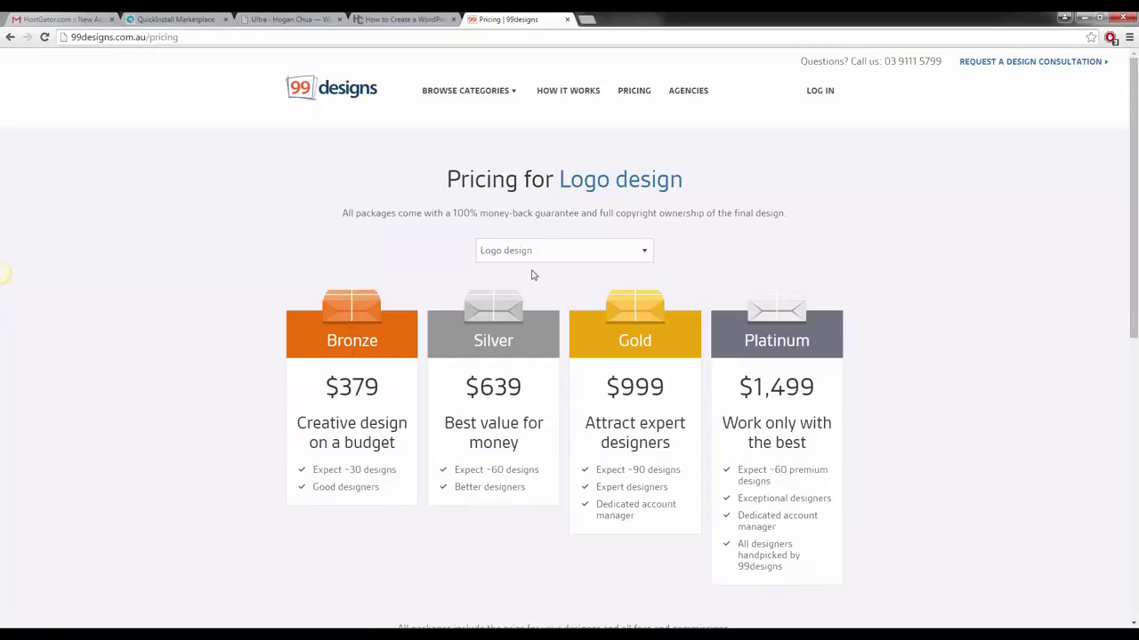
{"action": "left_click_drag", "start_coordinate": [377, 384], "coordinate": [326, 386]}
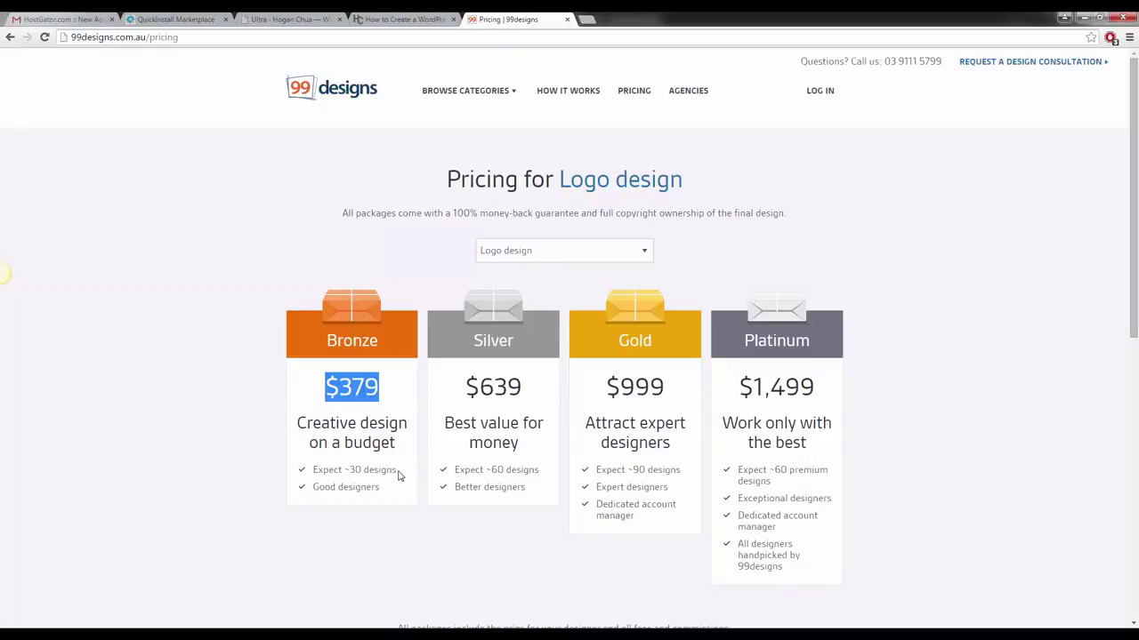
{"action": "left_click_drag", "start_coordinate": [397, 472], "coordinate": [344, 469]}
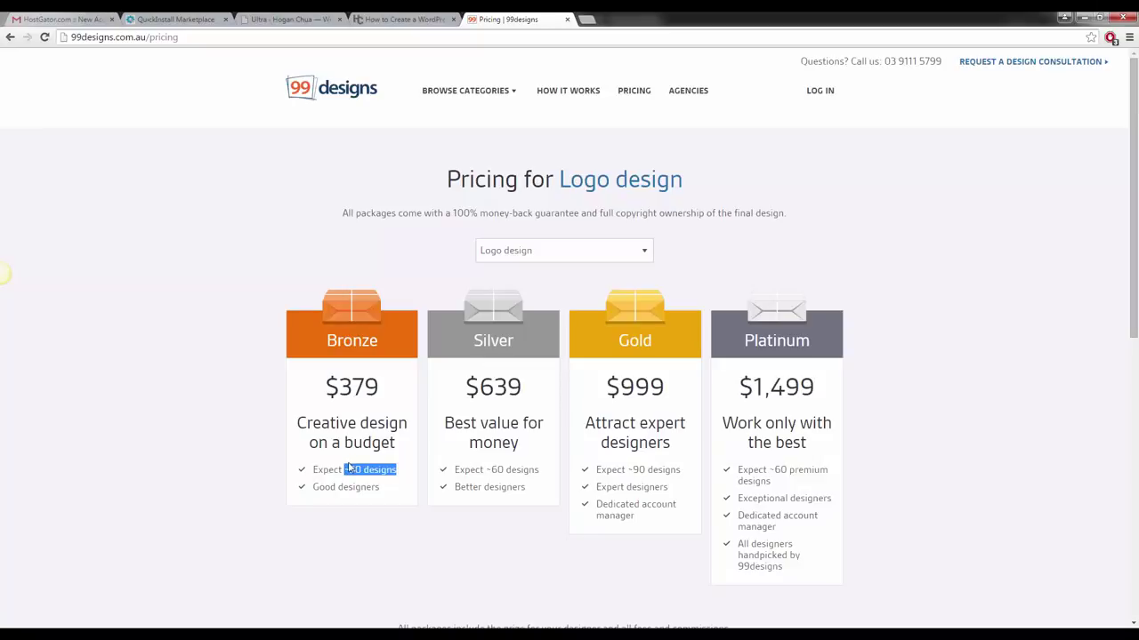
{"action": "left_click", "coordinate": [358, 18]}
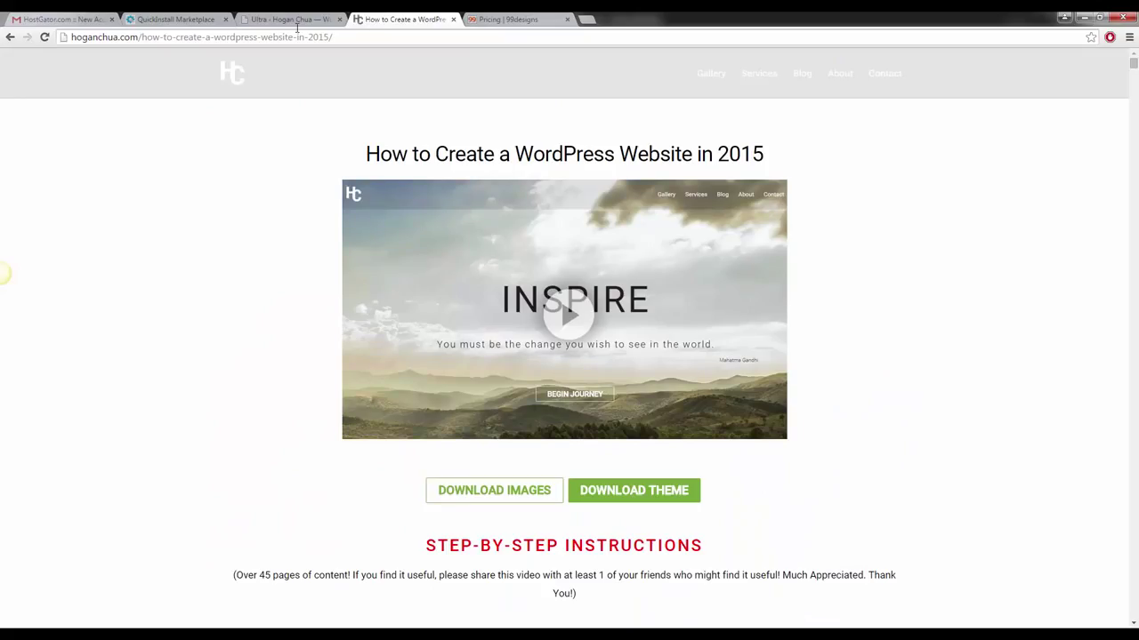
Step: Upload HC-Black.png as the custom favicon in the Ultra theme settings
{"action": "left_click", "coordinate": [278, 17]}
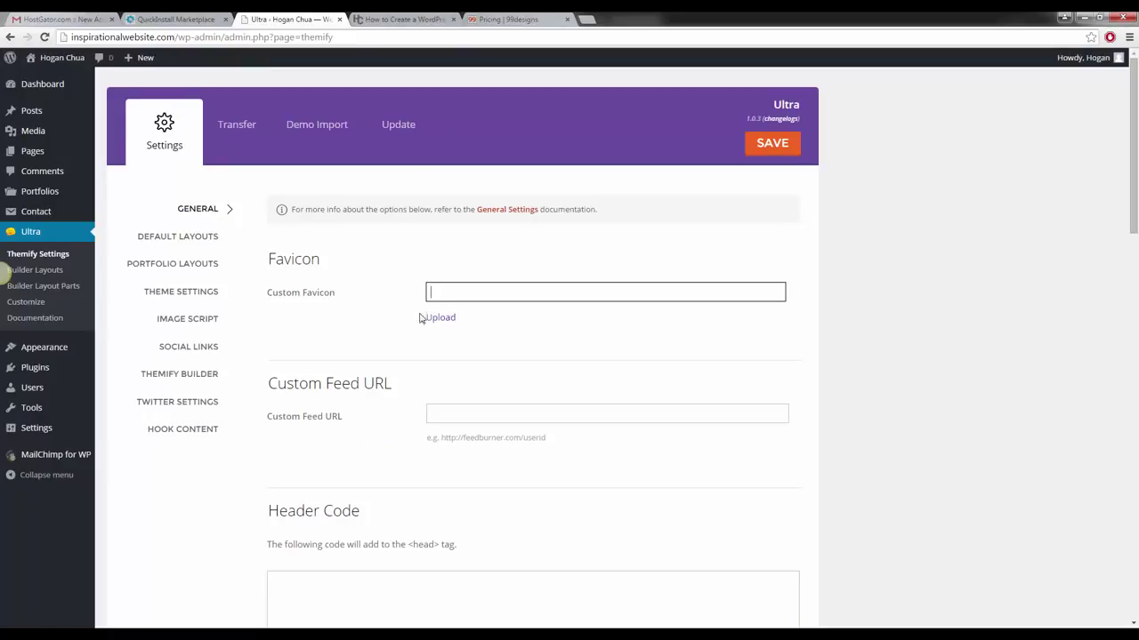
{"action": "left_click", "coordinate": [443, 318]}
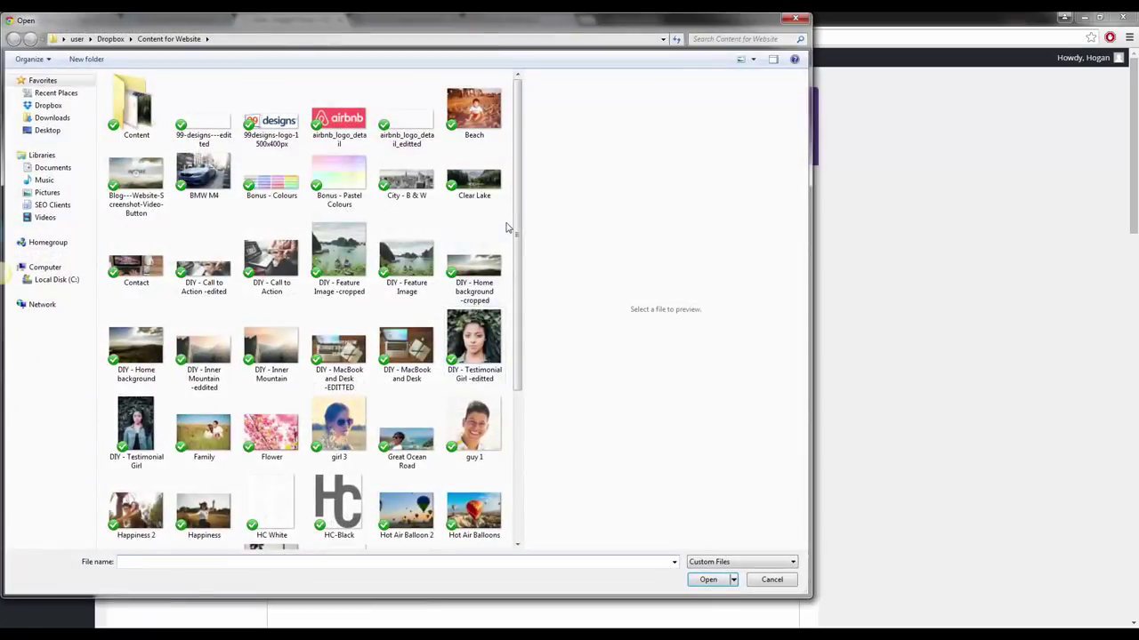
{"action": "scroll", "coordinate": [419, 347], "scroll_direction": "down", "scroll_amount": 4}
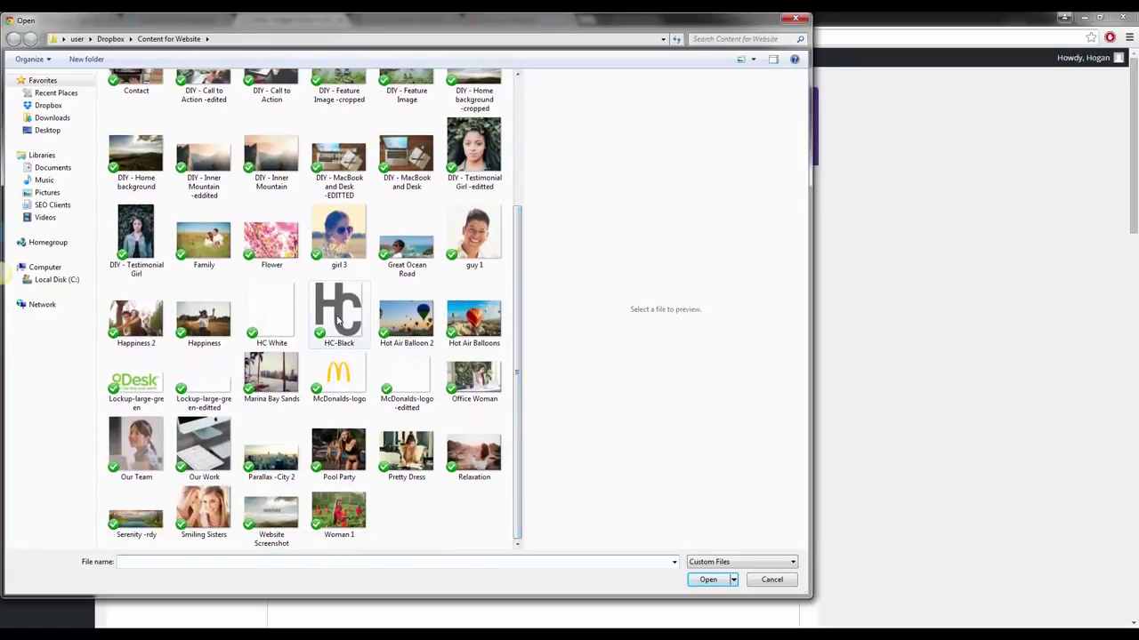
{"action": "left_click", "coordinate": [339, 319]}
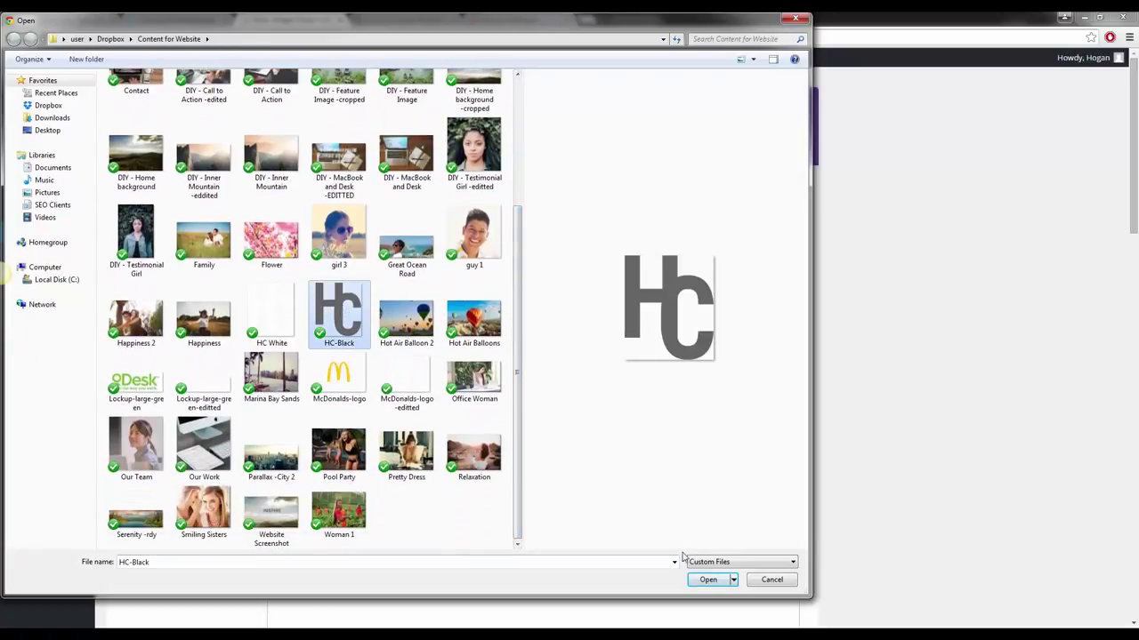
{"action": "left_click", "coordinate": [707, 579]}
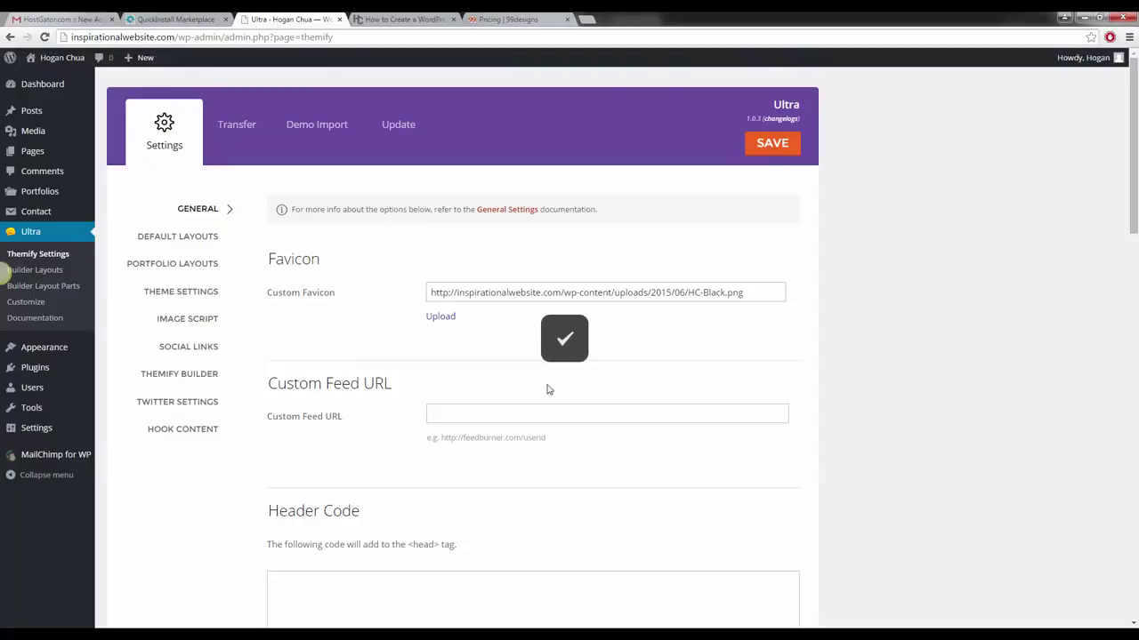
Step: Switch the Google Fonts list to show all Google Fonts and save the settings
{"action": "left_click_drag", "start_coordinate": [1135, 223], "coordinate": [1121, 554]}
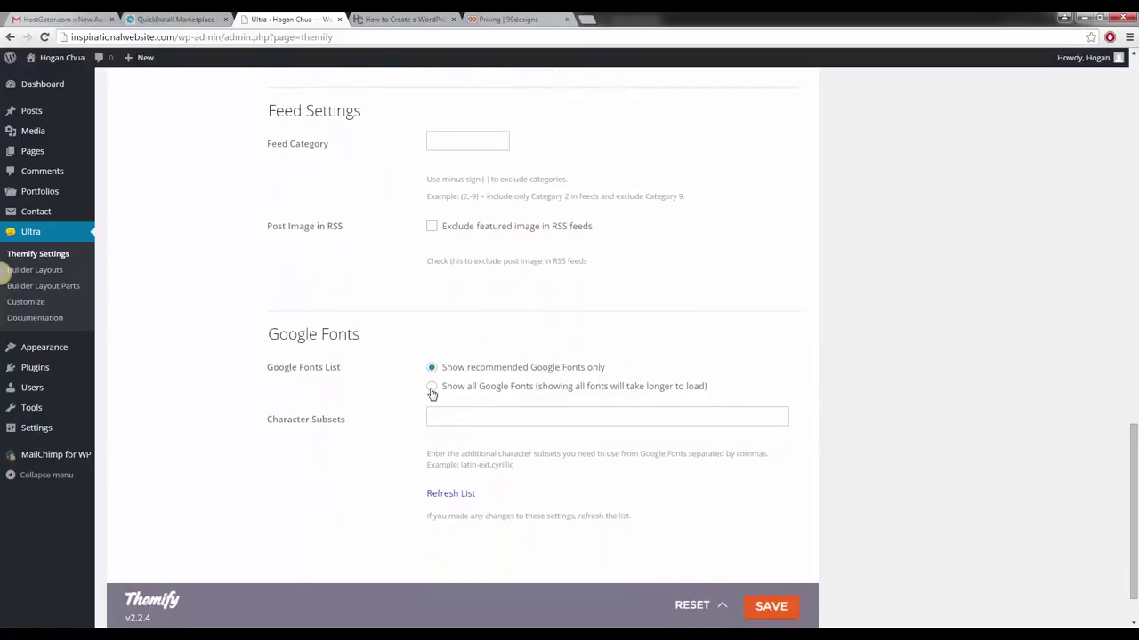
{"action": "left_click", "coordinate": [431, 389]}
{"action": "left_click", "coordinate": [770, 609]}
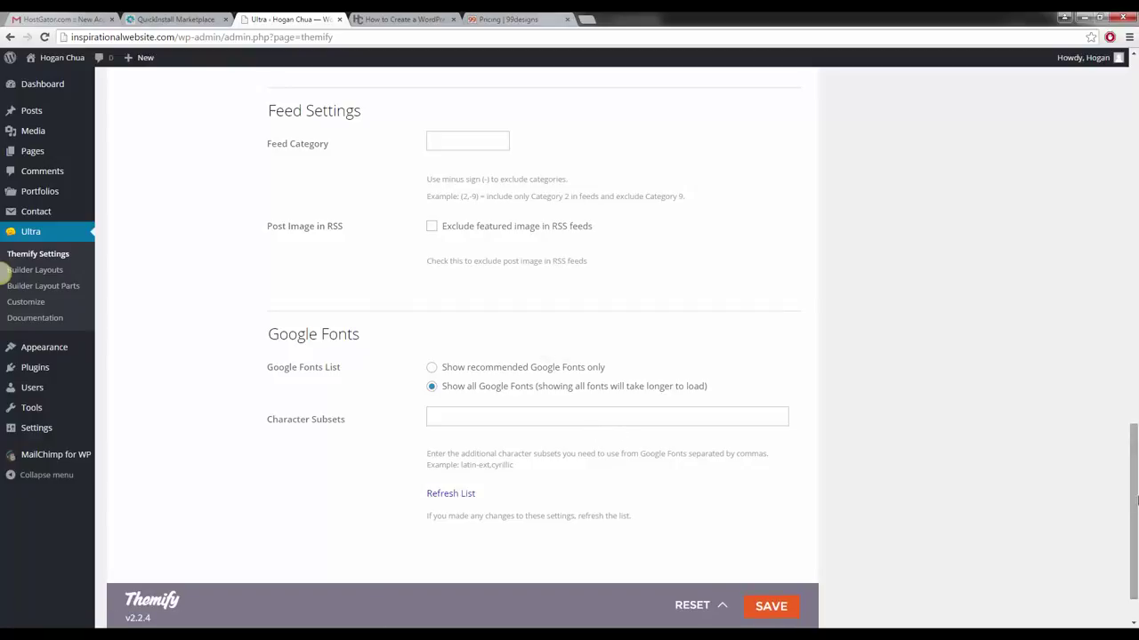
{"action": "left_click_drag", "start_coordinate": [1135, 512], "coordinate": [1137, 157]}
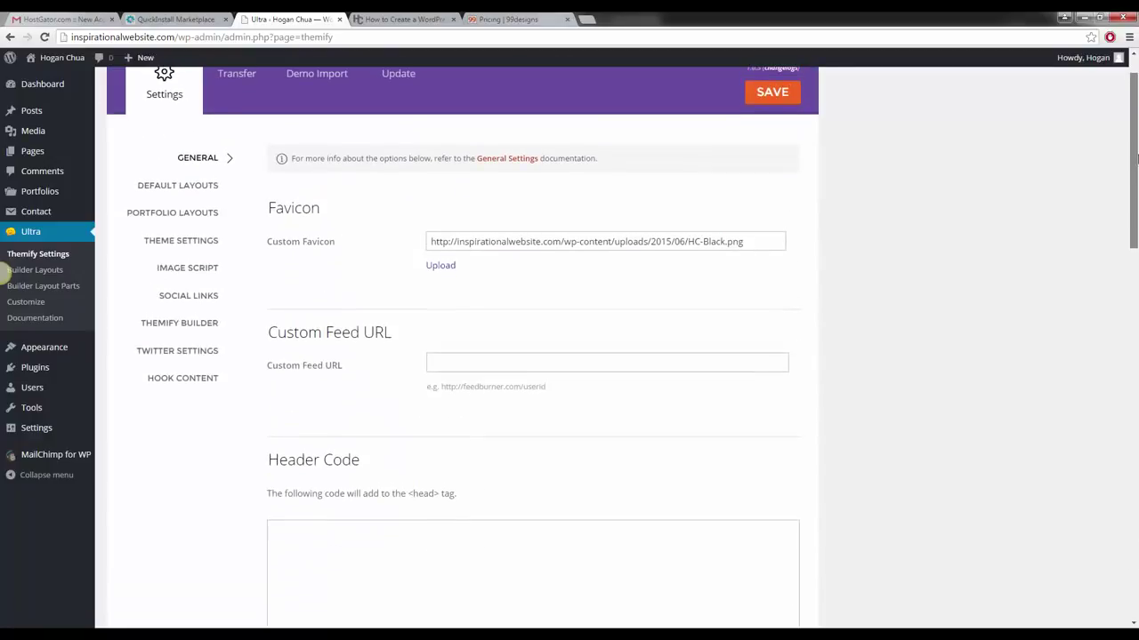
Step: Set the default index layout's sidebar option to no sidebar
{"action": "left_click", "coordinate": [214, 190]}
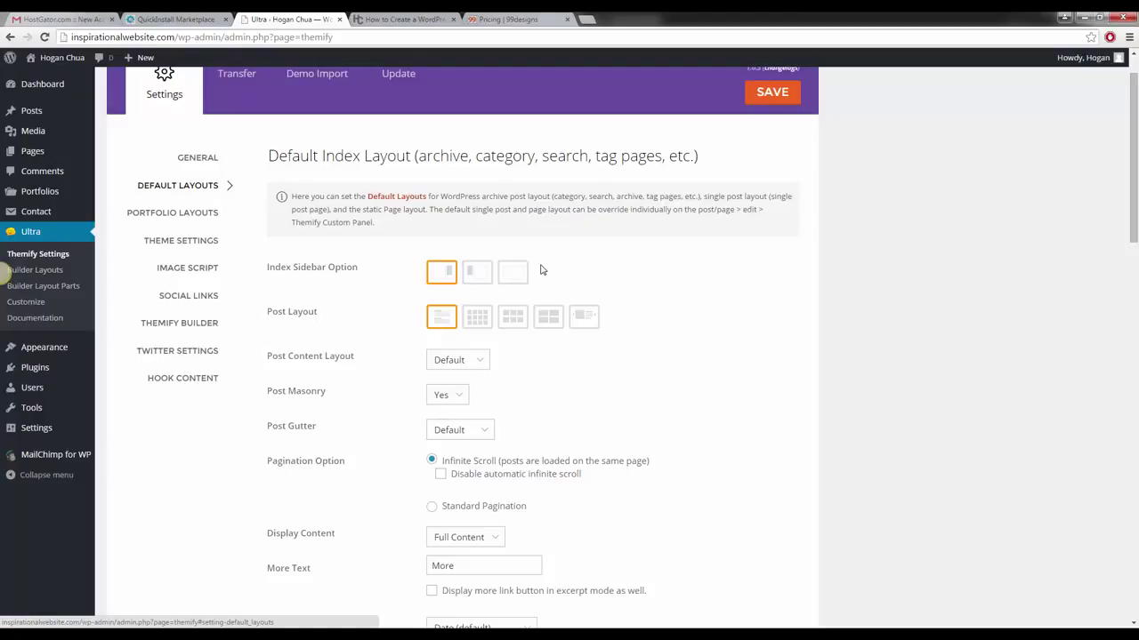
{"action": "left_click_drag", "start_coordinate": [359, 267], "coordinate": [285, 267]}
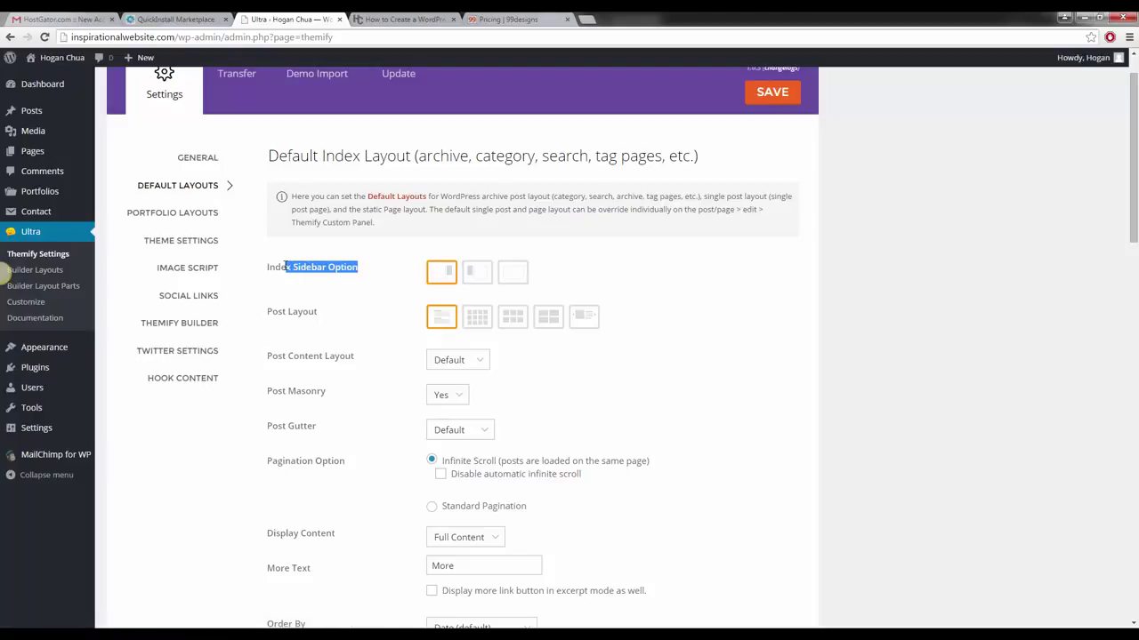
{"action": "left_click", "coordinate": [511, 274]}
{"action": "left_click", "coordinate": [379, 16]}
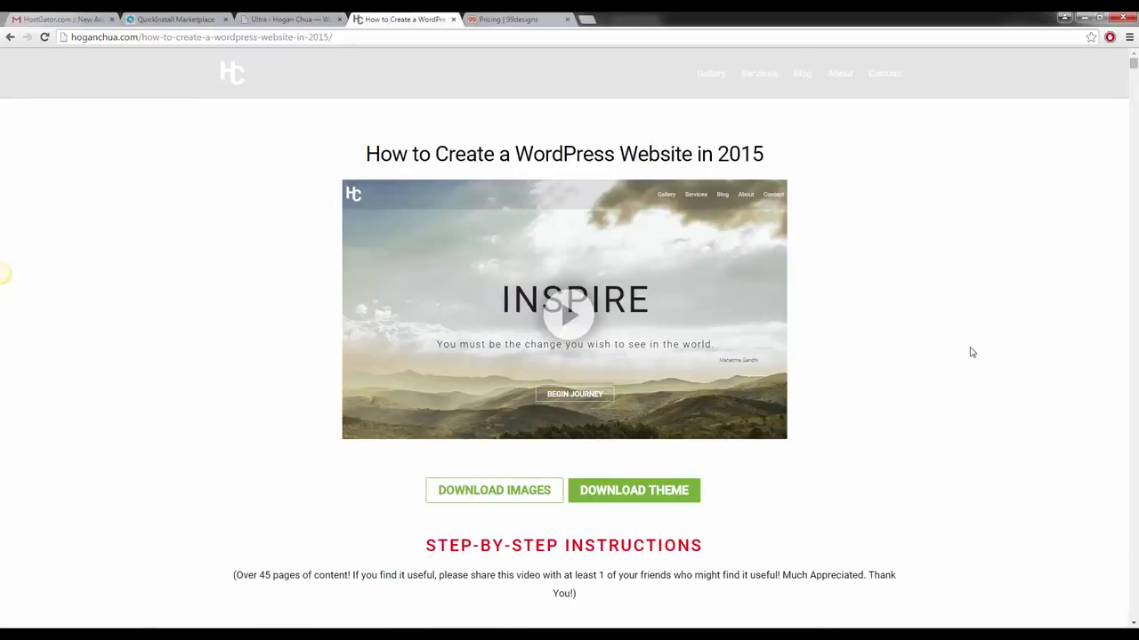
{"action": "left_click", "coordinate": [291, 18]}
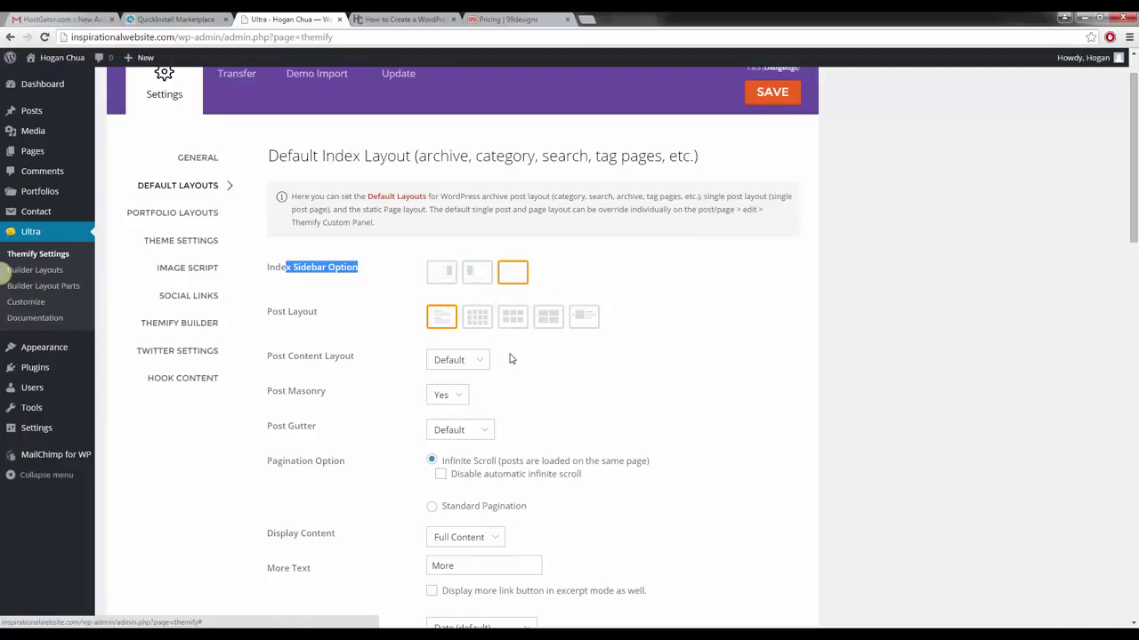
Step: Hide post titles and all post meta on index pages, with featured images below the post title
{"action": "scroll", "coordinate": [599, 392], "scroll_direction": "down", "scroll_amount": 4}
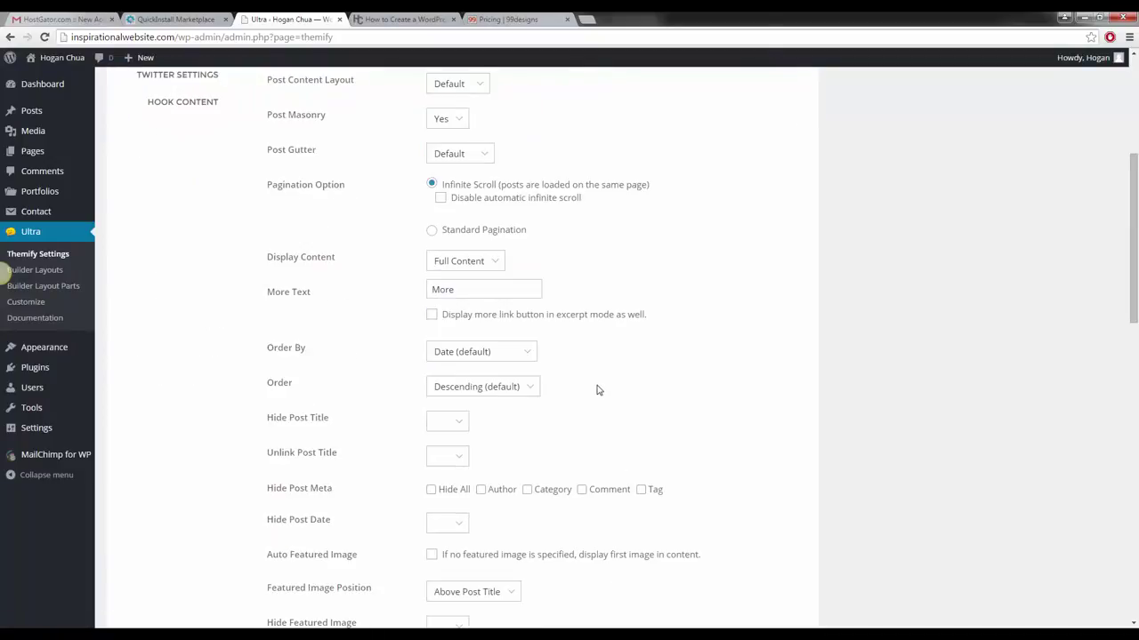
{"action": "left_click", "coordinate": [454, 366]}
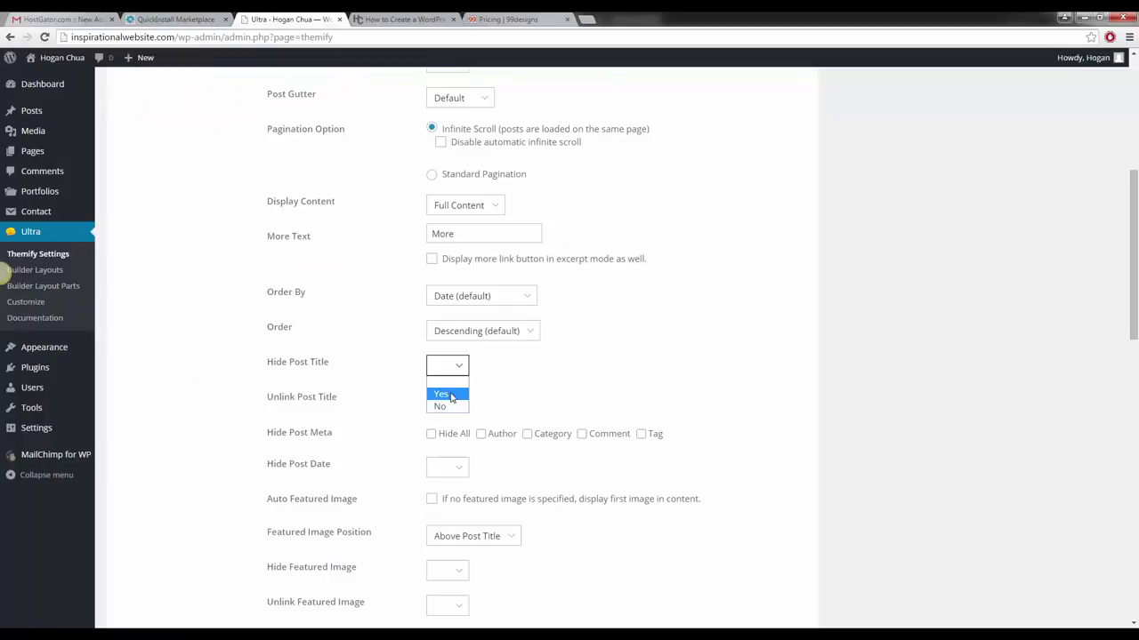
{"action": "left_click", "coordinate": [451, 396]}
{"action": "left_click", "coordinate": [431, 434]}
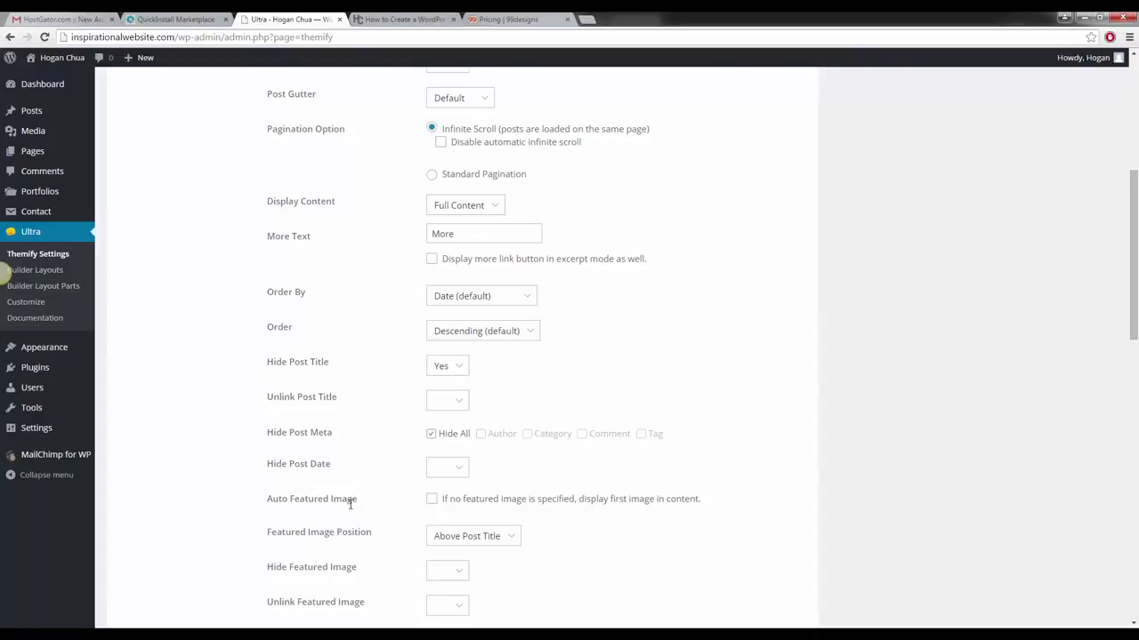
{"action": "left_click", "coordinate": [460, 540]}
{"action": "left_click", "coordinate": [487, 566]}
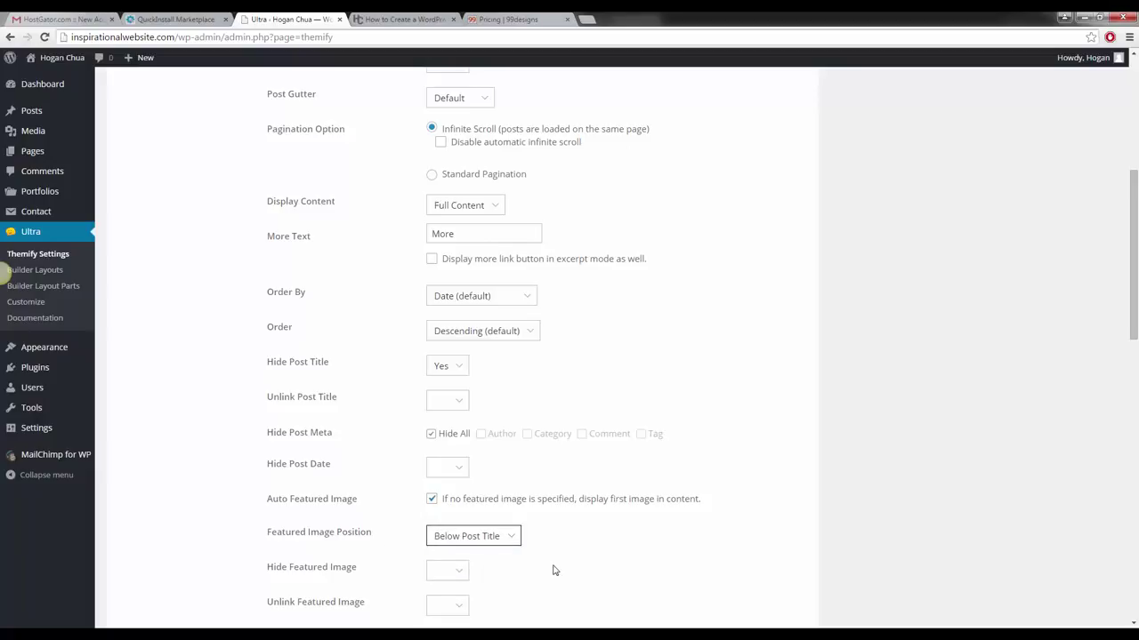
{"action": "left_click_drag", "start_coordinate": [1124, 335], "coordinate": [1121, 466]}
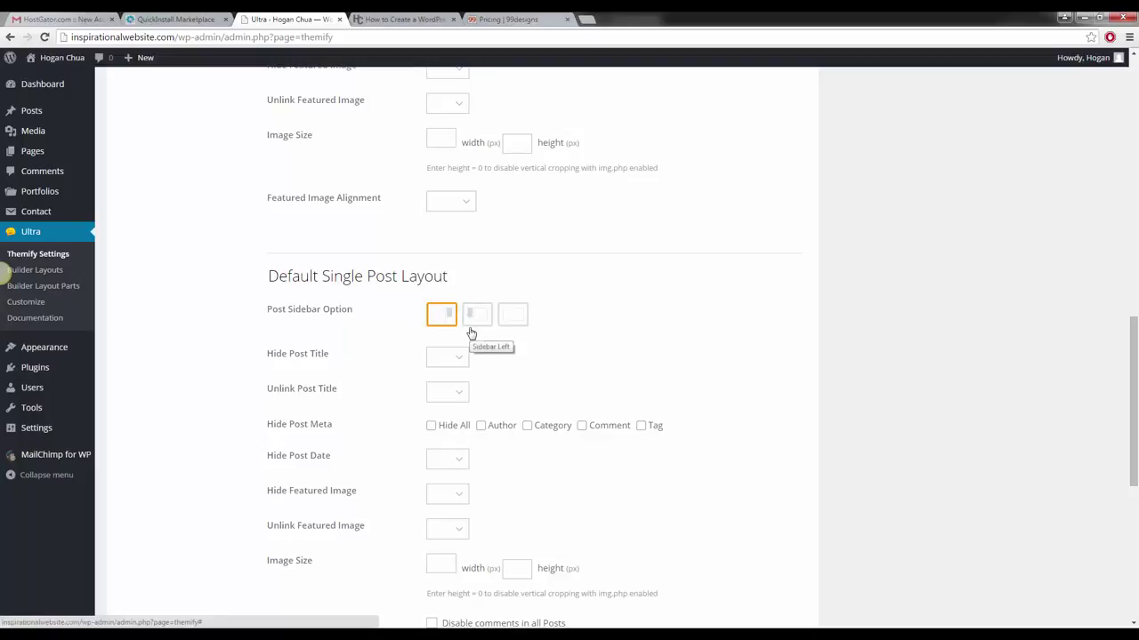
Step: Hide tags in single post meta and disable comments on all posts
{"action": "left_click", "coordinate": [642, 426]}
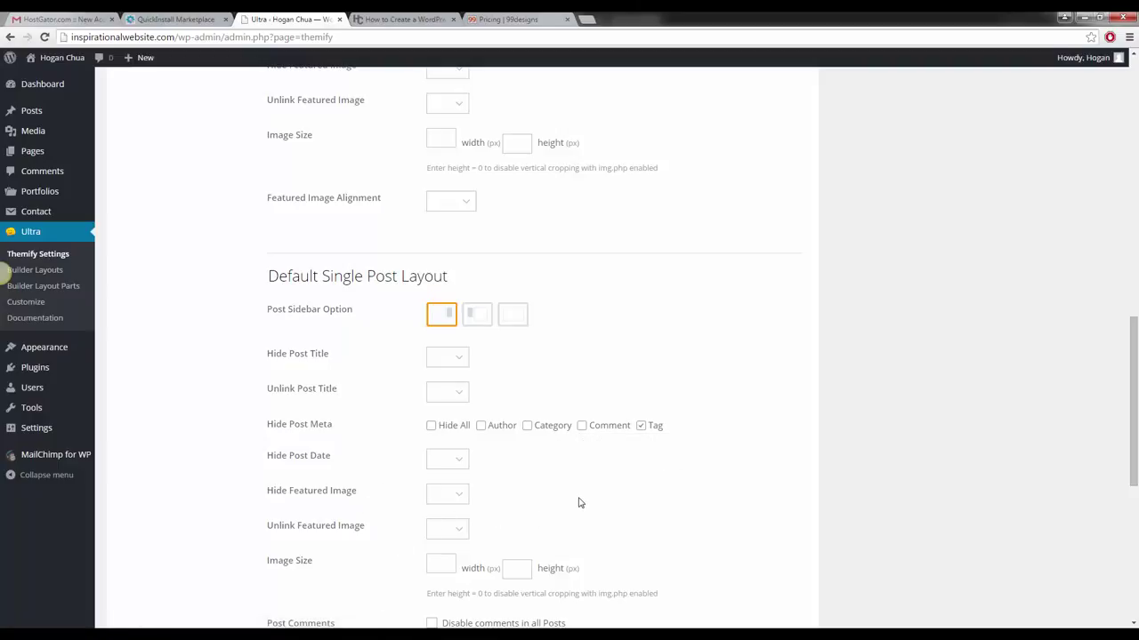
{"action": "scroll", "coordinate": [579, 504], "scroll_direction": "down", "scroll_amount": 2}
{"action": "left_click", "coordinate": [432, 458]}
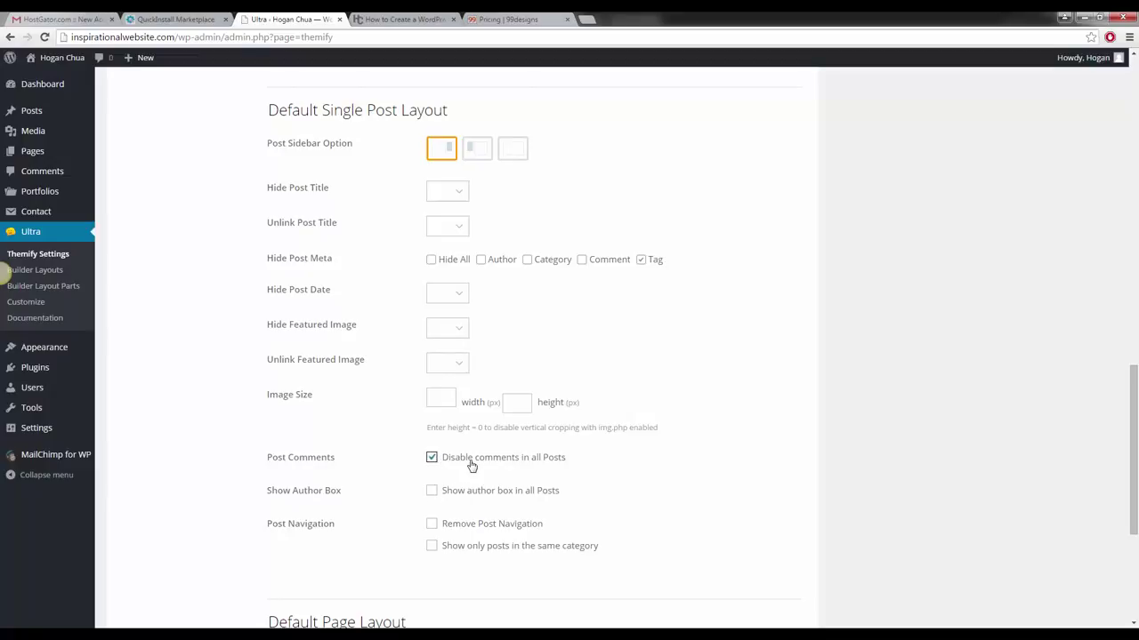
Step: Give pages the no-sidebar layout, hide their titles, disable page comments, and save
{"action": "scroll", "coordinate": [524, 507], "scroll_direction": "down", "scroll_amount": 3}
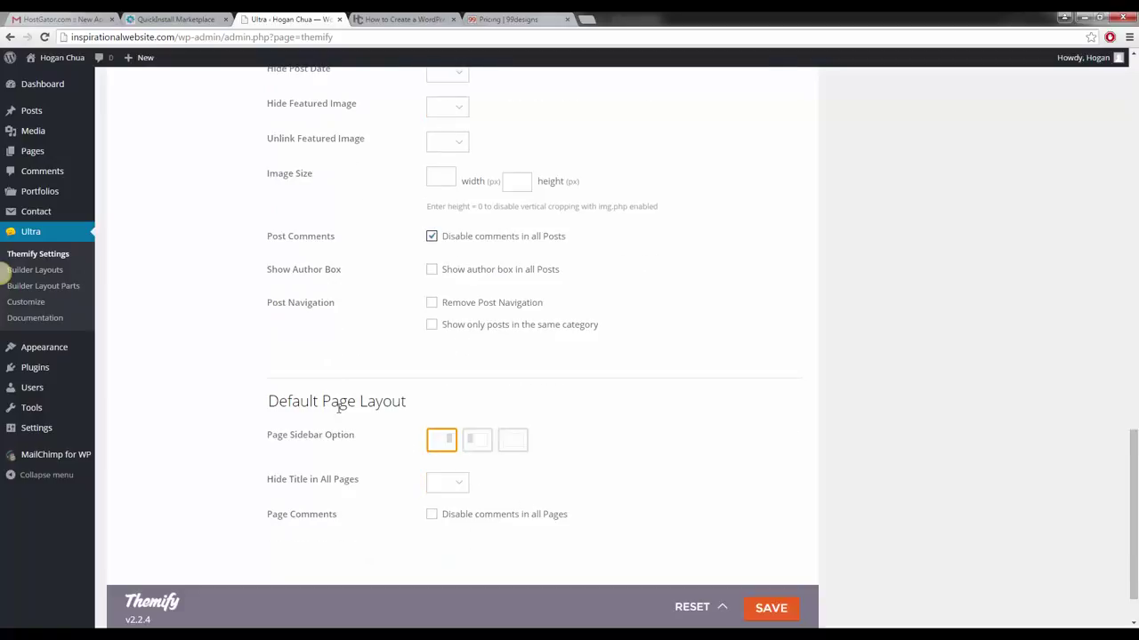
{"action": "left_click", "coordinate": [515, 445]}
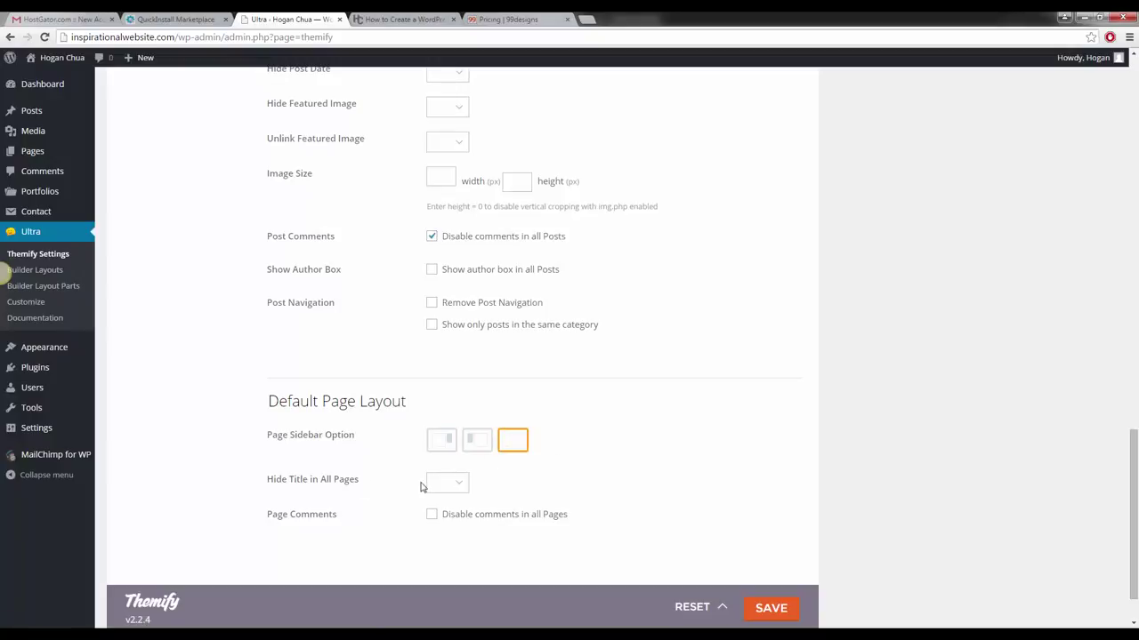
{"action": "left_click", "coordinate": [449, 484]}
{"action": "left_click", "coordinate": [443, 510]}
{"action": "left_click_drag", "start_coordinate": [347, 515], "coordinate": [265, 511]}
{"action": "left_click", "coordinate": [349, 522]}
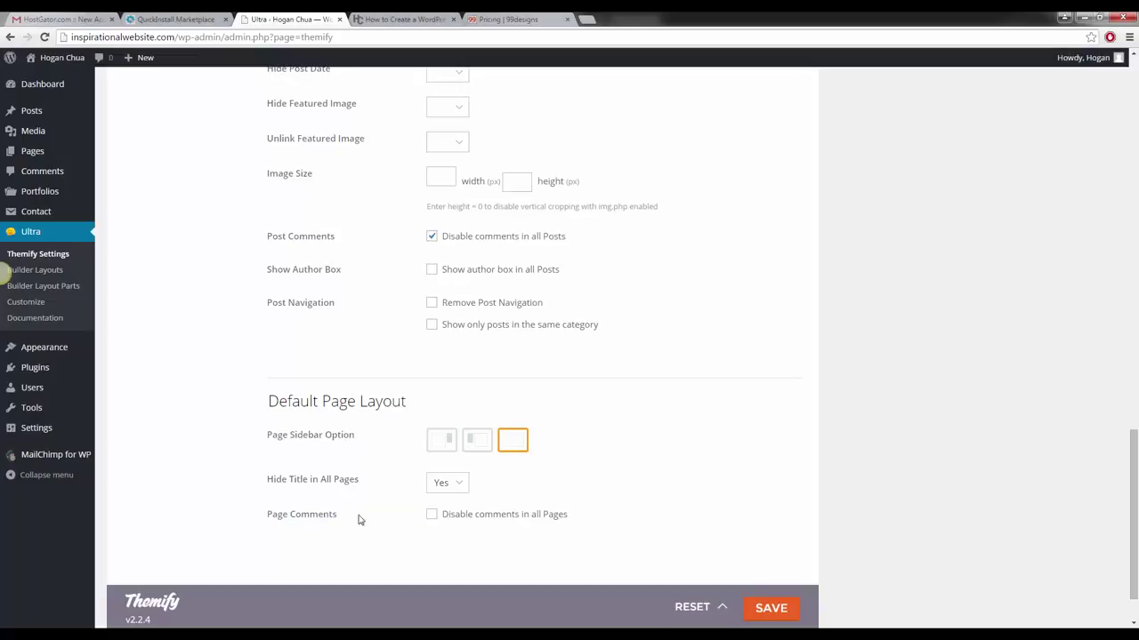
{"action": "left_click", "coordinate": [431, 518]}
{"action": "scroll", "coordinate": [795, 551], "scroll_direction": "down", "scroll_amount": 2}
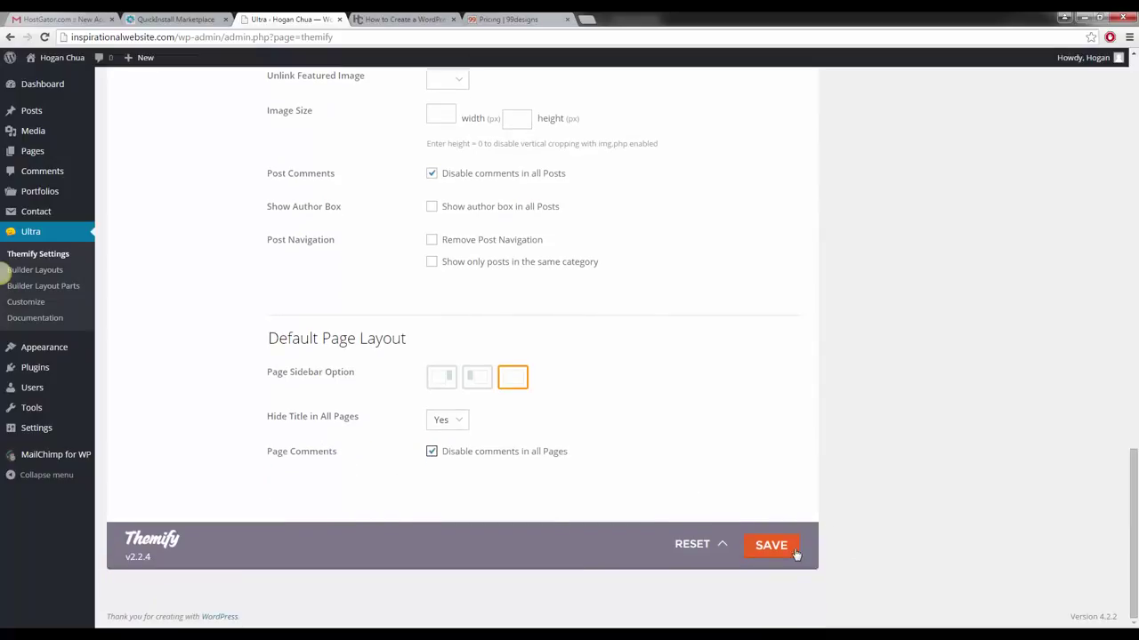
{"action": "left_click", "coordinate": [786, 549]}
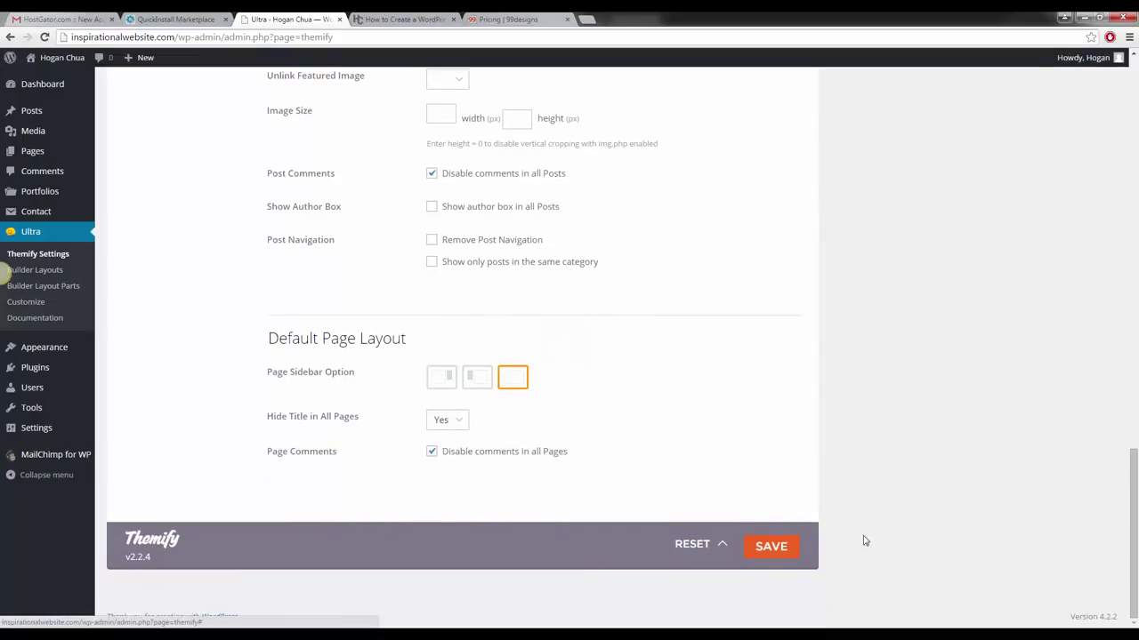
{"action": "left_click_drag", "start_coordinate": [1137, 519], "coordinate": [1136, 138]}
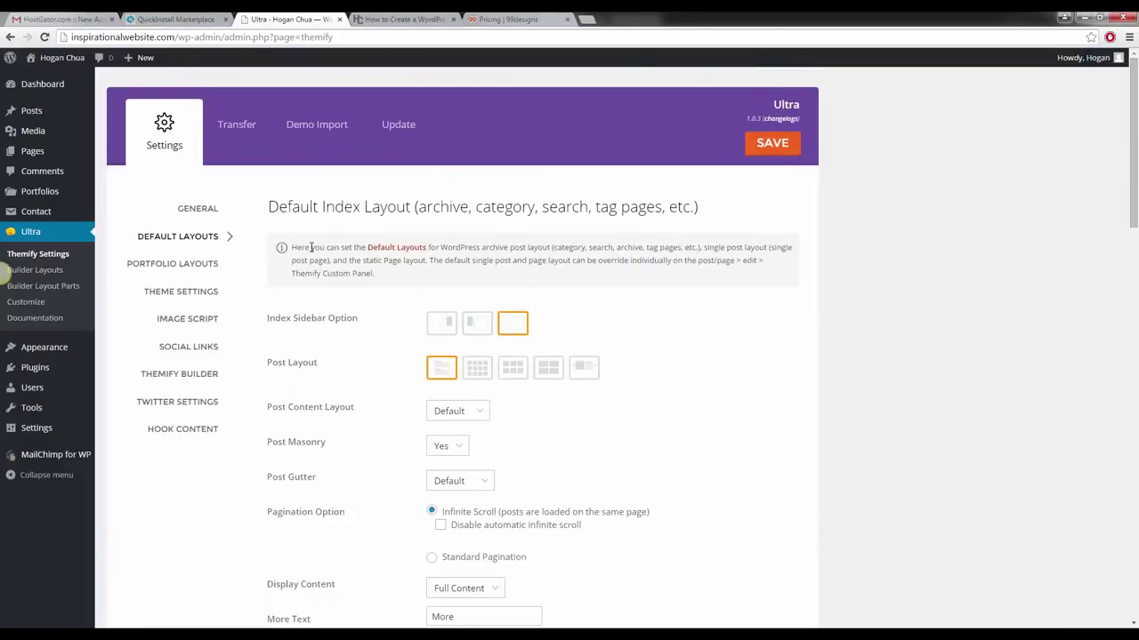
Step: Choose the Header Horizontal design in Ultra's Theme Settings
{"action": "left_click", "coordinate": [197, 296]}
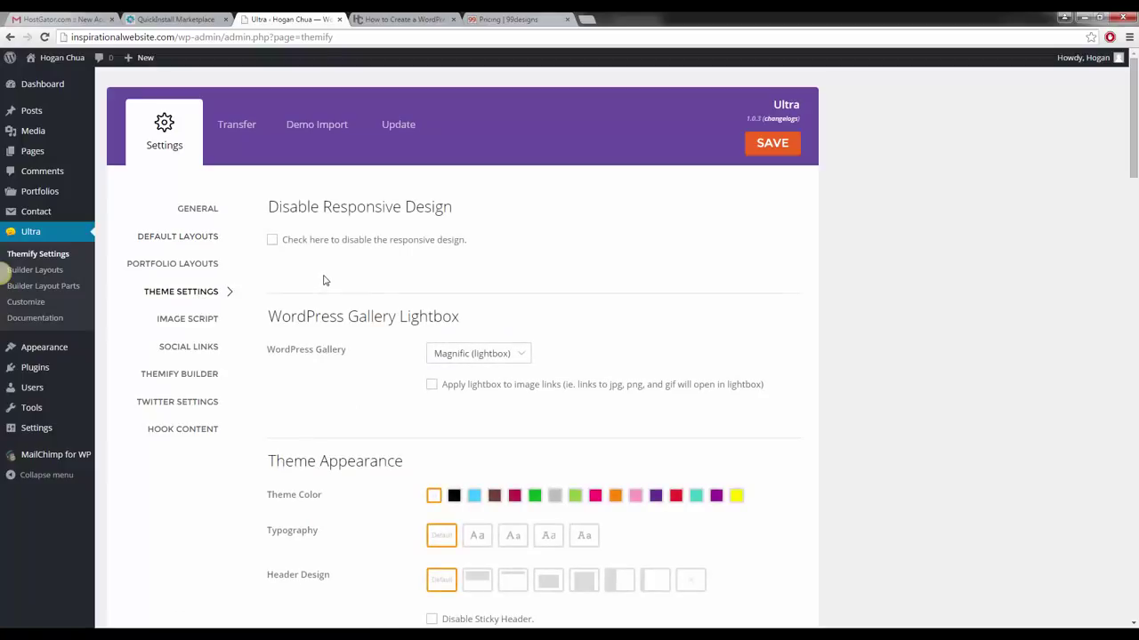
{"action": "scroll", "coordinate": [326, 278], "scroll_direction": "down", "scroll_amount": 2}
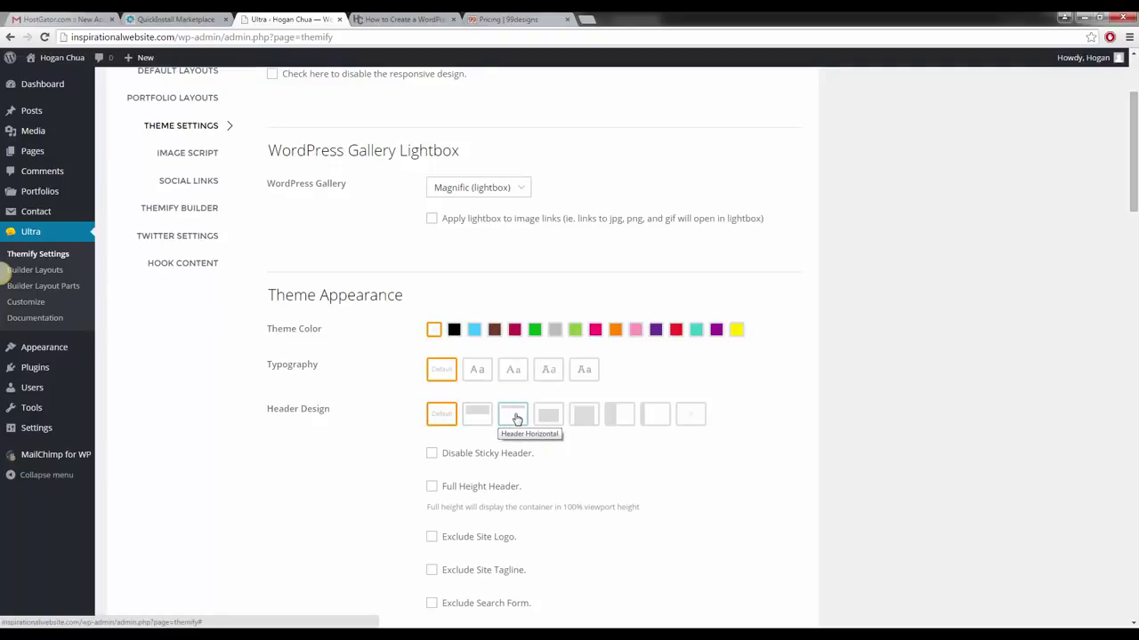
{"action": "left_click", "coordinate": [513, 414]}
{"action": "left_click", "coordinate": [394, 18]}
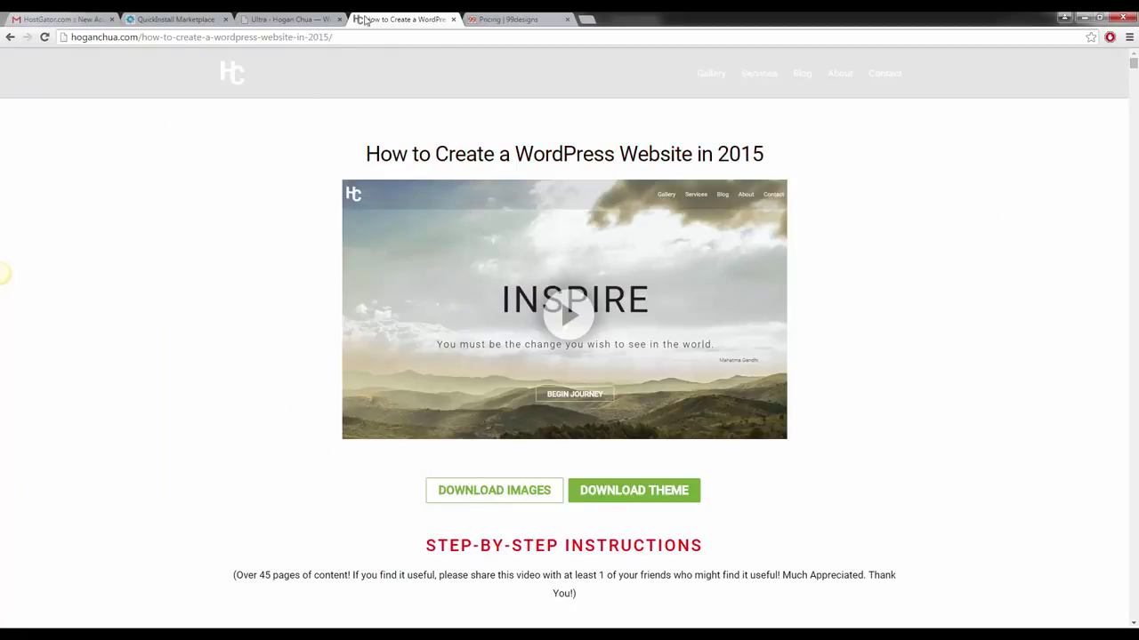
{"action": "left_click", "coordinate": [278, 17]}
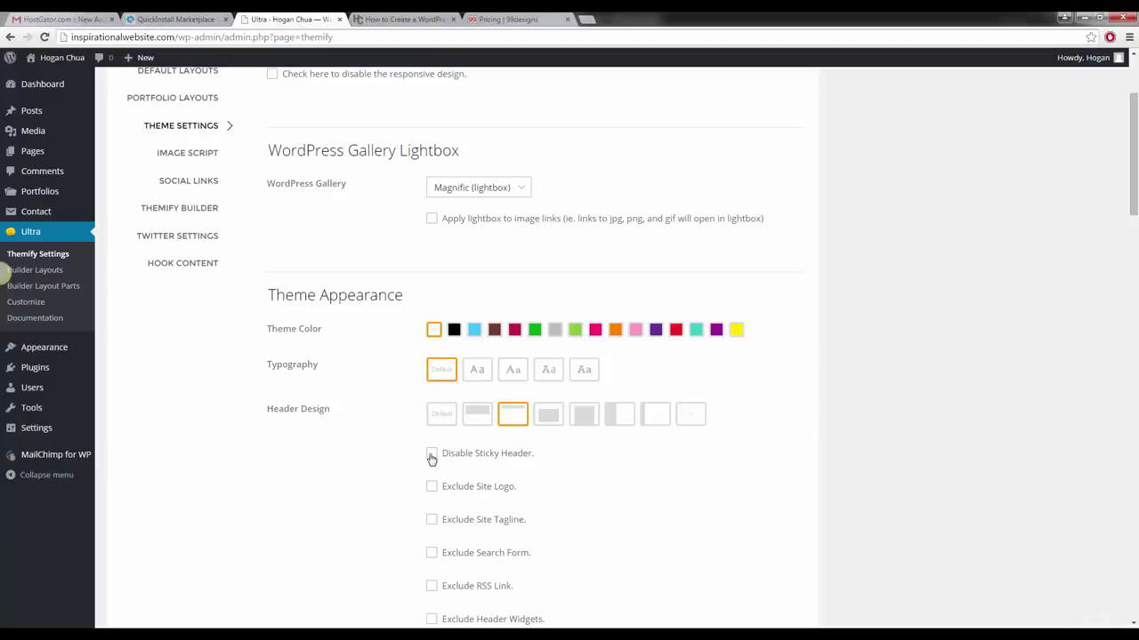
Step: Copy the site's domain and load the live front page in a new tab
{"action": "left_click_drag", "start_coordinate": [178, 38], "coordinate": [71, 36]}
{"action": "right_click", "coordinate": [104, 40]}
{"action": "left_click", "coordinate": [133, 81]}
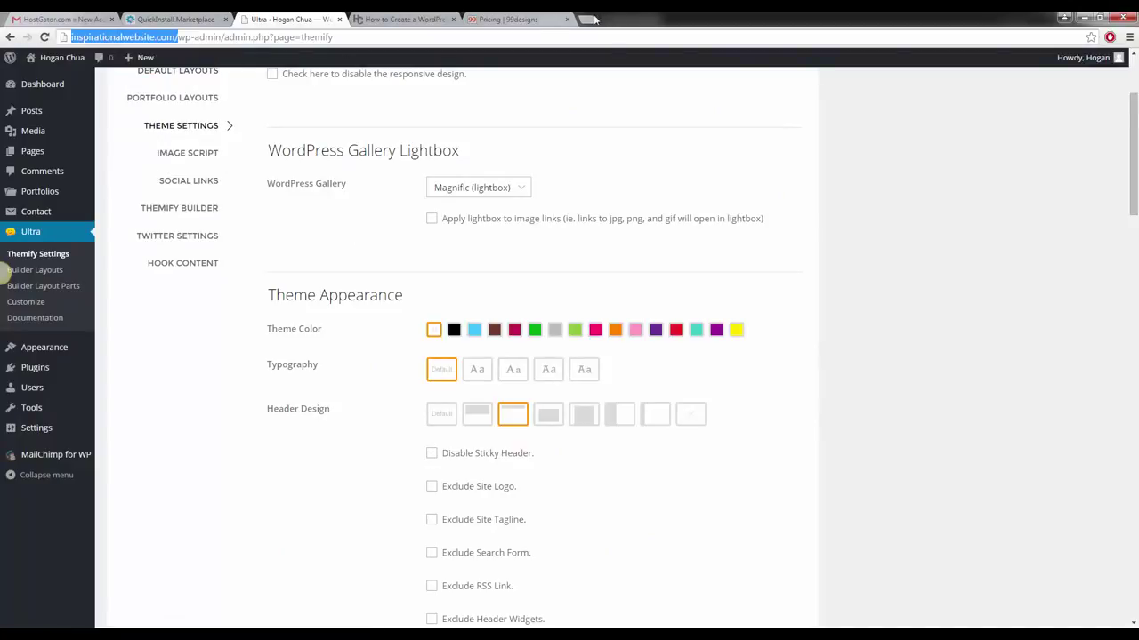
{"action": "left_click", "coordinate": [585, 18]}
{"action": "right_click", "coordinate": [520, 38]}
{"action": "left_click", "coordinate": [547, 112]}
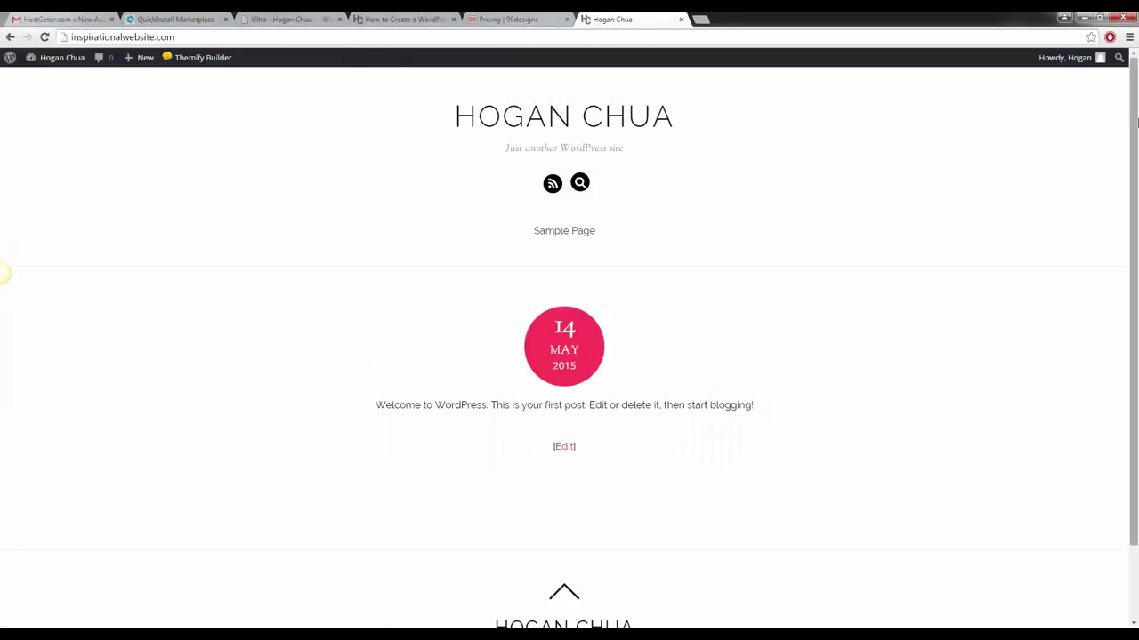
{"action": "left_click_drag", "start_coordinate": [1136, 118], "coordinate": [1126, 177]}
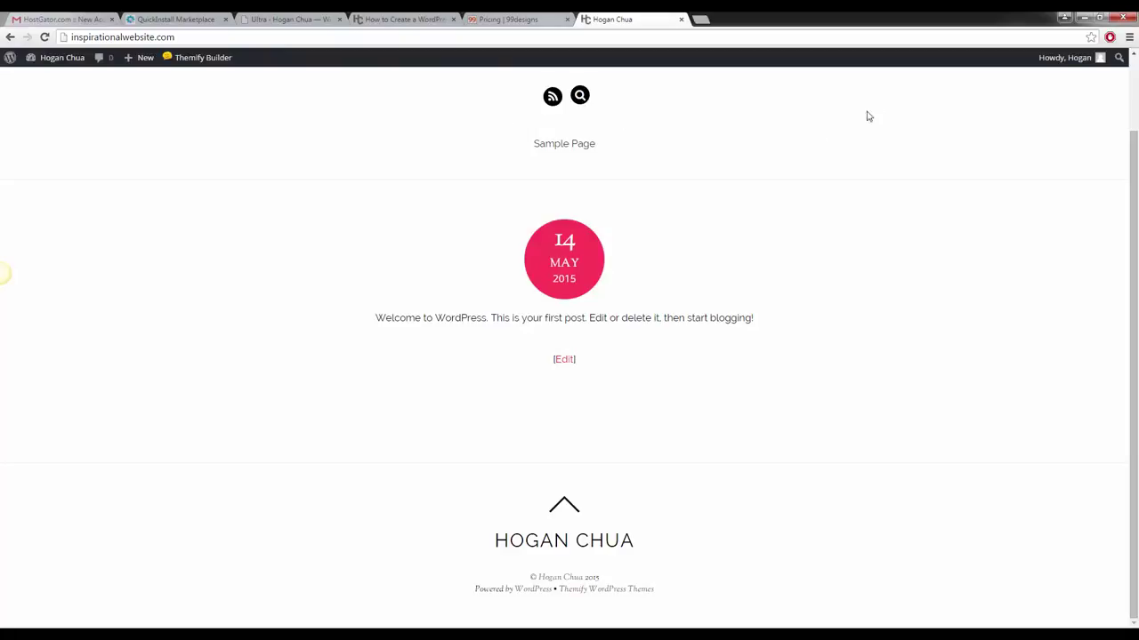
{"action": "left_click", "coordinate": [267, 19]}
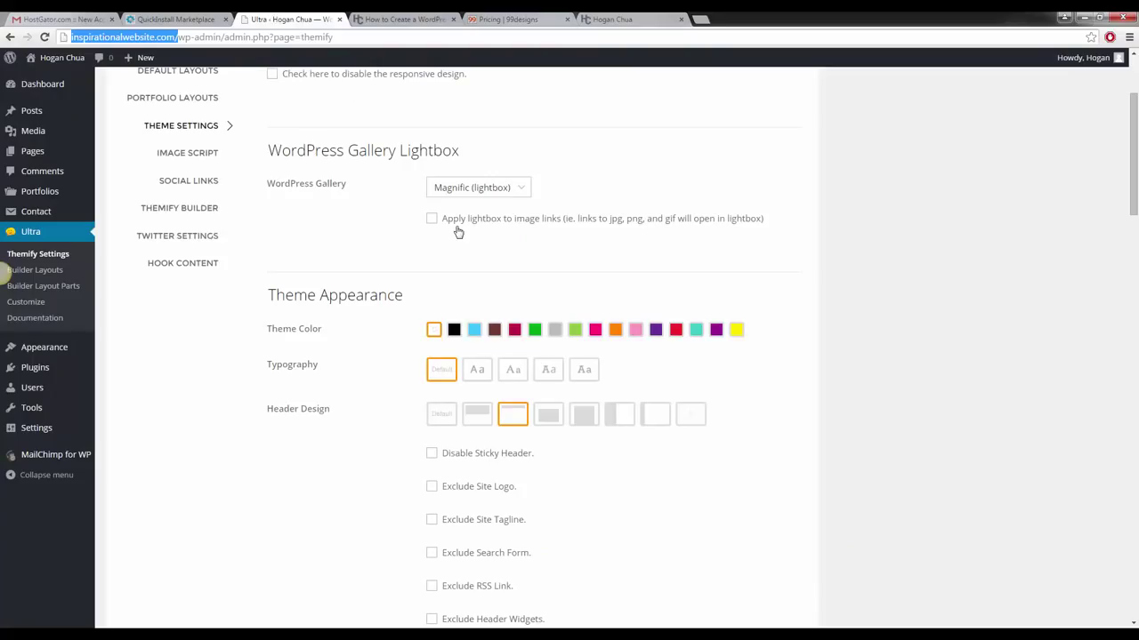
Step: Disable the sticky header and exclude the site tagline, search form and RSS link
{"action": "left_click", "coordinate": [431, 454]}
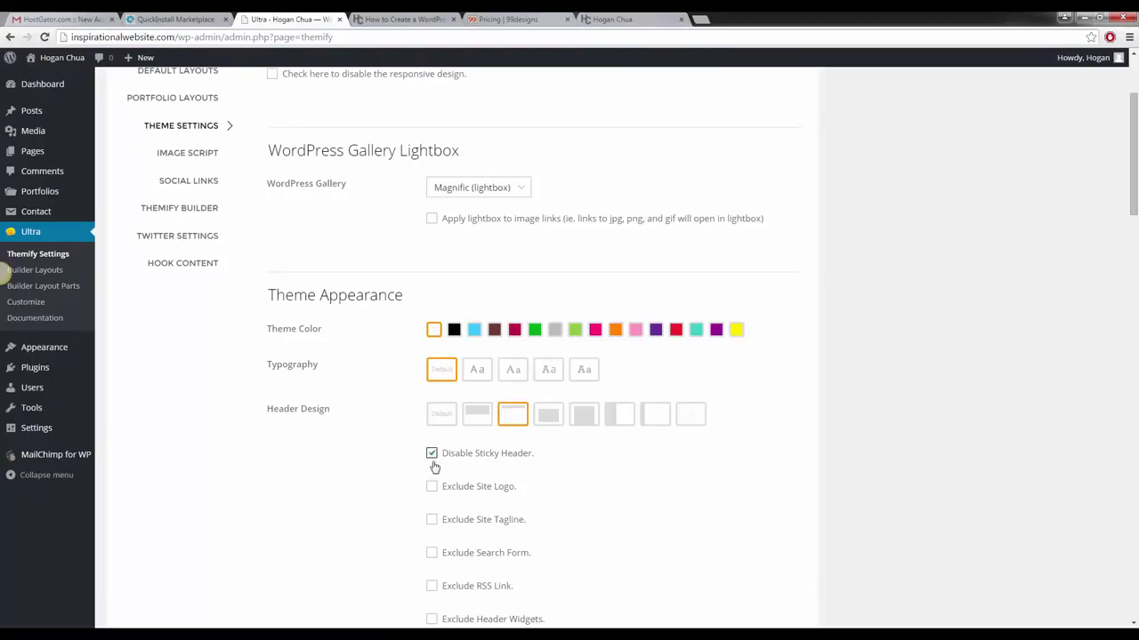
{"action": "scroll", "coordinate": [534, 468], "scroll_direction": "down", "scroll_amount": 2}
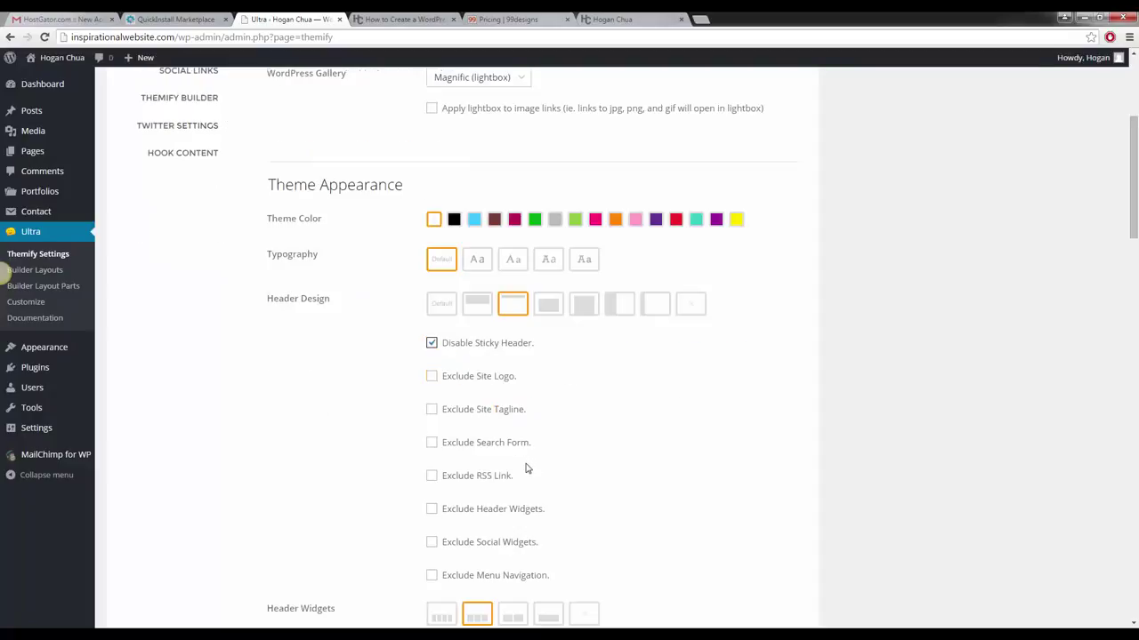
{"action": "left_click", "coordinate": [432, 413]}
{"action": "left_click", "coordinate": [431, 444]}
{"action": "left_click", "coordinate": [432, 476]}
Step: Check the live site, then exclude the header widgets and social widgets
{"action": "left_click", "coordinate": [616, 17]}
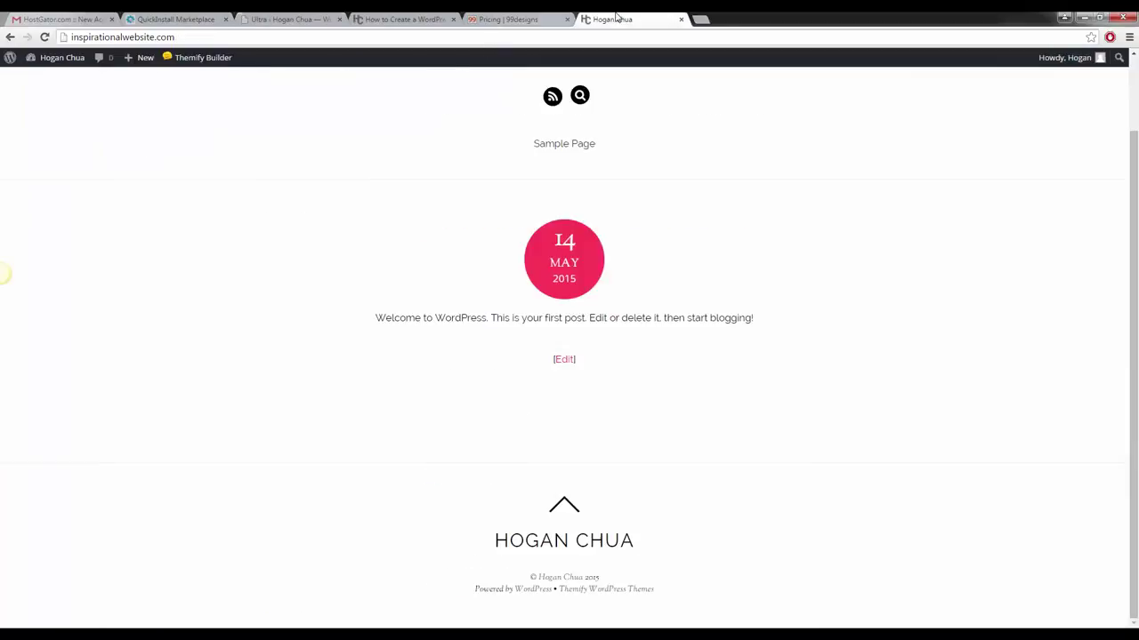
{"action": "scroll", "coordinate": [610, 183], "scroll_direction": "up", "scroll_amount": 1}
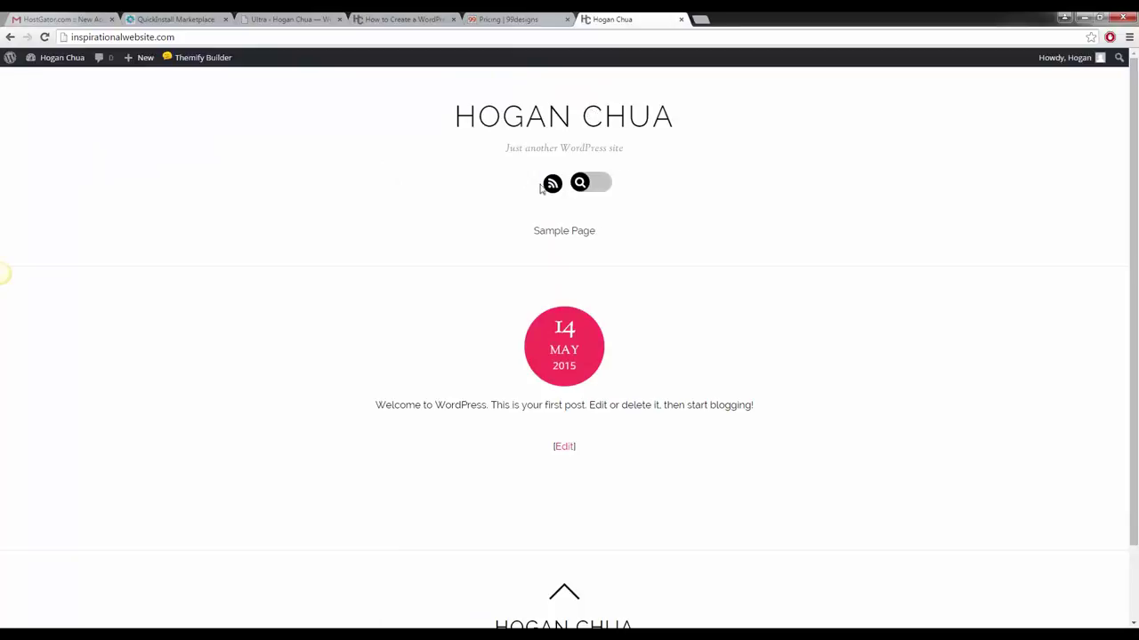
{"action": "left_click", "coordinate": [286, 19]}
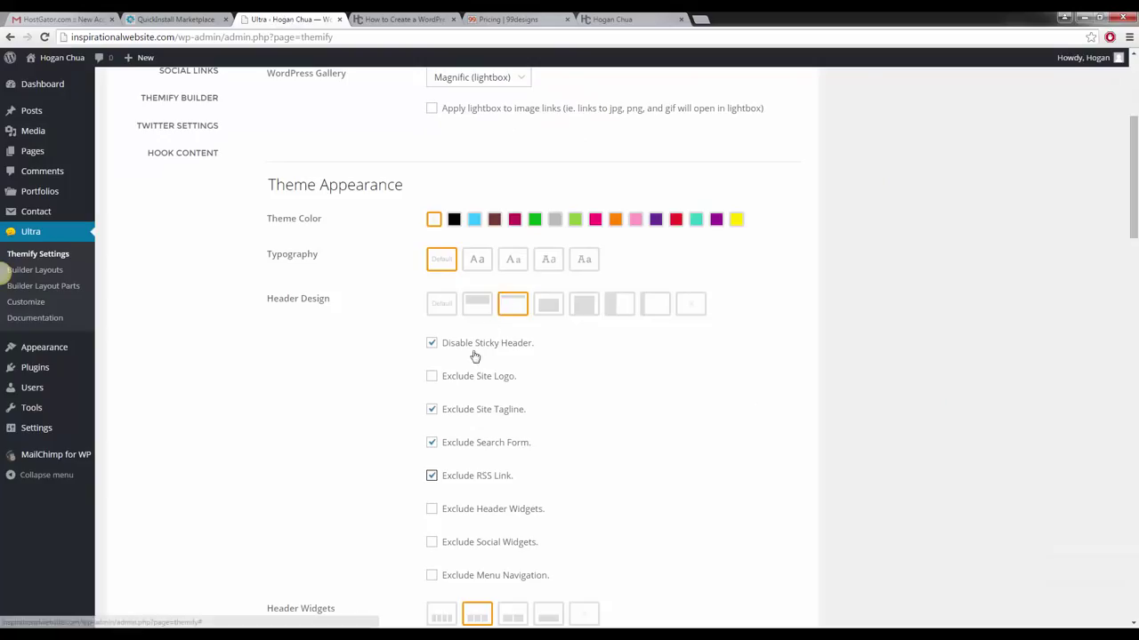
{"action": "left_click", "coordinate": [431, 509]}
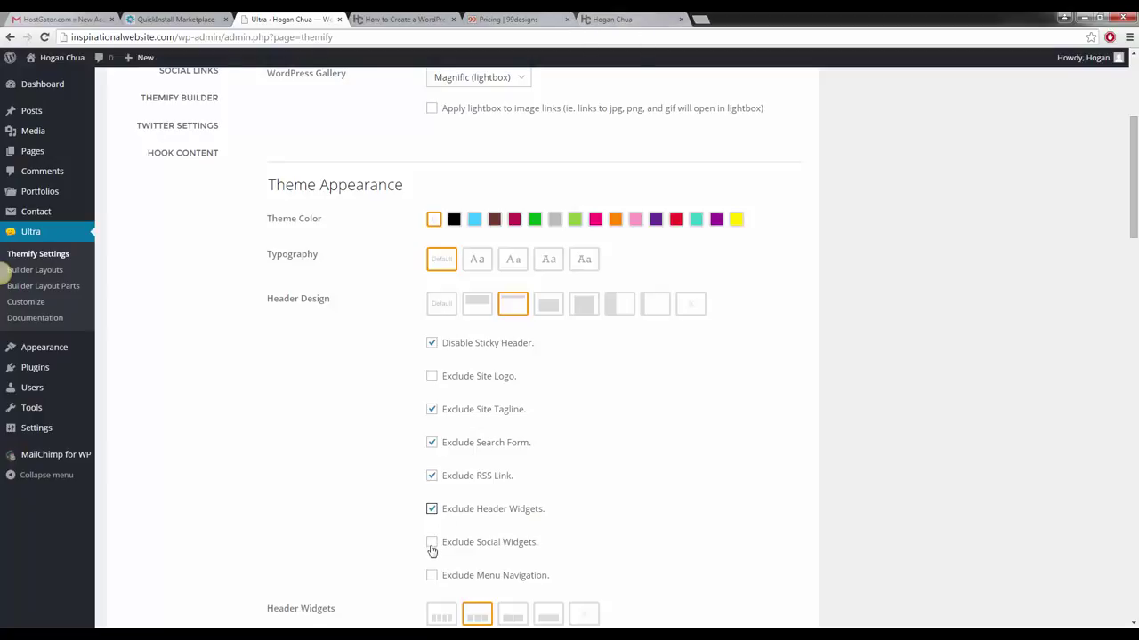
{"action": "left_click", "coordinate": [431, 544]}
{"action": "scroll", "coordinate": [610, 529], "scroll_direction": "down", "scroll_amount": 5}
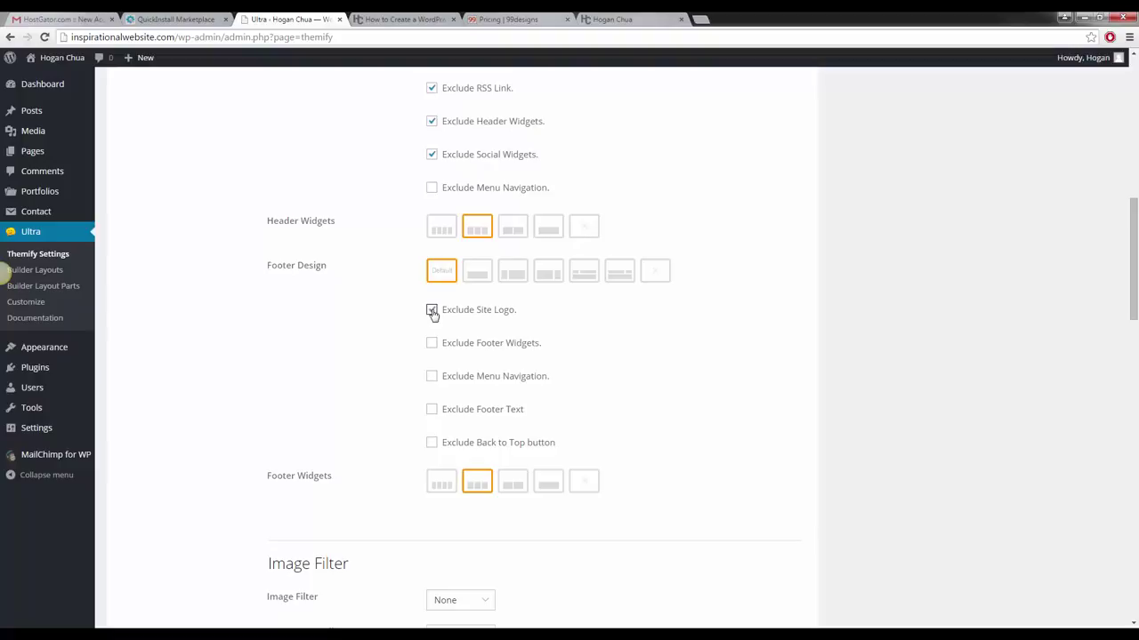
Step: Hide the footer menu navigation and apply a Grayscale hover filter to all images
{"action": "left_click", "coordinate": [432, 378]}
{"action": "scroll", "coordinate": [608, 409], "scroll_direction": "down", "scroll_amount": 2}
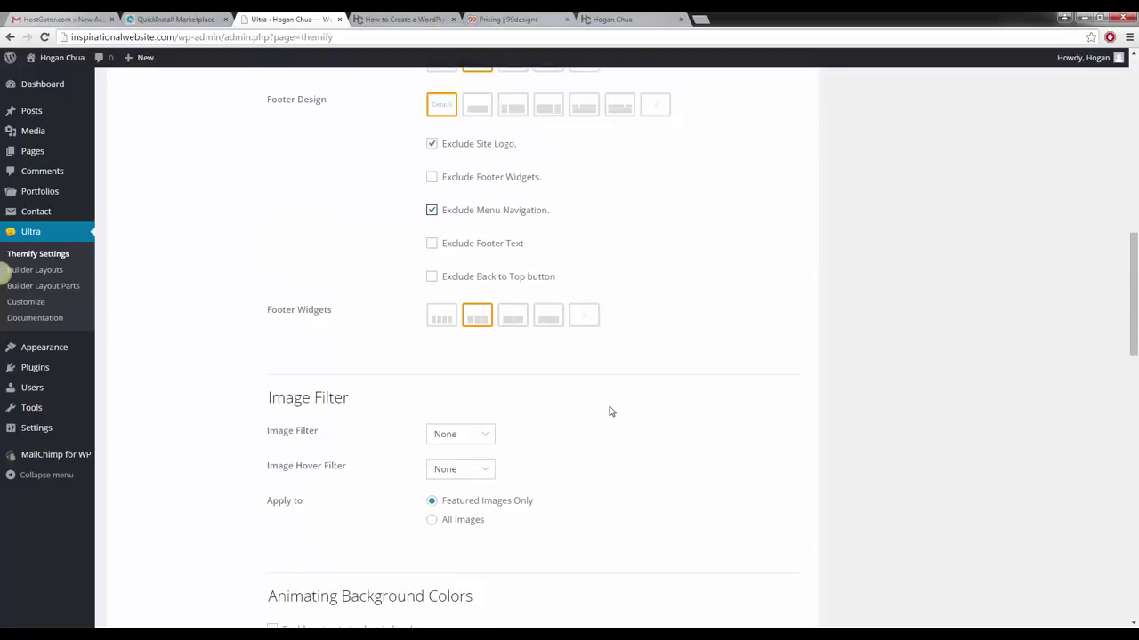
{"action": "left_click", "coordinate": [470, 479]}
{"action": "left_click_drag", "start_coordinate": [348, 467], "coordinate": [266, 466]}
{"action": "left_click", "coordinate": [318, 441]}
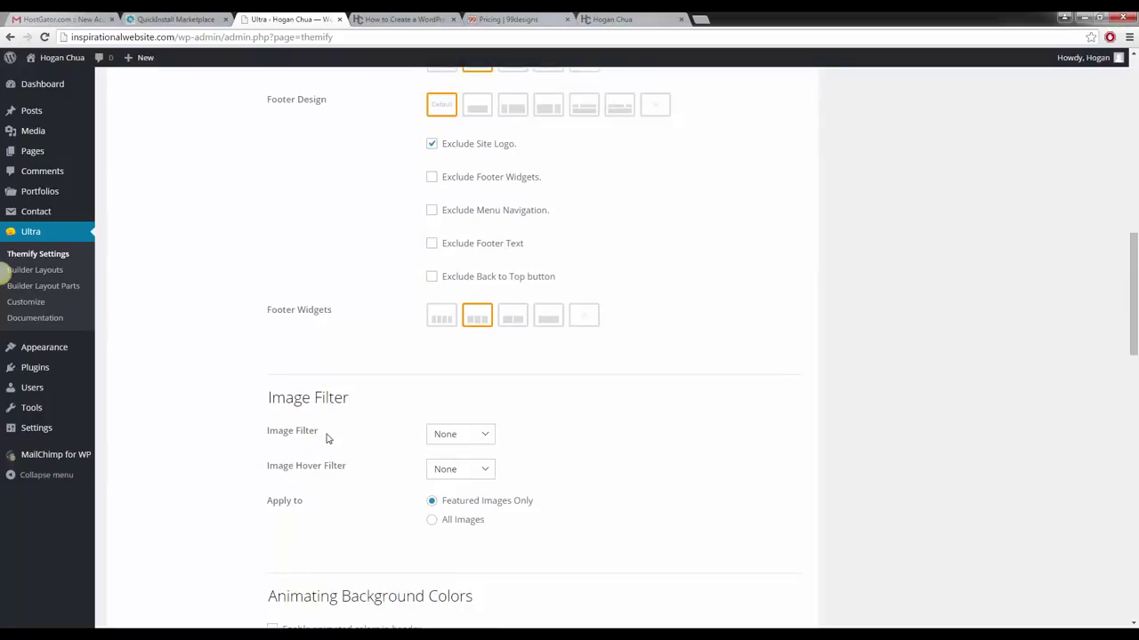
{"action": "left_click", "coordinate": [455, 472]}
{"action": "left_click", "coordinate": [454, 499]}
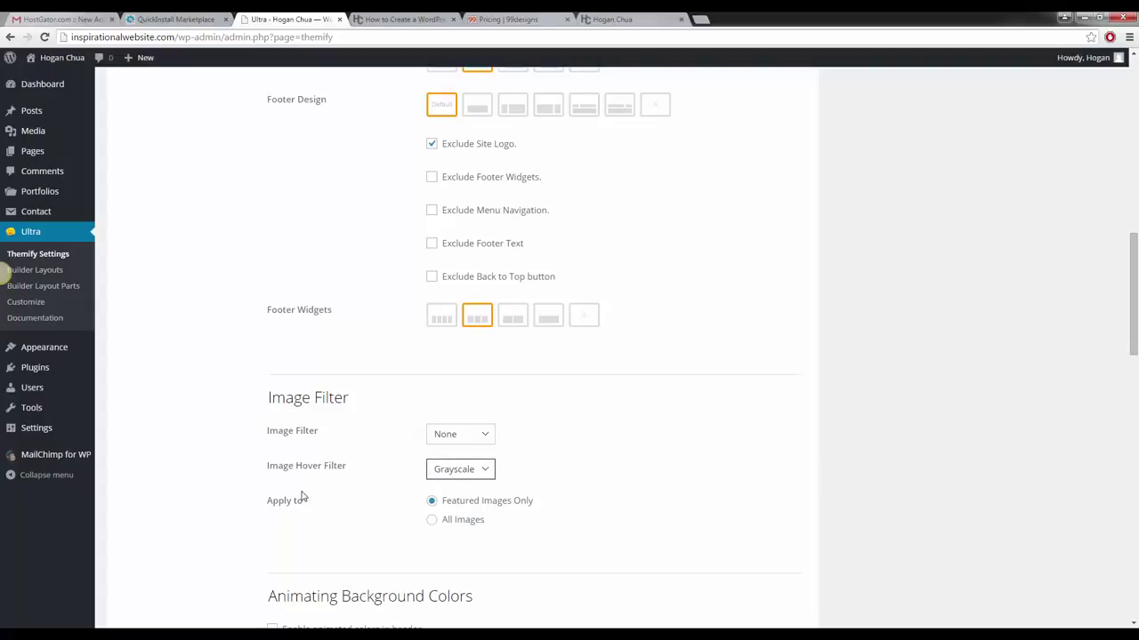
{"action": "left_click", "coordinate": [432, 520]}
{"action": "scroll", "coordinate": [599, 501], "scroll_direction": "down", "scroll_amount": 2}
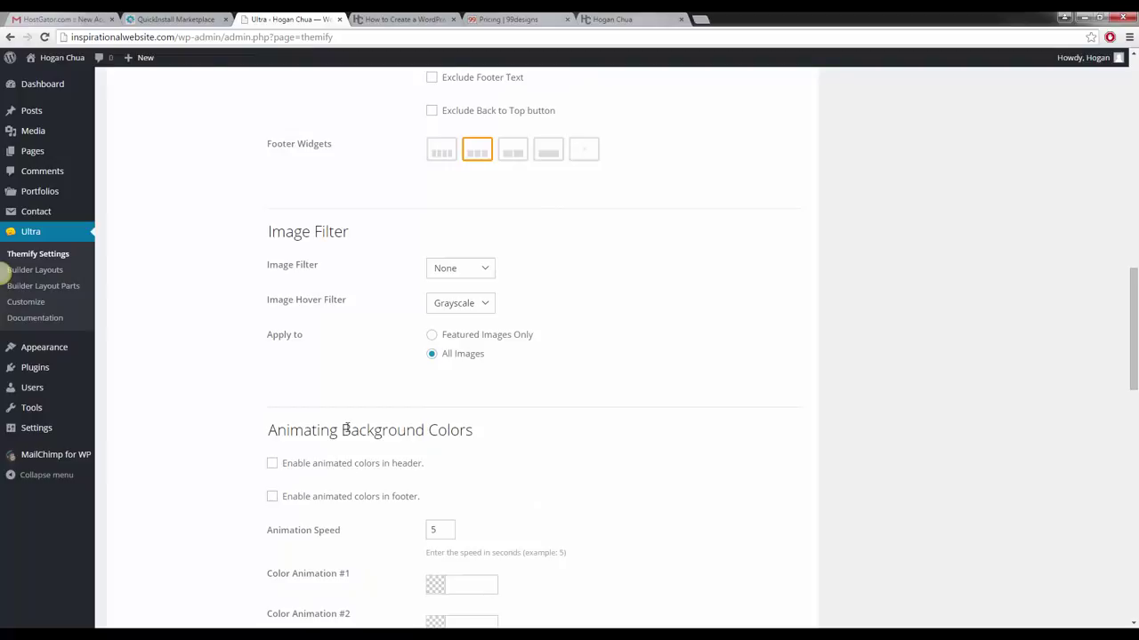
Step: Browse the tutorial site's Gallery page, then return to the Themify settings
{"action": "left_click", "coordinate": [647, 19]}
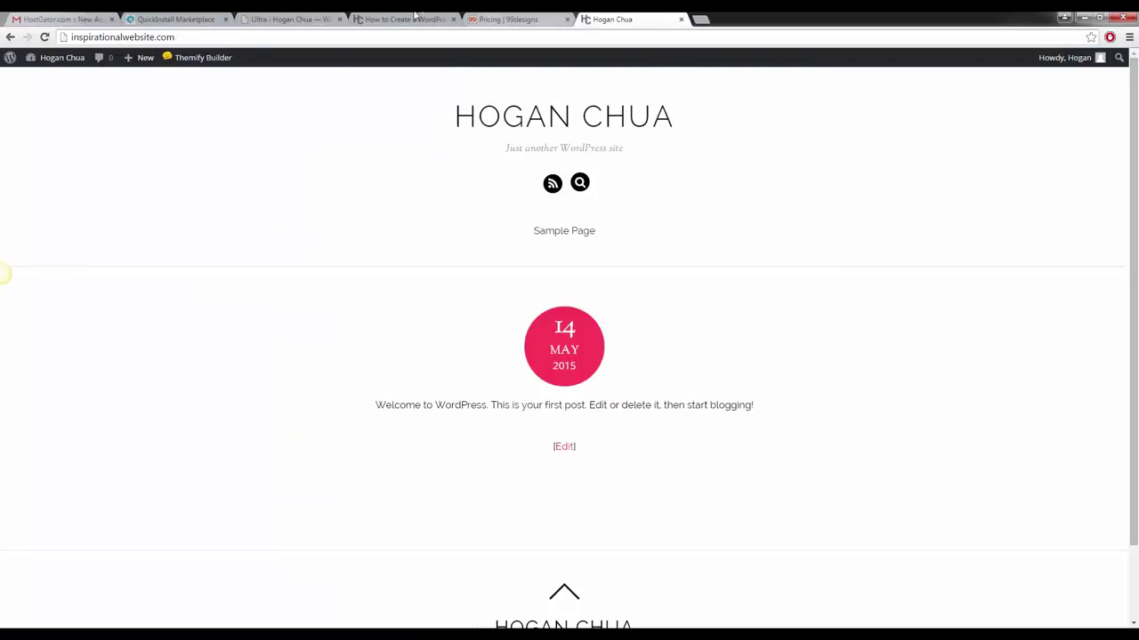
{"action": "left_click", "coordinate": [415, 18]}
{"action": "left_click", "coordinate": [712, 78]}
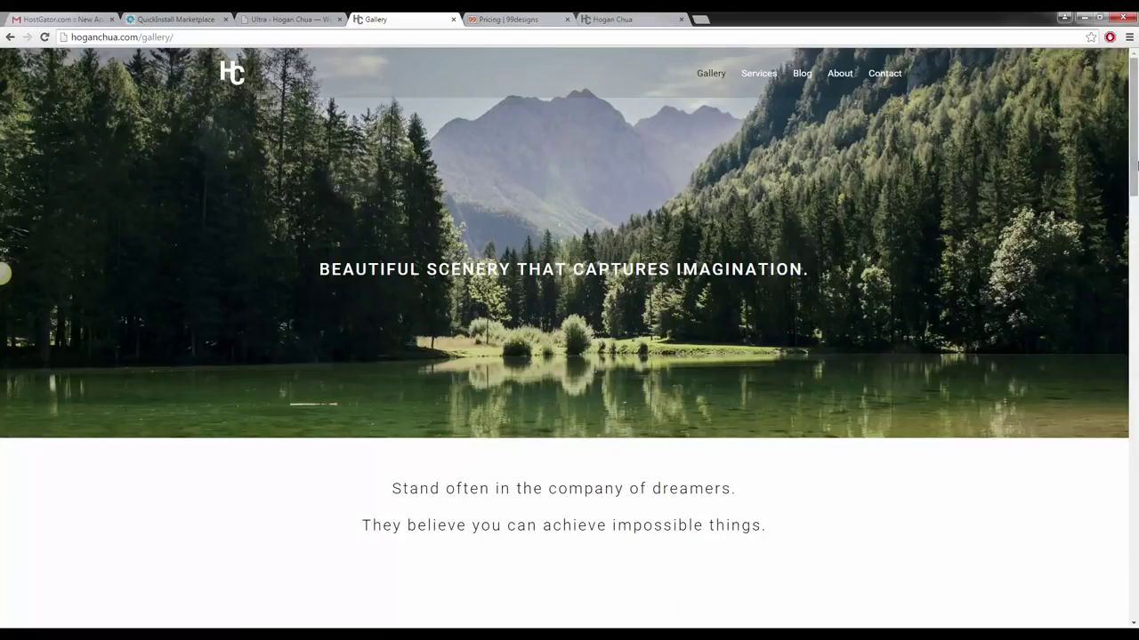
{"action": "left_click_drag", "start_coordinate": [1137, 168], "coordinate": [1137, 559]}
{"action": "scroll", "coordinate": [923, 488], "scroll_direction": "up", "scroll_amount": 1}
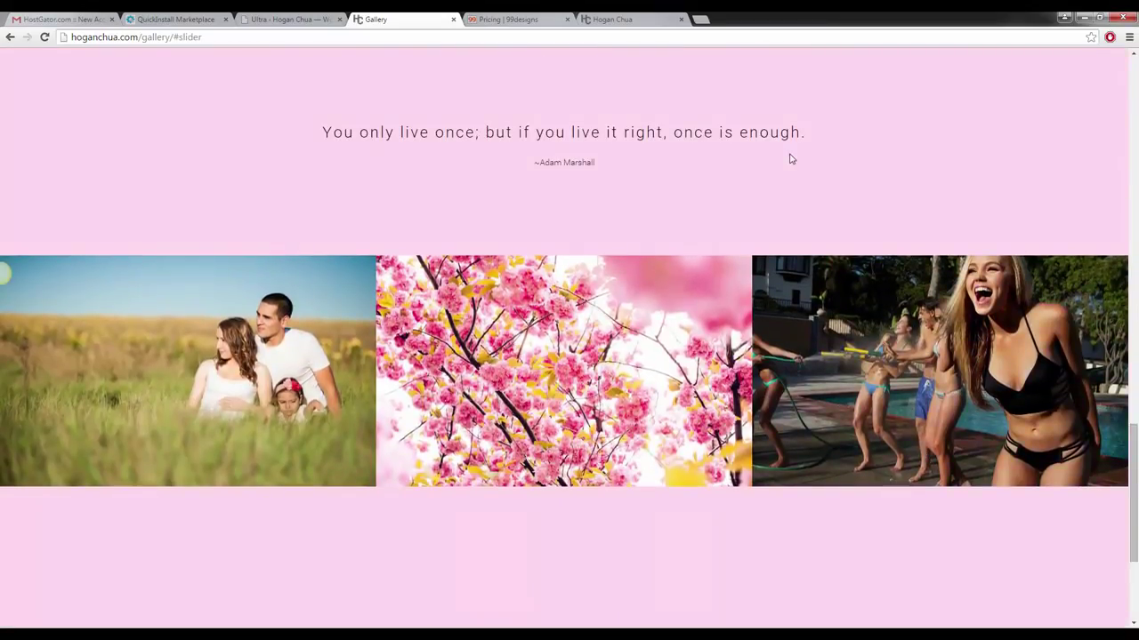
{"action": "left_click", "coordinate": [305, 16]}
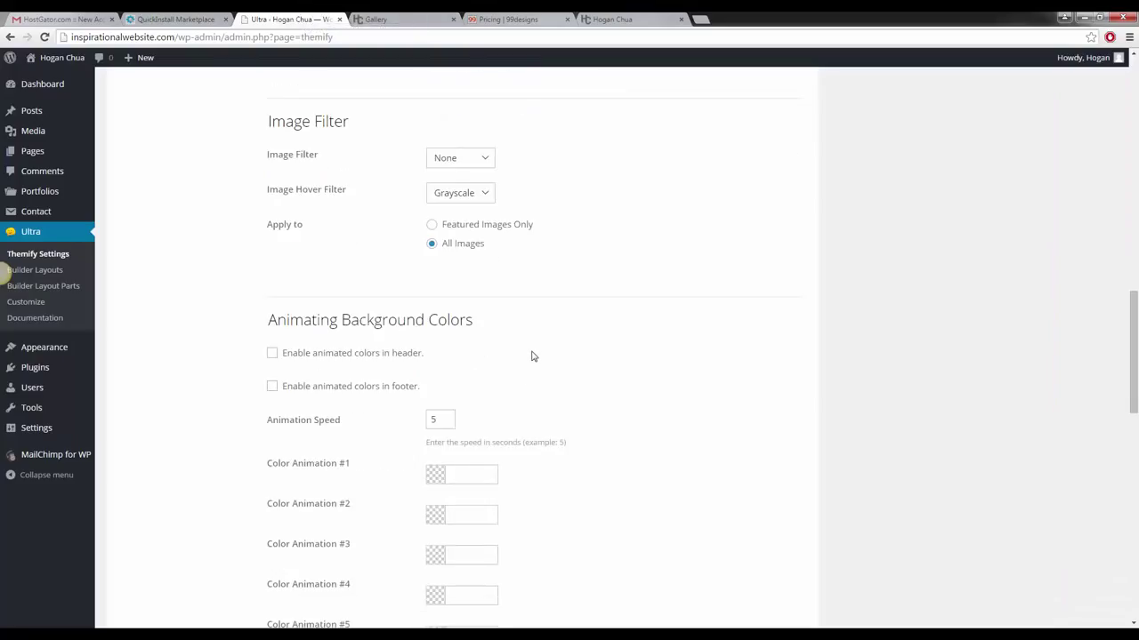
Step: Set the animated background's Animation Speed to 8
{"action": "scroll", "coordinate": [532, 356], "scroll_direction": "down", "scroll_amount": 2}
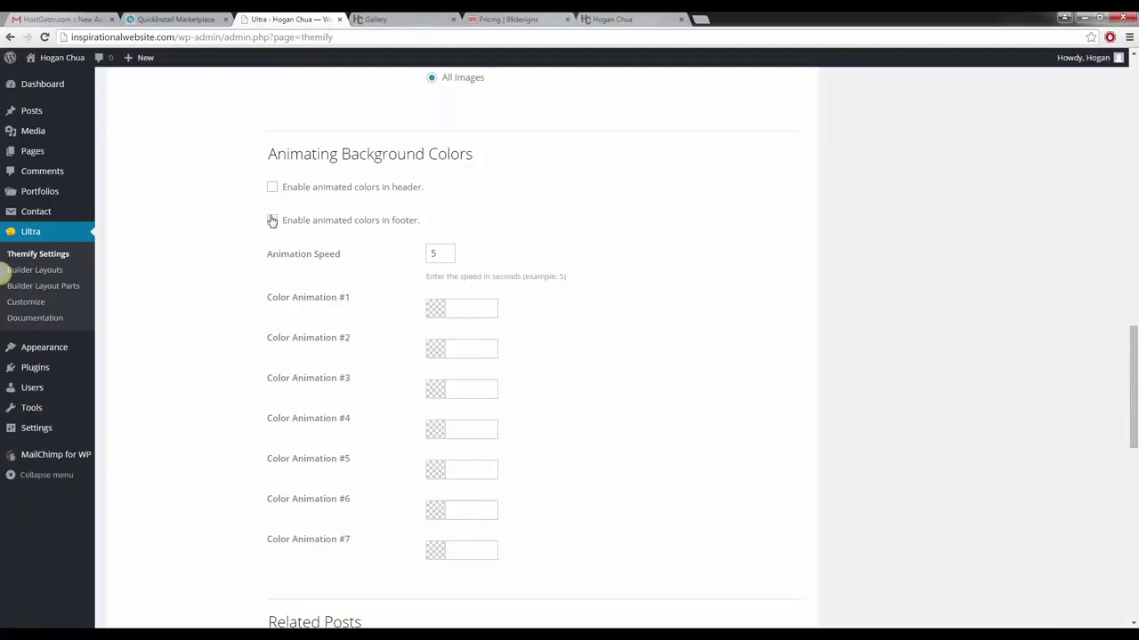
{"action": "double_click", "coordinate": [447, 256]}
{"action": "type", "text": "8"}
{"action": "left_click", "coordinate": [481, 260]}
Step: Pick a pastel shade for Color Animation #1, then open a new browser tab
{"action": "left_click", "coordinate": [441, 311]}
{"action": "left_click", "coordinate": [473, 330]}
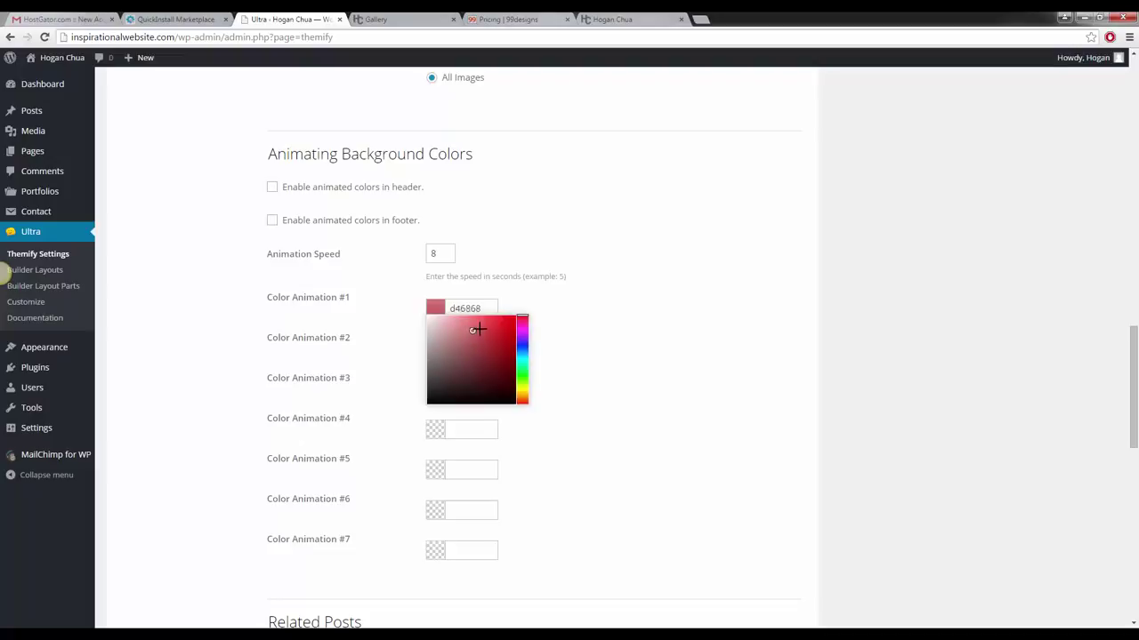
{"action": "mouse_move", "coordinate": [478, 329]}
{"action": "left_mouse_down"}
{"action": "mouse_move", "coordinate": [490, 382]}
{"action": "mouse_move", "coordinate": [491, 328]}
{"action": "mouse_move", "coordinate": [516, 340]}
{"action": "mouse_move", "coordinate": [488, 330]}
{"action": "mouse_move", "coordinate": [501, 323]}
{"action": "mouse_move", "coordinate": [389, 294]}
{"action": "left_mouse_up"}
{"action": "left_click", "coordinate": [549, 312]}
{"action": "double_click", "coordinate": [490, 310]}
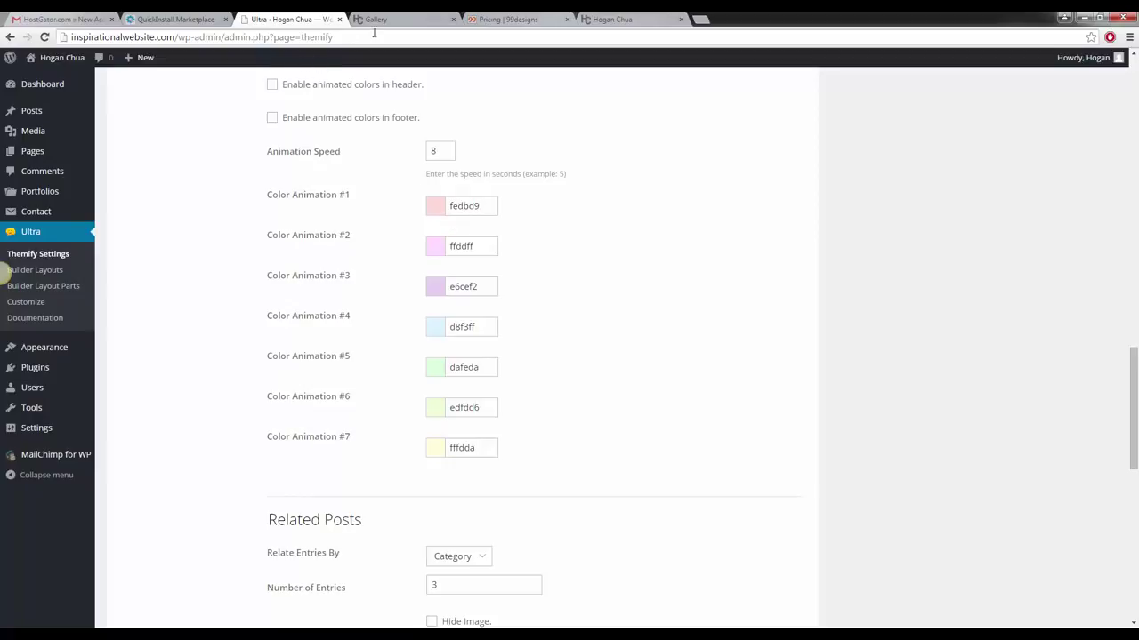
{"action": "left_click", "coordinate": [701, 19]}
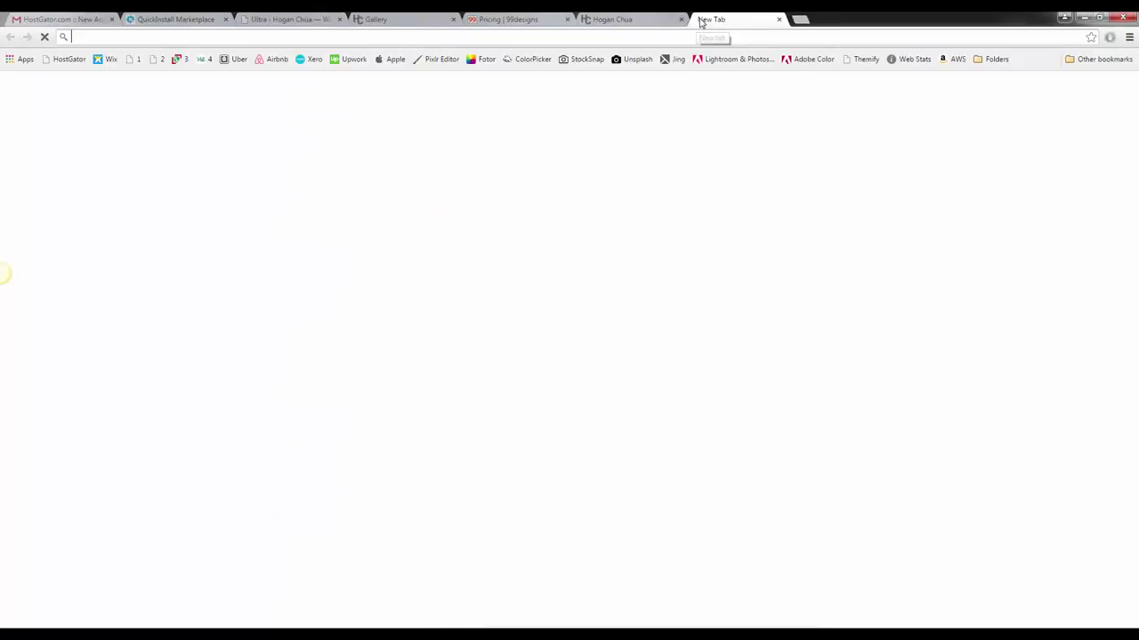
Step: Open the 'Bonus - Pastel Colours' image from the computer in Pixlr Editor
{"action": "left_click", "coordinate": [426, 59]}
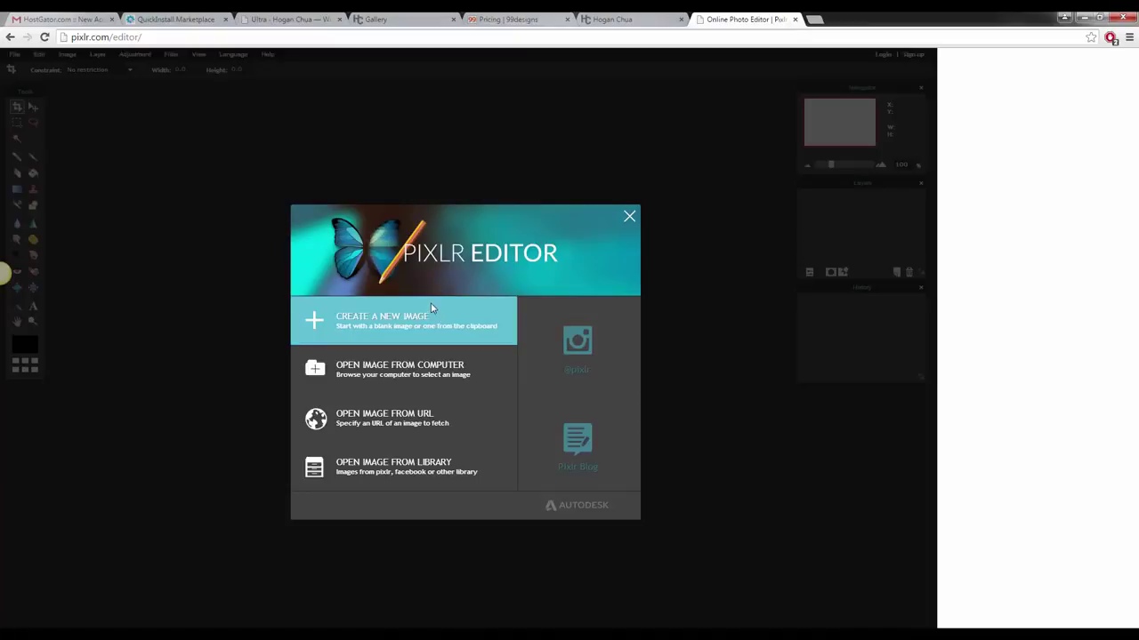
{"action": "left_click", "coordinate": [426, 360]}
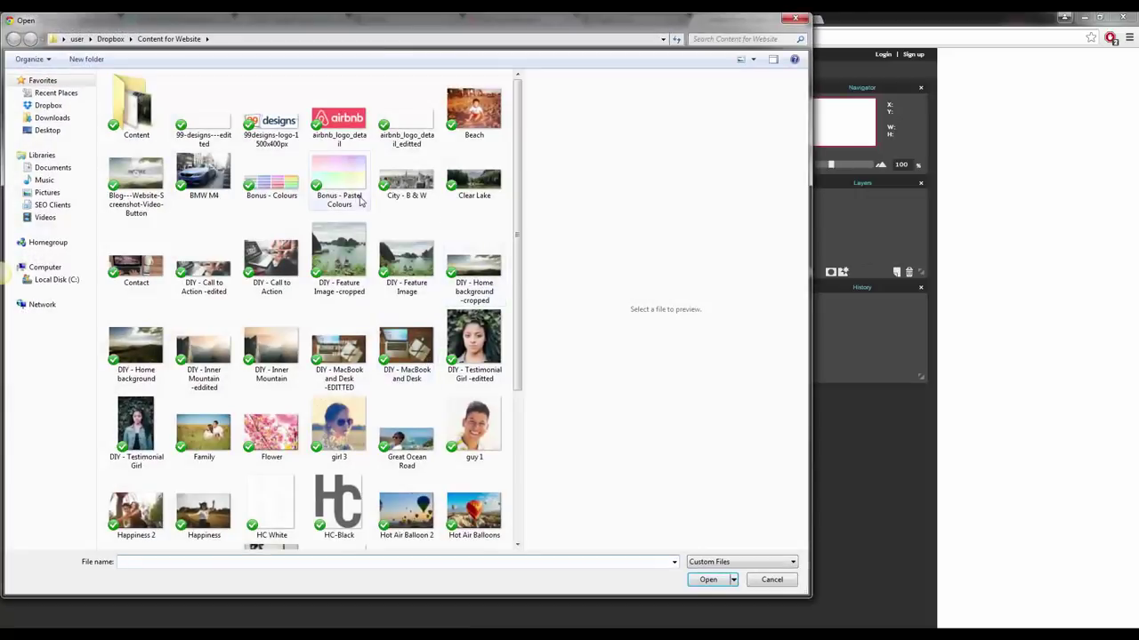
{"action": "left_click", "coordinate": [340, 182]}
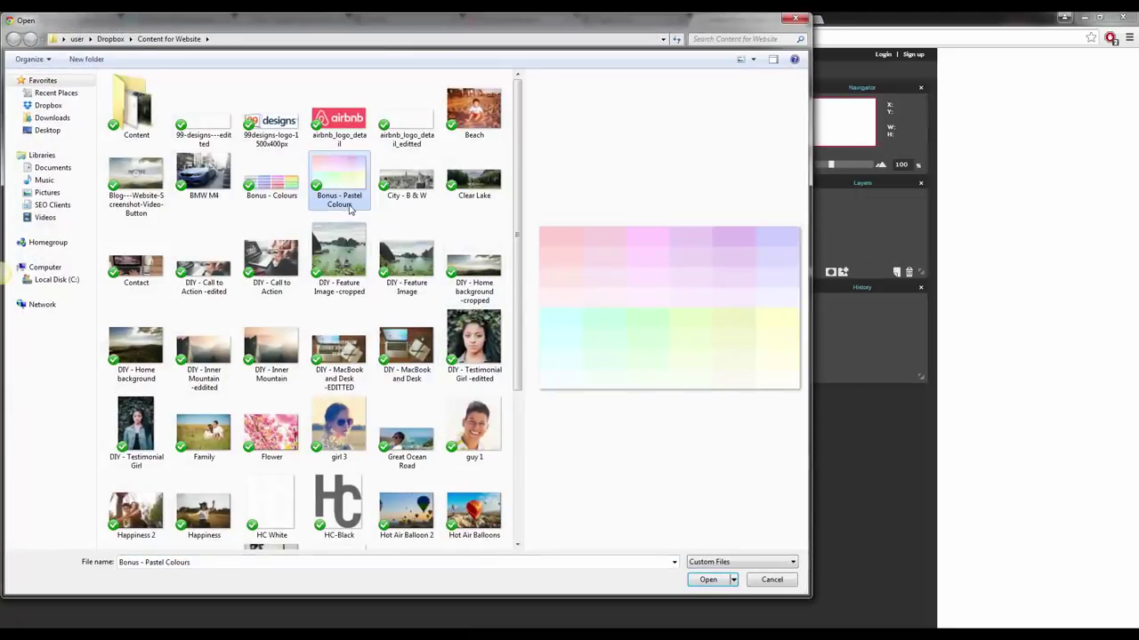
{"action": "left_click", "coordinate": [703, 580]}
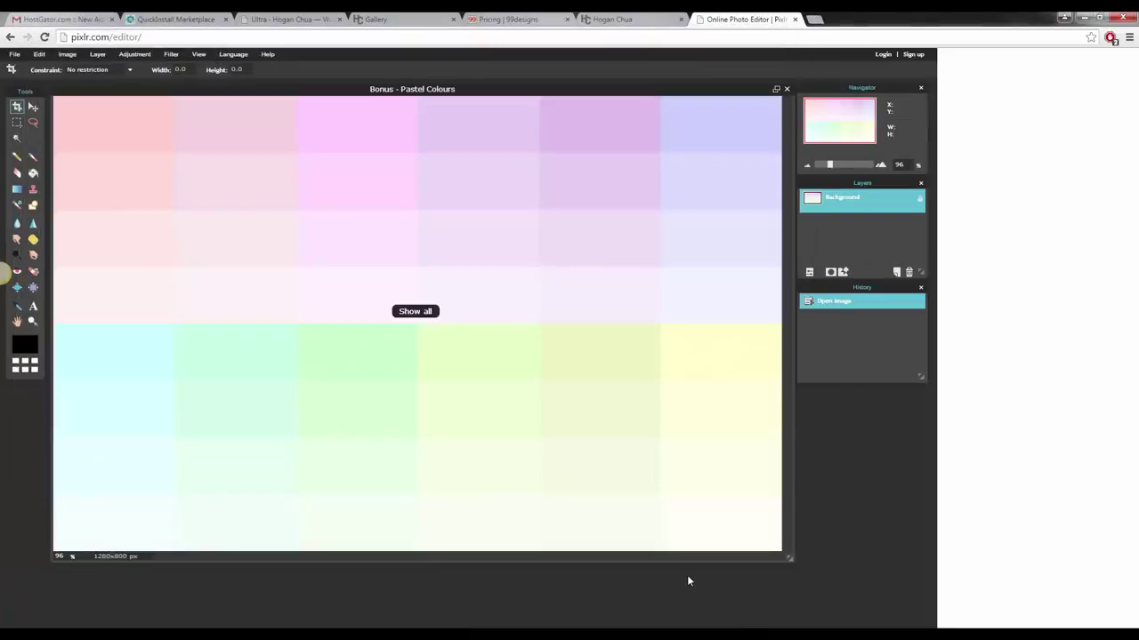
Step: Sample the top-left pink swatch with the Colorpicker and copy its hex code
{"action": "left_click", "coordinate": [17, 308]}
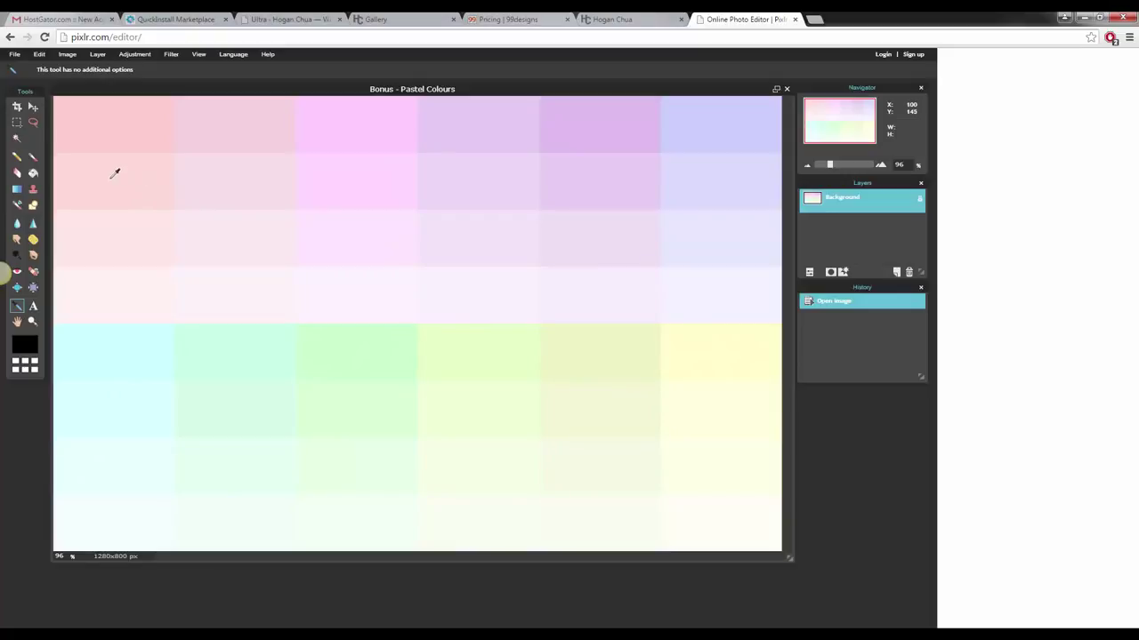
{"action": "left_click", "coordinate": [113, 173]}
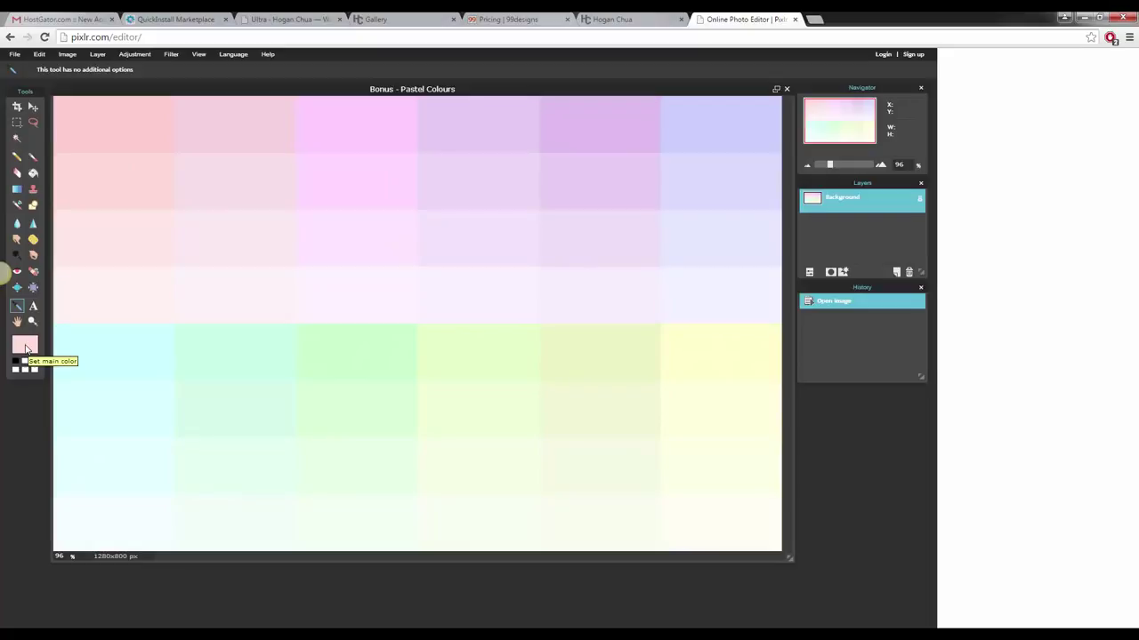
{"action": "left_click", "coordinate": [25, 347]}
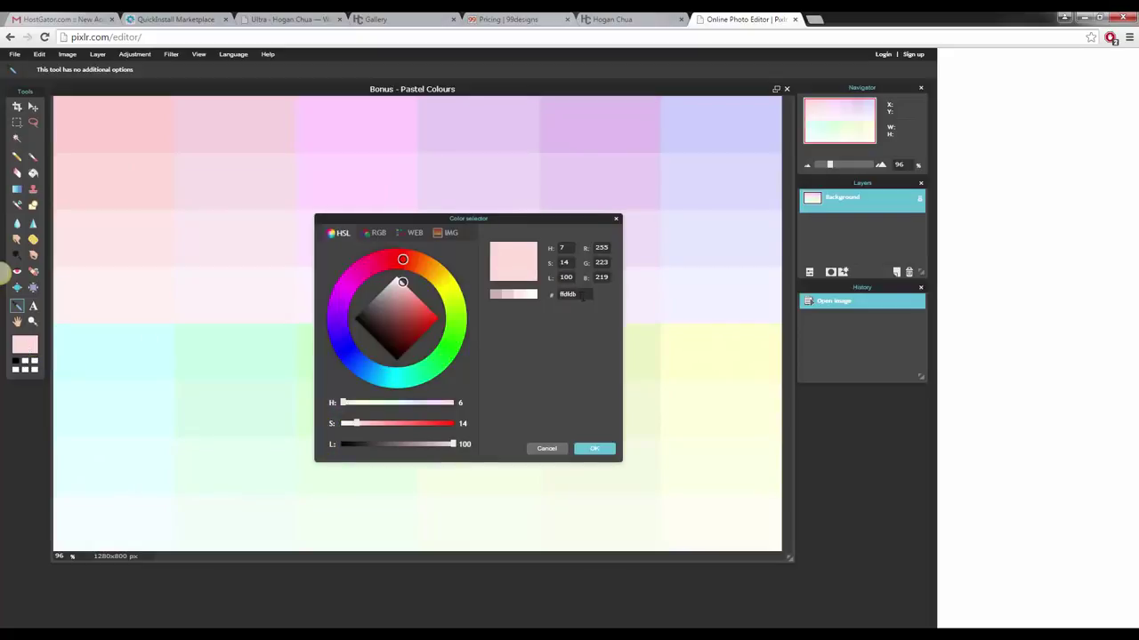
{"action": "right_click", "coordinate": [571, 295]}
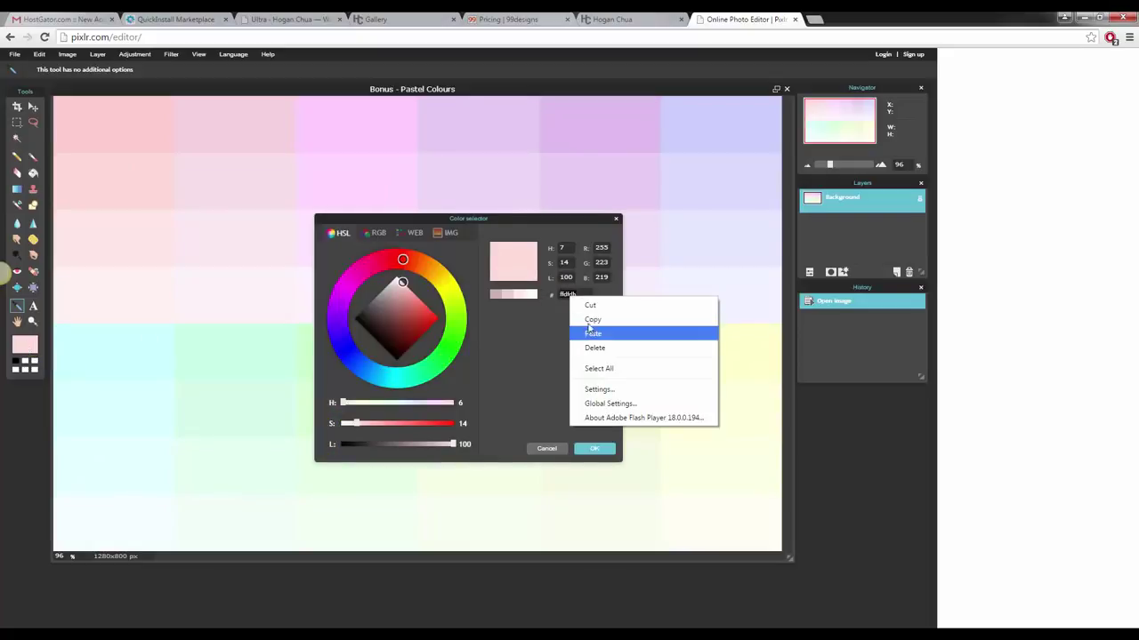
{"action": "left_click", "coordinate": [587, 320]}
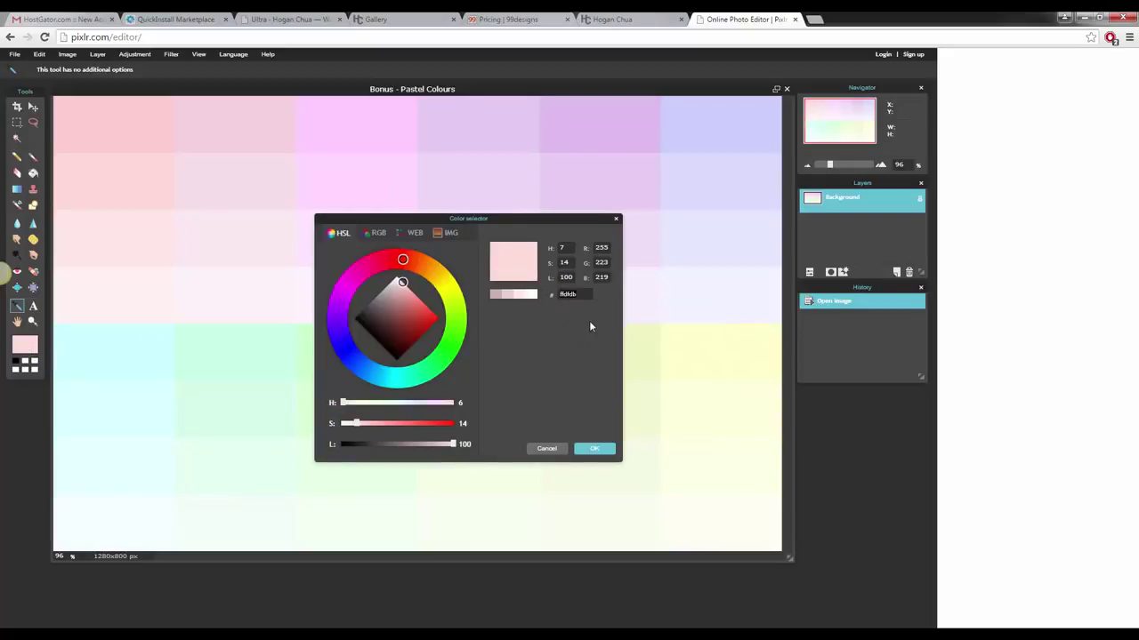
Step: Select the first Color Animation value in Themify to receive the pink hex code
{"action": "left_click", "coordinate": [418, 18]}
{"action": "left_click", "coordinate": [304, 18]}
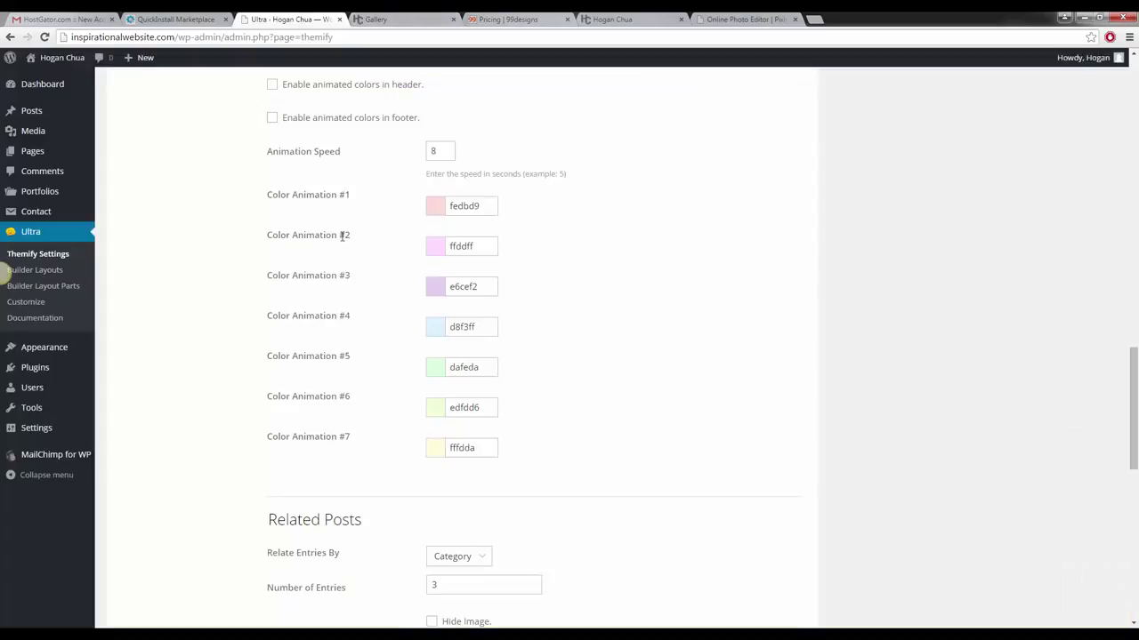
{"action": "double_click", "coordinate": [476, 207]}
{"action": "right_click", "coordinate": [476, 207]}
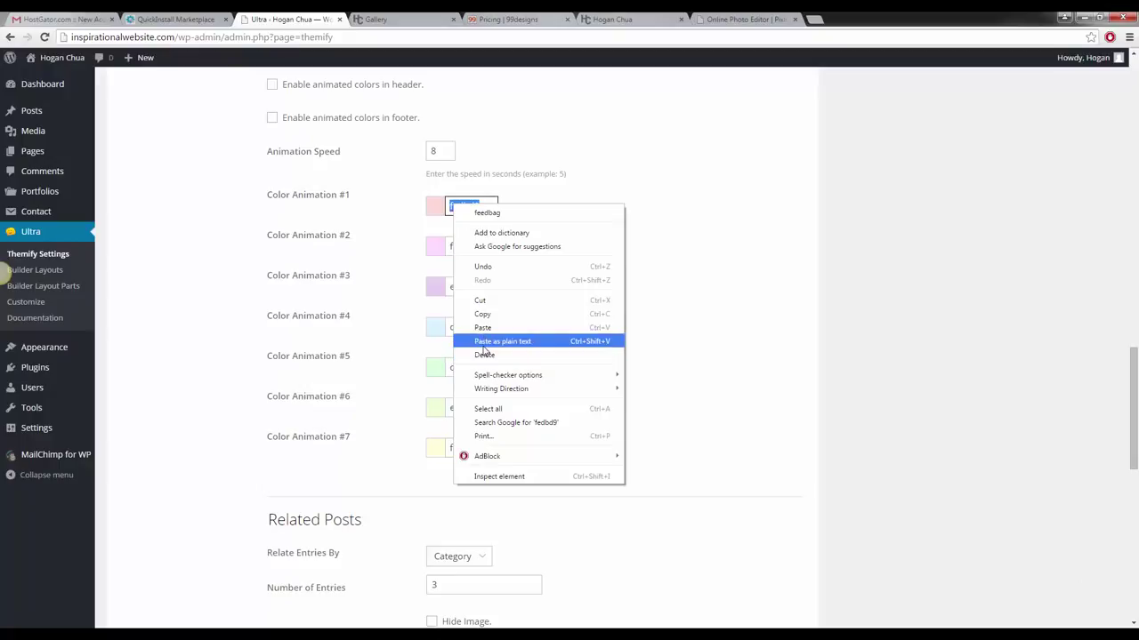
{"action": "left_click", "coordinate": [685, 224]}
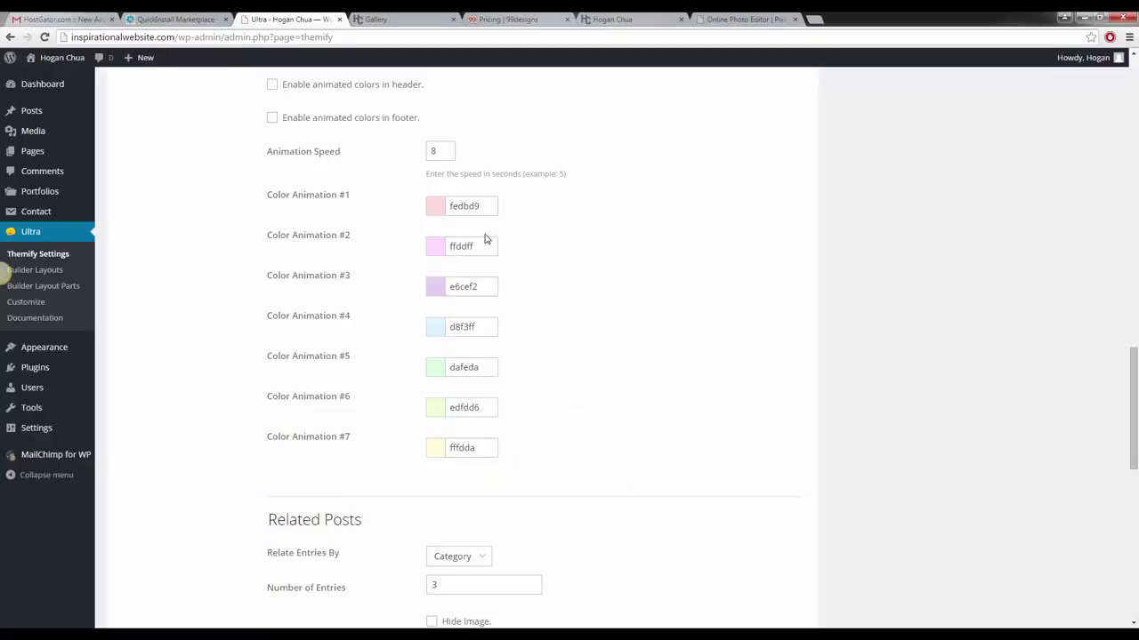
Step: Sample the lighter pink, light cyan and pale yellow swatches in Pixlr
{"action": "left_click", "coordinate": [722, 19]}
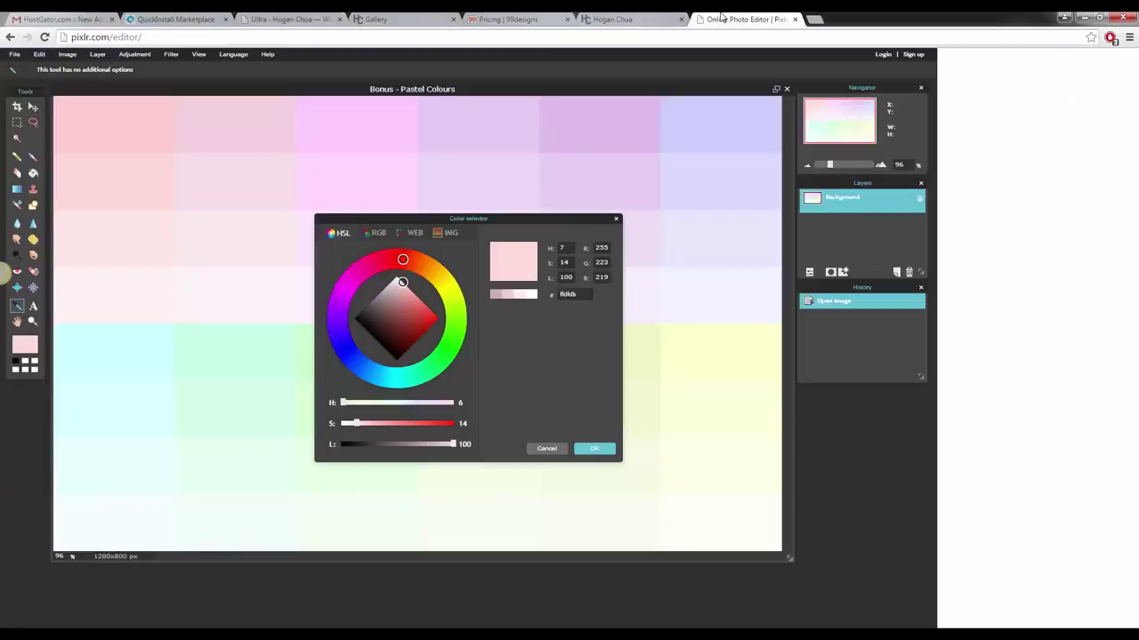
{"action": "left_click", "coordinate": [615, 219]}
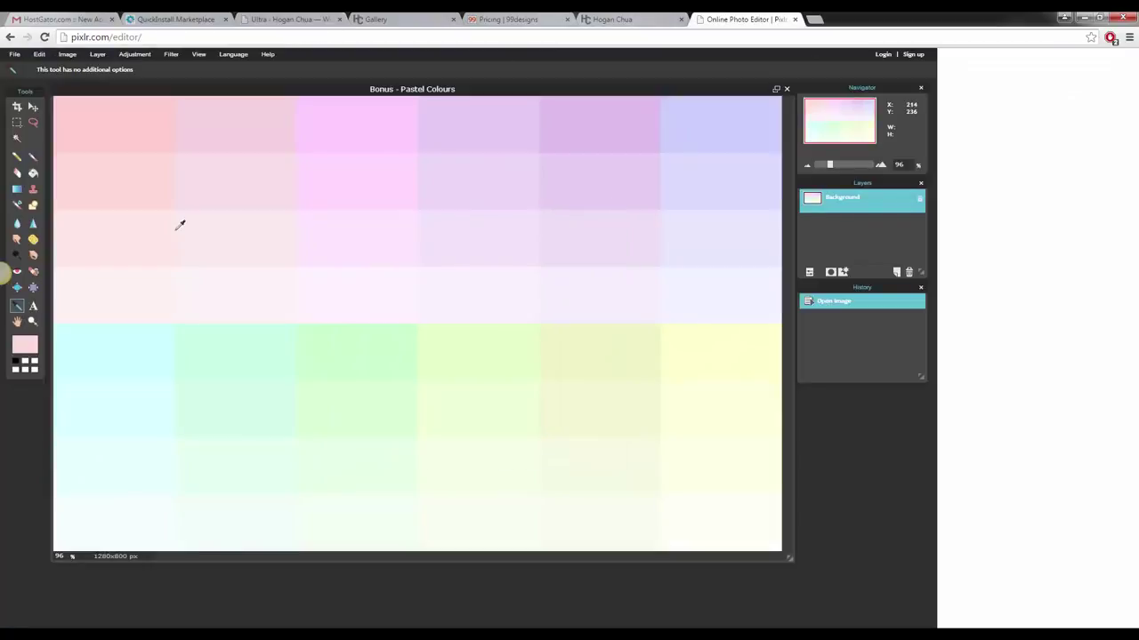
{"action": "left_click", "coordinate": [93, 226]}
{"action": "left_click", "coordinate": [140, 399]}
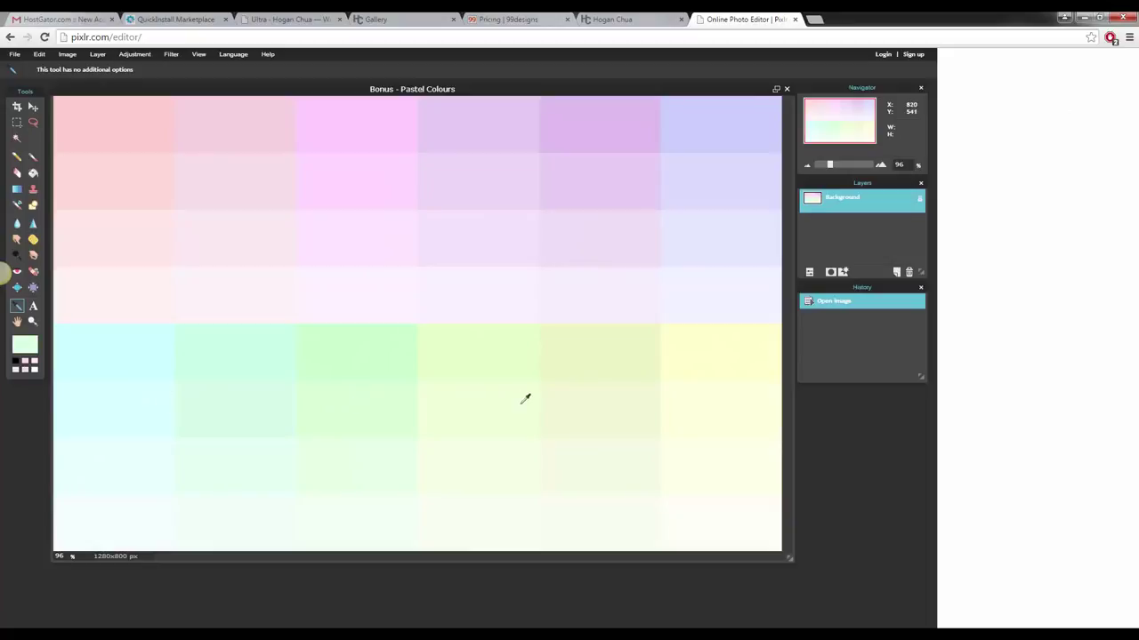
{"action": "left_click", "coordinate": [736, 400]}
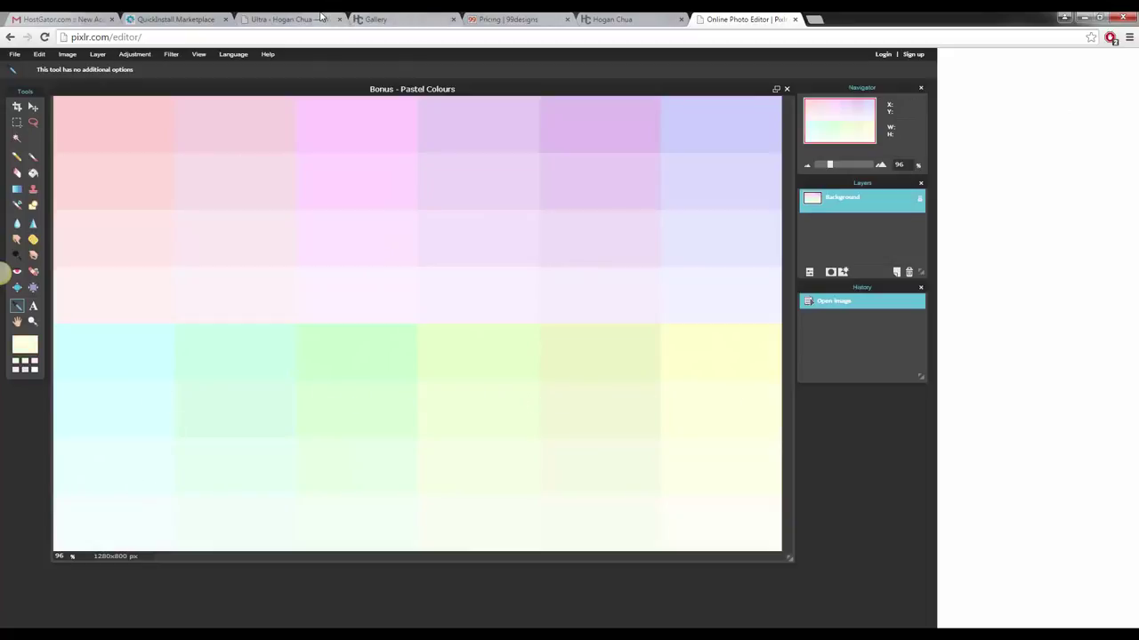
{"action": "left_click", "coordinate": [282, 19]}
Step: Check the gallery and home pages and the live footer's copyright and Powered by WordPress lines
{"action": "scroll", "coordinate": [587, 356], "scroll_direction": "down", "scroll_amount": 6}
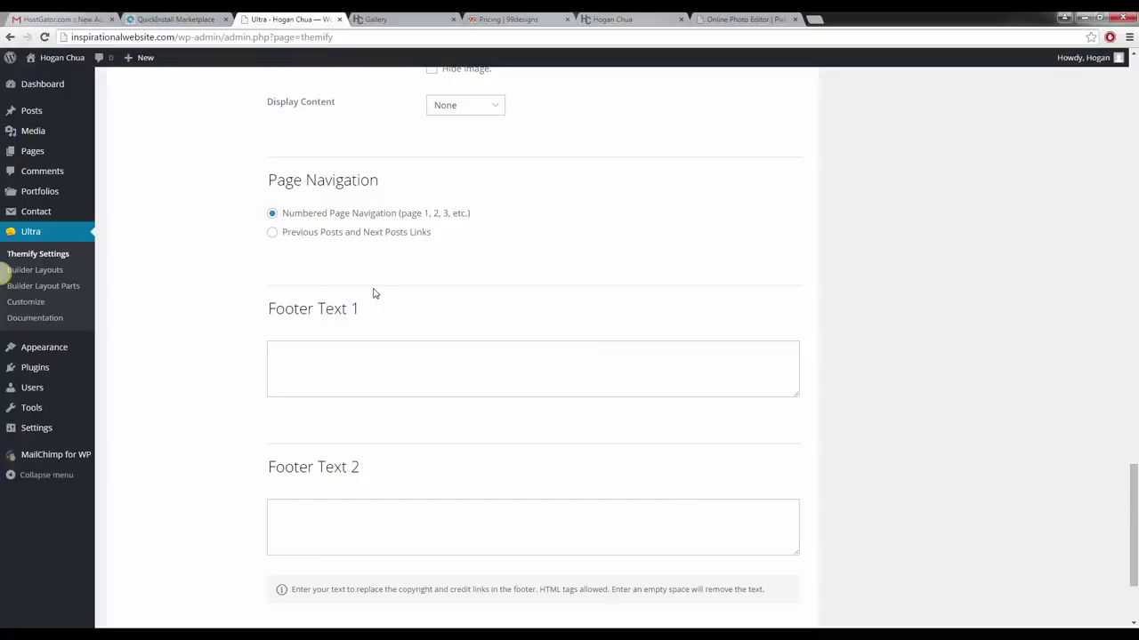
{"action": "left_click", "coordinate": [434, 18]}
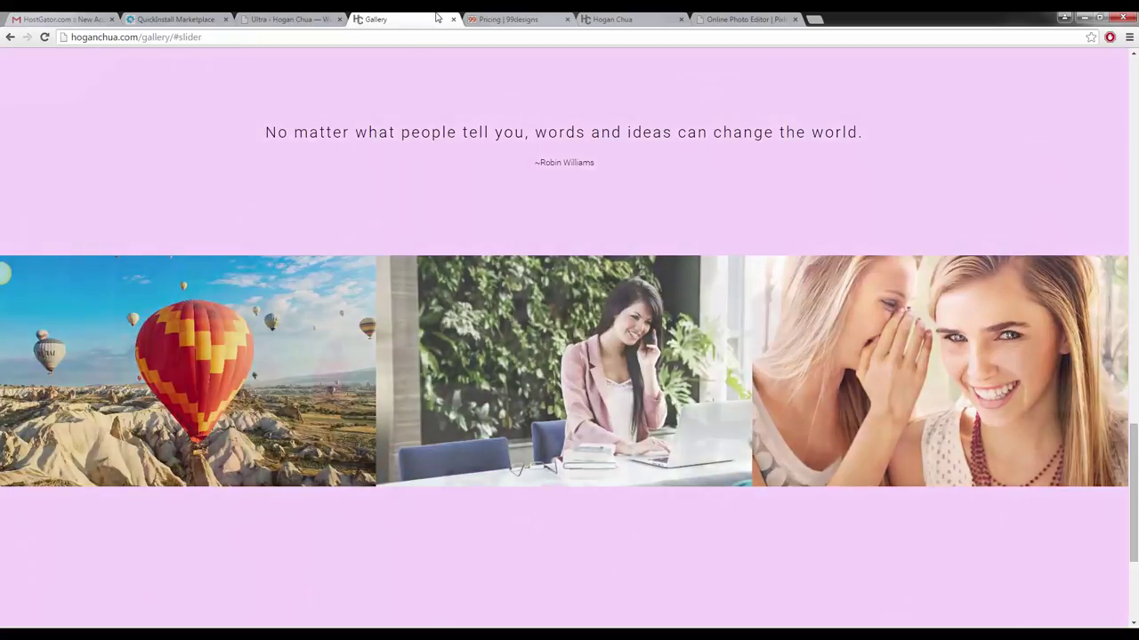
{"action": "left_click", "coordinate": [655, 19]}
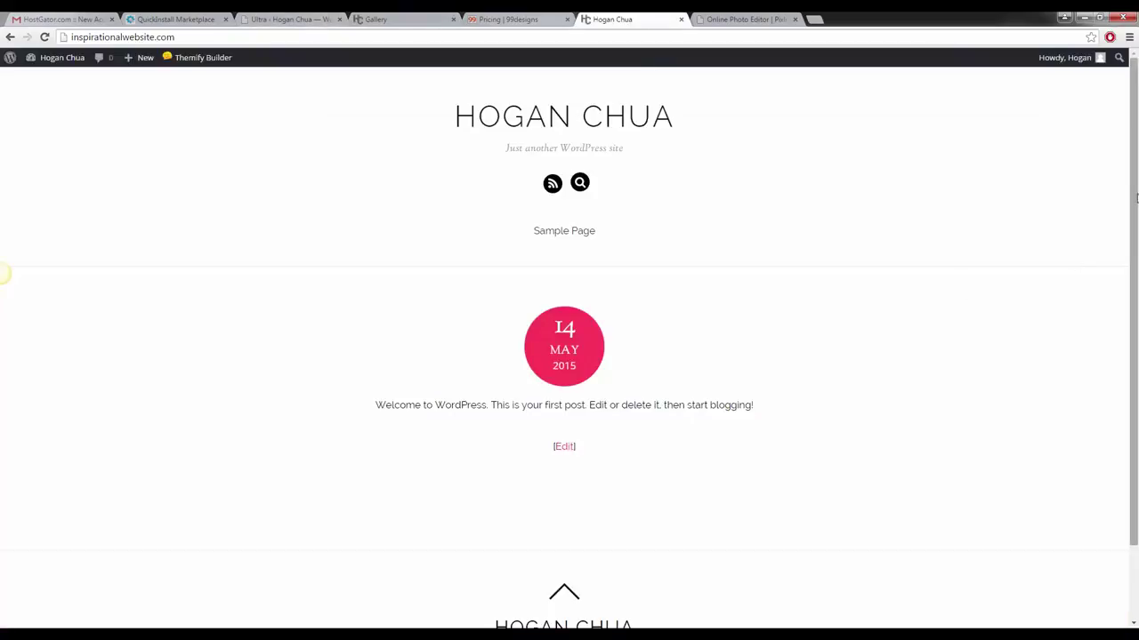
{"action": "left_click_drag", "start_coordinate": [1136, 199], "coordinate": [1136, 378]}
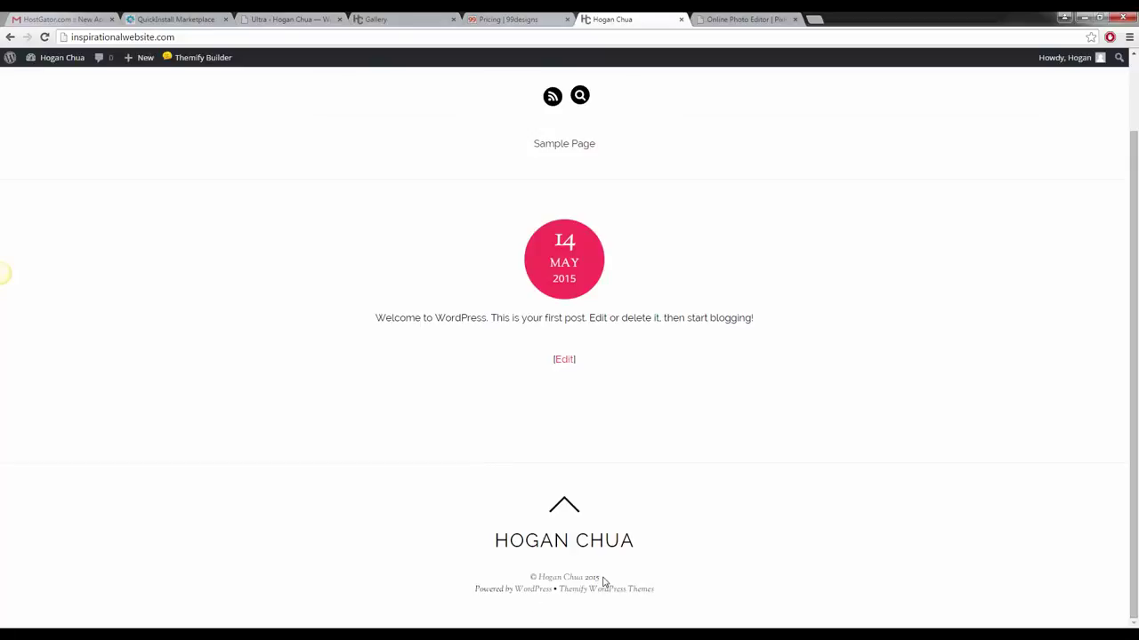
{"action": "left_click_drag", "start_coordinate": [603, 582], "coordinate": [528, 579]}
{"action": "left_click_drag", "start_coordinate": [664, 592], "coordinate": [466, 595]}
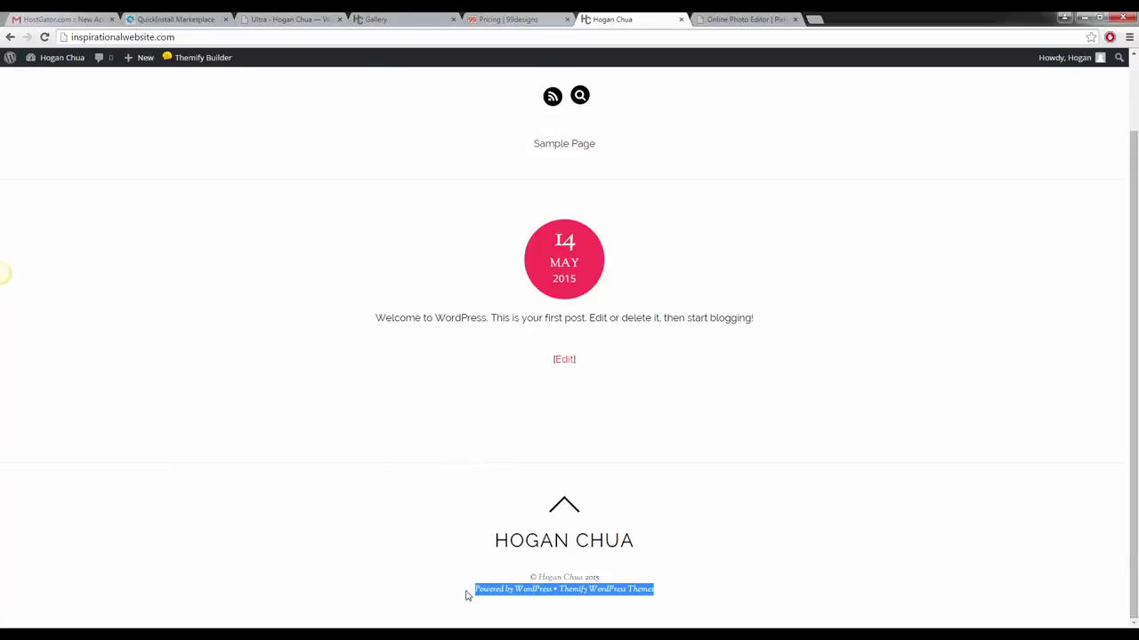
Step: Reselect the footer credit and copyright text, then return to Footer Text 1 in theme settings
{"action": "left_click", "coordinate": [464, 595]}
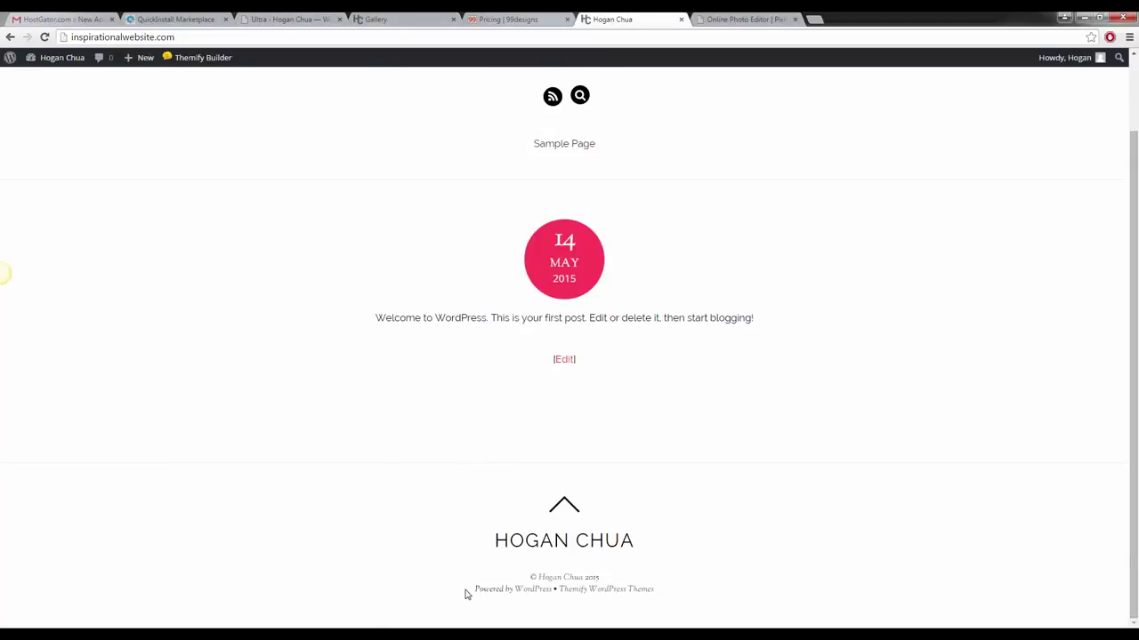
{"action": "left_click_drag", "start_coordinate": [472, 594], "coordinate": [659, 591]}
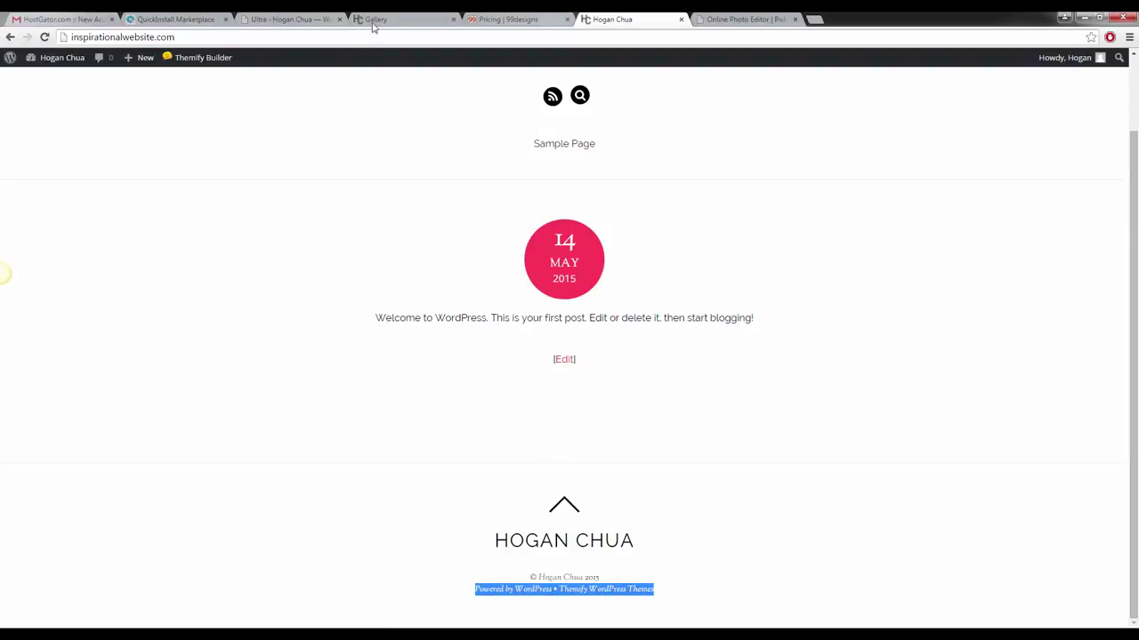
{"action": "left_click_drag", "start_coordinate": [602, 578], "coordinate": [531, 577]}
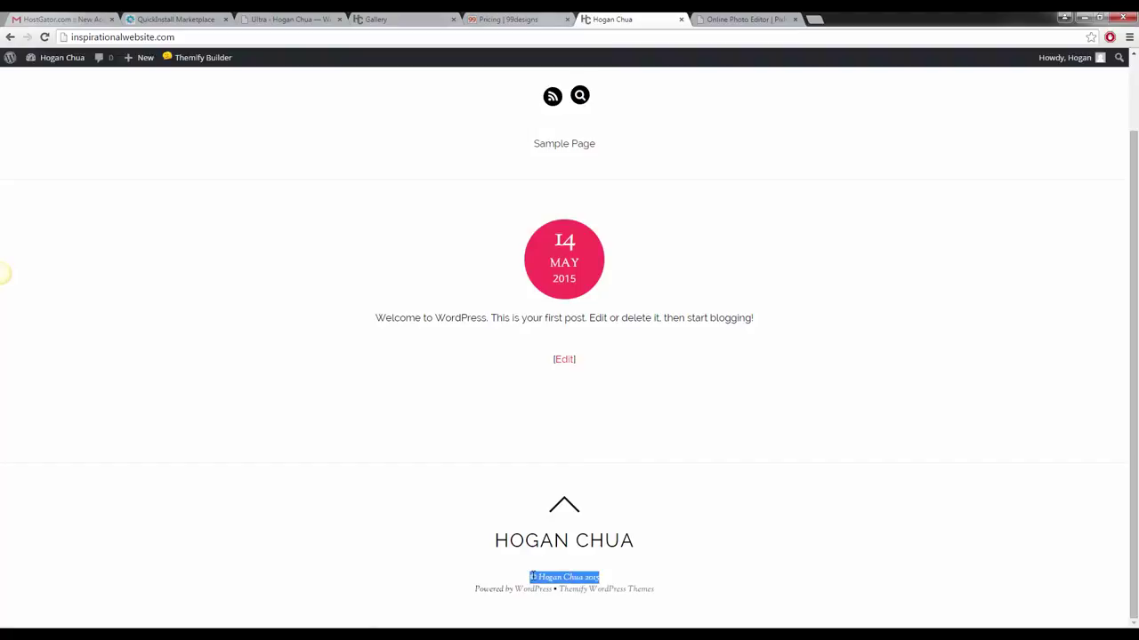
{"action": "left_click", "coordinate": [286, 18]}
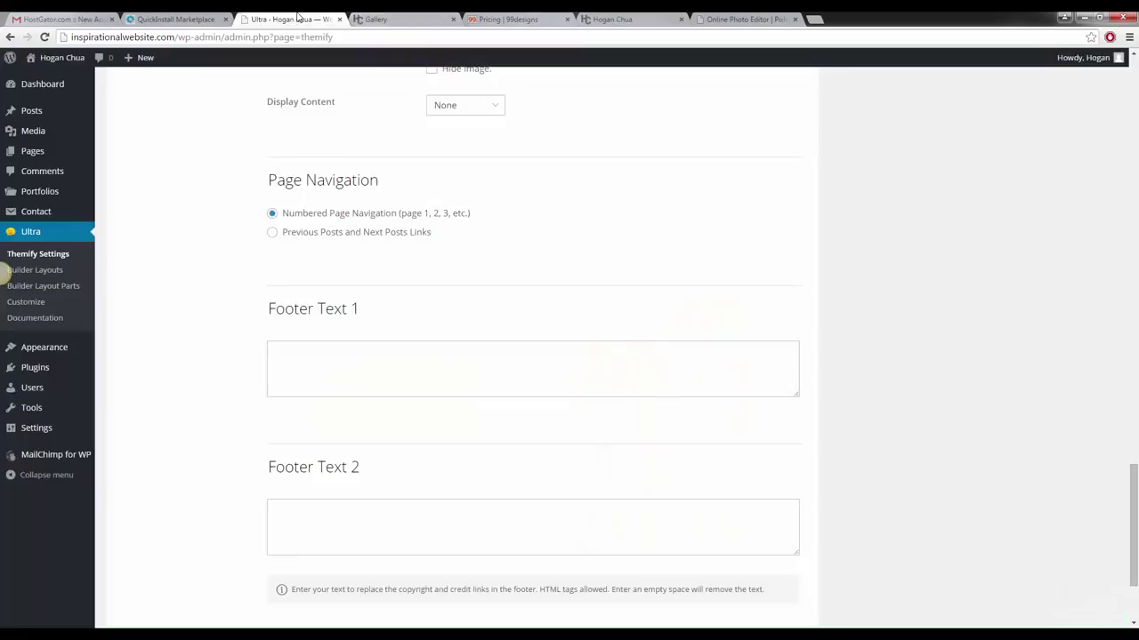
{"action": "left_click", "coordinate": [364, 362]}
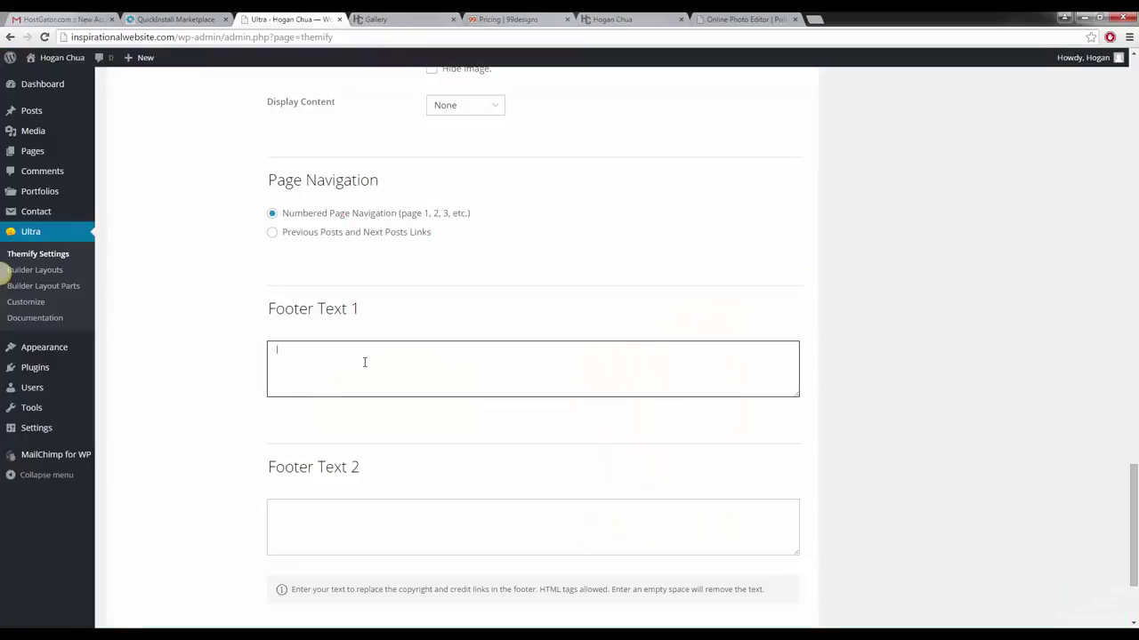
Step: Save Footer Text 2 empty and reload the live site to check the footer
{"action": "scroll", "coordinate": [769, 480], "scroll_direction": "down", "scroll_amount": 2}
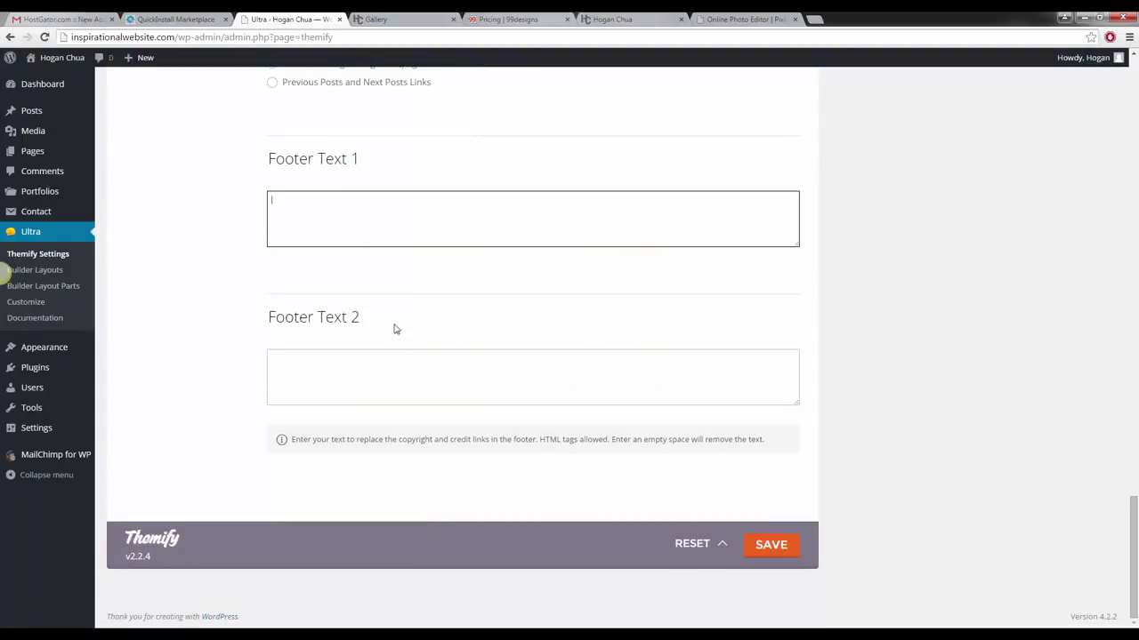
{"action": "left_click", "coordinate": [370, 393]}
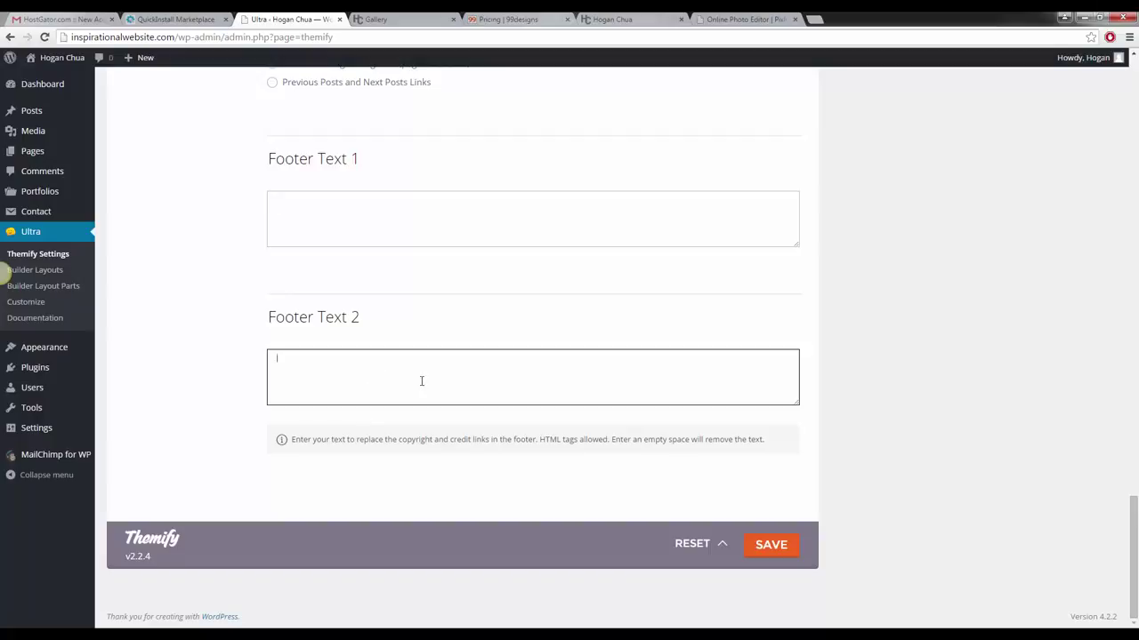
{"action": "left_click", "coordinate": [757, 546]}
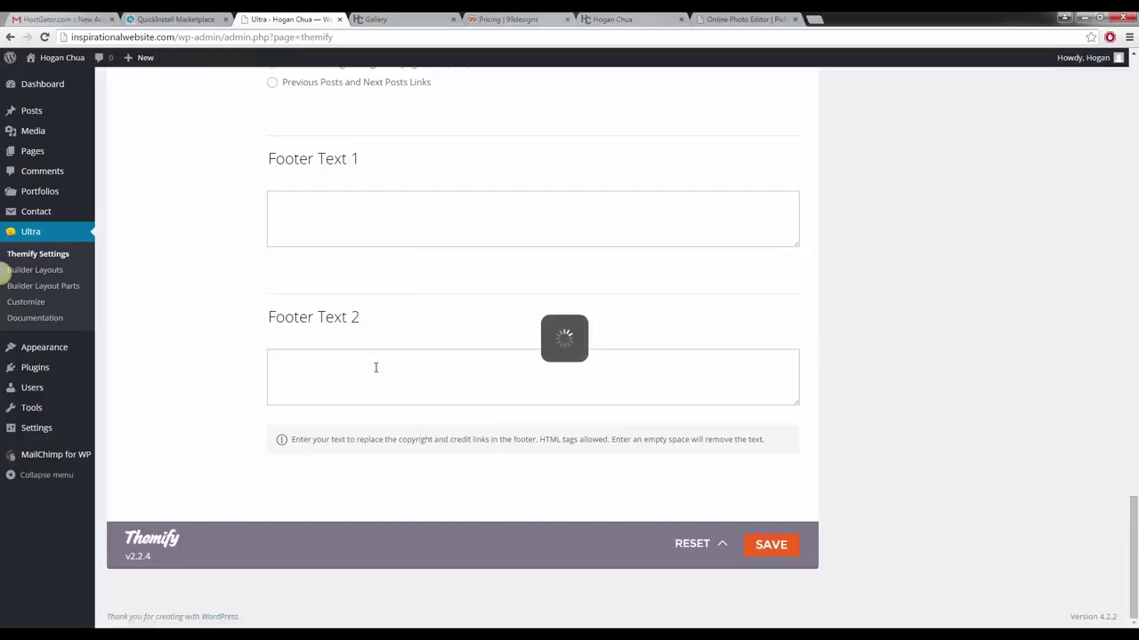
{"action": "left_click", "coordinate": [617, 19]}
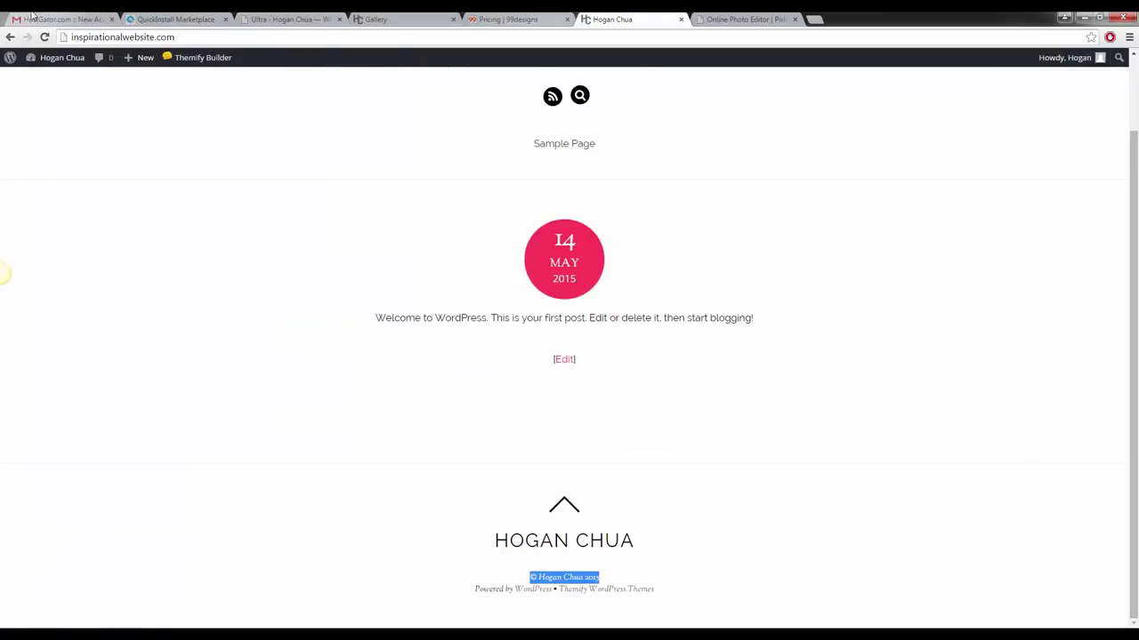
{"action": "left_click", "coordinate": [44, 37]}
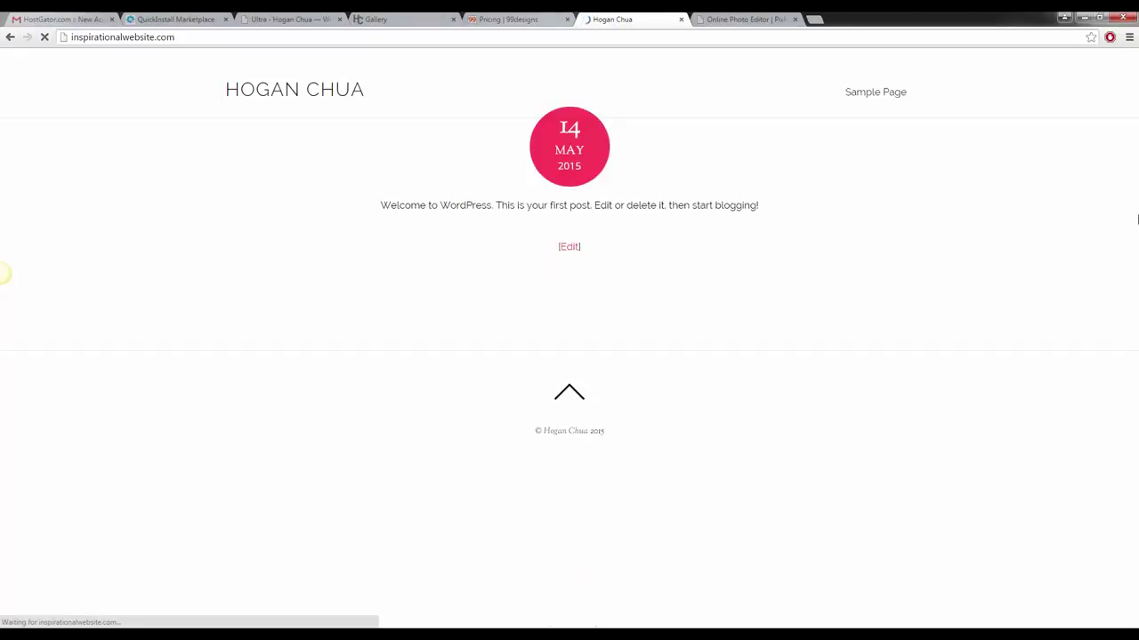
{"action": "left_click_drag", "start_coordinate": [630, 454], "coordinate": [511, 452]}
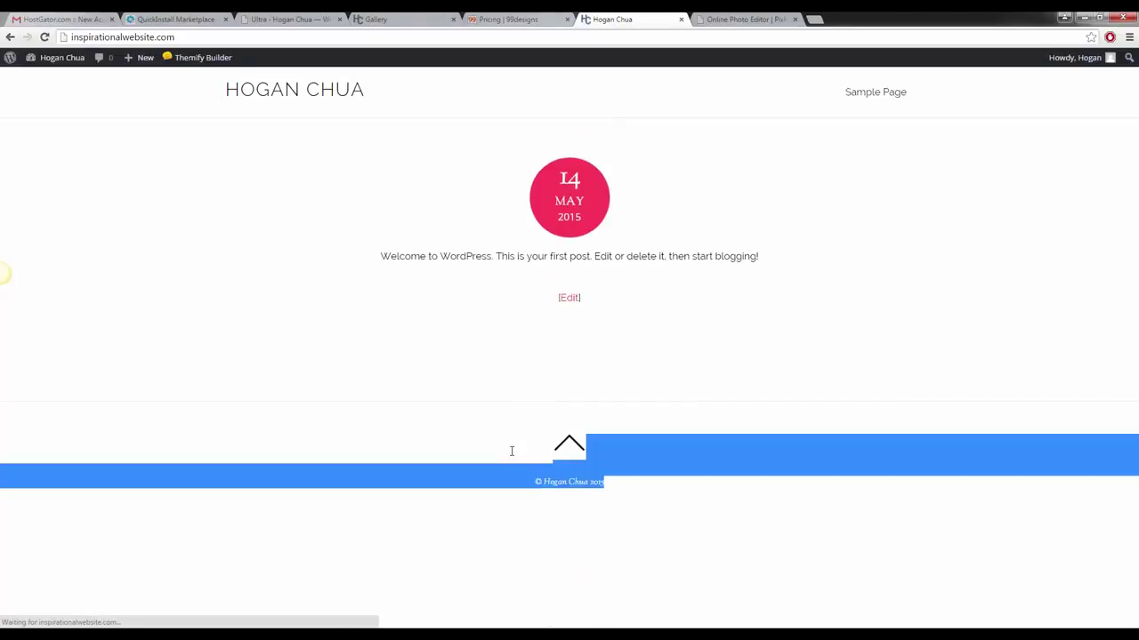
{"action": "left_click", "coordinate": [641, 504]}
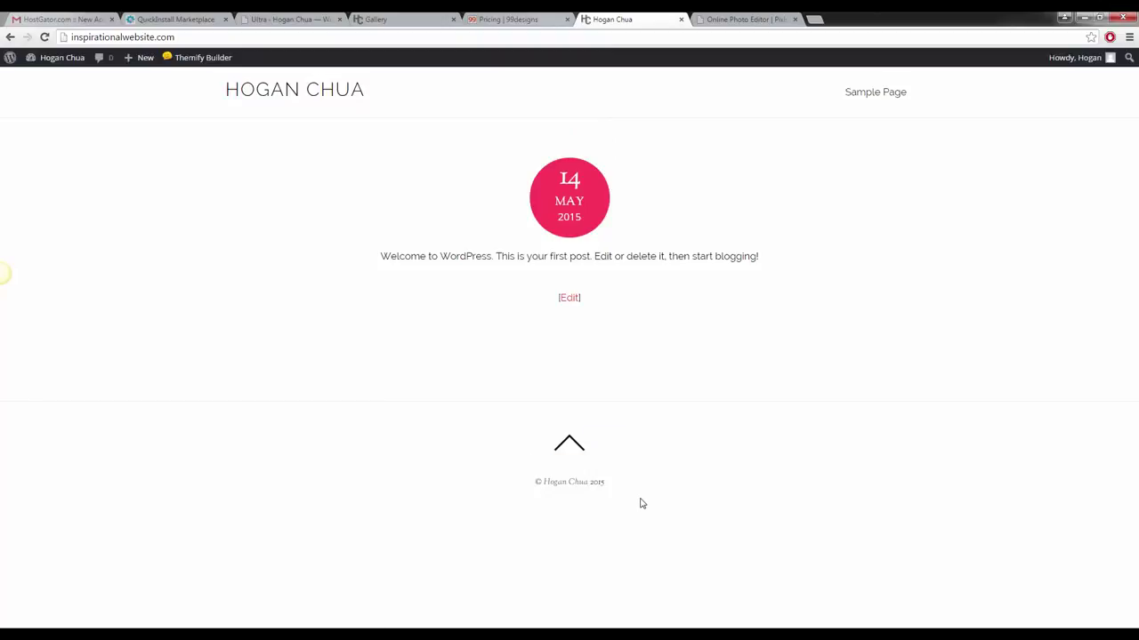
Step: Enter Copyright in Footer Text 2, save, and reload the front page to confirm
{"action": "left_click", "coordinate": [298, 19]}
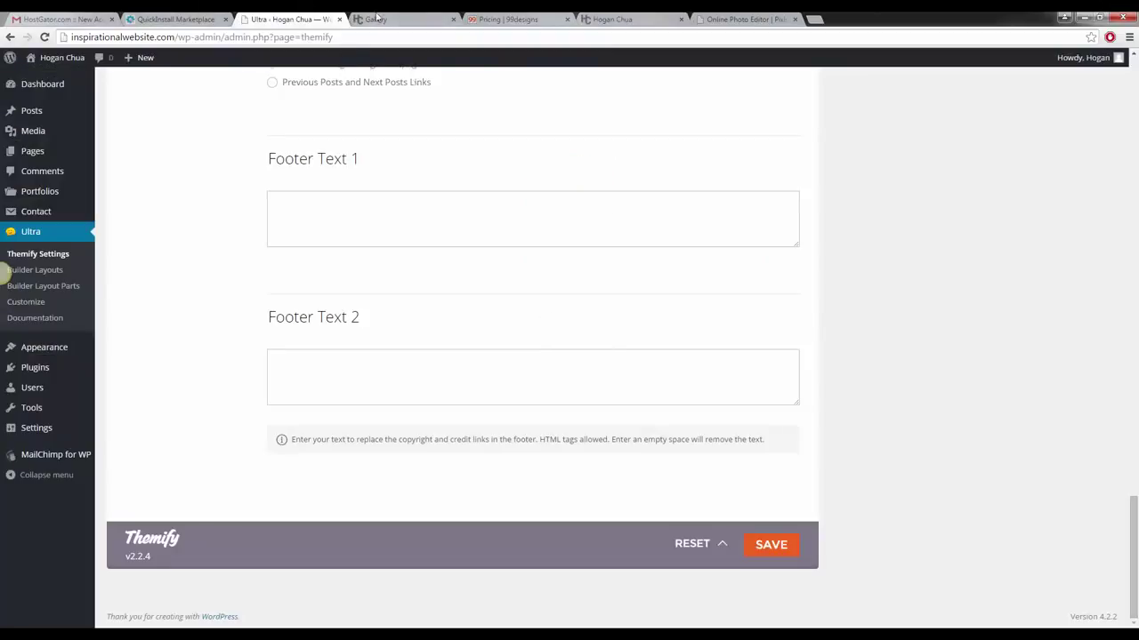
{"action": "left_click", "coordinate": [372, 374]}
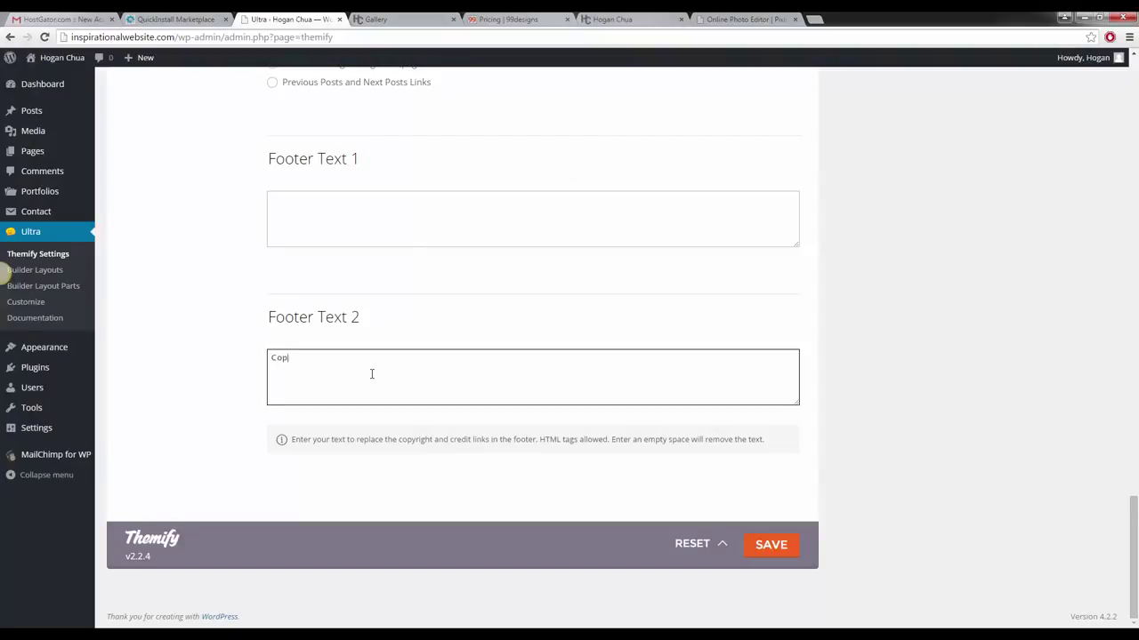
{"action": "left_click", "coordinate": [775, 552]}
{"action": "left_click", "coordinate": [616, 20]}
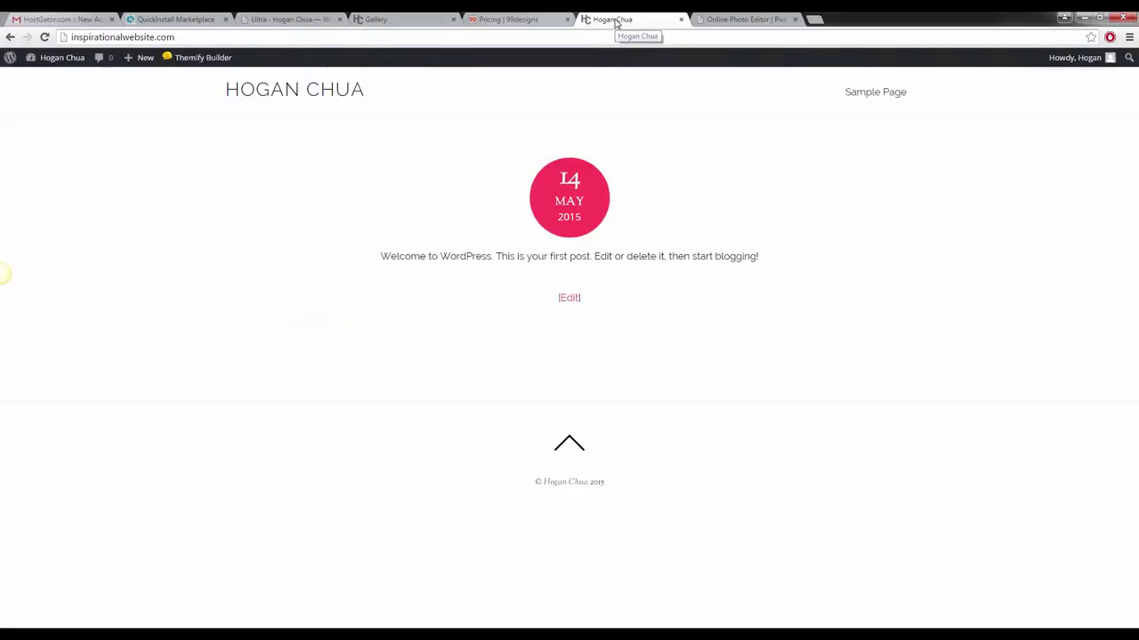
{"action": "left_click", "coordinate": [45, 36]}
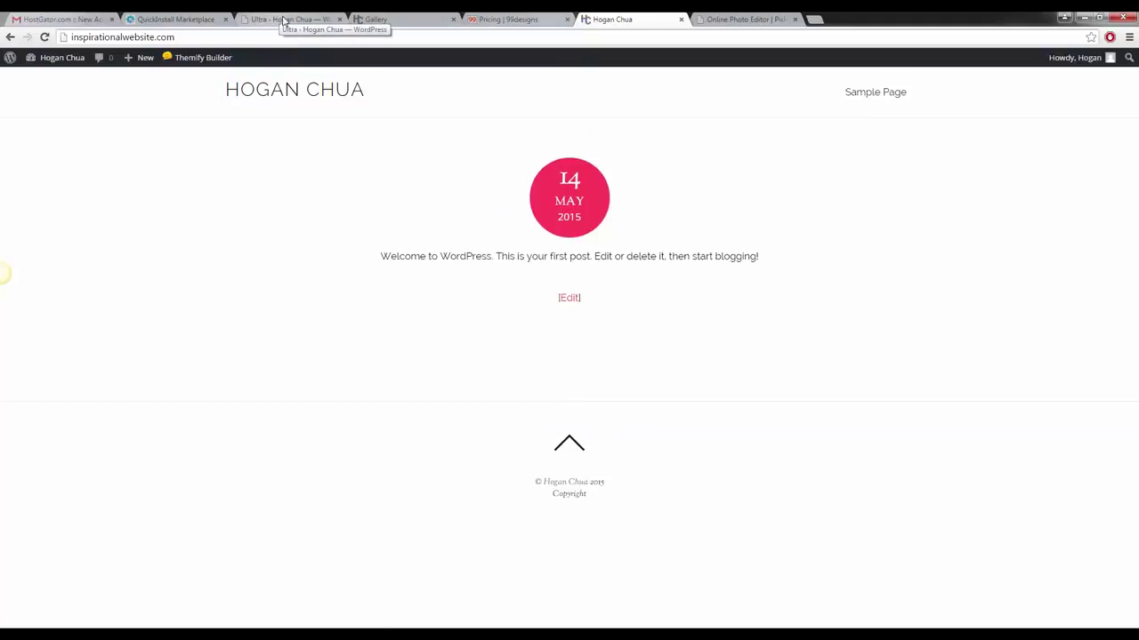
{"action": "left_click", "coordinate": [276, 17]}
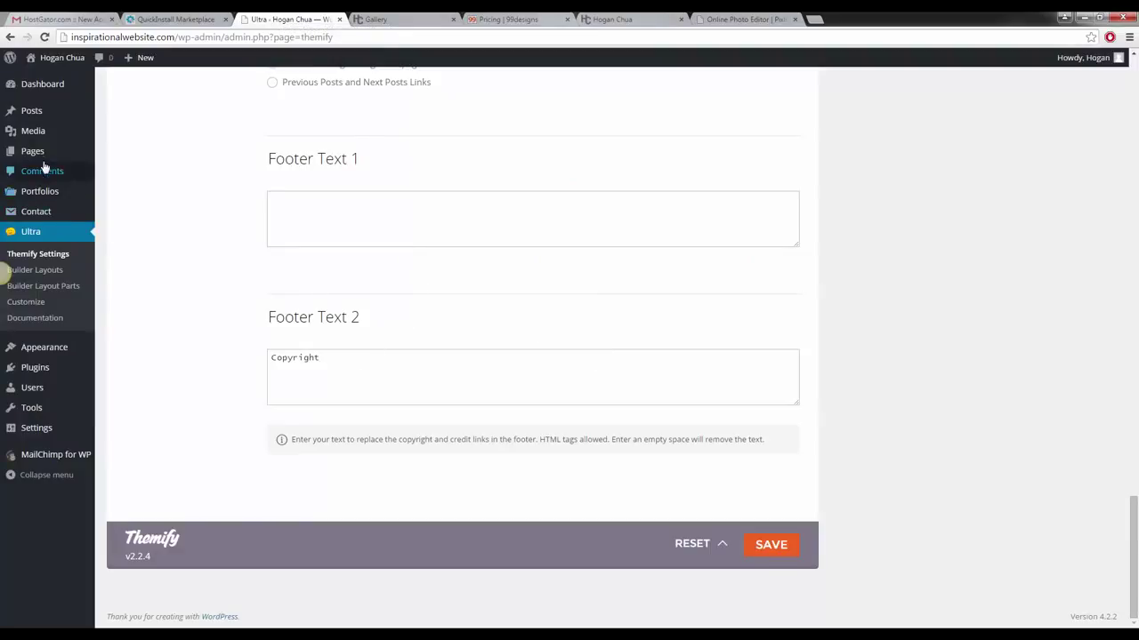
Step: Open the posts list in a new window and edit the Hello world! post
{"action": "mouse_move", "coordinate": [36, 112]}
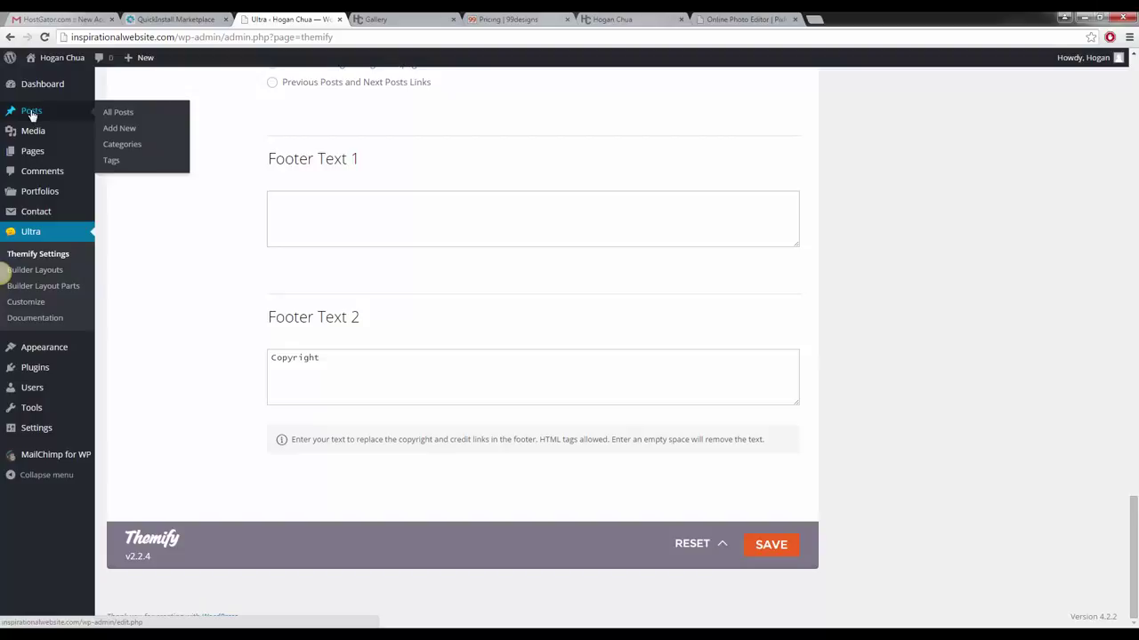
{"action": "right_click", "coordinate": [31, 116]}
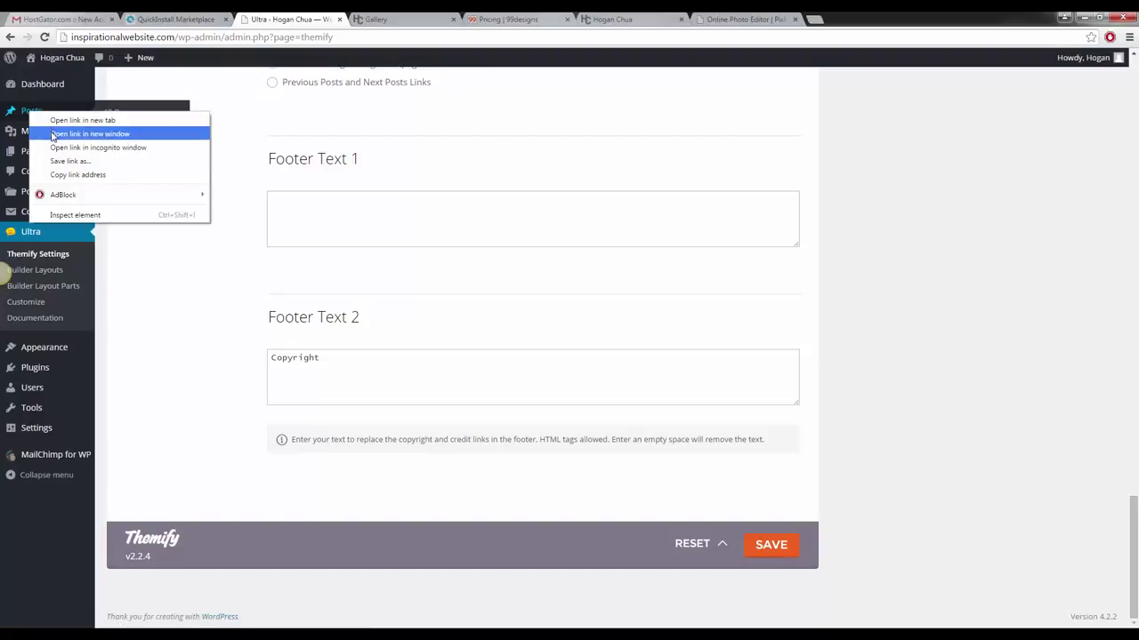
{"action": "left_click", "coordinate": [52, 135]}
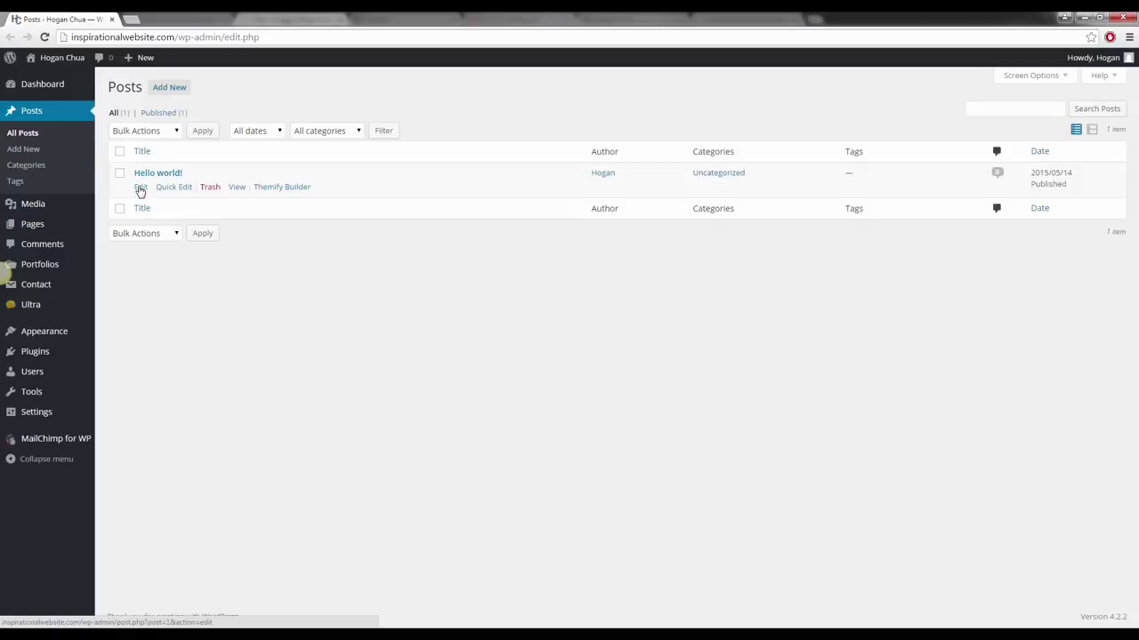
{"action": "left_click", "coordinate": [140, 187]}
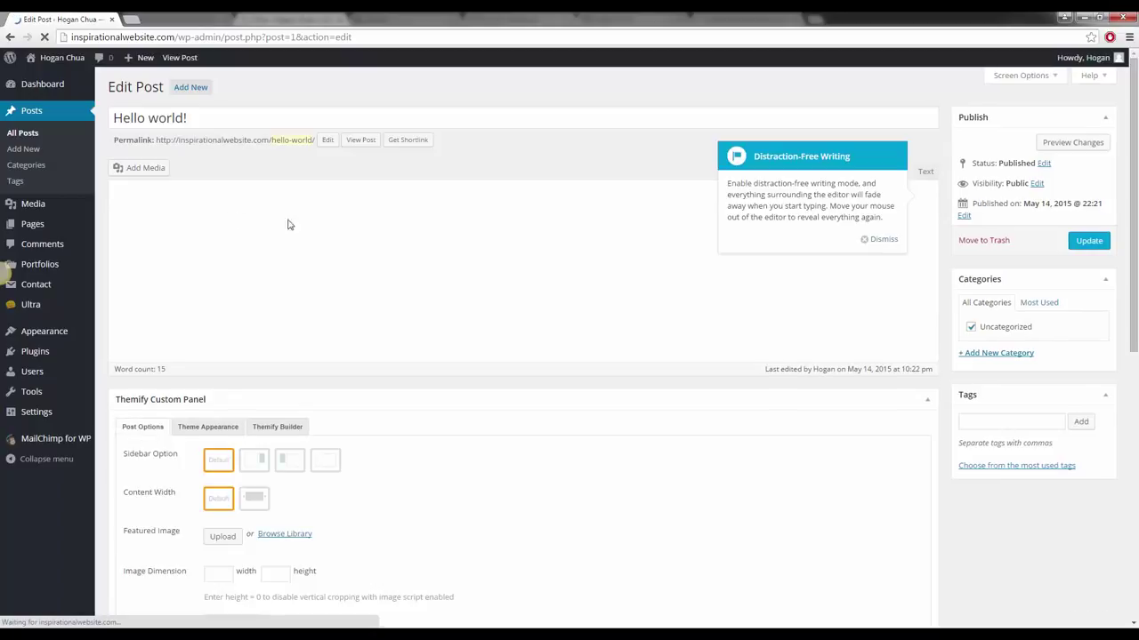
{"action": "left_click", "coordinate": [882, 240]}
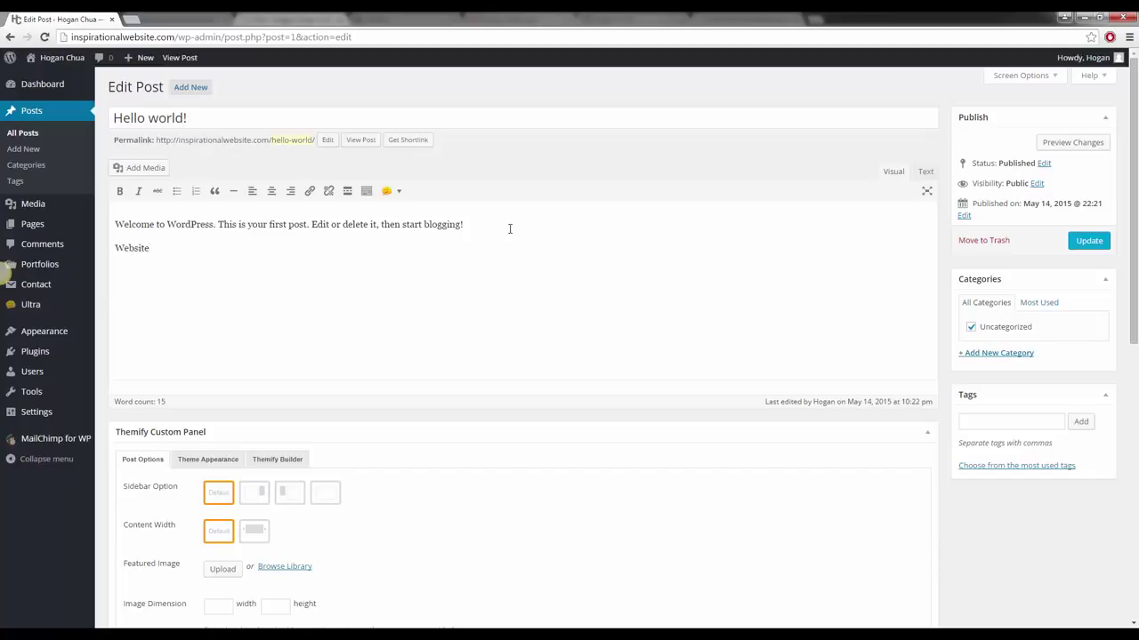
{"action": "left_click_drag", "start_coordinate": [158, 248], "coordinate": [125, 247]}
{"action": "left_click", "coordinate": [310, 191]}
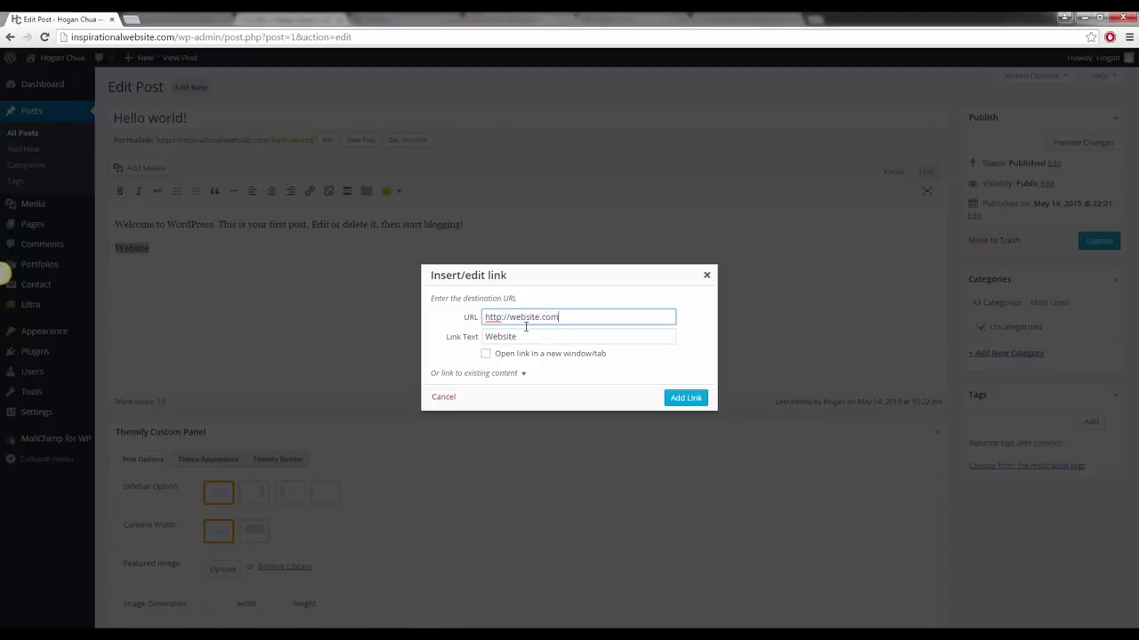
{"action": "left_click", "coordinate": [694, 398]}
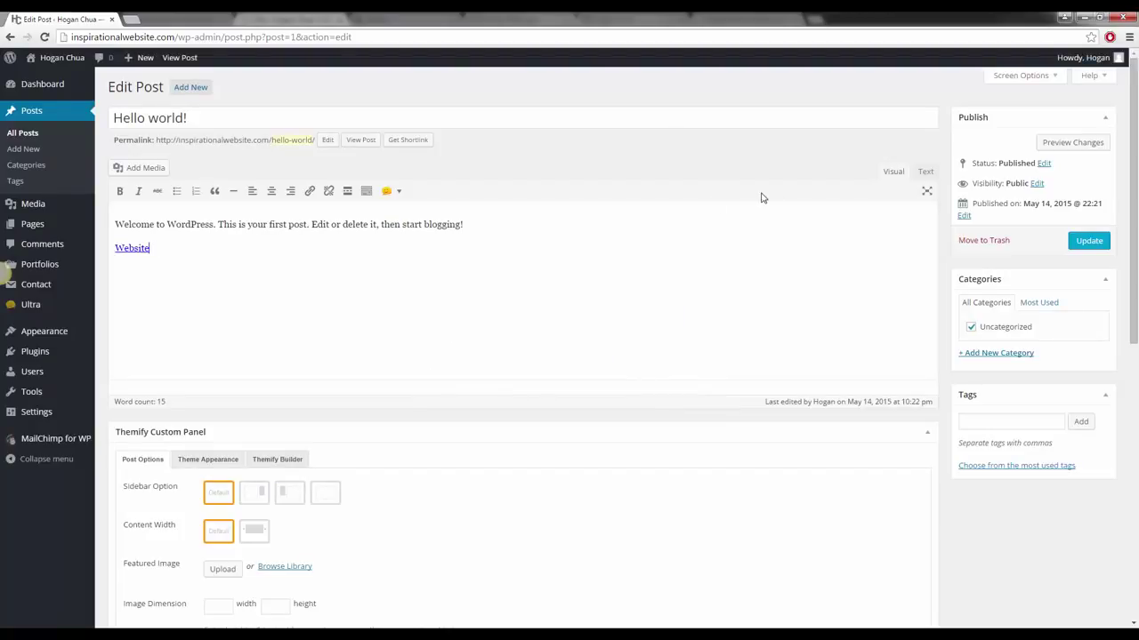
{"action": "left_click", "coordinate": [925, 172]}
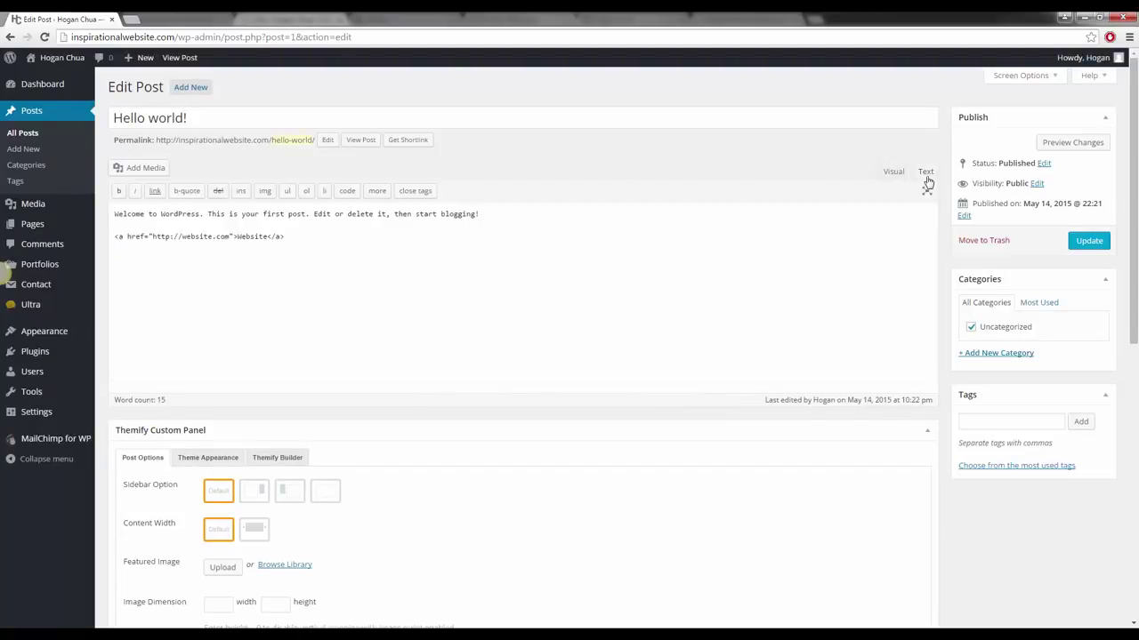
{"action": "left_click_drag", "start_coordinate": [291, 236], "coordinate": [112, 237]}
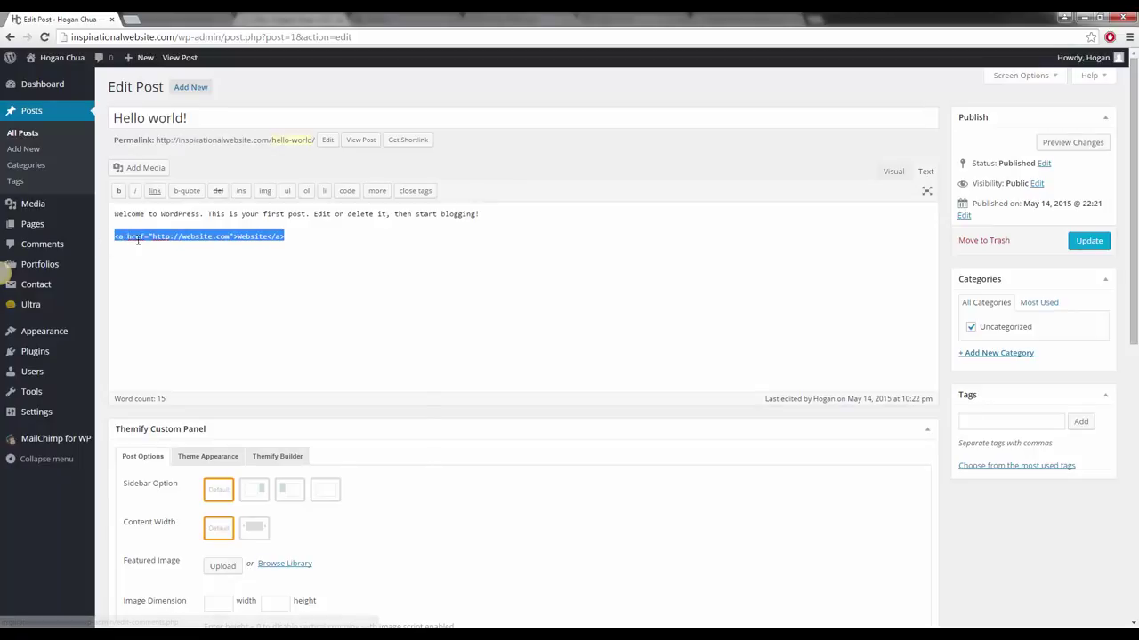
{"action": "right_click", "coordinate": [135, 238]}
{"action": "left_click", "coordinate": [166, 297]}
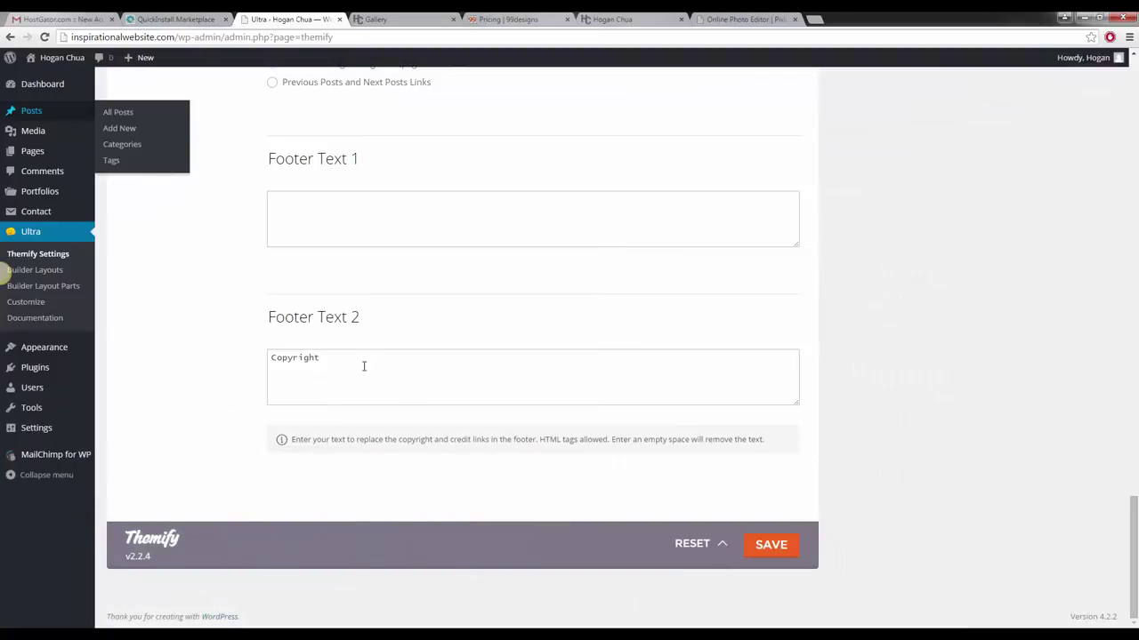
Step: Paste the Website link markup after Copyright in Footer Text 2
{"action": "double_click", "coordinate": [335, 364]}
{"action": "left_click", "coordinate": [350, 359]}
{"action": "key", "text": "ctrl+v"}
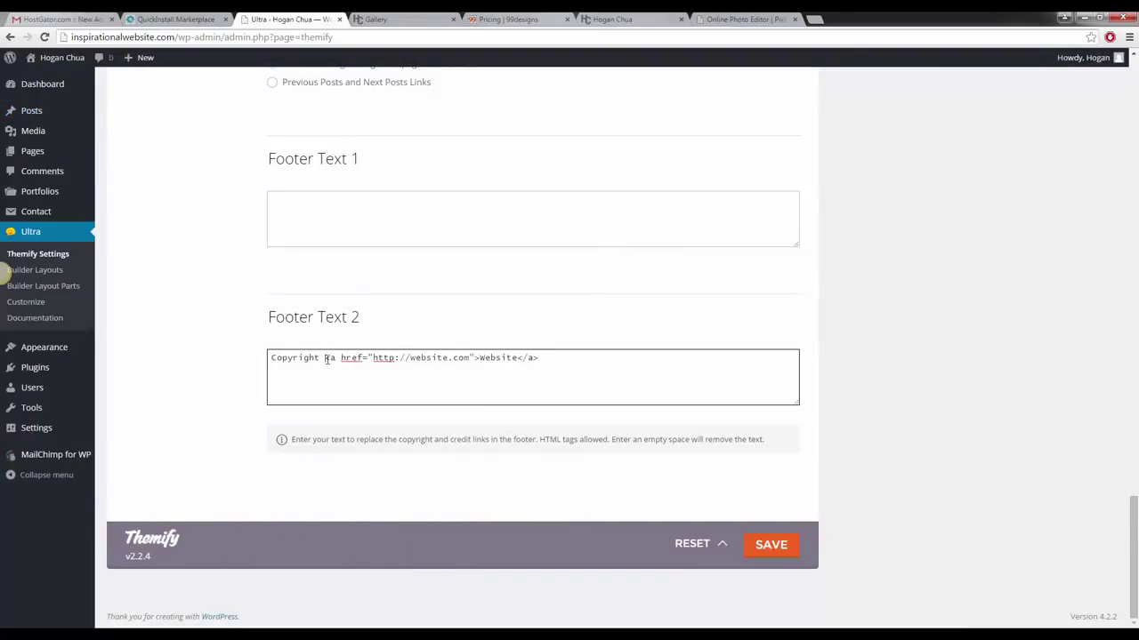
{"action": "left_click_drag", "start_coordinate": [326, 359], "coordinate": [566, 360]}
{"action": "left_click", "coordinate": [566, 359]}
{"action": "left_click_drag", "start_coordinate": [373, 357], "coordinate": [331, 358]}
Step: Save the footer with the Website link and reload the live site to view it
{"action": "left_click", "coordinate": [521, 357]}
{"action": "left_click", "coordinate": [771, 545]}
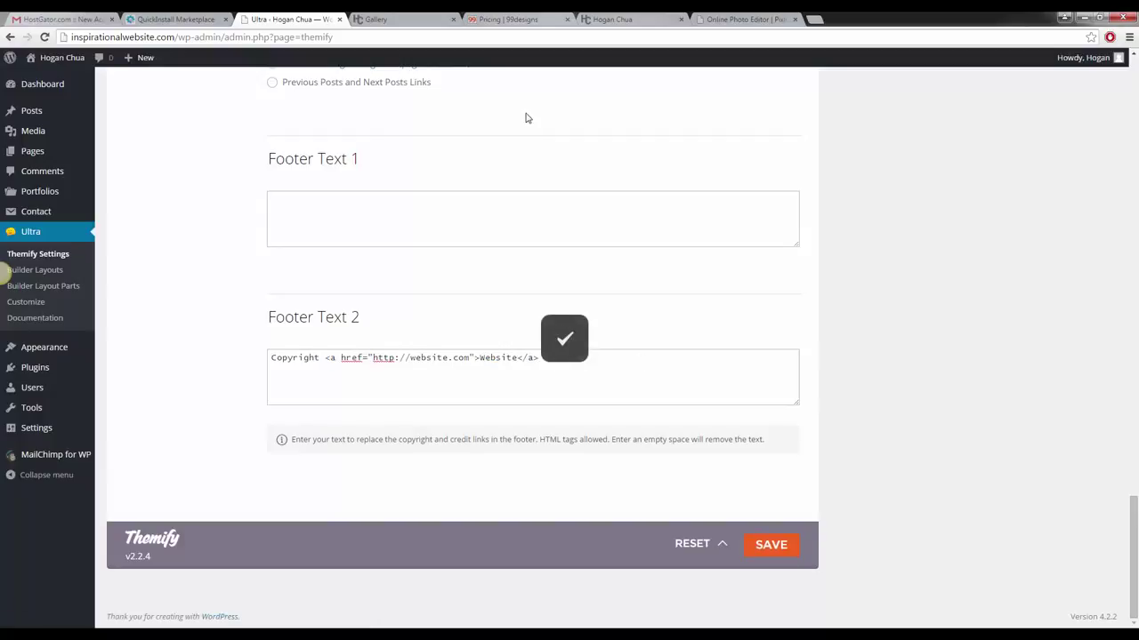
{"action": "left_click", "coordinate": [610, 19]}
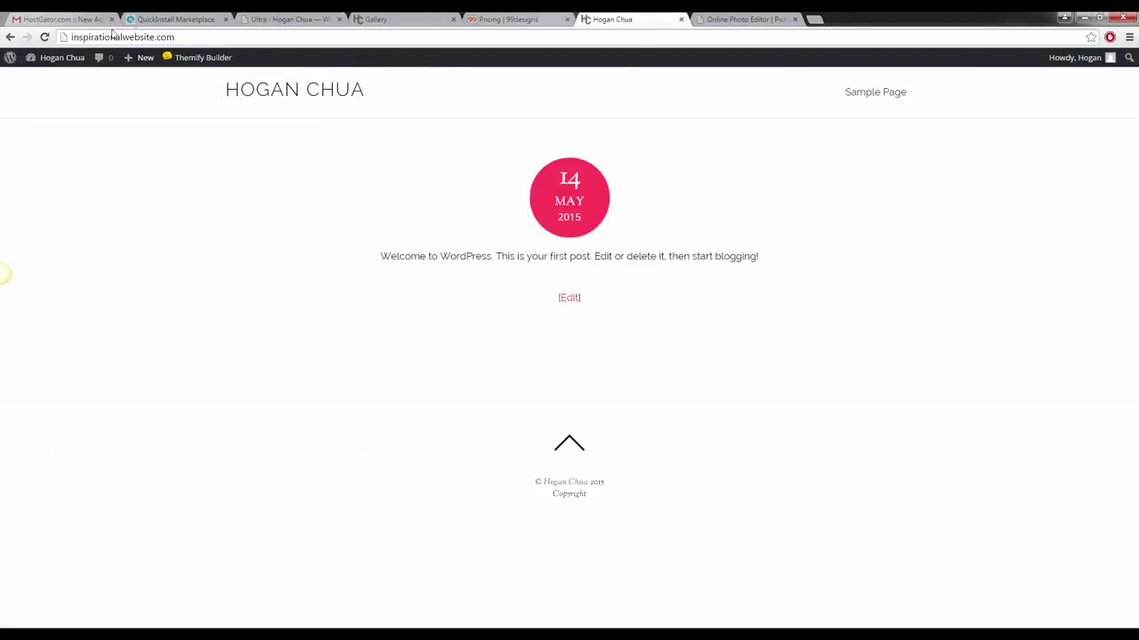
{"action": "left_click", "coordinate": [44, 38]}
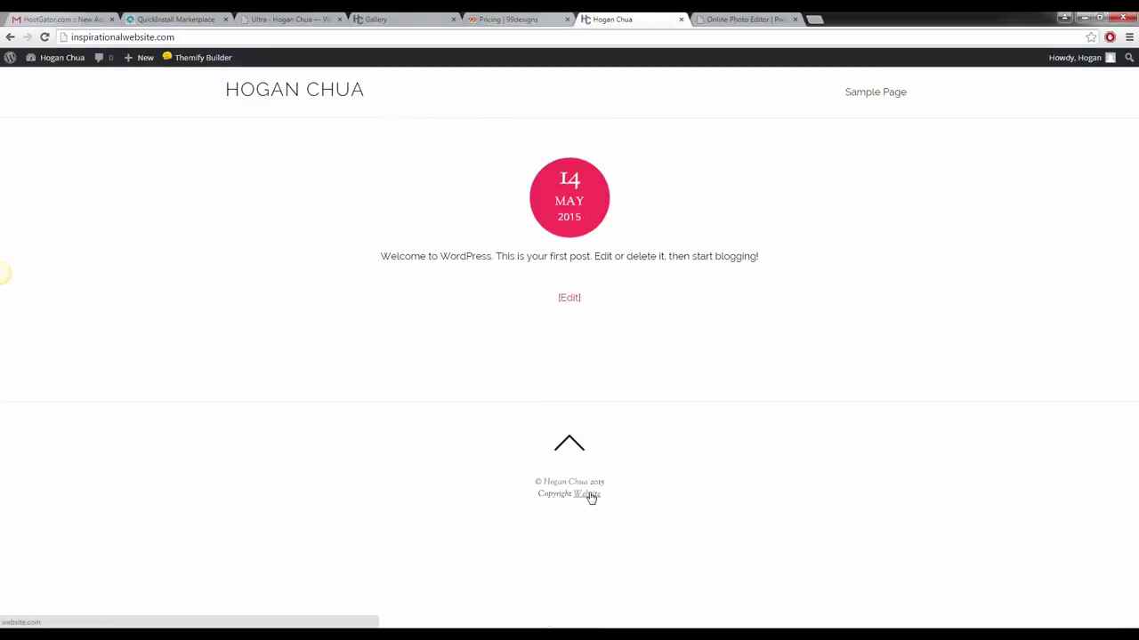
Step: Delete the Website link markup so Footer Text 2 reads only Copyright, and save
{"action": "left_click", "coordinate": [156, 18]}
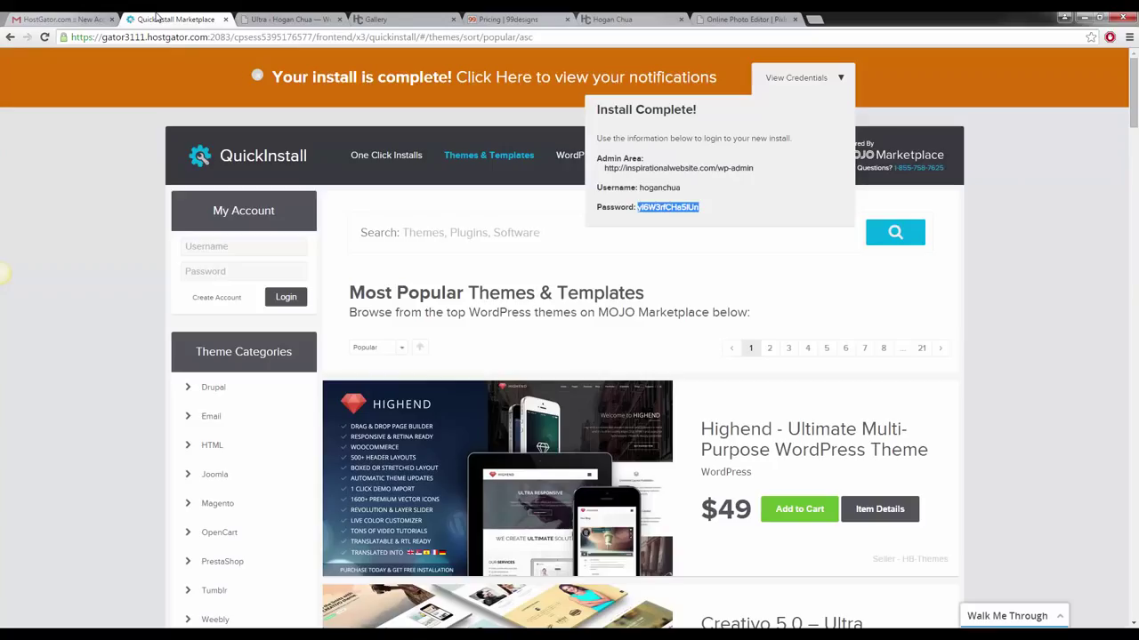
{"action": "left_click", "coordinate": [325, 18]}
{"action": "left_click_drag", "start_coordinate": [539, 358], "coordinate": [316, 360]}
{"action": "key", "text": "BackSpace"}
{"action": "left_click", "coordinate": [776, 548]}
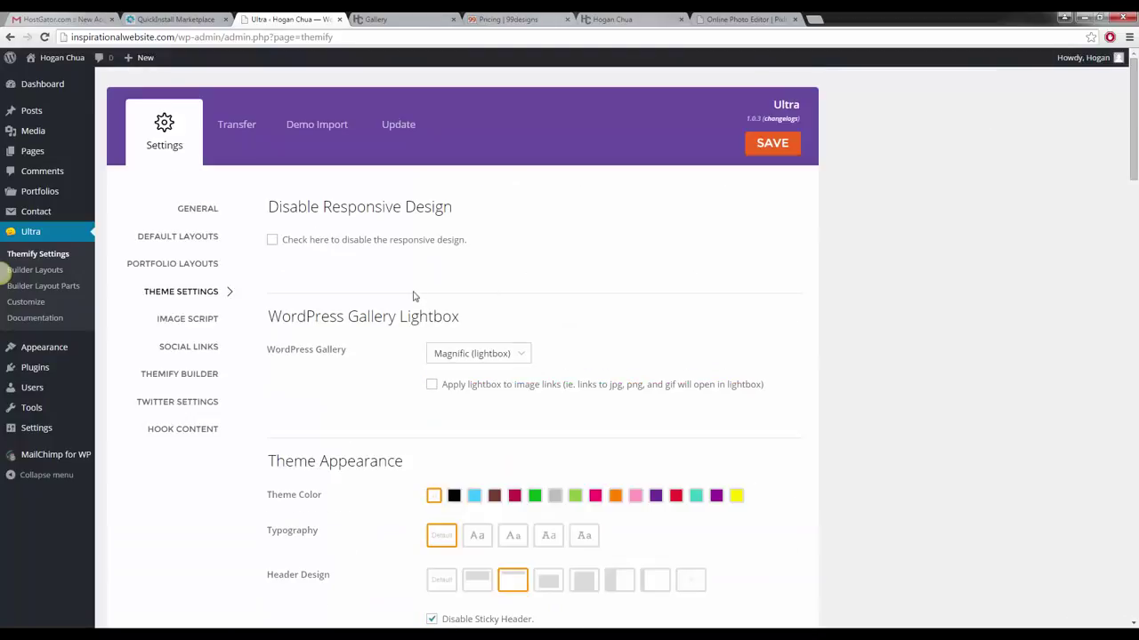
Step: Open the Social Links settings, then browse to the reference blog's 'How to Create a WordPress Website in 2015' post
{"action": "left_click", "coordinate": [186, 347]}
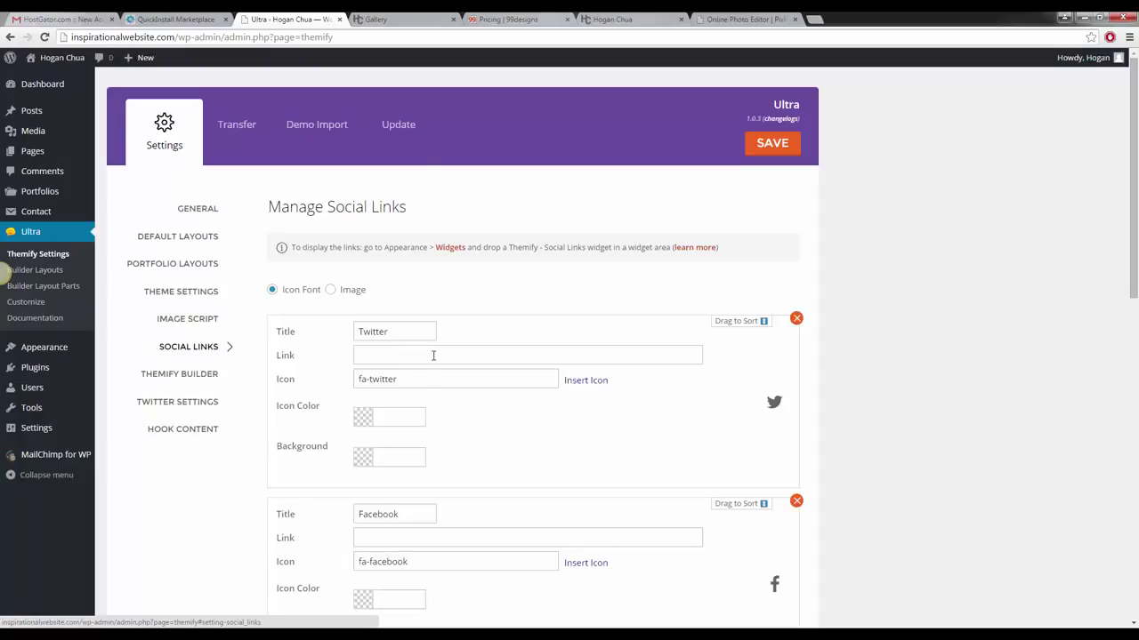
{"action": "left_click", "coordinate": [616, 18]}
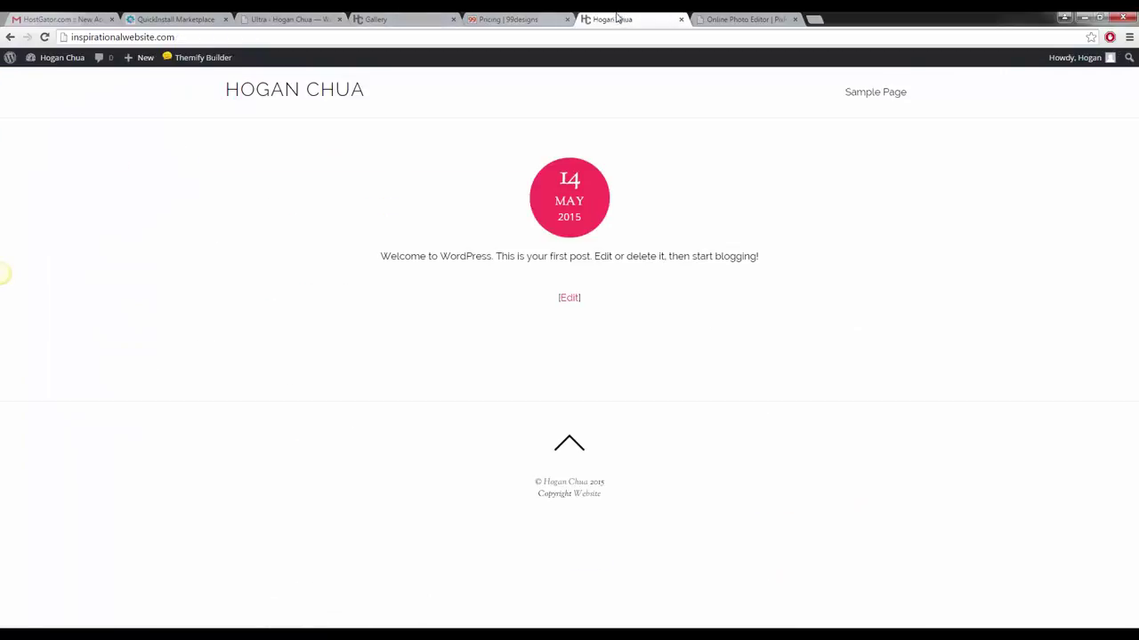
{"action": "left_click", "coordinate": [402, 18]}
{"action": "left_click_drag", "start_coordinate": [1134, 463], "coordinate": [1134, 80]}
{"action": "left_click", "coordinate": [806, 77]}
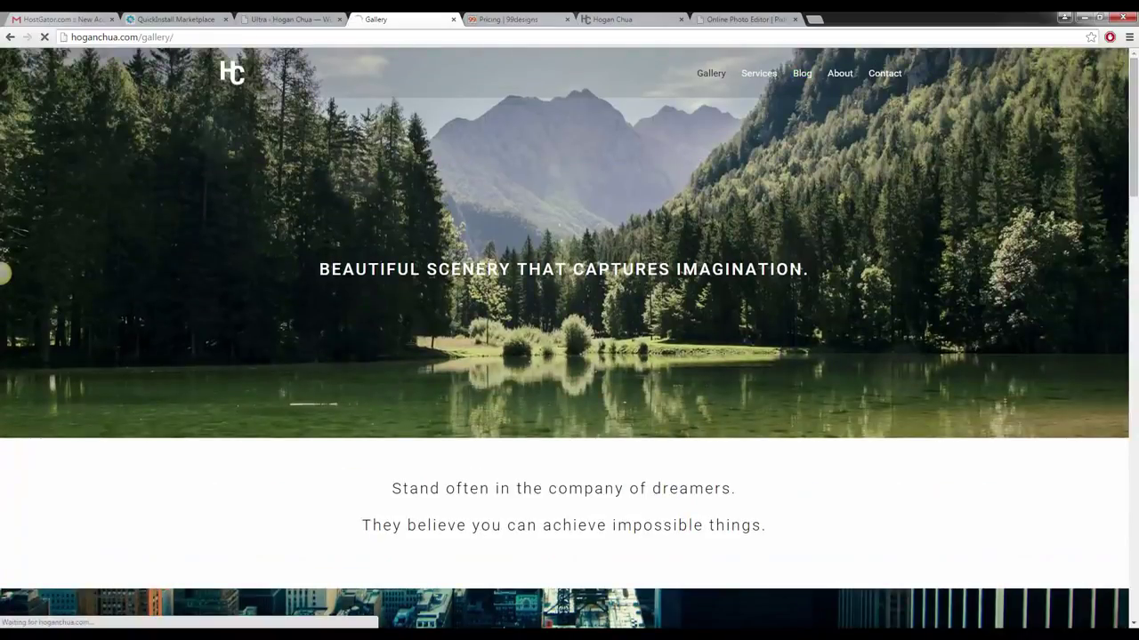
{"action": "scroll", "coordinate": [493, 356], "scroll_direction": "down", "scroll_amount": 6}
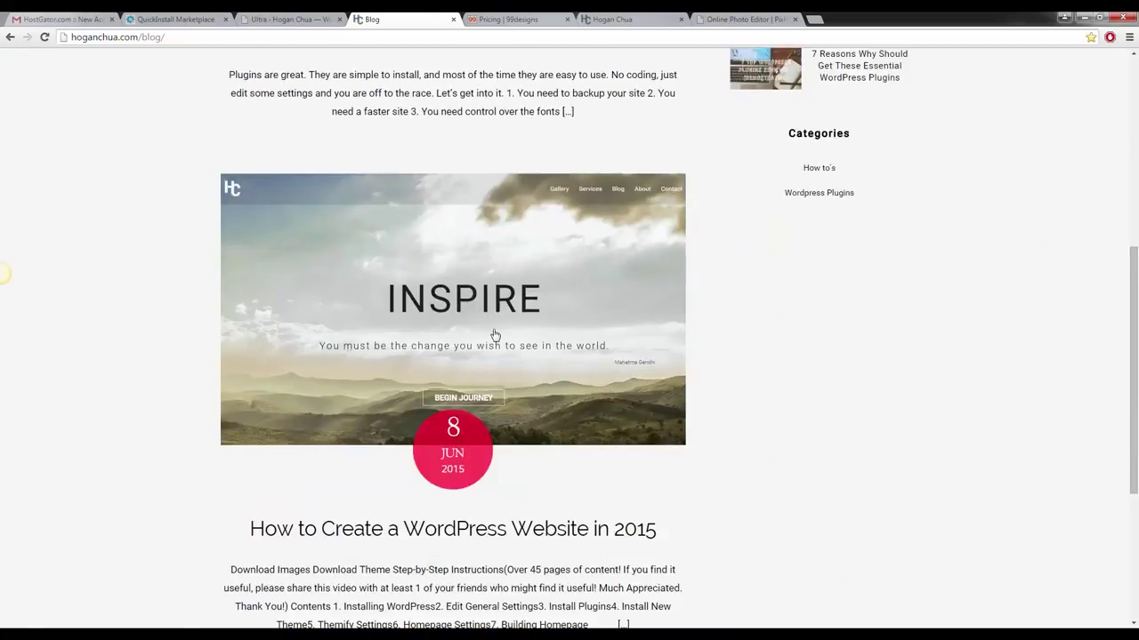
{"action": "left_click", "coordinate": [480, 375]}
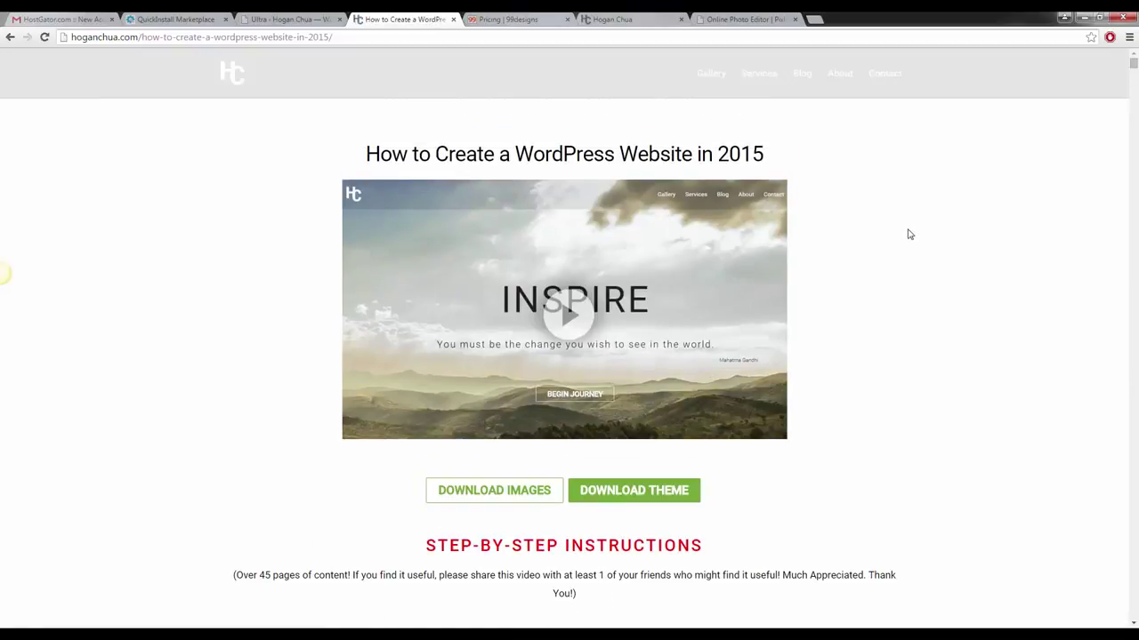
Step: Copy the Twitter profile URL from the post's Social Links Tab instructions
{"action": "scroll", "coordinate": [952, 211], "scroll_direction": "down", "scroll_amount": 4}
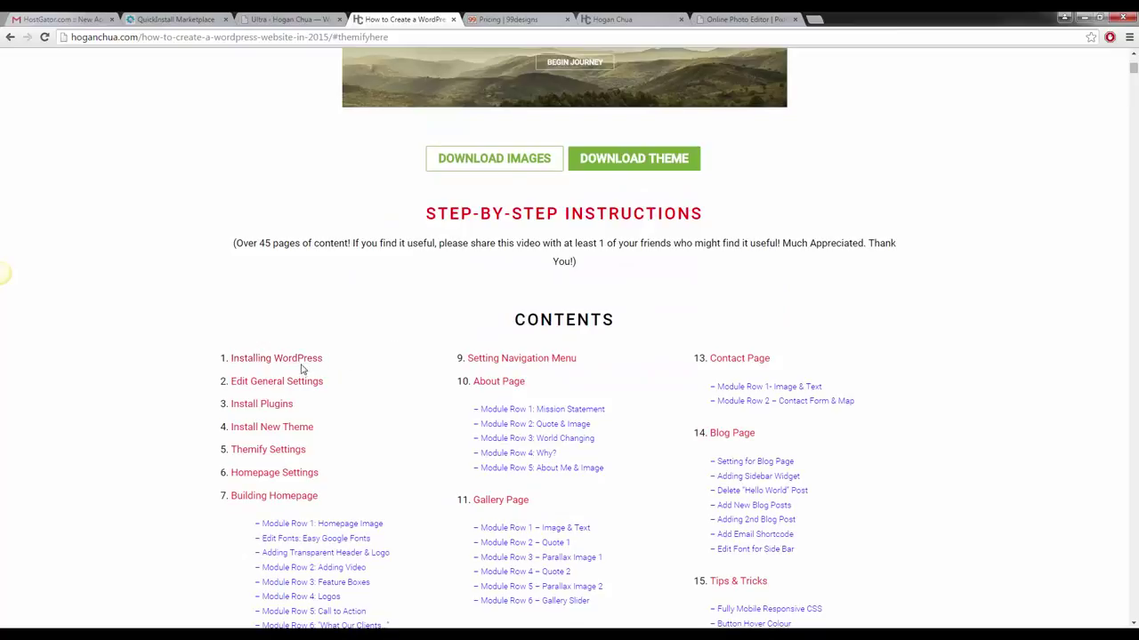
{"action": "left_click", "coordinate": [271, 451]}
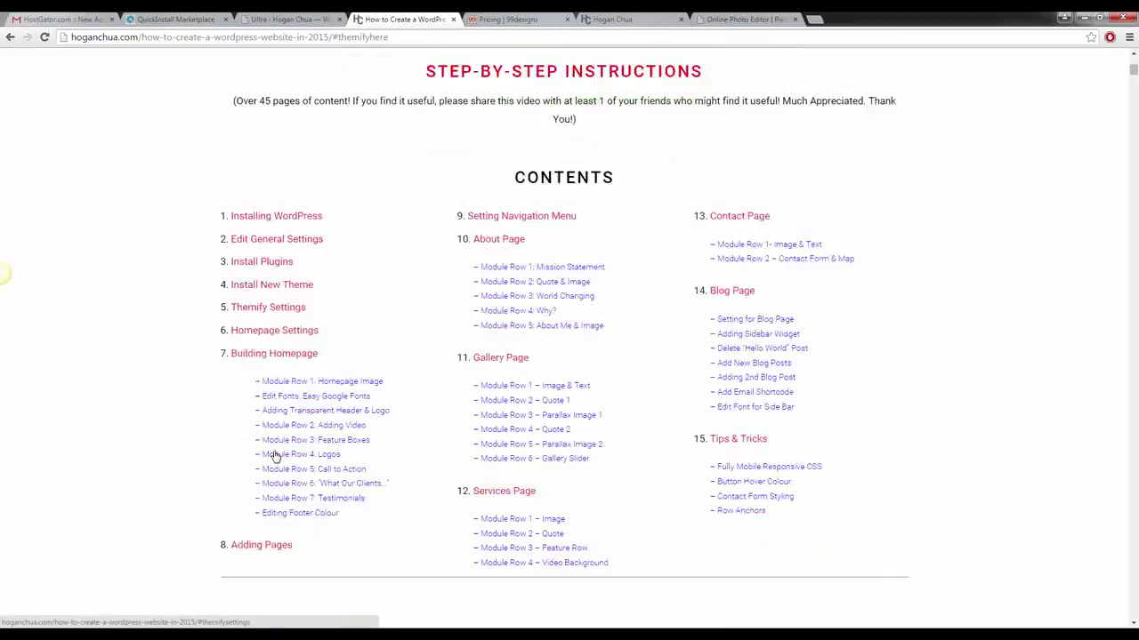
{"action": "scroll", "coordinate": [274, 453], "scroll_direction": "down", "scroll_amount": 10}
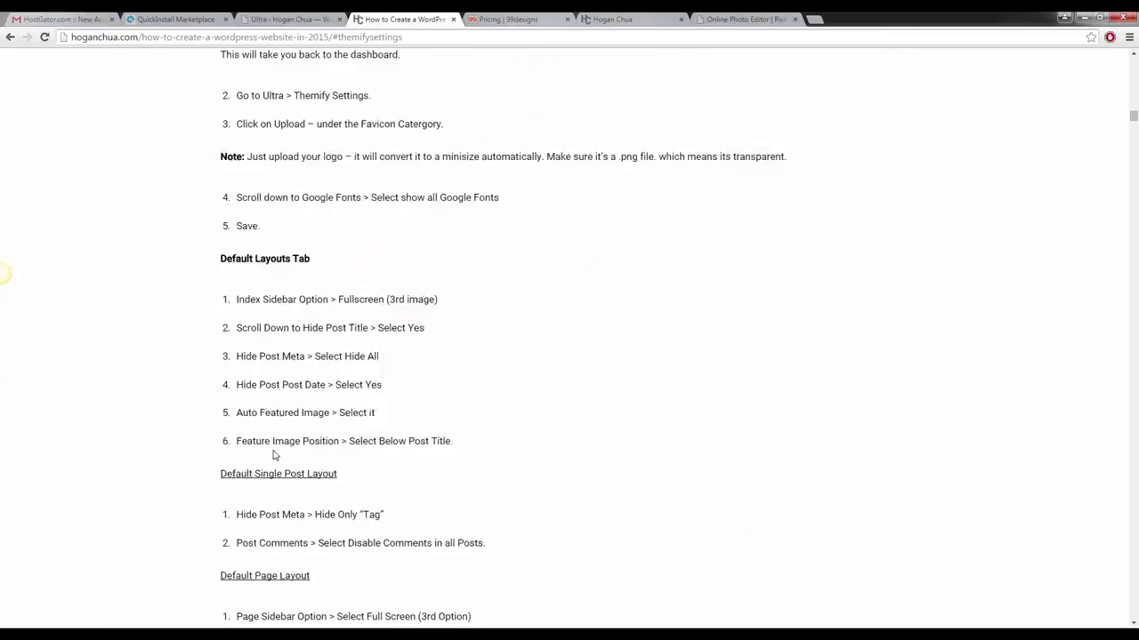
{"action": "scroll", "coordinate": [274, 444], "scroll_direction": "down", "scroll_amount": 9}
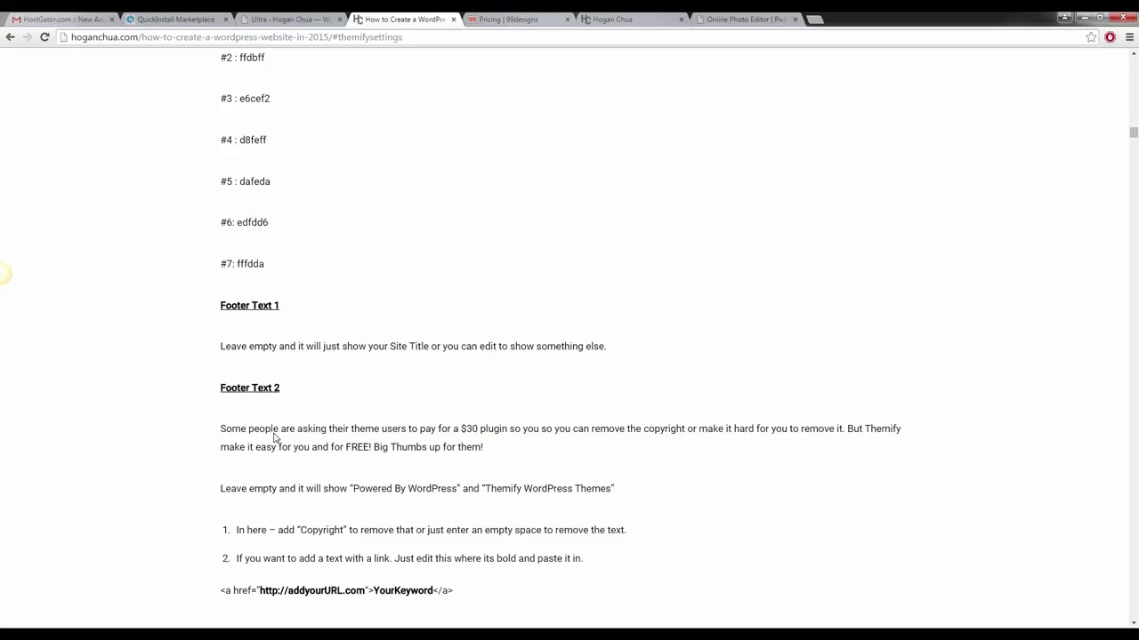
{"action": "left_click_drag", "start_coordinate": [220, 276], "coordinate": [312, 274]}
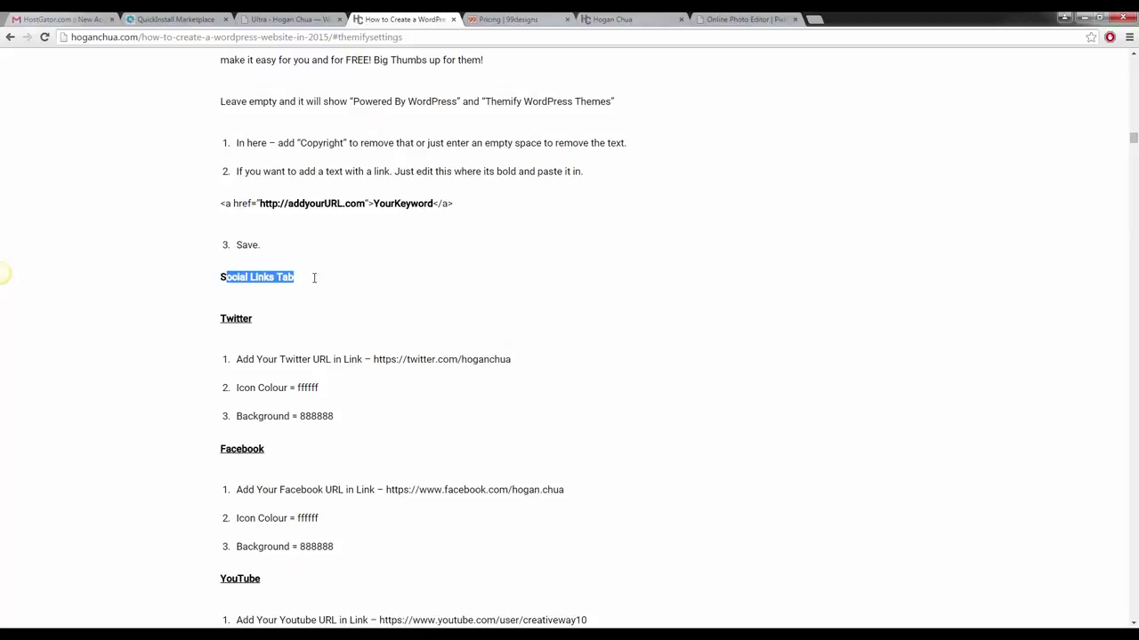
{"action": "left_click", "coordinate": [334, 283]}
{"action": "left_click_drag", "start_coordinate": [512, 359], "coordinate": [374, 359]}
{"action": "right_click", "coordinate": [378, 359]}
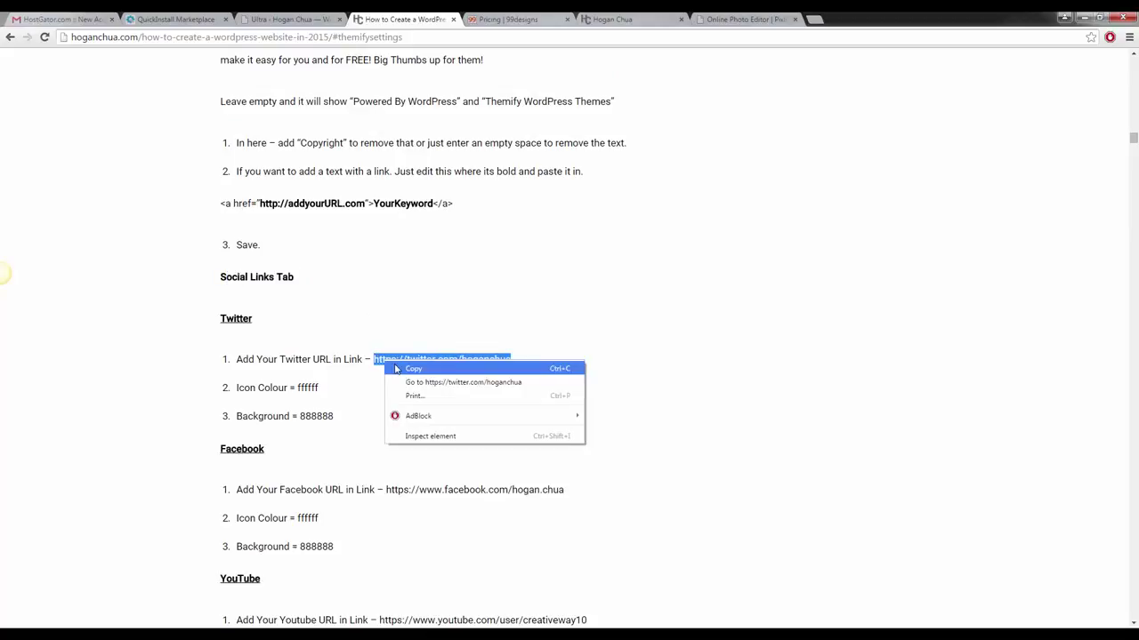
{"action": "left_click", "coordinate": [397, 368]}
{"action": "left_click", "coordinate": [264, 18]}
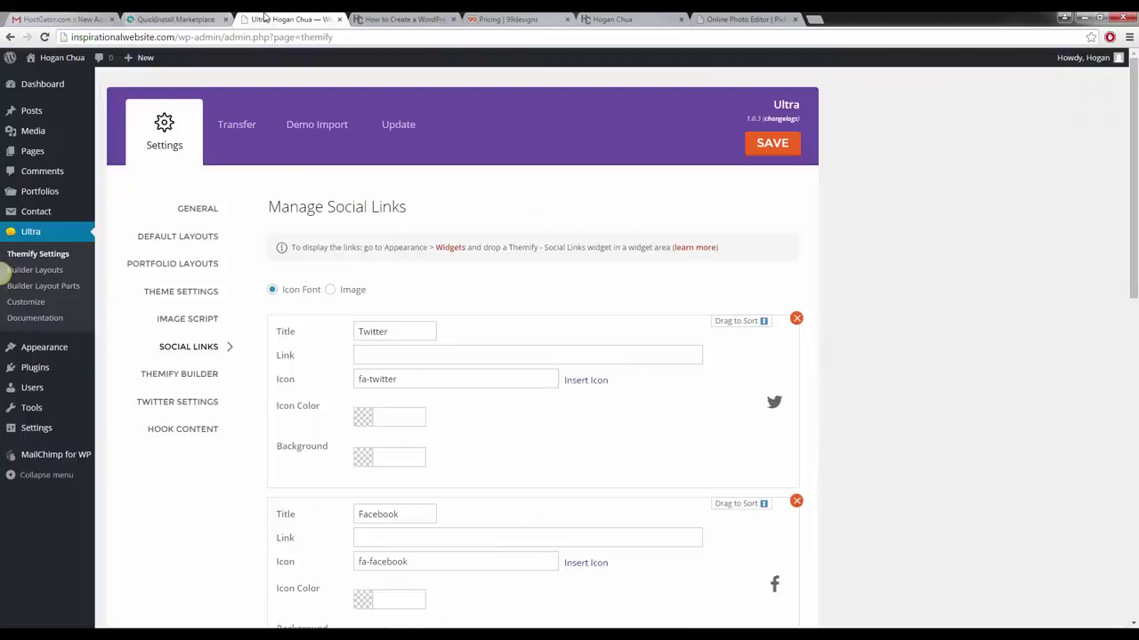
Step: Paste the Twitter profile URL into the Twitter Link field
{"action": "left_click", "coordinate": [396, 357]}
{"action": "right_click", "coordinate": [394, 356]}
{"action": "left_click", "coordinate": [423, 427]}
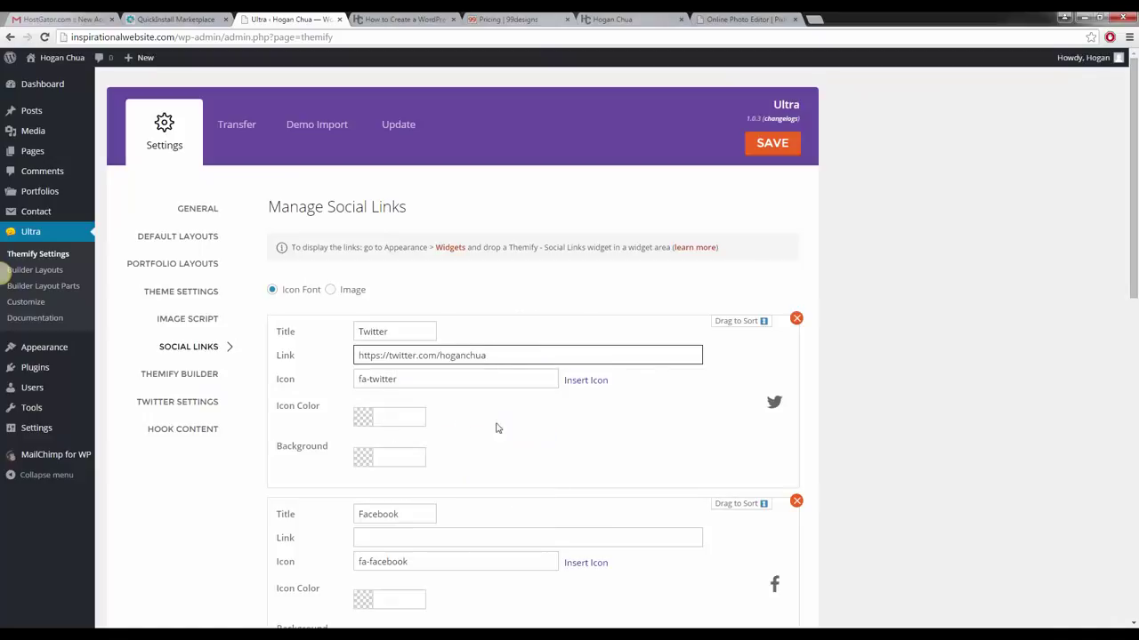
{"action": "scroll", "coordinate": [1133, 282], "scroll_direction": "down", "scroll_amount": 1}
{"action": "left_click_drag", "start_coordinate": [1129, 355], "coordinate": [1130, 370]}
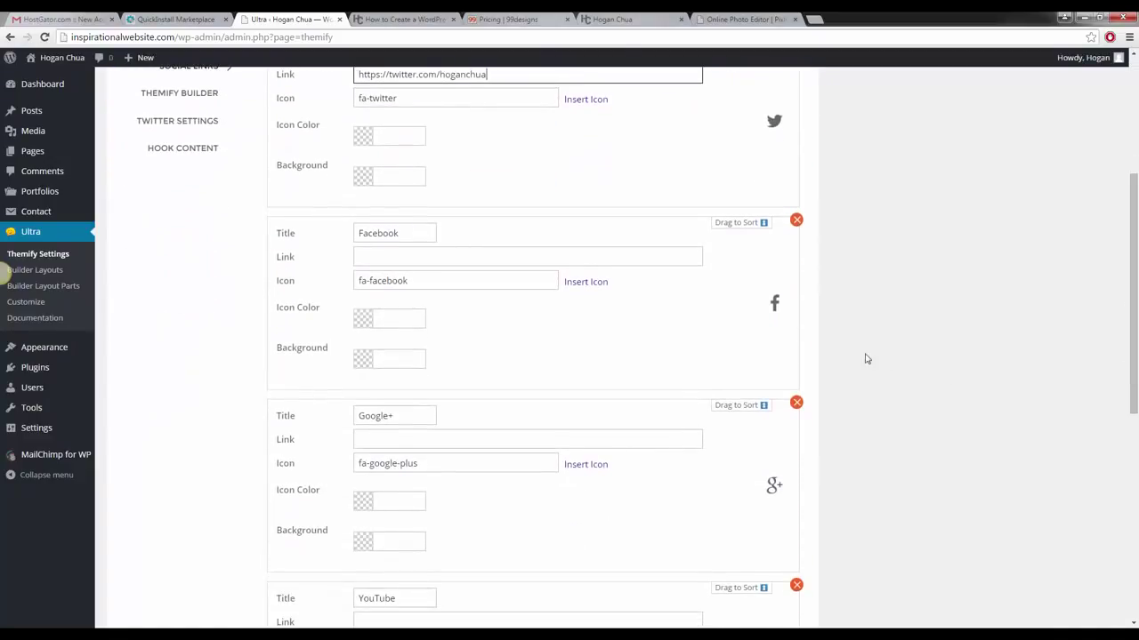
{"action": "left_click_drag", "start_coordinate": [1135, 330], "coordinate": [1137, 400]}
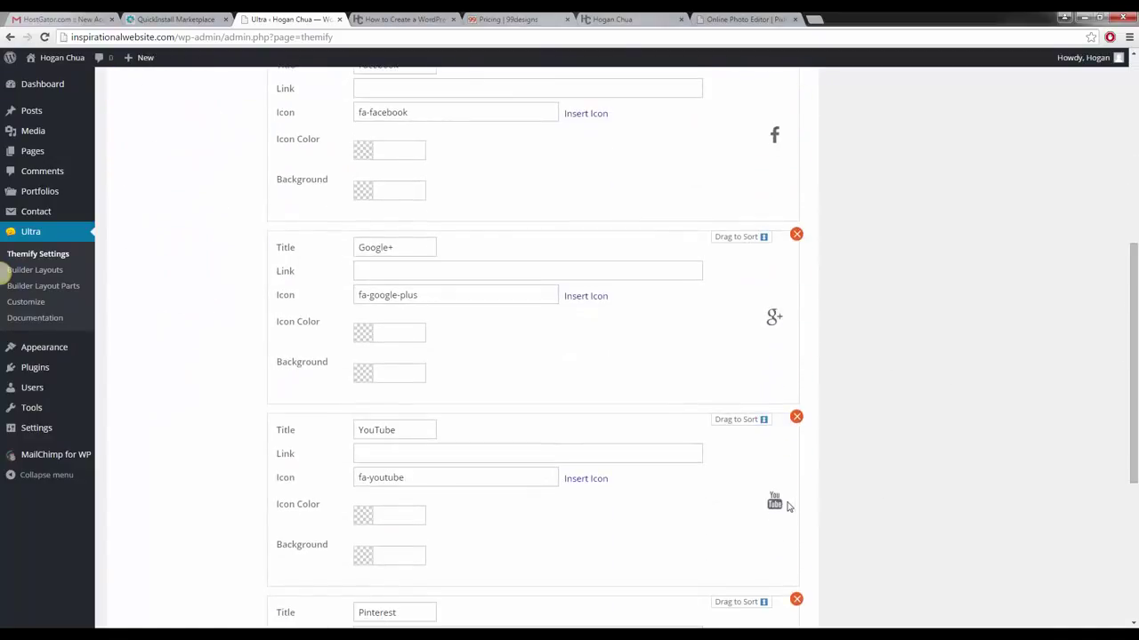
{"action": "scroll", "coordinate": [634, 293], "scroll_direction": "up", "scroll_amount": 5}
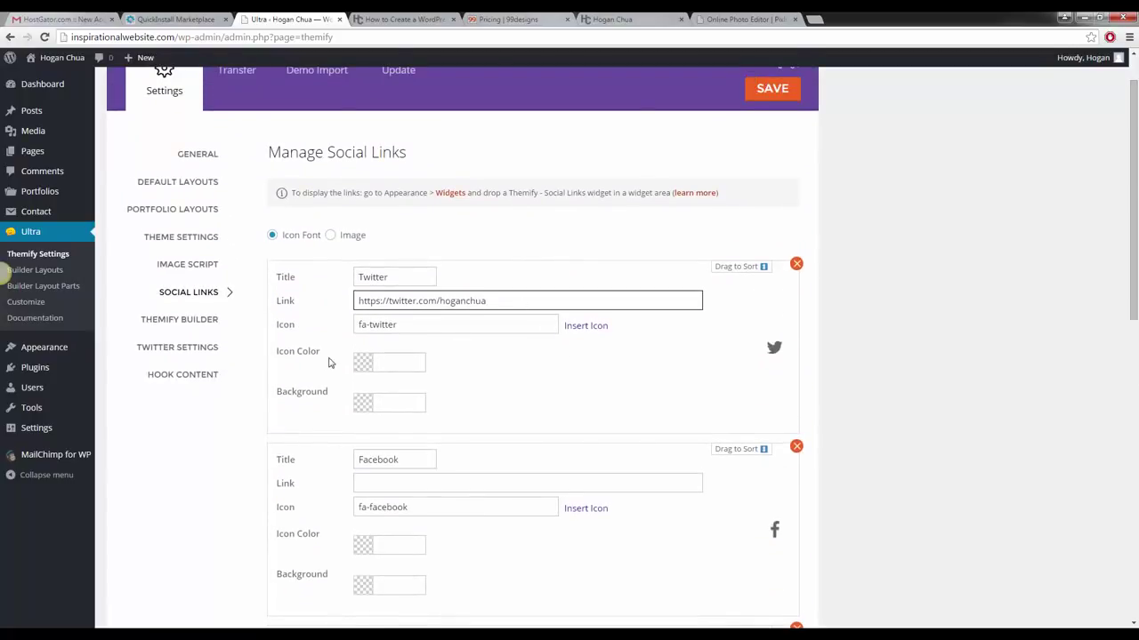
Step: Set the Twitter icon colour to ffffff and its background to 888888
{"action": "left_click", "coordinate": [361, 363]}
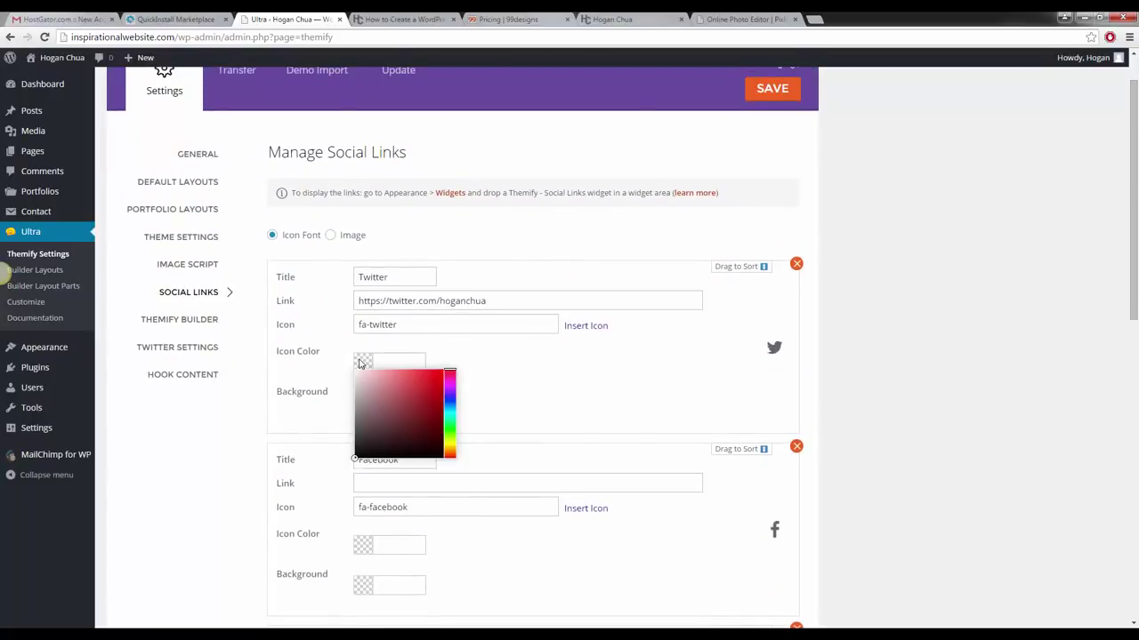
{"action": "left_click_drag", "start_coordinate": [410, 401], "coordinate": [400, 447]}
{"action": "left_click", "coordinate": [447, 354]}
{"action": "left_click", "coordinate": [365, 399]}
{"action": "left_click", "coordinate": [461, 390]}
{"action": "left_click_drag", "start_coordinate": [411, 363], "coordinate": [222, 352]}
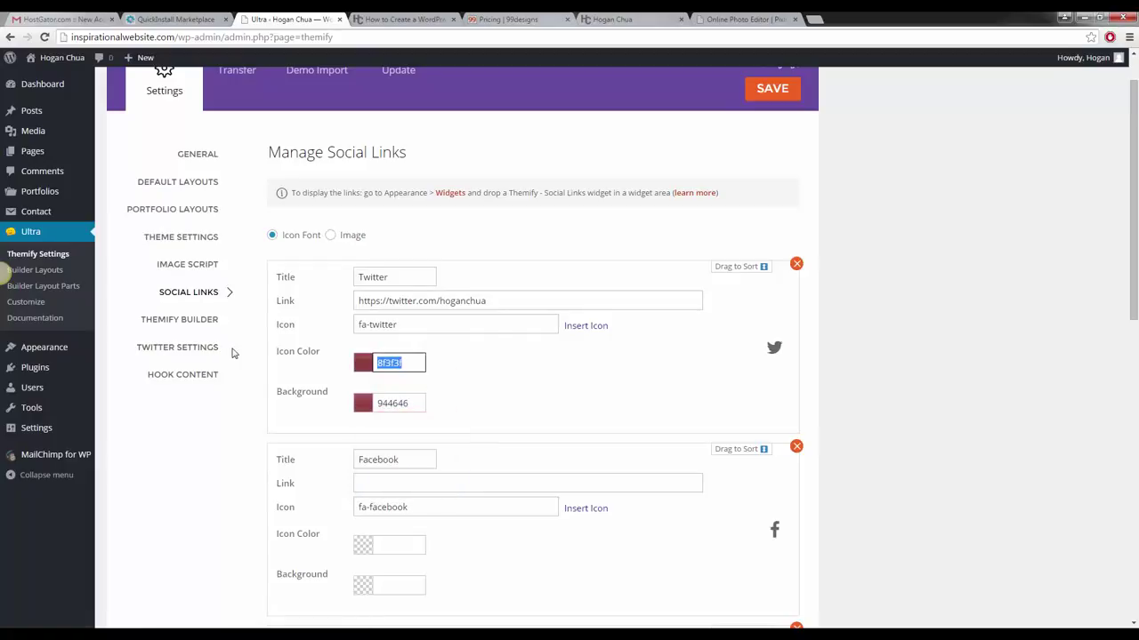
{"action": "key", "text": "BackSpace"}
{"action": "type", "text": "ffffff"}
{"action": "left_click", "coordinate": [417, 405]}
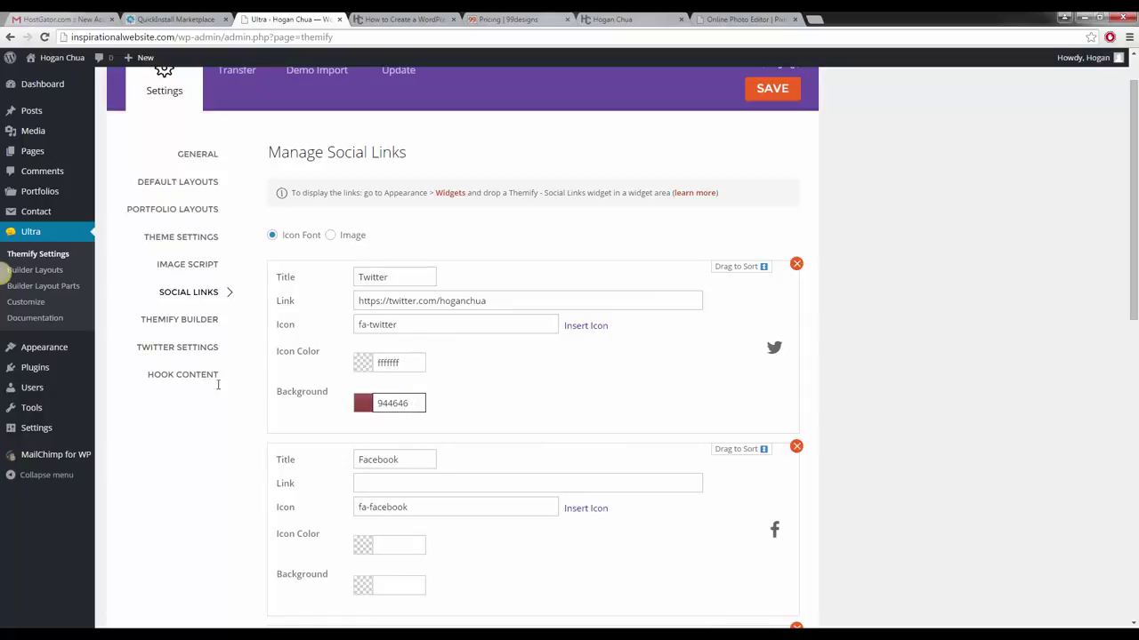
{"action": "key", "text": "ctrl+a"}
{"action": "key", "text": "BackSpace"}
{"action": "type", "text": "888888"}
{"action": "left_click", "coordinate": [468, 391]}
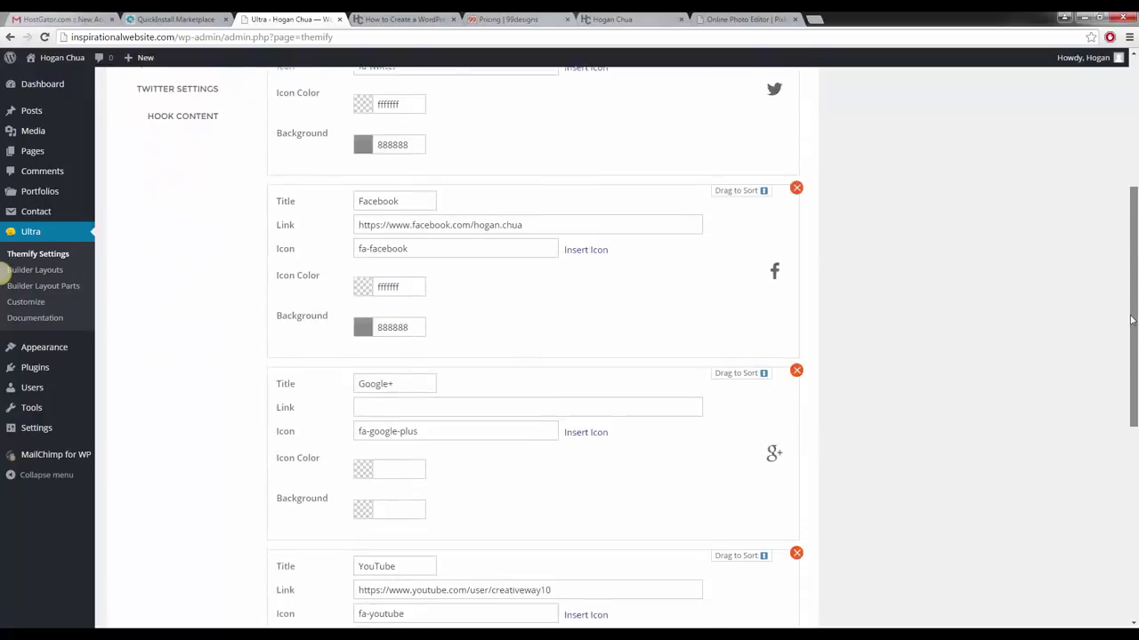
Step: Review the Facebook link and the YouTube icon and background colour values
{"action": "scroll", "coordinate": [1111, 240], "scroll_direction": "down", "scroll_amount": 1}
{"action": "scroll", "coordinate": [1112, 240], "scroll_direction": "up", "scroll_amount": 3}
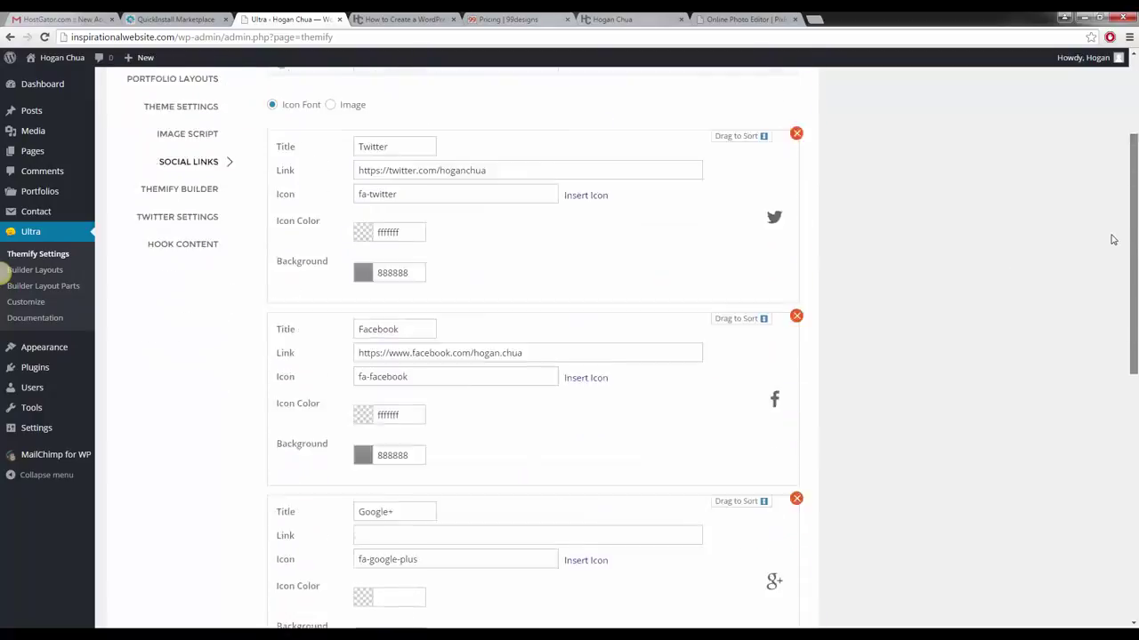
{"action": "left_click_drag", "start_coordinate": [1112, 240], "coordinate": [1111, 302]}
{"action": "left_click_drag", "start_coordinate": [525, 266], "coordinate": [461, 262]}
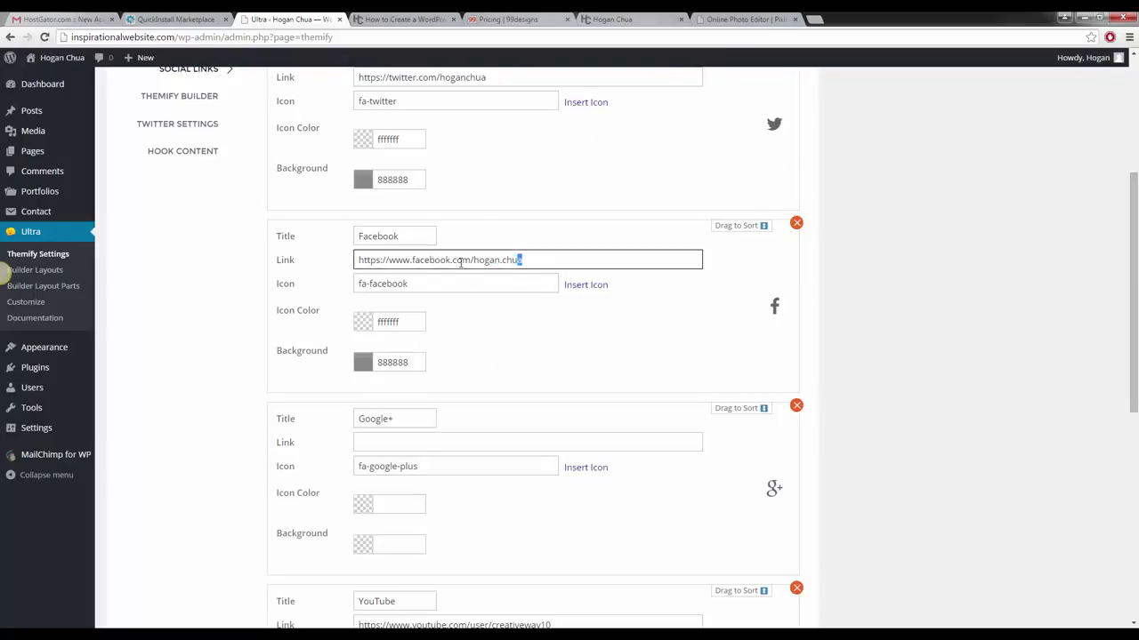
{"action": "key", "text": "ctrl+a"}
{"action": "left_click_drag", "start_coordinate": [1133, 281], "coordinate": [1128, 368]}
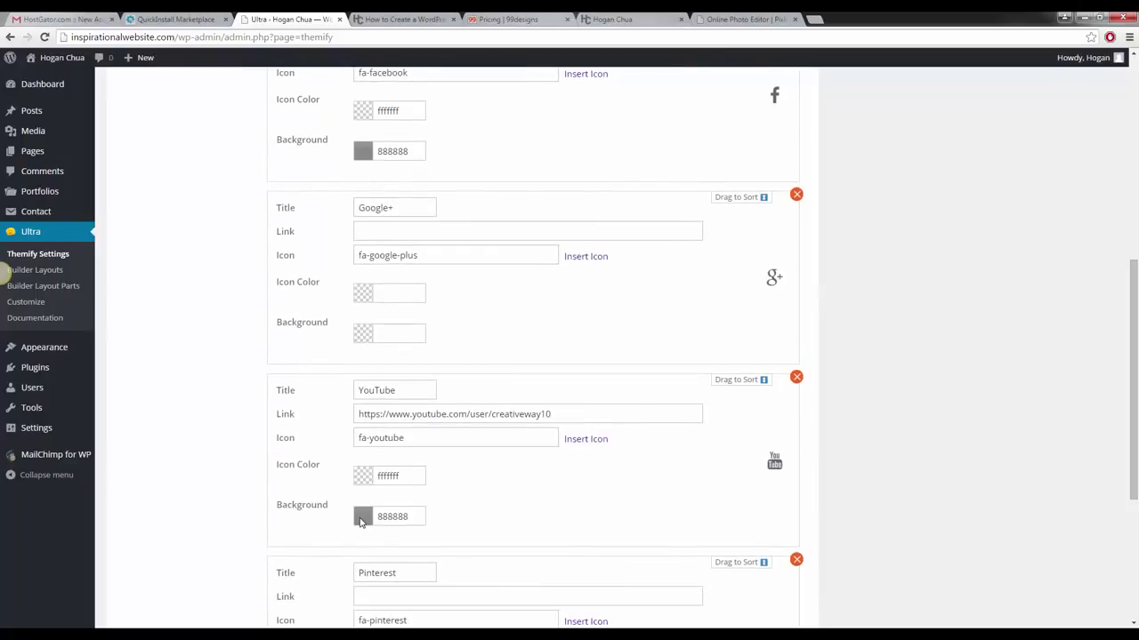
{"action": "double_click", "coordinate": [423, 477]}
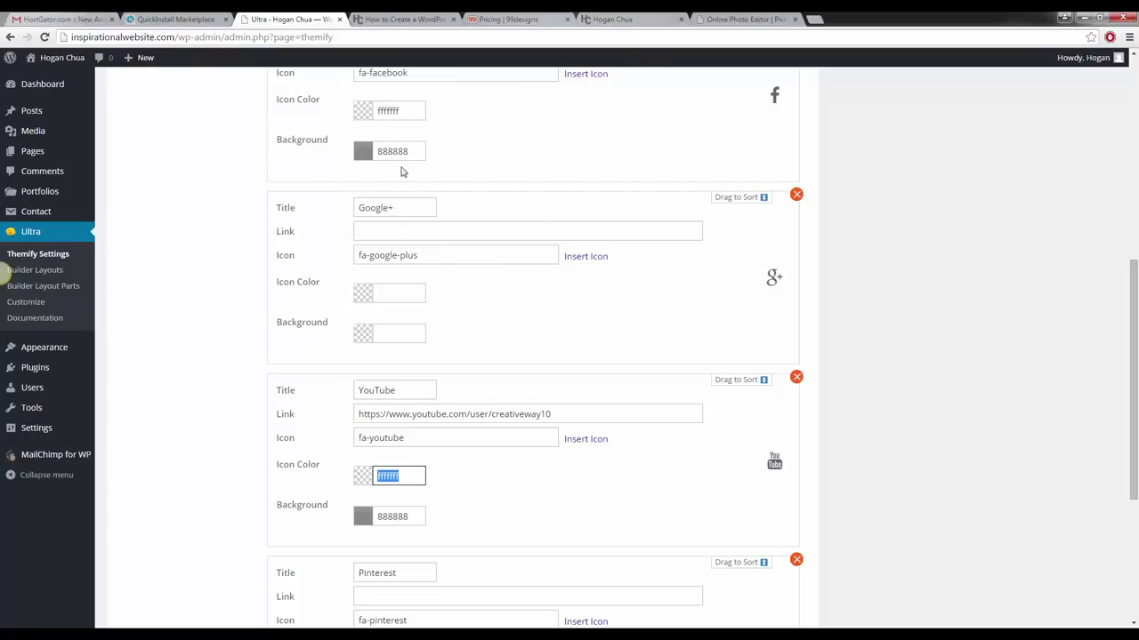
{"action": "double_click", "coordinate": [415, 513]}
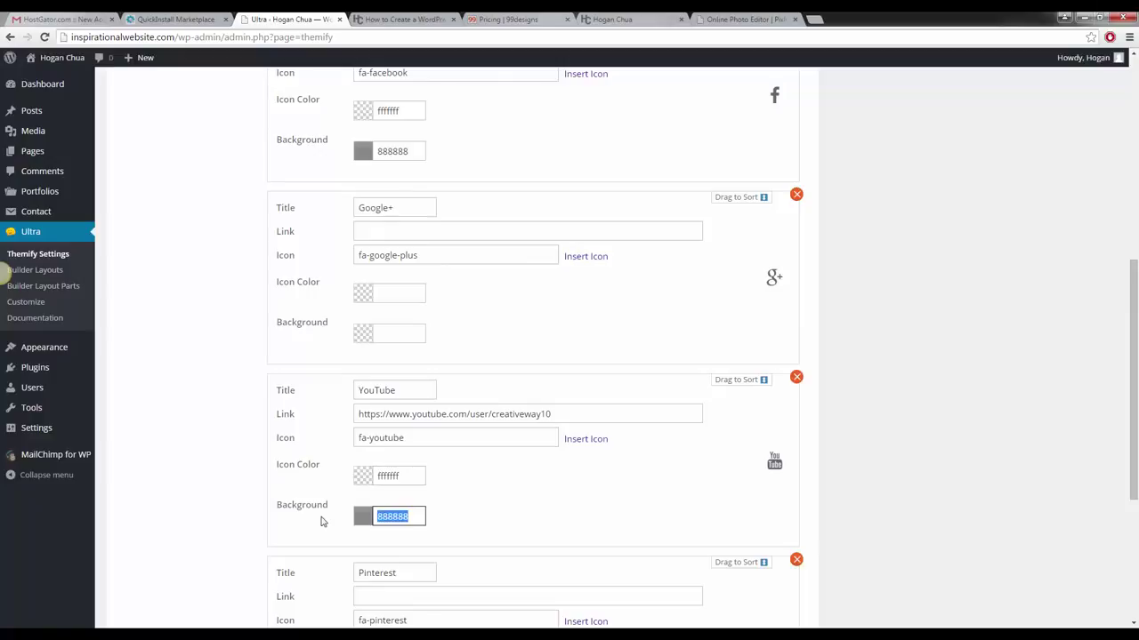
{"action": "scroll", "coordinate": [1108, 299], "scroll_direction": "up", "scroll_amount": 5}
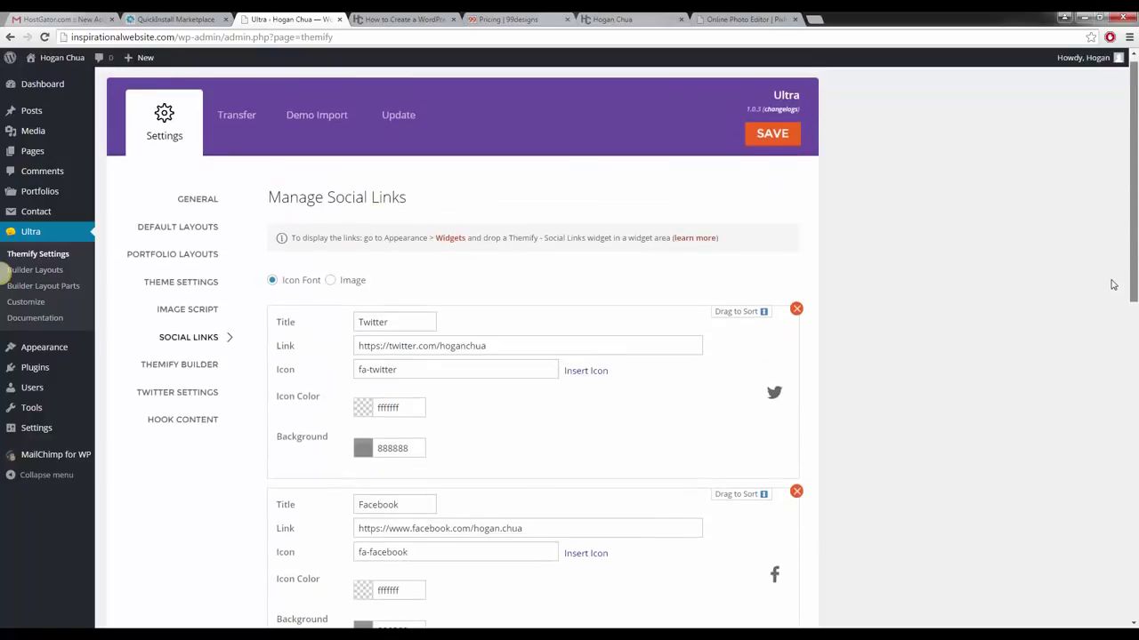
Step: Save the Twitter and Facebook social link settings and open the live site from the admin bar
{"action": "scroll", "coordinate": [1106, 296], "scroll_direction": "up", "scroll_amount": 1}
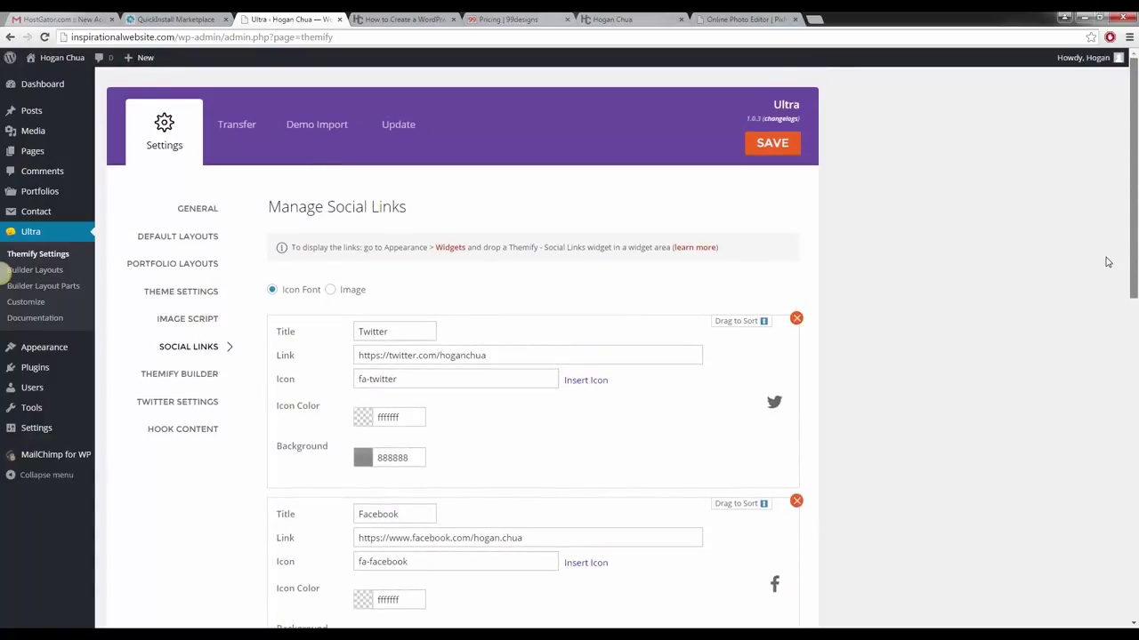
{"action": "left_click", "coordinate": [797, 147]}
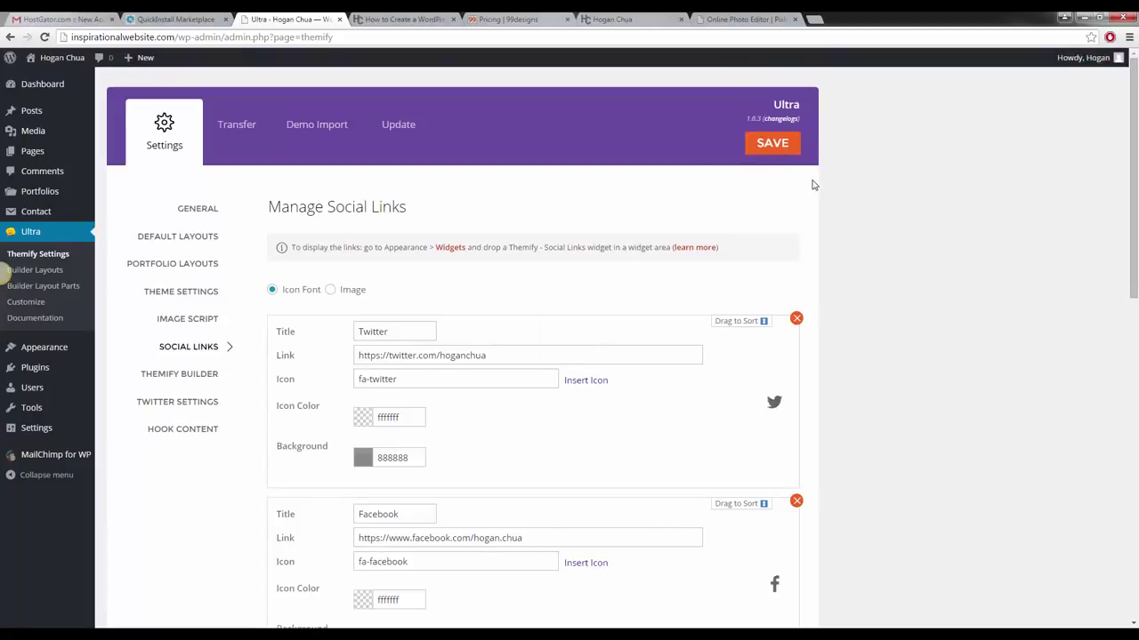
{"action": "mouse_move", "coordinate": [46, 58]}
{"action": "left_click", "coordinate": [46, 80]}
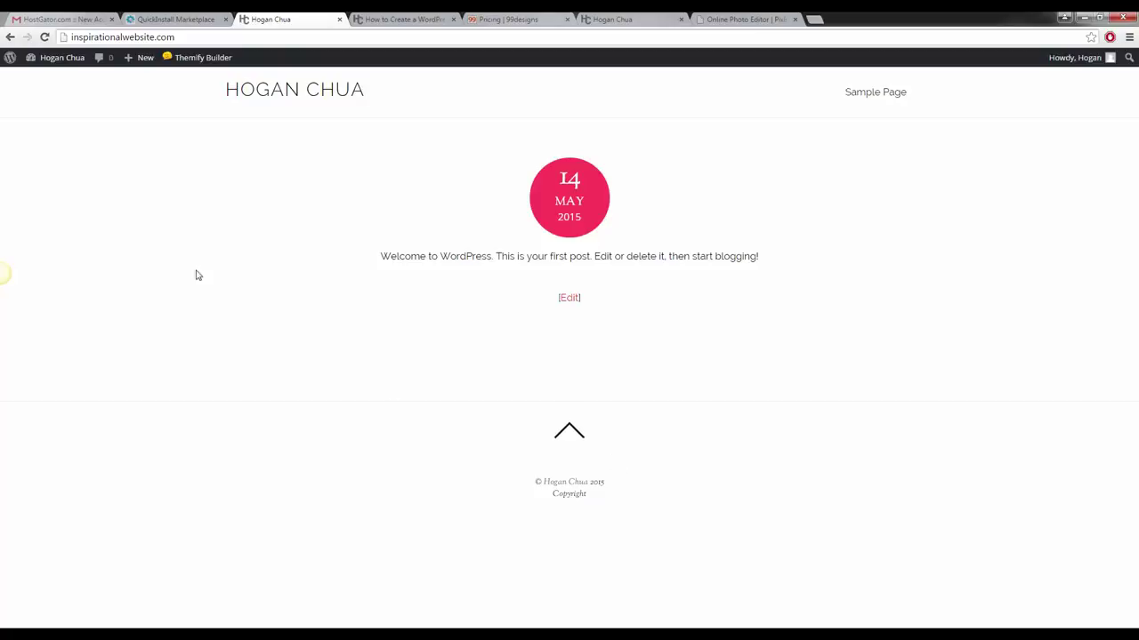
Step: In the Customizer, add a Themify - Social Links widget to the Footer Social Widget area
{"action": "mouse_move", "coordinate": [58, 62]}
{"action": "left_click", "coordinate": [46, 109]}
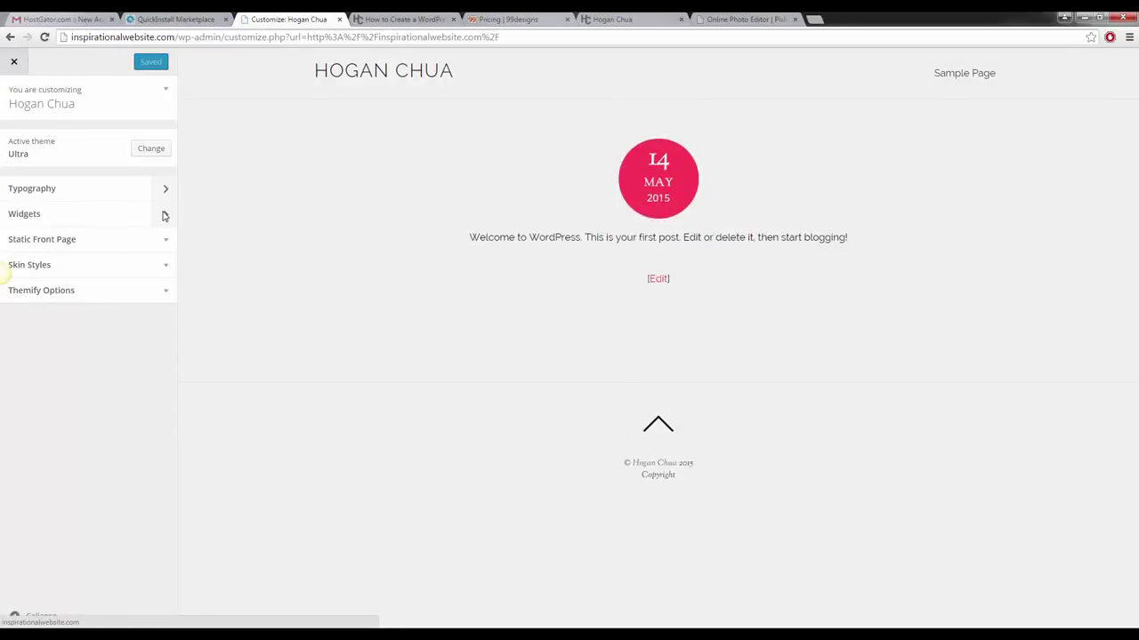
{"action": "left_click", "coordinate": [163, 218]}
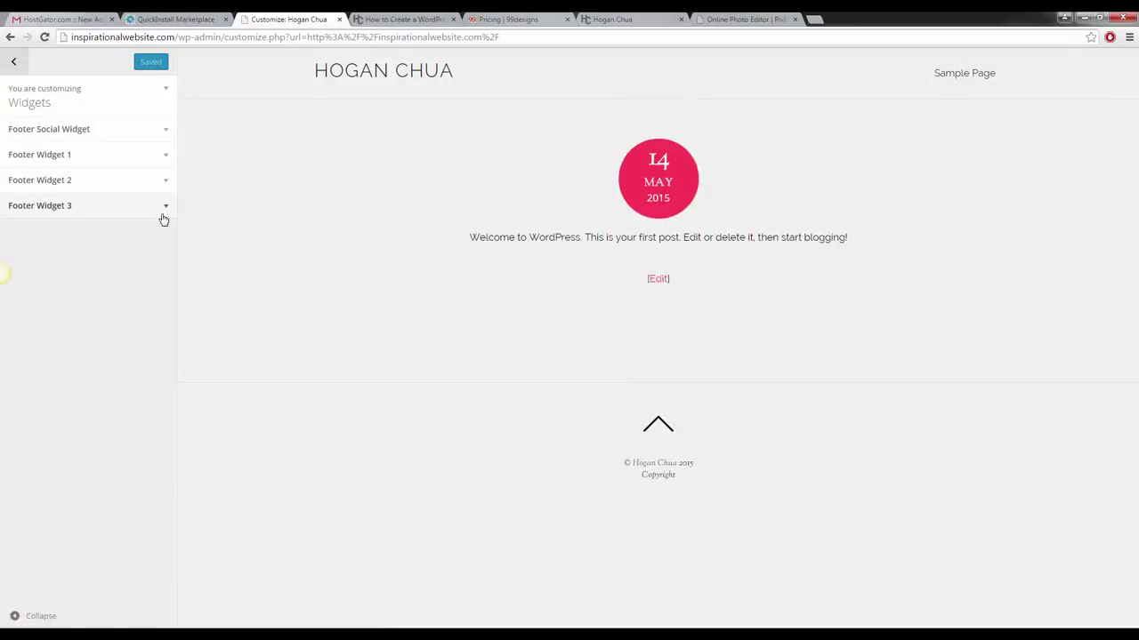
{"action": "left_click", "coordinate": [169, 132]}
{"action": "left_click", "coordinate": [139, 162]}
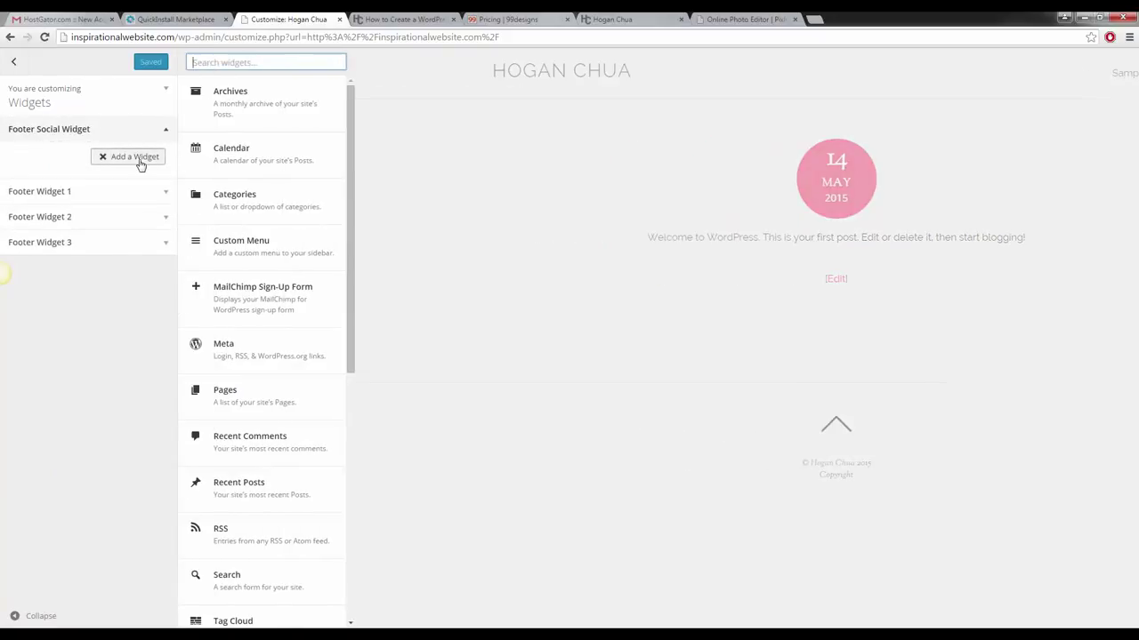
{"action": "left_click_drag", "start_coordinate": [352, 169], "coordinate": [353, 446]}
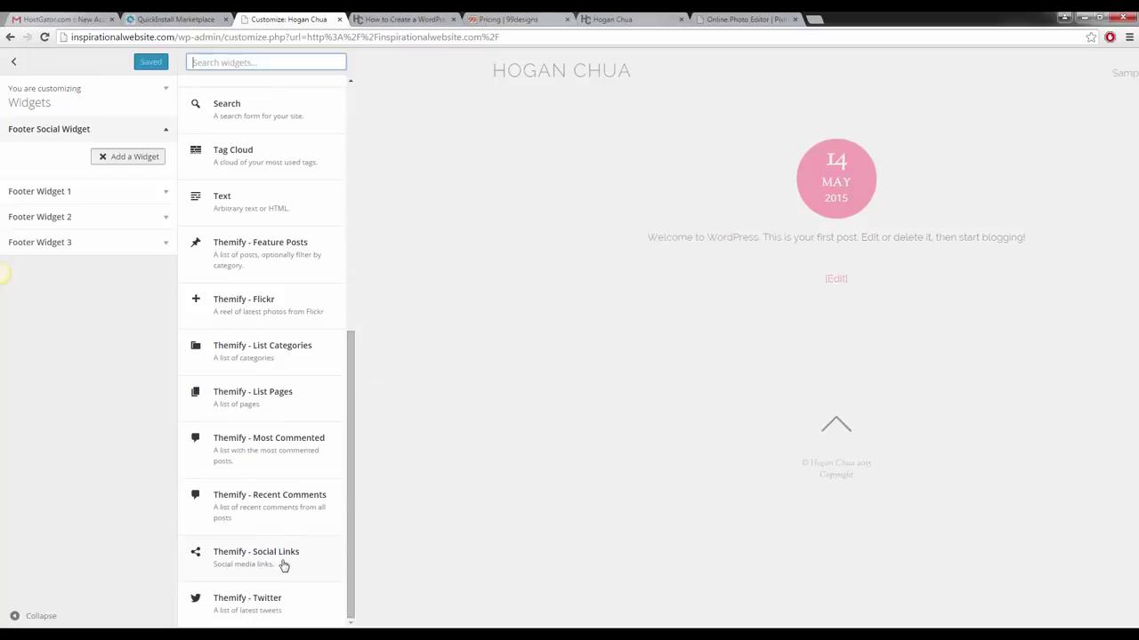
{"action": "left_click", "coordinate": [312, 565]}
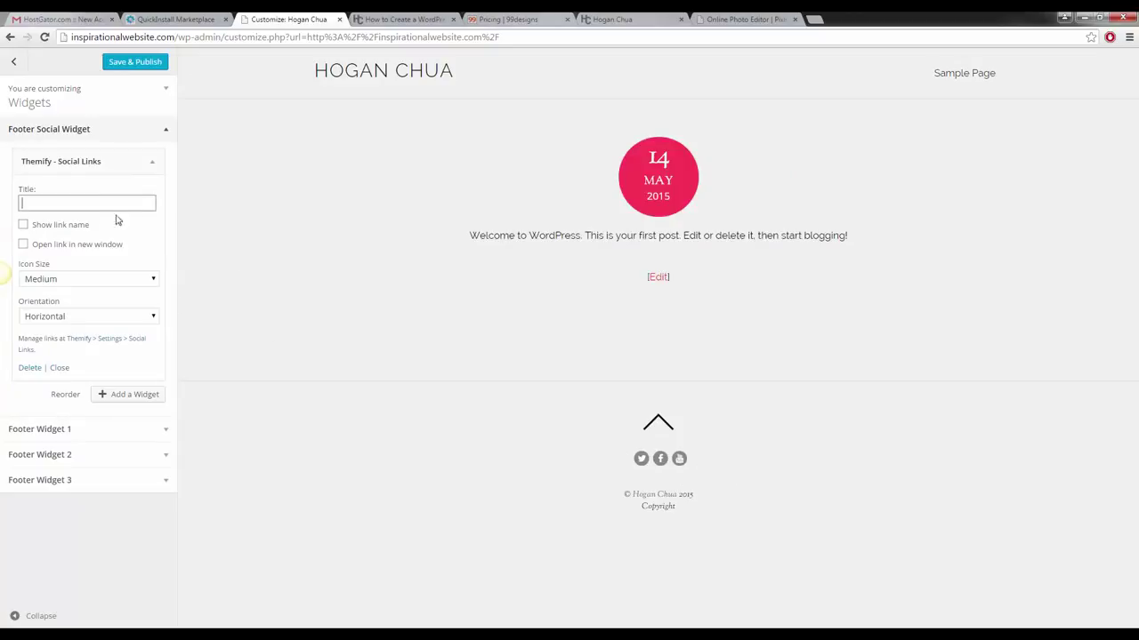
Step: Set the footer social icon size to Large, Save & Publish, and exit the Customizer
{"action": "left_click", "coordinate": [51, 278]}
{"action": "left_click", "coordinate": [46, 317]}
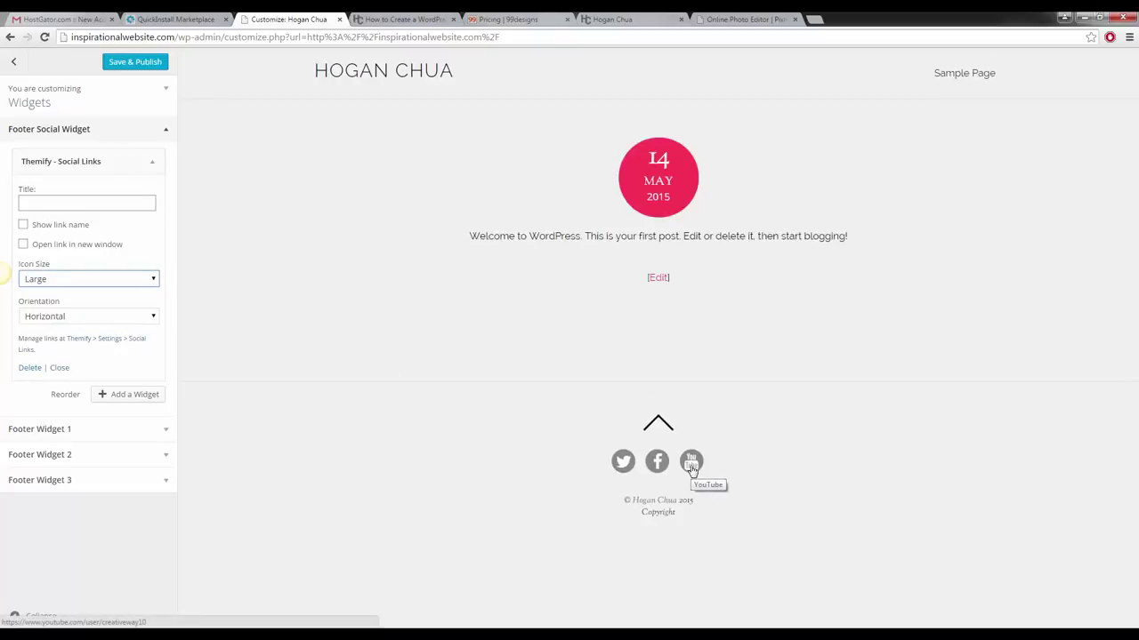
{"action": "left_click", "coordinate": [116, 67]}
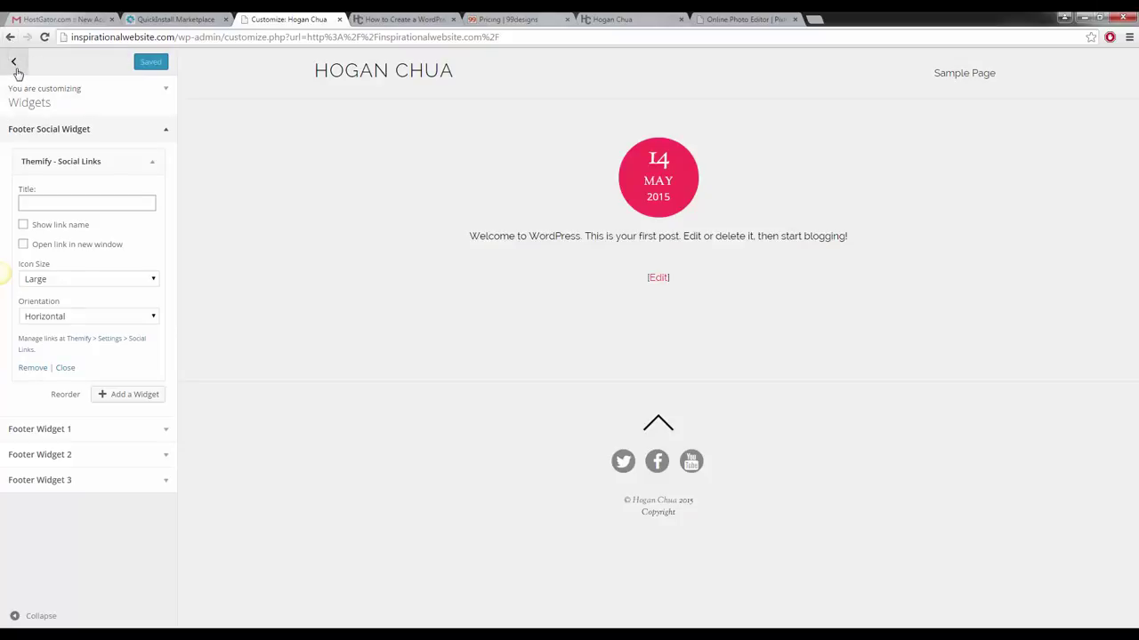
{"action": "left_click", "coordinate": [14, 64]}
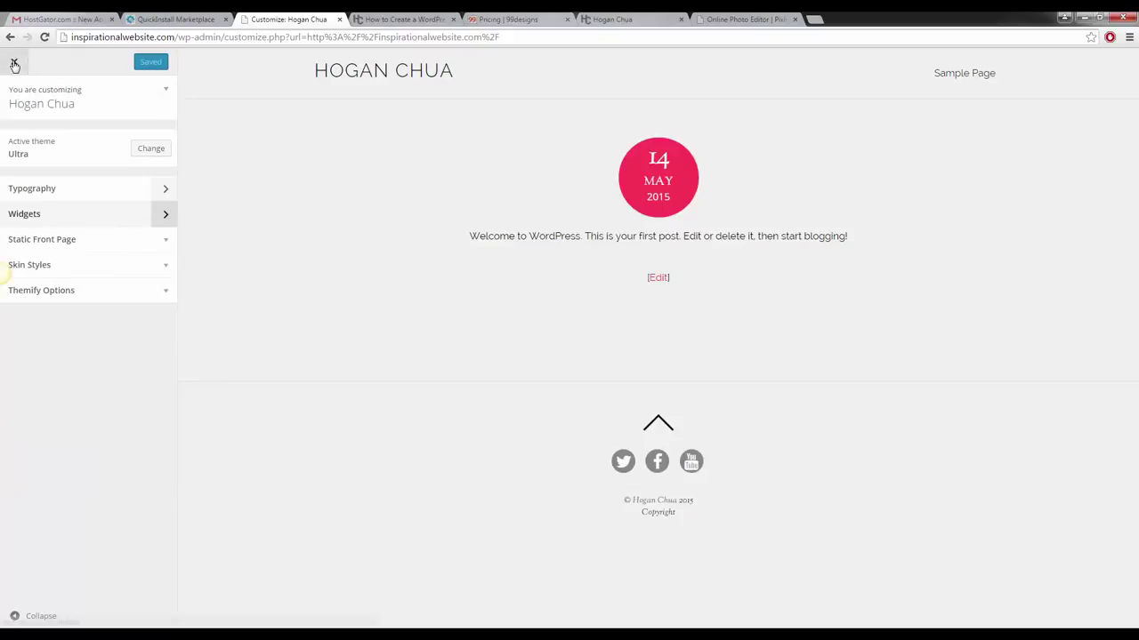
{"action": "left_click", "coordinate": [14, 64]}
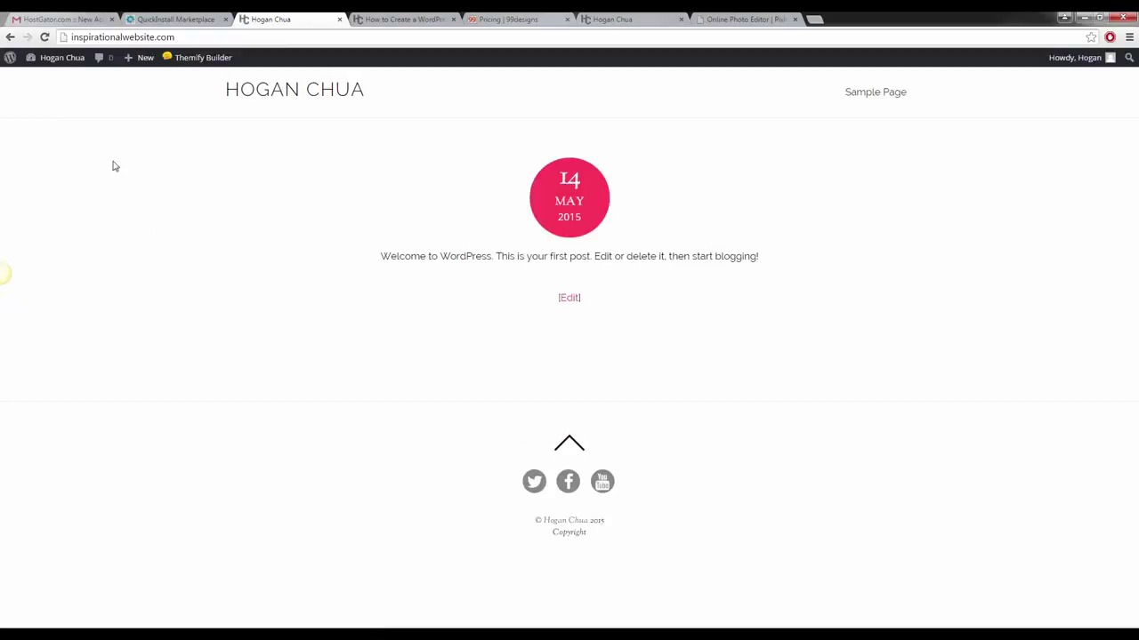
{"action": "mouse_move", "coordinate": [54, 59]}
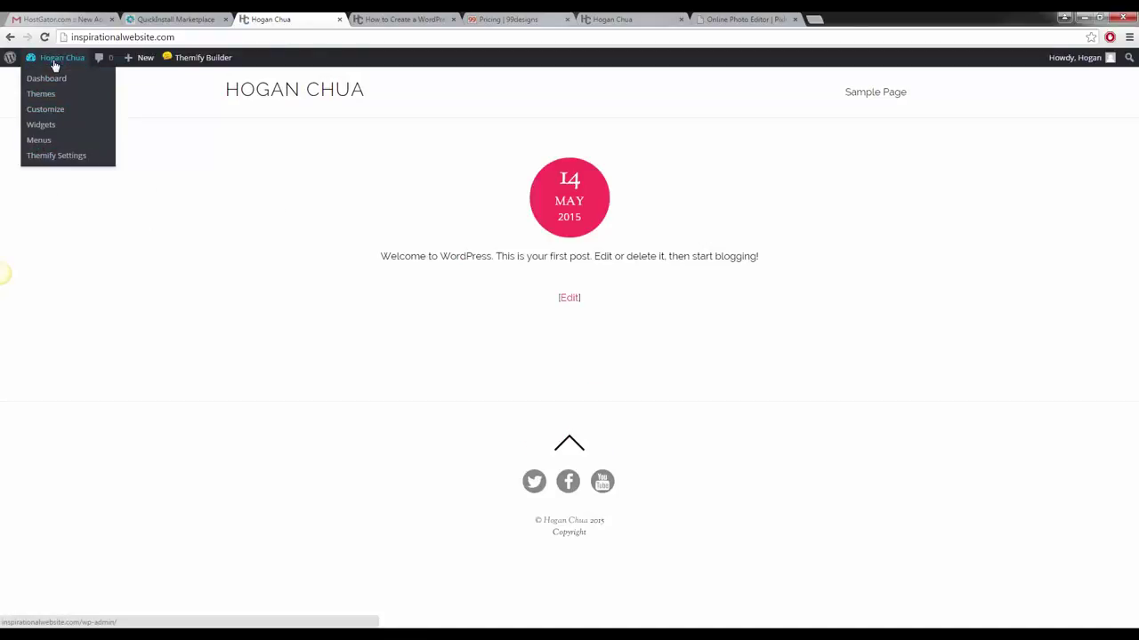
Step: Trash and permanently delete the Sample Page, then start a new page with Add New
{"action": "left_click", "coordinate": [53, 64]}
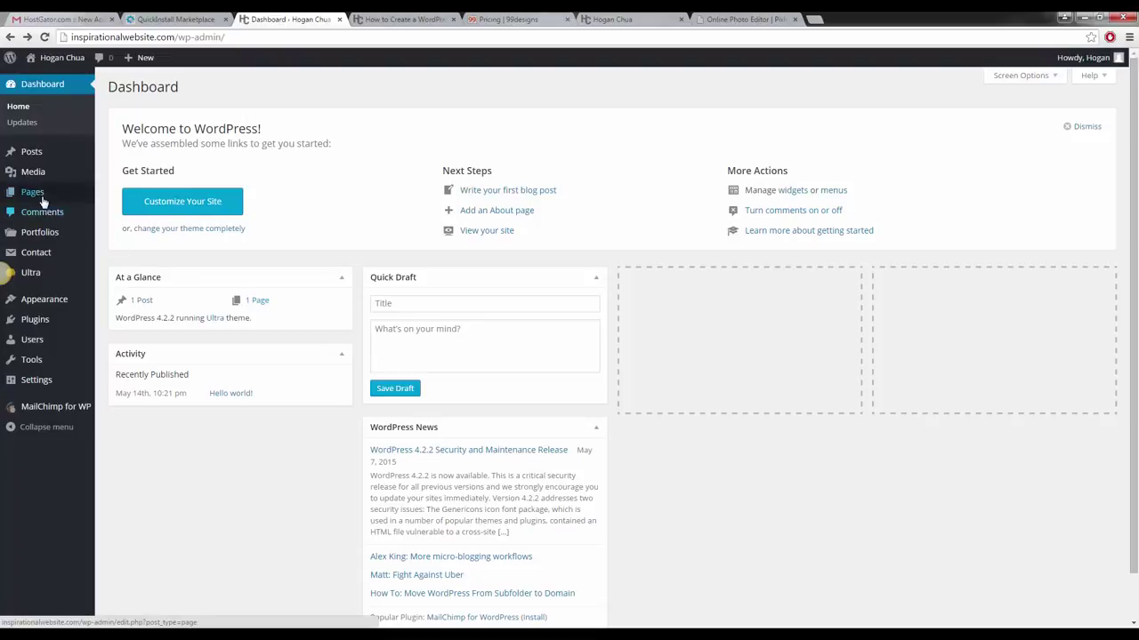
{"action": "mouse_move", "coordinate": [42, 197]}
{"action": "left_click", "coordinate": [121, 196]}
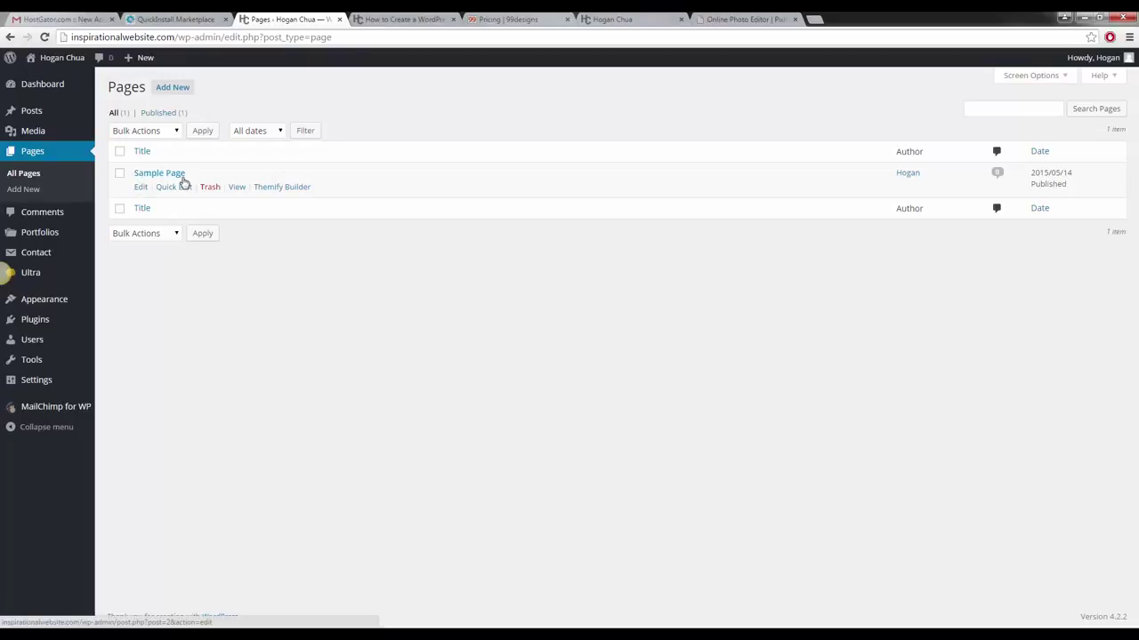
{"action": "left_click", "coordinate": [211, 189]}
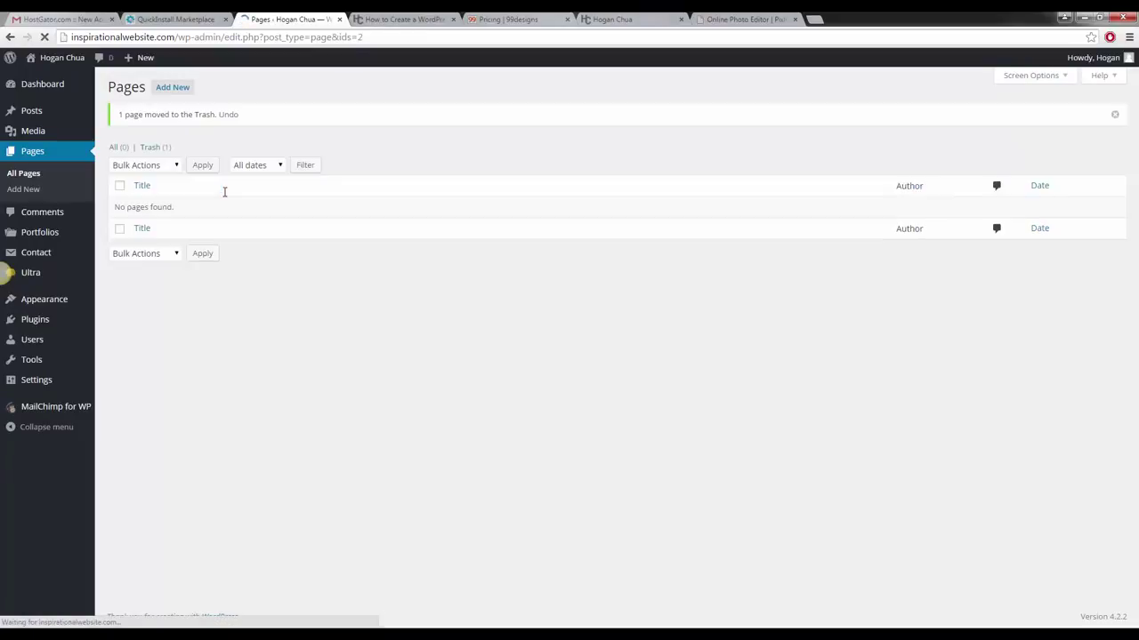
{"action": "left_click", "coordinate": [153, 148]}
{"action": "left_click", "coordinate": [206, 188]}
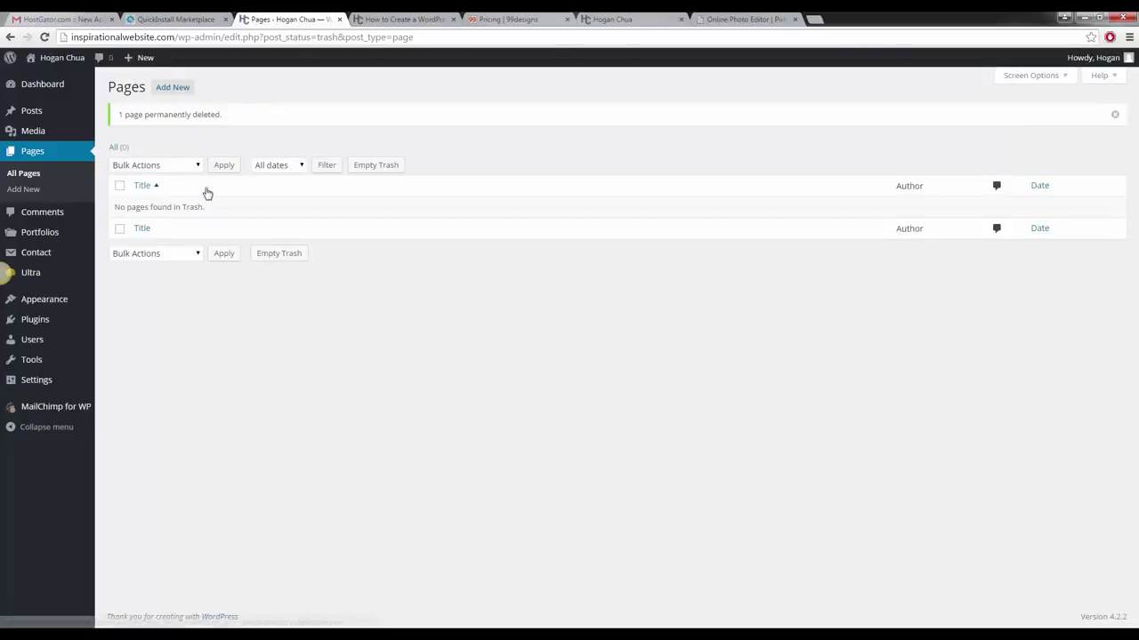
{"action": "left_click", "coordinate": [171, 89]}
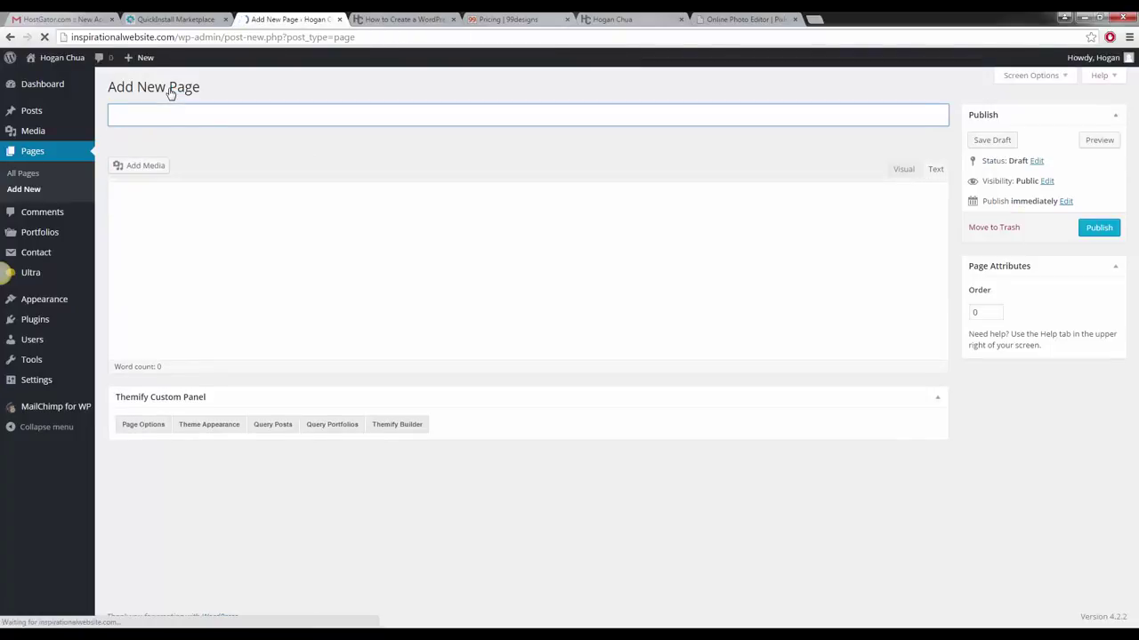
Step: Title the new page 'Home' and set its Content Width to Fullwidth
{"action": "left_click", "coordinate": [238, 112]}
{"action": "type", "text": "H"}
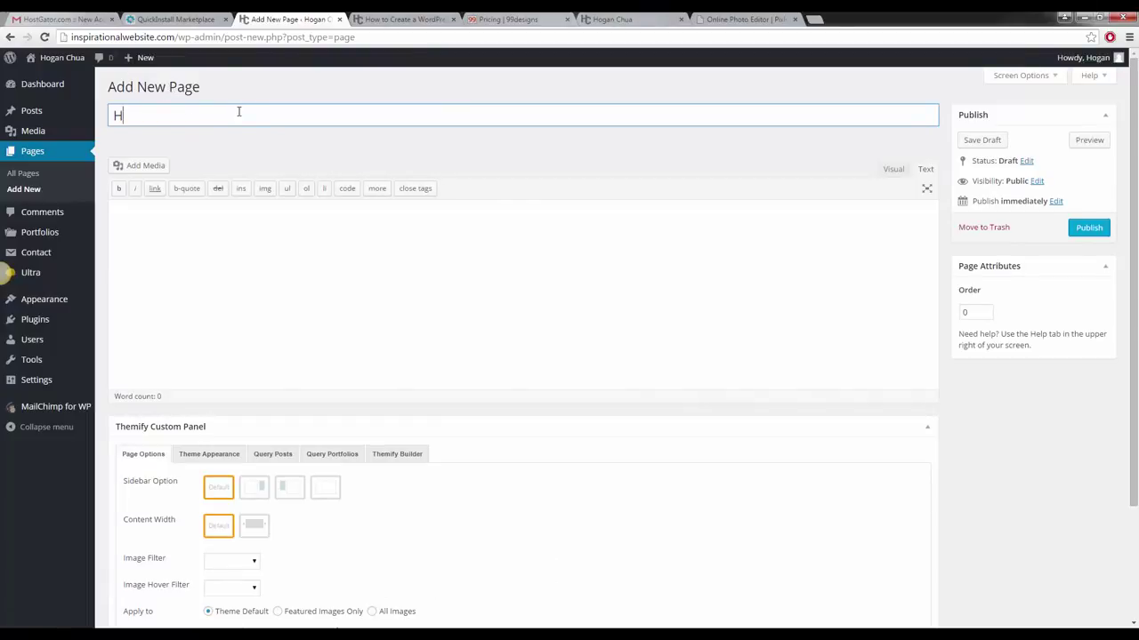
{"action": "type", "text": "ome"}
{"action": "scroll", "coordinate": [677, 269], "scroll_direction": "down", "scroll_amount": 2}
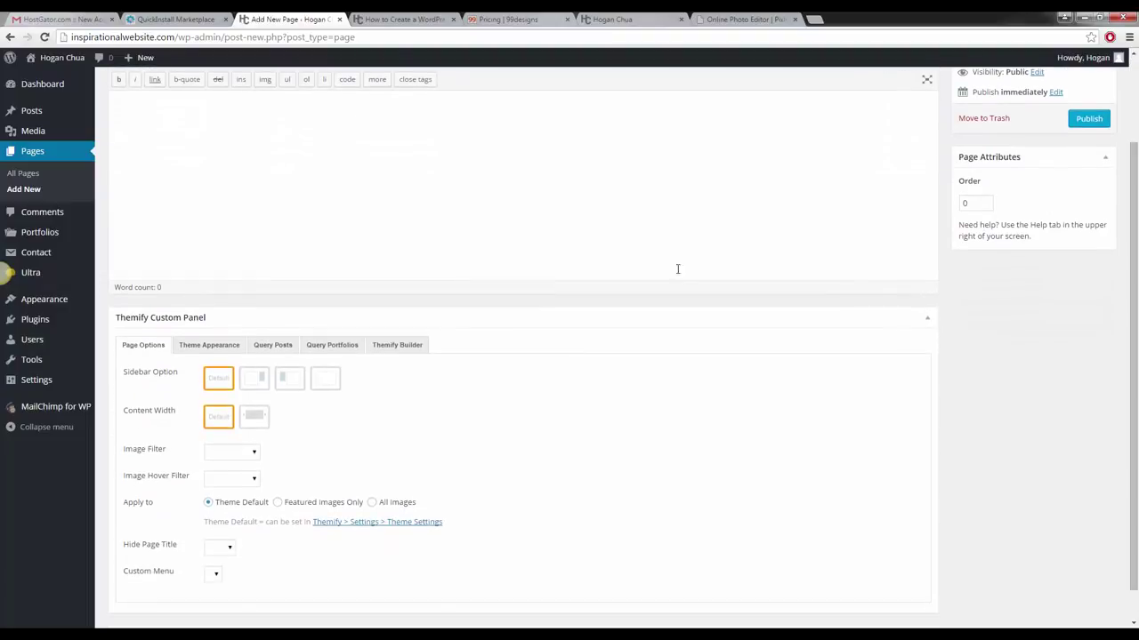
{"action": "left_click_drag", "start_coordinate": [217, 317], "coordinate": [187, 320]}
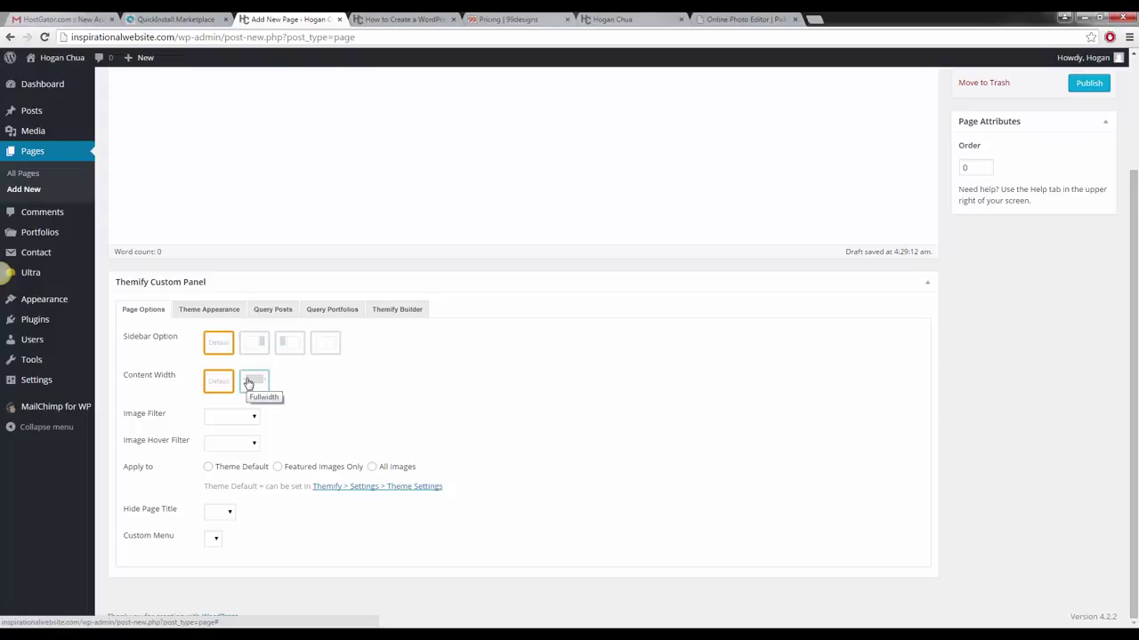
{"action": "left_click", "coordinate": [249, 382]}
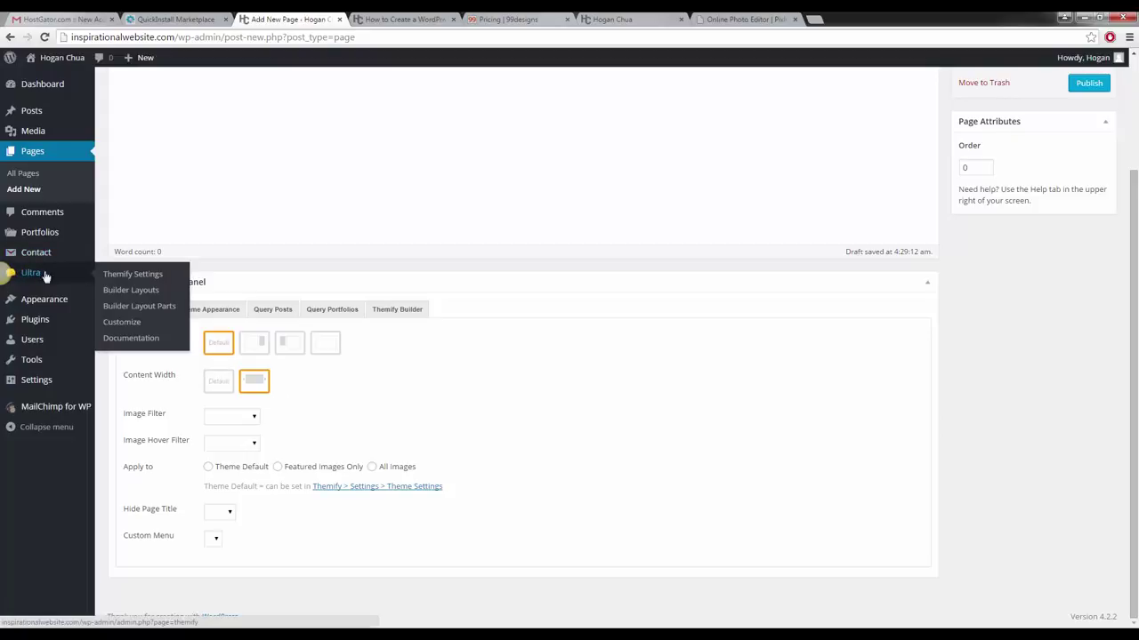
Step: Review the Sidebar Option, Content Width and image filter settings, leaving them unchanged
{"action": "left_click_drag", "start_coordinate": [179, 339], "coordinate": [118, 336]}
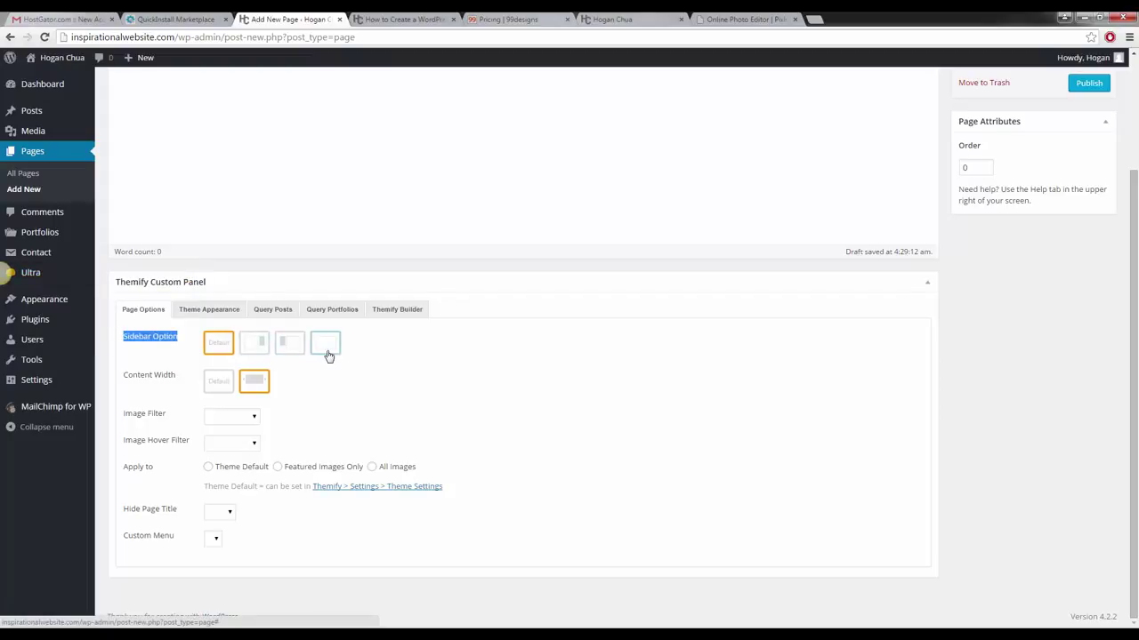
{"action": "left_click_drag", "start_coordinate": [176, 375], "coordinate": [124, 374]}
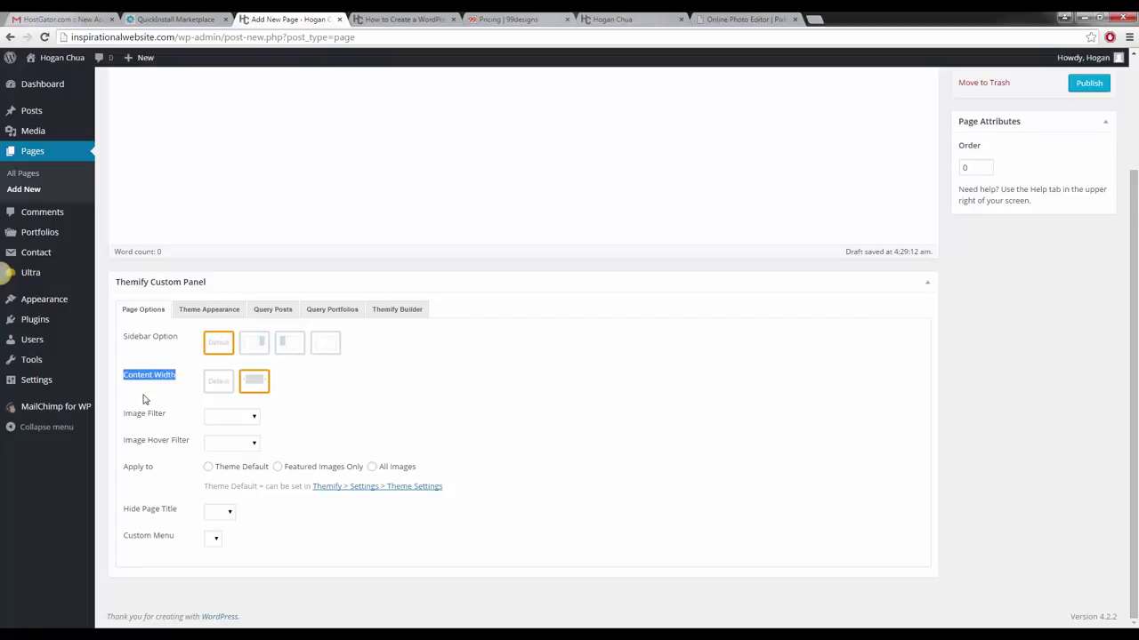
{"action": "left_click", "coordinate": [144, 399]}
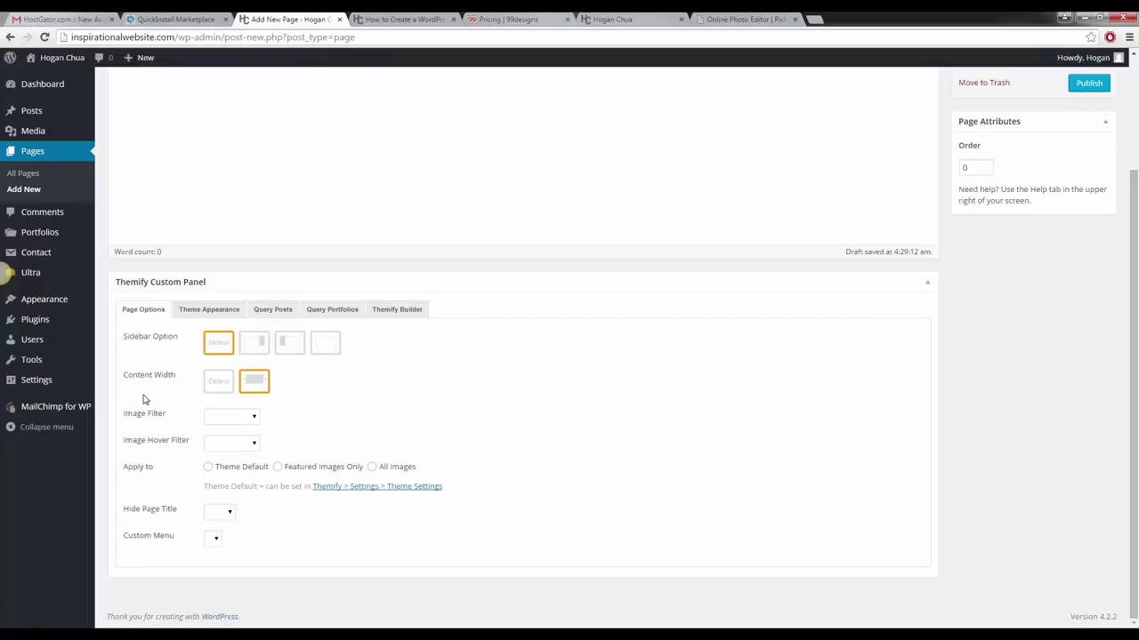
{"action": "left_click", "coordinate": [246, 421]}
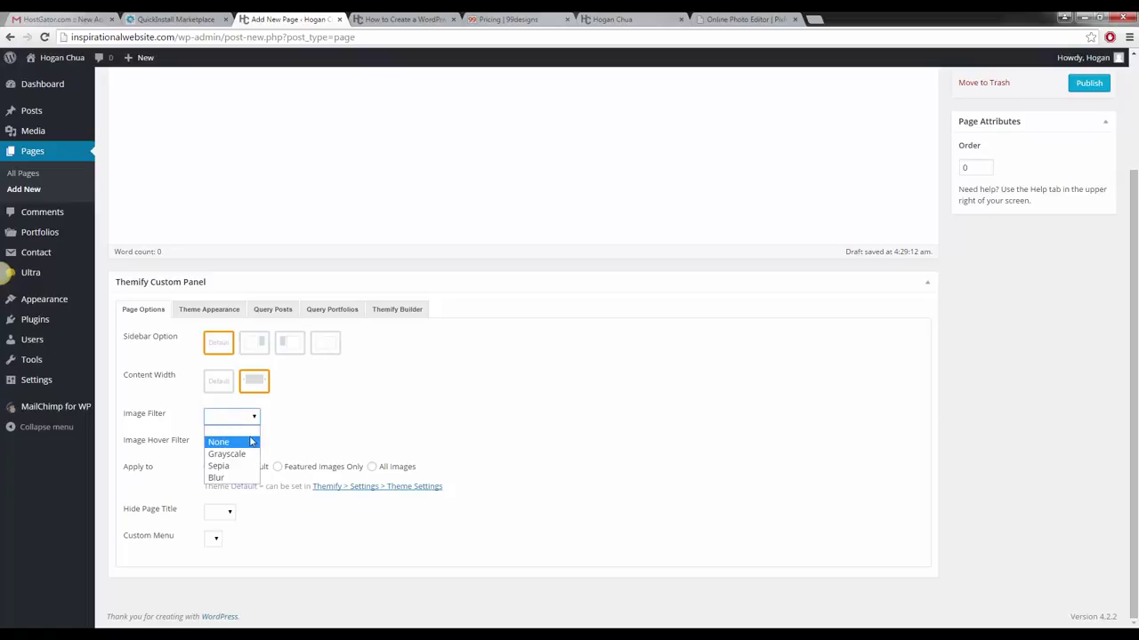
{"action": "left_click", "coordinate": [288, 420]}
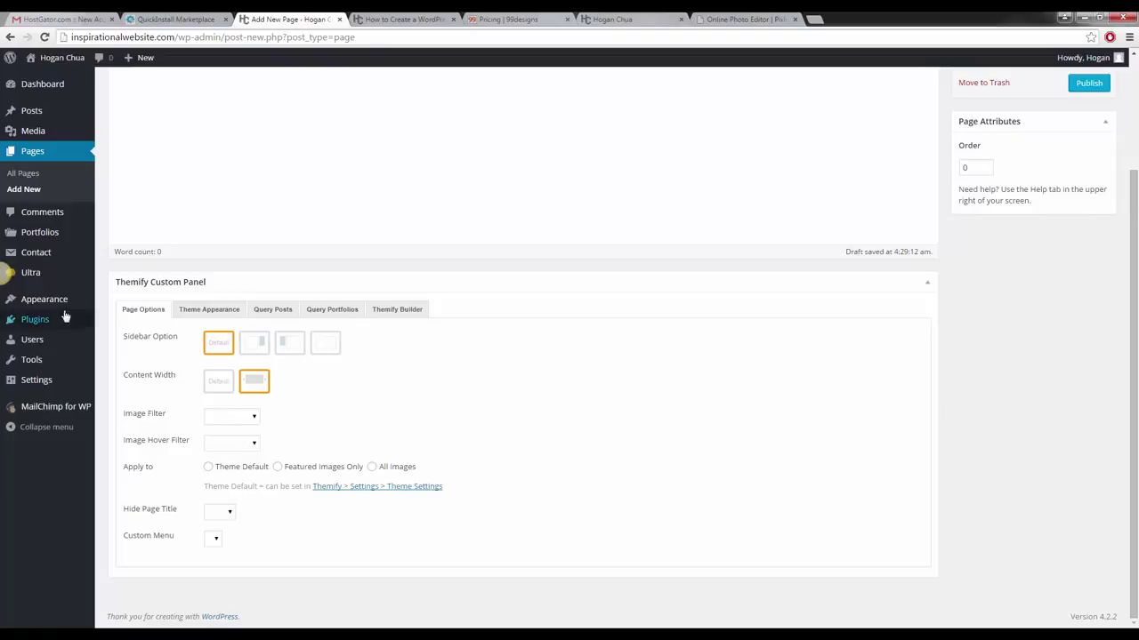
Step: Set the header to Transparent Background in Theme Appearance and publish the page
{"action": "mouse_move", "coordinate": [55, 279]}
{"action": "left_click", "coordinate": [213, 313]}
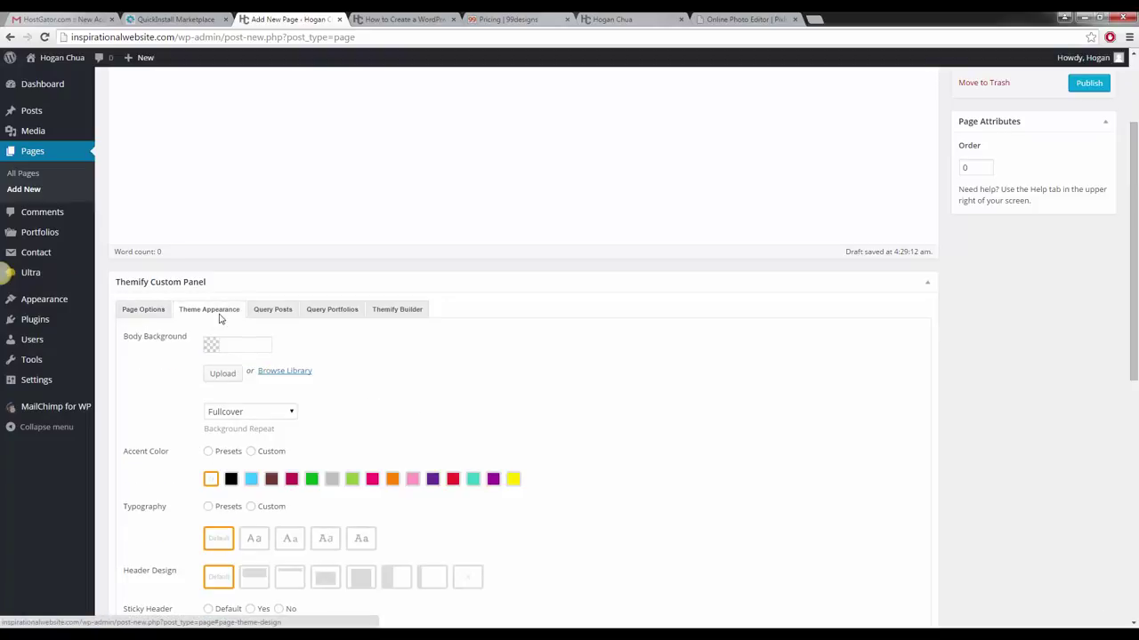
{"action": "scroll", "coordinate": [295, 371], "scroll_direction": "down", "scroll_amount": 1}
{"action": "scroll", "coordinate": [294, 371], "scroll_direction": "down", "scroll_amount": 1}
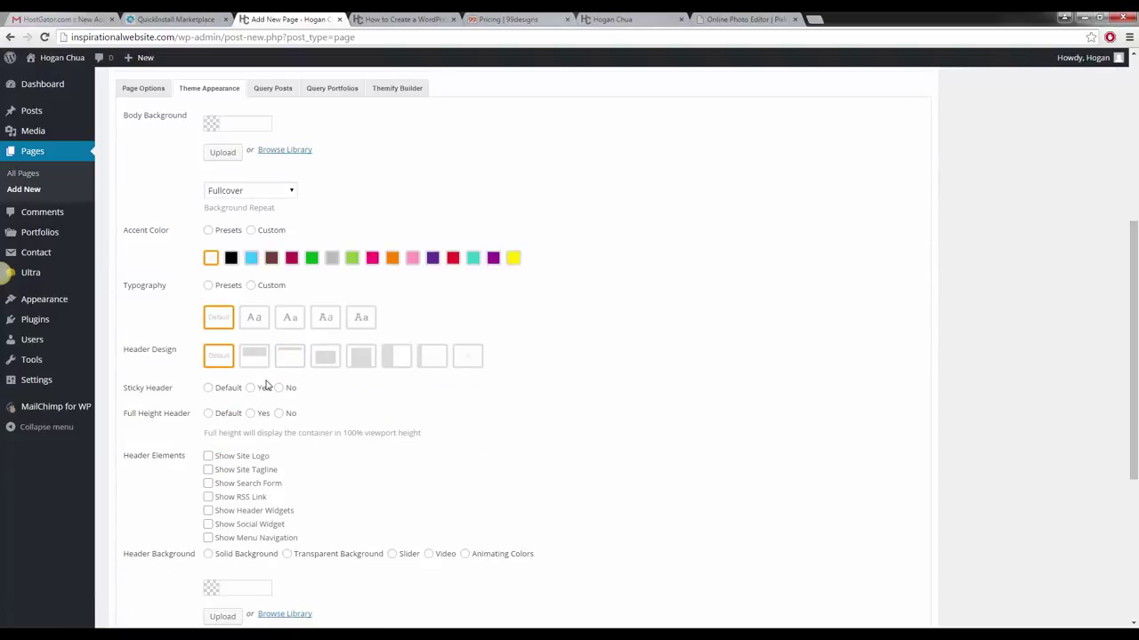
{"action": "left_click", "coordinate": [286, 555]}
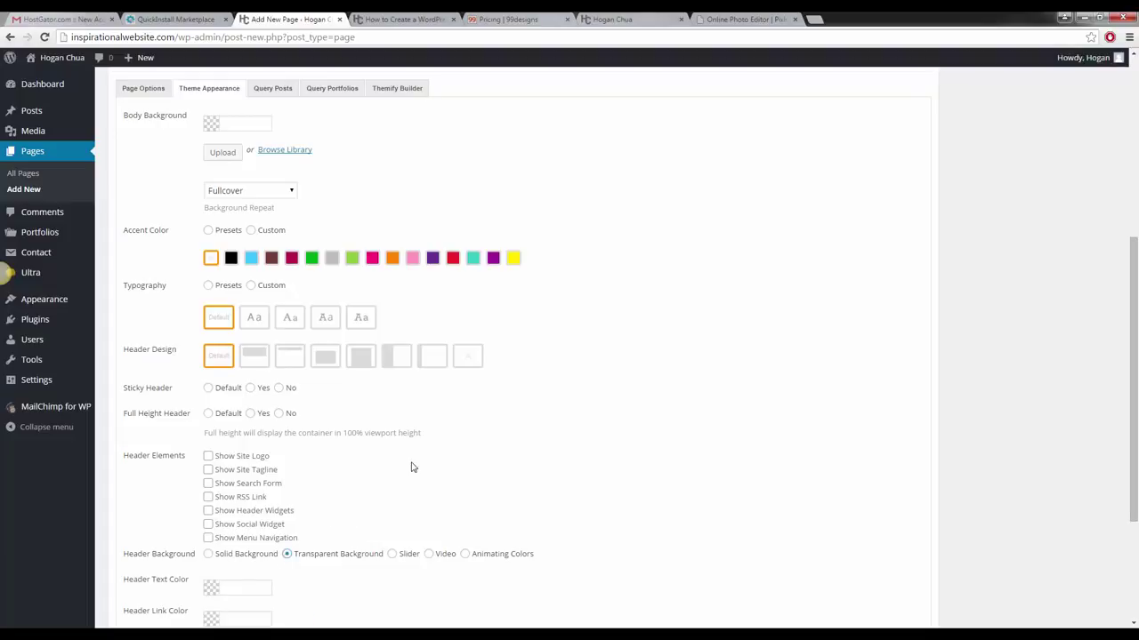
{"action": "left_click_drag", "start_coordinate": [1134, 347], "coordinate": [1135, 169]}
{"action": "left_click", "coordinate": [1089, 228]}
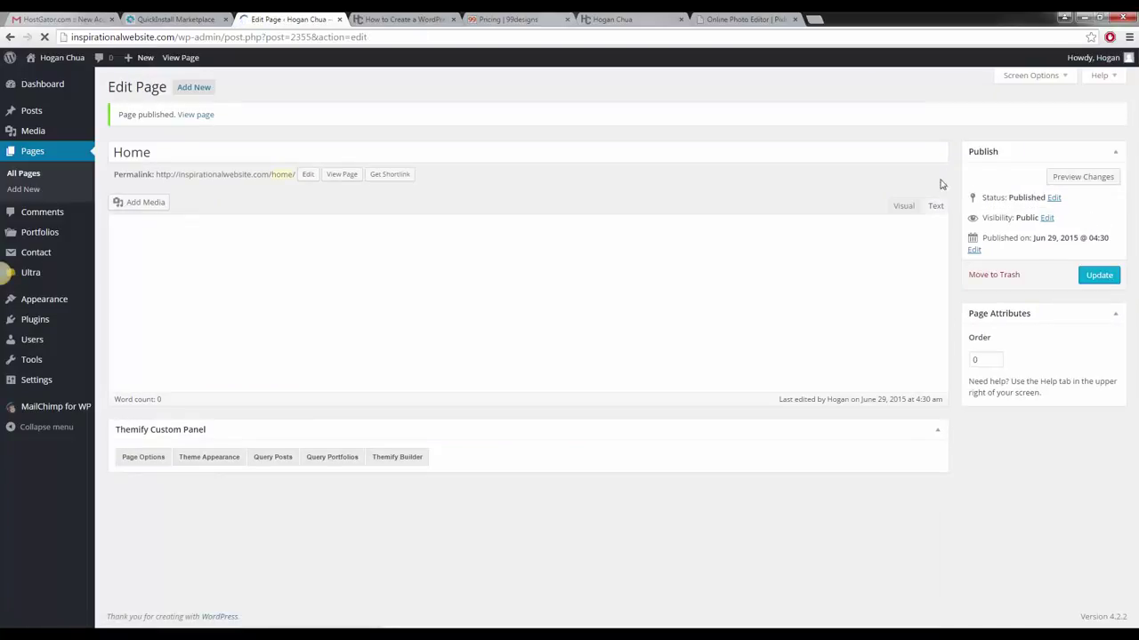
Step: View the published Home page, then go to the dashboard's Reading settings
{"action": "left_click", "coordinate": [192, 116]}
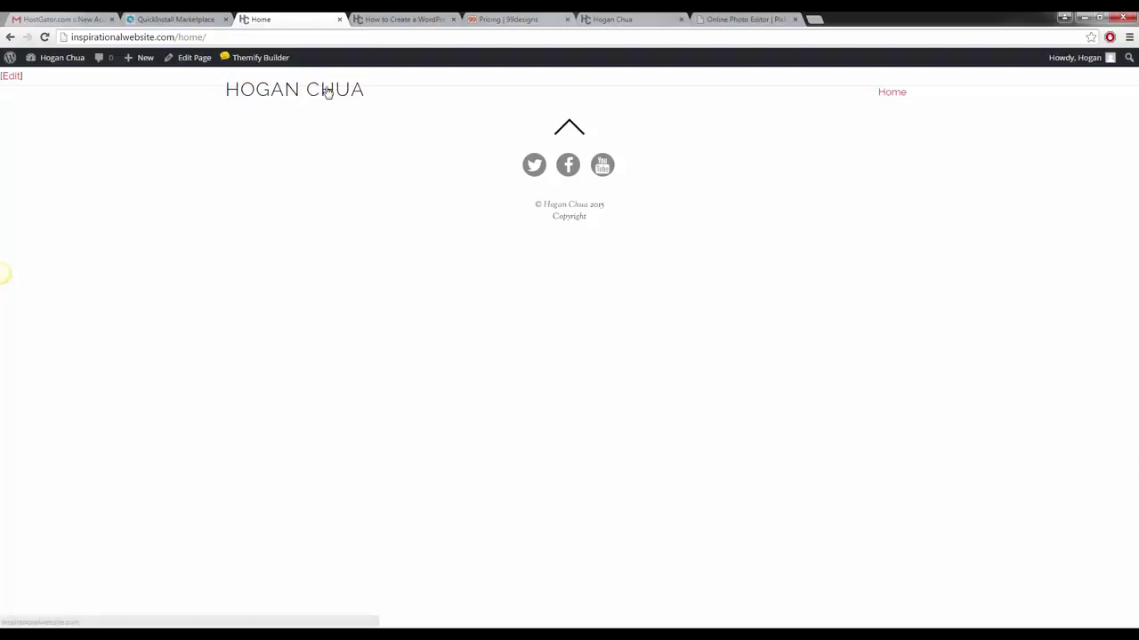
{"action": "mouse_move", "coordinate": [49, 58]}
{"action": "left_click", "coordinate": [45, 78]}
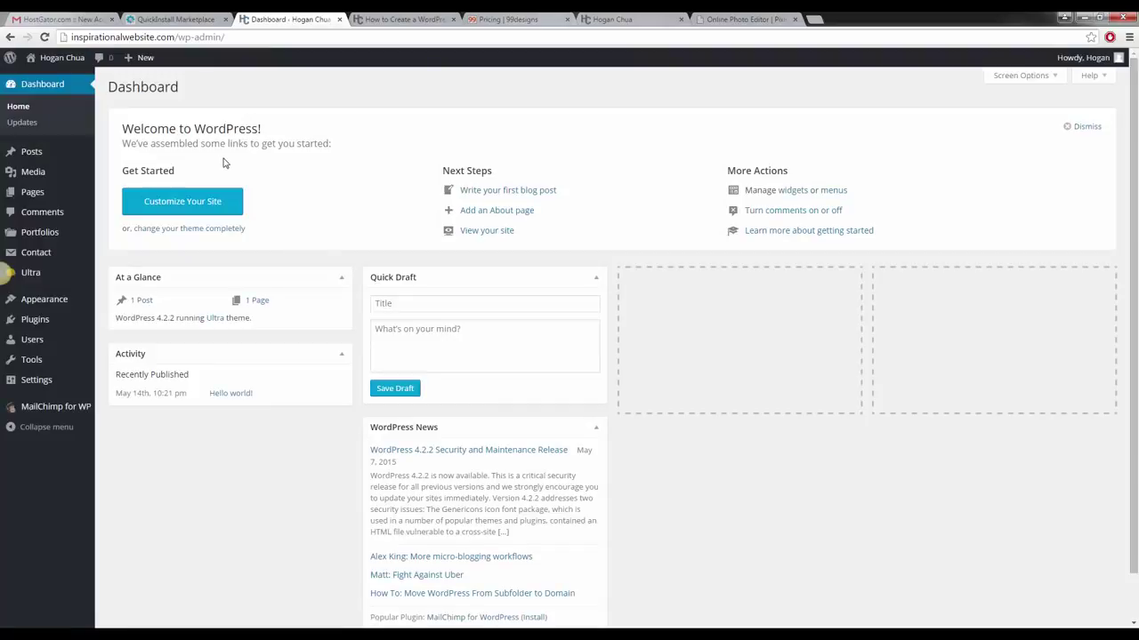
{"action": "mouse_move", "coordinate": [39, 382]}
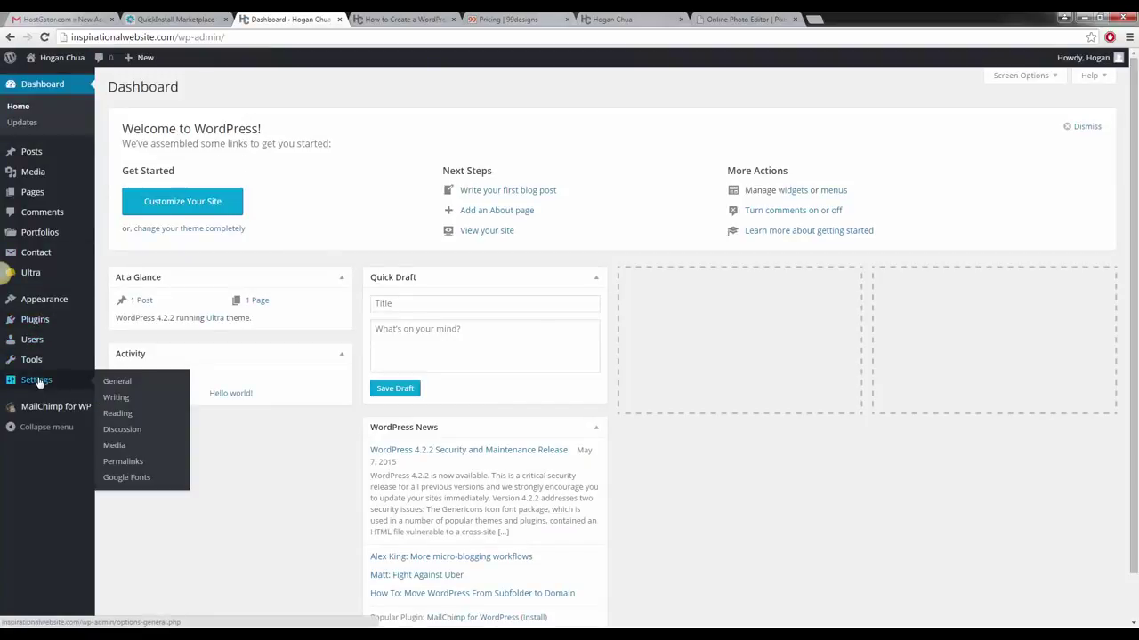
{"action": "left_click", "coordinate": [123, 416]}
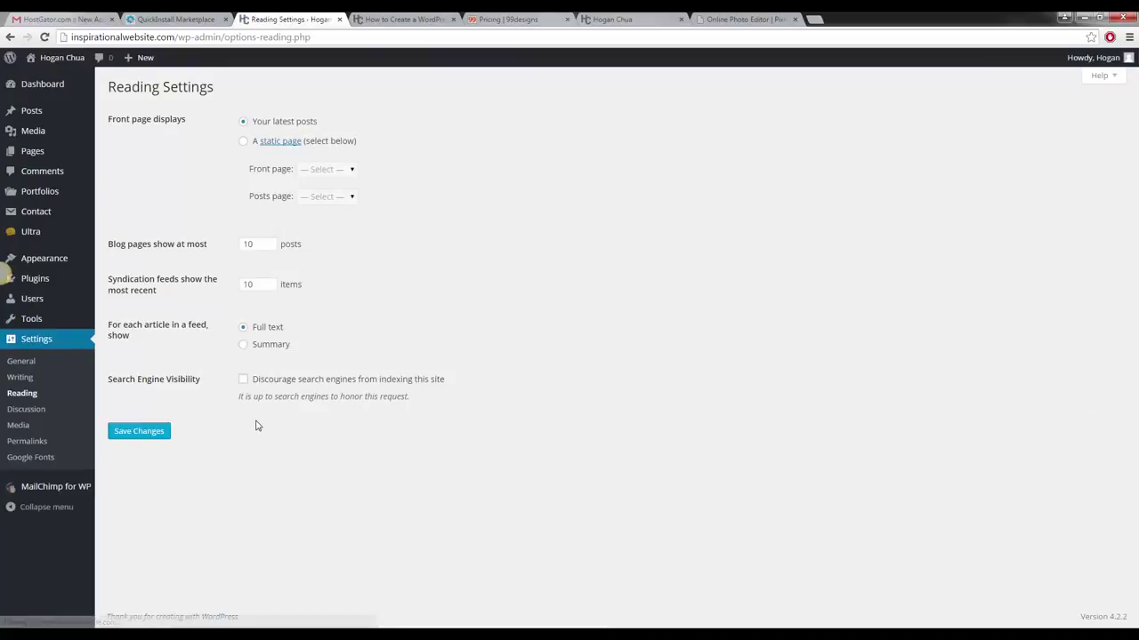
Step: Make Home the static front page, save the Reading settings, and go to All Pages
{"action": "left_click", "coordinate": [244, 148]}
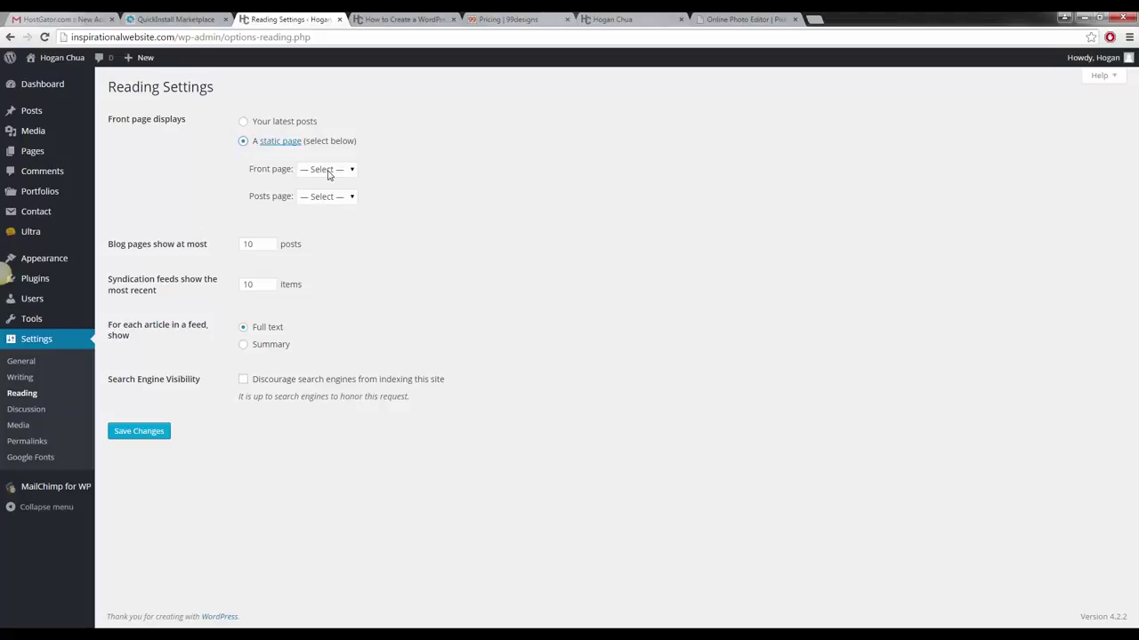
{"action": "left_click_drag", "start_coordinate": [177, 38], "coordinate": [69, 37]}
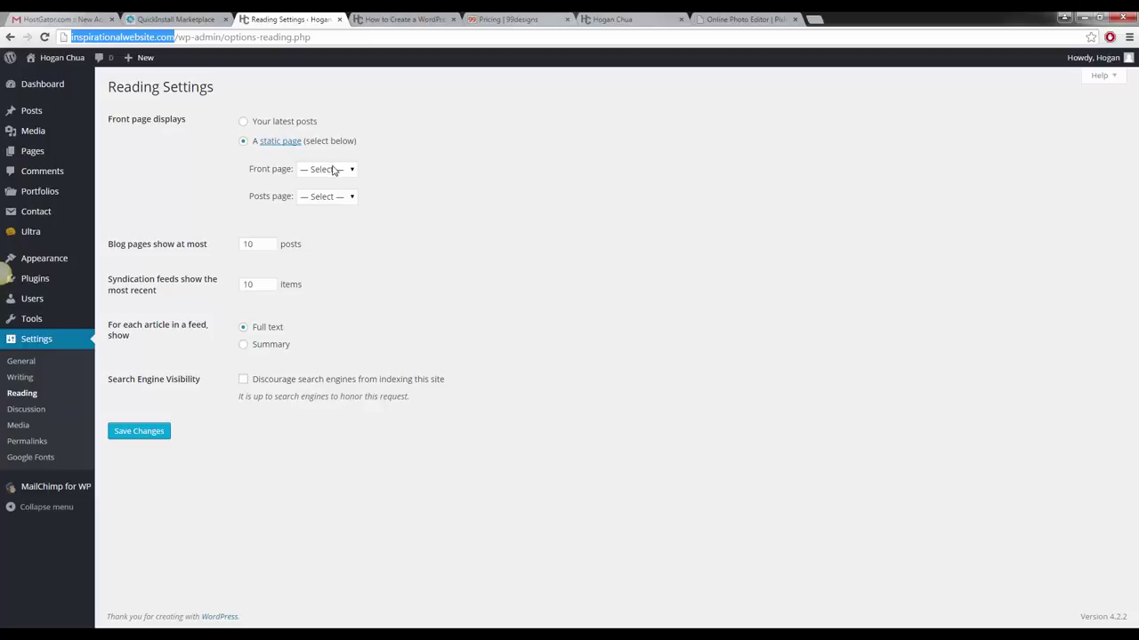
{"action": "left_click", "coordinate": [331, 169]}
{"action": "left_click", "coordinate": [325, 183]}
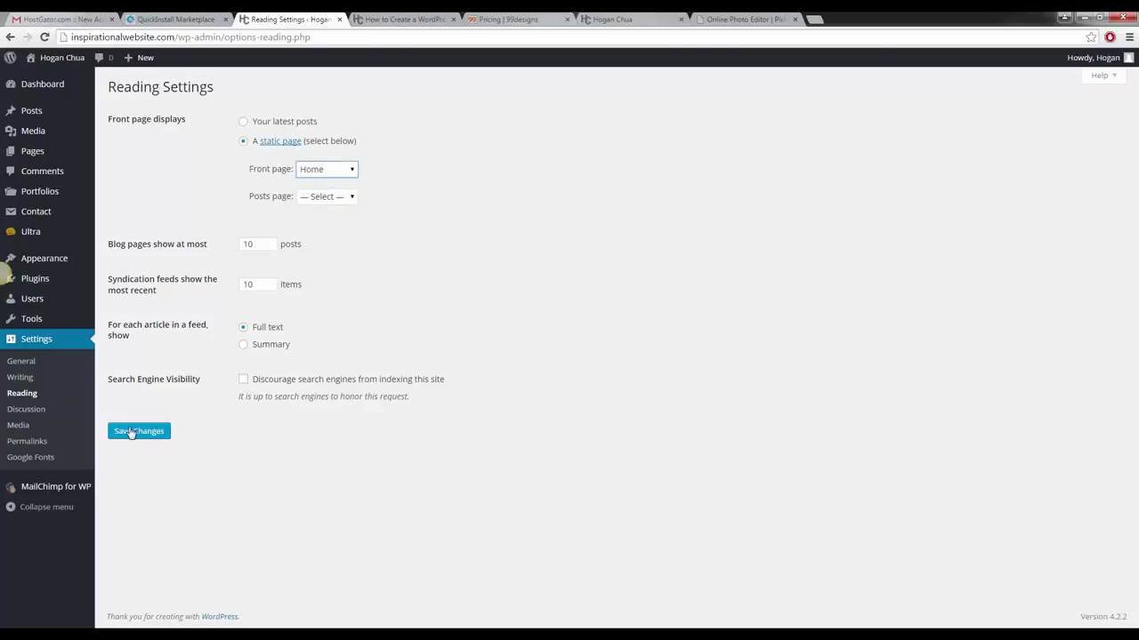
{"action": "left_click", "coordinate": [131, 432]}
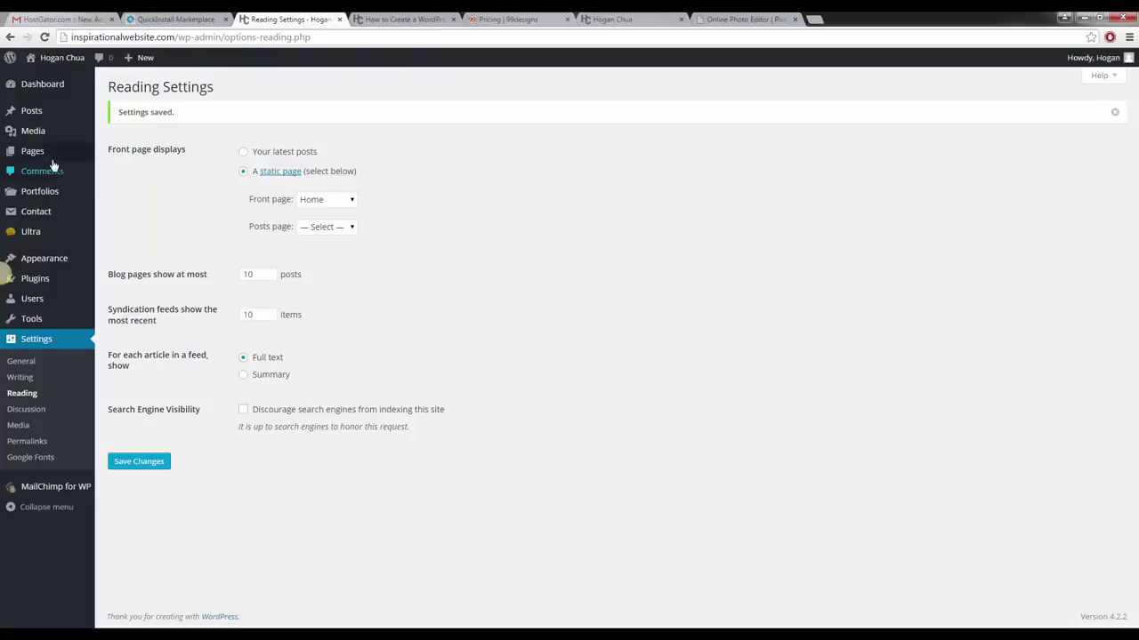
{"action": "mouse_move", "coordinate": [41, 153]}
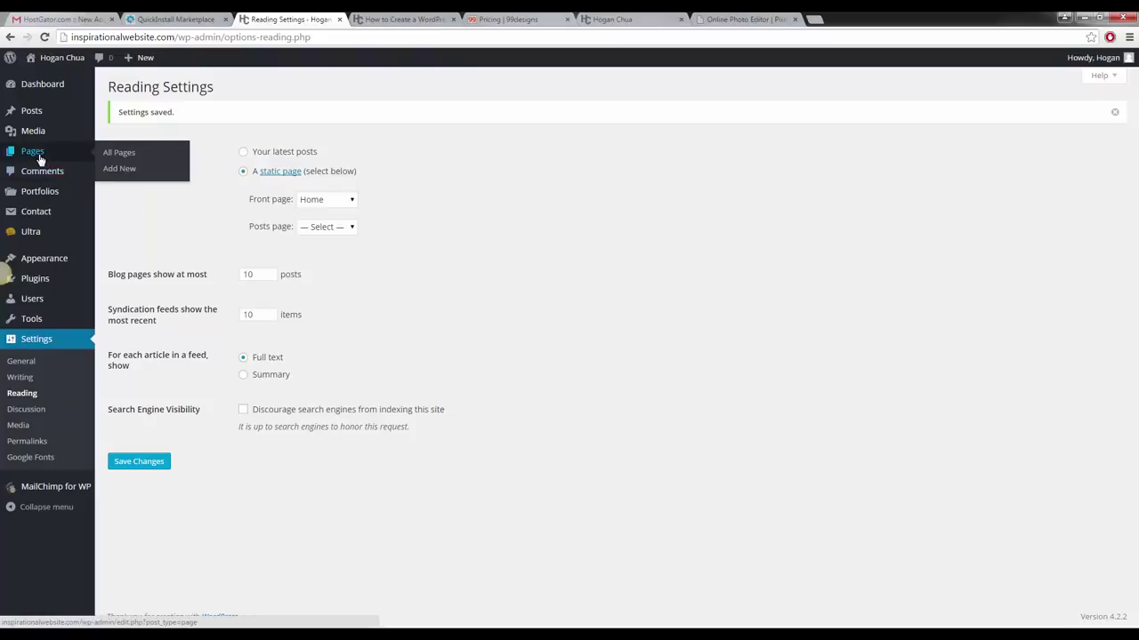
{"action": "left_click", "coordinate": [130, 157]}
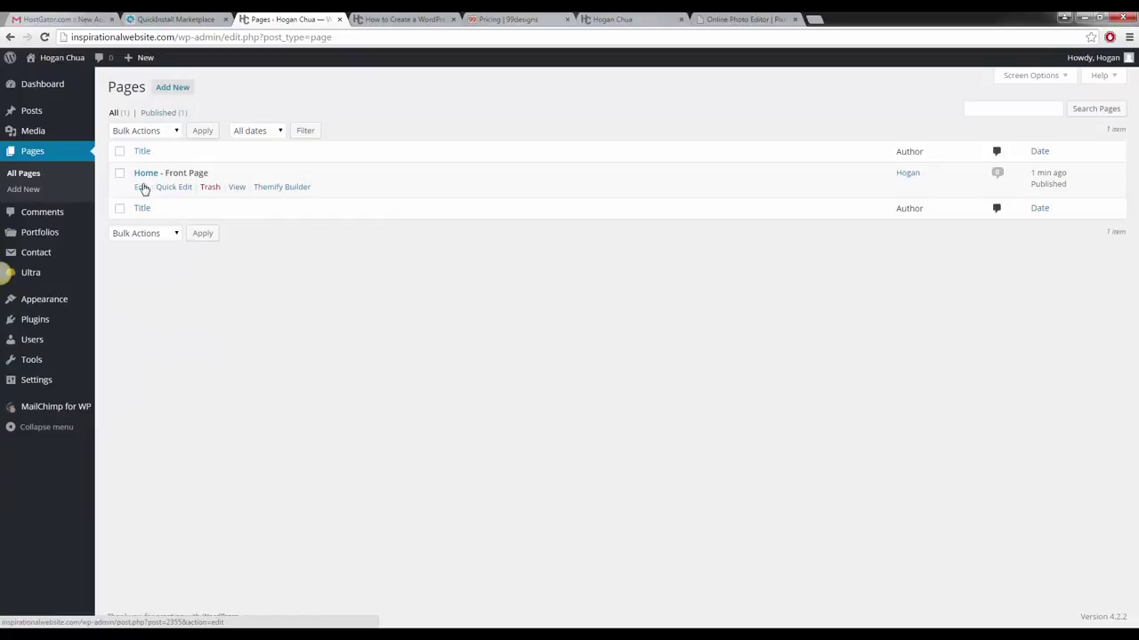
Step: Edit the Home page and switch its Themify Builder layout to the front-end builder
{"action": "left_click", "coordinate": [141, 189]}
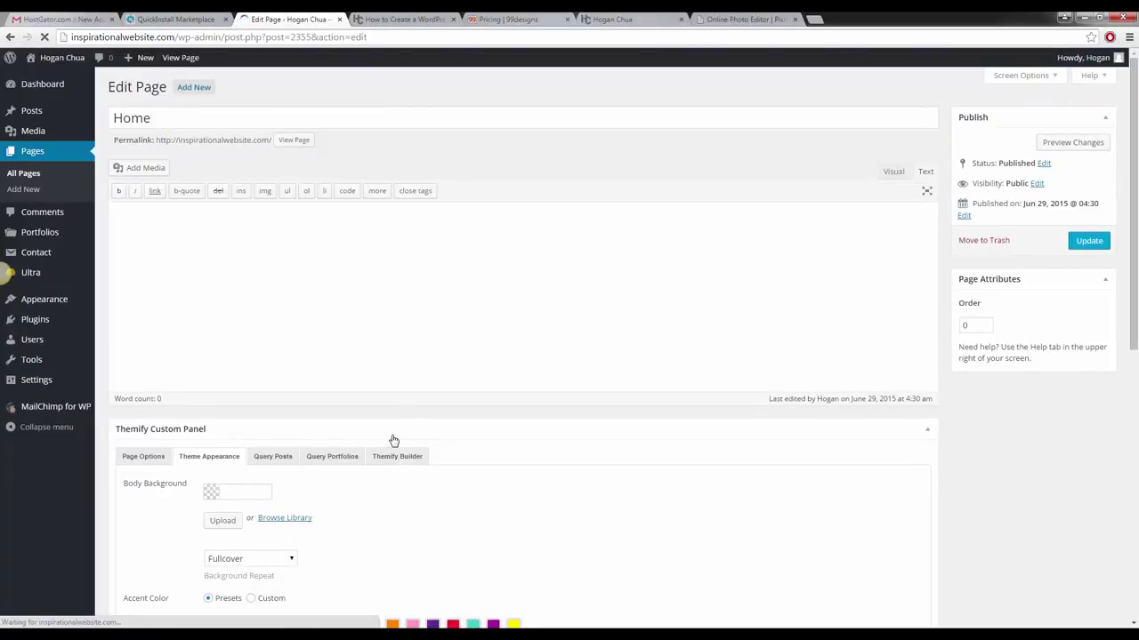
{"action": "left_click", "coordinate": [397, 439]}
{"action": "scroll", "coordinate": [431, 450], "scroll_direction": "down", "scroll_amount": 2}
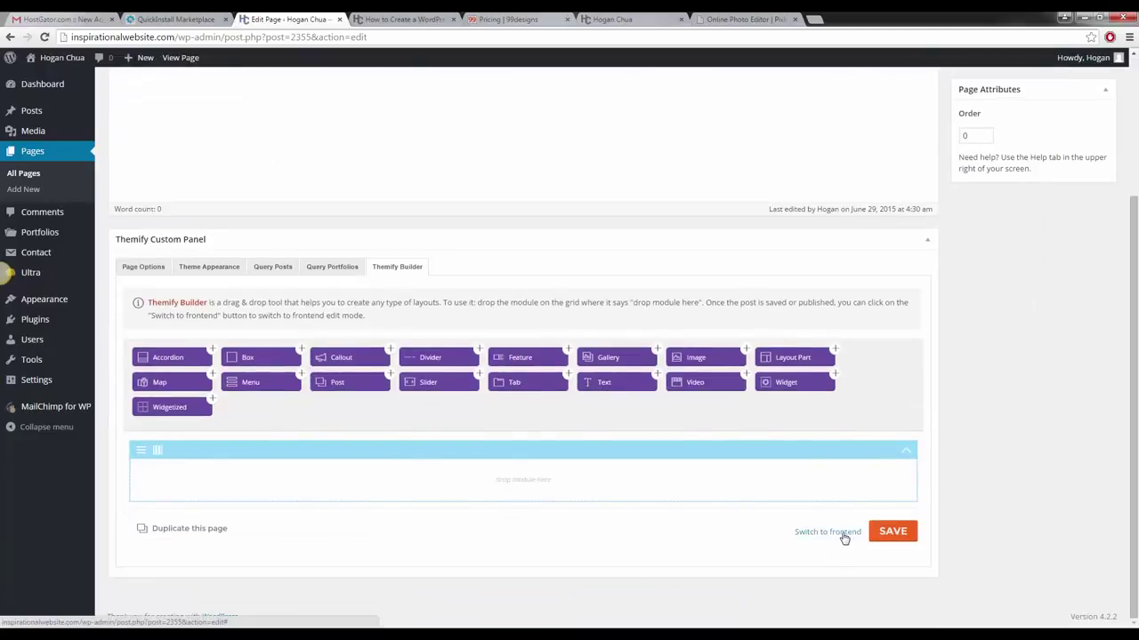
{"action": "left_click", "coordinate": [842, 533]}
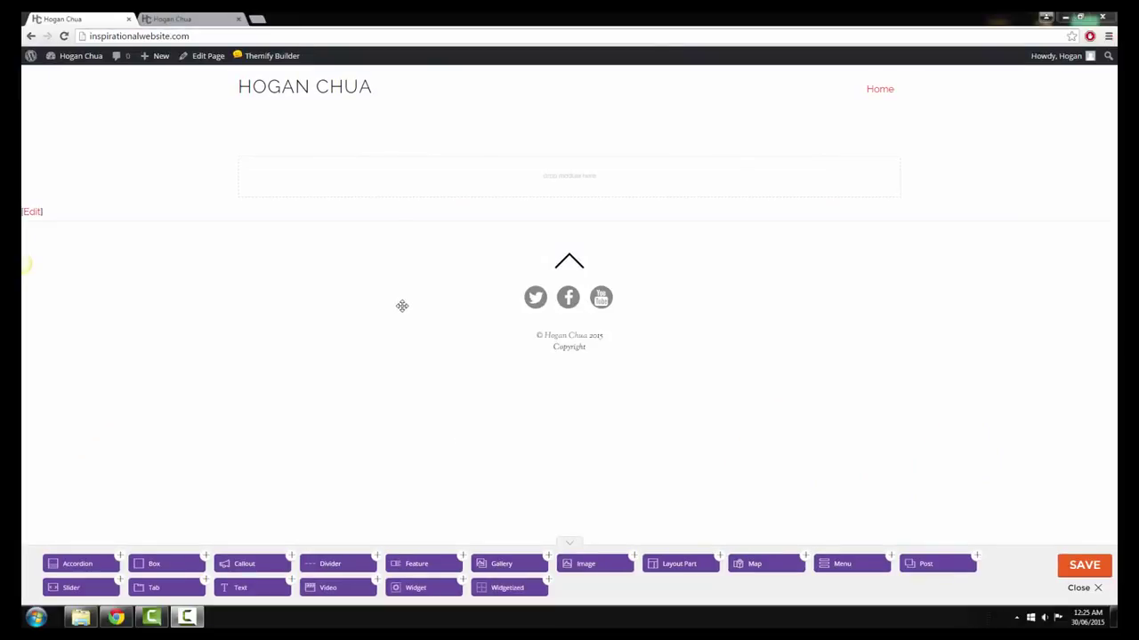
Step: Open the empty row's Row Styling options at the background image setting, then start a new browser tab
{"action": "mouse_move", "coordinate": [378, 178]}
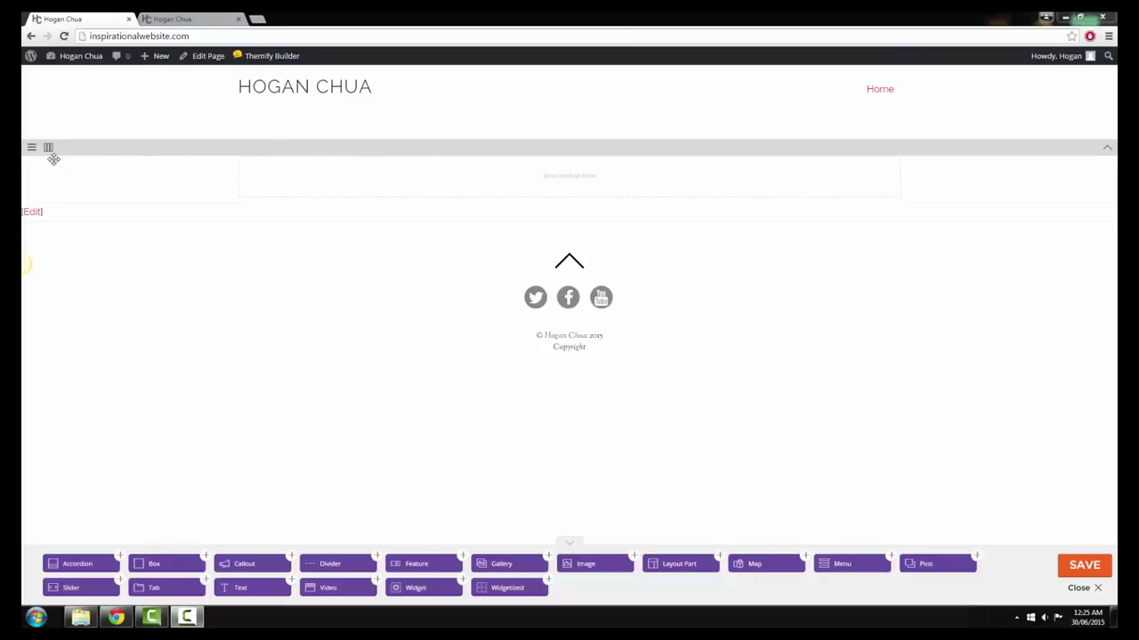
{"action": "mouse_move", "coordinate": [31, 149]}
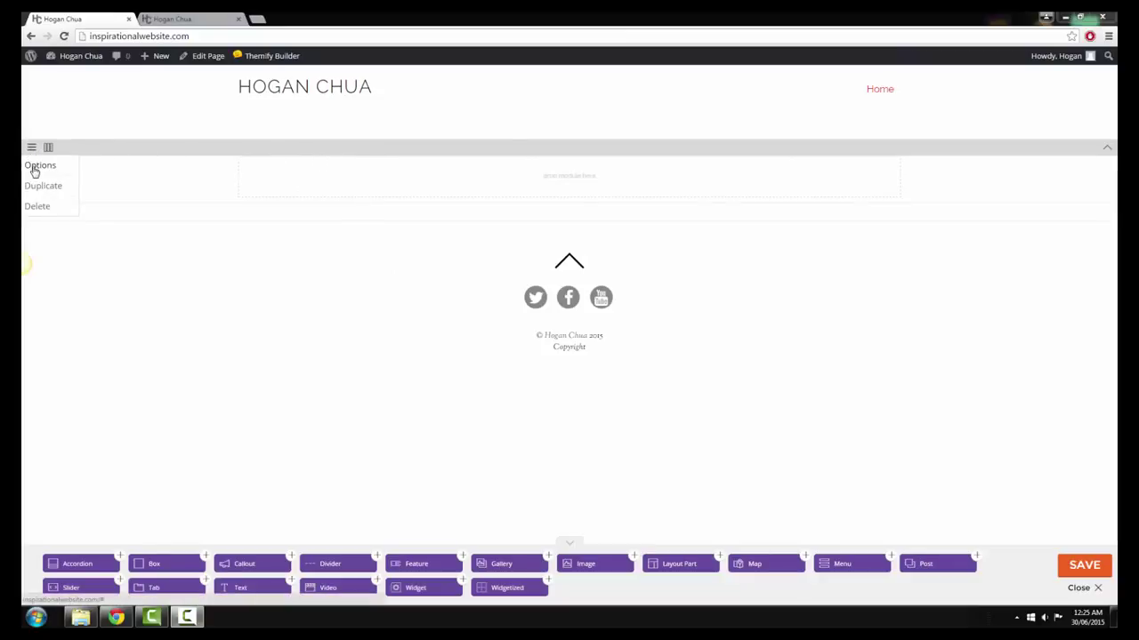
{"action": "left_click", "coordinate": [36, 167]}
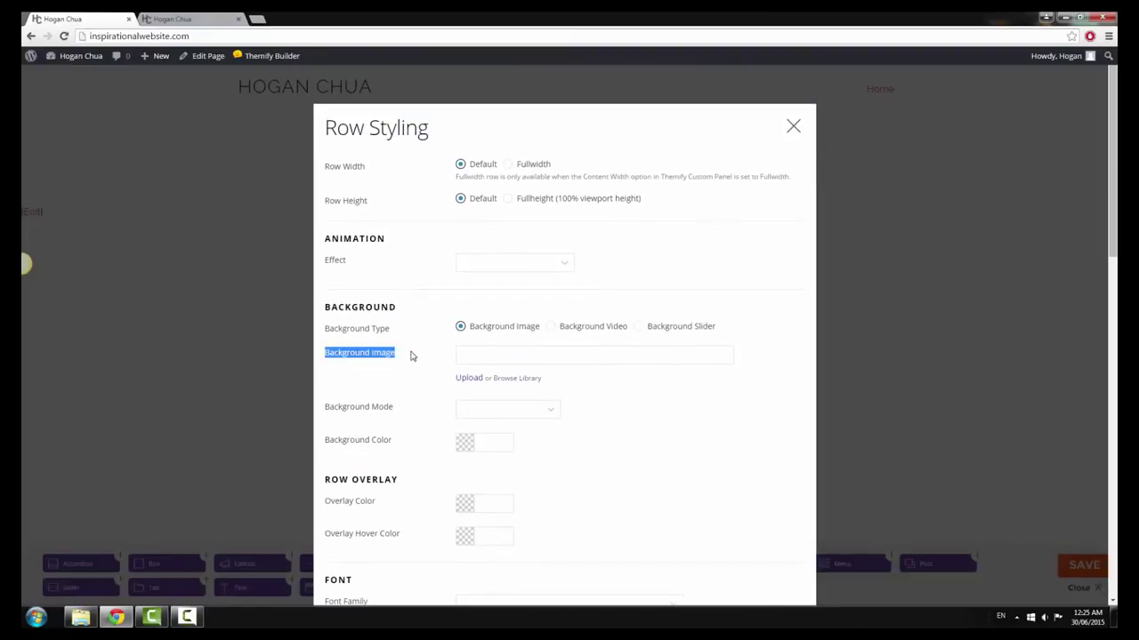
{"action": "left_click", "coordinate": [409, 354]}
{"action": "left_click_drag", "start_coordinate": [400, 354], "coordinate": [317, 353]}
{"action": "left_click", "coordinate": [416, 354]}
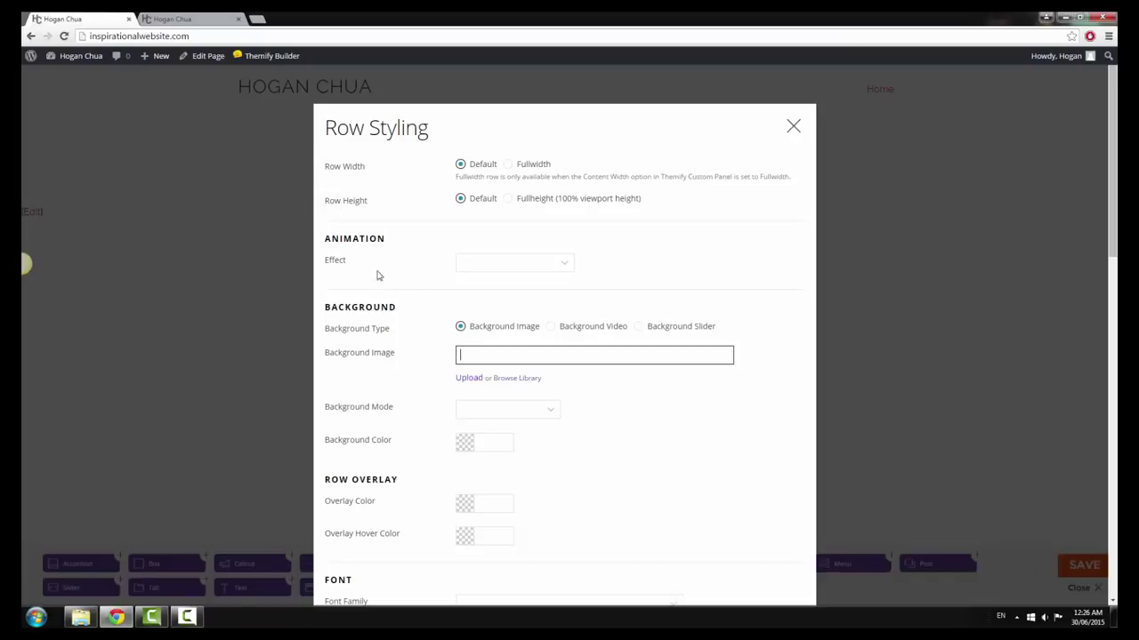
{"action": "left_click", "coordinate": [257, 20]}
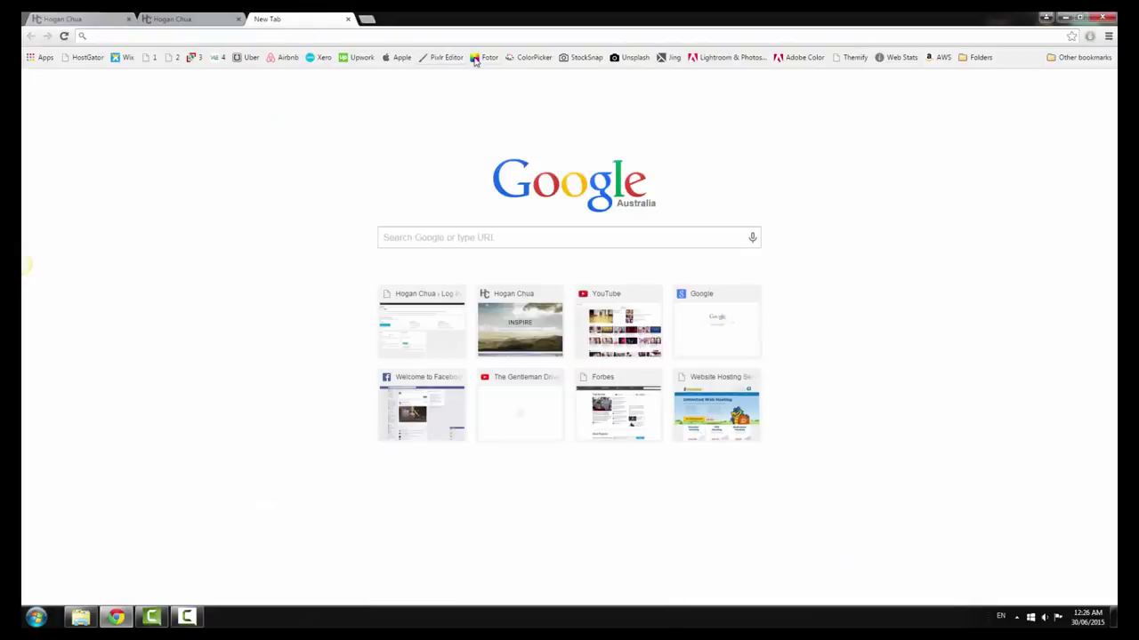
Step: Load the 'DIY - Home background' image from the computer into Fotor's photo editor
{"action": "left_click", "coordinate": [478, 59]}
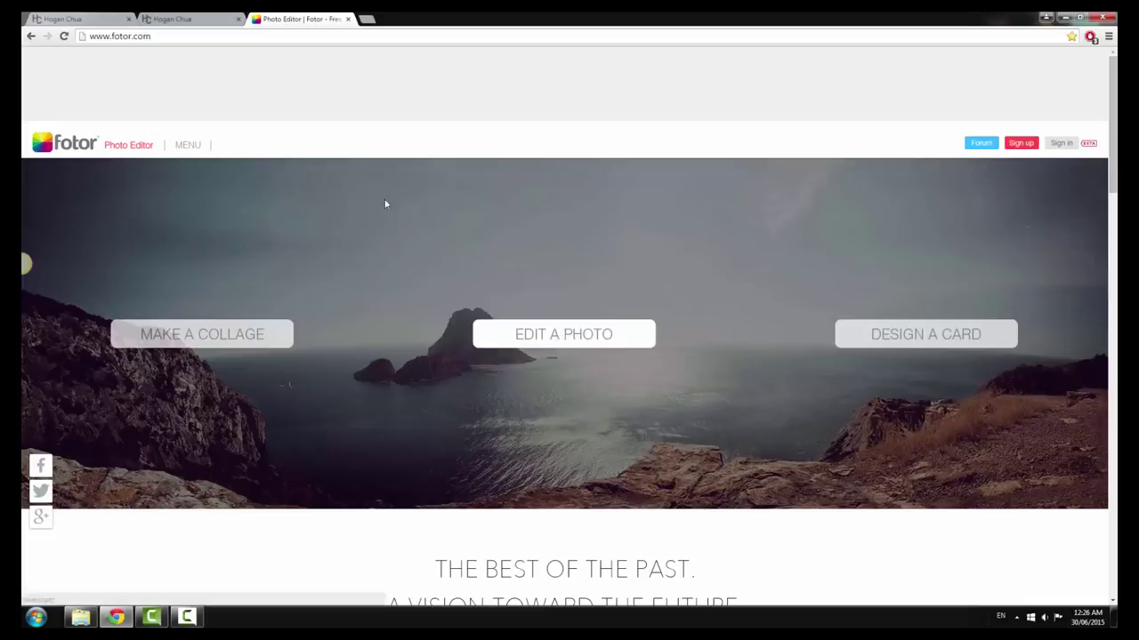
{"action": "left_click", "coordinate": [104, 20]}
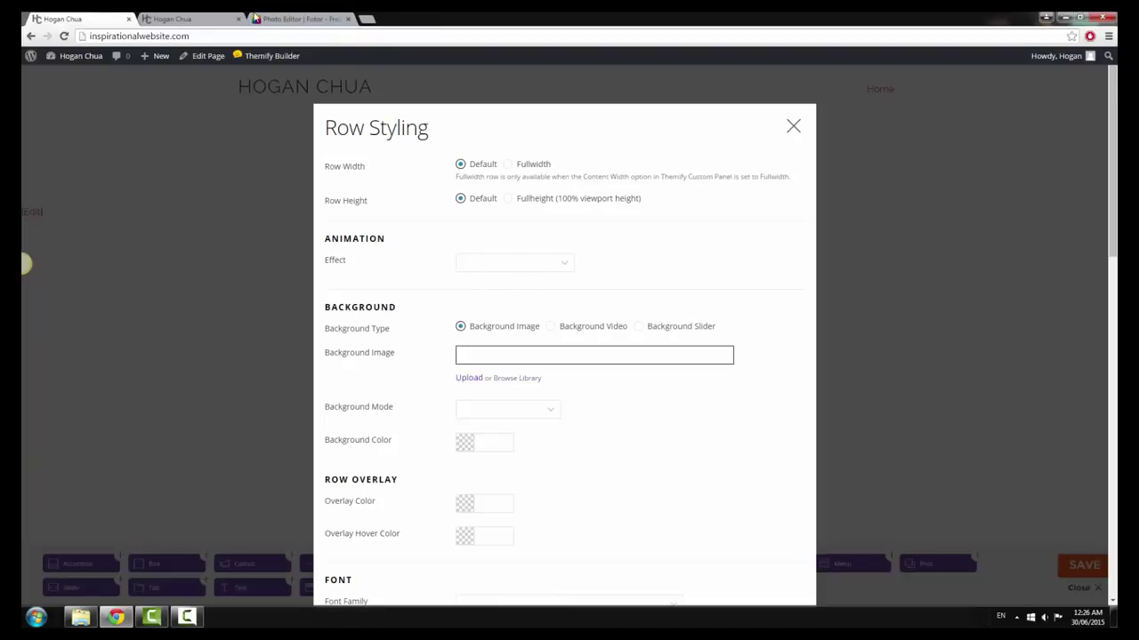
{"action": "left_click", "coordinate": [289, 19]}
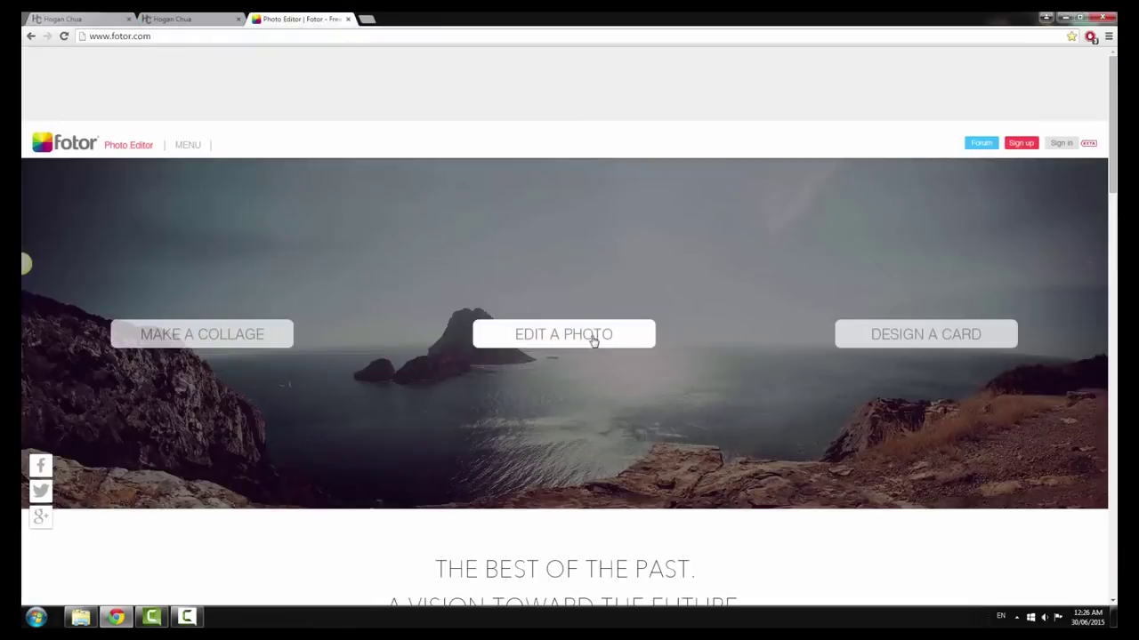
{"action": "left_click", "coordinate": [532, 338]}
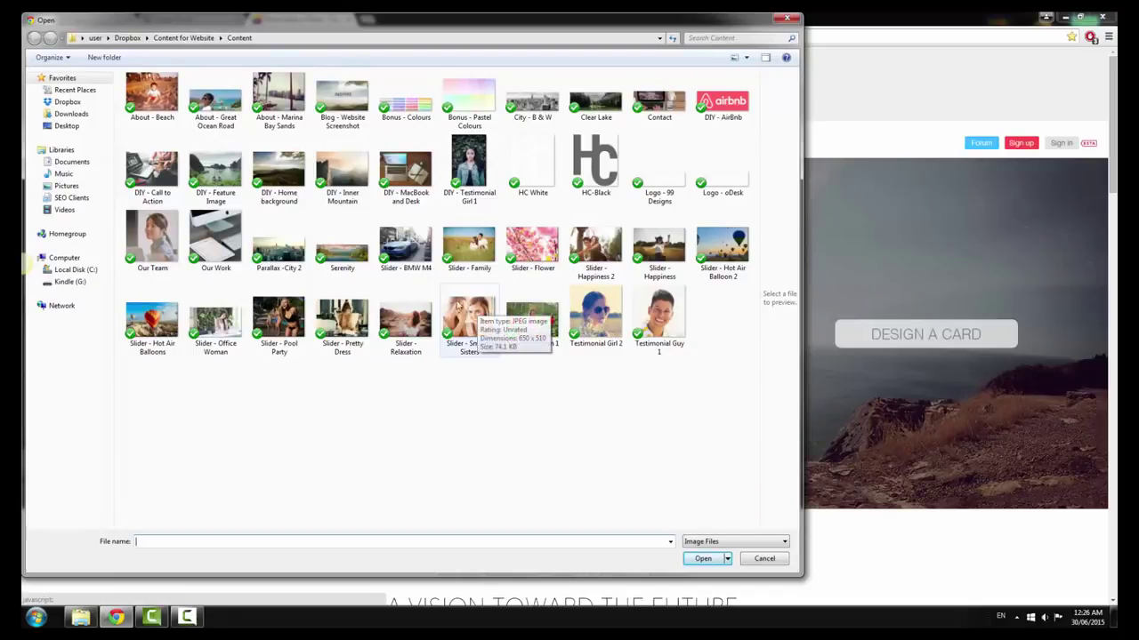
{"action": "left_click", "coordinate": [286, 180]}
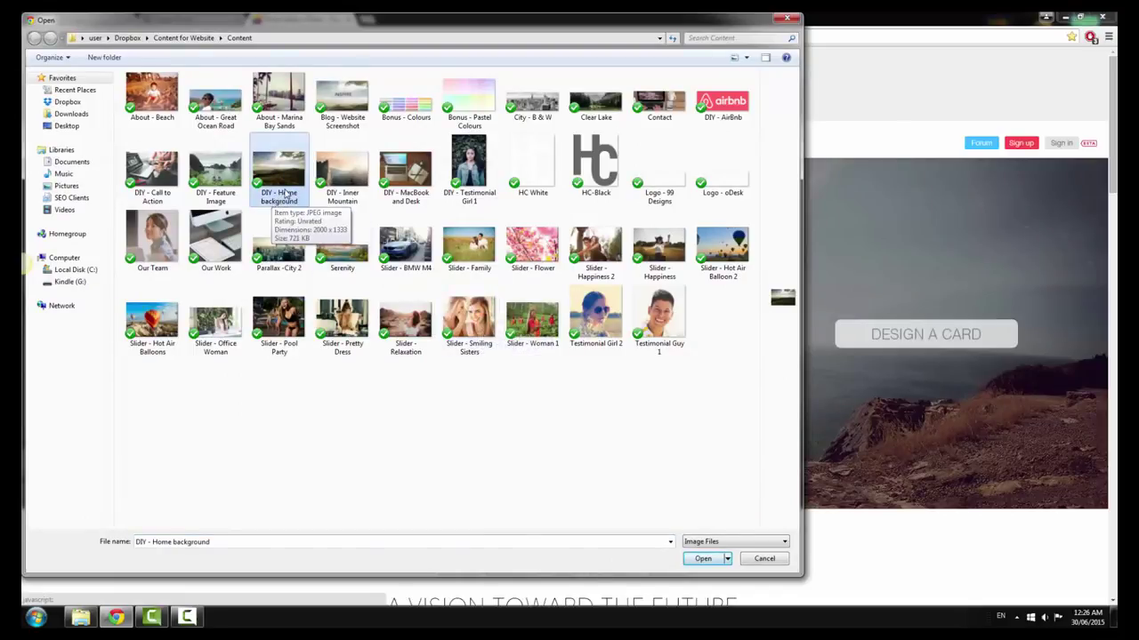
{"action": "left_click", "coordinate": [690, 559]}
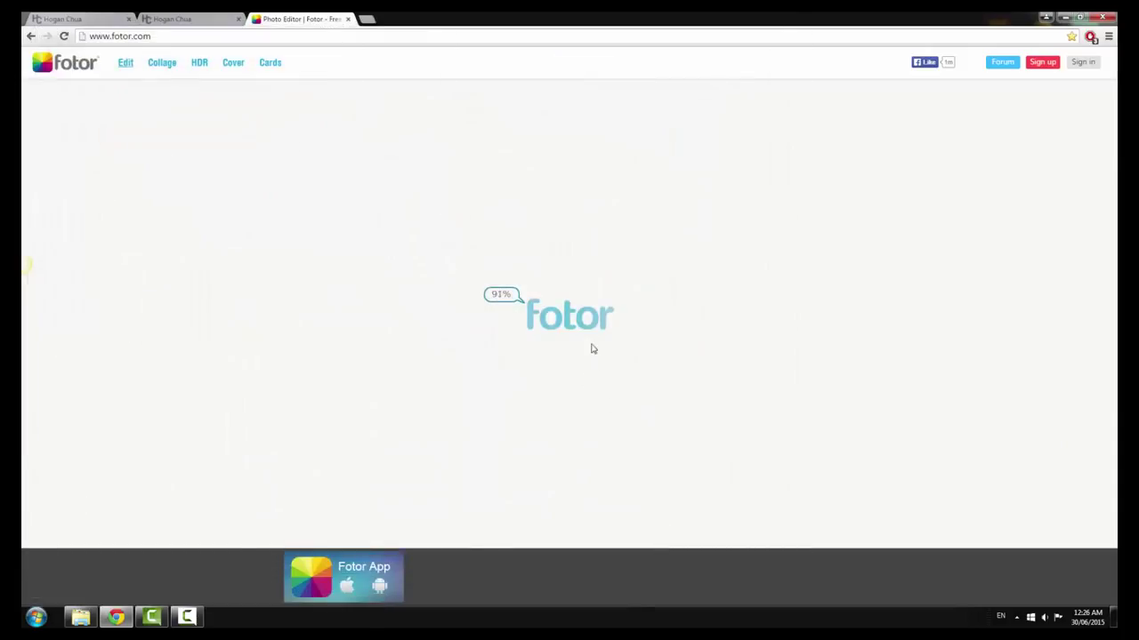
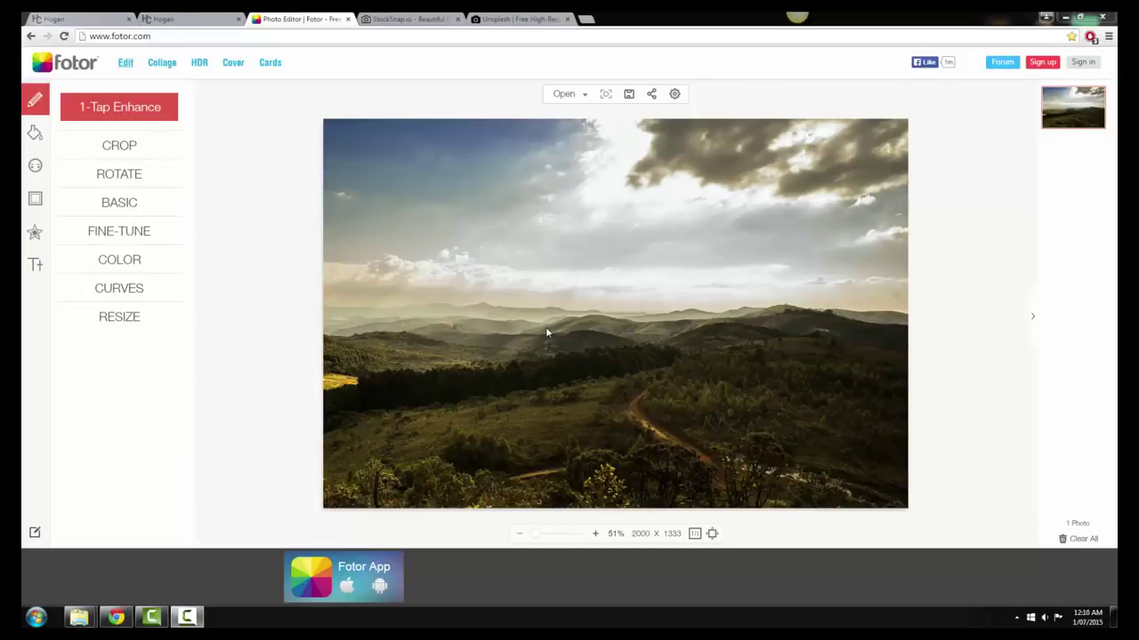
Step: Switch to the StockSnap.io stock photo site tab
{"action": "left_click", "coordinate": [412, 24]}
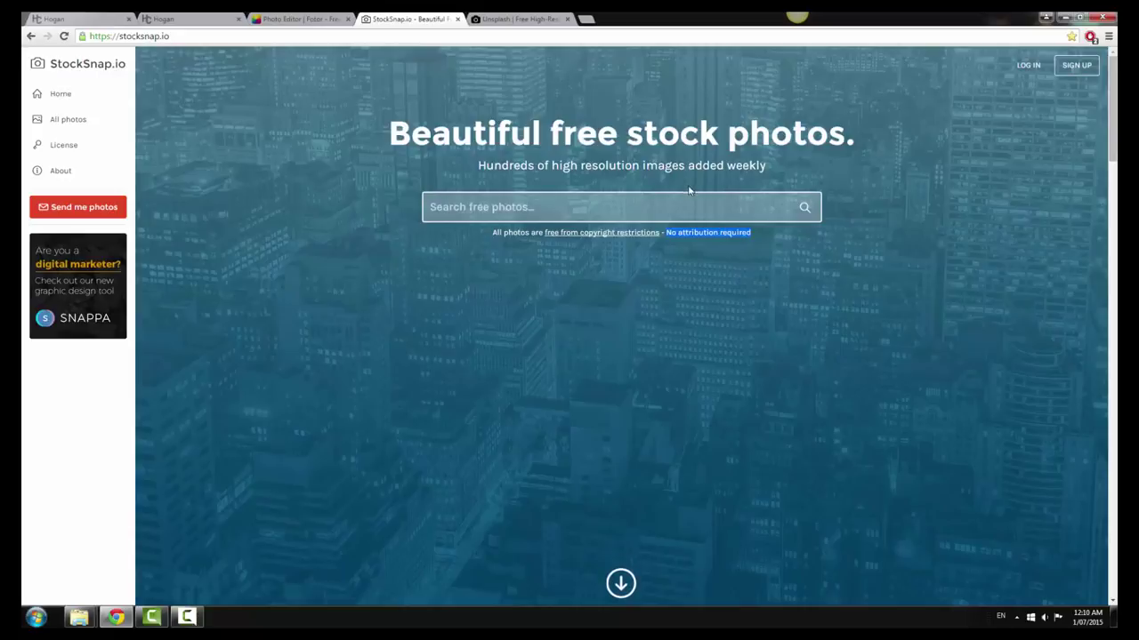
Step: On Unsplash, try list view, go back to the thumbnail grid, and show All photos instead of Featured
{"action": "left_click_drag", "start_coordinate": [697, 232], "coordinate": [667, 233]}
{"action": "left_click", "coordinate": [495, 24]}
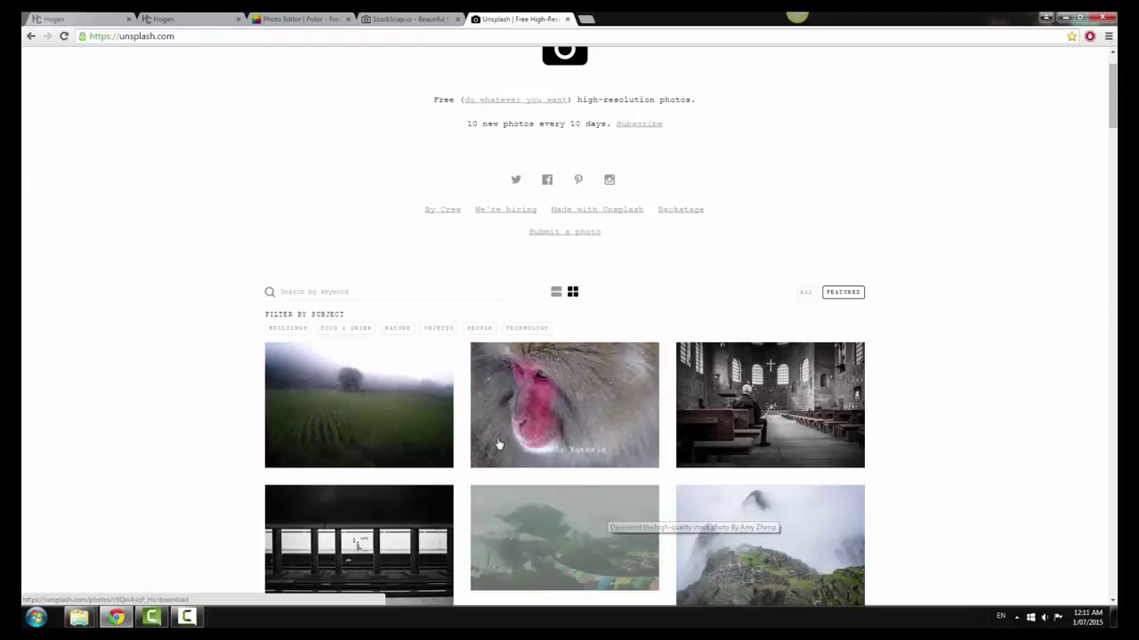
{"action": "left_click", "coordinate": [328, 296]}
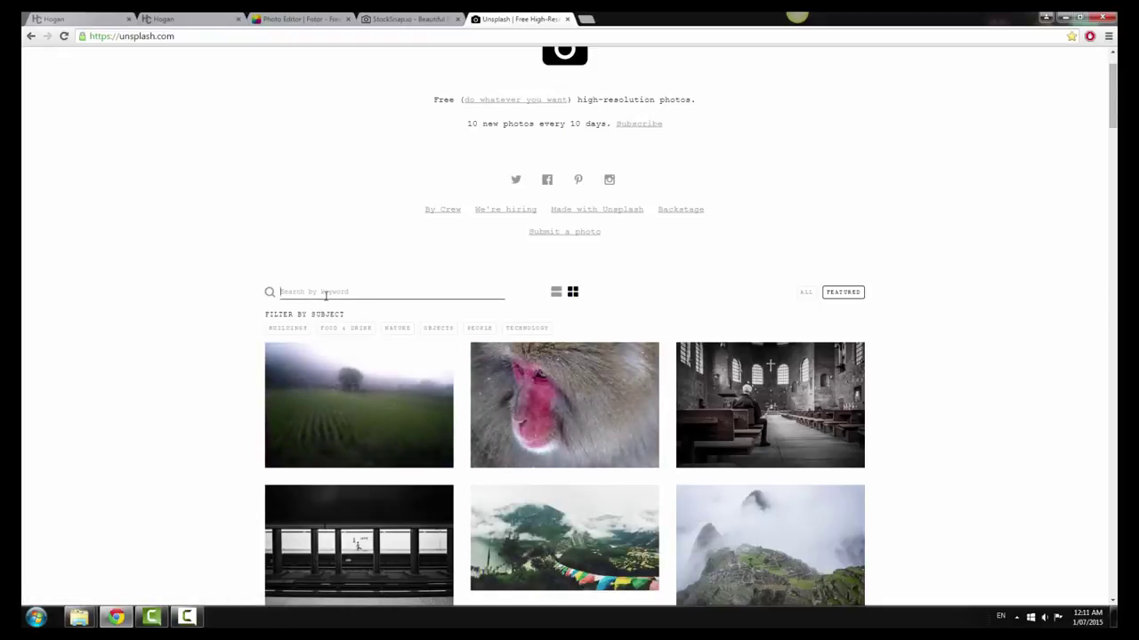
{"action": "left_click", "coordinate": [560, 298]}
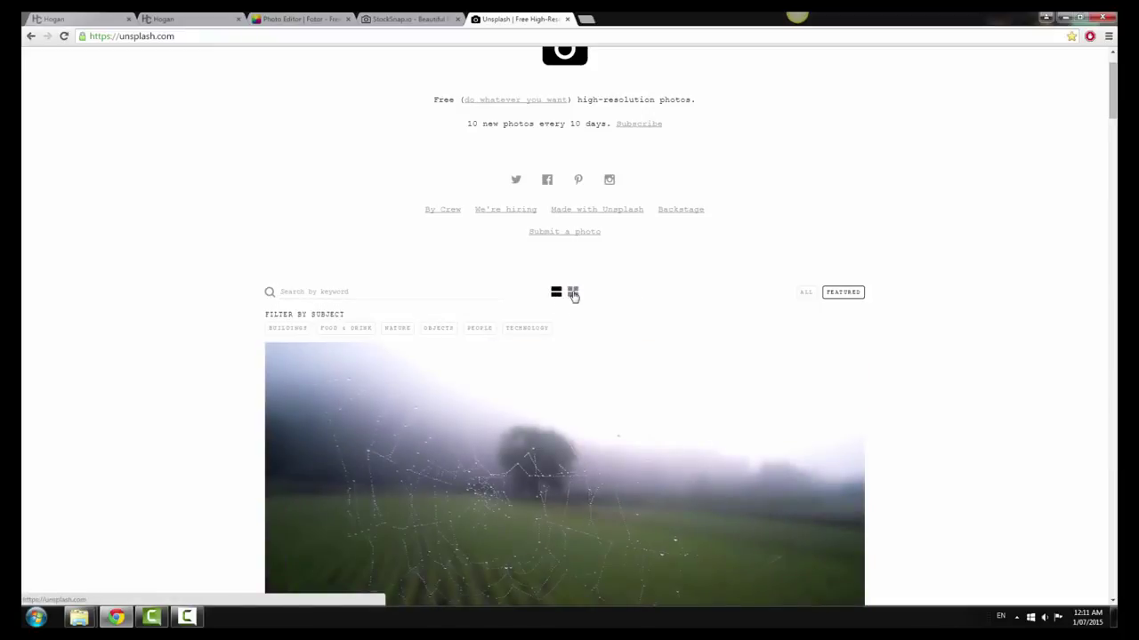
{"action": "left_click", "coordinate": [574, 293]}
{"action": "left_click_drag", "start_coordinate": [1112, 154], "coordinate": [1112, 107]}
{"action": "left_click", "coordinate": [806, 156]}
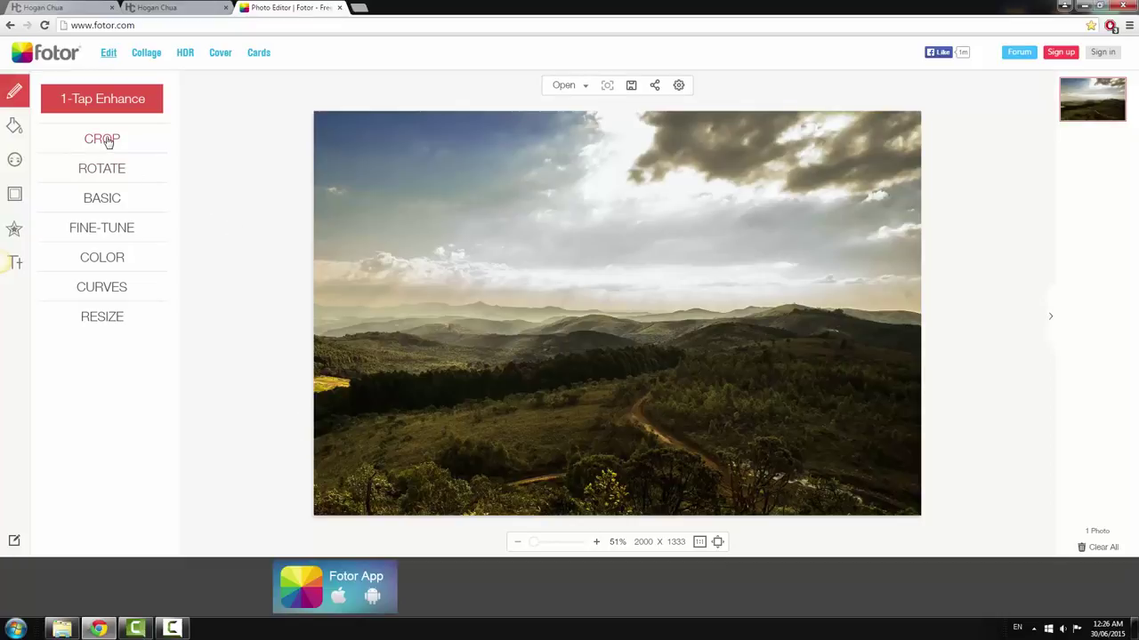
Step: Set the Fotor crop size to 2000 wide by 770 high
{"action": "left_click", "coordinate": [105, 139]}
{"action": "double_click", "coordinate": [82, 193]}
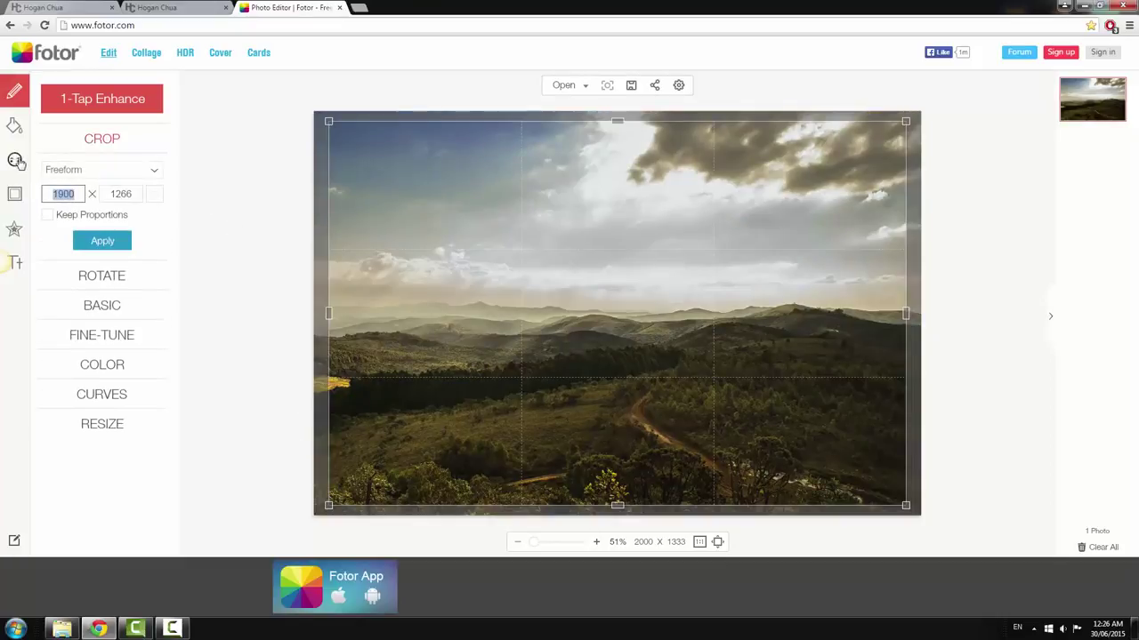
{"action": "type", "text": "2000"}
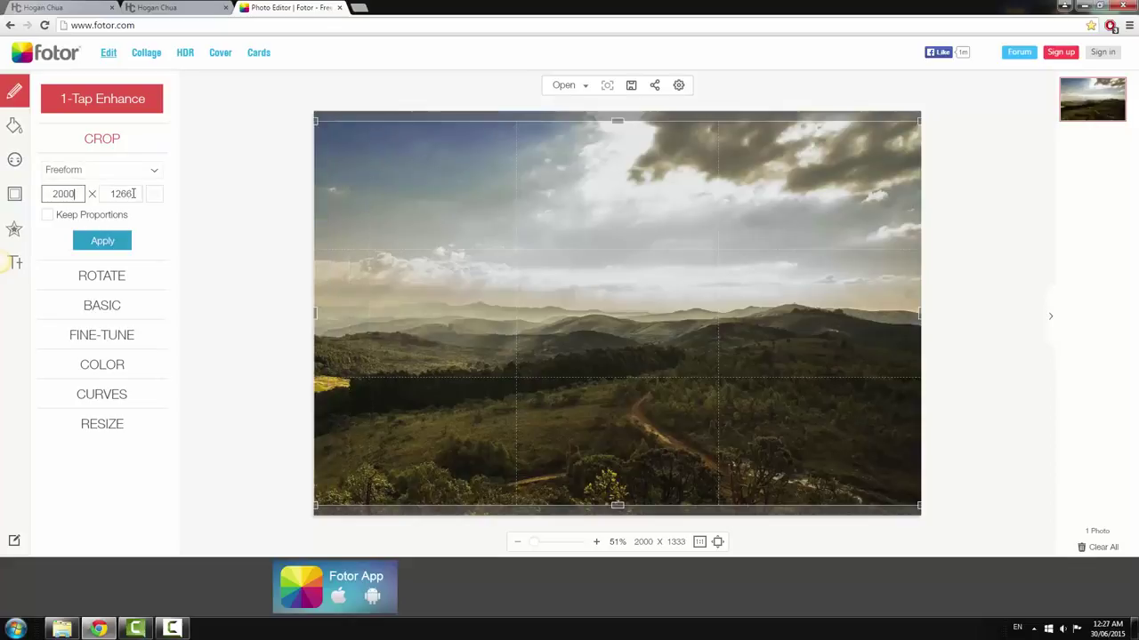
{"action": "key", "text": "Tab"}
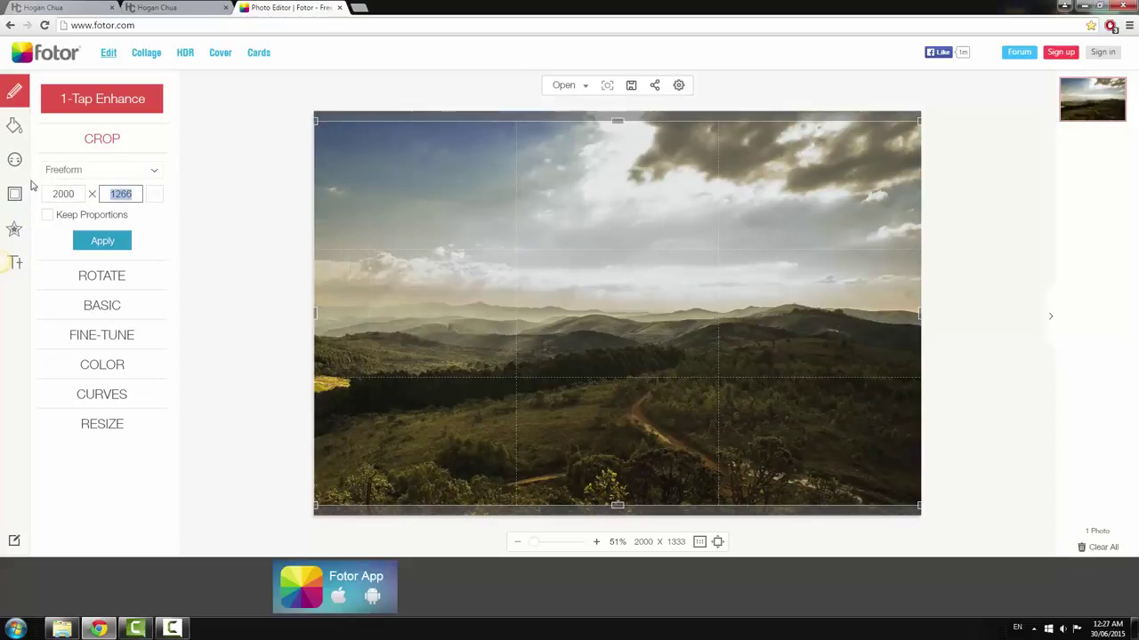
{"action": "type", "text": "770"}
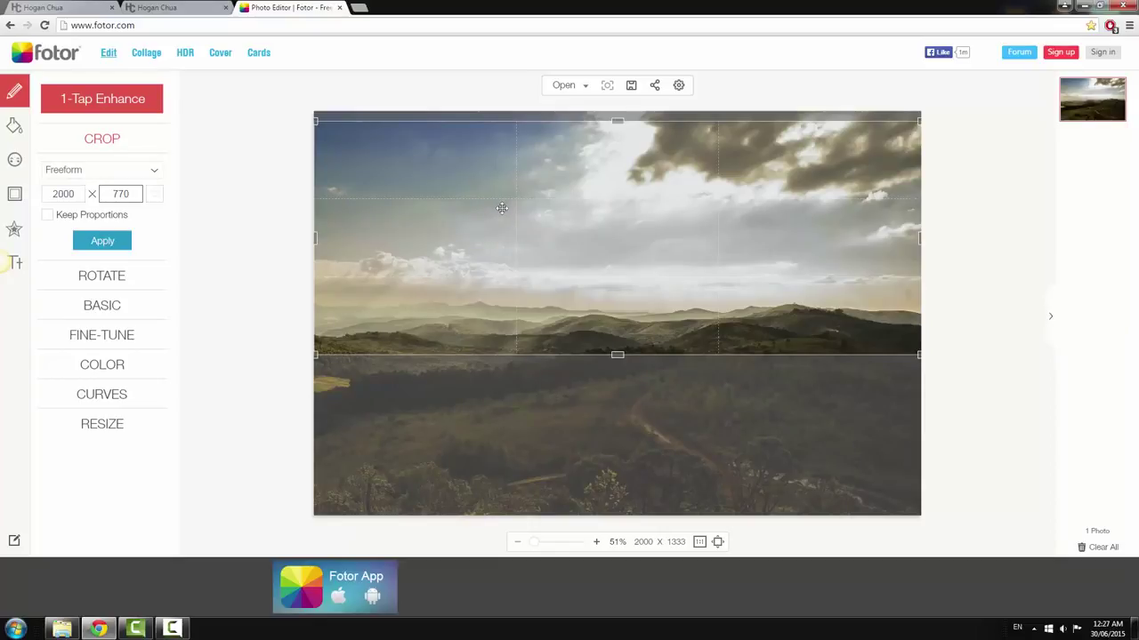
Step: Position the crop over the hills and sky, apply it, and run 1-Tap Enhance
{"action": "left_click_drag", "start_coordinate": [519, 204], "coordinate": [516, 222]}
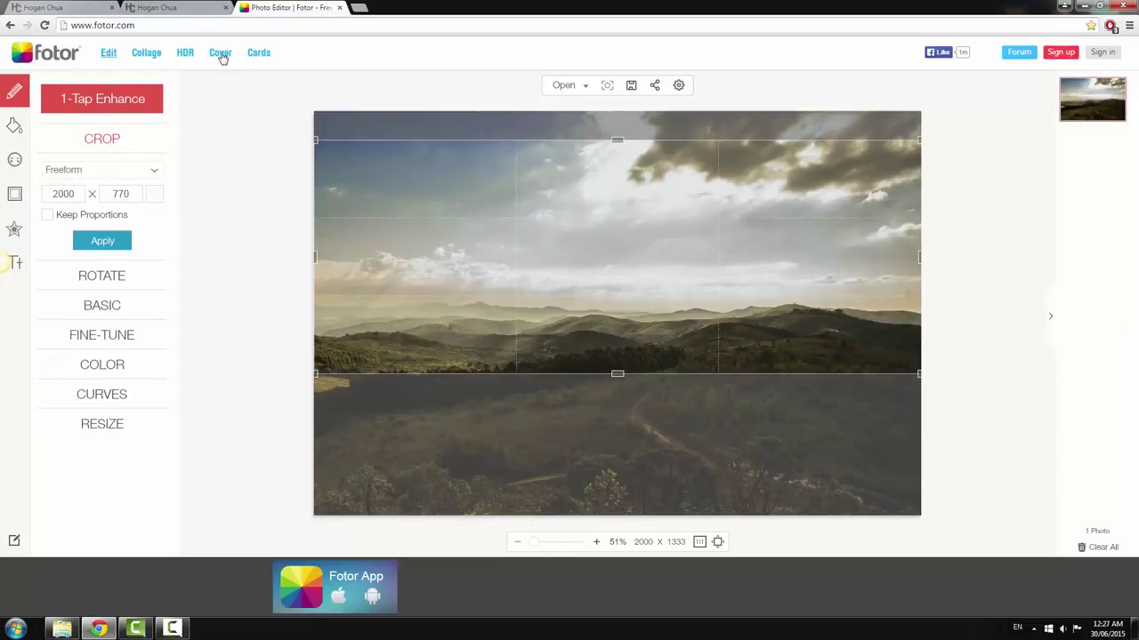
{"action": "left_click", "coordinate": [190, 13]}
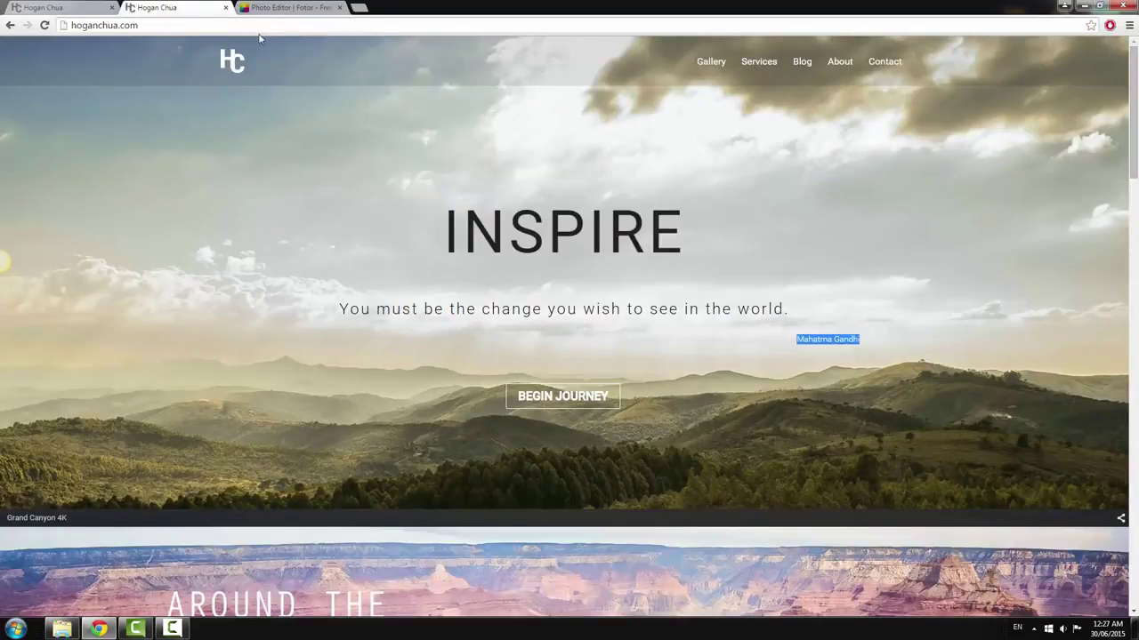
{"action": "left_click", "coordinate": [267, 8]}
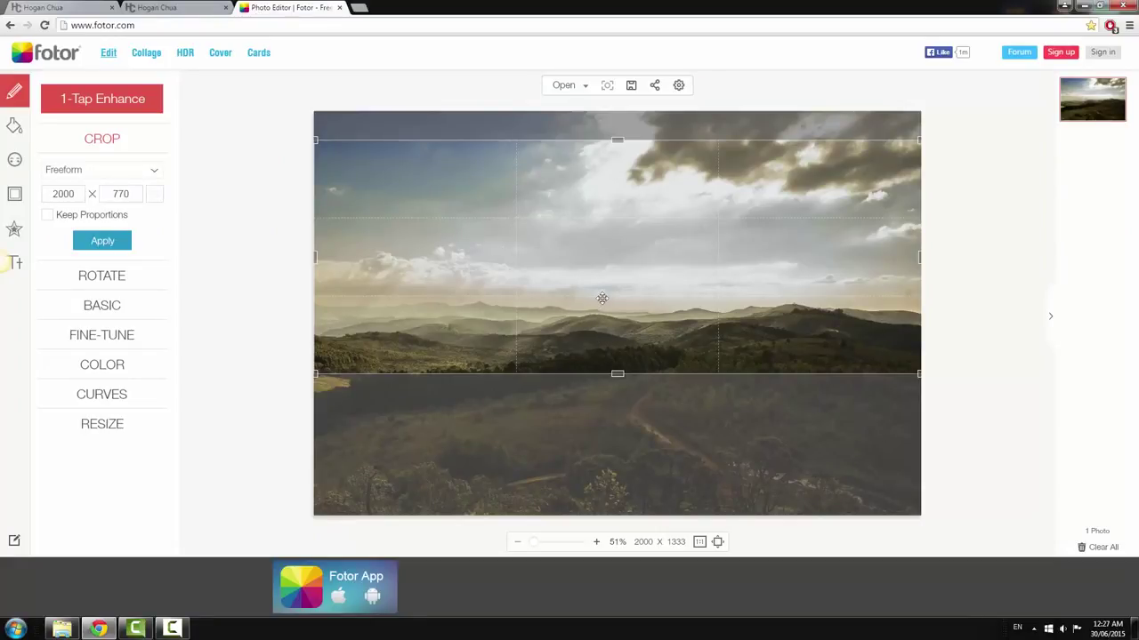
{"action": "left_click_drag", "start_coordinate": [602, 298], "coordinate": [599, 302]}
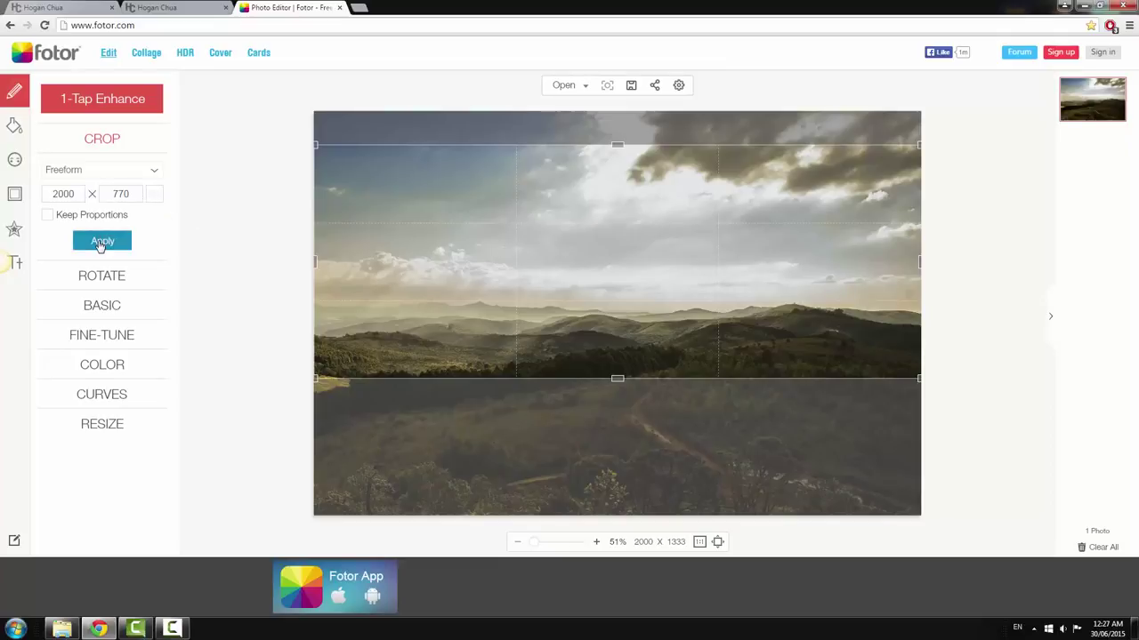
{"action": "left_click", "coordinate": [102, 242]}
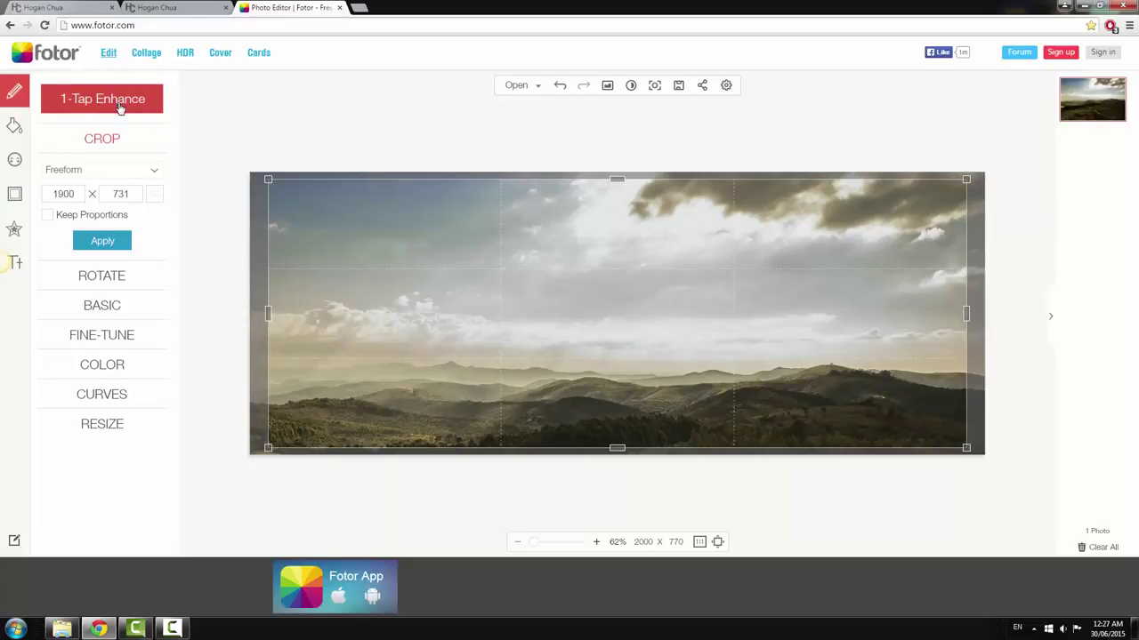
{"action": "left_click", "coordinate": [118, 107]}
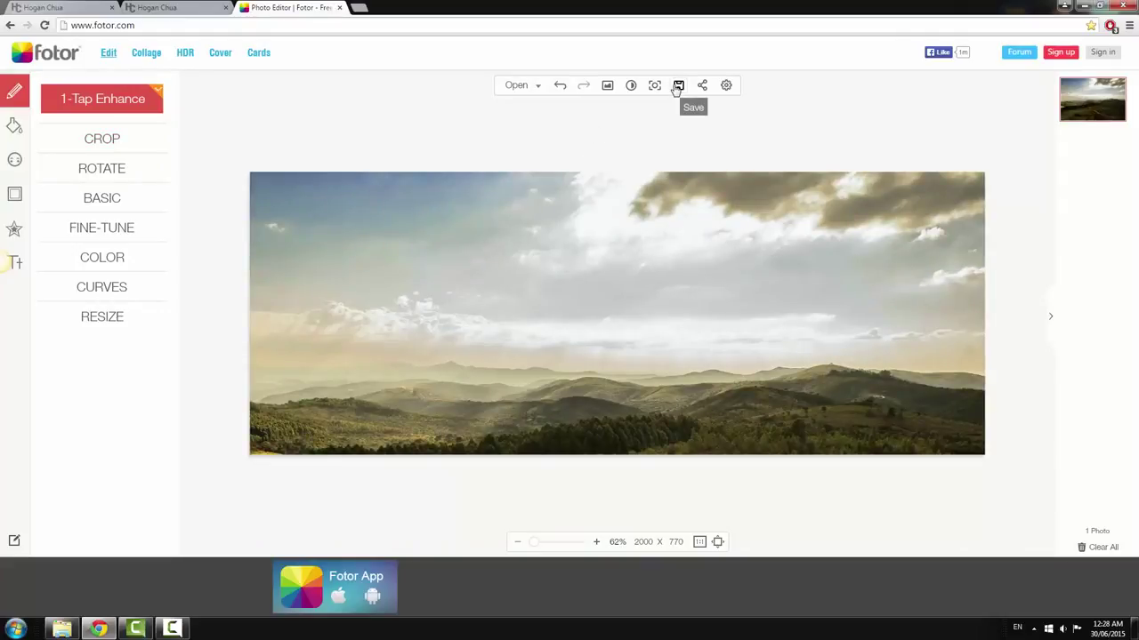
Step: Choose JPG format at High quality in Fotor's save options
{"action": "left_click", "coordinate": [678, 86]}
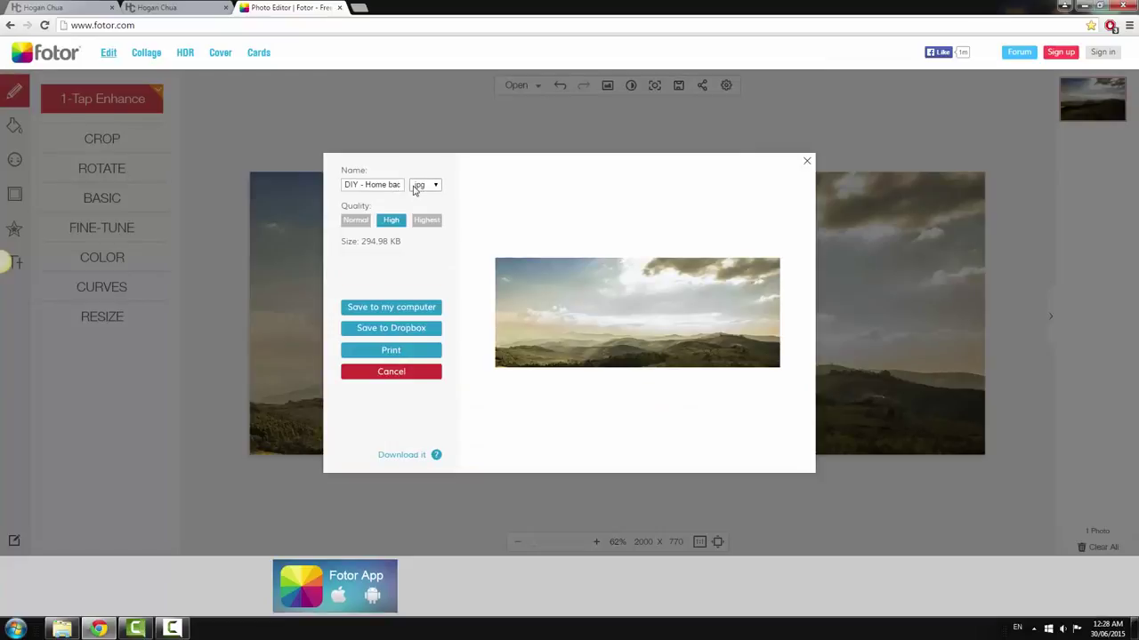
{"action": "left_click", "coordinate": [424, 189]}
{"action": "left_click", "coordinate": [426, 199]}
{"action": "left_click", "coordinate": [359, 224]}
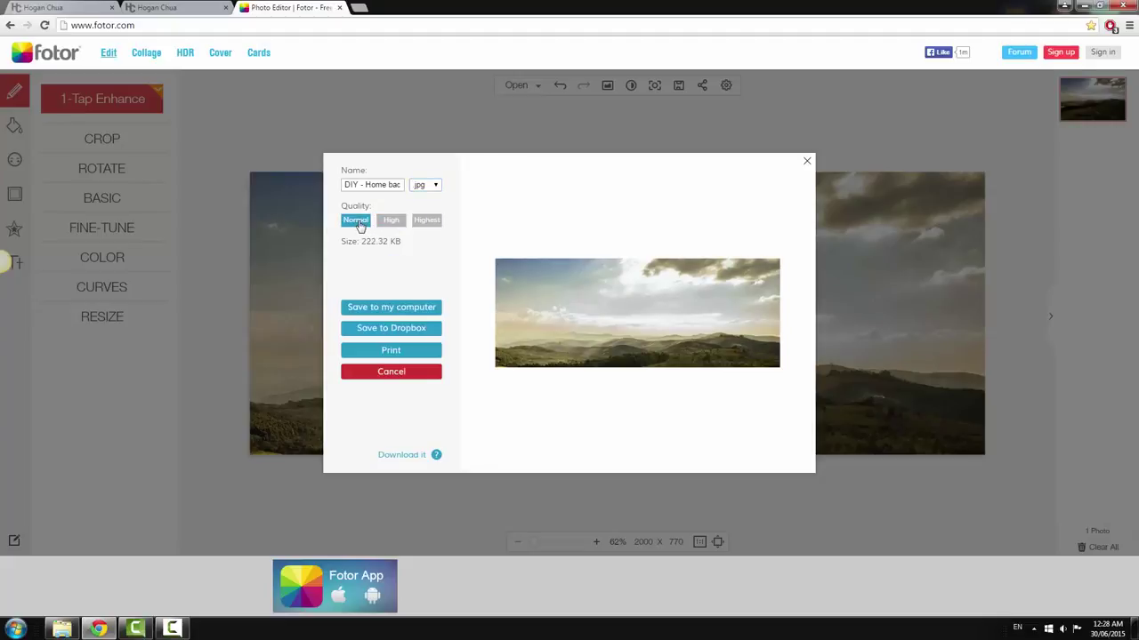
{"action": "left_click", "coordinate": [390, 222]}
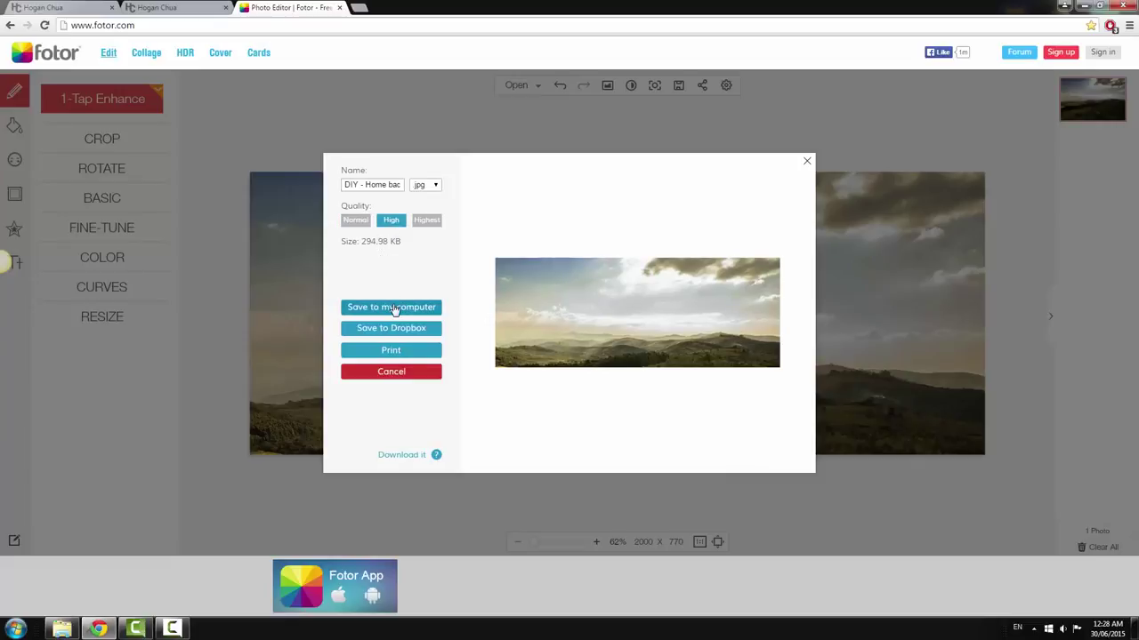
Step: Save the banner to the computer as 'DIY - Home background DONE', then return to WordPress
{"action": "left_click", "coordinate": [394, 309]}
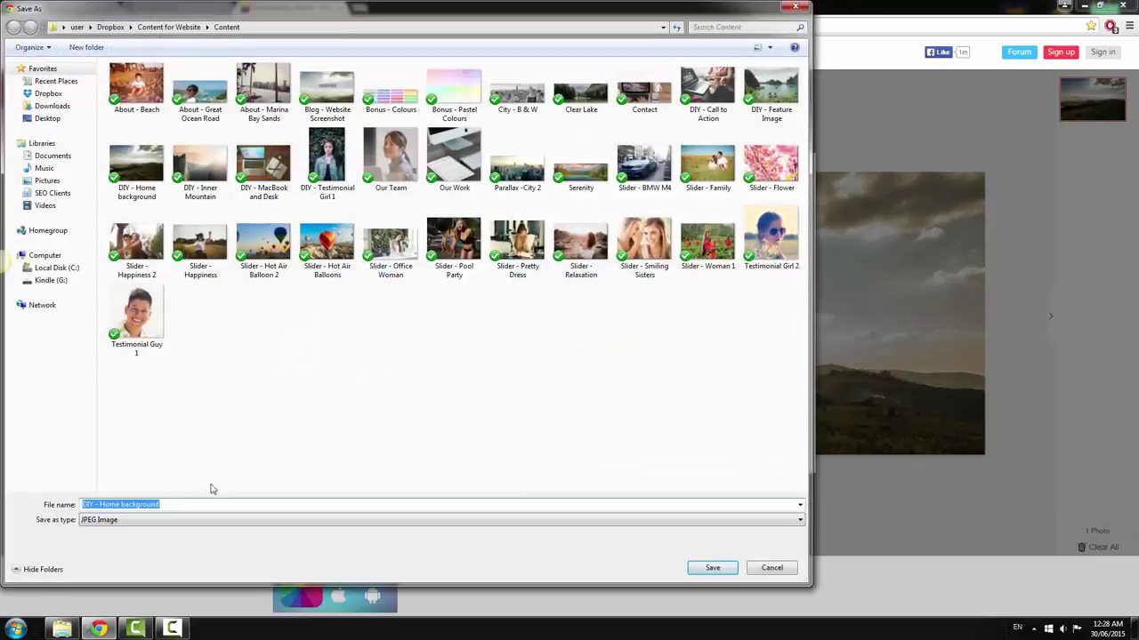
{"action": "left_click", "coordinate": [199, 504]}
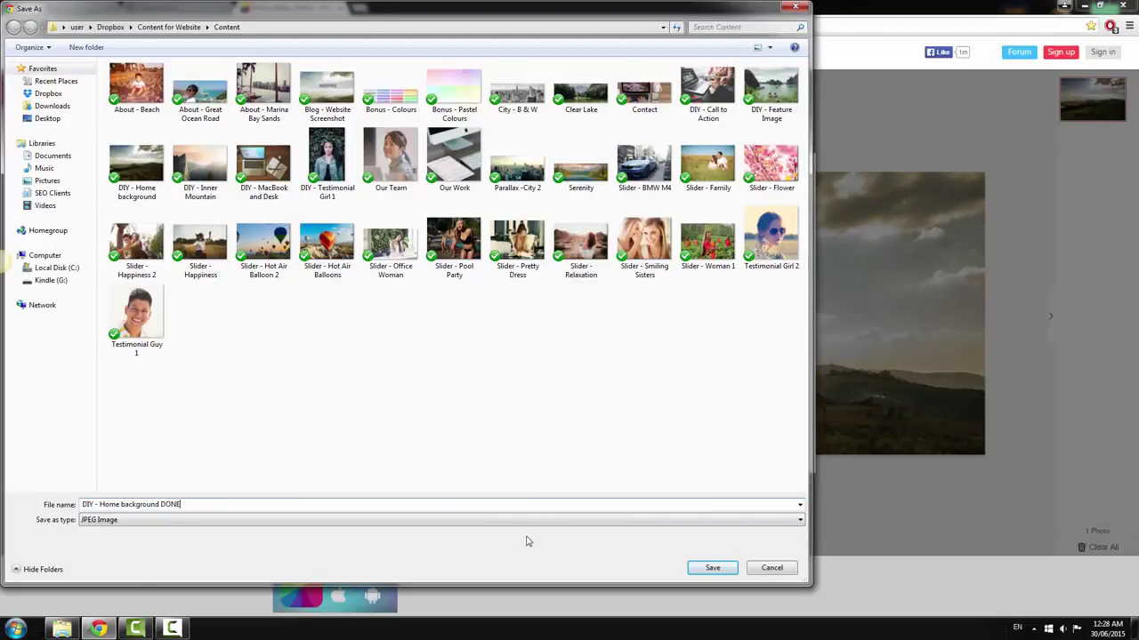
{"action": "left_click", "coordinate": [712, 567]}
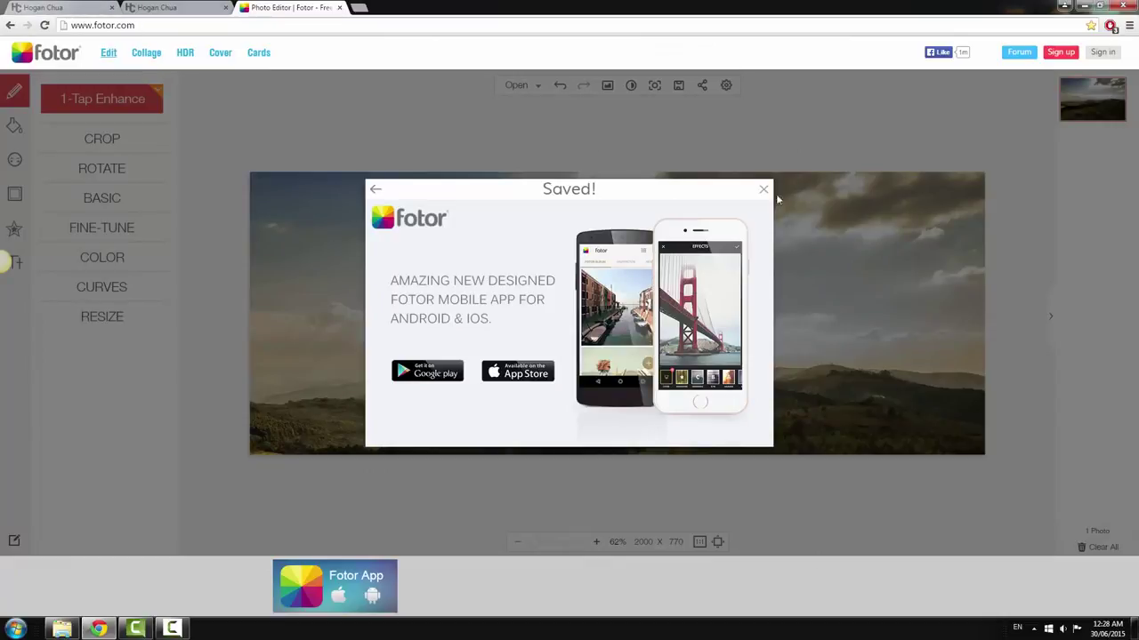
{"action": "left_click", "coordinate": [763, 189]}
{"action": "left_click", "coordinate": [44, 8]}
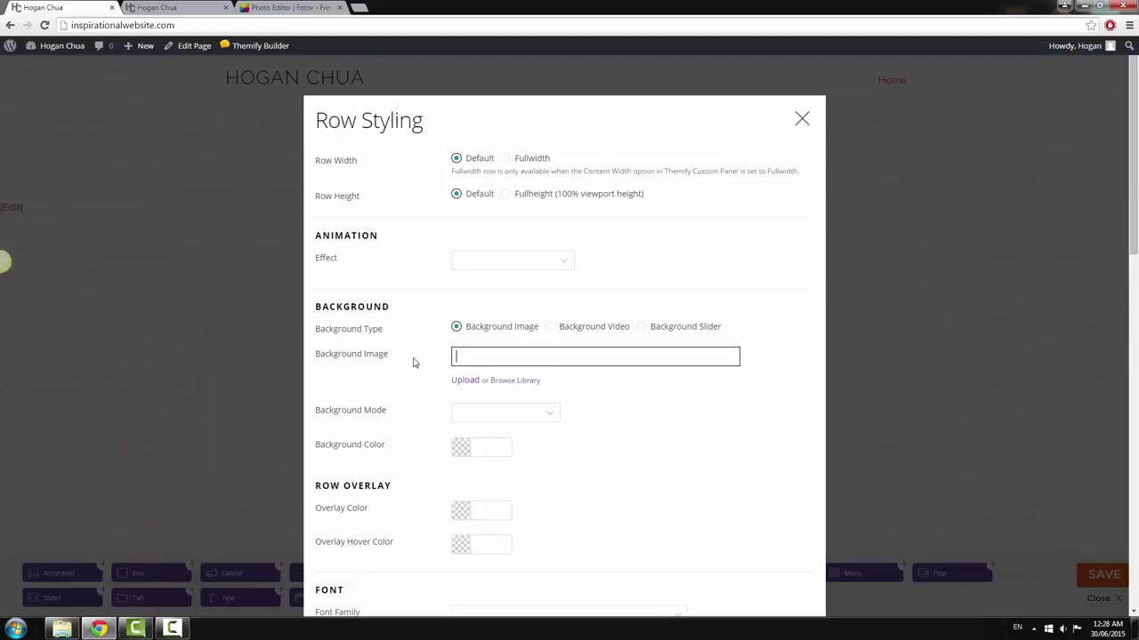
Step: Upload 'DIY - Home background DONE' as the row's background image
{"action": "left_click", "coordinate": [472, 383]}
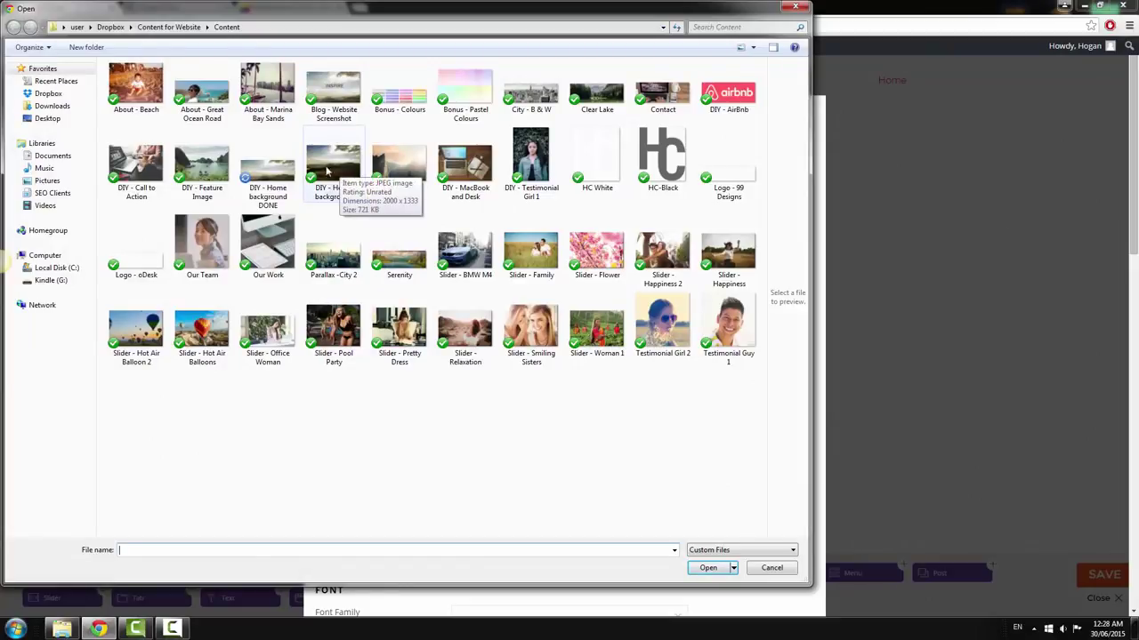
{"action": "left_click", "coordinate": [267, 173]}
{"action": "left_click", "coordinate": [707, 569]}
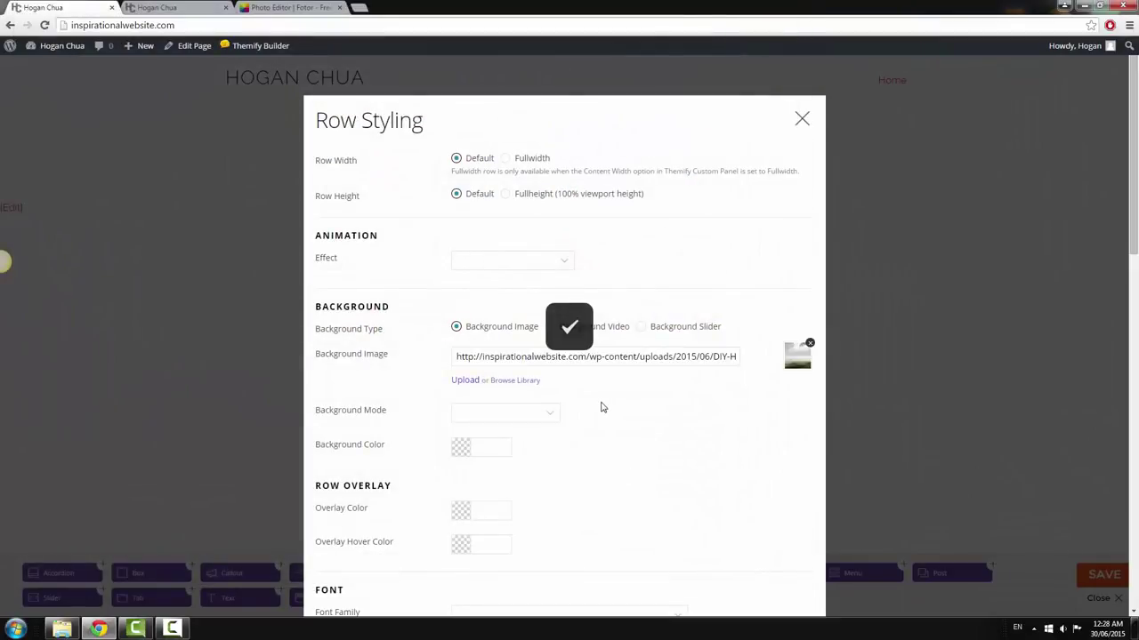
Step: Check the 1024x394 size suffix in the image URL, then remove that resized image
{"action": "left_click_drag", "start_coordinate": [598, 357], "coordinate": [764, 363]}
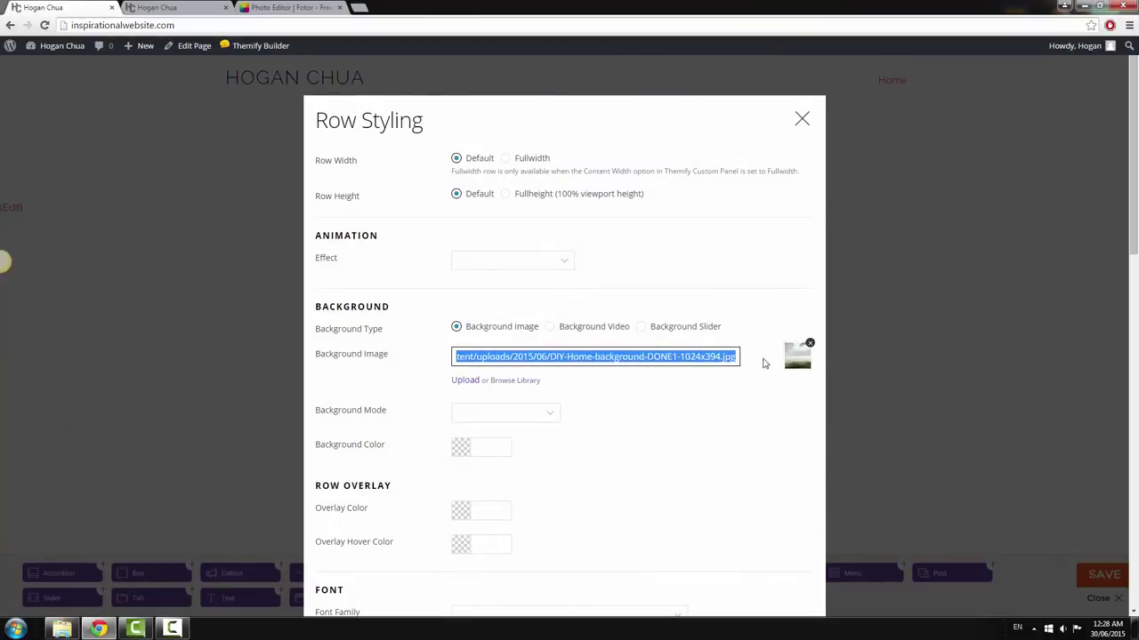
{"action": "left_click", "coordinate": [681, 356]}
{"action": "left_click_drag", "start_coordinate": [680, 356], "coordinate": [731, 356]}
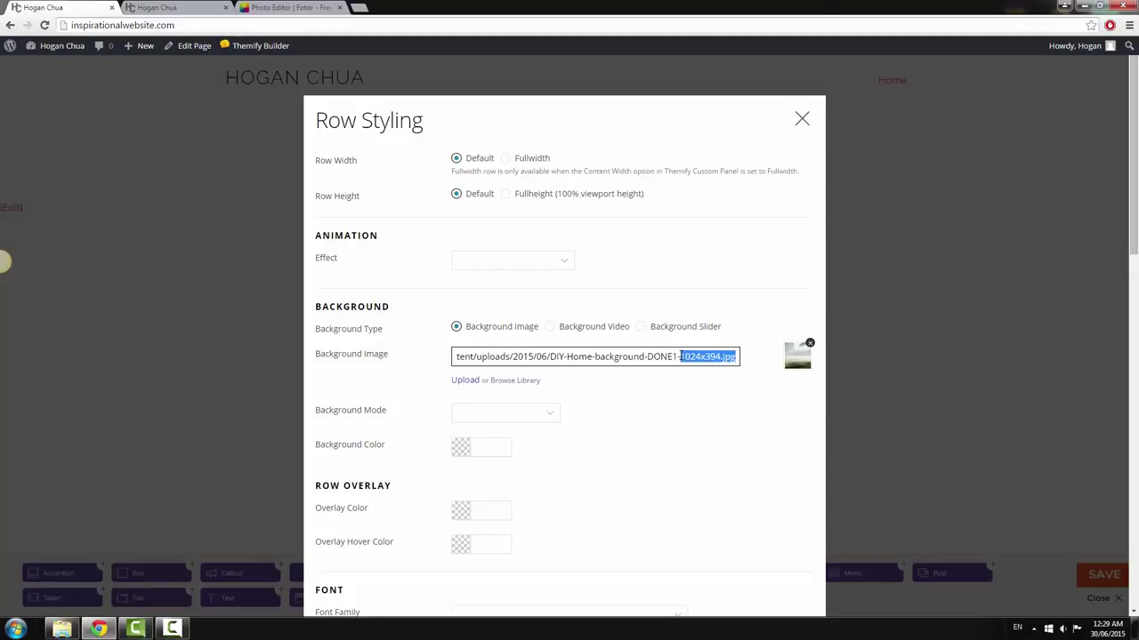
{"action": "left_click", "coordinate": [699, 357]}
{"action": "left_click_drag", "start_coordinate": [682, 357], "coordinate": [704, 356]}
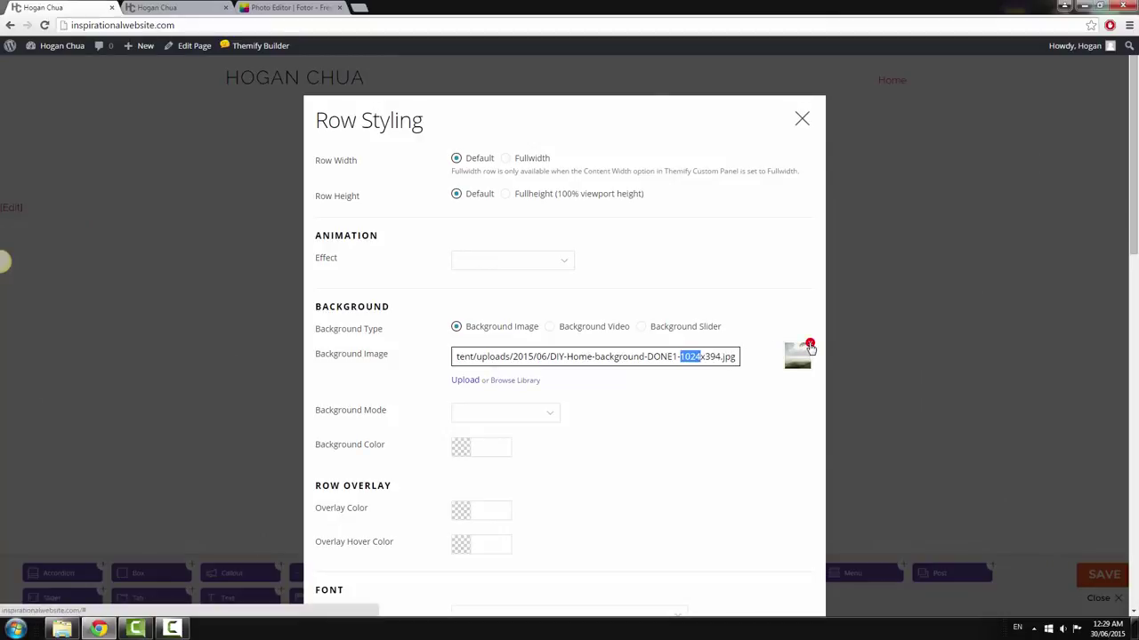
{"action": "left_click", "coordinate": [810, 346]}
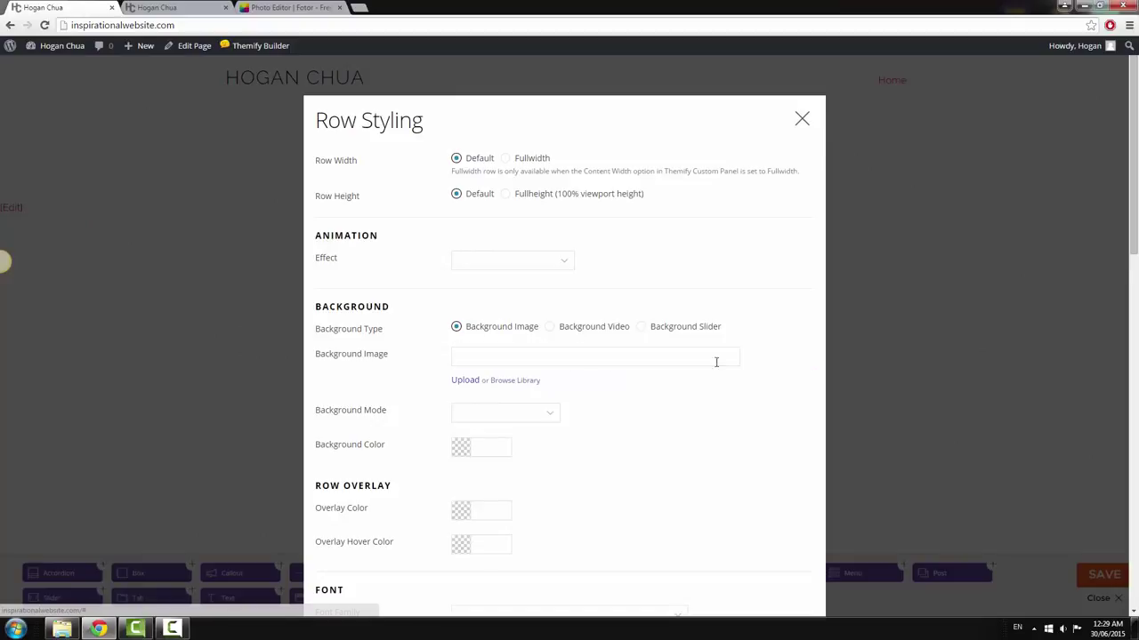
Step: Insert the cropped home background image from the Media Library as the row background
{"action": "left_click", "coordinate": [516, 381]}
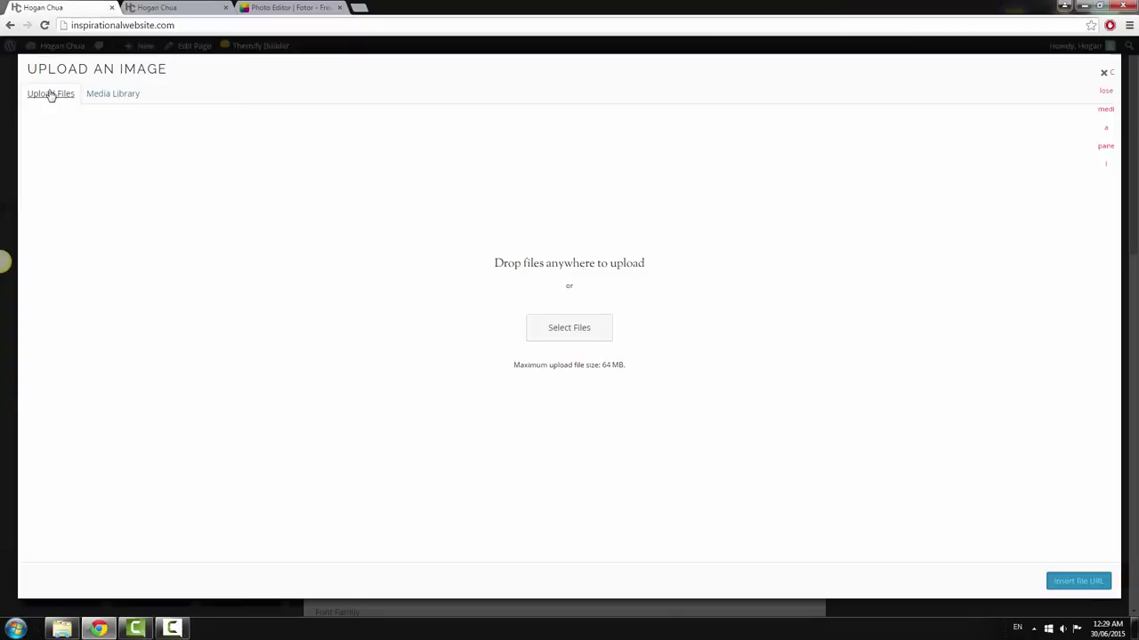
{"action": "left_click", "coordinate": [564, 336]}
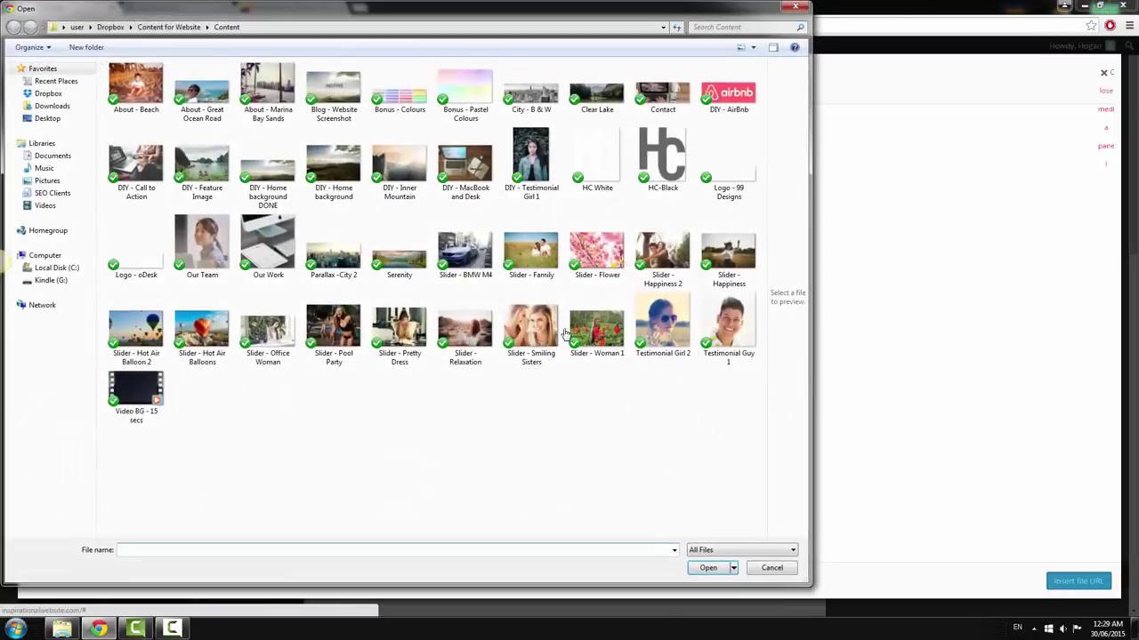
{"action": "left_click", "coordinate": [267, 189]}
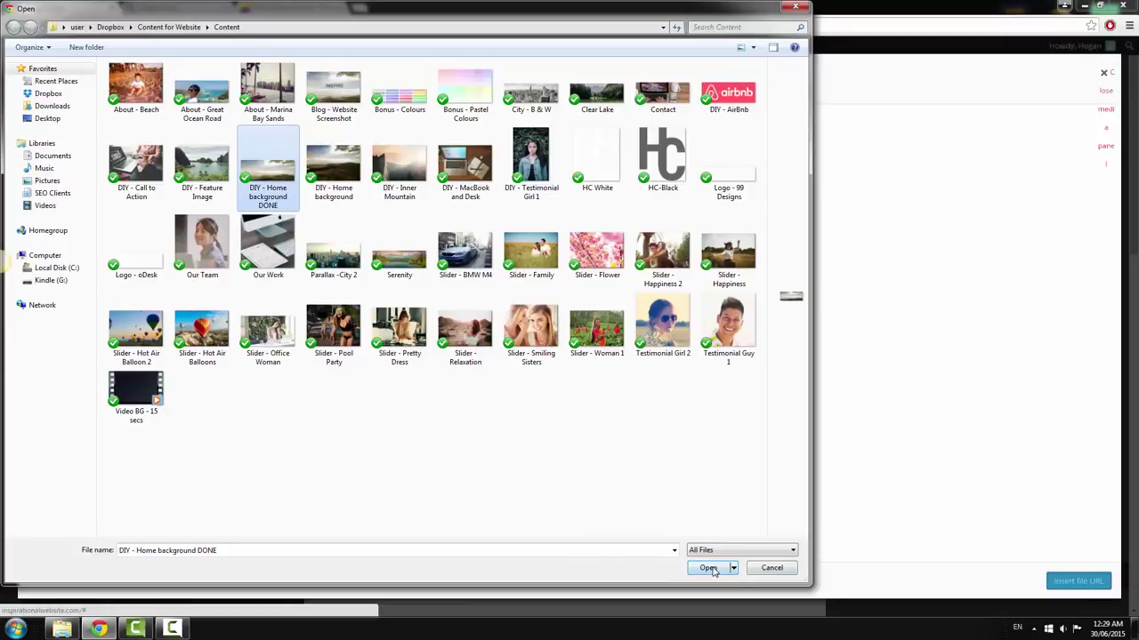
{"action": "left_click", "coordinate": [770, 567]}
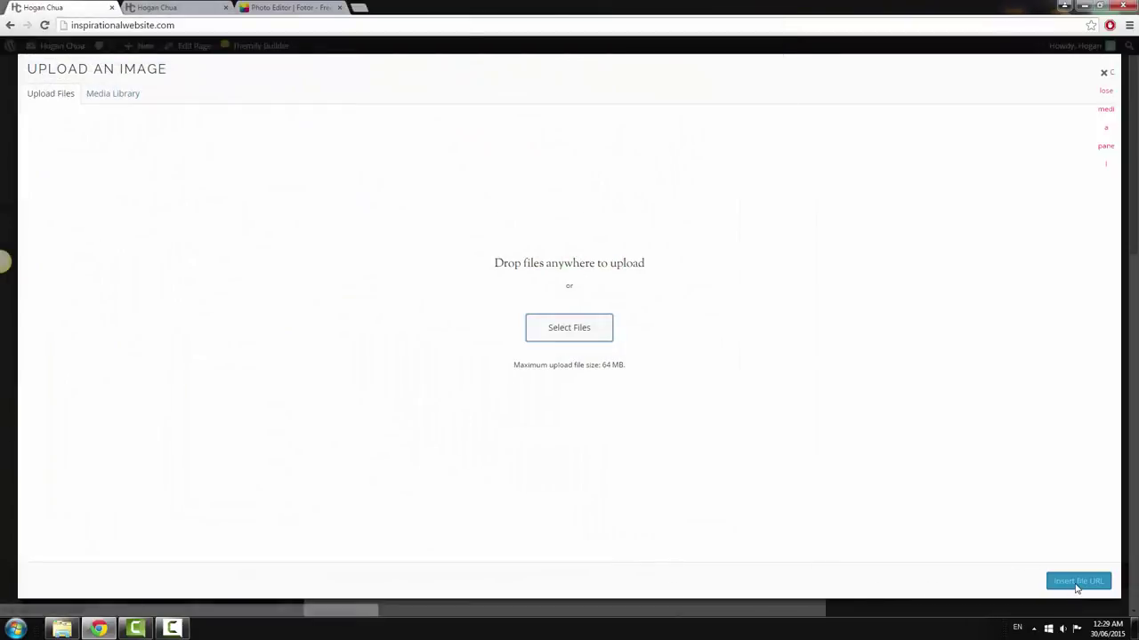
{"action": "left_click", "coordinate": [126, 97]}
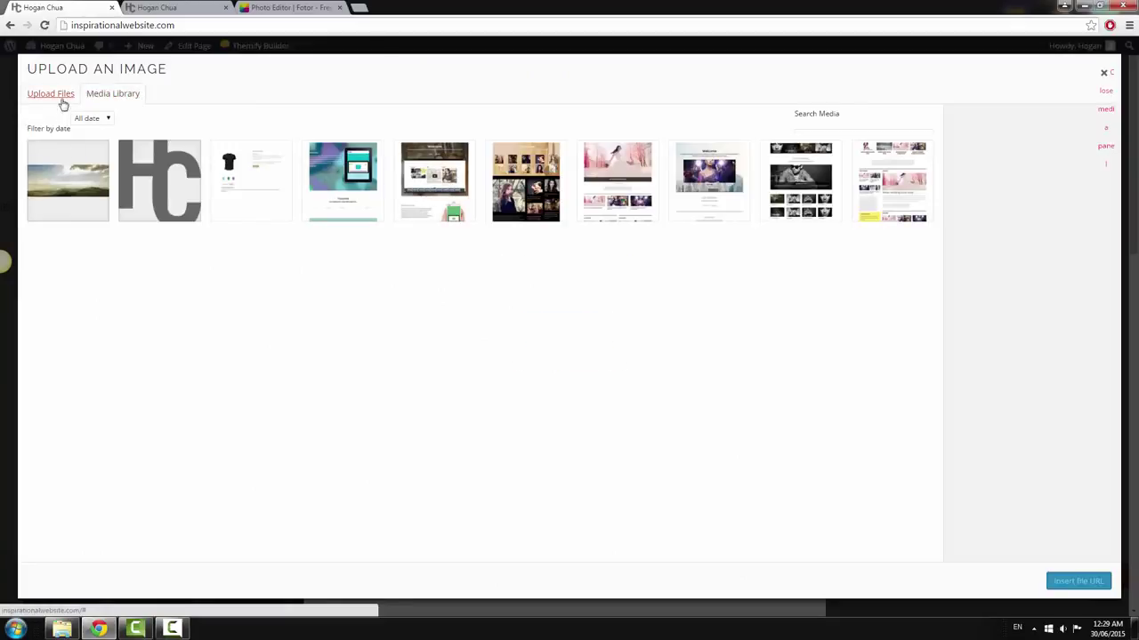
{"action": "left_click", "coordinate": [64, 194]}
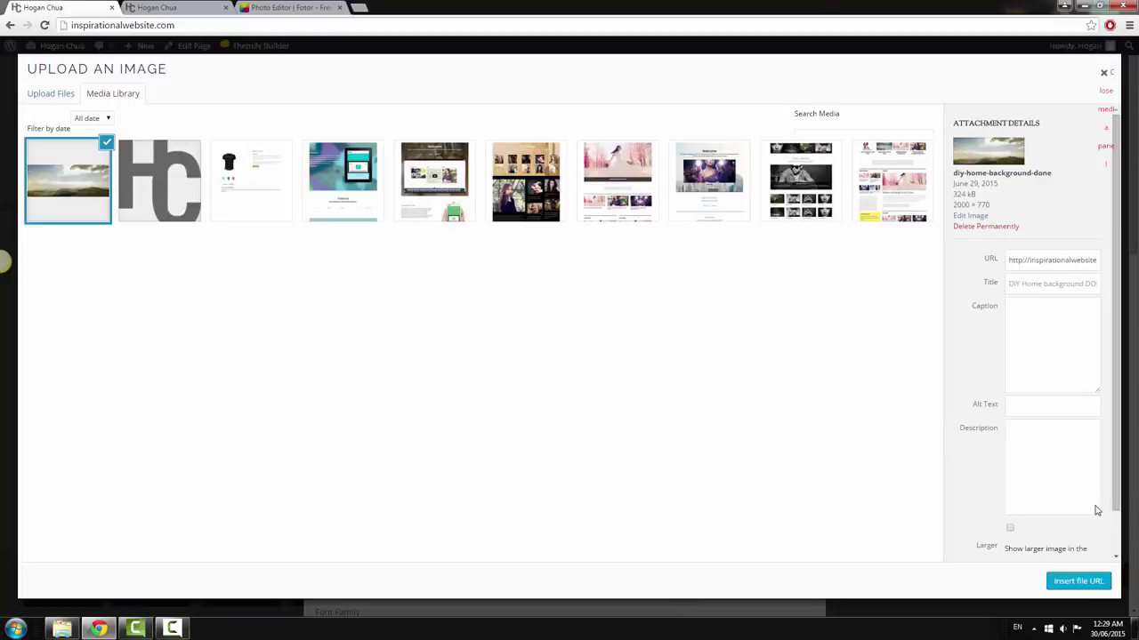
{"action": "left_click", "coordinate": [1078, 581]}
Step: Set the background mode to Fullcover and save the row styling
{"action": "left_click_drag", "start_coordinate": [590, 357], "coordinate": [794, 362]}
{"action": "mouse_move", "coordinate": [386, 414]}
{"action": "left_mouse_down"}
{"action": "mouse_move", "coordinate": [288, 408]}
{"action": "mouse_move", "coordinate": [386, 410]}
{"action": "left_mouse_up"}
{"action": "left_click", "coordinate": [506, 411]}
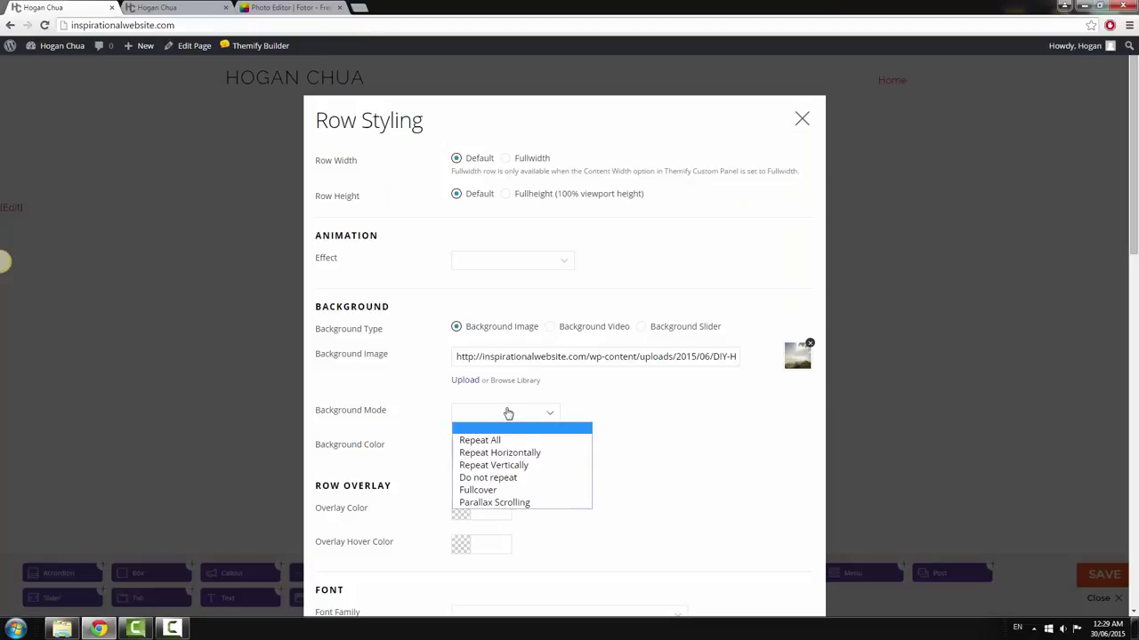
{"action": "left_click", "coordinate": [484, 492]}
{"action": "scroll", "coordinate": [593, 432], "scroll_direction": "down", "scroll_amount": 10}
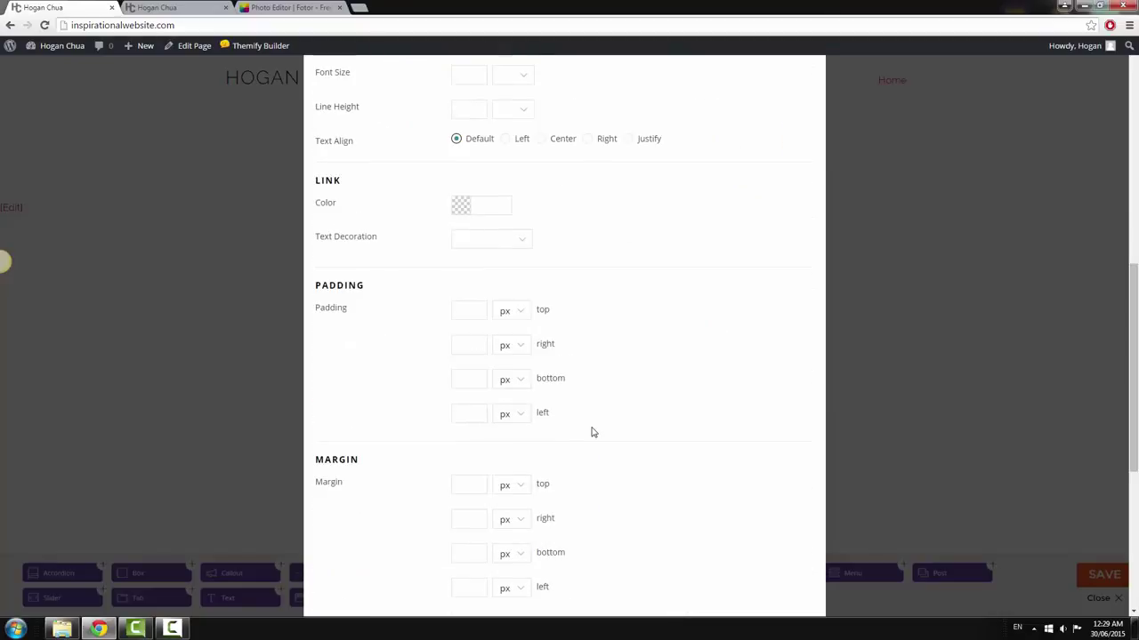
{"action": "scroll", "coordinate": [646, 433], "scroll_direction": "down", "scroll_amount": 1}
{"action": "left_click", "coordinate": [783, 592]}
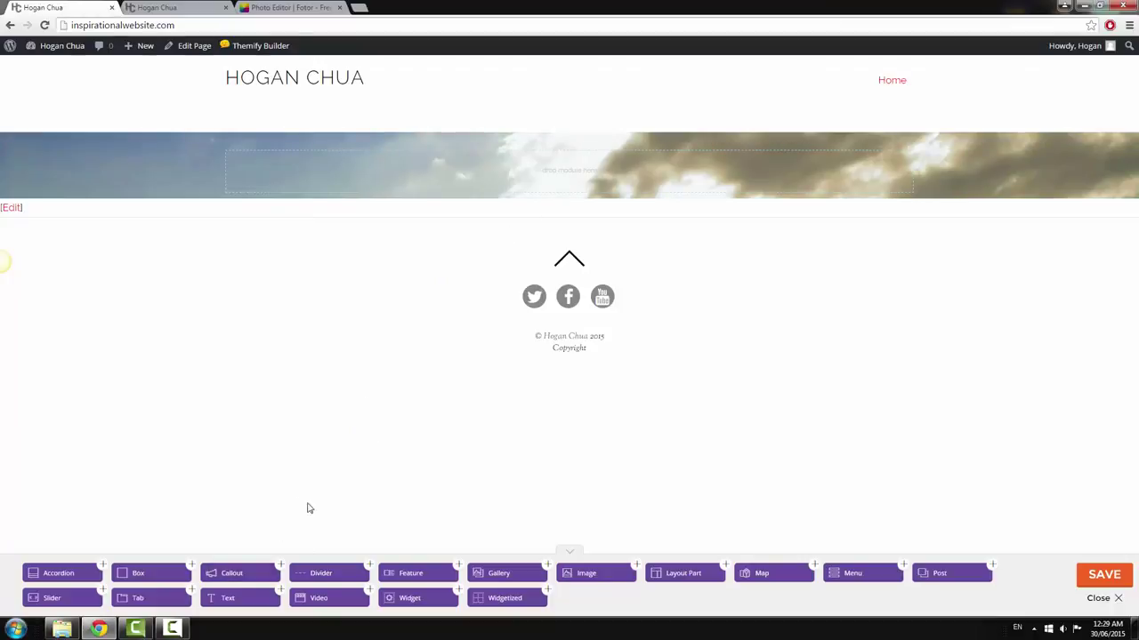
Step: Add a Text module to the hero row with INSPIRE formatted as Heading 1
{"action": "left_click_drag", "start_coordinate": [247, 596], "coordinate": [562, 190]}
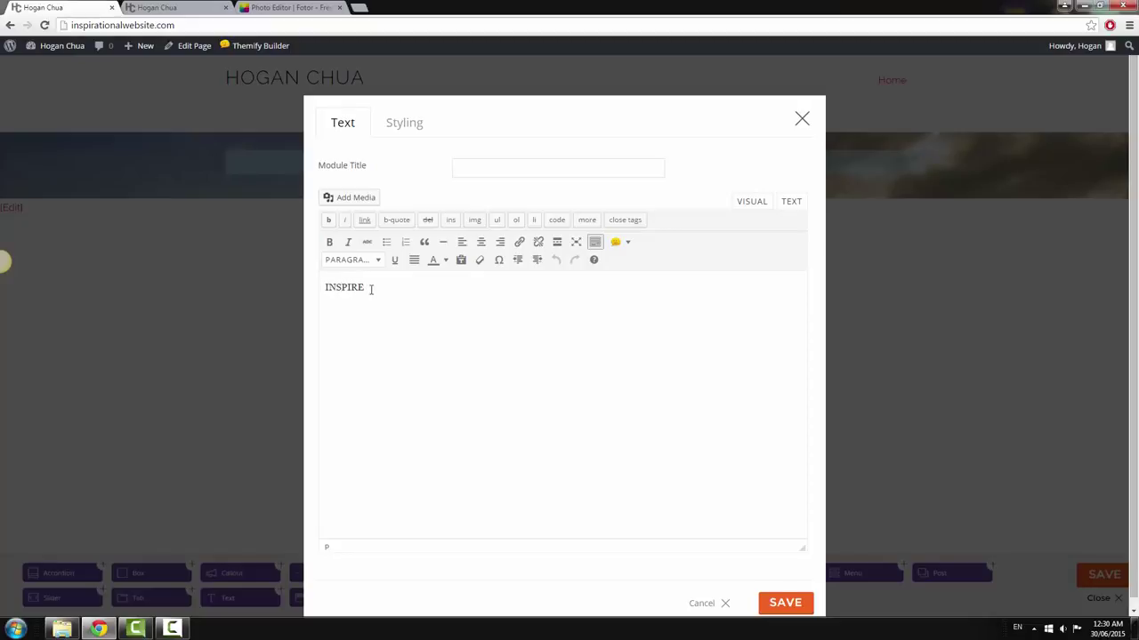
{"action": "left_click_drag", "start_coordinate": [371, 288], "coordinate": [323, 286]}
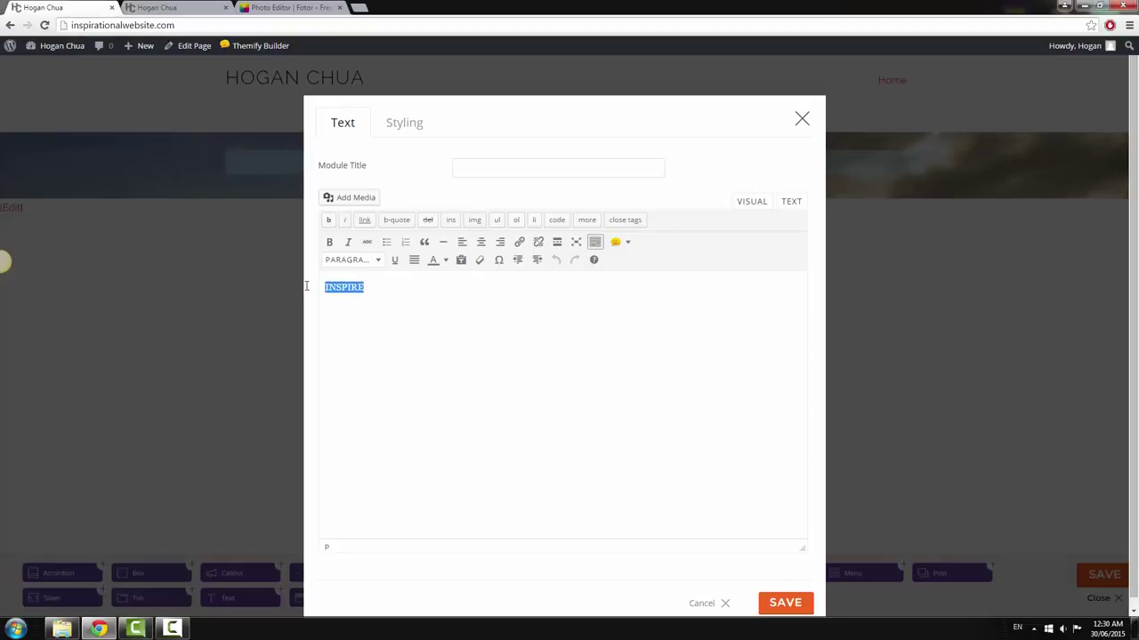
{"action": "left_click", "coordinate": [350, 262]}
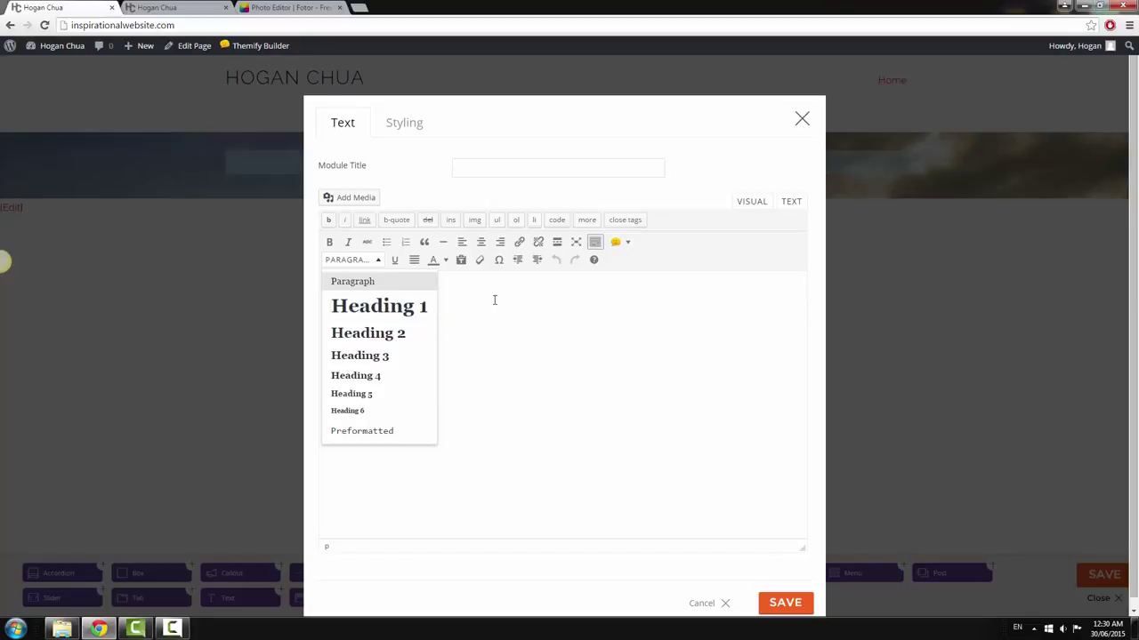
{"action": "left_click", "coordinate": [398, 306]}
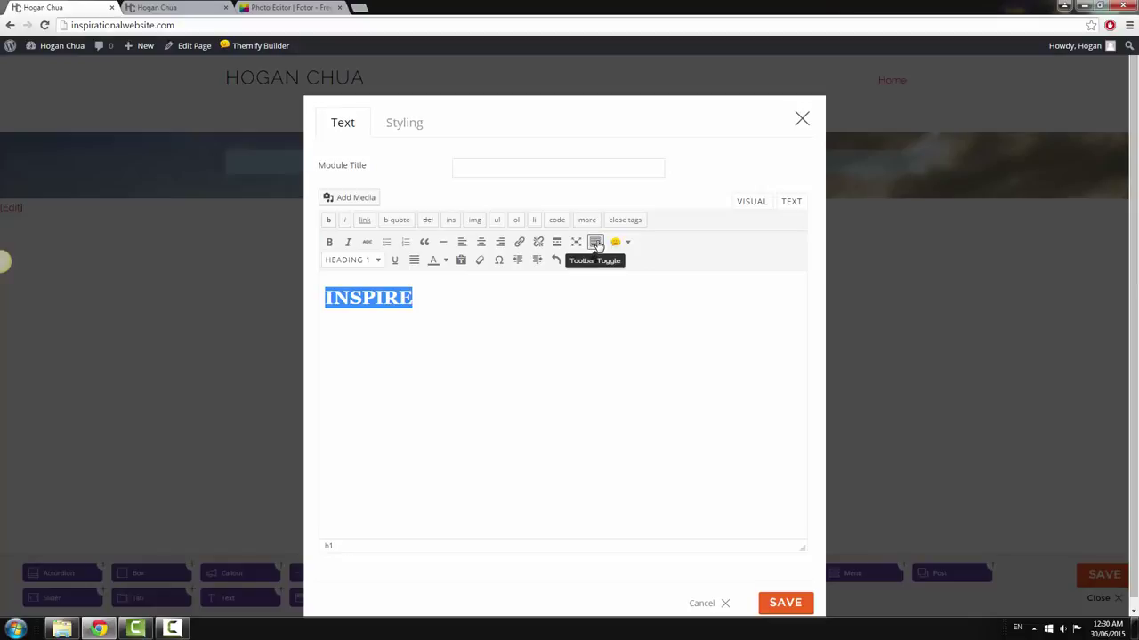
{"action": "left_click", "coordinate": [595, 243]}
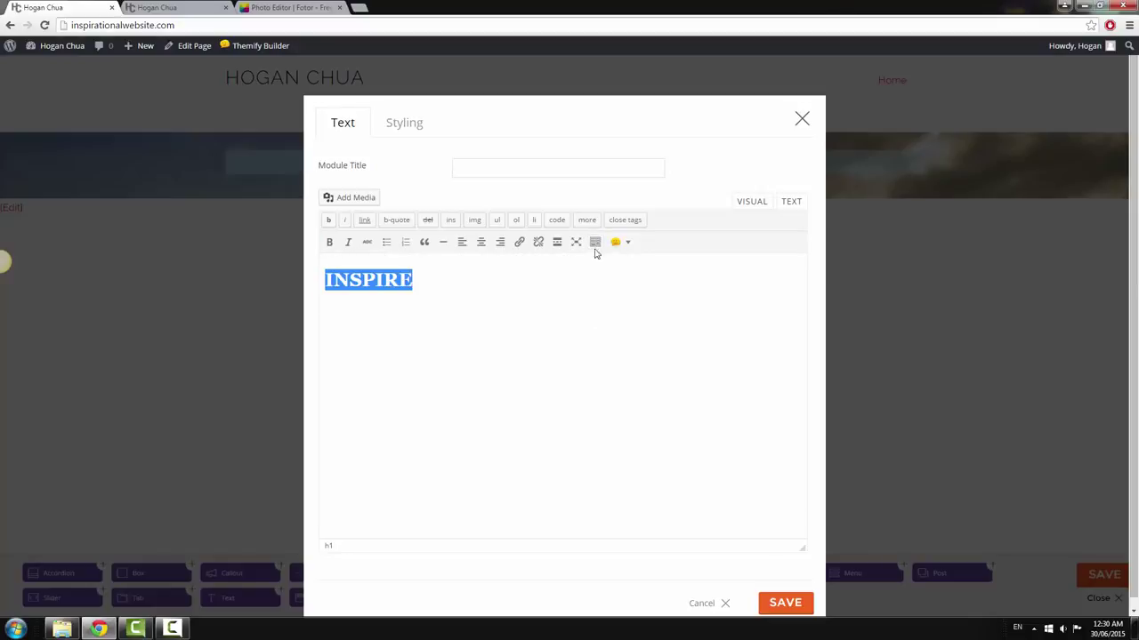
{"action": "left_click", "coordinate": [595, 244]}
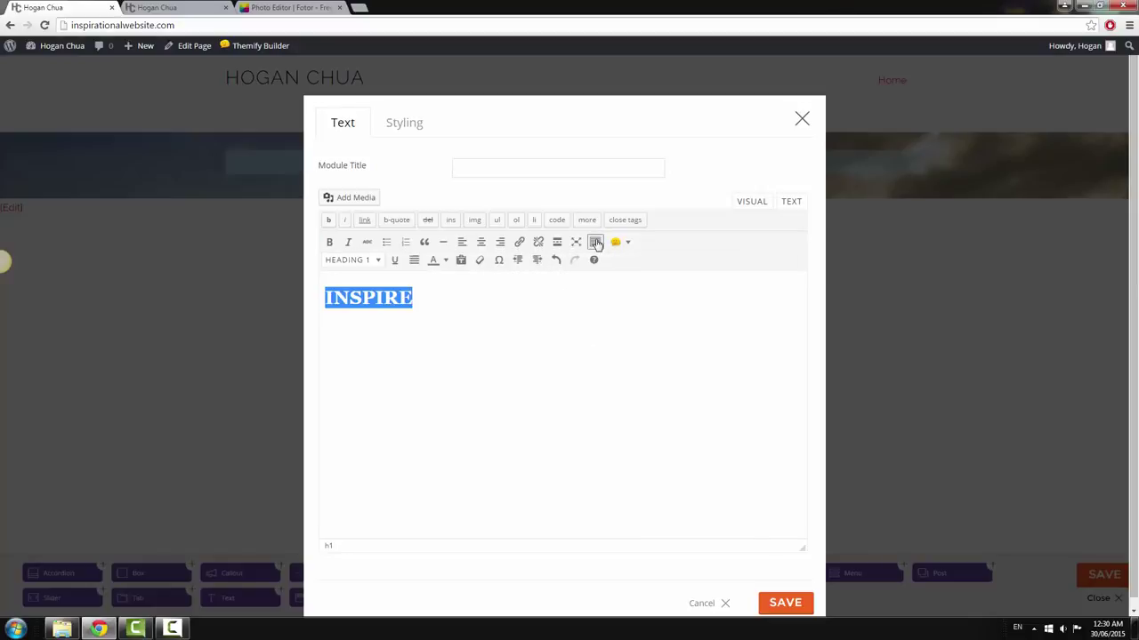
{"action": "left_click", "coordinate": [435, 304]}
{"action": "left_click_drag", "start_coordinate": [436, 303], "coordinate": [325, 278]}
Step: Set the INSPIRE module's text alignment to Center
{"action": "left_click", "coordinate": [401, 127]}
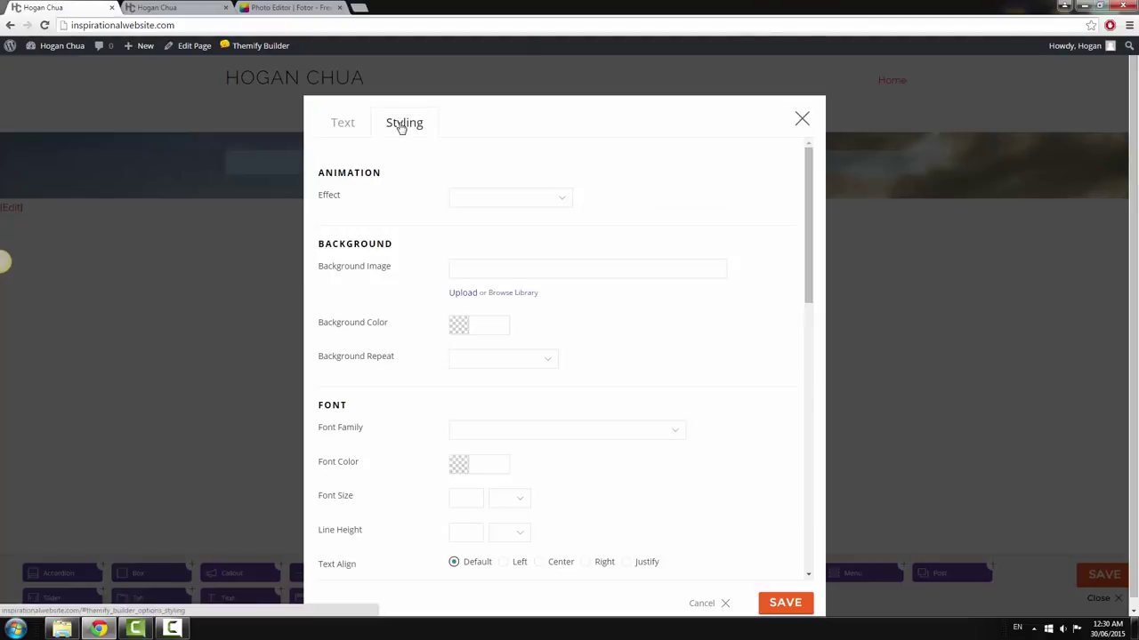
{"action": "scroll", "coordinate": [365, 503], "scroll_direction": "down", "scroll_amount": 1}
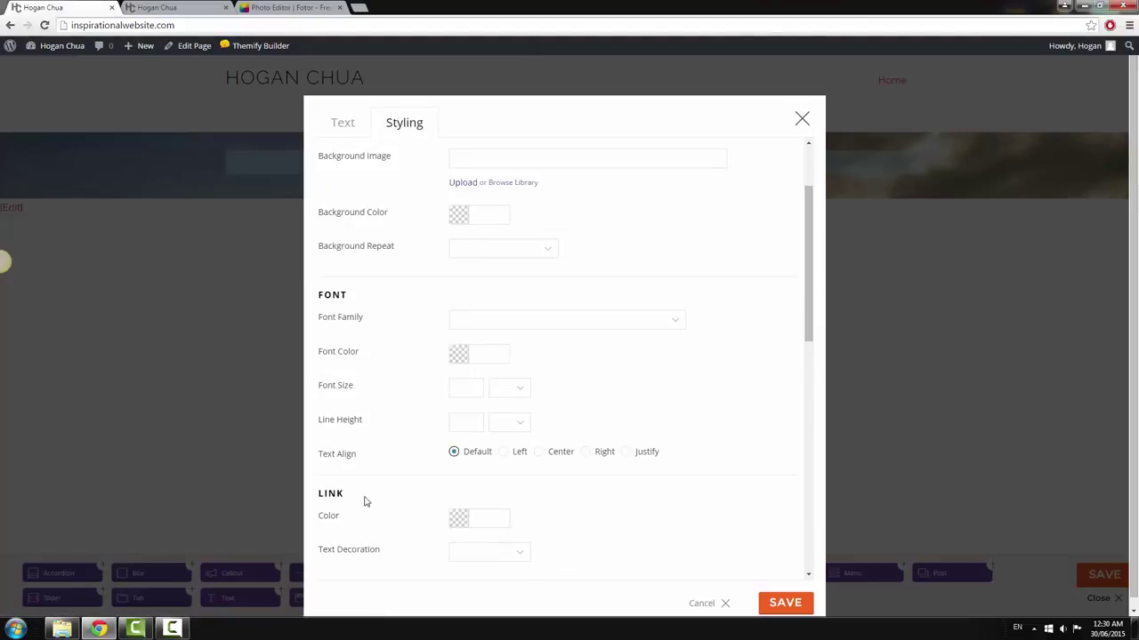
{"action": "left_click_drag", "start_coordinate": [355, 455], "coordinate": [317, 454]}
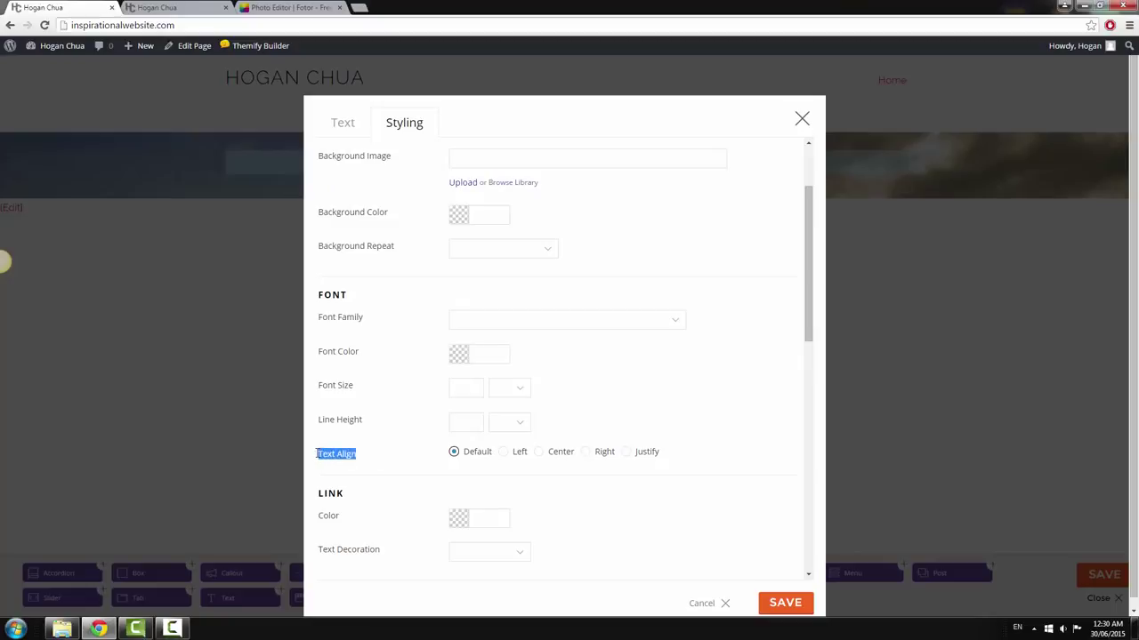
{"action": "left_click", "coordinate": [539, 452]}
{"action": "left_click", "coordinate": [343, 124]}
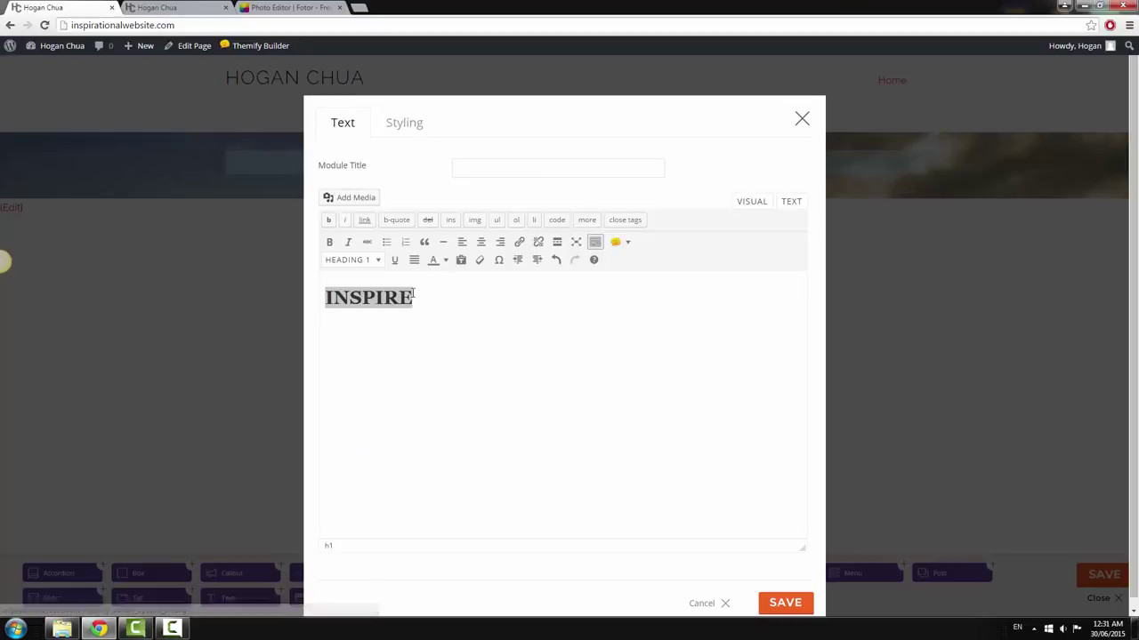
{"action": "left_click", "coordinate": [417, 128]}
{"action": "left_click", "coordinate": [539, 453]}
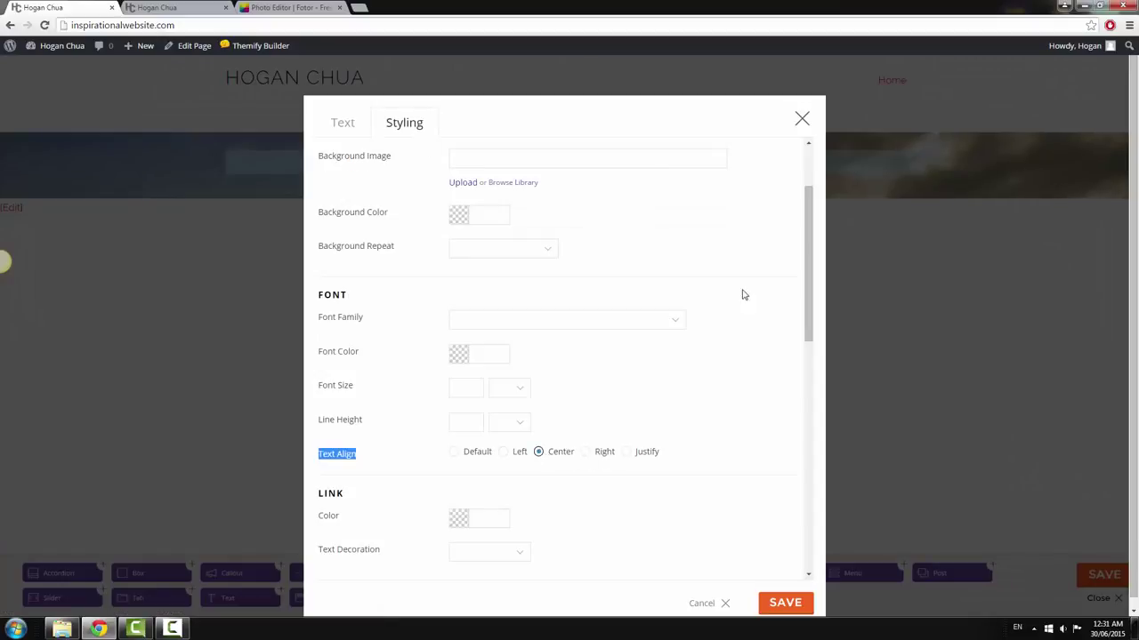
Step: Give the INSPIRE module 260px top padding and save it
{"action": "left_click_drag", "start_coordinate": [806, 283], "coordinate": [808, 386]}
{"action": "left_click", "coordinate": [466, 335]}
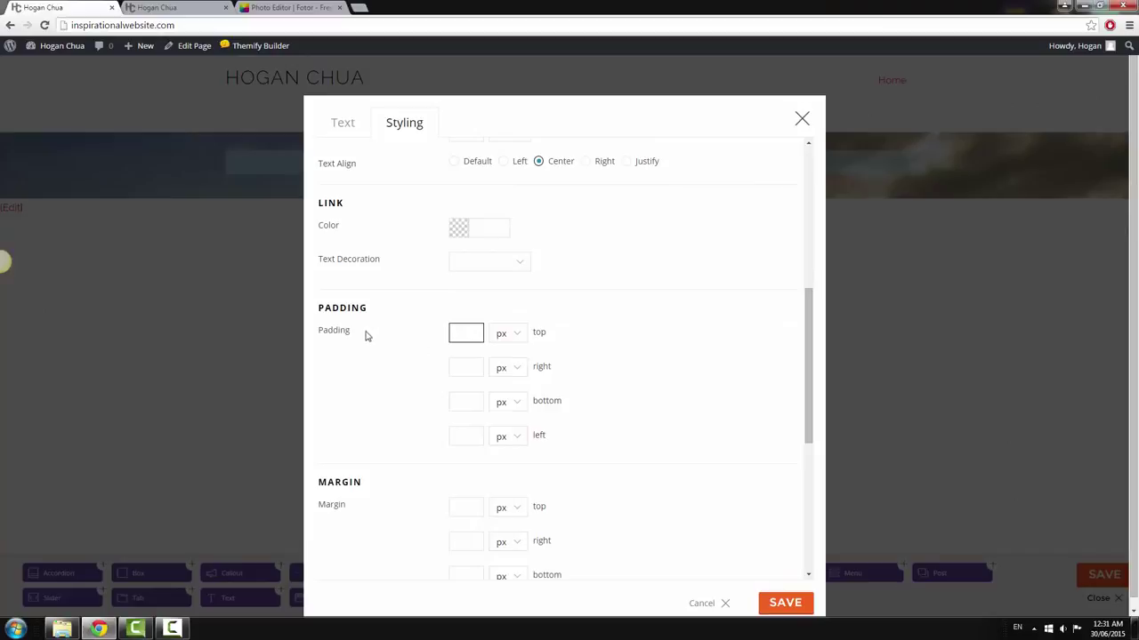
{"action": "left_click_drag", "start_coordinate": [368, 335], "coordinate": [320, 327]}
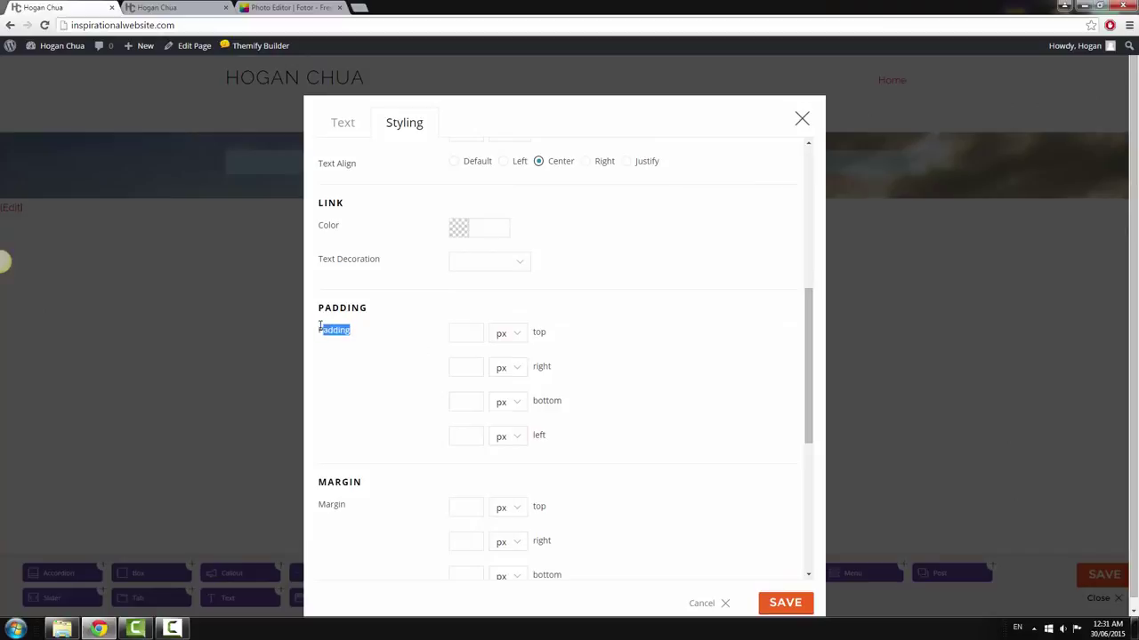
{"action": "left_click", "coordinate": [470, 335]}
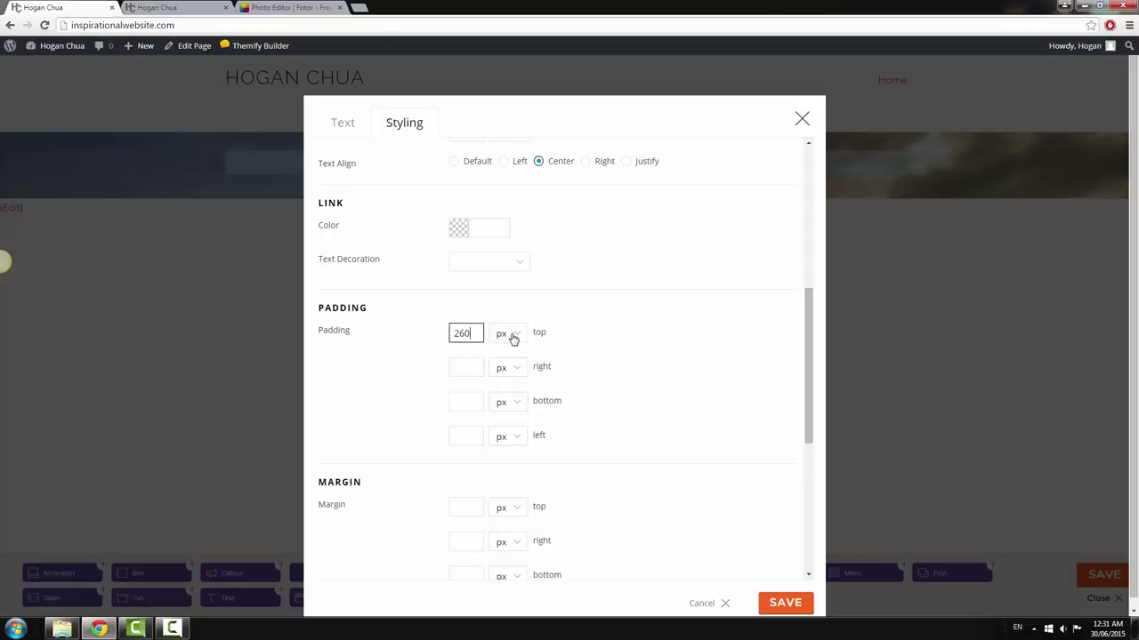
{"action": "left_click_drag", "start_coordinate": [455, 334], "coordinate": [485, 333]}
{"action": "left_click", "coordinate": [781, 603]}
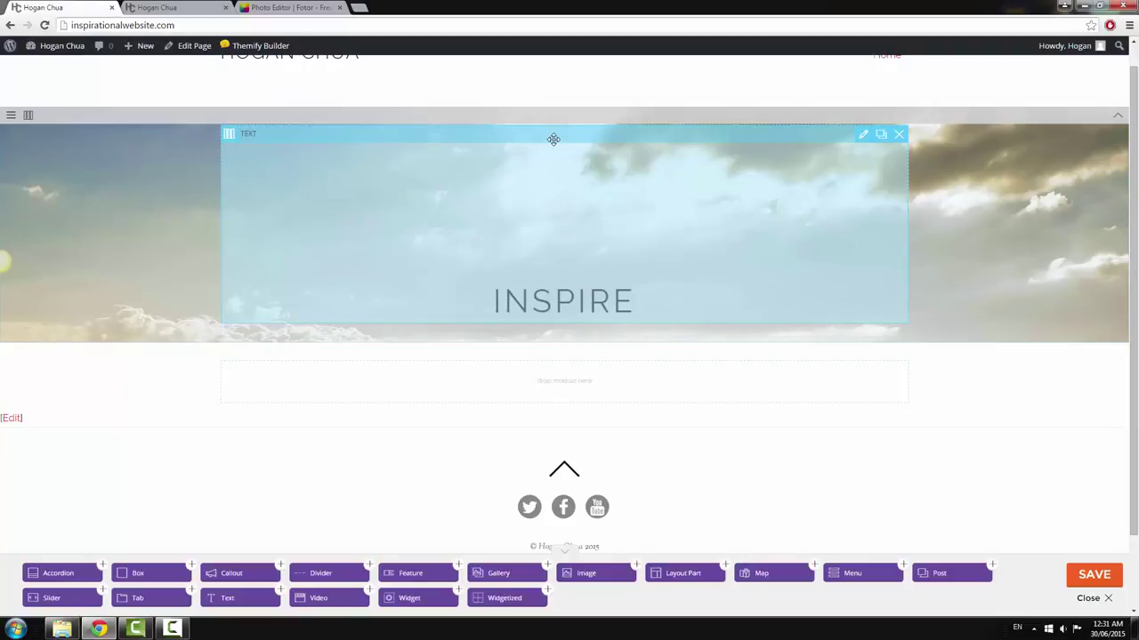
Step: Drop a second Text module into the hero row directly below INSPIRE
{"action": "mouse_move", "coordinate": [7, 262]}
{"action": "left_click", "coordinate": [23, 244]}
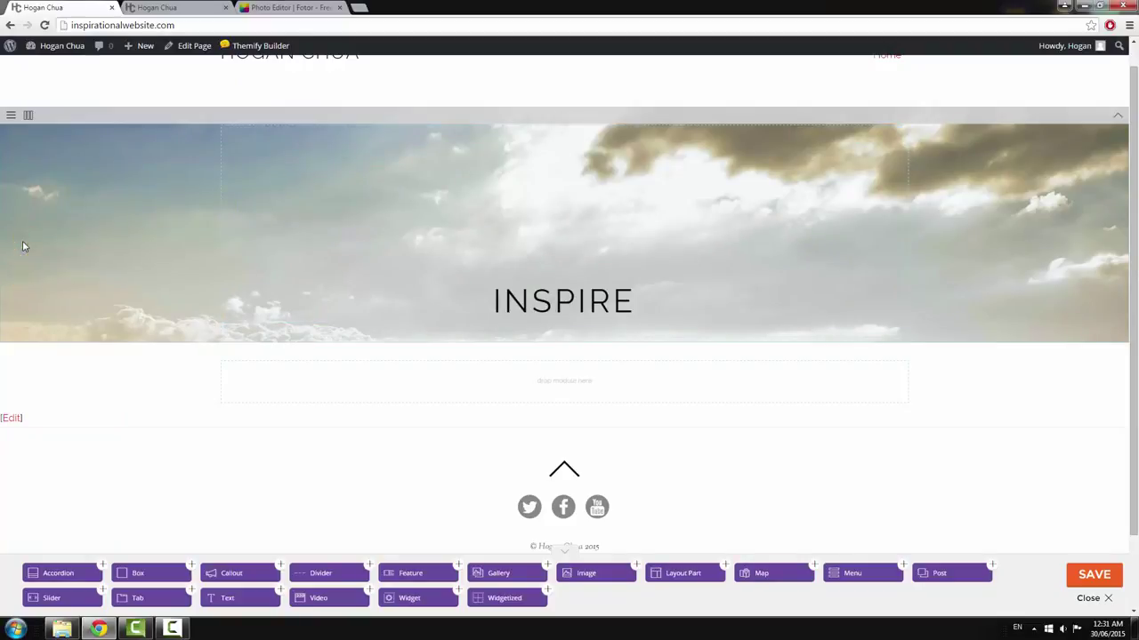
{"action": "left_click_drag", "start_coordinate": [559, 124], "coordinate": [564, 278]}
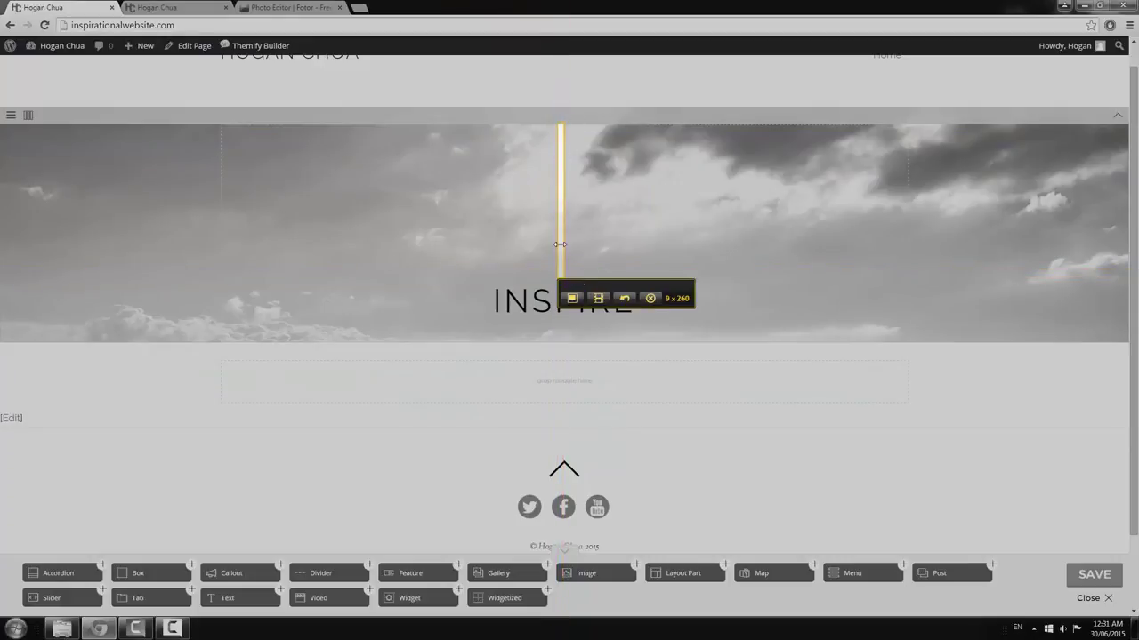
{"action": "key", "text": "Escape"}
{"action": "mouse_move", "coordinate": [7, 263]}
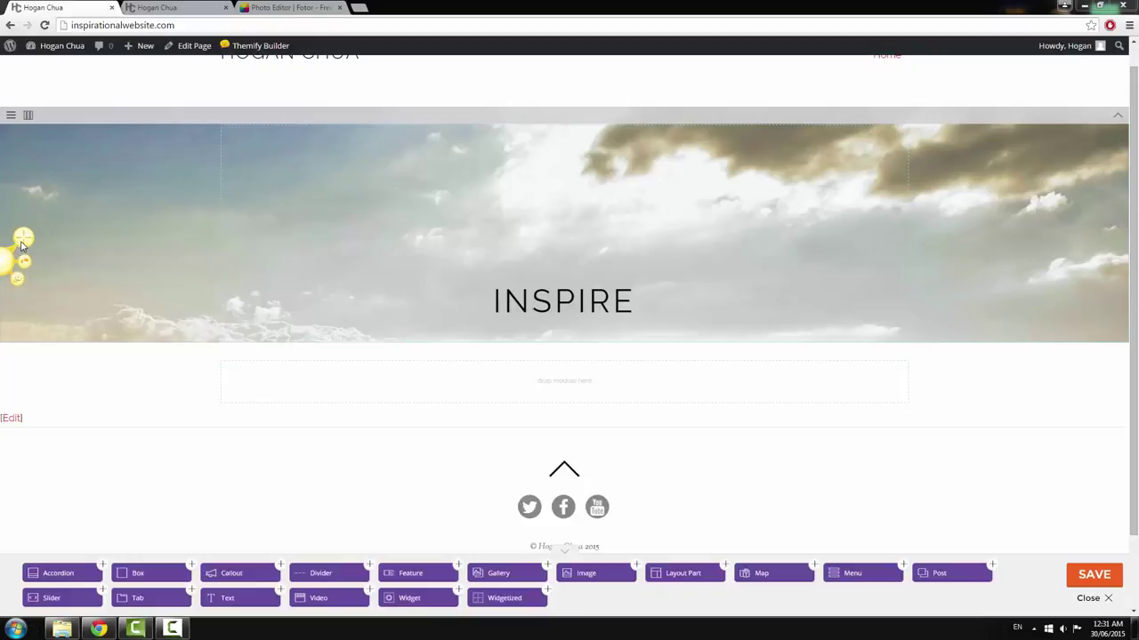
{"action": "left_click", "coordinate": [22, 241]}
{"action": "left_click_drag", "start_coordinate": [289, 168], "coordinate": [714, 353]}
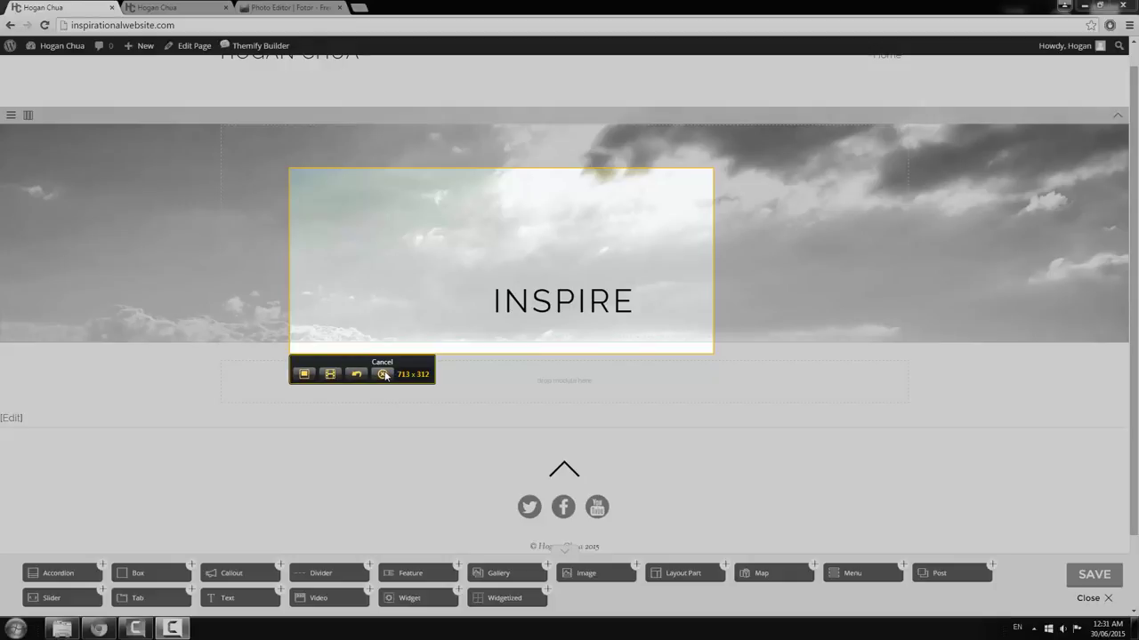
{"action": "left_click", "coordinate": [383, 374]}
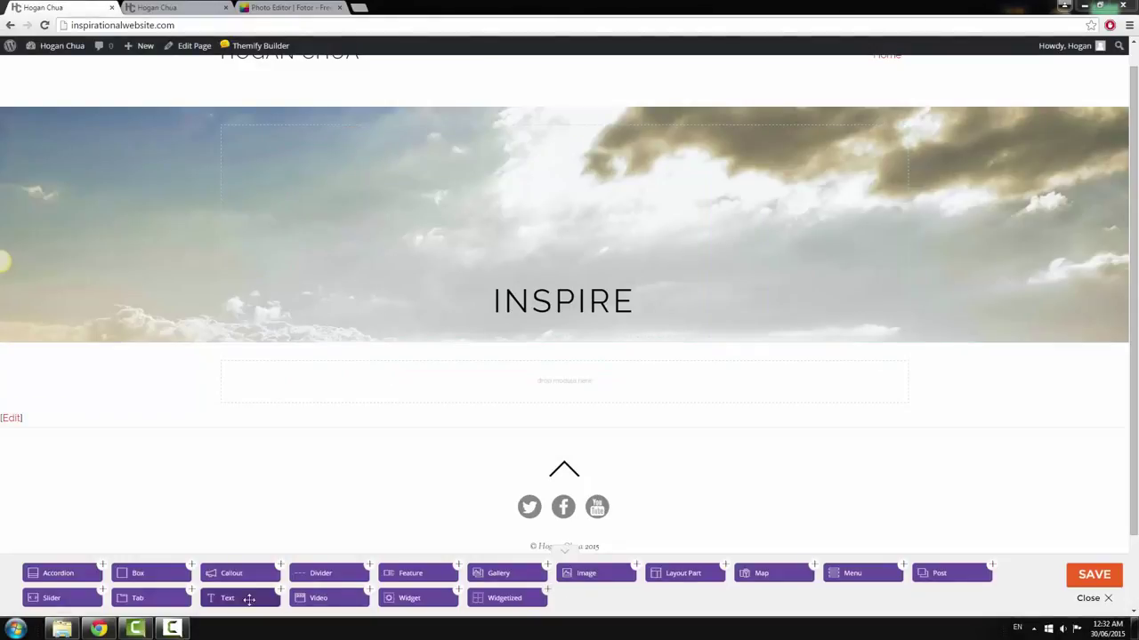
{"action": "left_click_drag", "start_coordinate": [251, 599], "coordinate": [575, 343]}
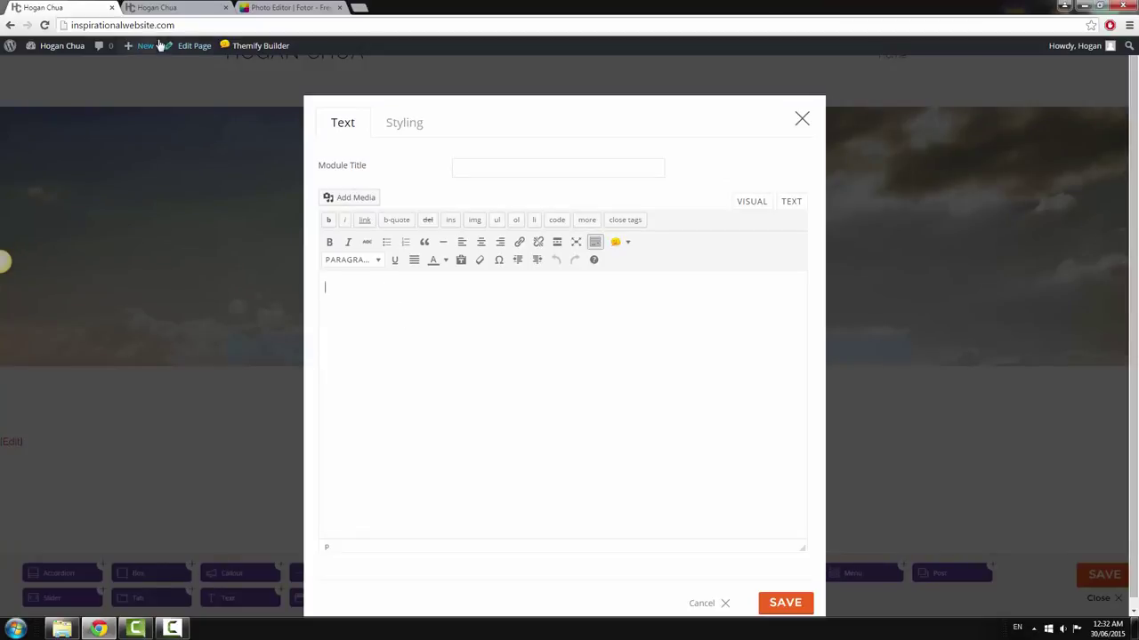
Step: On hoganchua.com, open the 'How to Create a WordPress Website in 2015' post at Module Row 1
{"action": "left_click", "coordinate": [172, 8]}
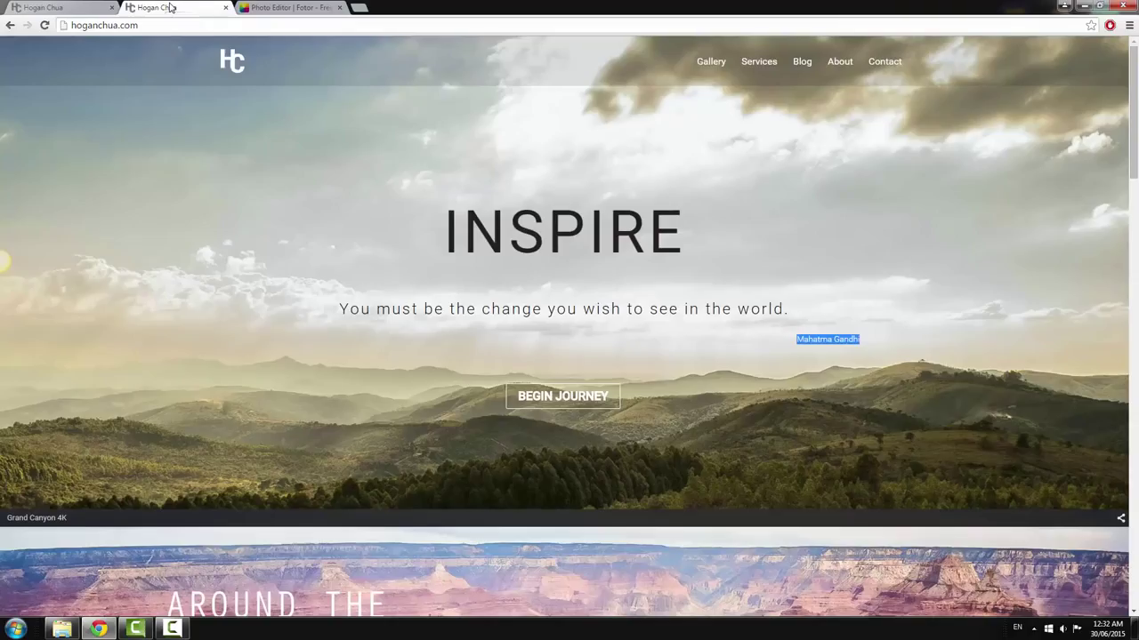
{"action": "left_click", "coordinate": [802, 61]}
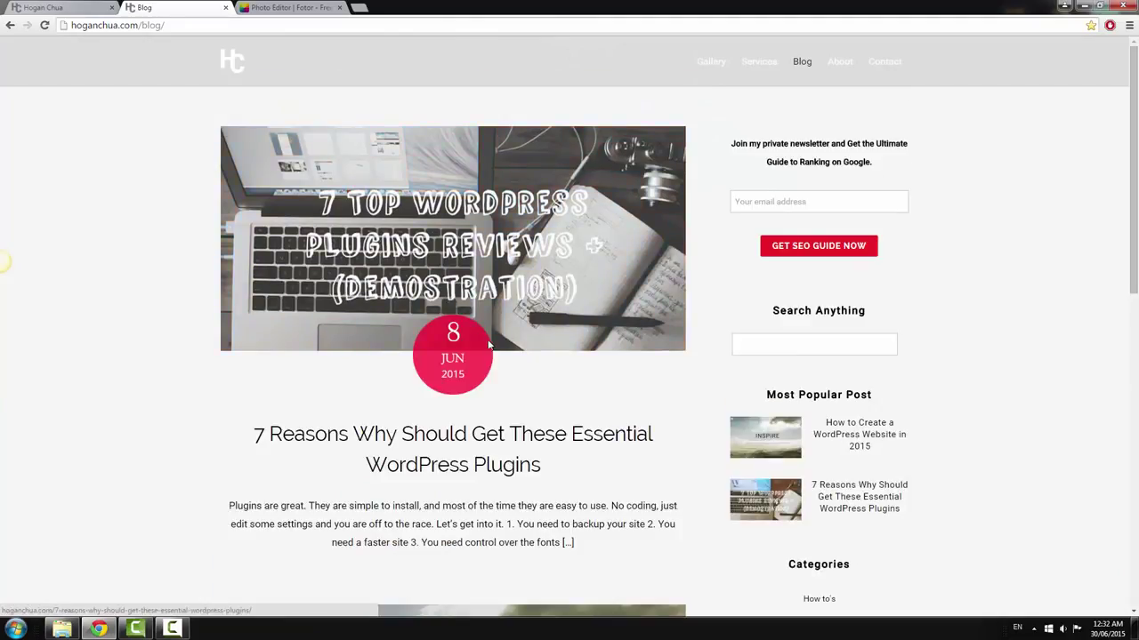
{"action": "scroll", "coordinate": [409, 391], "scroll_direction": "down", "scroll_amount": 4}
{"action": "scroll", "coordinate": [398, 484], "scroll_direction": "down", "scroll_amount": 2}
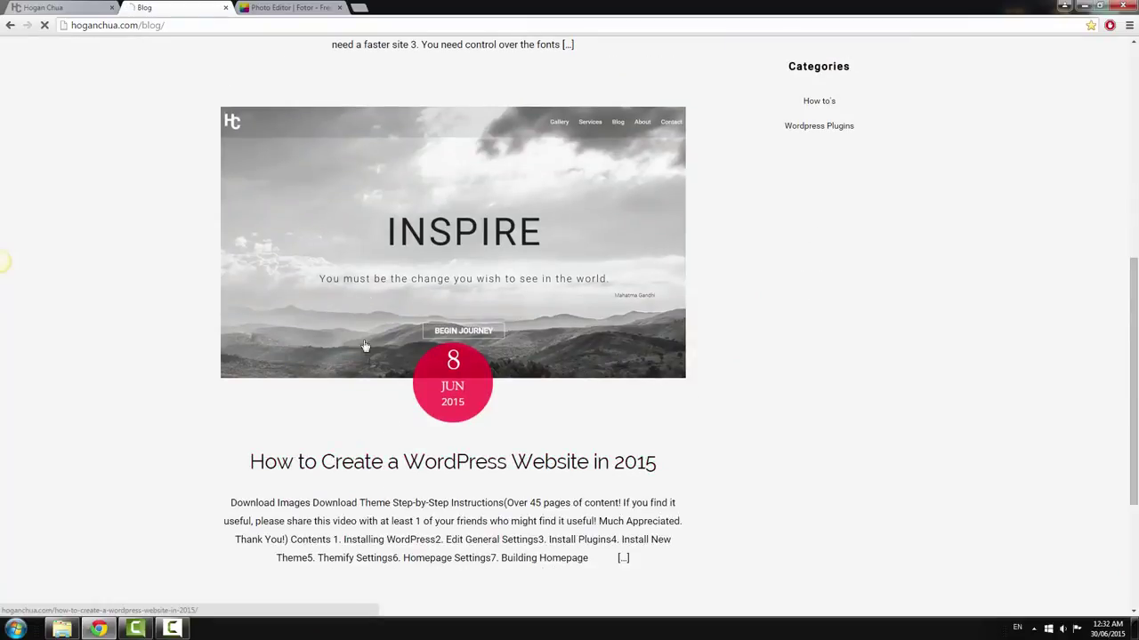
{"action": "left_click", "coordinate": [446, 495]}
{"action": "scroll", "coordinate": [435, 478], "scroll_direction": "down", "scroll_amount": 5}
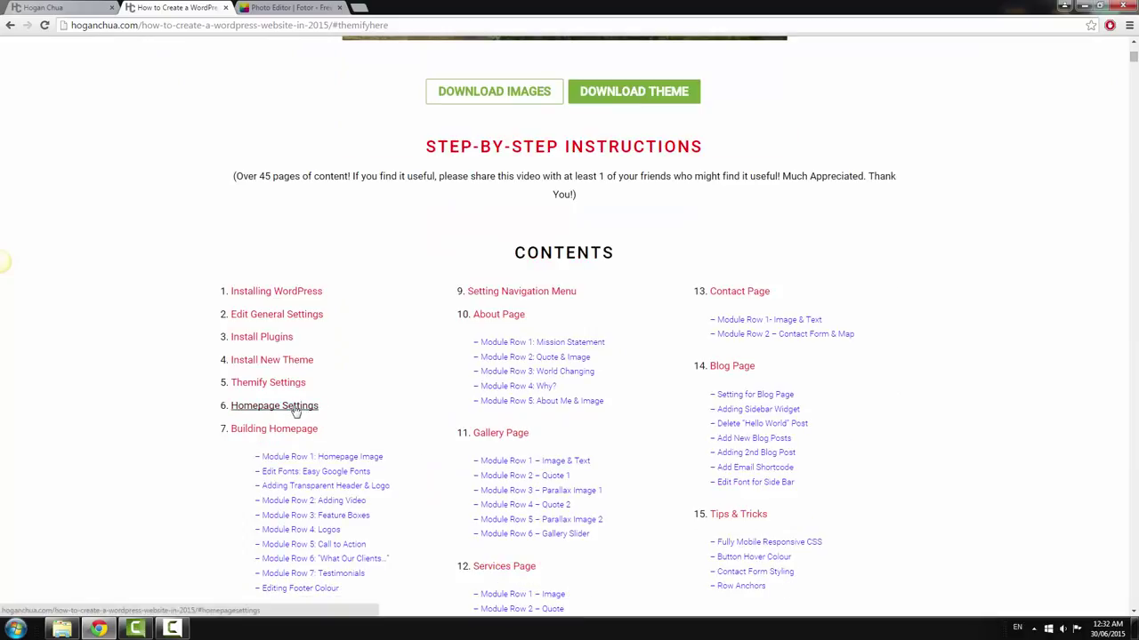
{"action": "left_click", "coordinate": [310, 460]}
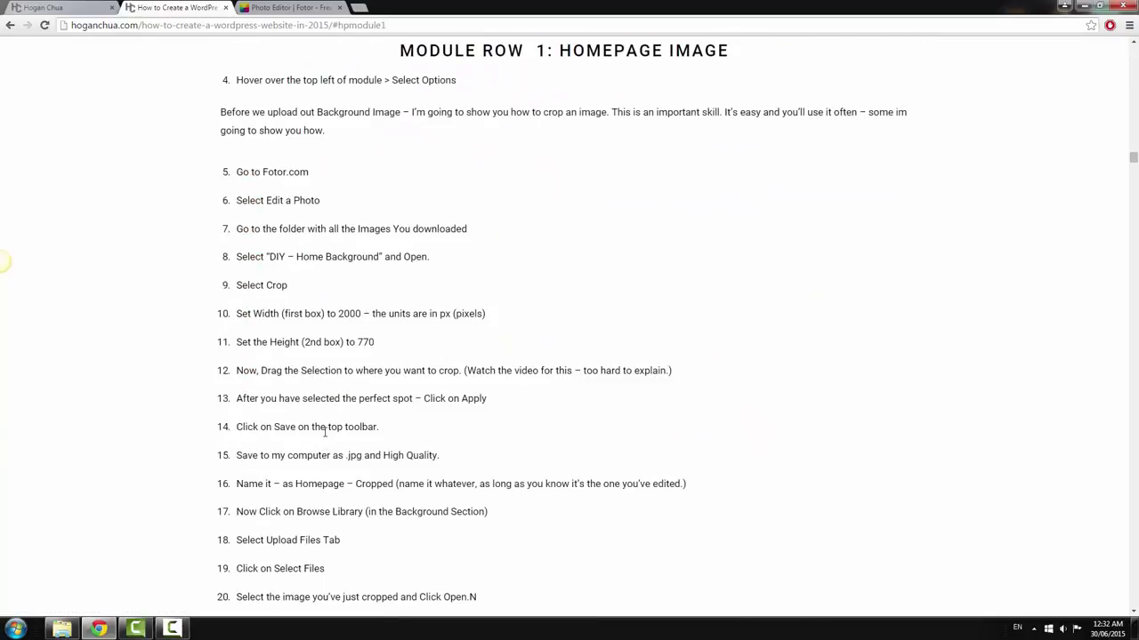
{"action": "scroll", "coordinate": [325, 431], "scroll_direction": "down", "scroll_amount": 10}
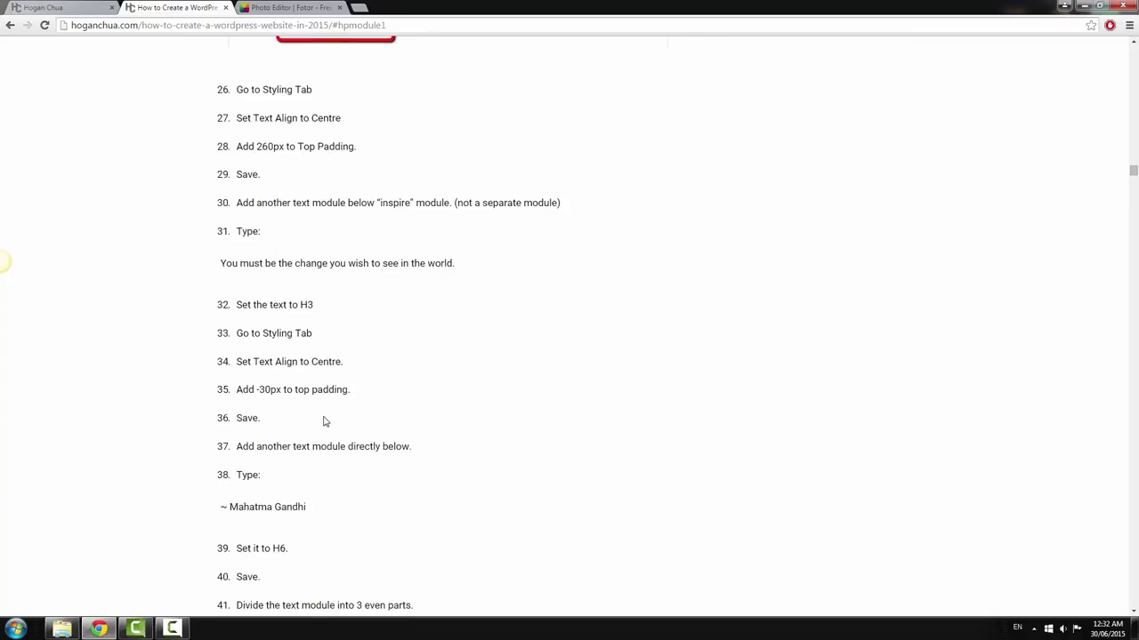
Step: Copy the quote 'You must be the change you wish to see in the world.' back to the editor
{"action": "left_click_drag", "start_coordinate": [455, 263], "coordinate": [214, 263]}
{"action": "right_click", "coordinate": [224, 263]}
{"action": "left_click", "coordinate": [245, 268]}
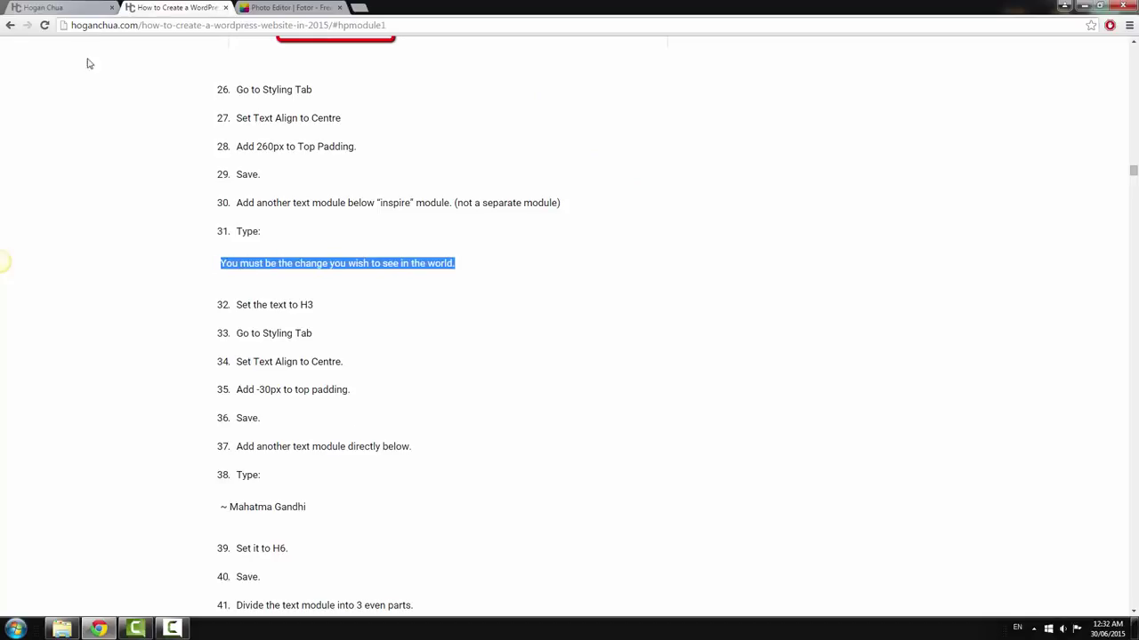
{"action": "left_click", "coordinate": [76, 9]}
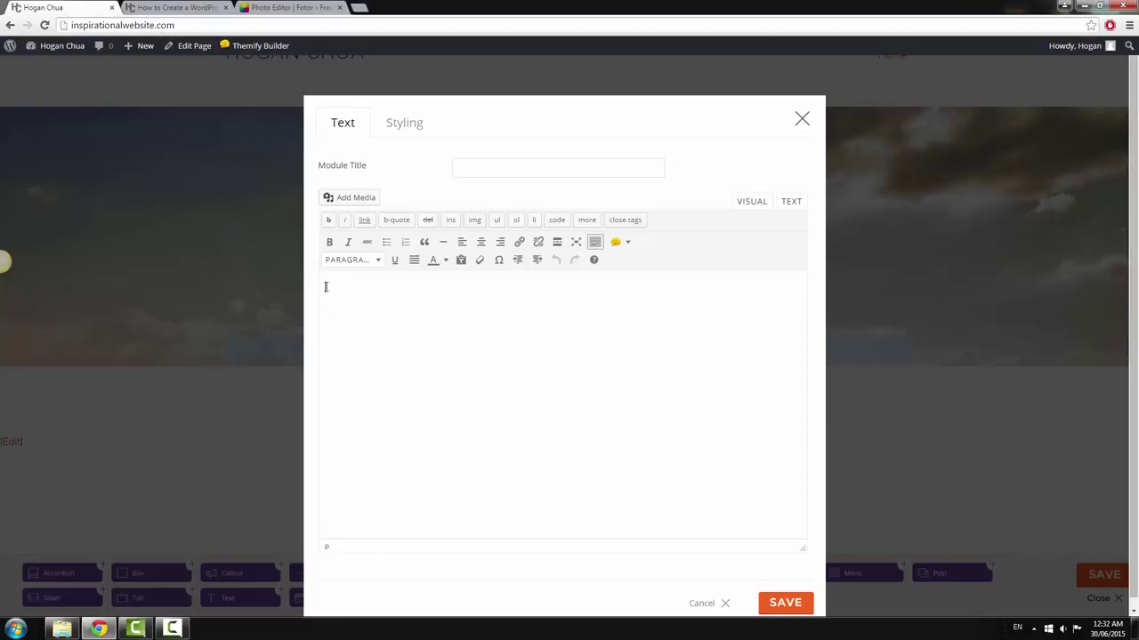
Step: Paste the quote as plain text and format it as Heading 3
{"action": "right_click", "coordinate": [342, 372]}
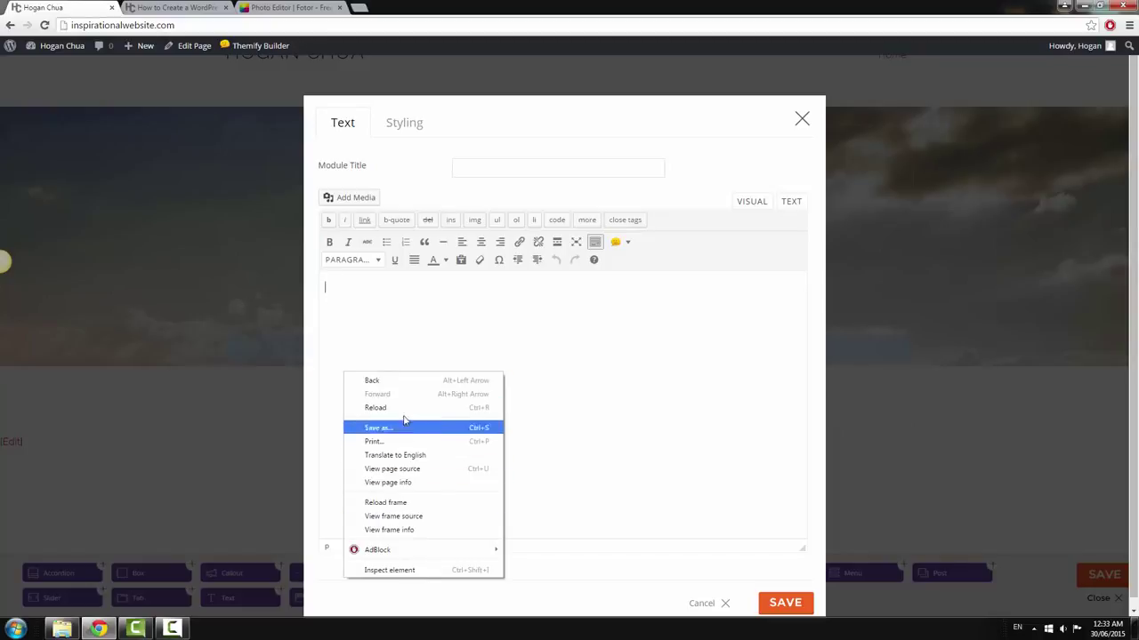
{"action": "left_click", "coordinate": [329, 286]}
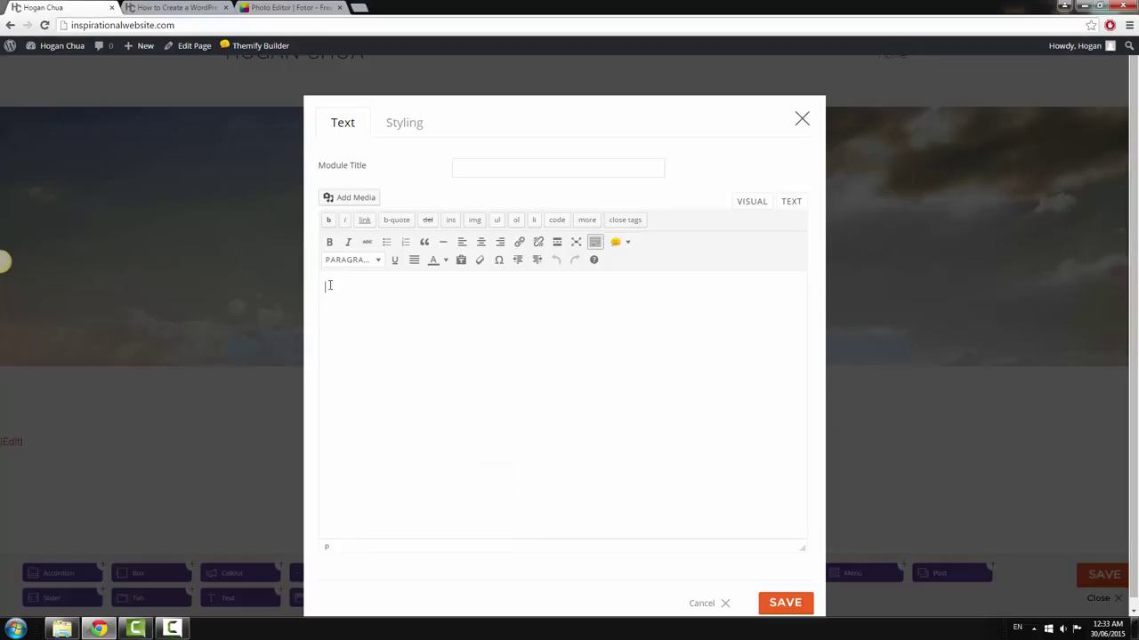
{"action": "right_click", "coordinate": [329, 285]}
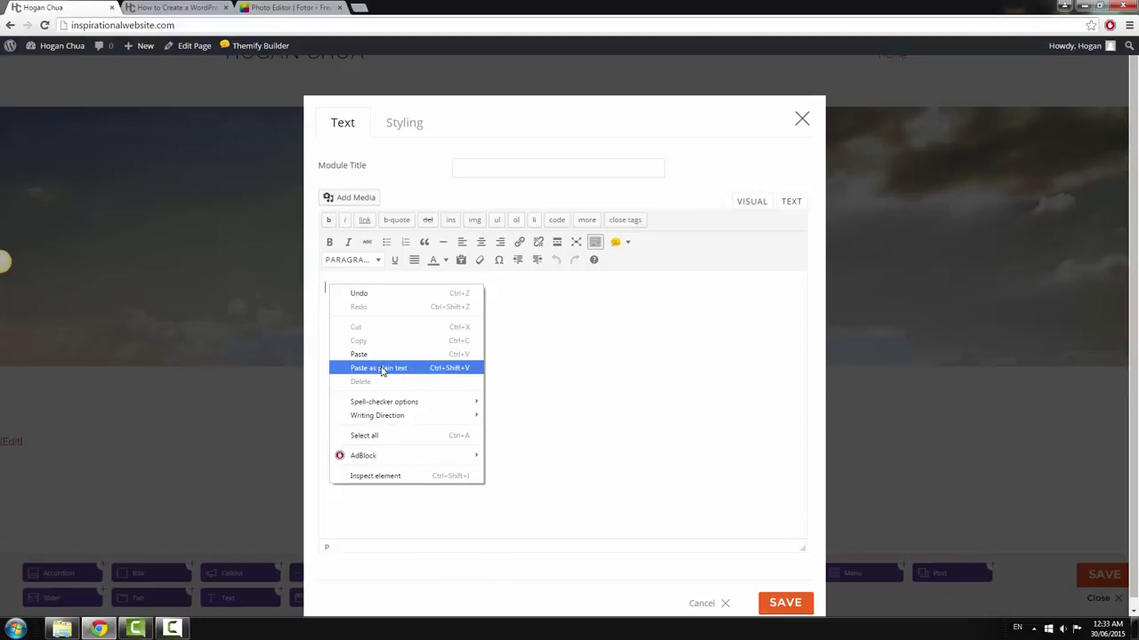
{"action": "left_click", "coordinate": [382, 369]}
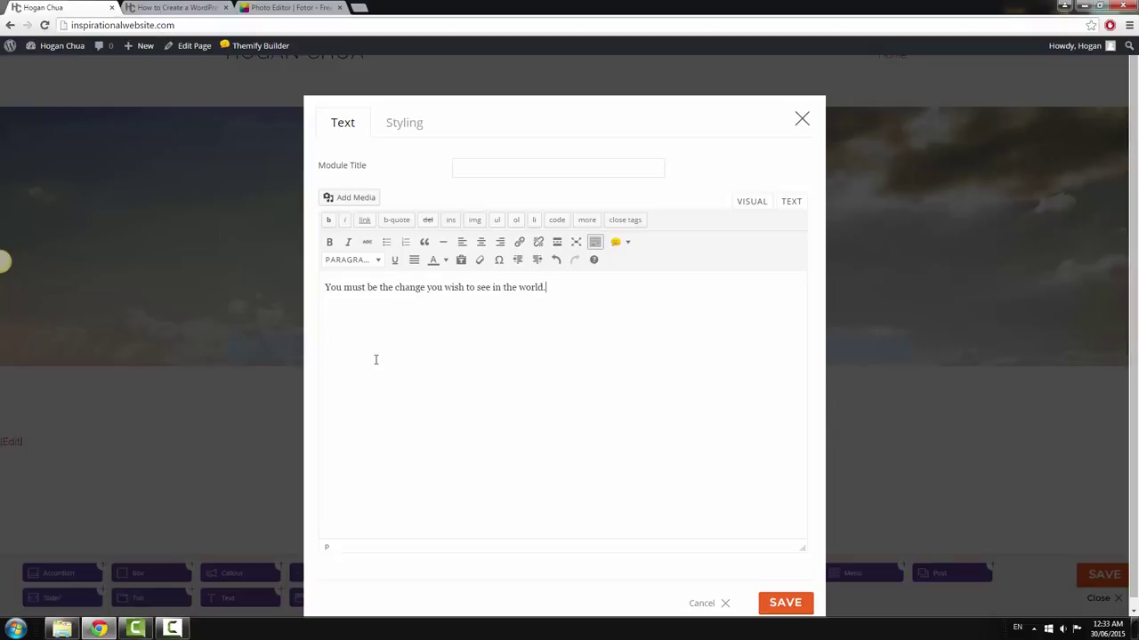
{"action": "left_click_drag", "start_coordinate": [562, 287], "coordinate": [259, 286]}
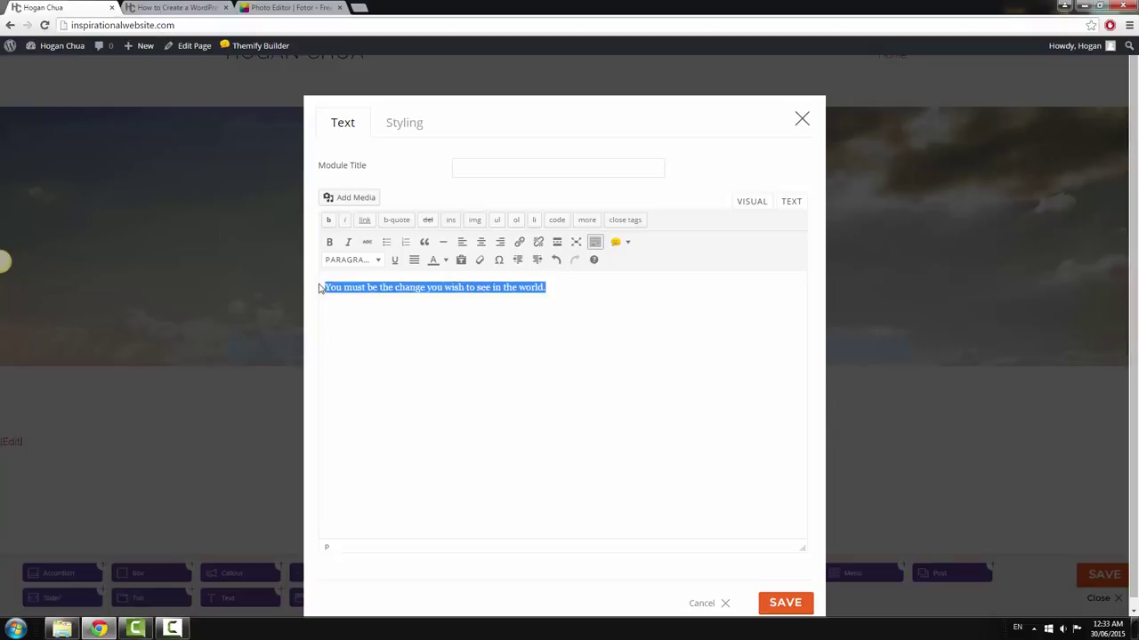
{"action": "left_click", "coordinate": [370, 261]}
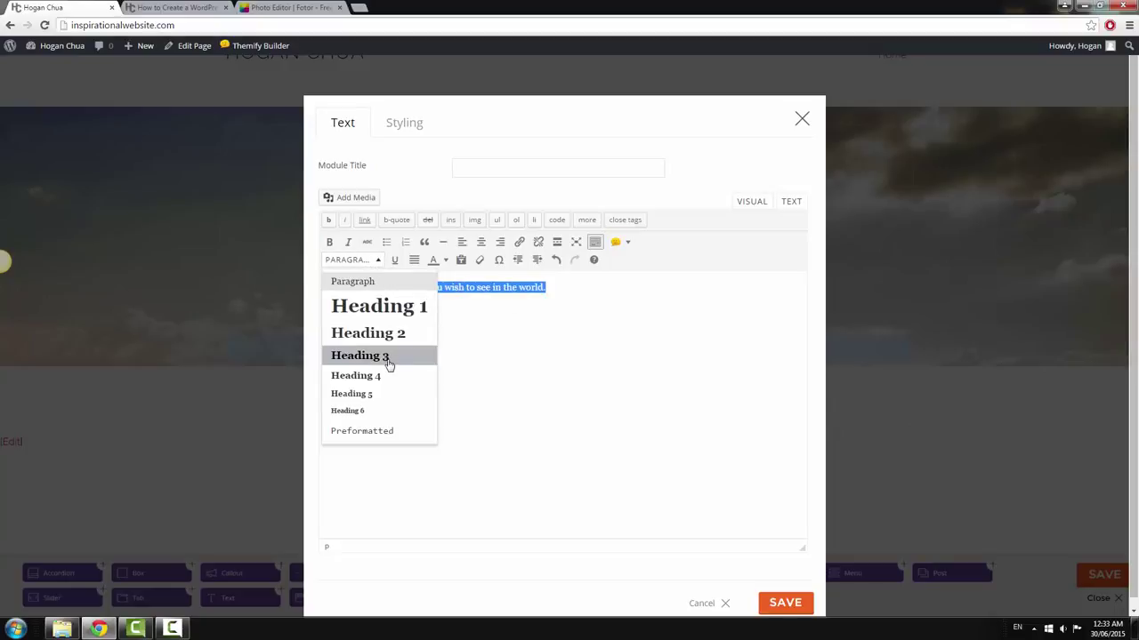
{"action": "left_click", "coordinate": [388, 365]}
Step: Centre the quote, give it -30px top padding, and save the module
{"action": "left_click", "coordinate": [395, 120]}
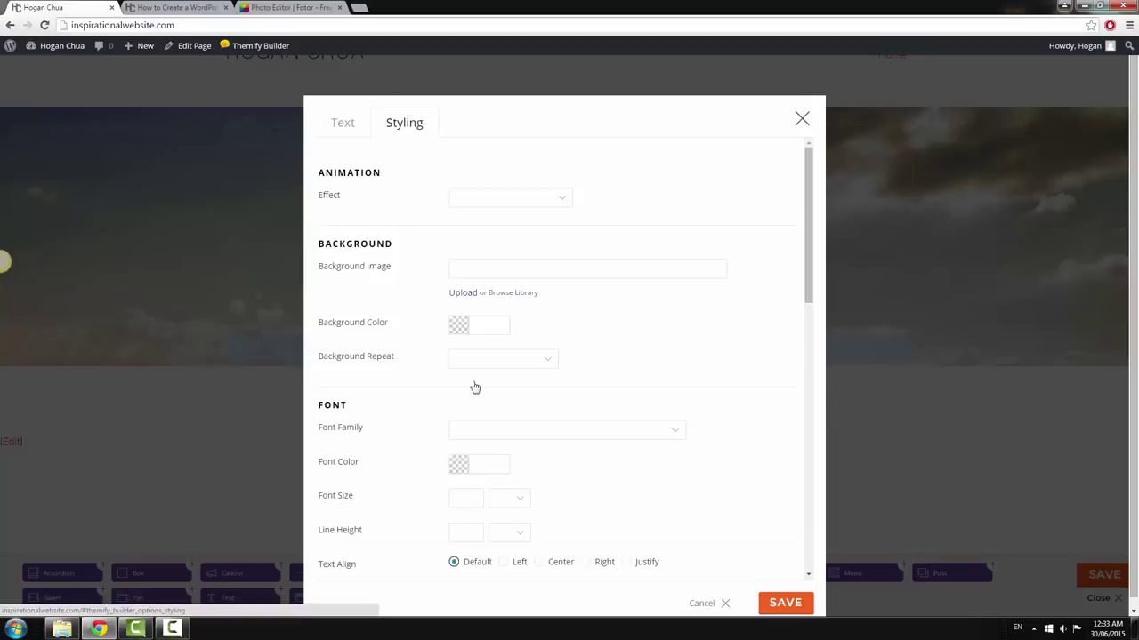
{"action": "scroll", "coordinate": [532, 502], "scroll_direction": "down", "scroll_amount": 2}
{"action": "left_click", "coordinate": [541, 453]}
{"action": "scroll", "coordinate": [539, 459], "scroll_direction": "down", "scroll_amount": 4}
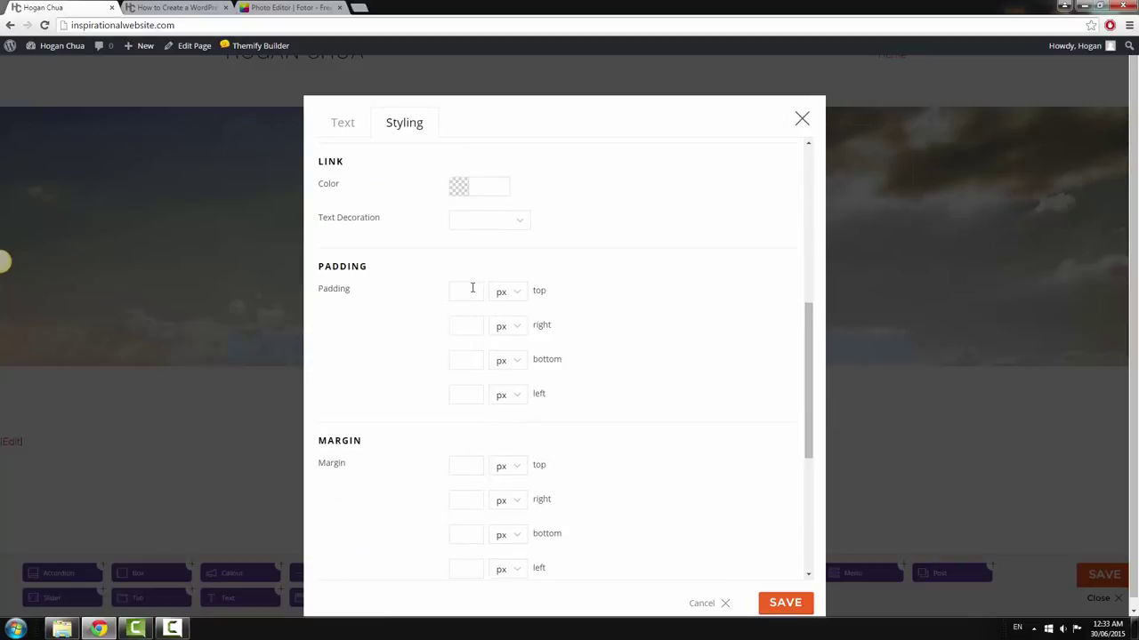
{"action": "left_click", "coordinate": [469, 293]}
{"action": "left_click", "coordinate": [779, 606]}
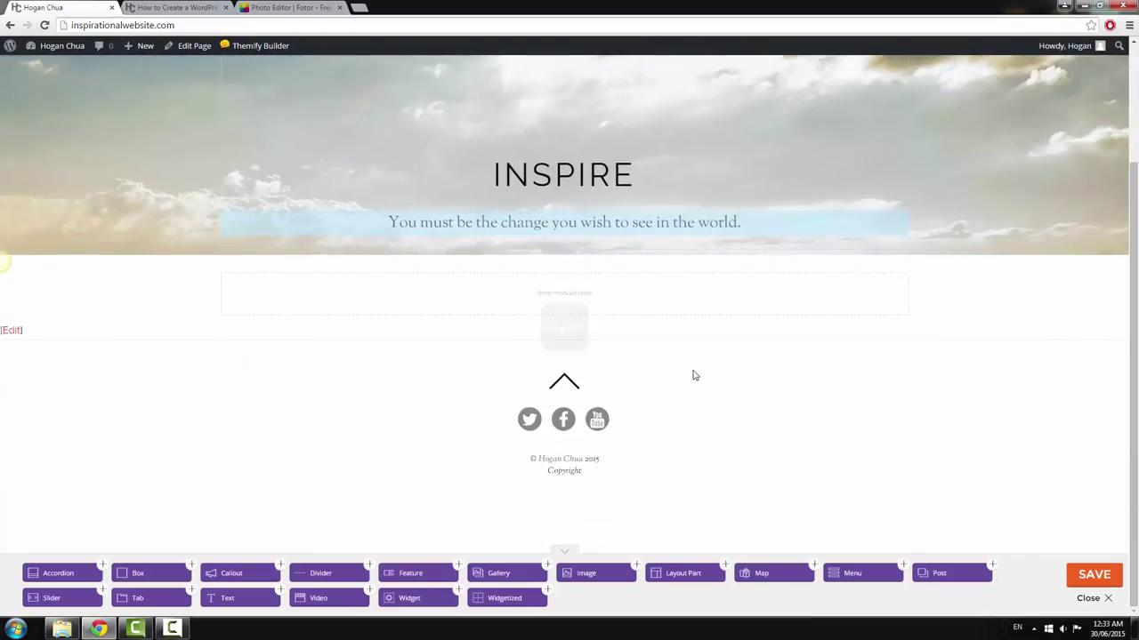
Step: Add a Text module below the quote and paste '~ Mahatma Gandhi' copied from the tutorial
{"action": "left_click_drag", "start_coordinate": [230, 598], "coordinate": [559, 252]}
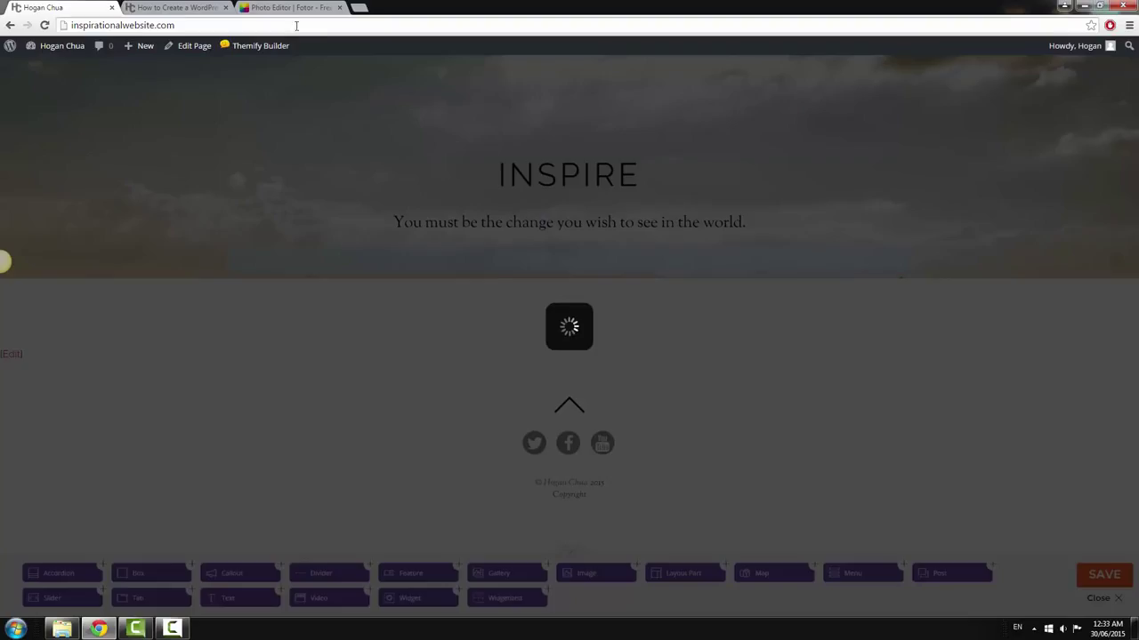
{"action": "key", "text": "ctrl+Tab"}
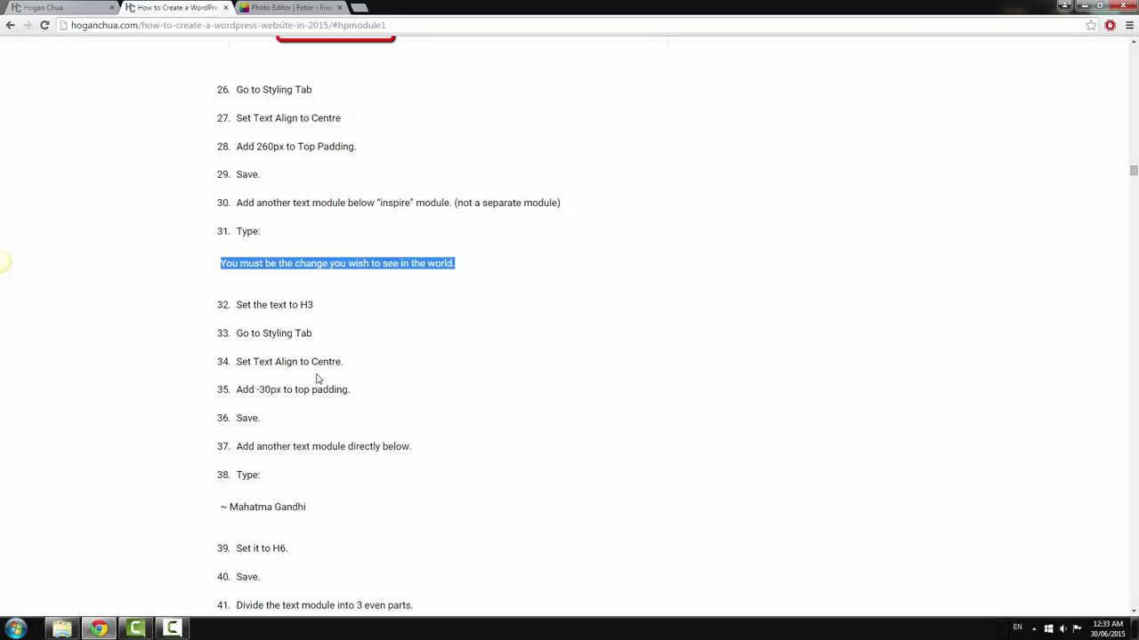
{"action": "scroll", "coordinate": [319, 379], "scroll_direction": "down", "scroll_amount": 2}
{"action": "left_click_drag", "start_coordinate": [310, 400], "coordinate": [226, 397]}
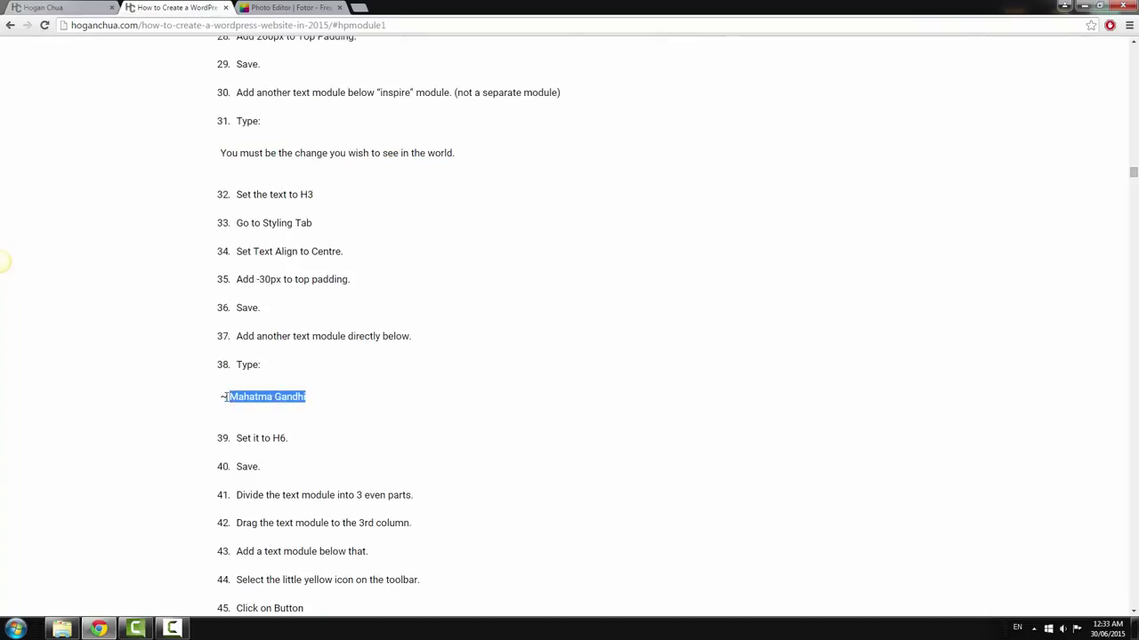
{"action": "key", "text": "ctrl+shift+Tab"}
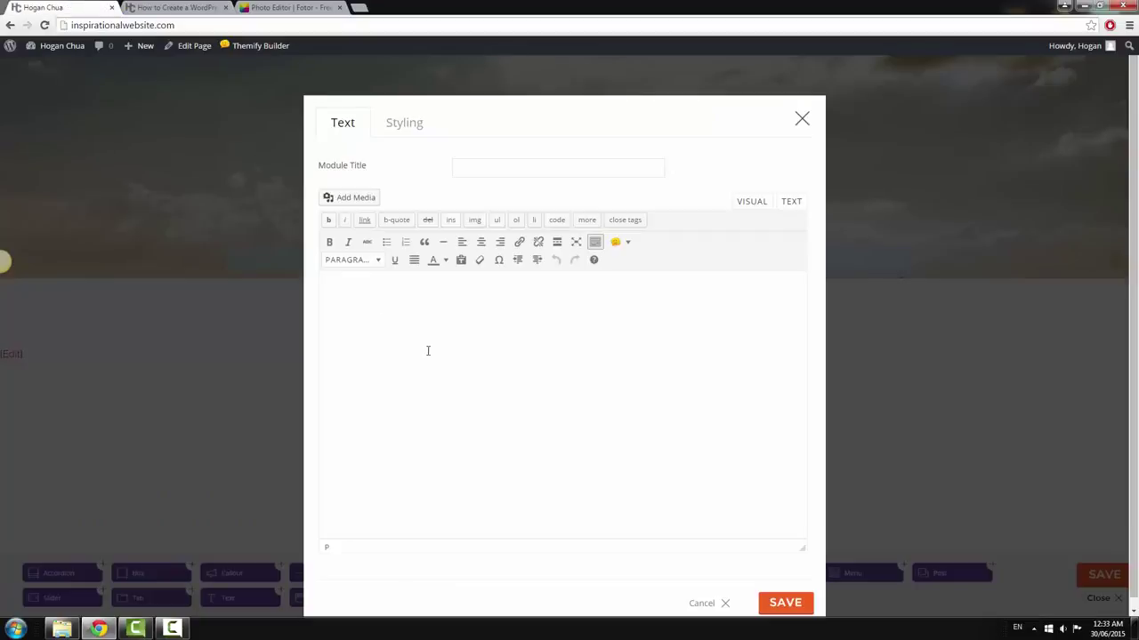
{"action": "right_click", "coordinate": [327, 287]}
{"action": "left_click", "coordinate": [373, 359]}
Step: Format the attribution line as Heading 6 and save the module
{"action": "left_click_drag", "start_coordinate": [413, 287], "coordinate": [272, 282]}
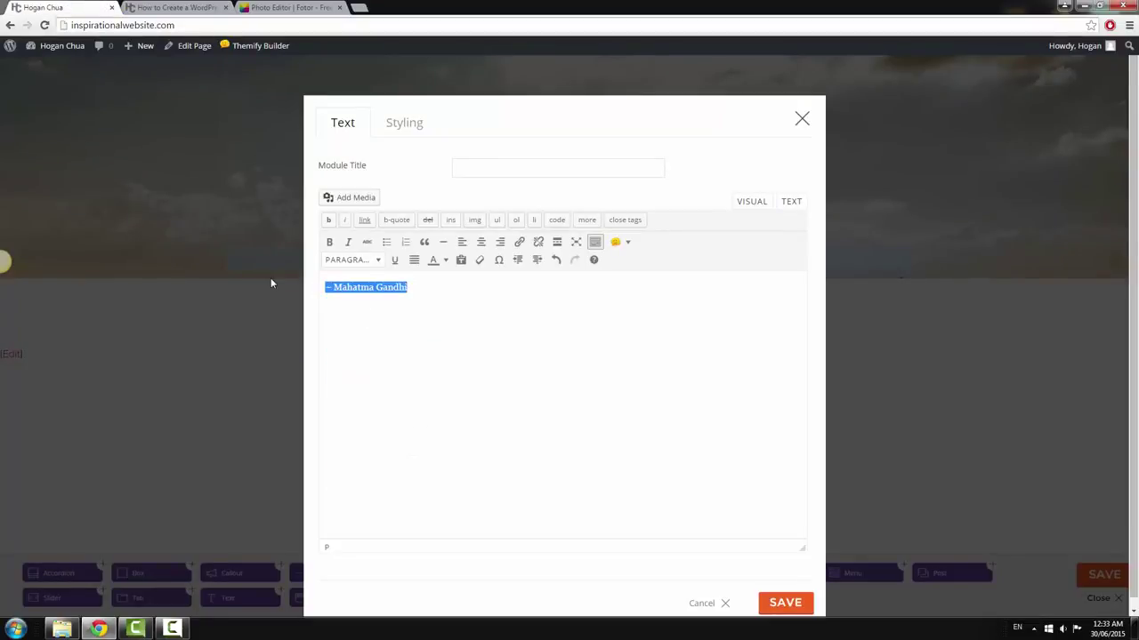
{"action": "left_click", "coordinate": [347, 260]}
{"action": "left_click", "coordinate": [356, 414]}
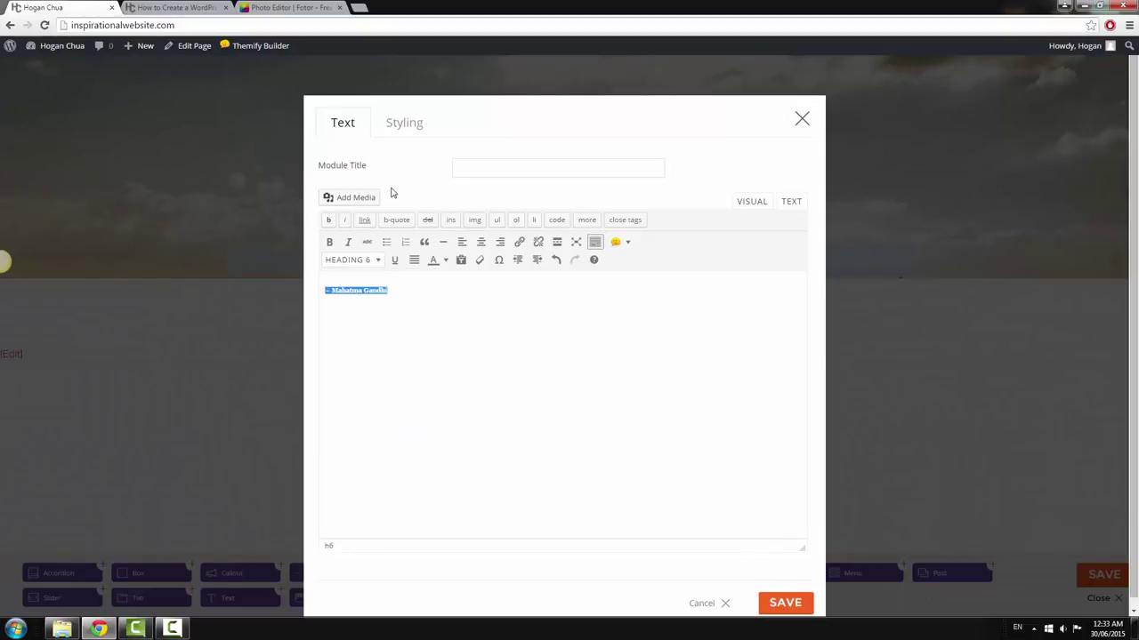
{"action": "left_click", "coordinate": [784, 602]}
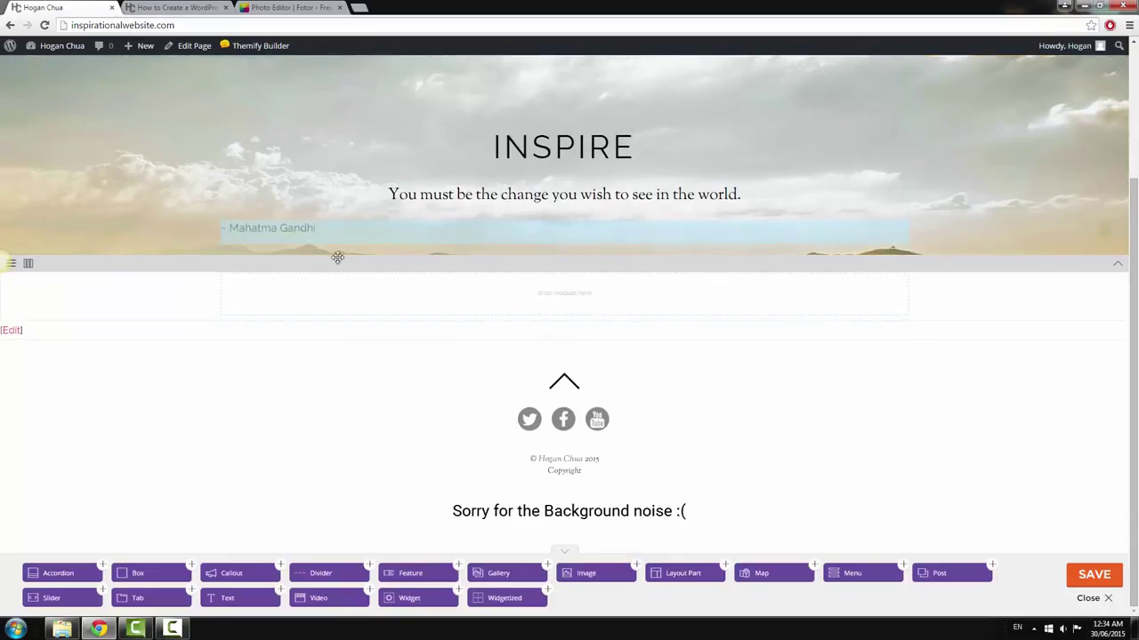
Step: Switch the row to a 3-column layout and move the attribution into the third column
{"action": "mouse_move", "coordinate": [277, 230]}
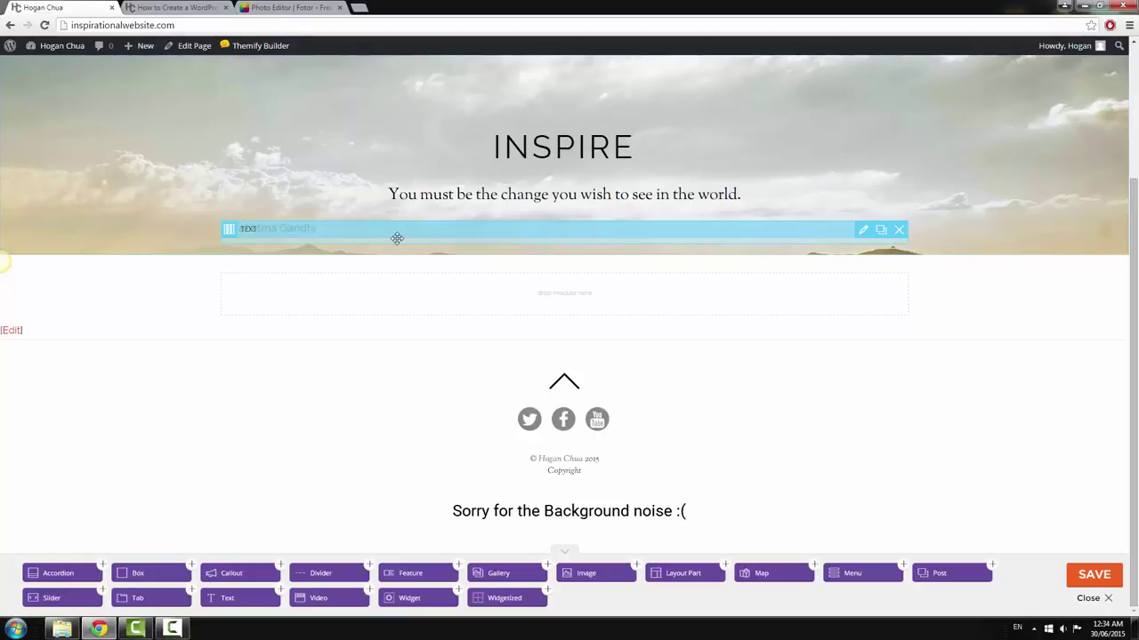
{"action": "mouse_move", "coordinate": [231, 231]}
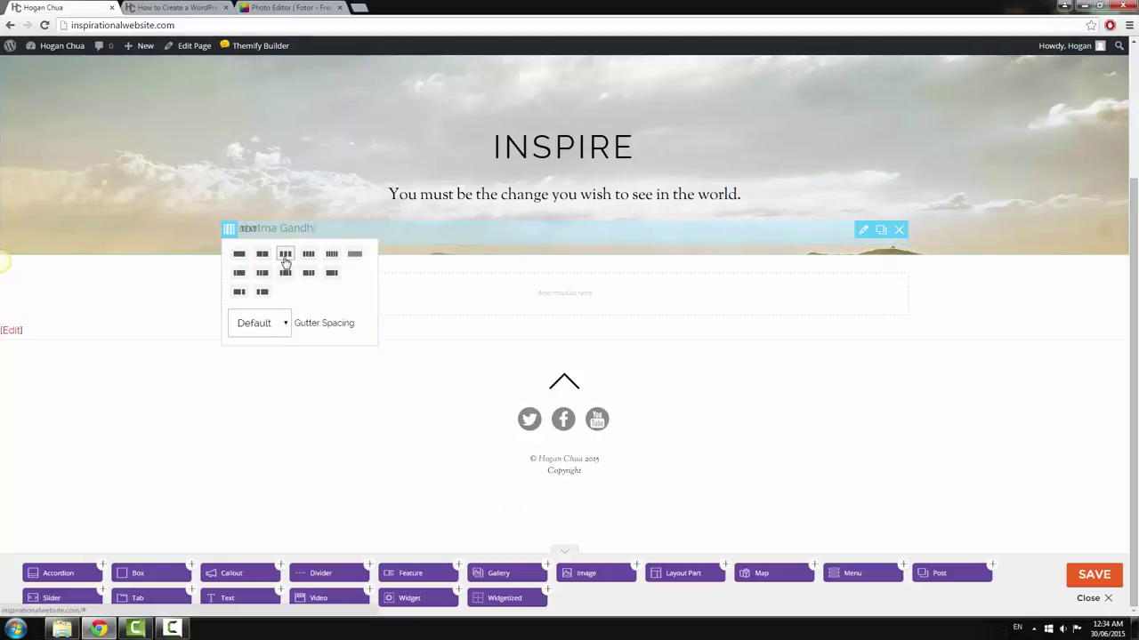
{"action": "left_click", "coordinate": [284, 258]}
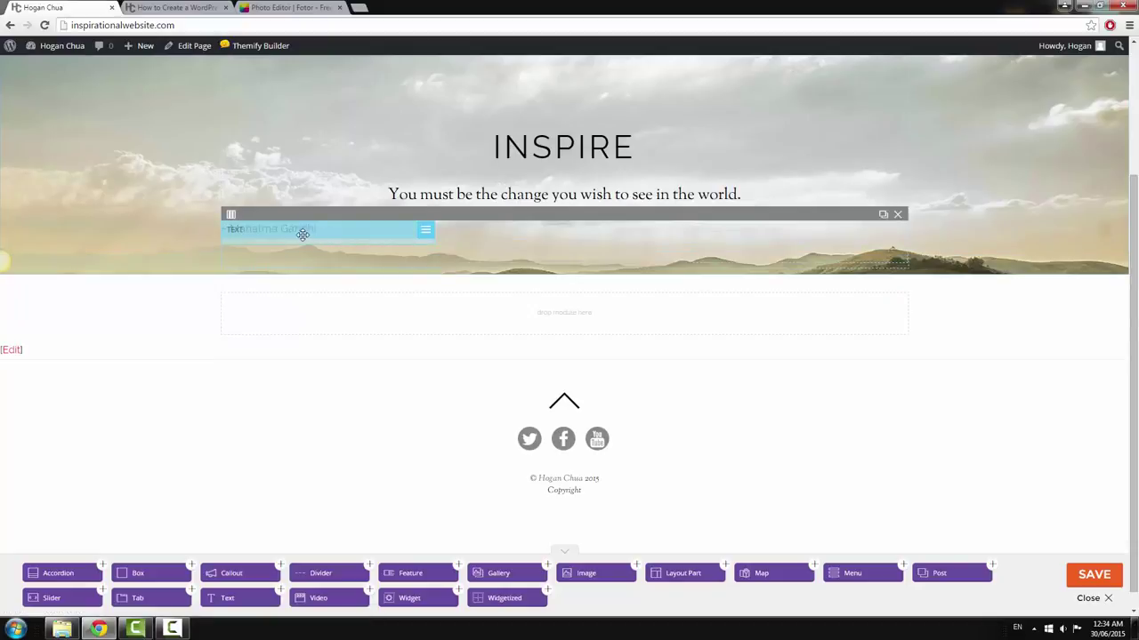
{"action": "left_click_drag", "start_coordinate": [300, 234], "coordinate": [750, 275]}
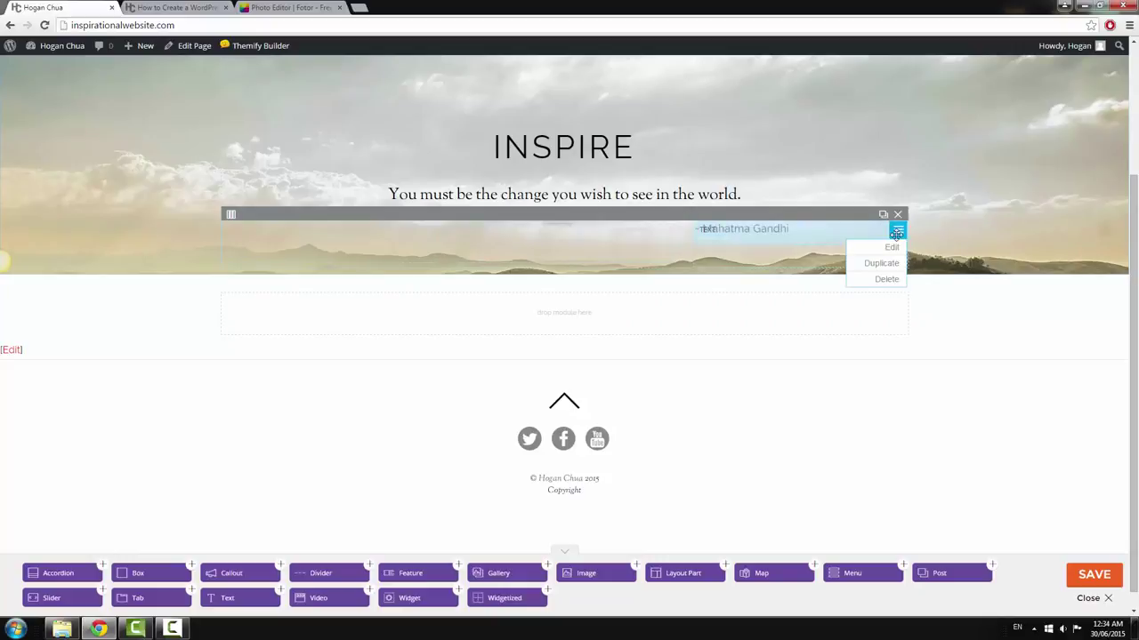
Step: Centre-align the attribution text and save the module
{"action": "left_click", "coordinate": [891, 247]}
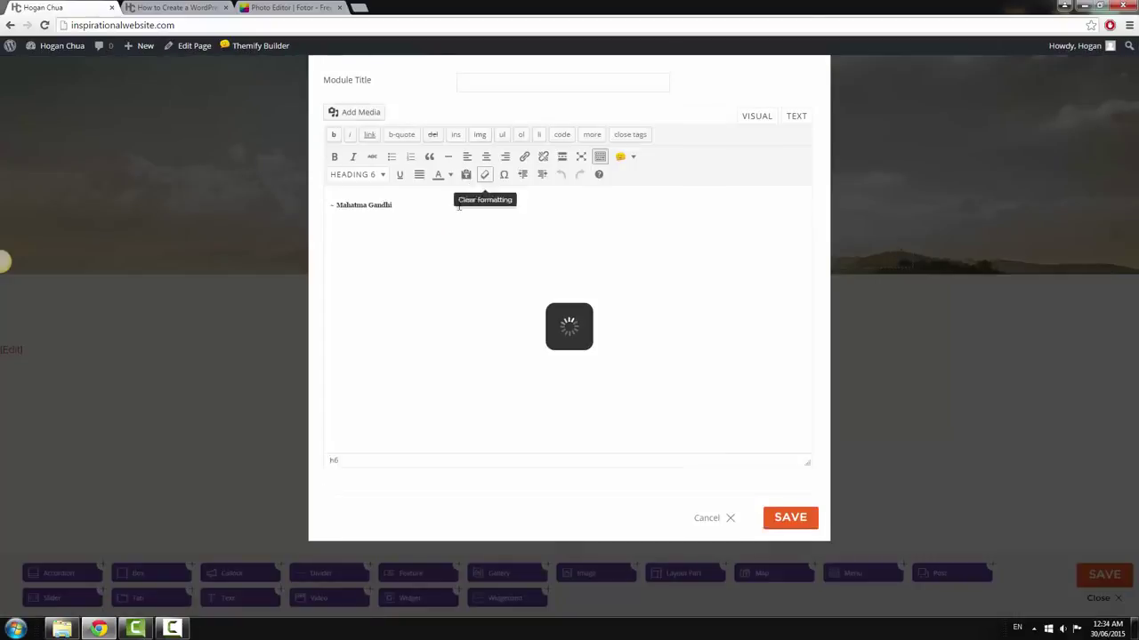
{"action": "left_click_drag", "start_coordinate": [396, 292], "coordinate": [324, 289]}
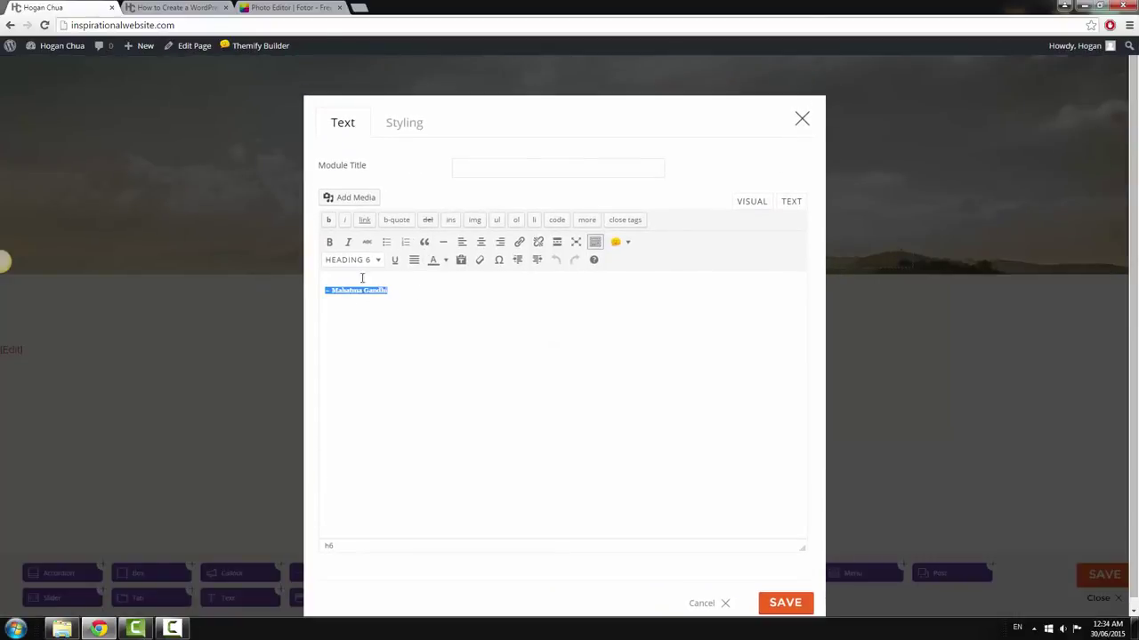
{"action": "left_click", "coordinate": [480, 242]}
{"action": "left_click", "coordinate": [775, 604]}
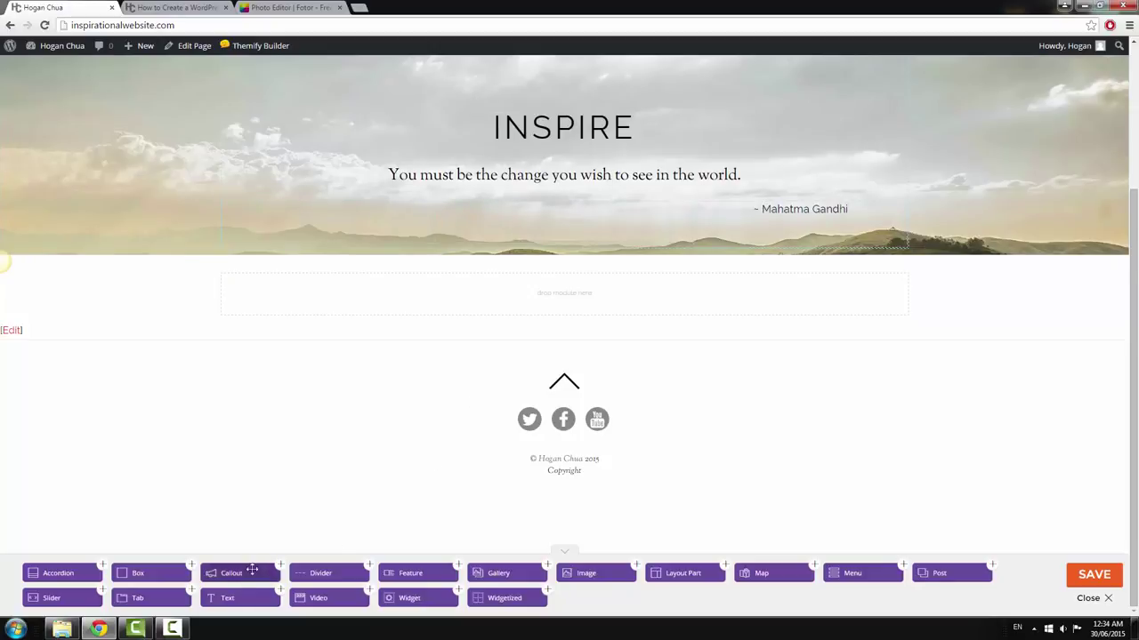
Step: Add a Text module to the empty row and insert a Button shortcode
{"action": "left_click_drag", "start_coordinate": [240, 598], "coordinate": [579, 254]}
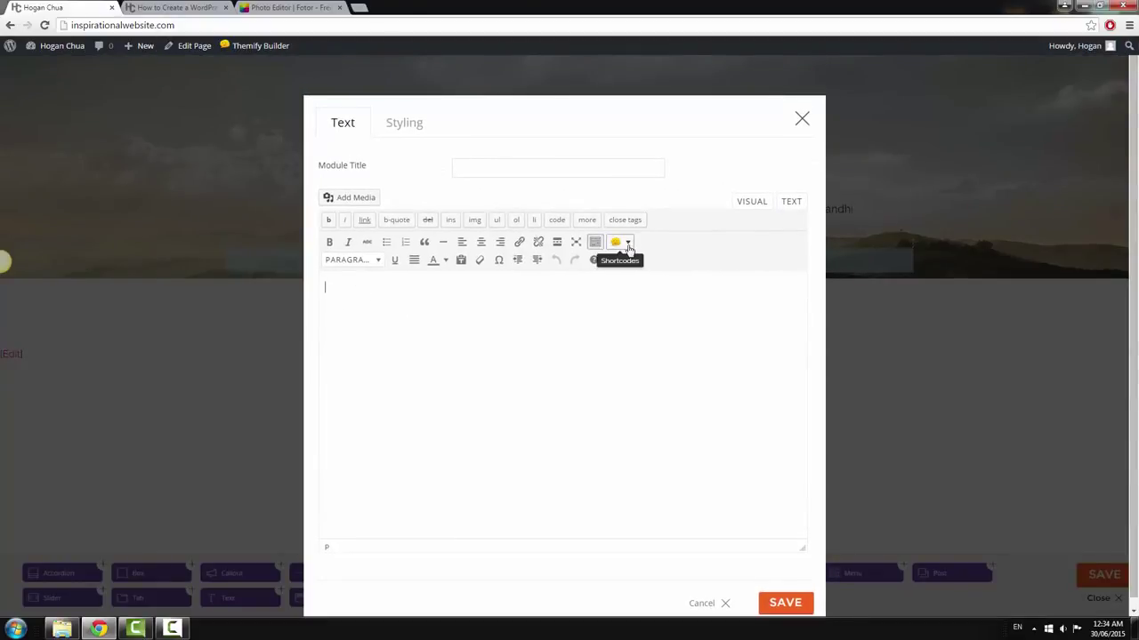
{"action": "left_click", "coordinate": [626, 248]}
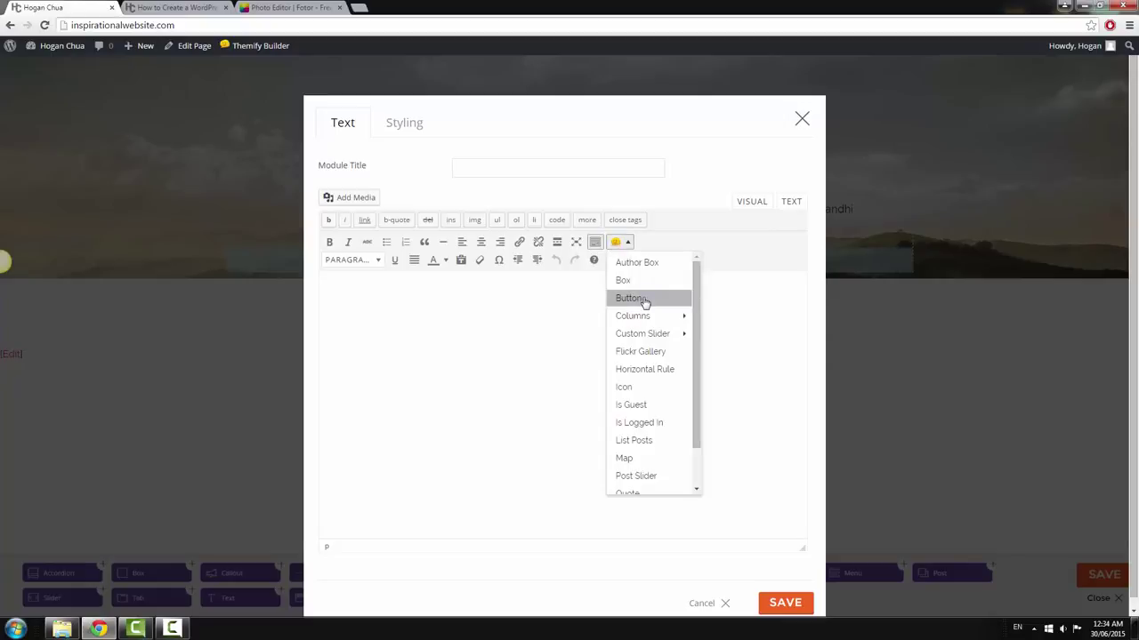
{"action": "left_click", "coordinate": [621, 296]}
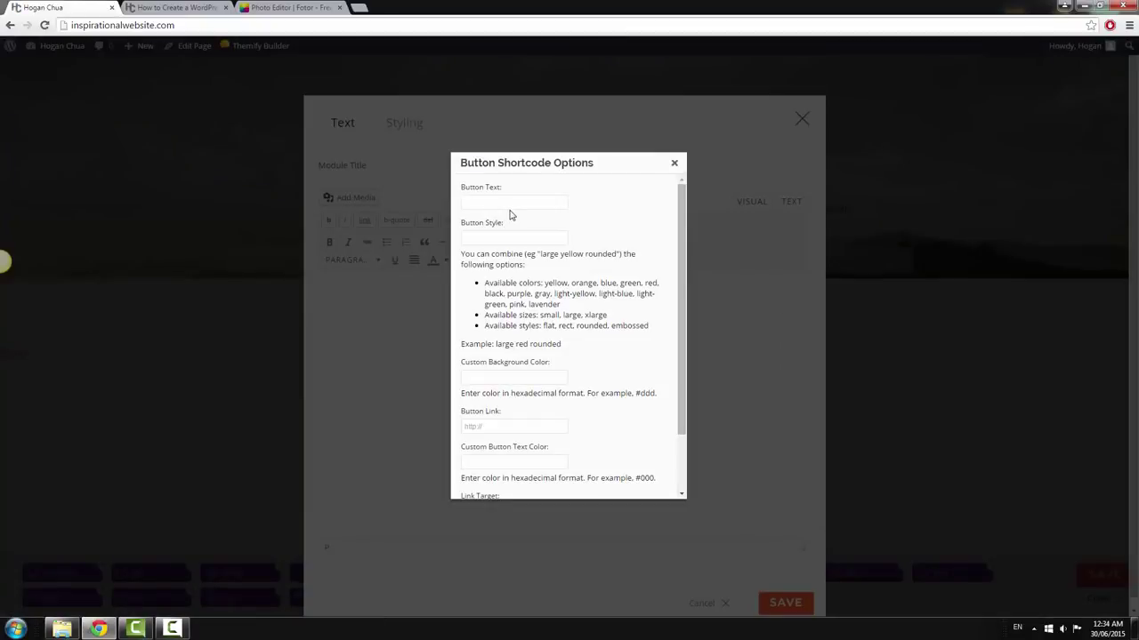
Step: Enter the button text BEGIN JOURNEY and begin filling Button Style with large white outline
{"action": "left_click", "coordinate": [515, 204]}
{"action": "type", "text": "BEGIN JOURNEY"}
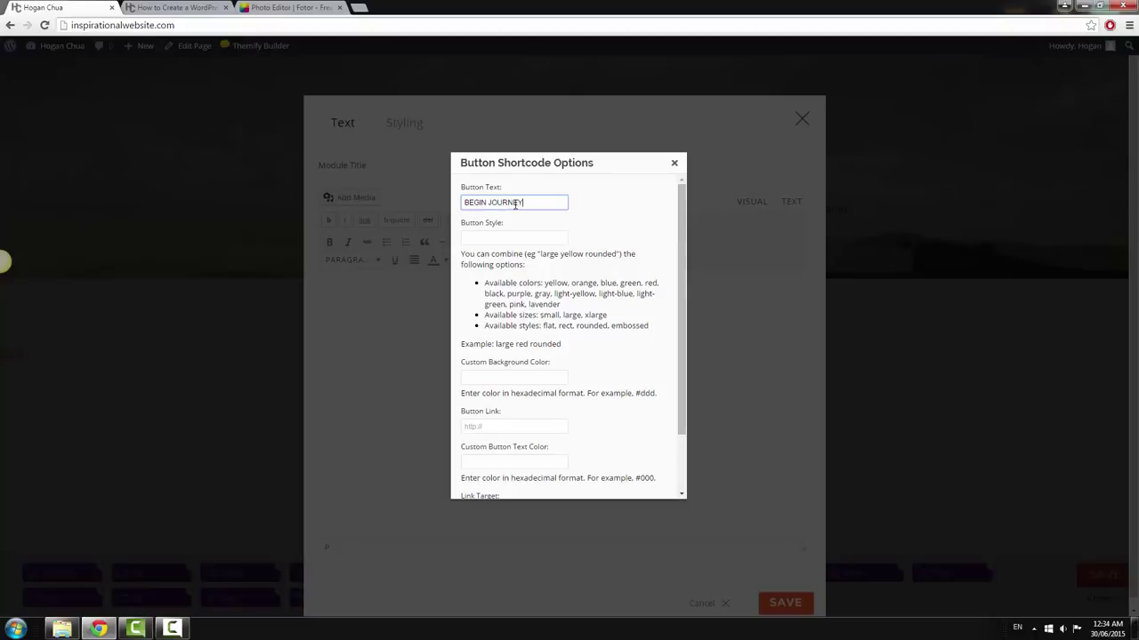
{"action": "left_click", "coordinate": [519, 236]}
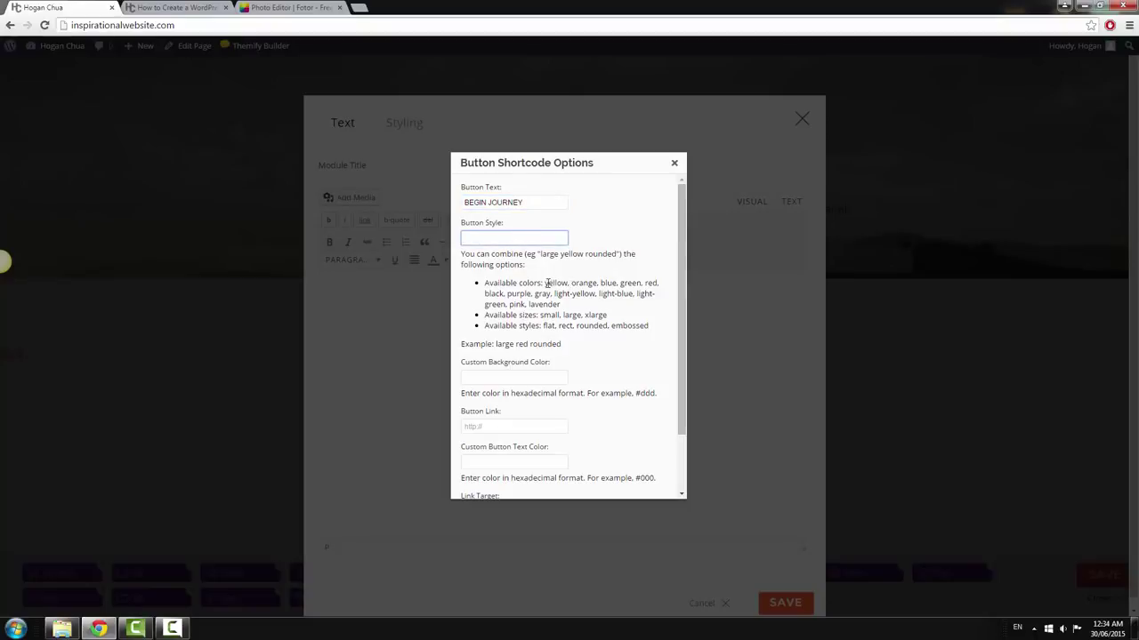
{"action": "left_click_drag", "start_coordinate": [546, 283], "coordinate": [555, 283]}
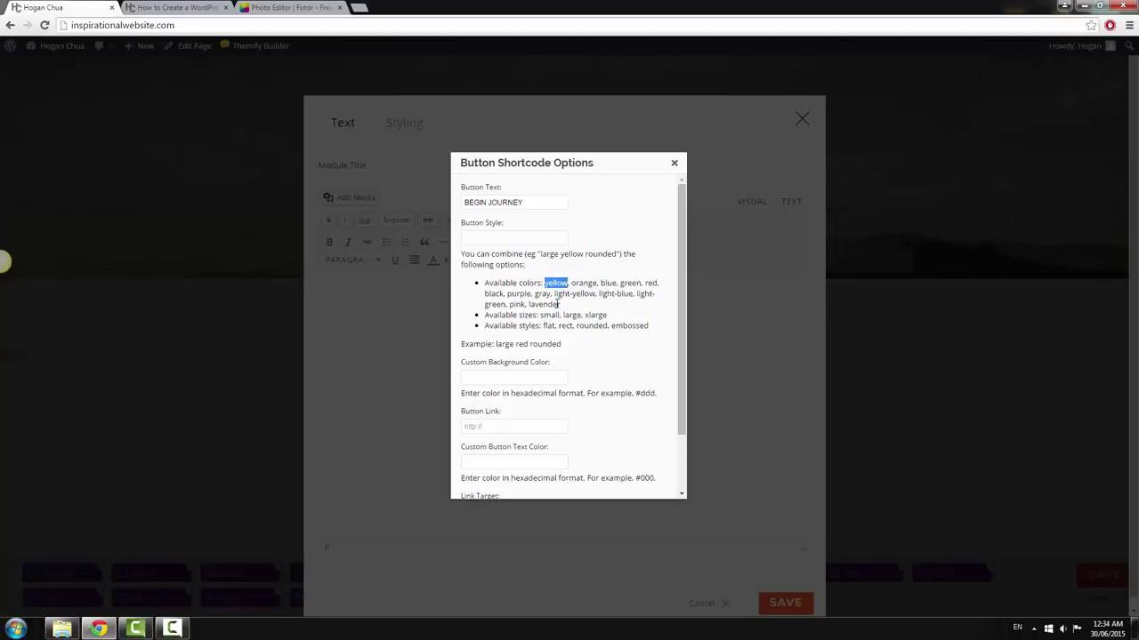
{"action": "left_click_drag", "start_coordinate": [563, 345], "coordinate": [507, 345]}
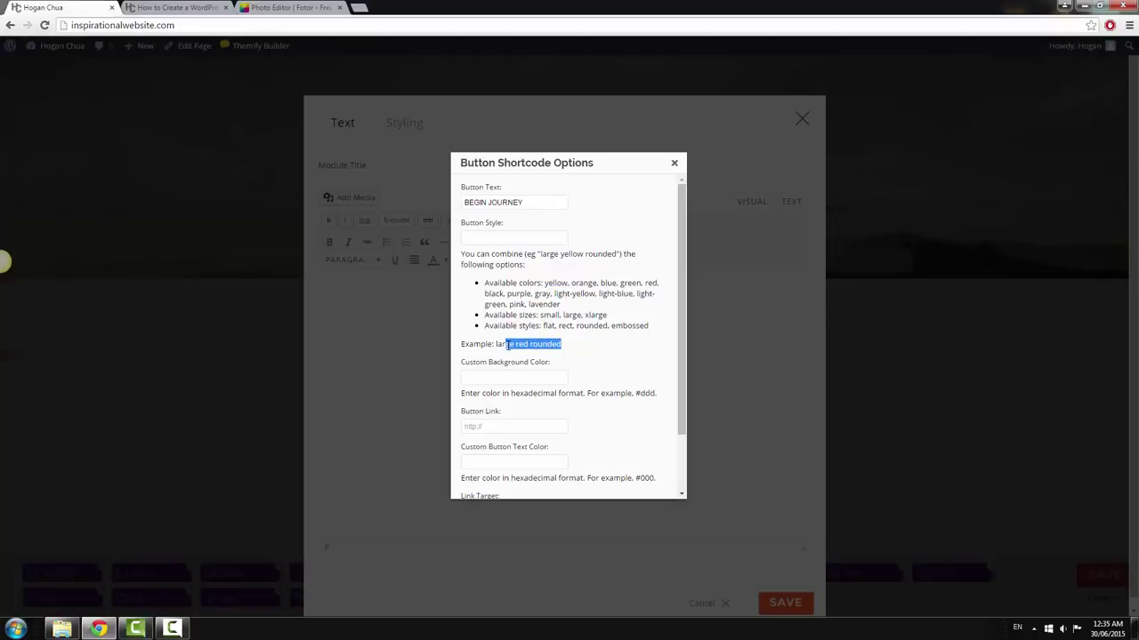
{"action": "left_click", "coordinate": [514, 238]}
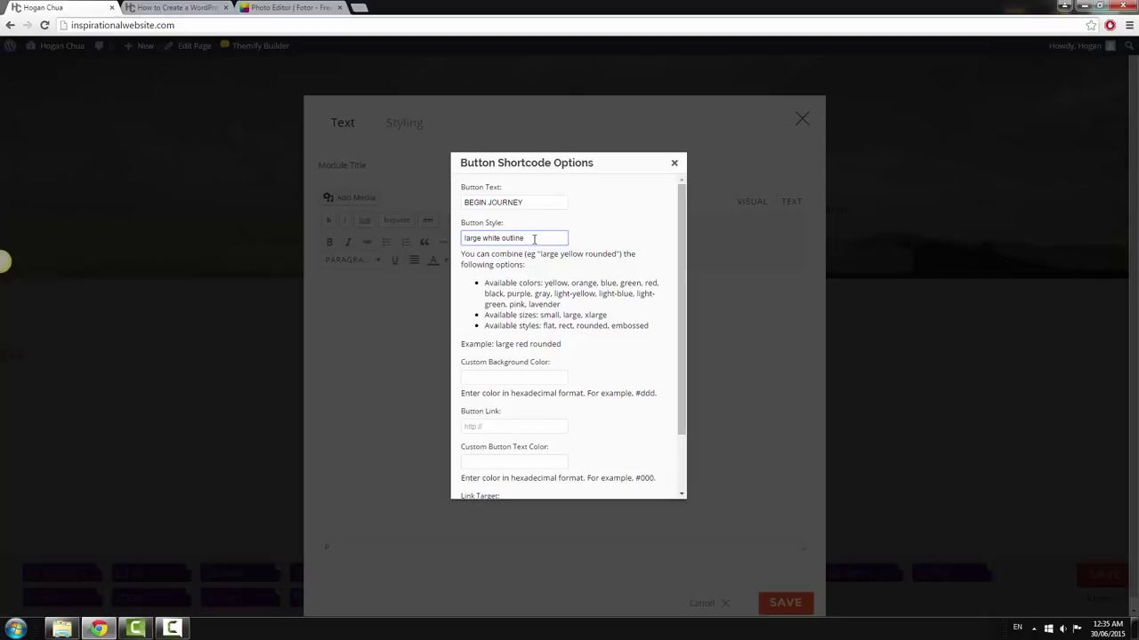
Step: Open the tutorial's Visual Buttons Guide link in a new Chrome tab
{"action": "left_click", "coordinate": [195, 7]}
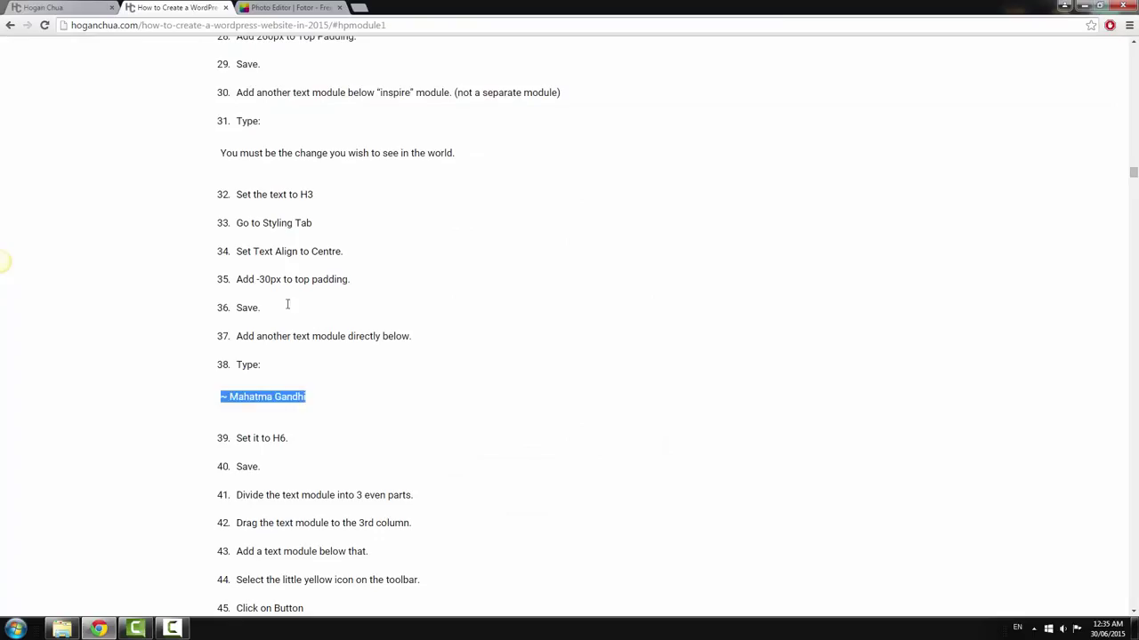
{"action": "scroll", "coordinate": [298, 356], "scroll_direction": "down", "scroll_amount": 4}
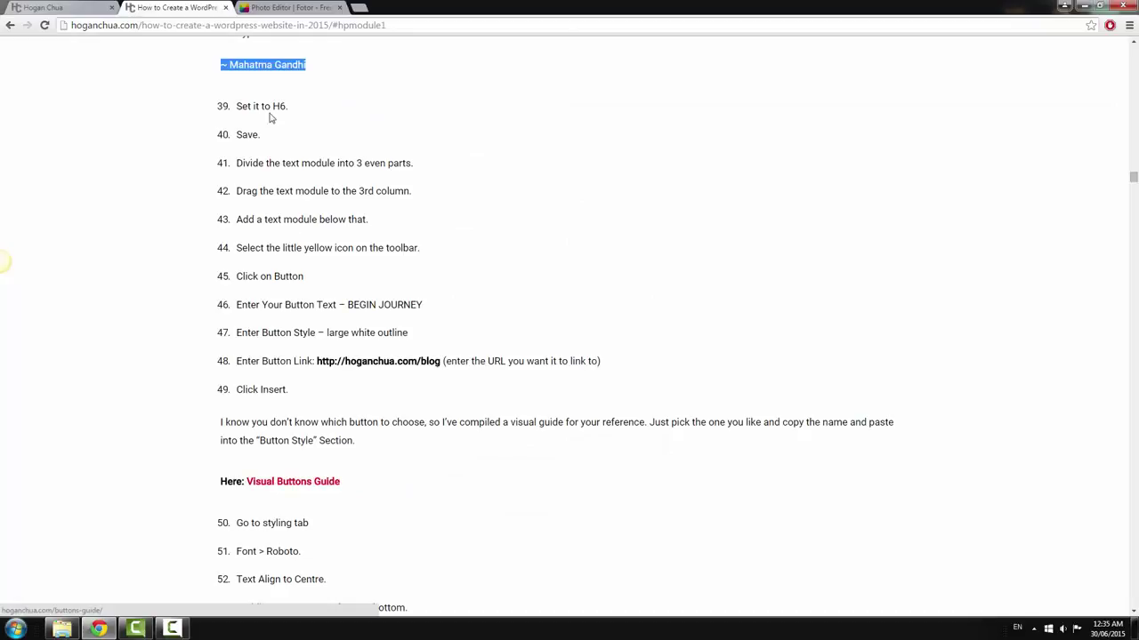
{"action": "right_click", "coordinate": [289, 488]}
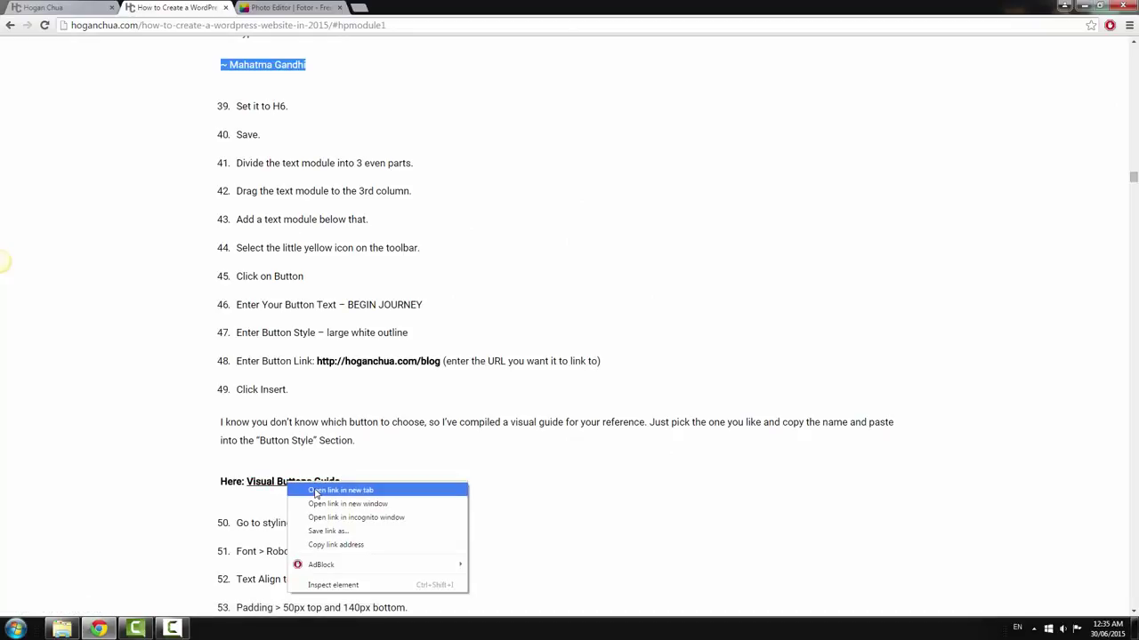
{"action": "left_click", "coordinate": [341, 490]}
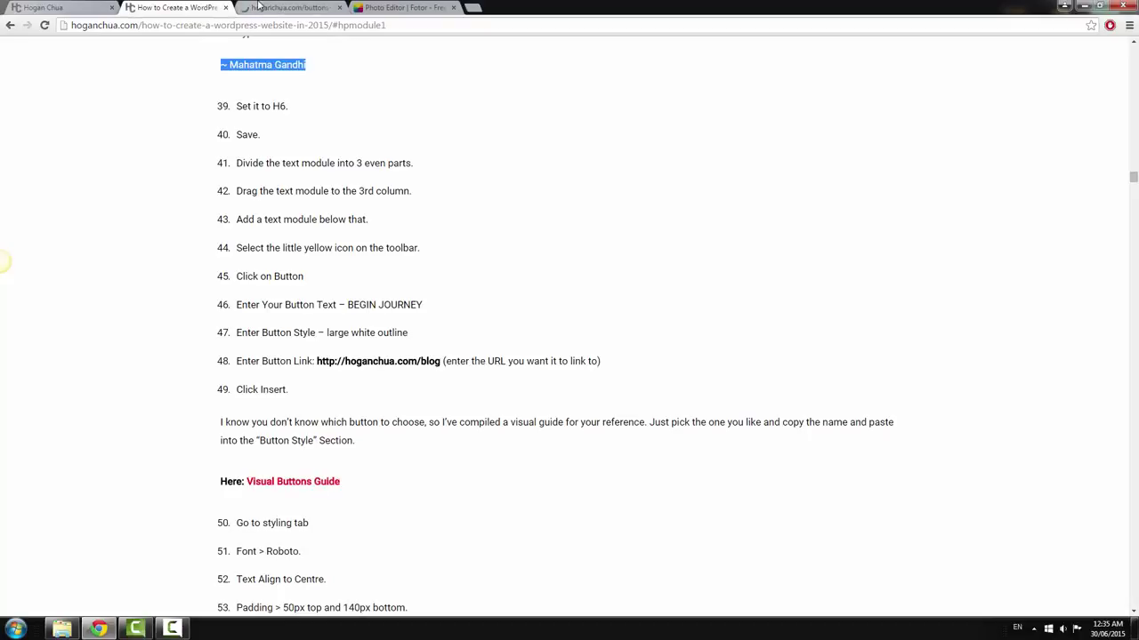
{"action": "left_click", "coordinate": [283, 7]}
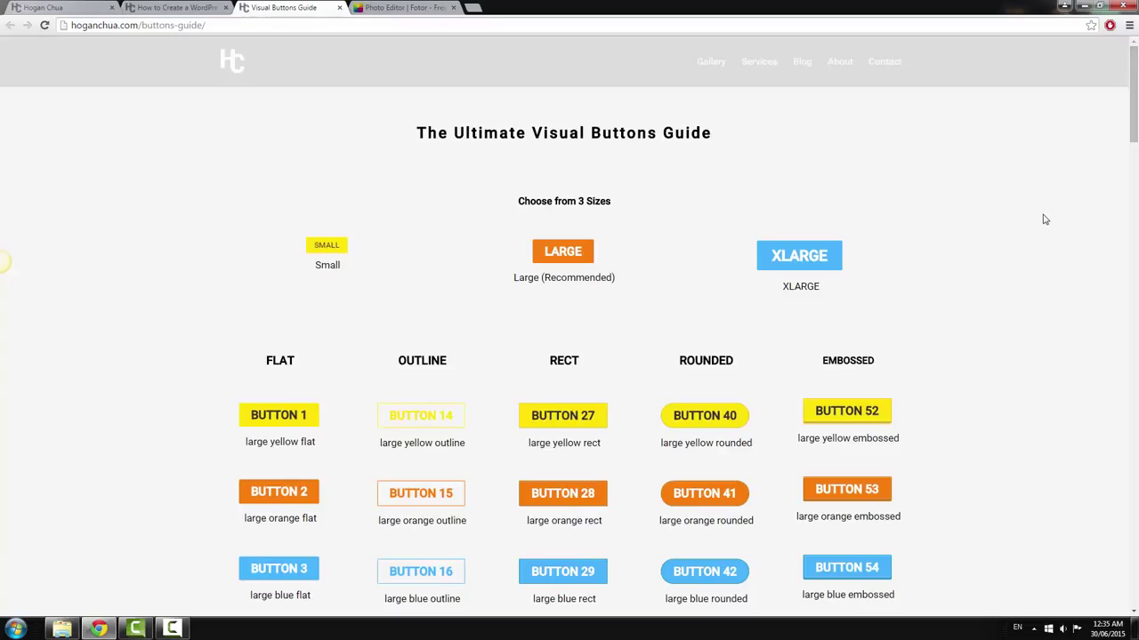
Step: Copy the 'large yellow outline' style name and return to the WordPress tab
{"action": "mouse_move", "coordinate": [1136, 113]}
{"action": "left_mouse_down"}
{"action": "mouse_move", "coordinate": [1136, 483]}
{"action": "mouse_move", "coordinate": [1134, 108]}
{"action": "left_mouse_up"}
{"action": "scroll", "coordinate": [546, 367], "scroll_direction": "down", "scroll_amount": 1}
{"action": "left_click_drag", "start_coordinate": [465, 332], "coordinate": [380, 332]}
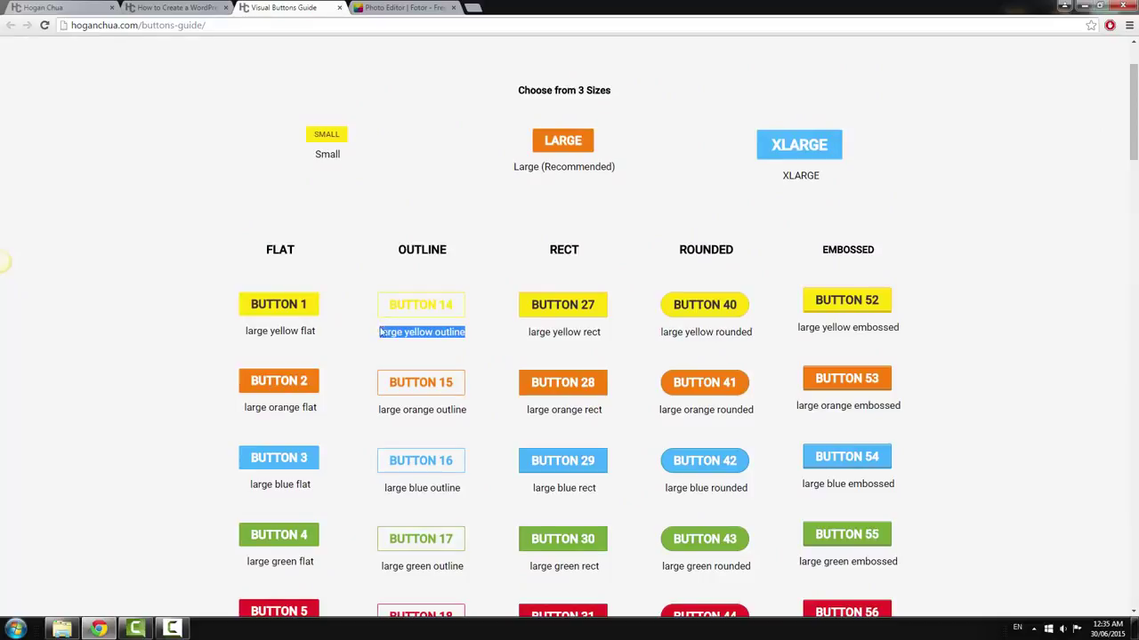
{"action": "right_click", "coordinate": [399, 331]}
{"action": "left_click", "coordinate": [418, 341]}
{"action": "left_click", "coordinate": [45, 7]}
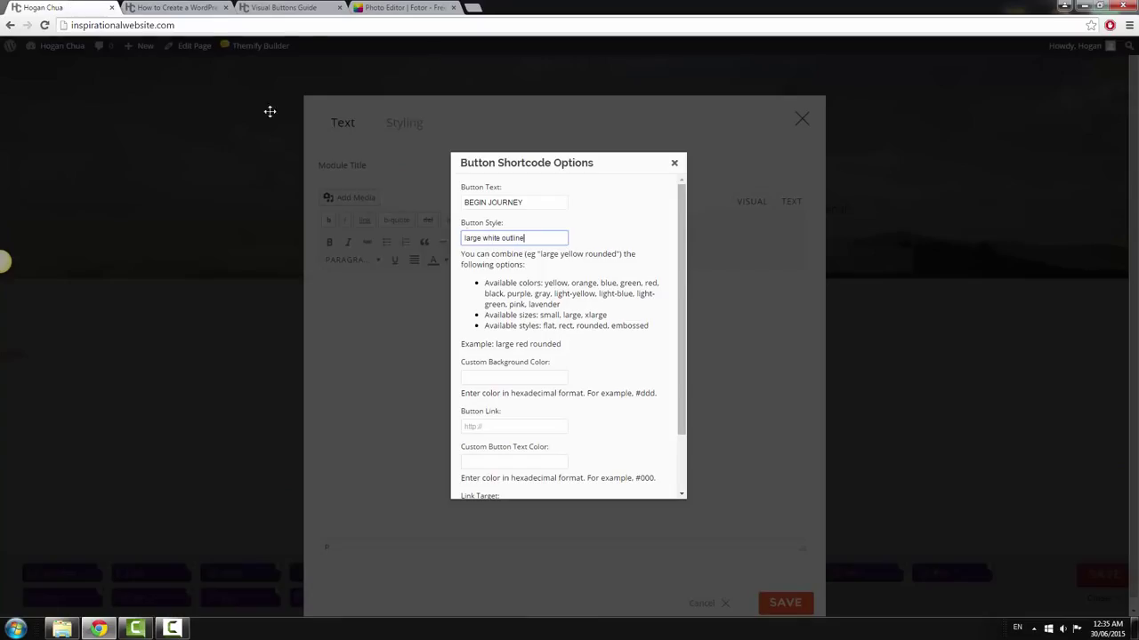
Step: Paste the copied style name into Button Style, keeping the style large white outline
{"action": "left_click_drag", "start_coordinate": [549, 238], "coordinate": [464, 238]}
{"action": "right_click", "coordinate": [481, 236]}
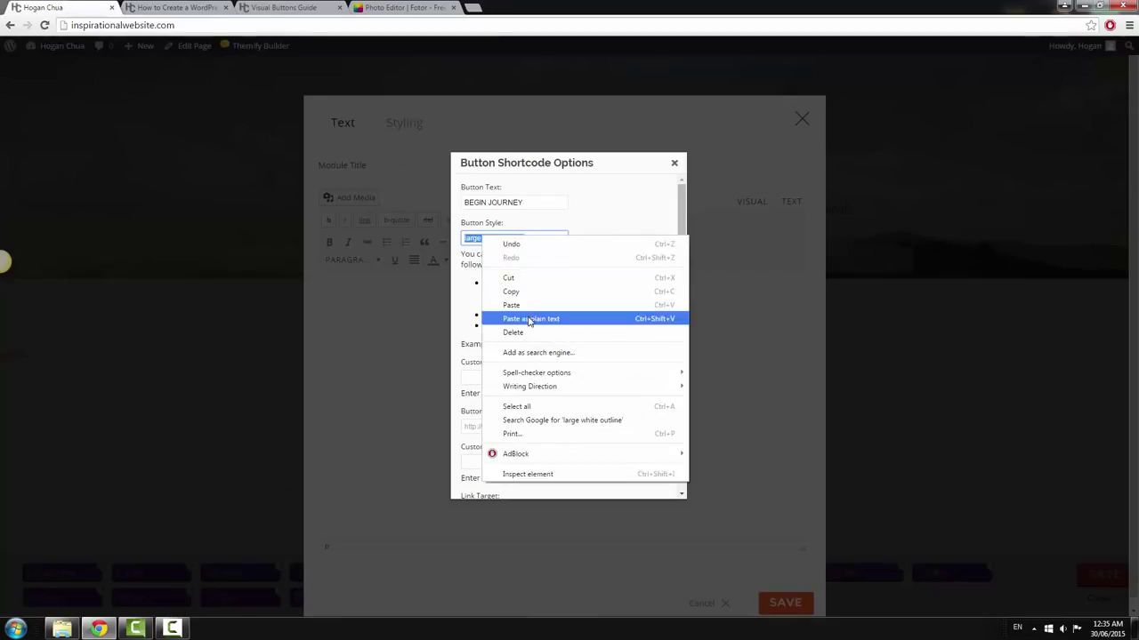
{"action": "left_click", "coordinate": [531, 238]}
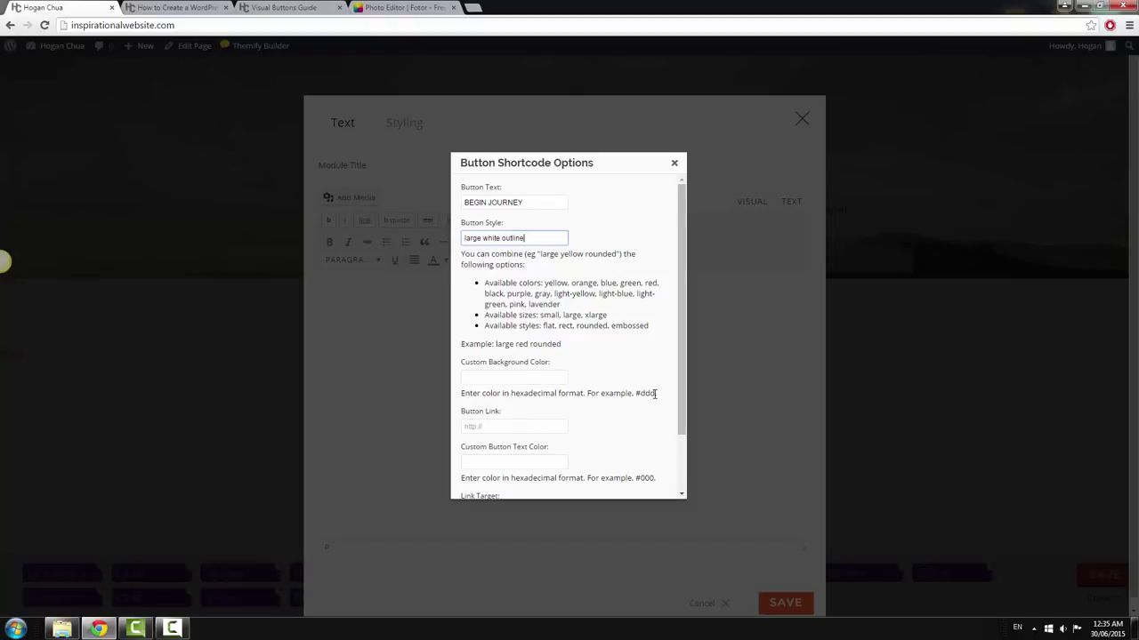
{"action": "left_click_drag", "start_coordinate": [656, 394], "coordinate": [636, 394]}
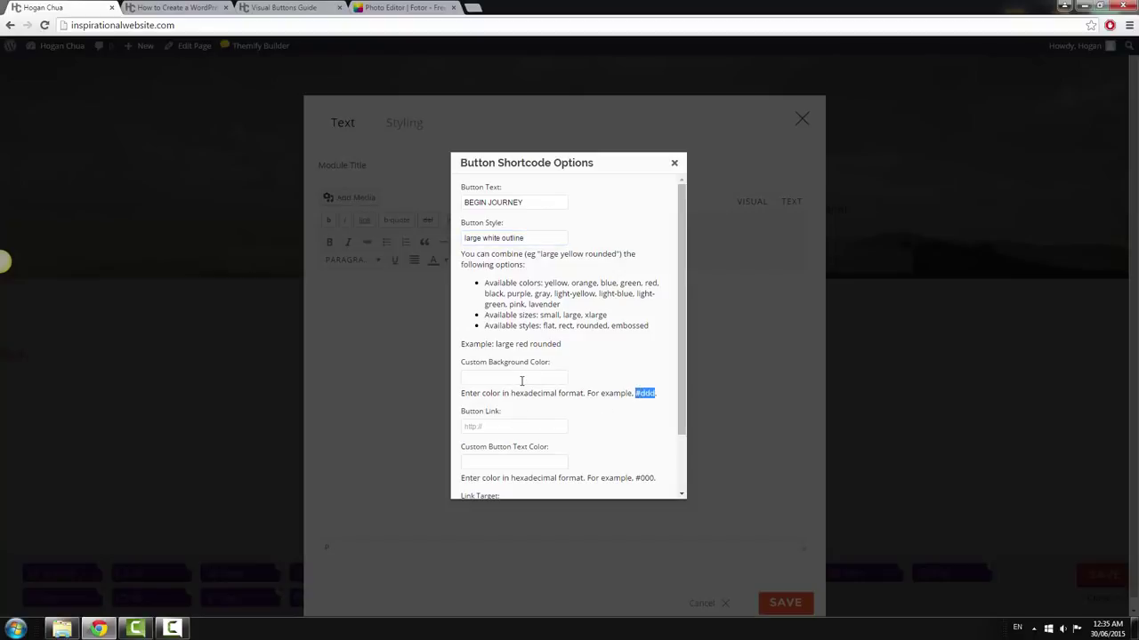
{"action": "left_click", "coordinate": [500, 430]}
{"action": "type", "text": "http://"}
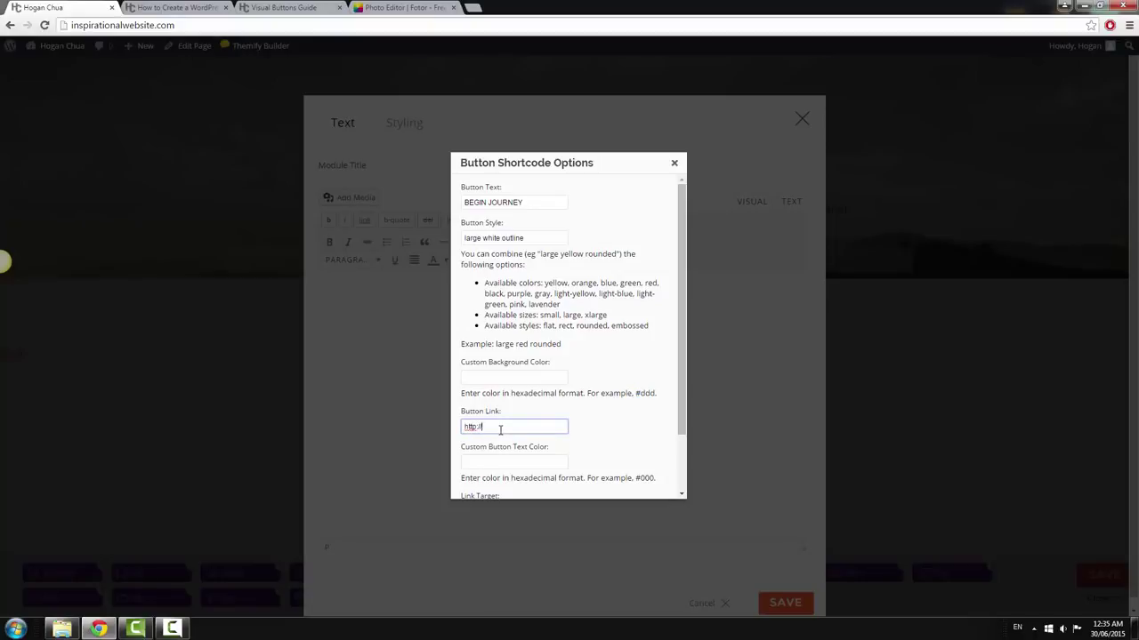
{"action": "type", "text": "hoganchua.com/blog"}
{"action": "scroll", "coordinate": [674, 418], "scroll_direction": "down", "scroll_amount": 2}
{"action": "left_click", "coordinate": [523, 400]}
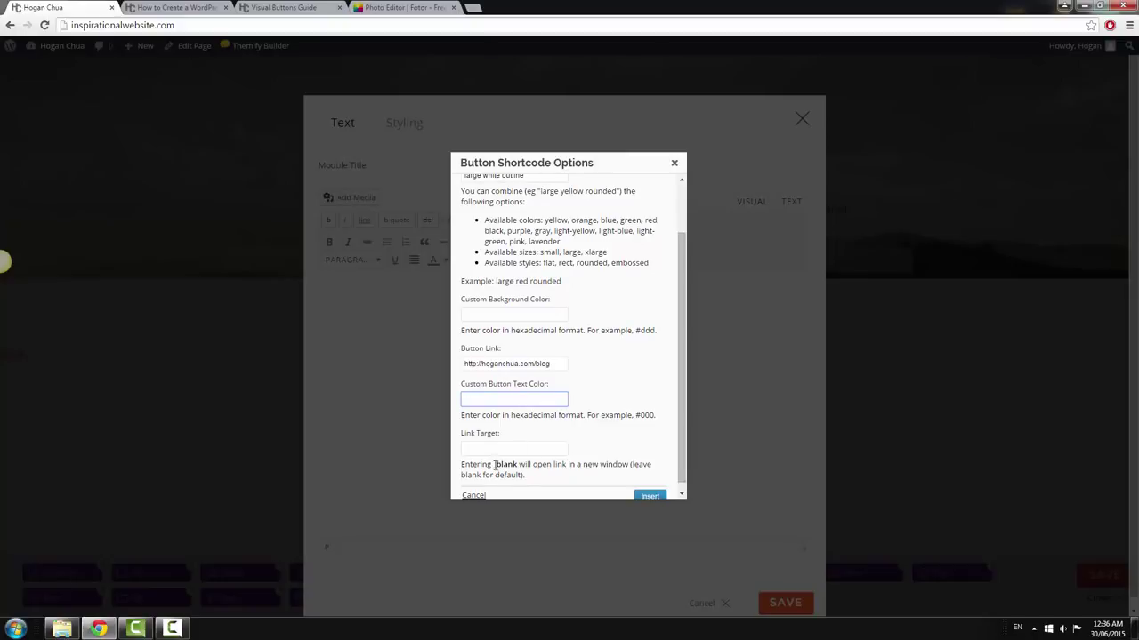
{"action": "left_click_drag", "start_coordinate": [495, 464], "coordinate": [517, 465]}
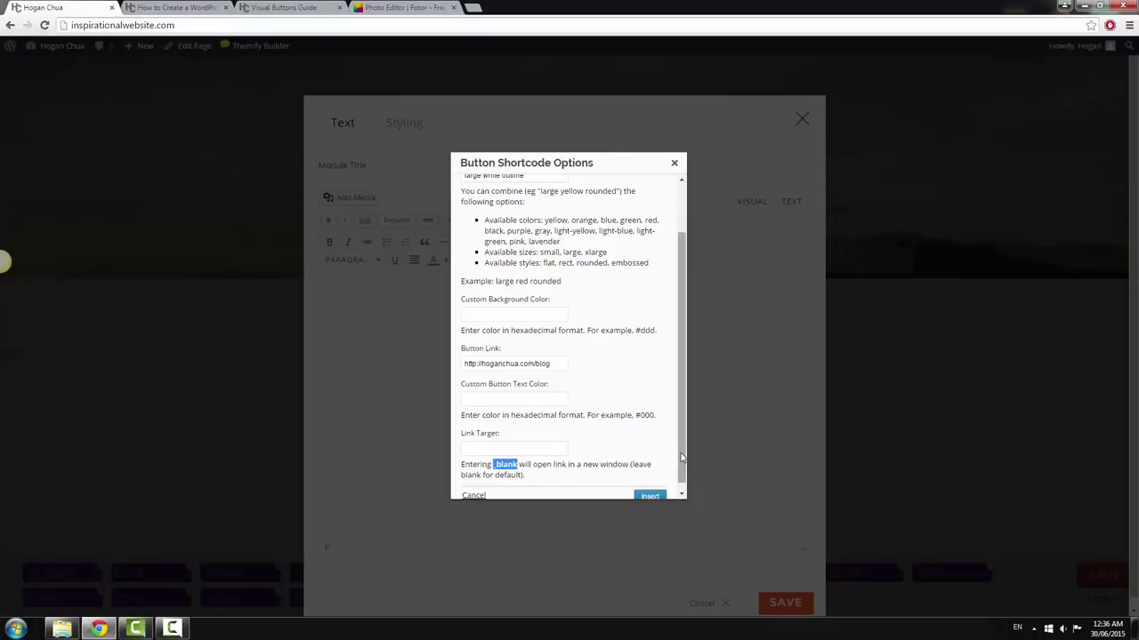
{"action": "scroll", "coordinate": [682, 445], "scroll_direction": "down", "scroll_amount": 1}
{"action": "left_click", "coordinate": [647, 489]}
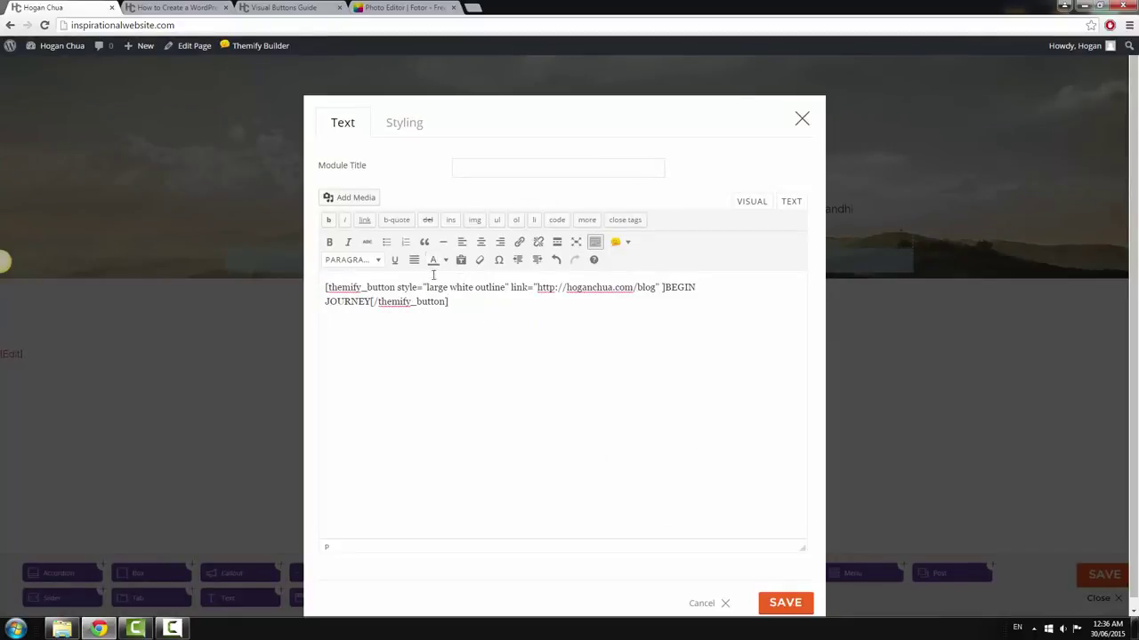
{"action": "left_click", "coordinate": [446, 262]}
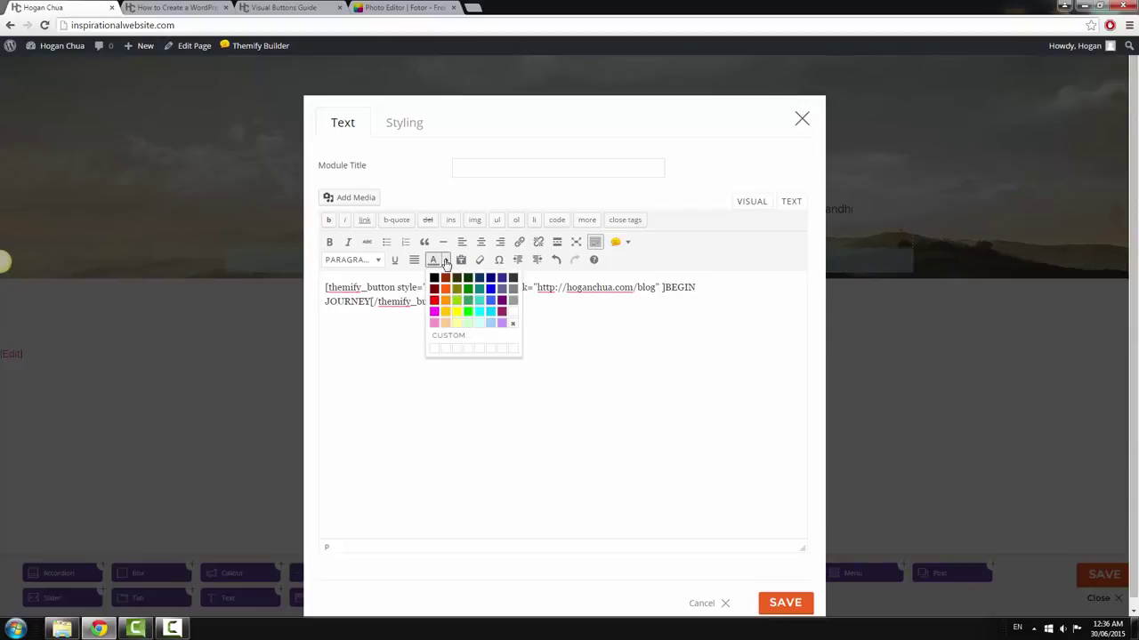
{"action": "left_click", "coordinate": [446, 338]}
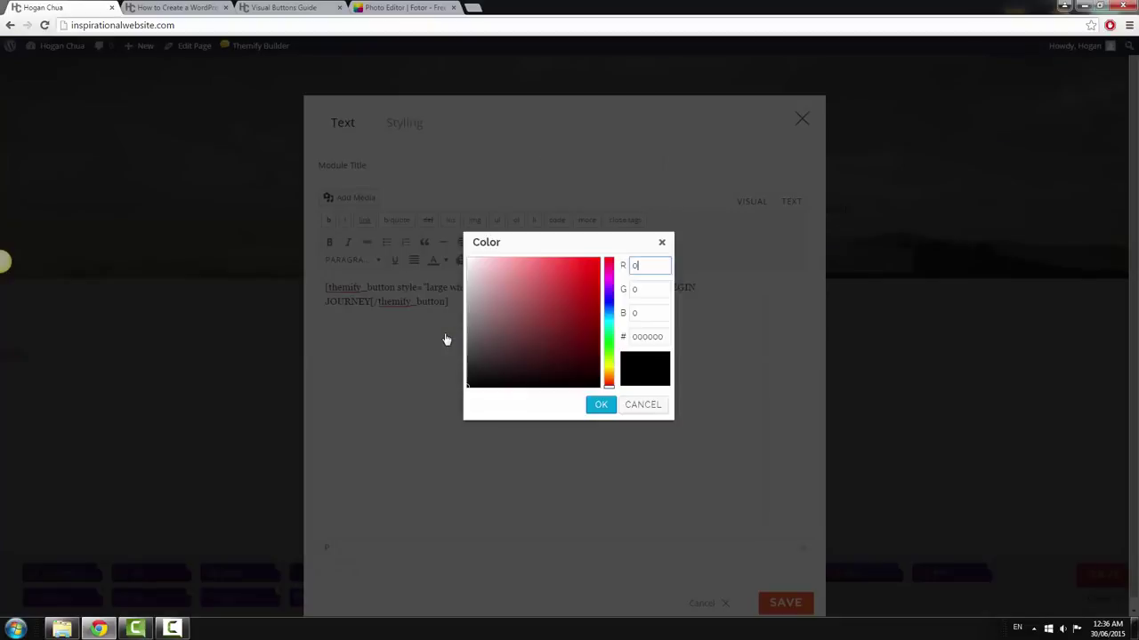
{"action": "left_click", "coordinate": [575, 287]}
{"action": "mouse_move", "coordinate": [576, 288]}
{"action": "left_mouse_down"}
{"action": "mouse_move", "coordinate": [561, 280]}
{"action": "mouse_move", "coordinate": [546, 317]}
{"action": "mouse_move", "coordinate": [559, 302]}
{"action": "mouse_move", "coordinate": [551, 309]}
{"action": "mouse_move", "coordinate": [535, 280]}
{"action": "left_mouse_up"}
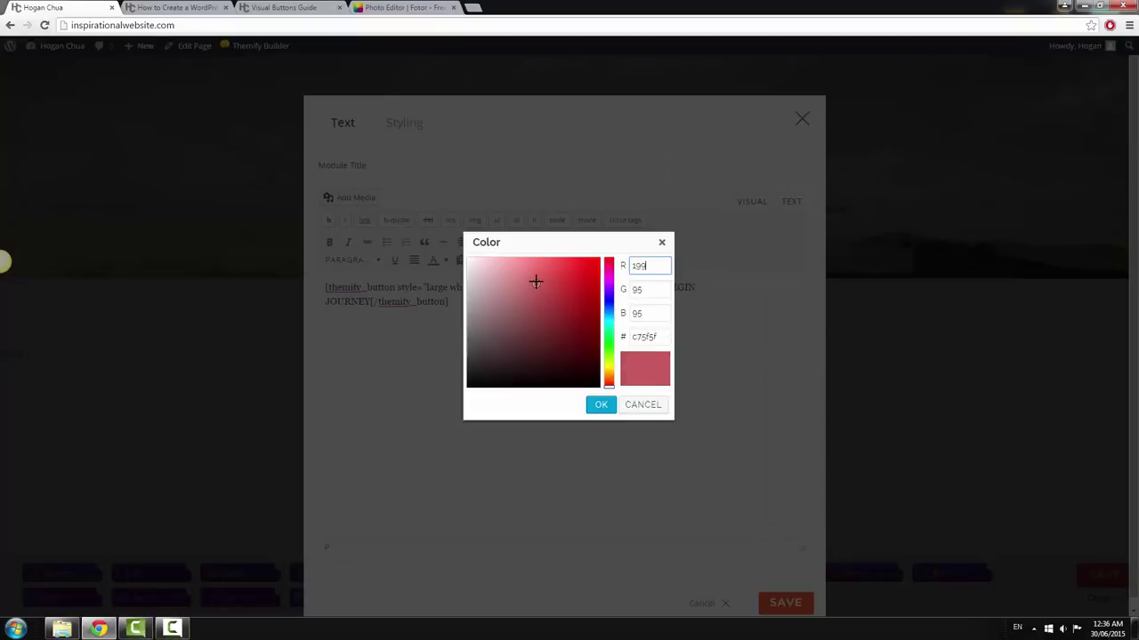
{"action": "left_click", "coordinate": [658, 336]}
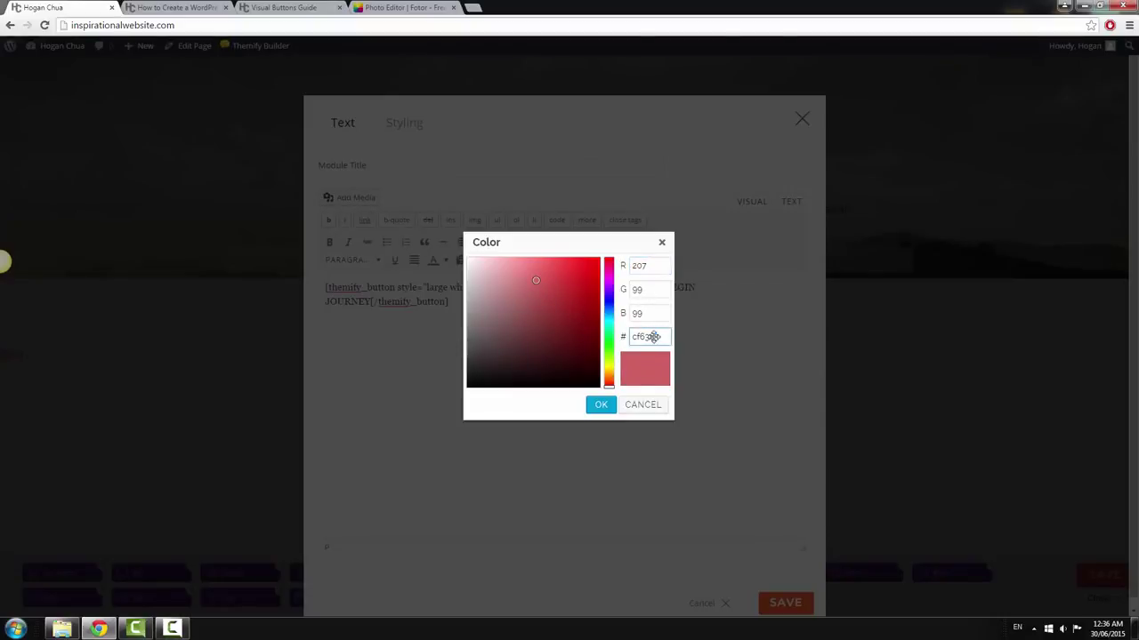
{"action": "left_click_drag", "start_coordinate": [651, 337], "coordinate": [623, 336]}
{"action": "right_click", "coordinate": [646, 338]}
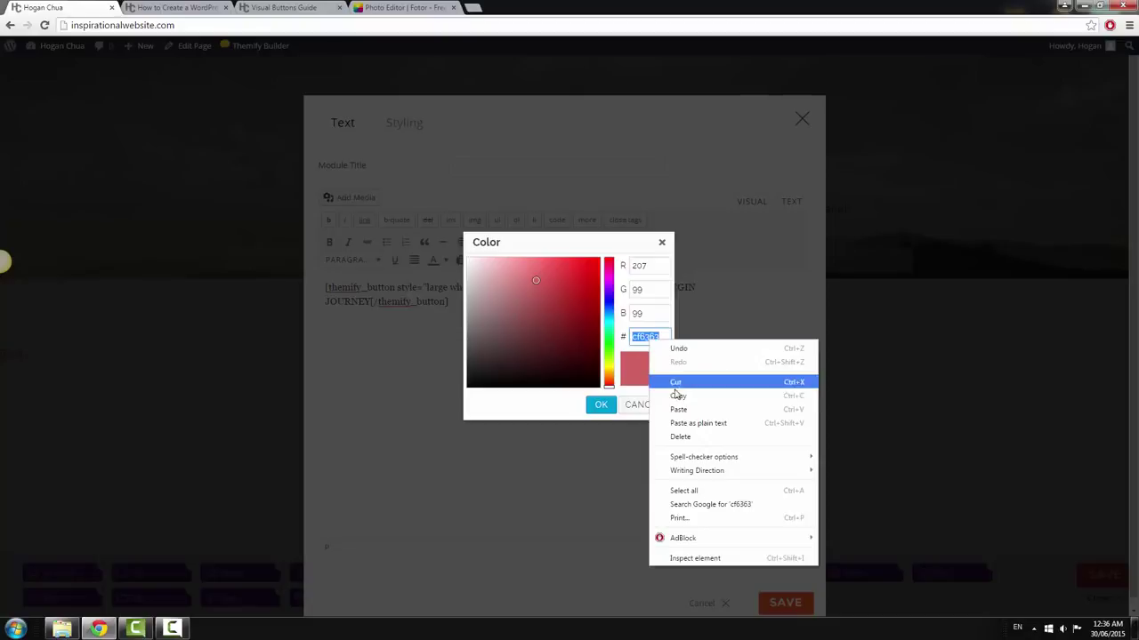
{"action": "left_click", "coordinate": [656, 390]}
{"action": "left_click", "coordinate": [644, 405]}
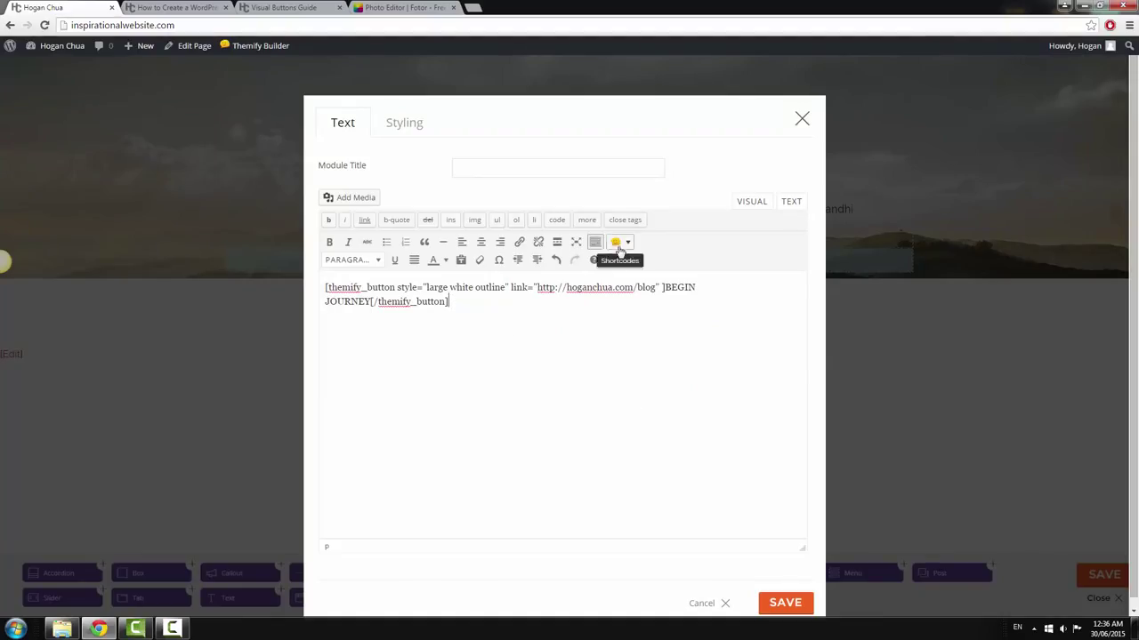
{"action": "left_click", "coordinate": [618, 242]}
{"action": "left_click", "coordinate": [627, 298]}
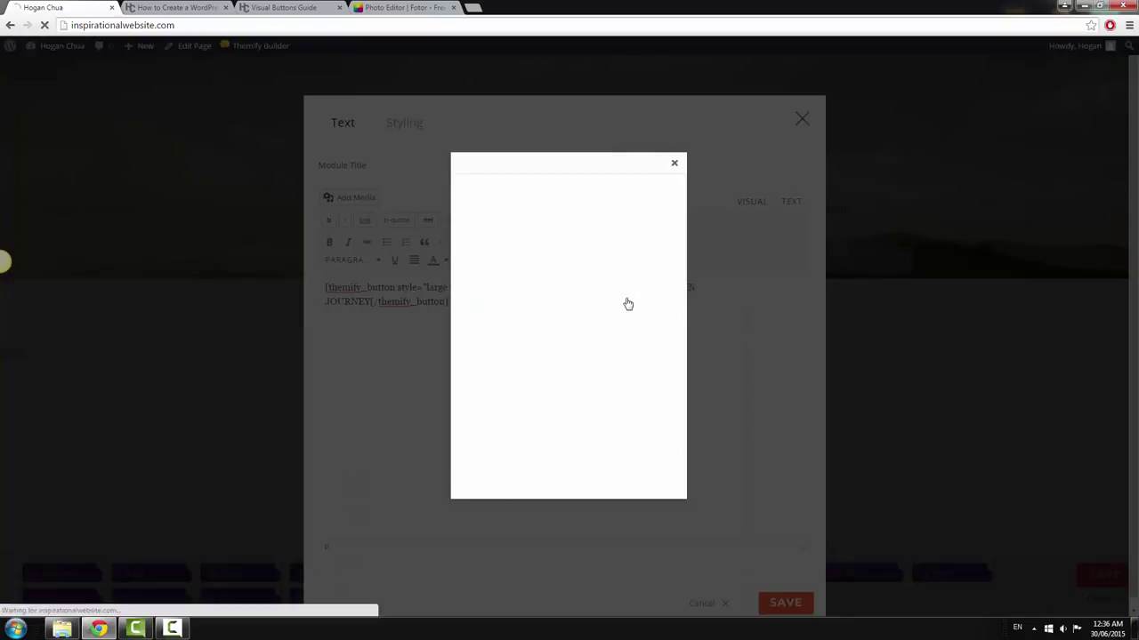
{"action": "right_click", "coordinate": [508, 380]}
{"action": "left_click", "coordinate": [536, 447]}
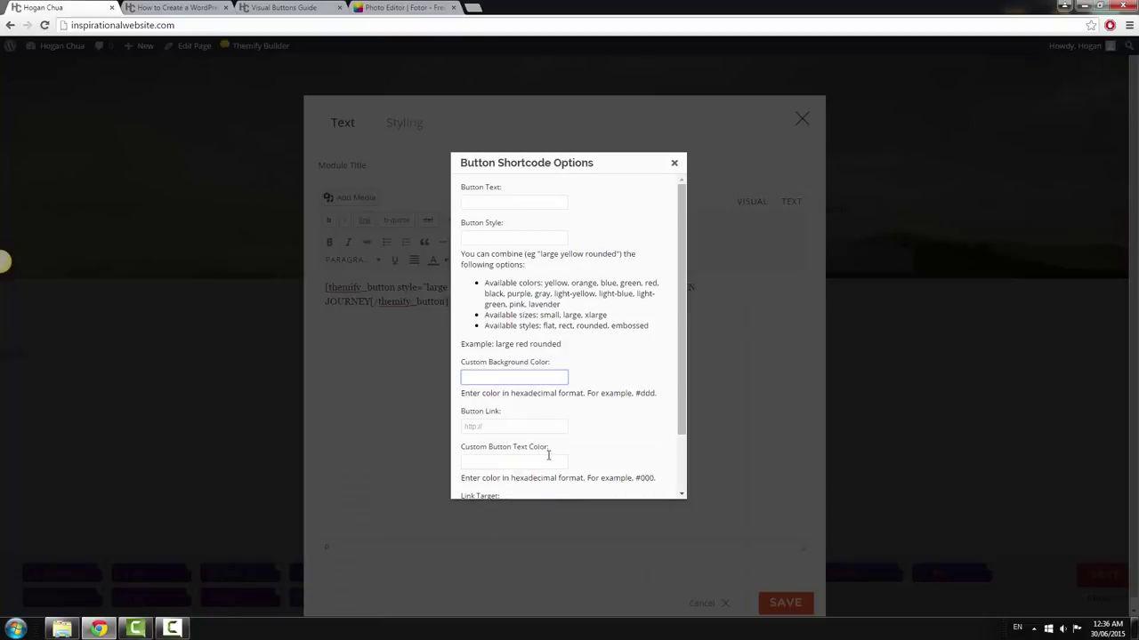
{"action": "scroll", "coordinate": [685, 386], "scroll_direction": "down", "scroll_amount": 2}
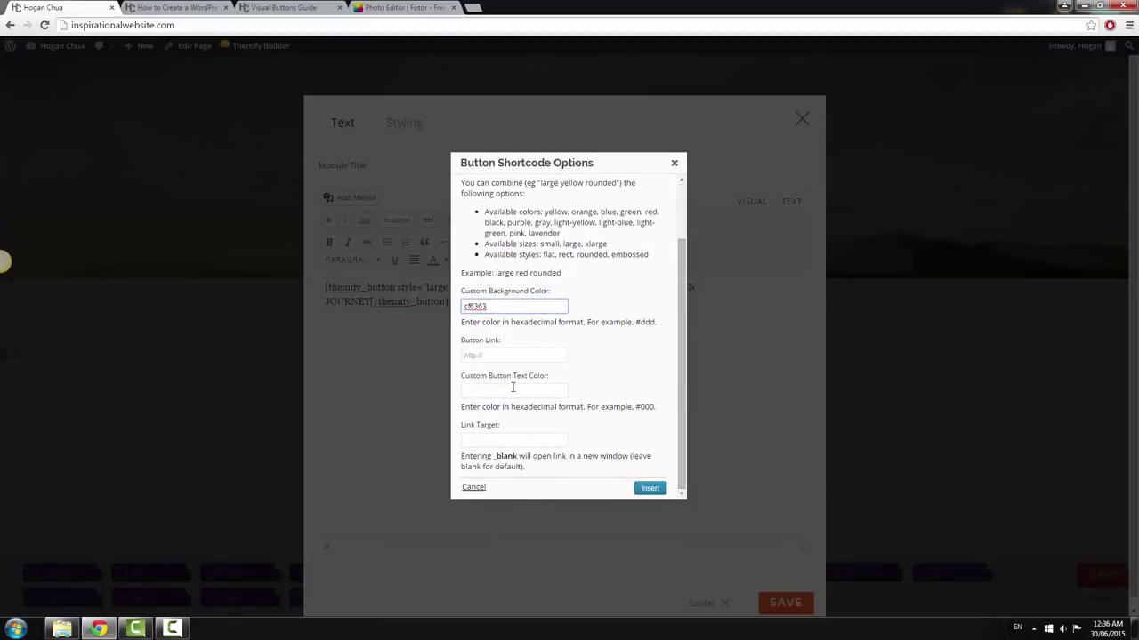
{"action": "left_click", "coordinate": [675, 166]}
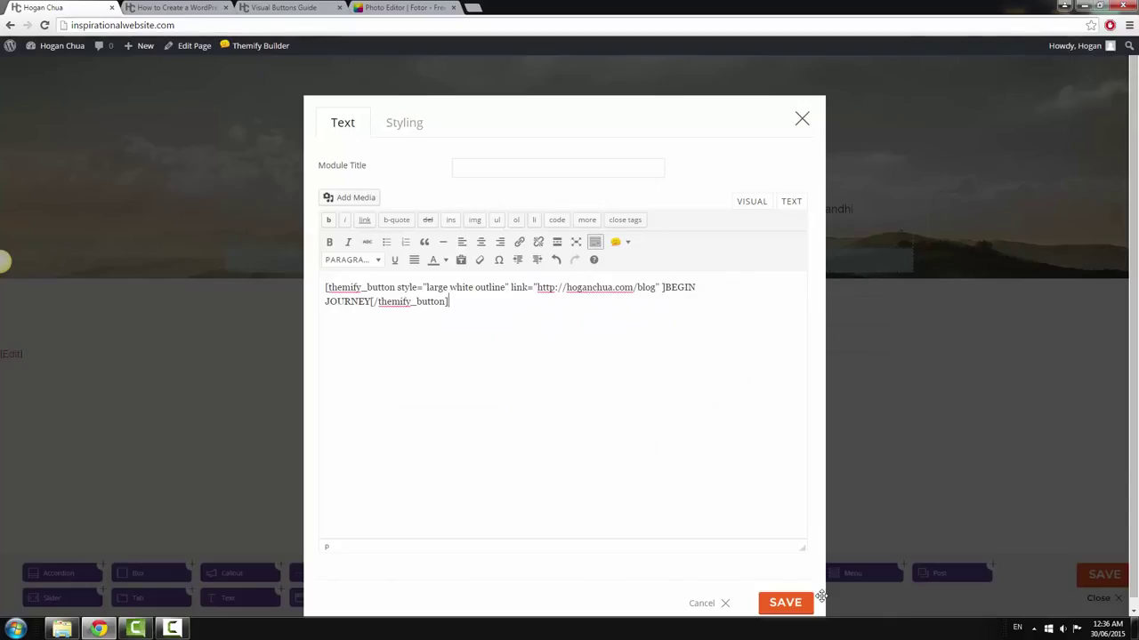
Step: In the module's Styling tab, centre-align the text and set bottom padding to 140px
{"action": "left_click", "coordinate": [411, 139]}
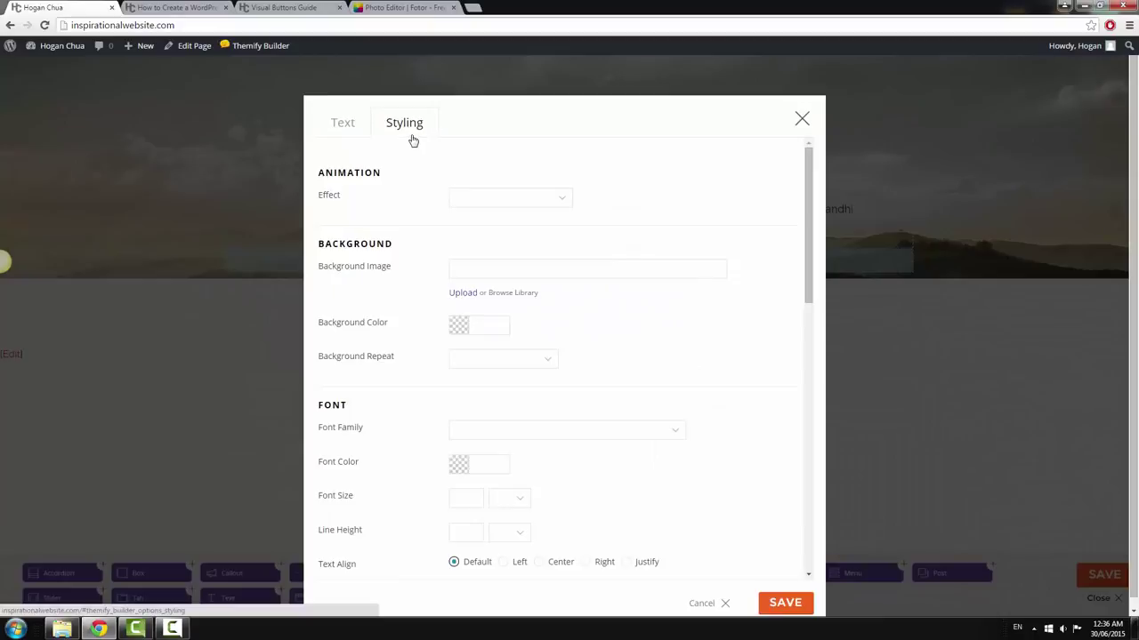
{"action": "left_click", "coordinate": [538, 562]}
{"action": "scroll", "coordinate": [559, 432], "scroll_direction": "down", "scroll_amount": 4}
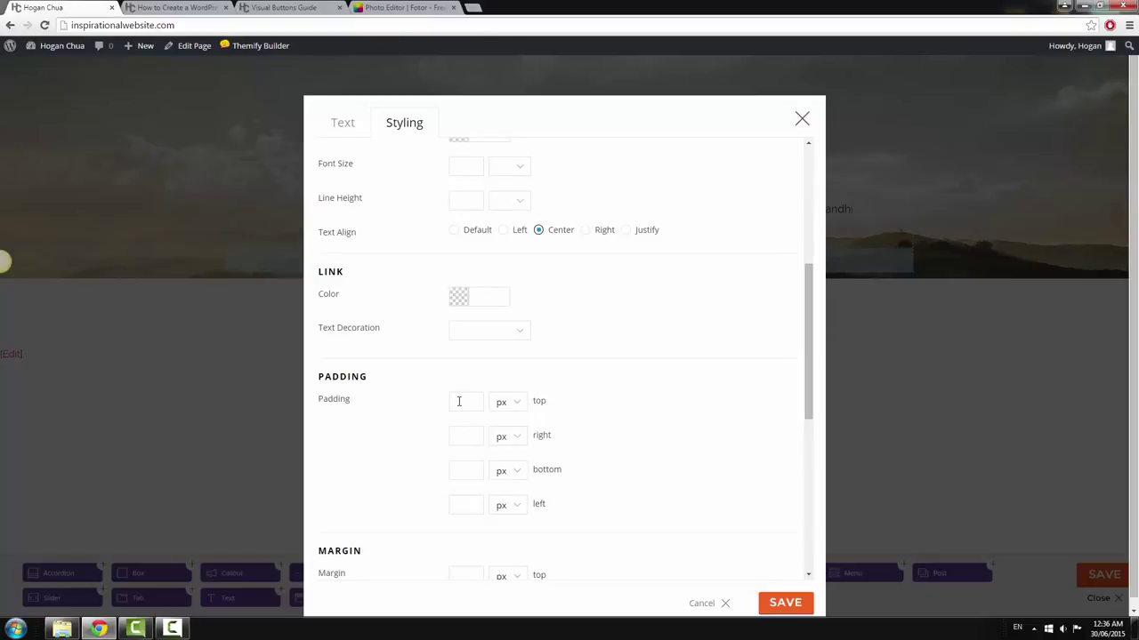
{"action": "left_click", "coordinate": [459, 401]}
{"action": "left_click", "coordinate": [466, 470]}
{"action": "type", "text": "140"}
{"action": "left_click_drag", "start_coordinate": [808, 376], "coordinate": [808, 287]}
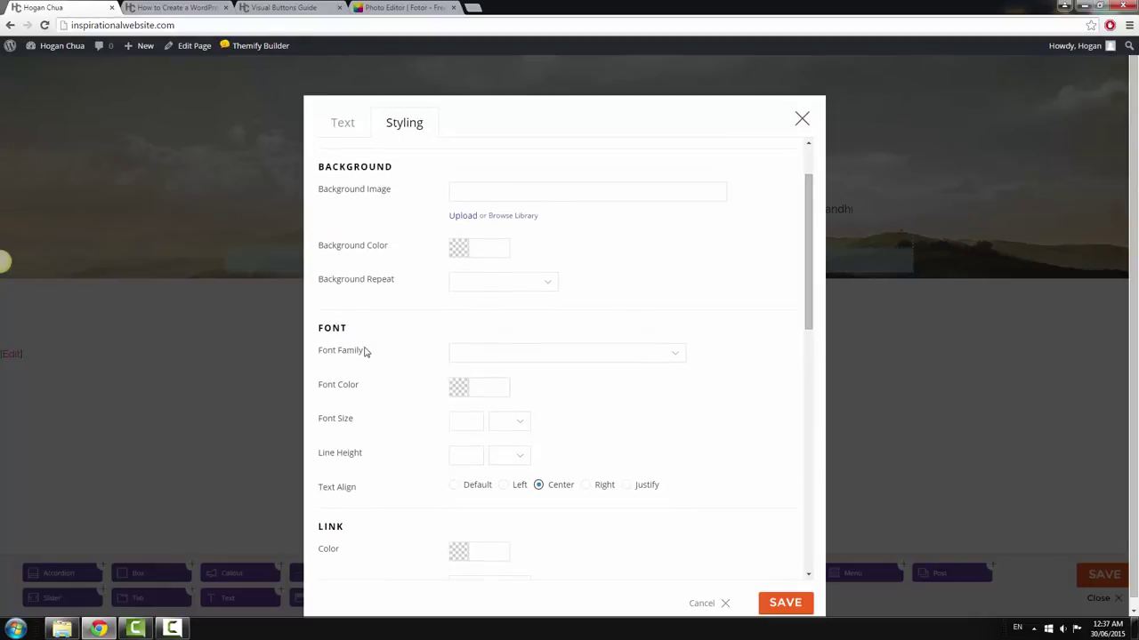
Step: Set the module's font family to Roboto and save the styling
{"action": "left_click", "coordinate": [478, 356]}
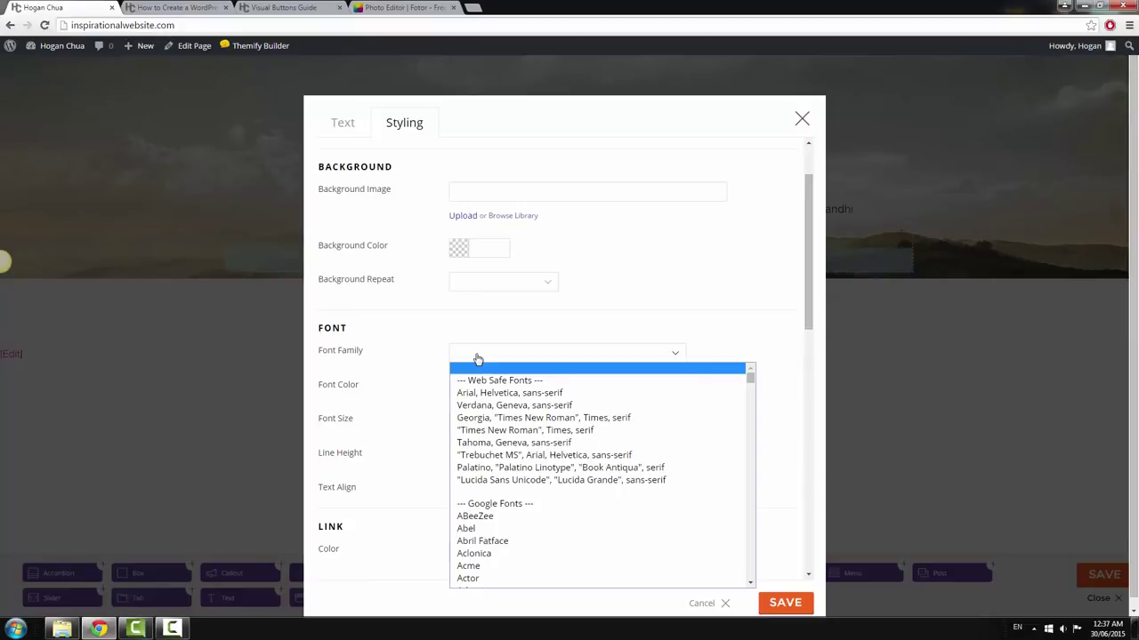
{"action": "key", "text": "r"}
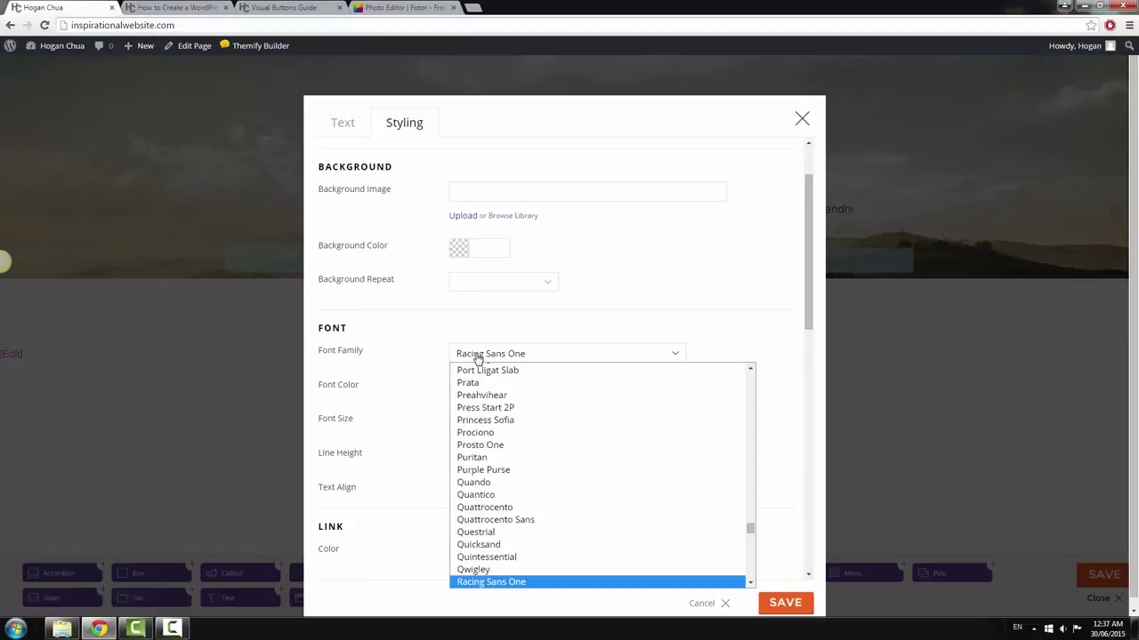
{"action": "scroll", "coordinate": [750, 531], "scroll_direction": "down", "scroll_amount": 2}
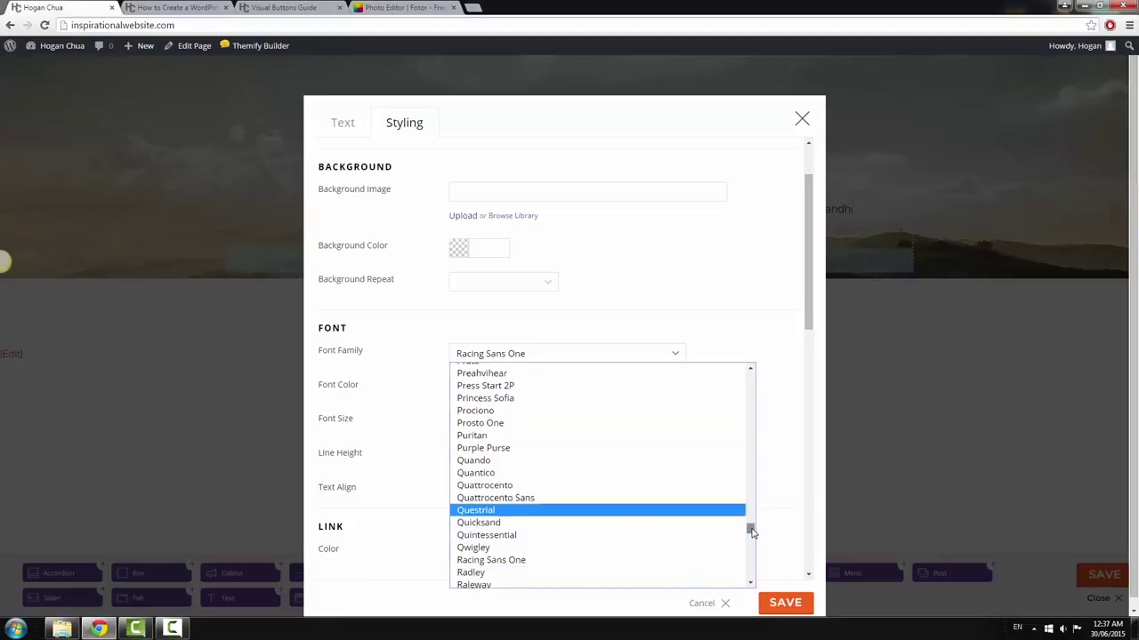
{"action": "scroll", "coordinate": [750, 534], "scroll_direction": "down", "scroll_amount": 5}
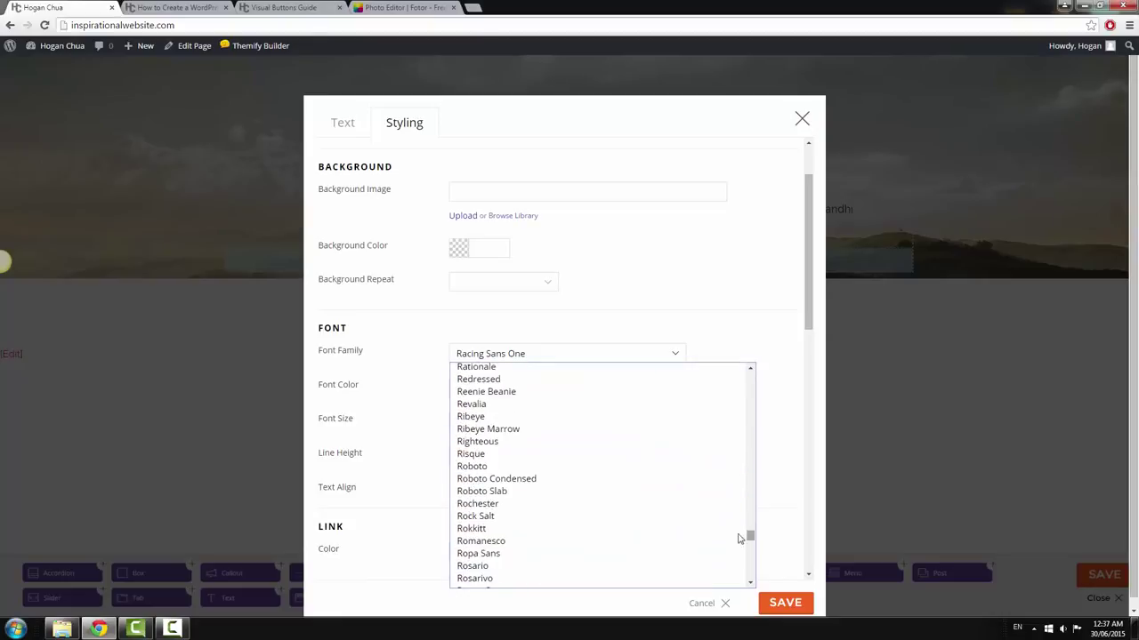
{"action": "left_click", "coordinate": [453, 467]}
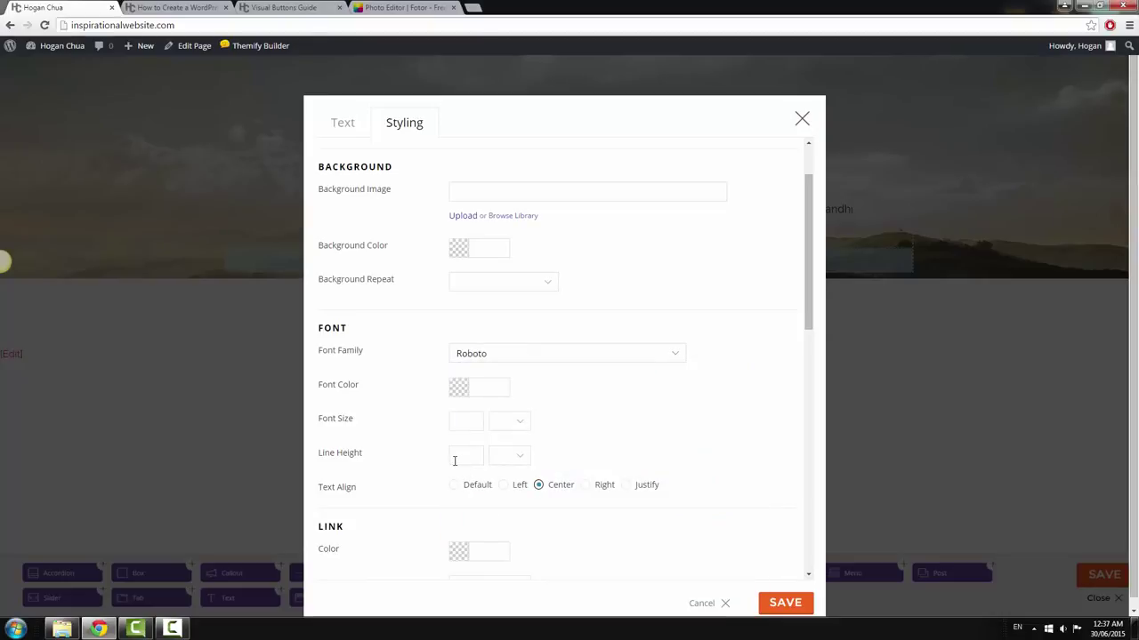
{"action": "scroll", "coordinate": [657, 469], "scroll_direction": "down", "scroll_amount": 4}
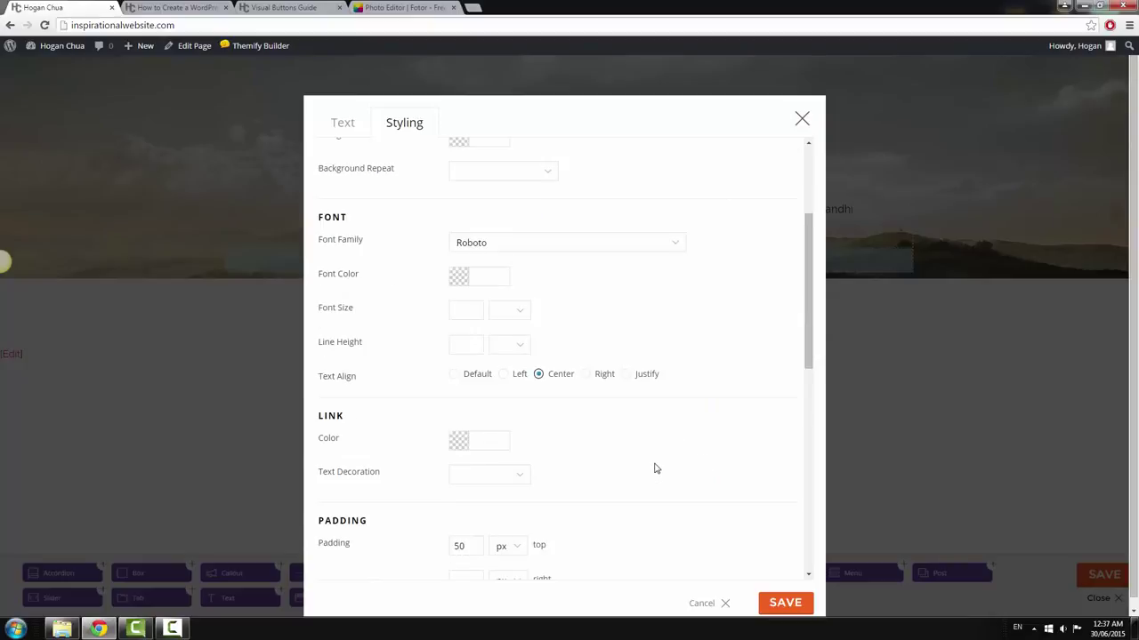
{"action": "left_click", "coordinate": [775, 606]}
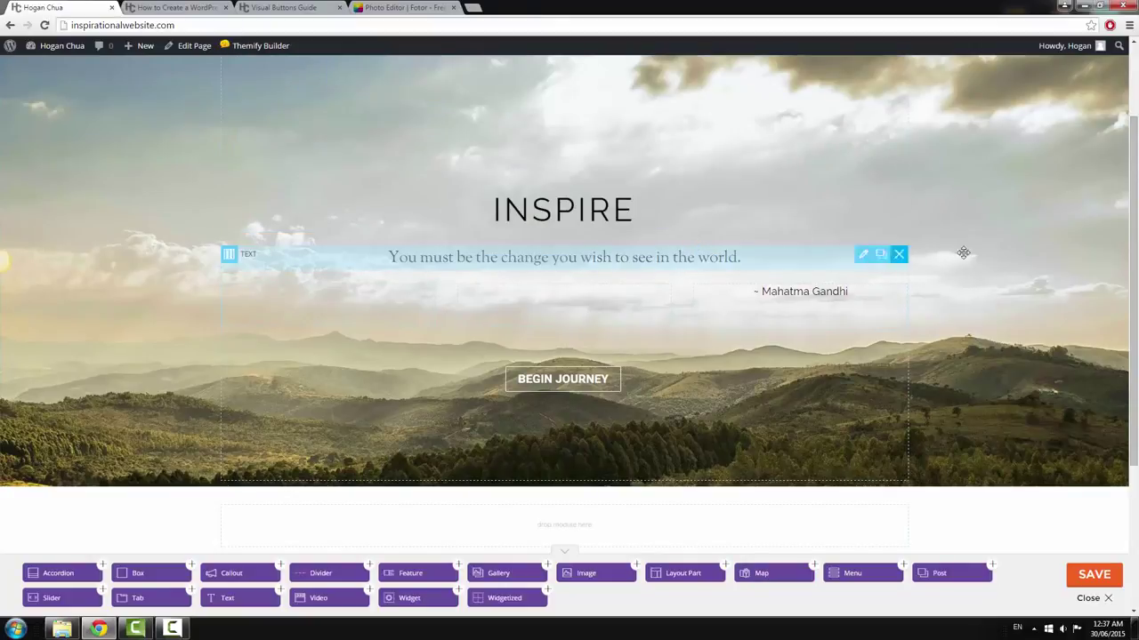
Step: Save the hero layout, close the builder, and open Customize from the admin bar
{"action": "left_click_drag", "start_coordinate": [1135, 273], "coordinate": [1135, 243]}
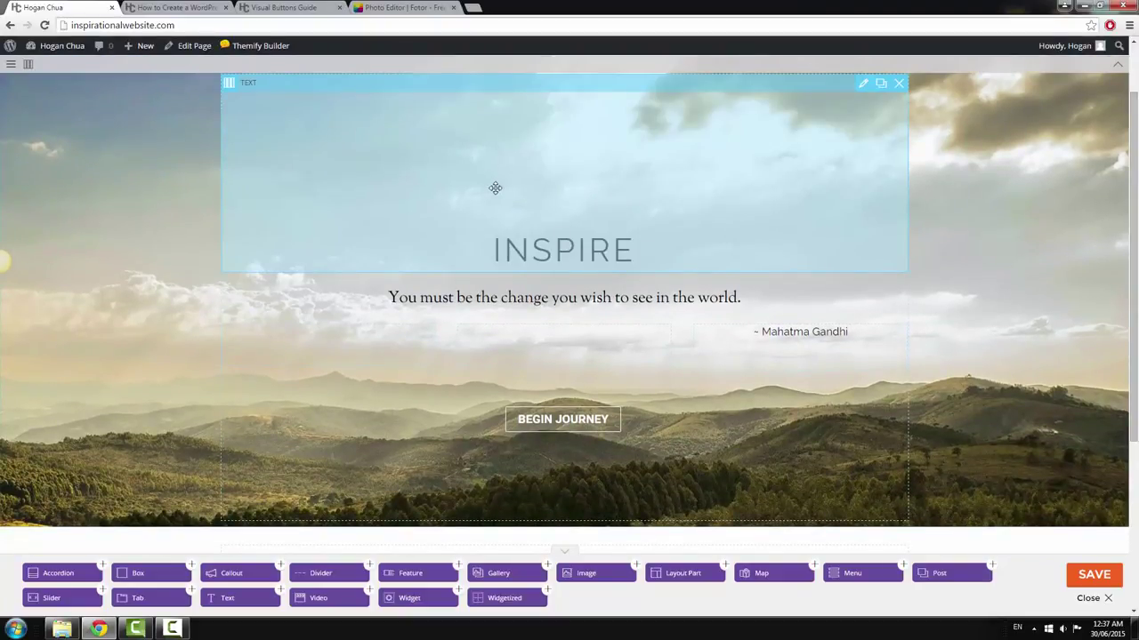
{"action": "left_click", "coordinate": [1093, 578]}
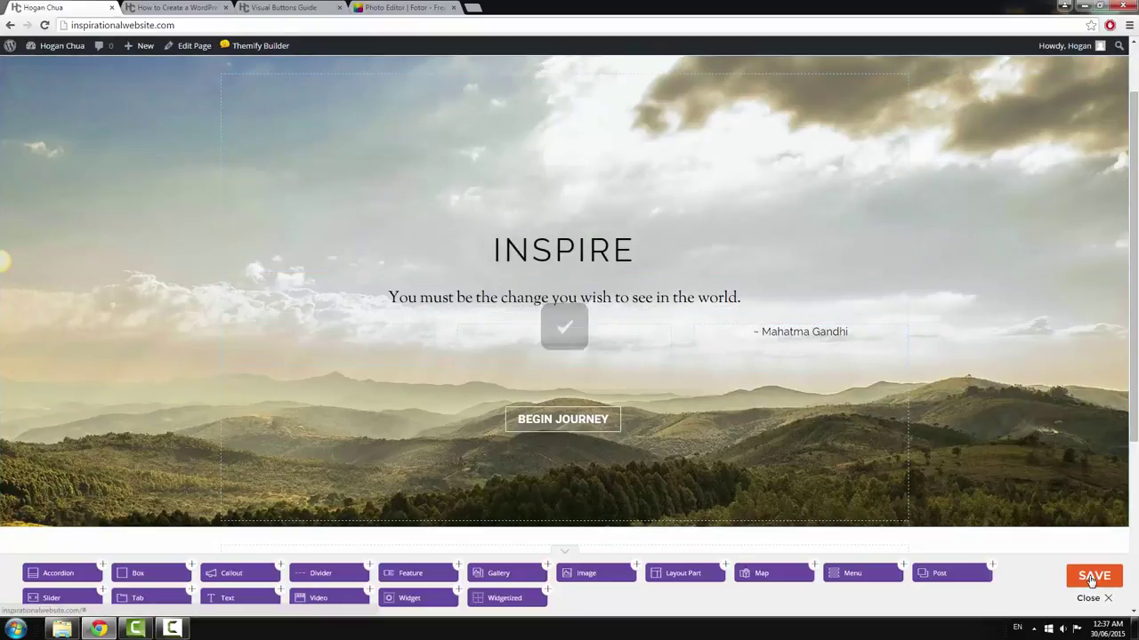
{"action": "left_click", "coordinate": [1089, 602]}
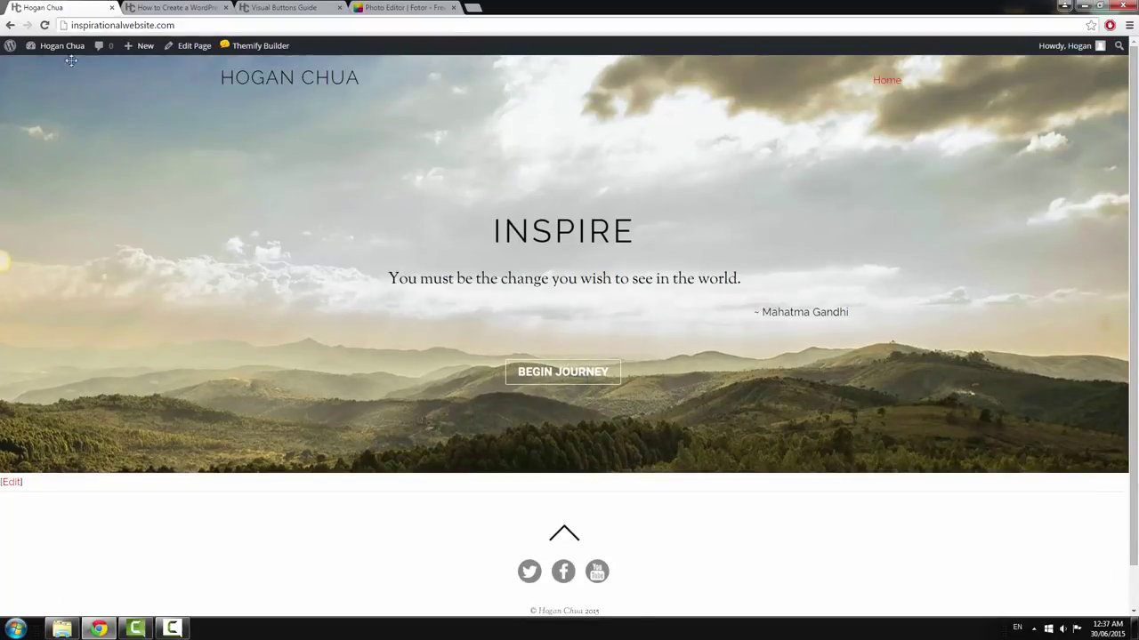
{"action": "mouse_move", "coordinate": [41, 54]}
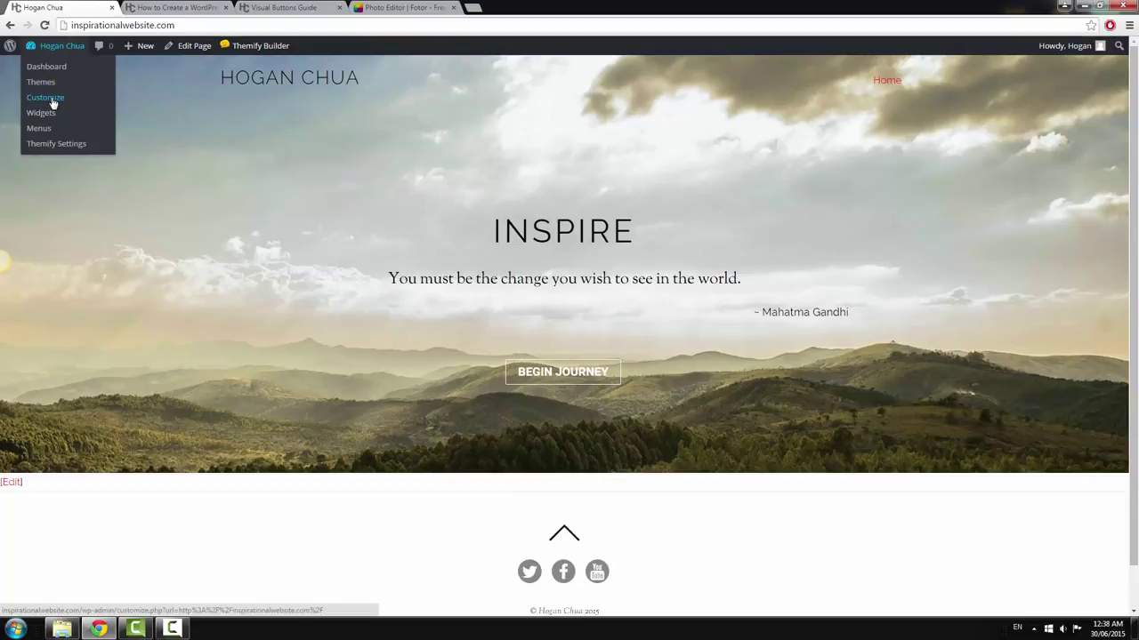
{"action": "left_click", "coordinate": [46, 100]}
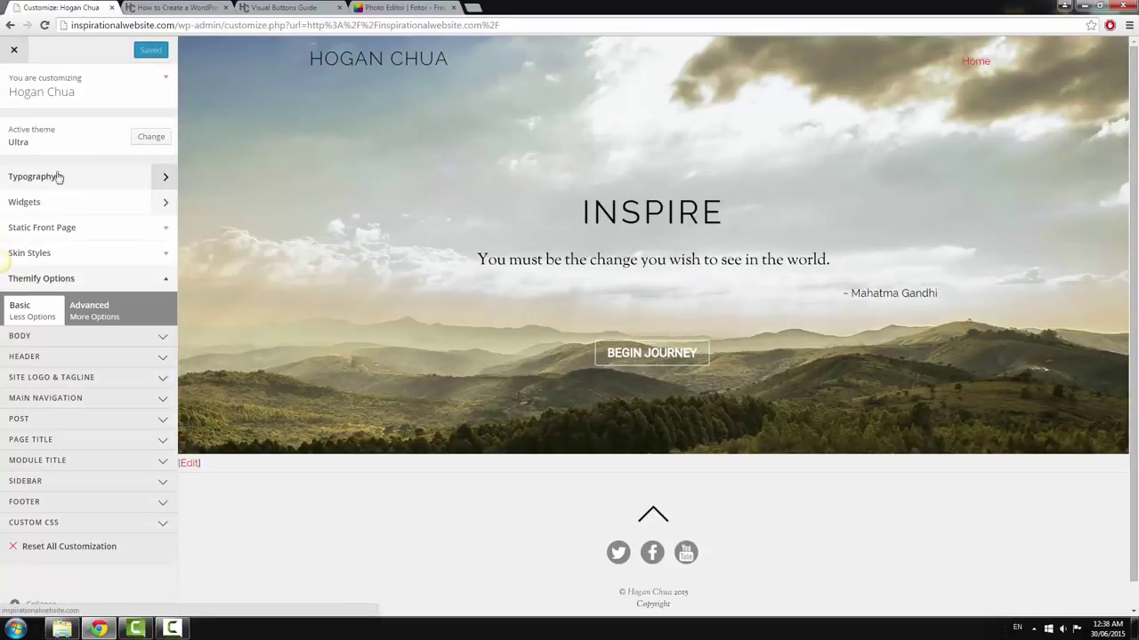
Step: Open Typography > Default Typography and bring up the Heading 1 font options
{"action": "left_click", "coordinate": [127, 182]}
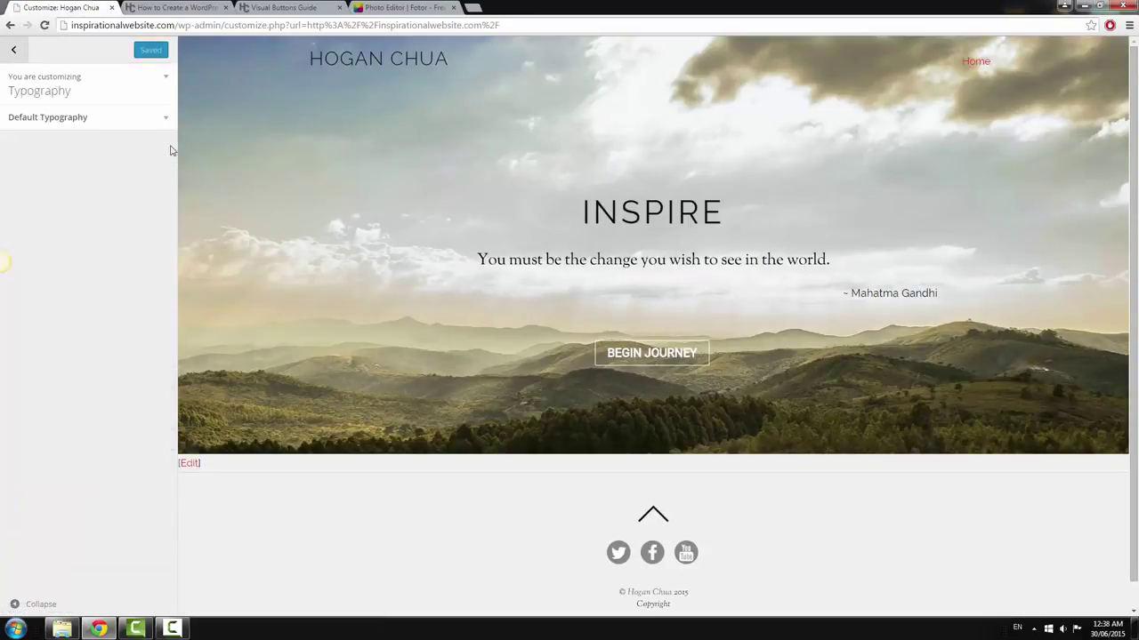
{"action": "left_click", "coordinate": [139, 118]}
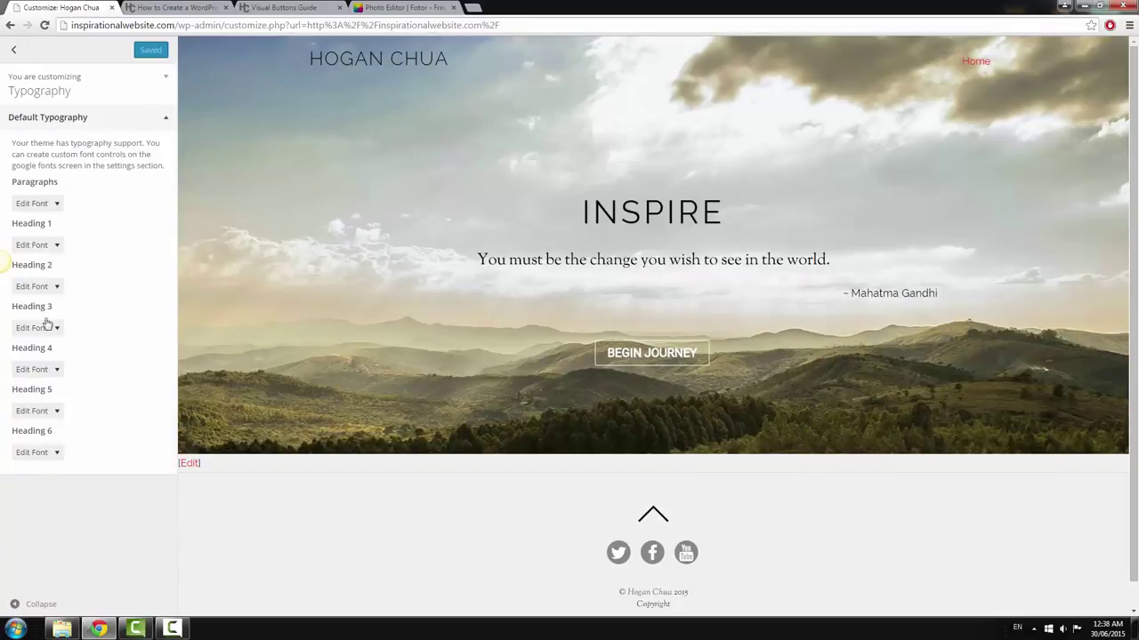
{"action": "left_click_drag", "start_coordinate": [52, 224], "coordinate": [13, 224]}
{"action": "left_click_drag", "start_coordinate": [718, 209], "coordinate": [582, 211]}
{"action": "left_click", "coordinate": [135, 228]}
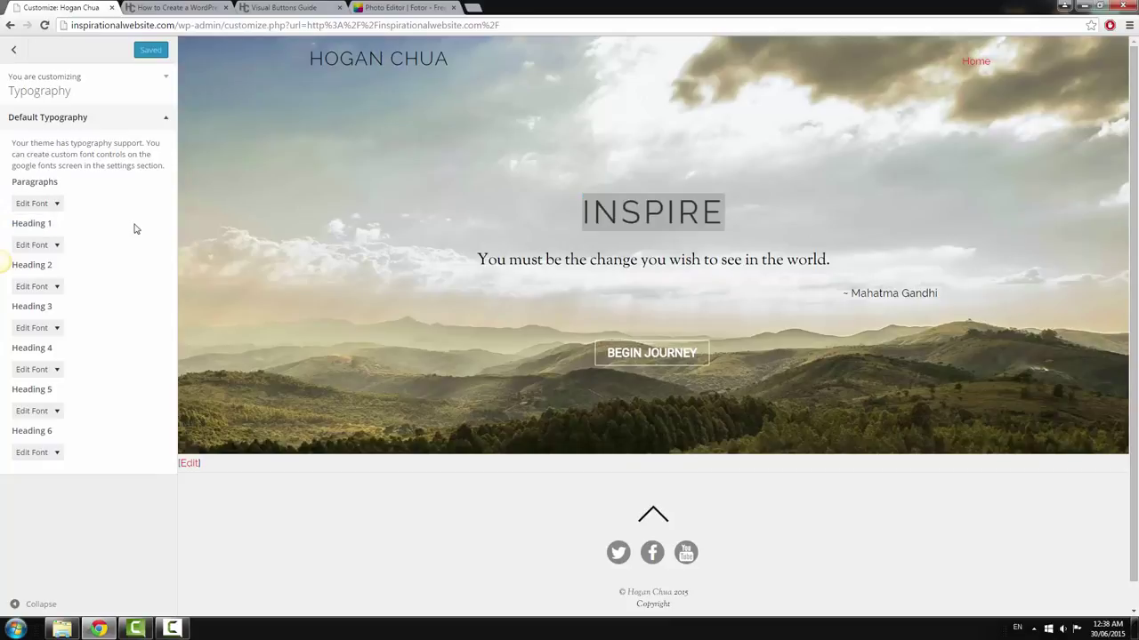
{"action": "left_click", "coordinate": [48, 250]}
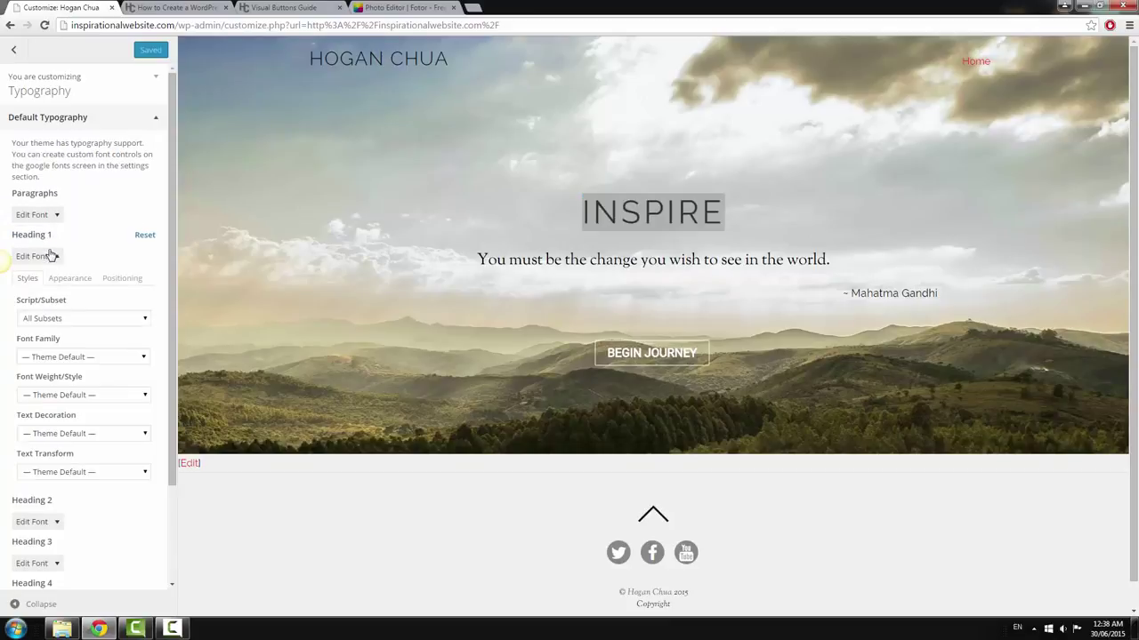
Step: Set Heading 1 to Roboto, trying weights 300, 700 and 900 before settling on Regular
{"action": "left_click", "coordinate": [68, 358]}
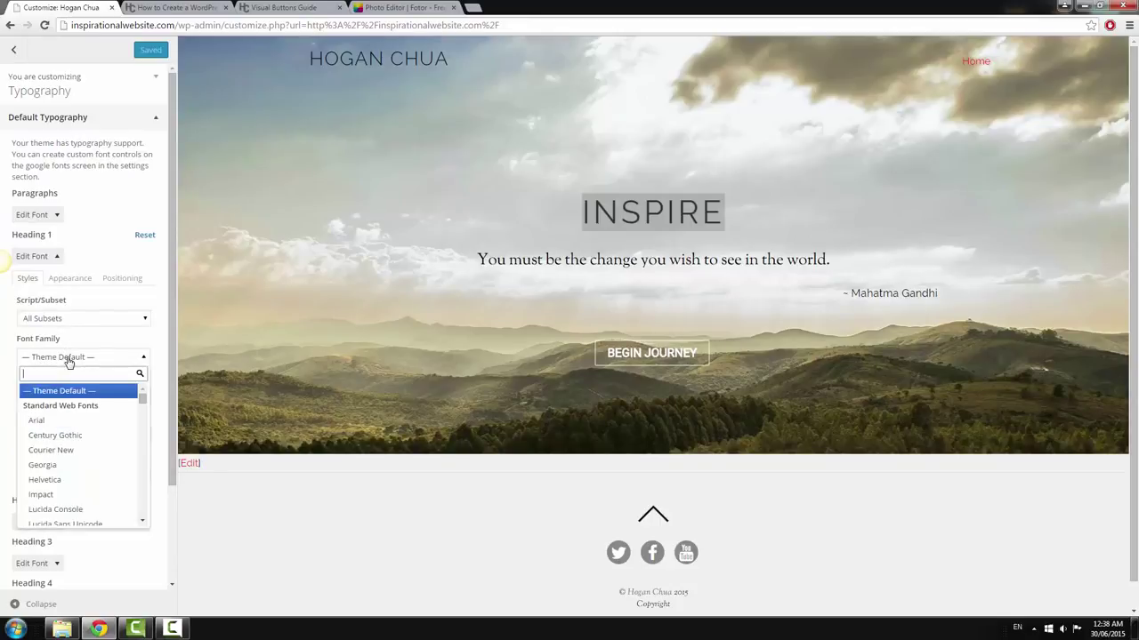
{"action": "type", "text": "i"}
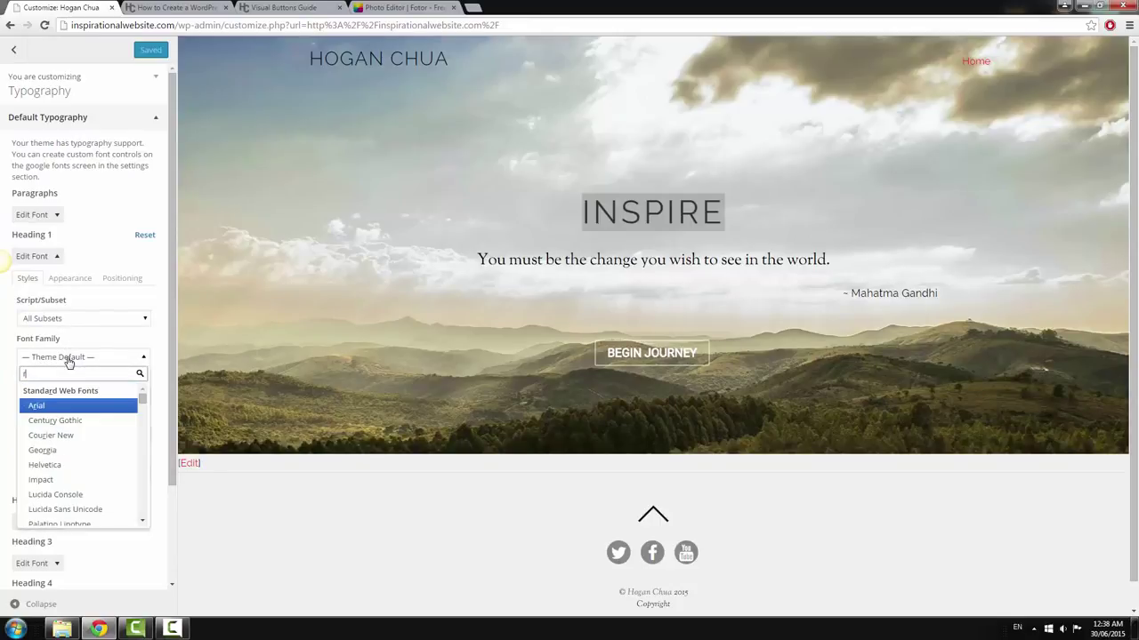
{"action": "type", "text": "o"}
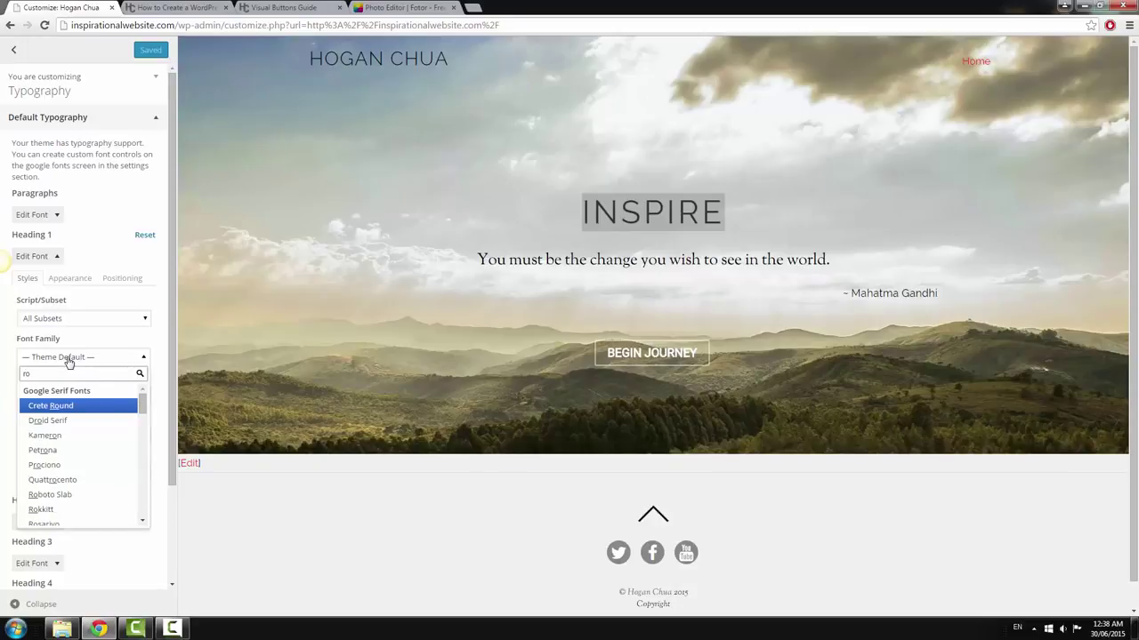
{"action": "type", "text": "b"}
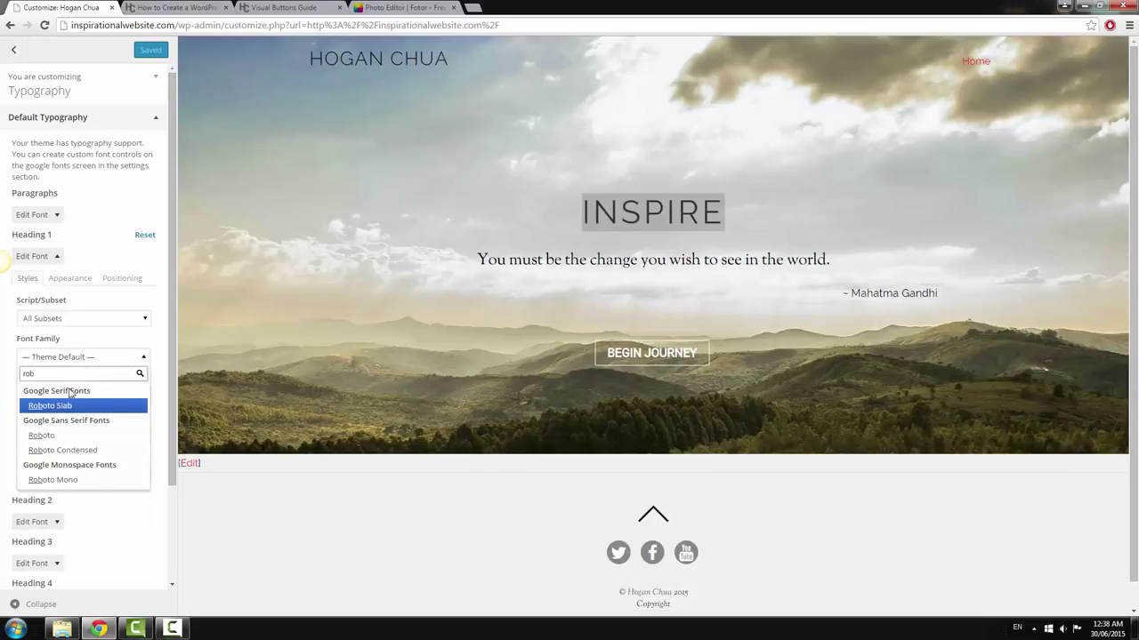
{"action": "left_click", "coordinate": [66, 439]}
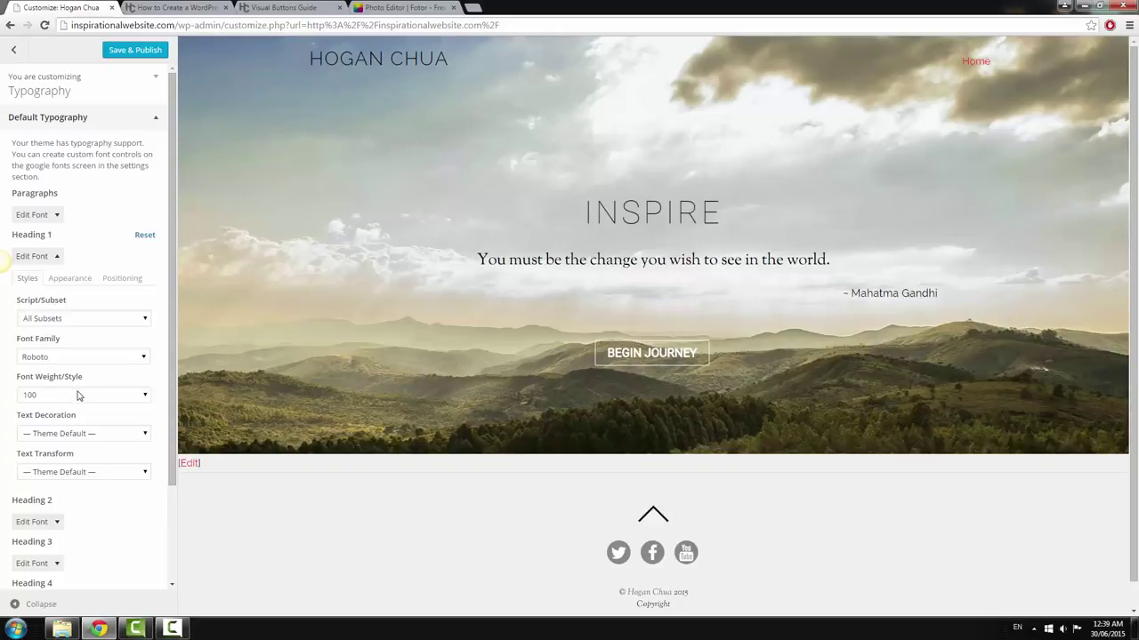
{"action": "left_click", "coordinate": [75, 397]}
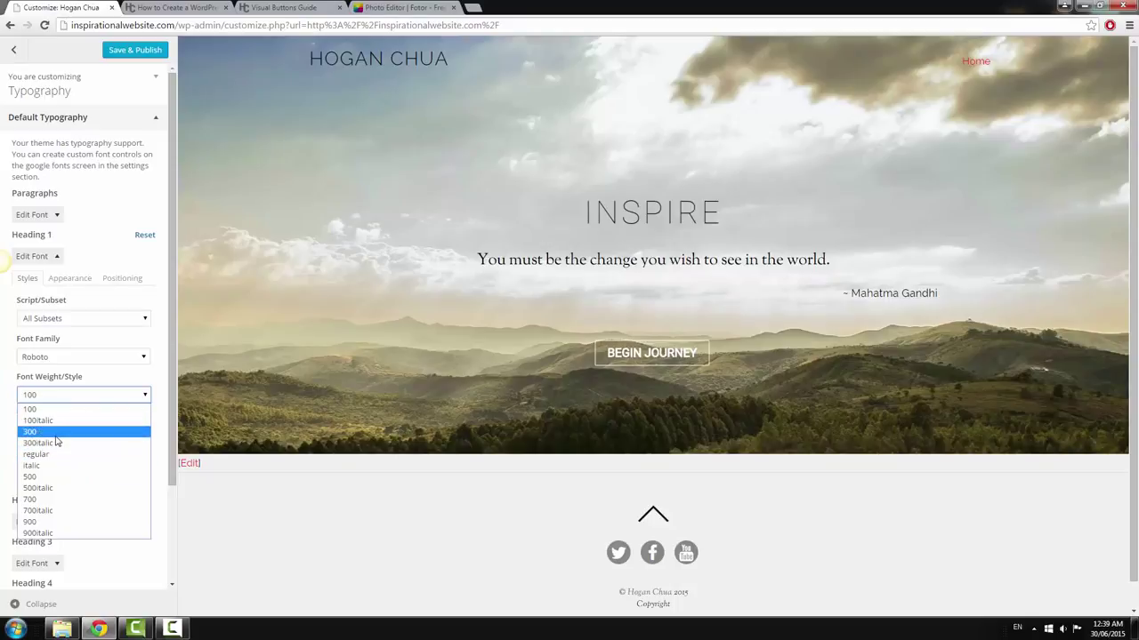
{"action": "left_click", "coordinate": [55, 434]}
{"action": "left_click", "coordinate": [78, 400]}
{"action": "left_click", "coordinate": [40, 499]}
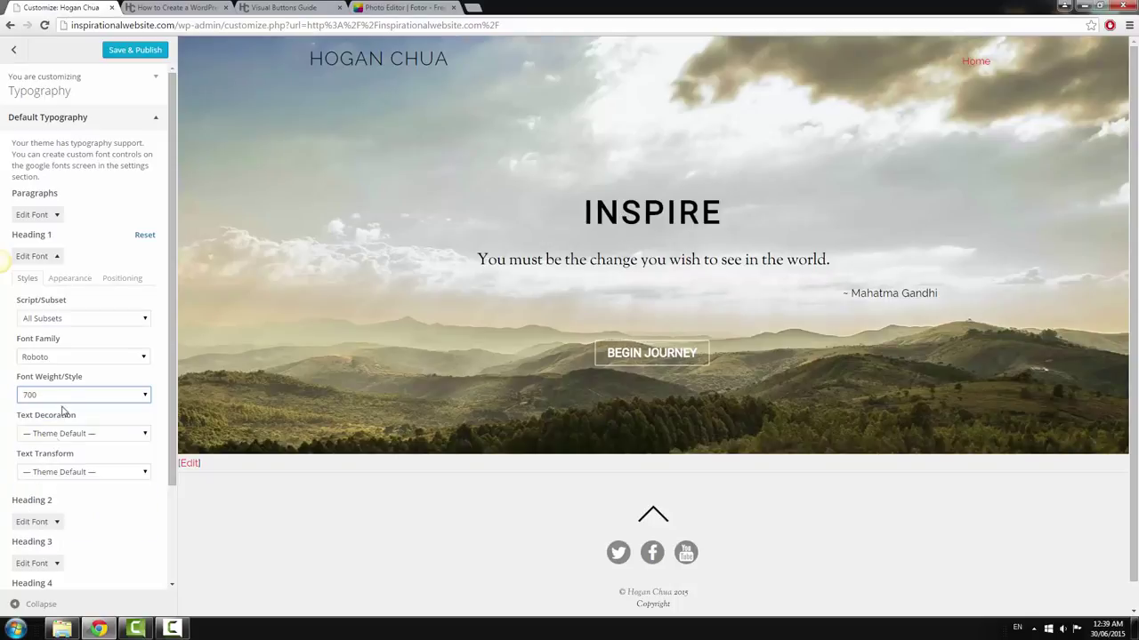
{"action": "left_click", "coordinate": [71, 395]}
{"action": "left_click", "coordinate": [53, 514]}
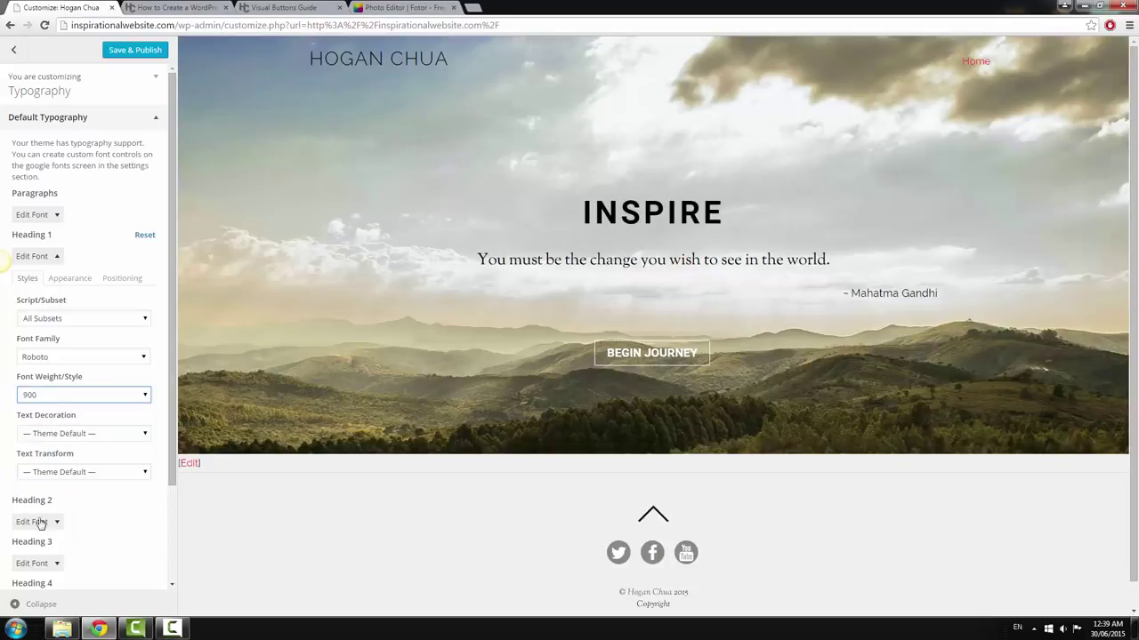
{"action": "left_click", "coordinate": [80, 397]}
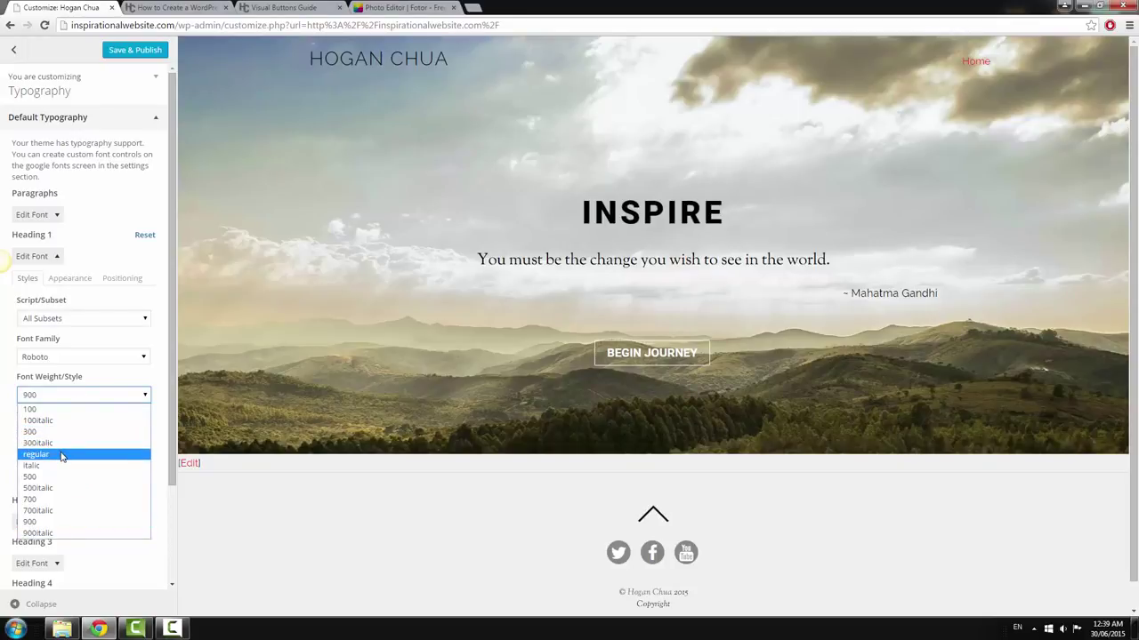
{"action": "left_click", "coordinate": [62, 455]}
Step: Preview underline and line-through on Heading 1, then remove the text decoration
{"action": "left_click_drag", "start_coordinate": [79, 418], "coordinate": [11, 415]}
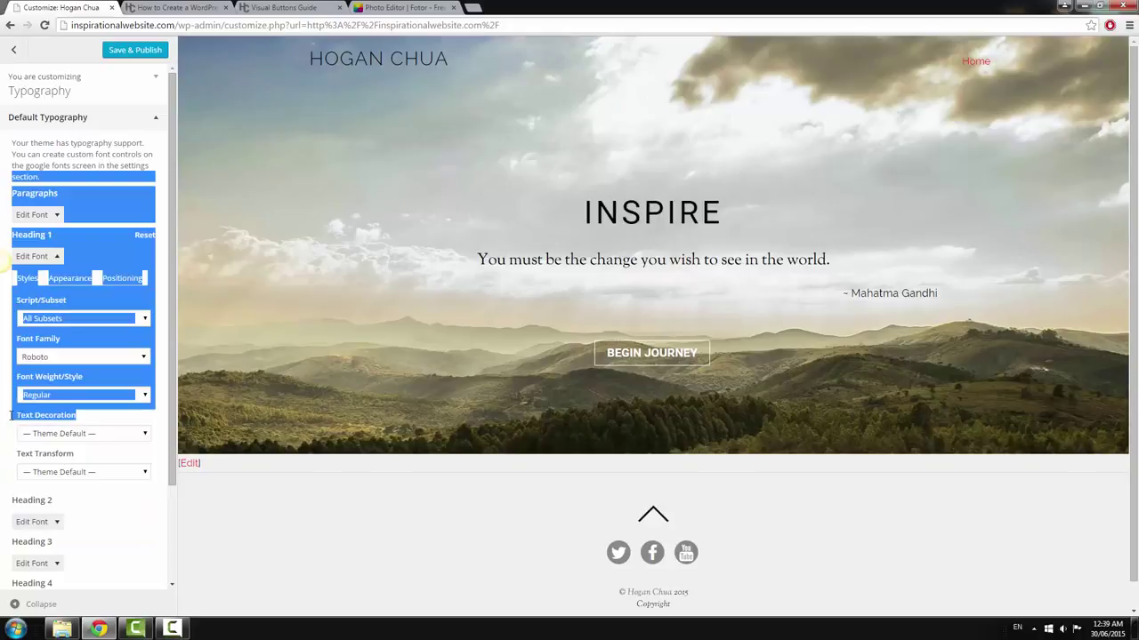
{"action": "left_click", "coordinate": [82, 423]}
{"action": "left_click", "coordinate": [77, 436]}
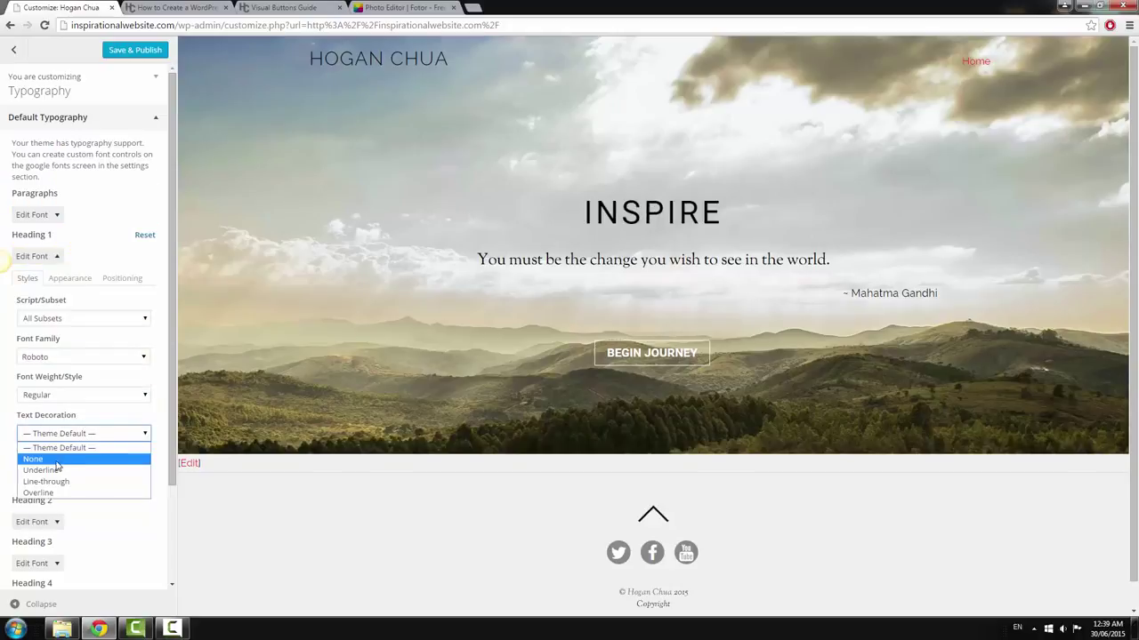
{"action": "left_click", "coordinate": [56, 469]}
{"action": "left_click", "coordinate": [74, 433]}
{"action": "left_click", "coordinate": [55, 481]}
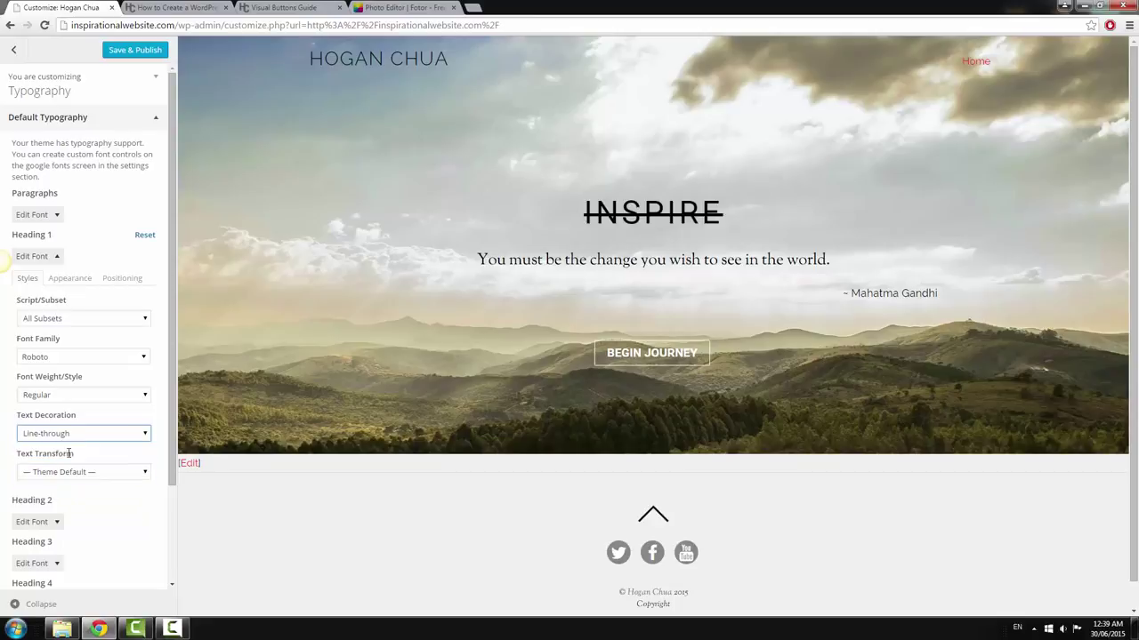
{"action": "left_click", "coordinate": [71, 434]}
{"action": "left_click", "coordinate": [71, 444]}
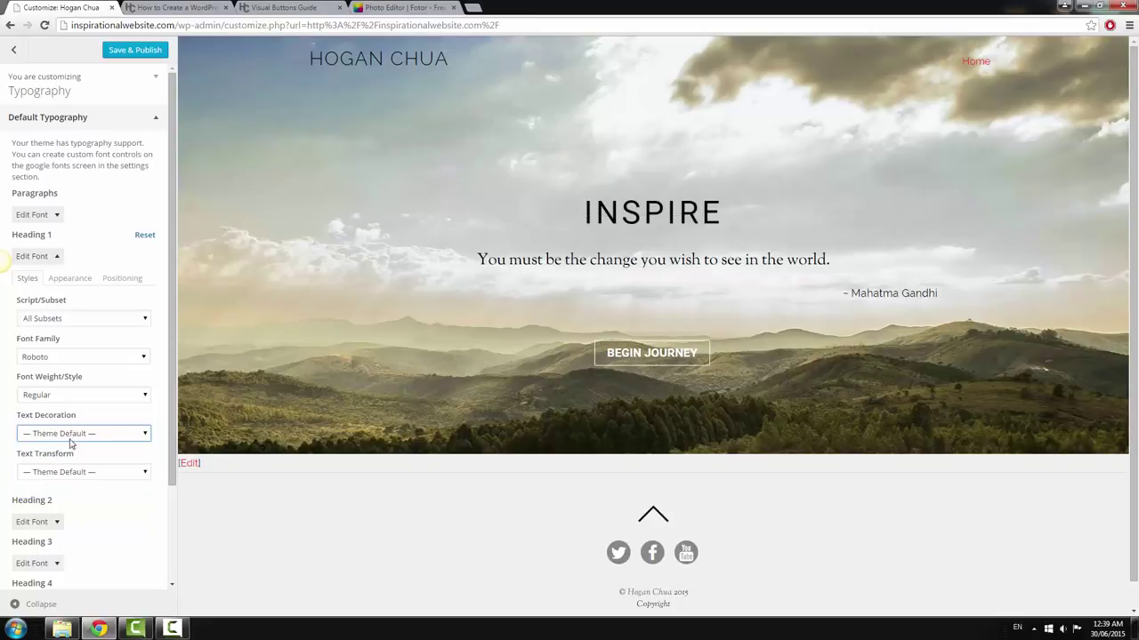
Step: Preview lowercase, capitalize and uppercase transforms, then restore the theme default transform
{"action": "left_click", "coordinate": [77, 471]}
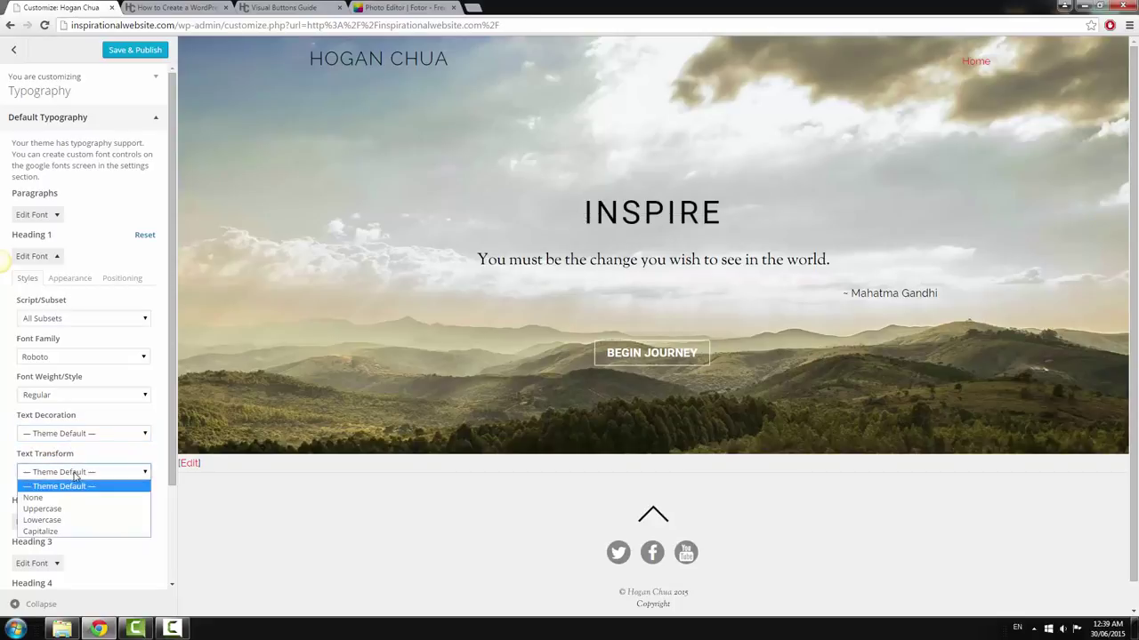
{"action": "left_click", "coordinate": [58, 520]}
{"action": "left_click", "coordinate": [71, 473]}
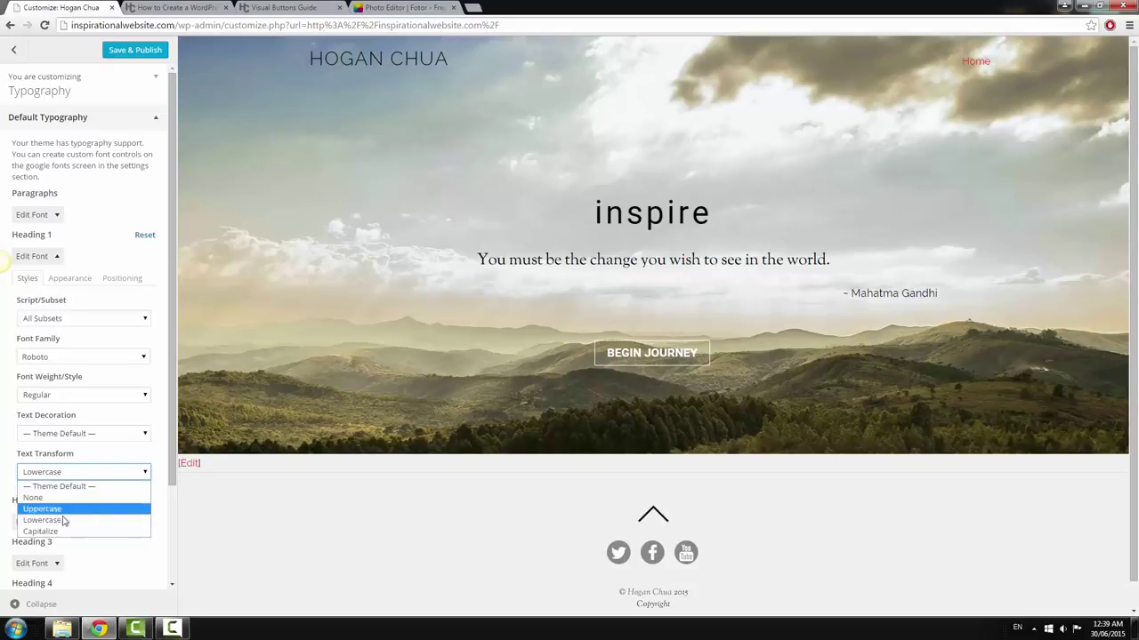
{"action": "left_click", "coordinate": [58, 531]}
{"action": "left_click", "coordinate": [73, 477]}
{"action": "left_click", "coordinate": [63, 508]}
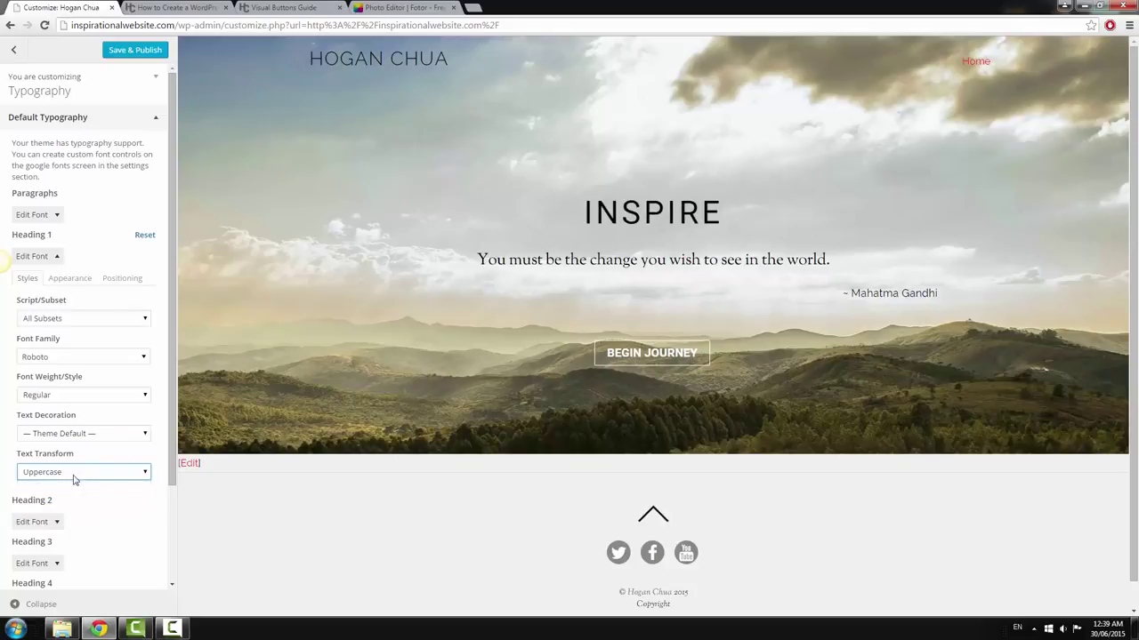
{"action": "left_click", "coordinate": [71, 475]}
{"action": "left_click", "coordinate": [67, 488]}
Step: Preview grey, green and blue colours for Heading 1, then clear the custom font colour
{"action": "left_click", "coordinate": [66, 279]}
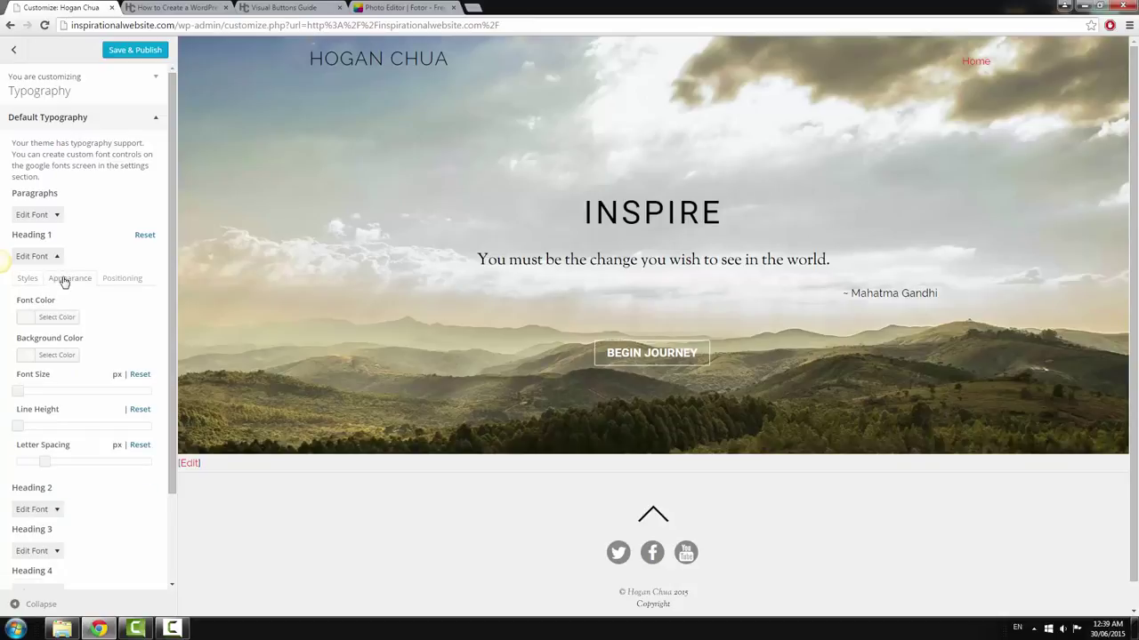
{"action": "left_click", "coordinate": [32, 322]}
{"action": "left_click_drag", "start_coordinate": [44, 406], "coordinate": [37, 380]}
{"action": "left_click", "coordinate": [91, 454]}
{"action": "left_click", "coordinate": [76, 378]}
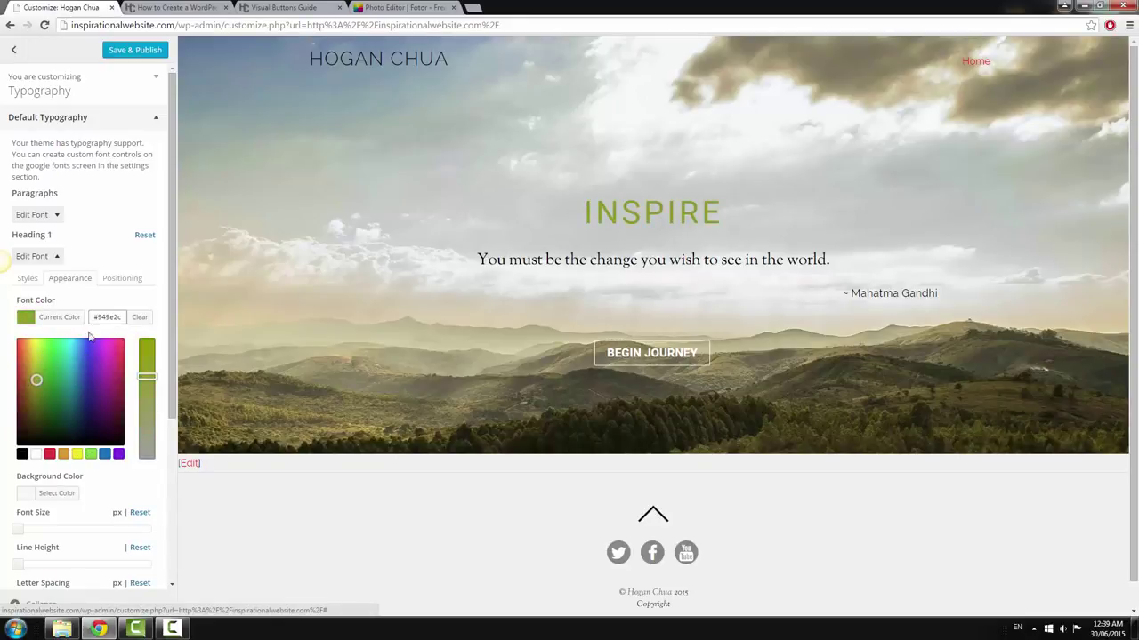
{"action": "left_click", "coordinate": [138, 318]}
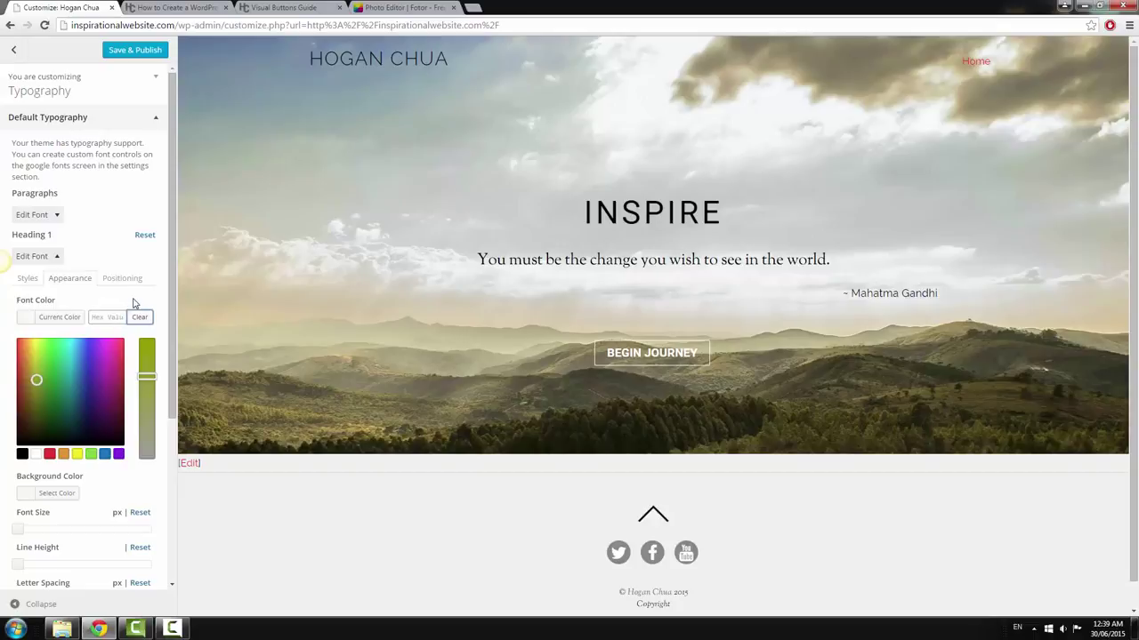
{"action": "left_click", "coordinate": [134, 305]}
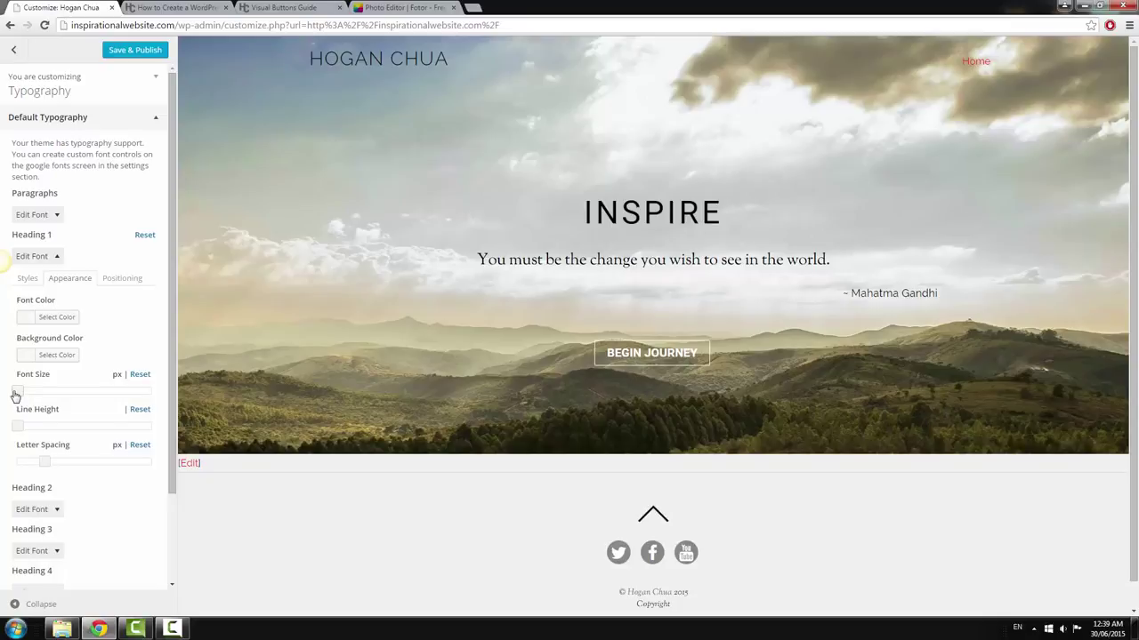
Step: Set the Heading 1 font size to 100px, reset letter spacing, and Save & Publish
{"action": "left_click_drag", "start_coordinate": [16, 395], "coordinate": [156, 396]}
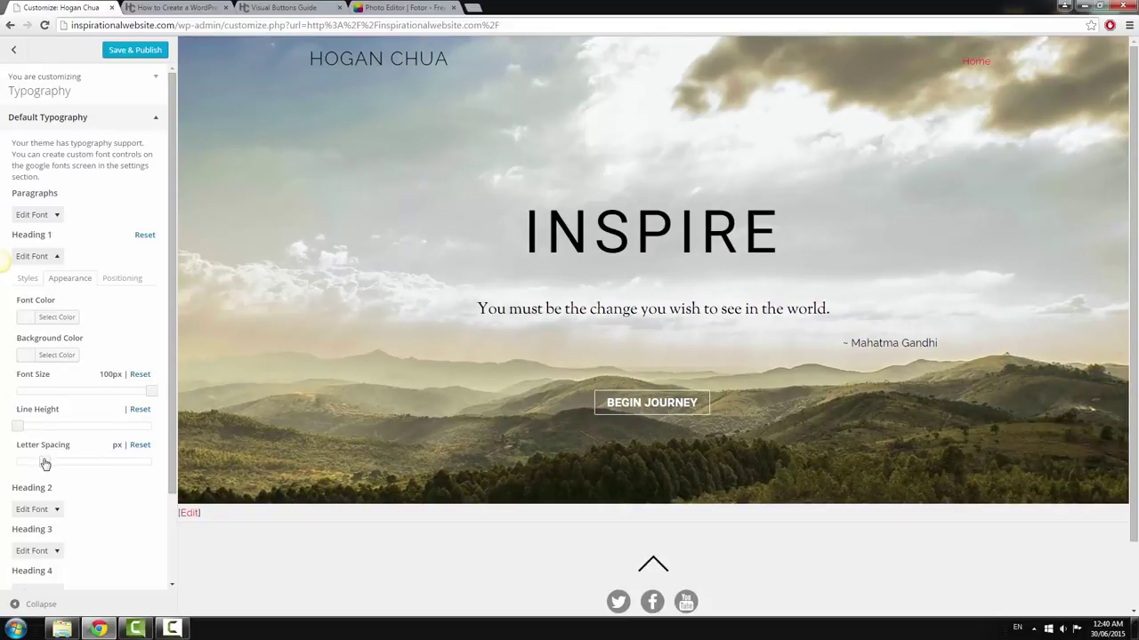
{"action": "left_click_drag", "start_coordinate": [45, 464], "coordinate": [0, 460]}
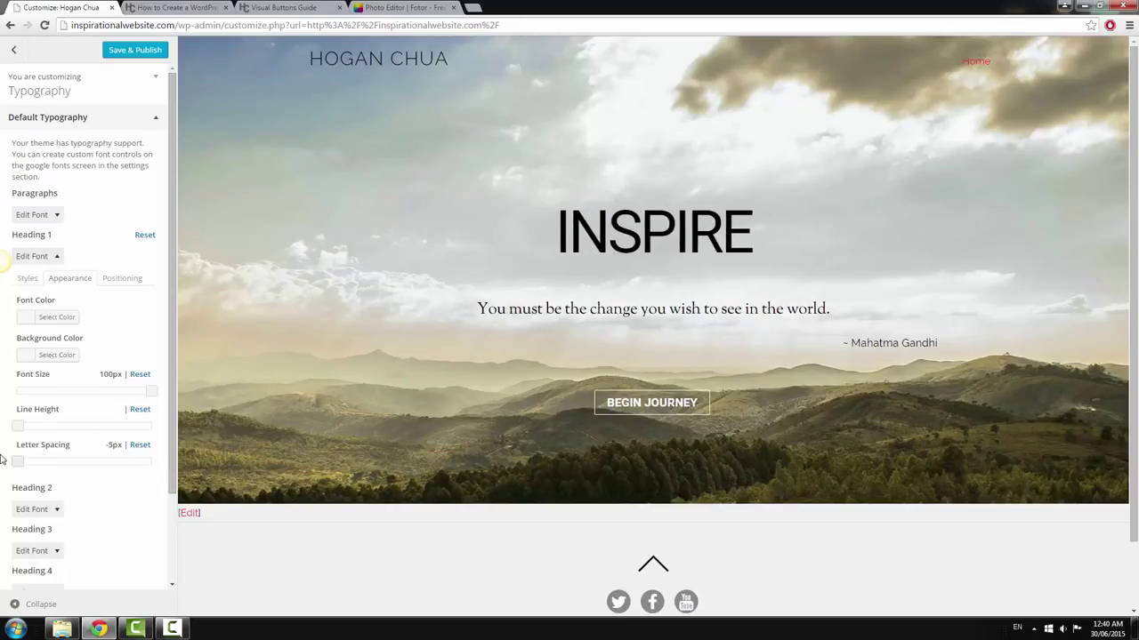
{"action": "left_click", "coordinate": [139, 446]}
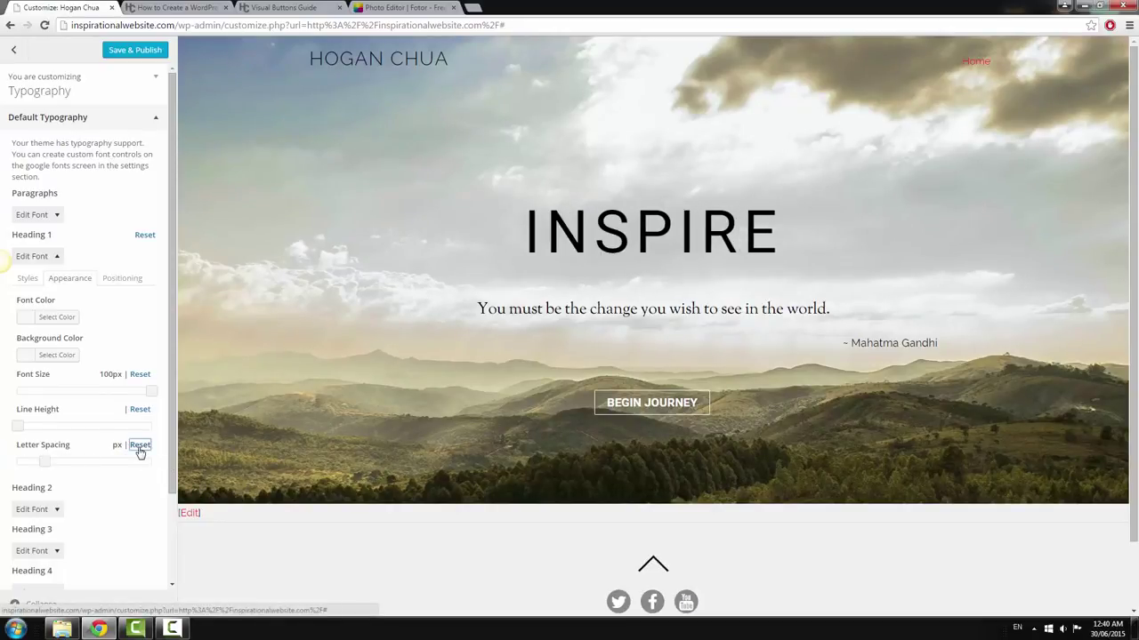
{"action": "left_click", "coordinate": [121, 52]}
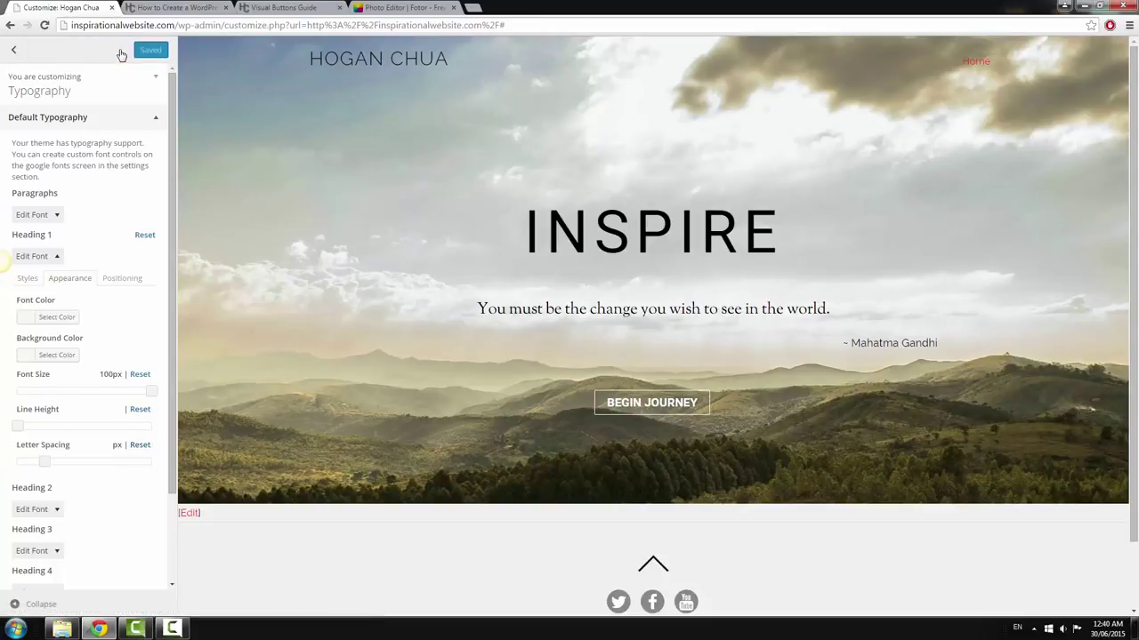
Step: Set the Heading 3 quote font to Roboto at weight 300
{"action": "scroll", "coordinate": [175, 142], "scroll_direction": "down", "scroll_amount": 1}
{"action": "scroll", "coordinate": [175, 146], "scroll_direction": "down", "scroll_amount": 1}
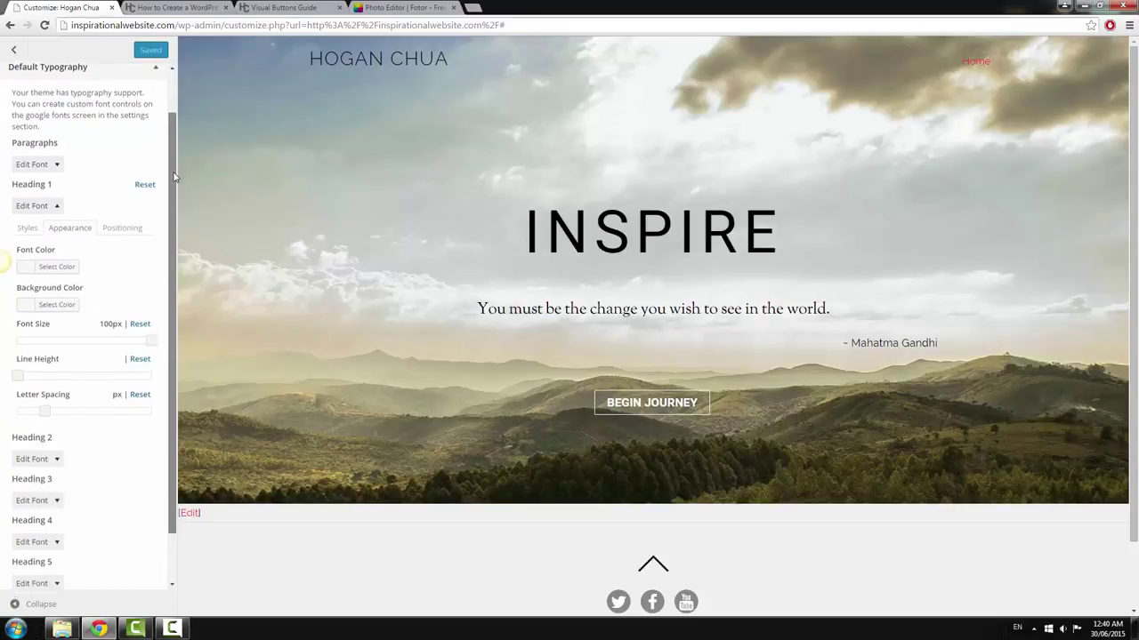
{"action": "left_click", "coordinate": [56, 186]}
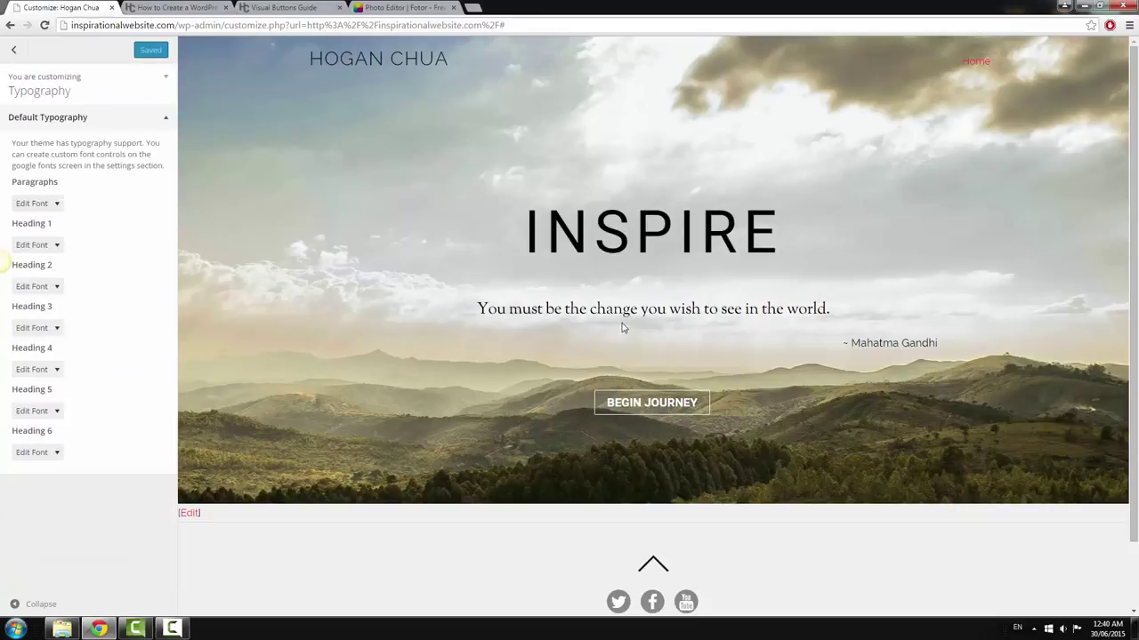
{"action": "left_click_drag", "start_coordinate": [823, 307], "coordinate": [479, 308]}
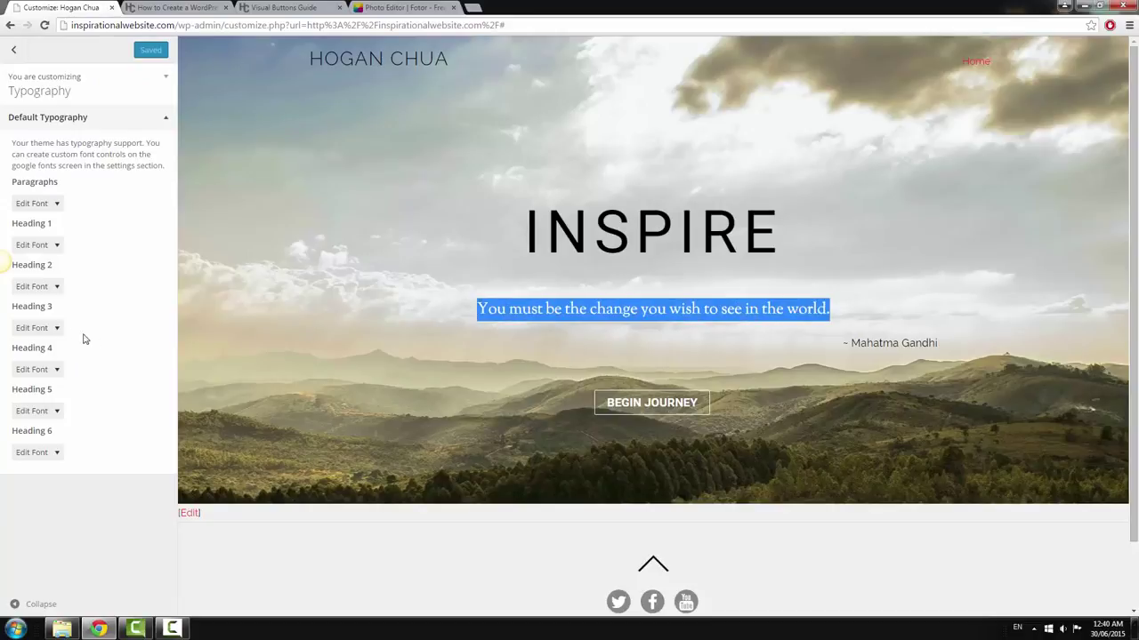
{"action": "left_click", "coordinate": [52, 329]}
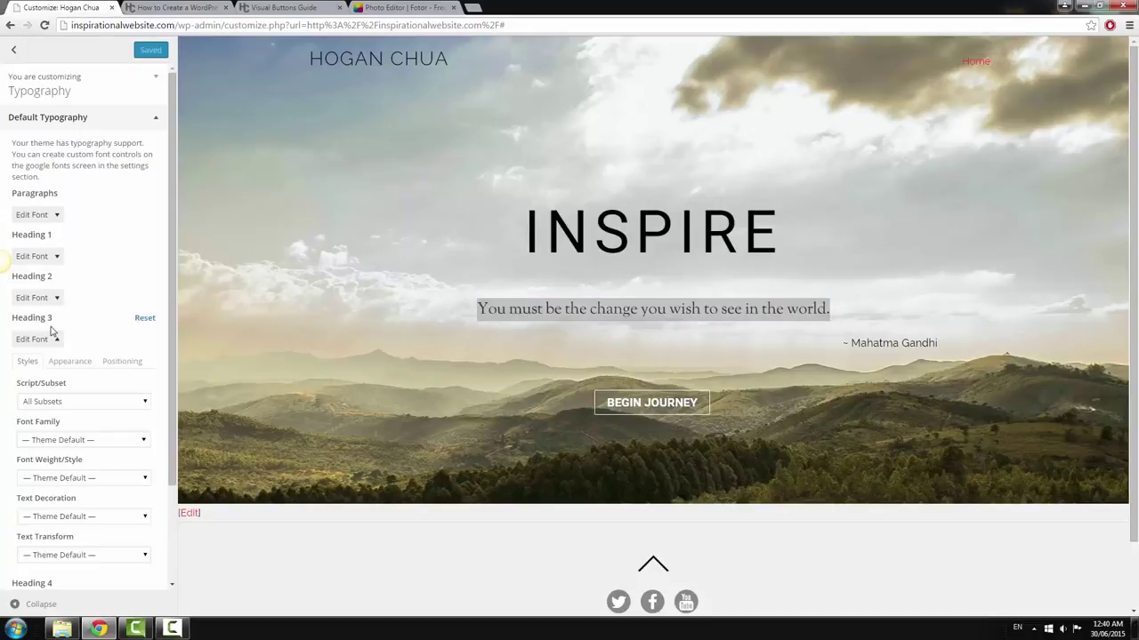
{"action": "left_click", "coordinate": [126, 442]}
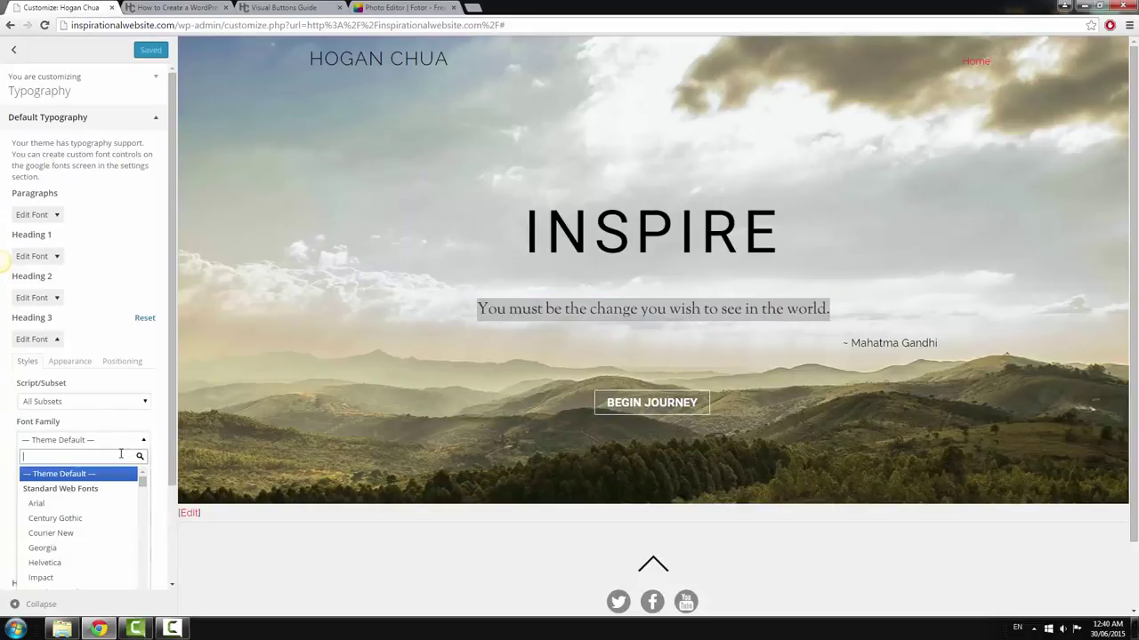
{"action": "type", "text": "rob"}
{"action": "left_click", "coordinate": [105, 518]}
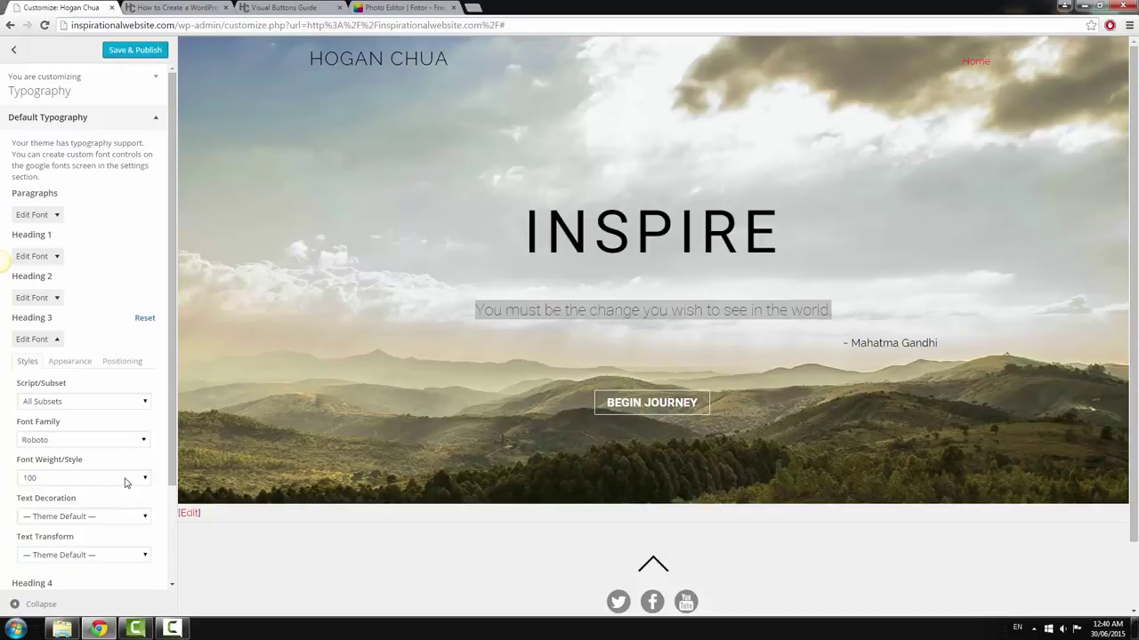
{"action": "left_click", "coordinate": [125, 480]}
{"action": "left_click", "coordinate": [80, 364]}
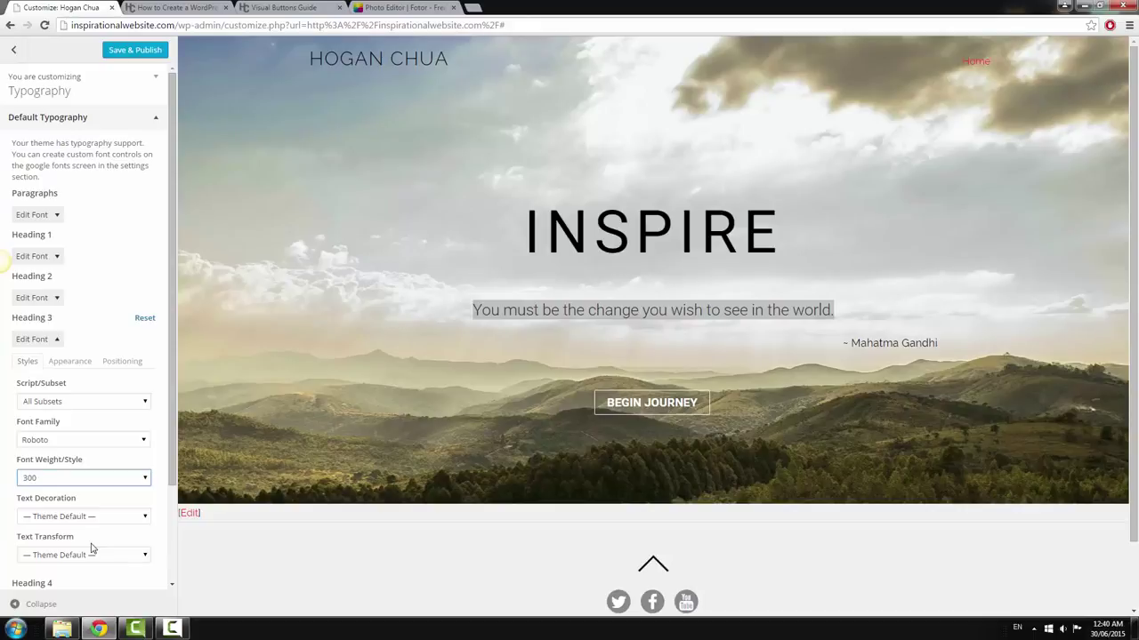
Step: Give the quote a 26px font size and 3px letter spacing, then Save & Publish
{"action": "left_click", "coordinate": [86, 367]}
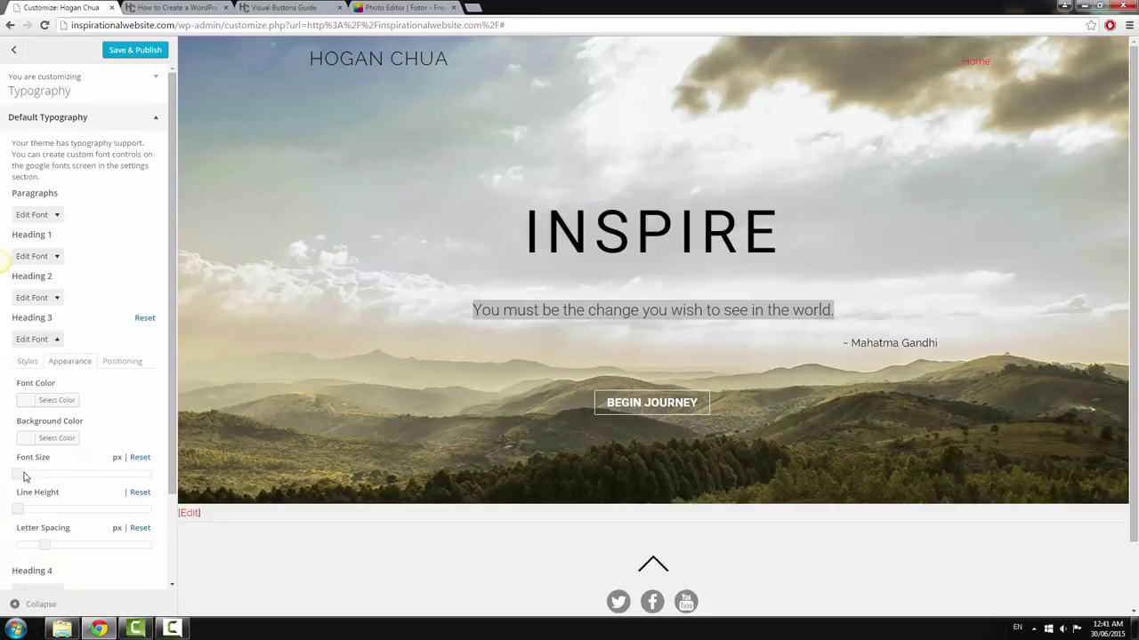
{"action": "left_click_drag", "start_coordinate": [20, 477], "coordinate": [42, 481]}
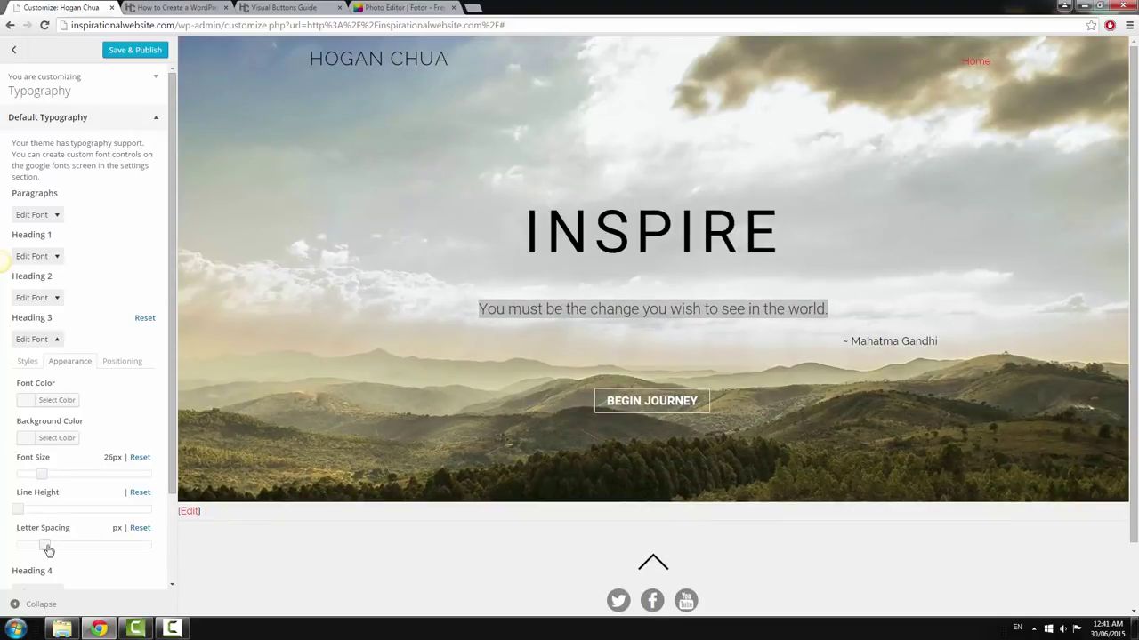
{"action": "left_click_drag", "start_coordinate": [48, 551], "coordinate": [65, 552]}
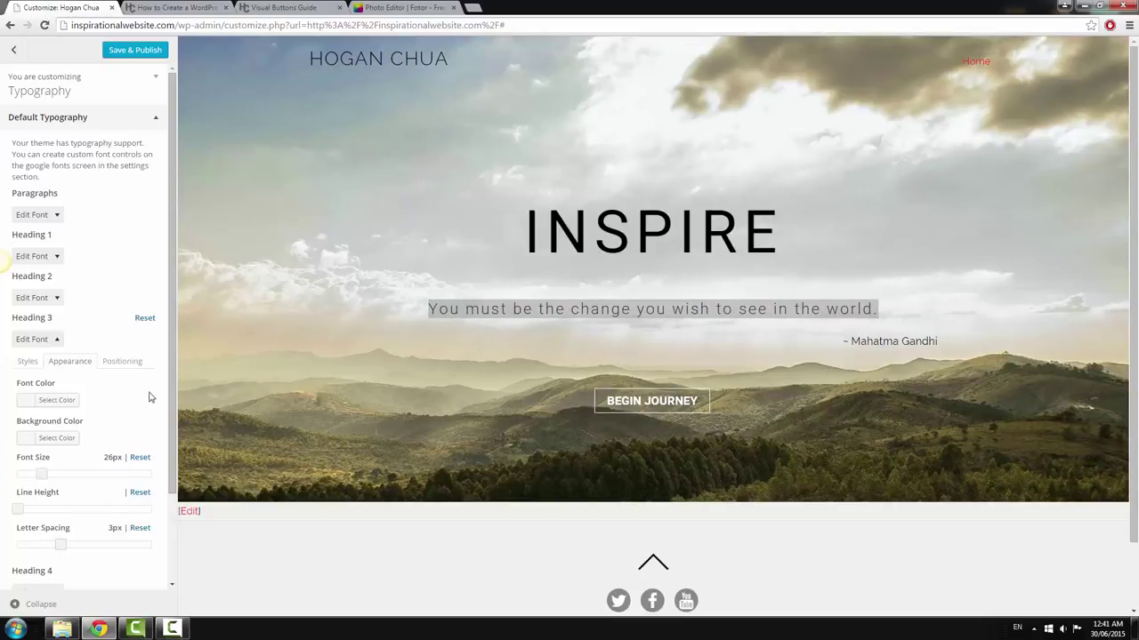
{"action": "left_click", "coordinate": [132, 53]}
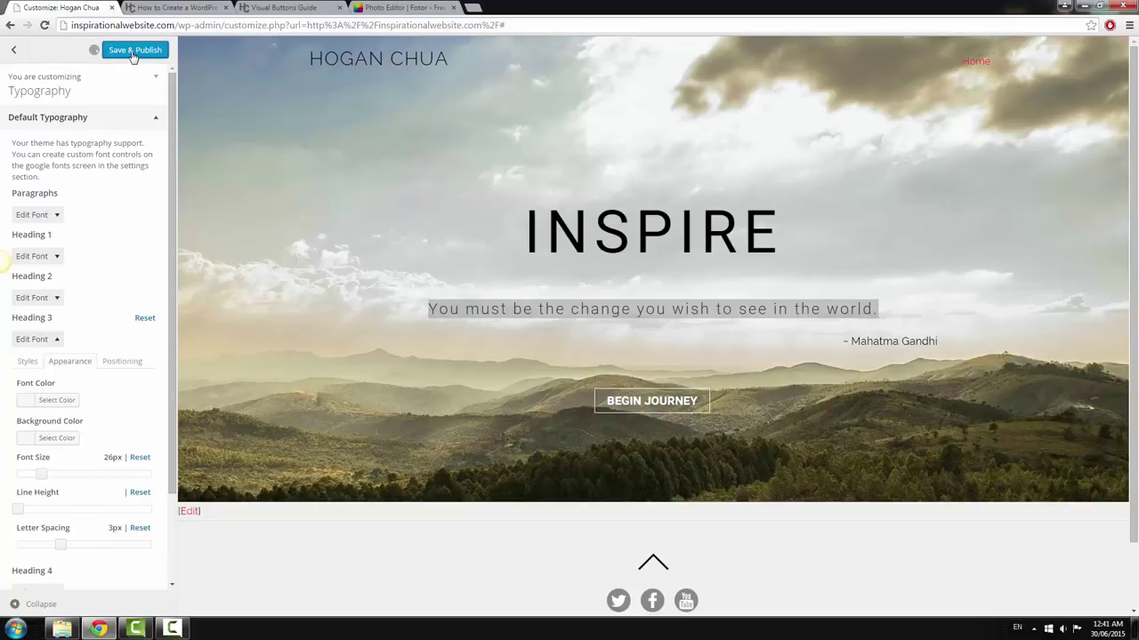
{"action": "left_click_drag", "start_coordinate": [172, 109], "coordinate": [174, 228]}
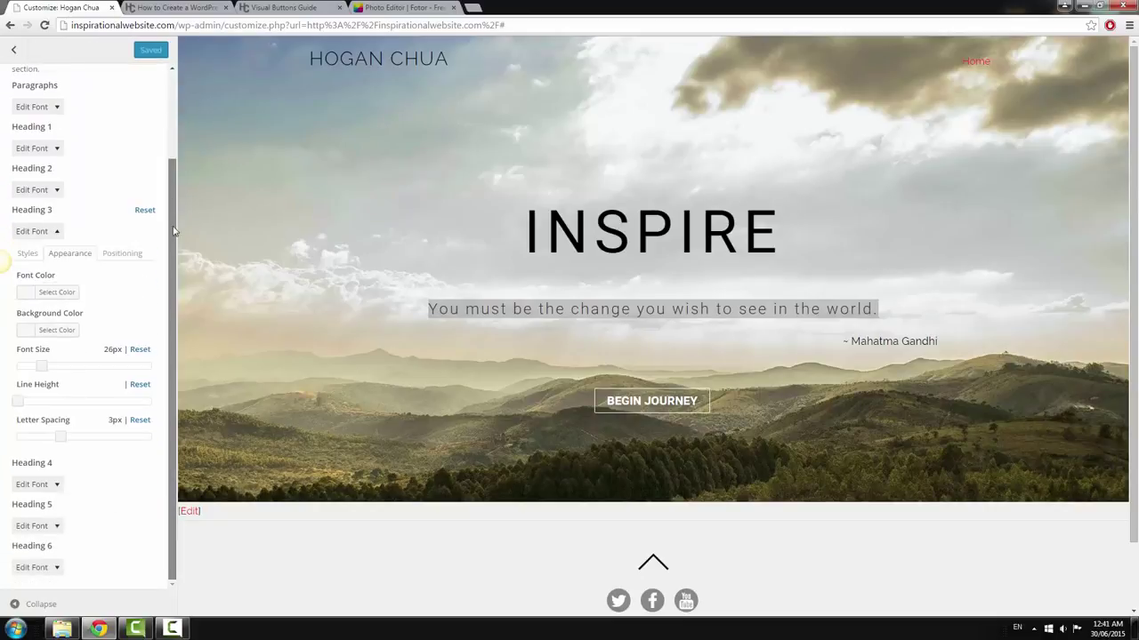
Step: Set Heading 6, the Mahatma Gandhi attribution, to Roboto weight 300
{"action": "left_click", "coordinate": [56, 567]}
{"action": "scroll", "coordinate": [61, 534], "scroll_direction": "down", "scroll_amount": 5}
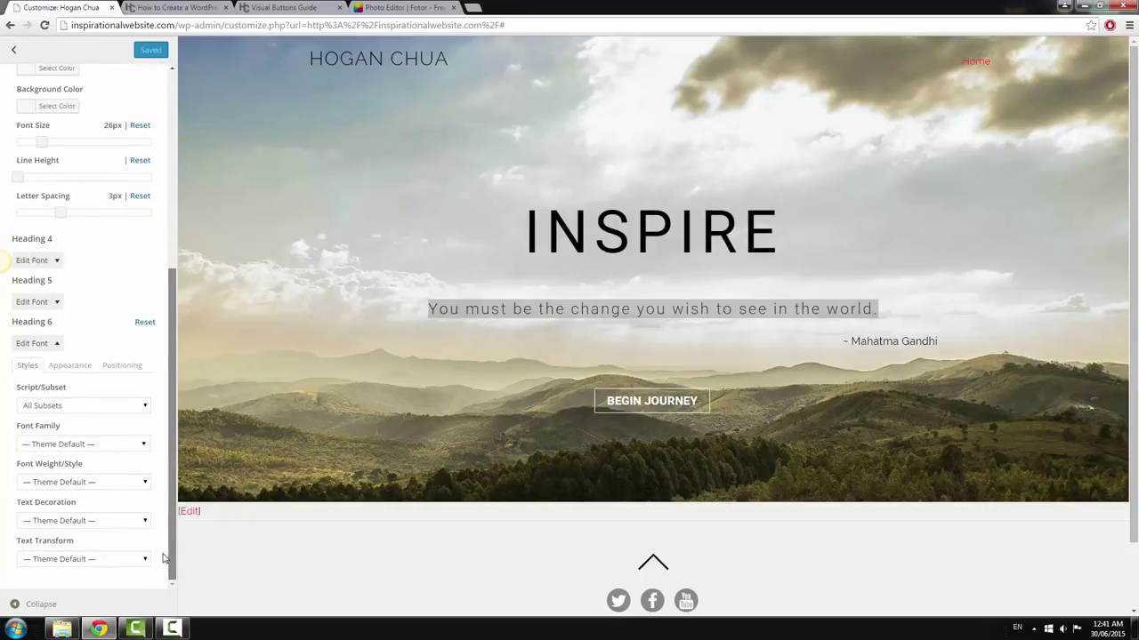
{"action": "left_click", "coordinate": [62, 445]}
{"action": "type", "text": "r"}
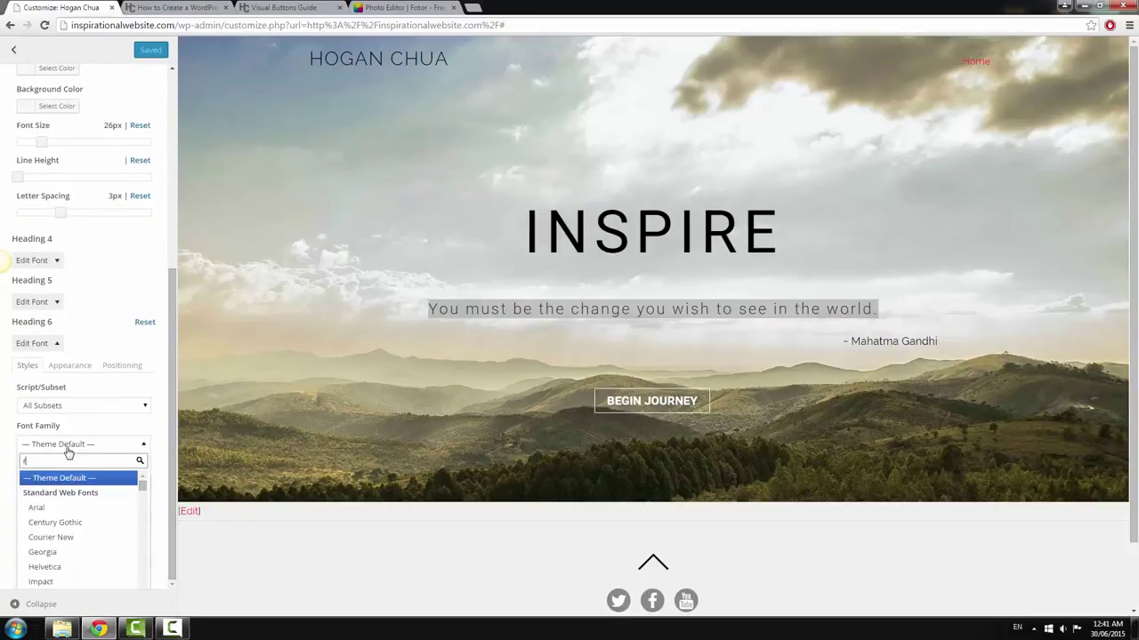
{"action": "type", "text": "ob"}
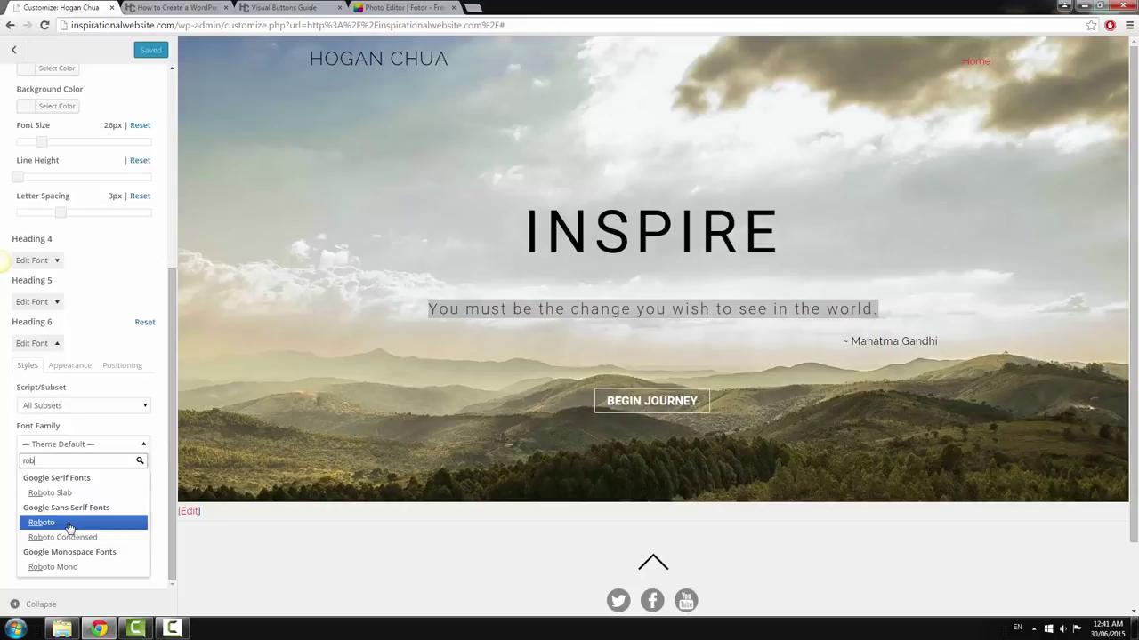
{"action": "left_click", "coordinate": [68, 524]}
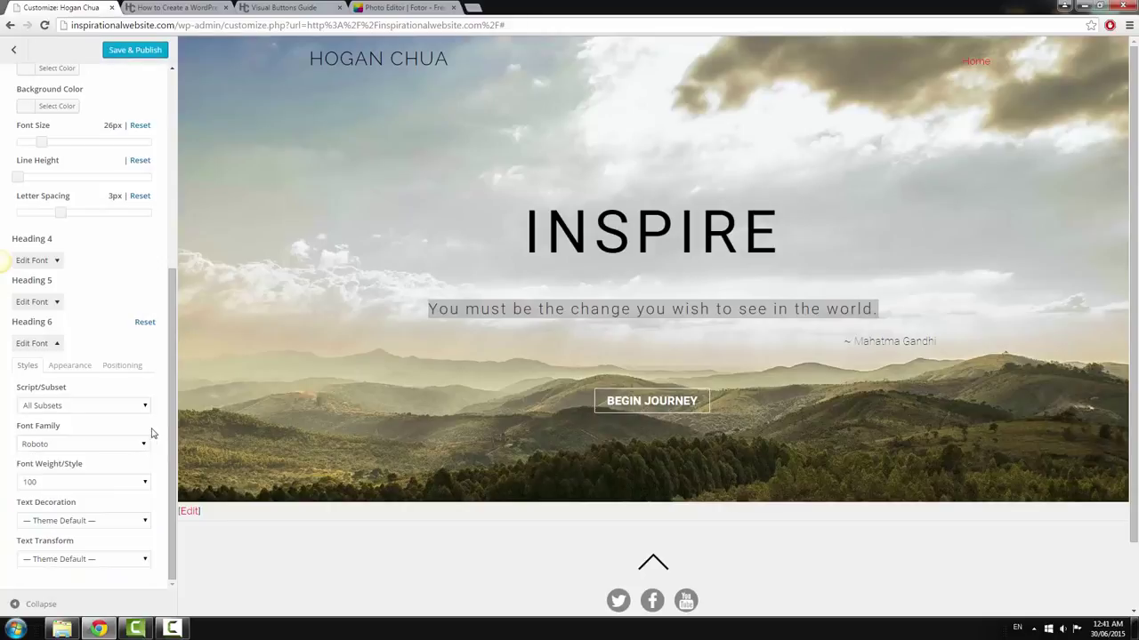
{"action": "left_click", "coordinate": [123, 485]}
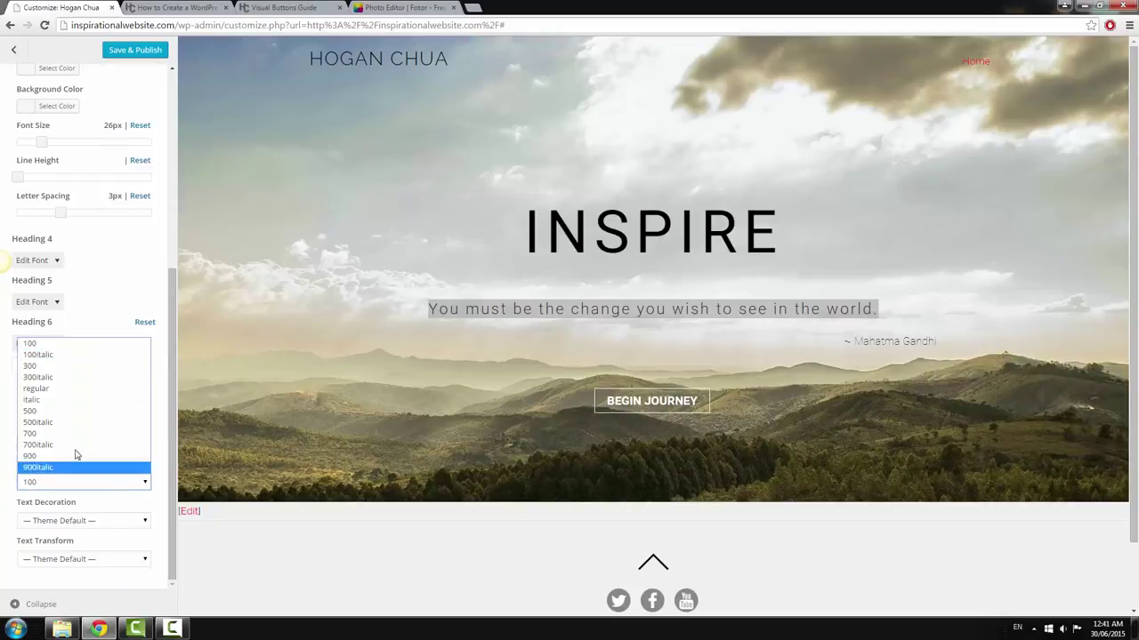
{"action": "left_click", "coordinate": [57, 371]}
Step: Set the Heading 6 font size to 14px and publish the change
{"action": "left_click", "coordinate": [67, 367]}
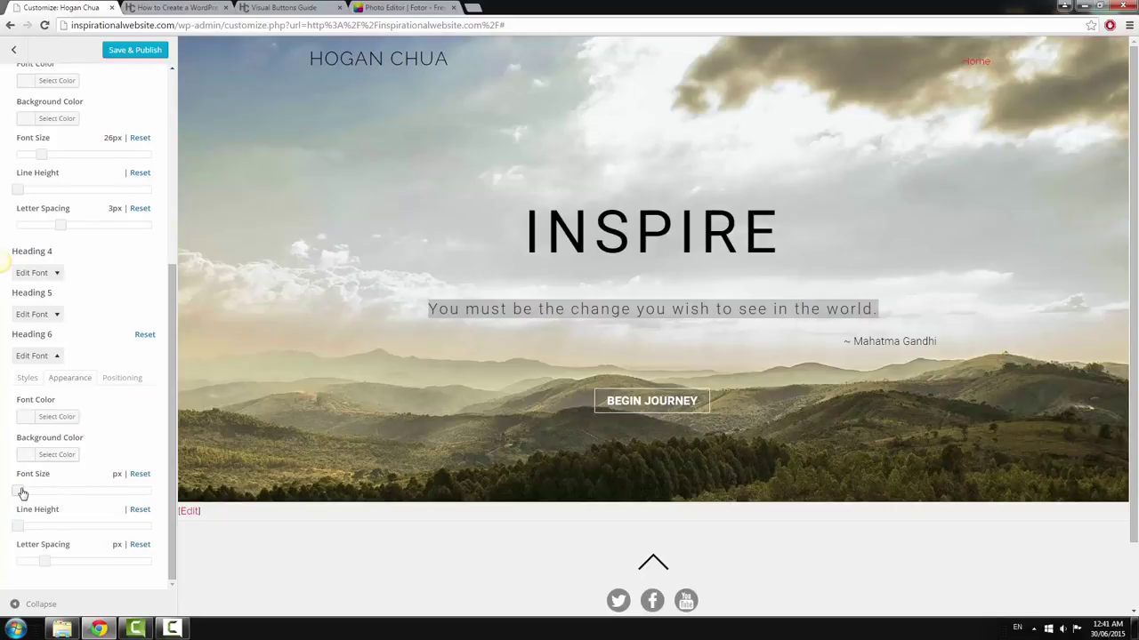
{"action": "left_click_drag", "start_coordinate": [22, 495], "coordinate": [25, 498]}
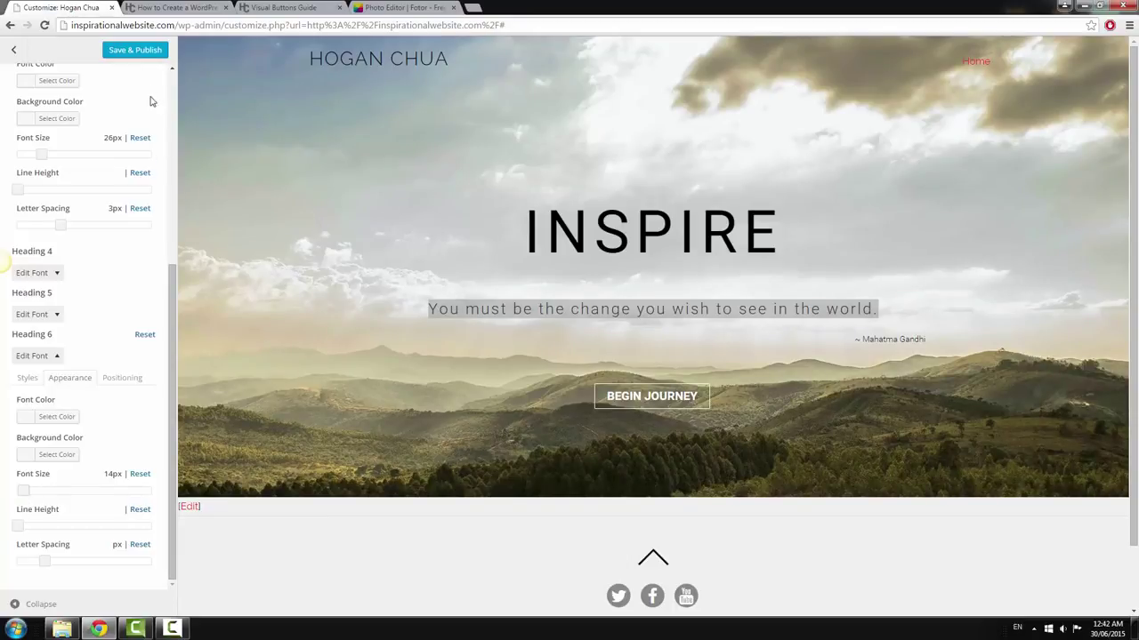
{"action": "left_click", "coordinate": [147, 51]}
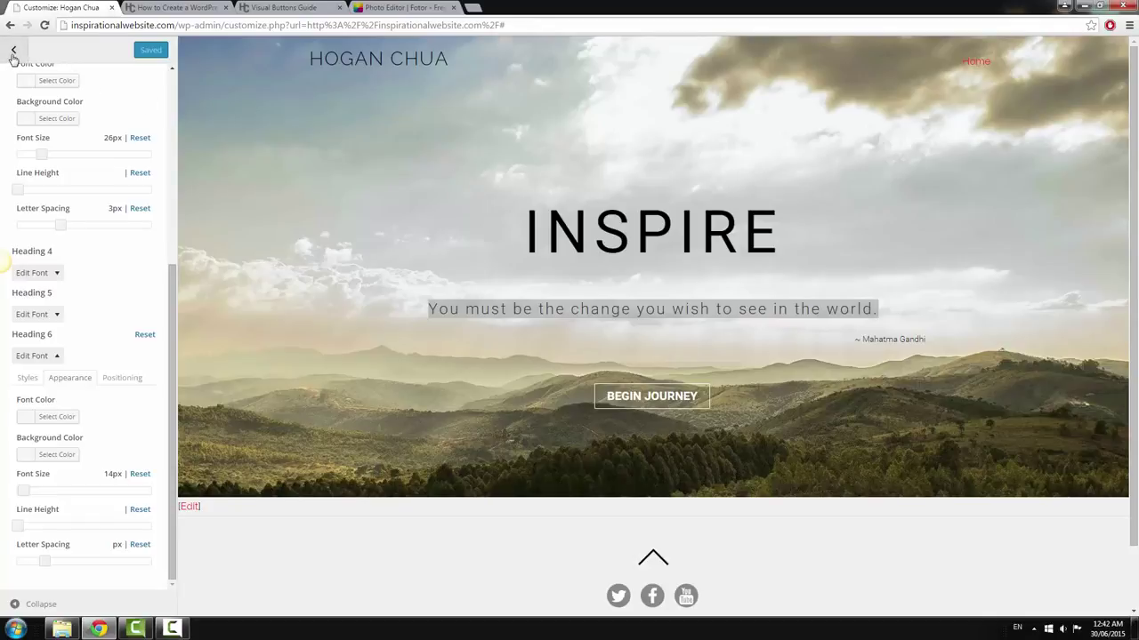
{"action": "left_click", "coordinate": [14, 52]}
Step: Close the Customizer and compare the live home page hero with the hoganchua.com reference
{"action": "left_click", "coordinate": [14, 52]}
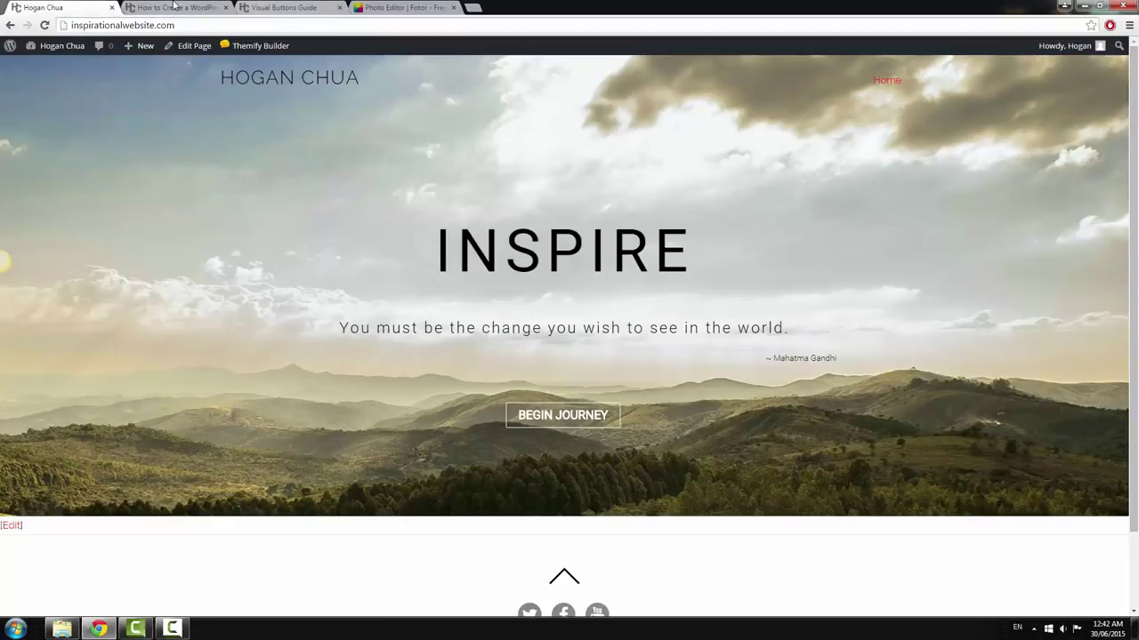
{"action": "mouse_move", "coordinate": [1132, 176]}
{"action": "left_mouse_down"}
{"action": "mouse_move", "coordinate": [1132, 218]}
{"action": "mouse_move", "coordinate": [1132, 175]}
{"action": "left_mouse_up"}
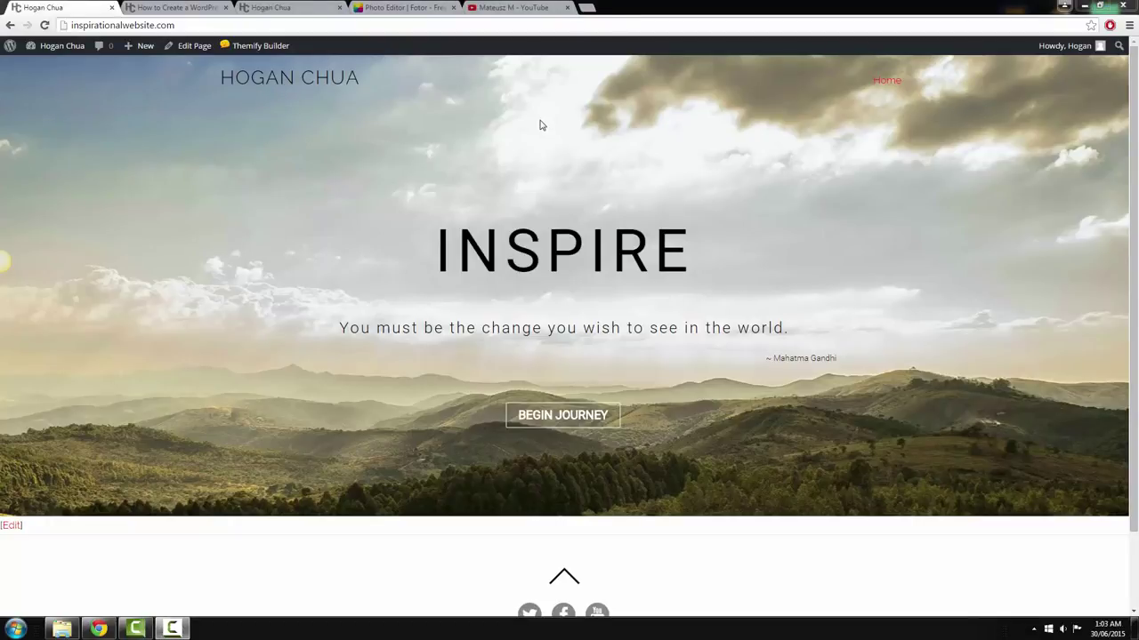
{"action": "left_click", "coordinate": [290, 11]}
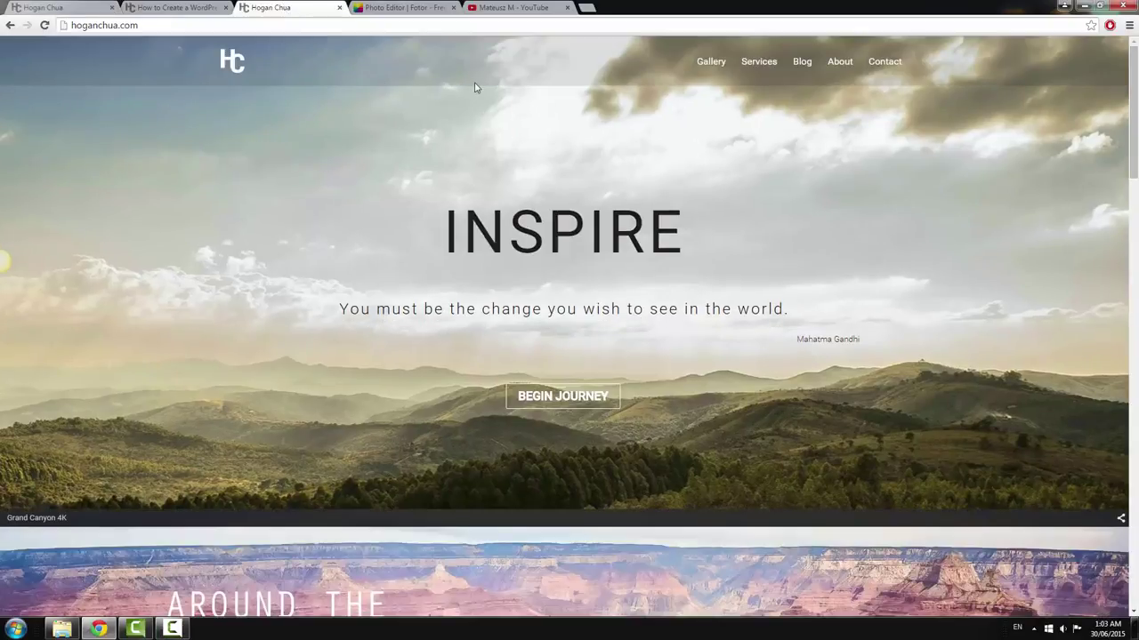
{"action": "left_click", "coordinate": [63, 7]}
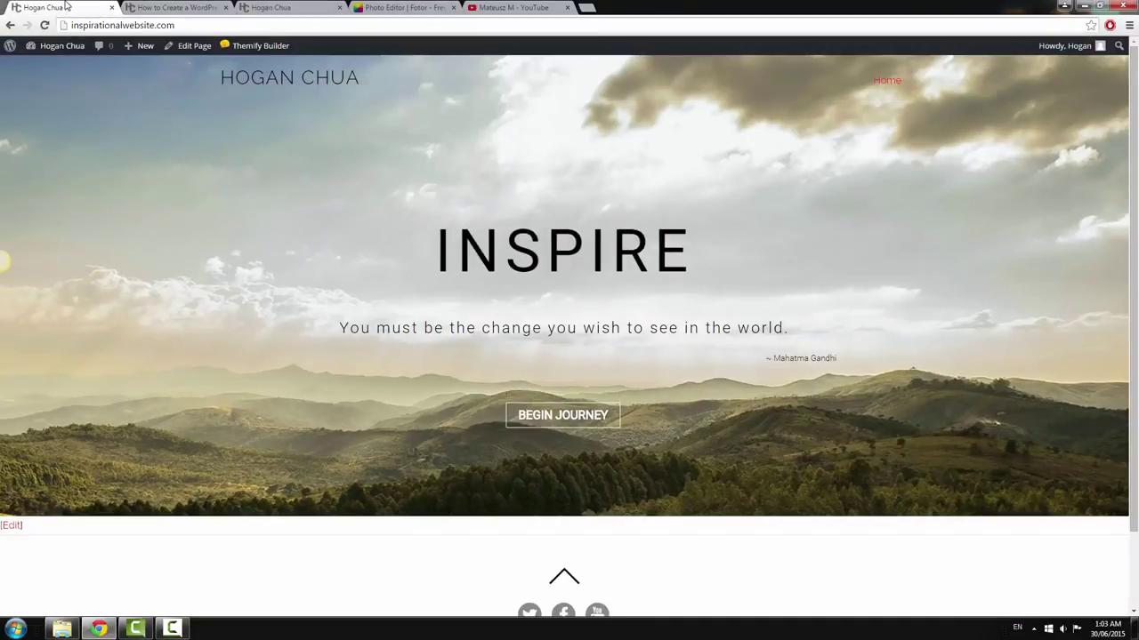
{"action": "mouse_move", "coordinate": [52, 49]}
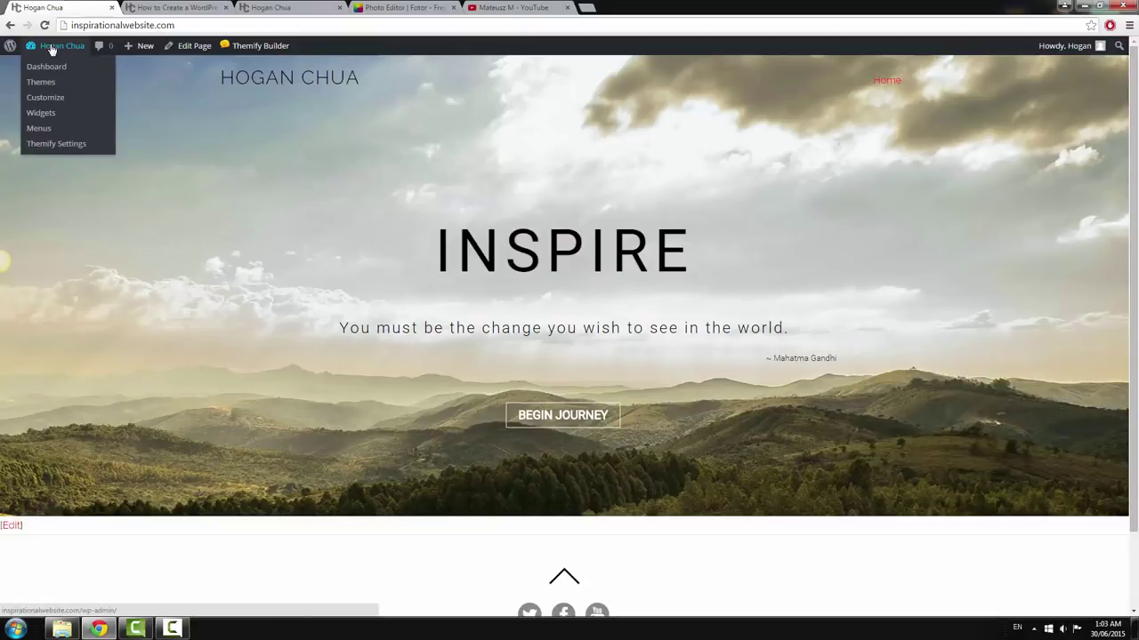
Step: Copy the #headerwrap CSS rule from the tutorial's 'Add Transparent Header and Logo' section
{"action": "left_click", "coordinate": [49, 98]}
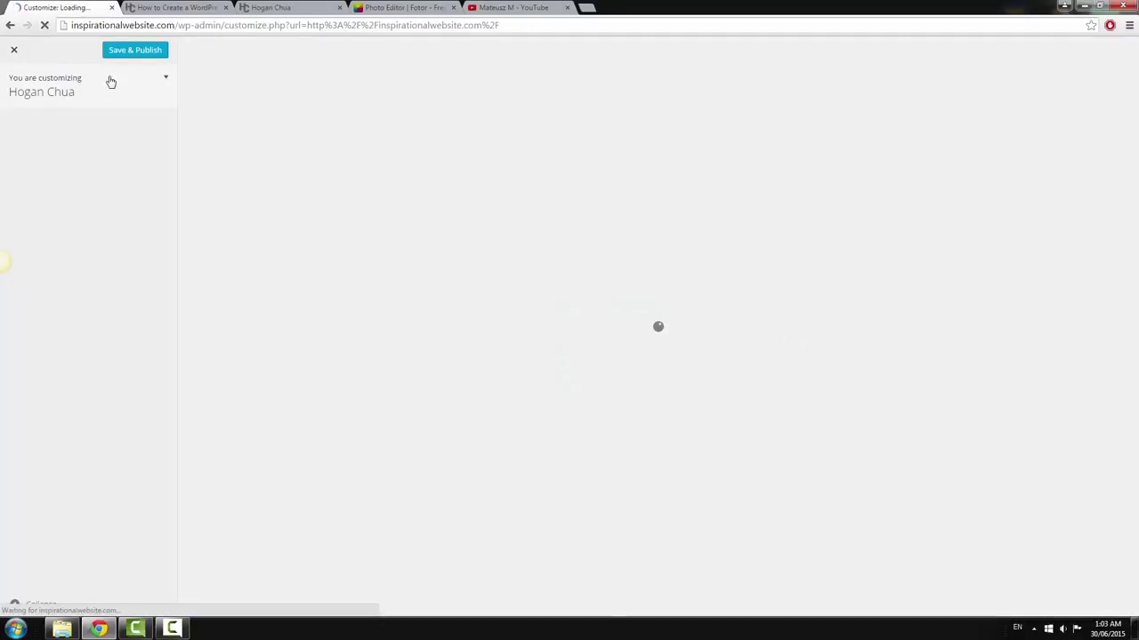
{"action": "left_click", "coordinate": [151, 6]}
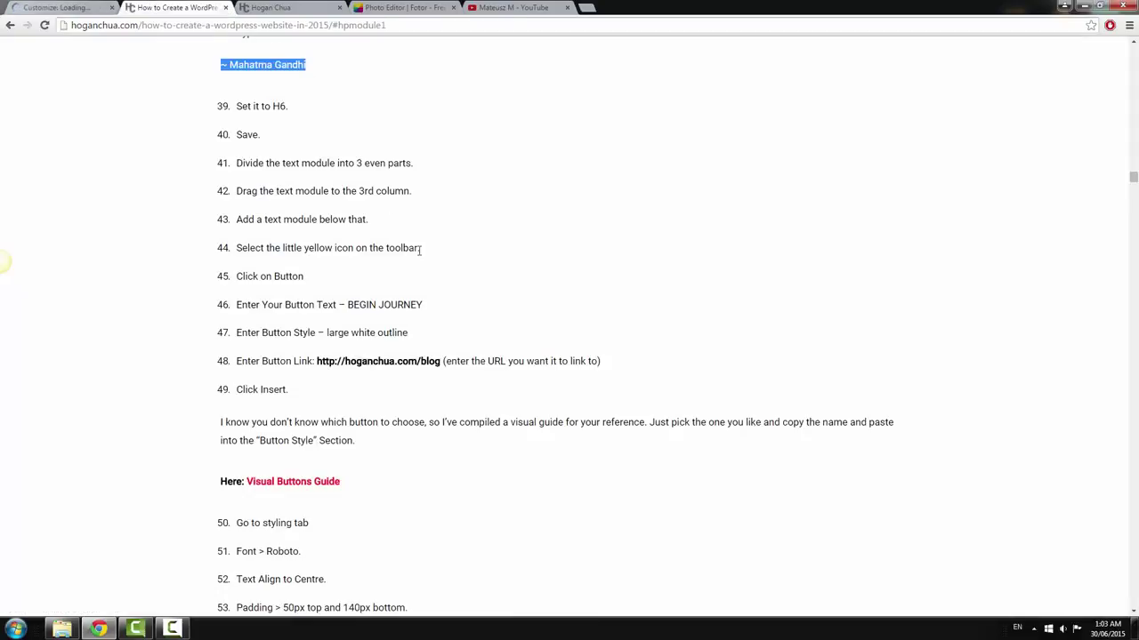
{"action": "scroll", "coordinate": [422, 252], "scroll_direction": "down", "scroll_amount": 4}
{"action": "scroll", "coordinate": [422, 252], "scroll_direction": "down", "scroll_amount": 9}
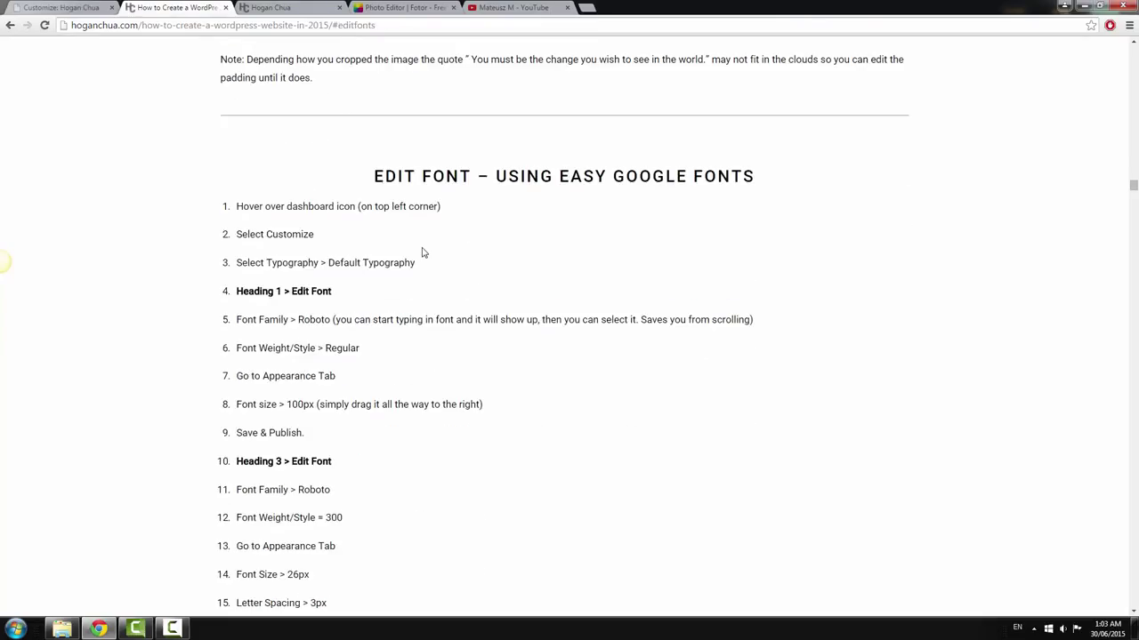
{"action": "scroll", "coordinate": [435, 249], "scroll_direction": "down", "scroll_amount": 3}
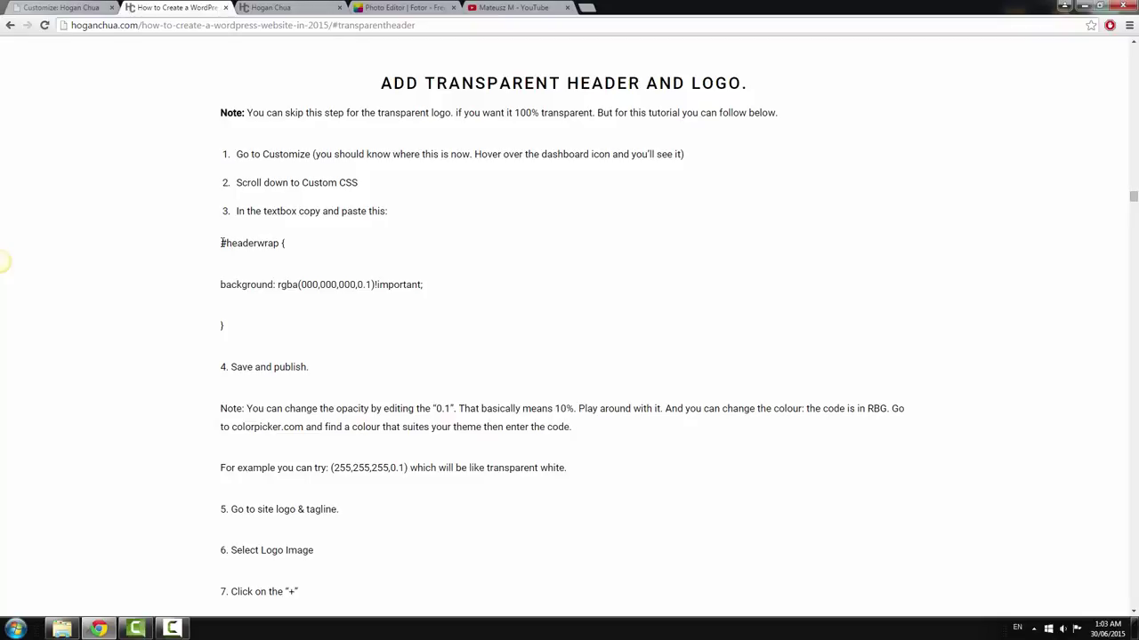
{"action": "left_click_drag", "start_coordinate": [222, 243], "coordinate": [231, 323]}
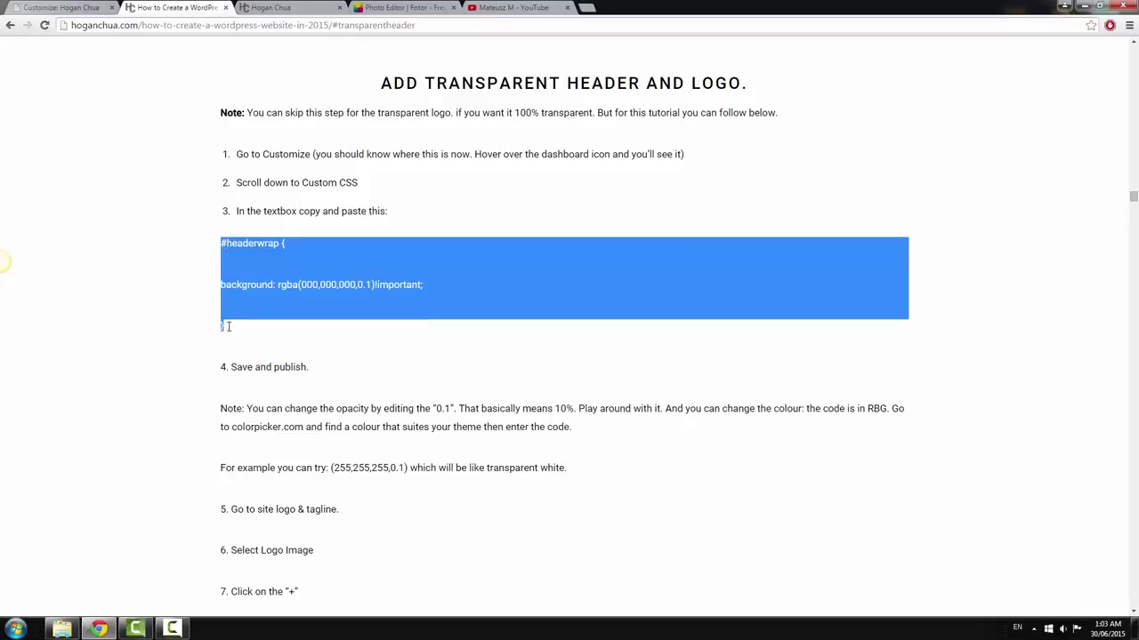
{"action": "right_click", "coordinate": [253, 265]}
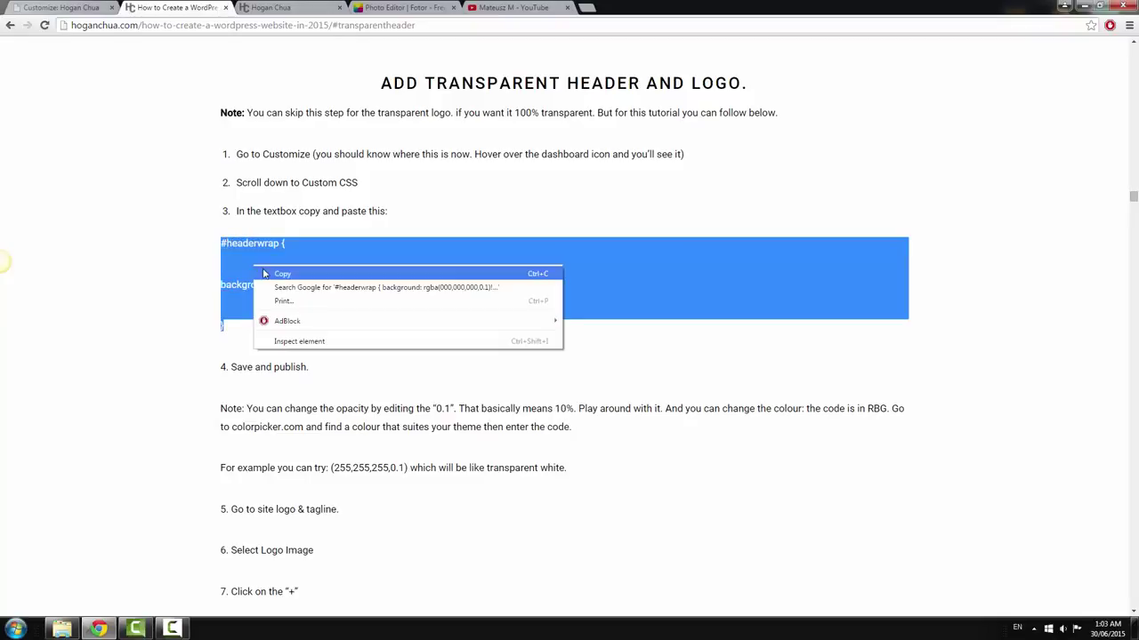
{"action": "left_click", "coordinate": [258, 271]}
{"action": "left_click", "coordinate": [60, 6]}
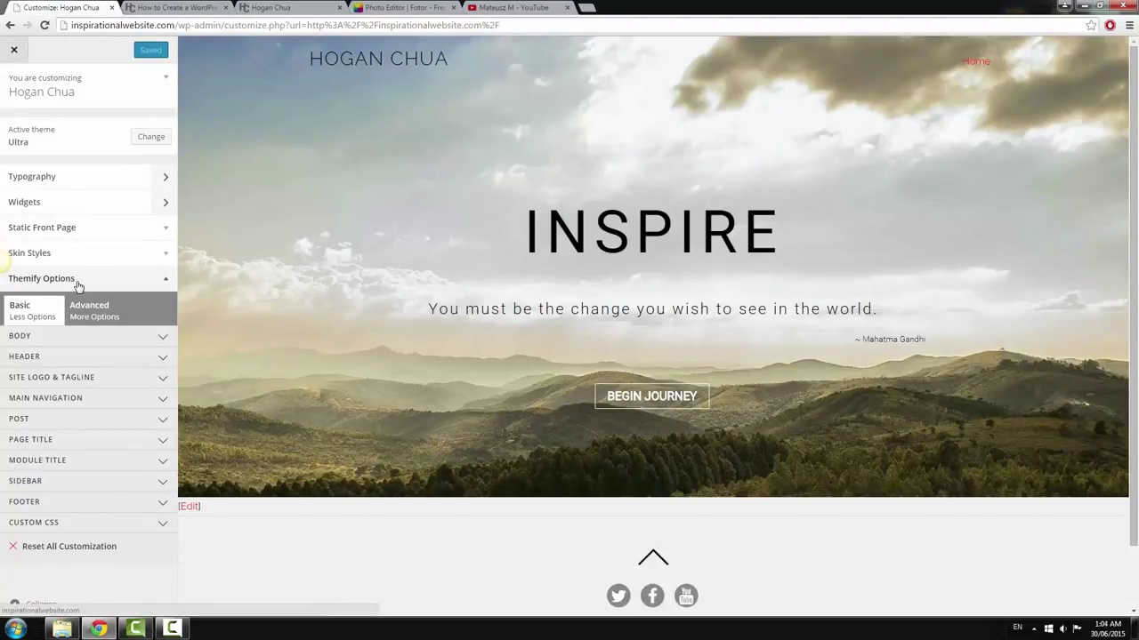
Step: Paste the #headerwrap rgba(000,000,000,0.1) rule into Themify Custom CSS as plain text
{"action": "left_click", "coordinate": [44, 526]}
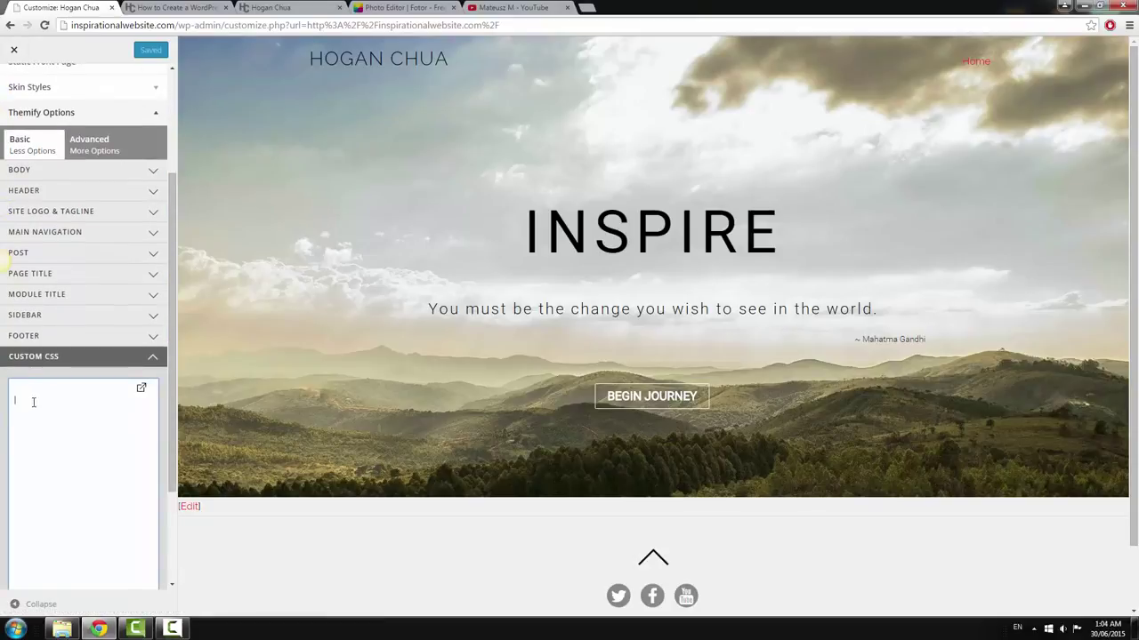
{"action": "right_click", "coordinate": [15, 399]}
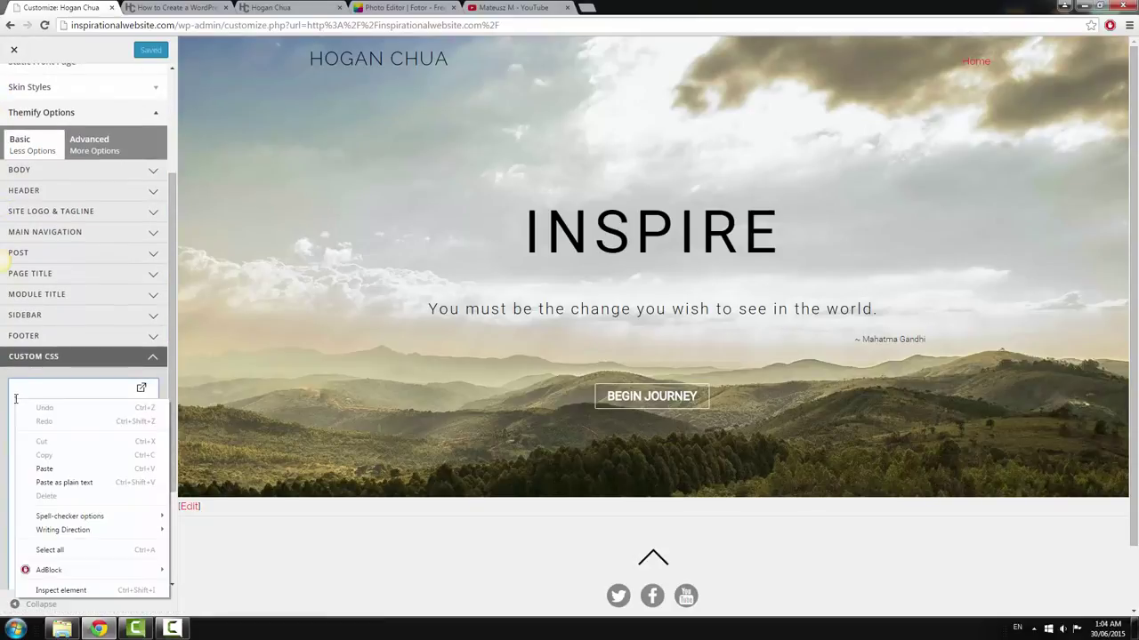
{"action": "left_click", "coordinate": [52, 481]}
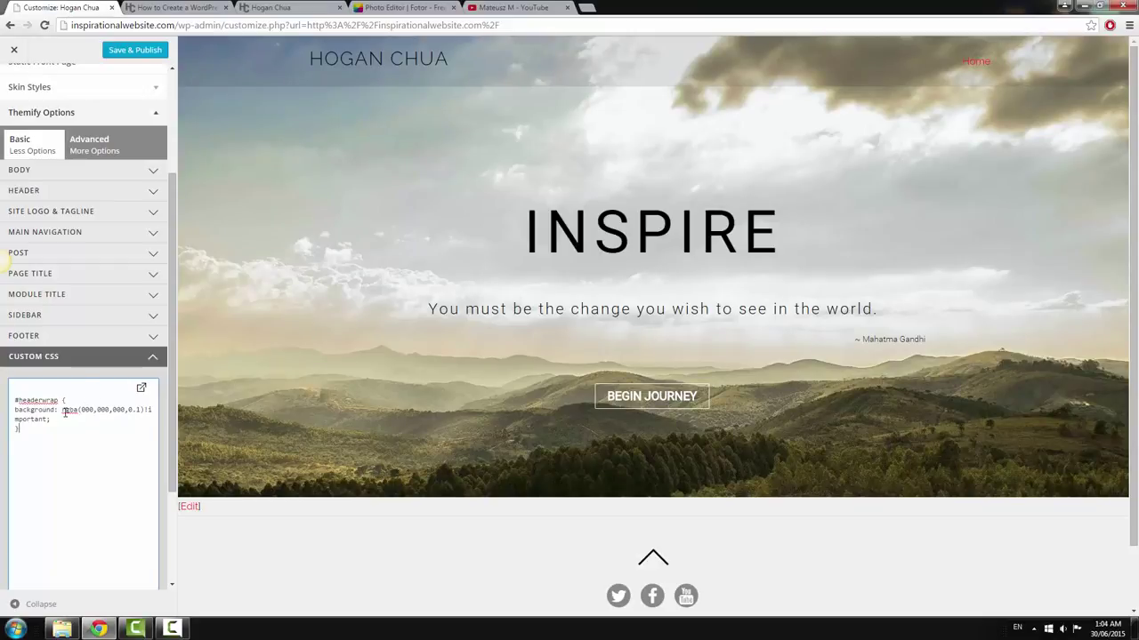
{"action": "left_click", "coordinate": [587, 8]}
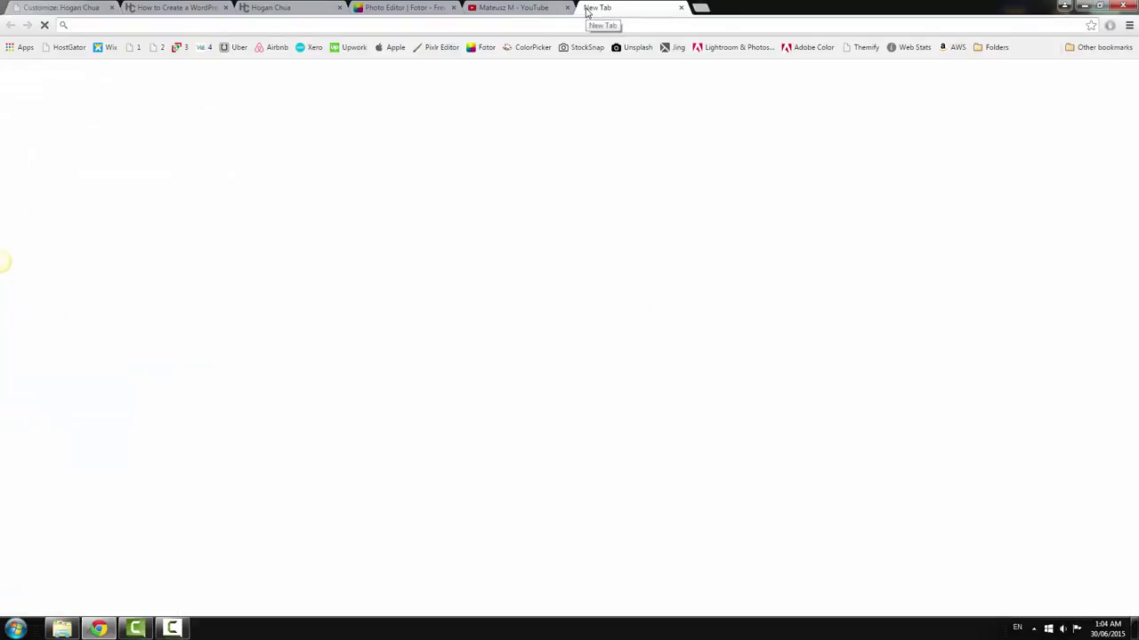
Step: On colorpicker.com, find a bright yellow and note its RGB values 250, 247, 60
{"action": "left_click", "coordinate": [532, 47]}
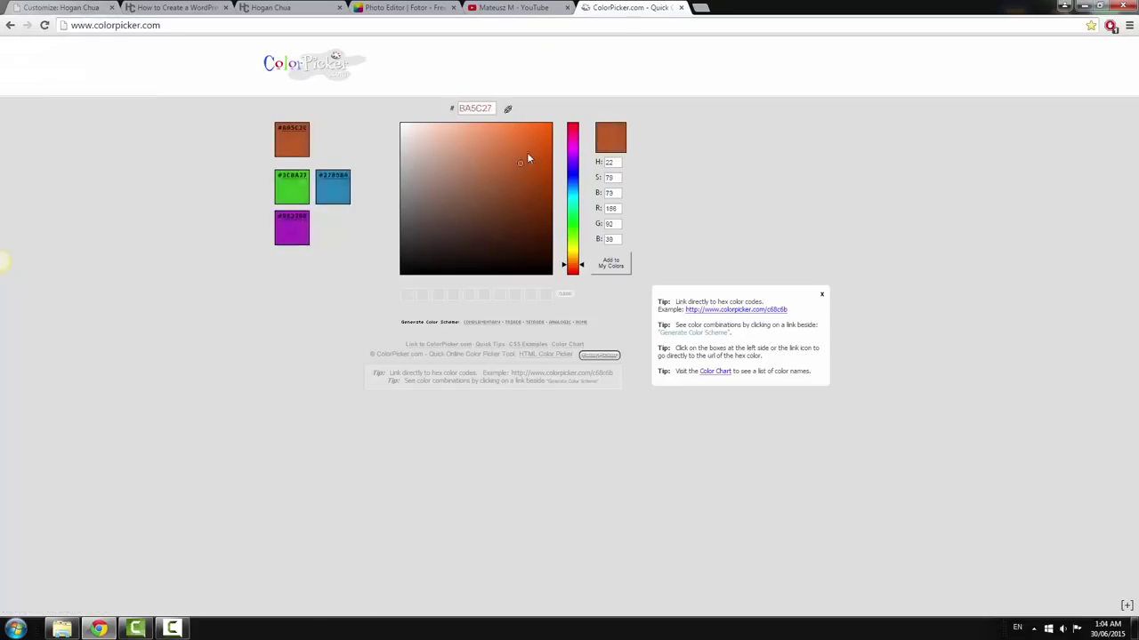
{"action": "left_click", "coordinate": [507, 174]}
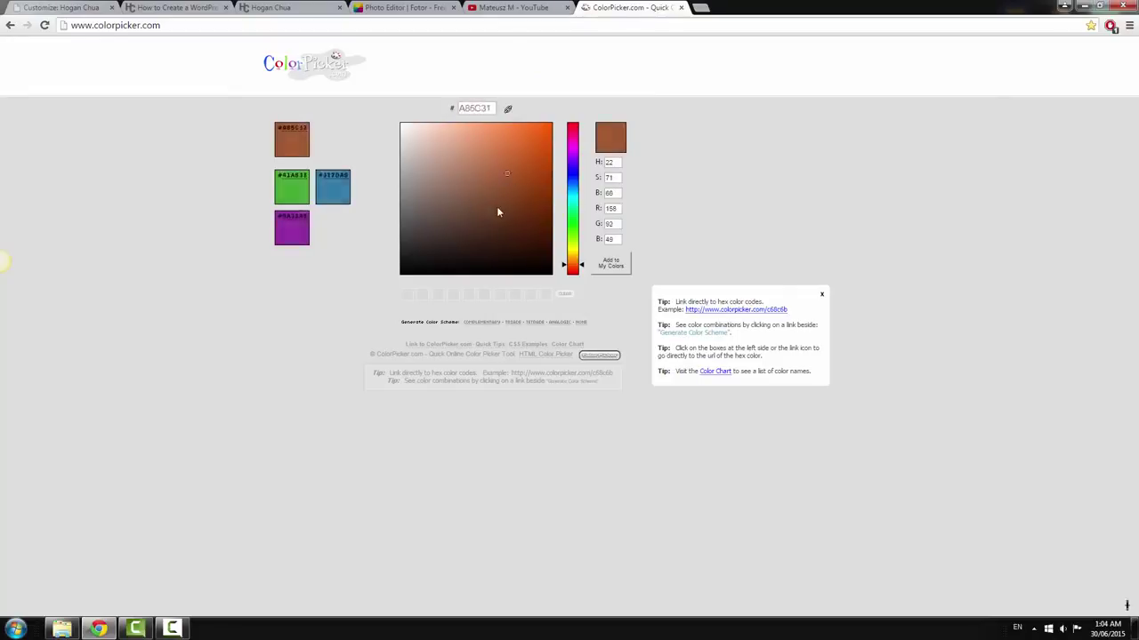
{"action": "left_click_drag", "start_coordinate": [499, 211], "coordinate": [524, 138]}
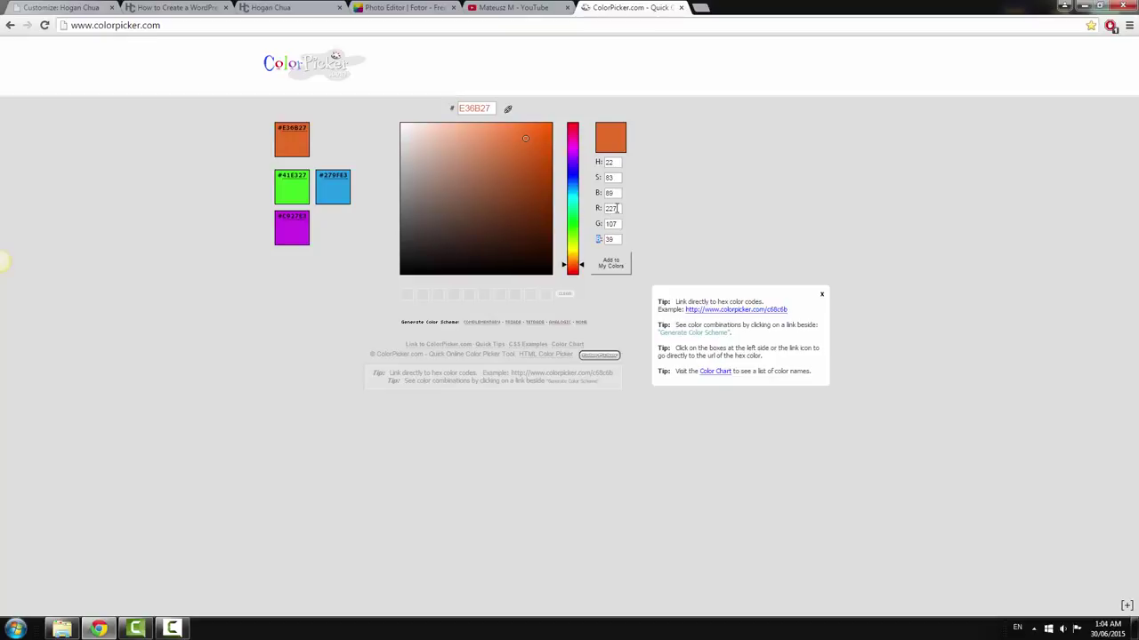
{"action": "left_click", "coordinate": [602, 208]}
{"action": "left_click_drag", "start_coordinate": [574, 216], "coordinate": [572, 252]}
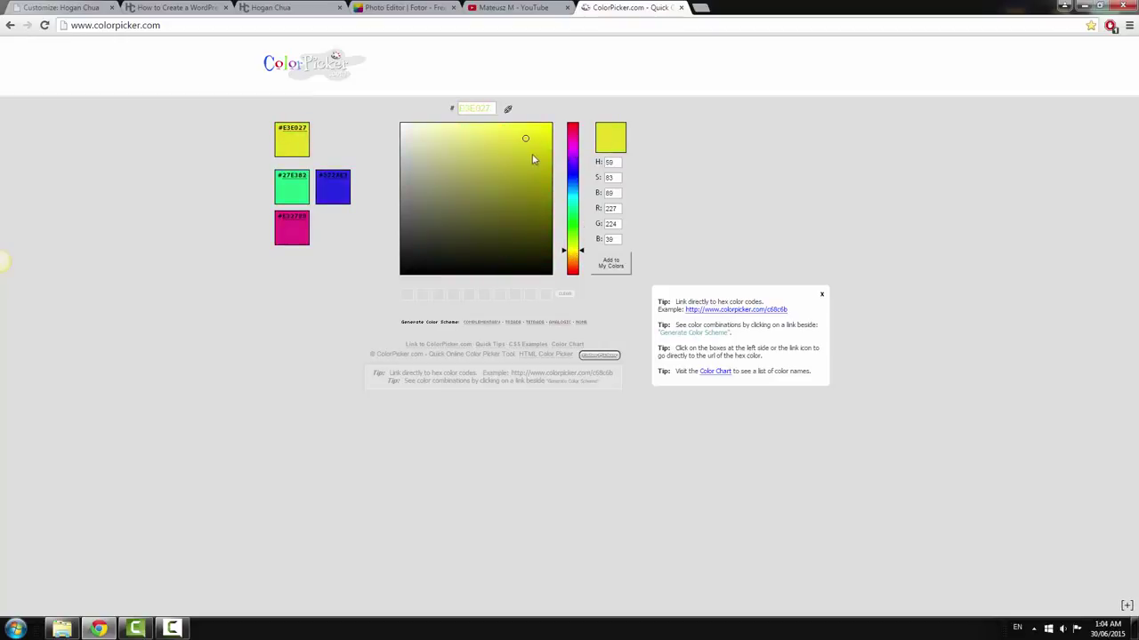
{"action": "left_click_drag", "start_coordinate": [527, 142], "coordinate": [515, 122]}
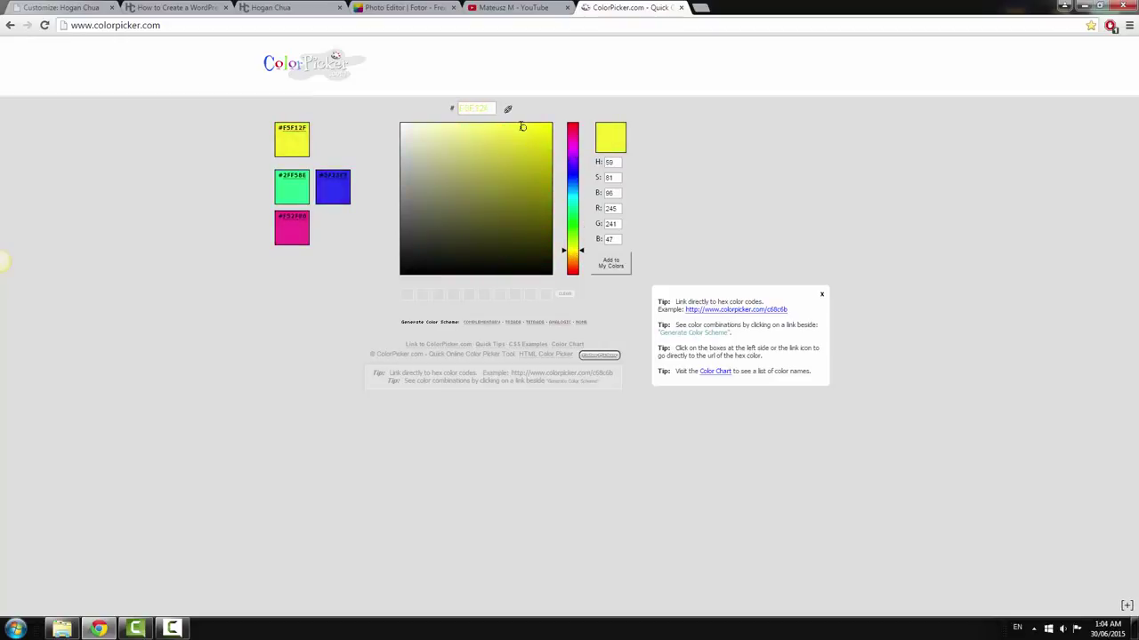
{"action": "double_click", "coordinate": [614, 209]}
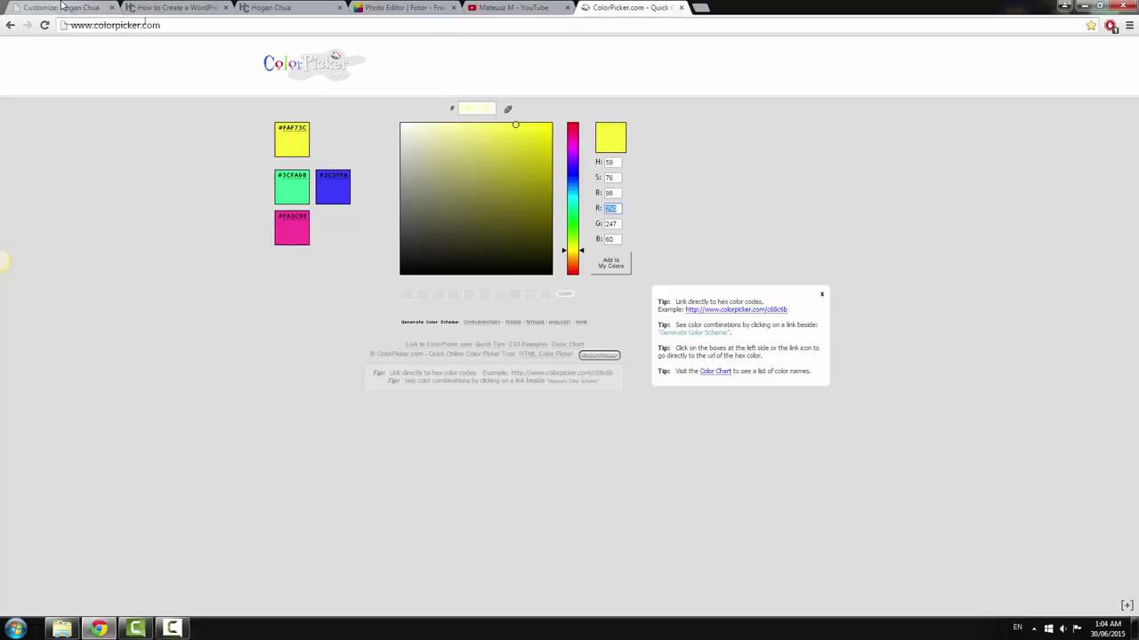
{"action": "left_click", "coordinate": [63, 5]}
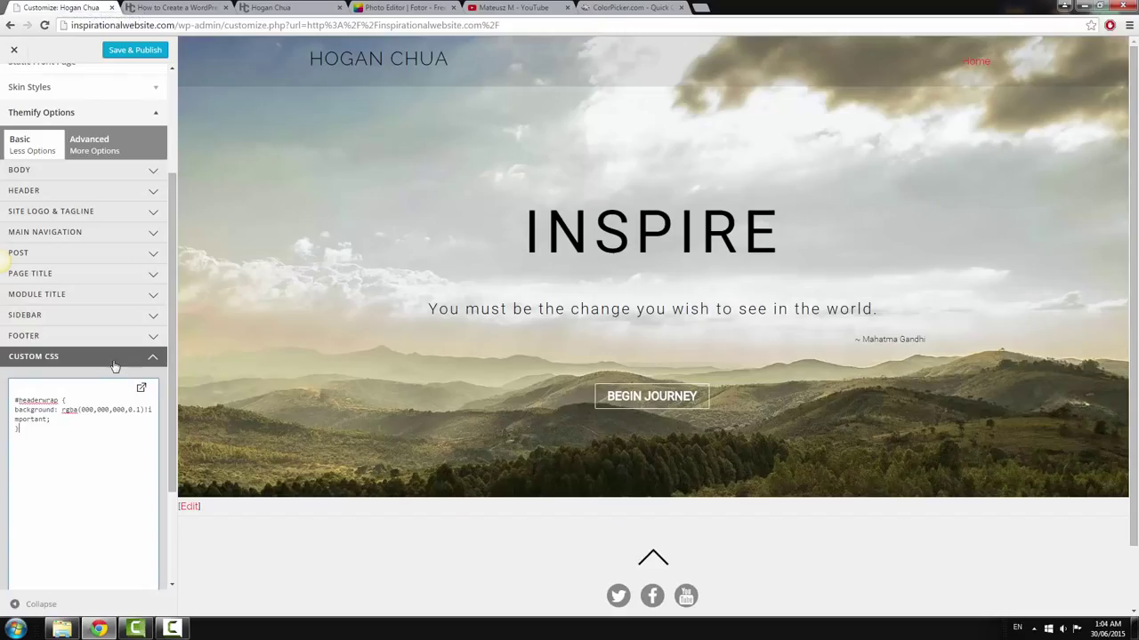
Step: Try a yellow header tint rgba 250,247,60 with alpha 0.9, then 0.5, then 0.1
{"action": "double_click", "coordinate": [87, 408]}
{"action": "type", "text": "250"}
{"action": "double_click", "coordinate": [101, 409]}
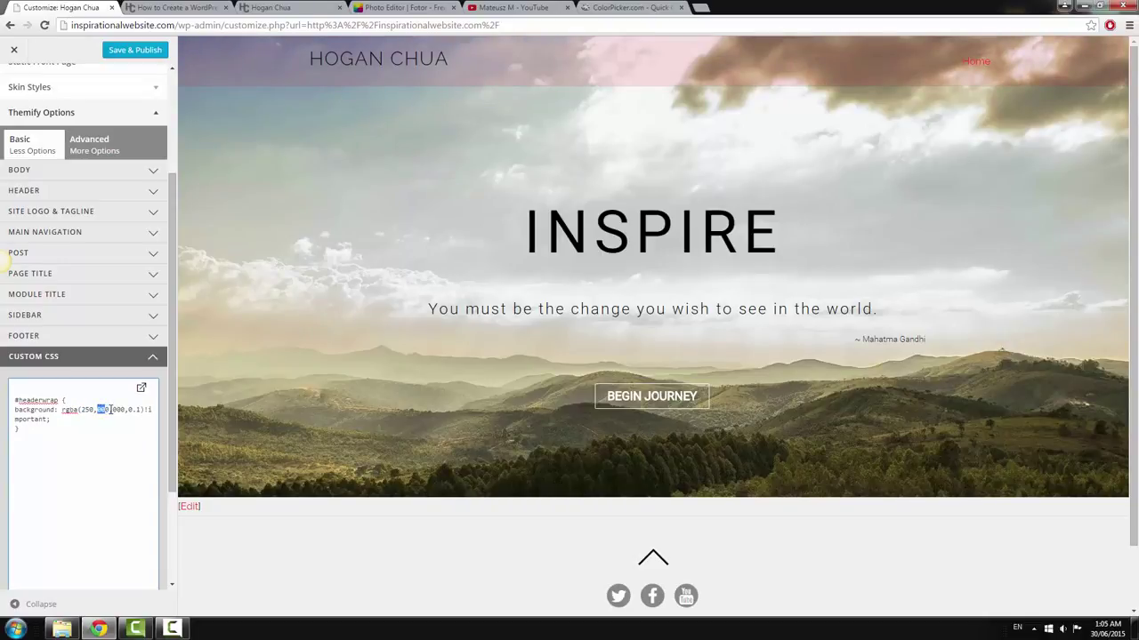
{"action": "type", "text": "250,247"}
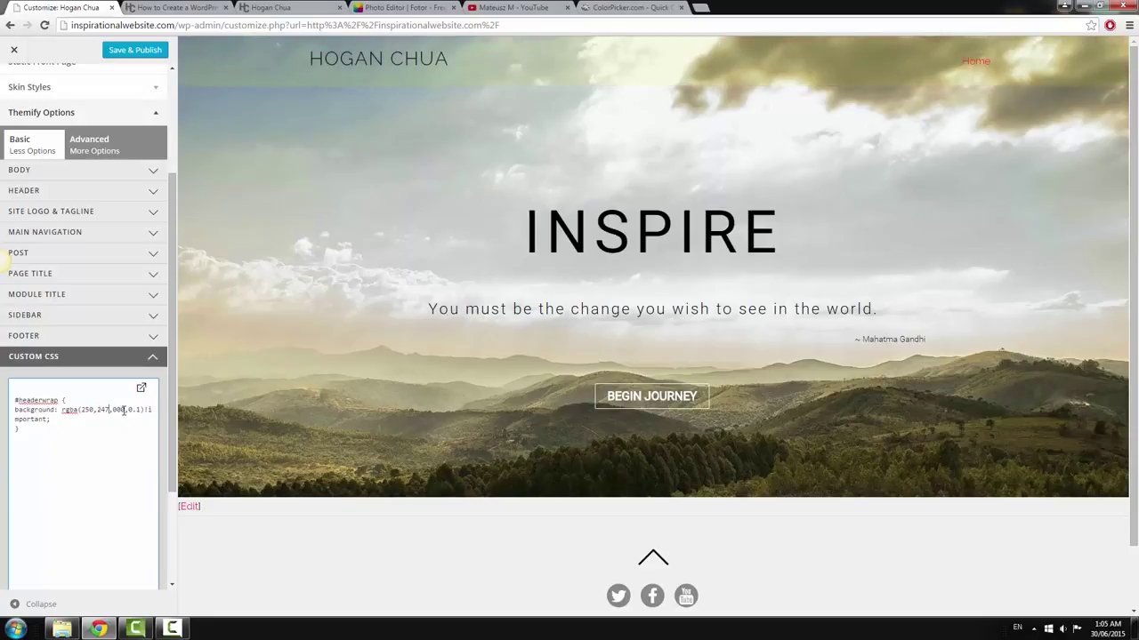
{"action": "left_click_drag", "start_coordinate": [124, 410], "coordinate": [117, 410]}
{"action": "type", "text": "250"}
{"action": "type", "text": "0.9"}
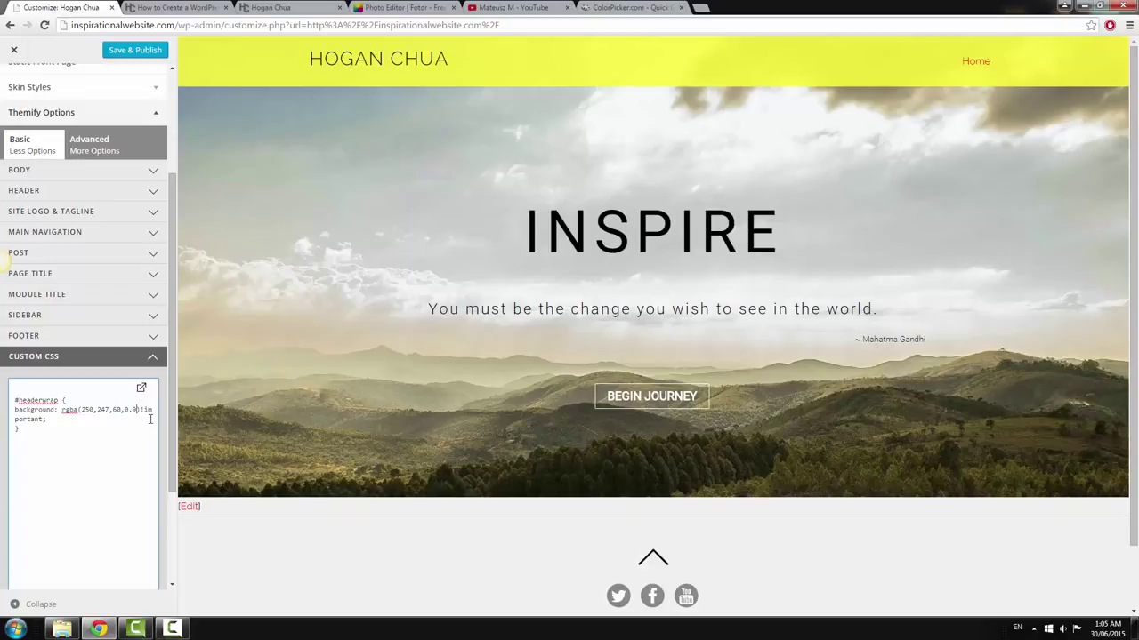
{"action": "key", "text": "BackSpace"}
{"action": "type", "text": "5"}
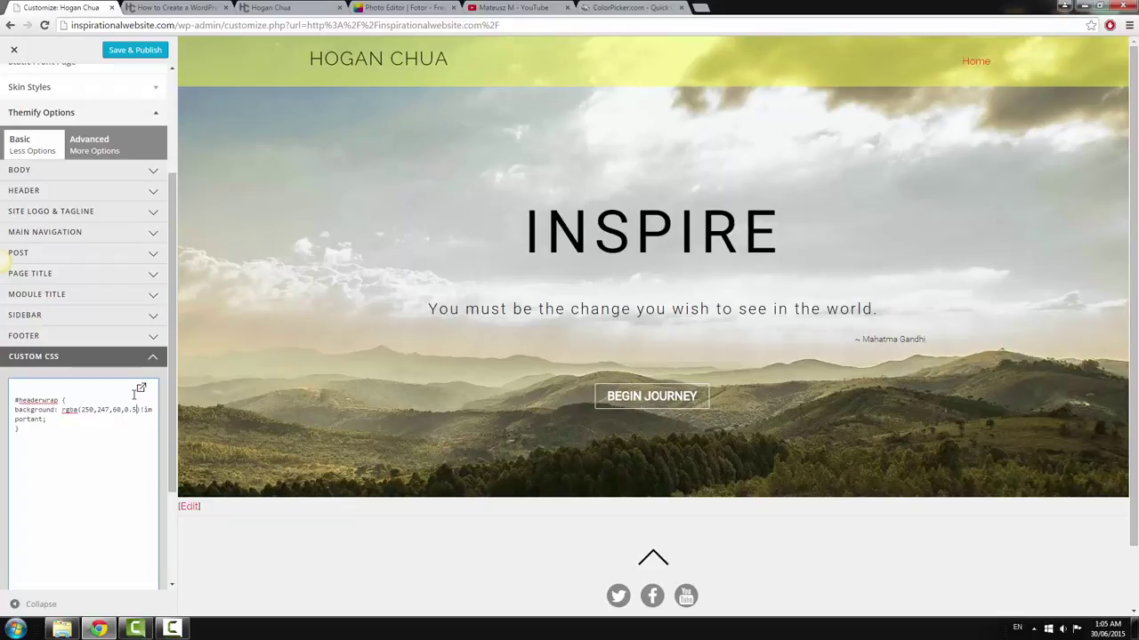
{"action": "key", "text": "BackSpace"}
{"action": "type", "text": "1"}
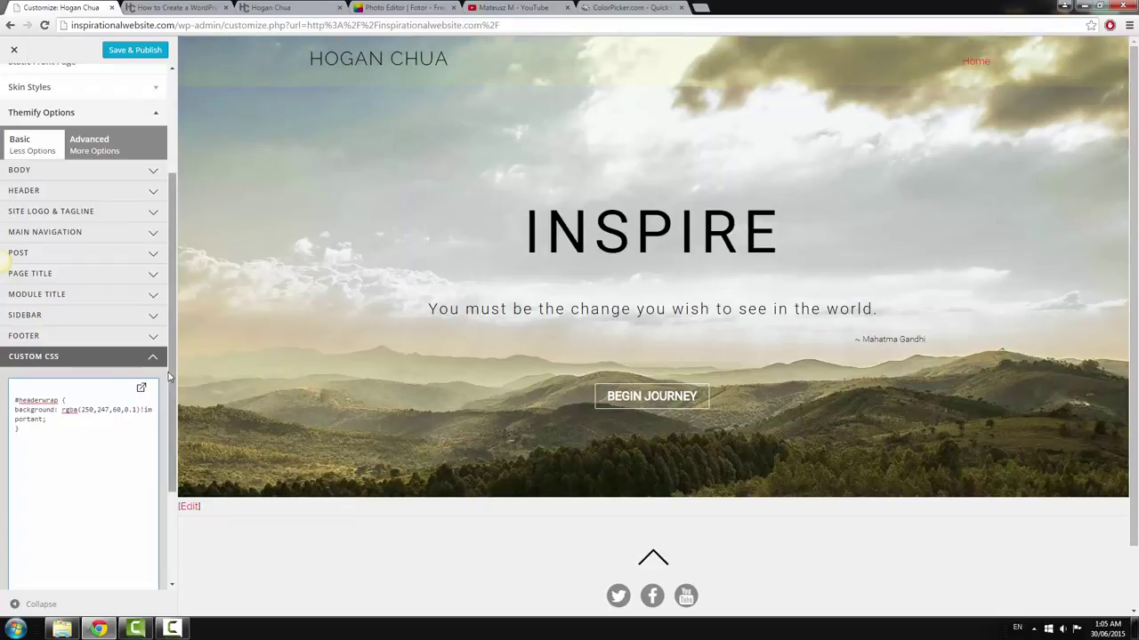
Step: Revert the header background to rgba(000,000,000,0.1) and publish
{"action": "mouse_move", "coordinate": [94, 410]}
{"action": "left_mouse_down"}
{"action": "mouse_move", "coordinate": [83, 411]}
{"action": "mouse_move", "coordinate": [99, 410]}
{"action": "left_mouse_up"}
{"action": "type", "text": "000,000,"}
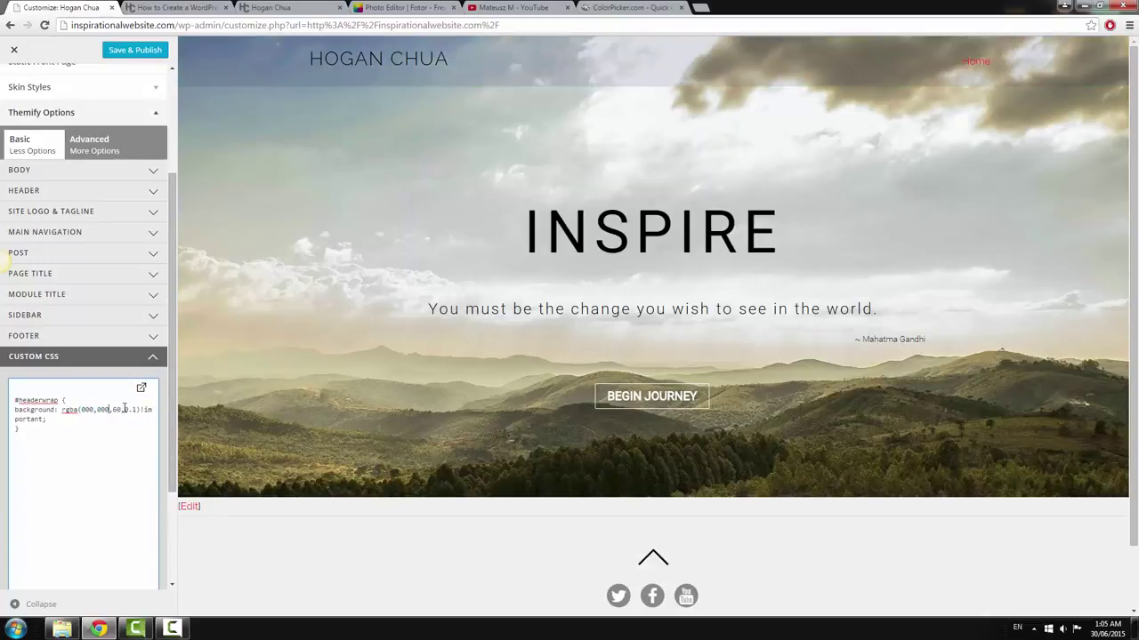
{"action": "type", "text": "000"}
{"action": "left_click", "coordinate": [84, 428]}
{"action": "scroll", "coordinate": [166, 389], "scroll_direction": "up", "scroll_amount": 2}
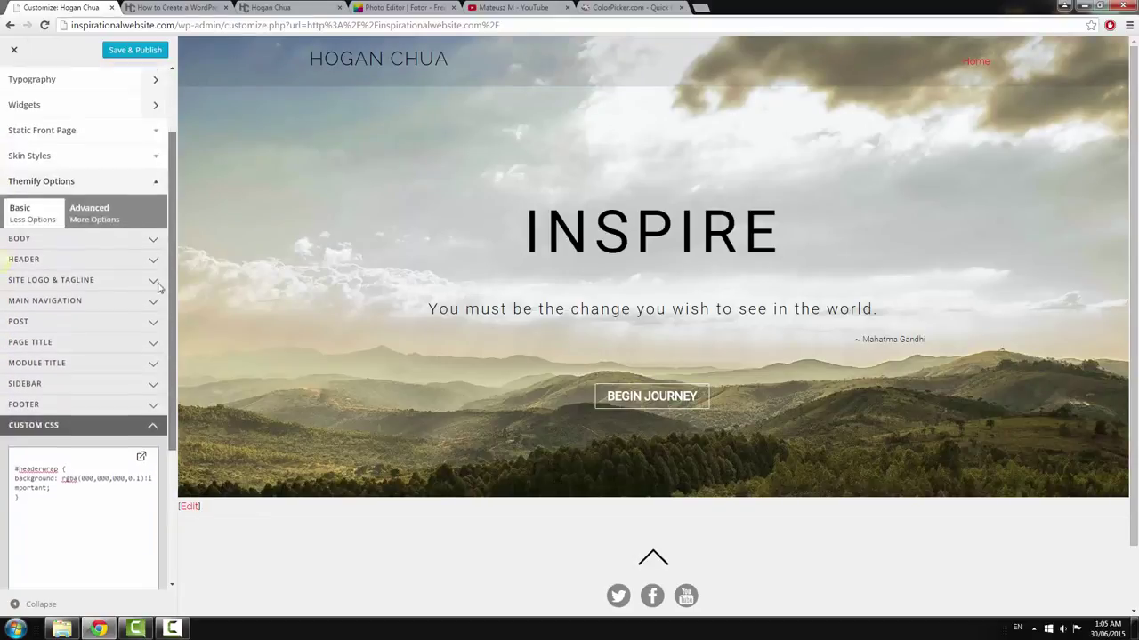
{"action": "left_click", "coordinate": [142, 57]}
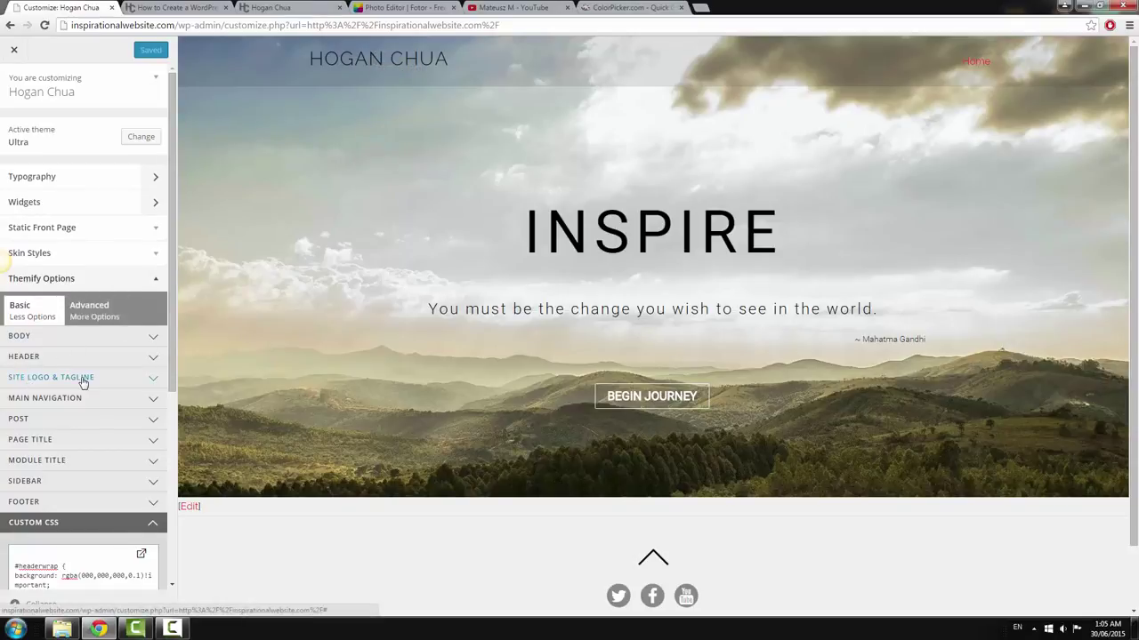
Step: In Site Logo & Tagline, delete 'Chua' so the site title reads Hogan
{"action": "left_click", "coordinate": [152, 523]}
{"action": "left_click", "coordinate": [158, 379]}
{"action": "scroll", "coordinate": [155, 381], "scroll_direction": "down", "scroll_amount": 1}
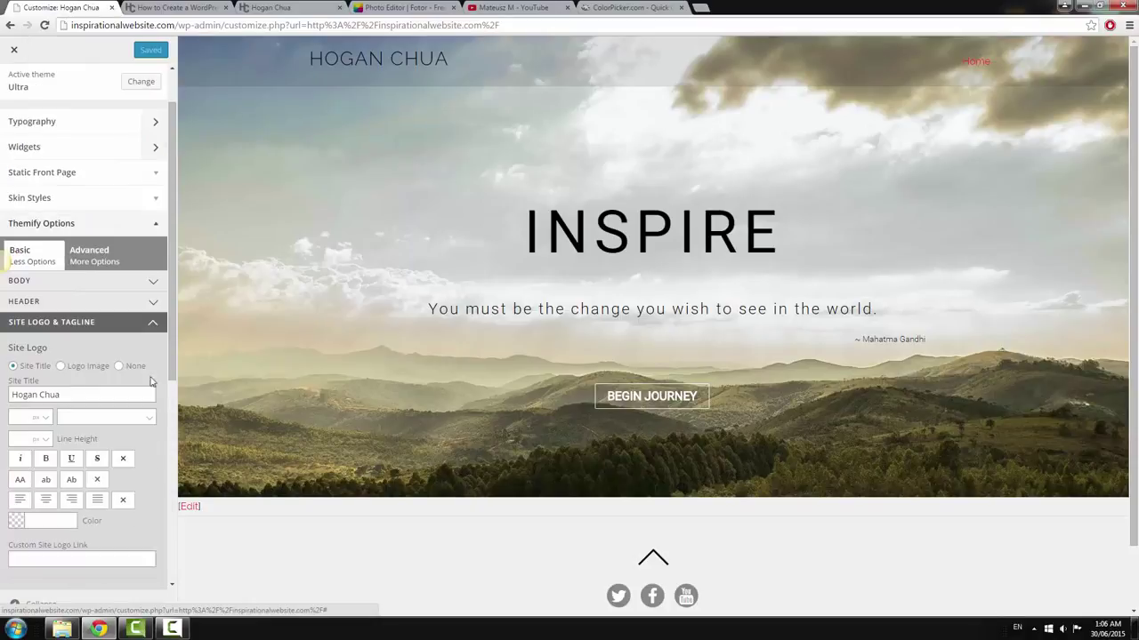
{"action": "left_click_drag", "start_coordinate": [80, 397], "coordinate": [2, 399]}
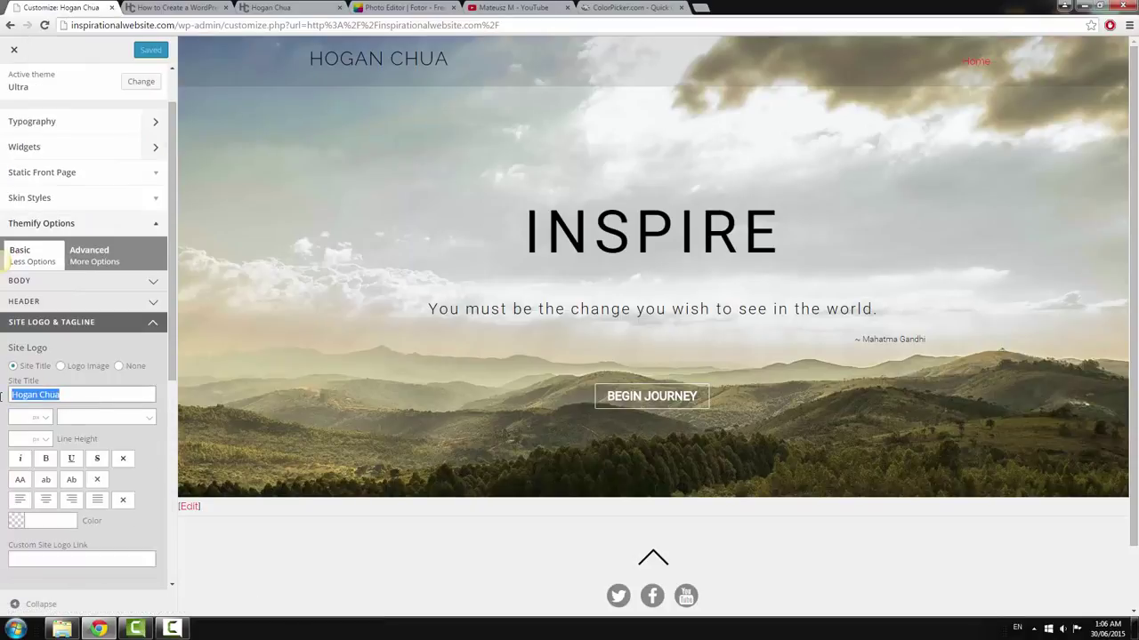
{"action": "left_click", "coordinate": [95, 394]}
{"action": "left_click_drag", "start_coordinate": [75, 395], "coordinate": [39, 395]}
{"action": "key", "text": "BackSpace"}
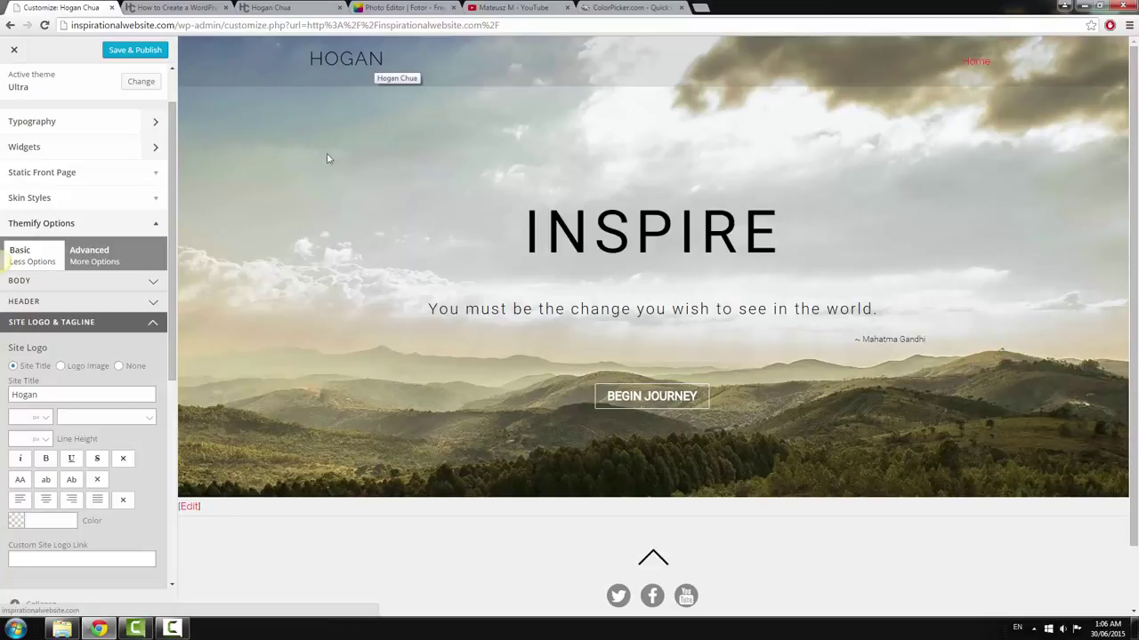
Step: Browse the site title font list and close it without choosing a font
{"action": "double_click", "coordinate": [42, 397]}
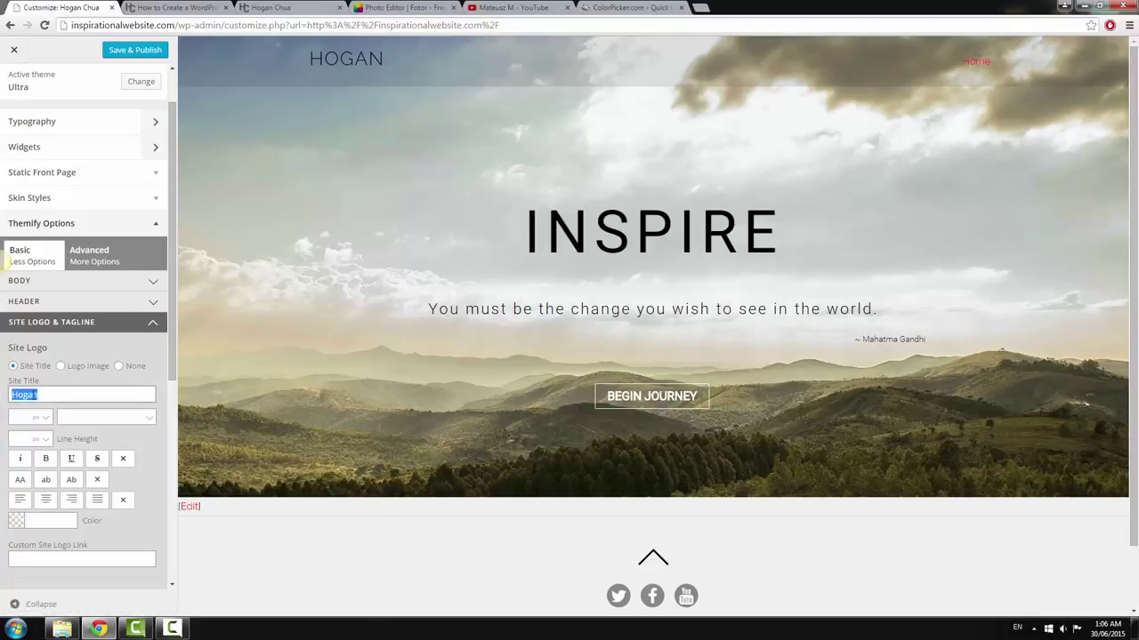
{"action": "left_click", "coordinate": [87, 419]}
{"action": "left_click_drag", "start_coordinate": [272, 217], "coordinate": [232, 201]}
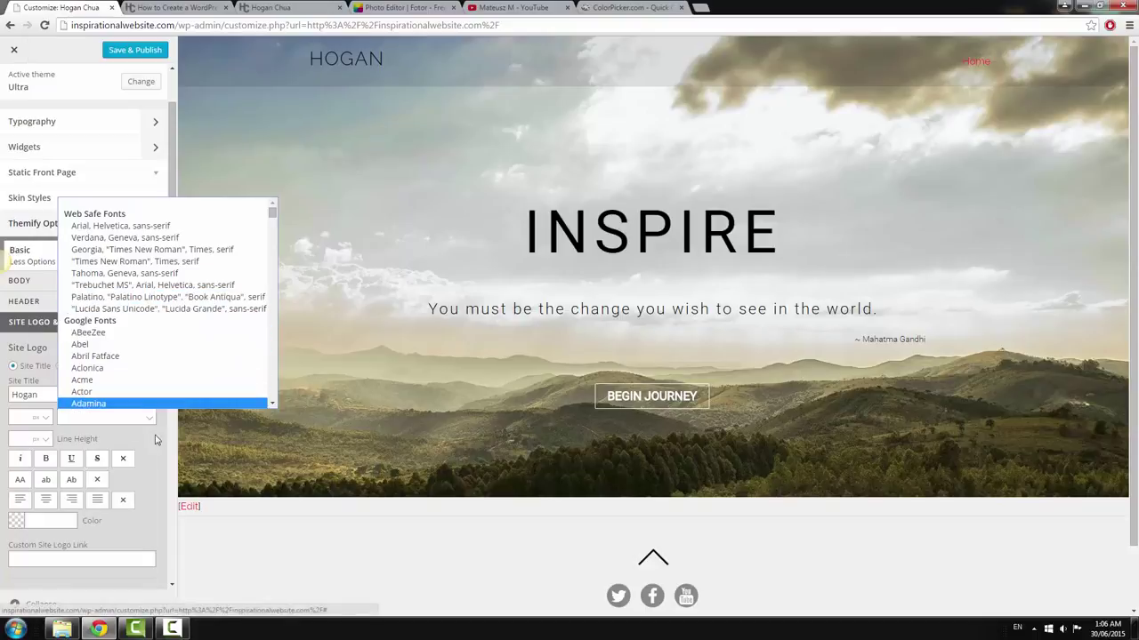
{"action": "left_click", "coordinate": [157, 439]}
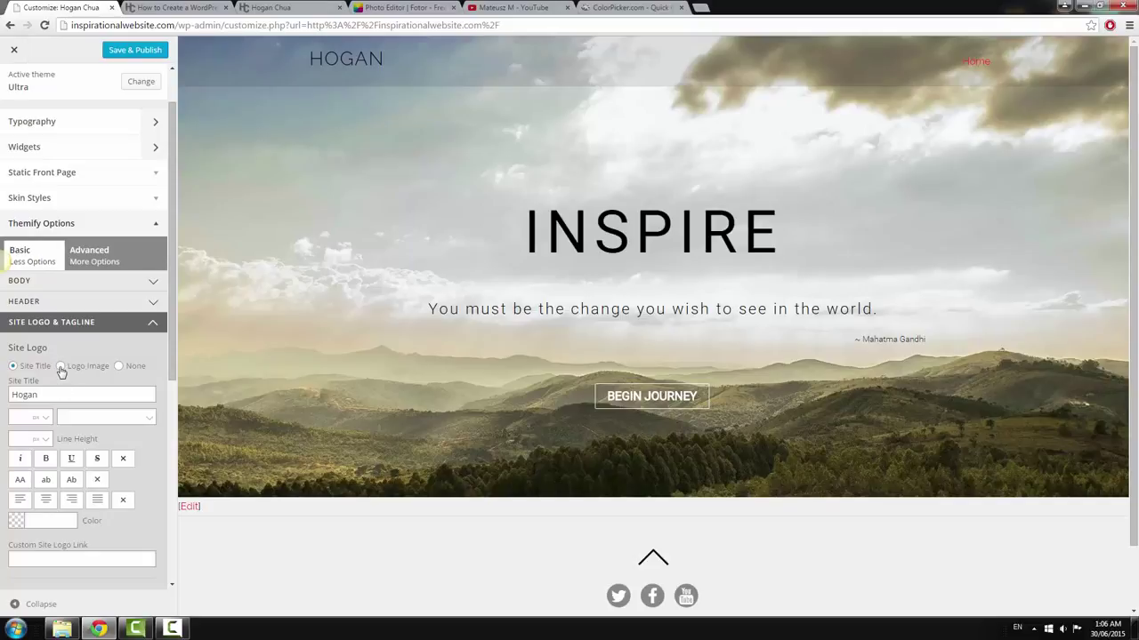
Step: Switch the site logo to Logo Image, then upload and insert HC White.png as the header logo
{"action": "left_click", "coordinate": [61, 368]}
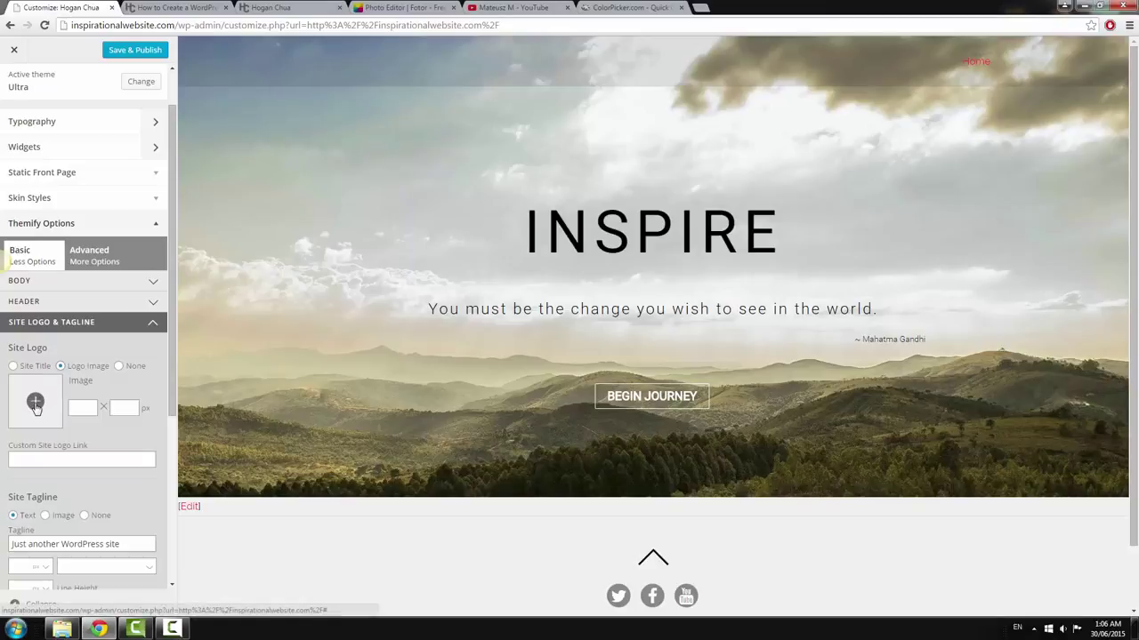
{"action": "left_click", "coordinate": [36, 404]}
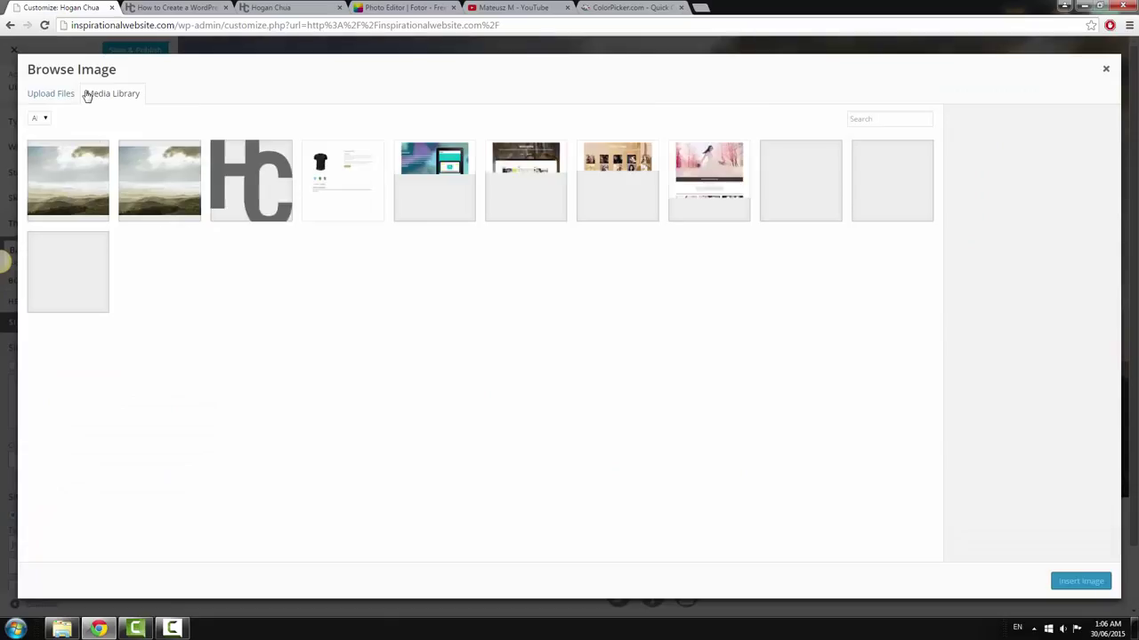
{"action": "left_click", "coordinate": [60, 95]}
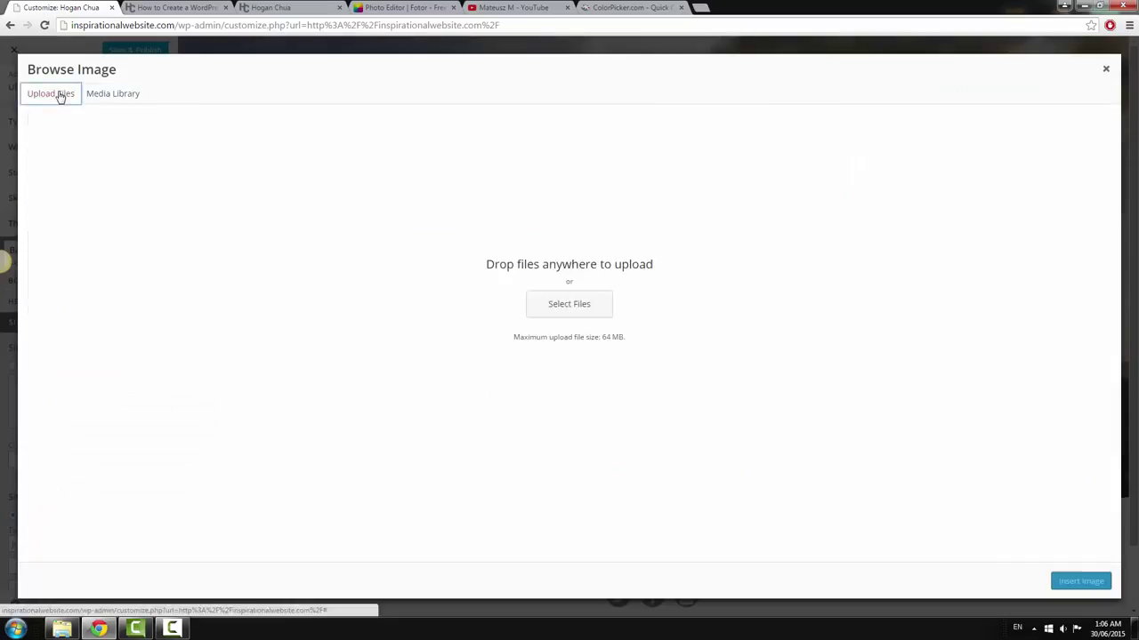
{"action": "left_click", "coordinate": [568, 307]}
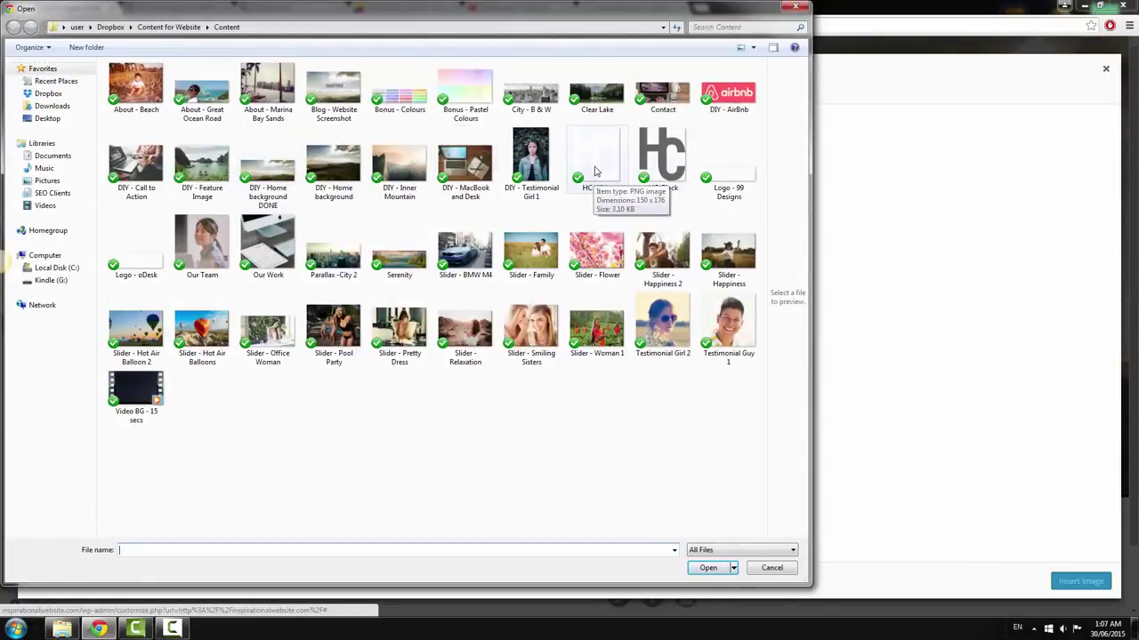
{"action": "left_click", "coordinate": [595, 167]}
{"action": "left_click", "coordinate": [702, 568]}
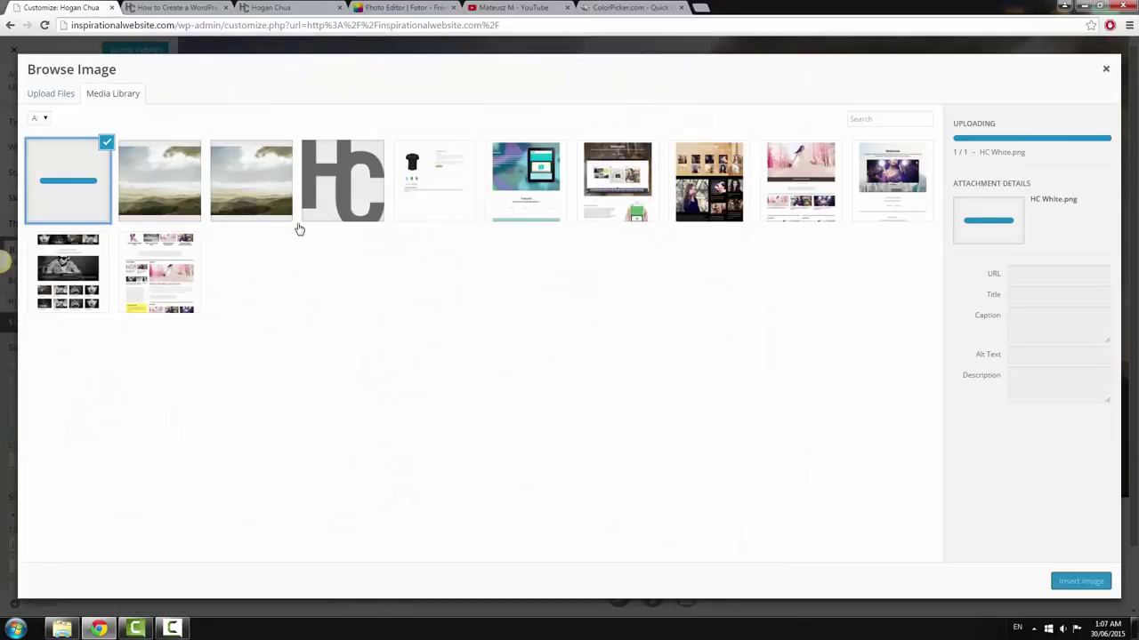
{"action": "left_click", "coordinate": [1082, 581]}
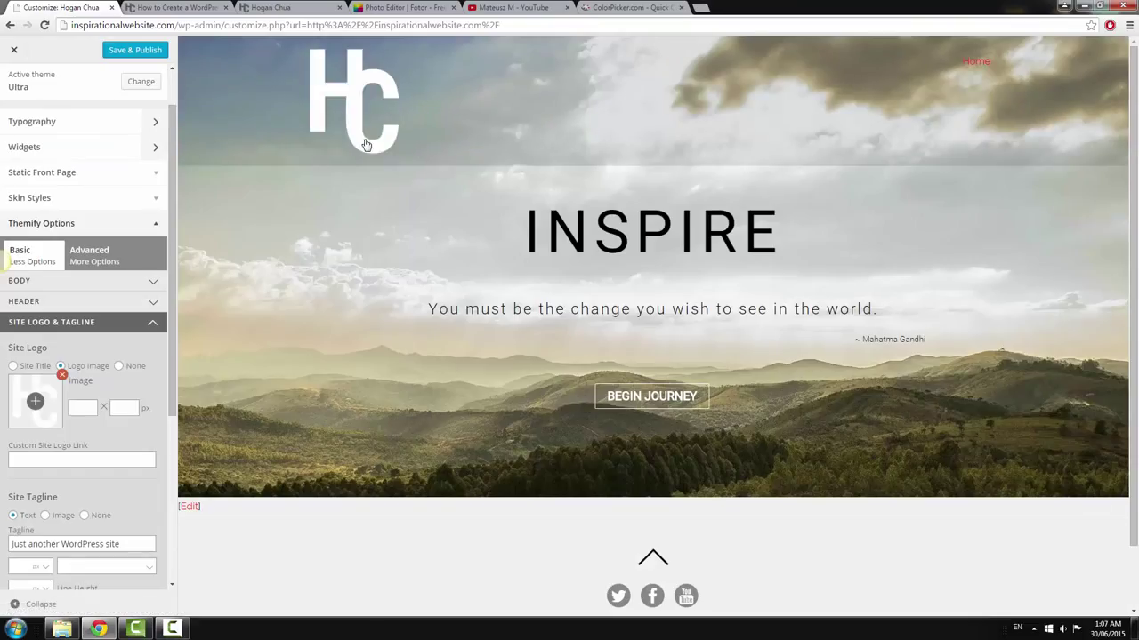
{"action": "left_click", "coordinate": [84, 407]}
{"action": "mouse_move", "coordinate": [172, 359]}
{"action": "left_mouse_down"}
{"action": "mouse_move", "coordinate": [172, 374]}
{"action": "mouse_move", "coordinate": [171, 363]}
{"action": "left_mouse_up"}
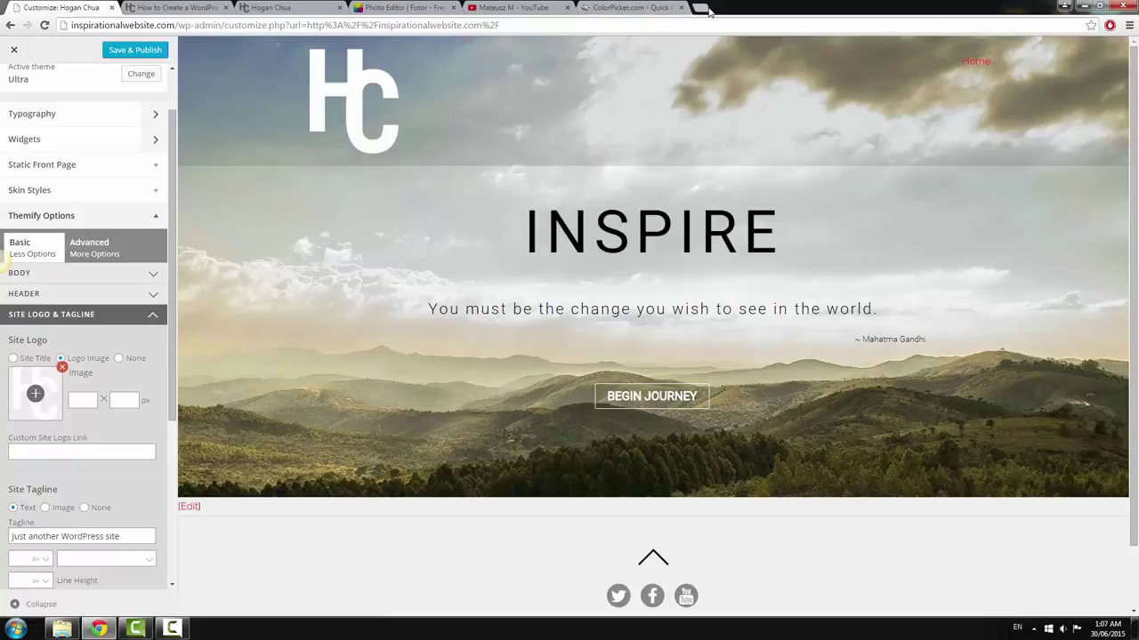
Step: Set the logo width and height to 40 px each, Save & Publish, and close the Customizer
{"action": "left_click", "coordinate": [88, 401]}
{"action": "type", "text": "40"}
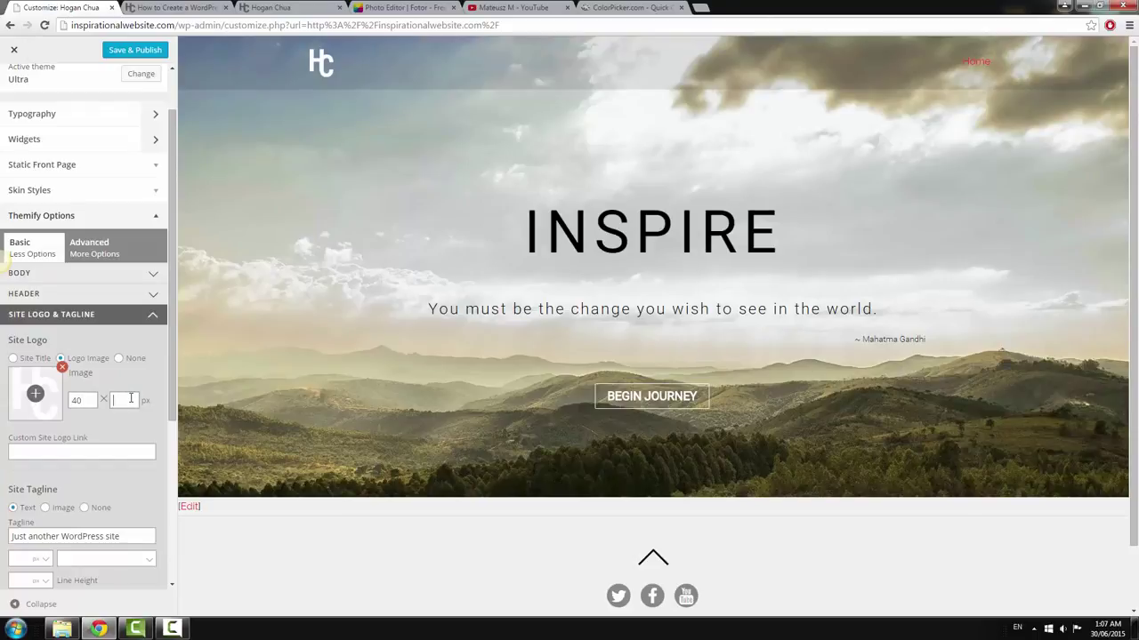
{"action": "type", "text": "40"}
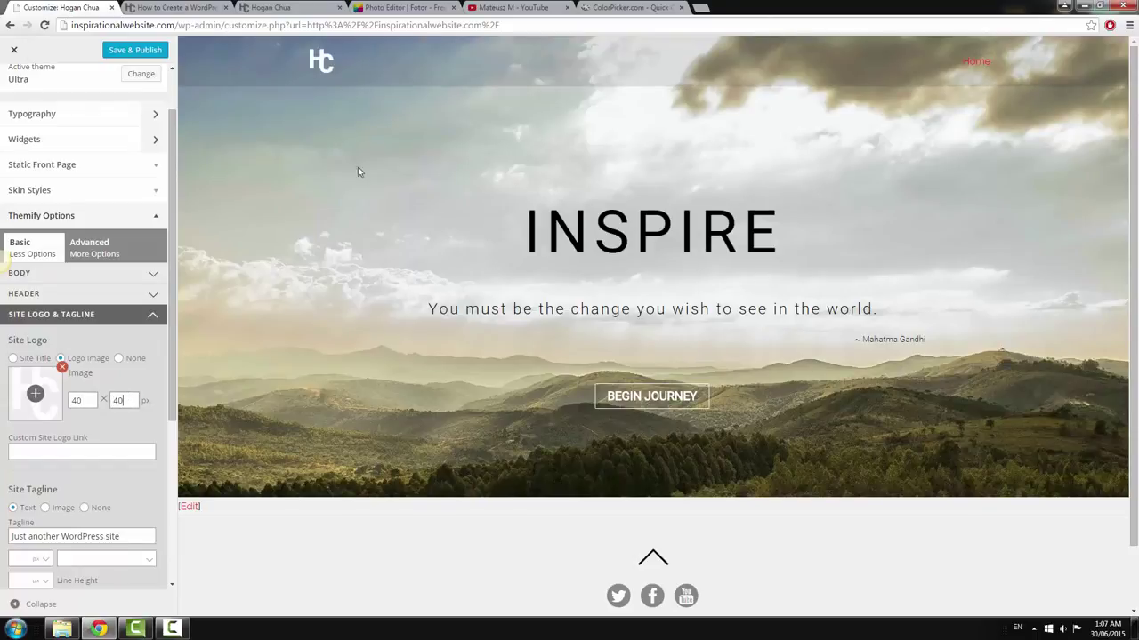
{"action": "left_click", "coordinate": [58, 447]}
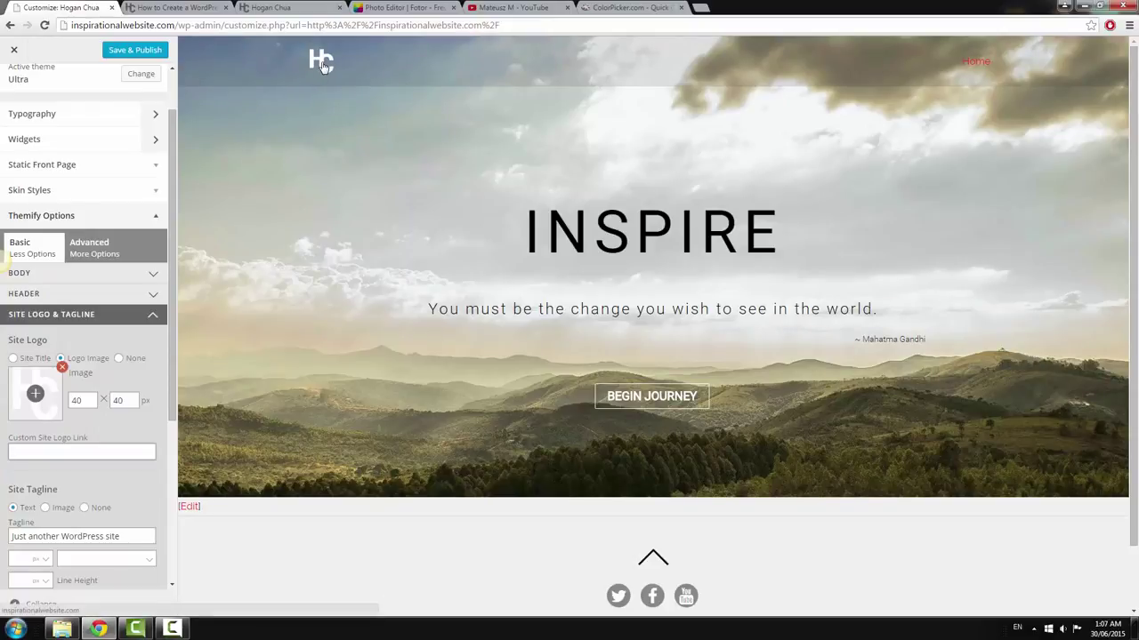
{"action": "left_click", "coordinate": [147, 56]}
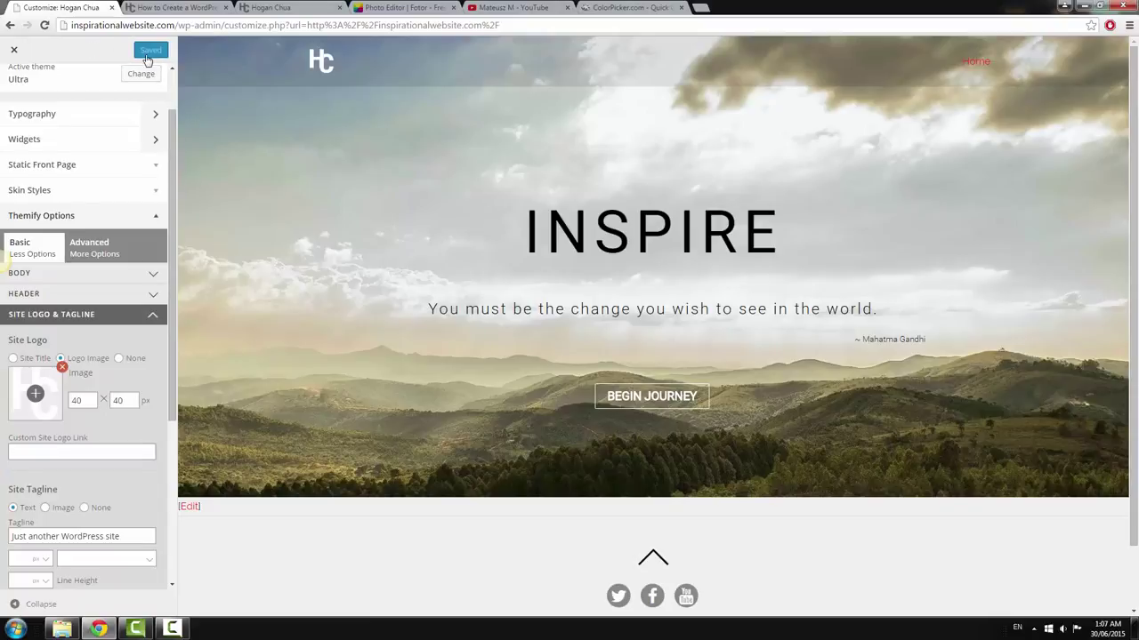
{"action": "left_click", "coordinate": [13, 50]}
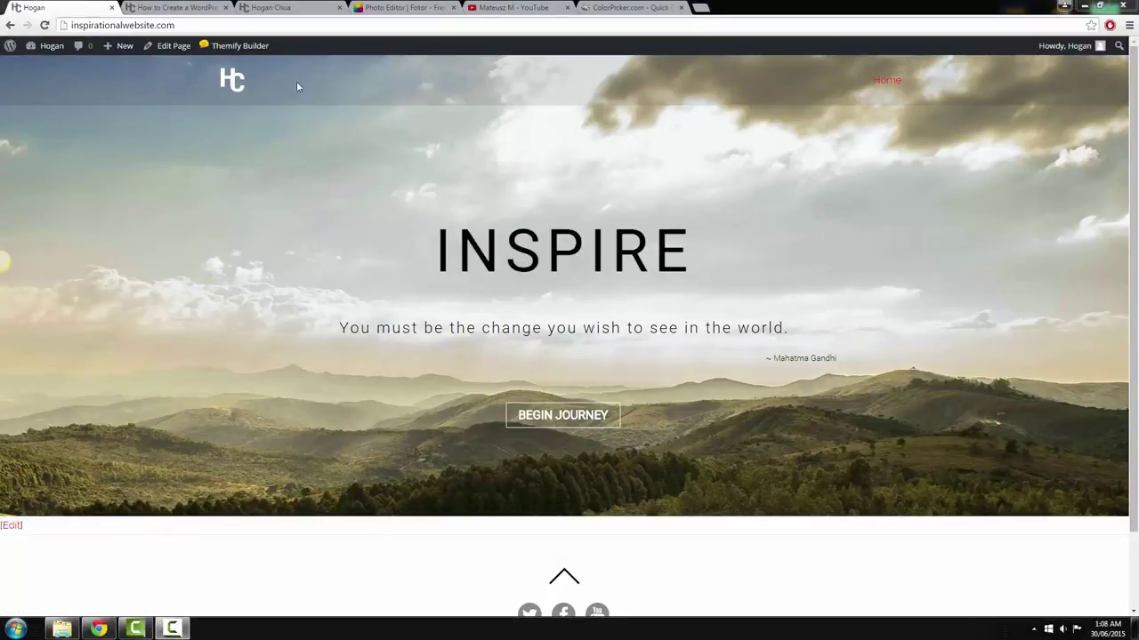
Step: Scroll through the reference site's video section, then return to the site being built
{"action": "left_click", "coordinate": [264, 8]}
{"action": "scroll", "coordinate": [548, 401], "scroll_direction": "down", "scroll_amount": 4}
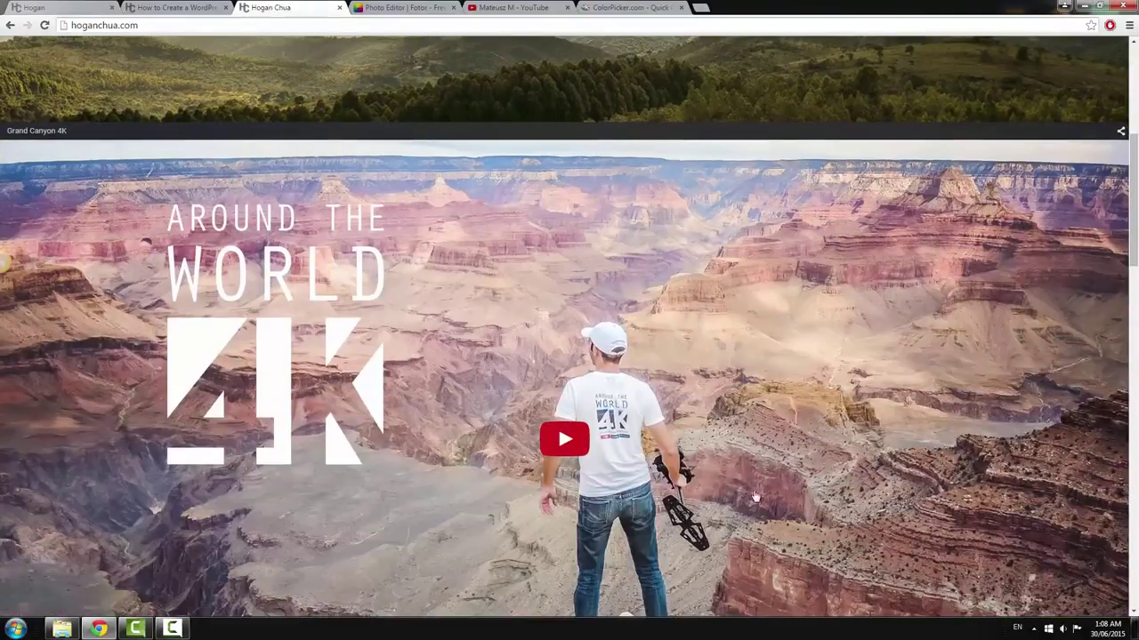
{"action": "scroll", "coordinate": [622, 427], "scroll_direction": "down", "scroll_amount": 1}
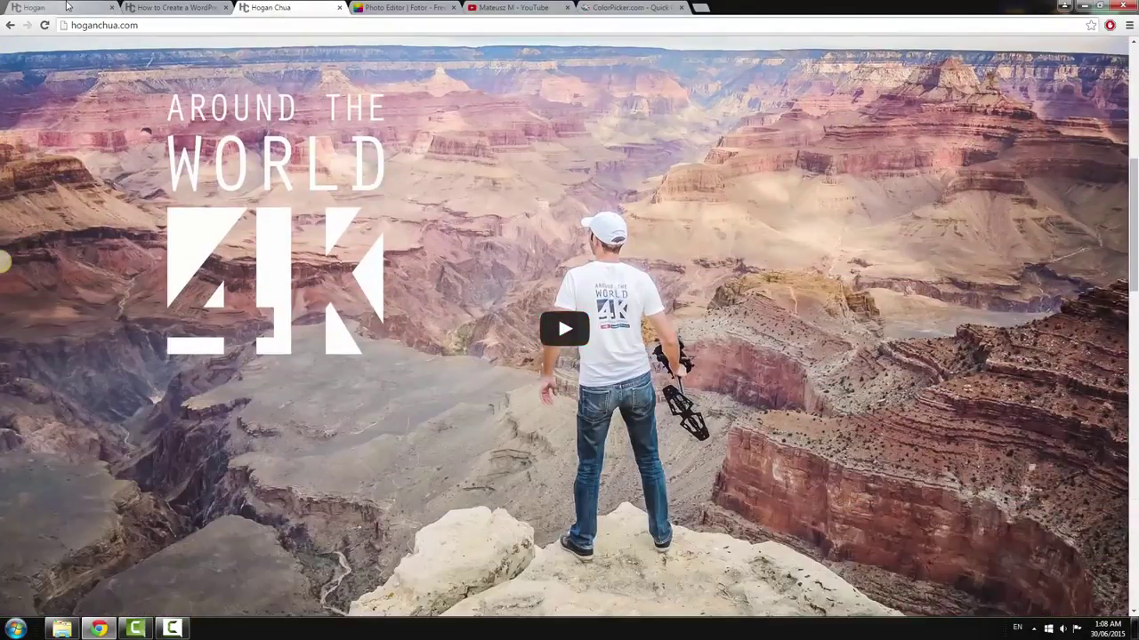
{"action": "left_click", "coordinate": [67, 7]}
Step: Turn on Themify Builder and drop a Video module into the empty row below the banner
{"action": "mouse_move", "coordinate": [229, 46]}
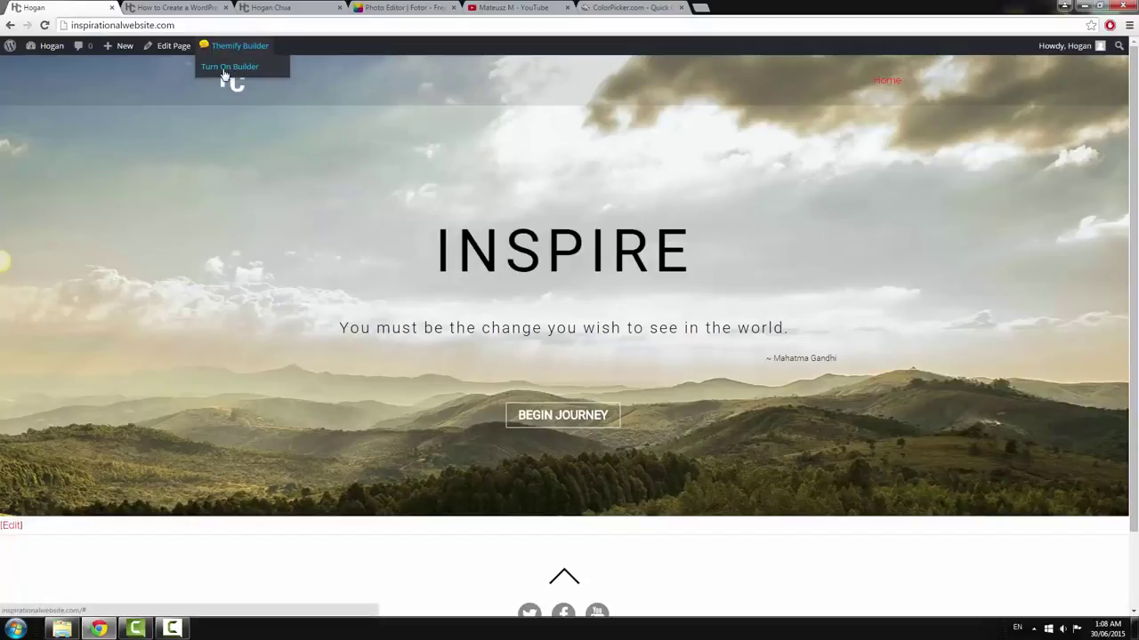
{"action": "left_click", "coordinate": [223, 73]}
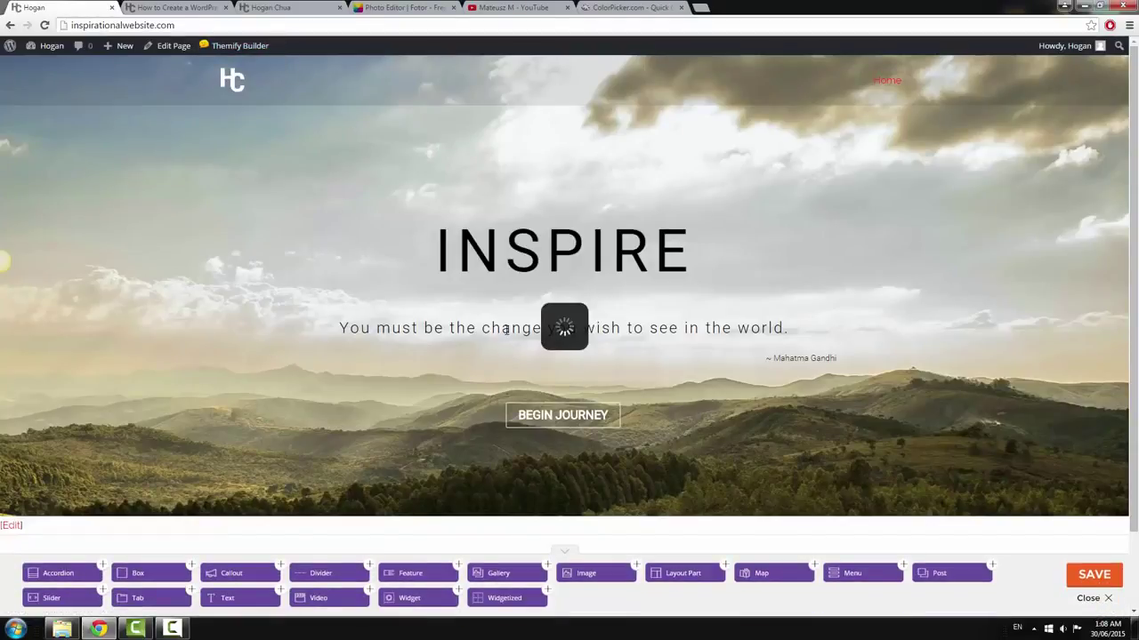
{"action": "scroll", "coordinate": [507, 326], "scroll_direction": "down", "scroll_amount": 3}
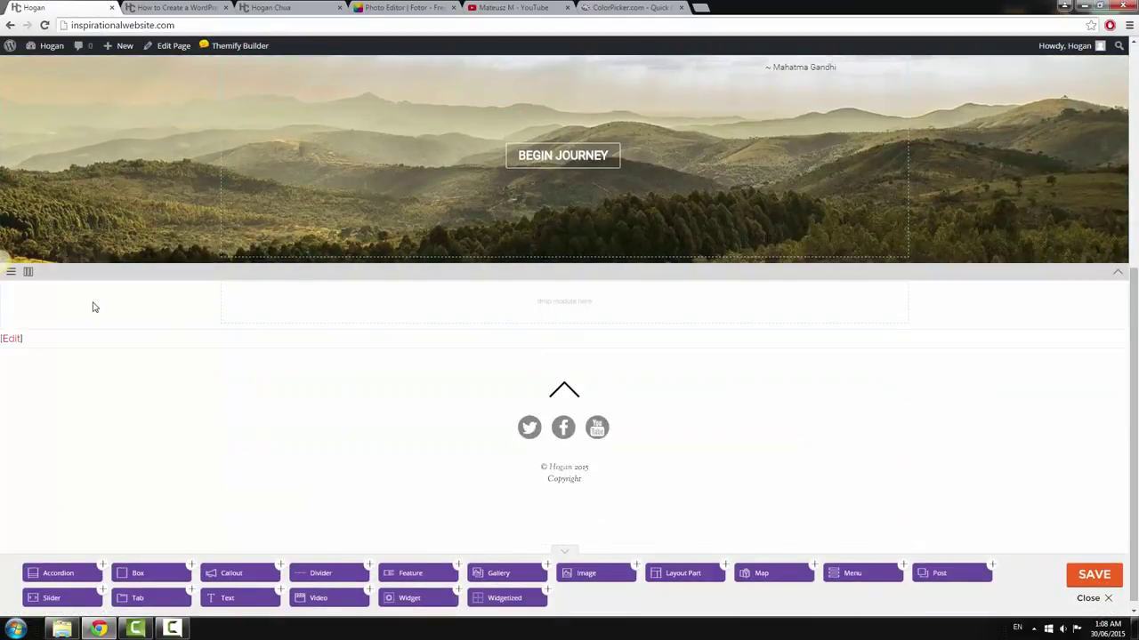
{"action": "mouse_move", "coordinate": [11, 275]}
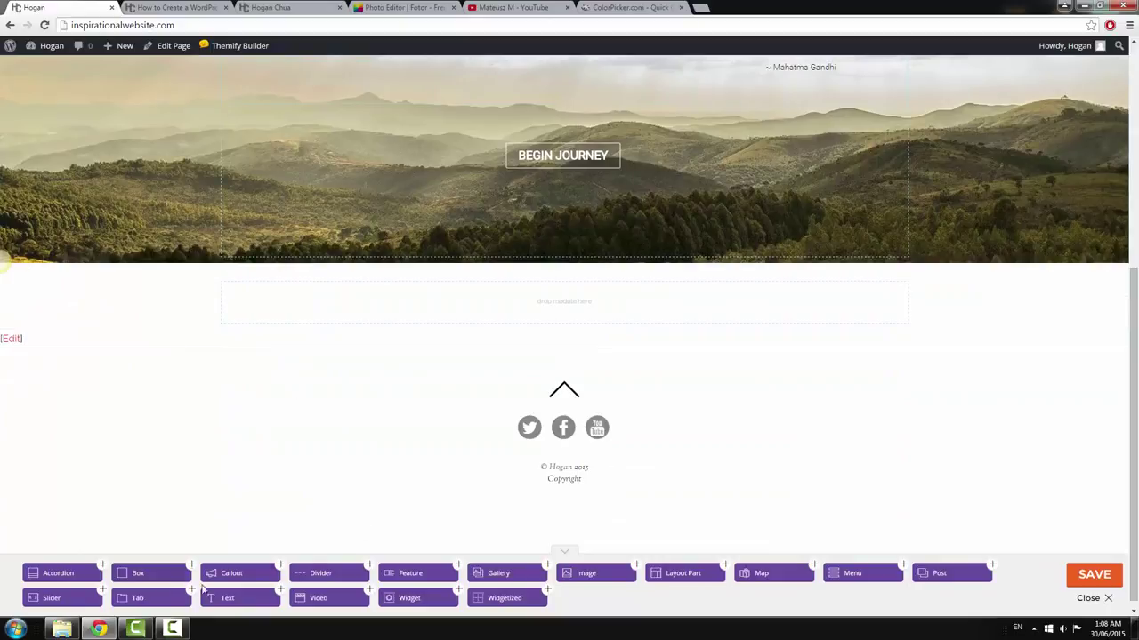
{"action": "left_click_drag", "start_coordinate": [329, 599], "coordinate": [446, 304]}
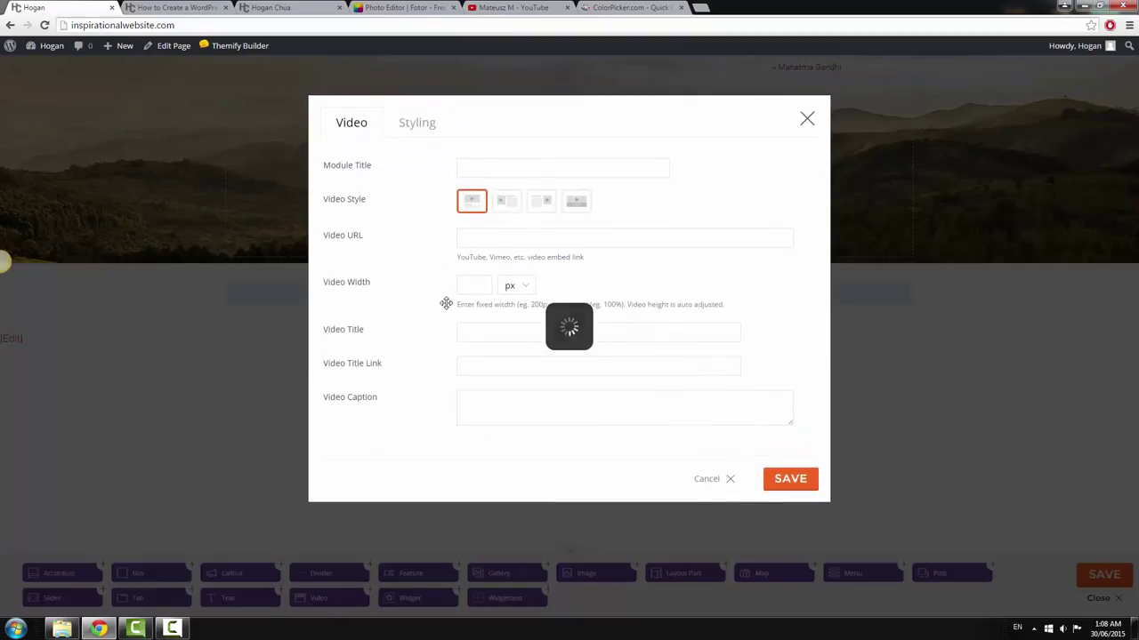
Step: Copy the Grand Canyon 4K YouTube address from step 3 of the tutorial page
{"action": "left_click_drag", "start_coordinate": [362, 234], "coordinate": [324, 235]}
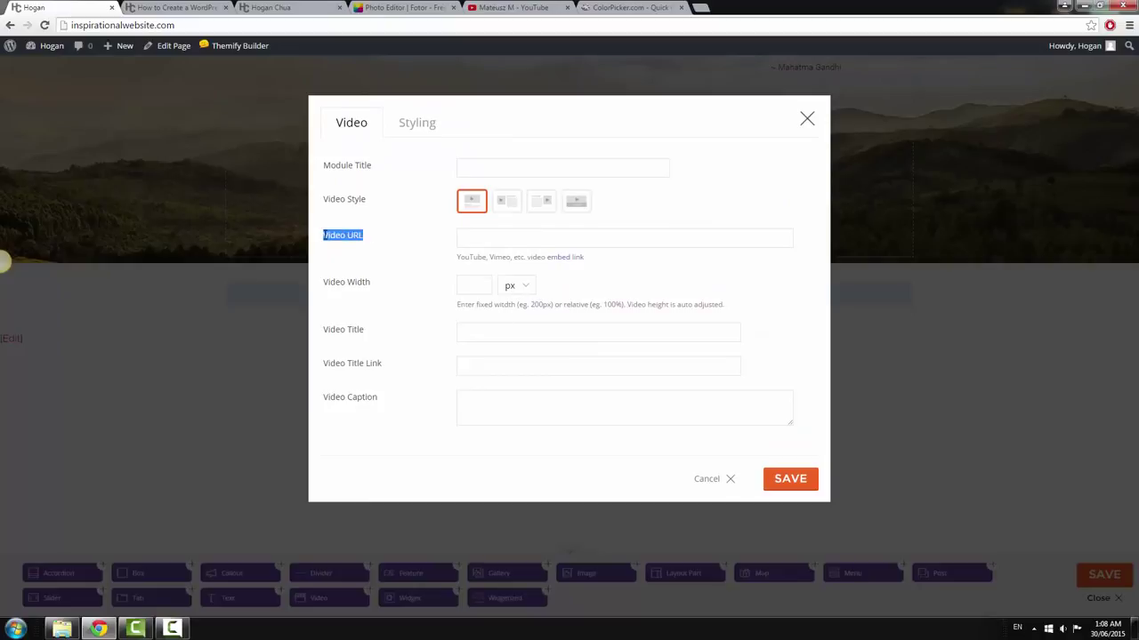
{"action": "left_click", "coordinate": [484, 239]}
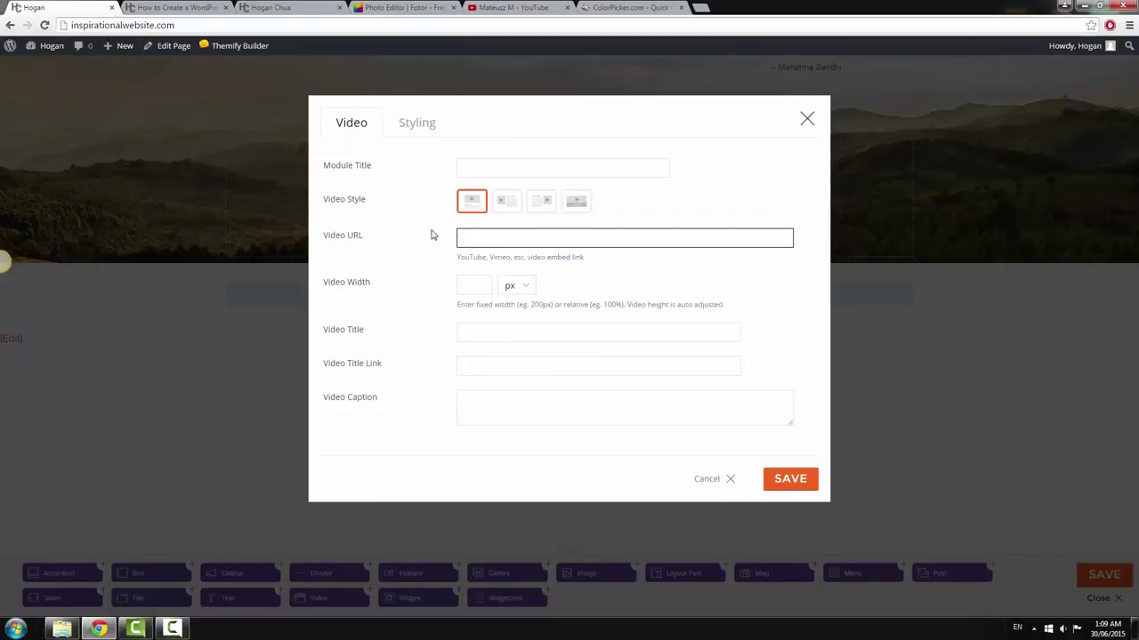
{"action": "left_click", "coordinate": [179, 7]}
{"action": "left_click", "coordinate": [371, 381]}
{"action": "scroll", "coordinate": [364, 356], "scroll_direction": "down", "scroll_amount": 8}
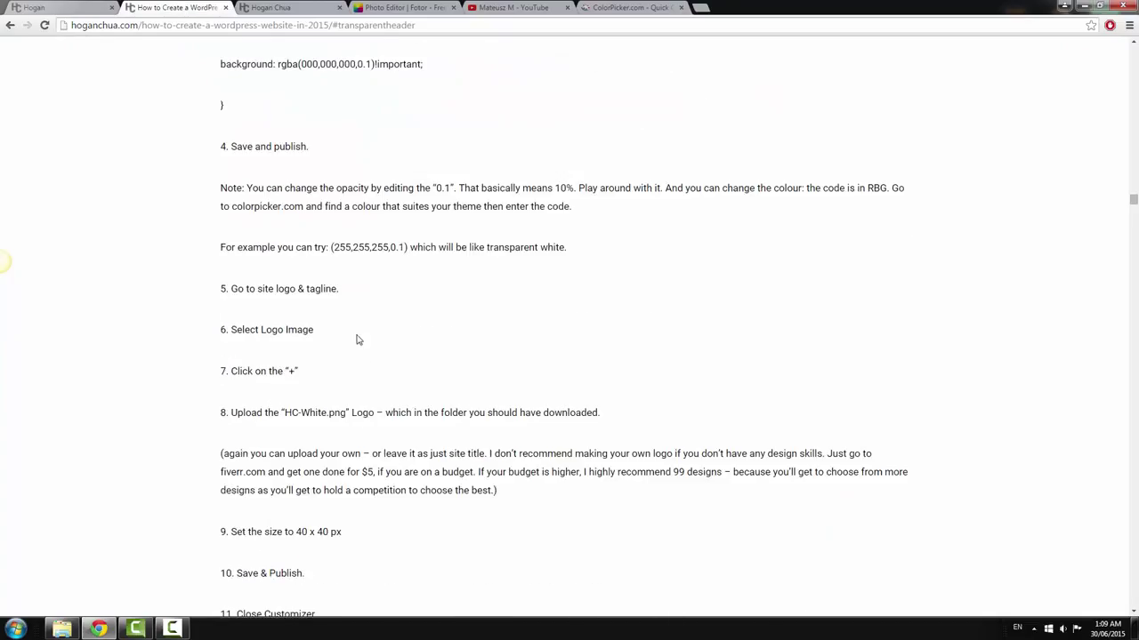
{"action": "left_click_drag", "start_coordinate": [562, 302], "coordinate": [331, 301]}
{"action": "right_click", "coordinate": [339, 300]}
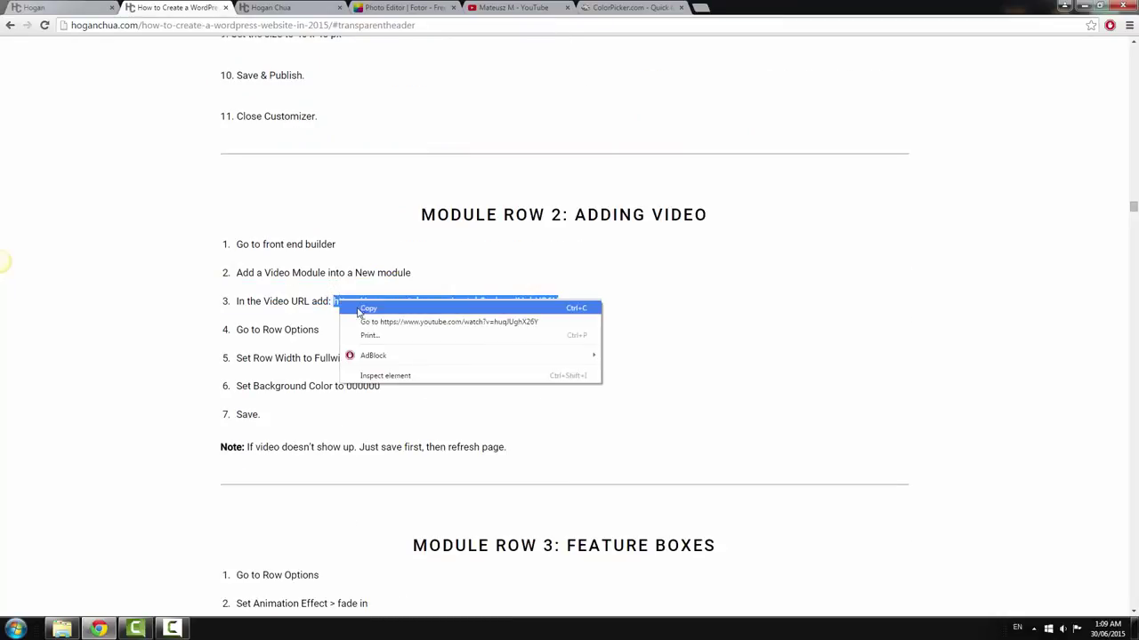
{"action": "left_click", "coordinate": [360, 311]}
{"action": "left_click", "coordinate": [50, 7]}
Step: Paste the YouTube address as plain text into the Video URL field and save the module
{"action": "right_click", "coordinate": [468, 238]}
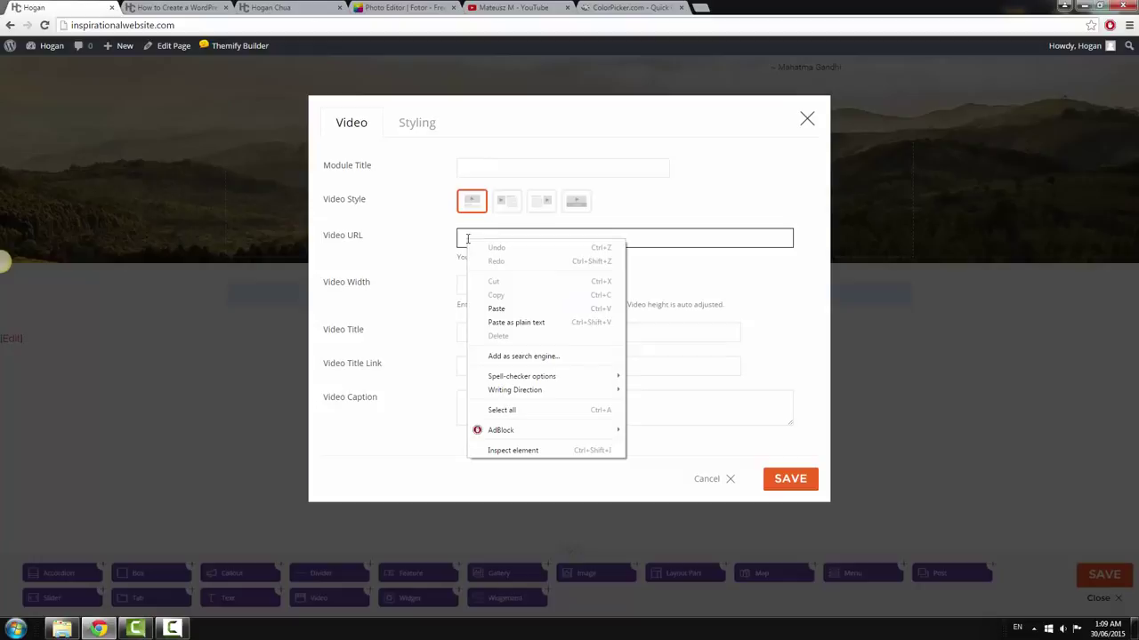
{"action": "left_click", "coordinate": [519, 322]}
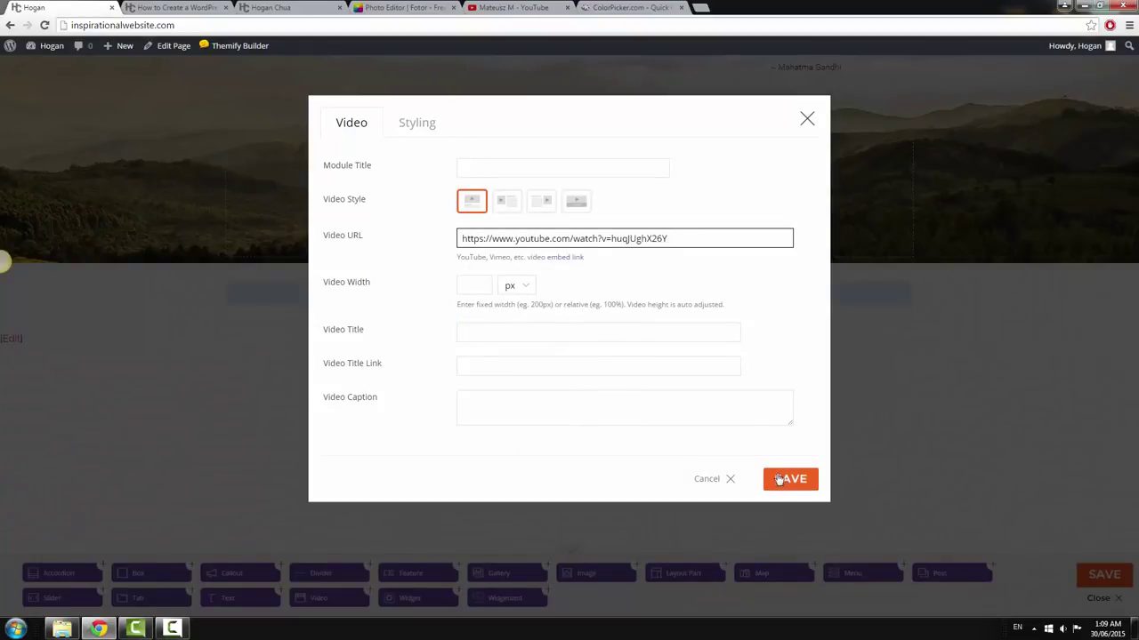
{"action": "left_click", "coordinate": [469, 282]}
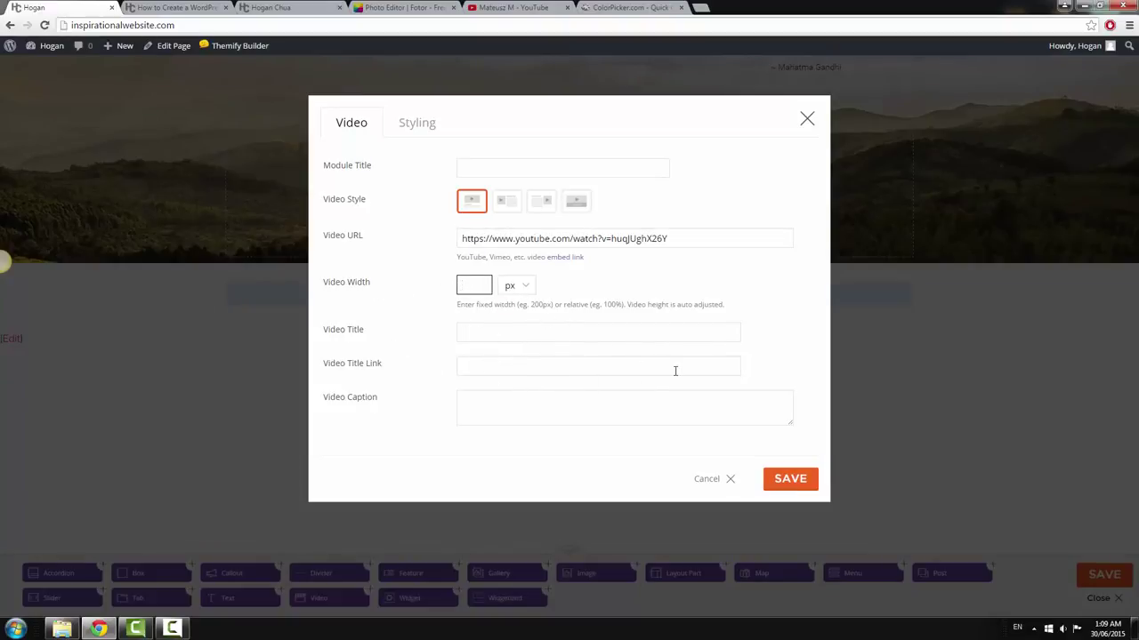
{"action": "left_click", "coordinate": [792, 480]}
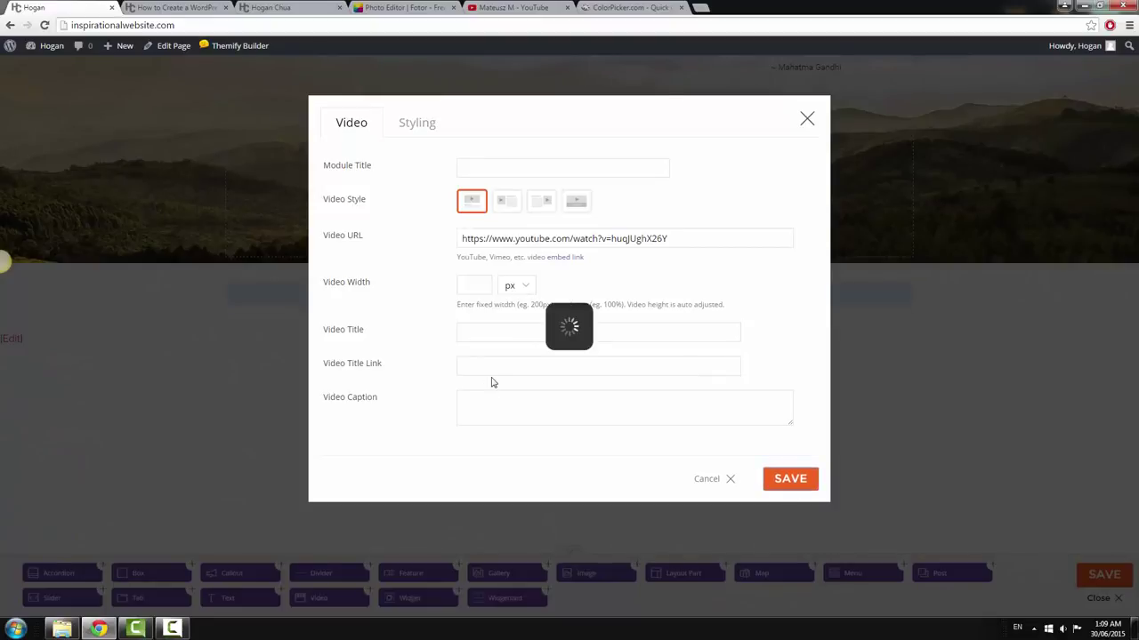
Step: Compare the embedded Grand Canyon video with the reference site's video
{"action": "scroll", "coordinate": [522, 371], "scroll_direction": "down", "scroll_amount": 3}
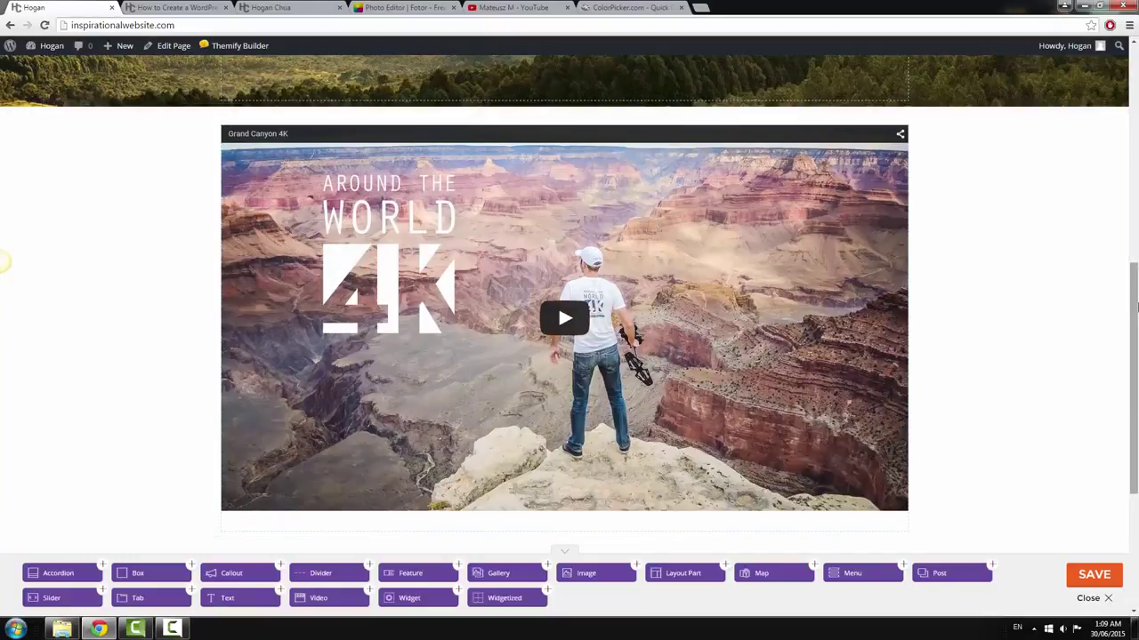
{"action": "mouse_move", "coordinate": [1133, 302]}
{"action": "left_mouse_down"}
{"action": "mouse_move", "coordinate": [1133, 324]}
{"action": "mouse_move", "coordinate": [1133, 313]}
{"action": "left_mouse_up"}
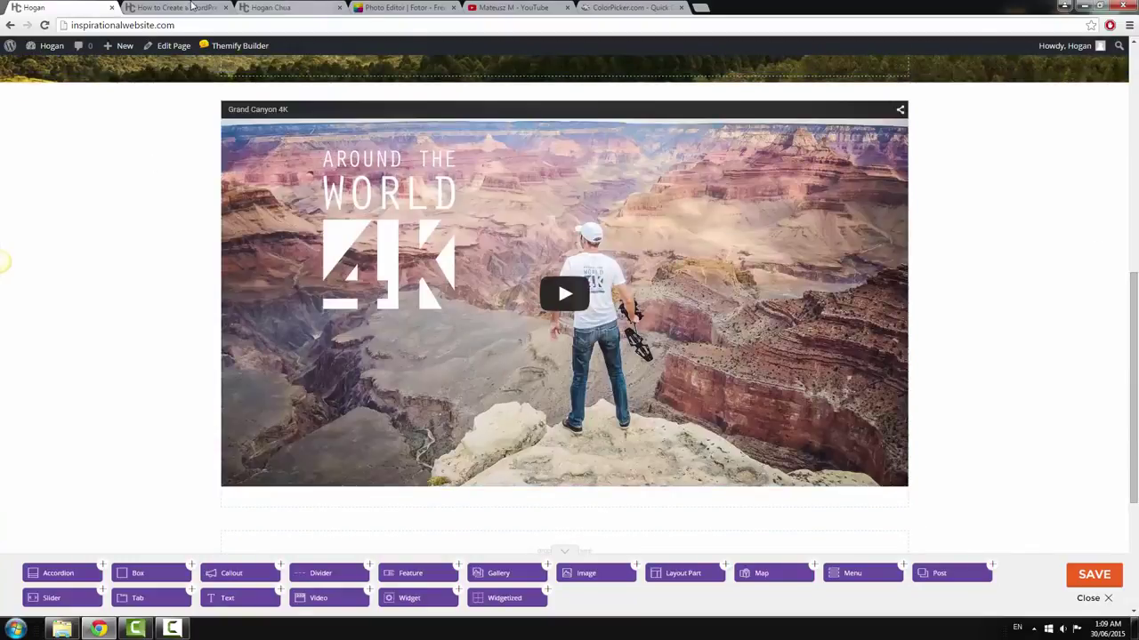
{"action": "left_click", "coordinate": [174, 7]}
{"action": "left_click", "coordinate": [271, 8]}
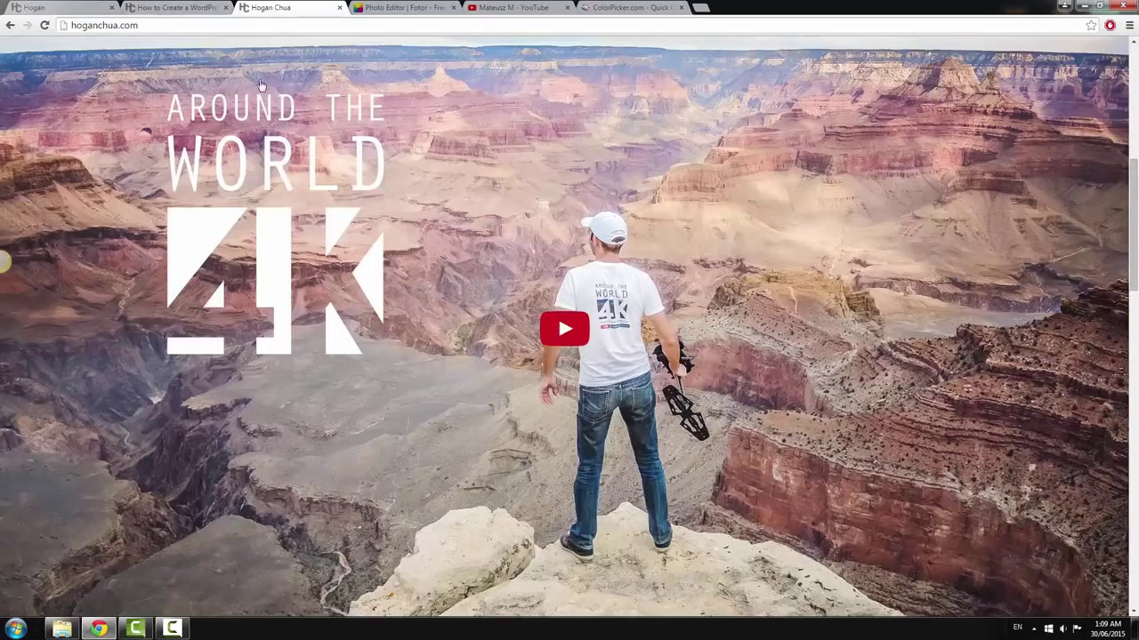
{"action": "left_click", "coordinate": [35, 7]}
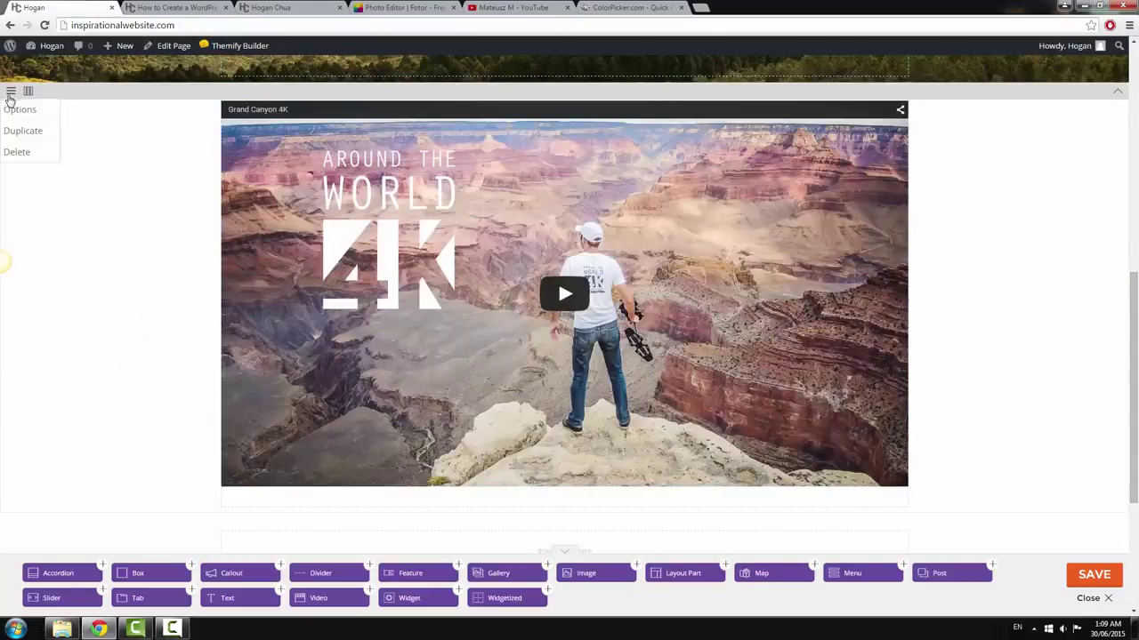
Step: Set the video row's Row Width to Fullwidth
{"action": "scroll", "coordinate": [36, 160], "scroll_direction": "up", "scroll_amount": 1}
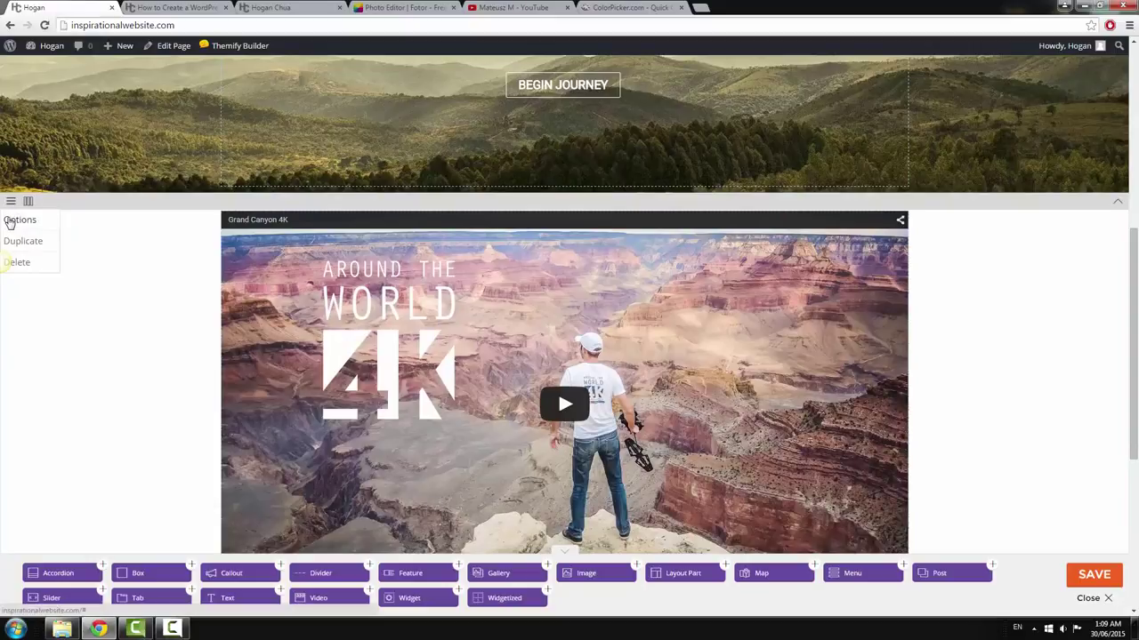
{"action": "left_click", "coordinate": [18, 220]}
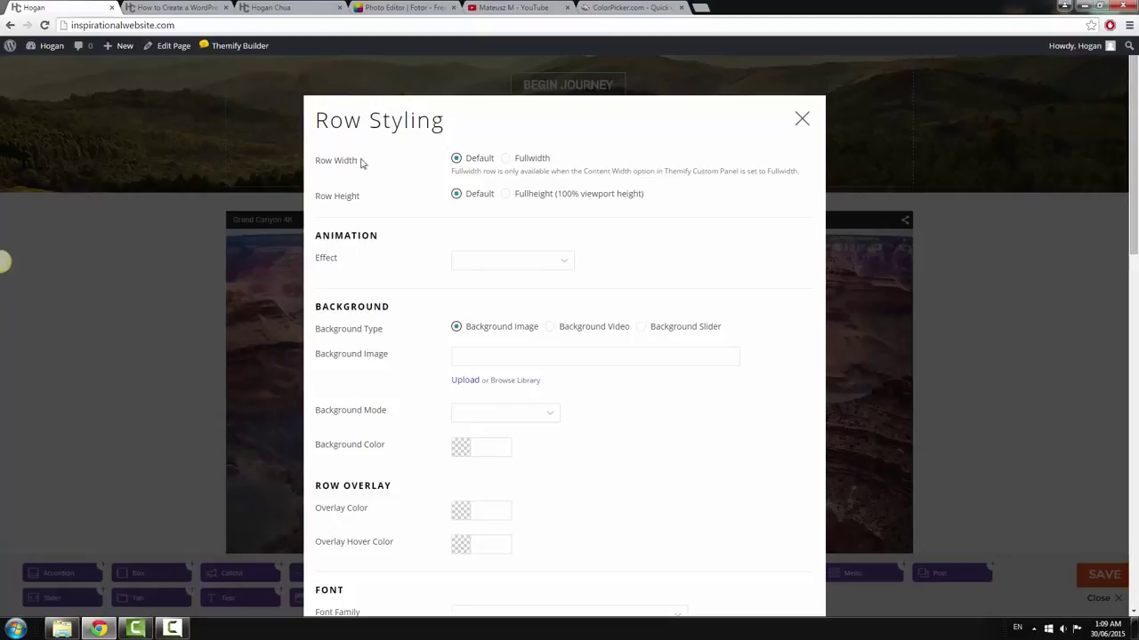
{"action": "left_click_drag", "start_coordinate": [361, 163], "coordinate": [317, 160]}
{"action": "left_click", "coordinate": [504, 159]}
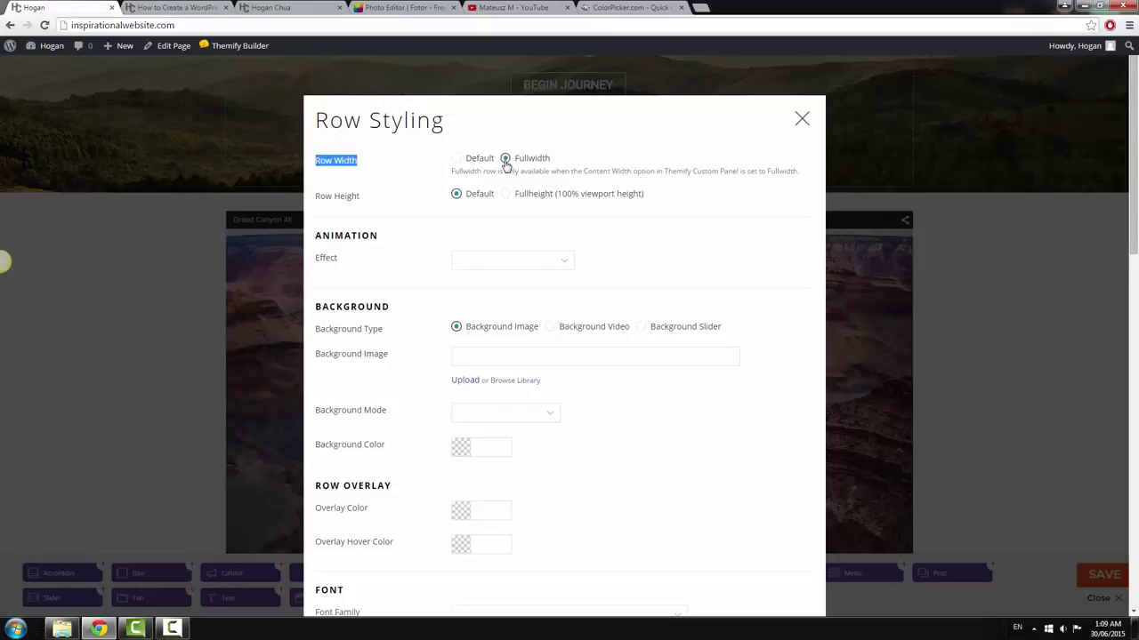
{"action": "scroll", "coordinate": [661, 376], "scroll_direction": "down", "scroll_amount": 4}
{"action": "scroll", "coordinate": [672, 362], "scroll_direction": "down", "scroll_amount": 8}
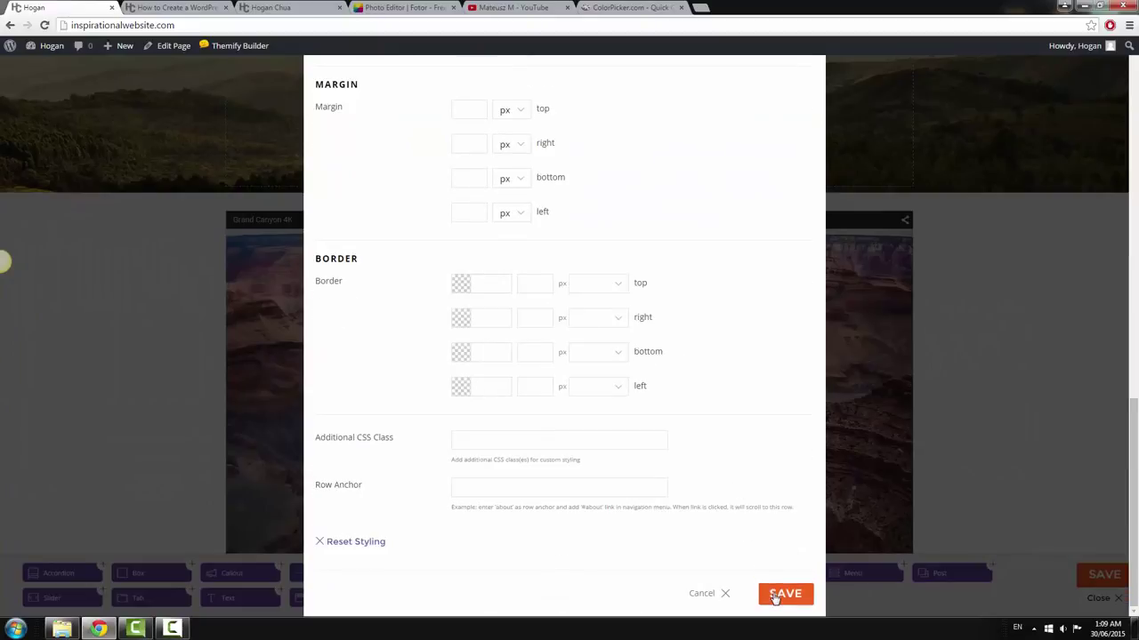
{"action": "scroll", "coordinate": [732, 397], "scroll_direction": "up", "scroll_amount": 4}
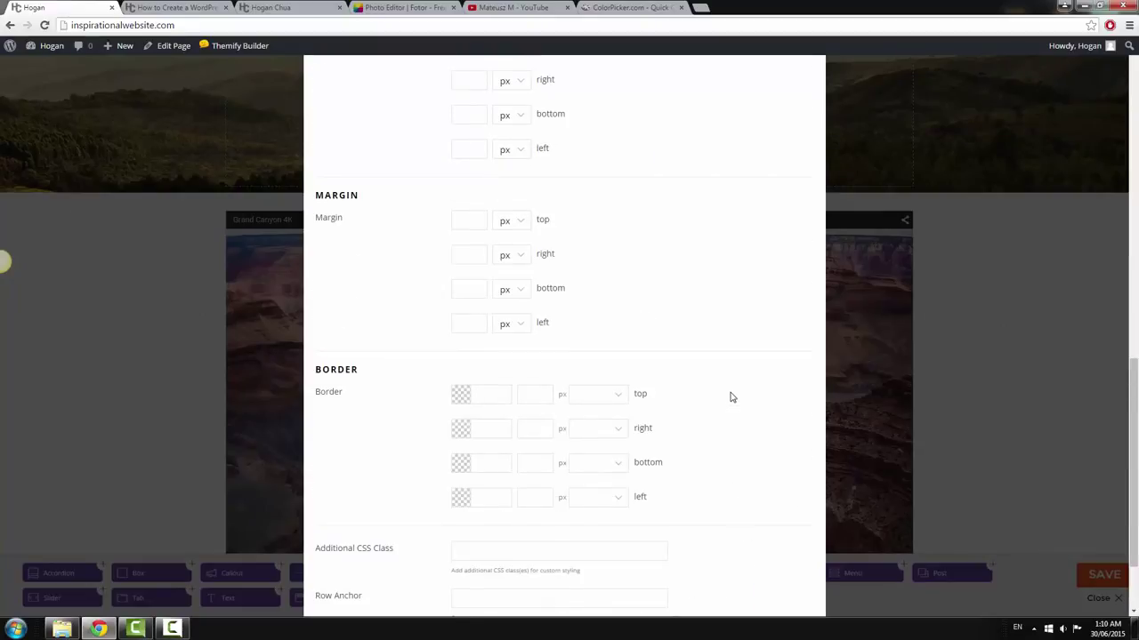
{"action": "scroll", "coordinate": [725, 386], "scroll_direction": "up", "scroll_amount": 4}
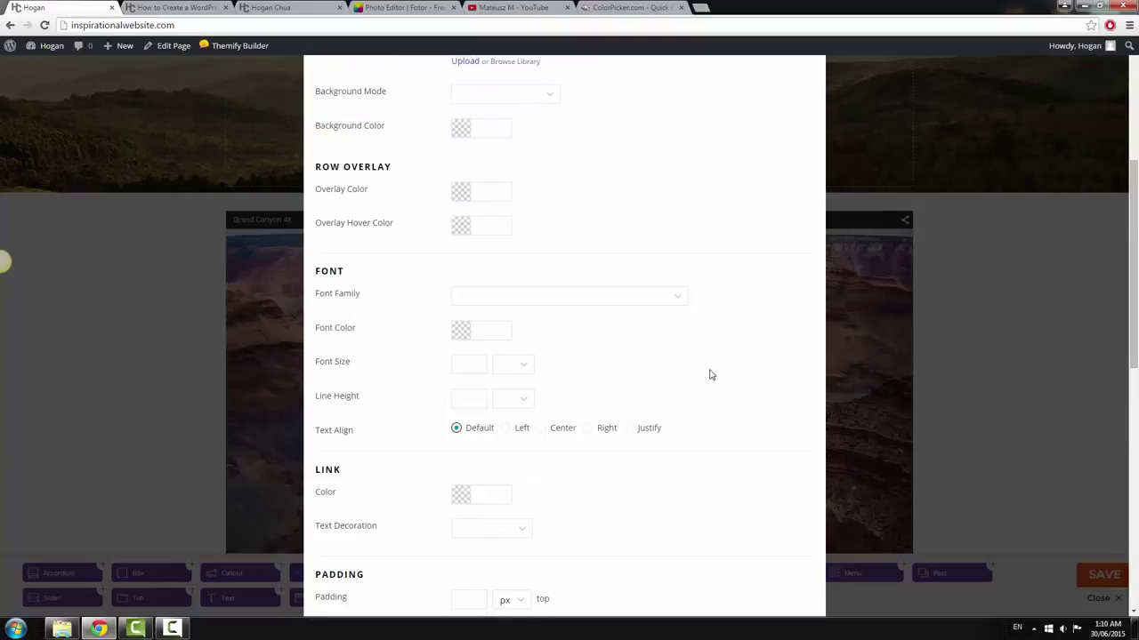
{"action": "scroll", "coordinate": [470, 256], "scroll_direction": "up", "scroll_amount": 2}
Step: Give the video row a black background colour and save the row styling
{"action": "left_click", "coordinate": [472, 242]}
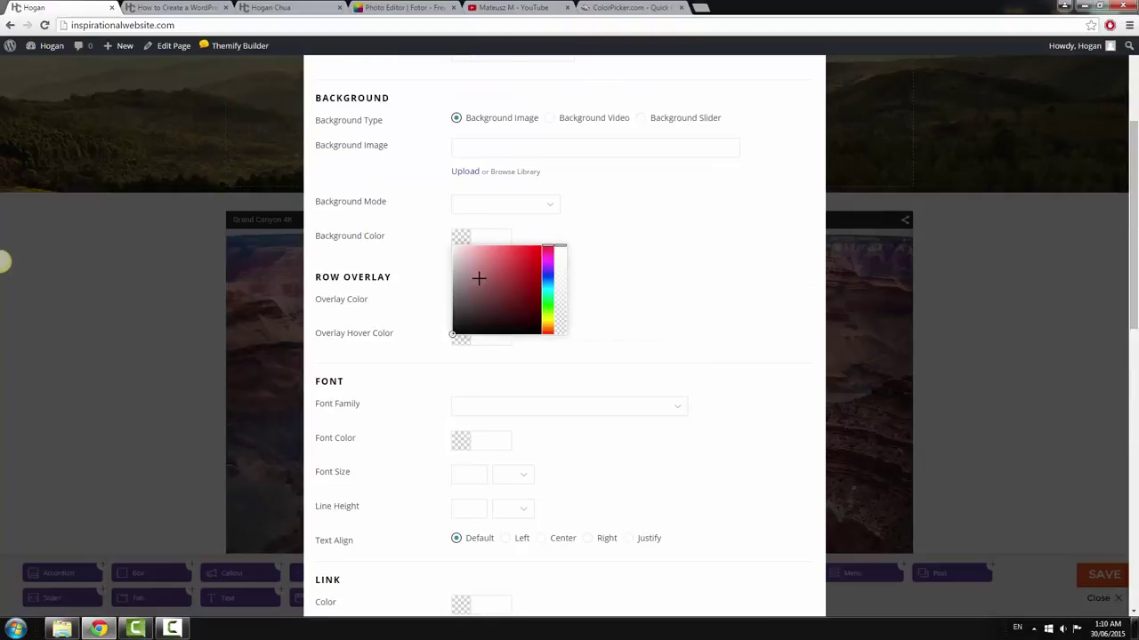
{"action": "left_click", "coordinate": [750, 435]}
{"action": "scroll", "coordinate": [746, 437], "scroll_direction": "down", "scroll_amount": 5}
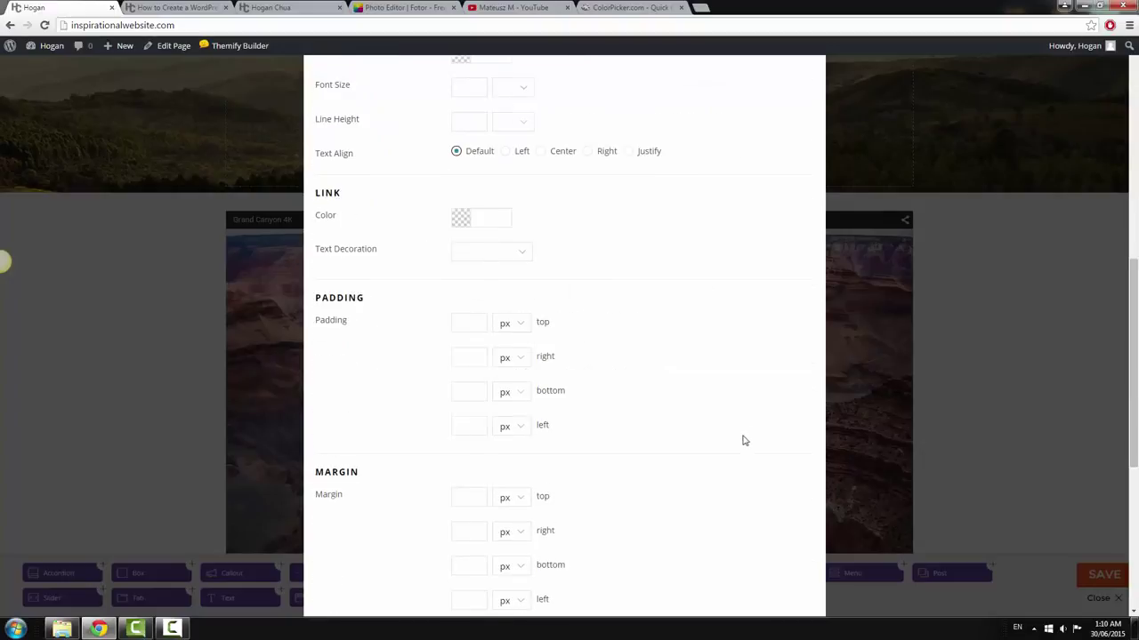
{"action": "scroll", "coordinate": [754, 431], "scroll_direction": "up", "scroll_amount": 2}
{"action": "scroll", "coordinate": [755, 426], "scroll_direction": "down", "scroll_amount": 7}
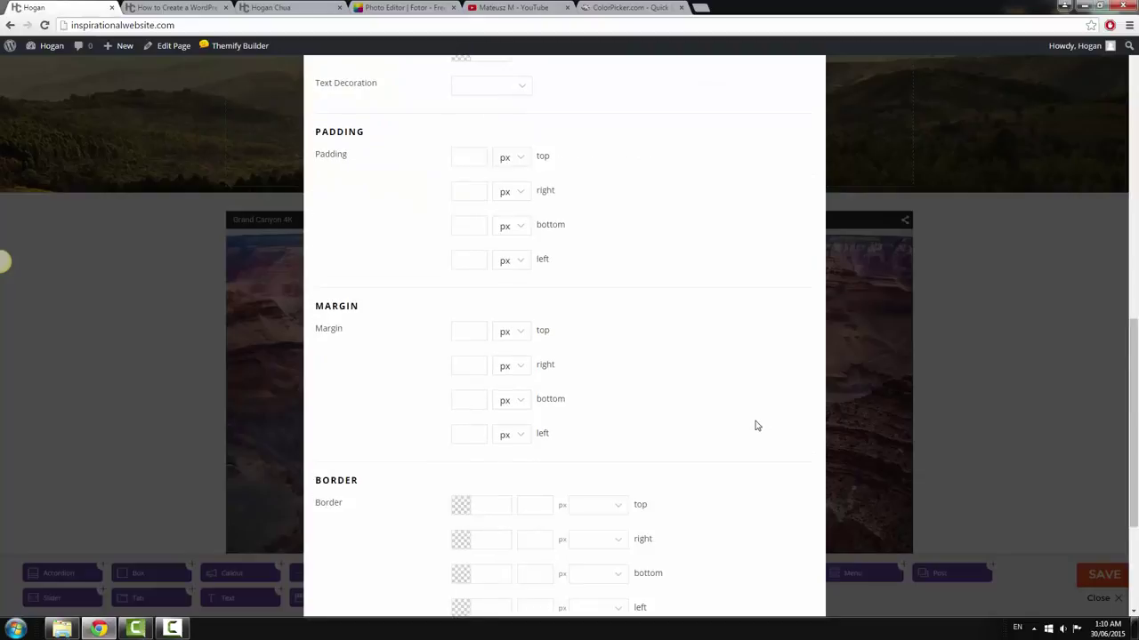
{"action": "left_click", "coordinate": [786, 593]}
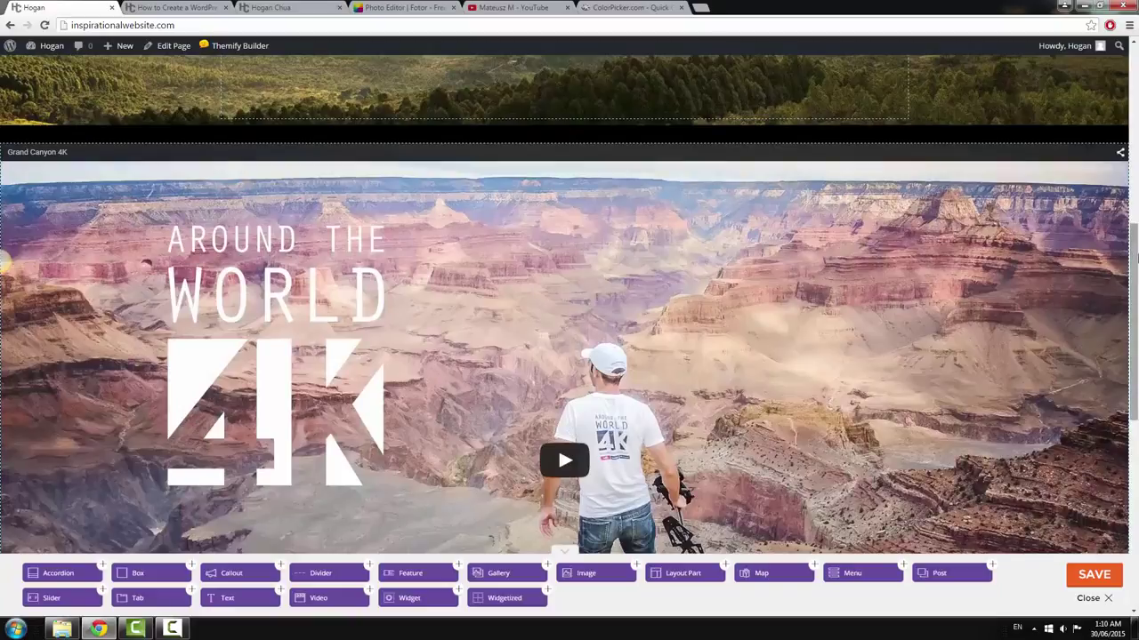
{"action": "left_click_drag", "start_coordinate": [1135, 285], "coordinate": [1135, 381]}
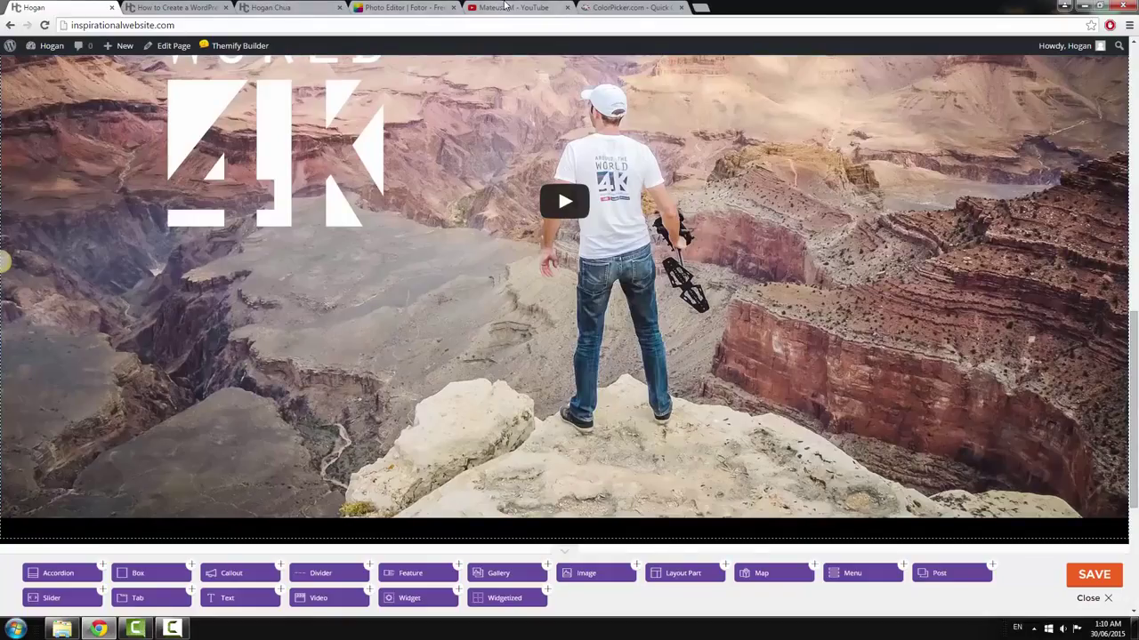
{"action": "left_click", "coordinate": [514, 7]}
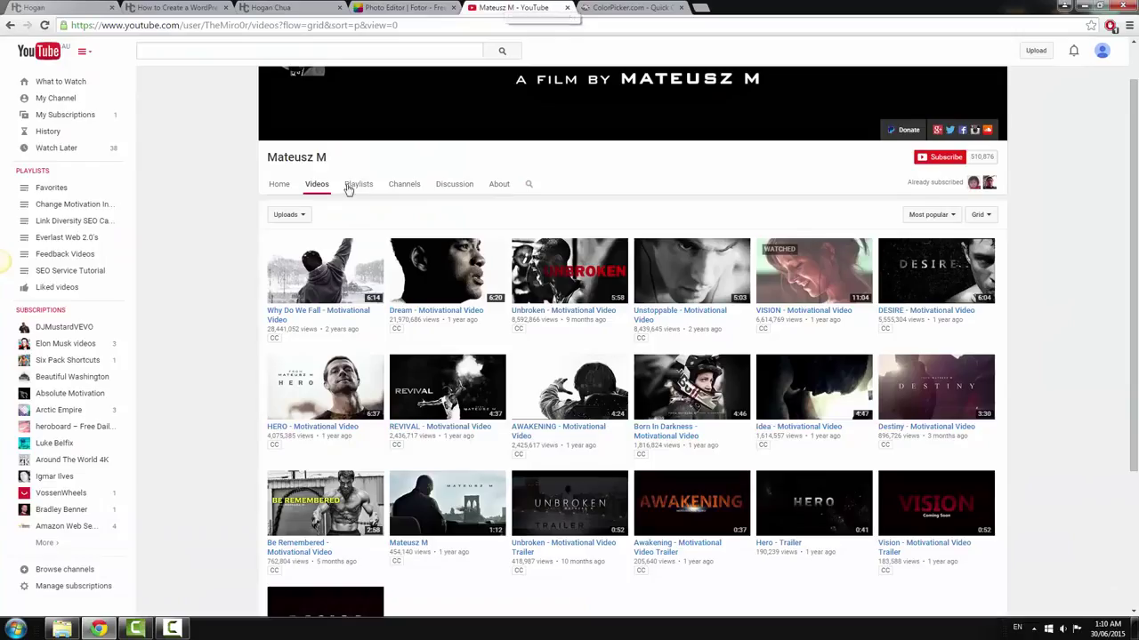
Step: Open and pause the 'Why Do We Fall' YouTube video, then copy its page address
{"action": "left_click", "coordinate": [326, 281]}
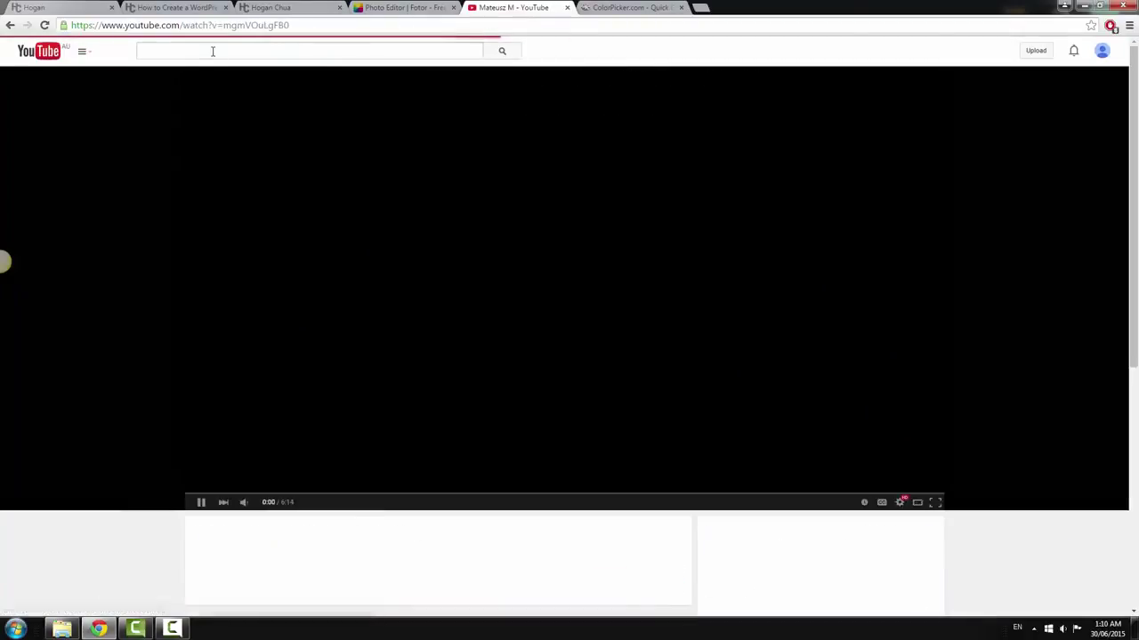
{"action": "left_click", "coordinate": [201, 502]}
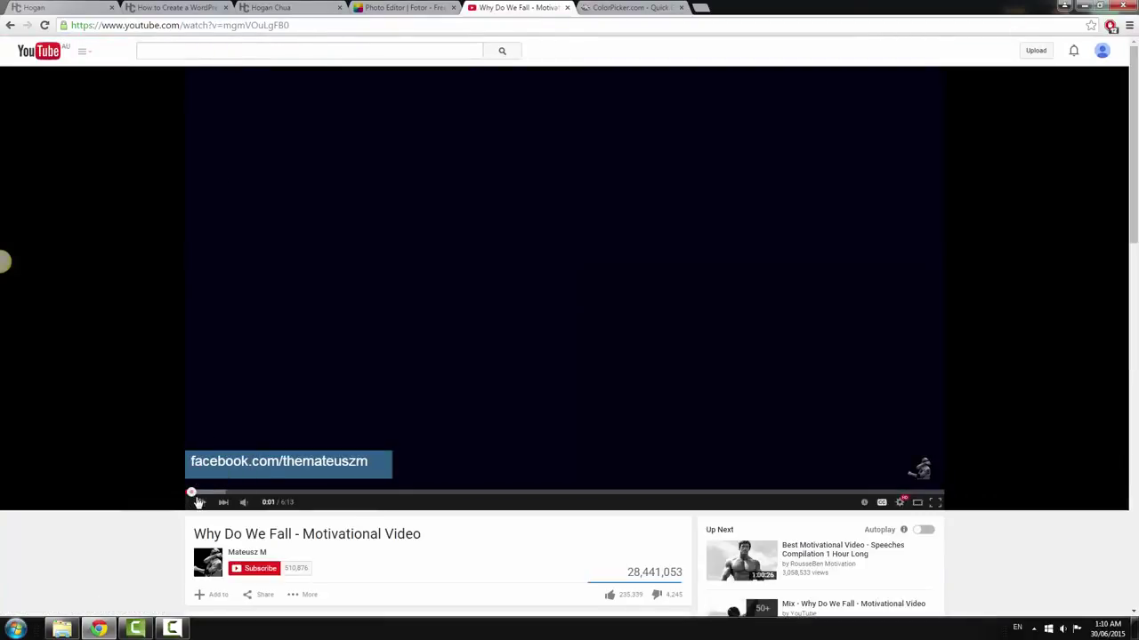
{"action": "left_click", "coordinate": [145, 25]}
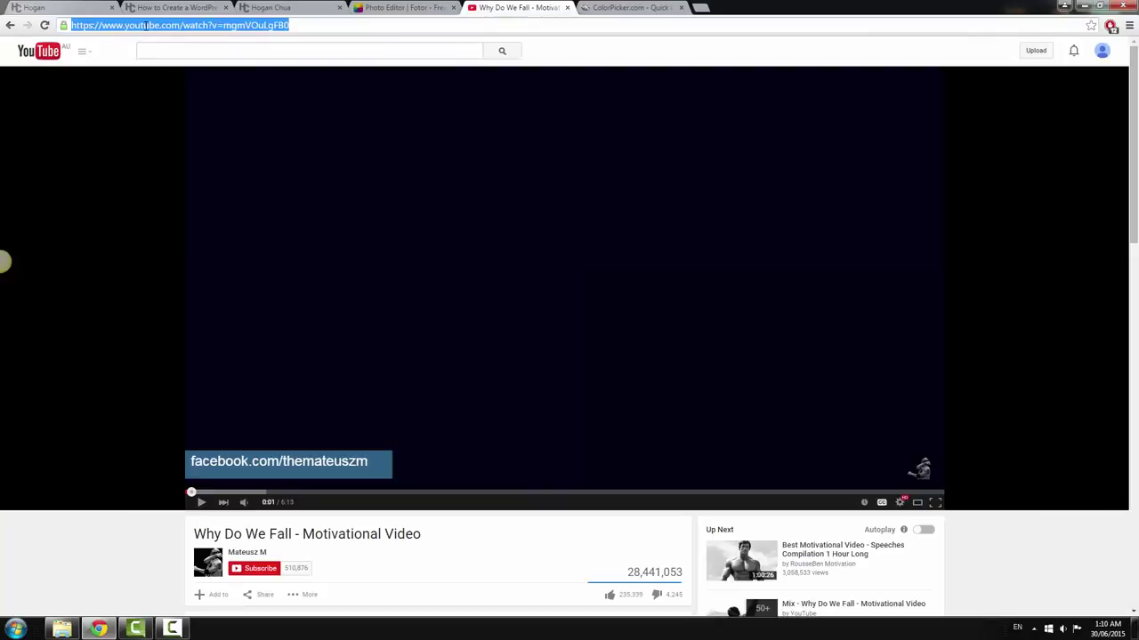
{"action": "right_click", "coordinate": [231, 24]}
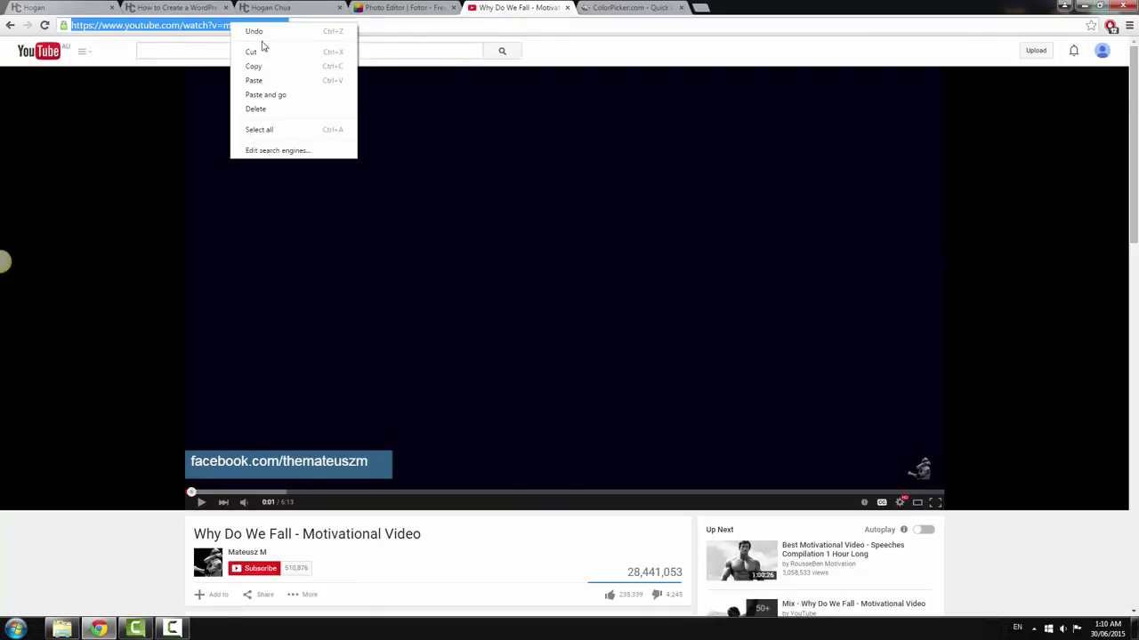
{"action": "left_click", "coordinate": [256, 66]}
Step: Go back to the Hogan builder page, checking the YouTube video page once more
{"action": "left_click", "coordinate": [67, 6]}
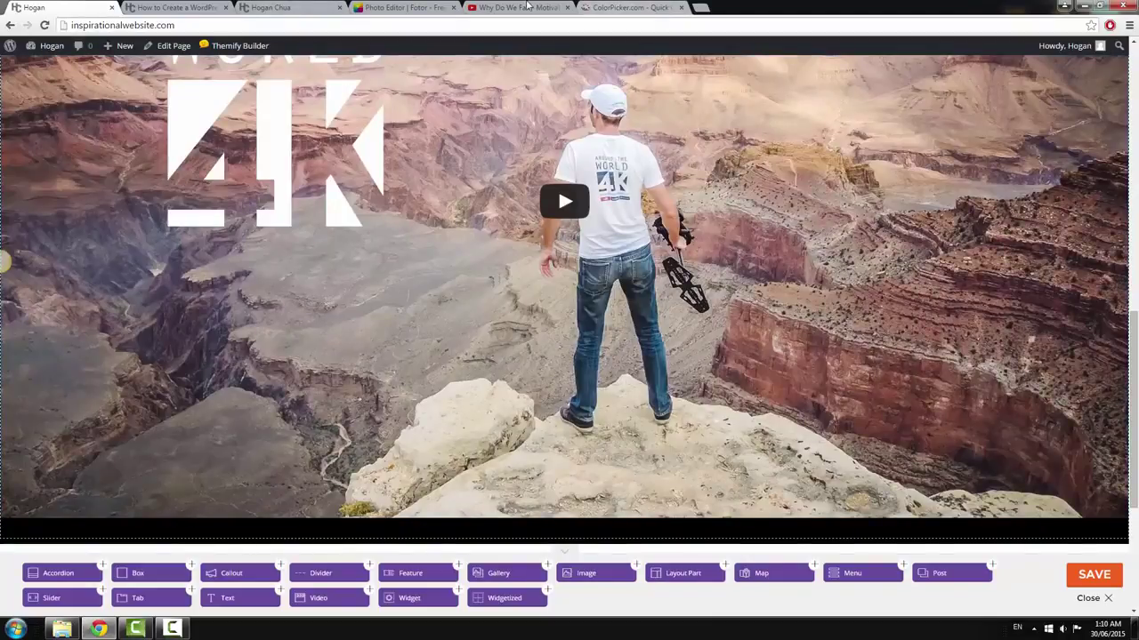
{"action": "left_click", "coordinate": [527, 7]}
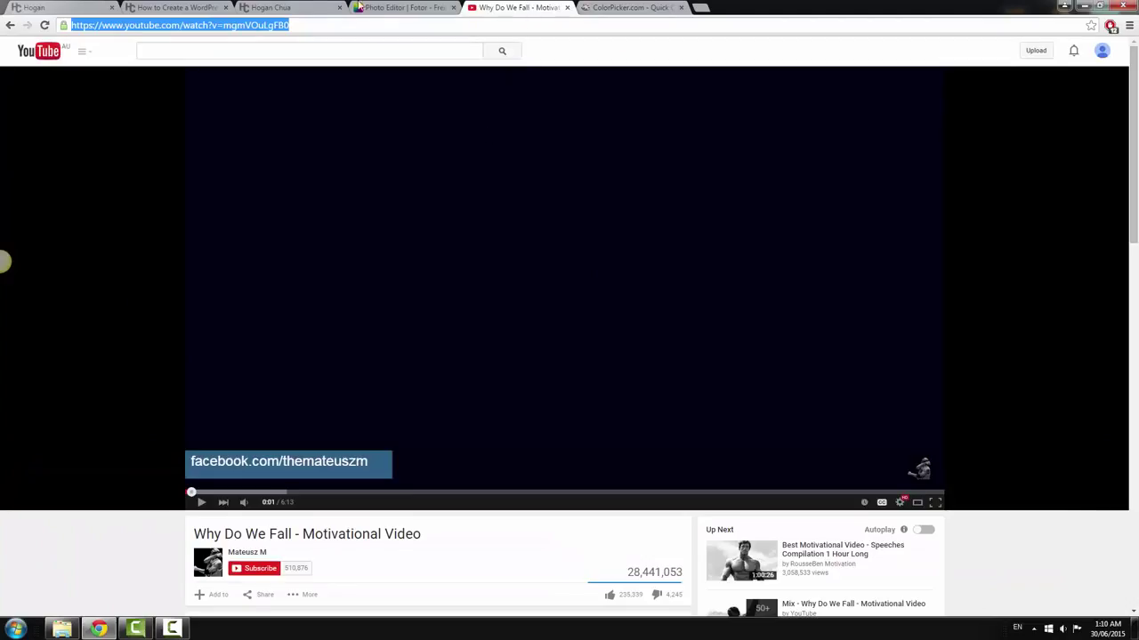
{"action": "left_click", "coordinate": [76, 7]}
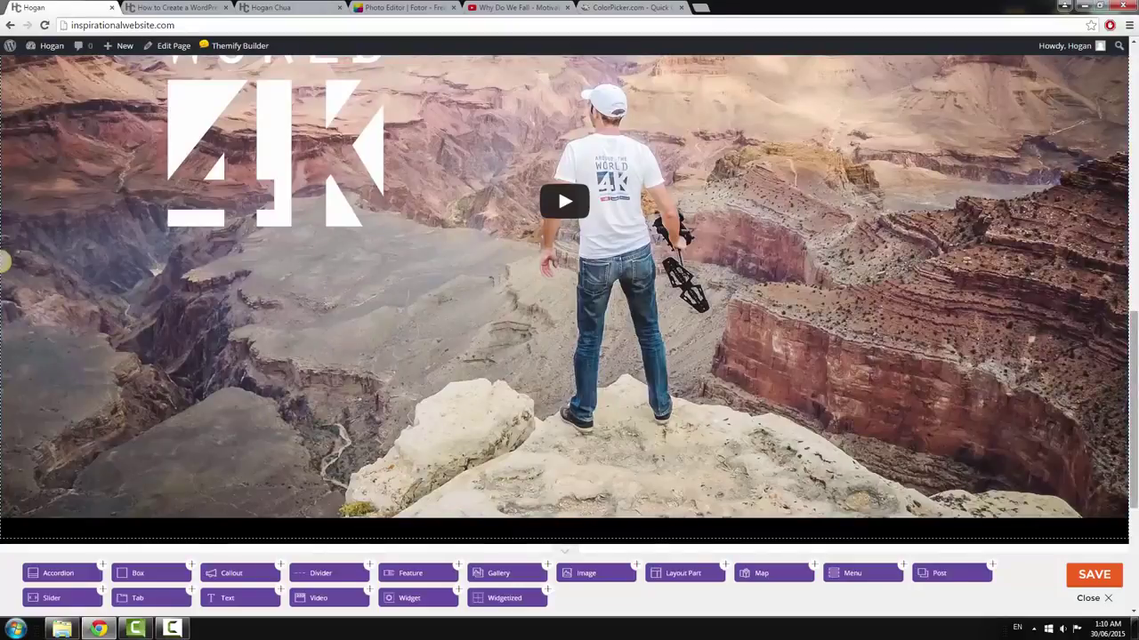
{"action": "left_click_drag", "start_coordinate": [1134, 506], "coordinate": [1136, 444]}
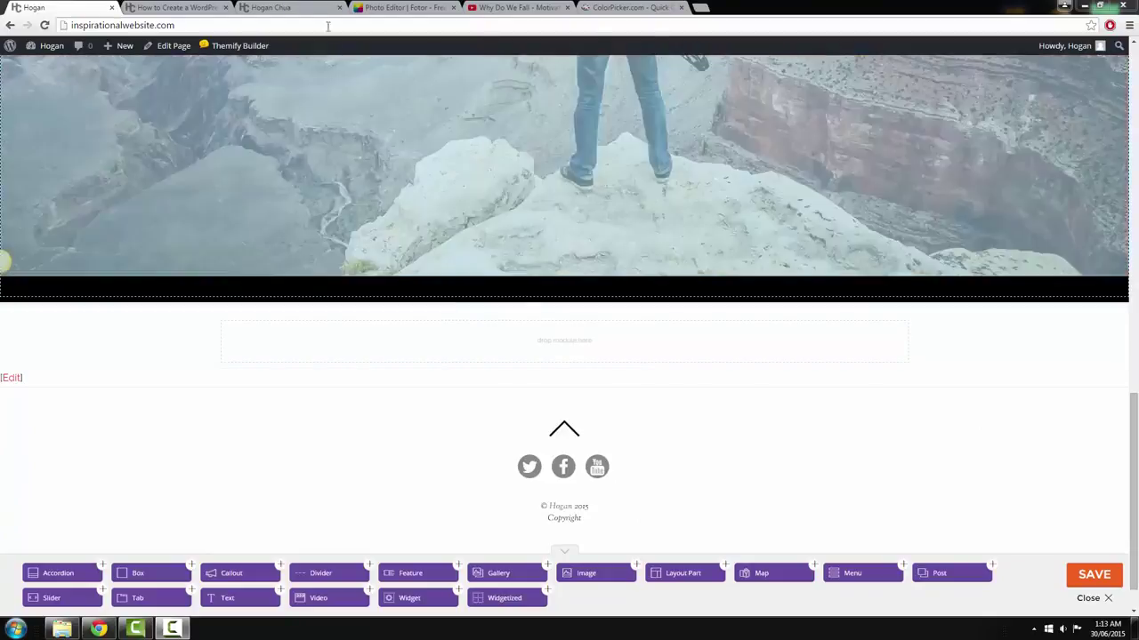
Step: Scroll to the reference site's image tiles and logo row, then return to the builder
{"action": "left_click", "coordinate": [301, 8]}
{"action": "scroll", "coordinate": [439, 378], "scroll_direction": "down", "scroll_amount": 6}
{"action": "scroll", "coordinate": [439, 378], "scroll_direction": "down", "scroll_amount": 2}
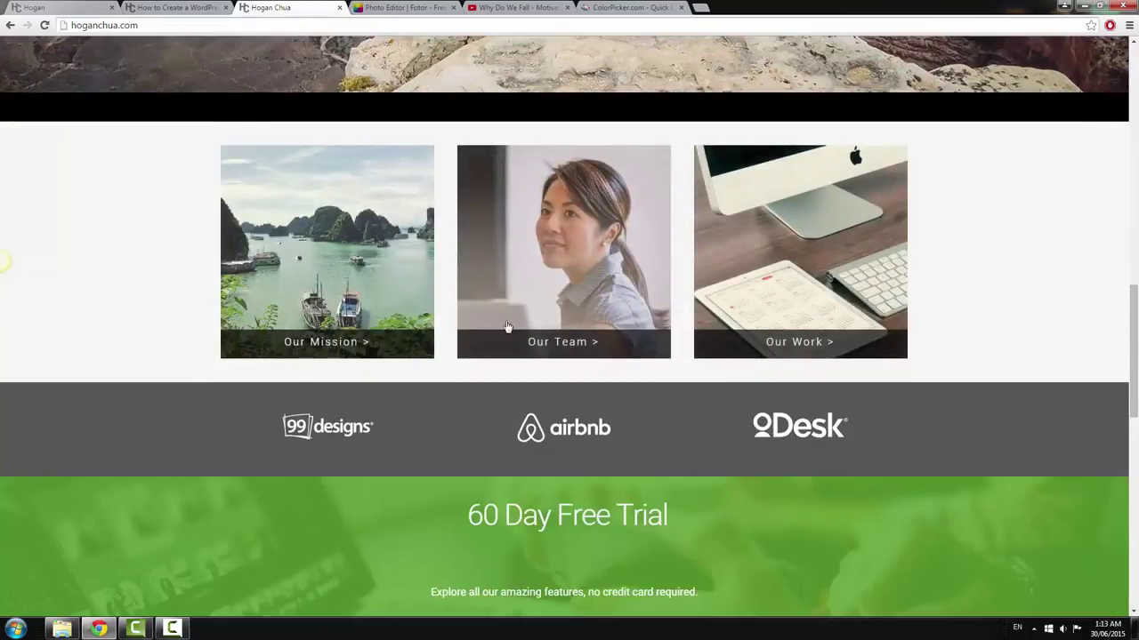
{"action": "left_click", "coordinate": [44, 7]}
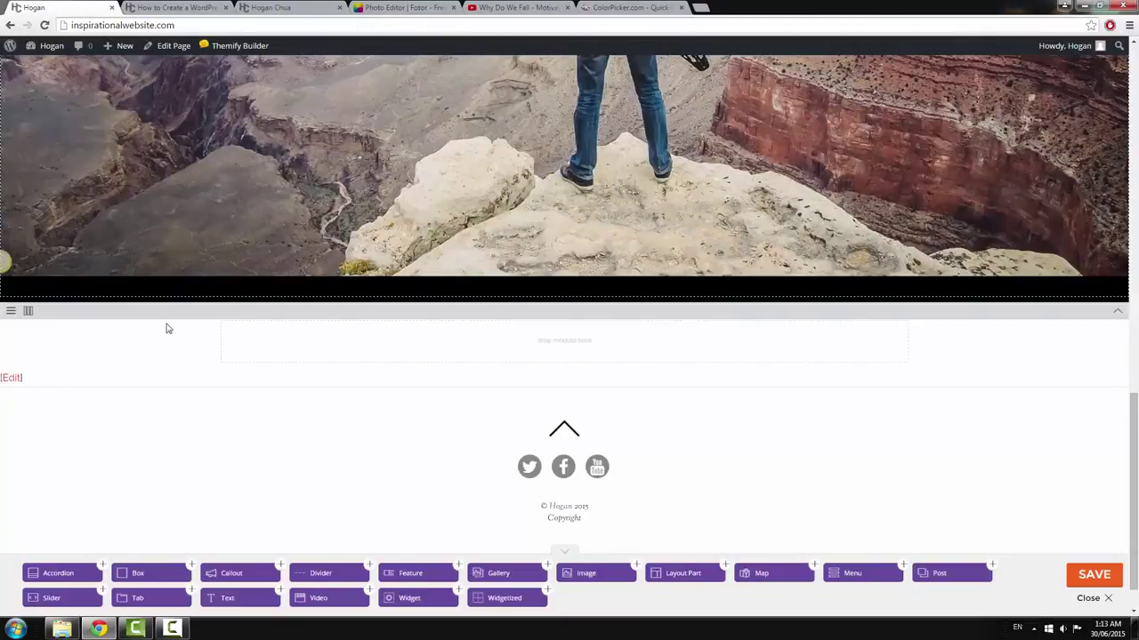
Step: Give the empty row below the video a fadeIn animation effect
{"action": "mouse_move", "coordinate": [11, 311]}
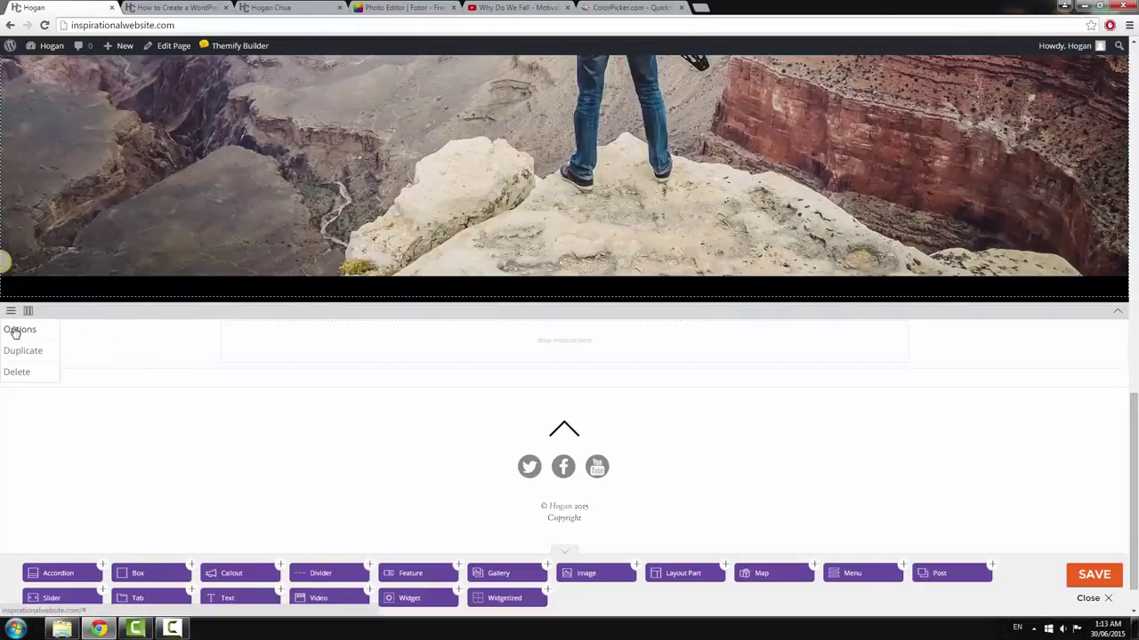
{"action": "left_click", "coordinate": [16, 330]}
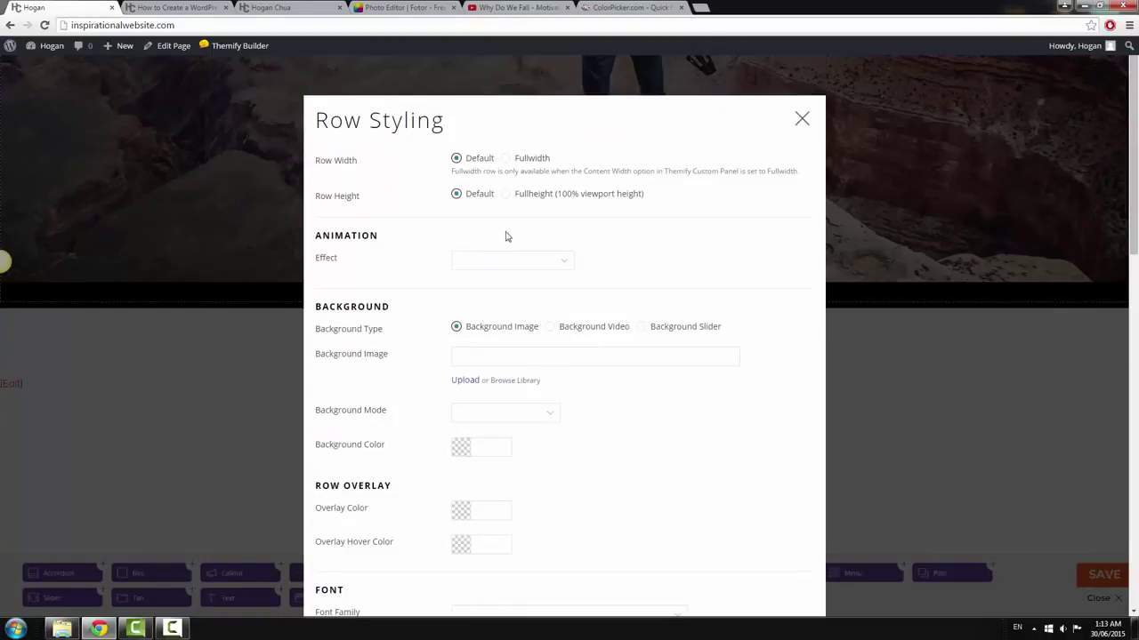
{"action": "left_click_drag", "start_coordinate": [385, 241], "coordinate": [316, 237]}
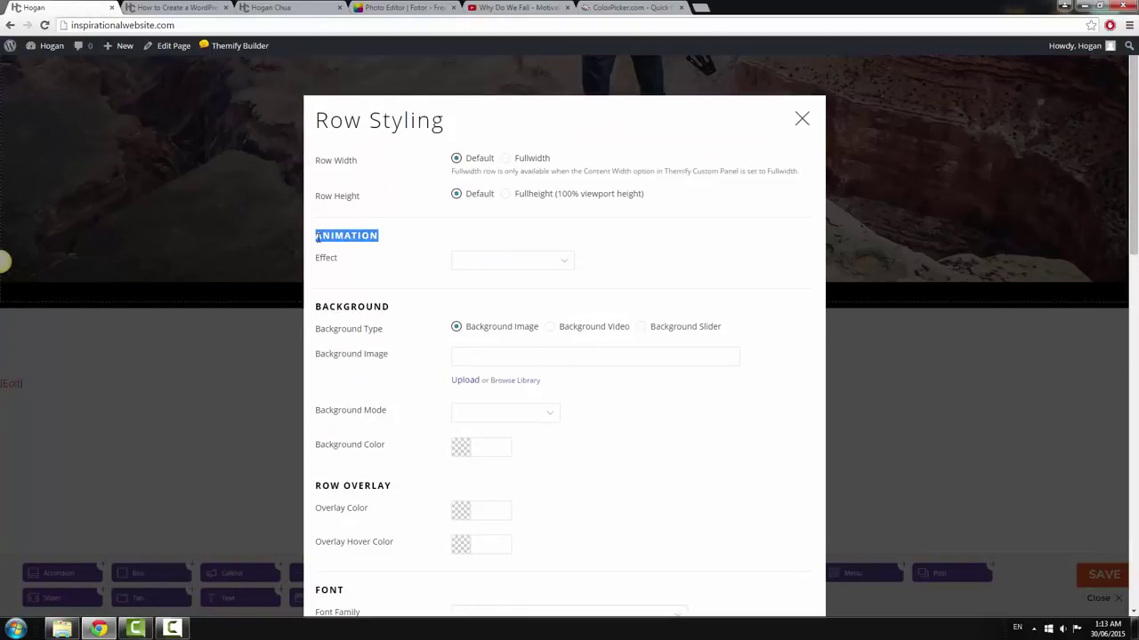
{"action": "left_click", "coordinate": [457, 263]}
{"action": "left_click_drag", "start_coordinate": [601, 305], "coordinate": [597, 343]}
{"action": "left_click", "coordinate": [519, 380]}
Step: Set the row's background colour to light grey f6f6f6
{"action": "scroll", "coordinate": [637, 278], "scroll_direction": "down", "scroll_amount": 2}
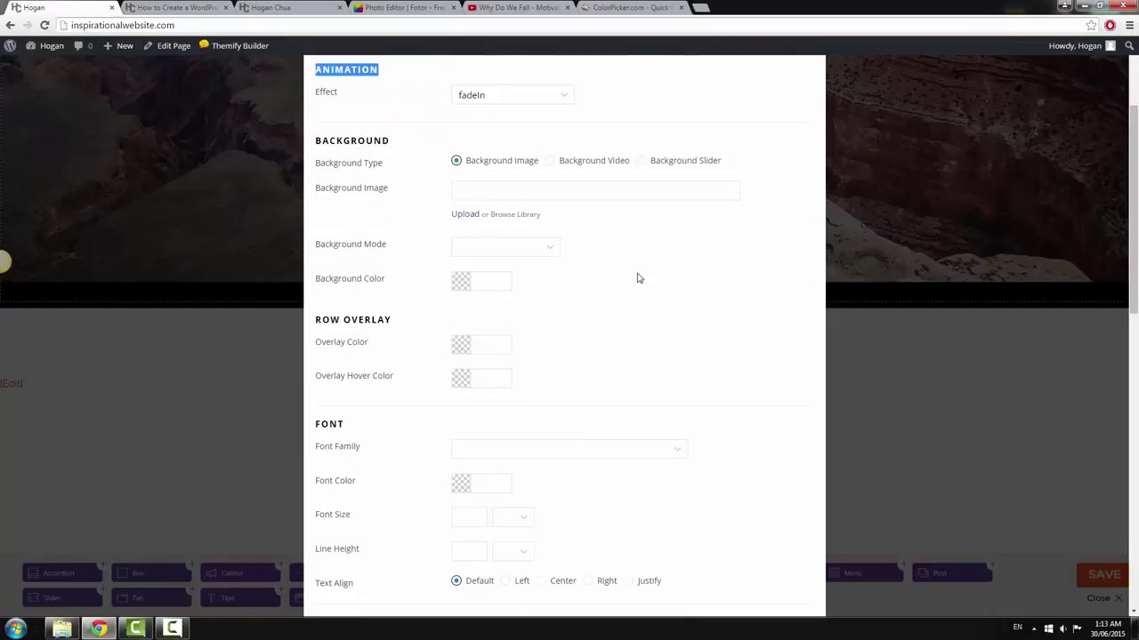
{"action": "left_click", "coordinate": [477, 282]}
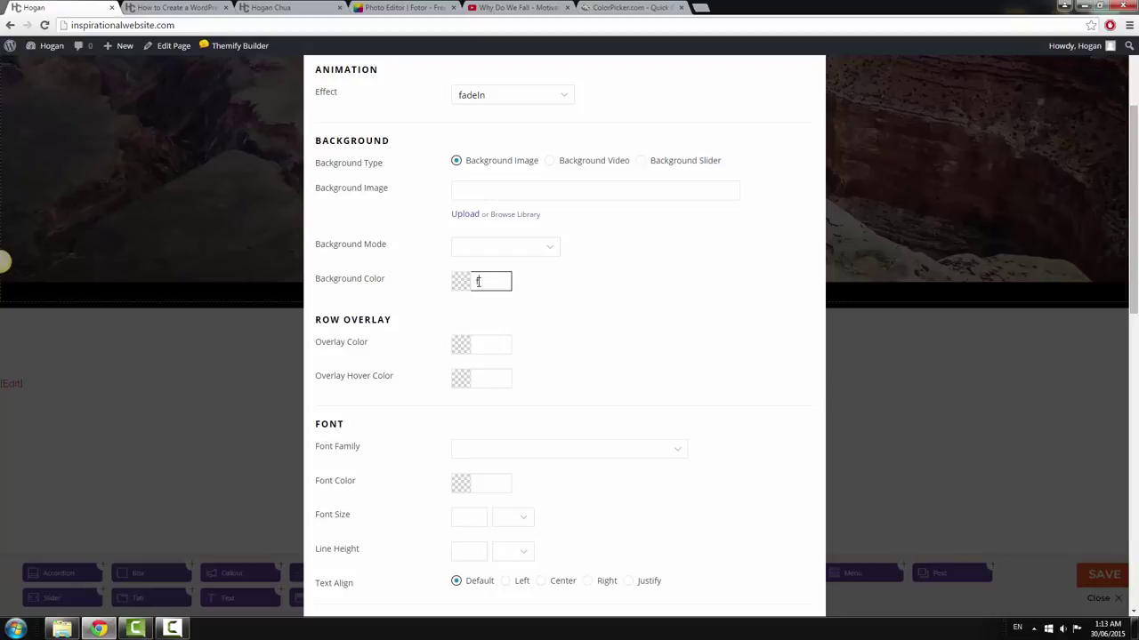
{"action": "type", "text": "f6f6f6"}
{"action": "left_click", "coordinate": [653, 293]}
Step: Set 40 px top and bottom padding and save the row styling
{"action": "scroll", "coordinate": [652, 293], "scroll_direction": "down", "scroll_amount": 2}
{"action": "scroll", "coordinate": [467, 367], "scroll_direction": "down", "scroll_amount": 1}
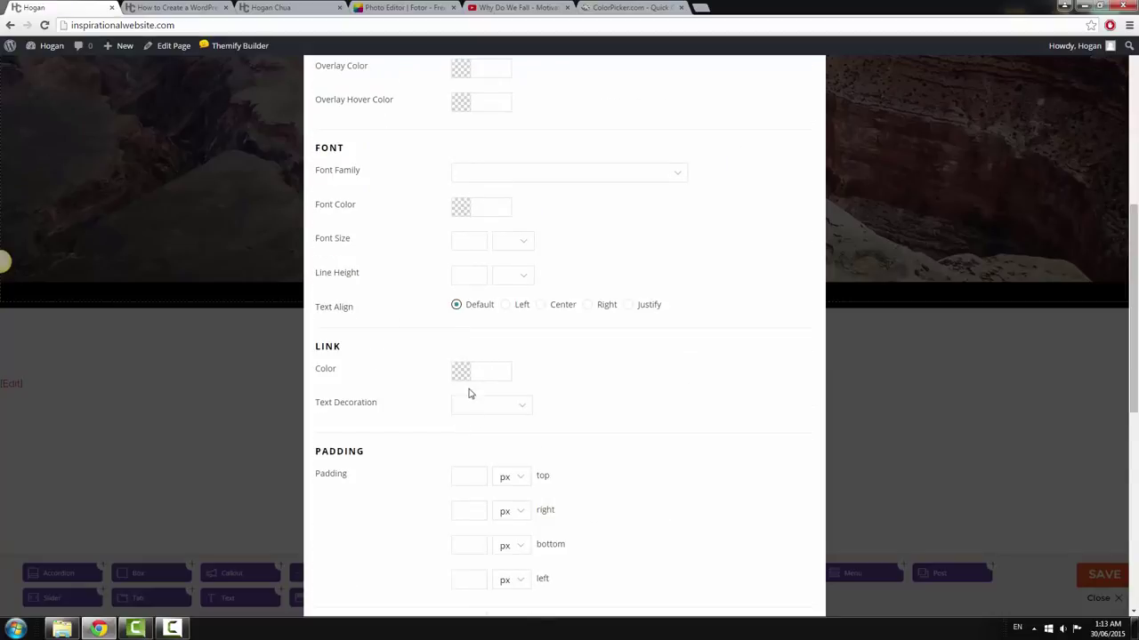
{"action": "left_click", "coordinate": [463, 485]}
{"action": "left_click", "coordinate": [471, 547]}
{"action": "scroll", "coordinate": [806, 524], "scroll_direction": "down", "scroll_amount": 5}
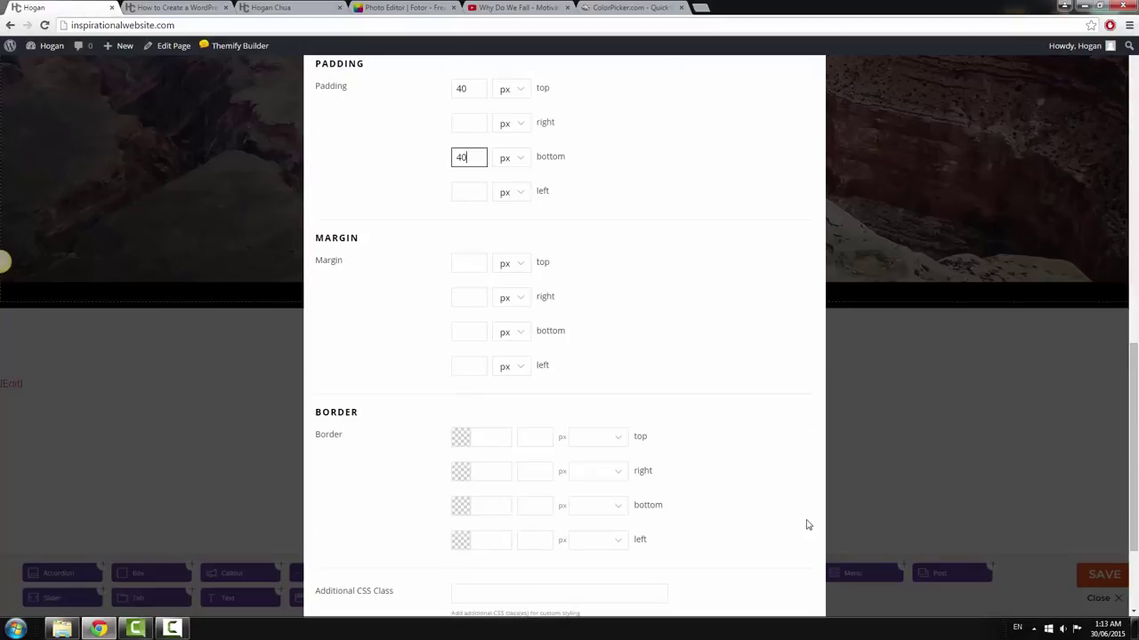
{"action": "left_click", "coordinate": [796, 591]}
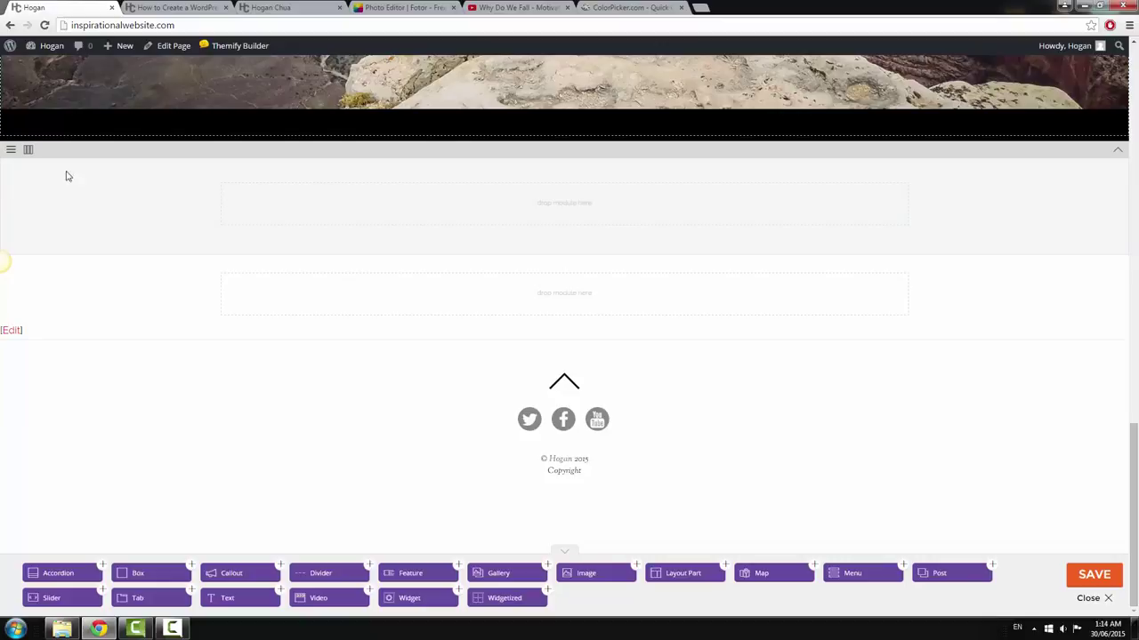
Step: Split the row into three columns, add an Image module to the first, and choose the fourth (overlay) image style
{"action": "mouse_move", "coordinate": [27, 156]}
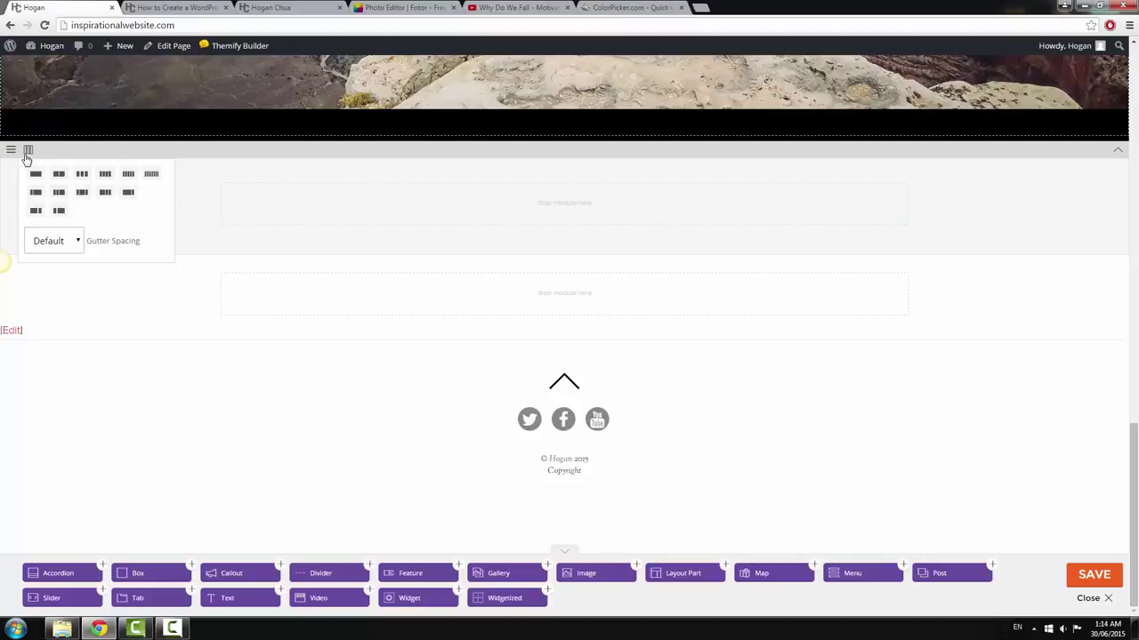
{"action": "left_click", "coordinate": [81, 175]}
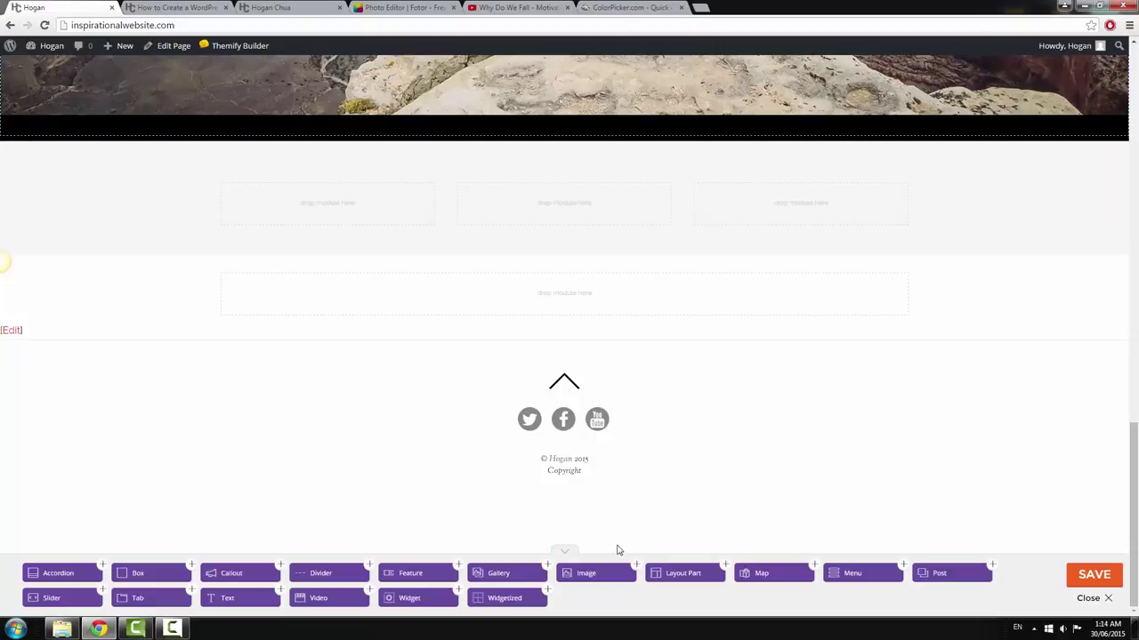
{"action": "left_click_drag", "start_coordinate": [595, 572], "coordinate": [299, 224]}
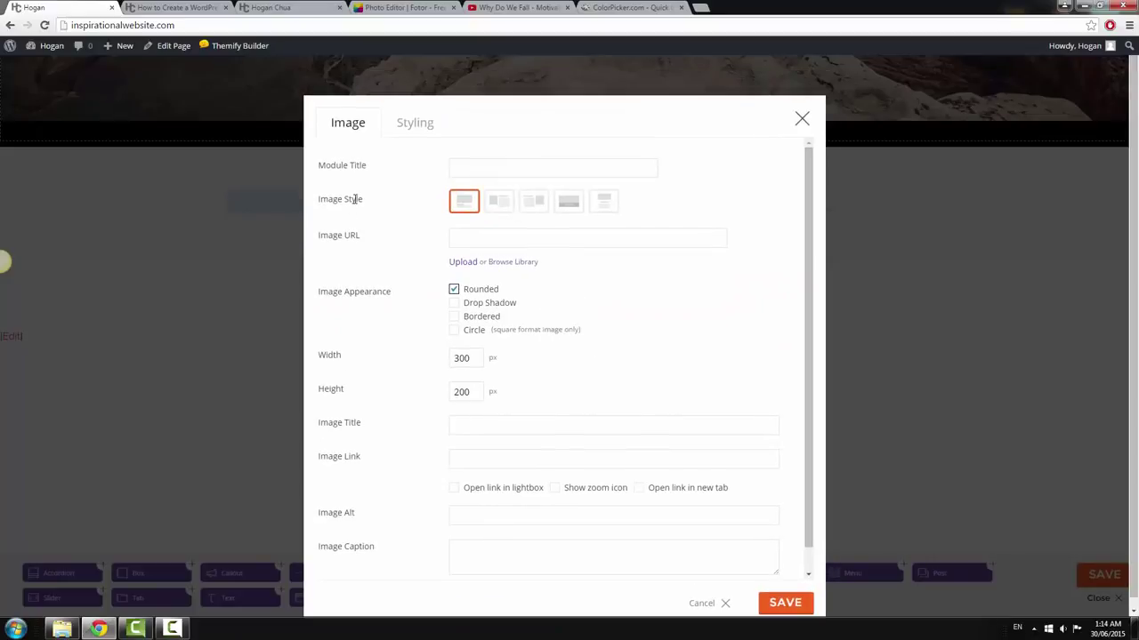
{"action": "left_click", "coordinate": [570, 202]}
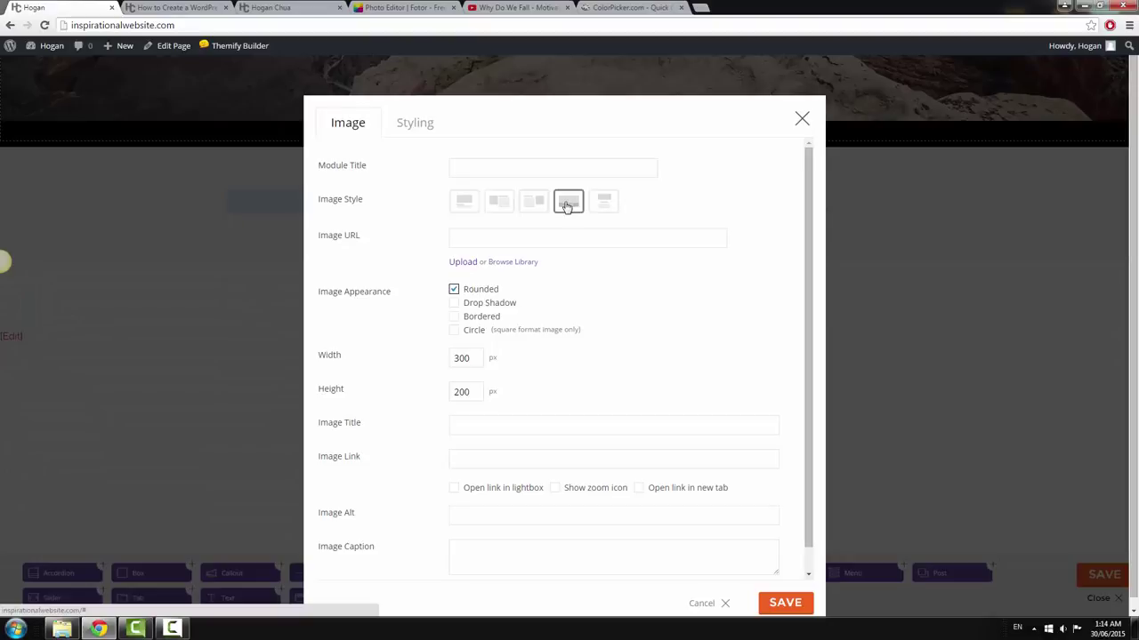
{"action": "left_click_drag", "start_coordinate": [358, 236], "coordinate": [316, 239]}
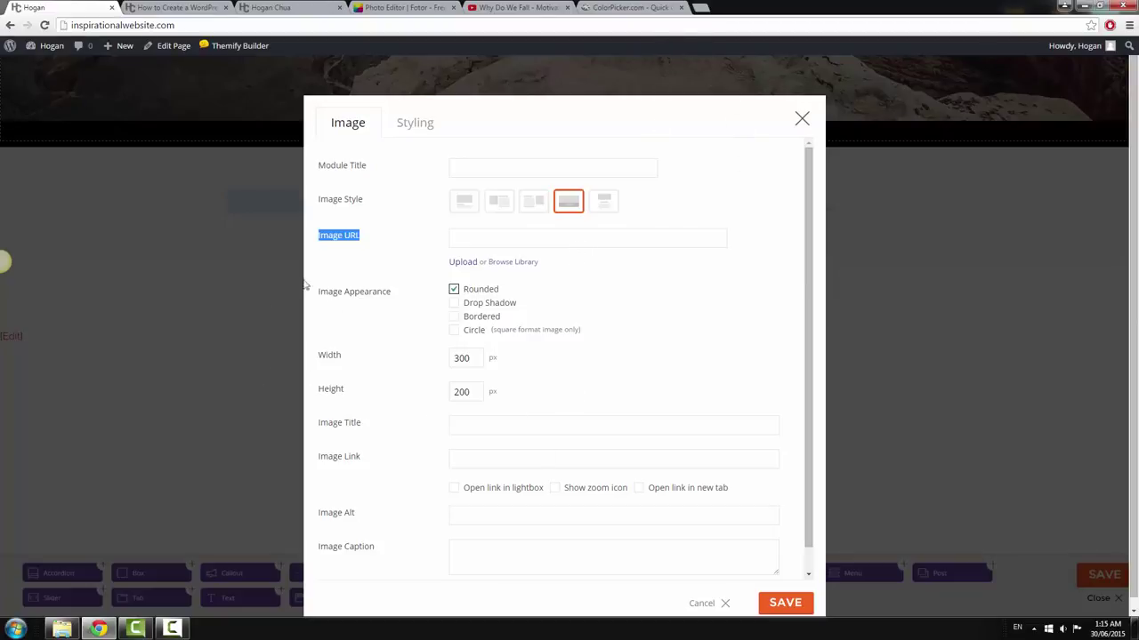
Step: Open DIY - Feature Image in Fotor as a second photo and switch to it, declining to save the first
{"action": "left_click", "coordinate": [700, 10]}
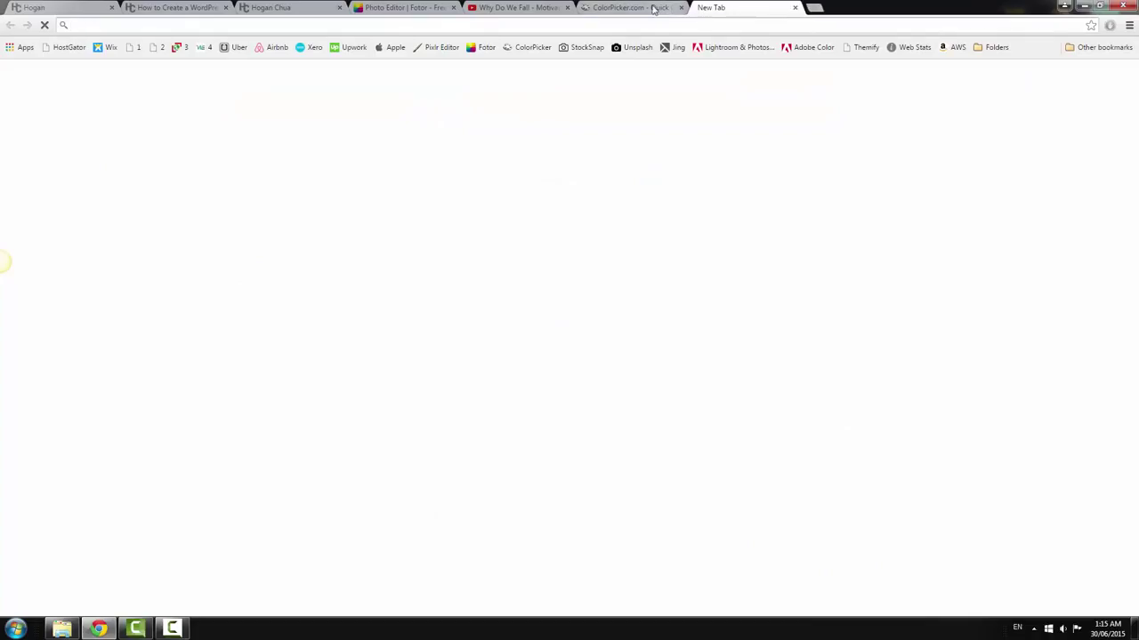
{"action": "left_click", "coordinate": [391, 7]}
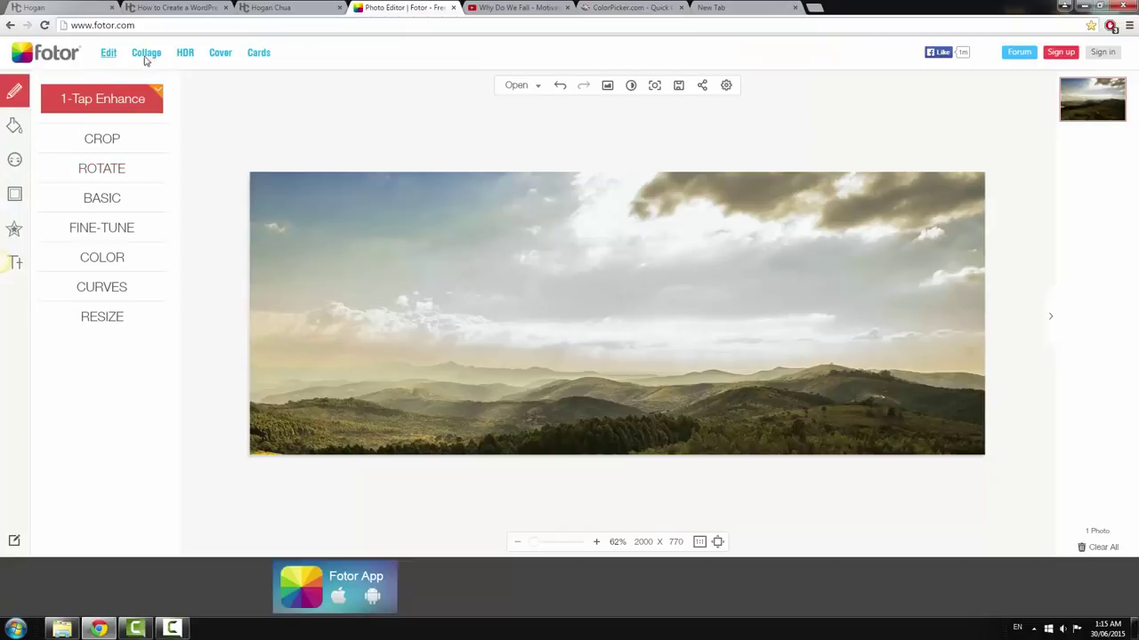
{"action": "left_click", "coordinate": [510, 86]}
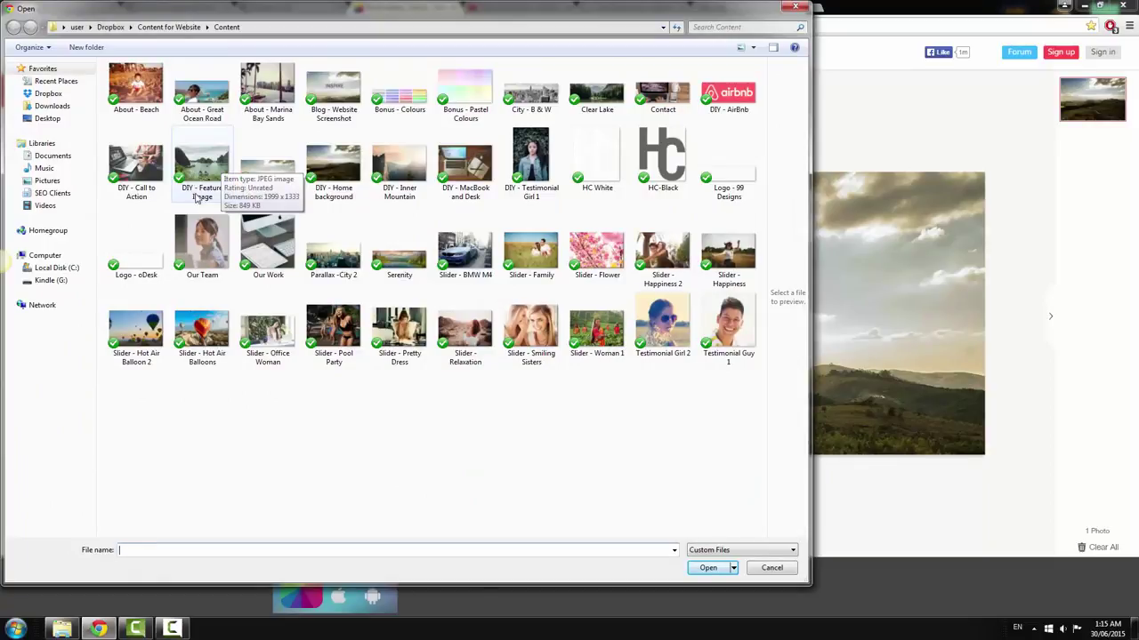
{"action": "left_click", "coordinate": [214, 173]}
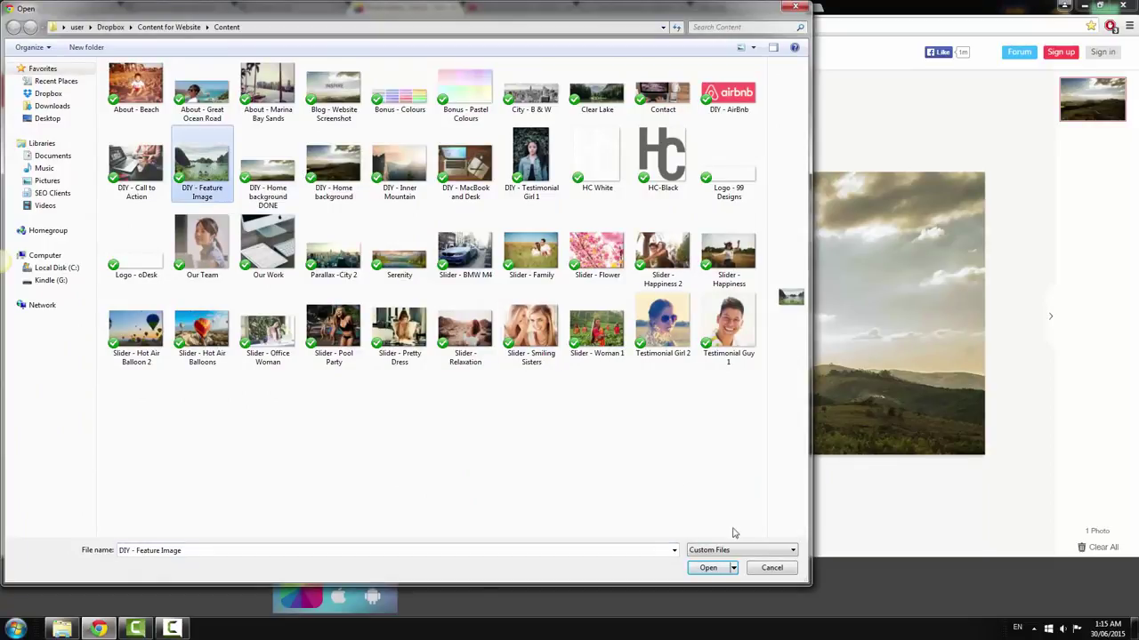
{"action": "left_click", "coordinate": [711, 567]}
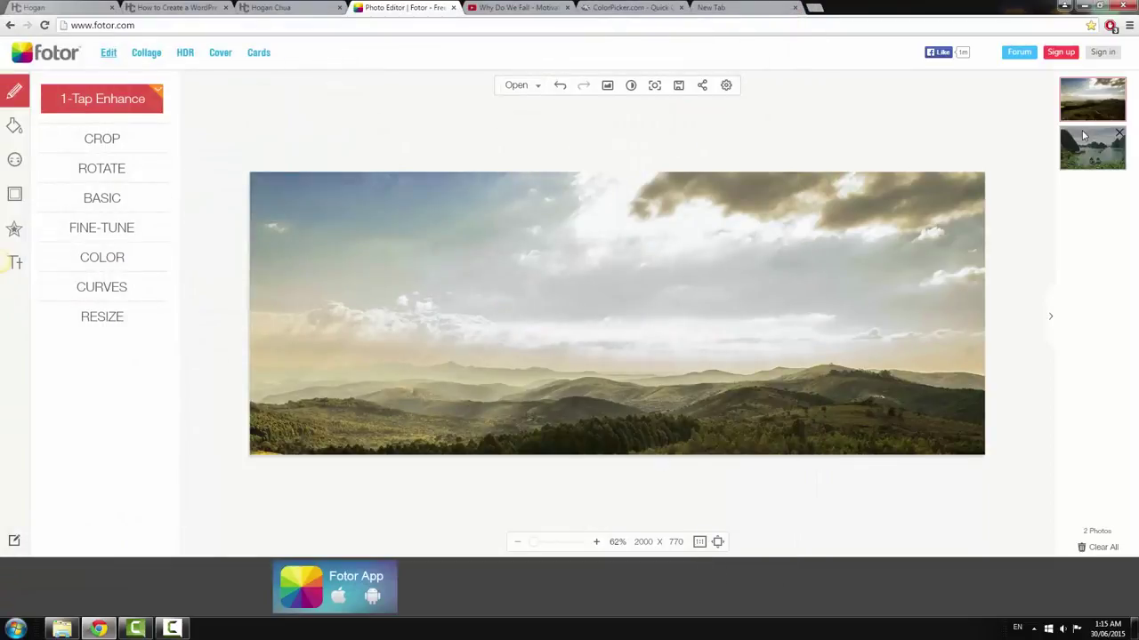
{"action": "left_click", "coordinate": [1092, 153]}
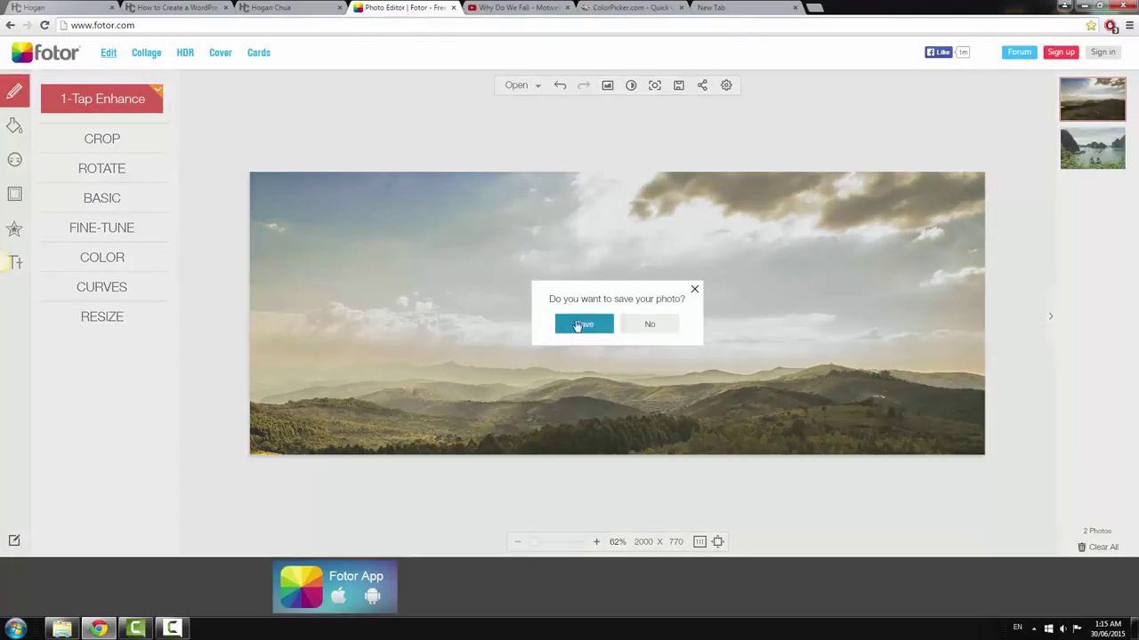
{"action": "left_click", "coordinate": [650, 325]}
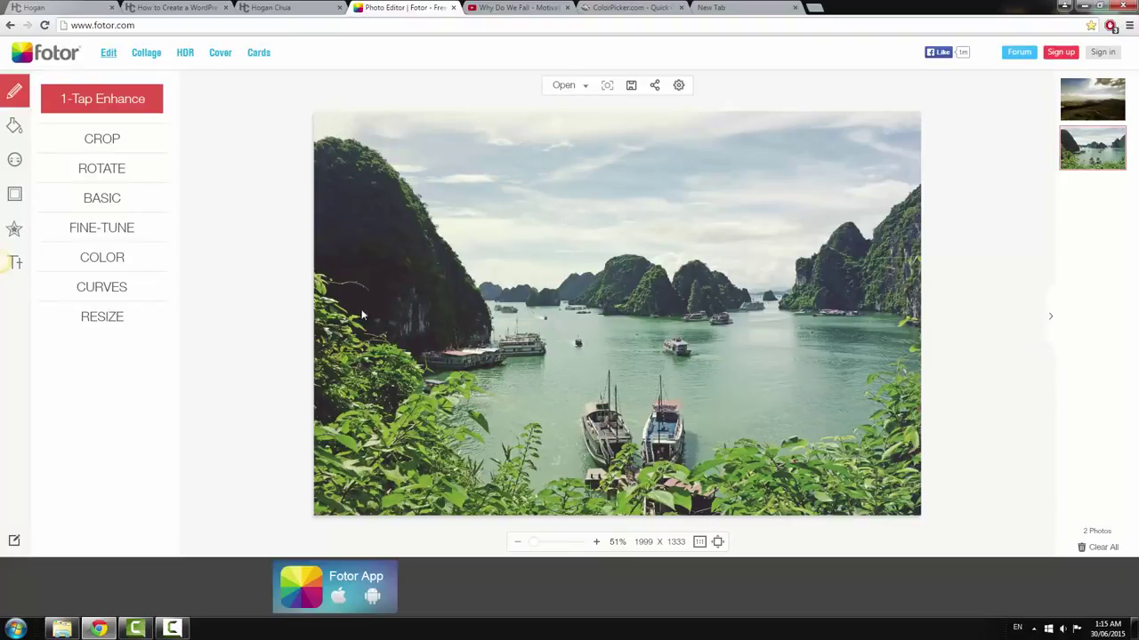
Step: Resize the bay photo to a width of 600 (600×400)
{"action": "left_click", "coordinate": [100, 321]}
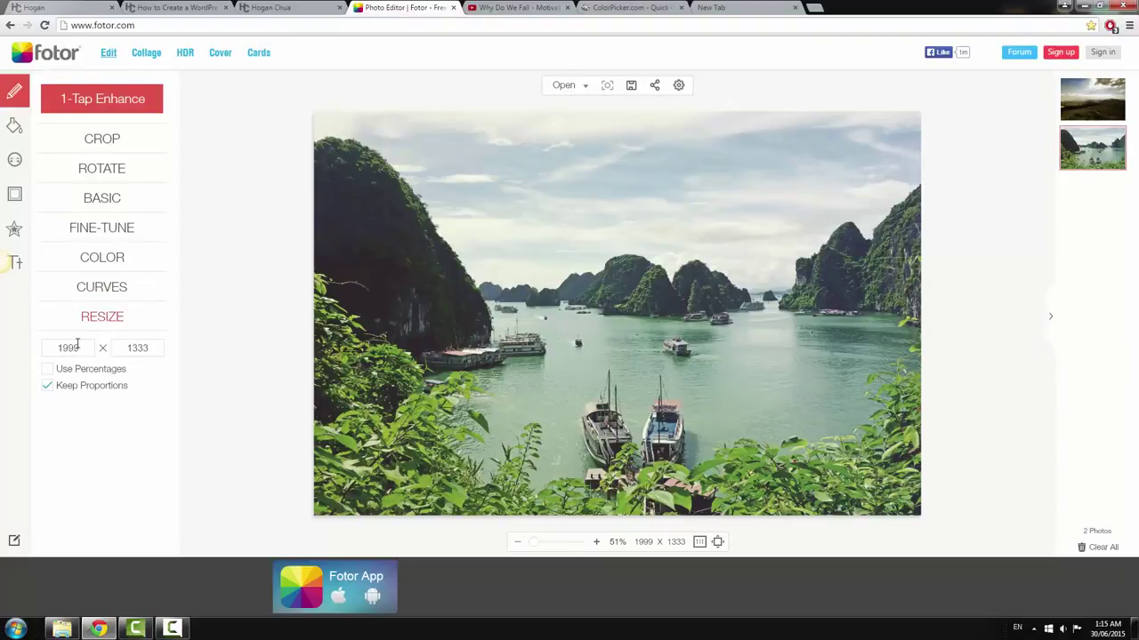
{"action": "left_click", "coordinate": [75, 347]}
{"action": "double_click", "coordinate": [68, 347]}
{"action": "type", "text": "600"}
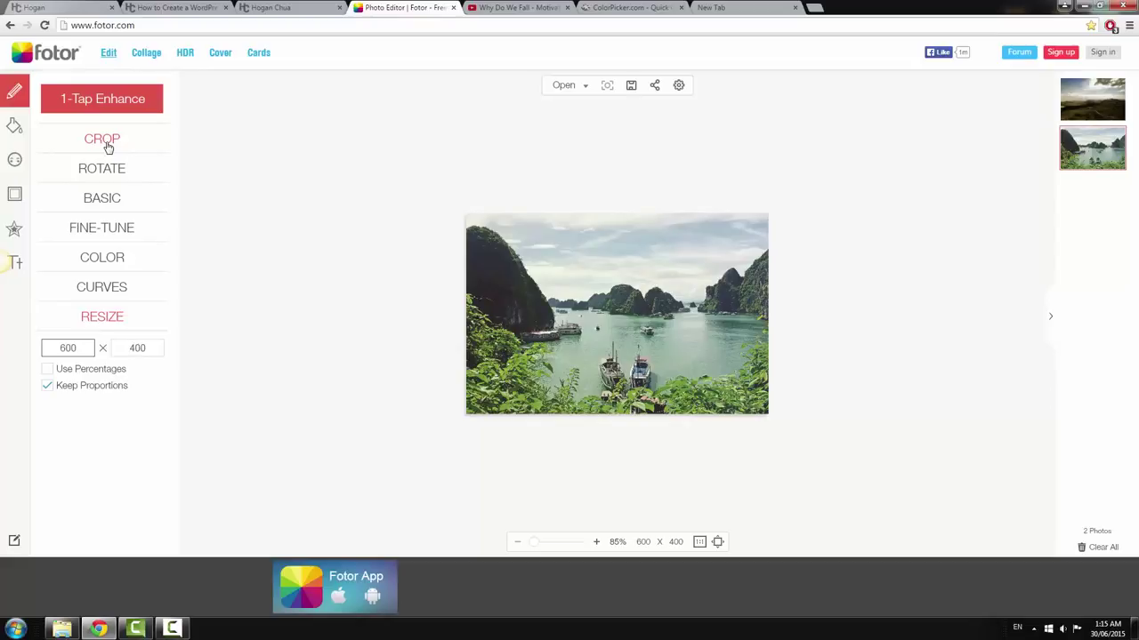
Step: Crop the photo to a 360×360 square centred on the boats and bring up its save options
{"action": "left_click", "coordinate": [106, 145]}
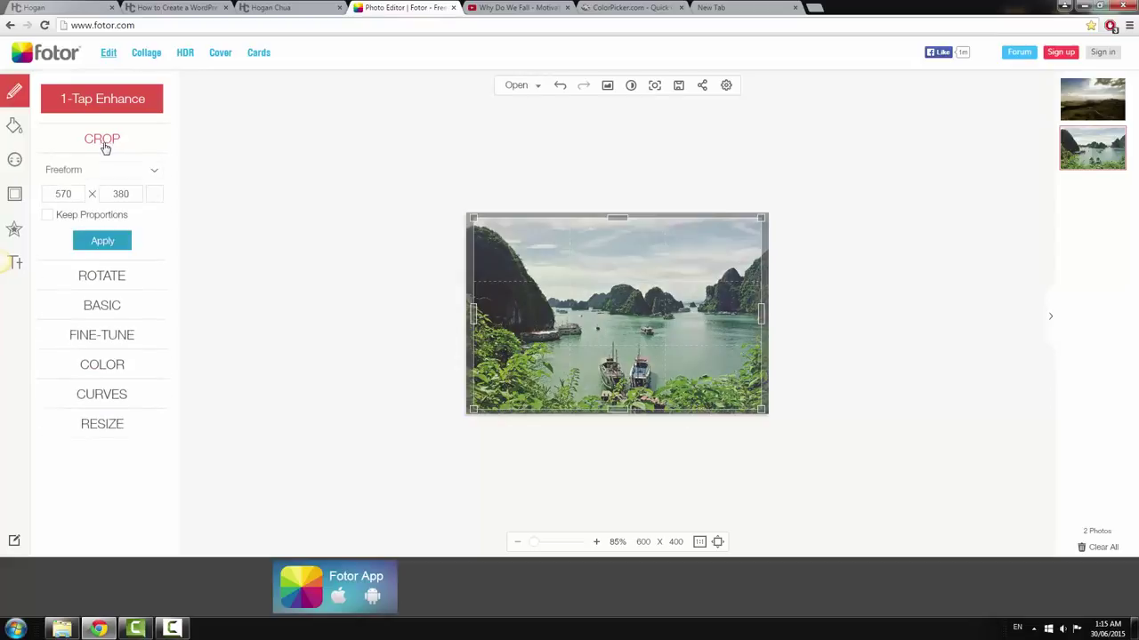
{"action": "double_click", "coordinate": [76, 193]}
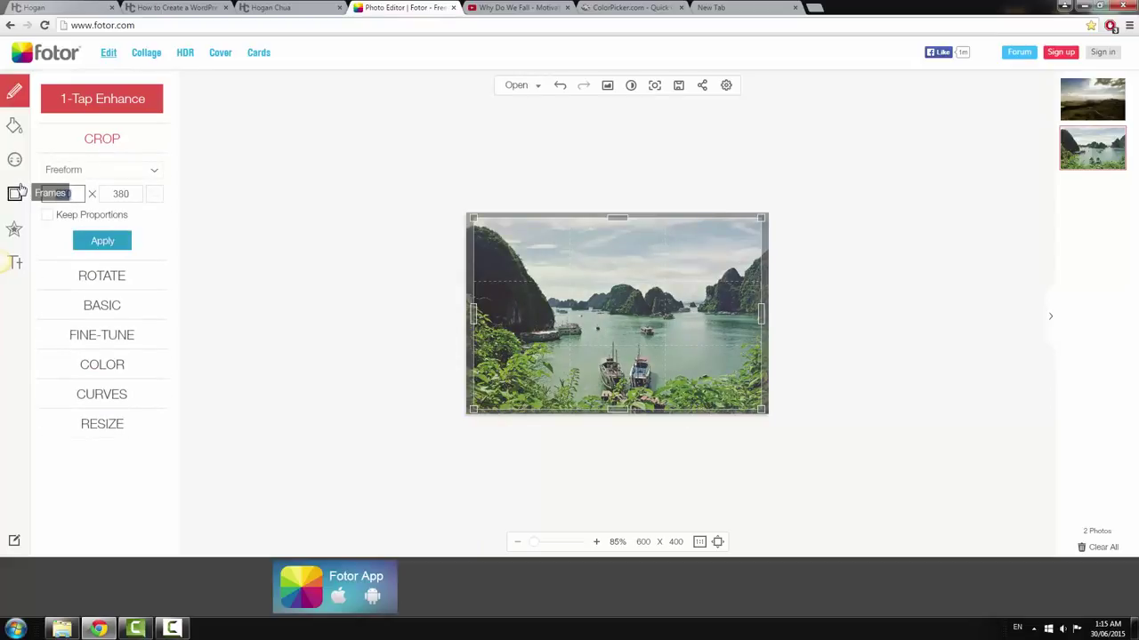
{"action": "type", "text": "360"}
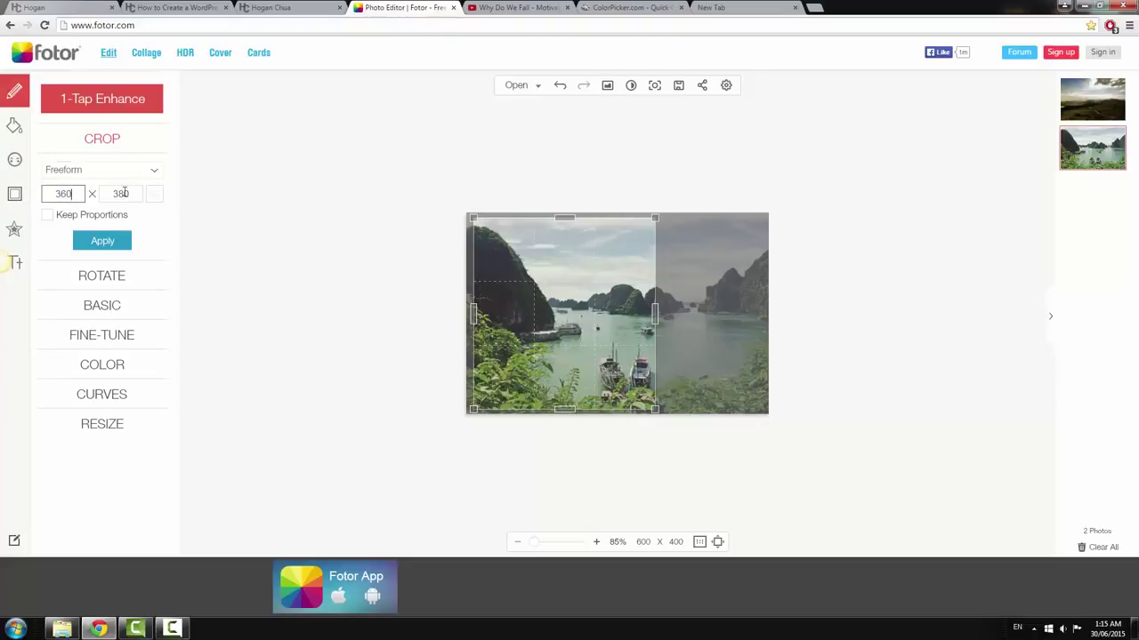
{"action": "double_click", "coordinate": [114, 193]}
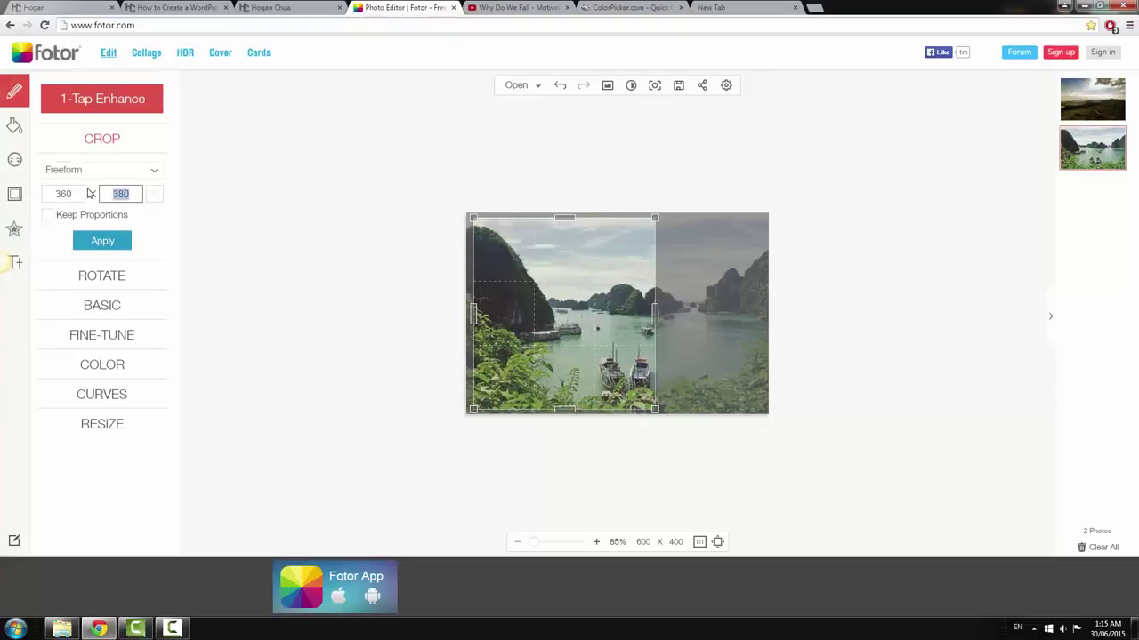
{"action": "type", "text": "360"}
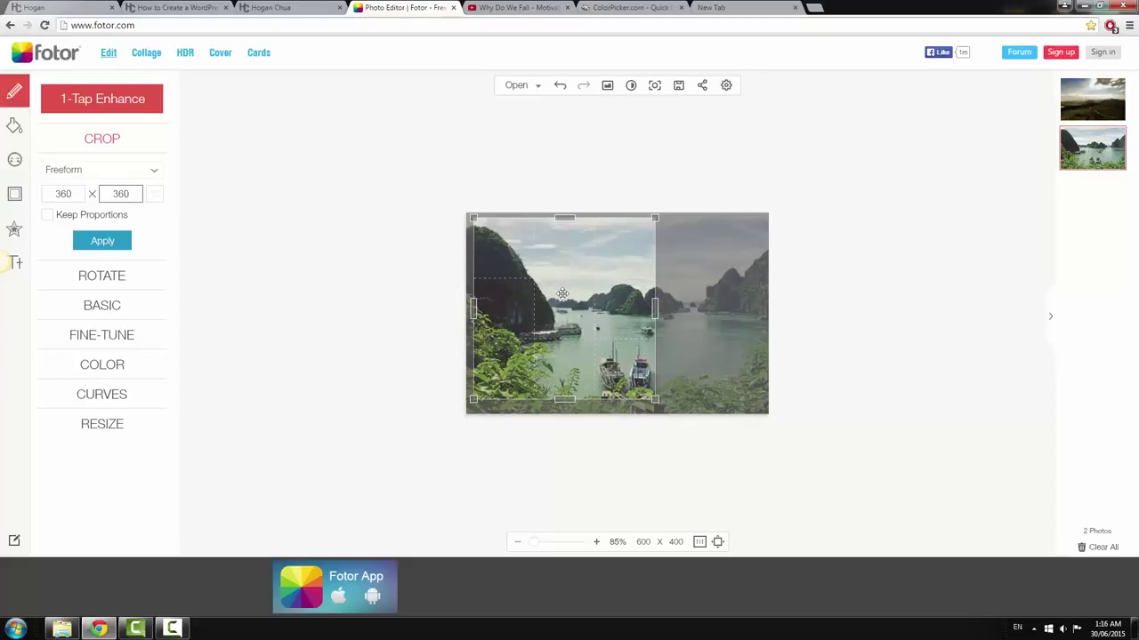
{"action": "left_click_drag", "start_coordinate": [564, 294], "coordinate": [616, 328]}
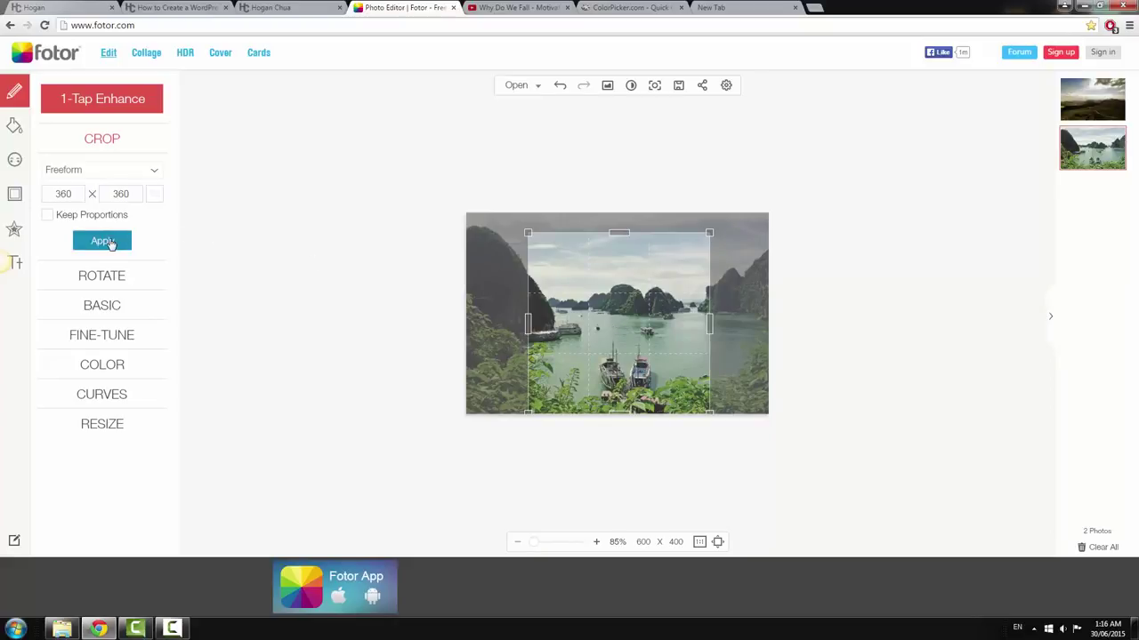
{"action": "left_click", "coordinate": [108, 243]}
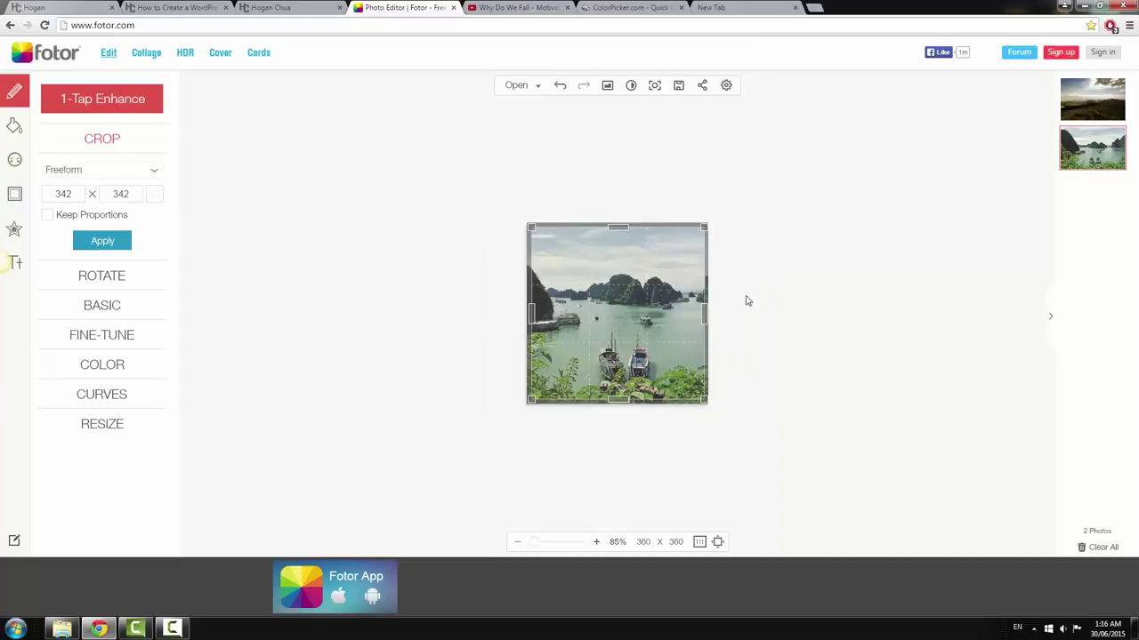
{"action": "left_click", "coordinate": [679, 87]}
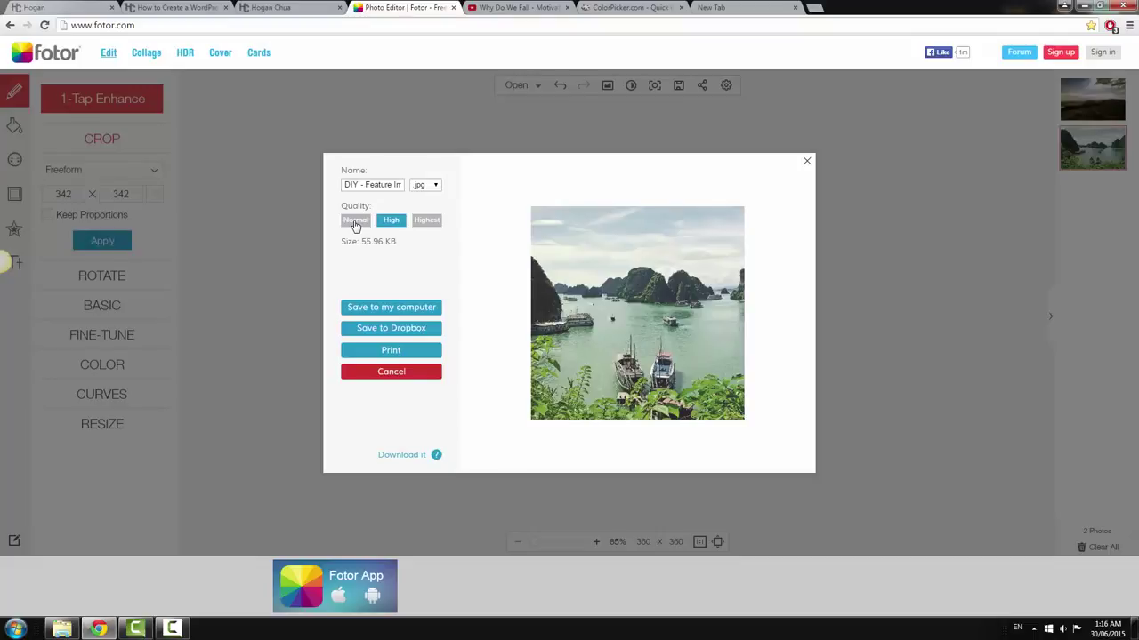
Step: Save the cropped photo as a Normal-quality JPEG 'DIY - Feature Image Done' in the Dropbox Content folder
{"action": "left_click", "coordinate": [355, 220]}
{"action": "left_click", "coordinate": [392, 307]}
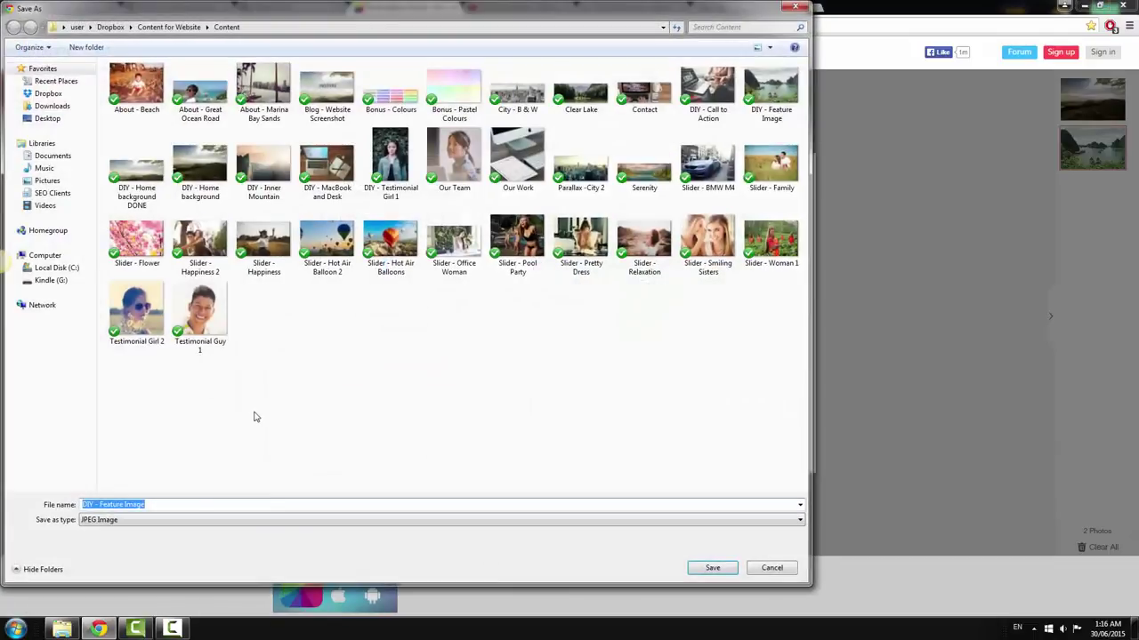
{"action": "left_click", "coordinate": [173, 505]}
{"action": "left_click", "coordinate": [715, 569]}
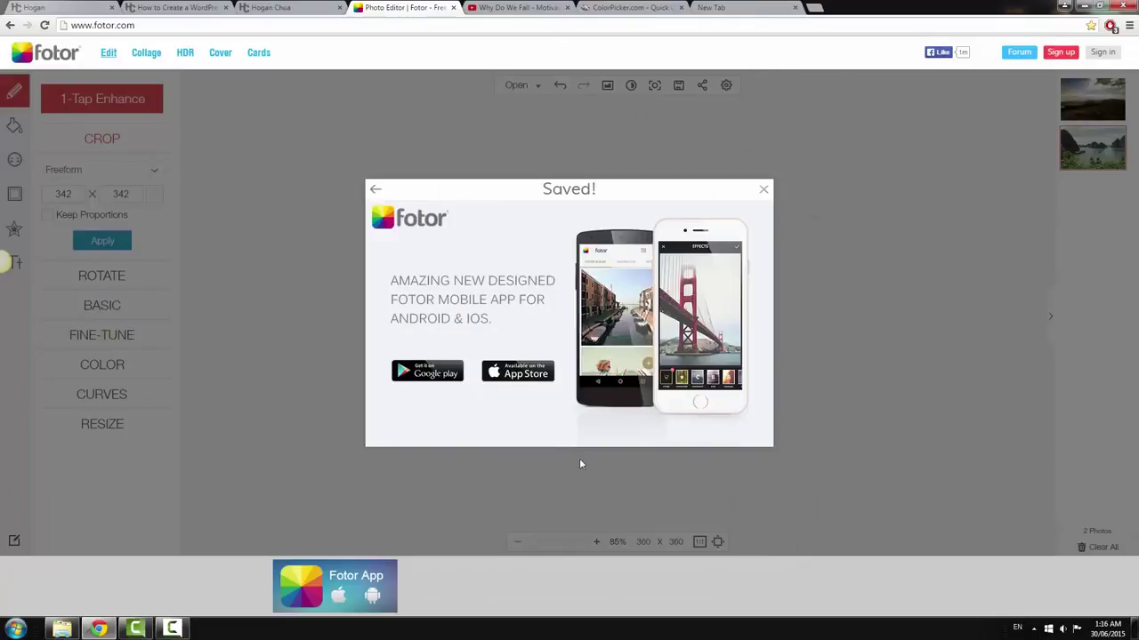
{"action": "left_click", "coordinate": [71, 7]}
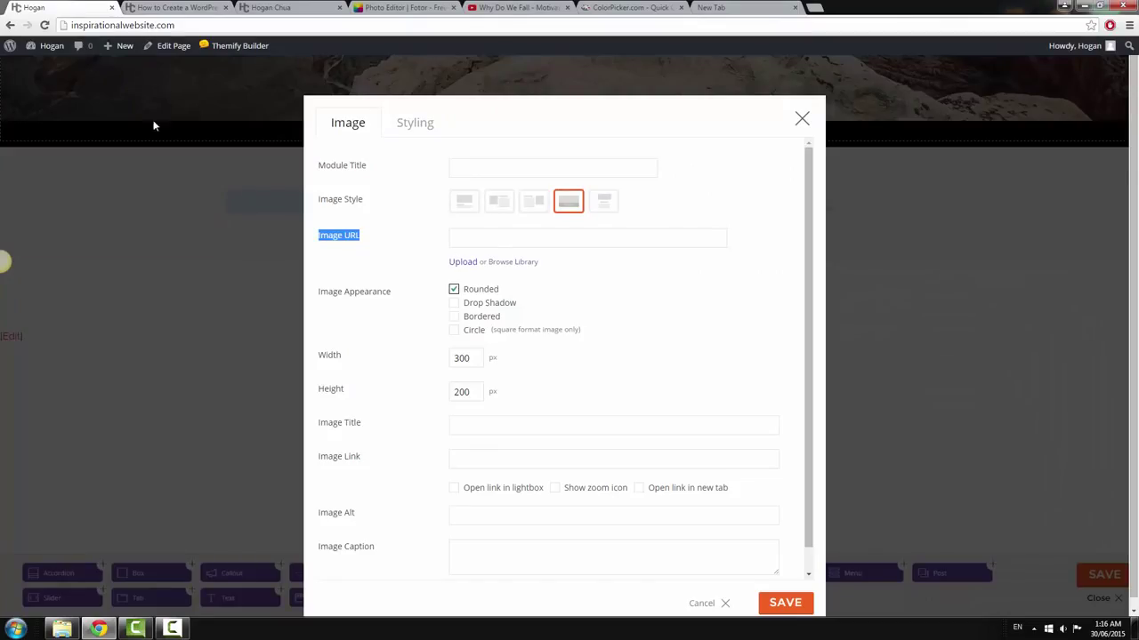
Step: Upload 'DIY - Feature Image Done' through the media library and insert its URL into the image module
{"action": "left_click", "coordinate": [392, 243]}
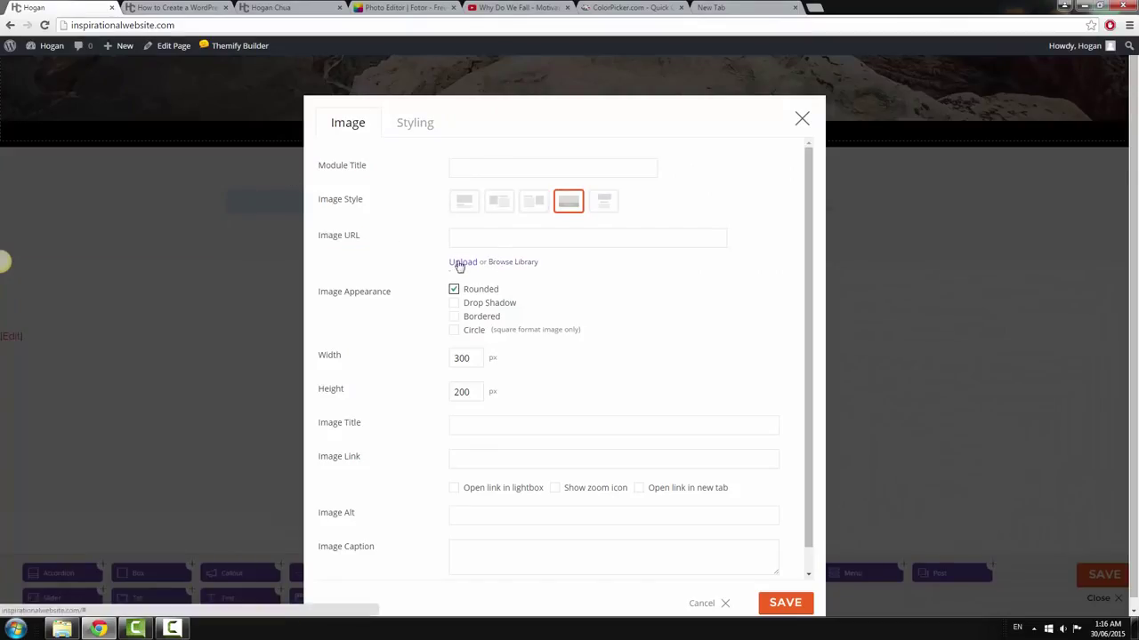
{"action": "left_click", "coordinate": [507, 263]}
{"action": "left_click", "coordinate": [37, 94]}
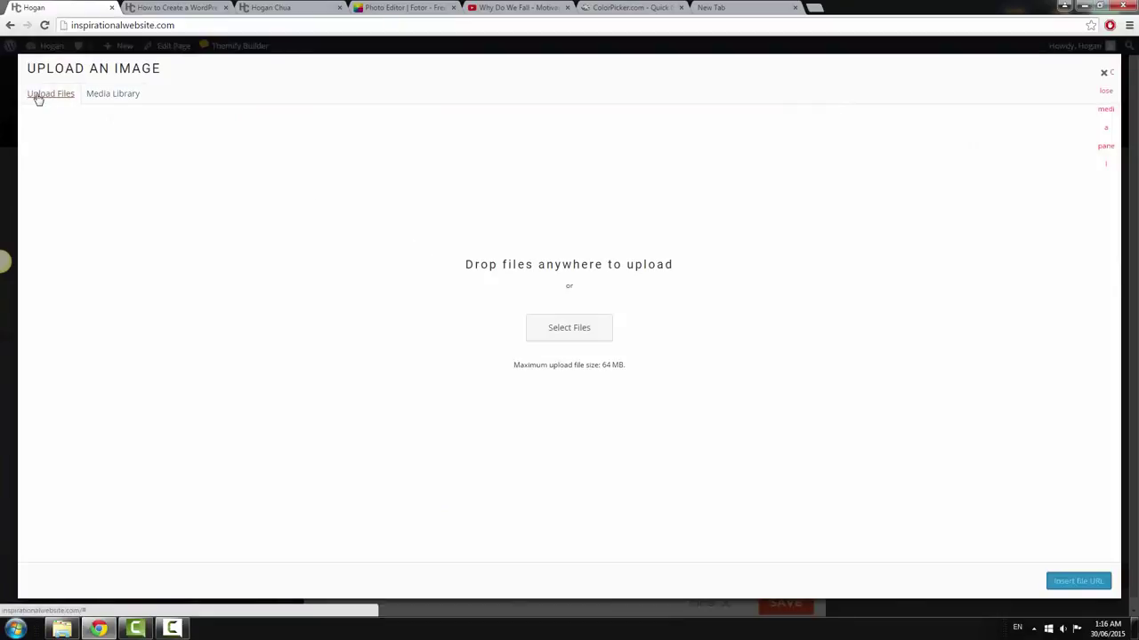
{"action": "left_click", "coordinate": [549, 331]}
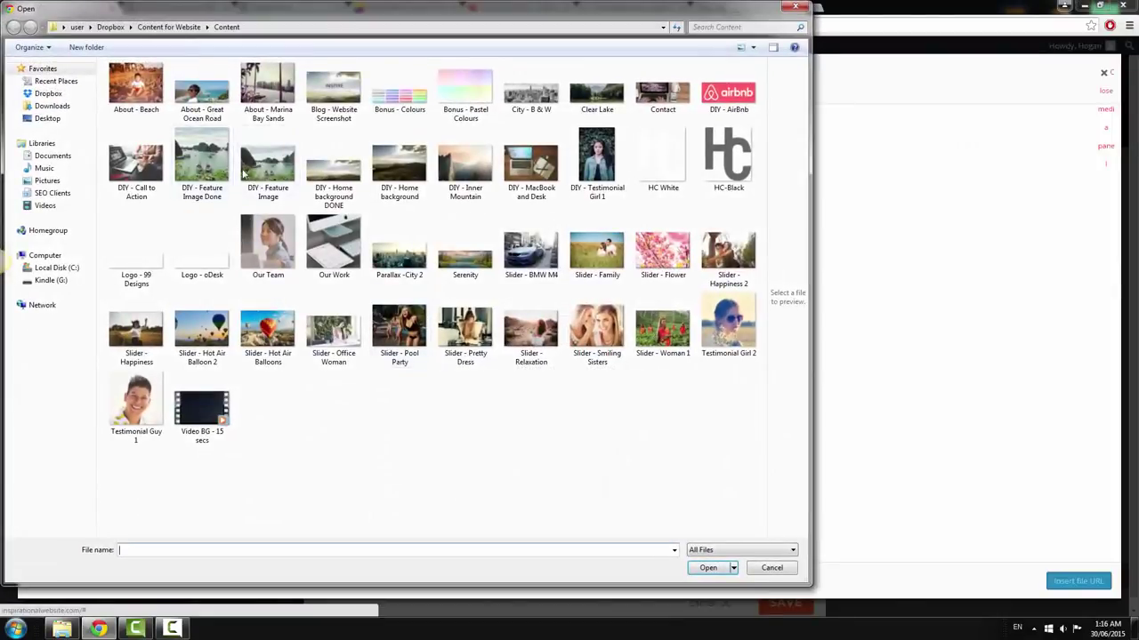
{"action": "left_click", "coordinate": [270, 196]}
{"action": "left_click", "coordinate": [203, 182]}
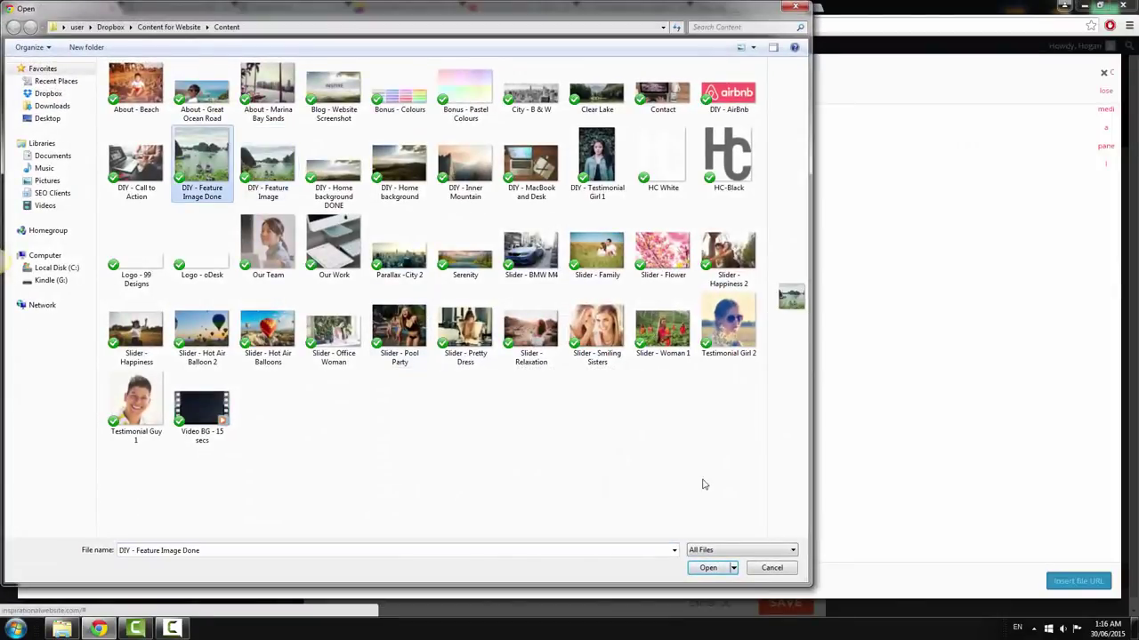
{"action": "left_click", "coordinate": [707, 567]}
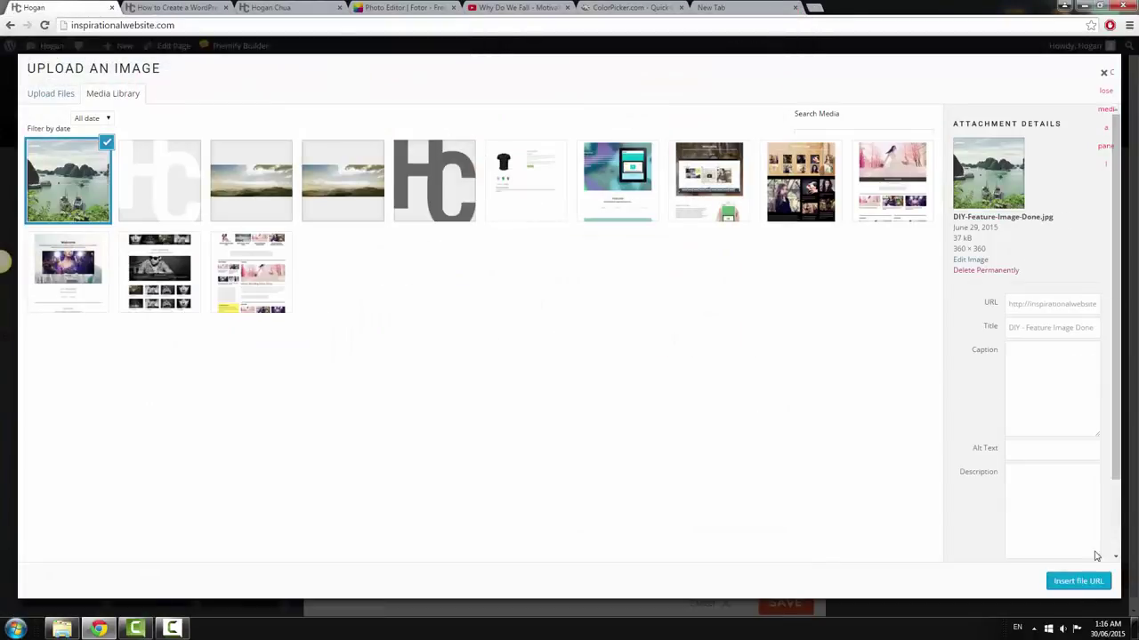
{"action": "left_click", "coordinate": [1077, 581]}
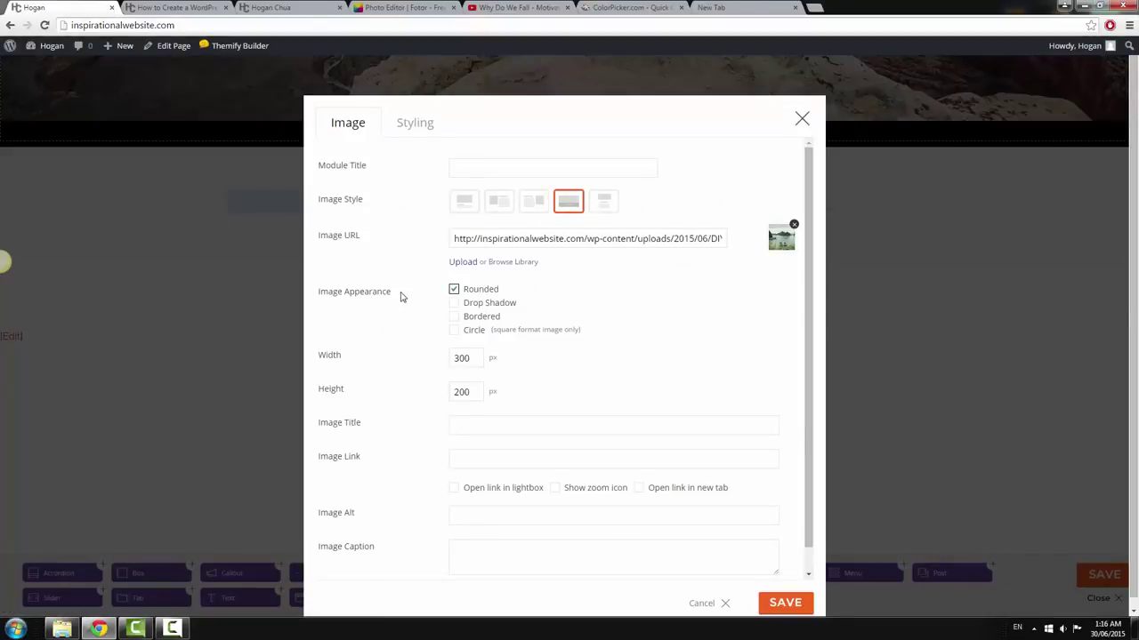
Step: Turn off the image's rounded corners and clear its fixed 300 width and height
{"action": "left_click_drag", "start_coordinate": [392, 292], "coordinate": [314, 291]}
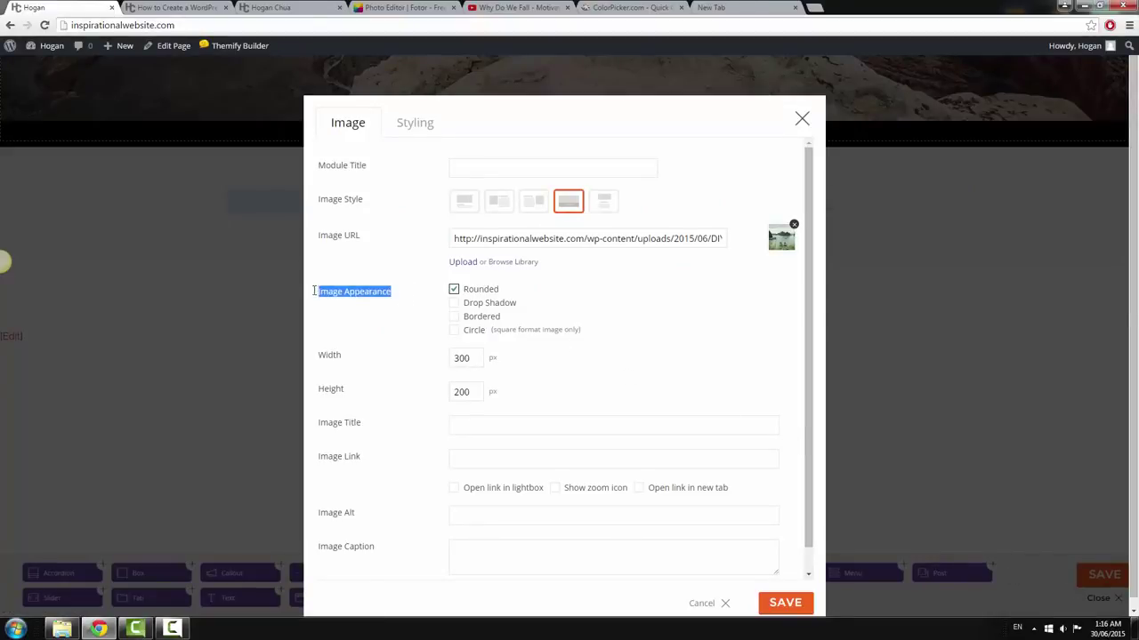
{"action": "left_click", "coordinate": [454, 290]}
{"action": "left_click_drag", "start_coordinate": [473, 357], "coordinate": [414, 358]}
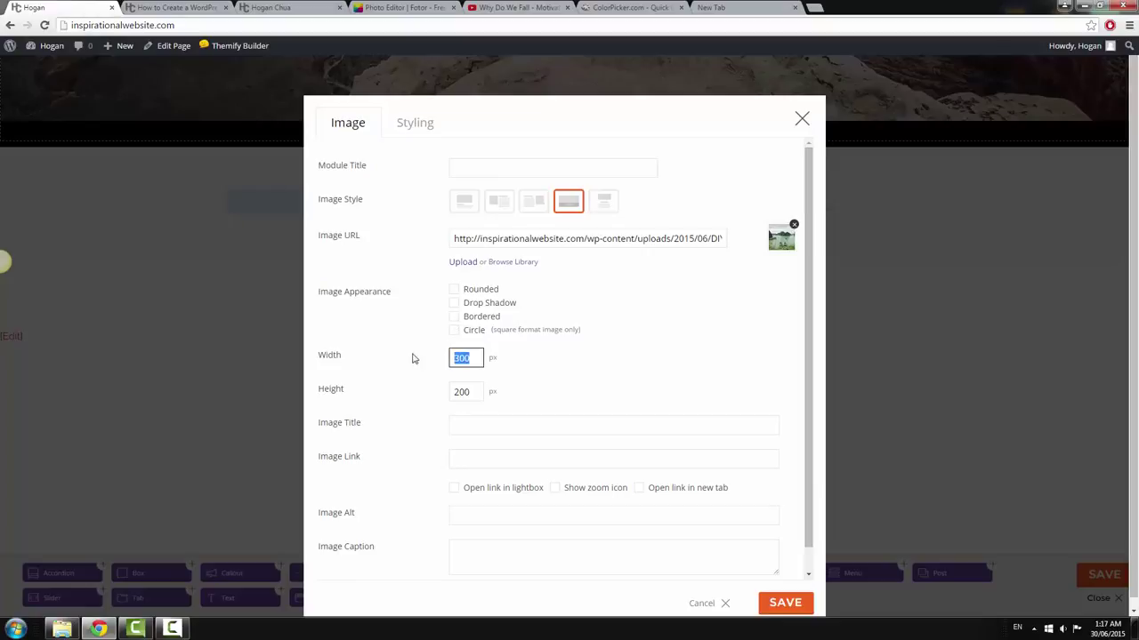
{"action": "left_click_drag", "start_coordinate": [472, 393], "coordinate": [323, 336]}
{"action": "key", "text": "BackSpace"}
{"action": "key", "text": "BackSpace"}
{"action": "scroll", "coordinate": [524, 382], "scroll_direction": "down", "scroll_amount": 1}
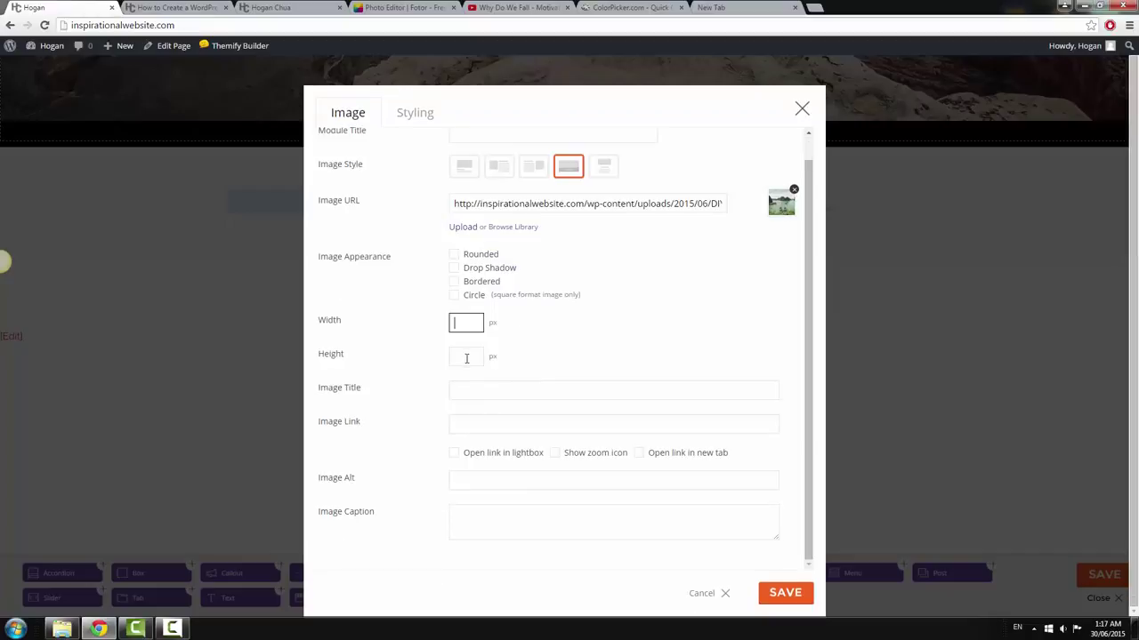
{"action": "left_click", "coordinate": [469, 390]}
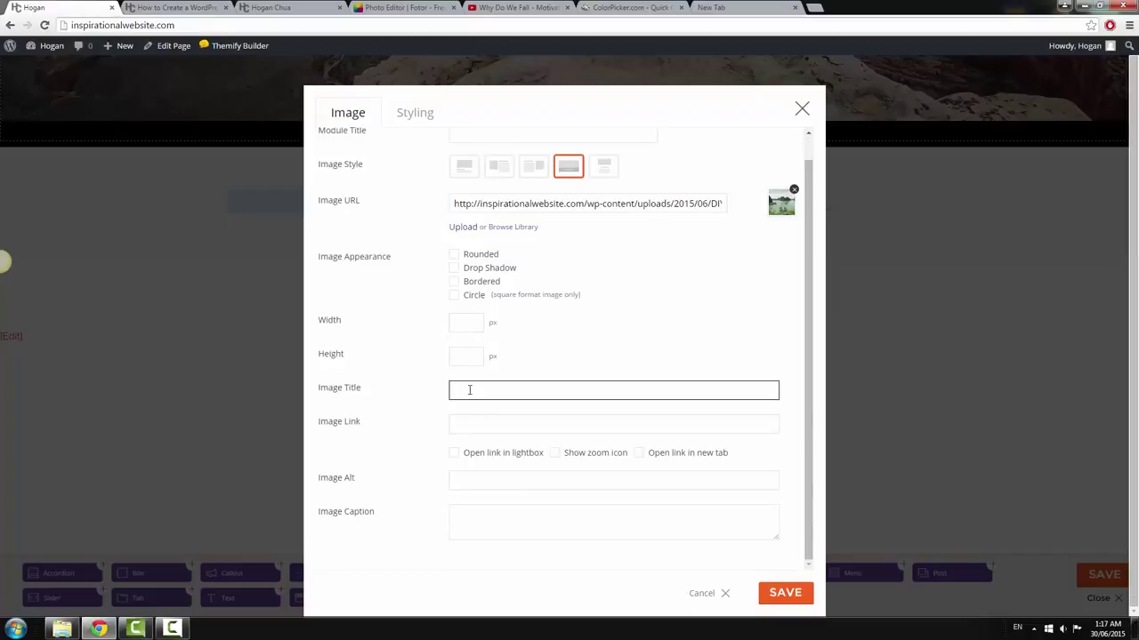
{"action": "type", "text": "Ou"}
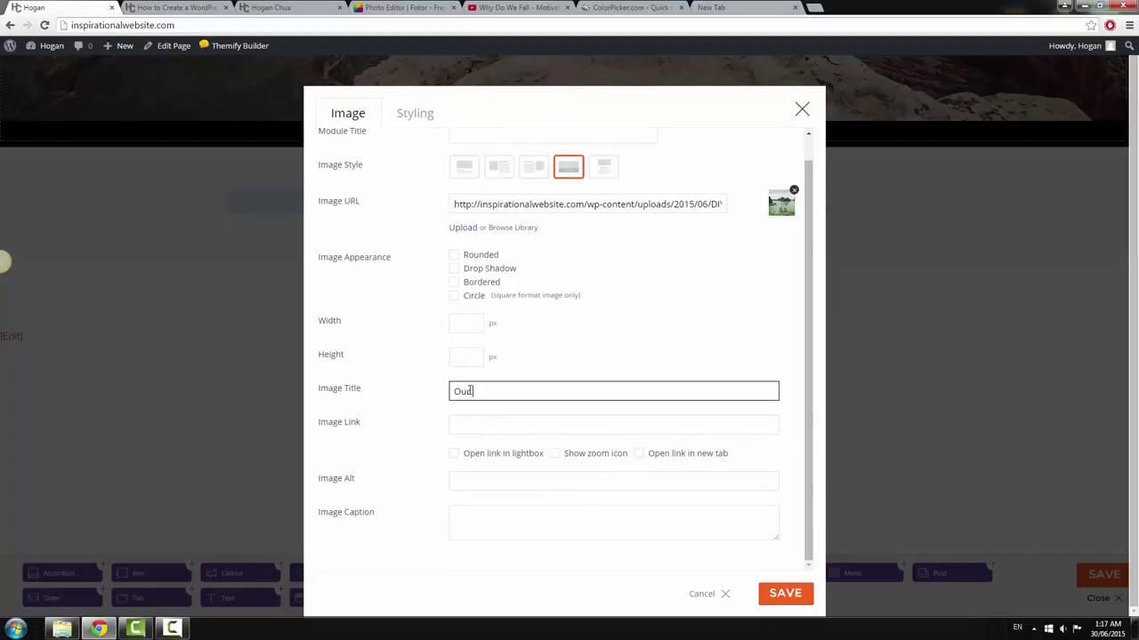
{"action": "type", "text": "r Mission >"}
{"action": "left_click", "coordinate": [495, 425]}
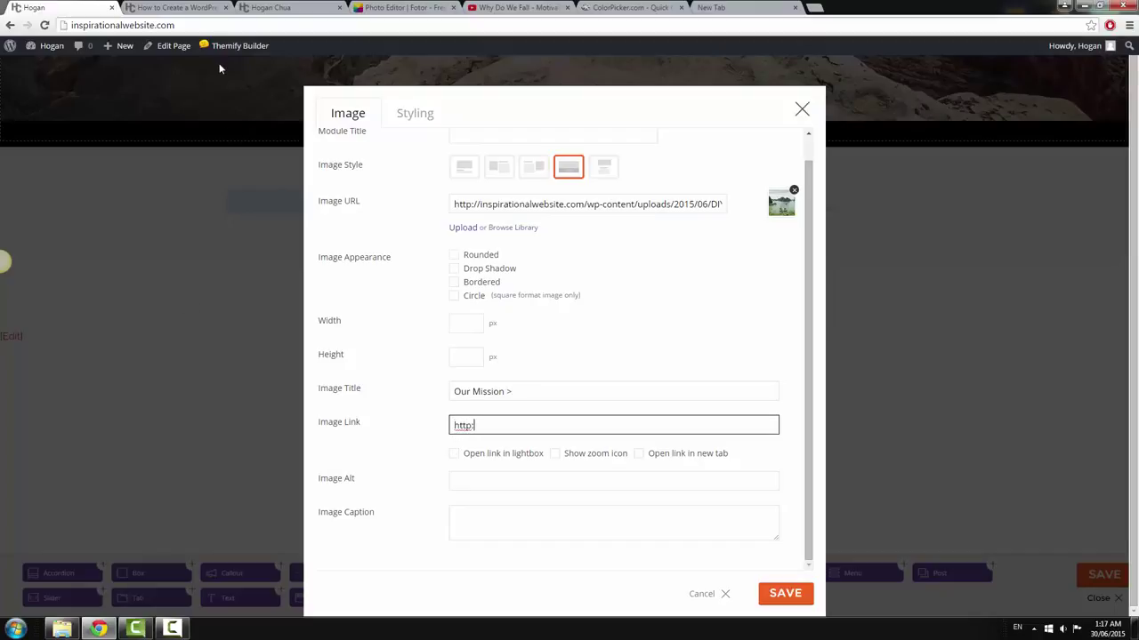
{"action": "type", "text": "http://hoganchua.com/about"}
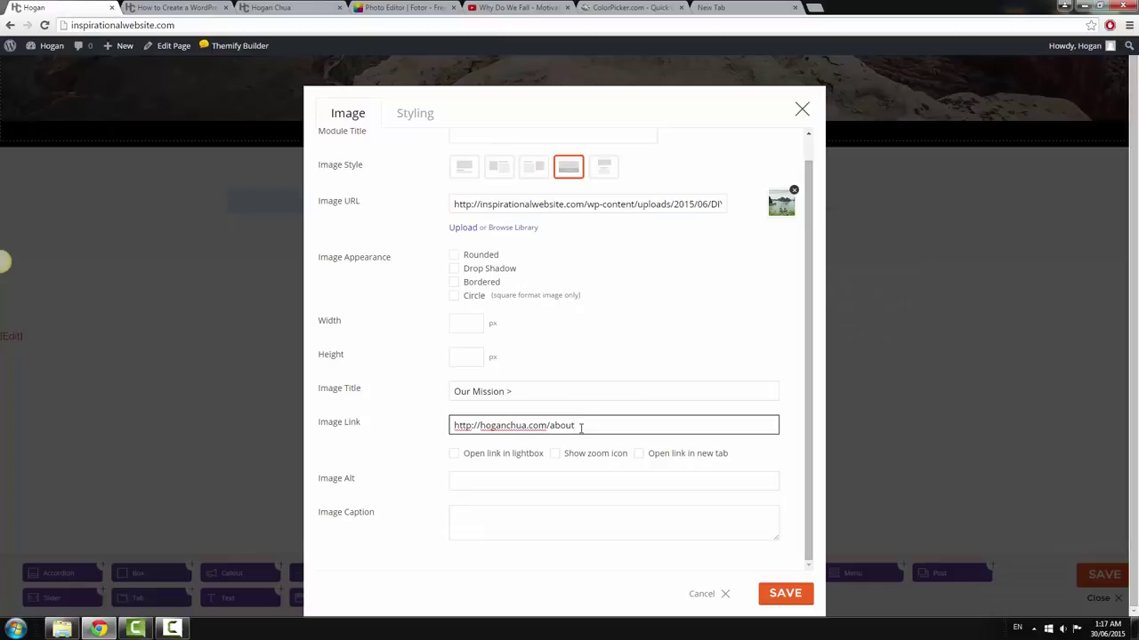
{"action": "left_click_drag", "start_coordinate": [369, 483], "coordinate": [317, 481]}
{"action": "left_click", "coordinate": [317, 480]}
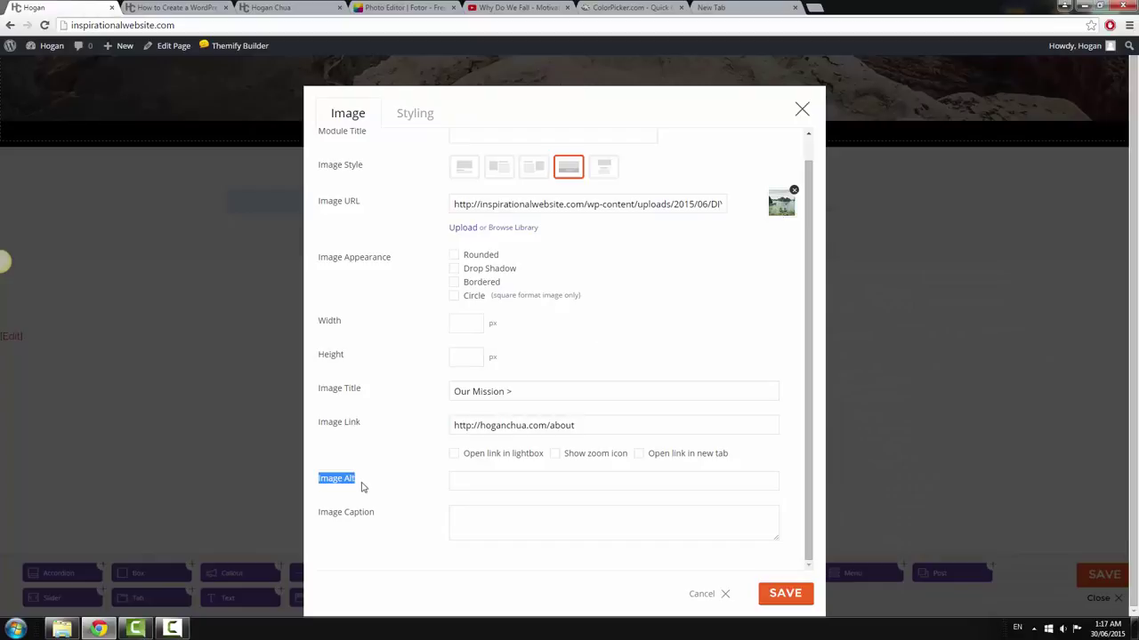
{"action": "left_click", "coordinate": [454, 480]}
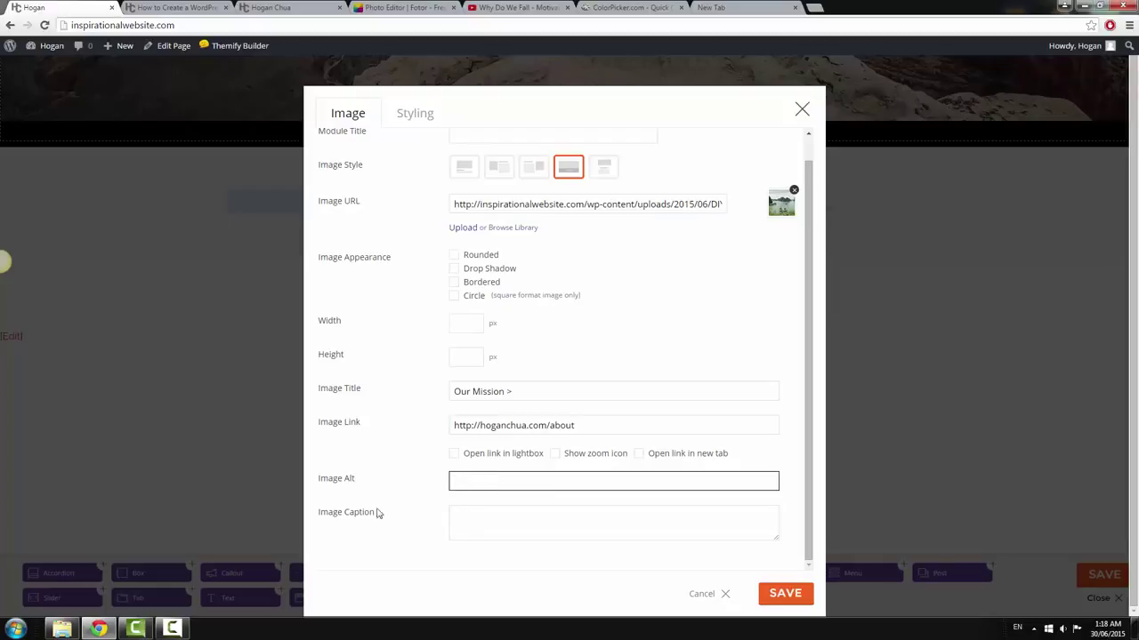
{"action": "scroll", "coordinate": [478, 256], "scroll_direction": "up", "scroll_amount": 3}
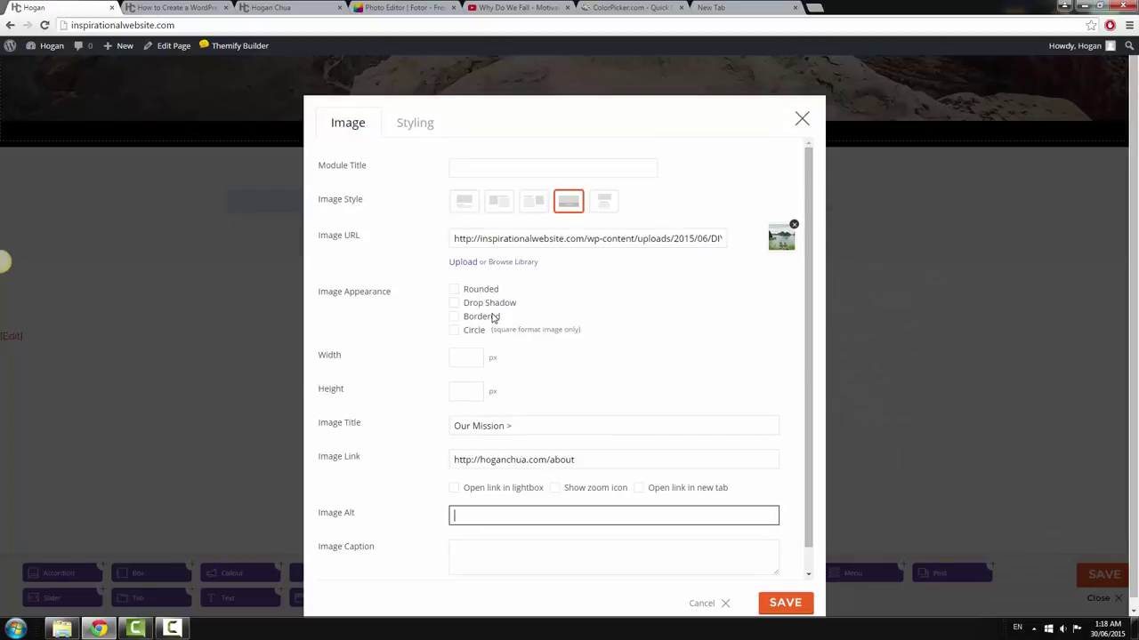
{"action": "left_click", "coordinate": [411, 125]}
Step: Style the tile text white (ffffff), 16 px and centre-aligned, then save the module
{"action": "scroll", "coordinate": [493, 356], "scroll_direction": "down", "scroll_amount": 1}
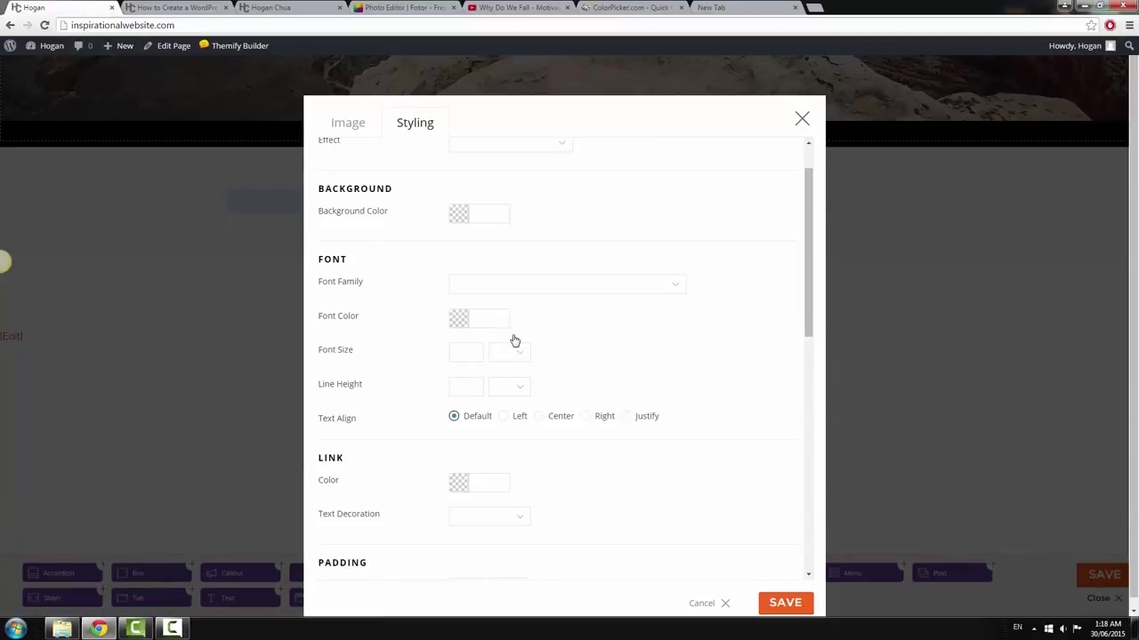
{"action": "left_click", "coordinate": [458, 321]}
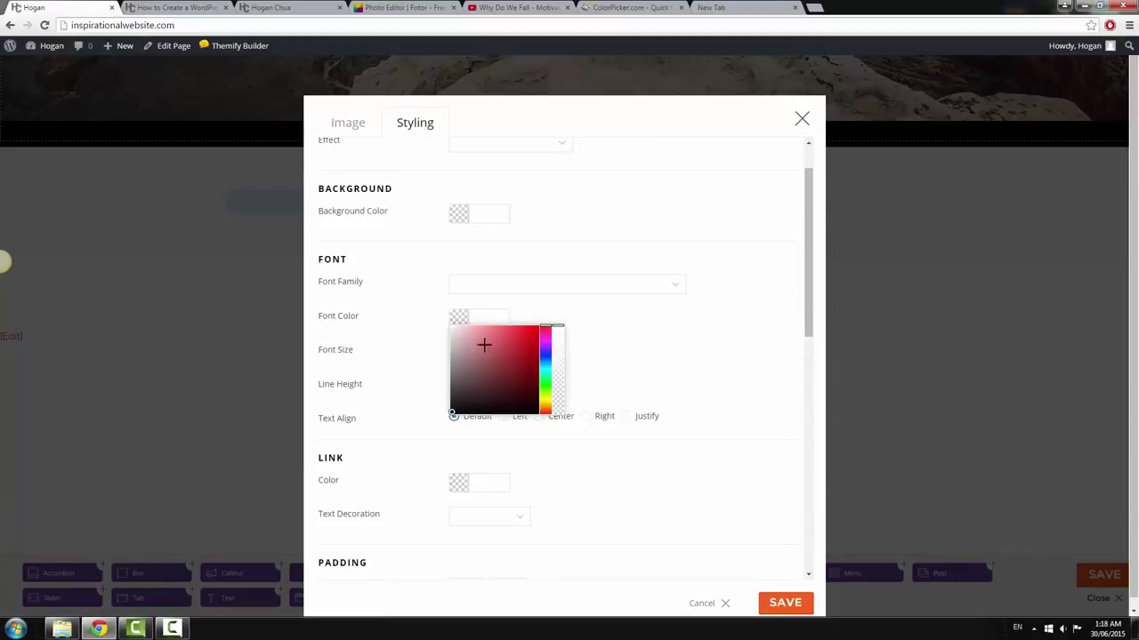
{"action": "left_click", "coordinate": [451, 326]}
{"action": "left_click", "coordinate": [590, 335]}
{"action": "left_click", "coordinate": [459, 355]}
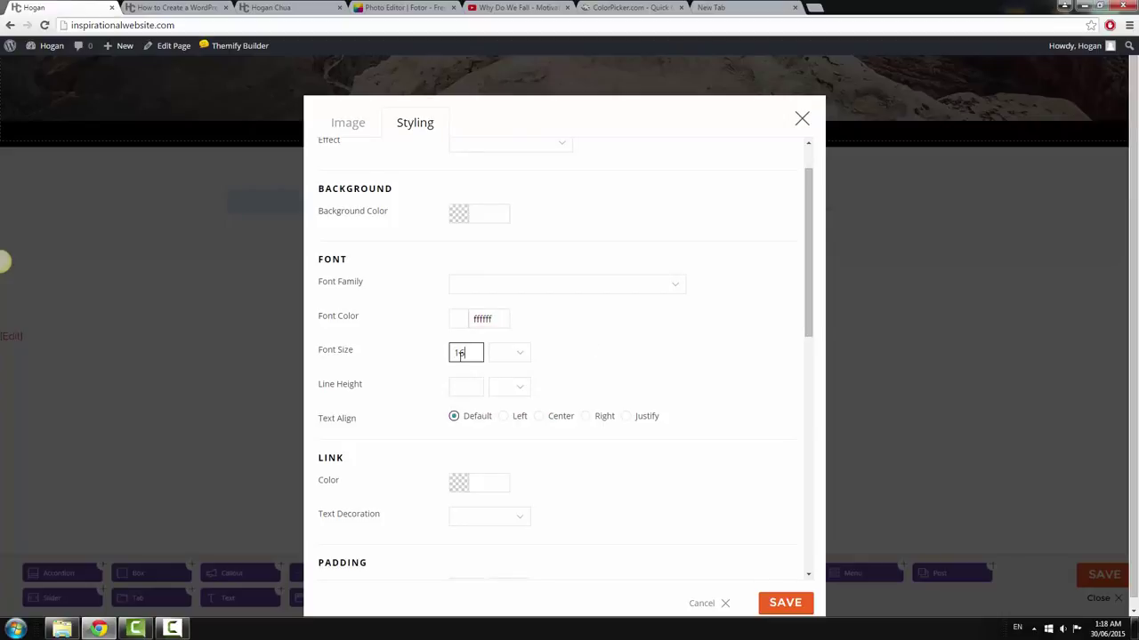
{"action": "type", "text": "16"}
{"action": "left_click", "coordinate": [519, 353]}
{"action": "left_click", "coordinate": [501, 376]}
{"action": "left_click", "coordinate": [538, 418]}
{"action": "scroll", "coordinate": [783, 499], "scroll_direction": "down", "scroll_amount": 1}
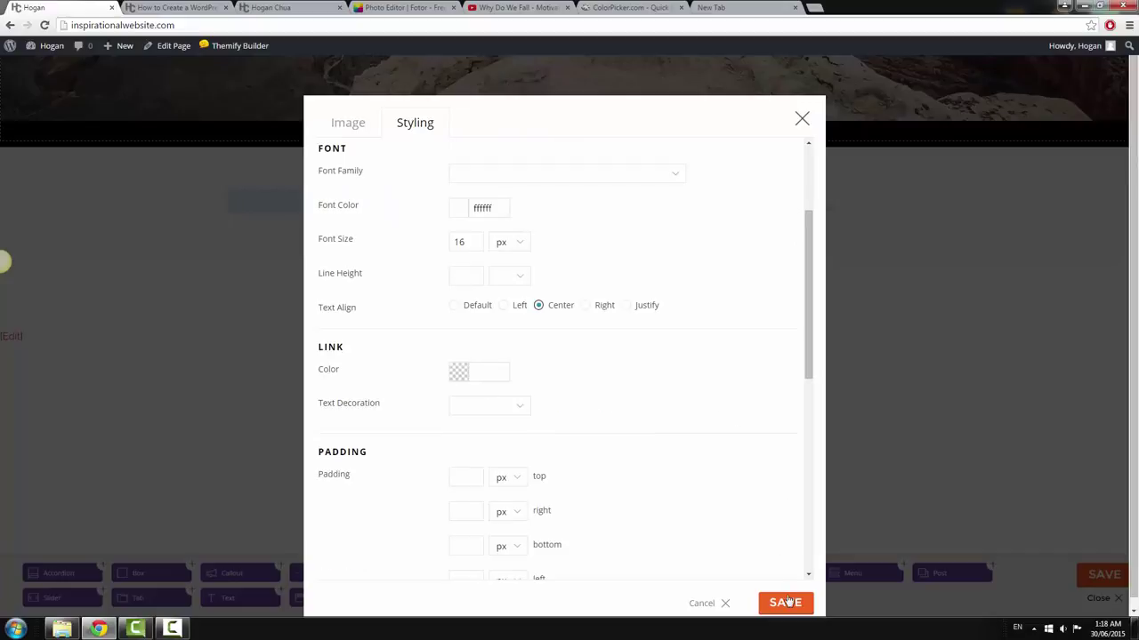
{"action": "left_click", "coordinate": [784, 604]}
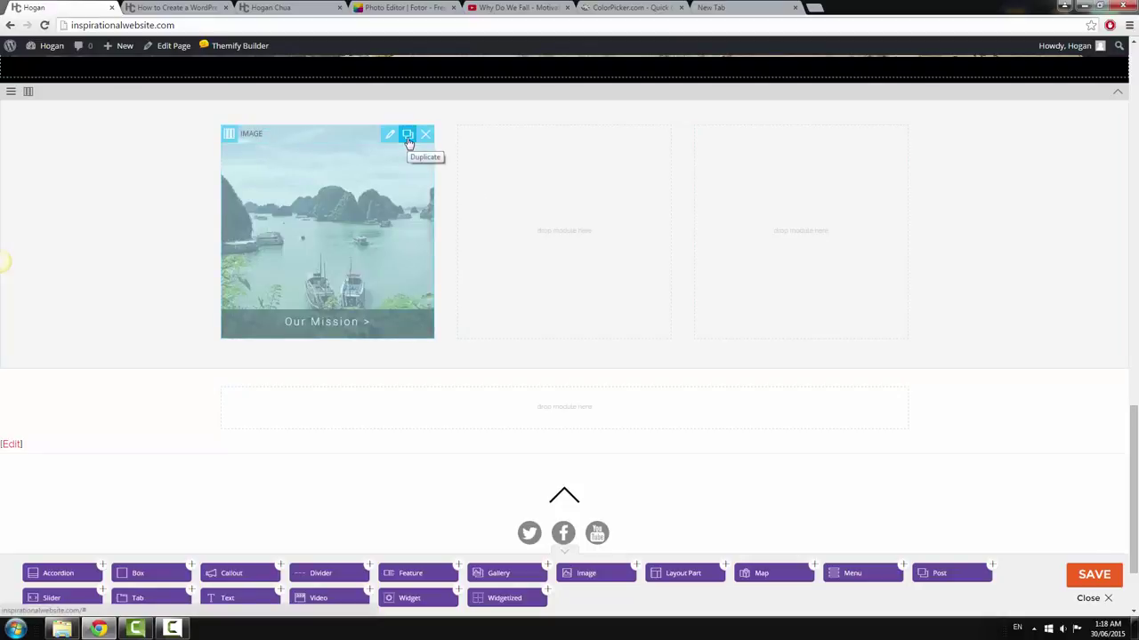
Step: Duplicate the Our Mission tile twice and move the copies into the middle and right columns
{"action": "left_click", "coordinate": [409, 136]}
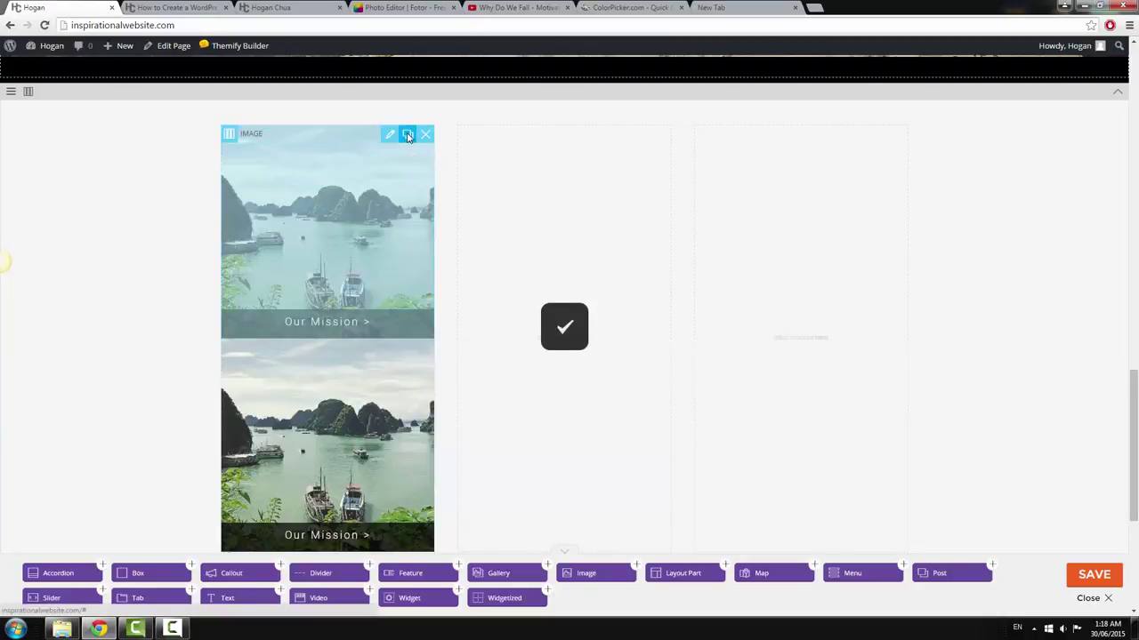
{"action": "left_click", "coordinate": [411, 140]}
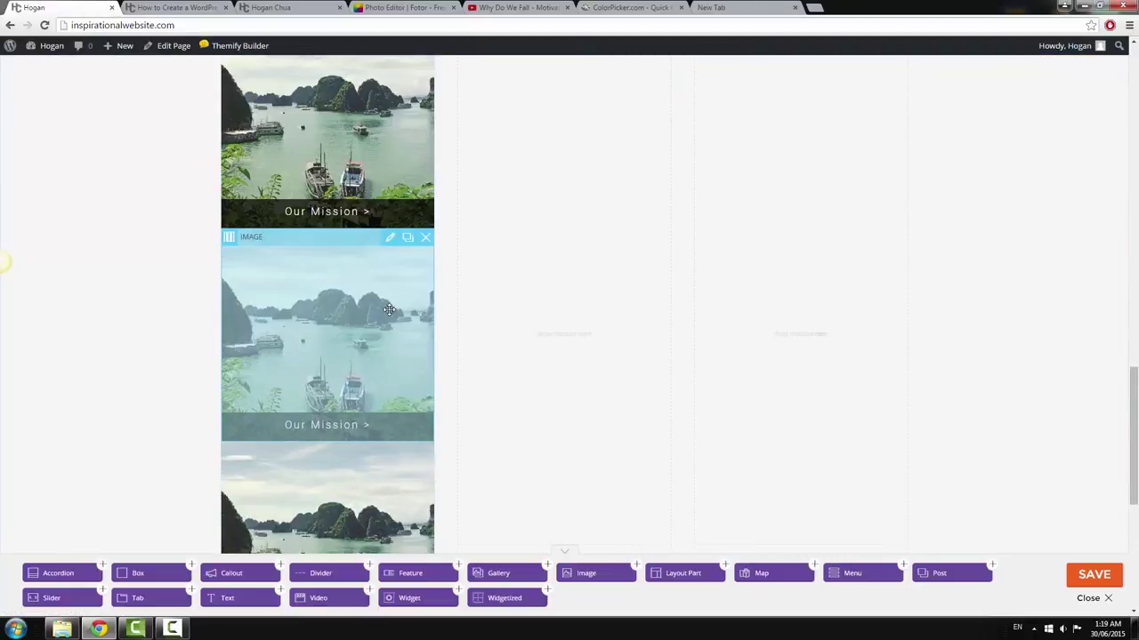
{"action": "left_click_drag", "start_coordinate": [354, 339], "coordinate": [544, 265]}
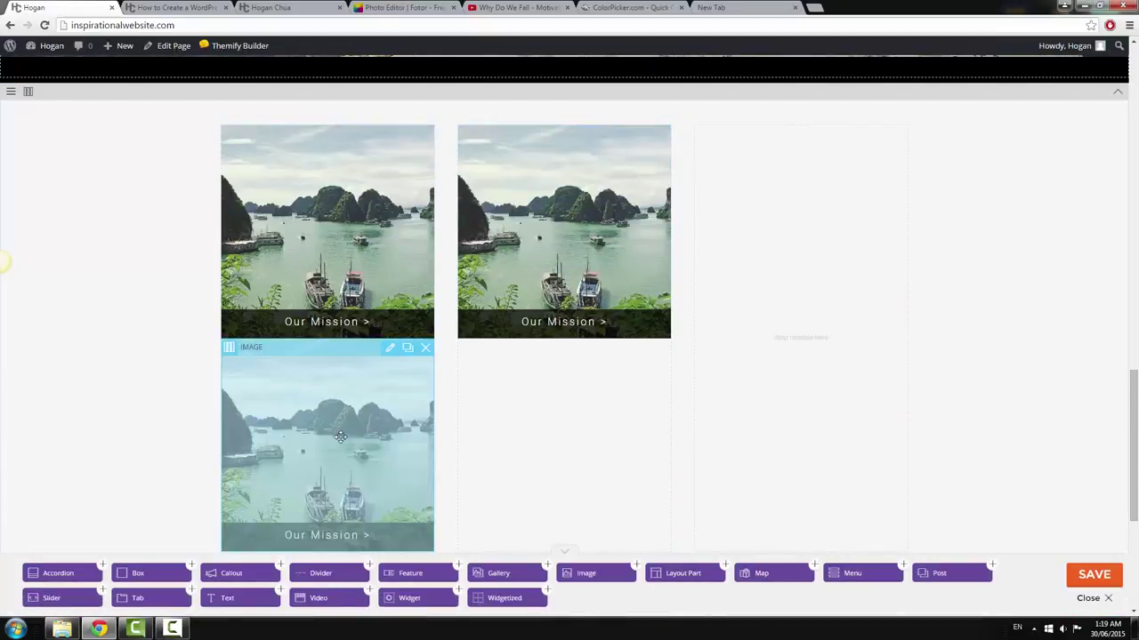
{"action": "left_click_drag", "start_coordinate": [340, 436], "coordinate": [818, 276]}
{"action": "scroll", "coordinate": [621, 257], "scroll_direction": "up", "scroll_amount": 2}
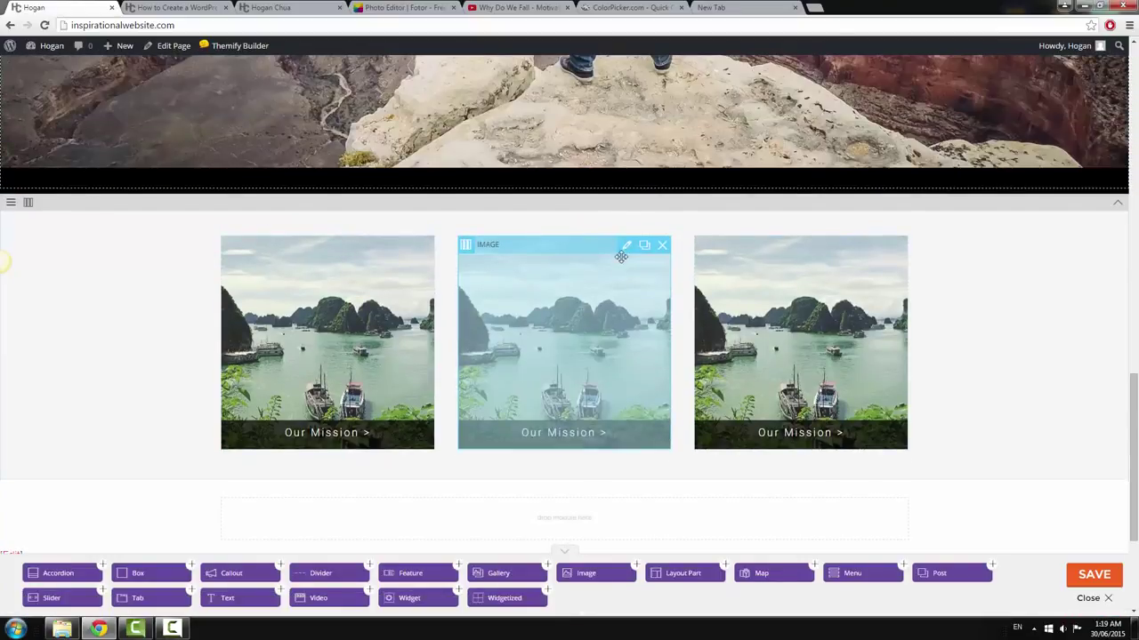
Step: Replace the middle tile's image with the newly uploaded Our Team photo
{"action": "left_click", "coordinate": [626, 249]}
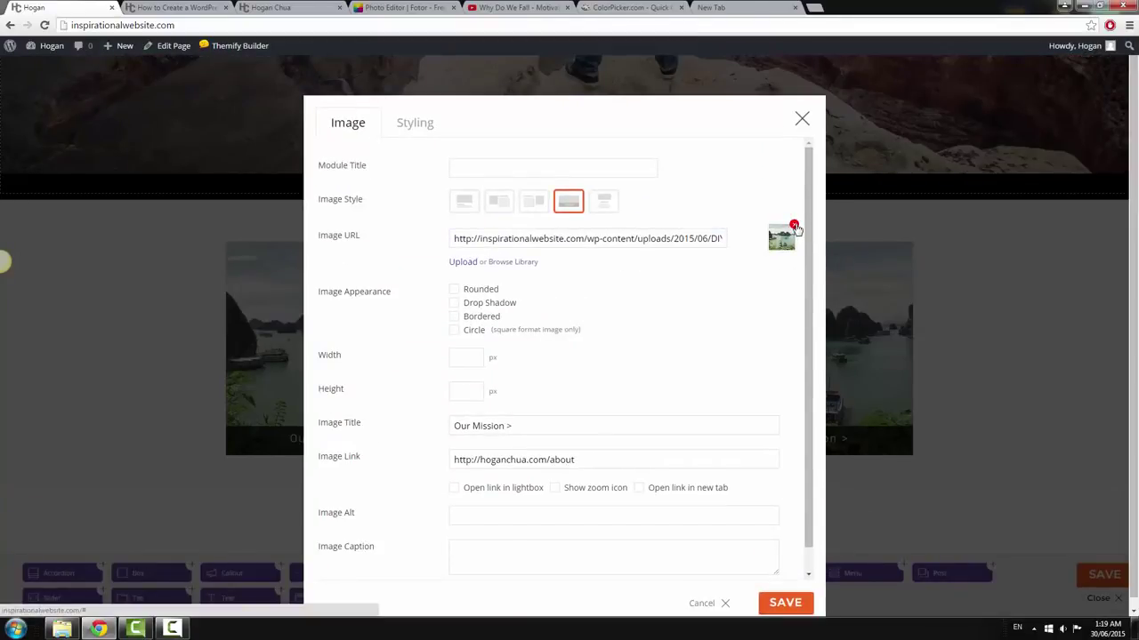
{"action": "left_click", "coordinate": [793, 227]}
{"action": "left_click", "coordinate": [516, 262]}
{"action": "left_click", "coordinate": [53, 96]}
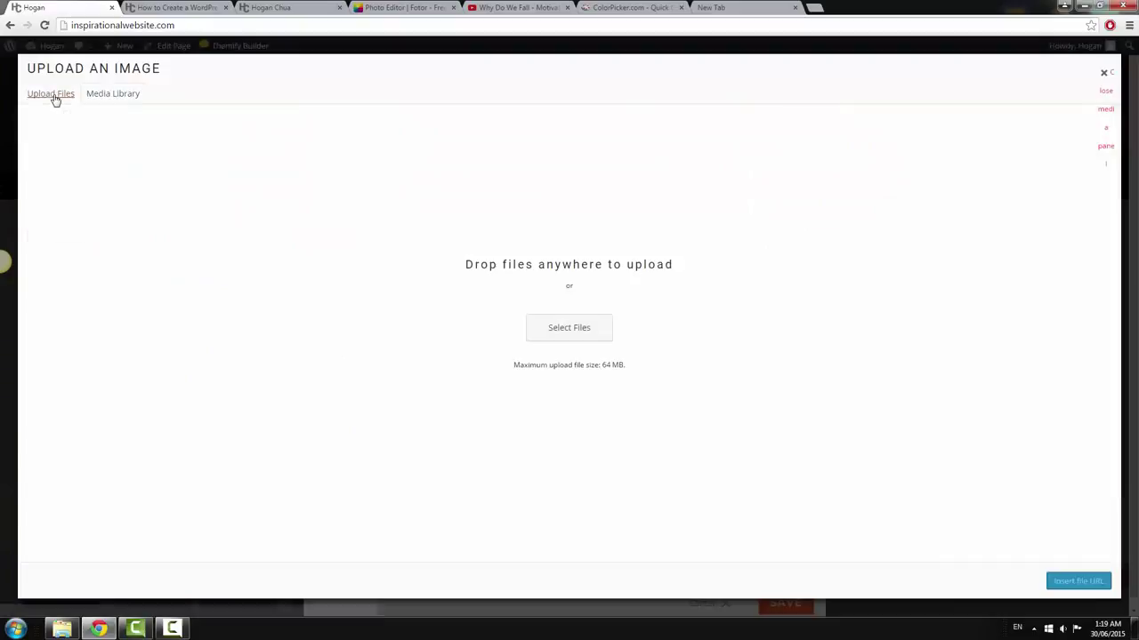
{"action": "left_click", "coordinate": [554, 336]}
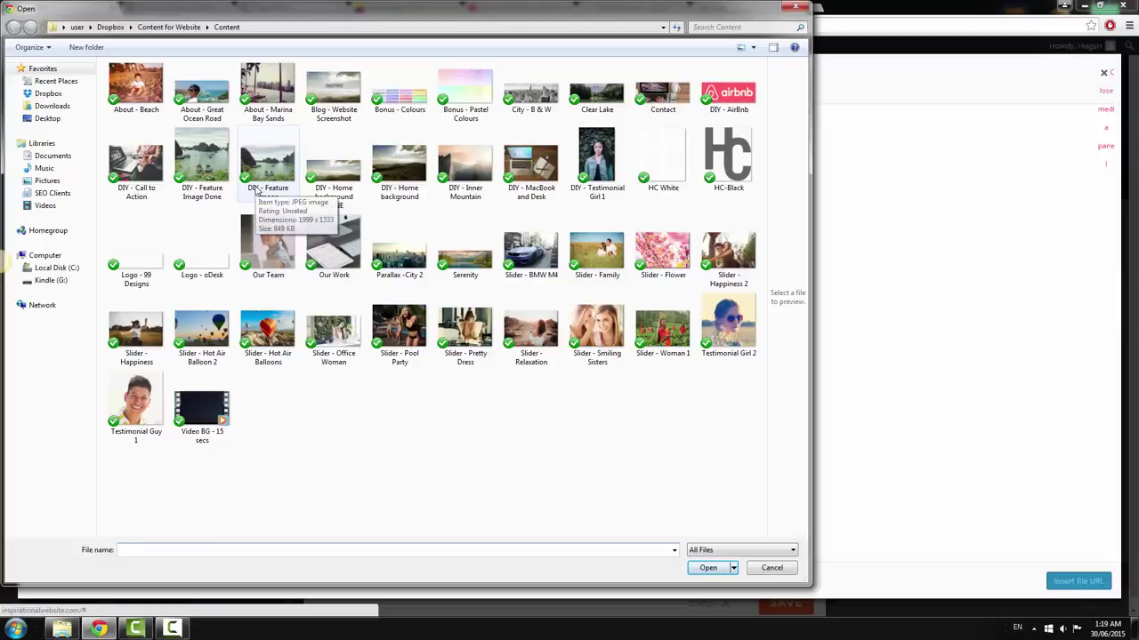
{"action": "left_click", "coordinate": [267, 249]}
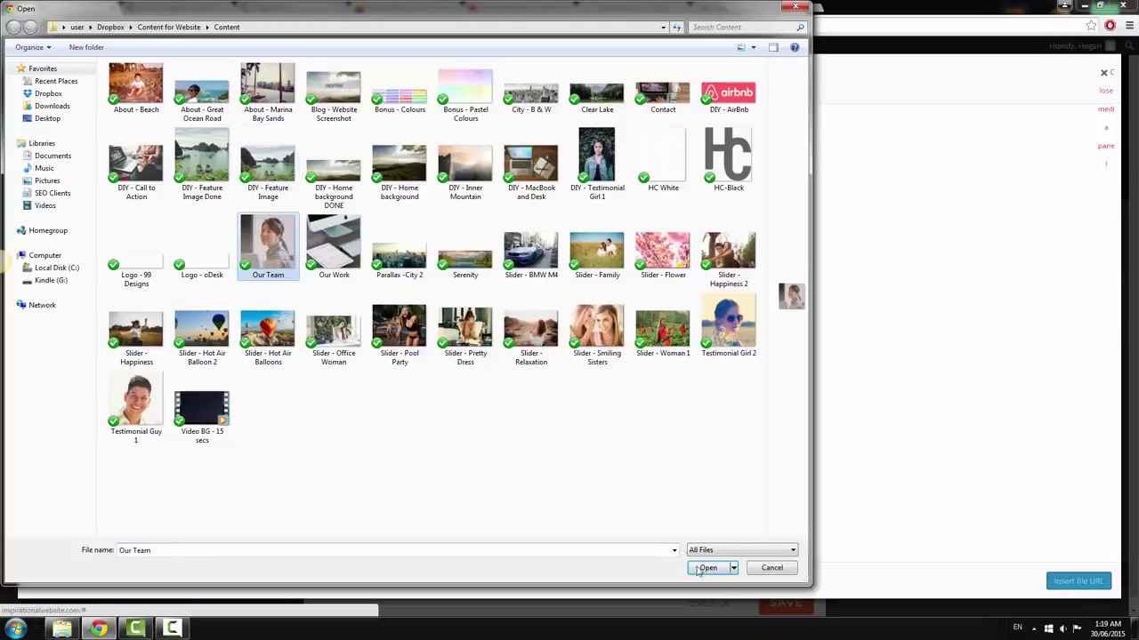
{"action": "left_click", "coordinate": [716, 569]}
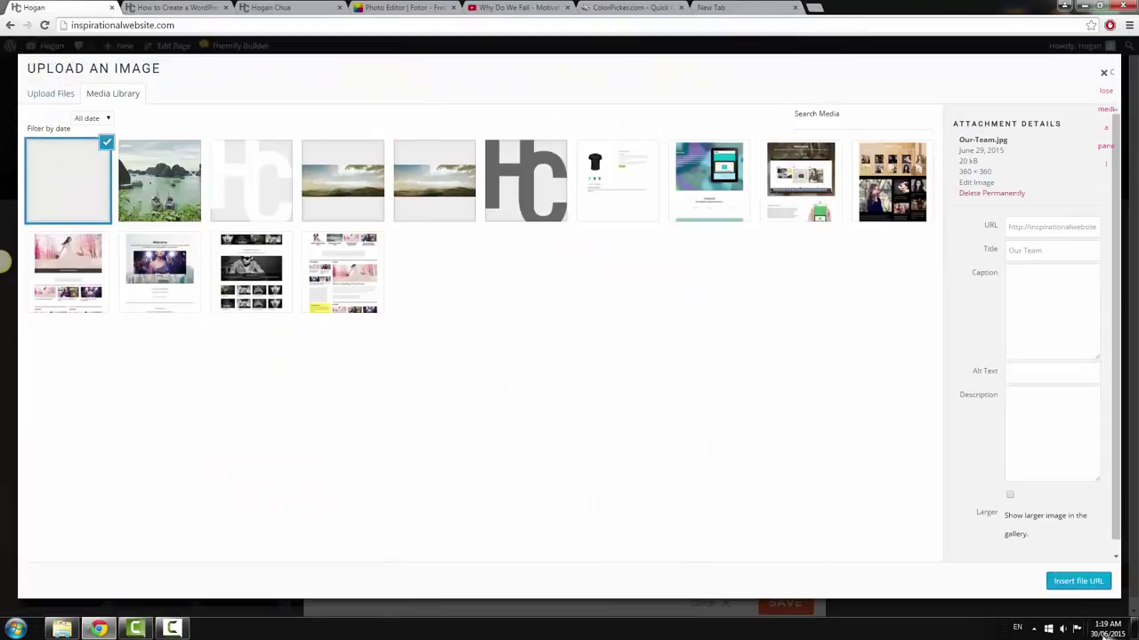
{"action": "left_click", "coordinate": [1076, 582]}
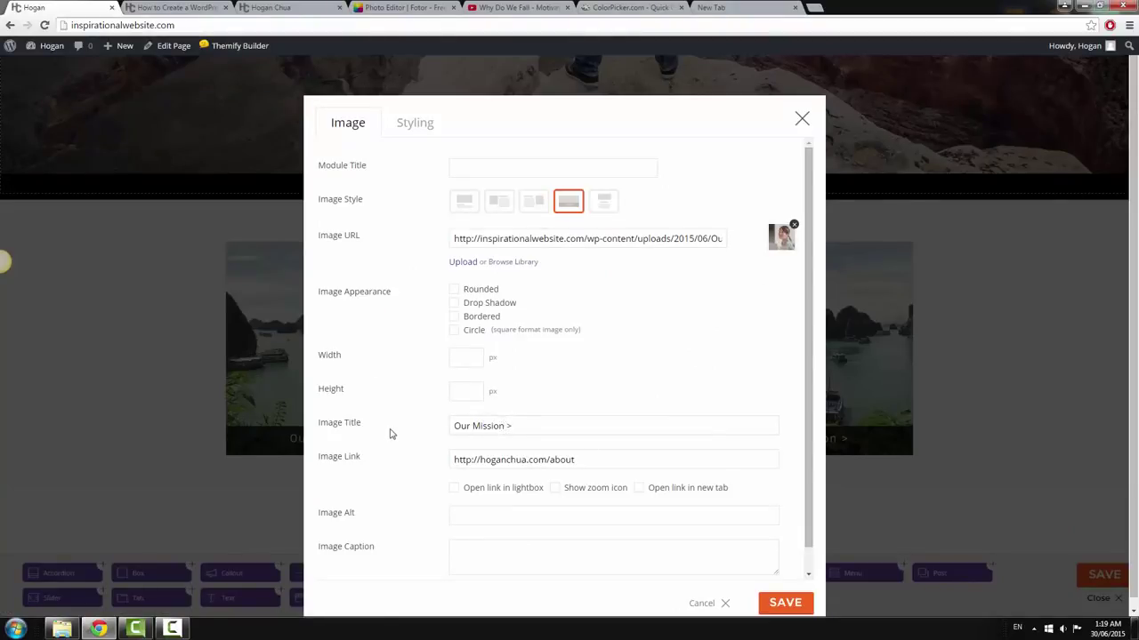
{"action": "left_click_drag", "start_coordinate": [503, 426], "coordinate": [472, 426]}
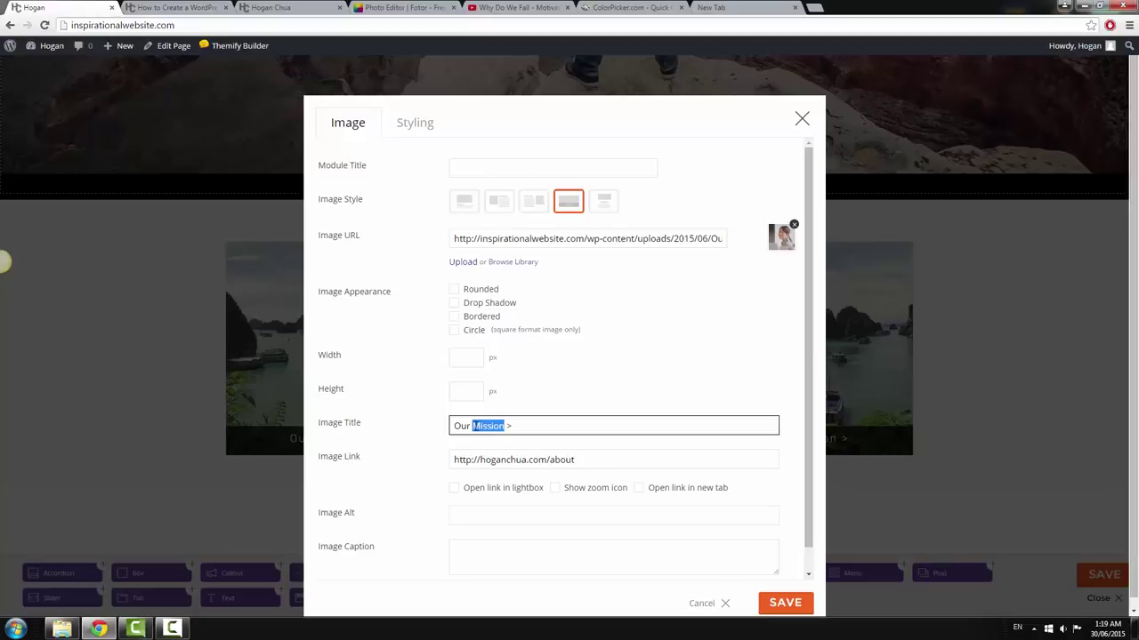
{"action": "type", "text": "Team"}
{"action": "left_click_drag", "start_coordinate": [575, 454], "coordinate": [550, 459]}
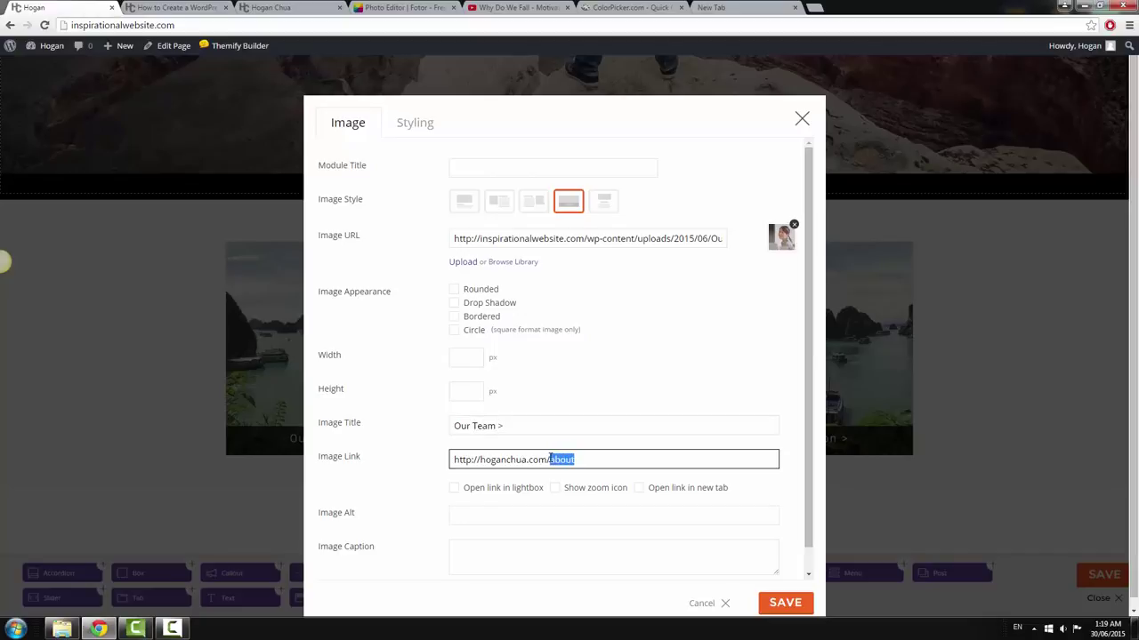
{"action": "type", "text": "team"}
{"action": "left_click", "coordinate": [416, 126]}
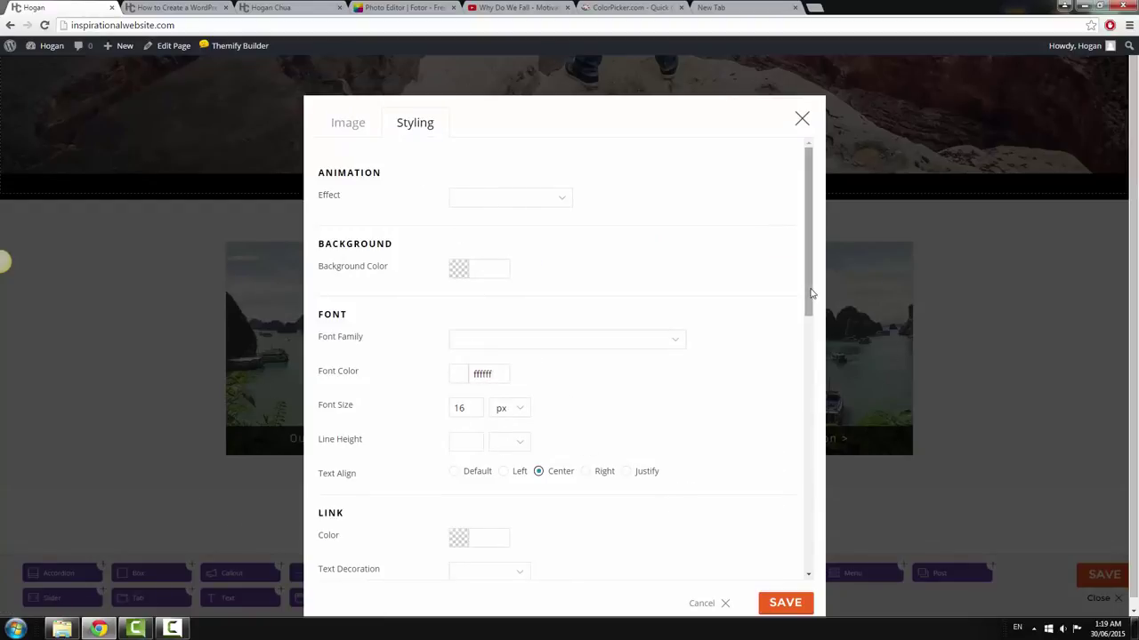
{"action": "scroll", "coordinate": [813, 297], "scroll_direction": "down", "scroll_amount": 10}
{"action": "scroll", "coordinate": [775, 229], "scroll_direction": "up", "scroll_amount": 10}
{"action": "left_click", "coordinate": [773, 603]}
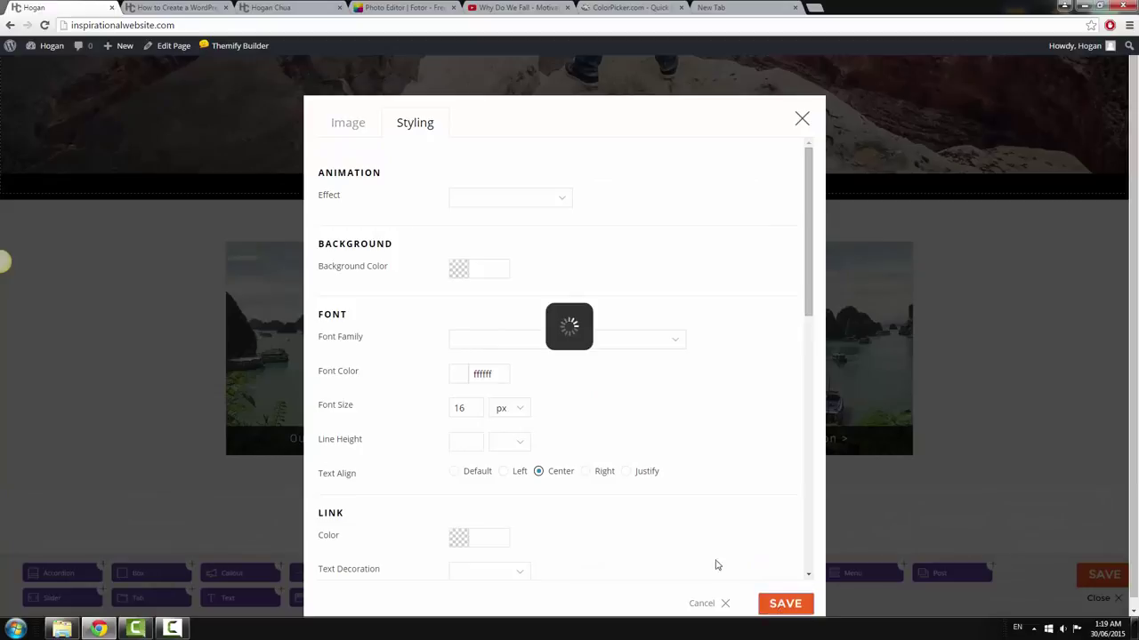
{"action": "scroll", "coordinate": [641, 412], "scroll_direction": "down", "scroll_amount": 2}
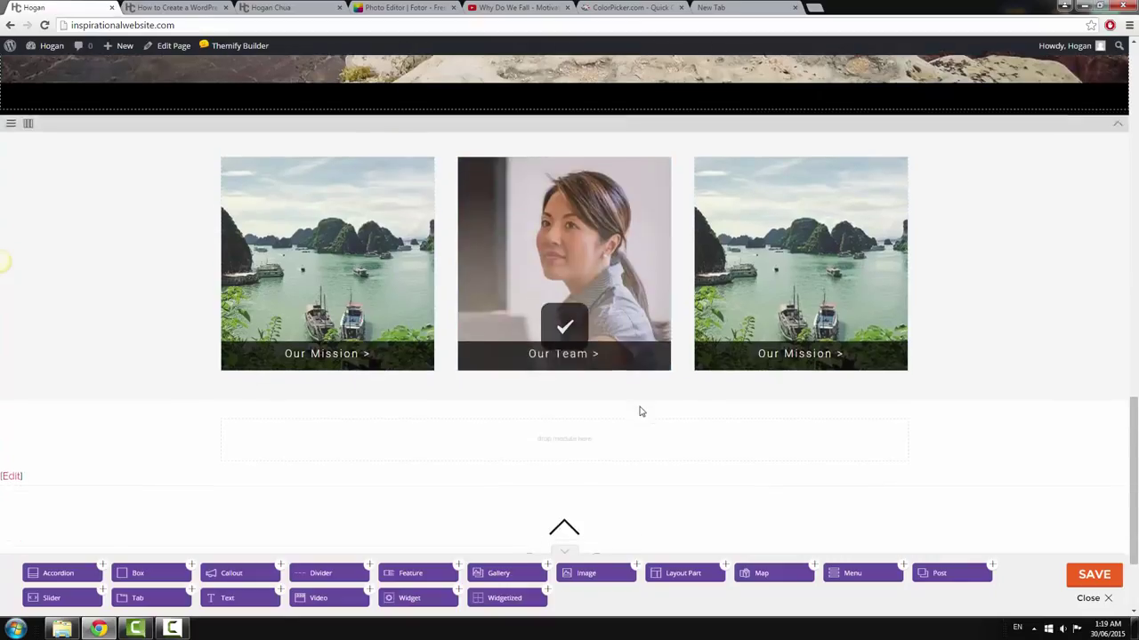
{"action": "scroll", "coordinate": [943, 426], "scroll_direction": "up", "scroll_amount": 3}
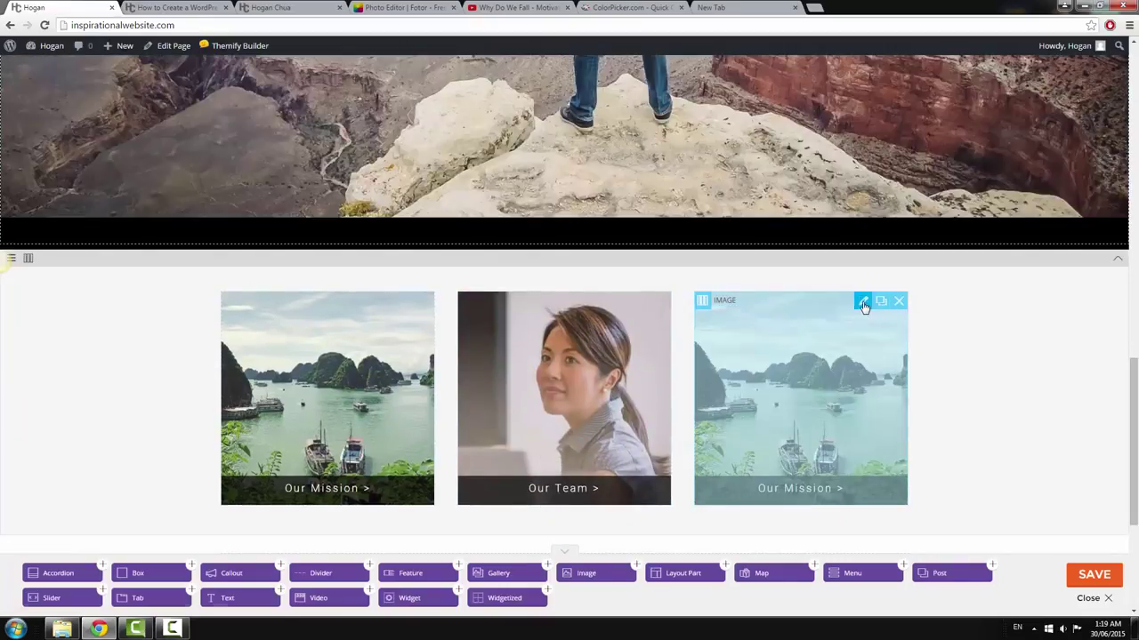
Step: Replace the third tile's image with the newly uploaded Our Work desk photo
{"action": "left_click", "coordinate": [863, 302]}
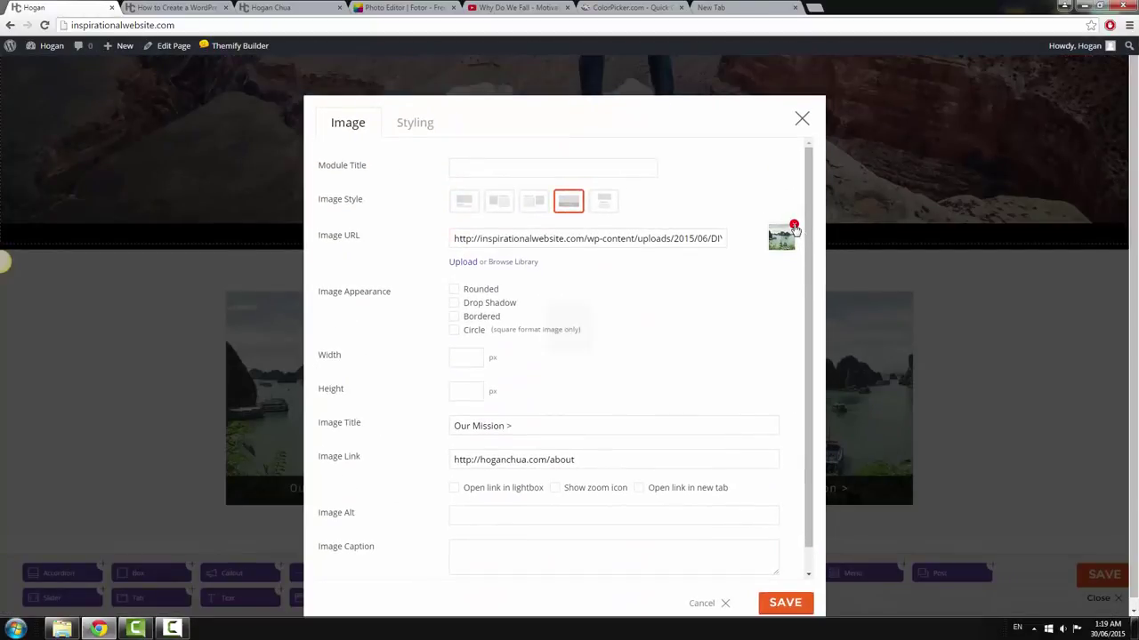
{"action": "left_click", "coordinate": [795, 227]}
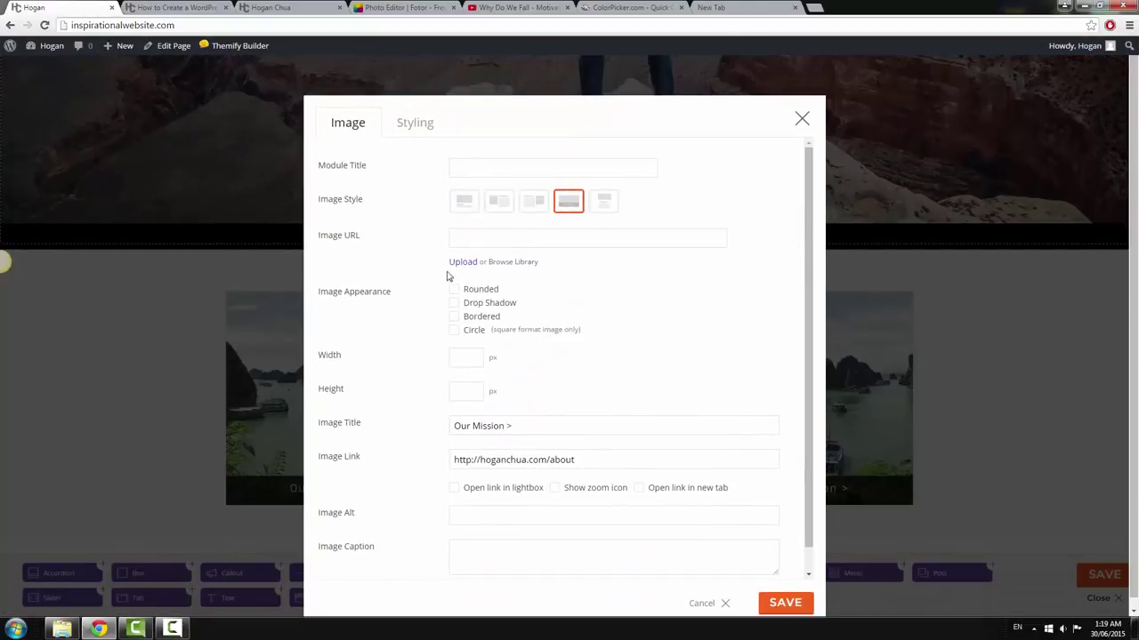
{"action": "left_click", "coordinate": [524, 262]}
{"action": "left_click", "coordinate": [39, 94]}
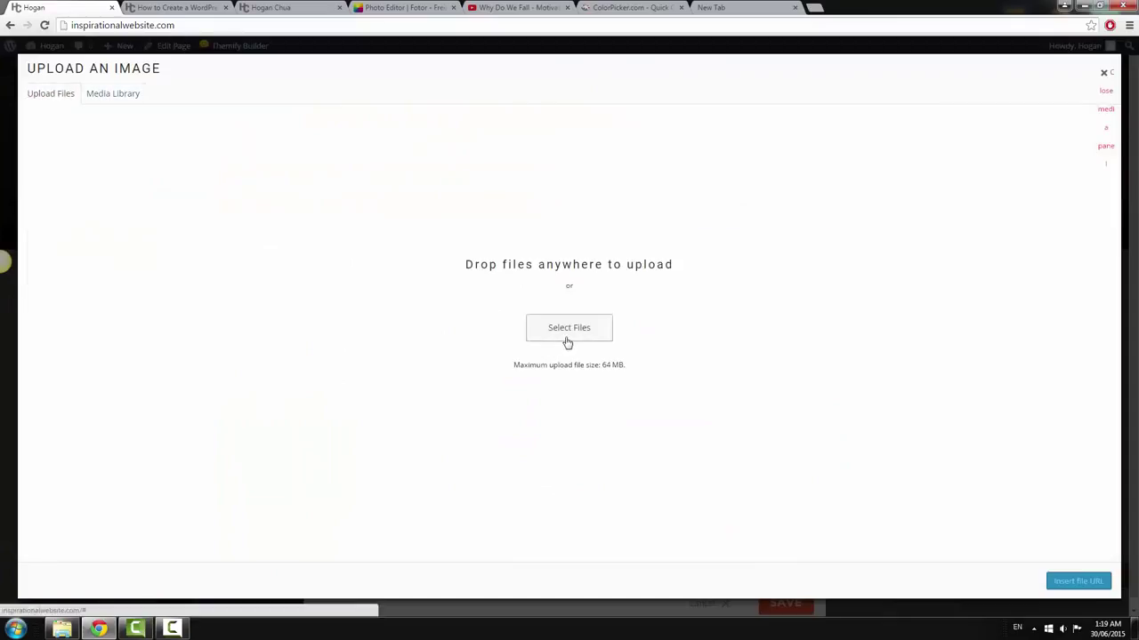
{"action": "left_click", "coordinate": [568, 337]}
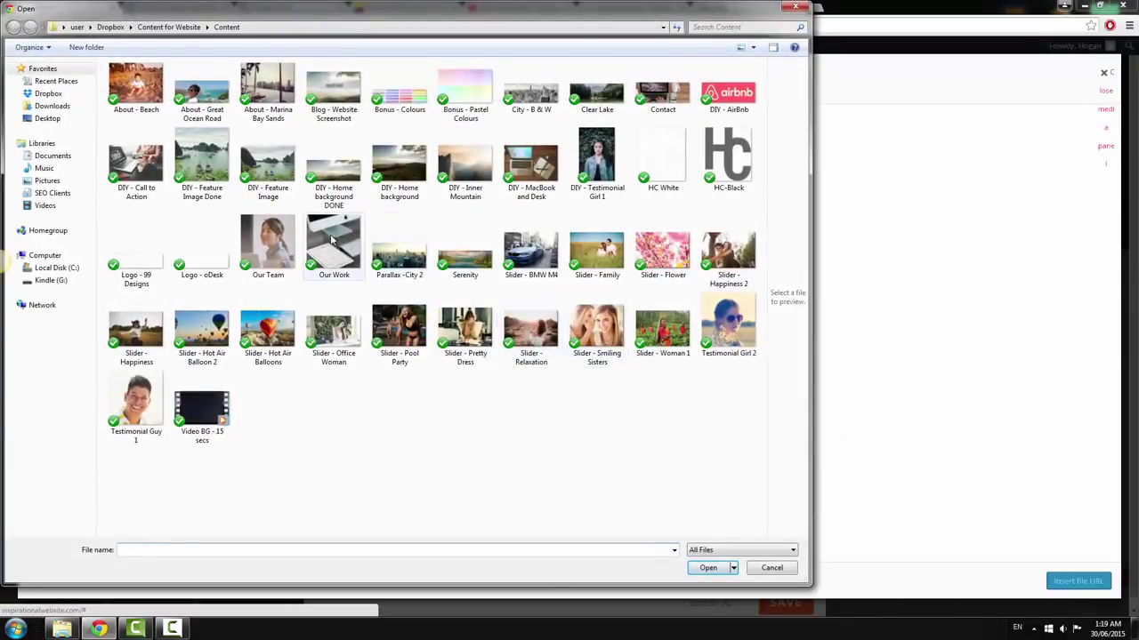
{"action": "double_click", "coordinate": [334, 240]}
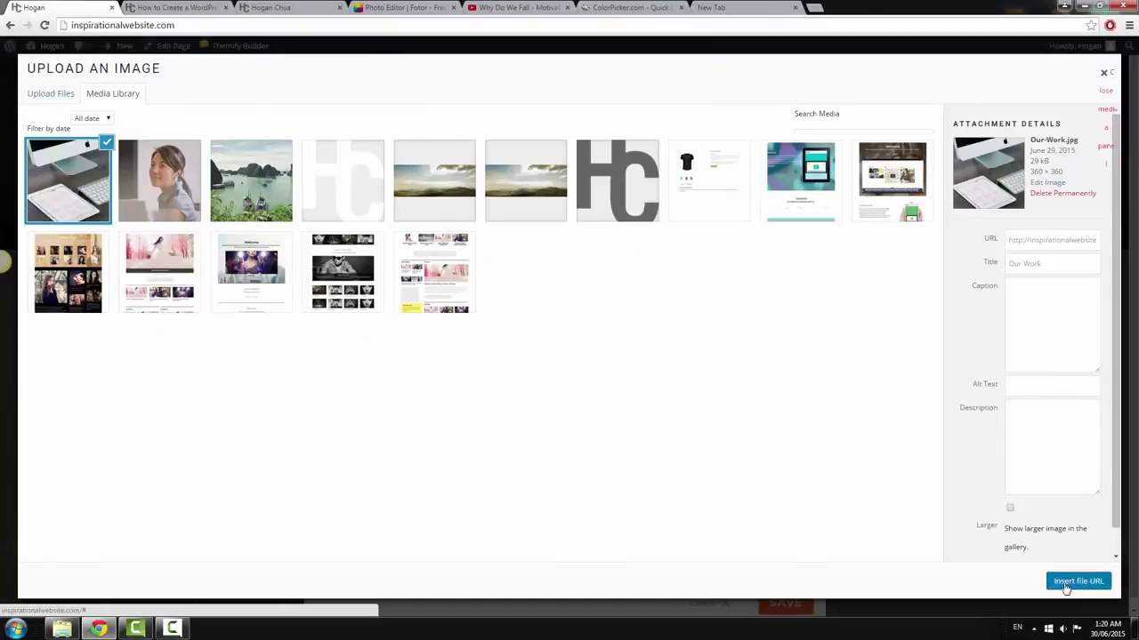
{"action": "left_click", "coordinate": [1074, 582]}
{"action": "left_click_drag", "start_coordinate": [503, 428], "coordinate": [476, 426]}
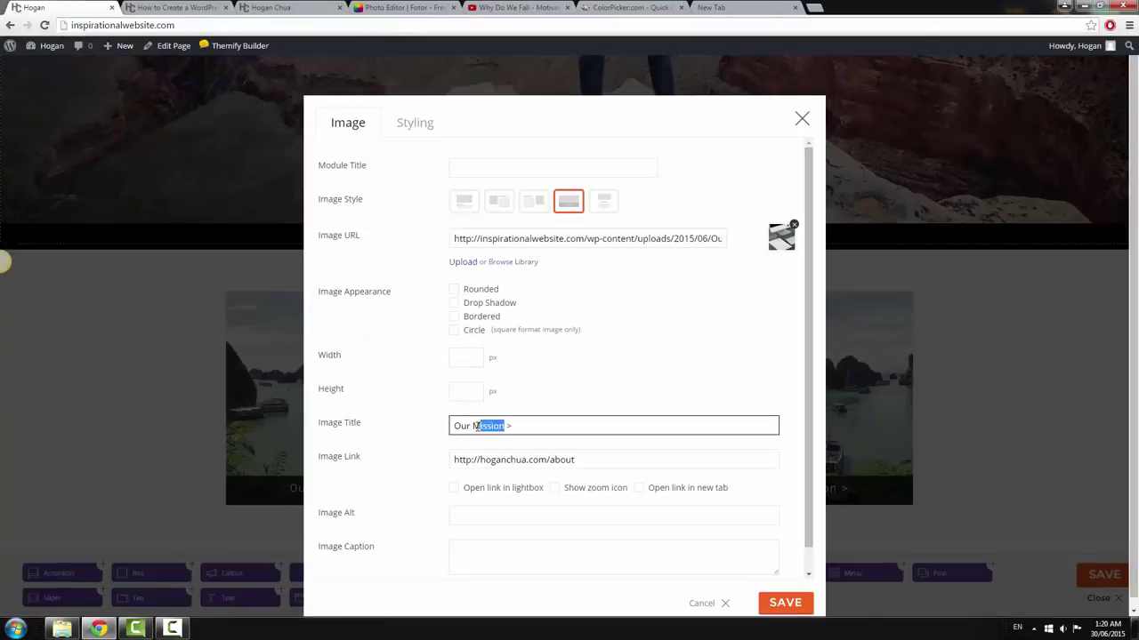
{"action": "type", "text": "Work"}
{"action": "left_click_drag", "start_coordinate": [576, 460], "coordinate": [552, 460]}
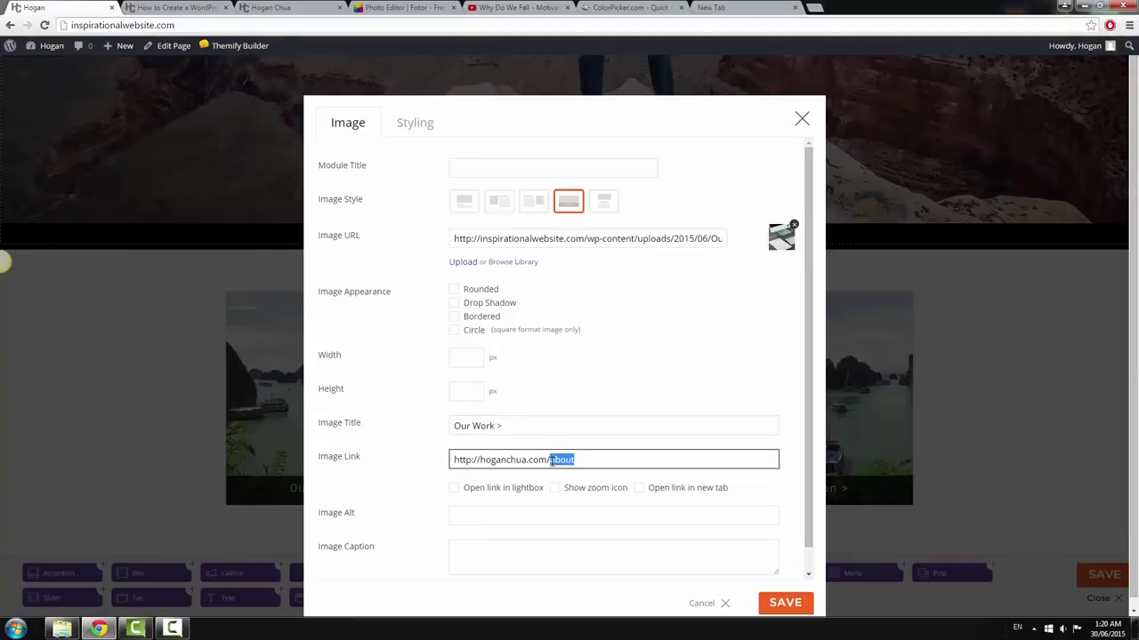
{"action": "type", "text": "services"}
{"action": "left_click", "coordinate": [781, 605]}
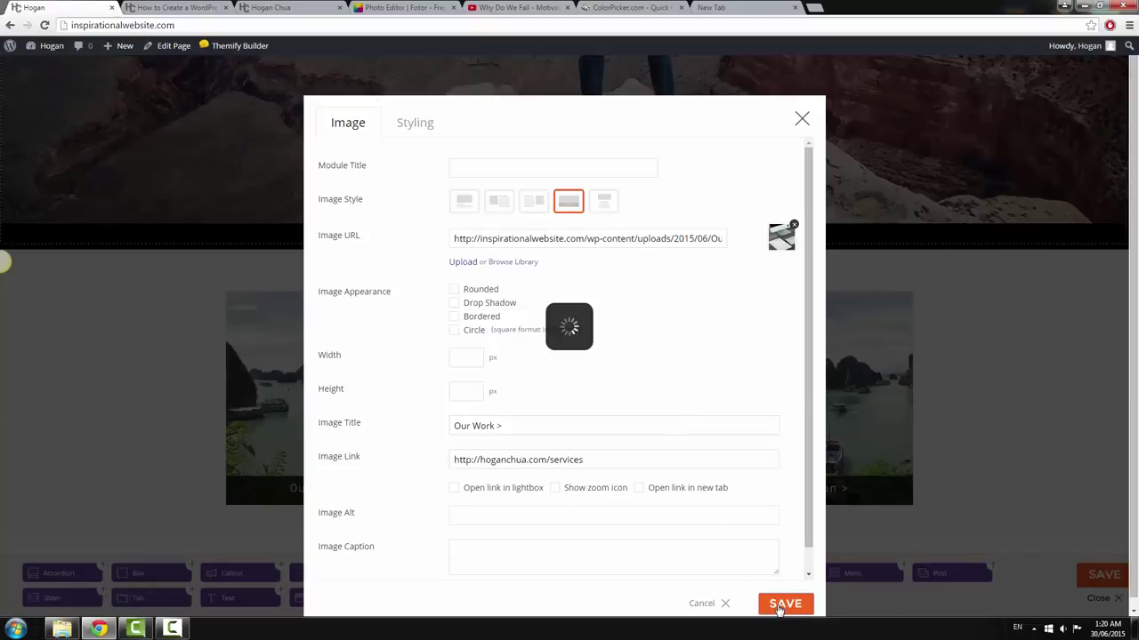
{"action": "scroll", "coordinate": [765, 569], "scroll_direction": "down", "scroll_amount": 2}
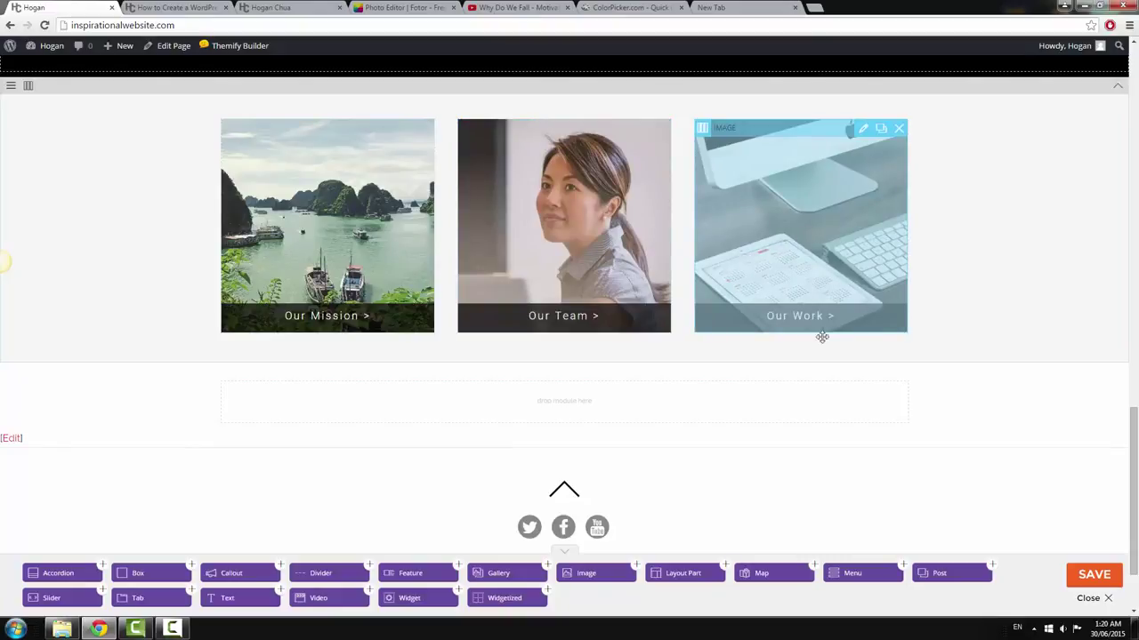
{"action": "left_click", "coordinate": [274, 7]}
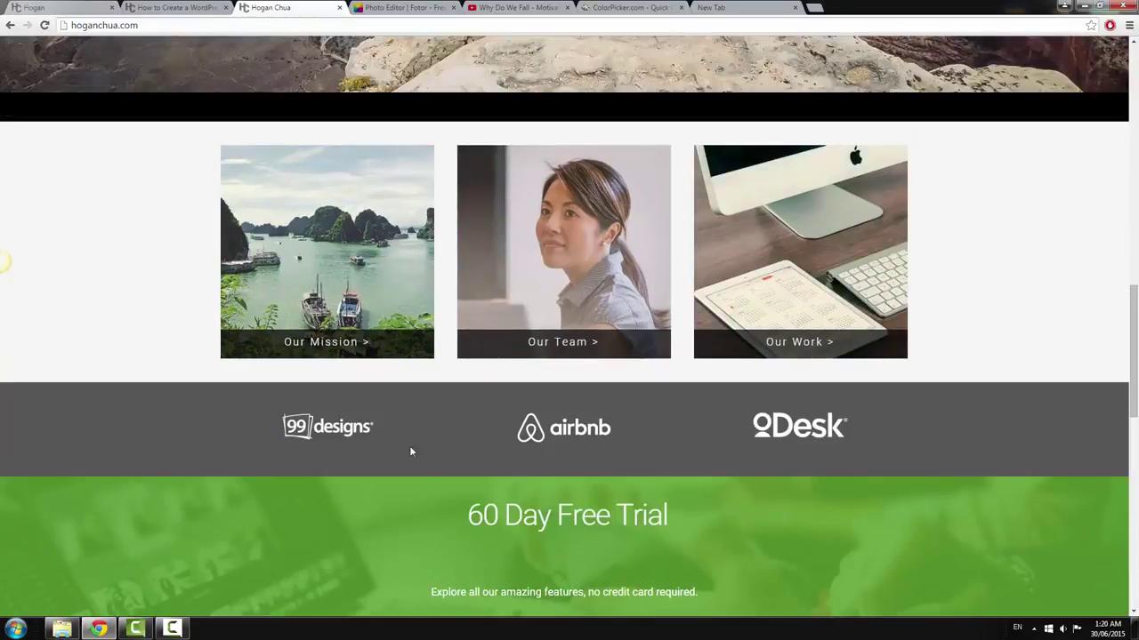
{"action": "left_click", "coordinate": [89, 6]}
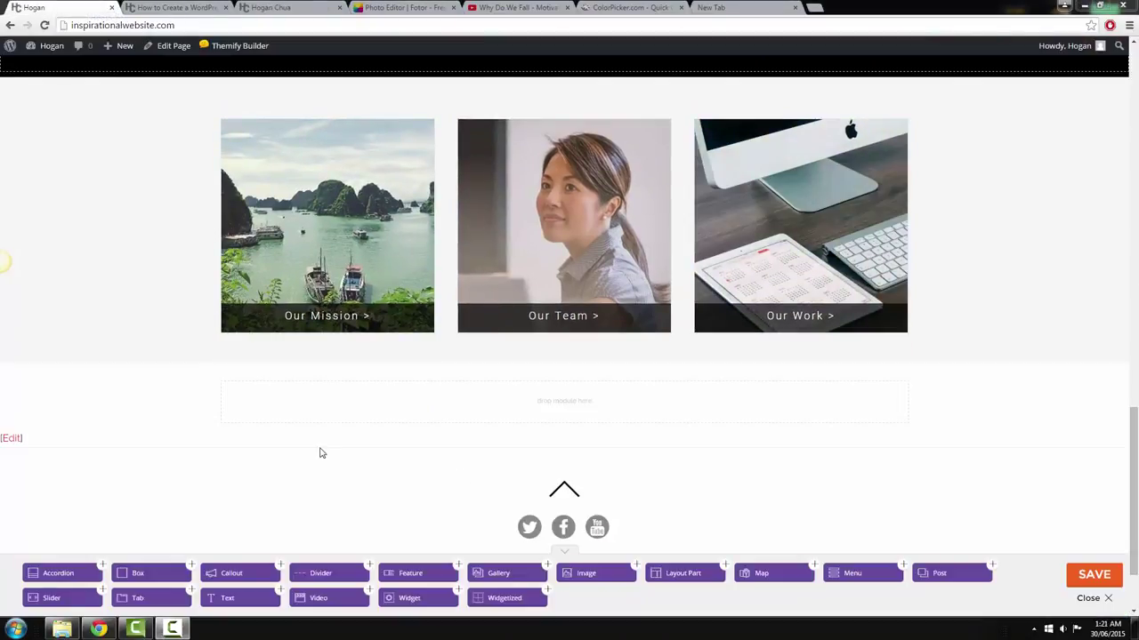
Step: Give the empty row a Fullcover background mode with colour #565656 and save it
{"action": "mouse_move", "coordinate": [10, 373]}
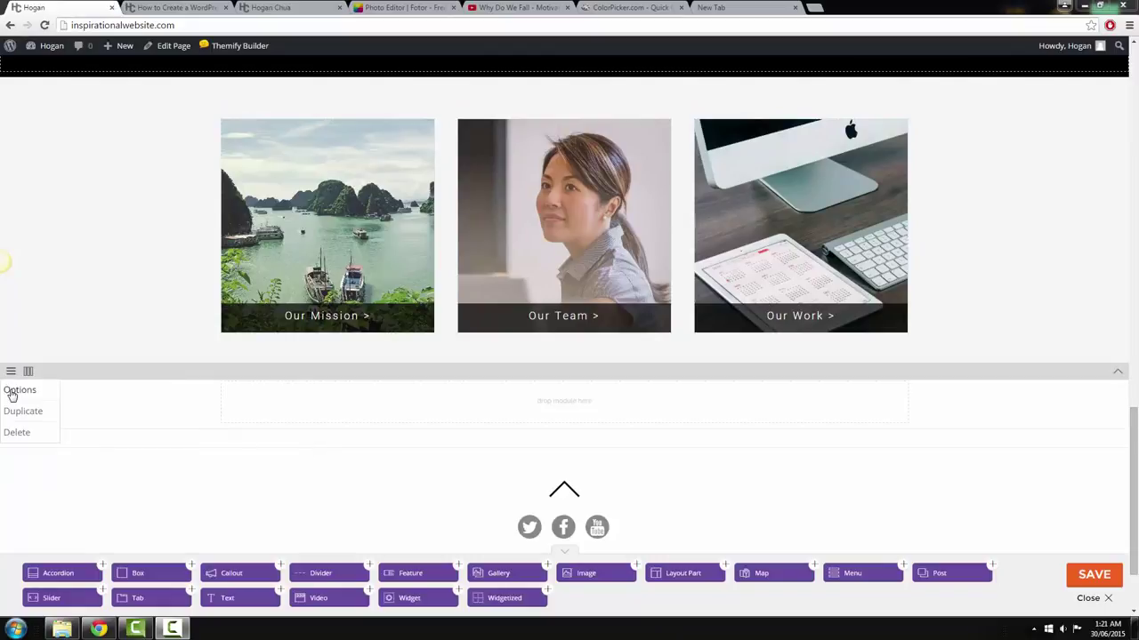
{"action": "left_click", "coordinate": [12, 393]}
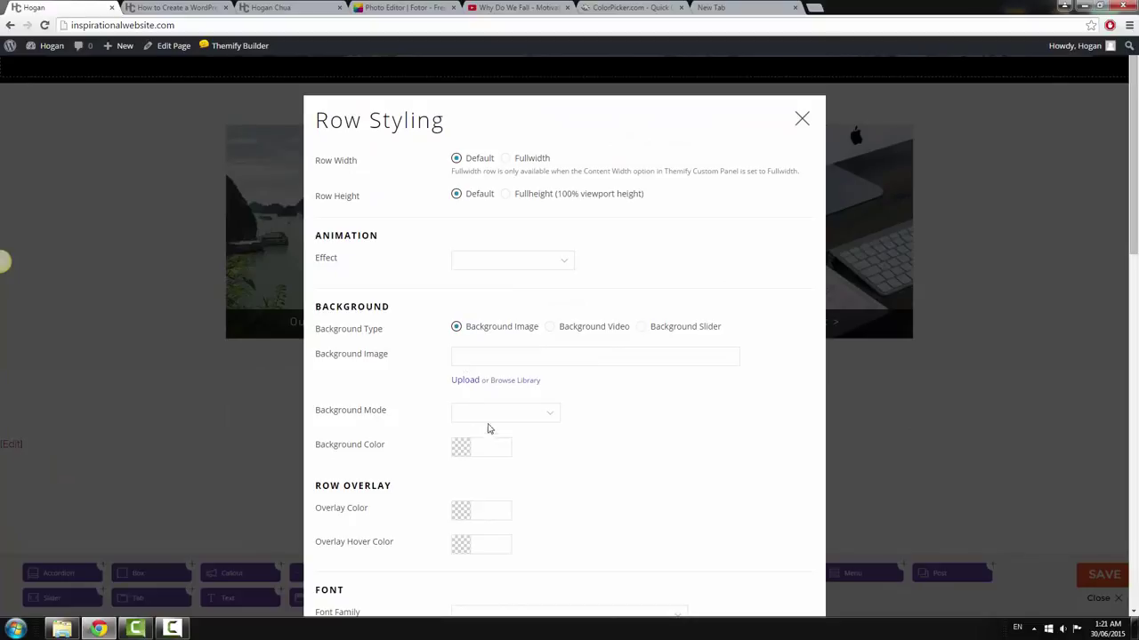
{"action": "left_click", "coordinate": [495, 413]}
{"action": "left_click", "coordinate": [492, 490]}
{"action": "left_click_drag", "start_coordinate": [386, 449], "coordinate": [315, 446]}
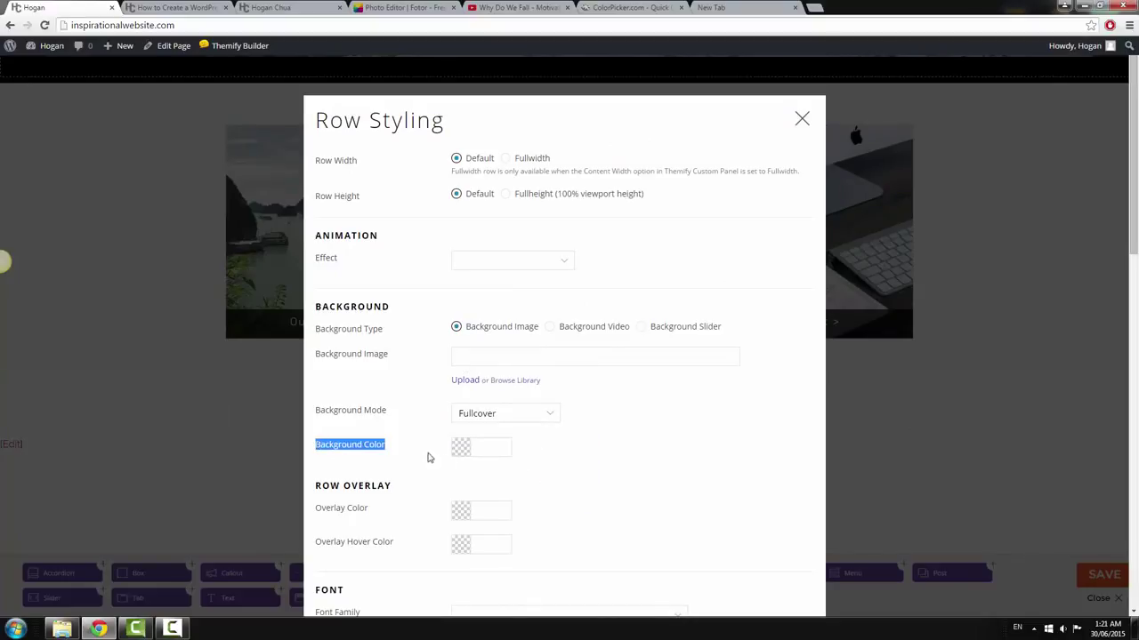
{"action": "left_click", "coordinate": [480, 447]}
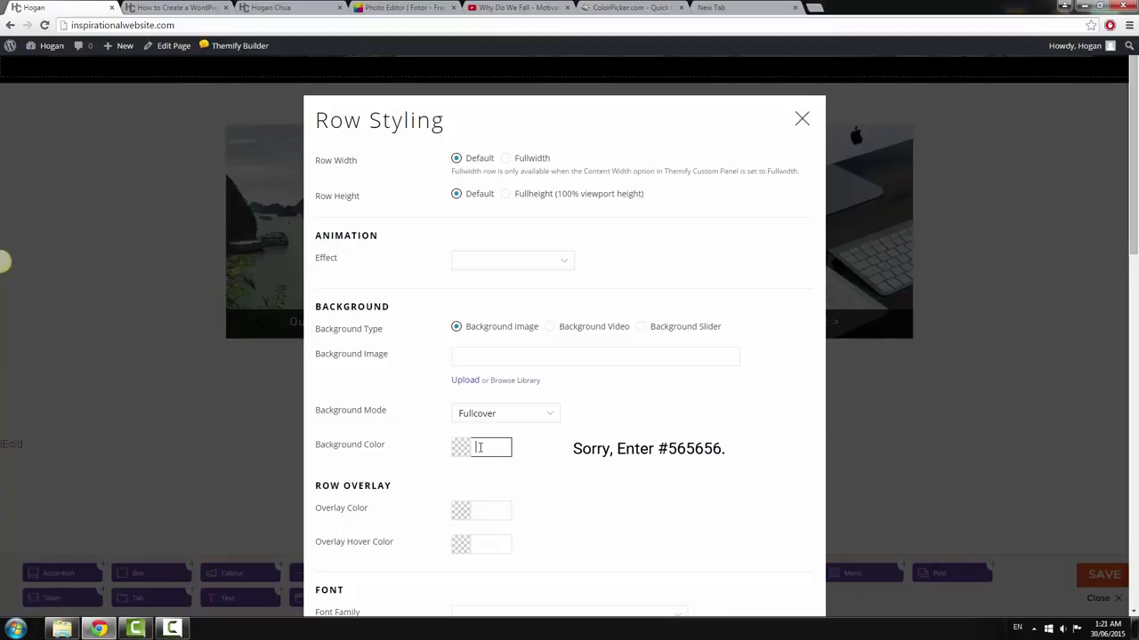
{"action": "type", "text": "565656"}
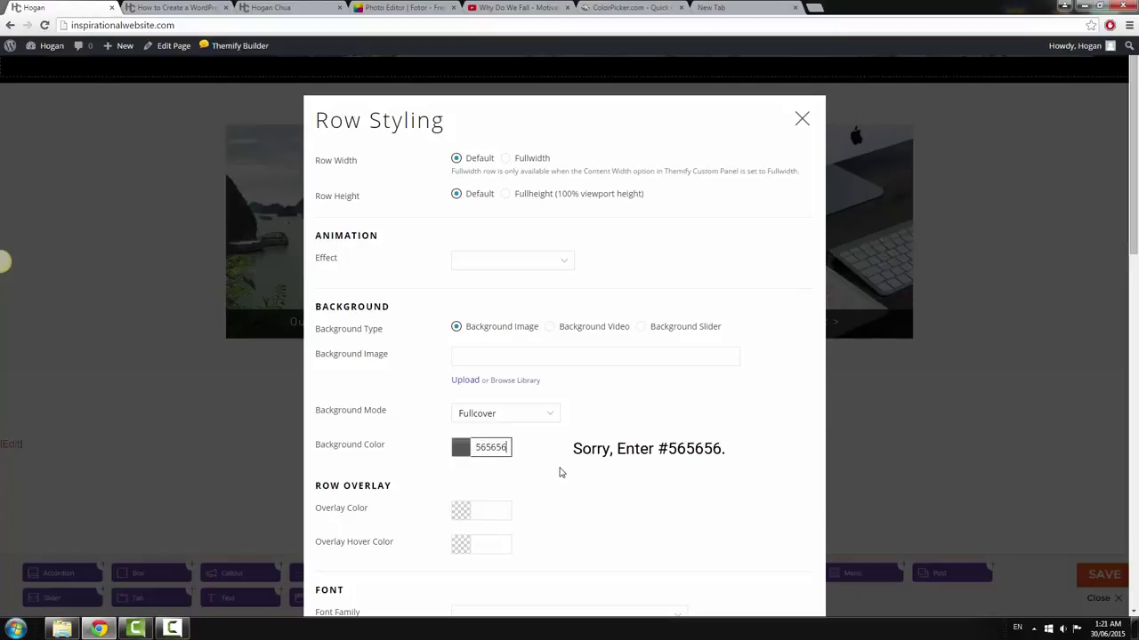
{"action": "left_click", "coordinate": [561, 469]}
{"action": "scroll", "coordinate": [709, 490], "scroll_direction": "down", "scroll_amount": 9}
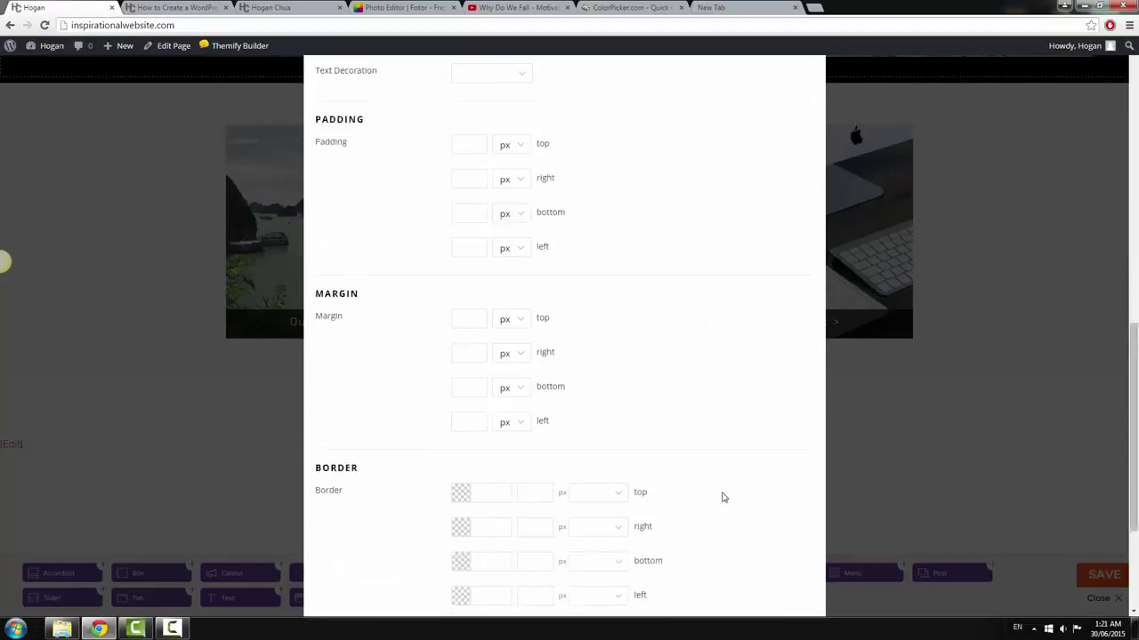
{"action": "scroll", "coordinate": [722, 497], "scroll_direction": "down", "scroll_amount": 3}
{"action": "left_click", "coordinate": [780, 593]}
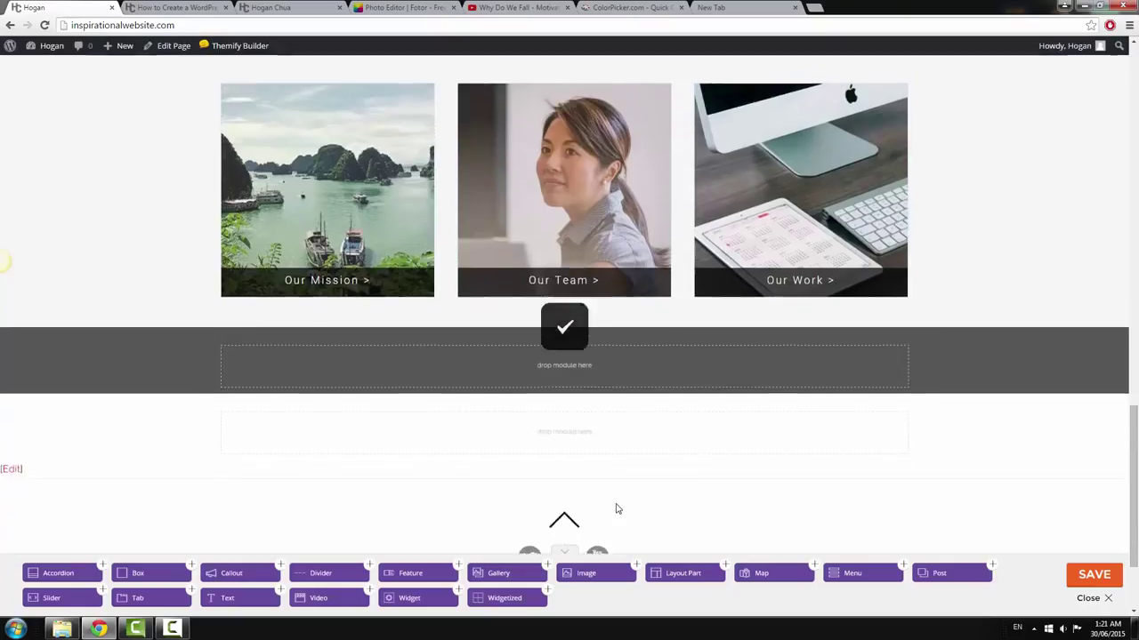
Step: Split the grey row into three columns
{"action": "scroll", "coordinate": [616, 509], "scroll_direction": "down", "scroll_amount": 2}
{"action": "mouse_move", "coordinate": [255, 226]}
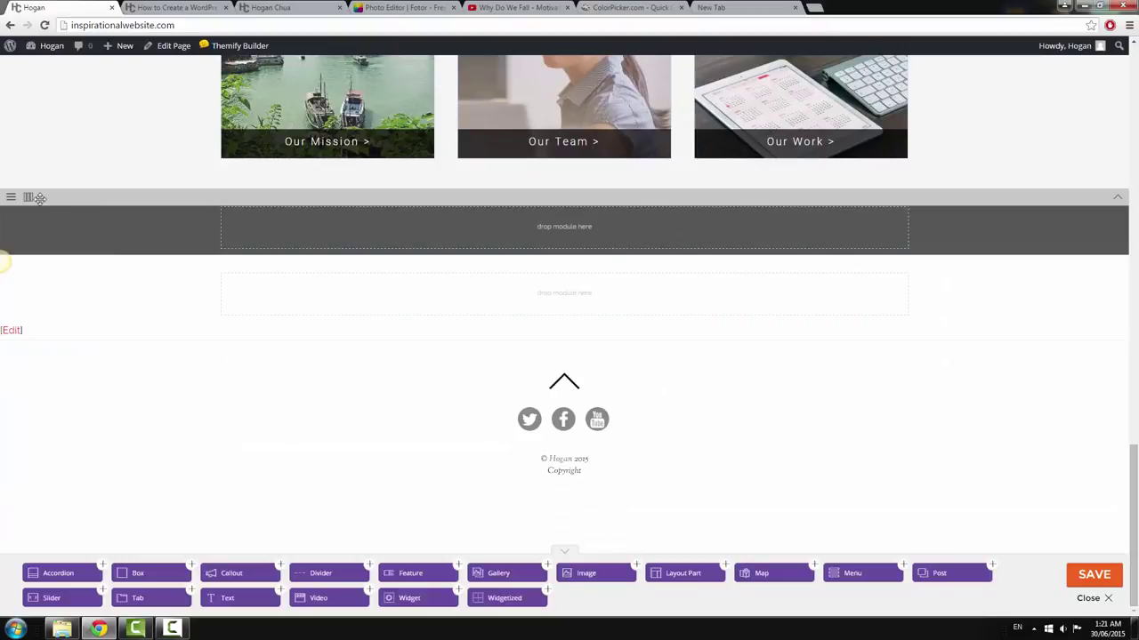
{"action": "mouse_move", "coordinate": [29, 197]}
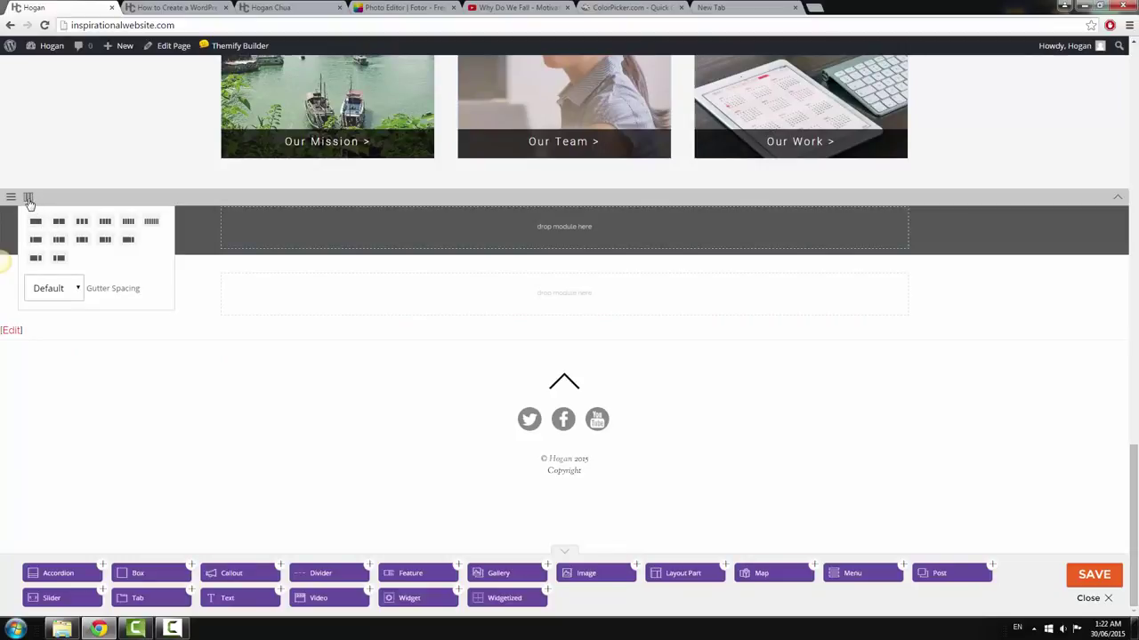
{"action": "left_click", "coordinate": [81, 221]}
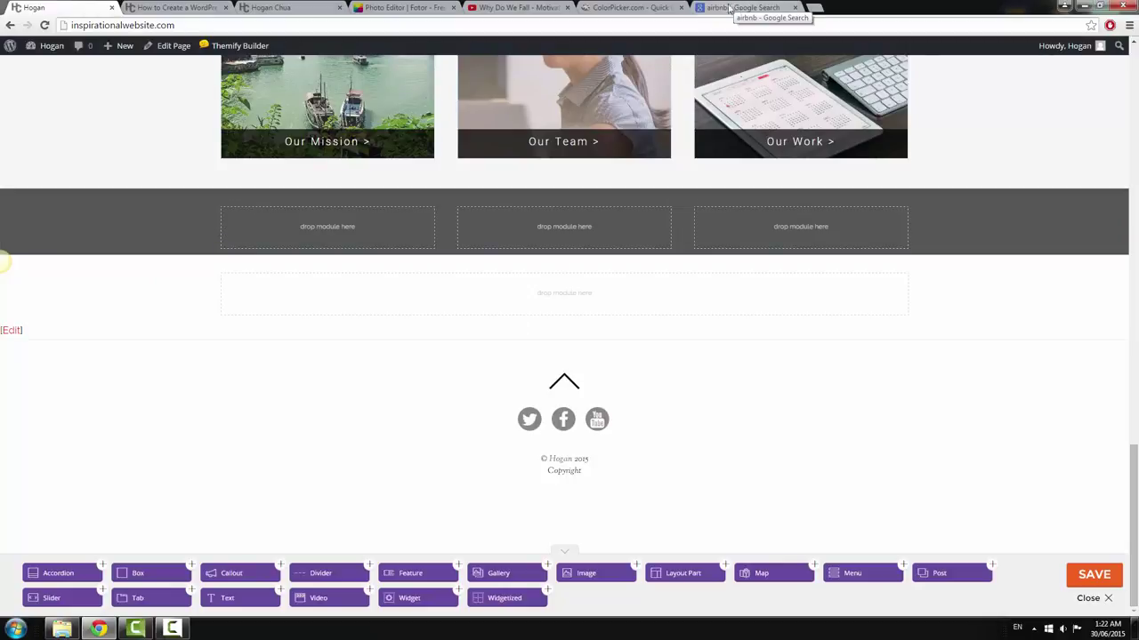
Step: Review the airbnb logo image results, then launch Pixlr Editor in a new tab
{"action": "left_click", "coordinate": [728, 9]}
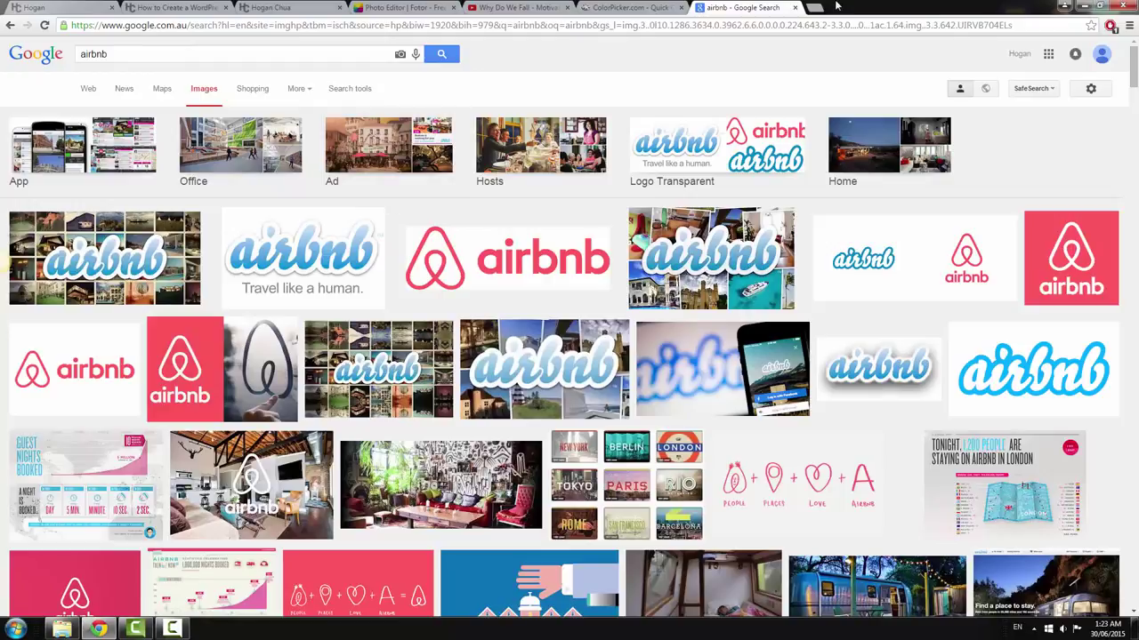
{"action": "key", "text": "ctrl+t"}
{"action": "left_click", "coordinate": [425, 48]}
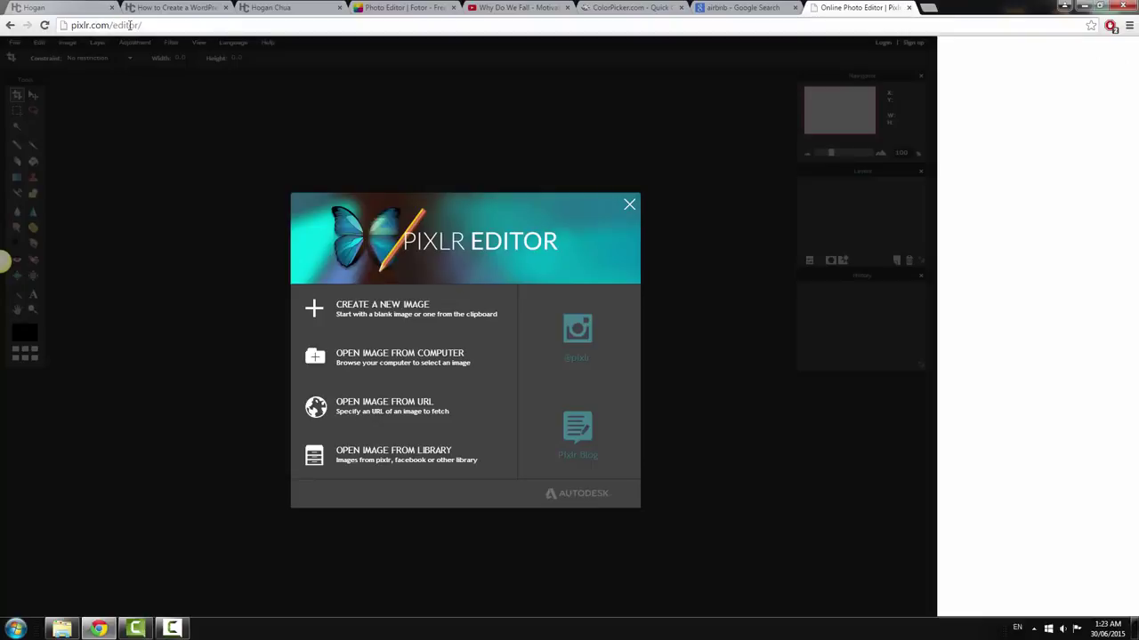
Step: Load the 1388x518 DIY - AirBnb logo from the computer into Pixlr and unlock its Background layer to Layer 0
{"action": "left_click", "coordinate": [145, 25]}
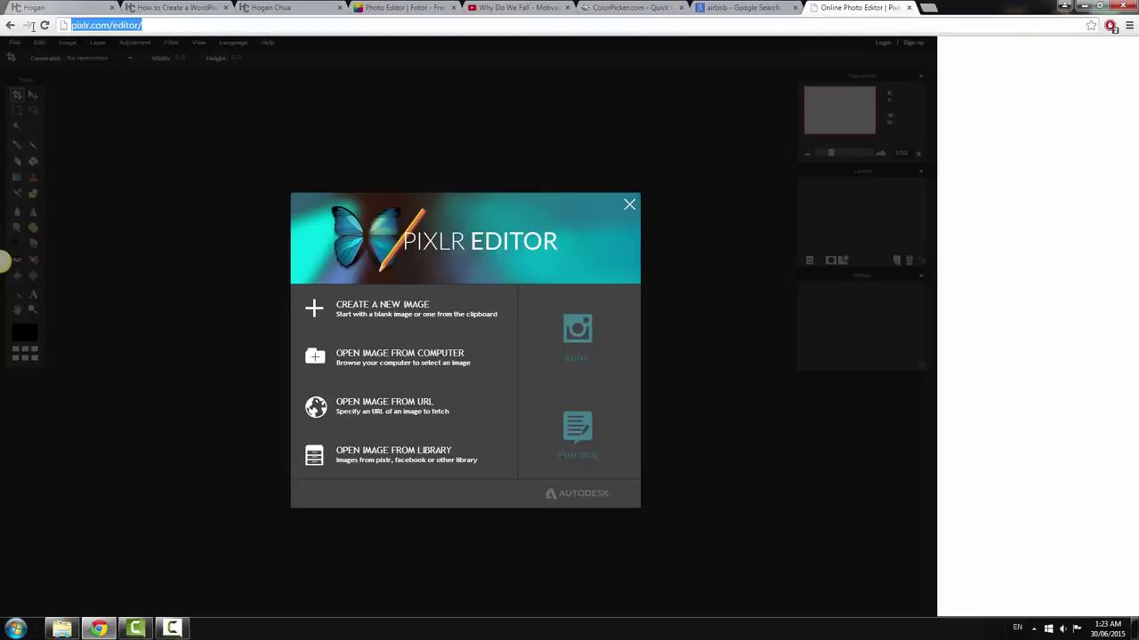
{"action": "left_click", "coordinate": [398, 365]}
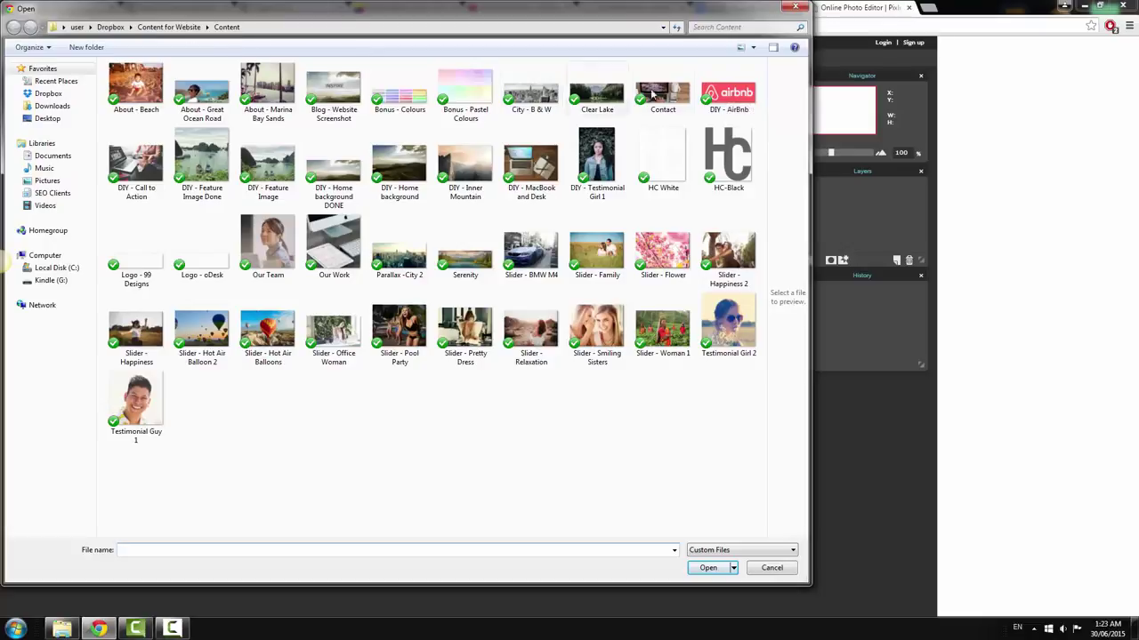
{"action": "left_click", "coordinate": [729, 93]}
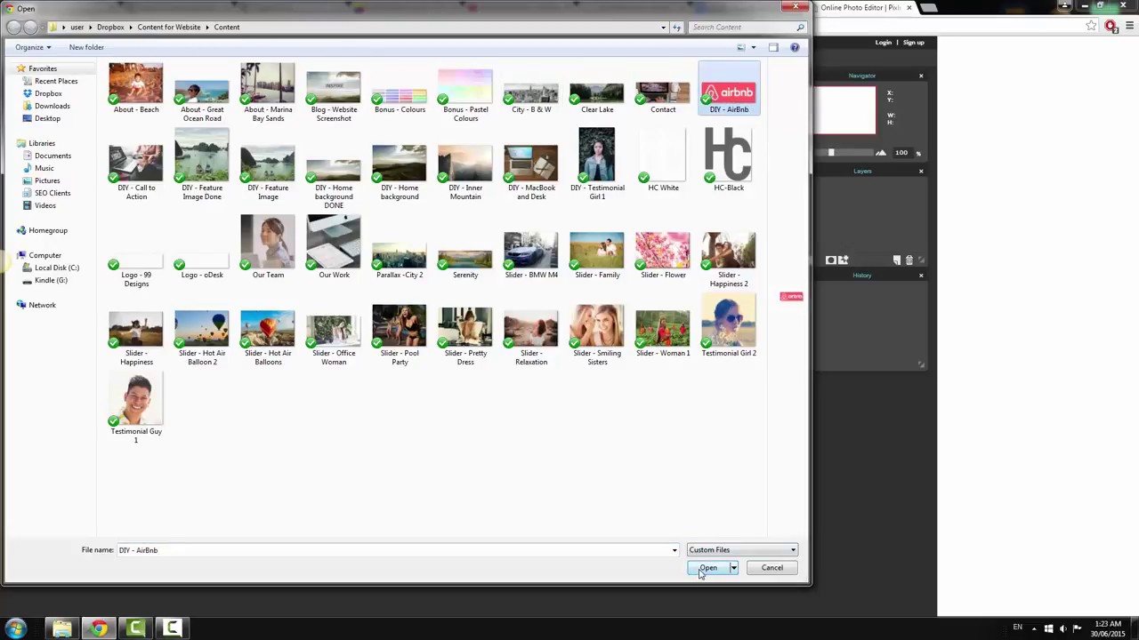
{"action": "left_click", "coordinate": [702, 568]}
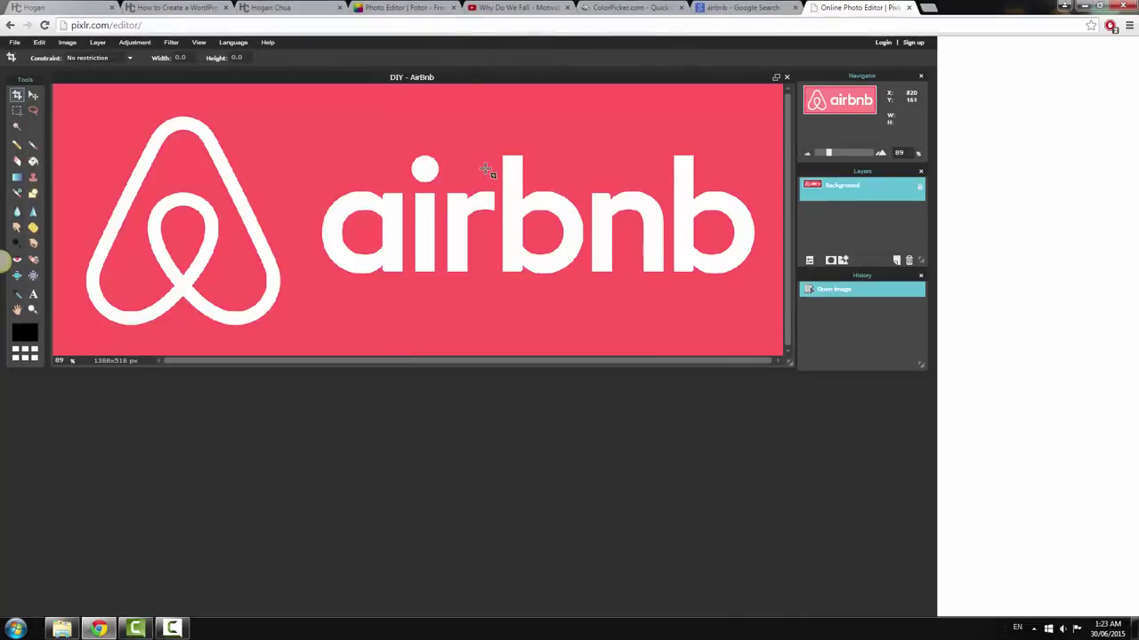
{"action": "double_click", "coordinate": [919, 188]}
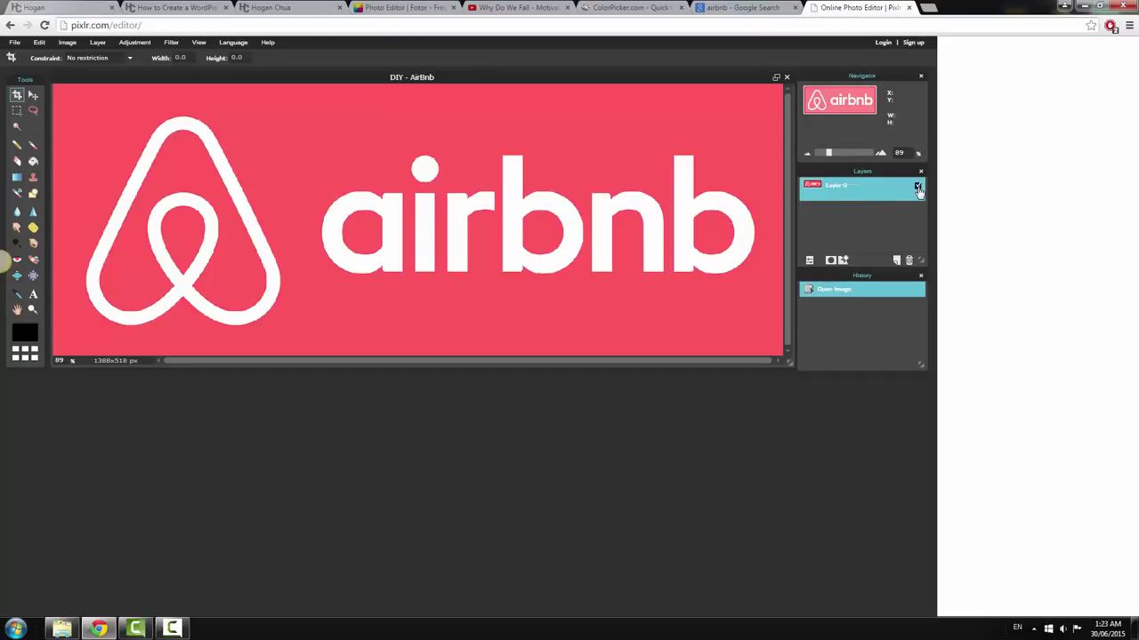
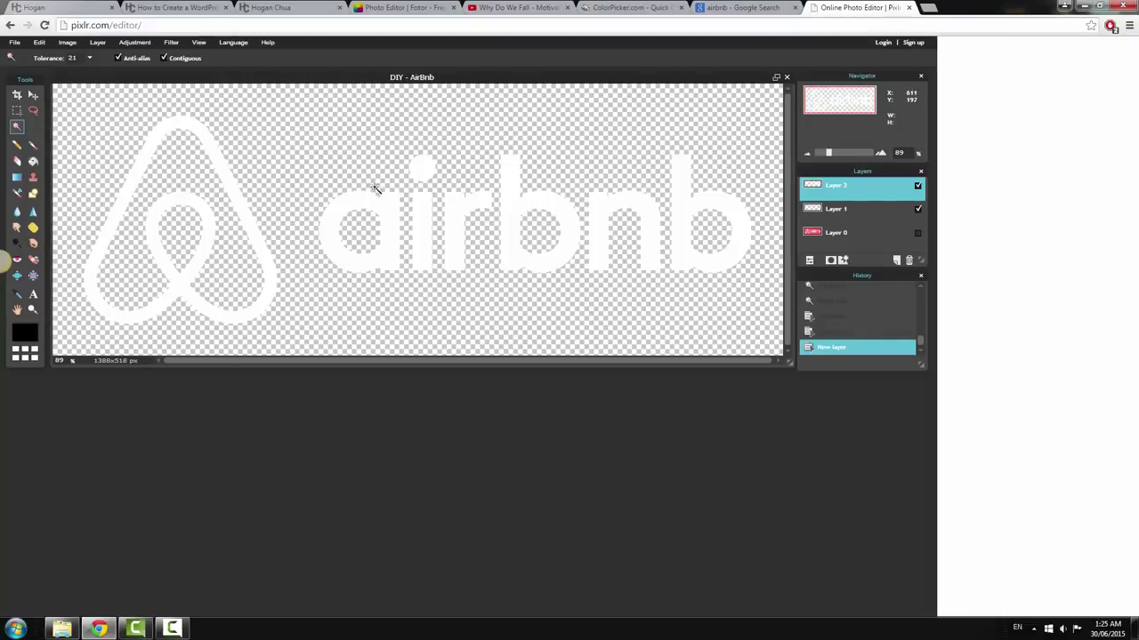
Step: Resize the airbnb logo image to 201×75 px
{"action": "left_click", "coordinate": [66, 42]}
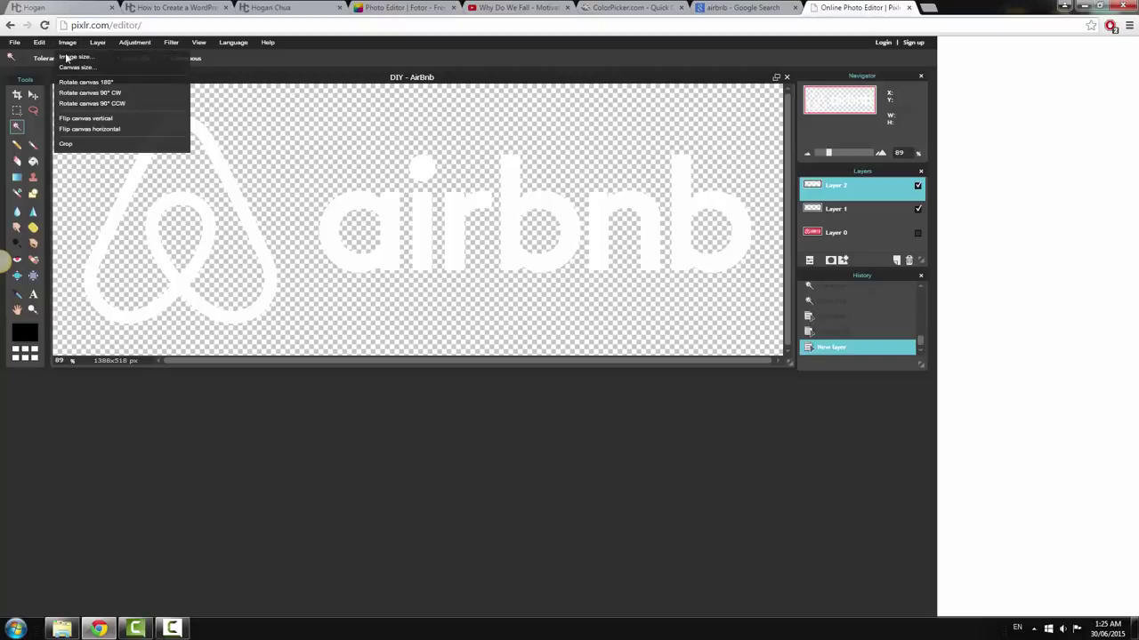
{"action": "left_click", "coordinate": [67, 59]}
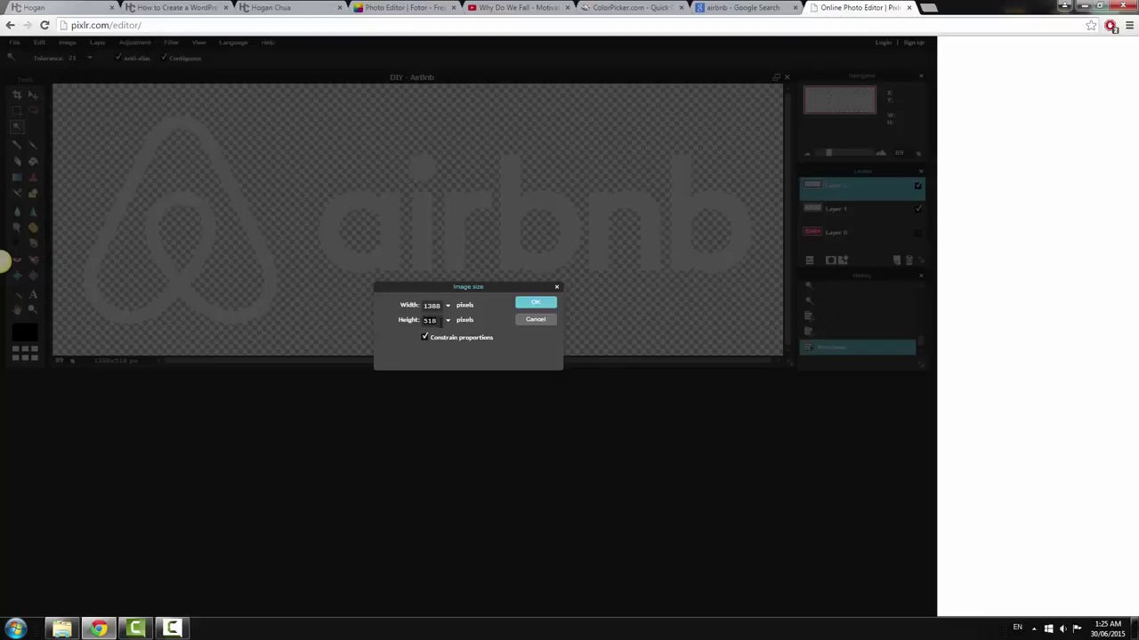
{"action": "type", "text": "75"}
{"action": "left_click", "coordinate": [520, 302]}
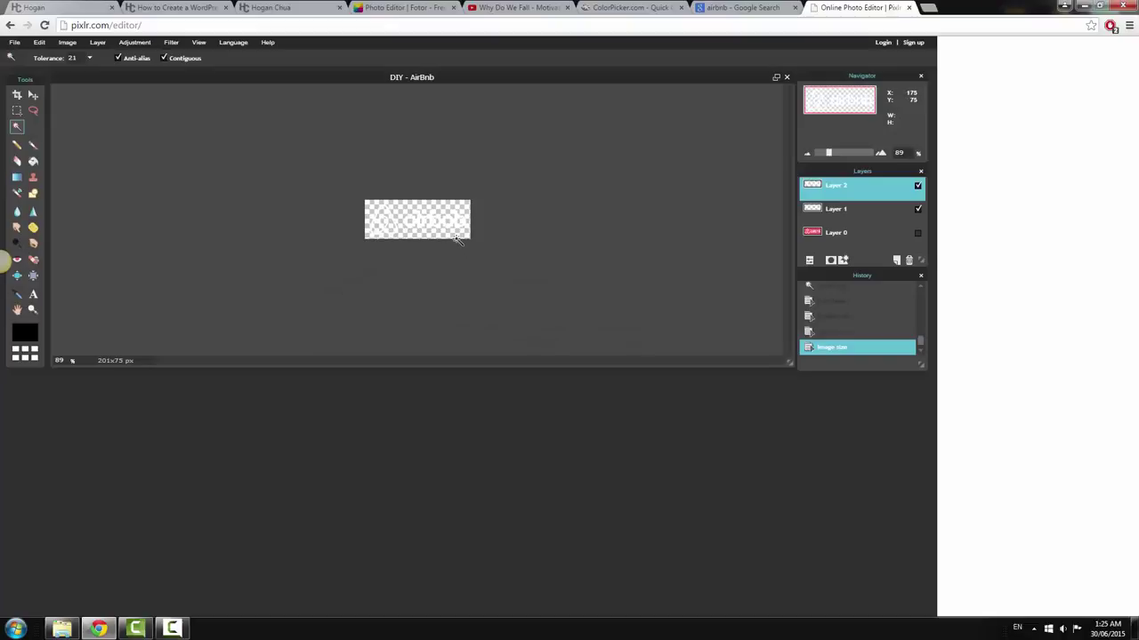
Step: Save the resized logo as PNG named 'DIY - AirBnb DONE'
{"action": "left_click", "coordinate": [13, 46]}
{"action": "left_click", "coordinate": [18, 103]}
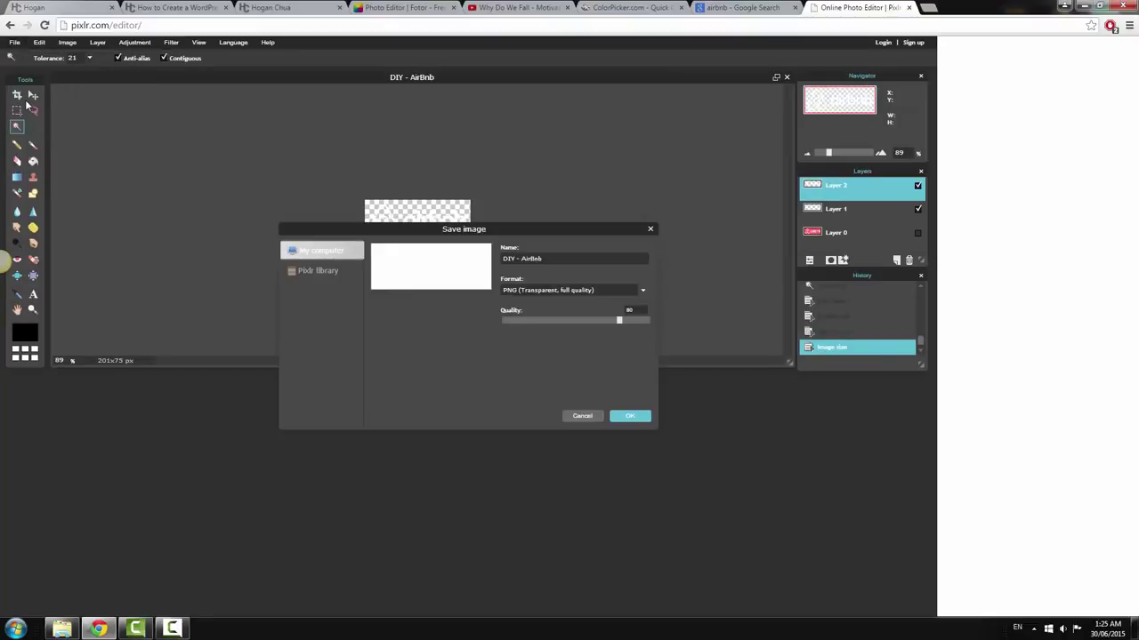
{"action": "left_click", "coordinate": [562, 292]}
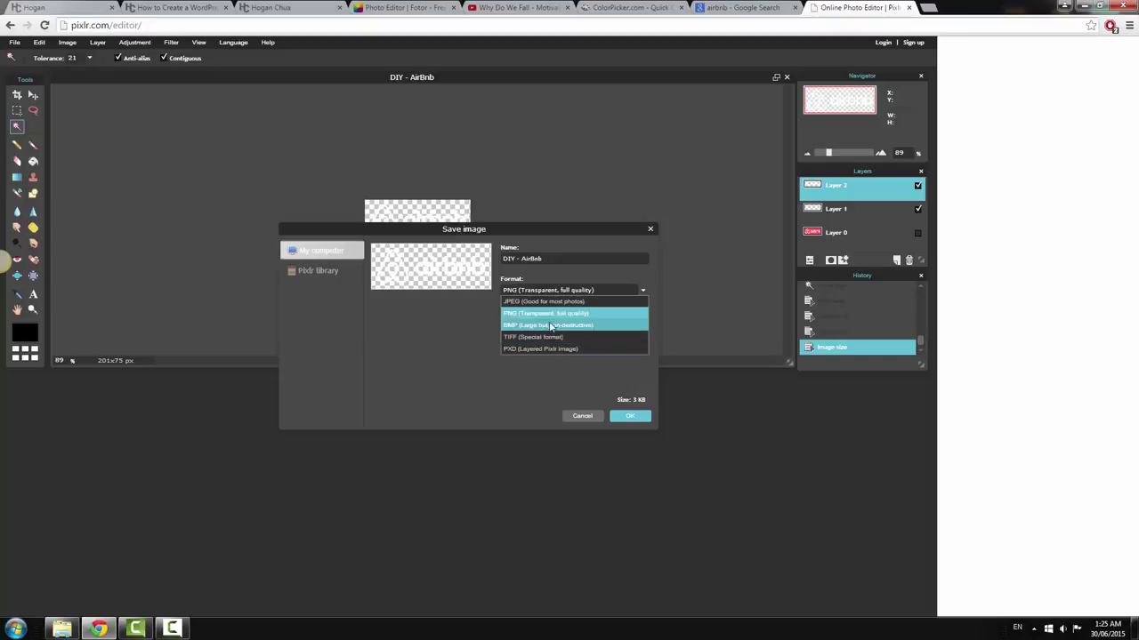
{"action": "left_click", "coordinate": [557, 314]}
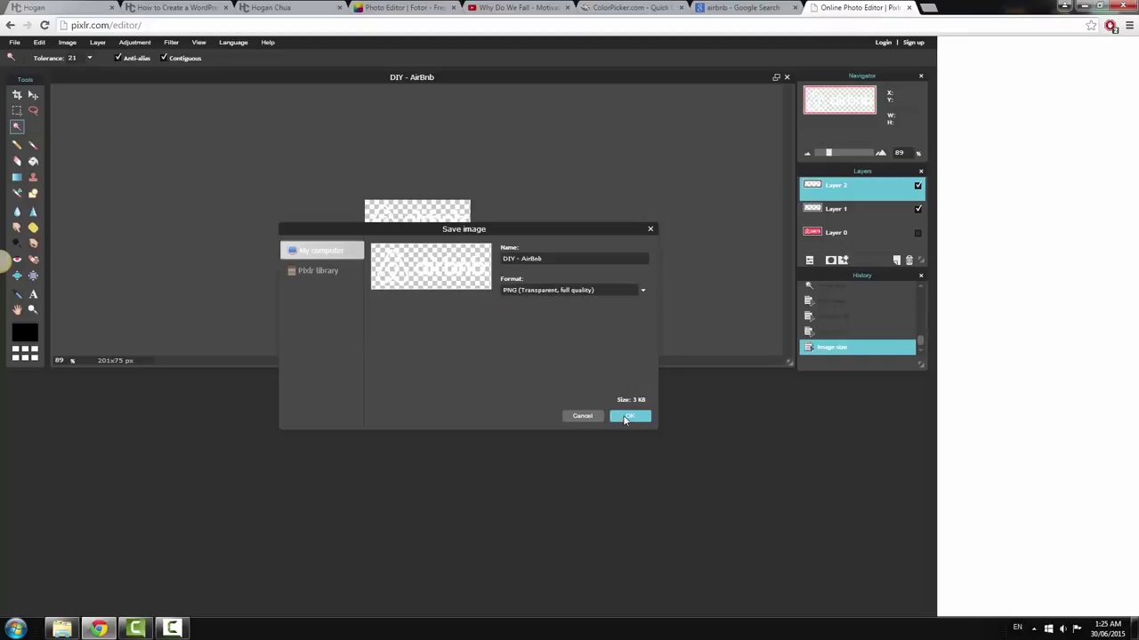
{"action": "left_click", "coordinate": [628, 416]}
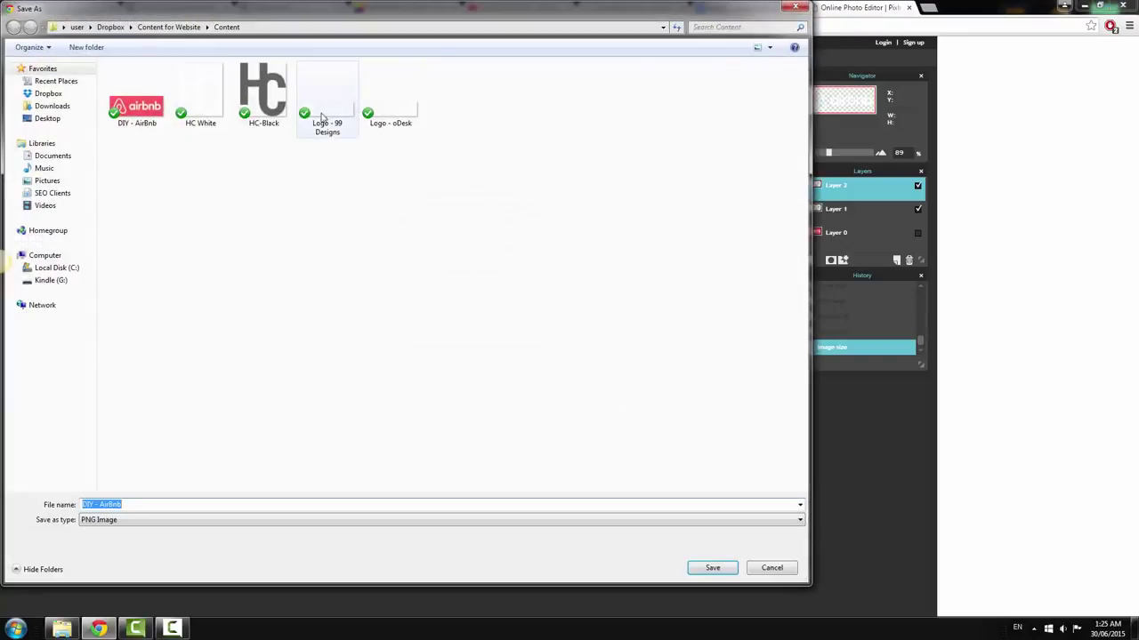
{"action": "left_click", "coordinate": [134, 505]}
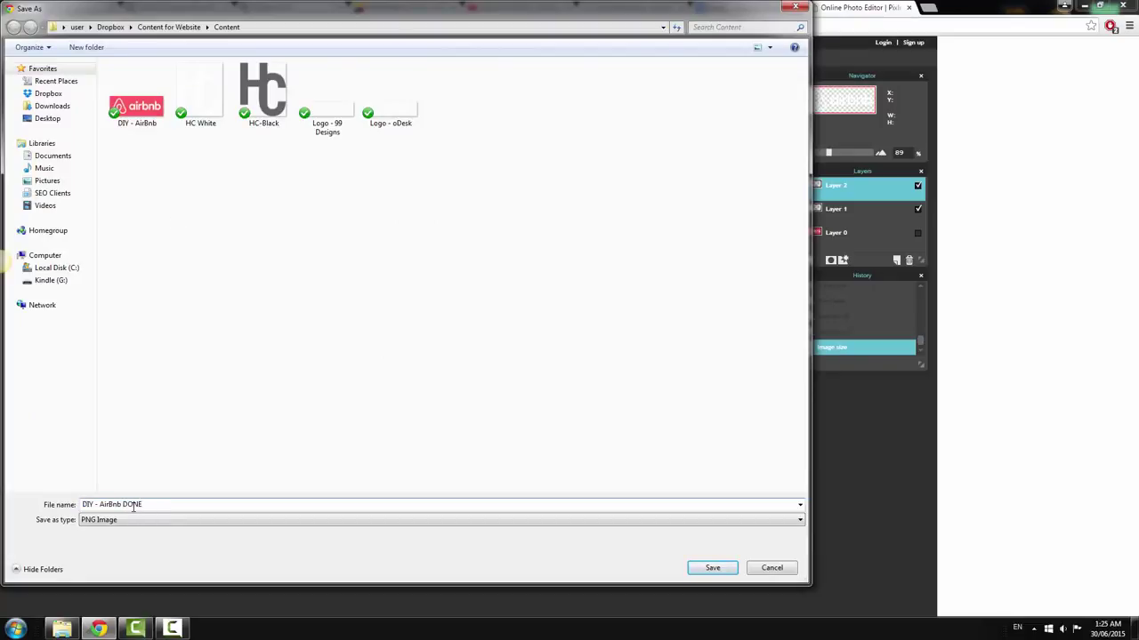
{"action": "left_click", "coordinate": [717, 570]}
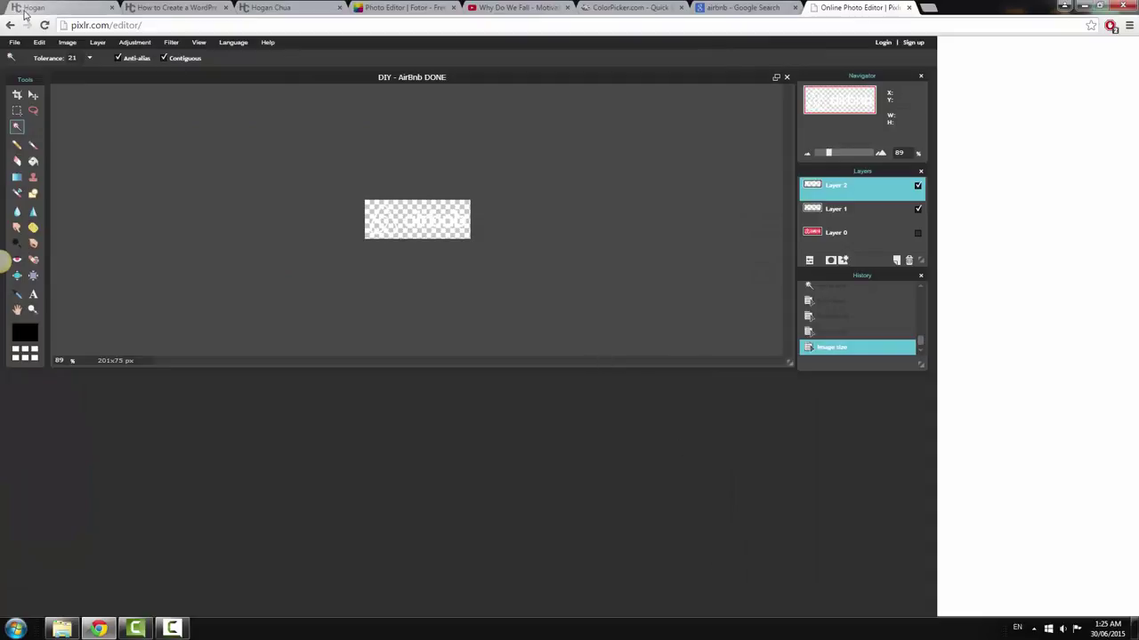
{"action": "left_click", "coordinate": [40, 8]}
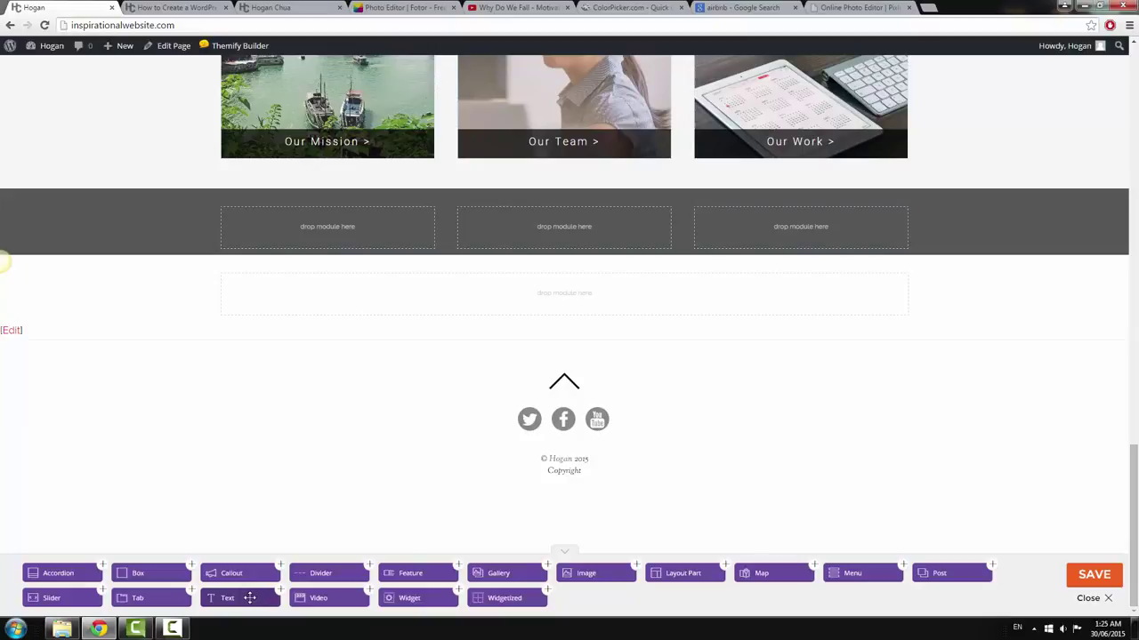
Step: Add a Text module to the first column and insert the uploaded DIY - AirBnb DONE logo, unlinked
{"action": "left_click_drag", "start_coordinate": [249, 598], "coordinate": [327, 234]}
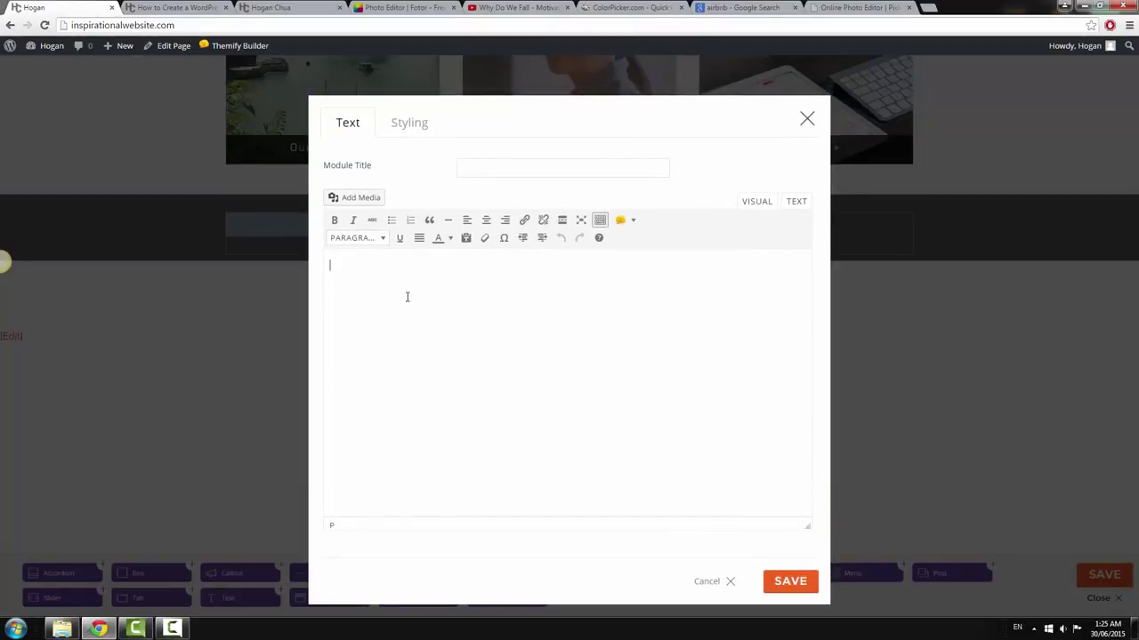
{"action": "left_click", "coordinate": [368, 201]}
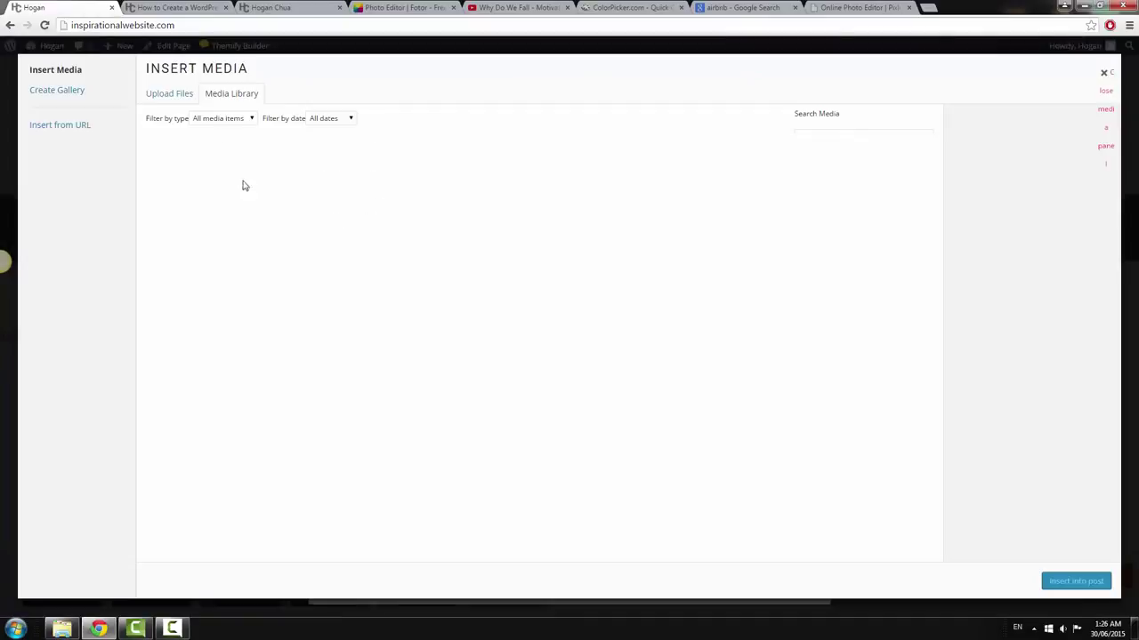
{"action": "left_click", "coordinate": [182, 97]}
{"action": "left_click", "coordinate": [633, 335]}
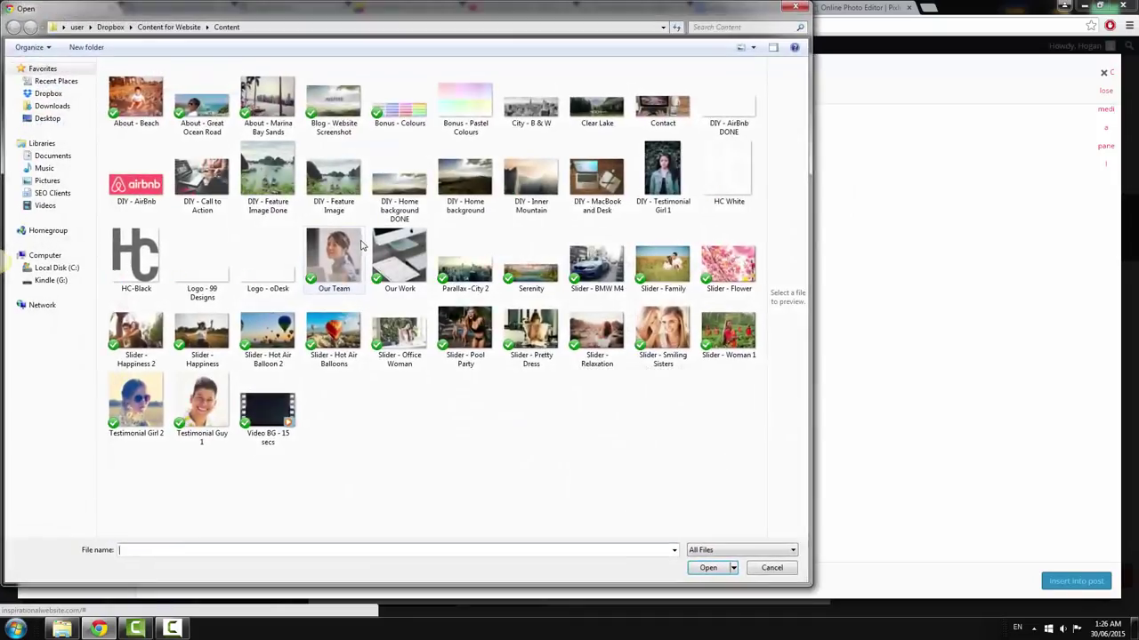
{"action": "left_click", "coordinate": [722, 114]}
{"action": "left_click", "coordinate": [708, 567]}
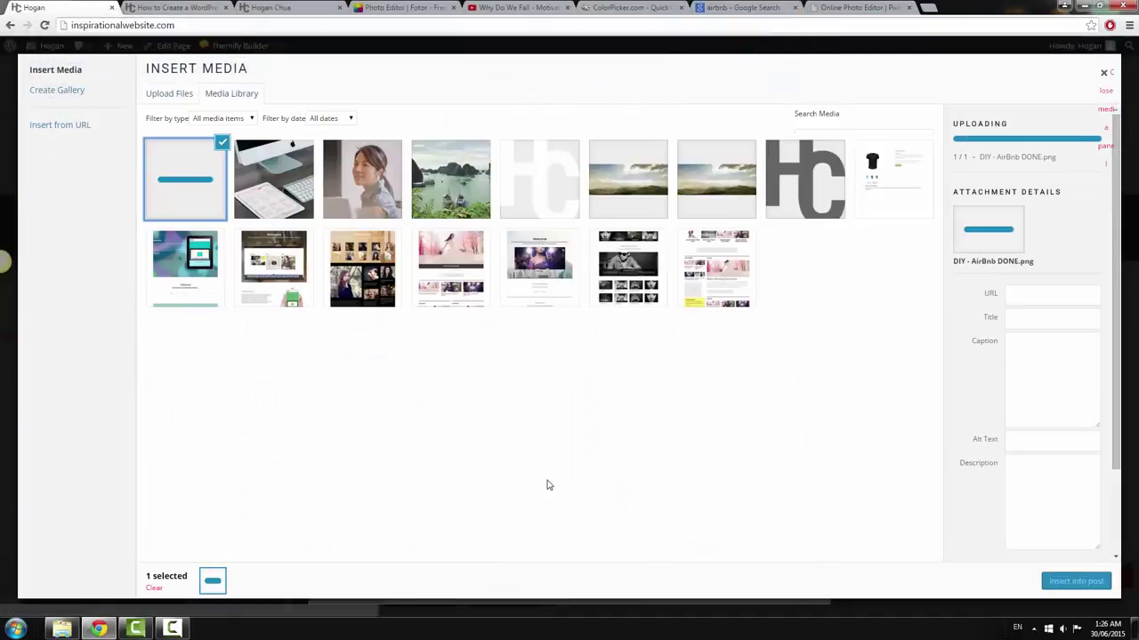
{"action": "scroll", "coordinate": [1077, 489], "scroll_direction": "down", "scroll_amount": 3}
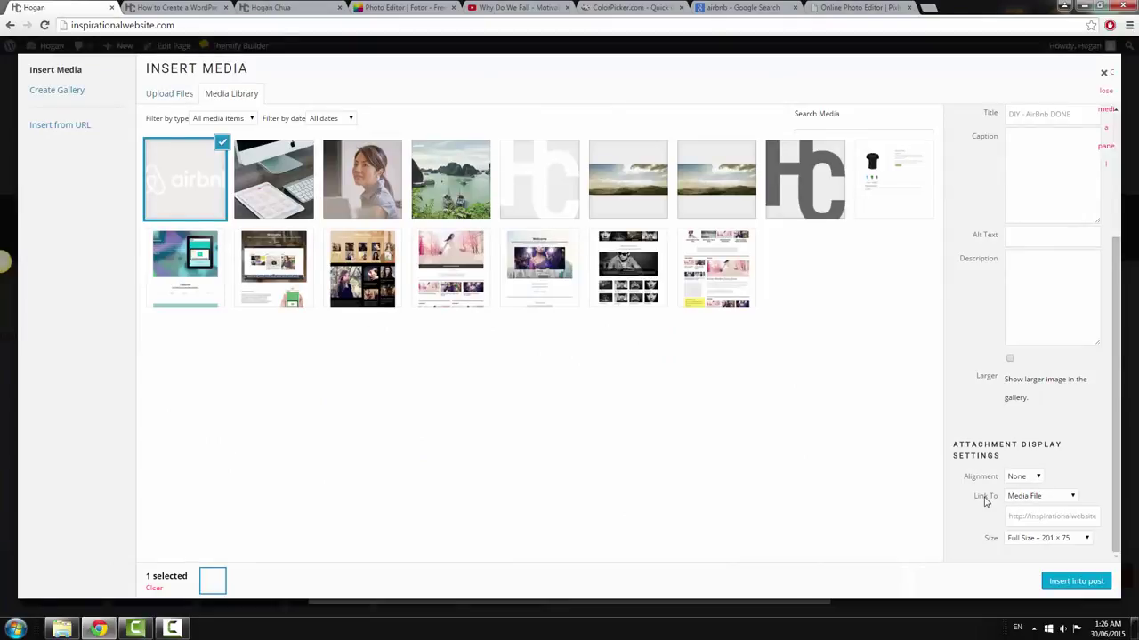
{"action": "left_click", "coordinate": [1030, 498]}
{"action": "left_click", "coordinate": [1018, 540]}
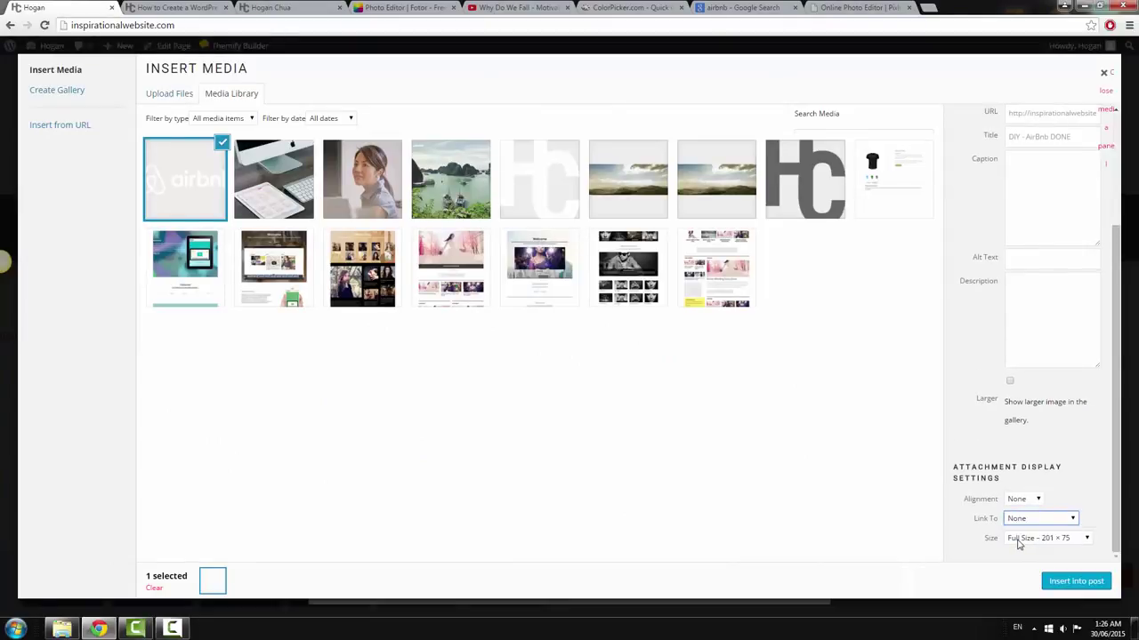
{"action": "left_click", "coordinate": [1075, 582]}
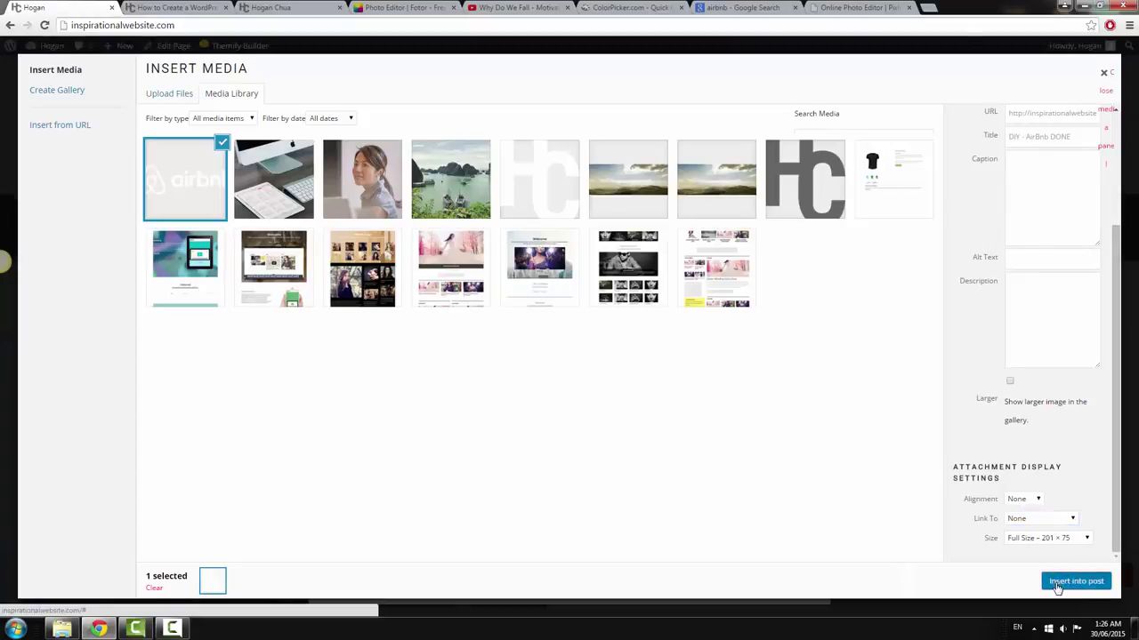
Step: Centre the airbnb logo in the module and save it
{"action": "left_click", "coordinate": [378, 277]}
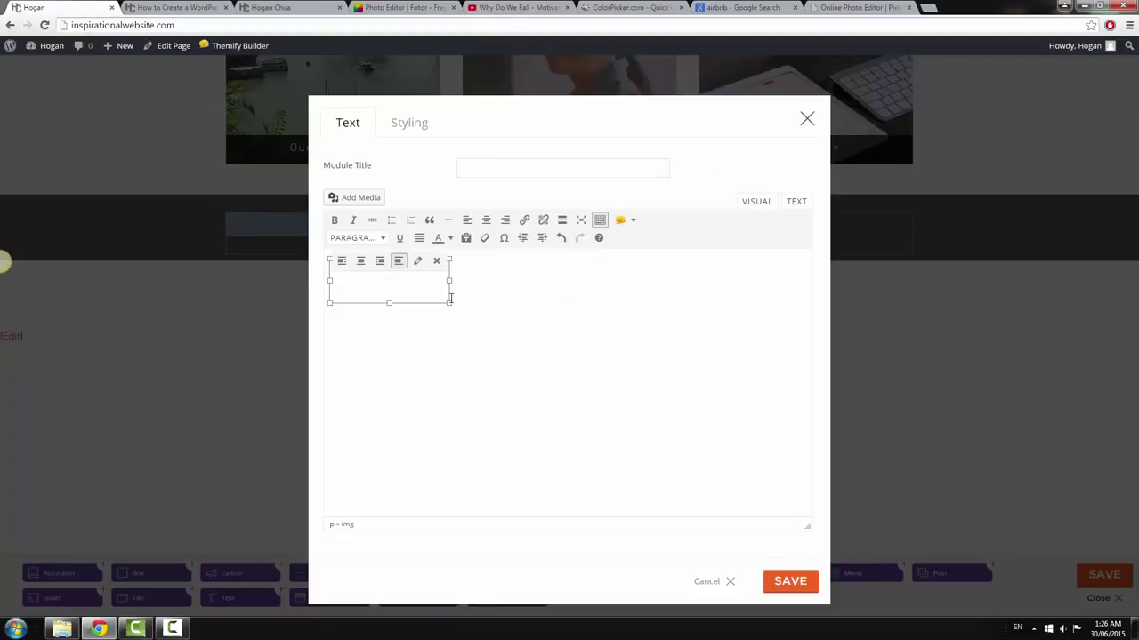
{"action": "left_click", "coordinate": [362, 263]}
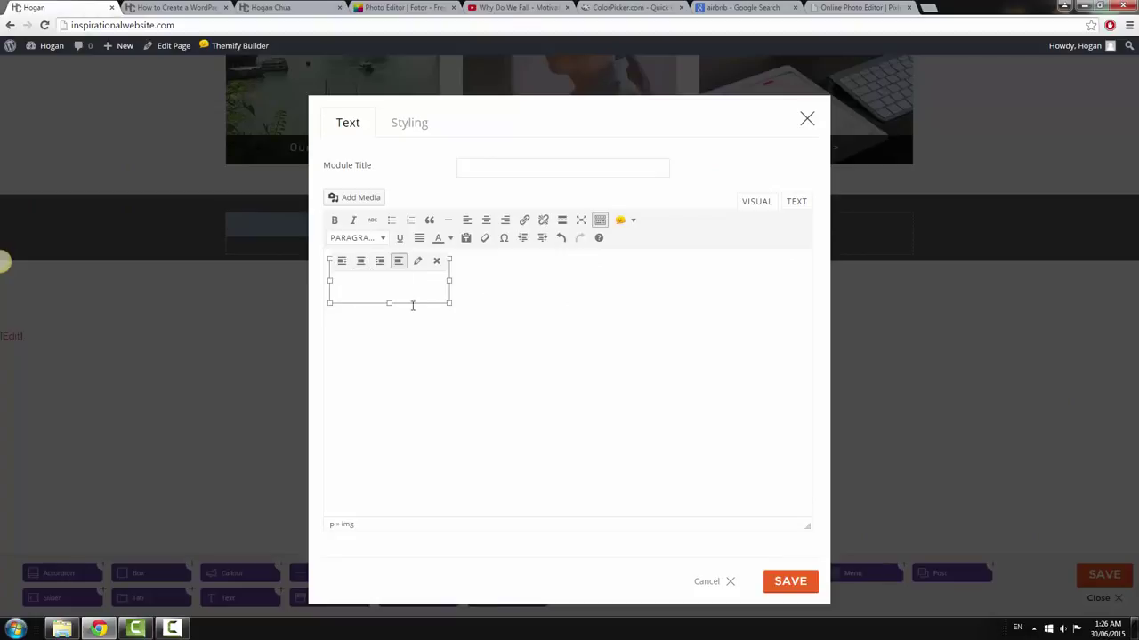
{"action": "left_click", "coordinate": [361, 263]}
{"action": "left_click", "coordinate": [790, 582]}
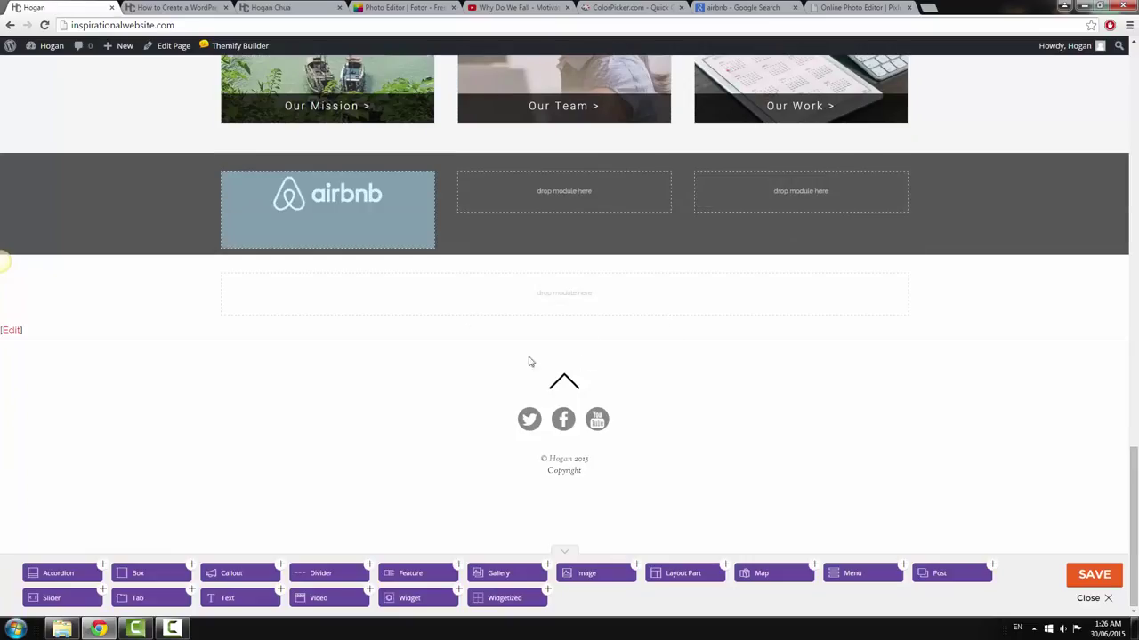
Step: Give the dark logo row 50 px of top padding and save the row options
{"action": "mouse_move", "coordinate": [381, 206]}
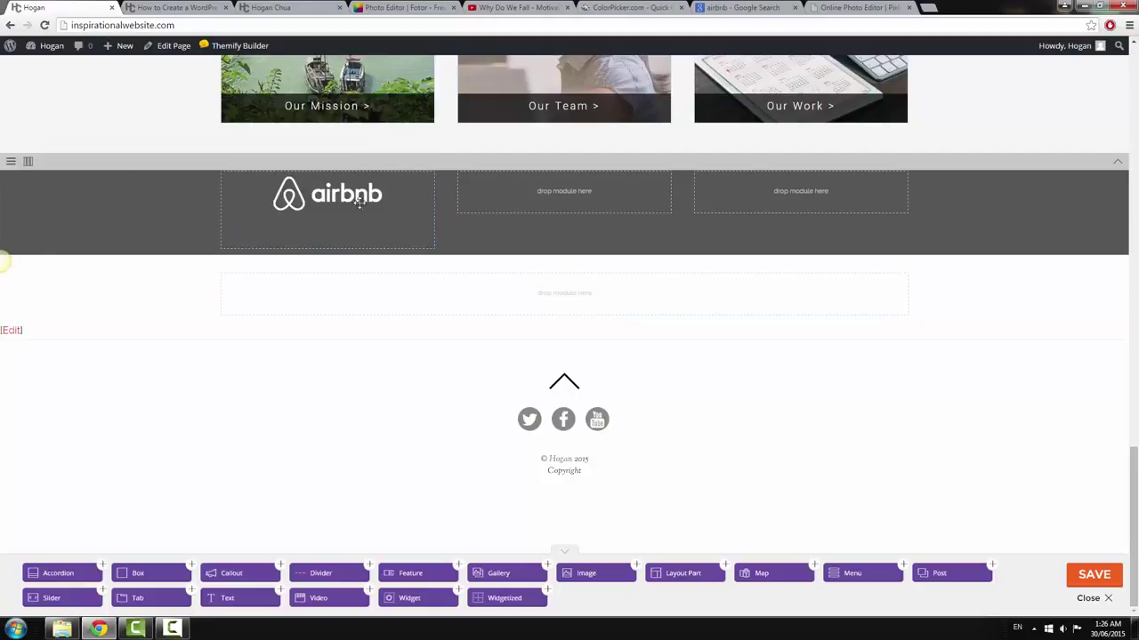
{"action": "mouse_move", "coordinate": [350, 180]}
{"action": "mouse_move", "coordinate": [11, 163]}
{"action": "left_click", "coordinate": [11, 184]}
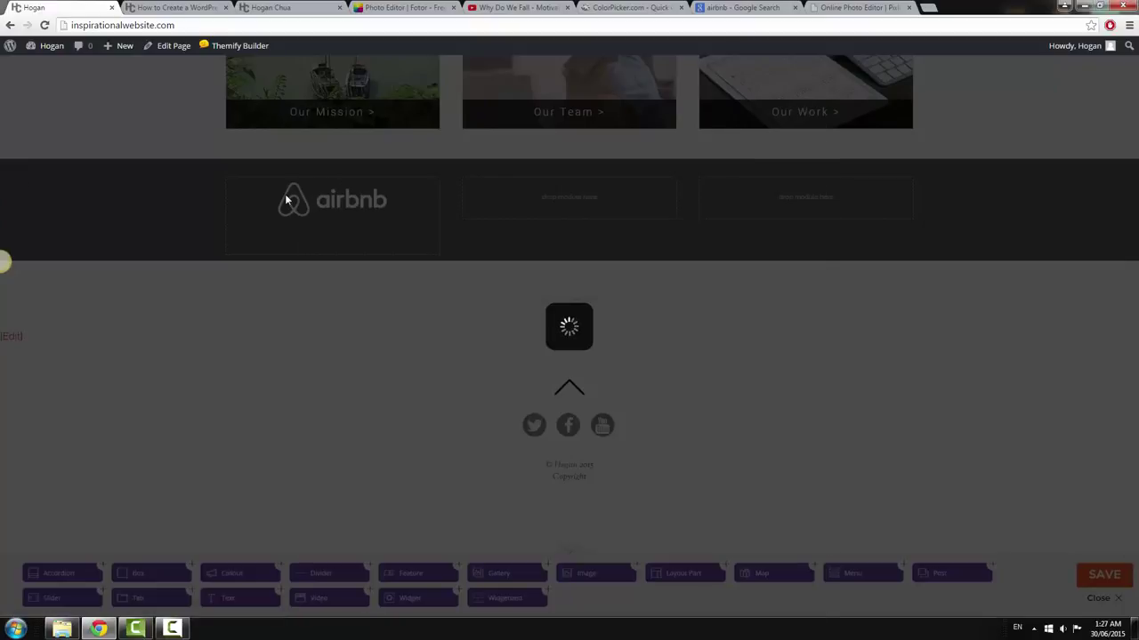
{"action": "scroll", "coordinate": [484, 241], "scroll_direction": "down", "scroll_amount": 3}
{"action": "scroll", "coordinate": [483, 241], "scroll_direction": "down", "scroll_amount": 5}
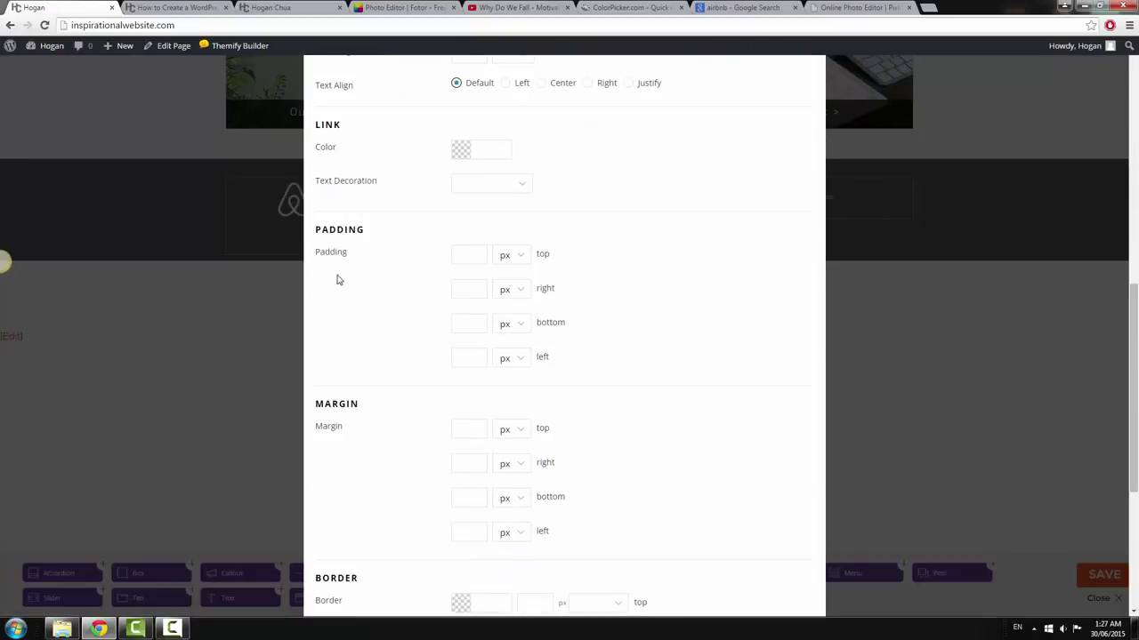
{"action": "left_click", "coordinate": [463, 255]}
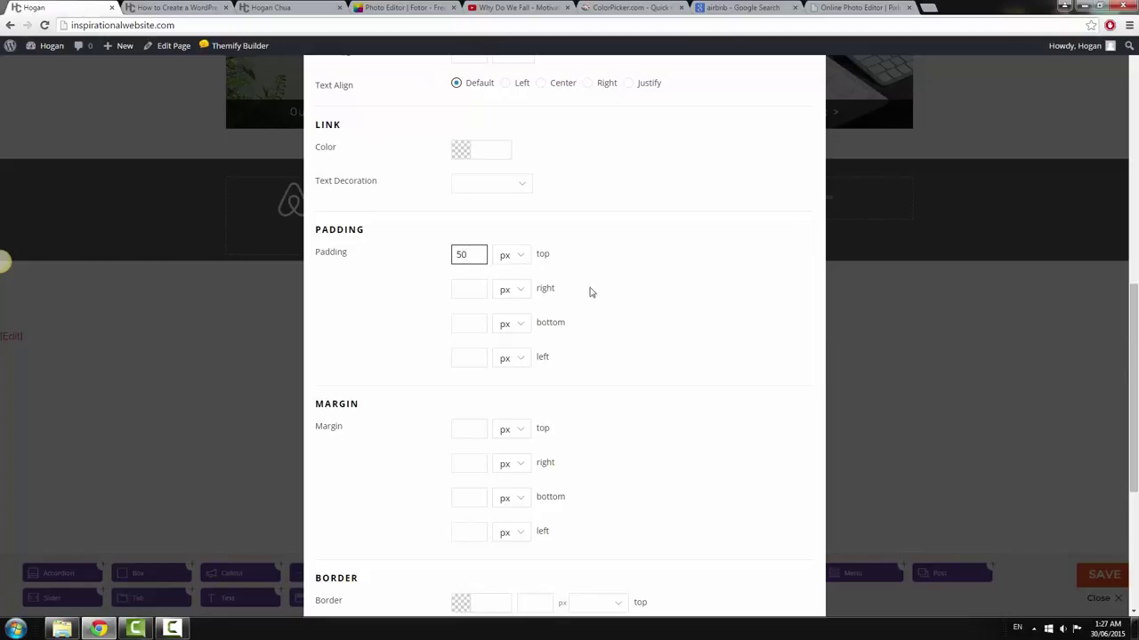
{"action": "scroll", "coordinate": [721, 336], "scroll_direction": "down", "scroll_amount": 4}
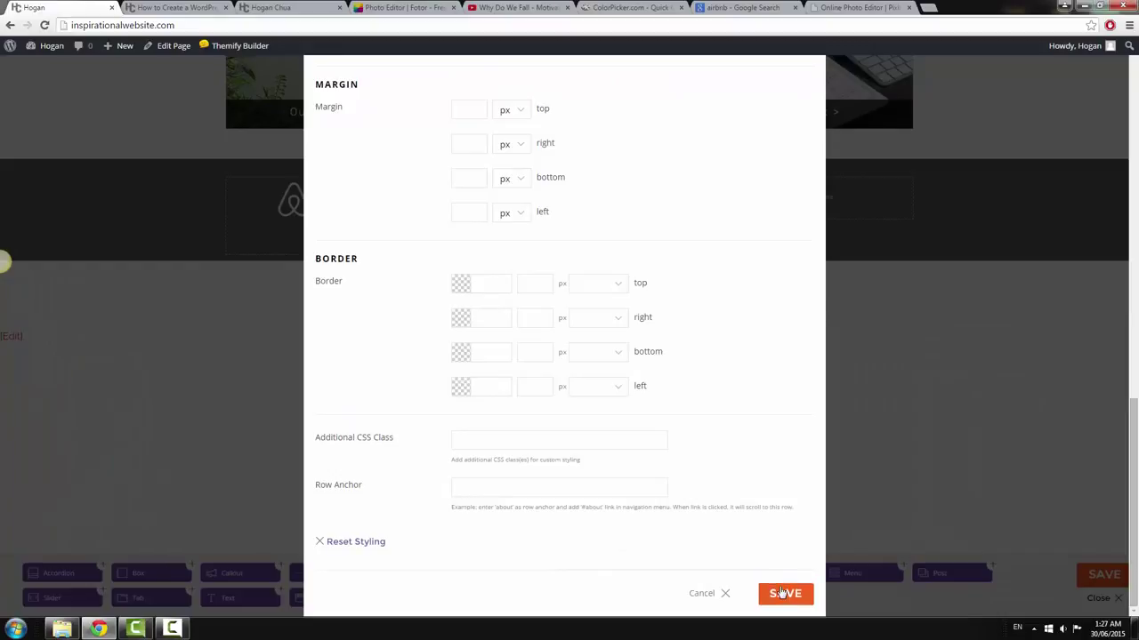
{"action": "left_click", "coordinate": [784, 592]}
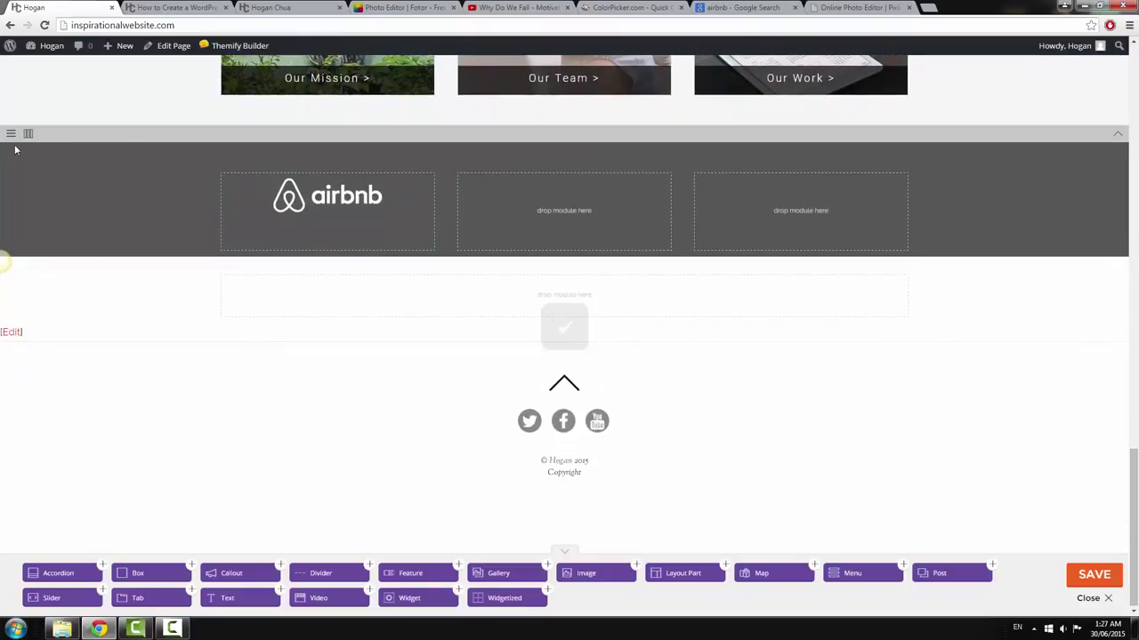
{"action": "mouse_move", "coordinate": [13, 134]}
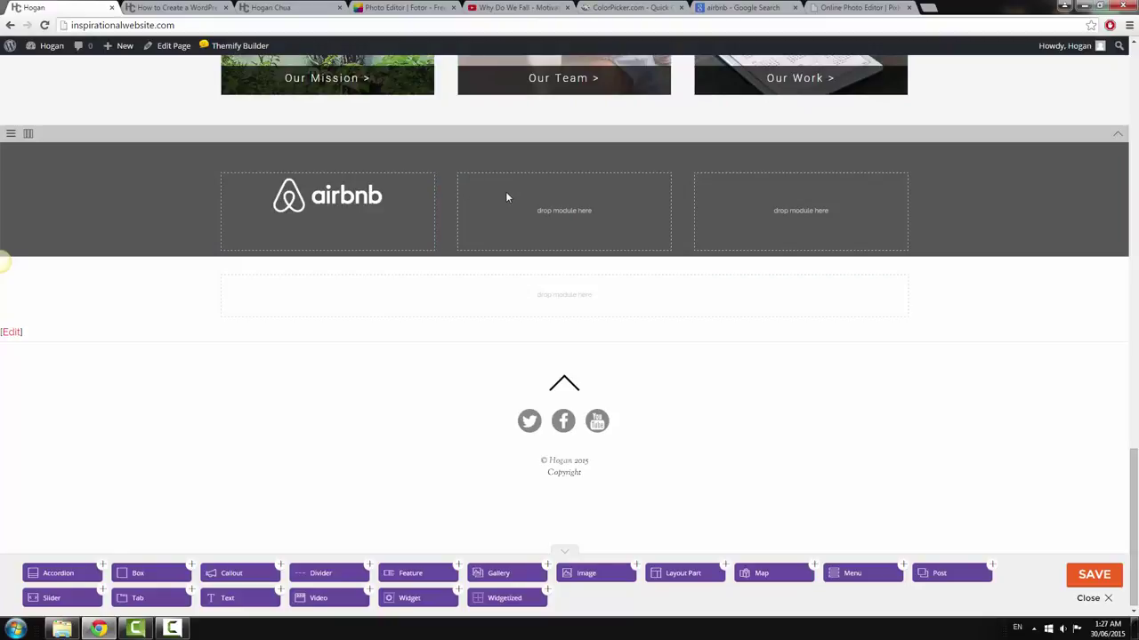
Step: Add a Text module to the middle column with the uploaded Logo - 99 Designs image, unlinked
{"action": "left_click_drag", "start_coordinate": [224, 597], "coordinate": [556, 222]}
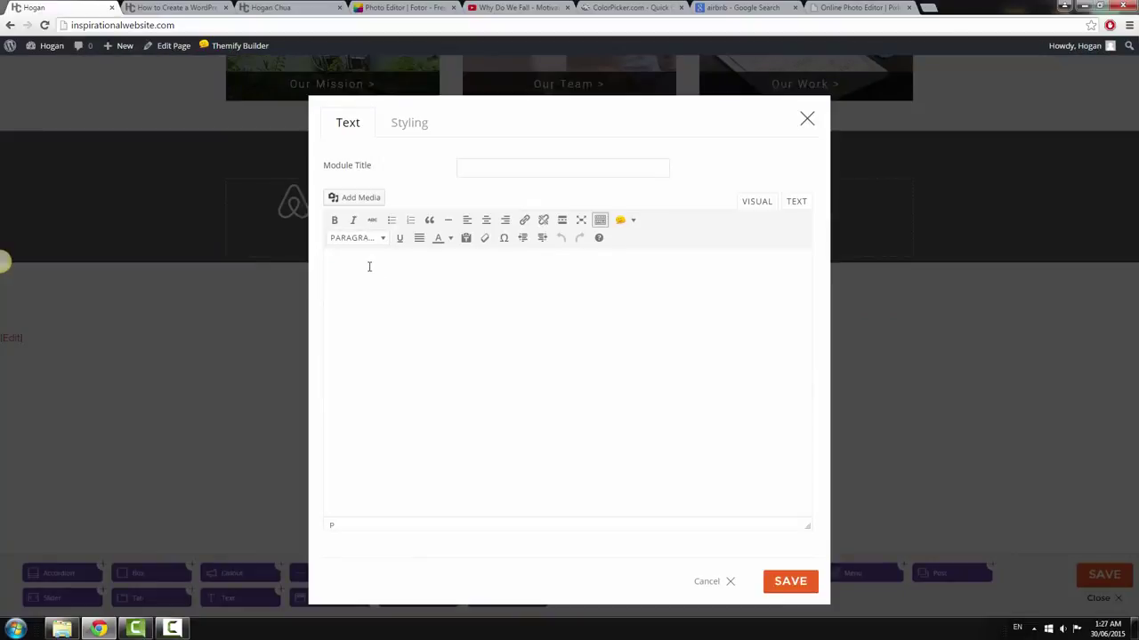
{"action": "left_click", "coordinate": [356, 198]}
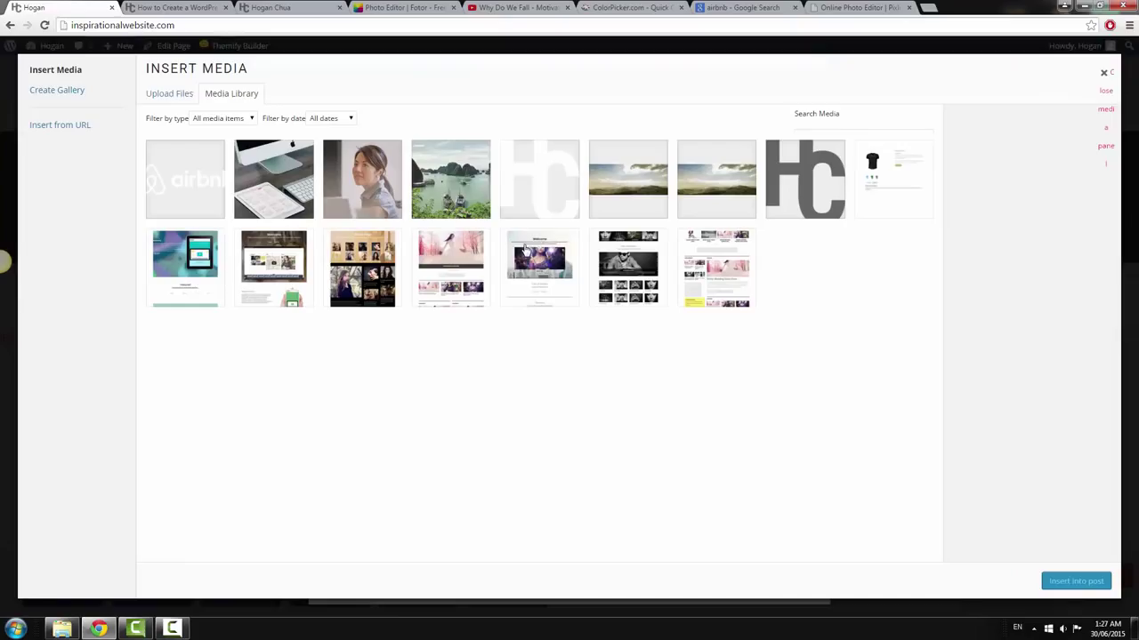
{"action": "left_click", "coordinate": [170, 93]}
{"action": "left_click", "coordinate": [614, 343]}
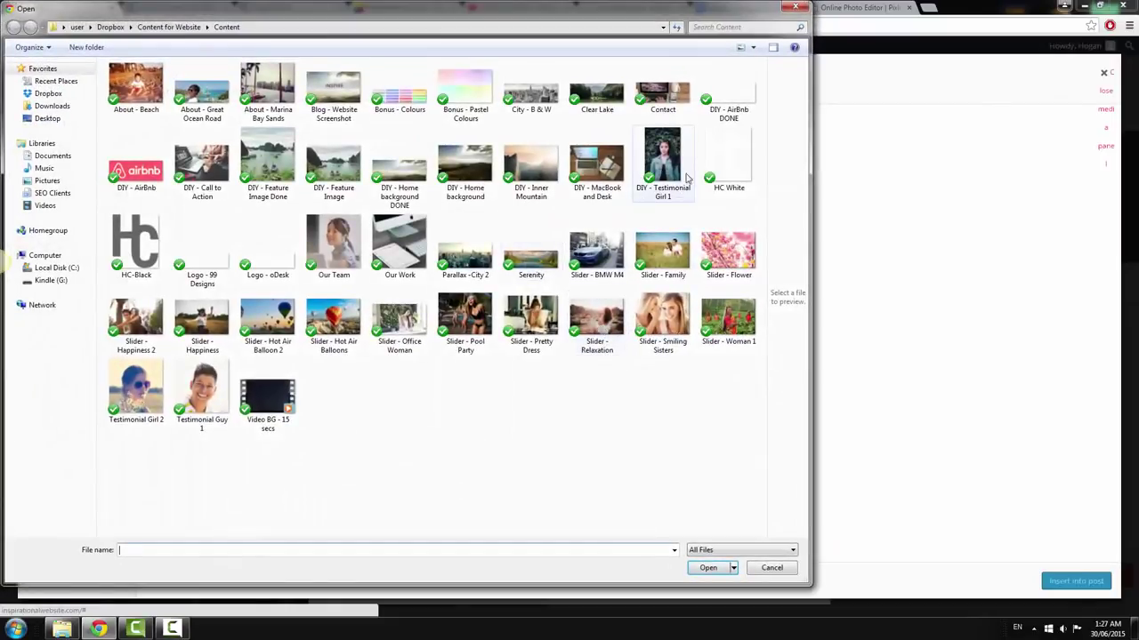
{"action": "left_click", "coordinate": [202, 245]}
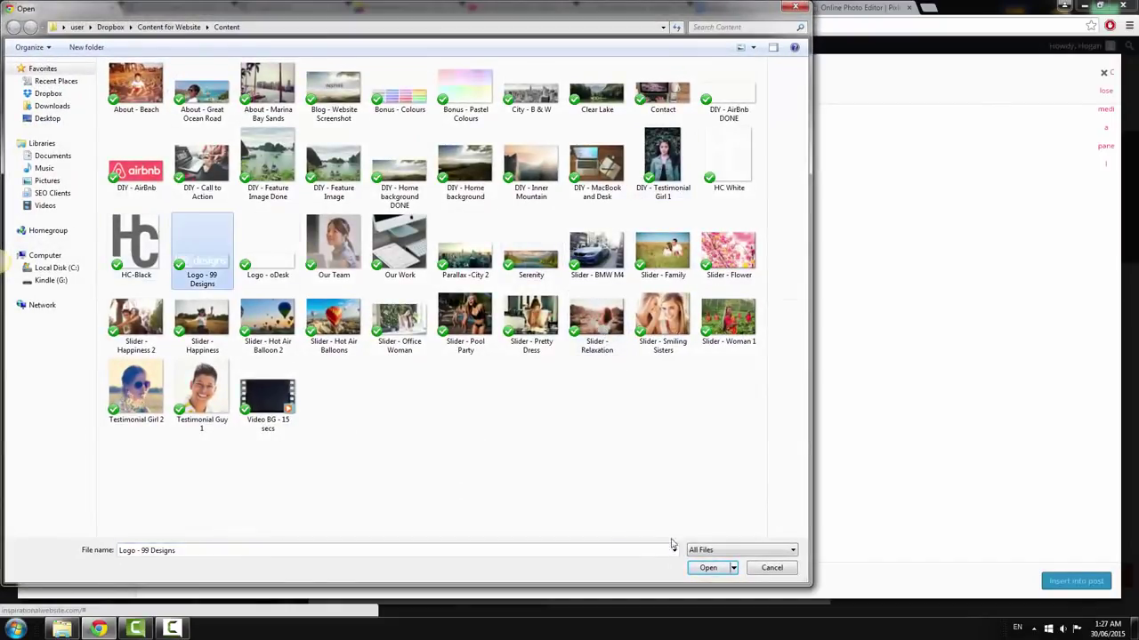
{"action": "left_click", "coordinate": [707, 568]}
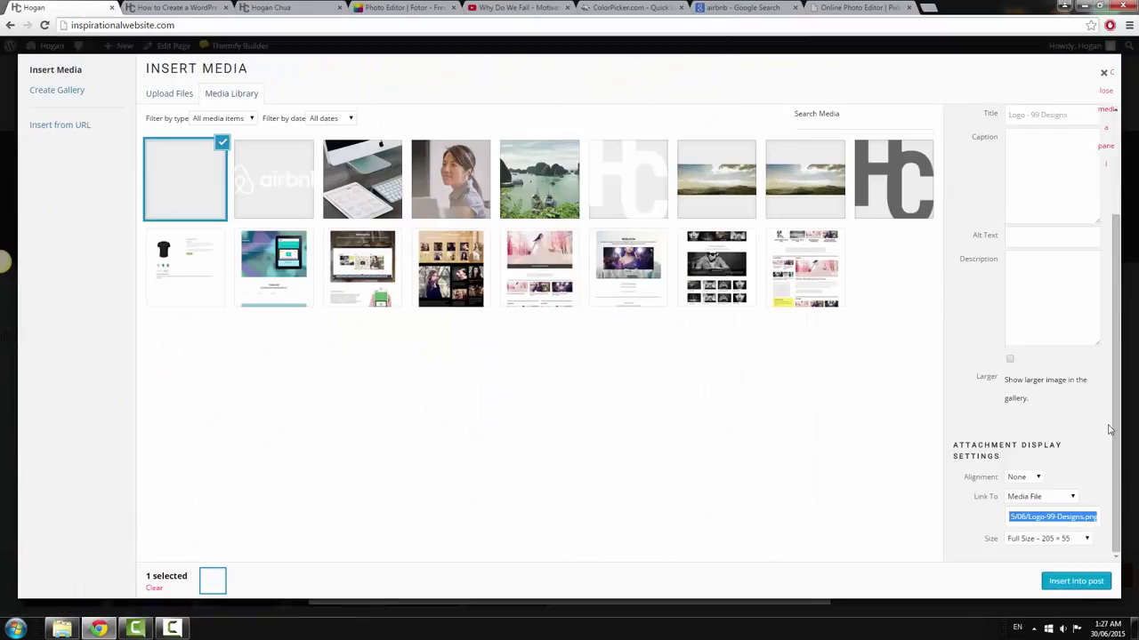
{"action": "scroll", "coordinate": [1116, 454], "scroll_direction": "down", "scroll_amount": 1}
{"action": "left_click", "coordinate": [1039, 498]}
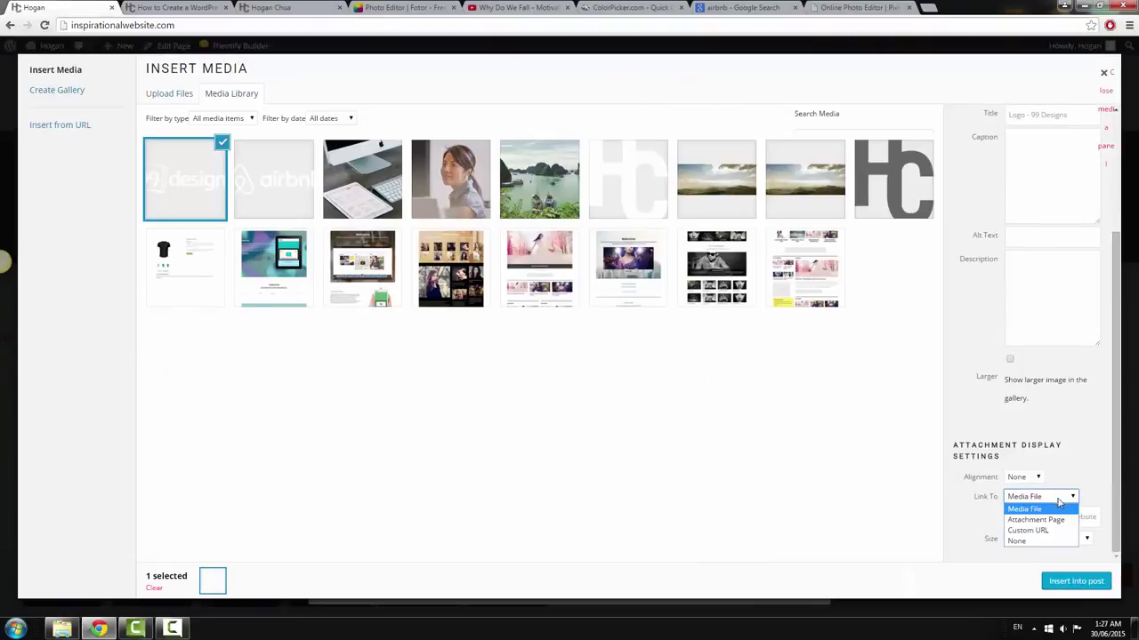
{"action": "left_click", "coordinate": [1029, 540]}
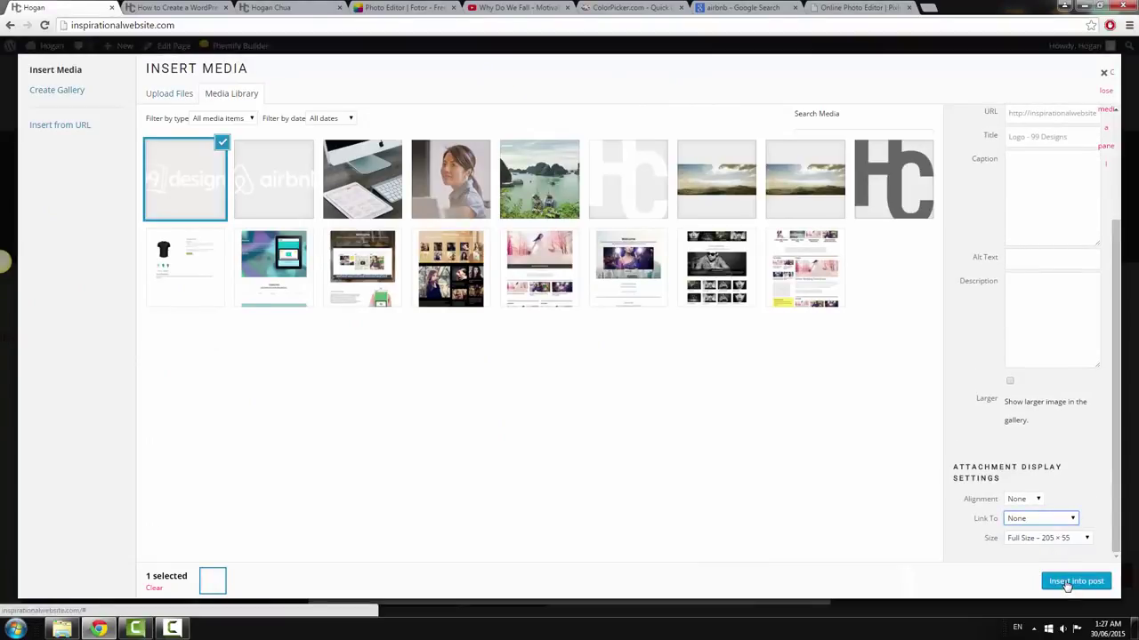
{"action": "left_click", "coordinate": [1067, 583]}
Step: Centre the 99designs logo and save the module
{"action": "left_click", "coordinate": [391, 281]}
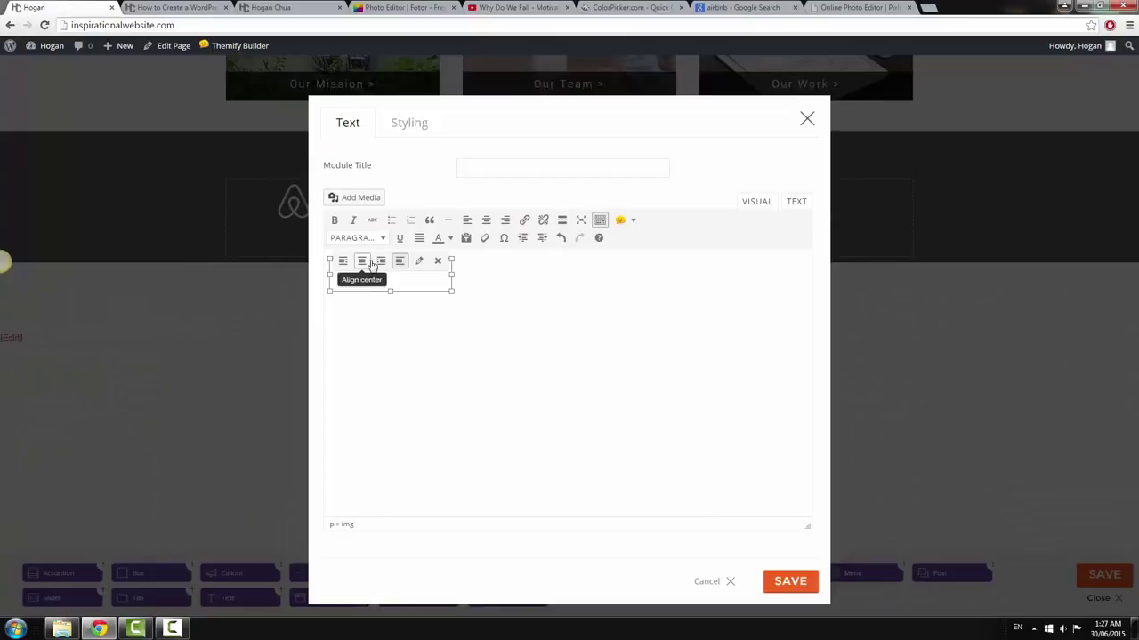
{"action": "left_click", "coordinate": [362, 264]}
{"action": "left_click", "coordinate": [794, 586]}
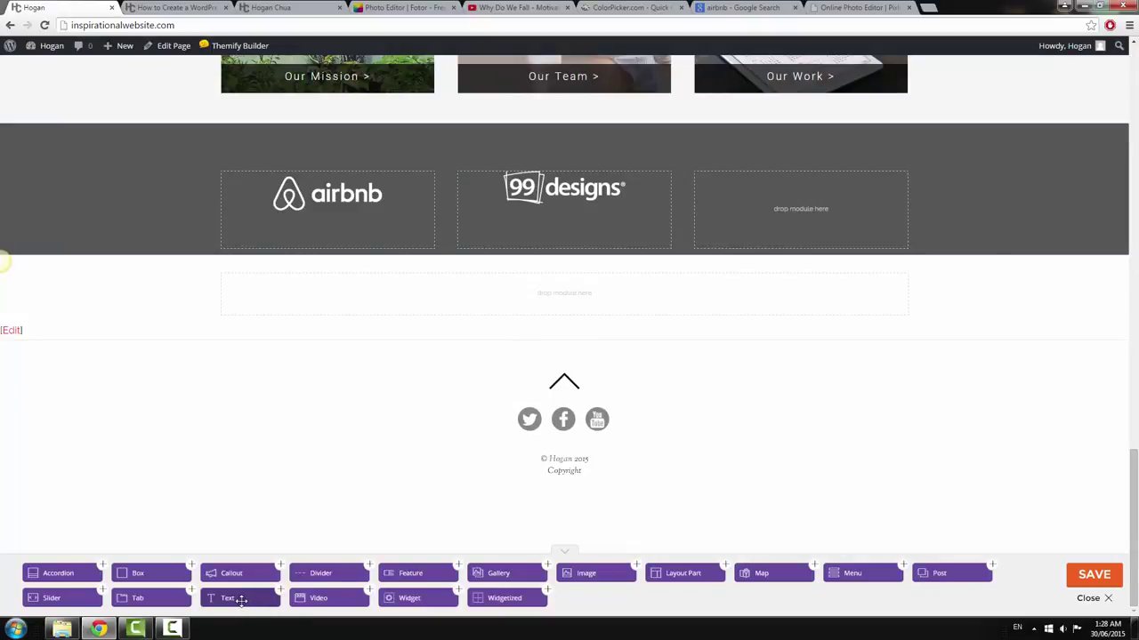
Step: Add a Text module to the right column with the uploaded Logo - oDesk image, unlinked
{"action": "left_click_drag", "start_coordinate": [240, 599], "coordinate": [745, 224]}
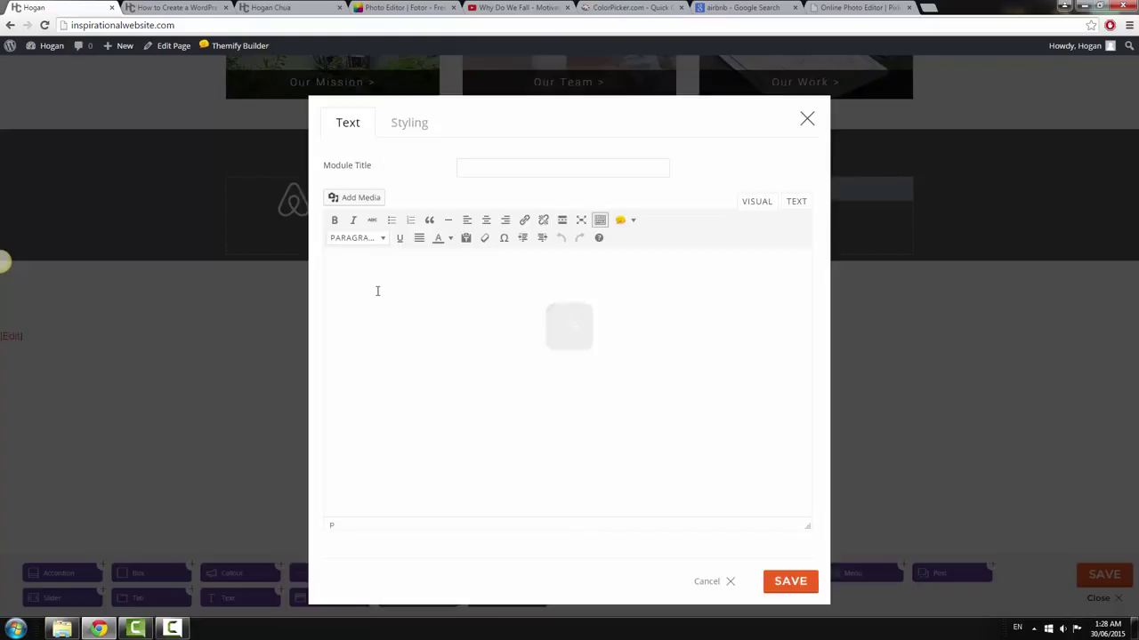
{"action": "left_click", "coordinate": [361, 198]}
{"action": "left_click", "coordinate": [167, 95]}
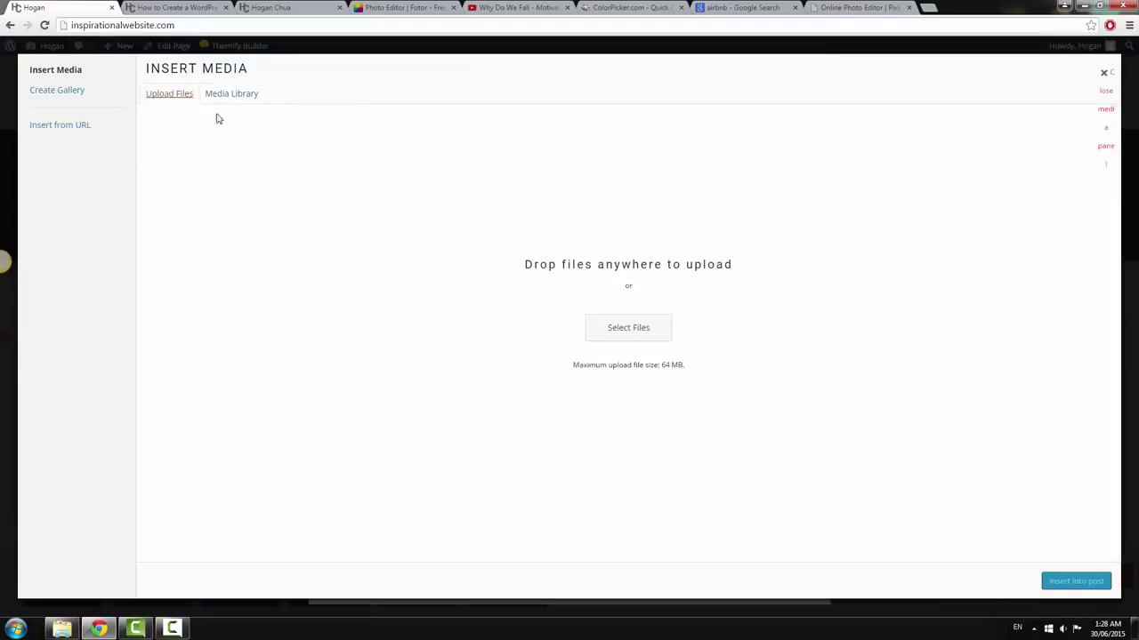
{"action": "left_click", "coordinate": [650, 333]}
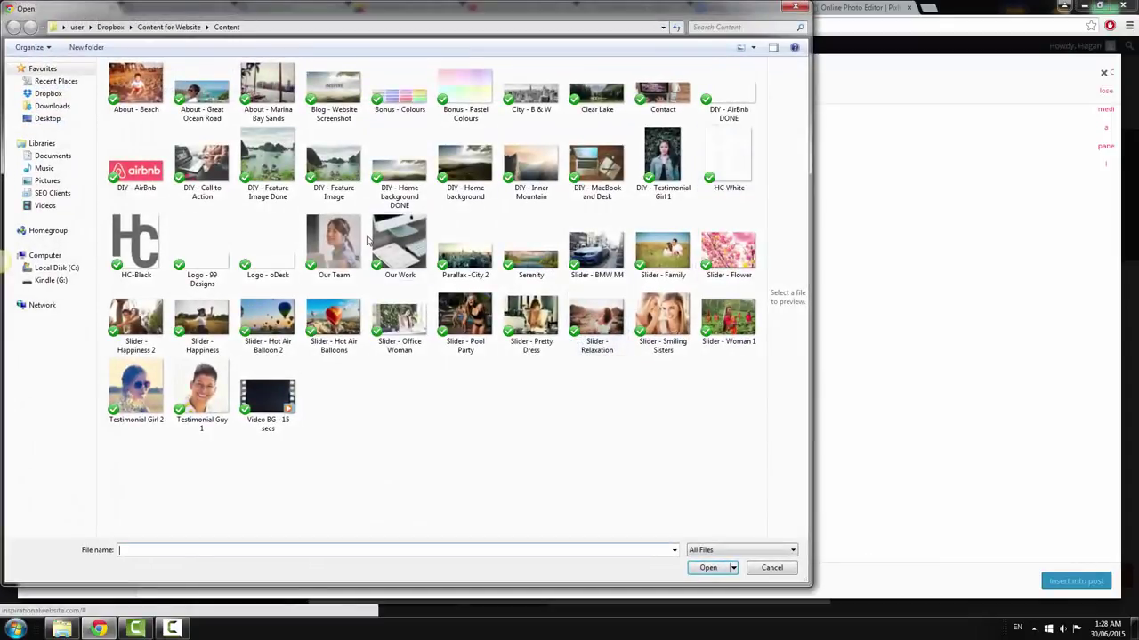
{"action": "left_click", "coordinate": [267, 249]}
{"action": "left_click", "coordinate": [703, 569]}
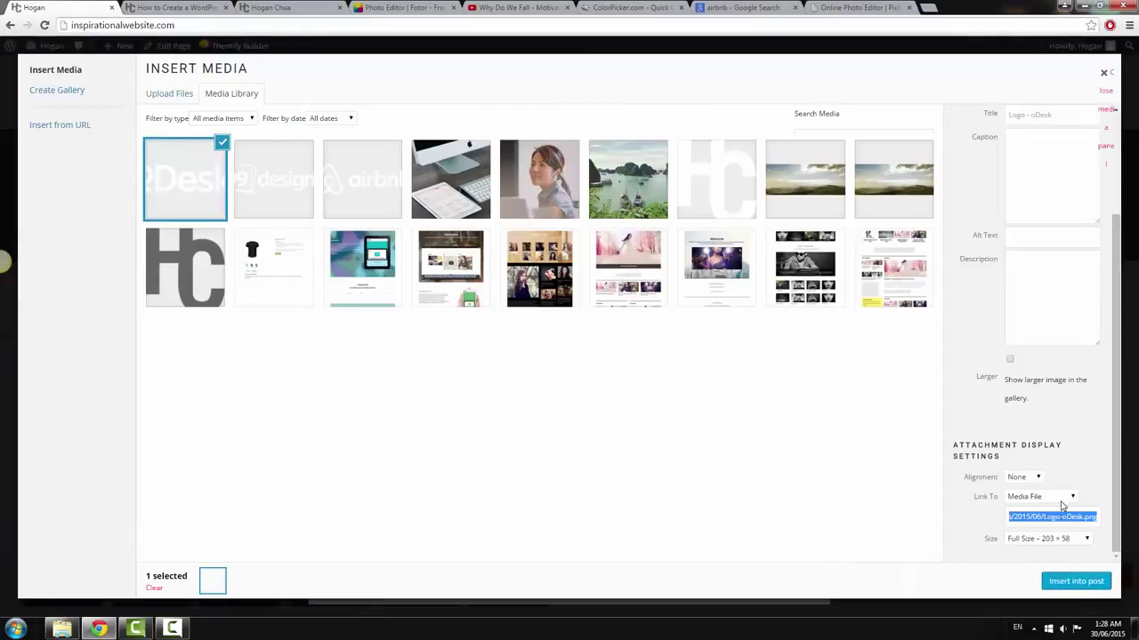
{"action": "left_click", "coordinate": [1061, 505]}
{"action": "left_click", "coordinate": [1032, 541]}
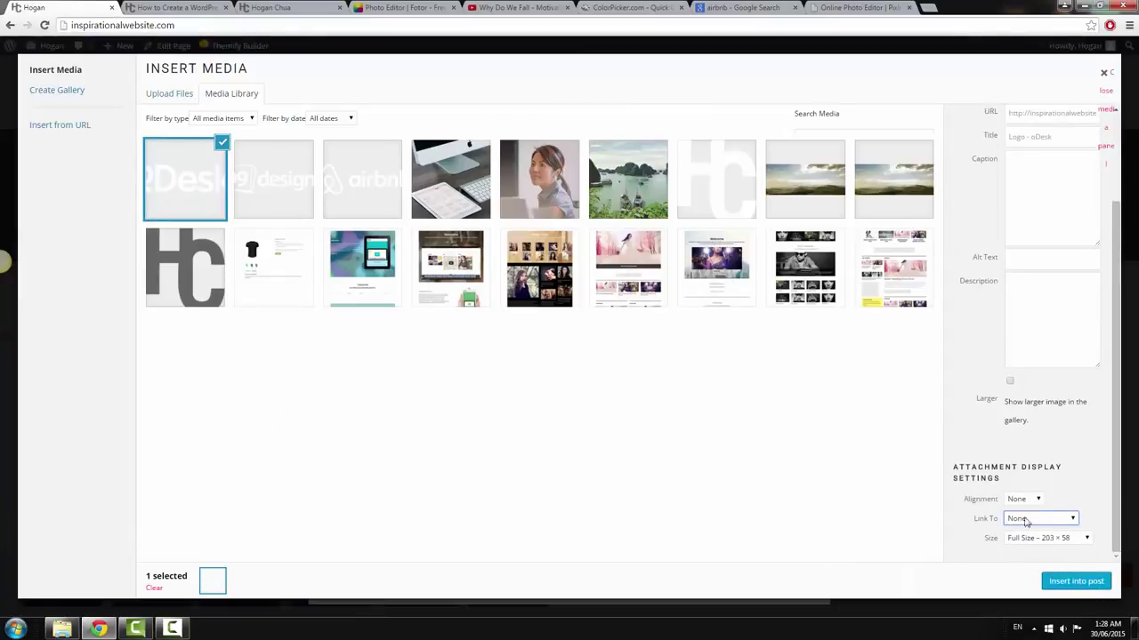
{"action": "left_click", "coordinate": [1073, 581]}
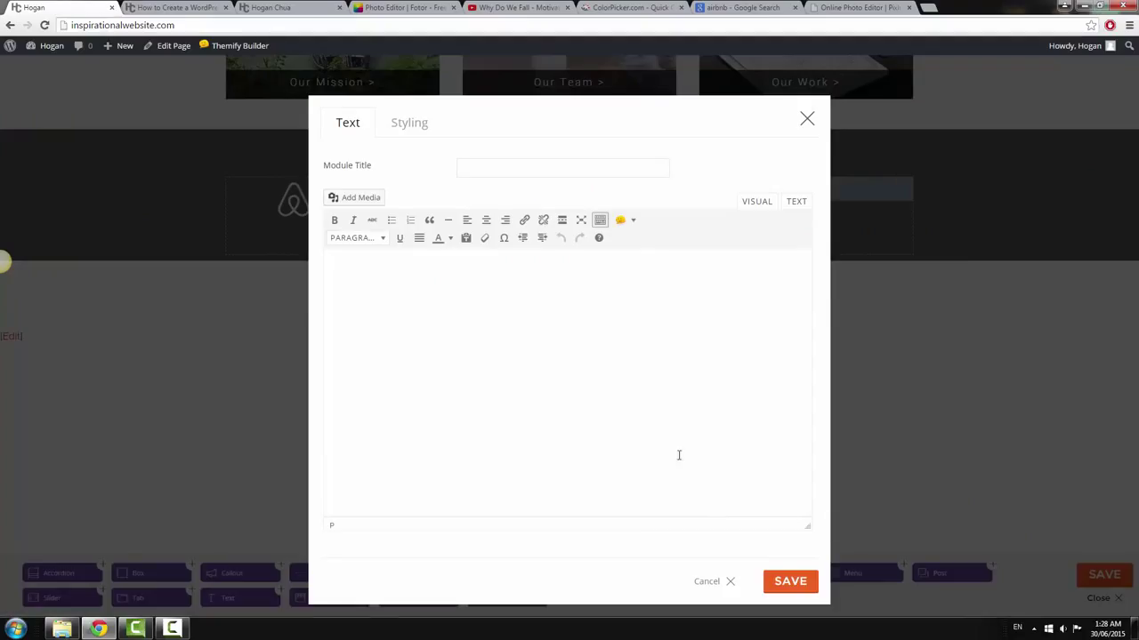
Step: Centre the oDesk logo, save the module and page, and close the builder
{"action": "left_click", "coordinate": [420, 281]}
{"action": "left_click", "coordinate": [486, 220]}
{"action": "left_click", "coordinate": [772, 580]}
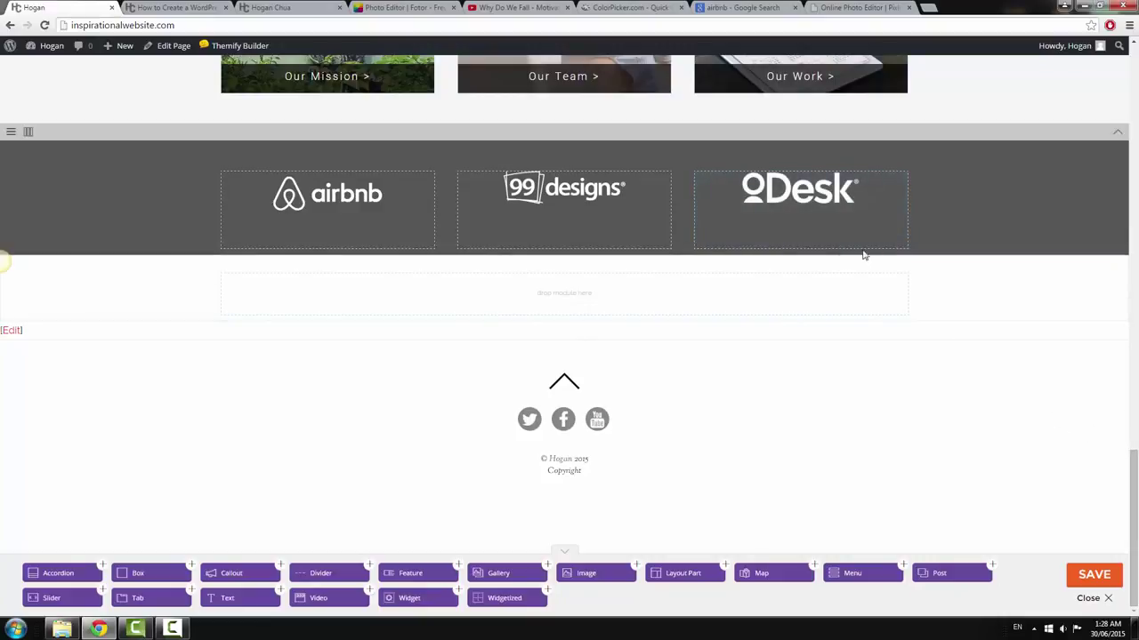
{"action": "left_click", "coordinate": [1092, 578]}
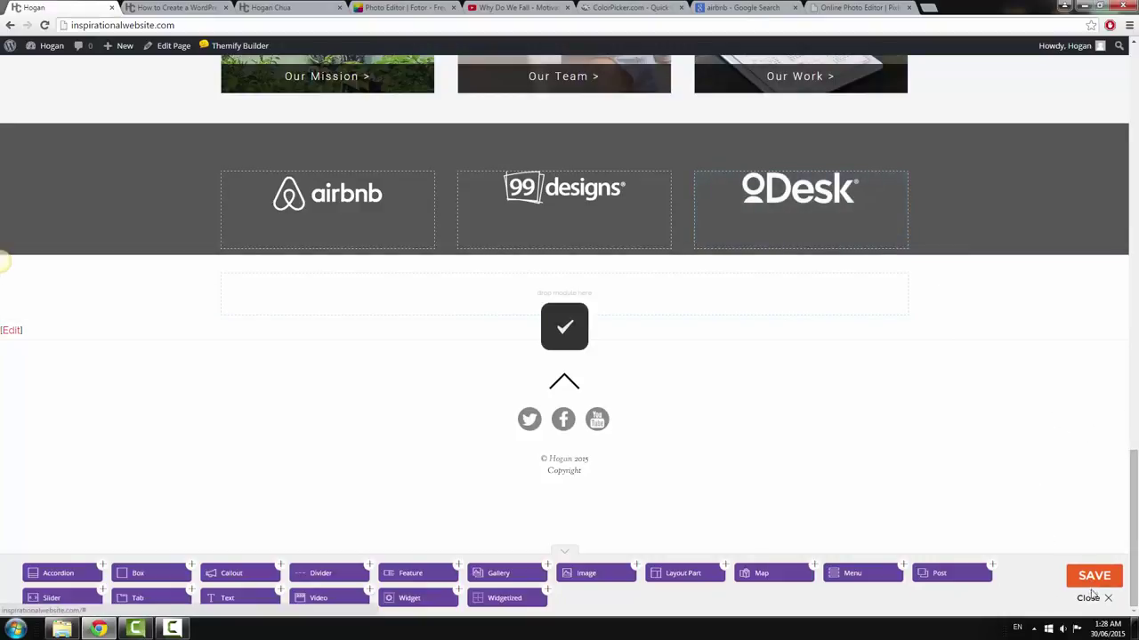
{"action": "left_click", "coordinate": [1096, 599]}
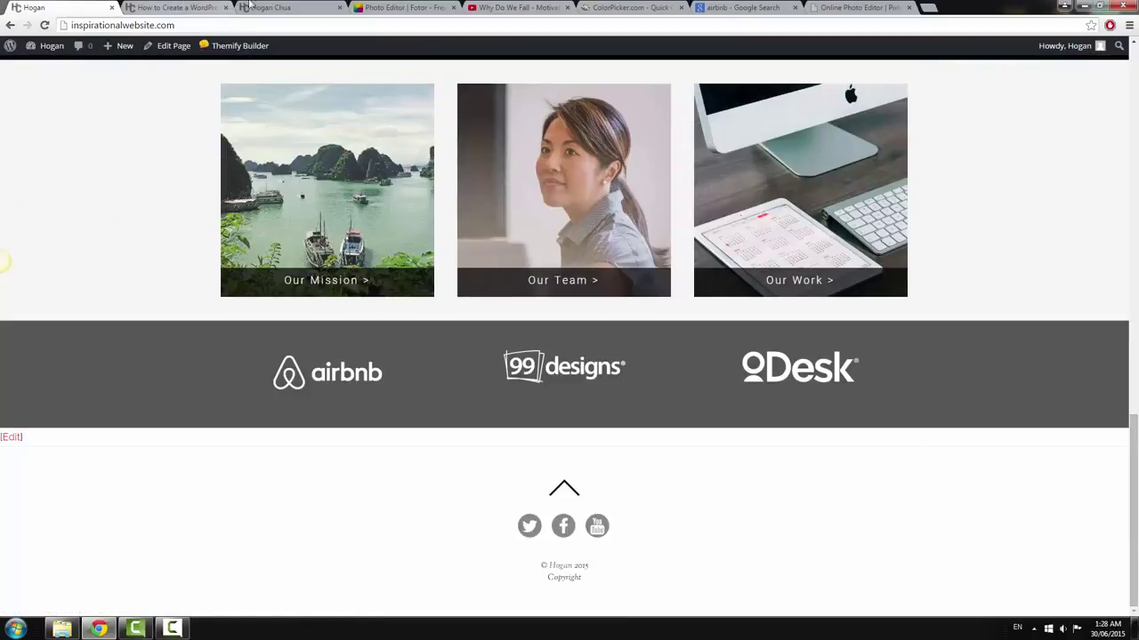
Step: Glance at the Hogan Chua reference site, then load the Xero website in a new tab
{"action": "left_click", "coordinate": [275, 7]}
{"action": "scroll", "coordinate": [477, 376], "scroll_direction": "down", "scroll_amount": 3}
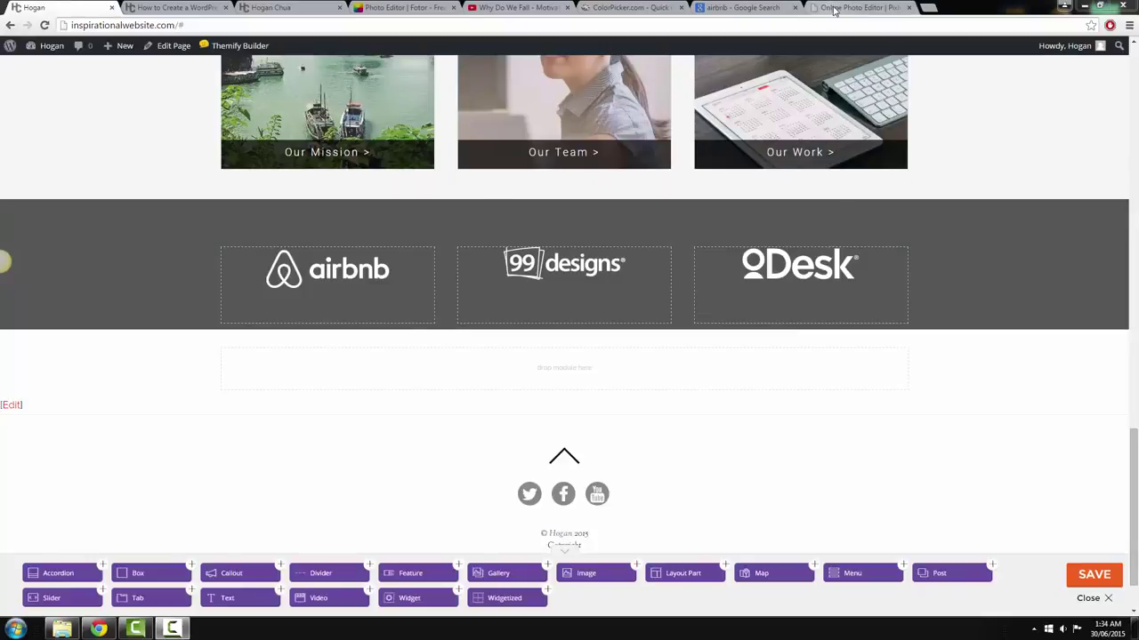
{"action": "left_click", "coordinate": [835, 8]}
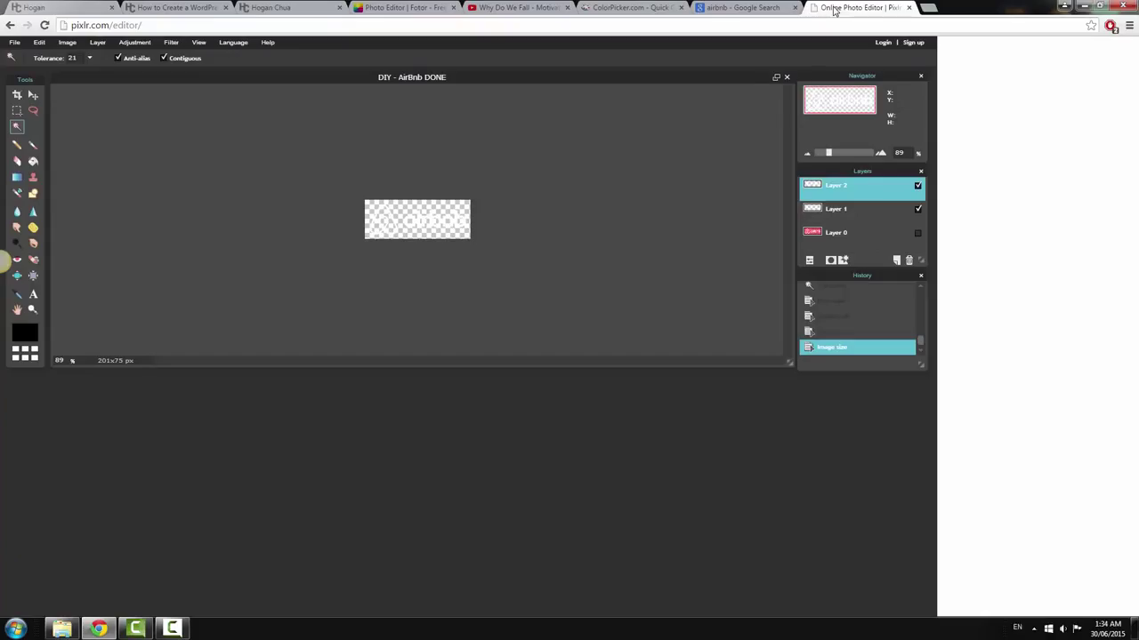
{"action": "left_click", "coordinate": [745, 7]}
{"action": "key", "text": "ctrl+Tab"}
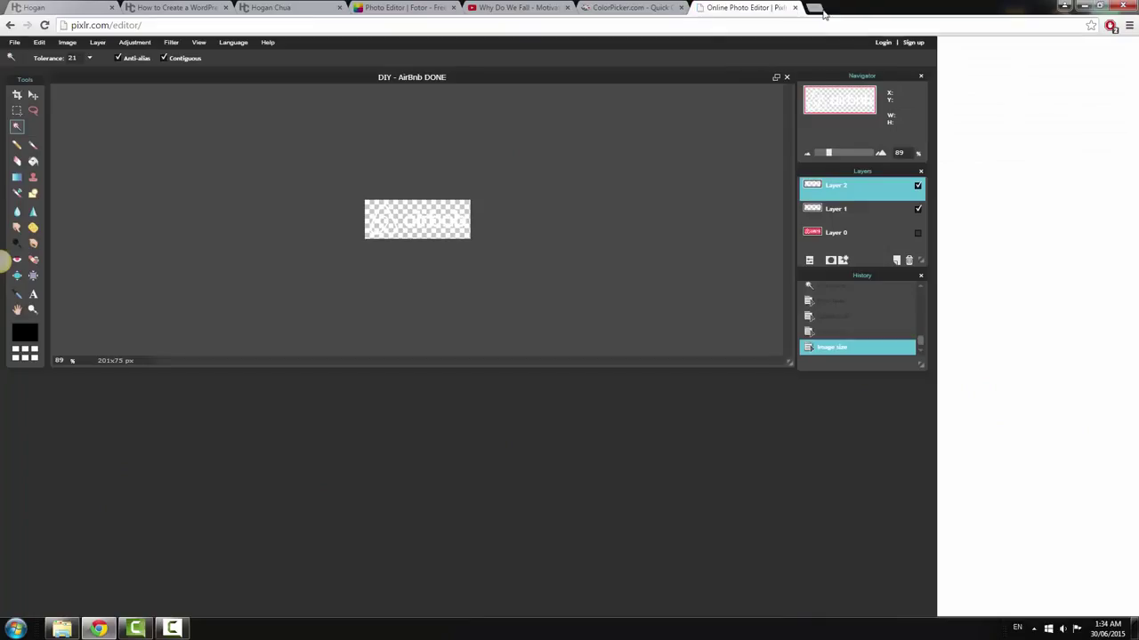
{"action": "key", "text": "ctrl+t"}
{"action": "left_click", "coordinate": [311, 47]}
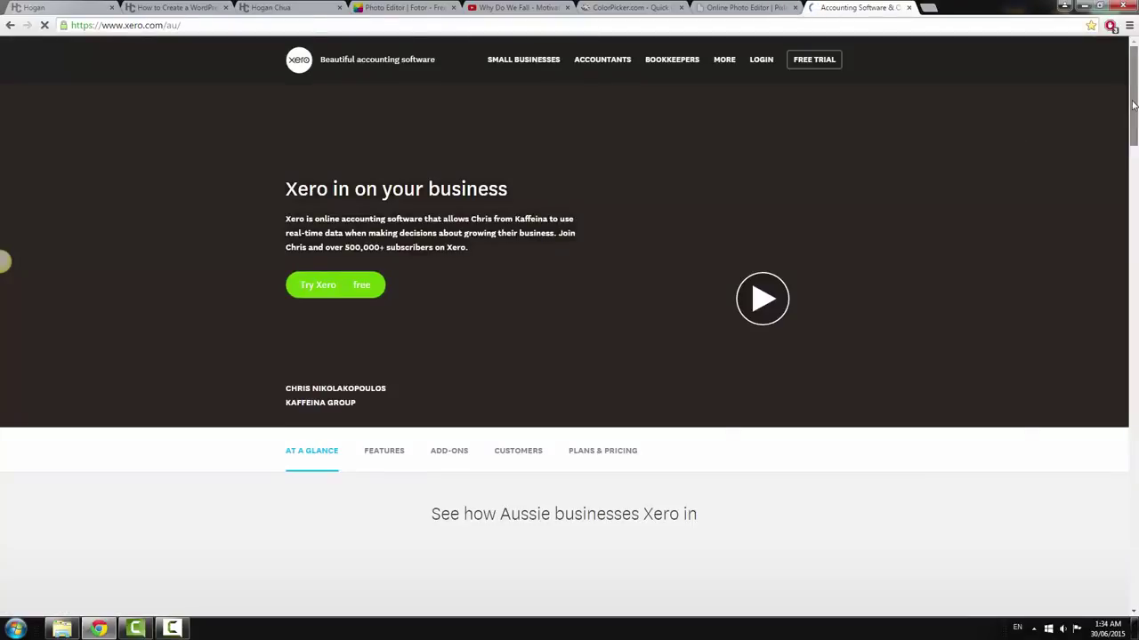
Step: Scroll down the Xero homepage through its free-trial form and reviews
{"action": "left_click_drag", "start_coordinate": [1134, 140], "coordinate": [1136, 459]}
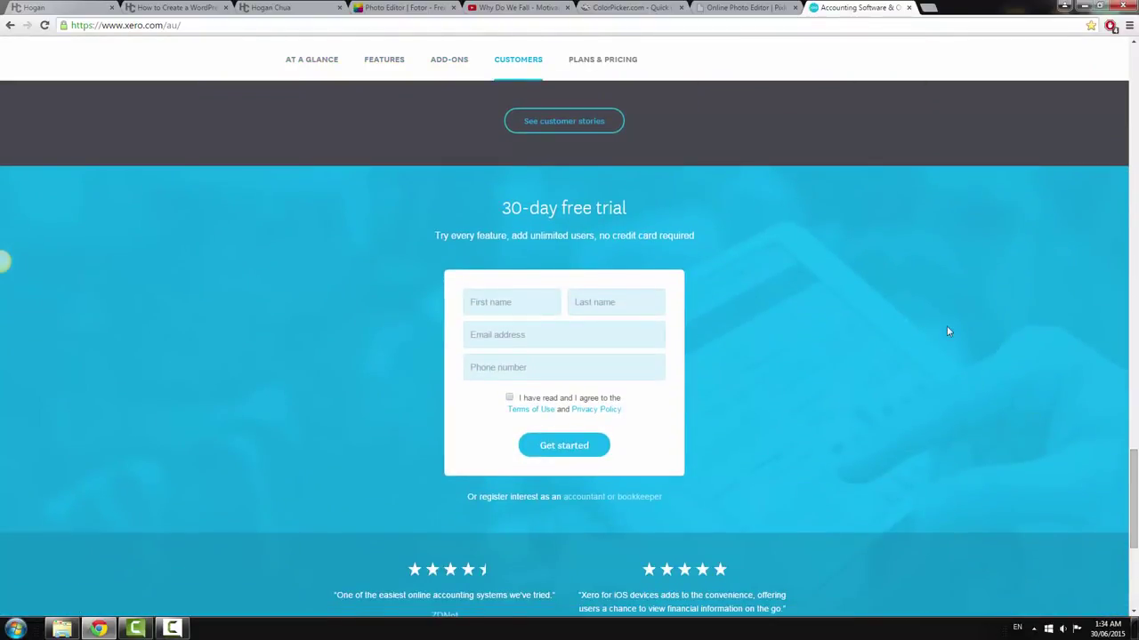
{"action": "scroll", "coordinate": [1135, 480], "scroll_direction": "down", "scroll_amount": 1}
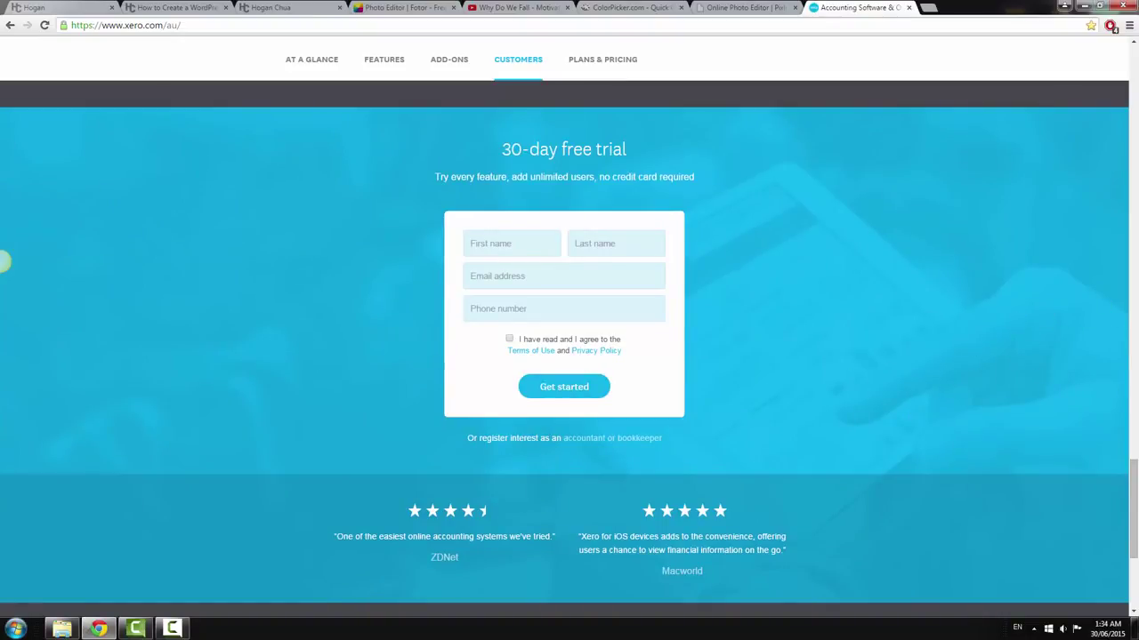
{"action": "mouse_move", "coordinate": [1135, 463]}
{"action": "left_mouse_down"}
{"action": "mouse_move", "coordinate": [1134, 483]}
{"action": "mouse_move", "coordinate": [1135, 463]}
{"action": "left_mouse_up"}
Step: Open DIY - Call to Action from the Content folder in Fotor, leaving the previous photo unsaved
{"action": "left_click", "coordinate": [52, 7]}
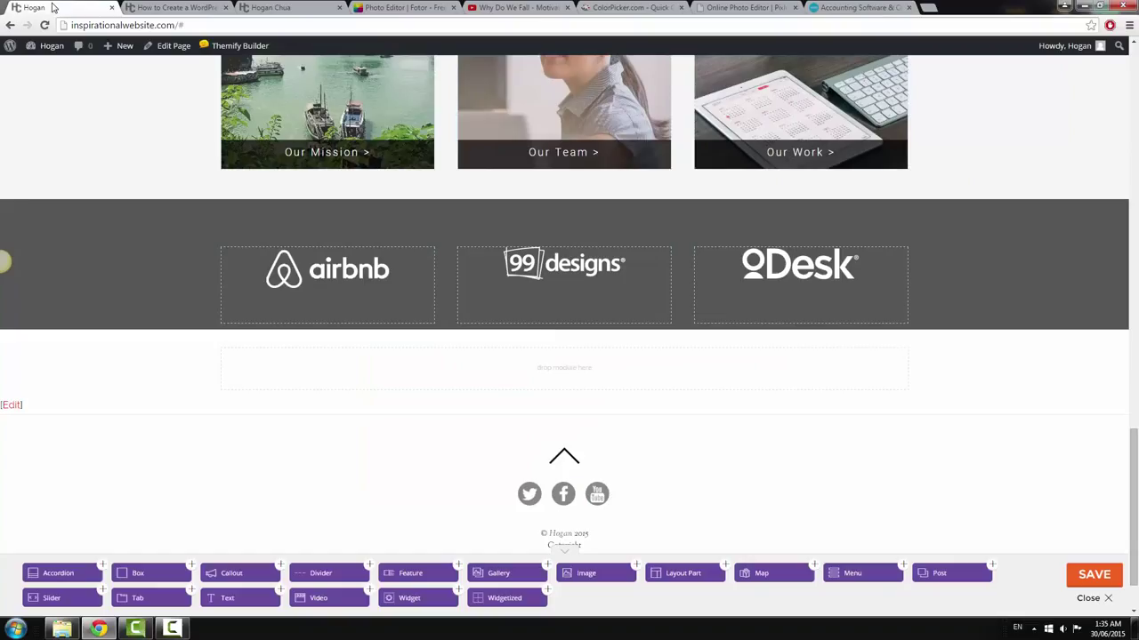
{"action": "left_click", "coordinate": [386, 6]}
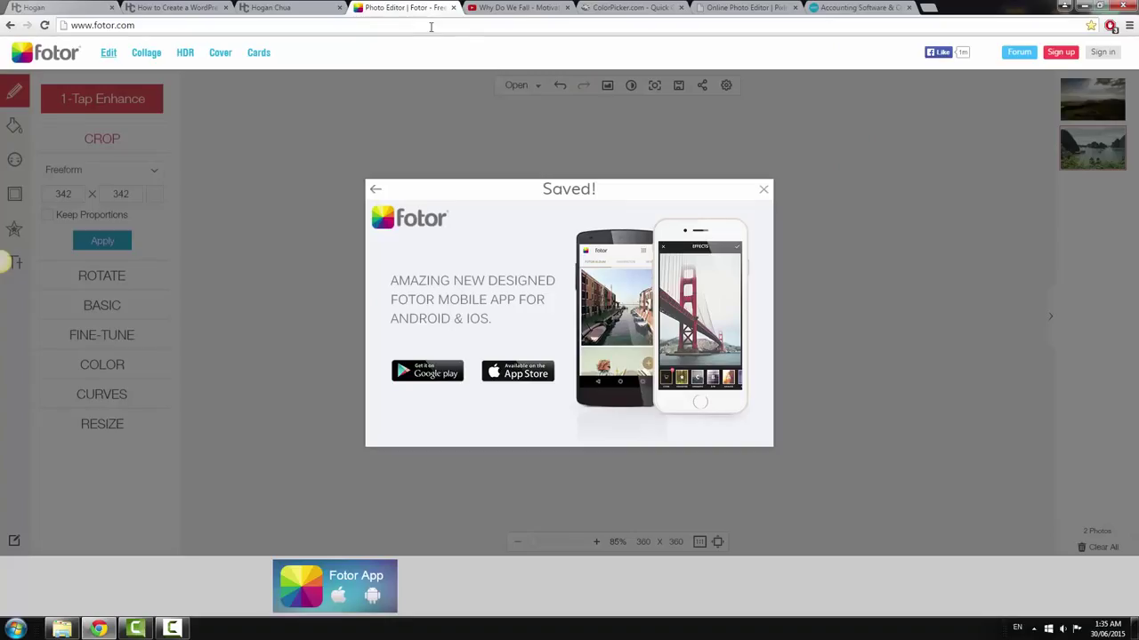
{"action": "left_click", "coordinate": [764, 189]}
{"action": "left_click", "coordinate": [512, 87]}
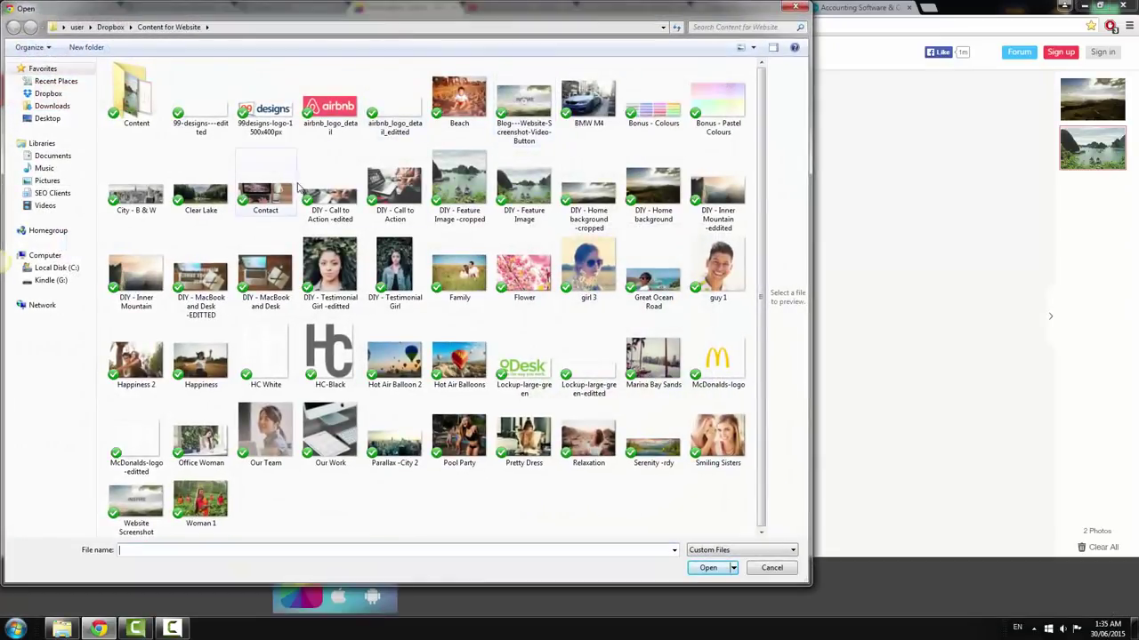
{"action": "double_click", "coordinate": [133, 114]}
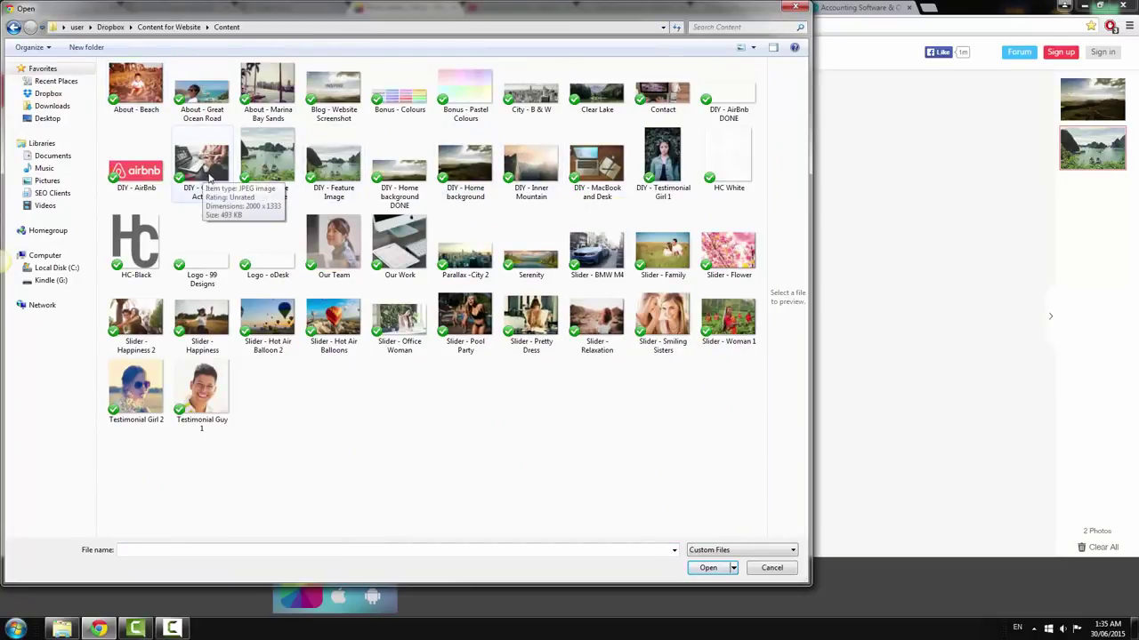
{"action": "left_click", "coordinate": [209, 178]}
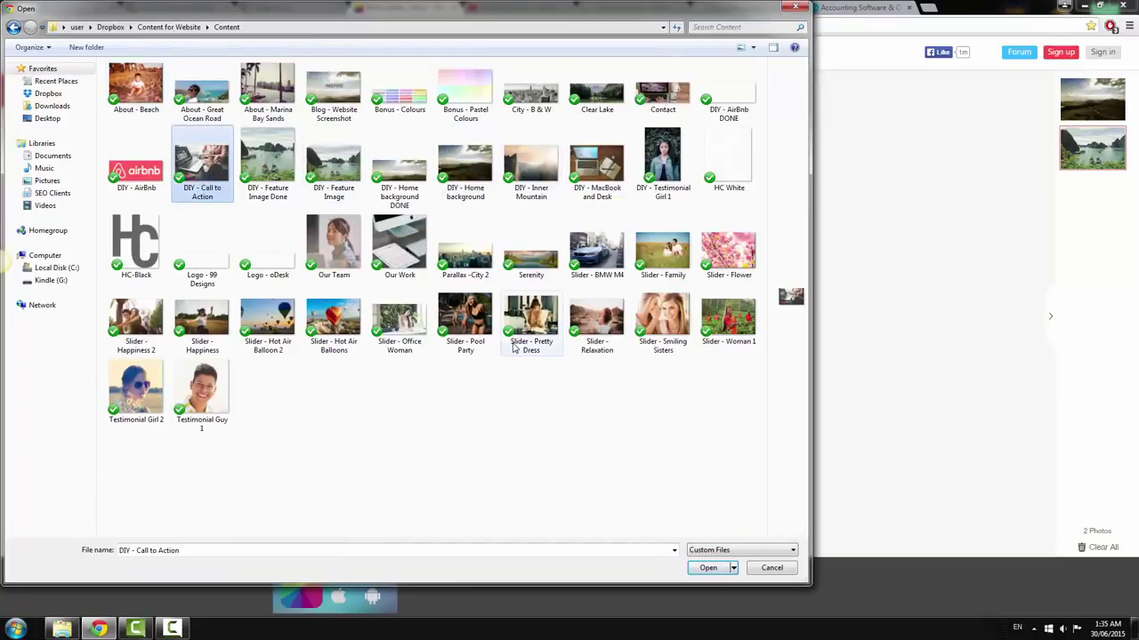
{"action": "left_click", "coordinate": [703, 567]}
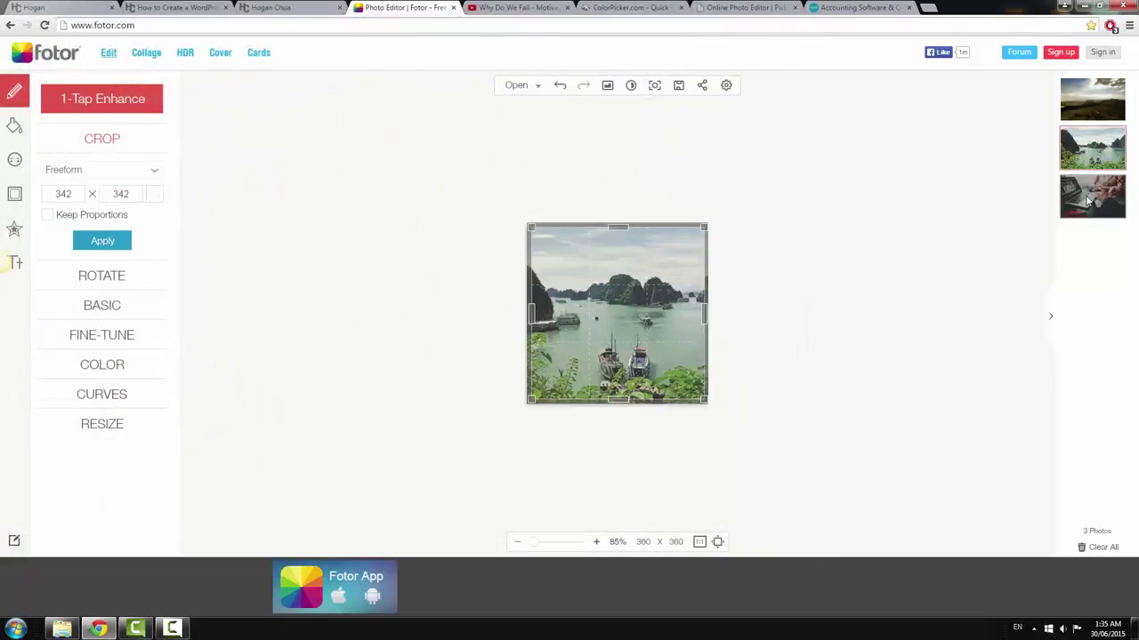
{"action": "left_click", "coordinate": [1089, 203]}
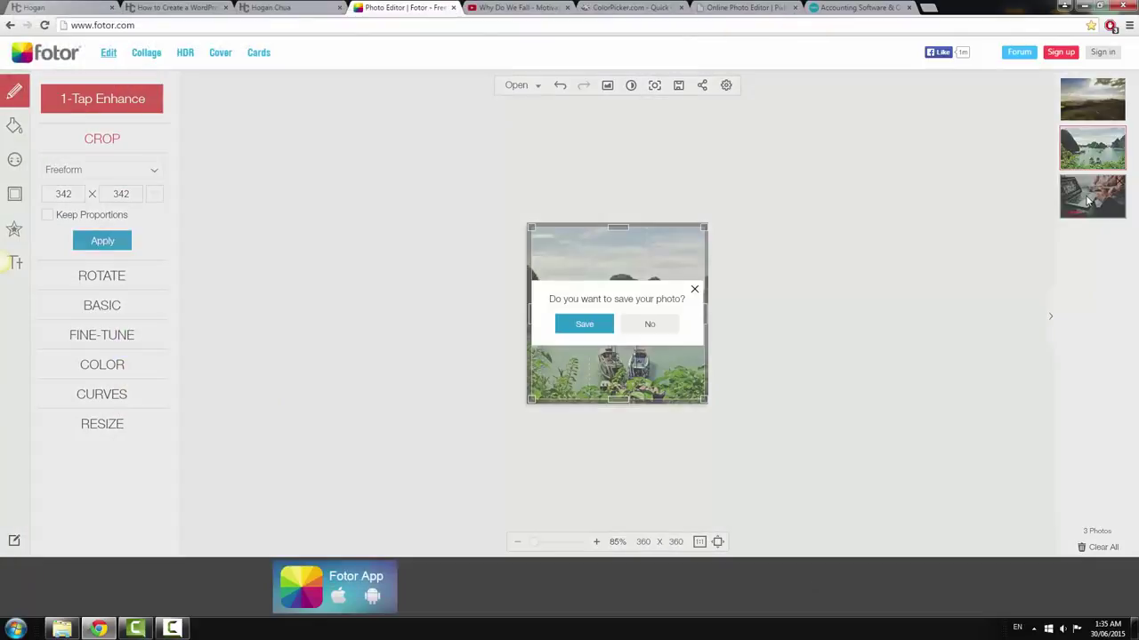
{"action": "left_click", "coordinate": [647, 325]}
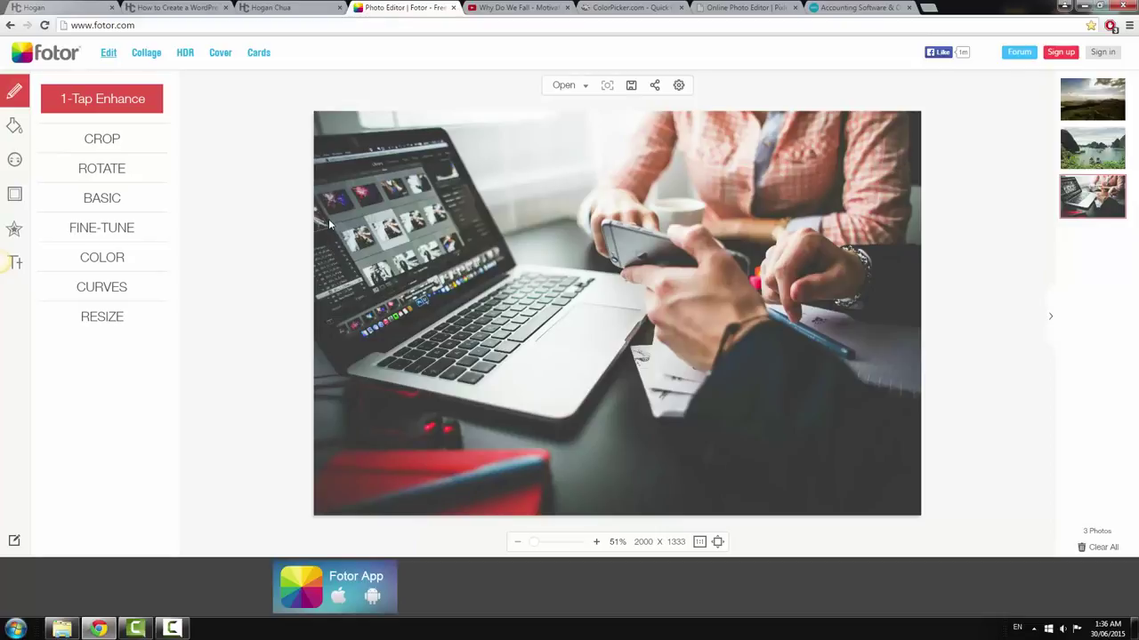
Step: Set a 1500 × 400 crop size for the laptop photo
{"action": "left_click", "coordinate": [101, 326]}
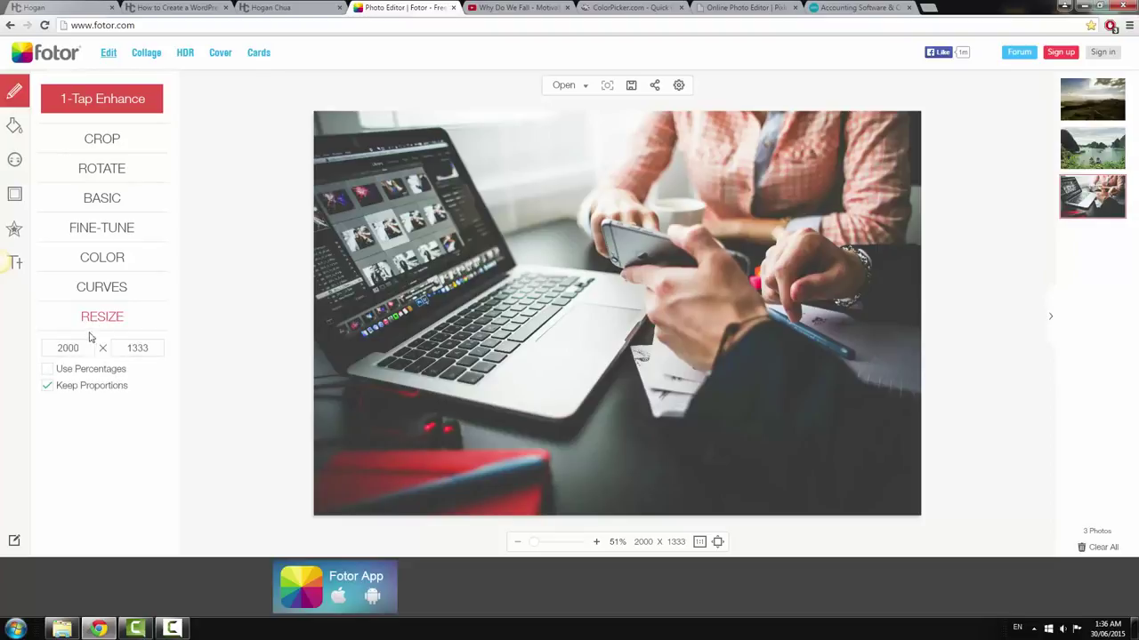
{"action": "double_click", "coordinate": [84, 347]}
{"action": "type", "text": "1500"}
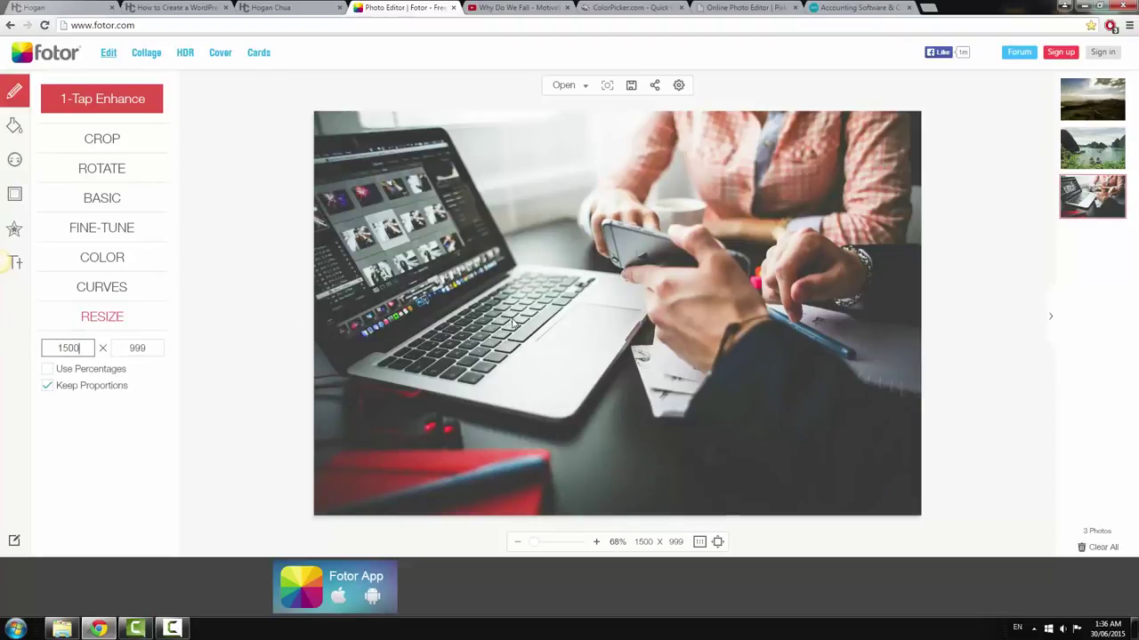
{"action": "double_click", "coordinate": [151, 347]}
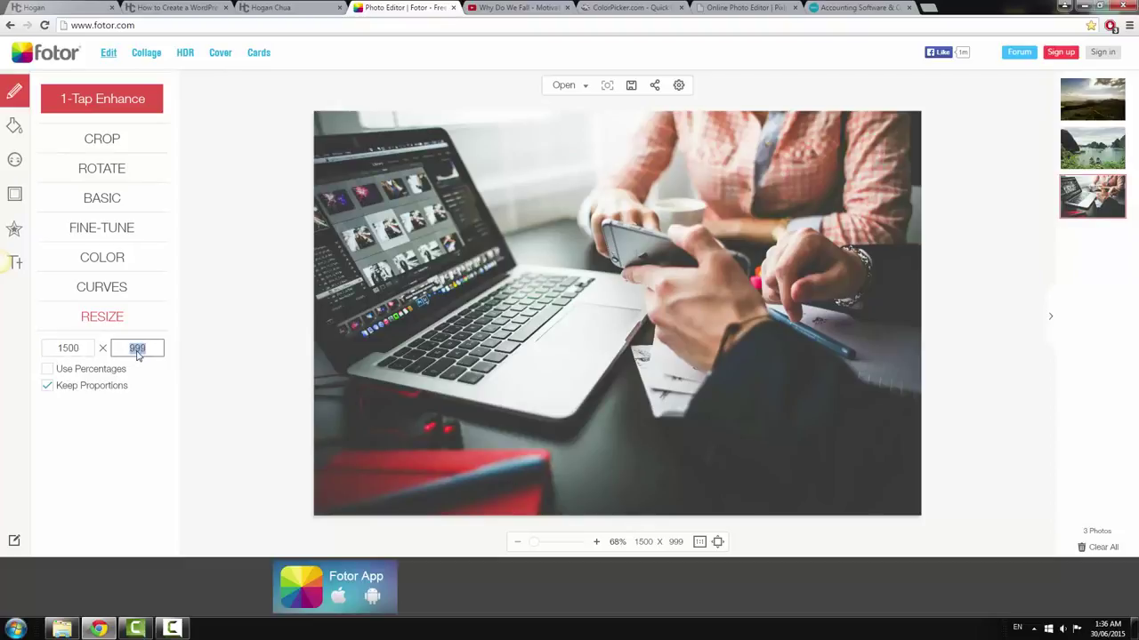
{"action": "left_click", "coordinate": [99, 145]}
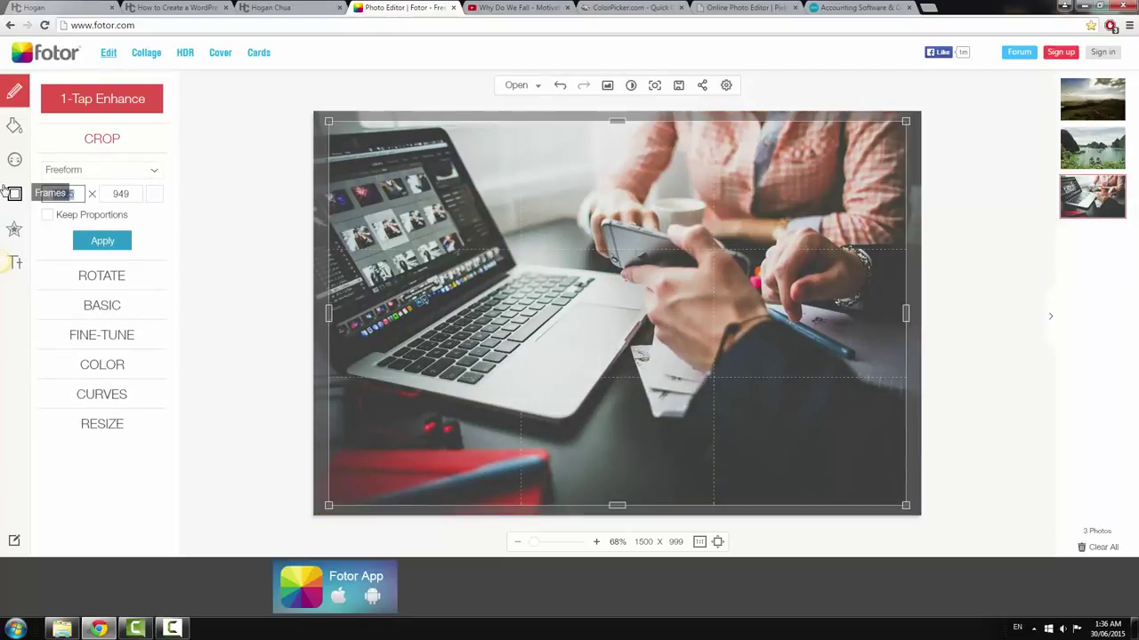
{"action": "double_click", "coordinate": [60, 193]}
{"action": "type", "text": "1"}
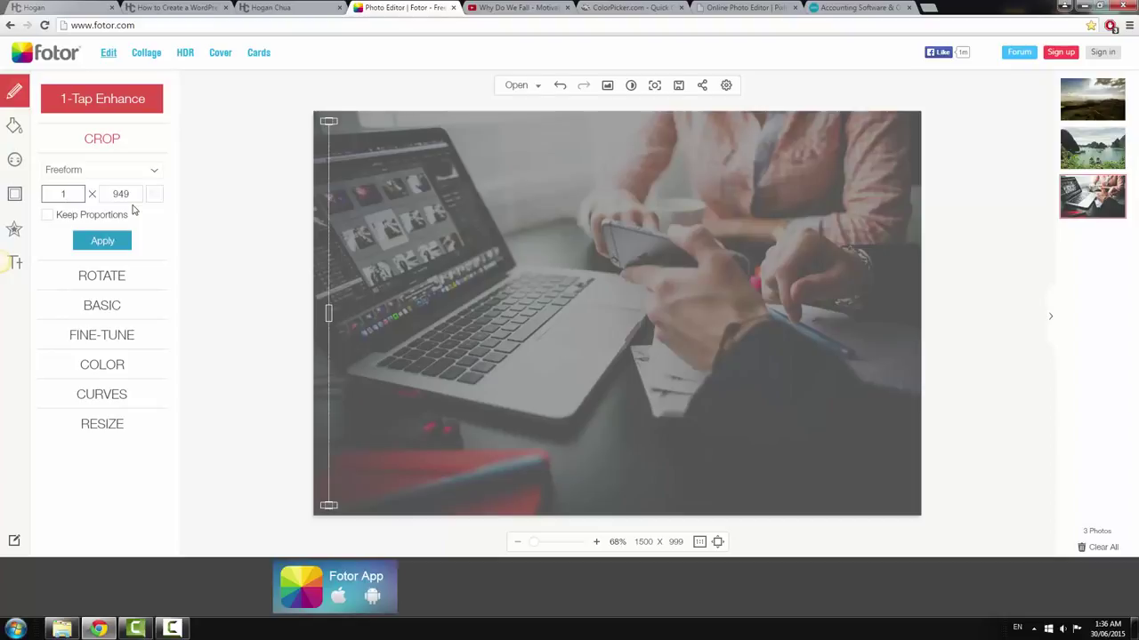
{"action": "type", "text": "5500"}
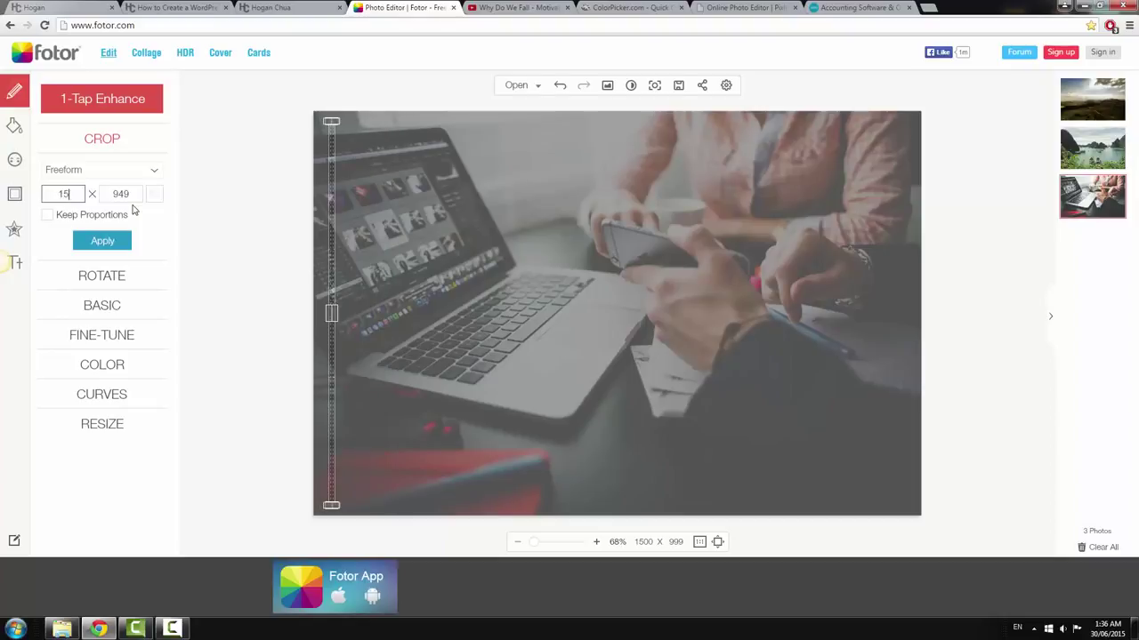
{"action": "key", "text": "Tab"}
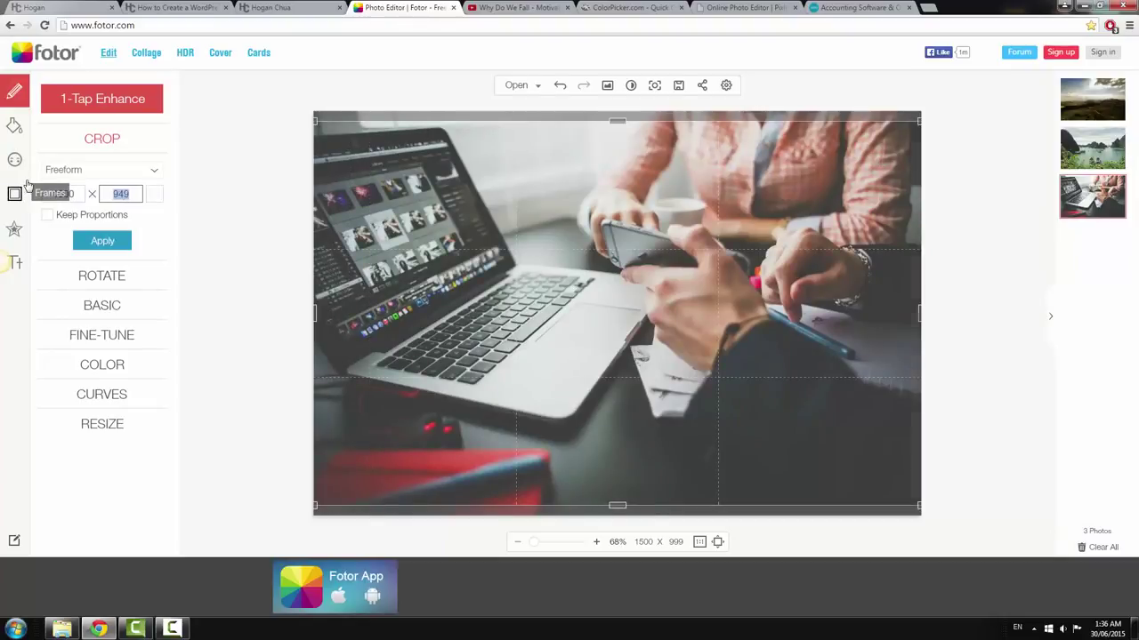
{"action": "type", "text": "400"}
Step: Position the crop box over the keyboard, hands and phone, and apply it
{"action": "left_click_drag", "start_coordinate": [510, 185], "coordinate": [518, 281]}
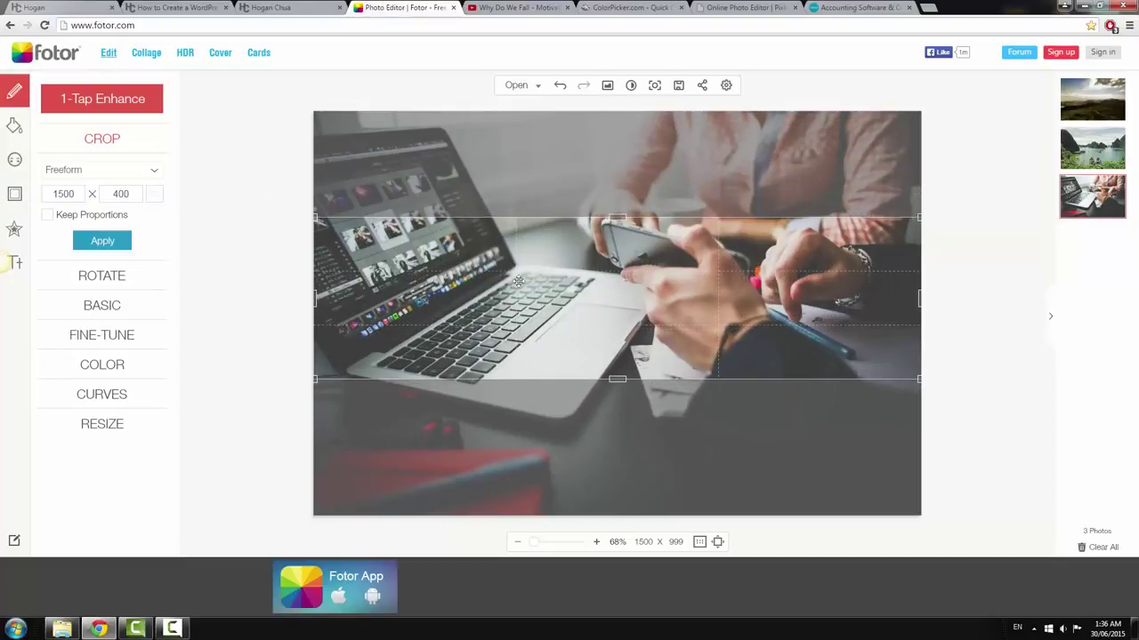
{"action": "mouse_move", "coordinate": [518, 281]}
{"action": "left_mouse_down"}
{"action": "mouse_move", "coordinate": [516, 298]}
{"action": "mouse_move", "coordinate": [515, 279]}
{"action": "left_mouse_up"}
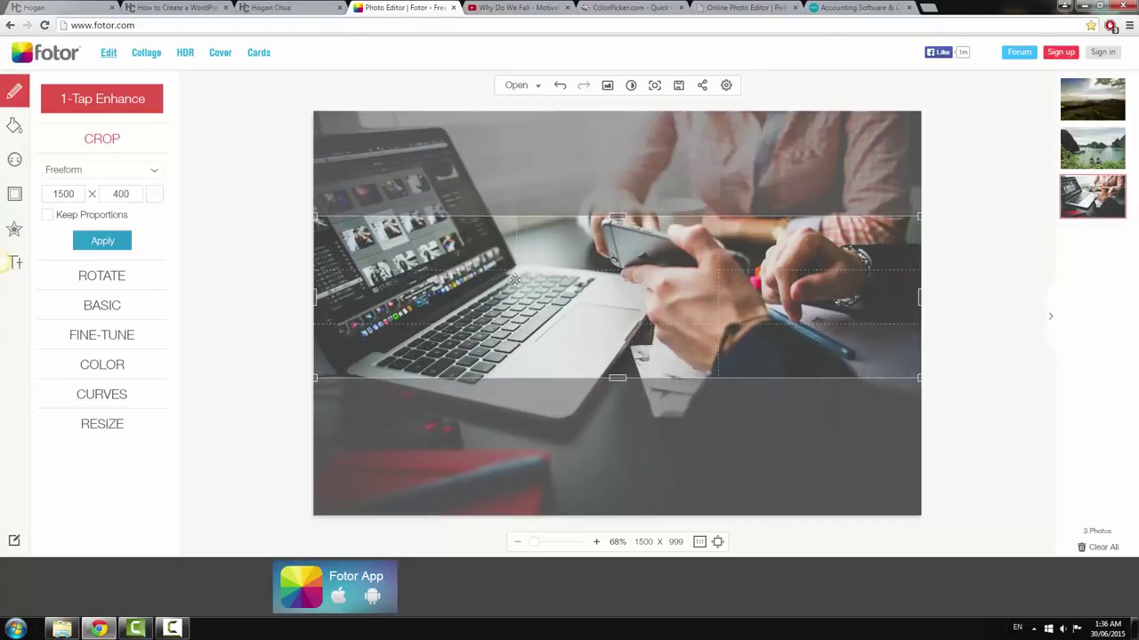
{"action": "left_click", "coordinate": [97, 242]}
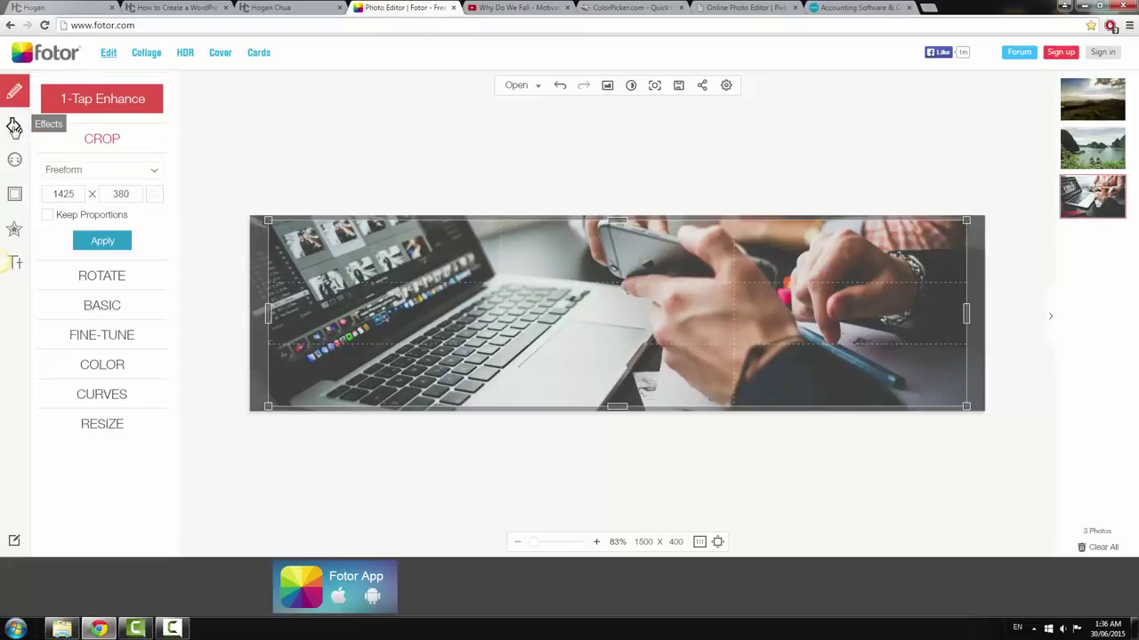
{"action": "left_click", "coordinate": [14, 127]}
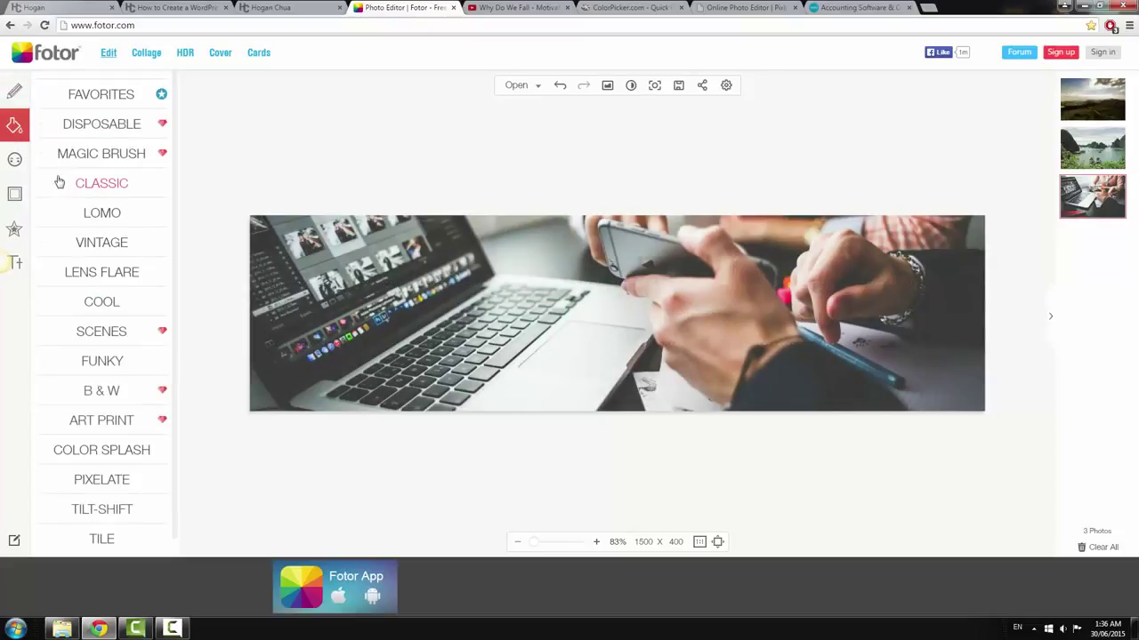
Step: Add a Tilt-Shift blur and adjust its linear focus band
{"action": "scroll", "coordinate": [160, 302], "scroll_direction": "down", "scroll_amount": 1}
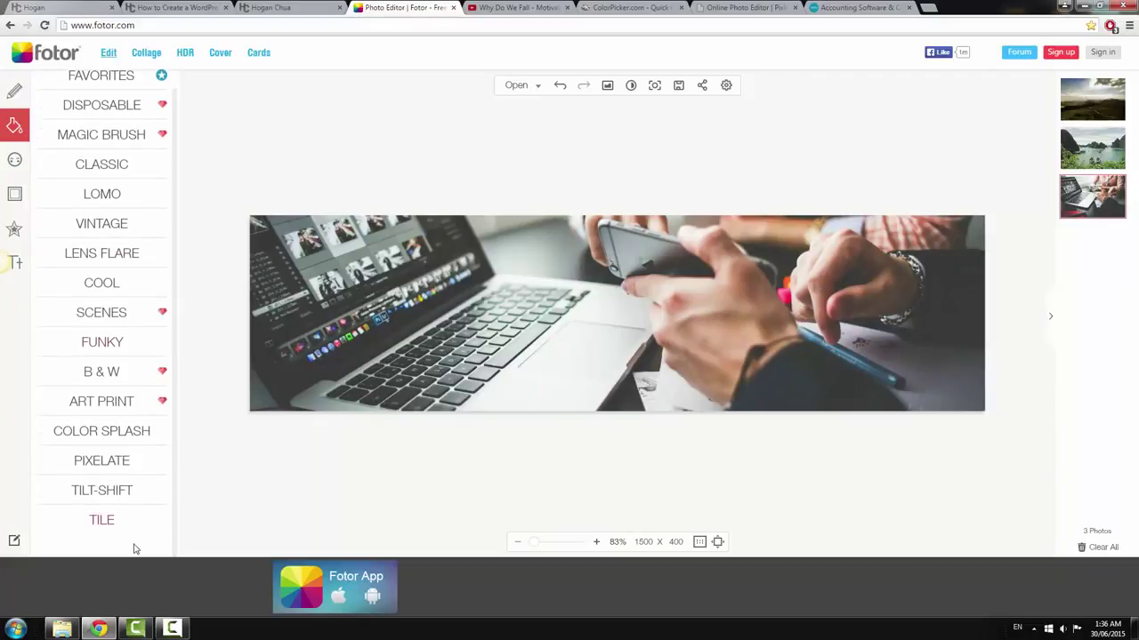
{"action": "left_click", "coordinate": [103, 491]}
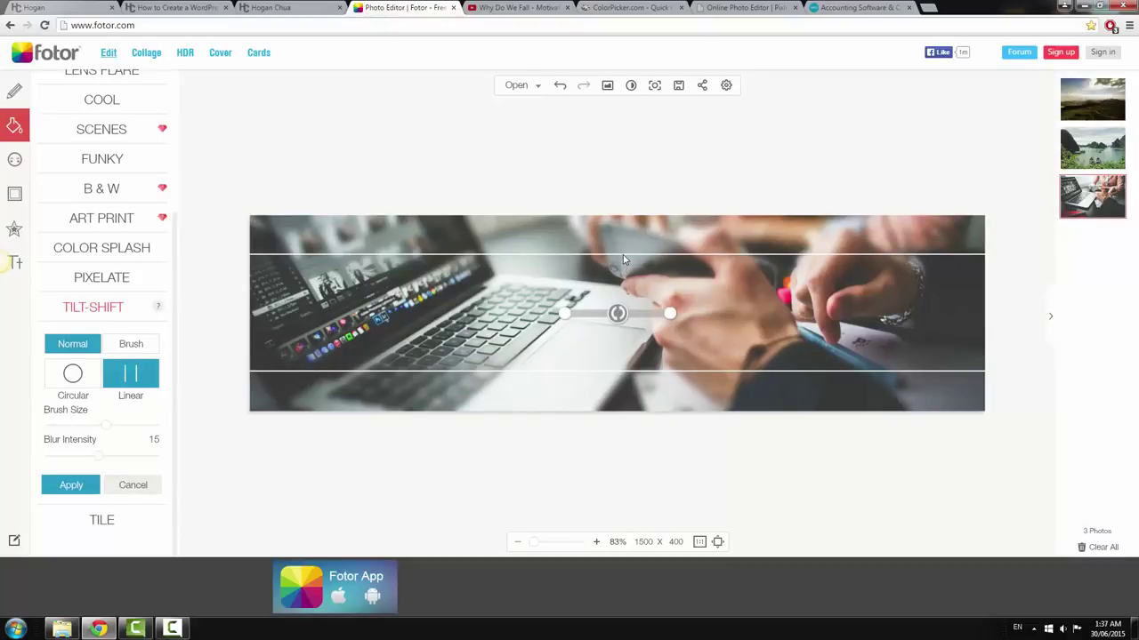
{"action": "left_click_drag", "start_coordinate": [623, 259], "coordinate": [623, 422]}
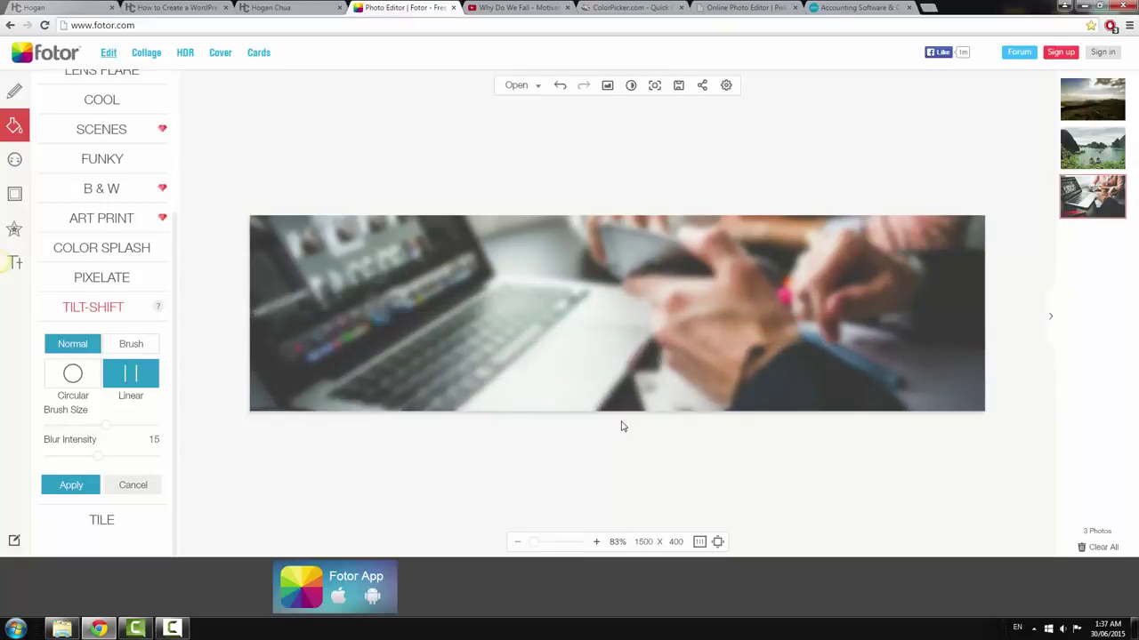
{"action": "mouse_move", "coordinate": [611, 330]}
{"action": "left_mouse_down"}
{"action": "mouse_move", "coordinate": [611, 378]}
{"action": "mouse_move", "coordinate": [610, 327]}
{"action": "left_mouse_up"}
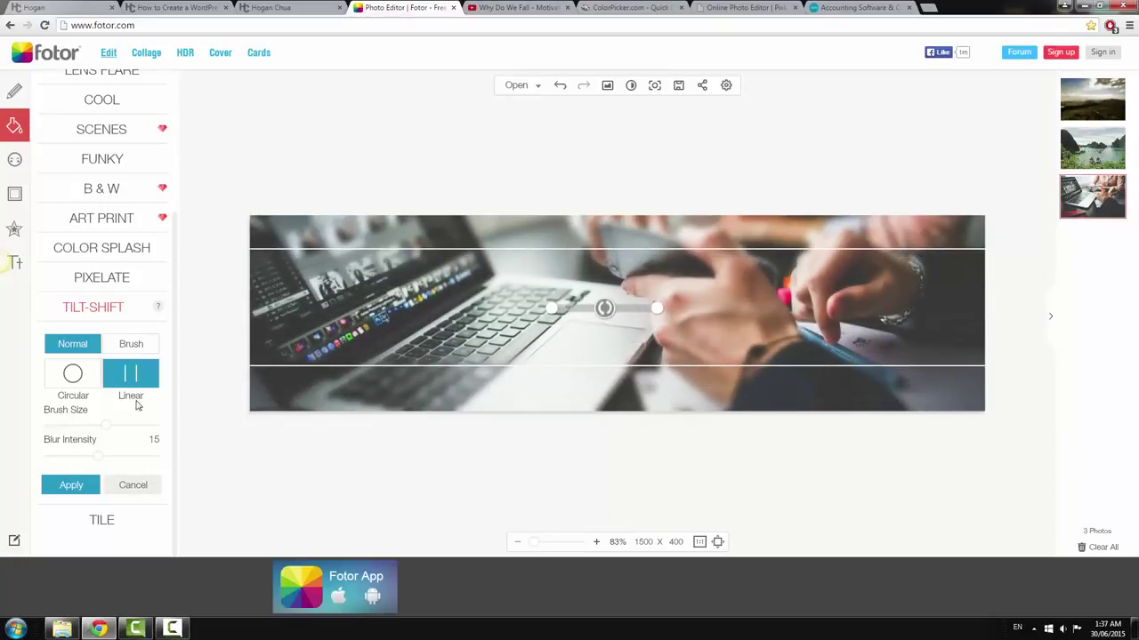
{"action": "mouse_move", "coordinate": [106, 426]}
{"action": "left_mouse_down"}
{"action": "mouse_move", "coordinate": [124, 427]}
{"action": "mouse_move", "coordinate": [49, 427]}
{"action": "left_mouse_up"}
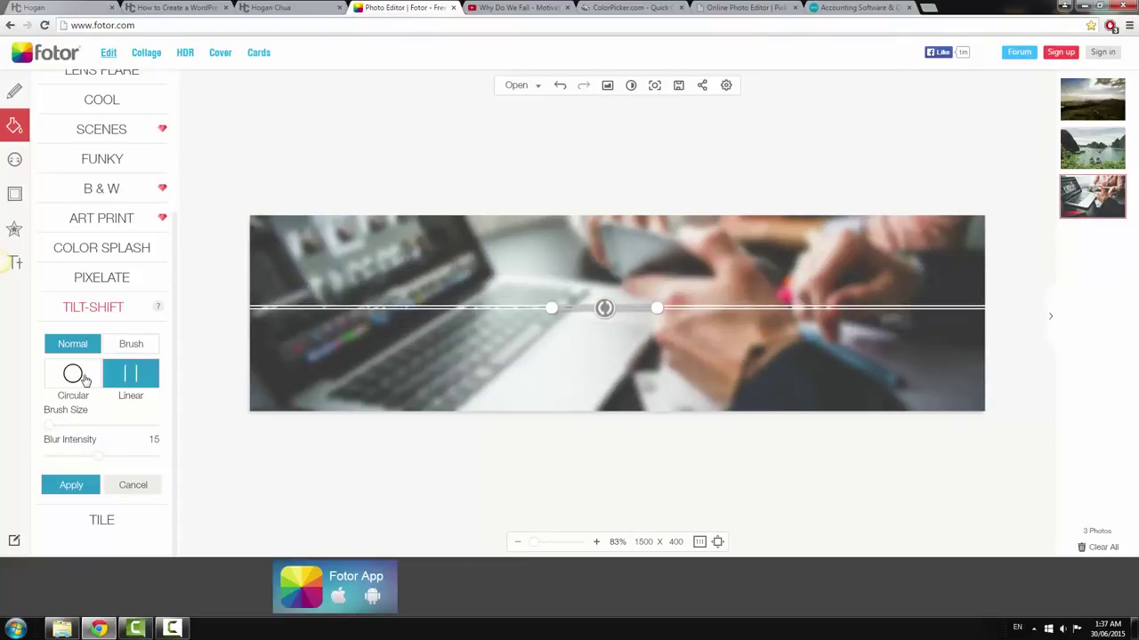
Step: Switch to a circular focus over the hands and phone, set blur intensity 15, and apply
{"action": "left_click", "coordinate": [72, 376]}
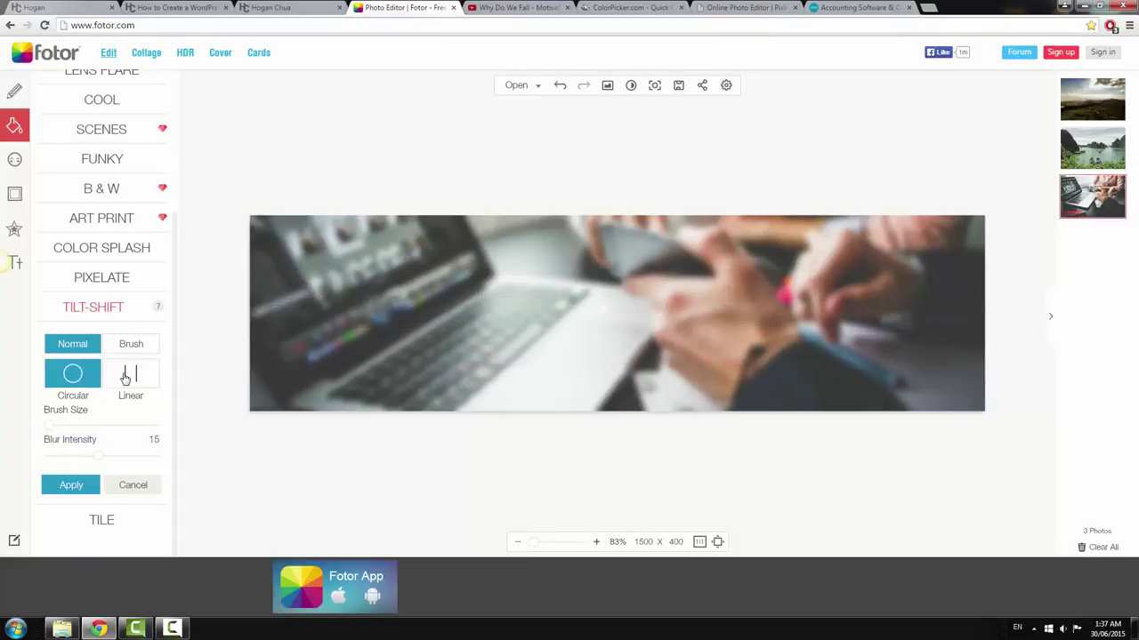
{"action": "left_click_drag", "start_coordinate": [50, 427], "coordinate": [140, 436]}
{"action": "left_click_drag", "start_coordinate": [590, 340], "coordinate": [737, 337]}
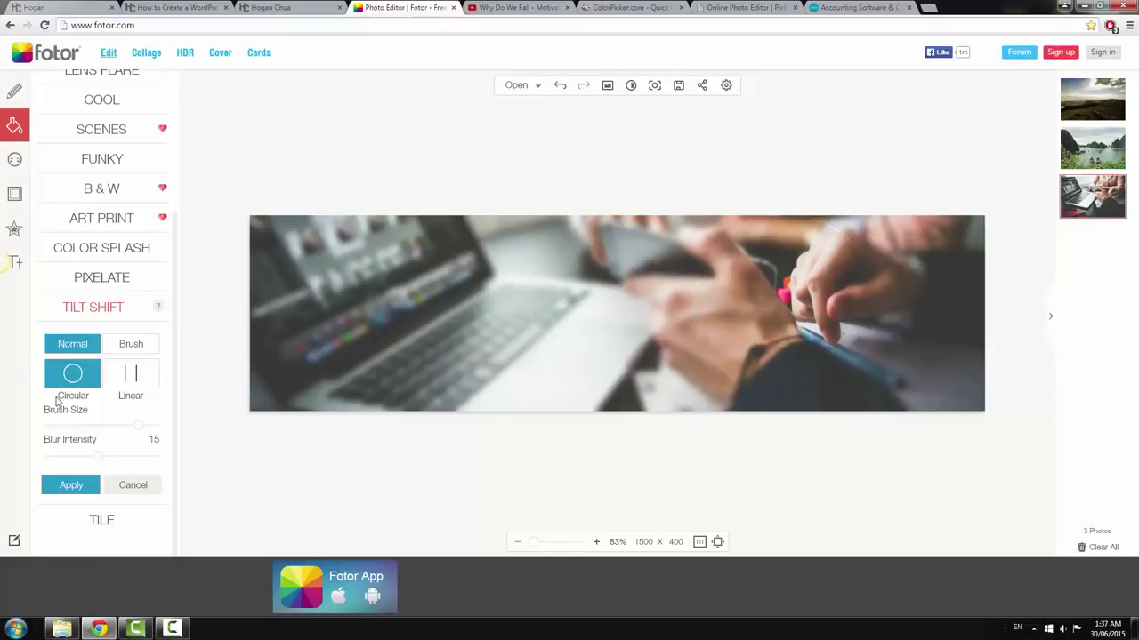
{"action": "left_click_drag", "start_coordinate": [140, 429], "coordinate": [152, 427]}
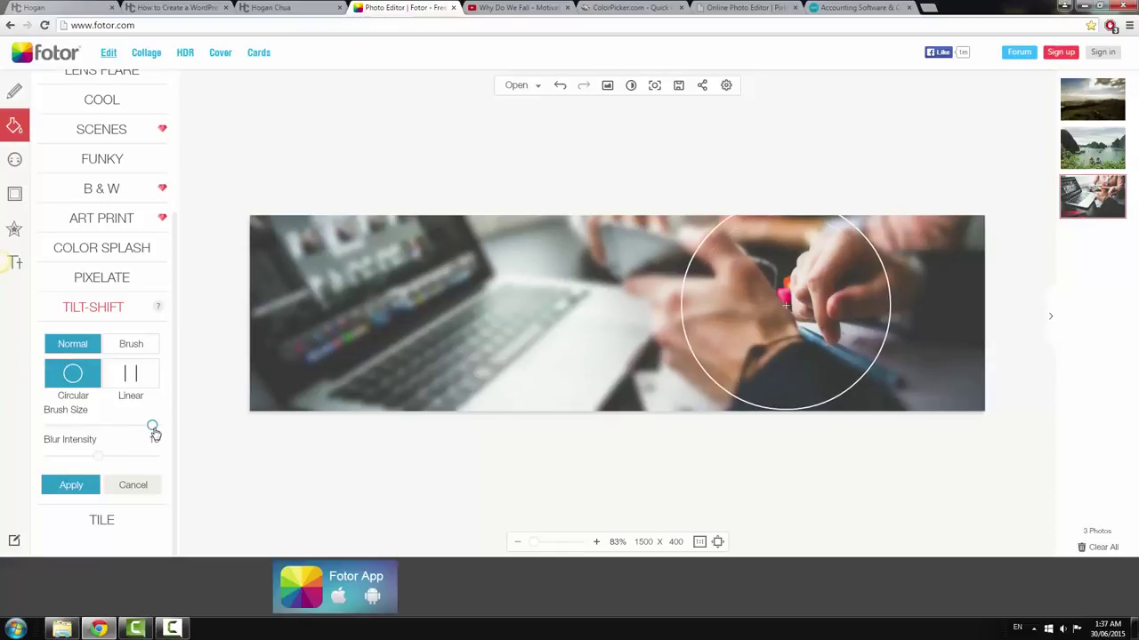
{"action": "left_click_drag", "start_coordinate": [770, 307], "coordinate": [338, 275]}
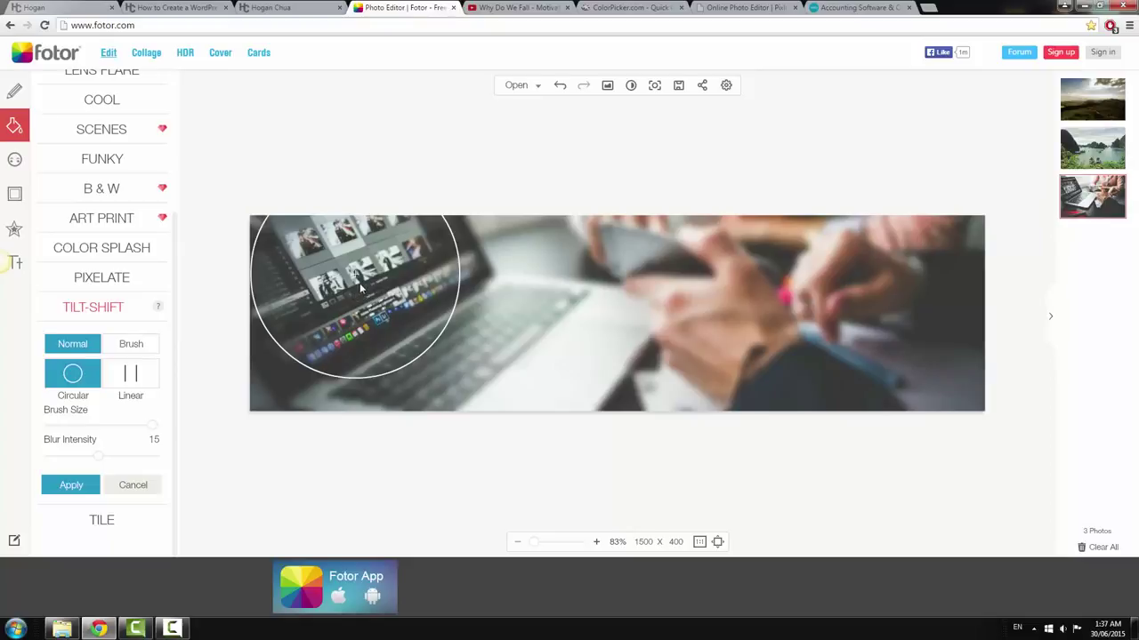
{"action": "left_click_drag", "start_coordinate": [360, 289], "coordinate": [625, 328]}
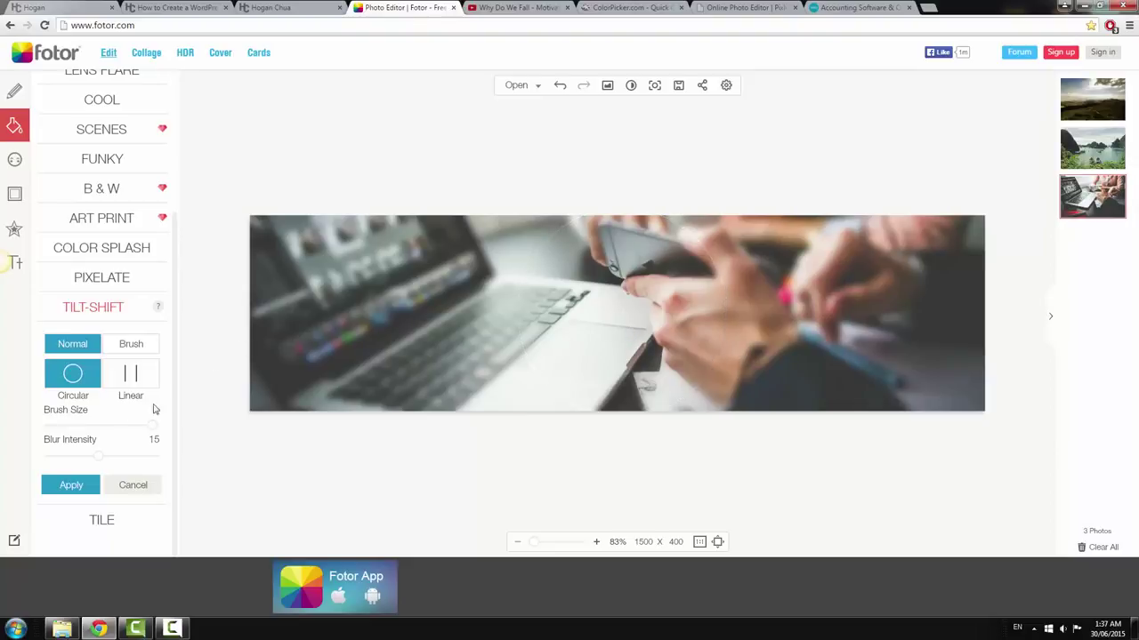
{"action": "mouse_move", "coordinate": [92, 460]}
{"action": "left_mouse_down"}
{"action": "mouse_move", "coordinate": [24, 458]}
{"action": "mouse_move", "coordinate": [179, 463]}
{"action": "mouse_move", "coordinate": [36, 459]}
{"action": "mouse_move", "coordinate": [96, 461]}
{"action": "left_mouse_up"}
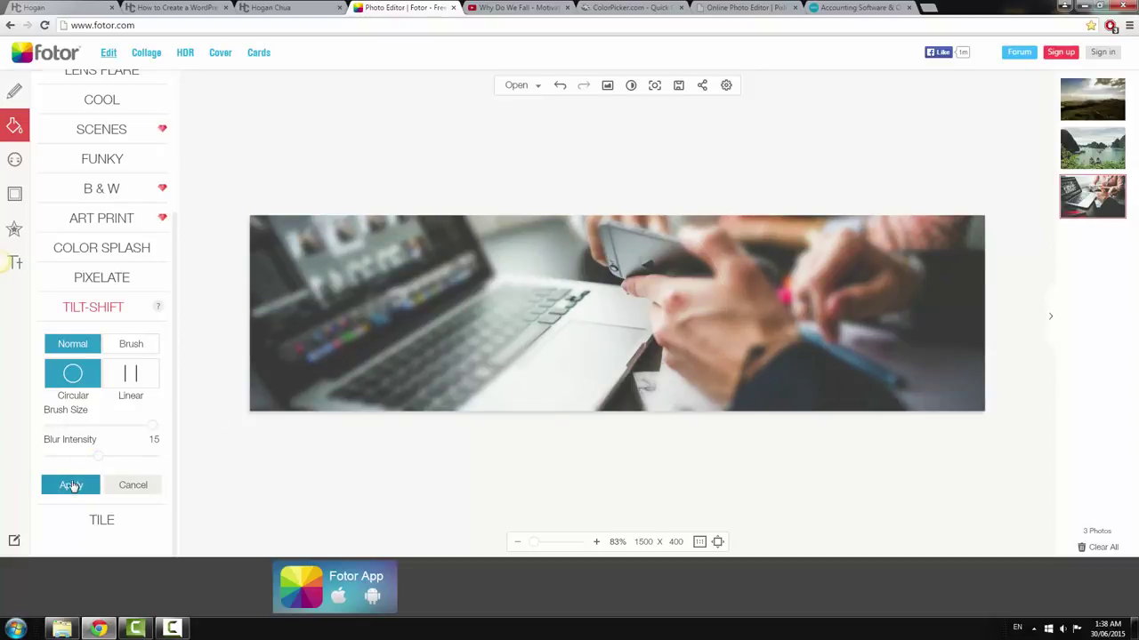
{"action": "left_click", "coordinate": [71, 485]}
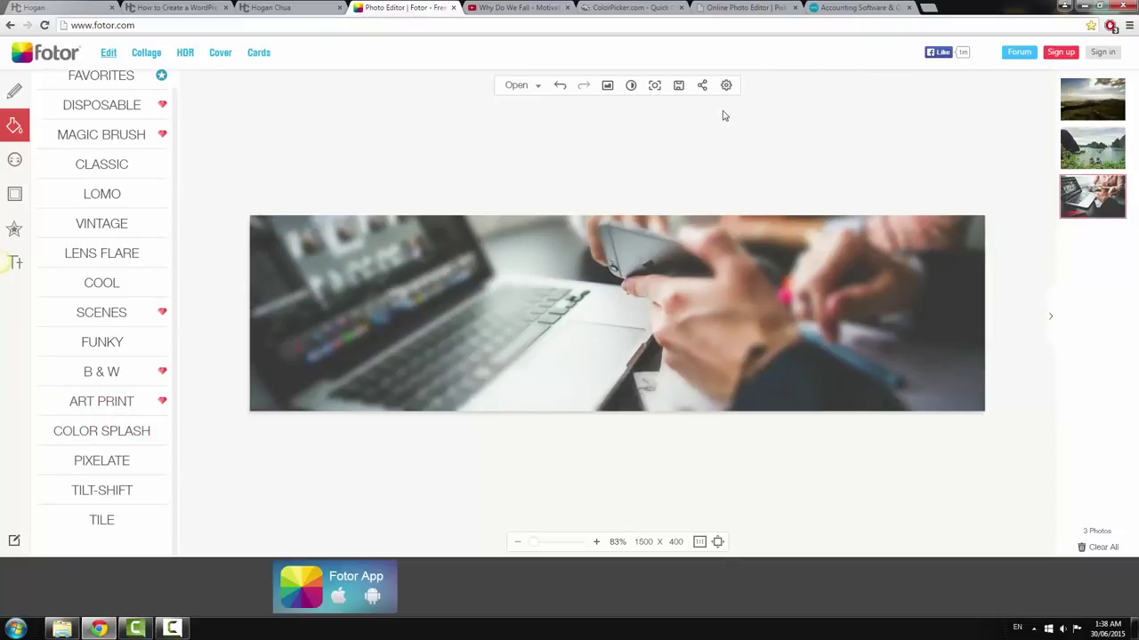
Step: Save the edited strip as a Normal-quality JPEG 'DIY - Call to Action' in the Content folder
{"action": "left_click", "coordinate": [678, 87]}
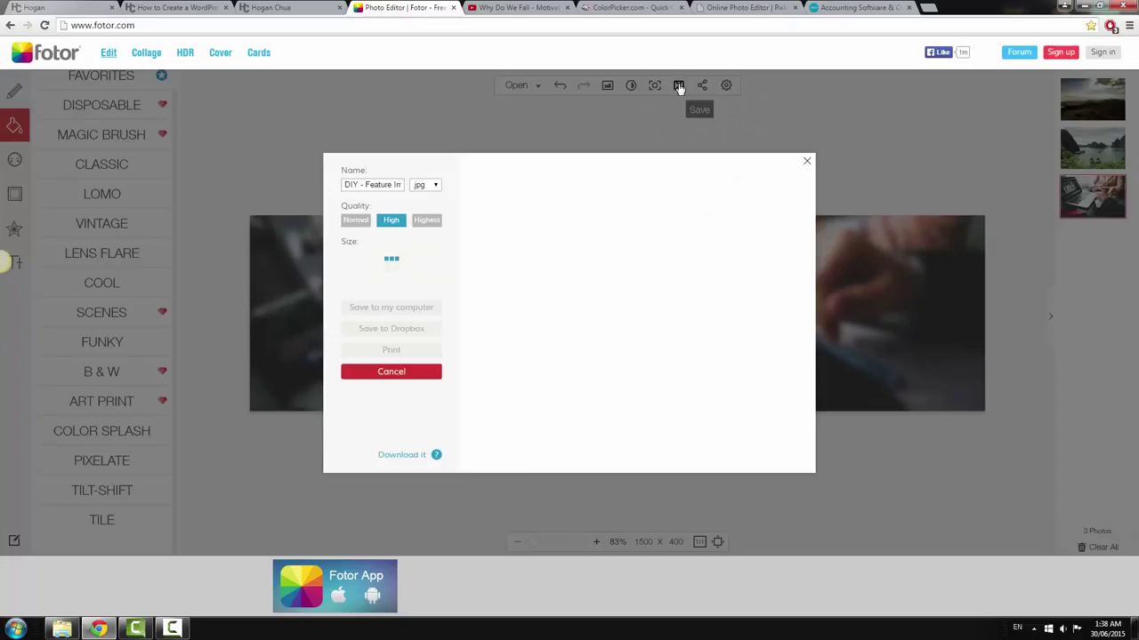
{"action": "left_click", "coordinate": [356, 223]}
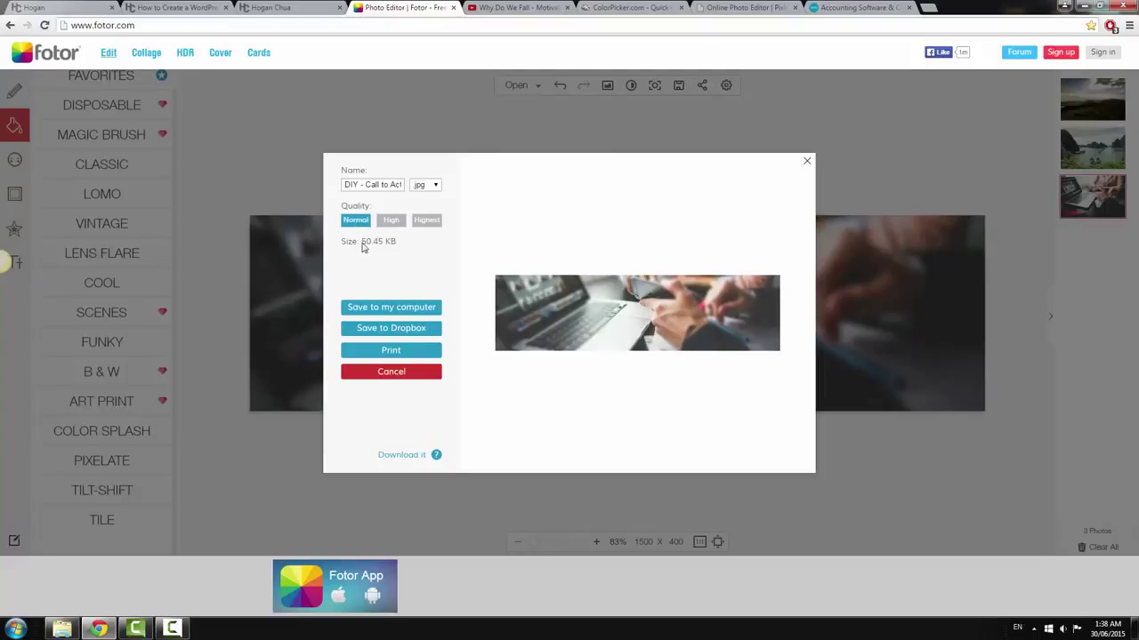
{"action": "left_click", "coordinate": [395, 308]}
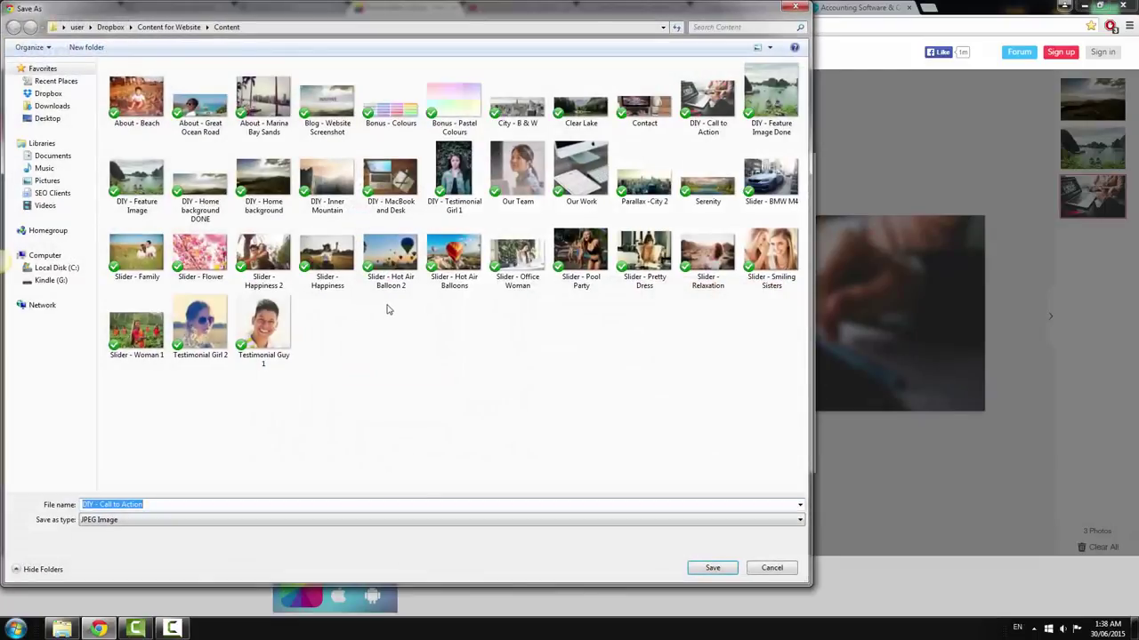
{"action": "left_click", "coordinate": [202, 505]}
{"action": "left_click", "coordinate": [697, 566]}
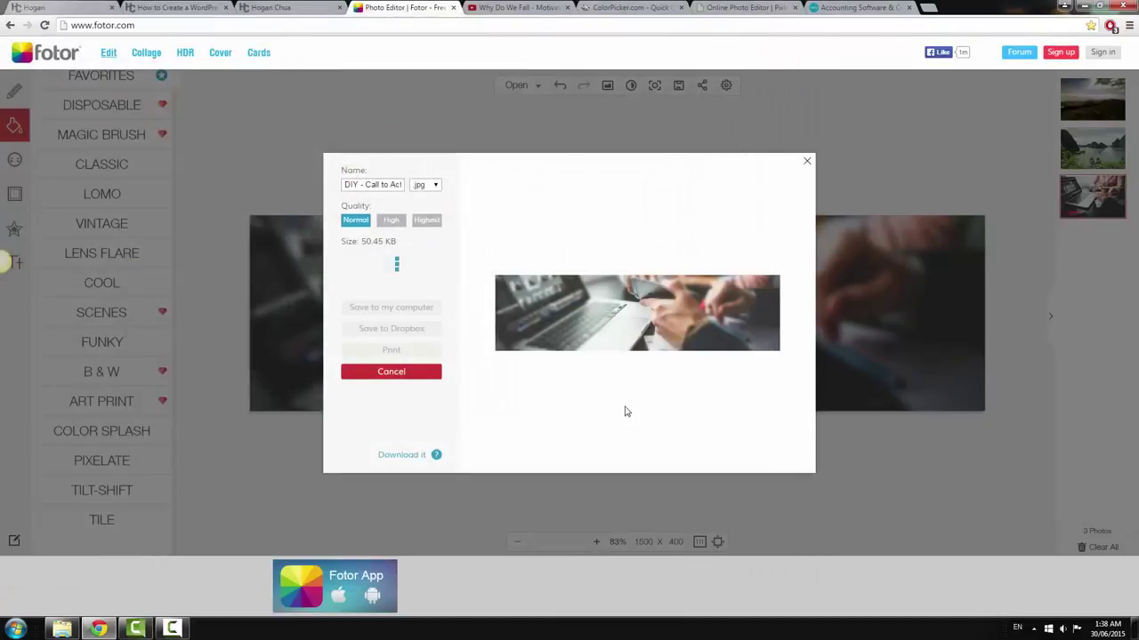
Step: Upload 'DIY - Call to Action Done' and use it as the empty row's background image
{"action": "left_click", "coordinate": [58, 8]}
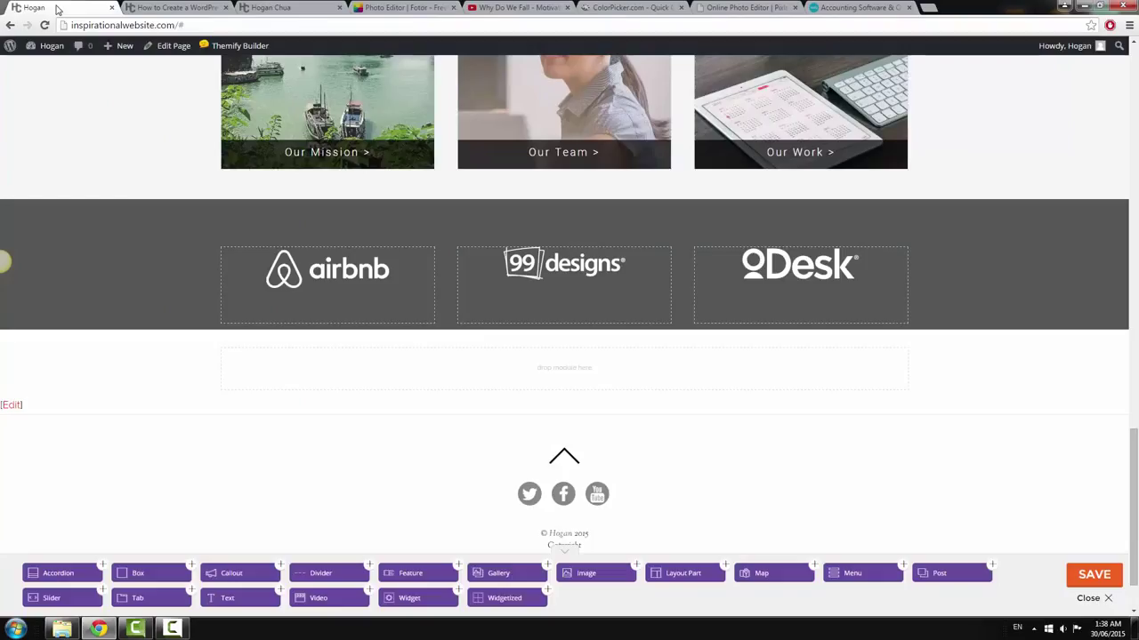
{"action": "mouse_move", "coordinate": [11, 338]}
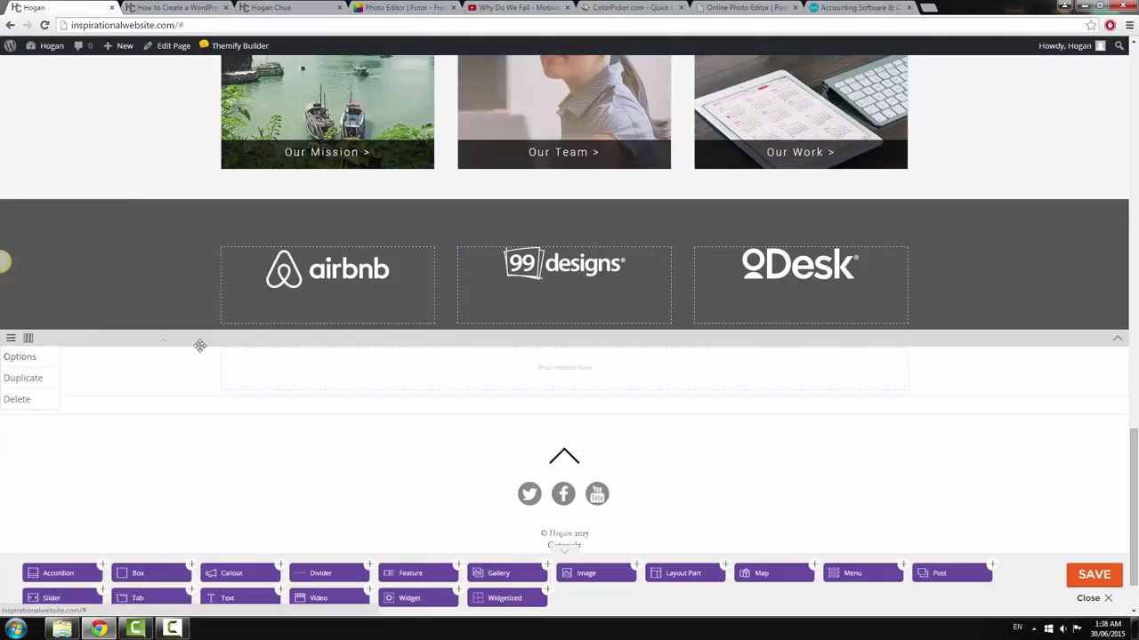
{"action": "left_click", "coordinate": [11, 359]}
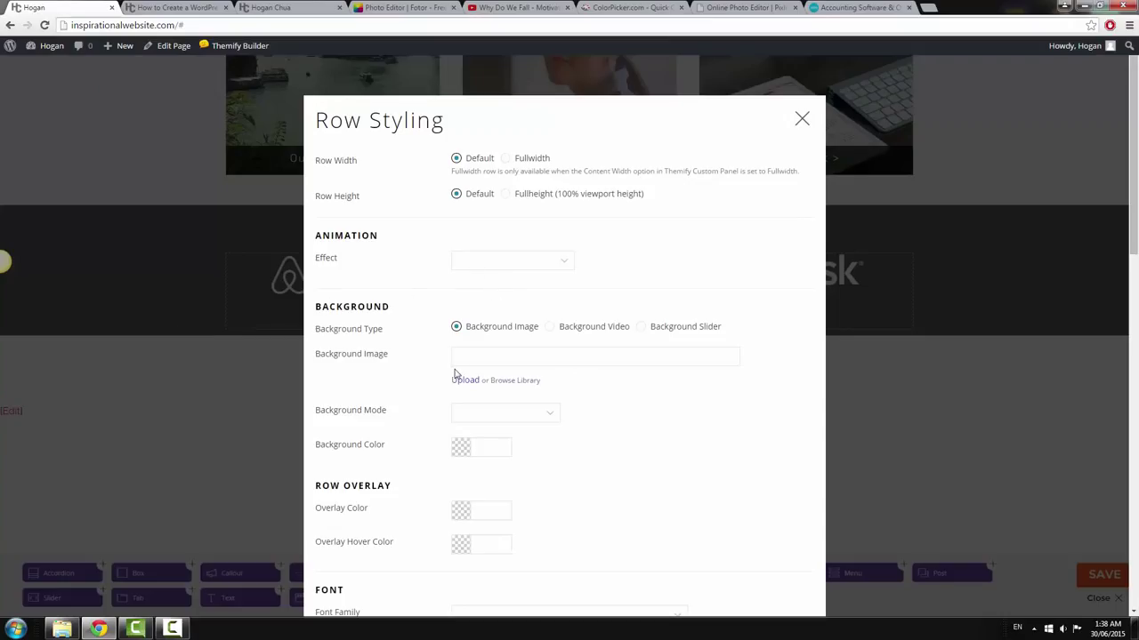
{"action": "left_click", "coordinate": [510, 380]}
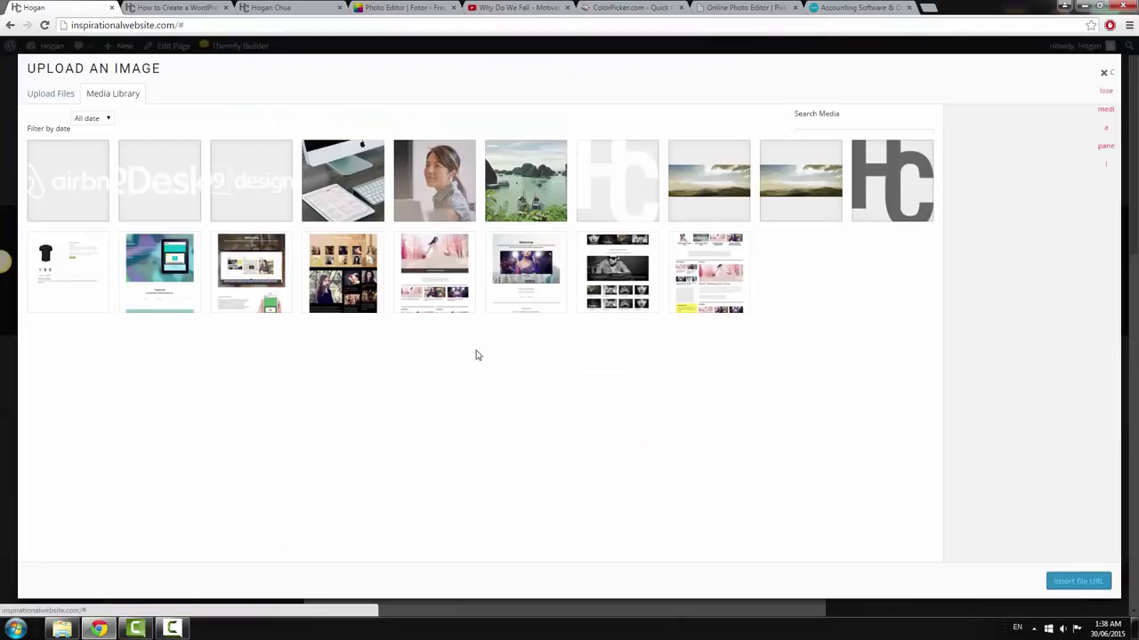
{"action": "left_click", "coordinate": [52, 98]}
{"action": "left_click", "coordinate": [561, 327]}
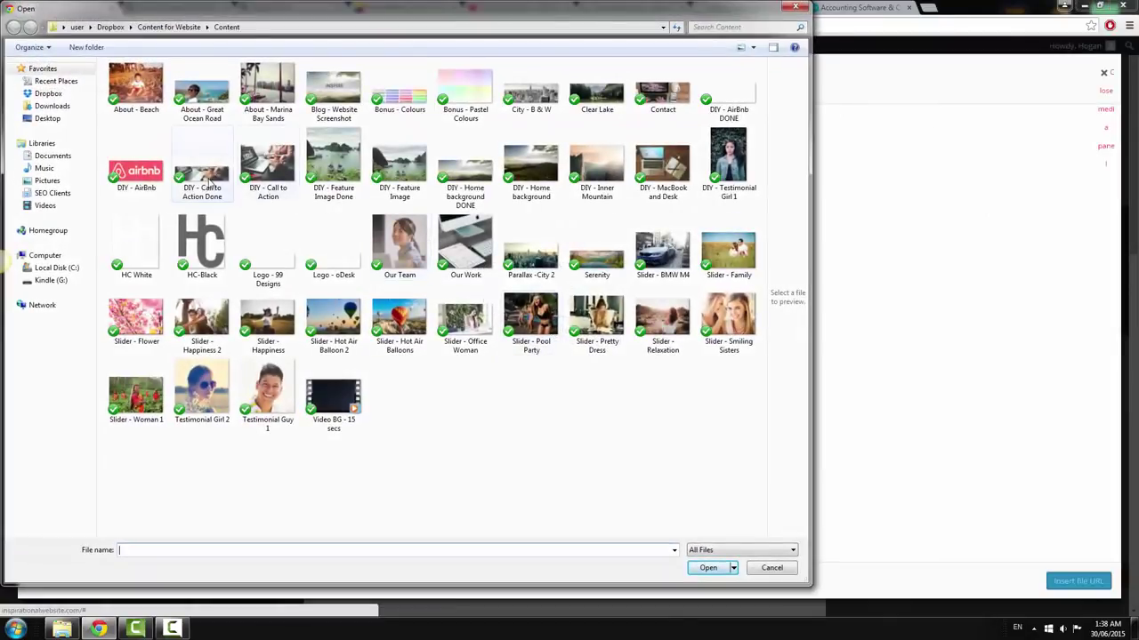
{"action": "left_click", "coordinate": [204, 187]}
{"action": "left_click", "coordinate": [708, 568]}
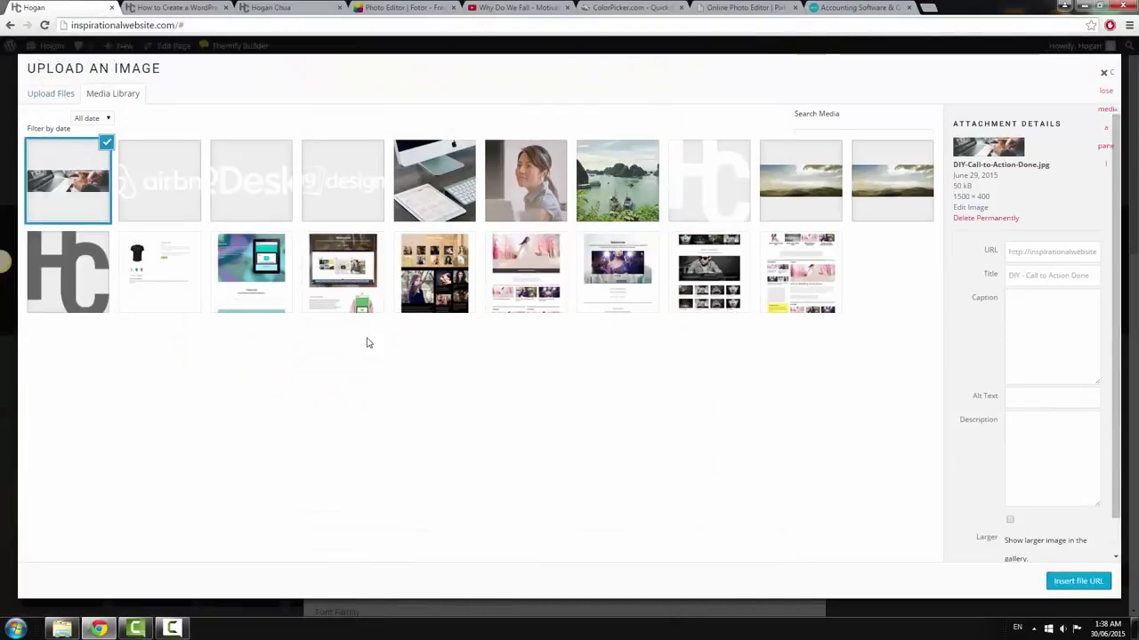
{"action": "left_click_drag", "start_coordinate": [1117, 445], "coordinate": [1118, 495]}
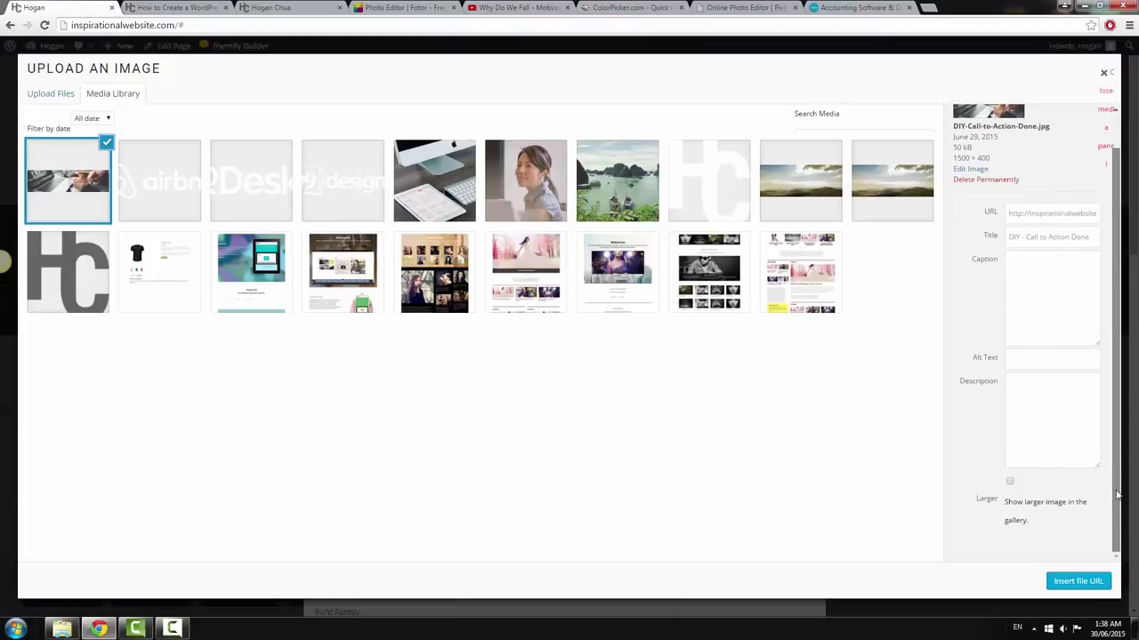
{"action": "left_click", "coordinate": [1079, 582]}
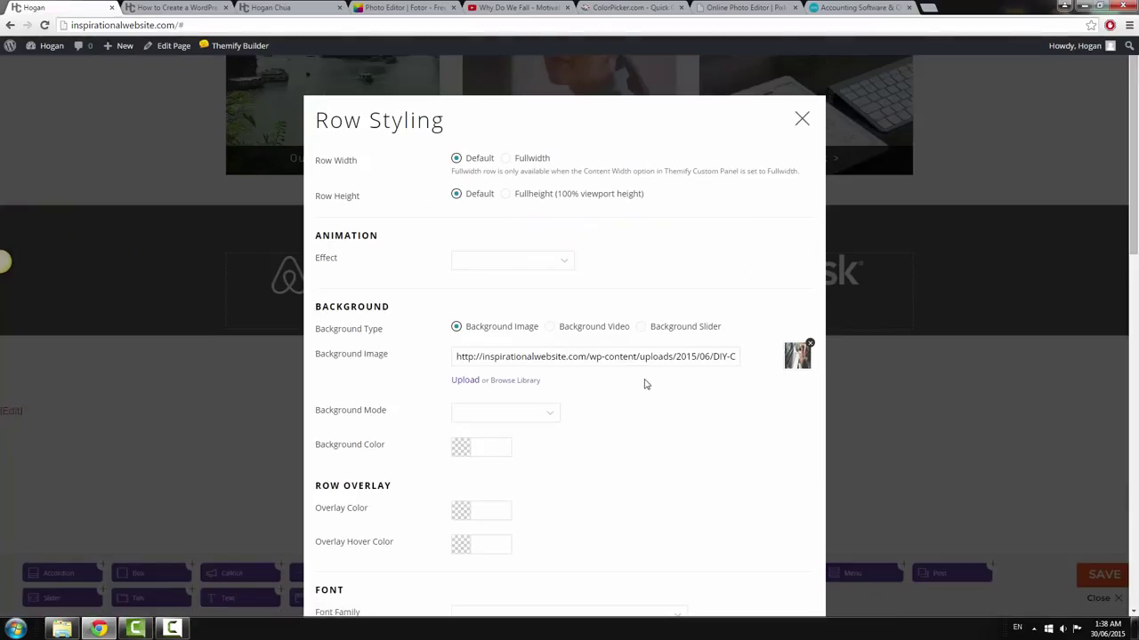
Step: Set the row's Background Mode to Fullcover
{"action": "triple_click", "coordinate": [359, 412]}
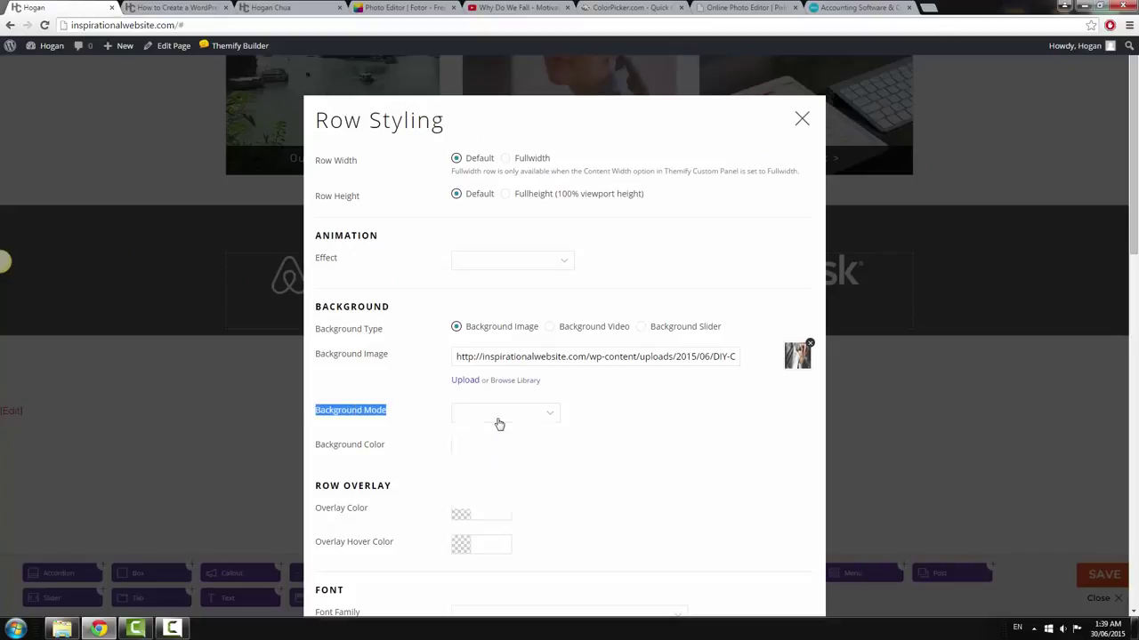
{"action": "left_click", "coordinate": [499, 425]}
{"action": "left_click", "coordinate": [498, 486]}
{"action": "scroll", "coordinate": [580, 462], "scroll_direction": "down", "scroll_amount": 1}
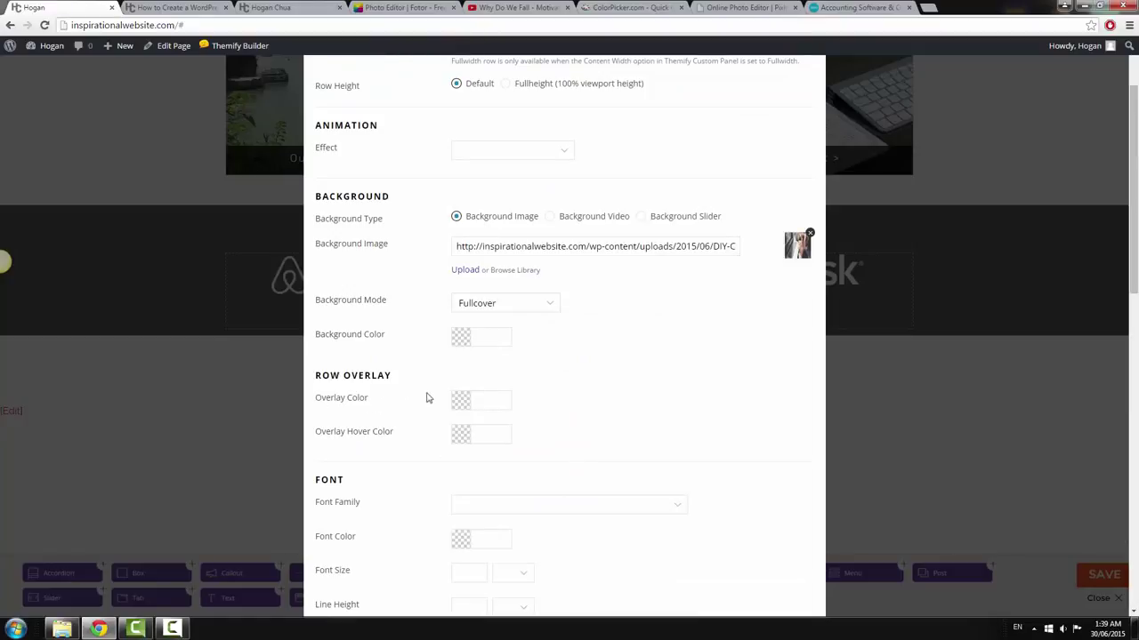
{"action": "left_click", "coordinate": [480, 400]}
Step: Enter 55a127 as the Overlay Color and paste it into Overlay Hover Color
{"action": "type", "text": "55a127"}
{"action": "left_click_drag", "start_coordinate": [510, 401], "coordinate": [330, 388]}
{"action": "key", "text": "ctrl+c"}
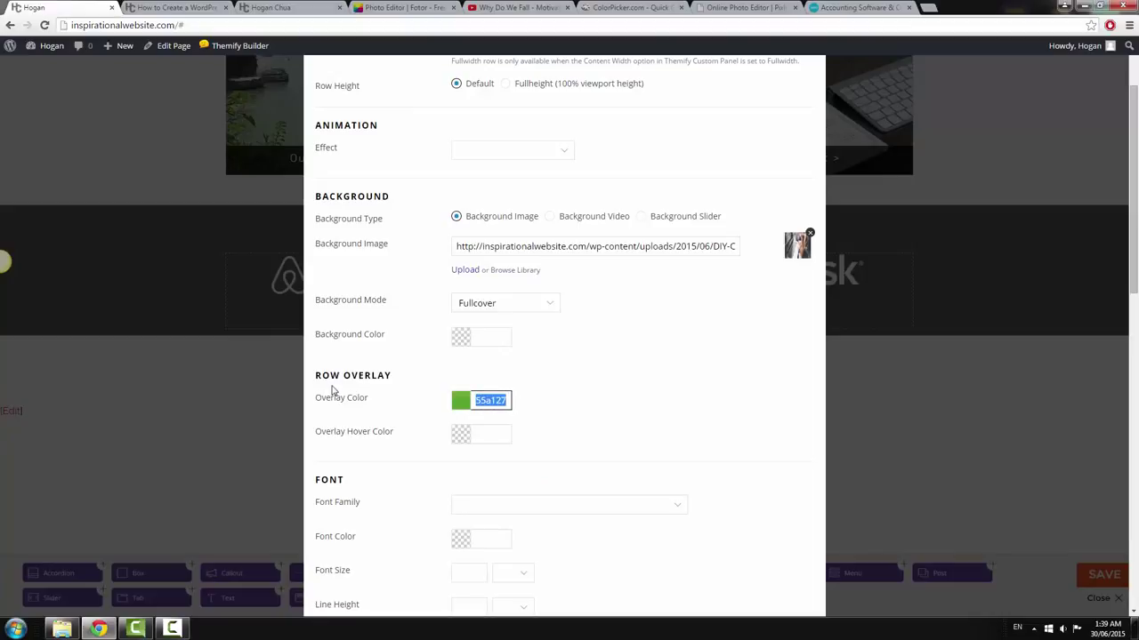
{"action": "left_click", "coordinate": [489, 435]}
{"action": "key", "text": "ctrl+v"}
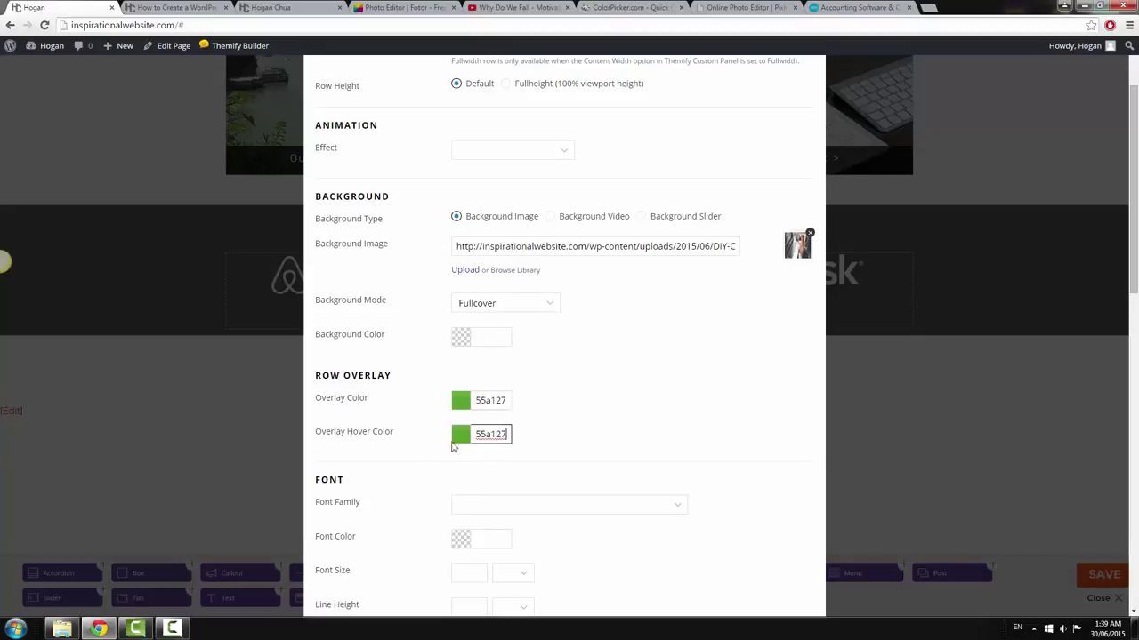
{"action": "left_click_drag", "start_coordinate": [396, 433], "coordinate": [322, 433]}
{"action": "left_click", "coordinate": [382, 424]}
{"action": "left_click_drag", "start_coordinate": [374, 400], "coordinate": [312, 397]}
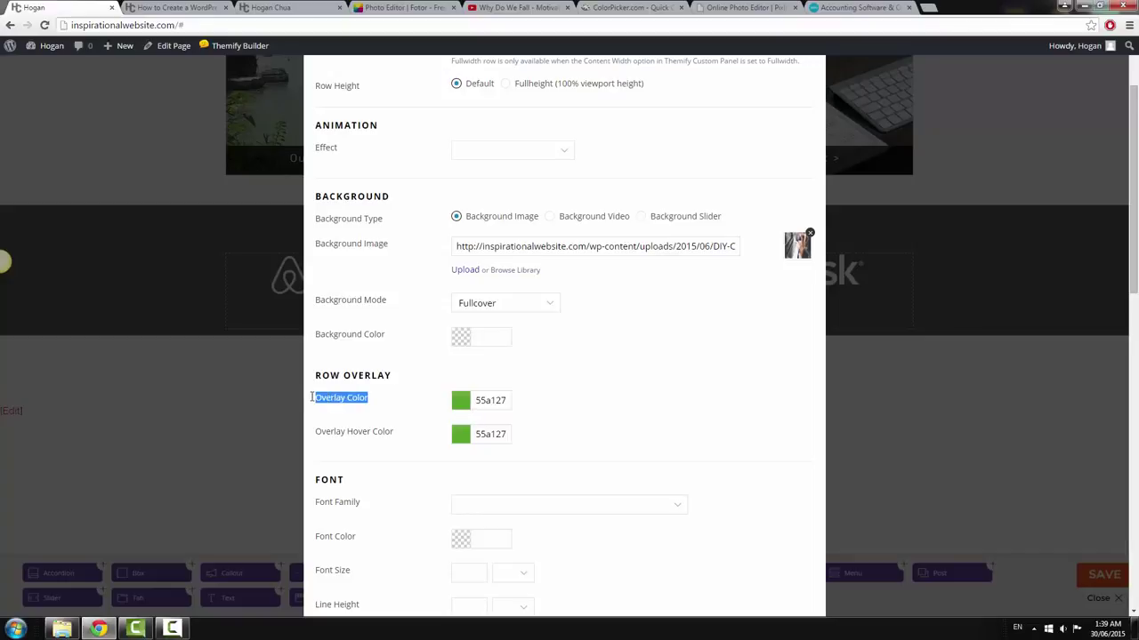
Step: Lower the overlay colour's opacity, then restore its value to 55a127
{"action": "left_click", "coordinate": [459, 402]}
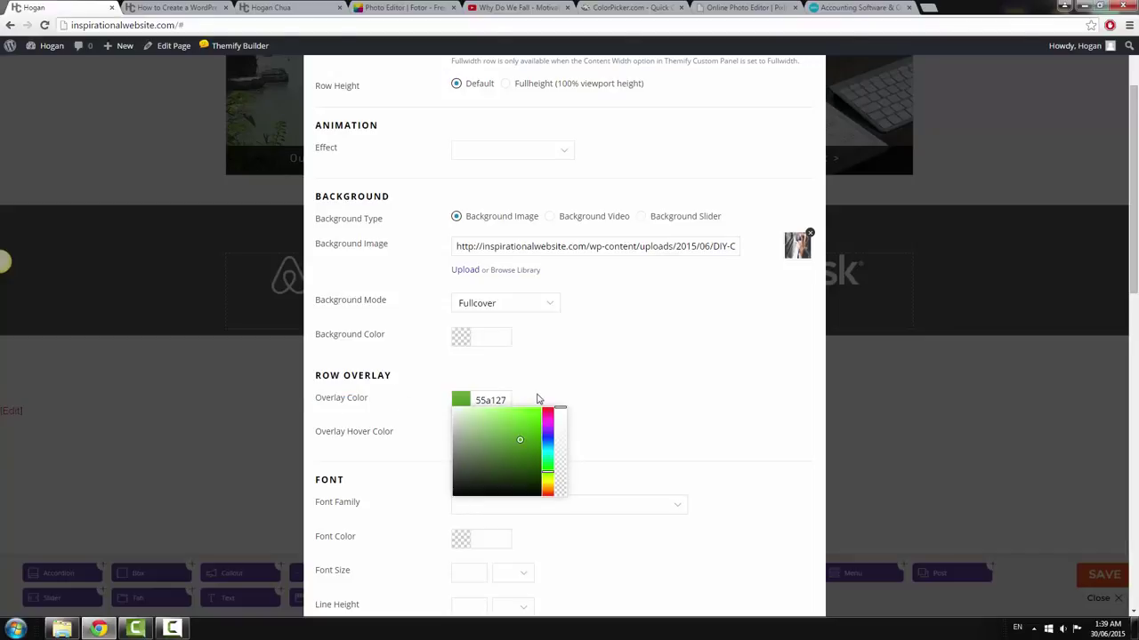
{"action": "left_click", "coordinate": [462, 403]}
{"action": "left_click", "coordinate": [462, 403]}
{"action": "left_click", "coordinate": [561, 425]}
{"action": "left_click", "coordinate": [614, 398]}
{"action": "left_click", "coordinate": [464, 405]}
{"action": "left_click_drag", "start_coordinate": [511, 400], "coordinate": [474, 406]}
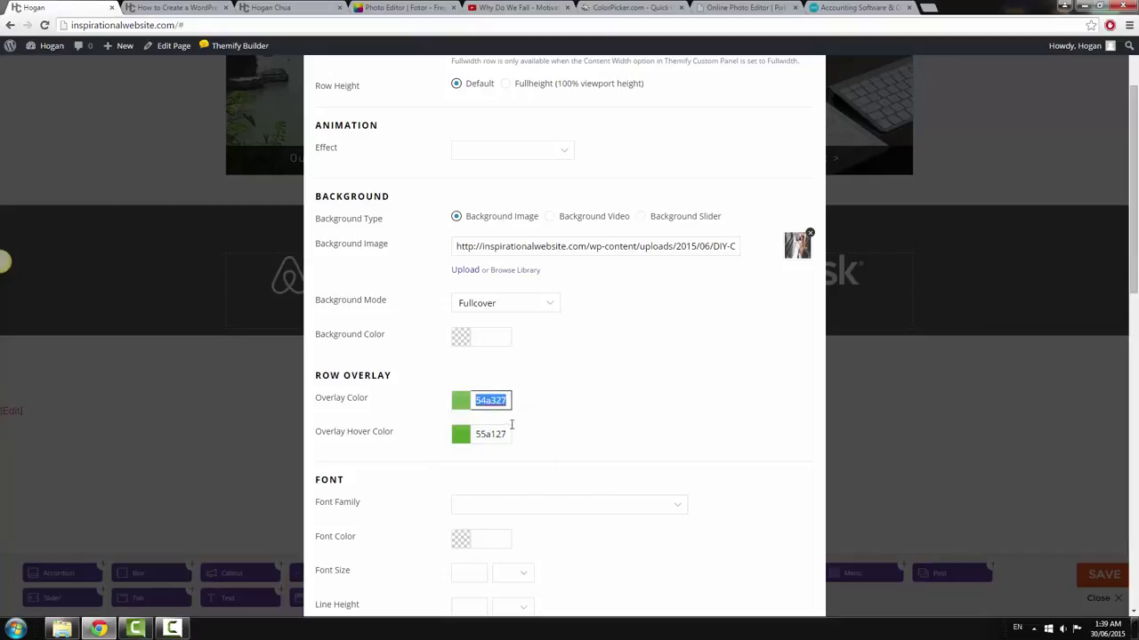
{"action": "key", "text": "ctrl+v"}
Step: Lower the hover overlay colour's opacity, then set its value back to 55a127
{"action": "left_click", "coordinate": [527, 402]}
{"action": "left_click", "coordinate": [457, 404]}
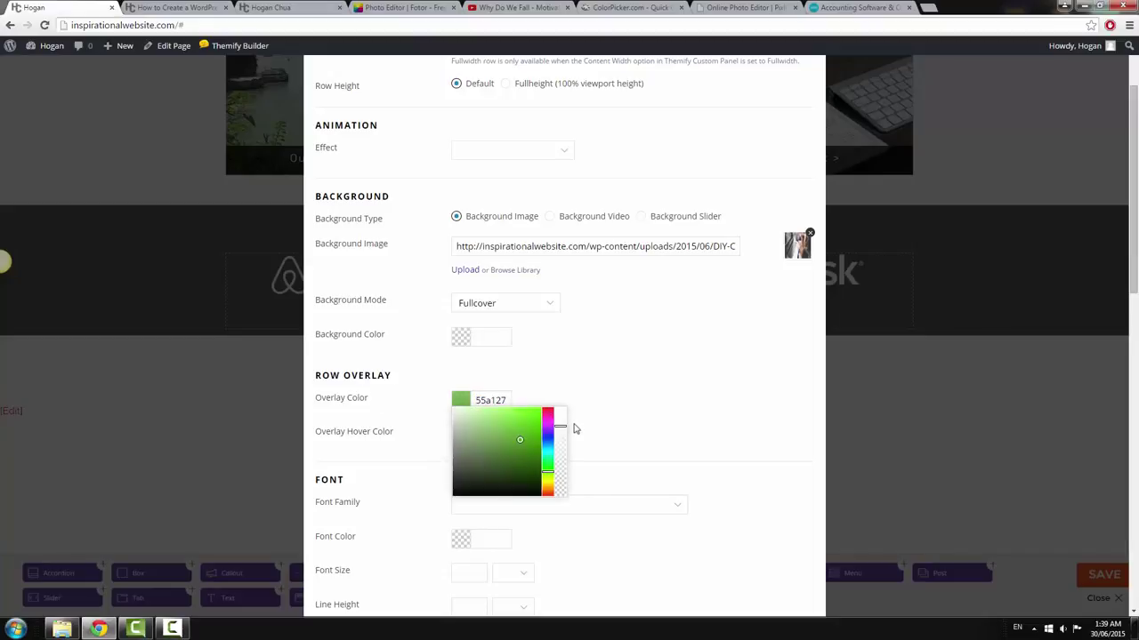
{"action": "left_click", "coordinate": [461, 434]}
{"action": "left_click", "coordinate": [561, 478]}
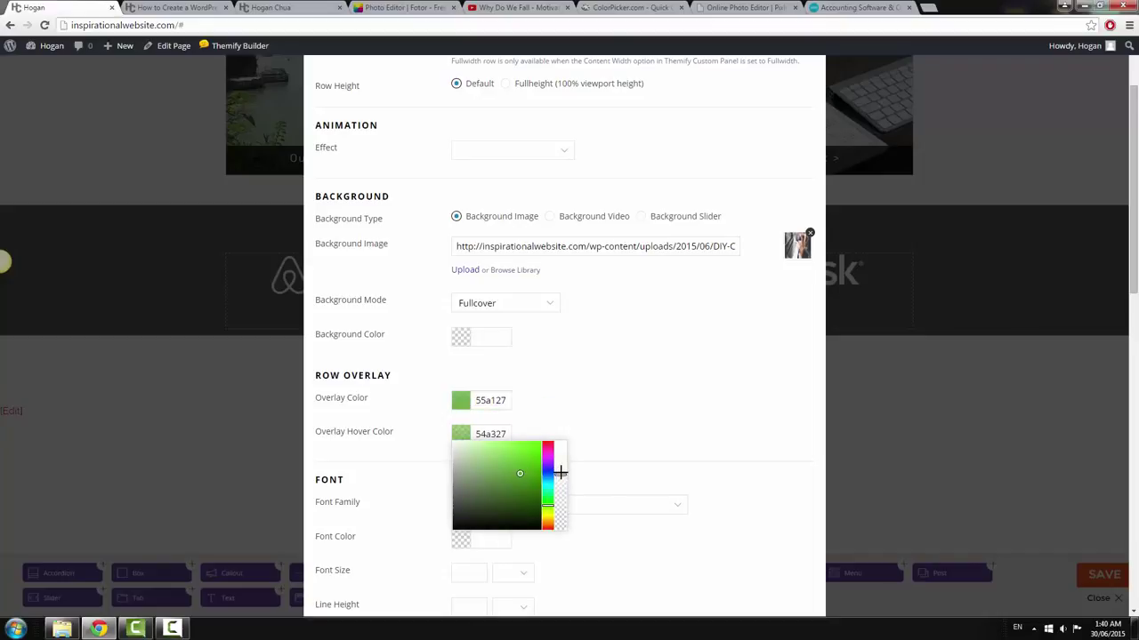
{"action": "left_click", "coordinate": [617, 418]}
{"action": "left_click_drag", "start_coordinate": [511, 433], "coordinate": [433, 419]}
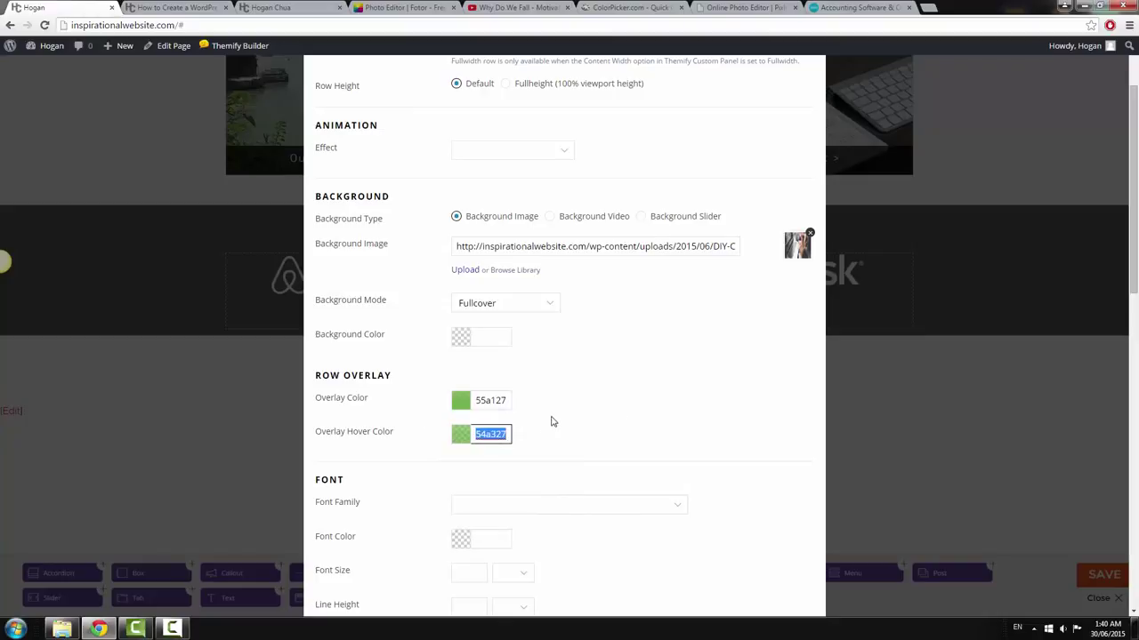
{"action": "key", "text": "ctrl+v"}
{"action": "left_click_drag", "start_coordinate": [508, 434], "coordinate": [402, 419]}
{"action": "left_click", "coordinate": [486, 436]}
{"action": "left_click", "coordinate": [456, 437]}
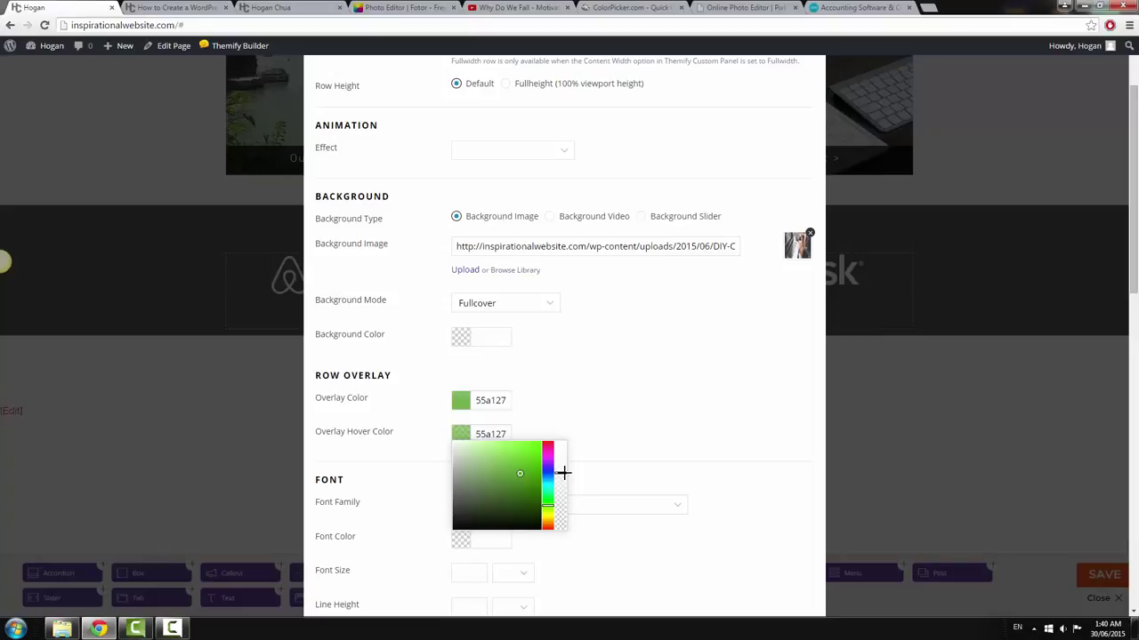
{"action": "left_click", "coordinate": [605, 433]}
Step: Centre-align the row's text, give it 10 px top padding, and save the row settings
{"action": "scroll", "coordinate": [607, 434], "scroll_direction": "down", "scroll_amount": 4}
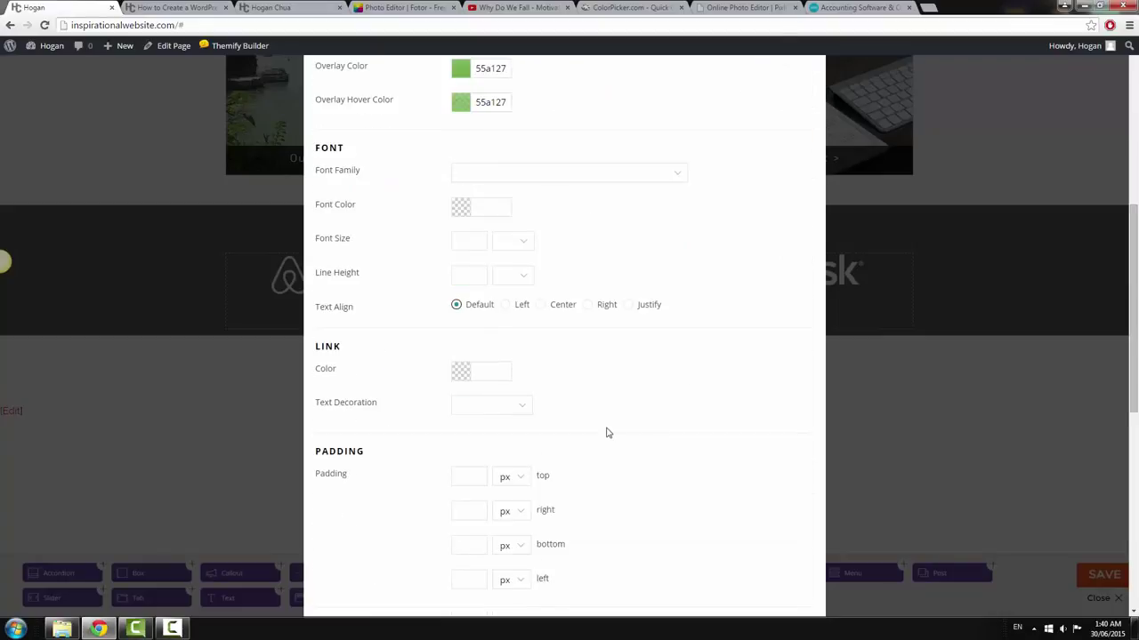
{"action": "left_click", "coordinate": [543, 306]}
{"action": "left_click", "coordinate": [476, 481]}
{"action": "type", "text": "1"}
{"action": "type", "text": "0"}
{"action": "scroll", "coordinate": [683, 531], "scroll_direction": "down", "scroll_amount": 6}
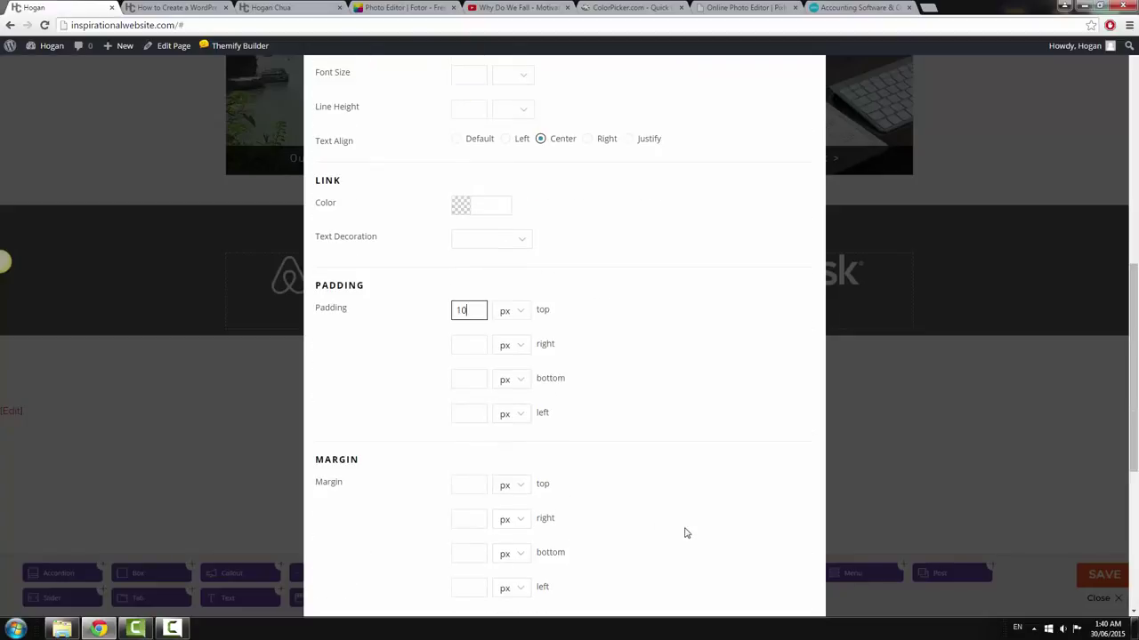
{"action": "left_click", "coordinate": [783, 595]}
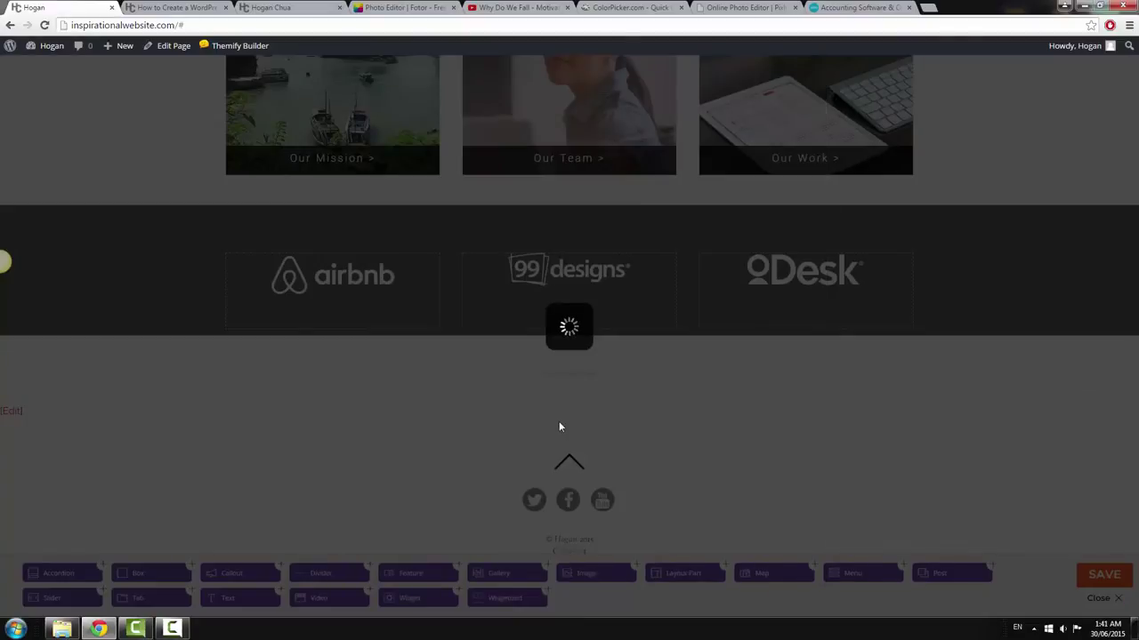
Step: Make the overlay and hover colours semi-transparent green 54a327, save, and drop a Text module into the row
{"action": "scroll", "coordinate": [560, 427], "scroll_direction": "down", "scroll_amount": 2}
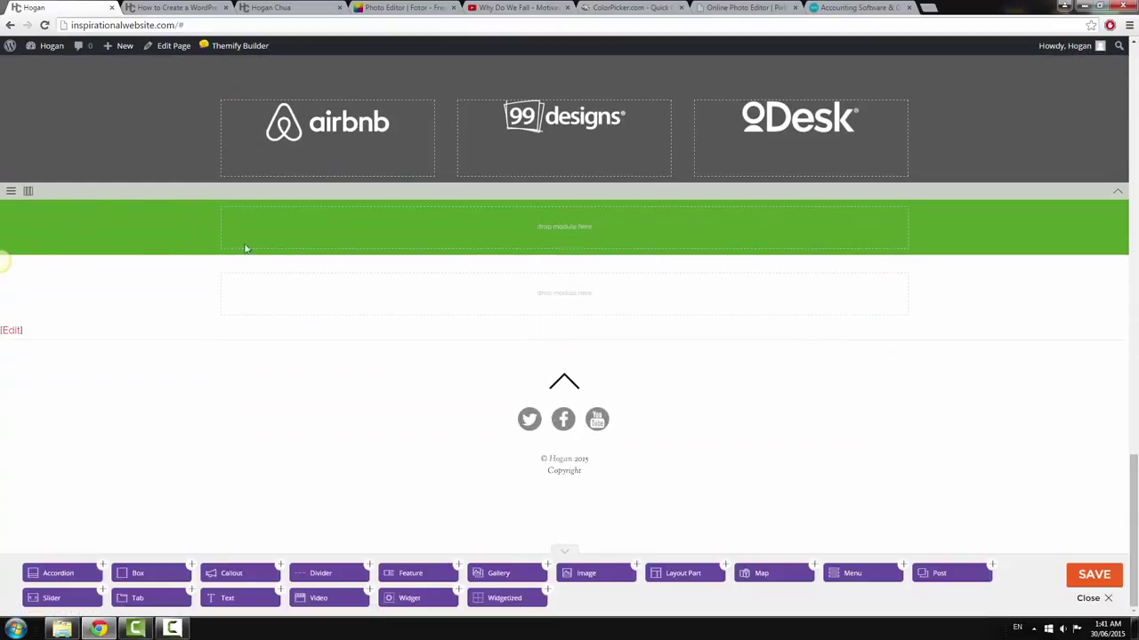
{"action": "mouse_move", "coordinate": [11, 192]}
{"action": "left_click", "coordinate": [13, 214]}
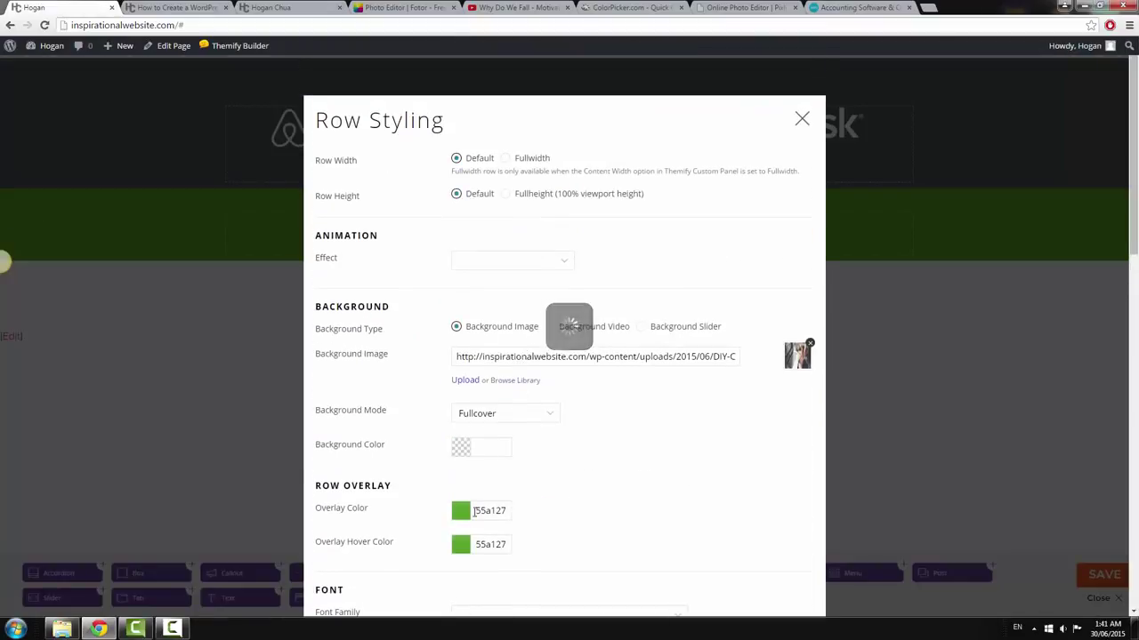
{"action": "left_click", "coordinate": [464, 514]}
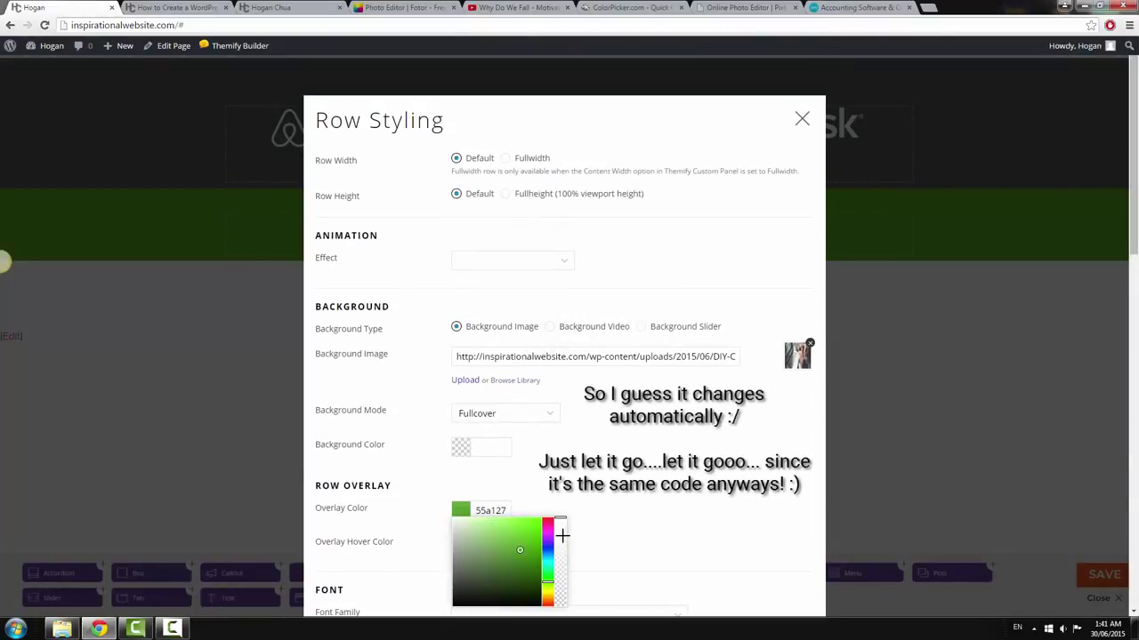
{"action": "left_click", "coordinate": [516, 526]}
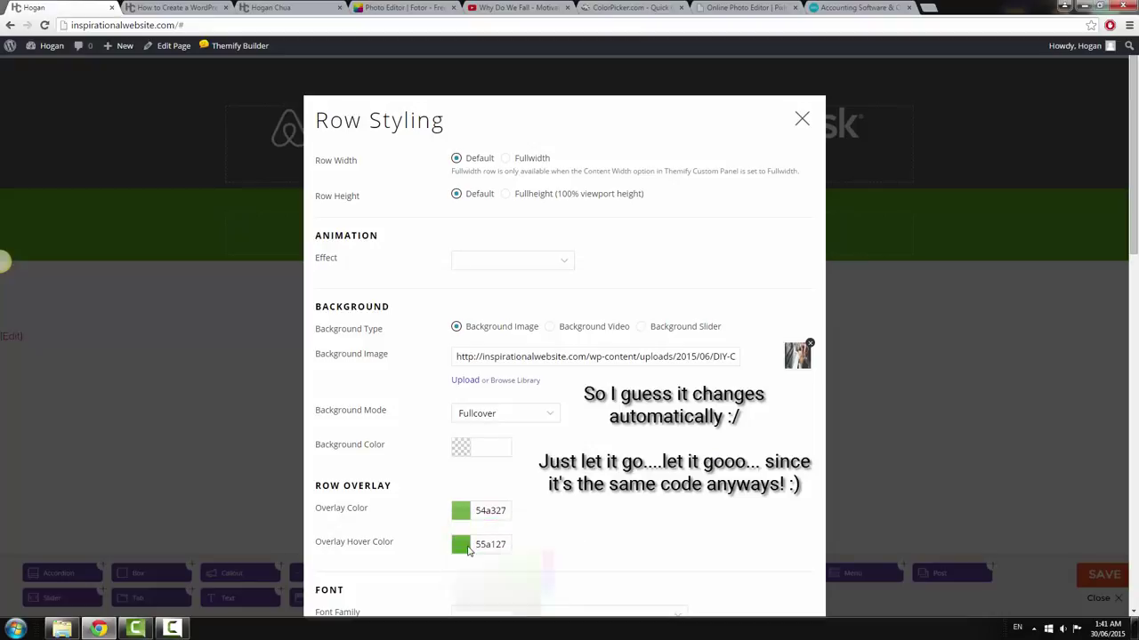
{"action": "left_click", "coordinate": [459, 543]}
{"action": "left_click", "coordinate": [562, 586]}
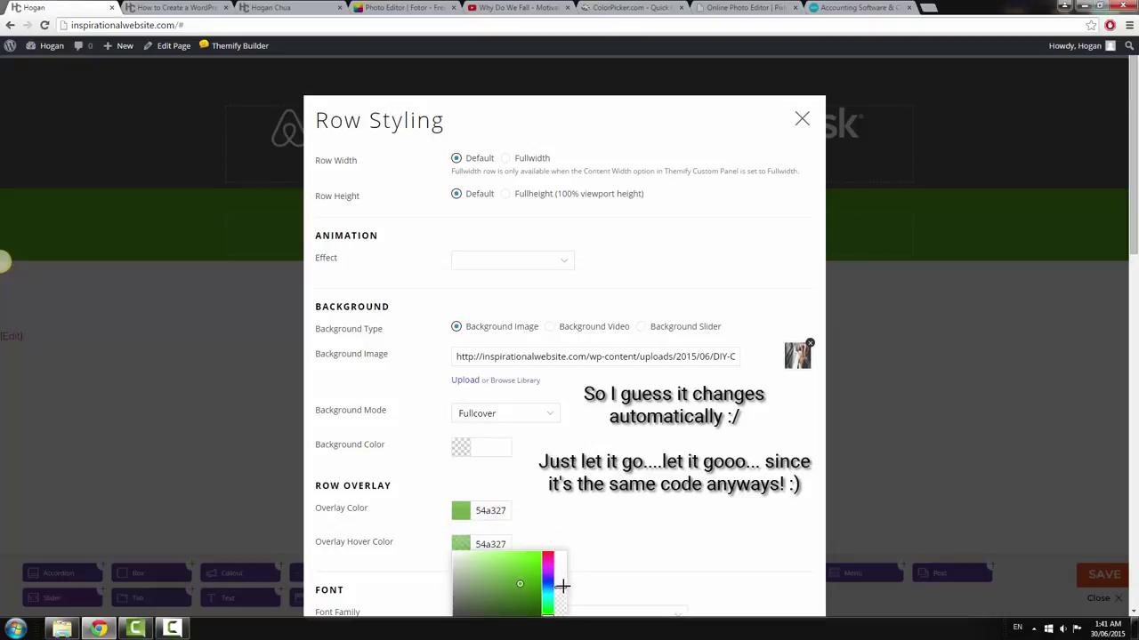
{"action": "left_click", "coordinate": [617, 498]}
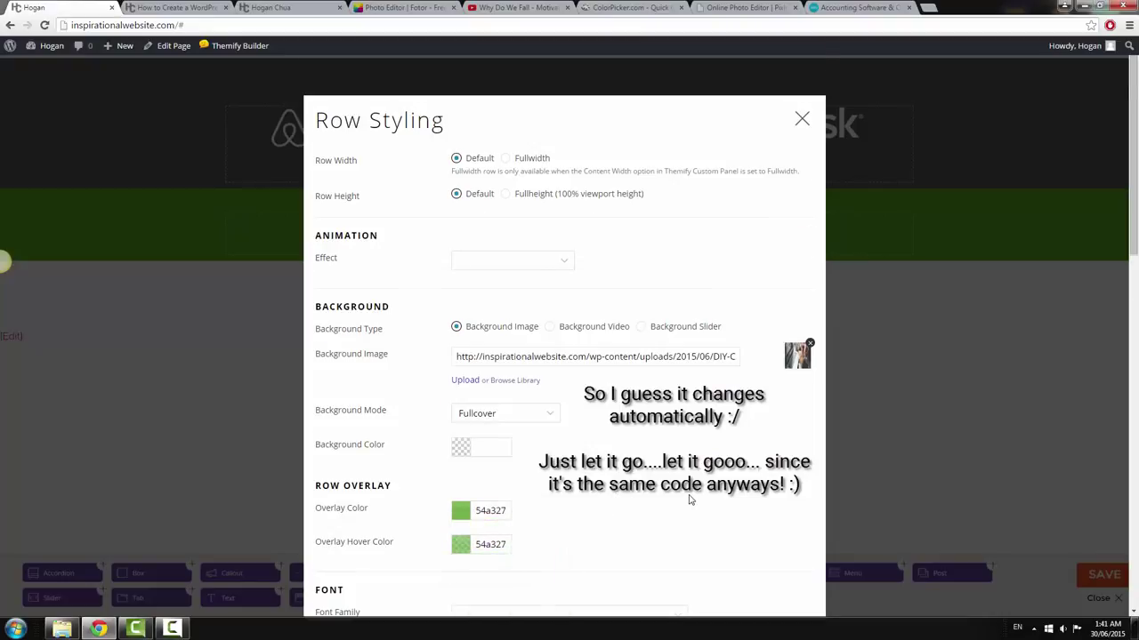
{"action": "scroll", "coordinate": [805, 534], "scroll_direction": "down", "scroll_amount": 9}
{"action": "scroll", "coordinate": [798, 564], "scroll_direction": "down", "scroll_amount": 5}
{"action": "left_click", "coordinate": [784, 593]}
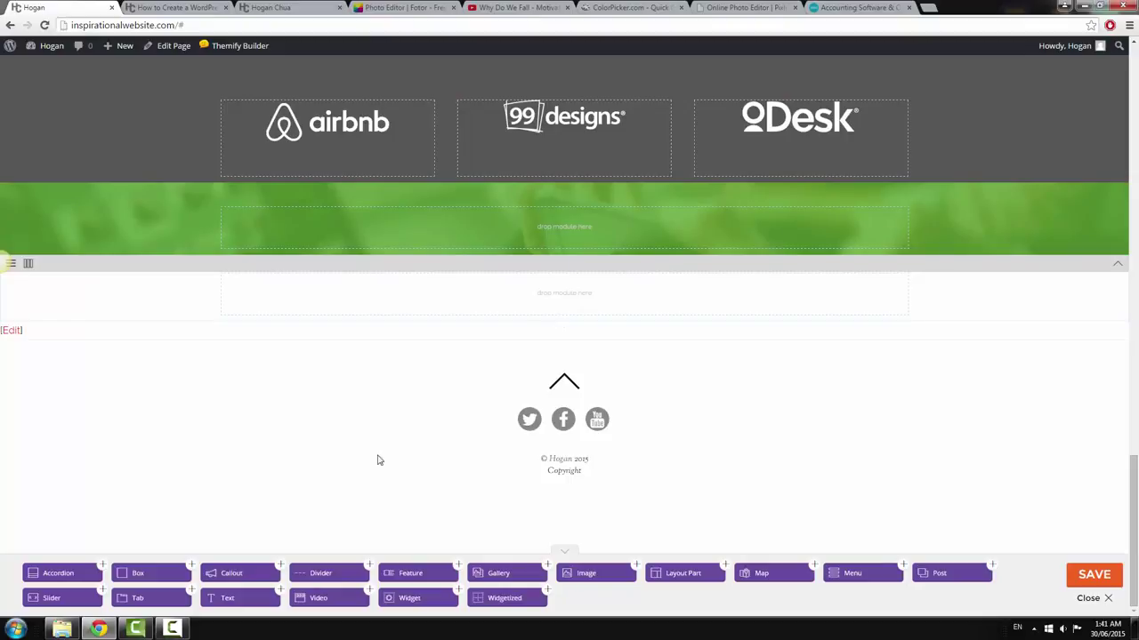
{"action": "left_click_drag", "start_coordinate": [258, 596], "coordinate": [521, 239]}
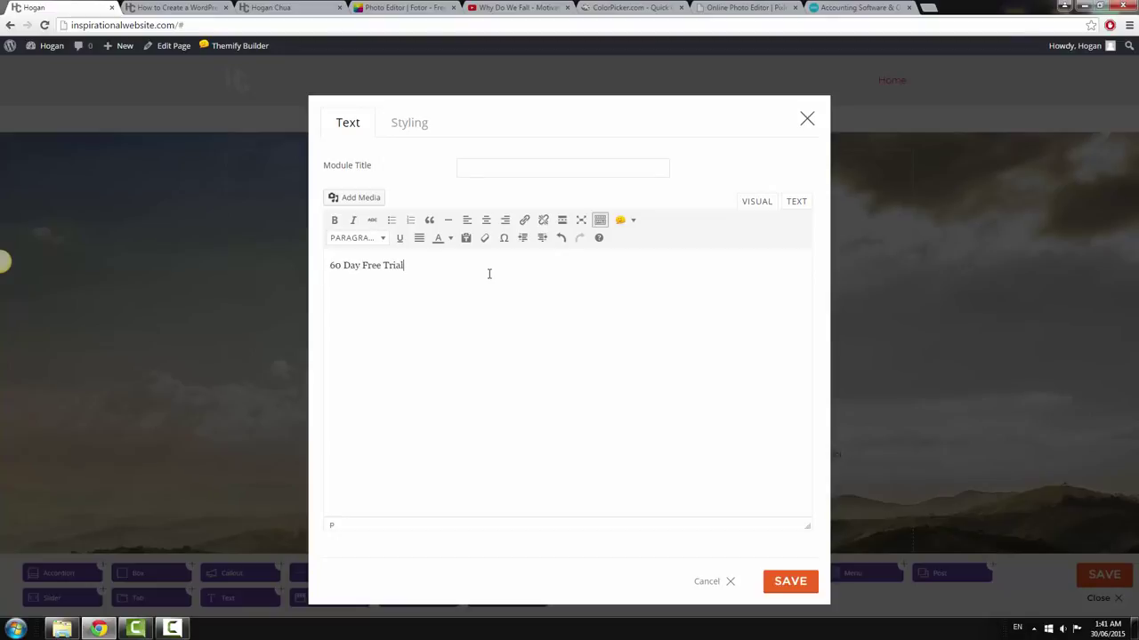
Step: Format the '60 Day Free Trial' text as Heading 2
{"action": "left_click_drag", "start_coordinate": [405, 267], "coordinate": [328, 265]}
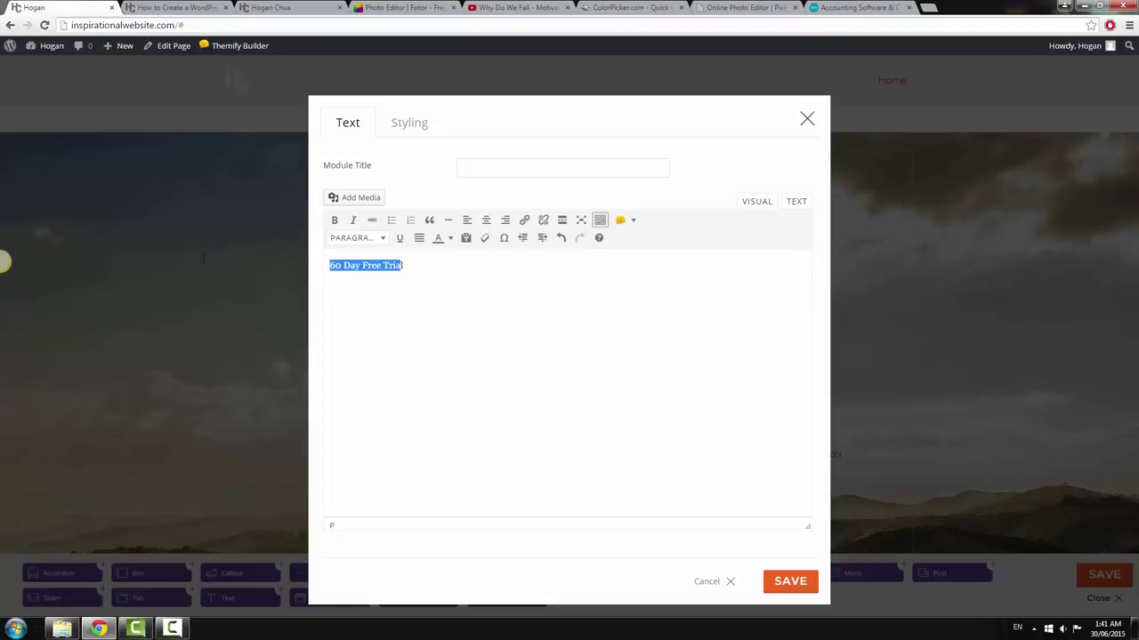
{"action": "left_click", "coordinate": [416, 268]}
{"action": "left_click_drag", "start_coordinate": [413, 265], "coordinate": [328, 265]}
{"action": "left_click", "coordinate": [352, 240]}
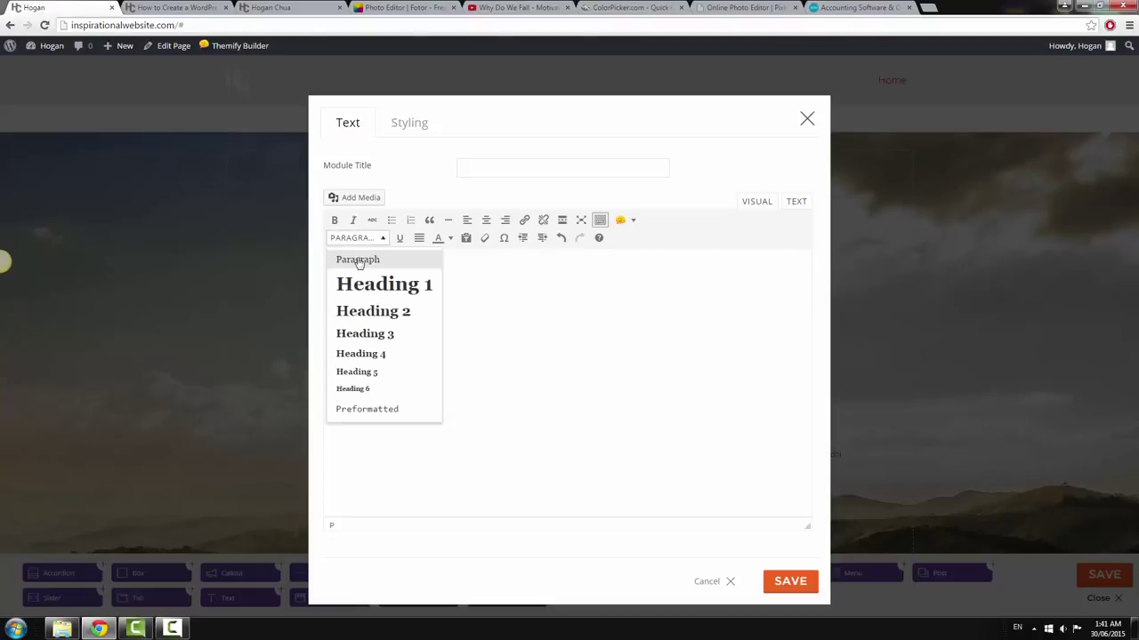
{"action": "left_click", "coordinate": [380, 312]}
Step: Give the heading module 20 px top and bottom padding and save it
{"action": "left_click", "coordinate": [409, 135]}
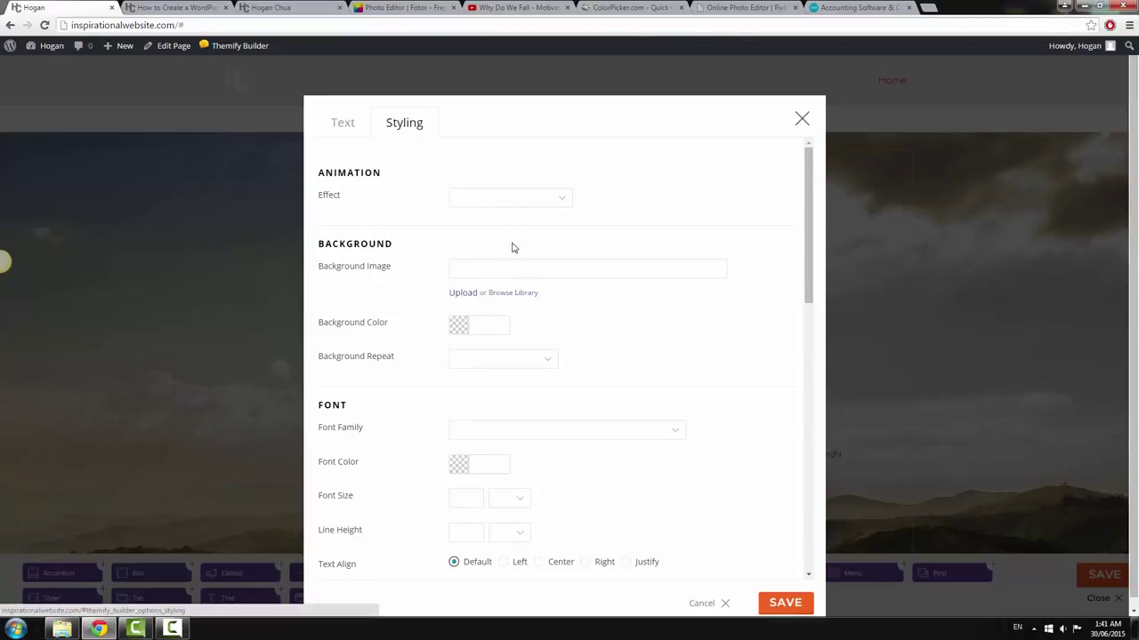
{"action": "scroll", "coordinate": [580, 381], "scroll_direction": "down", "scroll_amount": 2}
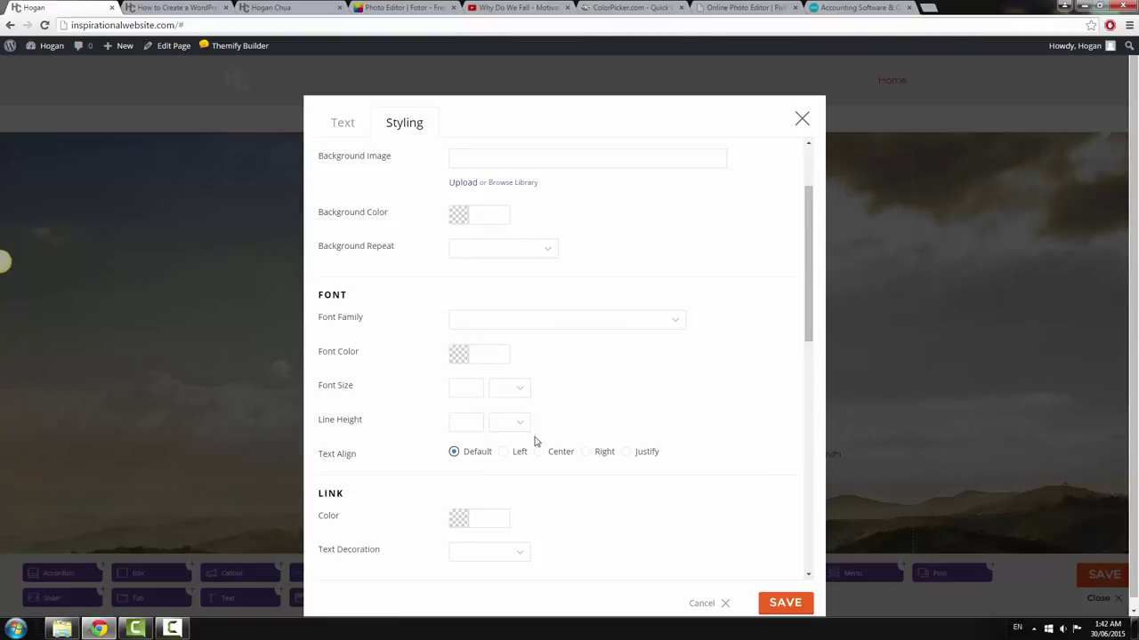
{"action": "scroll", "coordinate": [585, 391], "scroll_direction": "down", "scroll_amount": 3}
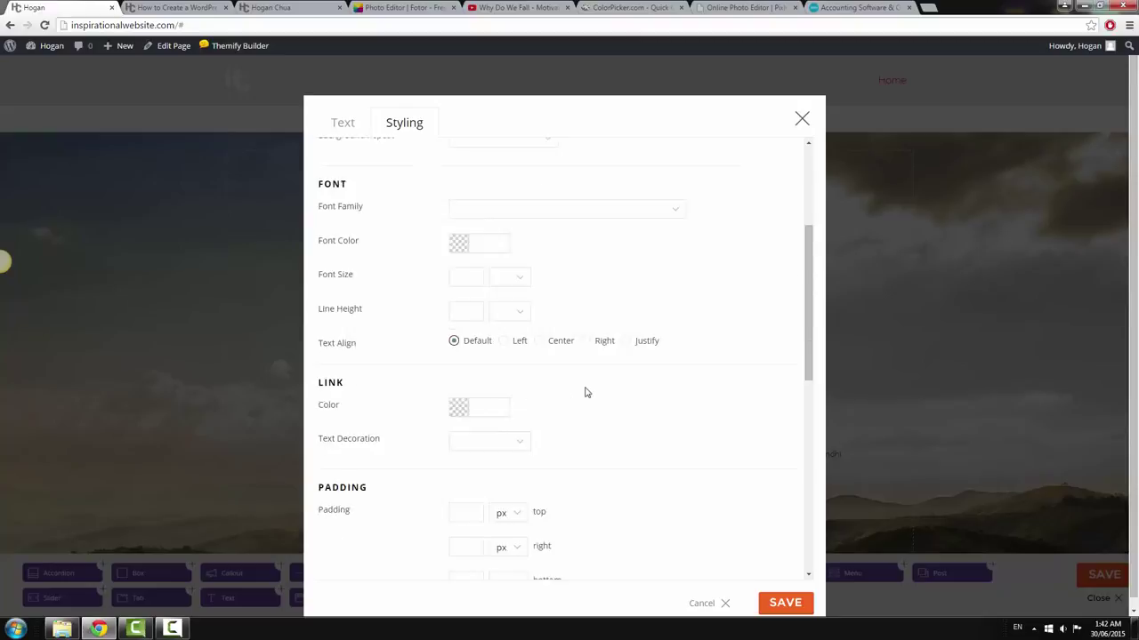
{"action": "left_click", "coordinate": [464, 345]}
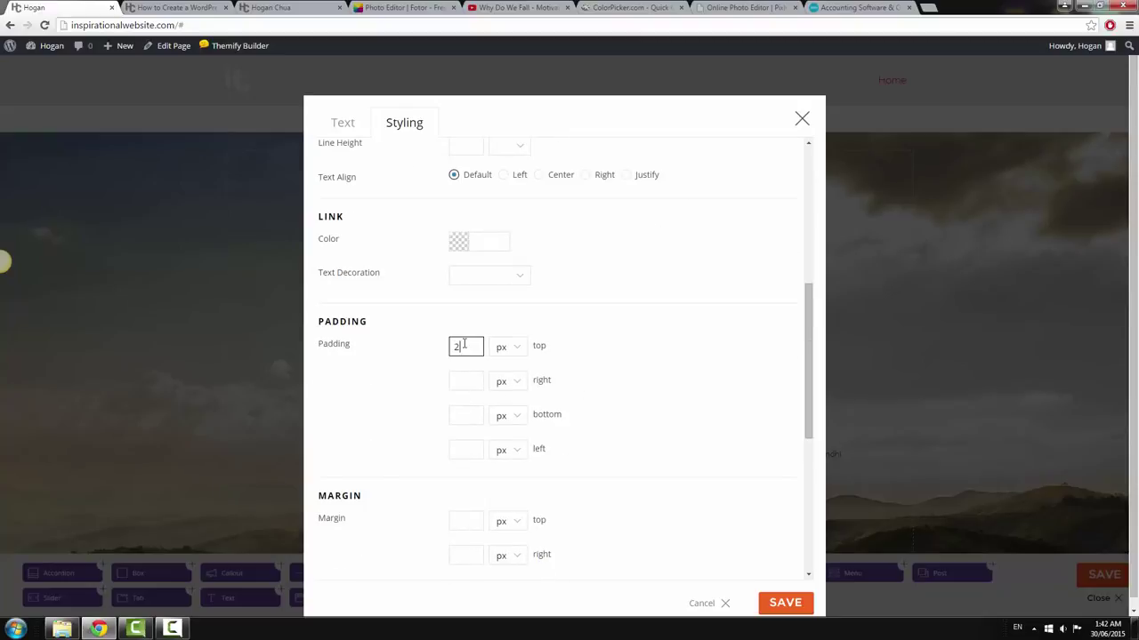
{"action": "left_click", "coordinate": [468, 415]}
{"action": "type", "text": "20"}
{"action": "left_click", "coordinate": [774, 604]}
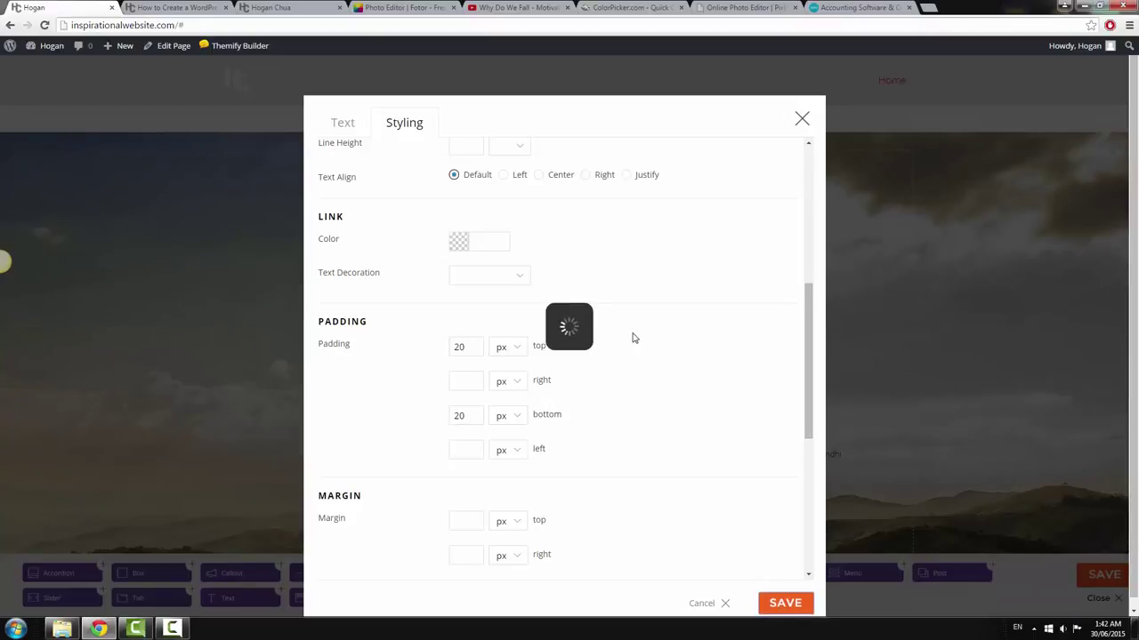
{"action": "scroll", "coordinate": [642, 321], "scroll_direction": "down", "scroll_amount": 15}
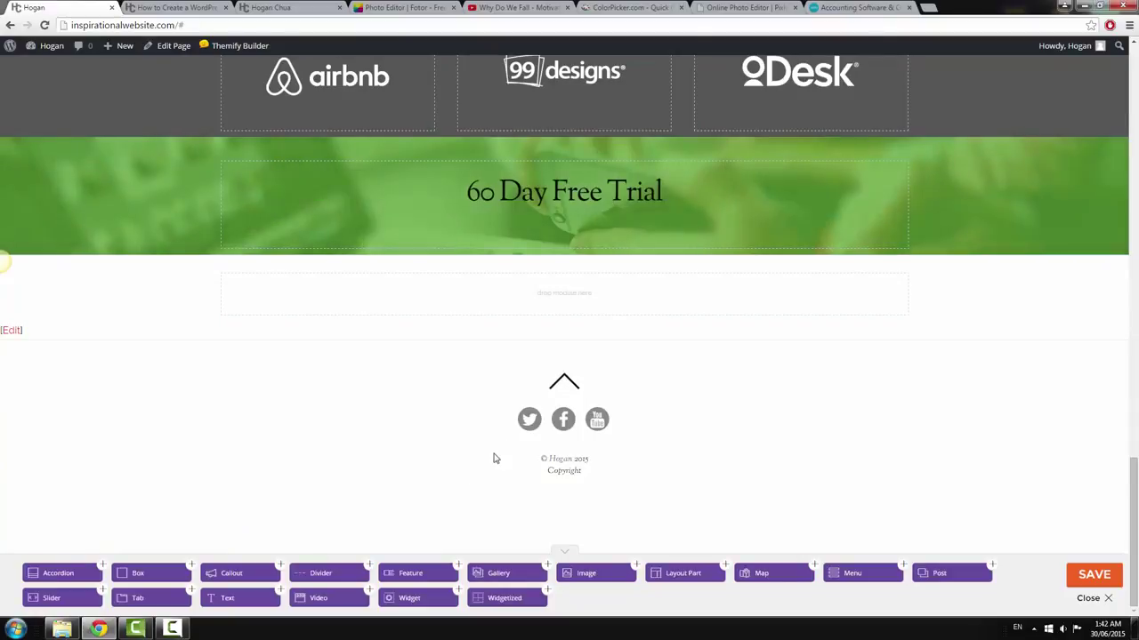
Step: Add a text module below the heading, then copy the step 16 sentences from Module Row 5: Call to Action
{"action": "left_click_drag", "start_coordinate": [256, 596], "coordinate": [575, 228]}
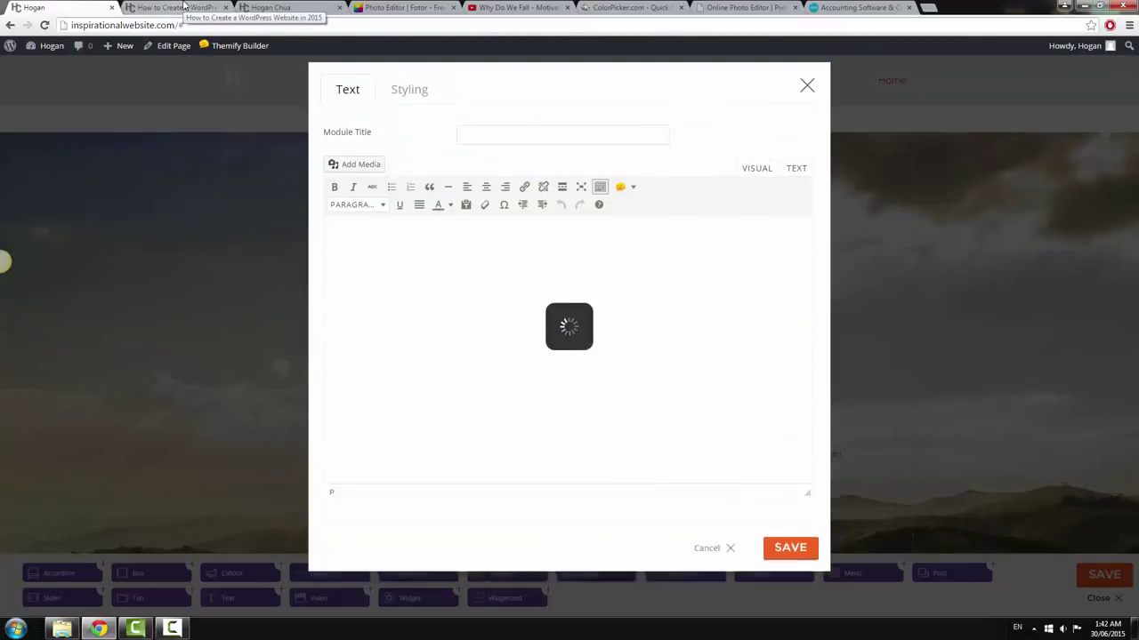
{"action": "left_click", "coordinate": [178, 7]}
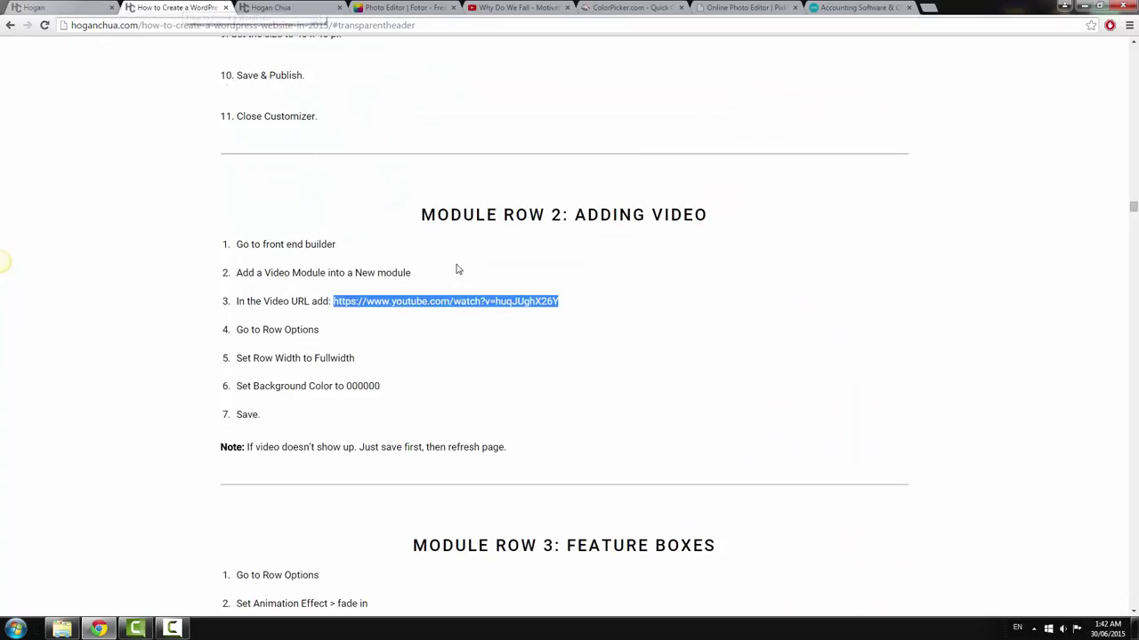
{"action": "left_click_drag", "start_coordinate": [1134, 208], "coordinate": [1135, 48]}
{"action": "scroll", "coordinate": [976, 285], "scroll_direction": "down", "scroll_amount": 2}
{"action": "scroll", "coordinate": [975, 286], "scroll_direction": "down", "scroll_amount": 3}
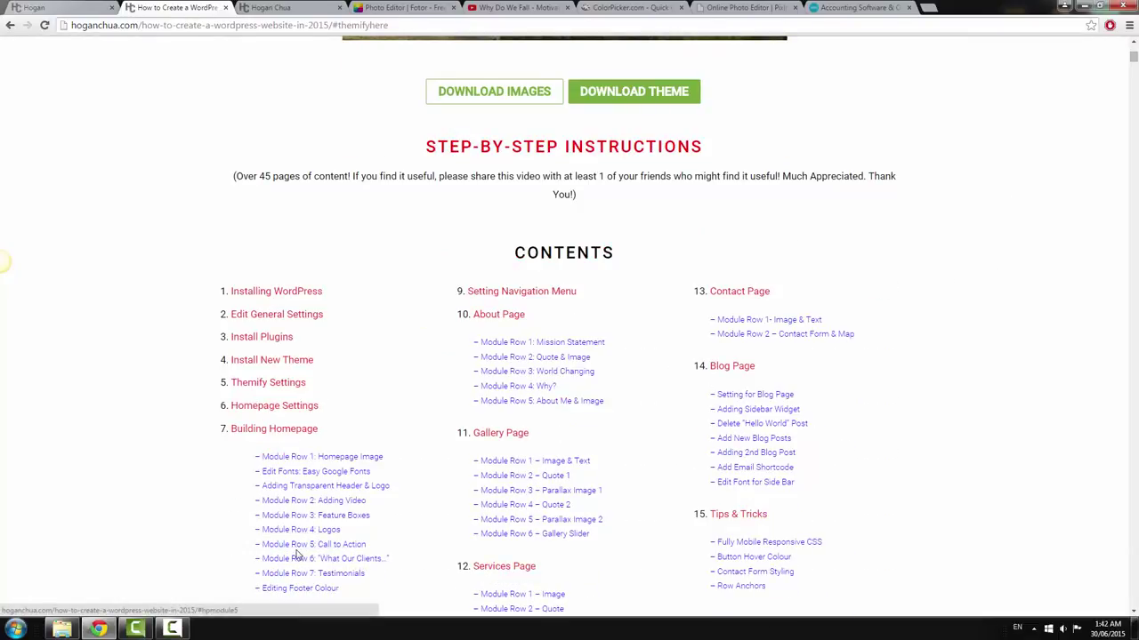
{"action": "left_click", "coordinate": [298, 545]}
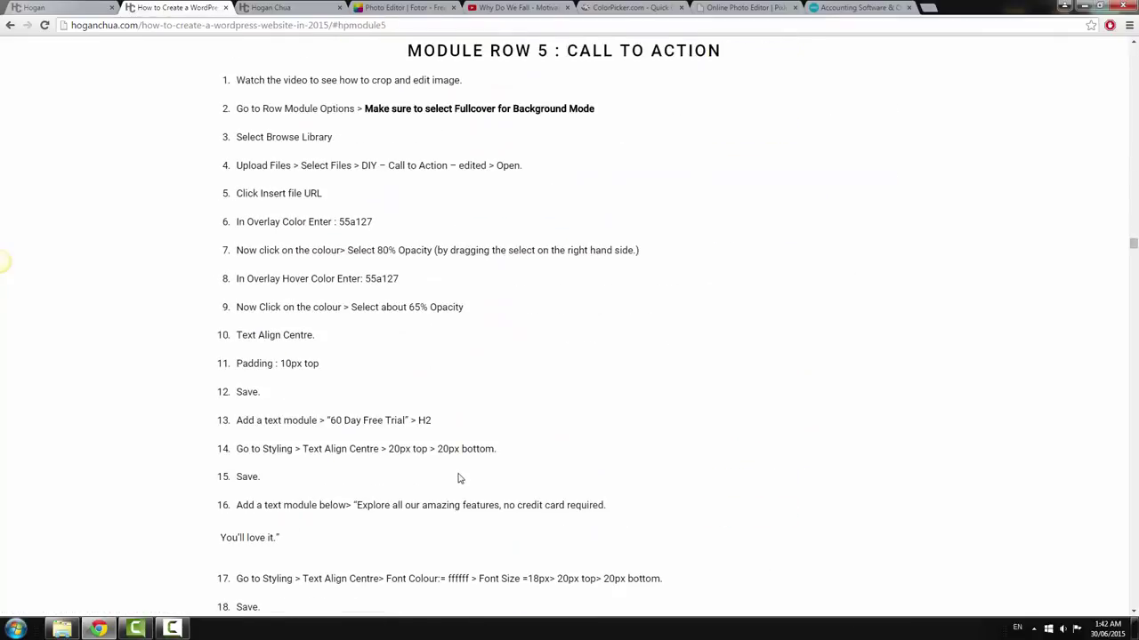
{"action": "scroll", "coordinate": [457, 476], "scroll_direction": "down", "scroll_amount": 2}
{"action": "left_click_drag", "start_coordinate": [358, 339], "coordinate": [276, 370]}
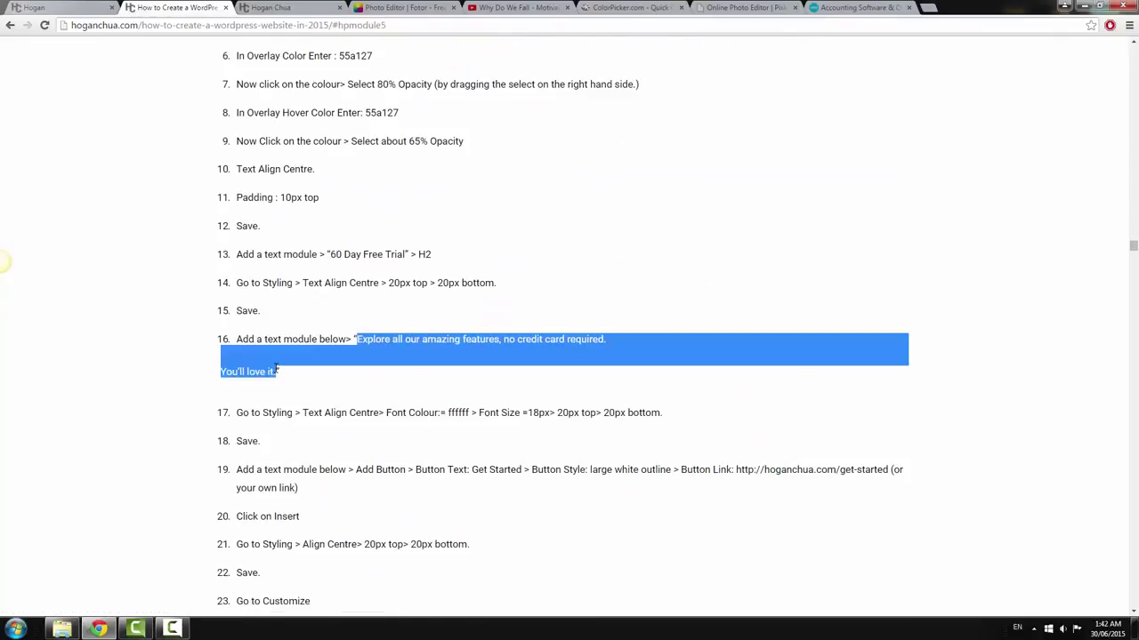
{"action": "right_click", "coordinate": [264, 371]}
{"action": "left_click", "coordinate": [285, 378]}
Step: Paste the copied call-to-action sentences into the new text module as plain text
{"action": "left_click", "coordinate": [48, 8]}
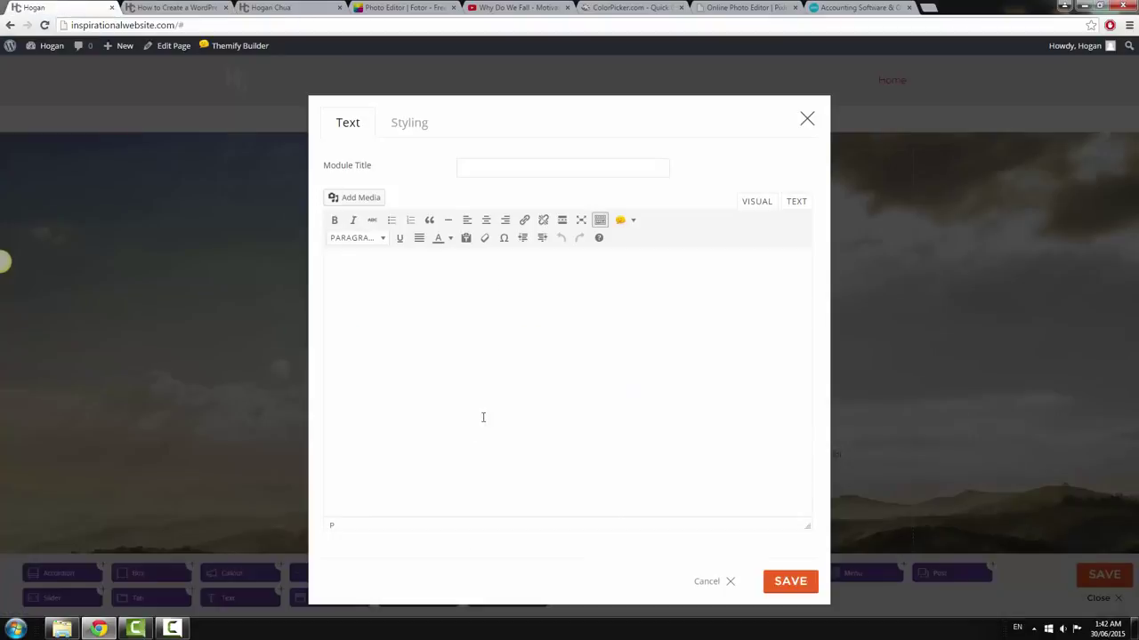
{"action": "right_click", "coordinate": [336, 265]}
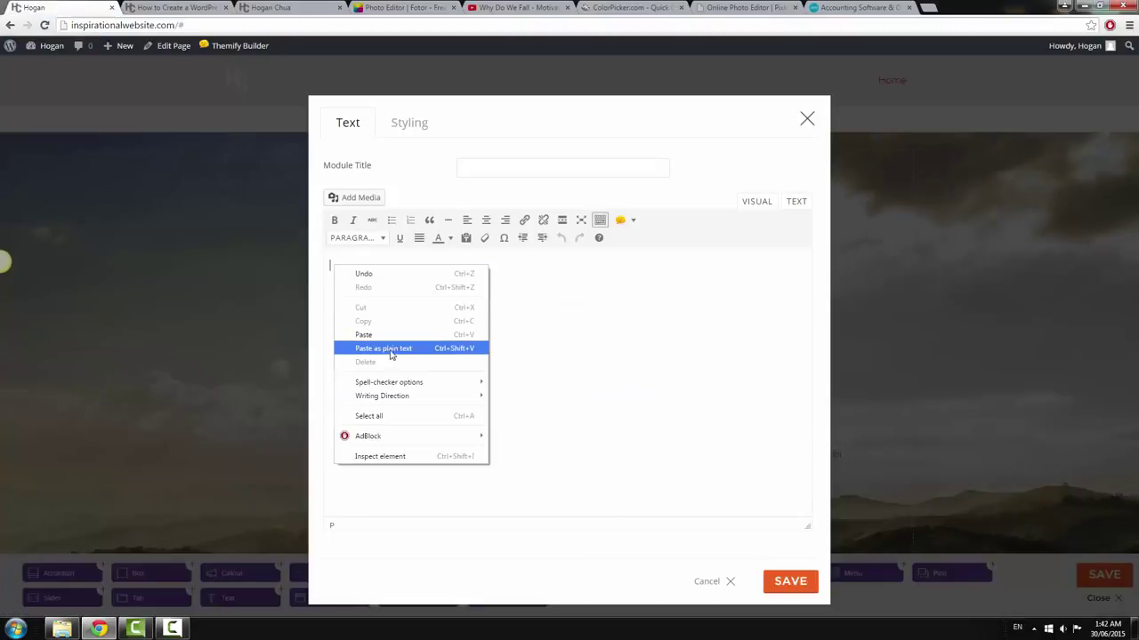
{"action": "left_click", "coordinate": [390, 349]}
{"action": "left_click", "coordinate": [333, 279]}
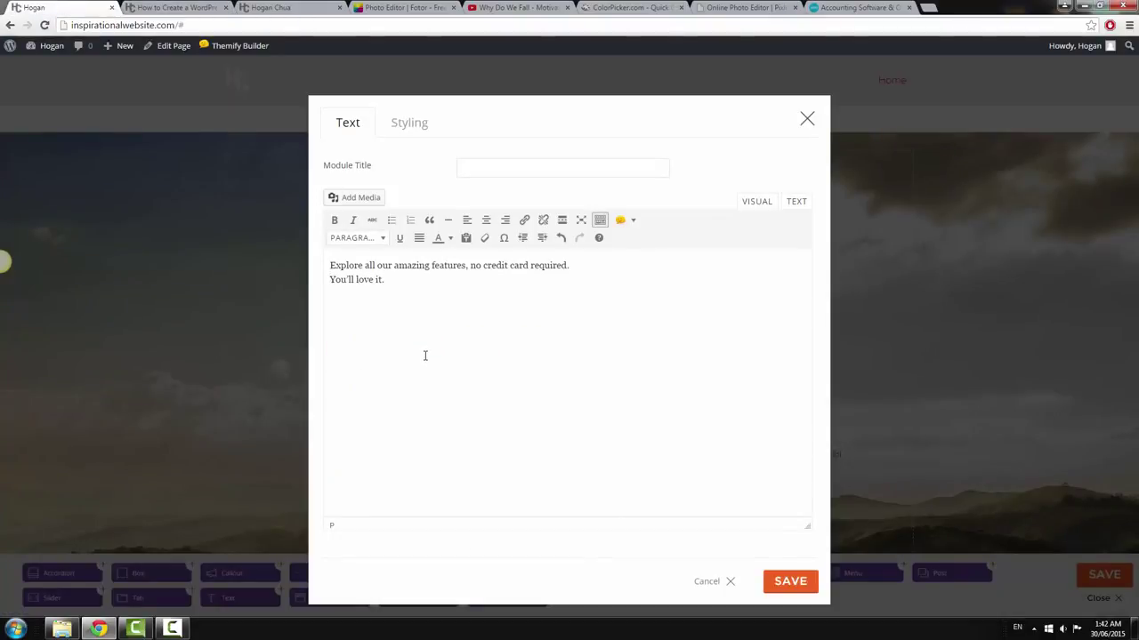
Step: Set the text module's font colour to white ffffff and font size to 18 px
{"action": "left_click", "coordinate": [409, 122]}
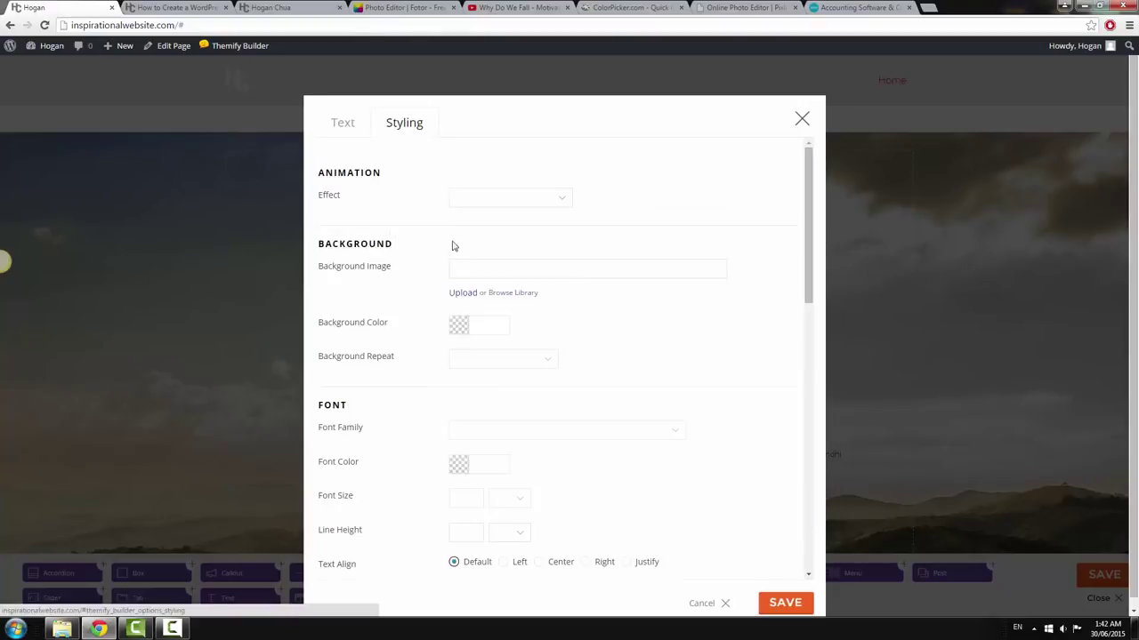
{"action": "scroll", "coordinate": [494, 385], "scroll_direction": "down", "scroll_amount": 2}
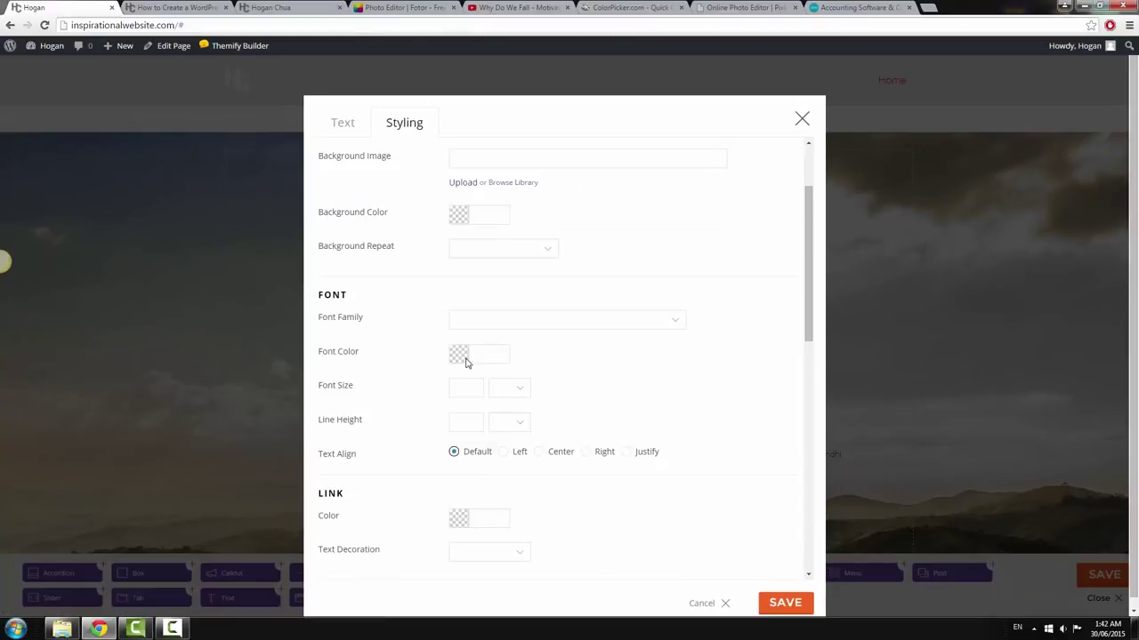
{"action": "left_click", "coordinate": [465, 362]}
{"action": "left_click", "coordinate": [497, 388]}
{"action": "left_click_drag", "start_coordinate": [497, 387], "coordinate": [400, 347]}
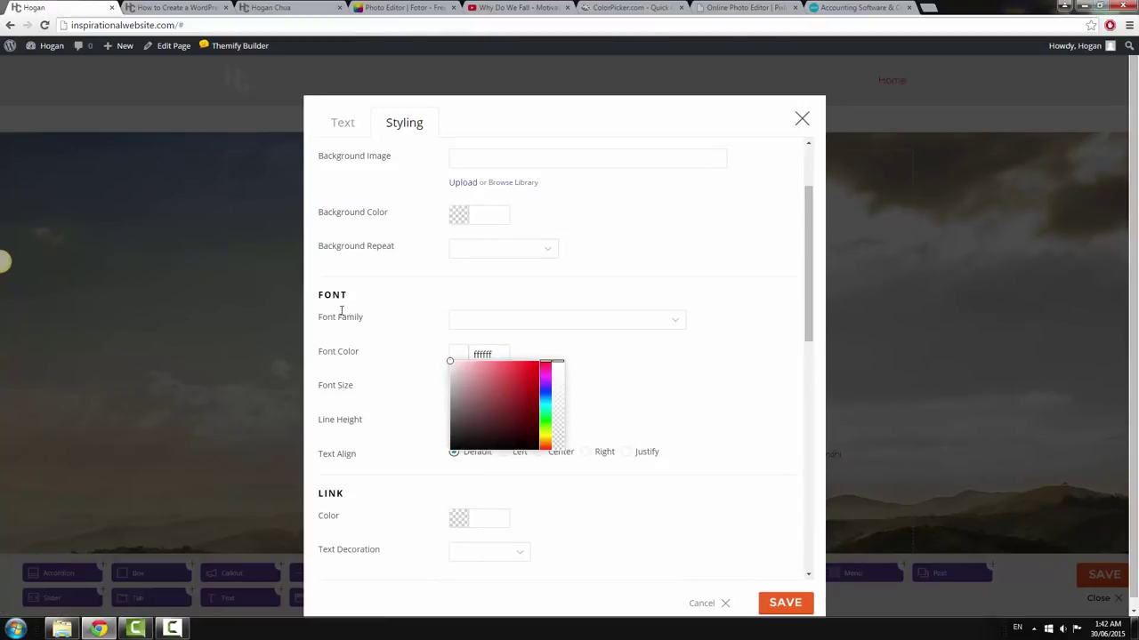
{"action": "left_click", "coordinate": [667, 384]}
{"action": "left_click", "coordinate": [470, 392]}
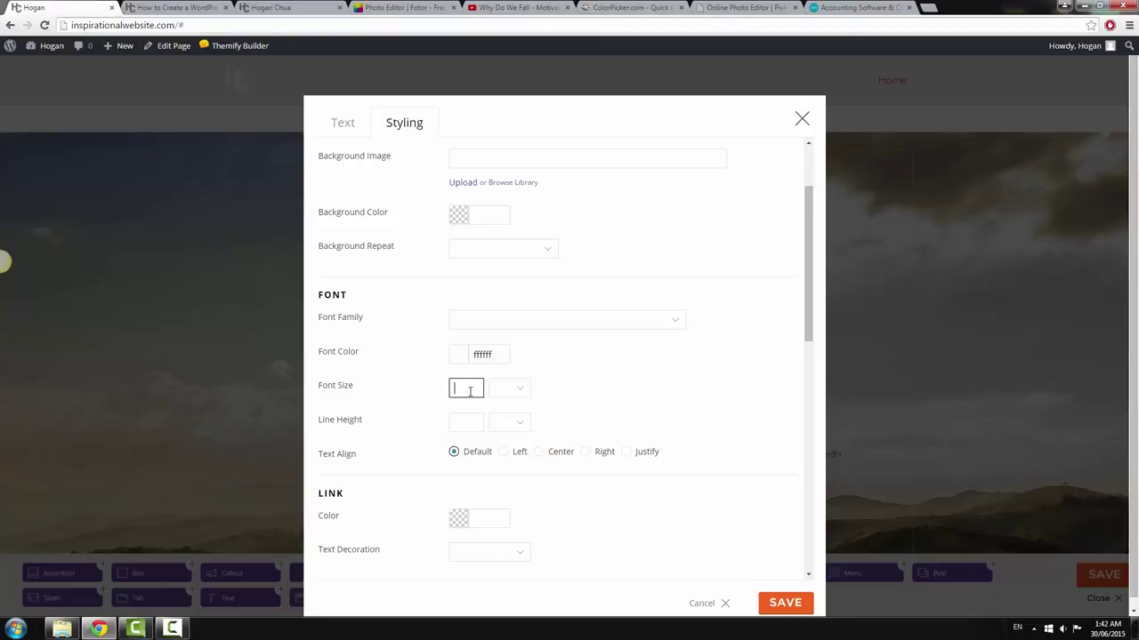
{"action": "left_click", "coordinate": [510, 392]}
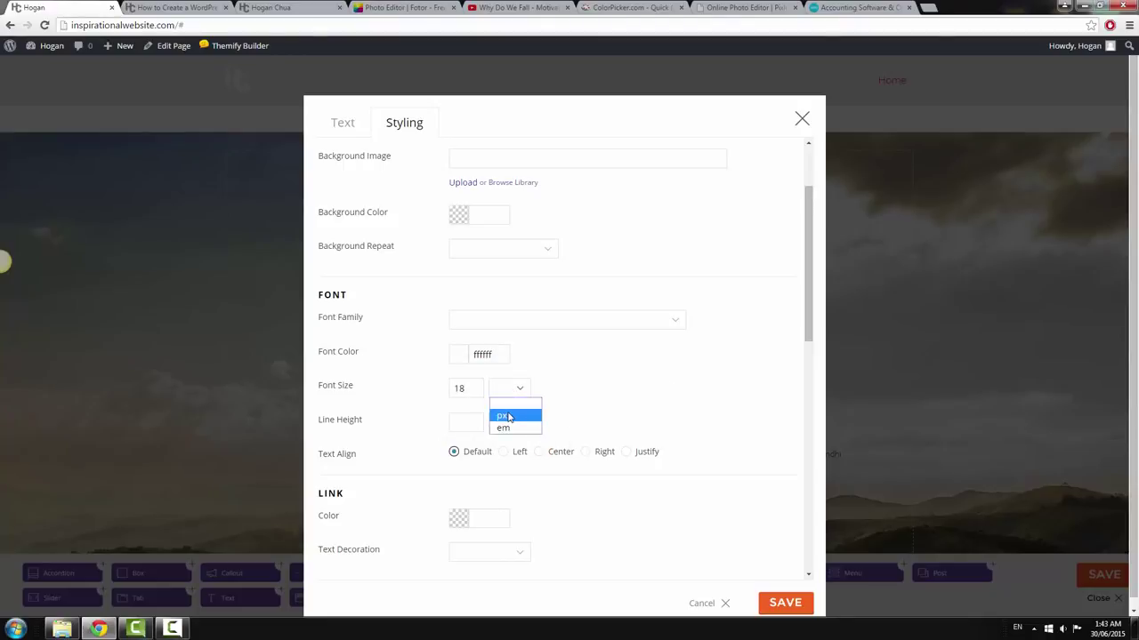
{"action": "left_click", "coordinate": [503, 414]}
Step: Give the text module 20 px top and bottom padding and save its styling
{"action": "scroll", "coordinate": [488, 421], "scroll_direction": "down", "scroll_amount": 2}
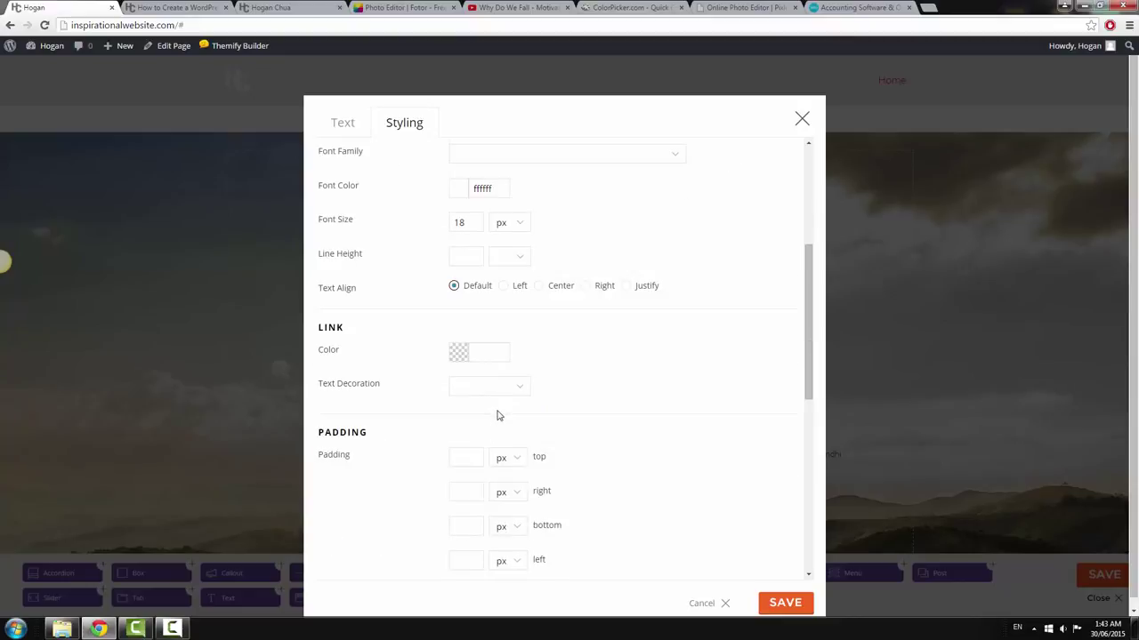
{"action": "left_click", "coordinate": [464, 457]}
{"action": "type", "text": "20"}
{"action": "left_click", "coordinate": [469, 527]}
{"action": "type", "text": "20"}
{"action": "left_click", "coordinate": [783, 603]}
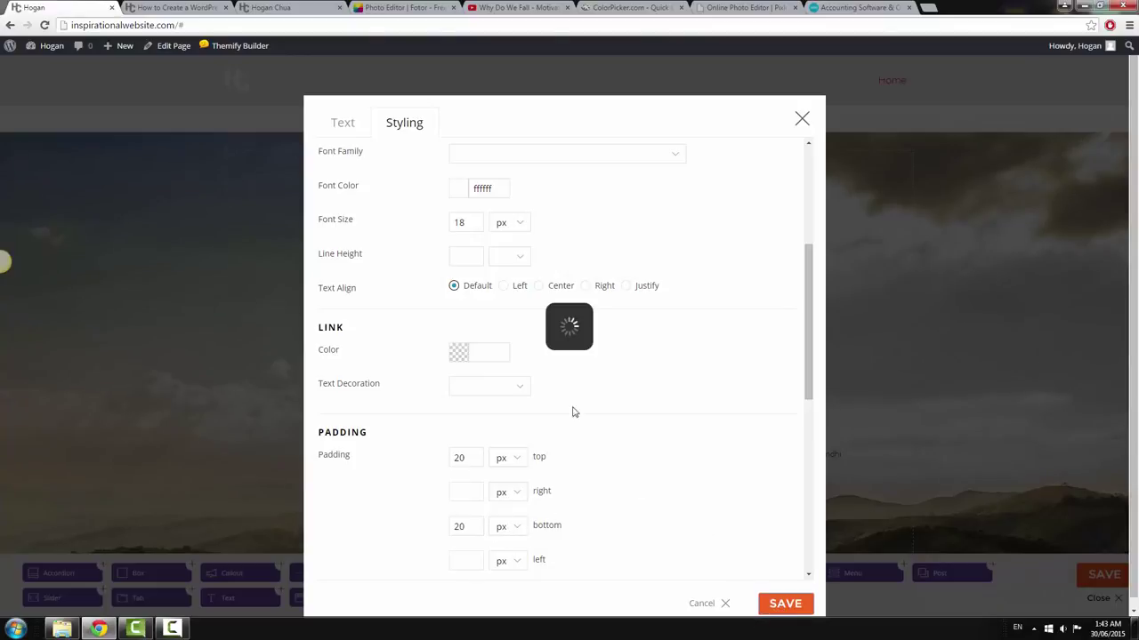
Step: Break the text before "You'll love it." into a separate paragraph and save the module
{"action": "scroll", "coordinate": [571, 378], "scroll_direction": "down", "scroll_amount": 20}
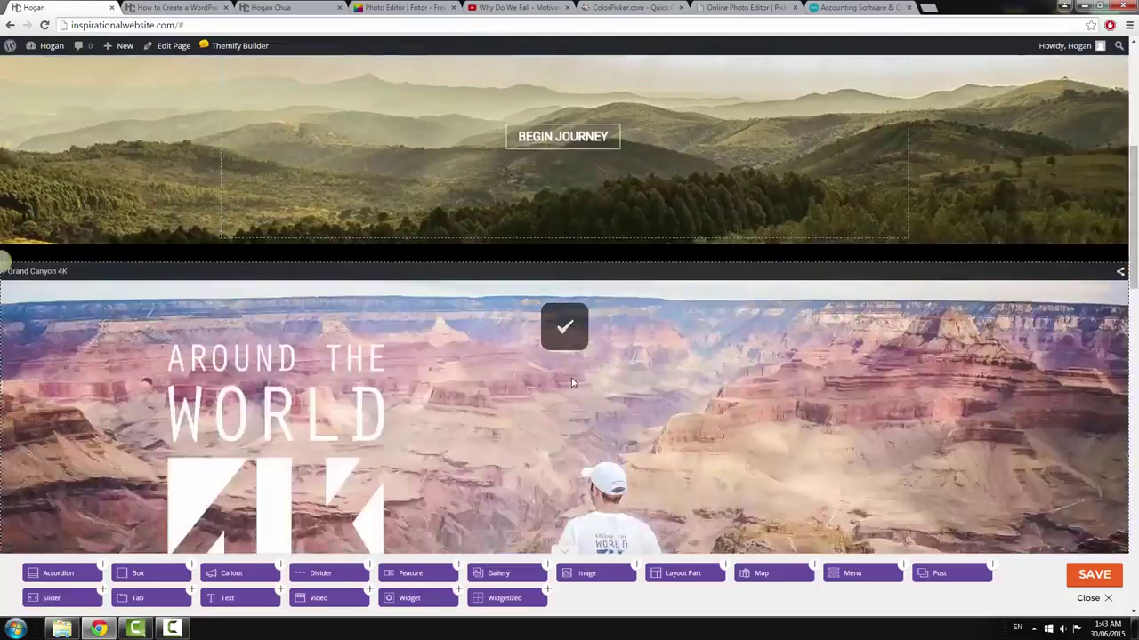
{"action": "scroll", "coordinate": [689, 349], "scroll_direction": "up", "scroll_amount": 1}
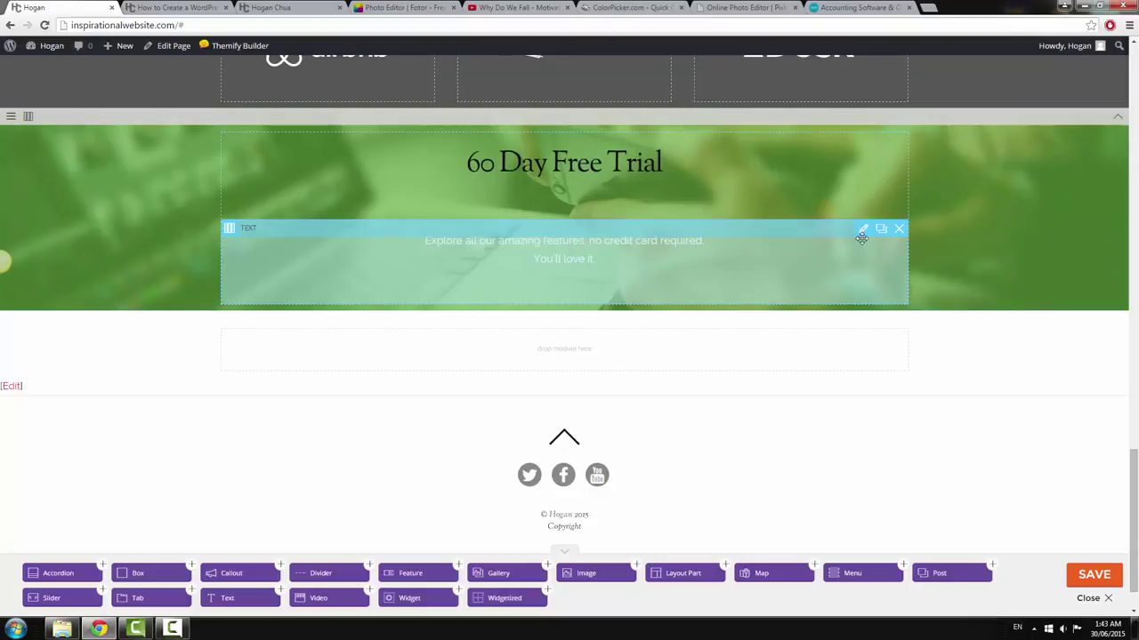
{"action": "left_click", "coordinate": [862, 229]}
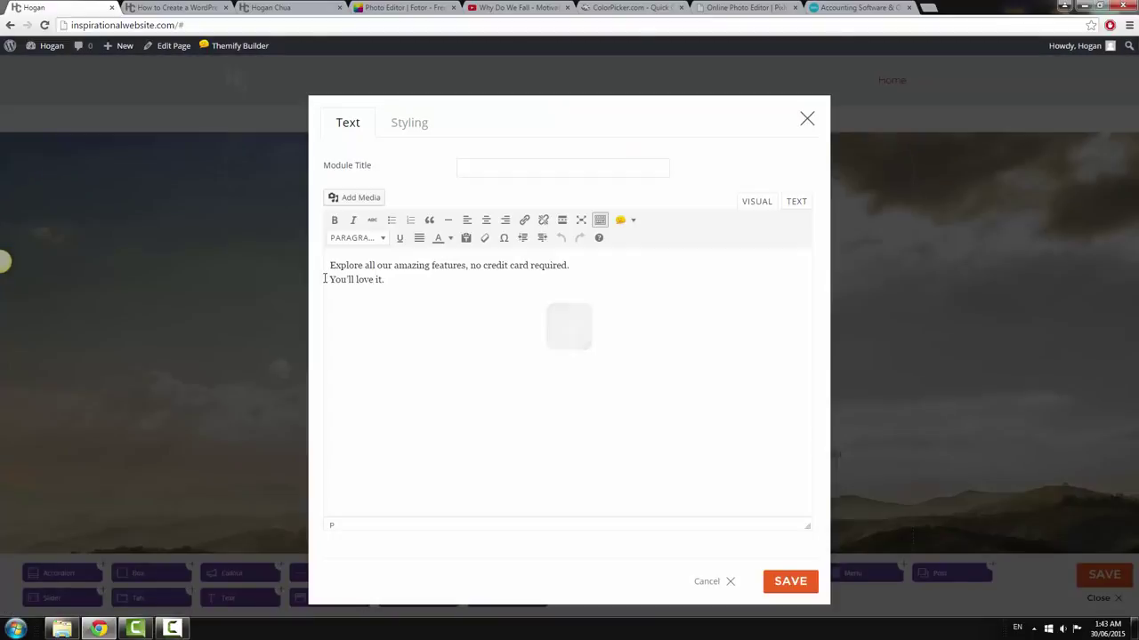
{"action": "left_click", "coordinate": [790, 583]}
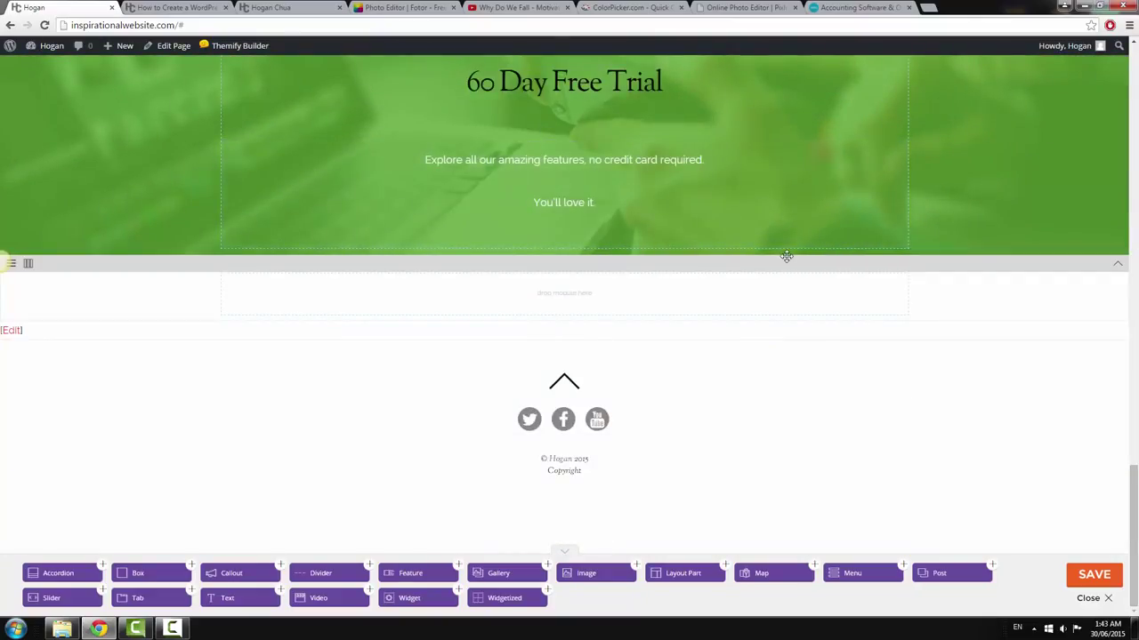
{"action": "left_click_drag", "start_coordinate": [229, 600], "coordinate": [558, 247]}
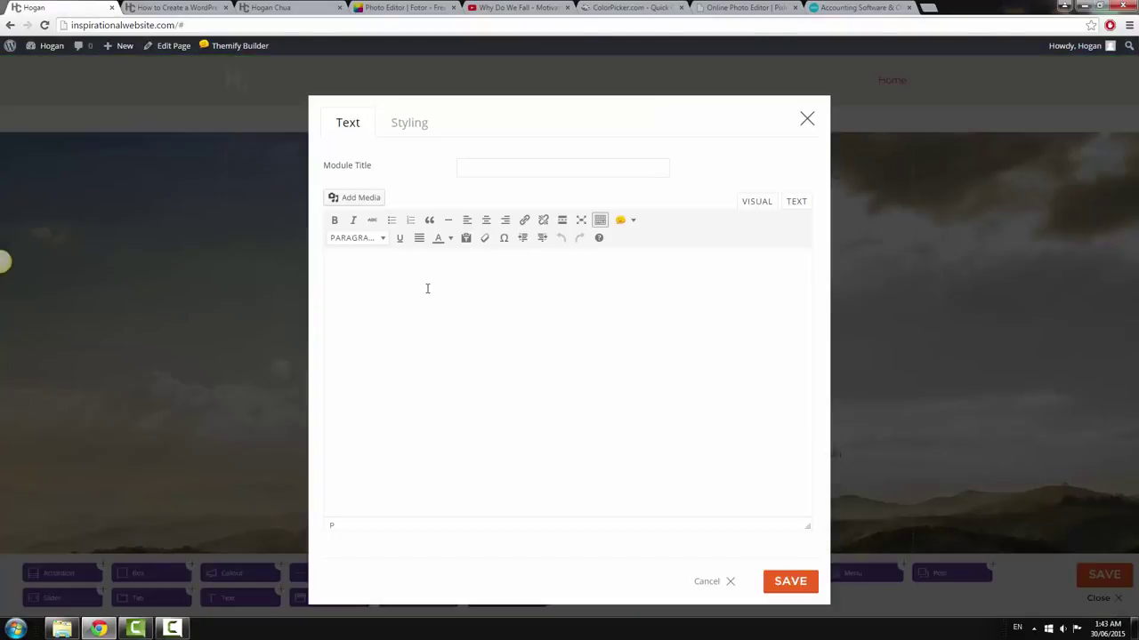
{"action": "left_click", "coordinate": [621, 222]}
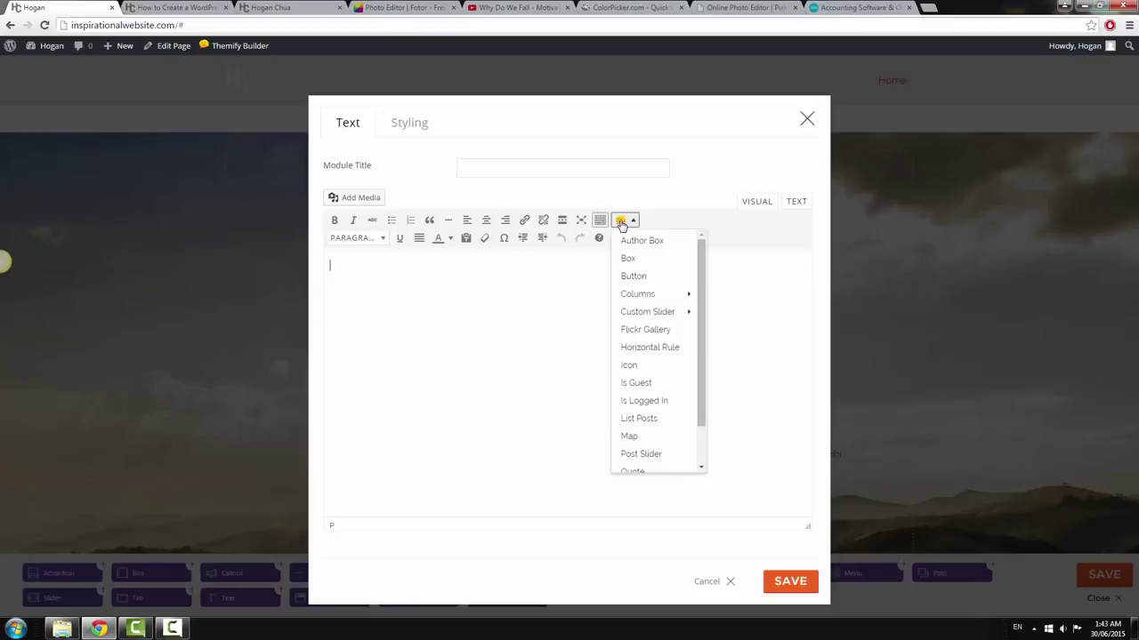
{"action": "left_click", "coordinate": [660, 275]}
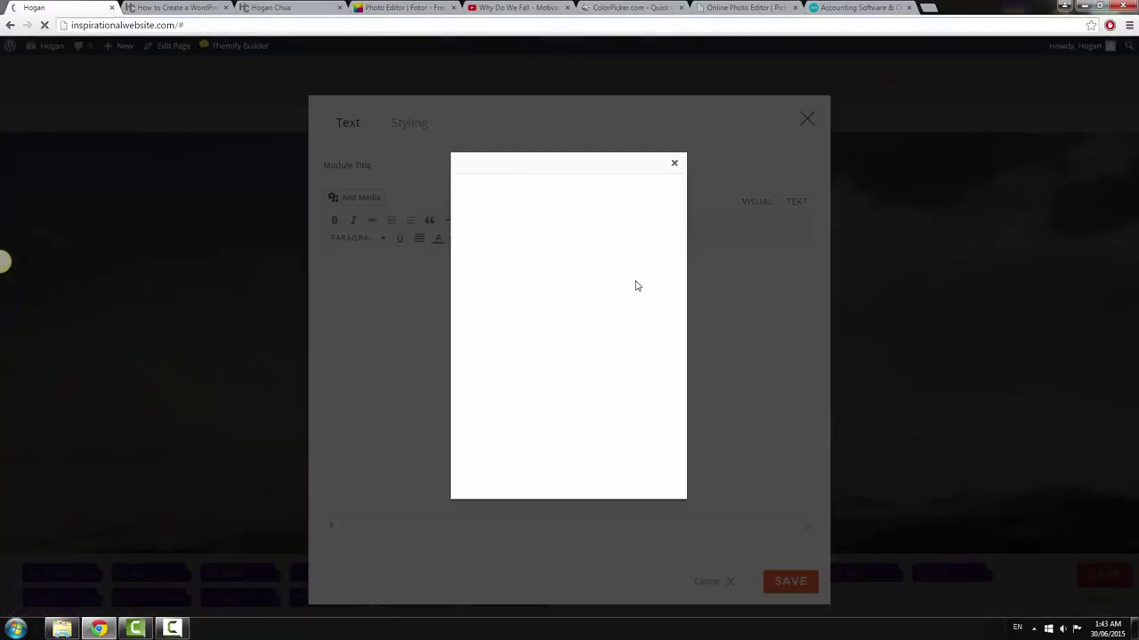
{"action": "left_click", "coordinate": [517, 201]}
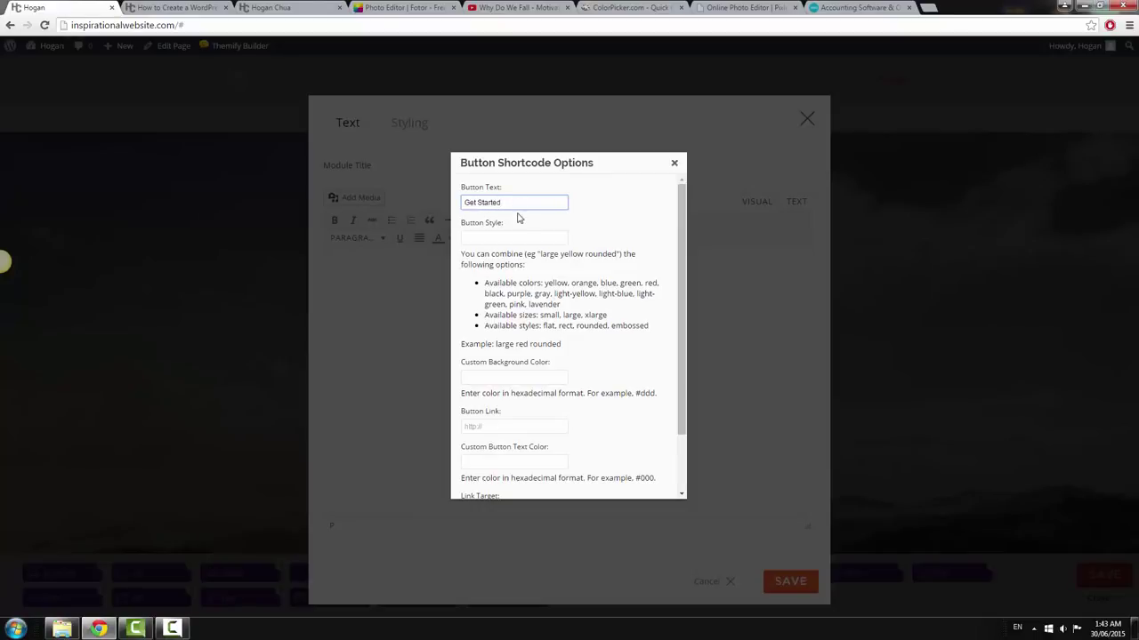
{"action": "left_click", "coordinate": [510, 236]}
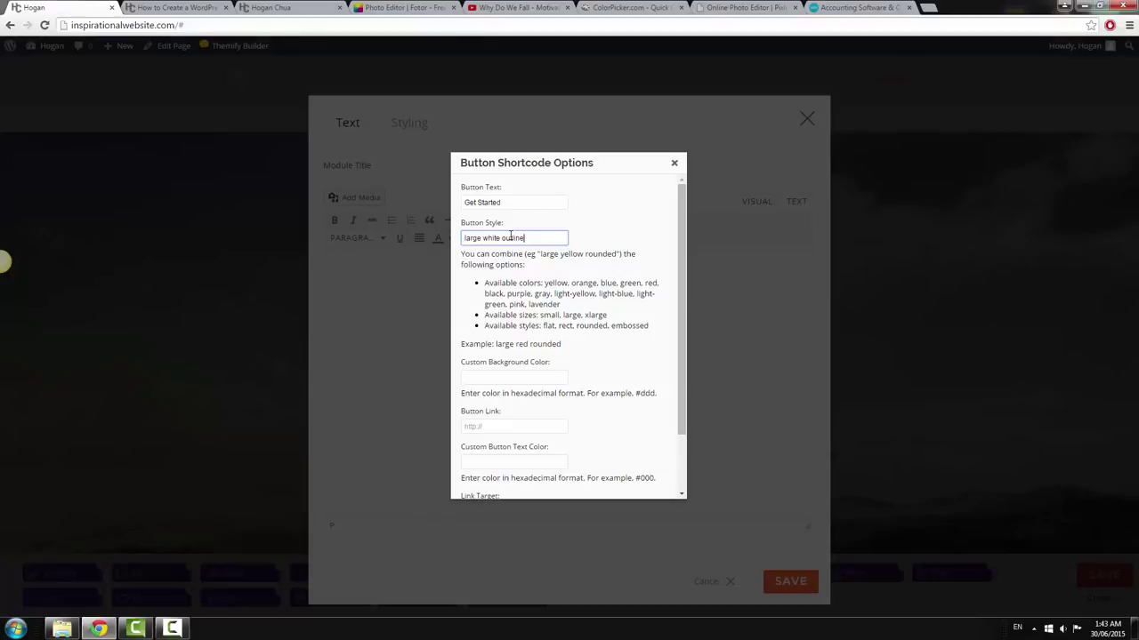
{"action": "left_click", "coordinate": [498, 426]}
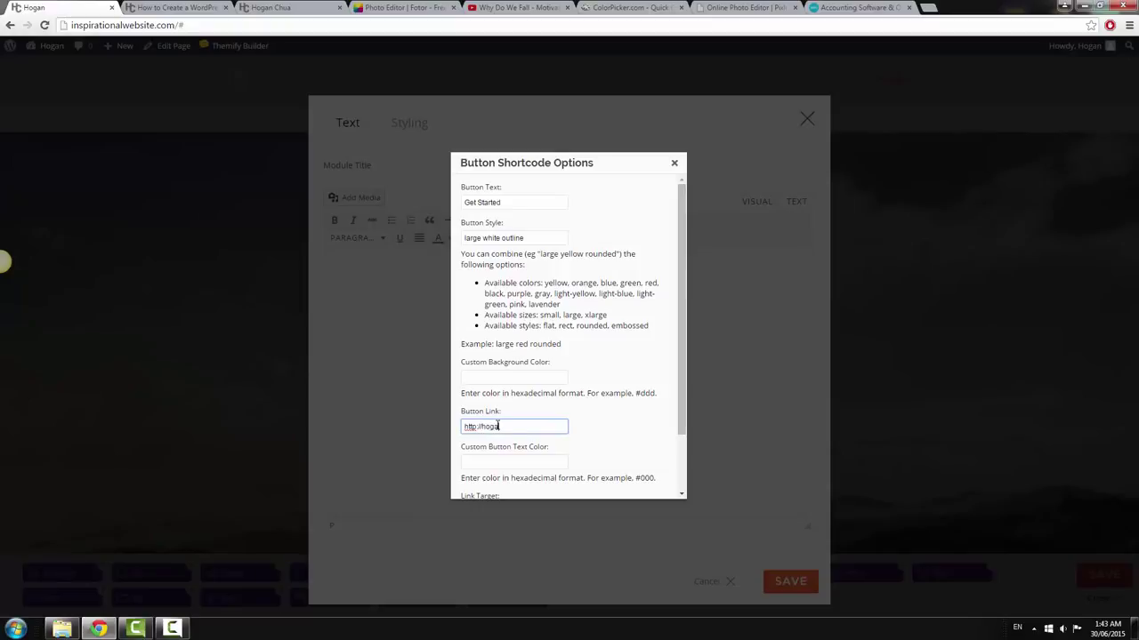
{"action": "type", "text": "http://hoganchua.com/get-started"}
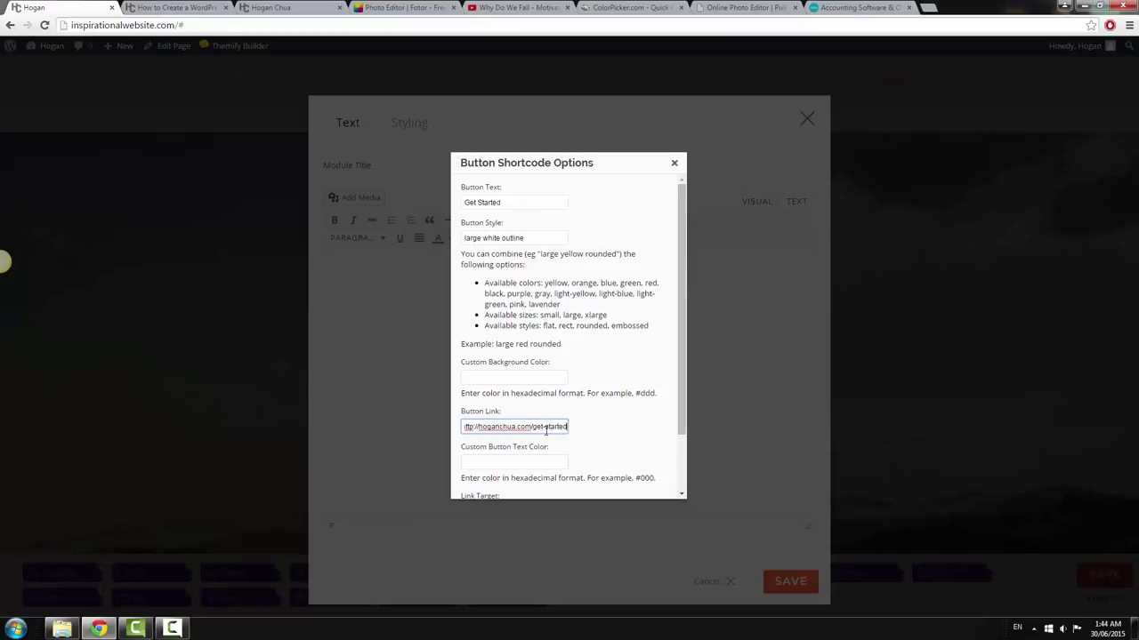
{"action": "scroll", "coordinate": [682, 414], "scroll_direction": "down", "scroll_amount": 2}
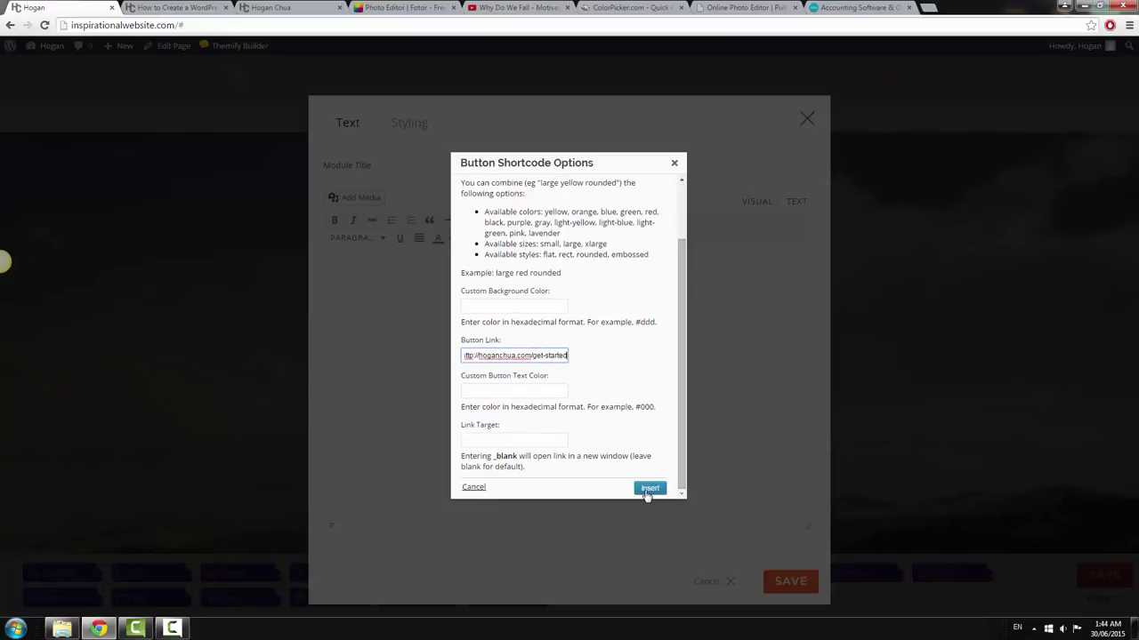
{"action": "left_click", "coordinate": [648, 488]}
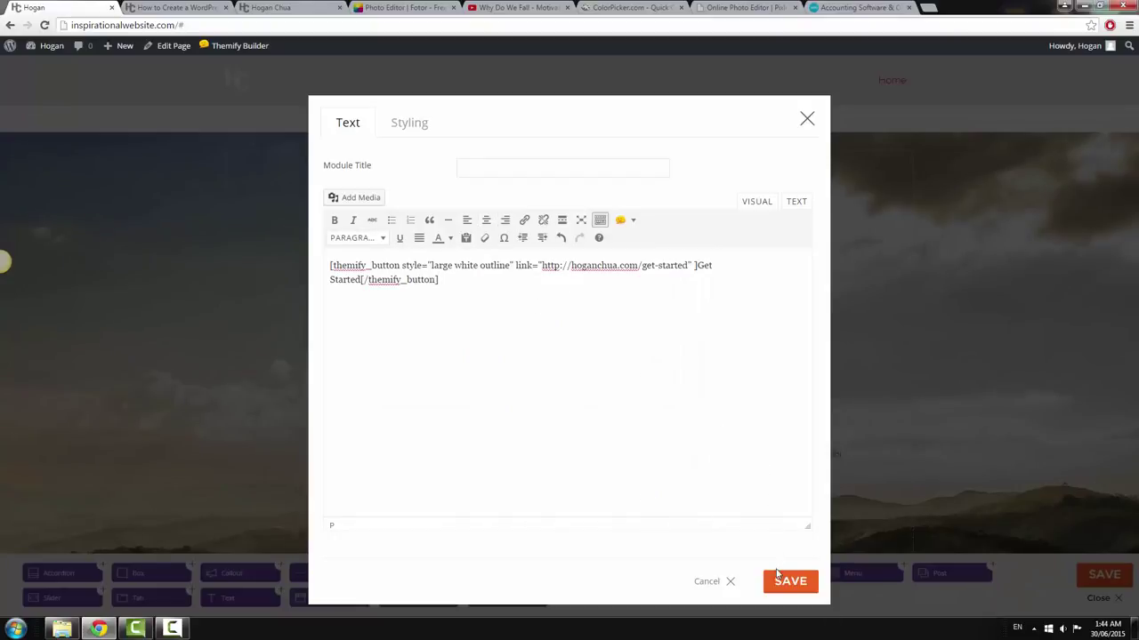
Step: Give the GET STARTED button module 20 px top and bottom padding and save the builder page
{"action": "left_click", "coordinate": [780, 583]}
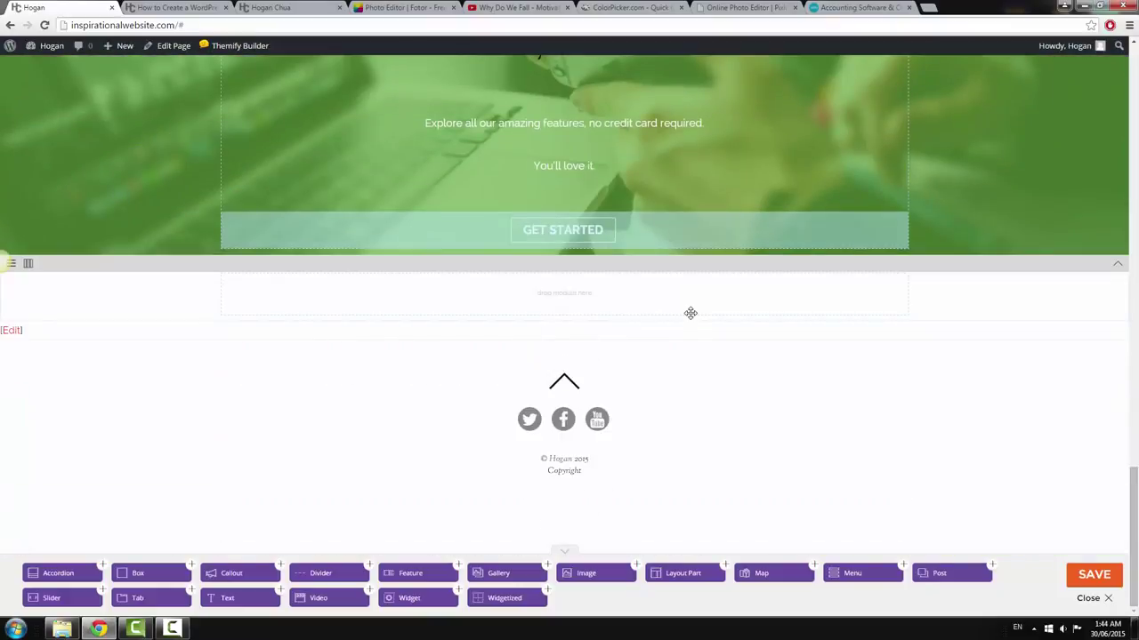
{"action": "scroll", "coordinate": [620, 399], "scroll_direction": "up", "scroll_amount": 1}
{"action": "left_click", "coordinate": [864, 338]}
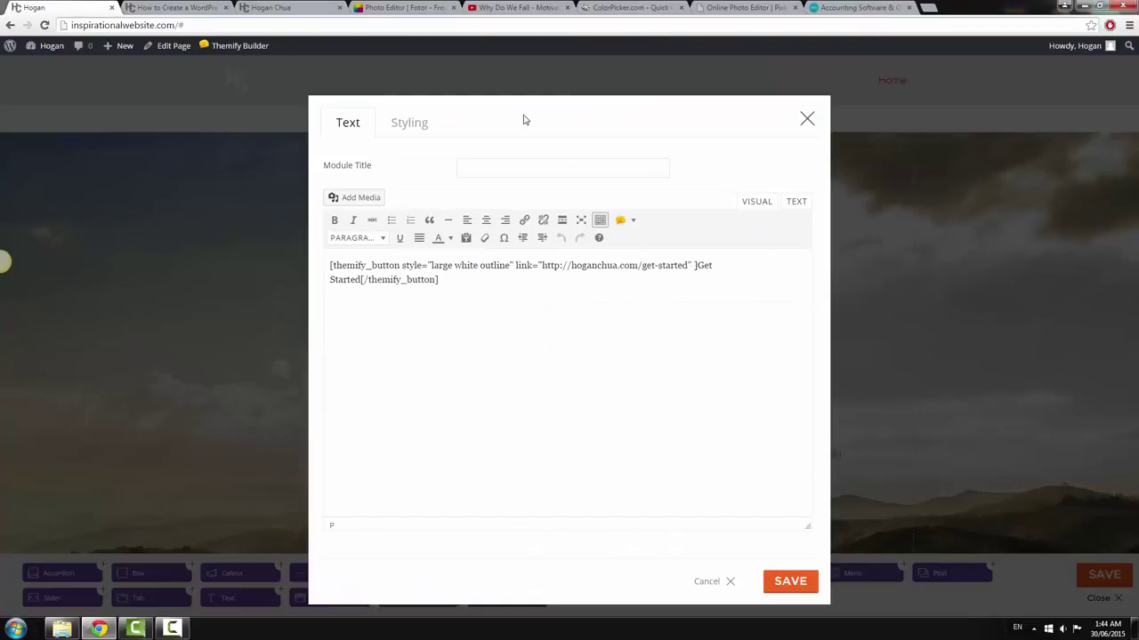
{"action": "left_click", "coordinate": [410, 125]}
{"action": "scroll", "coordinate": [547, 400], "scroll_direction": "down", "scroll_amount": 4}
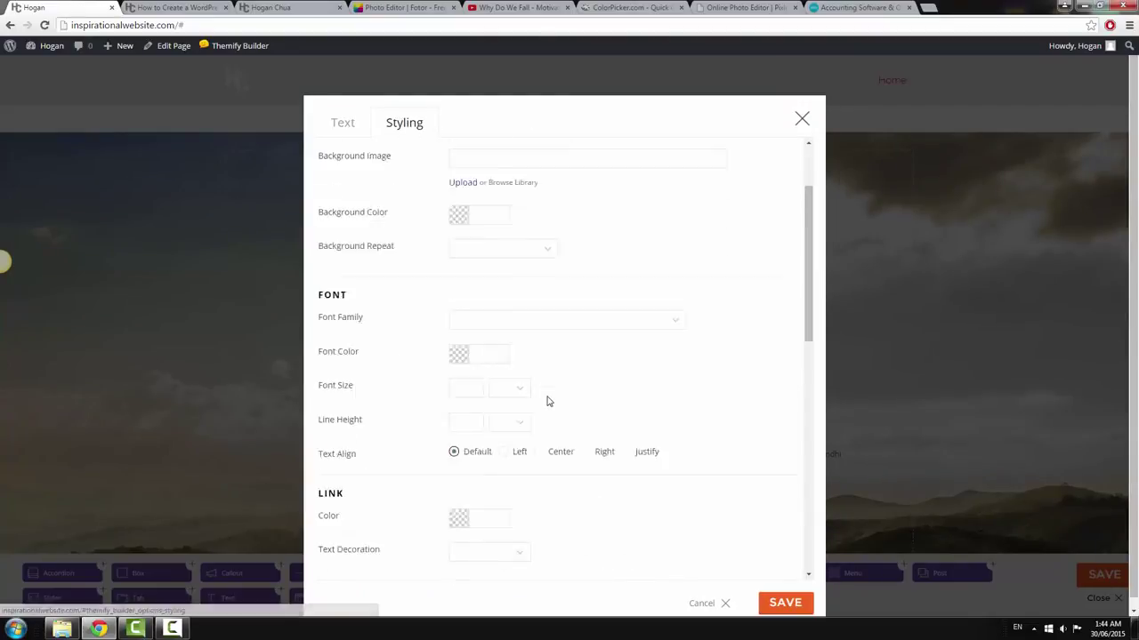
{"action": "left_click", "coordinate": [463, 401]}
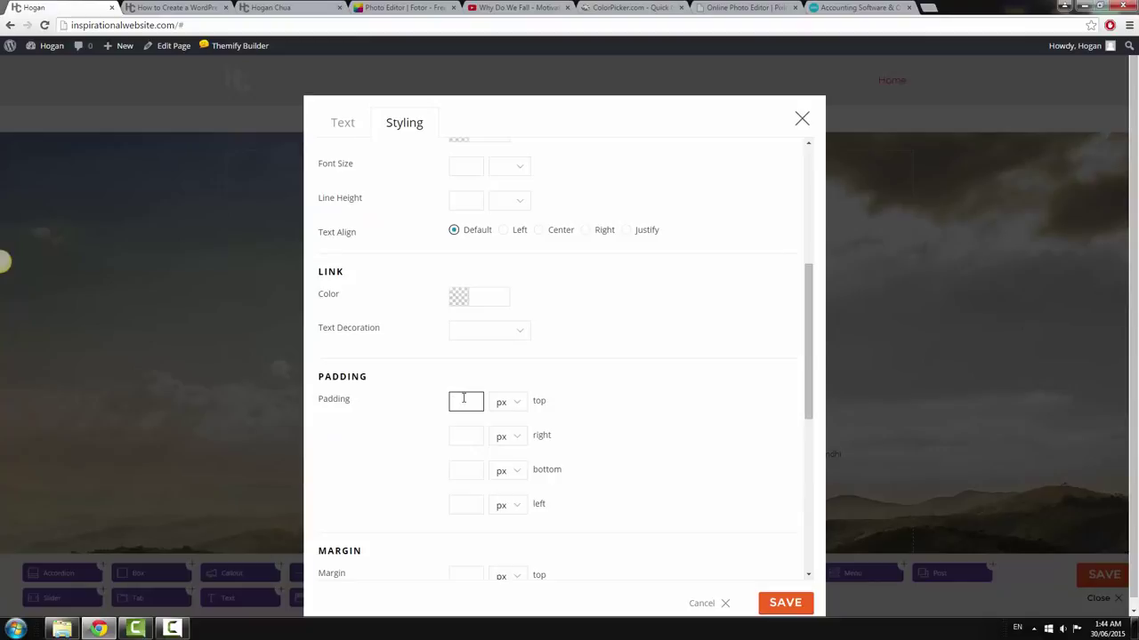
{"action": "type", "text": "20"}
{"action": "left_click", "coordinate": [471, 470]}
{"action": "type", "text": "20"}
{"action": "left_click", "coordinate": [781, 605]}
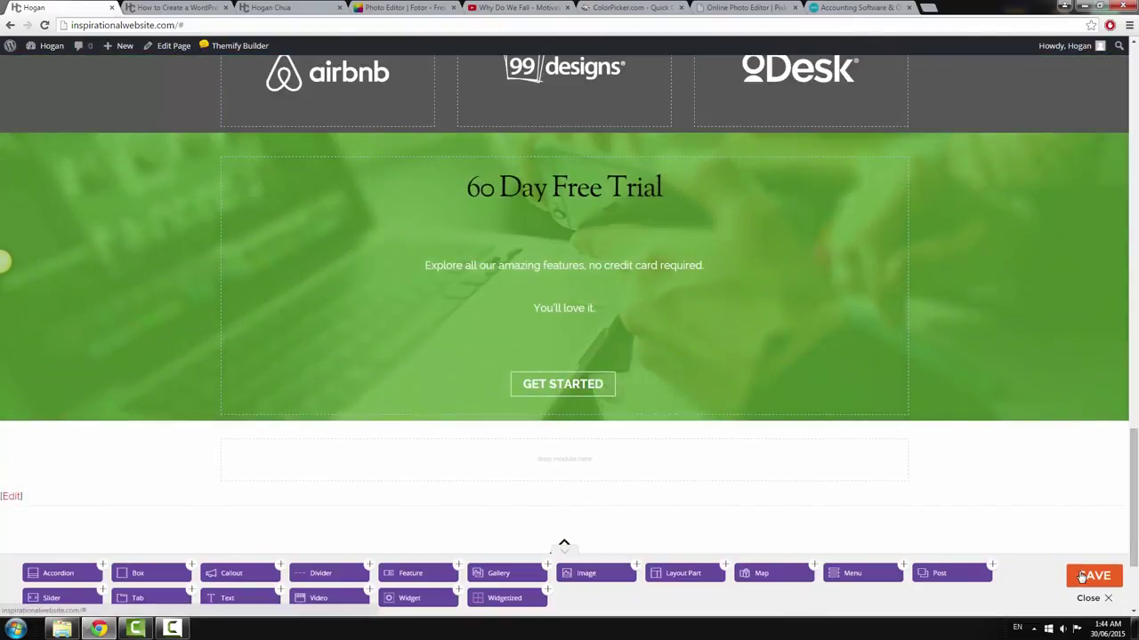
{"action": "left_click", "coordinate": [1080, 577]}
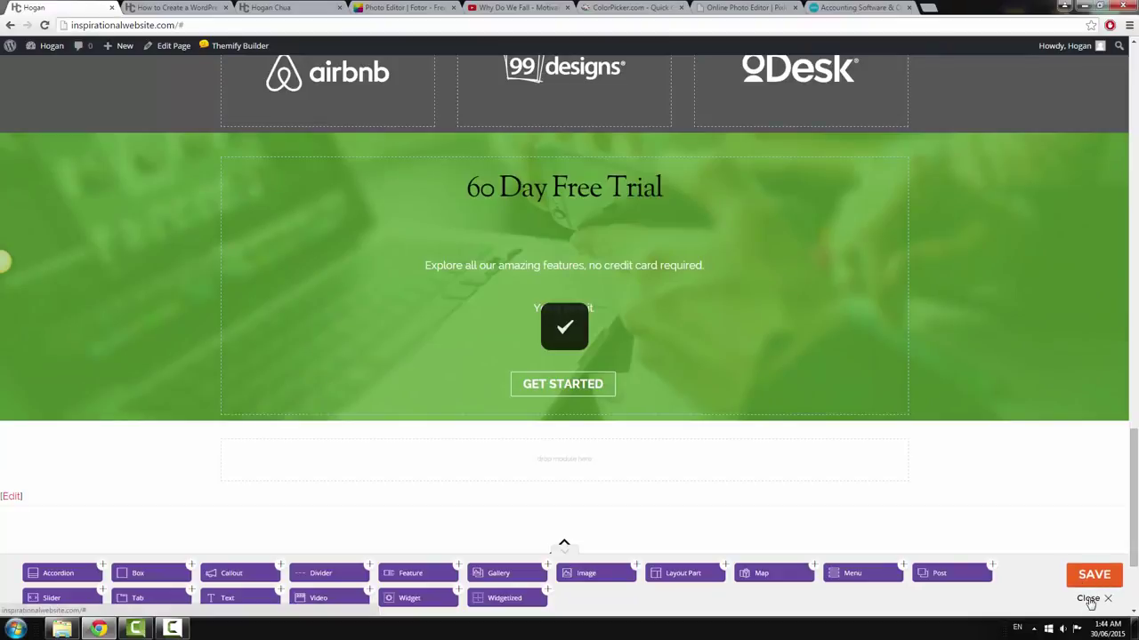
Step: Leave the builder and open the Customizer's Default Typography settings
{"action": "left_click", "coordinate": [1088, 598]}
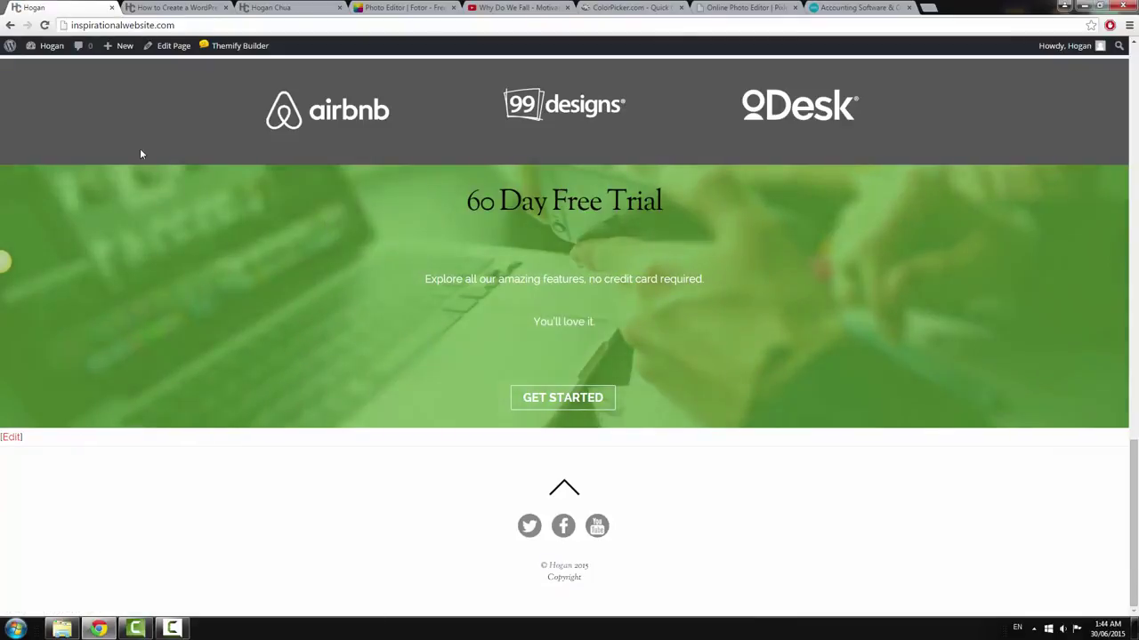
{"action": "mouse_move", "coordinate": [52, 53]}
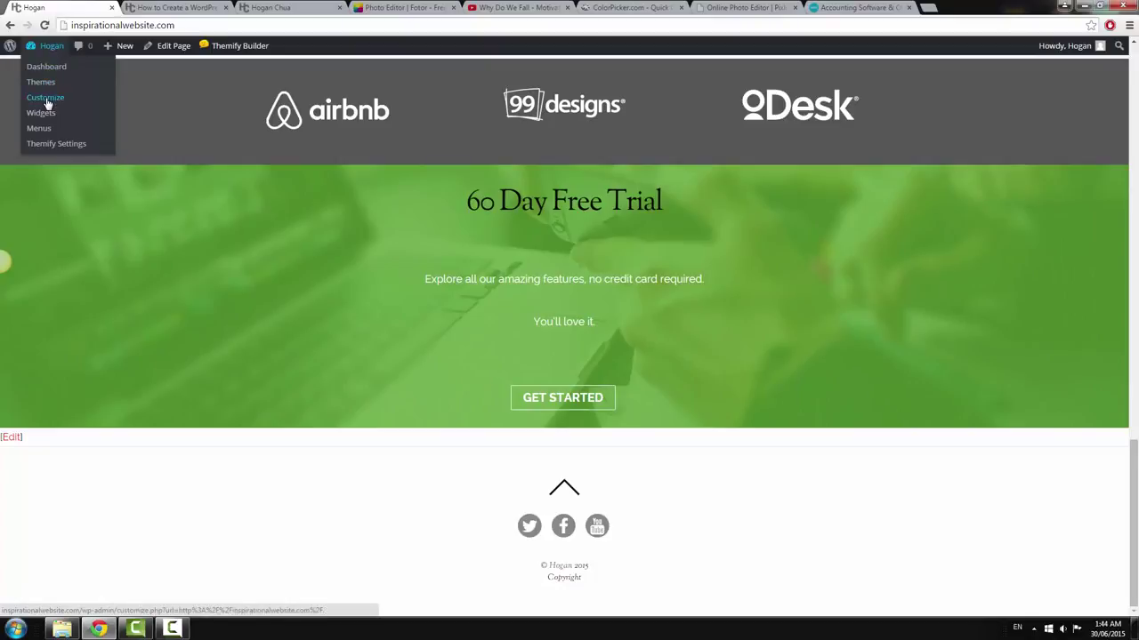
{"action": "left_click", "coordinate": [46, 98]}
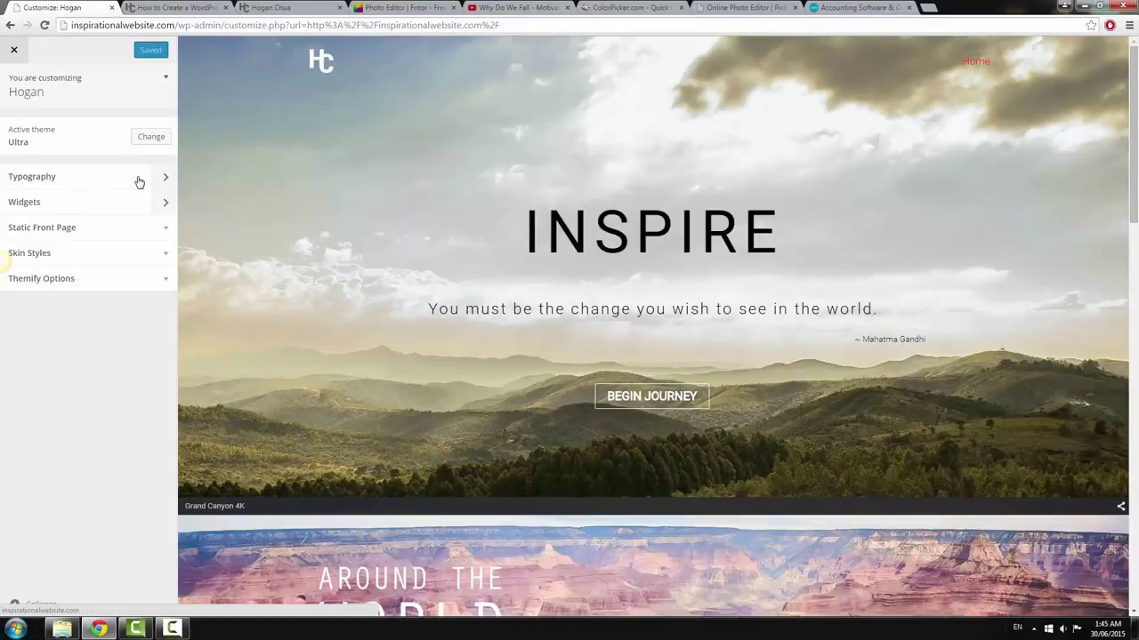
{"action": "left_click", "coordinate": [128, 181]}
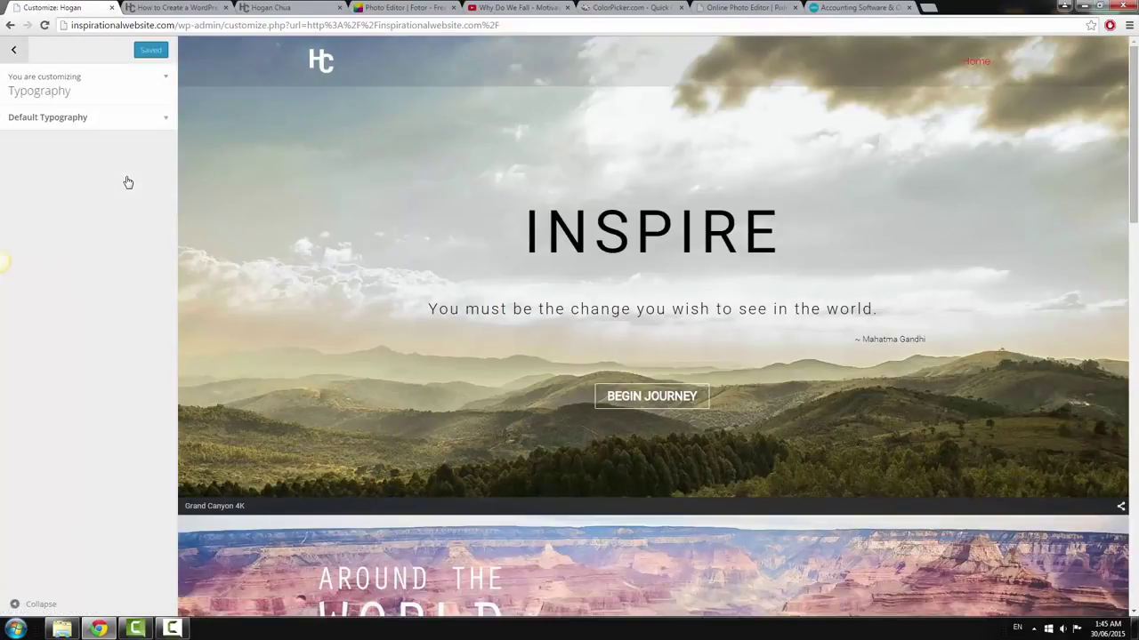
{"action": "left_click", "coordinate": [146, 121]}
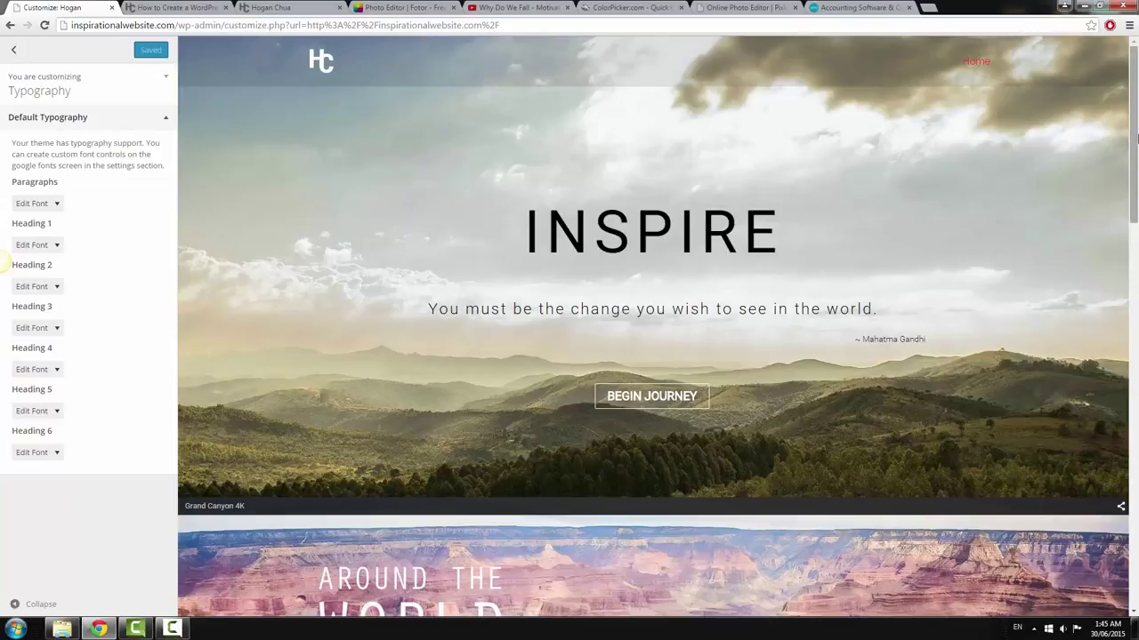
{"action": "left_click_drag", "start_coordinate": [1134, 134], "coordinate": [1136, 495]}
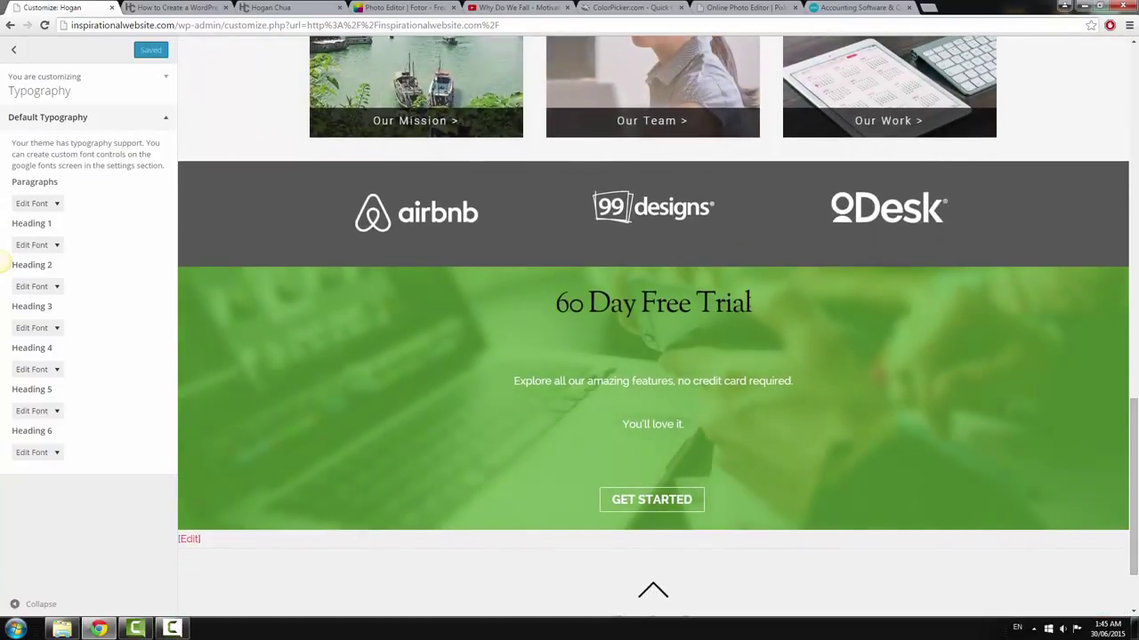
Step: Set the Heading 2 font to Roboto at weight 300
{"action": "left_click", "coordinate": [42, 288]}
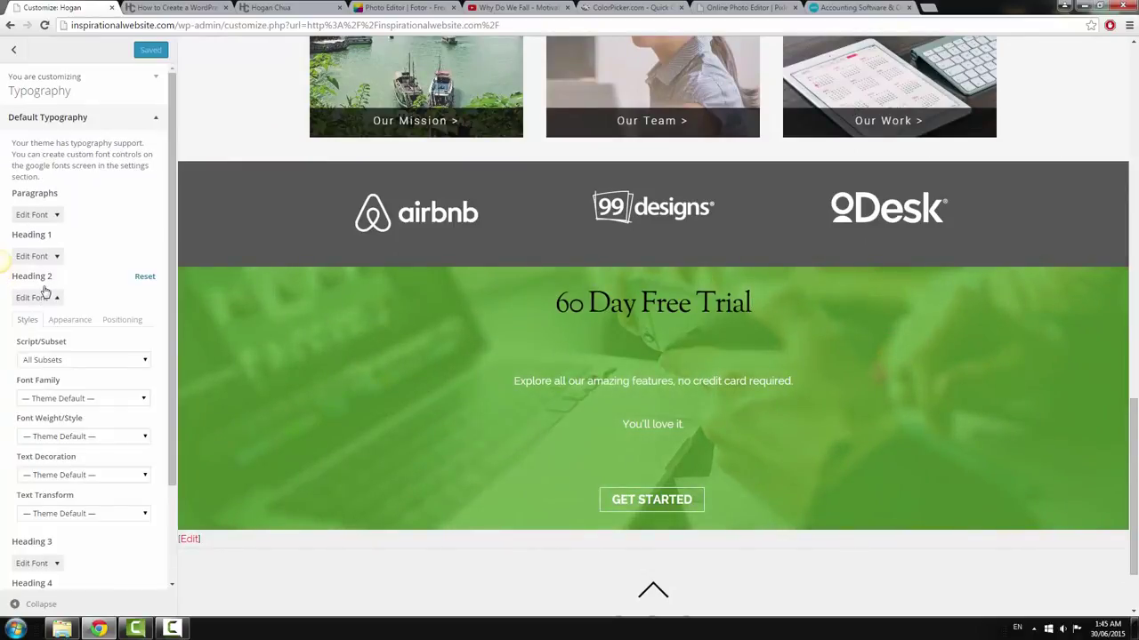
{"action": "left_click", "coordinate": [68, 400]}
{"action": "type", "text": "rob"}
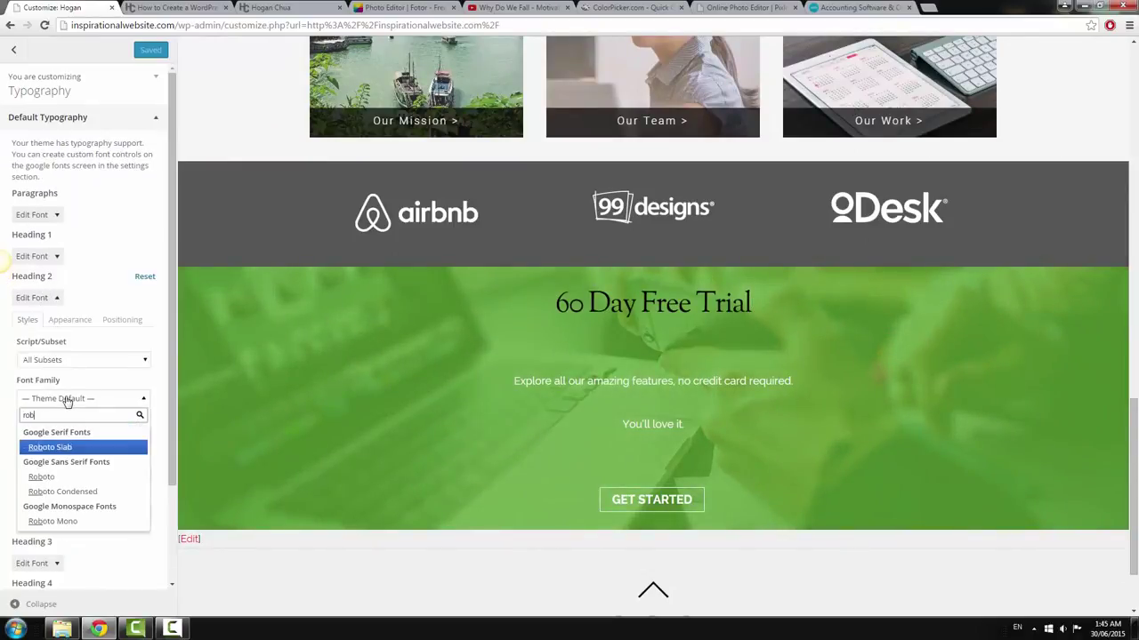
{"action": "left_click", "coordinate": [59, 479]}
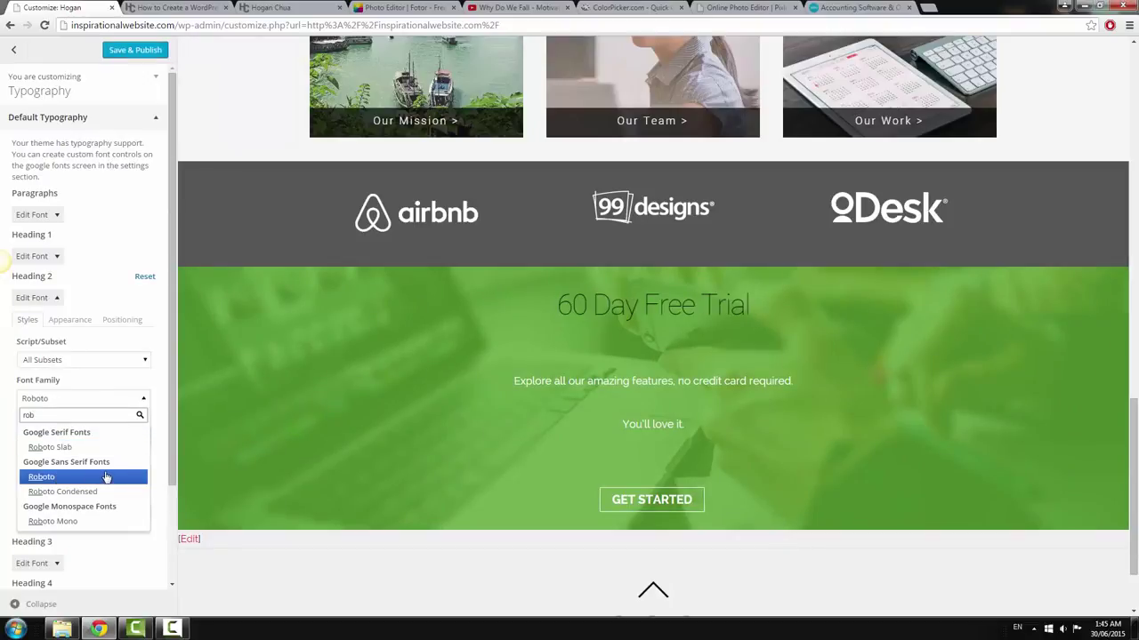
{"action": "left_click", "coordinate": [166, 443]}
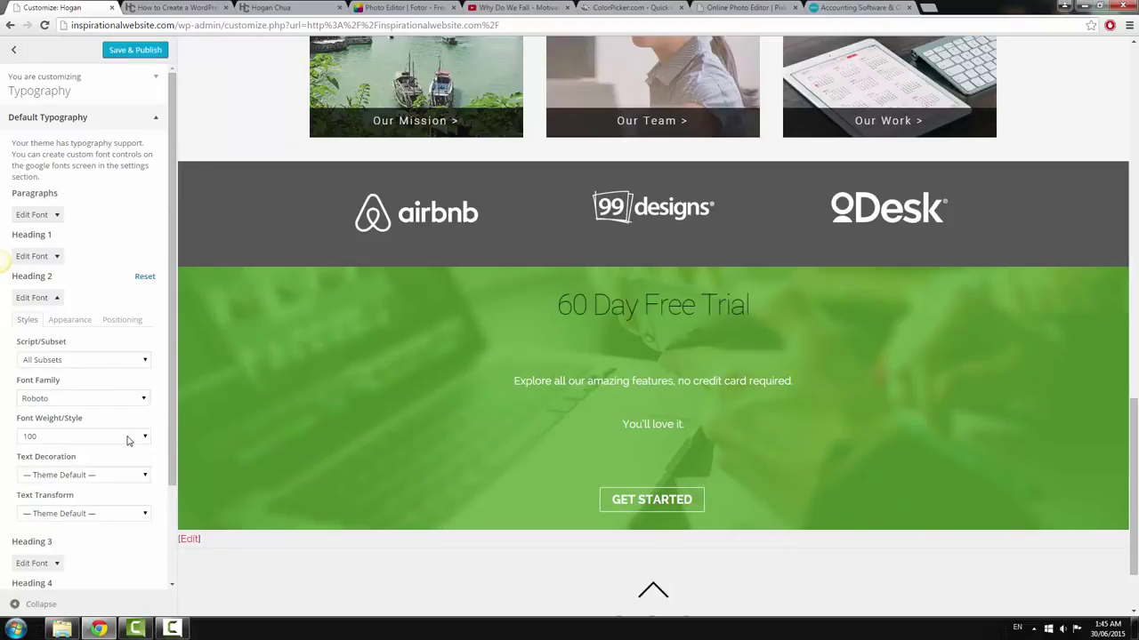
{"action": "left_click", "coordinate": [127, 440]}
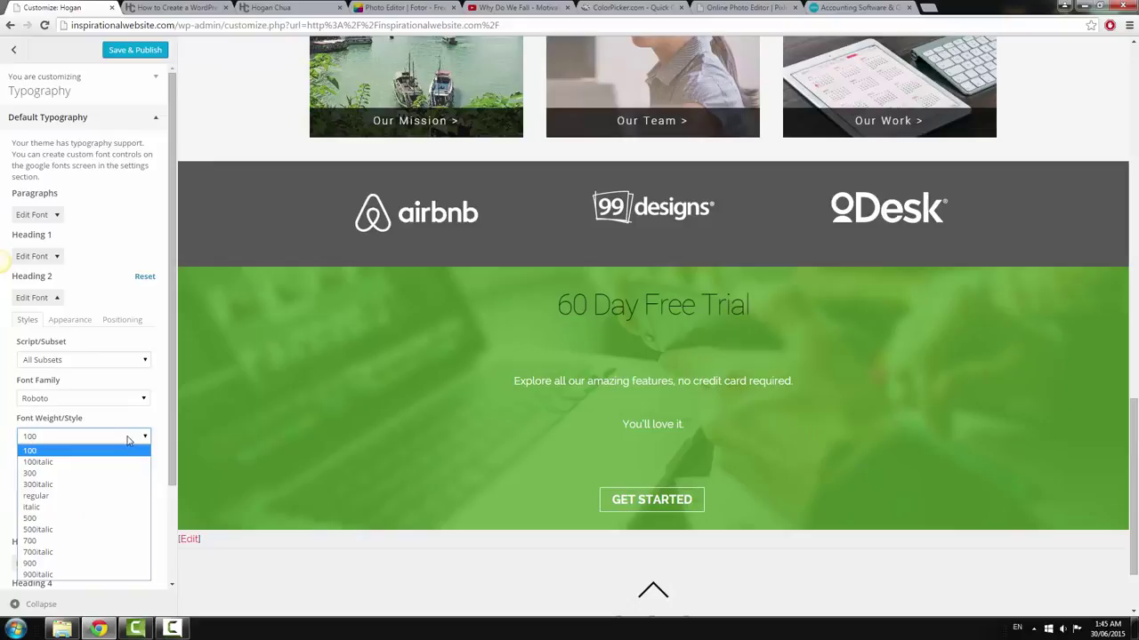
{"action": "left_click", "coordinate": [97, 476]}
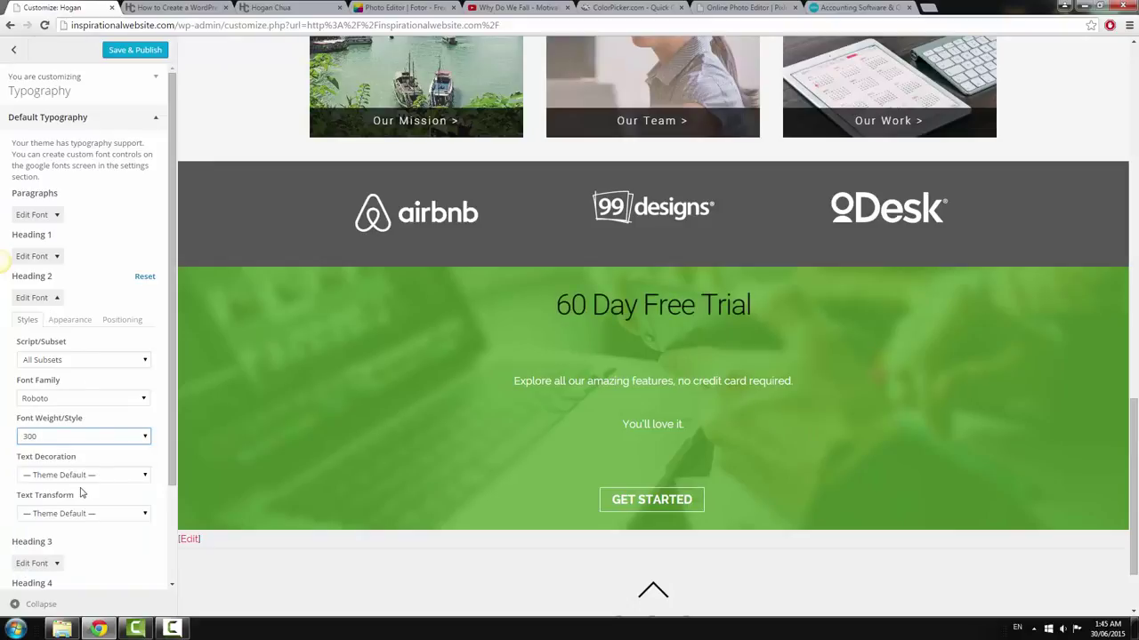
Step: Enlarge the Heading 2 font size to 50px and publish the typography changes
{"action": "left_click", "coordinate": [71, 319]}
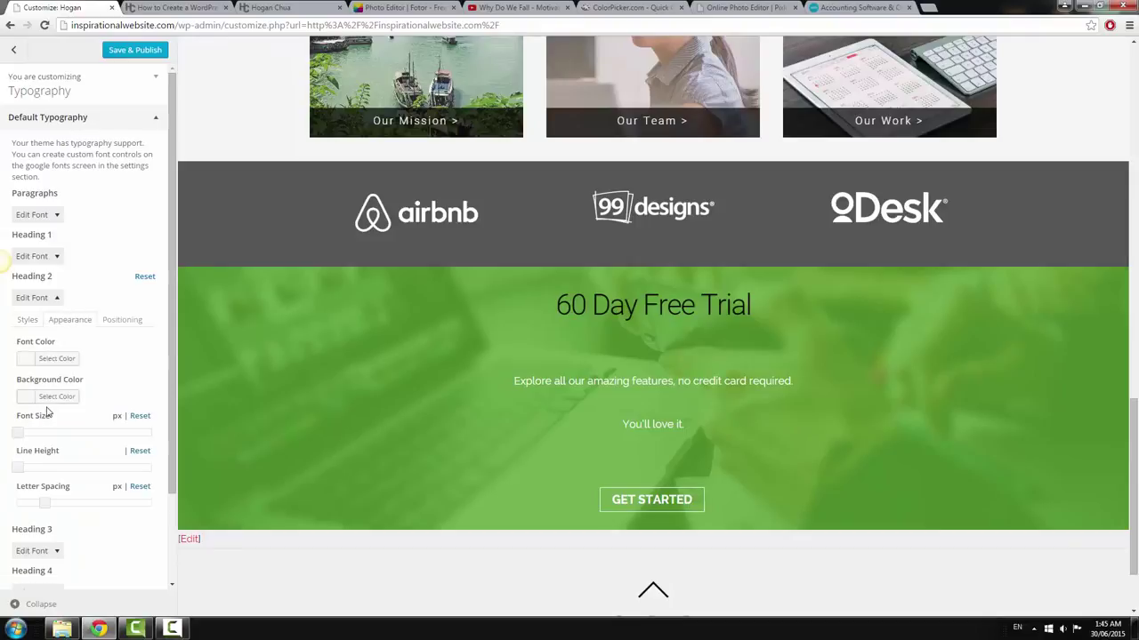
{"action": "left_click", "coordinate": [28, 364]}
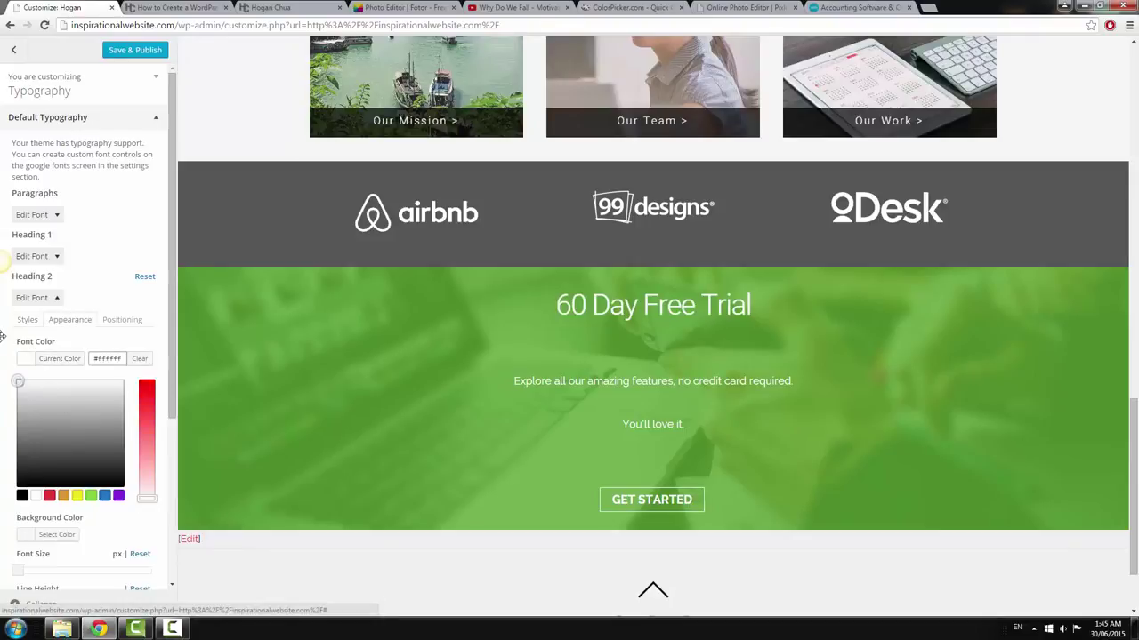
{"action": "left_click", "coordinate": [146, 348]}
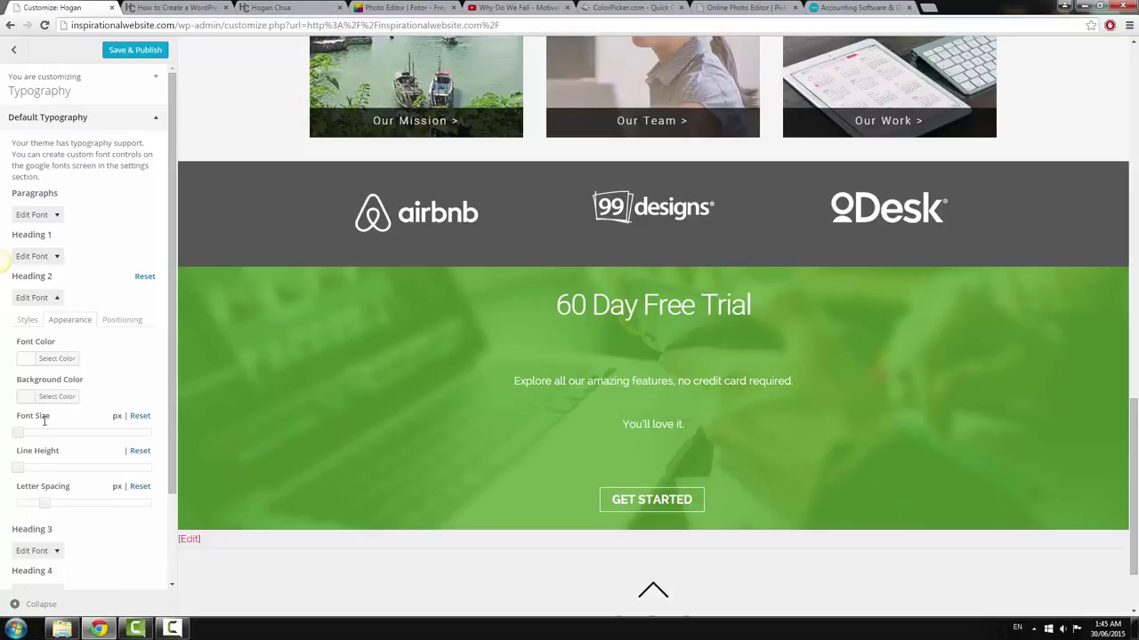
{"action": "left_click_drag", "start_coordinate": [20, 436], "coordinate": [80, 440]}
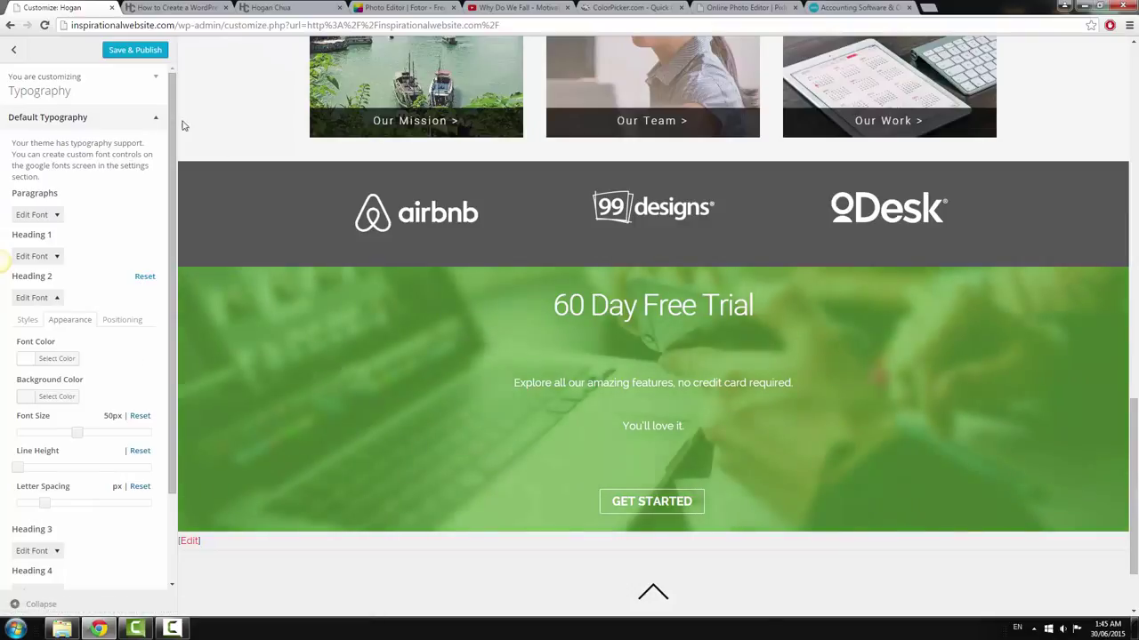
{"action": "left_click", "coordinate": [130, 50]}
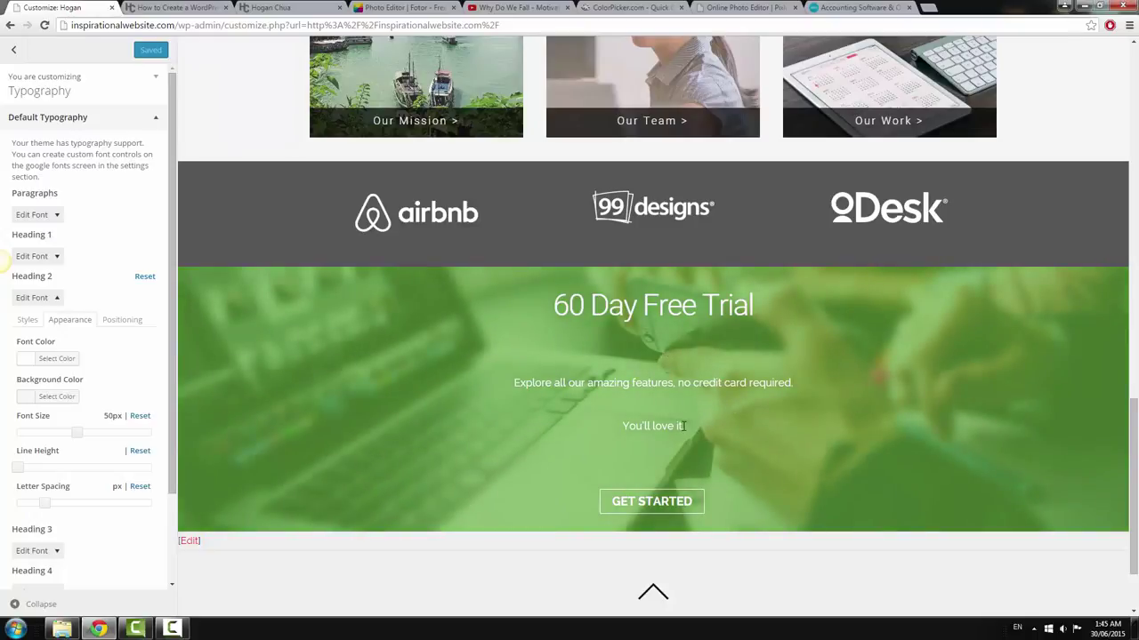
{"action": "left_click_drag", "start_coordinate": [684, 427], "coordinate": [516, 391]}
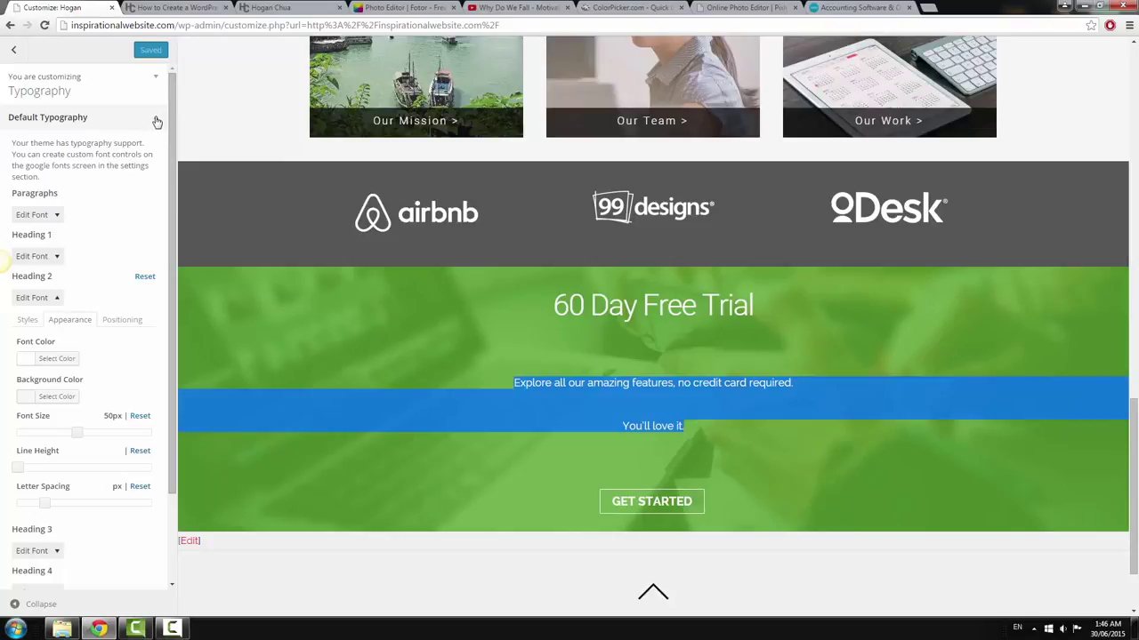
Step: Navigate from Typography to the Themify Options Basic body font settings
{"action": "left_click", "coordinate": [157, 119]}
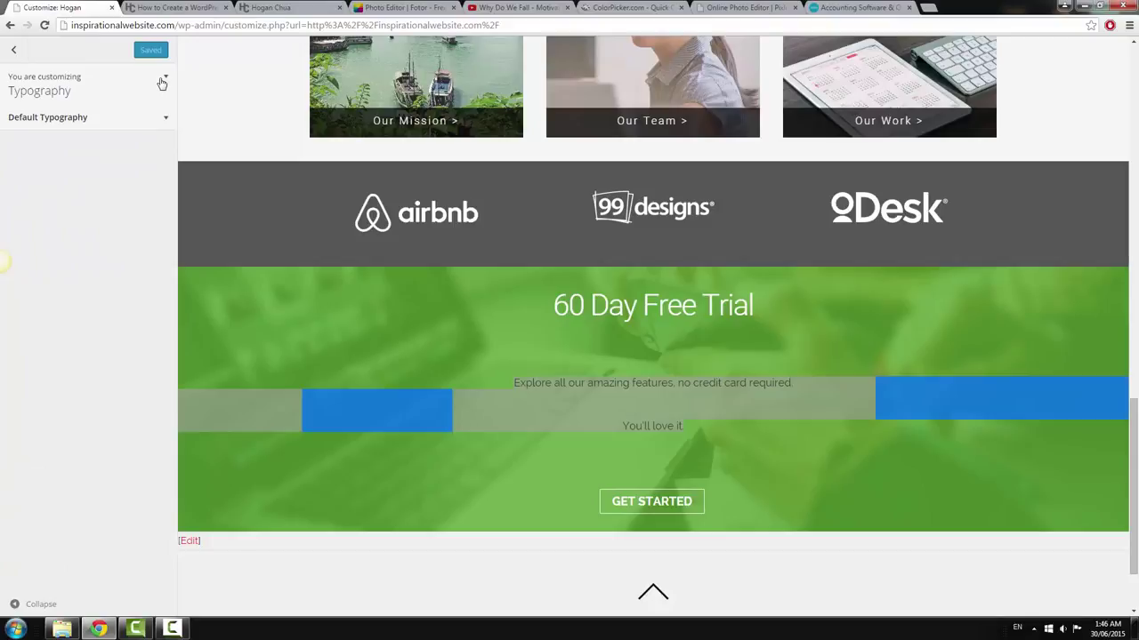
{"action": "left_click", "coordinate": [163, 81]}
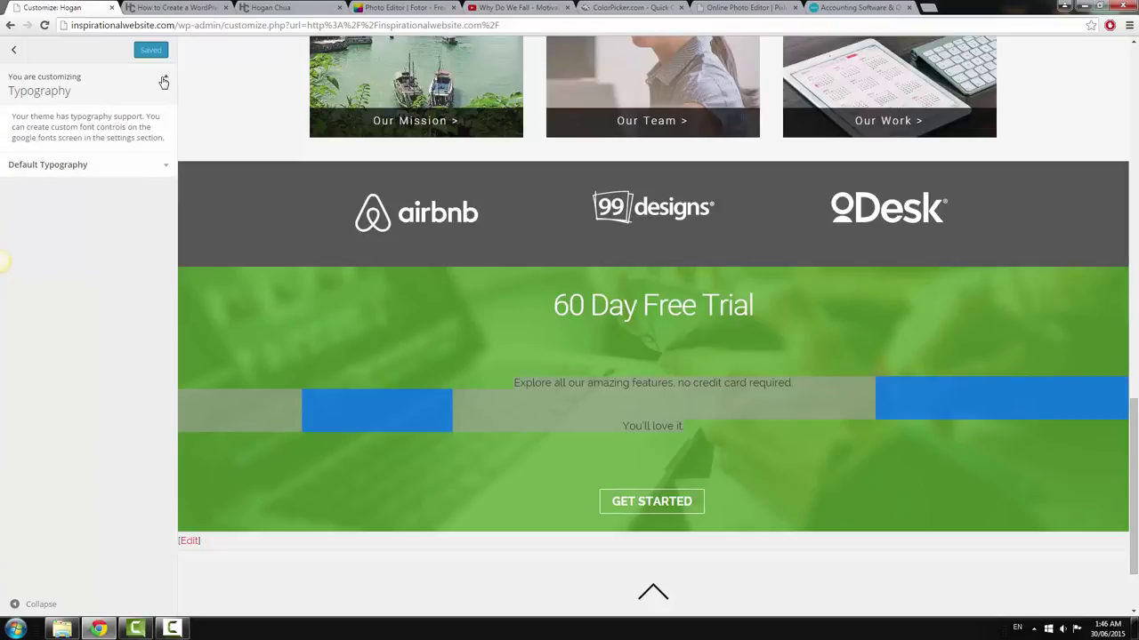
{"action": "left_click", "coordinate": [14, 50]}
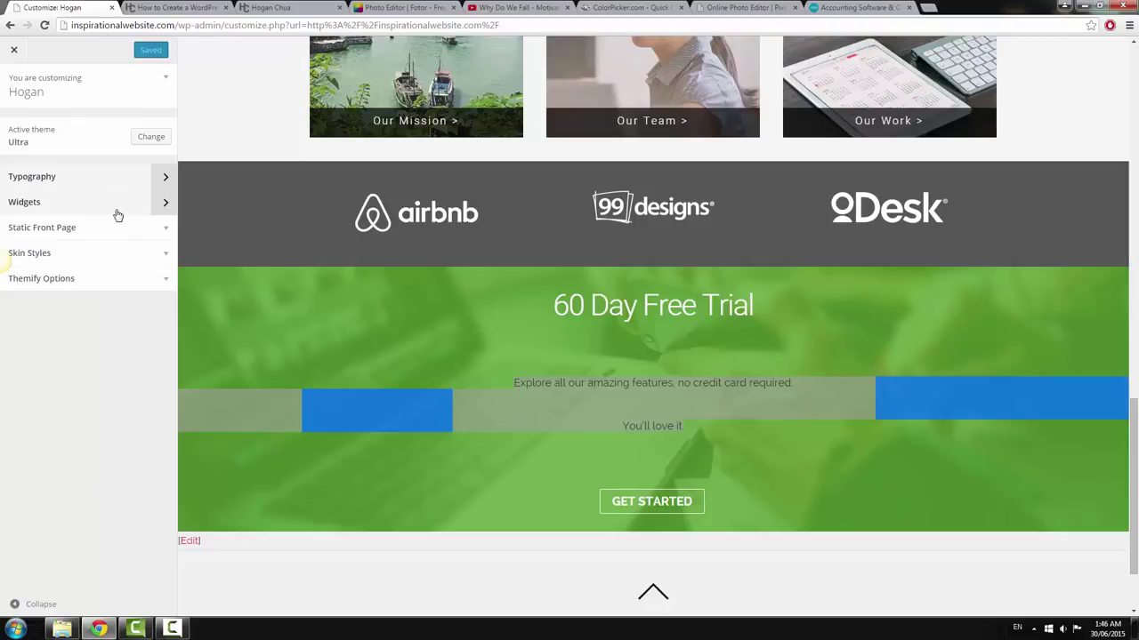
{"action": "left_click", "coordinate": [165, 280]}
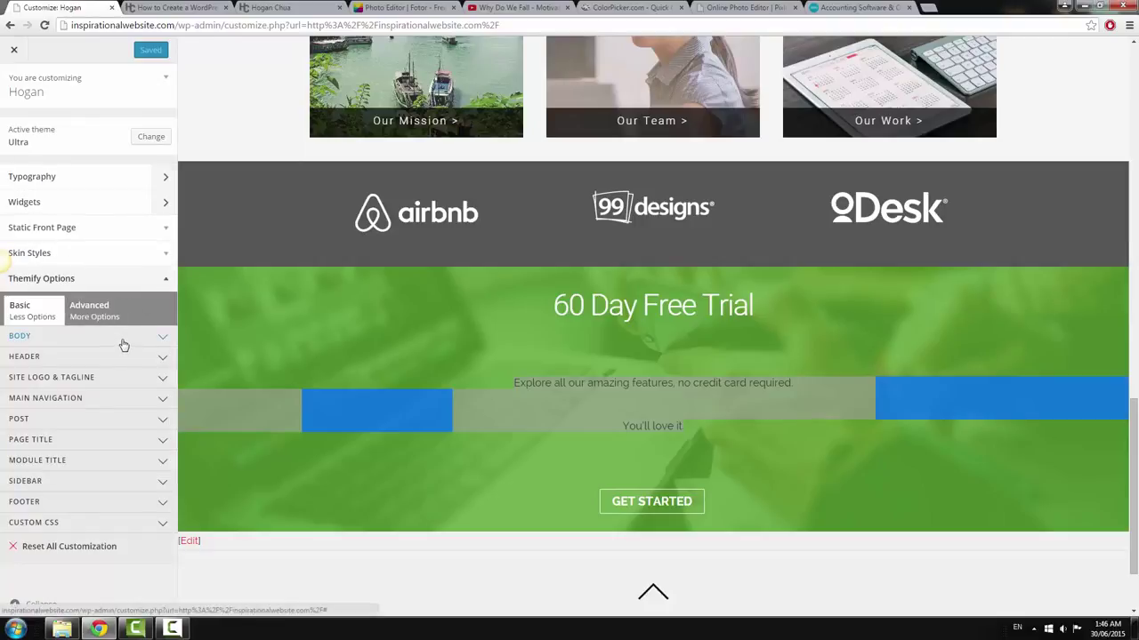
{"action": "left_click", "coordinate": [21, 341]}
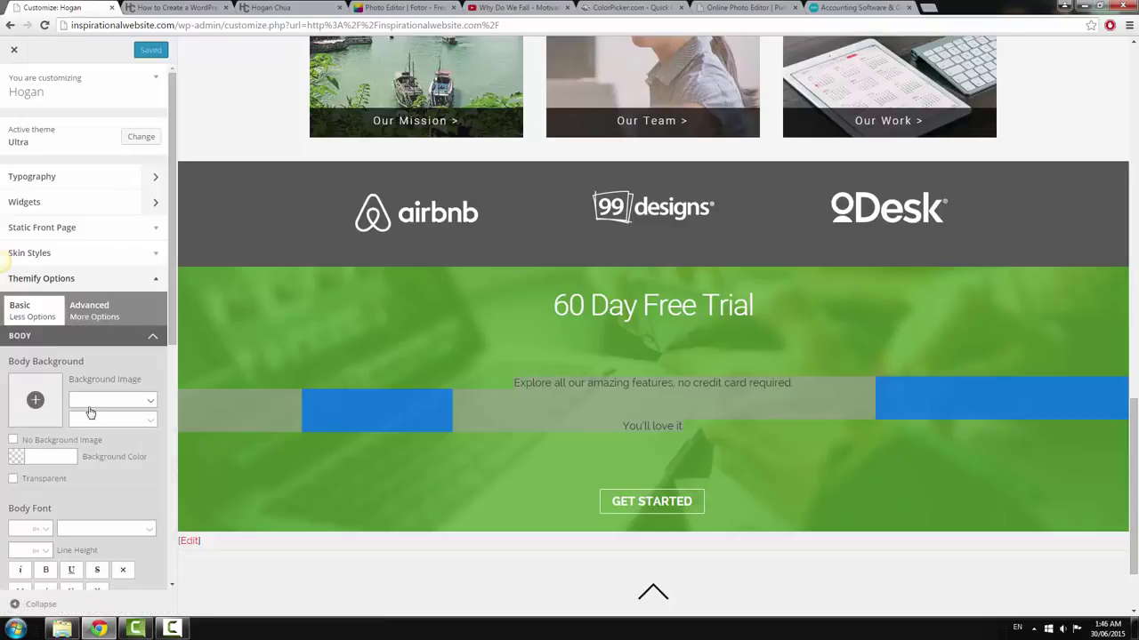
{"action": "scroll", "coordinate": [90, 412], "scroll_direction": "down", "scroll_amount": 2}
{"action": "scroll", "coordinate": [89, 412], "scroll_direction": "down", "scroll_amount": 2}
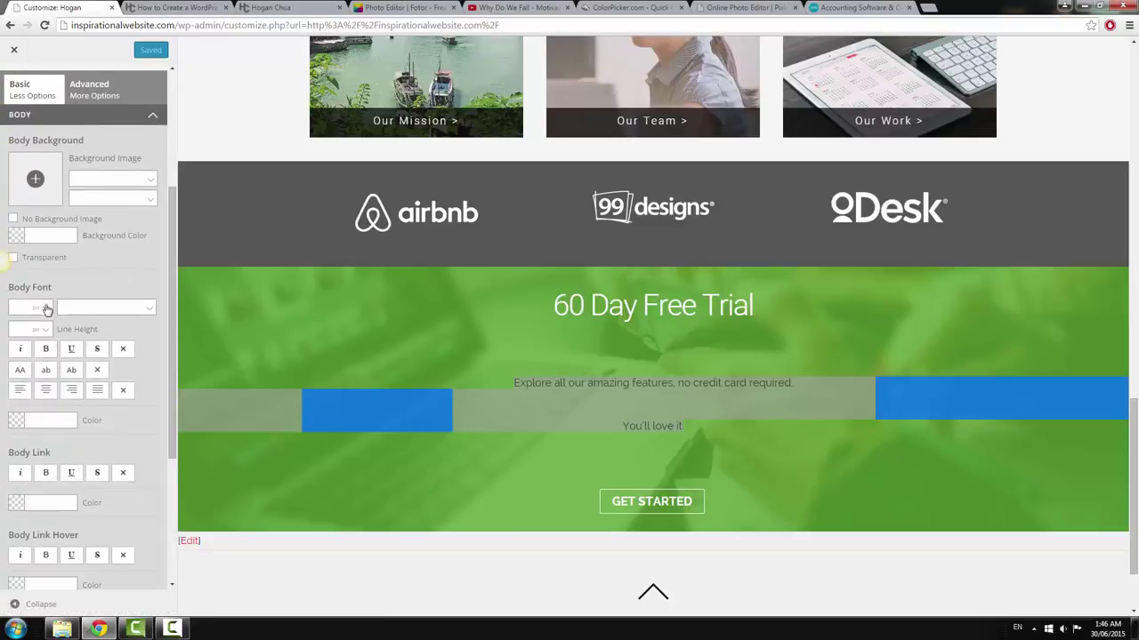
{"action": "left_click_drag", "start_coordinate": [57, 288], "coordinate": [10, 287]}
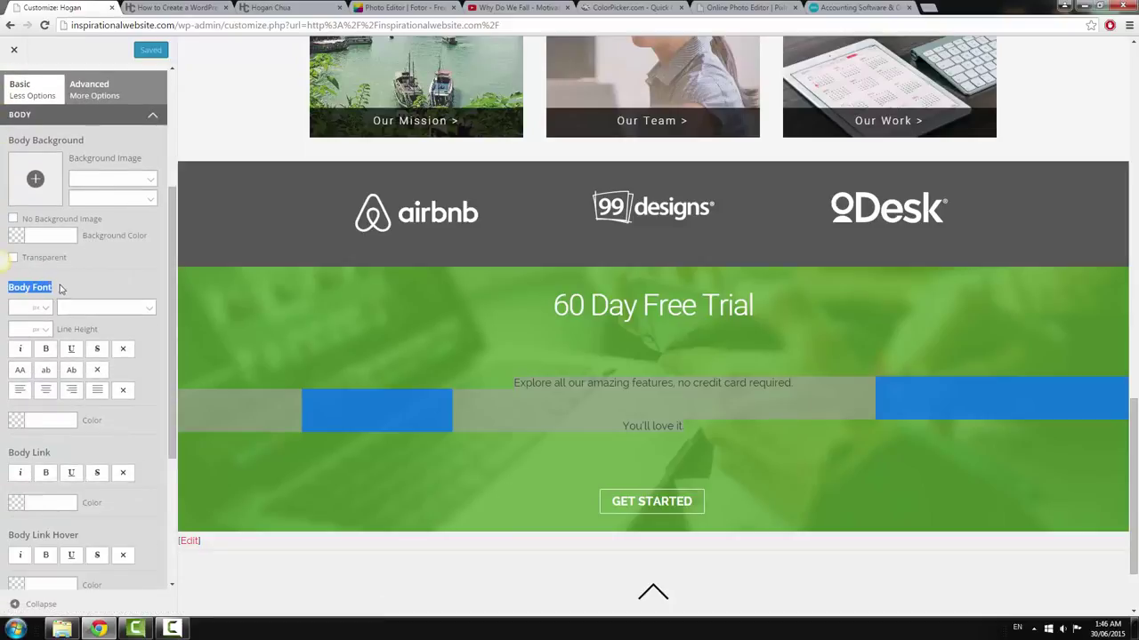
Step: Choose Roboto as the body font, publish it, and close the Customizer
{"action": "left_click", "coordinate": [78, 309]}
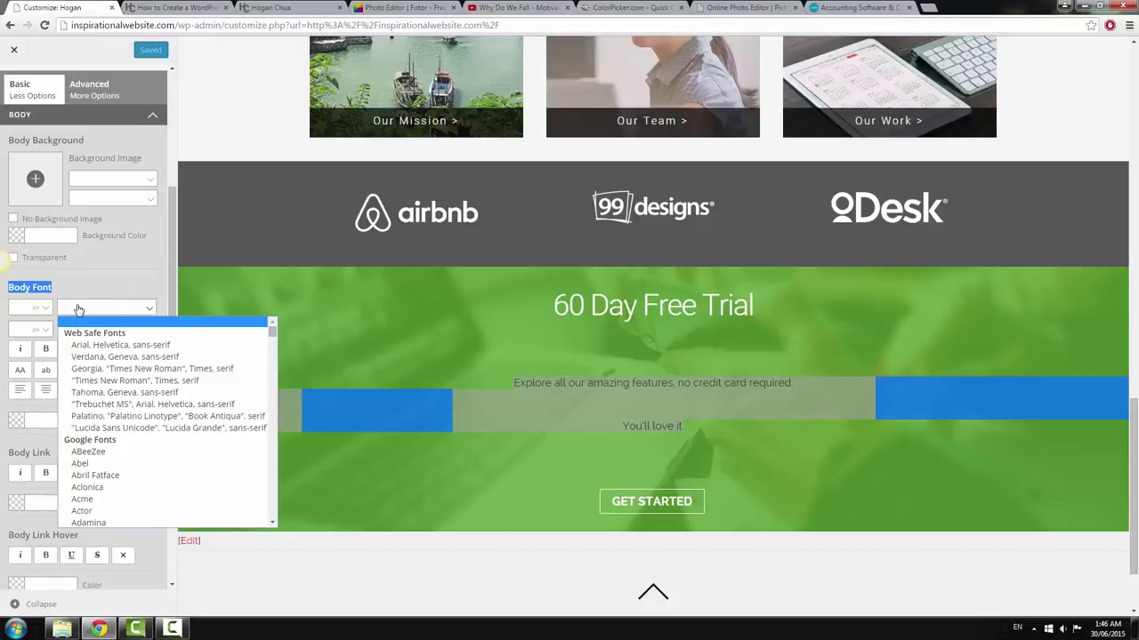
{"action": "key", "text": "r"}
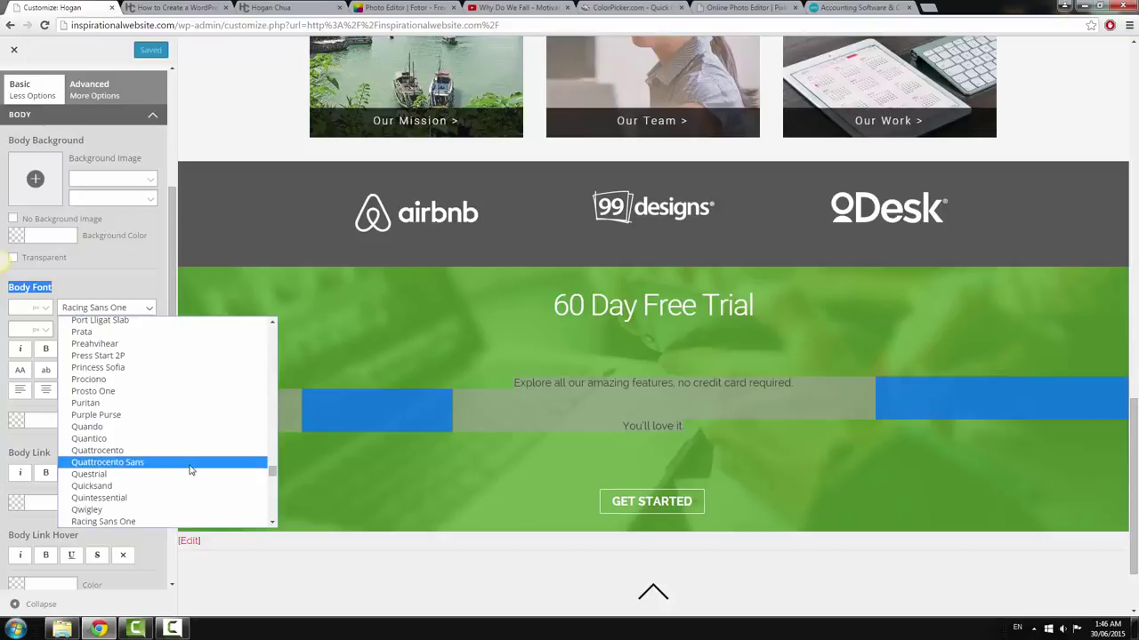
{"action": "scroll", "coordinate": [190, 472], "scroll_direction": "down", "scroll_amount": 5}
{"action": "left_click", "coordinate": [165, 489]}
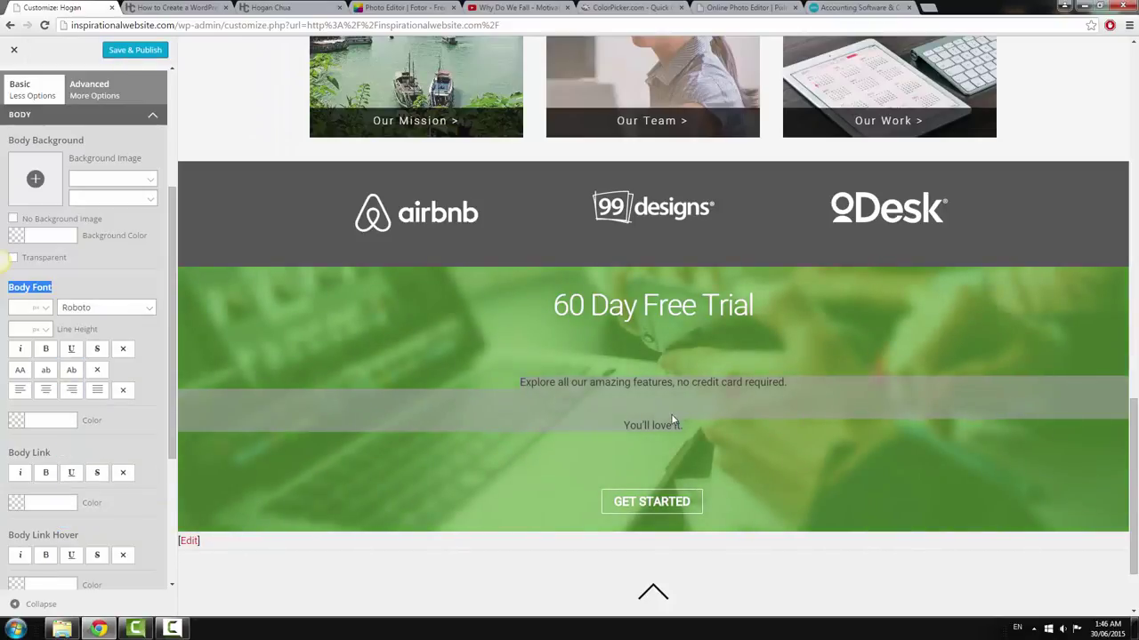
{"action": "left_click", "coordinate": [638, 397]}
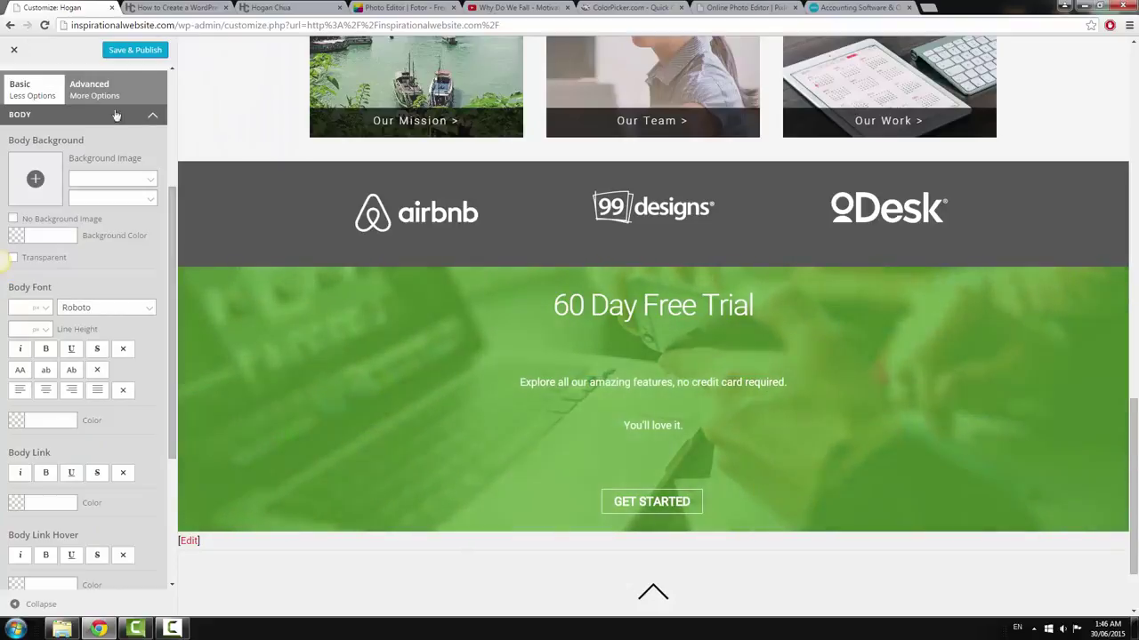
{"action": "left_click", "coordinate": [130, 52]}
{"action": "left_click", "coordinate": [13, 51]}
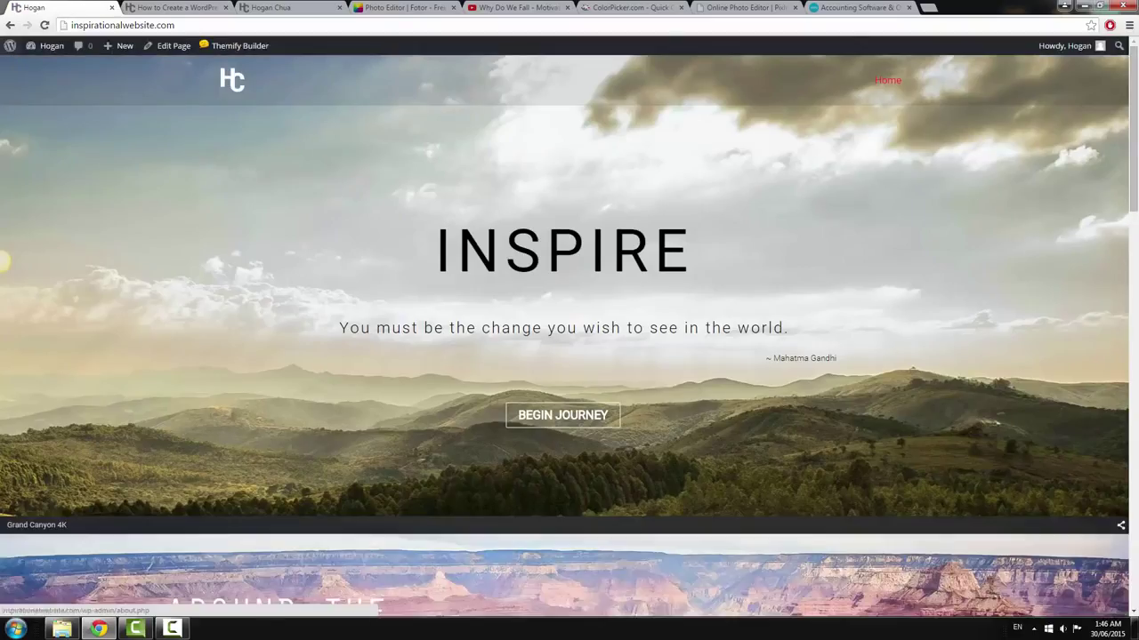
Step: Turn on Themify Builder for the homepage from the admin bar
{"action": "left_click_drag", "start_coordinate": [1134, 191], "coordinate": [1138, 440]}
{"action": "left_click_drag", "start_coordinate": [1136, 506], "coordinate": [1133, 544]}
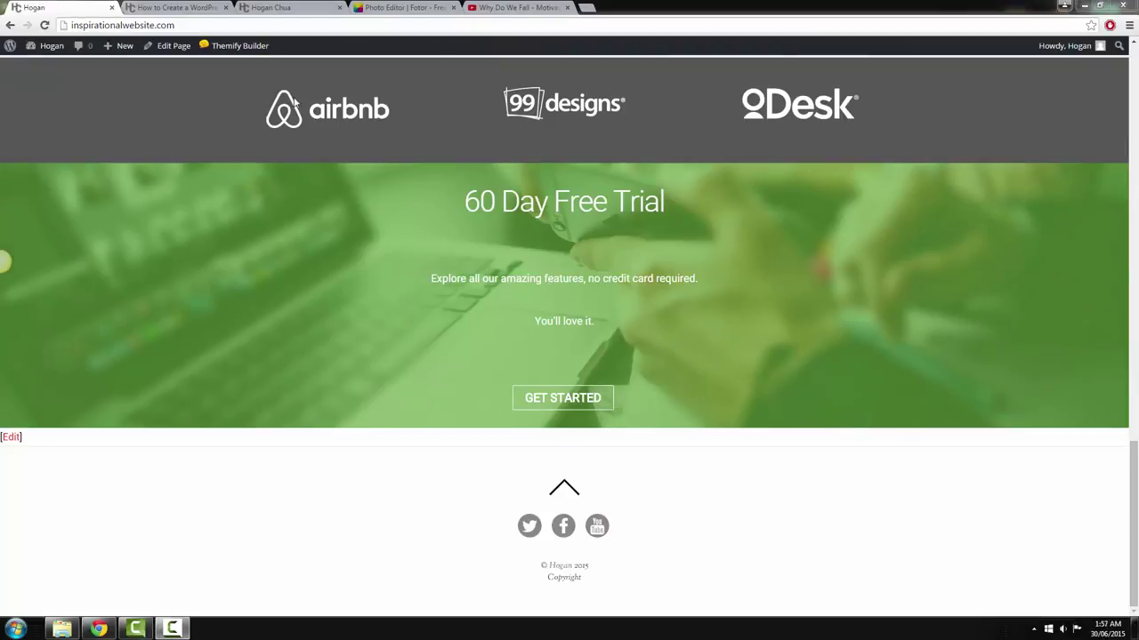
{"action": "mouse_move", "coordinate": [242, 48]}
{"action": "left_click", "coordinate": [233, 70]}
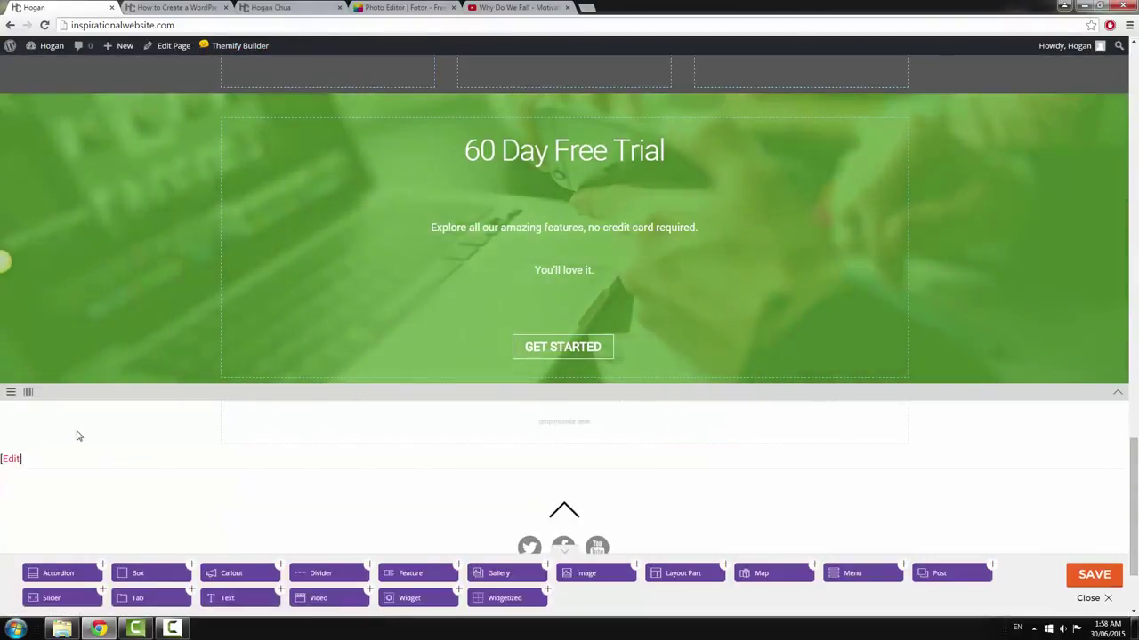
{"action": "mouse_move", "coordinate": [404, 356]}
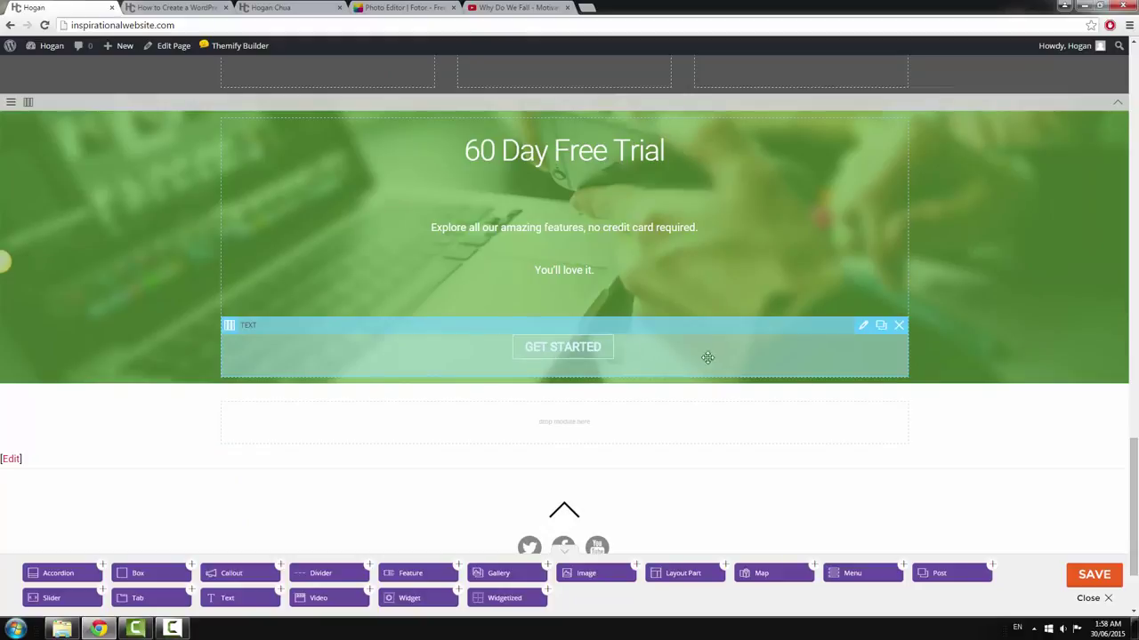
Step: Change the GET STARTED module's bottom padding to 50 px and save it
{"action": "left_click", "coordinate": [862, 325]}
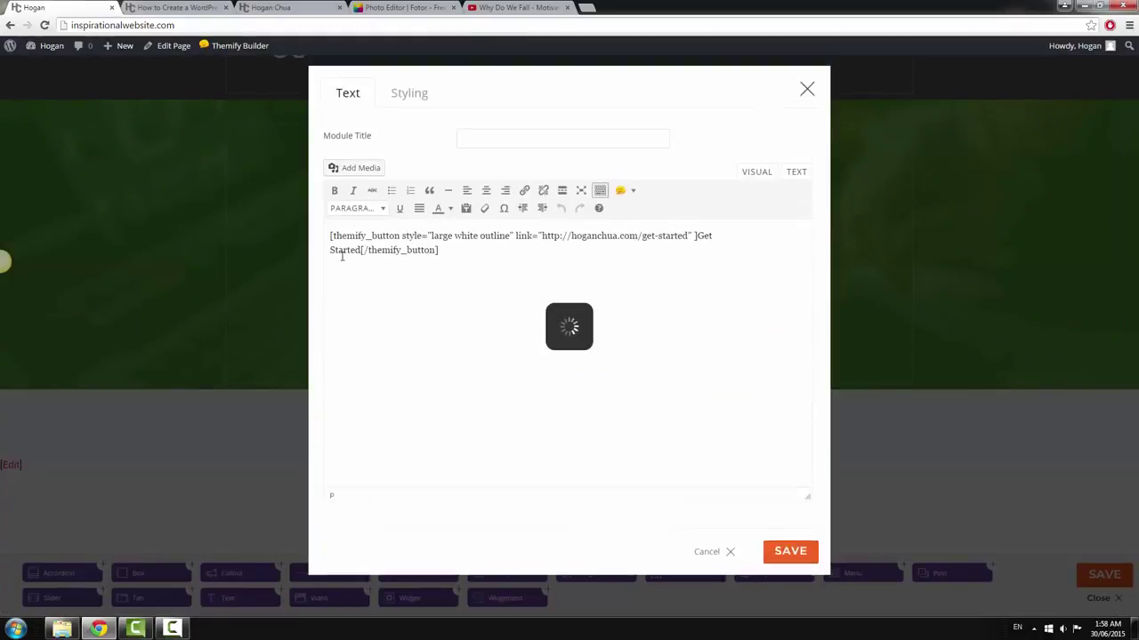
{"action": "left_click", "coordinate": [404, 122]}
{"action": "scroll", "coordinate": [474, 374], "scroll_direction": "down", "scroll_amount": 2}
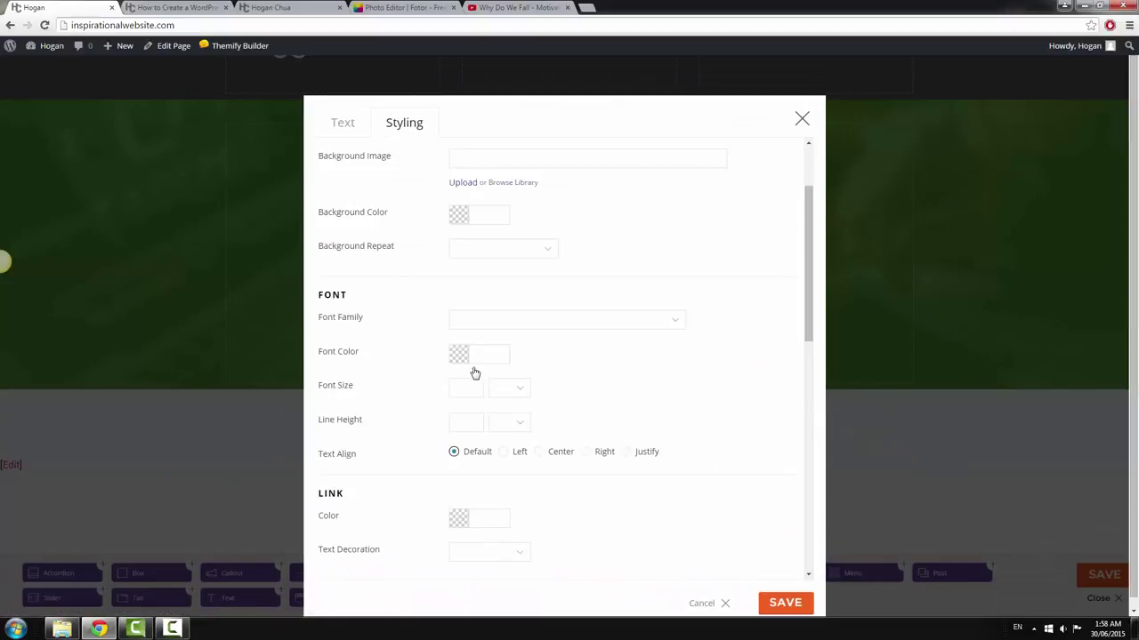
{"action": "scroll", "coordinate": [474, 373], "scroll_direction": "down", "scroll_amount": 4}
{"action": "double_click", "coordinate": [466, 361]}
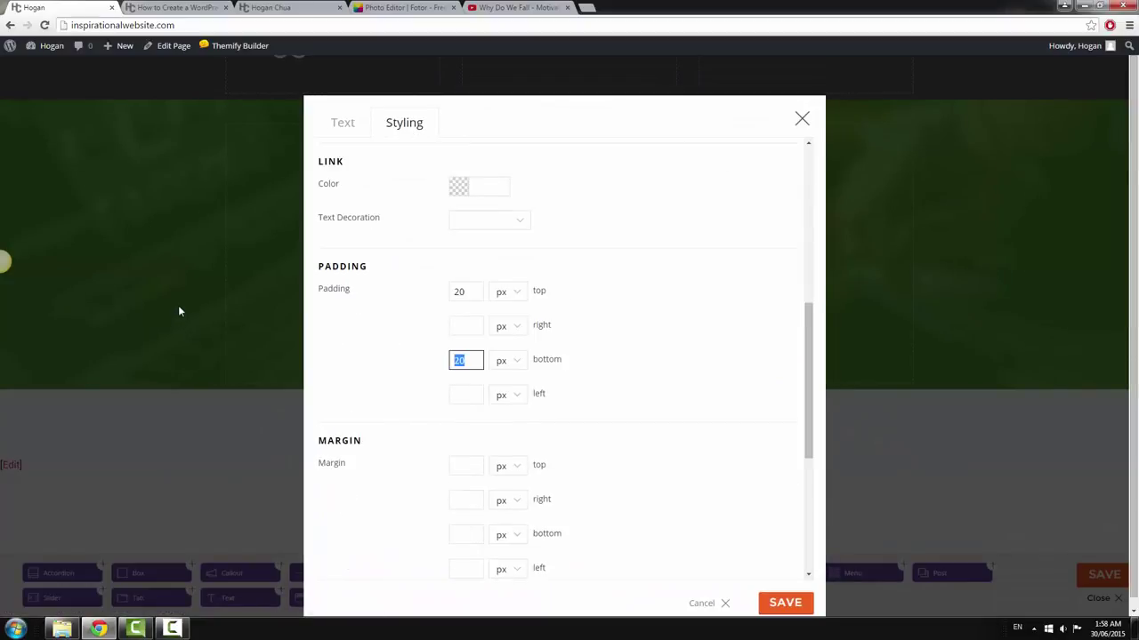
{"action": "type", "text": "50"}
{"action": "left_click", "coordinate": [785, 603]}
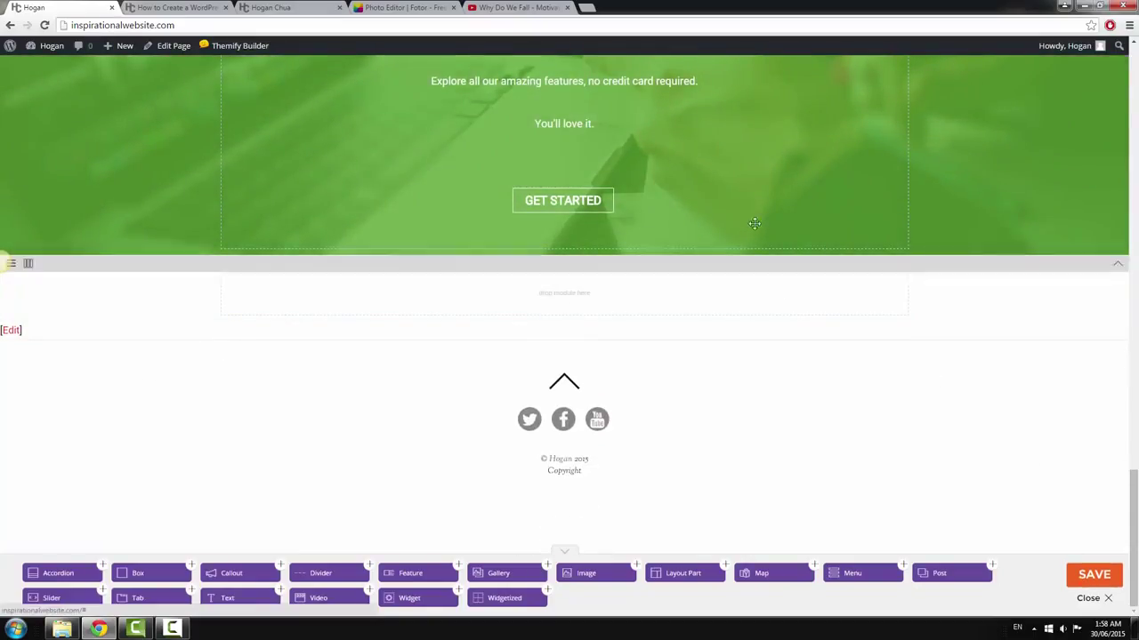
{"action": "scroll", "coordinate": [719, 222], "scroll_direction": "up", "scroll_amount": 1}
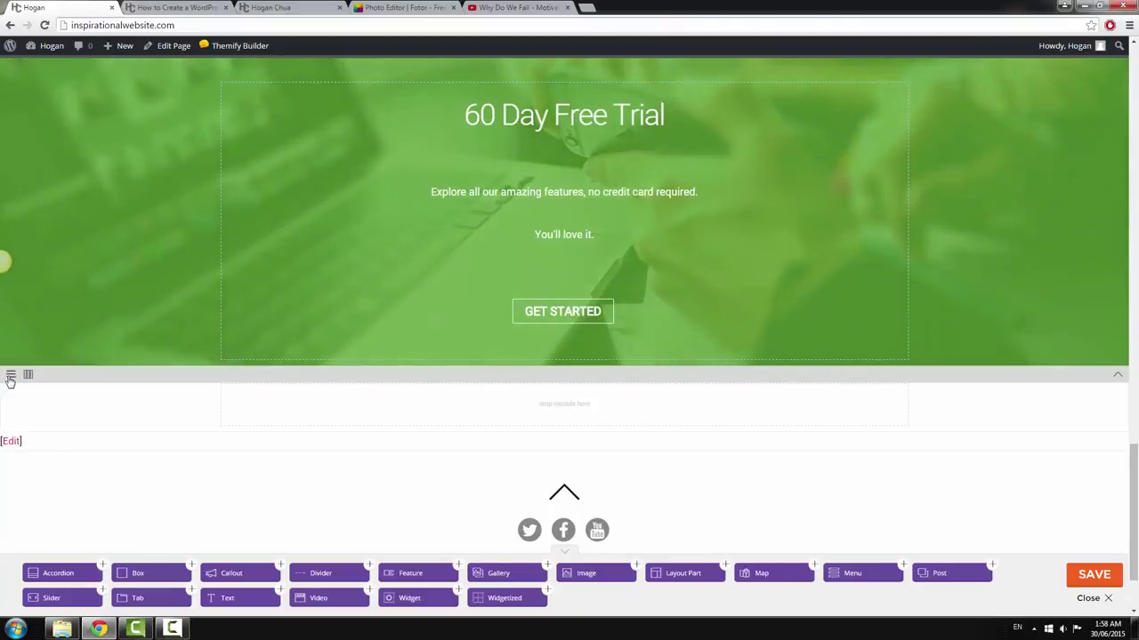
Step: Give the empty row an f6f6f6 background, black 000000 font colour and centred text
{"action": "left_click", "coordinate": [18, 393]}
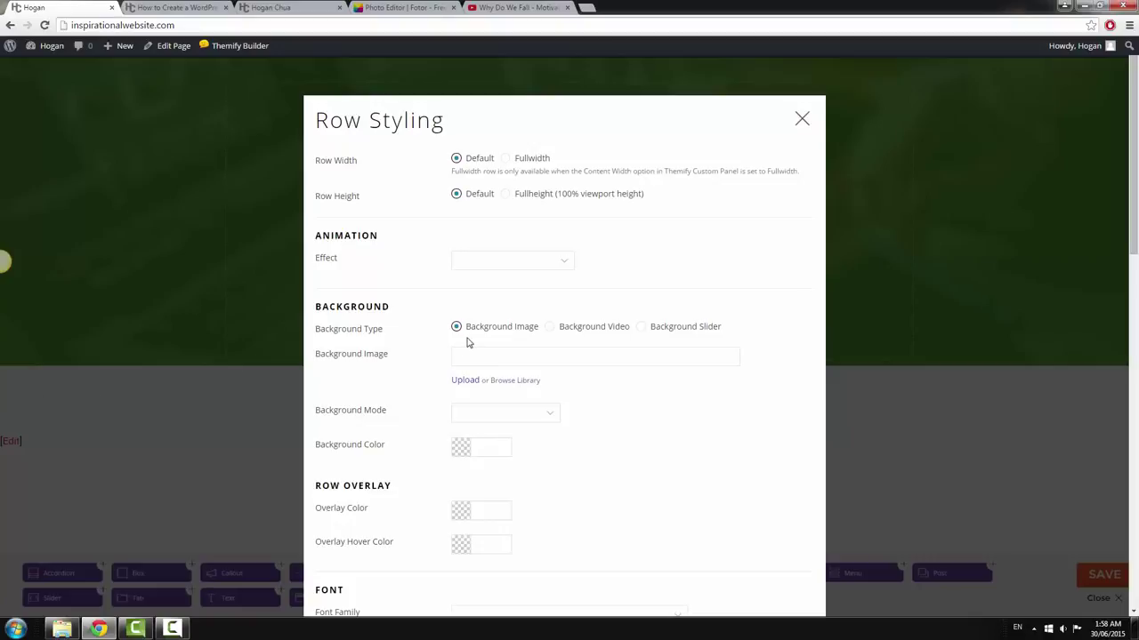
{"action": "left_click", "coordinate": [481, 448]}
{"action": "type", "text": "f6f6f6"}
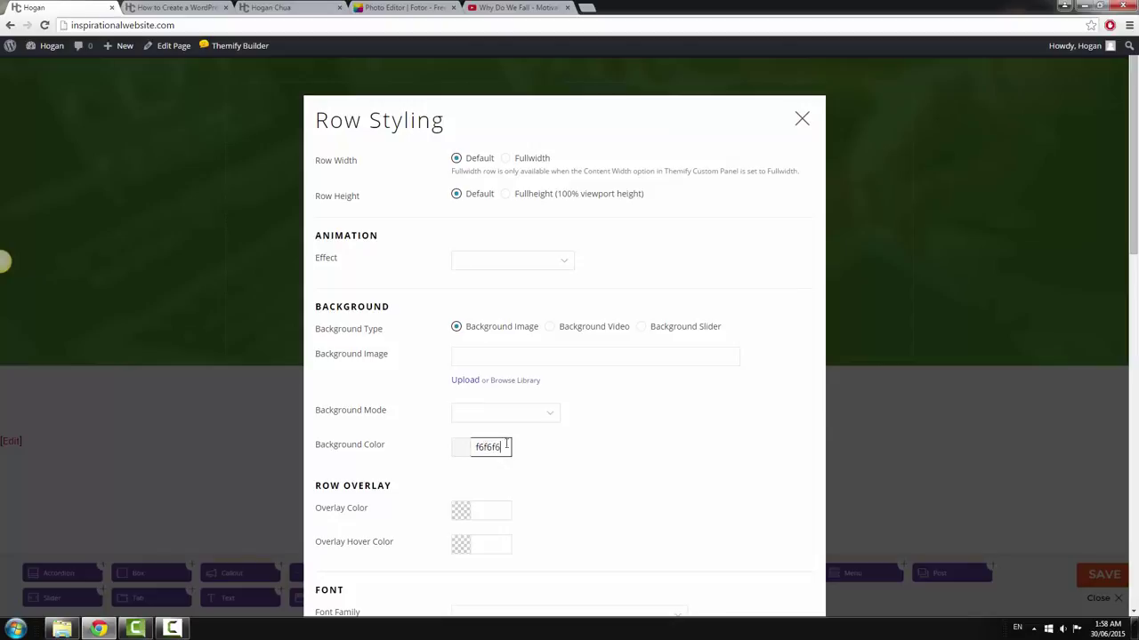
{"action": "left_click", "coordinate": [576, 446]}
{"action": "scroll", "coordinate": [577, 446], "scroll_direction": "down", "scroll_amount": 2}
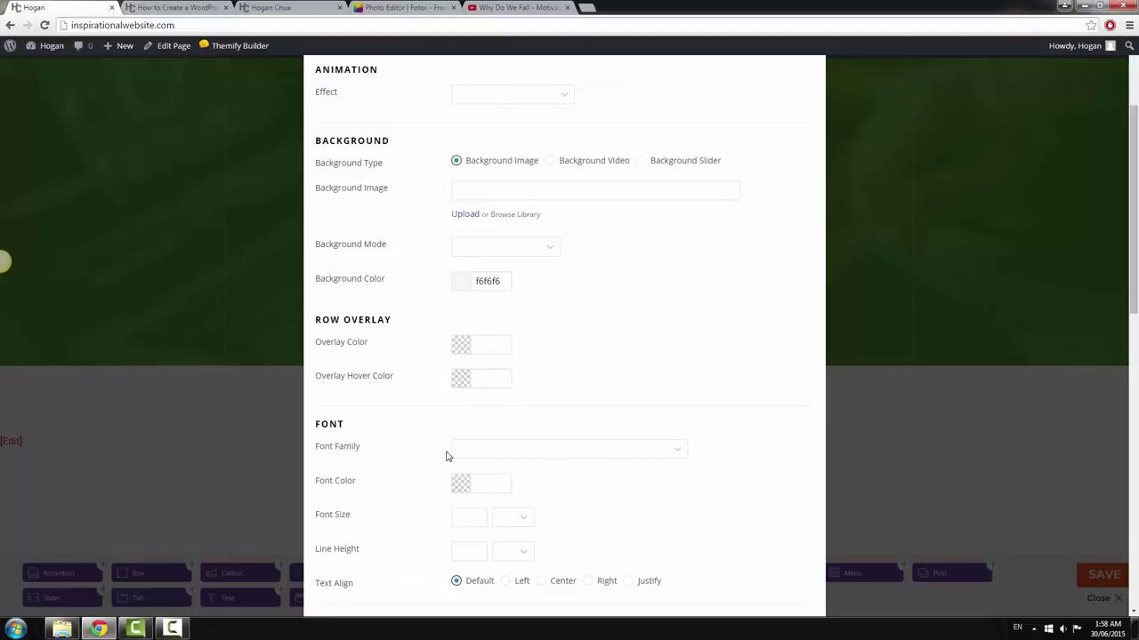
{"action": "left_click", "coordinate": [461, 491]}
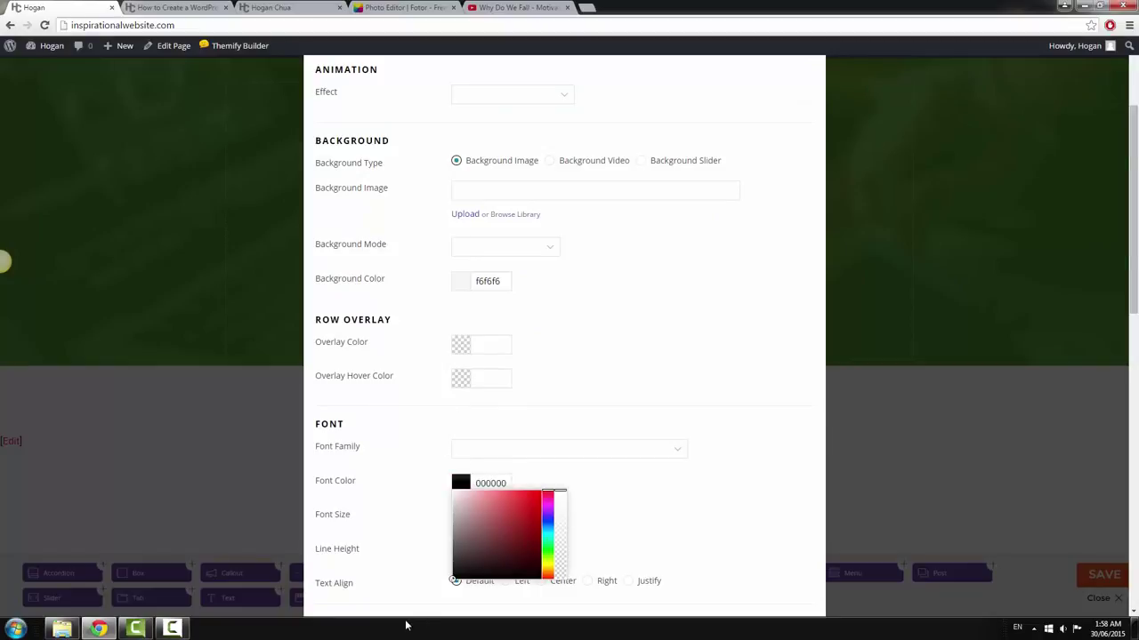
{"action": "left_click", "coordinate": [683, 491]}
{"action": "scroll", "coordinate": [636, 480], "scroll_direction": "down", "scroll_amount": 2}
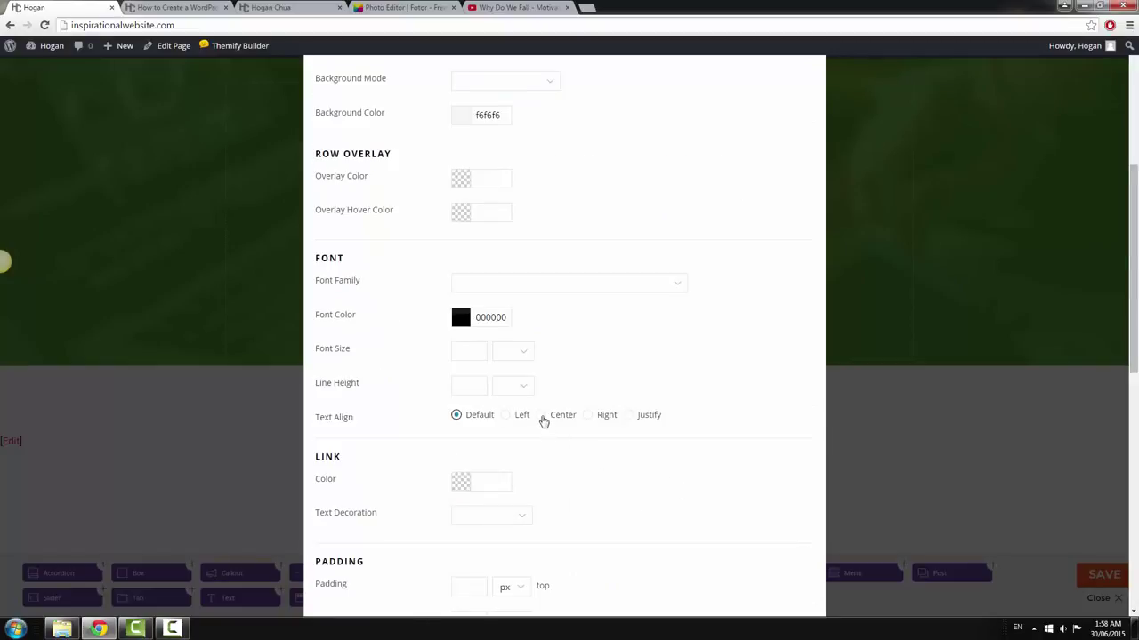
{"action": "left_click", "coordinate": [541, 417]}
Step: Set the row's top padding to 40 px and save its styling
{"action": "scroll", "coordinate": [502, 424], "scroll_direction": "down", "scroll_amount": 2}
{"action": "left_click", "coordinate": [477, 419]}
{"action": "type", "text": "4"}
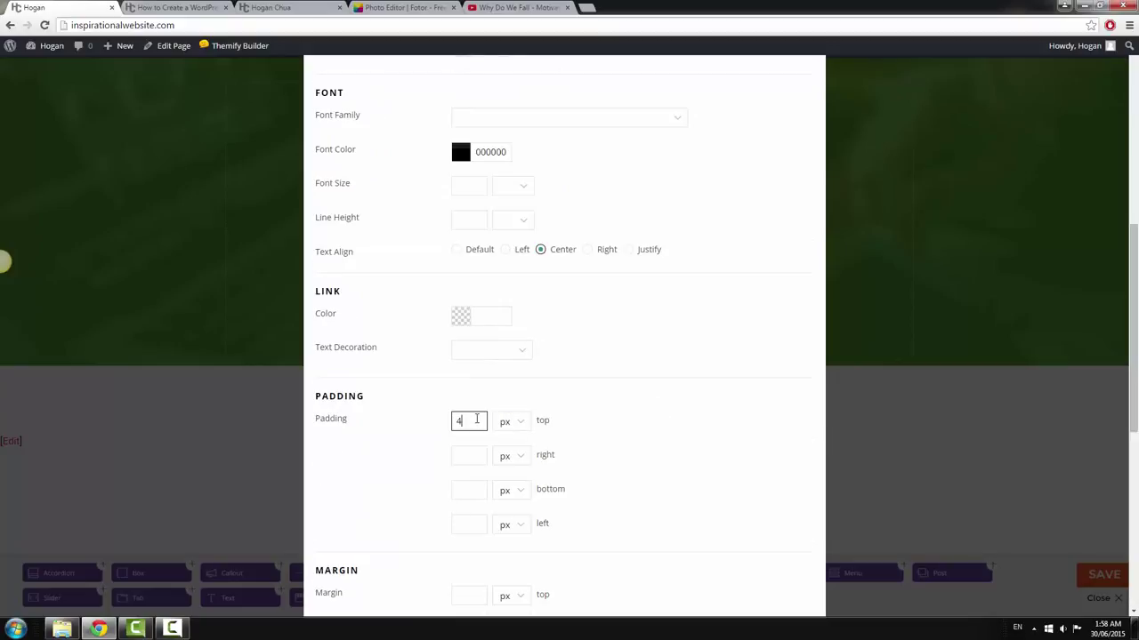
{"action": "type", "text": "0"}
{"action": "scroll", "coordinate": [573, 436], "scroll_direction": "down", "scroll_amount": 3}
{"action": "scroll", "coordinate": [605, 414], "scroll_direction": "up", "scroll_amount": 4}
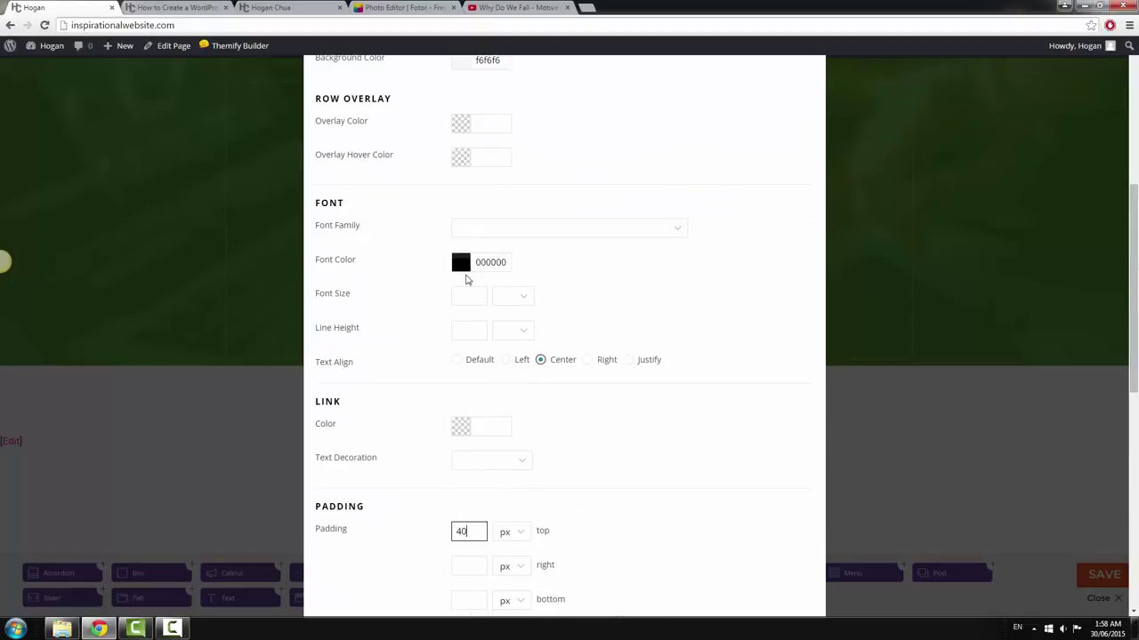
{"action": "left_click", "coordinate": [503, 261]}
{"action": "double_click", "coordinate": [503, 261]}
{"action": "scroll", "coordinate": [702, 389], "scroll_direction": "down", "scroll_amount": 8}
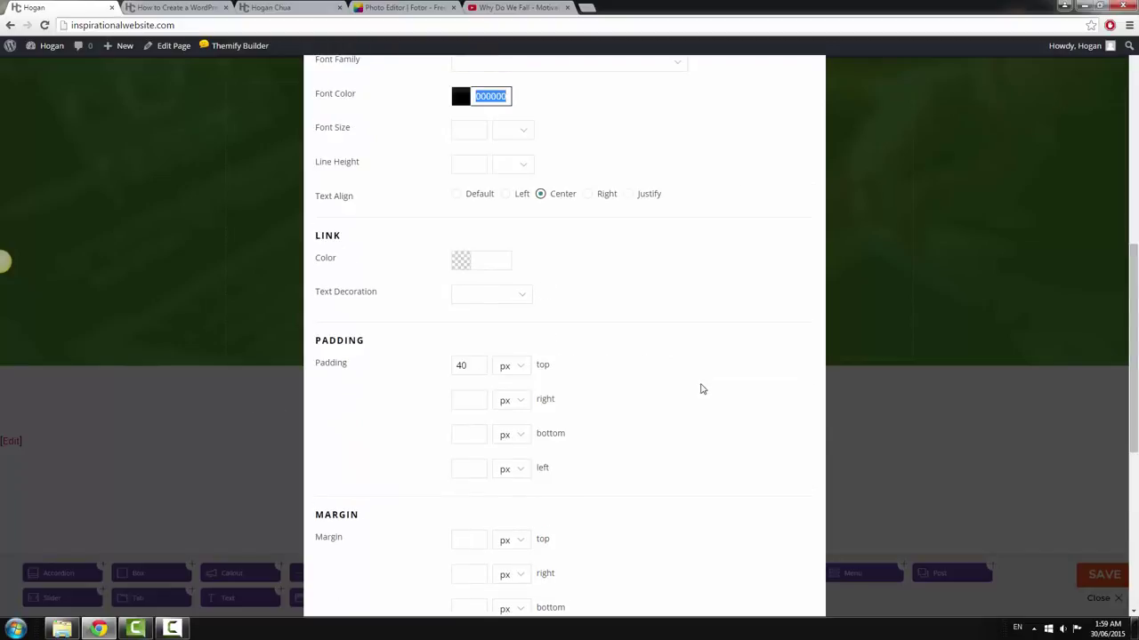
{"action": "left_click", "coordinate": [783, 592]}
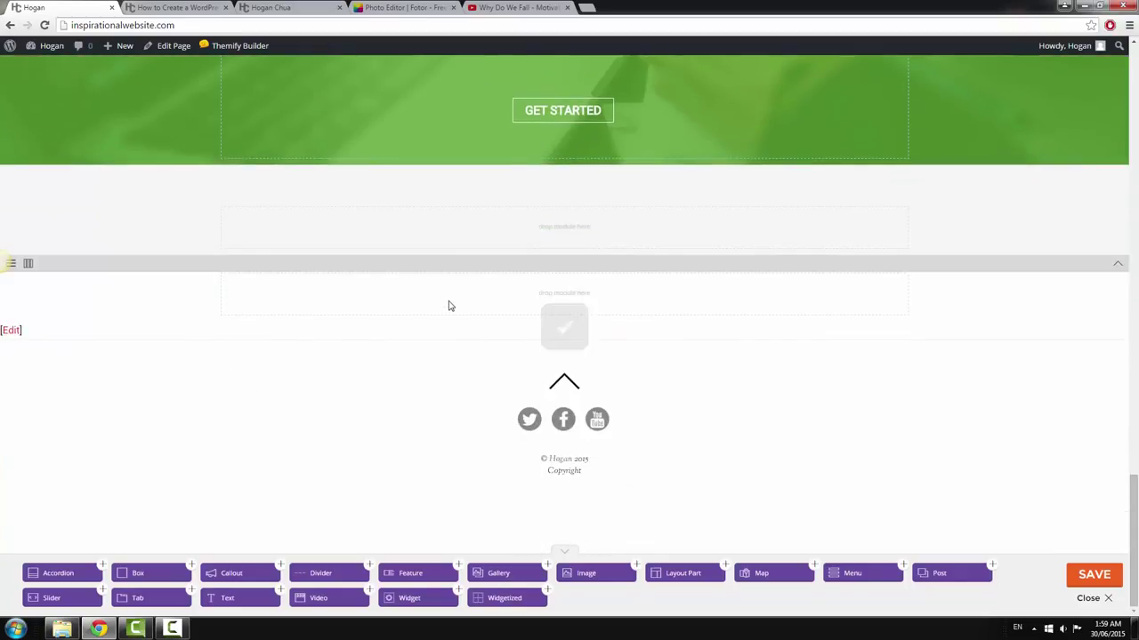
{"action": "mouse_move", "coordinate": [11, 181]}
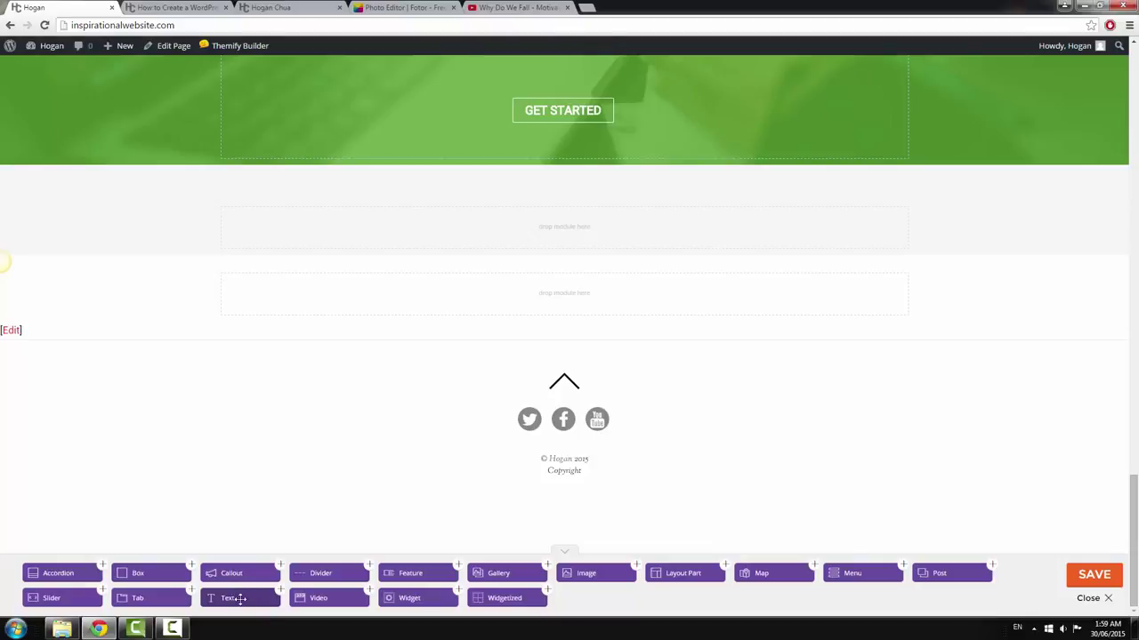
Step: Add a Text module to the grey row and copy the heading wording from the tutorial
{"action": "left_click_drag", "start_coordinate": [239, 598], "coordinate": [549, 227]}
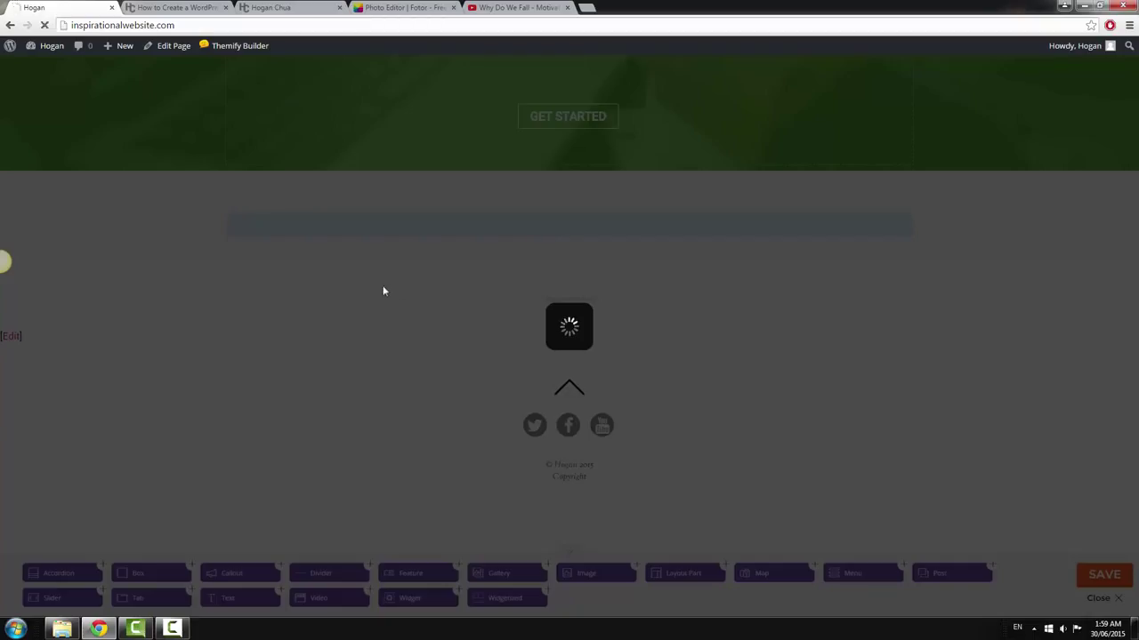
{"action": "left_click", "coordinate": [198, 6]}
{"action": "left_click", "coordinate": [447, 434]}
{"action": "scroll", "coordinate": [446, 435], "scroll_direction": "down", "scroll_amount": 15}
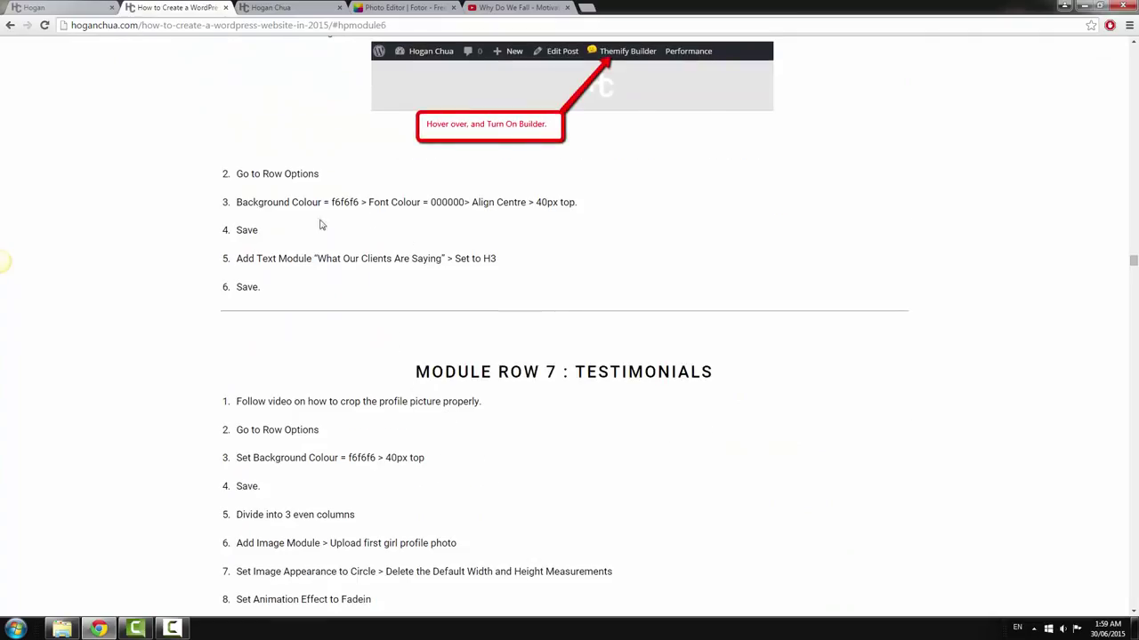
{"action": "left_click_drag", "start_coordinate": [318, 259], "coordinate": [449, 258]}
{"action": "key", "text": "ctrl+c"}
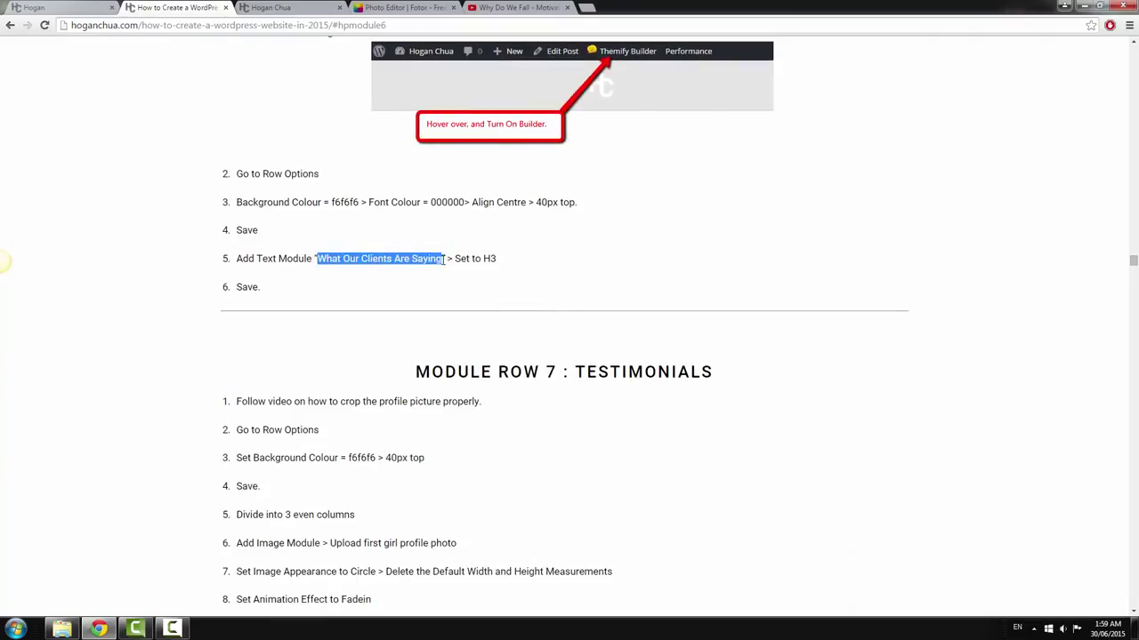
{"action": "left_click", "coordinate": [78, 6]}
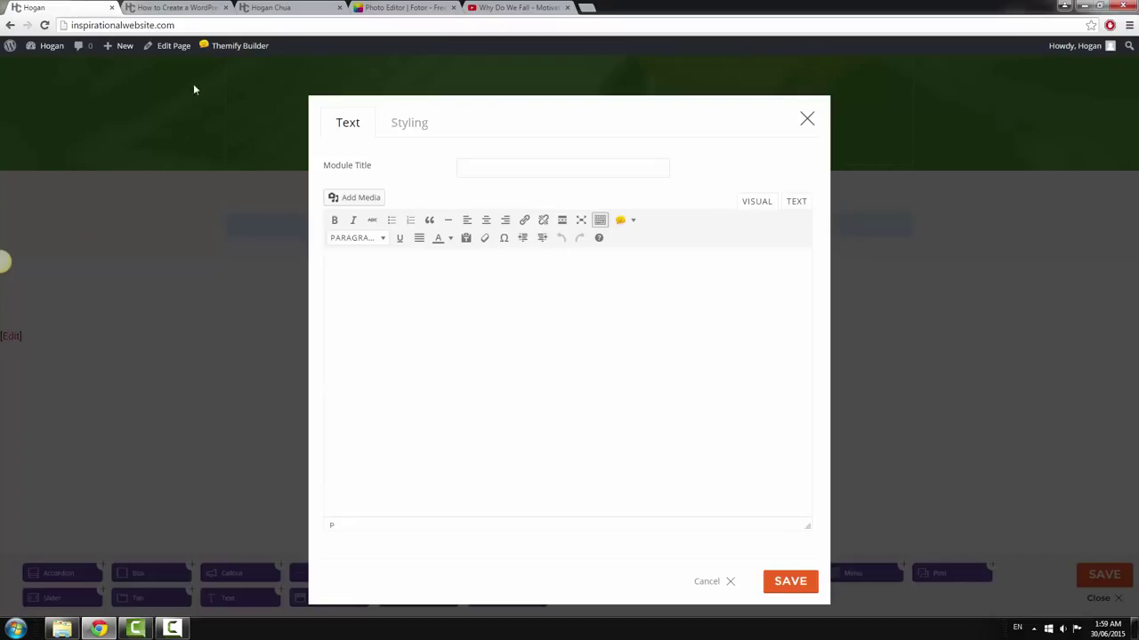
Step: Paste 'What Our Clients Are Saying', format it as Heading 3 and save the module
{"action": "right_click", "coordinate": [377, 268]}
{"action": "left_click", "coordinate": [424, 341]}
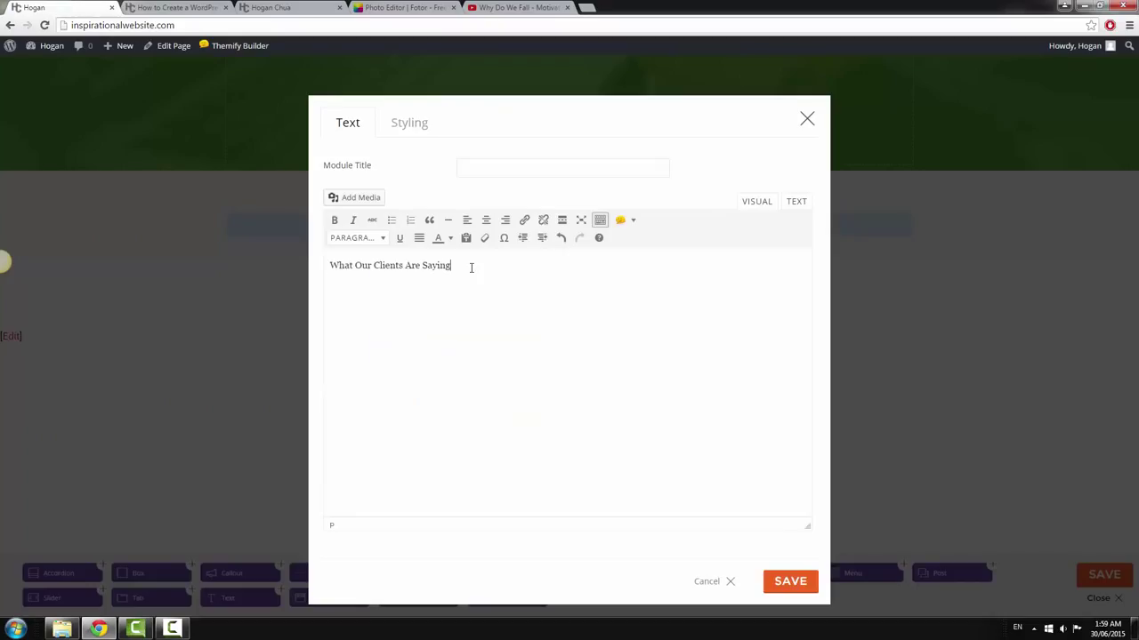
{"action": "left_click_drag", "start_coordinate": [469, 267], "coordinate": [179, 242]}
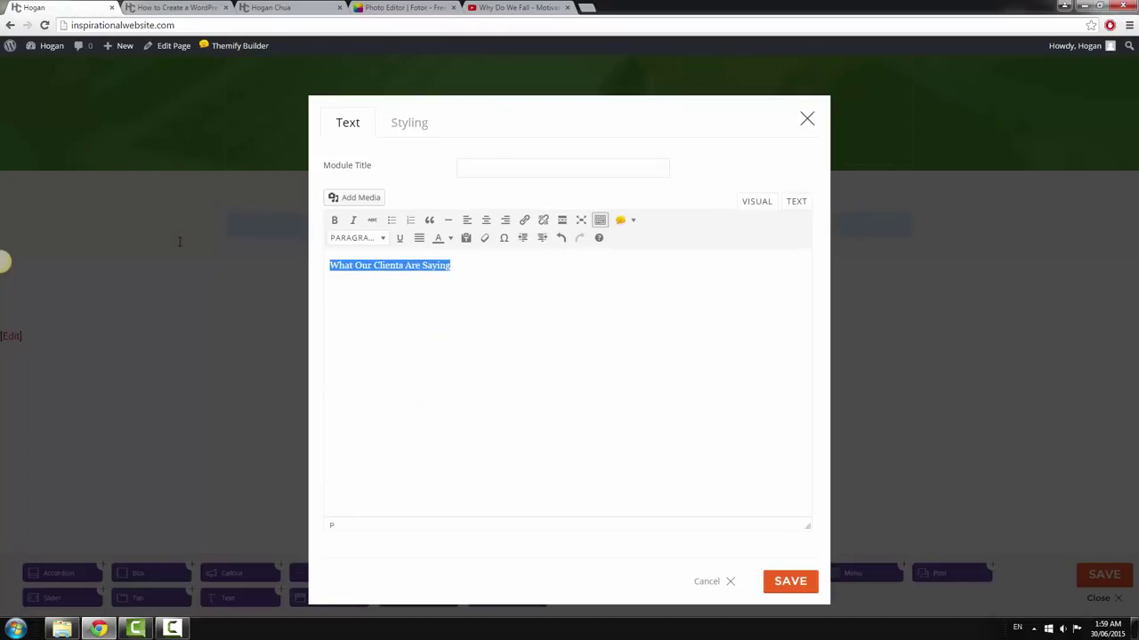
{"action": "left_click", "coordinate": [380, 240]}
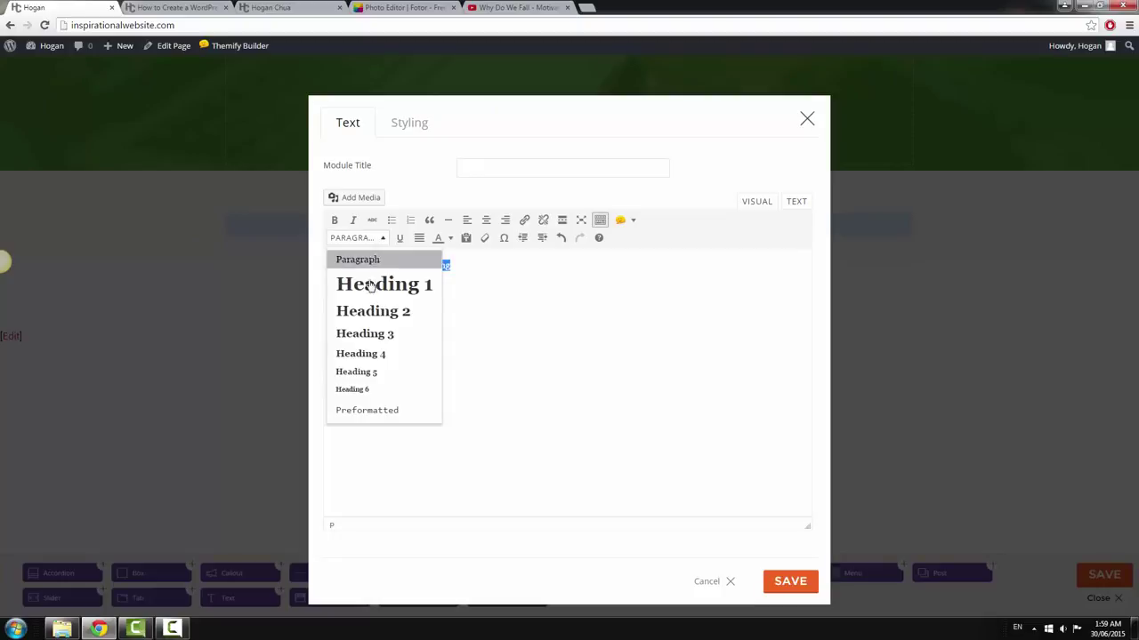
{"action": "left_click", "coordinate": [368, 333]}
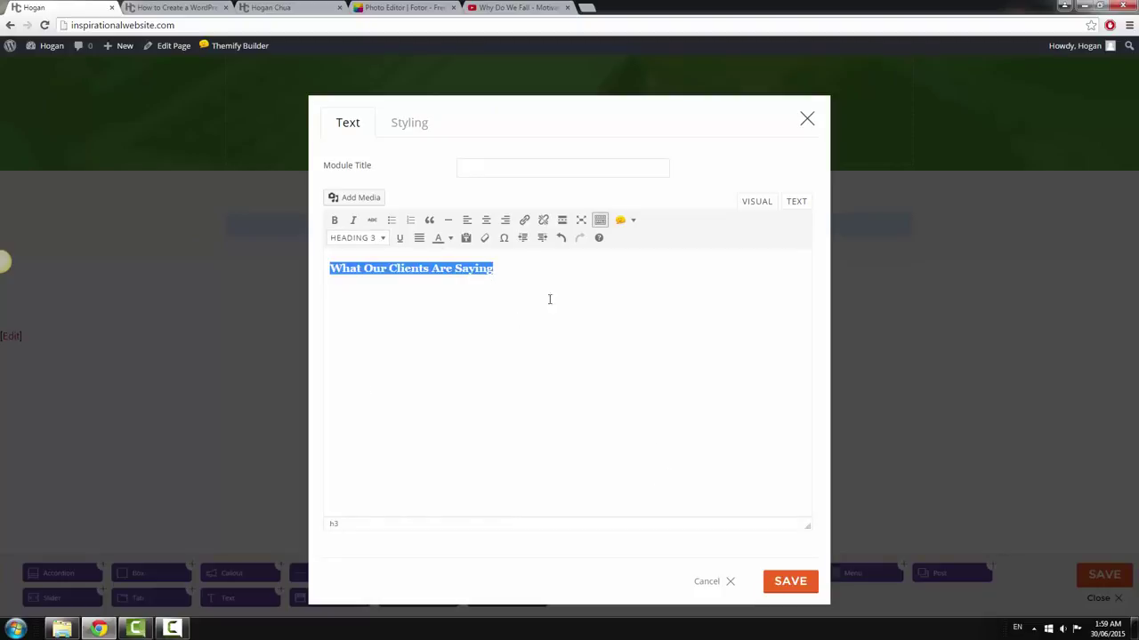
{"action": "left_click", "coordinate": [791, 587]}
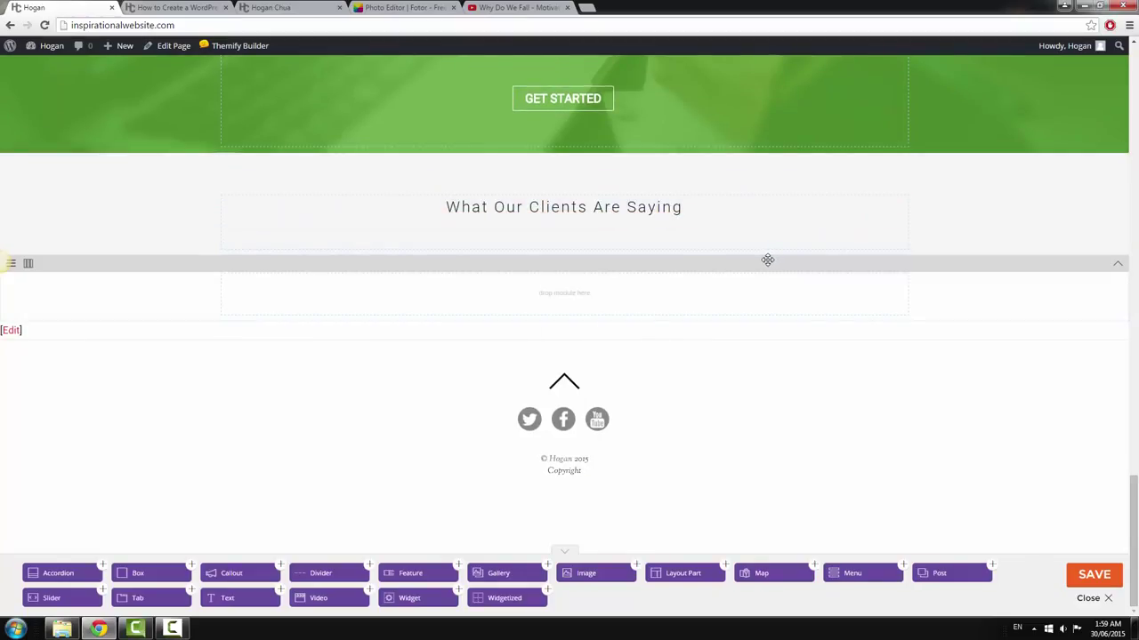
Step: Open 'DIY - Testimonial Girl 1' in Fotor without saving the previous banner photo
{"action": "mouse_move", "coordinate": [22, 266]}
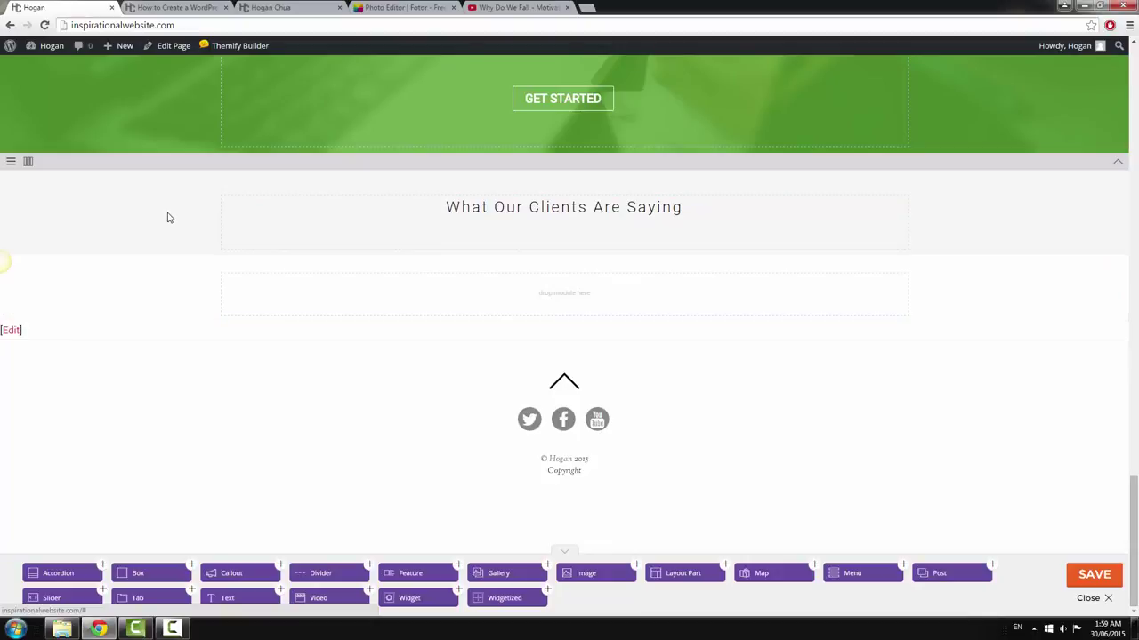
{"action": "left_click", "coordinate": [398, 8]}
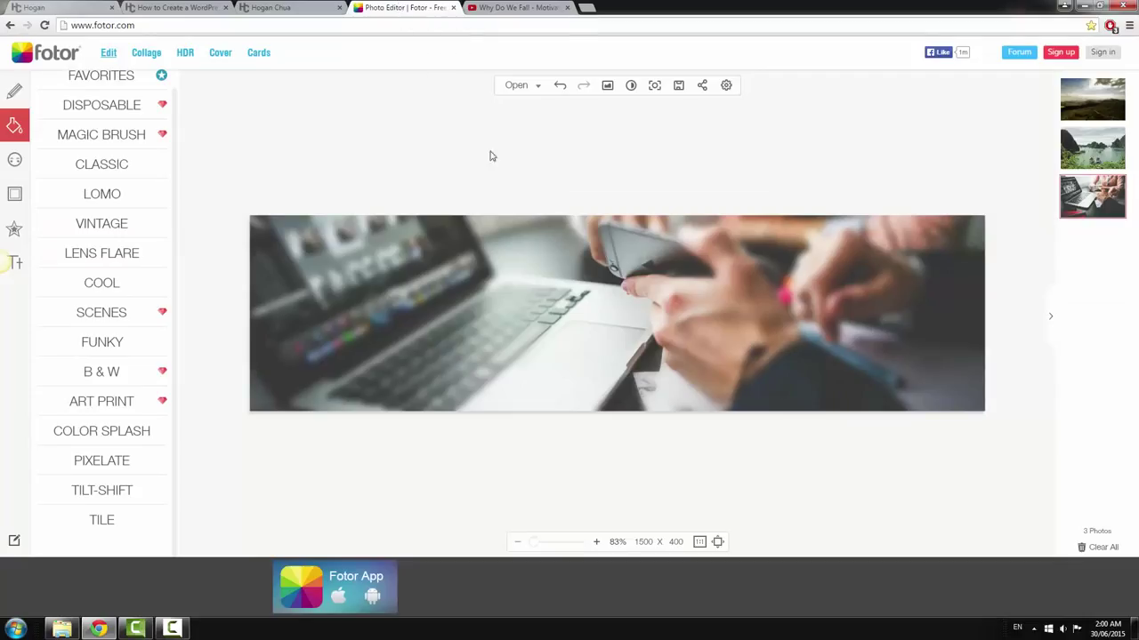
{"action": "left_click", "coordinate": [519, 87]}
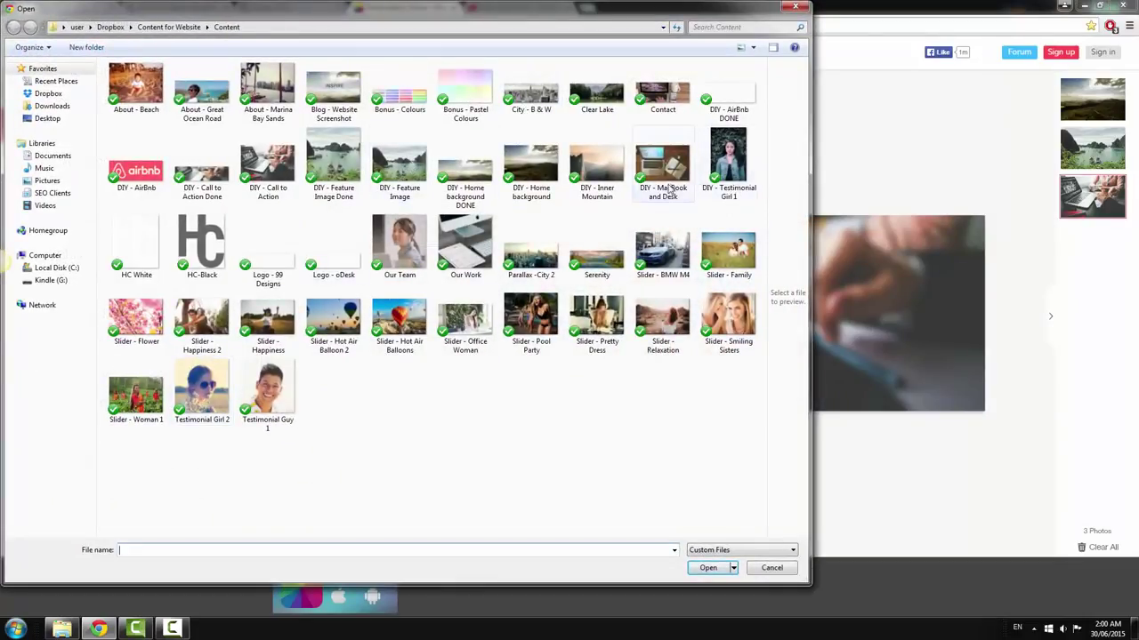
{"action": "left_click", "coordinate": [731, 173]}
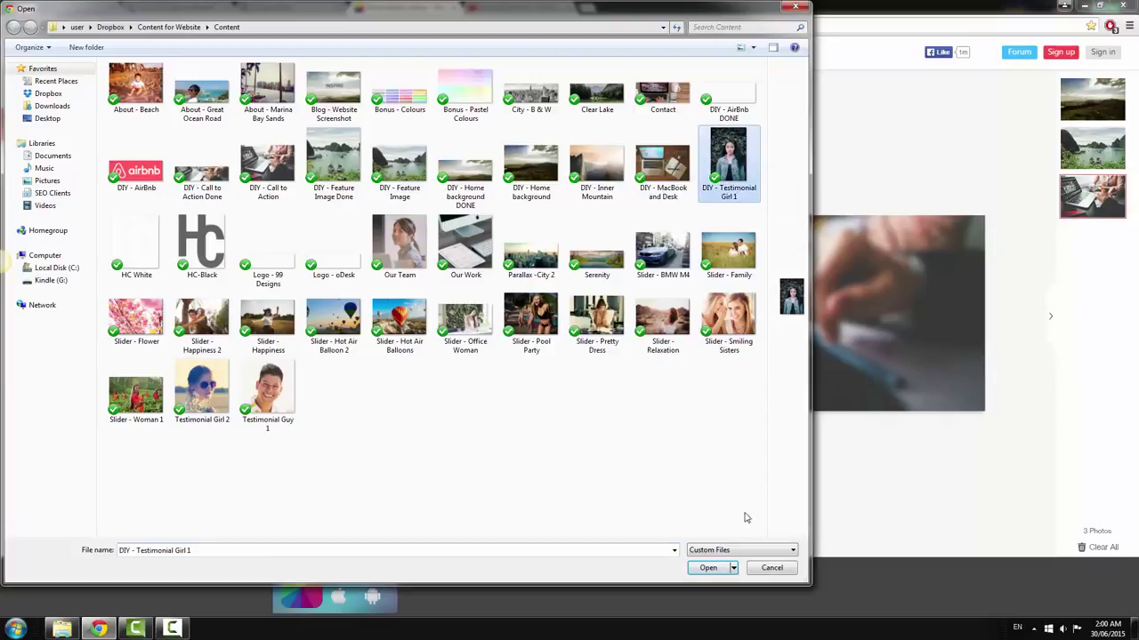
{"action": "left_click", "coordinate": [707, 567]}
{"action": "left_click", "coordinate": [1111, 273]}
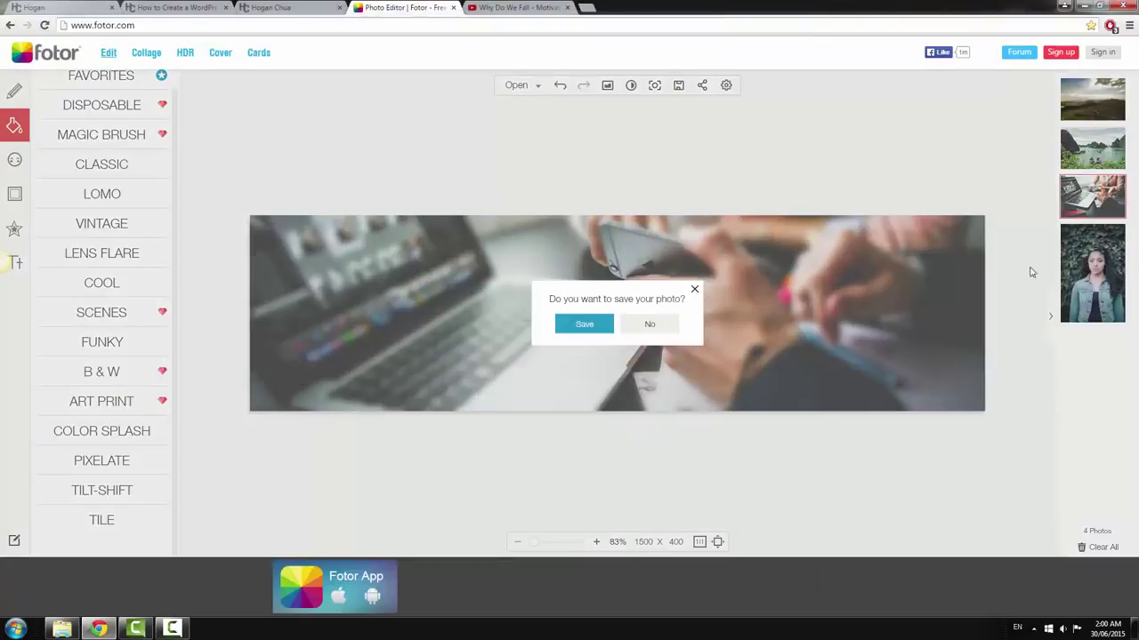
{"action": "left_click", "coordinate": [649, 324]}
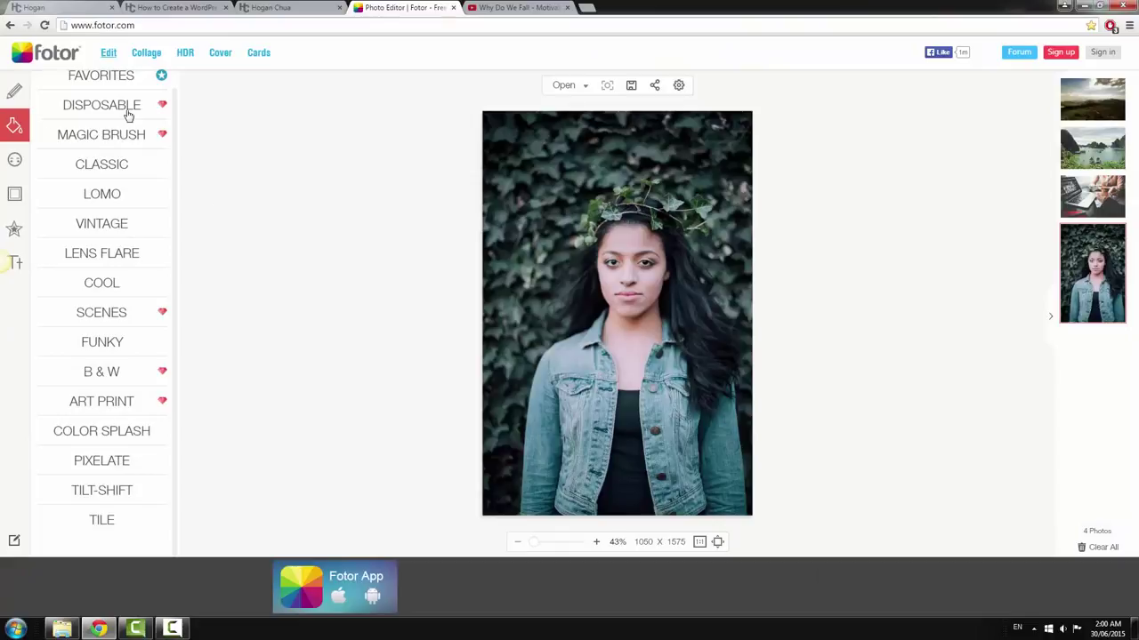
{"action": "left_click", "coordinate": [13, 95]}
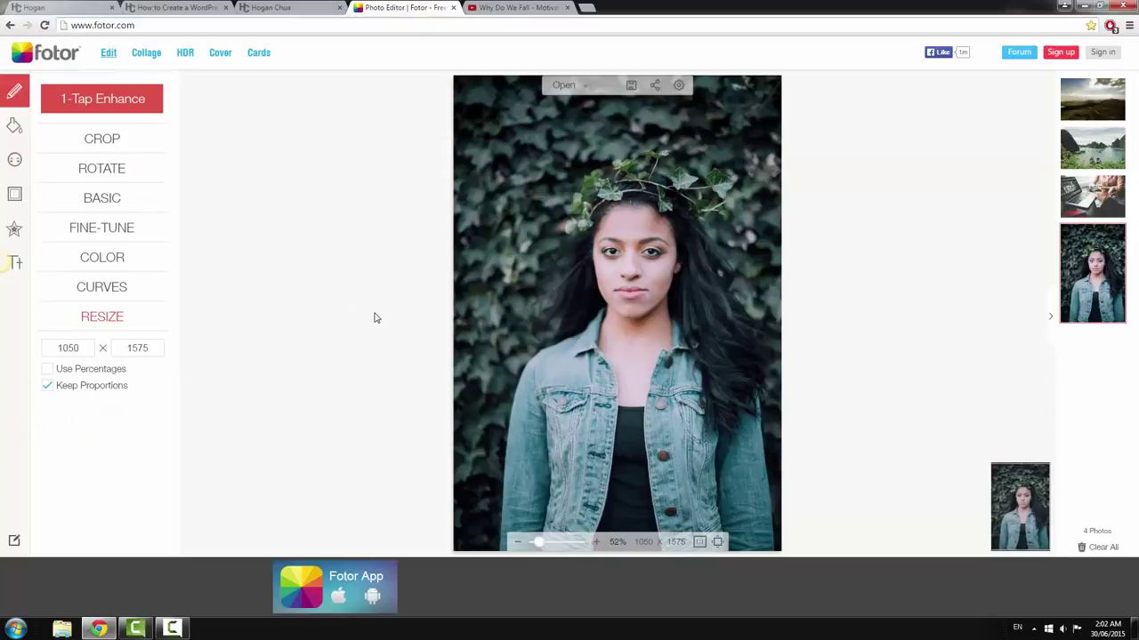
Step: Resize the portrait to 800 px wide (800 × 1200)
{"action": "left_click", "coordinate": [89, 348]}
{"action": "type", "text": "800"}
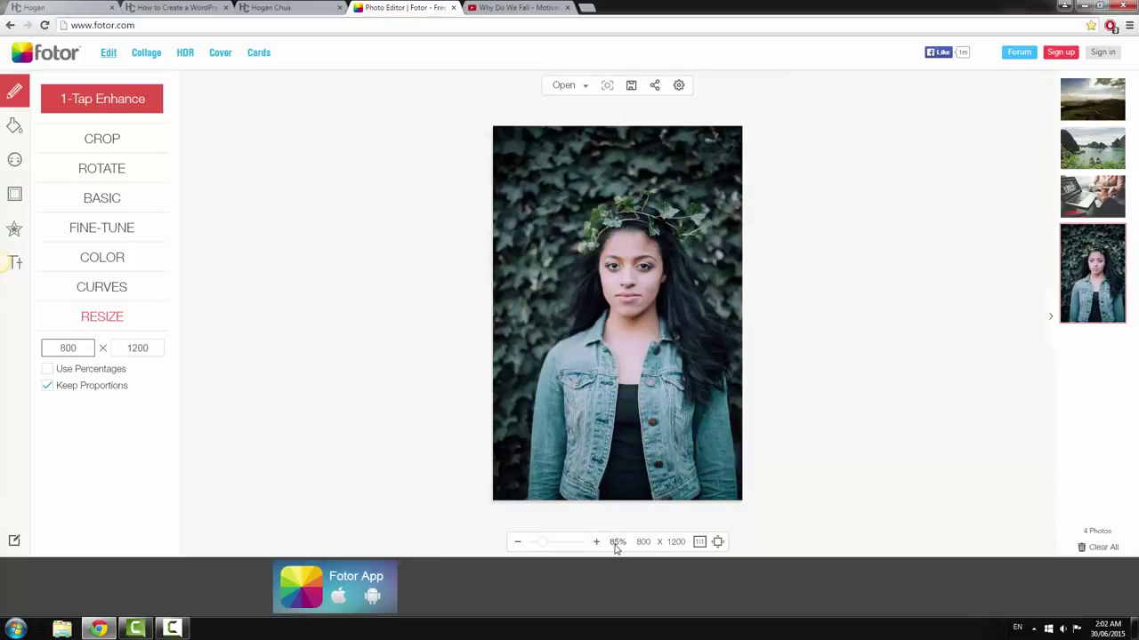
{"action": "left_click", "coordinate": [596, 542]}
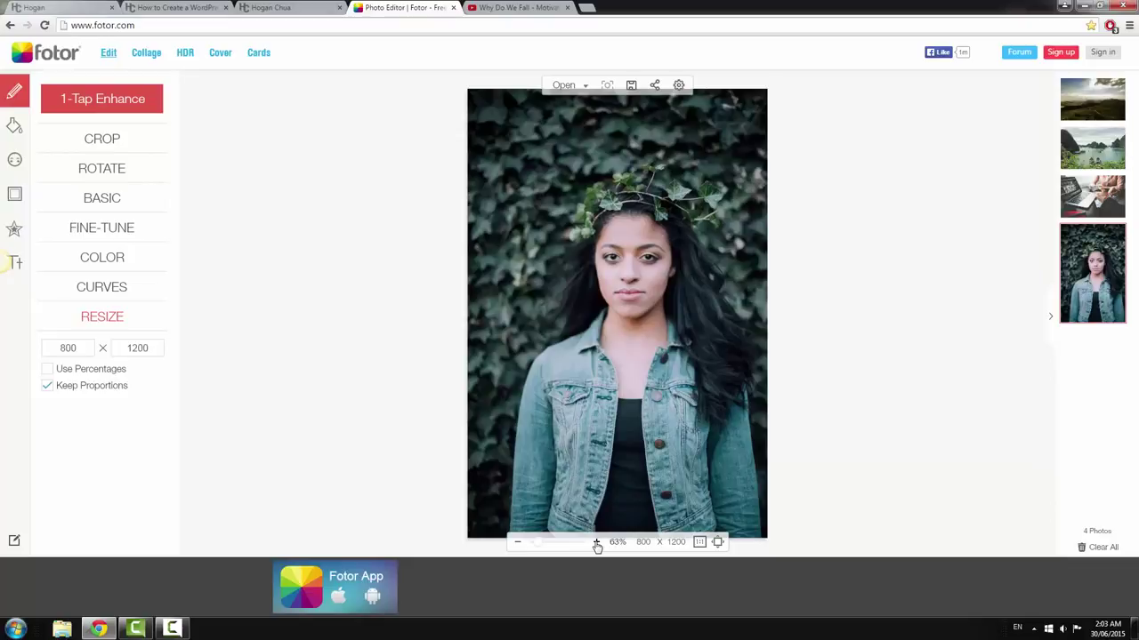
{"action": "left_click", "coordinate": [596, 542]}
{"action": "left_click", "coordinate": [596, 543]}
{"action": "left_click", "coordinate": [596, 543]}
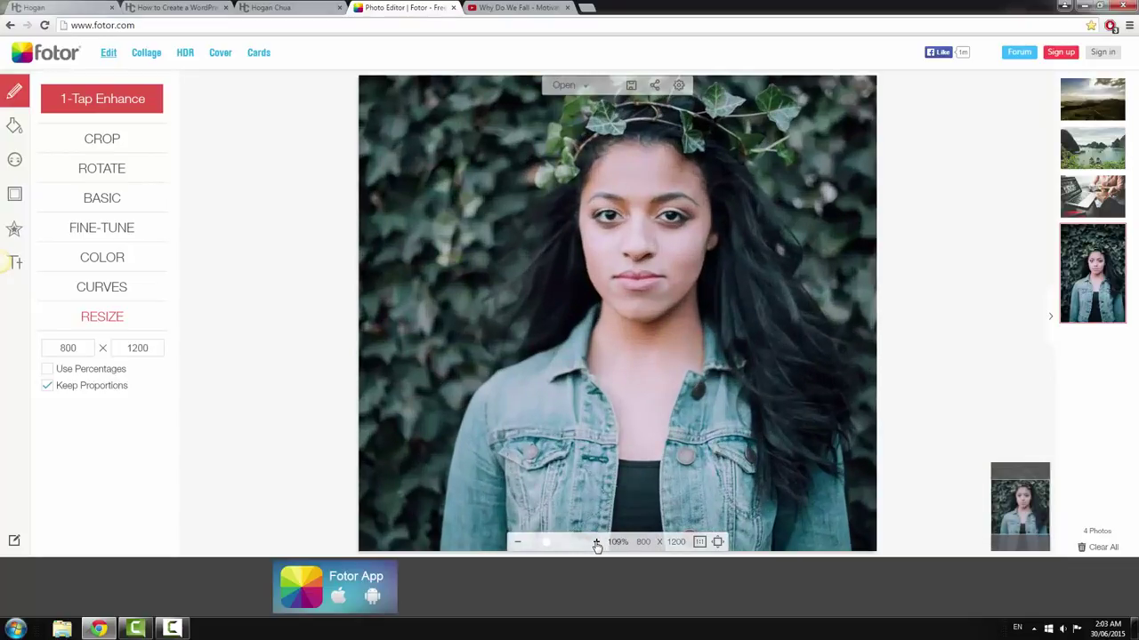
{"action": "left_click", "coordinate": [520, 543]}
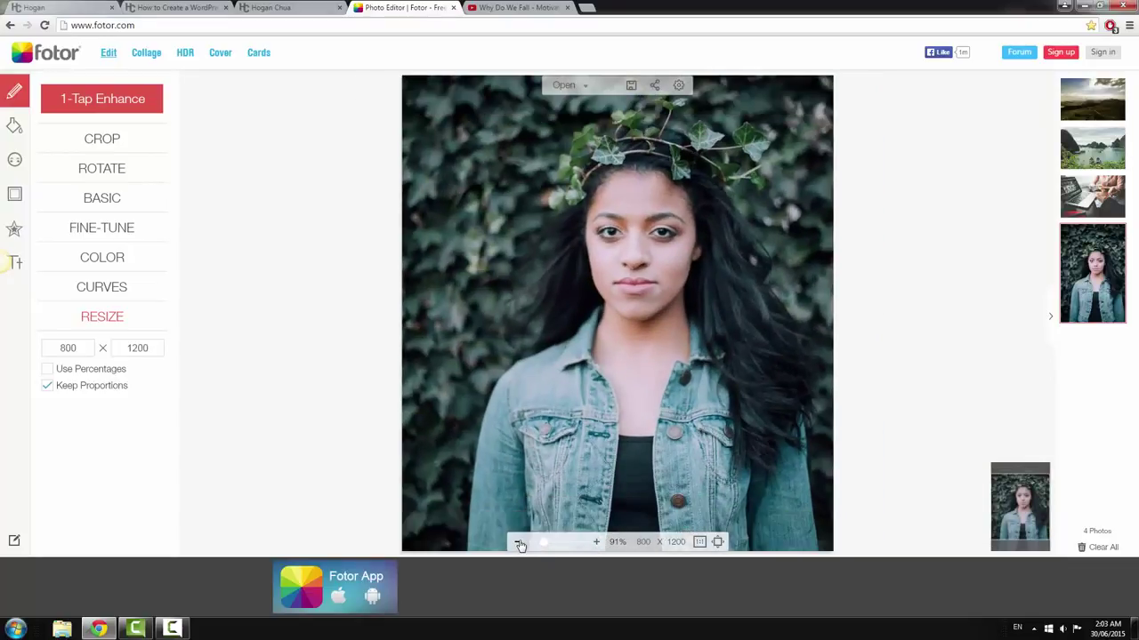
{"action": "left_click", "coordinate": [520, 543]}
{"action": "left_click", "coordinate": [520, 543]}
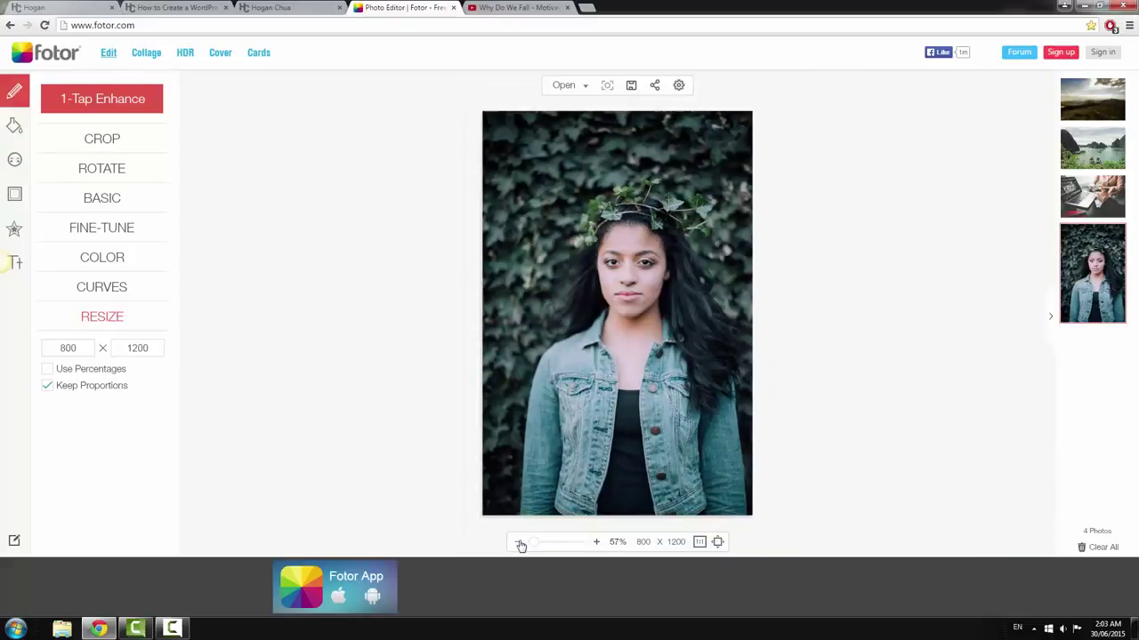
Step: Crop a 500 × 500 square centred on the girl's face and apply it
{"action": "left_click", "coordinate": [109, 142]}
{"action": "double_click", "coordinate": [69, 194]}
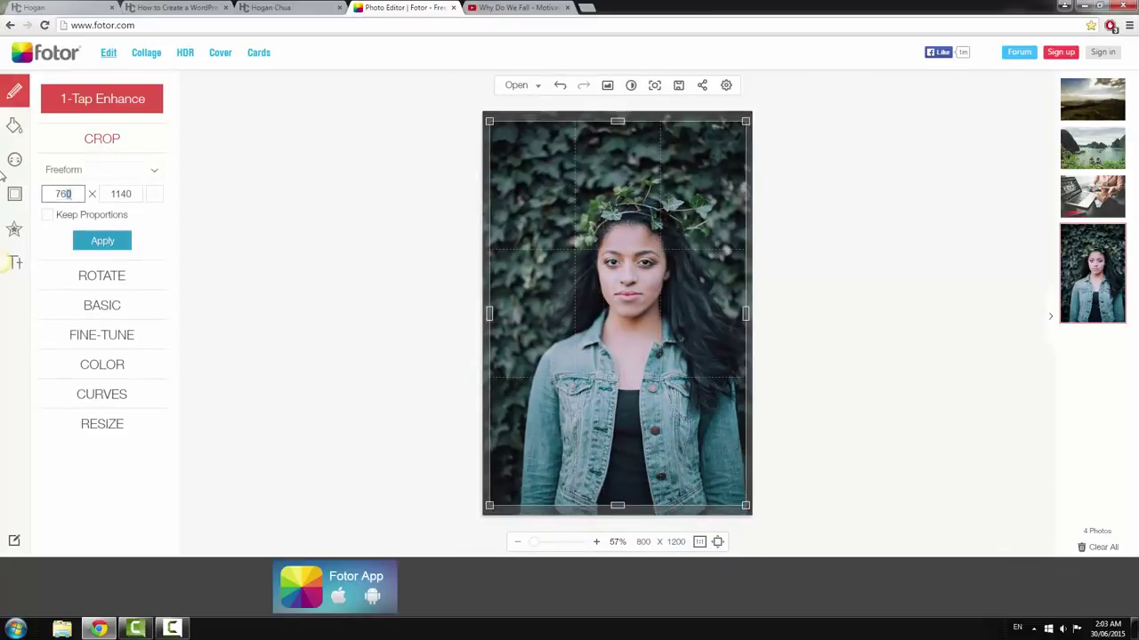
{"action": "type", "text": "500"}
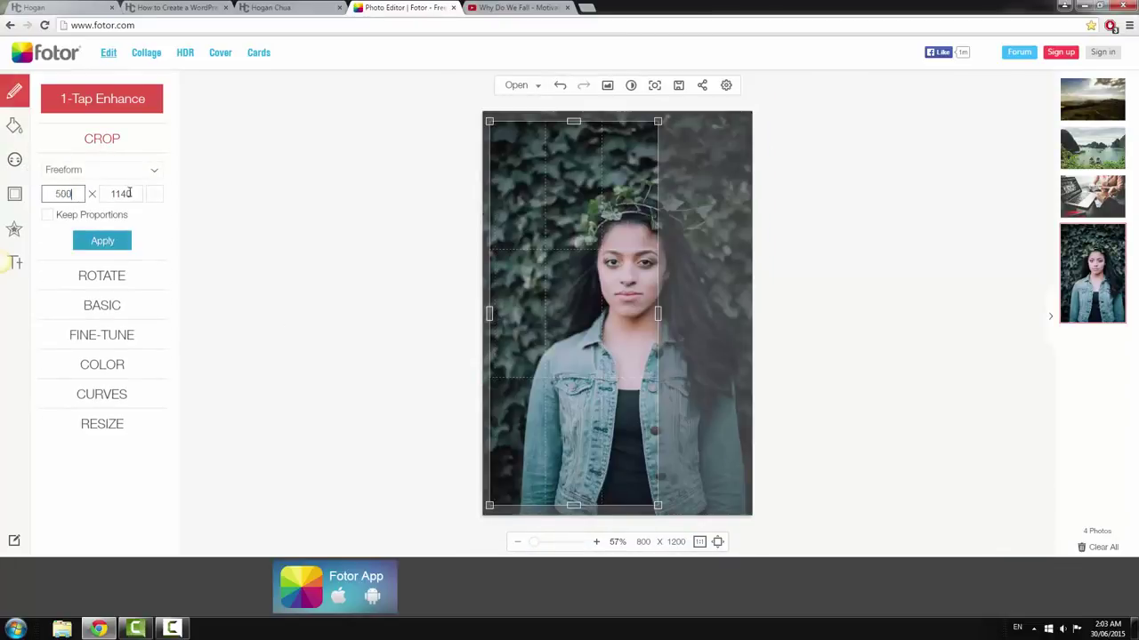
{"action": "key", "text": "Tab"}
{"action": "type", "text": "500"}
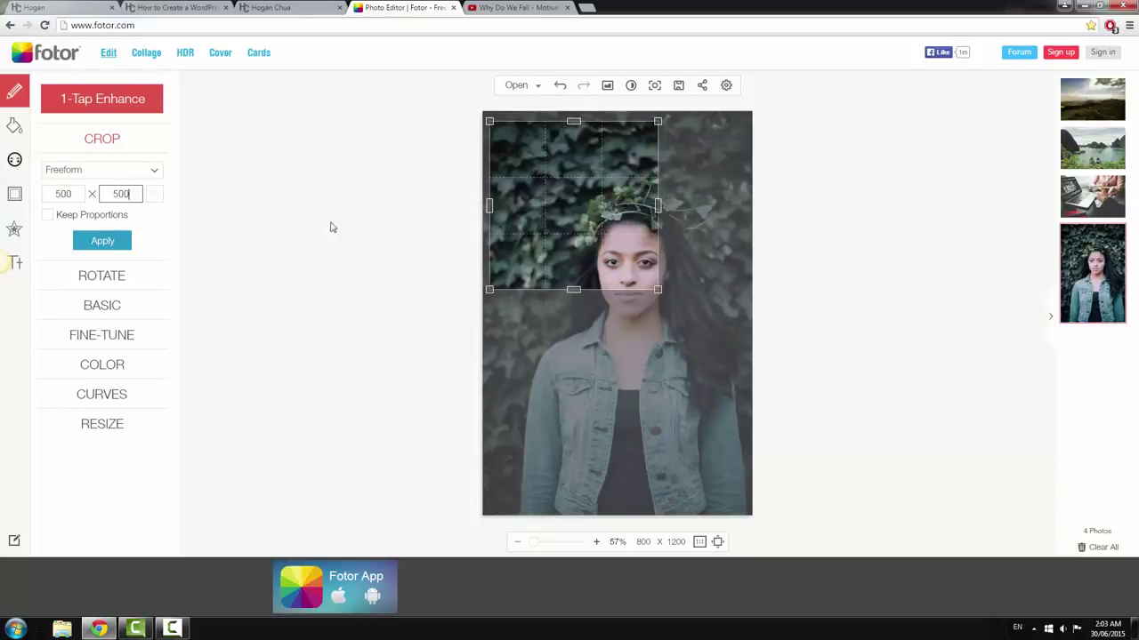
{"action": "left_click_drag", "start_coordinate": [570, 220], "coordinate": [633, 276]}
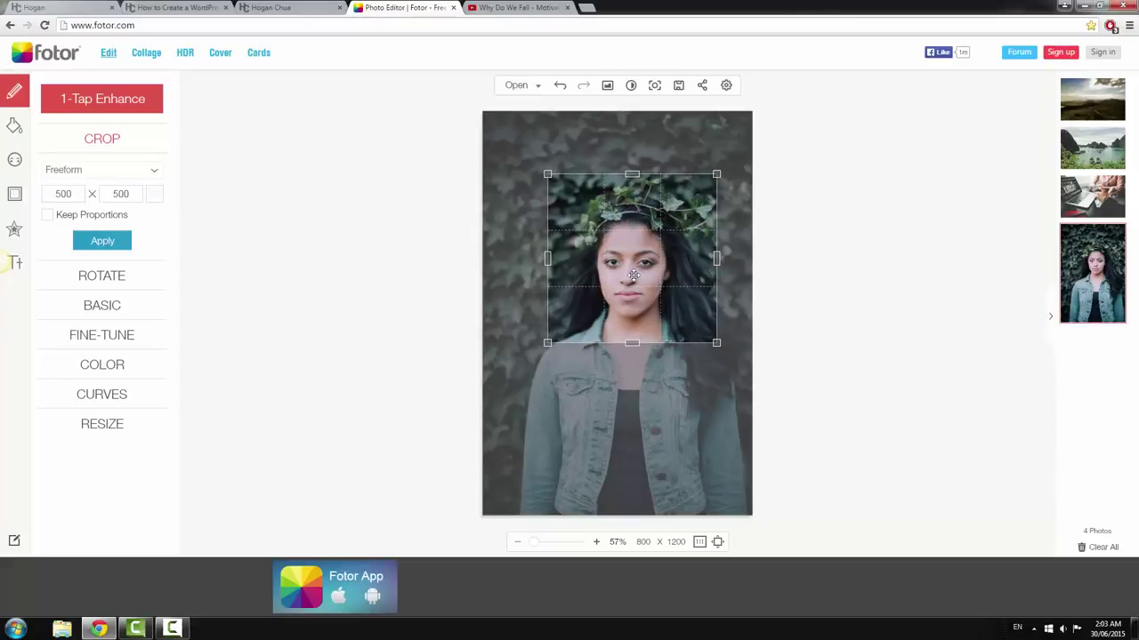
{"action": "left_click", "coordinate": [102, 243]}
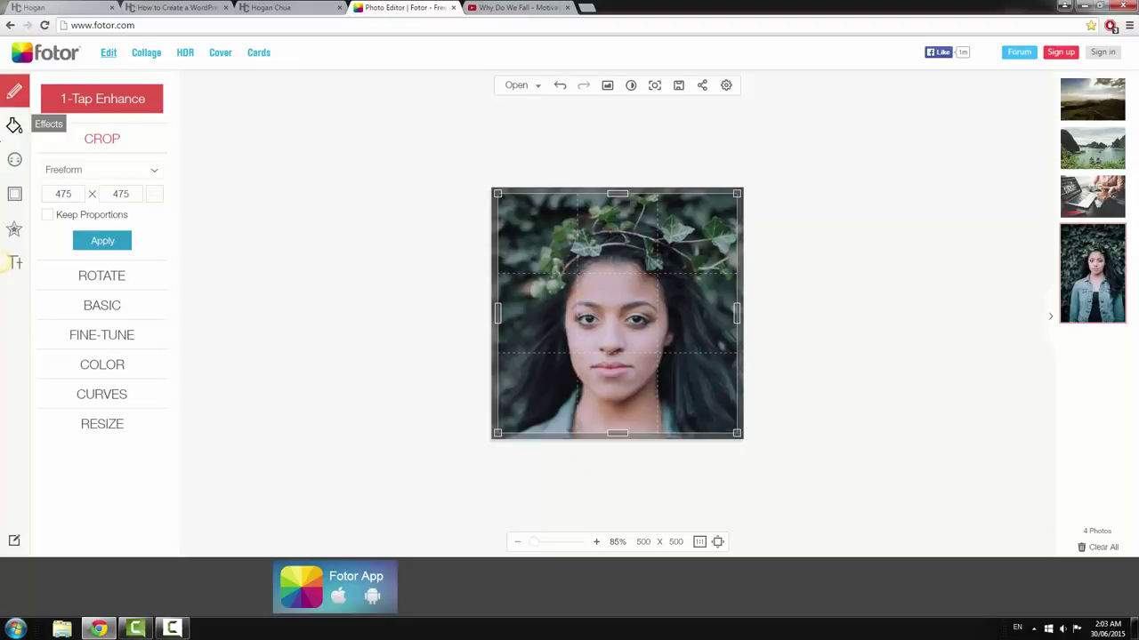
Step: Apply the LOMO Soft Glow effect at intensity 60, then open save options (jpg, High quality)
{"action": "left_click", "coordinate": [14, 126]}
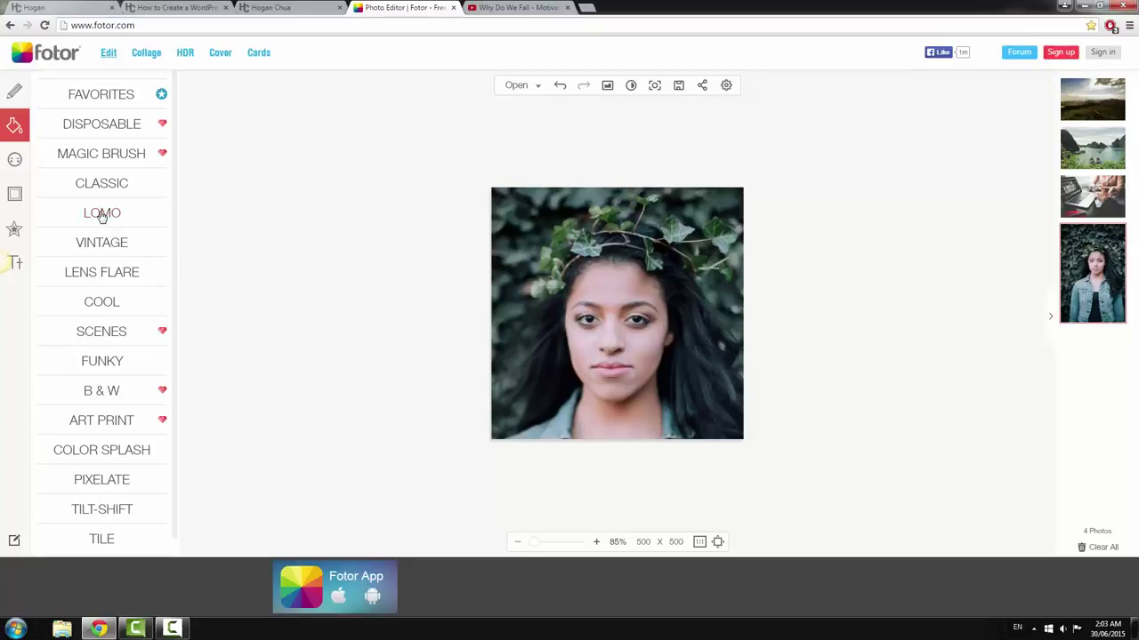
{"action": "left_click", "coordinate": [102, 214]}
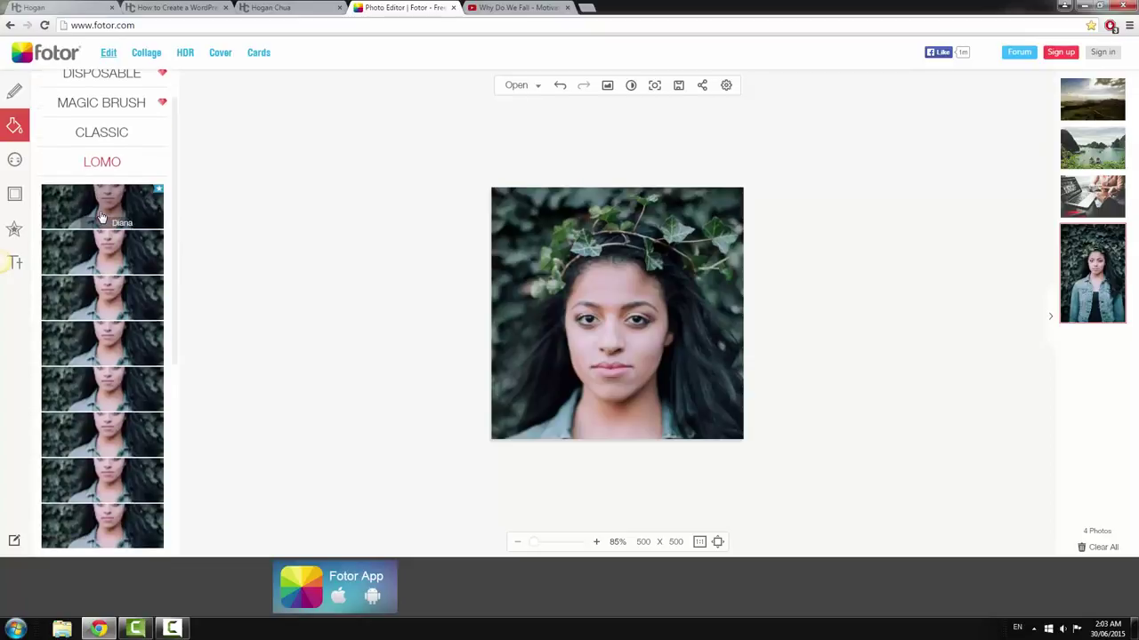
{"action": "left_click", "coordinate": [110, 256]}
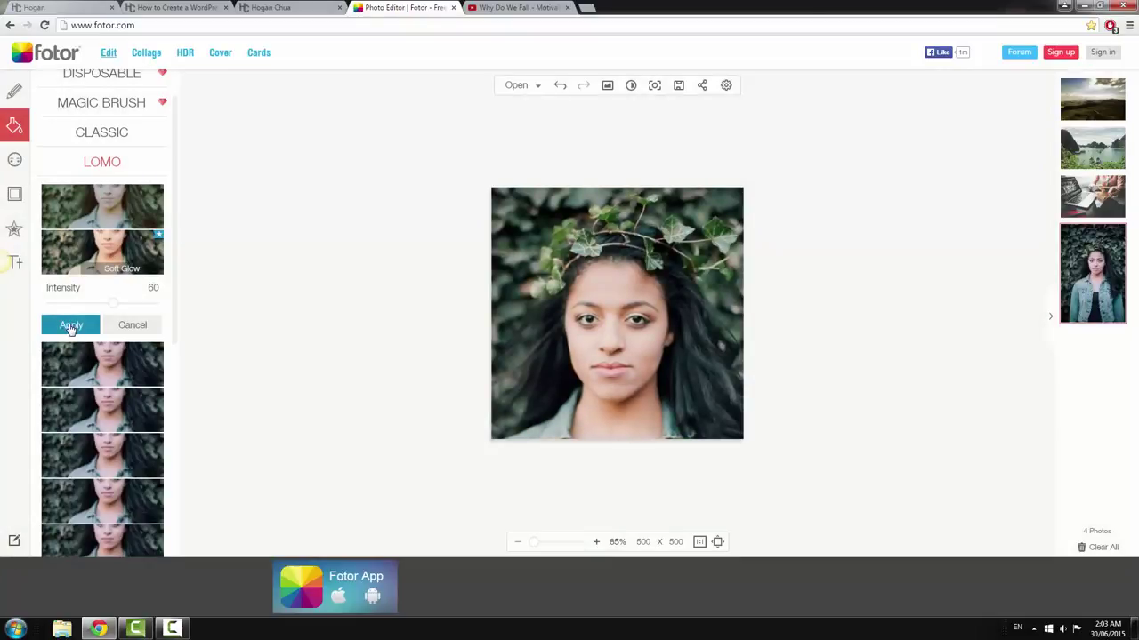
{"action": "left_click", "coordinate": [71, 326]}
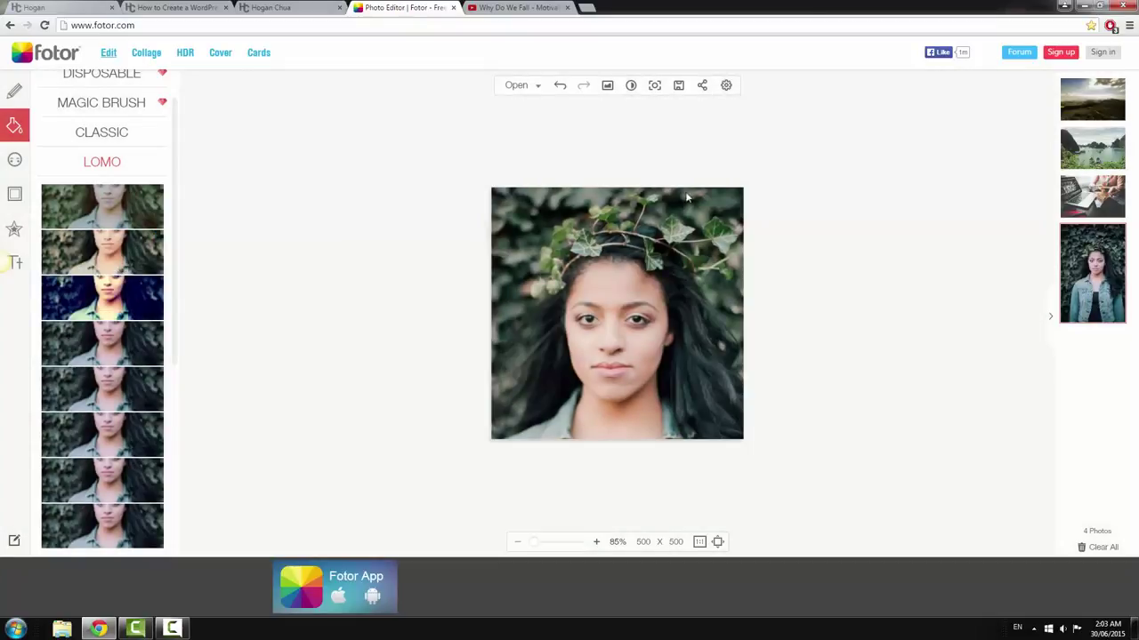
{"action": "left_click", "coordinate": [678, 86]}
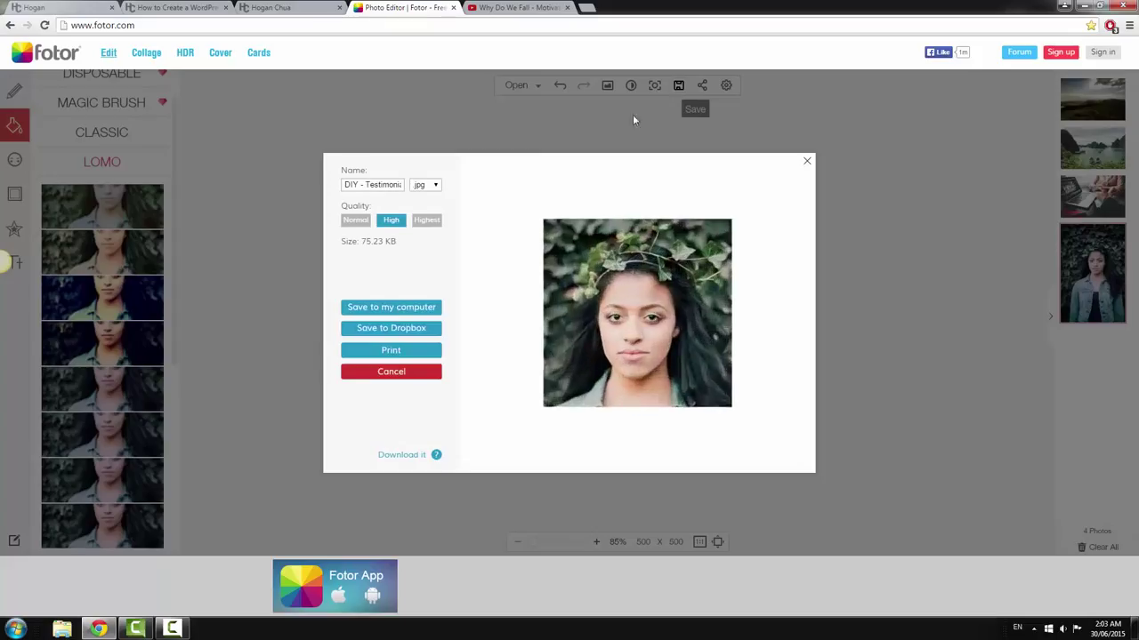
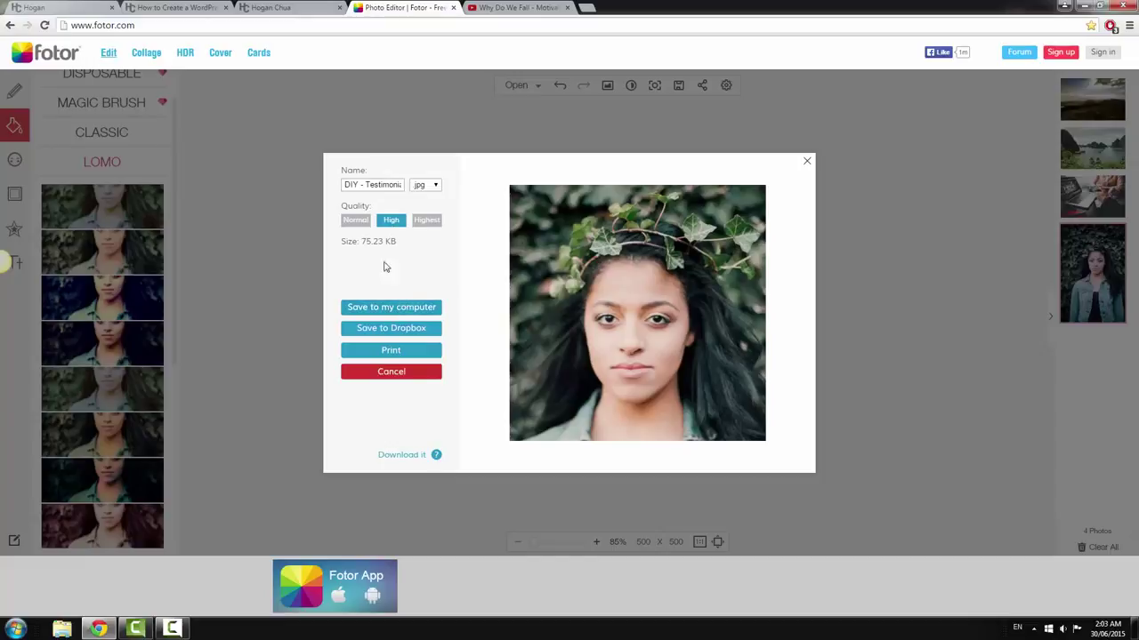
Step: Save the edited portrait as JPEG 'DIY - Testimonial Girl 1 Done' in the Content folder
{"action": "left_click", "coordinate": [383, 308]}
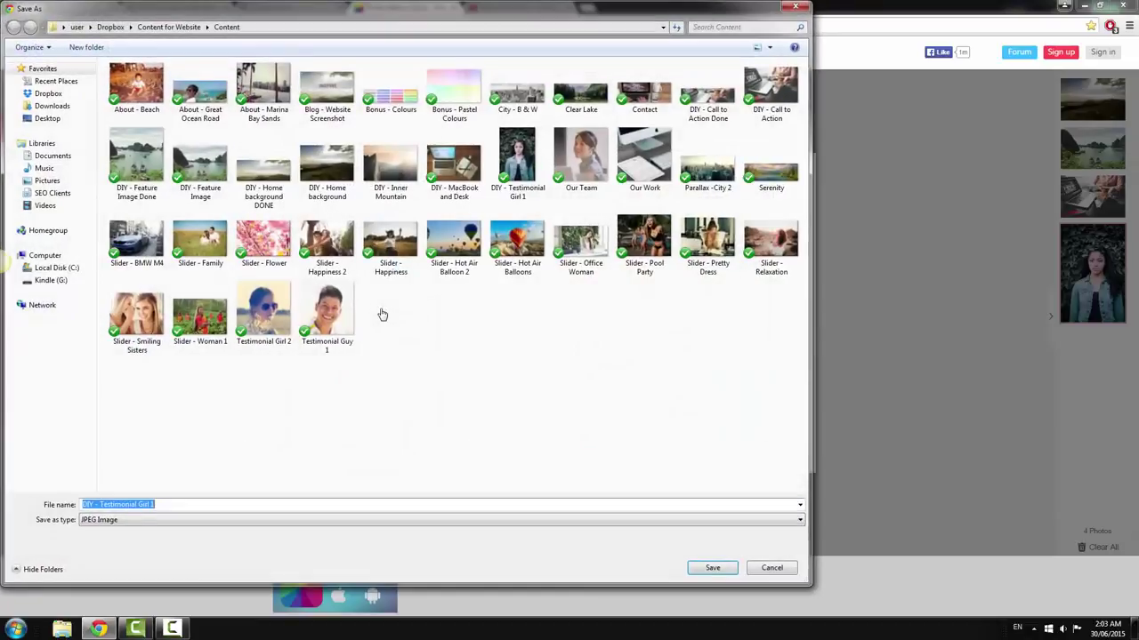
{"action": "left_click", "coordinate": [186, 505]}
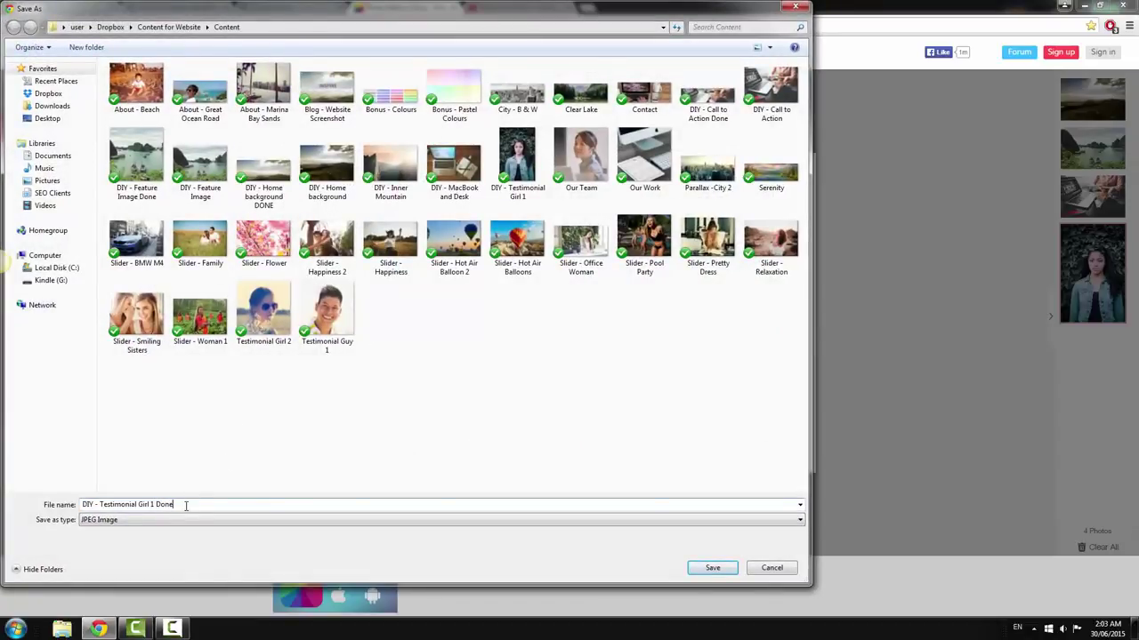
{"action": "left_click", "coordinate": [711, 567]}
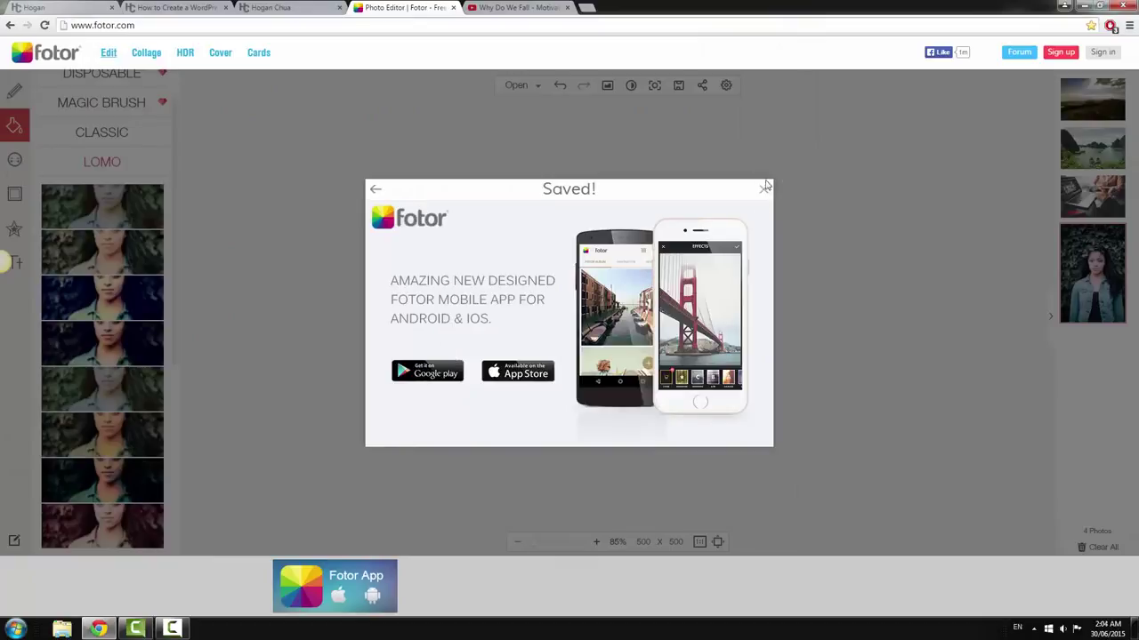
{"action": "left_click", "coordinate": [53, 7]}
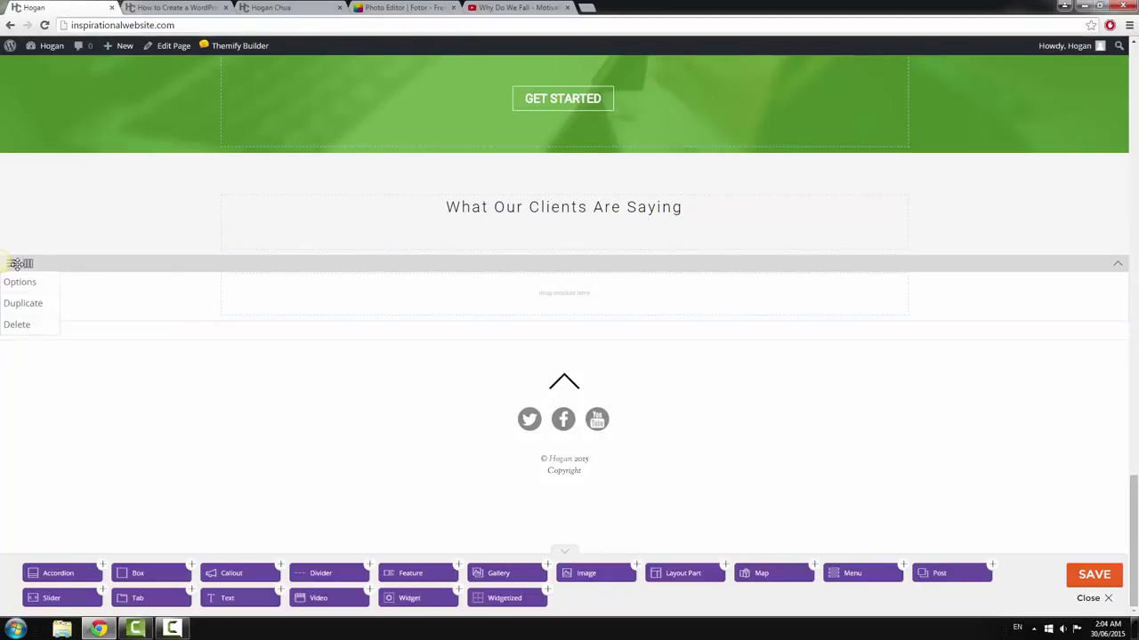
Step: Give the empty testimonial row an f6f6f6 background colour and 40 px top padding
{"action": "left_click", "coordinate": [16, 281]}
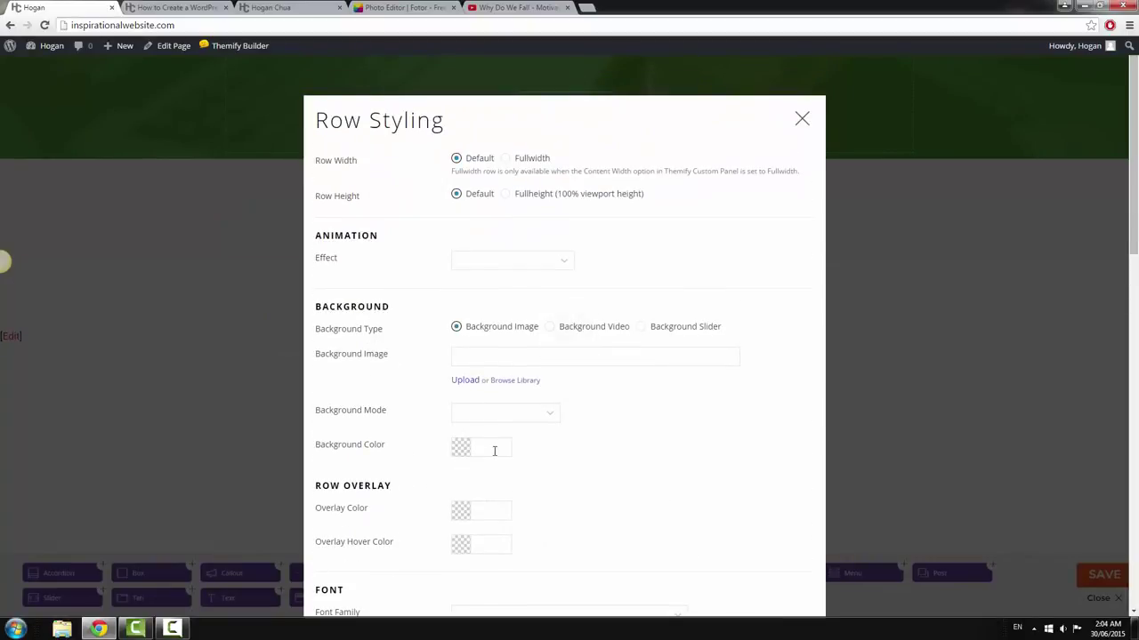
{"action": "left_click", "coordinate": [490, 450]}
{"action": "type", "text": "f6f6f6"}
{"action": "scroll", "coordinate": [595, 488], "scroll_direction": "down", "scroll_amount": 2}
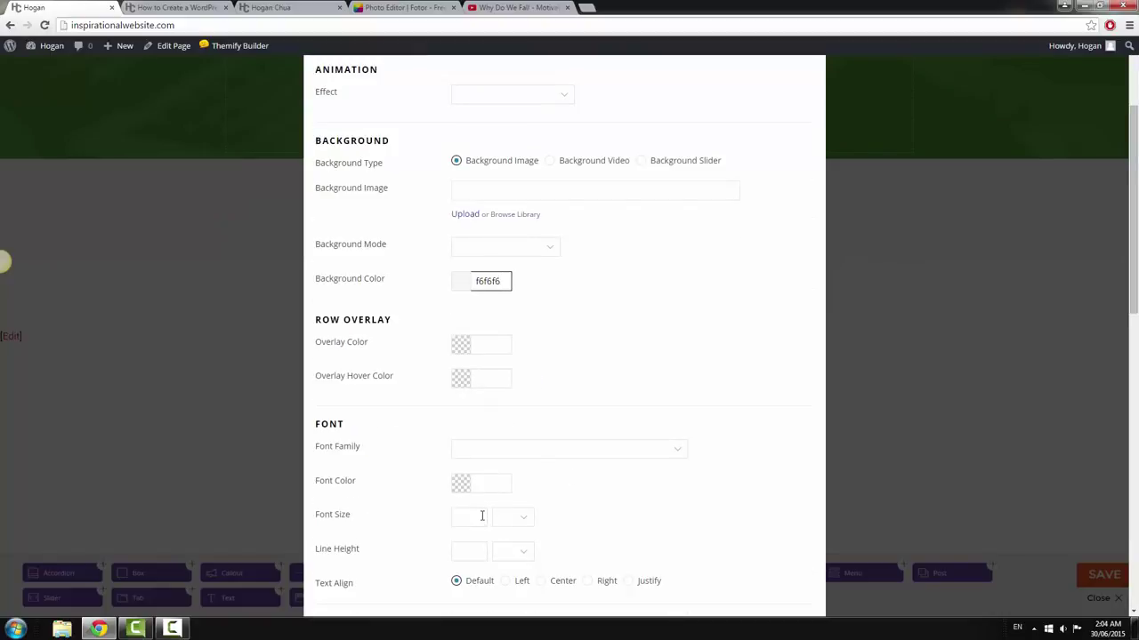
{"action": "scroll", "coordinate": [493, 473], "scroll_direction": "down", "scroll_amount": 2}
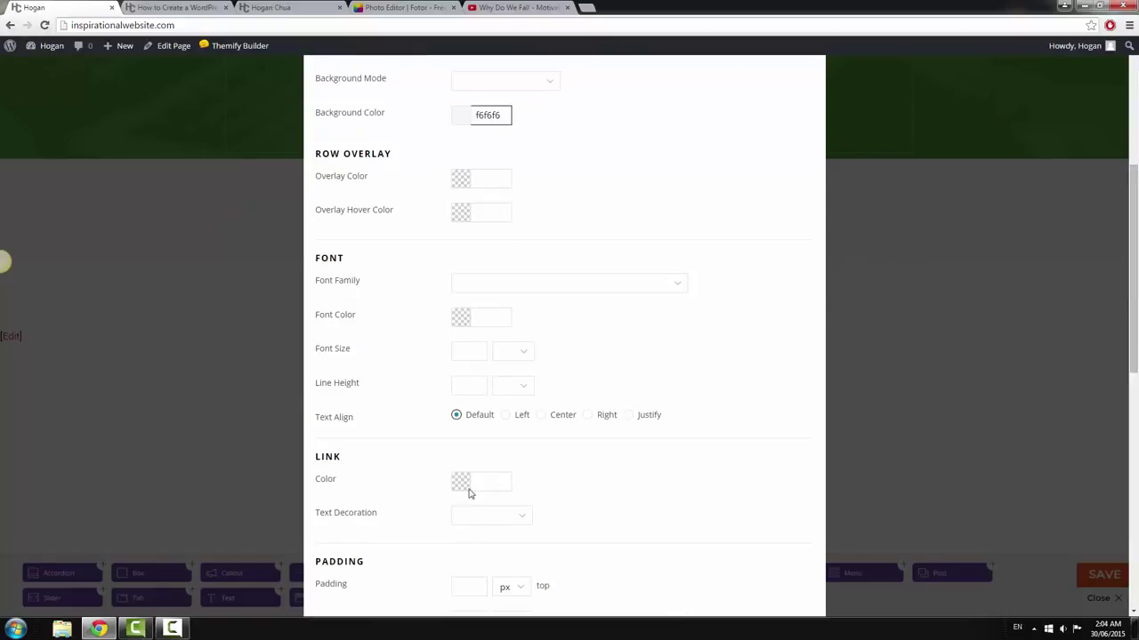
{"action": "scroll", "coordinate": [461, 427], "scroll_direction": "down", "scroll_amount": 1}
{"action": "left_click", "coordinate": [462, 472]}
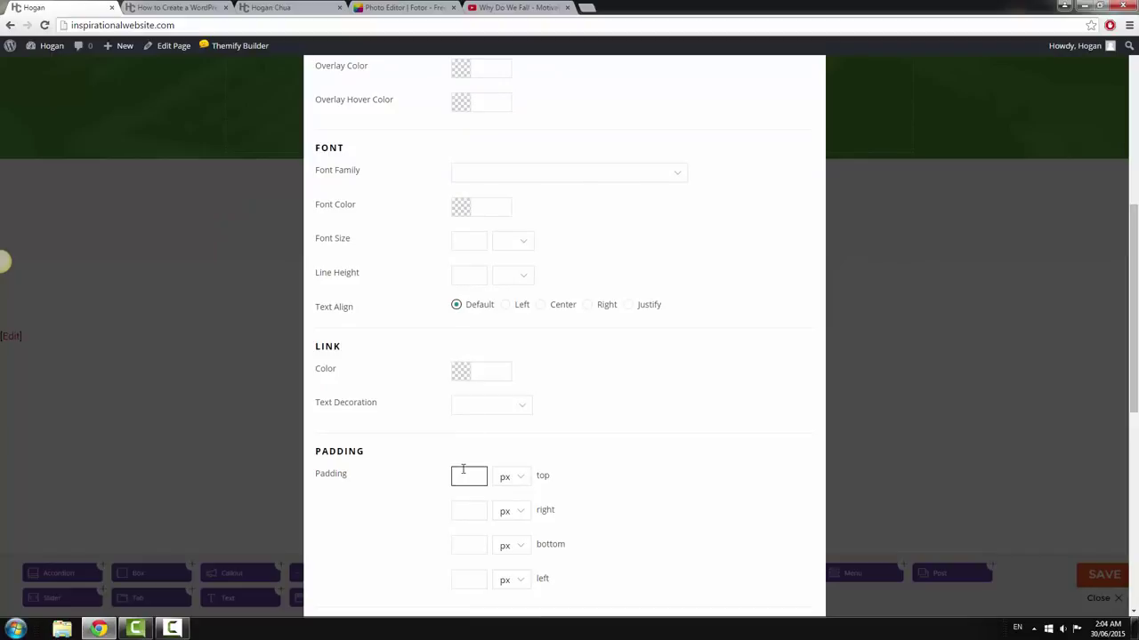
{"action": "scroll", "coordinate": [611, 515], "scroll_direction": "down", "scroll_amount": 5}
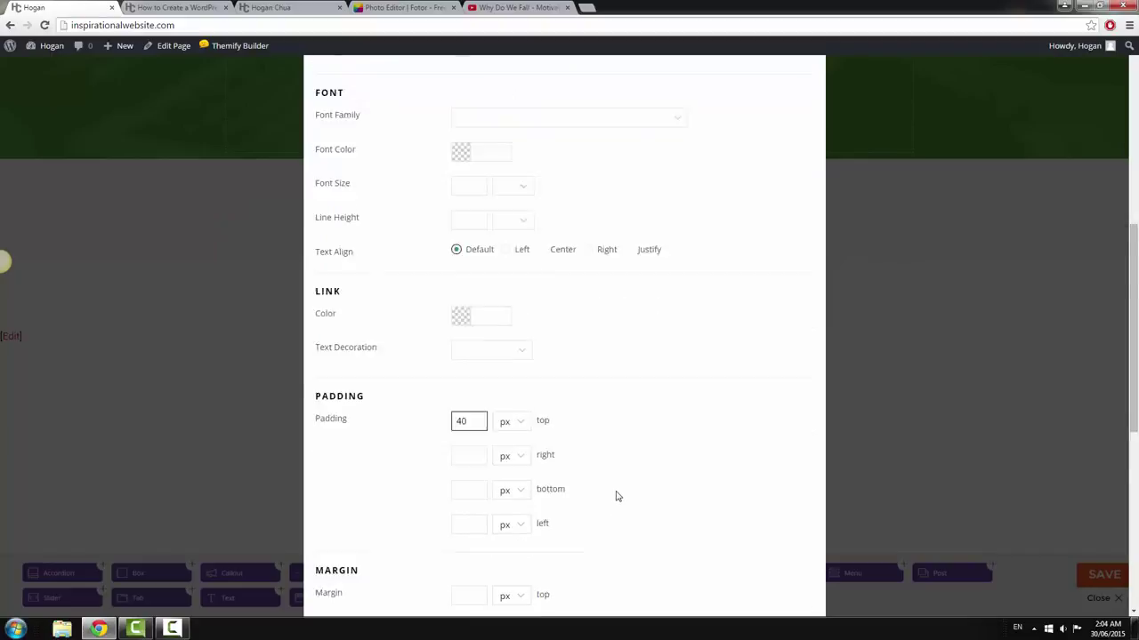
{"action": "scroll", "coordinate": [623, 470], "scroll_direction": "down", "scroll_amount": 1}
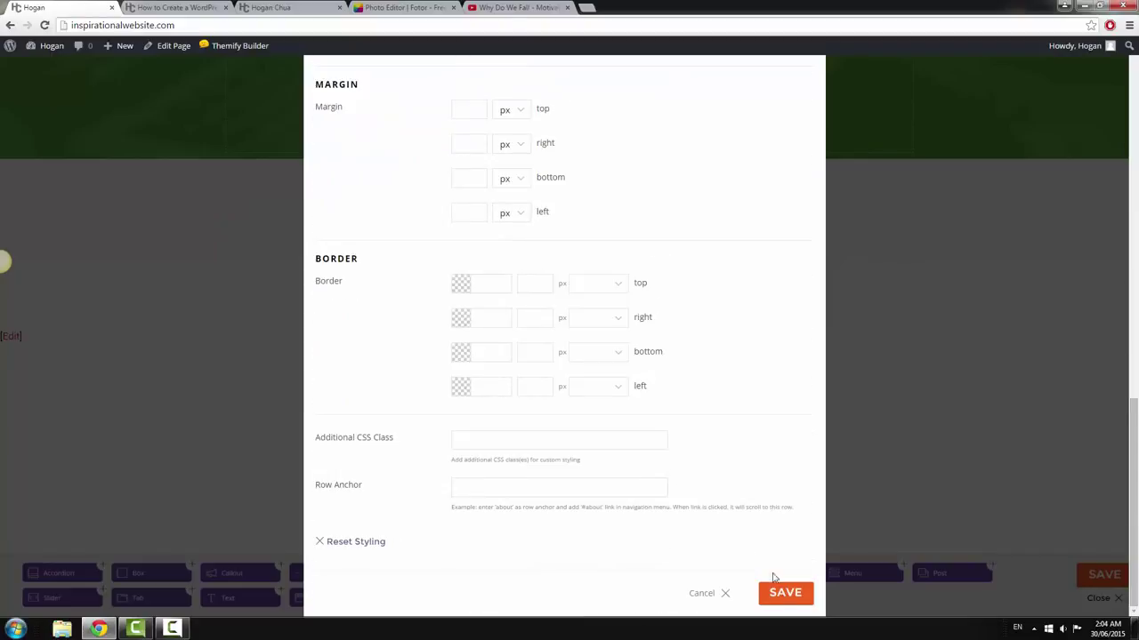
{"action": "left_click", "coordinate": [763, 588]}
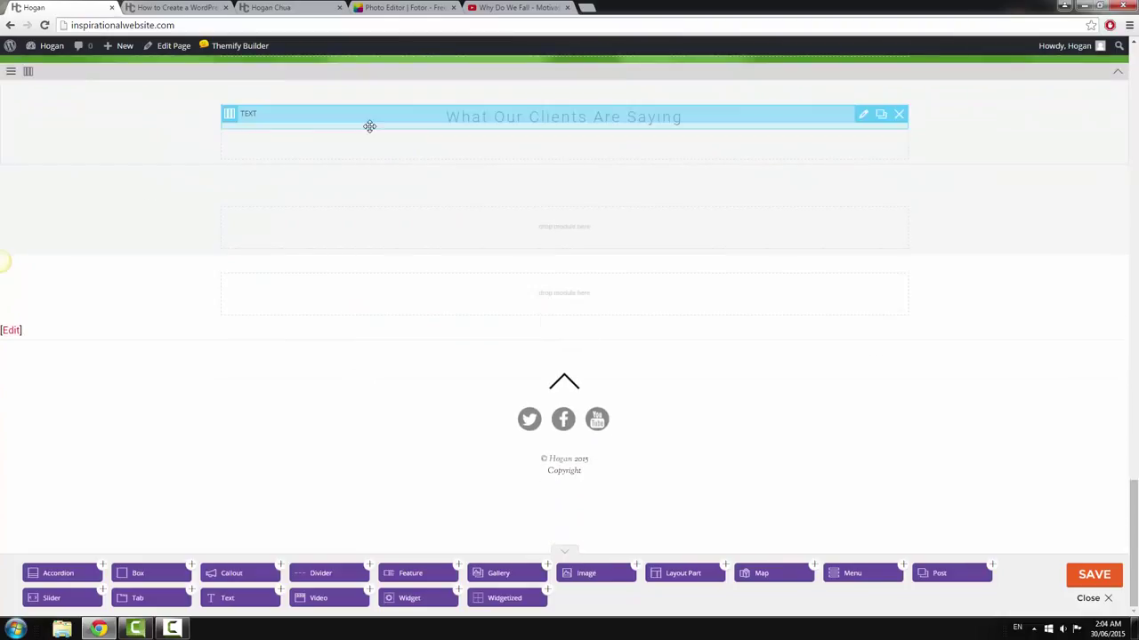
Step: Split the row under 'What Our Clients Are Saying' into three equal columns
{"action": "mouse_move", "coordinate": [28, 182]}
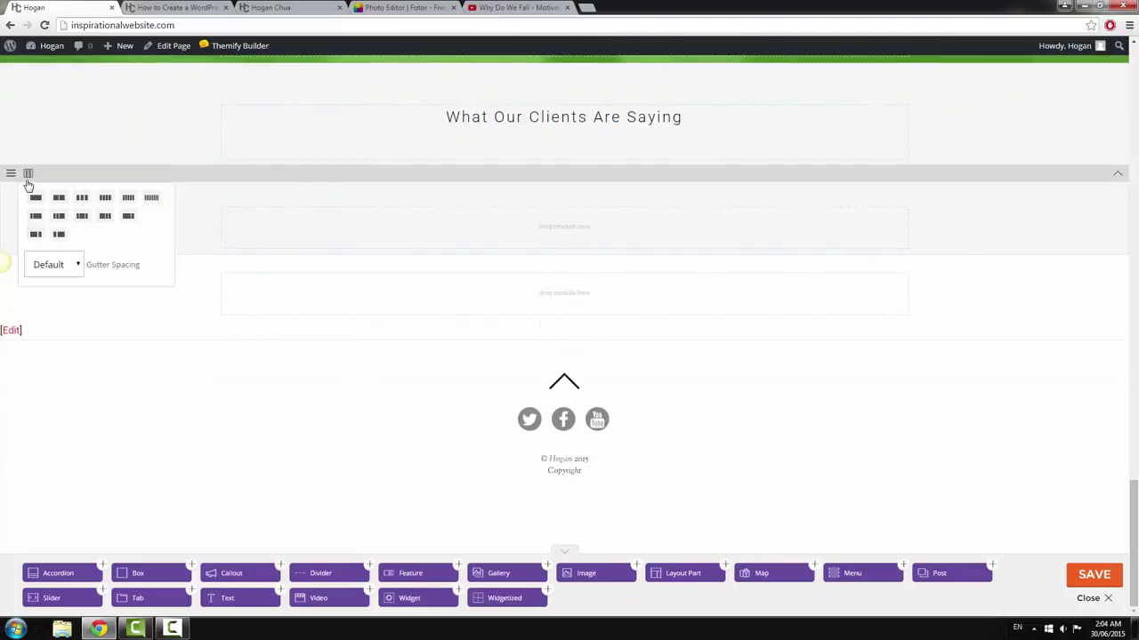
{"action": "left_click", "coordinate": [81, 198]}
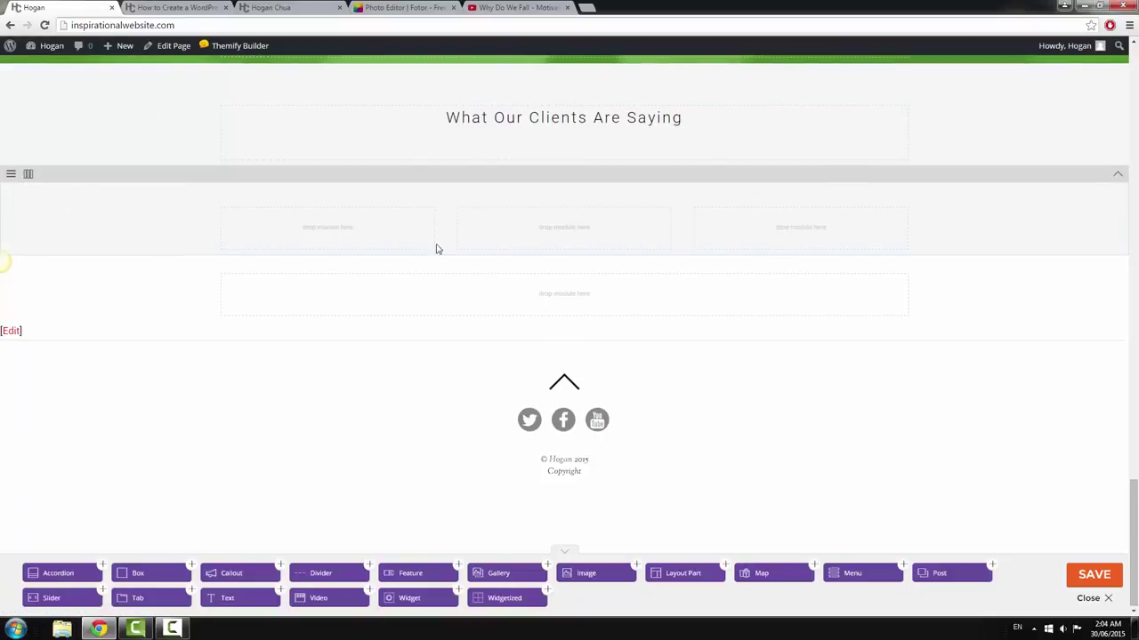
{"action": "left_click", "coordinate": [275, 7]}
{"action": "scroll", "coordinate": [423, 482], "scroll_direction": "down", "scroll_amount": 5}
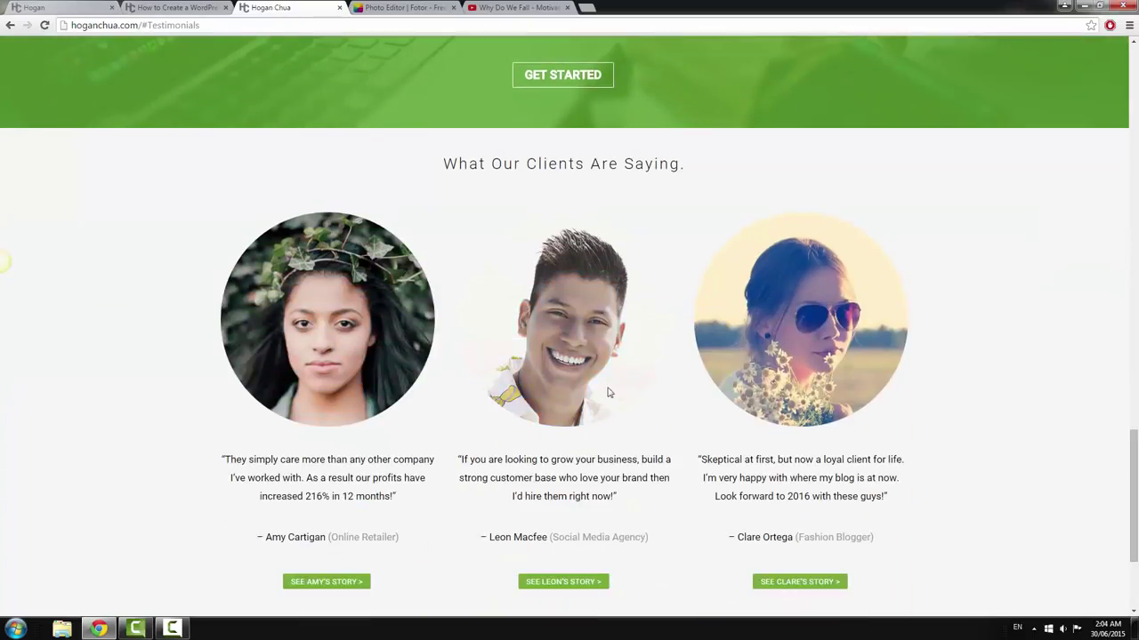
{"action": "left_click", "coordinate": [40, 7]}
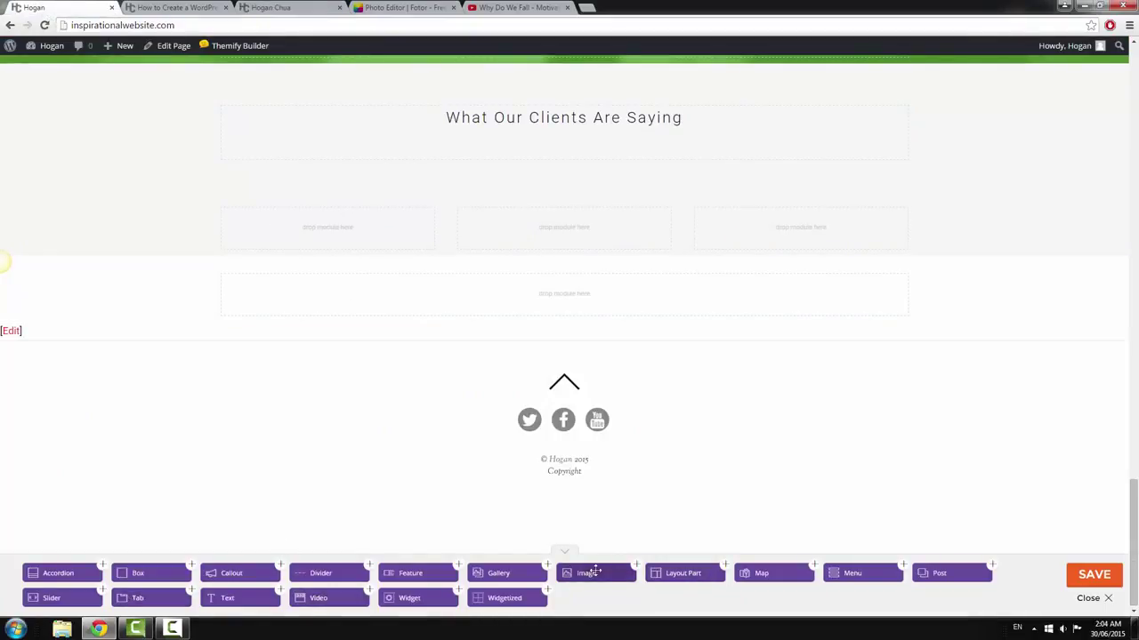
Step: Add an Image module to the left column with the uploaded 'DIY - Testimonial Girl 1 Done' photo
{"action": "left_click_drag", "start_coordinate": [587, 573], "coordinate": [348, 234]}
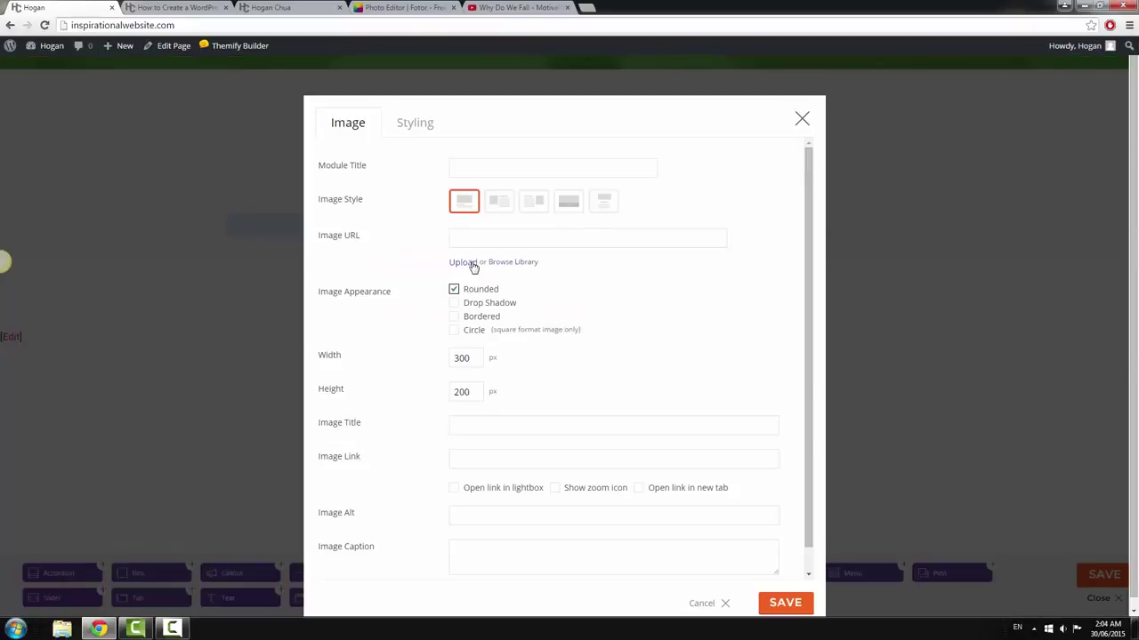
{"action": "left_click", "coordinate": [520, 263]}
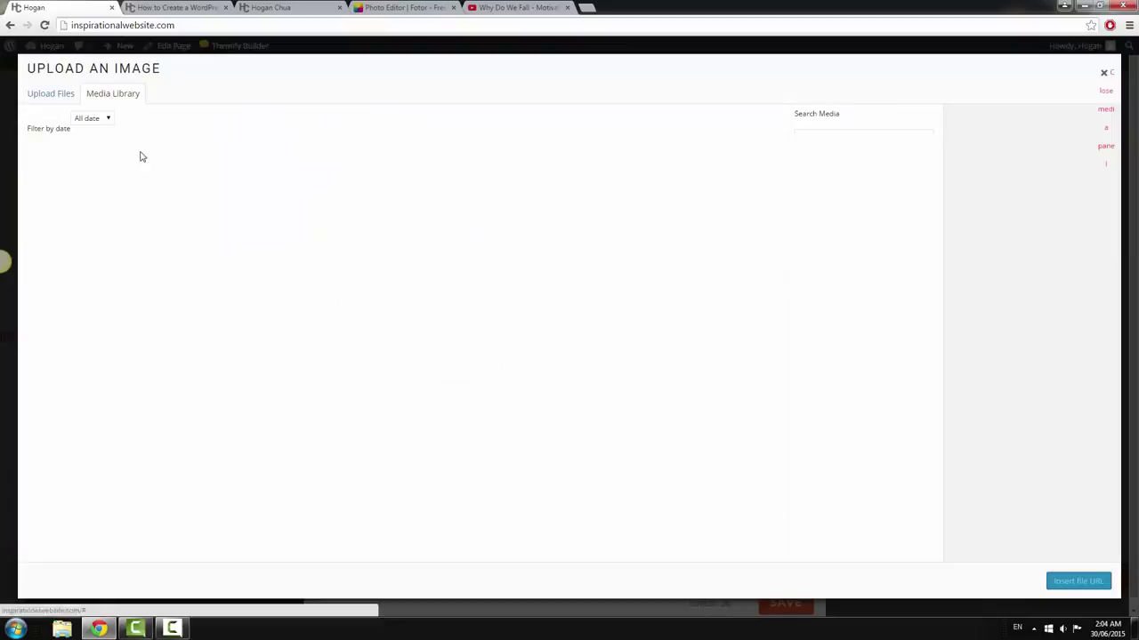
{"action": "left_click", "coordinate": [63, 100]}
{"action": "left_click", "coordinate": [557, 326]}
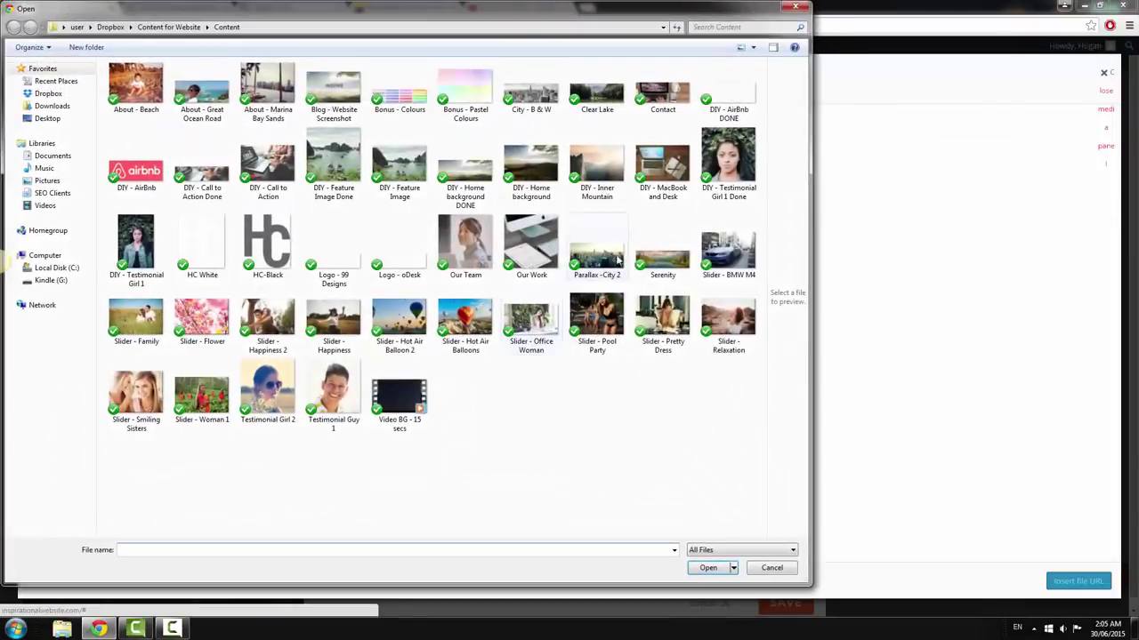
{"action": "left_click", "coordinate": [728, 160]}
{"action": "left_click", "coordinate": [706, 566]}
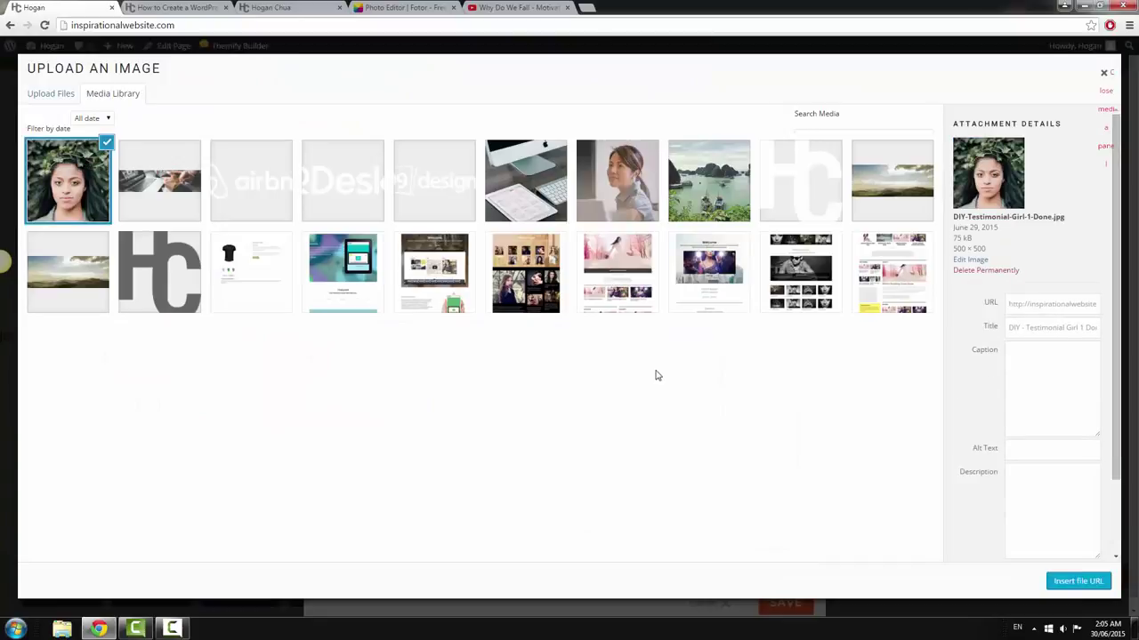
{"action": "left_click_drag", "start_coordinate": [1116, 477], "coordinate": [1115, 556]}
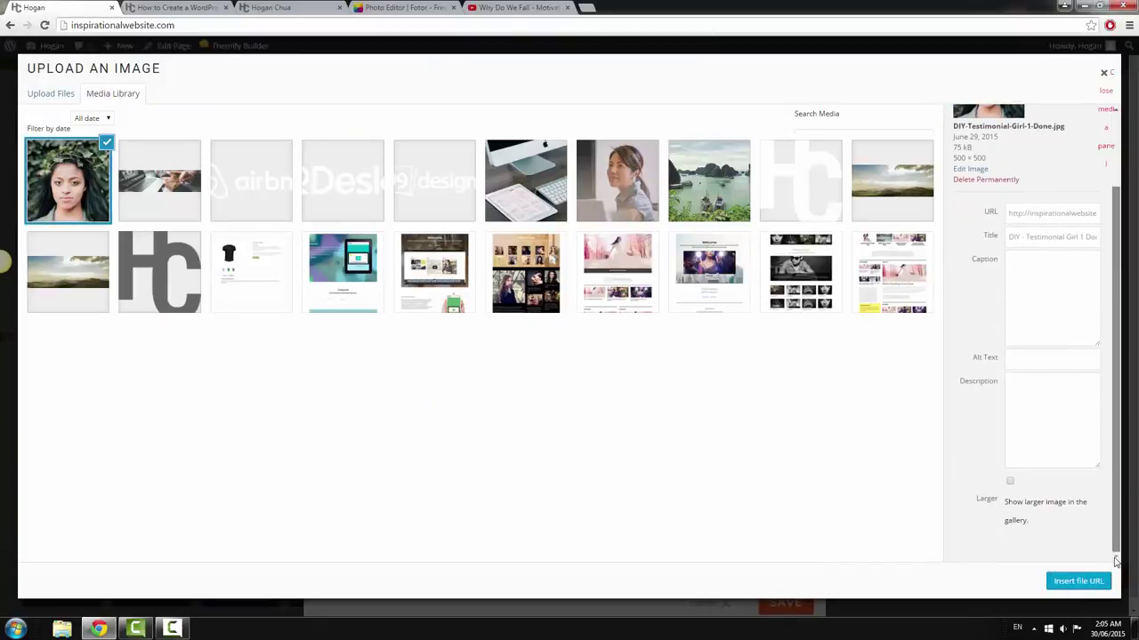
{"action": "left_click", "coordinate": [1078, 581]}
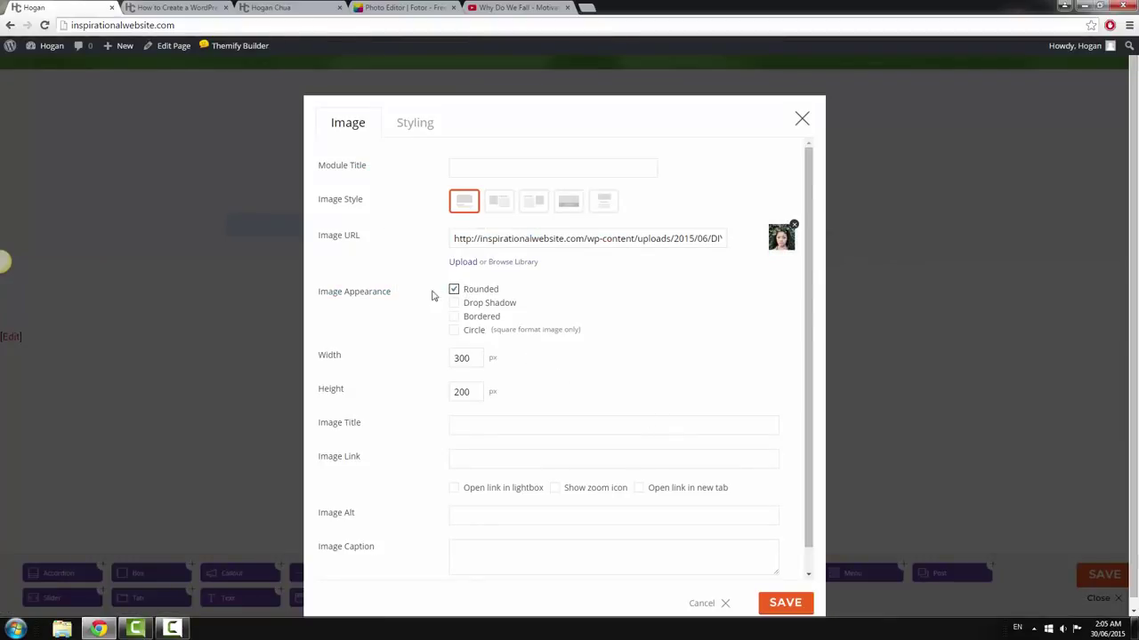
Step: Make the image circular, clear its fixed width and height, add a fadeIn animation, and save
{"action": "left_click_drag", "start_coordinate": [391, 292], "coordinate": [309, 292]}
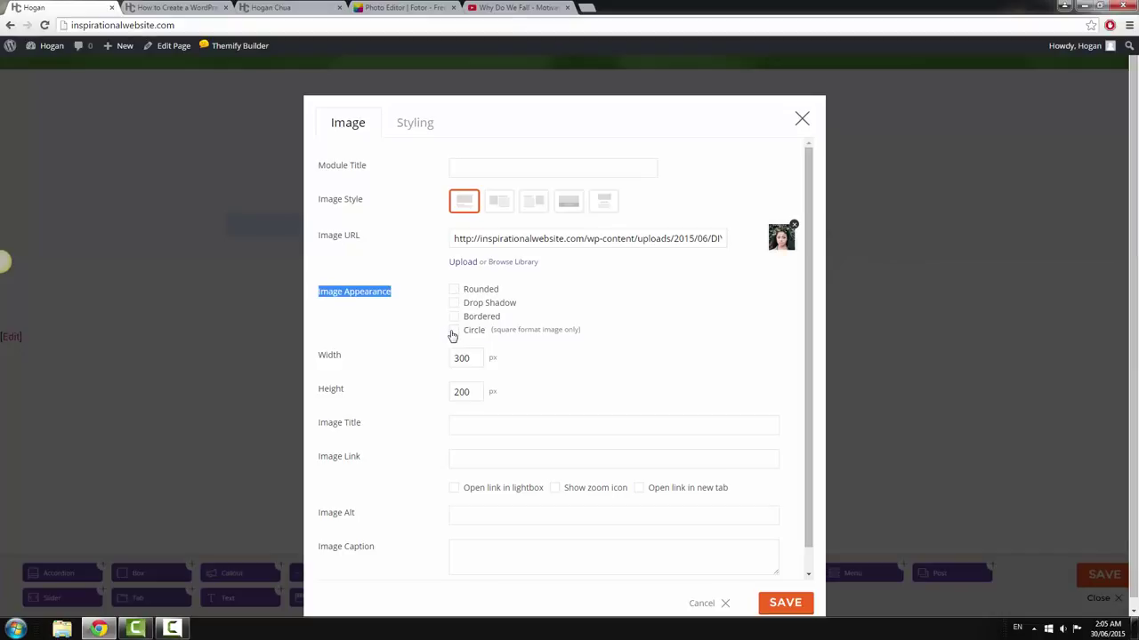
{"action": "double_click", "coordinate": [466, 358]}
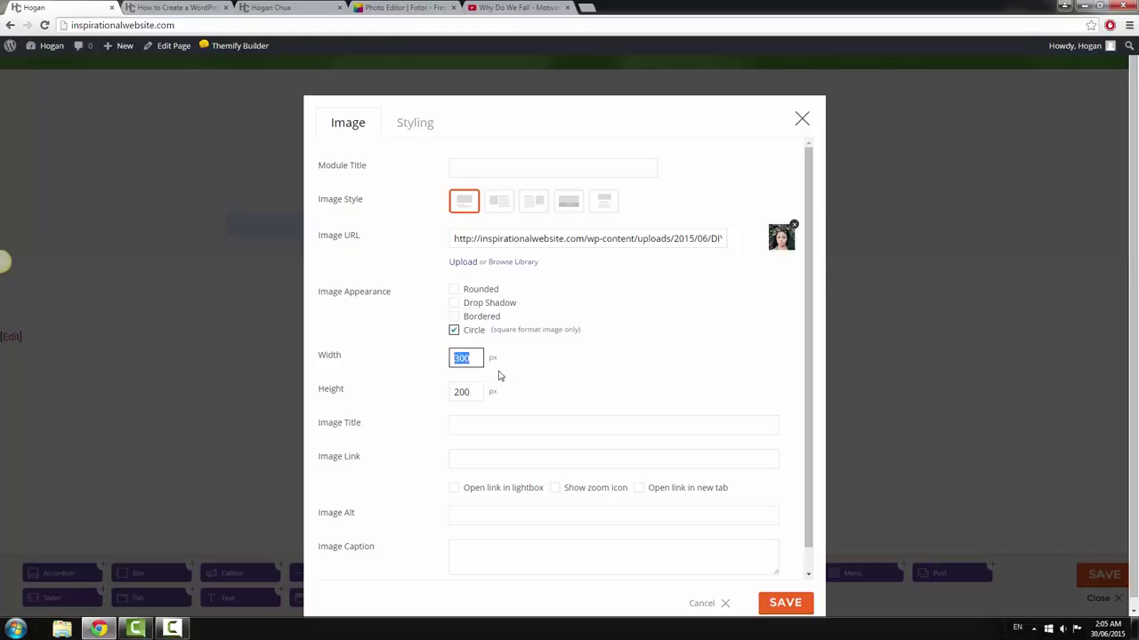
{"action": "key", "text": "BackSpace"}
{"action": "double_click", "coordinate": [473, 392]}
{"action": "key", "text": "BackSpace"}
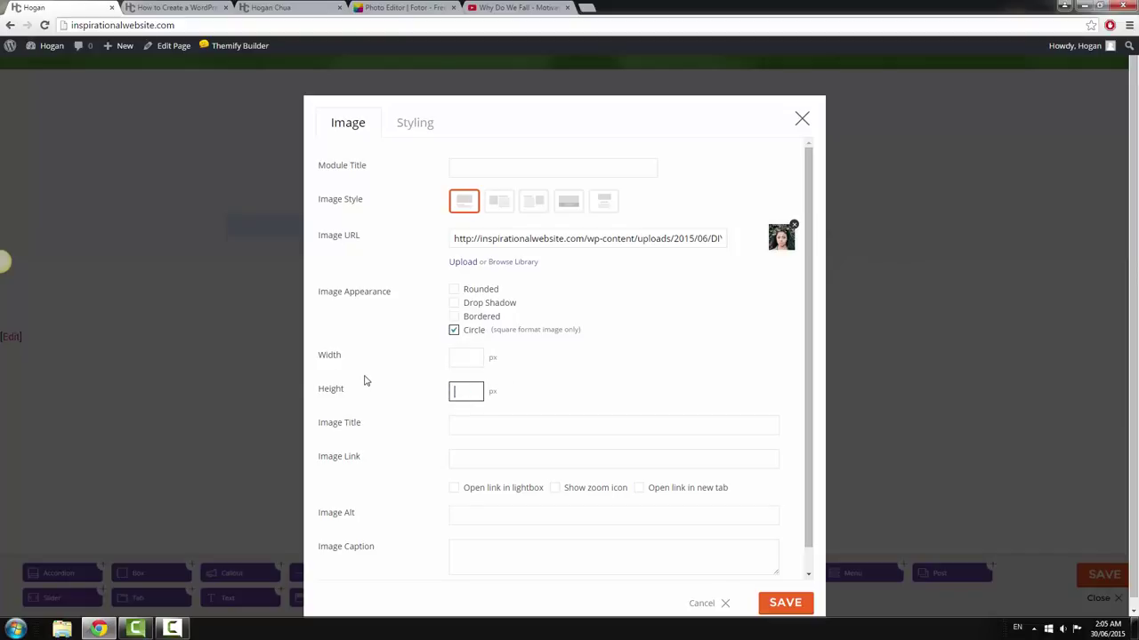
{"action": "left_click", "coordinate": [420, 131]}
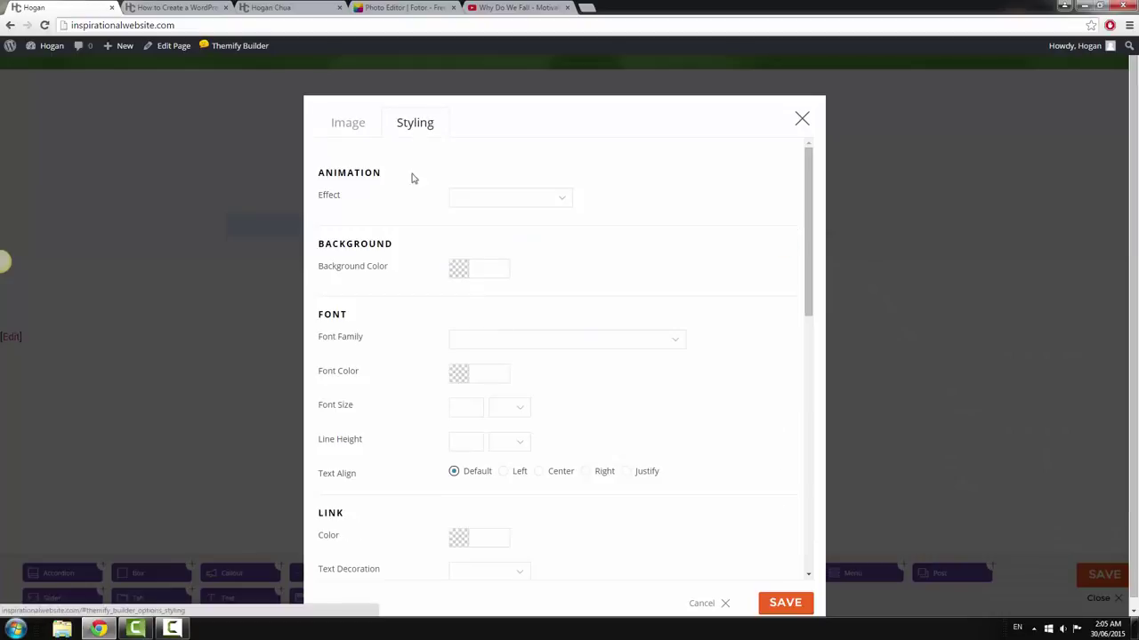
{"action": "left_click", "coordinate": [487, 210]}
{"action": "scroll", "coordinate": [521, 299], "scroll_direction": "down", "scroll_amount": 5}
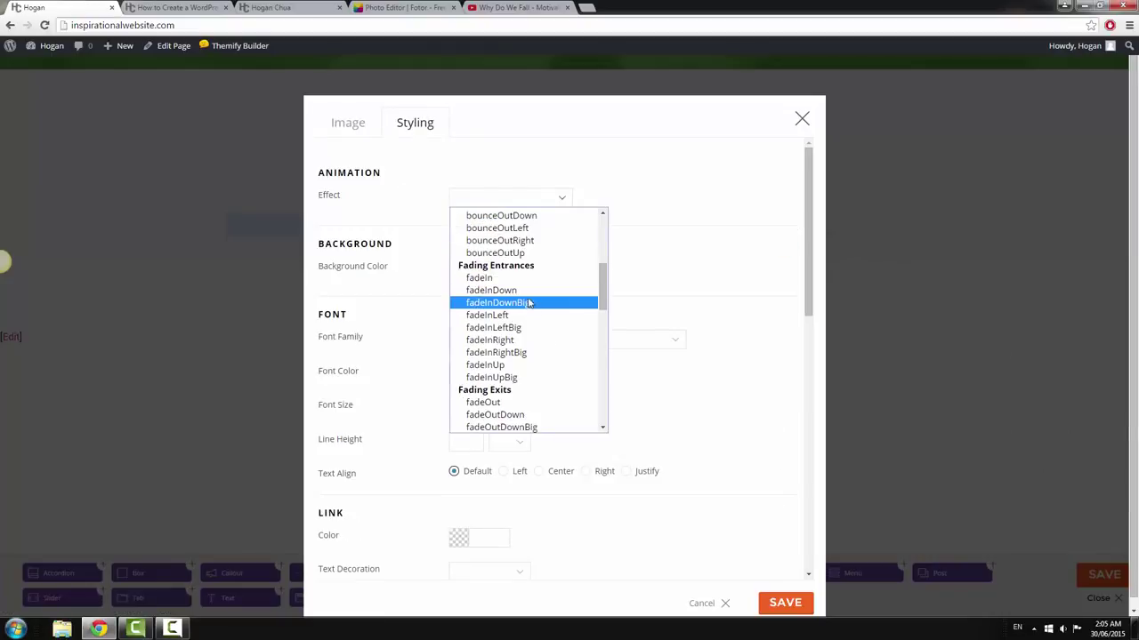
{"action": "scroll", "coordinate": [490, 398], "scroll_direction": "up", "scroll_amount": 3}
{"action": "left_click", "coordinate": [488, 388]}
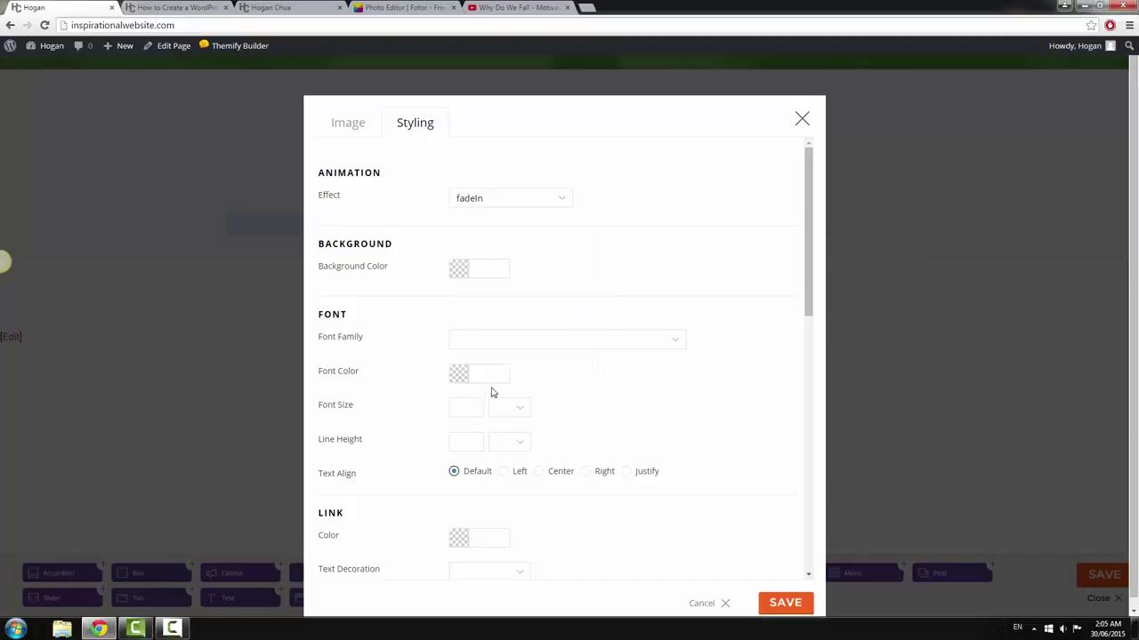
{"action": "left_click", "coordinate": [353, 141]}
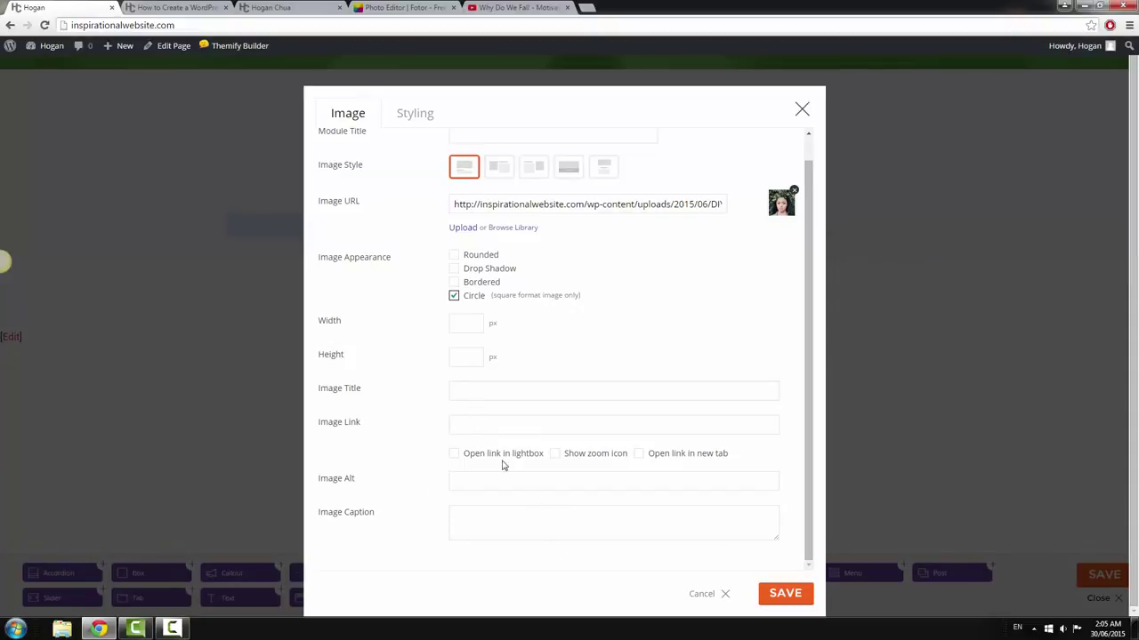
{"action": "left_click", "coordinate": [781, 594]}
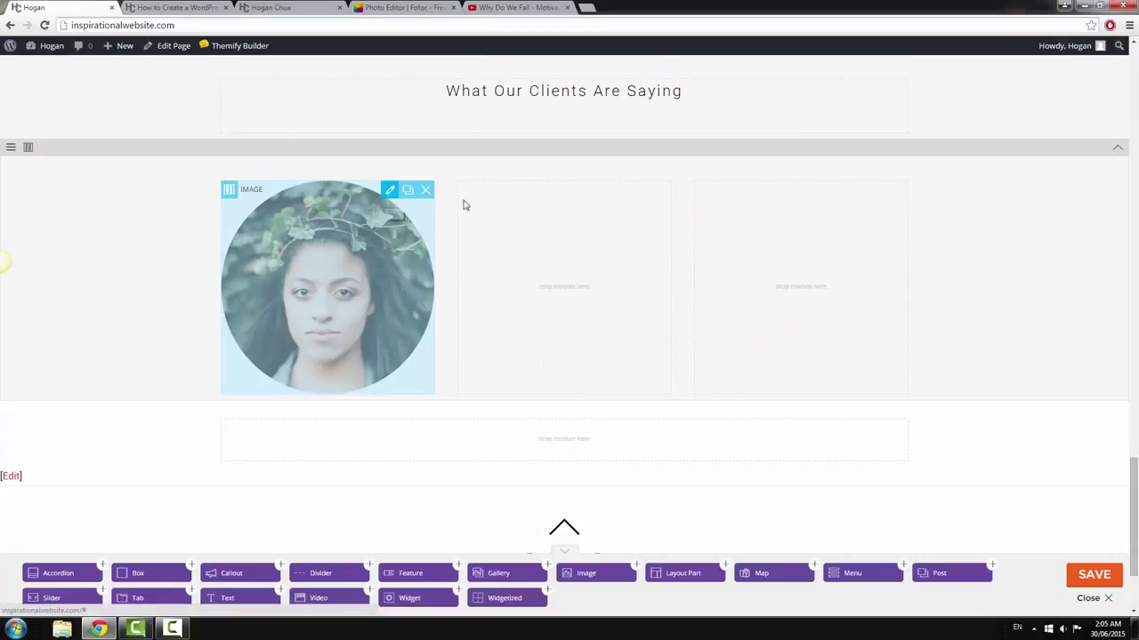
Step: Duplicate the portrait image twice and place the copies in the middle and right columns
{"action": "left_click", "coordinate": [406, 191]}
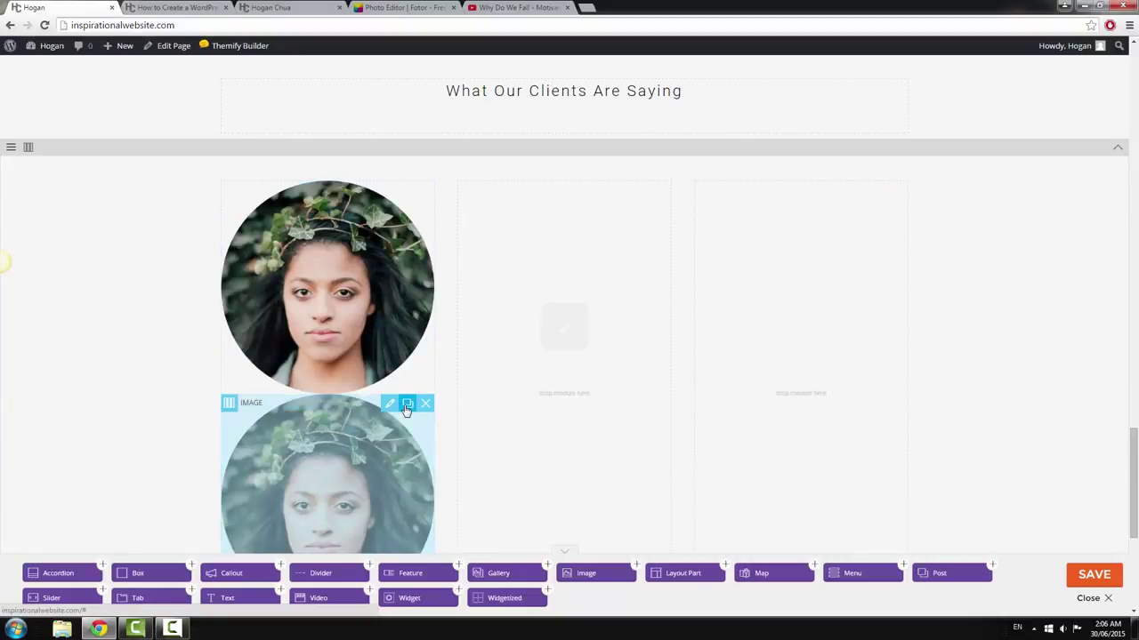
{"action": "left_click", "coordinate": [407, 405]}
{"action": "left_click_drag", "start_coordinate": [383, 450], "coordinate": [630, 295]}
{"action": "mouse_move", "coordinate": [359, 485]}
{"action": "left_mouse_down"}
{"action": "mouse_move", "coordinate": [571, 422]}
{"action": "mouse_move", "coordinate": [811, 292]}
{"action": "left_mouse_up"}
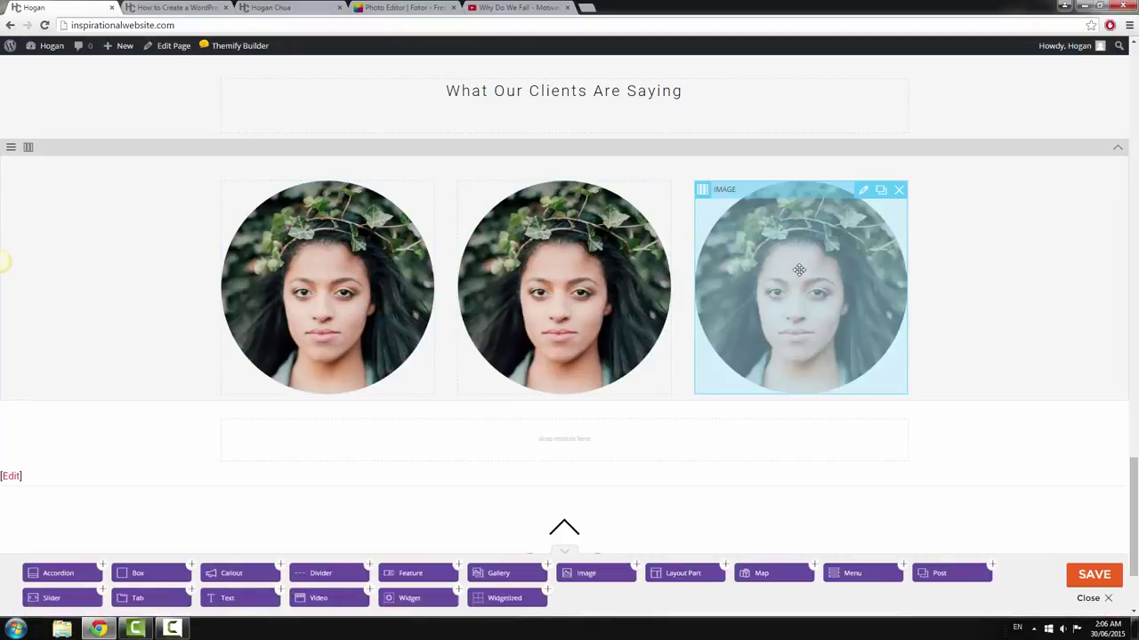
{"action": "left_click", "coordinate": [626, 192]}
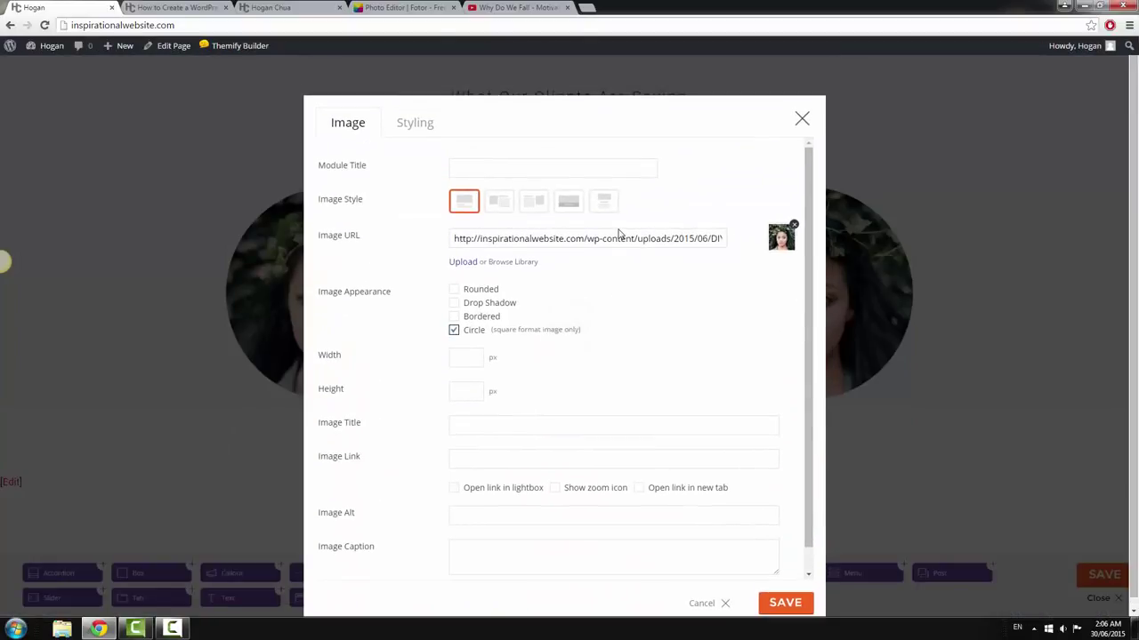
Step: Replace the middle image with the uploaded Testimonial Guy 1 photo
{"action": "left_click", "coordinate": [793, 225]}
{"action": "left_click", "coordinate": [512, 263]}
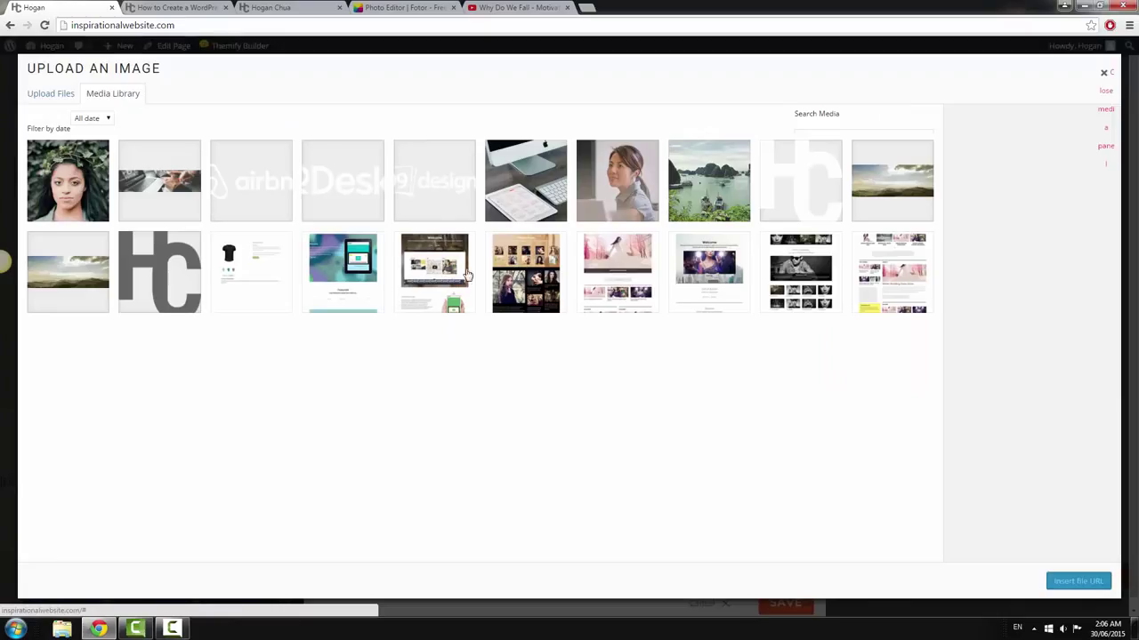
{"action": "left_click", "coordinate": [59, 98]}
{"action": "left_click", "coordinate": [575, 331]}
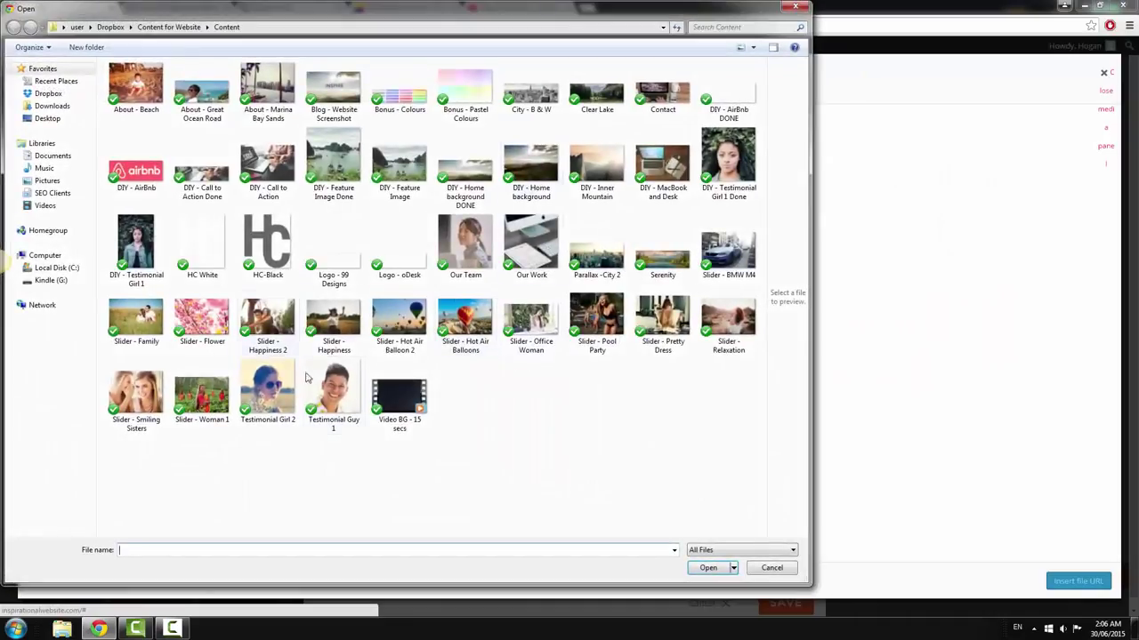
{"action": "left_click", "coordinate": [334, 391]}
{"action": "left_click", "coordinate": [707, 567]}
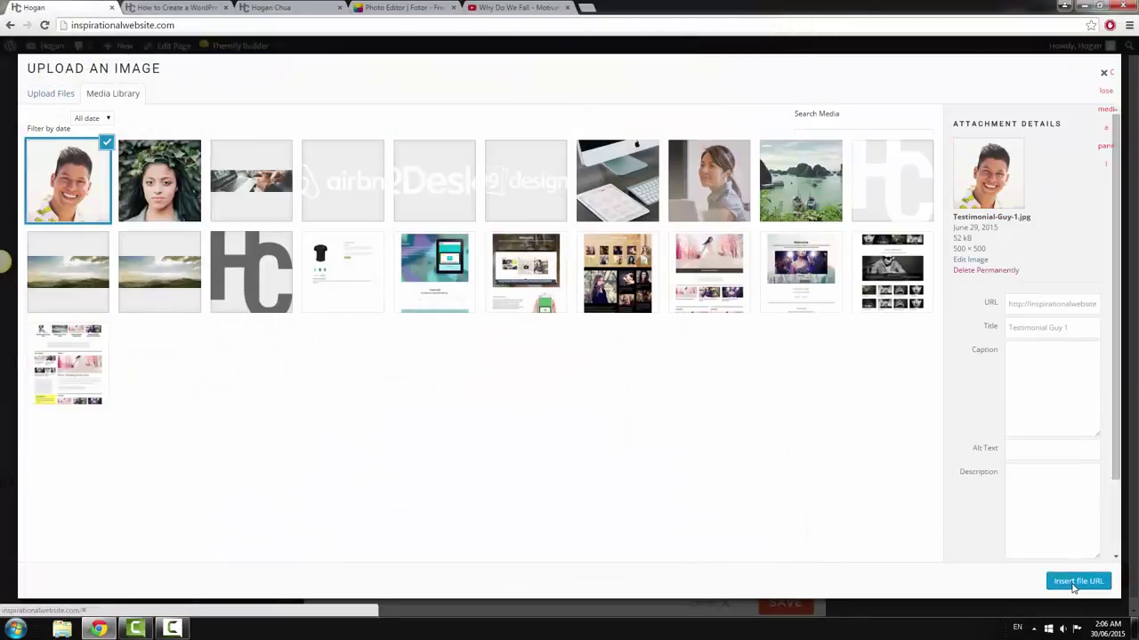
{"action": "left_click", "coordinate": [1075, 585]}
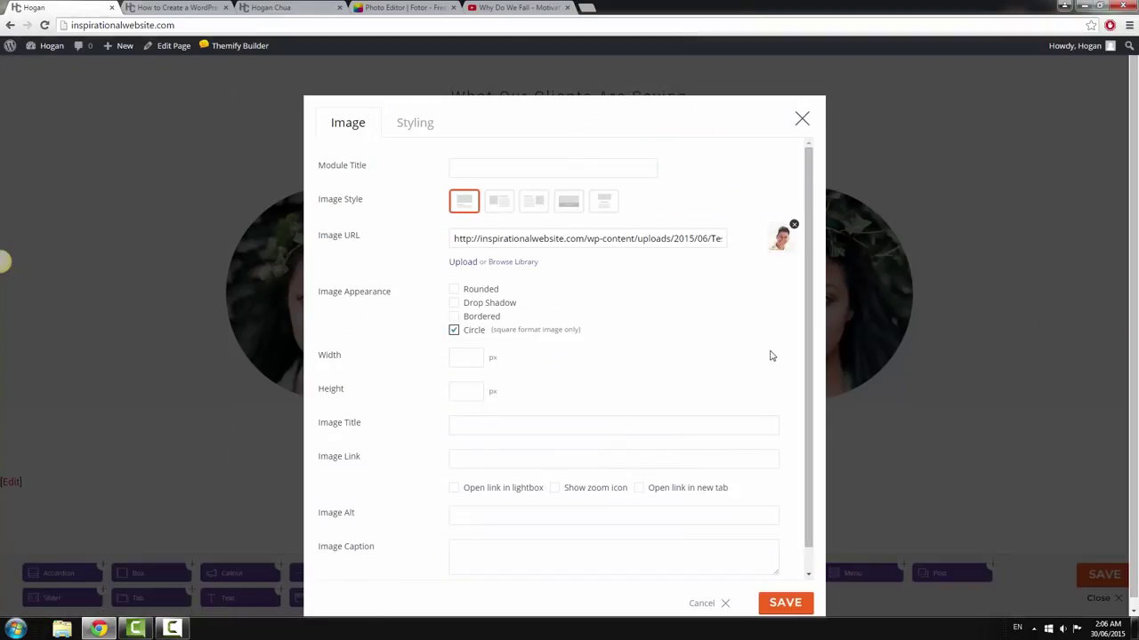
{"action": "scroll", "coordinate": [792, 566], "scroll_direction": "down", "scroll_amount": 1}
{"action": "left_click", "coordinate": [785, 603]}
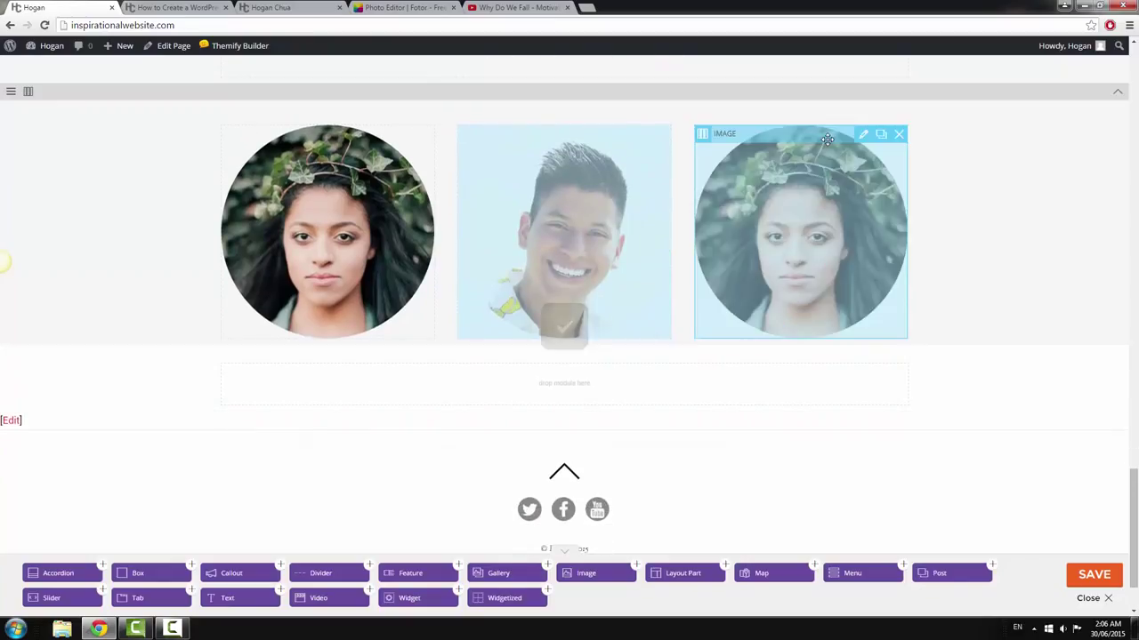
Step: Replace the right image with the uploaded Testimonial Girl 2 photo
{"action": "left_click", "coordinate": [863, 136]}
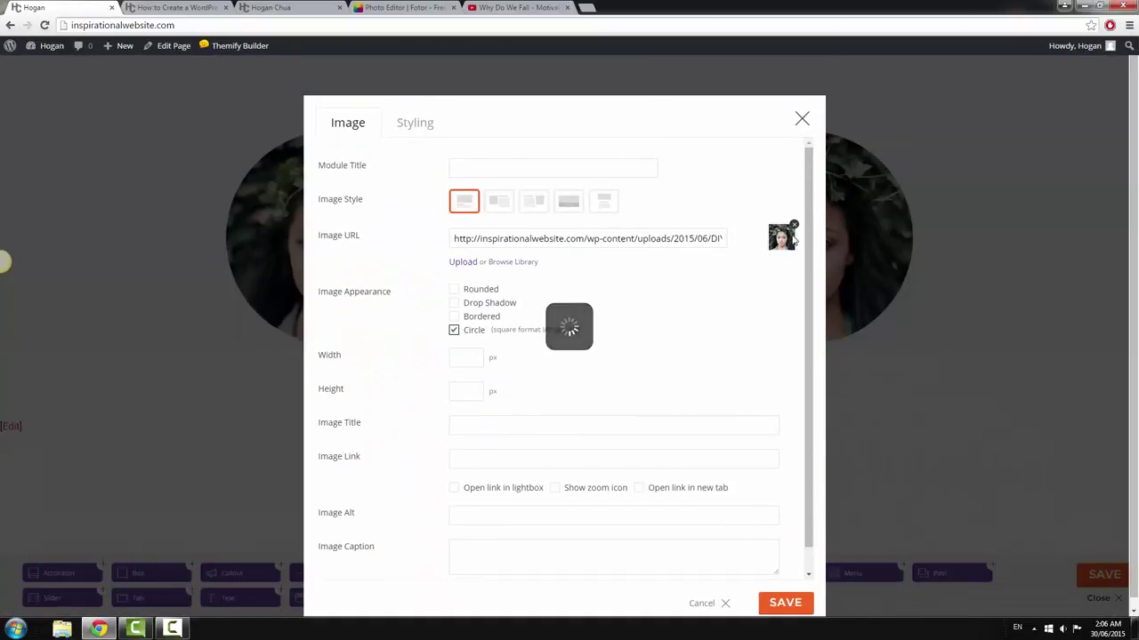
{"action": "left_click", "coordinate": [507, 262]}
{"action": "left_click", "coordinate": [52, 96]}
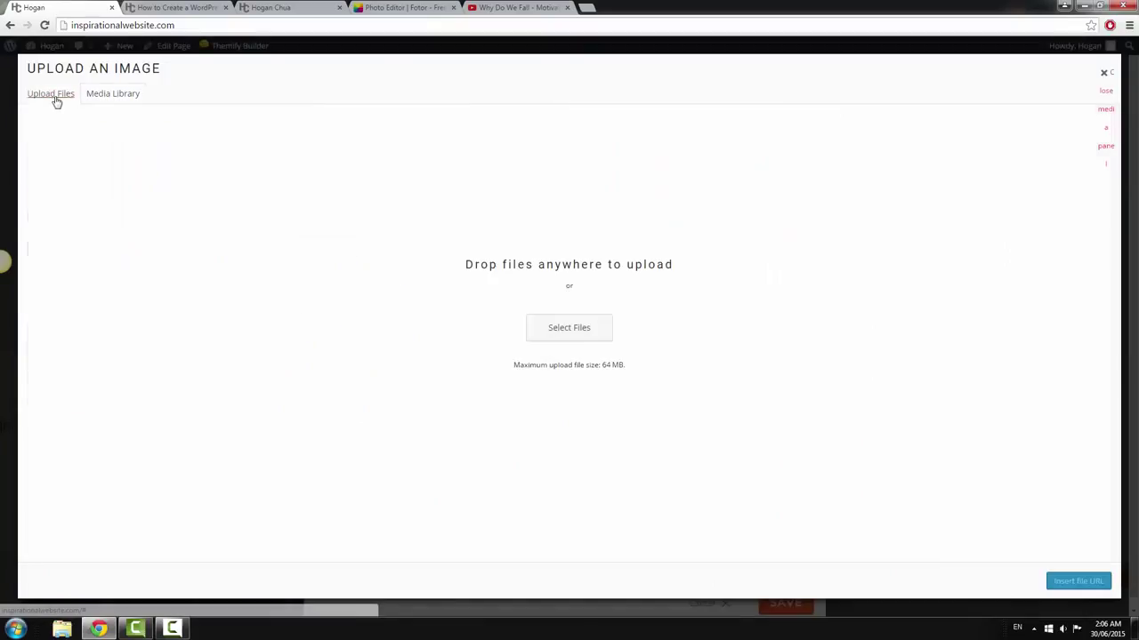
{"action": "left_click", "coordinate": [570, 328]}
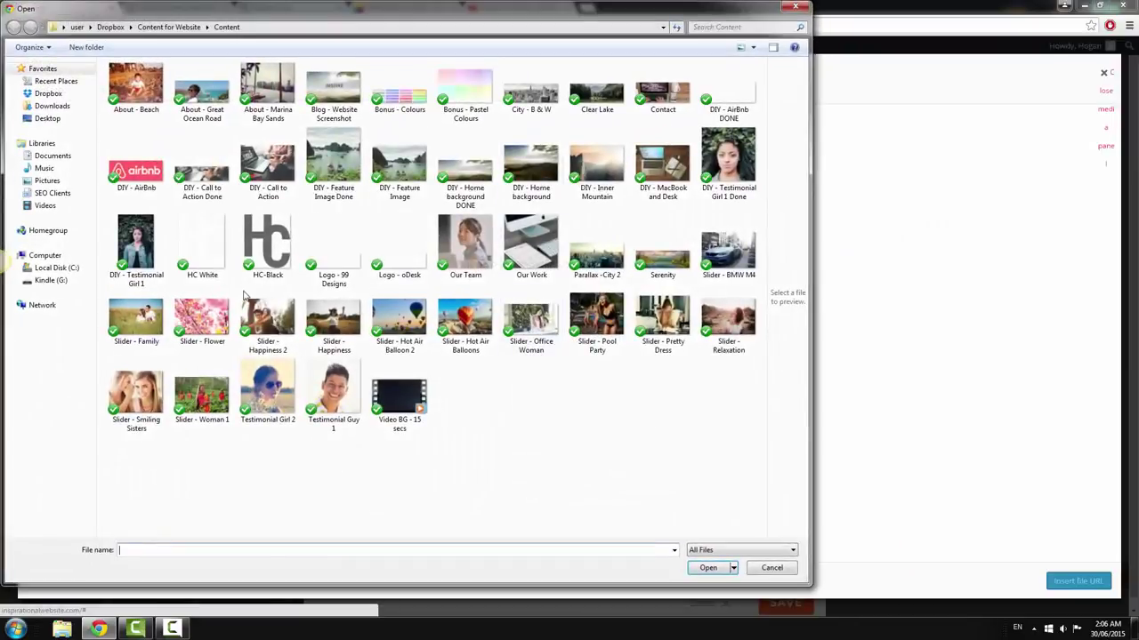
{"action": "left_click", "coordinate": [267, 391]}
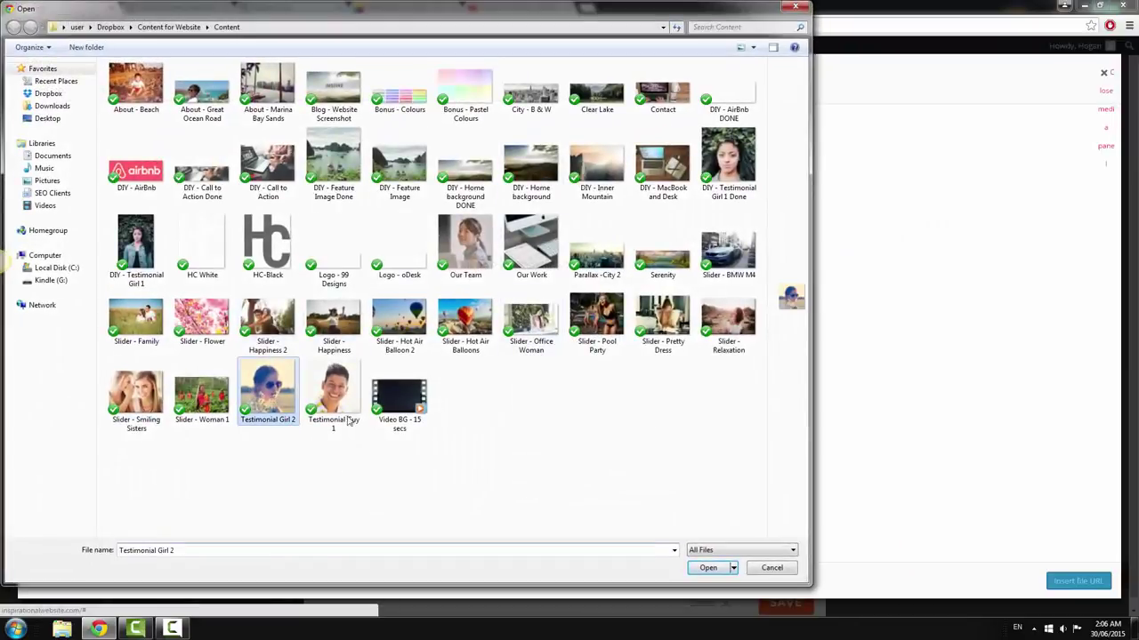
{"action": "left_click", "coordinate": [708, 568]}
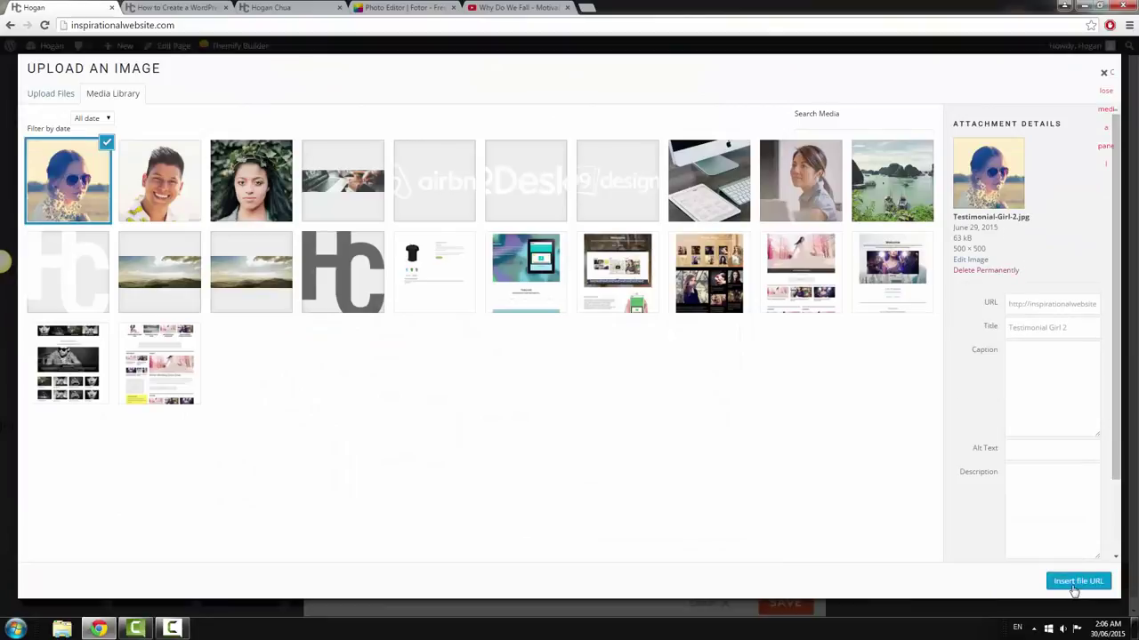
{"action": "scroll", "coordinate": [1111, 490], "scroll_direction": "down", "scroll_amount": 2}
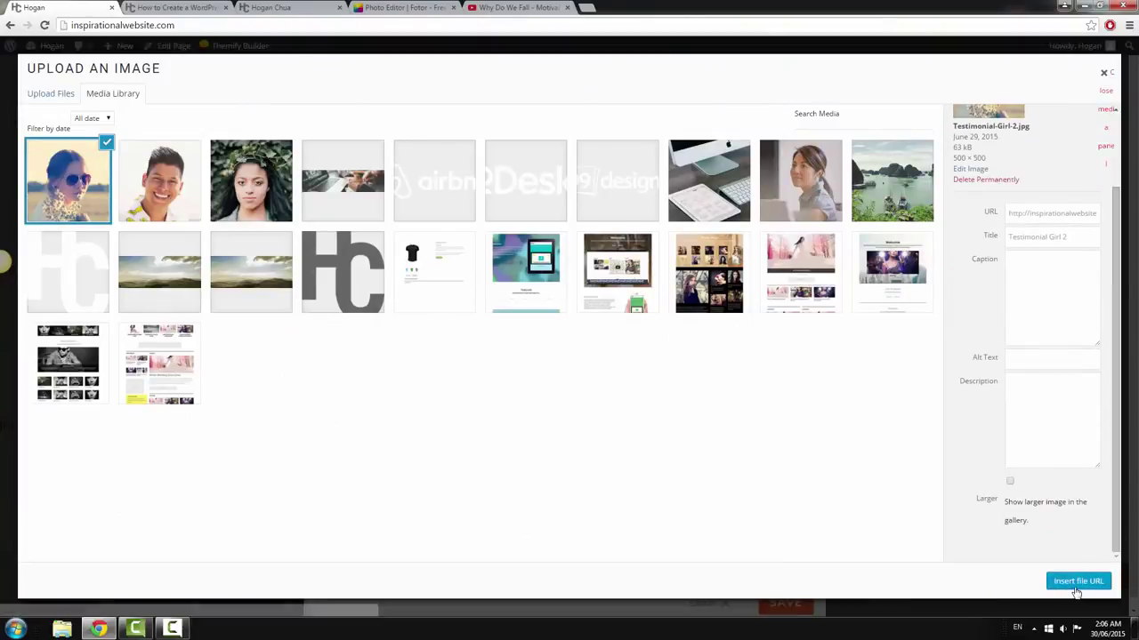
{"action": "left_click", "coordinate": [1077, 582]}
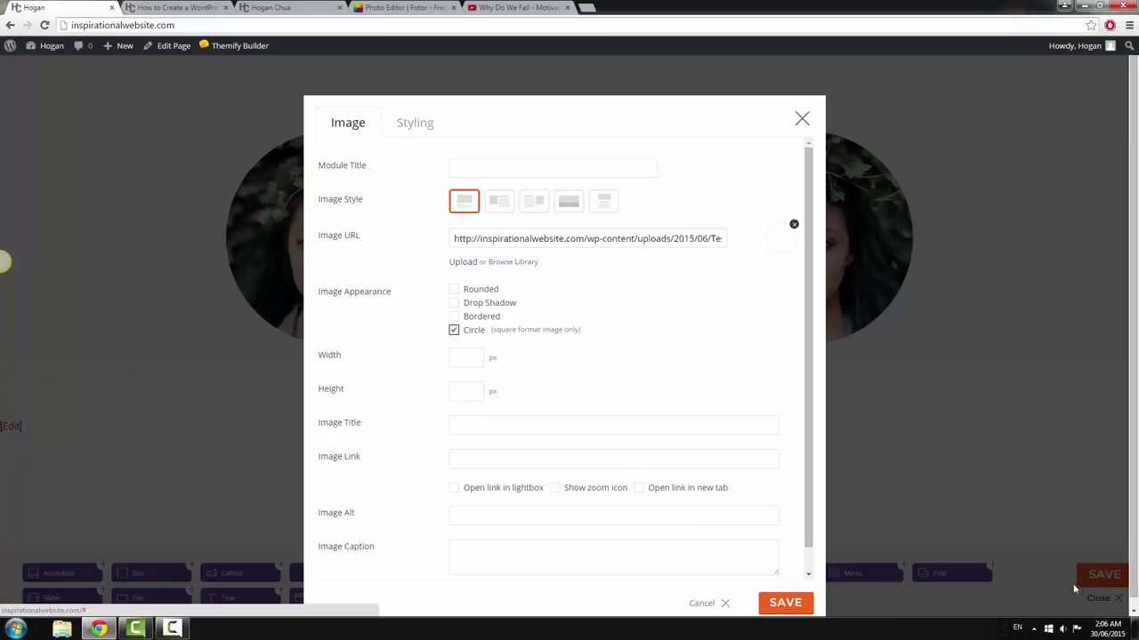
{"action": "left_click", "coordinate": [788, 603]}
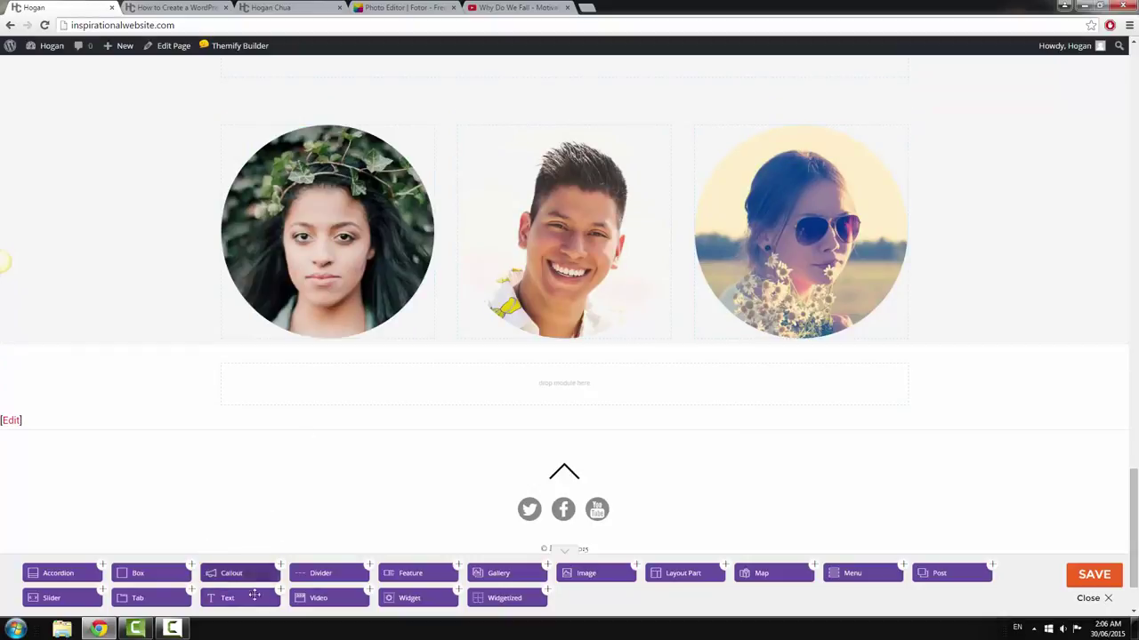
Step: Add a Text module under the first portrait and copy the testimonial quote from the tutorial page
{"action": "left_click_drag", "start_coordinate": [250, 598], "coordinate": [310, 362]}
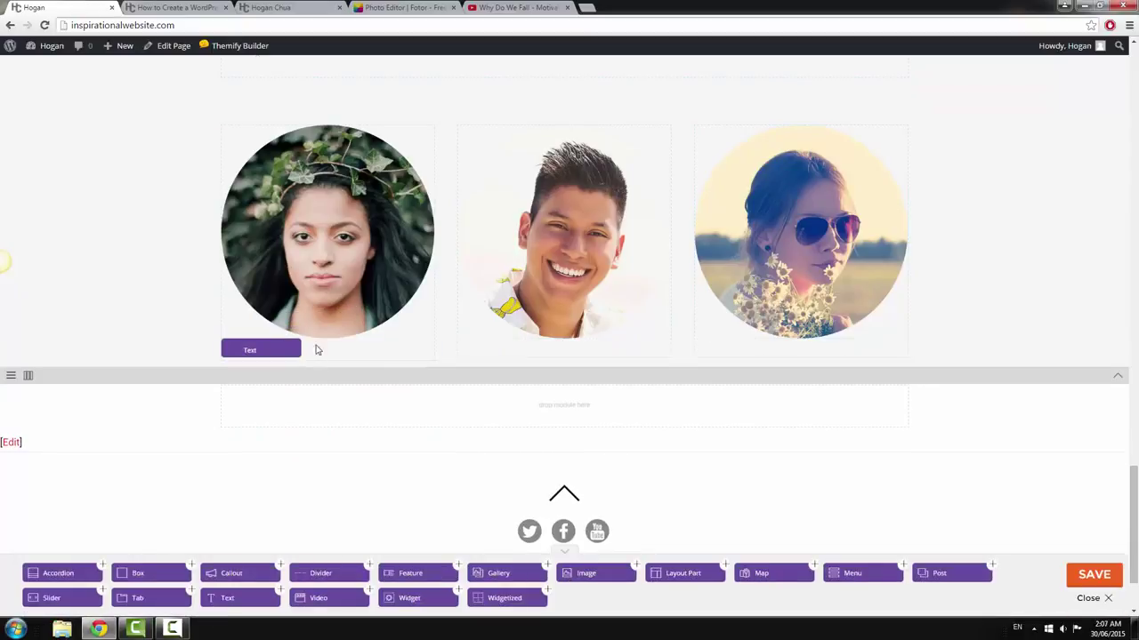
{"action": "key", "text": "ctrl+Tab"}
{"action": "scroll", "coordinate": [381, 352], "scroll_direction": "down", "scroll_amount": 5}
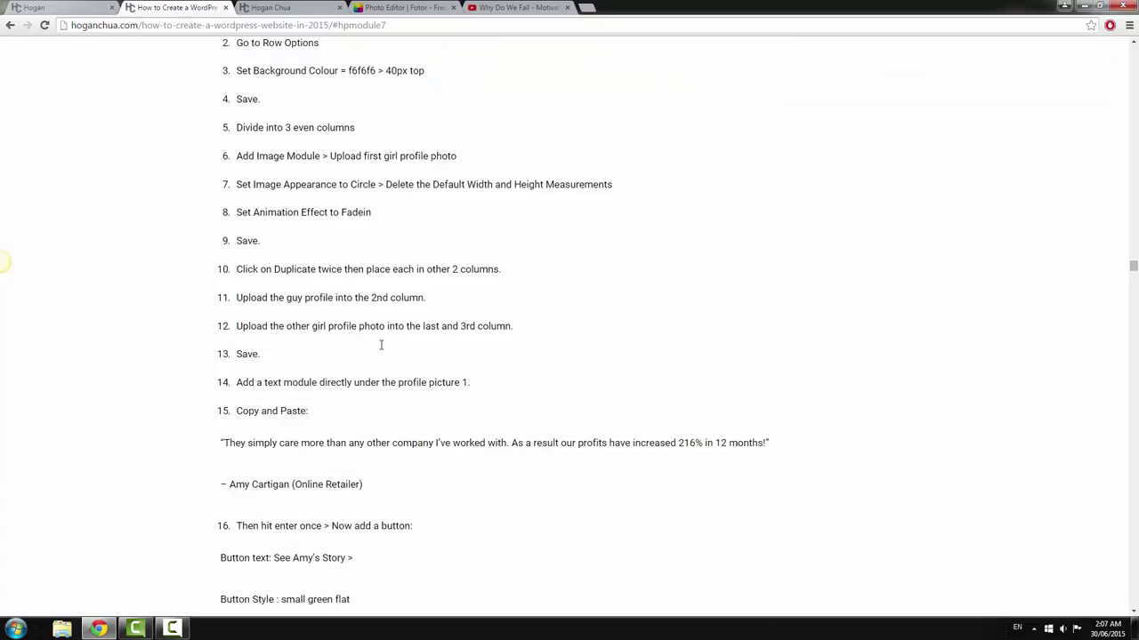
{"action": "scroll", "coordinate": [383, 331], "scroll_direction": "up", "scroll_amount": 2}
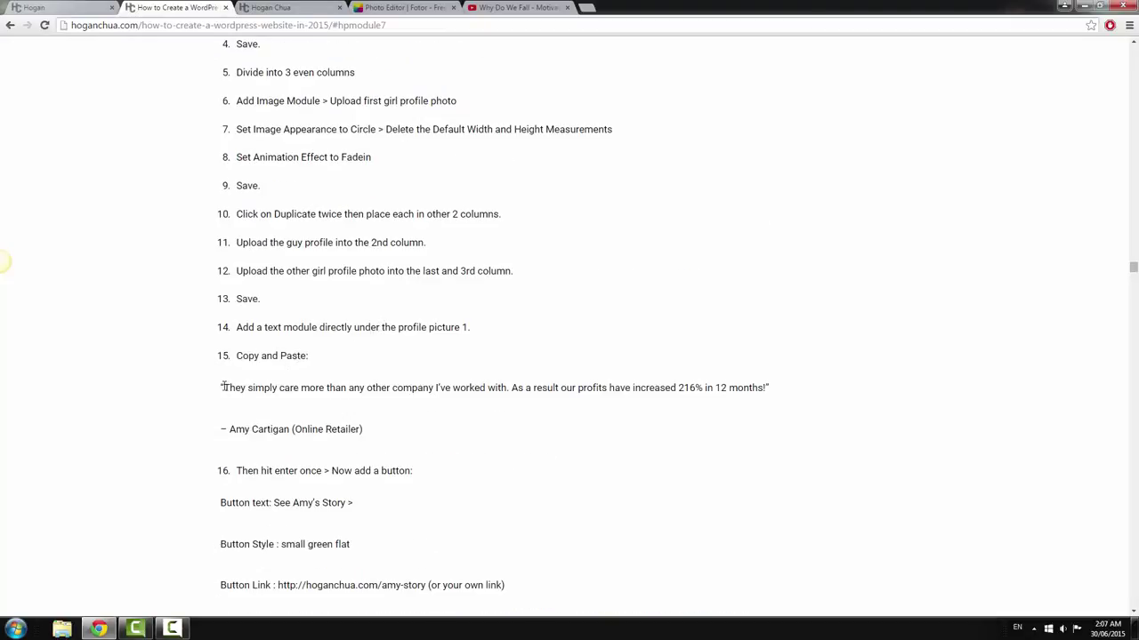
{"action": "left_click_drag", "start_coordinate": [221, 392], "coordinate": [372, 439]}
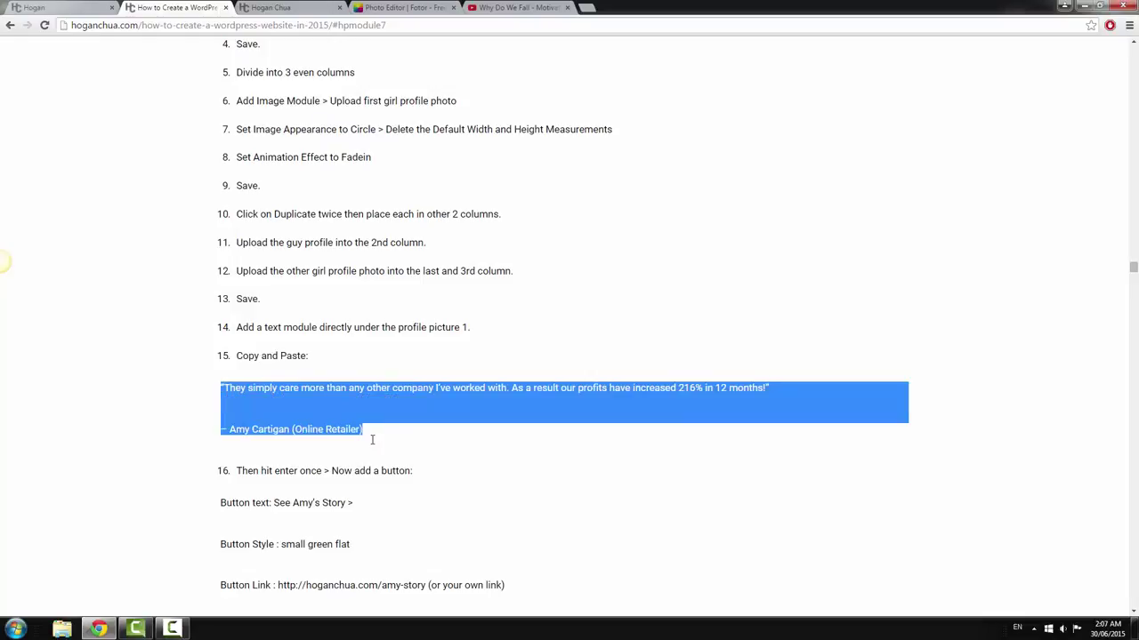
{"action": "right_click", "coordinate": [322, 412]}
{"action": "left_click", "coordinate": [348, 416]}
Step: Paste the quote and its attribution into the text module as plain text
{"action": "left_click", "coordinate": [71, 7]}
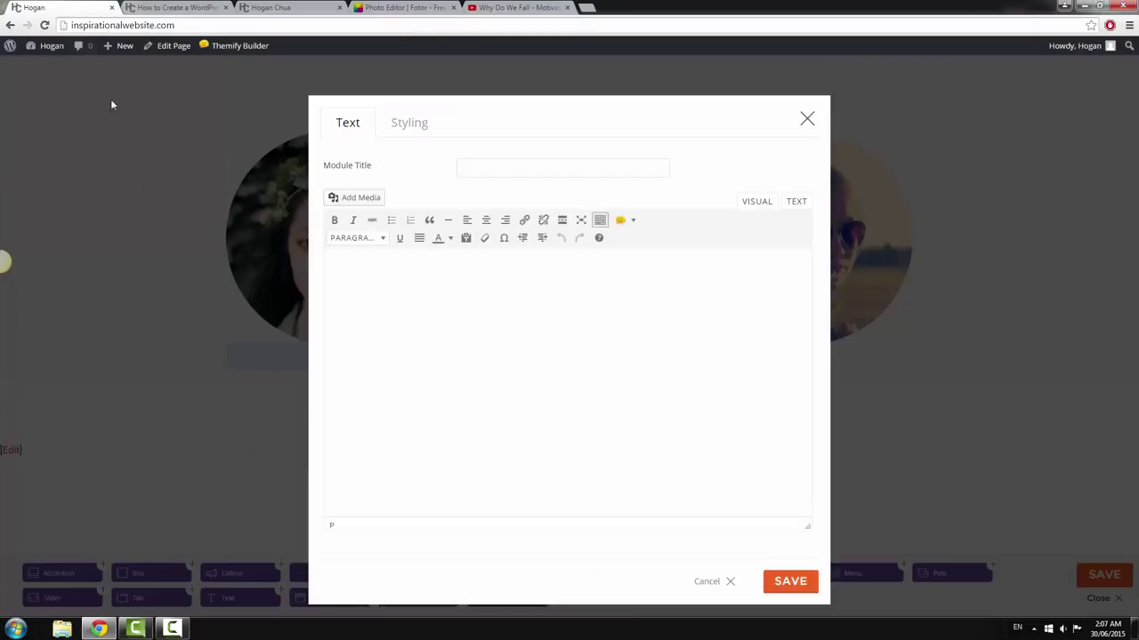
{"action": "right_click", "coordinate": [333, 266]}
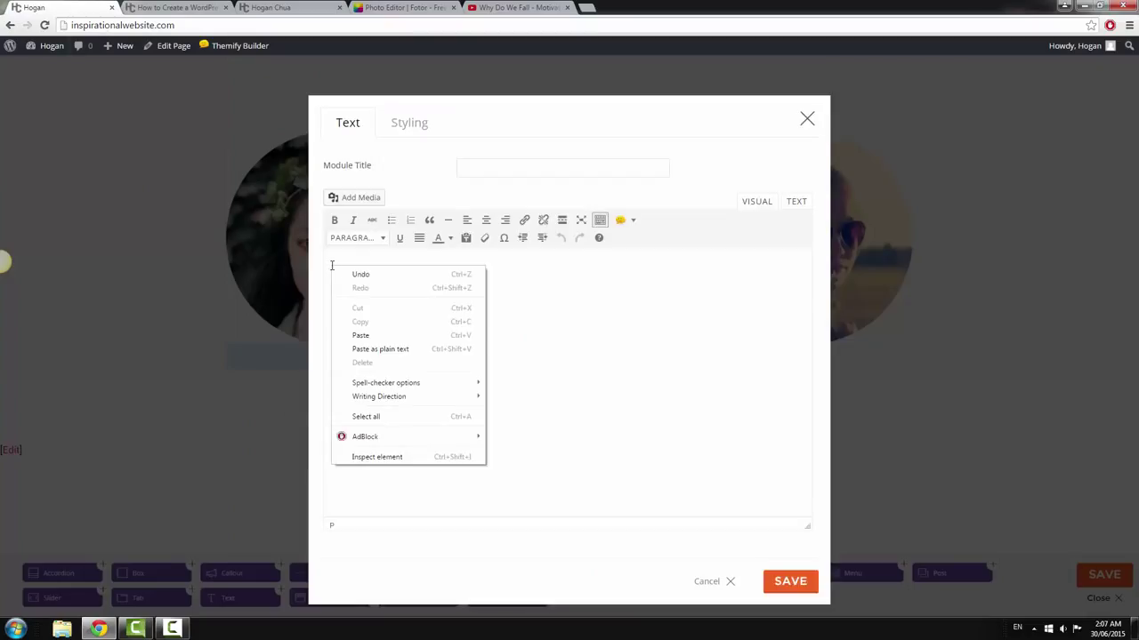
{"action": "left_click", "coordinate": [397, 355]}
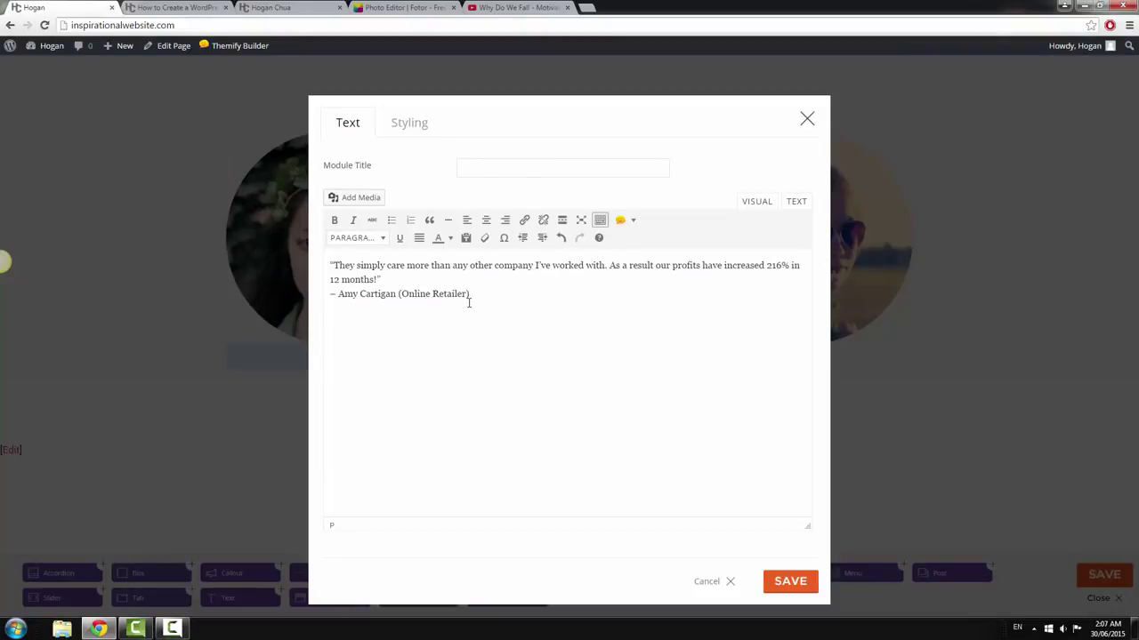
{"action": "key", "text": "Return"}
{"action": "left_click", "coordinate": [628, 221]}
{"action": "left_click", "coordinate": [637, 283]}
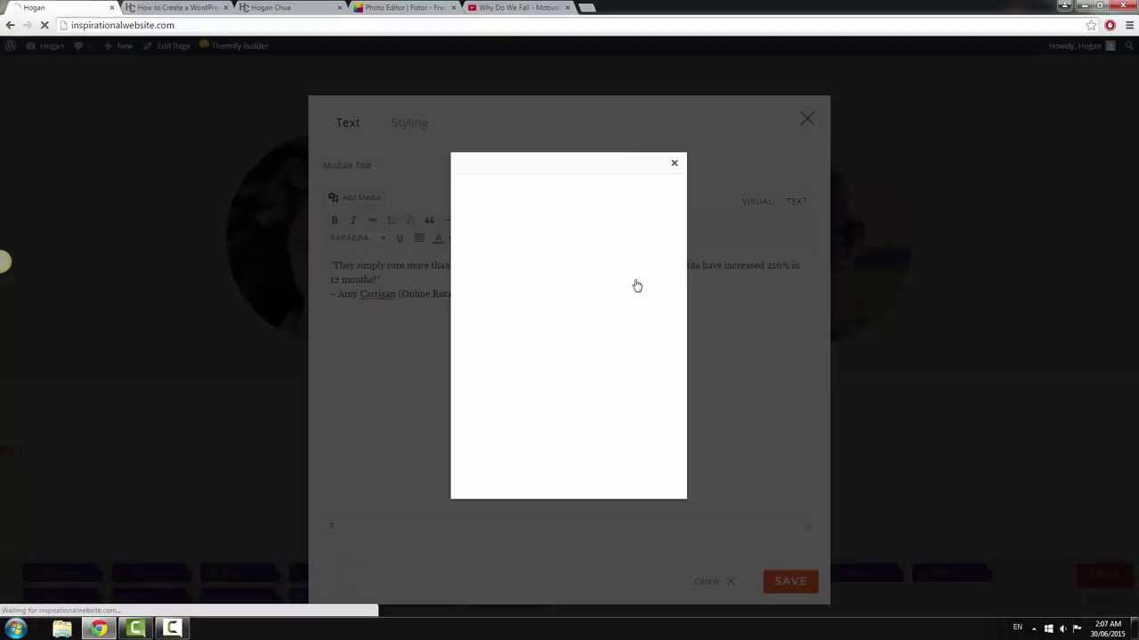
Step: Insert a small green flat 'See Amy's Story' button linking to hoganchua.com/amy-story
{"action": "left_click", "coordinate": [523, 203]}
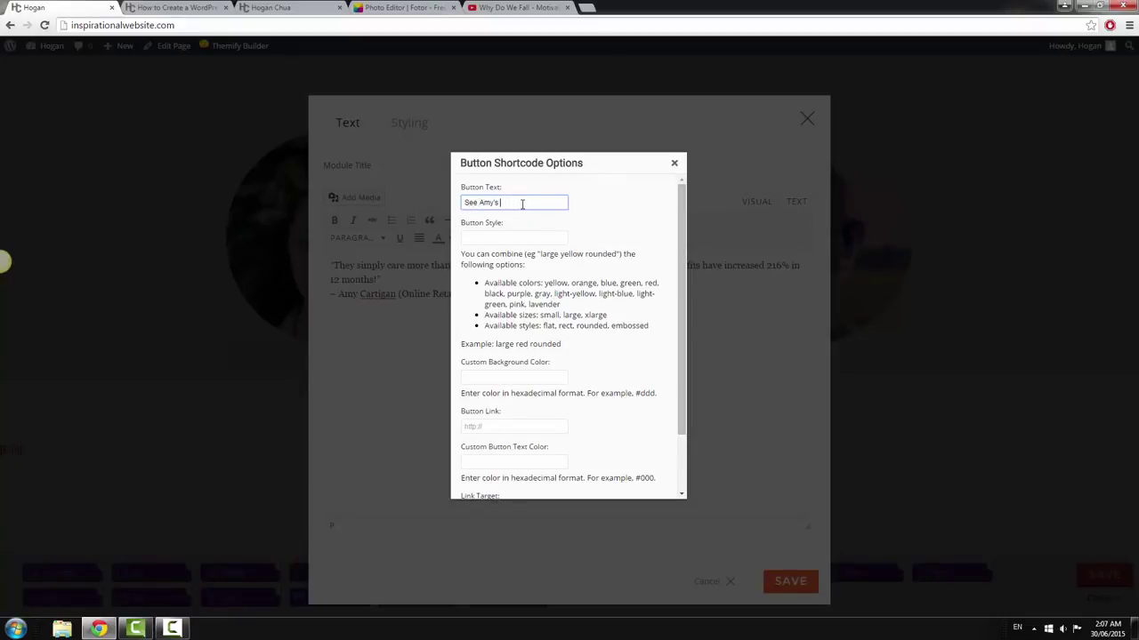
{"action": "key", "text": "Tab"}
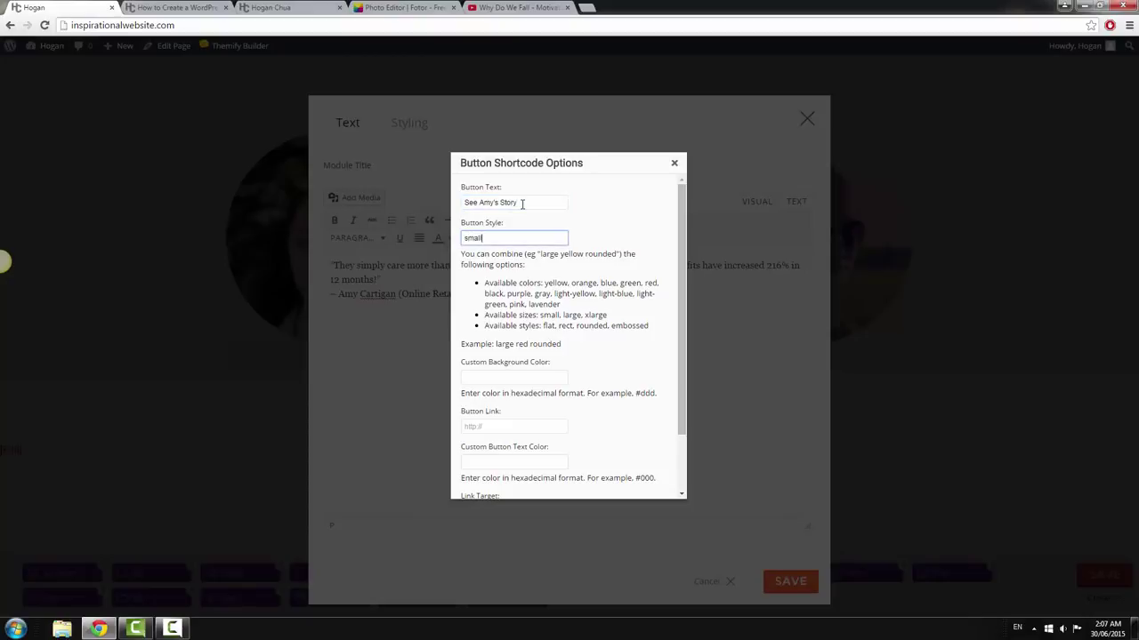
{"action": "type", "text": "lat"}
{"action": "left_click", "coordinate": [510, 427]}
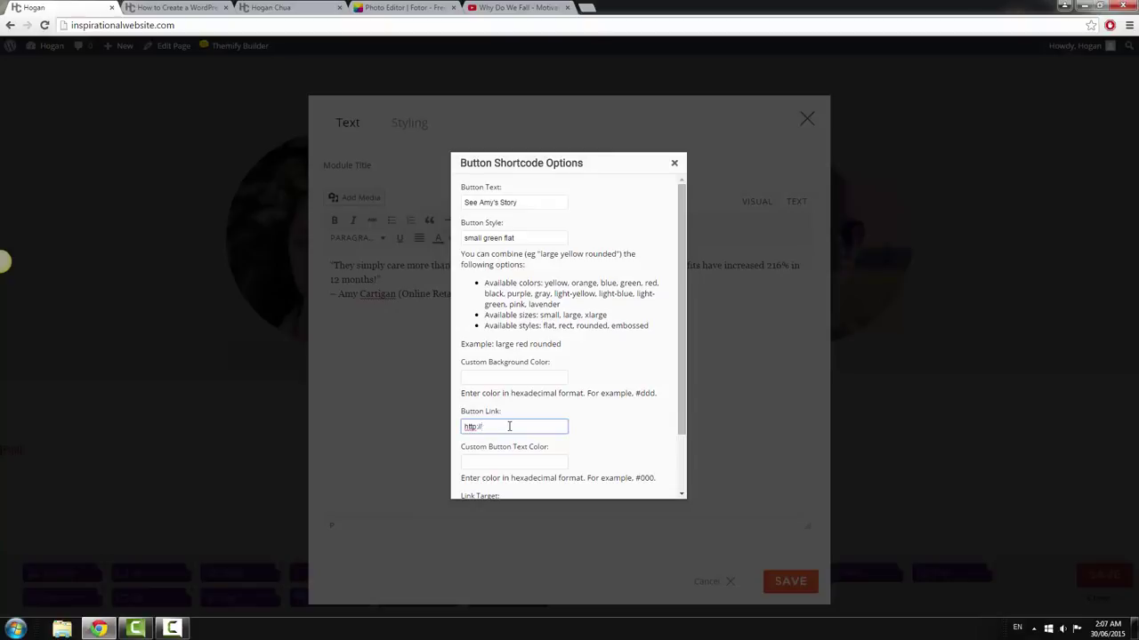
{"action": "type", "text": "http://hoganchua.com/amy-story"}
{"action": "left_click_drag", "start_coordinate": [461, 426], "coordinate": [637, 435]}
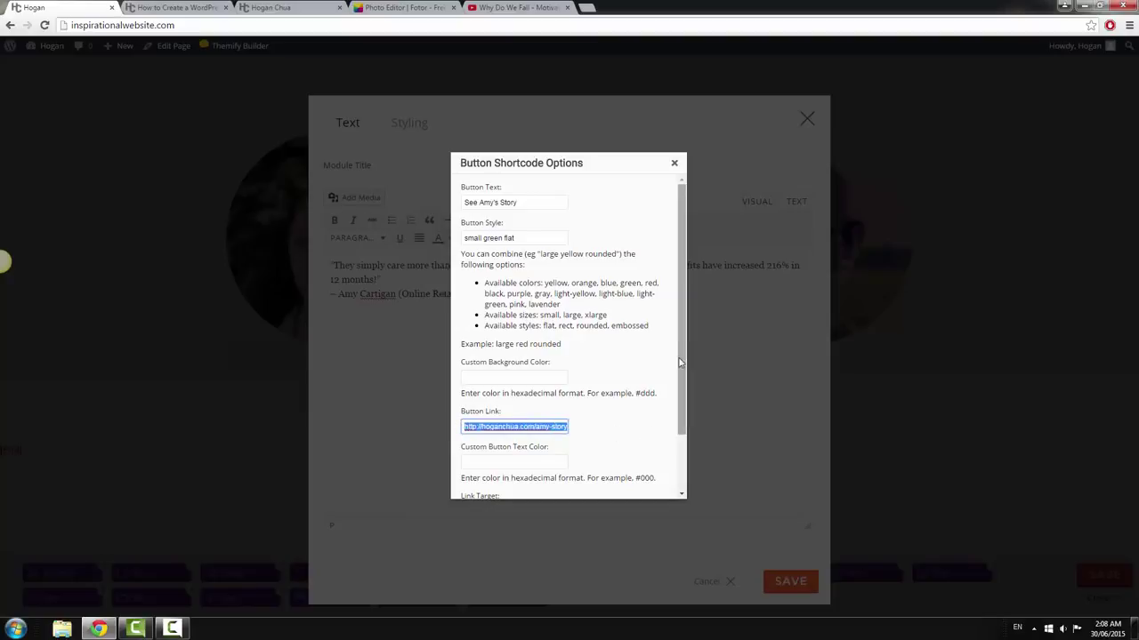
{"action": "left_click_drag", "start_coordinate": [676, 363], "coordinate": [681, 495]}
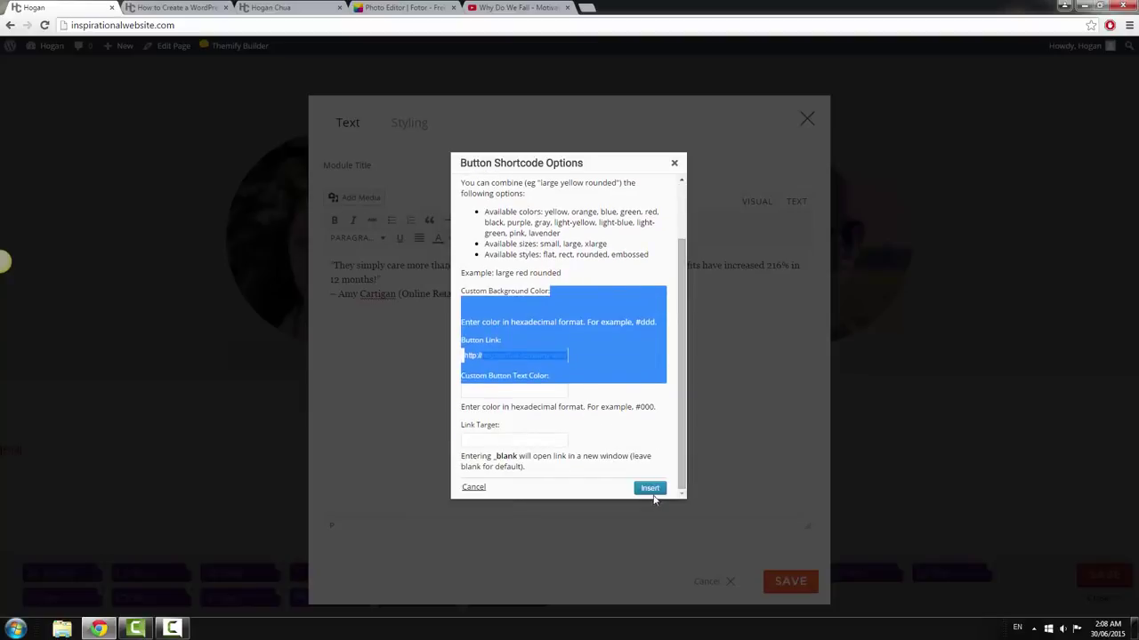
{"action": "left_click", "coordinate": [651, 488]}
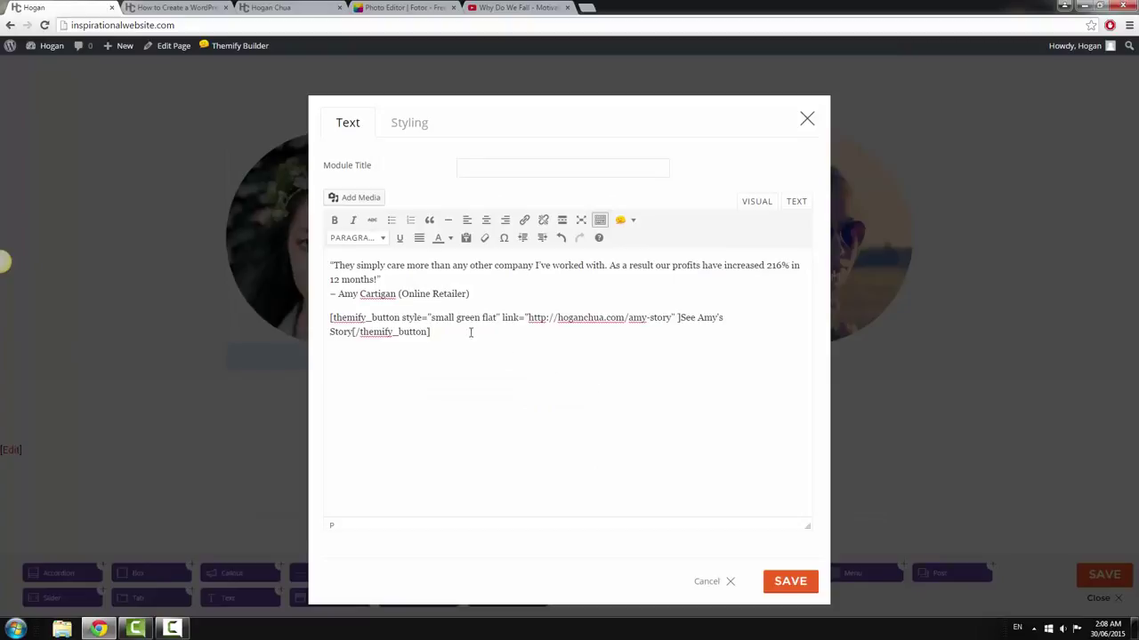
Step: Colour the '(Online Retailer)' label in the attribution light grey #999999
{"action": "left_click_drag", "start_coordinate": [457, 294], "coordinate": [402, 294]}
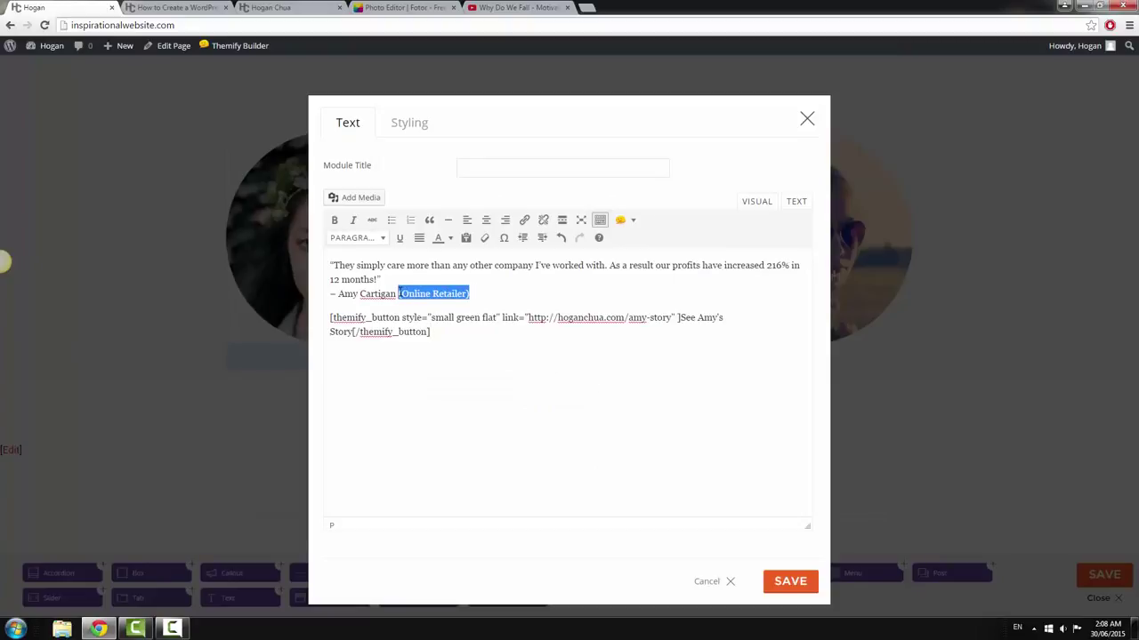
{"action": "left_click", "coordinate": [451, 239]}
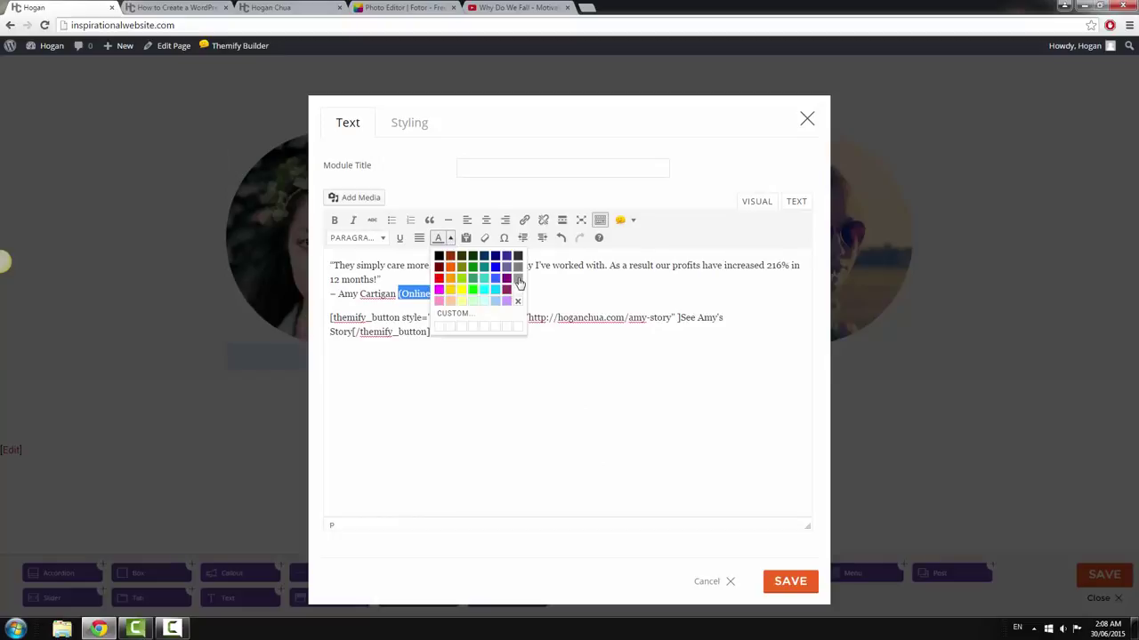
{"action": "left_click", "coordinate": [519, 282]}
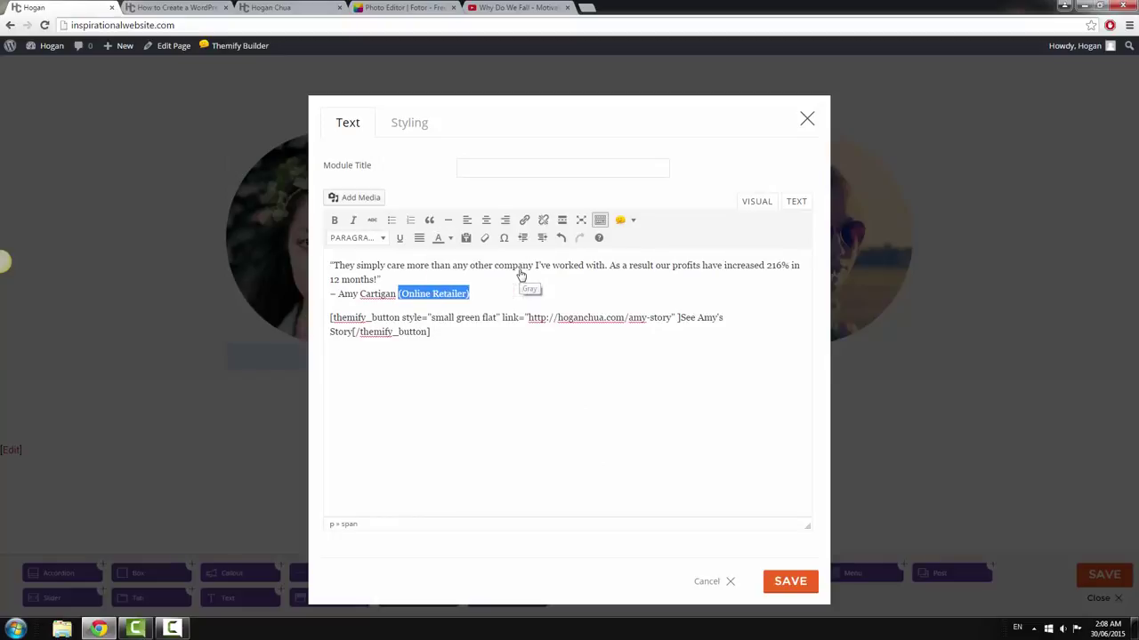
{"action": "left_click", "coordinate": [450, 240]}
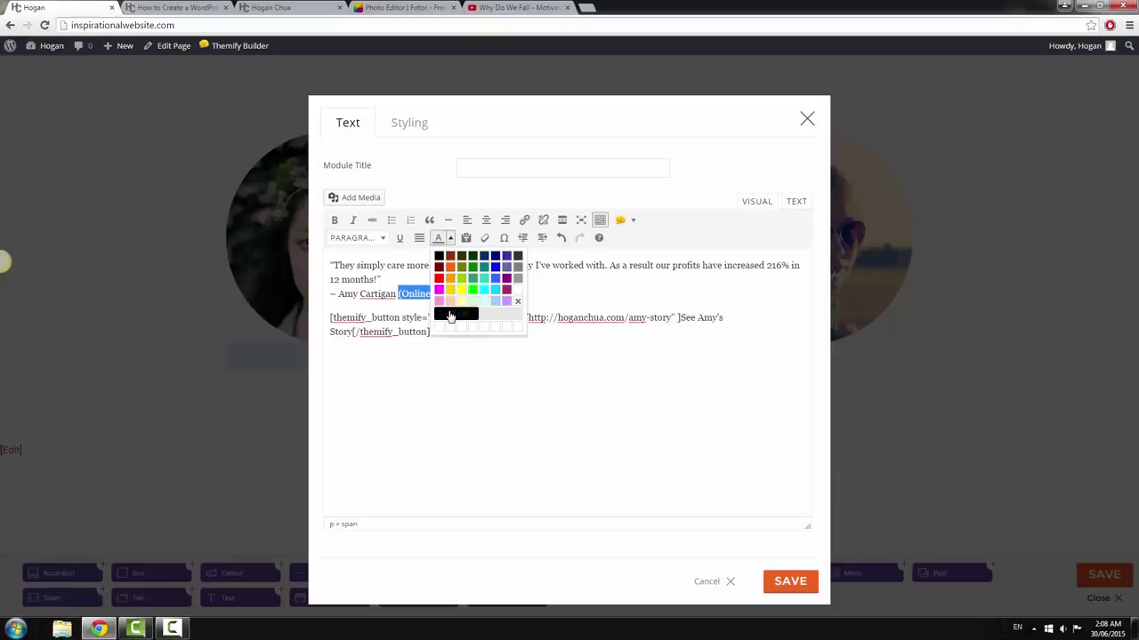
{"action": "left_click", "coordinate": [451, 313]}
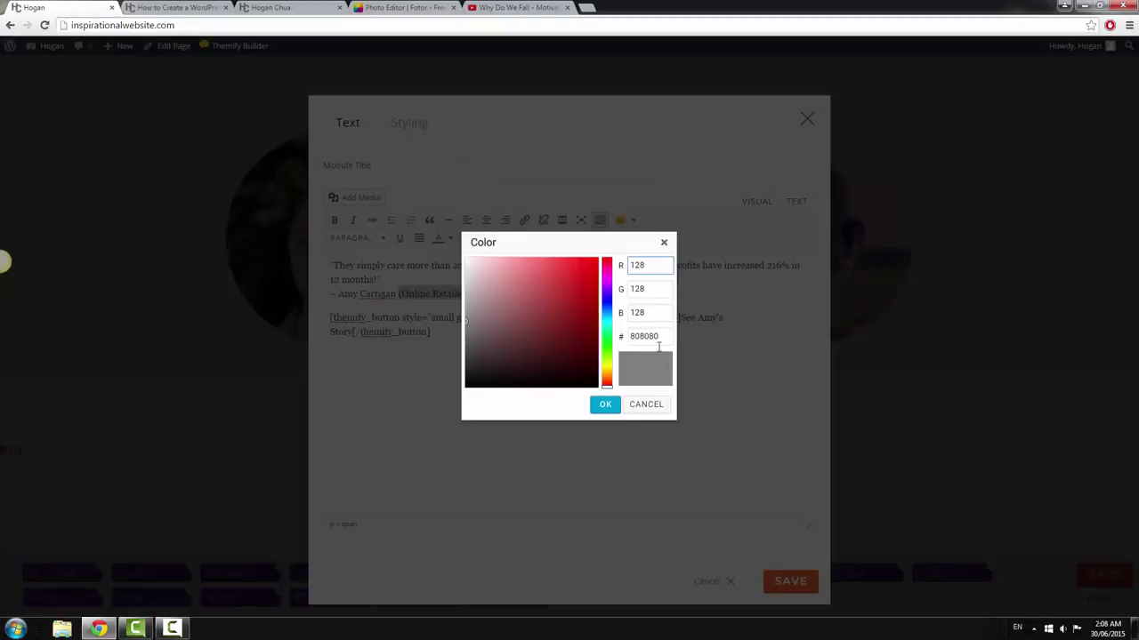
{"action": "left_click", "coordinate": [647, 404]}
{"action": "left_click", "coordinate": [450, 238]}
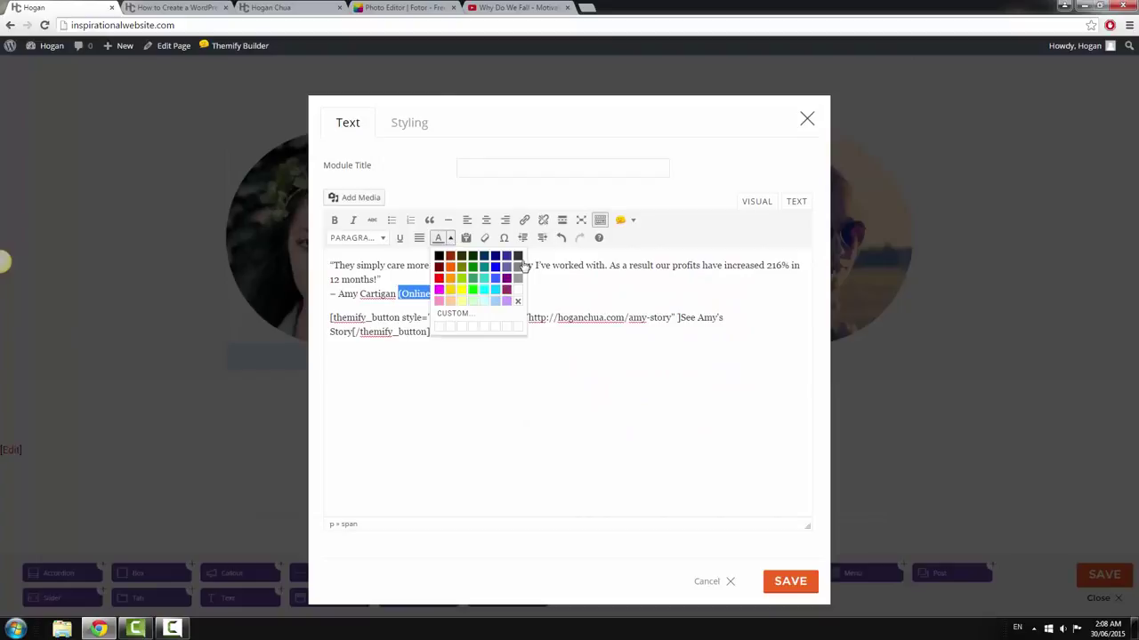
{"action": "left_click", "coordinate": [518, 280]}
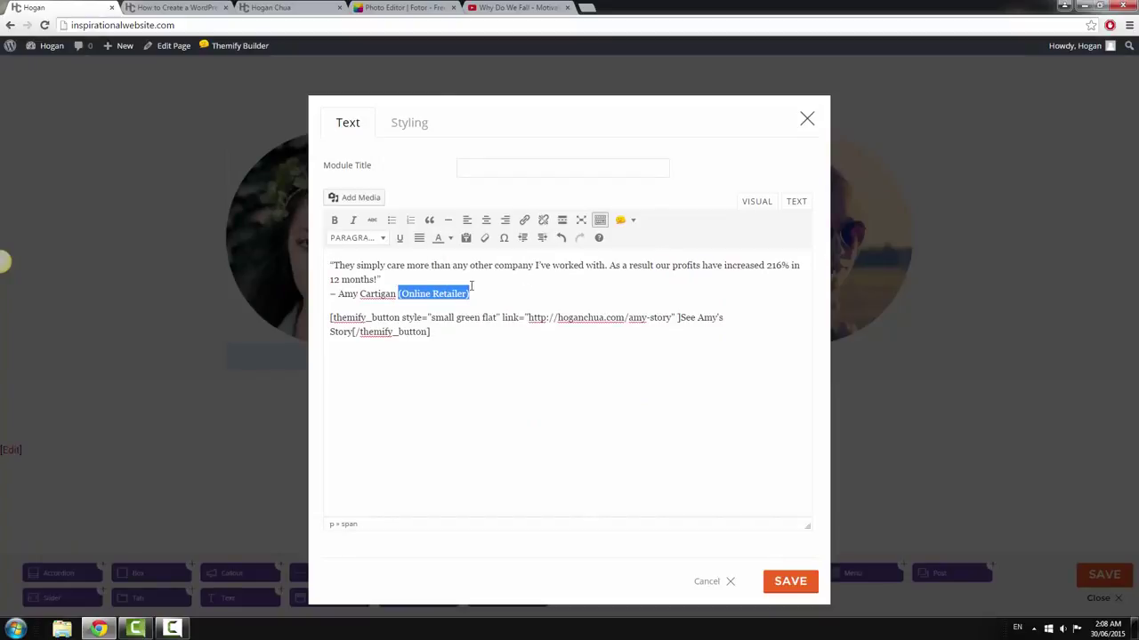
{"action": "left_click", "coordinate": [450, 239]}
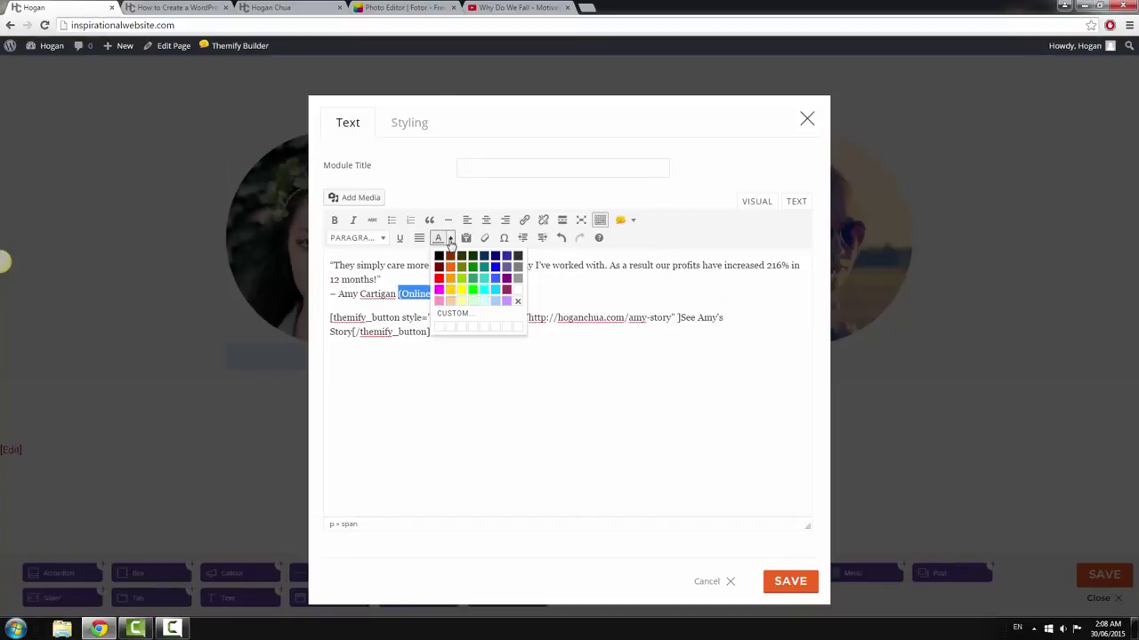
{"action": "left_click", "coordinate": [451, 313]}
{"action": "double_click", "coordinate": [662, 336]}
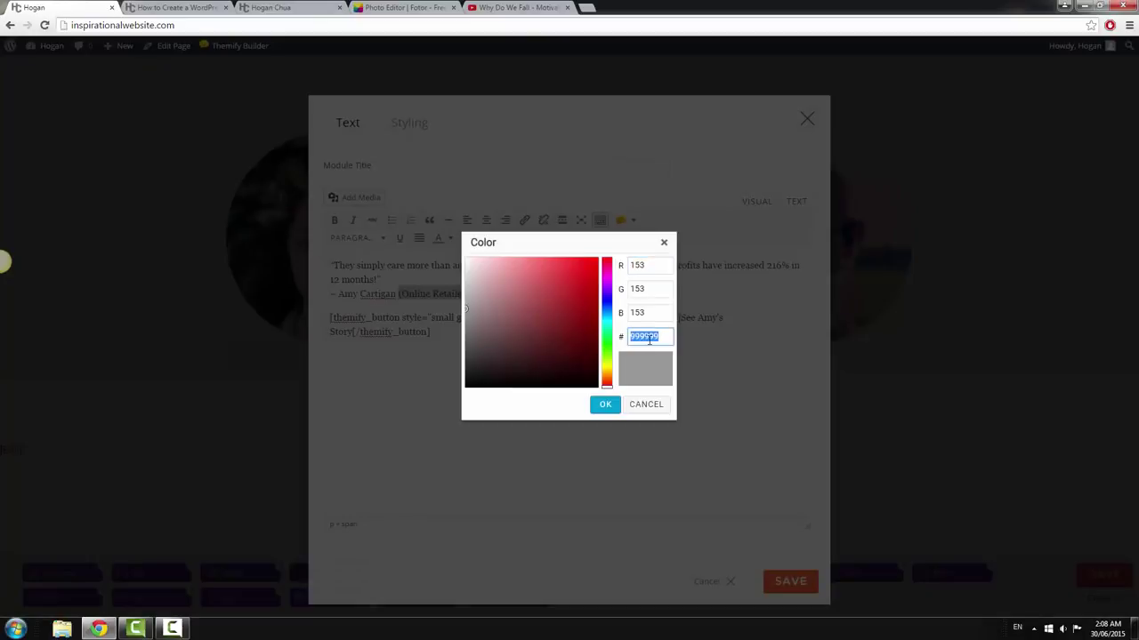
{"action": "left_click", "coordinate": [604, 403]}
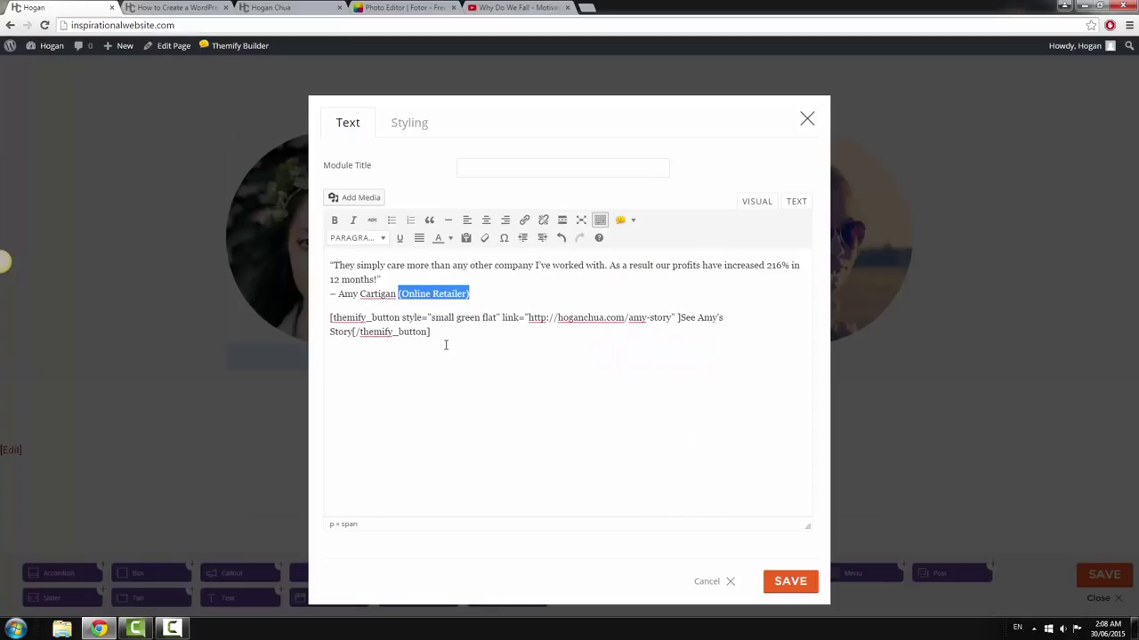
{"action": "left_click", "coordinate": [412, 124]}
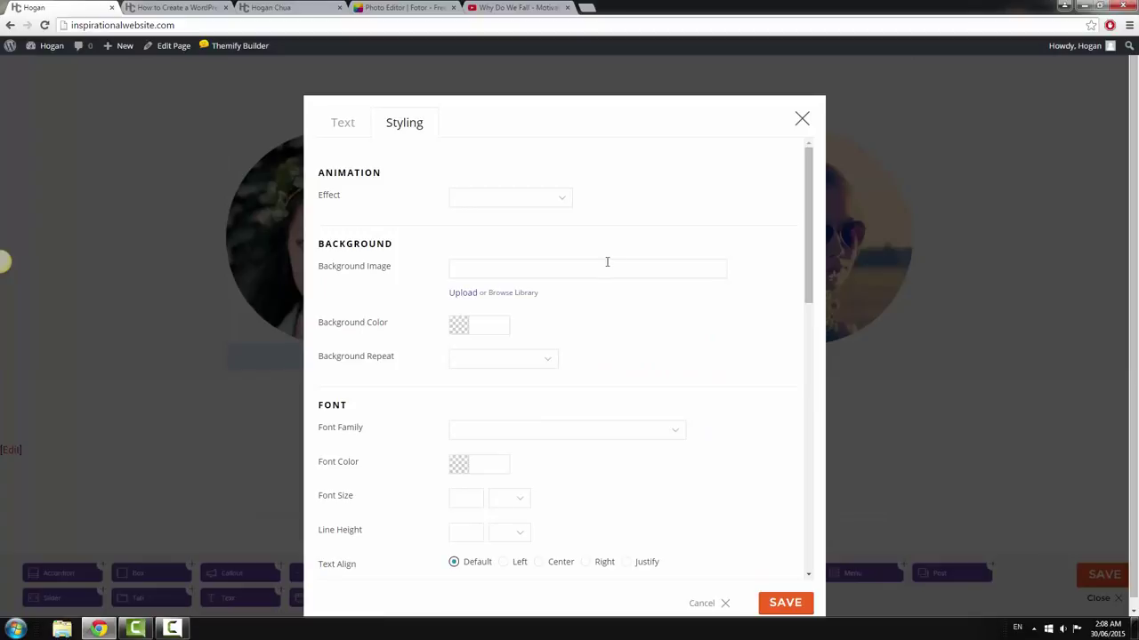
Step: Centre-align the testimonial text with 40 px top and bottom padding, and save it
{"action": "left_click", "coordinate": [539, 563]}
{"action": "scroll", "coordinate": [567, 426], "scroll_direction": "down", "scroll_amount": 4}
{"action": "left_click", "coordinate": [471, 406]}
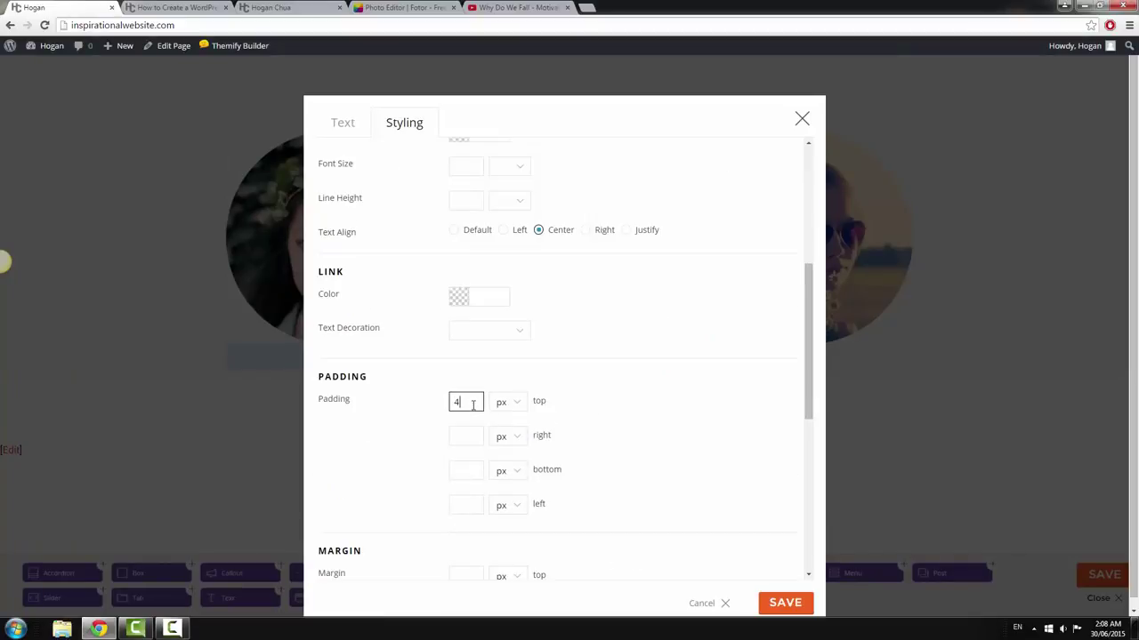
{"action": "left_click", "coordinate": [471, 471]}
{"action": "type", "text": "40"}
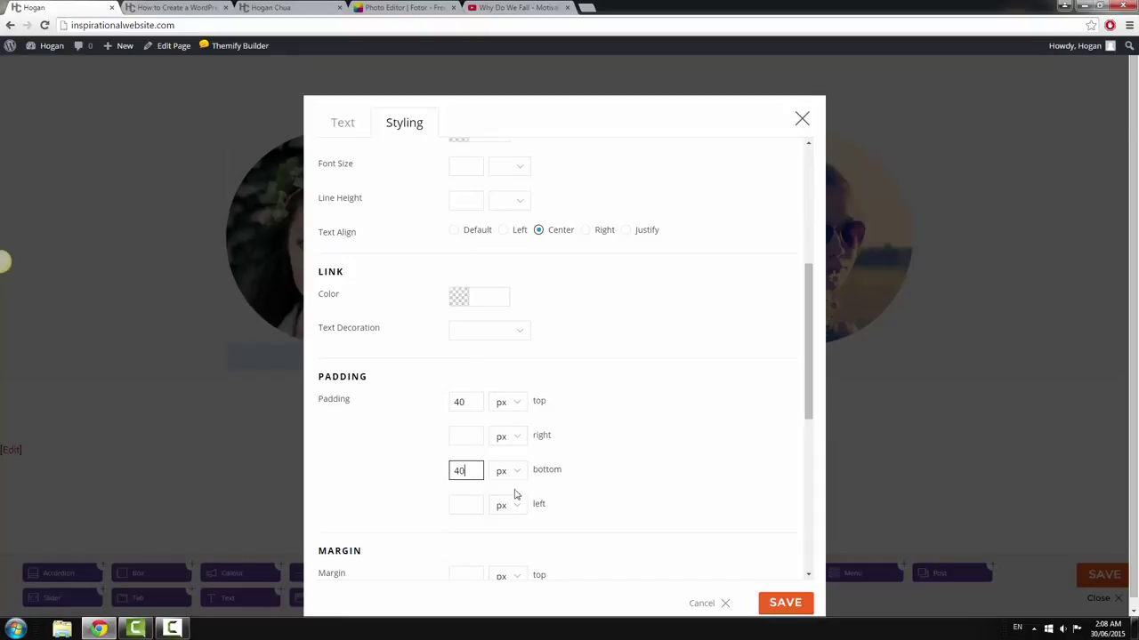
{"action": "left_click", "coordinate": [795, 602]}
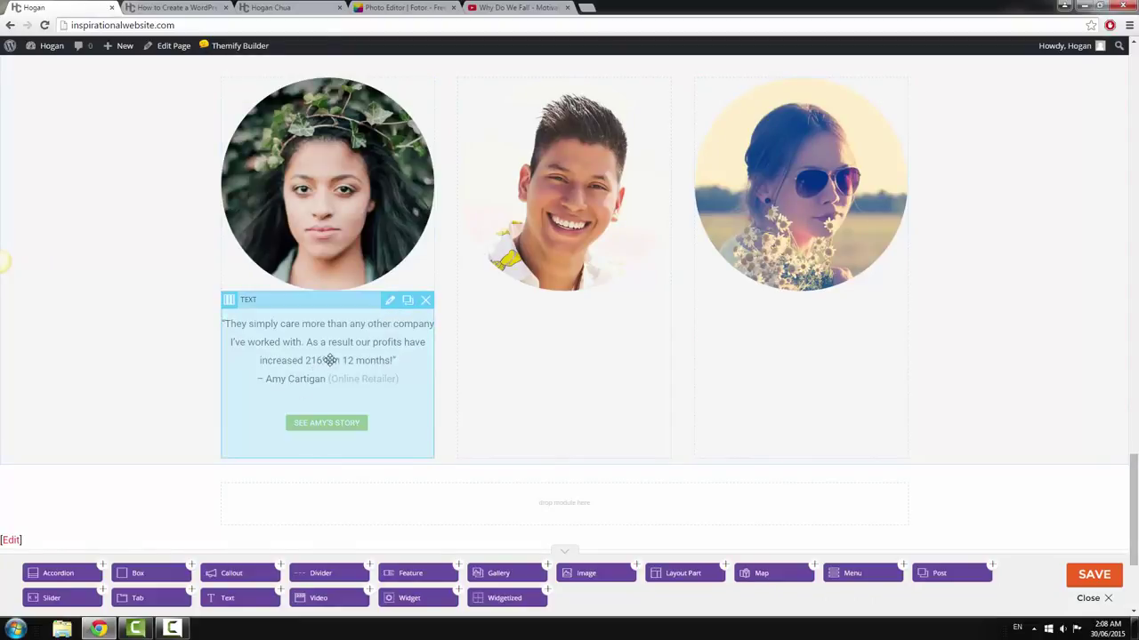
Step: Add a line break after the testimonial quote and save the text module
{"action": "left_click", "coordinate": [390, 301]}
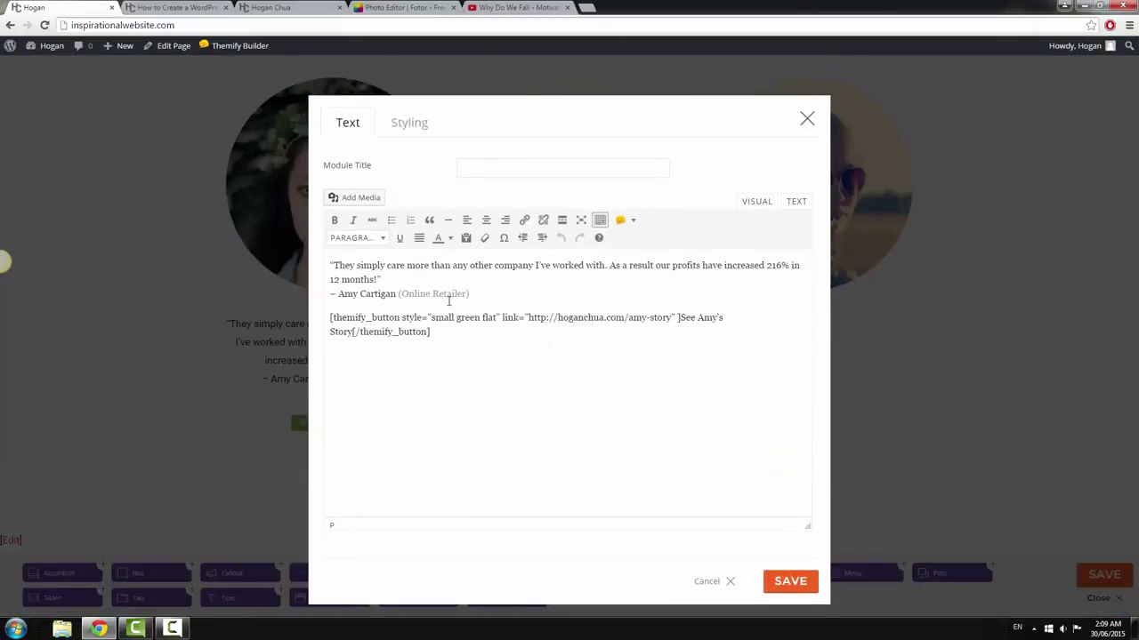
{"action": "left_click", "coordinate": [397, 281]}
{"action": "key", "text": "Return"}
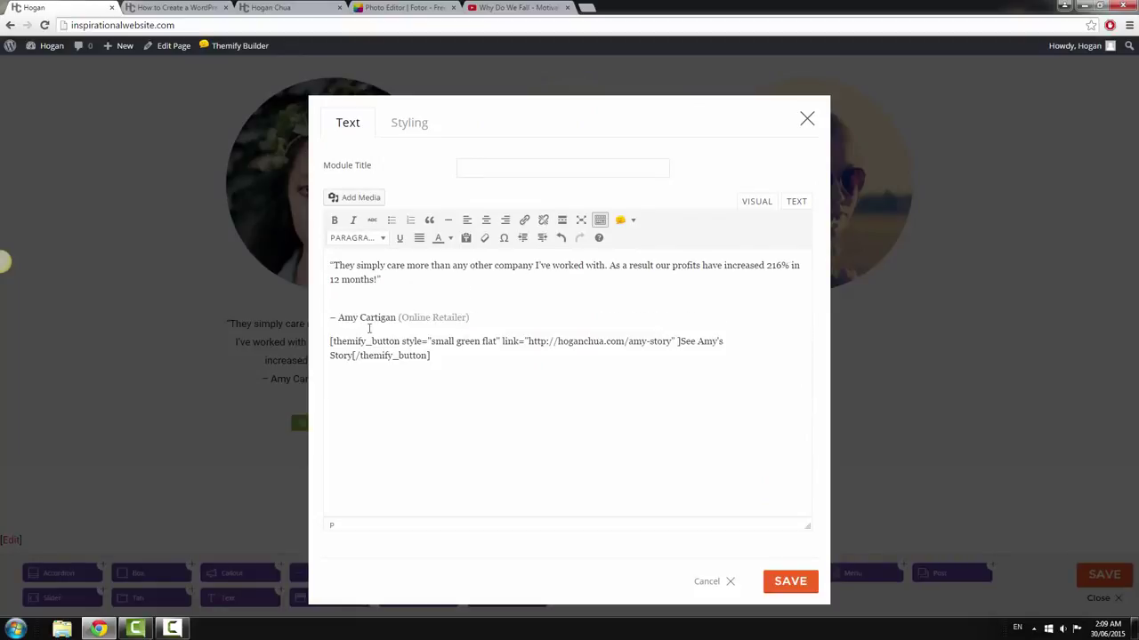
{"action": "left_click", "coordinate": [776, 573]}
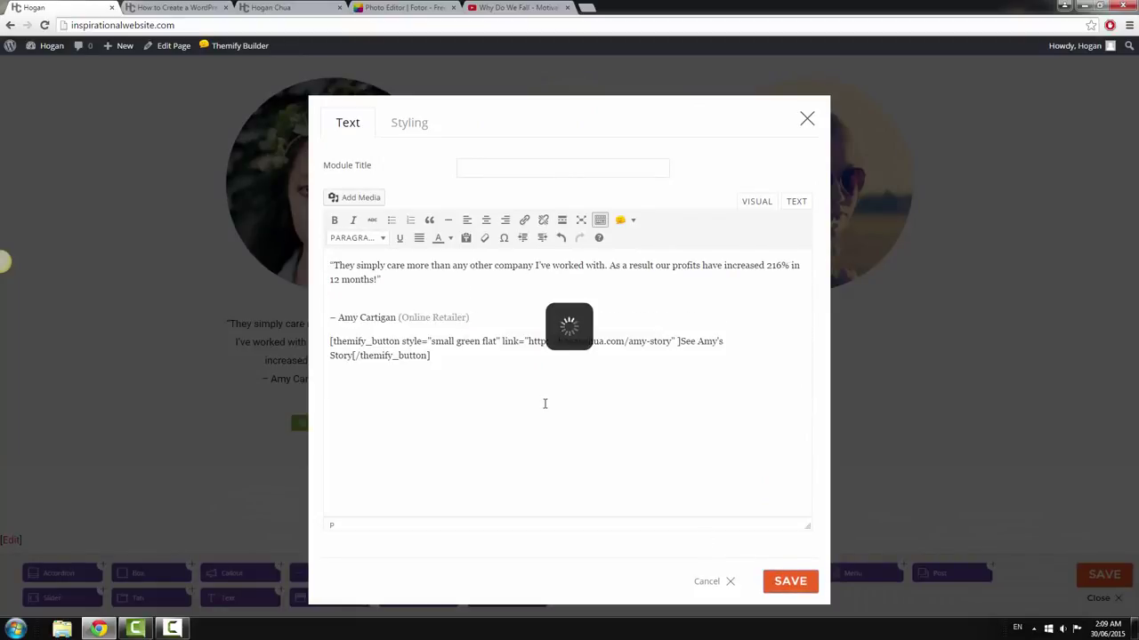
{"action": "scroll", "coordinate": [539, 408], "scroll_direction": "down", "scroll_amount": 2}
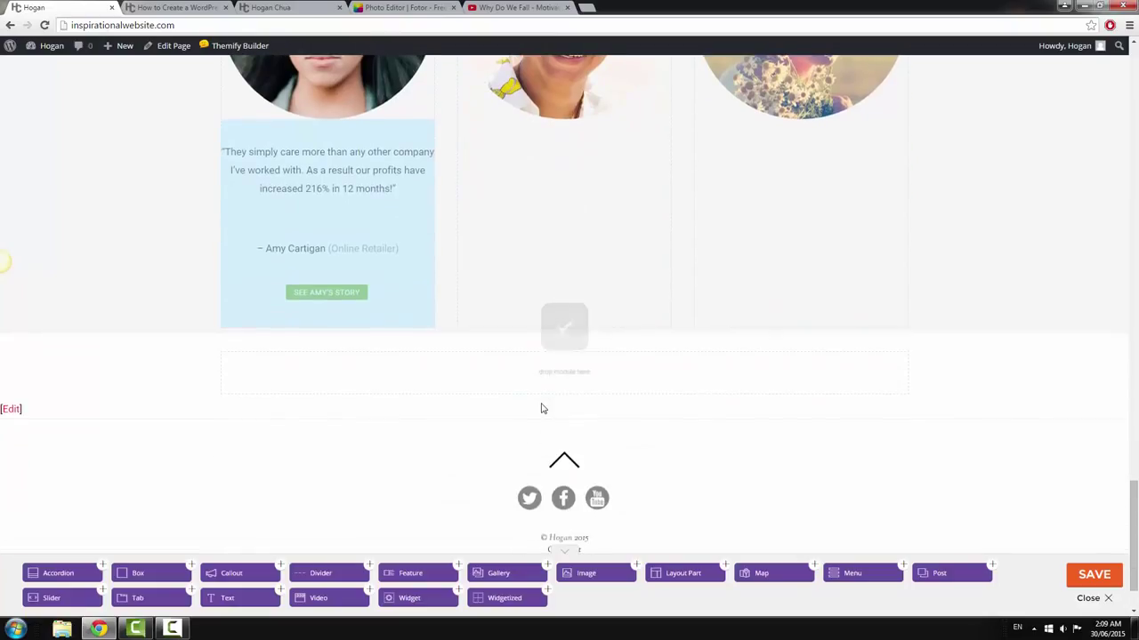
Step: Reopen the testimonial, delete the extra blank line above the attribution, and save
{"action": "left_click", "coordinate": [391, 131]}
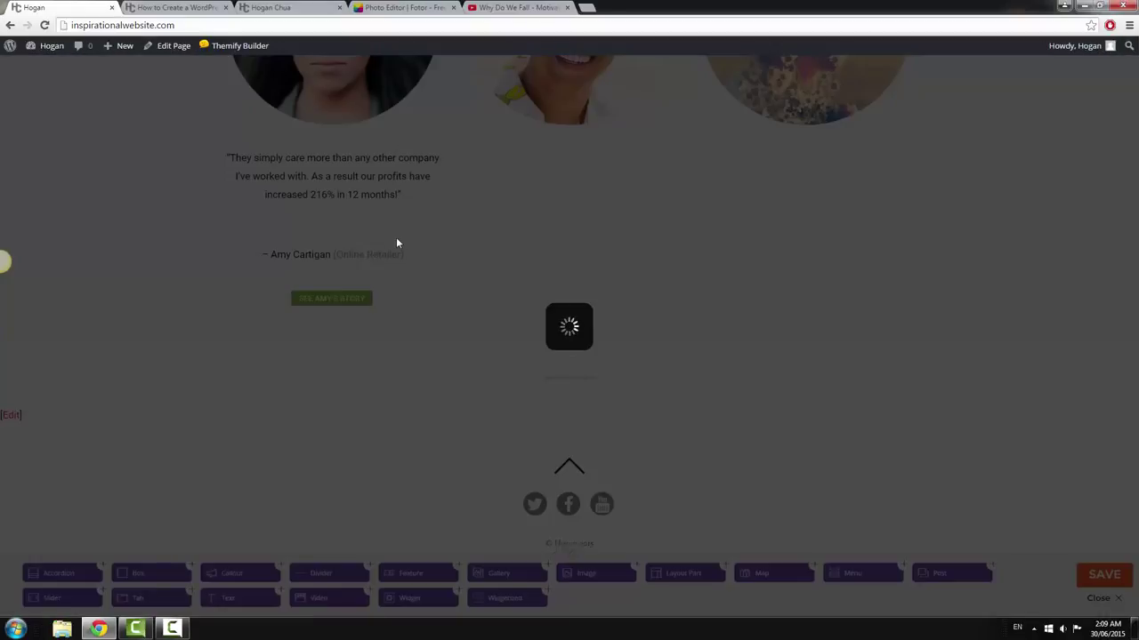
{"action": "left_click", "coordinate": [330, 317]}
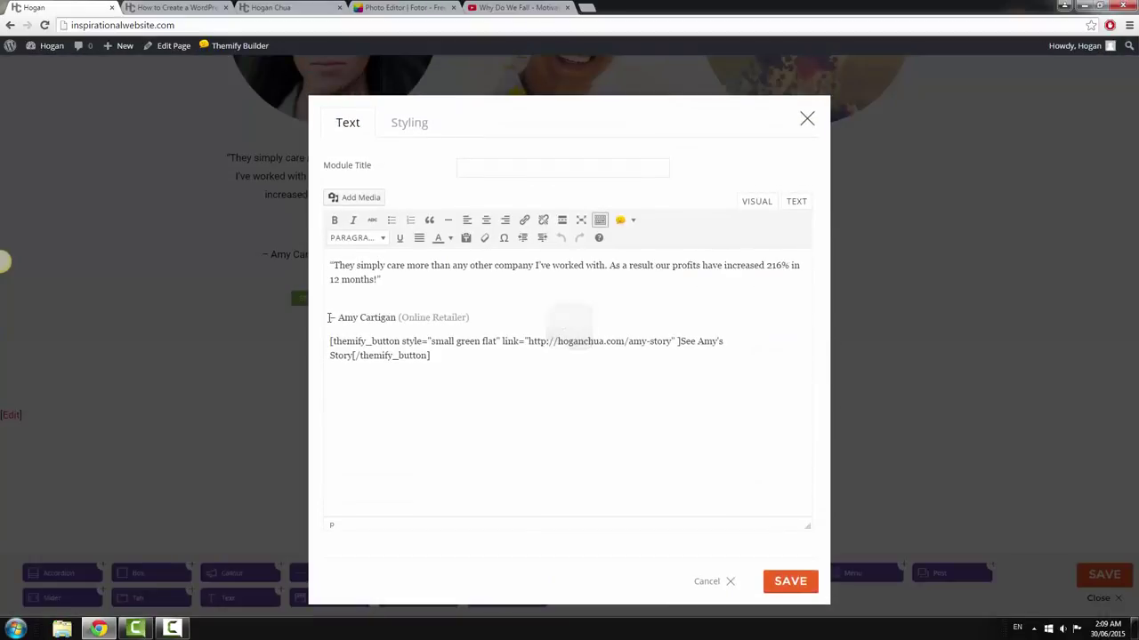
{"action": "key", "text": "BackSpace"}
{"action": "left_click", "coordinate": [774, 583]}
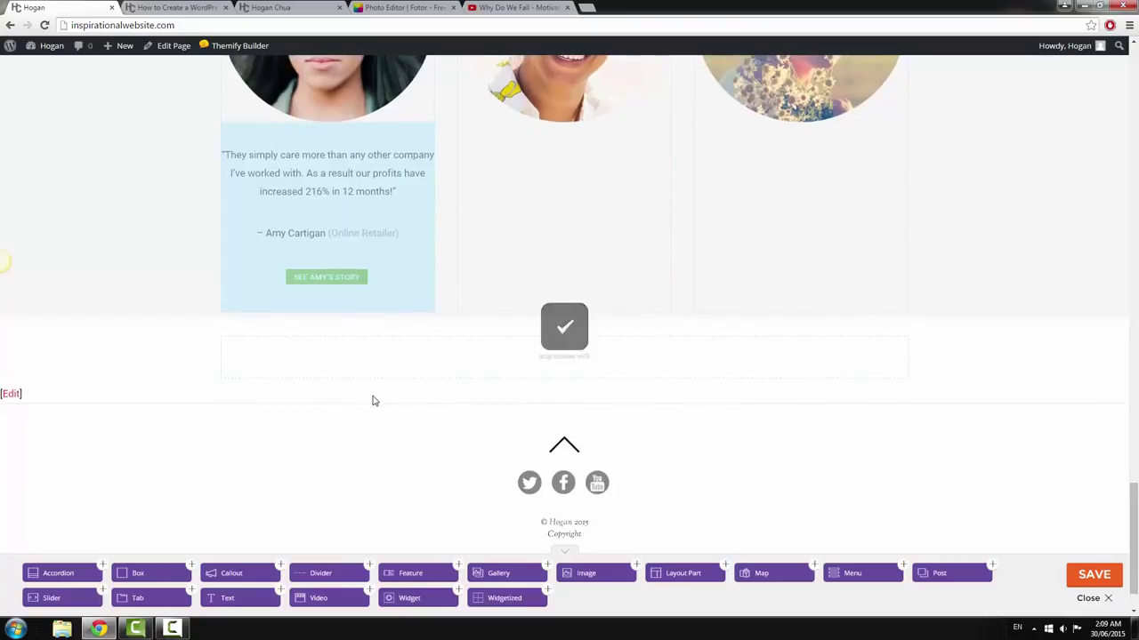
{"action": "scroll", "coordinate": [457, 350], "scroll_direction": "up", "scroll_amount": 2}
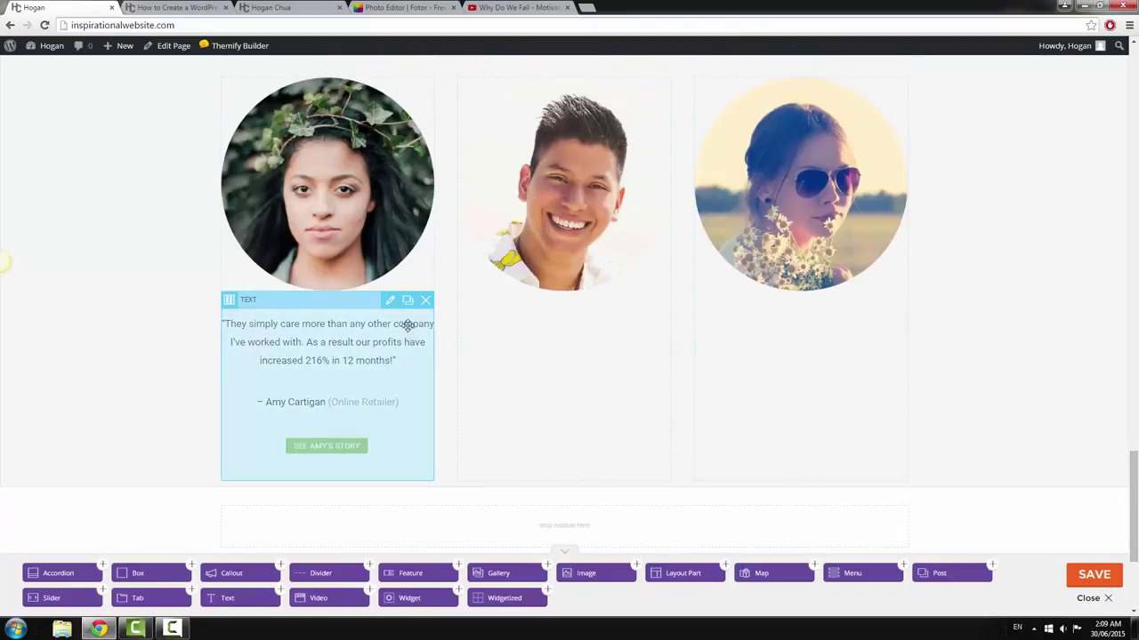
Step: Duplicate the testimonial twice and place the copies below the photos in columns two and three
{"action": "left_click", "coordinate": [406, 306]}
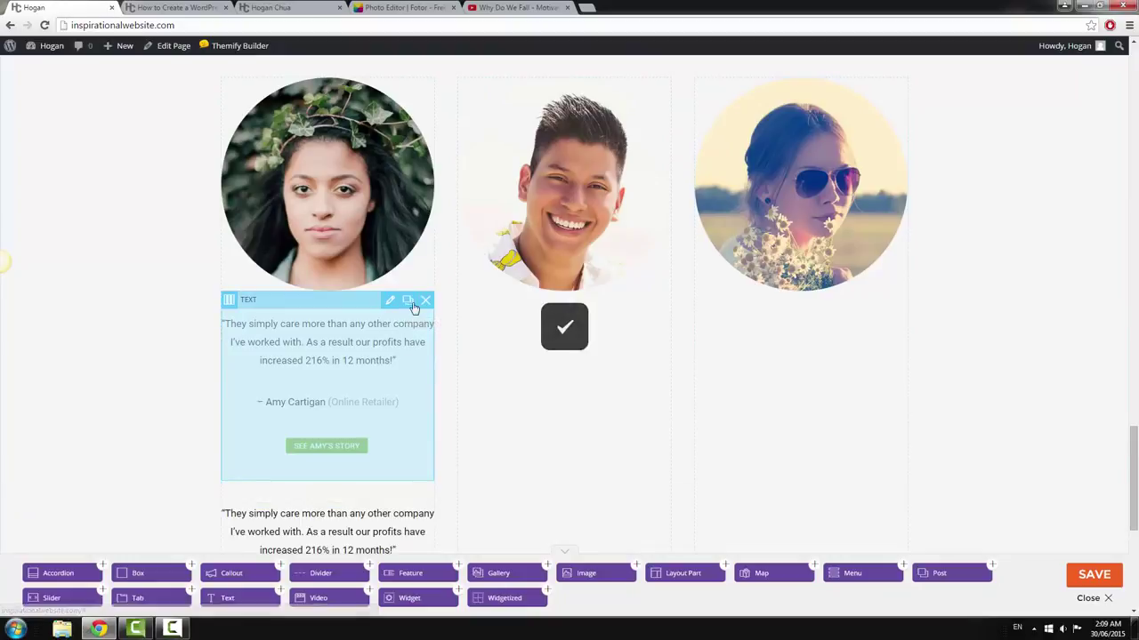
{"action": "scroll", "coordinate": [409, 306], "scroll_direction": "down", "scroll_amount": 2}
{"action": "left_click_drag", "start_coordinate": [396, 354], "coordinate": [539, 250]}
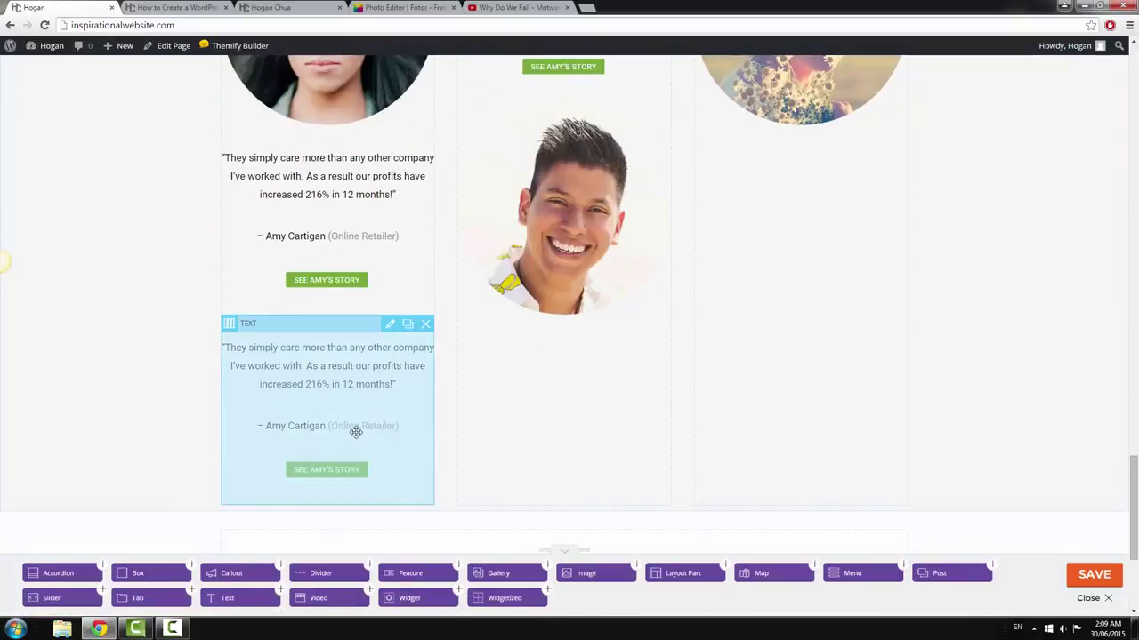
{"action": "left_click_drag", "start_coordinate": [356, 433], "coordinate": [856, 294]}
{"action": "scroll", "coordinate": [827, 319], "scroll_direction": "up", "scroll_amount": 2}
{"action": "left_click_drag", "start_coordinate": [618, 215], "coordinate": [579, 396]}
{"action": "left_click_drag", "start_coordinate": [808, 332], "coordinate": [795, 400]}
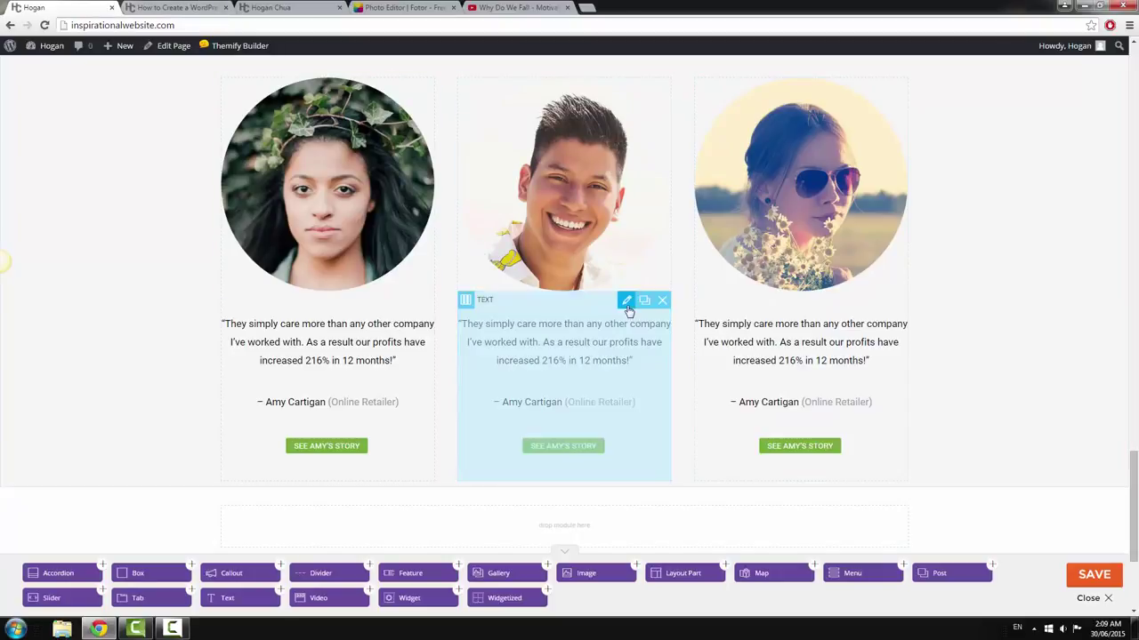
Step: Open column two's testimonial for editing and view the tutorial's step list
{"action": "left_click", "coordinate": [628, 304]}
{"action": "left_click", "coordinate": [186, 7]}
{"action": "scroll", "coordinate": [412, 400], "scroll_direction": "down", "scroll_amount": 2}
{"action": "scroll", "coordinate": [411, 401], "scroll_direction": "down", "scroll_amount": 4}
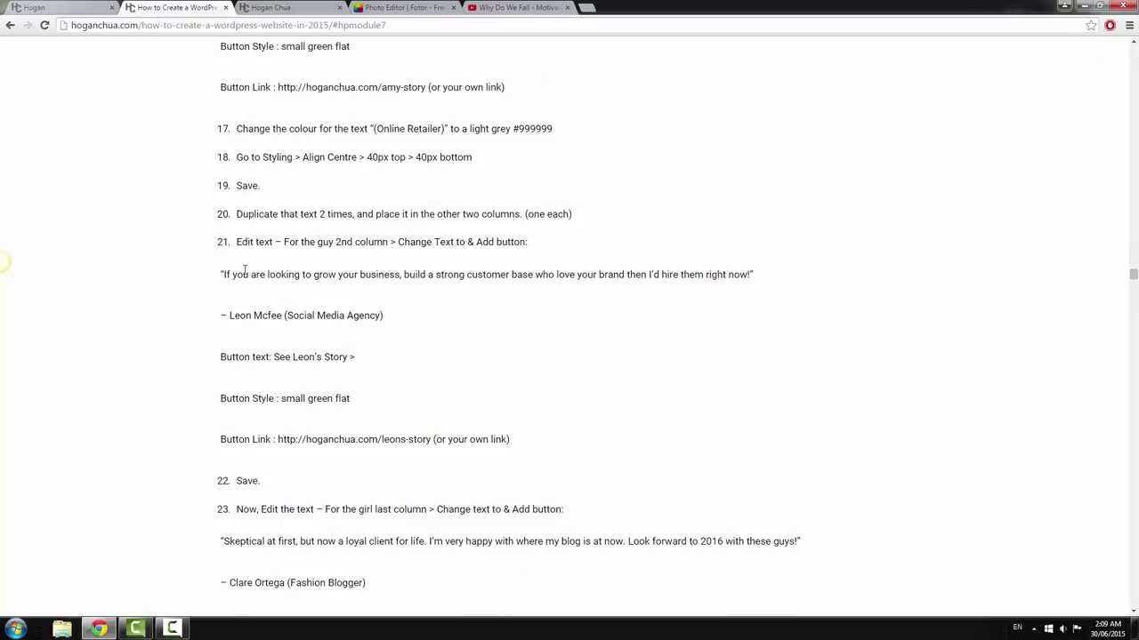
Step: Copy the second testimonial and its attribution from the tutorial page
{"action": "left_click_drag", "start_coordinate": [220, 277], "coordinate": [425, 317]}
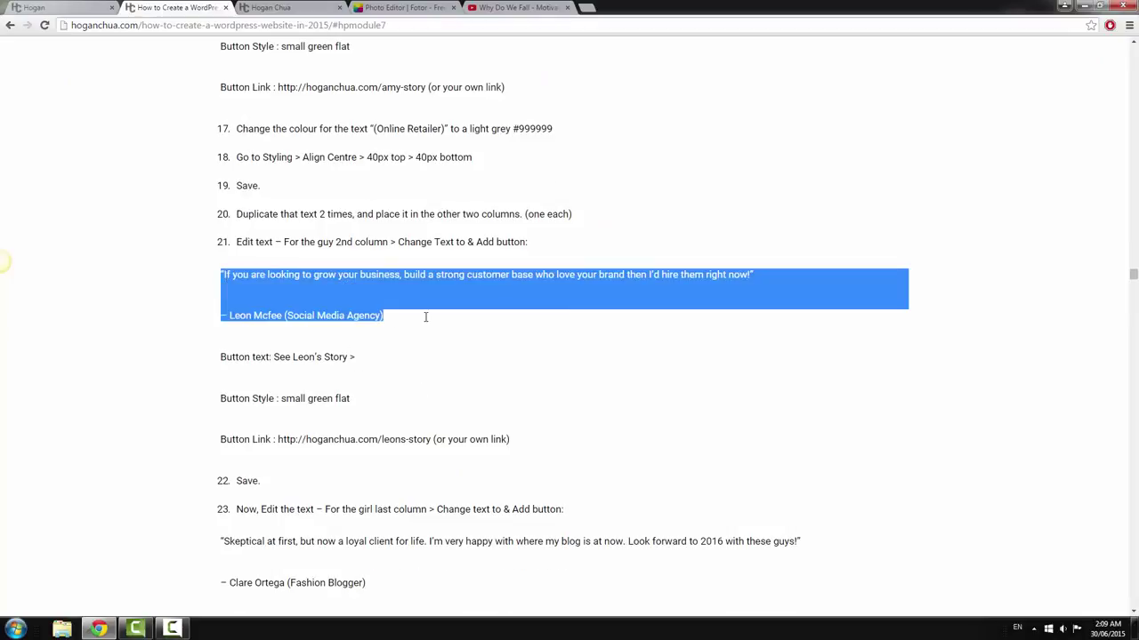
{"action": "right_click", "coordinate": [317, 303]}
{"action": "left_click", "coordinate": [336, 307]}
{"action": "left_click", "coordinate": [74, 7]}
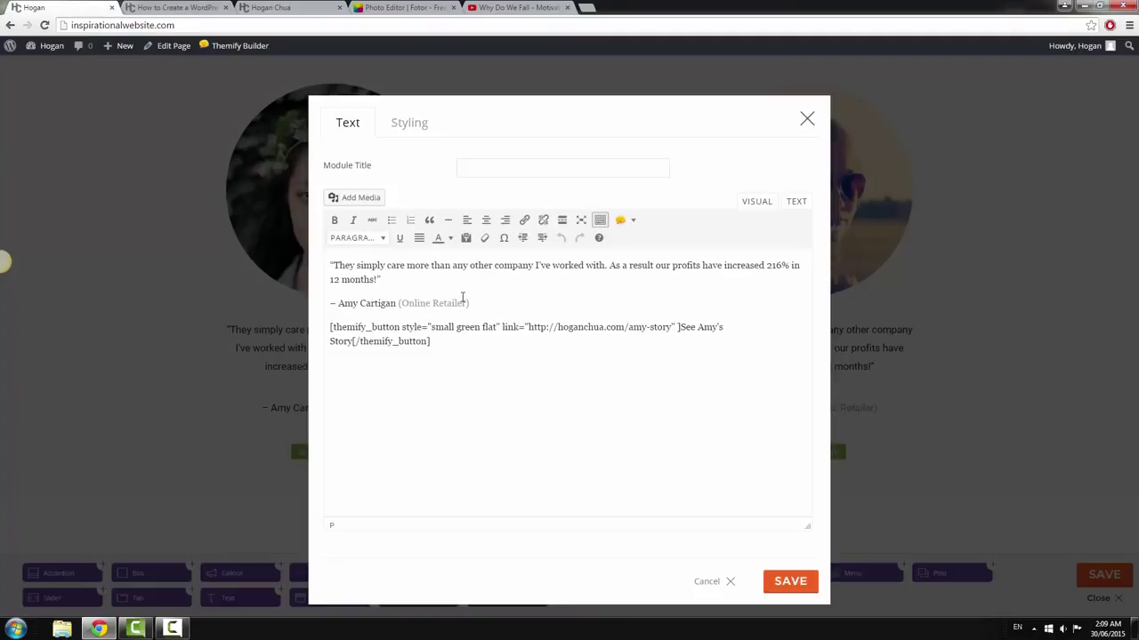
Step: Paste the new quote as plain text over the old one, with a line break after it
{"action": "left_click_drag", "start_coordinate": [476, 303], "coordinate": [330, 263]}
{"action": "right_click", "coordinate": [332, 264]}
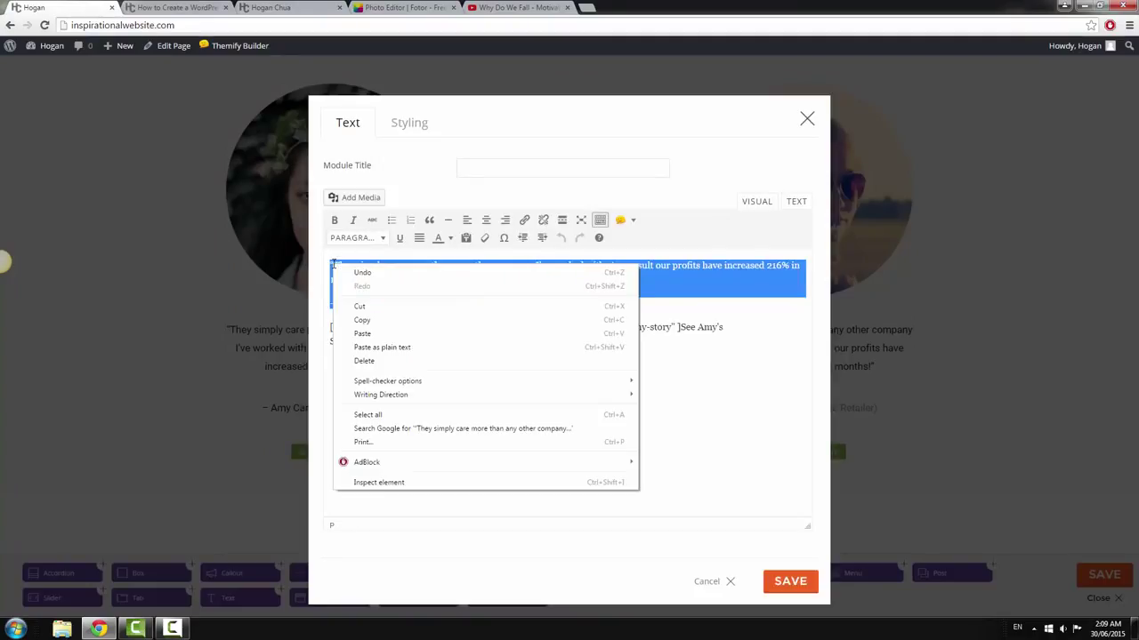
{"action": "left_click", "coordinate": [373, 346]}
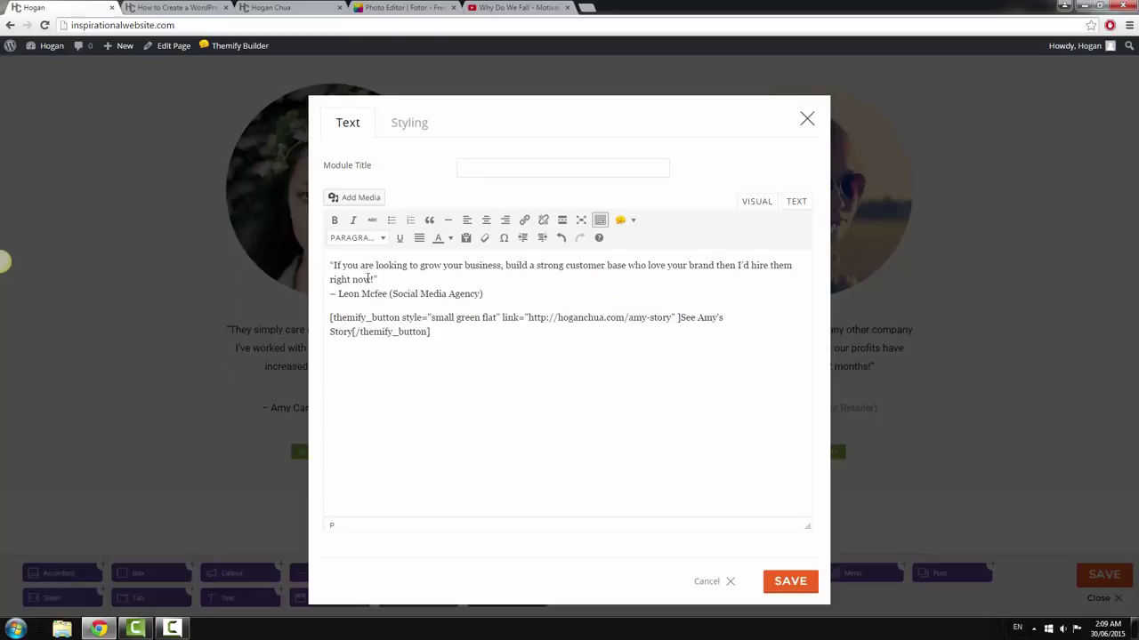
{"action": "left_click", "coordinate": [379, 279]}
{"action": "key", "text": "Return"}
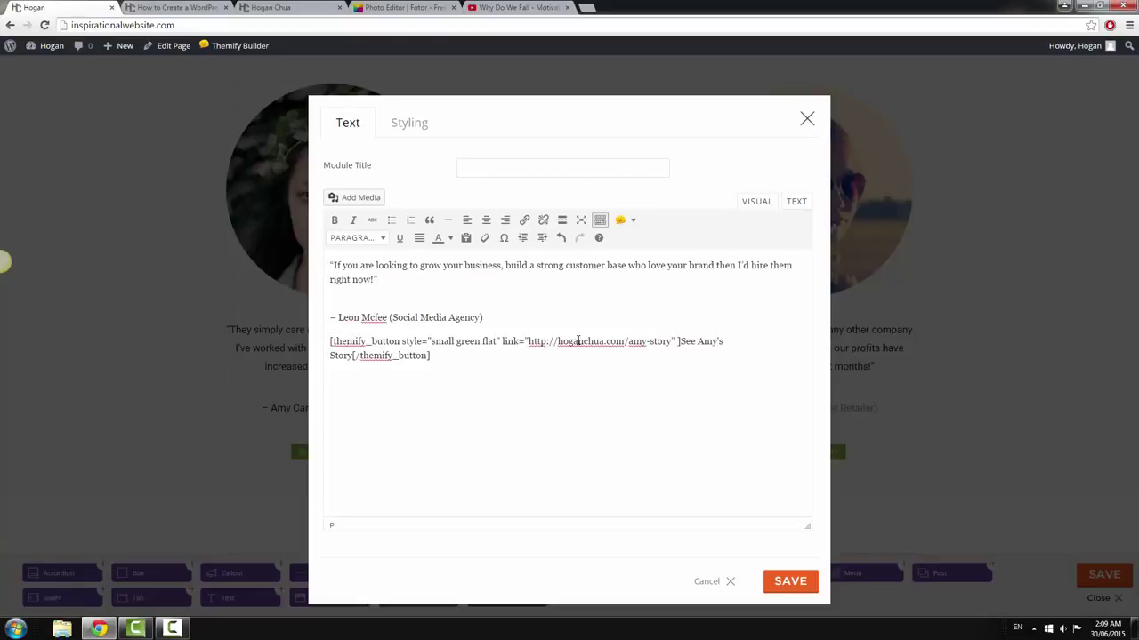
Step: Change the button link to leons-story and the label name to Leon
{"action": "left_click_drag", "start_coordinate": [669, 341], "coordinate": [626, 343]}
{"action": "type", "text": "leons"}
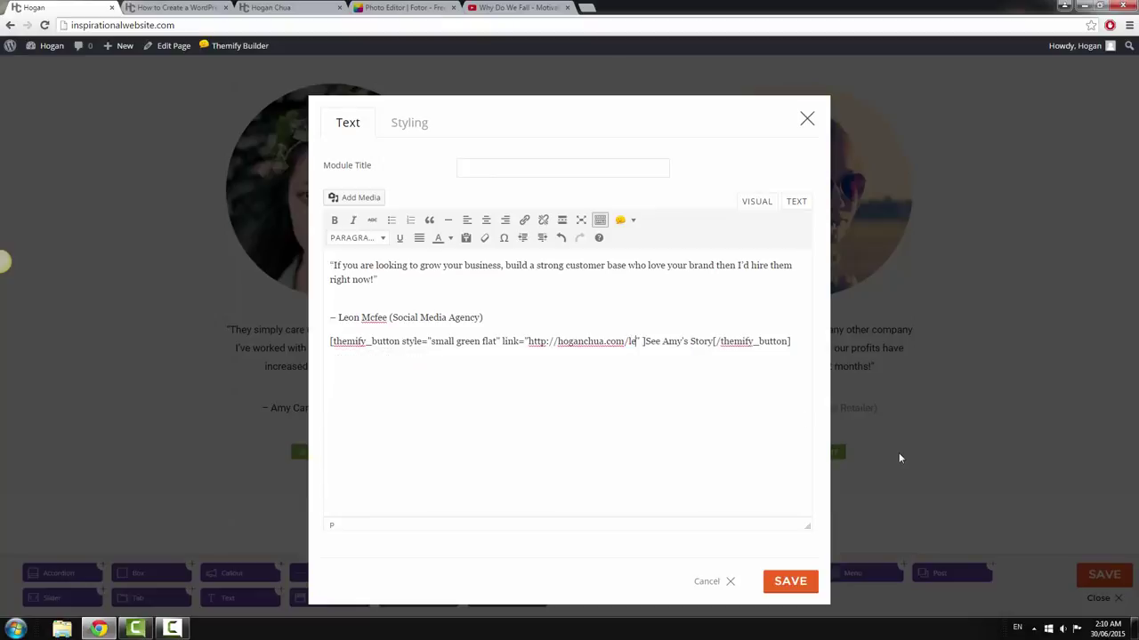
{"action": "type", "text": "-story"}
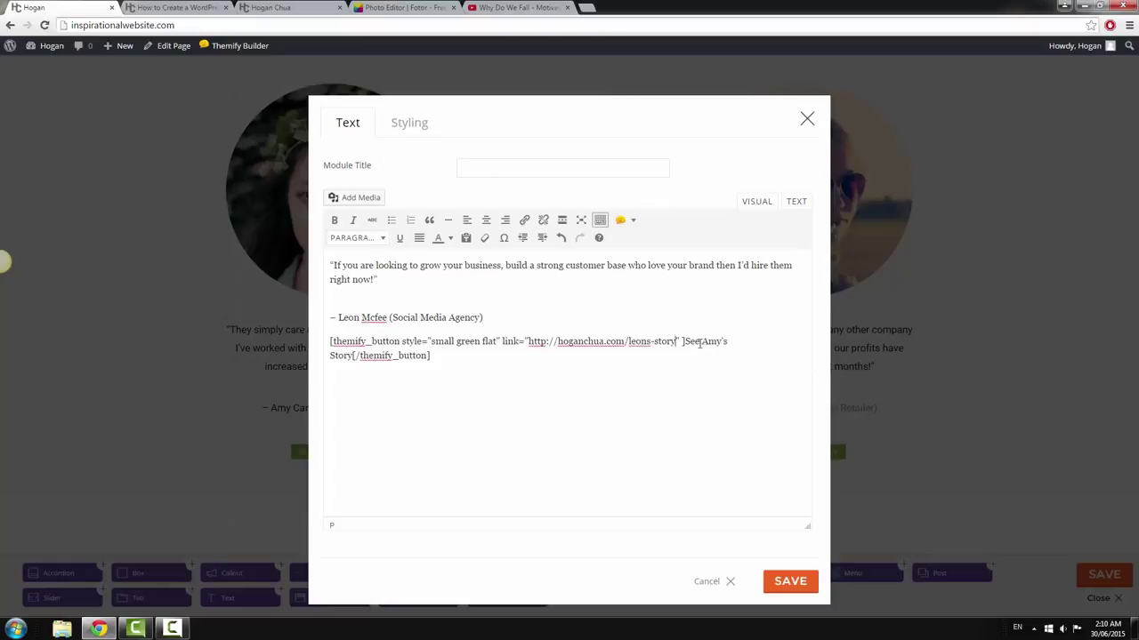
{"action": "left_click_drag", "start_coordinate": [721, 342], "coordinate": [707, 344]}
{"action": "type", "text": "Leon"}
{"action": "key", "text": "BackSpace"}
Step: Colour '(Social Media Agency)' grey and save the testimonial
{"action": "left_click_drag", "start_coordinate": [488, 315], "coordinate": [388, 318]}
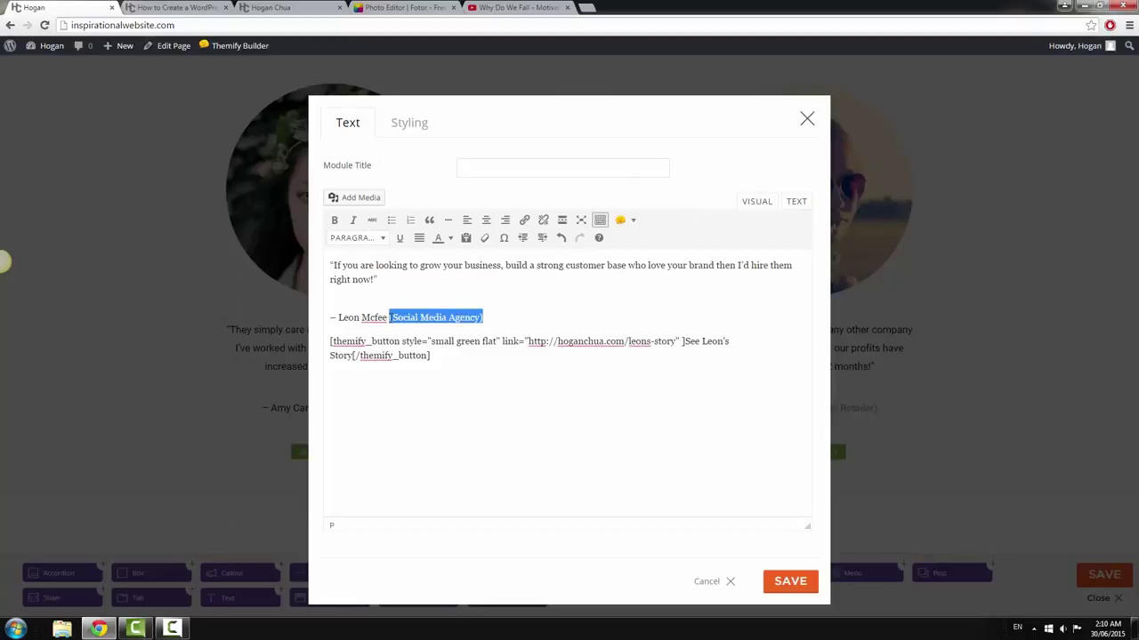
{"action": "left_click", "coordinate": [450, 237]}
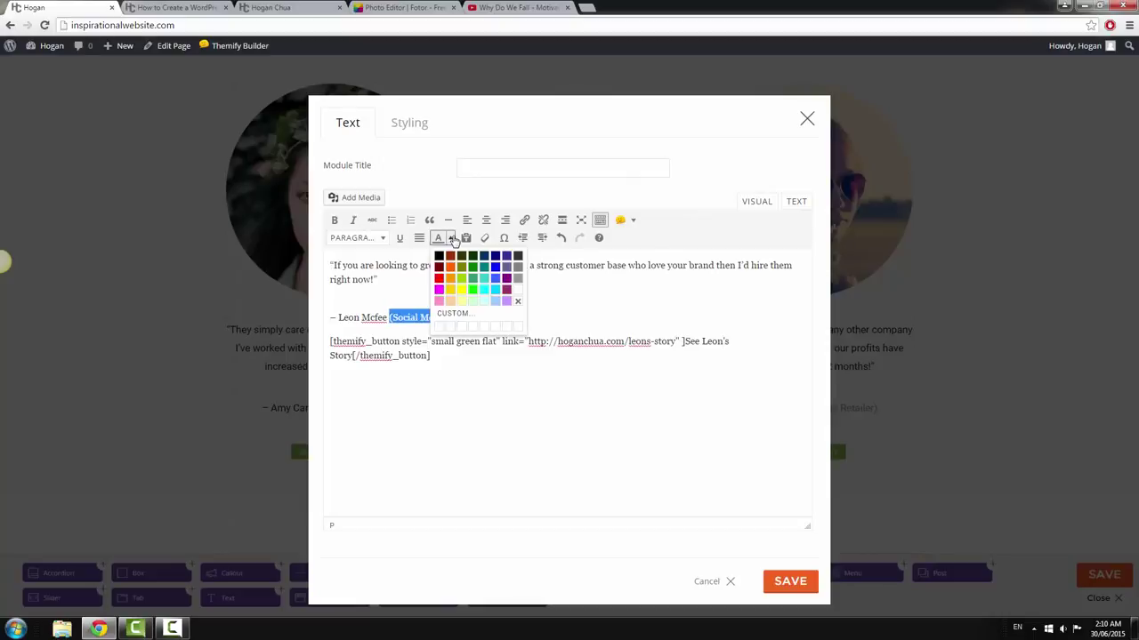
{"action": "left_click", "coordinate": [519, 283]}
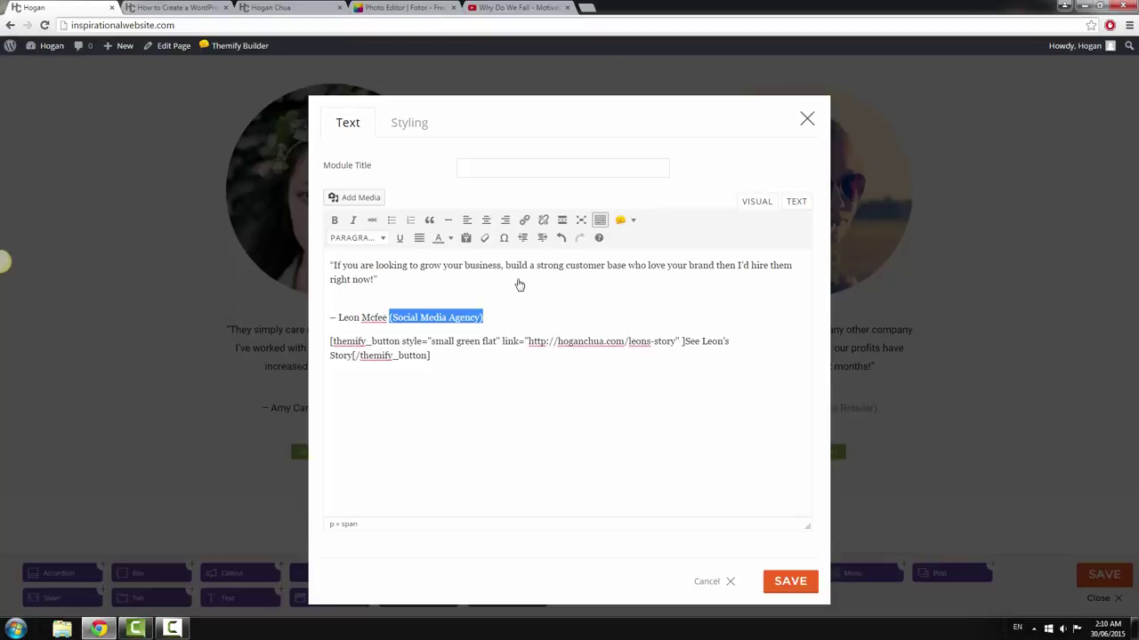
{"action": "left_click", "coordinate": [478, 360]}
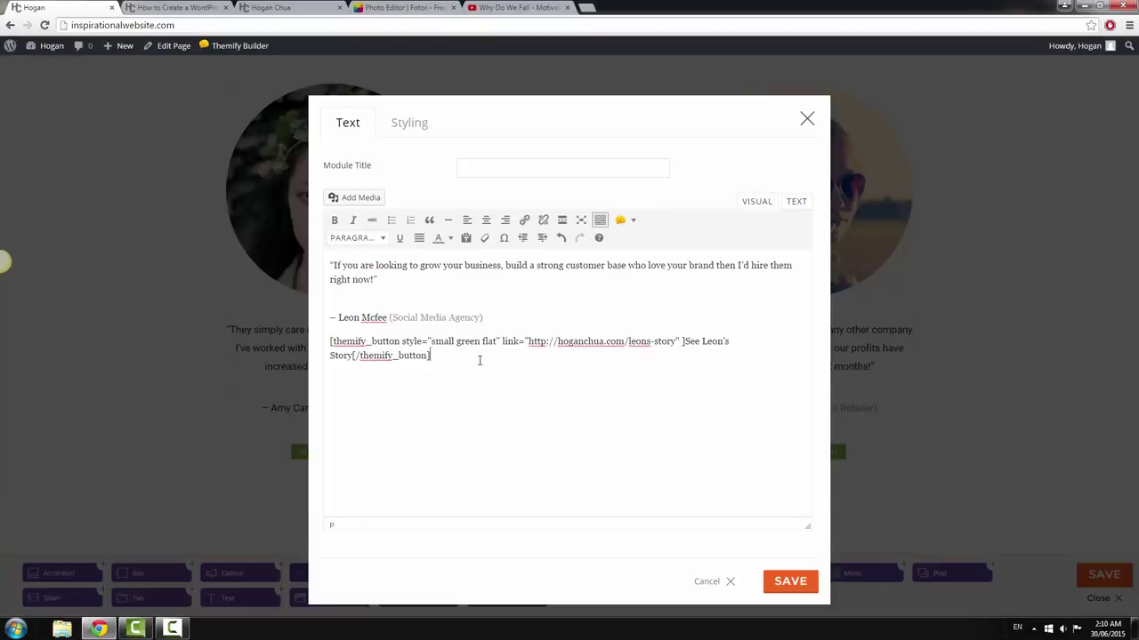
{"action": "left_click", "coordinate": [772, 574]}
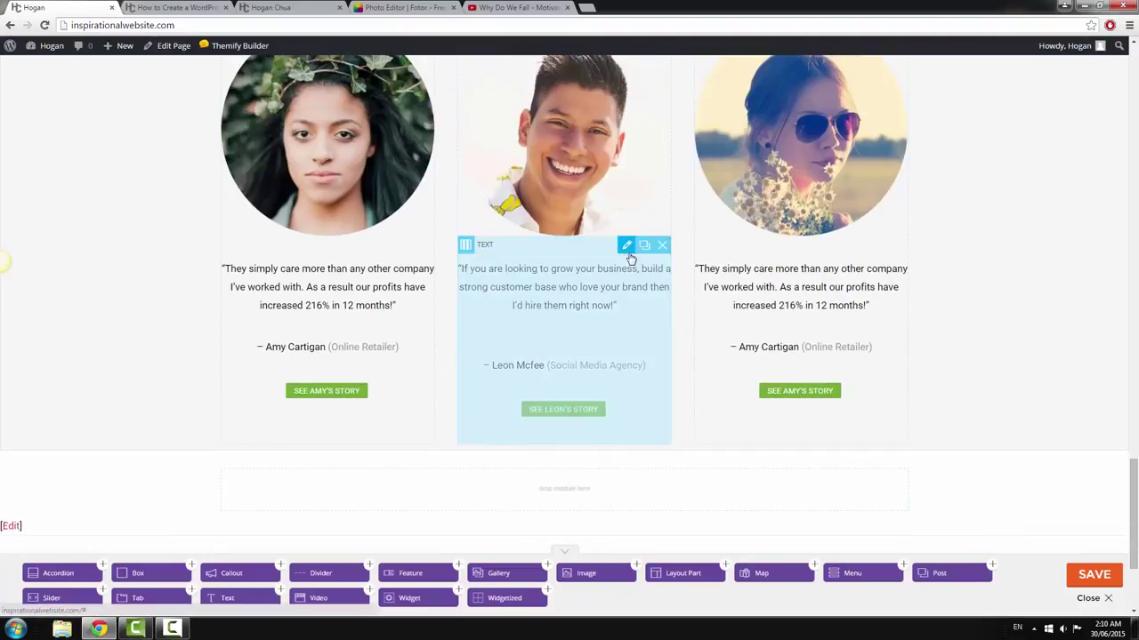
Step: Reopen the middle testimonial and remove the blank line above the attribution
{"action": "left_click", "coordinate": [627, 247]}
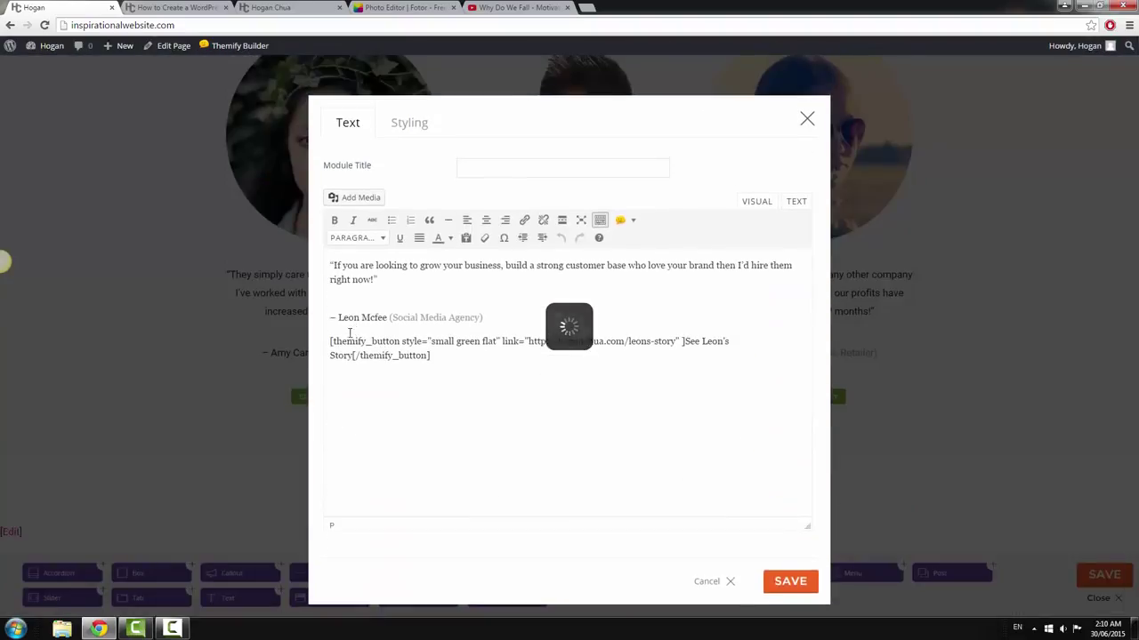
{"action": "left_click", "coordinate": [331, 323]}
{"action": "key", "text": "BackSpace"}
Step: Save the middle testimonial and open the third testimonial for editing
{"action": "left_click", "coordinate": [790, 581]}
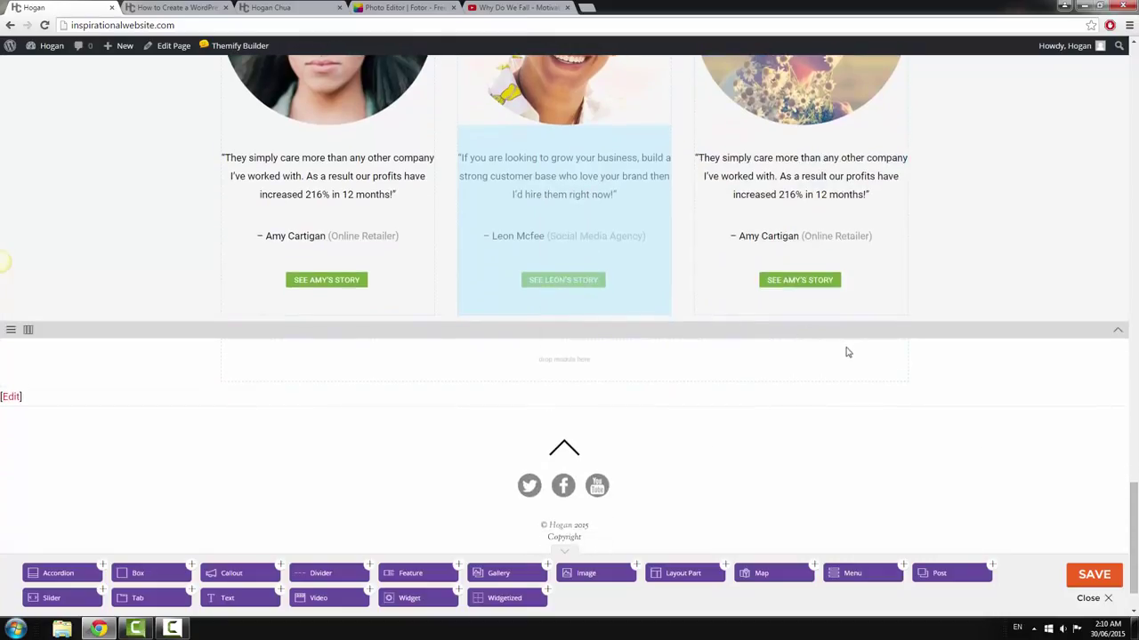
{"action": "scroll", "coordinate": [843, 368], "scroll_direction": "up", "scroll_amount": 2}
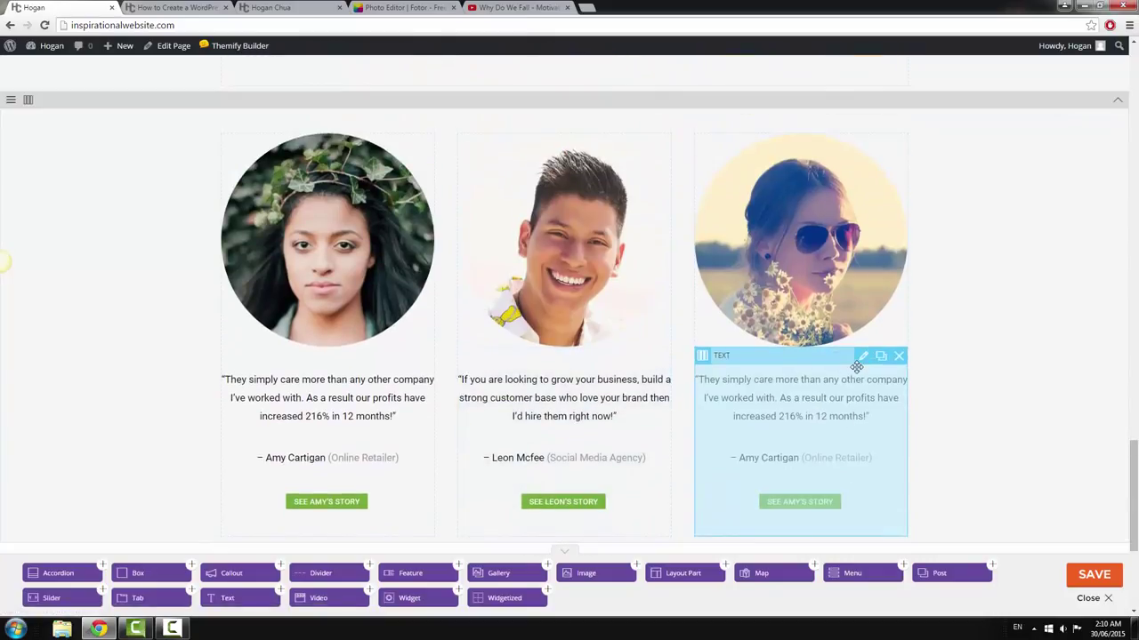
{"action": "left_click", "coordinate": [862, 360]}
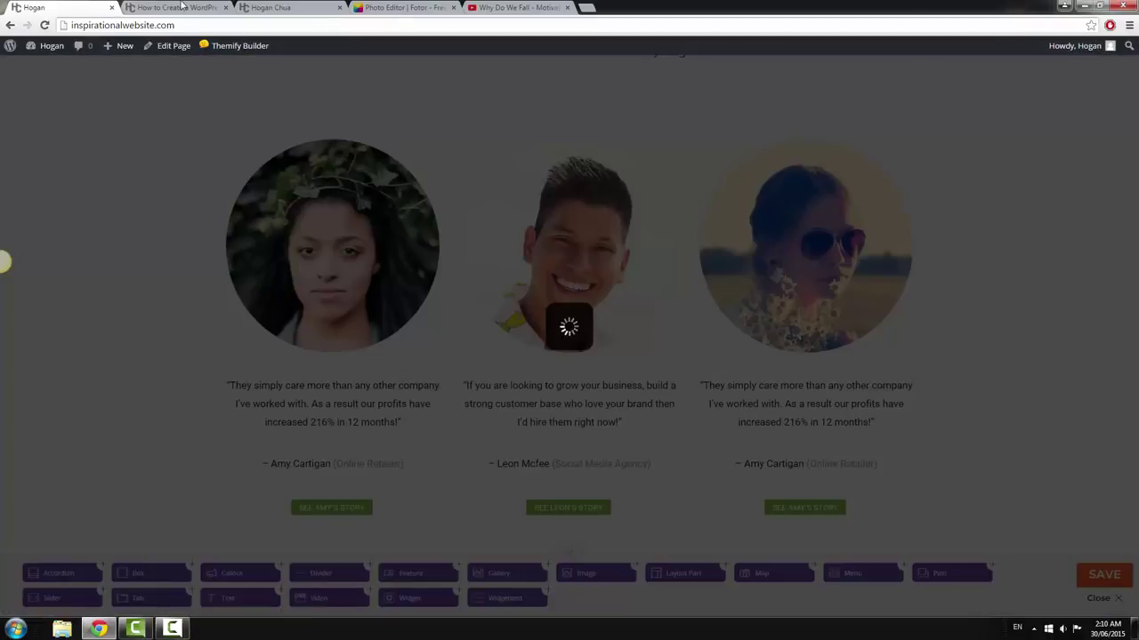
Step: Copy the fashion blogger's quote and attribution from the tutorial page
{"action": "key", "text": "ctrl+Tab"}
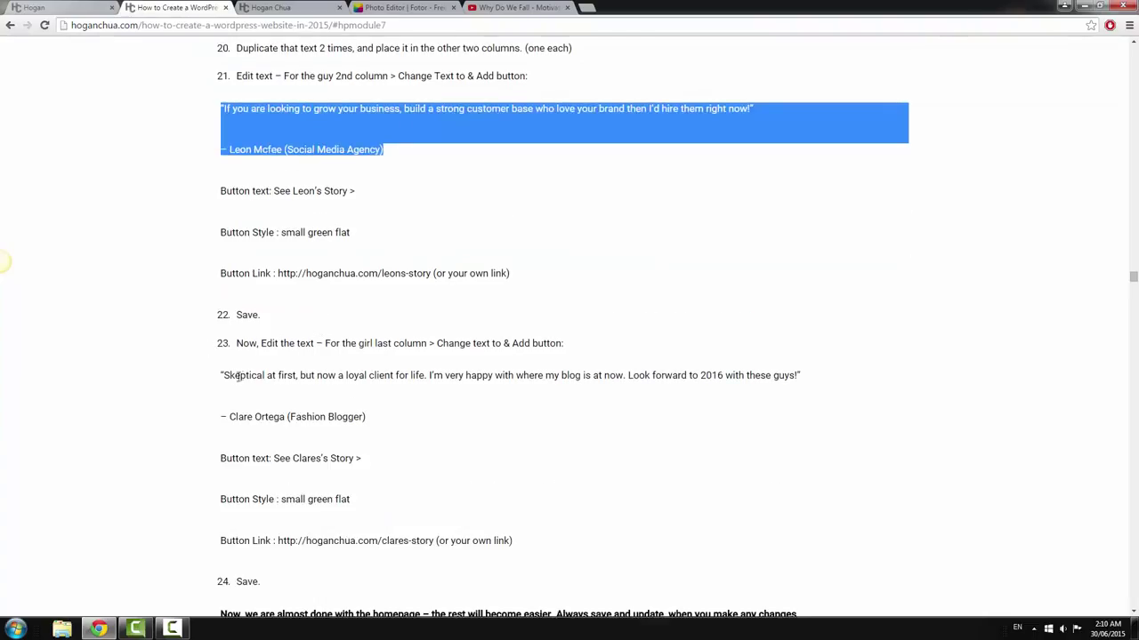
{"action": "left_click_drag", "start_coordinate": [221, 374], "coordinate": [404, 419]}
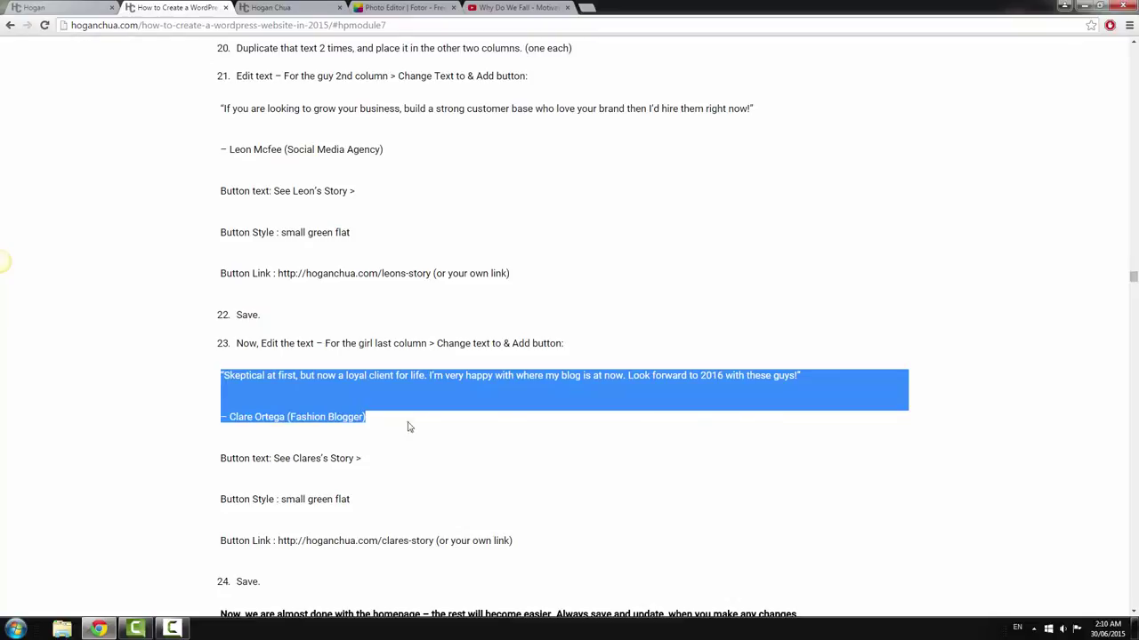
{"action": "right_click", "coordinate": [280, 391]}
{"action": "left_click", "coordinate": [299, 399]}
{"action": "key", "text": "ctrl+shift+Tab"}
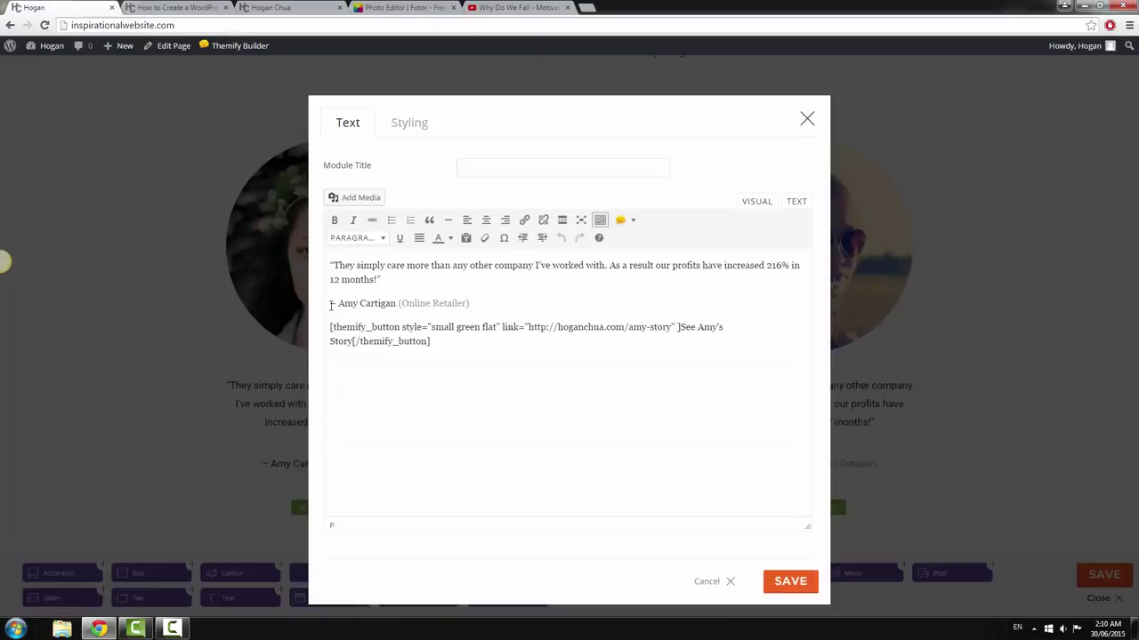
Step: Paste Clare's quote over Amy's text, with a line break before the attribution
{"action": "left_click_drag", "start_coordinate": [475, 306], "coordinate": [330, 265]}
{"action": "right_click", "coordinate": [366, 289]}
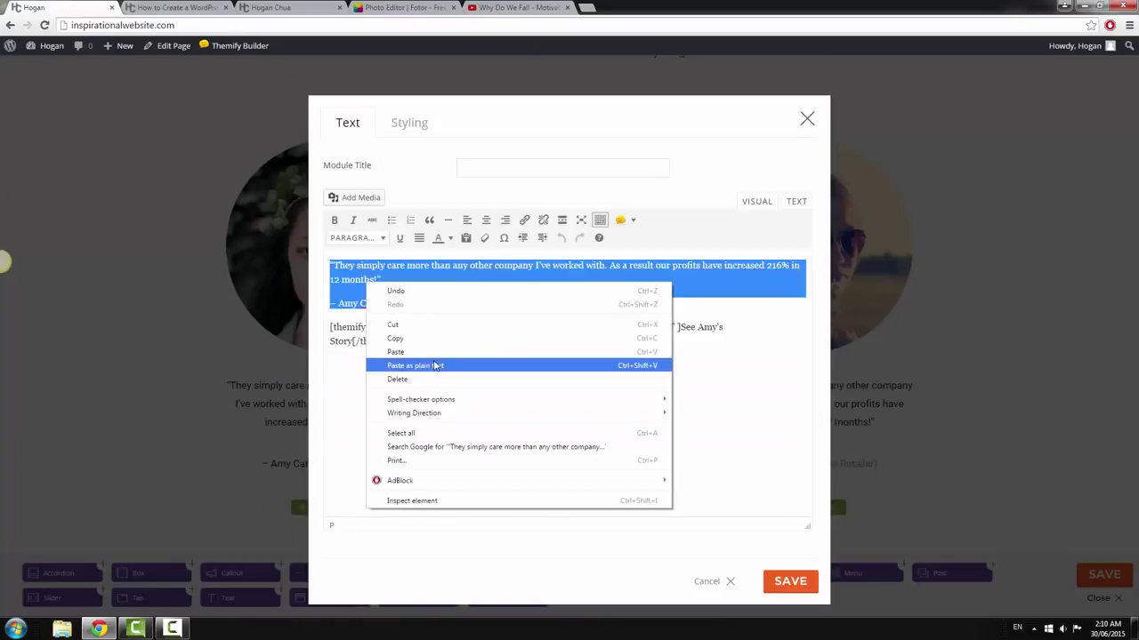
{"action": "left_click", "coordinate": [436, 365]}
{"action": "left_click", "coordinate": [433, 280]}
{"action": "key", "text": "Return"}
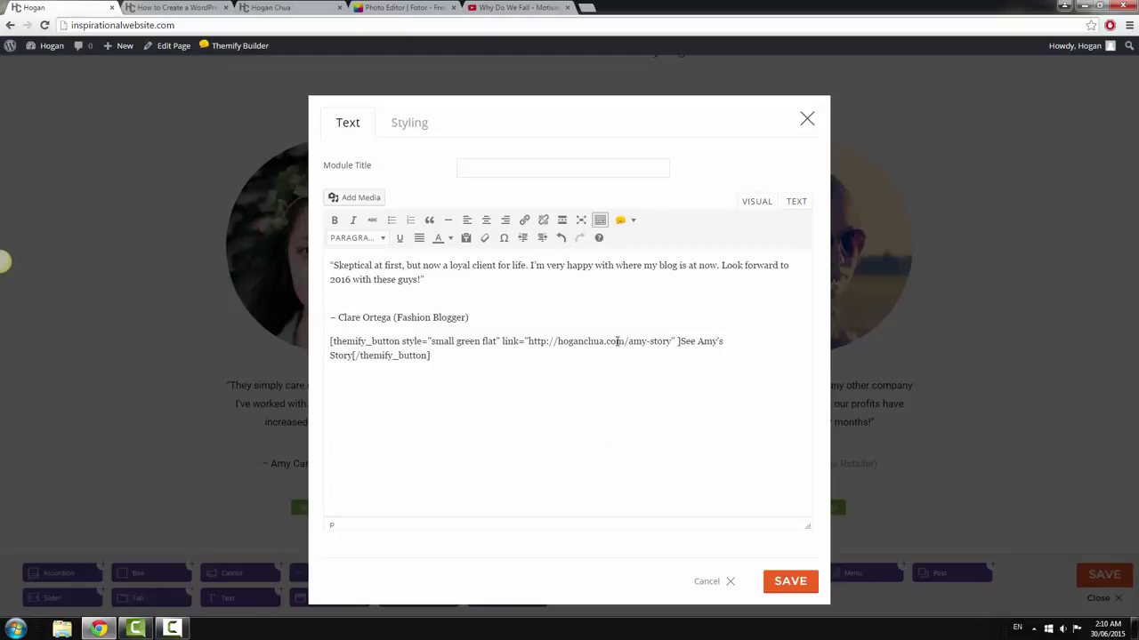
Step: Change the button link slug and label from Amy to Clare, then save
{"action": "left_click_drag", "start_coordinate": [670, 340], "coordinate": [629, 342]}
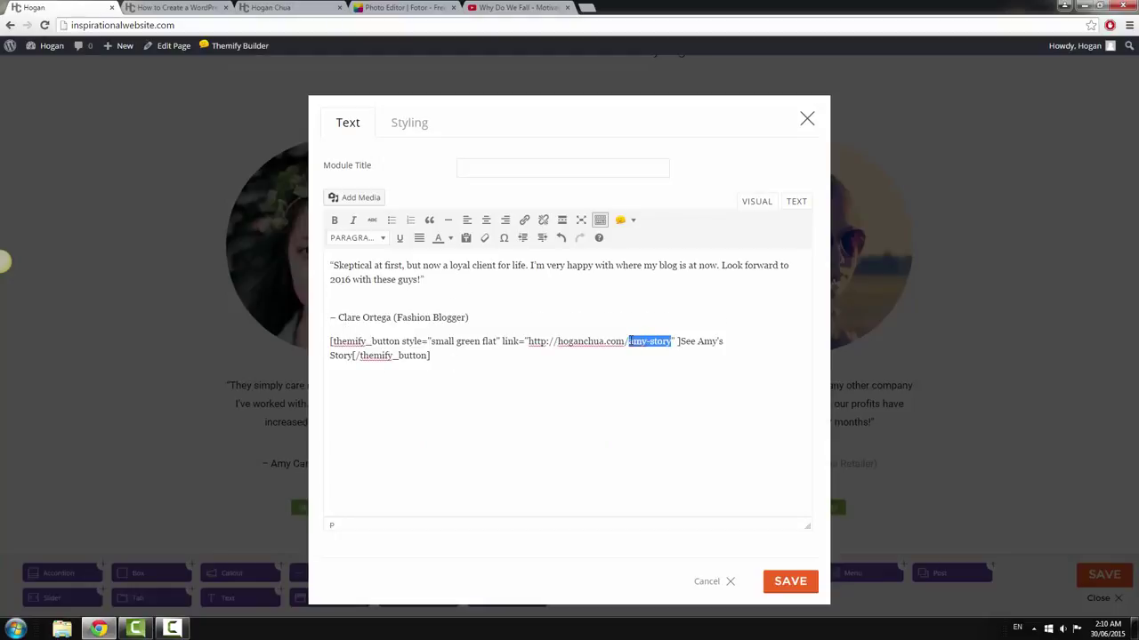
{"action": "key", "text": "Right"}
{"action": "type", "text": "clare"}
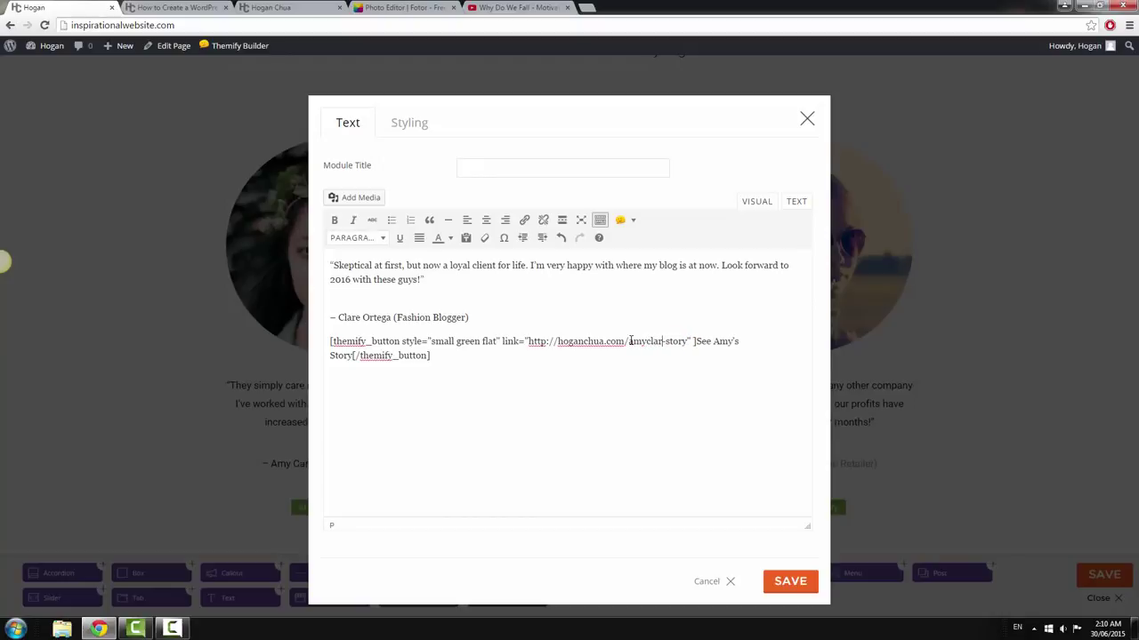
{"action": "key", "text": "BackSpace"}
{"action": "key", "text": "BackSpace"}
{"action": "key", "text": "BackSpace"}
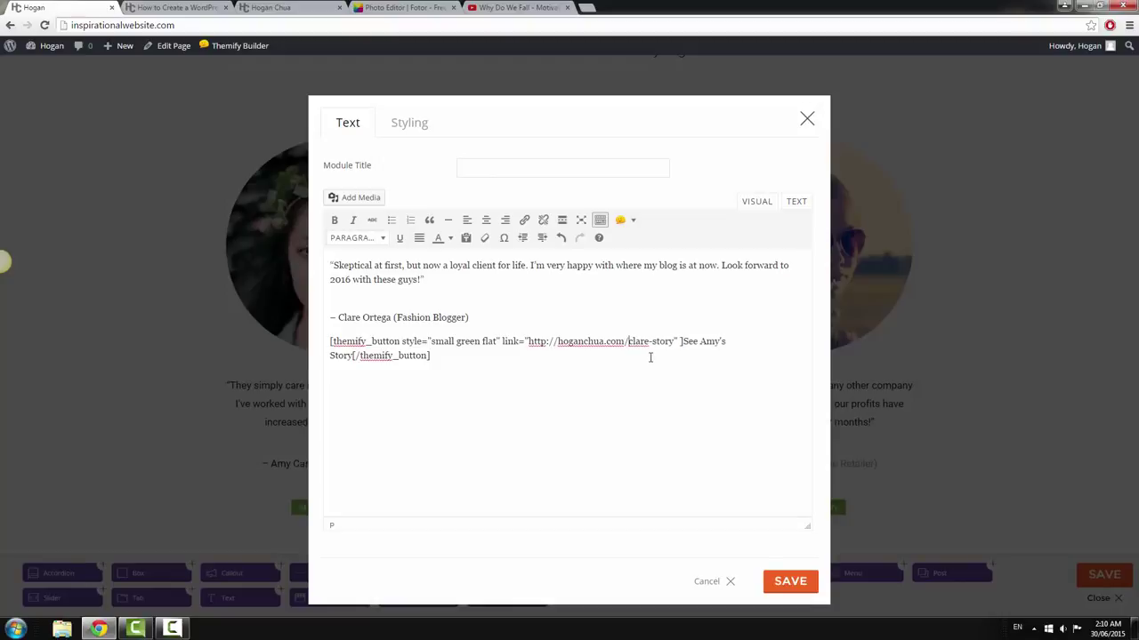
{"action": "left_click_drag", "start_coordinate": [720, 342], "coordinate": [706, 343]}
{"action": "type", "text": "Clare"}
{"action": "left_click", "coordinate": [812, 576]}
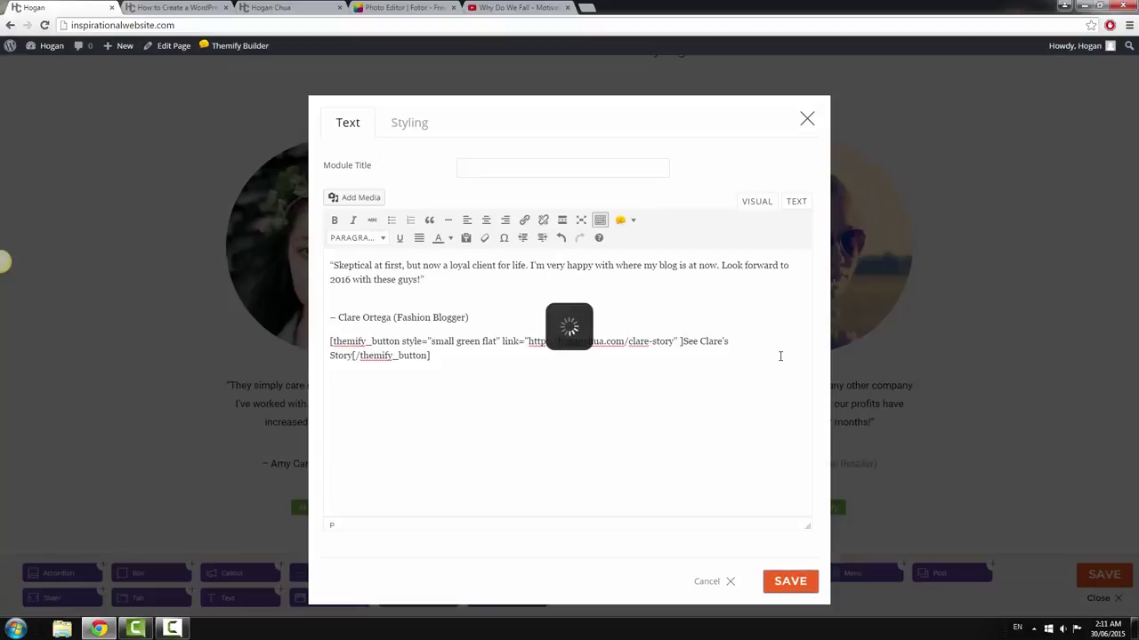
{"action": "scroll", "coordinate": [797, 421], "scroll_direction": "down", "scroll_amount": 3}
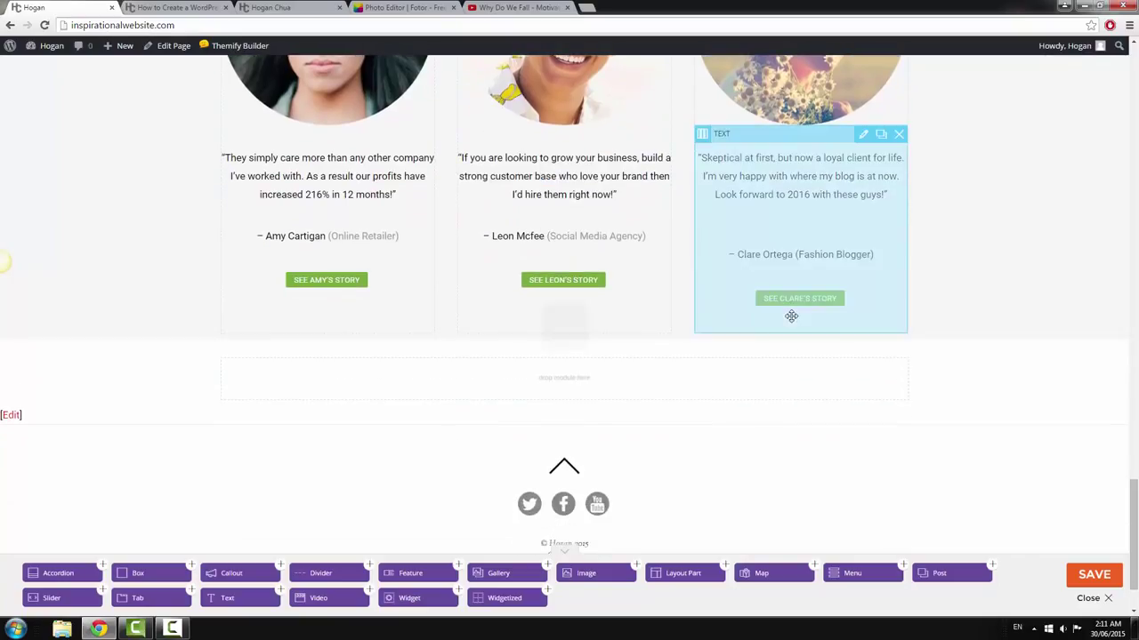
Step: Check the tutorial's next step and reopen the third testimonial module
{"action": "left_click", "coordinate": [174, 7]}
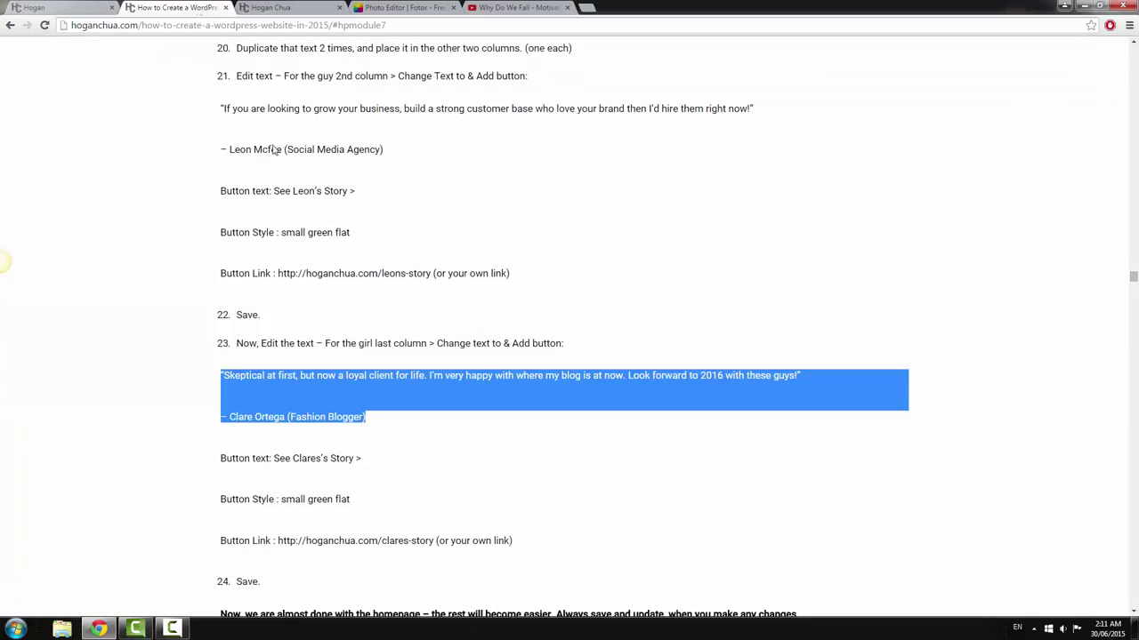
{"action": "left_click", "coordinate": [58, 7]}
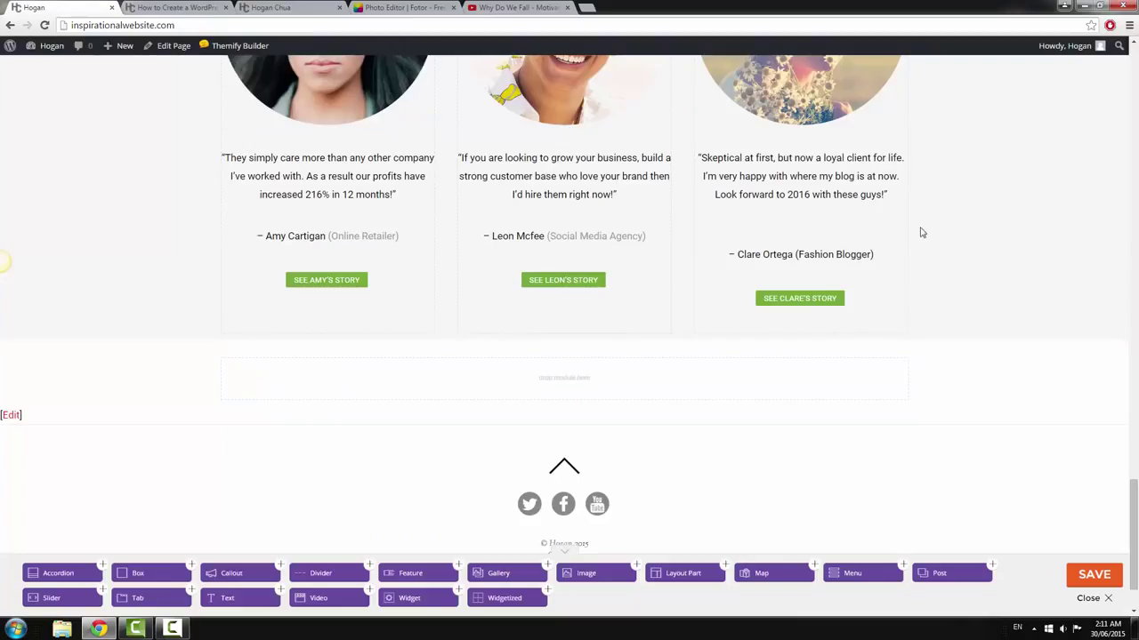
{"action": "left_click", "coordinate": [863, 301]}
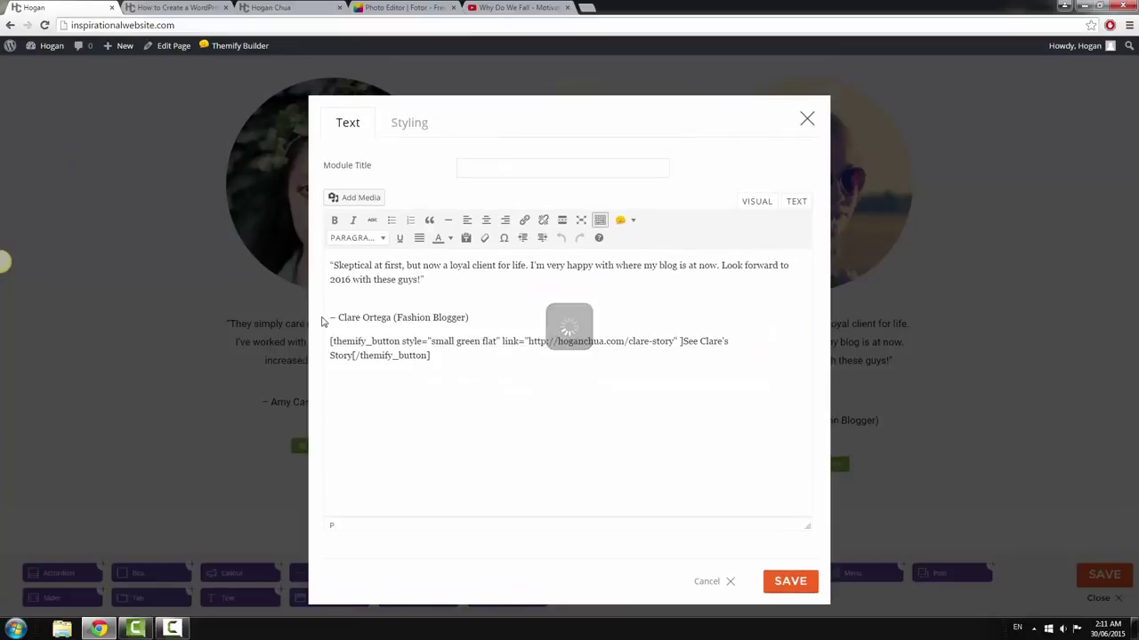
Step: Colour '(Fashion Blogger)' grey, save the module, then save and close the builder
{"action": "left_click", "coordinate": [329, 310]}
{"action": "left_click_drag", "start_coordinate": [476, 304], "coordinate": [394, 304]}
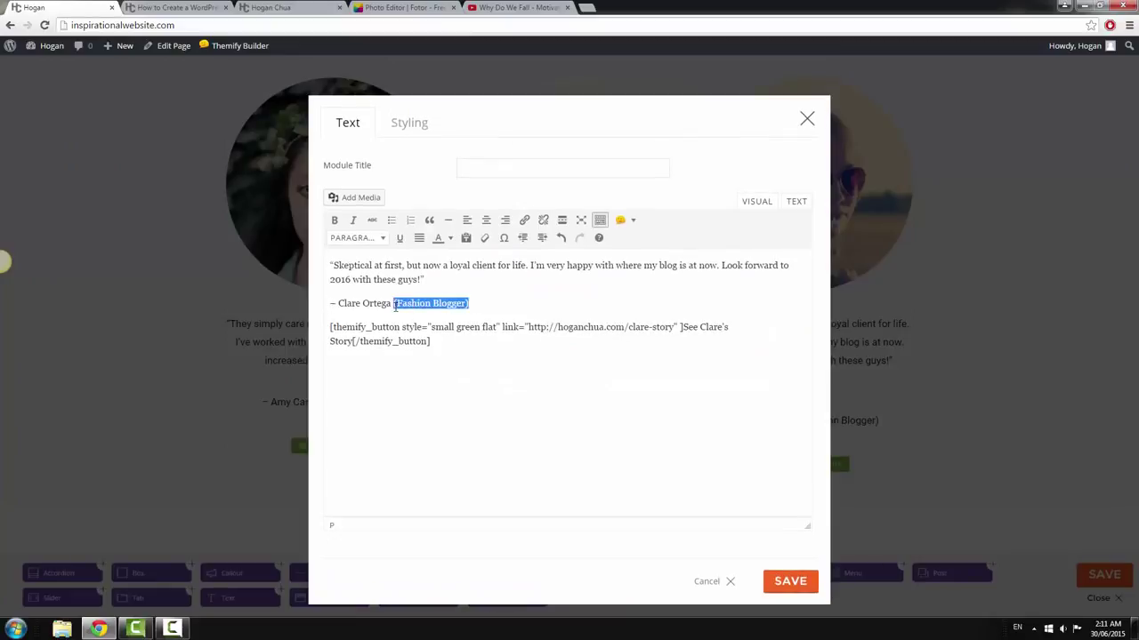
{"action": "left_click", "coordinate": [449, 239]}
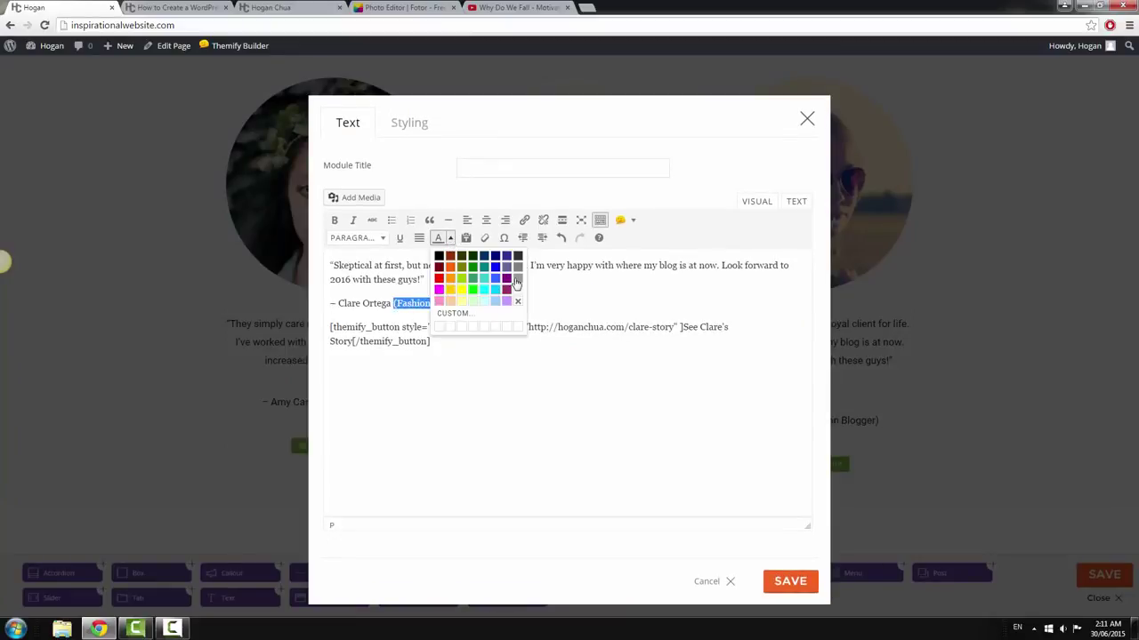
{"action": "left_click", "coordinate": [512, 287]}
{"action": "left_click", "coordinate": [789, 582]}
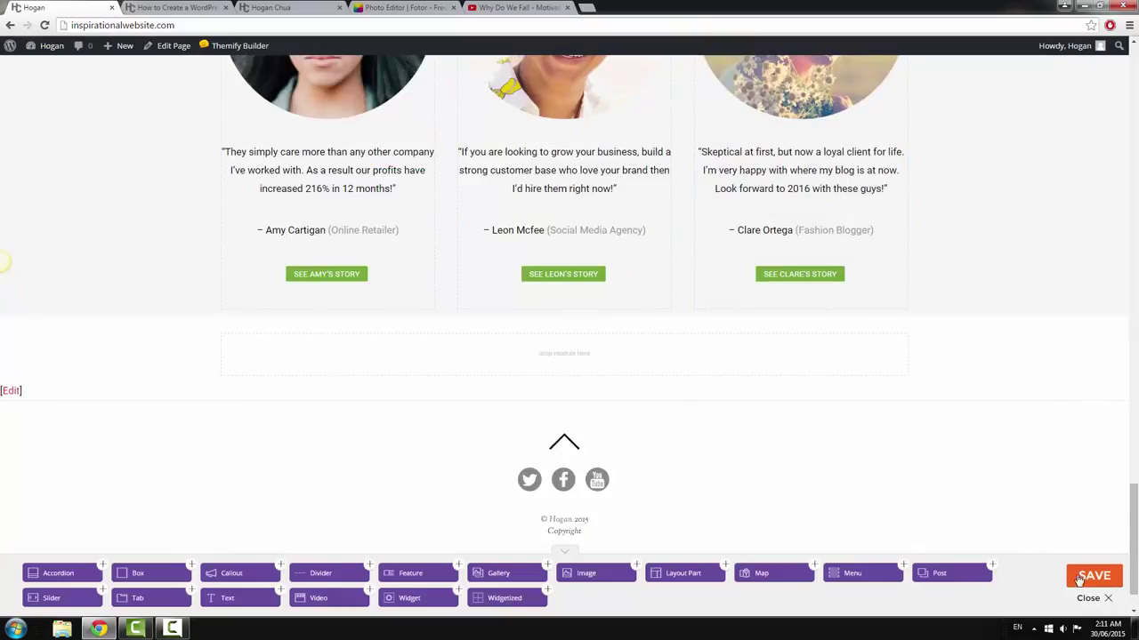
{"action": "left_click", "coordinate": [1087, 576]}
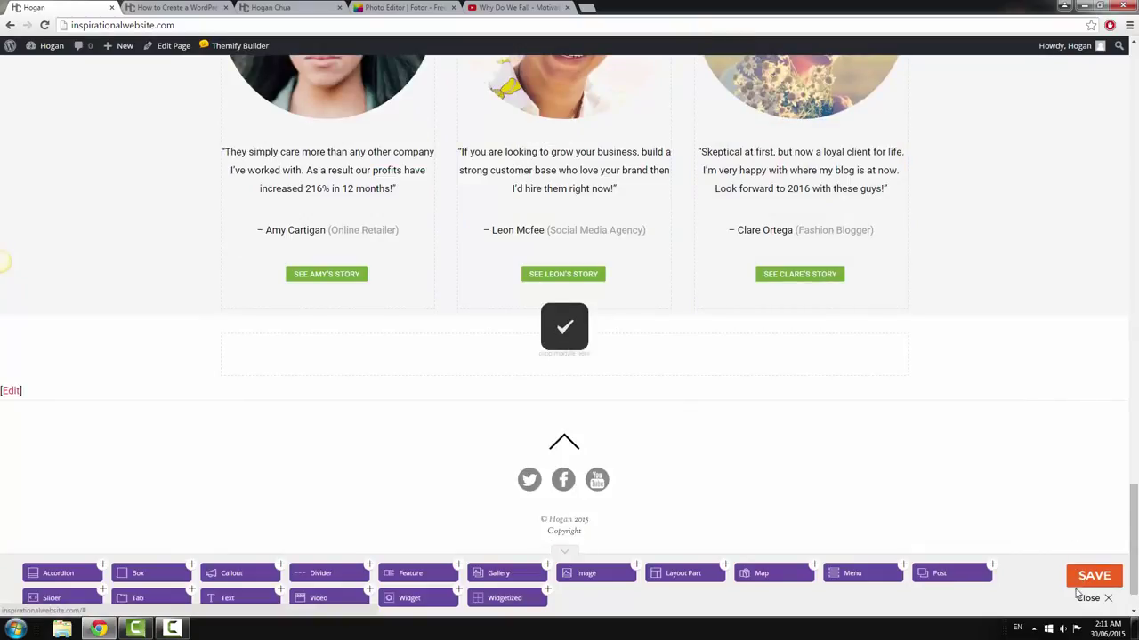
{"action": "left_click", "coordinate": [1089, 599]}
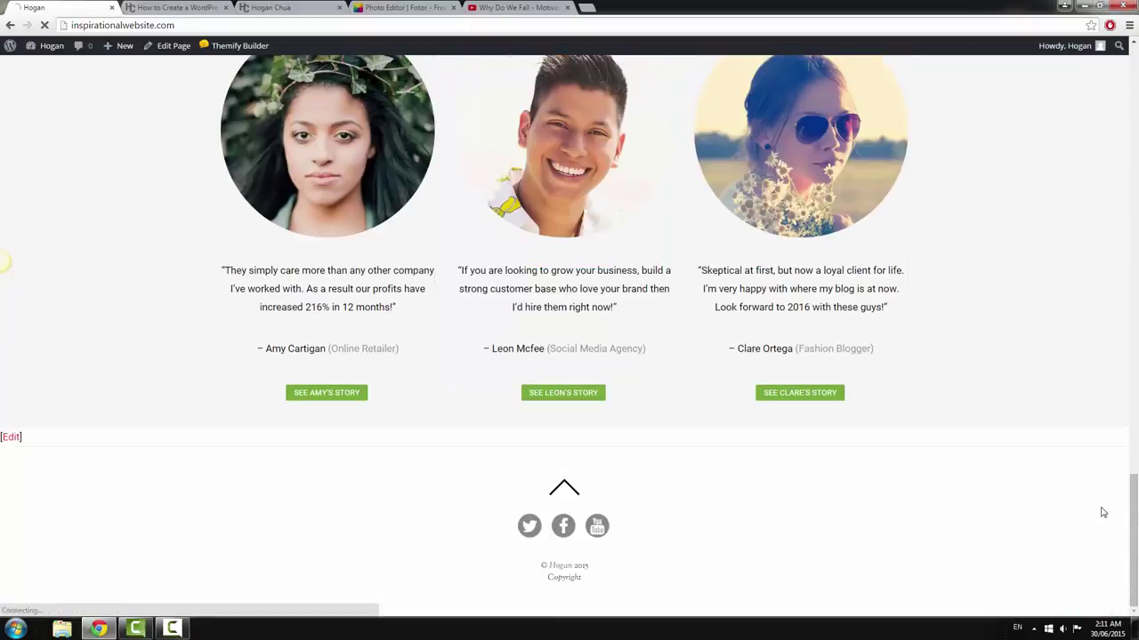
{"action": "left_click_drag", "start_coordinate": [1133, 498], "coordinate": [1135, 528]}
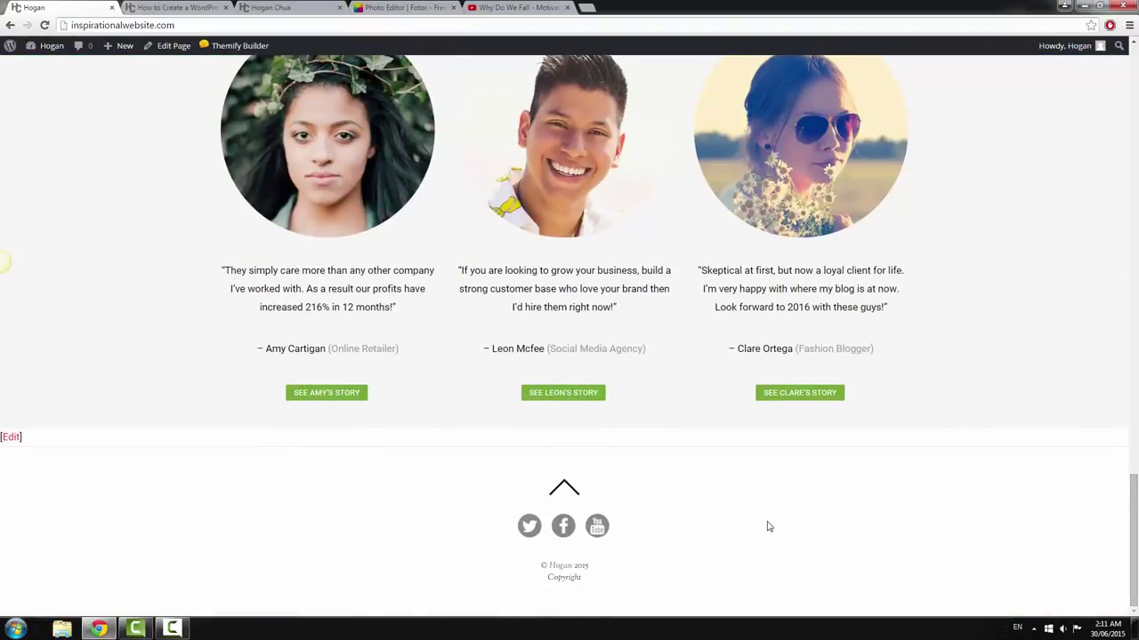
{"action": "left_click", "coordinate": [244, 7]}
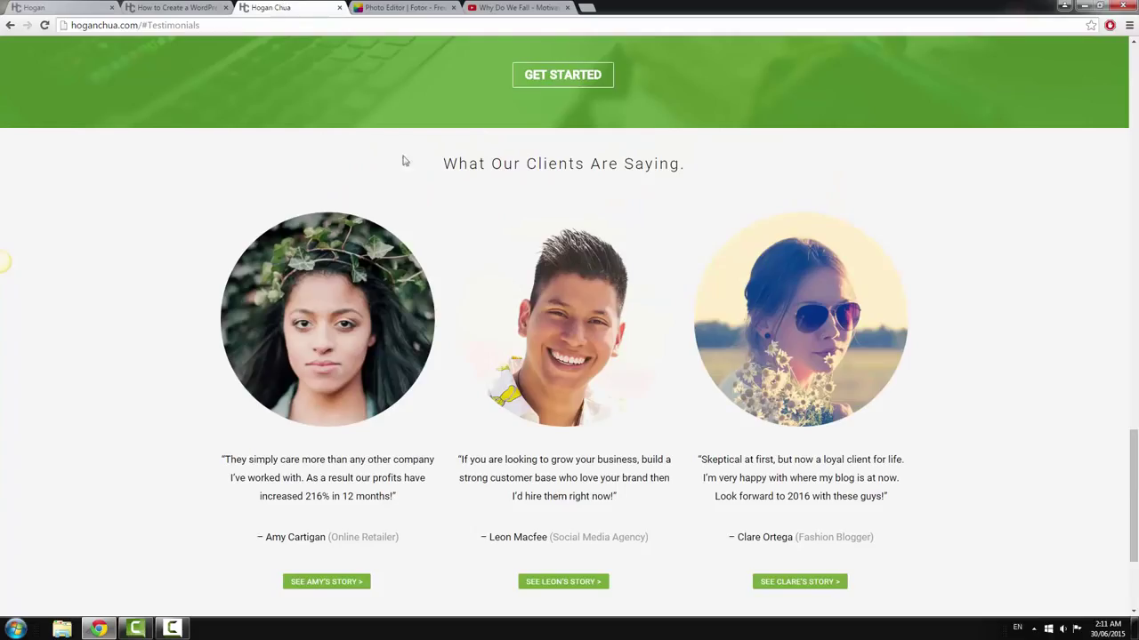
{"action": "scroll", "coordinate": [637, 552], "scroll_direction": "down", "scroll_amount": 3}
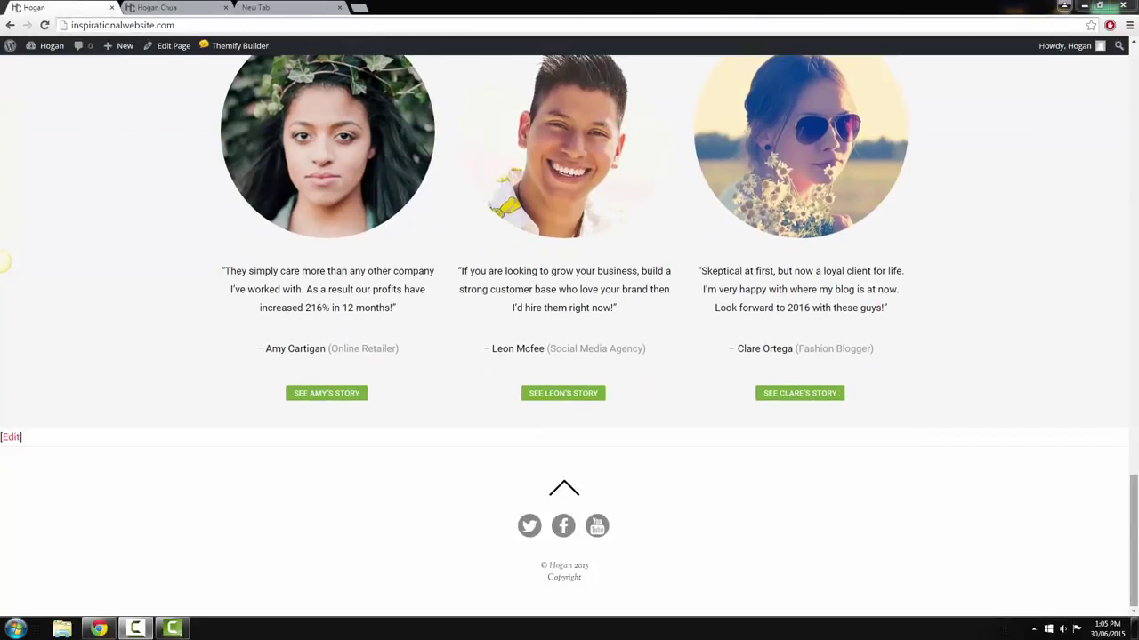
Step: Open the Customizer's Themify Options footer style settings
{"action": "mouse_move", "coordinate": [57, 59]}
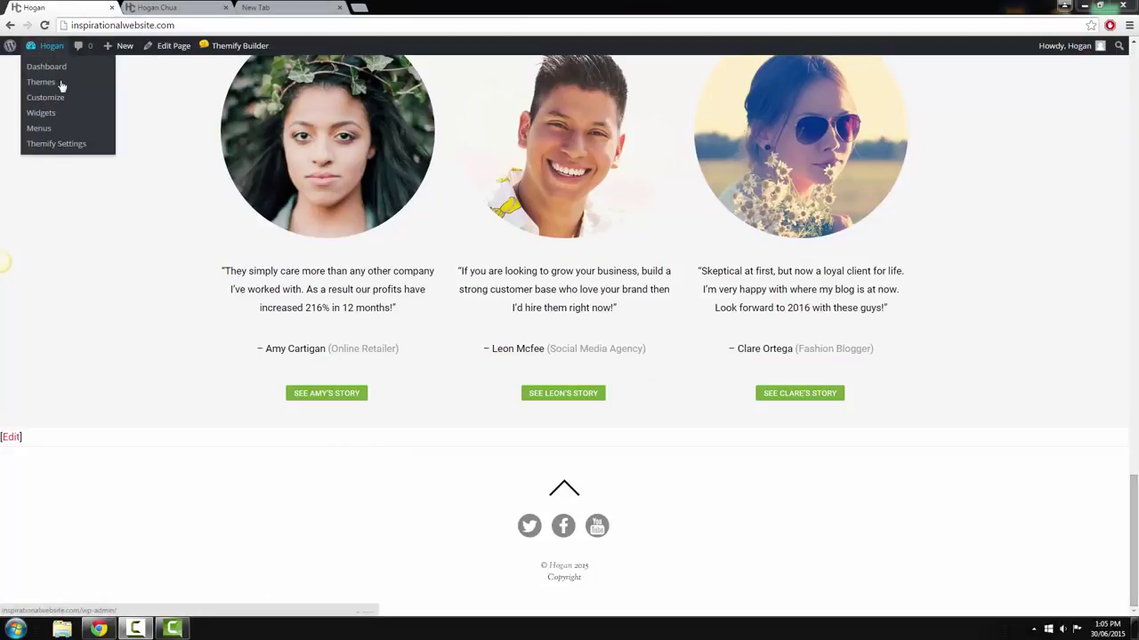
{"action": "left_click", "coordinate": [51, 97]}
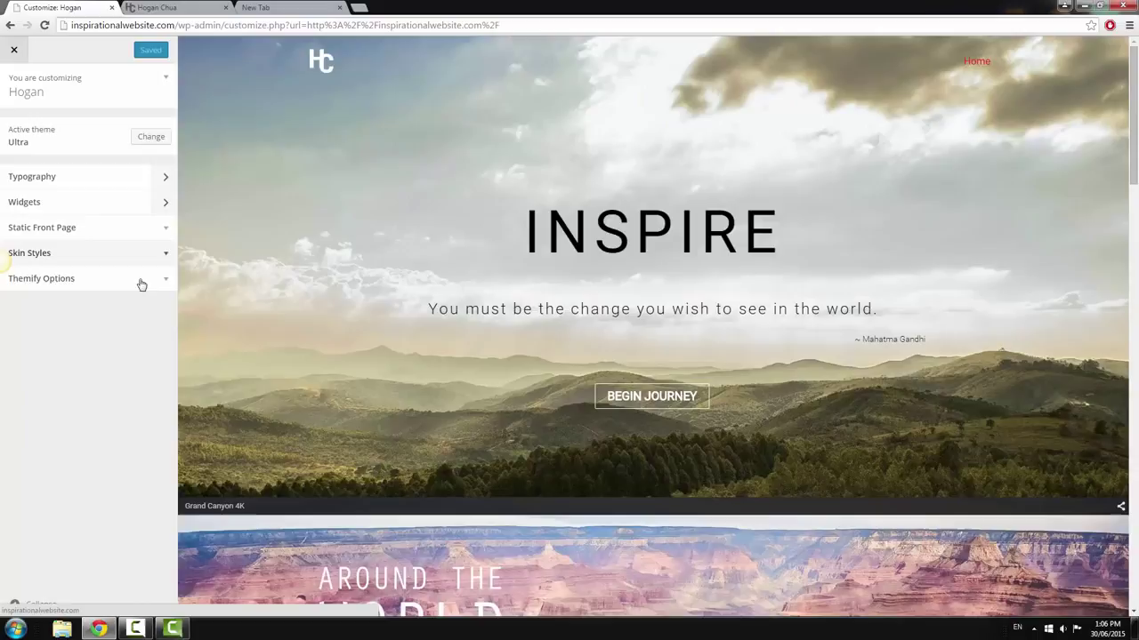
{"action": "left_click", "coordinate": [140, 282]}
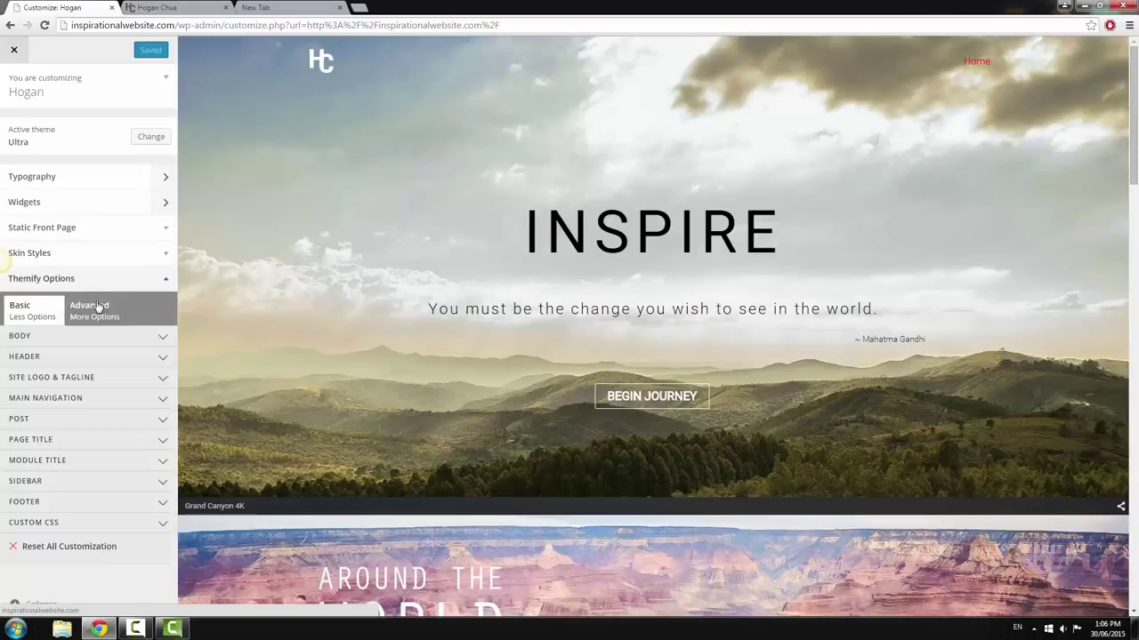
{"action": "left_click", "coordinate": [27, 504]}
{"action": "scroll", "coordinate": [120, 347], "scroll_direction": "down", "scroll_amount": 2}
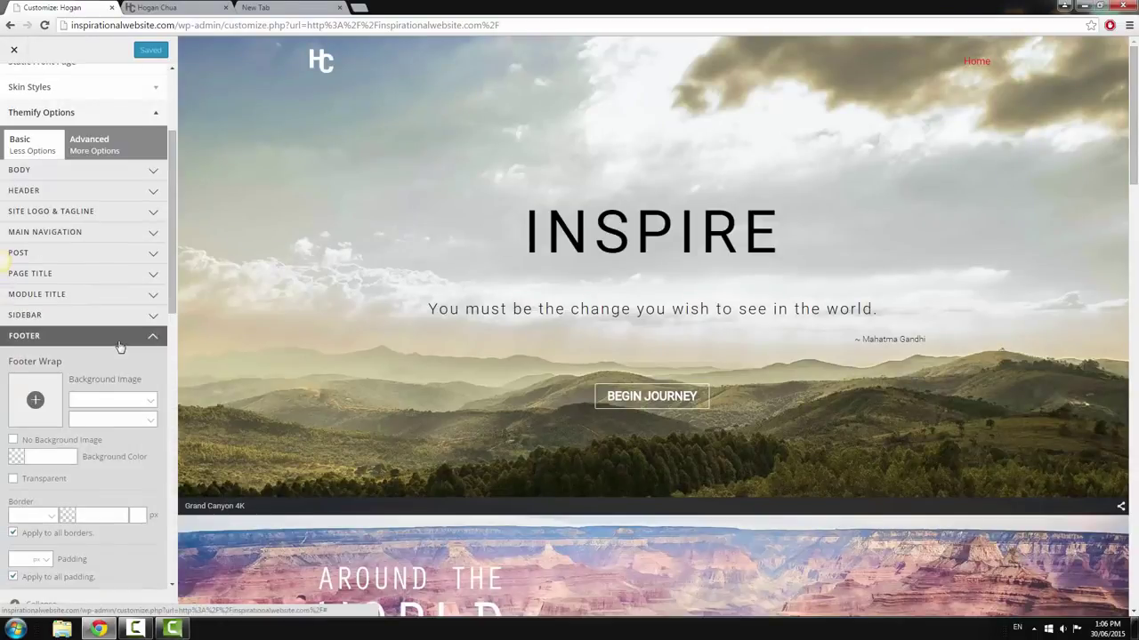
{"action": "scroll", "coordinate": [1112, 228], "scroll_direction": "down", "scroll_amount": 10}
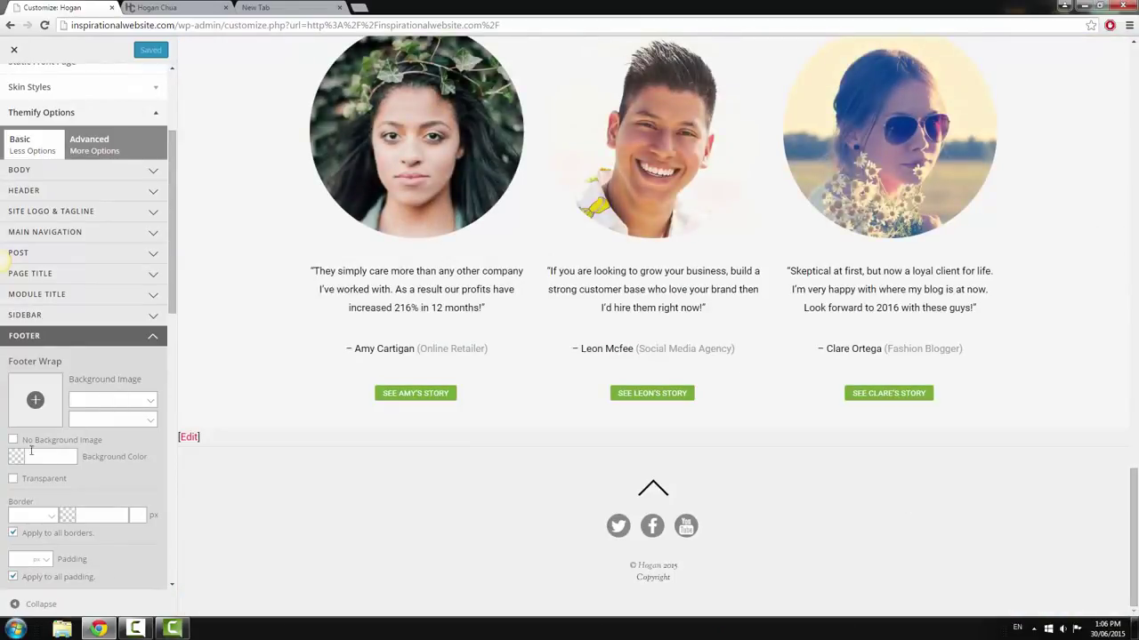
Step: Set the Footer Wrap background colour to #565656
{"action": "triple_click", "coordinate": [44, 361]}
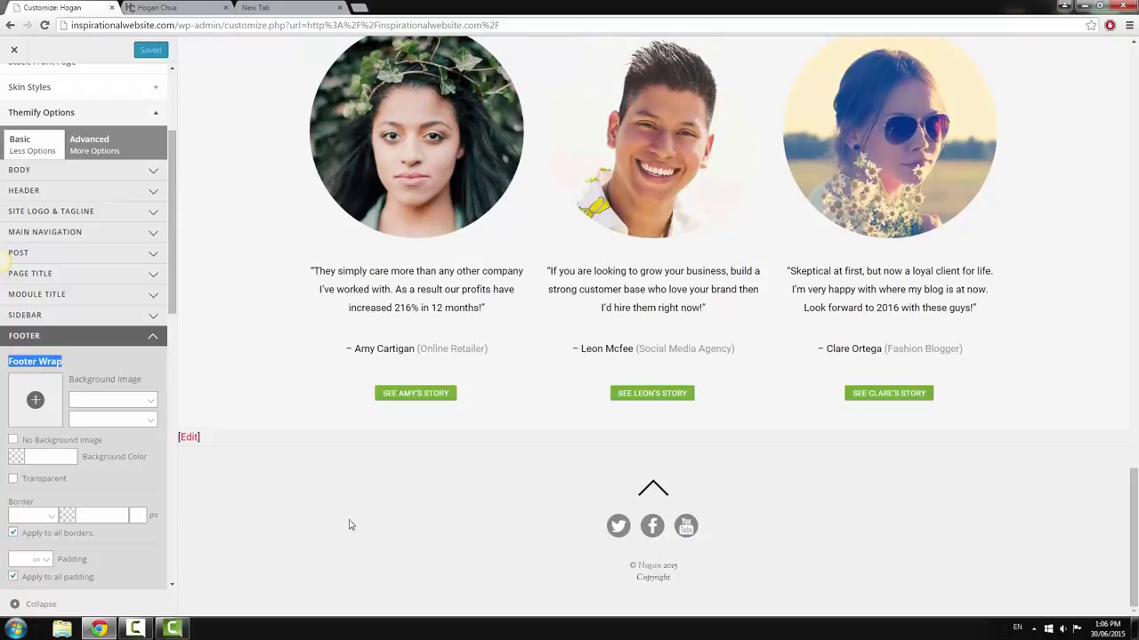
{"action": "left_click", "coordinate": [62, 458]}
{"action": "type", "text": "5"}
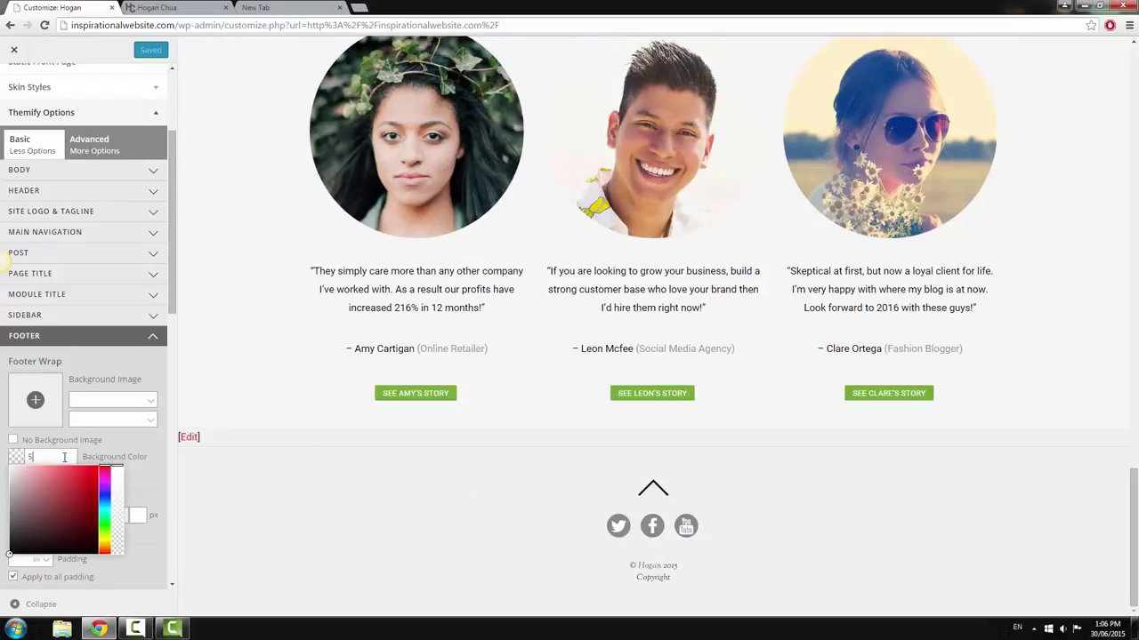
{"action": "type", "text": "65656"}
{"action": "left_click", "coordinate": [125, 443]}
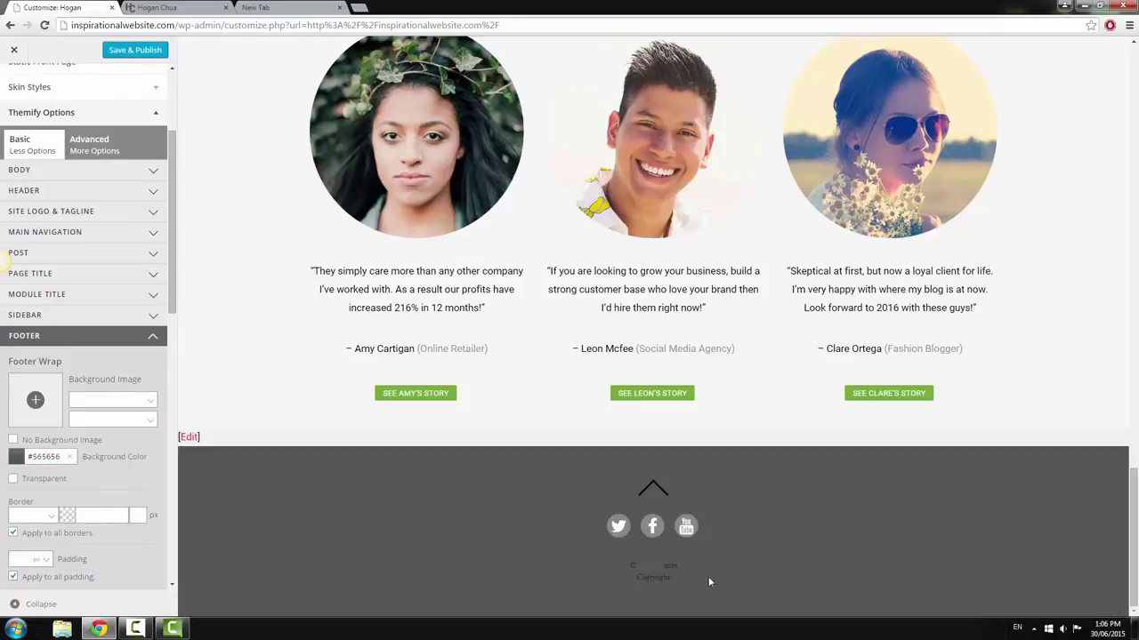
Step: Set the footer font colour to white #ffffff
{"action": "left_click_drag", "start_coordinate": [685, 585], "coordinate": [627, 566]}
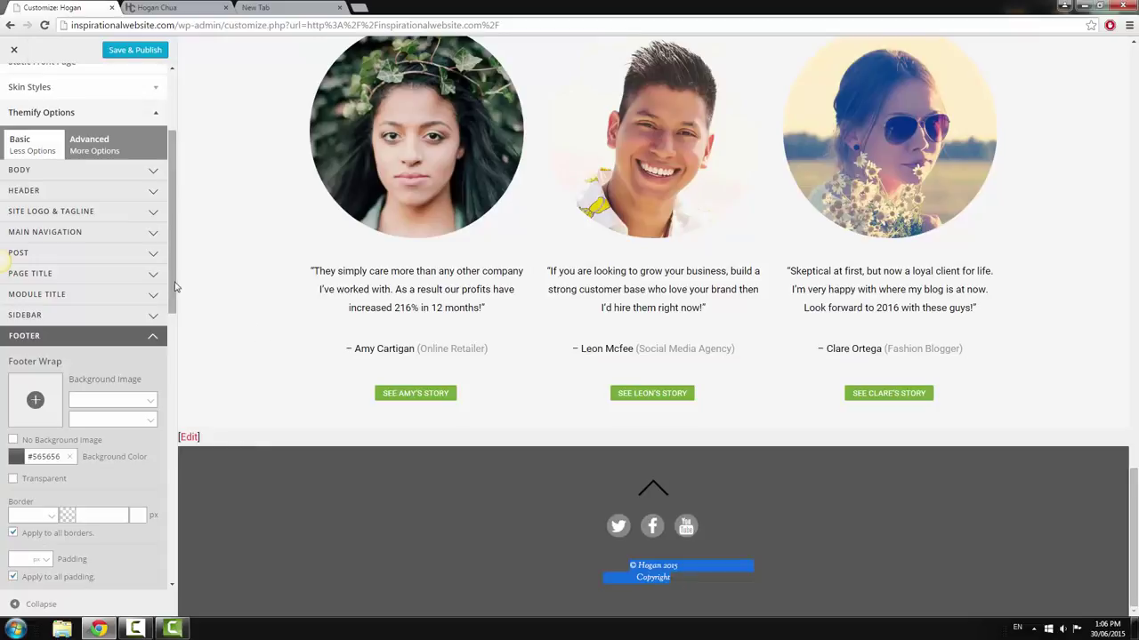
{"action": "left_click_drag", "start_coordinate": [172, 284], "coordinate": [177, 372]}
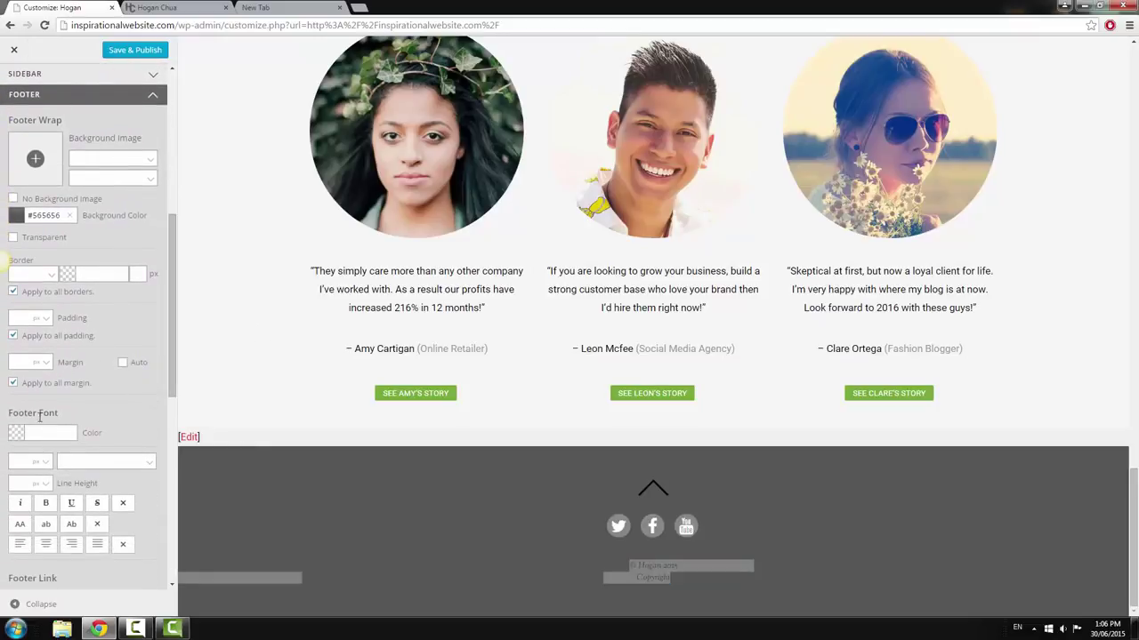
{"action": "left_click", "coordinate": [19, 436]}
{"action": "left_click_drag", "start_coordinate": [40, 456], "coordinate": [7, 441]}
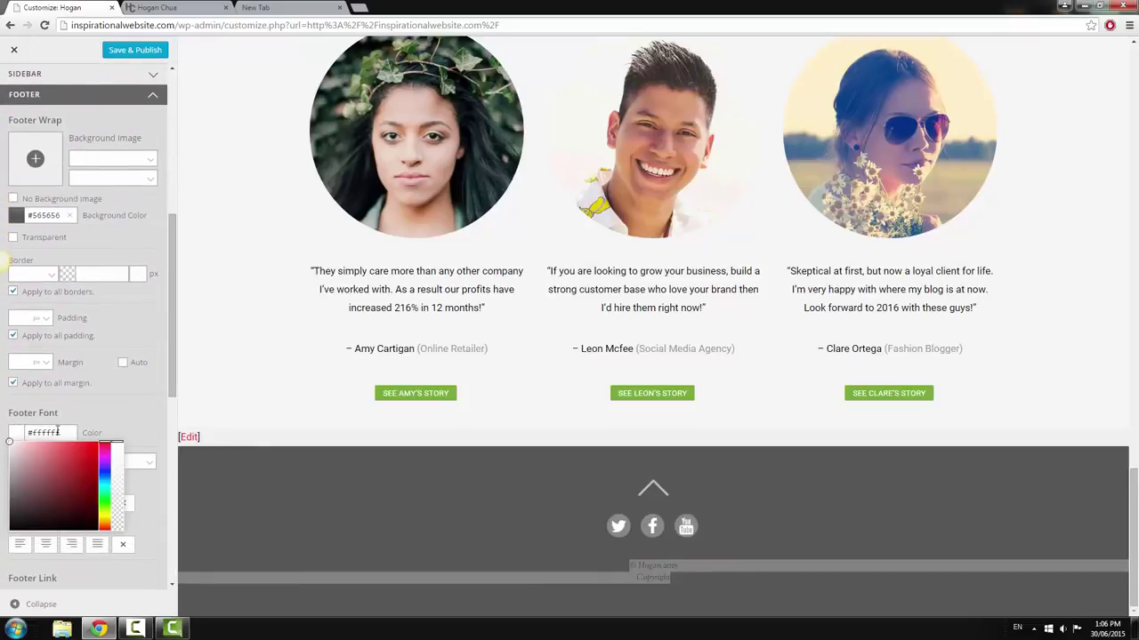
{"action": "left_click", "coordinate": [130, 416]}
{"action": "left_click", "coordinate": [488, 542]}
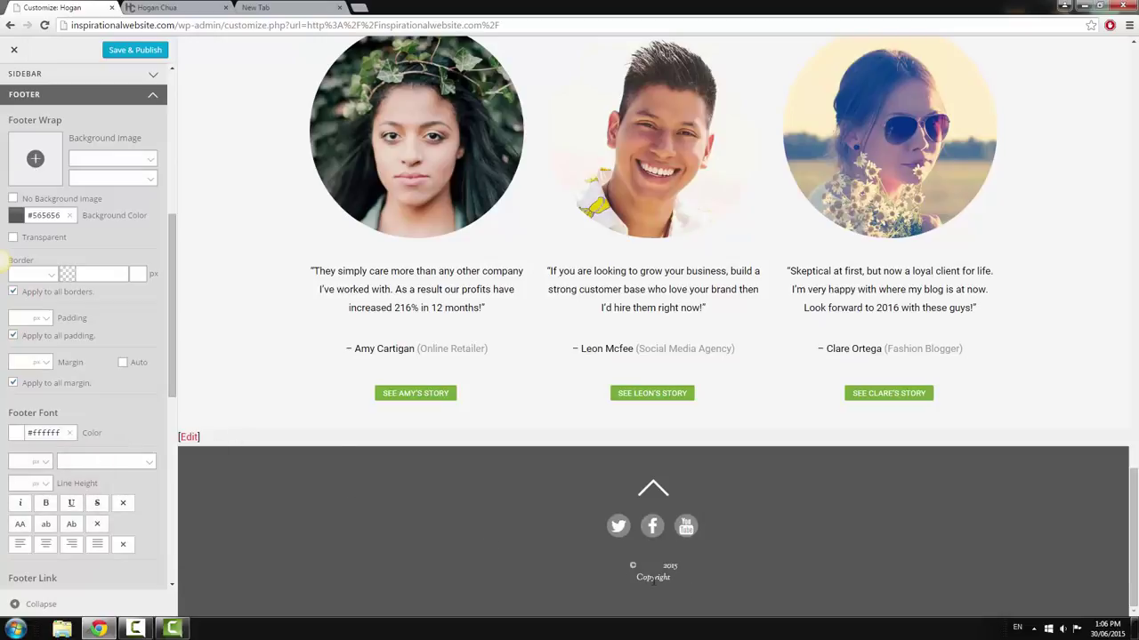
Step: Set the footer link colour to white #ffffff
{"action": "scroll", "coordinate": [31, 455], "scroll_direction": "down", "scroll_amount": 3}
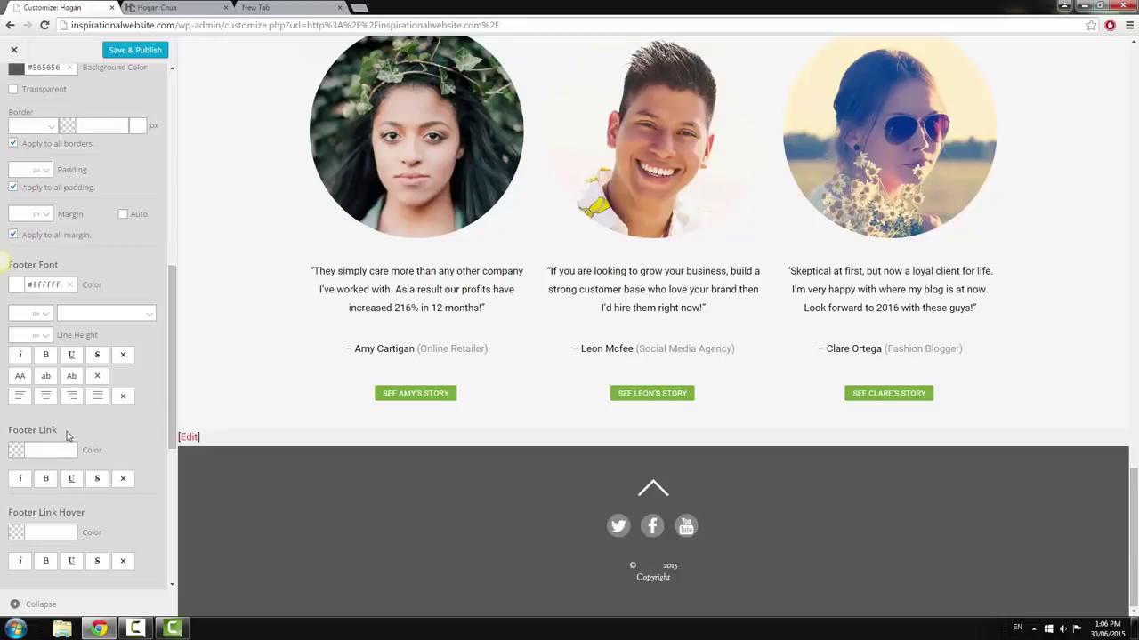
{"action": "left_click_drag", "start_coordinate": [68, 436], "coordinate": [10, 435]}
{"action": "left_click", "coordinate": [105, 435]}
{"action": "left_click", "coordinate": [18, 450]}
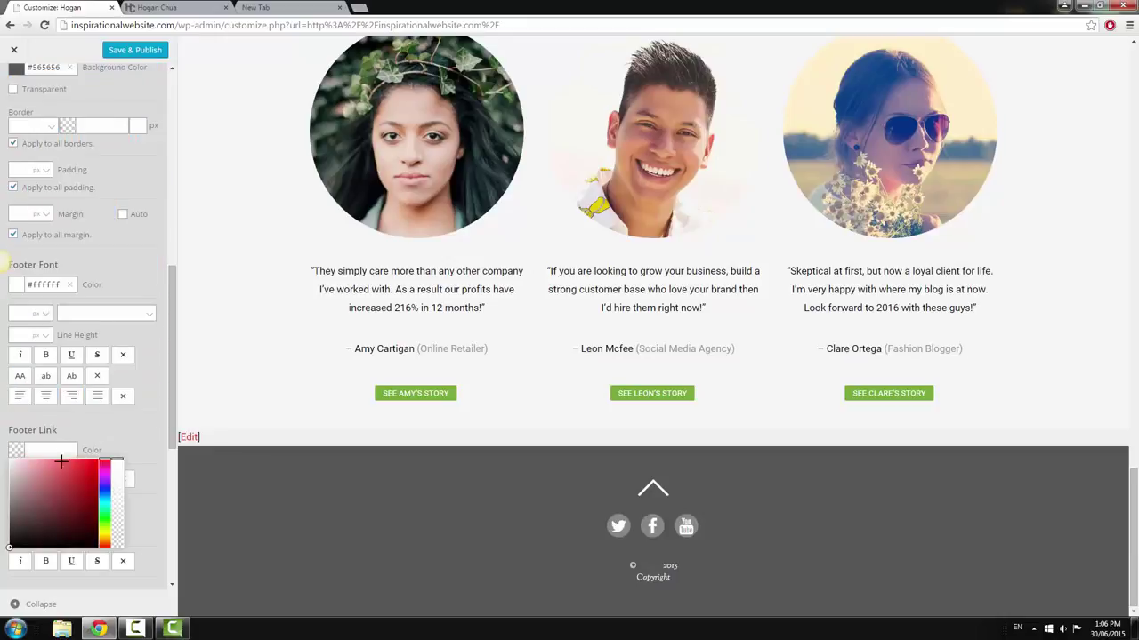
{"action": "left_click", "coordinate": [9, 459]}
{"action": "left_click", "coordinate": [118, 432]}
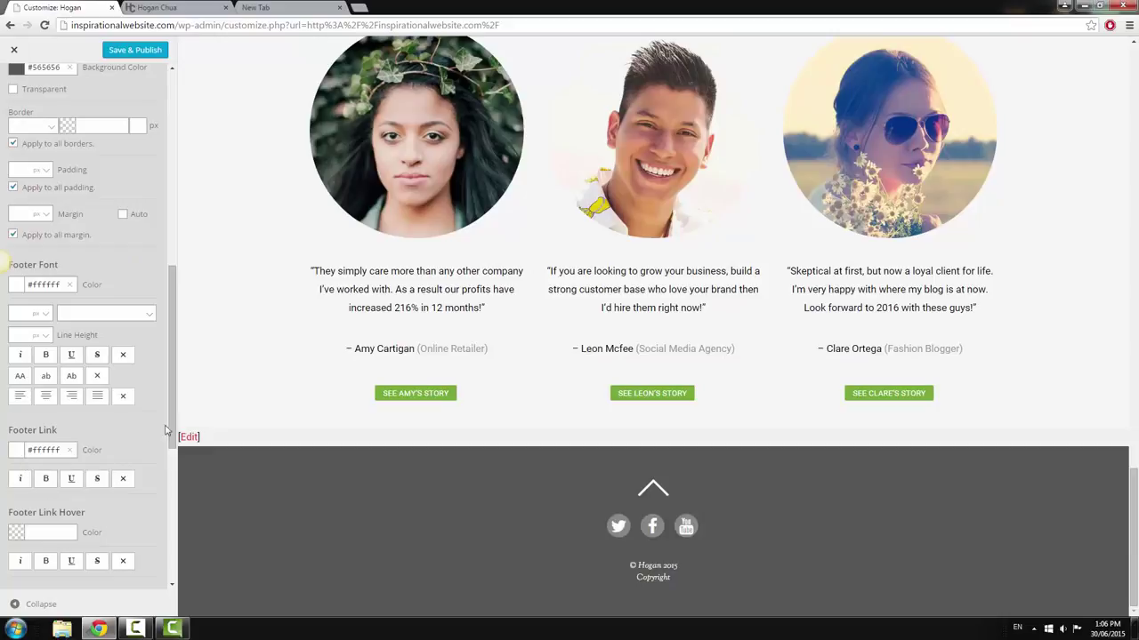
Step: Publish the footer styling changes
{"action": "left_click_drag", "start_coordinate": [172, 425], "coordinate": [171, 473]}
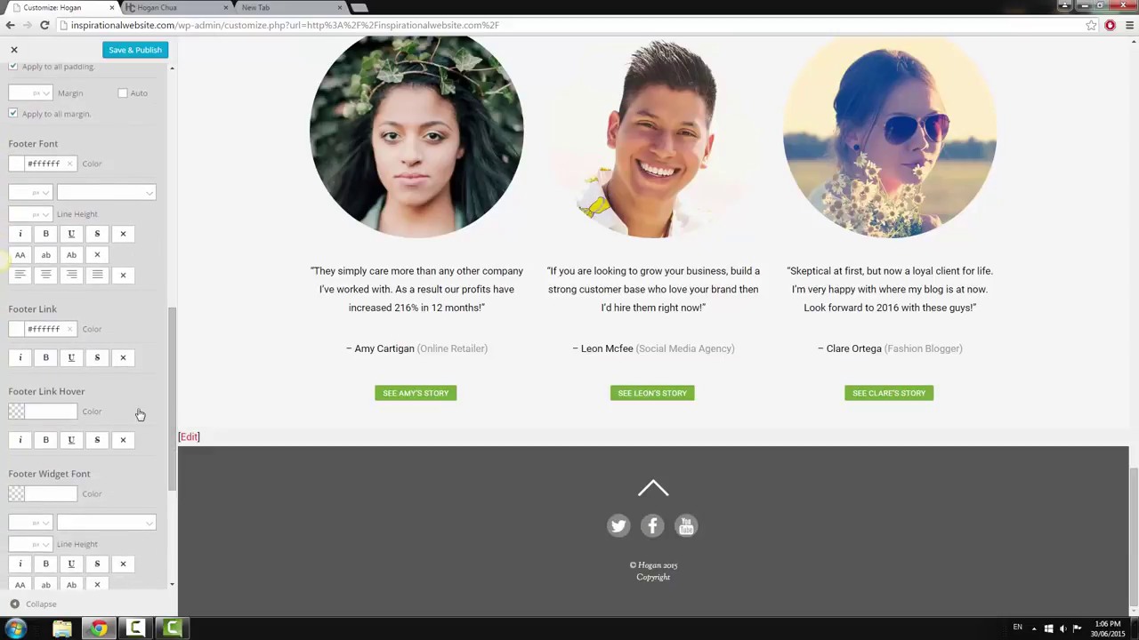
{"action": "left_click_drag", "start_coordinate": [169, 401], "coordinate": [131, 100]}
{"action": "left_click", "coordinate": [138, 50]}
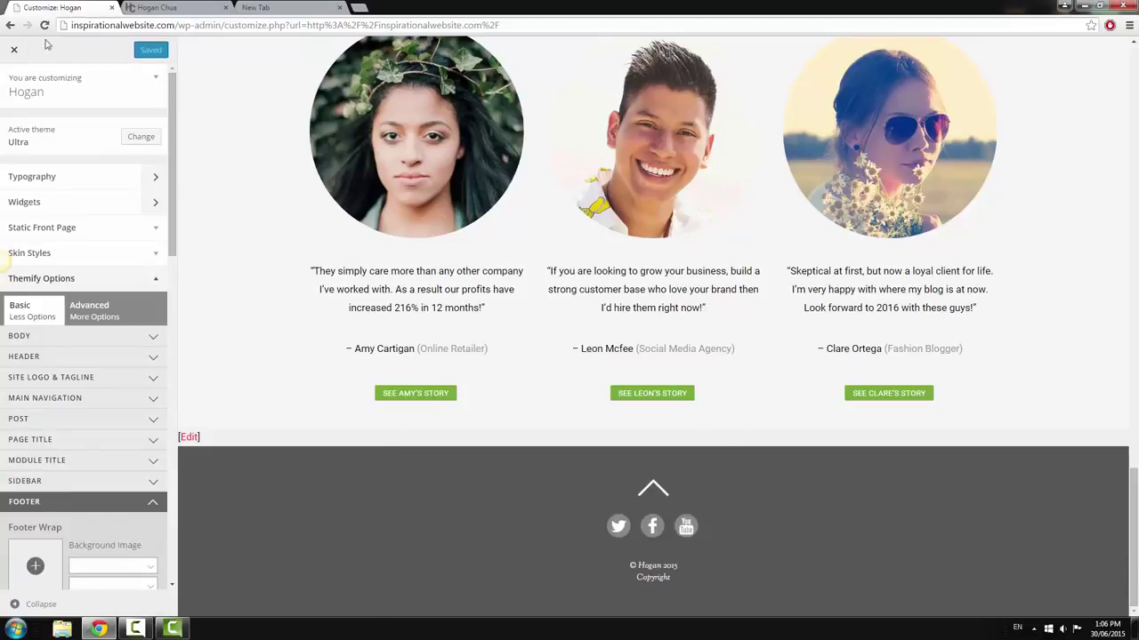
Step: Close the Customizer, review the live home page, and go to the admin Dashboard
{"action": "left_click", "coordinate": [14, 49]}
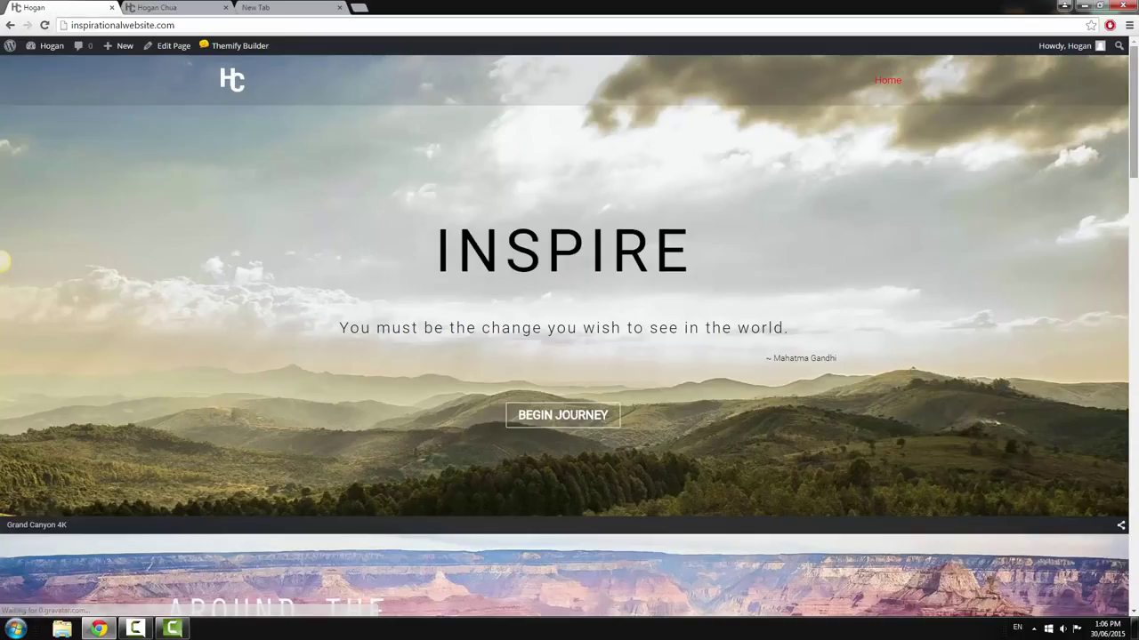
{"action": "scroll", "coordinate": [569, 356], "scroll_direction": "down", "scroll_amount": 8}
{"action": "left_click_drag", "start_coordinate": [1133, 312], "coordinate": [1131, 70]}
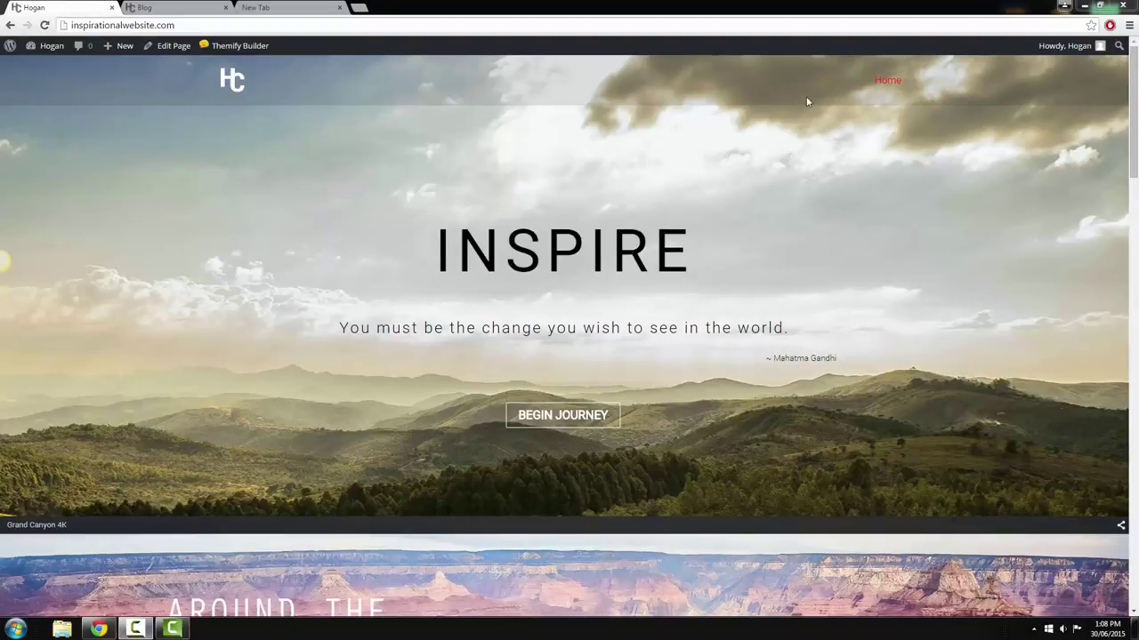
{"action": "mouse_move", "coordinate": [46, 45]}
{"action": "left_click", "coordinate": [42, 67]}
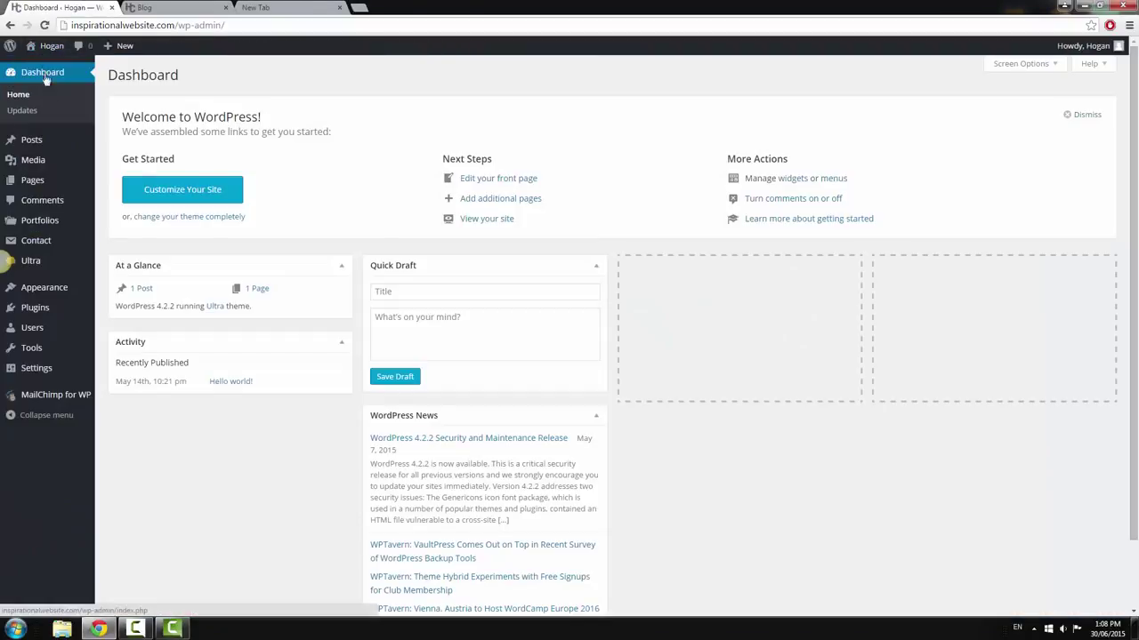
Step: Create a new page titled Gallery
{"action": "mouse_move", "coordinate": [32, 180]}
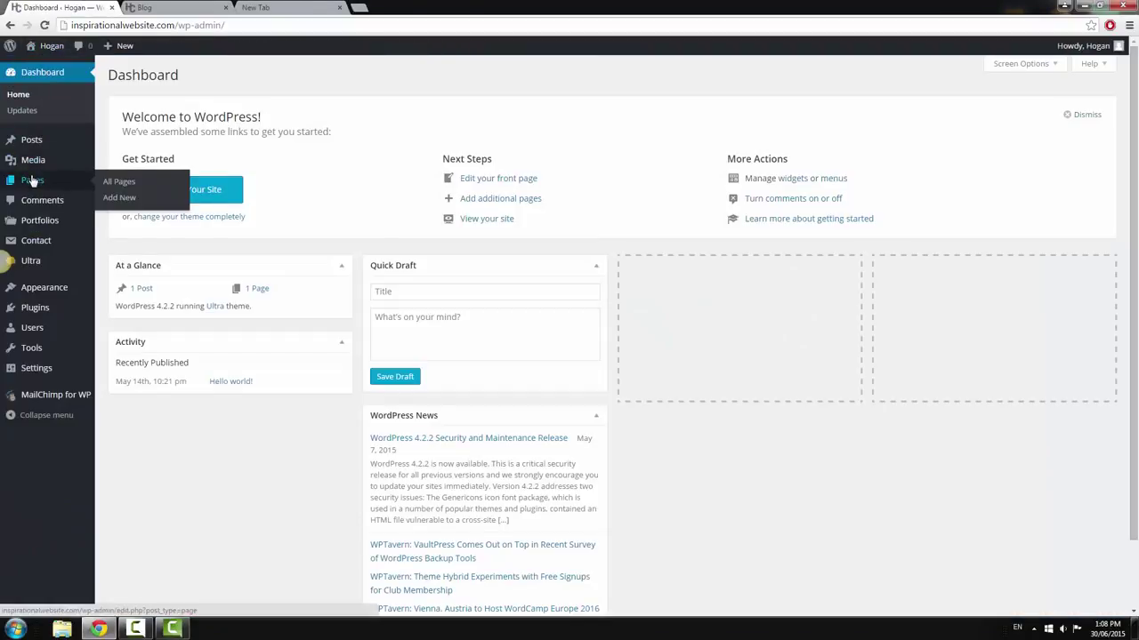
{"action": "left_click", "coordinate": [119, 197]}
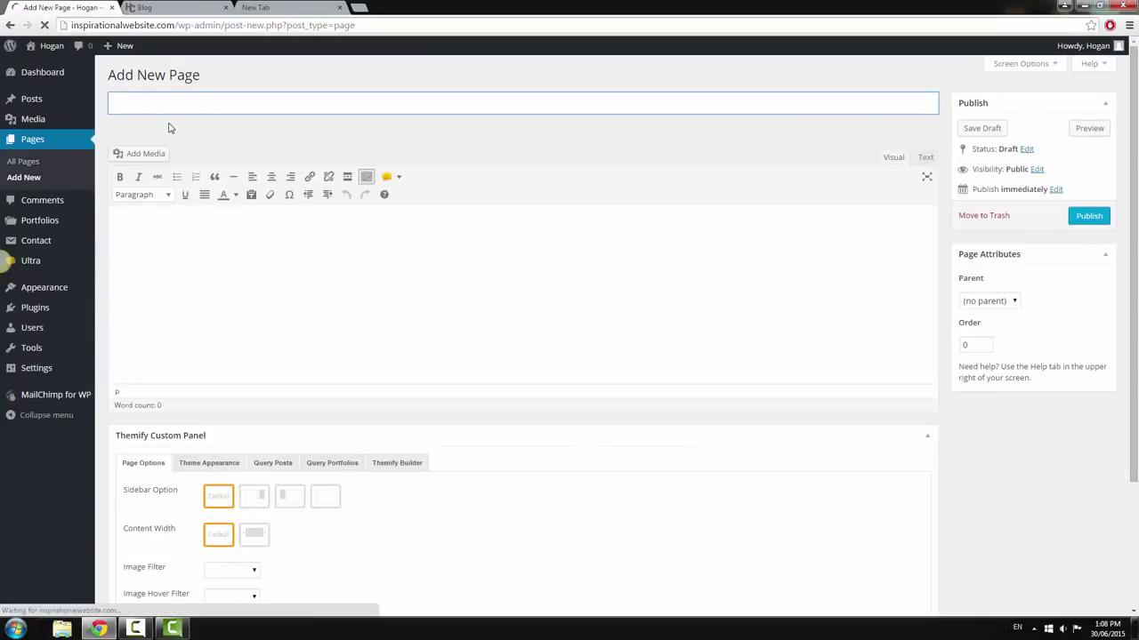
{"action": "type", "text": "Gallery"}
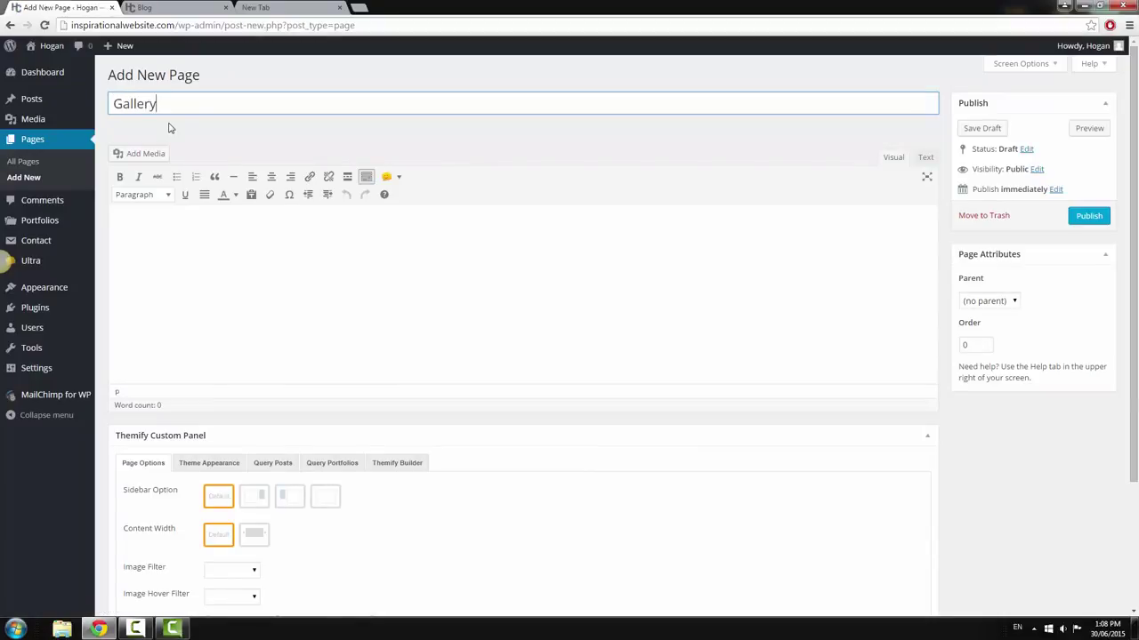
{"action": "scroll", "coordinate": [1135, 304], "scroll_direction": "down", "scroll_amount": 1}
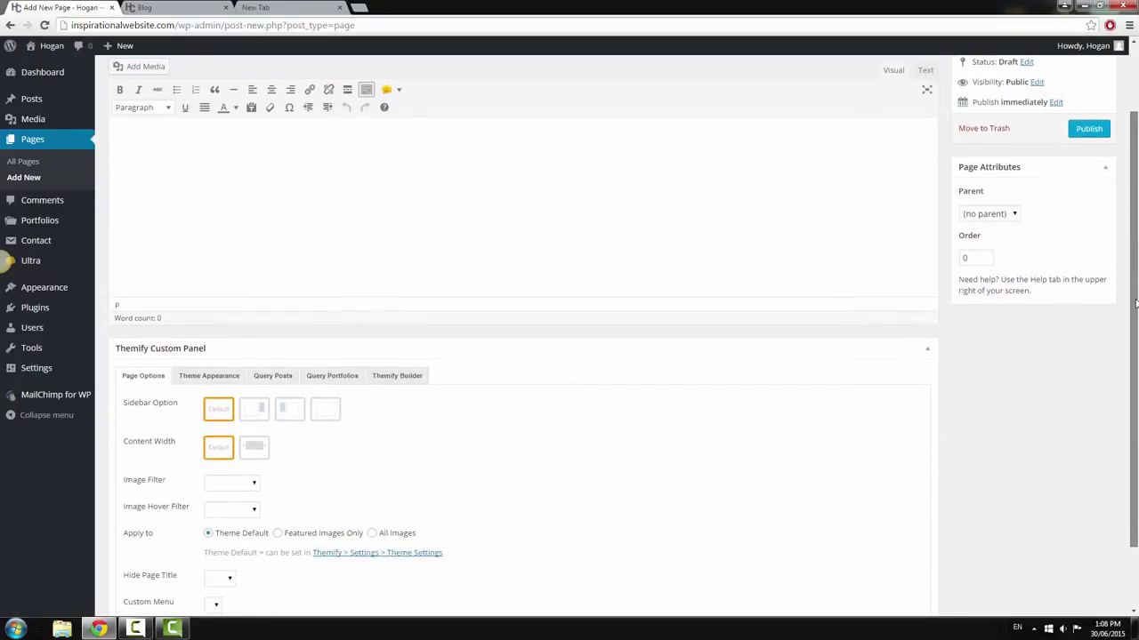
{"action": "left_click_drag", "start_coordinate": [1135, 304], "coordinate": [1135, 315]}
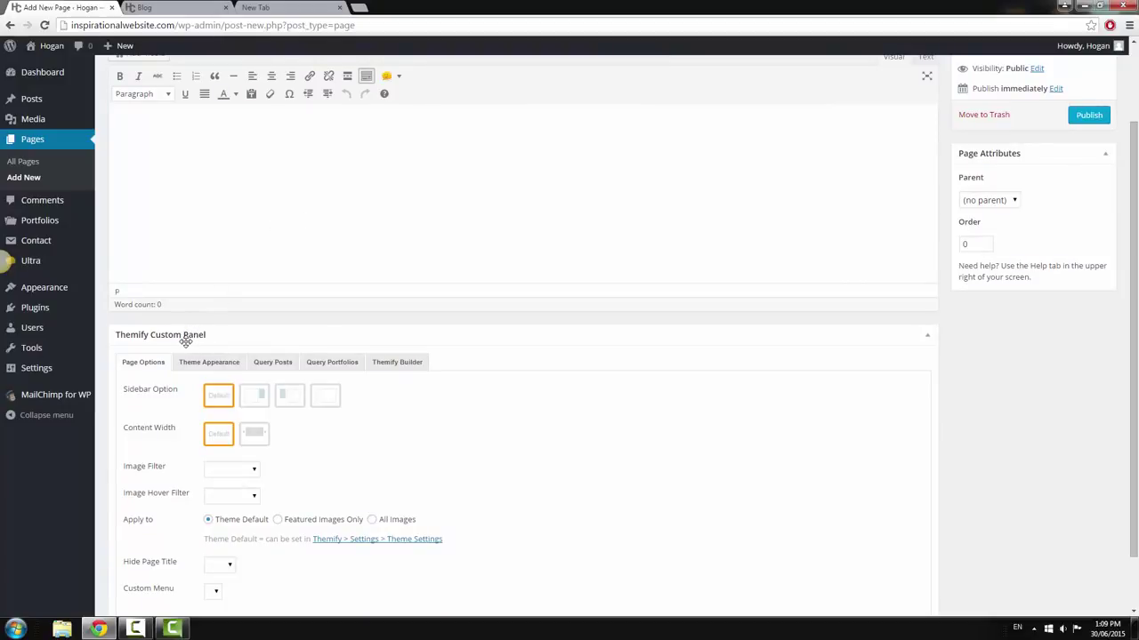
Step: Set Content Width to Fullwidth and Header Background to Transparent, then publish
{"action": "left_click", "coordinate": [251, 435]}
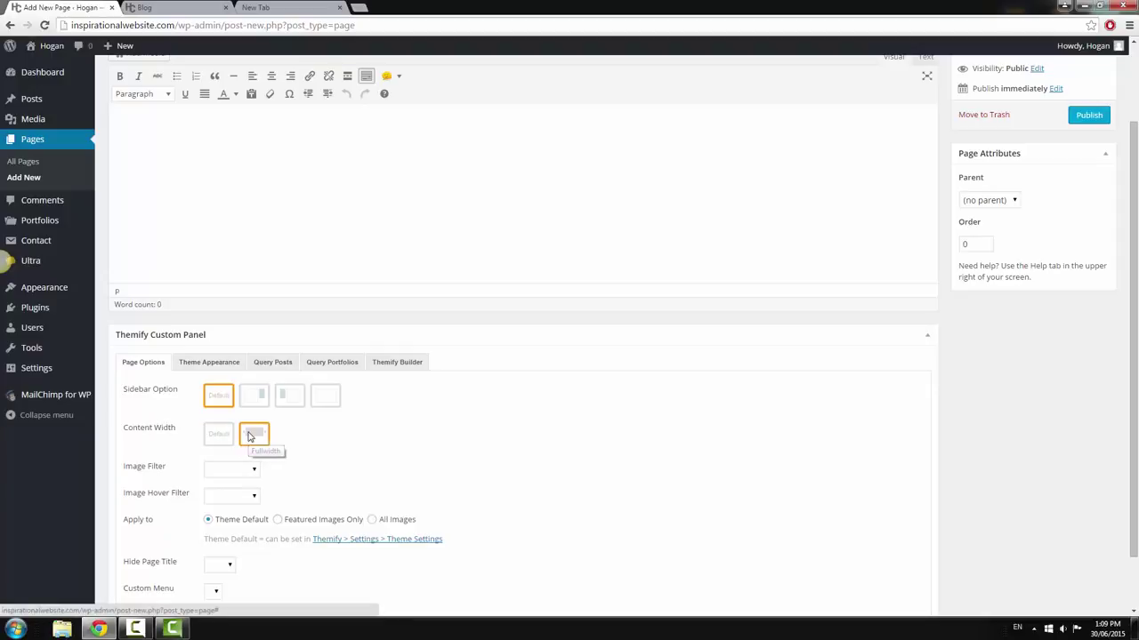
{"action": "left_click", "coordinate": [212, 363]}
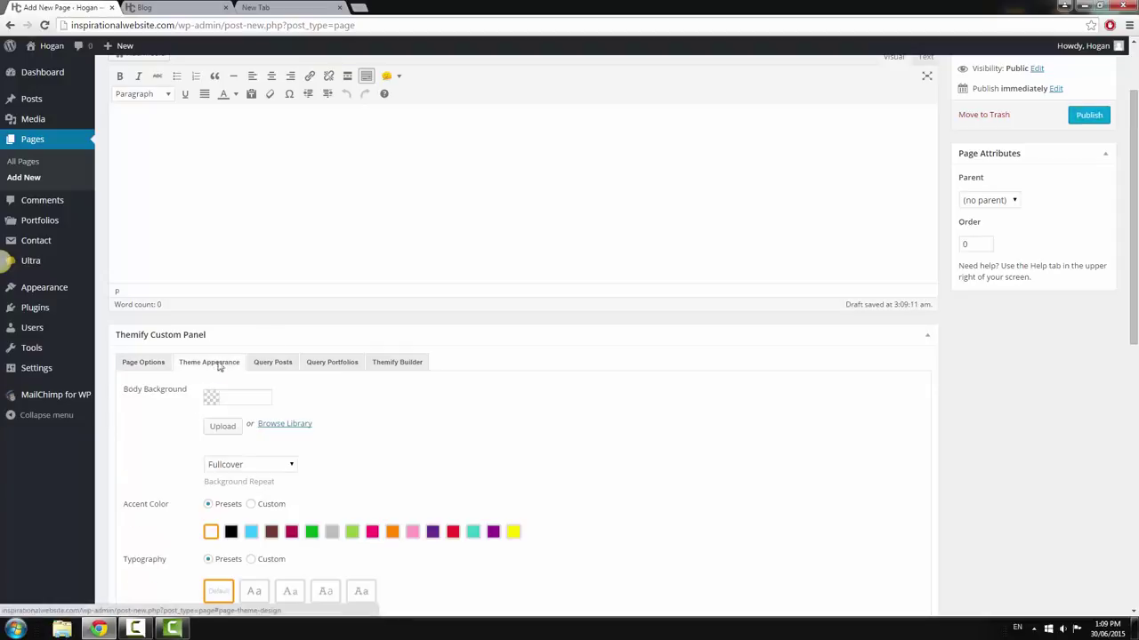
{"action": "scroll", "coordinate": [213, 369], "scroll_direction": "down", "scroll_amount": 3}
{"action": "scroll", "coordinate": [280, 345], "scroll_direction": "down", "scroll_amount": 3}
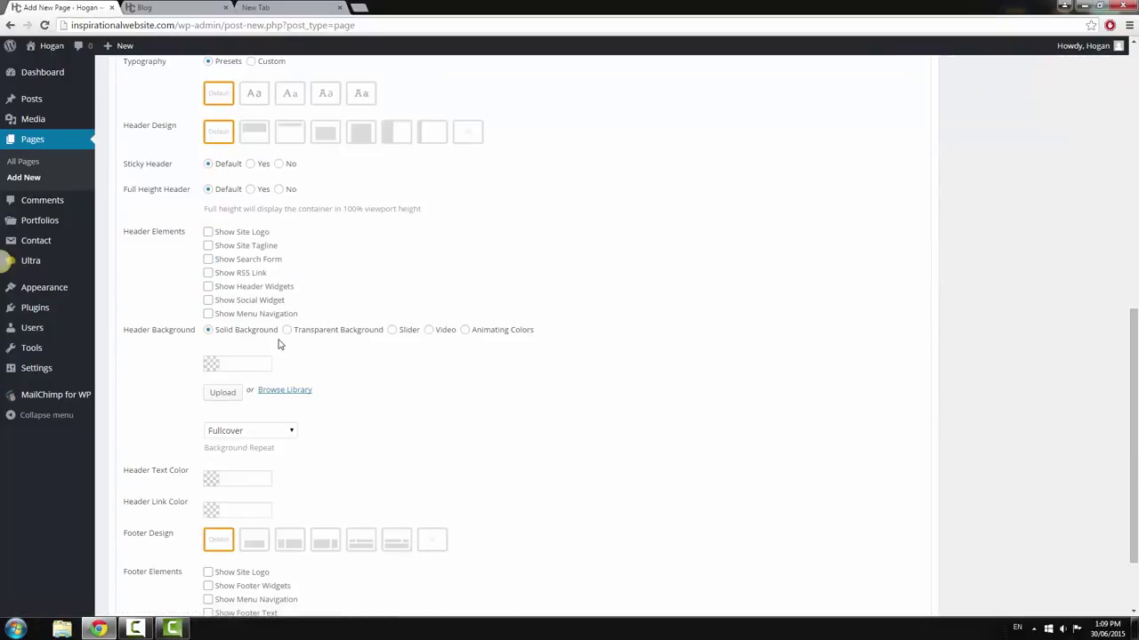
{"action": "left_click_drag", "start_coordinate": [132, 331], "coordinate": [210, 331]}
{"action": "left_click", "coordinate": [287, 330]}
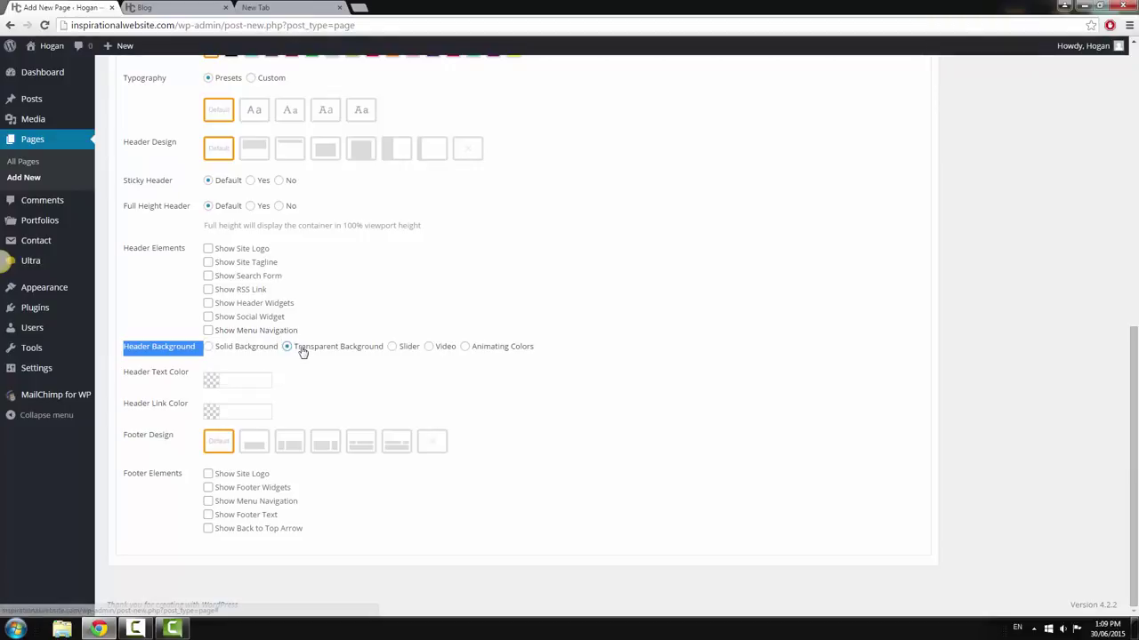
{"action": "scroll", "coordinate": [1131, 303], "scroll_direction": "up", "scroll_amount": 15}
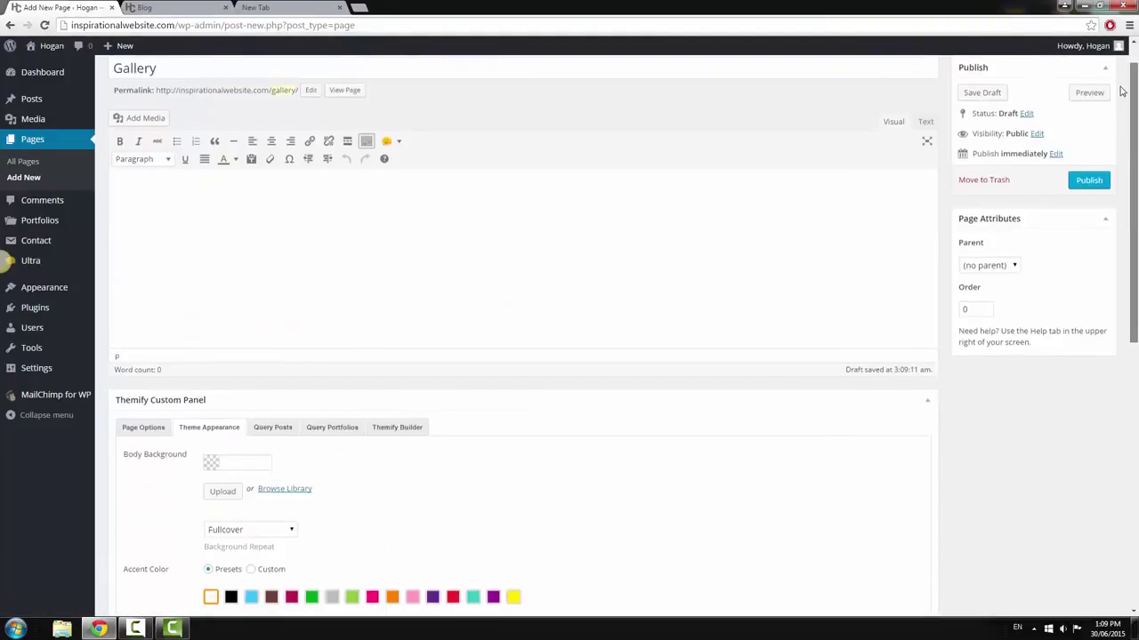
{"action": "left_click", "coordinate": [1087, 217]}
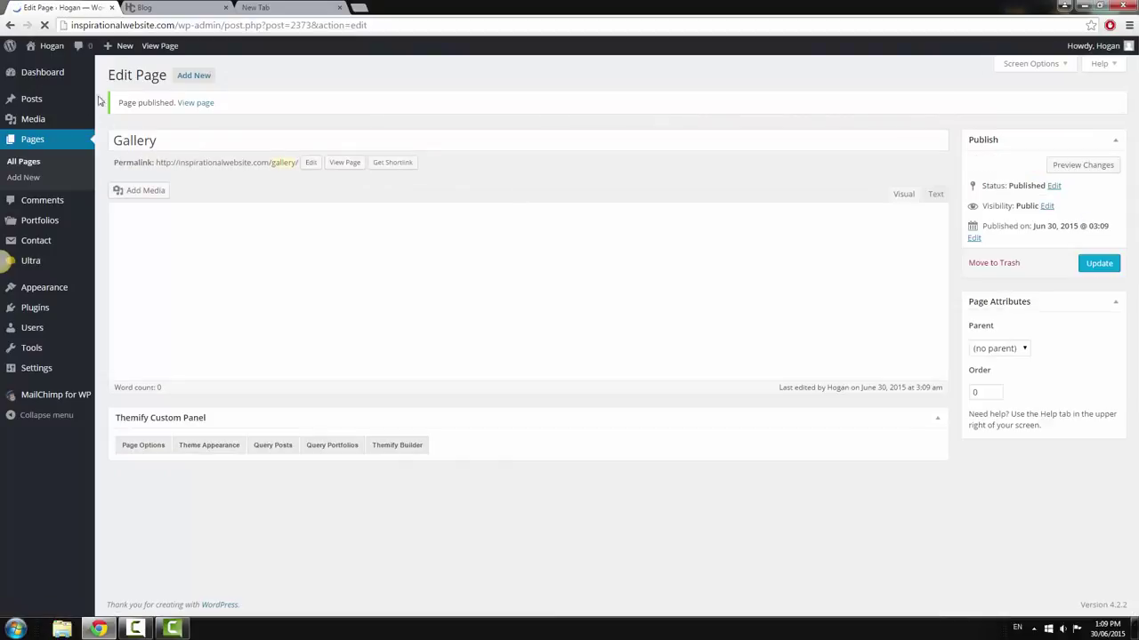
Step: View the published Gallery page, then start a new page from the admin bar
{"action": "left_click", "coordinate": [197, 103]}
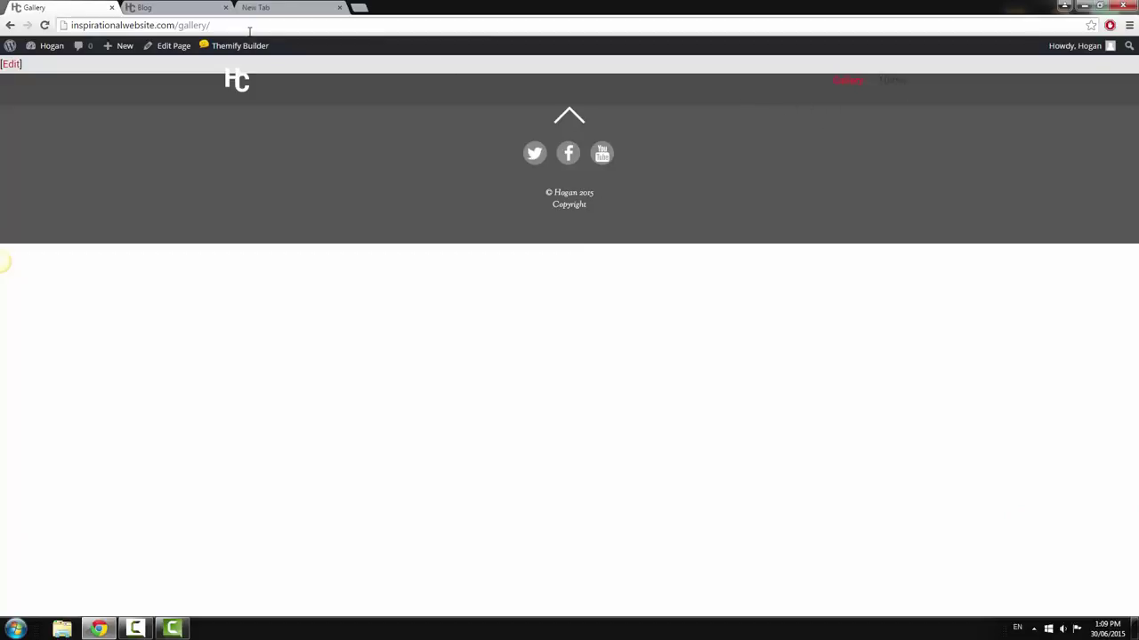
{"action": "mouse_move", "coordinate": [111, 52]}
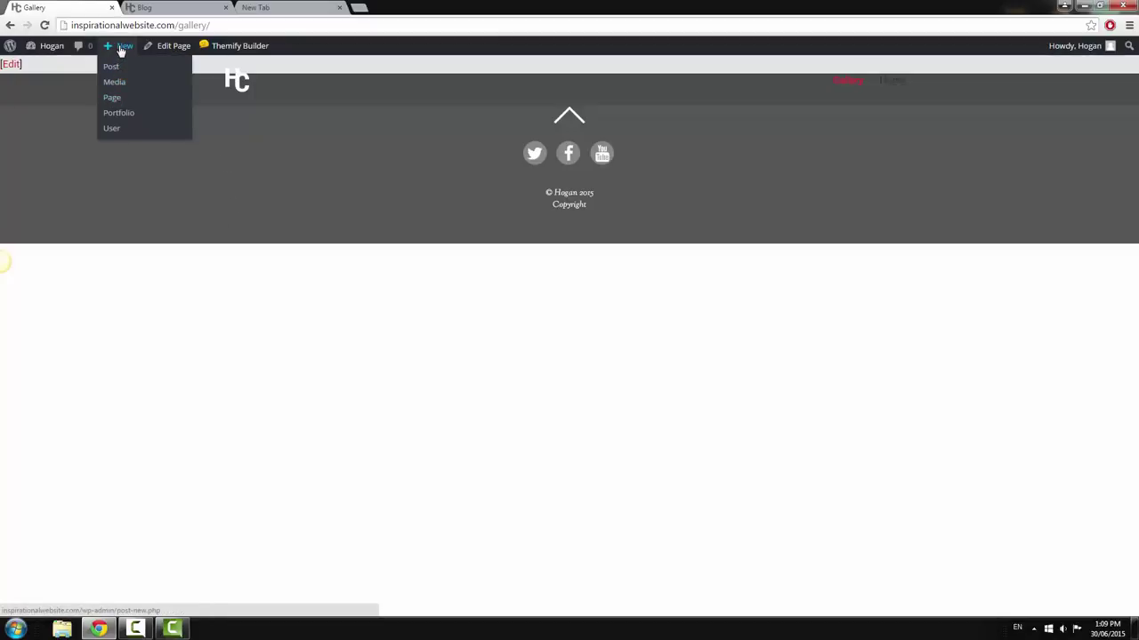
{"action": "left_click", "coordinate": [115, 99]}
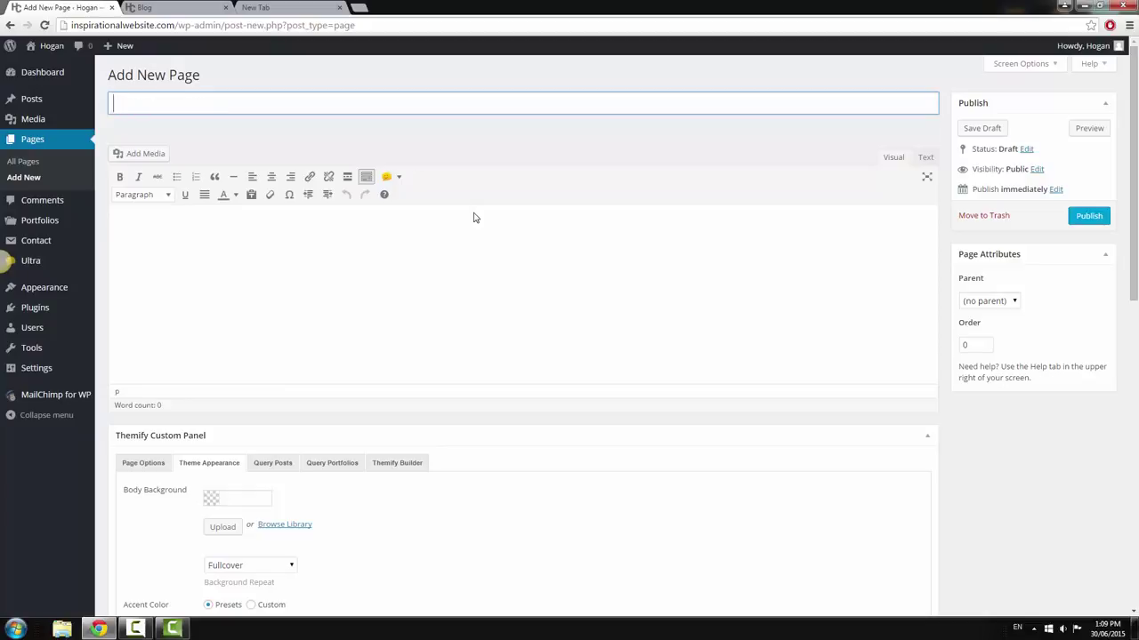
Step: Title a new page 'About', give it Fullwidth content and a transparent header background, and publish it
{"action": "type", "text": "About"}
{"action": "scroll", "coordinate": [469, 430], "scroll_direction": "down", "scroll_amount": 2}
{"action": "left_click", "coordinate": [132, 354]}
{"action": "scroll", "coordinate": [152, 357], "scroll_direction": "down", "scroll_amount": 1}
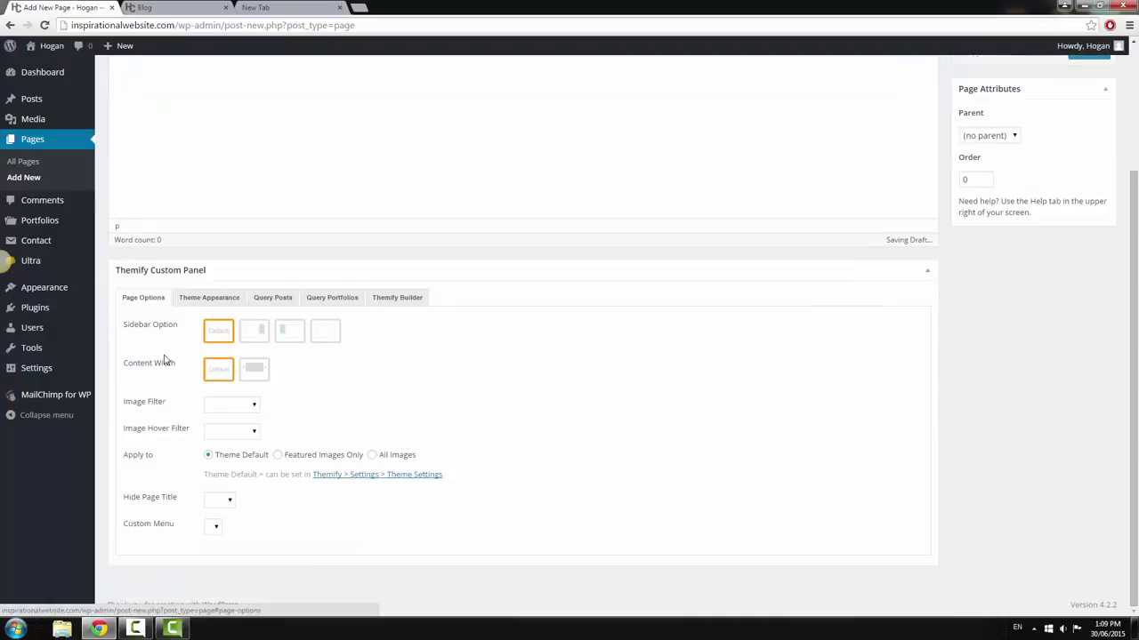
{"action": "left_click", "coordinate": [254, 367]}
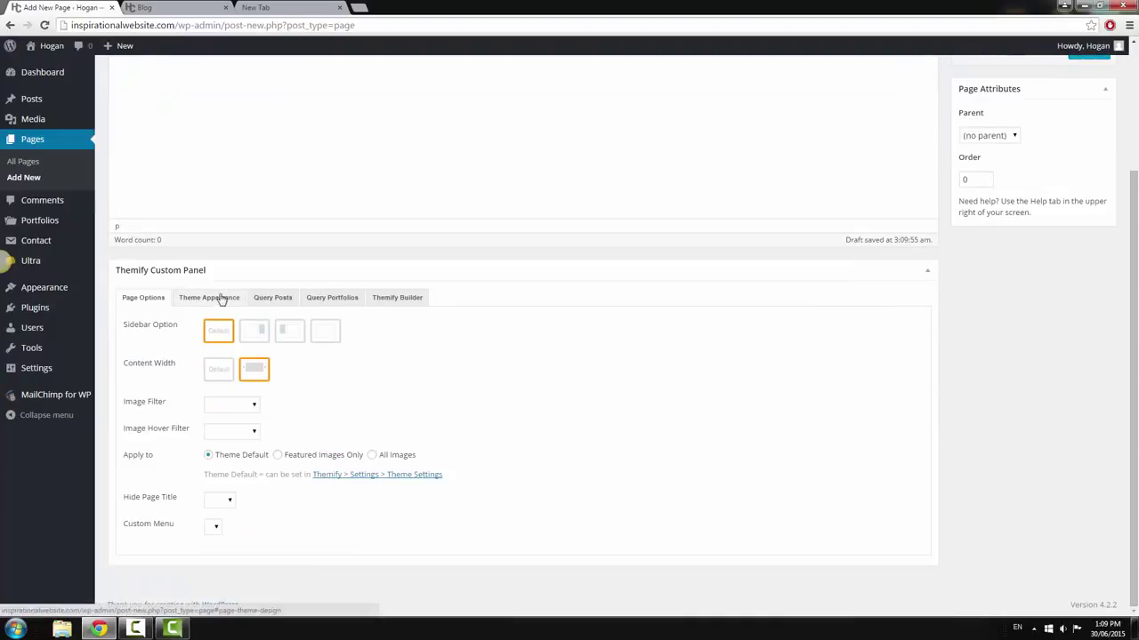
{"action": "left_click", "coordinate": [224, 298]}
{"action": "scroll", "coordinate": [276, 401], "scroll_direction": "down", "scroll_amount": 3}
{"action": "scroll", "coordinate": [265, 436], "scroll_direction": "down", "scroll_amount": 3}
{"action": "left_click", "coordinate": [287, 321]}
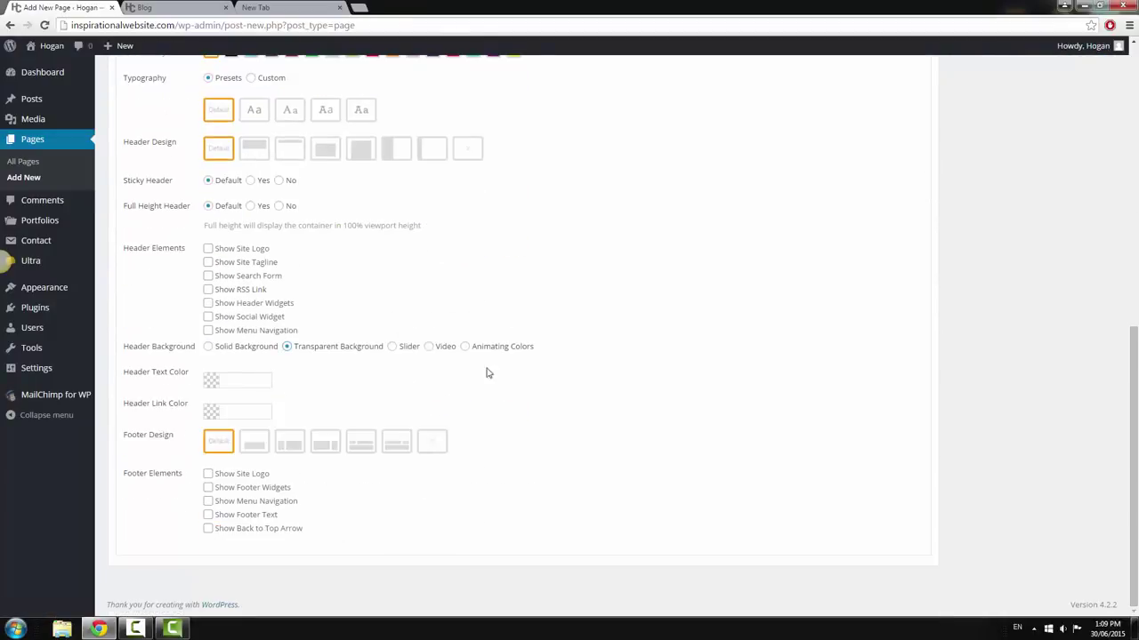
{"action": "left_click_drag", "start_coordinate": [1136, 410], "coordinate": [1136, 126]}
{"action": "left_click", "coordinate": [1089, 215]}
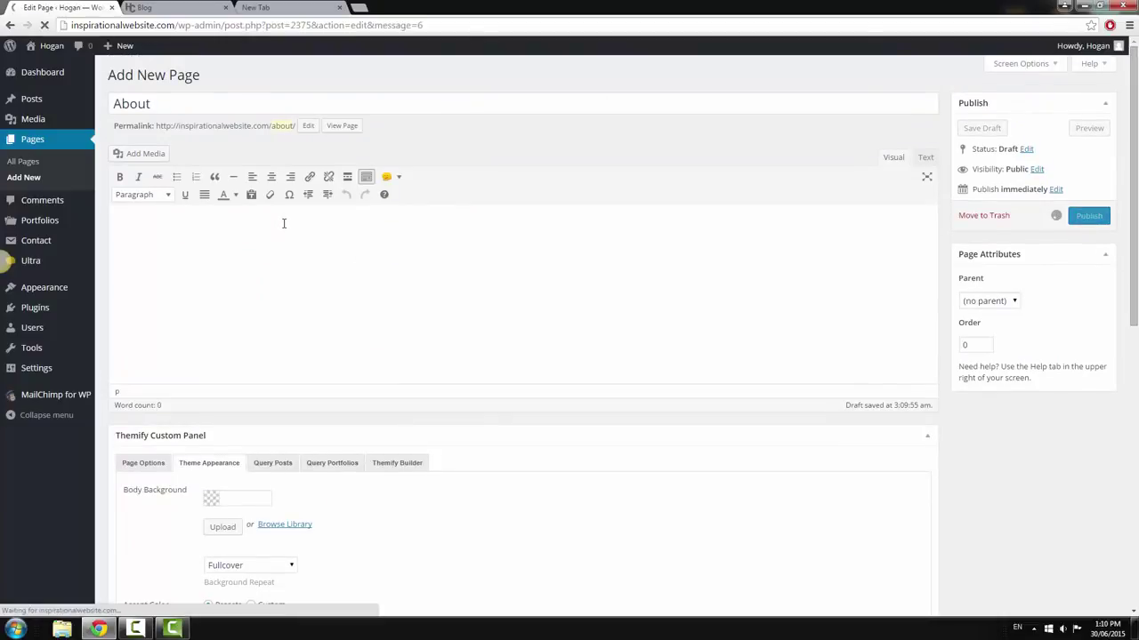
Step: Add a new Contact page with Fullwidth layout and Transparent Background header, then publish it
{"action": "left_click", "coordinate": [202, 82]}
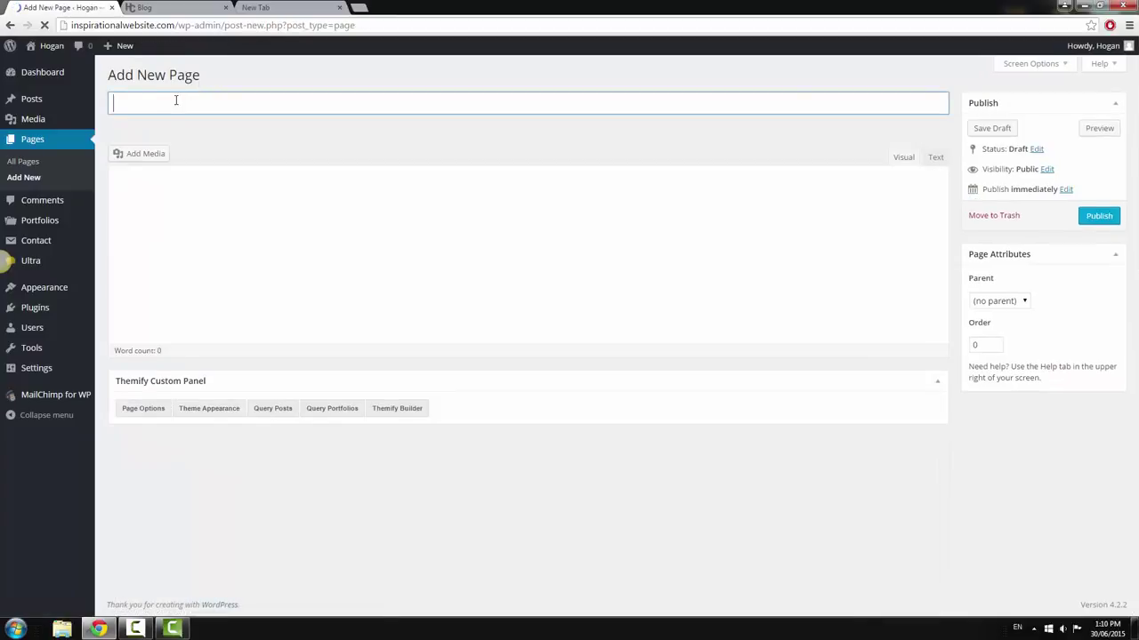
{"action": "type", "text": "Cop"}
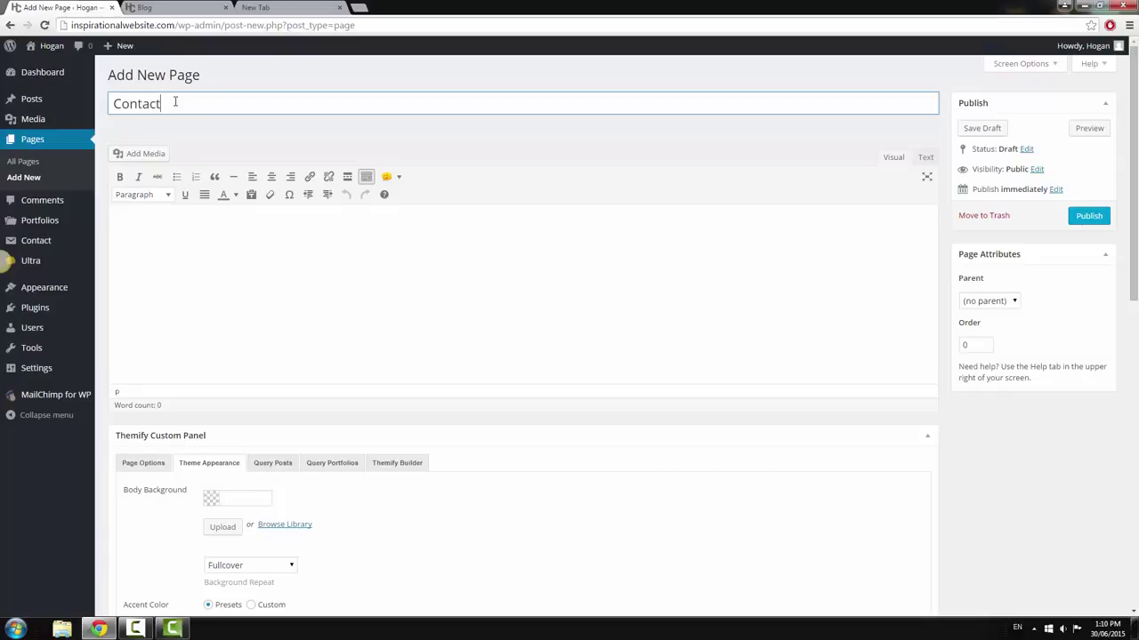
{"action": "scroll", "coordinate": [237, 208], "scroll_direction": "down", "scroll_amount": 3}
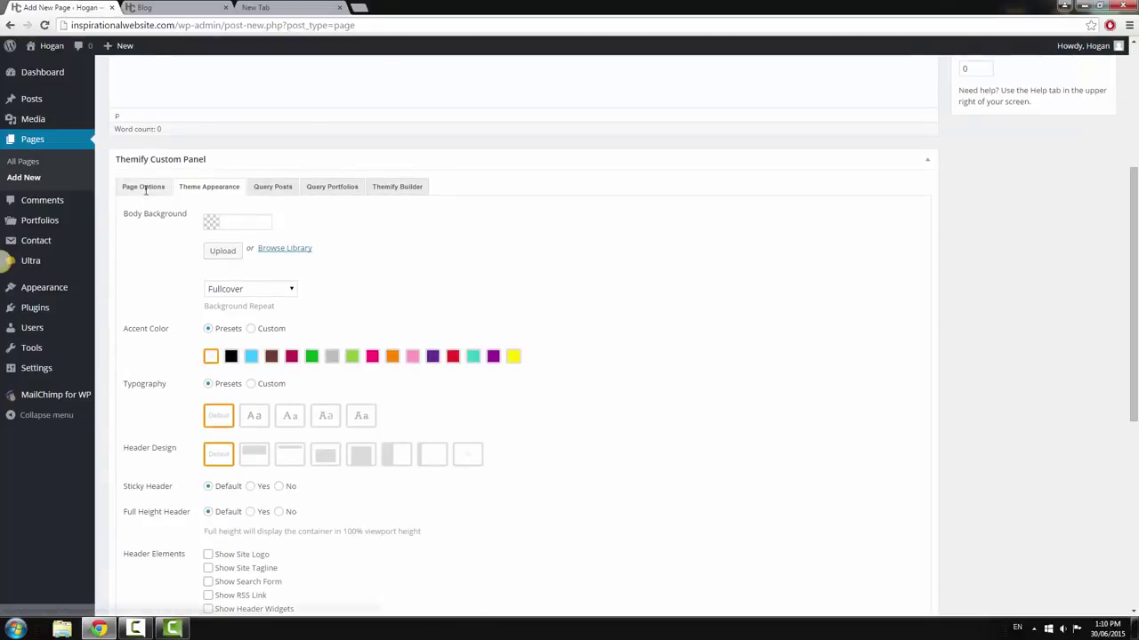
{"action": "left_click", "coordinate": [145, 186]}
{"action": "left_click", "coordinate": [254, 368]}
{"action": "left_click", "coordinate": [213, 299]}
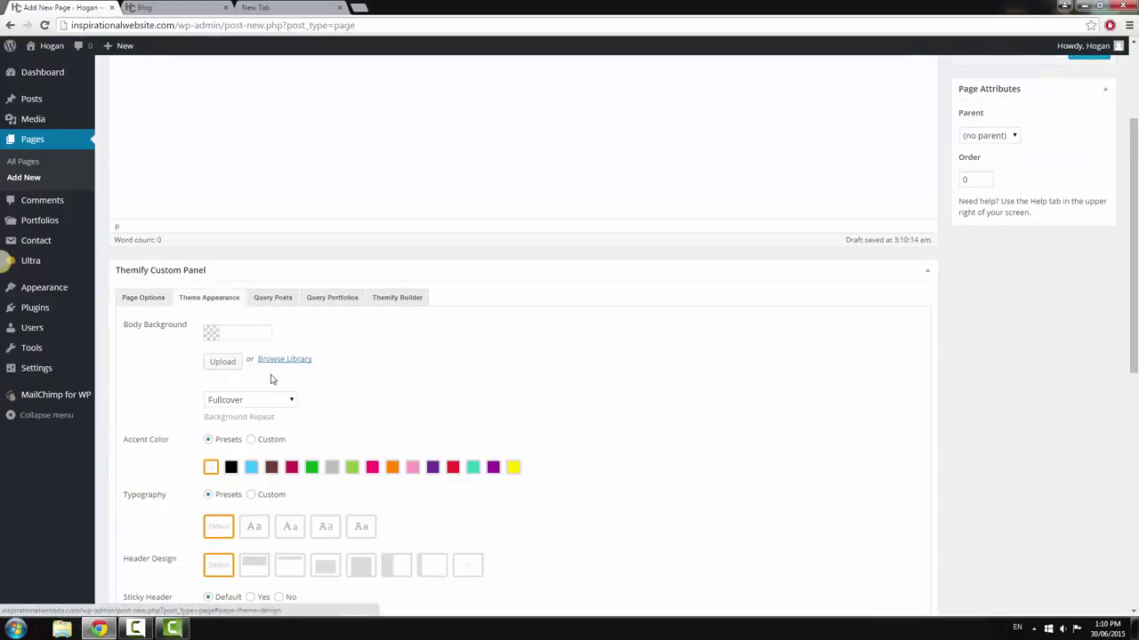
{"action": "scroll", "coordinate": [273, 376], "scroll_direction": "down", "scroll_amount": 4}
{"action": "left_click", "coordinate": [288, 433]}
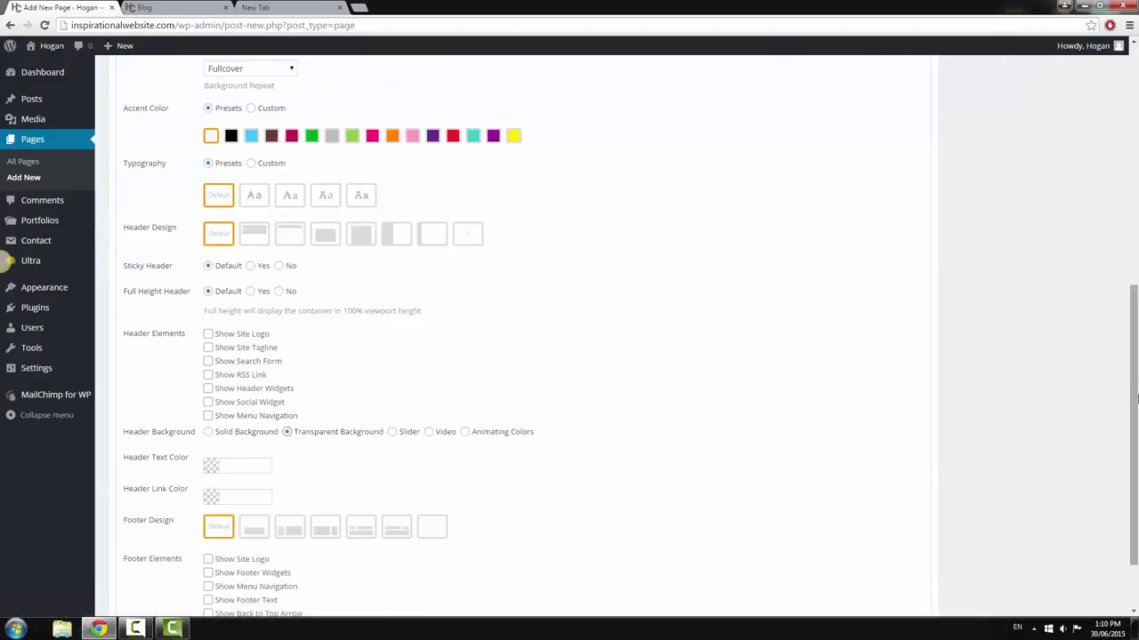
{"action": "scroll", "coordinate": [1136, 147], "scroll_direction": "up", "scroll_amount": 3}
{"action": "scroll", "coordinate": [1136, 147], "scroll_direction": "up", "scroll_amount": 3}
{"action": "left_click", "coordinate": [1089, 217]}
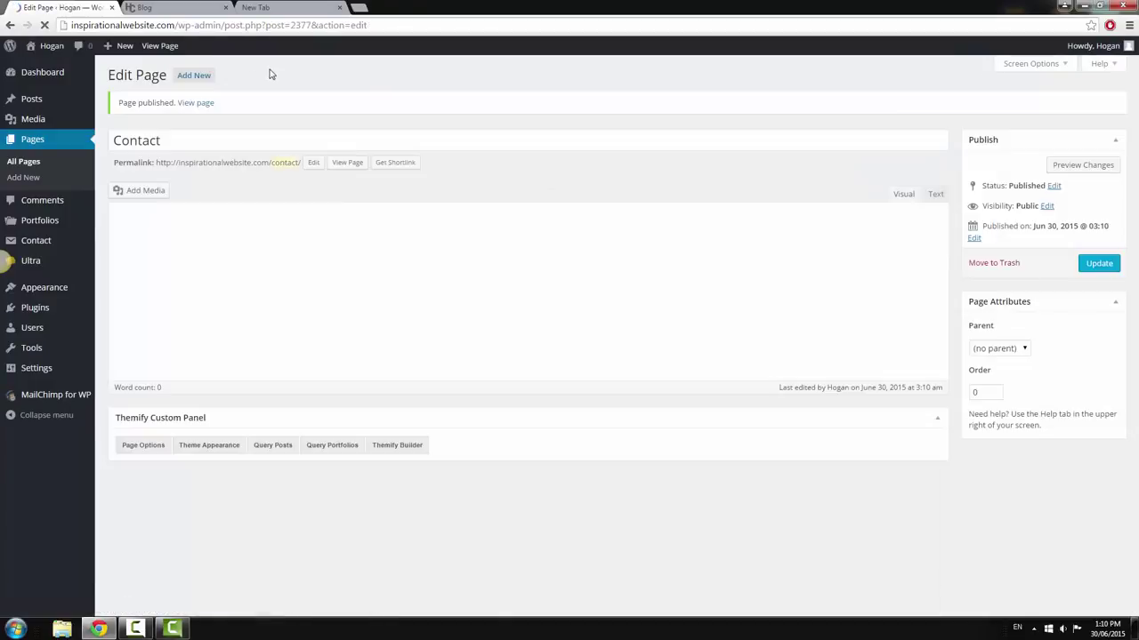
Step: Add a page titled 'Services', set its header to Transparent and content to Fullwidth, and publish
{"action": "left_click", "coordinate": [189, 79]}
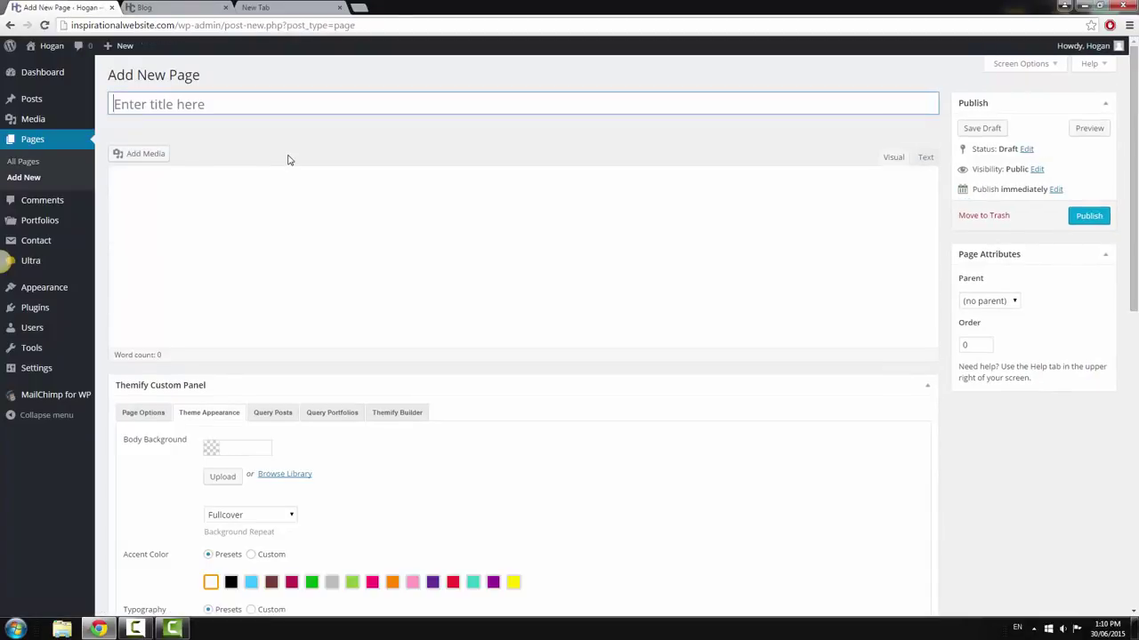
{"action": "type", "text": "Servic"}
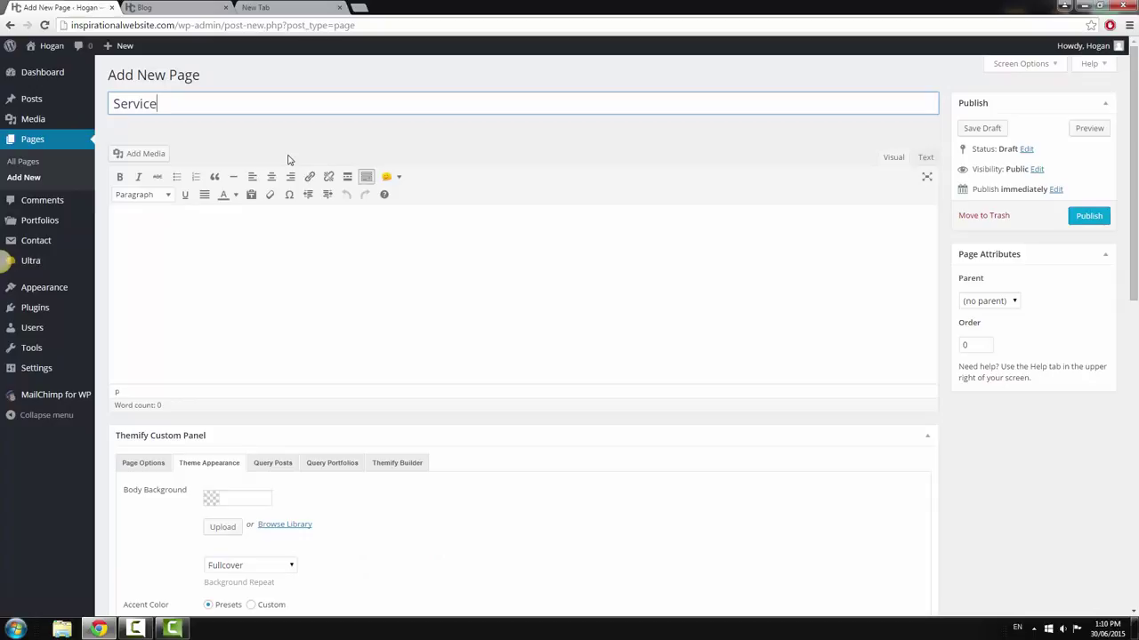
{"action": "type", "text": "es"}
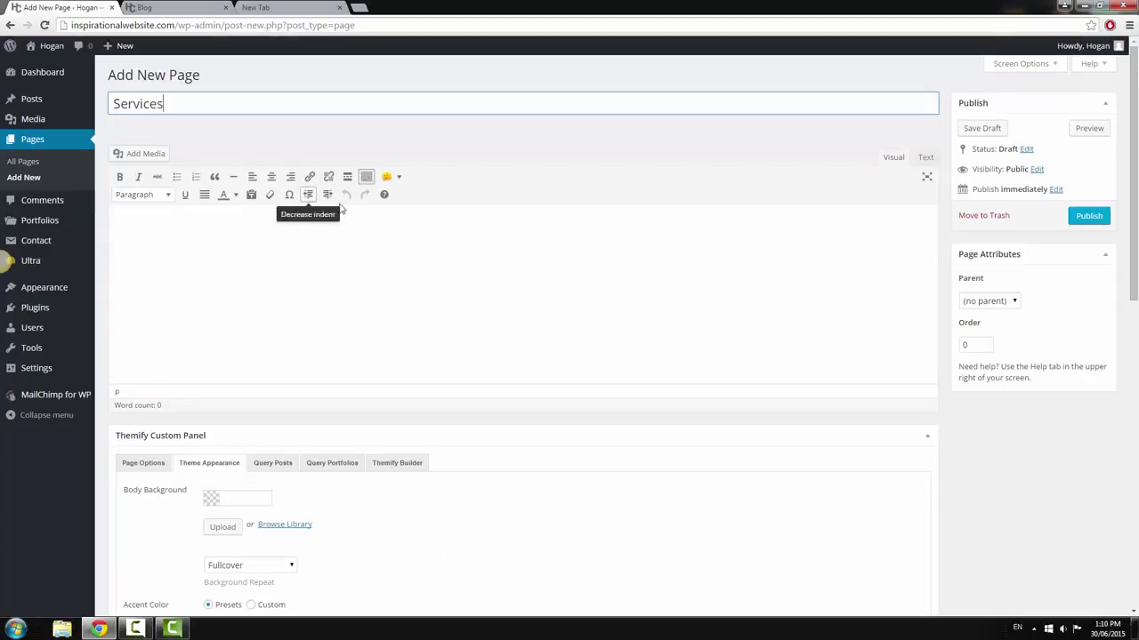
{"action": "left_click_drag", "start_coordinate": [1135, 271], "coordinate": [1135, 282]}
{"action": "scroll", "coordinate": [857, 358], "scroll_direction": "down", "scroll_amount": 4}
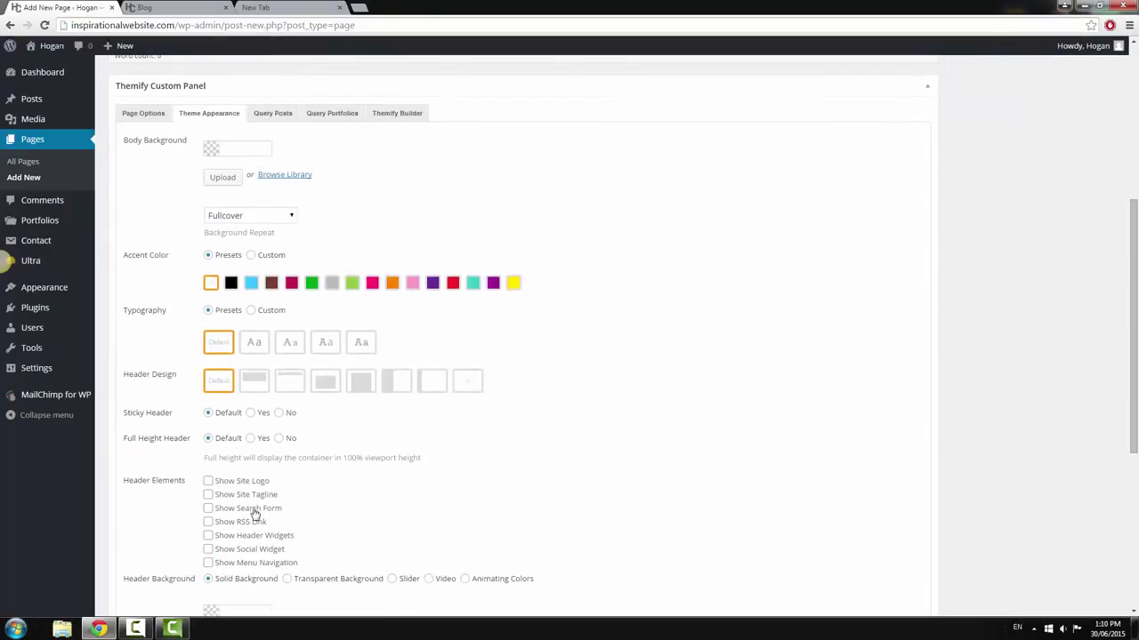
{"action": "left_click", "coordinate": [287, 579]}
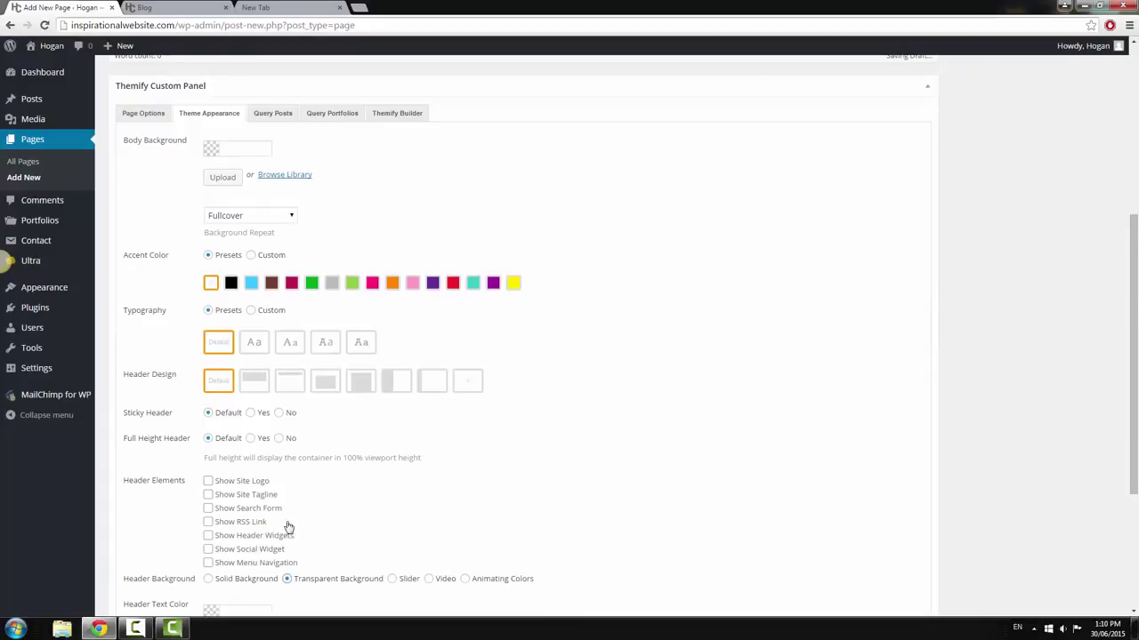
{"action": "left_click", "coordinate": [141, 113]}
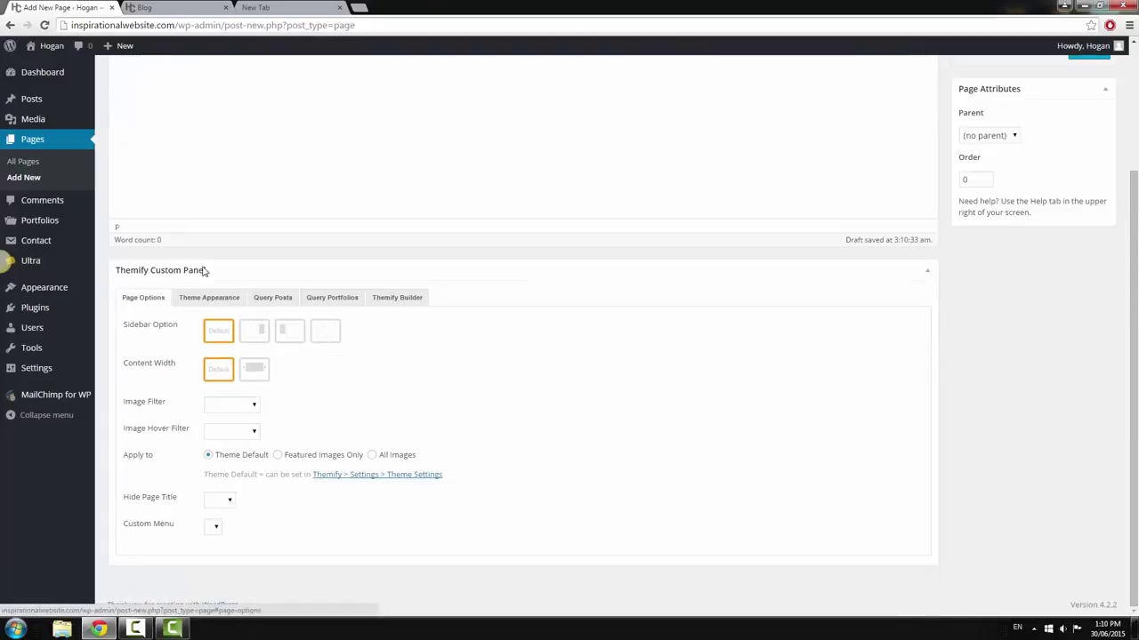
{"action": "left_click", "coordinate": [253, 370]}
{"action": "scroll", "coordinate": [254, 370], "scroll_direction": "up", "scroll_amount": 3}
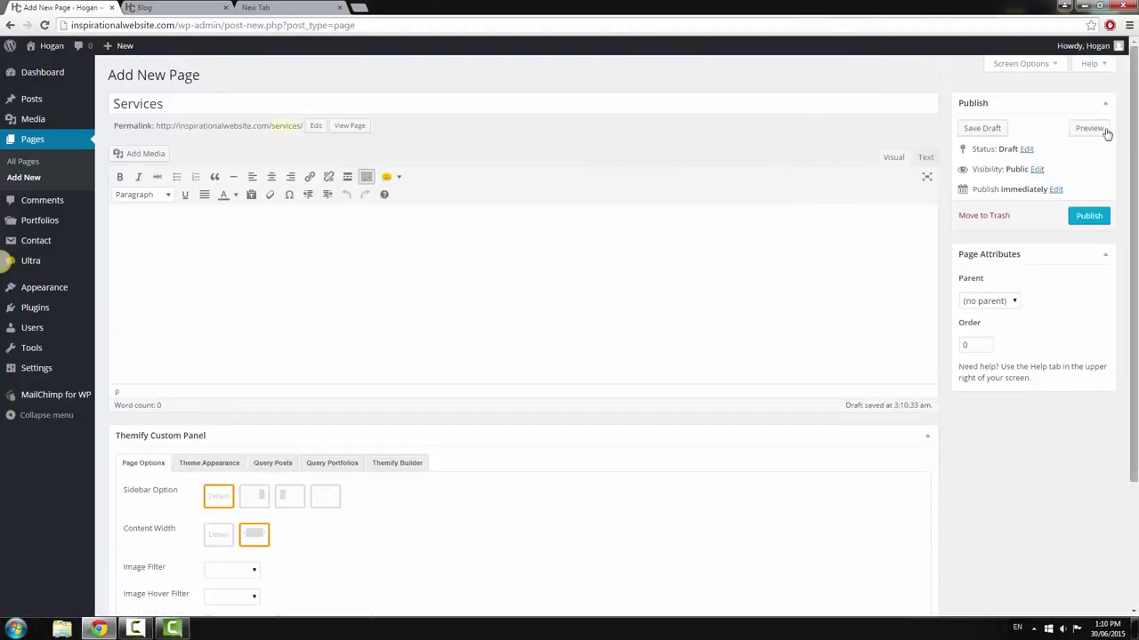
{"action": "left_click", "coordinate": [1088, 216]}
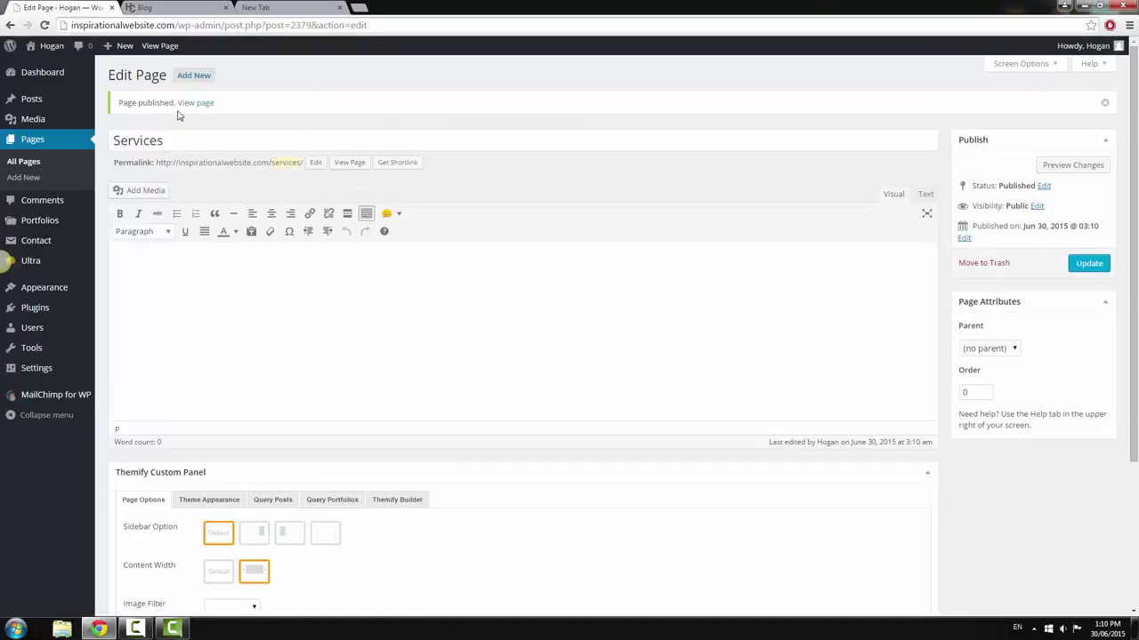
Step: Start a new page titled 'Blog' with Sidebar Right and a solid black header background
{"action": "left_click", "coordinate": [188, 76]}
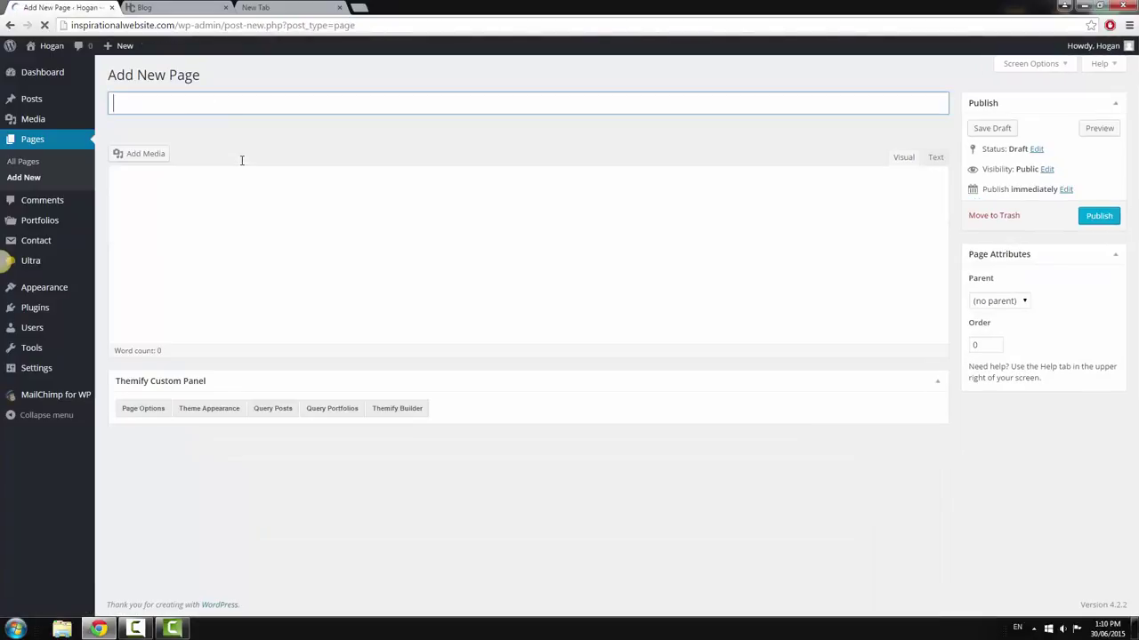
{"action": "type", "text": "Blog"}
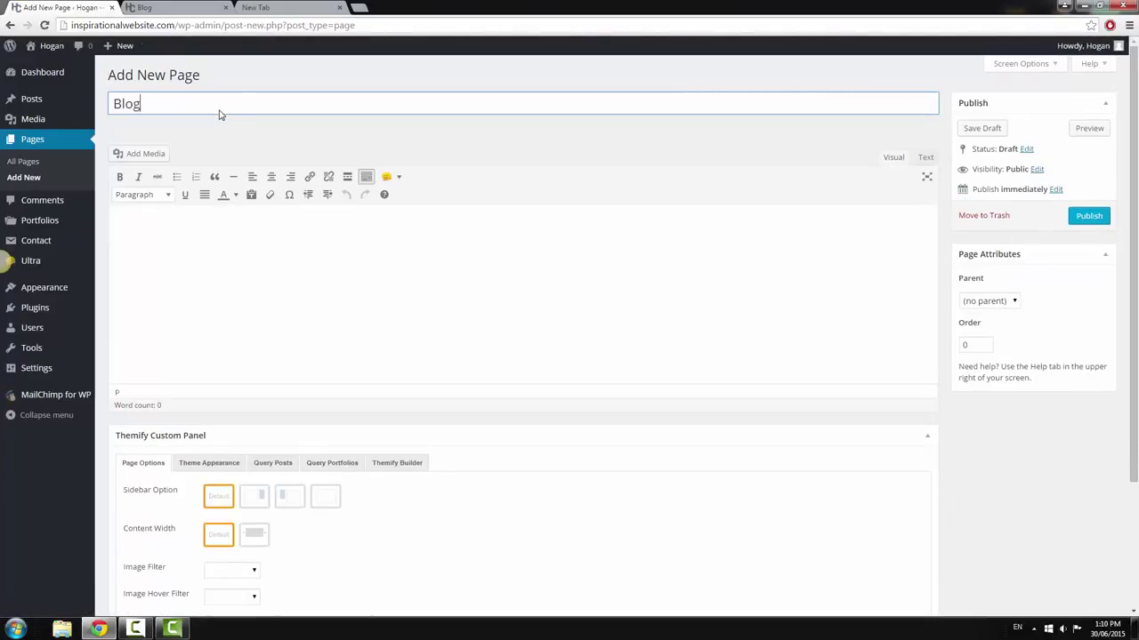
{"action": "scroll", "coordinate": [274, 234], "scroll_direction": "down", "scroll_amount": 3}
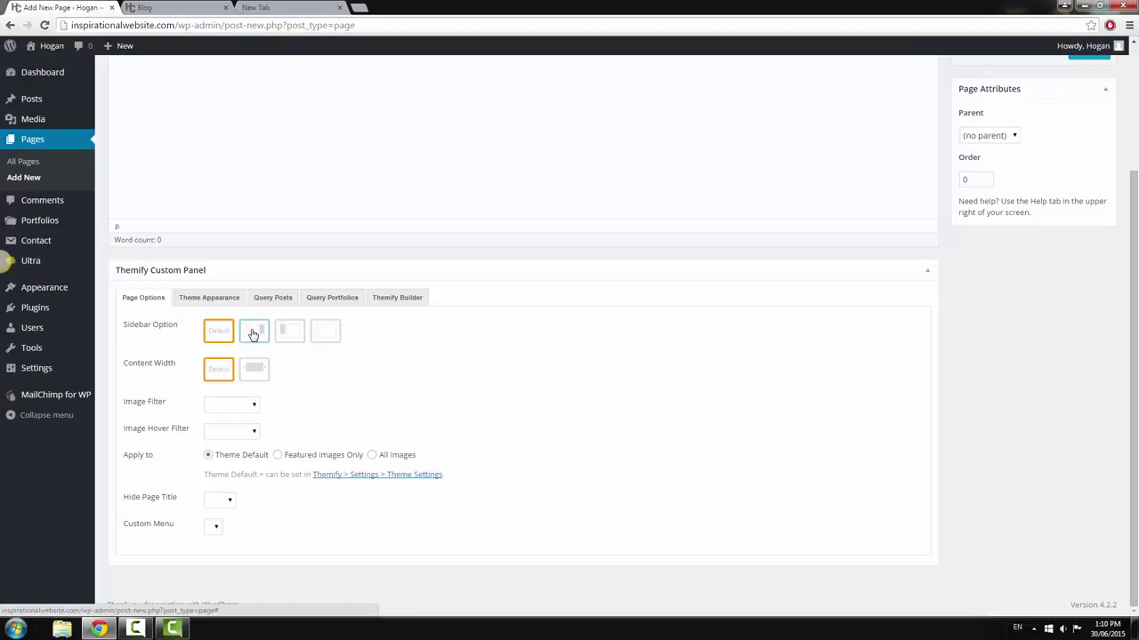
{"action": "left_click", "coordinate": [253, 333]}
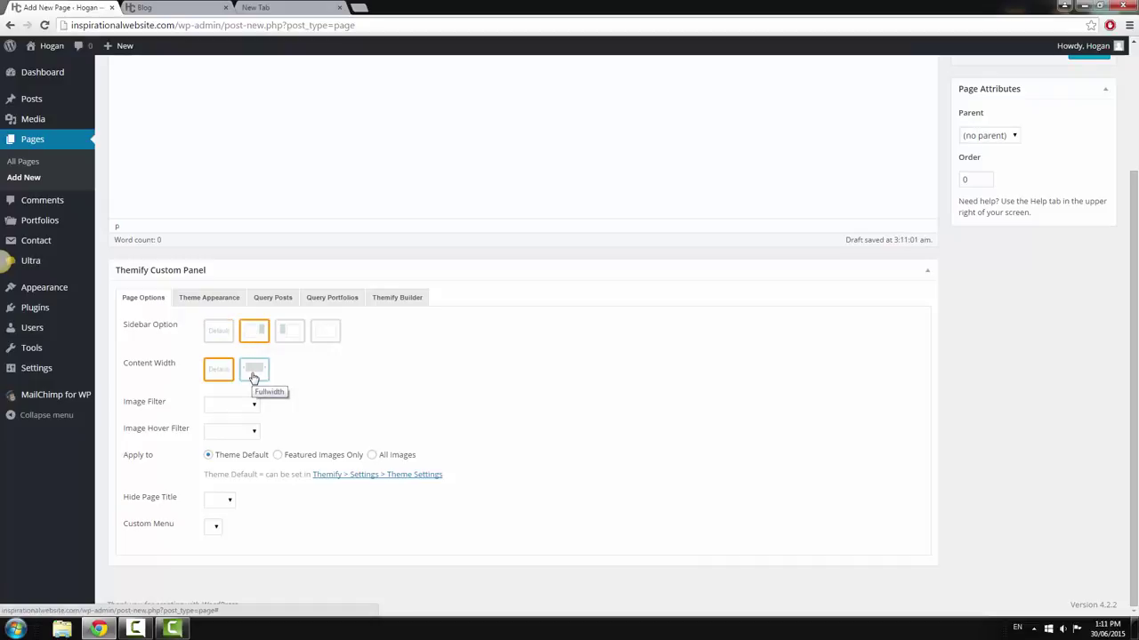
{"action": "left_click", "coordinate": [206, 297]}
{"action": "scroll", "coordinate": [267, 365], "scroll_direction": "down", "scroll_amount": 4}
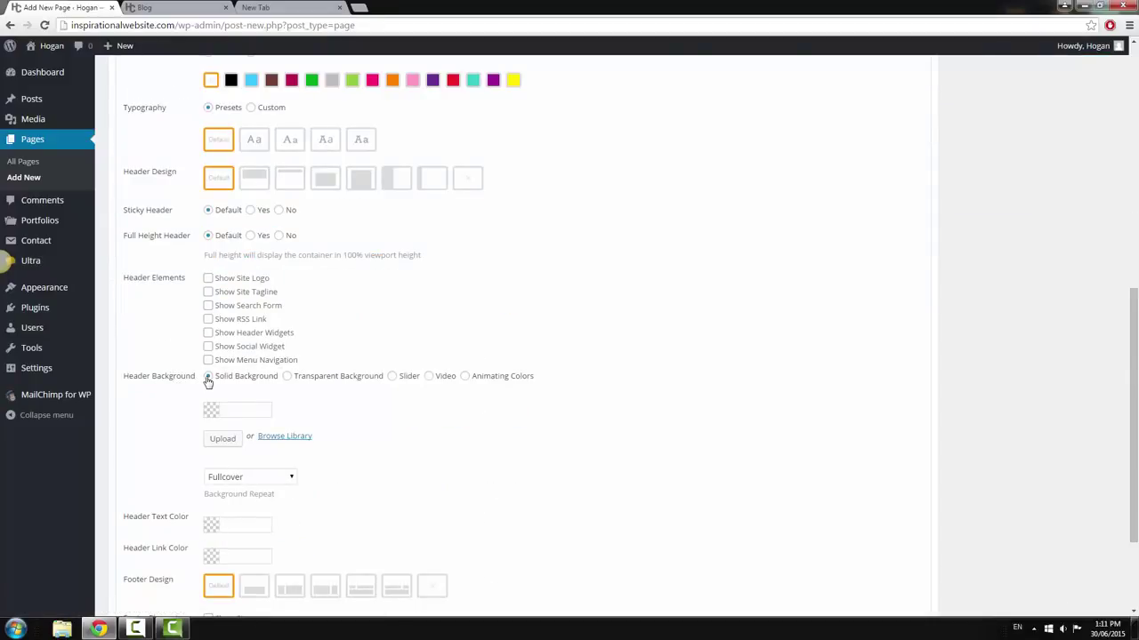
{"action": "left_click", "coordinate": [211, 409]}
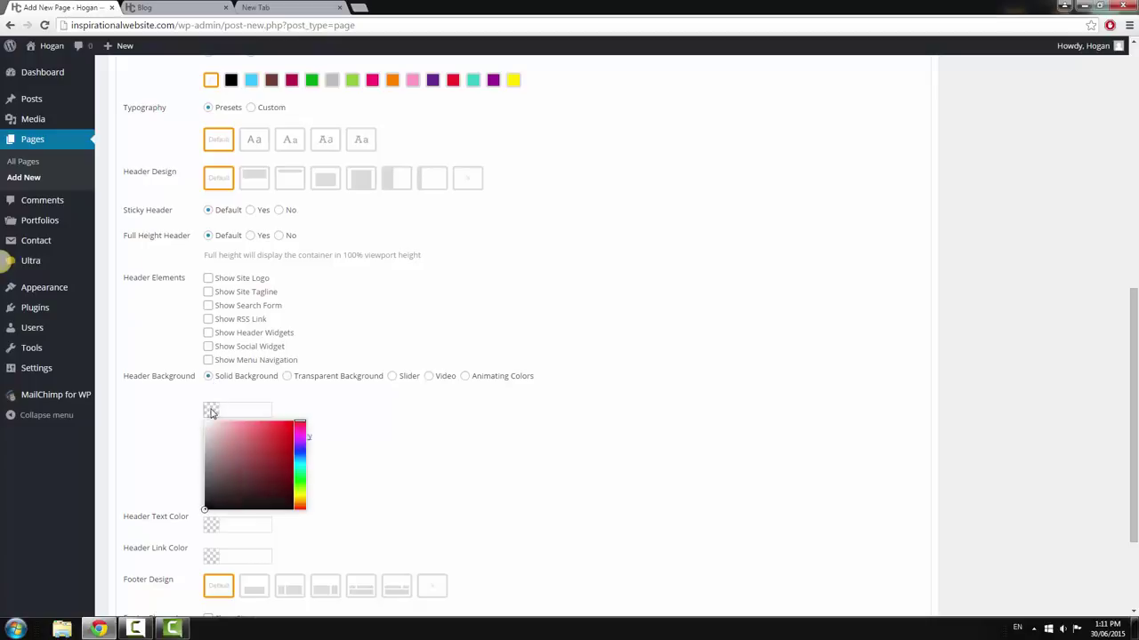
{"action": "left_click", "coordinate": [411, 425]}
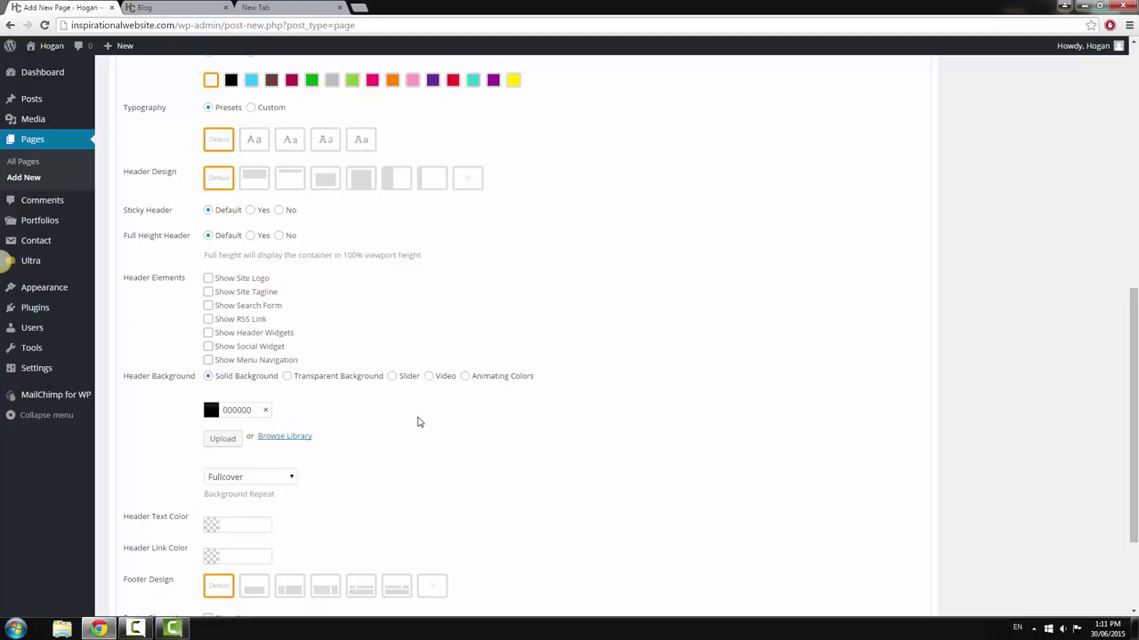
Step: Compare the Blog page's header colour 000000 against the live Blog and Gallery pages
{"action": "left_click", "coordinate": [169, 8]}
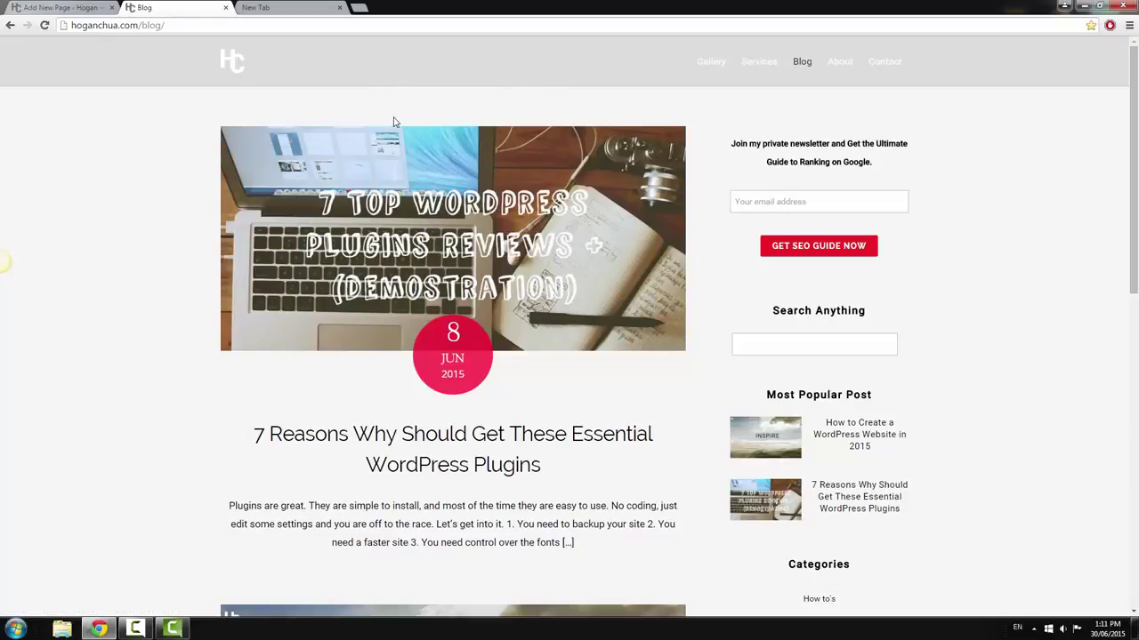
{"action": "left_click", "coordinate": [61, 8]}
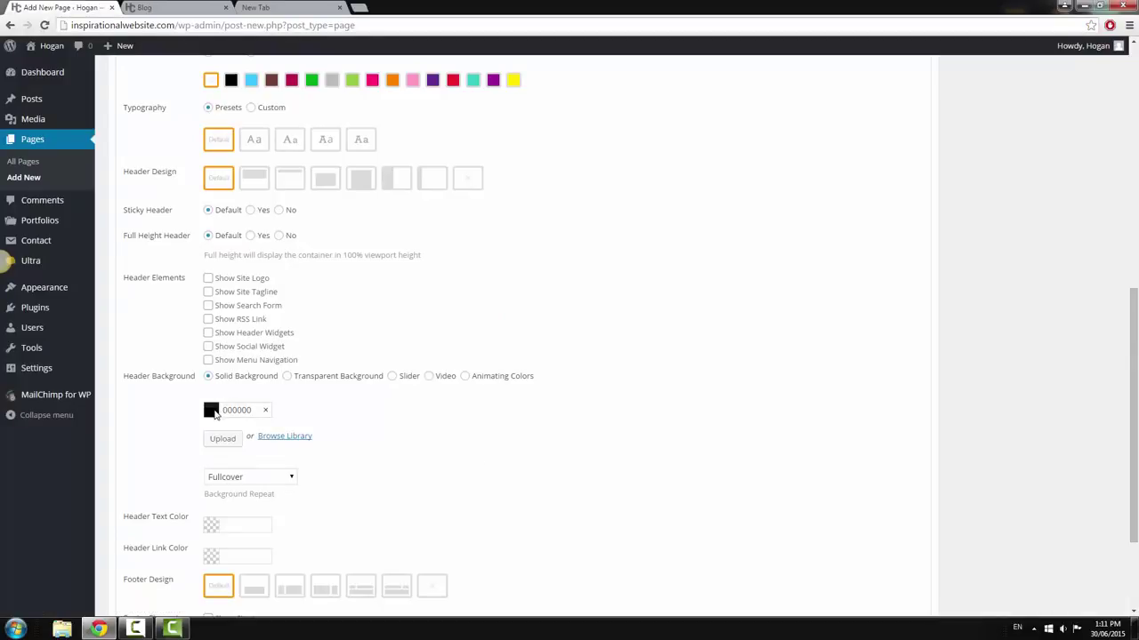
{"action": "double_click", "coordinate": [253, 410]}
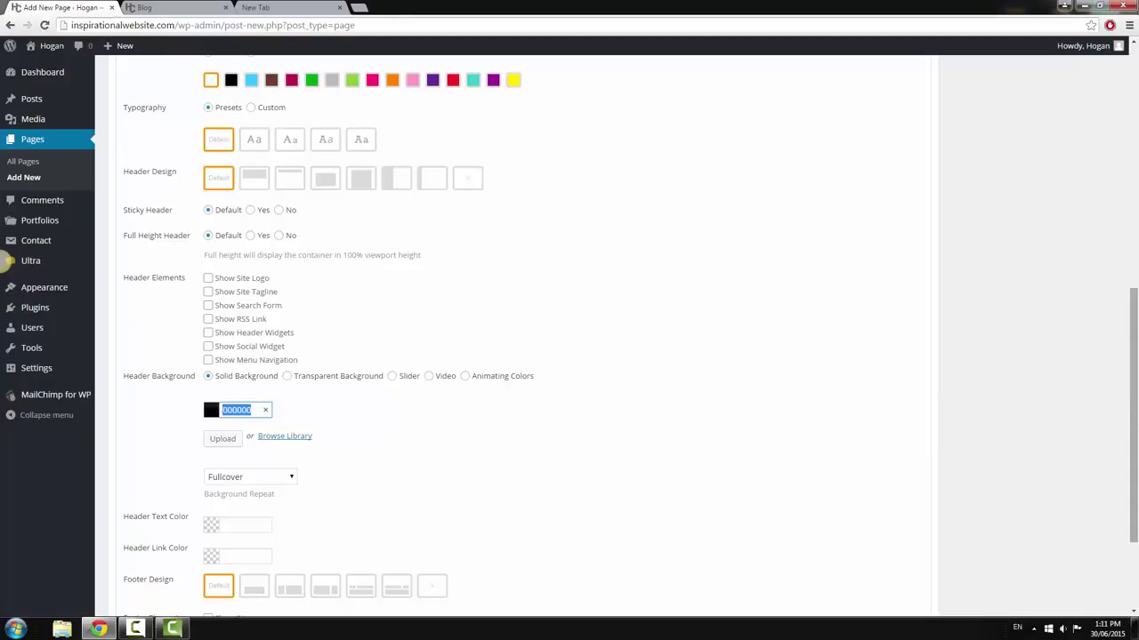
{"action": "left_click_drag", "start_coordinate": [1130, 453], "coordinate": [1128, 100]}
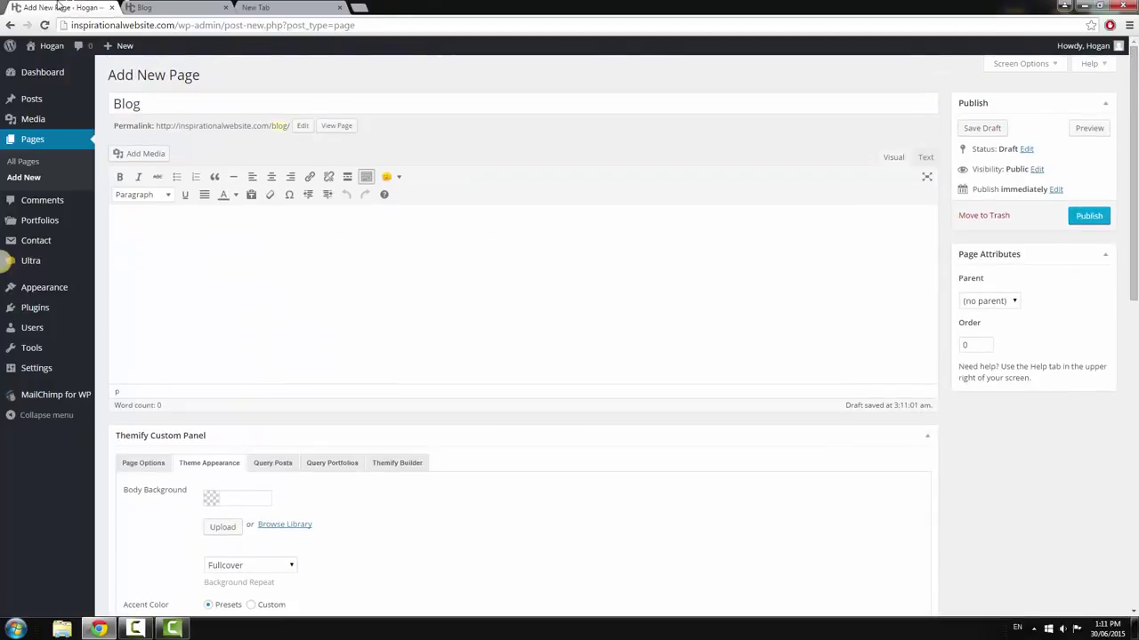
{"action": "left_click", "coordinate": [155, 7]}
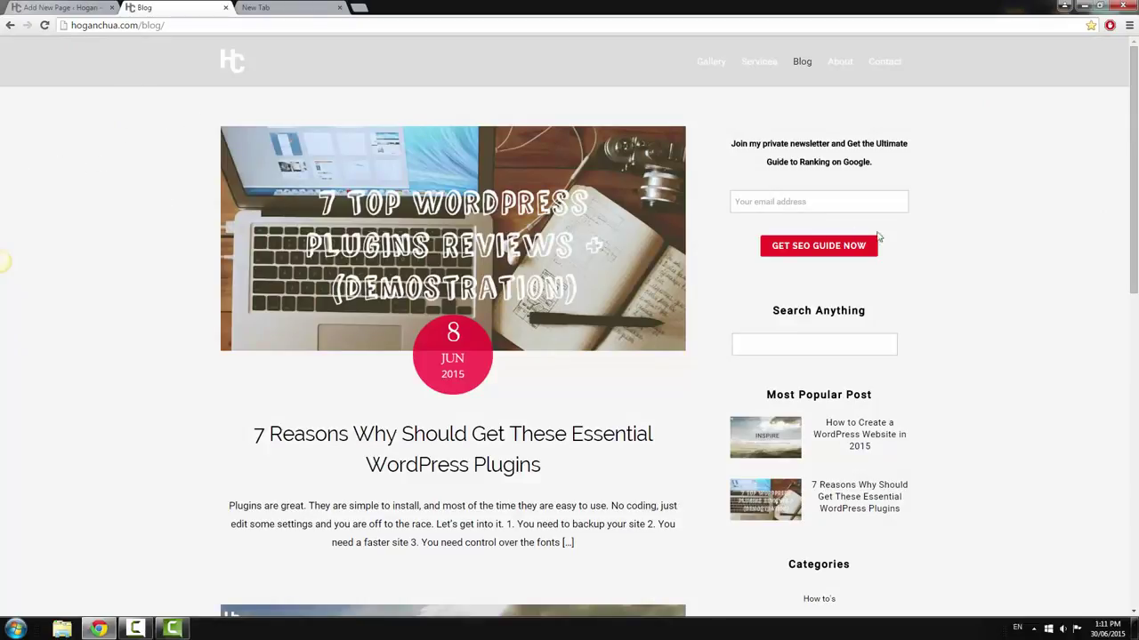
{"action": "left_click", "coordinate": [720, 64]}
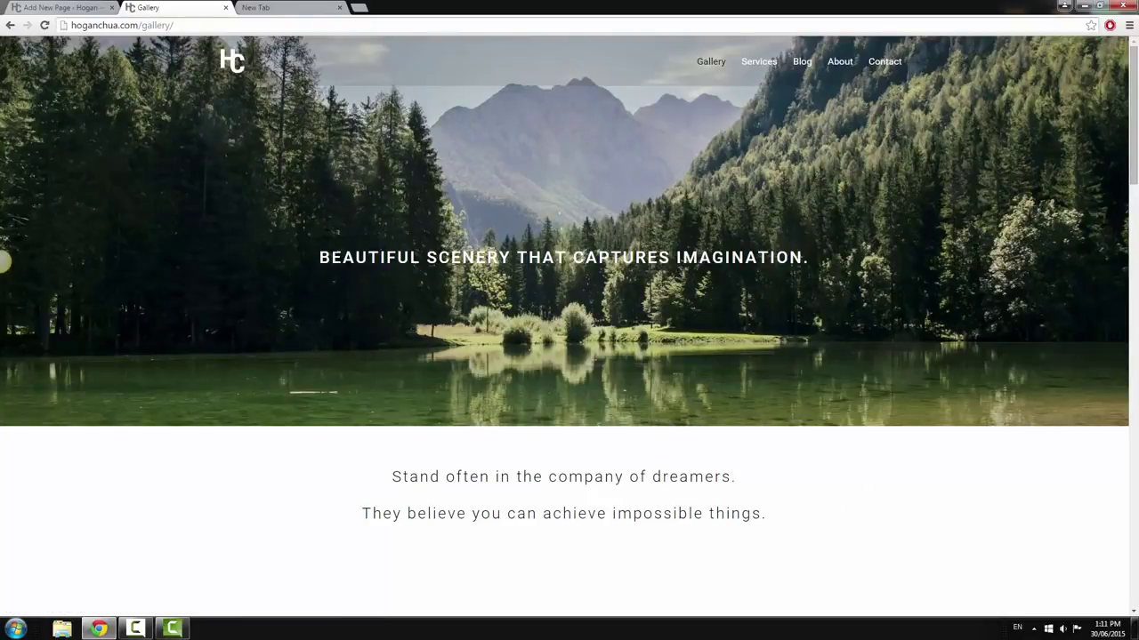
{"action": "left_click", "coordinate": [802, 67]}
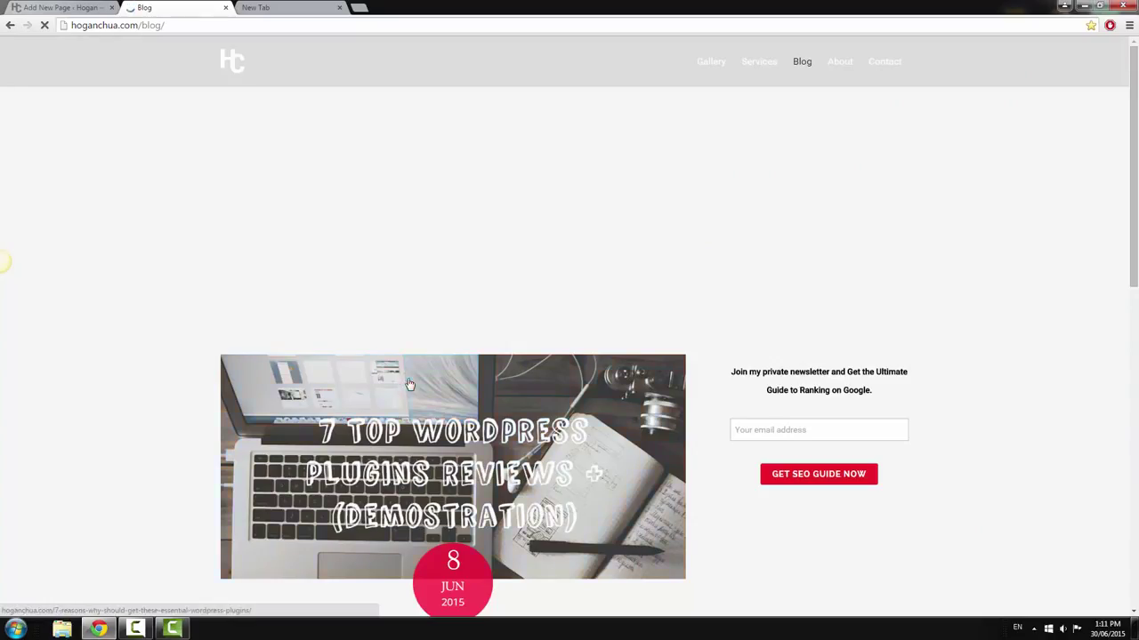
{"action": "left_click", "coordinate": [87, 7]}
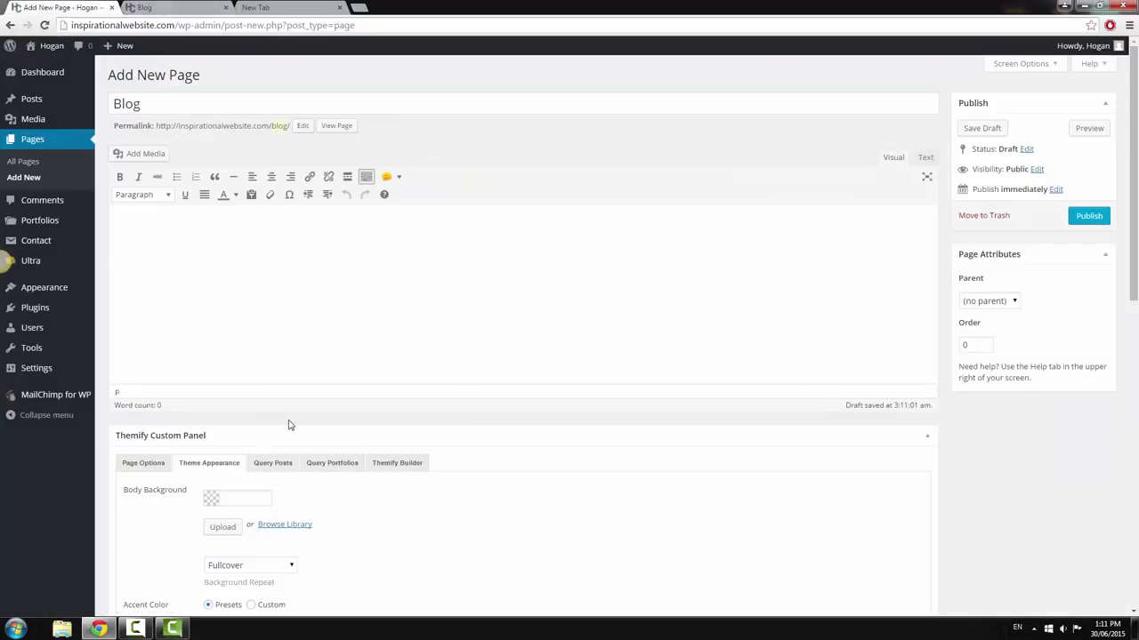
{"action": "scroll", "coordinate": [288, 426], "scroll_direction": "down", "scroll_amount": 6}
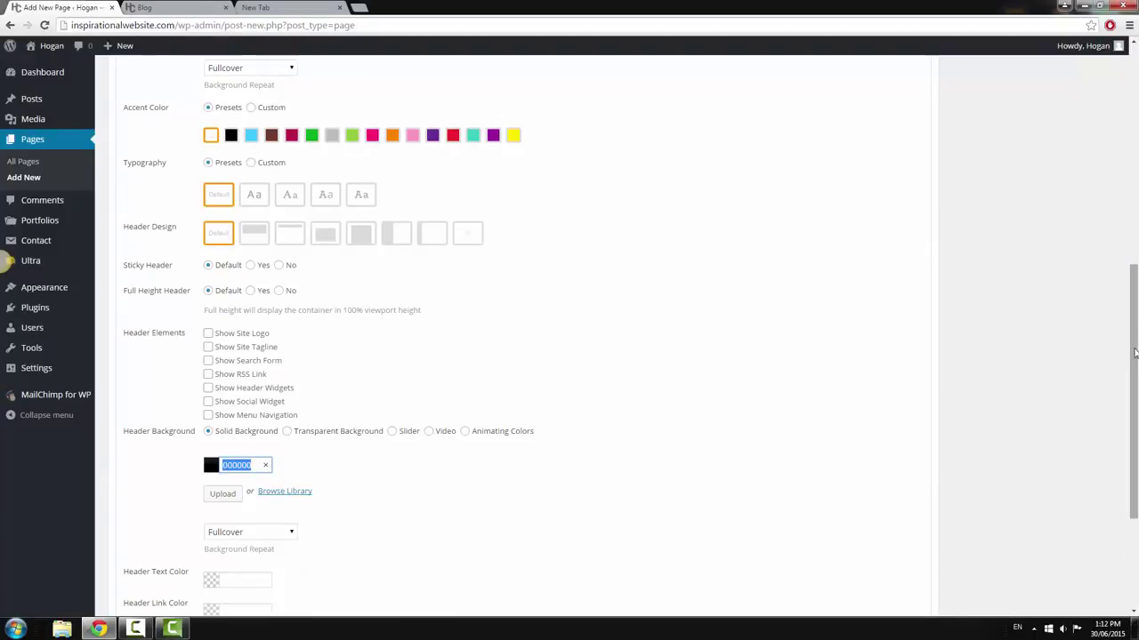
{"action": "left_click_drag", "start_coordinate": [1135, 353], "coordinate": [1135, 134]}
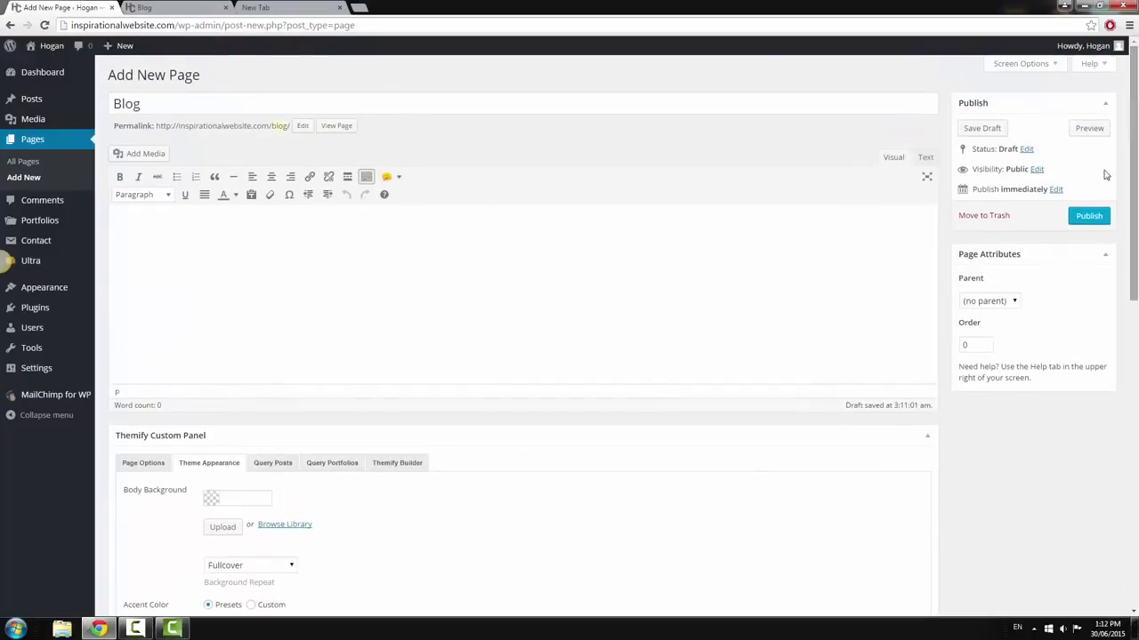
Step: Publish the Blog page and go to the live home page with the INSPIRE banner
{"action": "left_click", "coordinate": [1088, 216]}
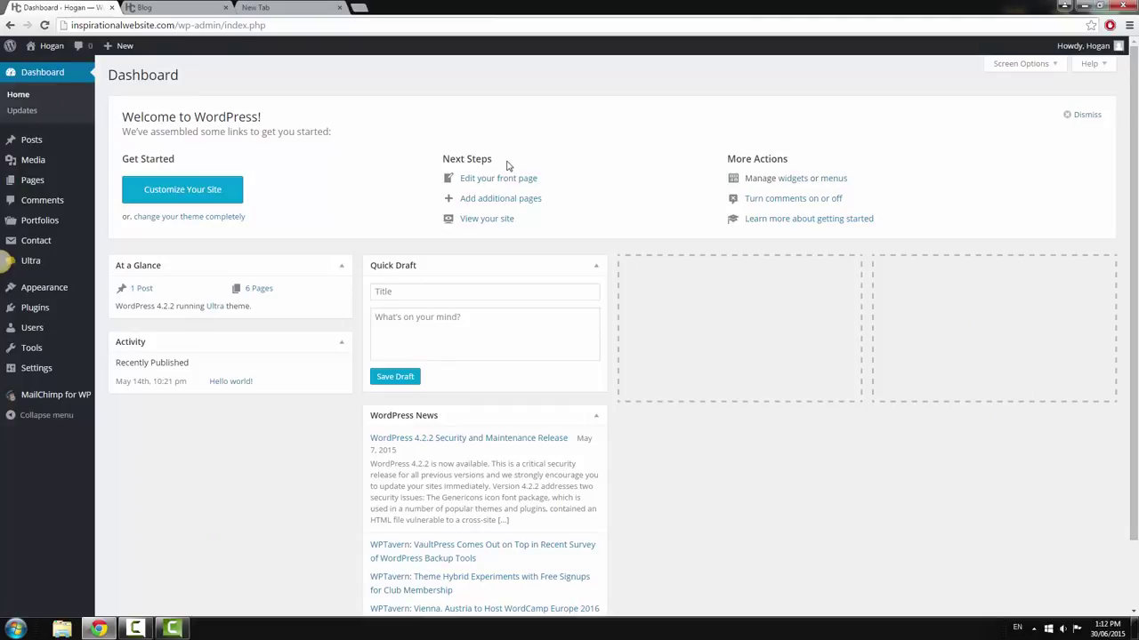
{"action": "left_click", "coordinate": [46, 46]}
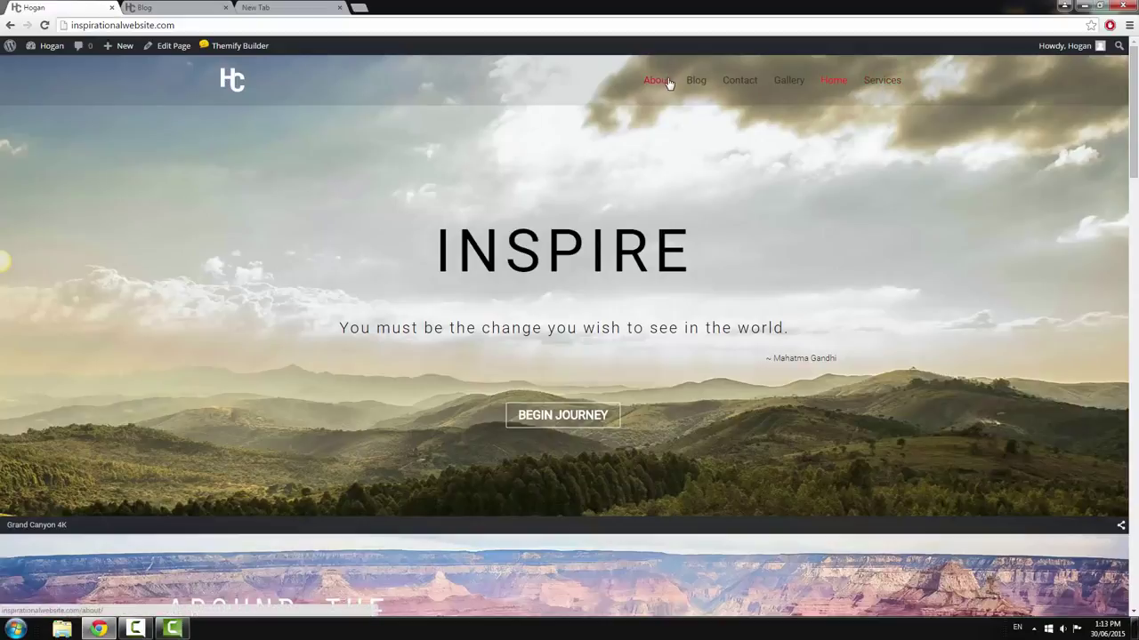
Step: Open the Customizer at Themify Options > Main Navigation
{"action": "mouse_move", "coordinate": [53, 46]}
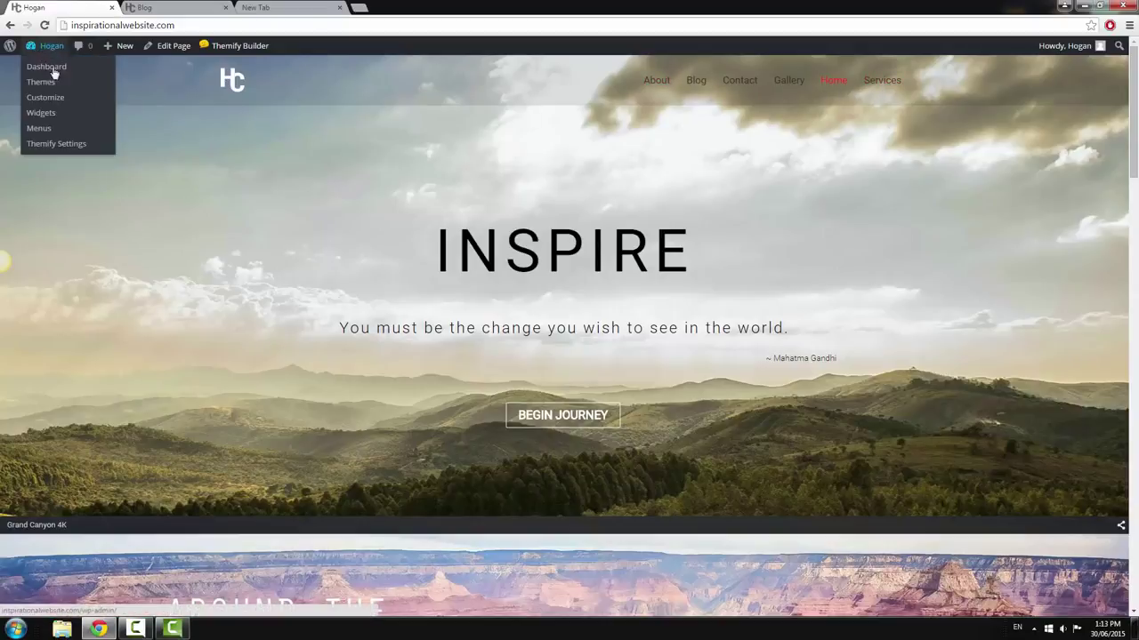
{"action": "left_click", "coordinate": [58, 103]}
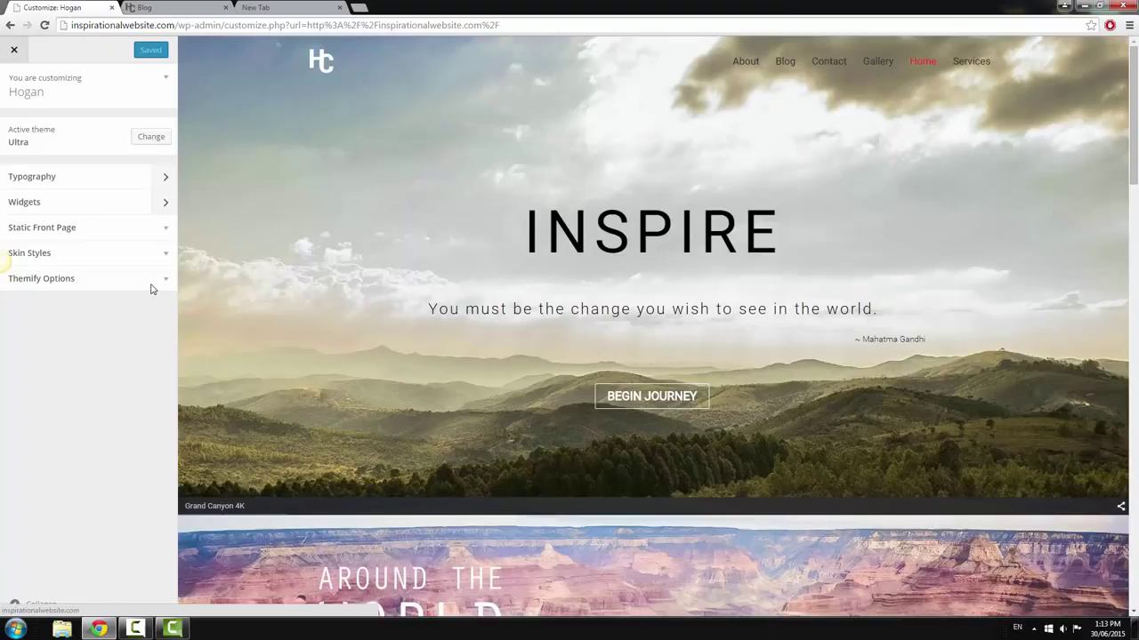
{"action": "left_click", "coordinate": [64, 281]}
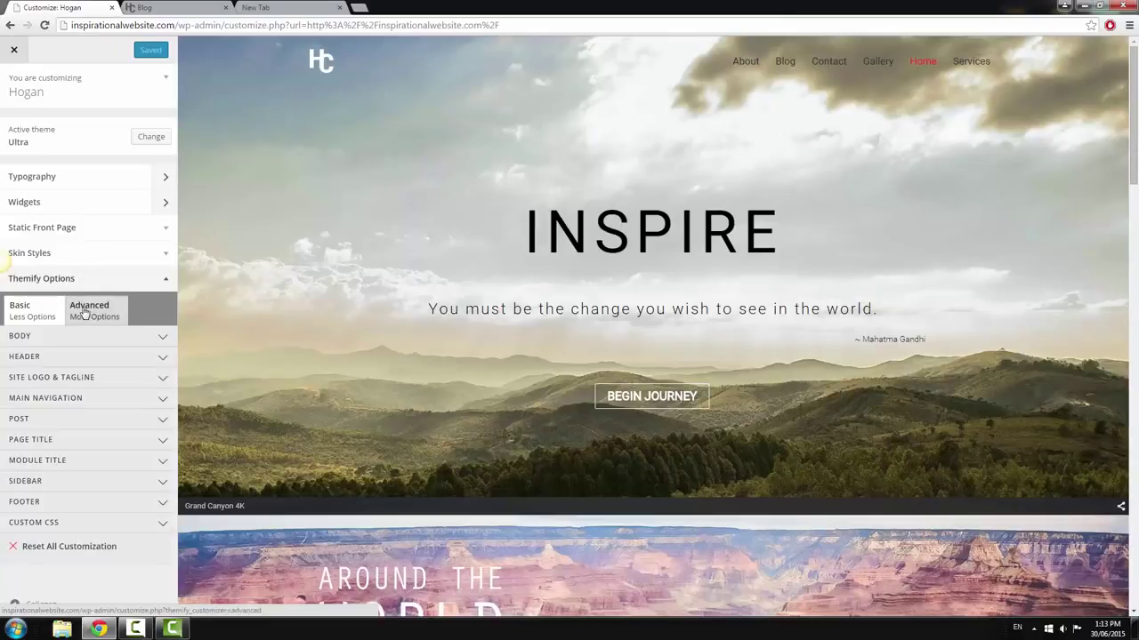
{"action": "left_click", "coordinate": [39, 406]}
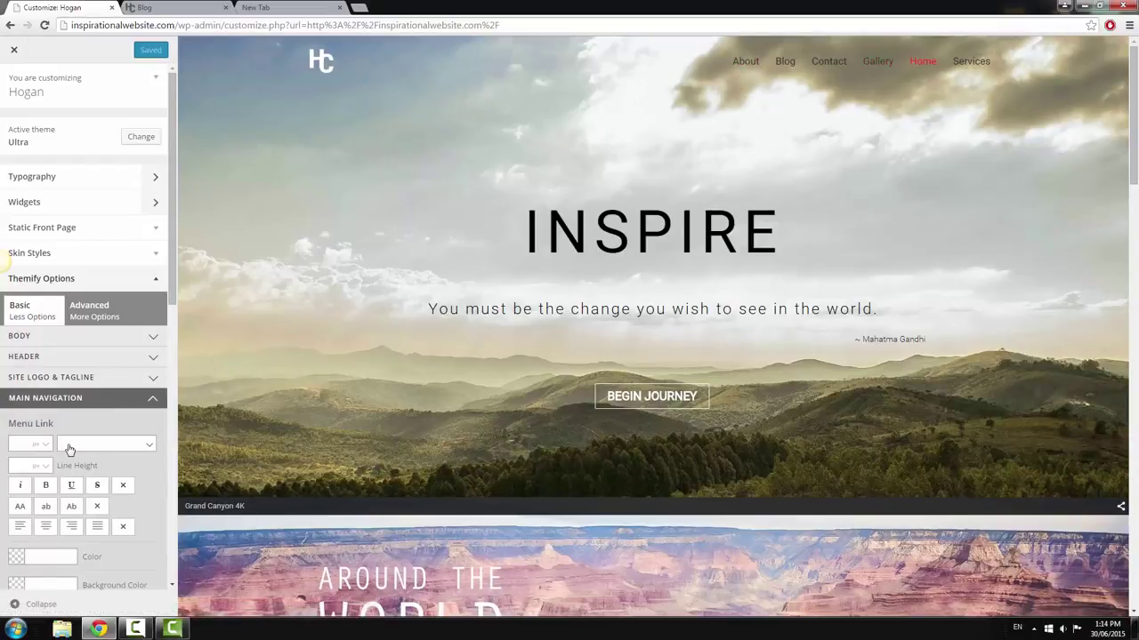
Step: Set Menu Link to size 16, font Roboto, colour #ffffff
{"action": "left_click", "coordinate": [18, 445]}
{"action": "type", "text": "16"}
{"action": "left_click", "coordinate": [93, 443]}
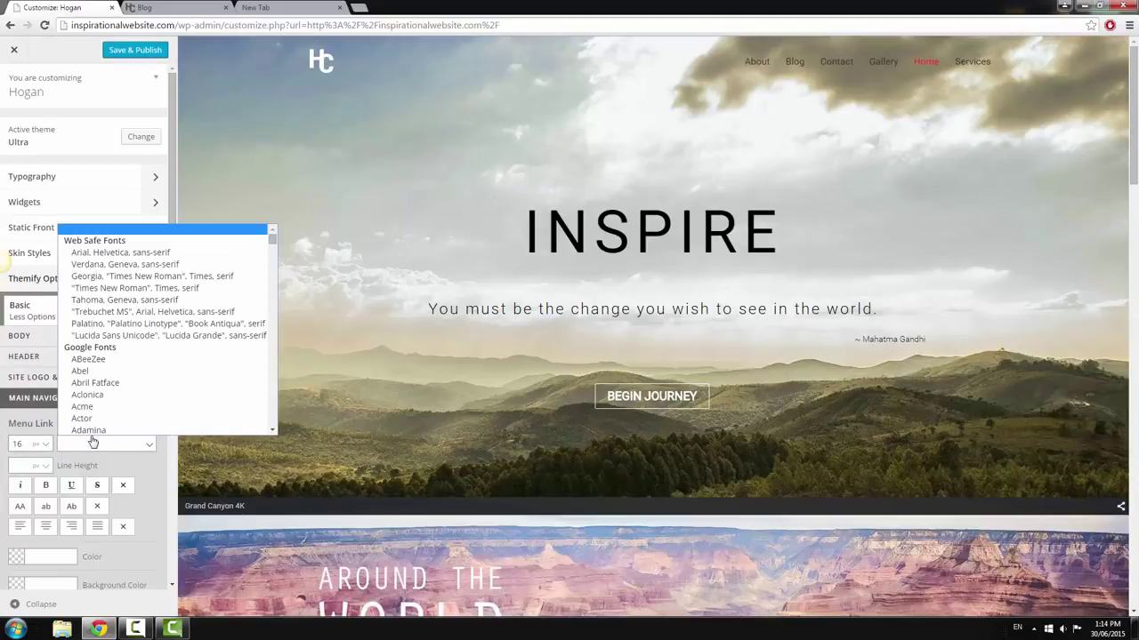
{"action": "type", "text": "ro"}
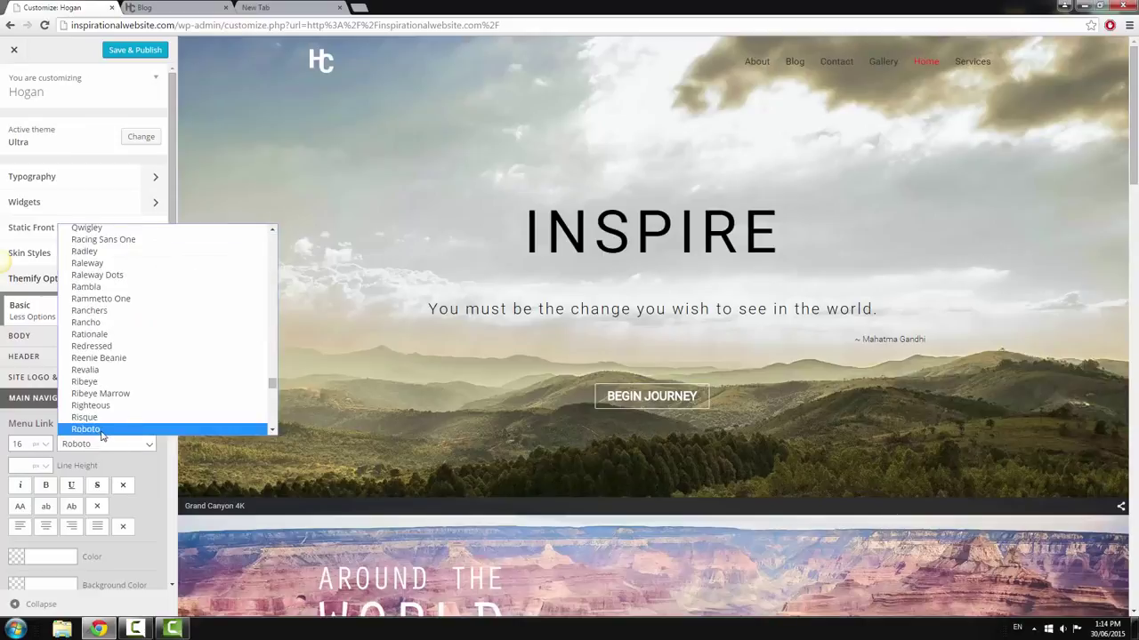
{"action": "left_click", "coordinate": [101, 433]}
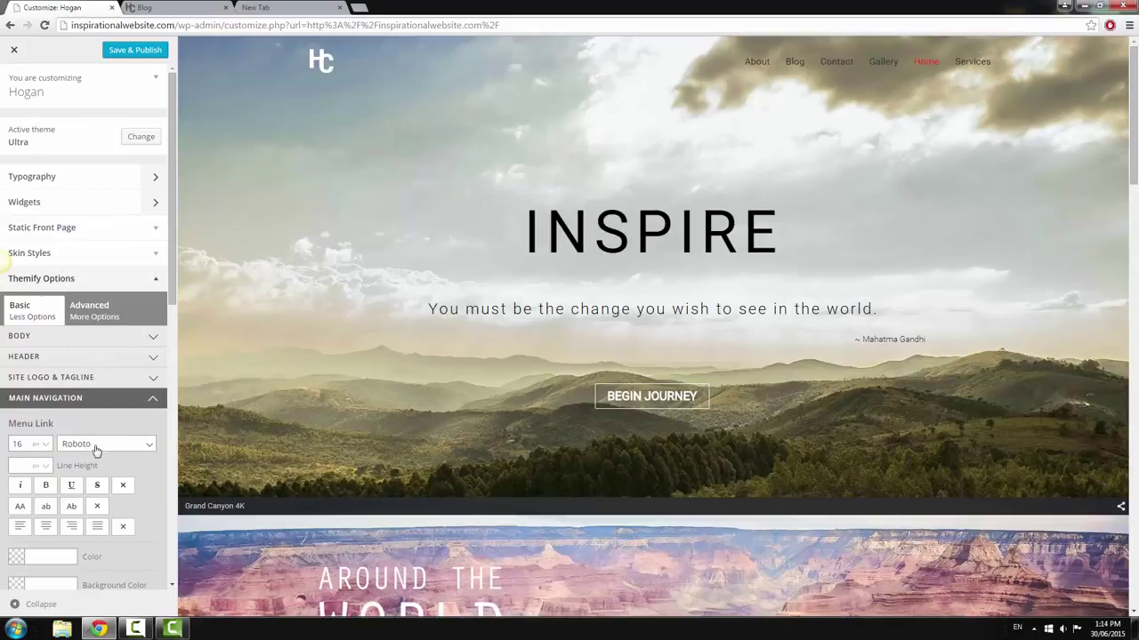
{"action": "scroll", "coordinate": [93, 503], "scroll_direction": "down", "scroll_amount": 2}
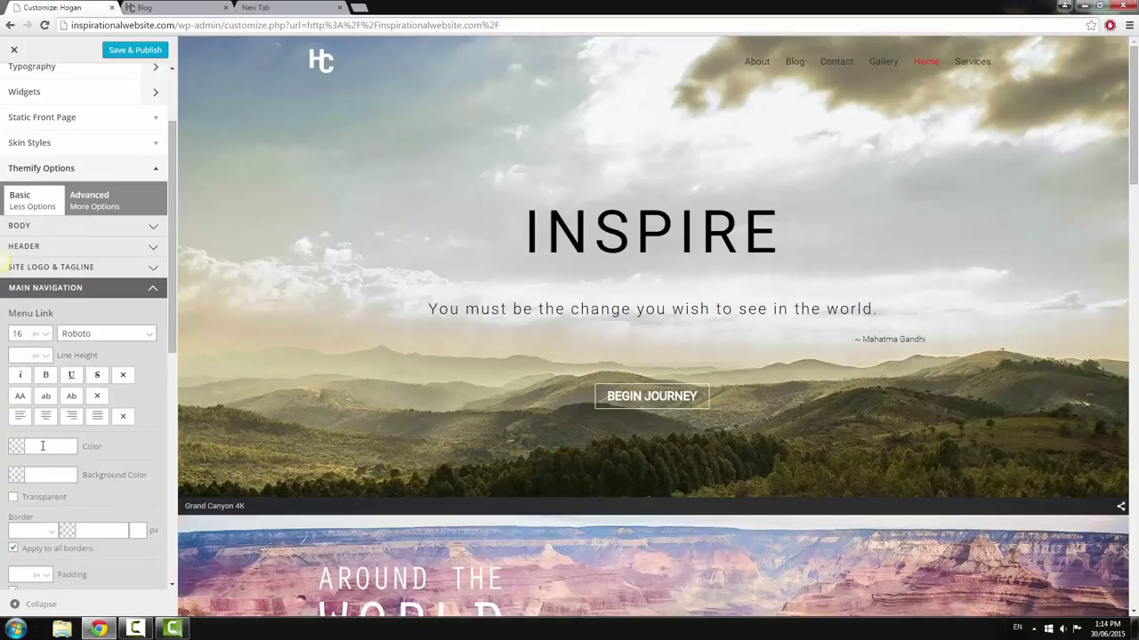
{"action": "left_click", "coordinate": [42, 445]}
{"action": "type", "text": "#ffffff"}
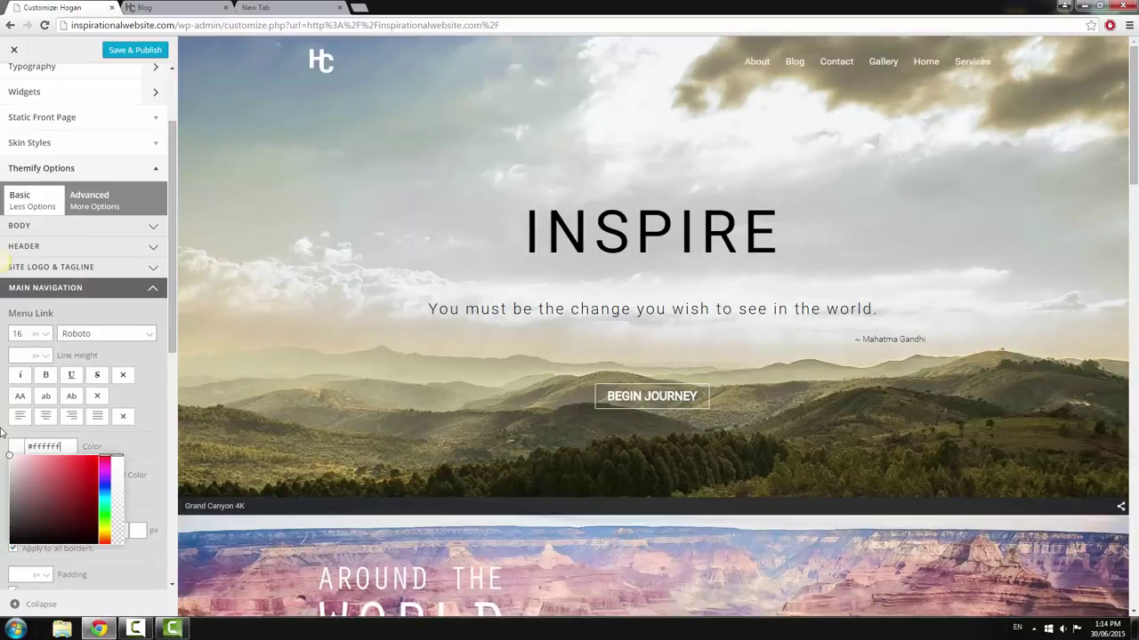
{"action": "left_click", "coordinate": [121, 446]}
{"action": "scroll", "coordinate": [126, 446], "scroll_direction": "down", "scroll_amount": 3}
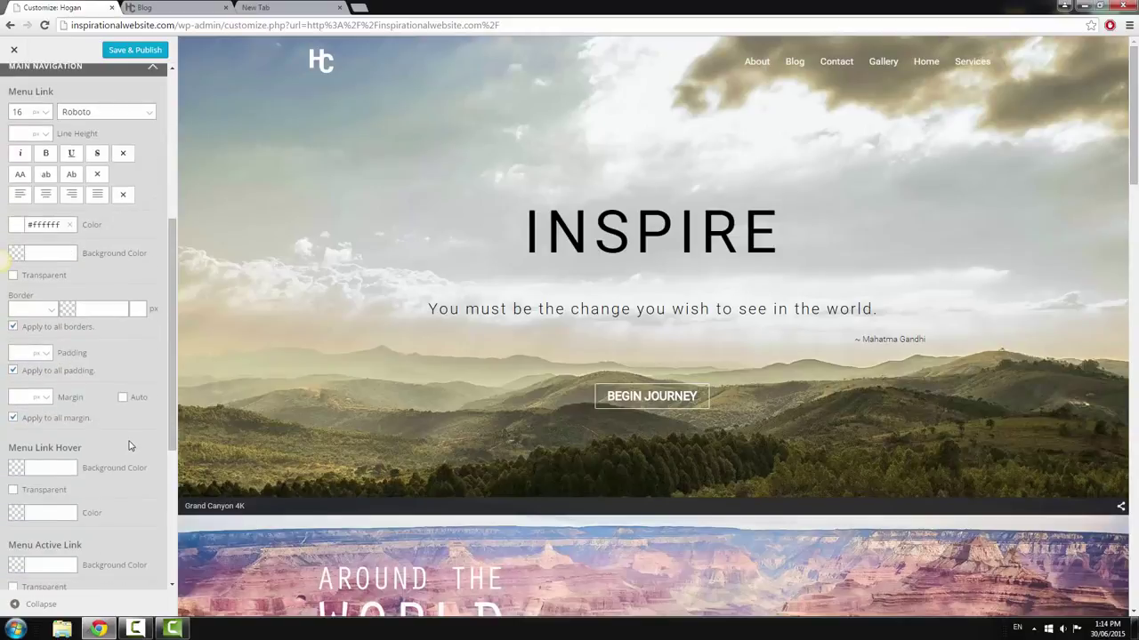
{"action": "left_click_drag", "start_coordinate": [37, 453], "coordinate": [16, 452]}
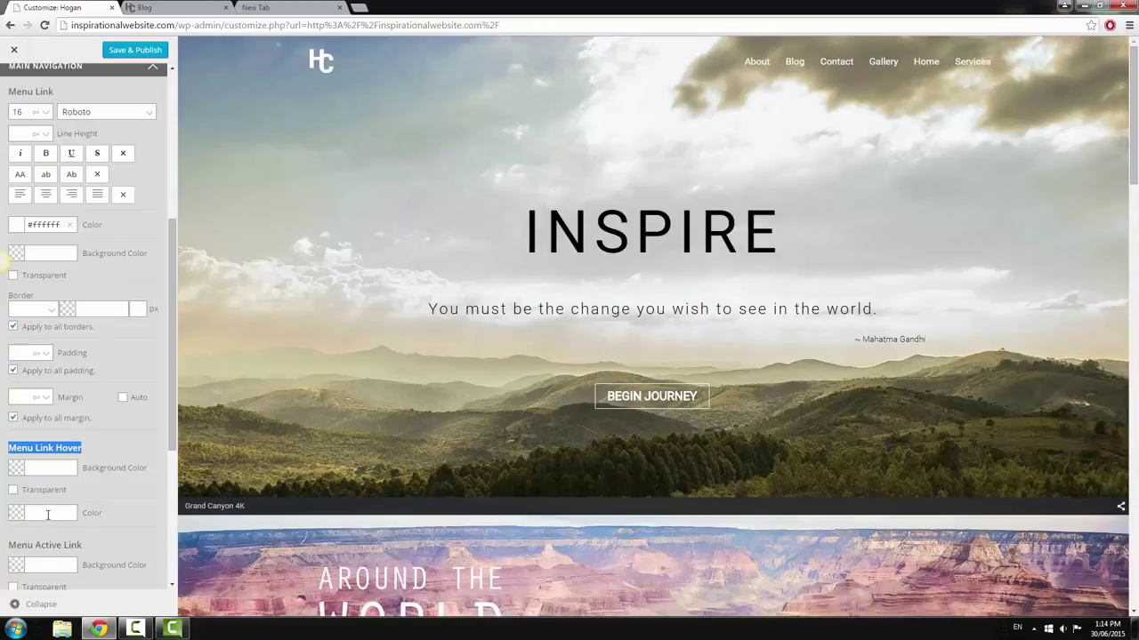
Step: Set Menu Link Hover colour to green #2fcf29 and copy the colour value
{"action": "left_click", "coordinate": [48, 513]}
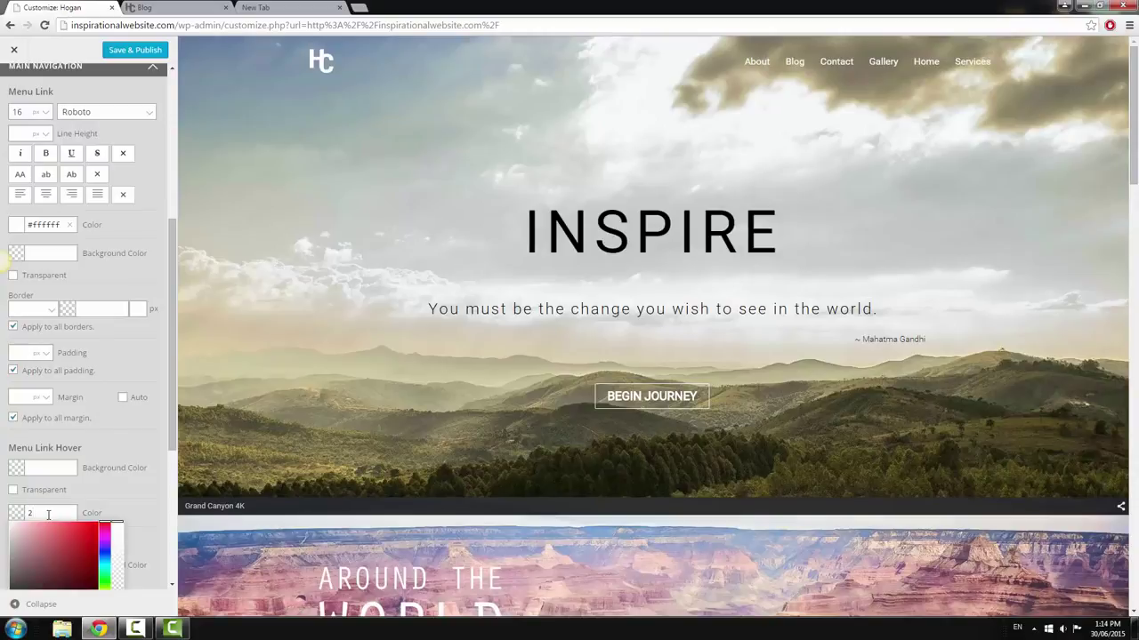
{"action": "type", "text": "2fd"}
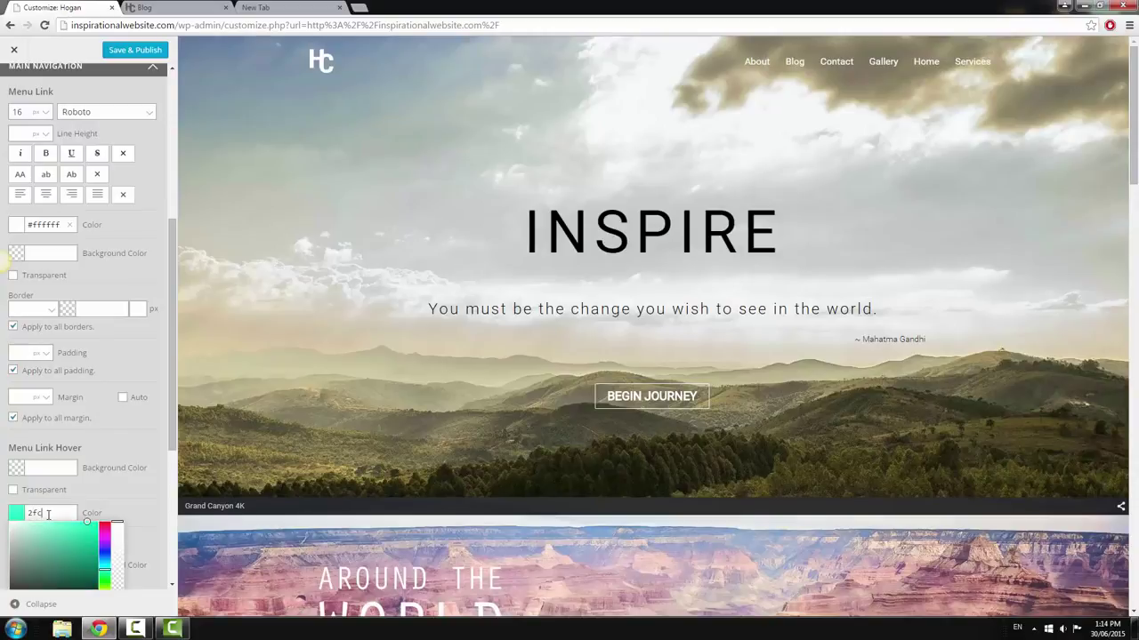
{"action": "type", "text": "f"}
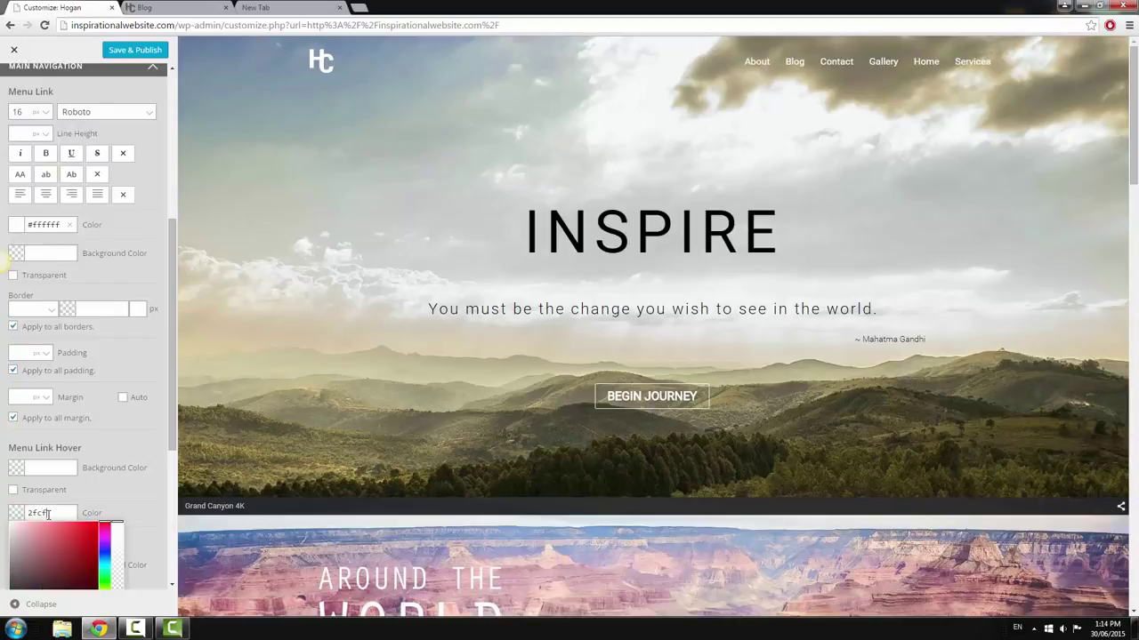
{"action": "type", "text": "29"}
{"action": "left_click", "coordinate": [115, 498]}
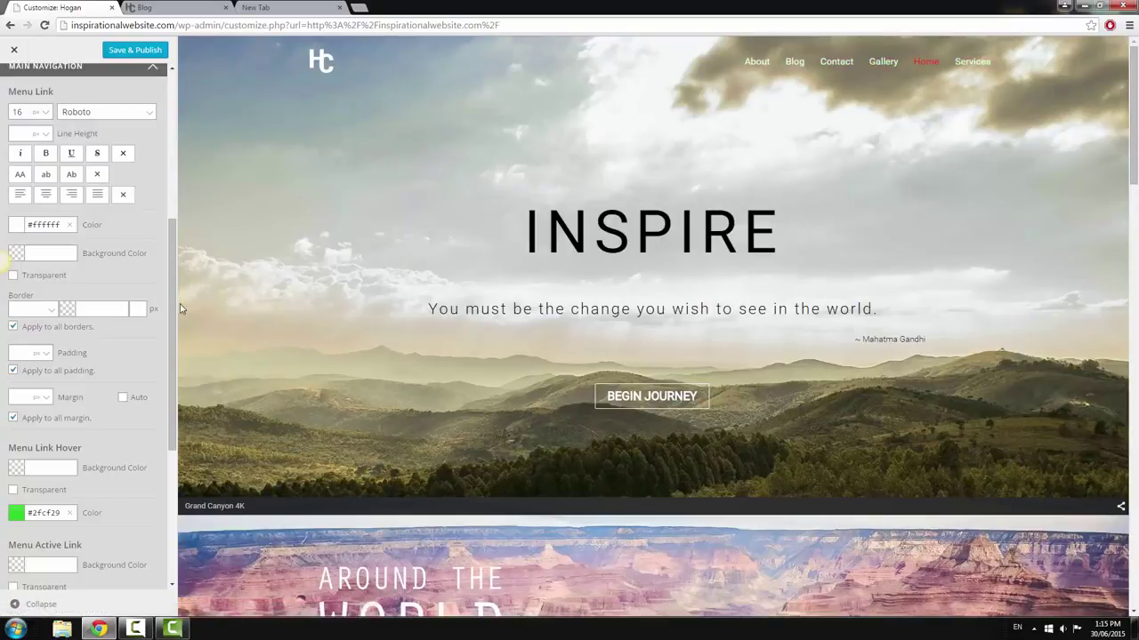
{"action": "left_click_drag", "start_coordinate": [177, 311], "coordinate": [169, 371]}
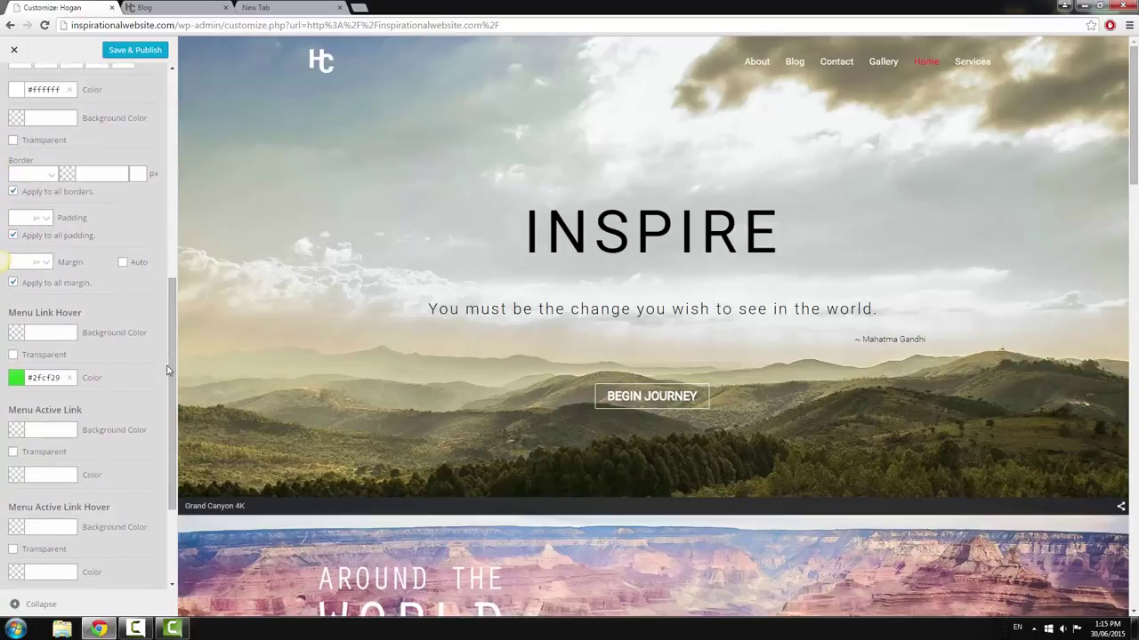
{"action": "left_click_drag", "start_coordinate": [63, 378], "coordinate": [24, 378]}
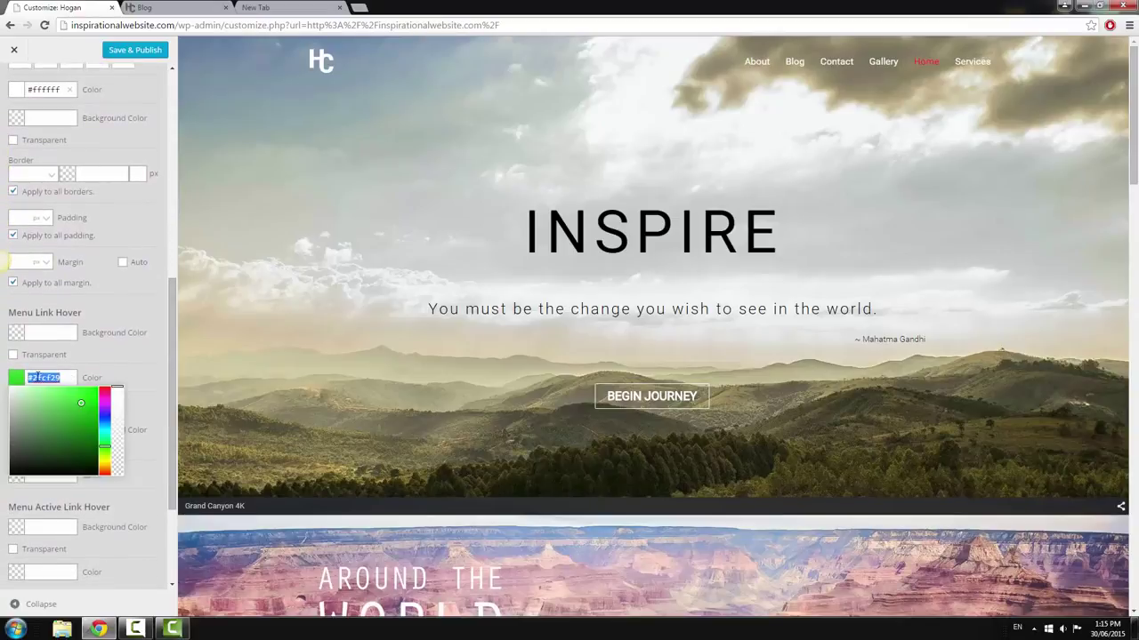
{"action": "right_click", "coordinate": [37, 378]}
{"action": "left_click", "coordinate": [83, 206]}
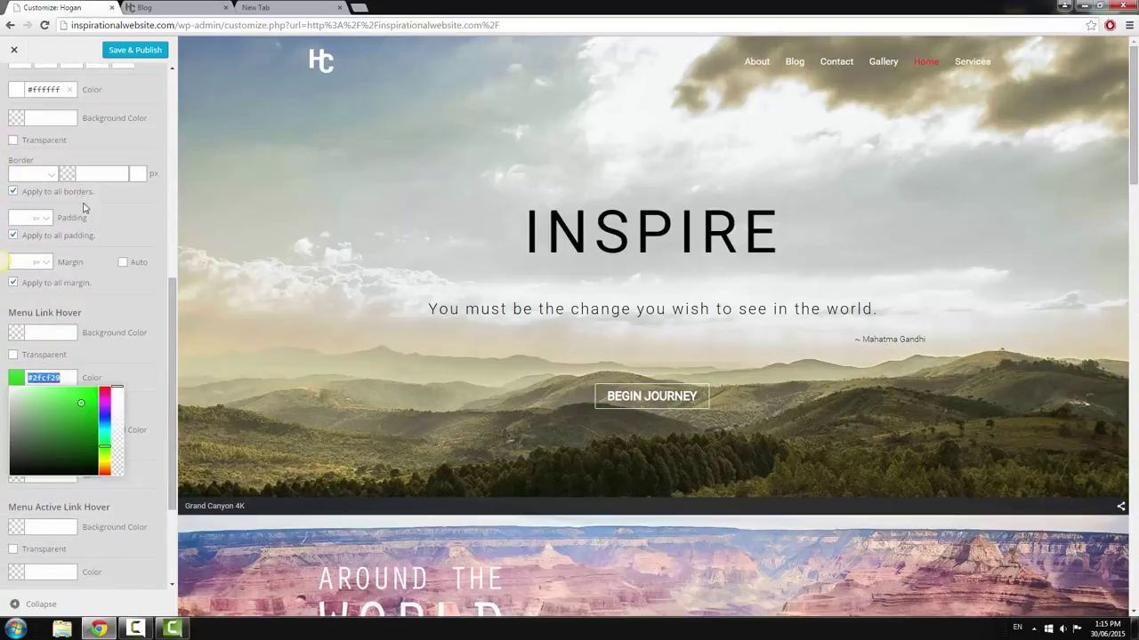
{"action": "left_click", "coordinate": [153, 400]}
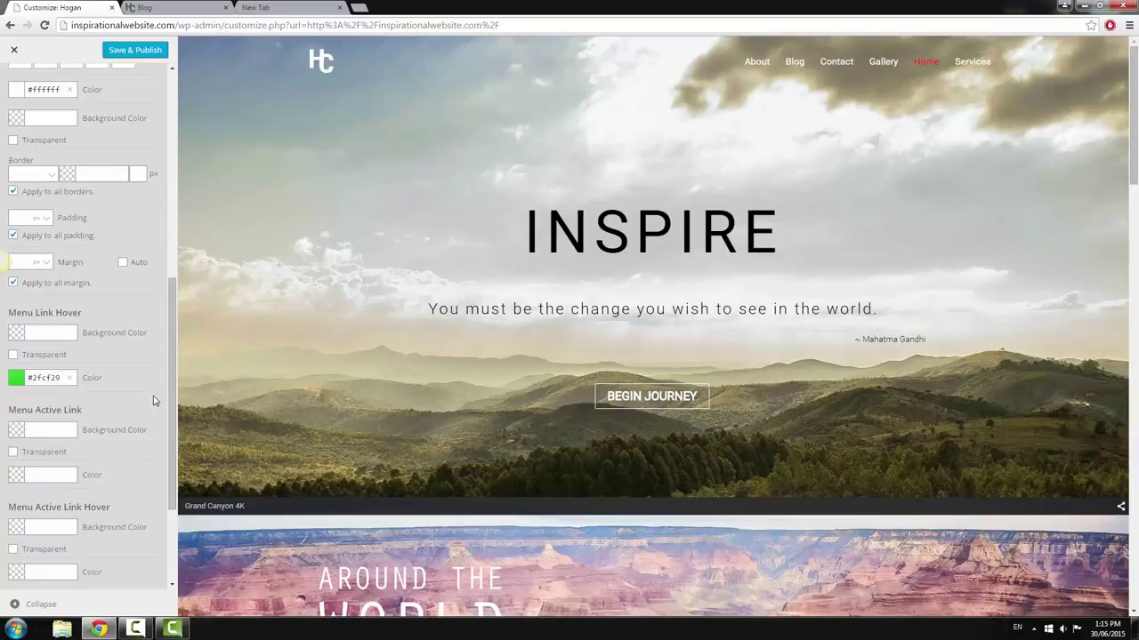
Step: Try the green as Menu Active Link colour and background, then clear both
{"action": "right_click", "coordinate": [30, 474]}
{"action": "left_click", "coordinate": [60, 345]}
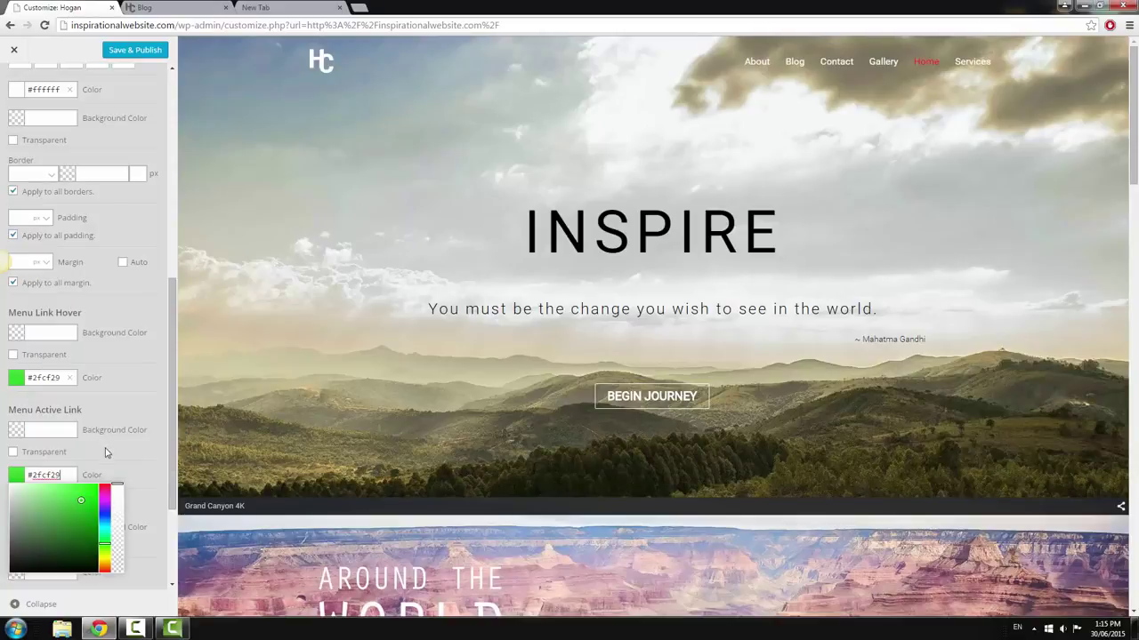
{"action": "left_click", "coordinate": [385, 368]}
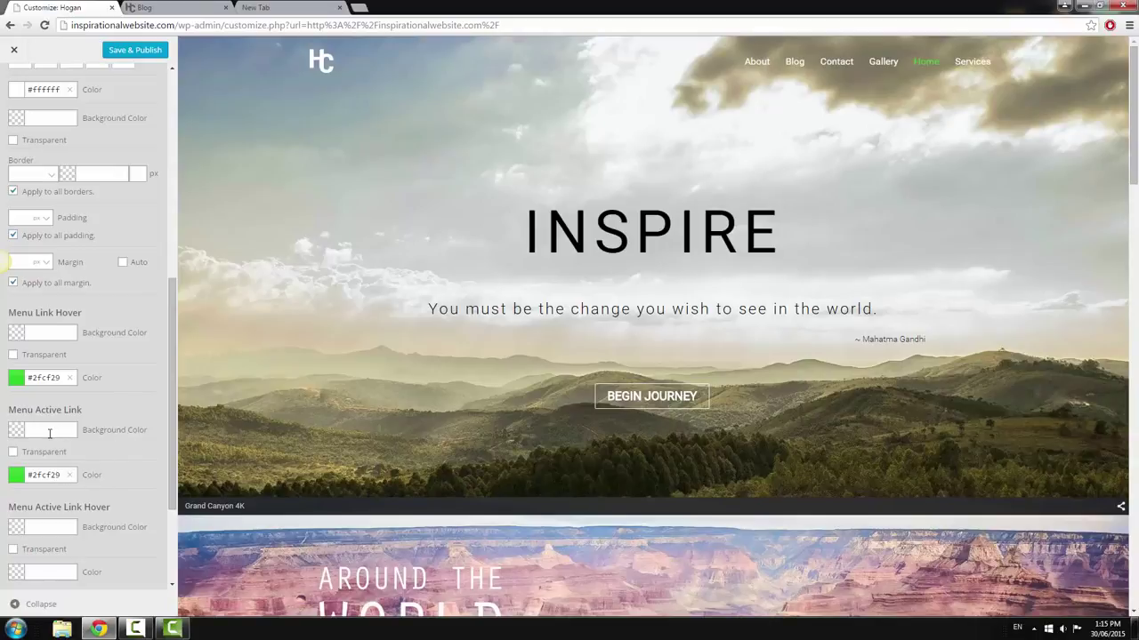
{"action": "left_click", "coordinate": [70, 475]}
{"action": "left_click", "coordinate": [54, 429]}
{"action": "key", "text": "ctrl+v"}
{"action": "left_click", "coordinate": [108, 422]}
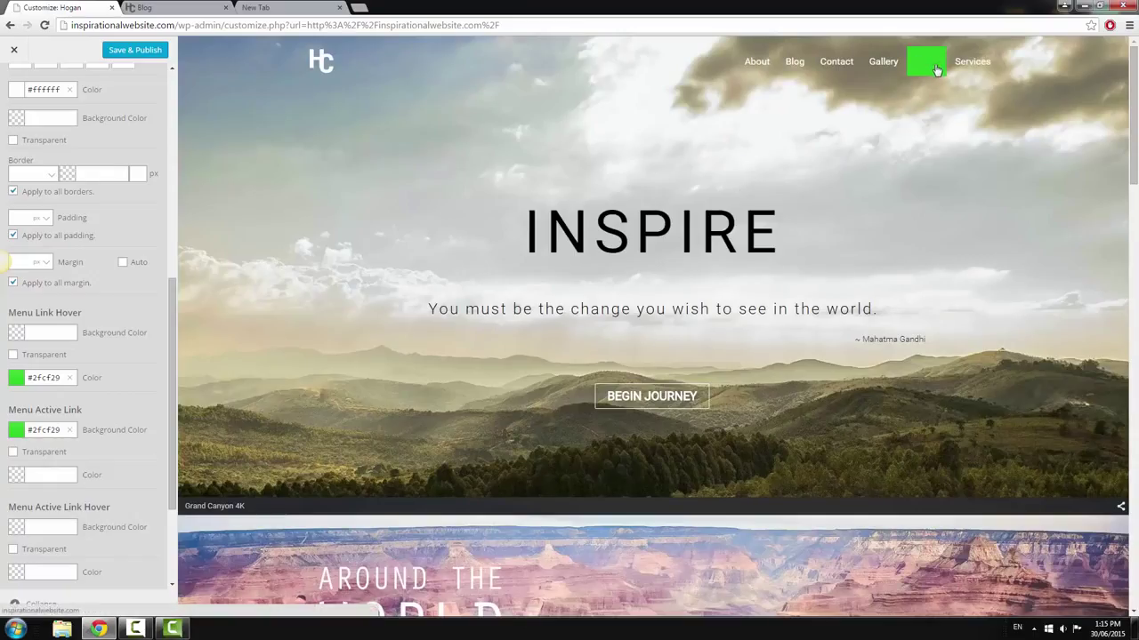
{"action": "left_click", "coordinate": [71, 430]}
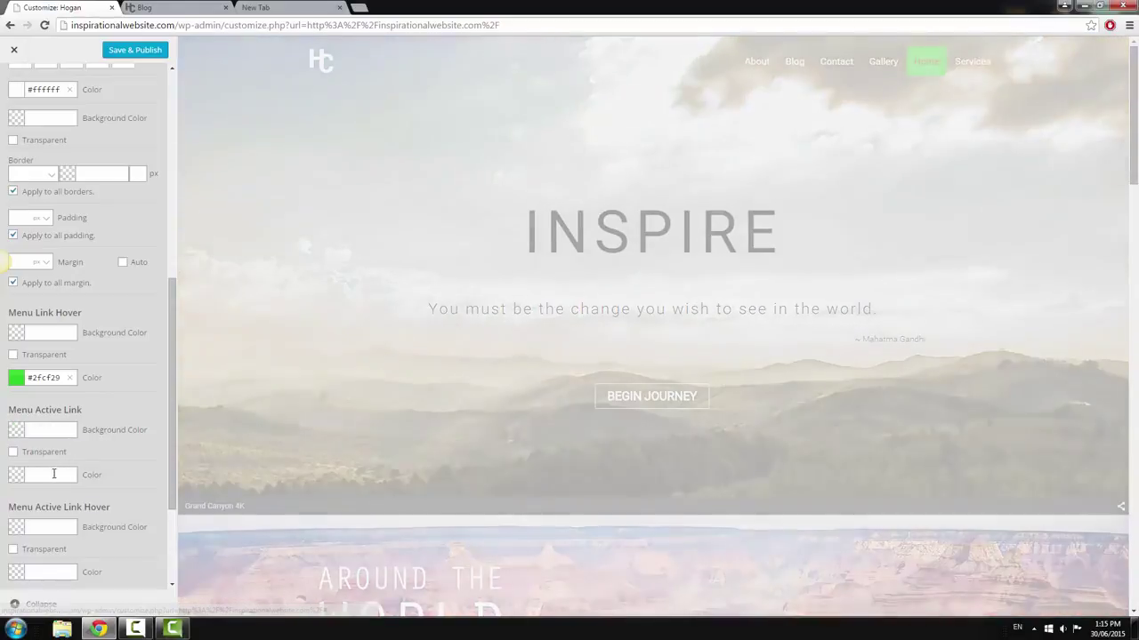
Step: Restore #2fcf29 as the Menu Active Link colour and Save & Publish
{"action": "left_click", "coordinate": [51, 475]}
{"action": "right_click", "coordinate": [52, 477]}
{"action": "key", "text": "ctrl+v"}
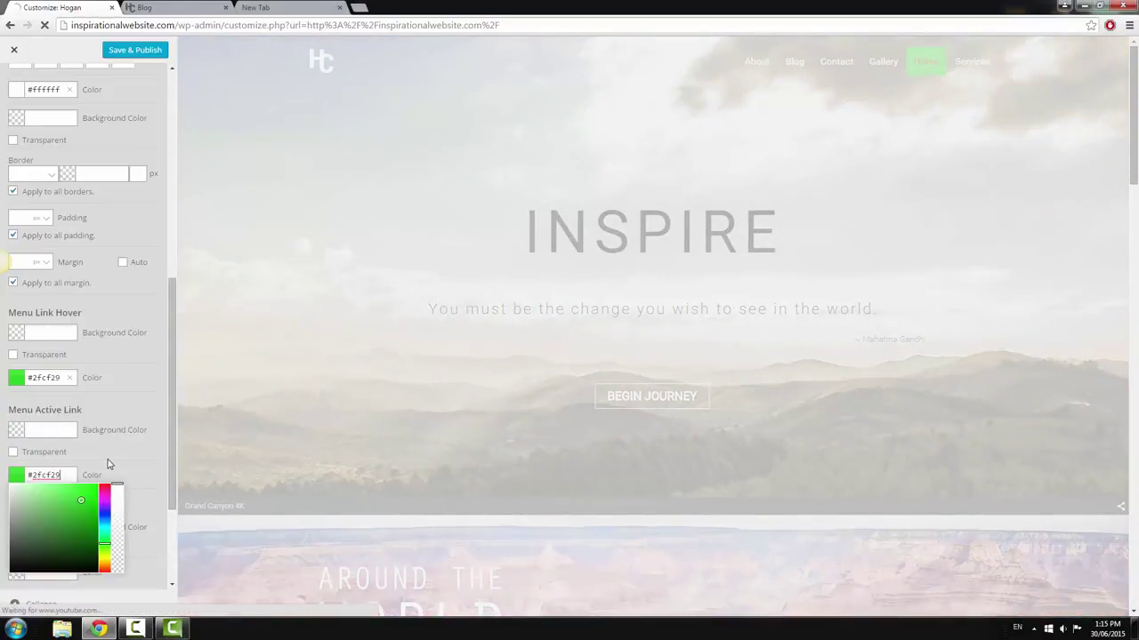
{"action": "left_click", "coordinate": [116, 459]}
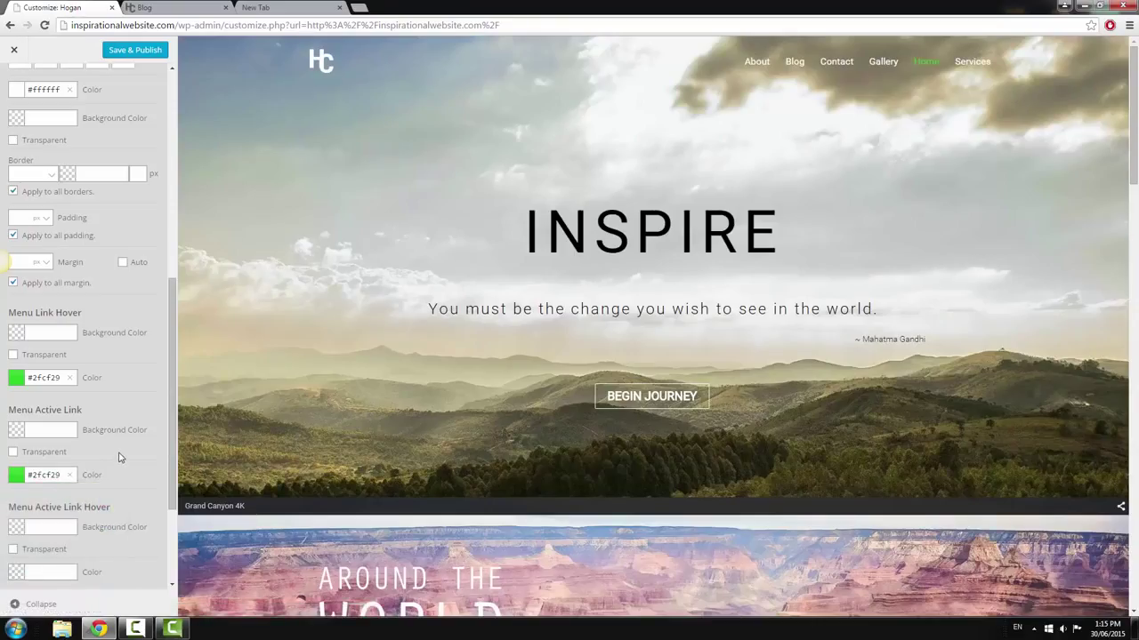
{"action": "left_click", "coordinate": [134, 51]}
Step: Exit the Customizer and go to Menus from the site-name dropdown in the admin bar
{"action": "left_click", "coordinate": [13, 51]}
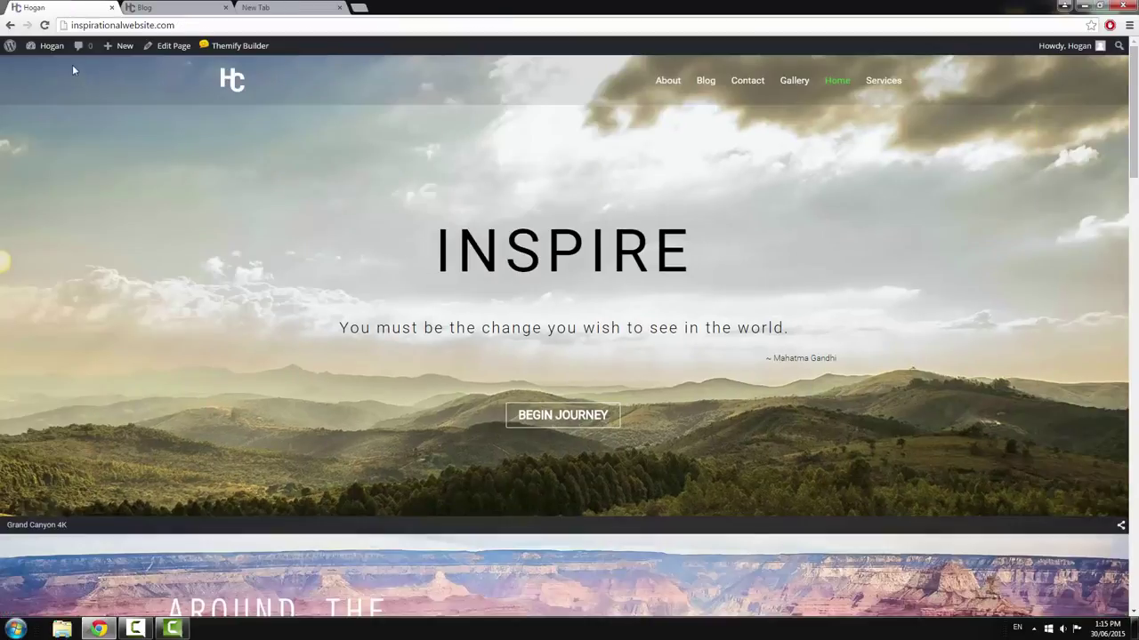
{"action": "mouse_move", "coordinate": [51, 49]}
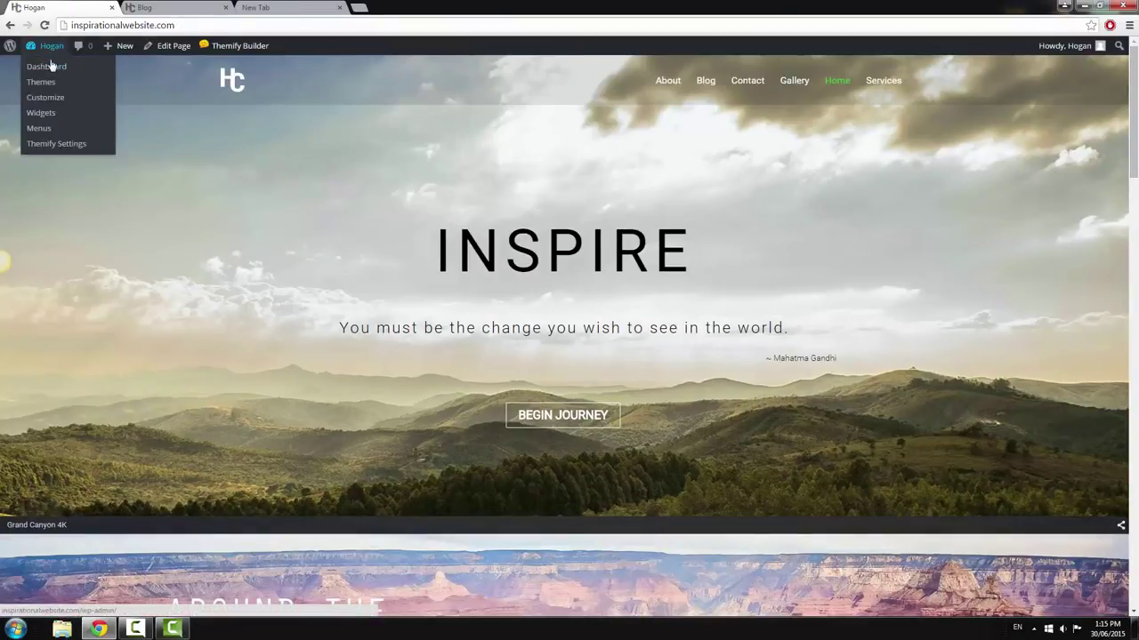
{"action": "left_click", "coordinate": [39, 129]}
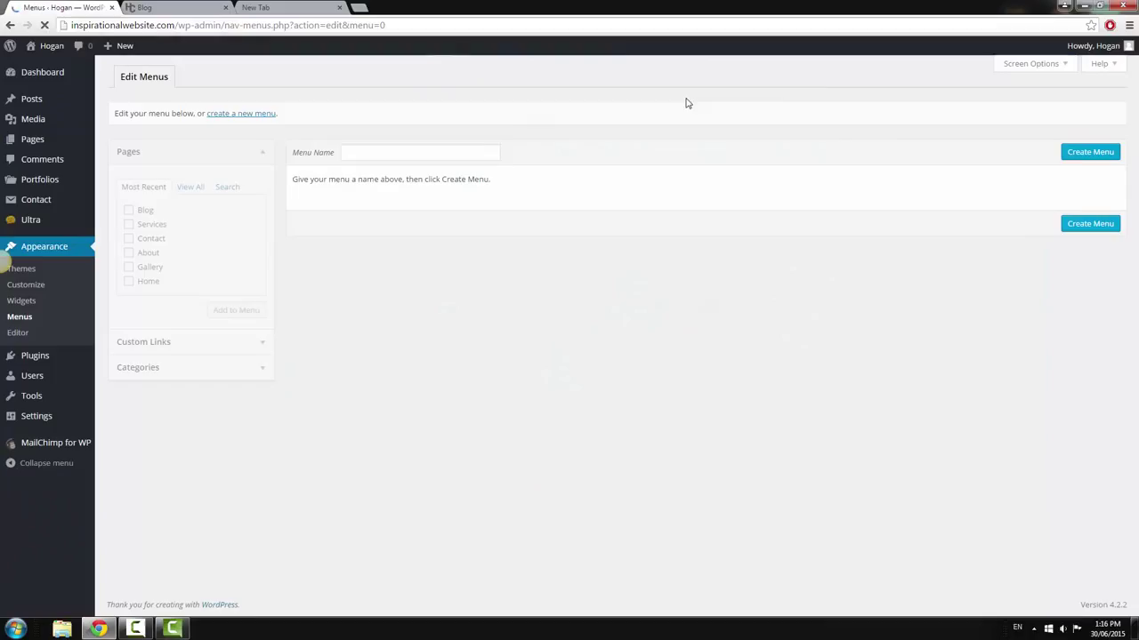
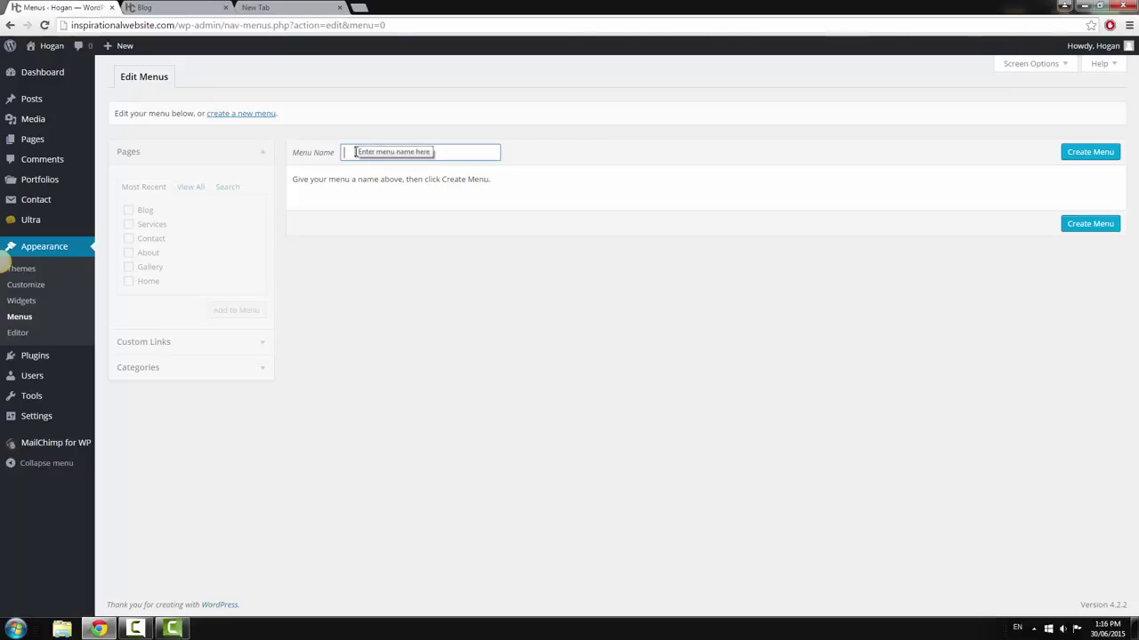
Step: Create a new menu named 'Top'
{"action": "type", "text": "T"}
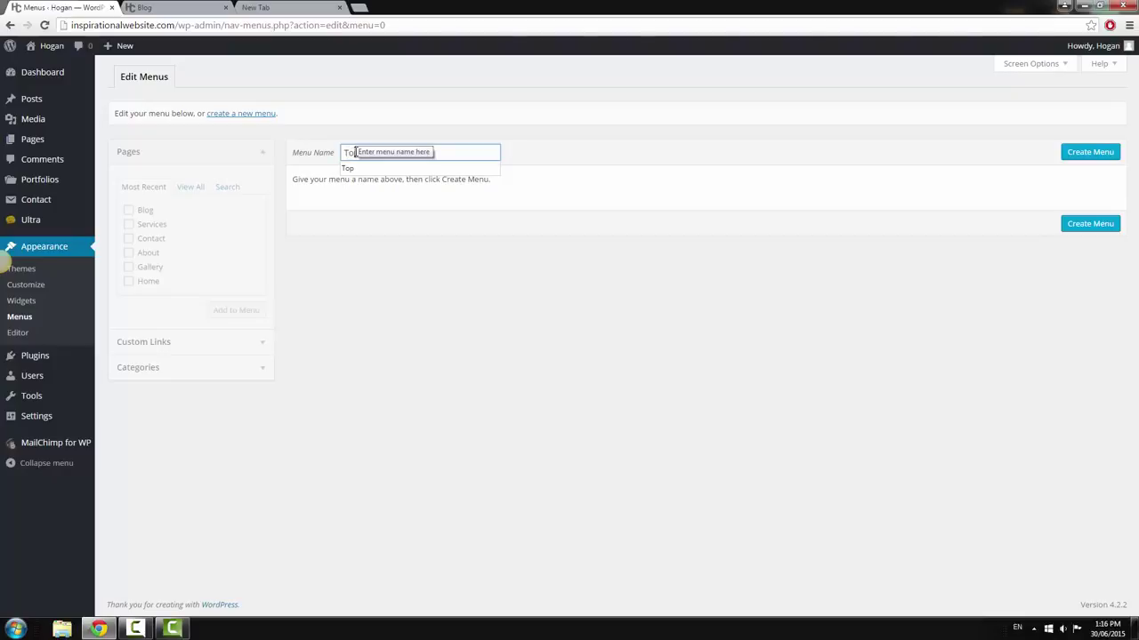
{"action": "type", "text": "o"}
{"action": "left_click", "coordinate": [347, 168]}
{"action": "left_click", "coordinate": [1108, 153]}
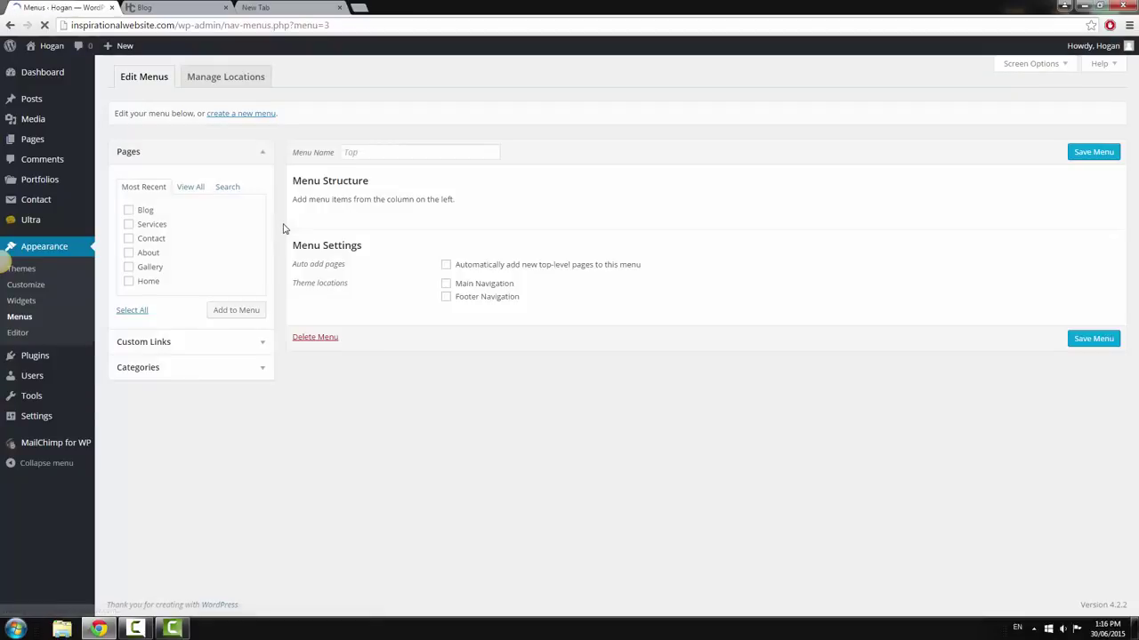
Step: Add Blog, Services, Contact, About and Gallery, enable auto-add new pages, and save the menu
{"action": "left_click", "coordinate": [128, 211]}
{"action": "left_click", "coordinate": [128, 224]}
{"action": "left_click", "coordinate": [129, 239]}
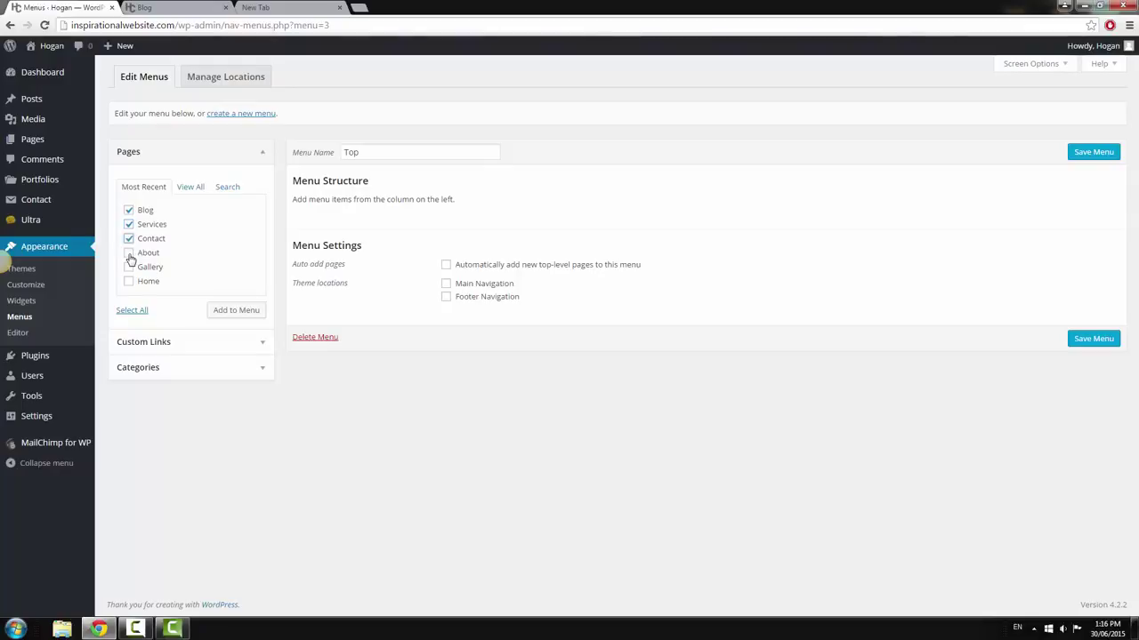
{"action": "left_click", "coordinate": [128, 253]}
{"action": "left_click", "coordinate": [129, 268]}
{"action": "left_click", "coordinate": [239, 312]}
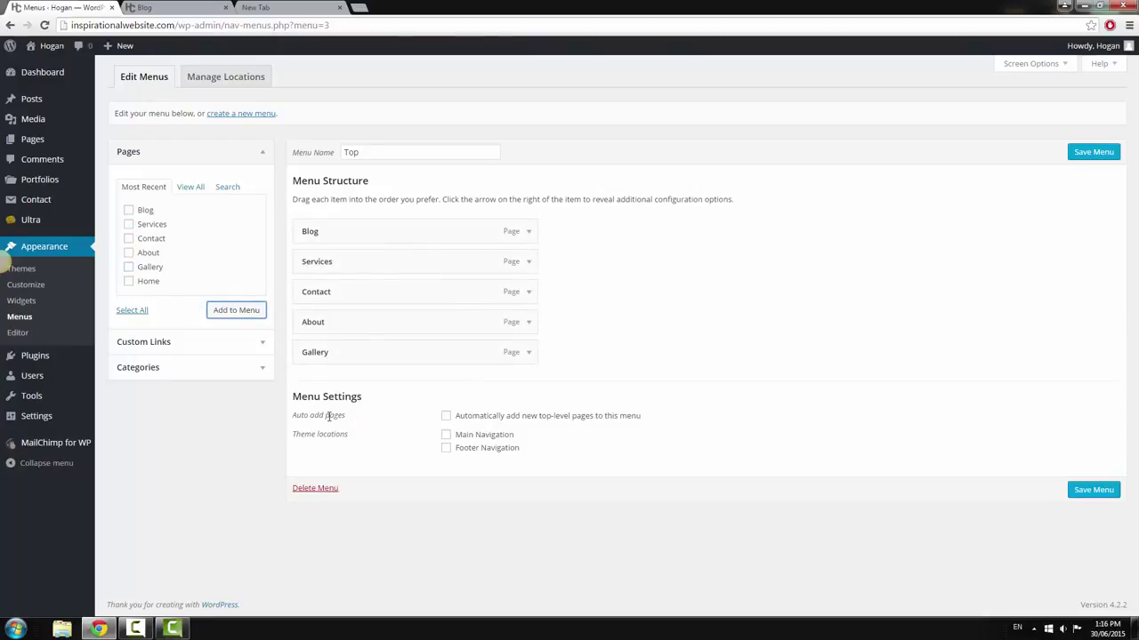
{"action": "left_click", "coordinate": [446, 417]}
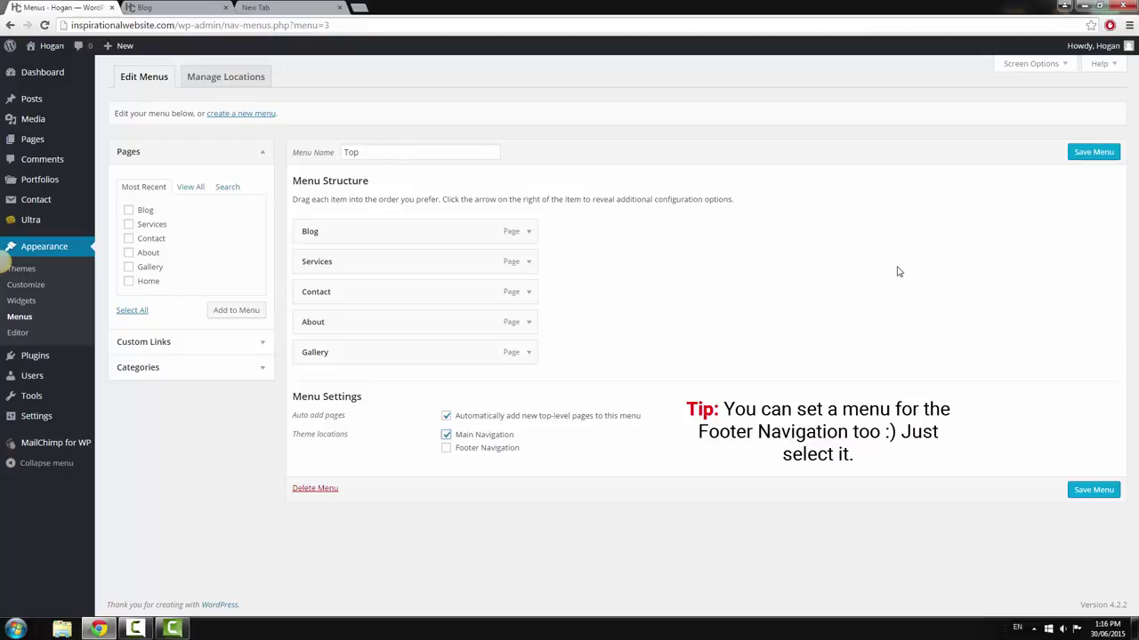
{"action": "left_click", "coordinate": [1075, 491]}
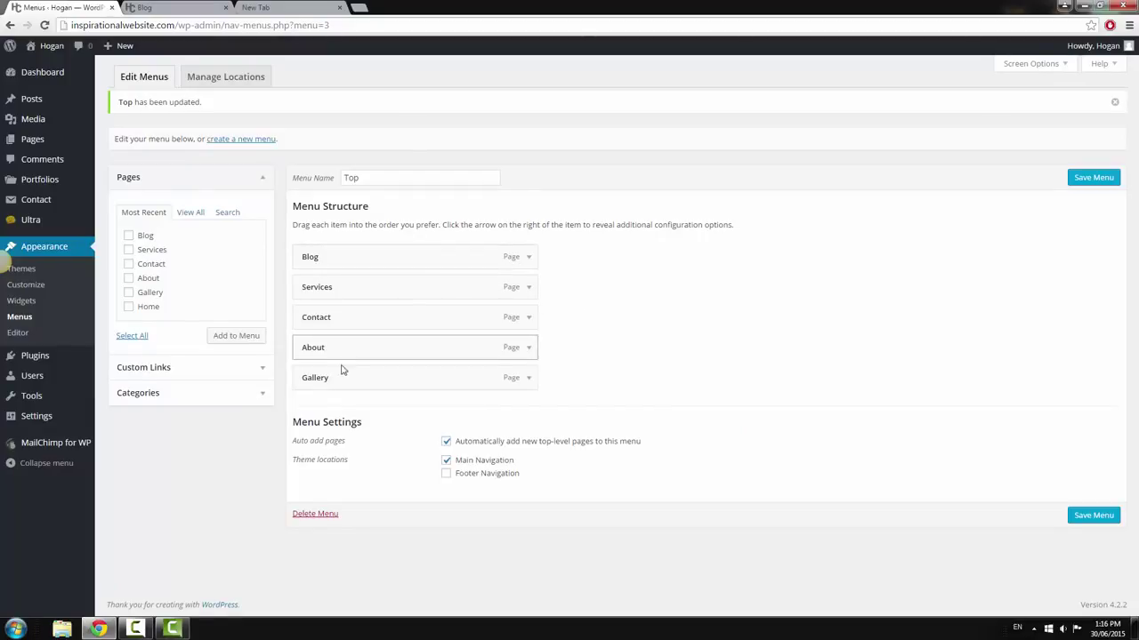
Step: Reorder the Top menu to About, Services, Gallery, Blog, Contact, all top-level, and save it
{"action": "left_click_drag", "start_coordinate": [342, 380], "coordinate": [363, 331]}
{"action": "mouse_move", "coordinate": [374, 268]}
{"action": "left_mouse_down"}
{"action": "mouse_move", "coordinate": [376, 254]}
{"action": "mouse_move", "coordinate": [363, 277]}
{"action": "left_mouse_up"}
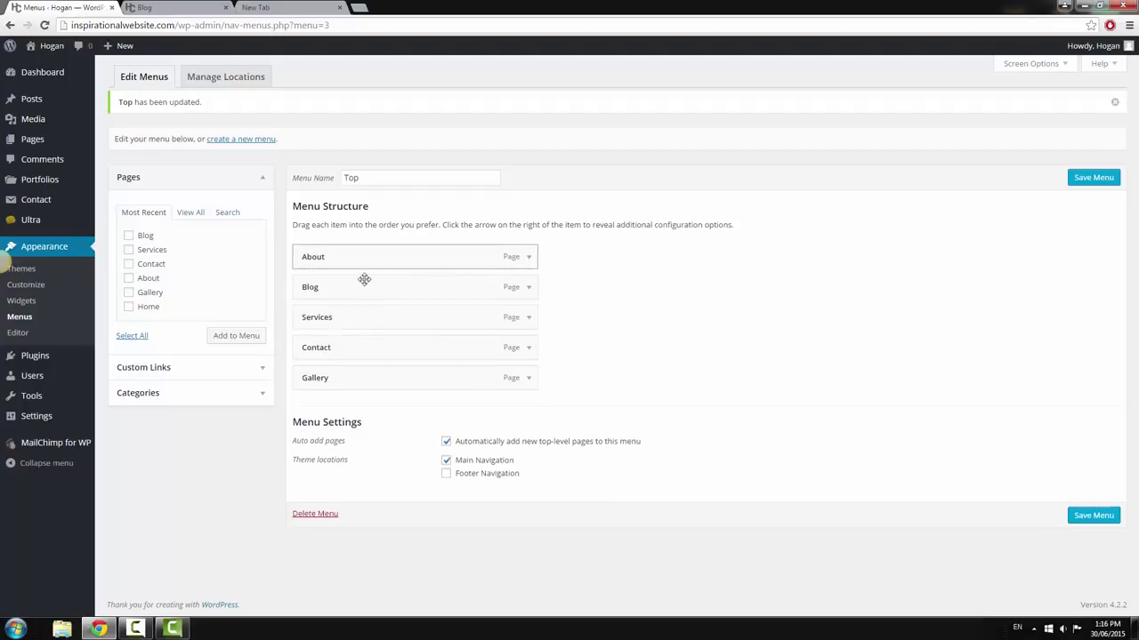
{"action": "left_click_drag", "start_coordinate": [339, 378], "coordinate": [341, 350]}
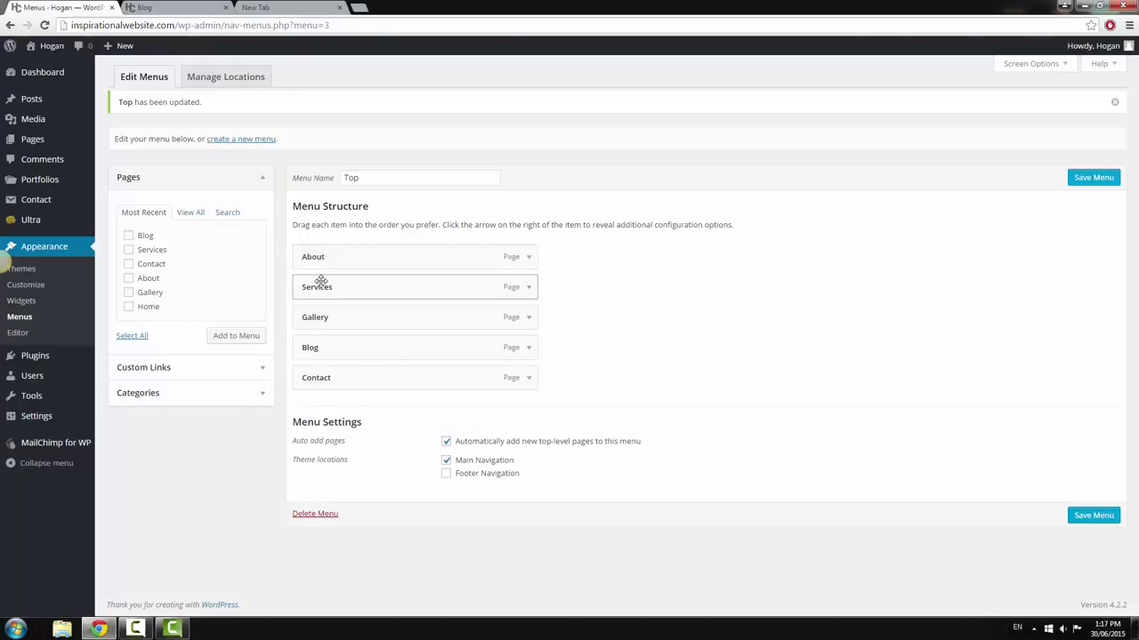
{"action": "left_click_drag", "start_coordinate": [316, 286], "coordinate": [364, 289]}
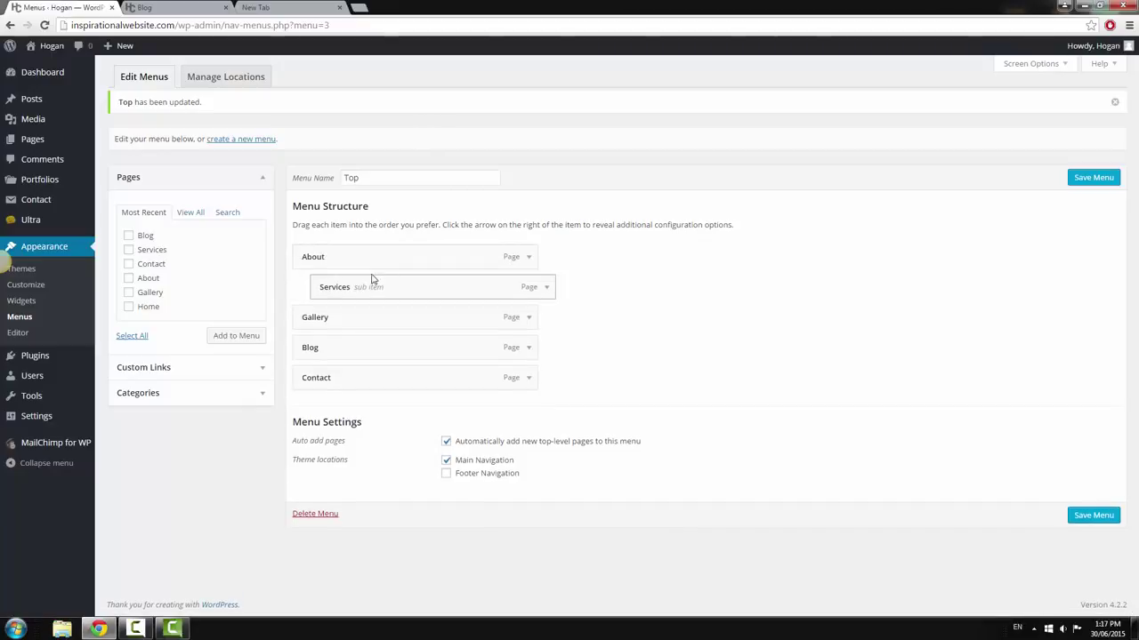
{"action": "left_click", "coordinate": [174, 7]}
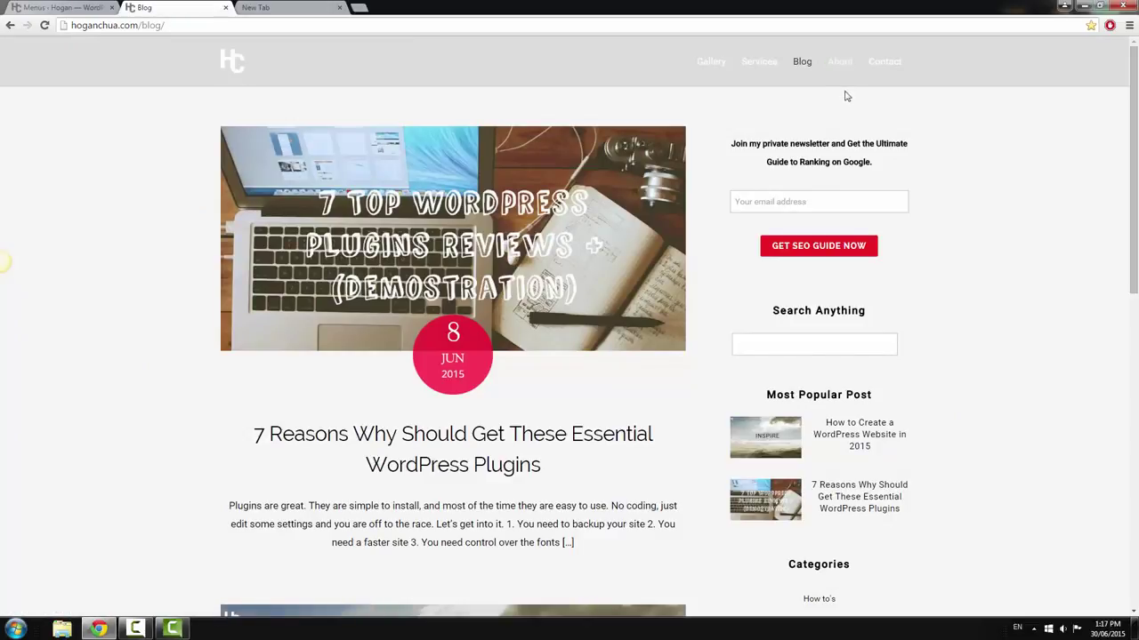
{"action": "left_click", "coordinate": [89, 10]}
{"action": "left_click_drag", "start_coordinate": [404, 290], "coordinate": [381, 287]}
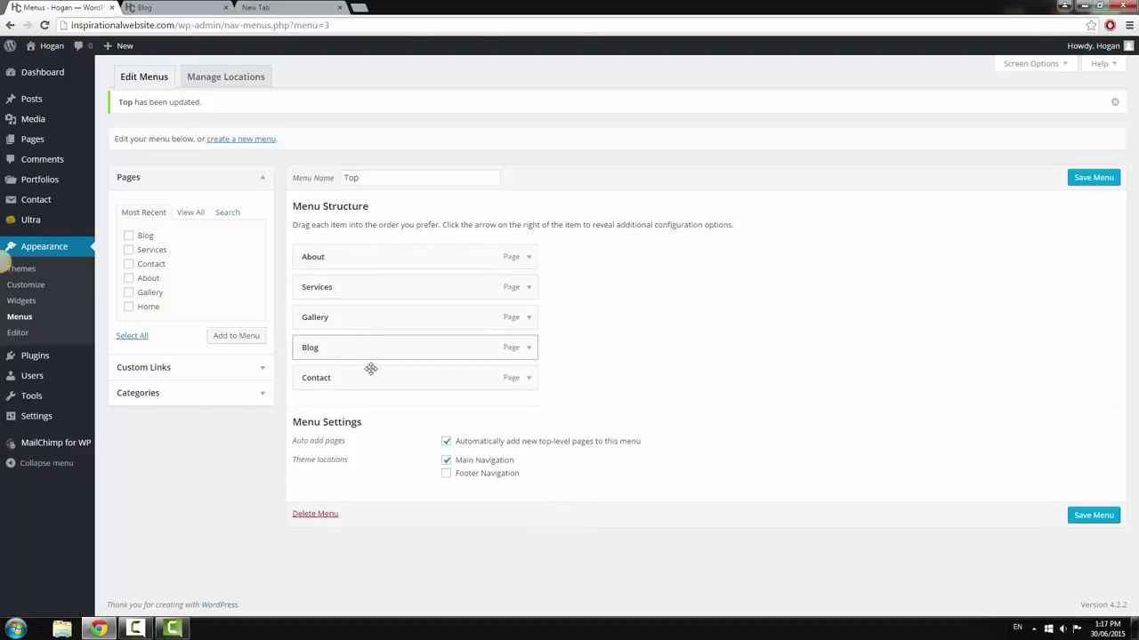
{"action": "left_click", "coordinate": [1092, 515]}
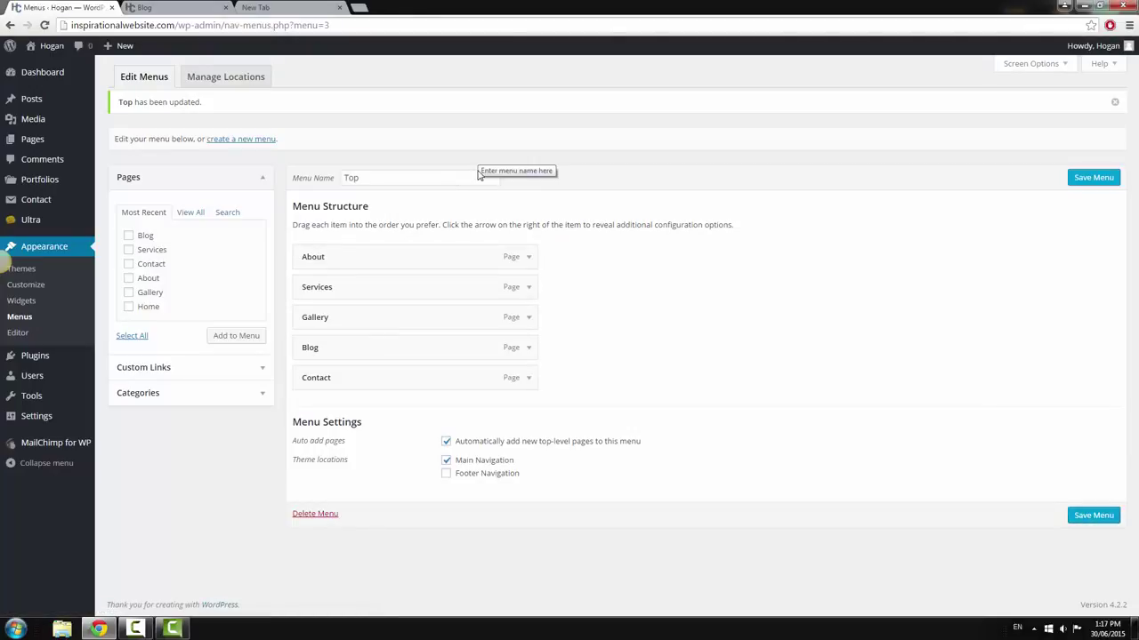
Step: Visit the live site and scroll the homepage to confirm the About, Services, Gallery, Blog, Contact menu
{"action": "mouse_move", "coordinate": [36, 55]}
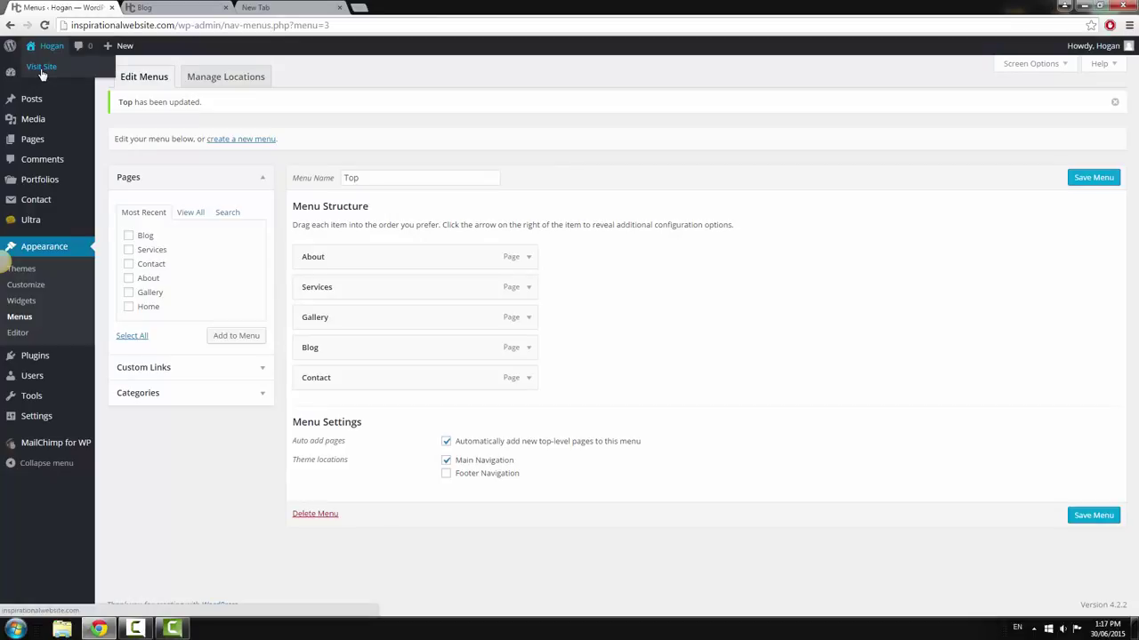
{"action": "left_click", "coordinate": [41, 70]}
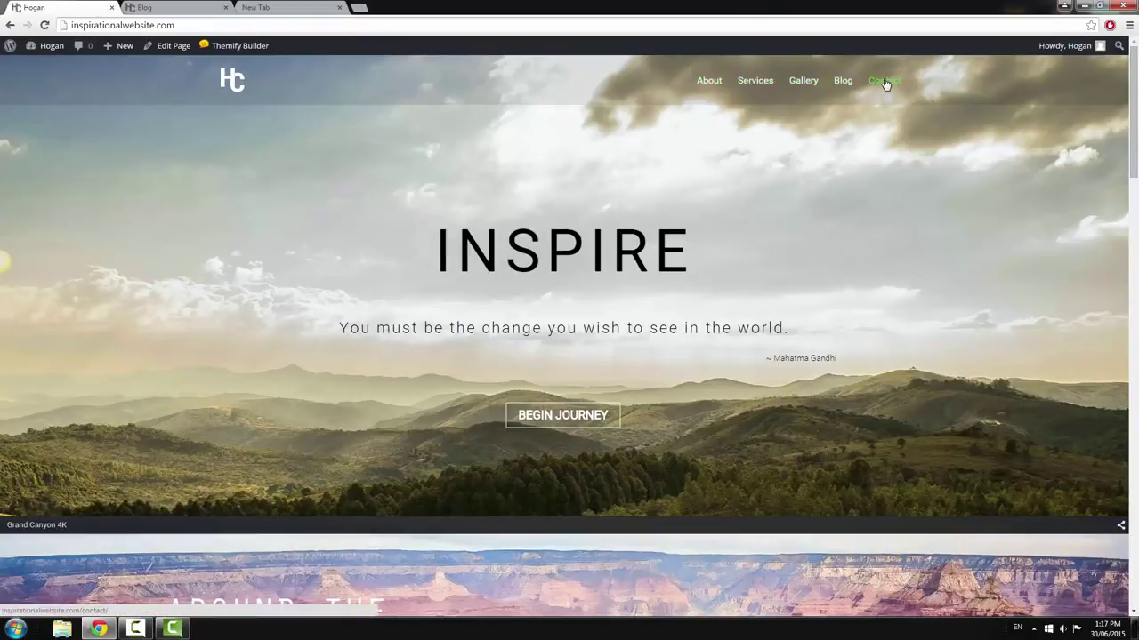
{"action": "left_click_drag", "start_coordinate": [1133, 147], "coordinate": [1118, 100]}
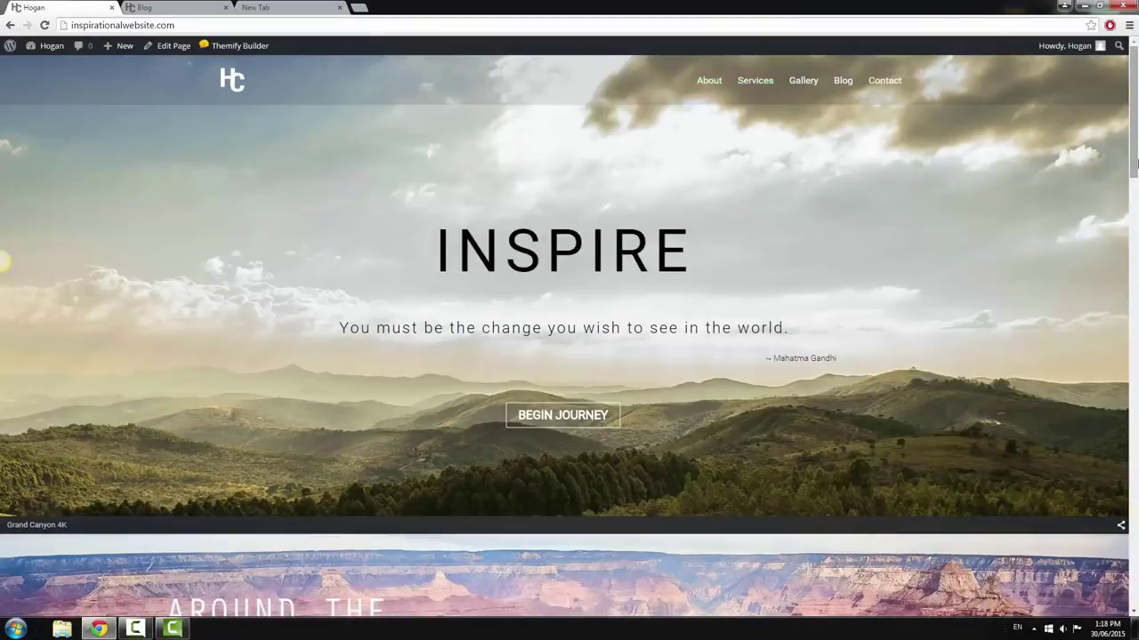
{"action": "left_click_drag", "start_coordinate": [1135, 173], "coordinate": [1136, 124]}
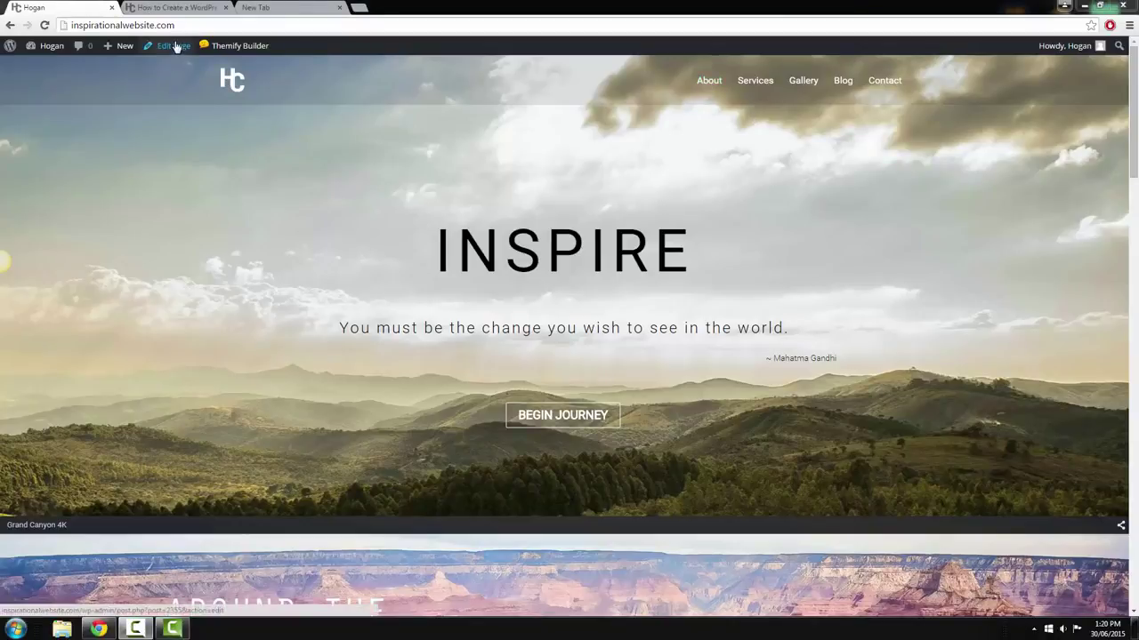
Step: Open the About page from All Pages and switch Themify Builder to frontend editing
{"action": "left_click", "coordinate": [56, 66]}
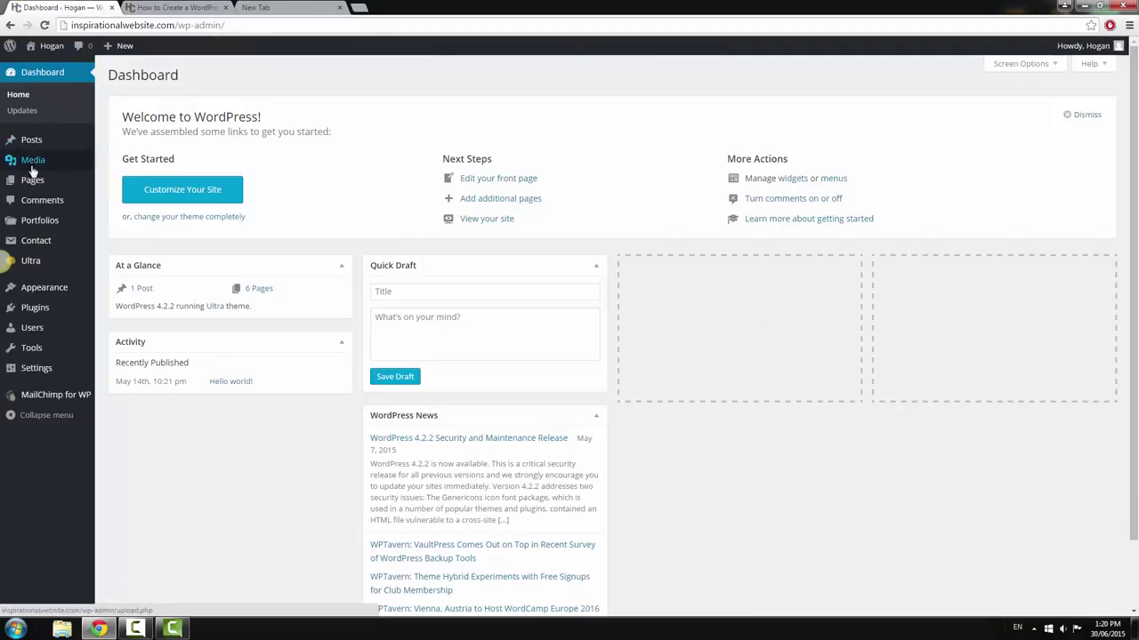
{"action": "mouse_move", "coordinate": [36, 182]}
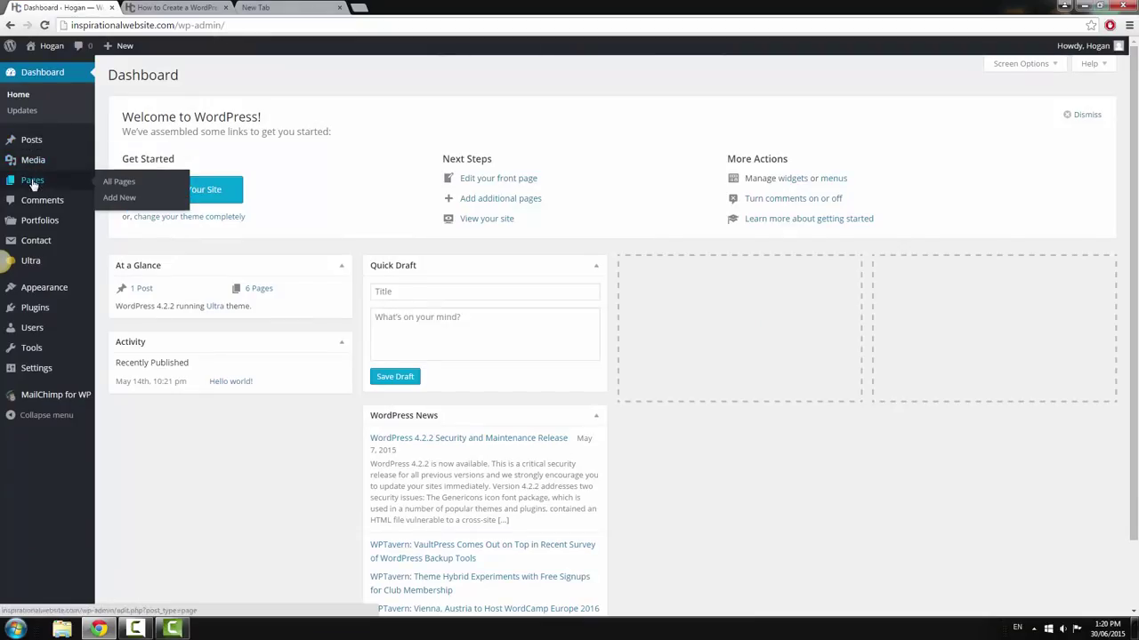
{"action": "left_click", "coordinate": [163, 184]}
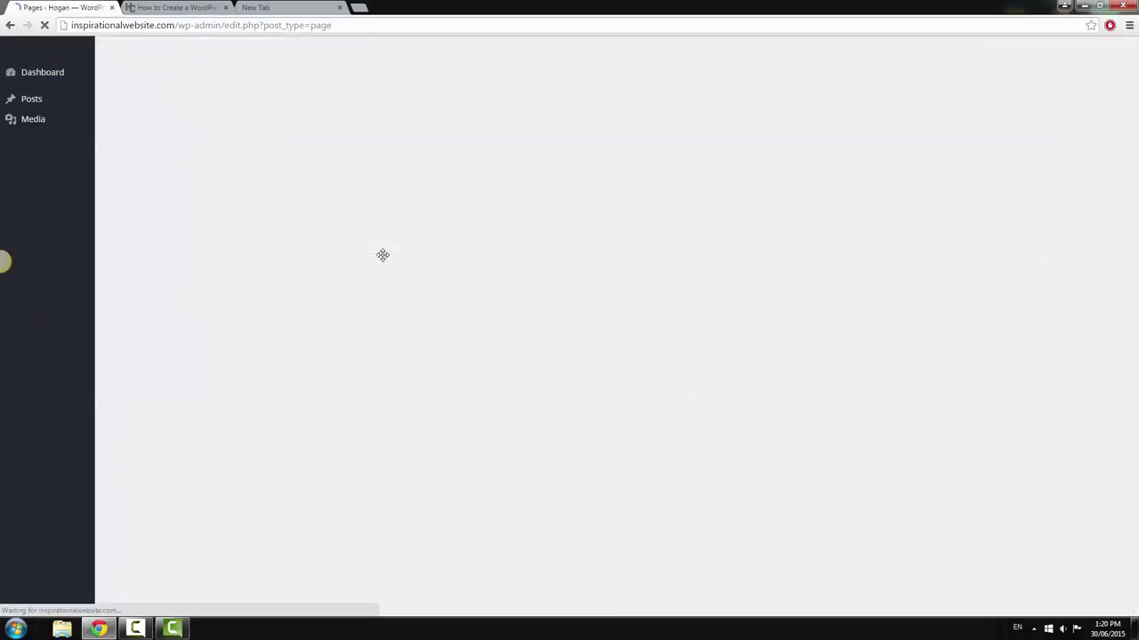
{"action": "left_click", "coordinate": [142, 175]}
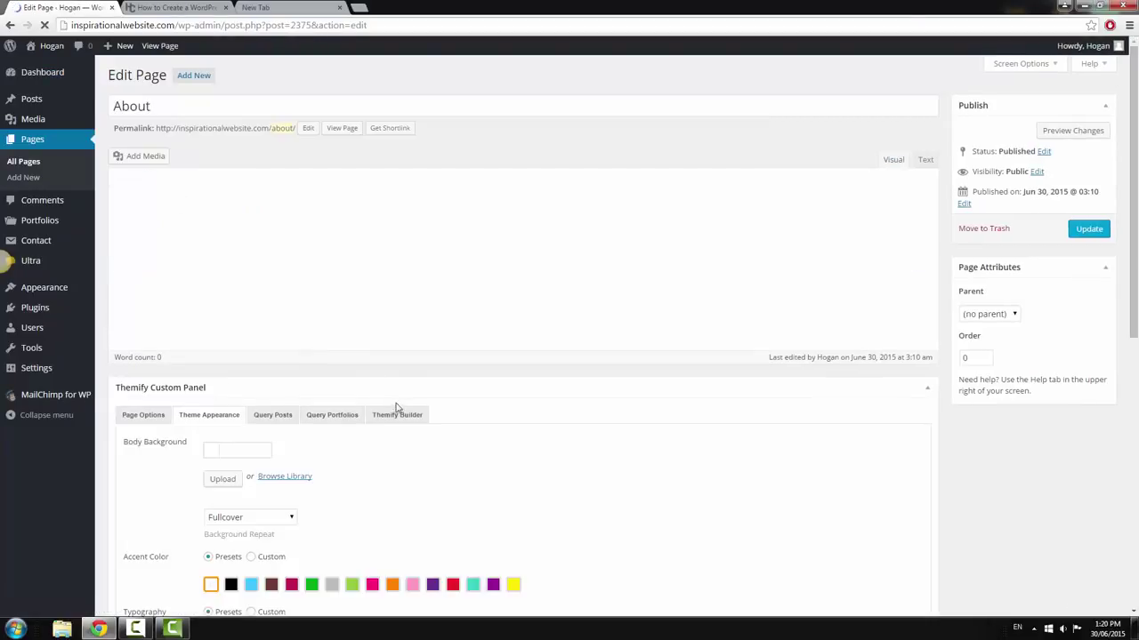
{"action": "left_click", "coordinate": [397, 469]}
{"action": "scroll", "coordinate": [422, 441], "scroll_direction": "down", "scroll_amount": 3}
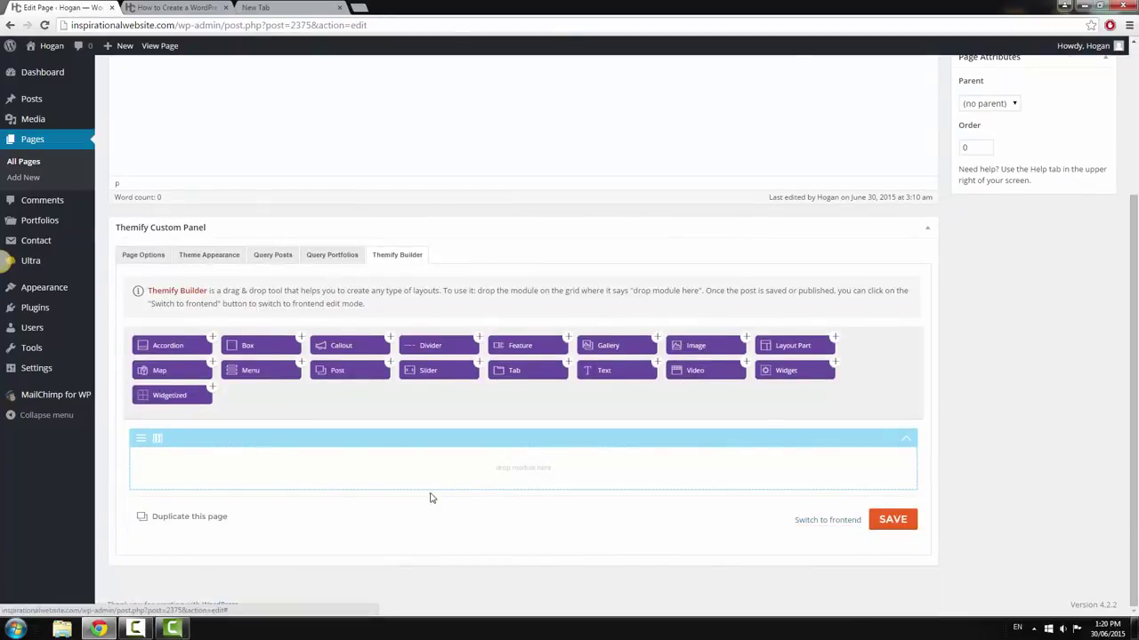
{"action": "left_click", "coordinate": [825, 519]}
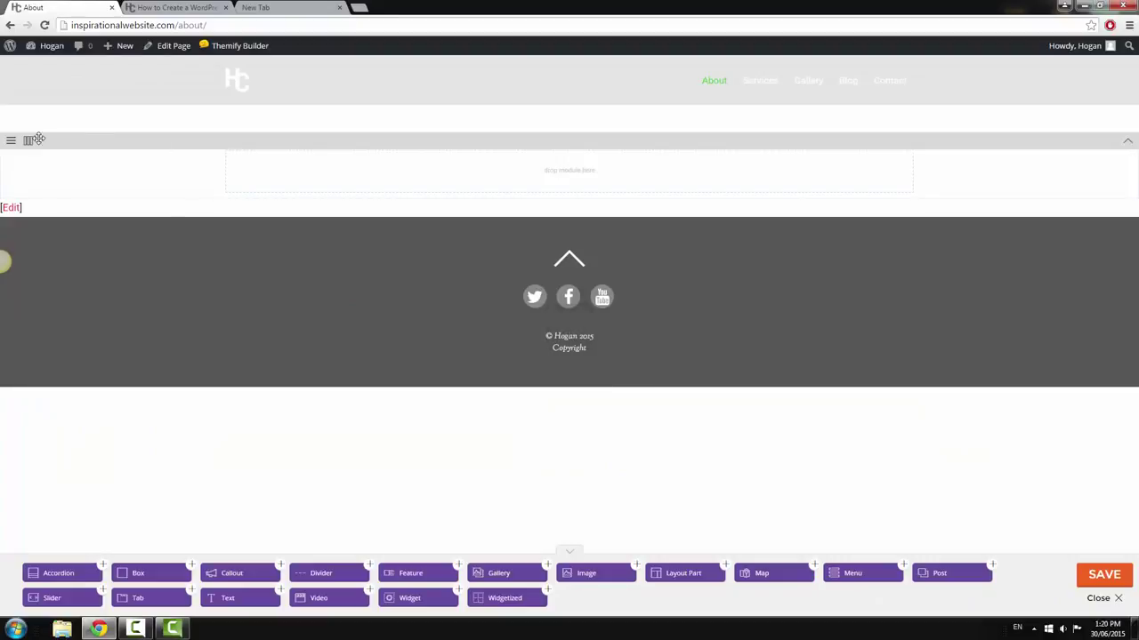
Step: View the tutorial's reference About page in a new window, then close it
{"action": "mouse_move", "coordinate": [12, 145]}
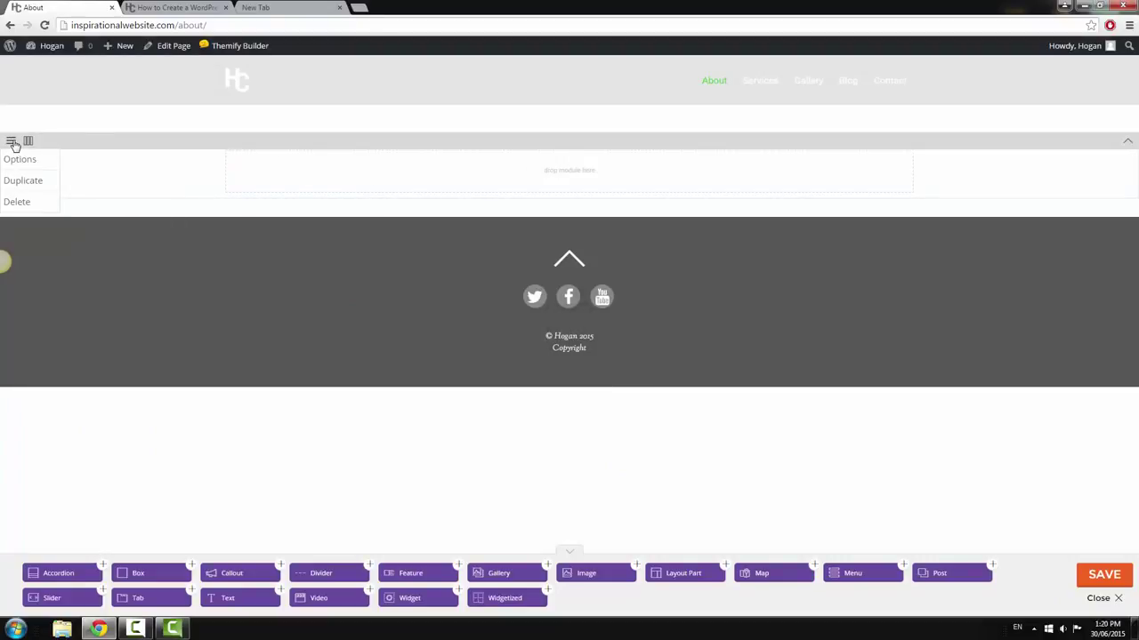
{"action": "left_click", "coordinate": [178, 7]}
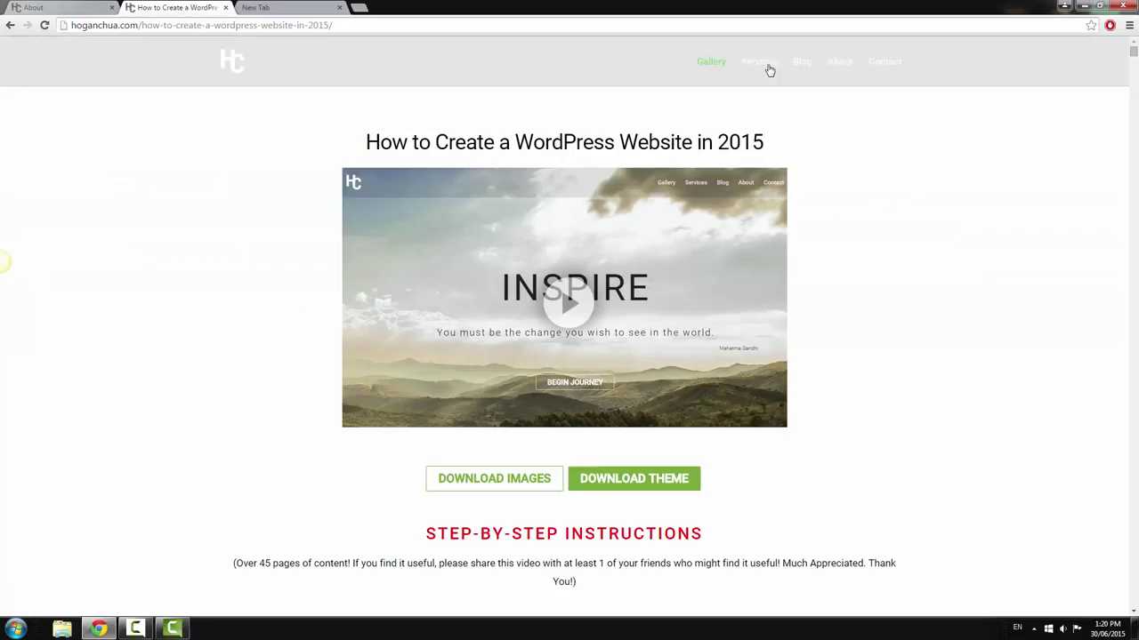
{"action": "right_click", "coordinate": [832, 62]}
{"action": "left_click", "coordinate": [846, 83]}
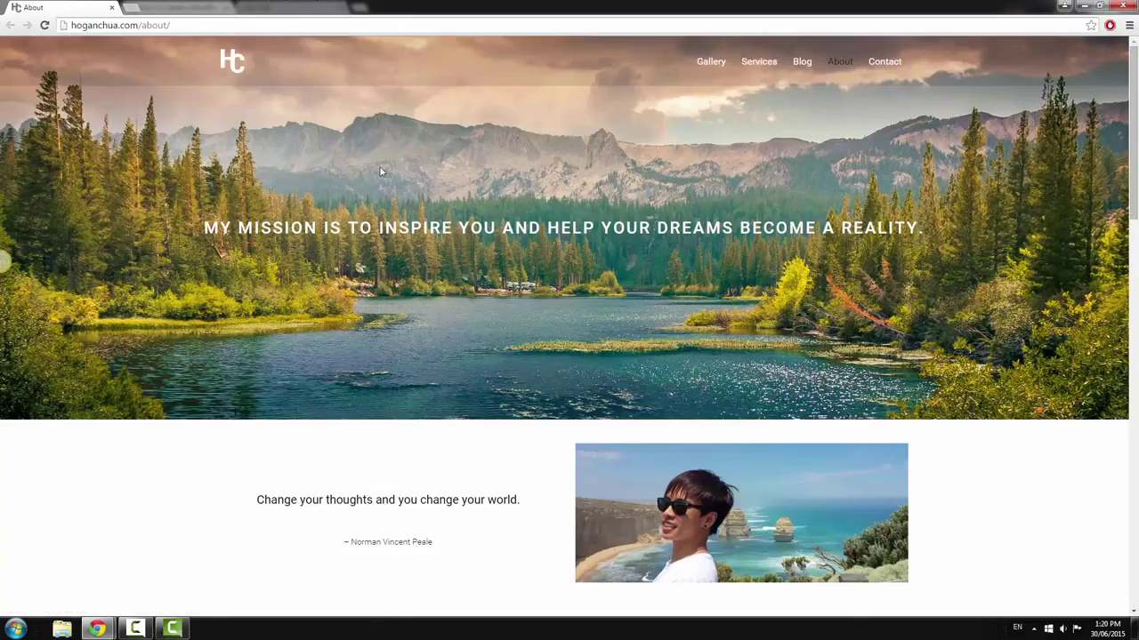
{"action": "left_click", "coordinate": [1103, 5]}
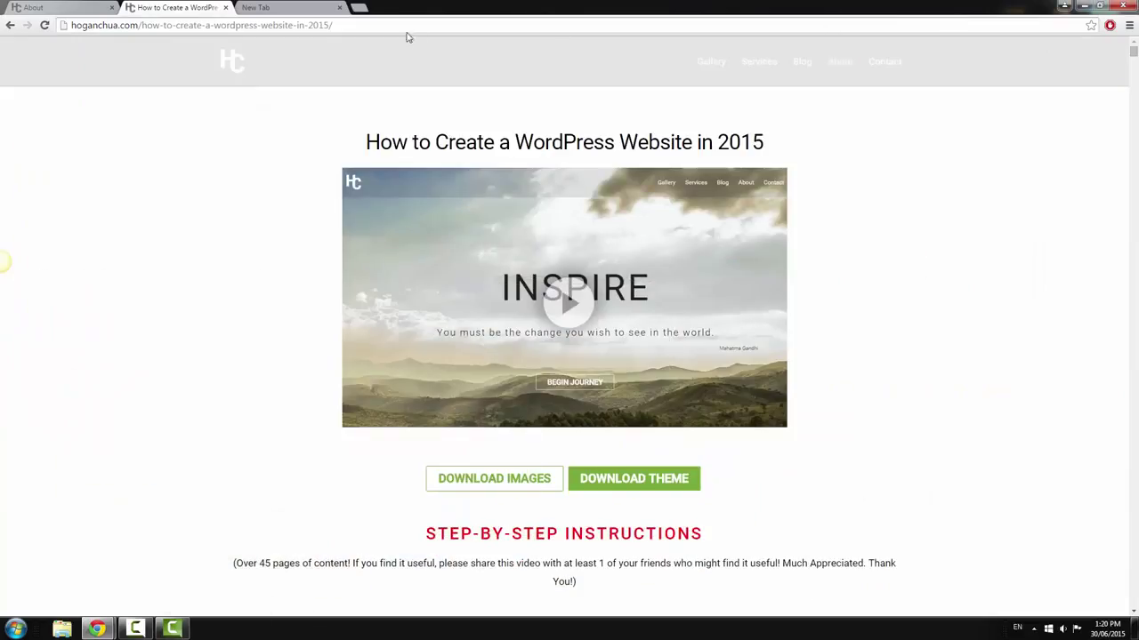
{"action": "left_click", "coordinate": [54, 7]}
Step: Upload Serenity.jpg and insert it as the empty row's background image
{"action": "mouse_move", "coordinate": [10, 143]}
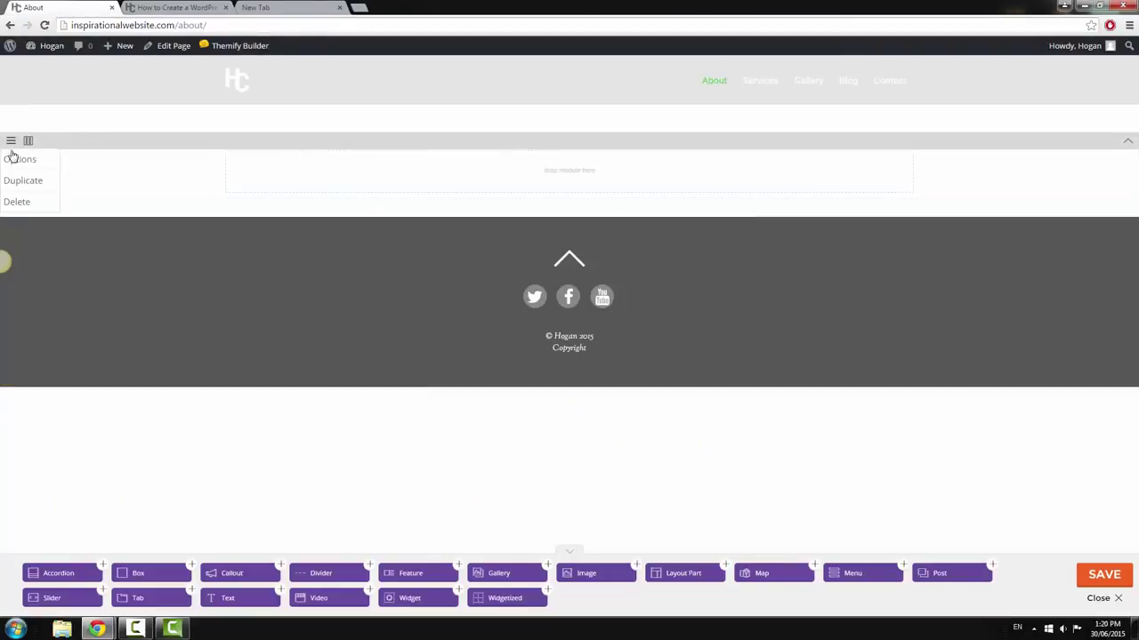
{"action": "left_click", "coordinate": [12, 164]}
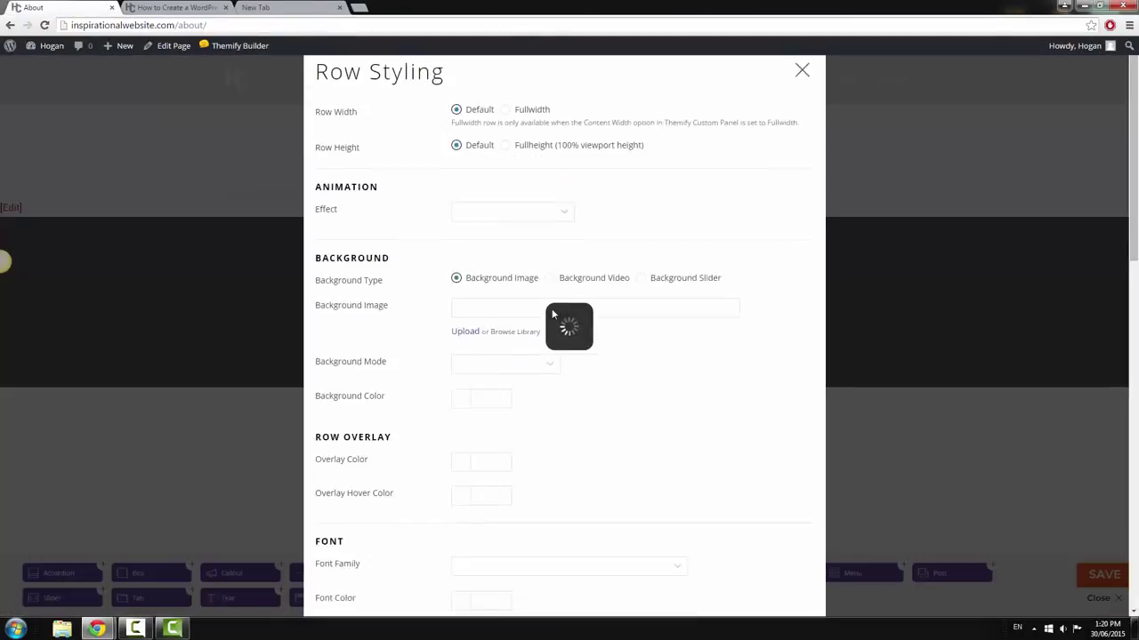
{"action": "left_click", "coordinate": [511, 380]}
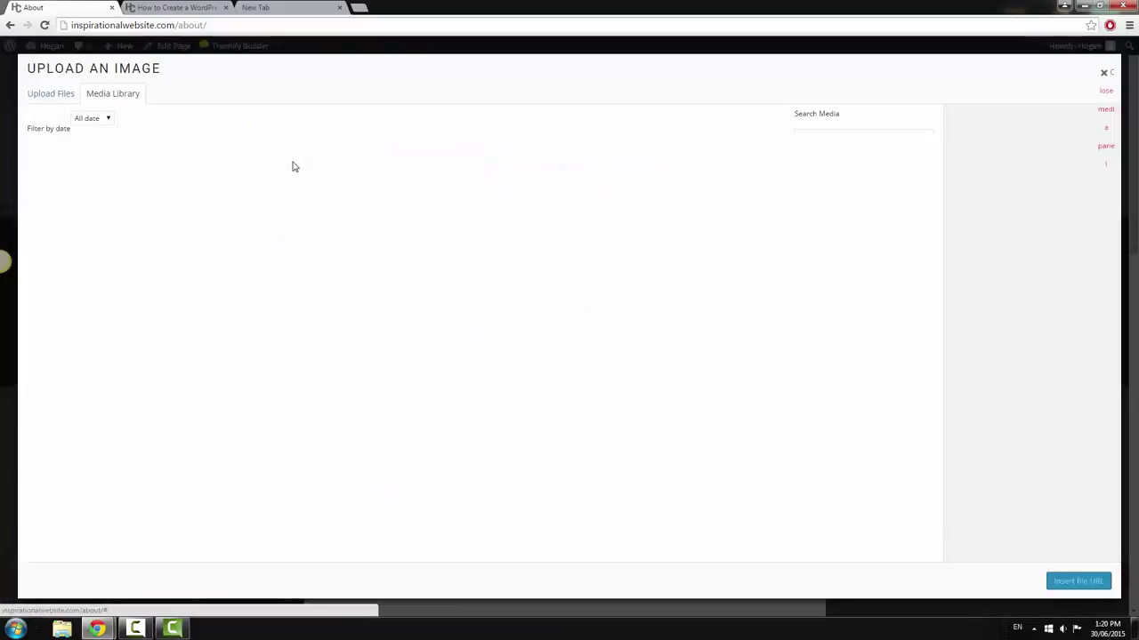
{"action": "left_click", "coordinate": [70, 96]}
{"action": "left_click", "coordinate": [591, 336]}
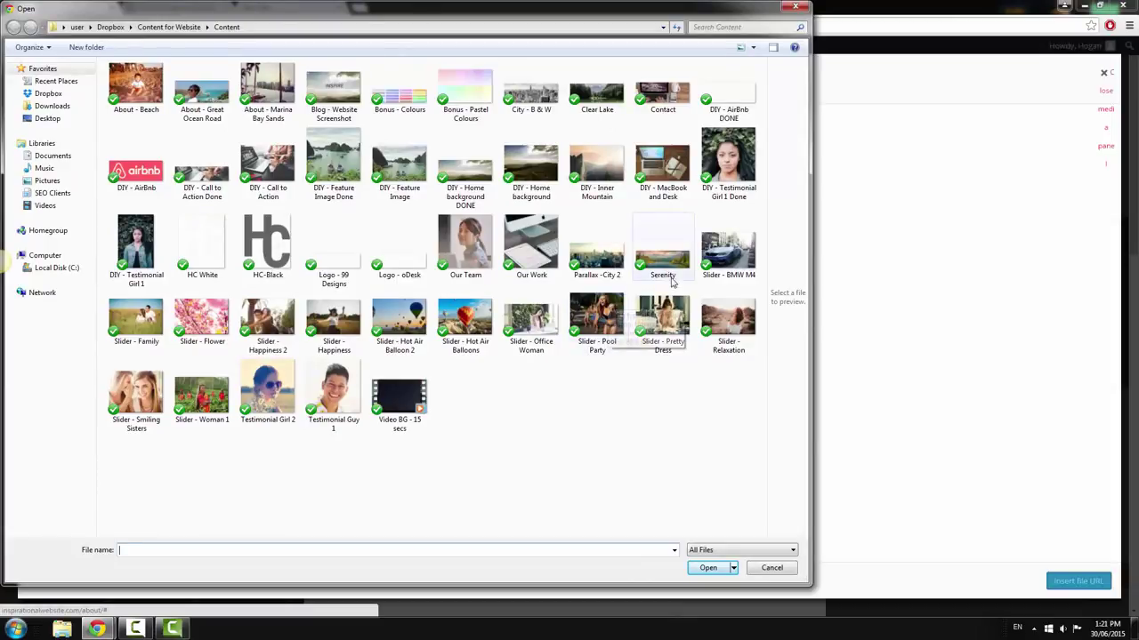
{"action": "left_click", "coordinate": [668, 272]}
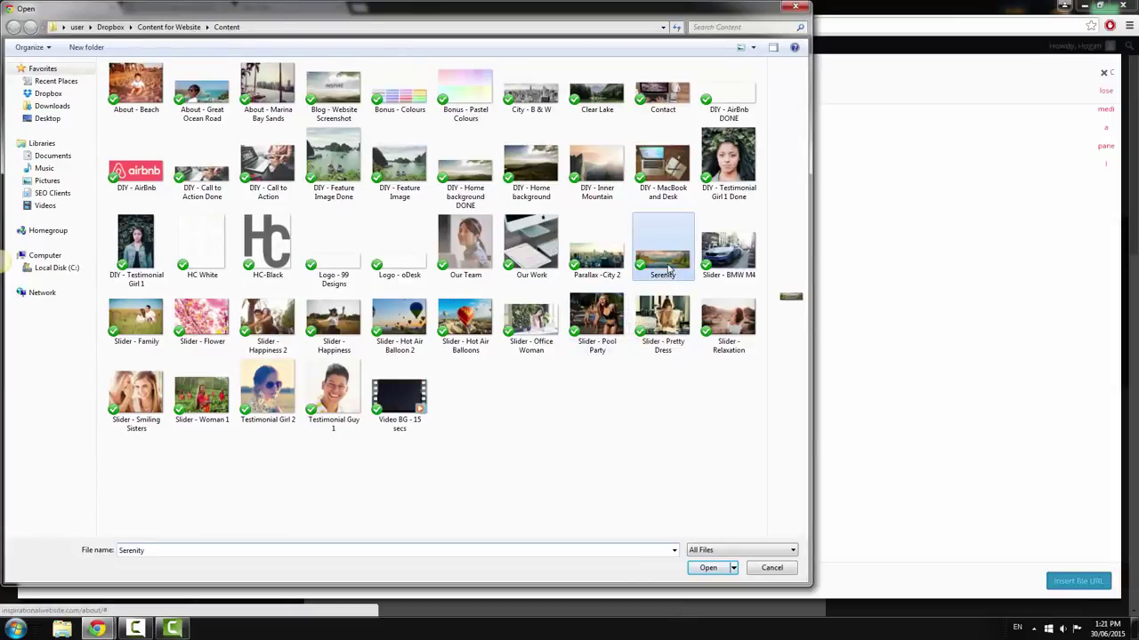
{"action": "left_click", "coordinate": [712, 568]}
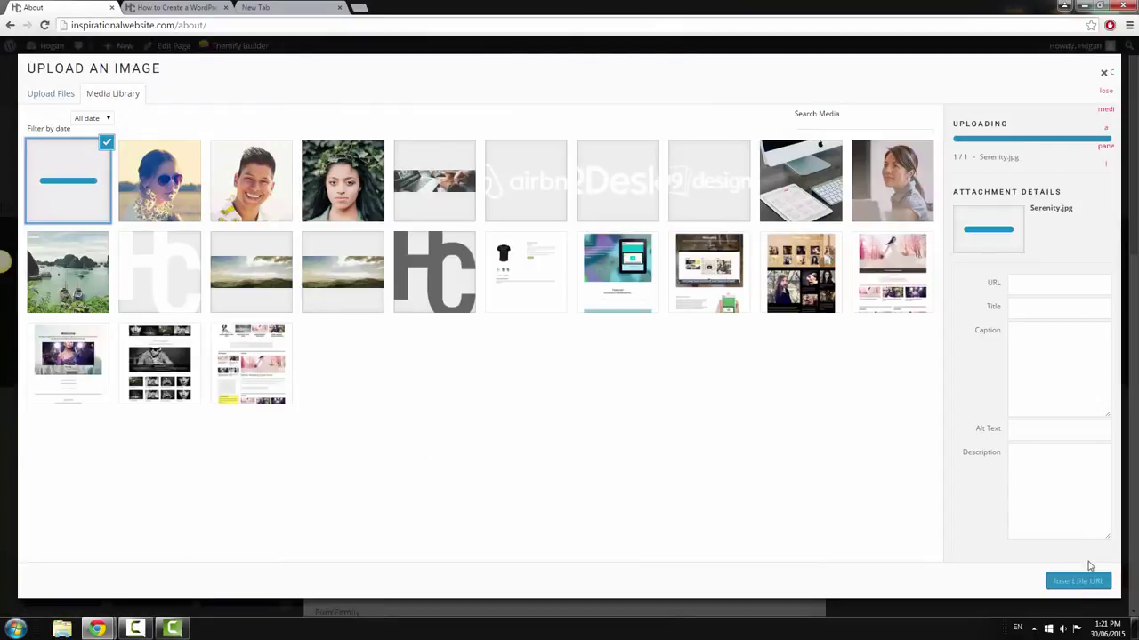
{"action": "left_click", "coordinate": [1079, 582]}
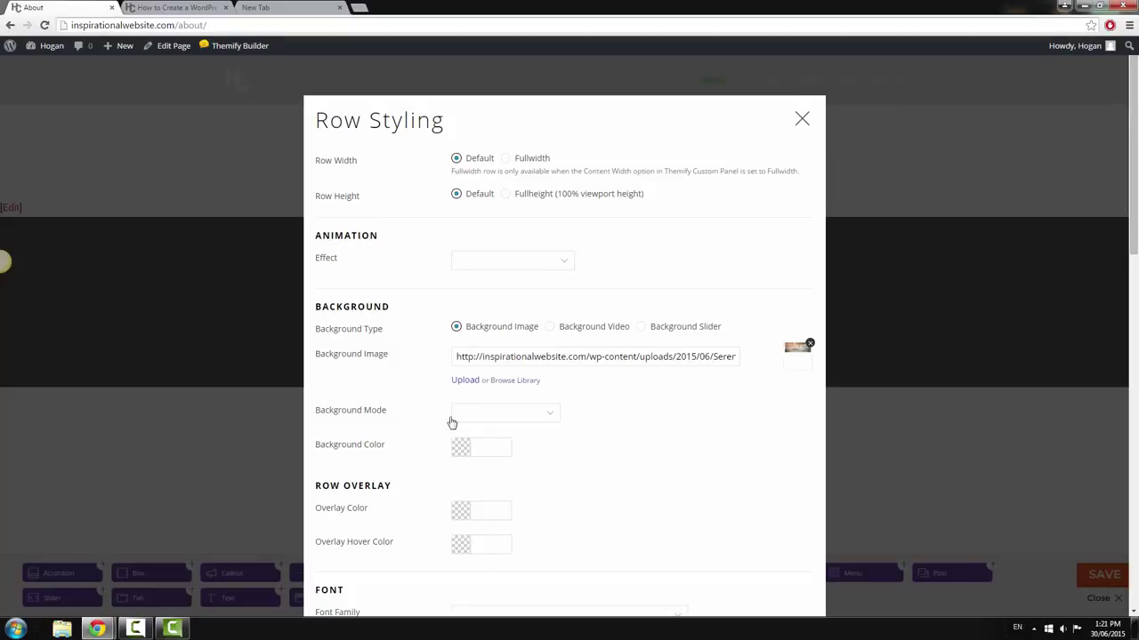
Step: Set the row's background mode to Fullcover and save the row settings
{"action": "left_click_drag", "start_coordinate": [383, 411], "coordinate": [480, 416]}
{"action": "left_click", "coordinate": [553, 417]}
{"action": "left_click", "coordinate": [505, 489]}
{"action": "scroll", "coordinate": [507, 493], "scroll_direction": "down", "scroll_amount": 10}
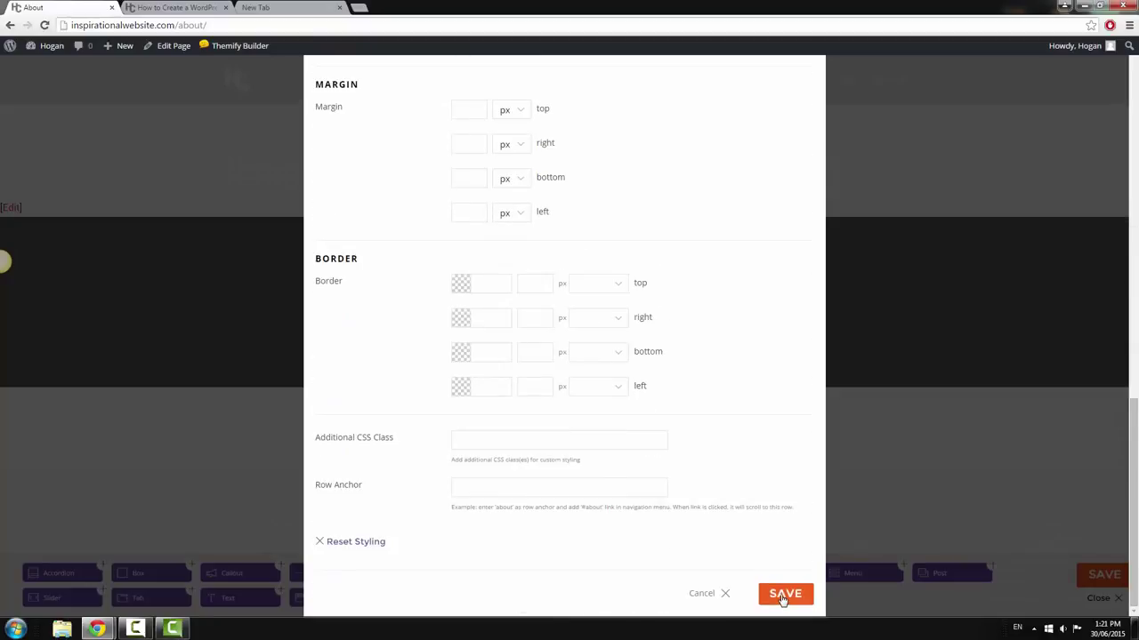
{"action": "left_click", "coordinate": [784, 593]}
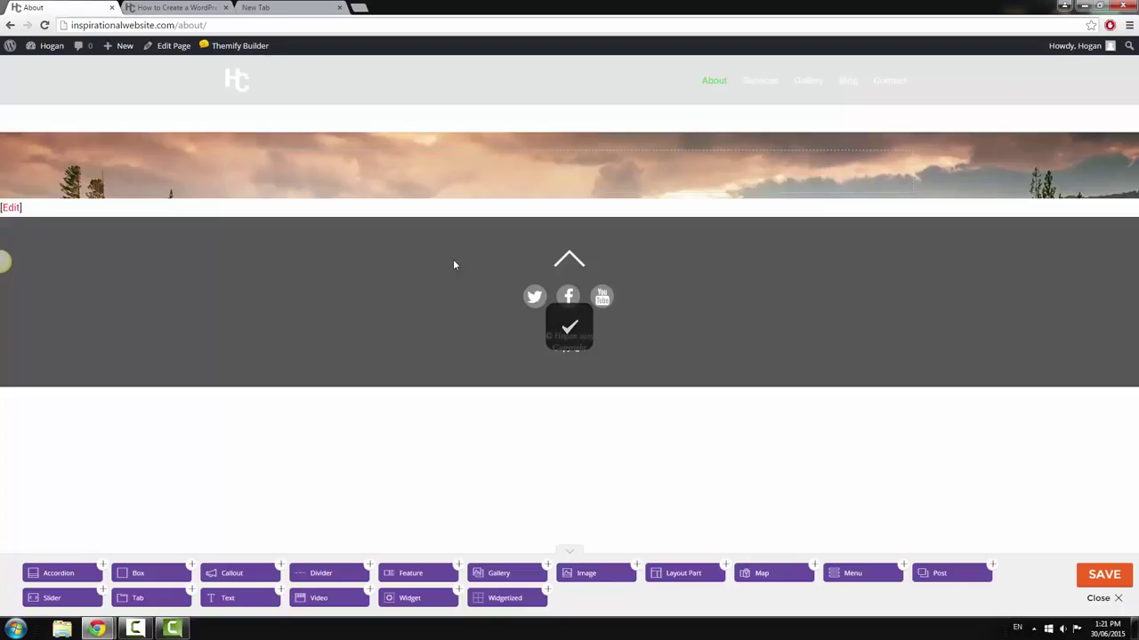
Step: Add a Text module to the top row and paste the mission sentence copied from the tutorial
{"action": "left_click_drag", "start_coordinate": [232, 591], "coordinate": [534, 174]}
{"action": "left_click_drag", "start_coordinate": [423, 169], "coordinate": [416, 169]}
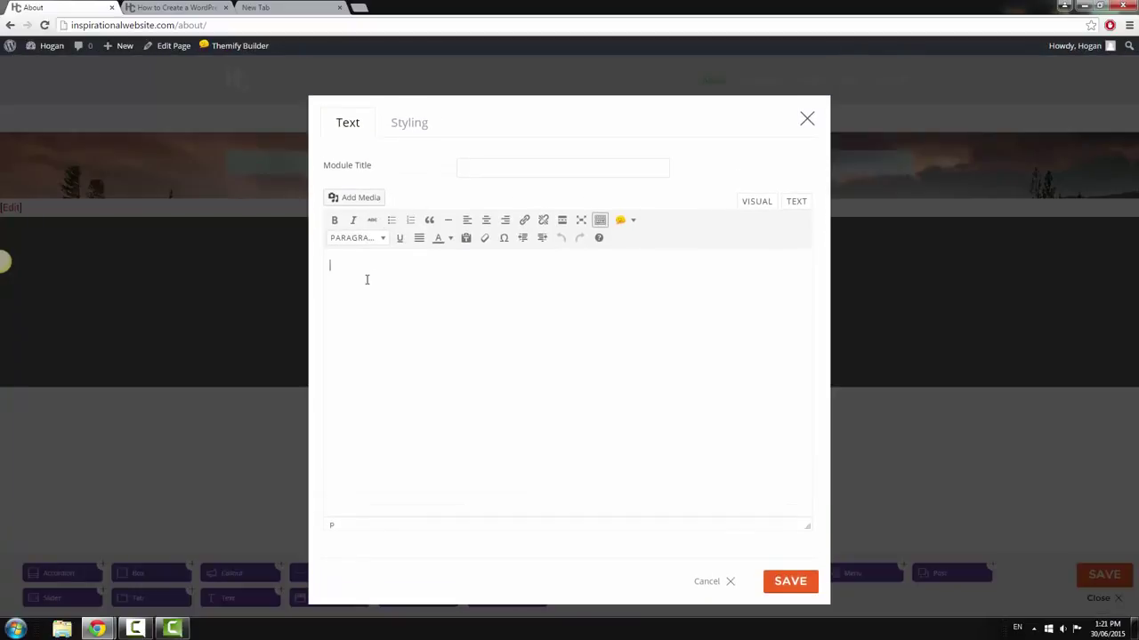
{"action": "left_click", "coordinate": [155, 7]}
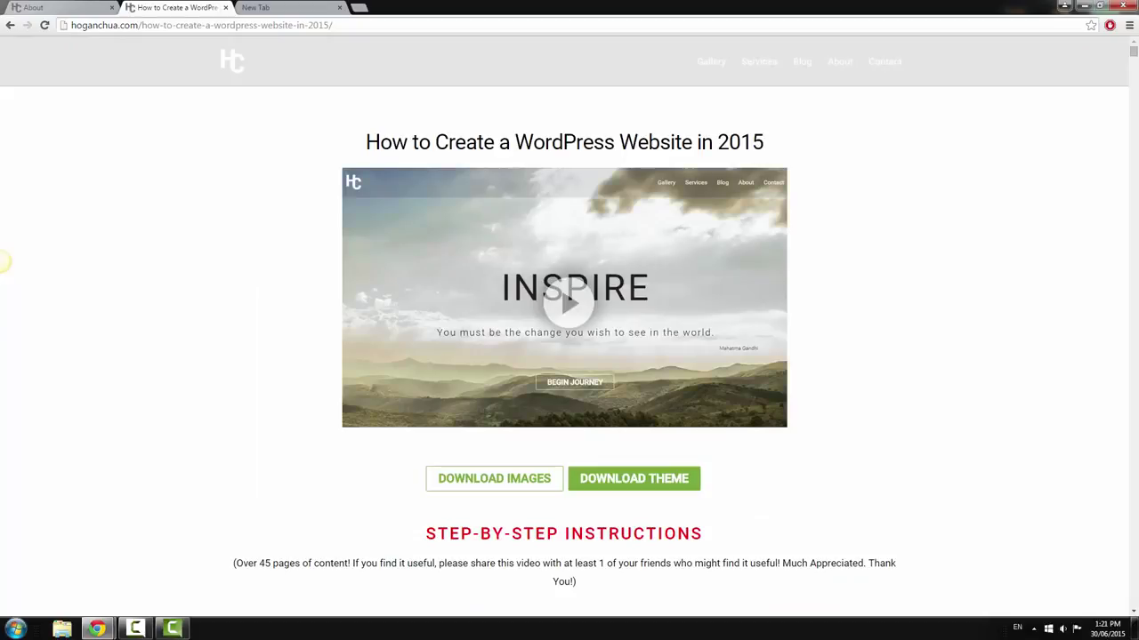
{"action": "left_click_drag", "start_coordinate": [1135, 51], "coordinate": [1134, 59]}
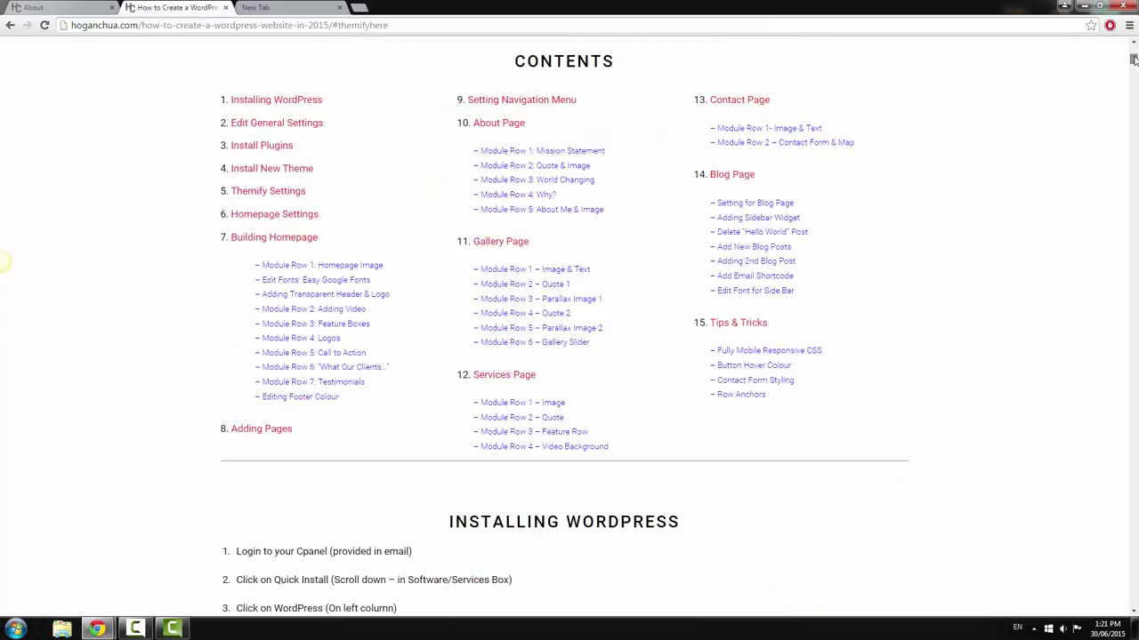
{"action": "left_click", "coordinate": [514, 151]}
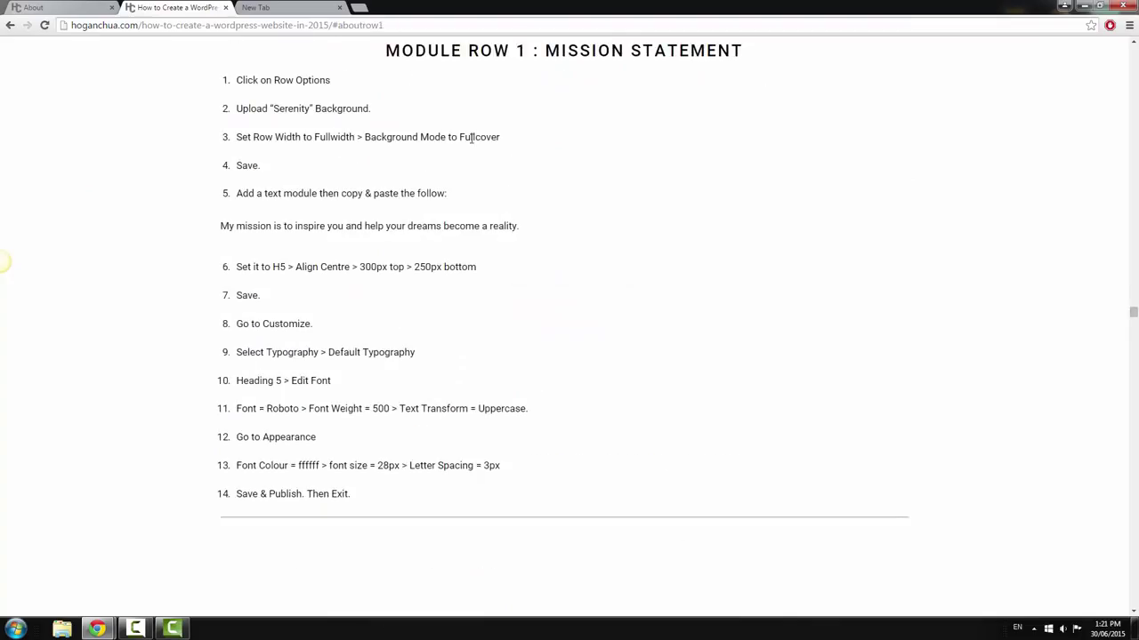
{"action": "left_click_drag", "start_coordinate": [521, 228], "coordinate": [211, 230]}
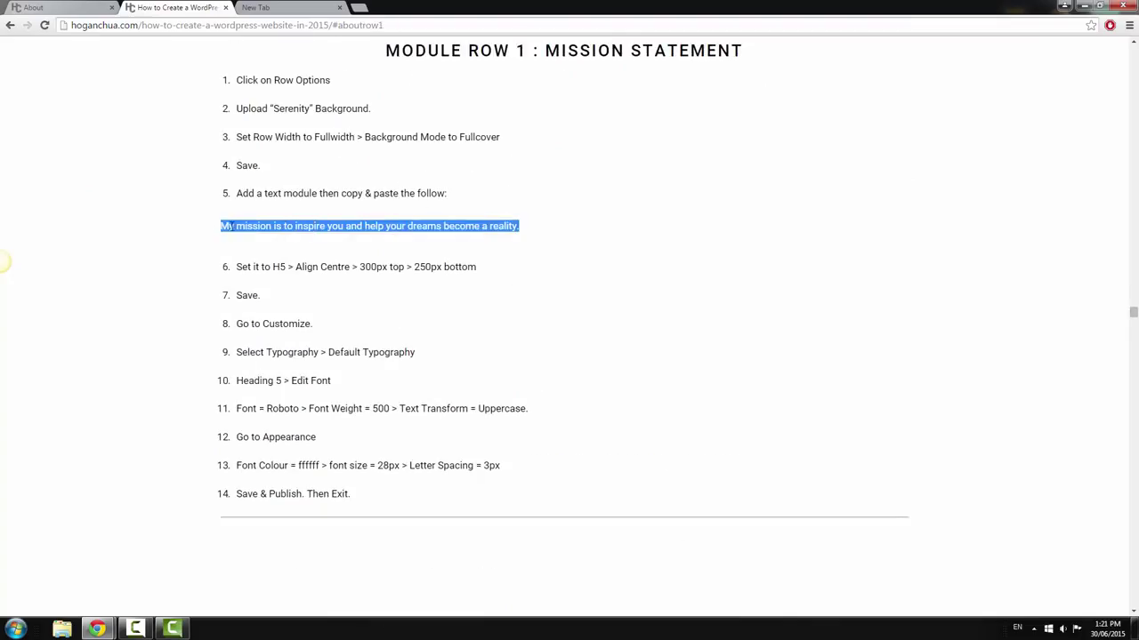
{"action": "right_click", "coordinate": [229, 225]}
{"action": "left_click", "coordinate": [242, 233]}
{"action": "left_click", "coordinate": [42, 7]}
{"action": "right_click", "coordinate": [334, 267]}
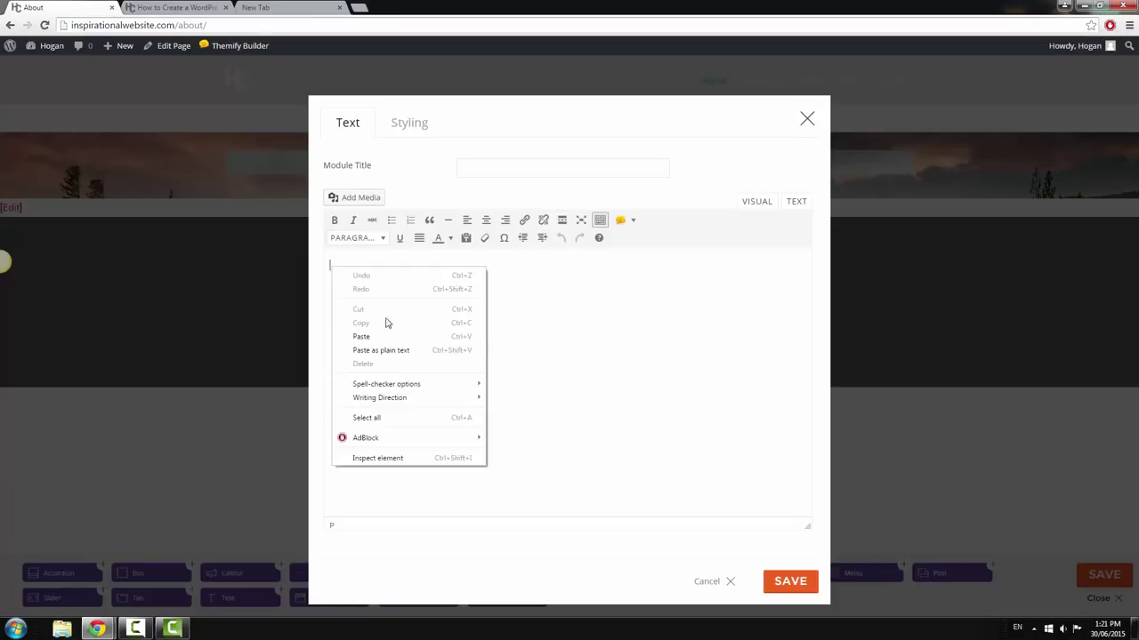
{"action": "left_click", "coordinate": [384, 356]}
Step: Format the pasted mission sentence as Heading 5
{"action": "left_click_drag", "start_coordinate": [645, 265], "coordinate": [329, 265]}
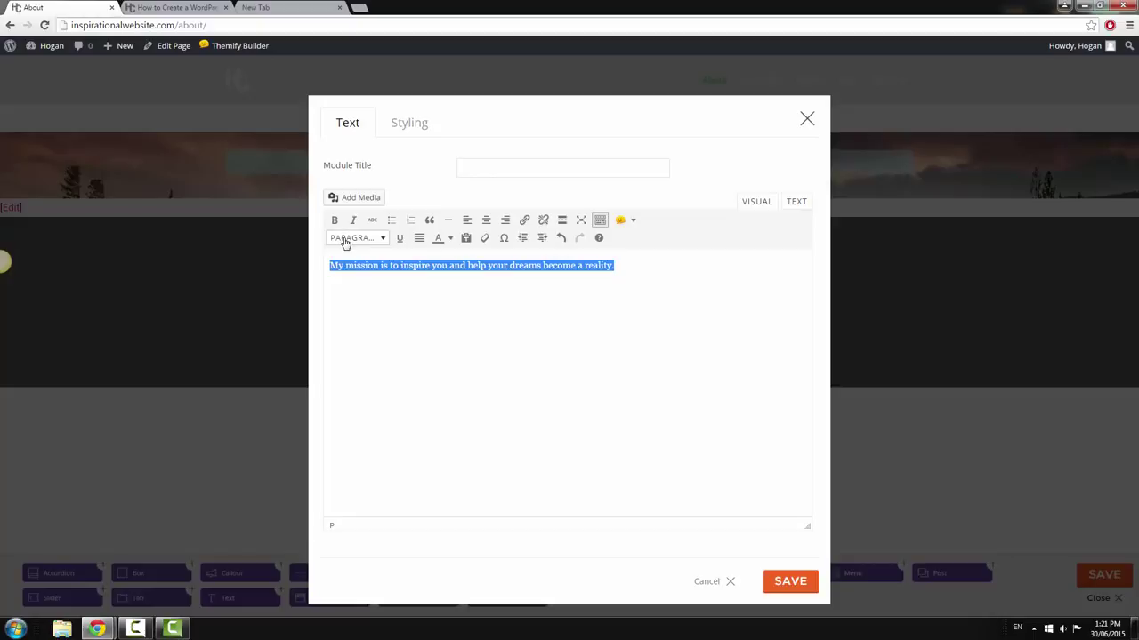
{"action": "left_click", "coordinate": [345, 240]}
{"action": "left_click", "coordinate": [362, 373]}
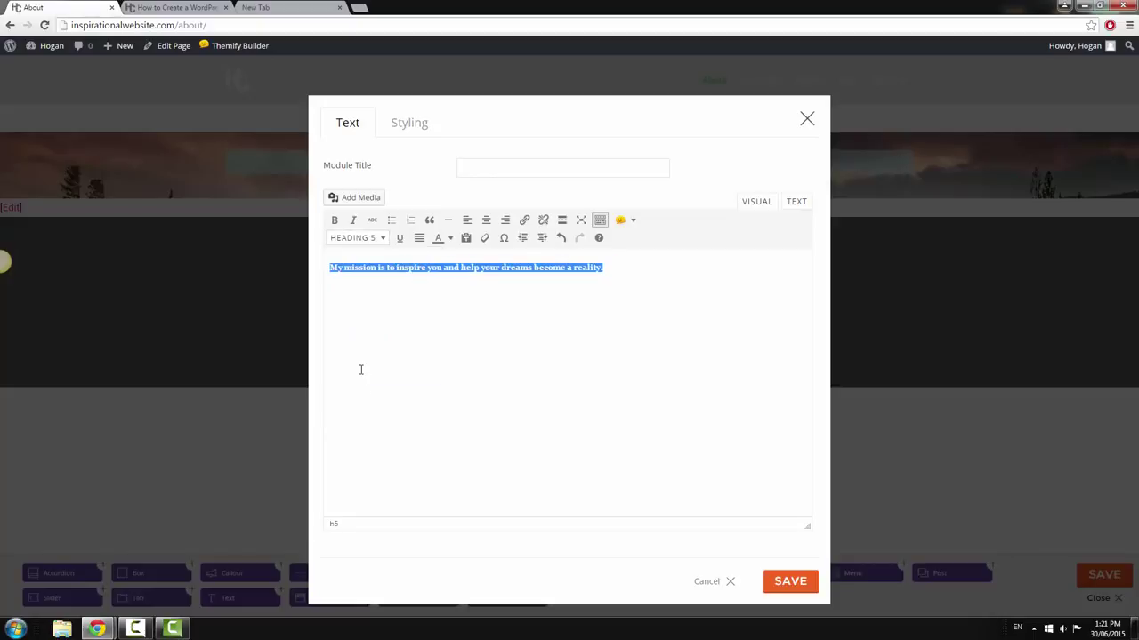
Step: Centre the module's text, give it 300px top padding, and save the module and page
{"action": "left_click", "coordinate": [407, 121]}
{"action": "scroll", "coordinate": [539, 400], "scroll_direction": "down", "scroll_amount": 2}
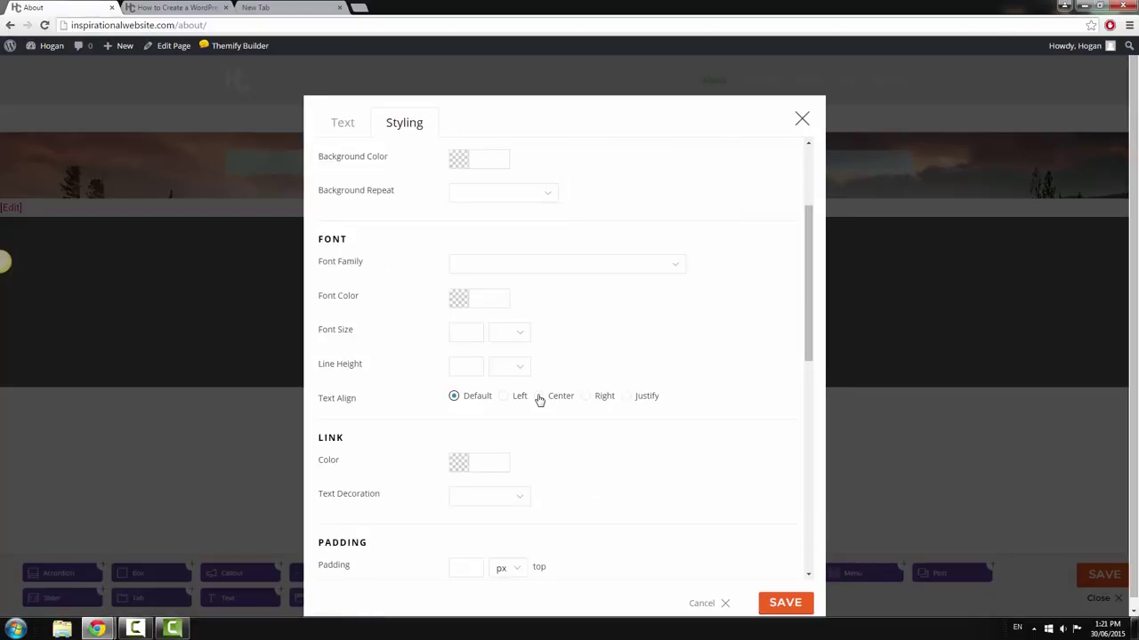
{"action": "left_click", "coordinate": [539, 400]}
{"action": "scroll", "coordinate": [537, 418], "scroll_direction": "down", "scroll_amount": 2}
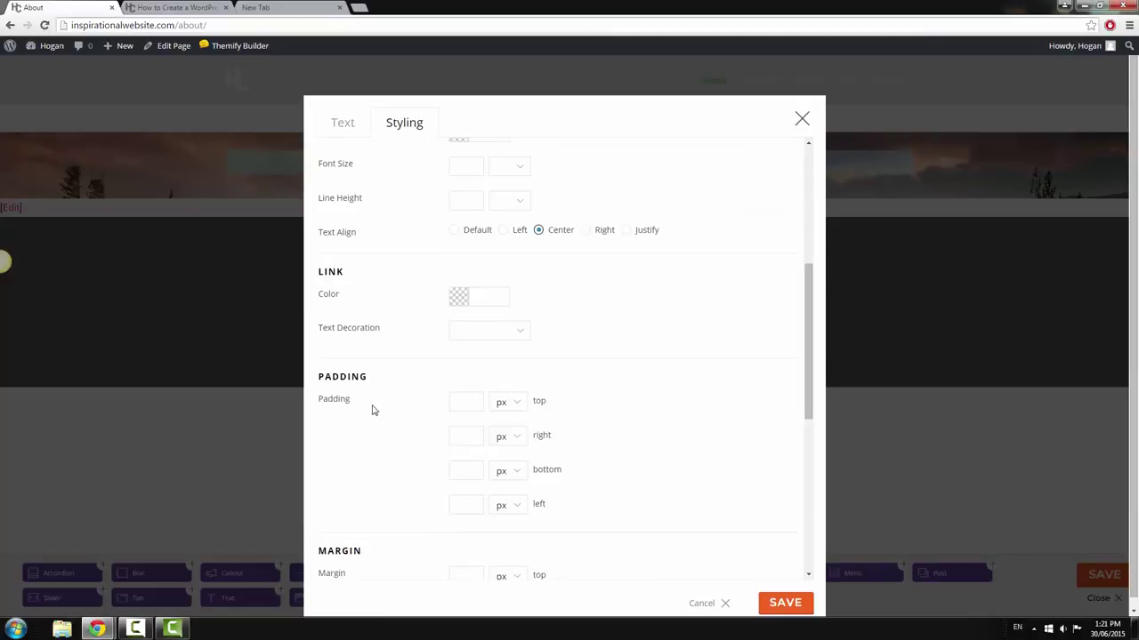
{"action": "left_click", "coordinate": [468, 403]}
{"action": "type", "text": "300"}
{"action": "left_click", "coordinate": [467, 472]}
{"action": "left_click", "coordinate": [761, 607]}
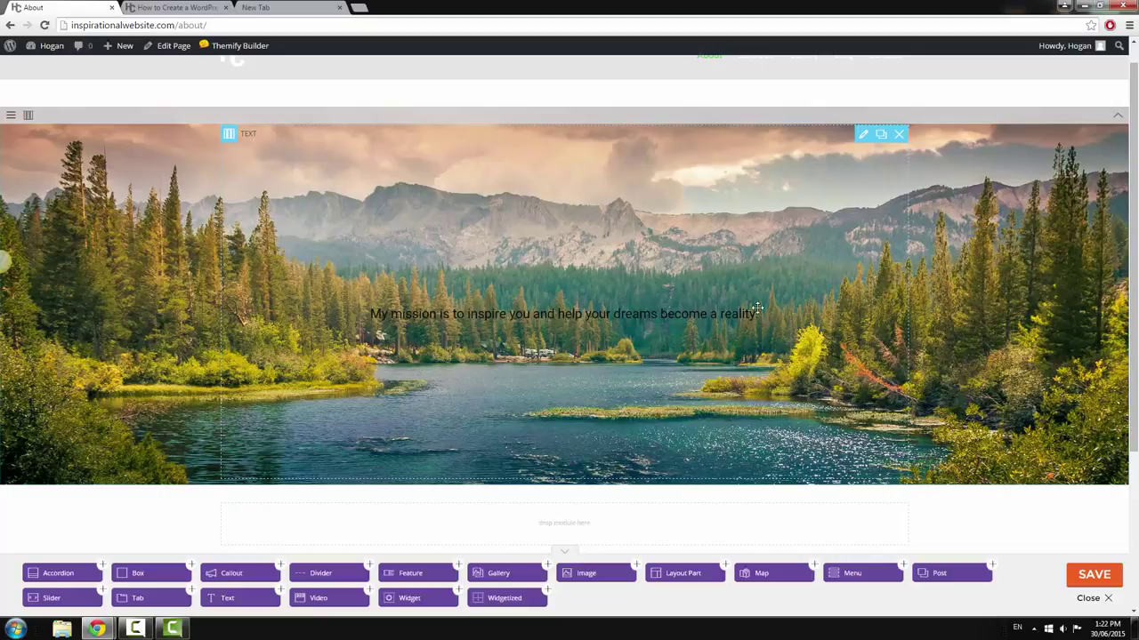
{"action": "left_click", "coordinate": [1080, 577]}
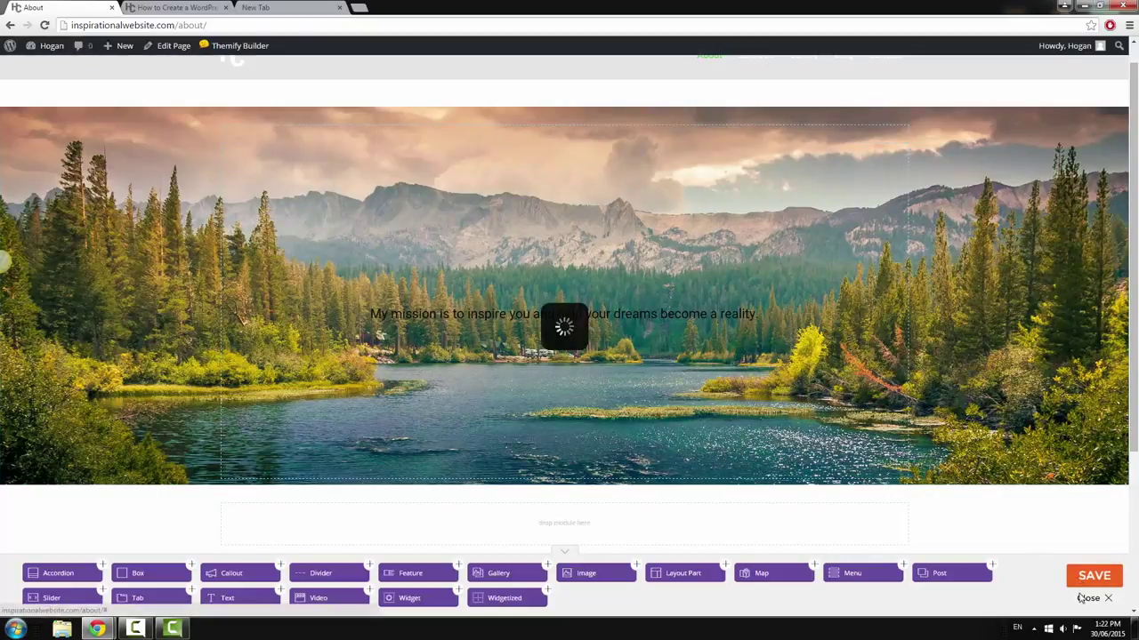
Step: Leave the builder and open the Heading 5 font settings in Customizer Typography
{"action": "left_click", "coordinate": [1094, 602]}
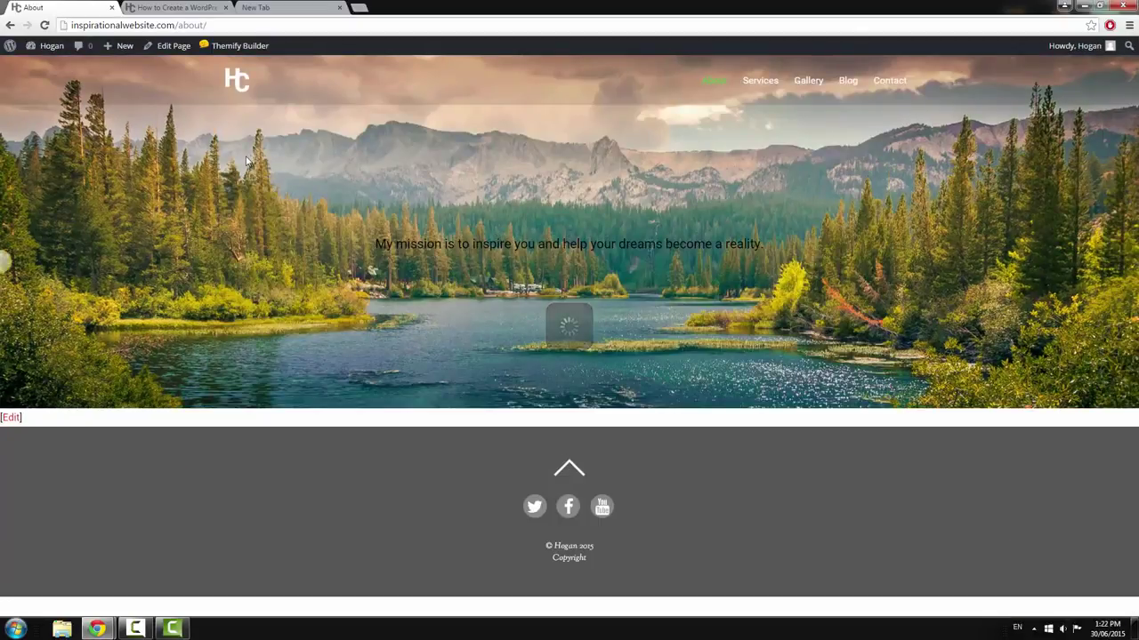
{"action": "mouse_move", "coordinate": [43, 53]}
{"action": "left_click", "coordinate": [44, 98]}
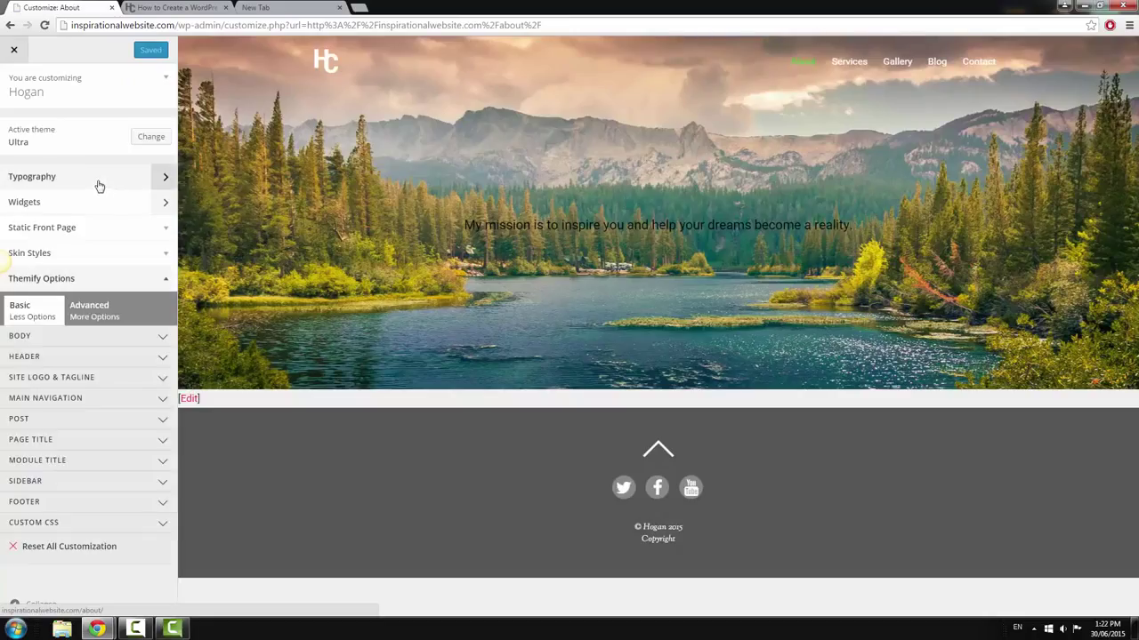
{"action": "left_click", "coordinate": [99, 184]}
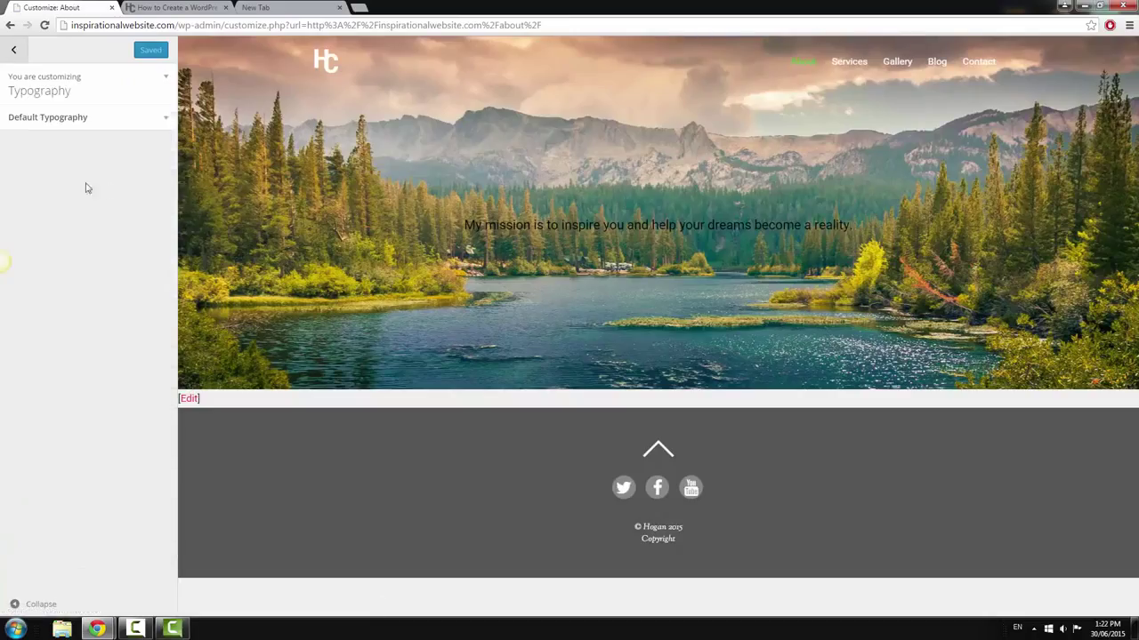
{"action": "left_click", "coordinate": [102, 125]}
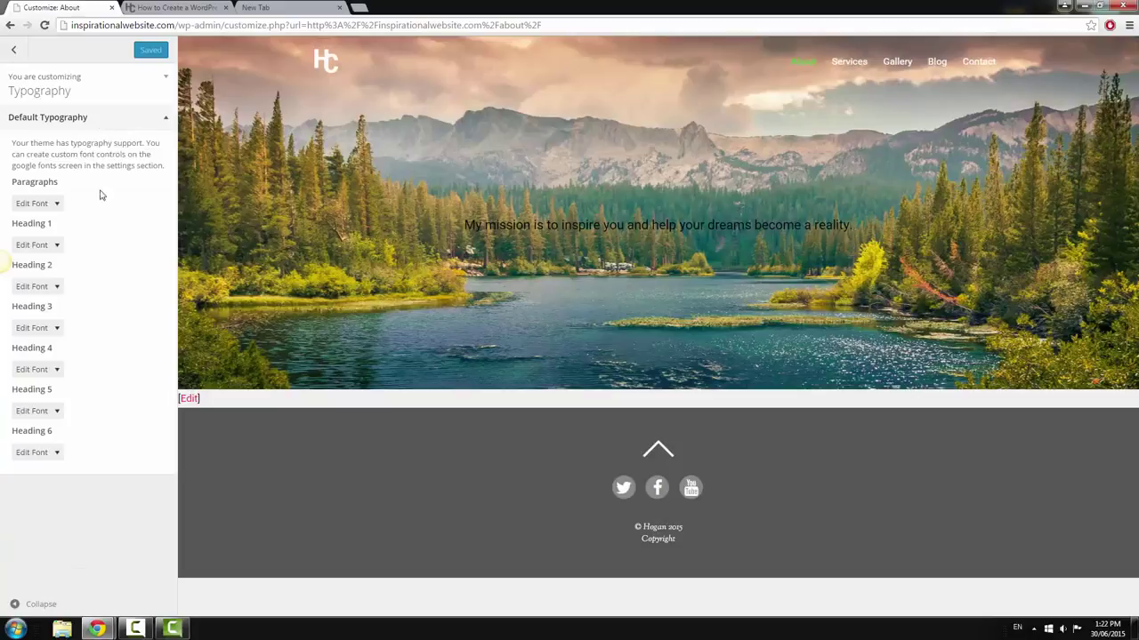
{"action": "left_click", "coordinate": [50, 410]}
Step: Set the Heading 5 font to Roboto at weight 500
{"action": "left_click_drag", "start_coordinate": [173, 355], "coordinate": [172, 451]}
{"action": "left_click", "coordinate": [88, 405]}
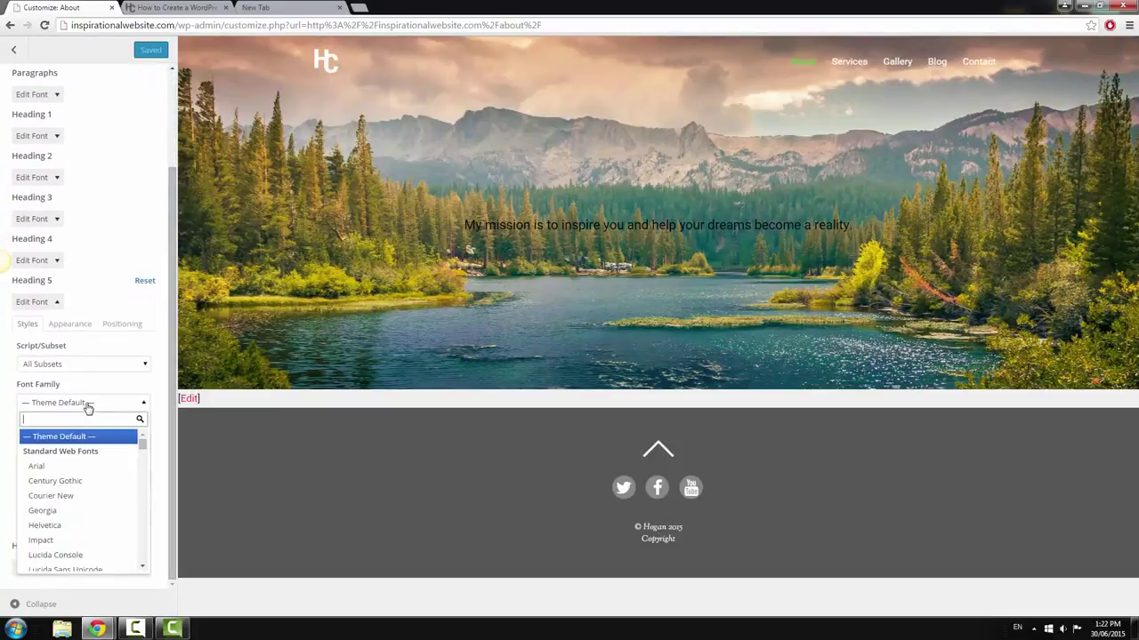
{"action": "type", "text": "robot"}
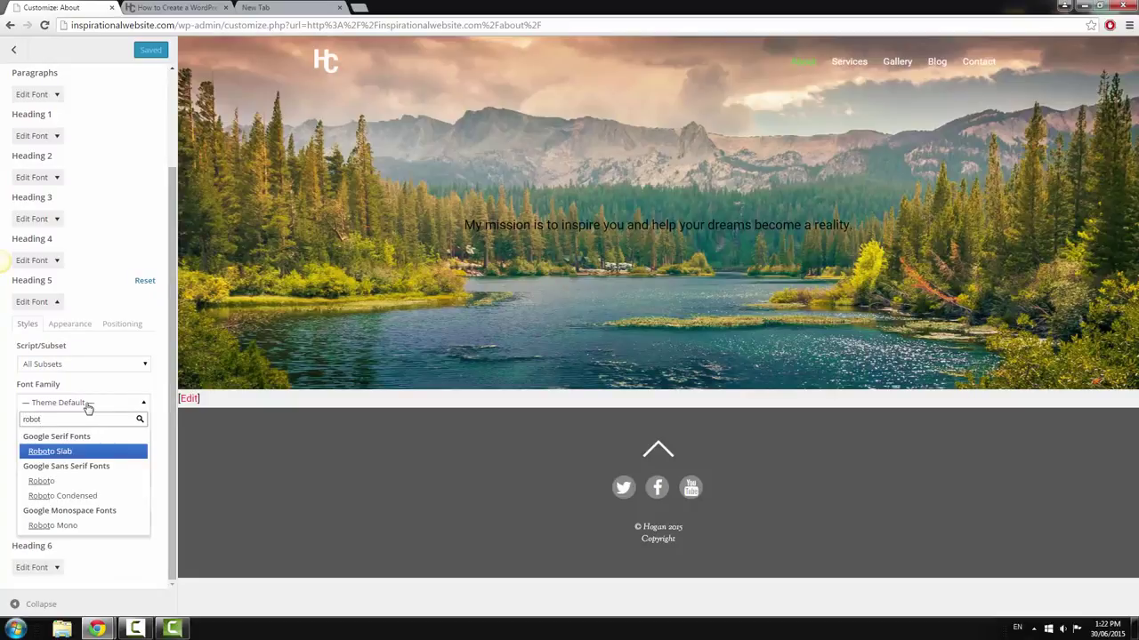
{"action": "left_click", "coordinate": [82, 482]}
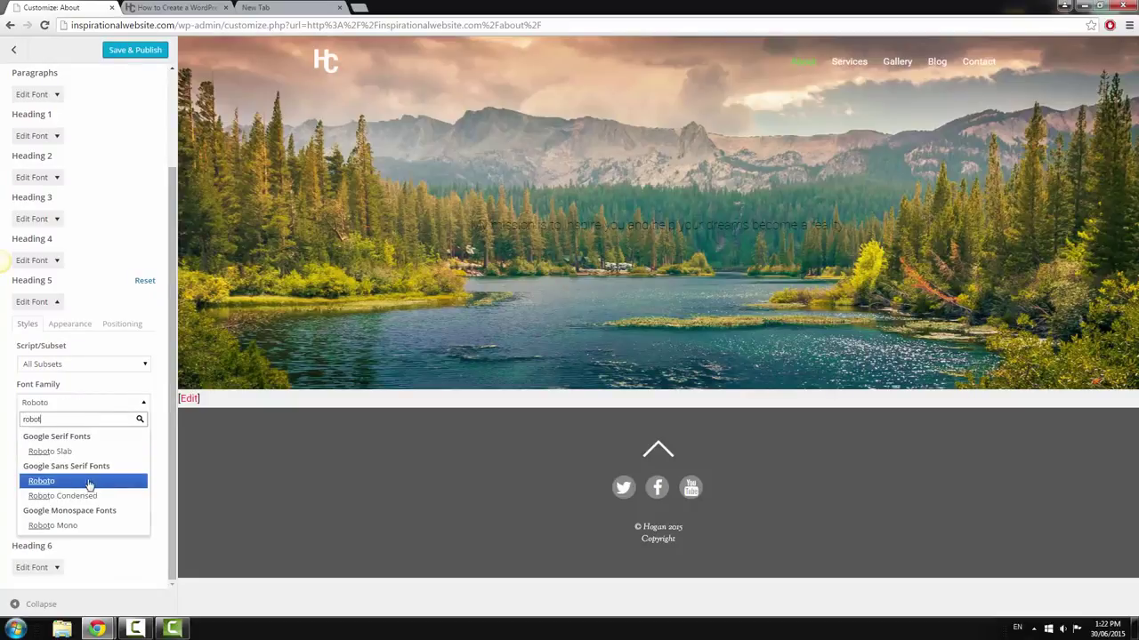
{"action": "left_click", "coordinate": [161, 401]}
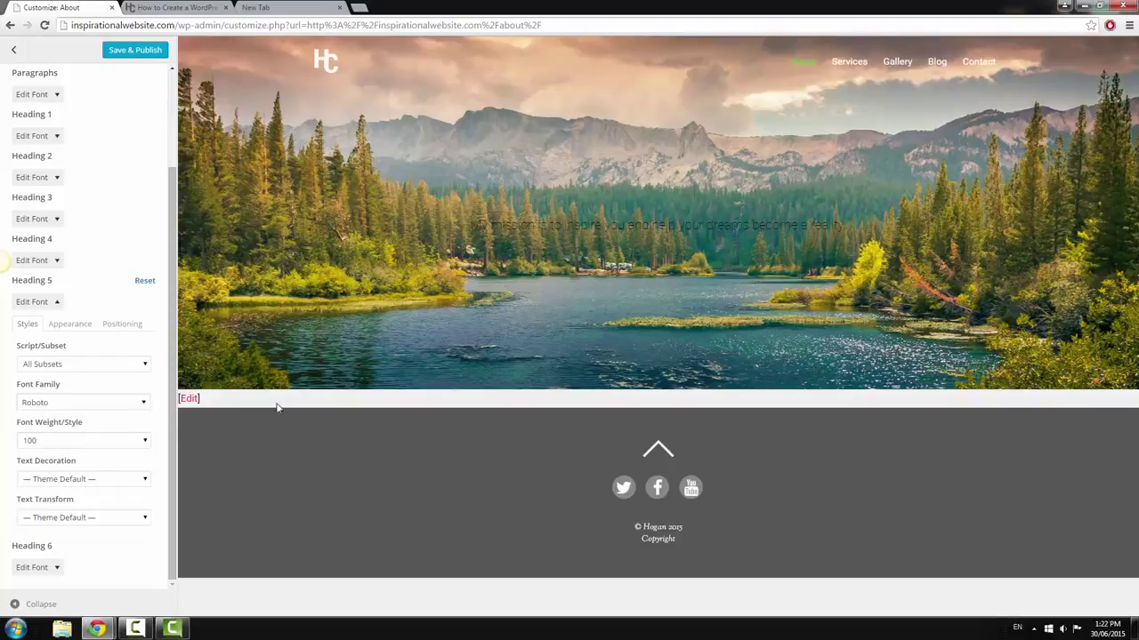
{"action": "left_click", "coordinate": [128, 443]}
{"action": "left_click", "coordinate": [97, 526]}
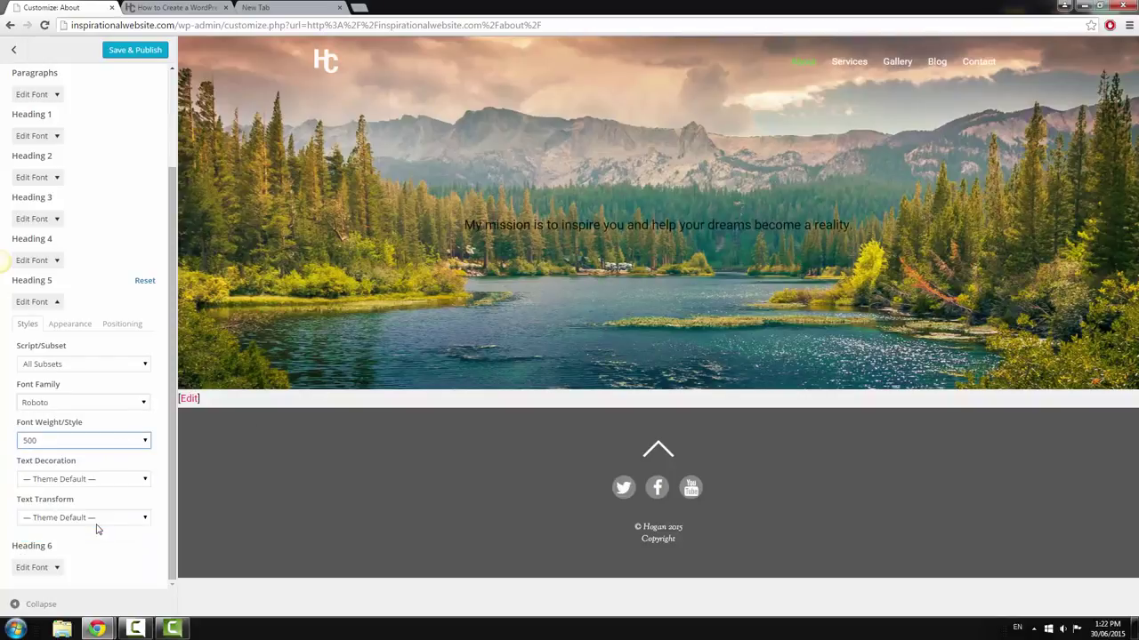
Step: Set the Heading 5 text transform to Uppercase
{"action": "left_click", "coordinate": [154, 463]}
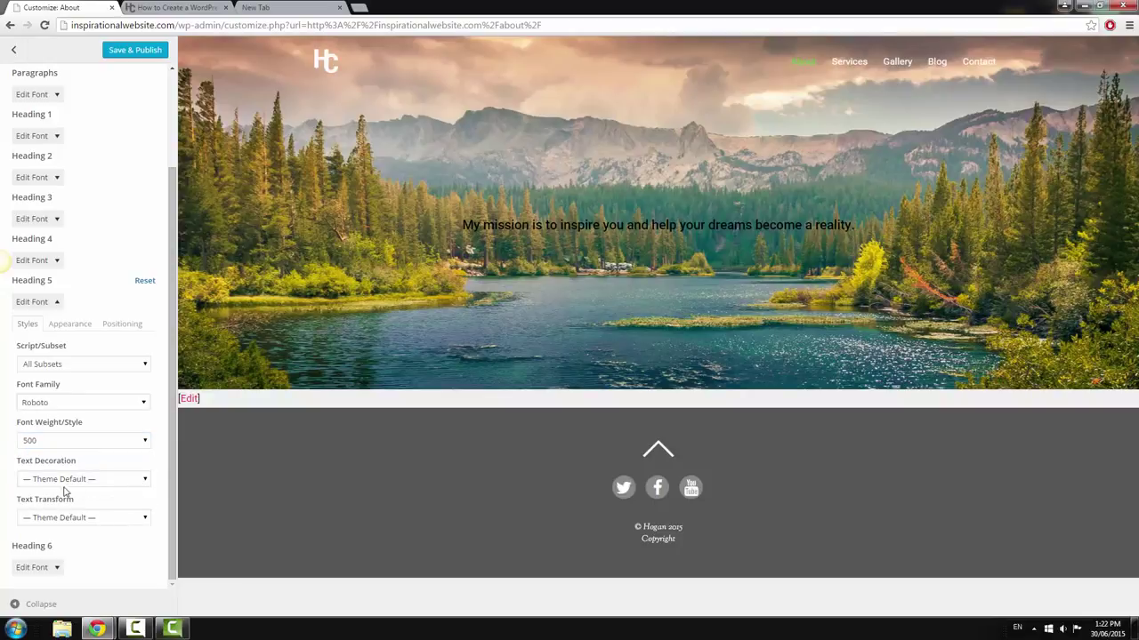
{"action": "left_click", "coordinate": [87, 519]}
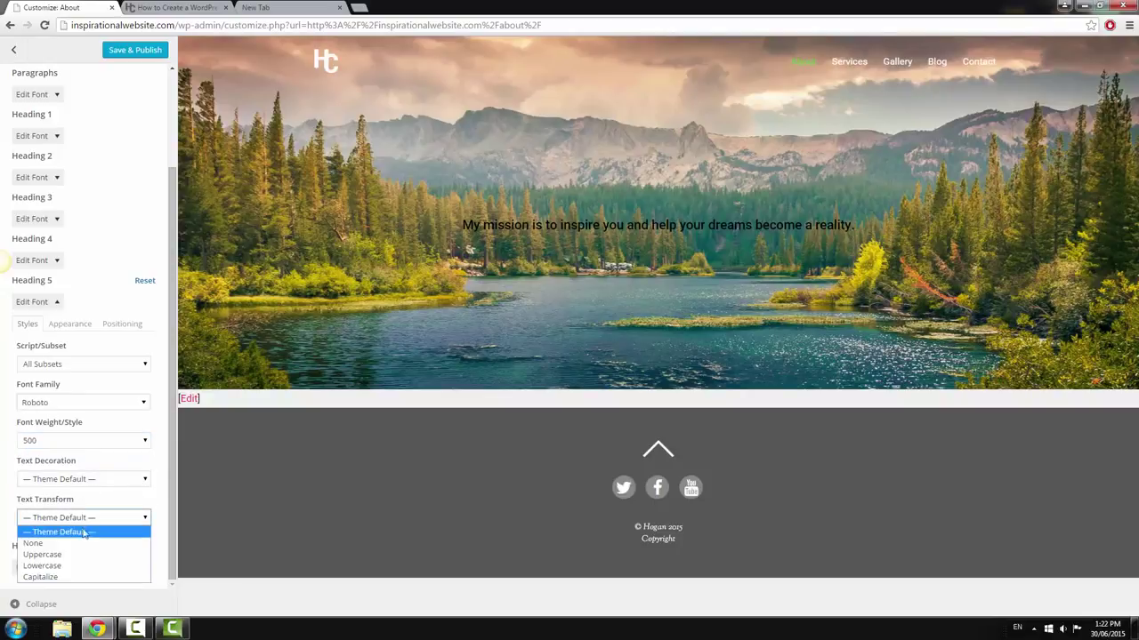
{"action": "left_click", "coordinate": [71, 554]}
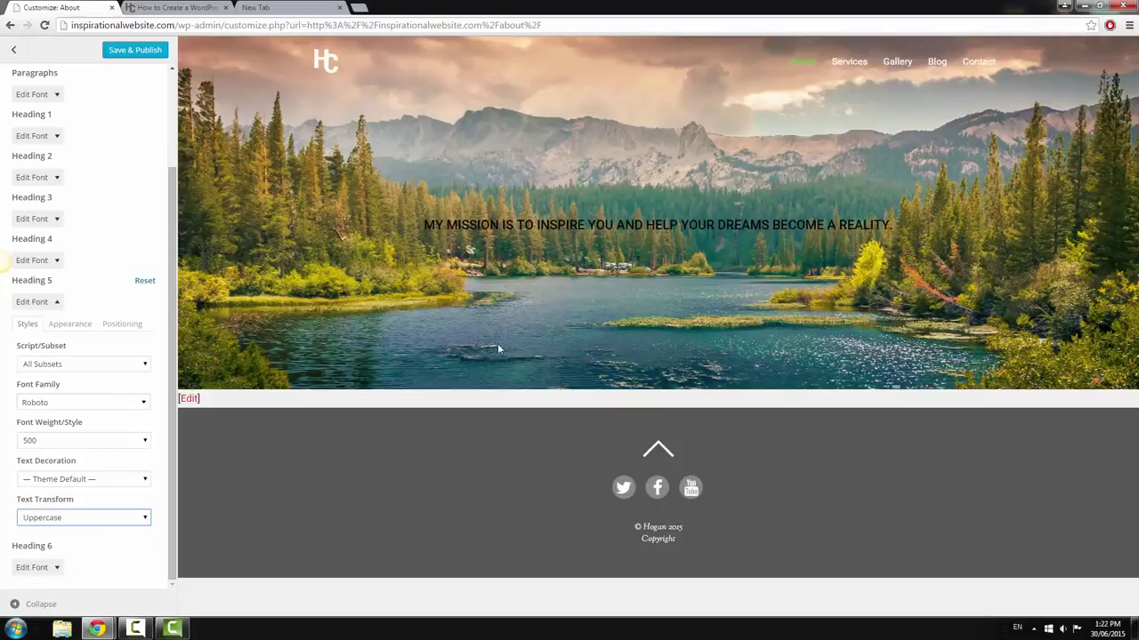
Step: Clear Heading 5's colour, set 28px size and 3px letter spacing, and Save & Publish
{"action": "left_click", "coordinate": [71, 325]}
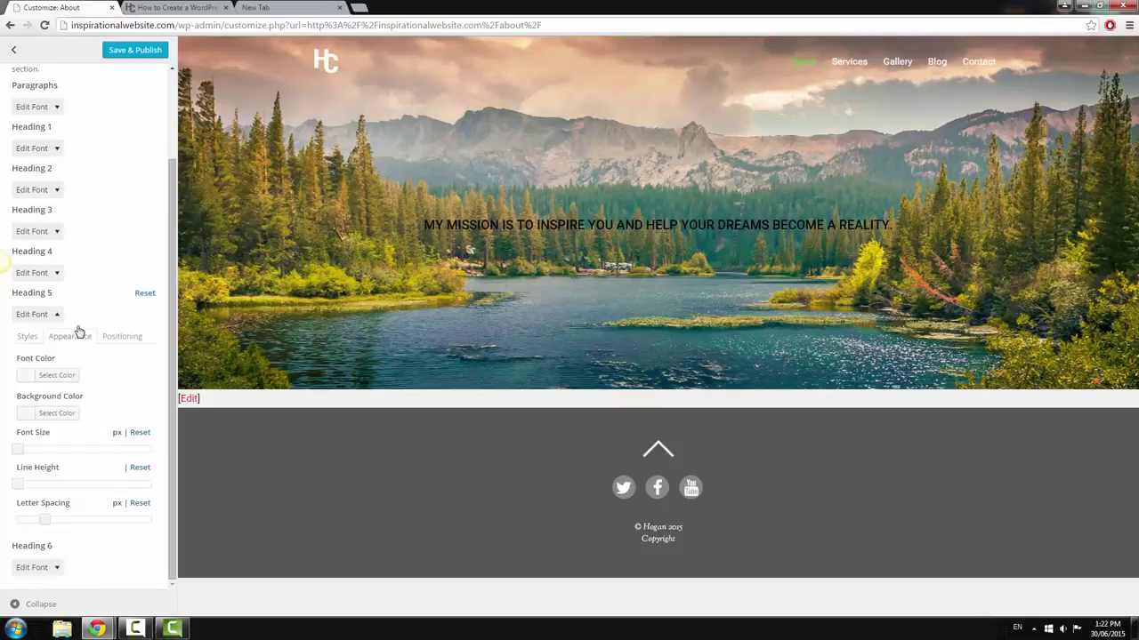
{"action": "left_click", "coordinate": [33, 375]}
{"action": "left_click", "coordinate": [140, 375]}
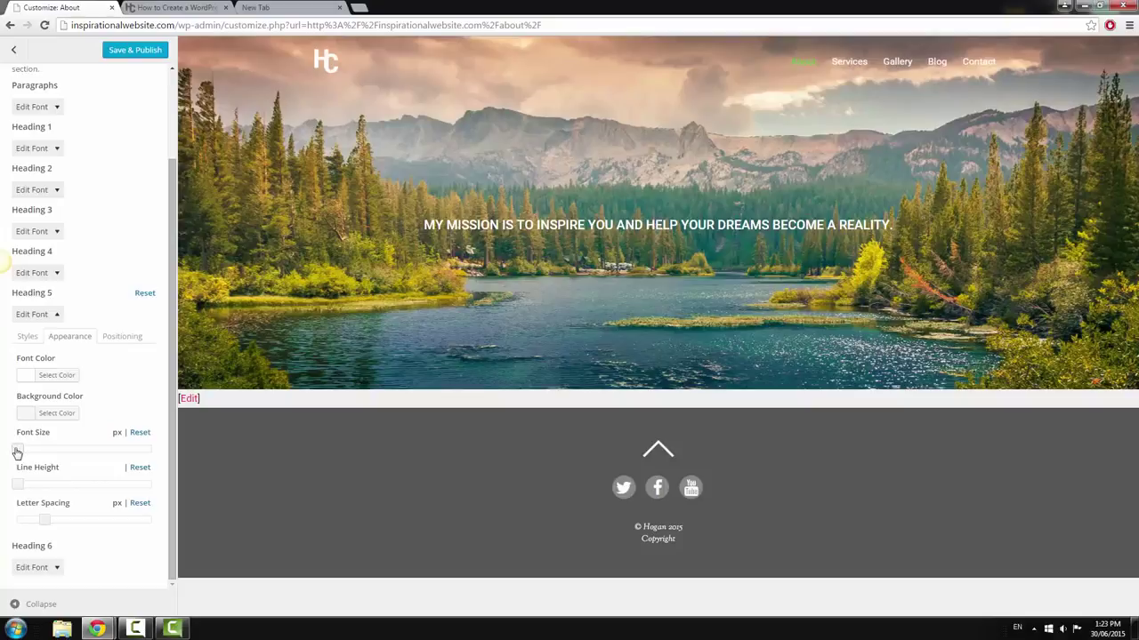
{"action": "left_click_drag", "start_coordinate": [17, 452], "coordinate": [43, 453]}
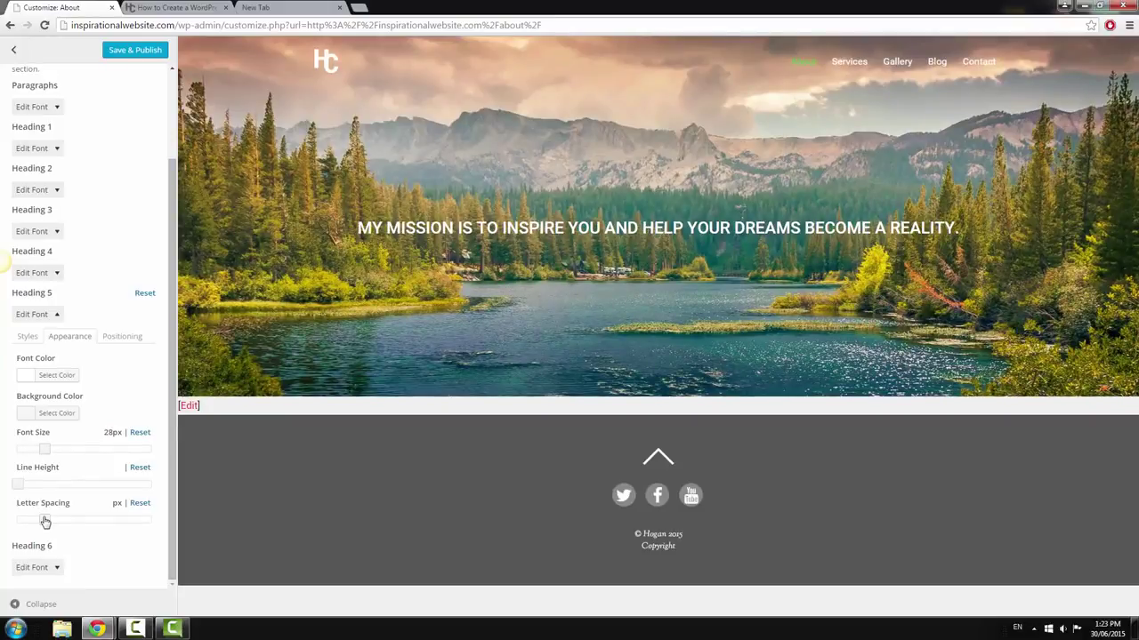
{"action": "left_click_drag", "start_coordinate": [46, 523], "coordinate": [60, 523]}
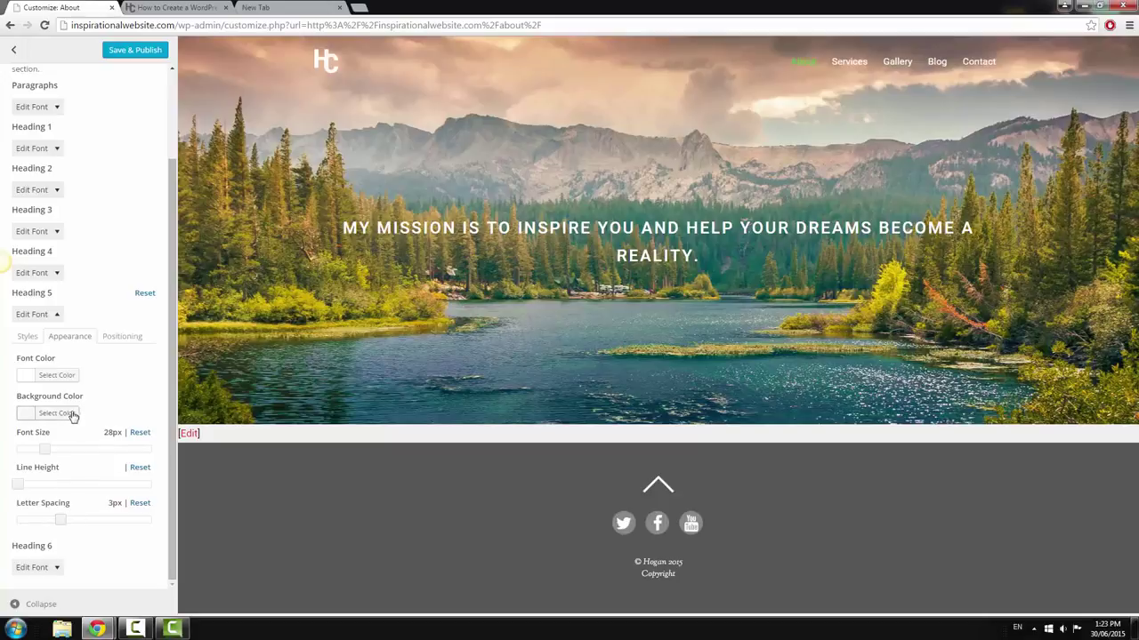
{"action": "left_click", "coordinate": [118, 54]}
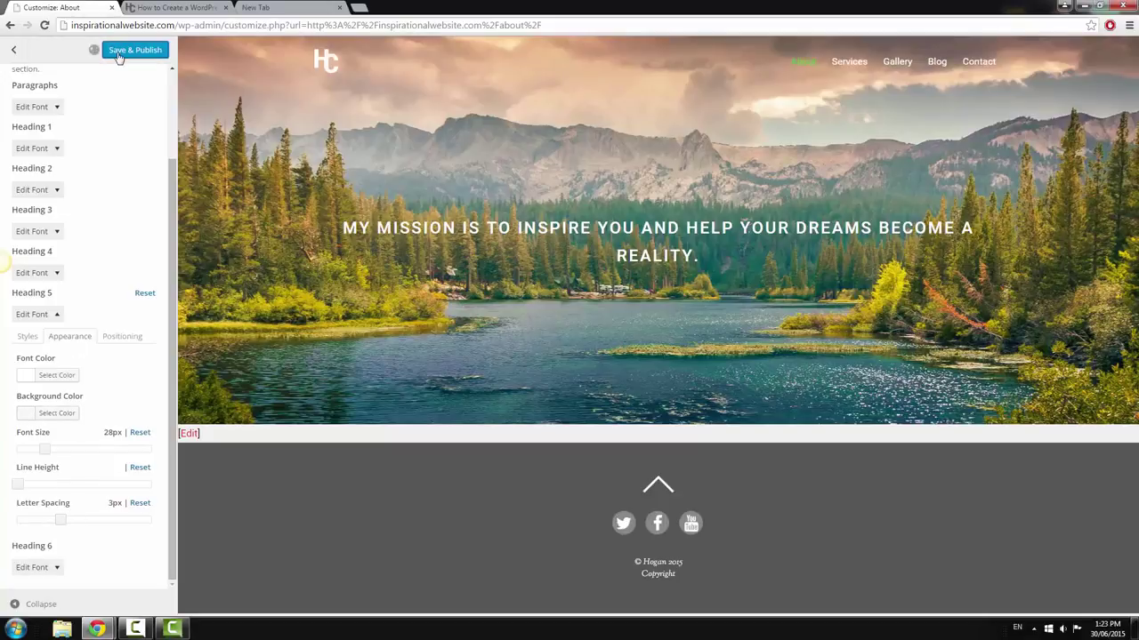
{"action": "left_click", "coordinate": [14, 49]}
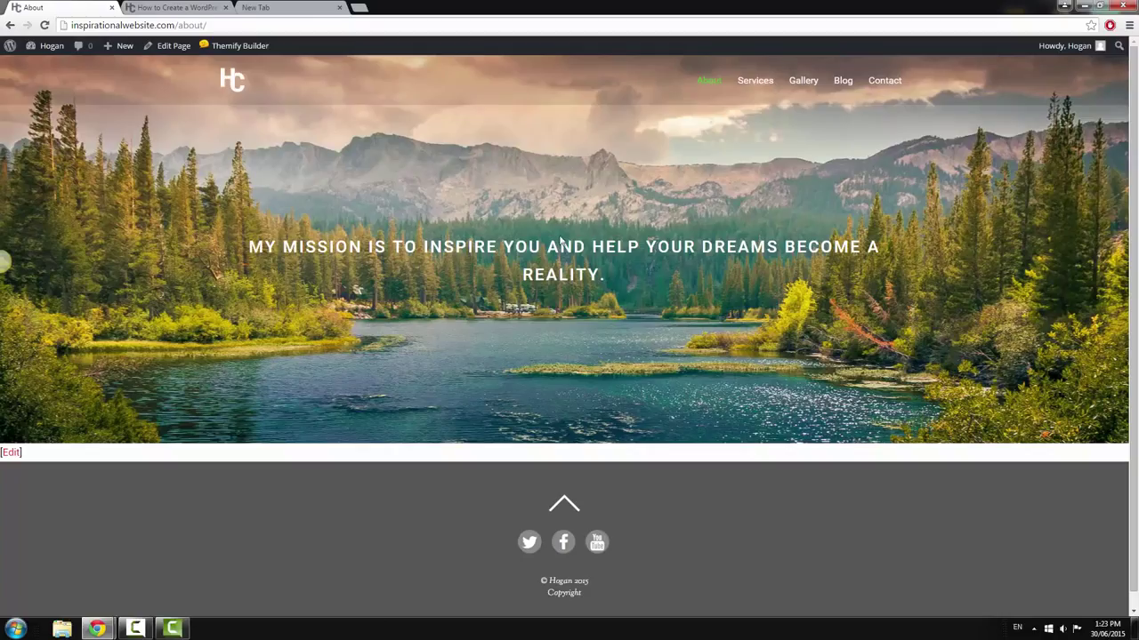
Step: Turn on Themify Builder for the About page
{"action": "left_click_drag", "start_coordinate": [251, 247], "coordinate": [524, 274]}
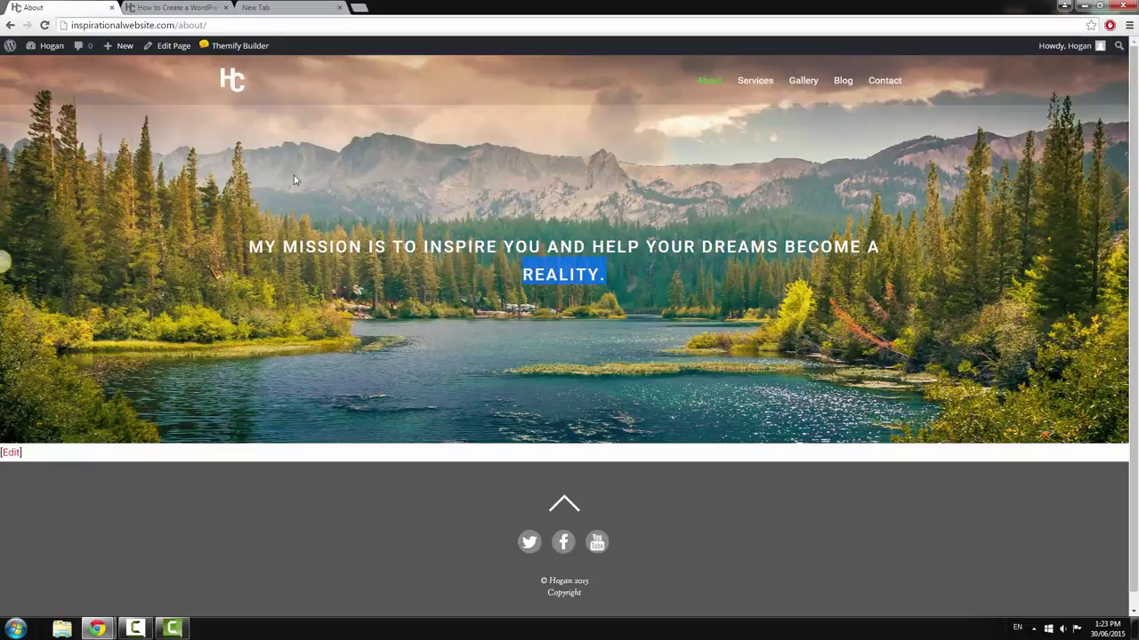
{"action": "mouse_move", "coordinate": [239, 46]}
{"action": "left_click", "coordinate": [225, 69]}
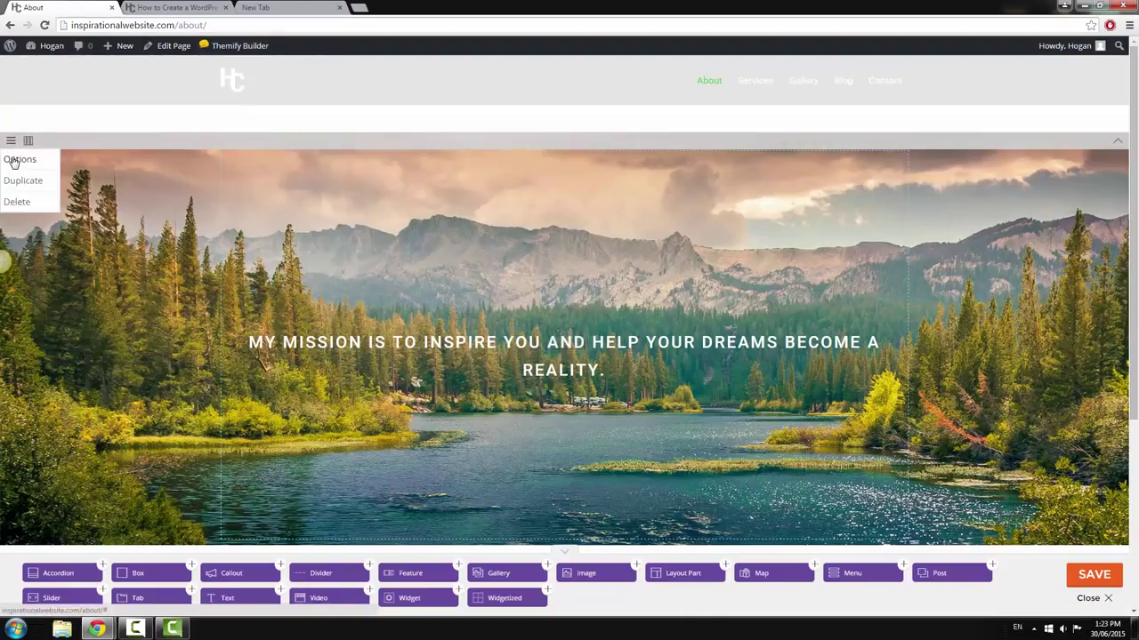
Step: Set the hero row's width to Fullwidth and save the row and the page
{"action": "left_click", "coordinate": [19, 156]}
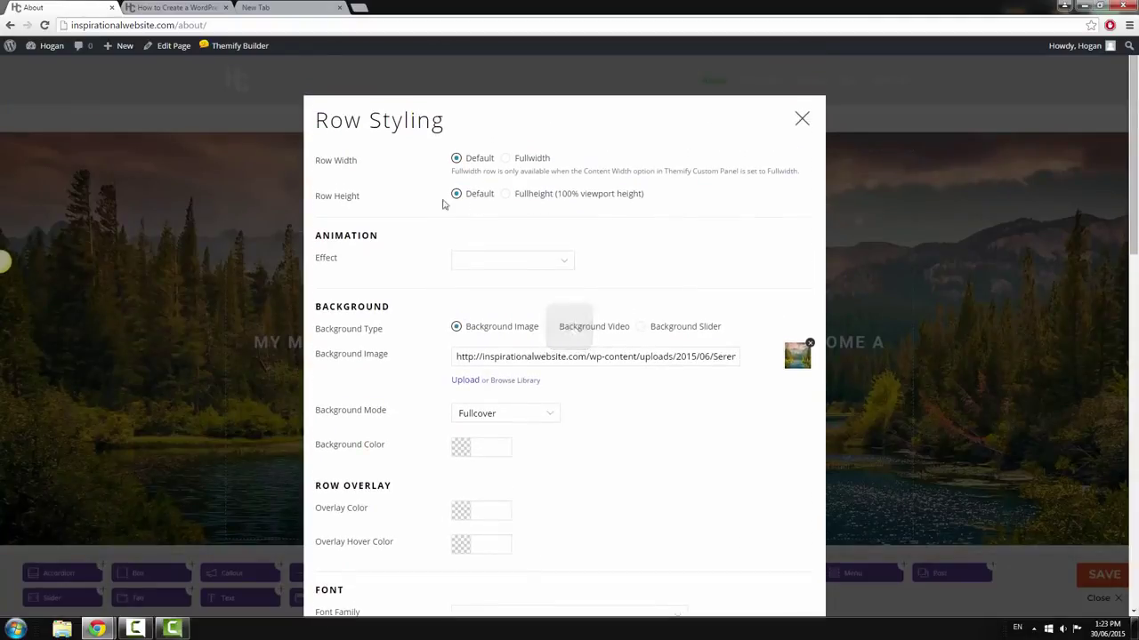
{"action": "triple_click", "coordinate": [364, 163]}
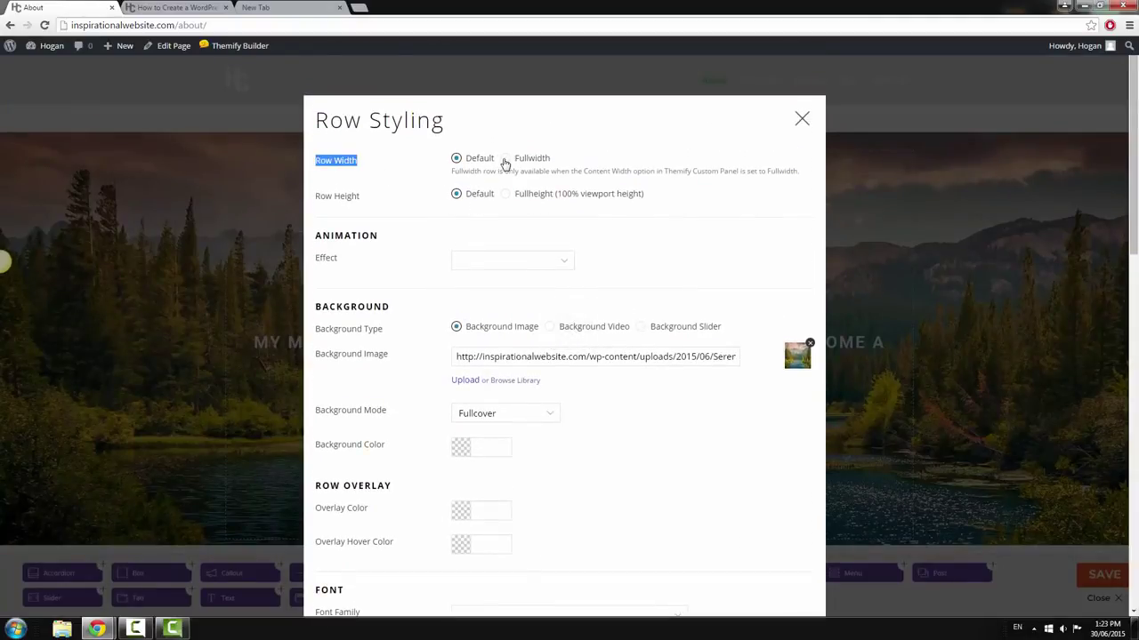
{"action": "left_click", "coordinate": [505, 158]}
{"action": "scroll", "coordinate": [744, 470], "scroll_direction": "down", "scroll_amount": 6}
{"action": "scroll", "coordinate": [754, 509], "scroll_direction": "down", "scroll_amount": 6}
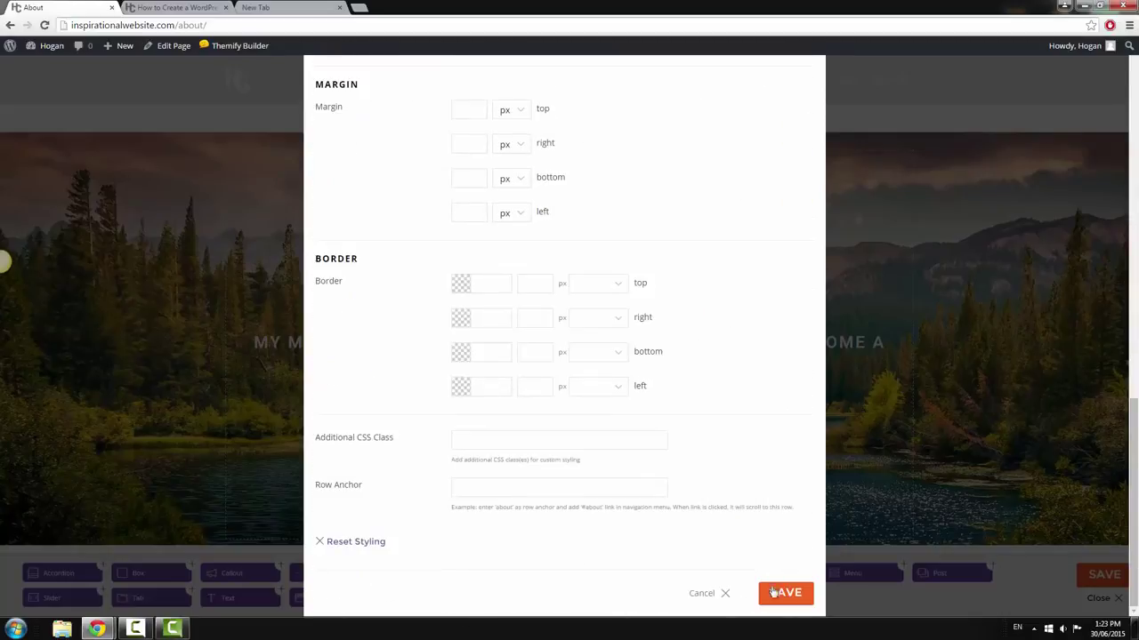
{"action": "left_click", "coordinate": [771, 593]}
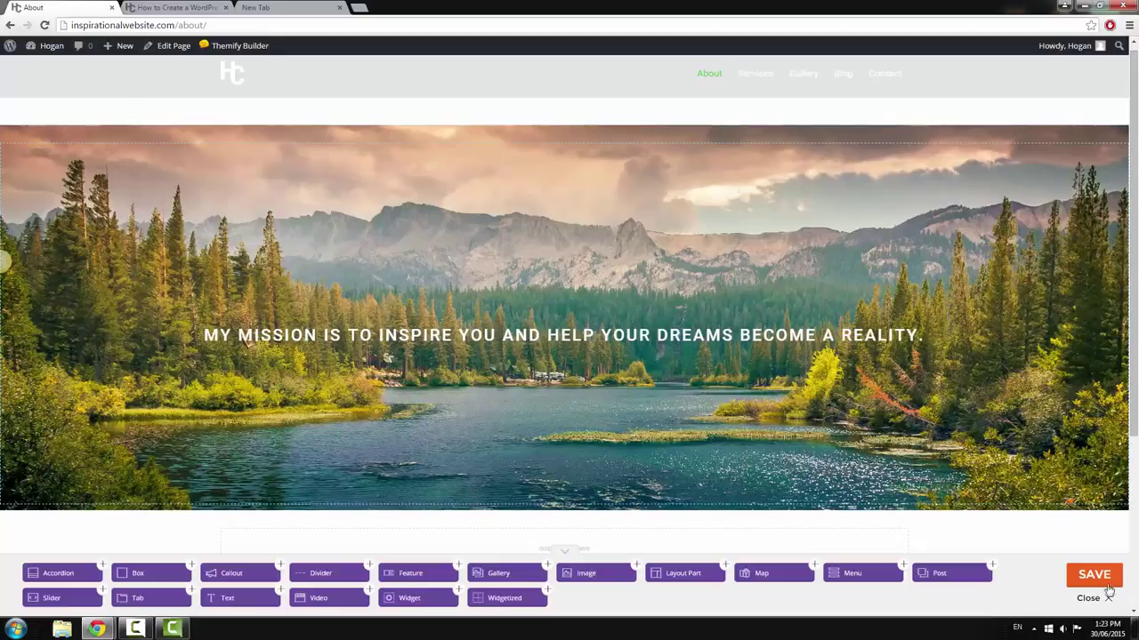
{"action": "left_click", "coordinate": [1107, 585]}
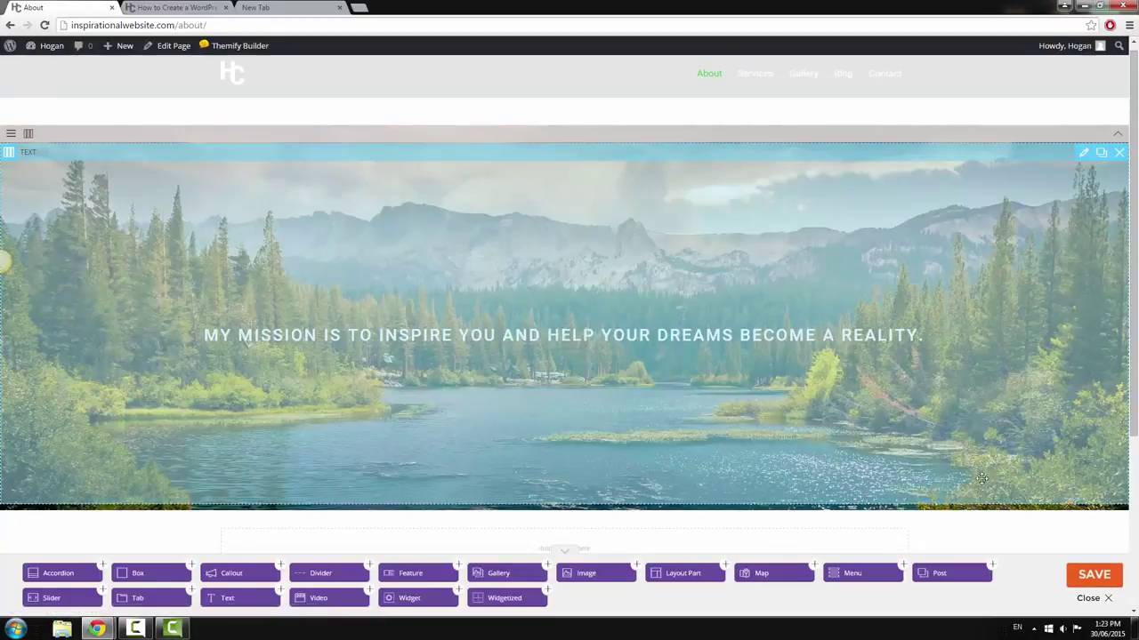
{"action": "scroll", "coordinate": [1136, 336], "scroll_direction": "down", "scroll_amount": 2}
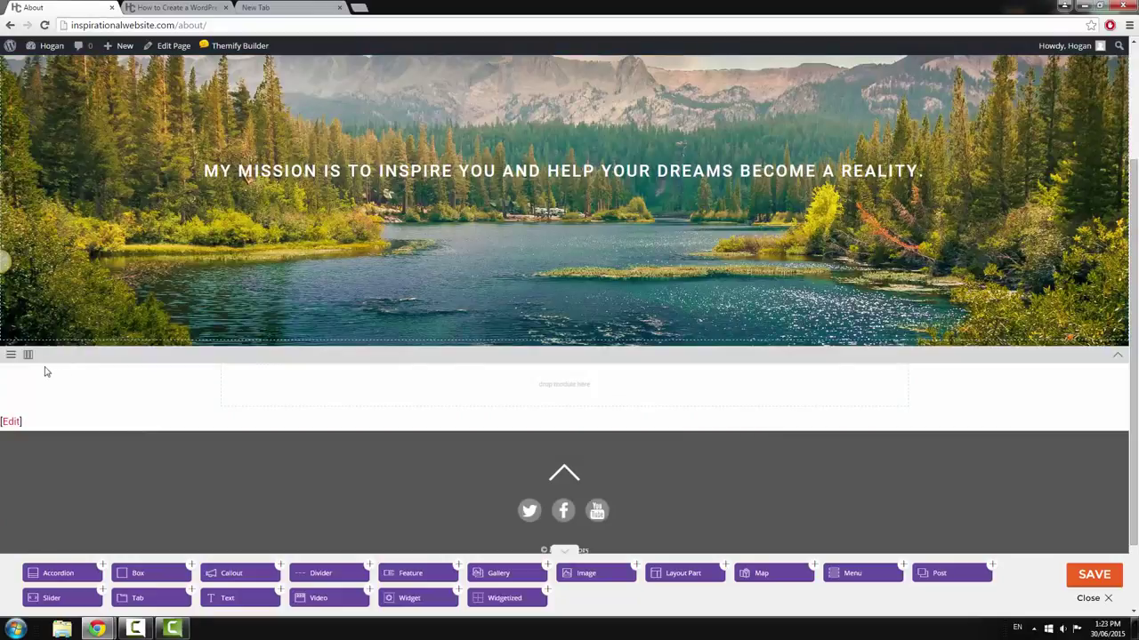
Step: Give the empty row 40px top and bottom padding and save it
{"action": "mouse_move", "coordinate": [14, 364]}
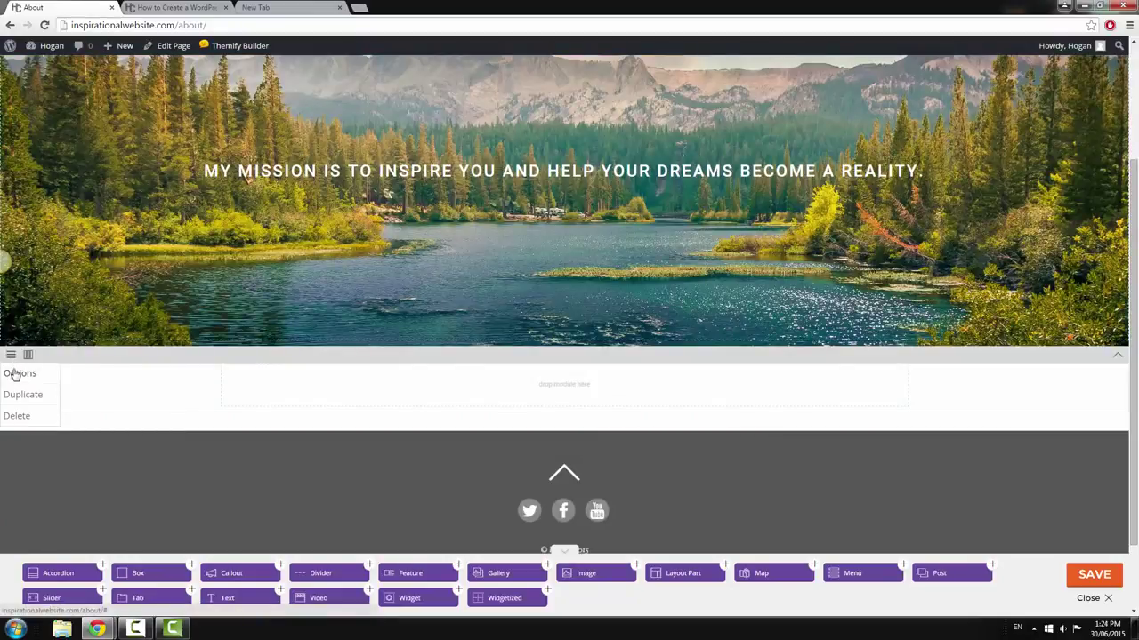
{"action": "left_click", "coordinate": [13, 374]}
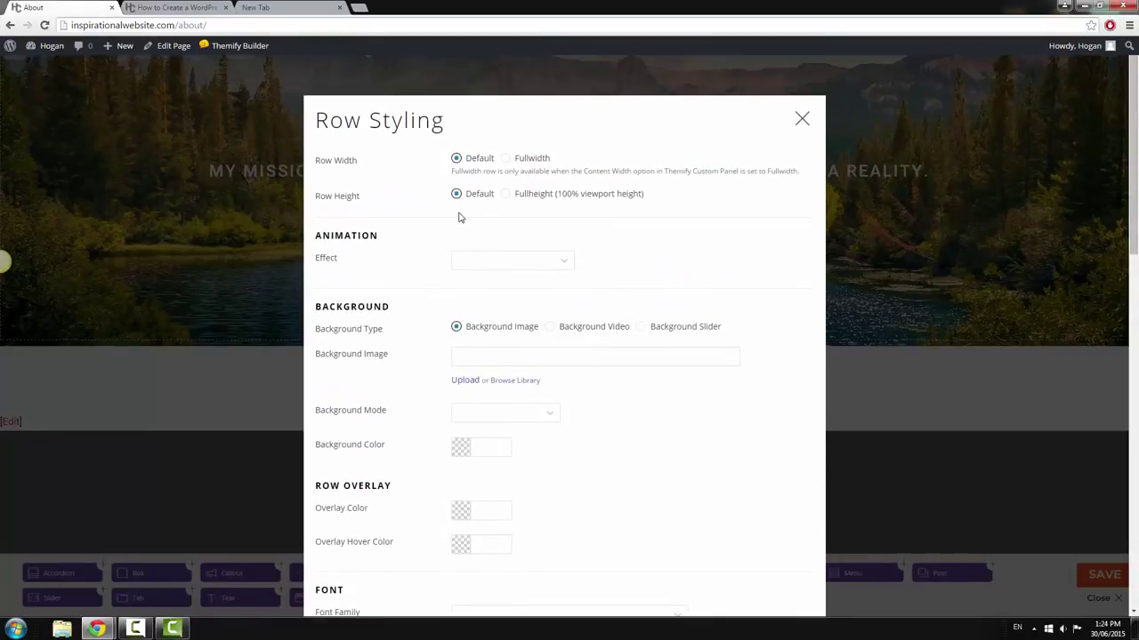
{"action": "scroll", "coordinate": [460, 217], "scroll_direction": "down", "scroll_amount": 6}
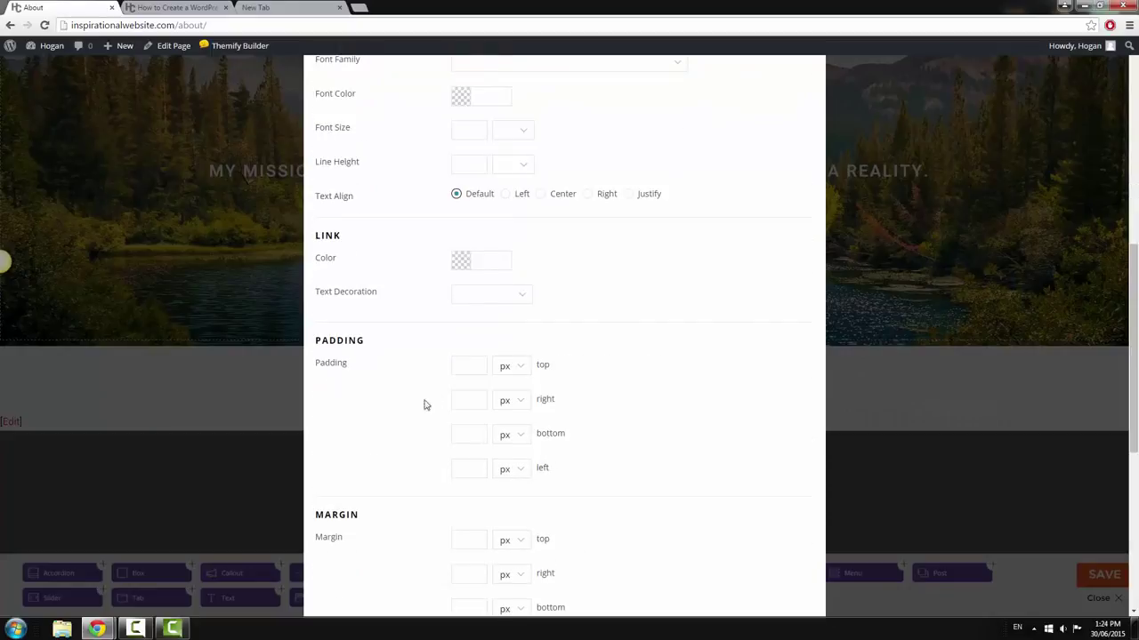
{"action": "left_click", "coordinate": [458, 368]}
{"action": "type", "text": "40"}
{"action": "left_click", "coordinate": [476, 434]}
{"action": "type", "text": "40"}
{"action": "scroll", "coordinate": [694, 462], "scroll_direction": "down", "scroll_amount": 2}
{"action": "scroll", "coordinate": [694, 462], "scroll_direction": "down", "scroll_amount": 3}
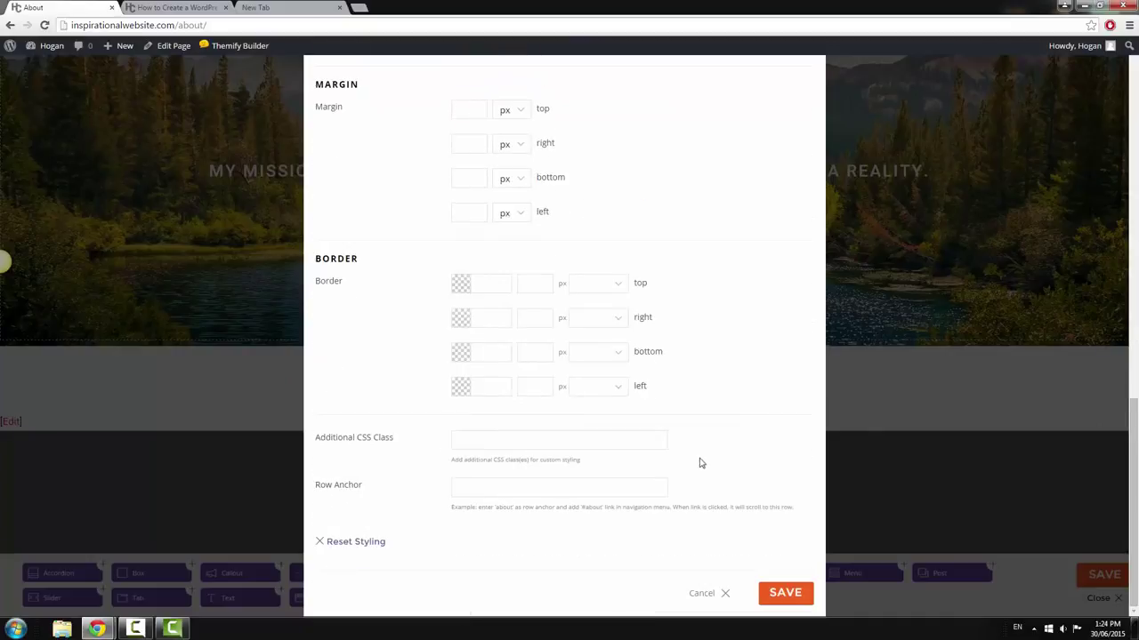
{"action": "left_click", "coordinate": [791, 592]}
Step: Split the row into two columns and bring up the reference About page
{"action": "scroll", "coordinate": [358, 375], "scroll_direction": "down", "scroll_amount": 3}
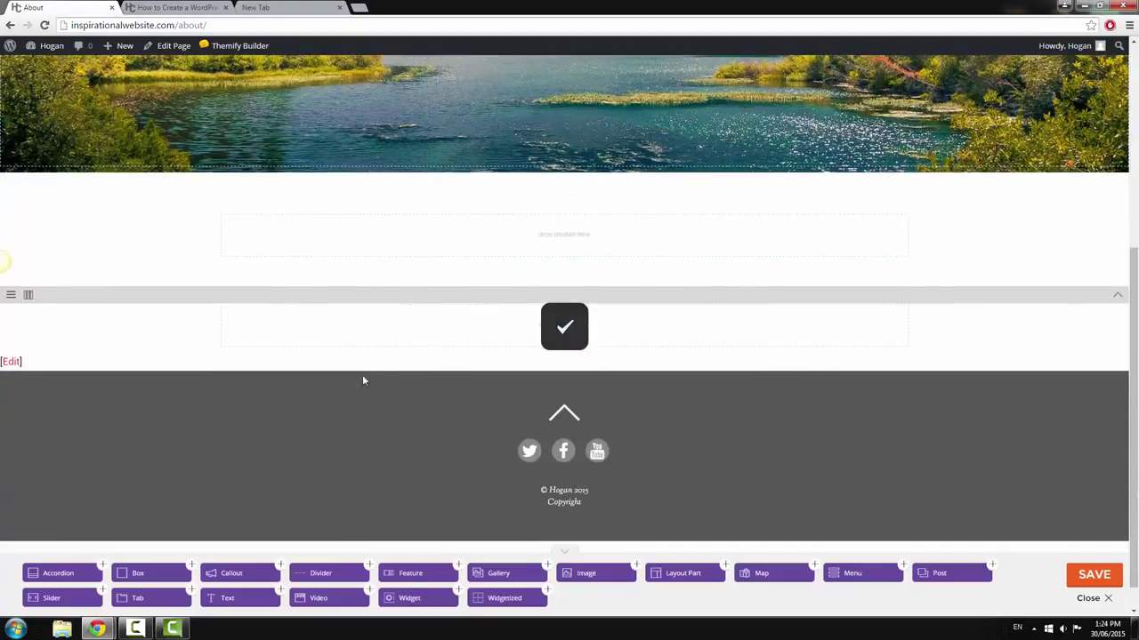
{"action": "mouse_move", "coordinate": [26, 155]}
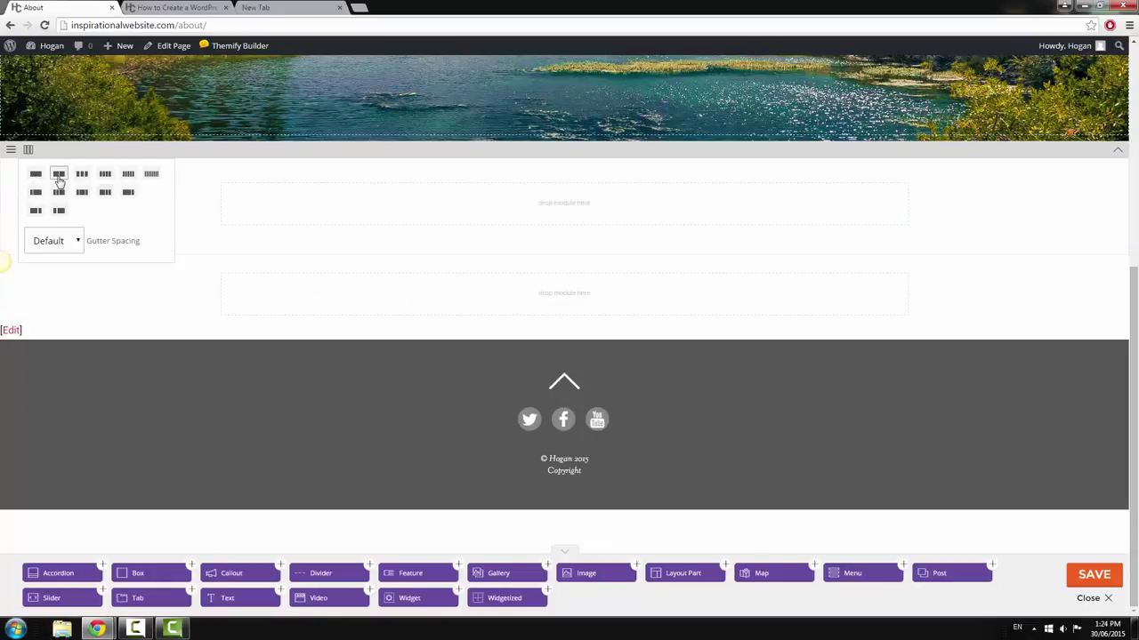
{"action": "left_click", "coordinate": [58, 173]}
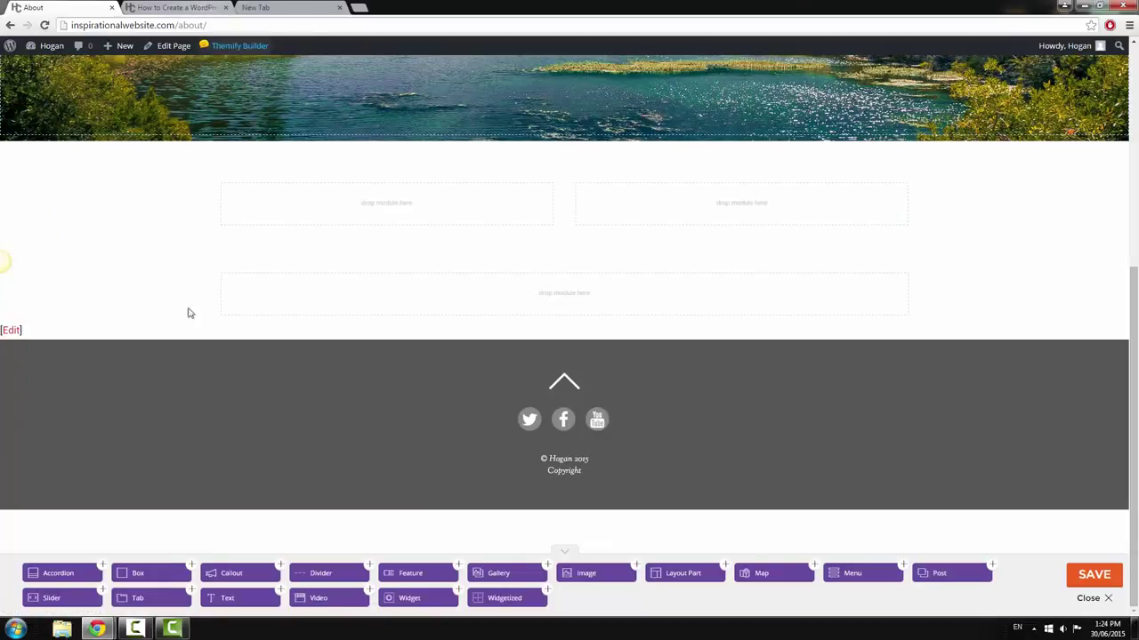
{"action": "mouse_move", "coordinate": [97, 629]}
{"action": "left_click", "coordinate": [213, 534]}
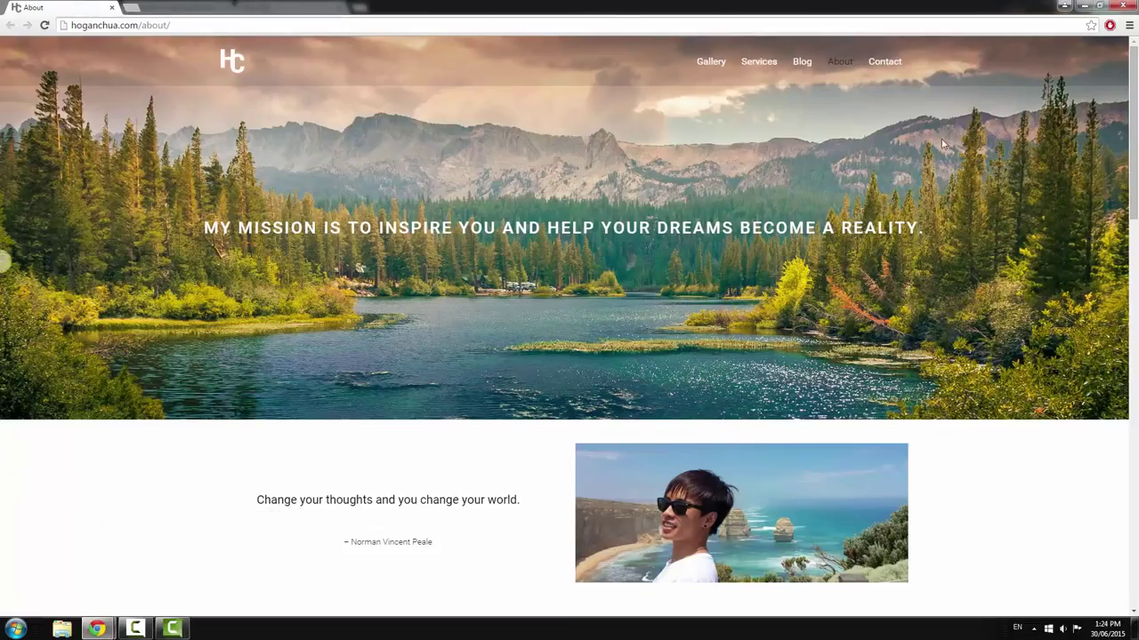
Step: Add a Text module to the new row's left column in the About page builder
{"action": "scroll", "coordinate": [213, 534], "scroll_direction": "down", "scroll_amount": 4}
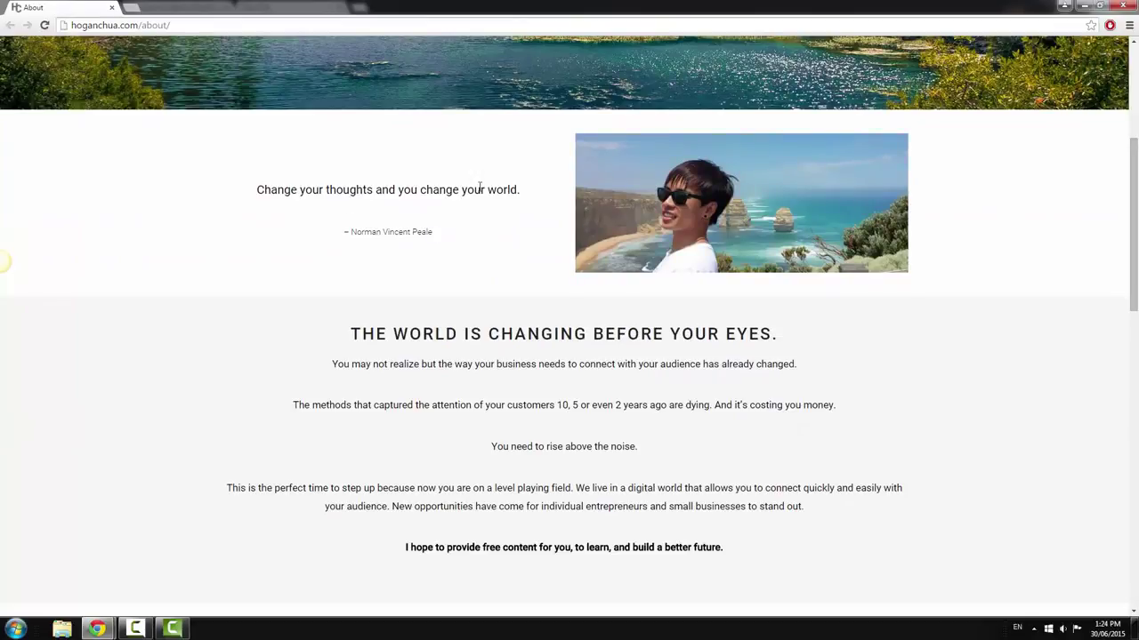
{"action": "left_click_drag", "start_coordinate": [490, 226], "coordinate": [300, 190]}
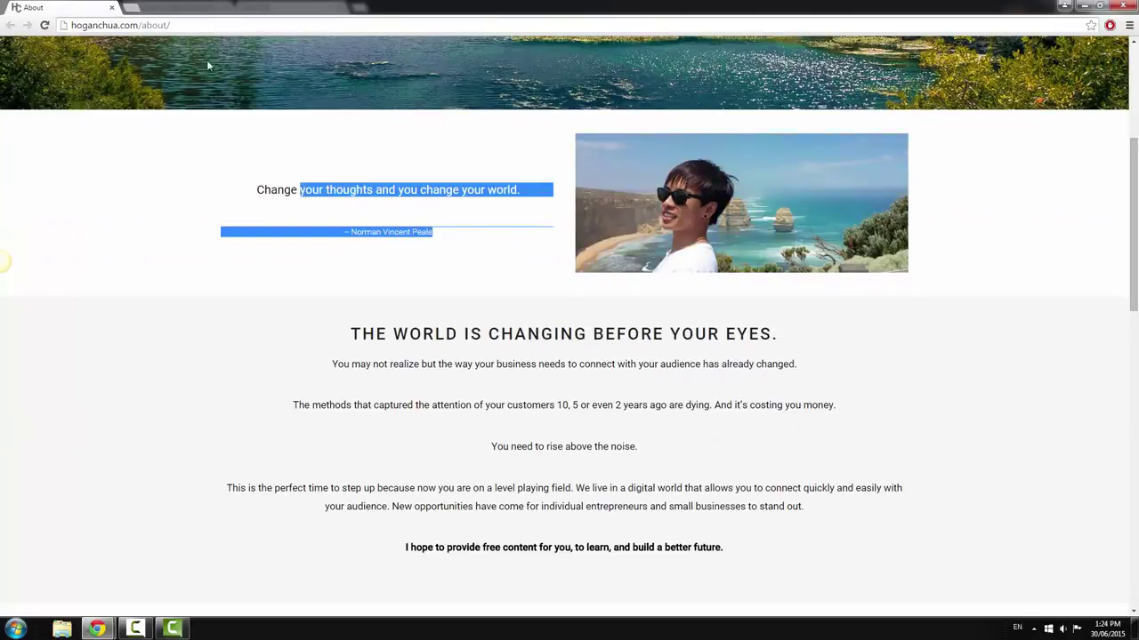
{"action": "left_click", "coordinate": [1065, 6]}
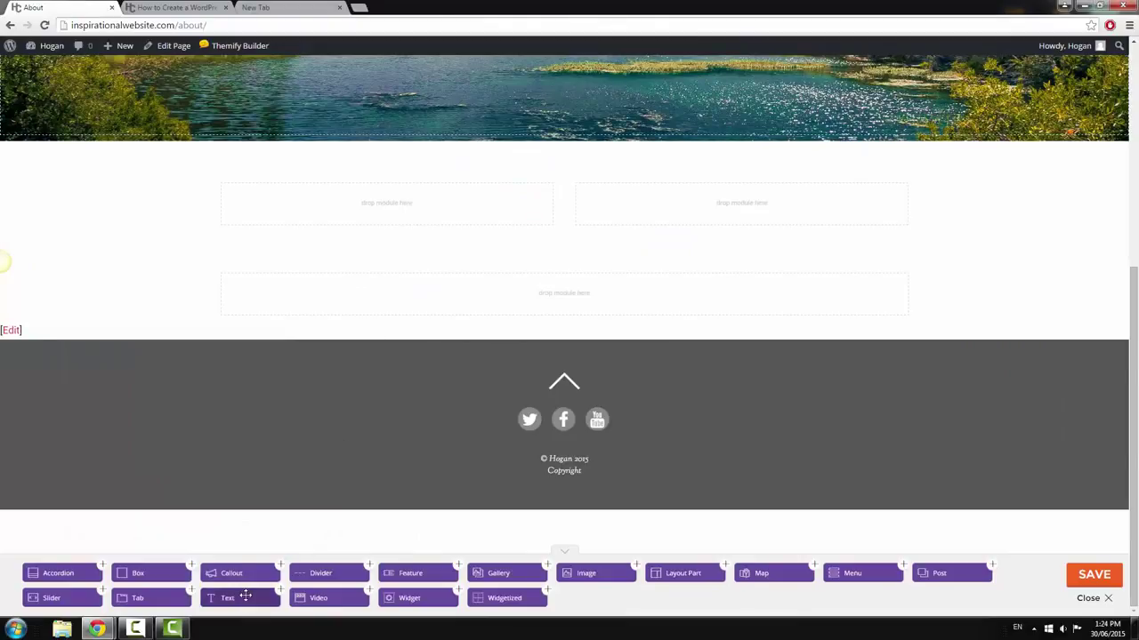
{"action": "left_click_drag", "start_coordinate": [245, 597], "coordinate": [375, 214]}
Step: Select the quote line under Module Row 2 in the tutorial to copy it
{"action": "left_click", "coordinate": [176, 7]}
{"action": "scroll", "coordinate": [317, 323], "scroll_direction": "down", "scroll_amount": 5}
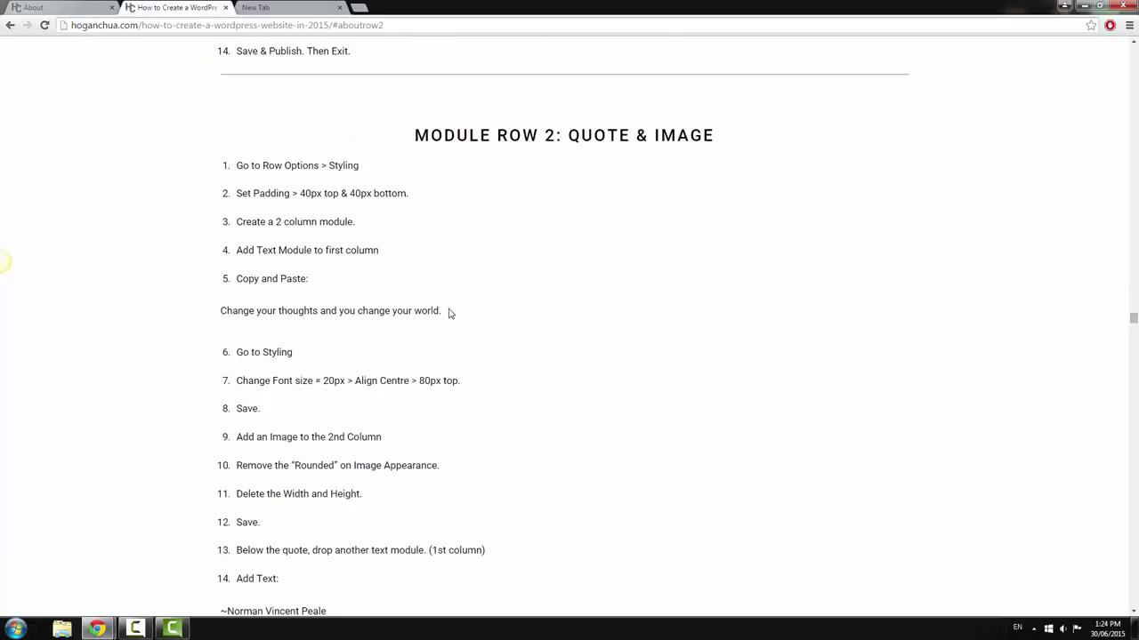
{"action": "left_click_drag", "start_coordinate": [448, 313], "coordinate": [225, 299]}
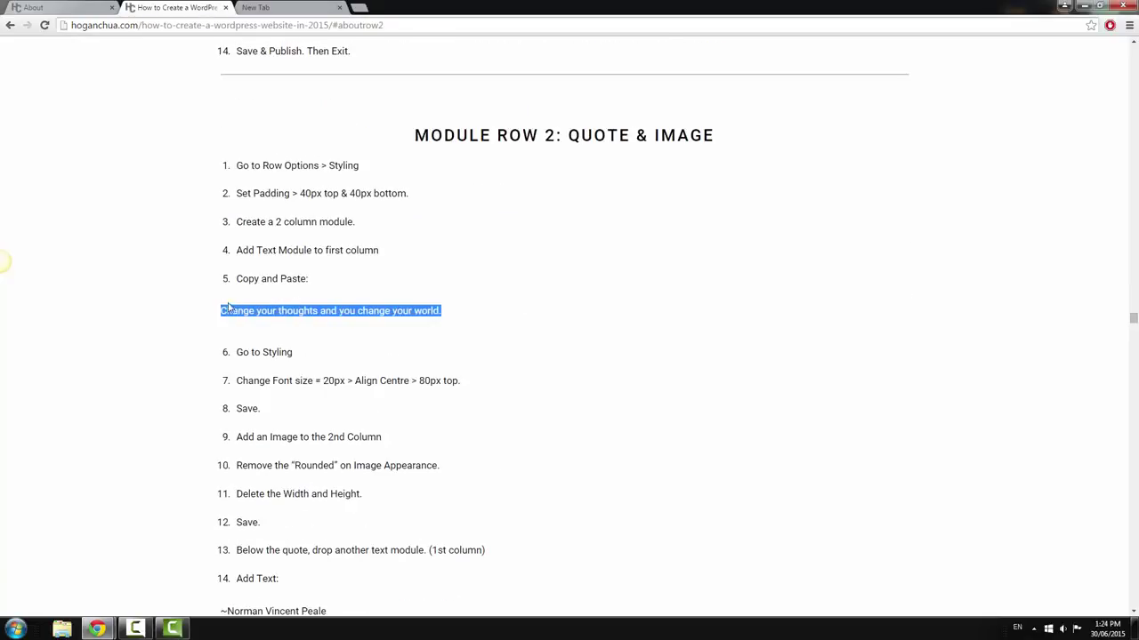
{"action": "right_click", "coordinate": [238, 309]}
Step: Paste the quote "Change your thoughts and you change your world." into the Text module
{"action": "left_click", "coordinate": [260, 318]}
{"action": "left_click", "coordinate": [32, 7]}
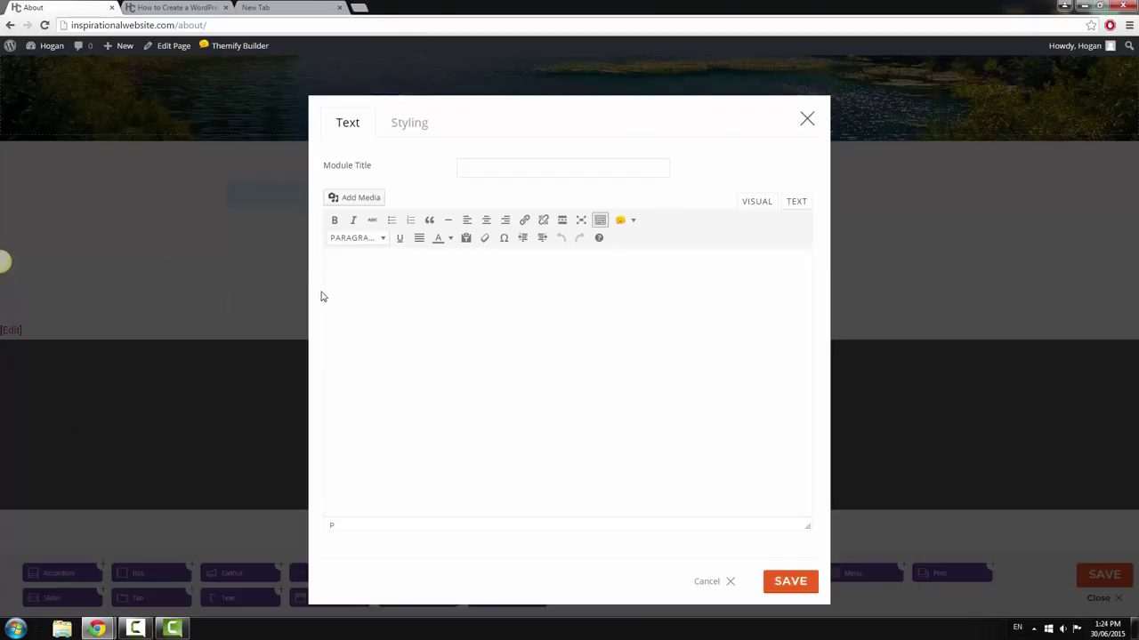
{"action": "right_click", "coordinate": [360, 263]}
{"action": "left_click", "coordinate": [405, 330]}
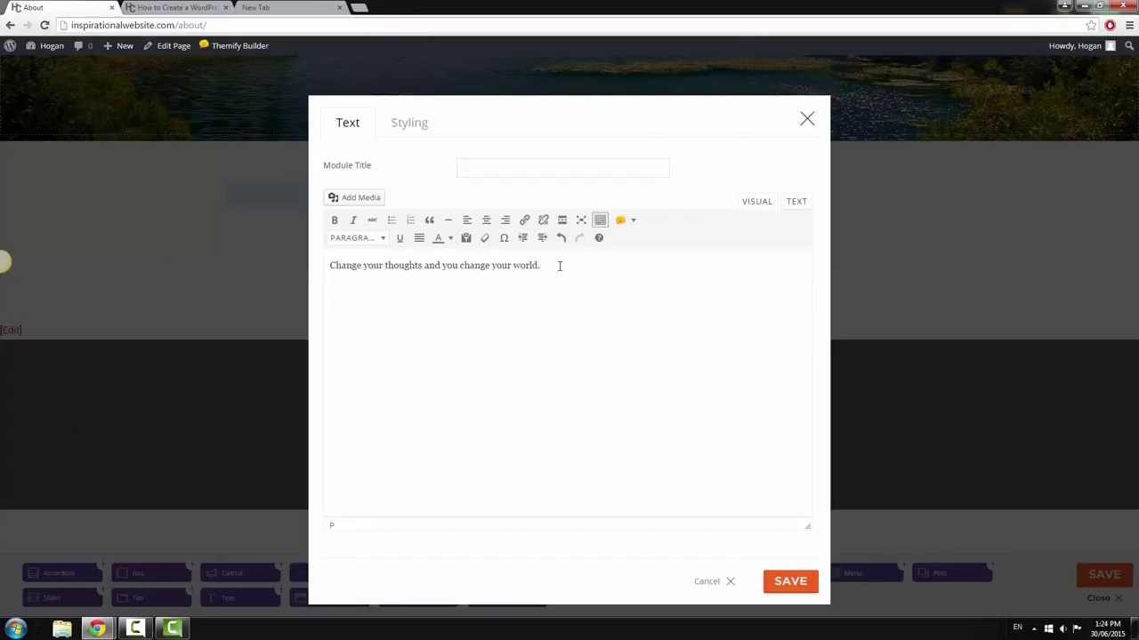
Step: Style the quote at 20 px font size, centre-aligned, with 80 px top padding, and save
{"action": "left_click", "coordinate": [411, 122]}
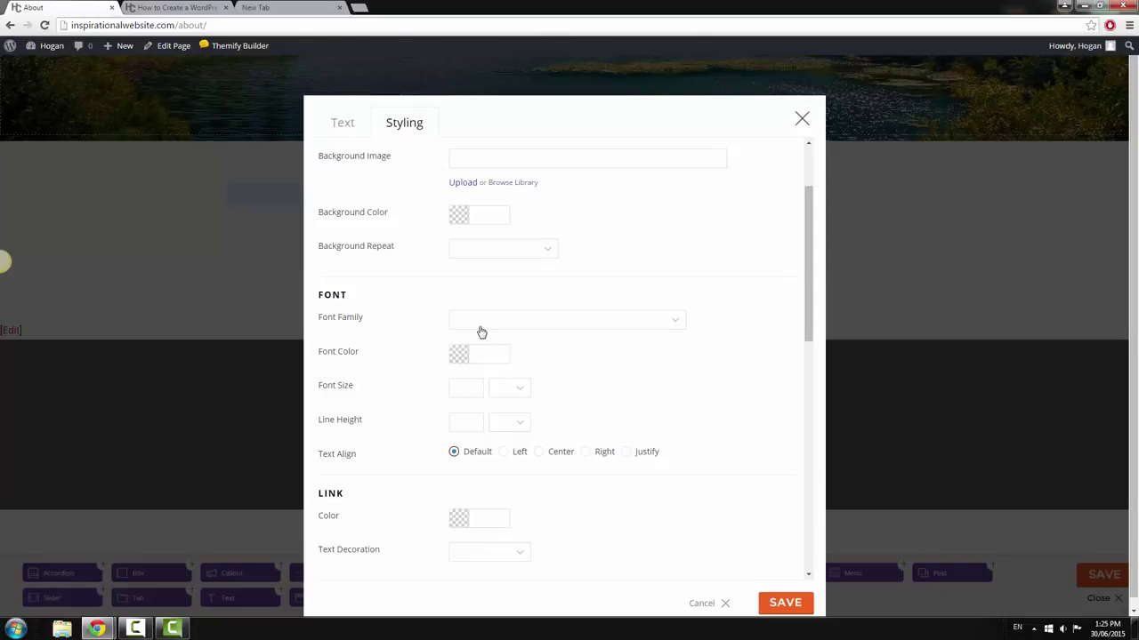
{"action": "left_click", "coordinate": [465, 389]}
{"action": "left_click", "coordinate": [521, 389]}
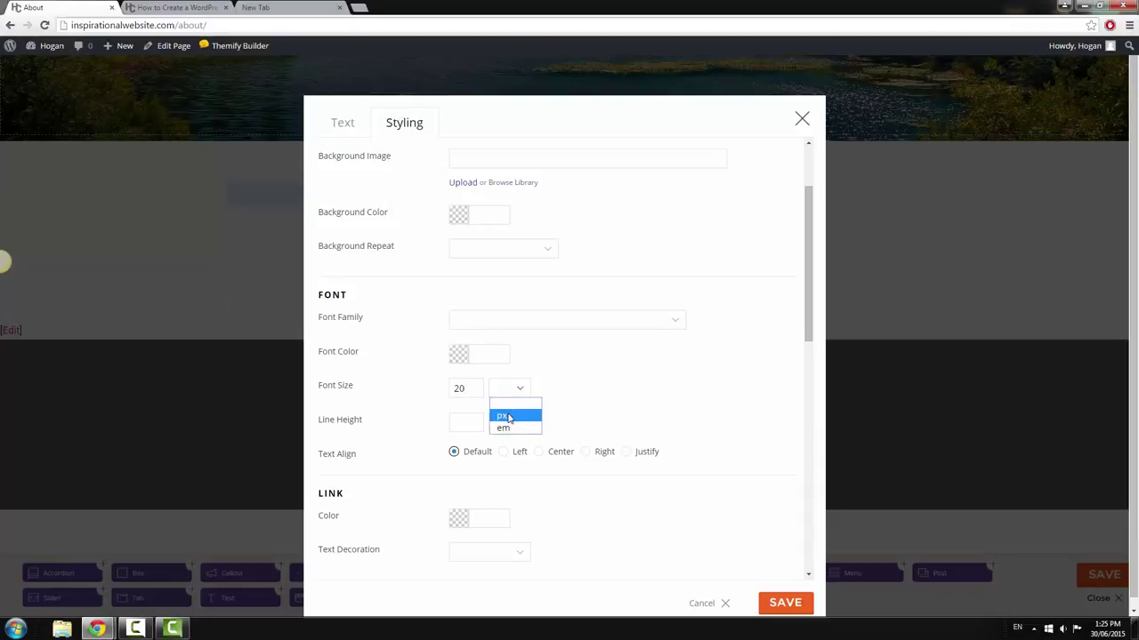
{"action": "left_click", "coordinate": [509, 413]}
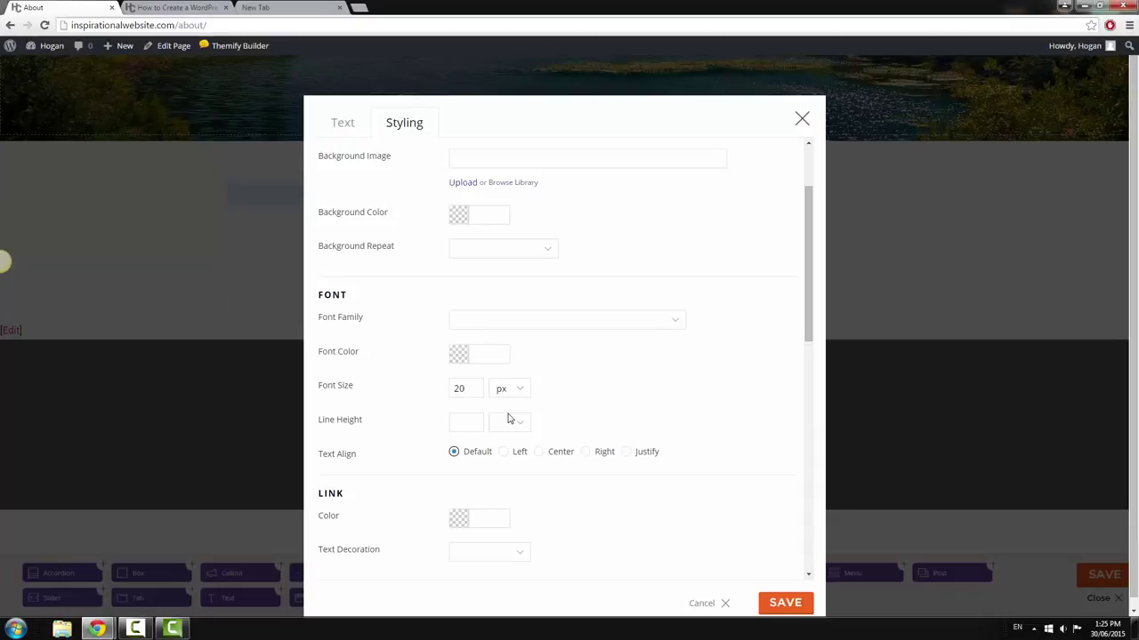
{"action": "left_click", "coordinate": [537, 454]}
{"action": "scroll", "coordinate": [551, 427], "scroll_direction": "down", "scroll_amount": 3}
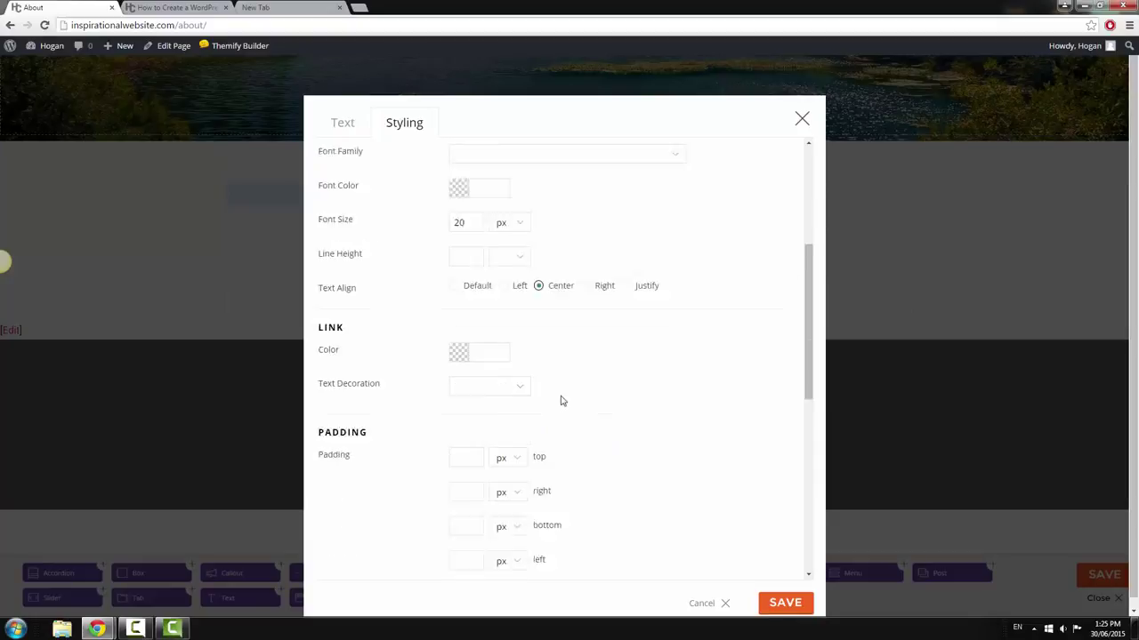
{"action": "left_click", "coordinate": [464, 400]}
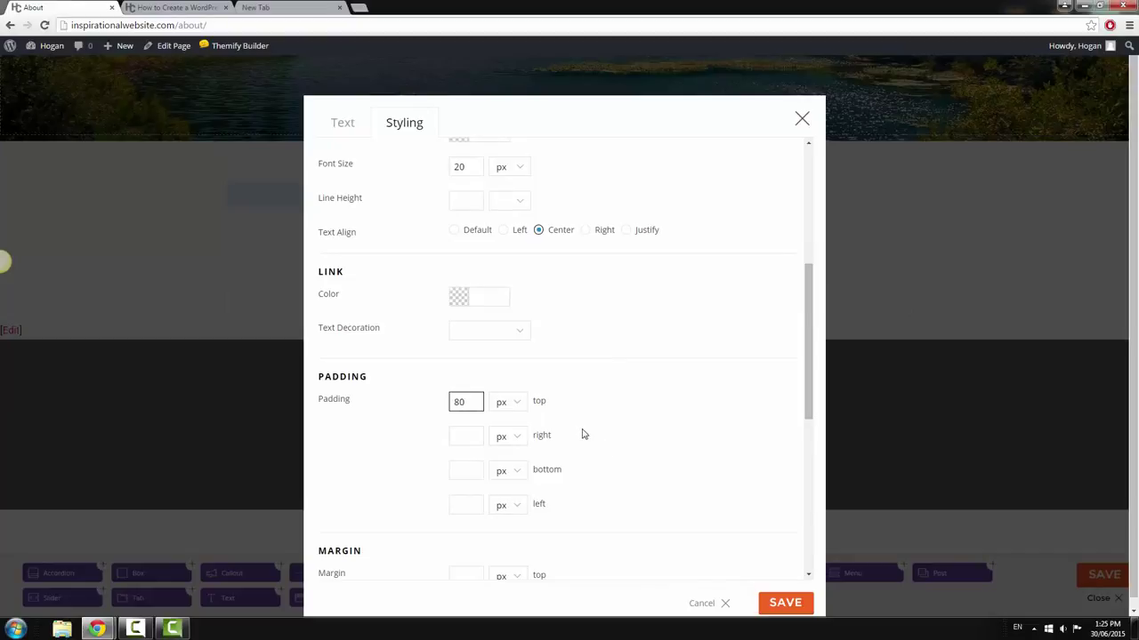
{"action": "left_click", "coordinate": [776, 605]}
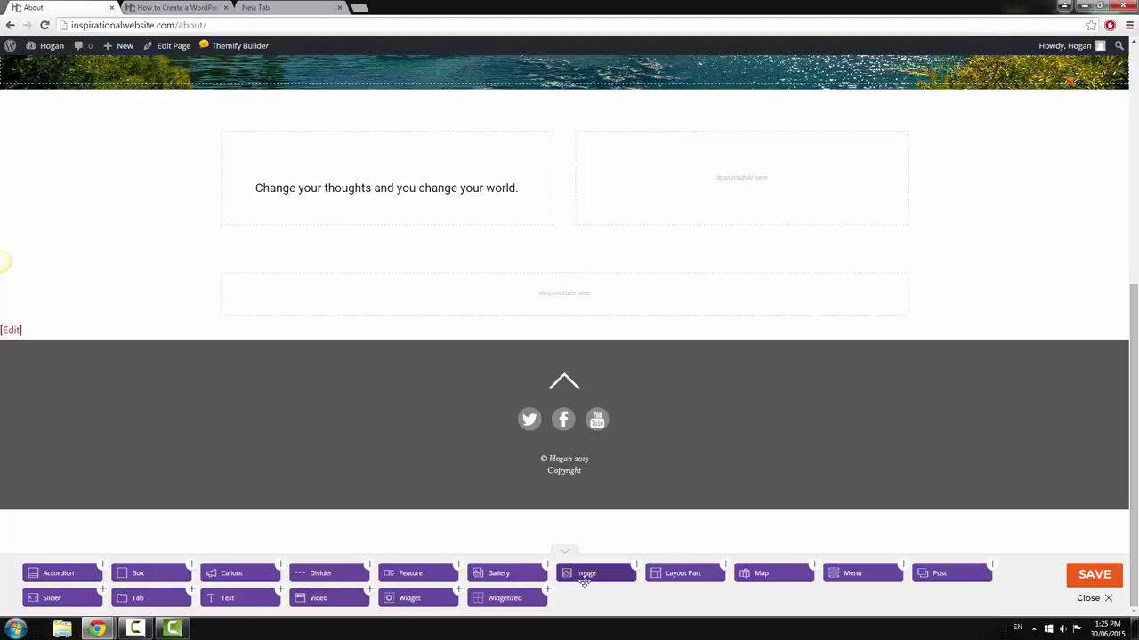
Step: Add an Image module to the right column with the uploaded About - Great Ocean Road photo
{"action": "left_click_drag", "start_coordinate": [587, 574], "coordinate": [717, 190]}
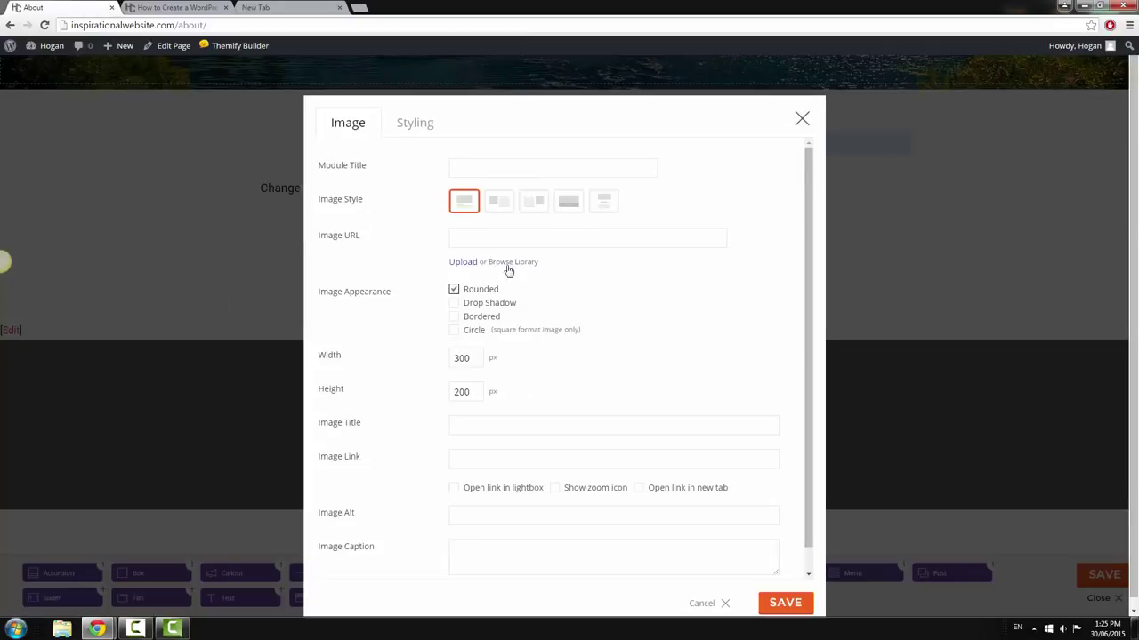
{"action": "left_click", "coordinate": [507, 266]}
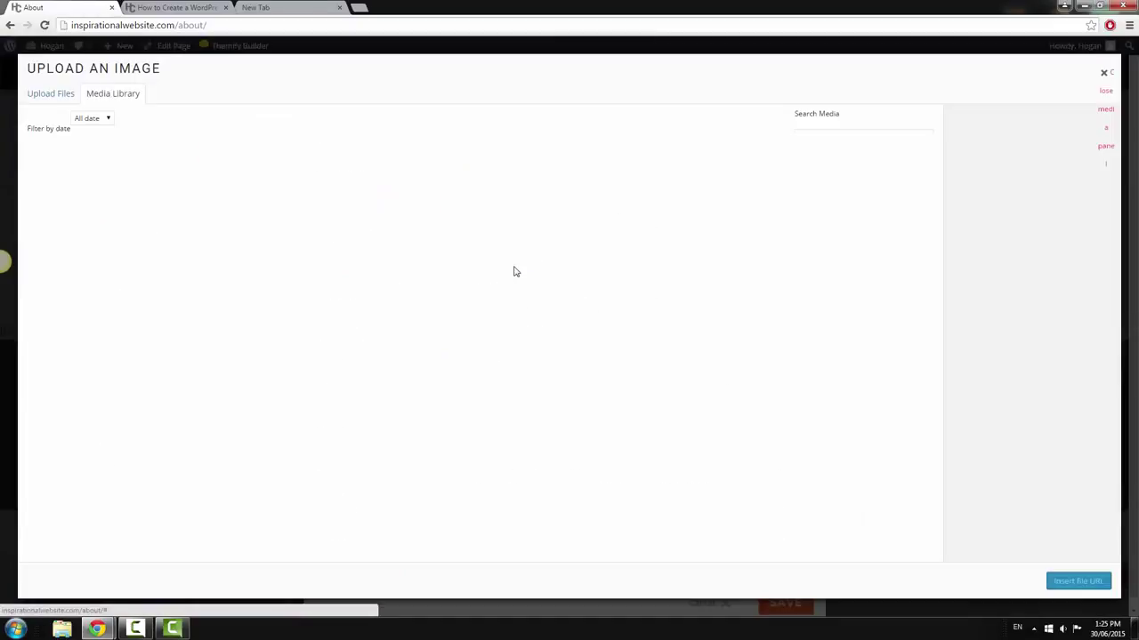
{"action": "left_click", "coordinate": [73, 97]}
{"action": "left_click", "coordinate": [543, 338]}
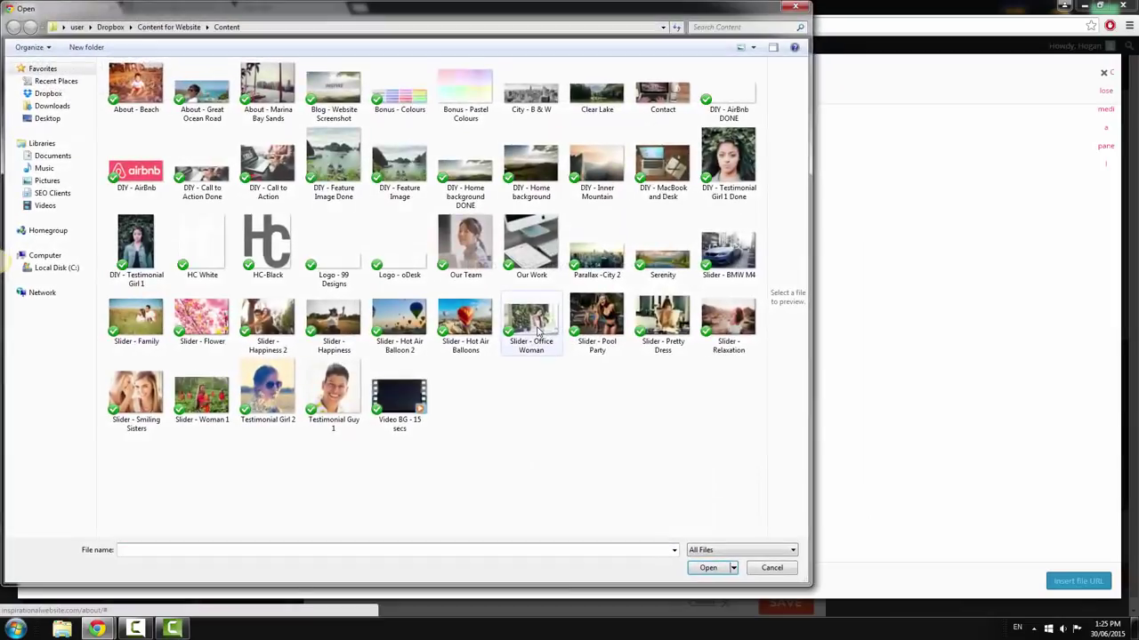
{"action": "left_click", "coordinate": [201, 93]}
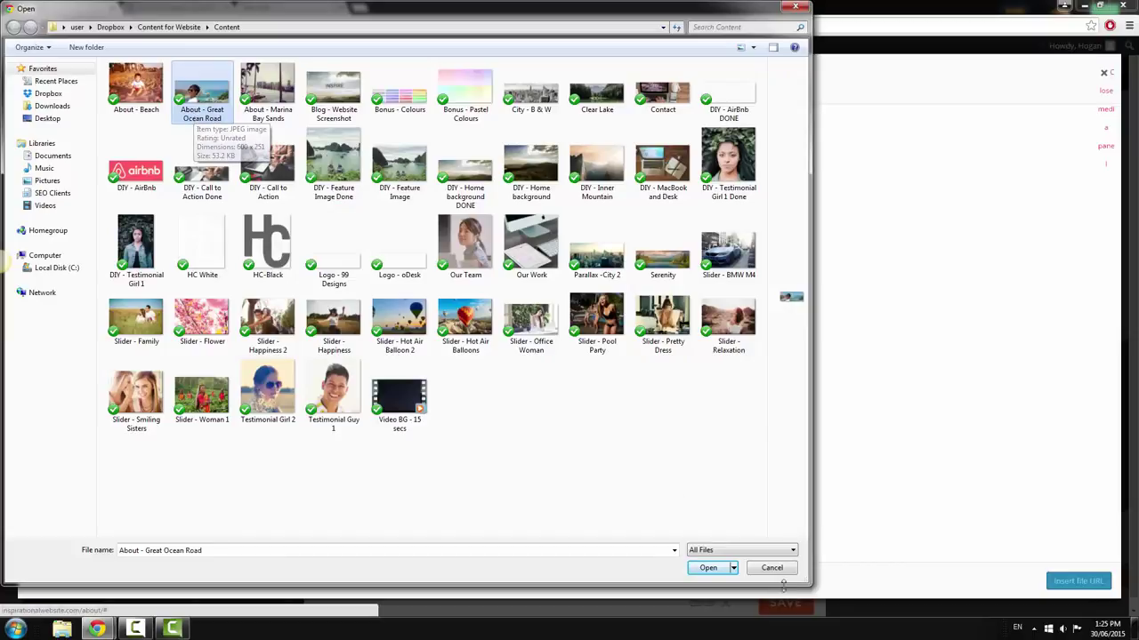
{"action": "left_click", "coordinate": [708, 568]}
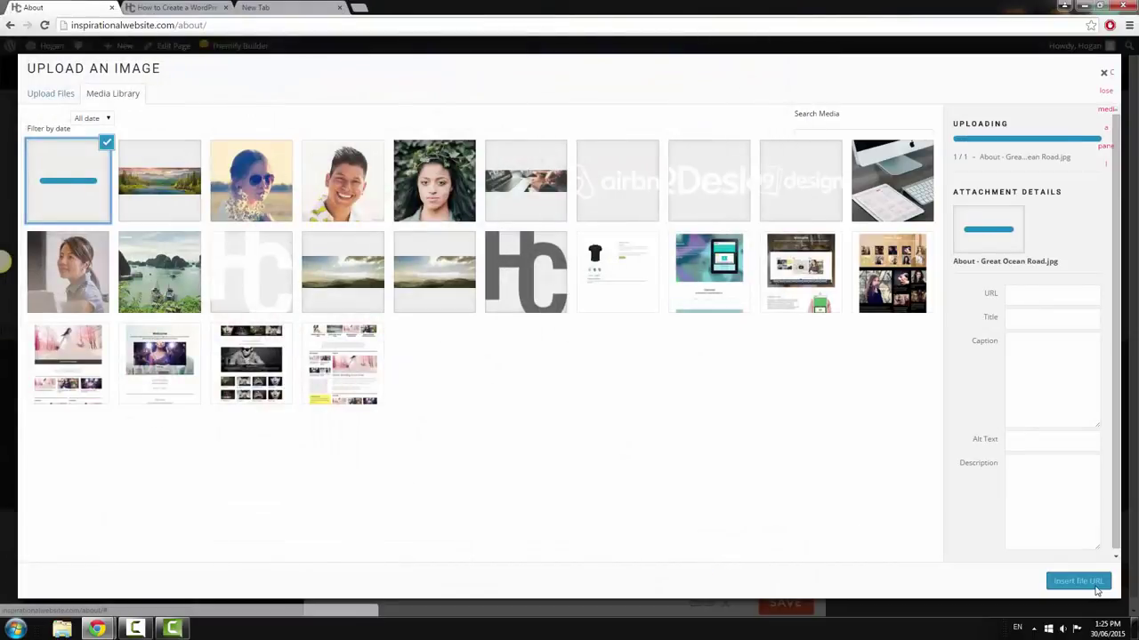
{"action": "left_click", "coordinate": [1077, 581]}
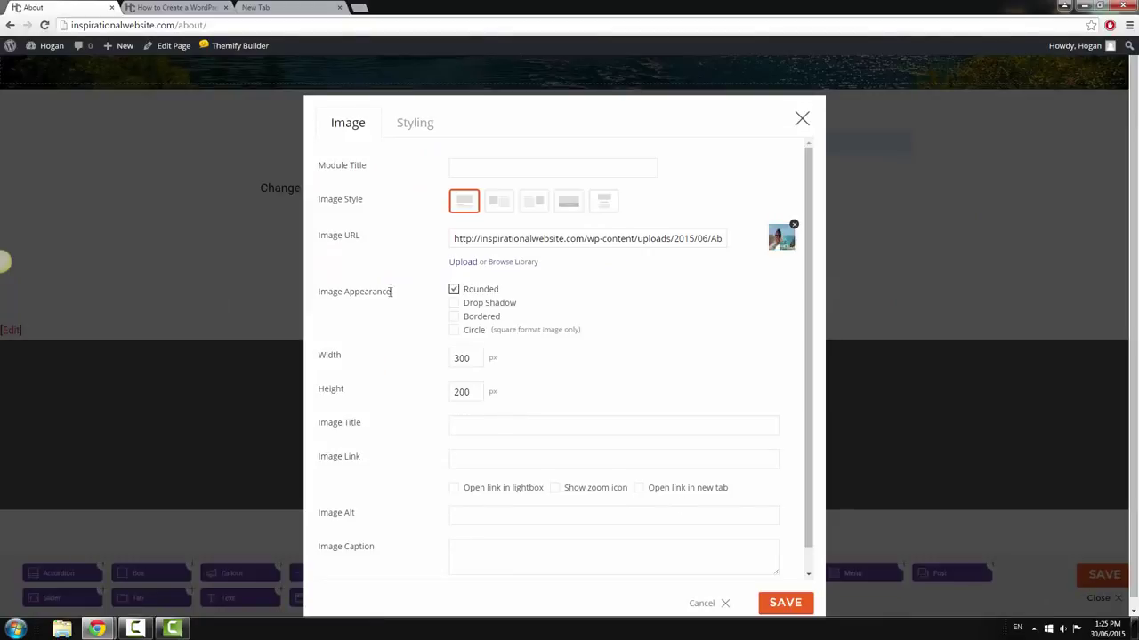
Step: Turn off rounded corners, clear the 300 width and 200 height, and save the image
{"action": "left_click_drag", "start_coordinate": [391, 292], "coordinate": [322, 292]}
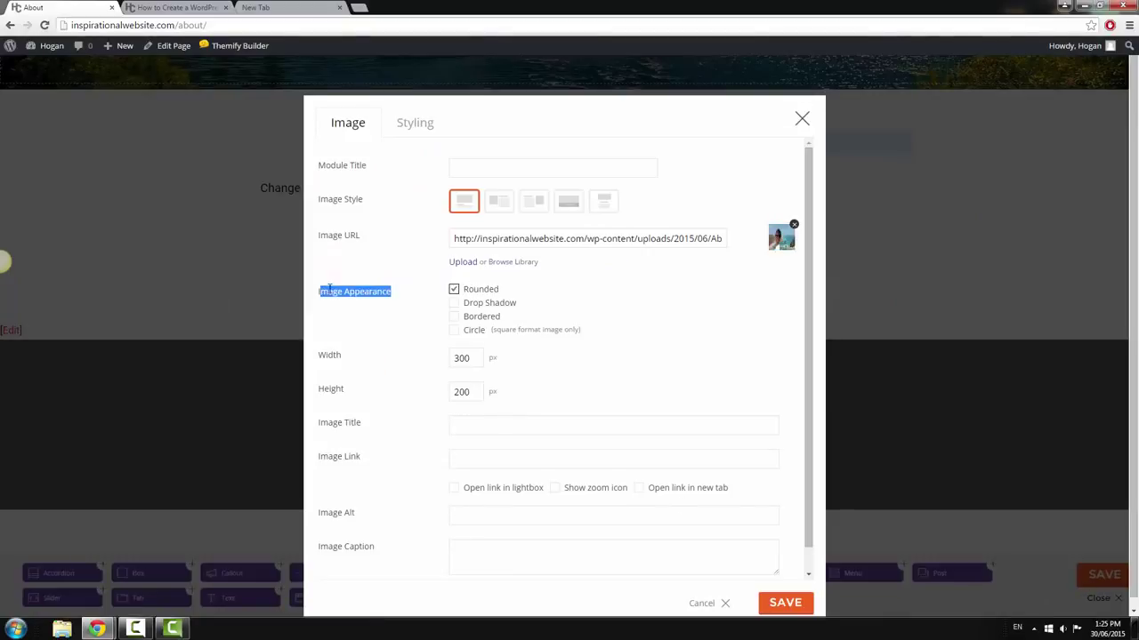
{"action": "left_click", "coordinate": [454, 291]}
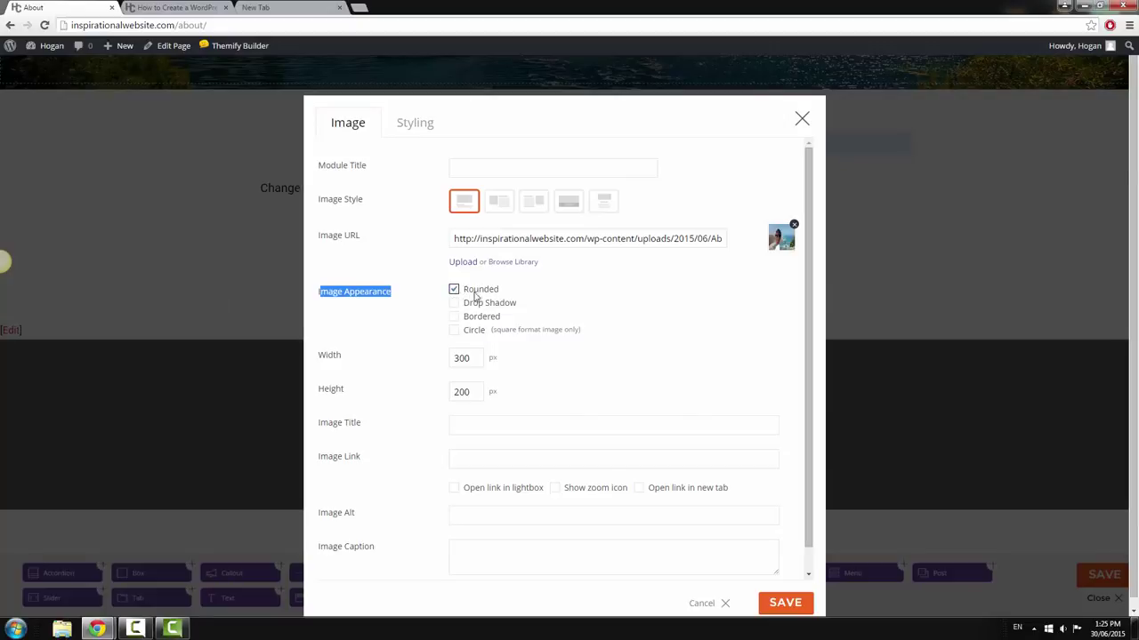
{"action": "left_click", "coordinate": [454, 289]}
{"action": "left_click_drag", "start_coordinate": [476, 361], "coordinate": [379, 356]}
{"action": "key", "text": "BackSpace"}
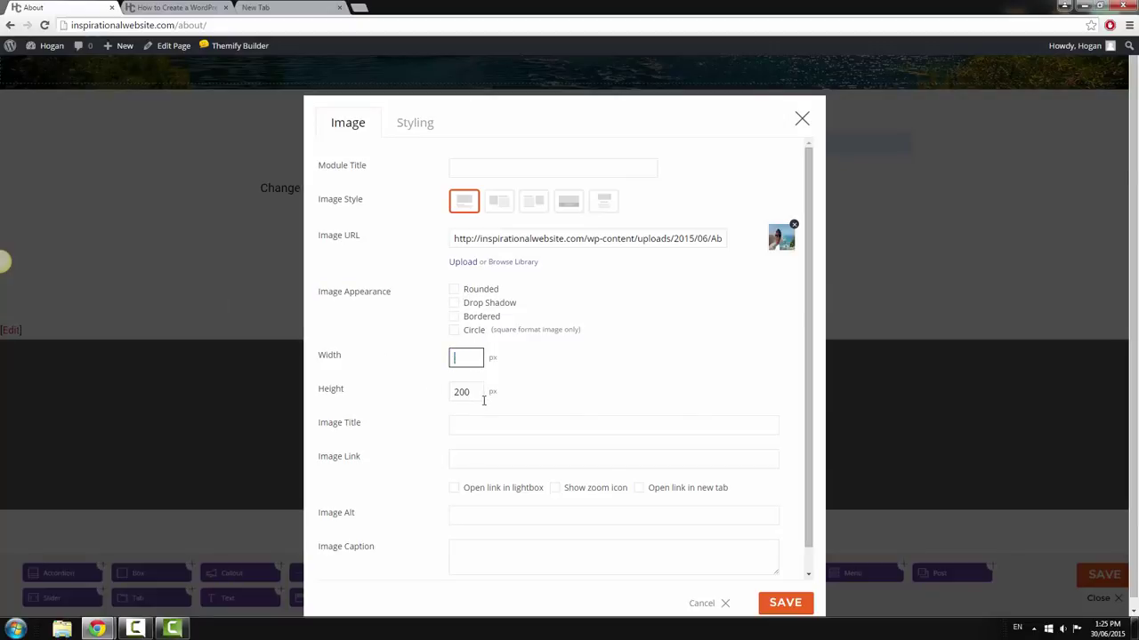
{"action": "left_click_drag", "start_coordinate": [476, 393], "coordinate": [356, 381]}
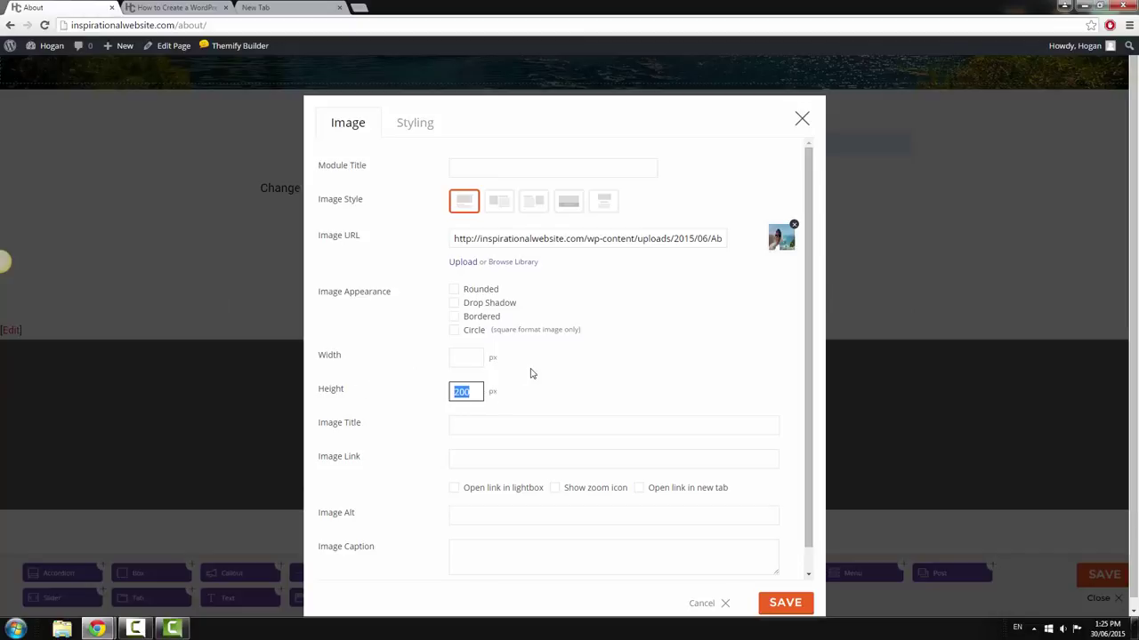
{"action": "key", "text": "BackSpace"}
{"action": "scroll", "coordinate": [623, 338], "scroll_direction": "down", "scroll_amount": 1}
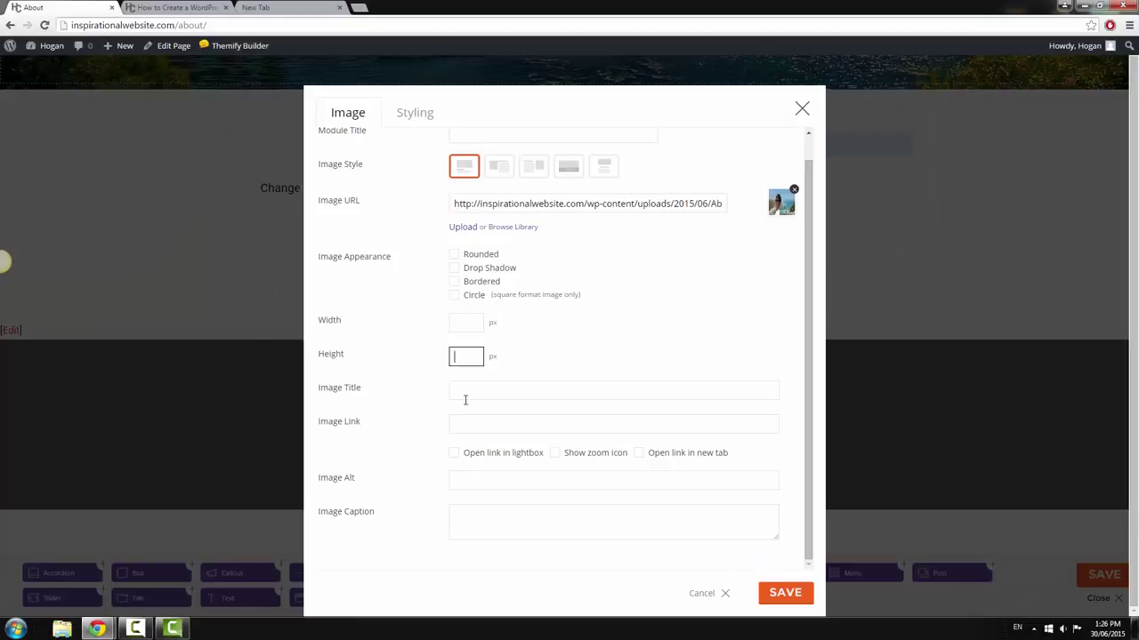
{"action": "left_click", "coordinate": [783, 594]}
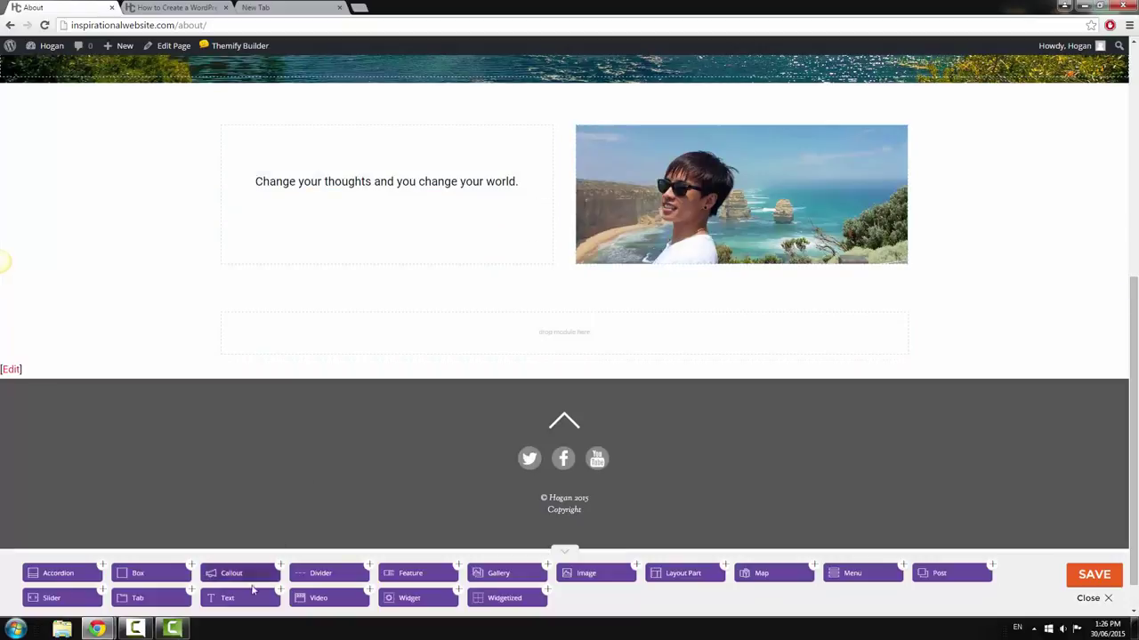
Step: Add a Text module below the quote and paste "~Norman Vincent Peale" as plain text
{"action": "left_click_drag", "start_coordinate": [249, 595], "coordinate": [357, 231]}
{"action": "left_click", "coordinate": [205, 7]}
{"action": "scroll", "coordinate": [442, 424], "scroll_direction": "down", "scroll_amount": 2}
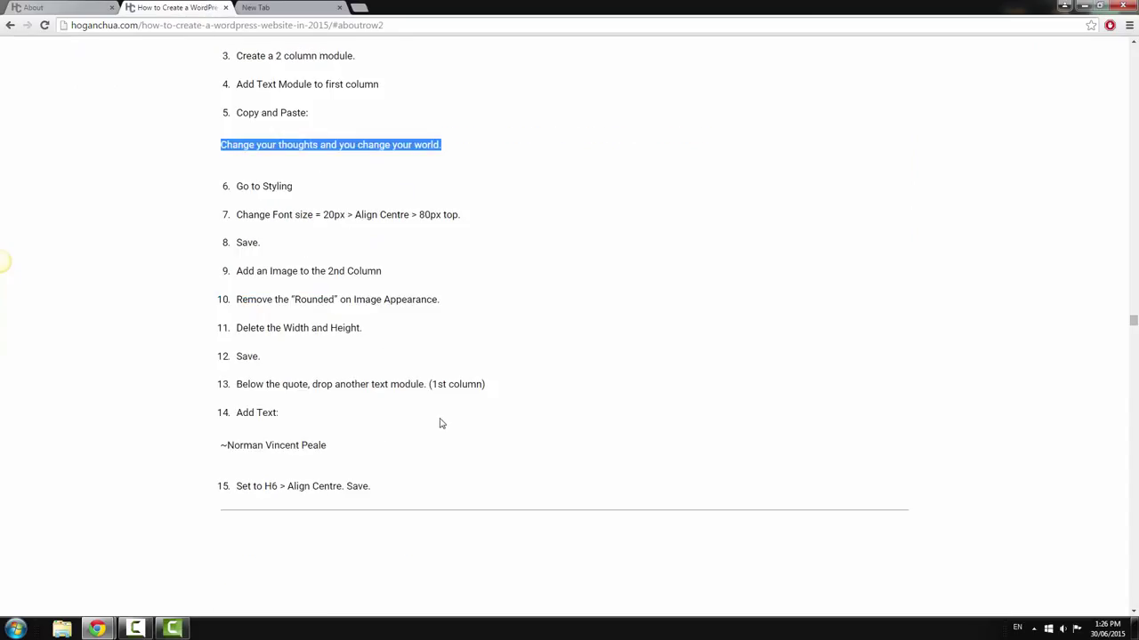
{"action": "left_click_drag", "start_coordinate": [335, 450], "coordinate": [217, 444]}
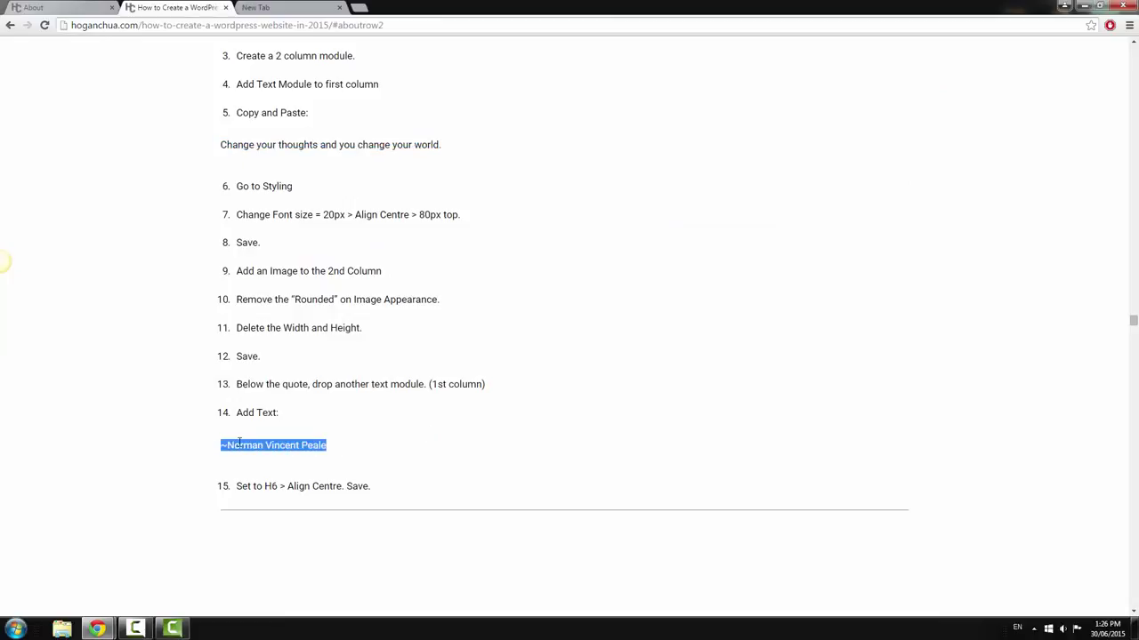
{"action": "right_click", "coordinate": [240, 445]}
{"action": "left_click", "coordinate": [267, 452]}
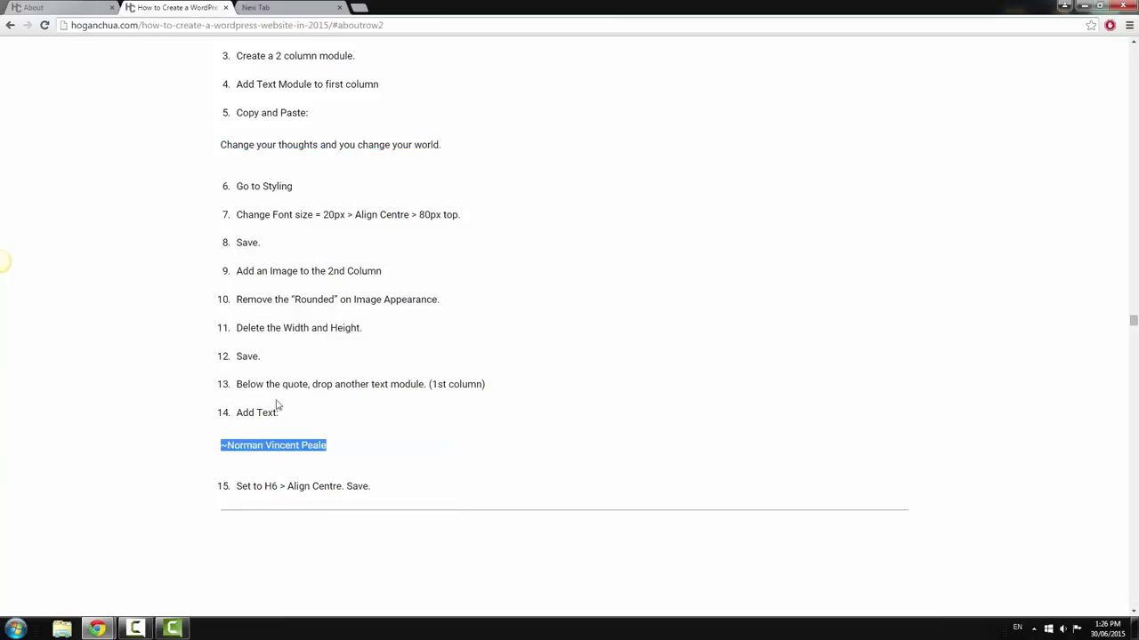
{"action": "left_click", "coordinate": [82, 7]}
{"action": "right_click", "coordinate": [354, 265]}
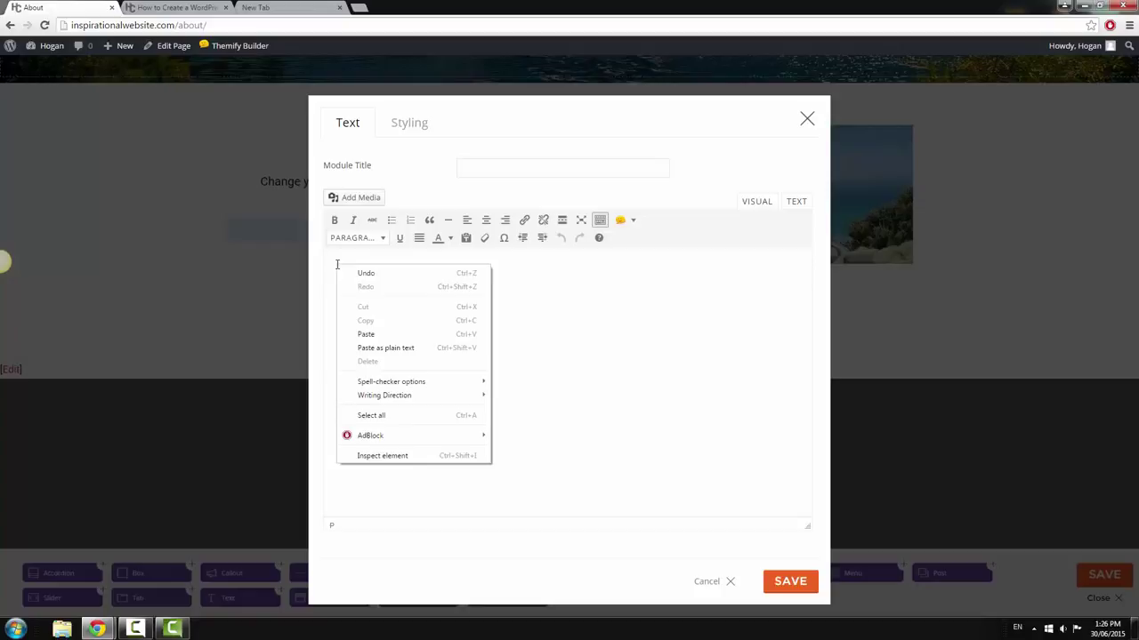
{"action": "left_click", "coordinate": [384, 349]}
Step: Format the attribution as a centred Heading 6 and save the module
{"action": "triple_click", "coordinate": [379, 265]}
{"action": "left_click", "coordinate": [368, 238]}
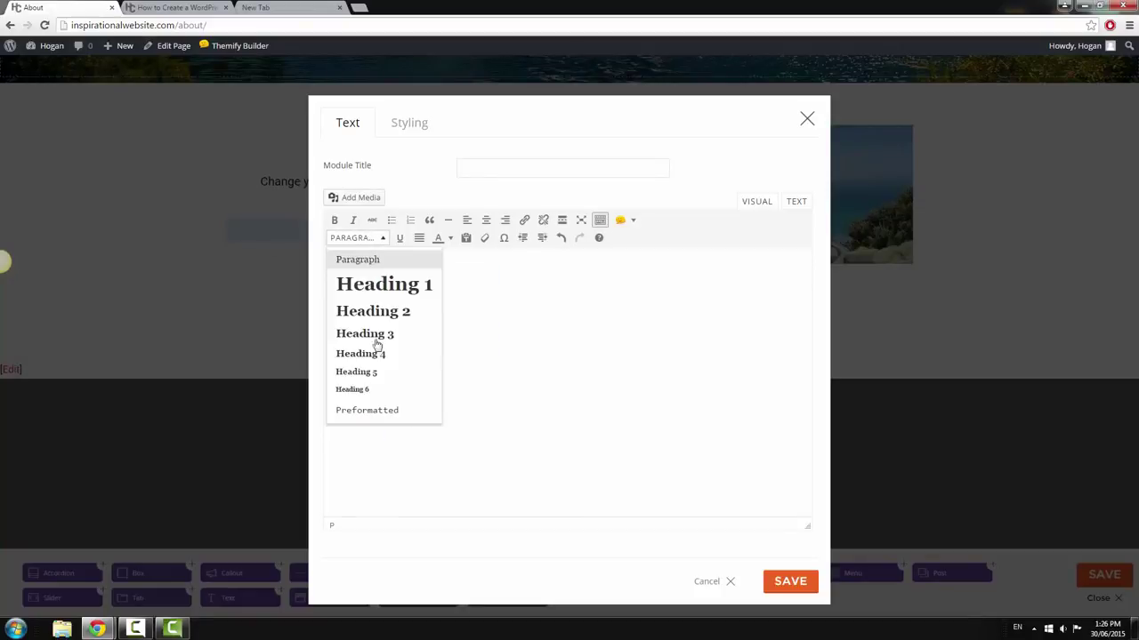
{"action": "left_click", "coordinate": [381, 392]}
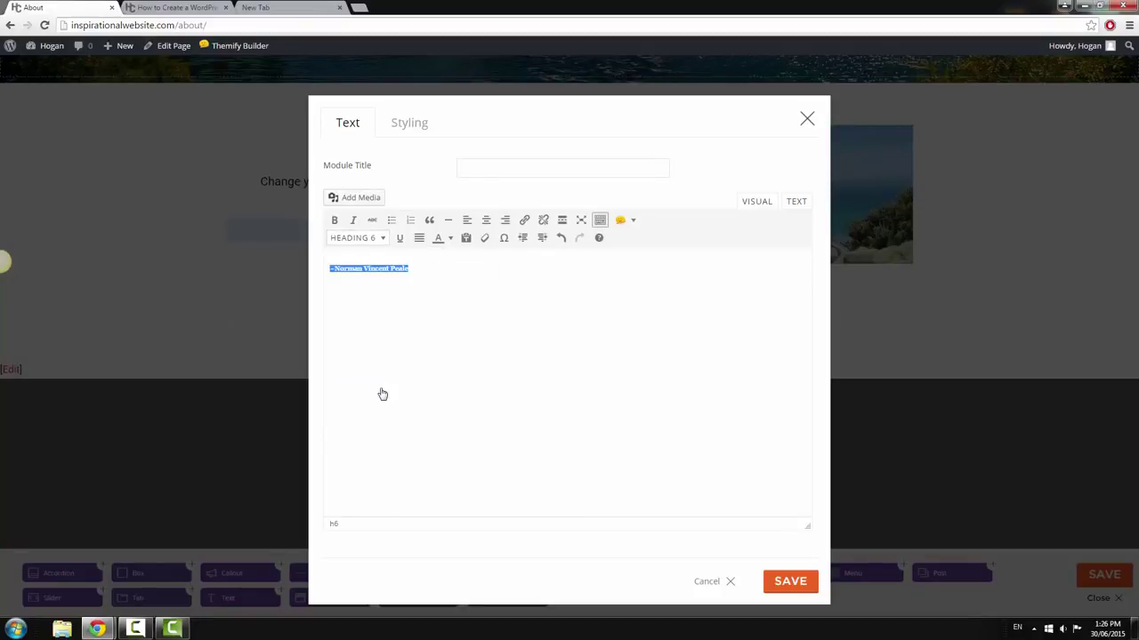
{"action": "left_click", "coordinate": [486, 221]}
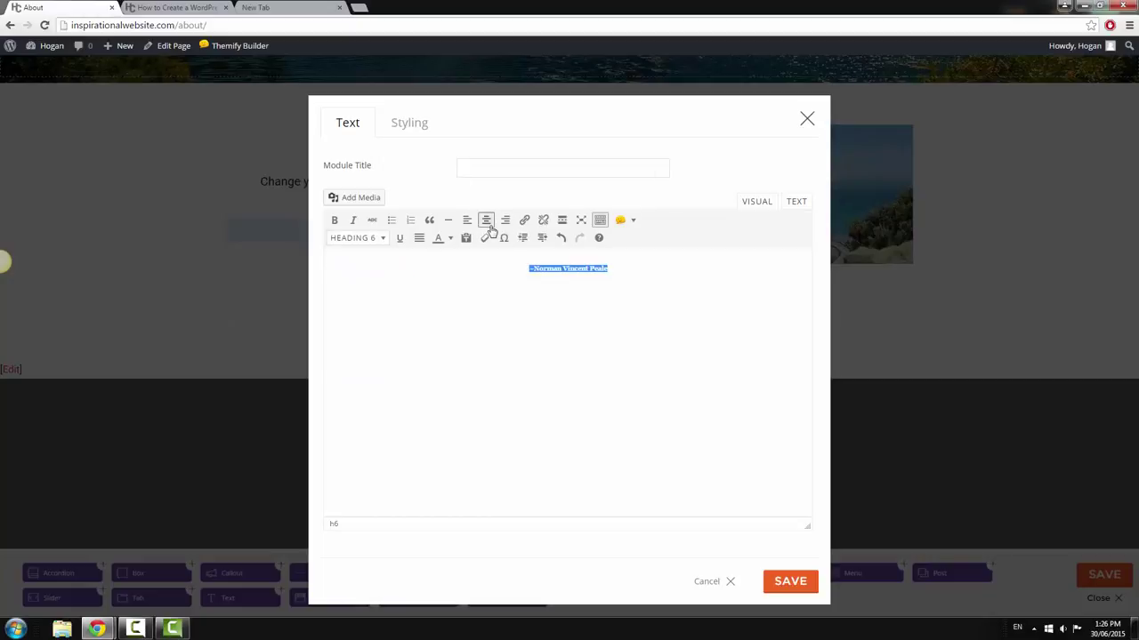
{"action": "left_click", "coordinate": [785, 580]}
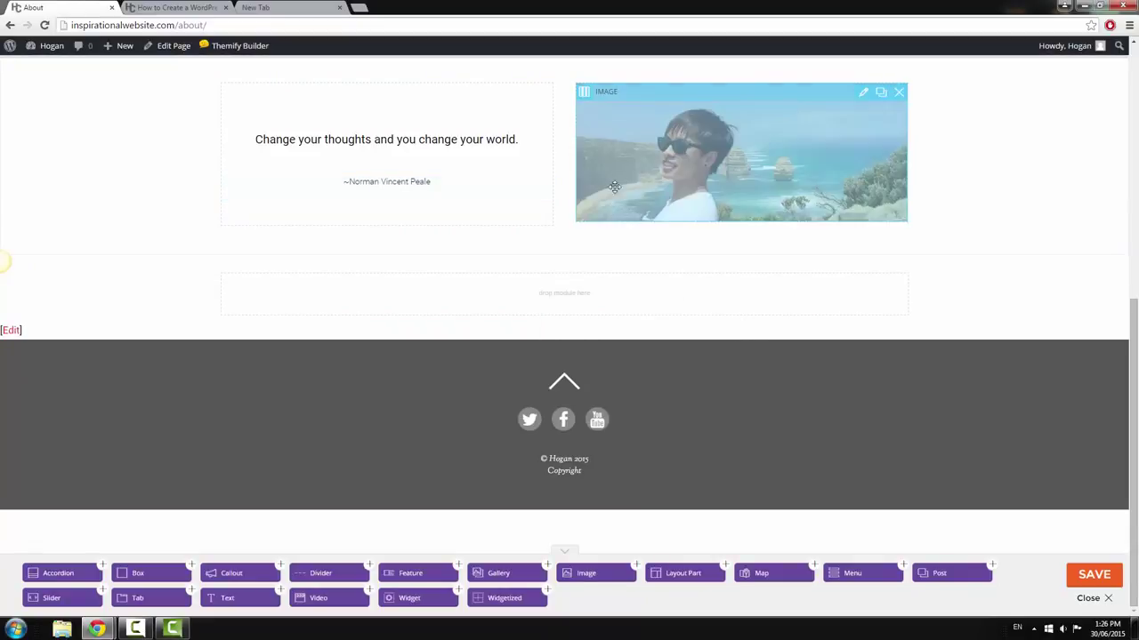
{"action": "scroll", "coordinate": [824, 230], "scroll_direction": "up", "scroll_amount": 1}
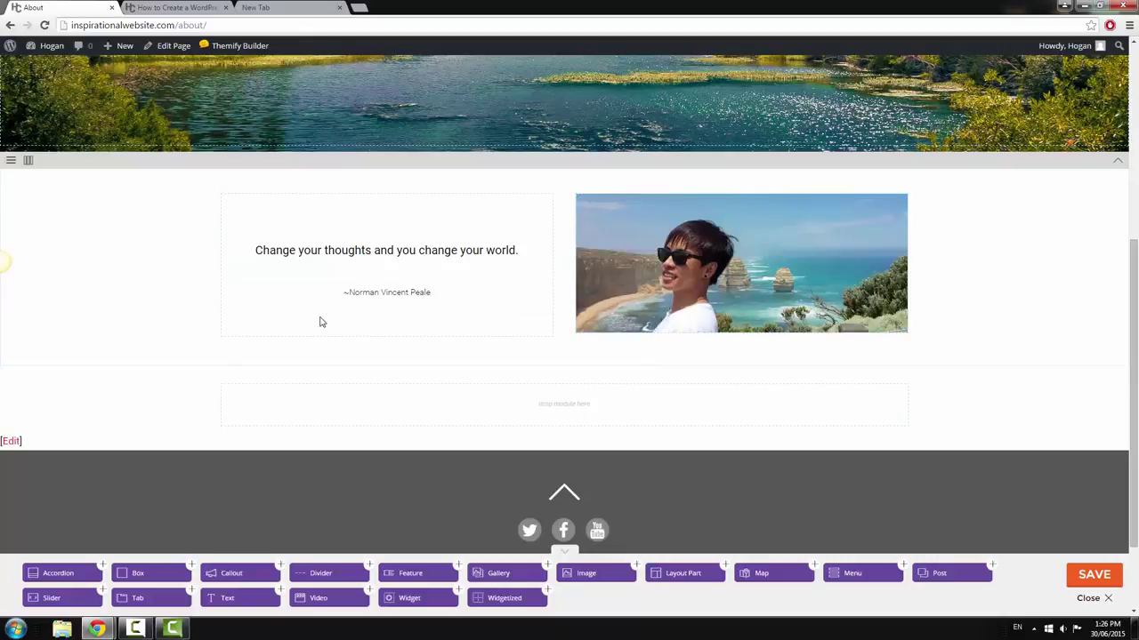
Step: Give the empty row below the quote an f6f6f6 background colour
{"action": "mouse_move", "coordinate": [10, 373]}
{"action": "left_click", "coordinate": [20, 394]}
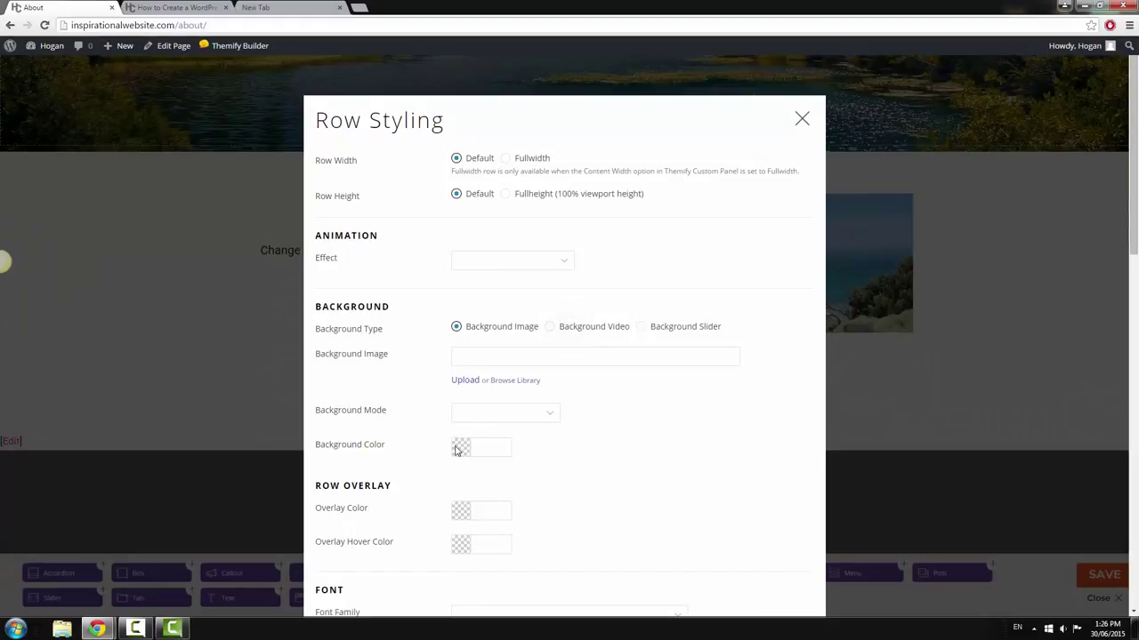
{"action": "left_click", "coordinate": [494, 449]}
{"action": "type", "text": "f6f6f6"}
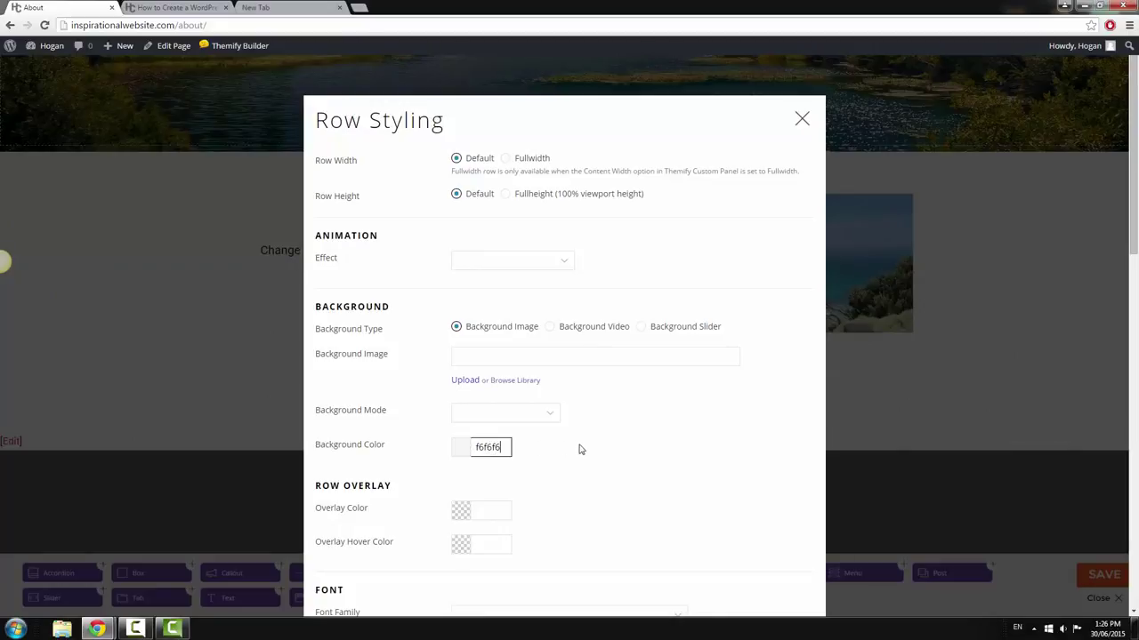
{"action": "left_click", "coordinate": [586, 447]}
Step: Set the row's top and bottom padding to 40 px and save
{"action": "scroll", "coordinate": [531, 452], "scroll_direction": "down", "scroll_amount": 3}
{"action": "scroll", "coordinate": [480, 435], "scroll_direction": "down", "scroll_amount": 5}
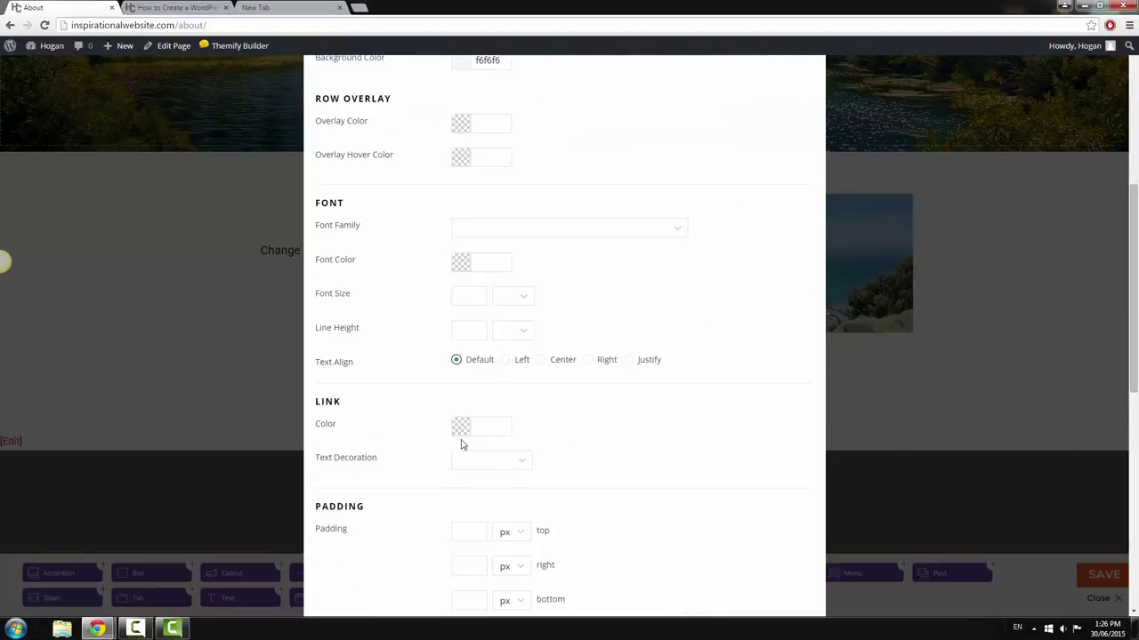
{"action": "left_click", "coordinate": [474, 362]}
{"action": "type", "text": "40"}
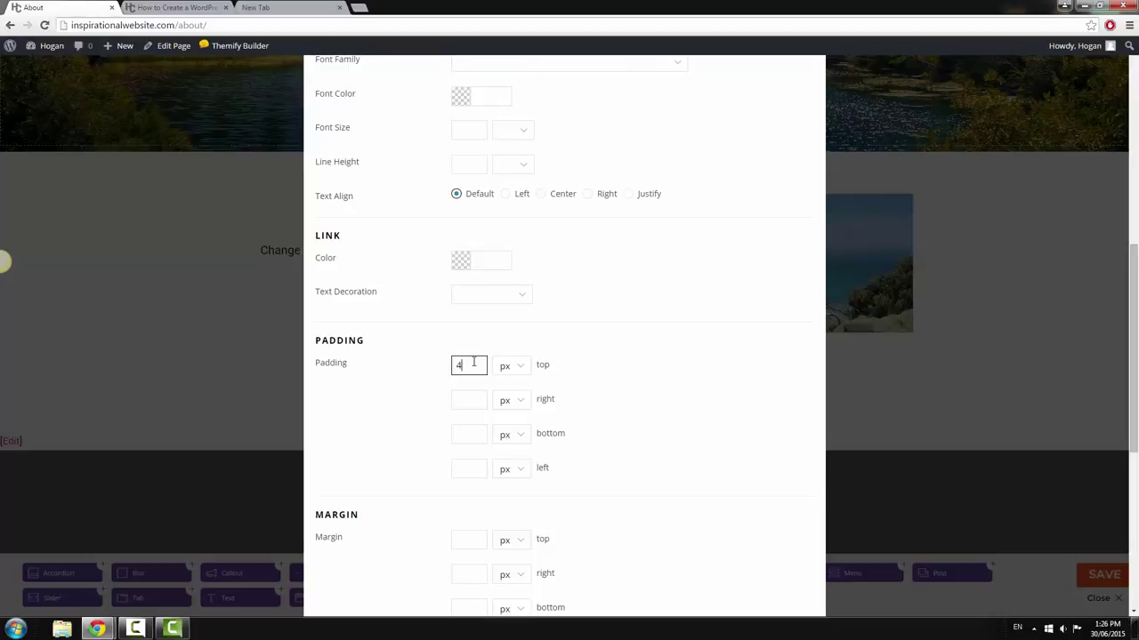
{"action": "left_click", "coordinate": [472, 436]}
{"action": "type", "text": "40"}
{"action": "scroll", "coordinate": [685, 466], "scroll_direction": "down", "scroll_amount": 5}
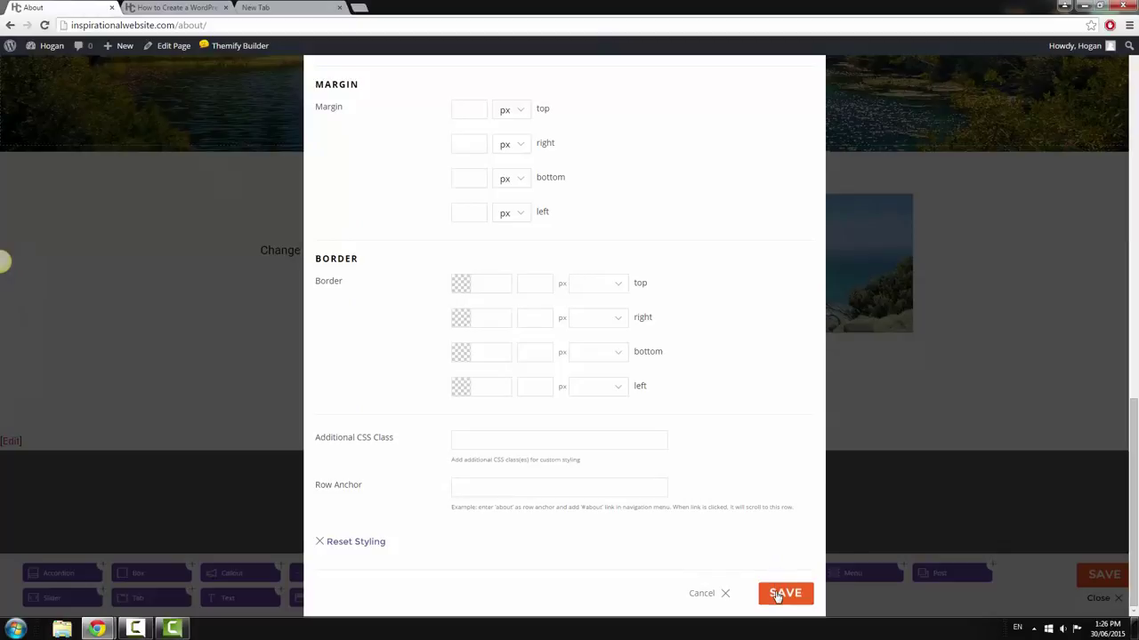
{"action": "left_click", "coordinate": [780, 593]}
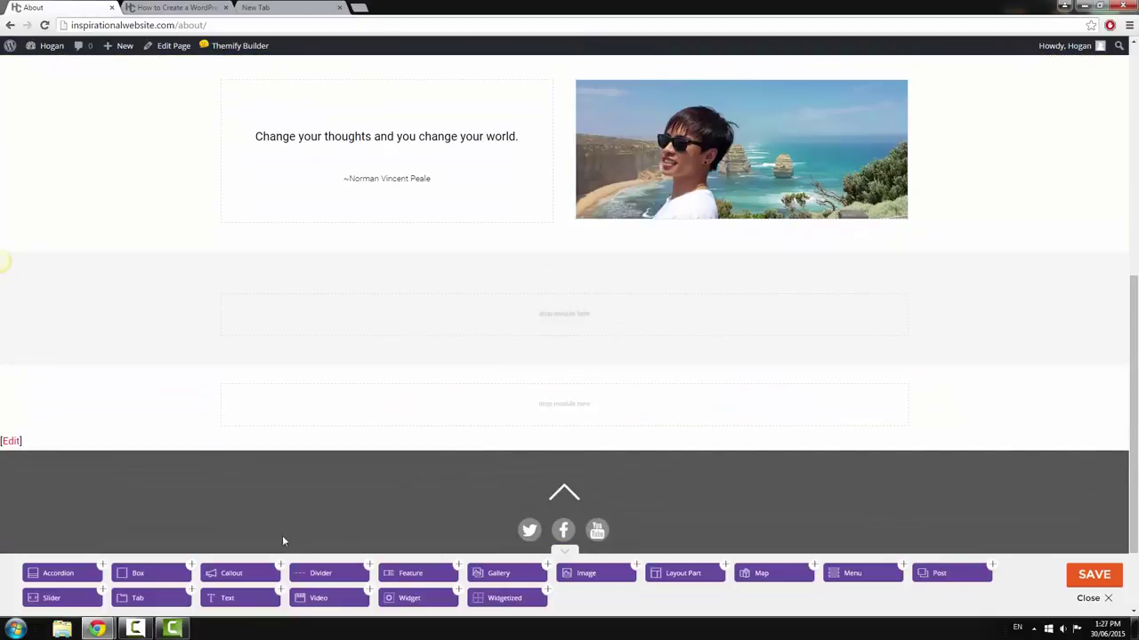
Step: Add a Text module to the grey row containing "THE WORLD IS CHANGING BEFORE YOUR EYES." as plain text
{"action": "left_click_drag", "start_coordinate": [253, 598], "coordinate": [572, 318]}
{"action": "left_click", "coordinate": [178, 7]}
{"action": "scroll", "coordinate": [380, 356], "scroll_direction": "down", "scroll_amount": 5}
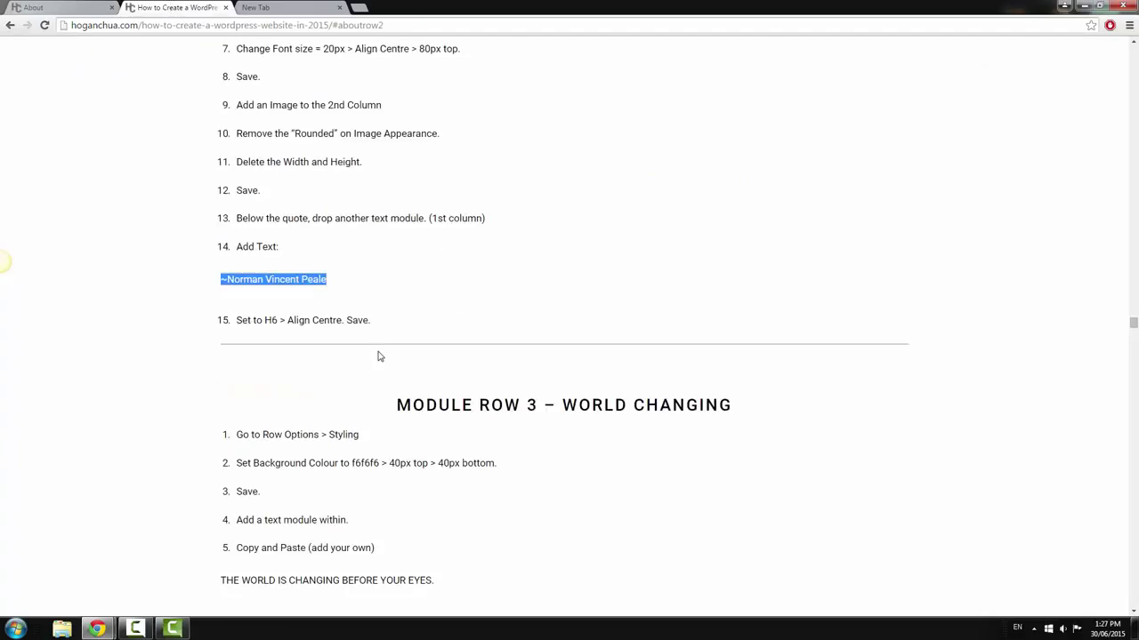
{"action": "left_click_drag", "start_coordinate": [435, 361], "coordinate": [222, 360]}
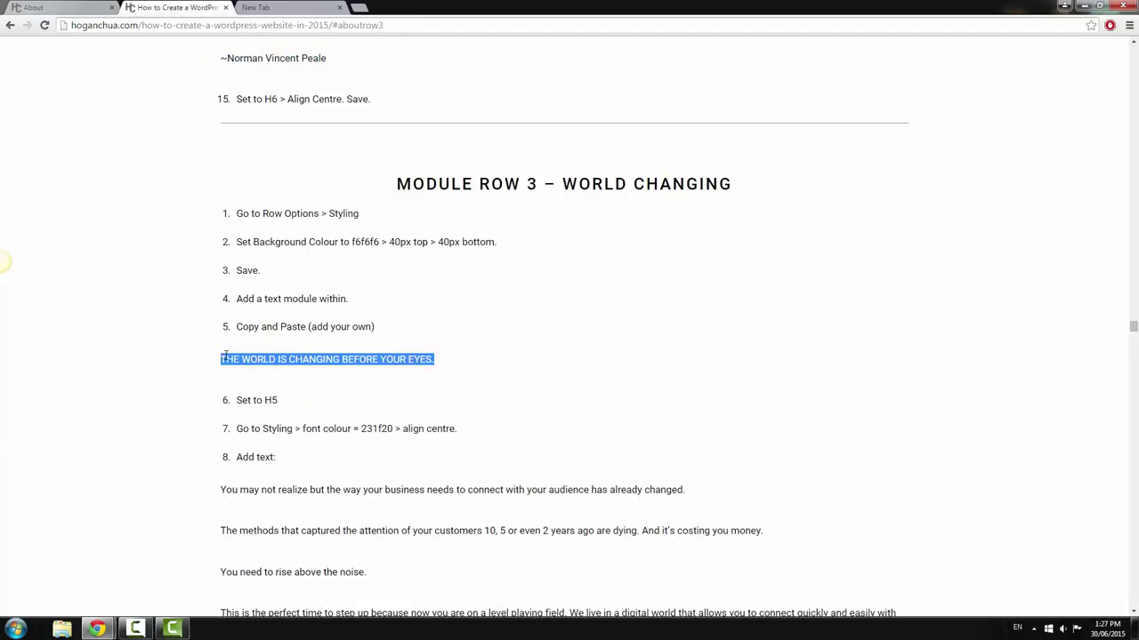
{"action": "right_click", "coordinate": [233, 354]}
{"action": "left_click", "coordinate": [258, 361]}
{"action": "left_click", "coordinate": [62, 7]}
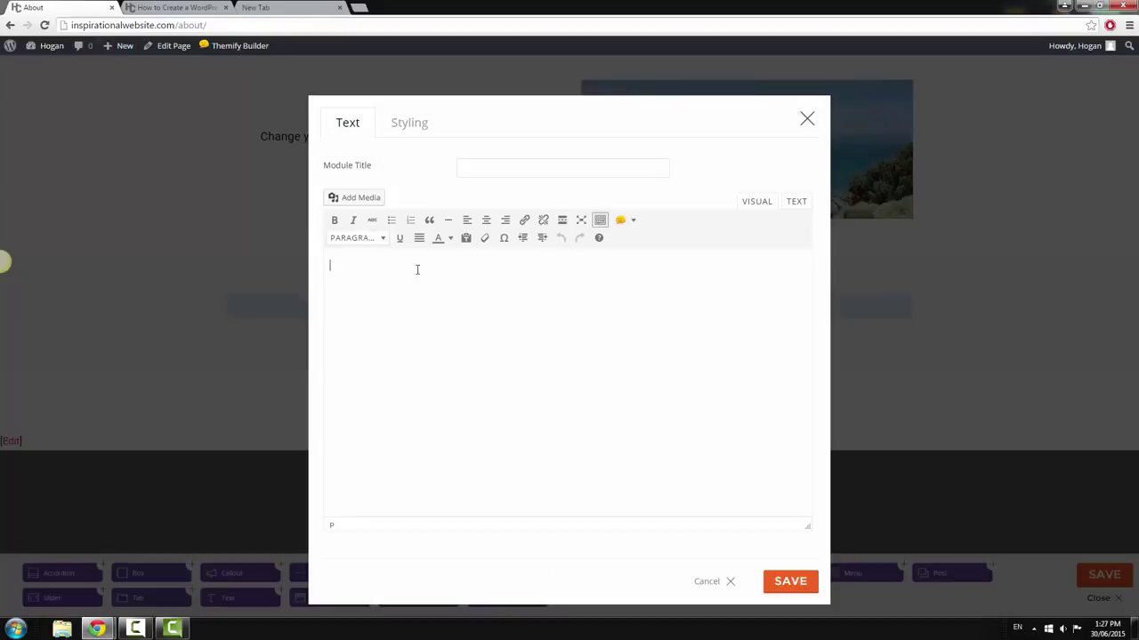
{"action": "right_click", "coordinate": [347, 266]}
{"action": "left_click", "coordinate": [386, 356]}
Step: Make the line a centred Heading 5 in font colour 231f20 and save
{"action": "left_click_drag", "start_coordinate": [552, 265], "coordinate": [338, 264]}
{"action": "left_click", "coordinate": [356, 238]}
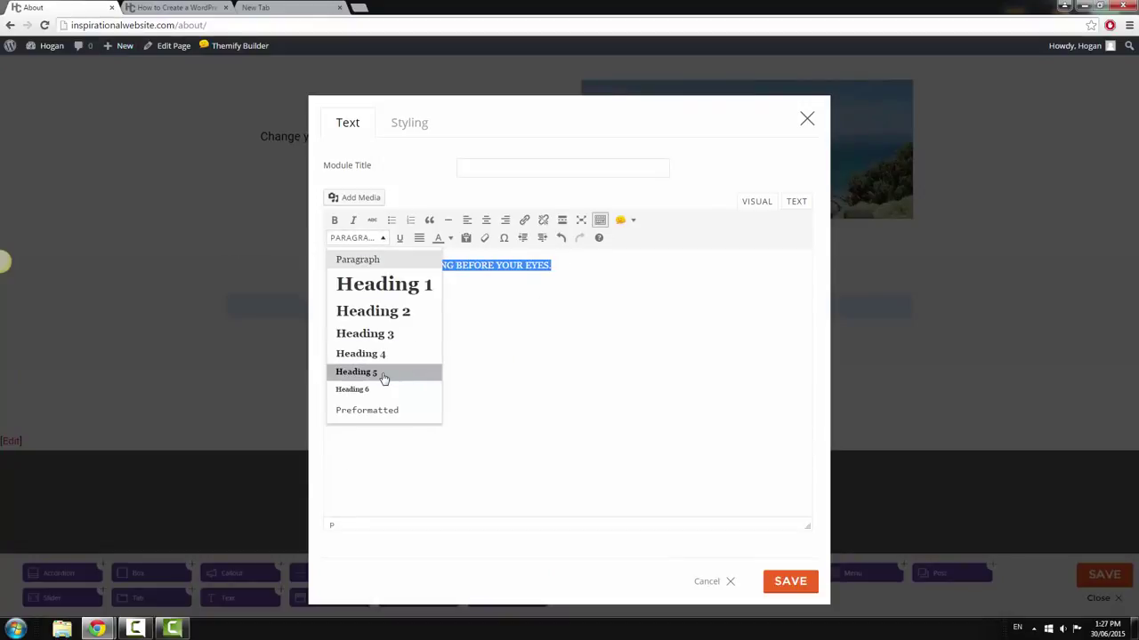
{"action": "left_click", "coordinate": [384, 374]}
{"action": "left_click", "coordinate": [413, 129]}
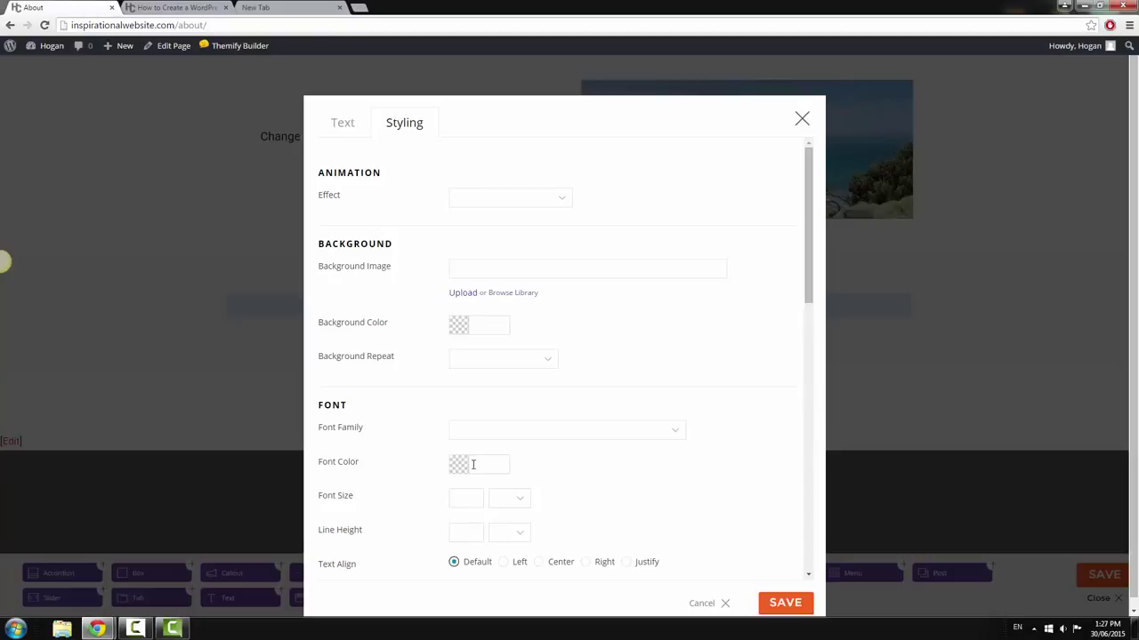
{"action": "left_click", "coordinate": [487, 466]}
{"action": "type", "text": "231"}
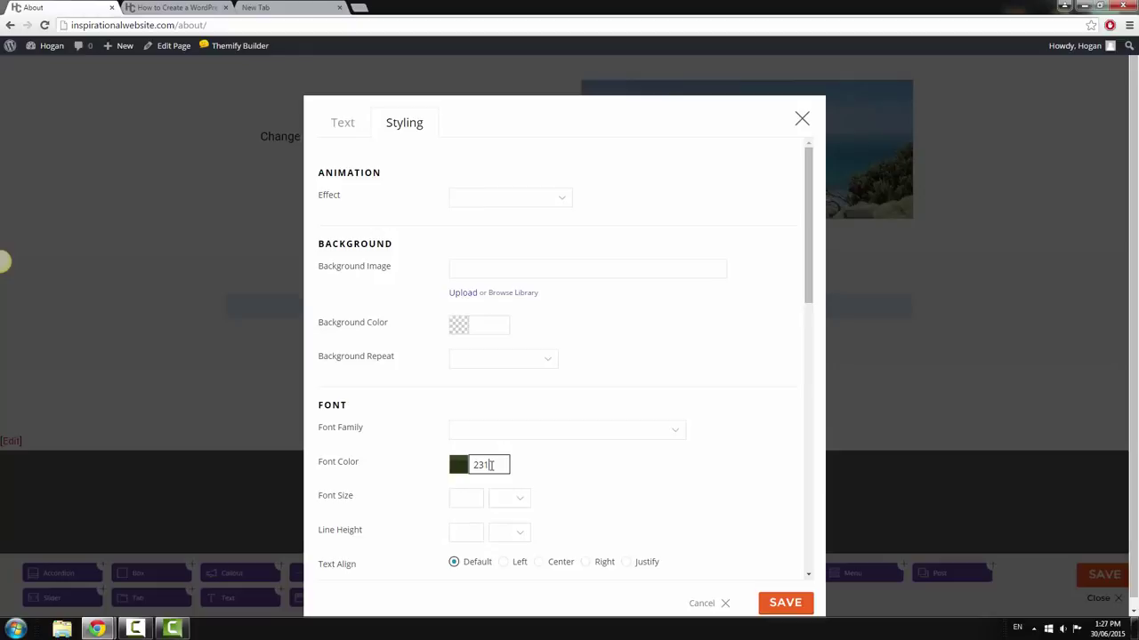
{"action": "type", "text": "f20"}
{"action": "left_click", "coordinate": [539, 563]}
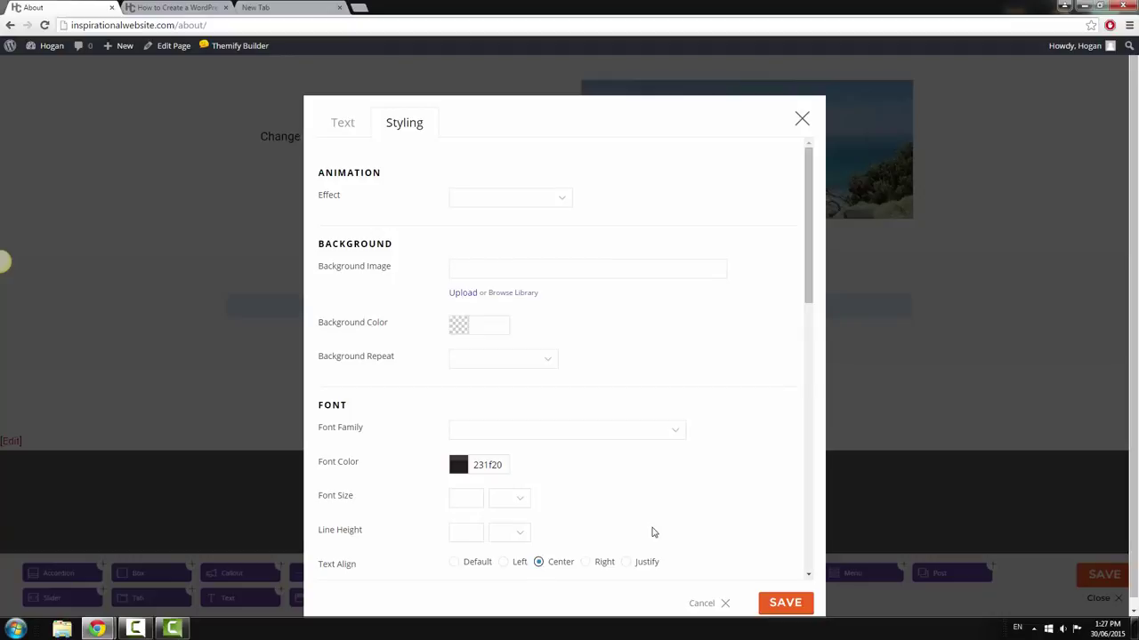
{"action": "scroll", "coordinate": [652, 533], "scroll_direction": "down", "scroll_amount": 1}
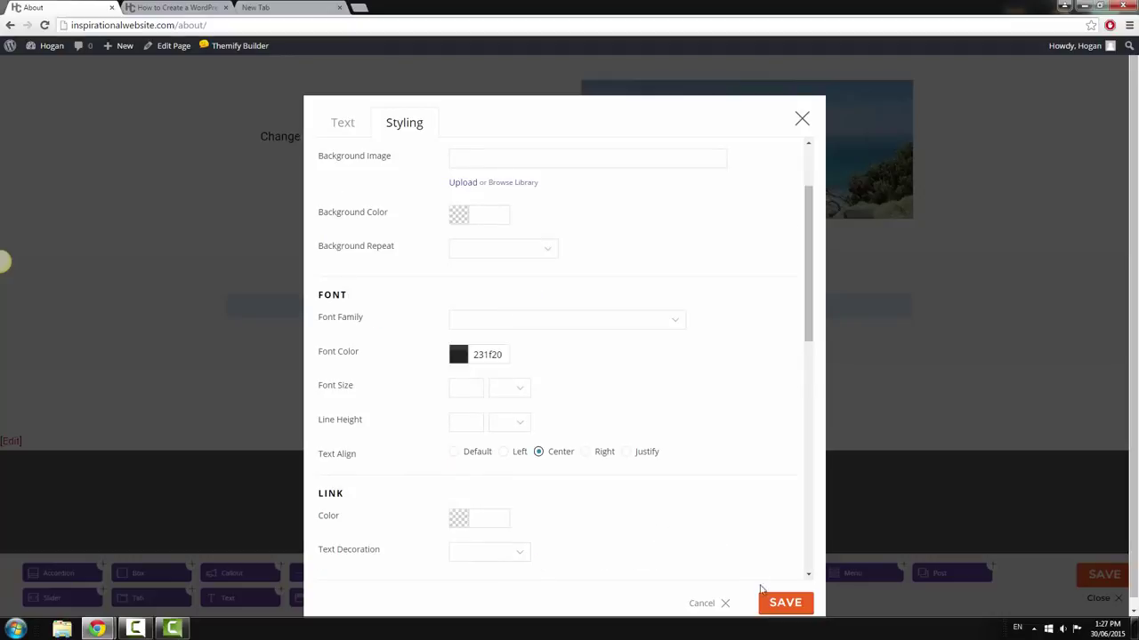
{"action": "left_click", "coordinate": [782, 604]}
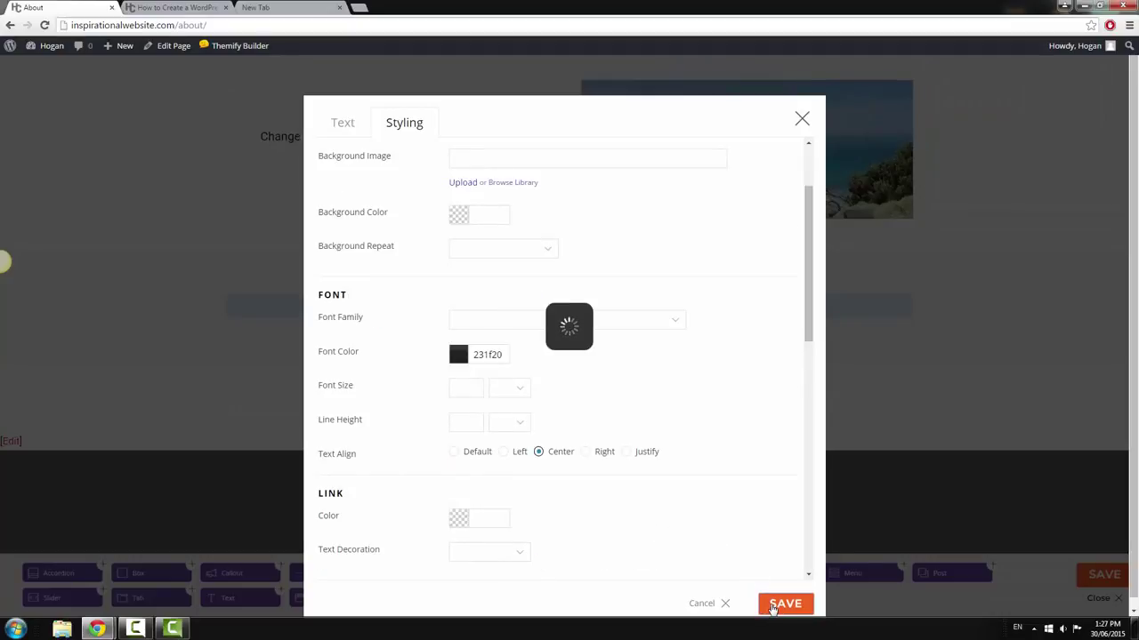
{"action": "scroll", "coordinate": [772, 610], "scroll_direction": "down", "scroll_amount": 2}
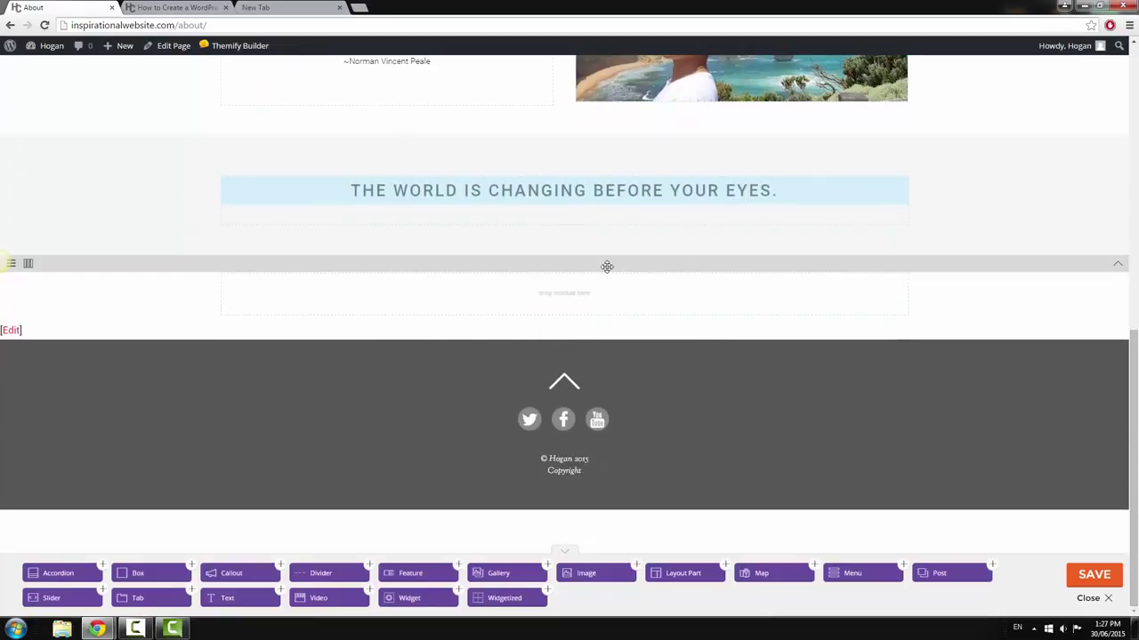
{"action": "scroll", "coordinate": [606, 267], "scroll_direction": "up", "scroll_amount": 2}
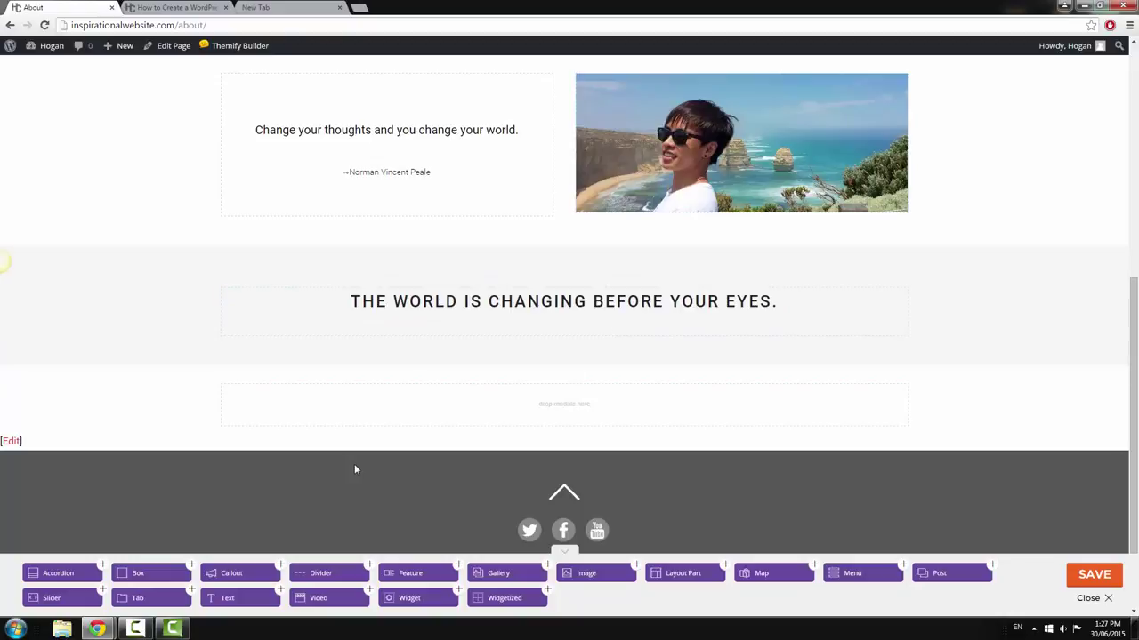
Step: Add a Text module below the heading with the tutorial's body paragraphs pasted as plain text
{"action": "left_click_drag", "start_coordinate": [264, 594], "coordinate": [550, 332]}
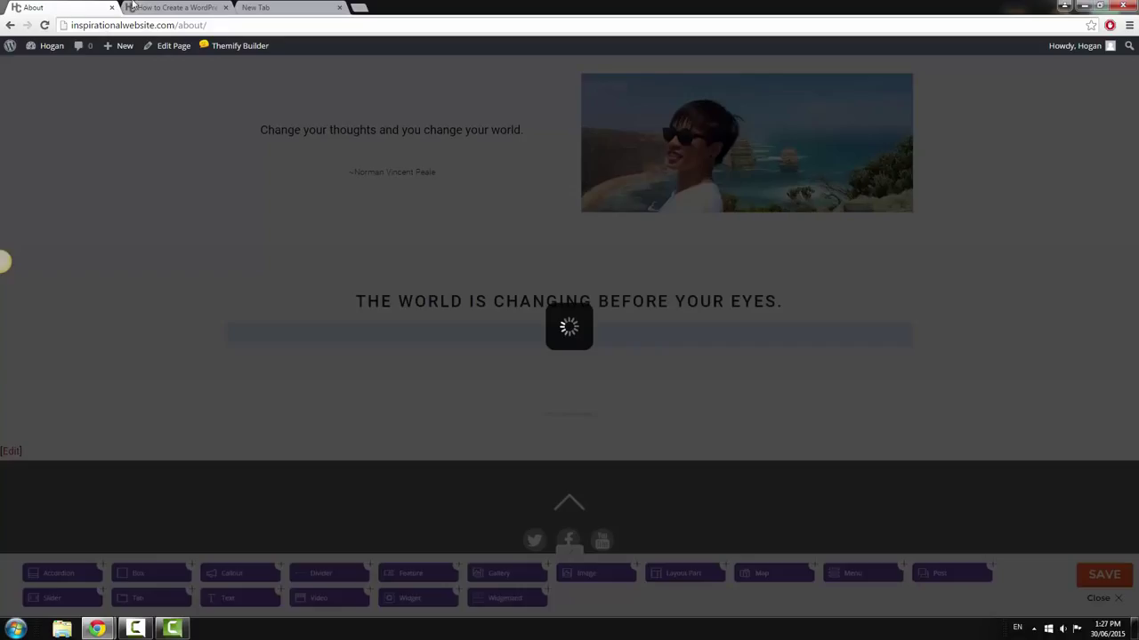
{"action": "left_click", "coordinate": [160, 8]}
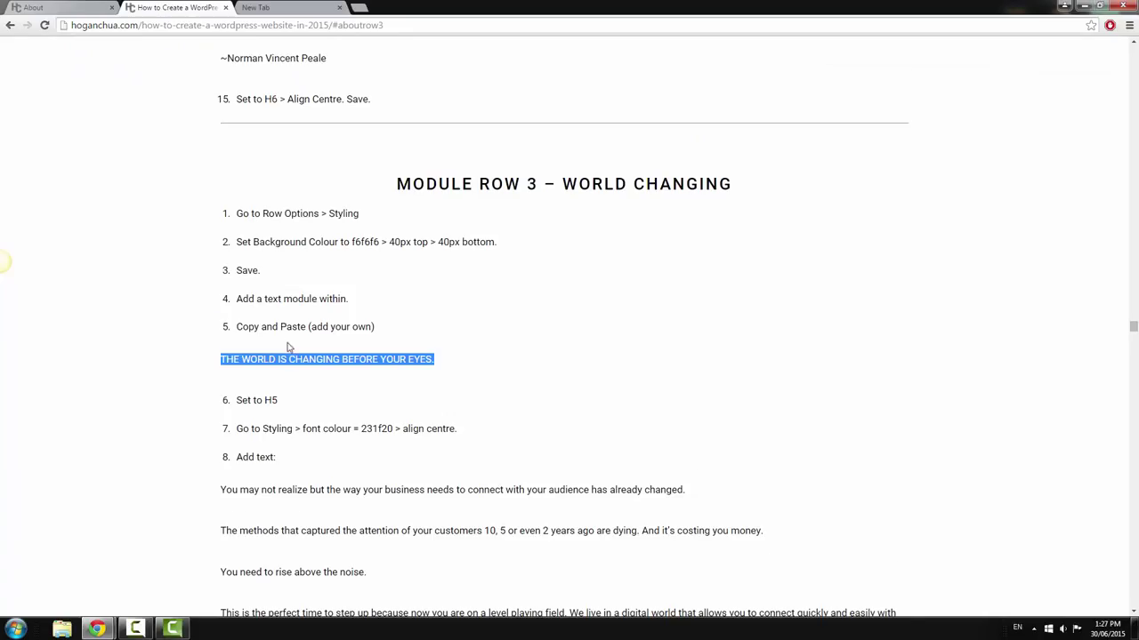
{"action": "scroll", "coordinate": [290, 351], "scroll_direction": "down", "scroll_amount": 3}
{"action": "left_click_drag", "start_coordinate": [219, 268], "coordinate": [540, 458]}
{"action": "right_click", "coordinate": [472, 405]}
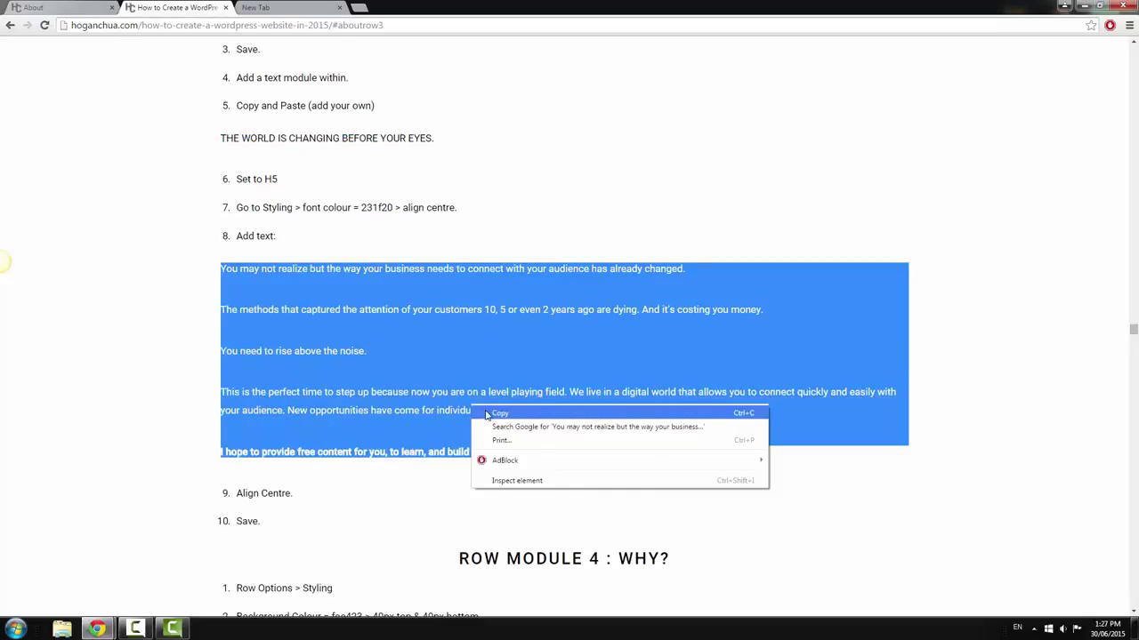
{"action": "left_click", "coordinate": [498, 413]}
{"action": "left_click", "coordinate": [53, 7]}
{"action": "right_click", "coordinate": [335, 267]}
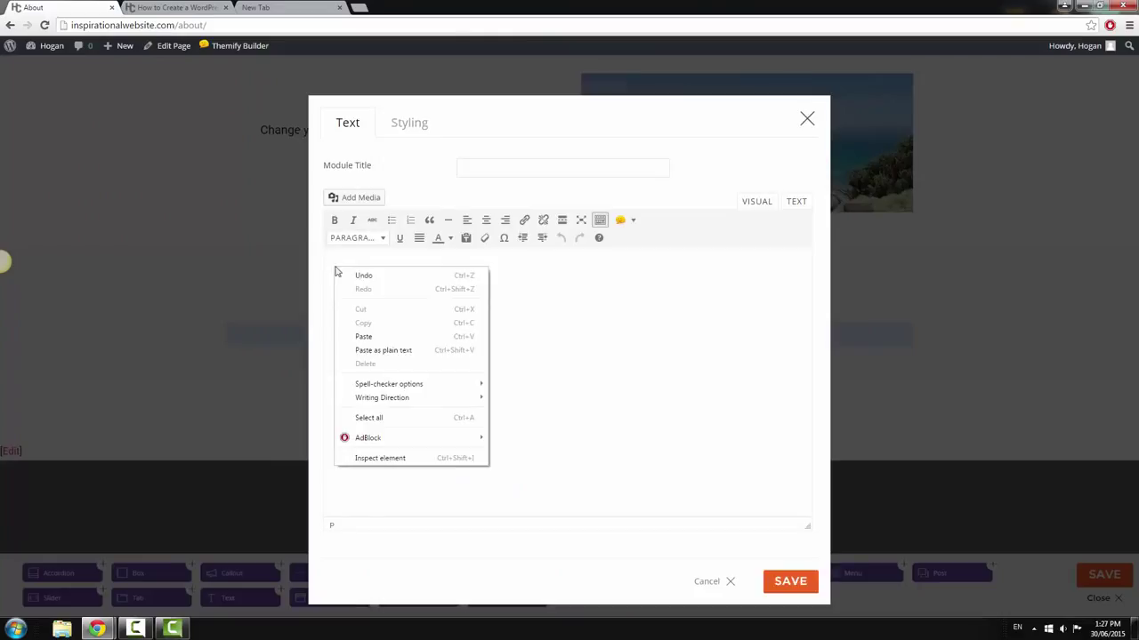
{"action": "left_click", "coordinate": [375, 350]}
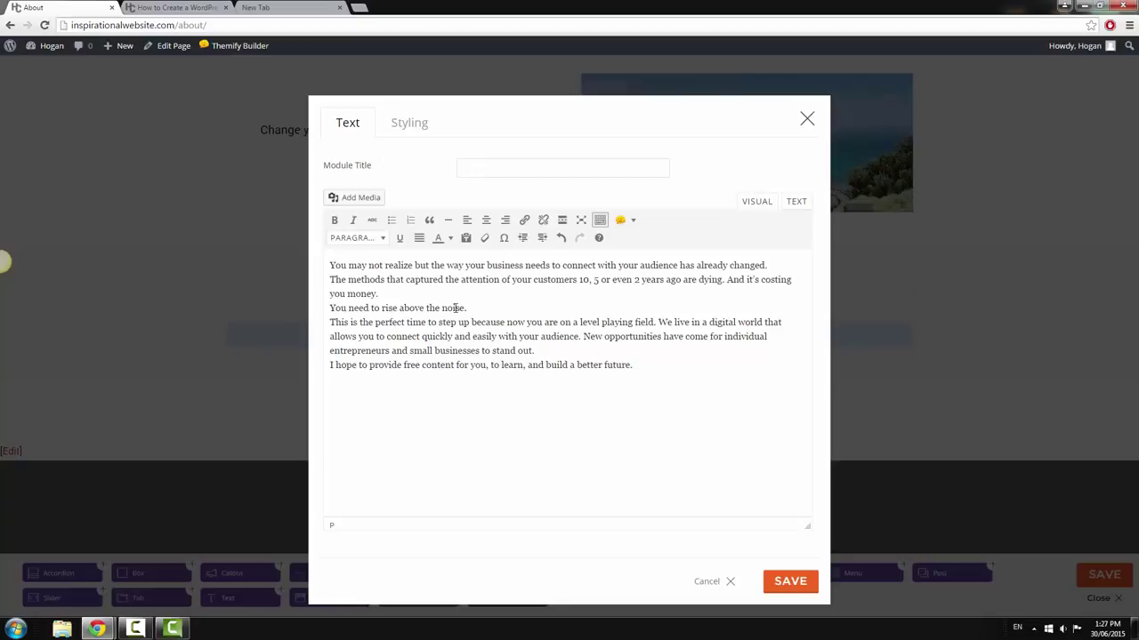
Step: Split the pasted body text into separate paragraphs, ending with the closing sentence on its own
{"action": "left_click", "coordinate": [382, 296]}
{"action": "key", "text": "Return"}
{"action": "left_click", "coordinate": [329, 281]}
{"action": "key", "text": "Return"}
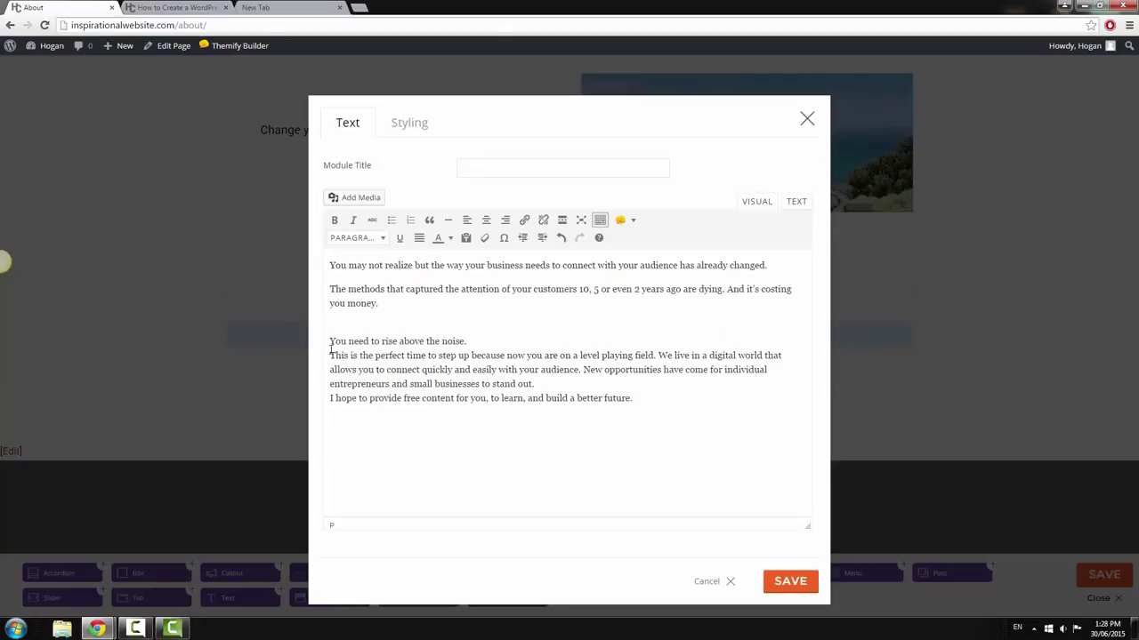
{"action": "key", "text": "BackSpace"}
{"action": "left_click", "coordinate": [331, 342]}
{"action": "key", "text": "Return"}
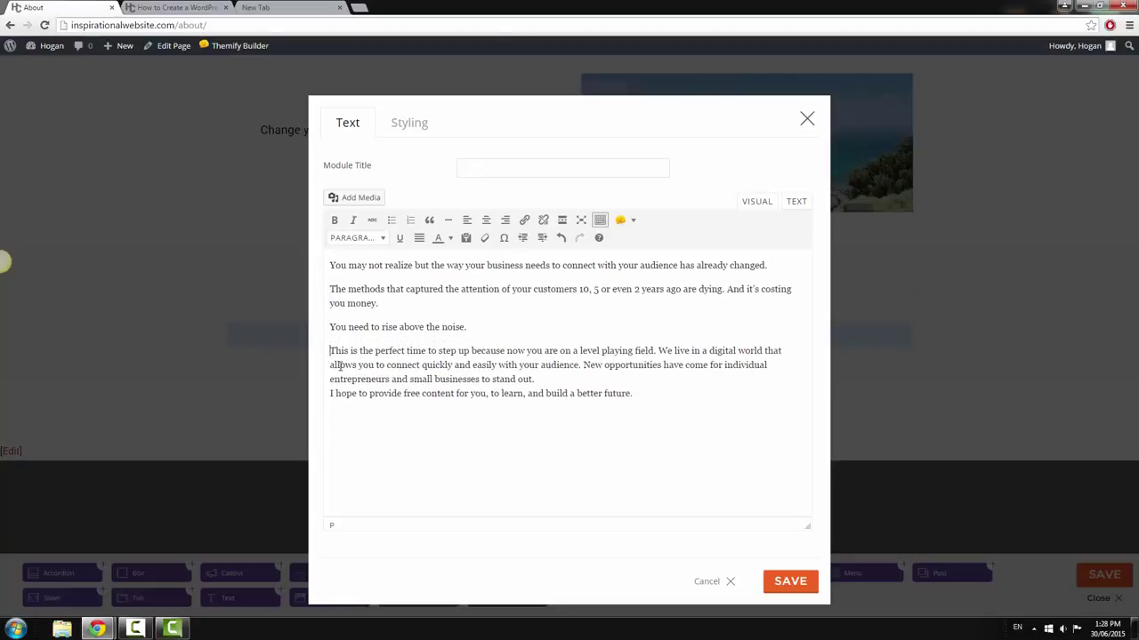
{"action": "left_click", "coordinate": [331, 394]}
{"action": "key", "text": "Return"}
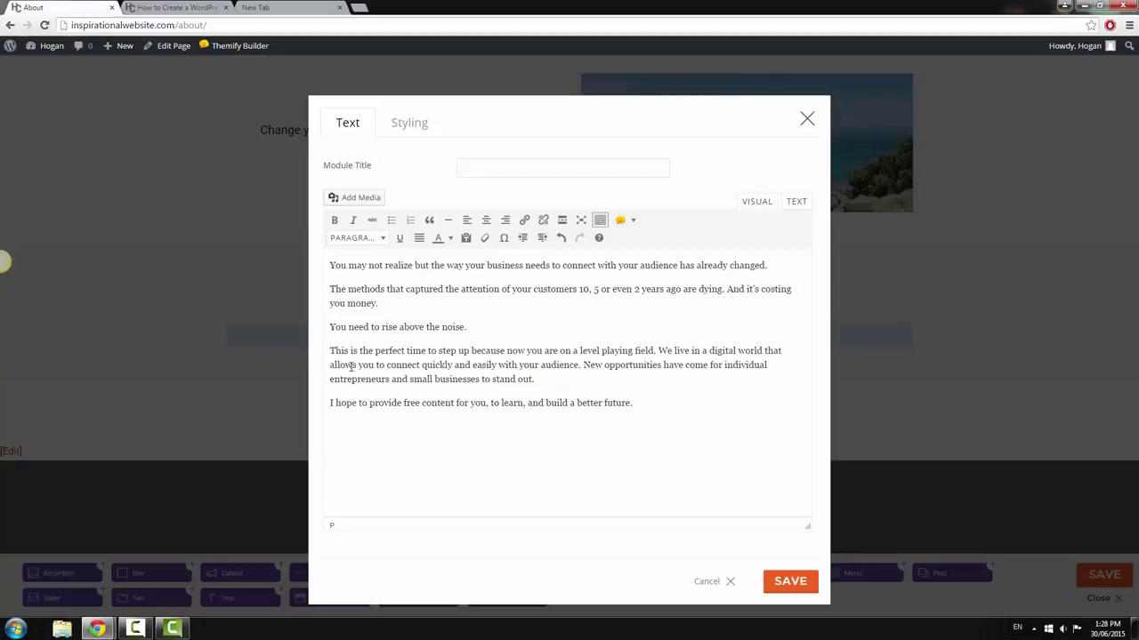
Step: Bold the closing 'I hope to provide free content' sentence, centre the text, and save
{"action": "triple_click", "coordinate": [529, 405]}
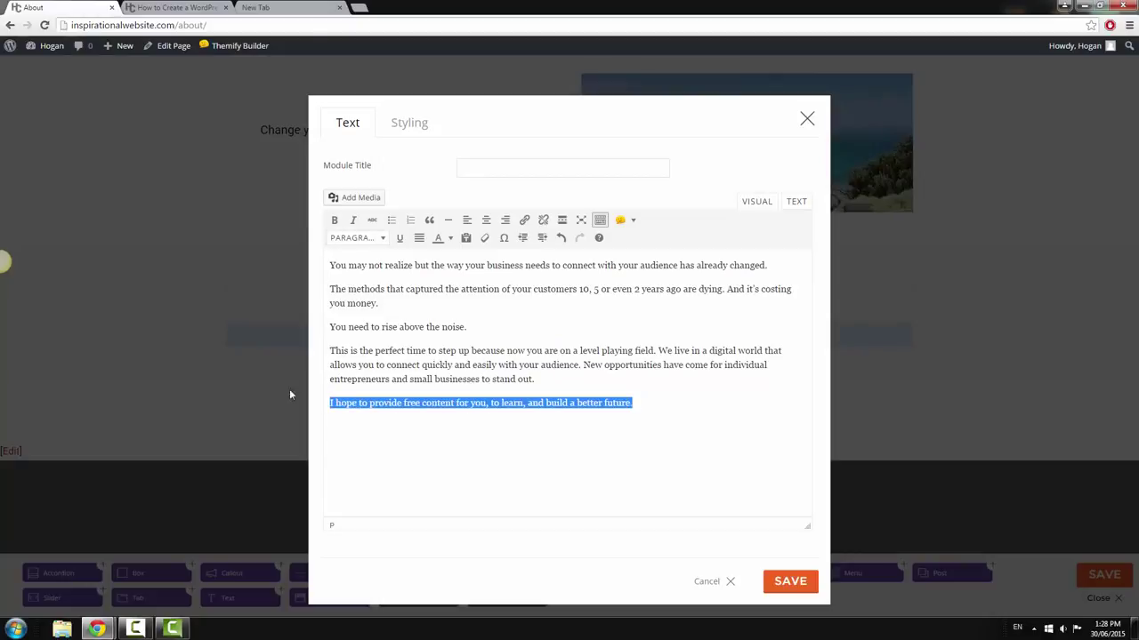
{"action": "left_click", "coordinate": [334, 219]}
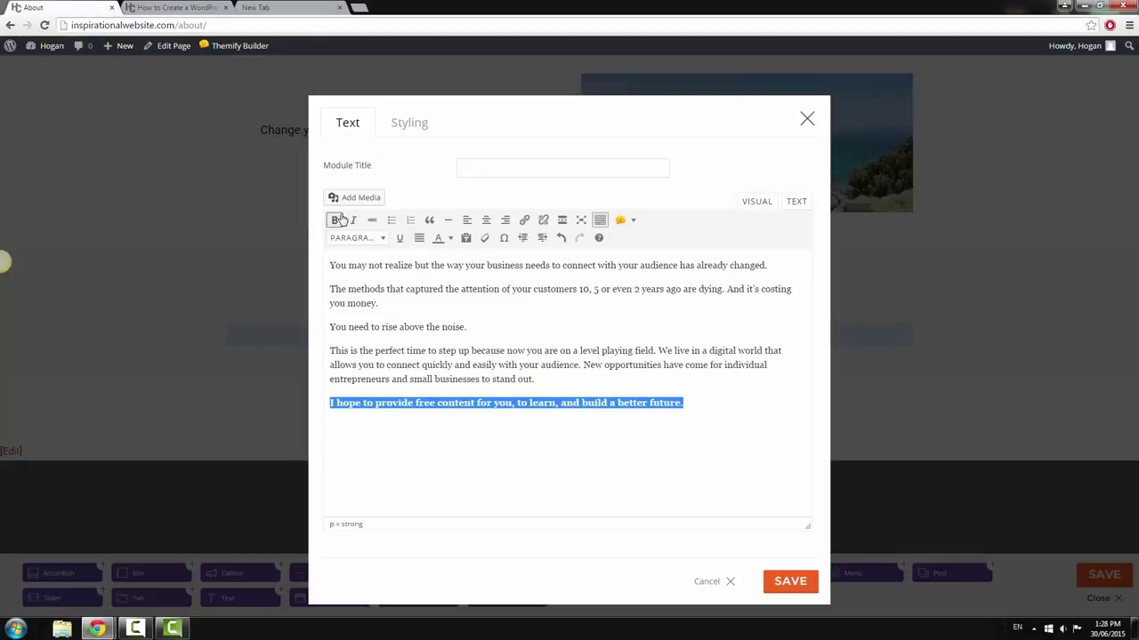
{"action": "left_click", "coordinate": [408, 124]}
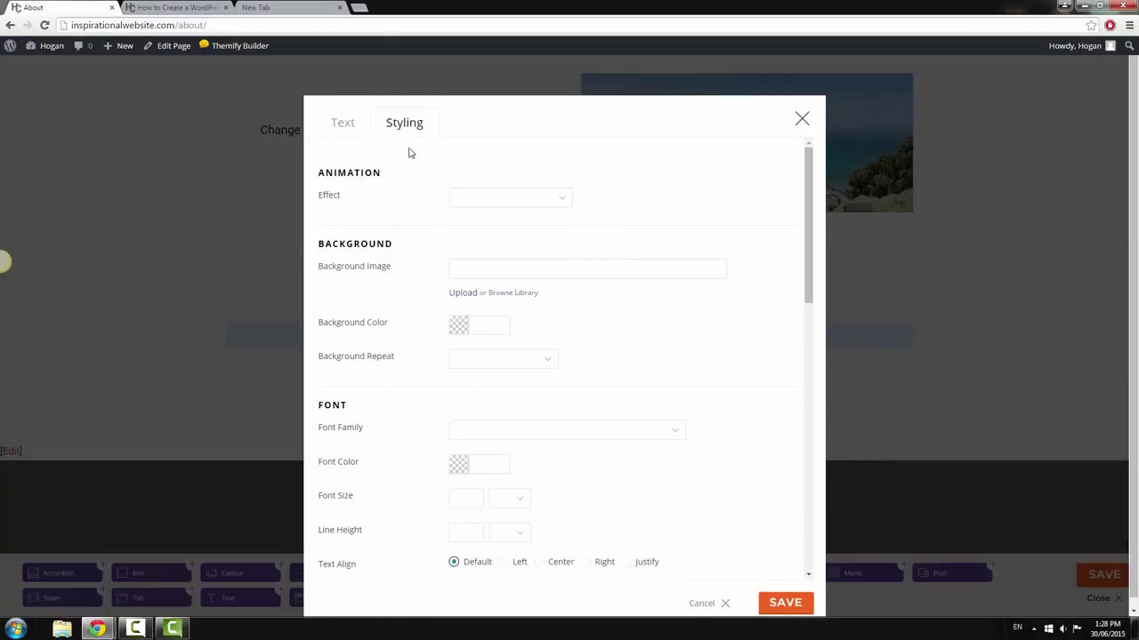
{"action": "left_click", "coordinate": [538, 562]}
{"action": "scroll", "coordinate": [821, 295], "scroll_direction": "down", "scroll_amount": 10}
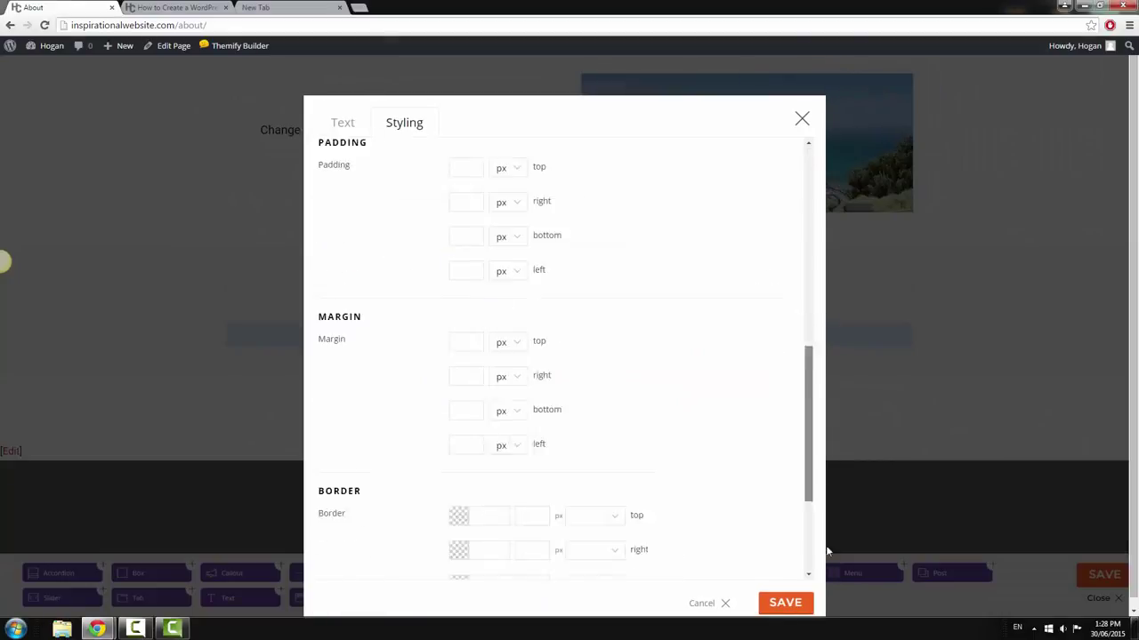
{"action": "left_click", "coordinate": [785, 604]}
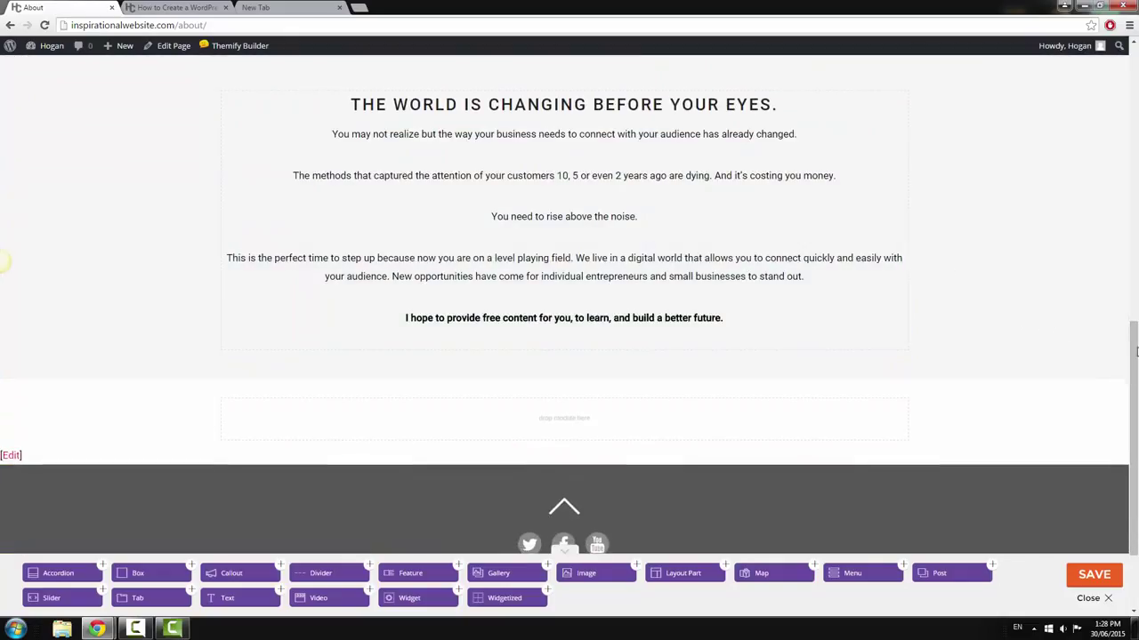
{"action": "scroll", "coordinate": [588, 284], "scroll_direction": "up", "scroll_amount": 2}
Step: Give the new row a yellow fac423 background colour
{"action": "scroll", "coordinate": [358, 338], "scroll_direction": "down", "scroll_amount": 3}
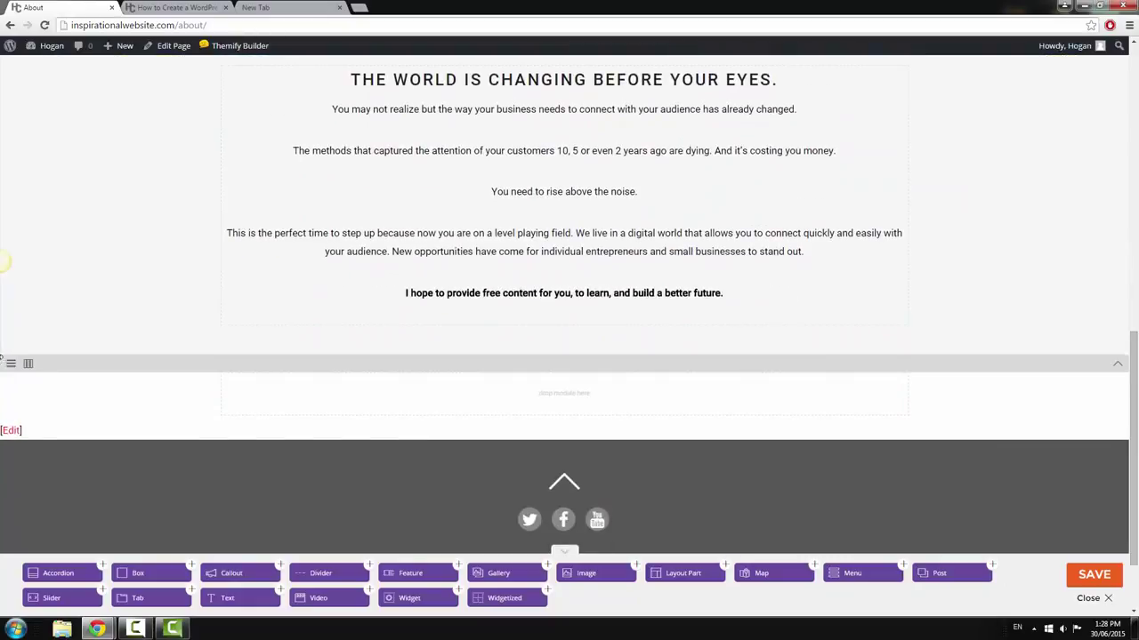
{"action": "left_click", "coordinate": [13, 382]}
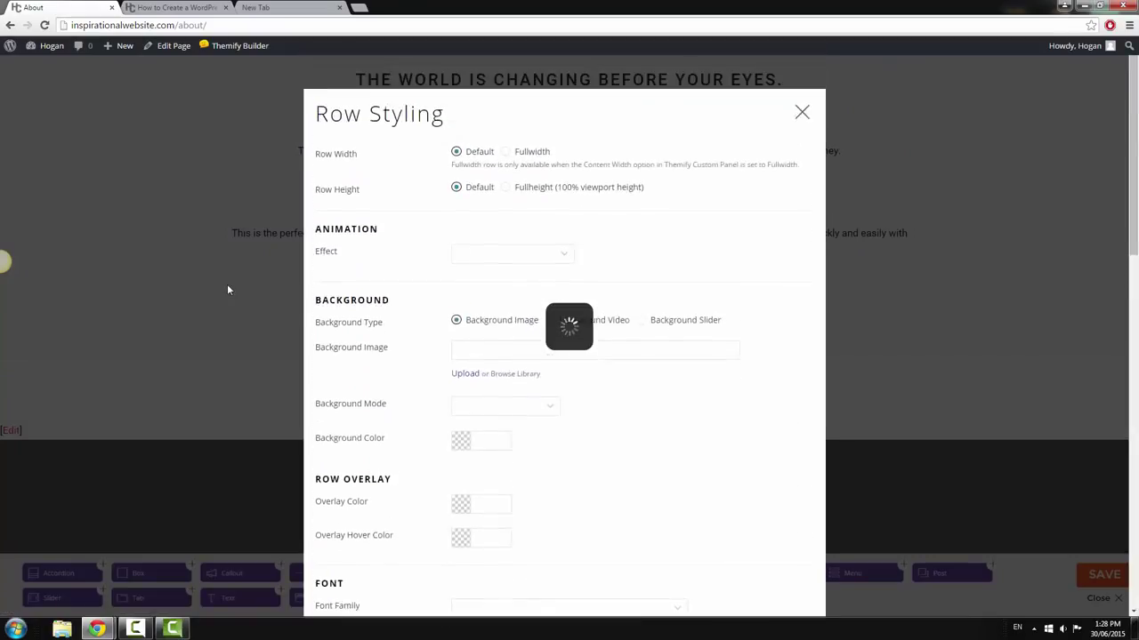
{"action": "left_click", "coordinate": [488, 448]}
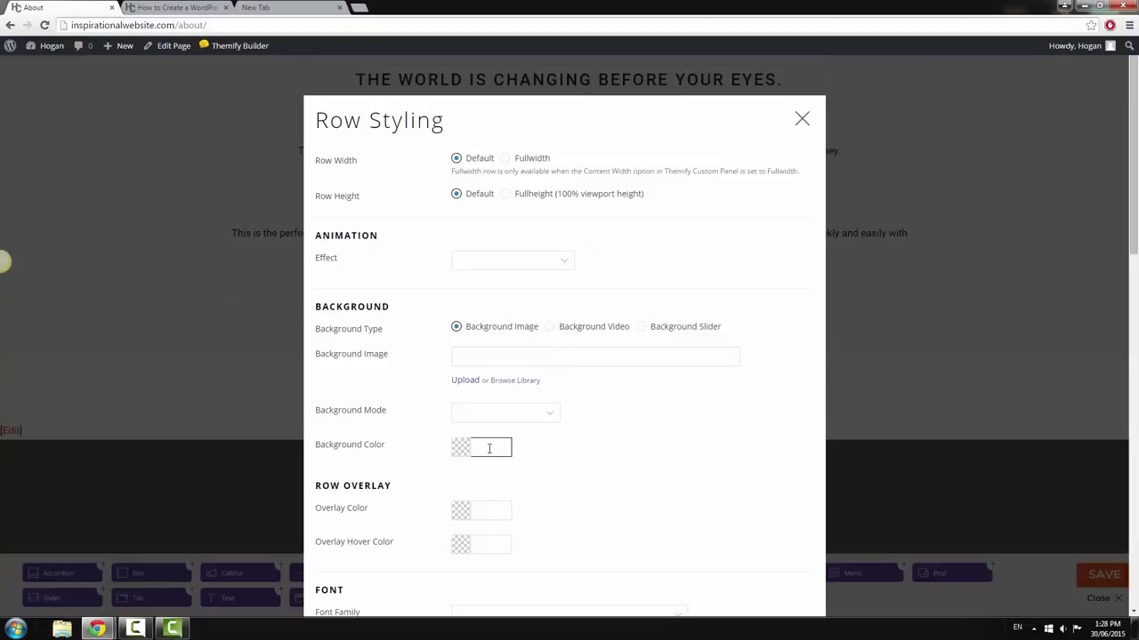
{"action": "type", "text": "fac423"}
{"action": "left_click", "coordinate": [592, 462]}
Step: Set the yellow row's top and bottom padding to 40 px and save
{"action": "scroll", "coordinate": [531, 458], "scroll_direction": "down", "scroll_amount": 4}
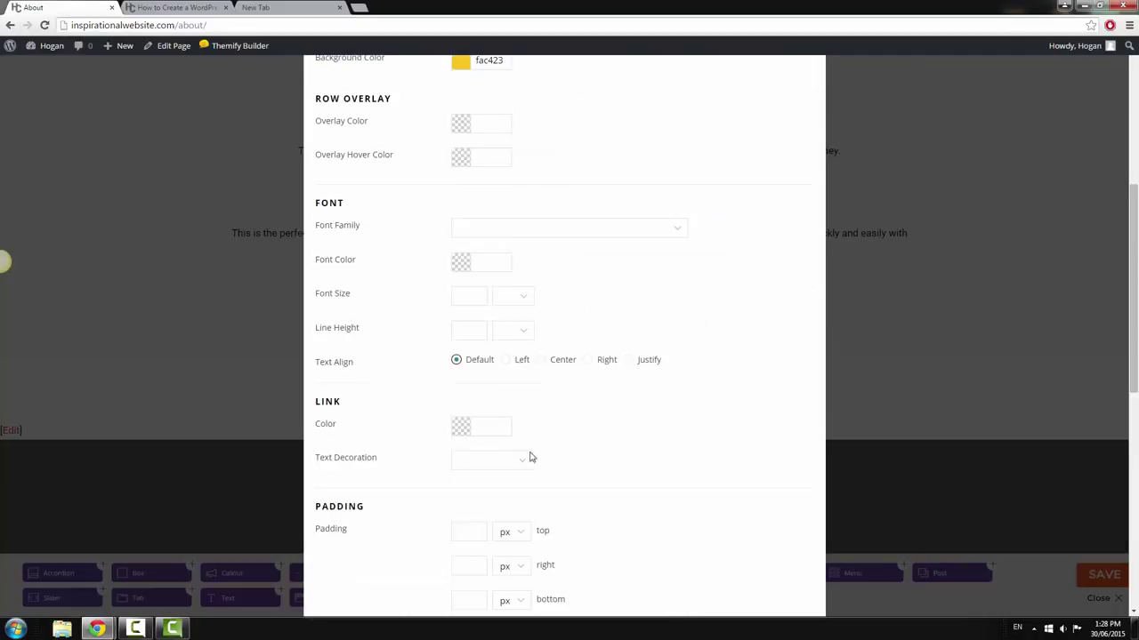
{"action": "left_click", "coordinate": [472, 528]}
{"action": "scroll", "coordinate": [477, 525], "scroll_direction": "down", "scroll_amount": 1}
{"action": "left_click", "coordinate": [468, 489]}
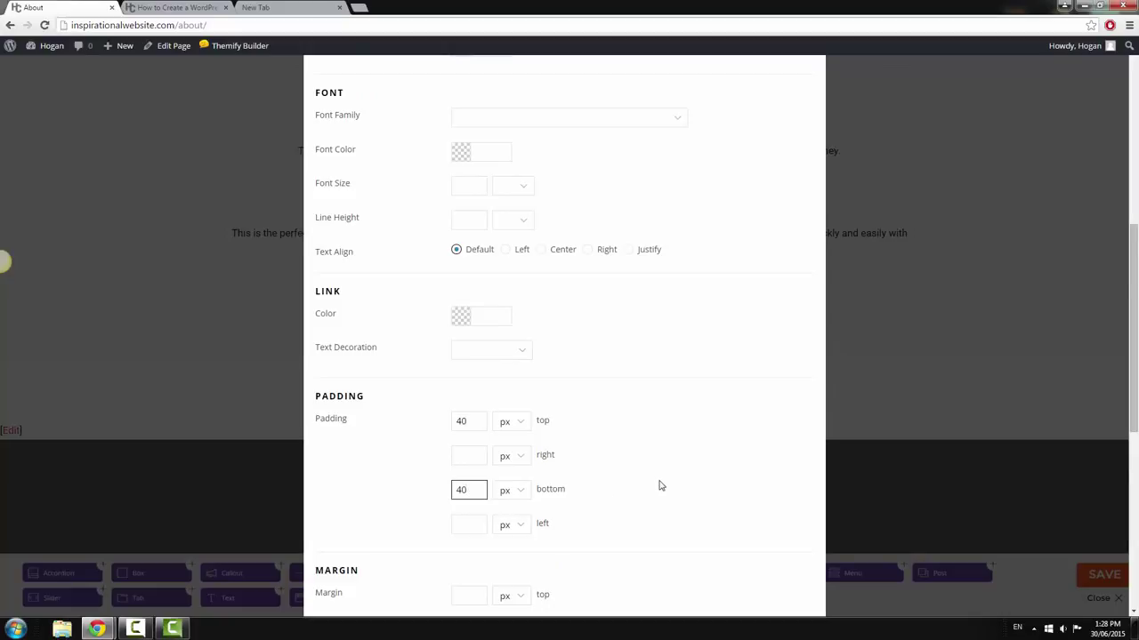
{"action": "scroll", "coordinate": [661, 485], "scroll_direction": "down", "scroll_amount": 4}
{"action": "left_click", "coordinate": [776, 595]}
Step: Copy the "WHY I DO WHAT I DO." line from the tutorial article
{"action": "key", "text": "ctrl+Tab"}
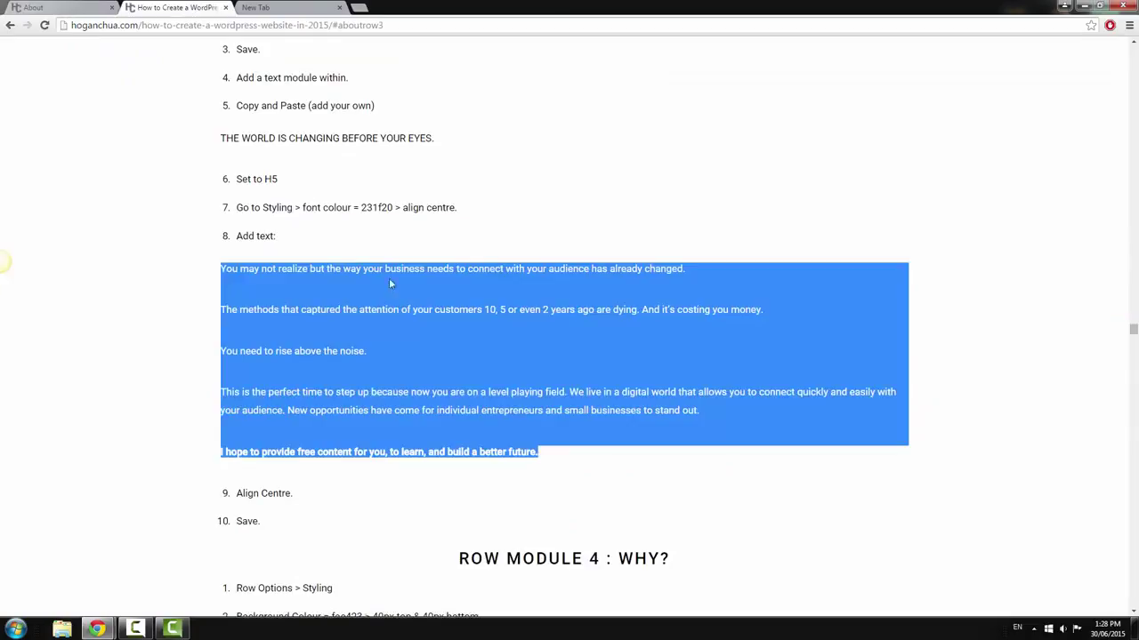
{"action": "scroll", "coordinate": [442, 384], "scroll_direction": "down", "scroll_amount": 1}
{"action": "scroll", "coordinate": [494, 424], "scroll_direction": "down", "scroll_amount": 2}
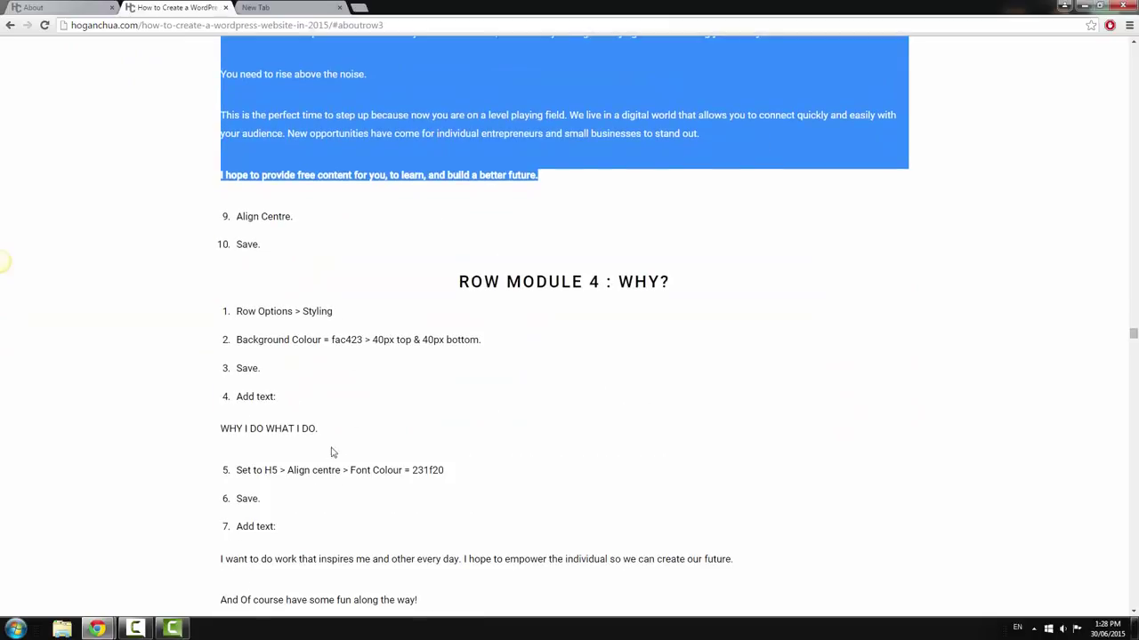
{"action": "left_click_drag", "start_coordinate": [318, 427], "coordinate": [222, 428]}
{"action": "right_click", "coordinate": [233, 433]}
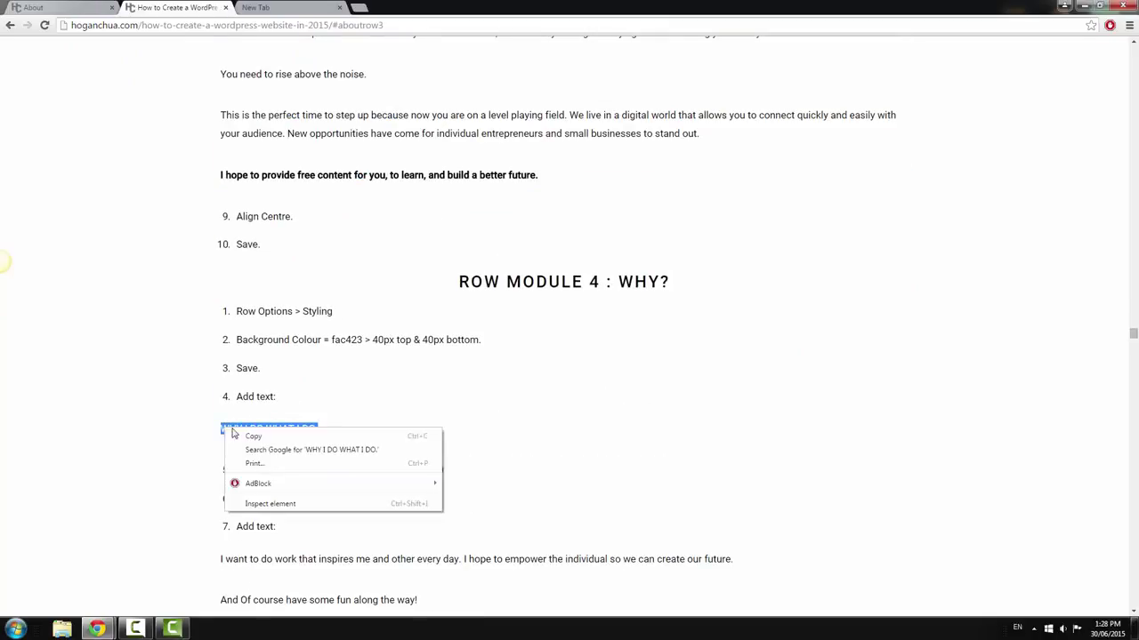
{"action": "left_click", "coordinate": [240, 436]}
Step: Add a Text module to the yellow row with the heading pasted as plain text, formatted Heading 5
{"action": "left_click", "coordinate": [74, 6]}
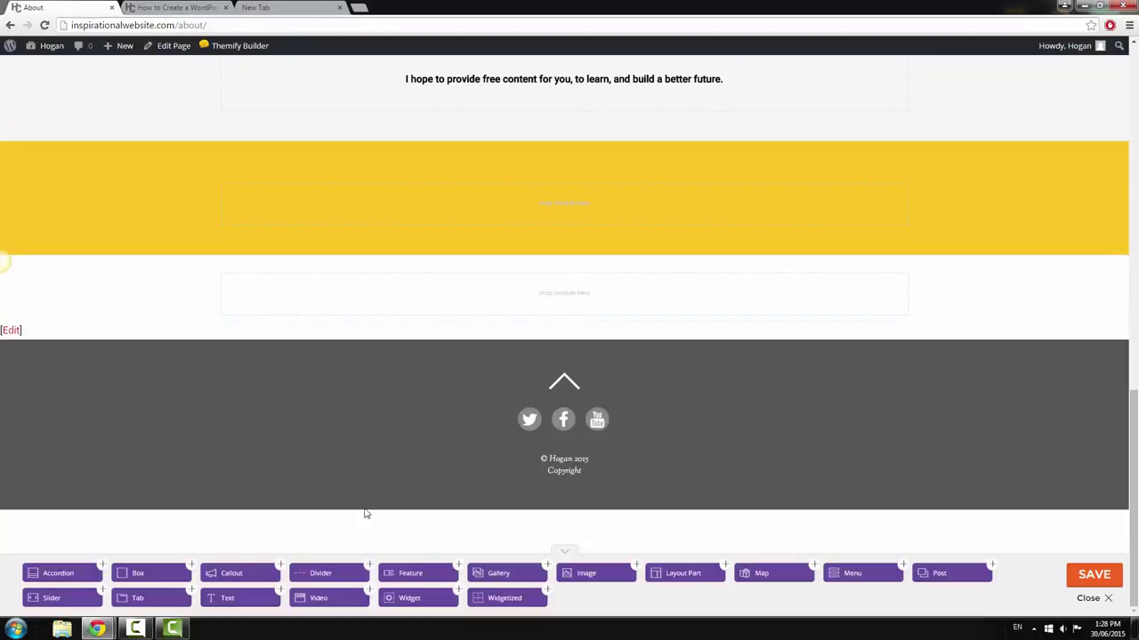
{"action": "left_click_drag", "start_coordinate": [233, 601], "coordinate": [470, 211]}
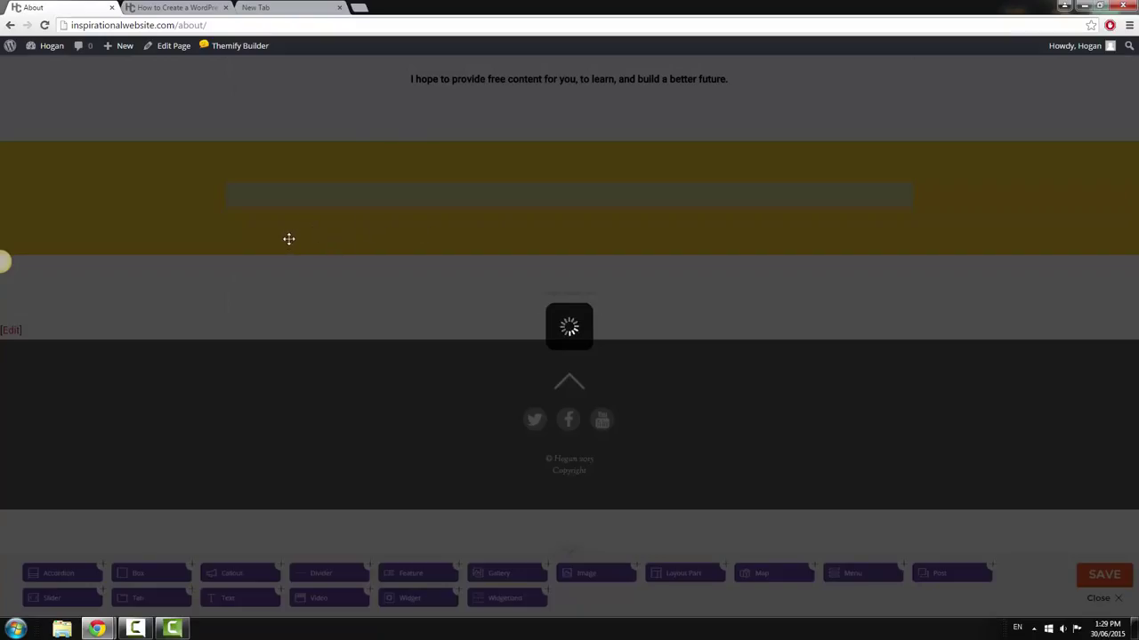
{"action": "right_click", "coordinate": [338, 268]}
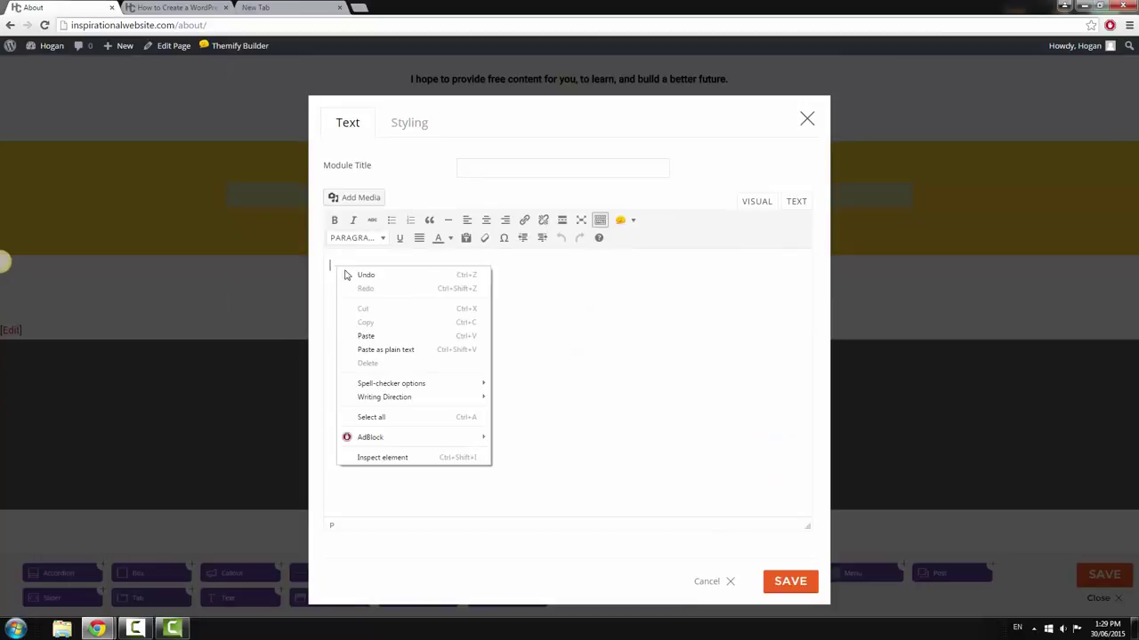
{"action": "left_click", "coordinate": [376, 351]}
{"action": "left_click_drag", "start_coordinate": [444, 265], "coordinate": [296, 255]}
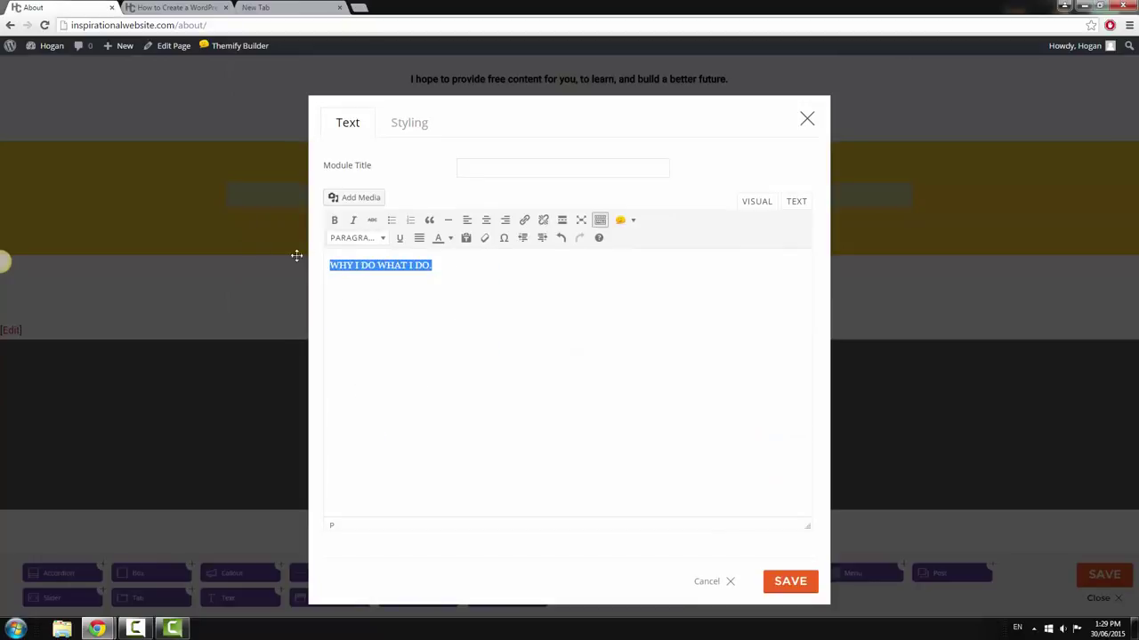
{"action": "left_click", "coordinate": [368, 241]}
{"action": "left_click", "coordinate": [361, 372]}
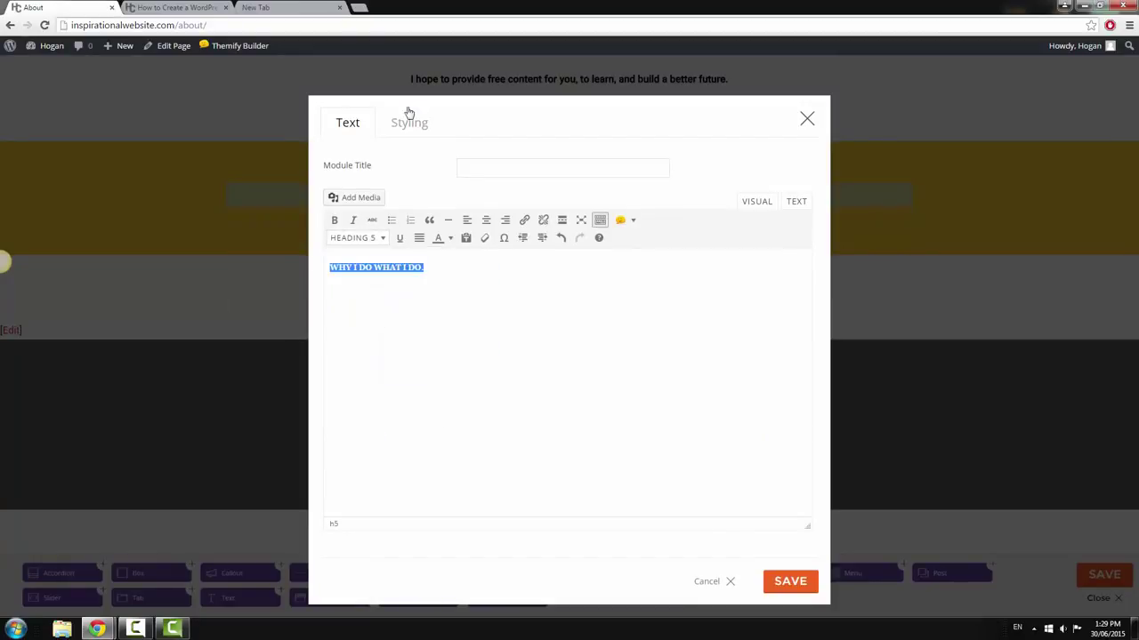
Step: Centre the heading, set its font colour to 231f20, and save
{"action": "left_click", "coordinate": [408, 121]}
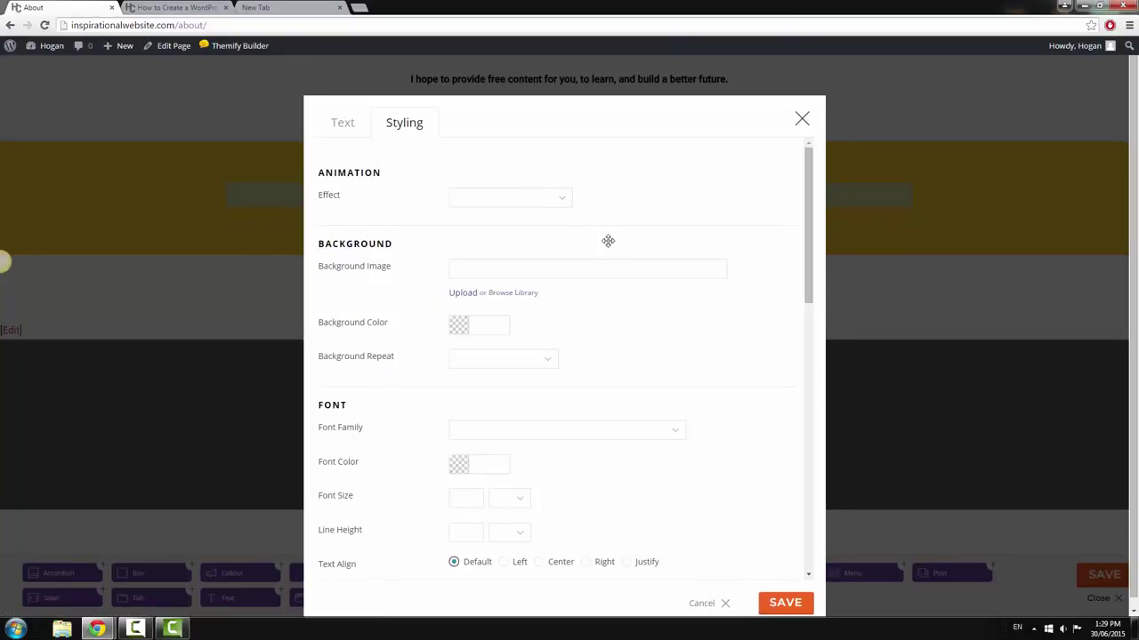
{"action": "scroll", "coordinate": [623, 366], "scroll_direction": "down", "scroll_amount": 3}
{"action": "left_click", "coordinate": [538, 396]}
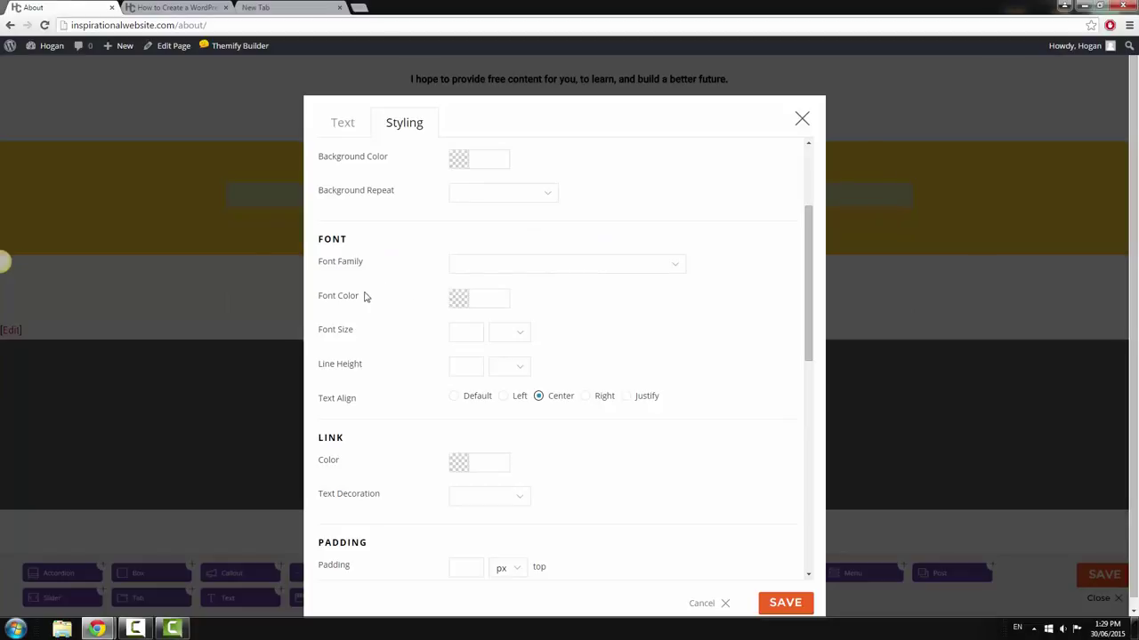
{"action": "left_click", "coordinate": [475, 298]}
{"action": "type", "text": "231"}
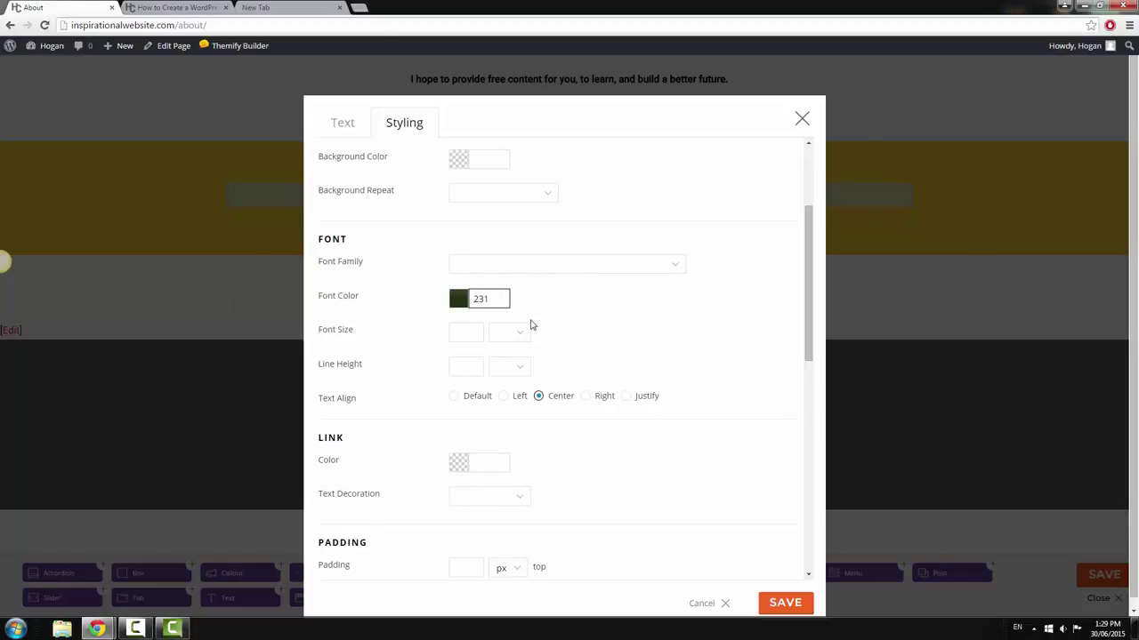
{"action": "type", "text": "f20"}
{"action": "left_click", "coordinate": [785, 602]}
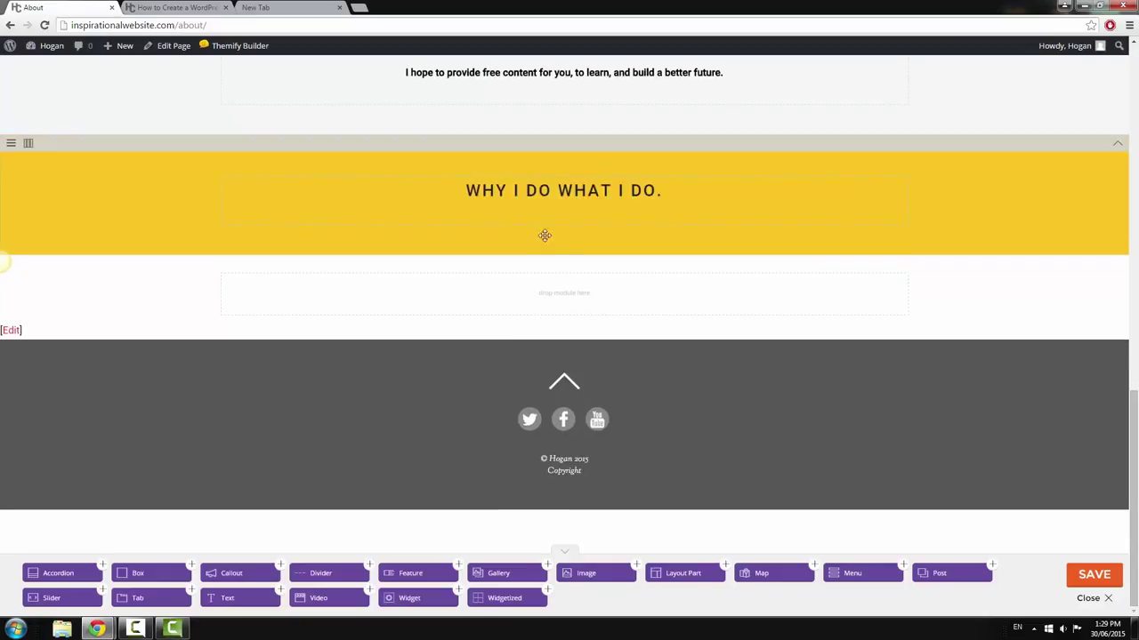
{"action": "left_click", "coordinate": [178, 7]}
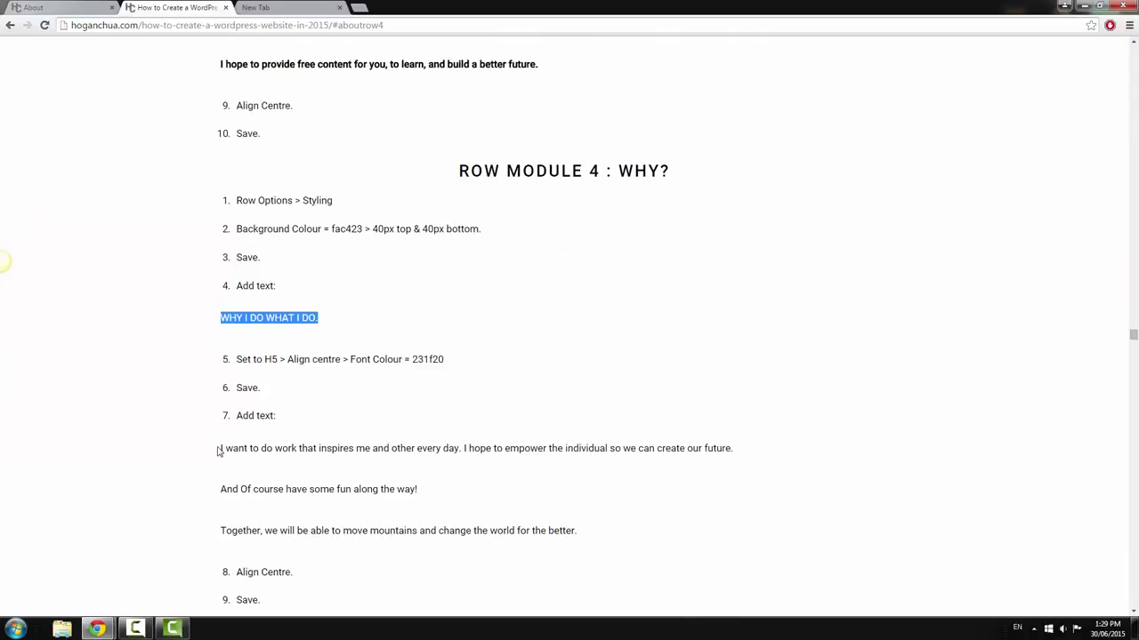
Step: Copy the three paragraphs and paste them as plain text into a new Text module in the yellow row
{"action": "left_click_drag", "start_coordinate": [218, 451], "coordinate": [595, 528]}
{"action": "right_click", "coordinate": [416, 489]}
{"action": "left_click", "coordinate": [436, 496]}
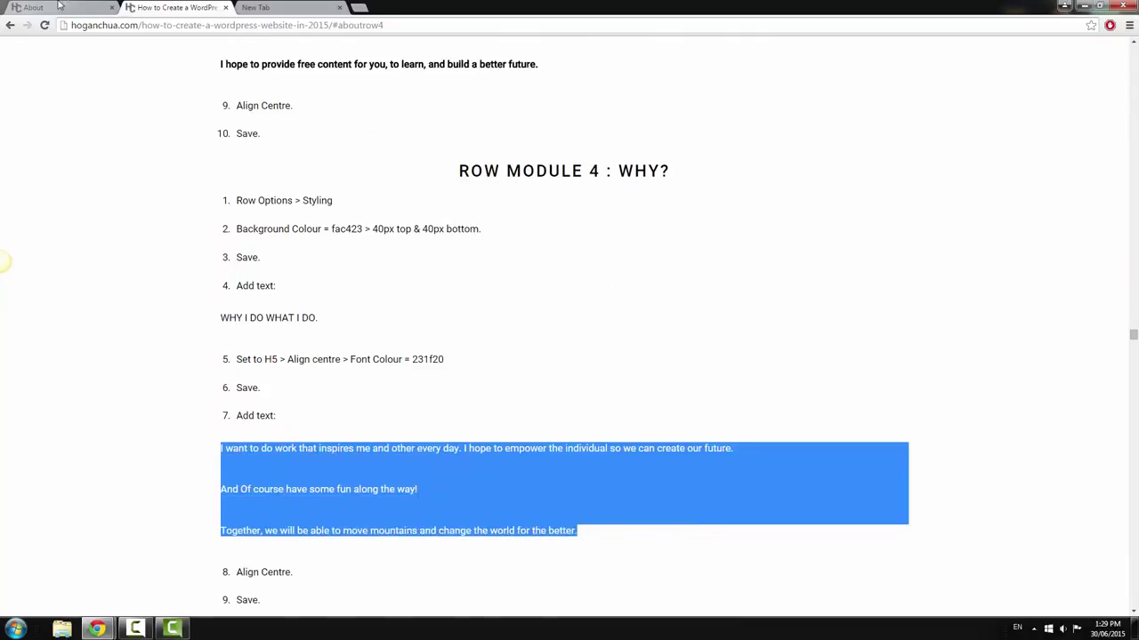
{"action": "left_click", "coordinate": [59, 6]}
{"action": "left_click_drag", "start_coordinate": [234, 597], "coordinate": [564, 217]}
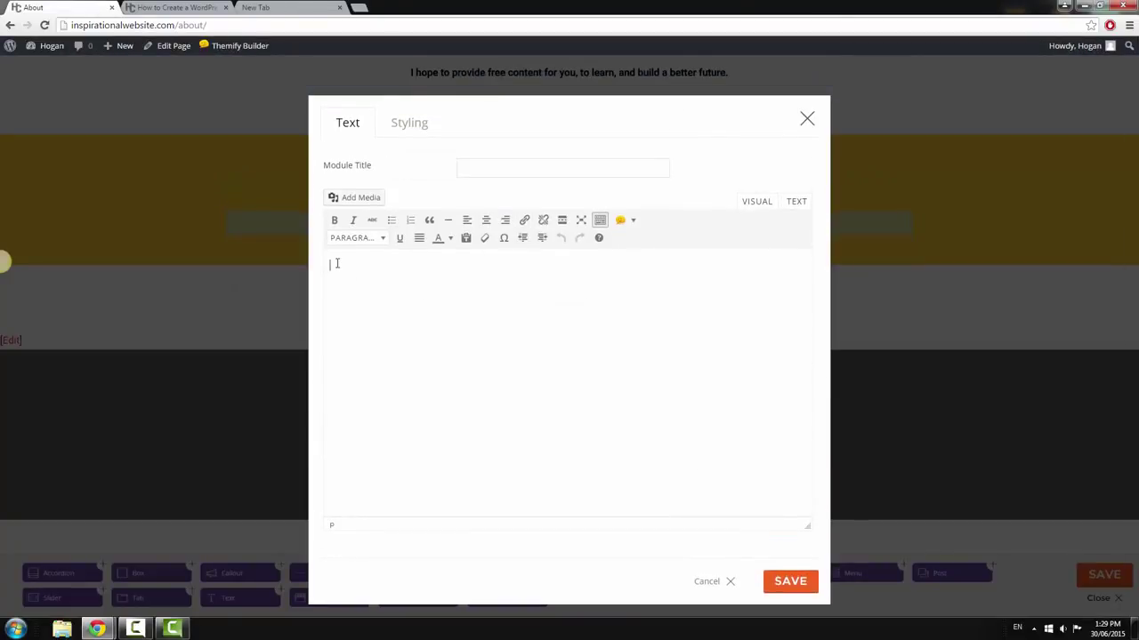
{"action": "right_click", "coordinate": [338, 264]}
{"action": "left_click", "coordinate": [388, 347]}
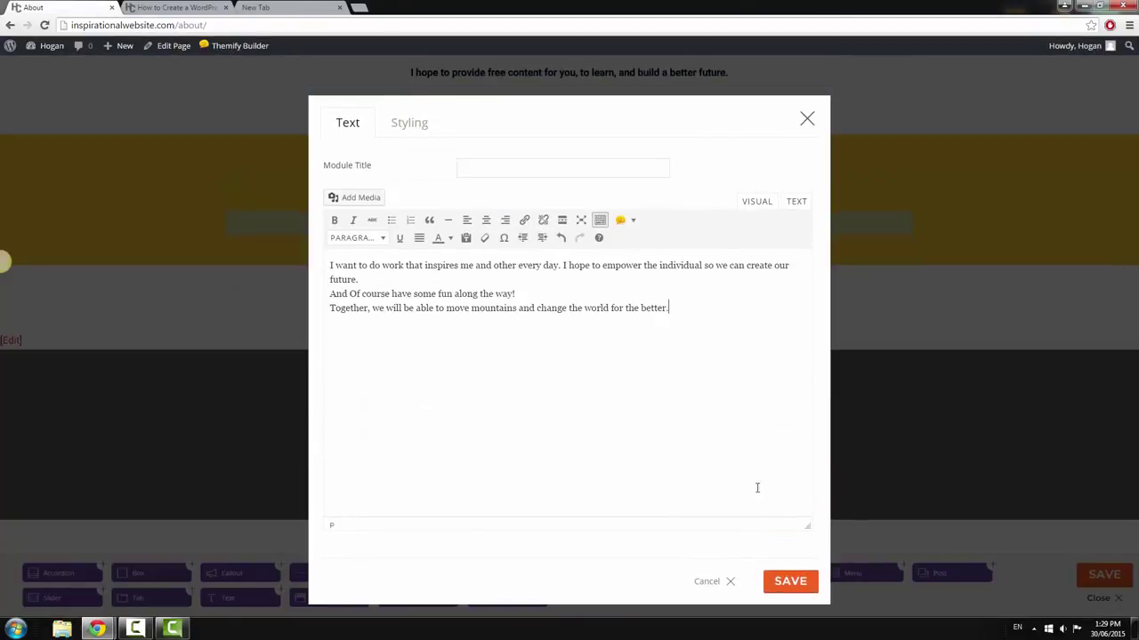
Step: Split the text into three paragraphs and make the closing 'Together…' sentence bold
{"action": "key", "text": "Return"}
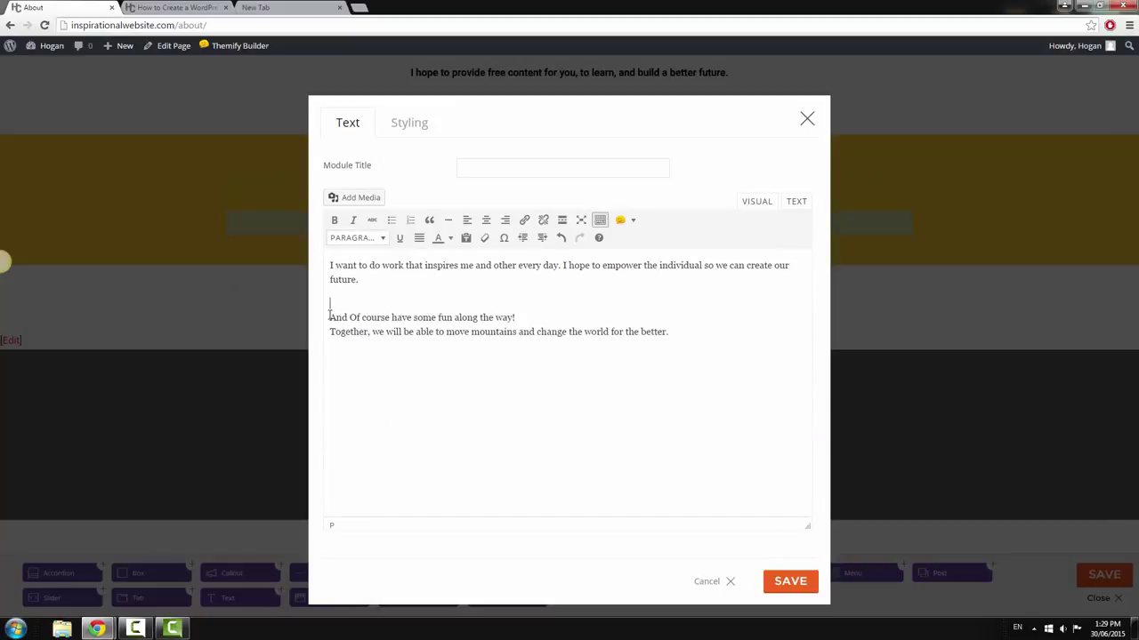
{"action": "left_click", "coordinate": [329, 317]}
{"action": "key", "text": "BackSpace"}
{"action": "key", "text": "Return"}
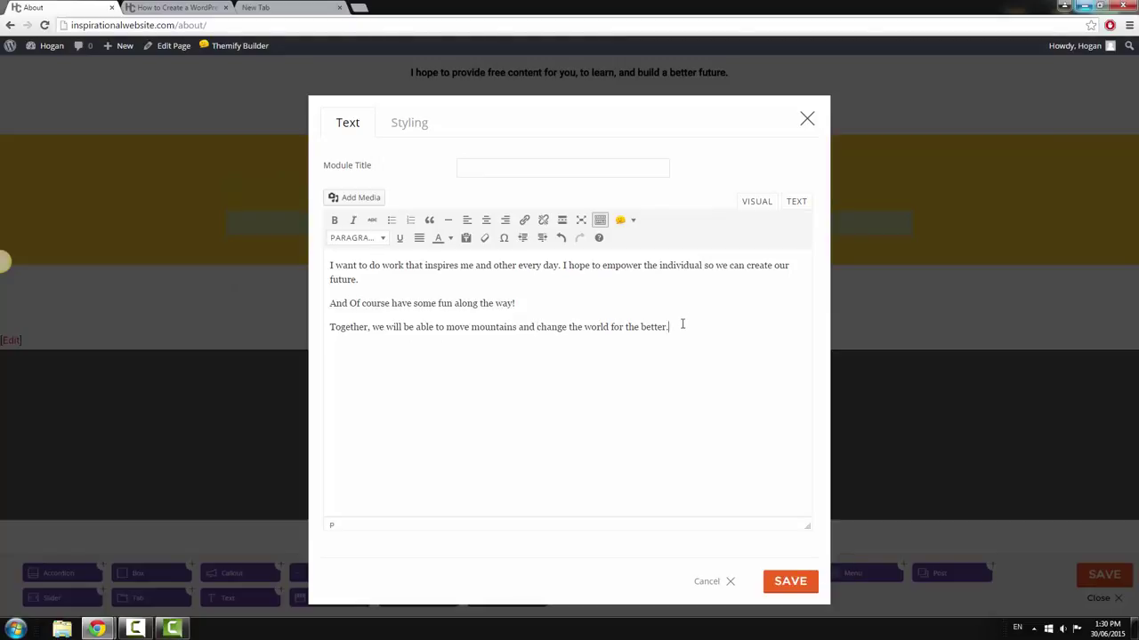
{"action": "left_click_drag", "start_coordinate": [682, 326], "coordinate": [329, 327]}
{"action": "left_click", "coordinate": [334, 221]}
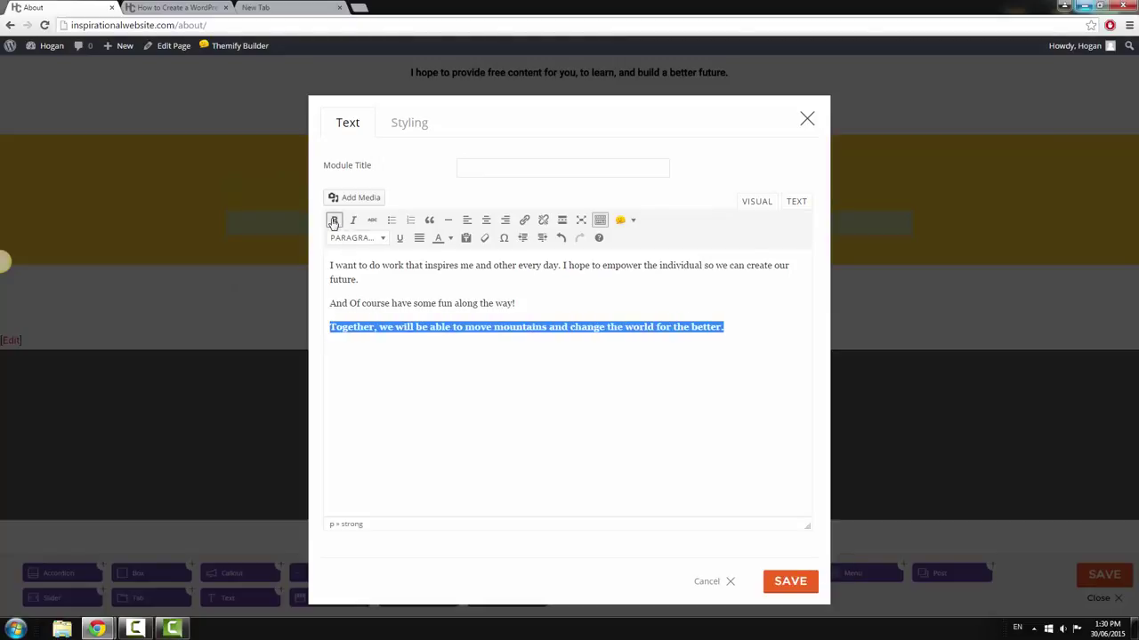
Step: Set the module's text alignment to Center and save it
{"action": "left_click", "coordinate": [408, 123]}
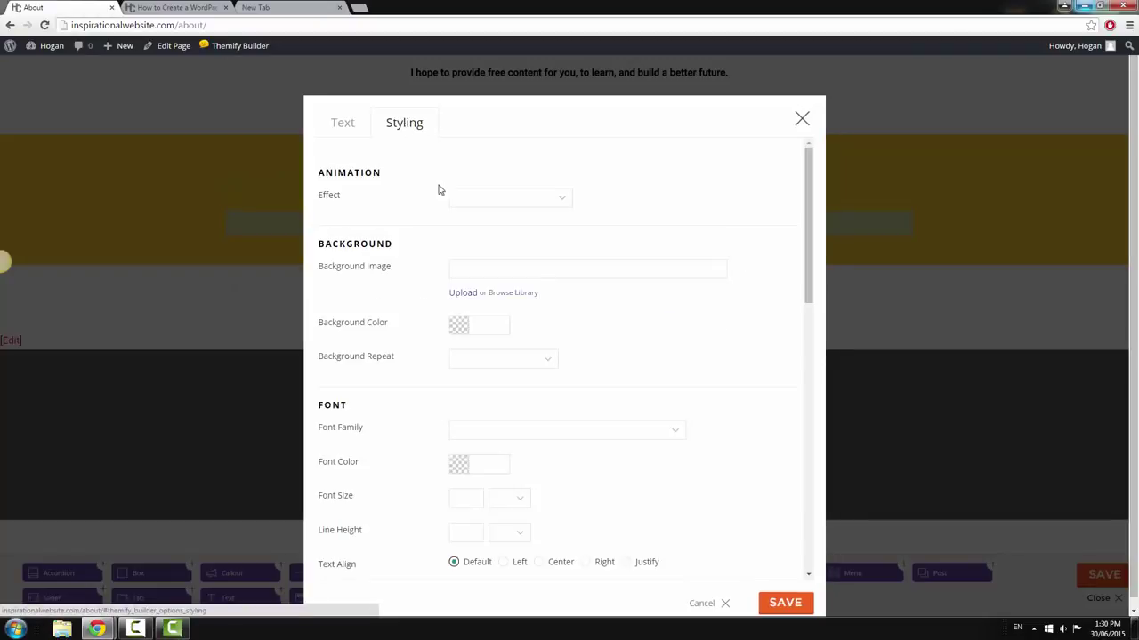
{"action": "left_click", "coordinate": [540, 562]}
{"action": "scroll", "coordinate": [730, 525], "scroll_direction": "down", "scroll_amount": 3}
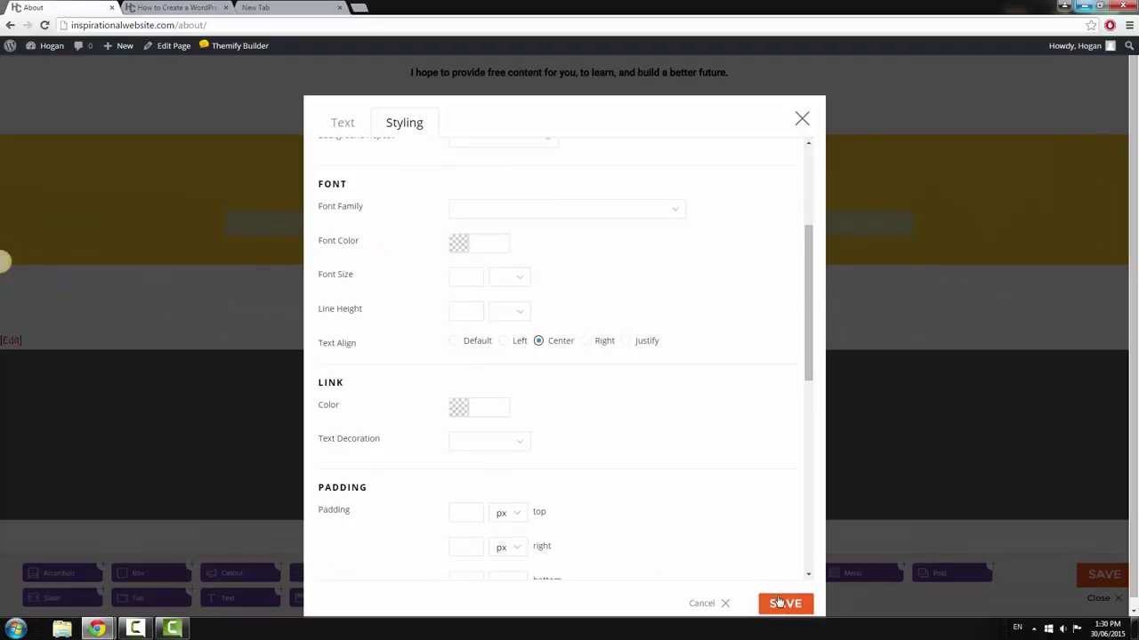
{"action": "left_click", "coordinate": [779, 604]}
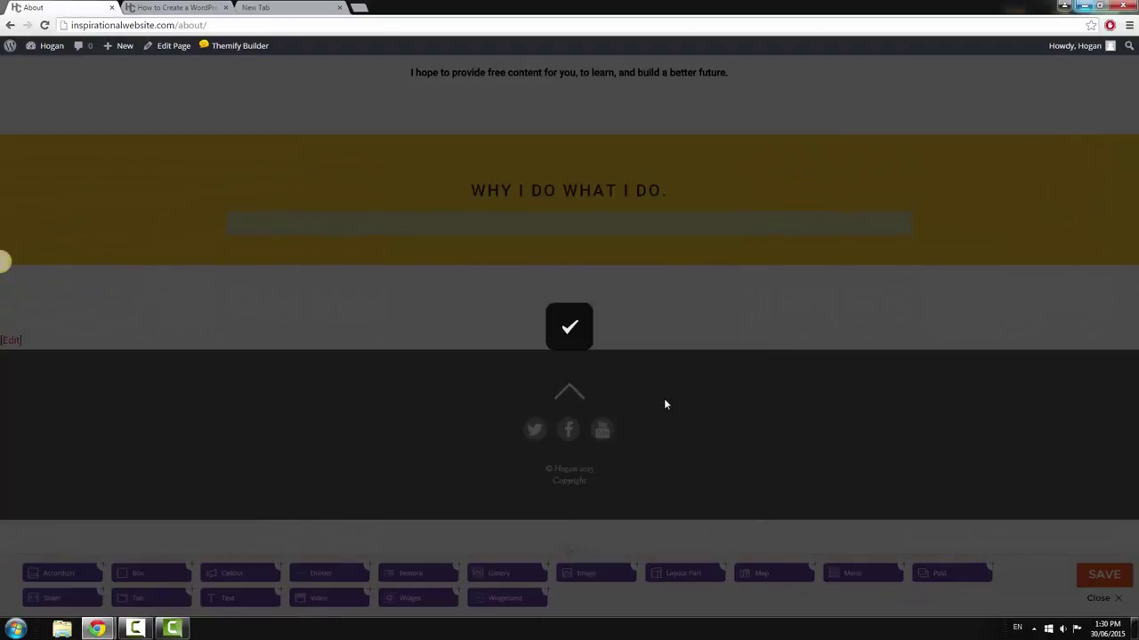
Step: Give the row below the yellow section an f6f6f6 background colour
{"action": "scroll", "coordinate": [966, 255], "scroll_direction": "up", "scroll_amount": 2}
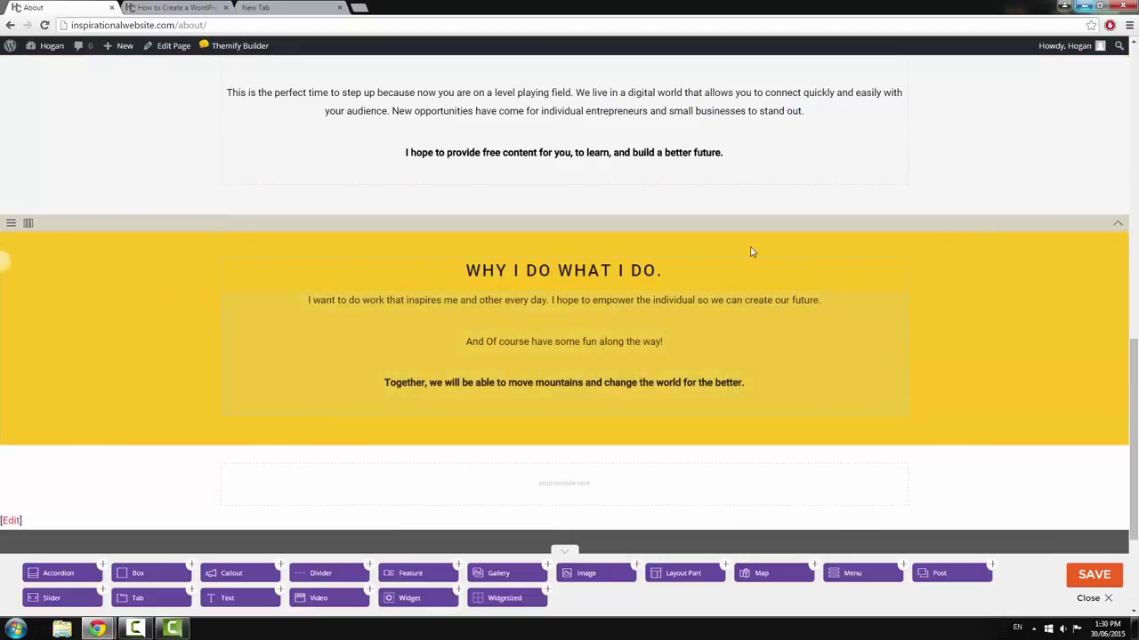
{"action": "scroll", "coordinate": [470, 321], "scroll_direction": "down", "scroll_amount": 2}
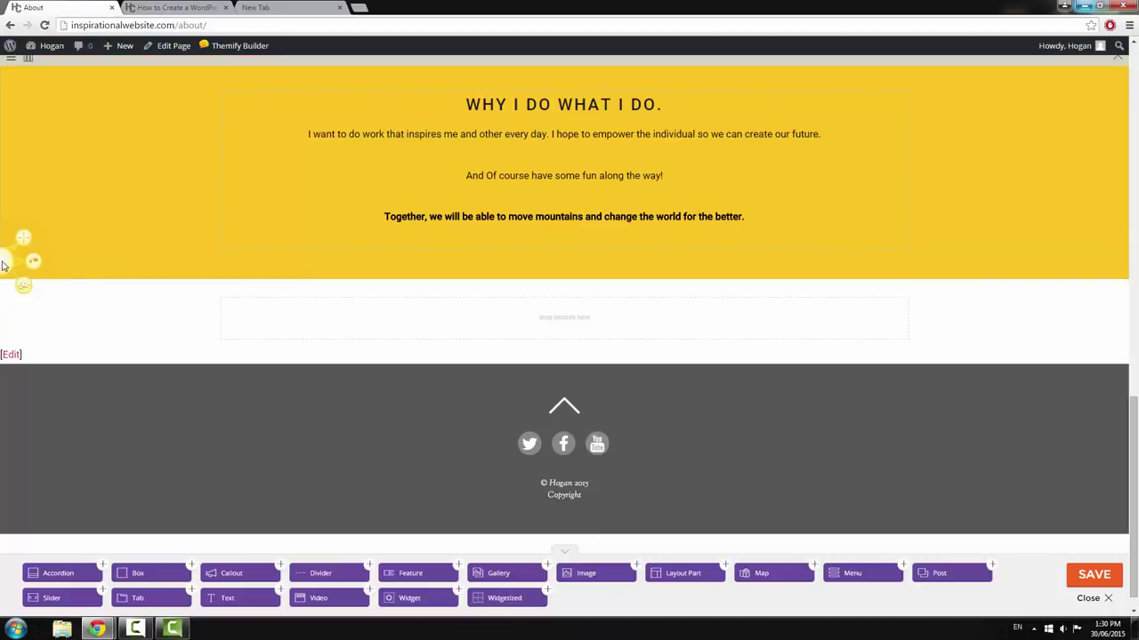
{"action": "scroll", "coordinate": [16, 315], "scroll_direction": "up", "scroll_amount": 1}
{"action": "mouse_move", "coordinate": [29, 317]}
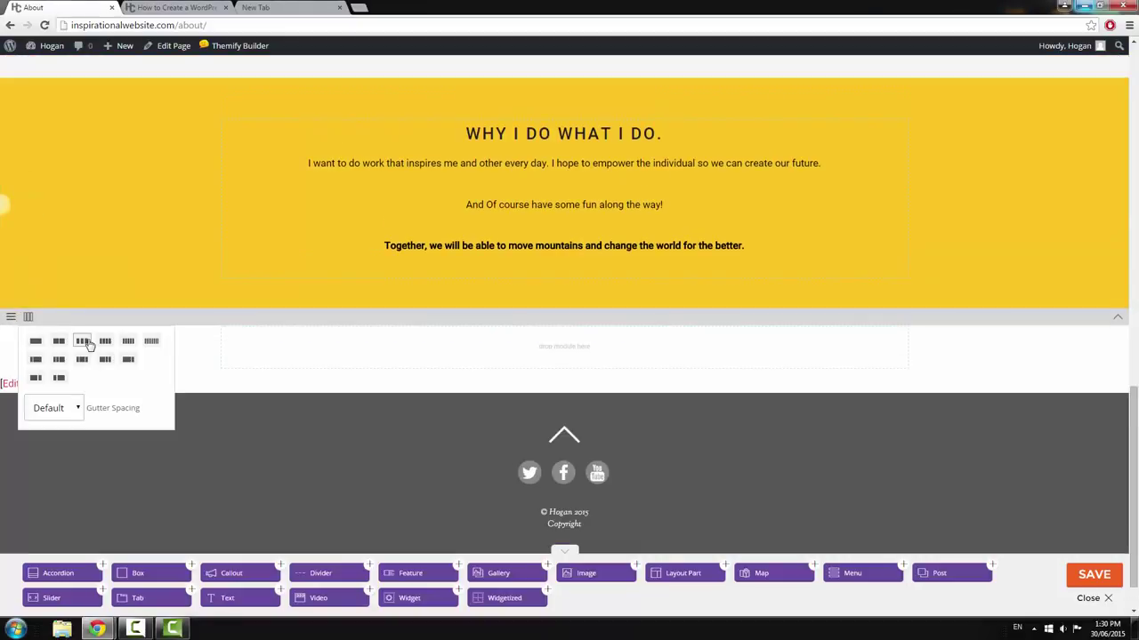
{"action": "left_click", "coordinate": [19, 336]}
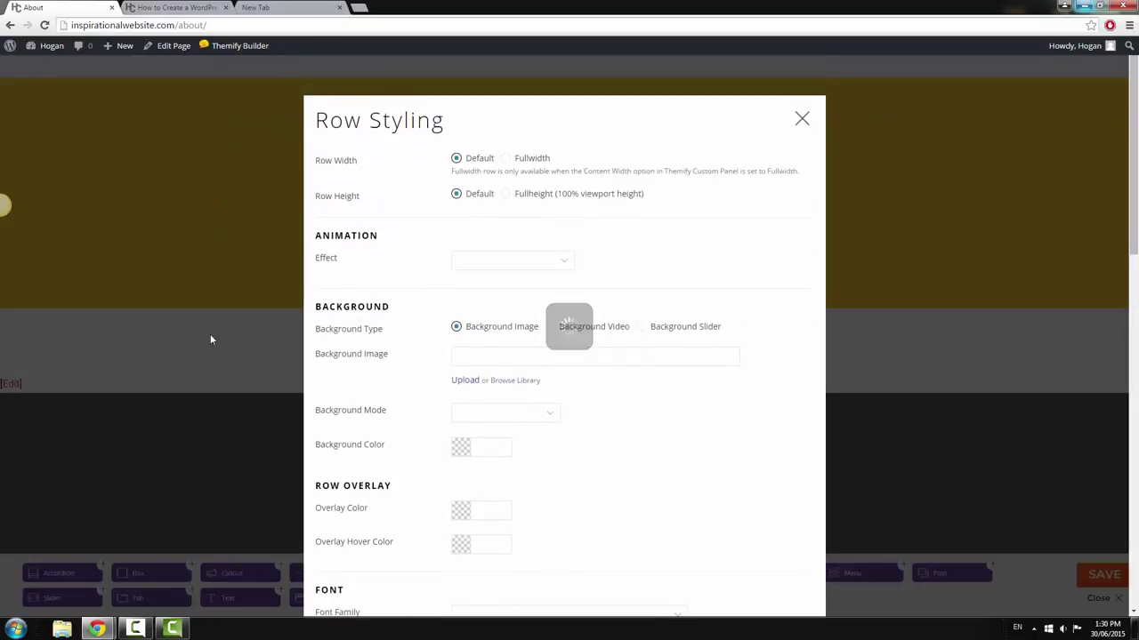
{"action": "left_click", "coordinate": [481, 447]}
{"action": "type", "text": "#6f6f"}
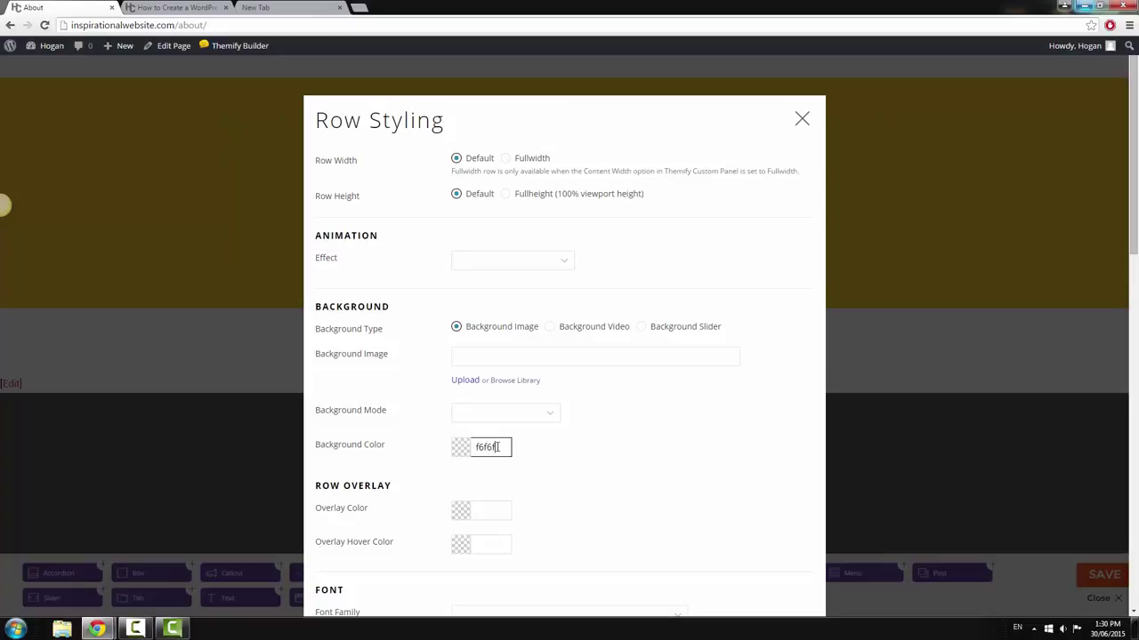
{"action": "type", "text": "6"}
{"action": "left_click", "coordinate": [540, 454]}
Step: Set the row's top and bottom padding to 40px and save the row styling
{"action": "scroll", "coordinate": [537, 441], "scroll_direction": "down", "scroll_amount": 5}
{"action": "left_click", "coordinate": [463, 478]}
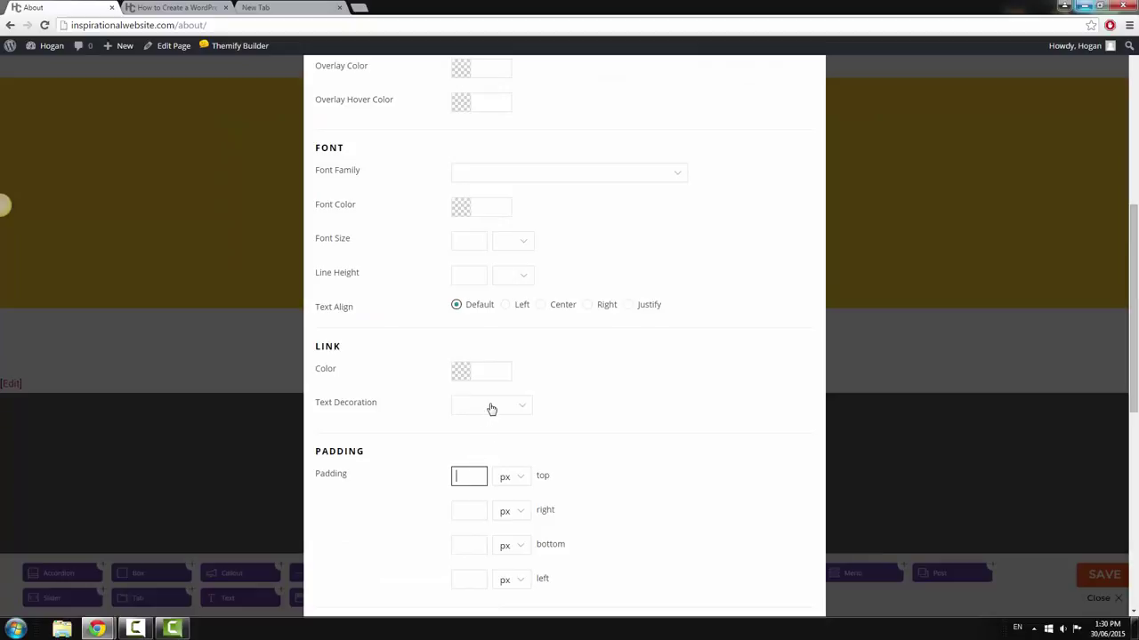
{"action": "type", "text": "40"}
{"action": "left_click", "coordinate": [472, 542]}
{"action": "type", "text": "40"}
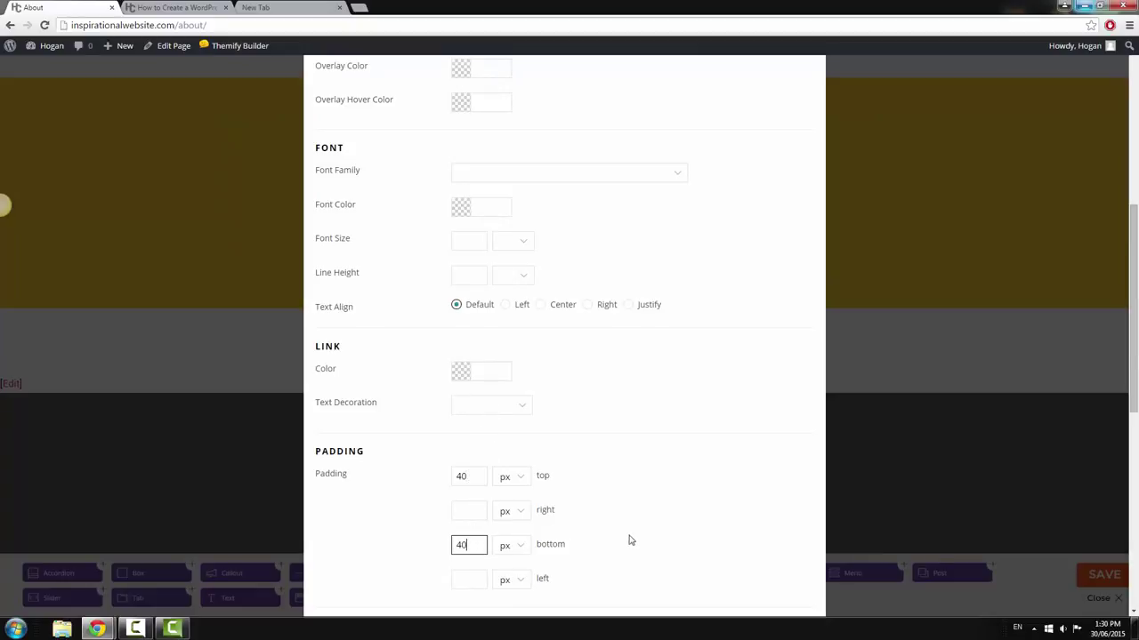
{"action": "scroll", "coordinate": [643, 523], "scroll_direction": "down", "scroll_amount": 6}
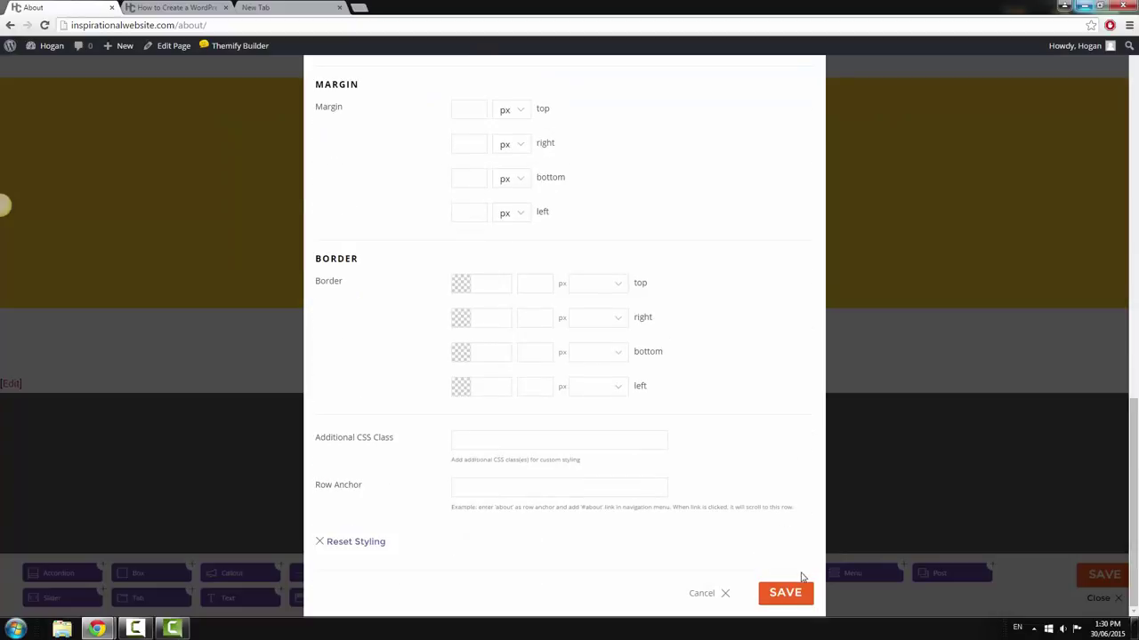
{"action": "left_click", "coordinate": [785, 594]}
Step: Split the row into two equal columns
{"action": "scroll", "coordinate": [275, 371], "scroll_direction": "down", "scroll_amount": 3}
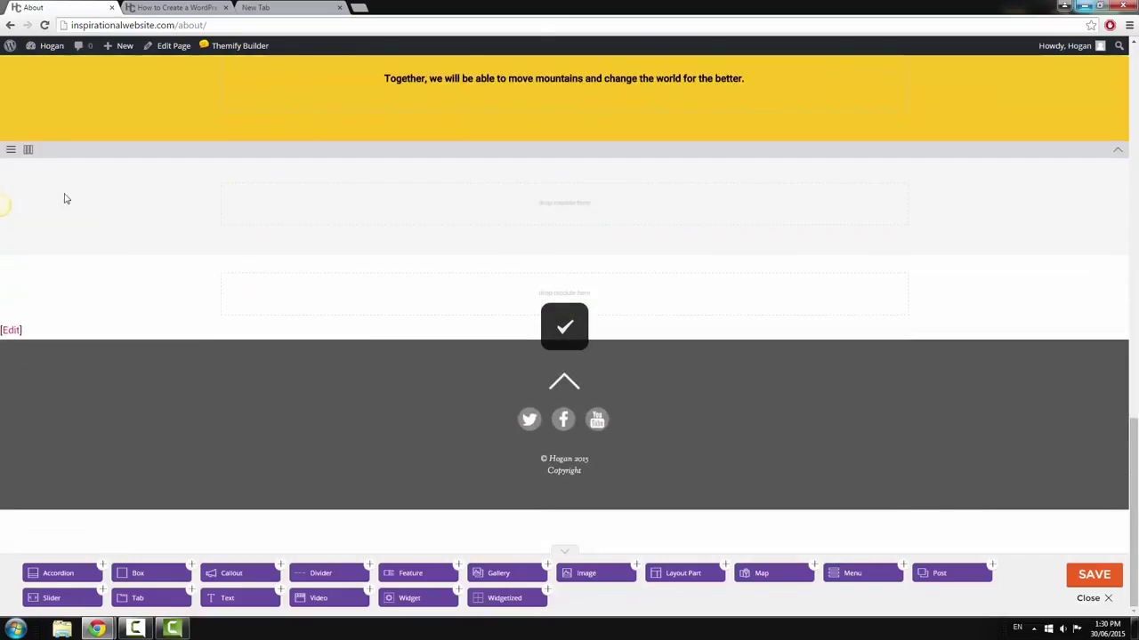
{"action": "mouse_move", "coordinate": [29, 156]}
{"action": "left_click", "coordinate": [59, 174]}
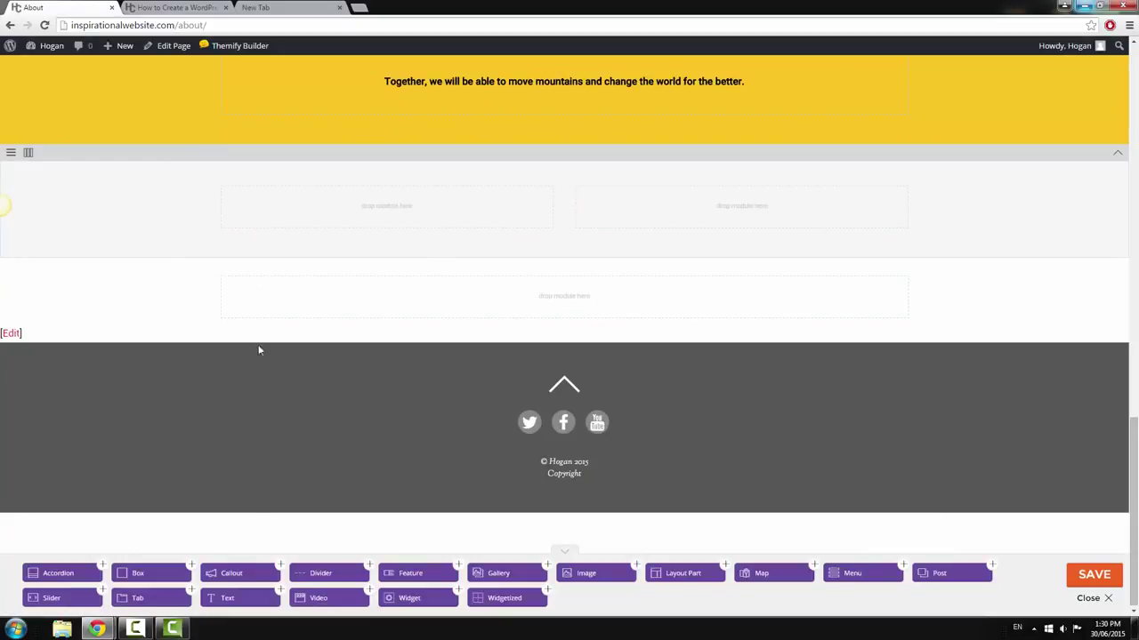
Step: Add a Text module to the left column and paste 'A LITTLE BIT ABOUT ME.' as plain text
{"action": "left_click_drag", "start_coordinate": [228, 598], "coordinate": [210, 227]}
{"action": "left_click", "coordinate": [175, 7]}
{"action": "scroll", "coordinate": [191, 450], "scroll_direction": "down", "scroll_amount": 5}
{"action": "right_click", "coordinate": [223, 228]}
{"action": "left_click", "coordinate": [249, 236]}
{"action": "key", "text": "ctrl+Page_Up"}
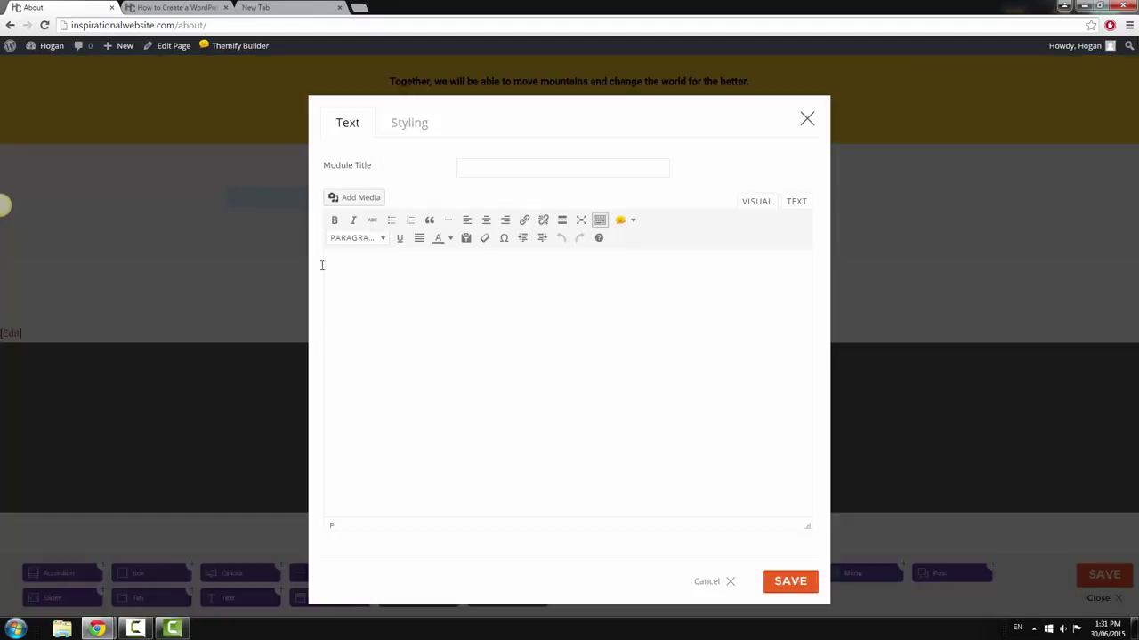
{"action": "right_click", "coordinate": [345, 258]}
{"action": "left_click", "coordinate": [376, 343]}
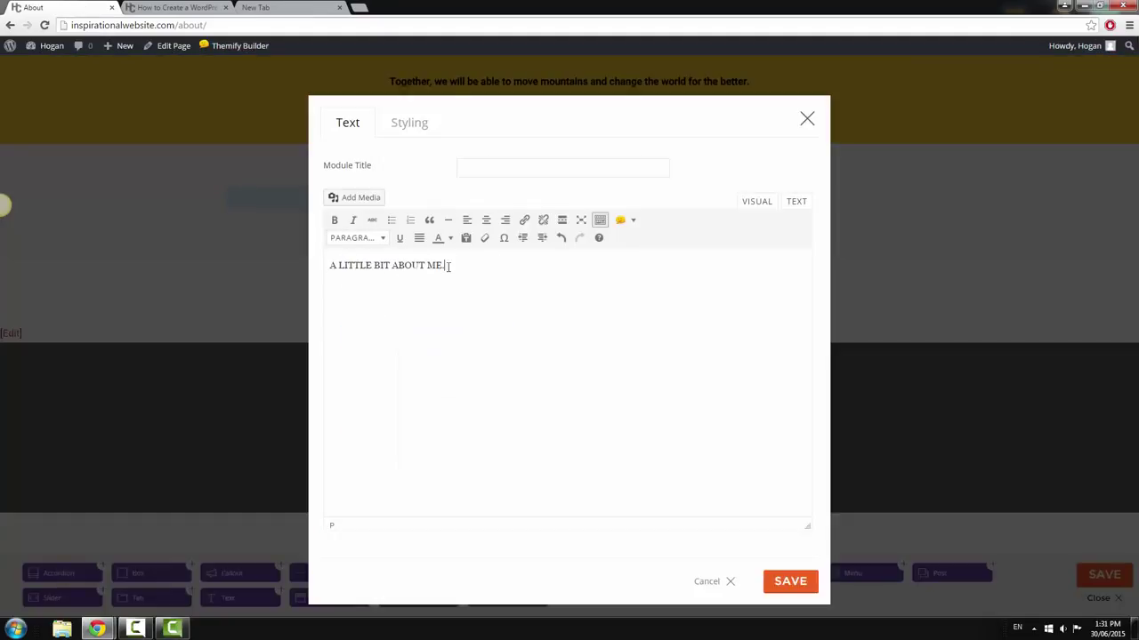
Step: Re-paste the heading as plain text and format it as Heading 5
{"action": "left_click_drag", "start_coordinate": [449, 266], "coordinate": [203, 243]}
{"action": "right_click", "coordinate": [398, 268]}
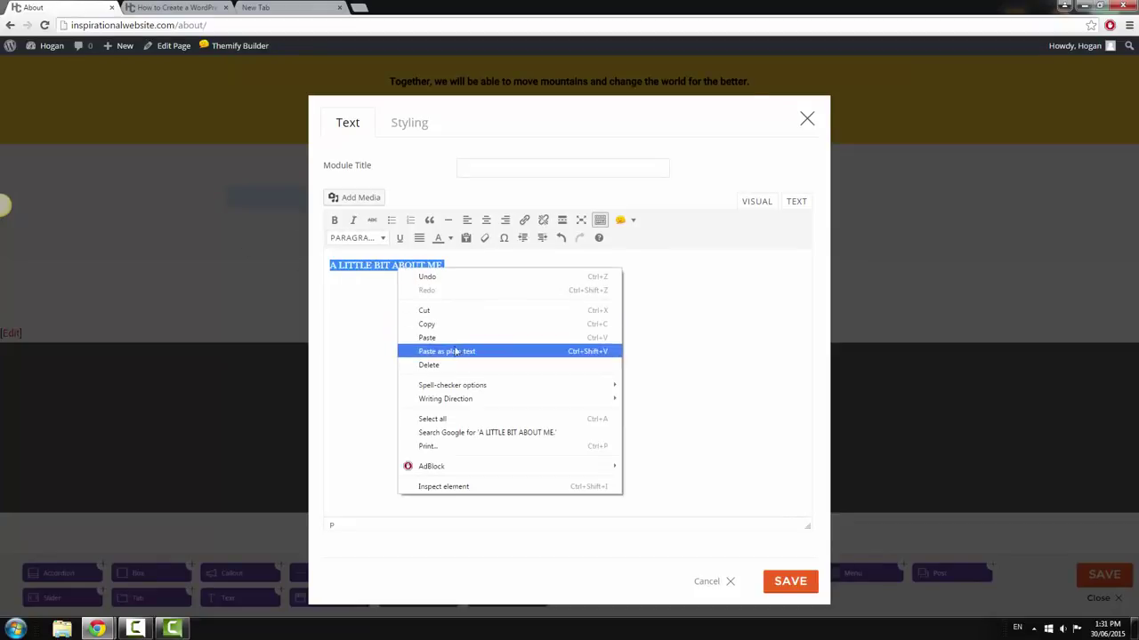
{"action": "left_click", "coordinate": [455, 350]}
{"action": "left_click_drag", "start_coordinate": [504, 260], "coordinate": [77, 231]}
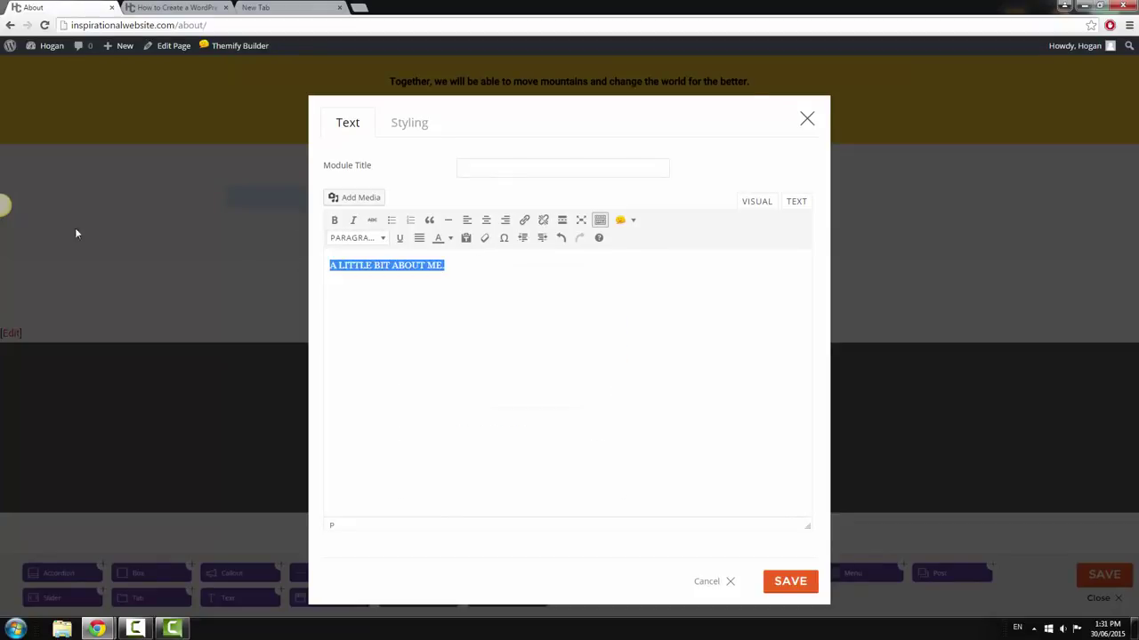
{"action": "left_click", "coordinate": [354, 238]}
{"action": "left_click", "coordinate": [369, 375]}
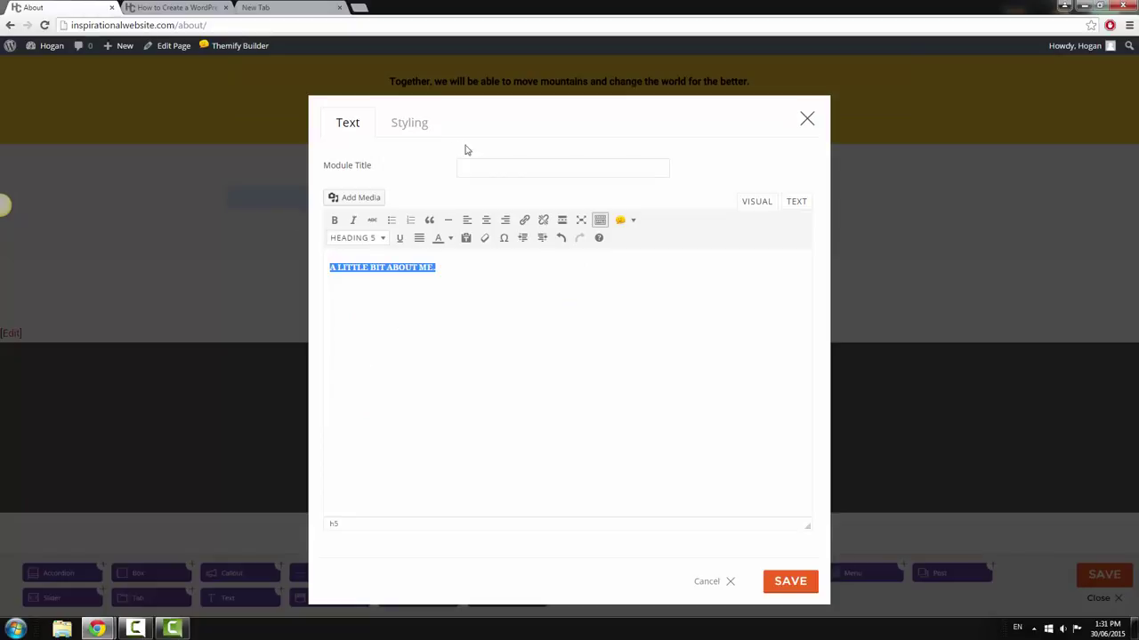
Step: Style the heading with font colour 231f20, centre alignment and 20px padding, then save
{"action": "left_click", "coordinate": [409, 123]}
{"action": "scroll", "coordinate": [502, 352], "scroll_direction": "down", "scroll_amount": 2}
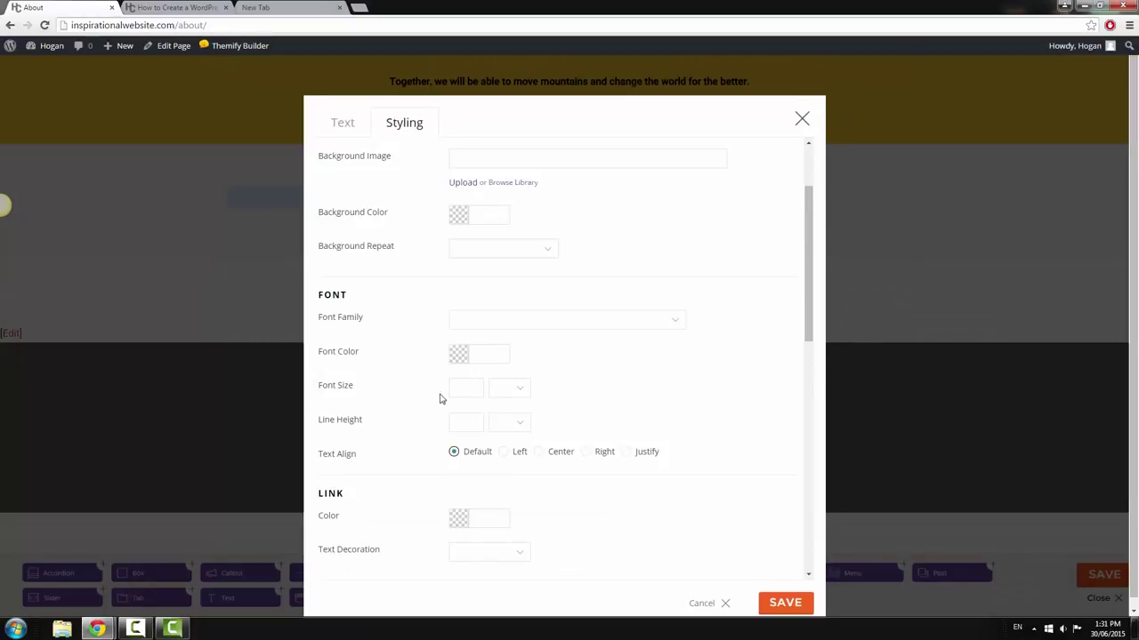
{"action": "left_click", "coordinate": [483, 355]}
{"action": "type", "text": "23"}
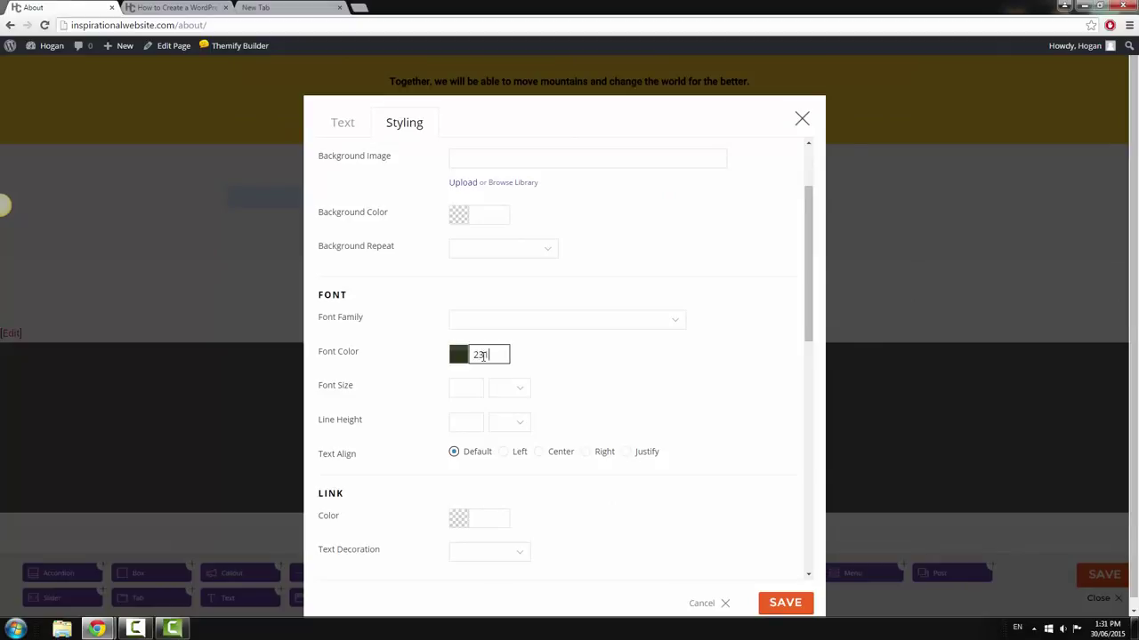
{"action": "type", "text": "1f20"}
{"action": "left_click", "coordinate": [538, 452]}
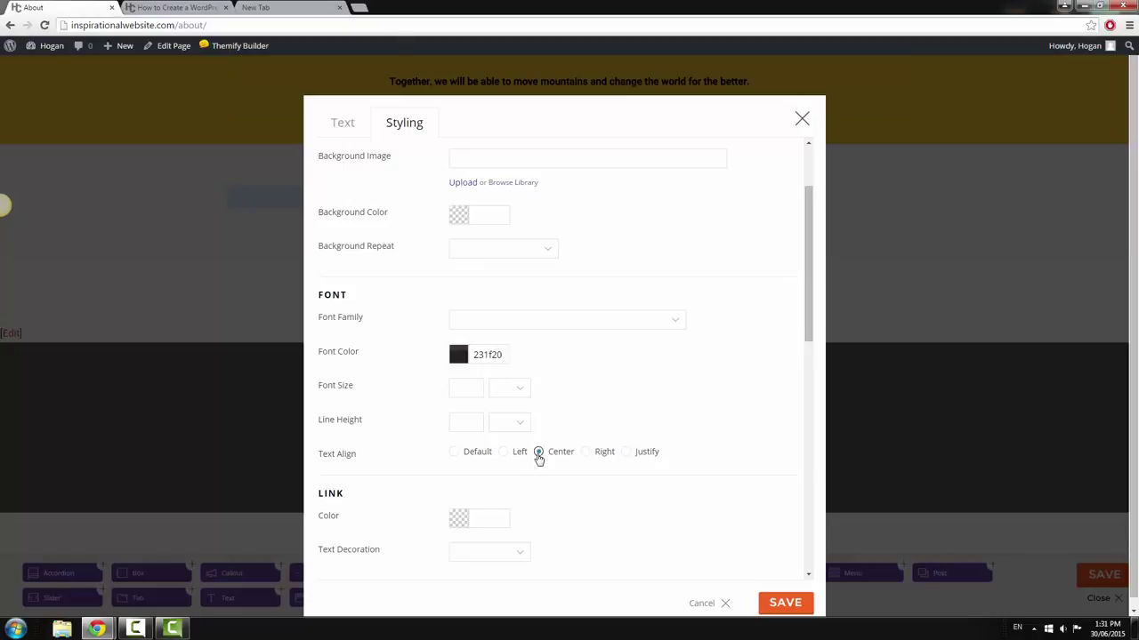
{"action": "scroll", "coordinate": [542, 440], "scroll_direction": "down", "scroll_amount": 3}
{"action": "left_click", "coordinate": [471, 345]}
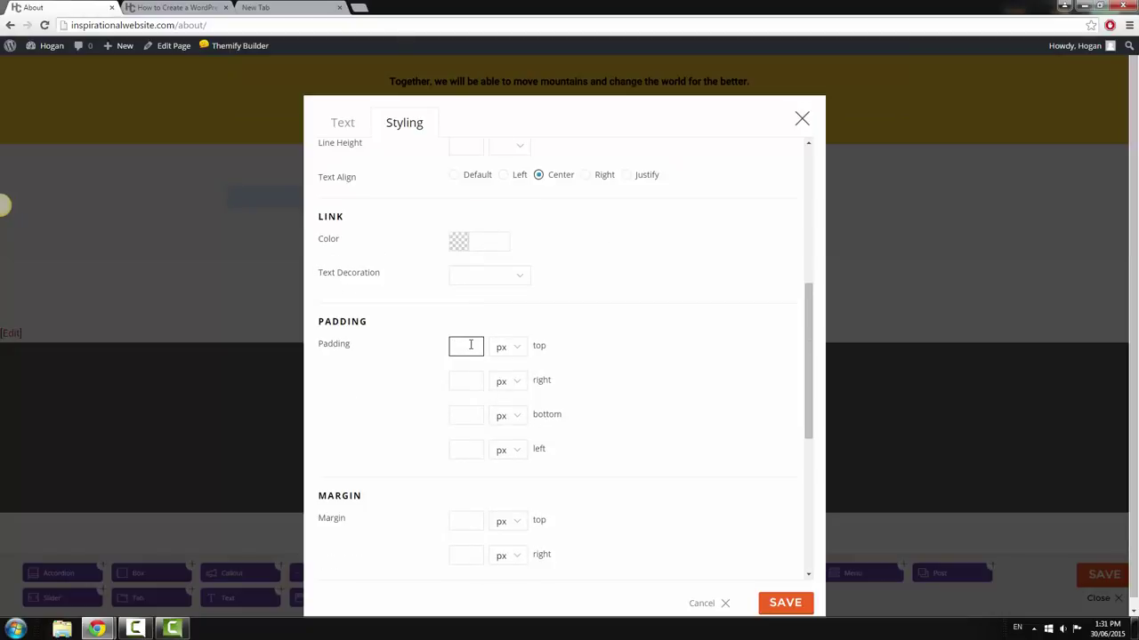
{"action": "type", "text": "20"}
{"action": "left_click", "coordinate": [473, 414]}
{"action": "scroll", "coordinate": [706, 432], "scroll_direction": "down", "scroll_amount": 2}
{"action": "left_click", "coordinate": [519, 309]}
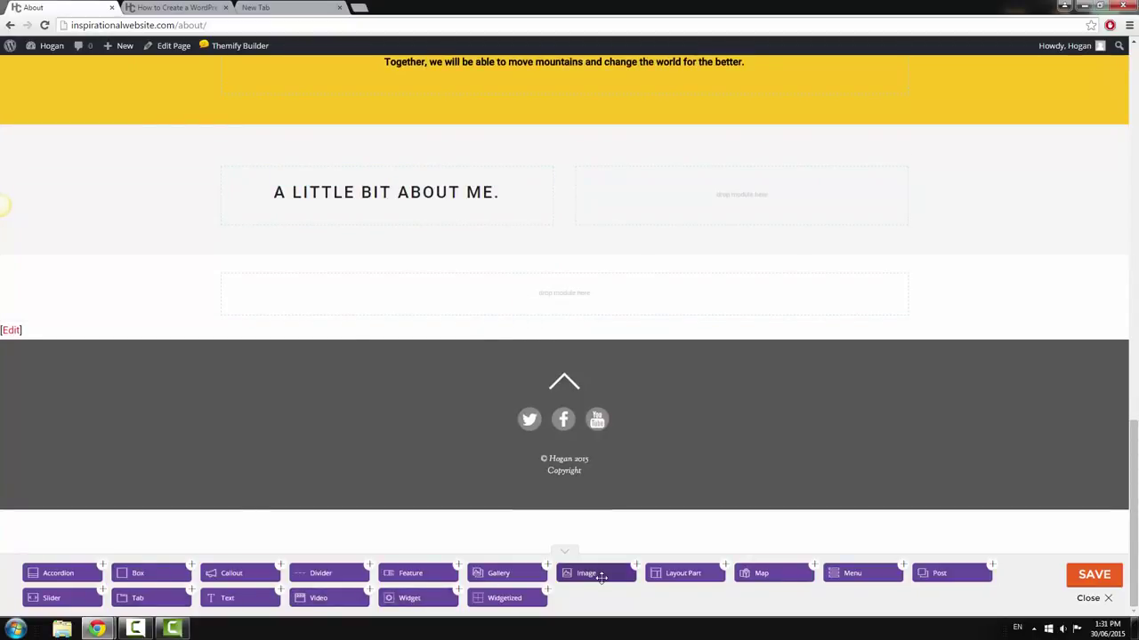
Step: Add an Image module to the right column and upload and insert About - Beach.jpg
{"action": "left_click_drag", "start_coordinate": [586, 573], "coordinate": [729, 190]}
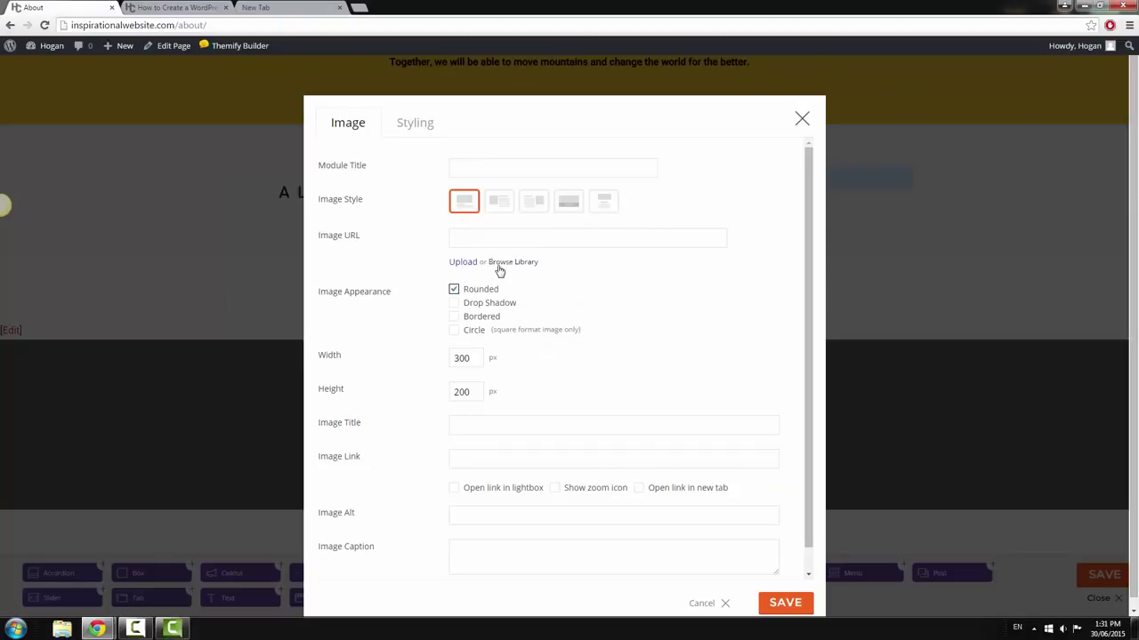
{"action": "left_click", "coordinate": [500, 263]}
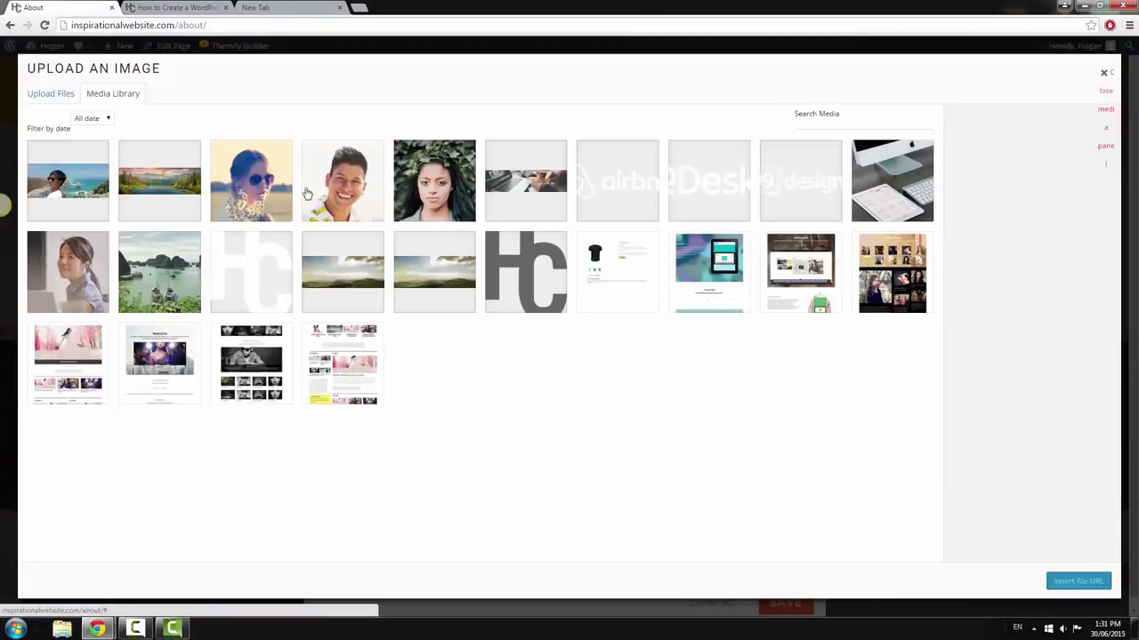
{"action": "left_click", "coordinate": [51, 96]}
{"action": "left_click", "coordinate": [549, 327]}
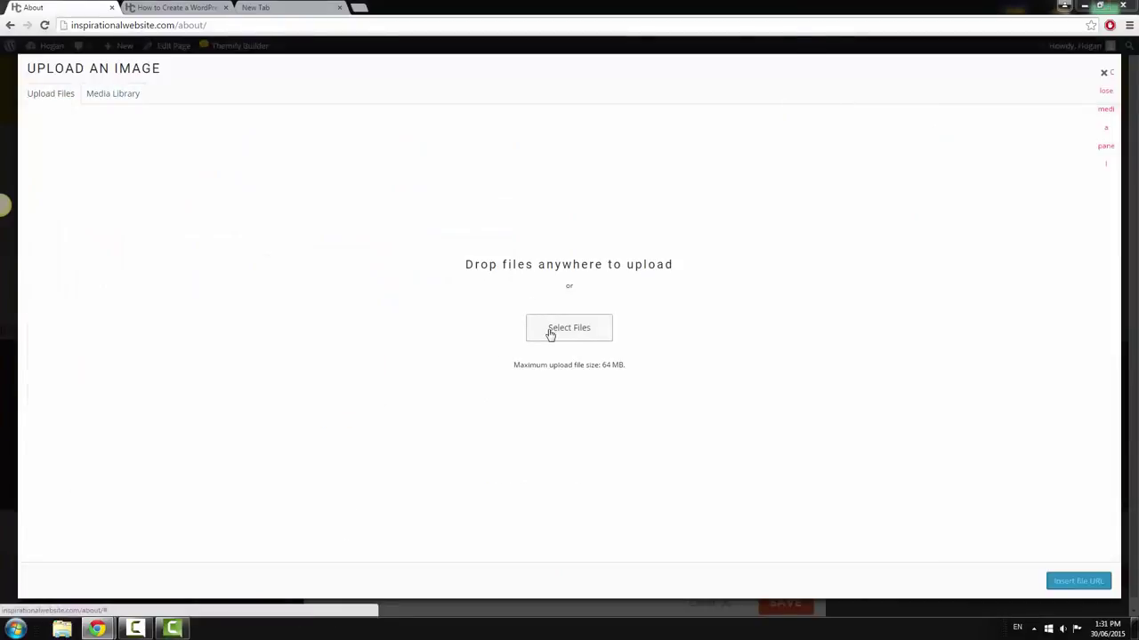
{"action": "left_click", "coordinate": [143, 100]}
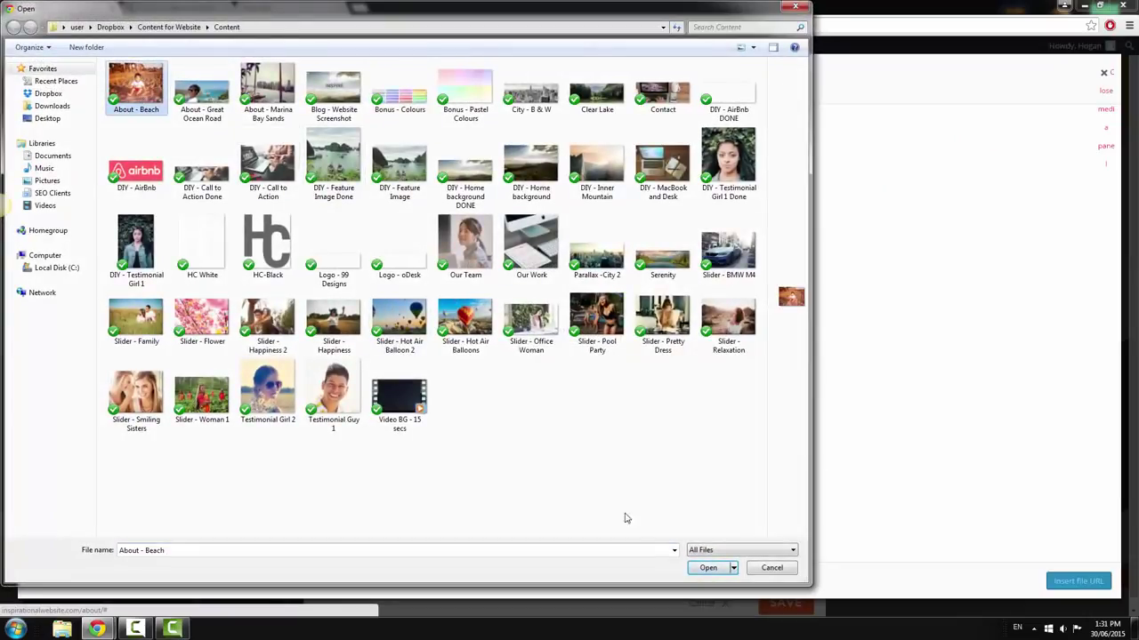
{"action": "left_click", "coordinate": [705, 568]}
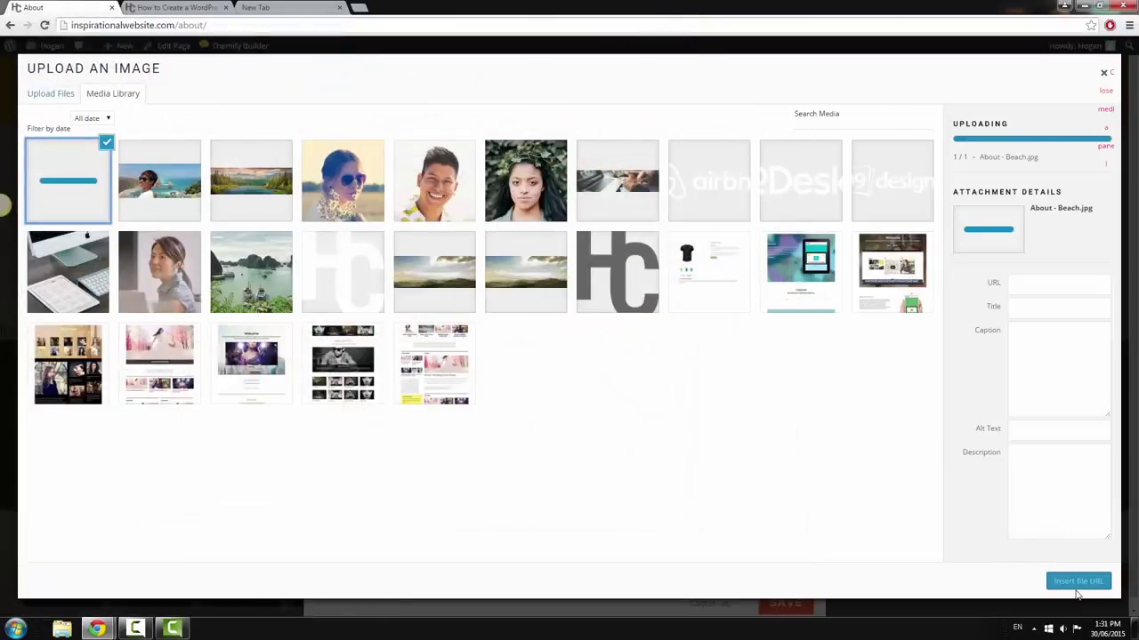
{"action": "left_click", "coordinate": [1077, 583]}
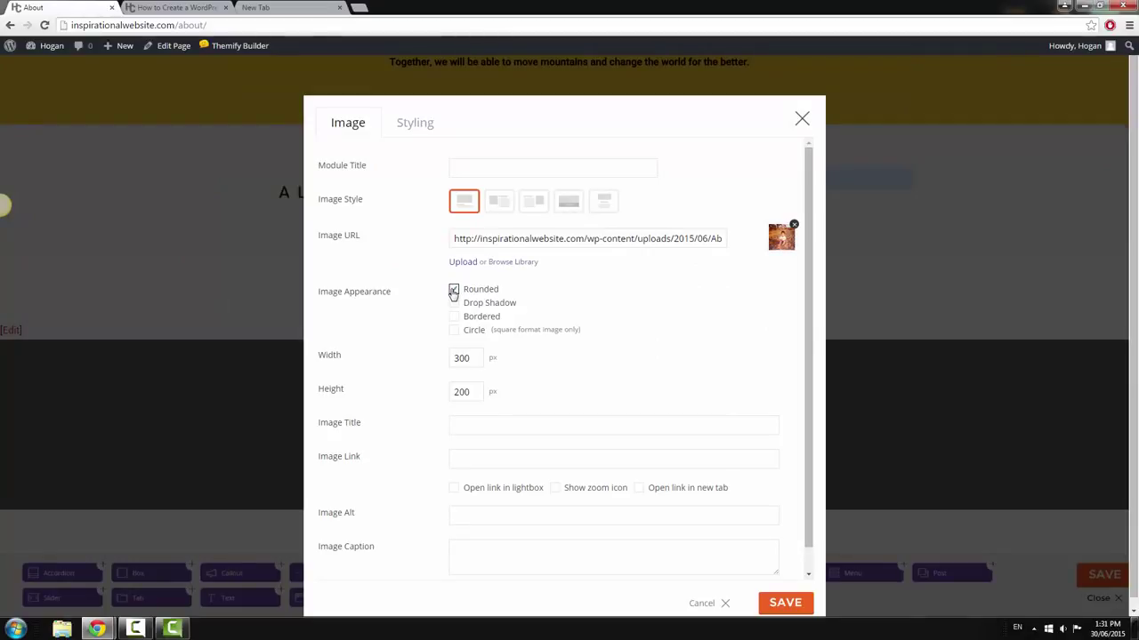
Step: Turn off rounded corners, clear the image width and height, and select the image URL
{"action": "left_click", "coordinate": [453, 291]}
{"action": "double_click", "coordinate": [472, 358]}
{"action": "key", "text": "BackSpace"}
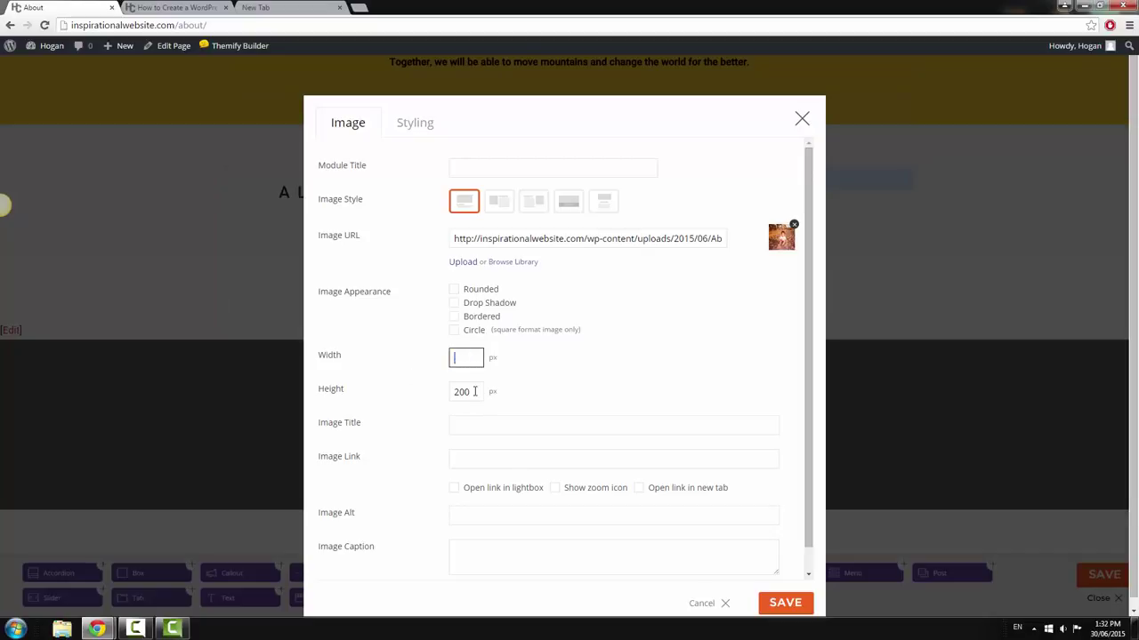
{"action": "double_click", "coordinate": [475, 391]}
{"action": "key", "text": "BackSpace"}
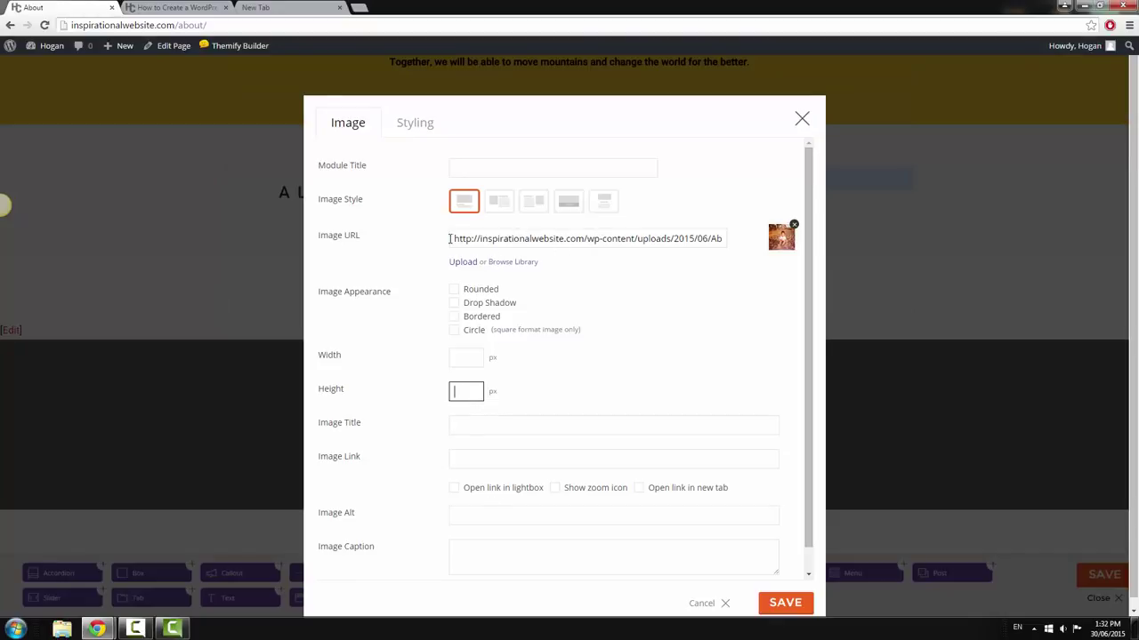
{"action": "left_click", "coordinate": [515, 238]}
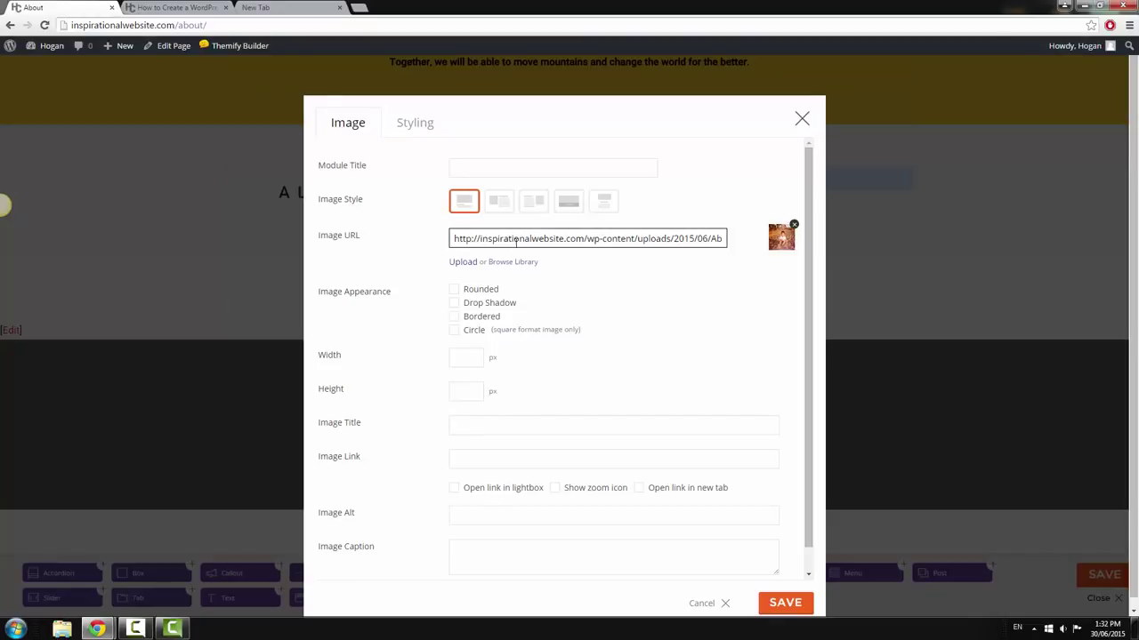
{"action": "triple_click", "coordinate": [515, 241]}
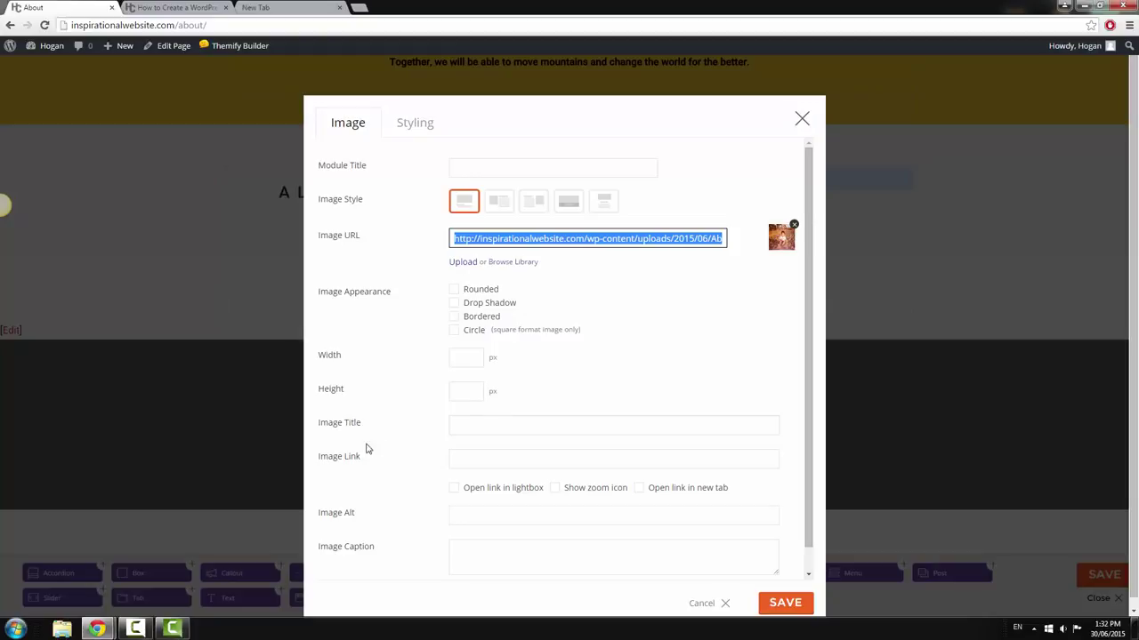
Step: Set the Image Link to the About-Beach.jpg URL, open it in a lightbox, and add alt text 'Beach Picture'
{"action": "left_click_drag", "start_coordinate": [364, 459], "coordinate": [317, 455]}
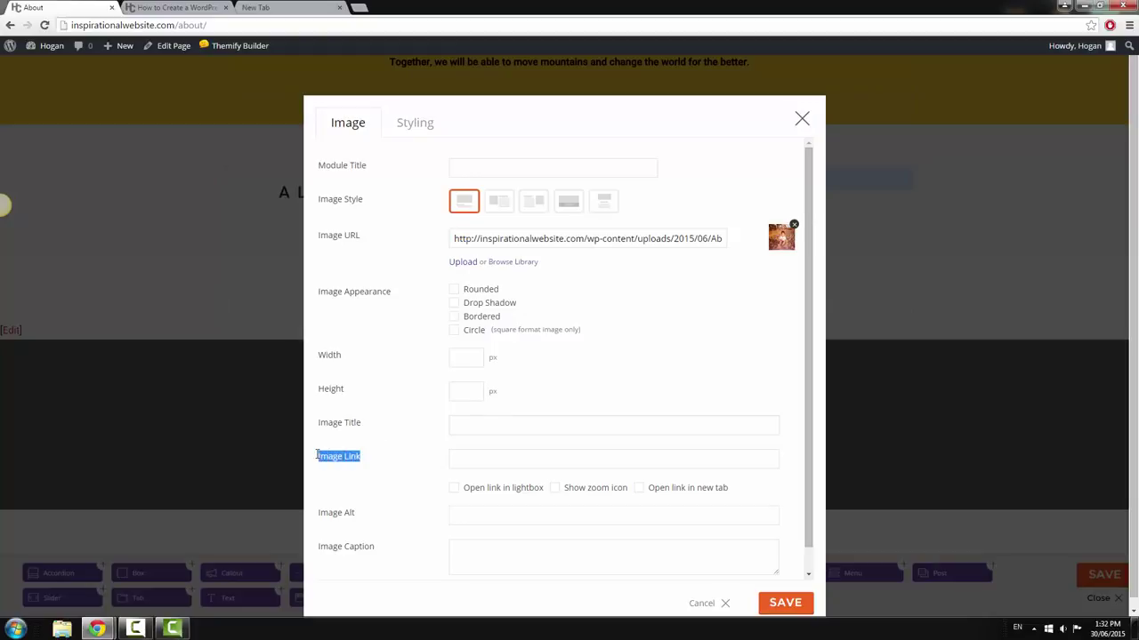
{"action": "left_click", "coordinate": [472, 461]}
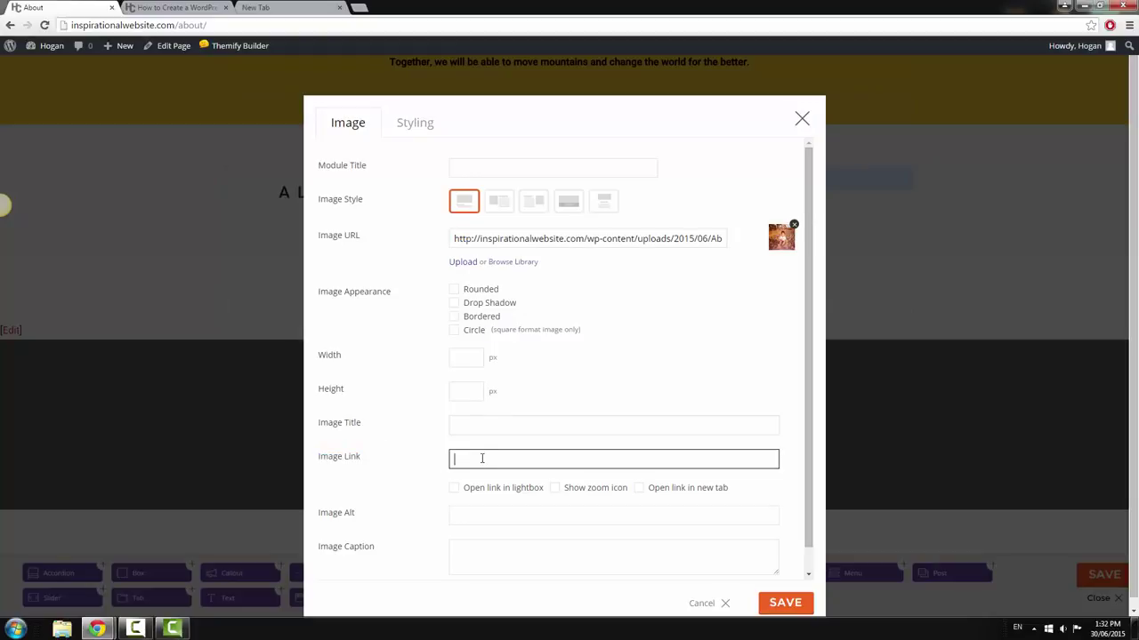
{"action": "key", "text": "ctrl+v"}
{"action": "left_click_drag", "start_coordinate": [775, 459], "coordinate": [410, 458]}
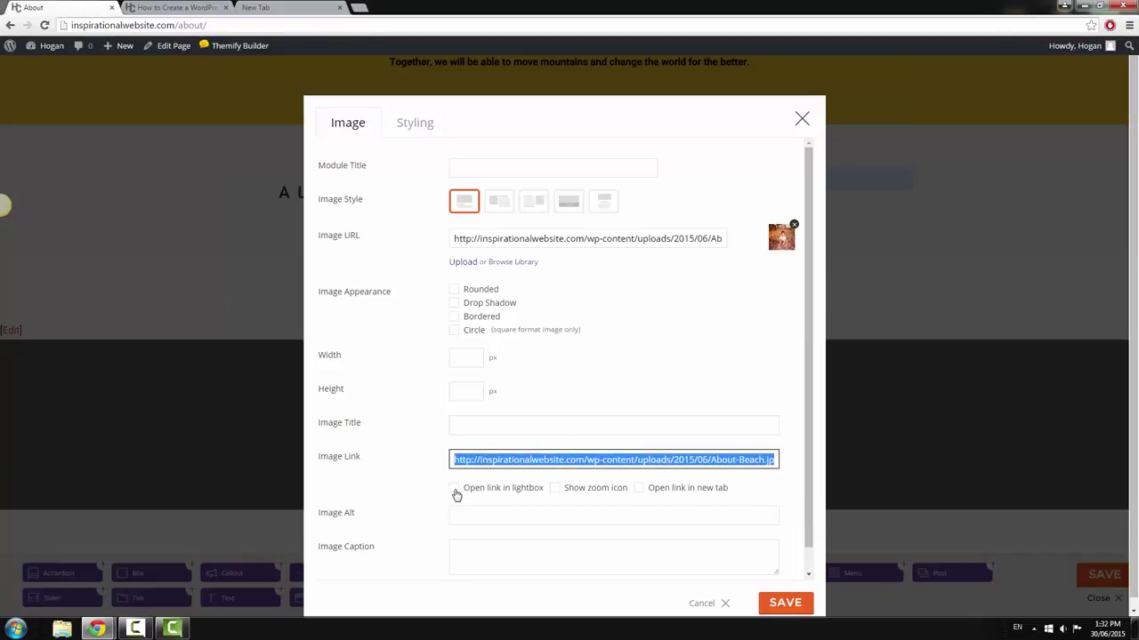
{"action": "left_click", "coordinate": [453, 490]}
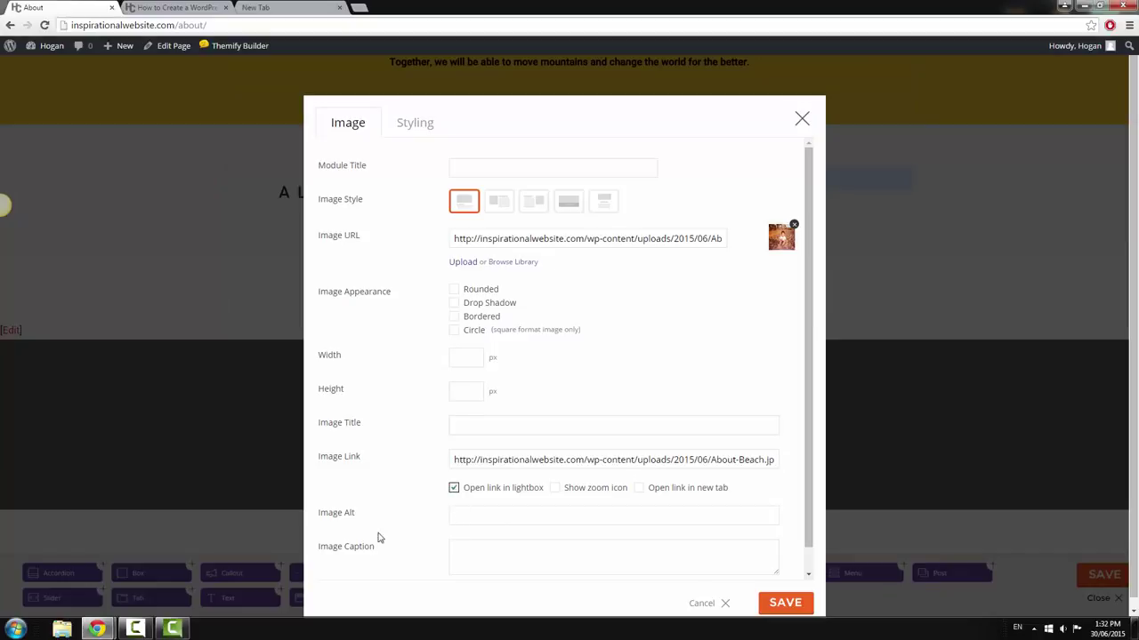
{"action": "left_click", "coordinate": [458, 517]}
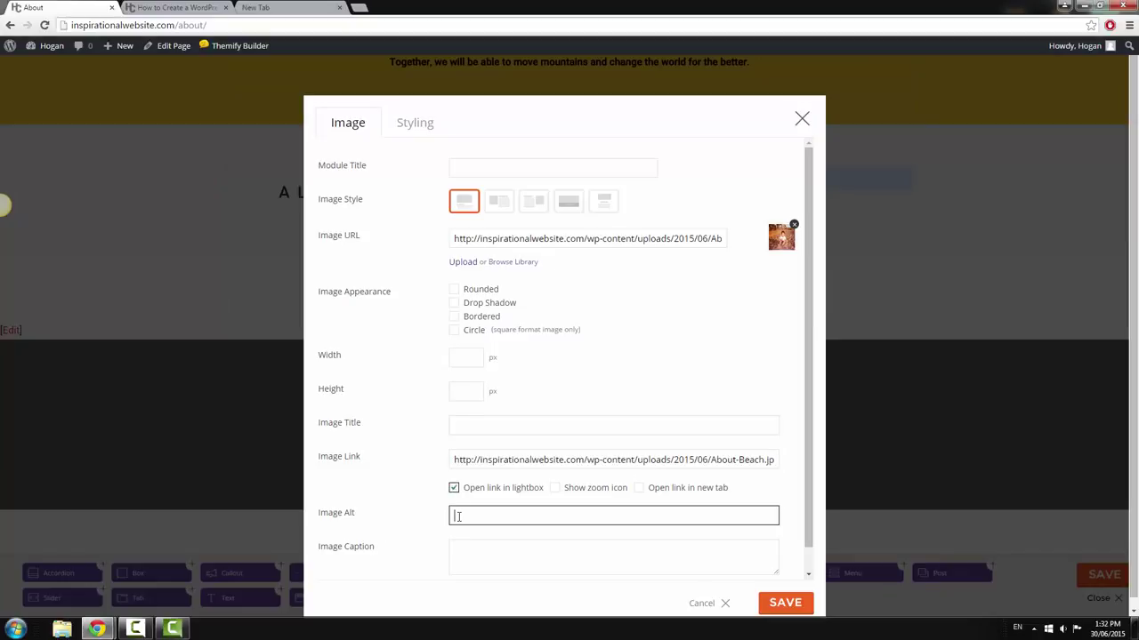
{"action": "type", "text": "Beach Picture"}
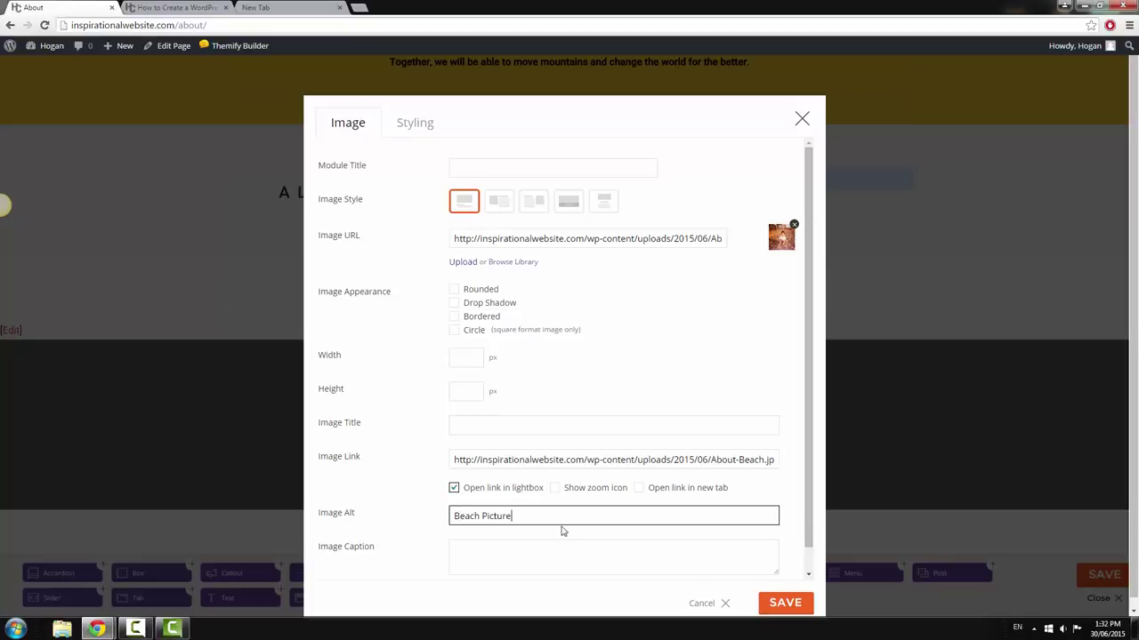
{"action": "scroll", "coordinate": [561, 531], "scroll_direction": "down", "scroll_amount": 1}
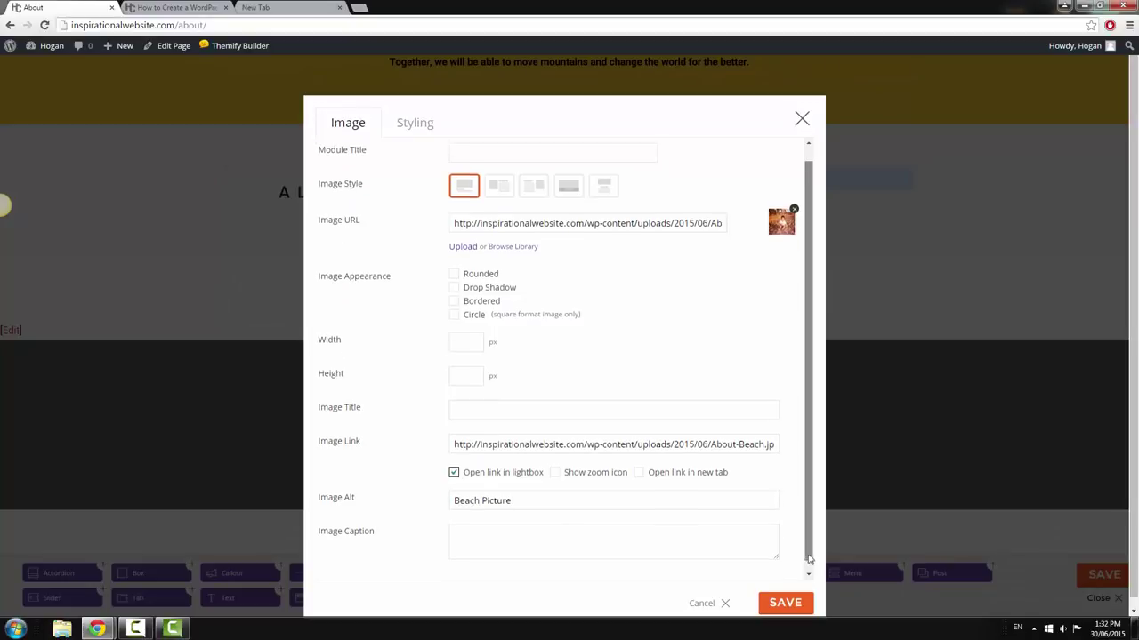
Step: Save the beach image module and copy the sample biography from the tutorial
{"action": "left_click", "coordinate": [786, 603]}
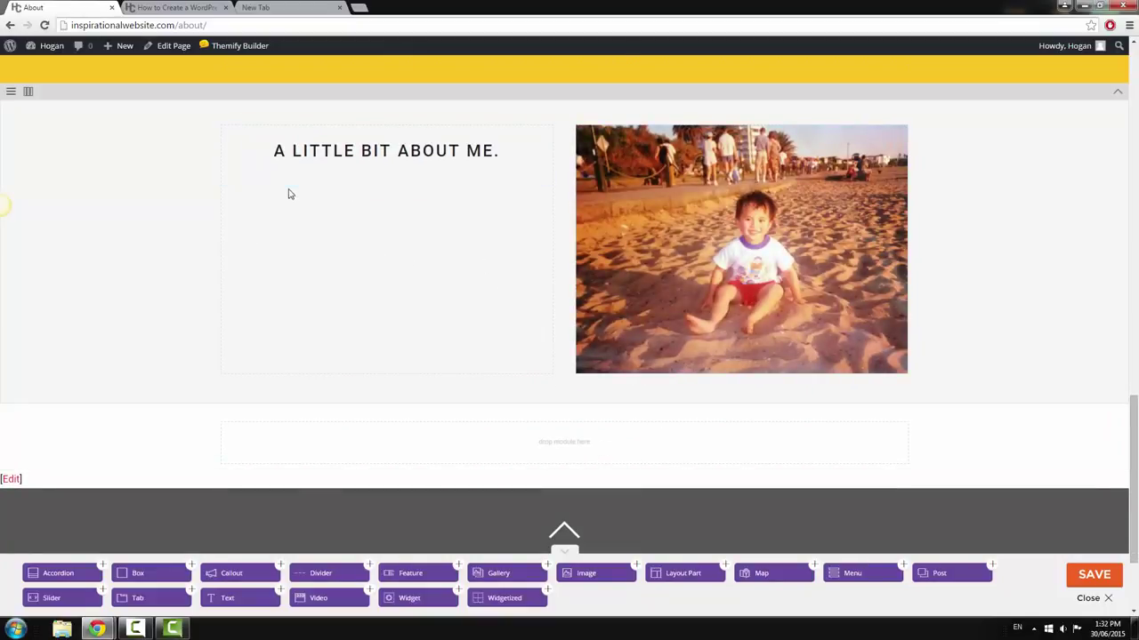
{"action": "key", "text": "ctrl+Tab"}
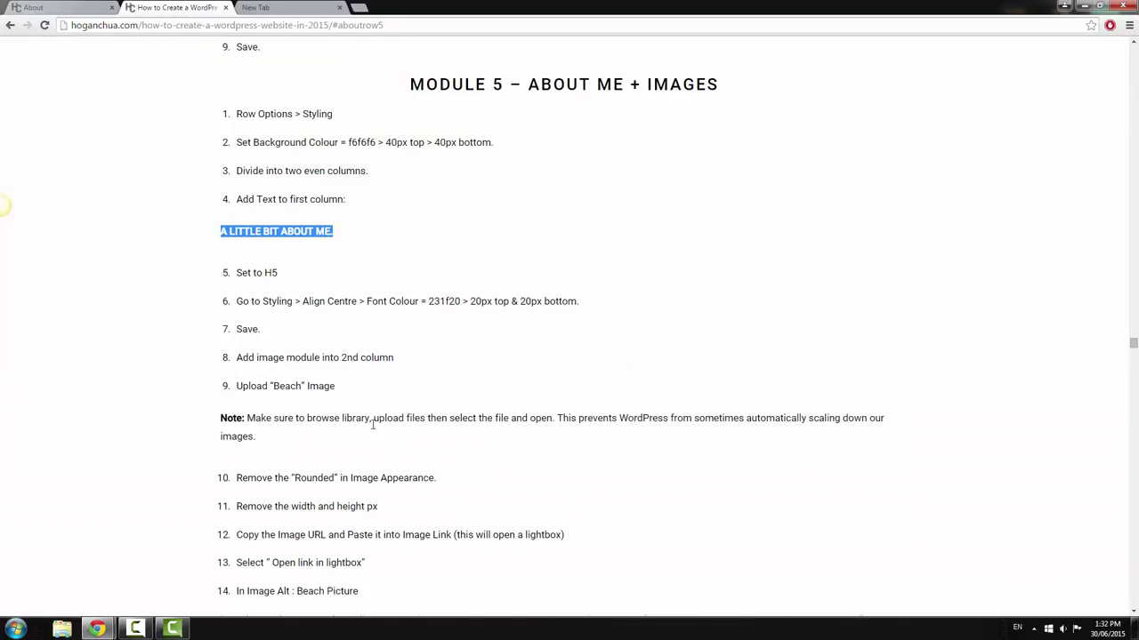
{"action": "scroll", "coordinate": [367, 396], "scroll_direction": "down", "scroll_amount": 4}
{"action": "scroll", "coordinate": [365, 396], "scroll_direction": "down", "scroll_amount": 2}
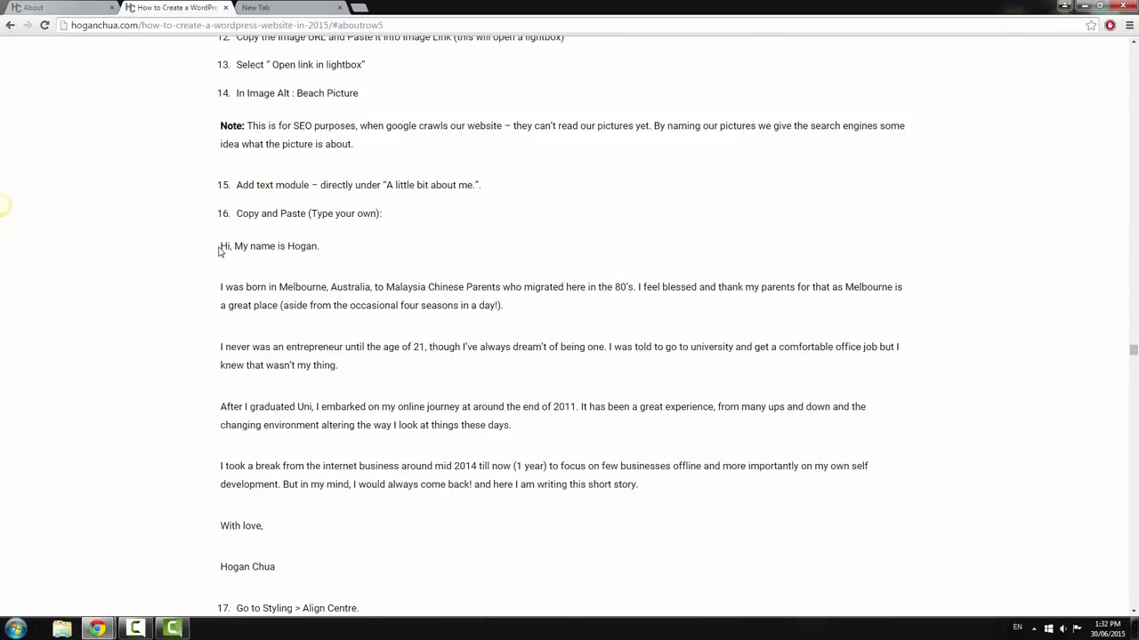
{"action": "left_click_drag", "start_coordinate": [221, 247], "coordinate": [373, 569]}
{"action": "key", "text": "ctrl+c"}
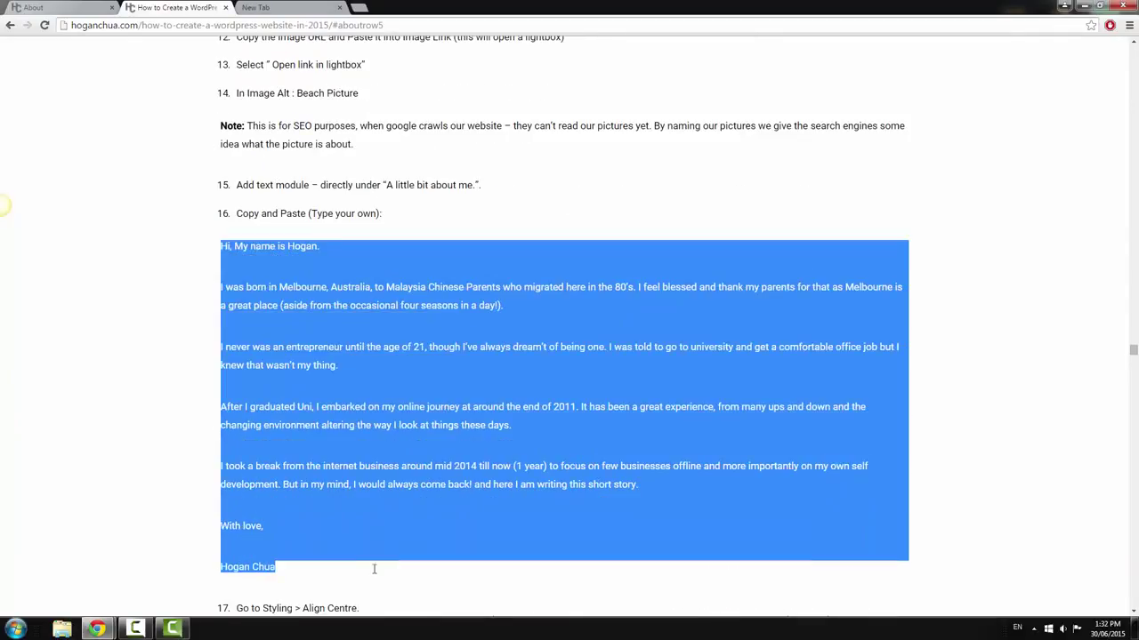
{"action": "left_click", "coordinate": [36, 7]}
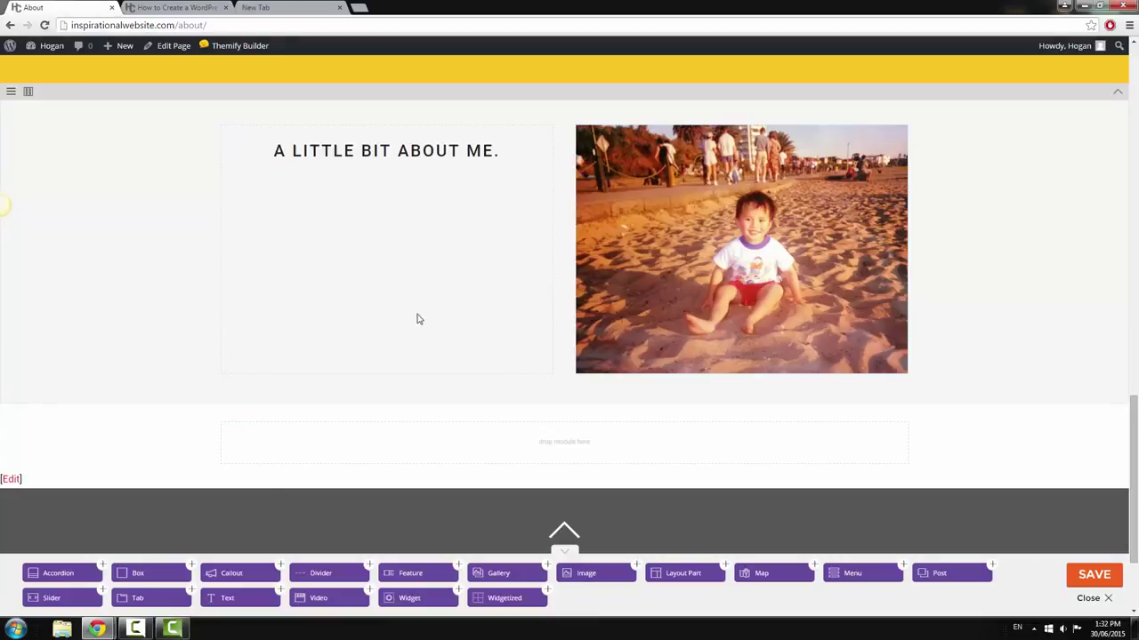
Step: Add a Text module under the About Me heading and paste the bio, splitting off the greeting and opening paragraphs
{"action": "left_click_drag", "start_coordinate": [224, 593], "coordinate": [325, 219]}
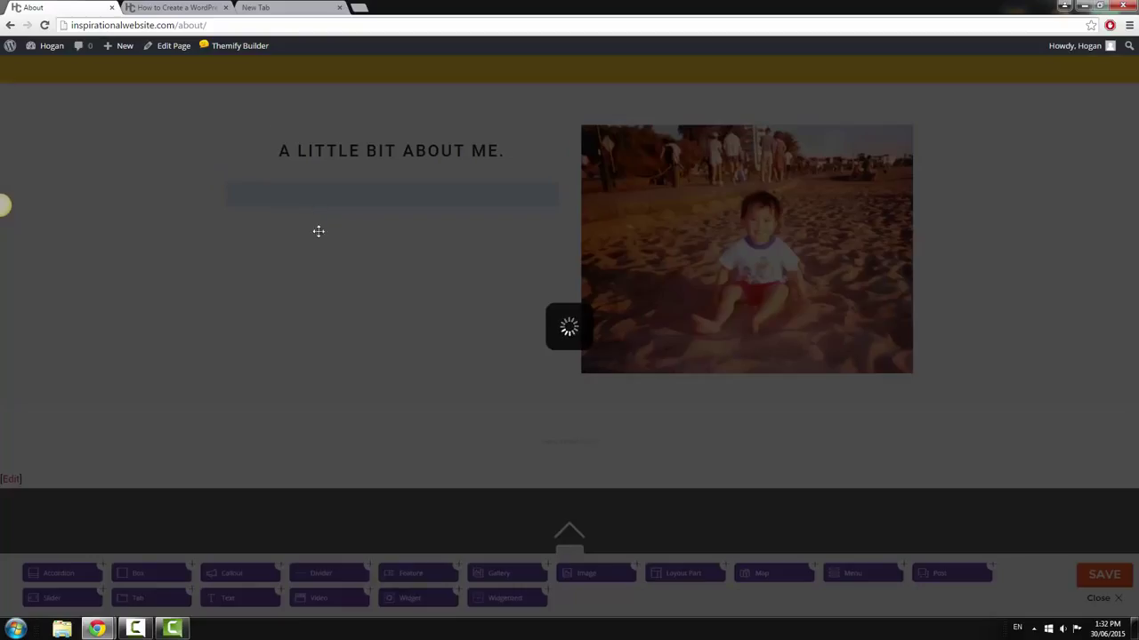
{"action": "right_click", "coordinate": [334, 265]}
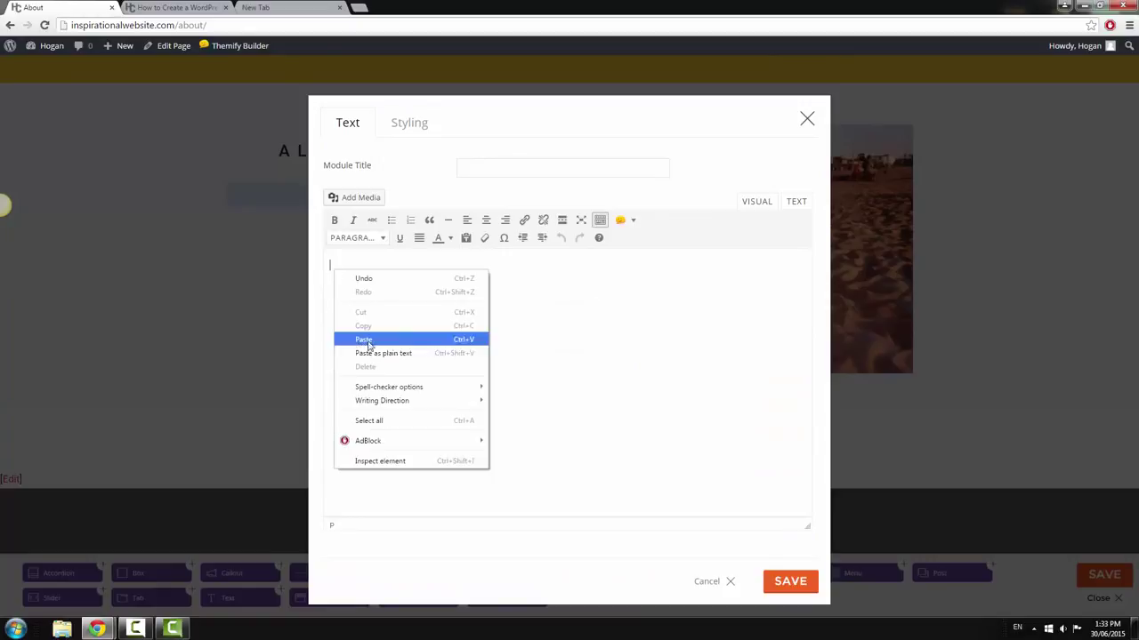
{"action": "left_click", "coordinate": [369, 336]}
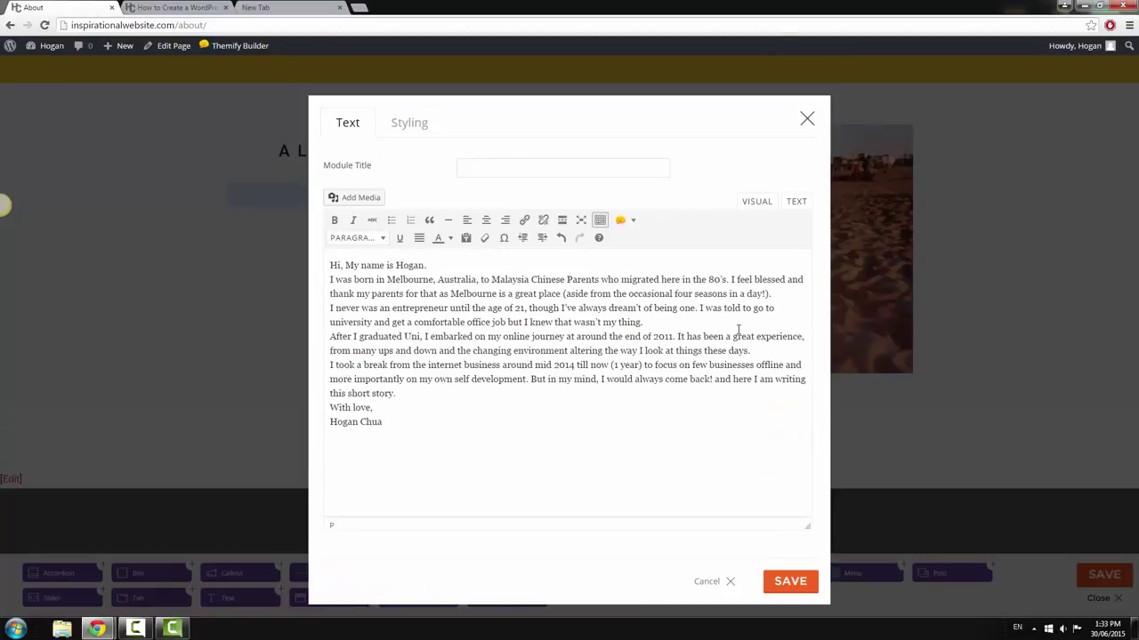
{"action": "key", "text": "Return"}
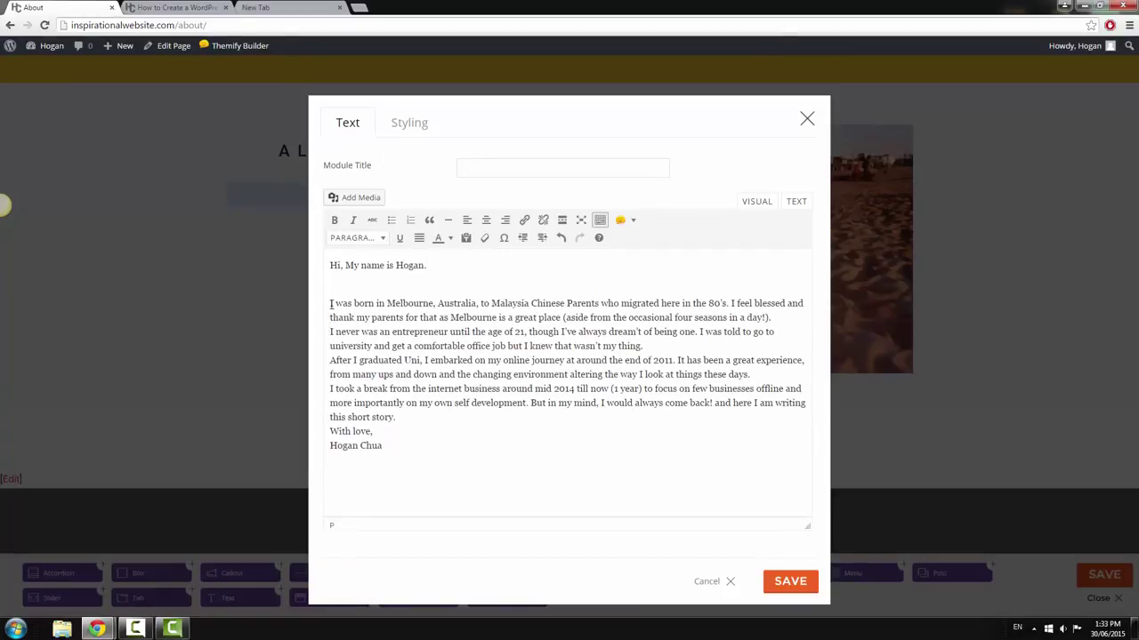
{"action": "key", "text": "BackSpace"}
{"action": "key", "text": "Return"}
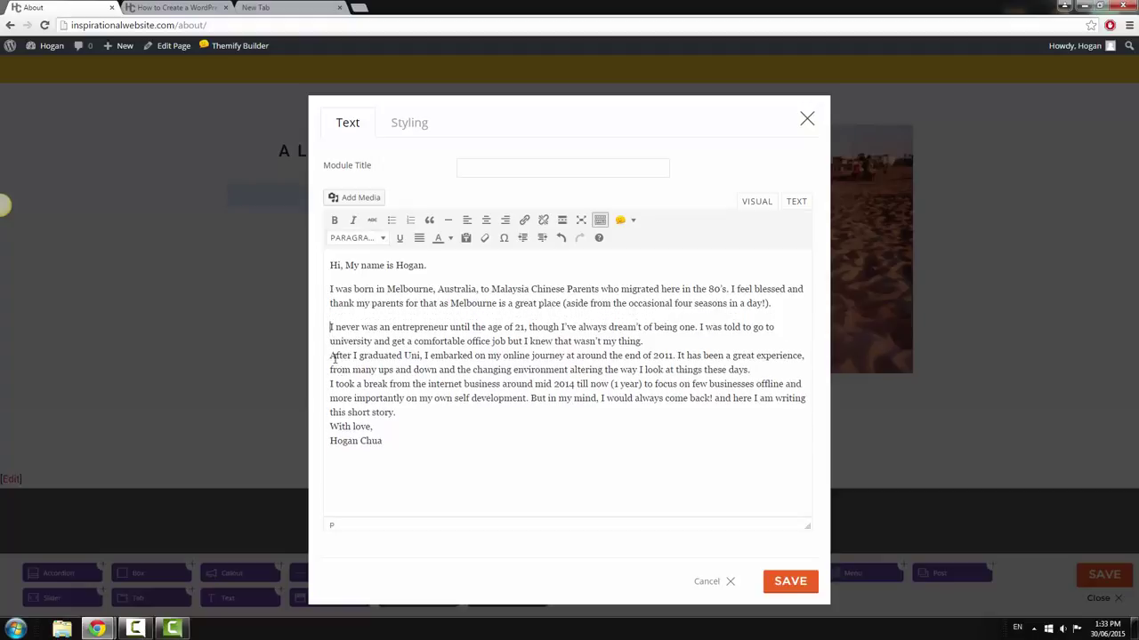
{"action": "key", "text": "Return"}
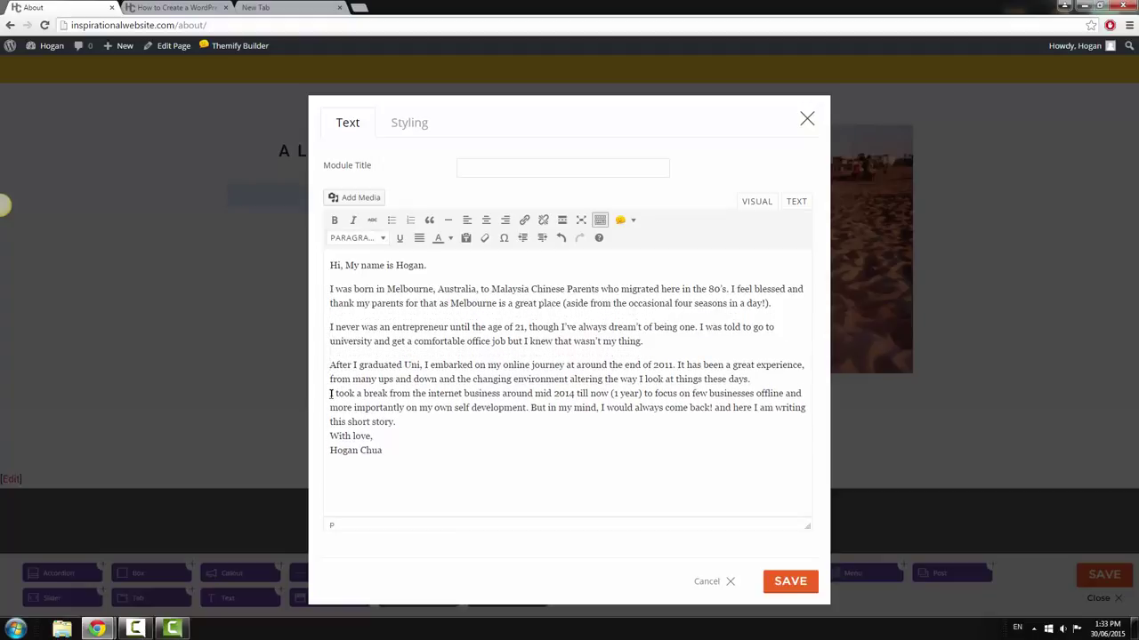
Step: Put 'I took a break', 'With love' and the signature in separate paragraphs, centre the text, and save
{"action": "left_click", "coordinate": [330, 393]}
{"action": "key", "text": "Return"}
{"action": "left_click", "coordinate": [327, 447]}
{"action": "key", "text": "Return"}
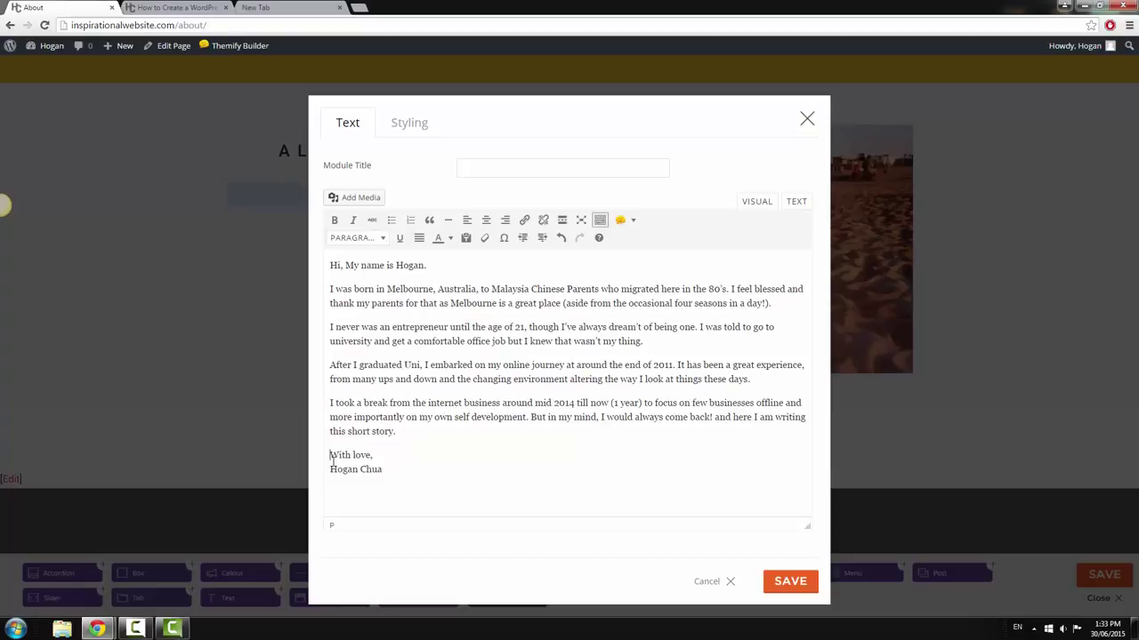
{"action": "left_click", "coordinate": [330, 470]}
{"action": "key", "text": "Return"}
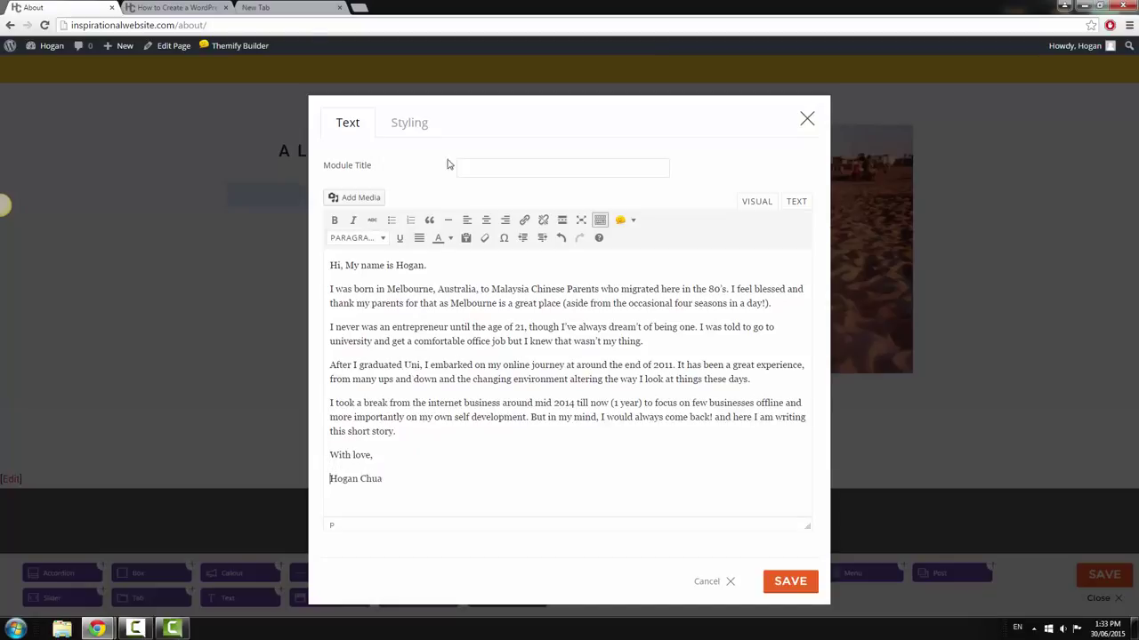
{"action": "left_click", "coordinate": [410, 122]}
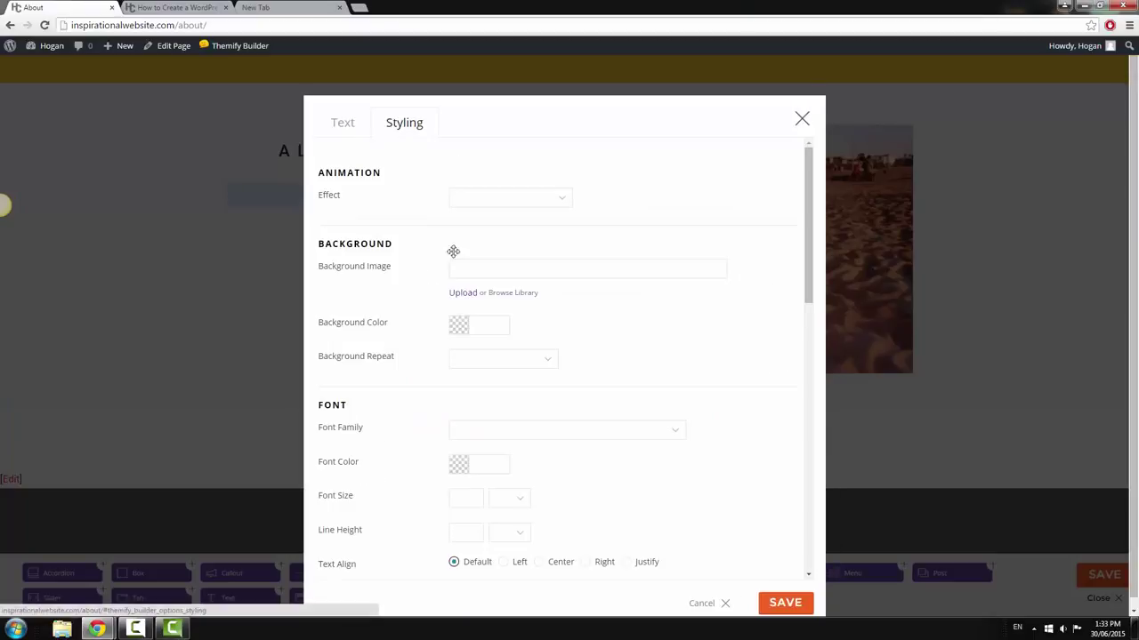
{"action": "left_click", "coordinate": [538, 563]}
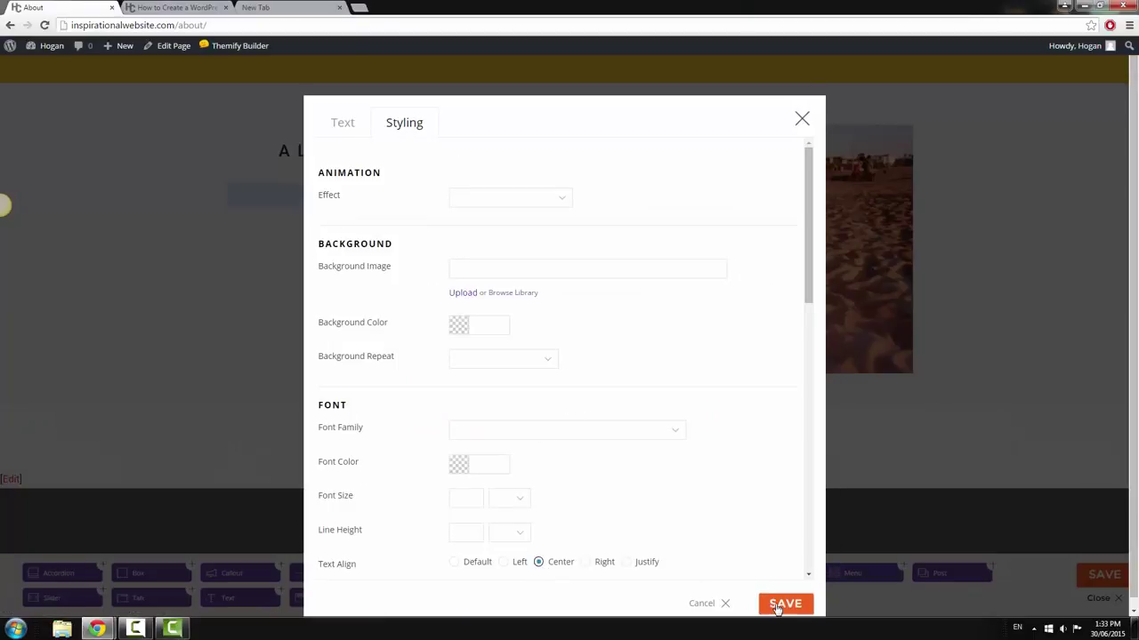
{"action": "left_click", "coordinate": [783, 603]}
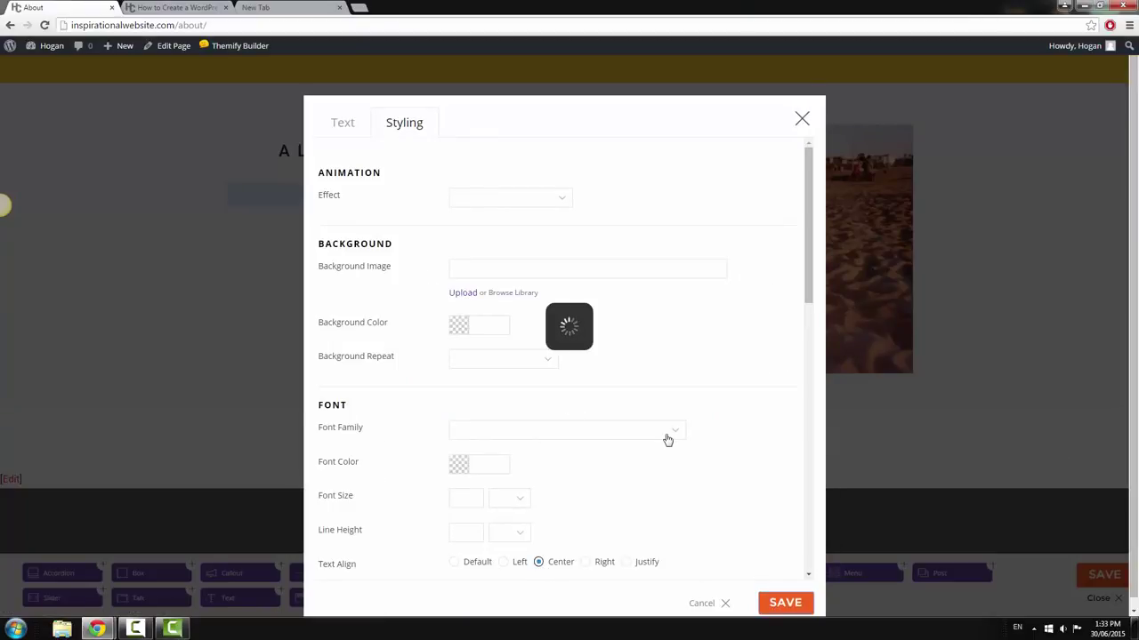
Step: Duplicate the beach image module and open the copy's settings
{"action": "scroll", "coordinate": [664, 430], "scroll_direction": "down", "scroll_amount": 4}
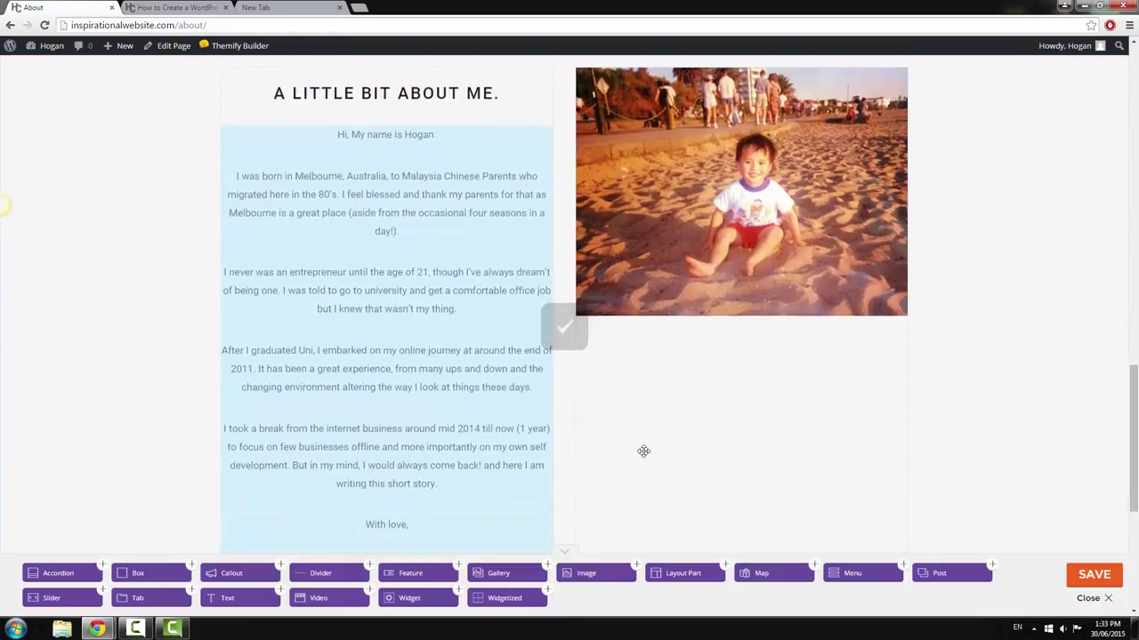
{"action": "scroll", "coordinate": [468, 342], "scroll_direction": "up", "scroll_amount": 2}
{"action": "scroll", "coordinate": [459, 343], "scroll_direction": "up", "scroll_amount": 2}
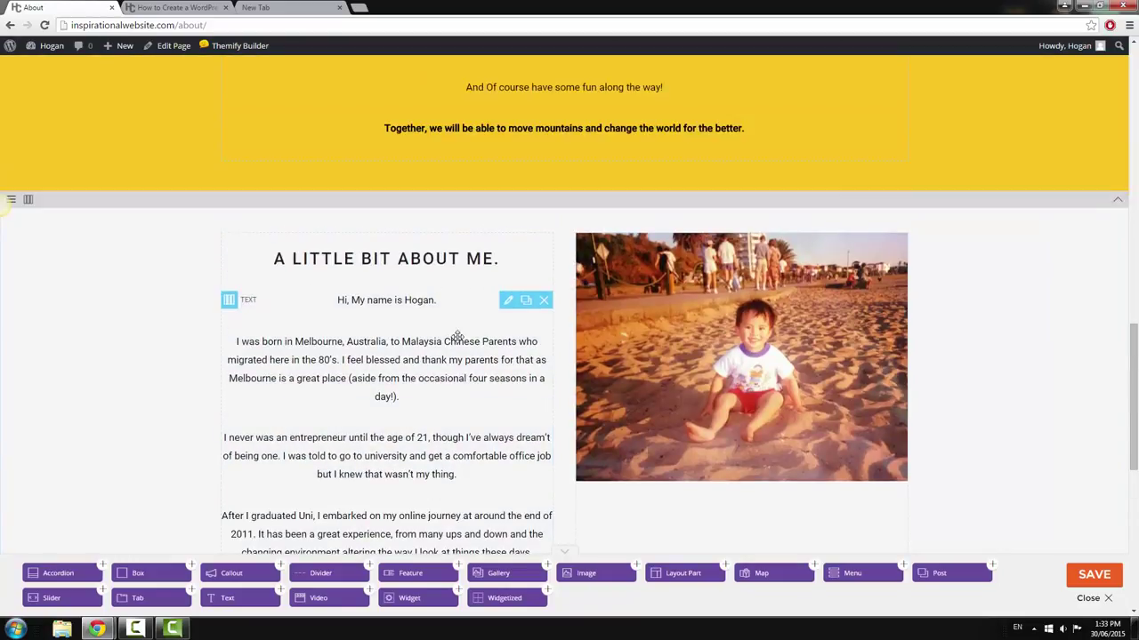
{"action": "scroll", "coordinate": [459, 335], "scroll_direction": "down", "scroll_amount": 2}
{"action": "scroll", "coordinate": [459, 334], "scroll_direction": "down", "scroll_amount": 1}
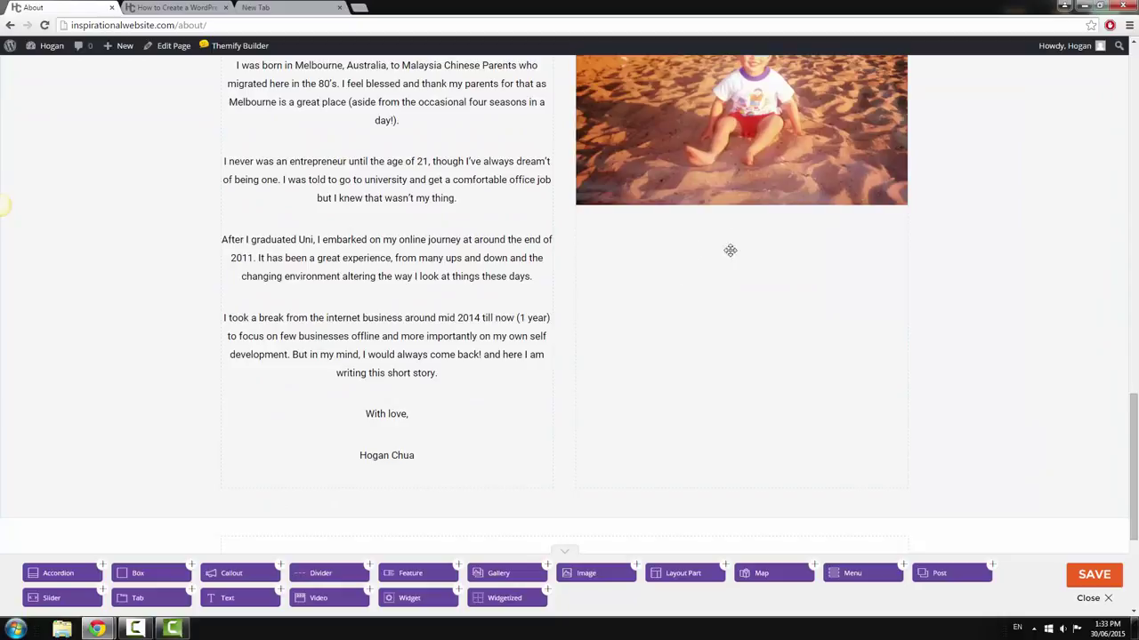
{"action": "scroll", "coordinate": [729, 251], "scroll_direction": "up", "scroll_amount": 2}
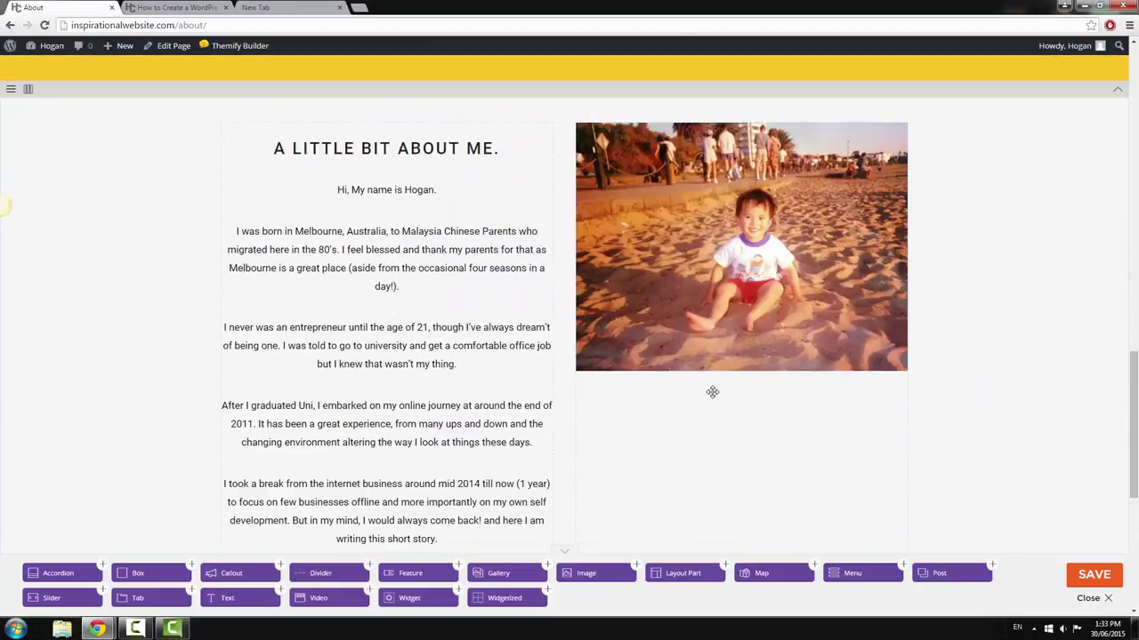
{"action": "left_click", "coordinate": [881, 133]}
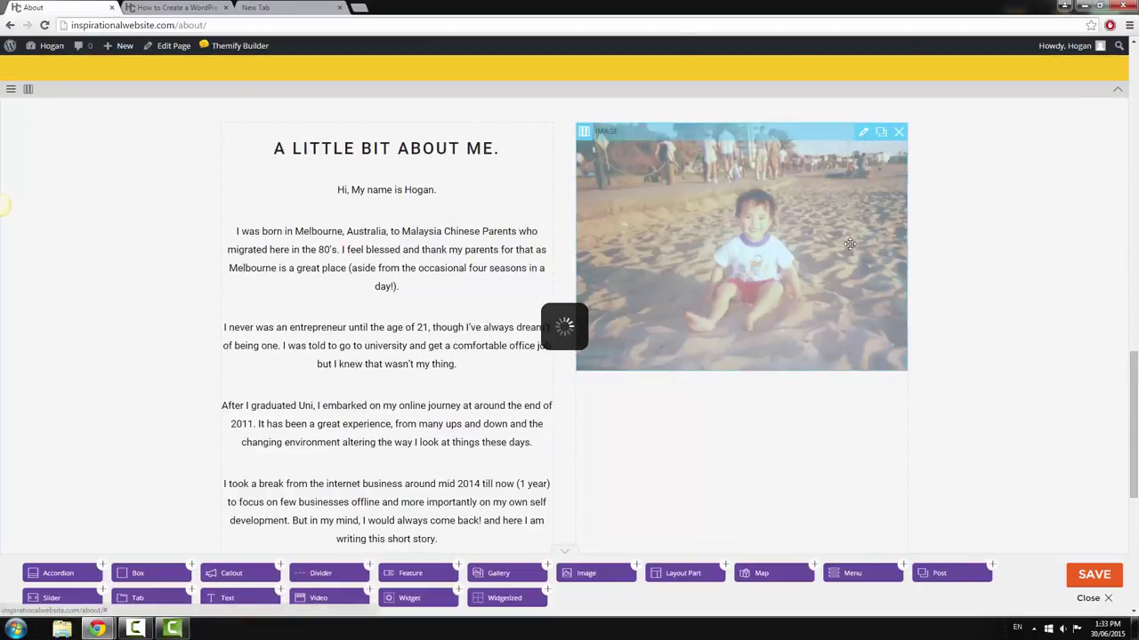
{"action": "scroll", "coordinate": [822, 282], "scroll_direction": "down", "scroll_amount": 3}
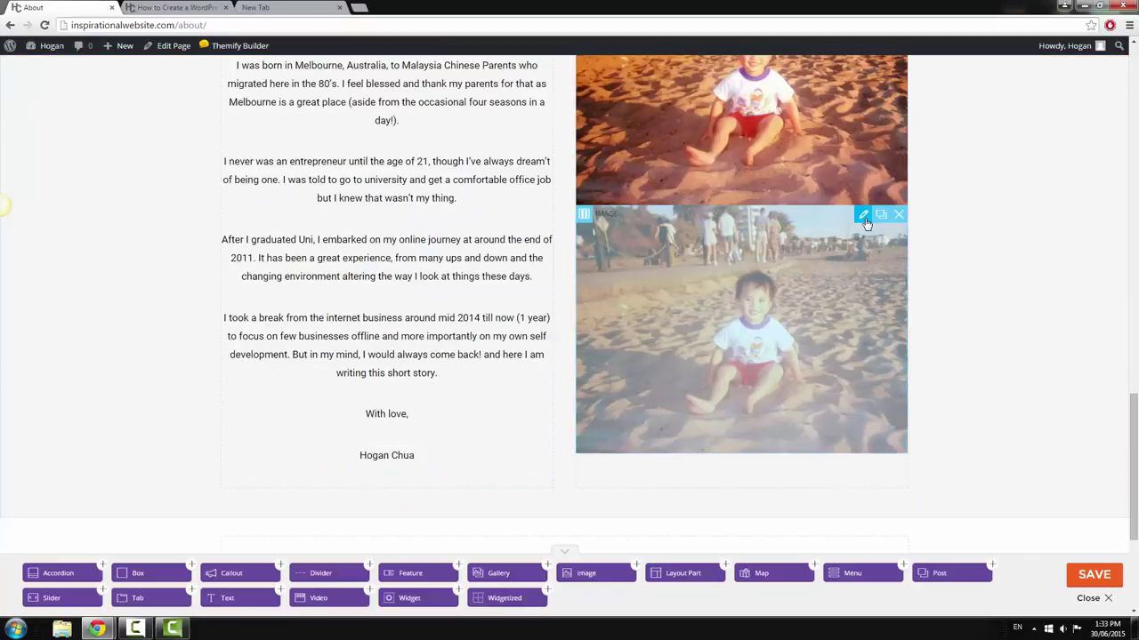
{"action": "left_click", "coordinate": [863, 216]}
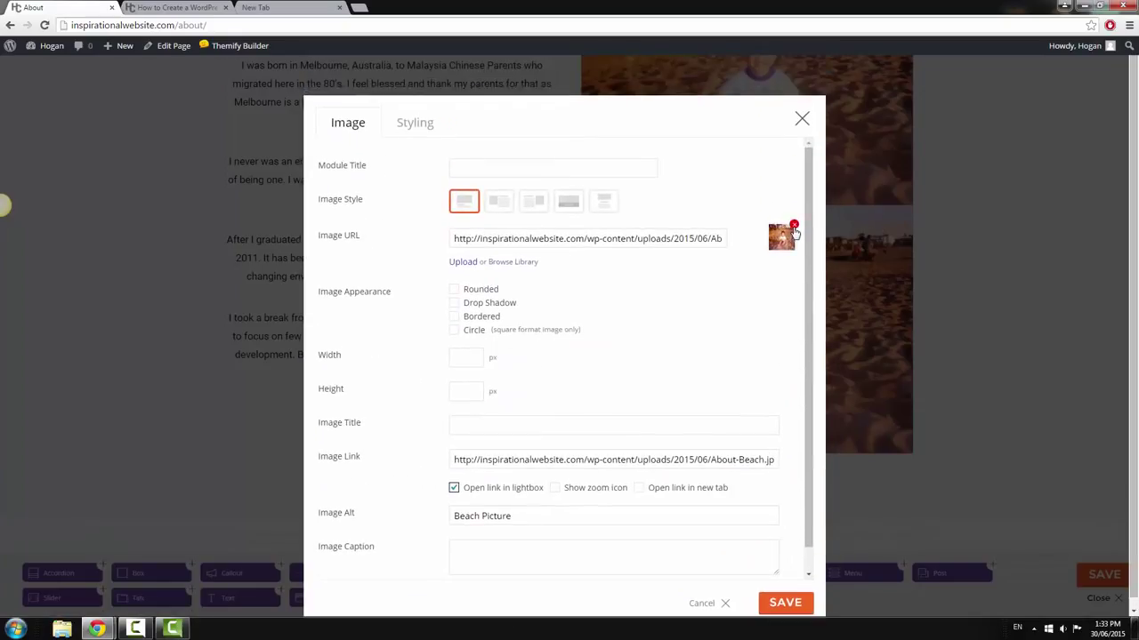
Step: Upload the 'About - Marina Bay Sands' photo and use it as the image
{"action": "left_click", "coordinate": [527, 262]}
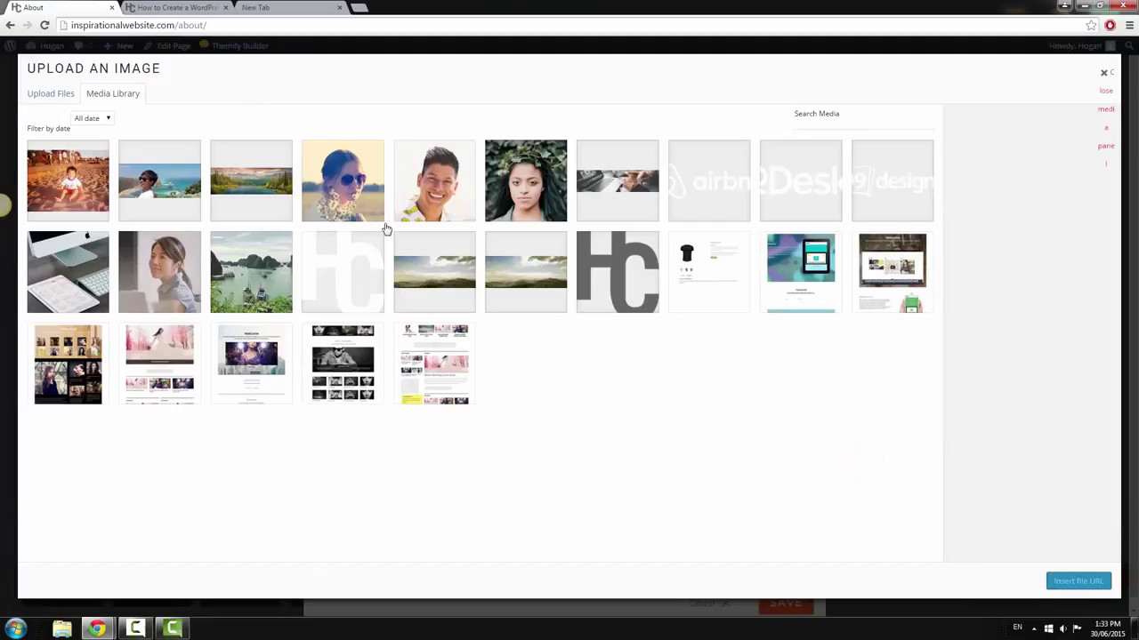
{"action": "left_click", "coordinate": [66, 102]}
{"action": "left_click", "coordinate": [597, 338]}
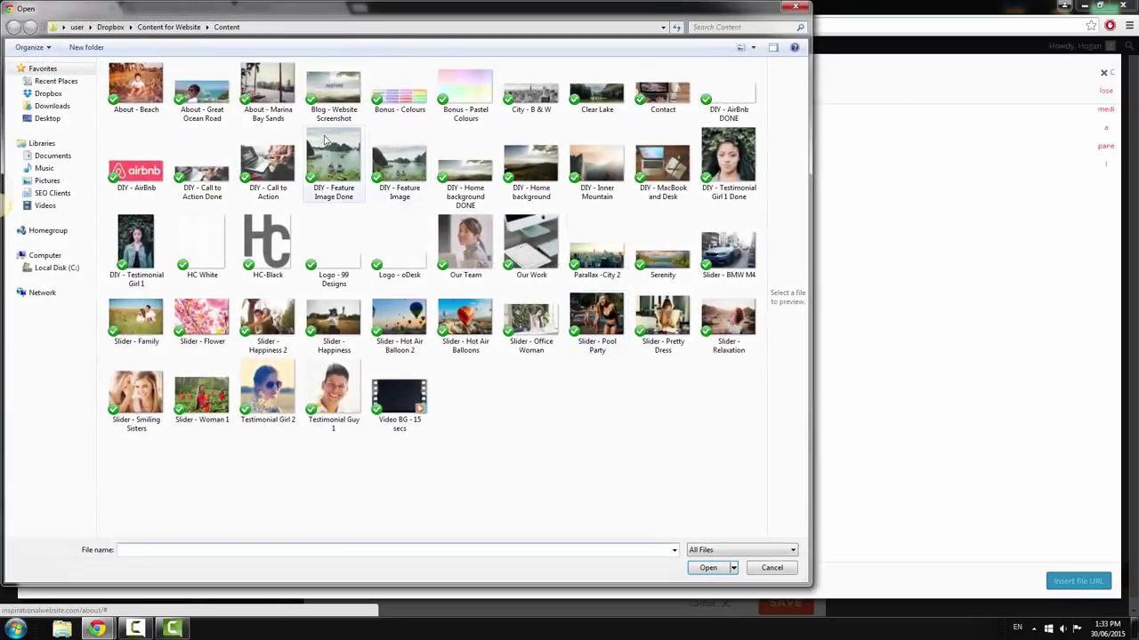
{"action": "left_click", "coordinate": [264, 106]}
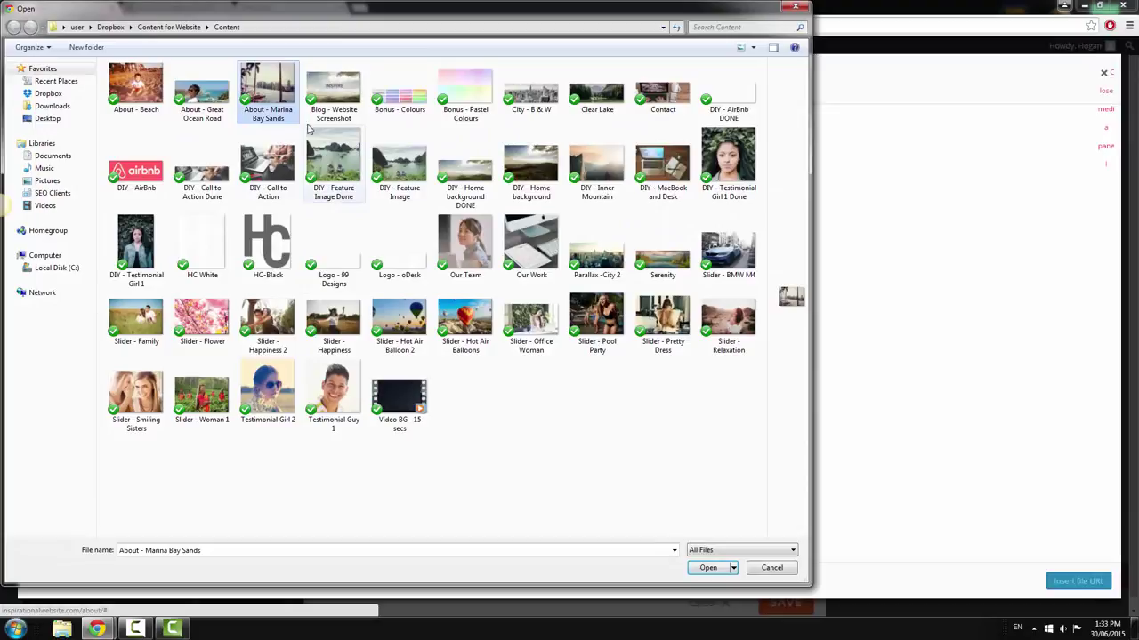
{"action": "left_click", "coordinate": [709, 568]}
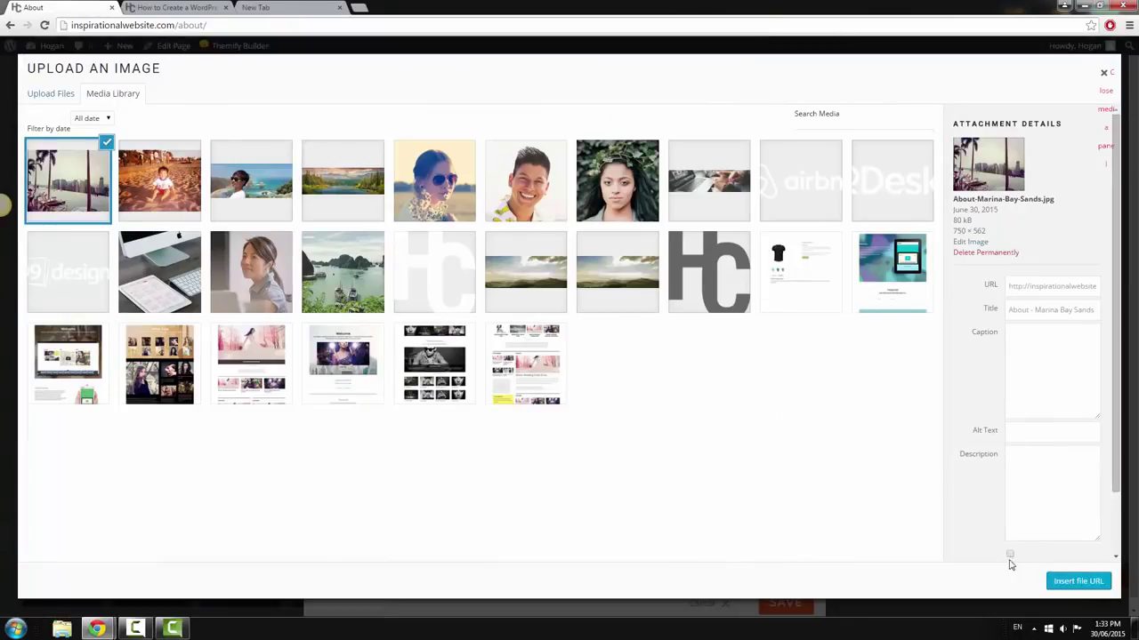
{"action": "left_click", "coordinate": [1077, 581]}
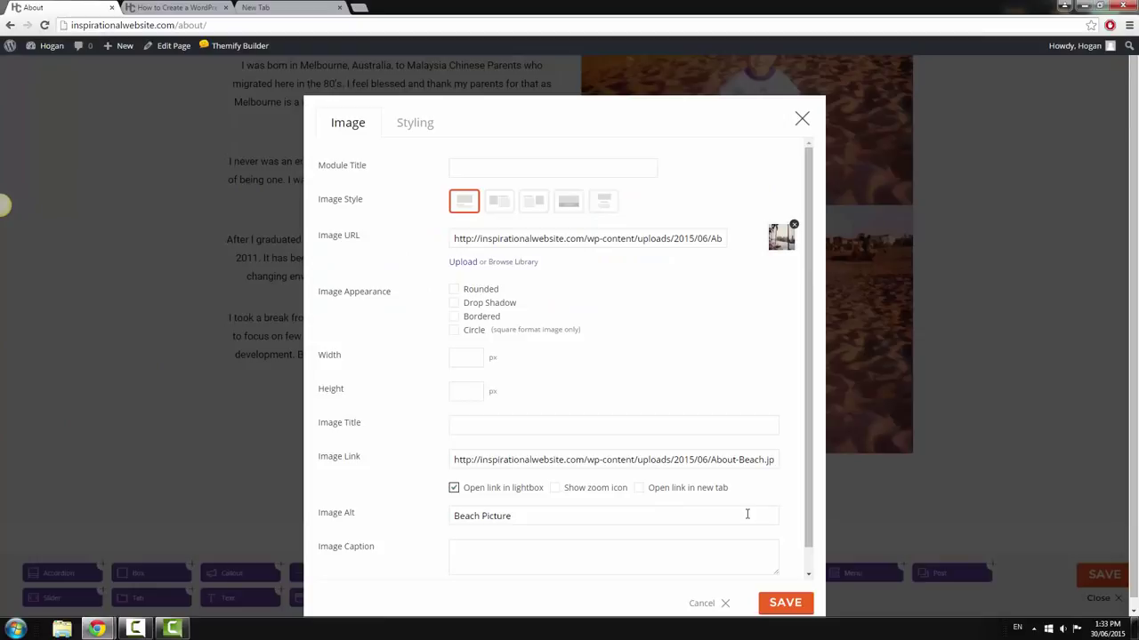
Step: Set the Image Link to the new photo's URL and change the alt text to 'Marina Bay Sands Picture'
{"action": "left_click", "coordinate": [631, 238]}
{"action": "key", "text": "ctrl+a"}
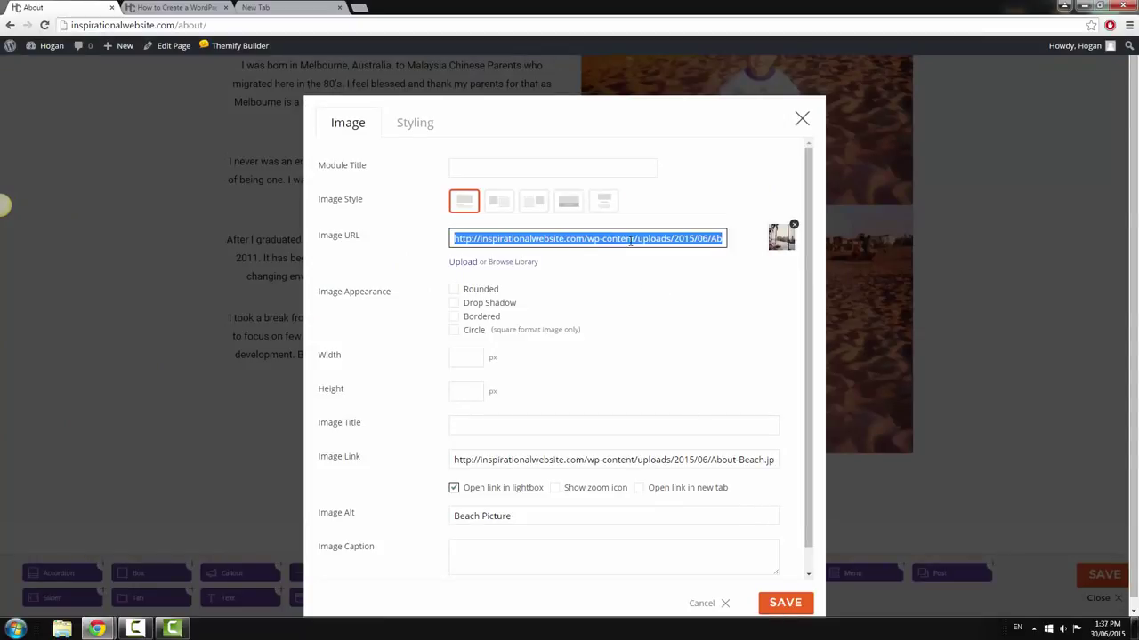
{"action": "left_click", "coordinate": [605, 459]}
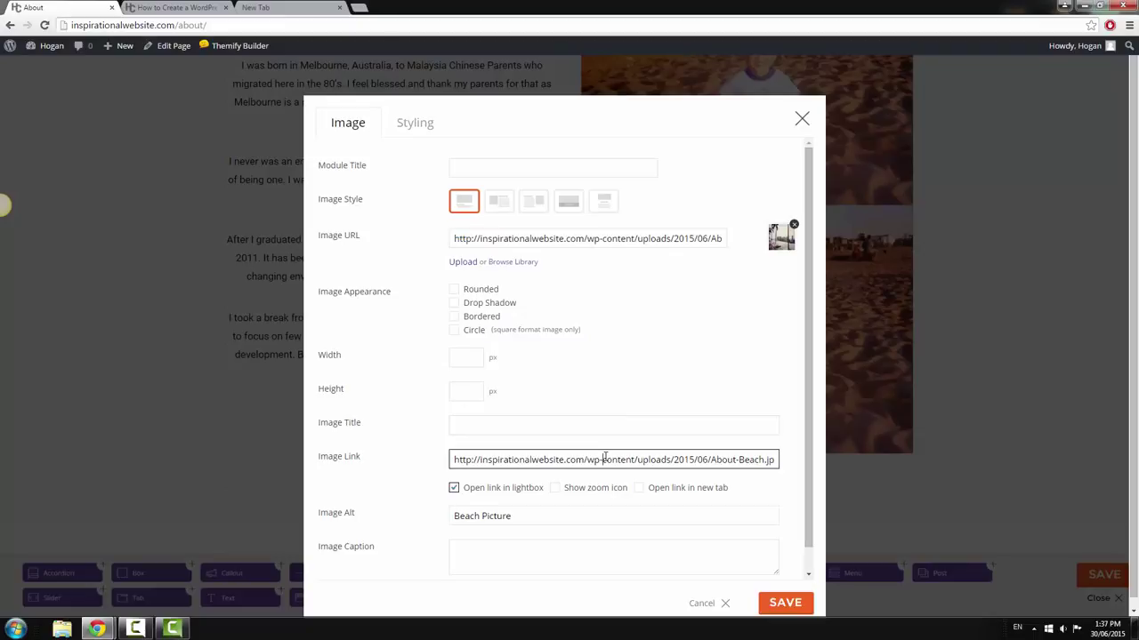
{"action": "key", "text": "ctrl+a"}
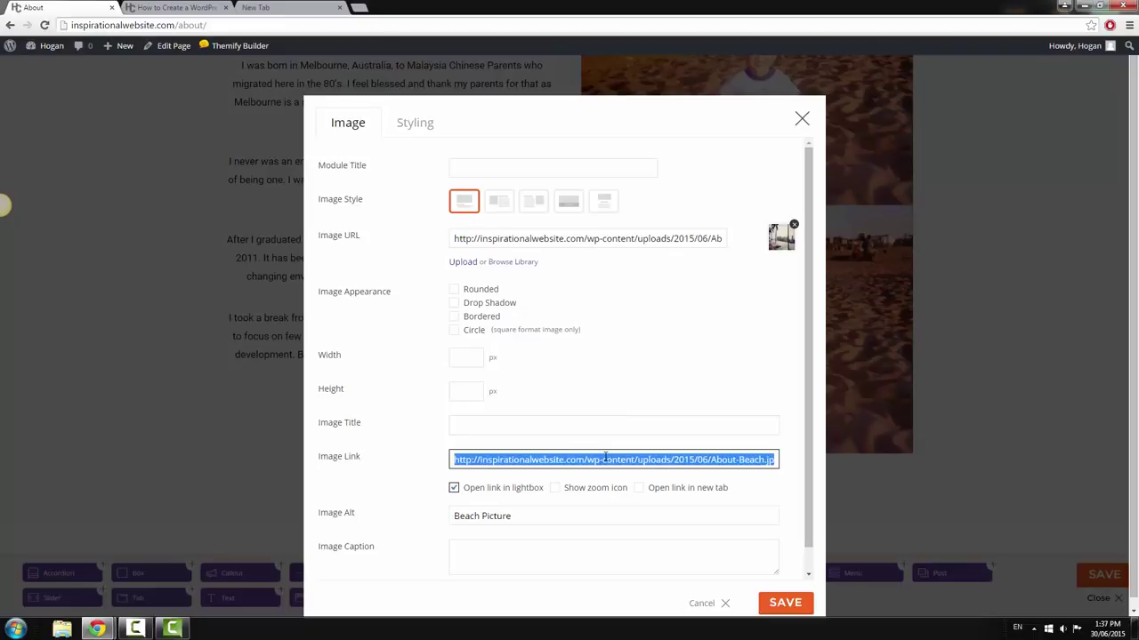
{"action": "key", "text": "ctrl+v"}
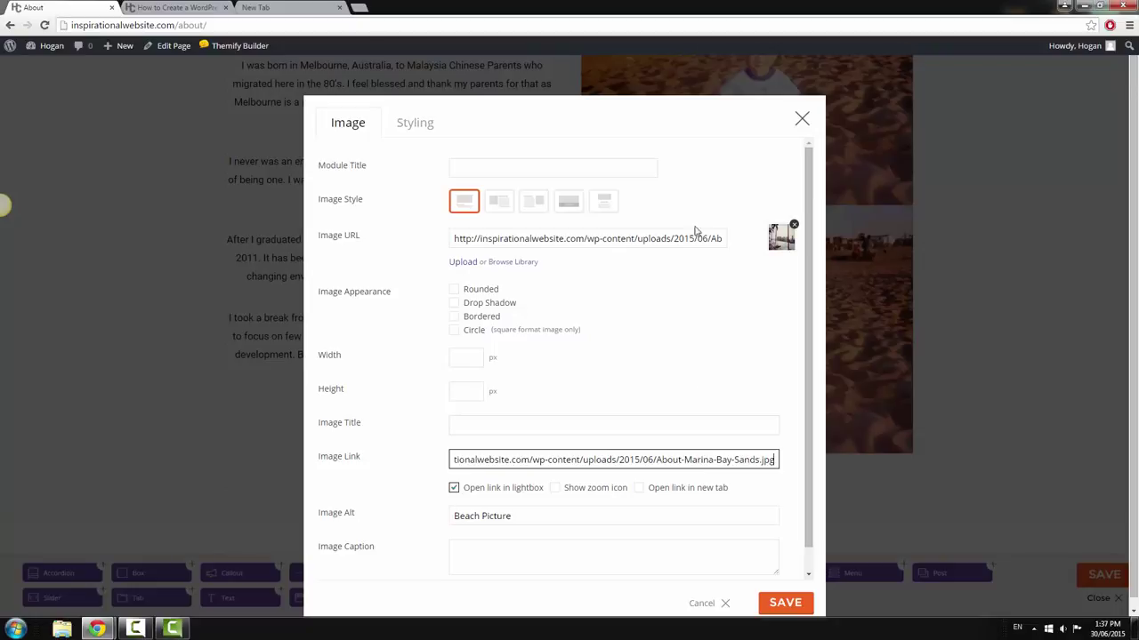
{"action": "left_click_drag", "start_coordinate": [696, 231], "coordinate": [818, 258]}
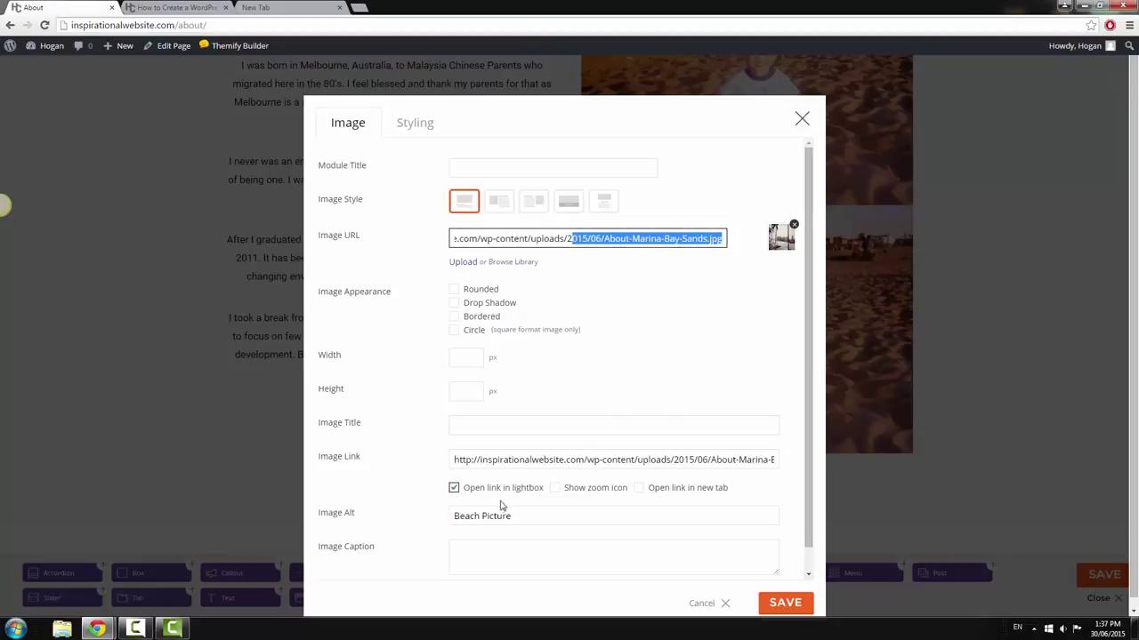
{"action": "double_click", "coordinate": [467, 515]}
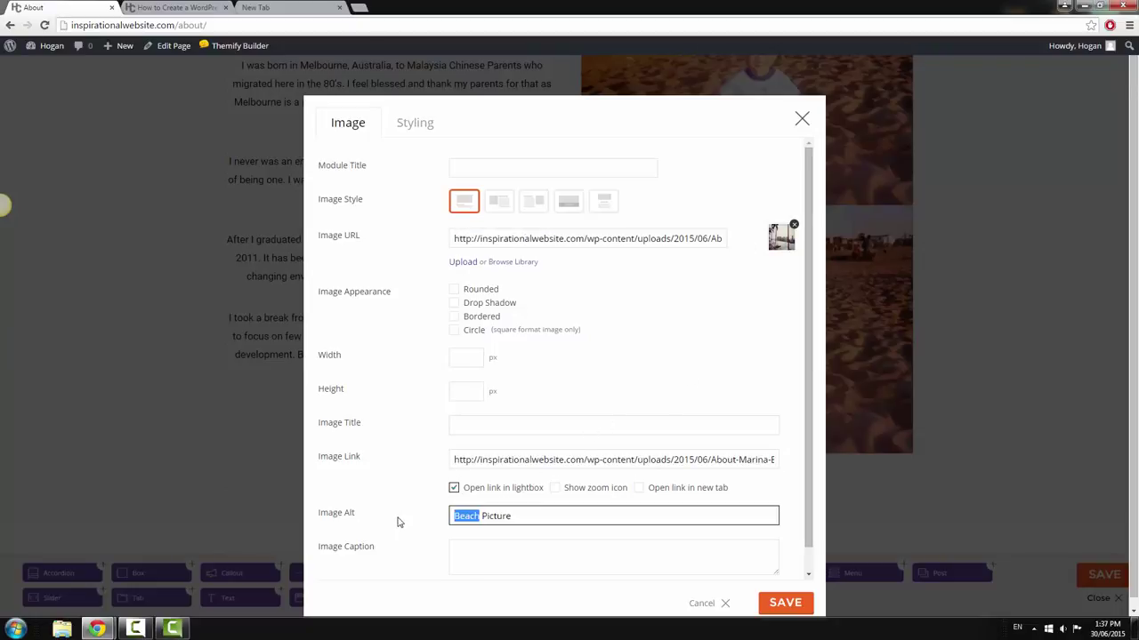
{"action": "type", "text": "Marina Bay Sands"}
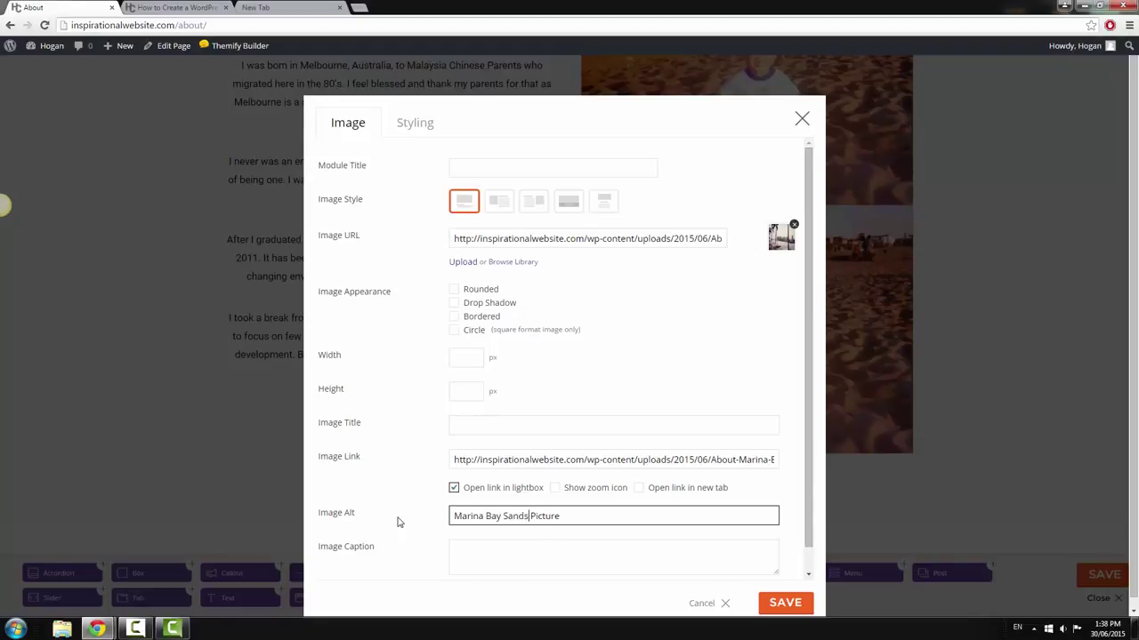
{"action": "left_click_drag", "start_coordinate": [809, 418], "coordinate": [779, 331]}
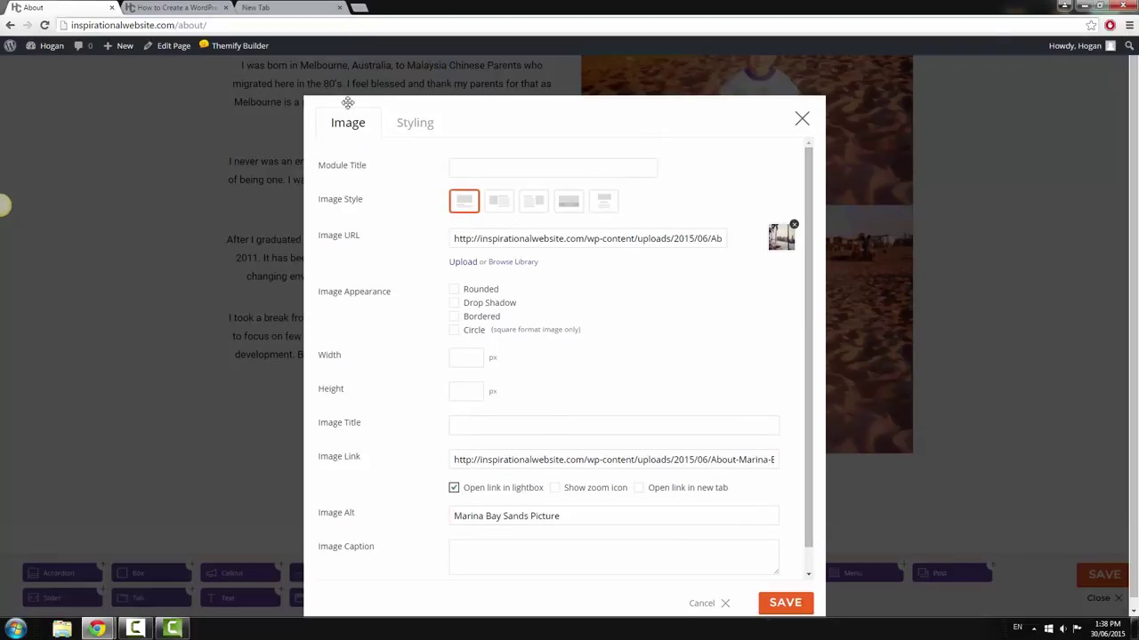
Step: Give the Marina Bay Sands image 65px top padding and save it
{"action": "left_click", "coordinate": [401, 129]}
{"action": "scroll", "coordinate": [475, 453], "scroll_direction": "down", "scroll_amount": 2}
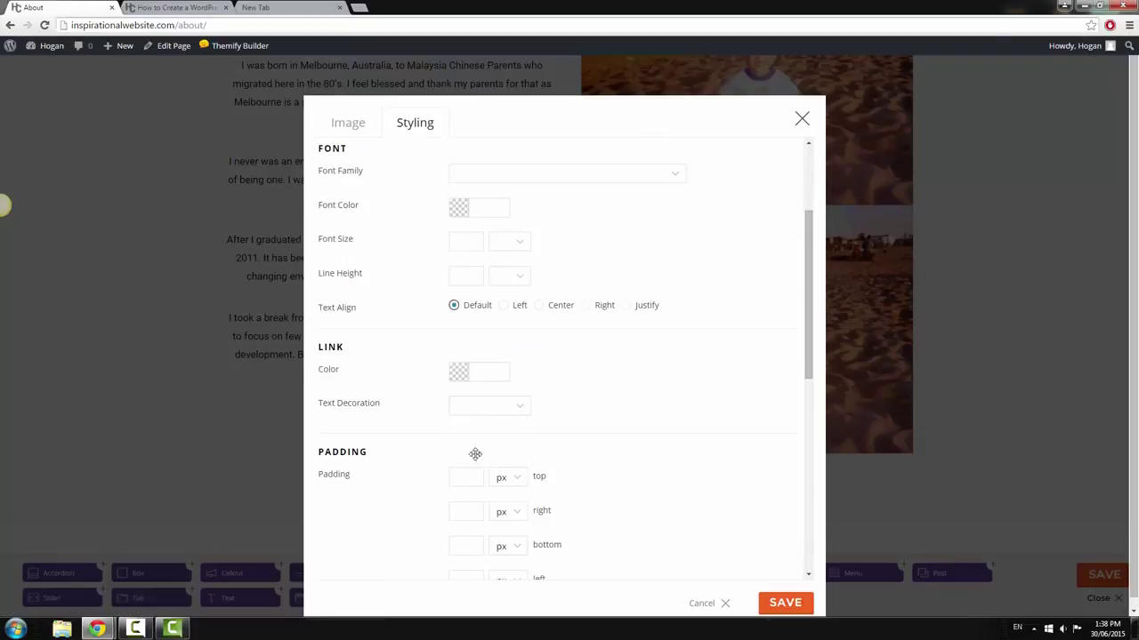
{"action": "left_click", "coordinate": [458, 479]}
{"action": "left_click", "coordinate": [773, 606]}
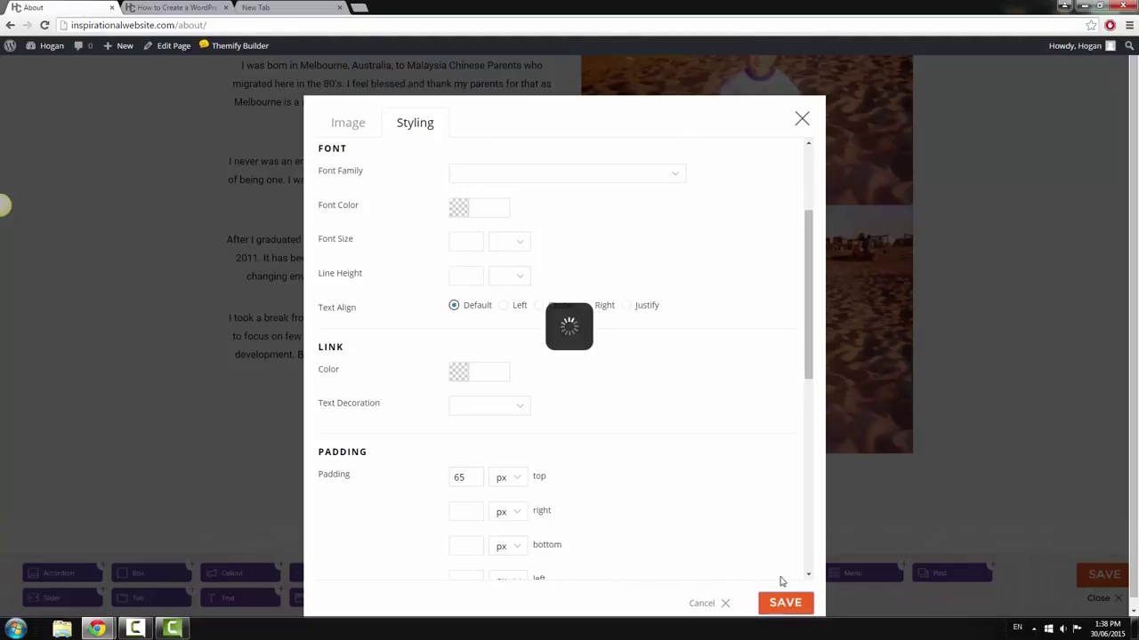
{"action": "scroll", "coordinate": [761, 548], "scroll_direction": "down", "scroll_amount": 2}
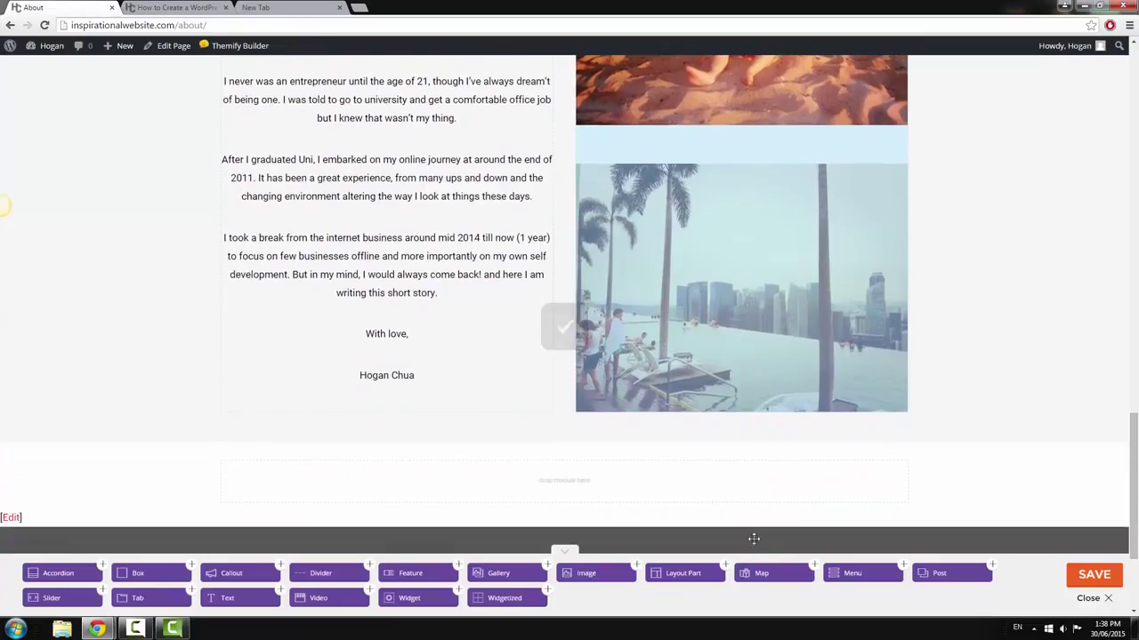
Step: Save the About page layout, close the builder, and scroll back to the top of the live page
{"action": "left_click", "coordinate": [1092, 577]}
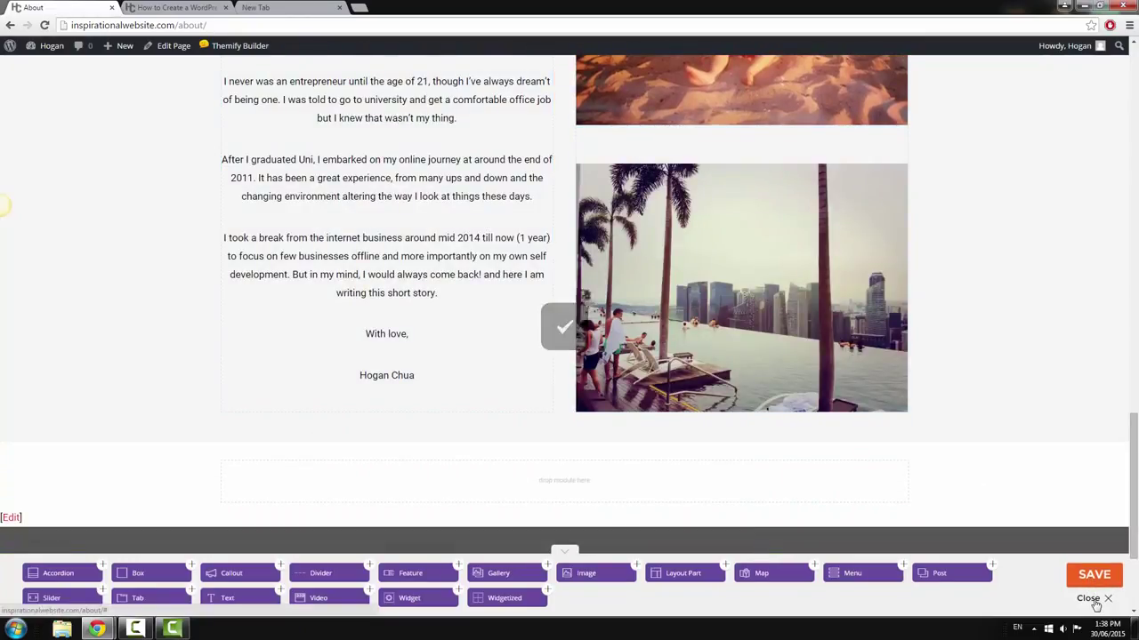
{"action": "left_click", "coordinate": [1095, 601]}
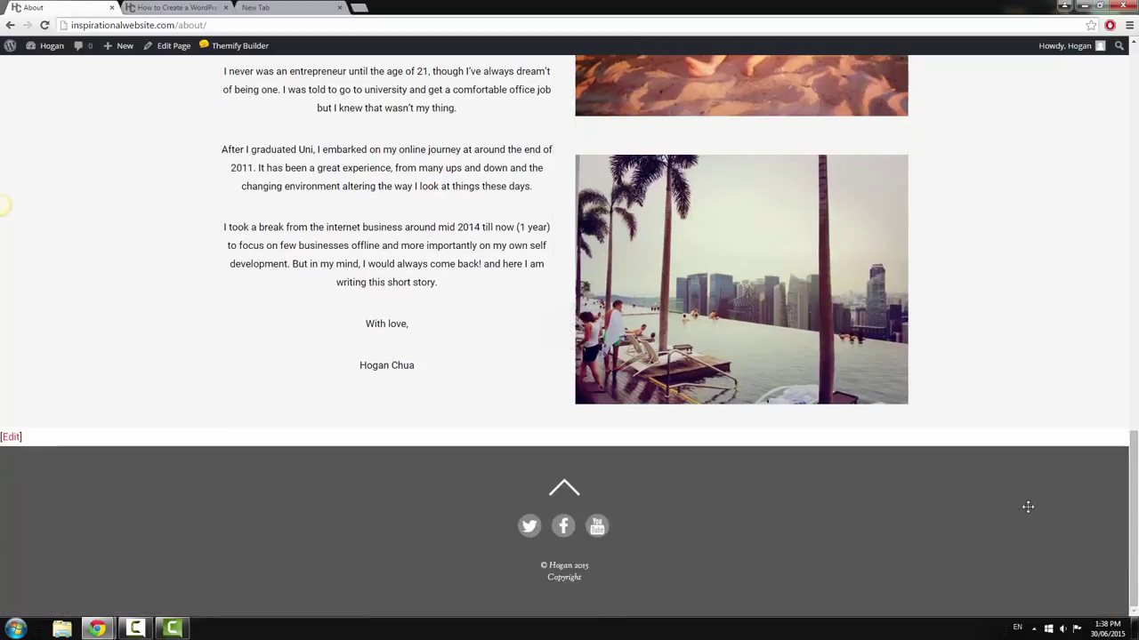
{"action": "left_click_drag", "start_coordinate": [1134, 521], "coordinate": [1136, 407]}
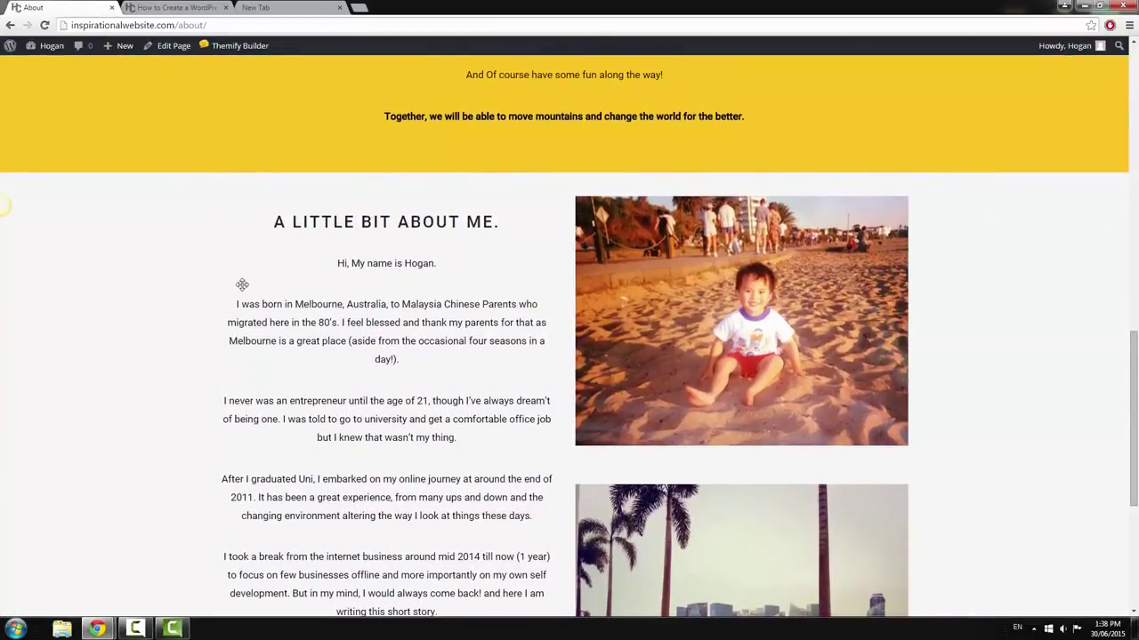
{"action": "left_click_drag", "start_coordinate": [1134, 381], "coordinate": [1135, 172]}
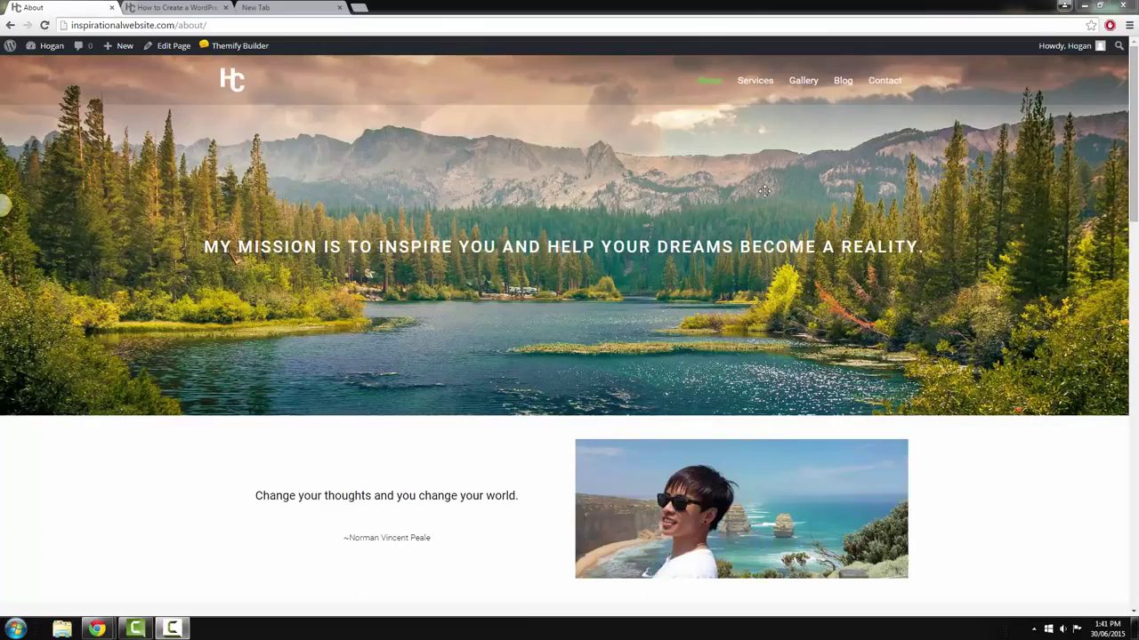
Step: Open the Gallery page in Themify Builder and bring up the empty first row's styling
{"action": "left_click", "coordinate": [797, 86]}
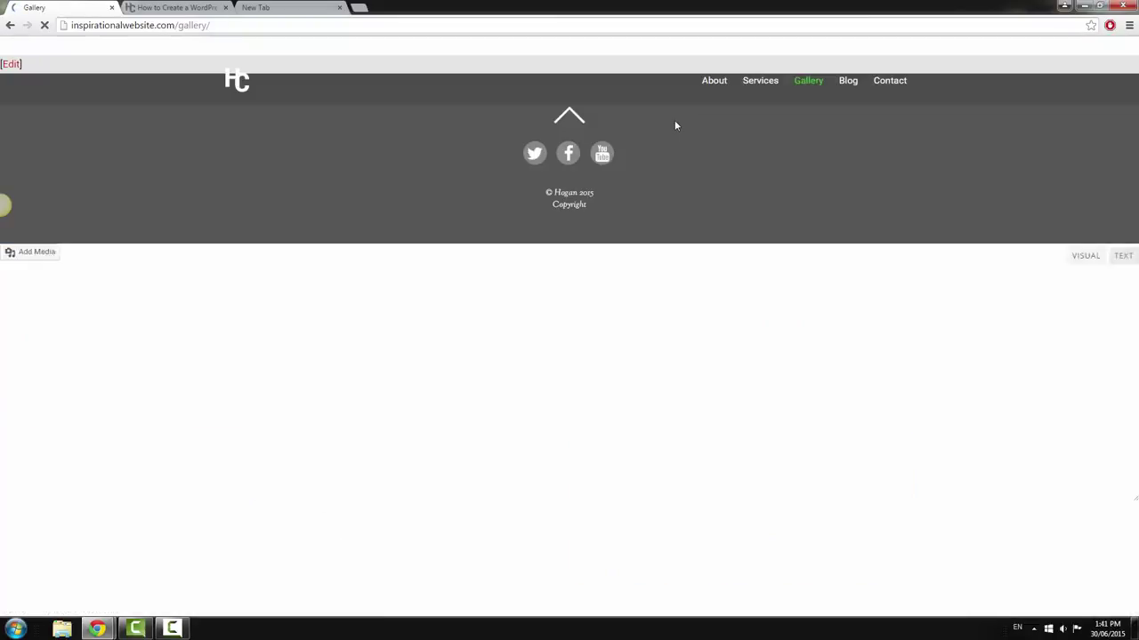
{"action": "left_click", "coordinate": [223, 67]}
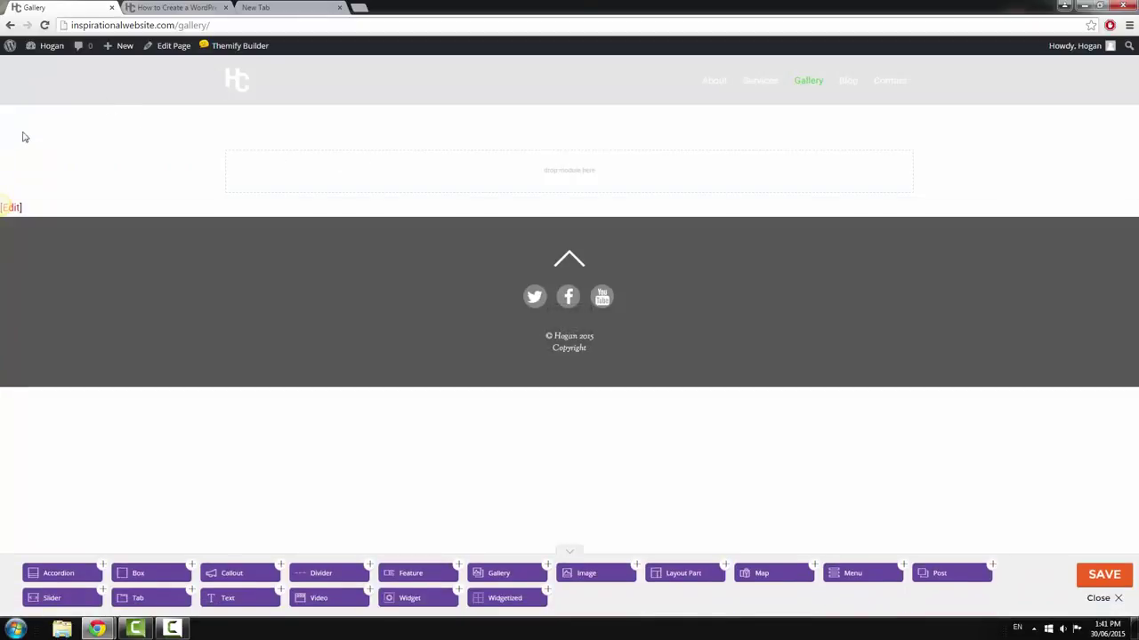
{"action": "left_click", "coordinate": [17, 158]}
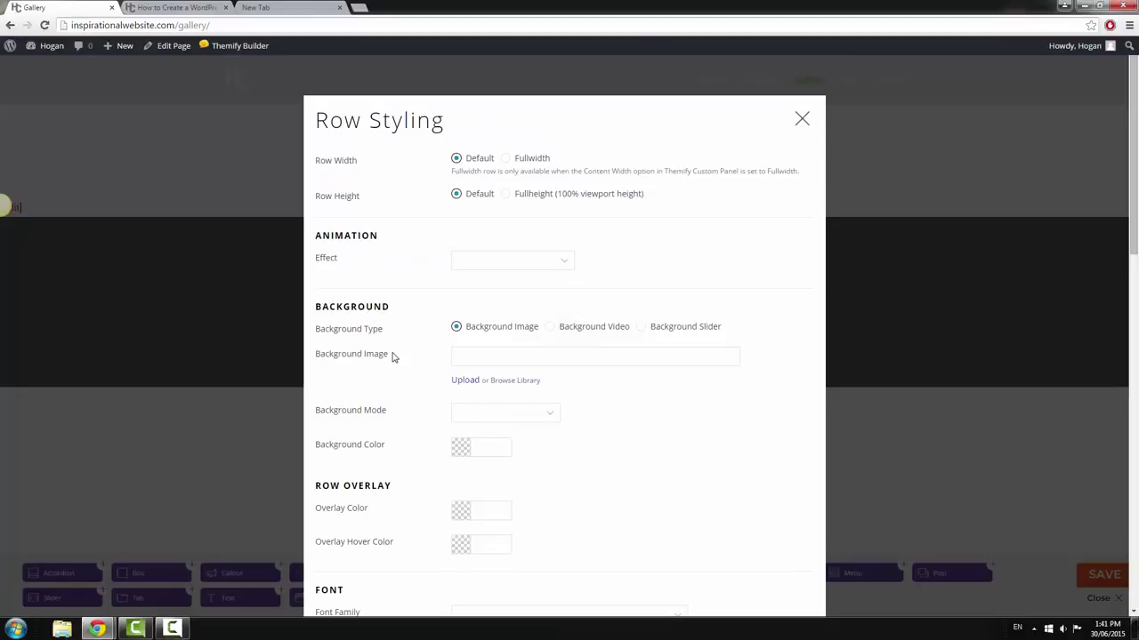
{"action": "left_click_drag", "start_coordinate": [393, 356], "coordinate": [322, 347]}
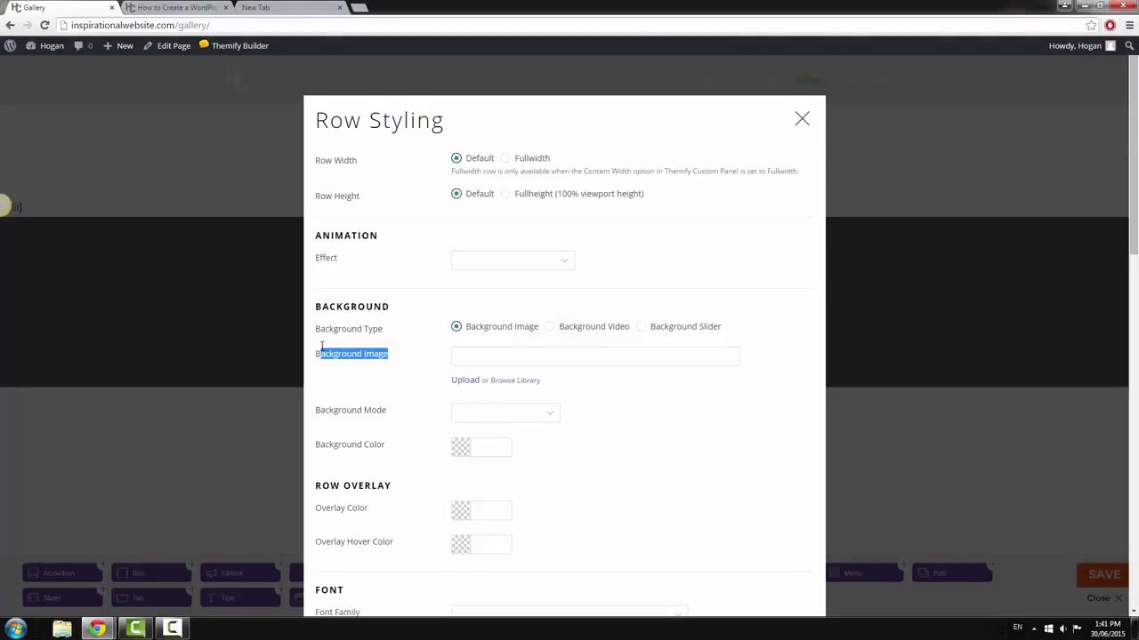
Step: Upload the Clear Lake photo to the media library for the row background
{"action": "left_click", "coordinate": [508, 386]}
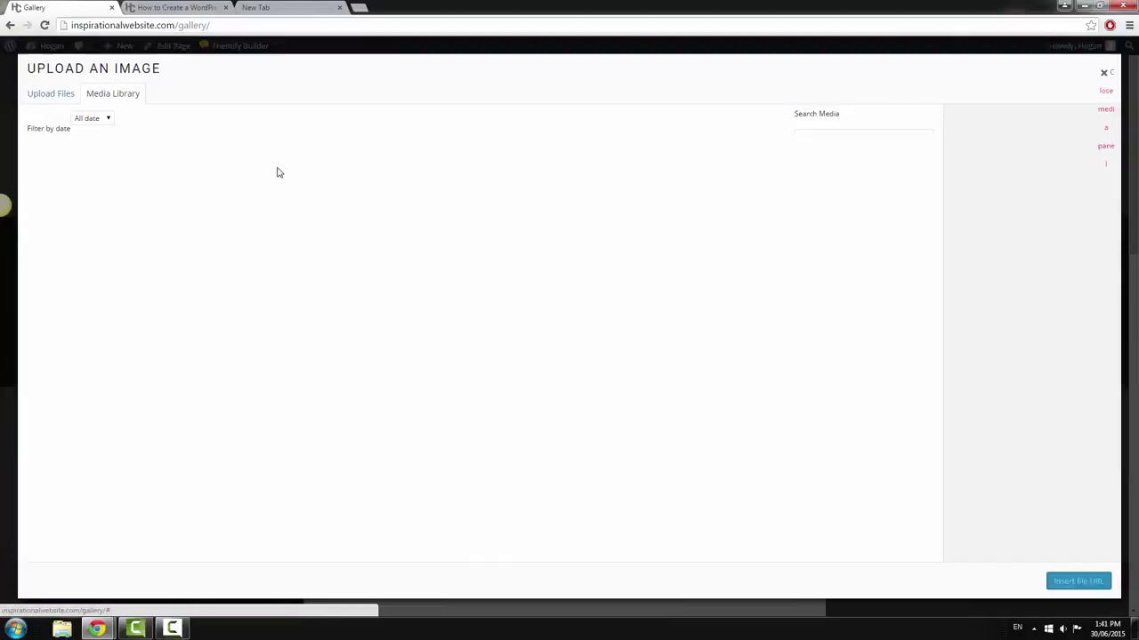
{"action": "left_click", "coordinate": [51, 93]}
{"action": "left_click", "coordinate": [553, 330]}
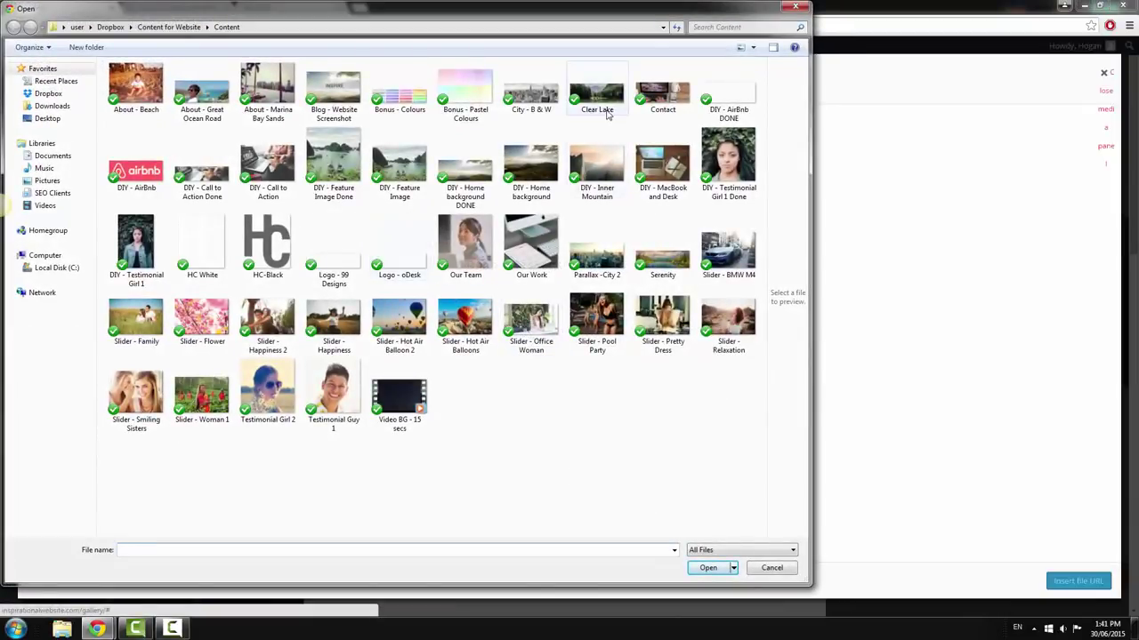
{"action": "left_click", "coordinate": [609, 112]}
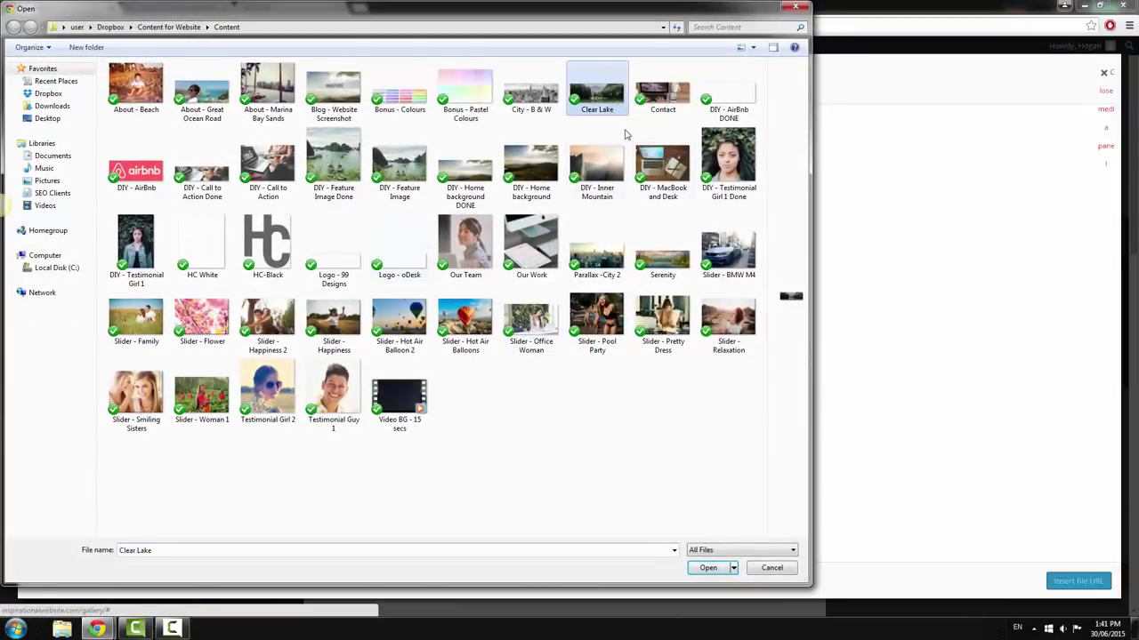
{"action": "left_click", "coordinate": [703, 569]}
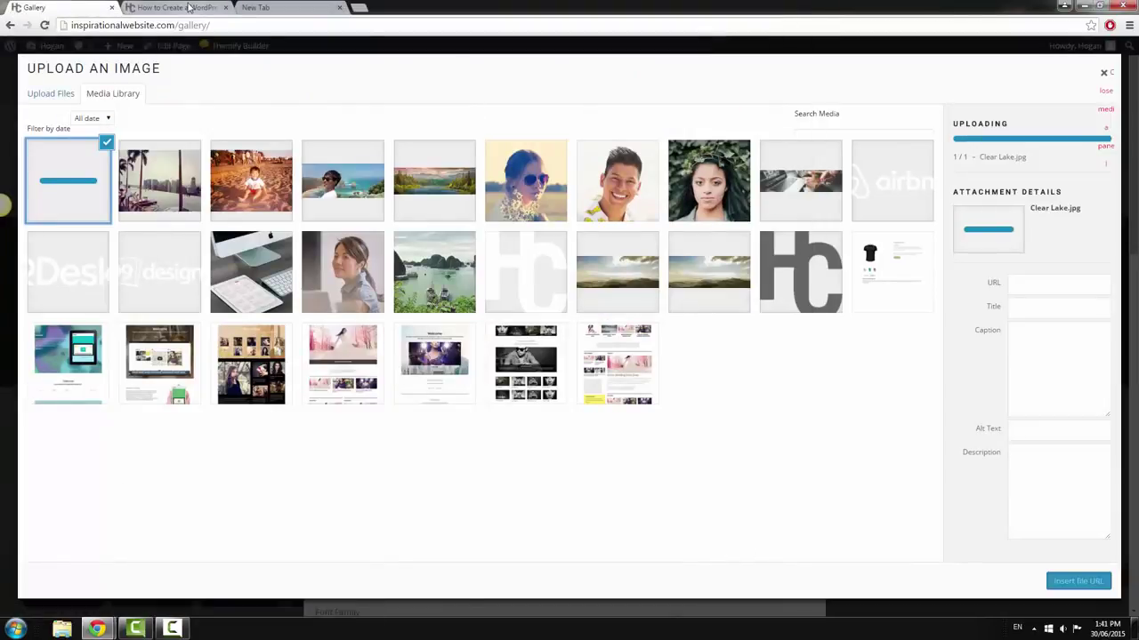
Step: Copy 'Beautiful Scenery That Captures Imagination' from the tutorial page
{"action": "left_click", "coordinate": [190, 7]}
{"action": "scroll", "coordinate": [296, 266], "scroll_direction": "down", "scroll_amount": 10}
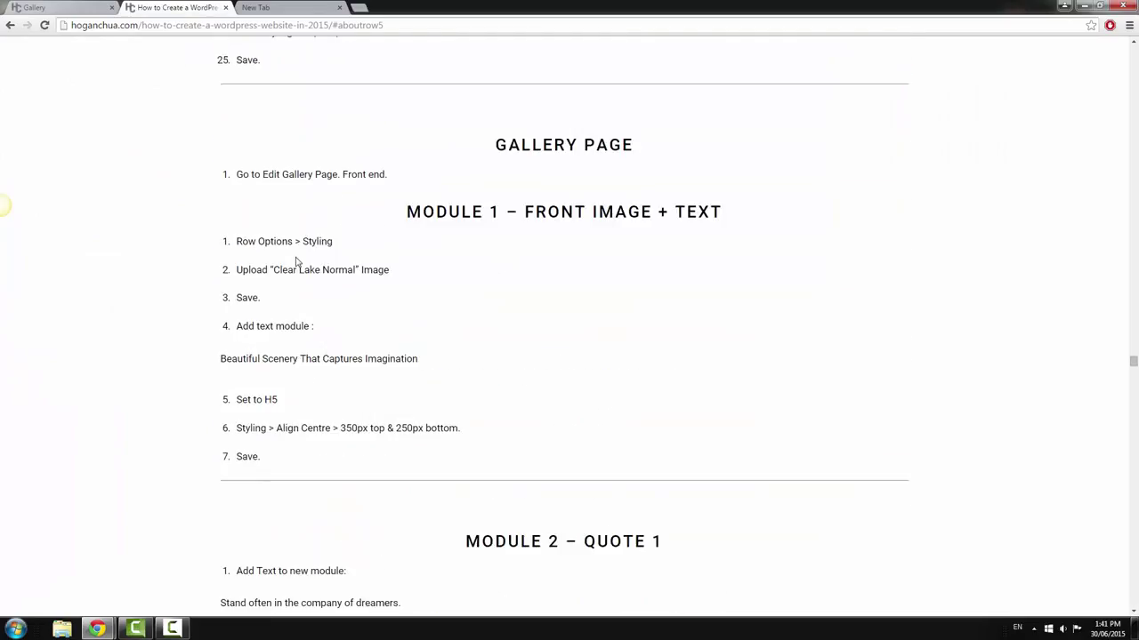
{"action": "left_click_drag", "start_coordinate": [430, 366], "coordinate": [225, 359]}
{"action": "right_click", "coordinate": [225, 358]}
{"action": "left_click", "coordinate": [254, 368]}
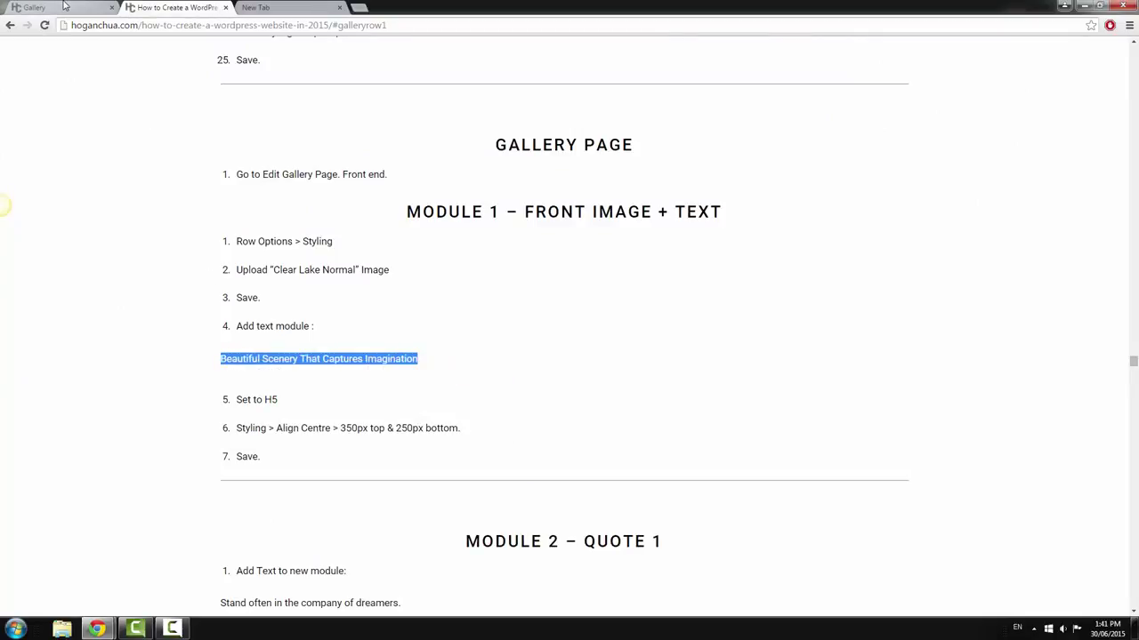
{"action": "left_click", "coordinate": [63, 6]}
Step: Insert Clear Lake as the first row's background image and save the row styling
{"action": "left_click", "coordinate": [1074, 580]}
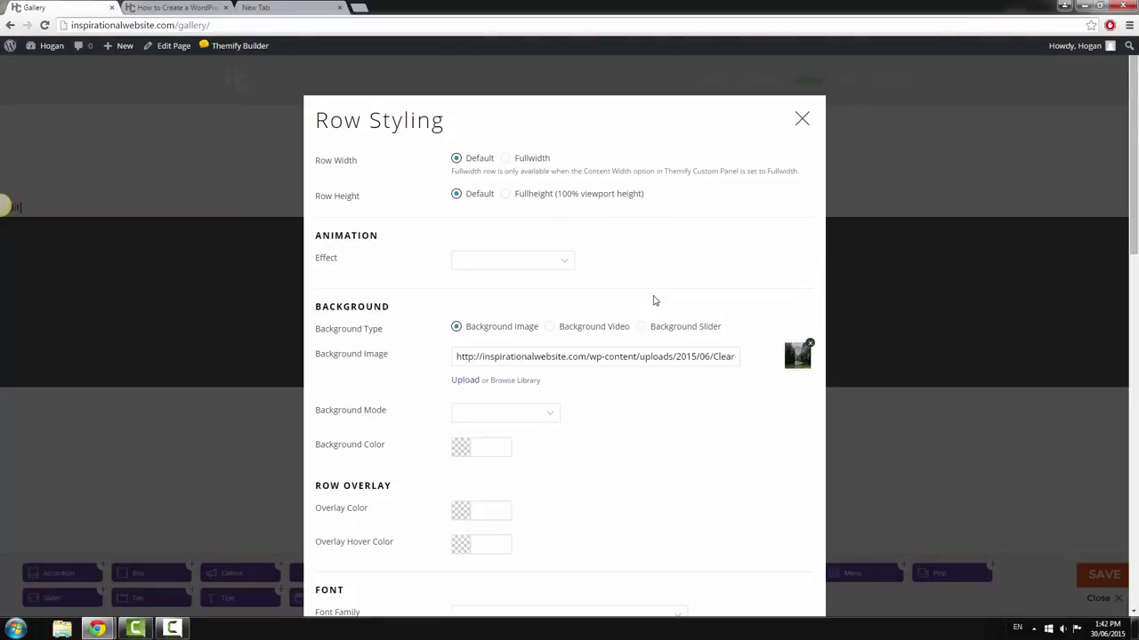
{"action": "scroll", "coordinate": [735, 400], "scroll_direction": "down", "scroll_amount": 10}
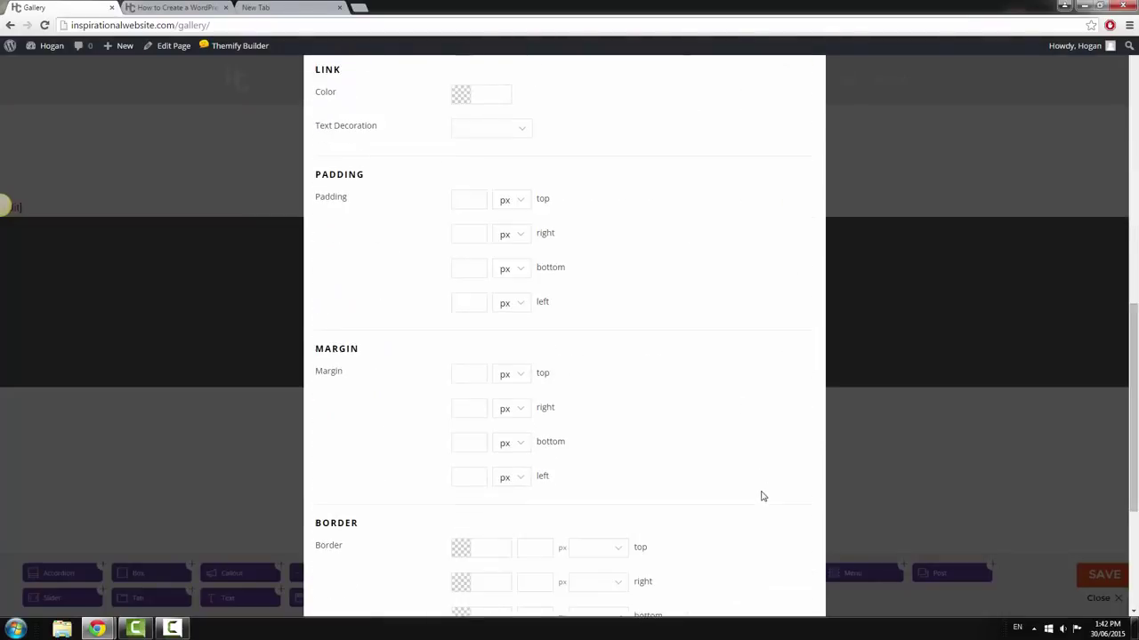
{"action": "scroll", "coordinate": [770, 565], "scroll_direction": "down", "scroll_amount": 2}
{"action": "left_click", "coordinate": [780, 596]}
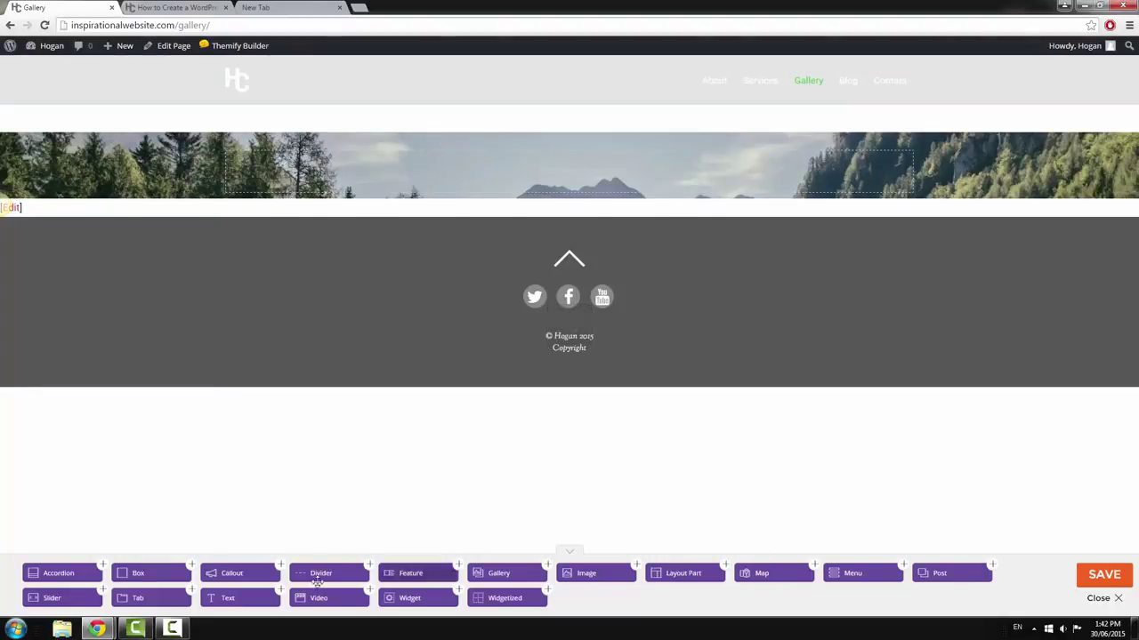
Step: Add a Text module to the lake banner with 'Beautiful Scenery That Captures Imagination' as Heading 5
{"action": "left_click_drag", "start_coordinate": [233, 598], "coordinate": [546, 184]}
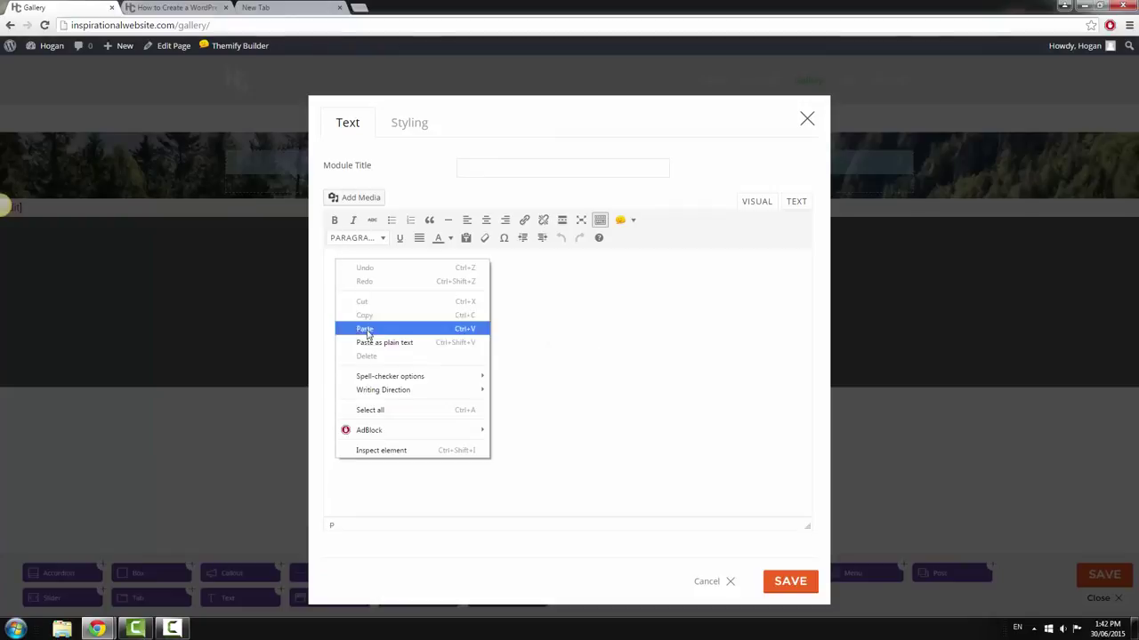
{"action": "left_click", "coordinate": [364, 328]}
{"action": "left_click_drag", "start_coordinate": [523, 265], "coordinate": [334, 266]}
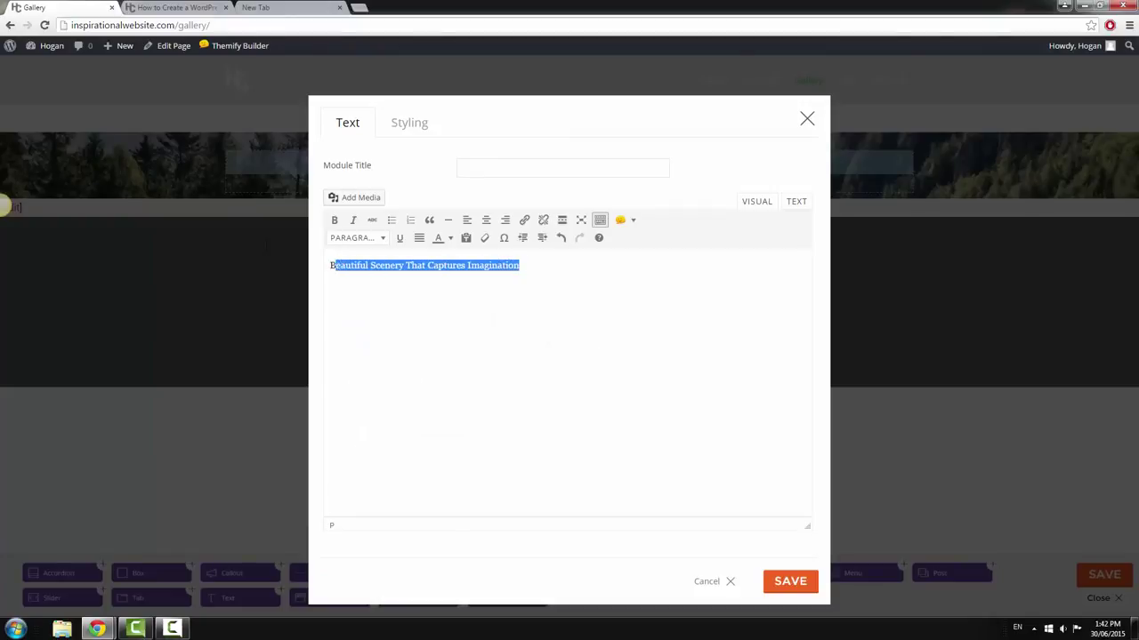
{"action": "left_click", "coordinate": [360, 238]}
{"action": "left_click", "coordinate": [369, 371]}
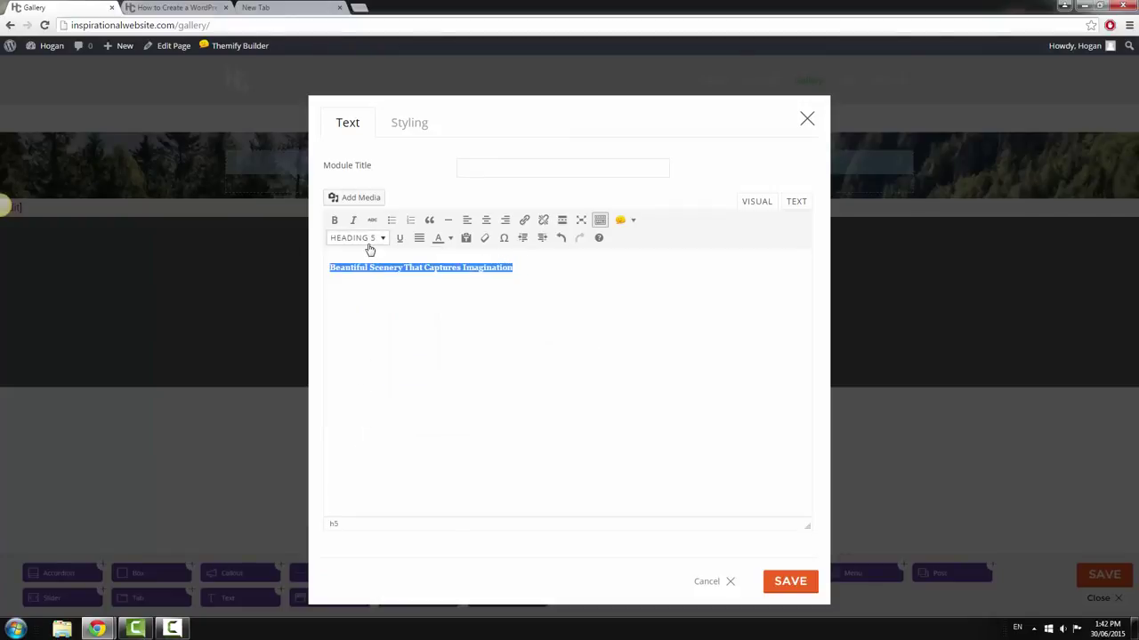
Step: Centre the heading with 350px top and 250px bottom padding, and save
{"action": "left_click", "coordinate": [392, 108]}
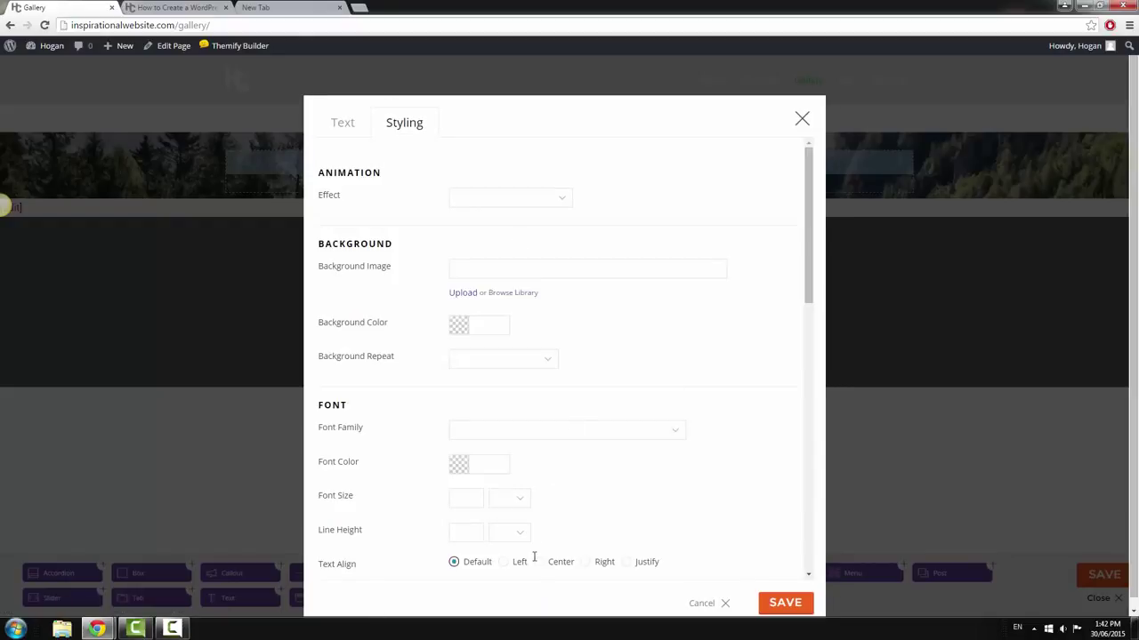
{"action": "left_click", "coordinate": [538, 562]}
{"action": "scroll", "coordinate": [570, 391], "scroll_direction": "down", "scroll_amount": 4}
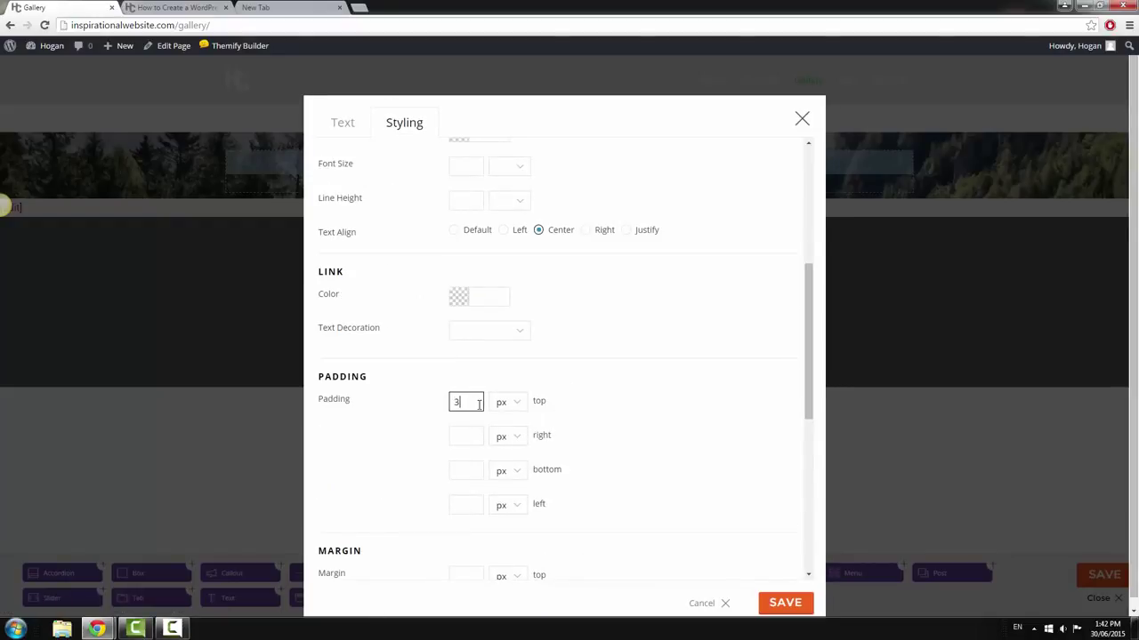
{"action": "left_click", "coordinate": [469, 468]}
{"action": "type", "text": "250"}
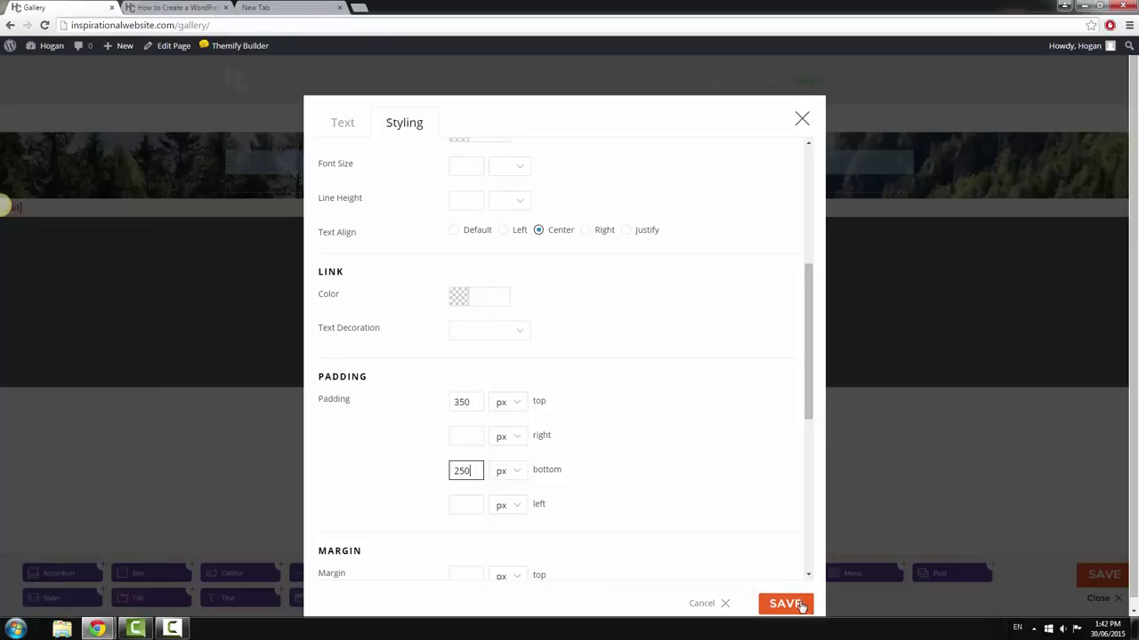
{"action": "left_click", "coordinate": [798, 605]}
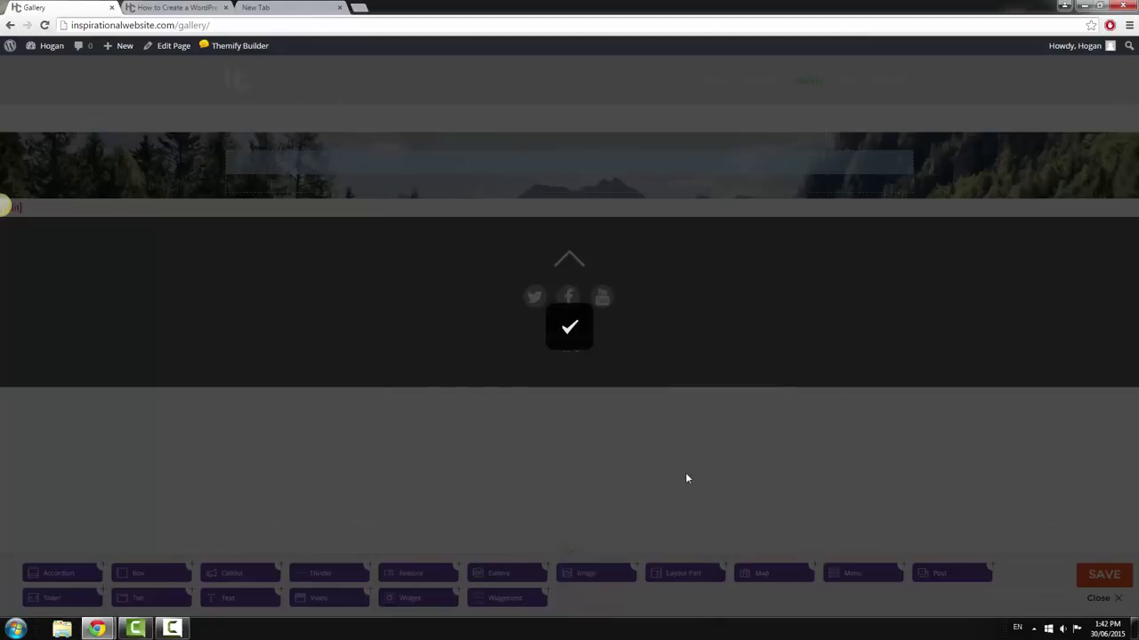
{"action": "scroll", "coordinate": [119, 287], "scroll_direction": "down", "scroll_amount": 3}
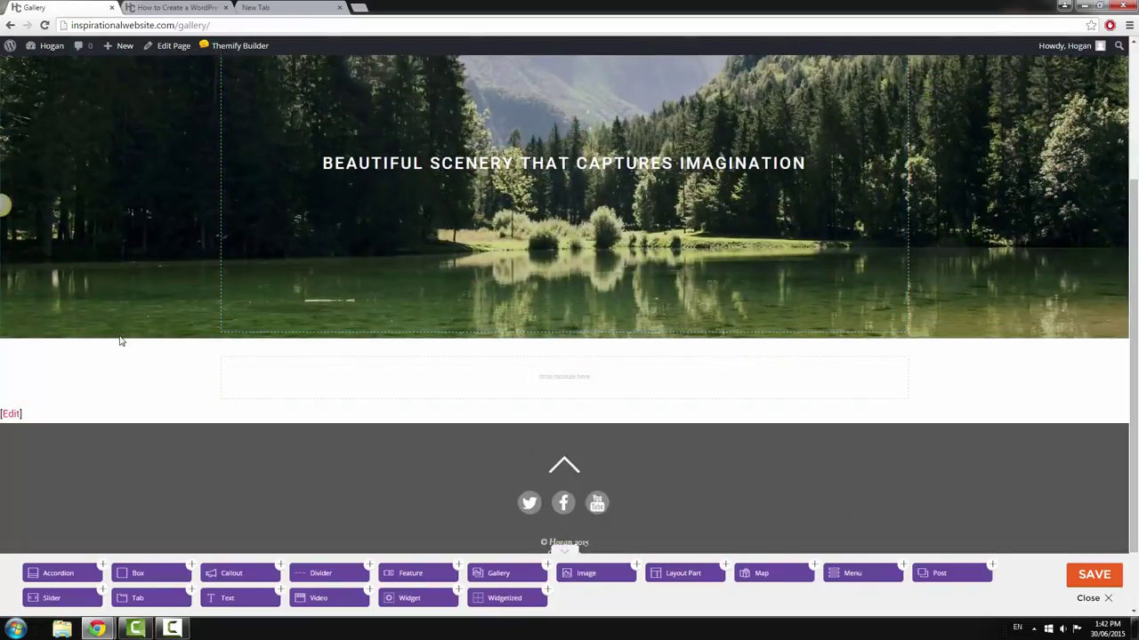
Step: Add a Text module to the empty row and copy the two dreamers quote lines from the tutorial
{"action": "left_click_drag", "start_coordinate": [227, 598], "coordinate": [445, 391]}
{"action": "key", "text": "ctrl+Tab"}
{"action": "scroll", "coordinate": [388, 507], "scroll_direction": "down", "scroll_amount": 4}
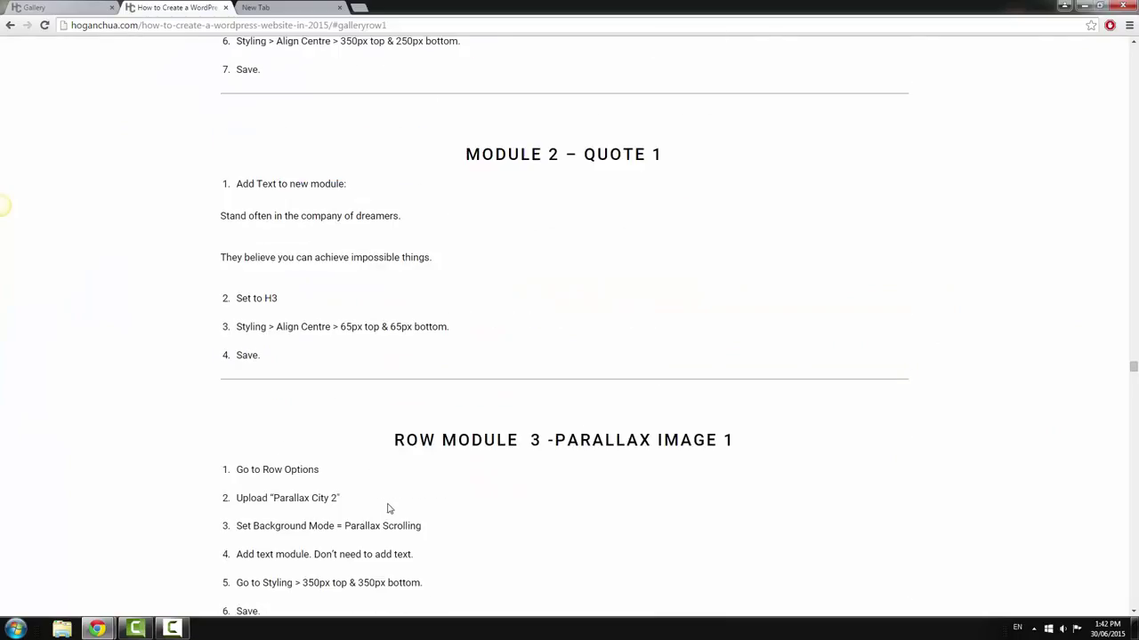
{"action": "left_click_drag", "start_coordinate": [222, 214], "coordinate": [387, 218]}
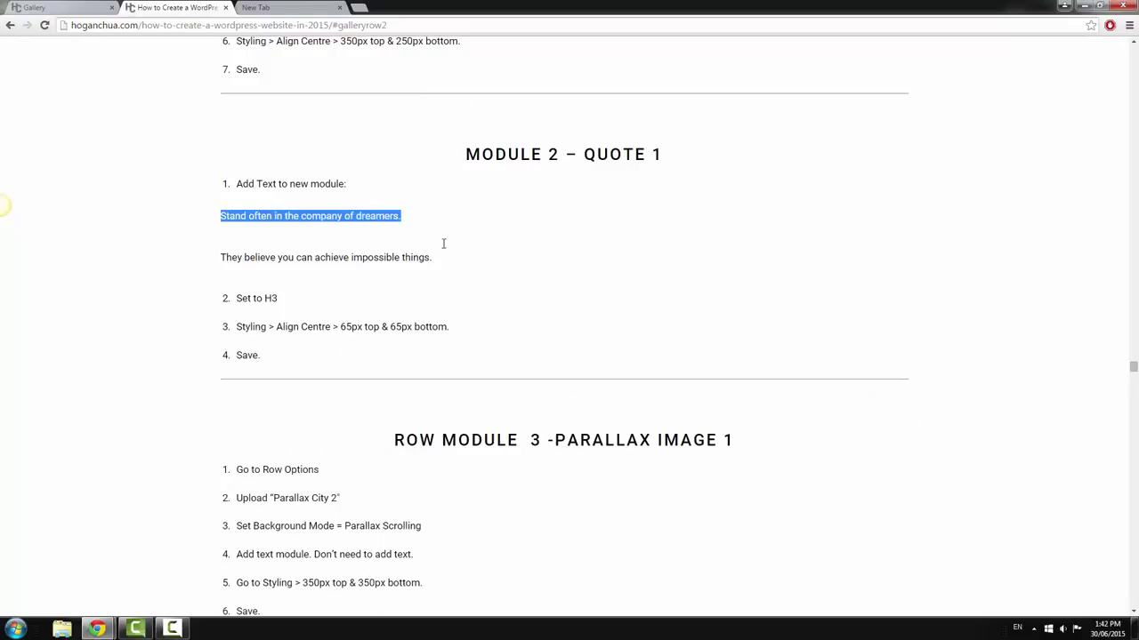
{"action": "left_click_drag", "start_coordinate": [443, 243], "coordinate": [443, 266]}
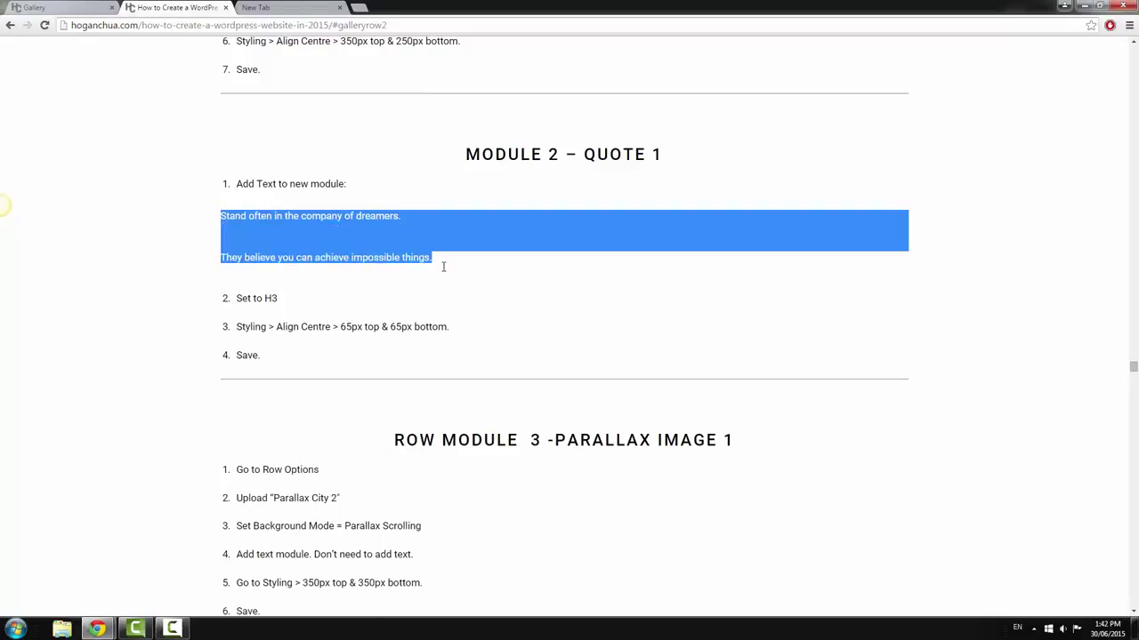
{"action": "right_click", "coordinate": [356, 252]}
{"action": "left_click", "coordinate": [365, 251]}
{"action": "left_click", "coordinate": [44, 7]}
Step: Paste the quote, split it into two lines, and format both as Heading 3
{"action": "right_click", "coordinate": [332, 265]}
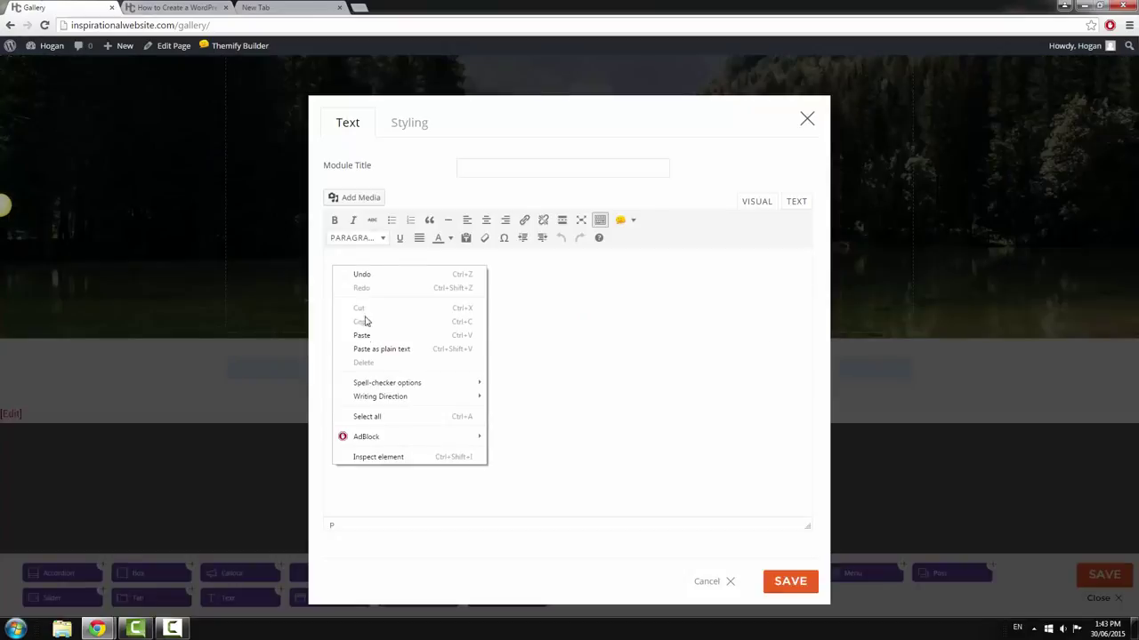
{"action": "left_click", "coordinate": [363, 333]}
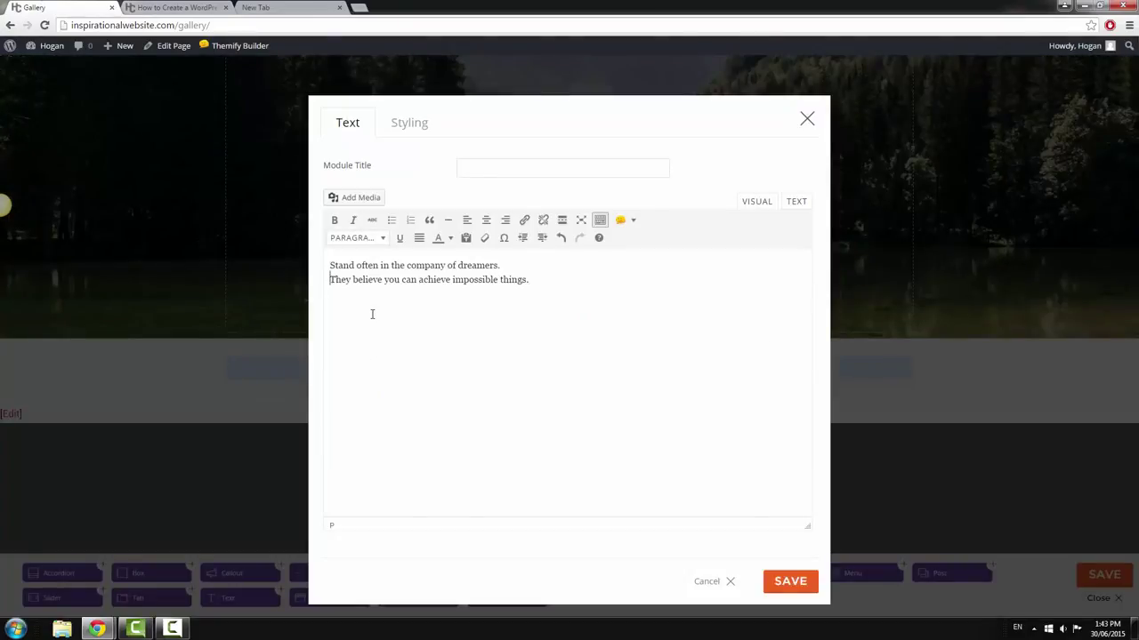
{"action": "key", "text": "Return"}
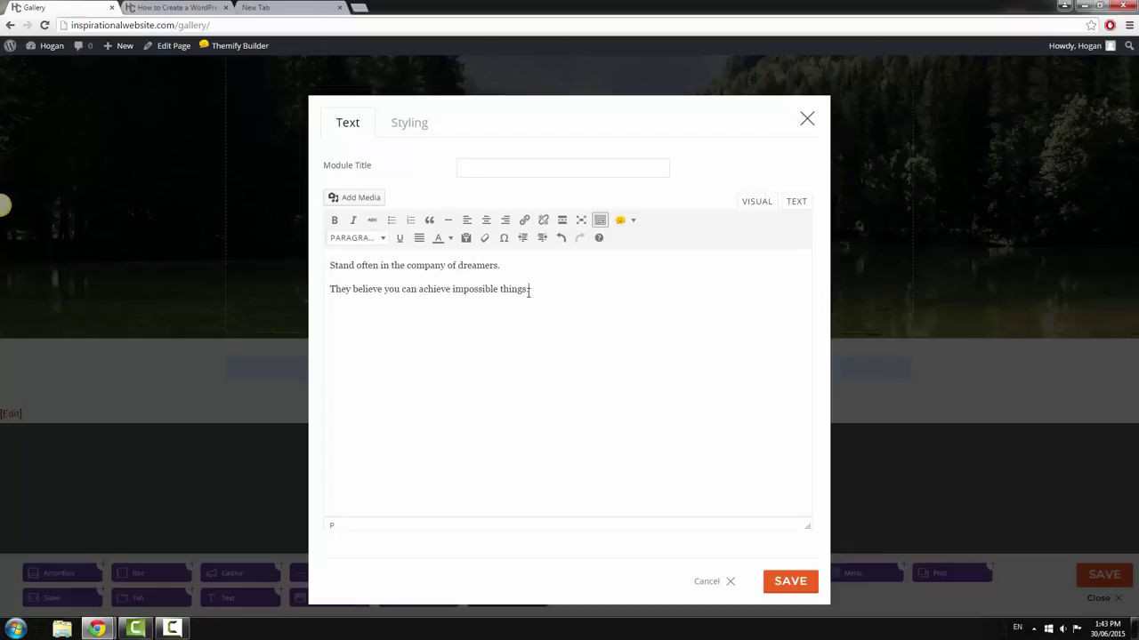
{"action": "key", "text": "ctrl+a"}
{"action": "left_click", "coordinate": [379, 240]}
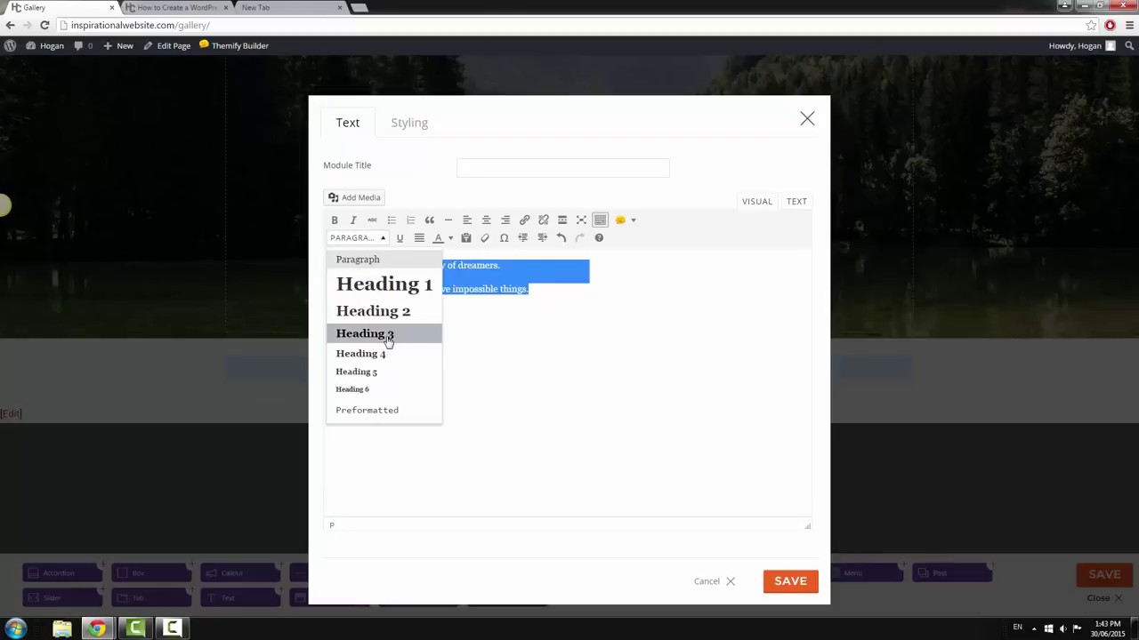
{"action": "left_click", "coordinate": [388, 342]}
Step: Centre the quote with 65px top and bottom padding, and save
{"action": "left_click", "coordinate": [407, 122]}
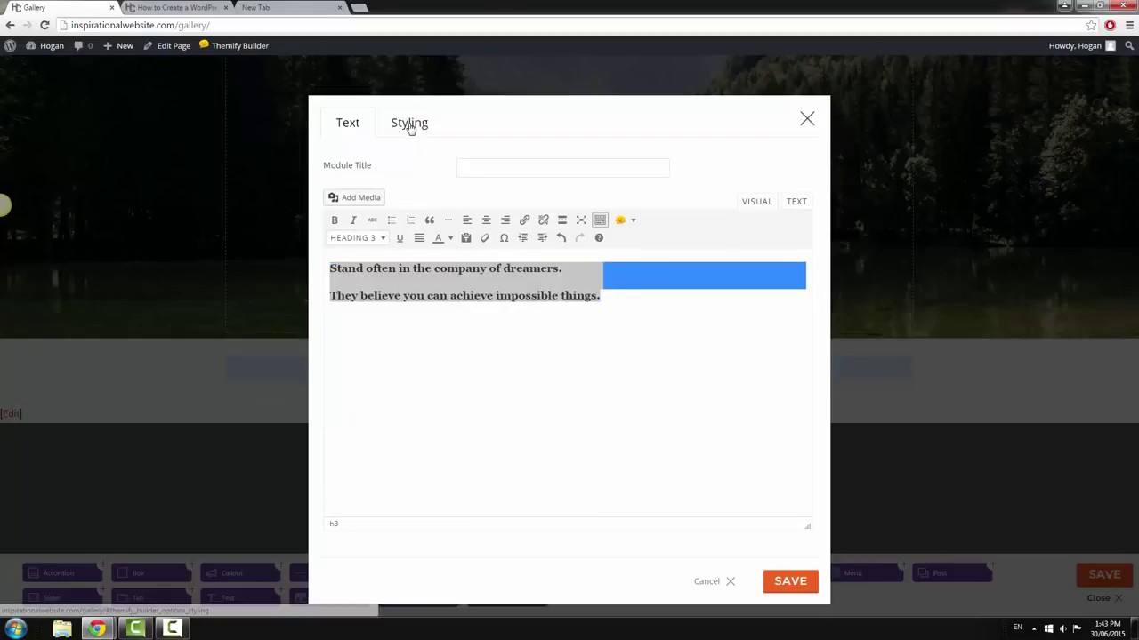
{"action": "left_click", "coordinate": [538, 396]}
{"action": "scroll", "coordinate": [498, 409], "scroll_direction": "down", "scroll_amount": 2}
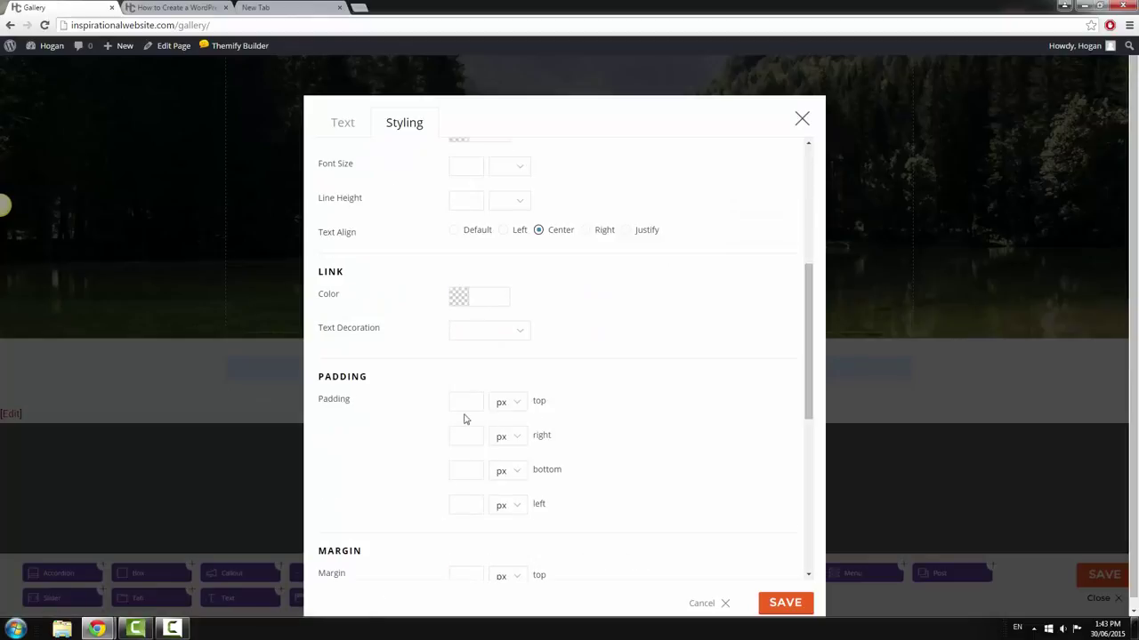
{"action": "left_click", "coordinate": [472, 402]}
{"action": "type", "text": "65"}
{"action": "left_click", "coordinate": [475, 472]}
{"action": "left_click", "coordinate": [779, 604]}
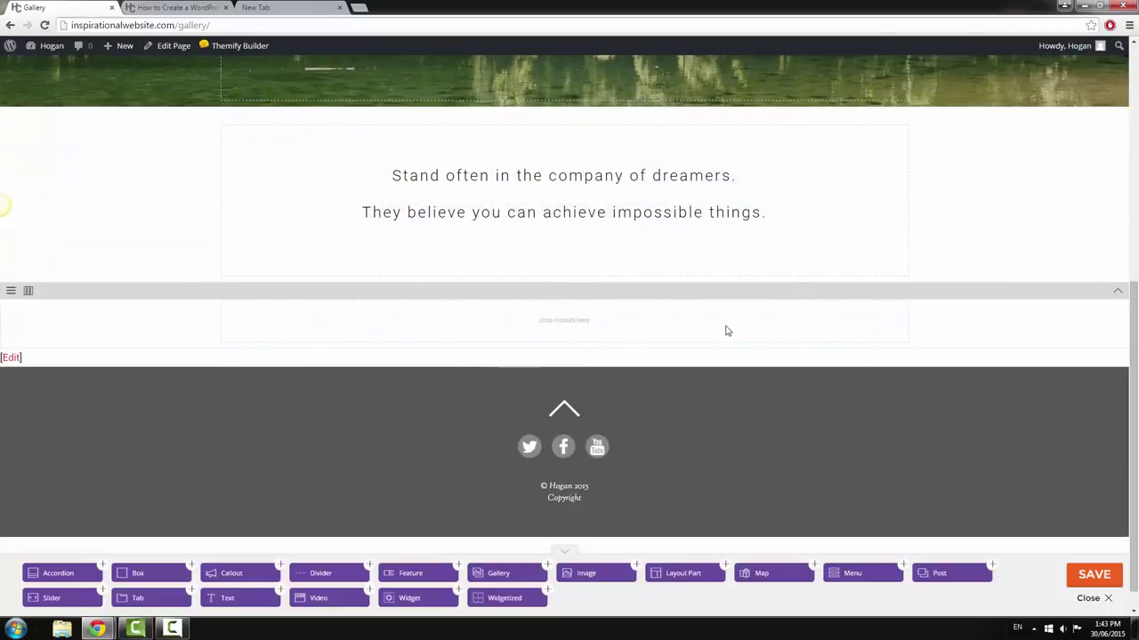
{"action": "scroll", "coordinate": [658, 298], "scroll_direction": "up", "scroll_amount": 3}
{"action": "scroll", "coordinate": [570, 308], "scroll_direction": "down", "scroll_amount": 2}
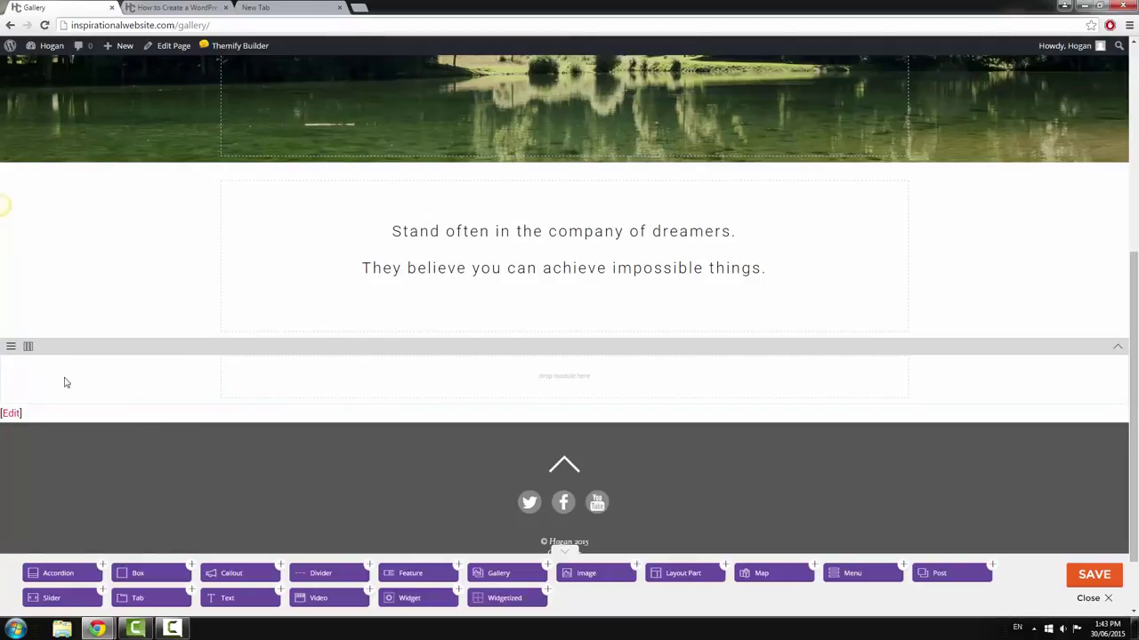
Step: Upload 'Parallax -City 2' and save it as the background of the row below the quote
{"action": "mouse_move", "coordinate": [11, 346]}
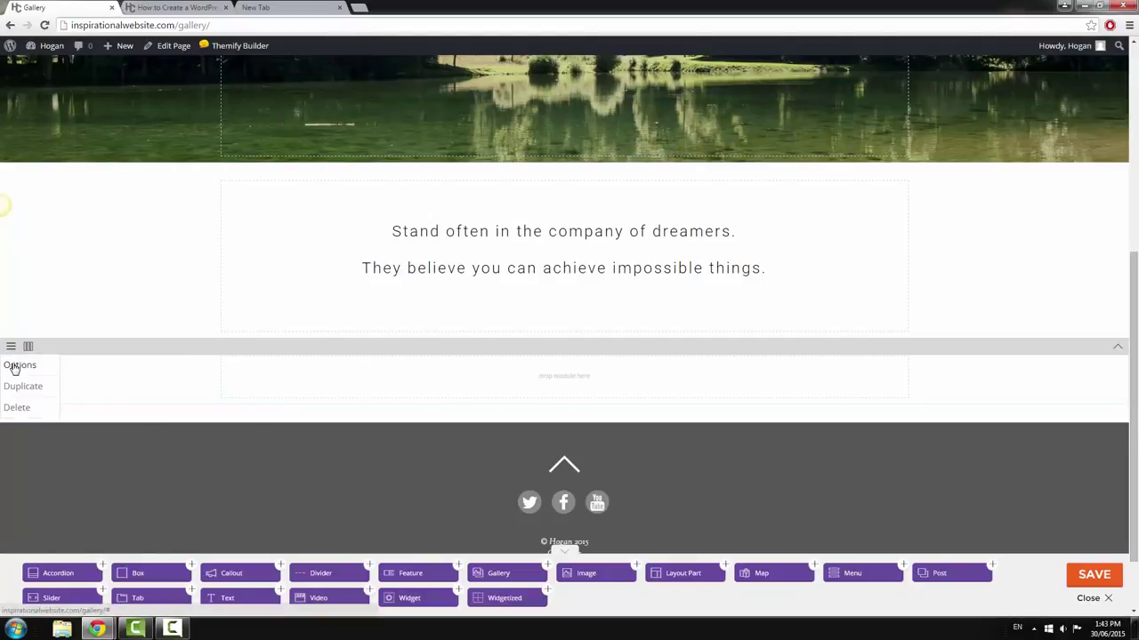
{"action": "left_click", "coordinate": [14, 367]}
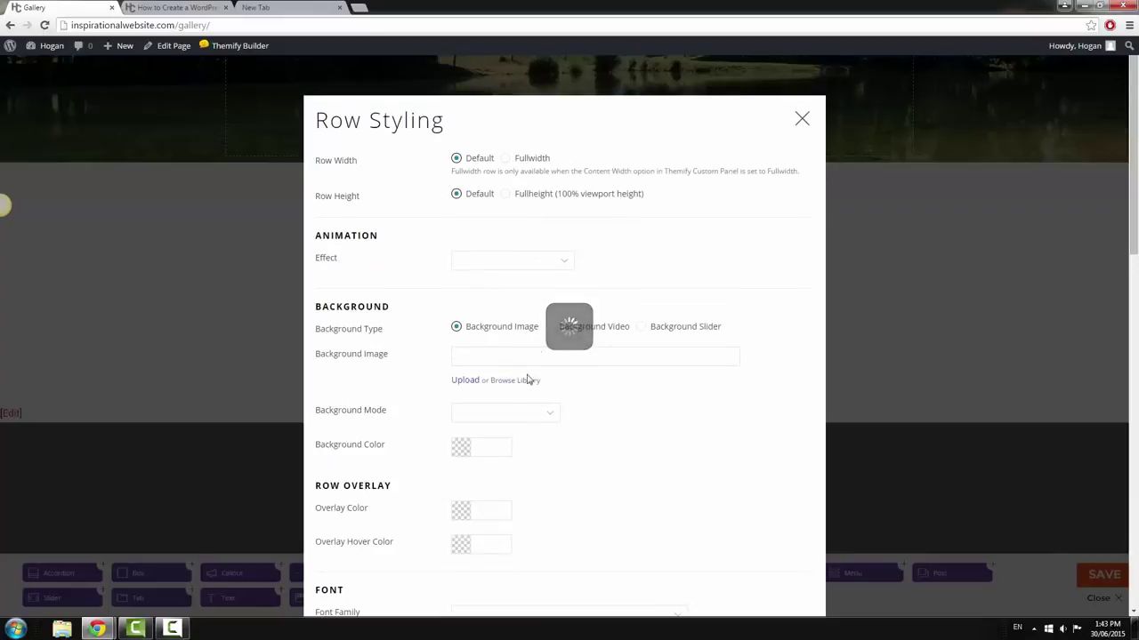
{"action": "left_click", "coordinate": [509, 389]}
{"action": "left_click", "coordinate": [51, 93]}
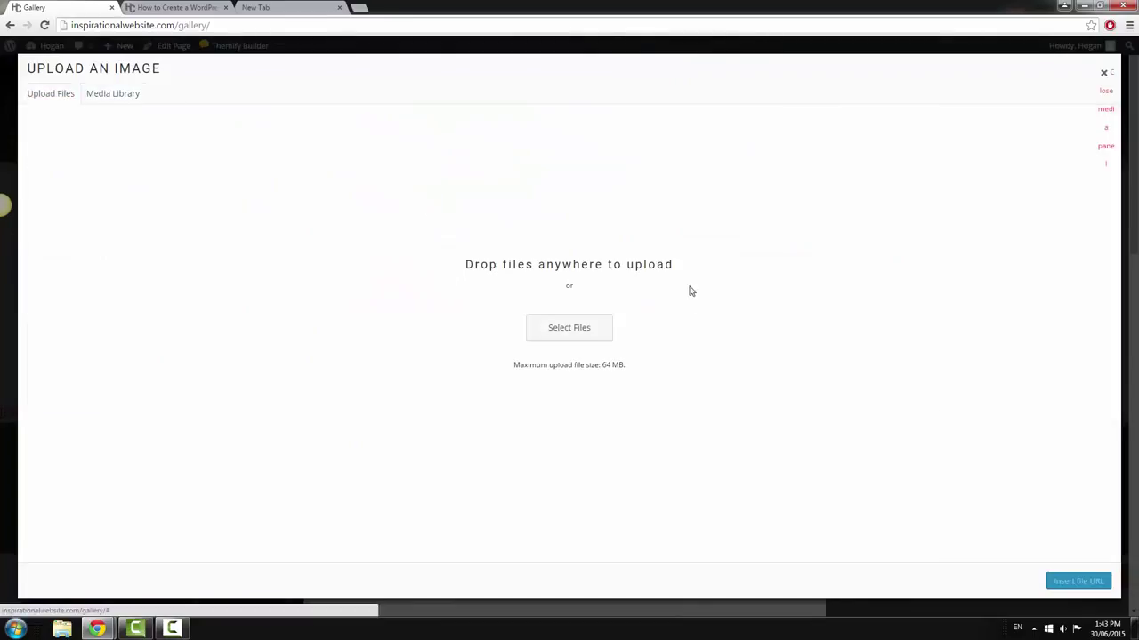
{"action": "left_click", "coordinate": [578, 332]}
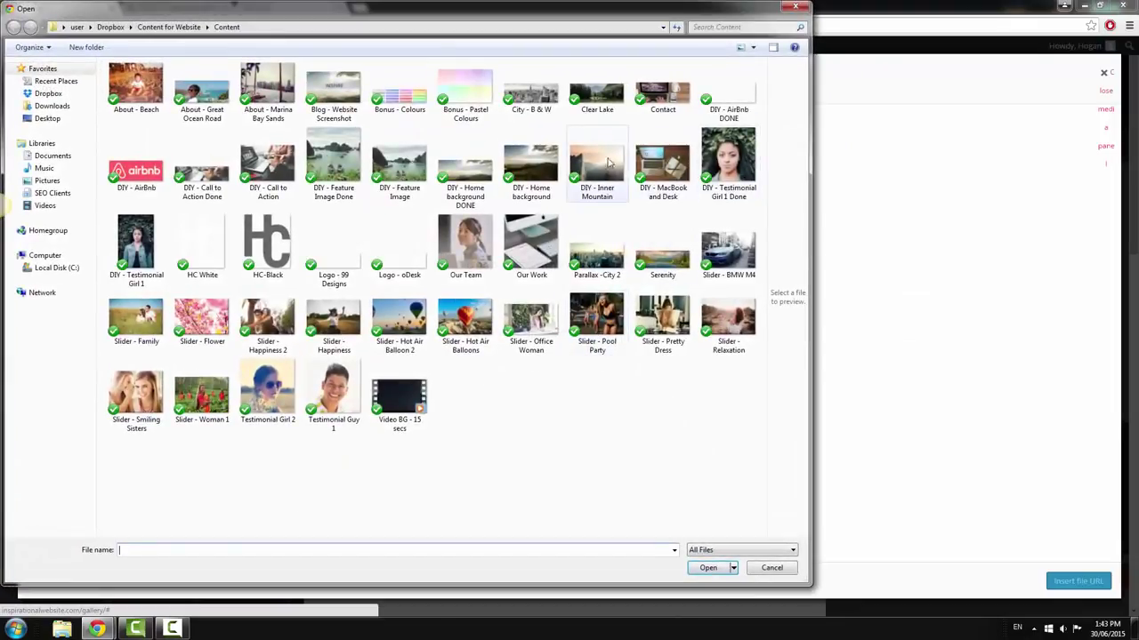
{"action": "left_click", "coordinate": [602, 274]}
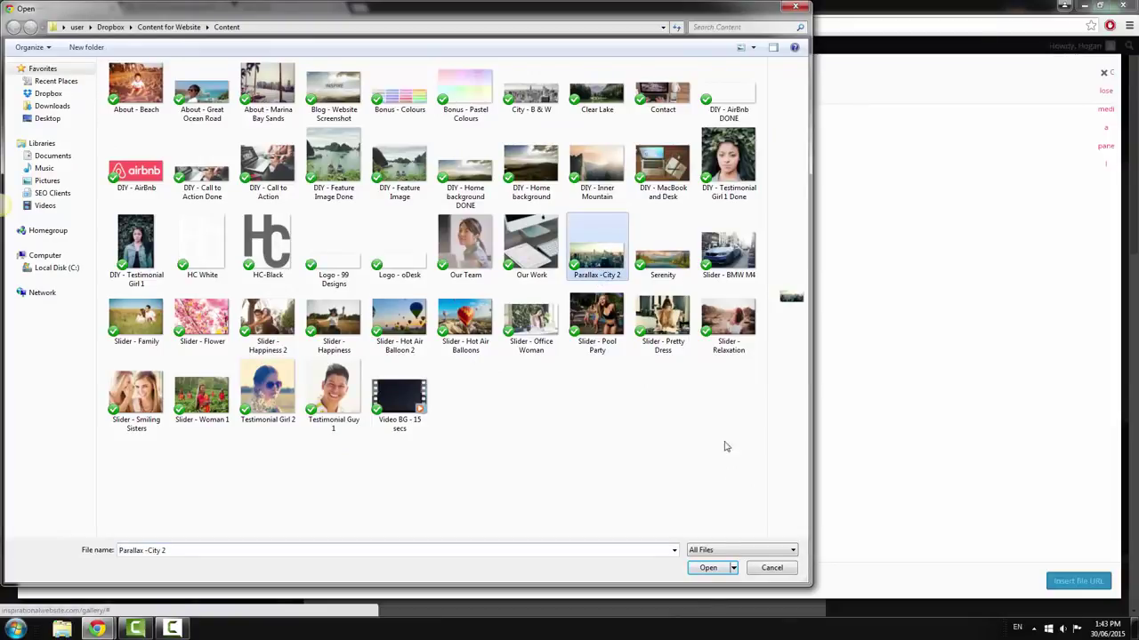
{"action": "left_click", "coordinate": [708, 567]}
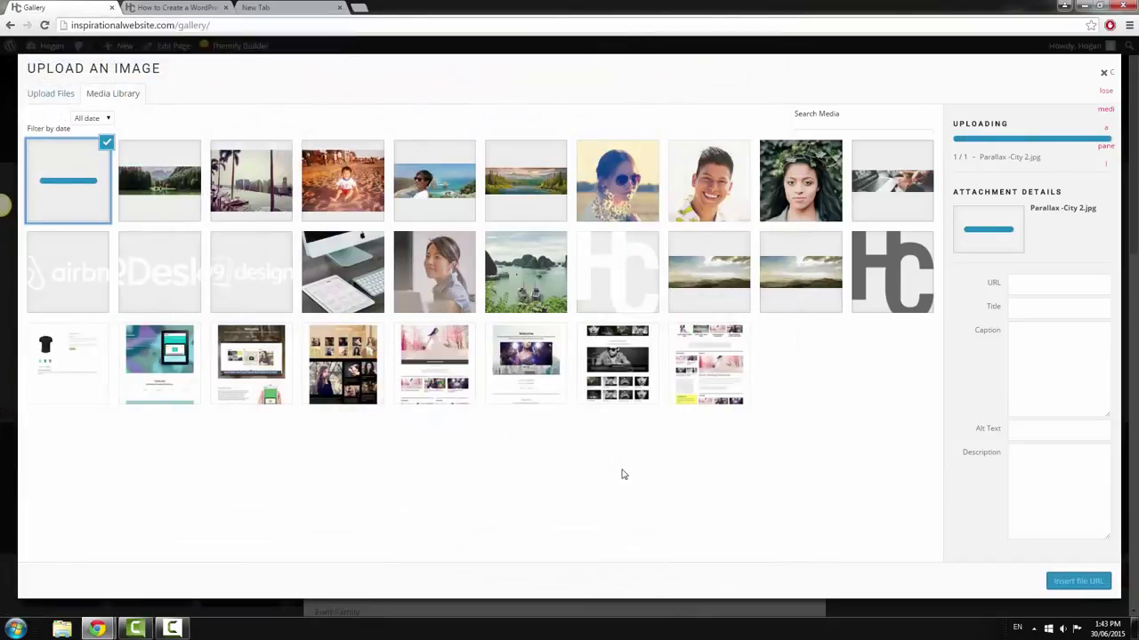
{"action": "left_click", "coordinate": [1085, 580]}
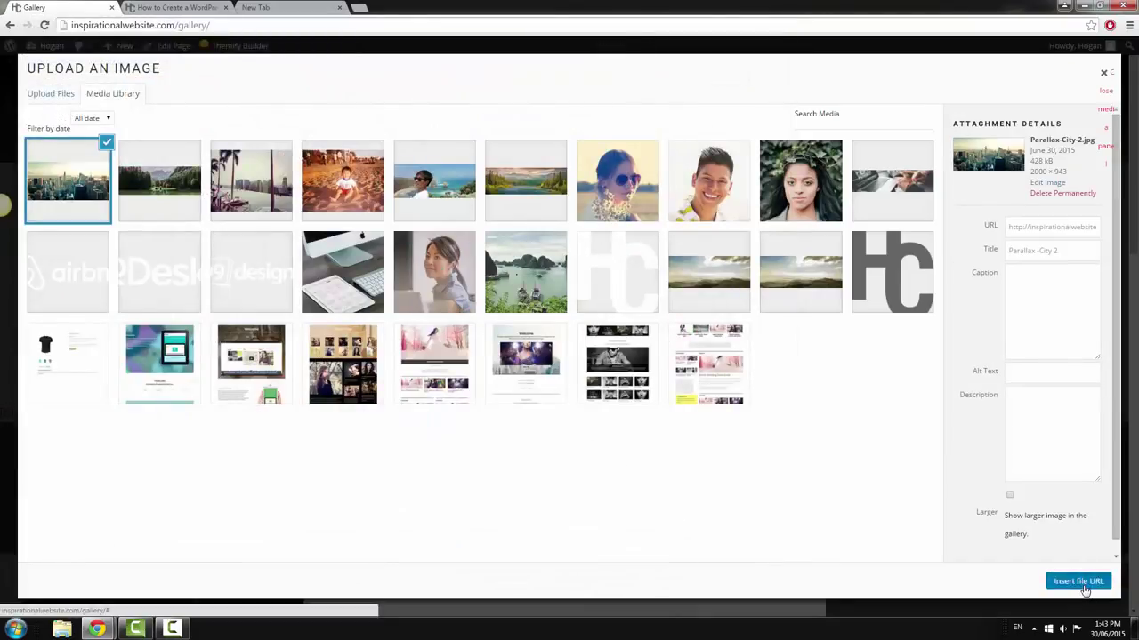
{"action": "scroll", "coordinate": [663, 434], "scroll_direction": "down", "scroll_amount": 8}
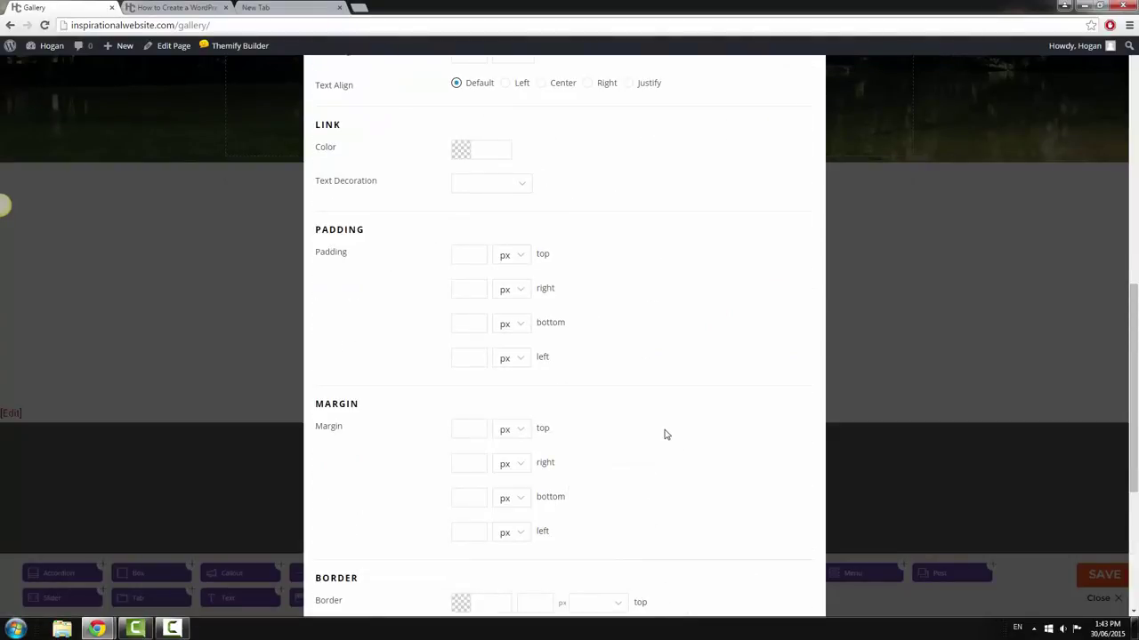
{"action": "scroll", "coordinate": [663, 434], "scroll_direction": "down", "scroll_amount": 4}
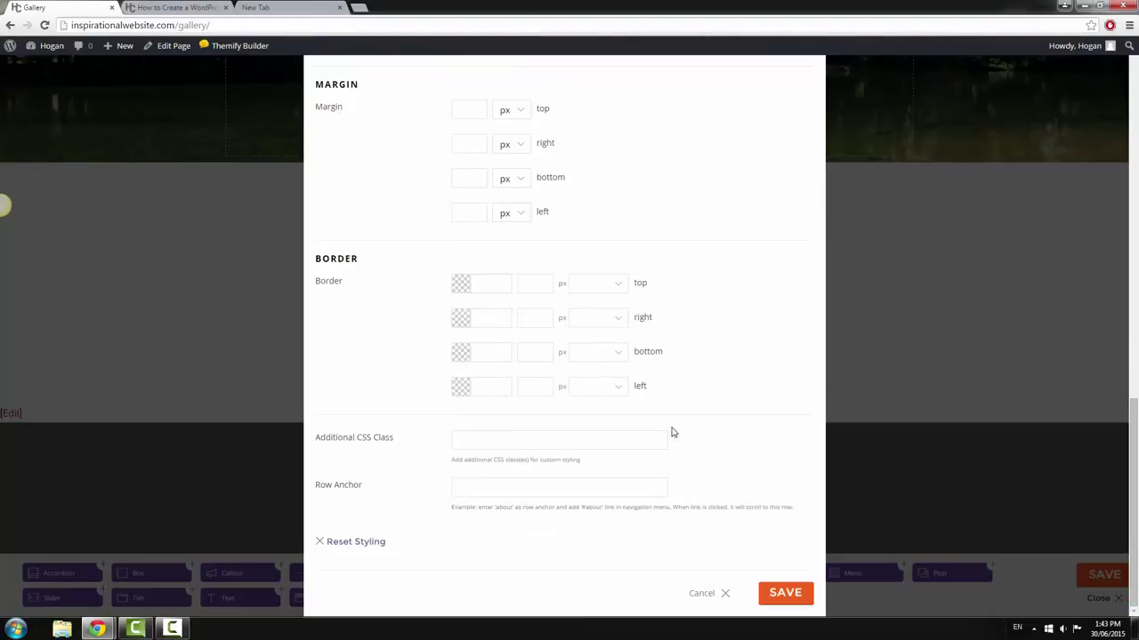
{"action": "left_click", "coordinate": [772, 591]}
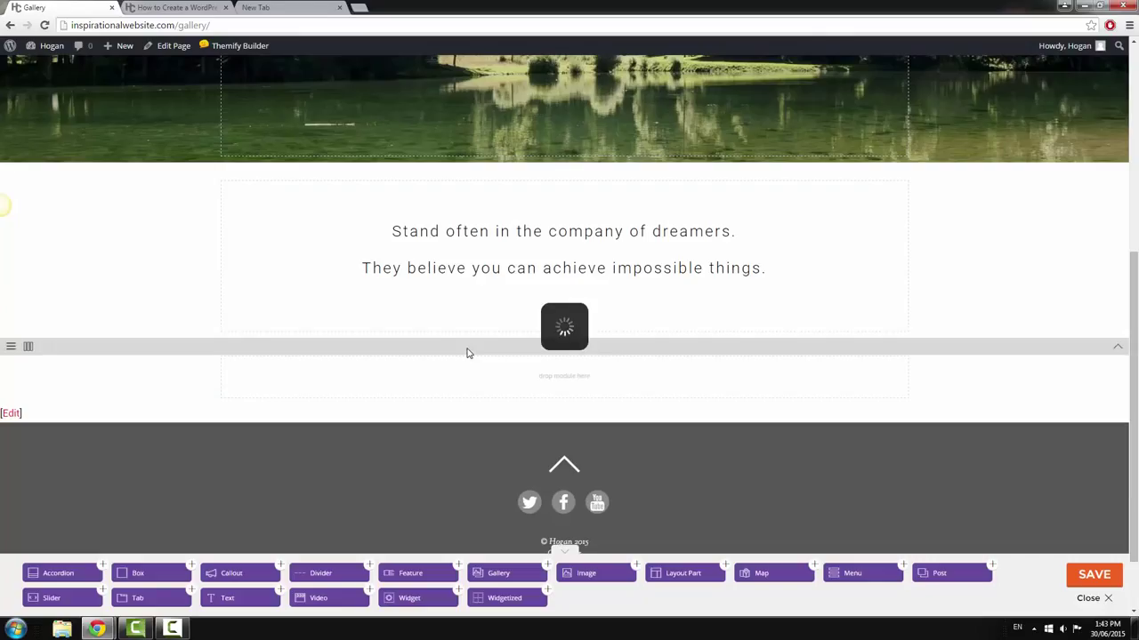
Step: Place an empty Text module in the city row with 350px top and bottom padding
{"action": "scroll", "coordinate": [484, 365], "scroll_direction": "down", "scroll_amount": 1}
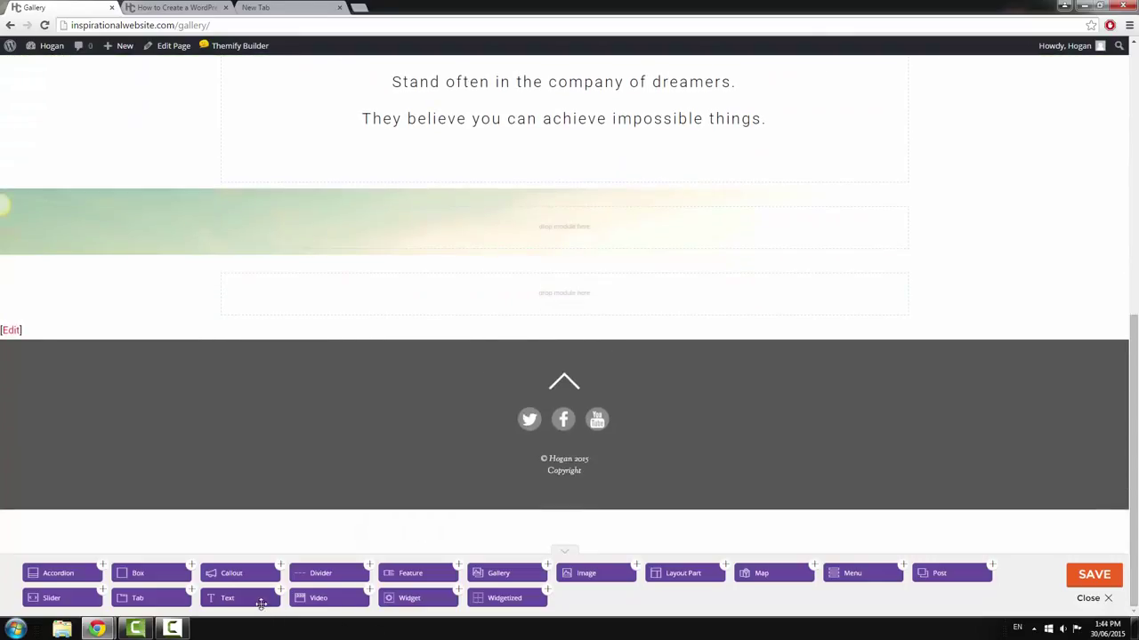
{"action": "left_click_drag", "start_coordinate": [262, 602], "coordinate": [547, 224]}
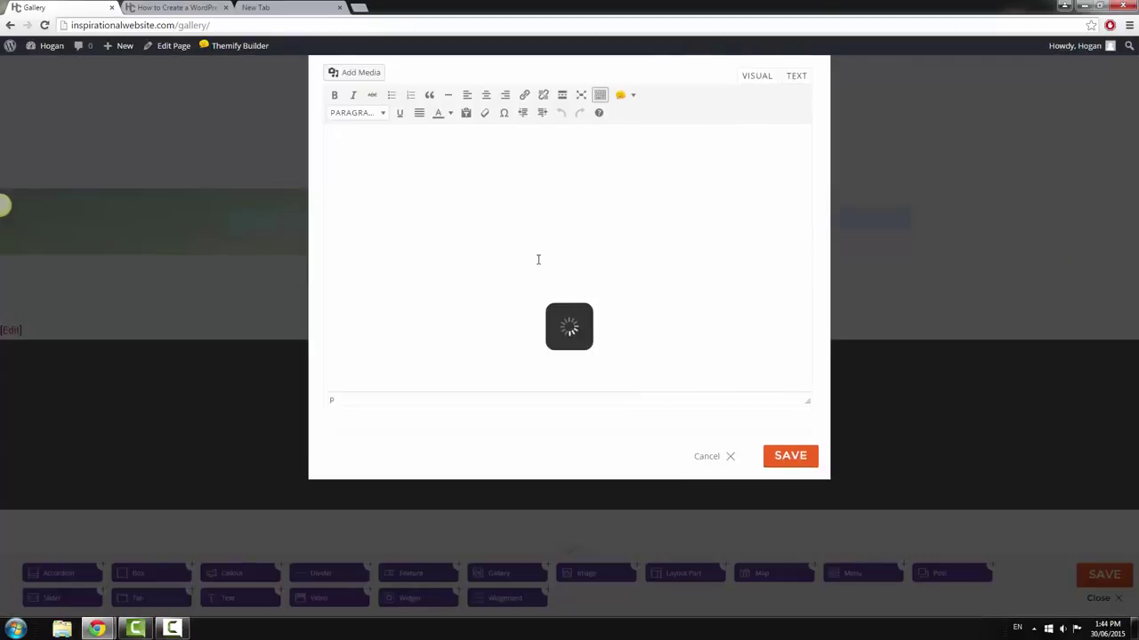
{"action": "left_click", "coordinate": [411, 127]}
{"action": "scroll", "coordinate": [477, 400], "scroll_direction": "down", "scroll_amount": 5}
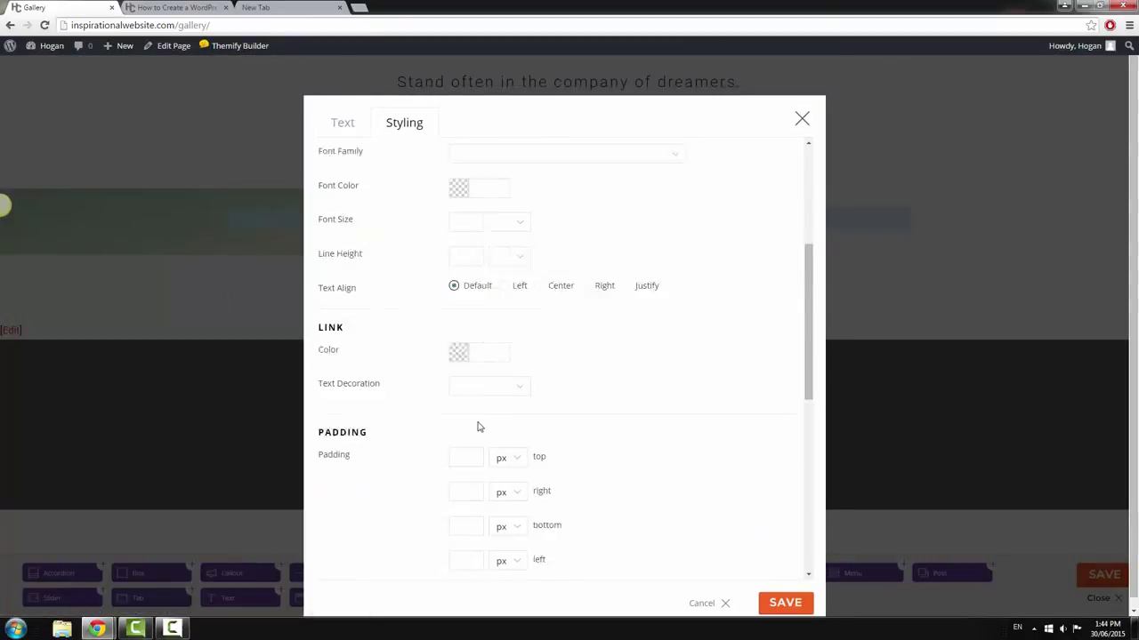
{"action": "left_click", "coordinate": [473, 299]}
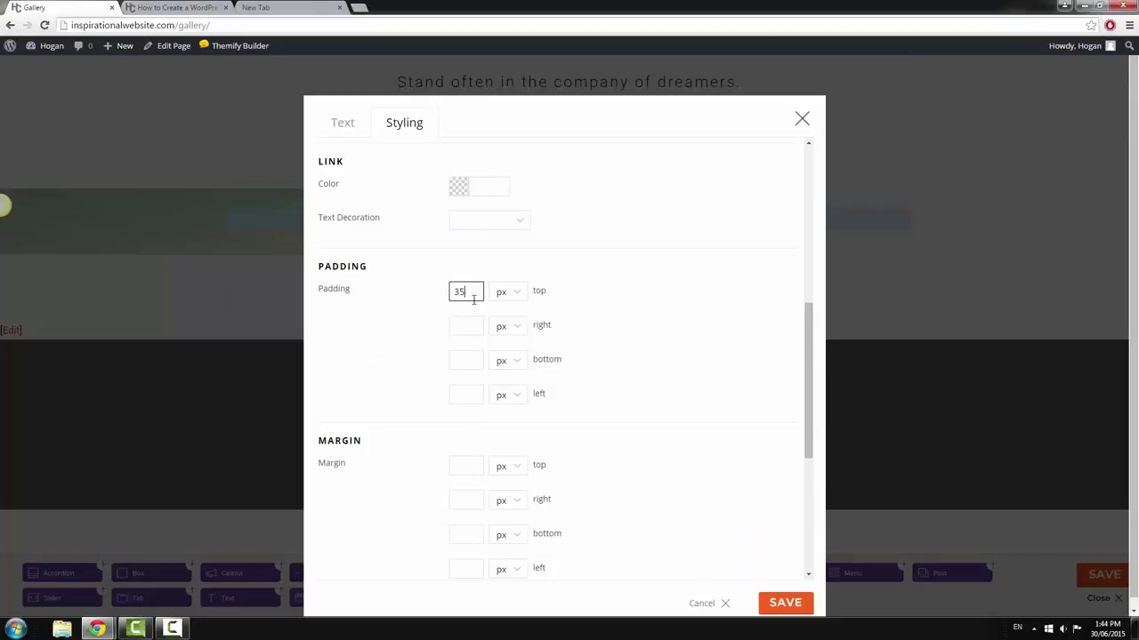
{"action": "left_click", "coordinate": [467, 362]}
{"action": "left_click", "coordinate": [787, 606]}
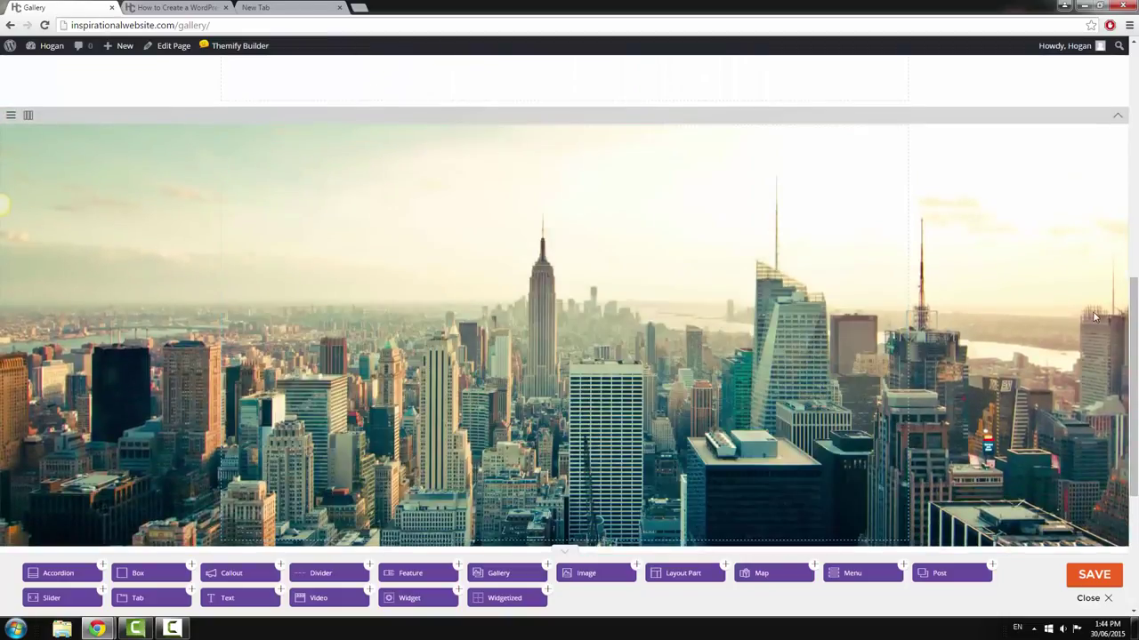
Step: Set the city row's Background Mode to Parallax Scrolling
{"action": "mouse_move", "coordinate": [1133, 345]}
{"action": "left_mouse_down"}
{"action": "mouse_move", "coordinate": [1133, 305]}
{"action": "mouse_move", "coordinate": [1133, 436]}
{"action": "mouse_move", "coordinate": [1132, 342]}
{"action": "left_mouse_up"}
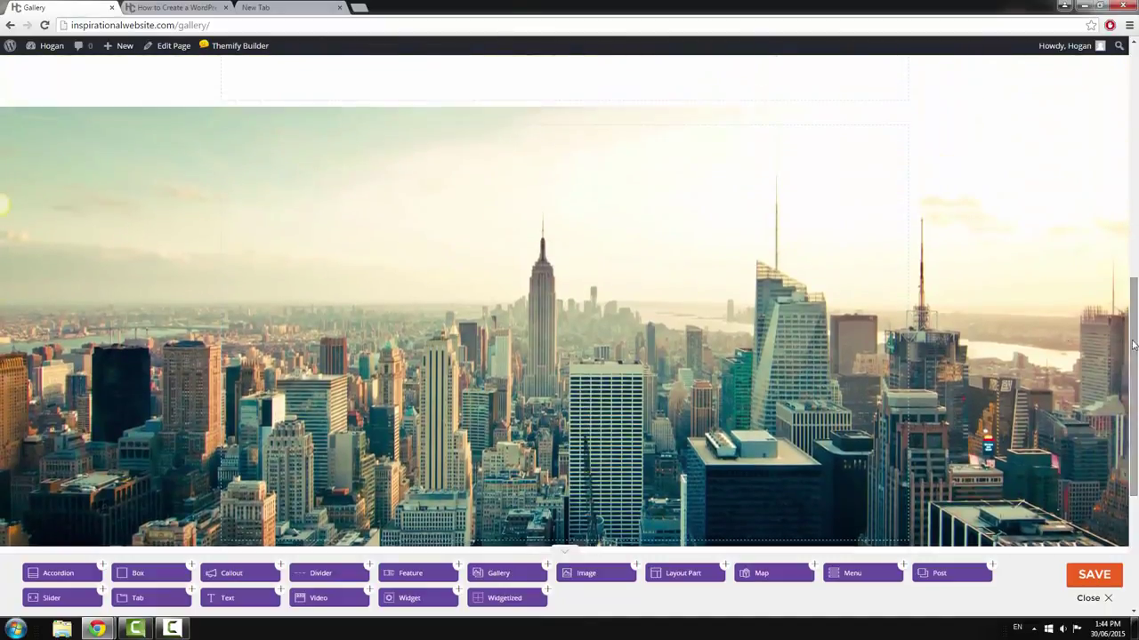
{"action": "mouse_move", "coordinate": [7, 122]}
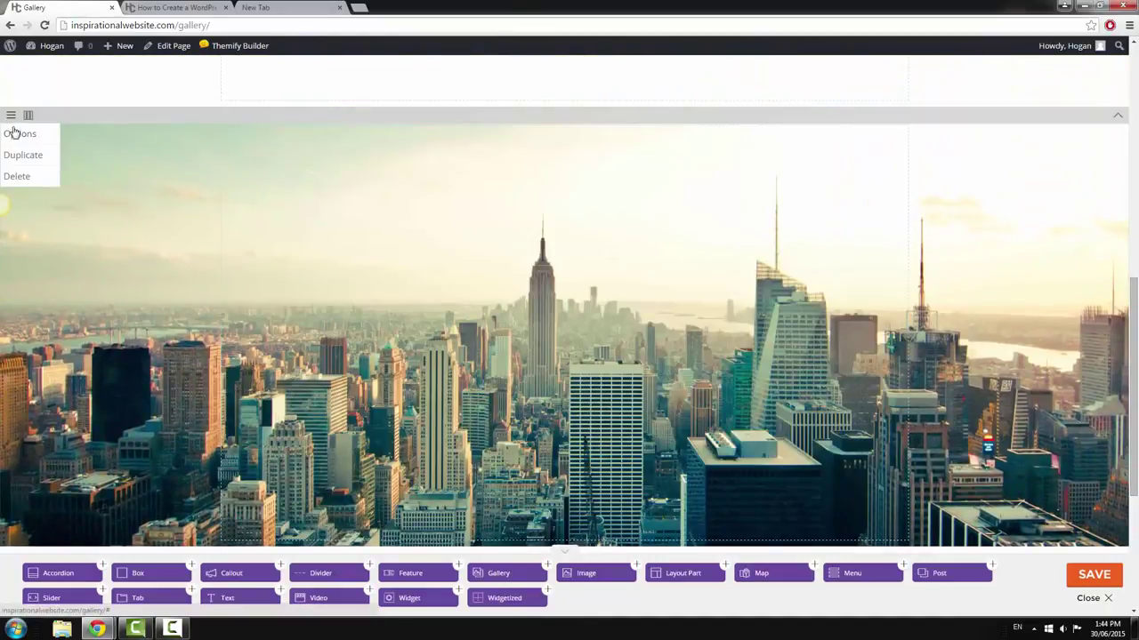
{"action": "left_click", "coordinate": [10, 134]}
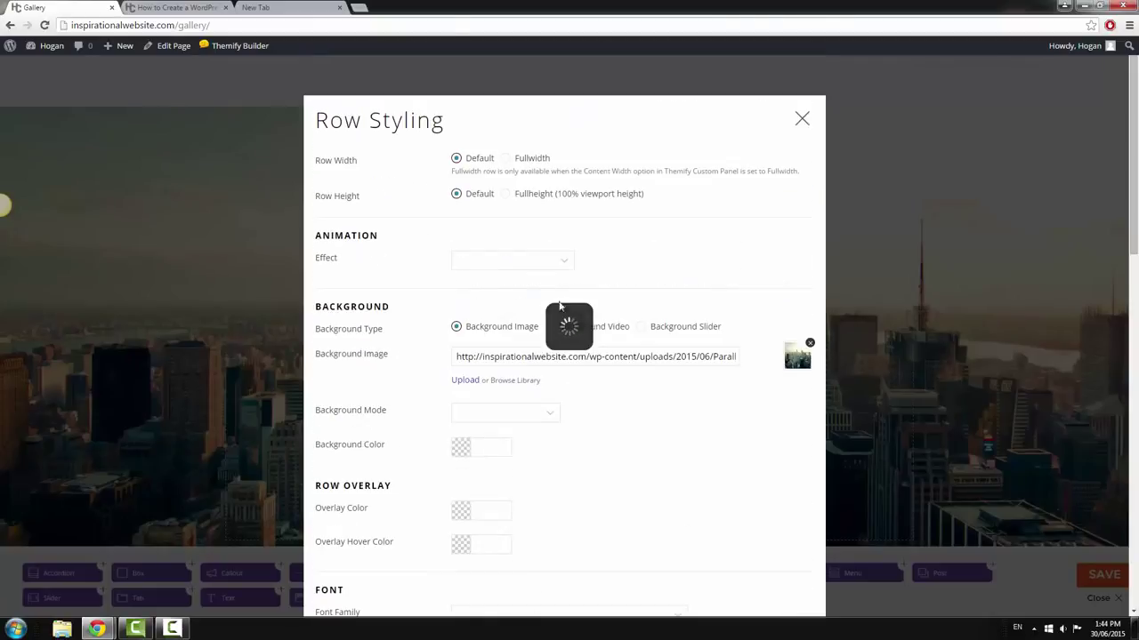
{"action": "left_click_drag", "start_coordinate": [391, 413], "coordinate": [313, 411]}
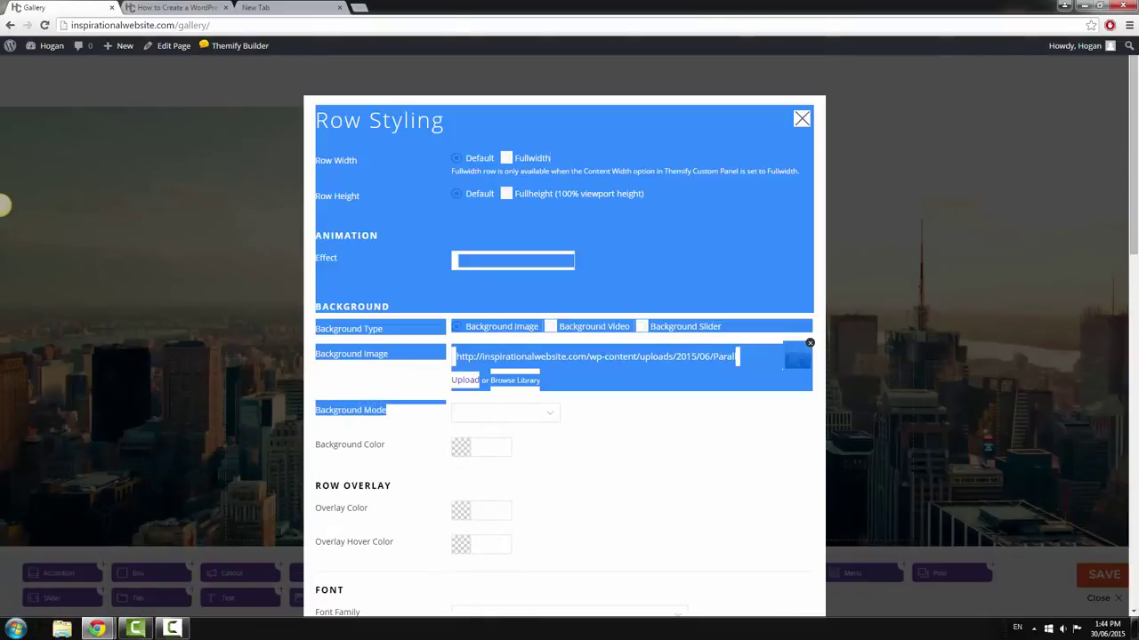
{"action": "left_click", "coordinate": [365, 414]}
{"action": "left_click", "coordinate": [508, 415]}
{"action": "left_click", "coordinate": [490, 505]}
Step: Save the row options and the Gallery page, then close the builder
{"action": "scroll", "coordinate": [731, 477], "scroll_direction": "down", "scroll_amount": 1}
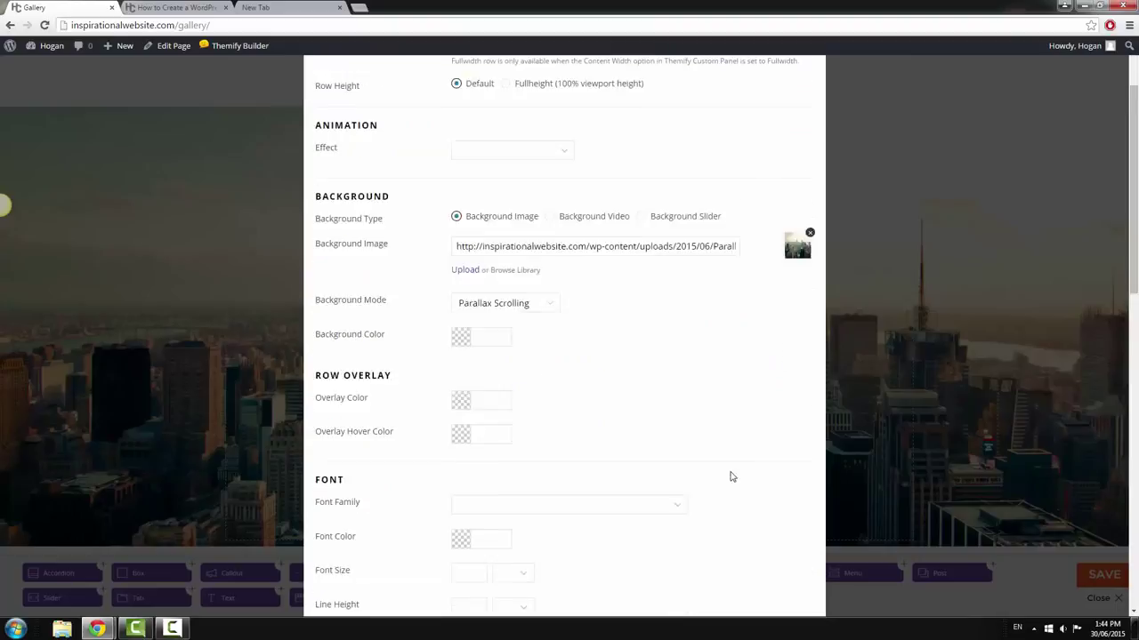
{"action": "scroll", "coordinate": [731, 477], "scroll_direction": "down", "scroll_amount": 10}
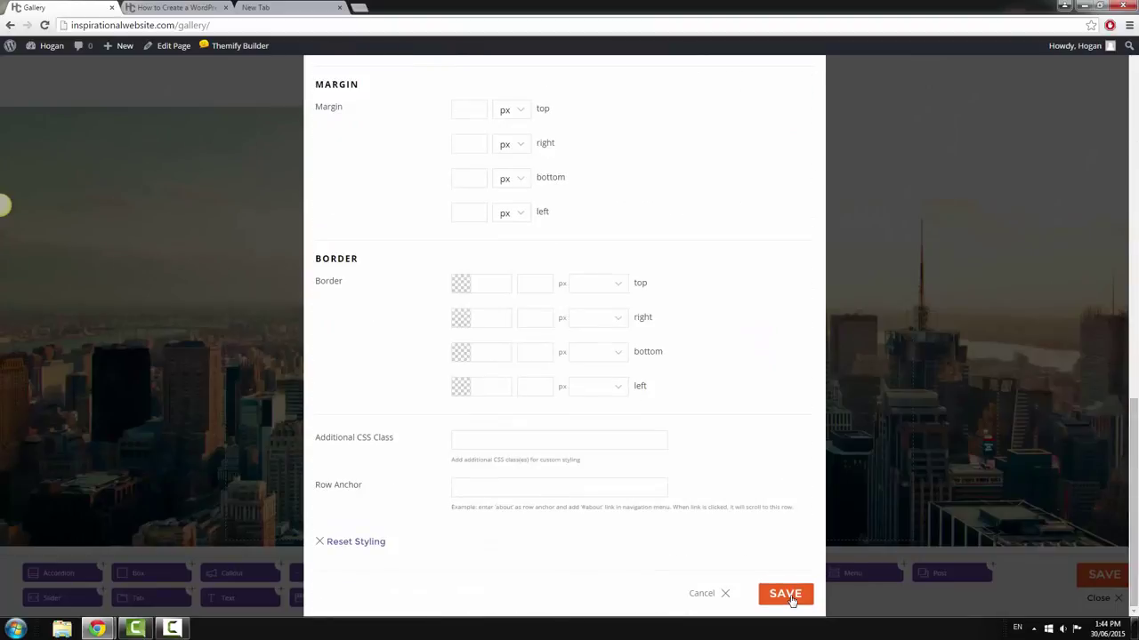
{"action": "left_click", "coordinate": [787, 594]}
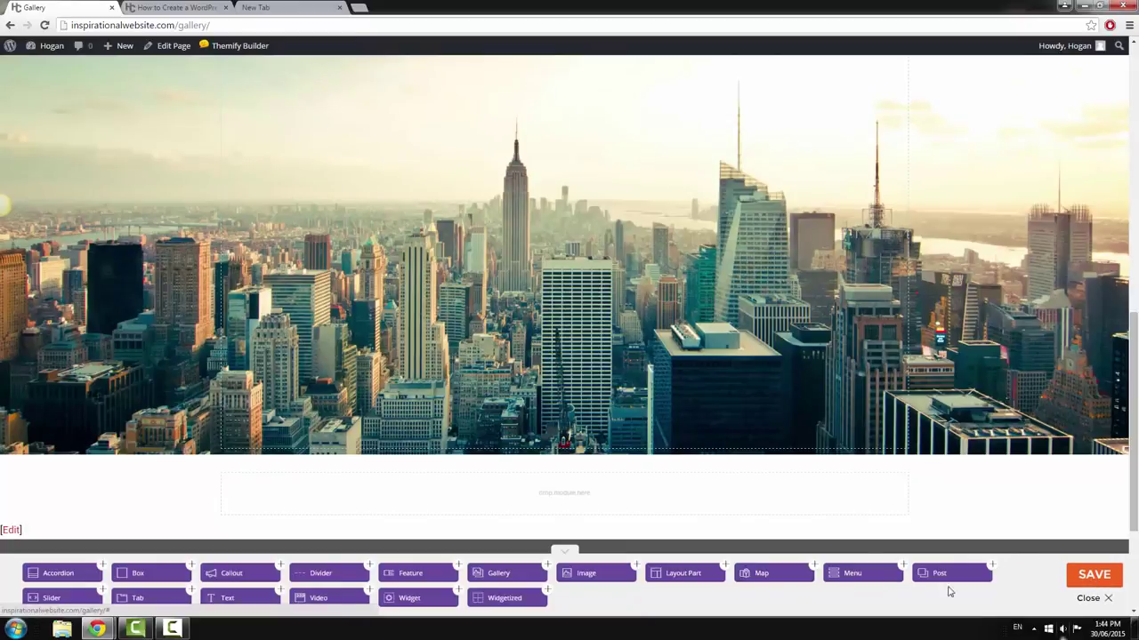
{"action": "left_click", "coordinate": [1094, 576]}
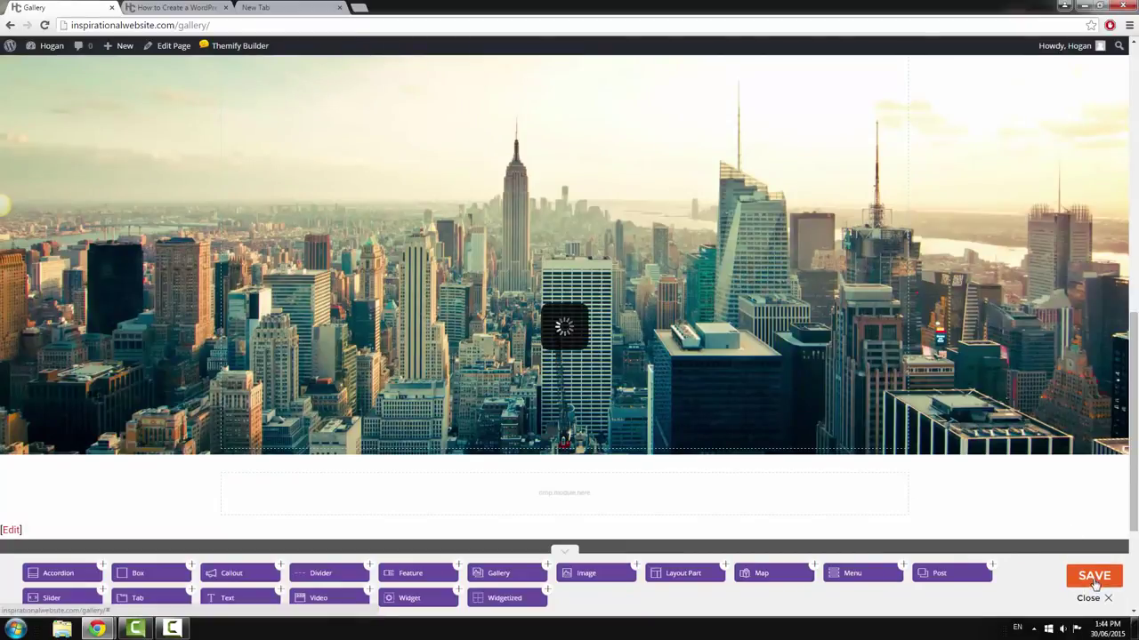
{"action": "left_click", "coordinate": [1098, 601]}
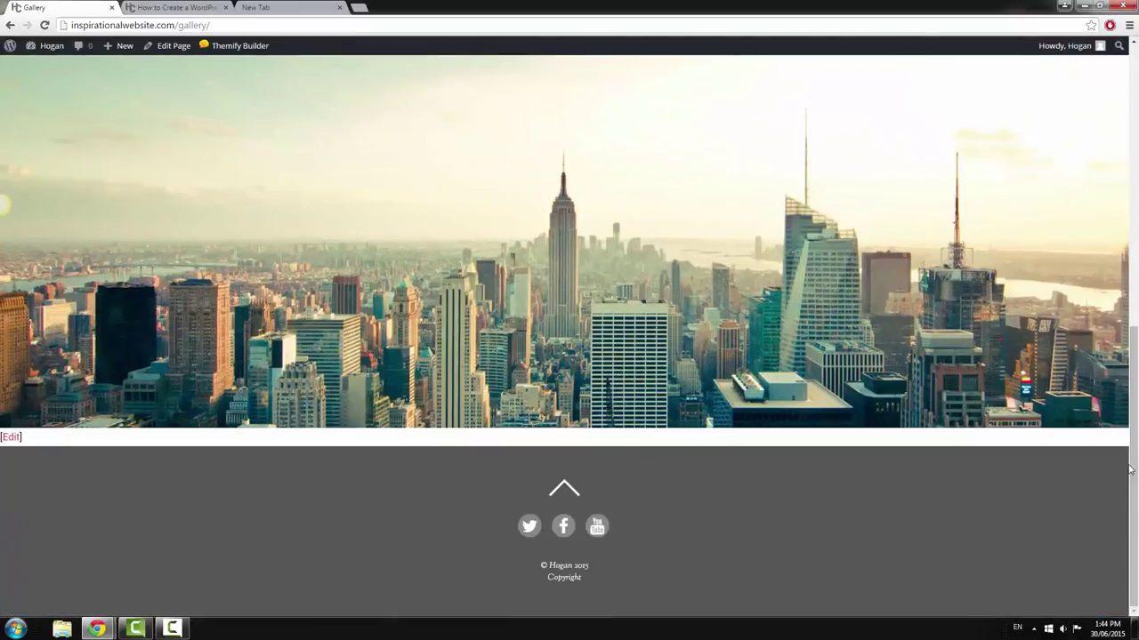
Step: Turn Themify Builder back on for the Gallery page
{"action": "mouse_move", "coordinate": [1132, 467]}
{"action": "left_mouse_down"}
{"action": "mouse_move", "coordinate": [1133, 186]}
{"action": "mouse_move", "coordinate": [1128, 454]}
{"action": "left_mouse_up"}
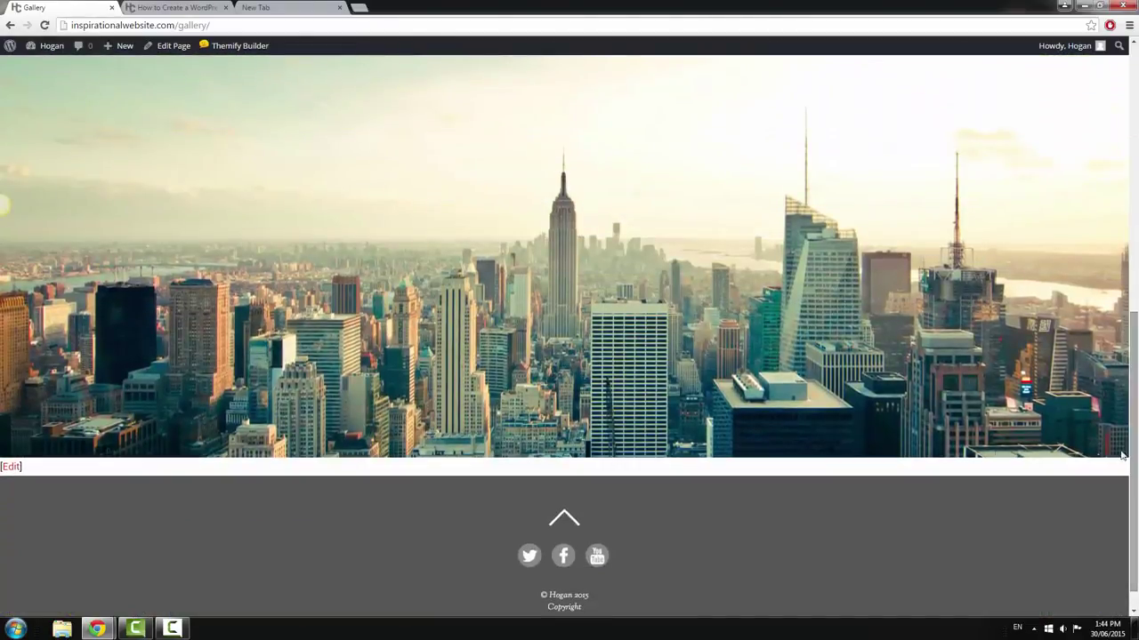
{"action": "mouse_move", "coordinate": [206, 52]}
{"action": "left_click", "coordinate": [233, 64]}
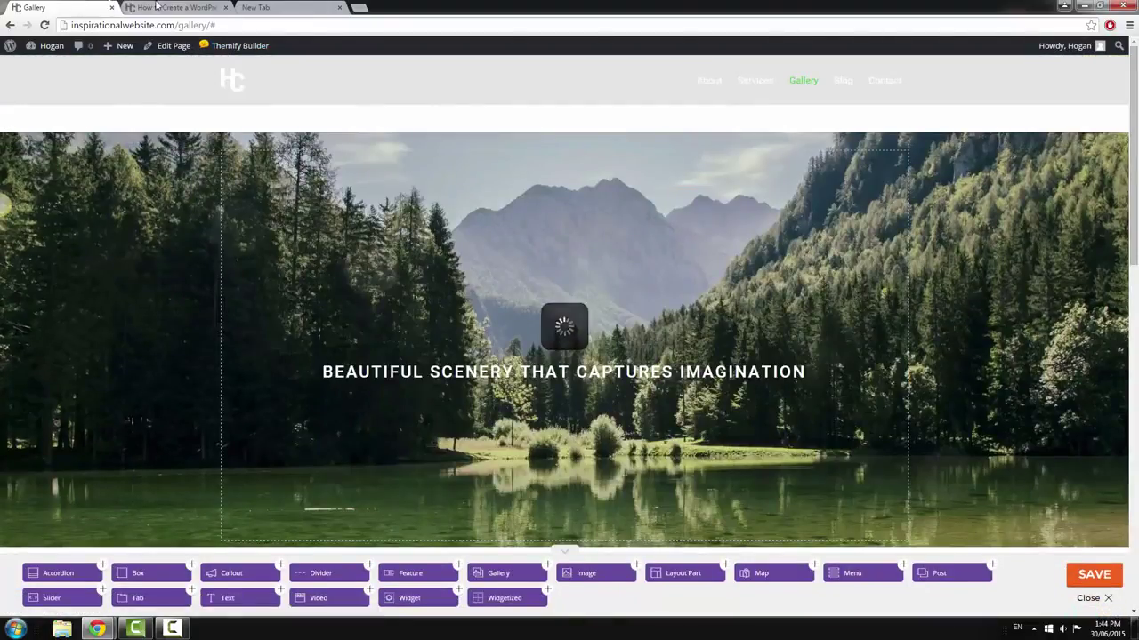
Step: Copy the second quote line from the tutorial page and return to the Gallery tab
{"action": "key", "text": "ctrl+Tab"}
{"action": "scroll", "coordinate": [412, 383], "scroll_direction": "down", "scroll_amount": 2}
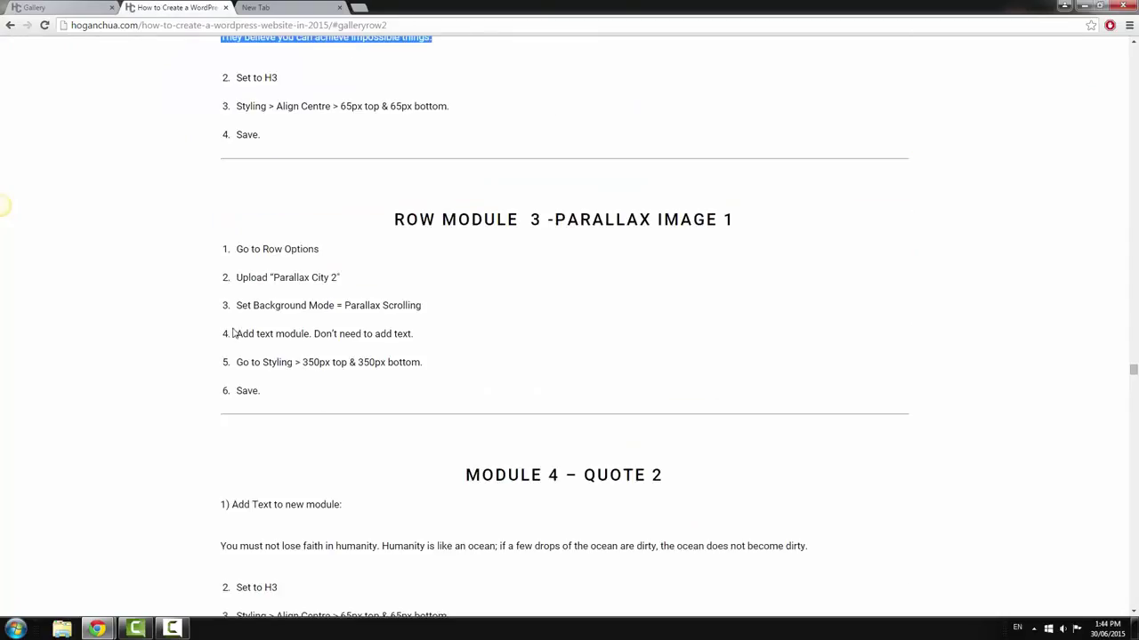
{"action": "scroll", "coordinate": [249, 333], "scroll_direction": "down", "scroll_amount": 2}
{"action": "left_click_drag", "start_coordinate": [224, 380], "coordinate": [828, 376]}
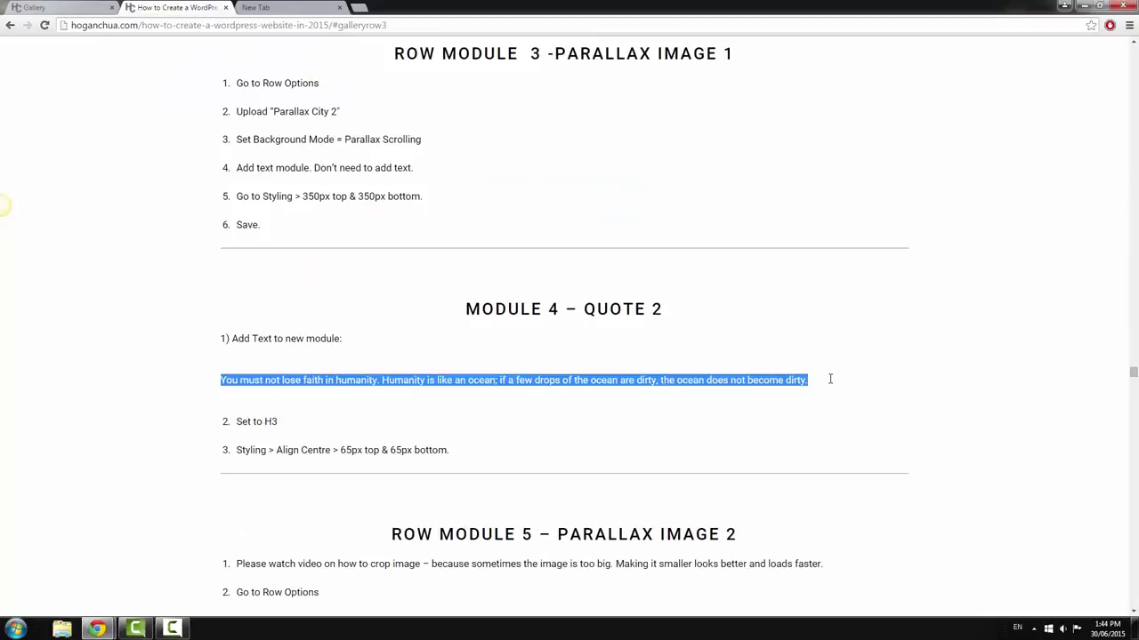
{"action": "right_click", "coordinate": [807, 380]}
{"action": "left_click", "coordinate": [801, 389]}
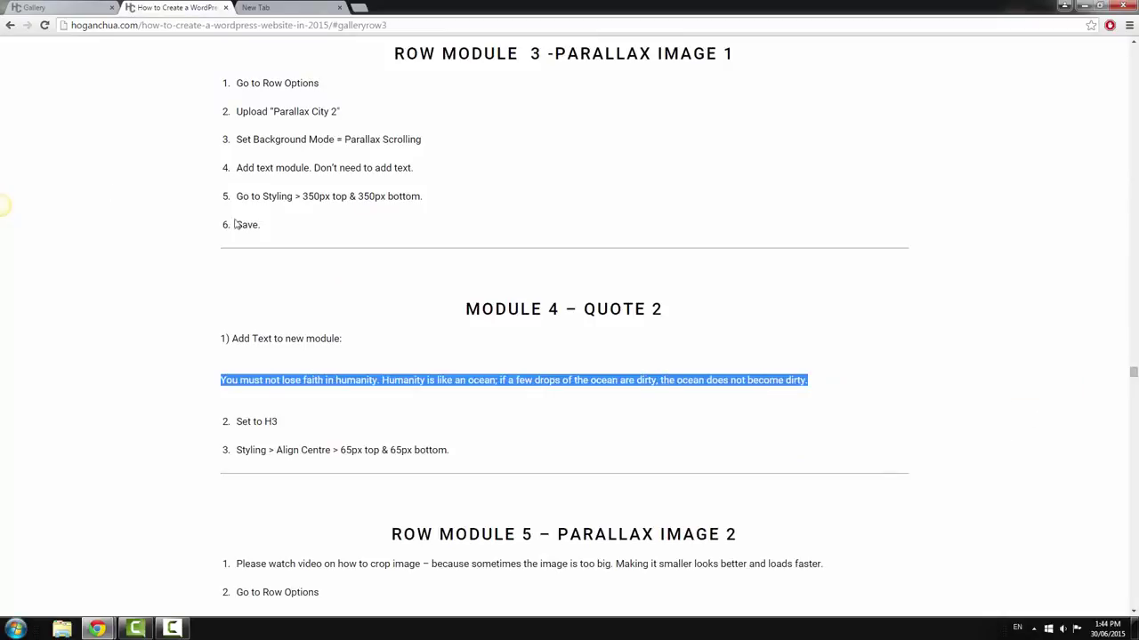
{"action": "left_click", "coordinate": [69, 6]}
{"action": "scroll", "coordinate": [570, 293], "scroll_direction": "down", "scroll_amount": 5}
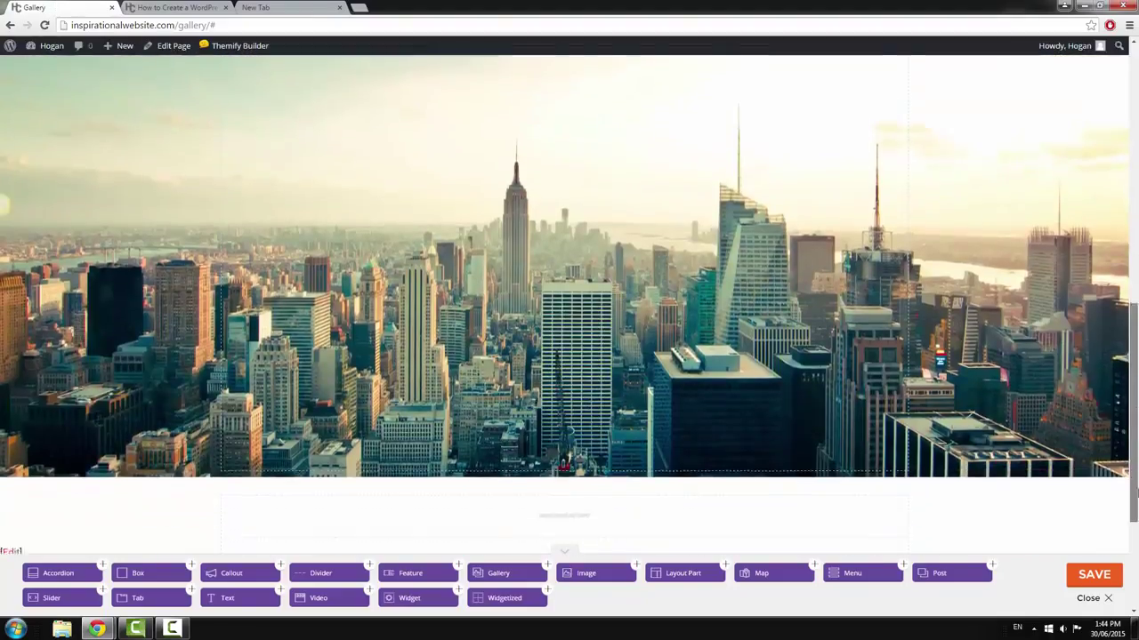
{"action": "scroll", "coordinate": [1052, 511], "scroll_direction": "down", "scroll_amount": 3}
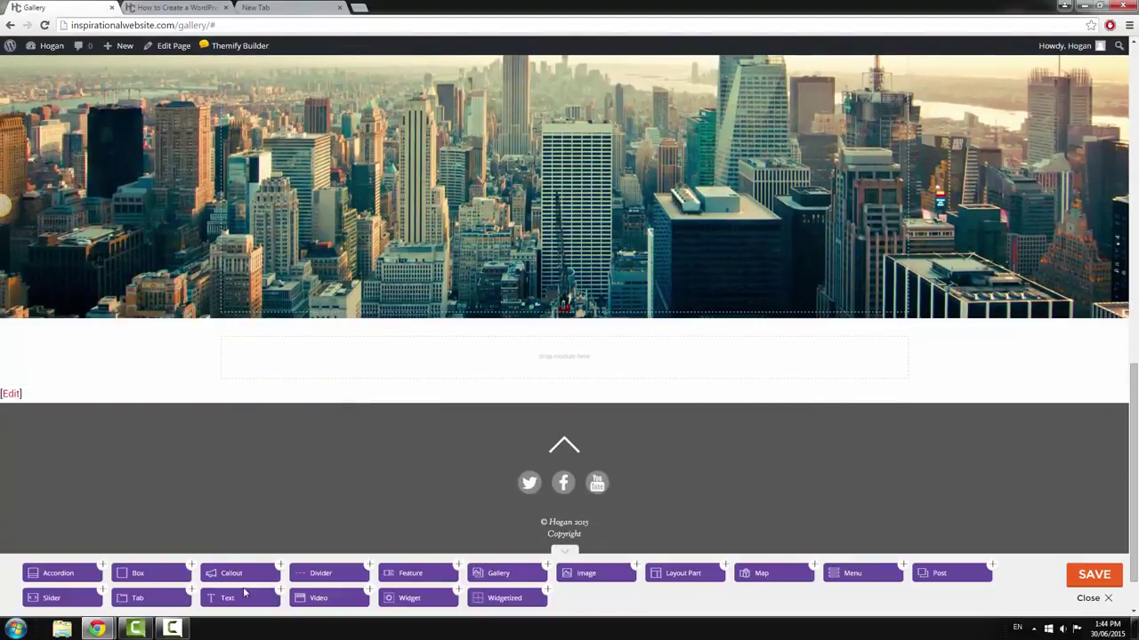
Step: Add a text module below the city row containing the pasted quote as Heading 3
{"action": "left_click_drag", "start_coordinate": [245, 593], "coordinate": [474, 371]}
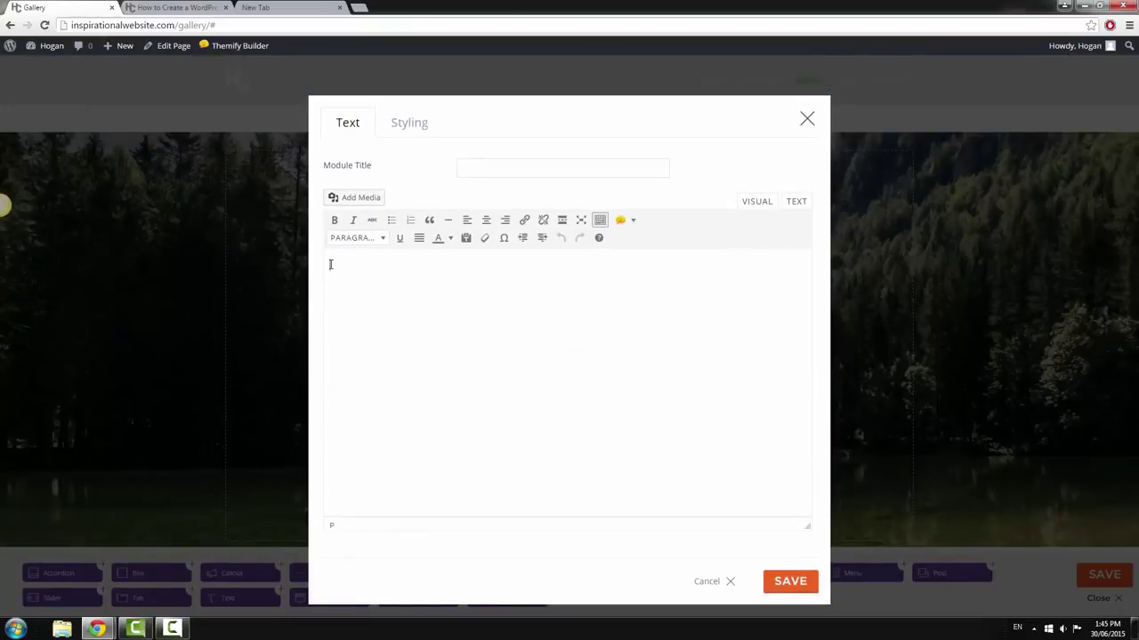
{"action": "right_click", "coordinate": [330, 264]}
{"action": "left_click", "coordinate": [356, 332]}
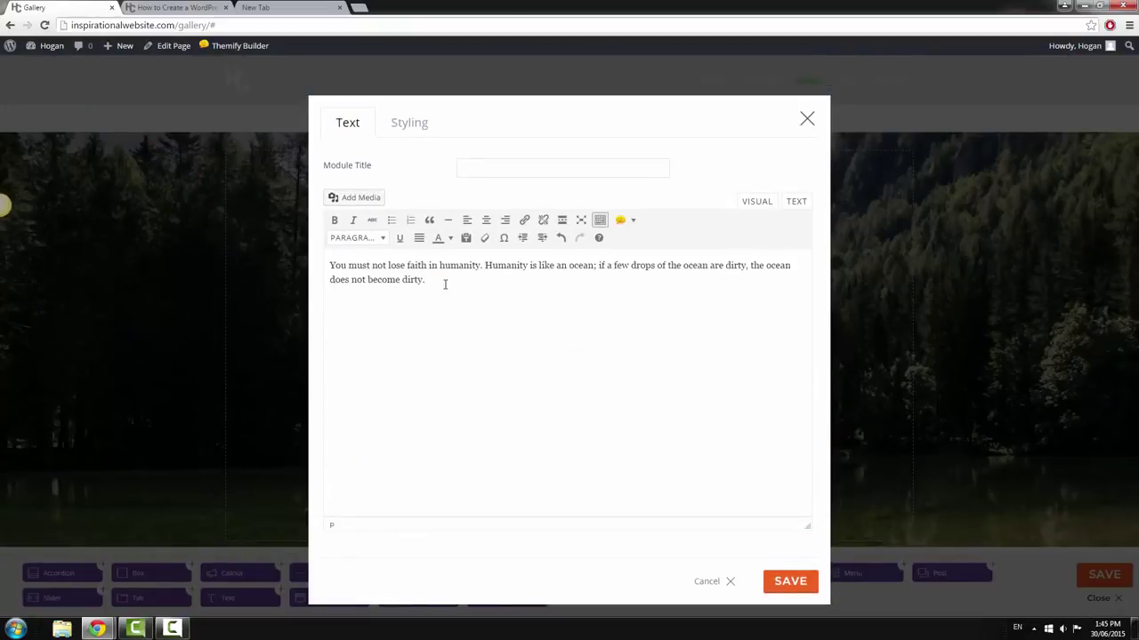
{"action": "key", "text": "ctrl+a"}
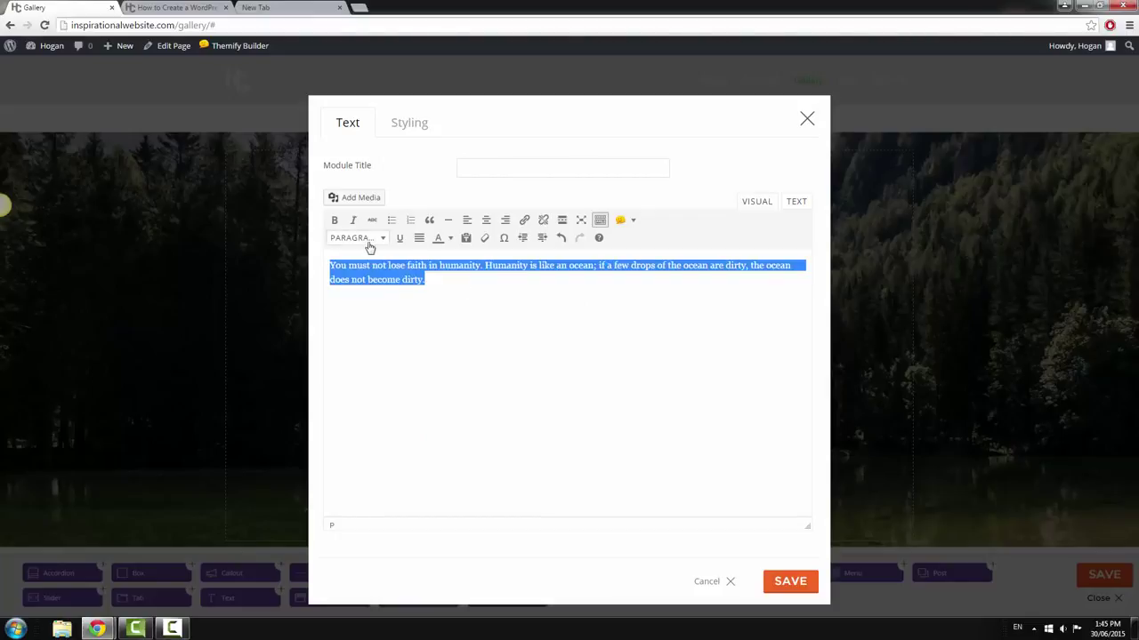
{"action": "left_click", "coordinate": [380, 240]}
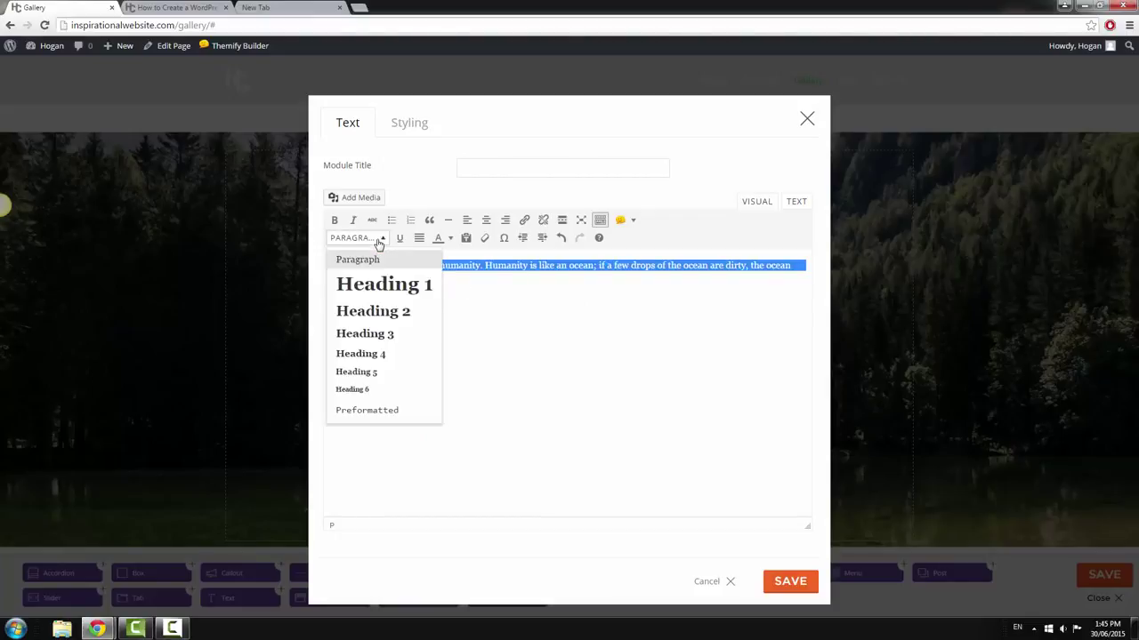
{"action": "left_click", "coordinate": [378, 331]}
Step: Give the quote module 65 px top and bottom padding and save it
{"action": "left_click", "coordinate": [407, 123]}
{"action": "scroll", "coordinate": [486, 465], "scroll_direction": "down", "scroll_amount": 3}
{"action": "left_click", "coordinate": [464, 514]}
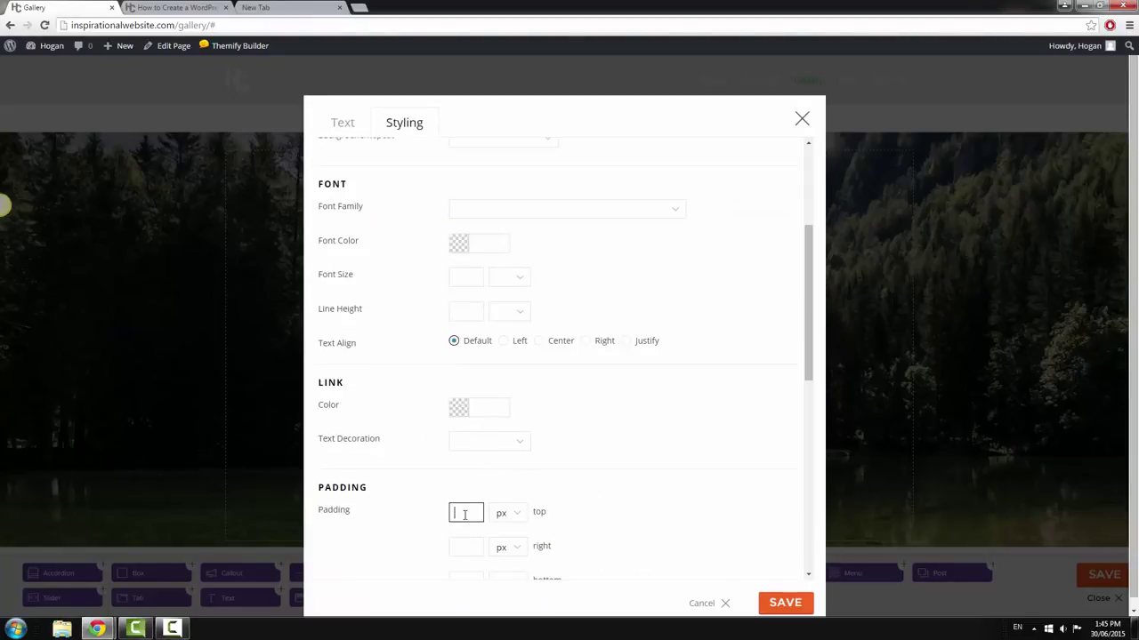
{"action": "type", "text": "65"}
{"action": "scroll", "coordinate": [467, 502], "scroll_direction": "down", "scroll_amount": 1}
{"action": "left_click", "coordinate": [468, 472]}
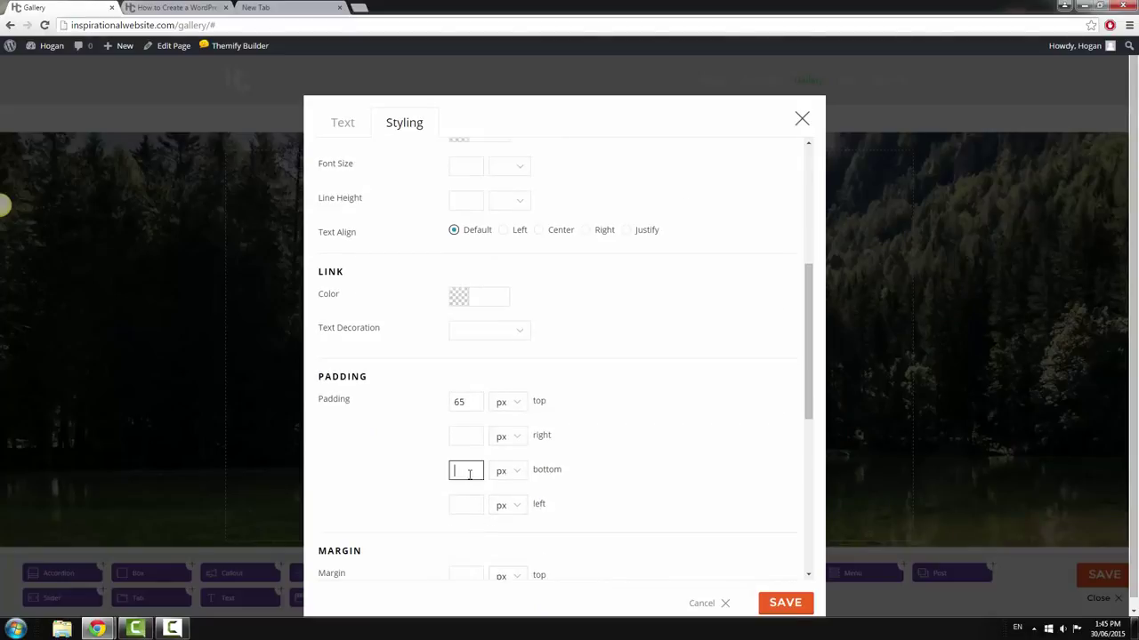
{"action": "type", "text": "65"}
{"action": "left_click", "coordinate": [785, 603]}
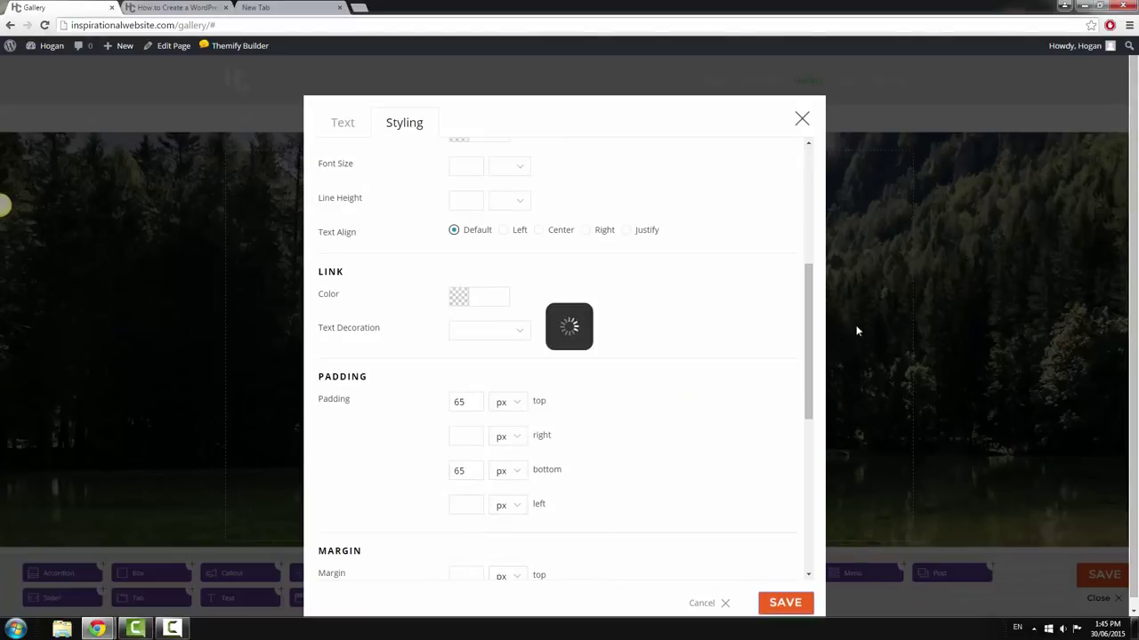
Step: Center-align the 'You must not lose faith in humanity' quote and save
{"action": "scroll", "coordinate": [852, 326], "scroll_direction": "down", "scroll_amount": 10}
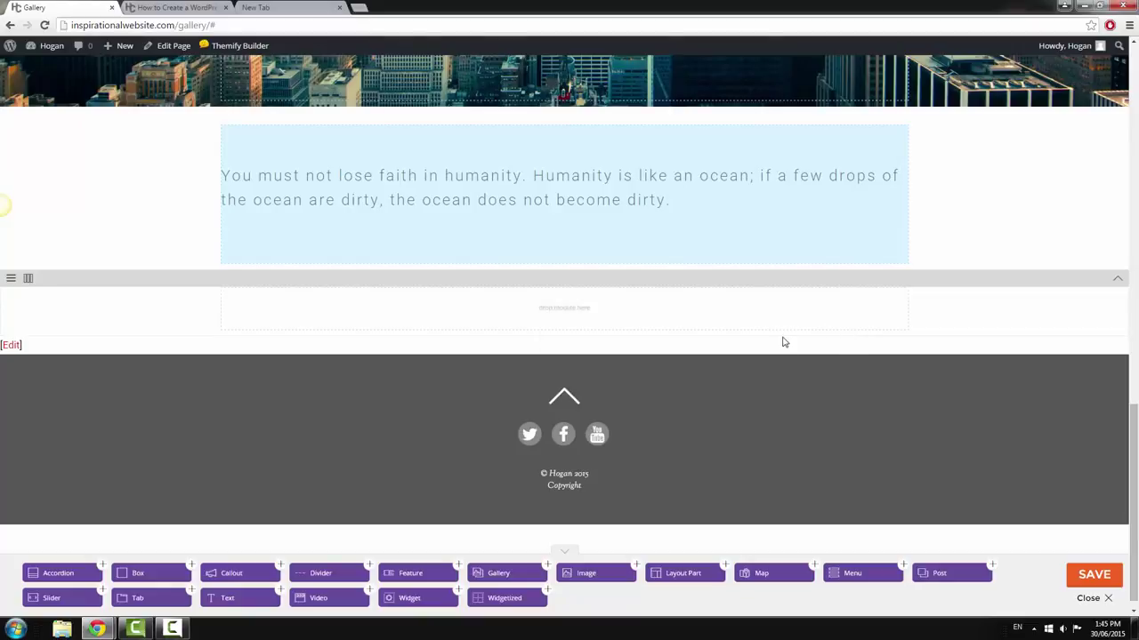
{"action": "scroll", "coordinate": [780, 338], "scroll_direction": "up", "scroll_amount": 1}
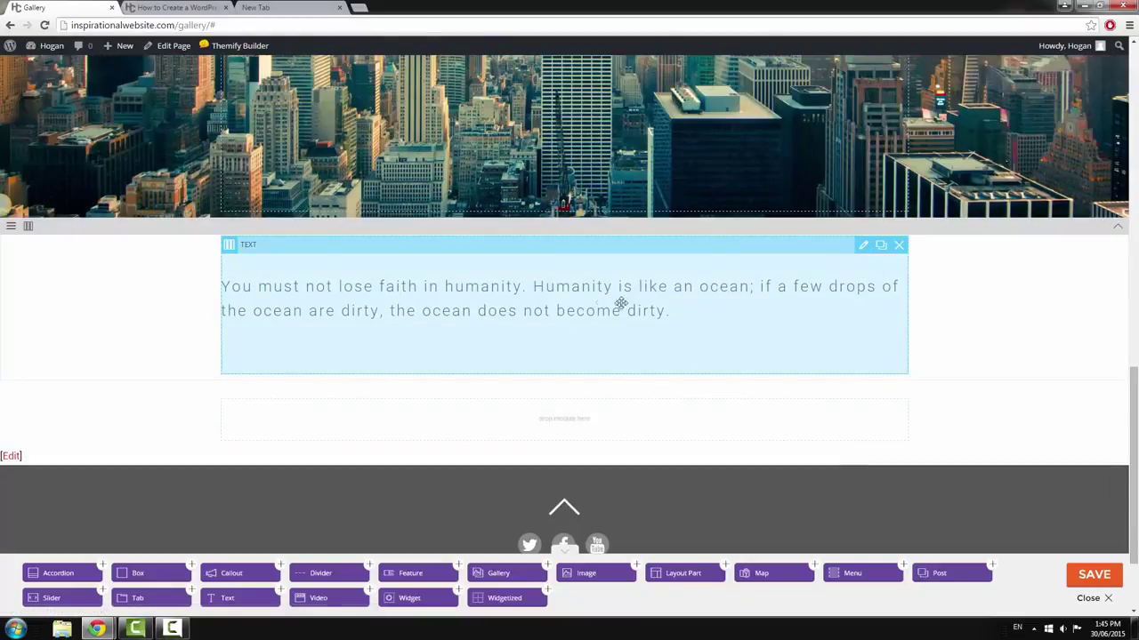
{"action": "left_click", "coordinate": [863, 246]}
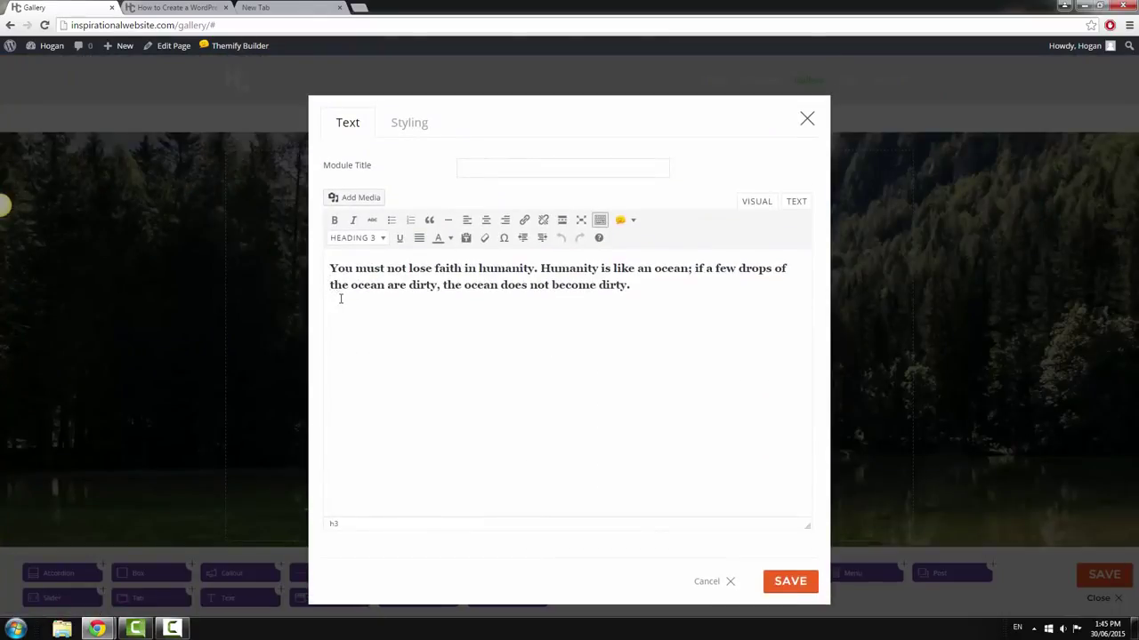
{"action": "left_click", "coordinate": [410, 122]}
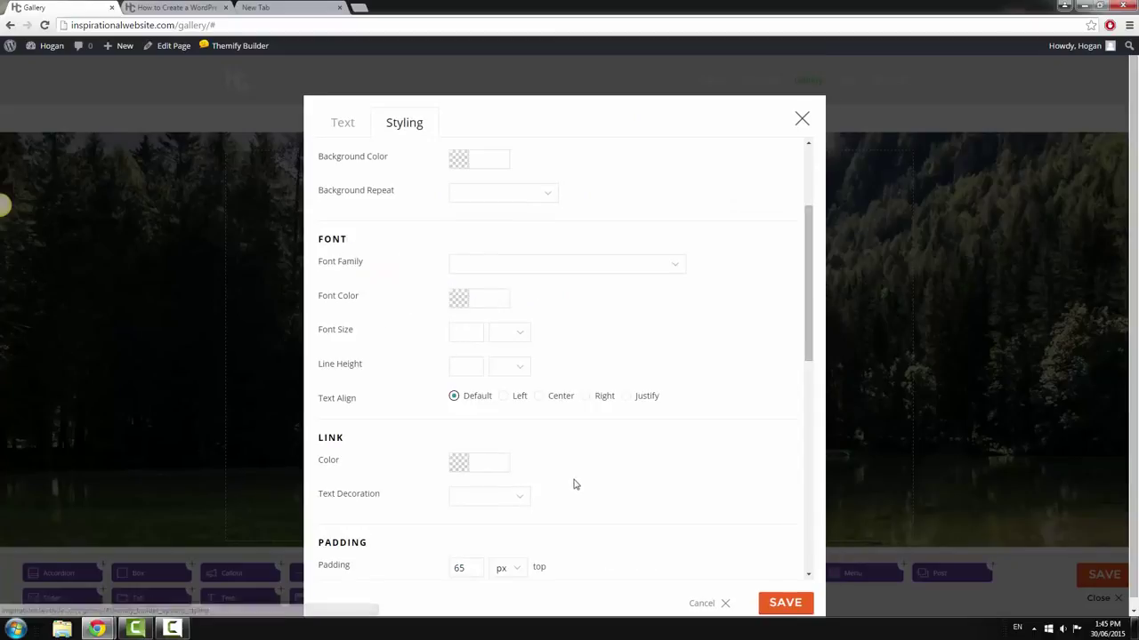
{"action": "left_click", "coordinate": [539, 400]}
{"action": "left_click", "coordinate": [785, 604]}
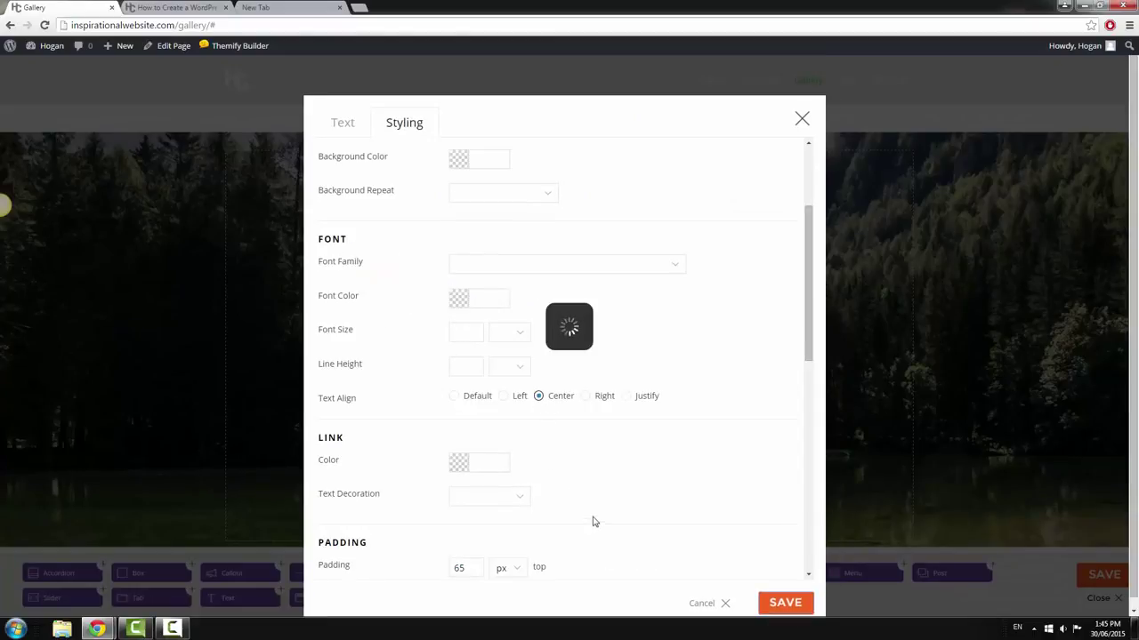
{"action": "scroll", "coordinate": [602, 511], "scroll_direction": "down", "scroll_amount": 12}
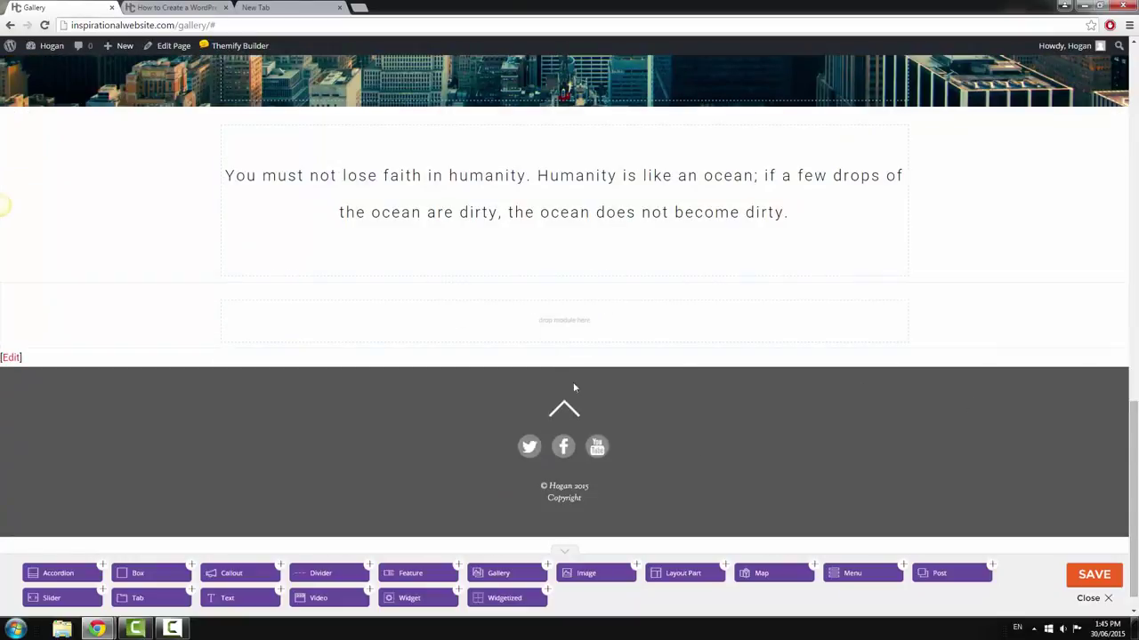
Step: Upload the DIY - Inner Mountain photo as the empty row's background image
{"action": "left_click", "coordinate": [15, 309]}
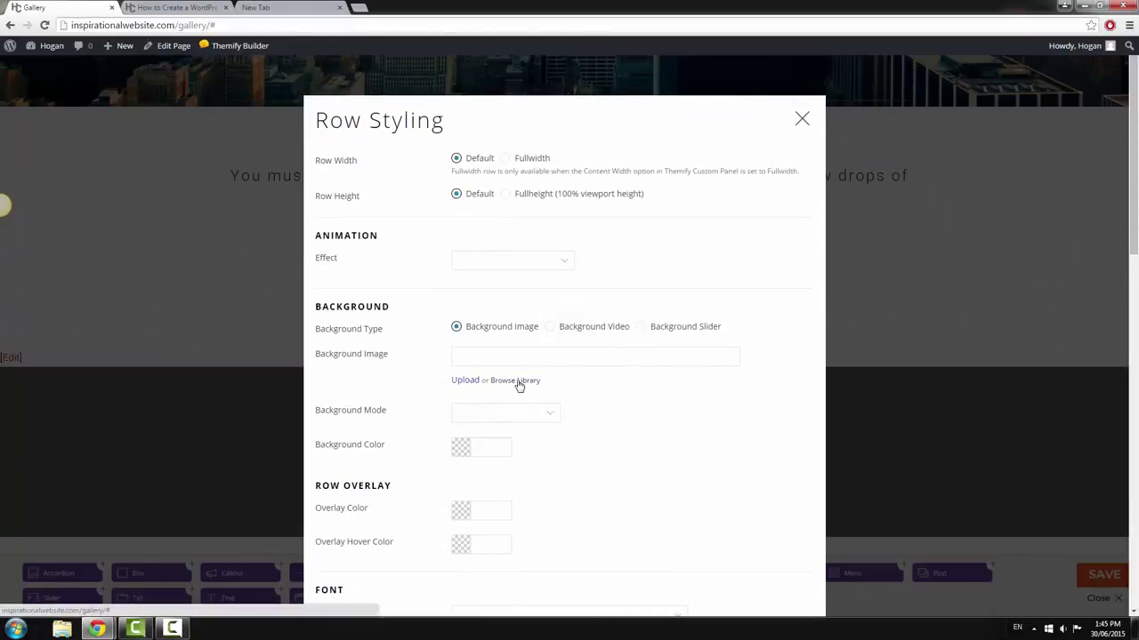
{"action": "left_click", "coordinate": [519, 381]}
{"action": "left_click", "coordinate": [71, 100]}
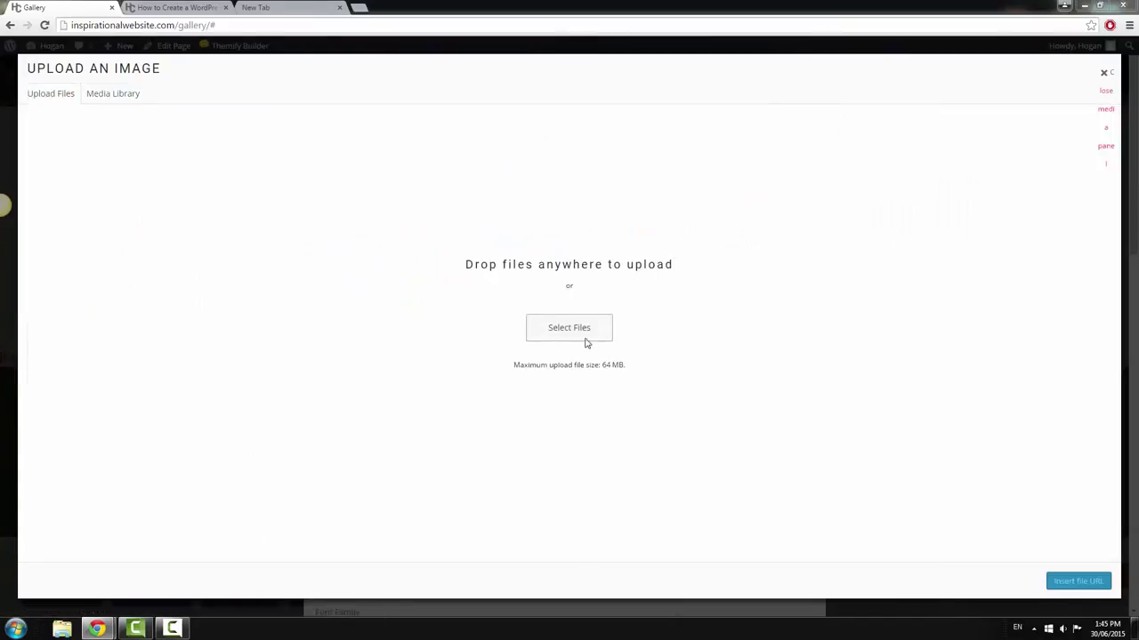
{"action": "left_click", "coordinate": [570, 328]}
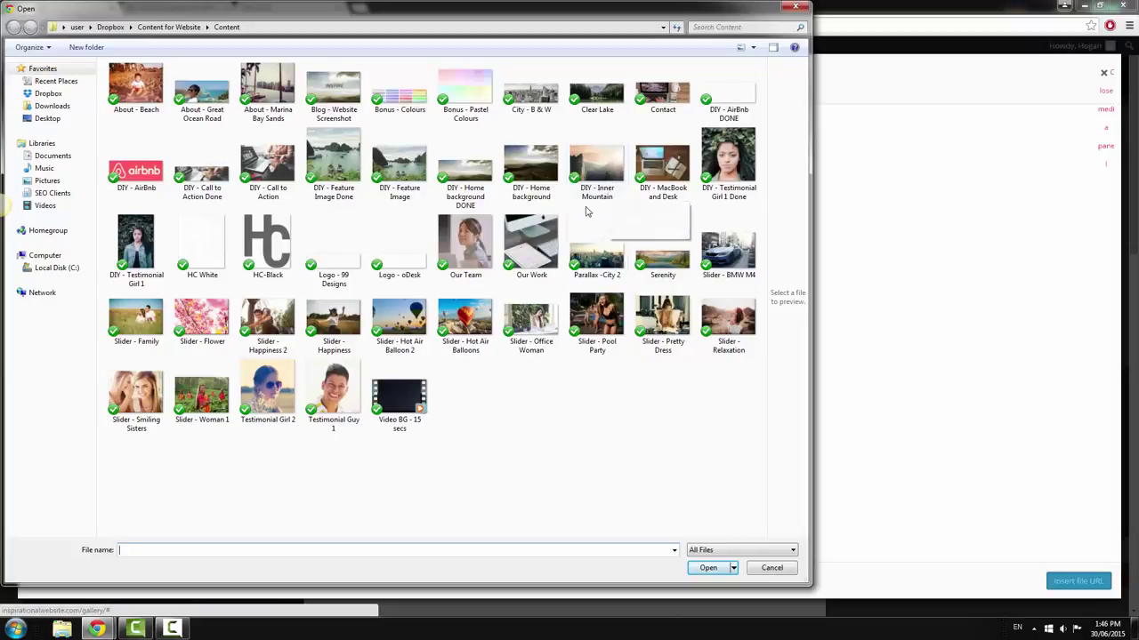
{"action": "left_click", "coordinate": [602, 167]}
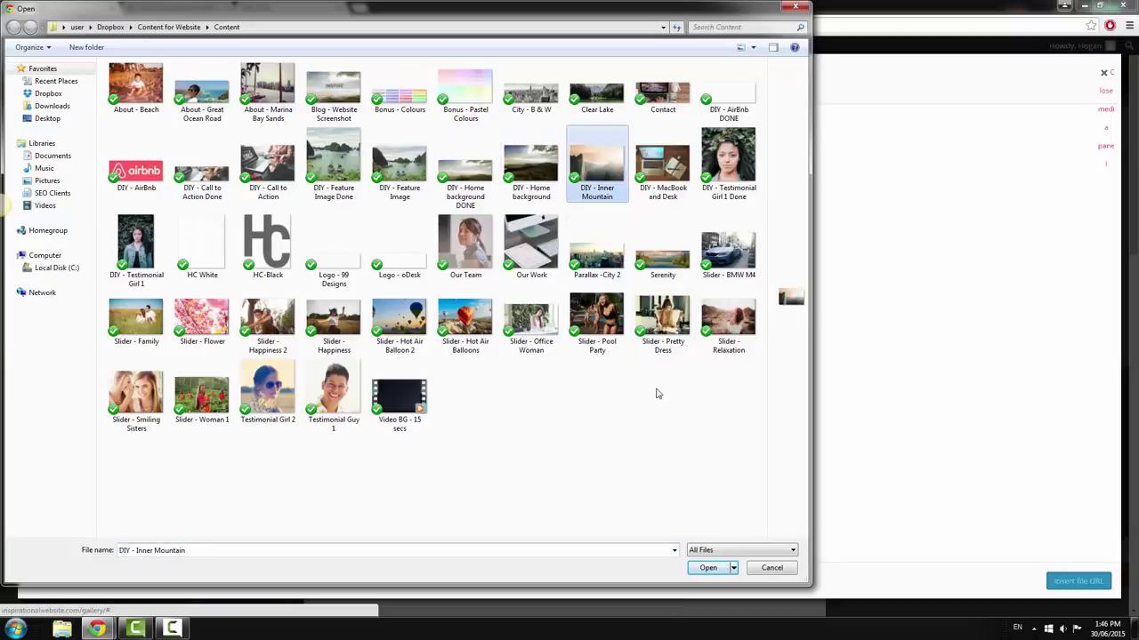
{"action": "left_click", "coordinate": [712, 569]}
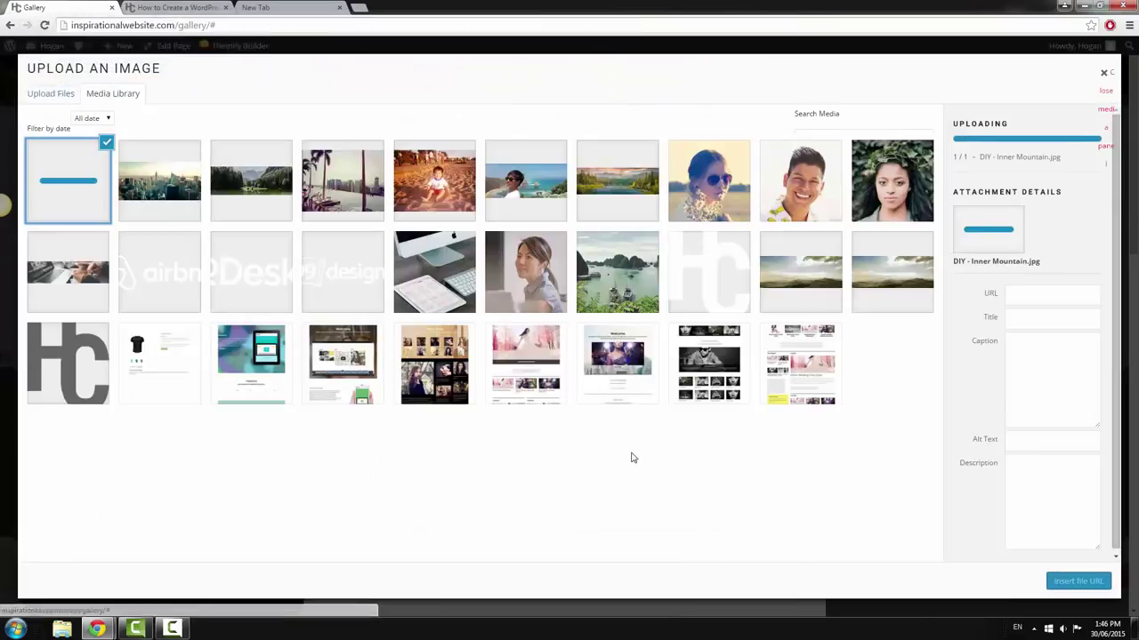
{"action": "left_click", "coordinate": [1077, 581]}
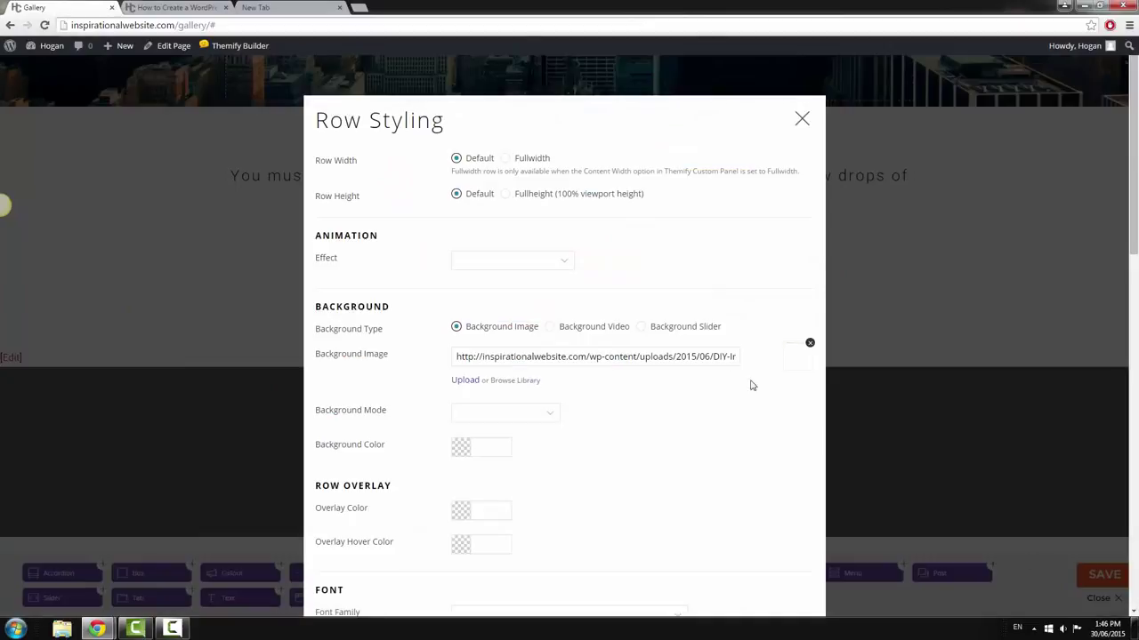
Step: Set the row's Background Mode to Parallax Scrolling and save the row
{"action": "left_click", "coordinate": [503, 408]}
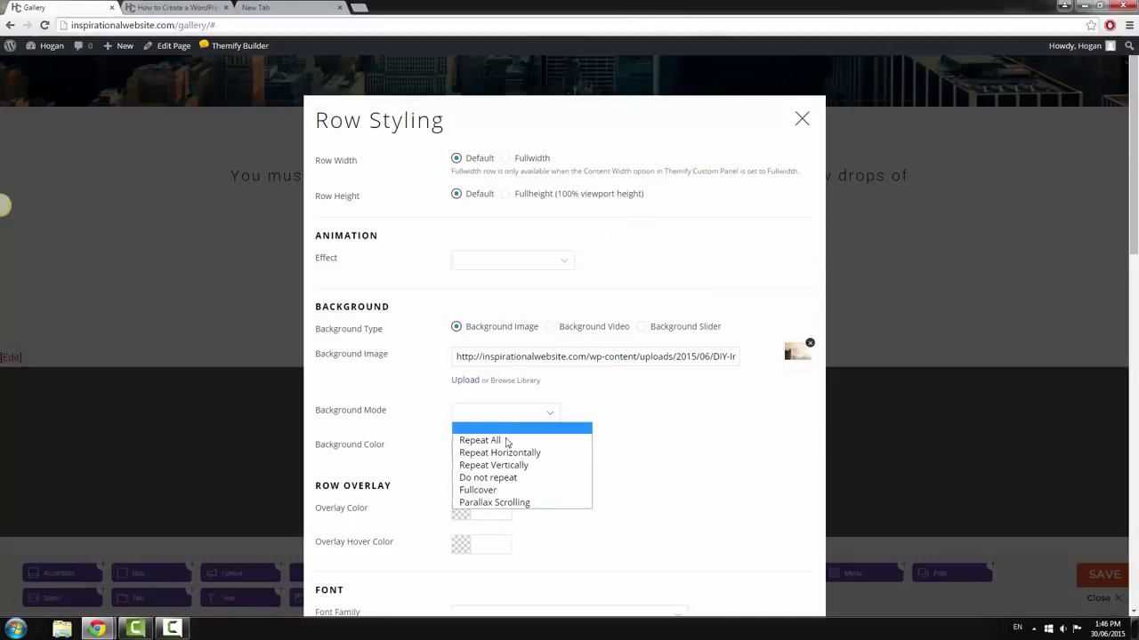
{"action": "left_click", "coordinate": [511, 499]}
{"action": "scroll", "coordinate": [769, 565], "scroll_direction": "down", "scroll_amount": 3}
{"action": "scroll", "coordinate": [773, 565], "scroll_direction": "down", "scroll_amount": 7}
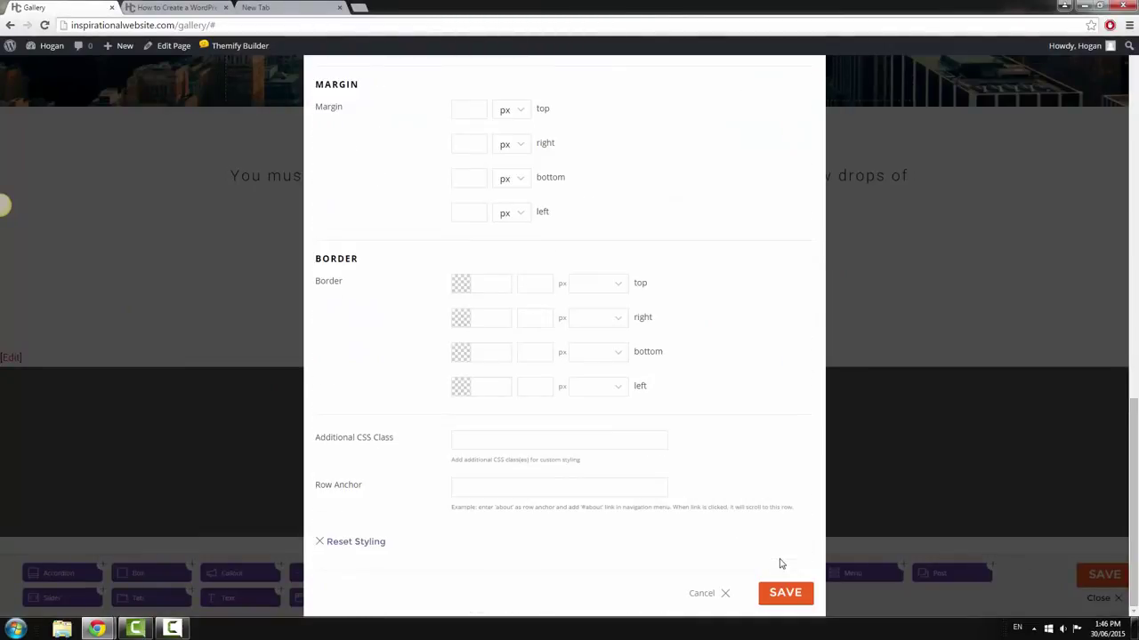
{"action": "left_click", "coordinate": [786, 593]}
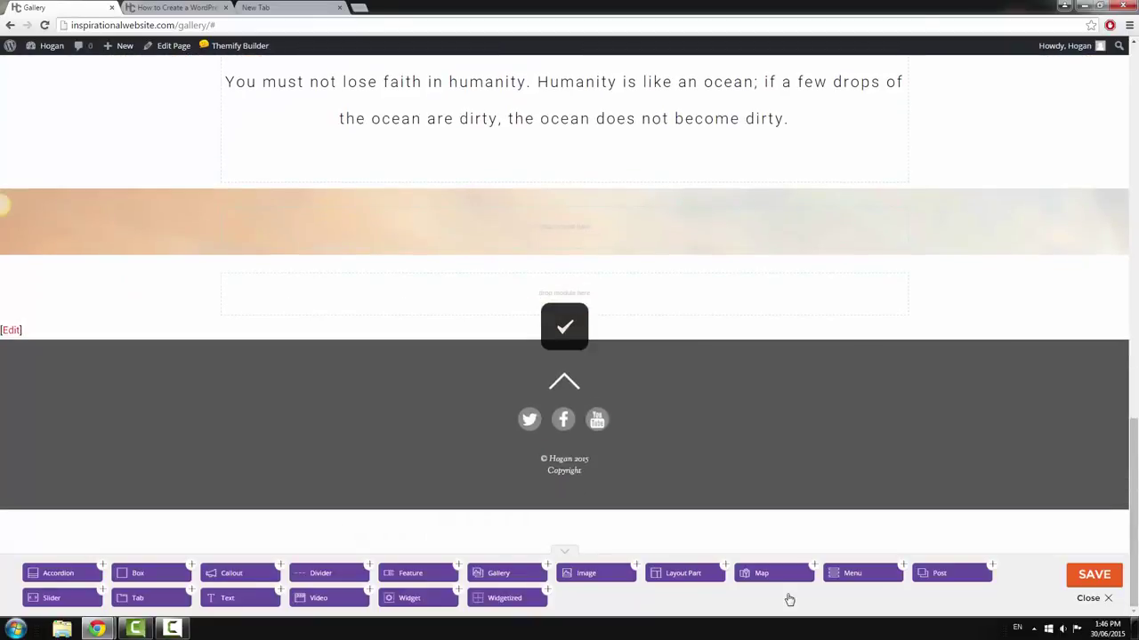
Step: Add a text module to the mountain row with 350 px top padding
{"action": "left_click_drag", "start_coordinate": [230, 598], "coordinate": [582, 218]}
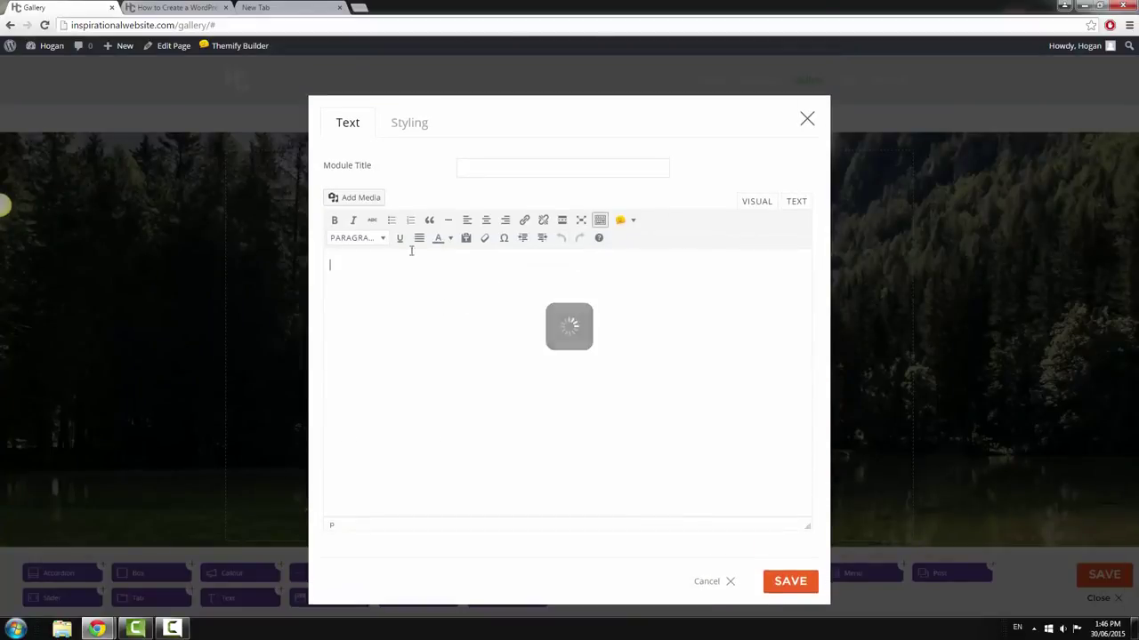
{"action": "left_click", "coordinate": [408, 127]}
{"action": "scroll", "coordinate": [492, 401], "scroll_direction": "down", "scroll_amount": 5}
{"action": "scroll", "coordinate": [492, 401], "scroll_direction": "down", "scroll_amount": 2}
{"action": "left_click", "coordinate": [469, 346]}
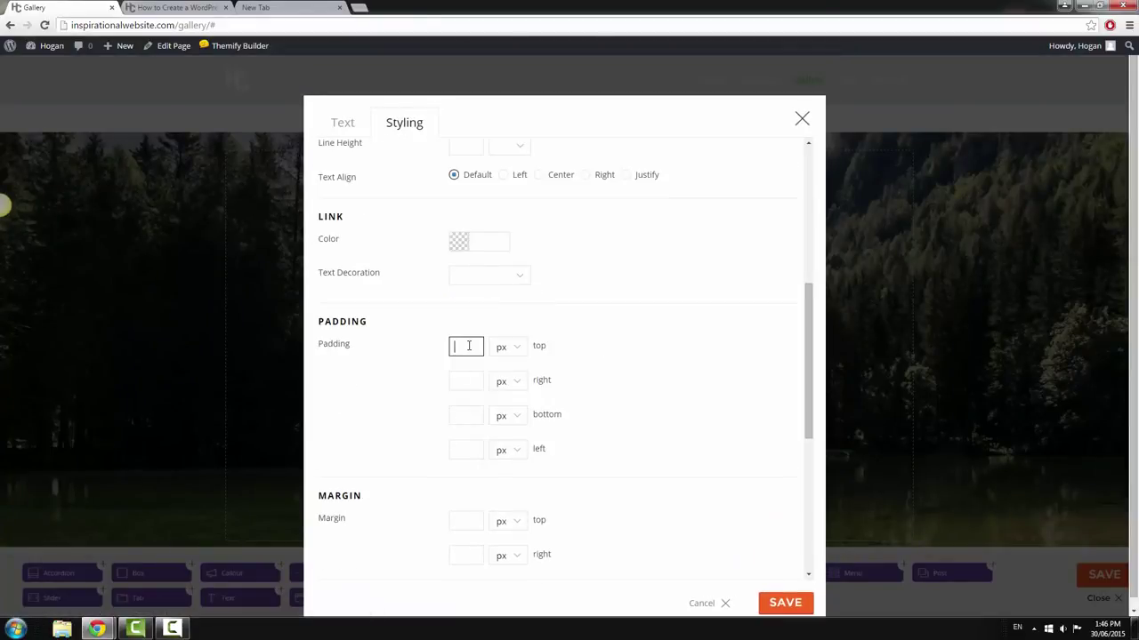
{"action": "left_click", "coordinate": [468, 416]}
Step: Save the module and the Gallery page layout, then close the builder
{"action": "left_click", "coordinate": [784, 602]}
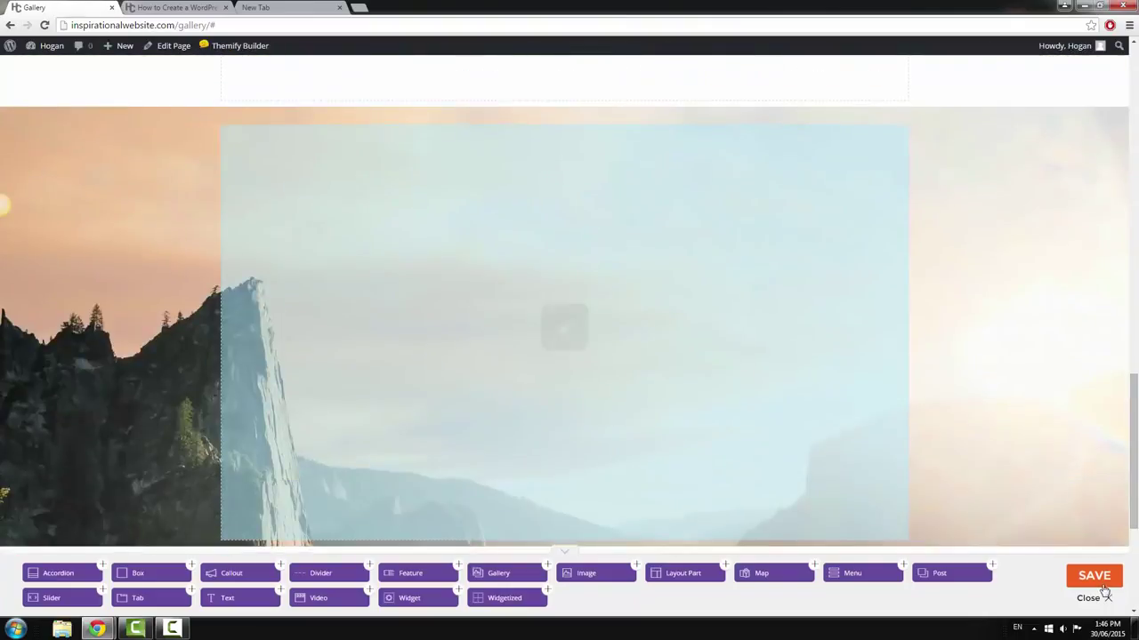
{"action": "left_click", "coordinate": [1089, 577]}
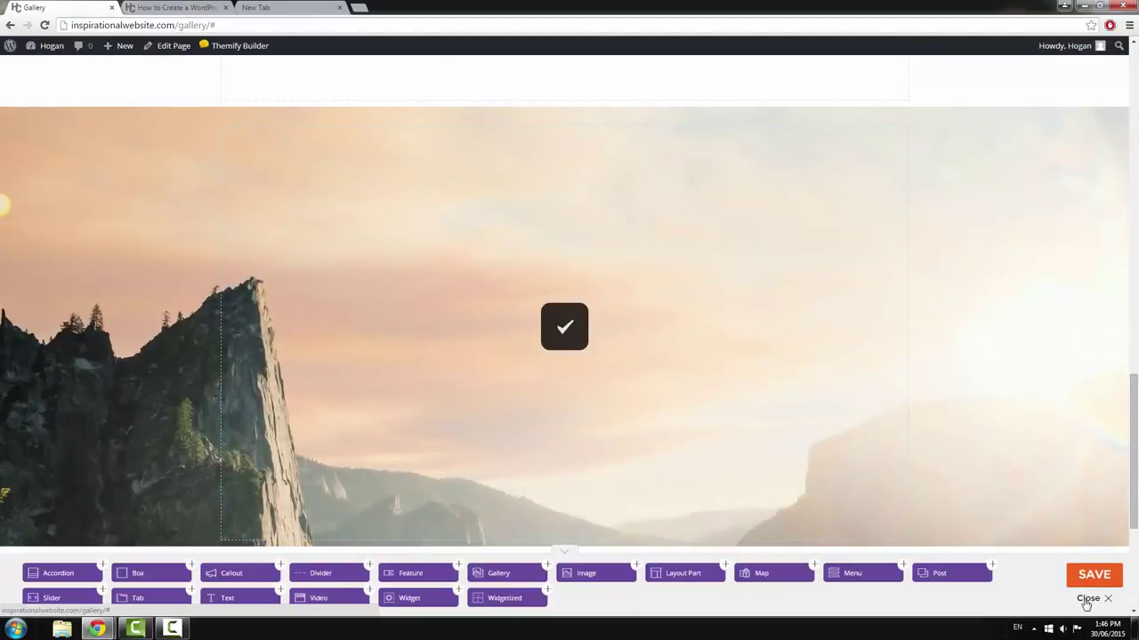
{"action": "left_click", "coordinate": [1088, 599]}
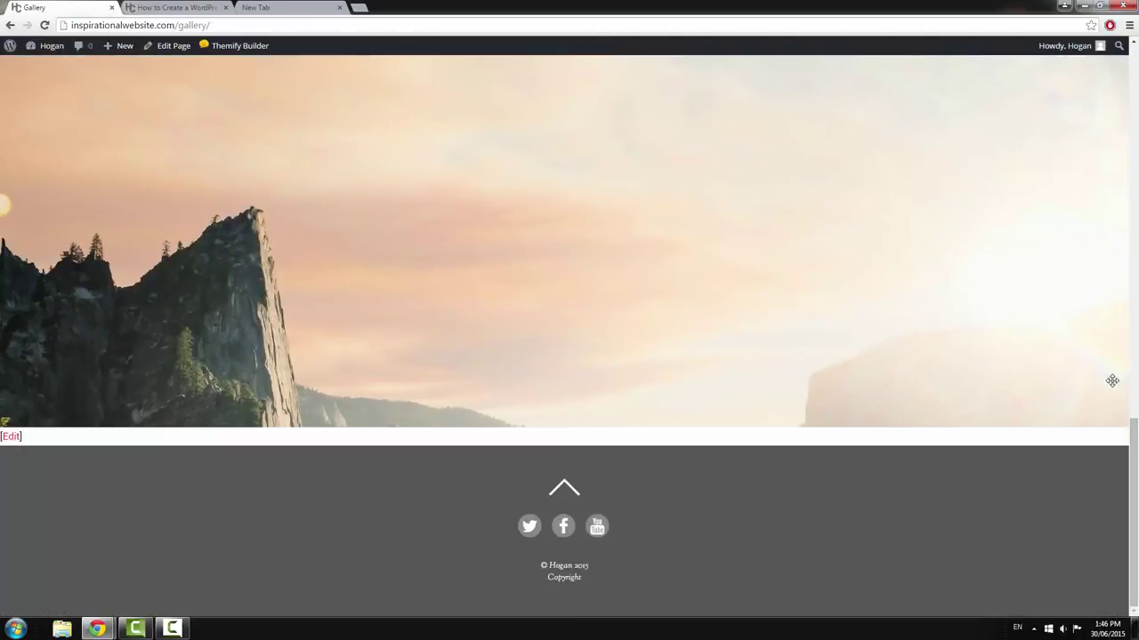
{"action": "left_click_drag", "start_coordinate": [1132, 460], "coordinate": [1134, 487]}
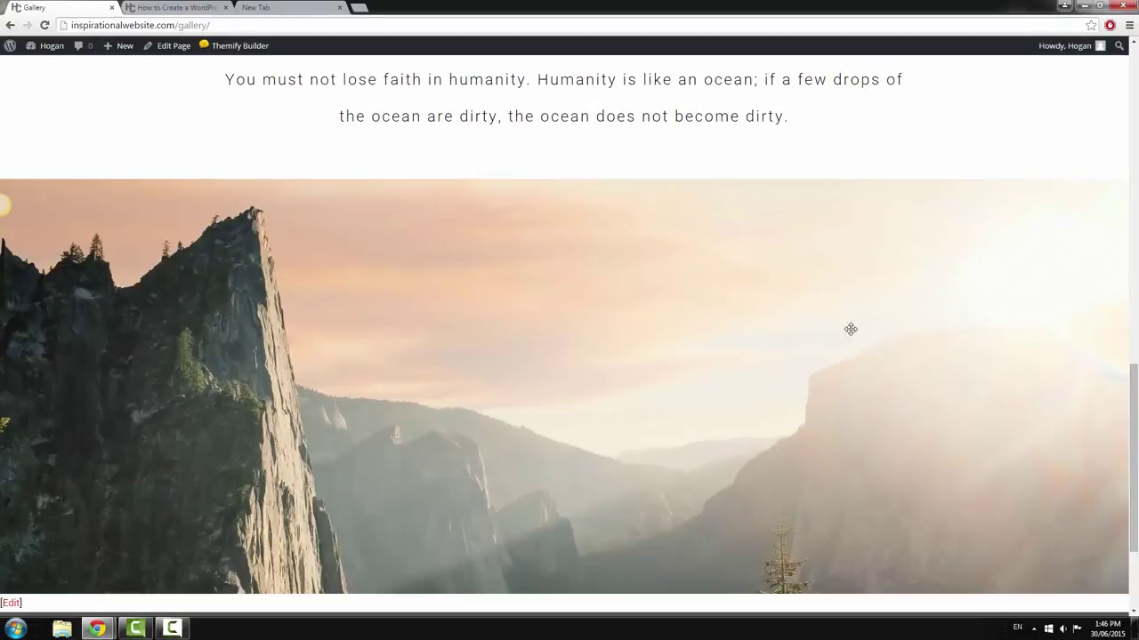
{"action": "scroll", "coordinate": [1134, 388], "scroll_direction": "up", "scroll_amount": 1}
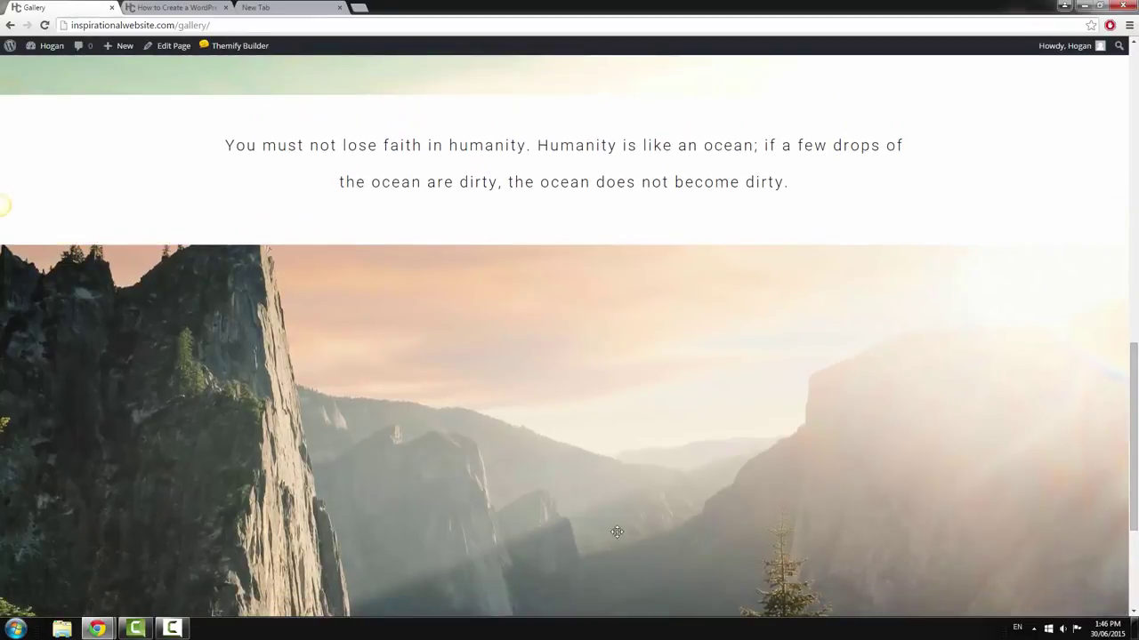
{"action": "mouse_move", "coordinate": [1135, 464]}
{"action": "left_mouse_down"}
{"action": "mouse_move", "coordinate": [1135, 510]}
{"action": "mouse_move", "coordinate": [1137, 454]}
{"action": "left_mouse_up"}
{"action": "scroll", "coordinate": [425, 294], "scroll_direction": "down", "scroll_amount": 2}
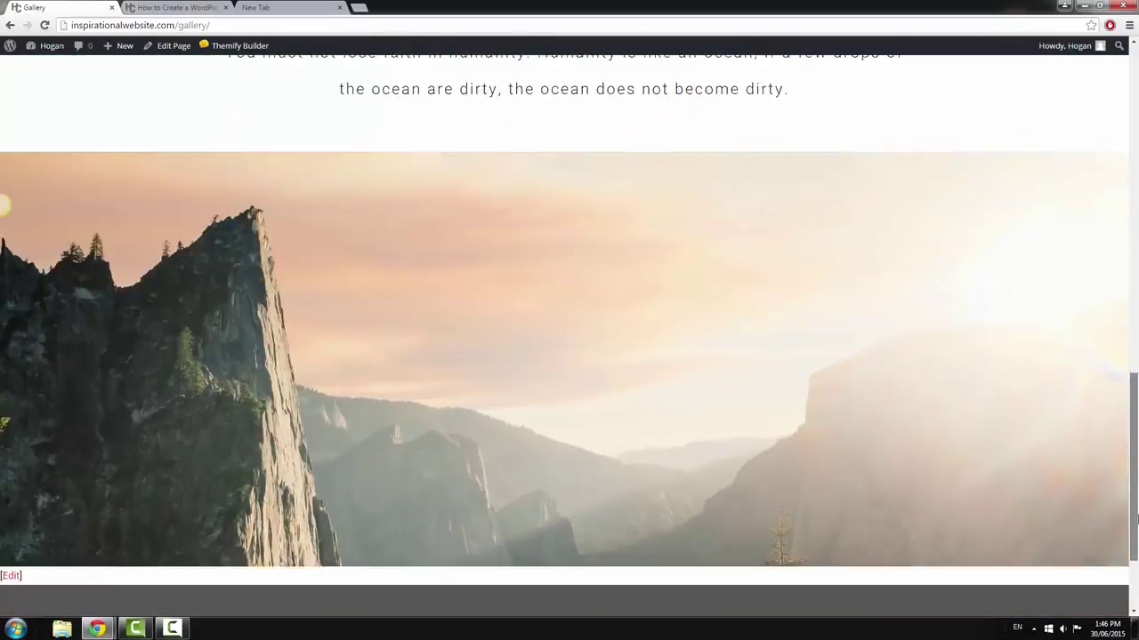
{"action": "left_click_drag", "start_coordinate": [1135, 481], "coordinate": [1136, 521]}
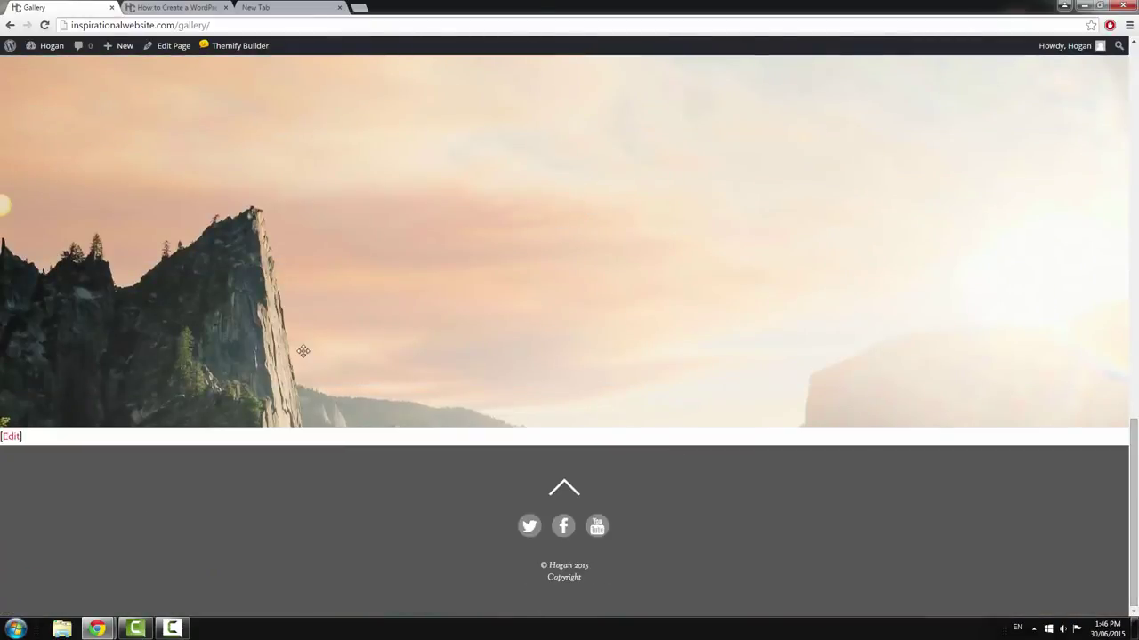
{"action": "left_click", "coordinate": [236, 9]}
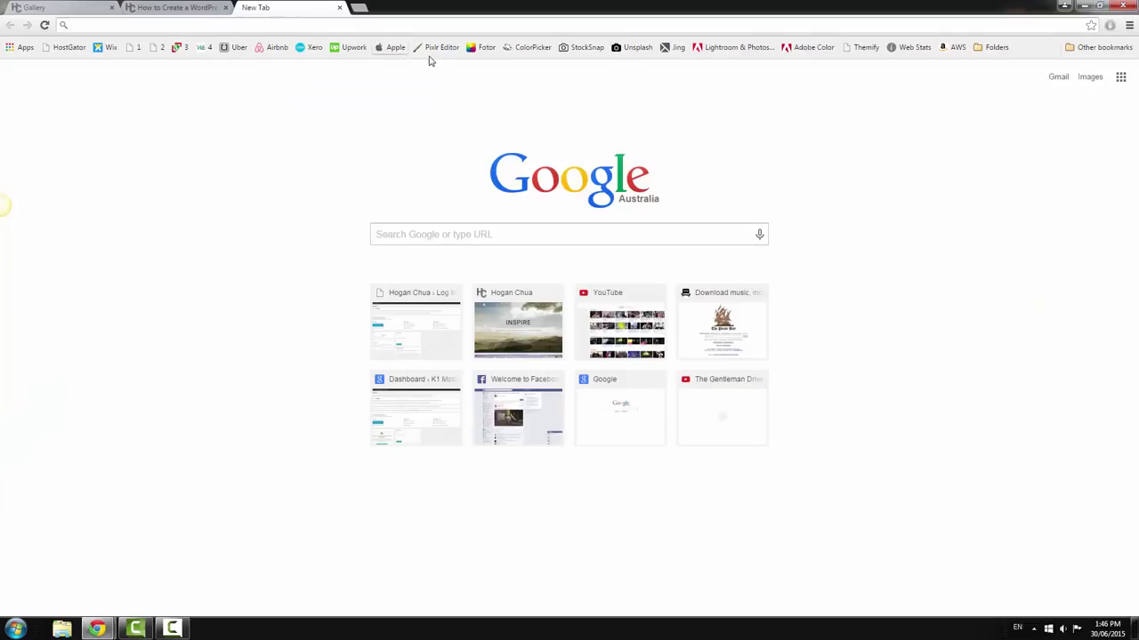
Step: Load the DIY - Inner Mountain photo into Fotor's photo editor
{"action": "left_click", "coordinate": [484, 47]}
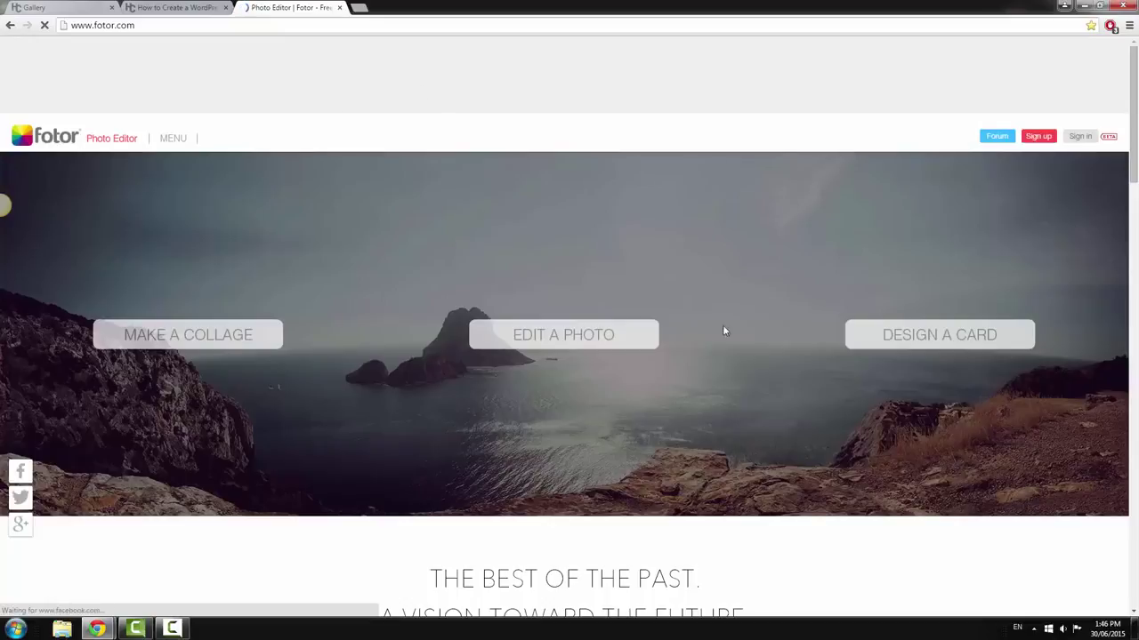
{"action": "left_click", "coordinate": [582, 333]}
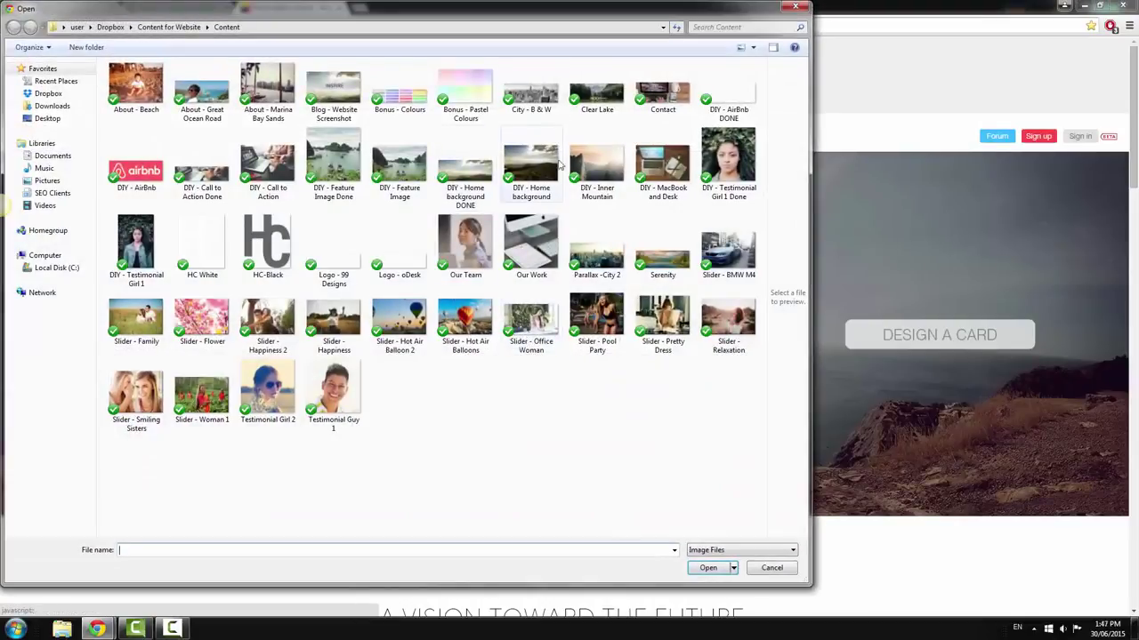
{"action": "left_click", "coordinate": [590, 188]}
{"action": "left_click", "coordinate": [705, 568]}
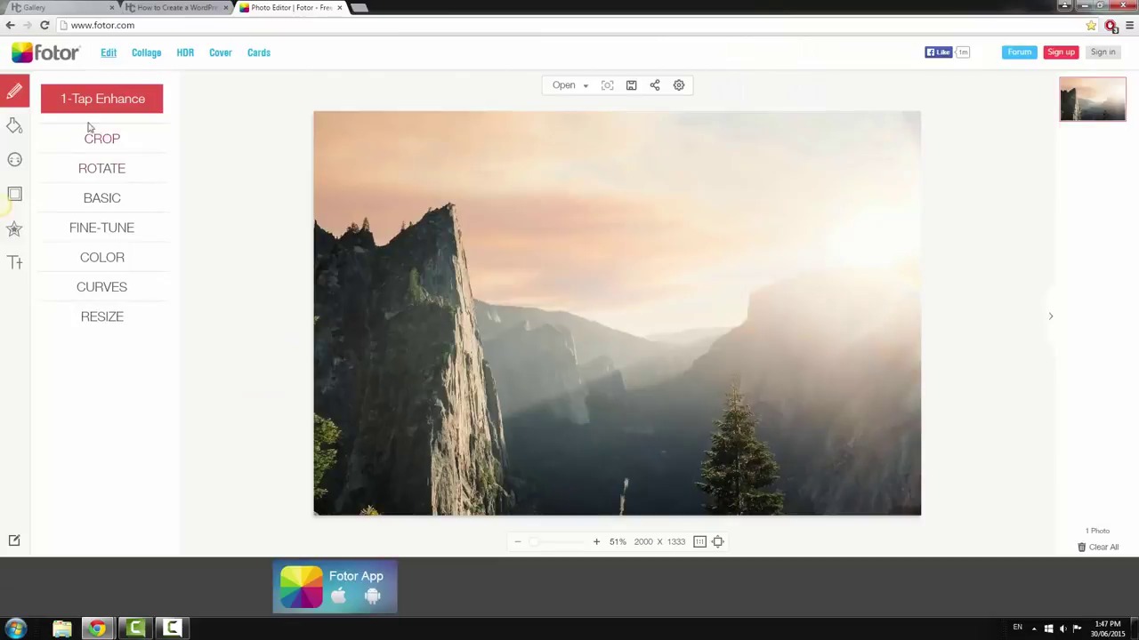
Step: Crop the photo to 2000 × 1000 around the mountain peaks and apply it
{"action": "left_click", "coordinate": [100, 140]}
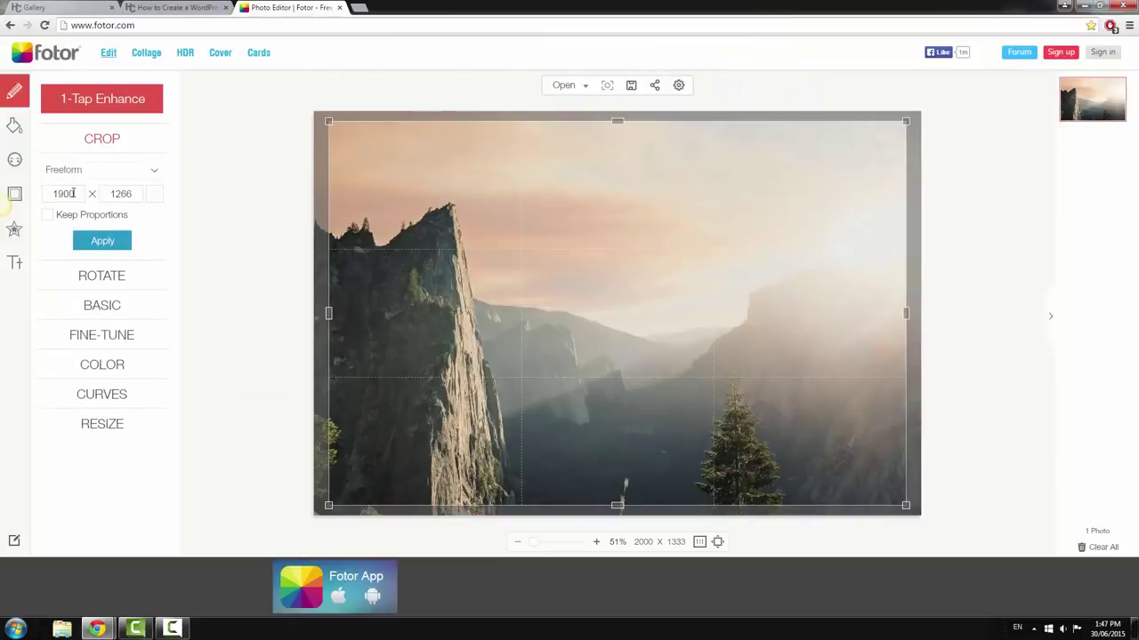
{"action": "double_click", "coordinate": [73, 193]}
{"action": "type", "text": "2000"}
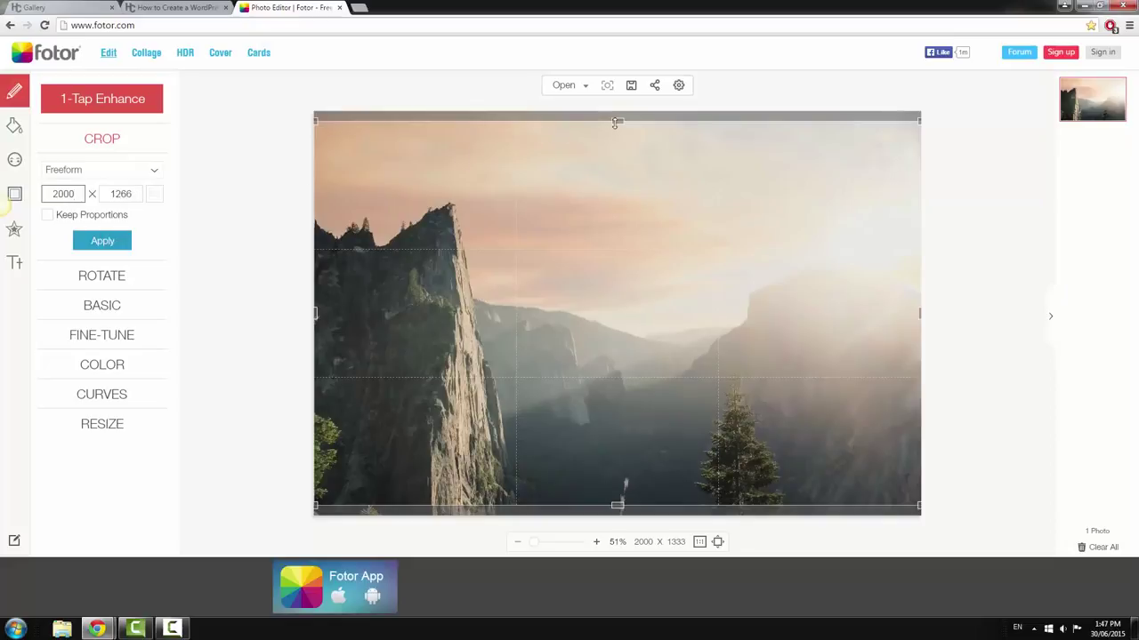
{"action": "left_click_drag", "start_coordinate": [621, 349], "coordinate": [623, 361]}
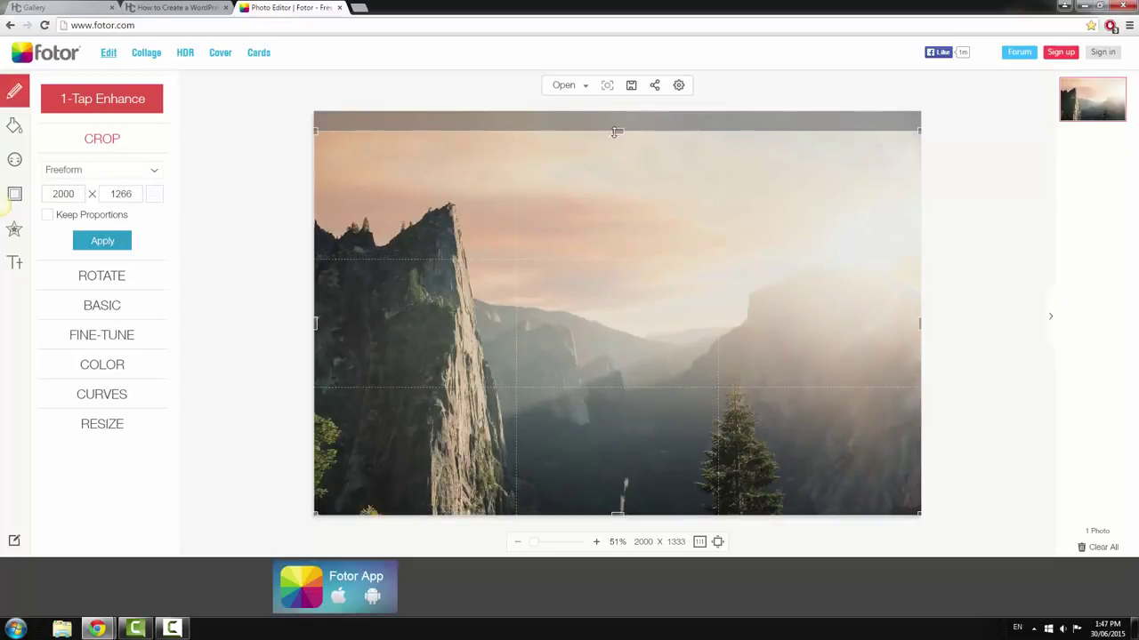
{"action": "left_click_drag", "start_coordinate": [617, 131], "coordinate": [611, 204]}
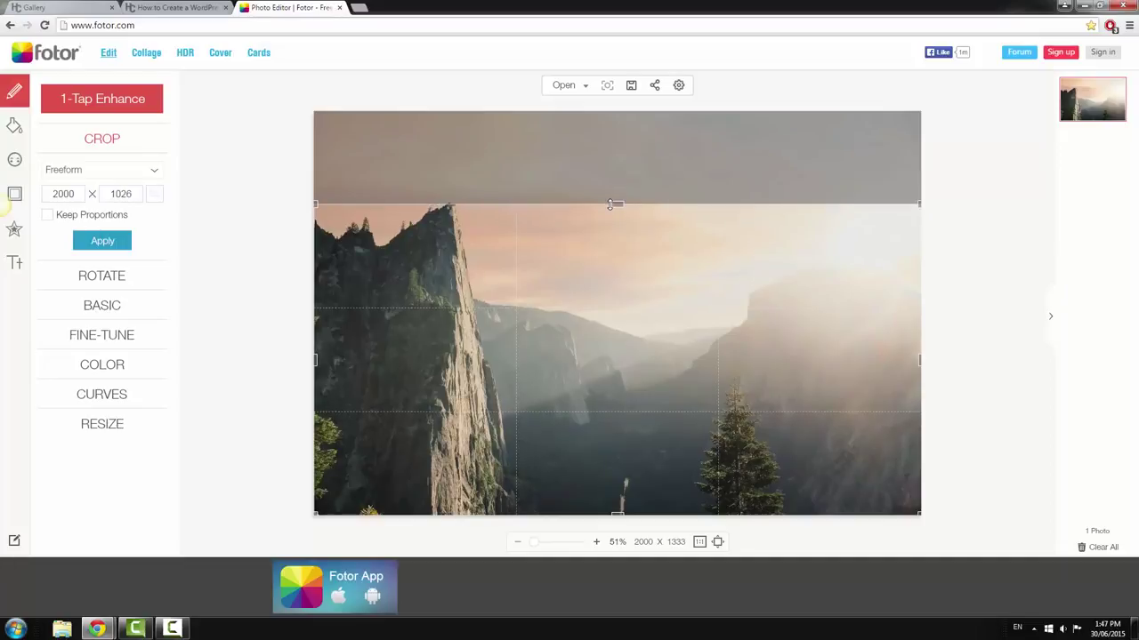
{"action": "left_click_drag", "start_coordinate": [120, 193], "coordinate": [132, 193]}
{"action": "type", "text": "1000"}
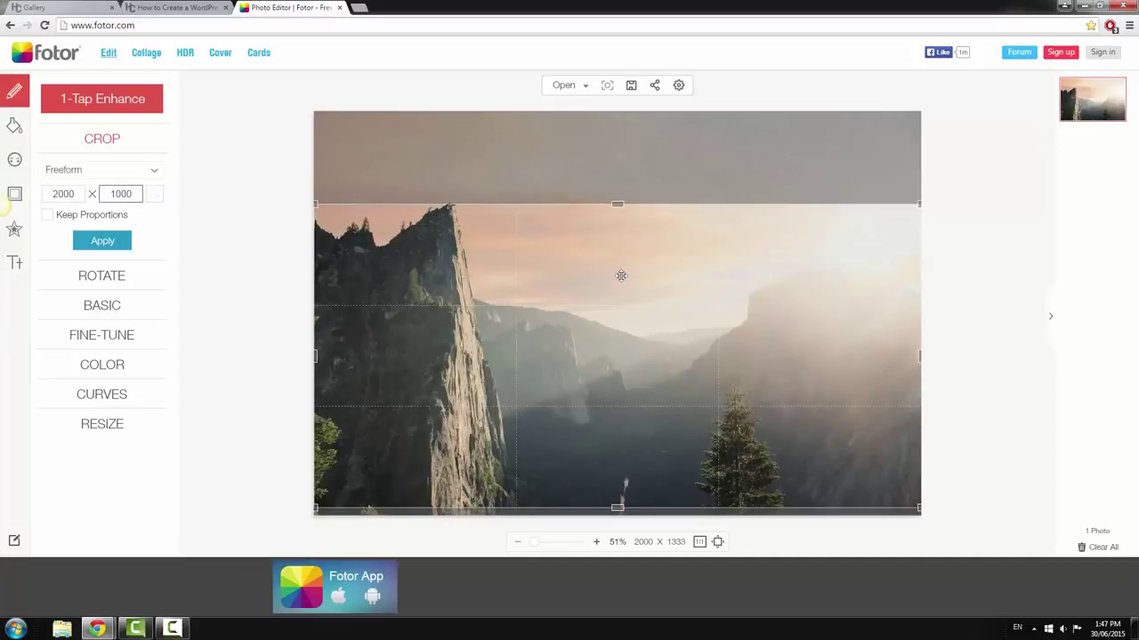
{"action": "left_click_drag", "start_coordinate": [621, 276], "coordinate": [621, 271]}
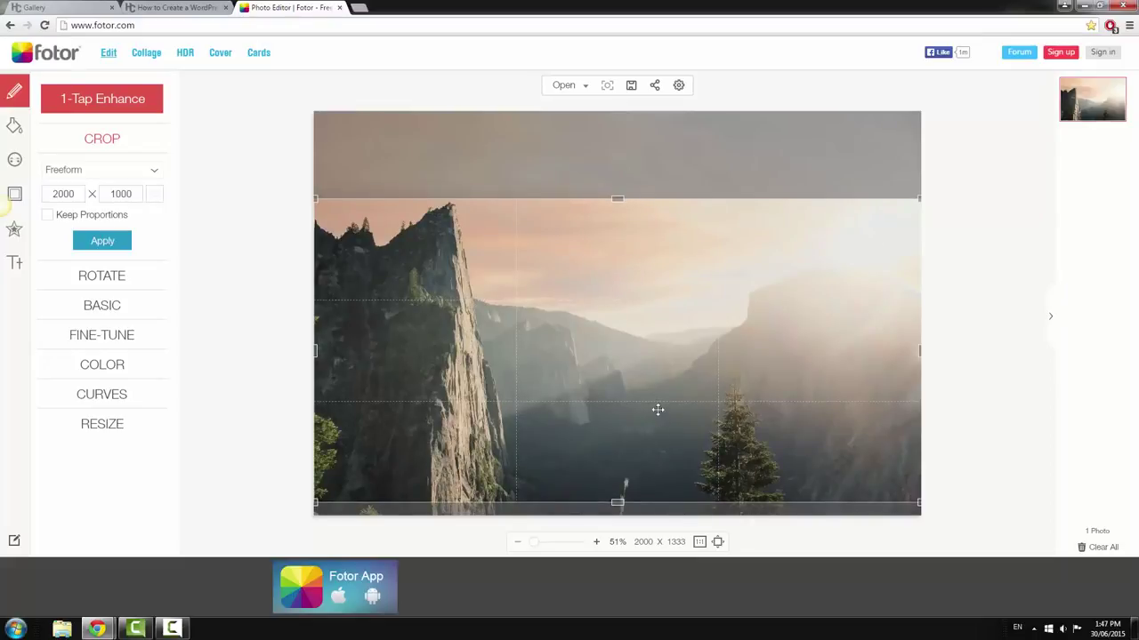
{"action": "left_click_drag", "start_coordinate": [658, 409], "coordinate": [657, 411]}
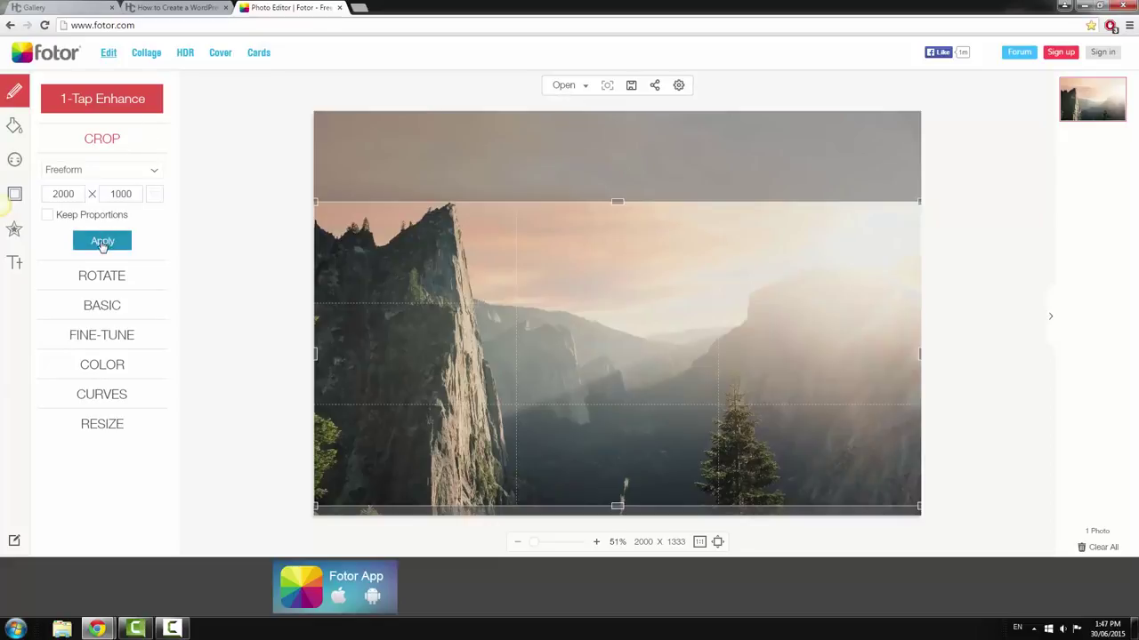
{"action": "left_click", "coordinate": [102, 242]}
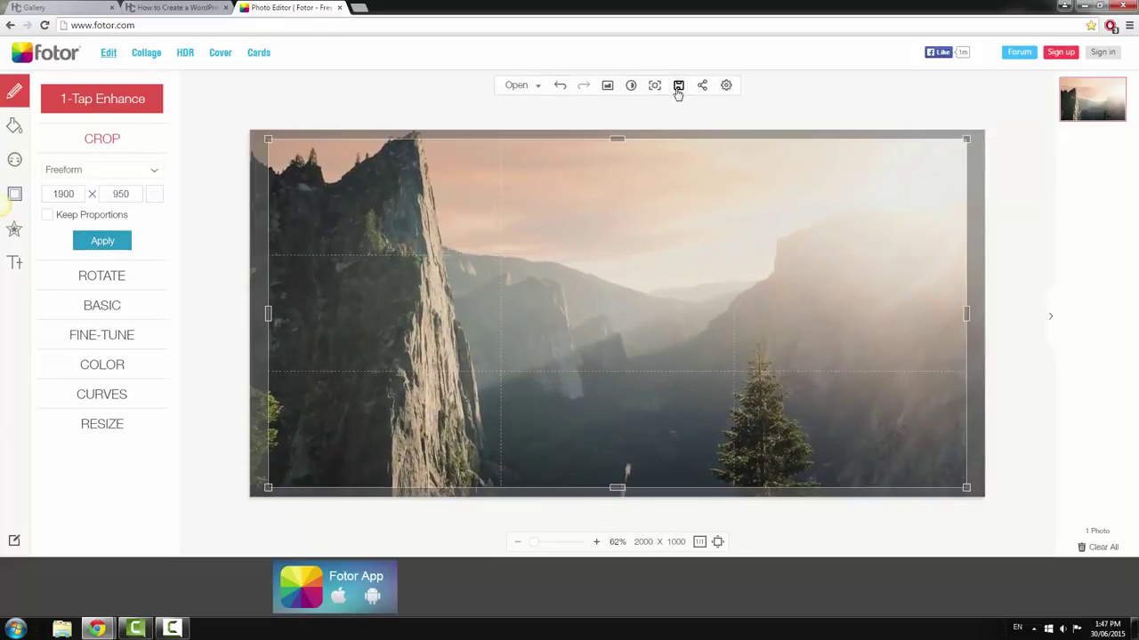
Step: Save the cropped image at Normal quality as 'DIY - Inner Mountain Done'
{"action": "left_click", "coordinate": [678, 87]}
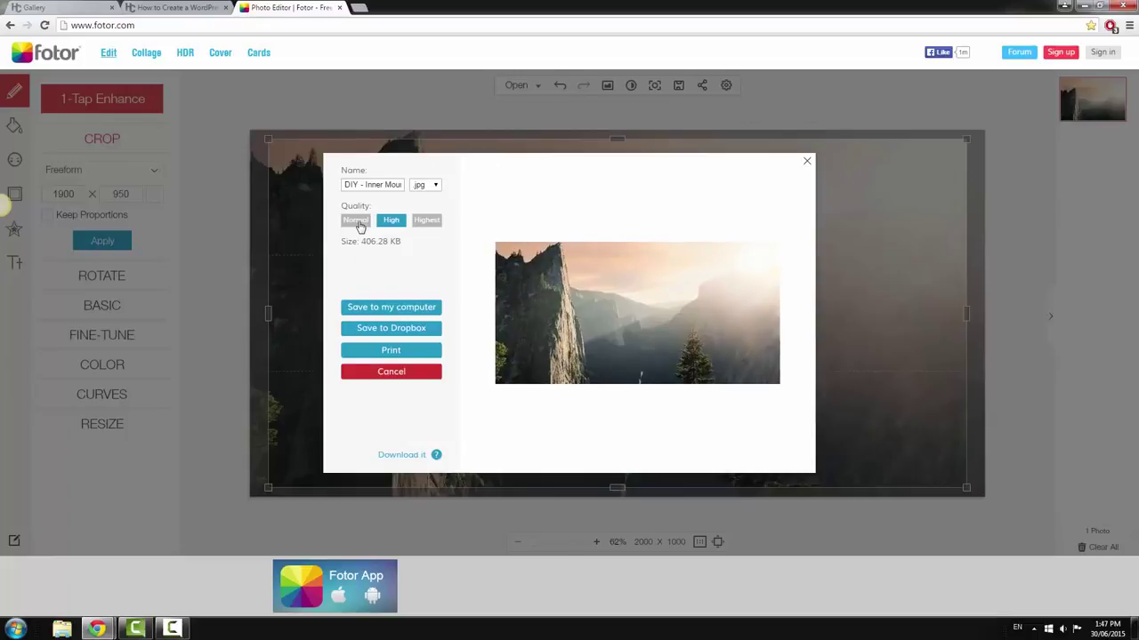
{"action": "left_click", "coordinate": [356, 222]}
{"action": "left_click", "coordinate": [375, 306]}
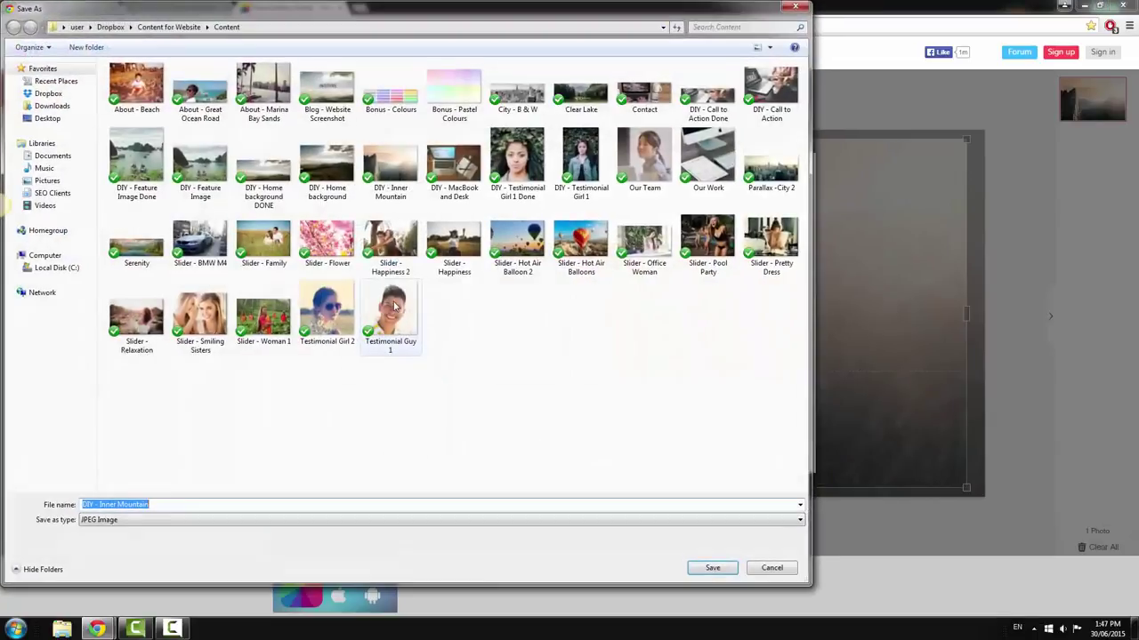
{"action": "left_click", "coordinate": [194, 504]}
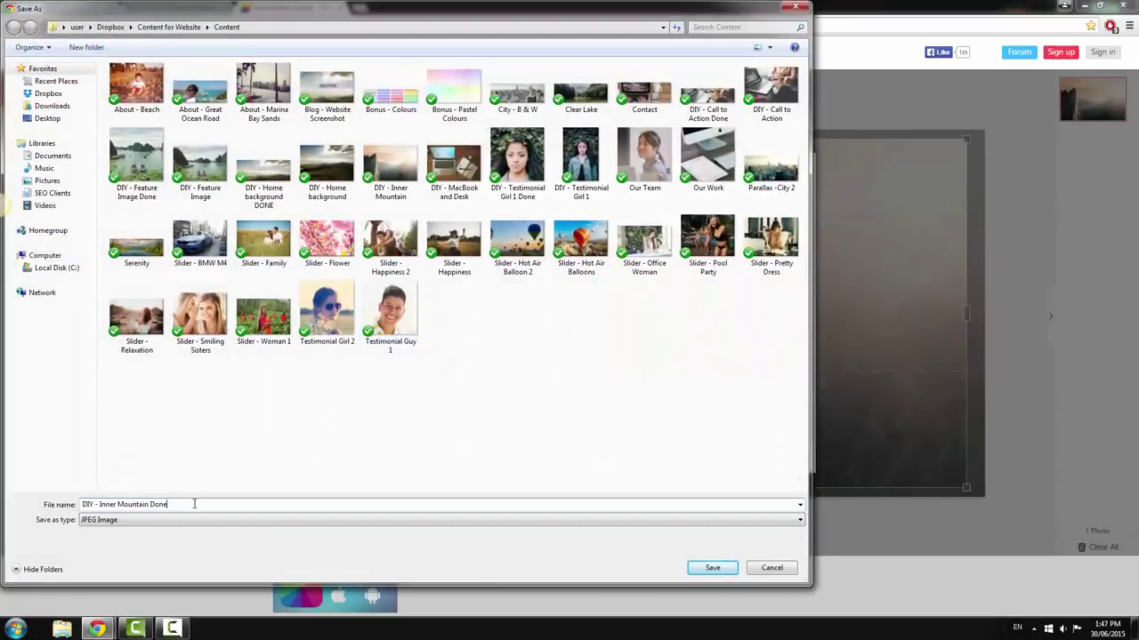
{"action": "left_click", "coordinate": [722, 566]}
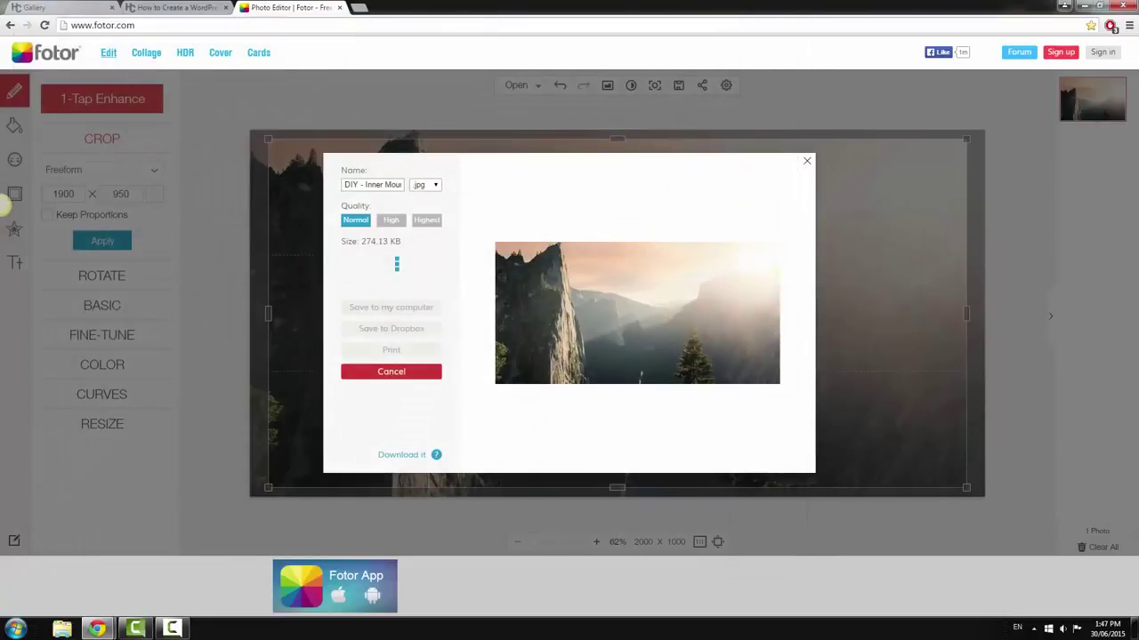
{"action": "left_click", "coordinate": [36, 7]}
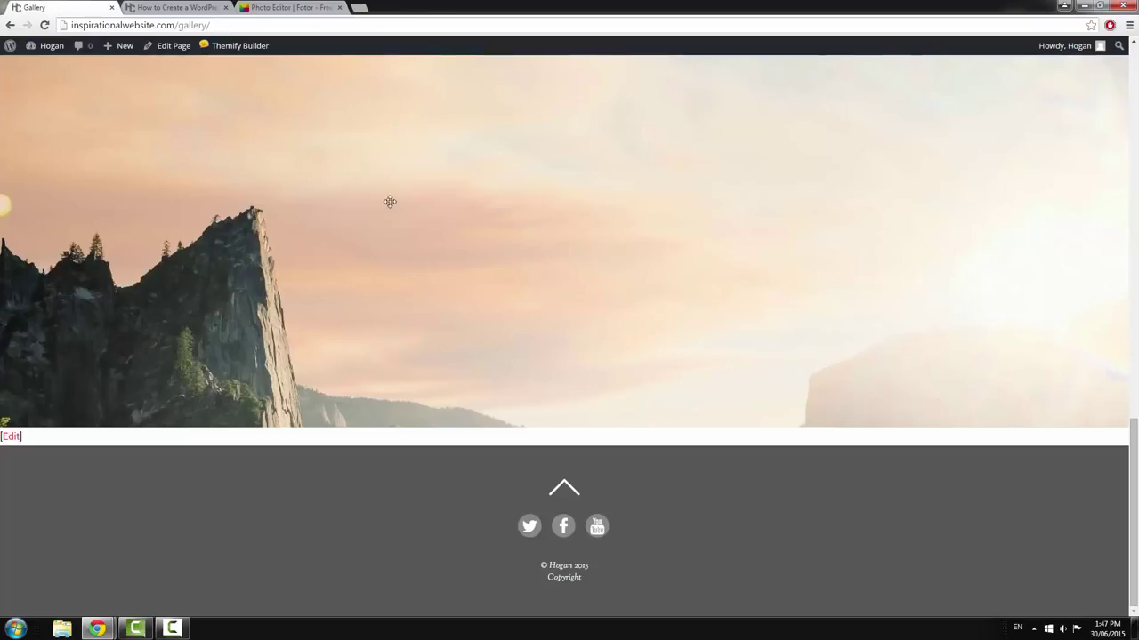
Step: Turn the builder back on and clear the mountain row's current background image
{"action": "scroll", "coordinate": [353, 206], "scroll_direction": "up", "scroll_amount": 2}
{"action": "mouse_move", "coordinate": [238, 45]}
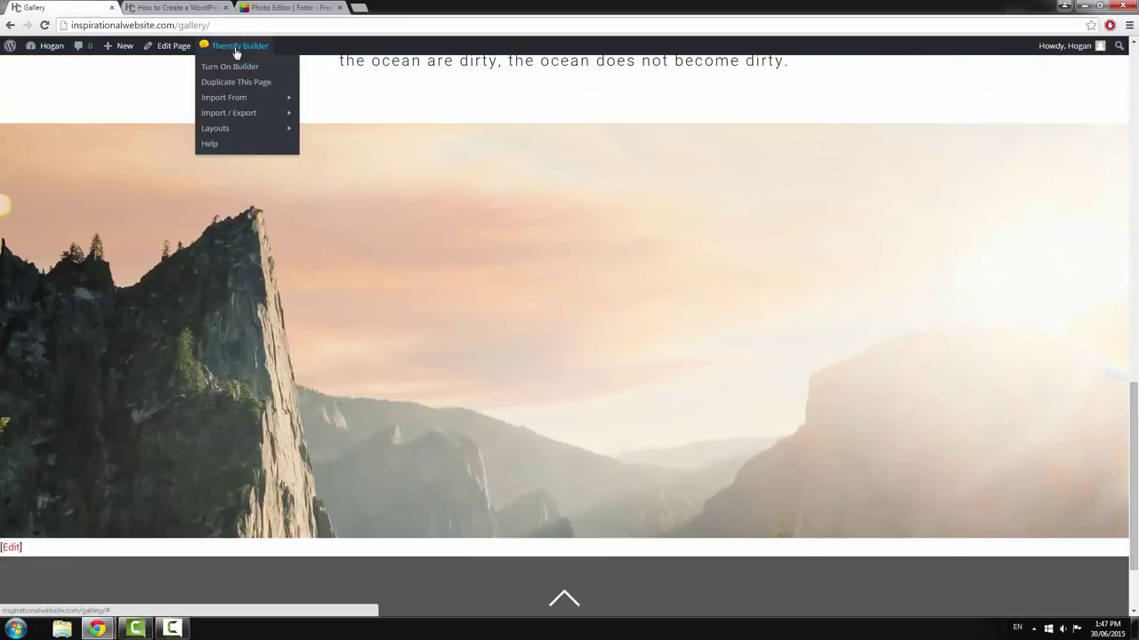
{"action": "left_click", "coordinate": [223, 71]}
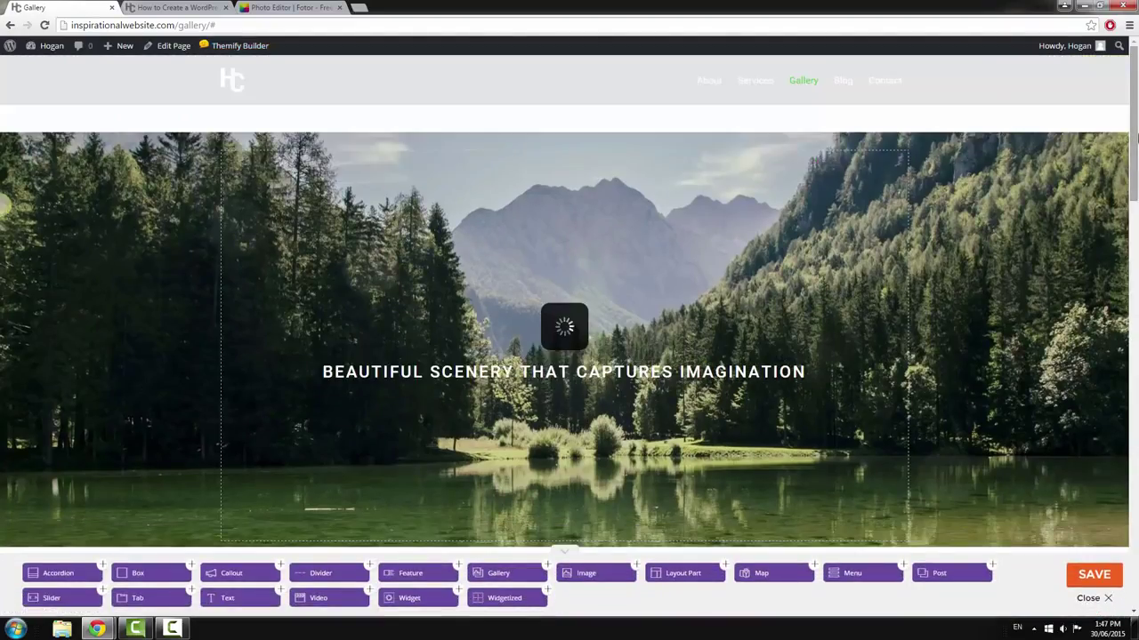
{"action": "left_click_drag", "start_coordinate": [1136, 134], "coordinate": [1136, 442]}
{"action": "scroll", "coordinate": [18, 267], "scroll_direction": "down", "scroll_amount": 2}
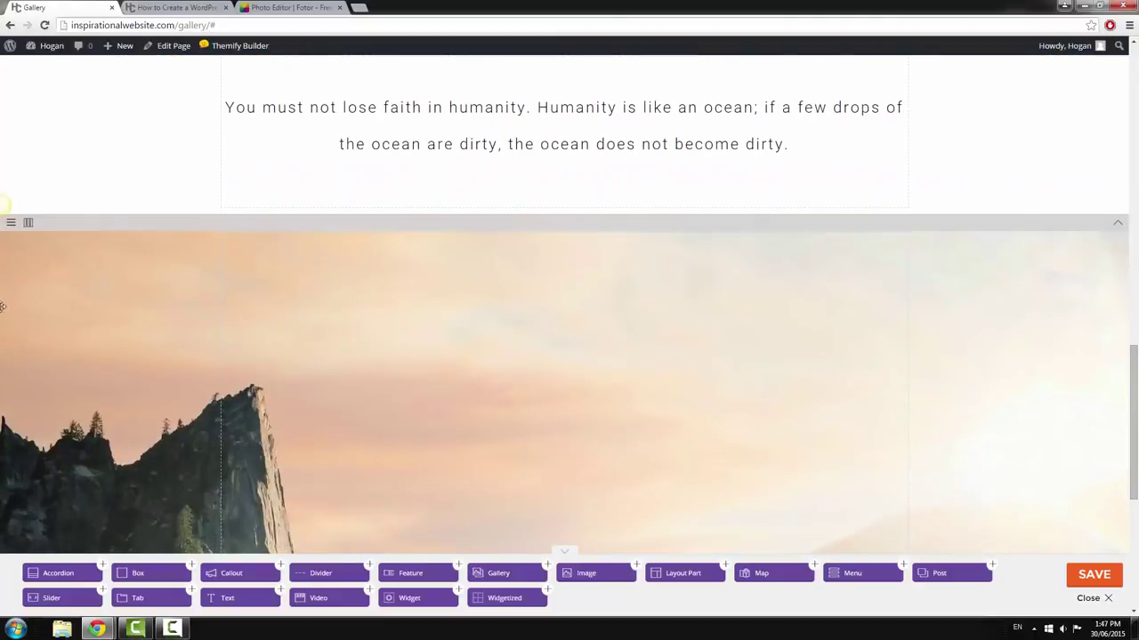
{"action": "left_click", "coordinate": [14, 129]}
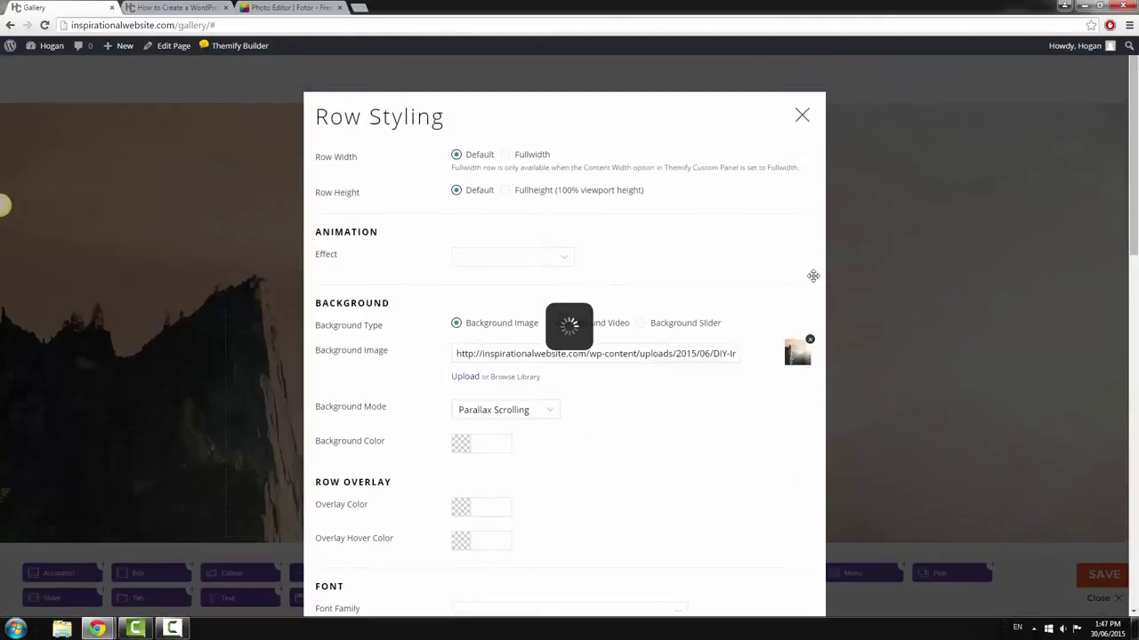
{"action": "left_click", "coordinate": [810, 345]}
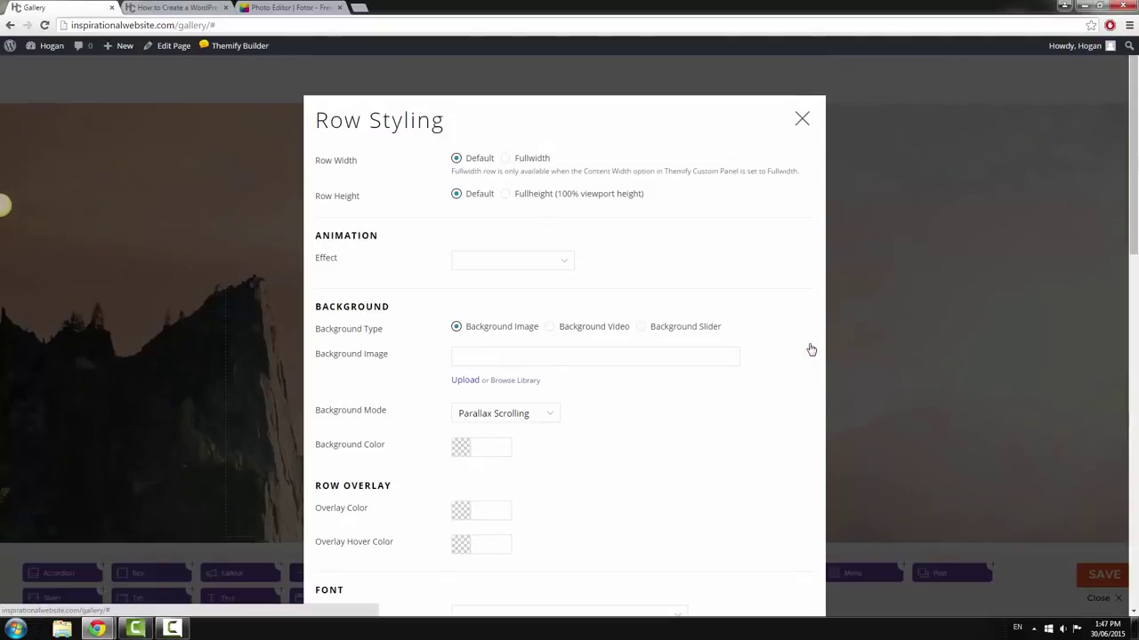
Step: Upload DIY - Inner Mountain Done as the row's background image and save
{"action": "left_click", "coordinate": [524, 381]}
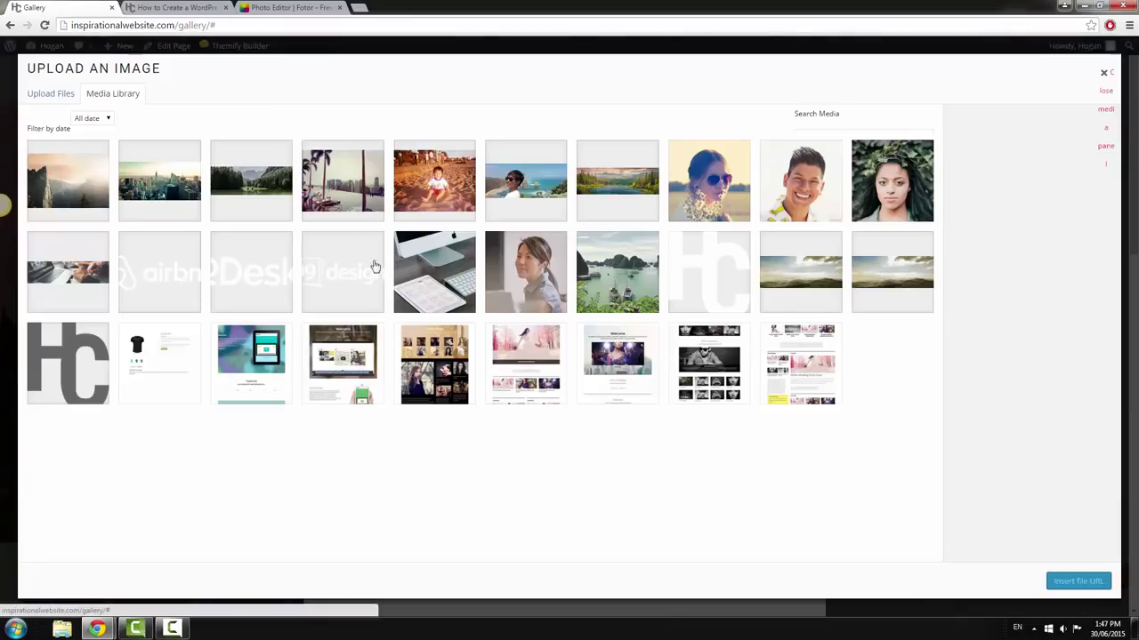
{"action": "left_click", "coordinate": [46, 95]}
{"action": "left_click", "coordinate": [554, 323]}
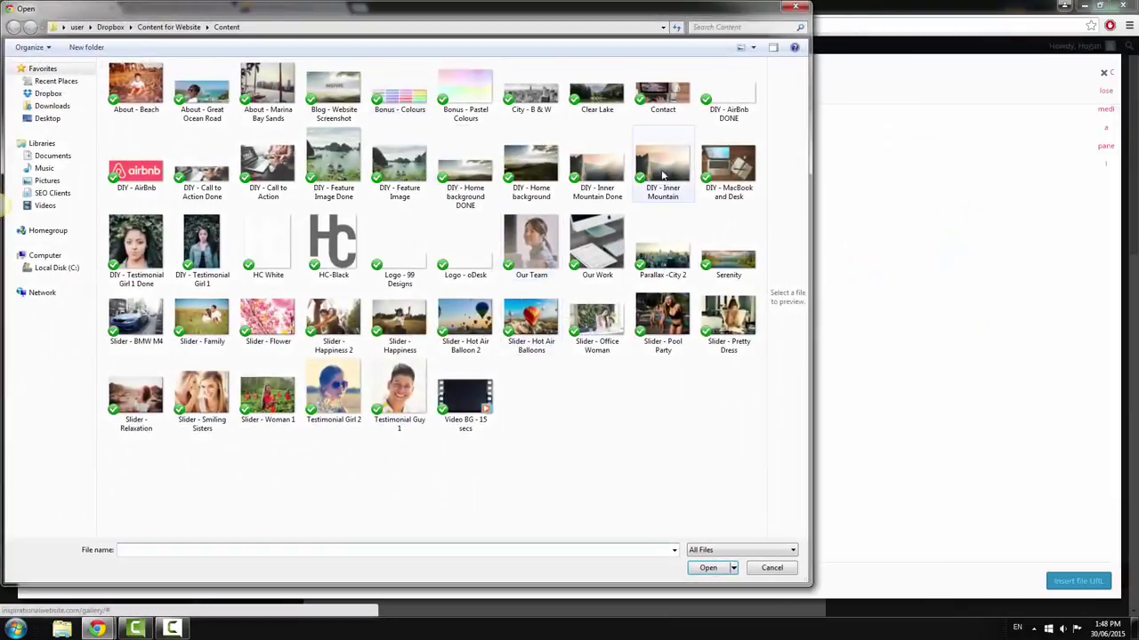
{"action": "left_click", "coordinate": [597, 164]}
{"action": "left_click", "coordinate": [708, 567]}
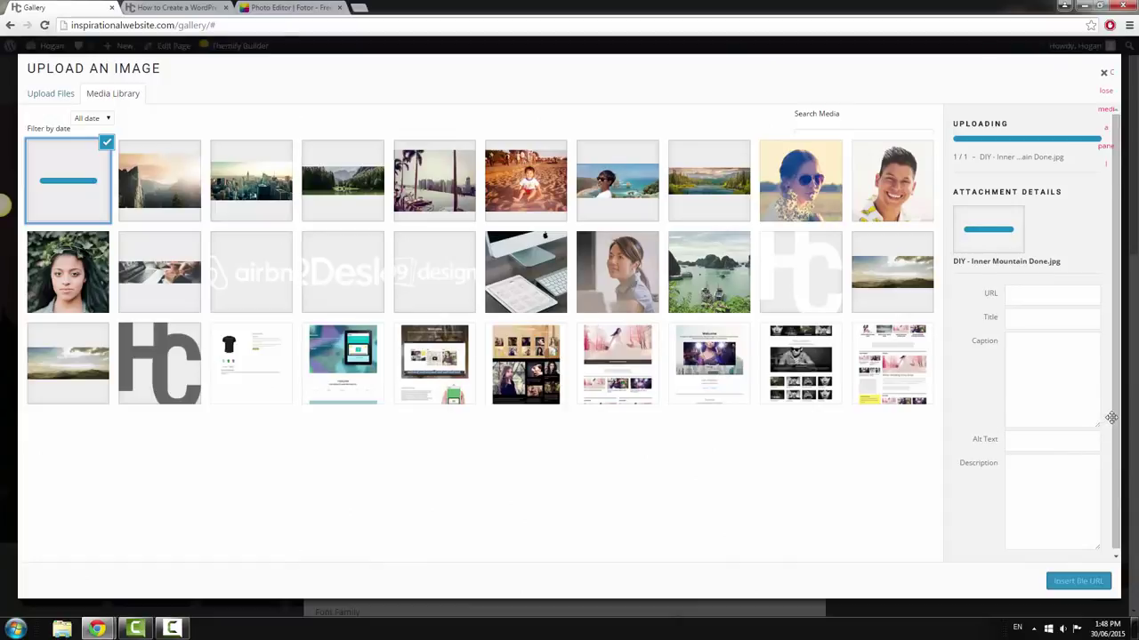
{"action": "left_click", "coordinate": [1078, 581]}
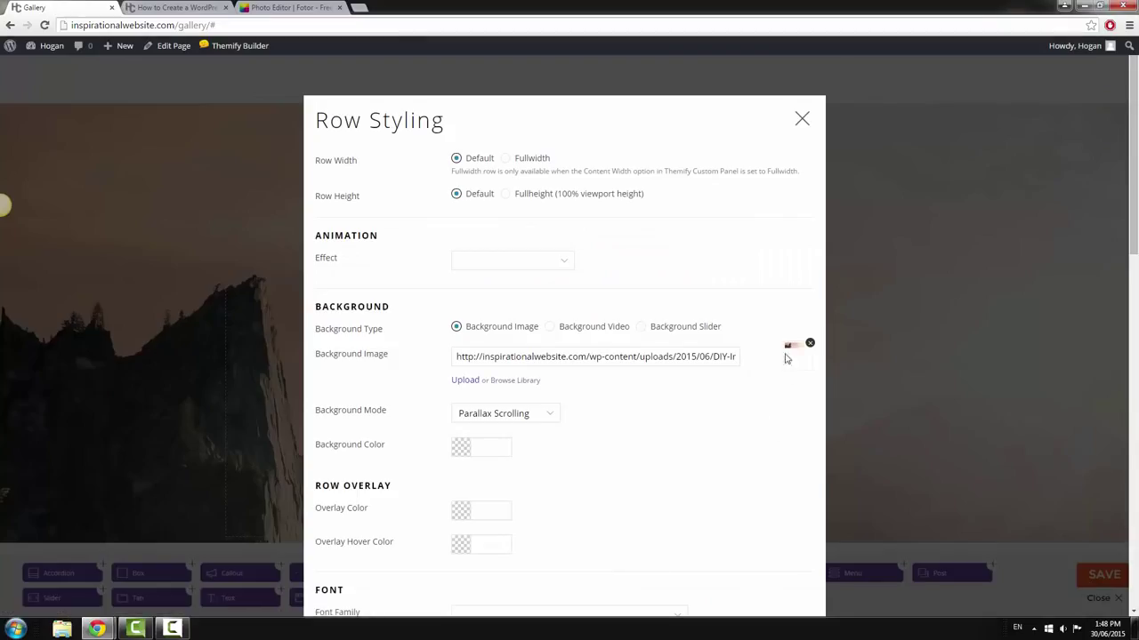
{"action": "scroll", "coordinate": [752, 411], "scroll_direction": "down", "scroll_amount": 10}
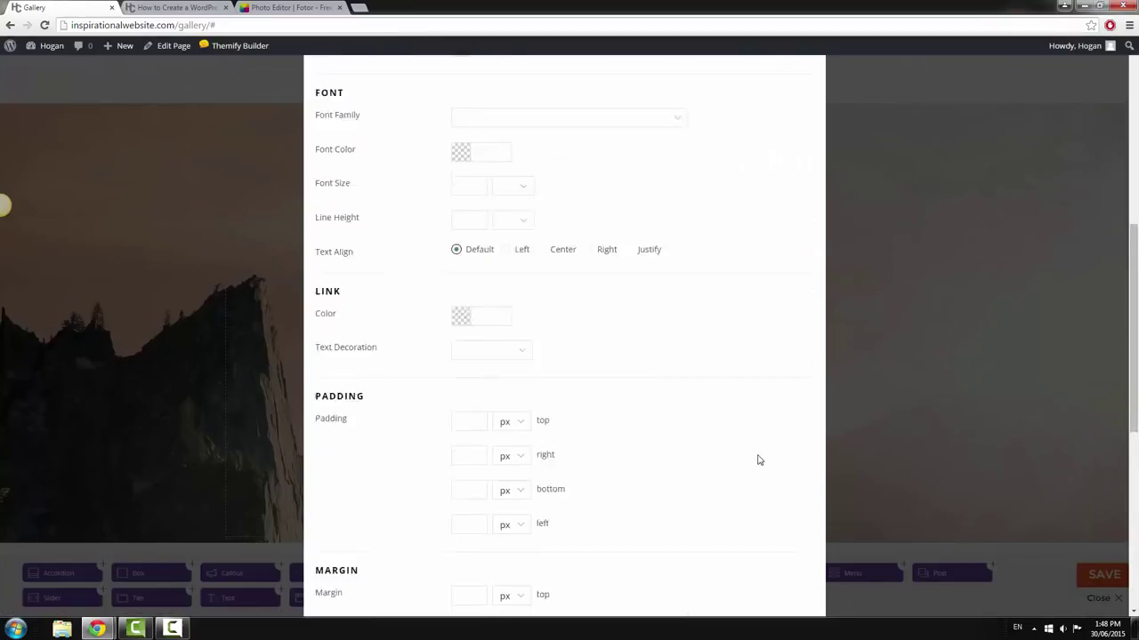
{"action": "left_click", "coordinate": [786, 593]}
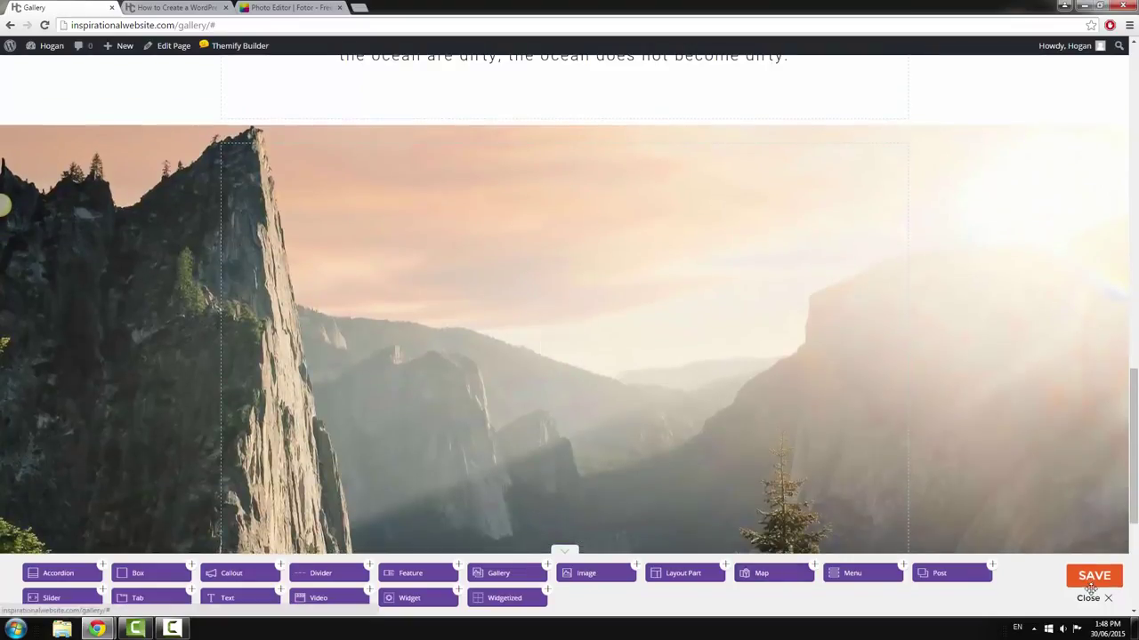
Step: Save the layout, close the builder, then turn it back on at the empty row
{"action": "left_click", "coordinate": [1091, 580]}
{"action": "left_click", "coordinate": [1088, 597]}
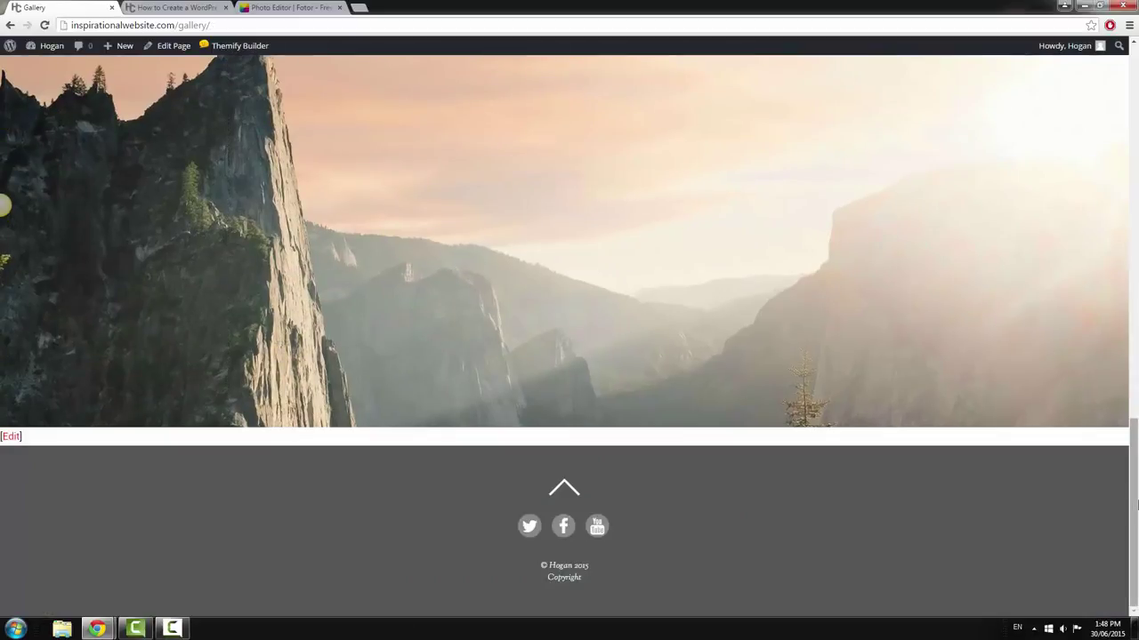
{"action": "mouse_move", "coordinate": [1135, 517]}
{"action": "left_mouse_down"}
{"action": "mouse_move", "coordinate": [1134, 340]}
{"action": "mouse_move", "coordinate": [1134, 526]}
{"action": "left_mouse_up"}
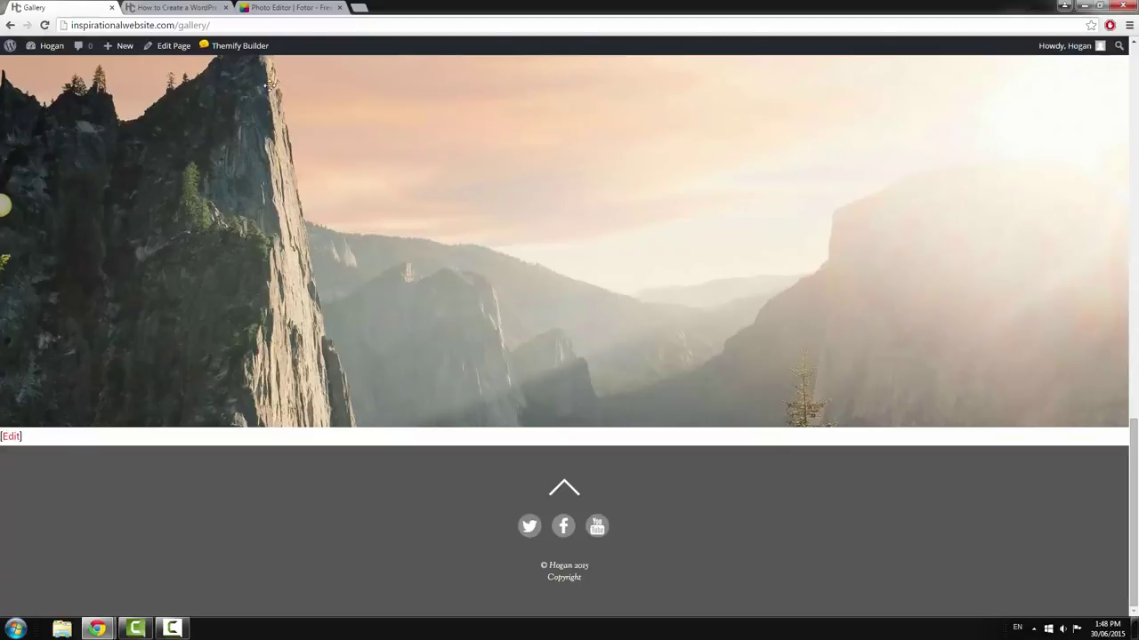
{"action": "left_click", "coordinate": [244, 64]}
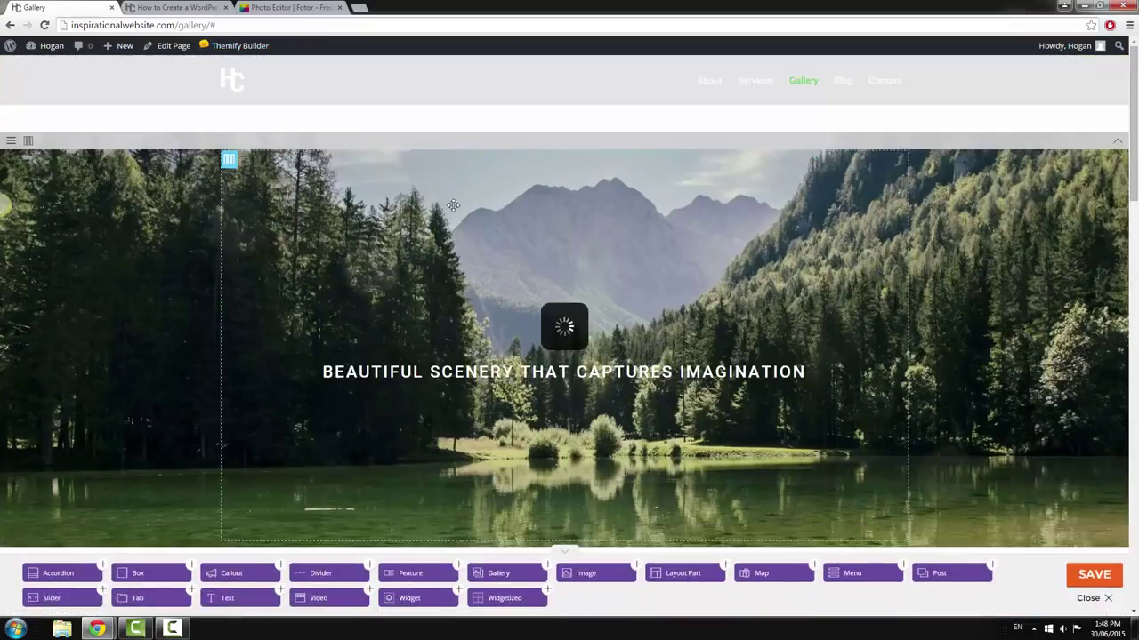
{"action": "scroll", "coordinate": [453, 206], "scroll_direction": "down", "scroll_amount": 10}
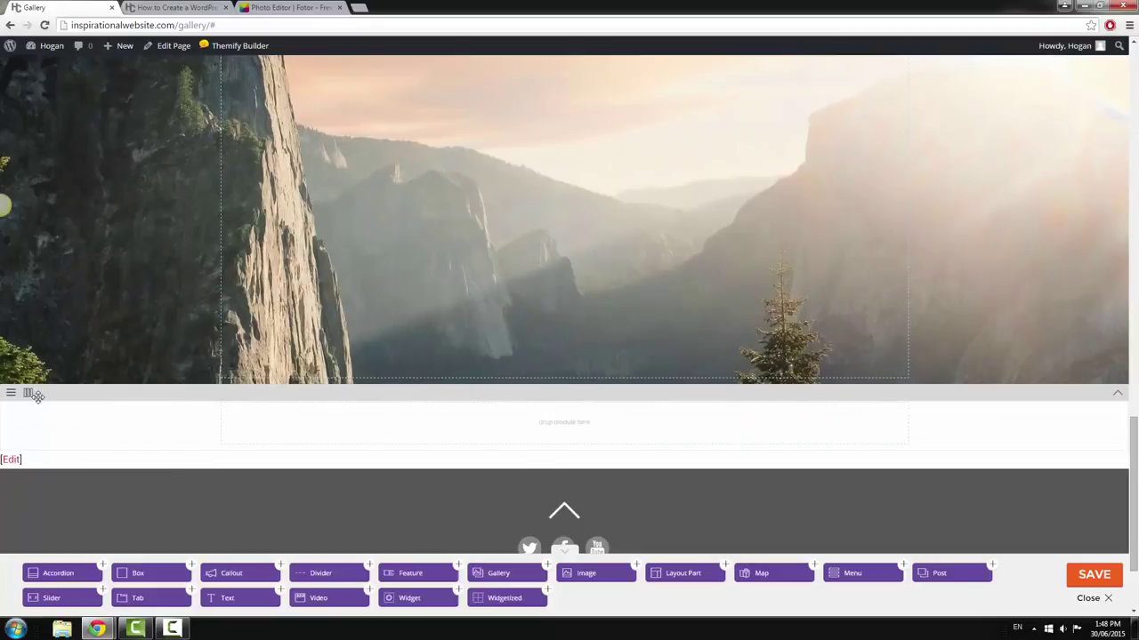
Step: Make the empty row Fullwidth with Additional CSS Class 'animated-bg' and save
{"action": "mouse_move", "coordinate": [10, 397]}
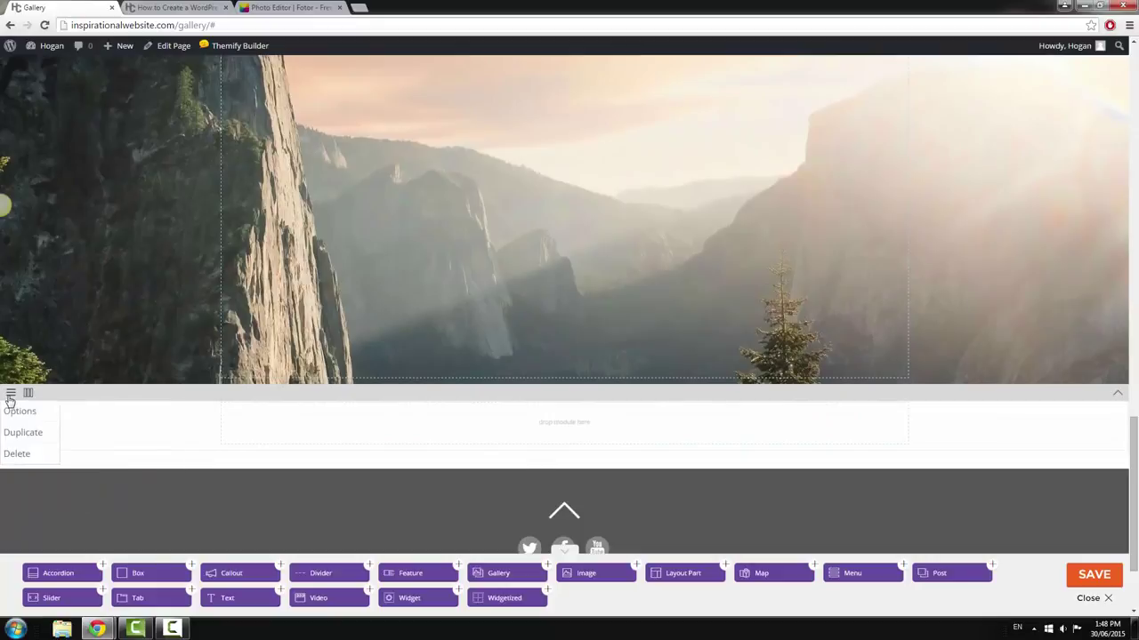
{"action": "left_click", "coordinate": [16, 412]}
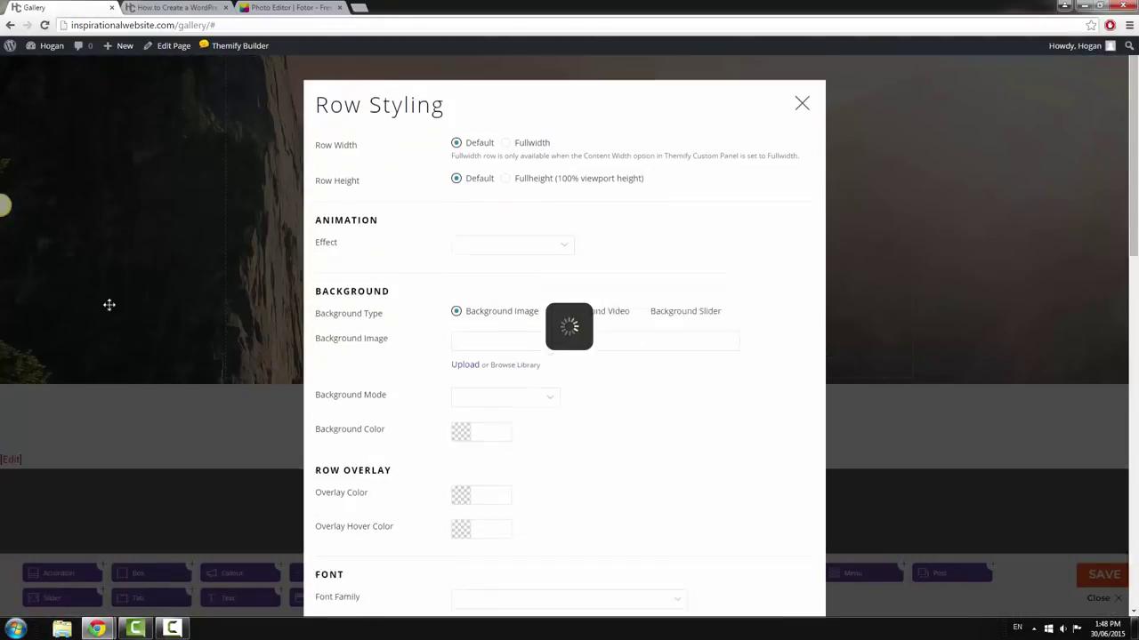
{"action": "left_click_drag", "start_coordinate": [358, 172], "coordinate": [312, 162]}
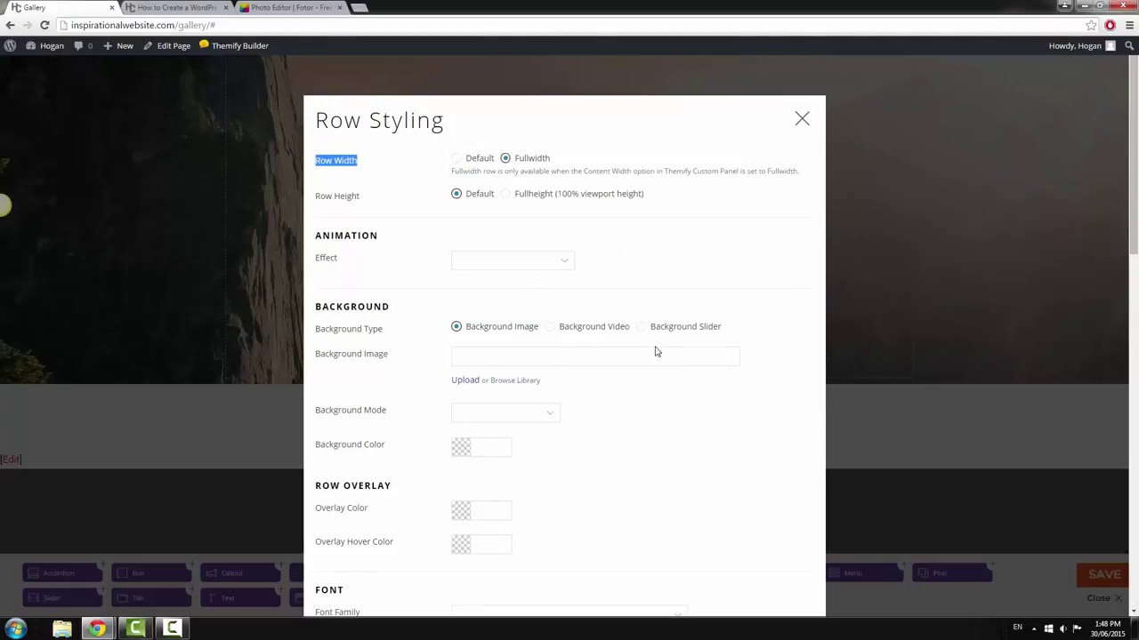
{"action": "scroll", "coordinate": [656, 351], "scroll_direction": "down", "scroll_amount": 10}
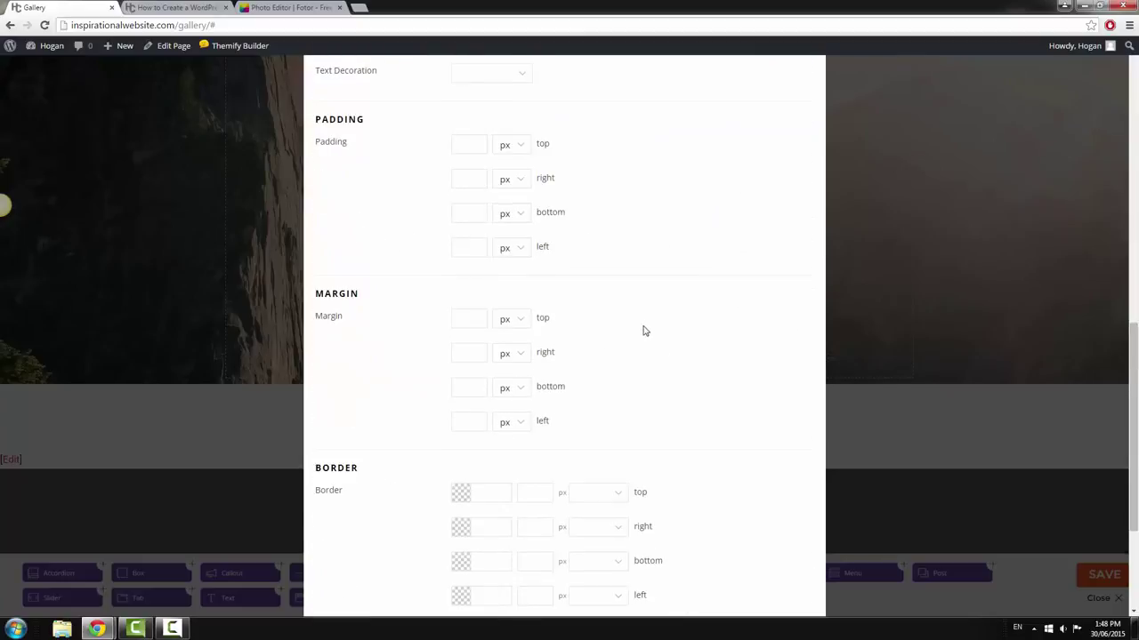
{"action": "scroll", "coordinate": [633, 322], "scroll_direction": "down", "scroll_amount": 1}
{"action": "left_click_drag", "start_coordinate": [394, 439], "coordinate": [312, 437]}
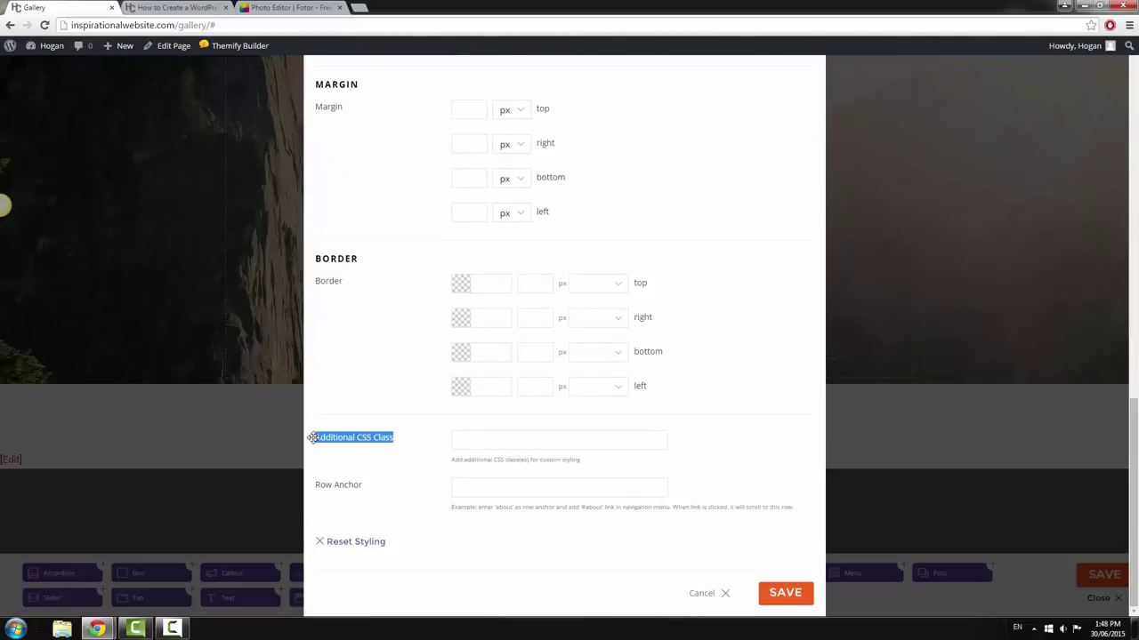
{"action": "left_click", "coordinate": [468, 439]}
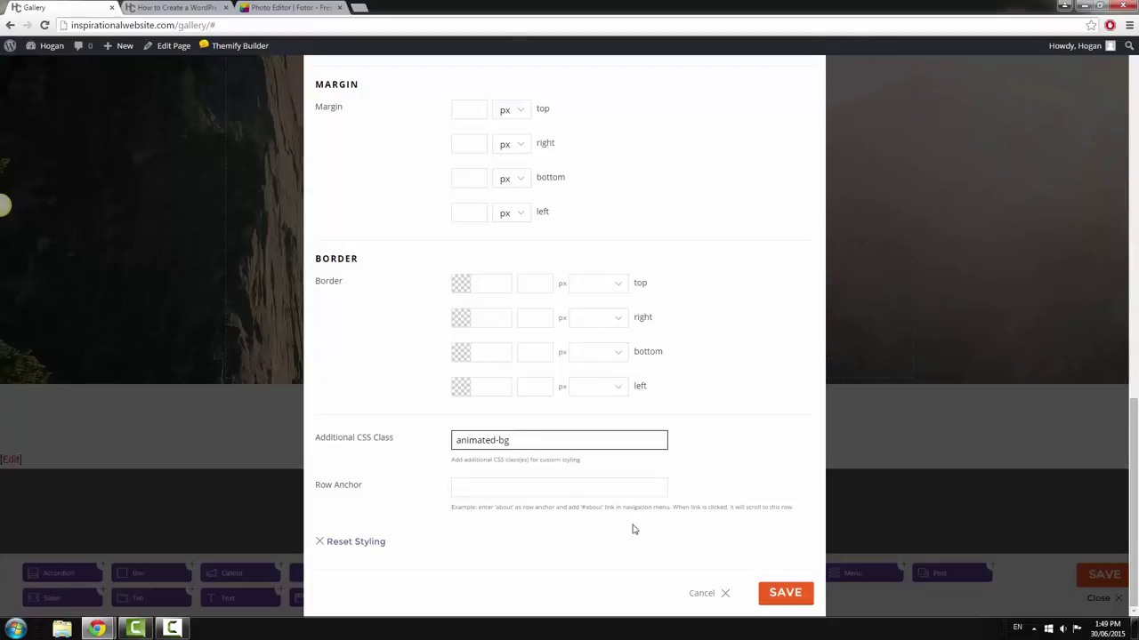
{"action": "left_click", "coordinate": [786, 593]}
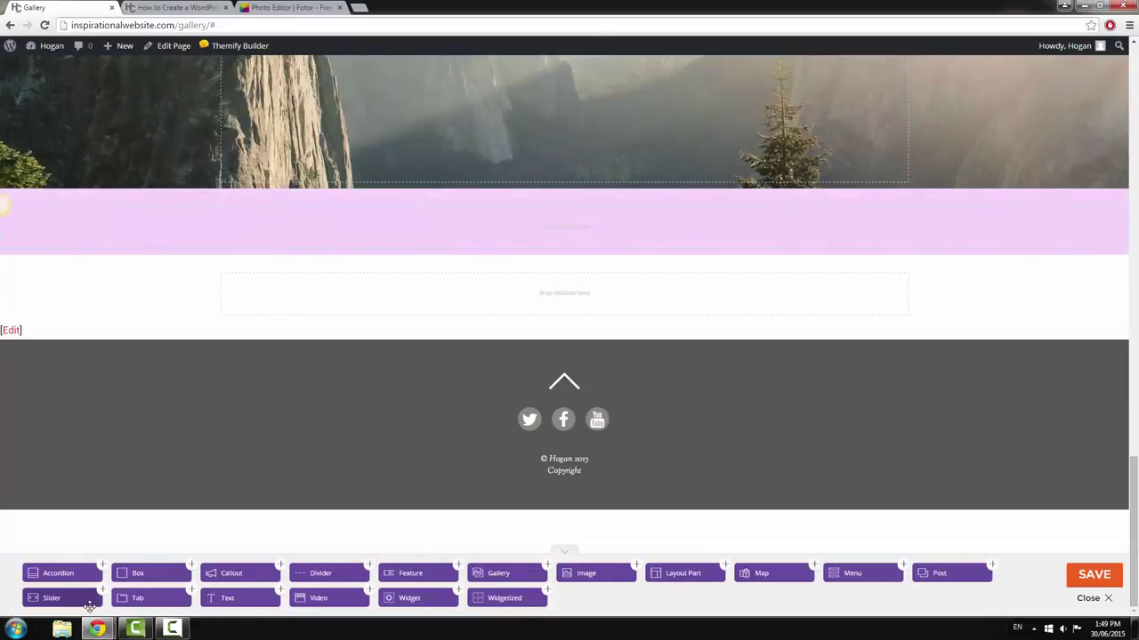
Step: Drop a Slider module into the pink full-width row, then switch to the tutorial page
{"action": "left_click_drag", "start_coordinate": [89, 598], "coordinate": [599, 244]}
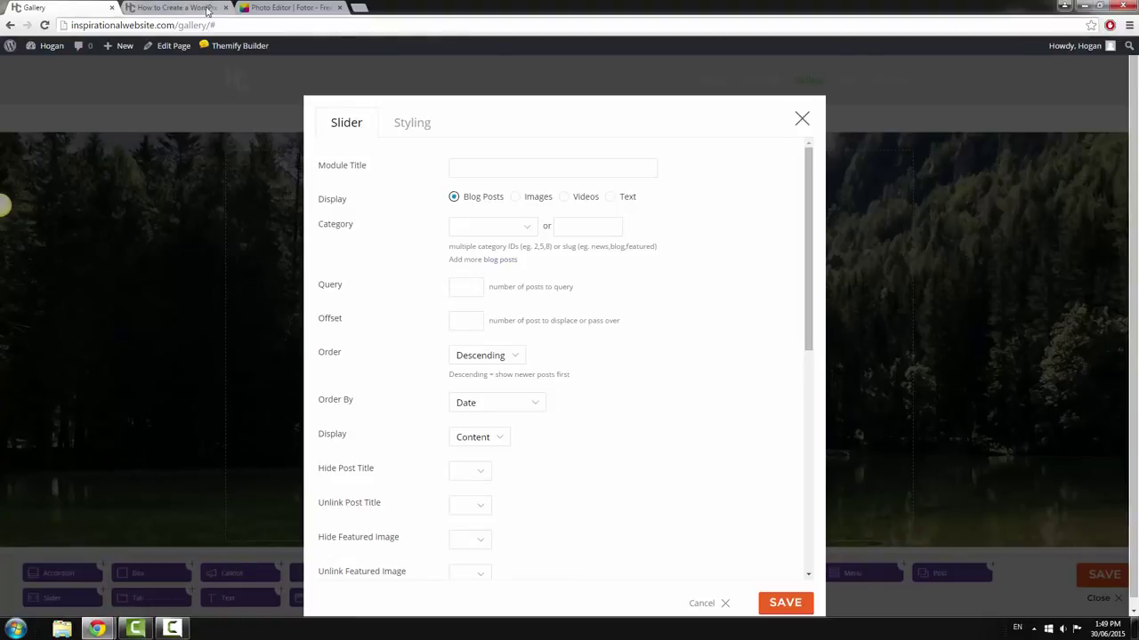
{"action": "left_click", "coordinate": [203, 11]}
{"action": "left_click_drag", "start_coordinate": [1135, 371], "coordinate": [1134, 46]}
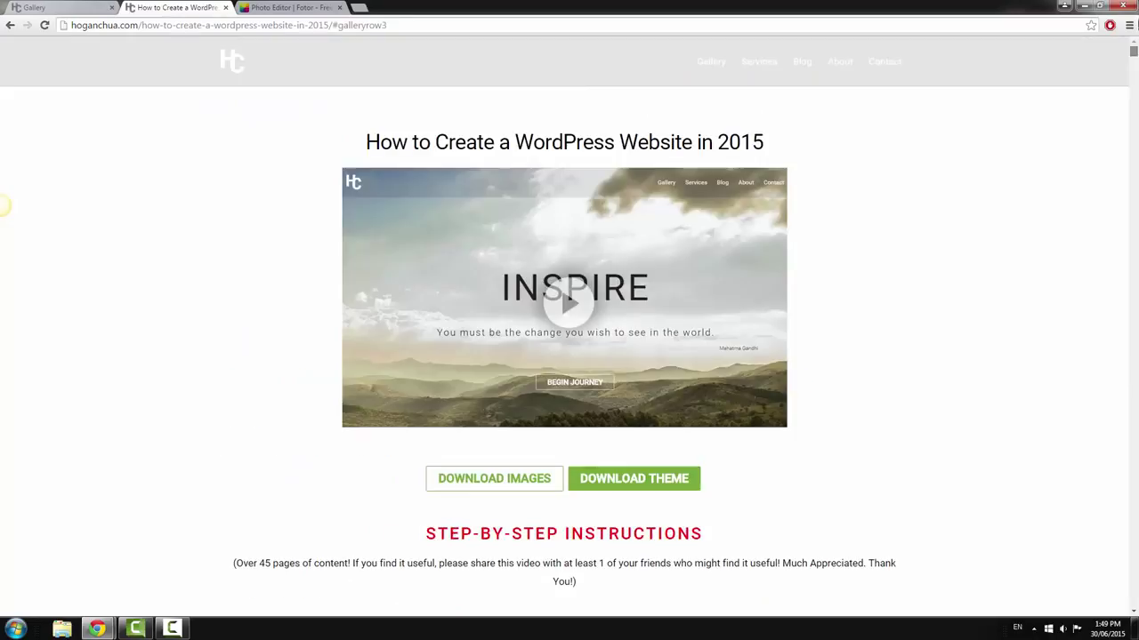
Step: Open the reference site's Gallery page in a new tab and switch to it
{"action": "right_click", "coordinate": [710, 64]}
{"action": "left_click", "coordinate": [762, 72]}
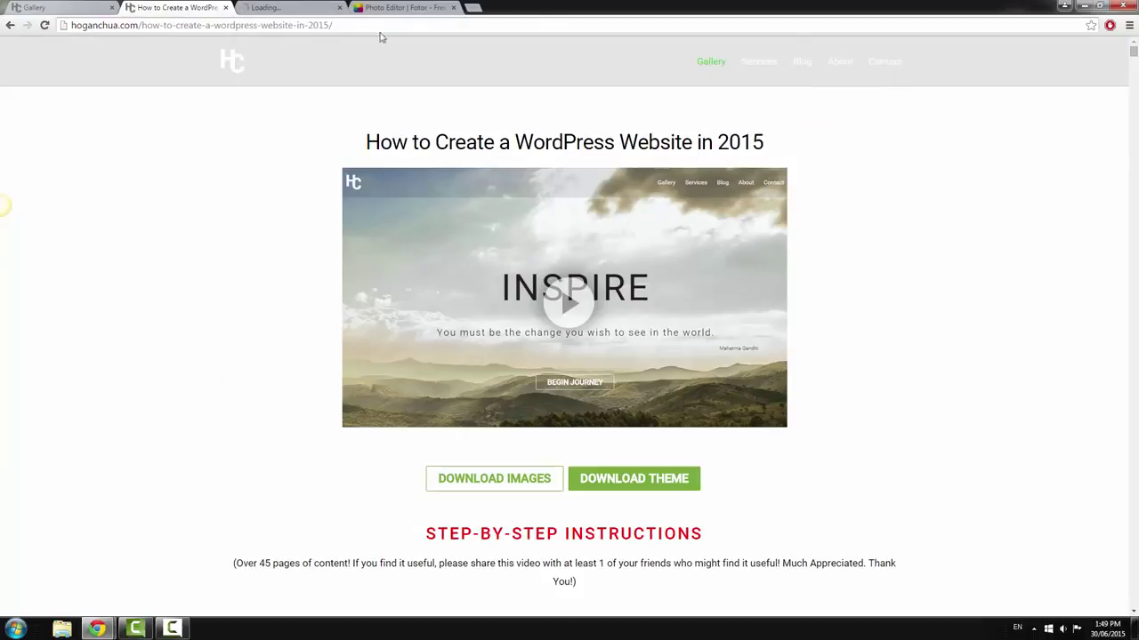
{"action": "left_click", "coordinate": [256, 7]}
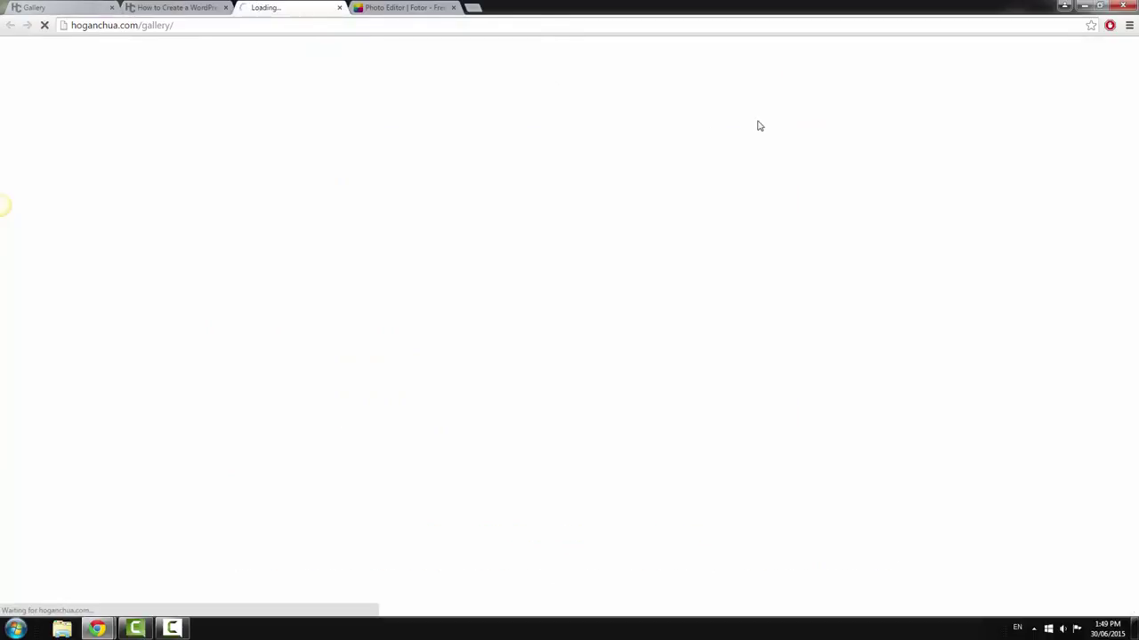
Step: Scroll to the pink section and highlight its quote and author line
{"action": "scroll", "coordinate": [757, 125], "scroll_direction": "down", "scroll_amount": 10}
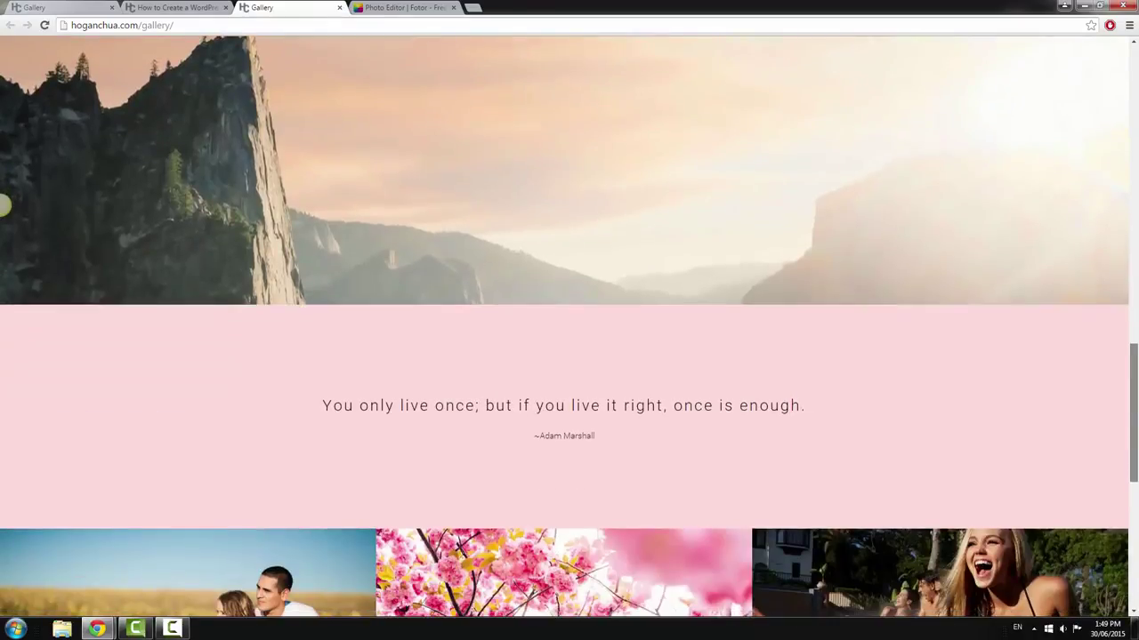
{"action": "scroll", "coordinate": [1004, 432], "scroll_direction": "down", "scroll_amount": 1}
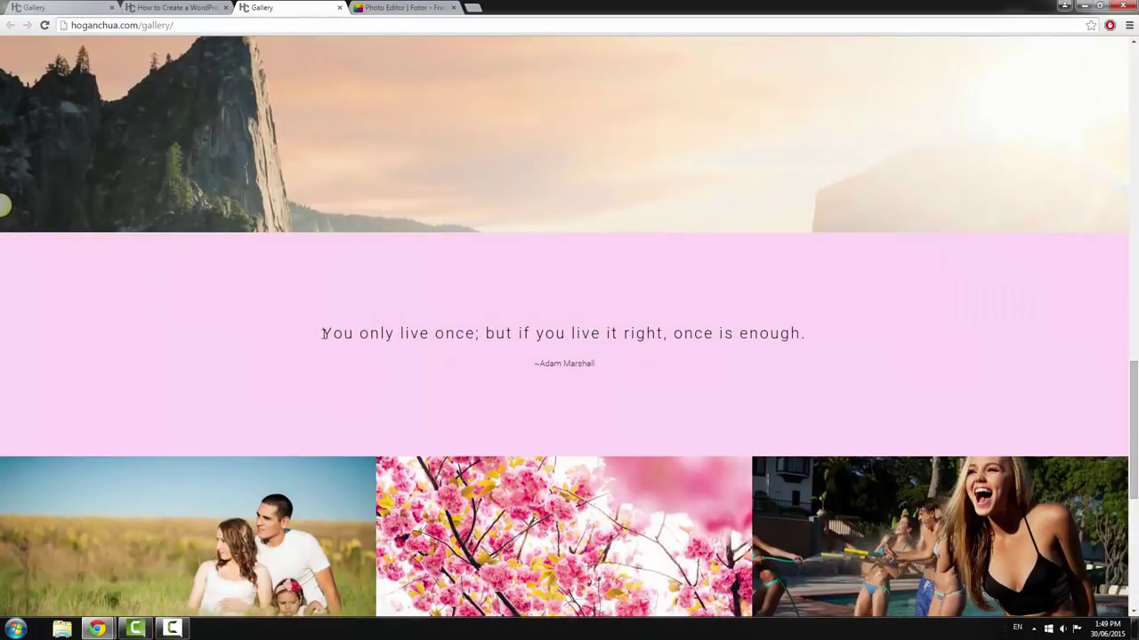
{"action": "left_click_drag", "start_coordinate": [324, 333], "coordinate": [686, 364]}
{"action": "left_click", "coordinate": [367, 332]}
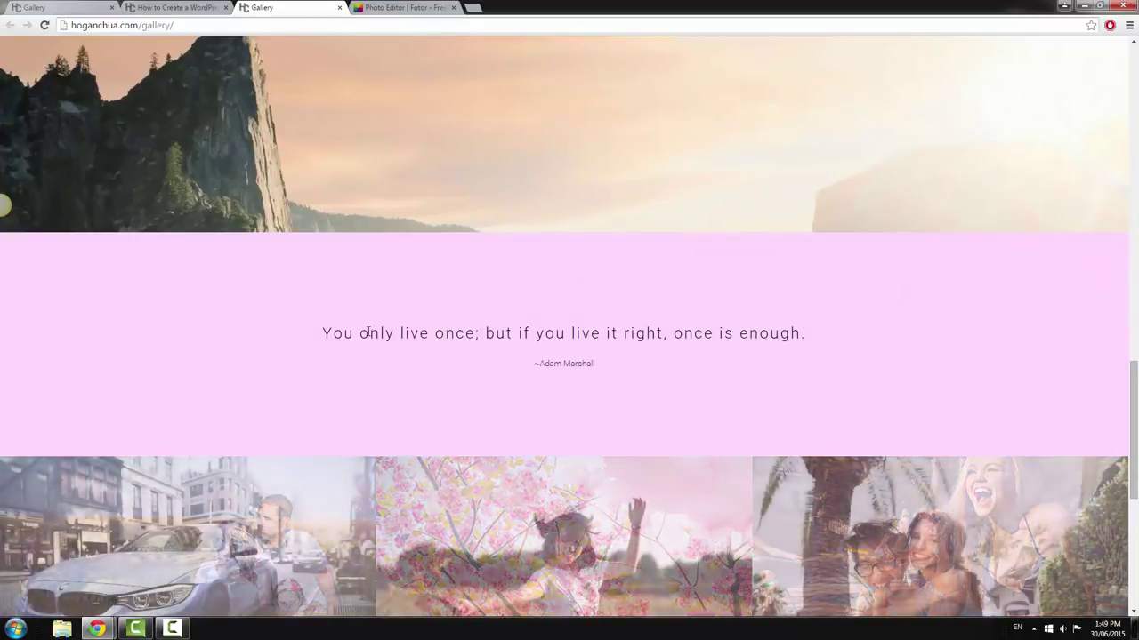
{"action": "left_click_drag", "start_coordinate": [368, 332], "coordinate": [322, 332]}
Step: Back in the builder, set the Slider's Display to Text
{"action": "left_click", "coordinate": [84, 8]}
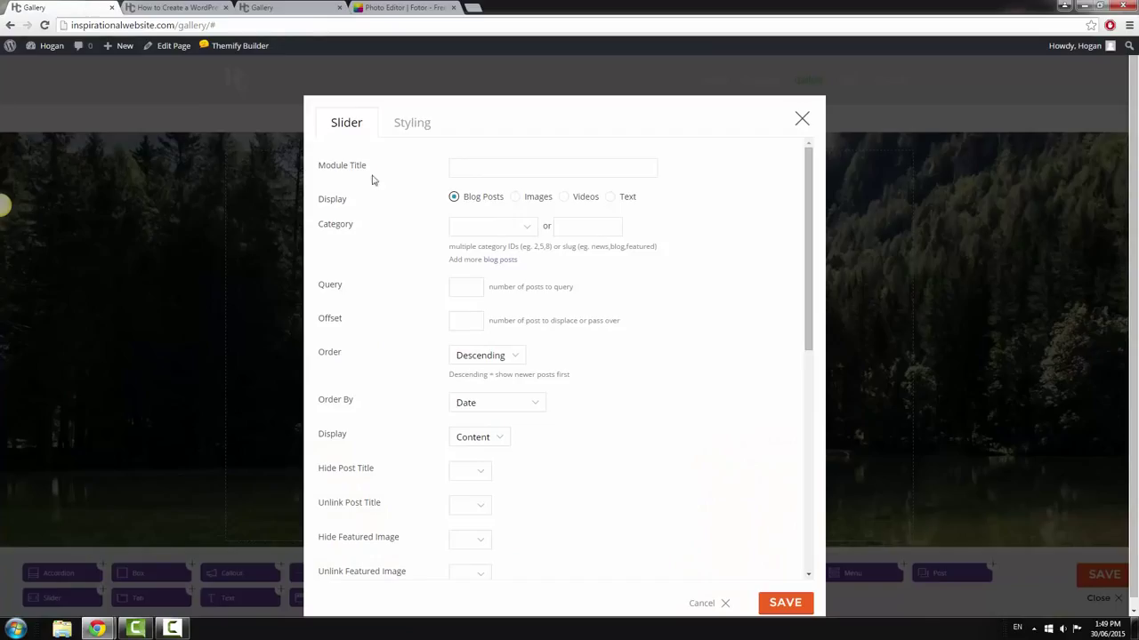
{"action": "left_click_drag", "start_coordinate": [313, 202], "coordinate": [346, 201]}
{"action": "left_click", "coordinate": [610, 197]}
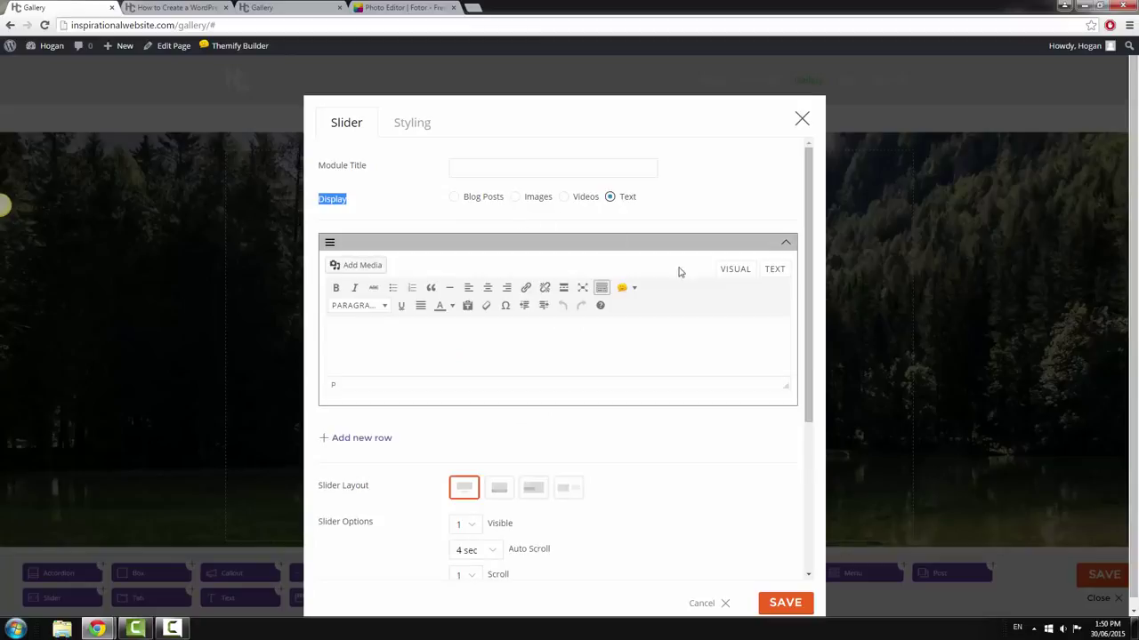
{"action": "left_click_drag", "start_coordinate": [811, 294], "coordinate": [809, 419]}
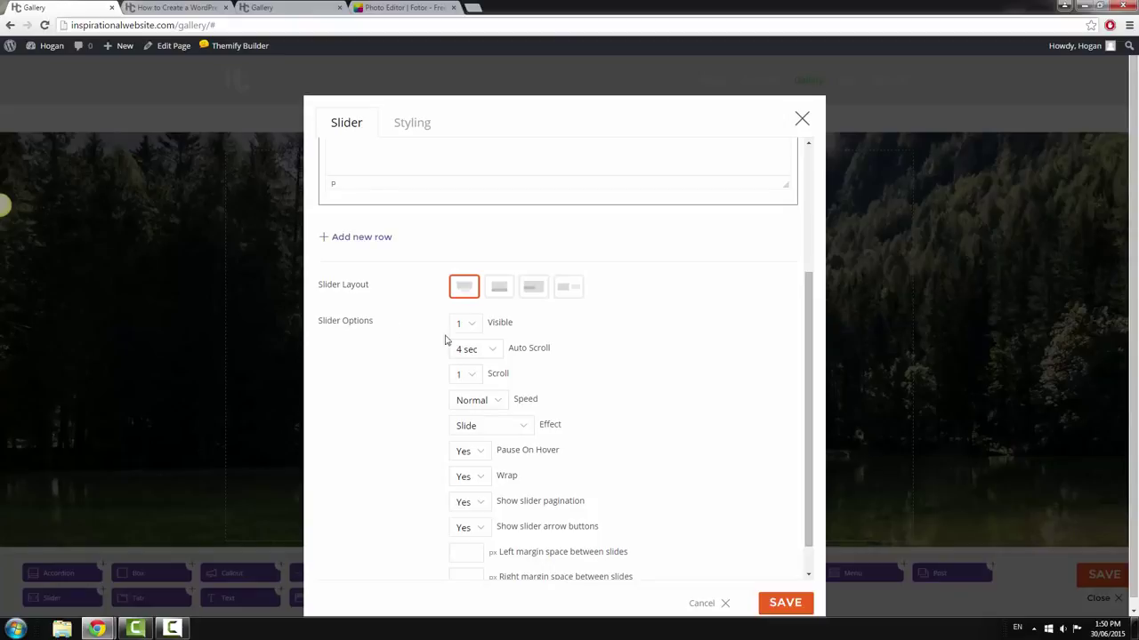
Step: Set Auto Scroll to 8 sec, Speed to Slow and Effect to Fade
{"action": "left_click", "coordinate": [491, 352]}
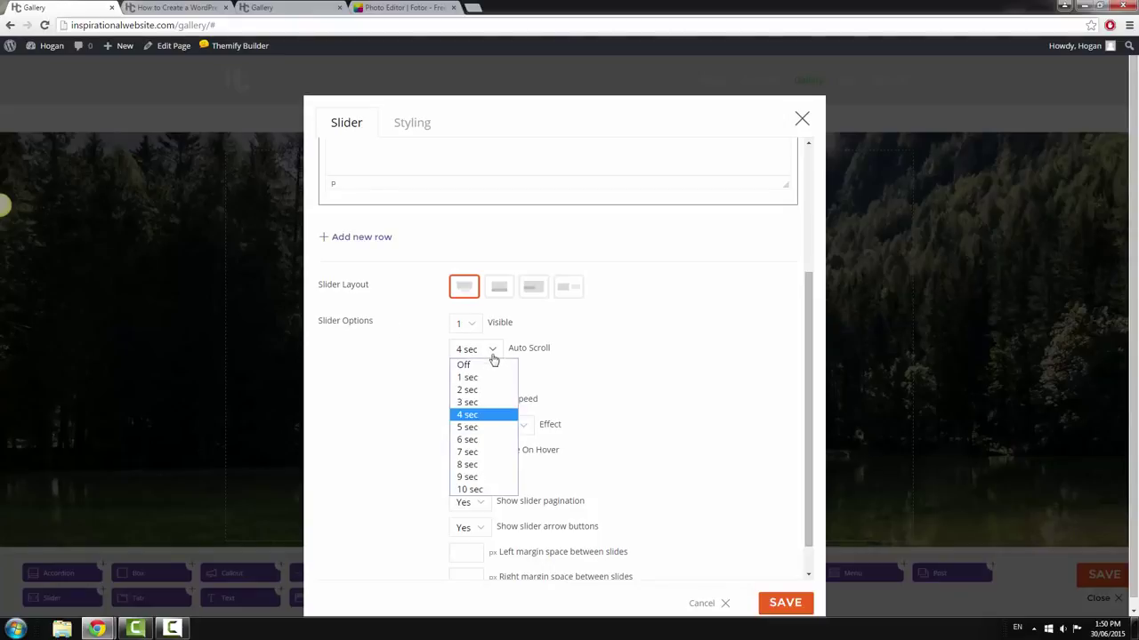
{"action": "left_click", "coordinate": [467, 464]}
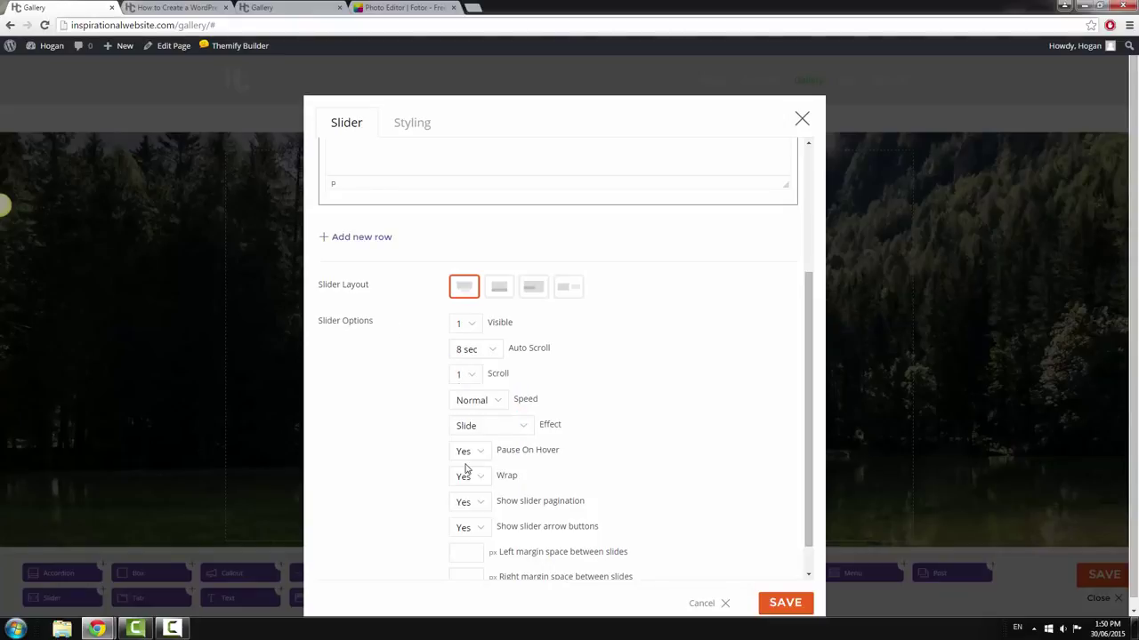
{"action": "left_click", "coordinate": [496, 402]}
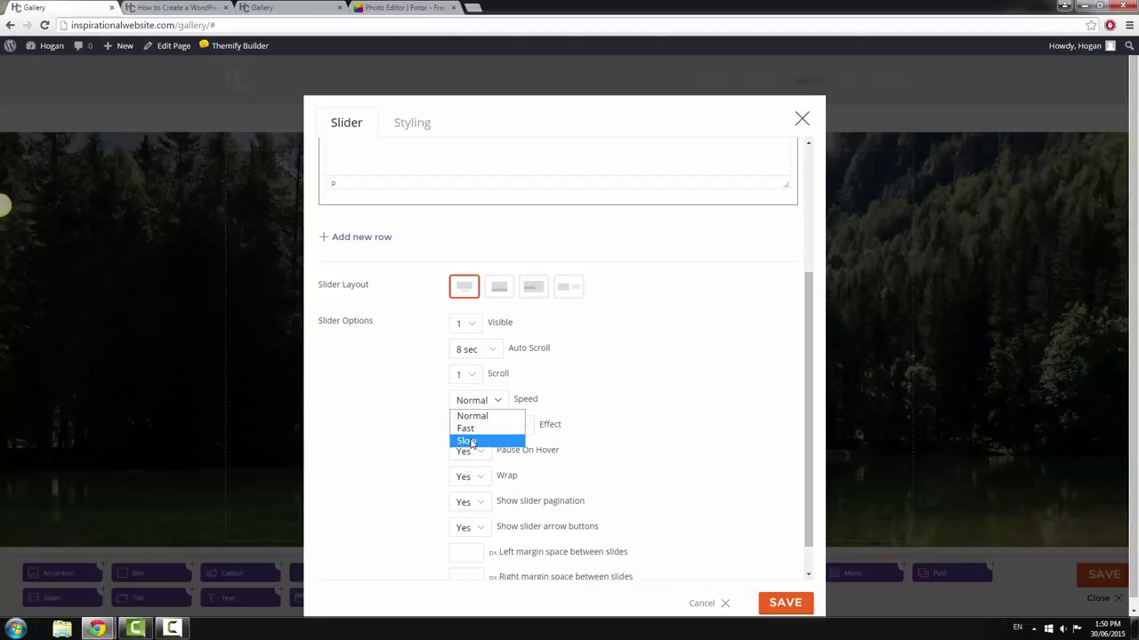
{"action": "left_click", "coordinate": [471, 439]}
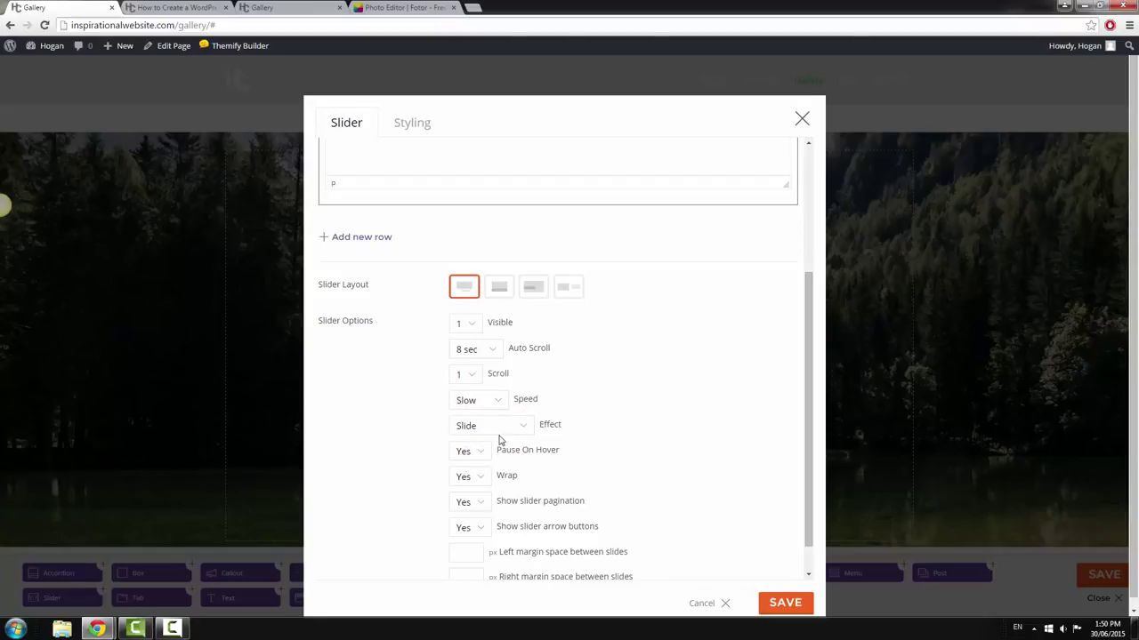
{"action": "left_click", "coordinate": [504, 429]}
{"action": "left_click", "coordinate": [497, 455]}
Step: Set Pause On Hover, Wrap, pagination and arrow buttons all to No
{"action": "left_click", "coordinate": [481, 456]}
{"action": "left_click", "coordinate": [476, 477]}
{"action": "left_click", "coordinate": [481, 480]}
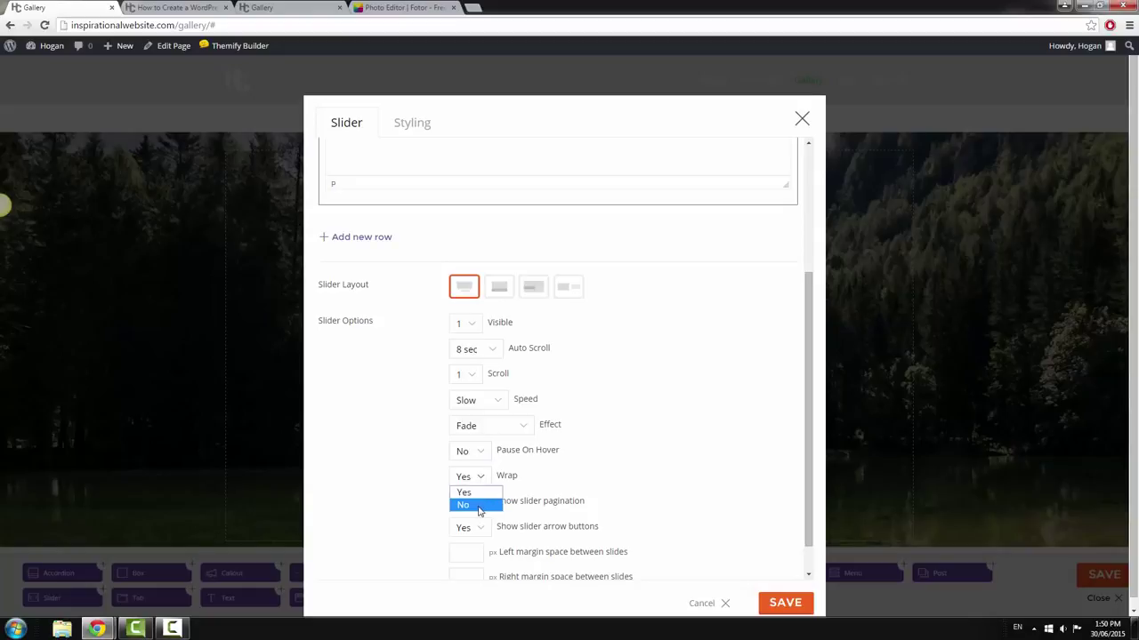
{"action": "left_click", "coordinate": [480, 505]}
{"action": "left_click", "coordinate": [484, 503]}
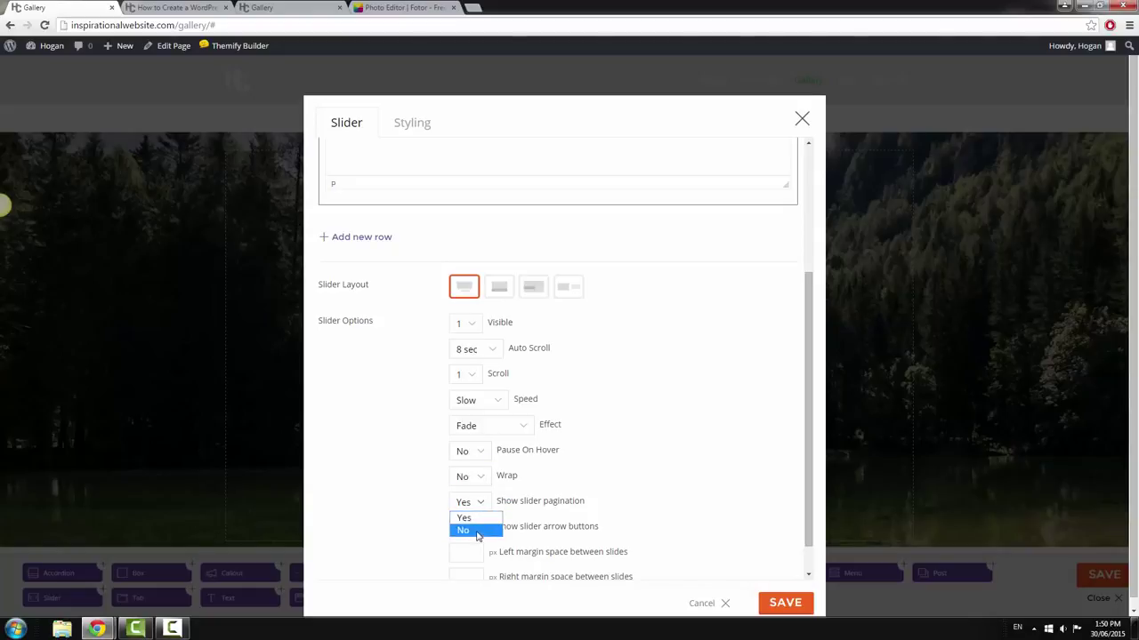
{"action": "left_click", "coordinate": [478, 531]}
{"action": "left_click", "coordinate": [471, 530]}
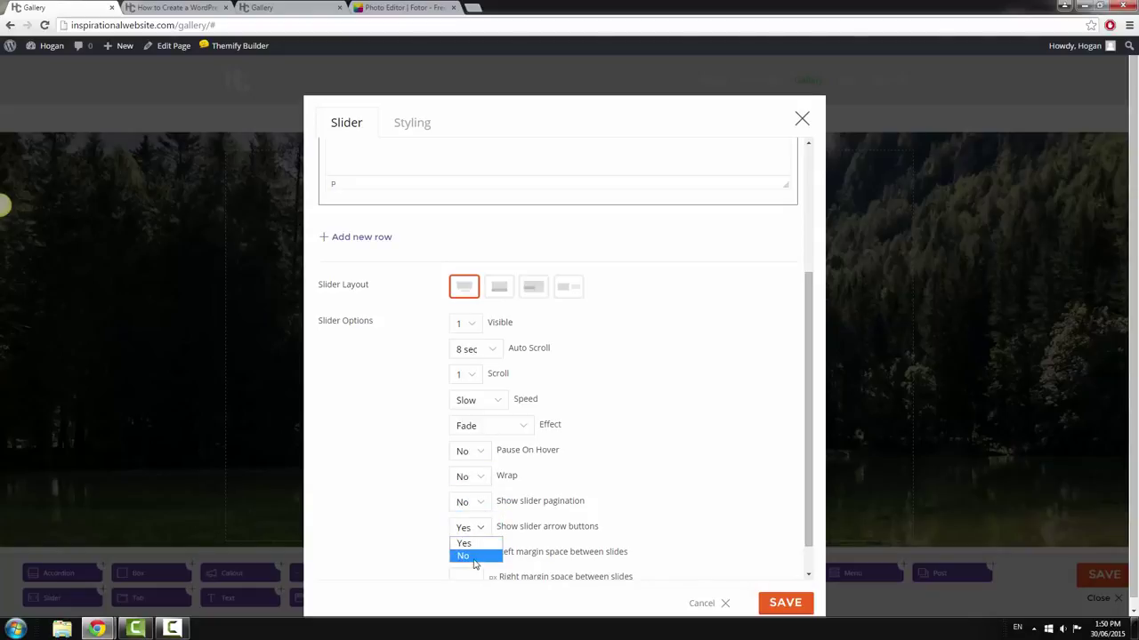
{"action": "left_click", "coordinate": [474, 558]}
{"action": "left_click_drag", "start_coordinate": [810, 443], "coordinate": [786, 230]}
{"action": "left_click", "coordinate": [434, 345]}
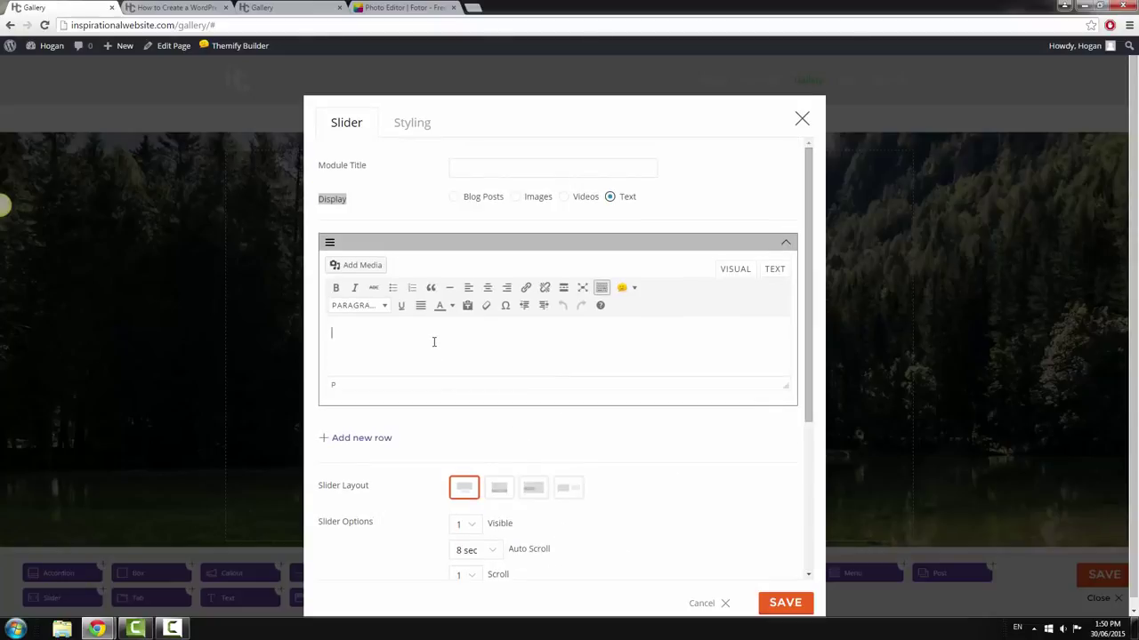
{"action": "left_click", "coordinate": [158, 7]}
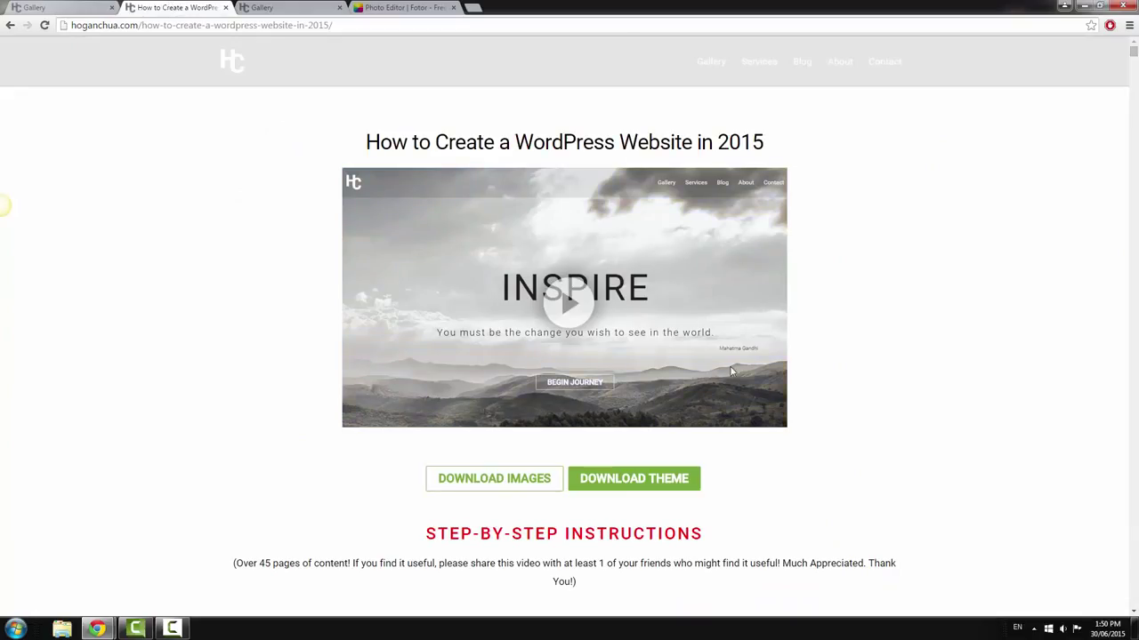
Step: Copy the first quote and its author from the tutorial's 'Module Row 6 – Gallery Slider' section
{"action": "scroll", "coordinate": [731, 371], "scroll_direction": "down", "scroll_amount": 5}
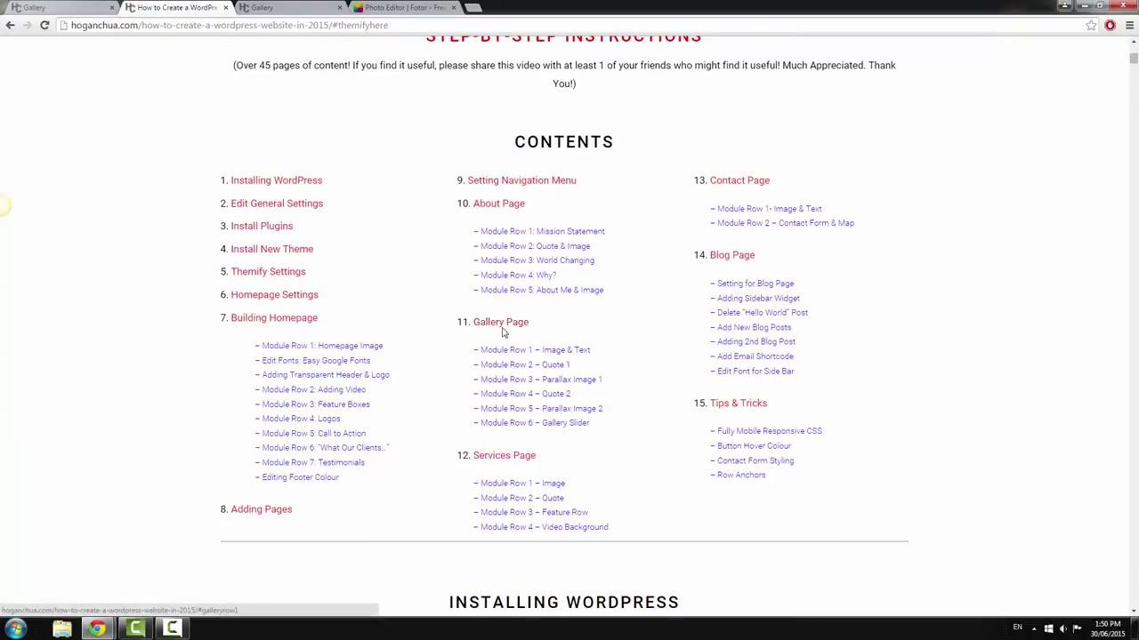
{"action": "left_click", "coordinate": [534, 428]}
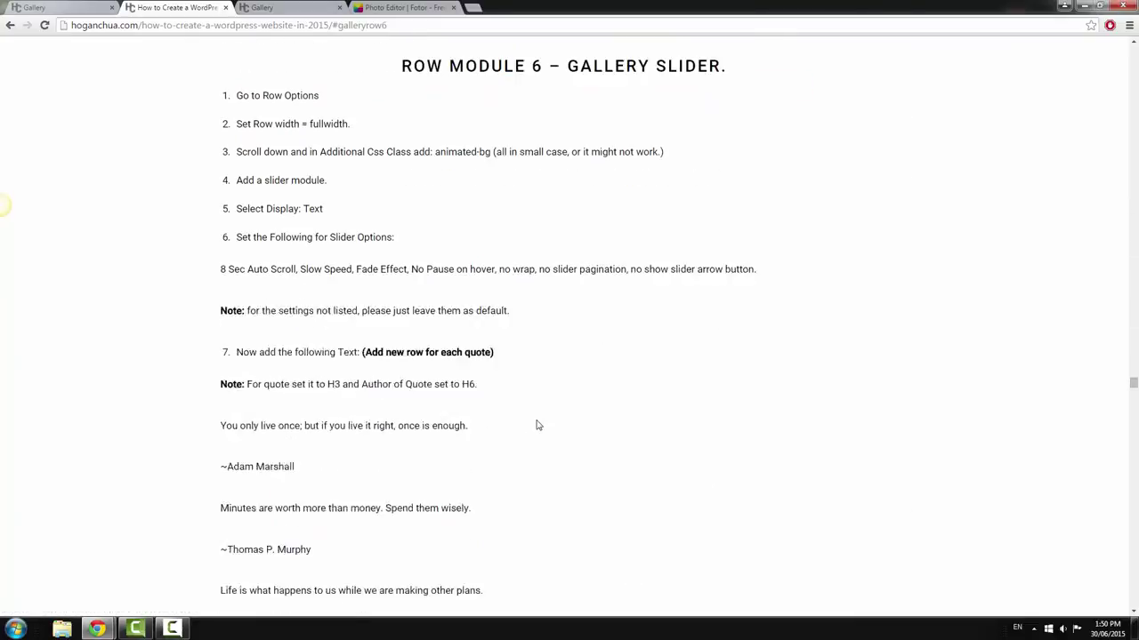
{"action": "scroll", "coordinate": [487, 372], "scroll_direction": "down", "scroll_amount": 1}
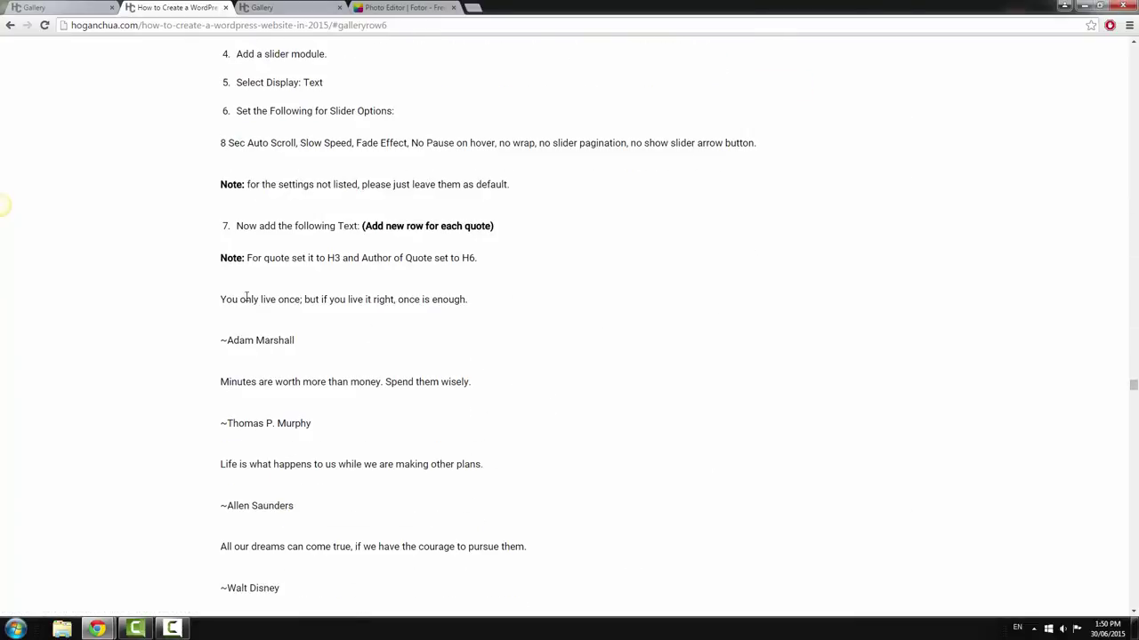
{"action": "left_click_drag", "start_coordinate": [222, 298], "coordinate": [329, 347]}
{"action": "key", "text": "ctrl+c"}
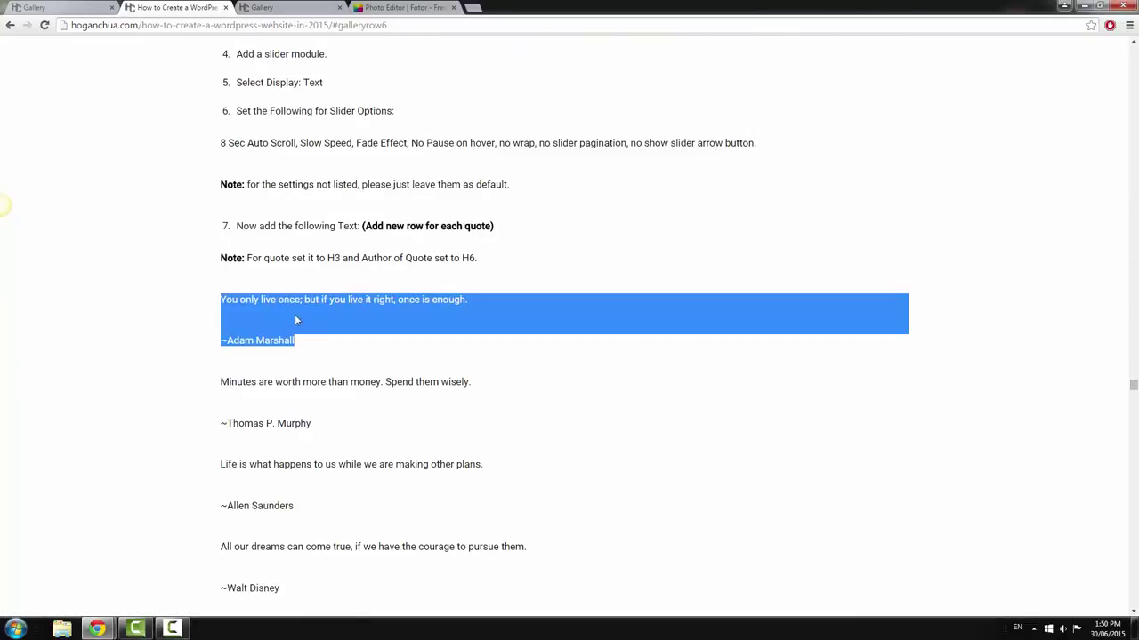
{"action": "right_click", "coordinate": [308, 320]}
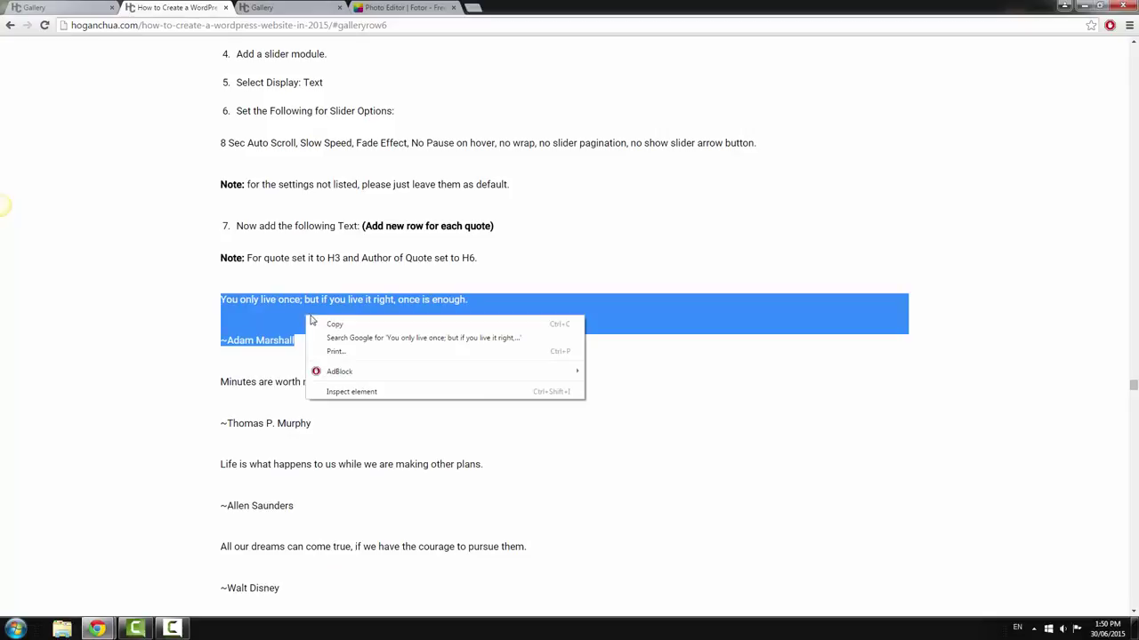
{"action": "left_click", "coordinate": [321, 324]}
{"action": "left_click", "coordinate": [72, 7]}
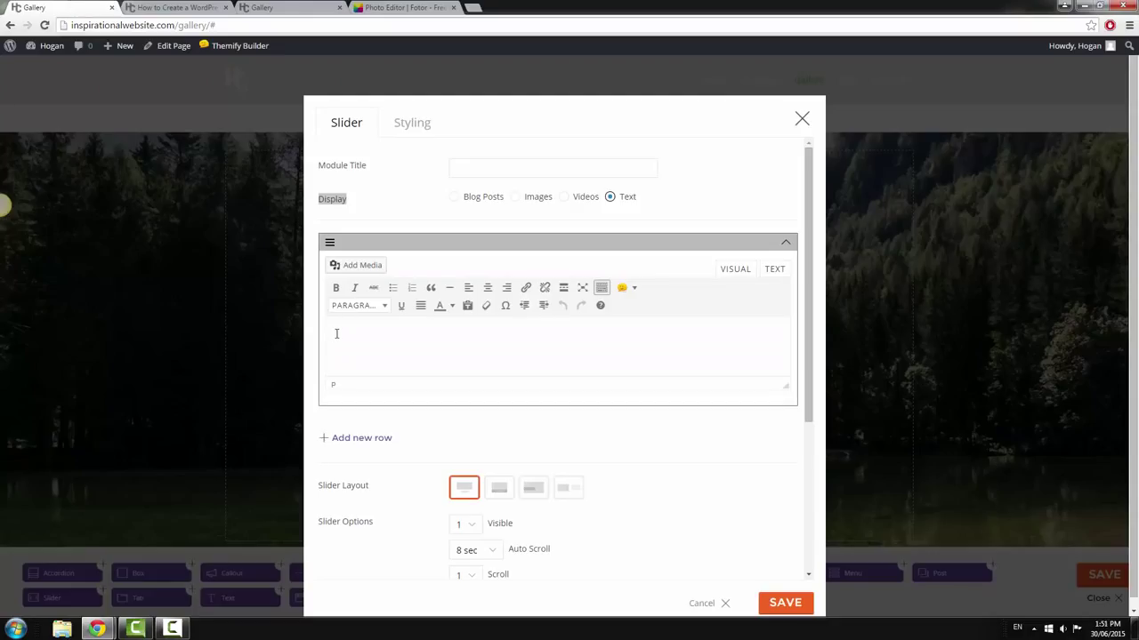
Step: Paste the first quote as plain text, quote as Heading 3, author as Heading 6, then add a row
{"action": "right_click", "coordinate": [335, 334]}
{"action": "left_click", "coordinate": [384, 418]}
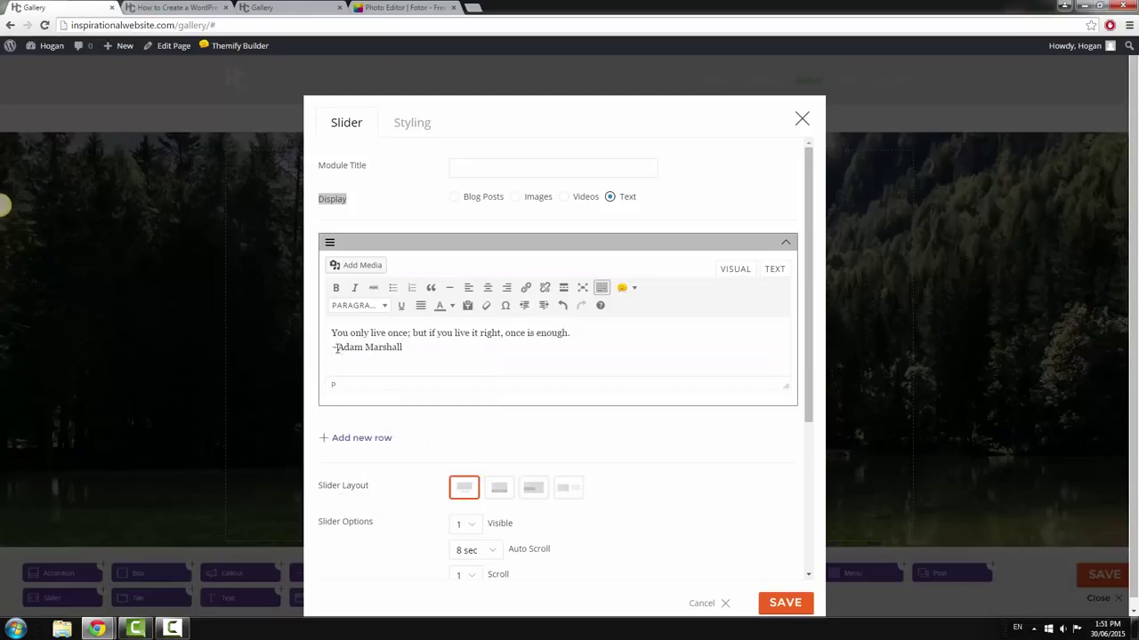
{"action": "key", "text": "Return"}
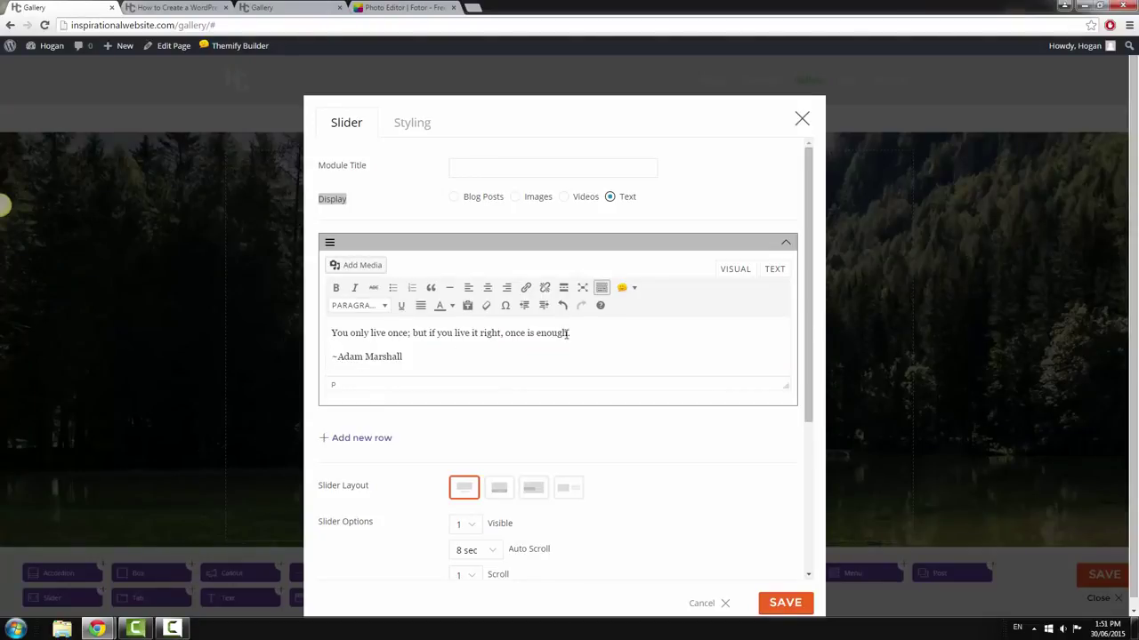
{"action": "left_click_drag", "start_coordinate": [565, 333], "coordinate": [324, 335]}
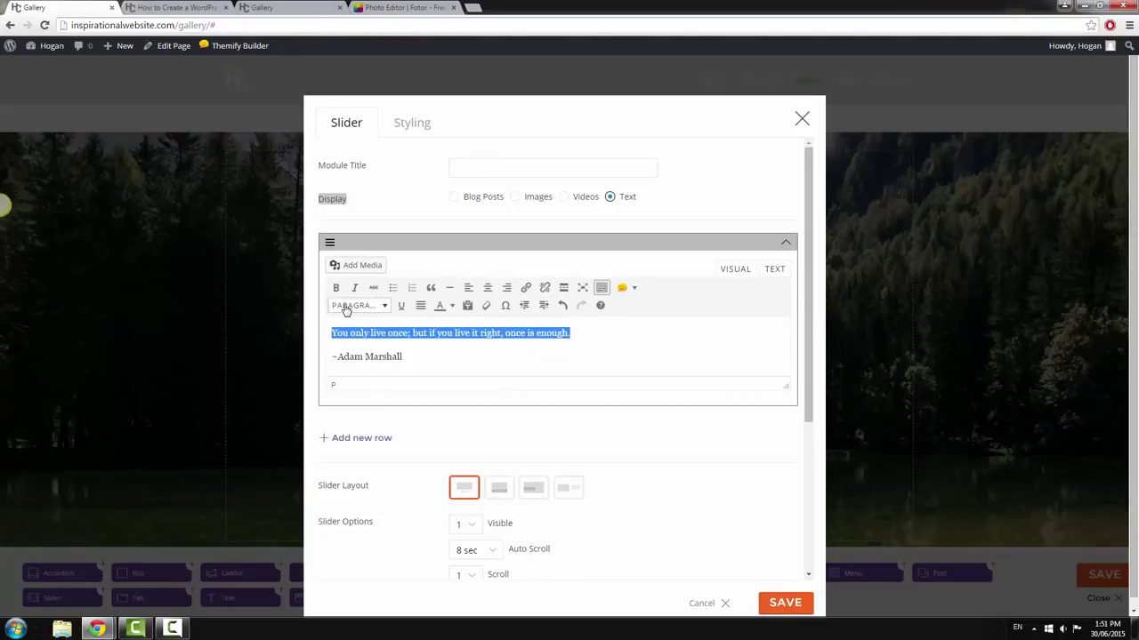
{"action": "left_click", "coordinate": [361, 311]}
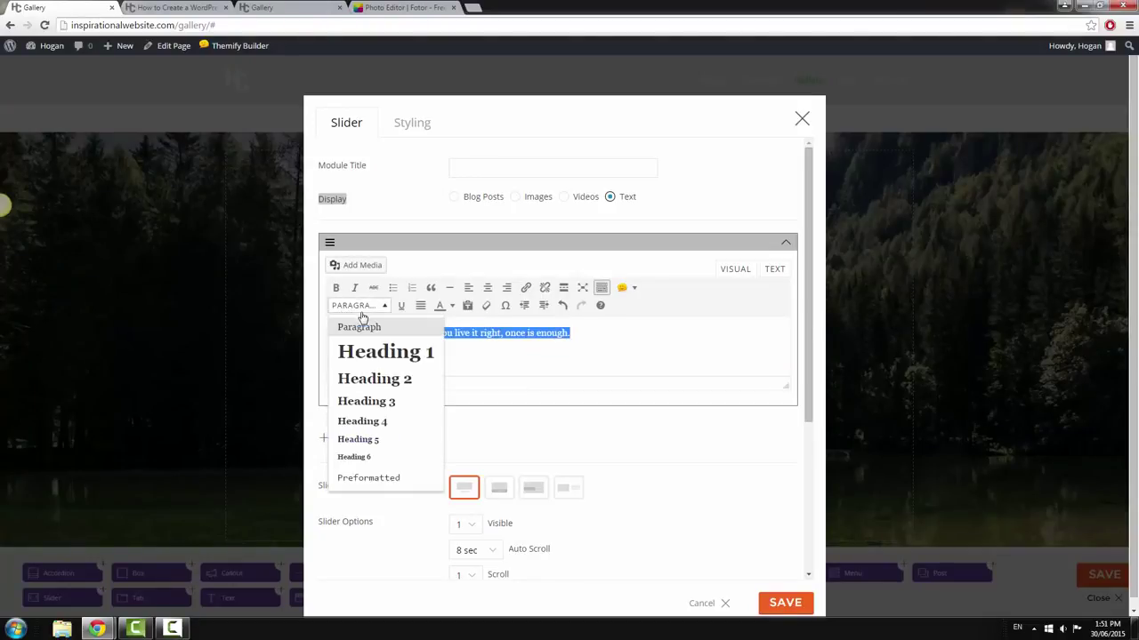
{"action": "left_click", "coordinate": [368, 410]}
{"action": "left_click_drag", "start_coordinate": [415, 363], "coordinate": [331, 363]}
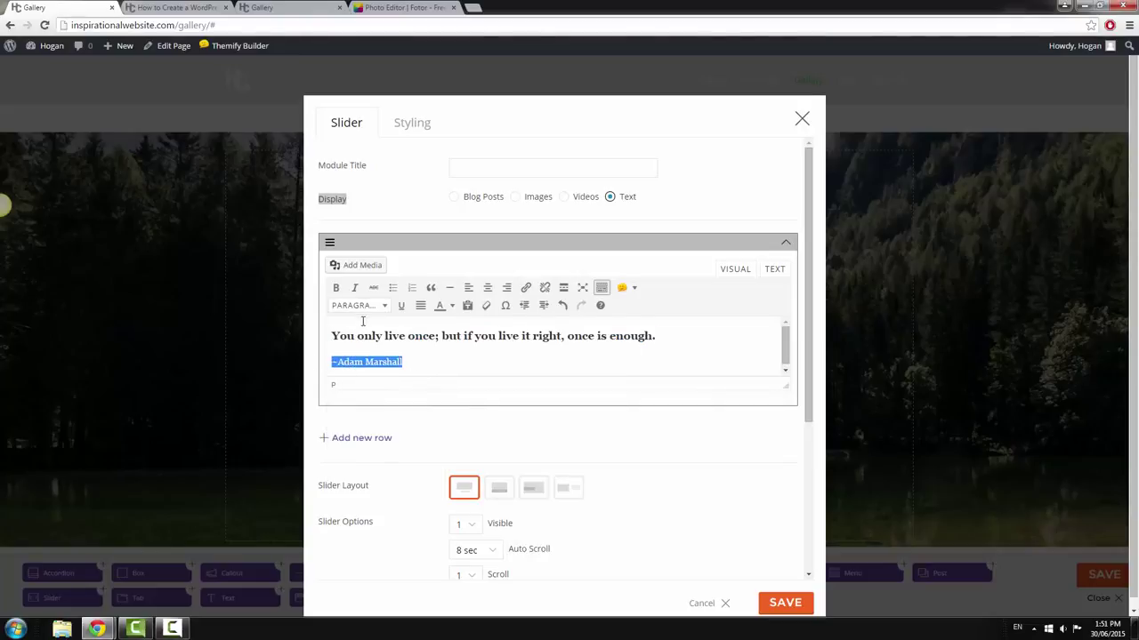
{"action": "left_click", "coordinate": [372, 307]}
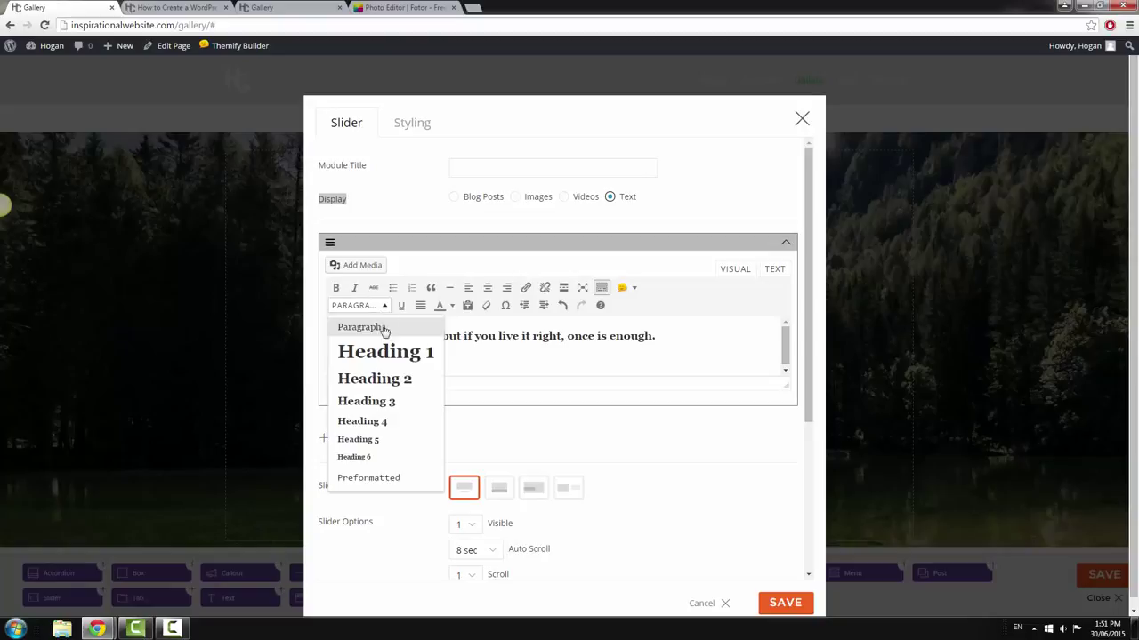
{"action": "left_click", "coordinate": [377, 458]}
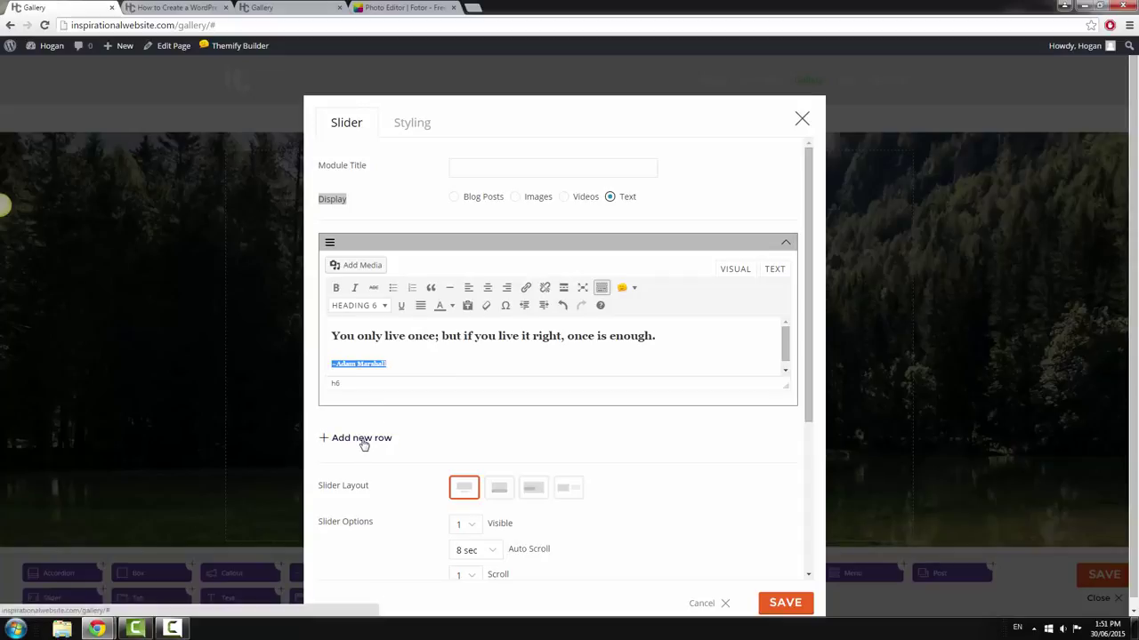
{"action": "left_click", "coordinate": [362, 441]}
Step: Copy the second quote and its author from the tutorial page
{"action": "left_click", "coordinate": [177, 6]}
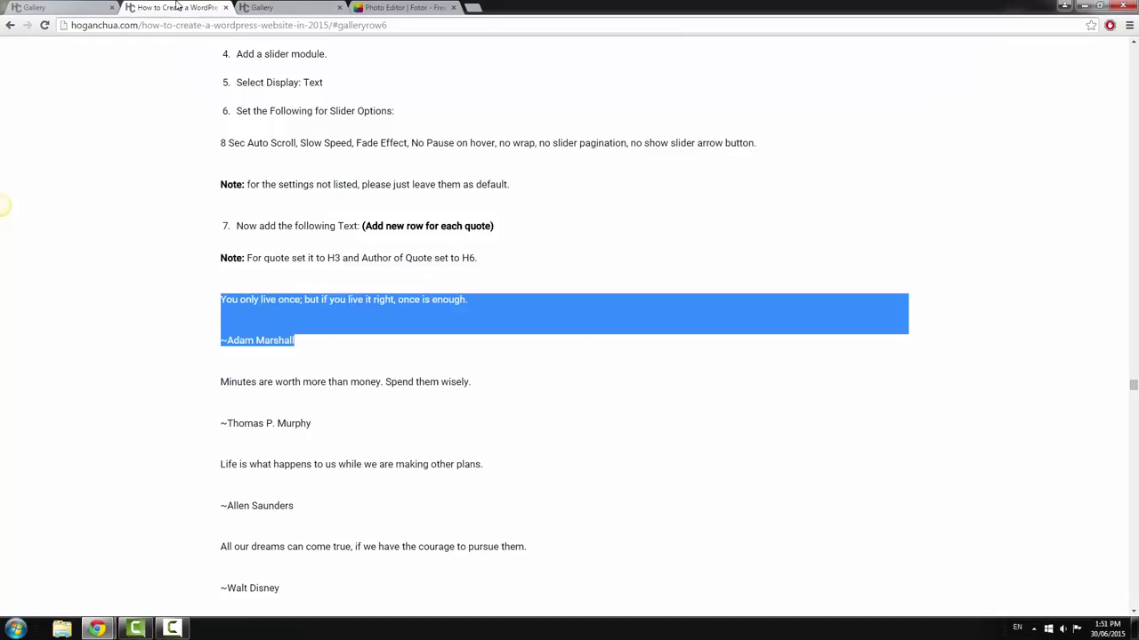
{"action": "scroll", "coordinate": [240, 322], "scroll_direction": "down", "scroll_amount": 1}
{"action": "left_click_drag", "start_coordinate": [219, 326], "coordinate": [318, 364]}
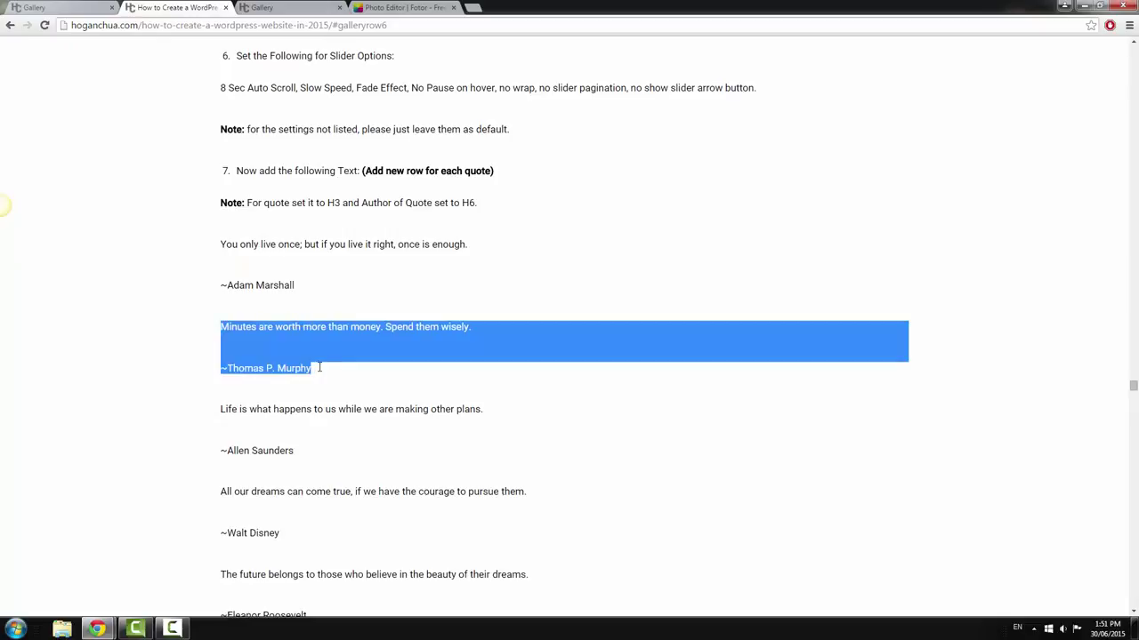
{"action": "right_click", "coordinate": [294, 358]}
{"action": "left_click", "coordinate": [295, 362]}
{"action": "key", "text": "ctrl+shift+Tab"}
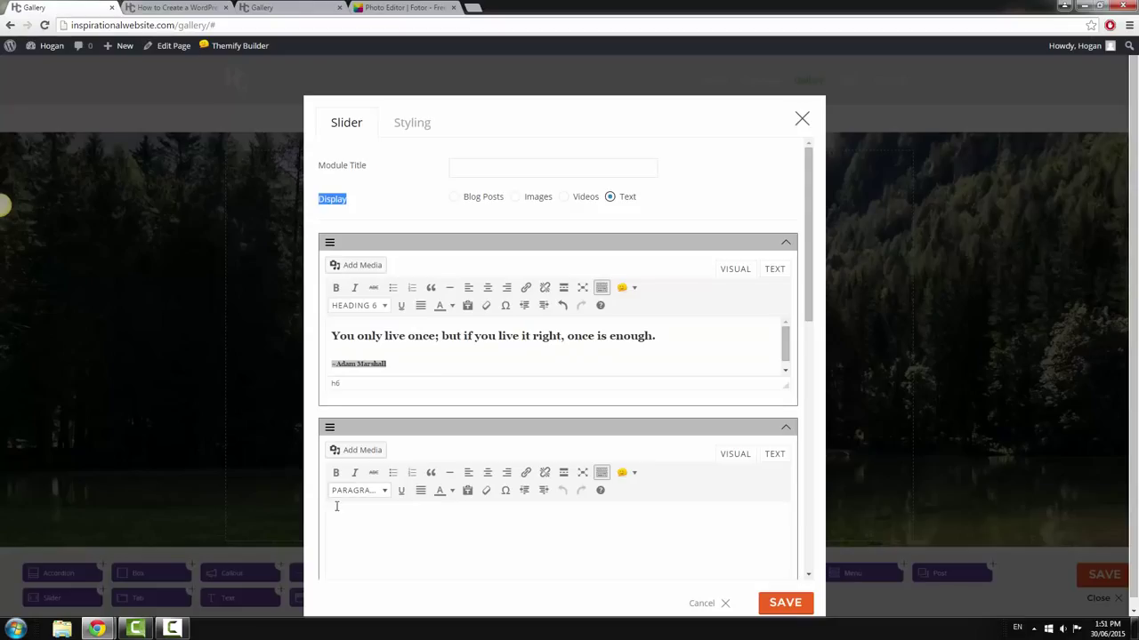
Step: Paste the second quote as plain text, author as Heading 6, quote as Heading 3, and add another row
{"action": "right_click", "coordinate": [337, 507]}
{"action": "left_click", "coordinate": [402, 399]}
{"action": "scroll", "coordinate": [409, 425], "scroll_direction": "down", "scroll_amount": 1}
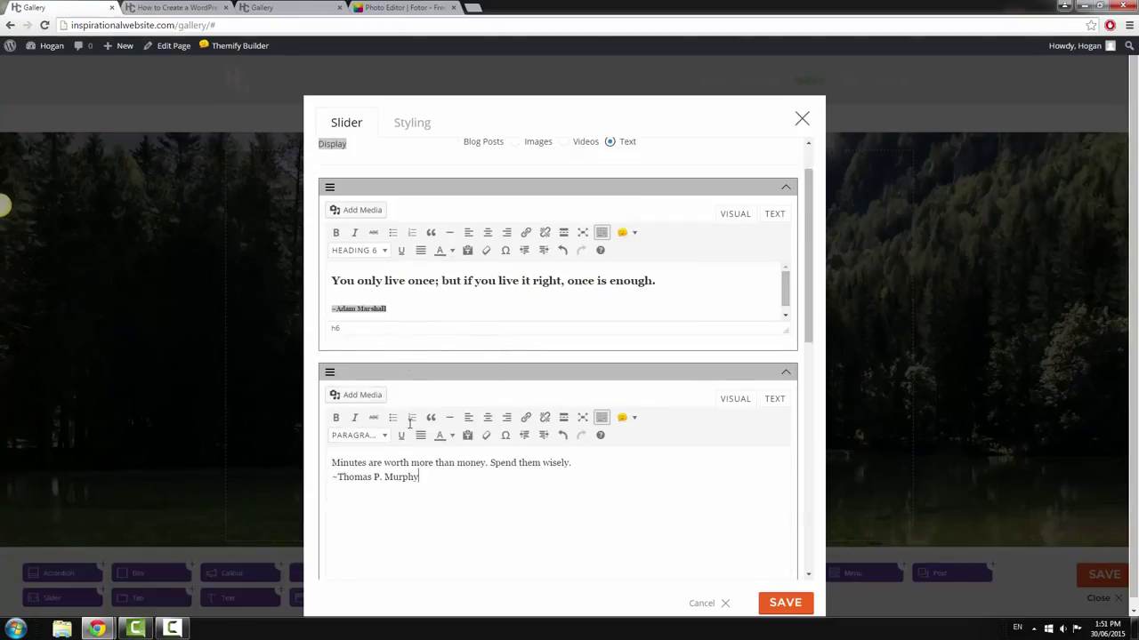
{"action": "scroll", "coordinate": [409, 426], "scroll_direction": "down", "scroll_amount": 3}
{"action": "key", "text": "Return"}
{"action": "left_click_drag", "start_coordinate": [430, 320], "coordinate": [322, 322]}
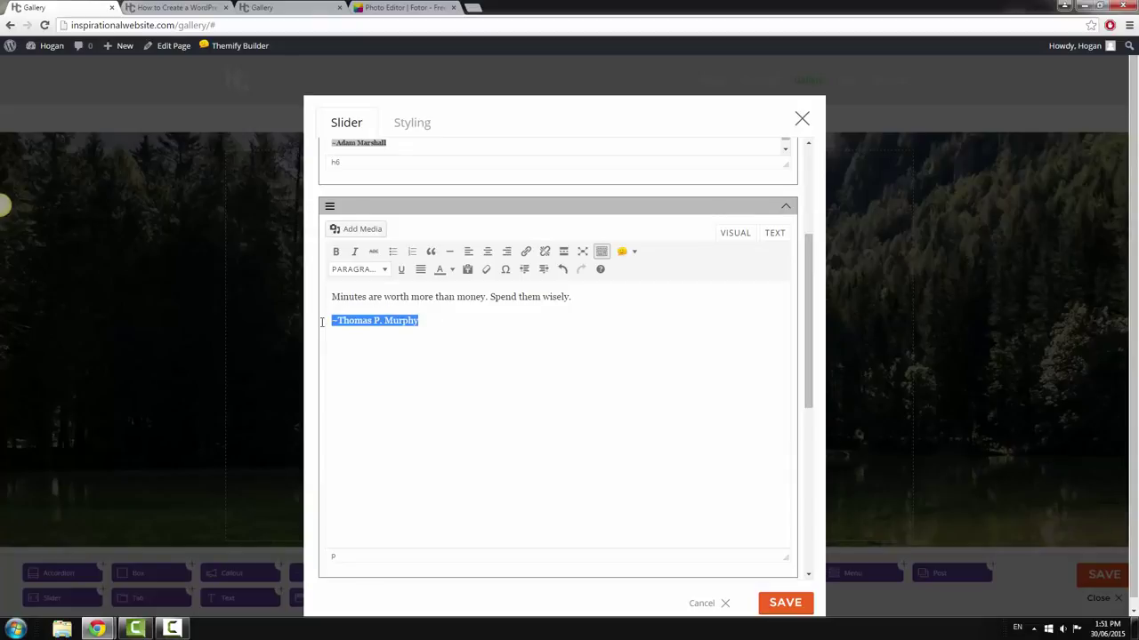
{"action": "left_click", "coordinate": [356, 269]}
{"action": "left_click", "coordinate": [374, 422]}
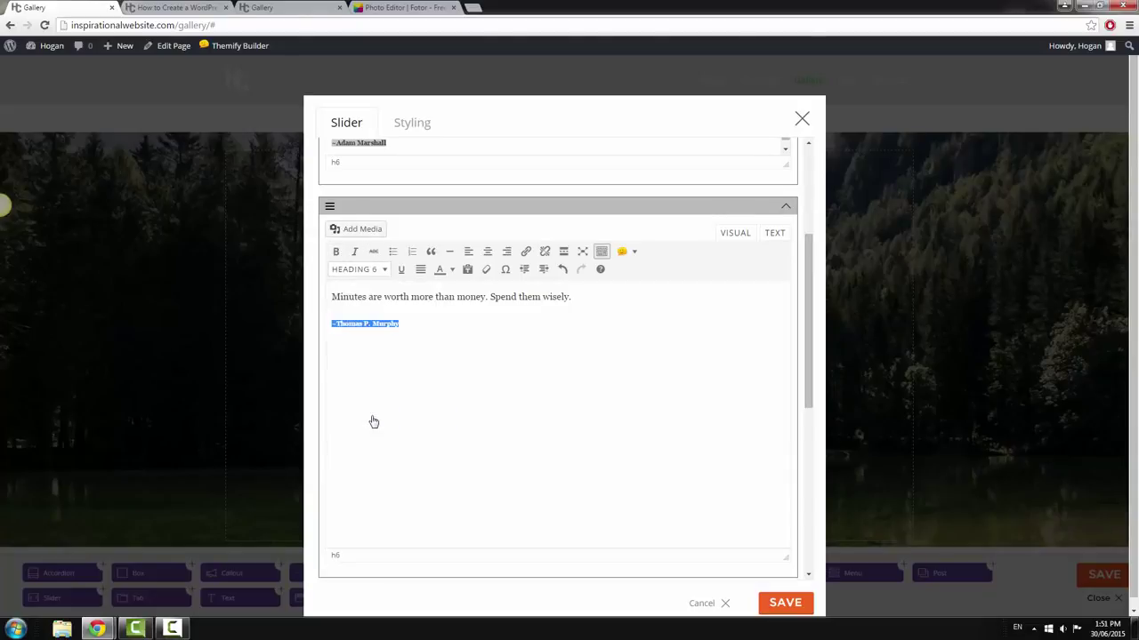
{"action": "left_click_drag", "start_coordinate": [582, 297], "coordinate": [305, 264]}
{"action": "left_click", "coordinate": [356, 269]}
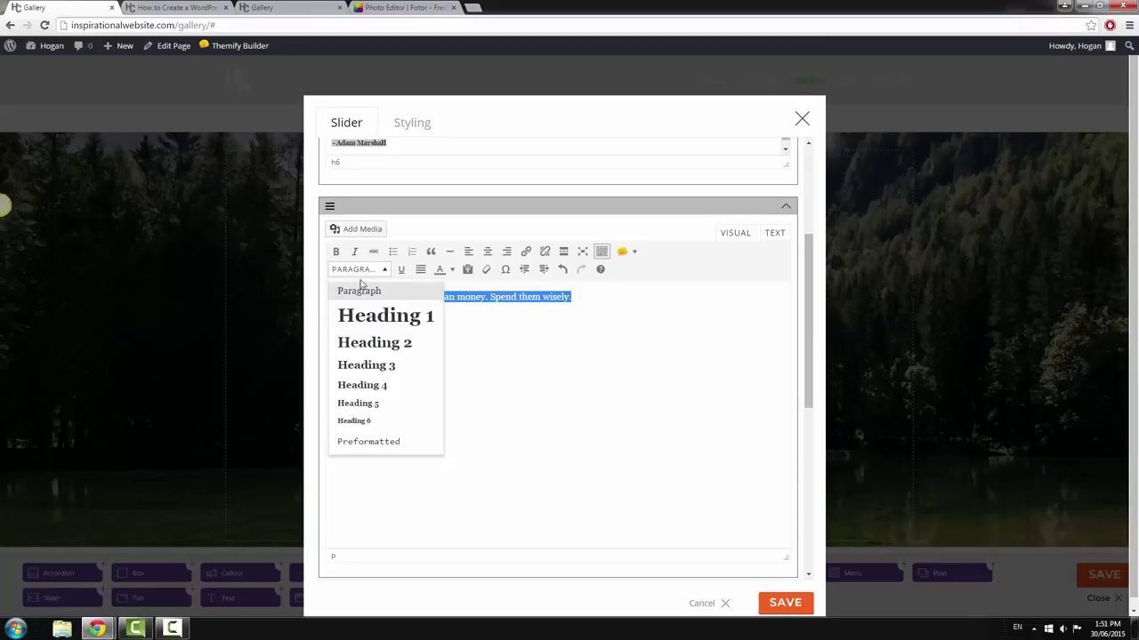
{"action": "left_click", "coordinate": [376, 350]}
{"action": "scroll", "coordinate": [379, 361], "scroll_direction": "down", "scroll_amount": 5}
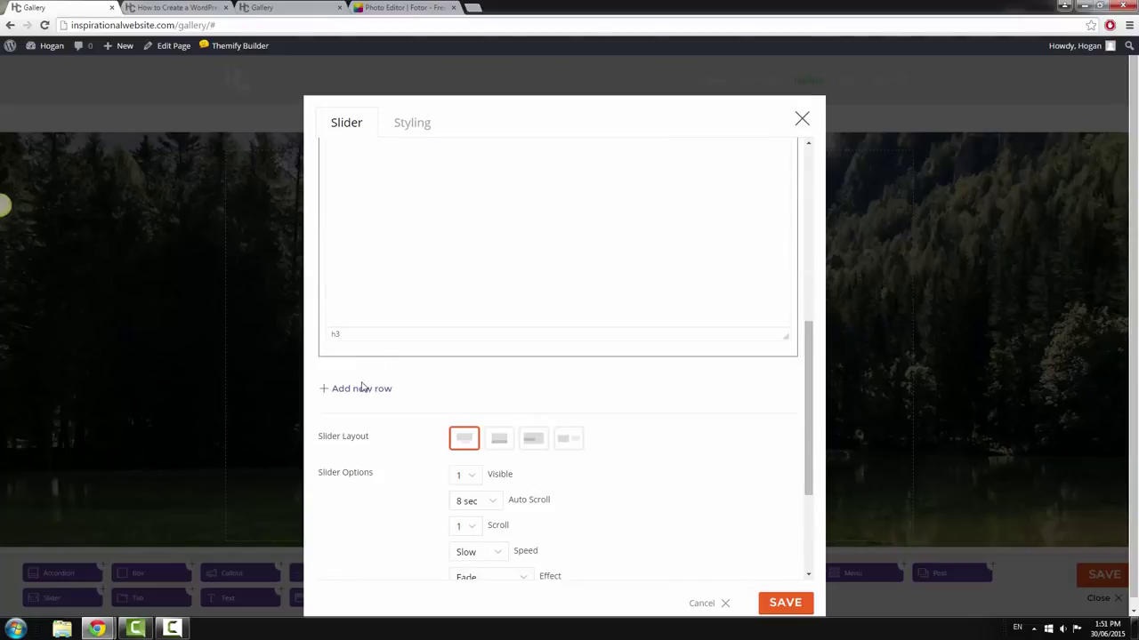
{"action": "left_click", "coordinate": [362, 388]}
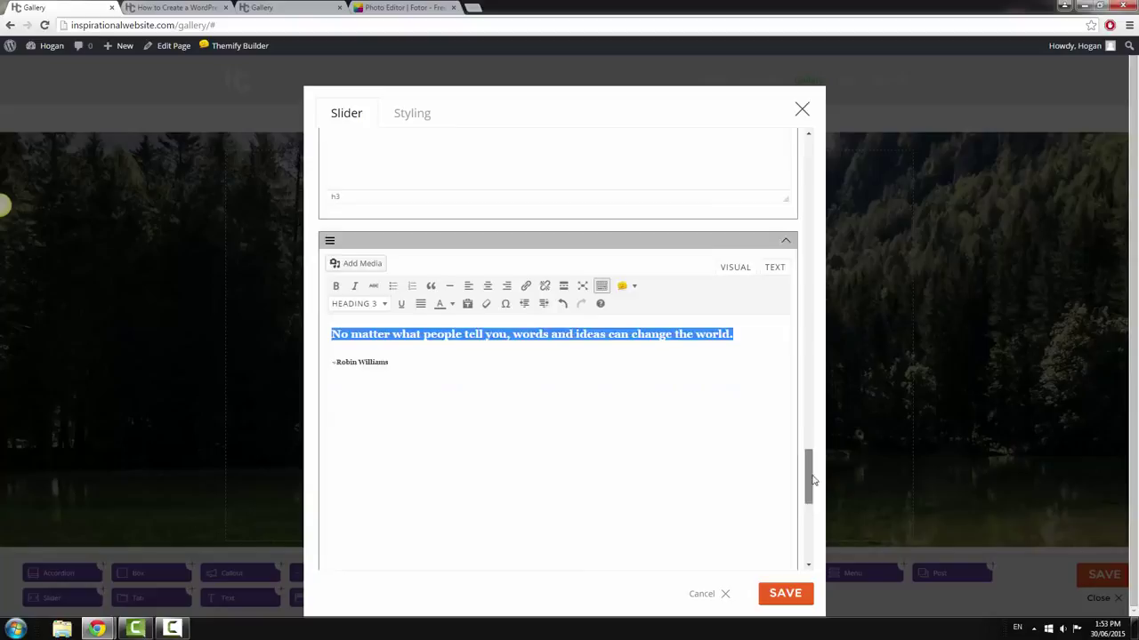
Step: Show the Slider module's Styling settings
{"action": "scroll", "coordinate": [812, 492], "scroll_direction": "down", "scroll_amount": 3}
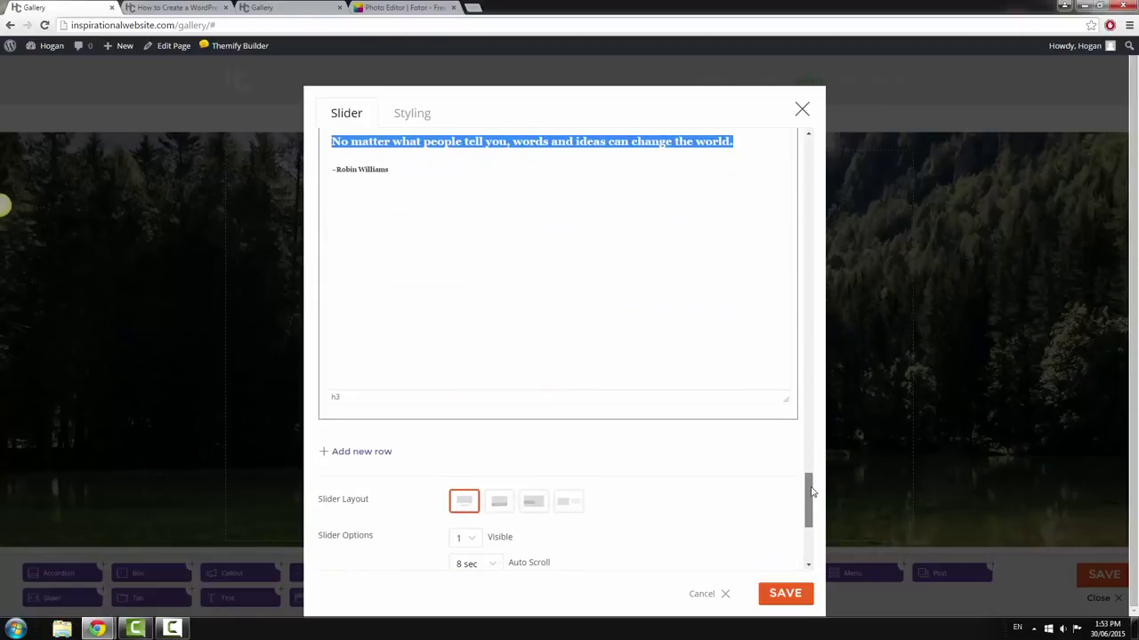
{"action": "left_click_drag", "start_coordinate": [811, 492], "coordinate": [791, 144]}
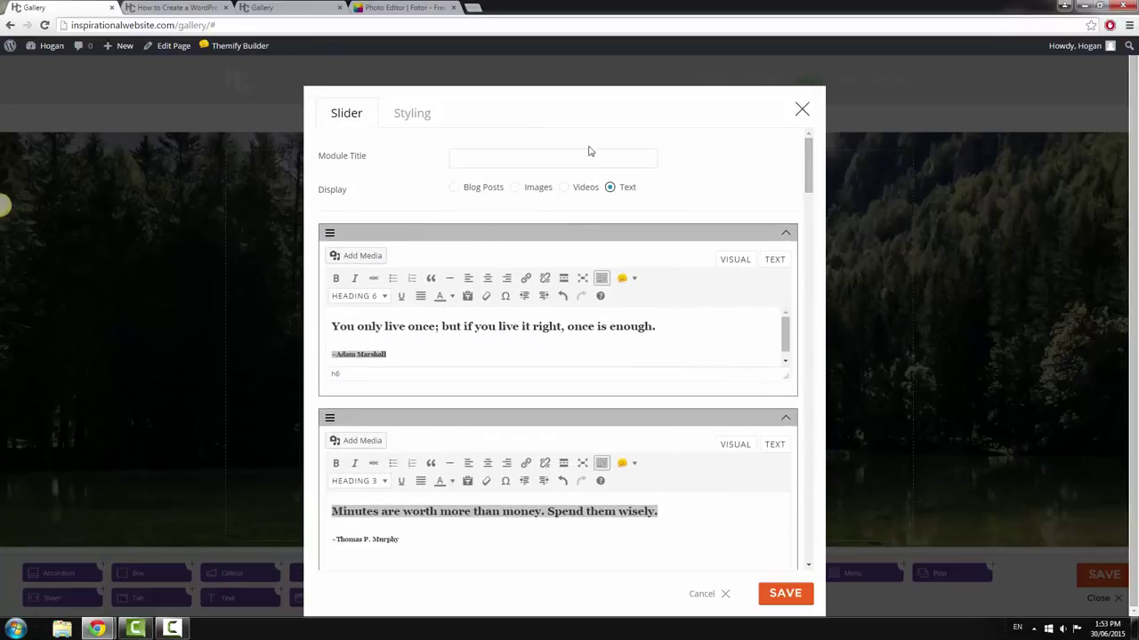
{"action": "left_click", "coordinate": [408, 118]}
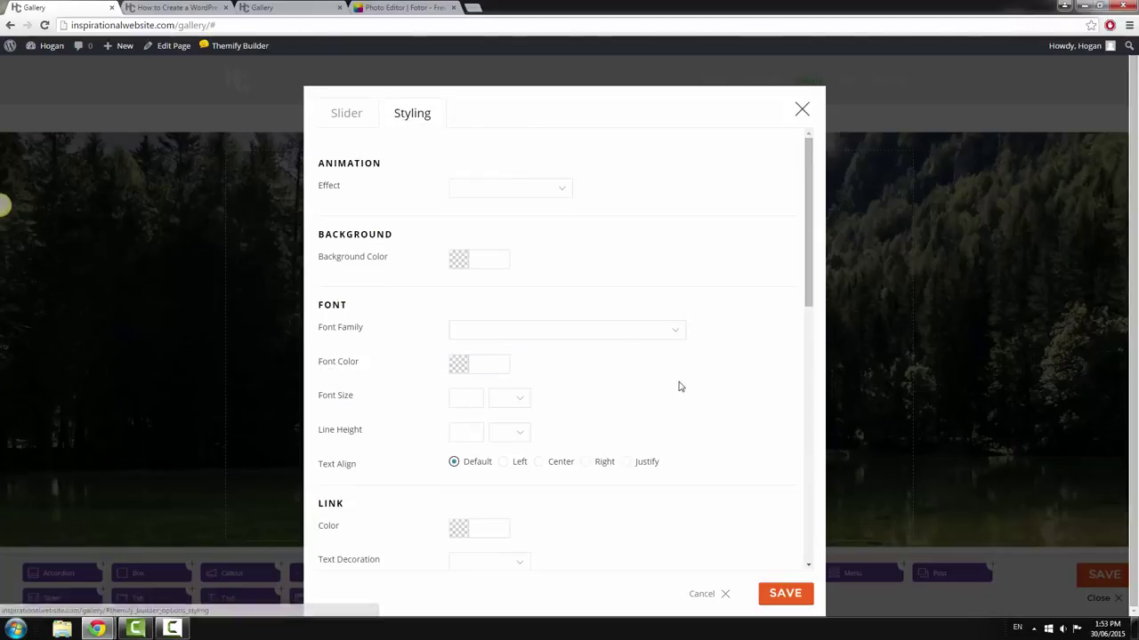
Step: Center-align the slider text and set padding to 150 top and 100 bottom
{"action": "scroll", "coordinate": [574, 410], "scroll_direction": "down", "scroll_amount": 2}
{"action": "left_click", "coordinate": [542, 354]}
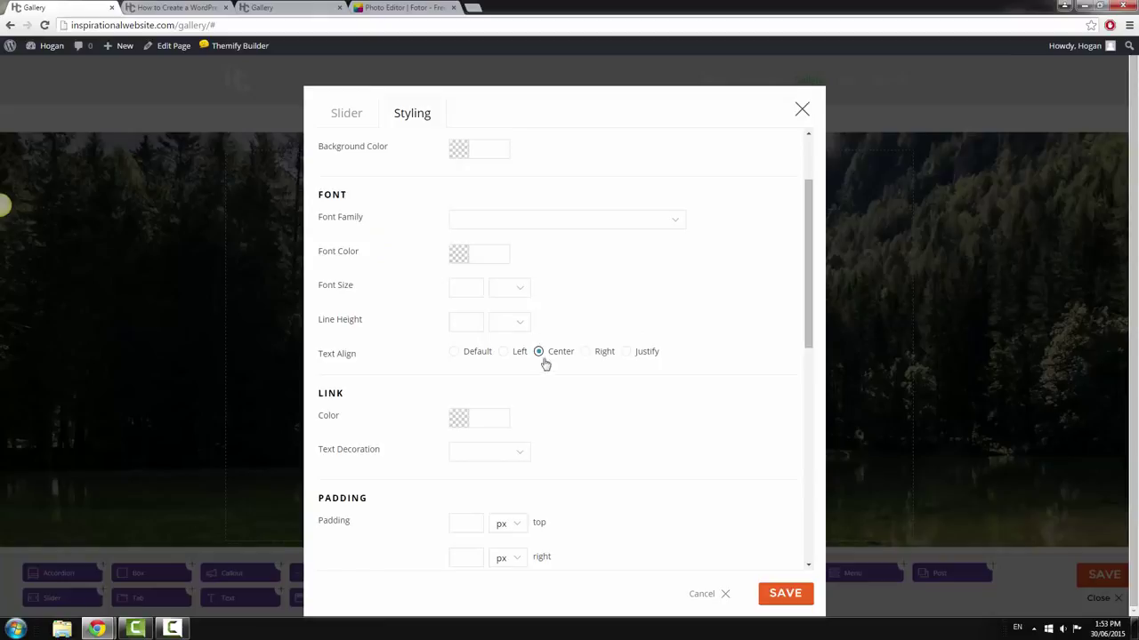
{"action": "scroll", "coordinate": [551, 368], "scroll_direction": "down", "scroll_amount": 4}
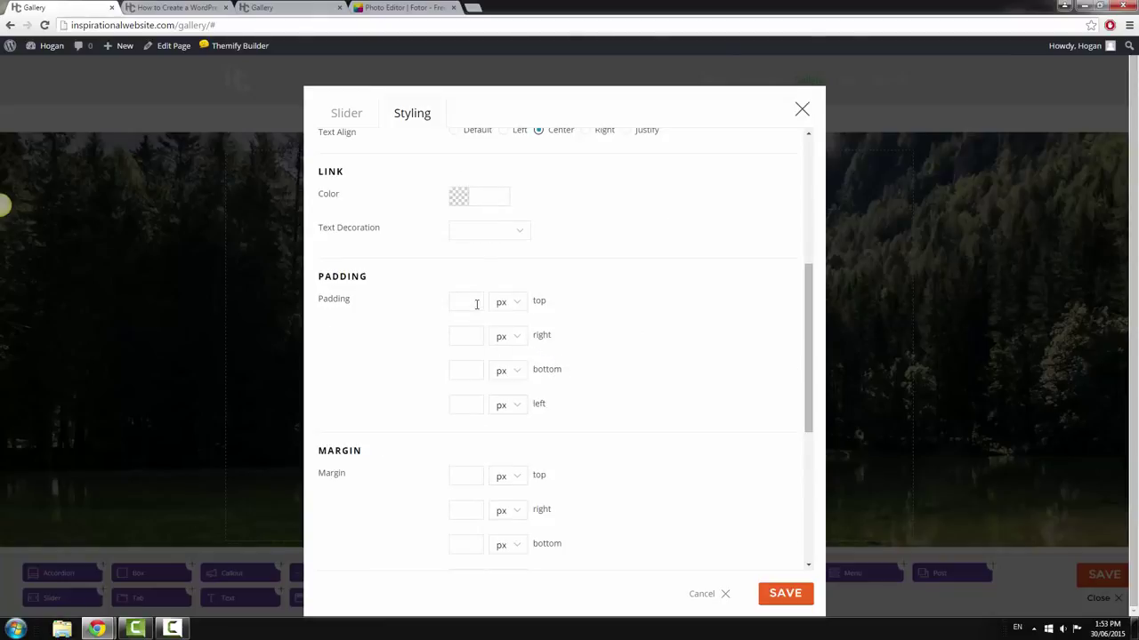
{"action": "left_click", "coordinate": [475, 303]}
{"action": "type", "text": "150"}
{"action": "left_click", "coordinate": [476, 371]}
{"action": "type", "text": "100"}
Step: Save the Slider module and then the page layout
{"action": "scroll", "coordinate": [634, 480], "scroll_direction": "down", "scroll_amount": 1}
{"action": "left_click", "coordinate": [699, 358]}
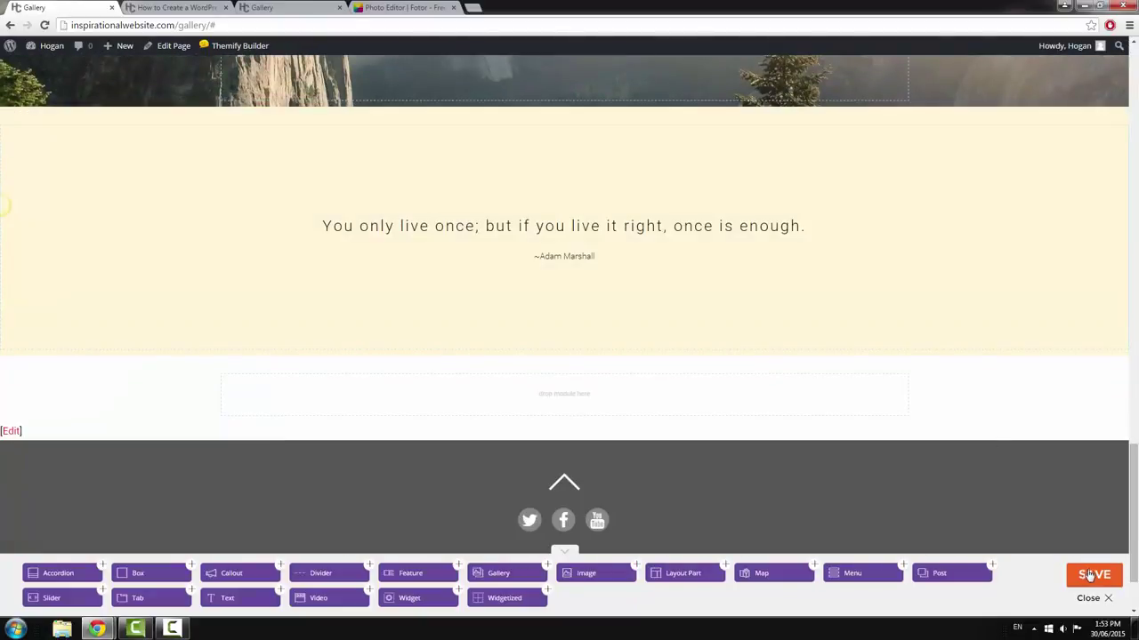
{"action": "left_click", "coordinate": [1090, 576]}
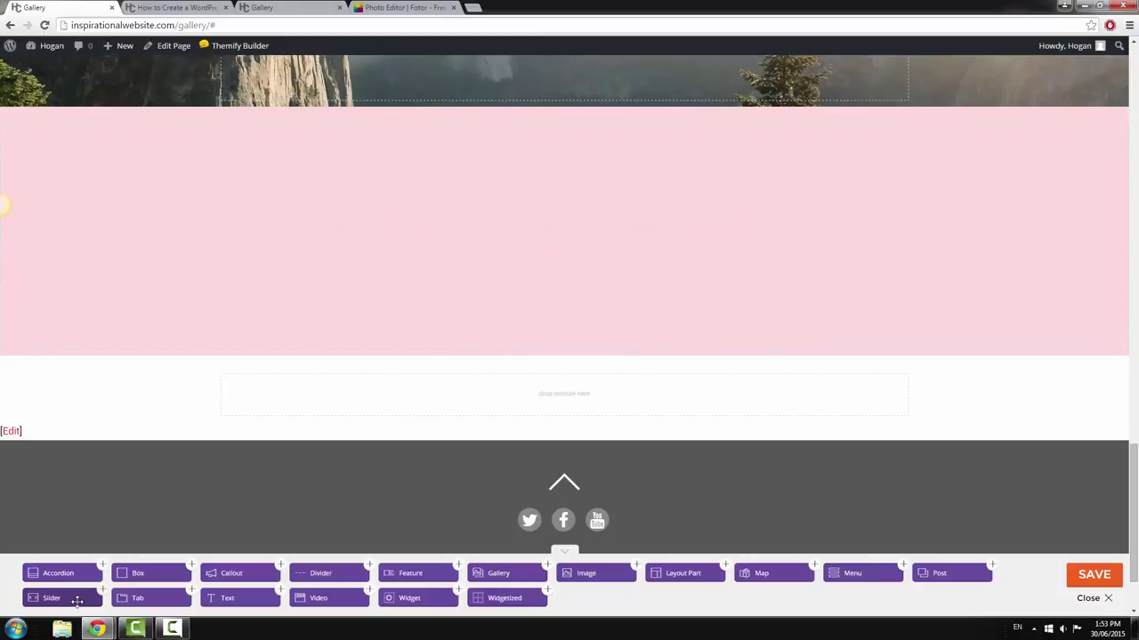
Step: Add a new Slider module to the pink row and set it to display Images
{"action": "left_click_drag", "start_coordinate": [77, 600], "coordinate": [506, 315]}
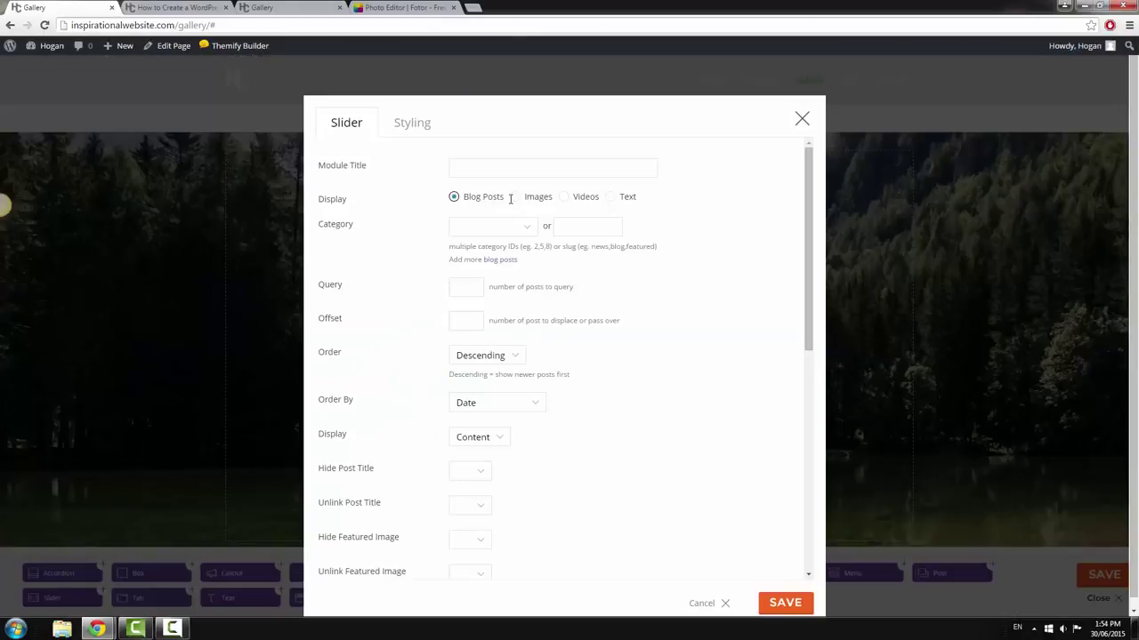
{"action": "left_click", "coordinate": [515, 198]}
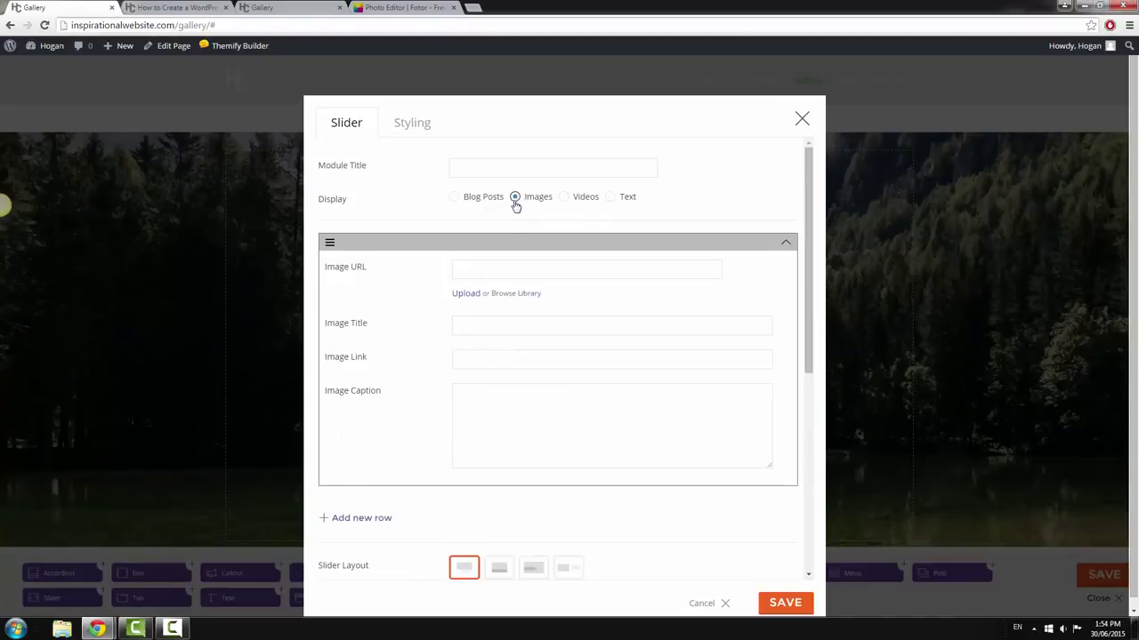
{"action": "scroll", "coordinate": [496, 324], "scroll_direction": "down", "scroll_amount": 2}
{"action": "scroll", "coordinate": [497, 320], "scroll_direction": "down", "scroll_amount": 2}
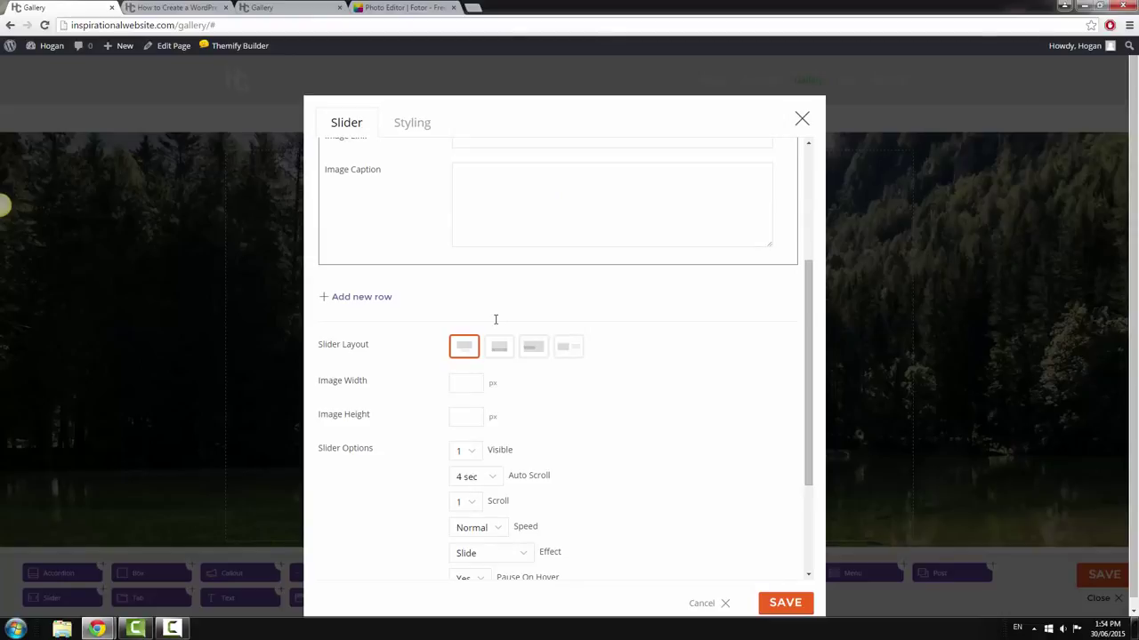
{"action": "left_click_drag", "start_coordinate": [367, 380], "coordinate": [318, 380]}
{"action": "left_click_drag", "start_coordinate": [370, 414], "coordinate": [318, 414]}
{"action": "left_click", "coordinate": [455, 408]}
{"action": "left_click", "coordinate": [460, 388]}
{"action": "left_click", "coordinate": [476, 417]}
{"action": "scroll", "coordinate": [469, 415], "scroll_direction": "down", "scroll_amount": 1}
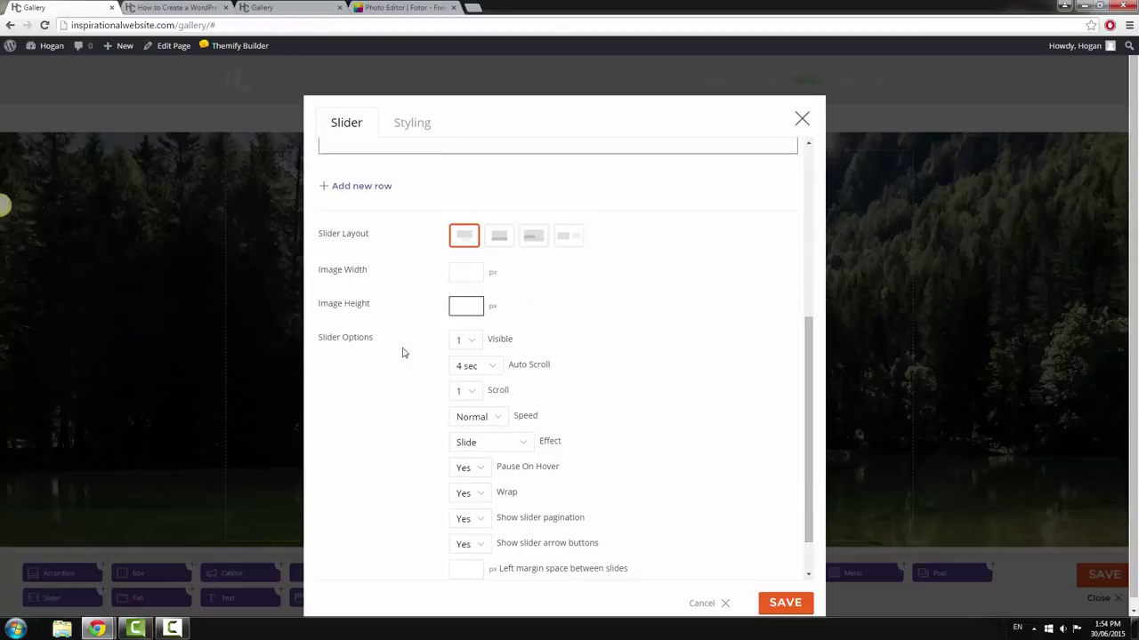
Step: Set Visible to 3, Auto Scroll 5 sec, Scroll 3, Speed Slow and Effect Cross Fade
{"action": "left_click", "coordinate": [470, 341]}
{"action": "left_click", "coordinate": [471, 382]}
{"action": "left_click", "coordinate": [480, 374]}
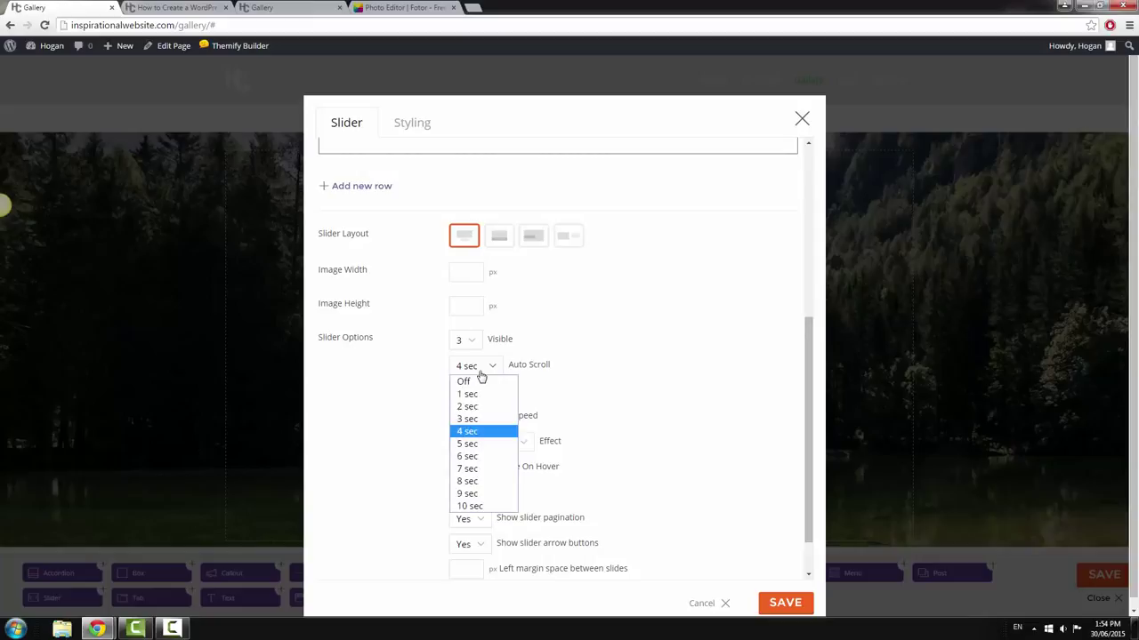
{"action": "left_click", "coordinate": [472, 423]}
{"action": "left_click", "coordinate": [473, 395]}
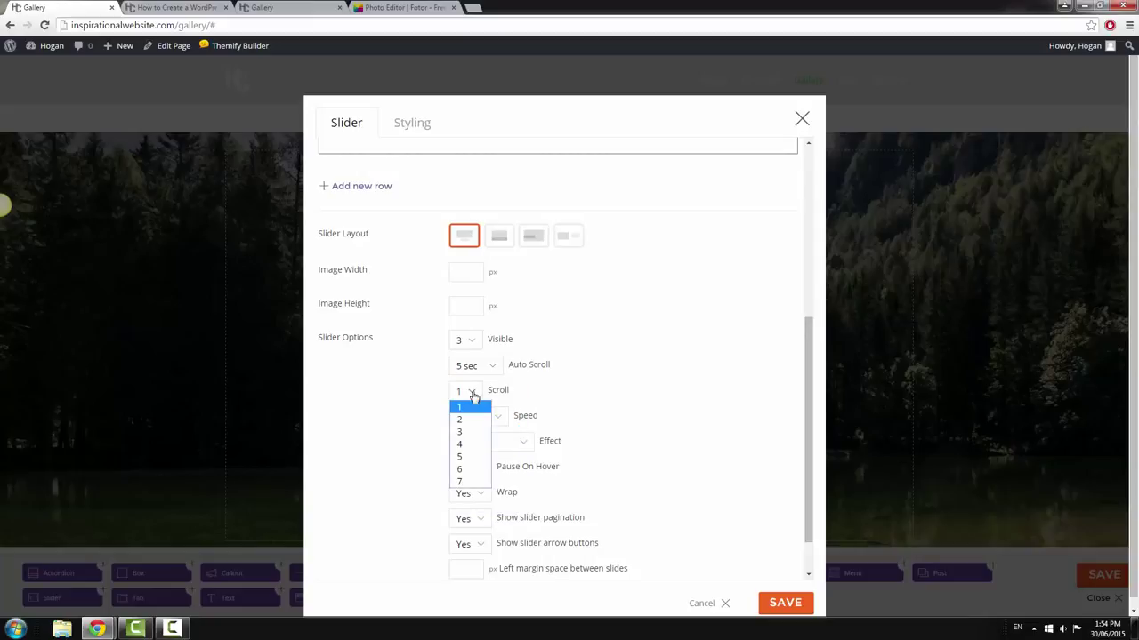
{"action": "left_click", "coordinate": [471, 432]}
{"action": "left_click", "coordinate": [478, 421]}
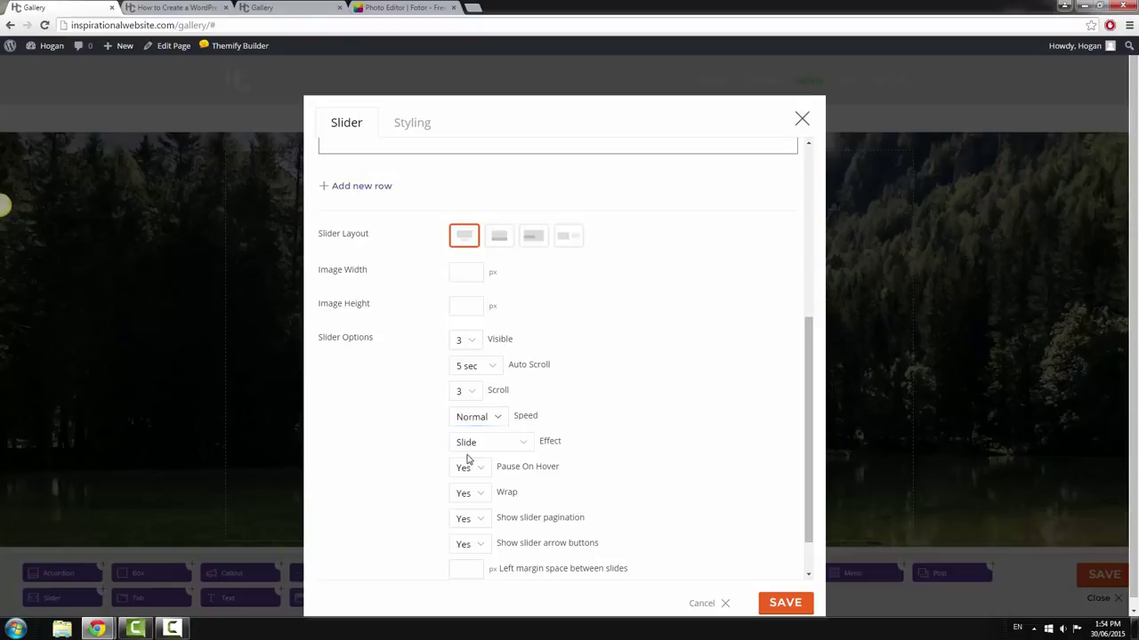
{"action": "left_click", "coordinate": [472, 446]}
{"action": "left_click", "coordinate": [477, 445]}
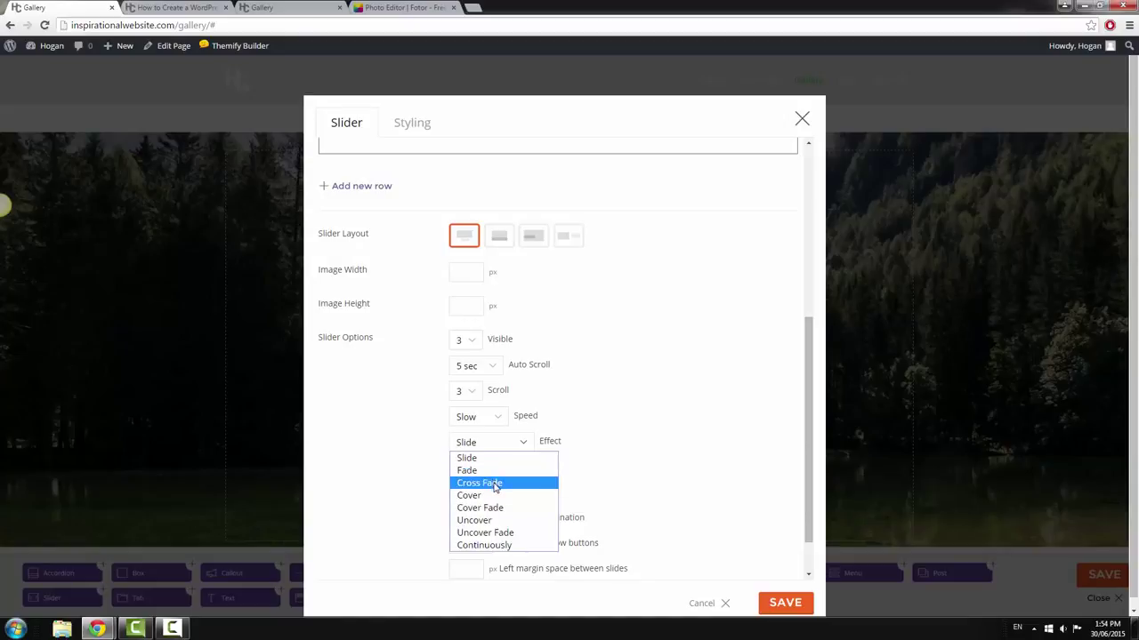
{"action": "left_click", "coordinate": [495, 483]}
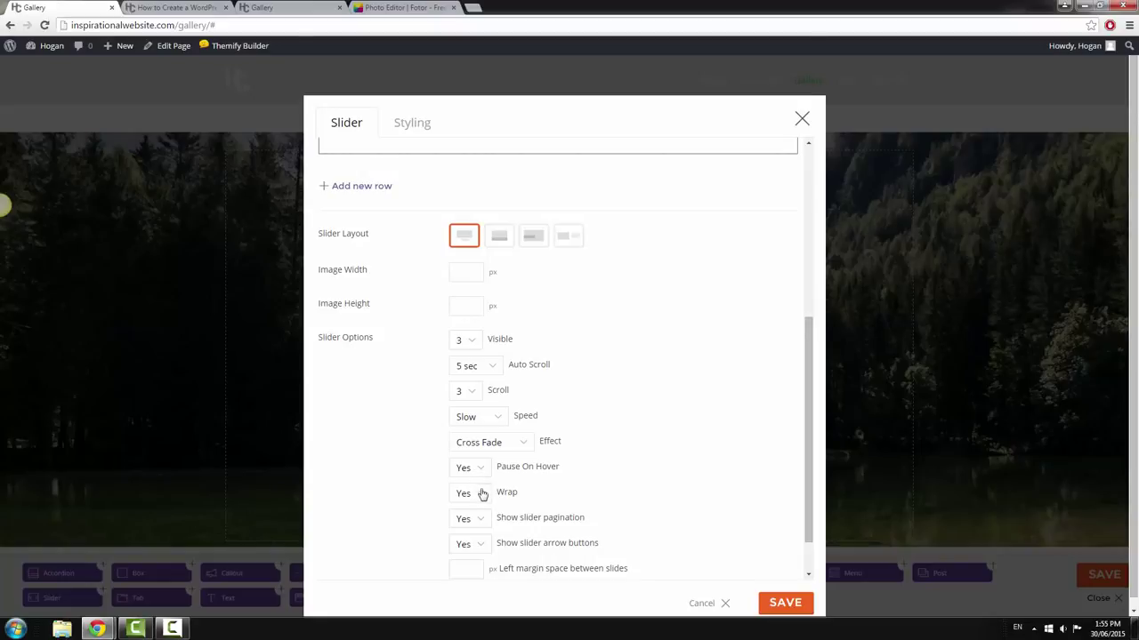
Step: Set Pause On Hover, Wrap, pagination and arrow buttons all to No
{"action": "left_click", "coordinate": [474, 469]}
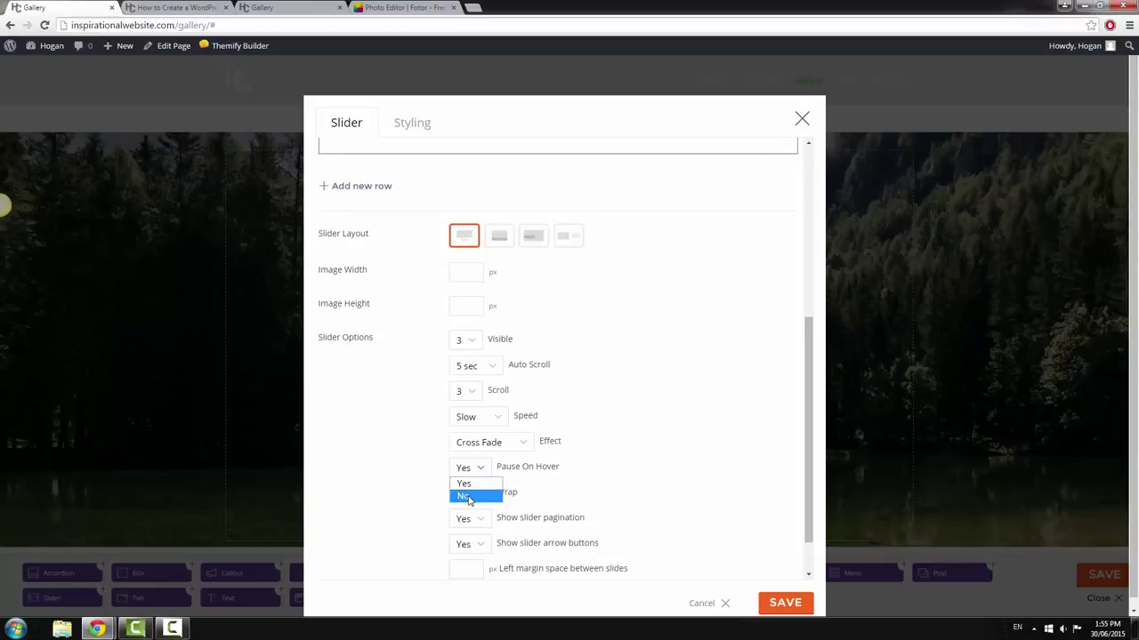
{"action": "left_click", "coordinate": [464, 497]}
{"action": "left_click", "coordinate": [469, 493]}
{"action": "left_click", "coordinate": [468, 546]}
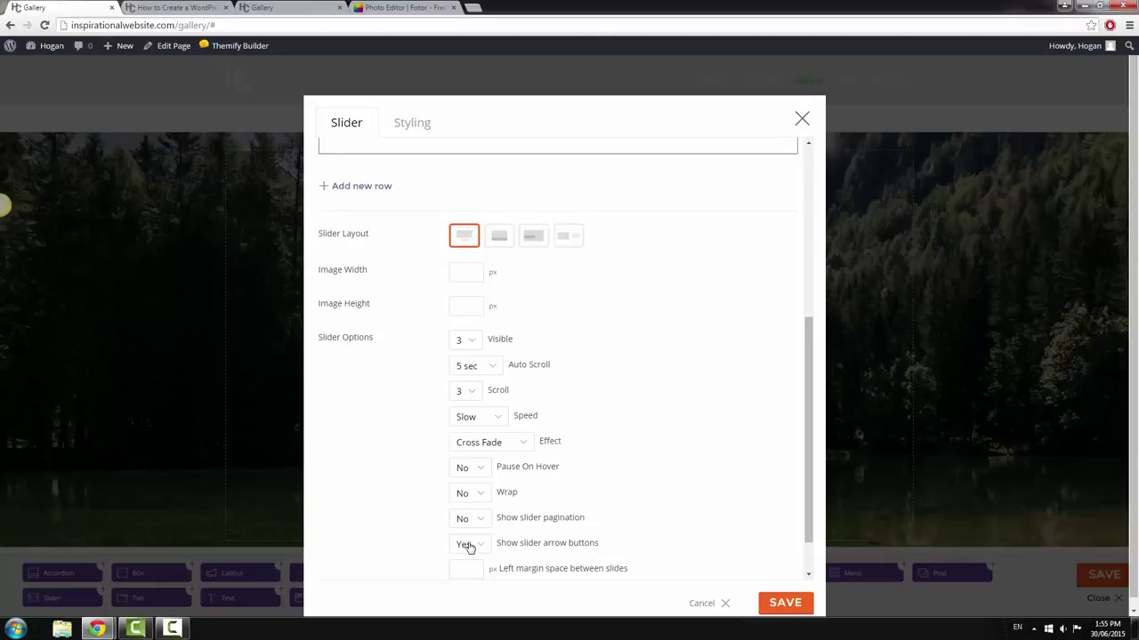
{"action": "left_click", "coordinate": [466, 543]}
{"action": "left_click", "coordinate": [469, 571]}
{"action": "scroll", "coordinate": [538, 480], "scroll_direction": "down", "scroll_amount": 1}
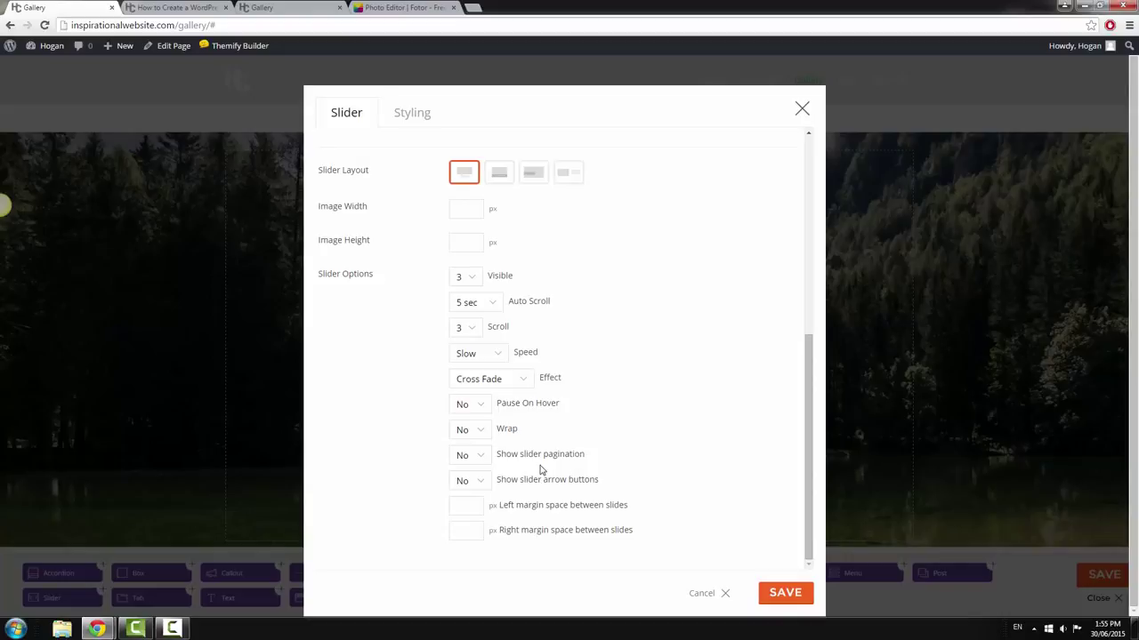
{"action": "scroll", "coordinate": [540, 471], "scroll_direction": "up", "scroll_amount": 5}
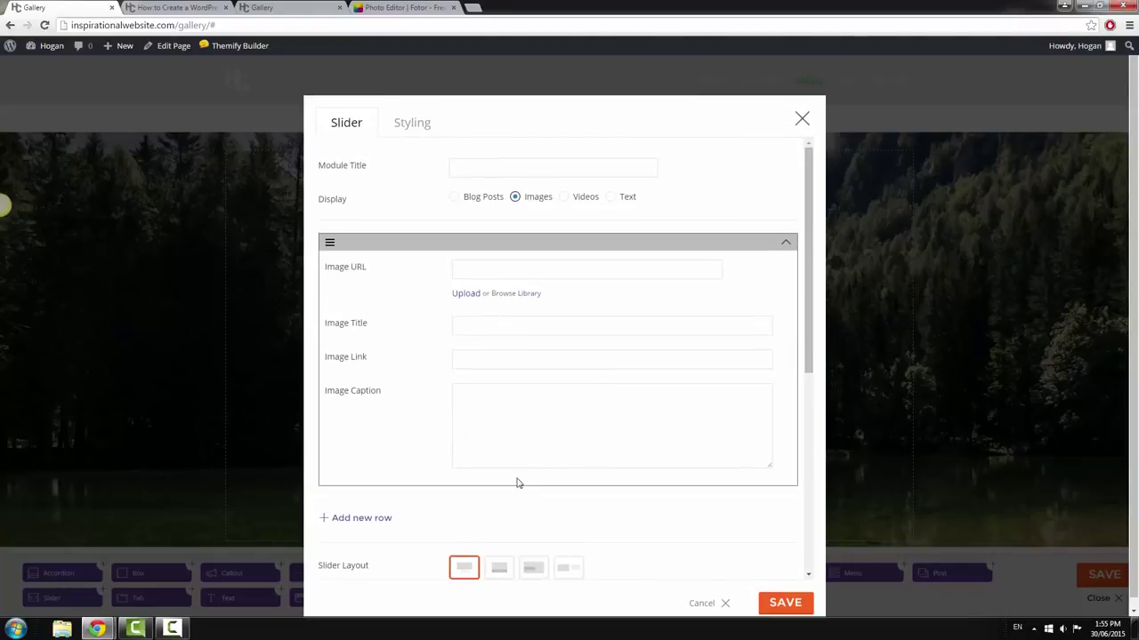
Step: Upload the 'Slider - BMW M4' photo and insert it into the first slide
{"action": "left_click", "coordinate": [522, 295]}
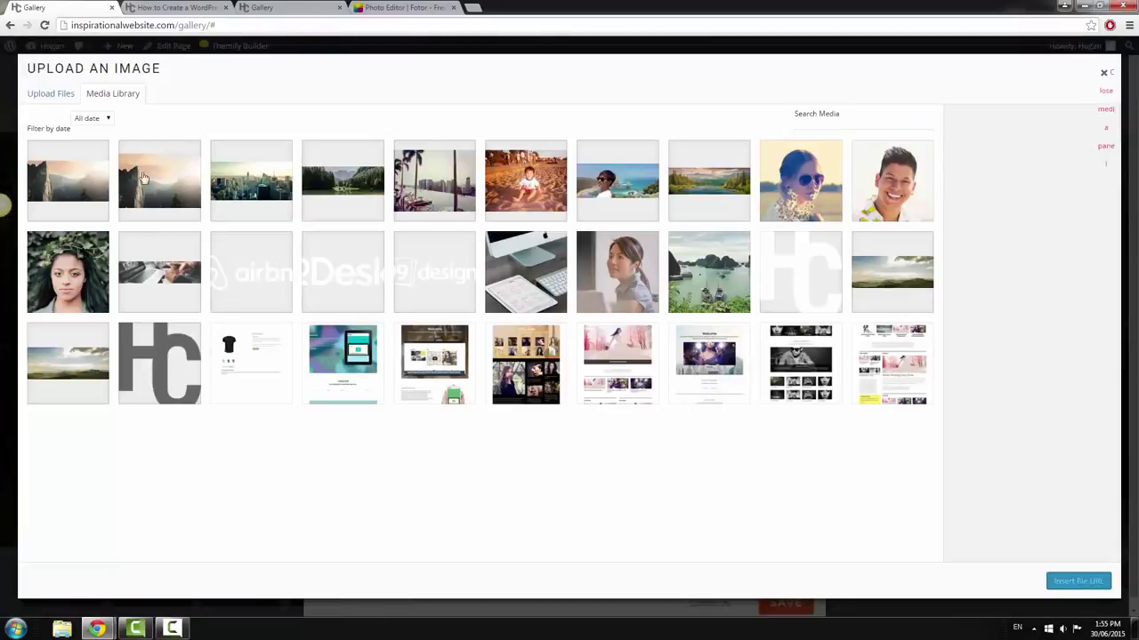
{"action": "left_click", "coordinate": [42, 99]}
{"action": "left_click", "coordinate": [552, 336]}
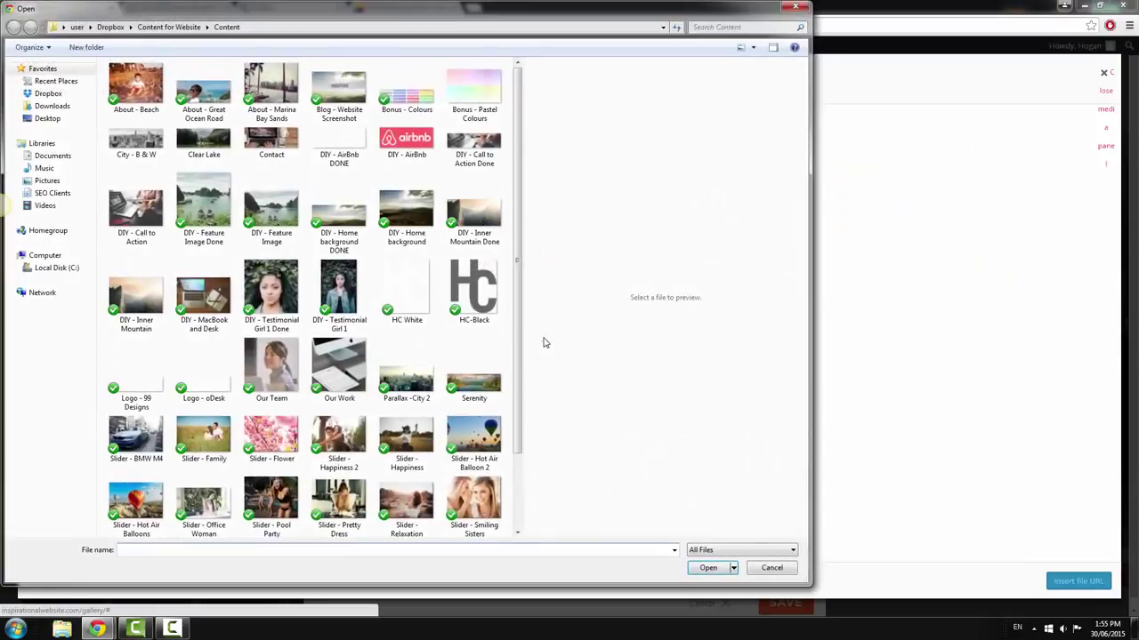
{"action": "scroll", "coordinate": [522, 306], "scroll_direction": "down", "scroll_amount": 2}
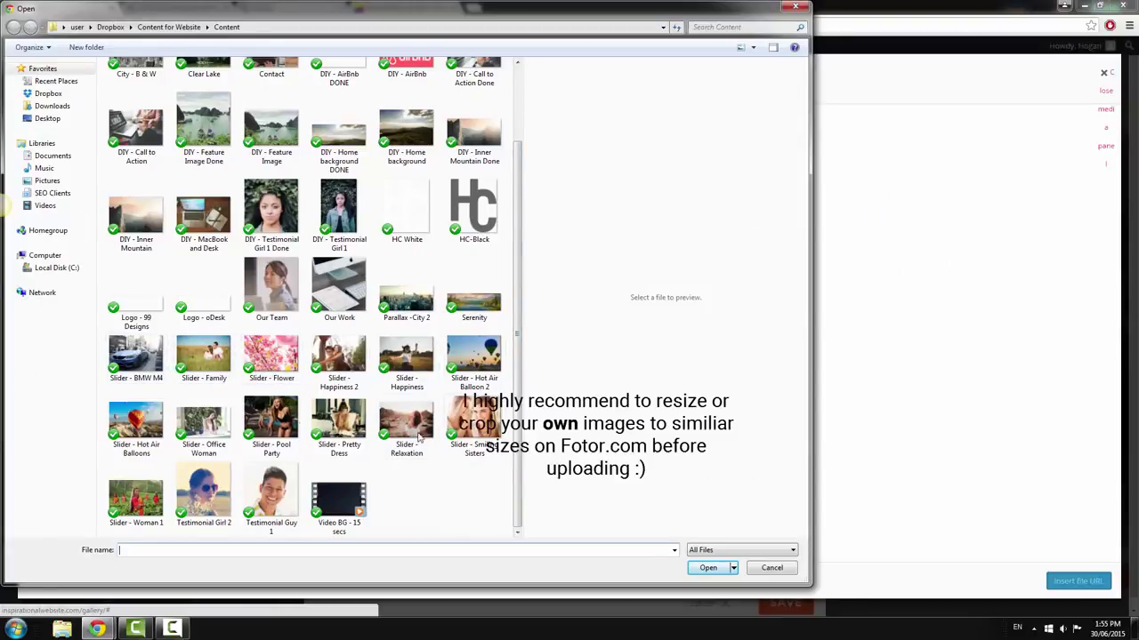
{"action": "left_click", "coordinate": [163, 366]}
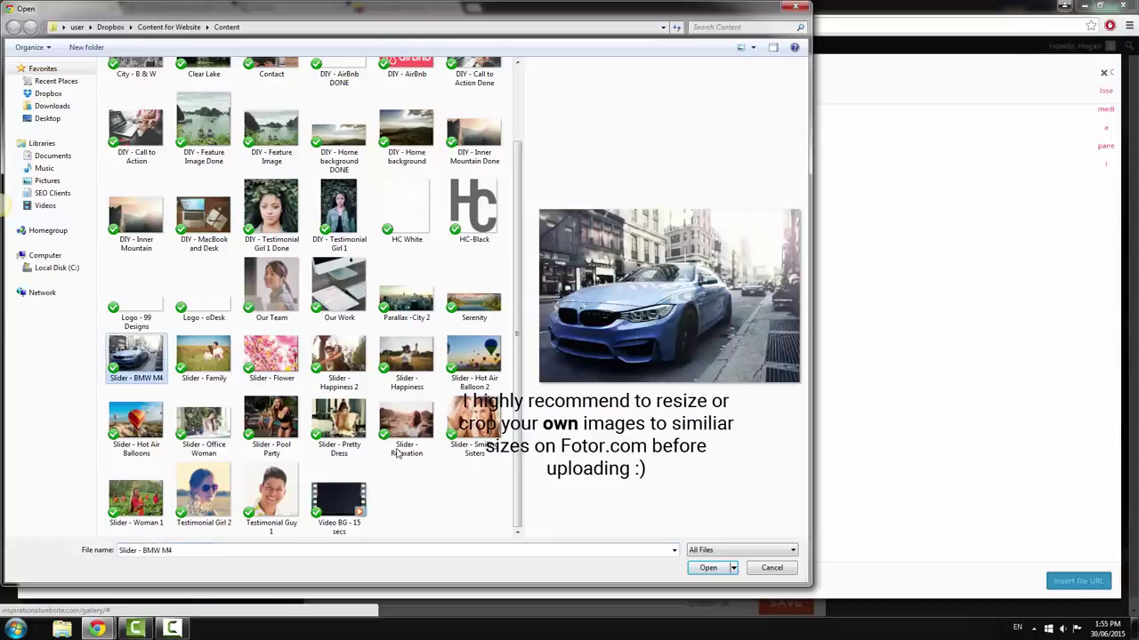
{"action": "left_click", "coordinate": [715, 575]}
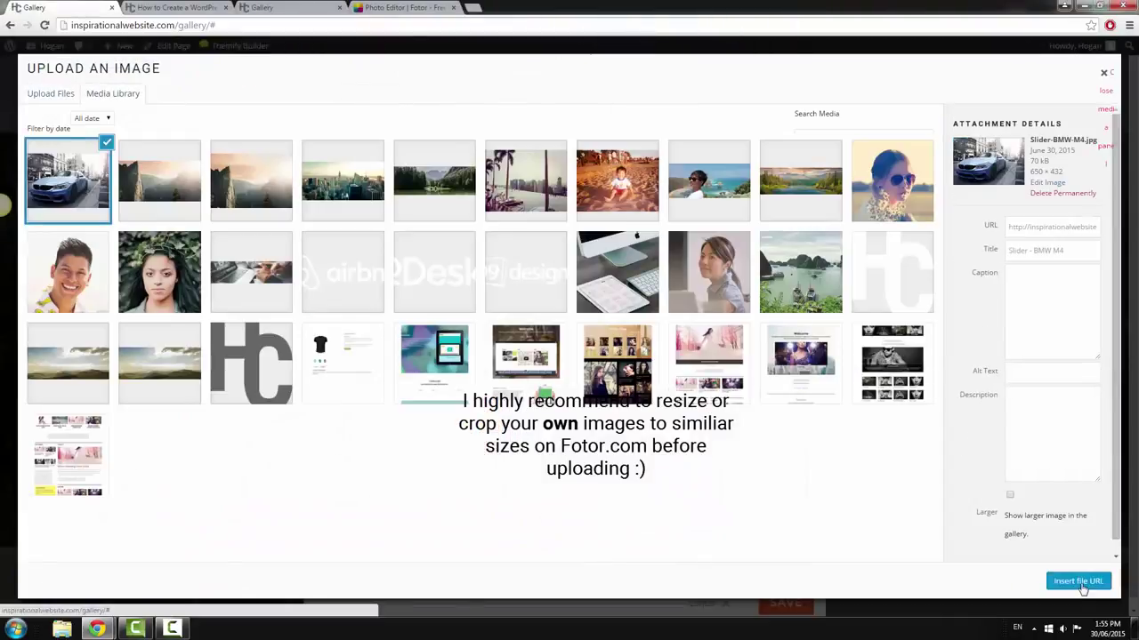
{"action": "left_click", "coordinate": [1078, 581]}
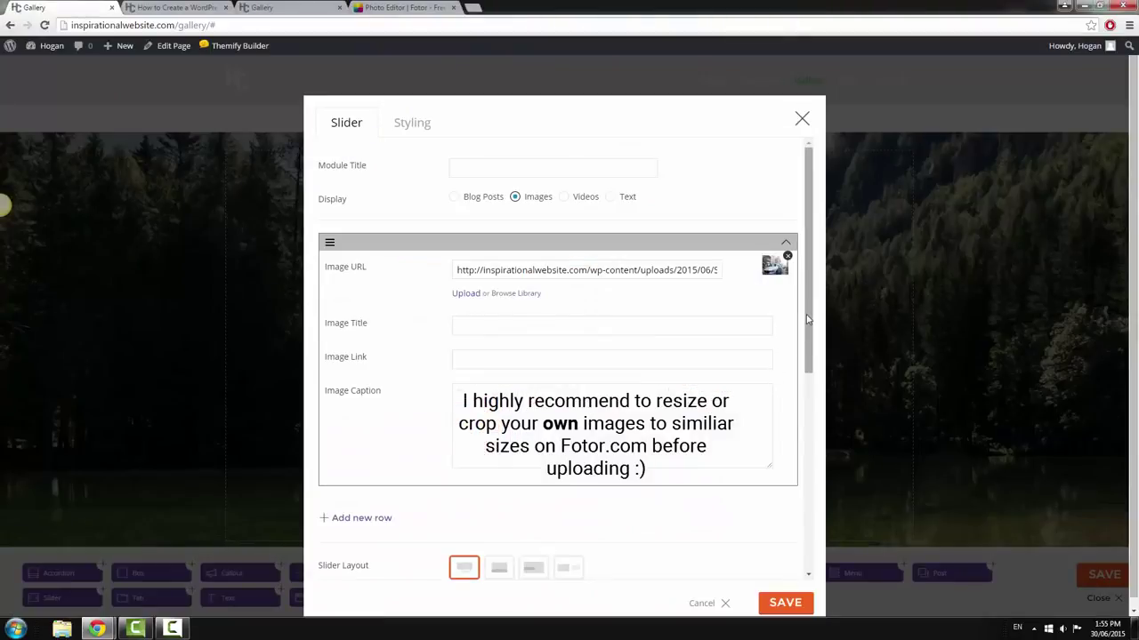
Step: Add a second slide row with the uploaded 'Slider - Family' photo
{"action": "scroll", "coordinate": [808, 323], "scroll_direction": "down", "scroll_amount": 2}
{"action": "left_click", "coordinate": [382, 433]}
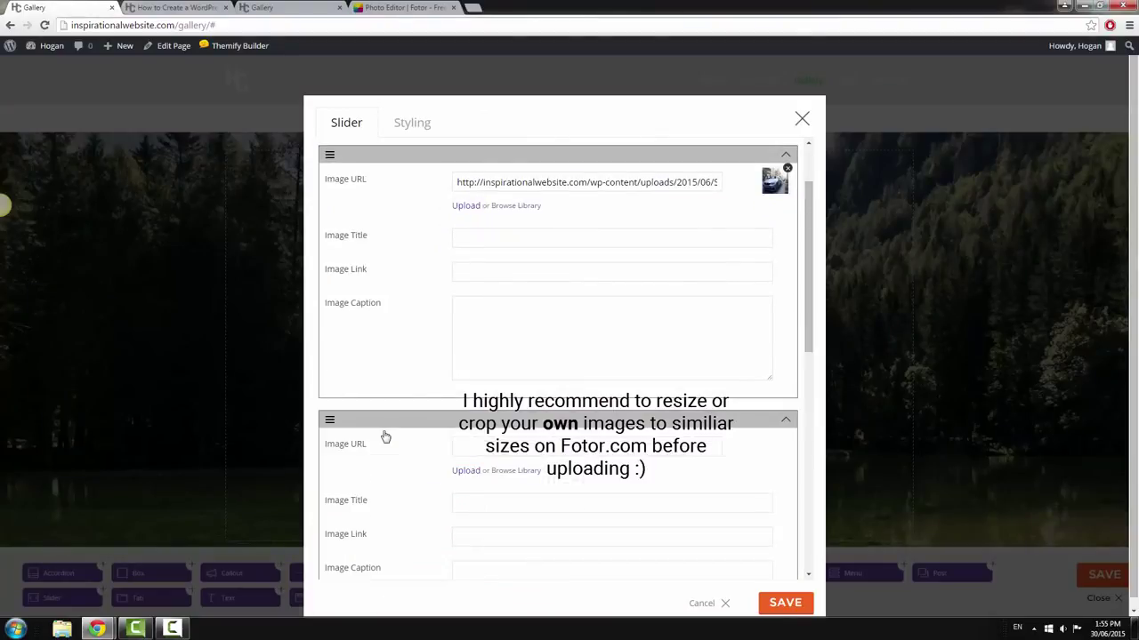
{"action": "left_click", "coordinate": [525, 472]}
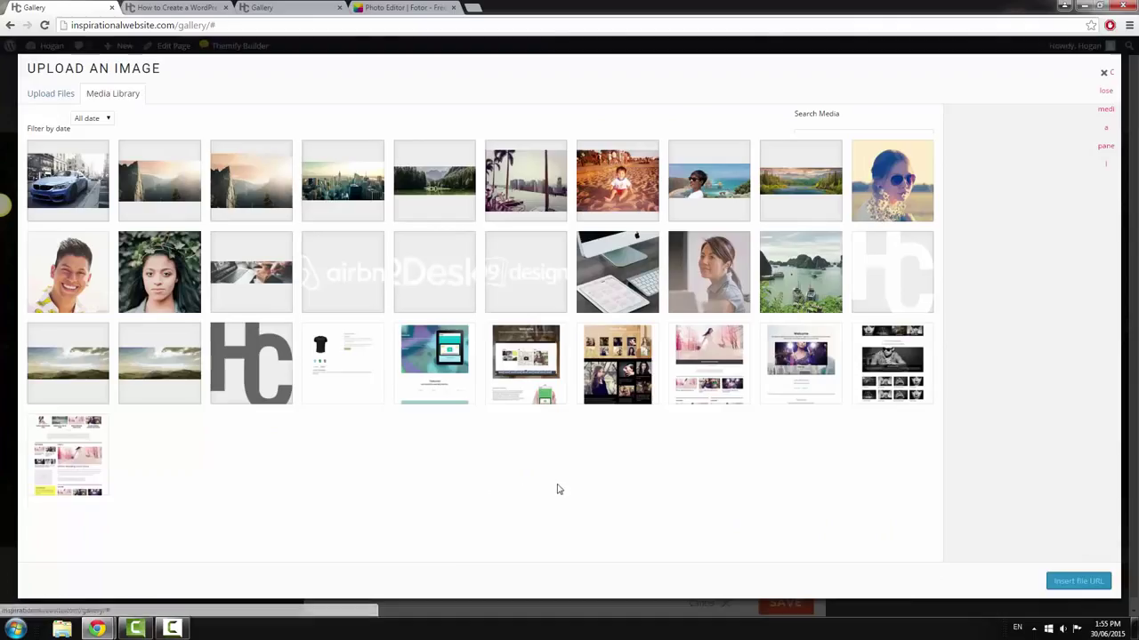
{"action": "left_click", "coordinate": [50, 94]}
{"action": "left_click", "coordinate": [548, 340]}
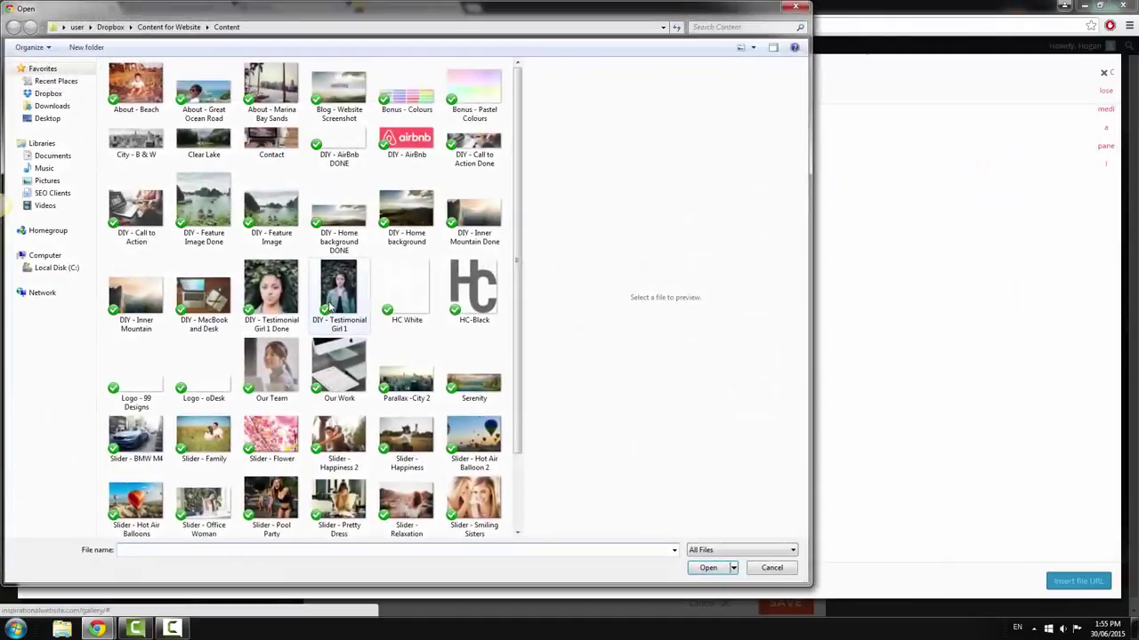
{"action": "left_click", "coordinate": [204, 436]}
{"action": "left_click", "coordinate": [708, 569]}
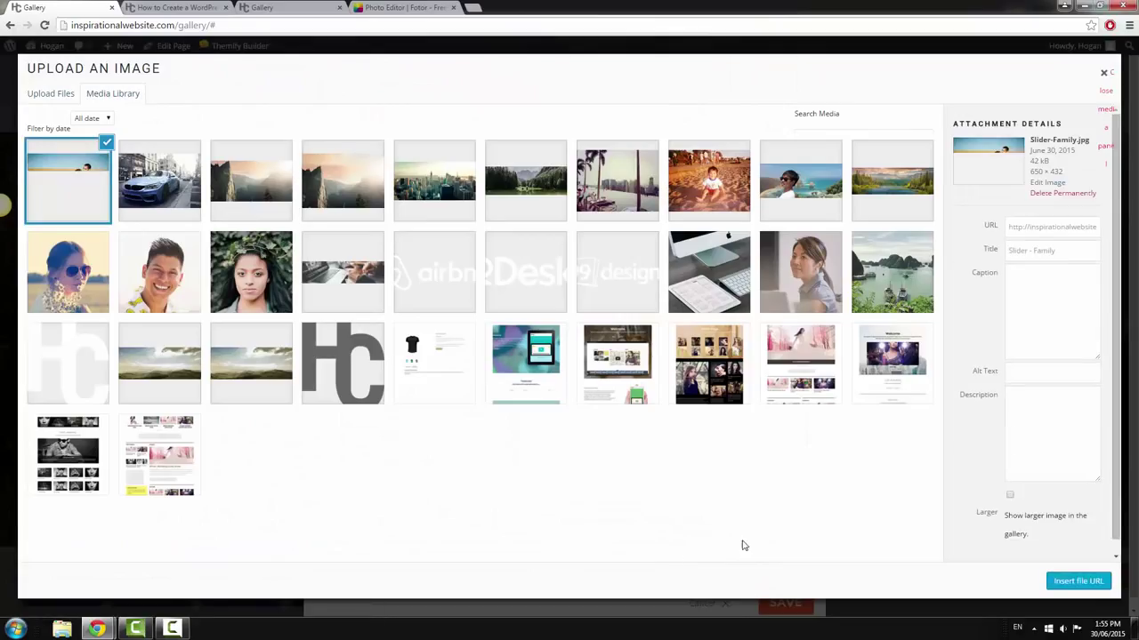
{"action": "left_click", "coordinate": [1072, 580]}
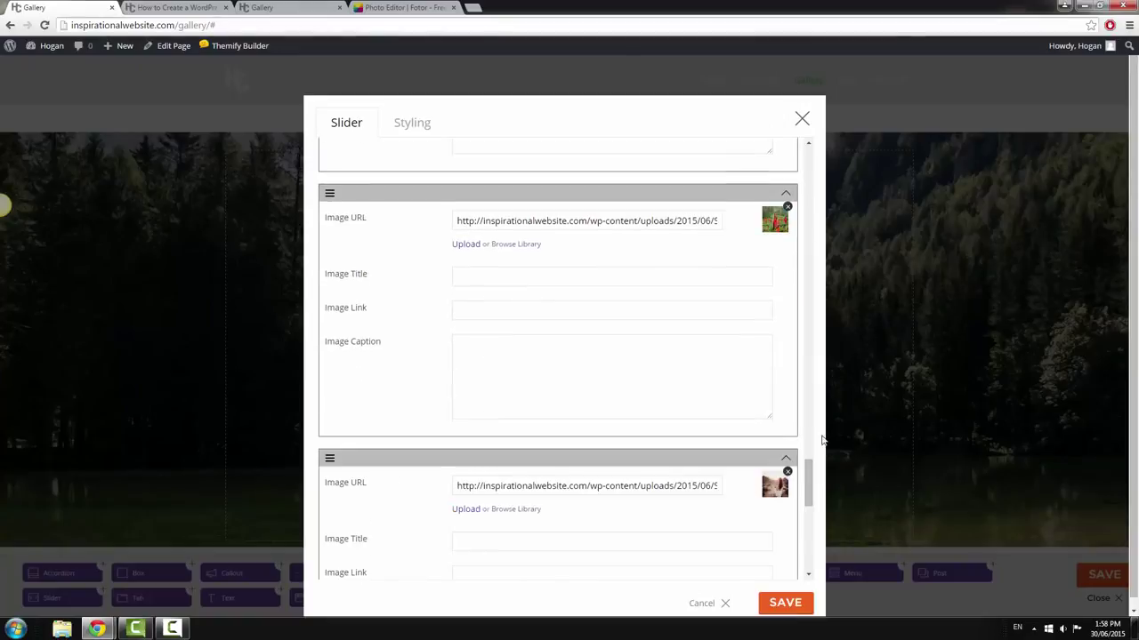
Step: Check the slide's link, title and caption fields, then save the slider settings
{"action": "mouse_move", "coordinate": [810, 480]}
{"action": "left_mouse_down"}
{"action": "mouse_move", "coordinate": [807, 507]}
{"action": "mouse_move", "coordinate": [806, 490]}
{"action": "left_mouse_up"}
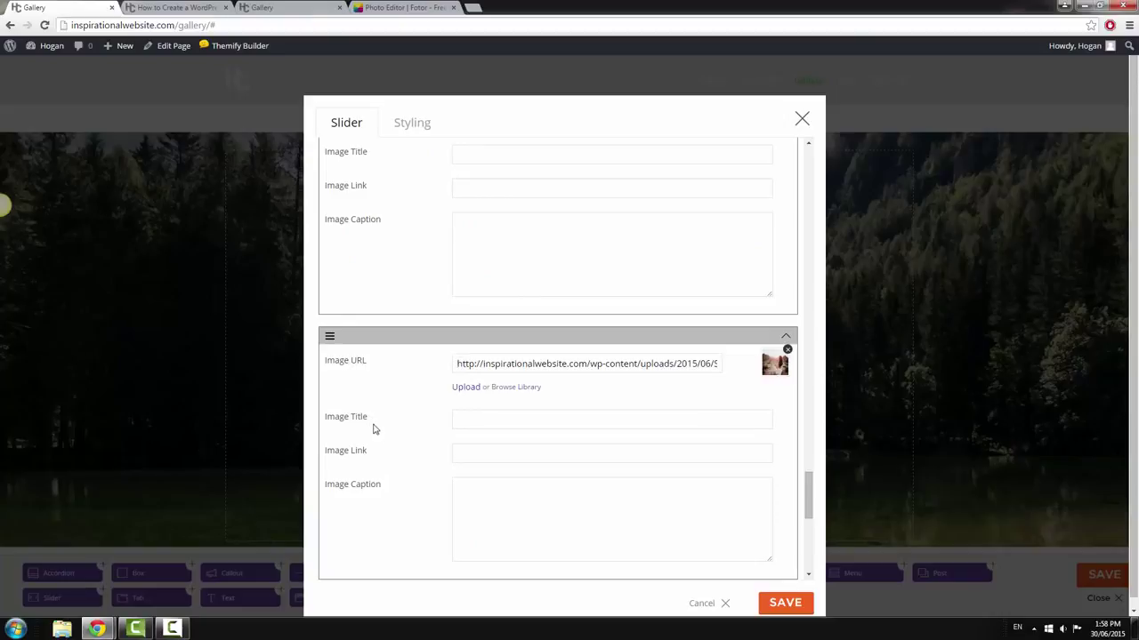
{"action": "left_click", "coordinate": [455, 449]}
{"action": "left_click", "coordinate": [458, 424]}
{"action": "left_click", "coordinate": [467, 495]}
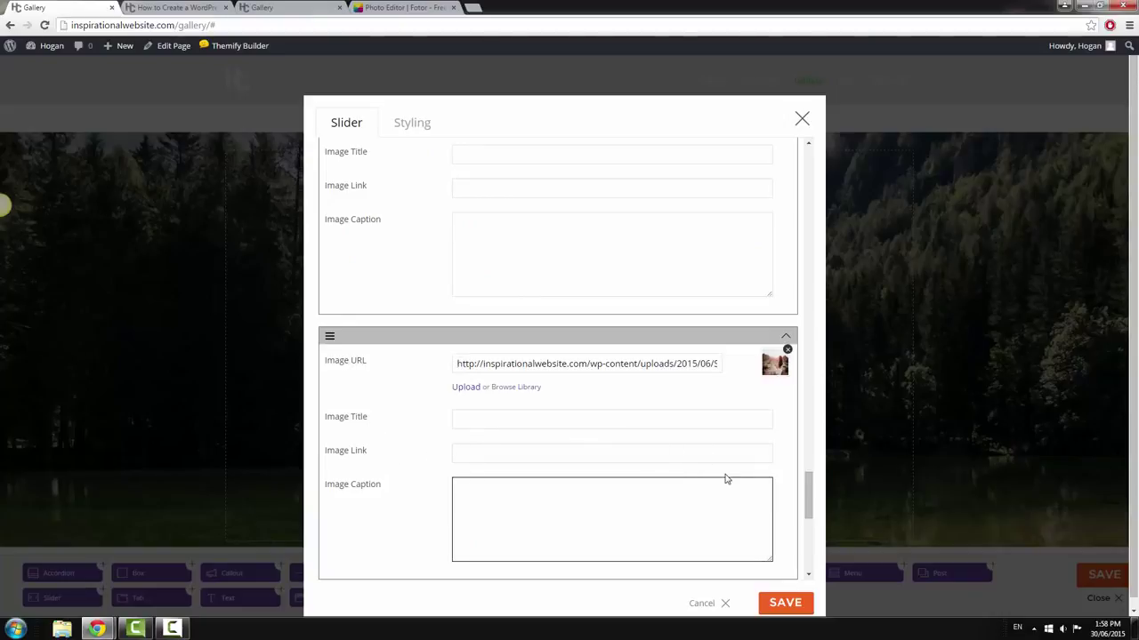
{"action": "left_click_drag", "start_coordinate": [806, 485], "coordinate": [786, 151]}
{"action": "scroll", "coordinate": [788, 389], "scroll_direction": "down", "scroll_amount": 10}
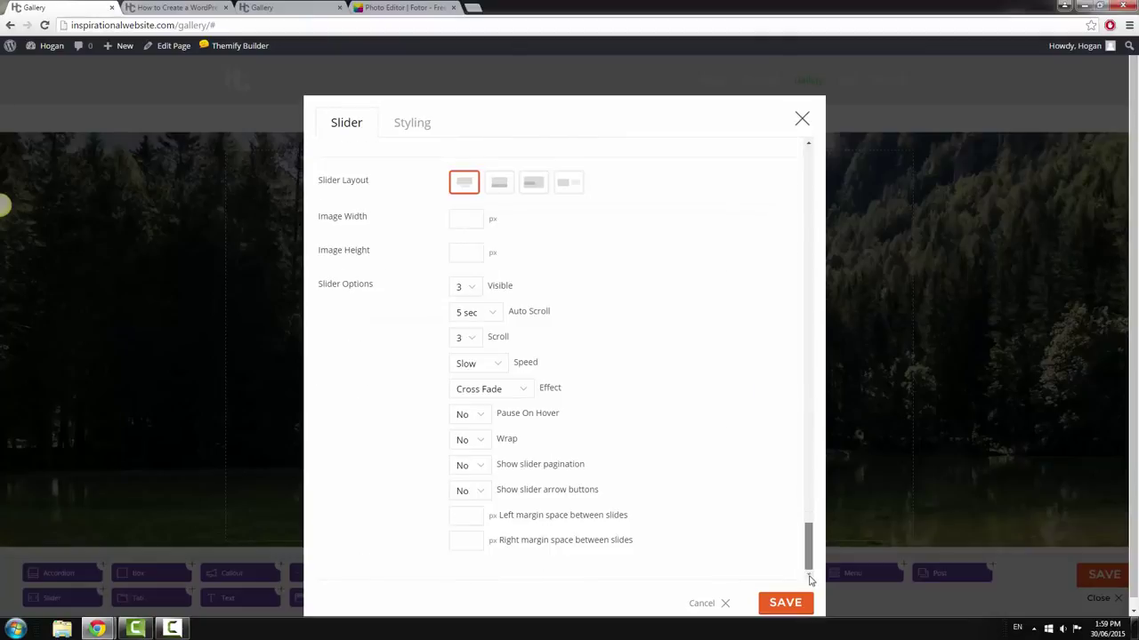
{"action": "left_click", "coordinate": [798, 604]}
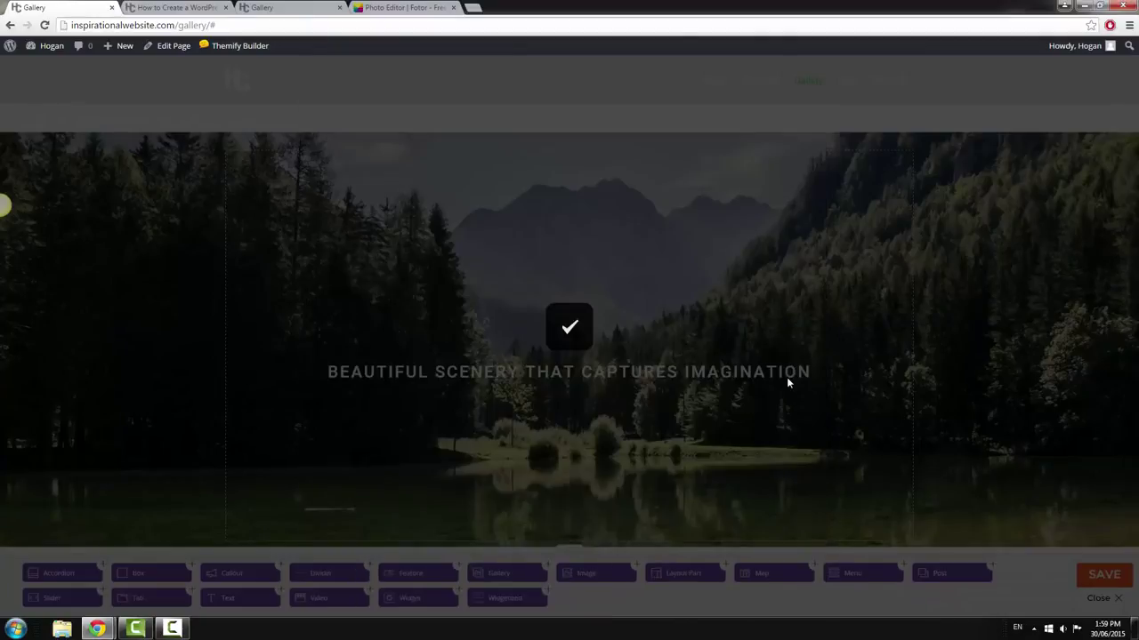
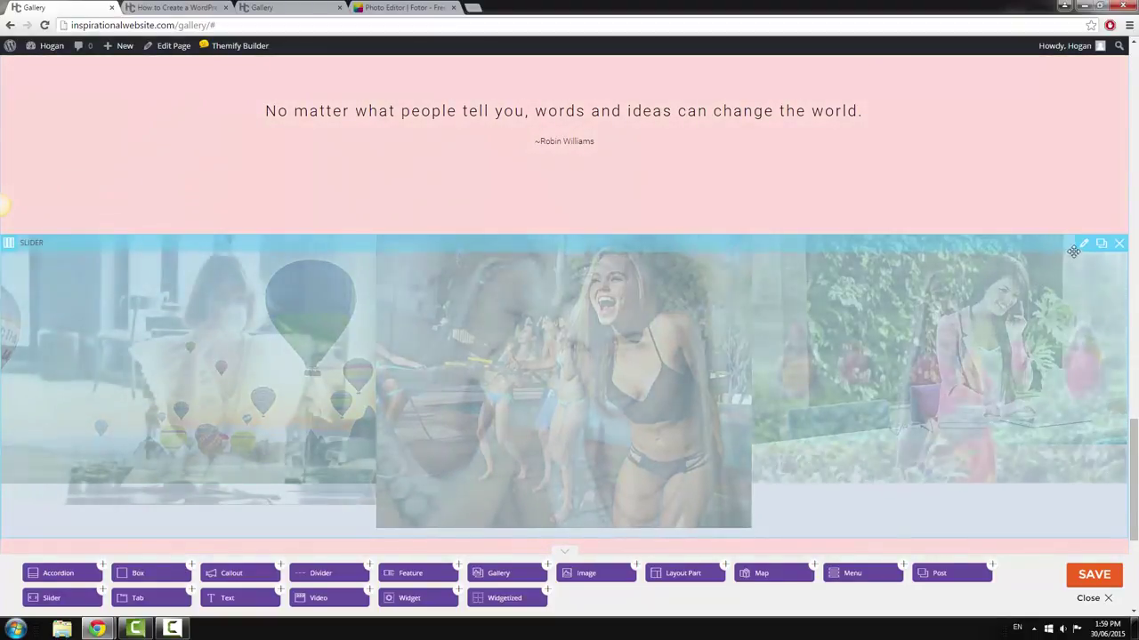
Step: Set the slider module's image size to 650 px wide by 400 px high and save
{"action": "left_click", "coordinate": [1083, 243]}
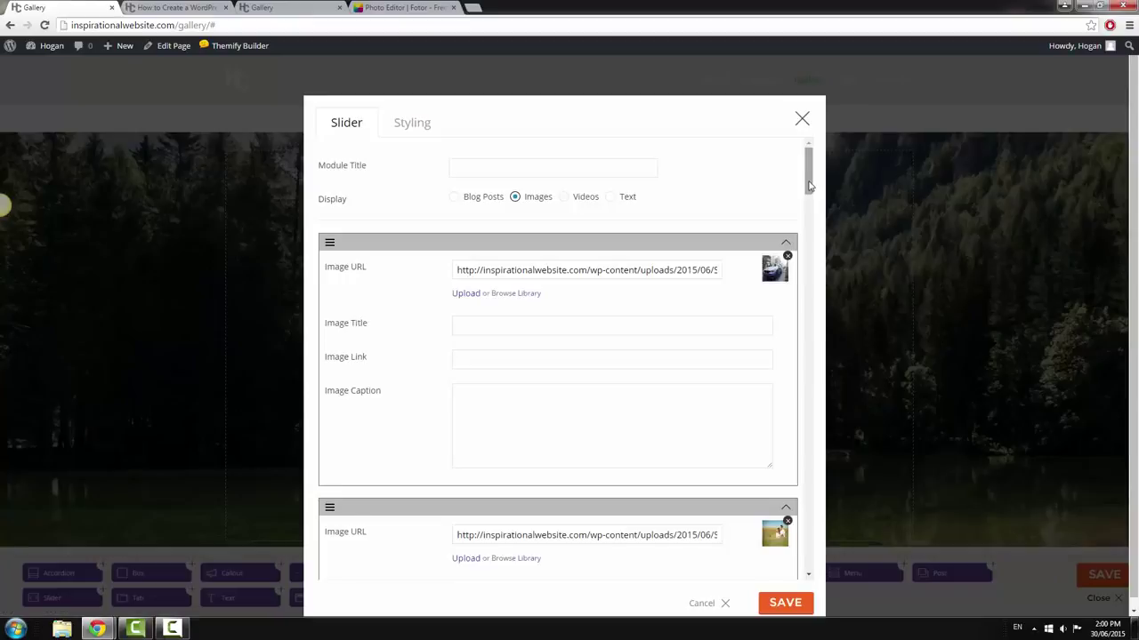
{"action": "left_click_drag", "start_coordinate": [809, 184], "coordinate": [801, 551]}
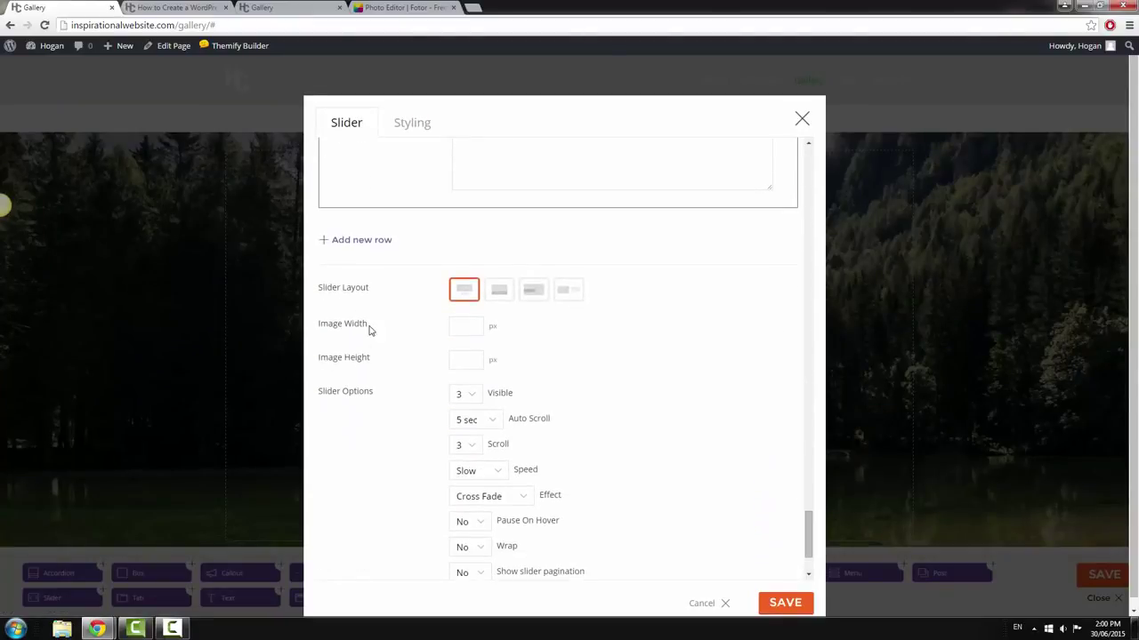
{"action": "left_click", "coordinate": [464, 328]}
{"action": "left_click_drag", "start_coordinate": [372, 361], "coordinate": [315, 358]}
{"action": "left_click", "coordinate": [459, 359]}
{"action": "left_click_drag", "start_coordinate": [810, 525], "coordinate": [808, 545]}
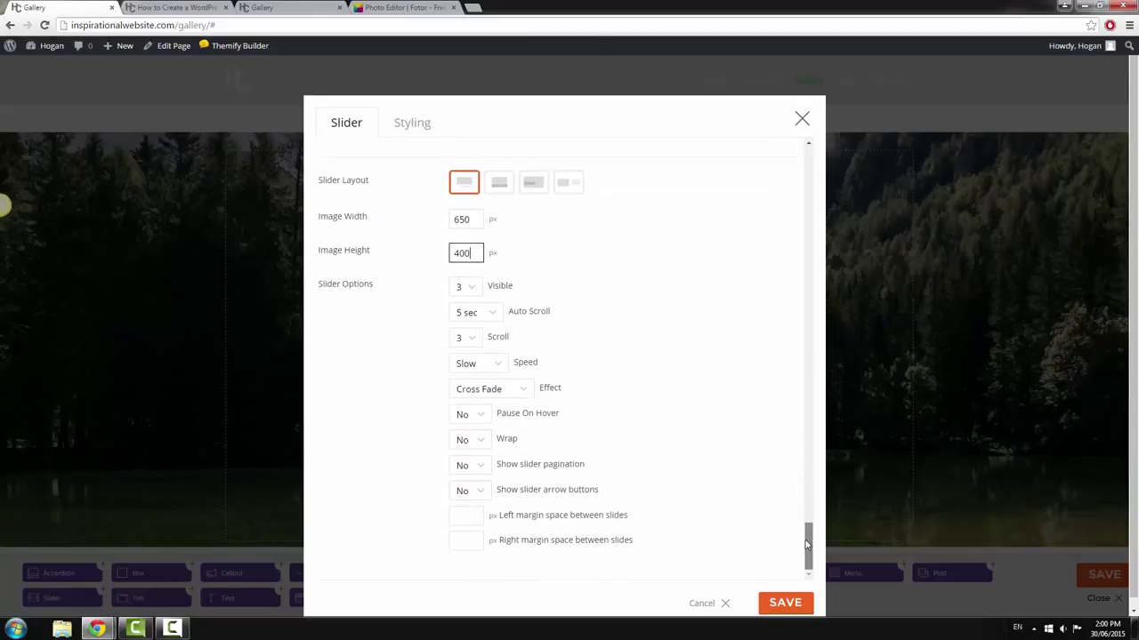
{"action": "left_click", "coordinate": [777, 605]}
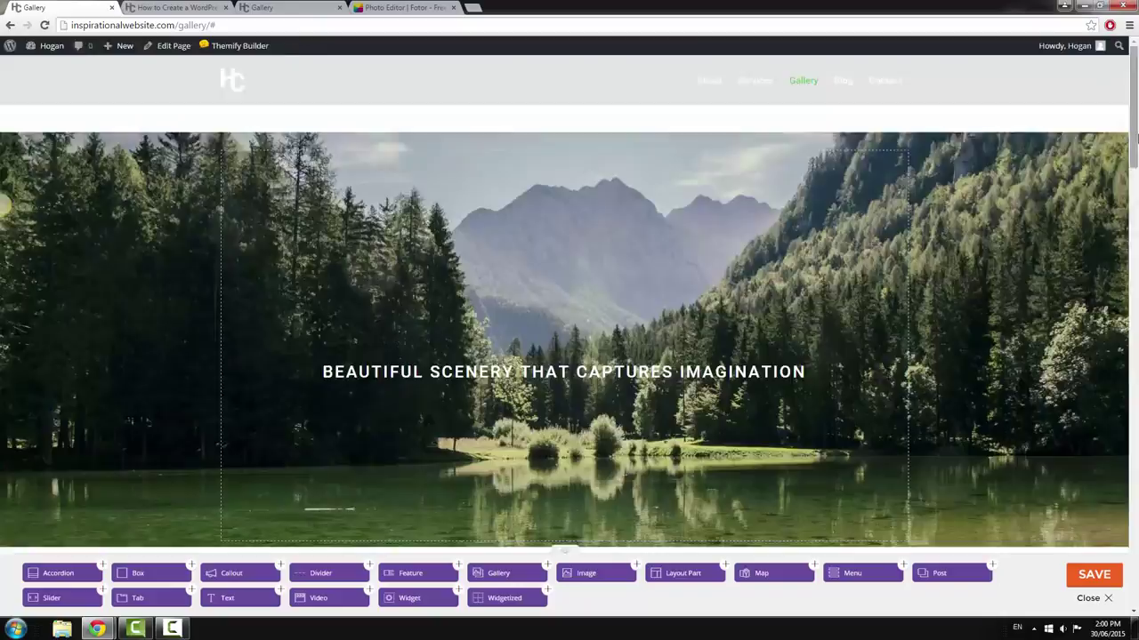
Step: Give the slider 250 px bottom padding, then save the Gallery page and close the builder
{"action": "left_click_drag", "start_coordinate": [1135, 83], "coordinate": [1135, 477]}
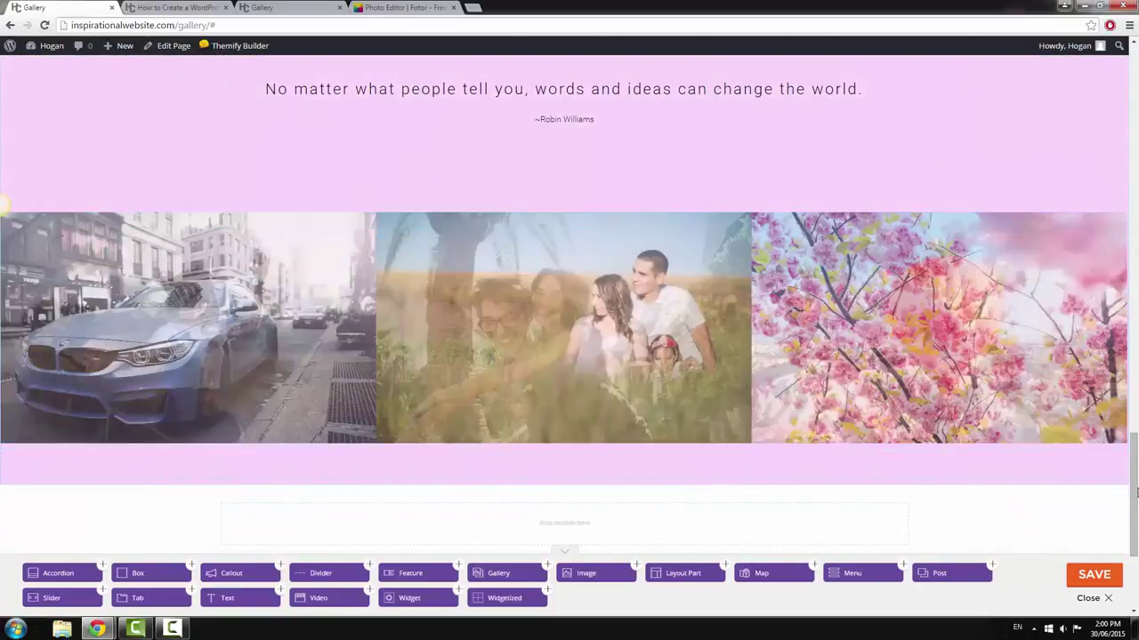
{"action": "mouse_move", "coordinate": [1135, 476]}
{"action": "left_mouse_down"}
{"action": "mouse_move", "coordinate": [1122, 217]}
{"action": "mouse_move", "coordinate": [1135, 477]}
{"action": "left_mouse_up"}
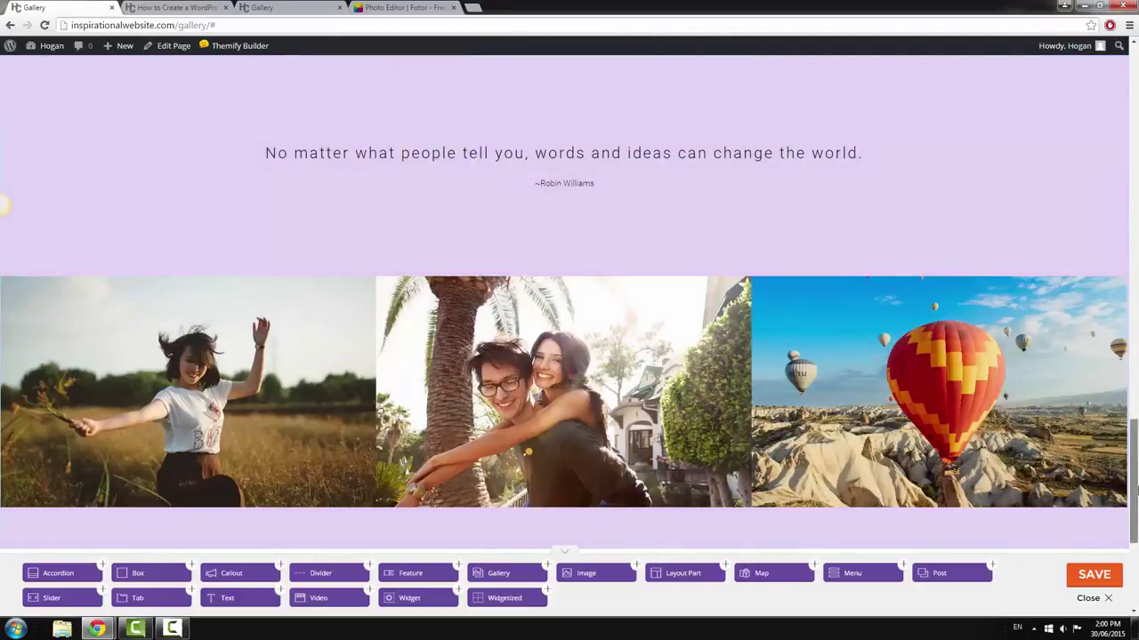
{"action": "left_click_drag", "start_coordinate": [1133, 495], "coordinate": [1133, 519]}
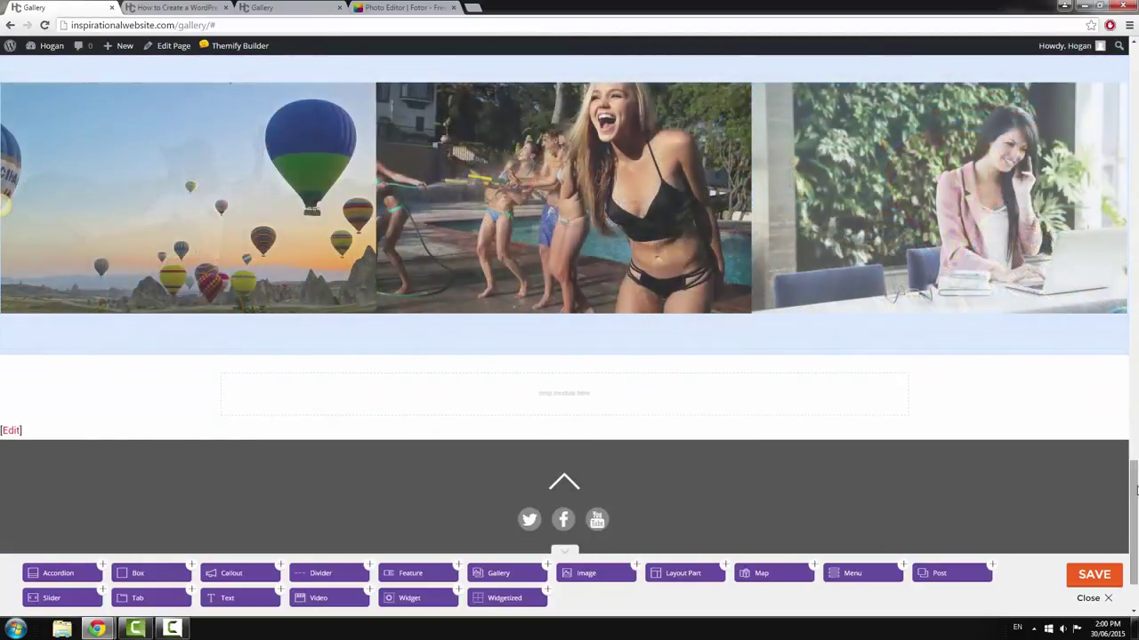
{"action": "scroll", "coordinate": [818, 485], "scroll_direction": "up", "scroll_amount": 4}
{"action": "mouse_move", "coordinate": [20, 222]}
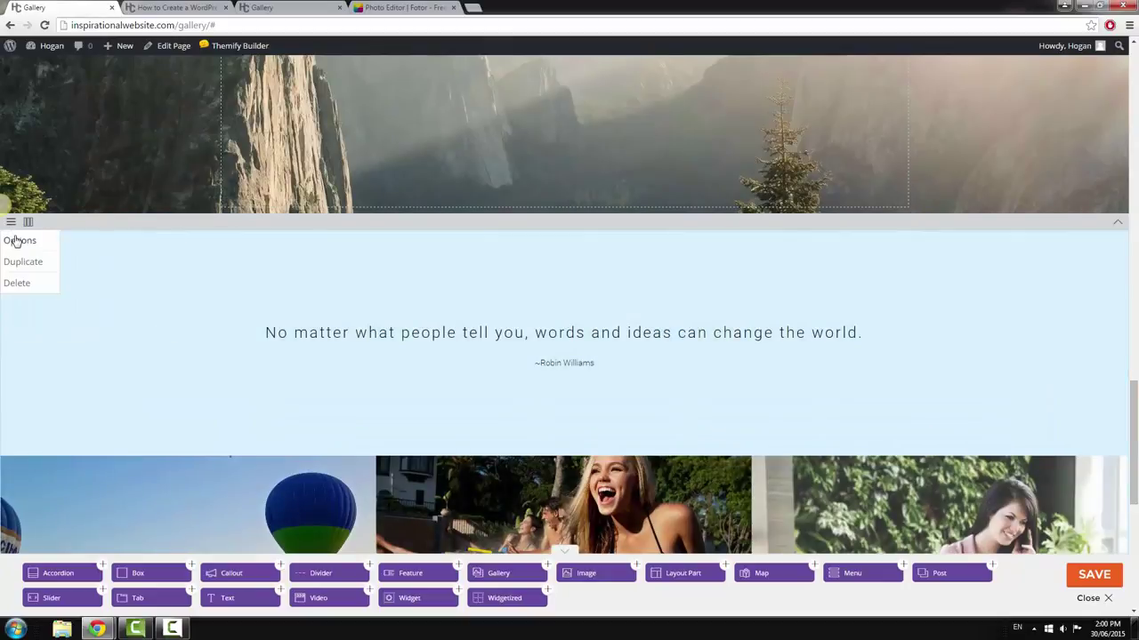
{"action": "scroll", "coordinate": [1004, 326], "scroll_direction": "down", "scroll_amount": 2}
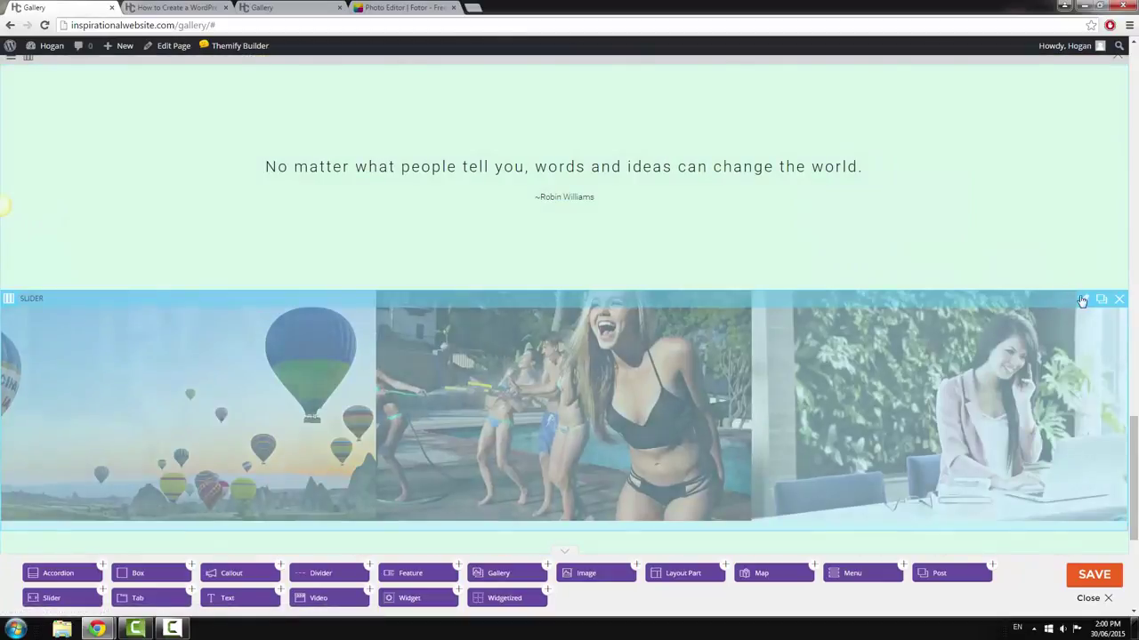
{"action": "scroll", "coordinate": [1036, 285], "scroll_direction": "down", "scroll_amount": 1}
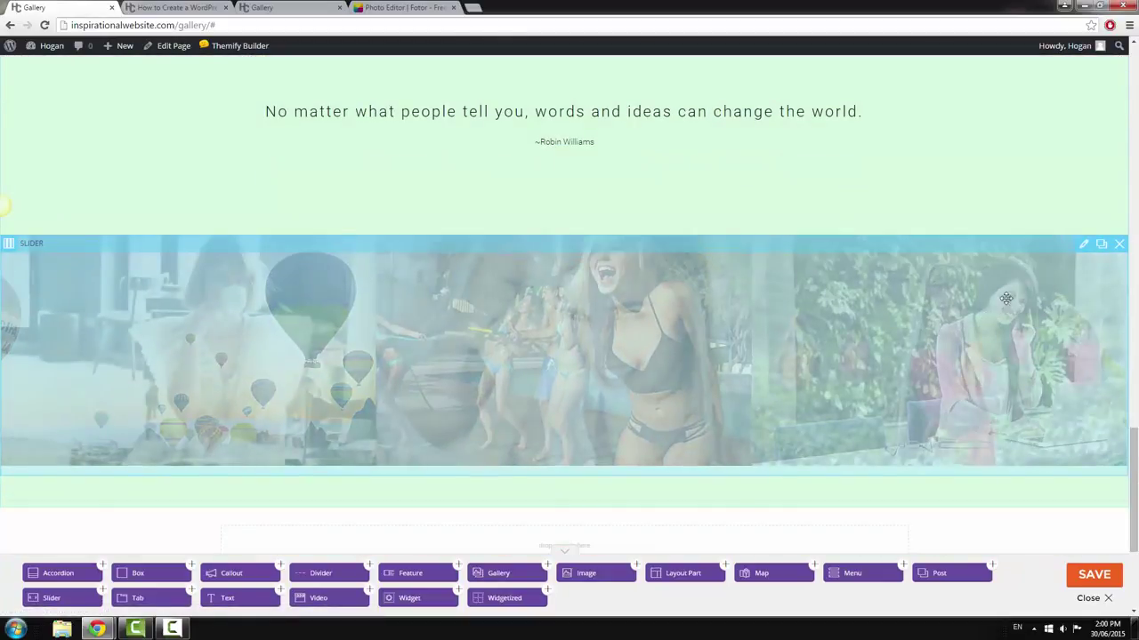
{"action": "left_click", "coordinate": [1082, 245]}
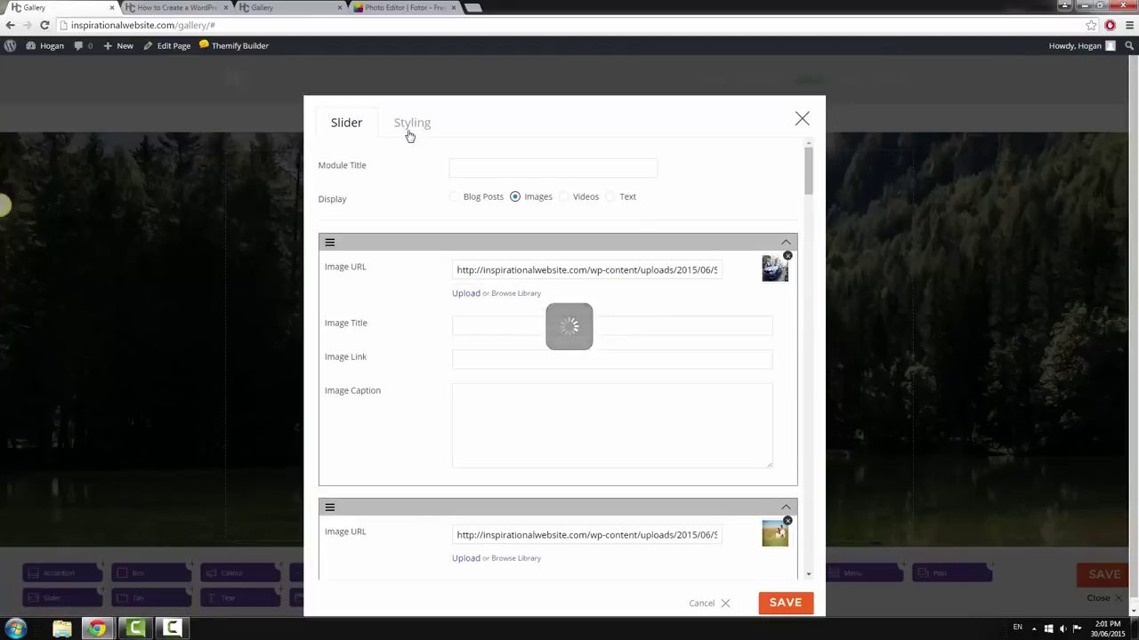
{"action": "left_click", "coordinate": [409, 124]}
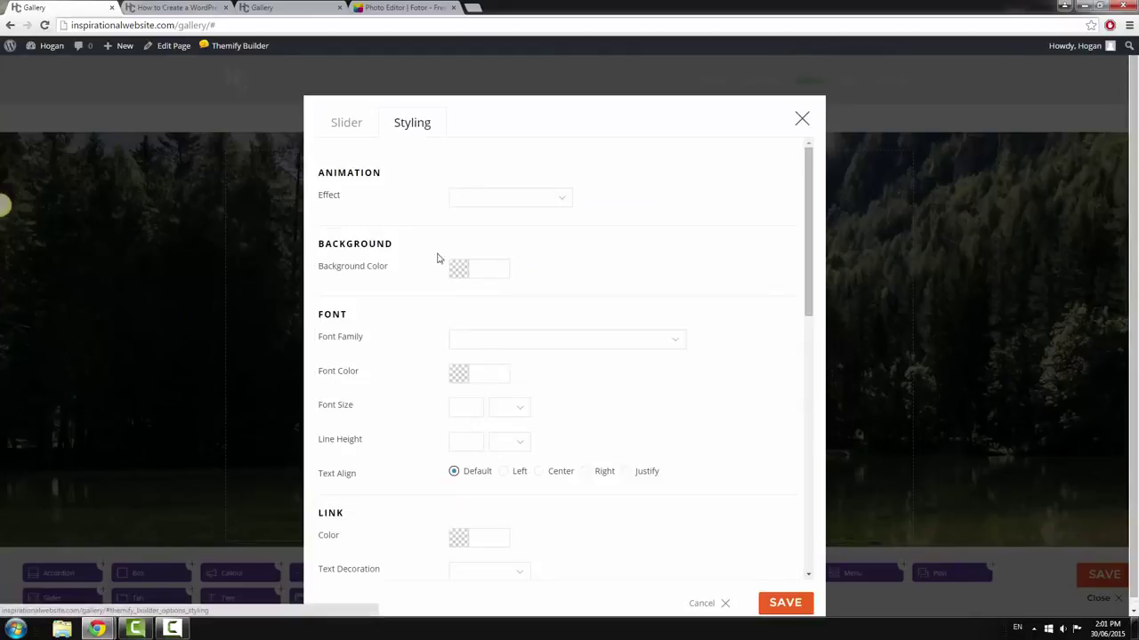
{"action": "scroll", "coordinate": [490, 354], "scroll_direction": "down", "scroll_amount": 5}
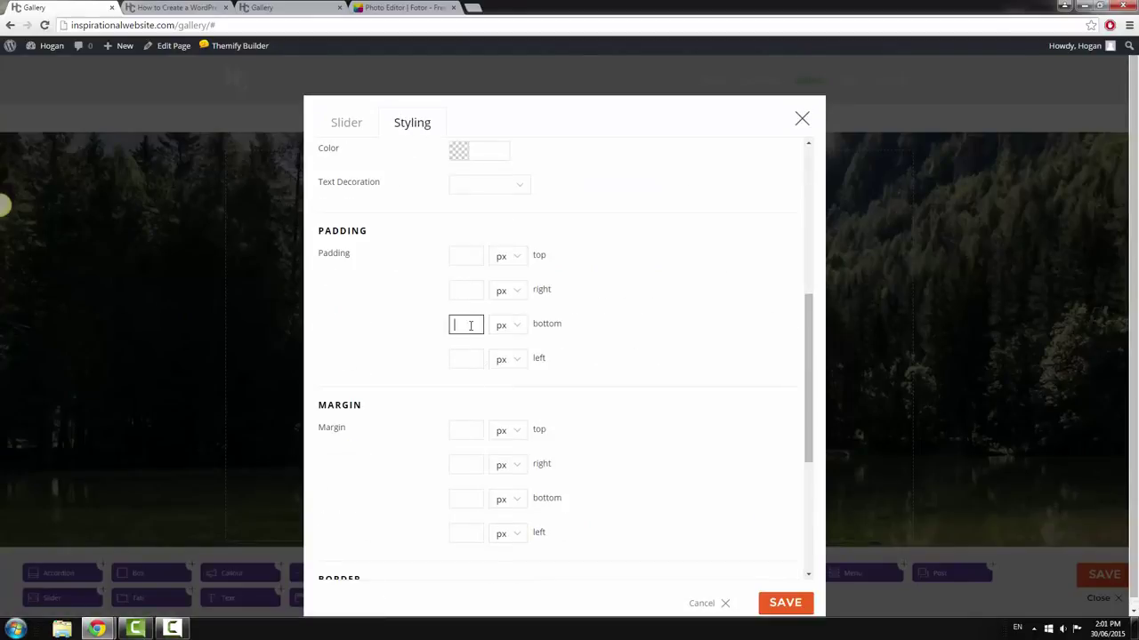
{"action": "left_click", "coordinate": [775, 603]}
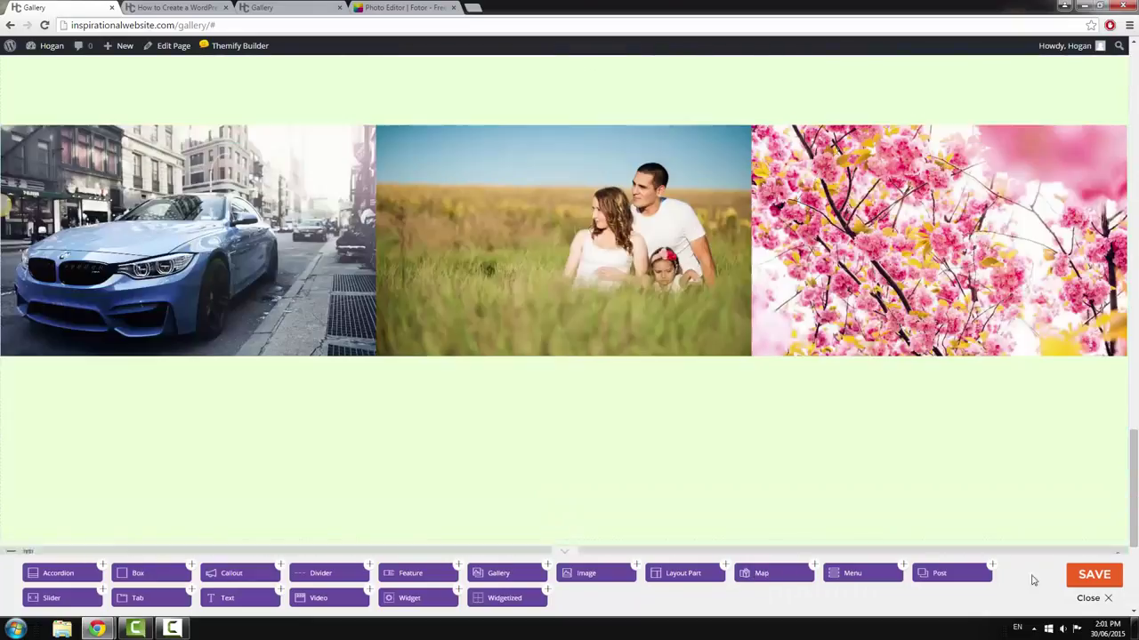
{"action": "left_click", "coordinate": [1107, 579]}
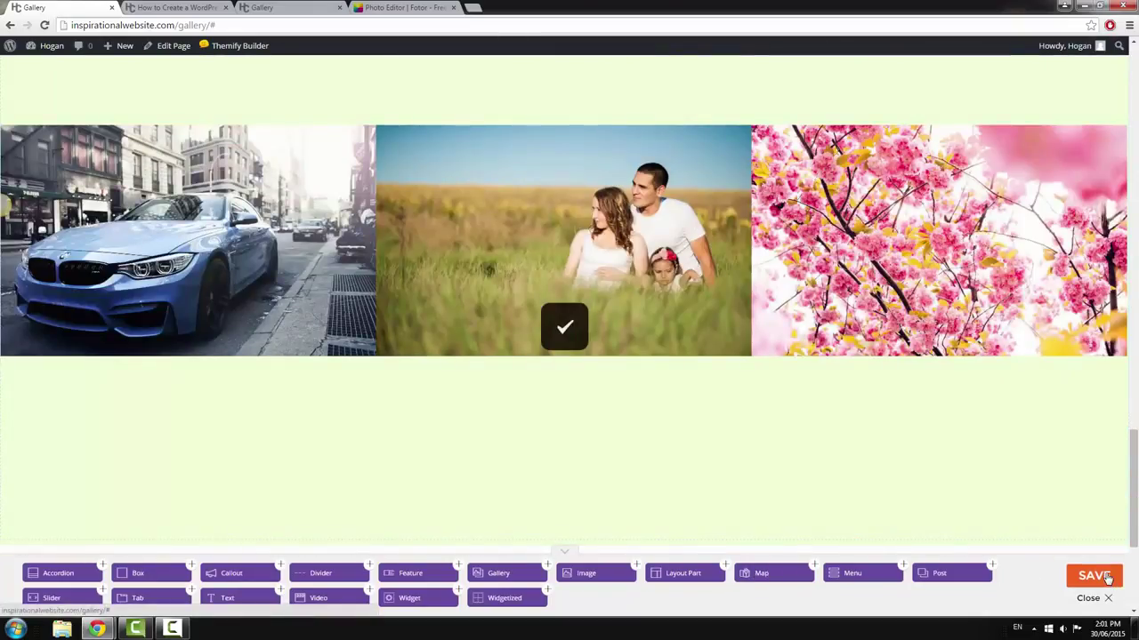
{"action": "left_click", "coordinate": [1088, 598]}
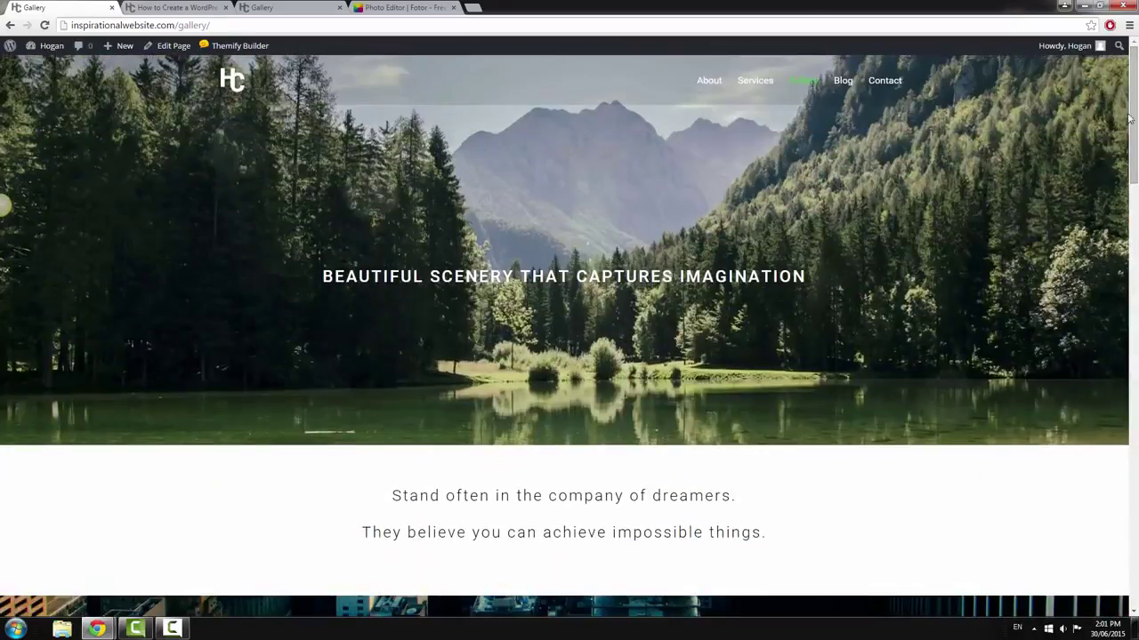
{"action": "left_click_drag", "start_coordinate": [1135, 116], "coordinate": [1136, 482]}
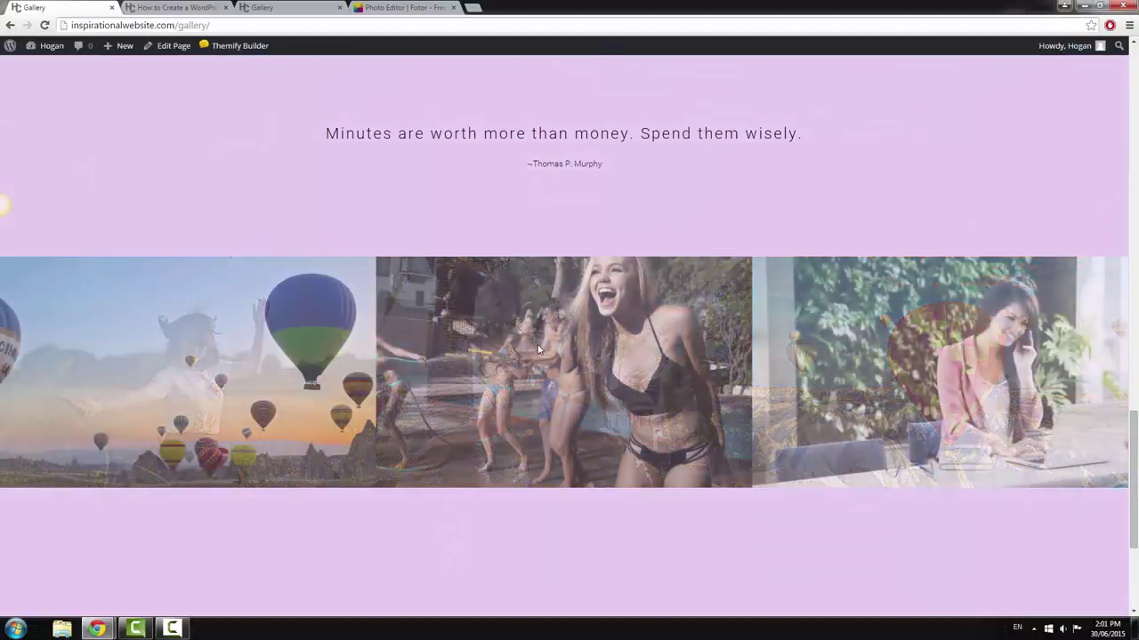
{"action": "left_click_drag", "start_coordinate": [1136, 440], "coordinate": [1136, 80]}
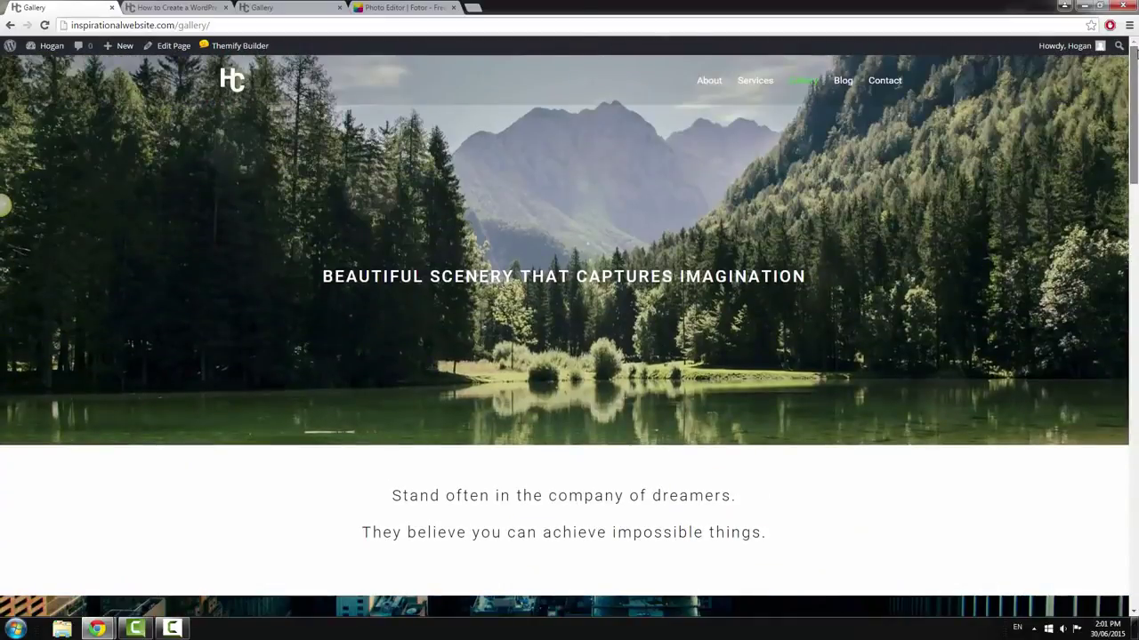
Step: Go to the Services page and turn on Themify Builder
{"action": "left_click", "coordinate": [757, 82]}
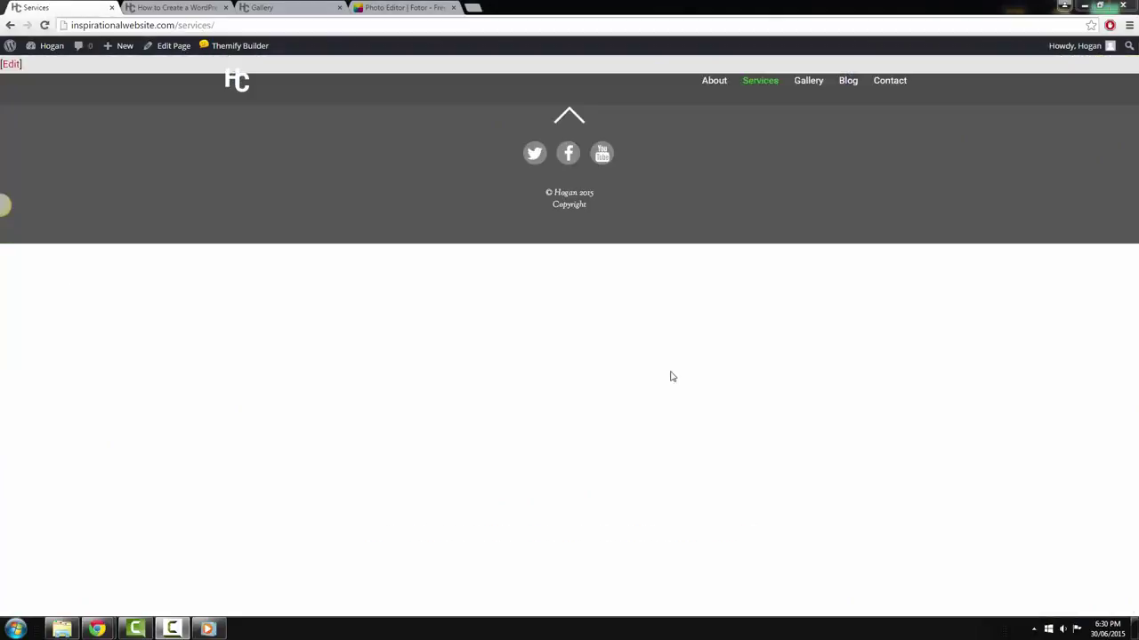
{"action": "mouse_move", "coordinate": [254, 55]}
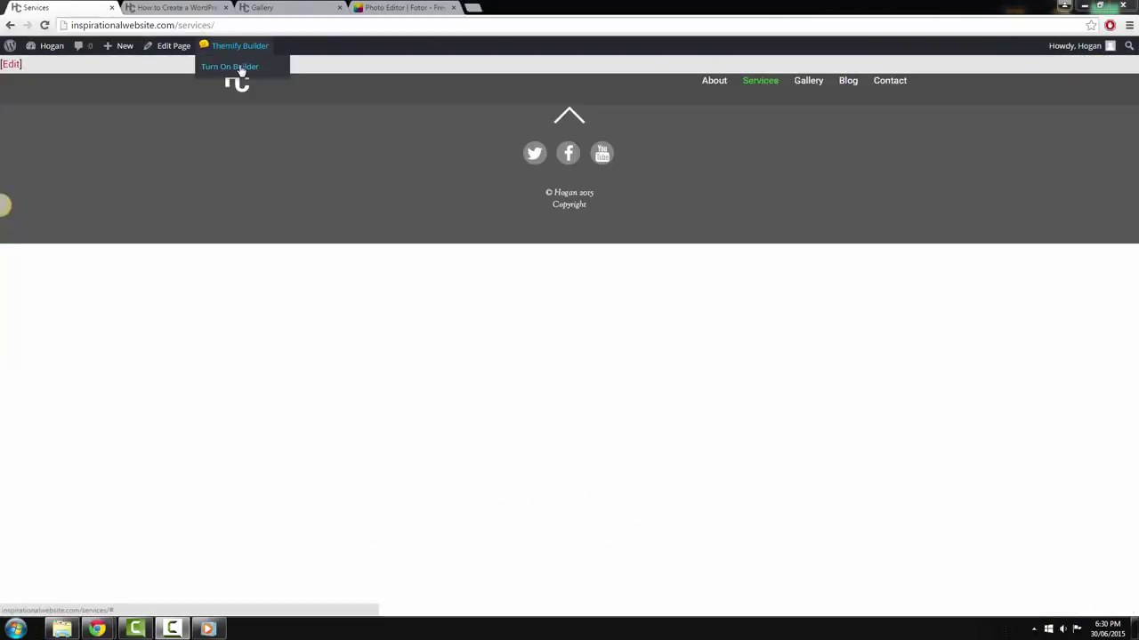
{"action": "left_click", "coordinate": [241, 70]}
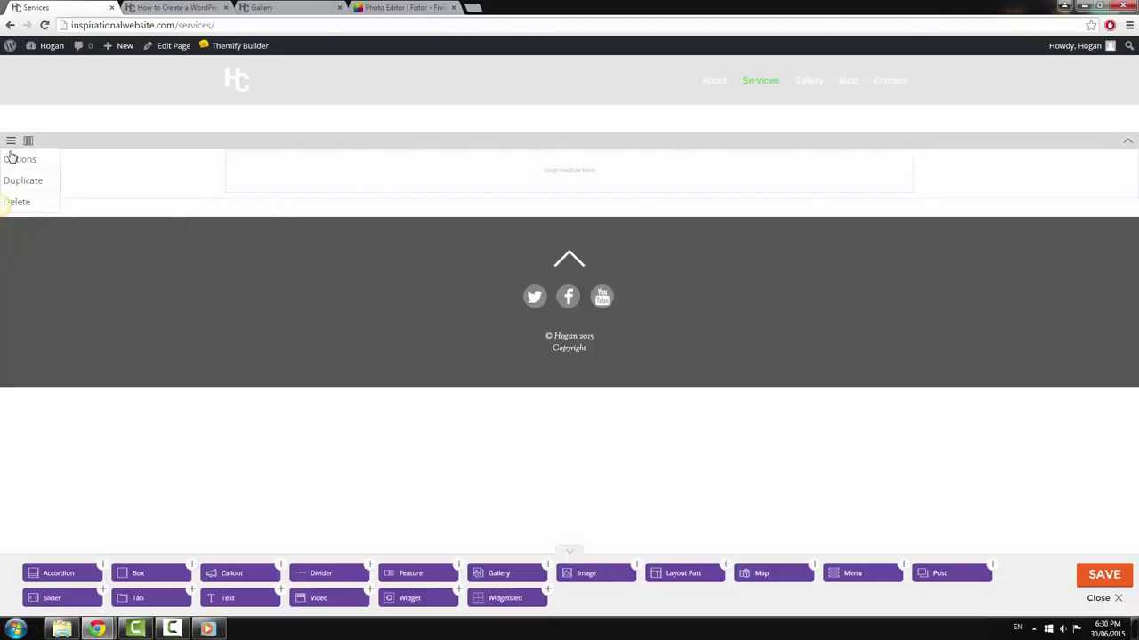
Step: Upload 'City - B & W' as the row's Fullcover background and add a Text module
{"action": "left_click", "coordinate": [16, 160]}
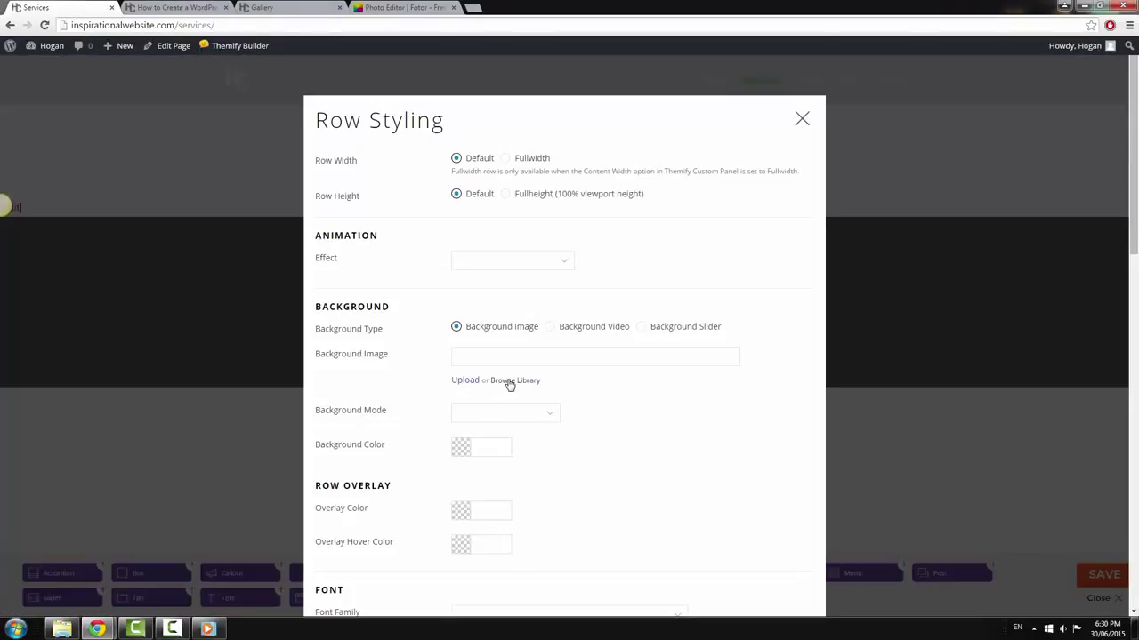
{"action": "left_click", "coordinate": [508, 384]}
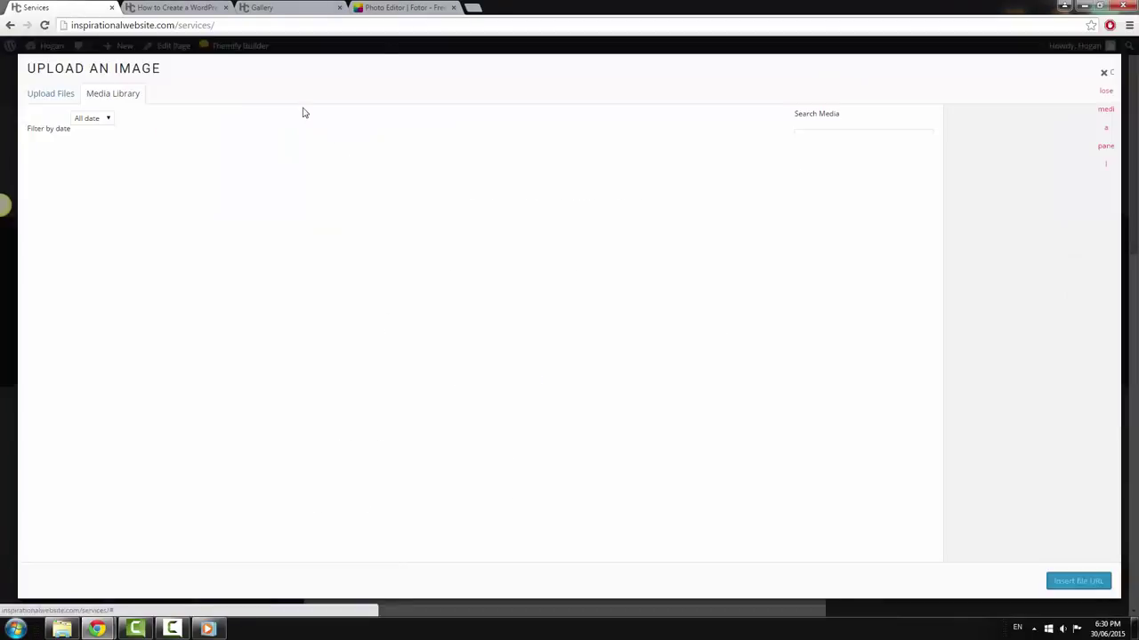
{"action": "left_click", "coordinate": [51, 94]}
{"action": "left_click", "coordinate": [546, 330]}
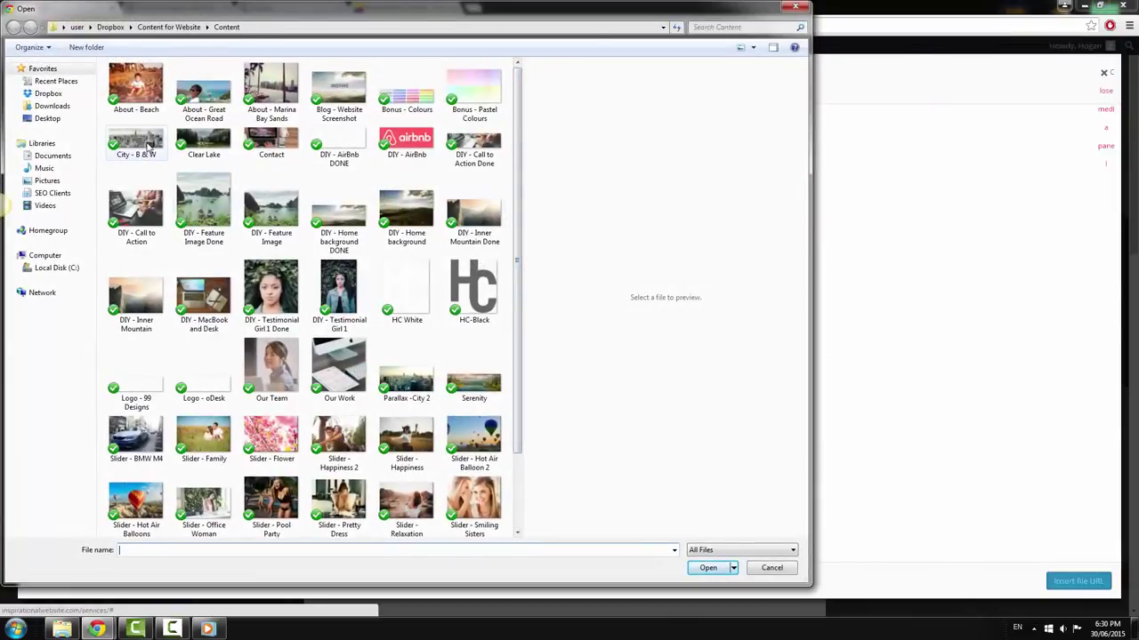
{"action": "double_click", "coordinate": [149, 147]}
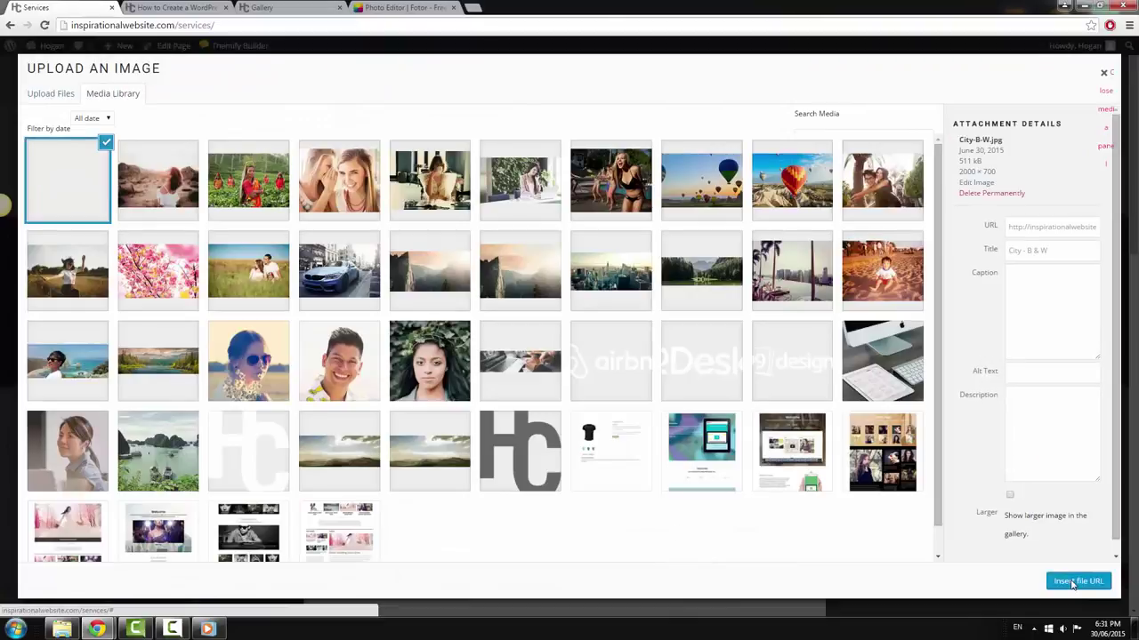
{"action": "left_click", "coordinate": [1073, 581]}
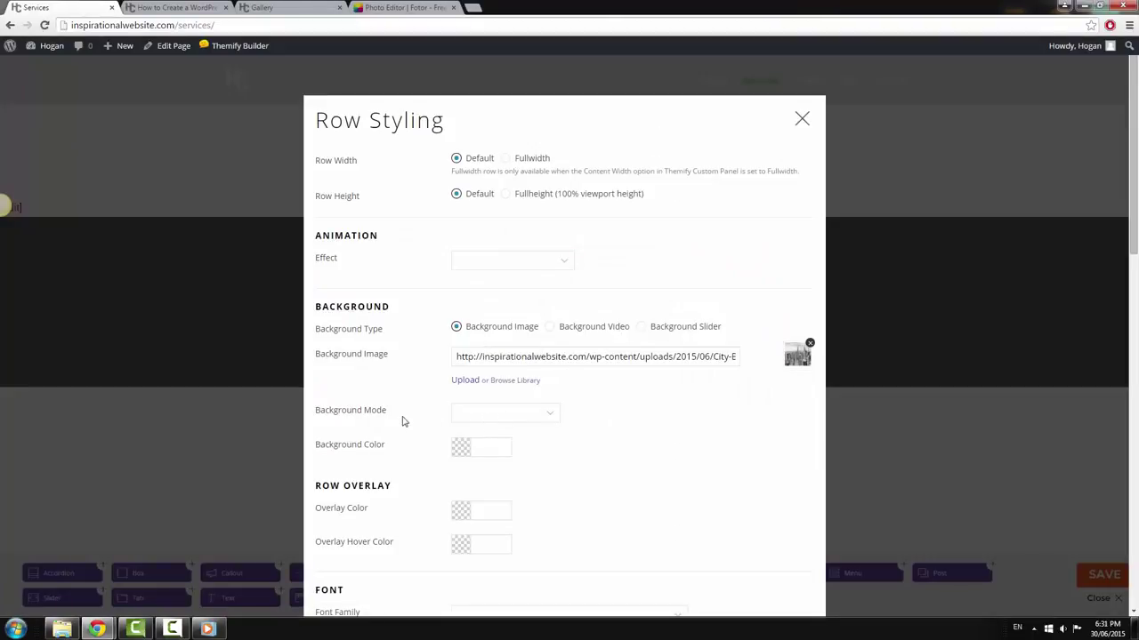
{"action": "left_click", "coordinate": [520, 414]}
{"action": "left_click", "coordinate": [538, 488]}
{"action": "scroll", "coordinate": [667, 456], "scroll_direction": "down", "scroll_amount": 9}
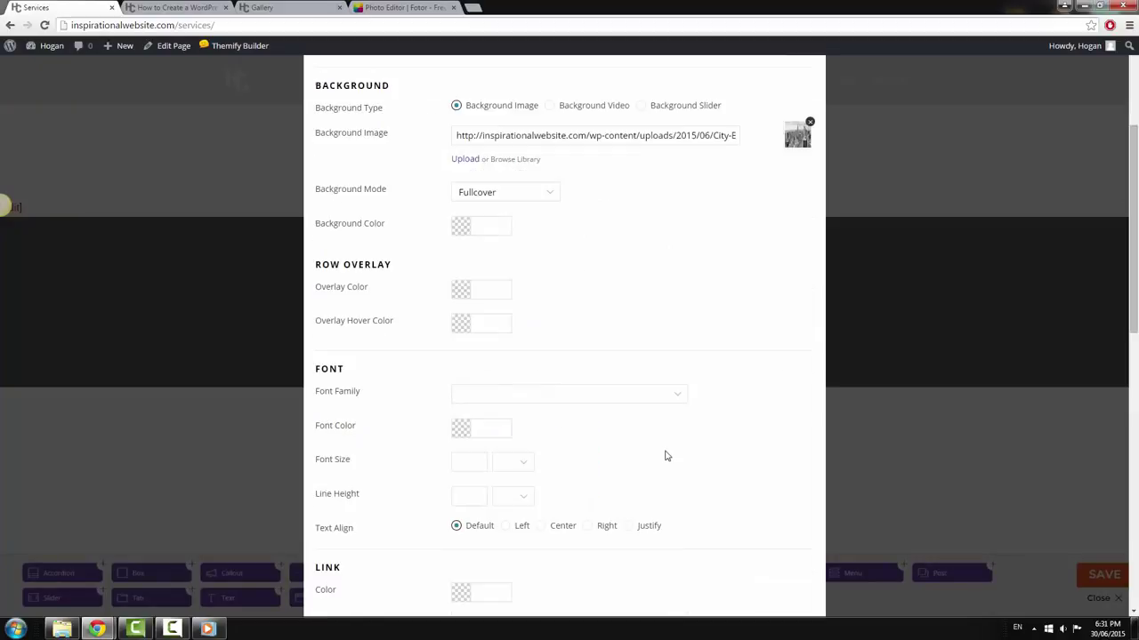
{"action": "left_click", "coordinate": [772, 594]}
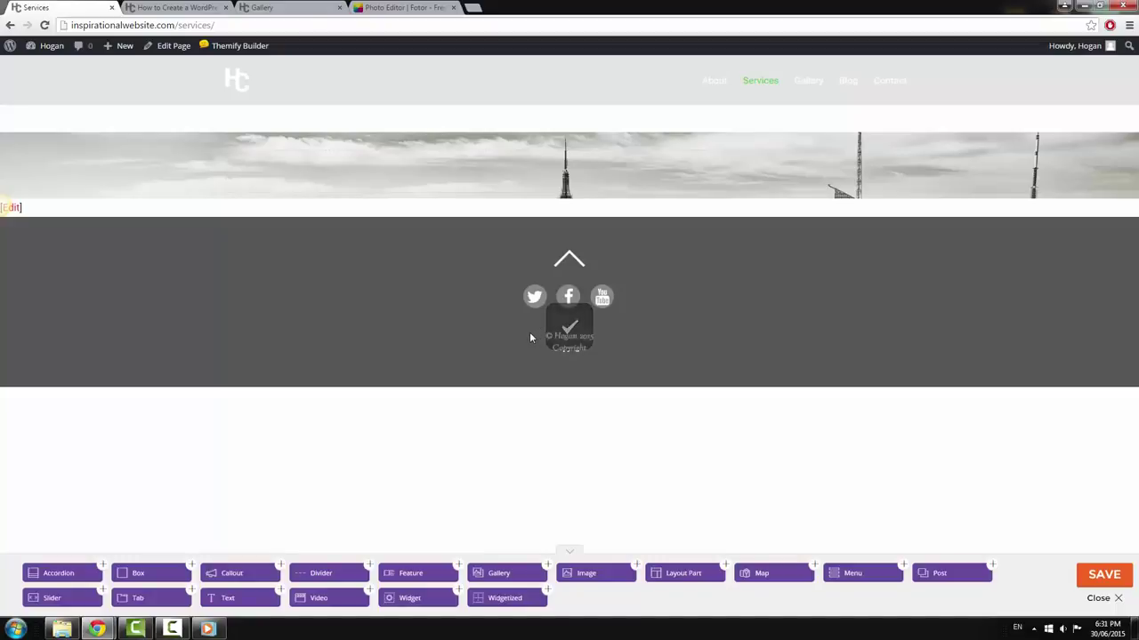
{"action": "left_click_drag", "start_coordinate": [227, 598], "coordinate": [560, 204]}
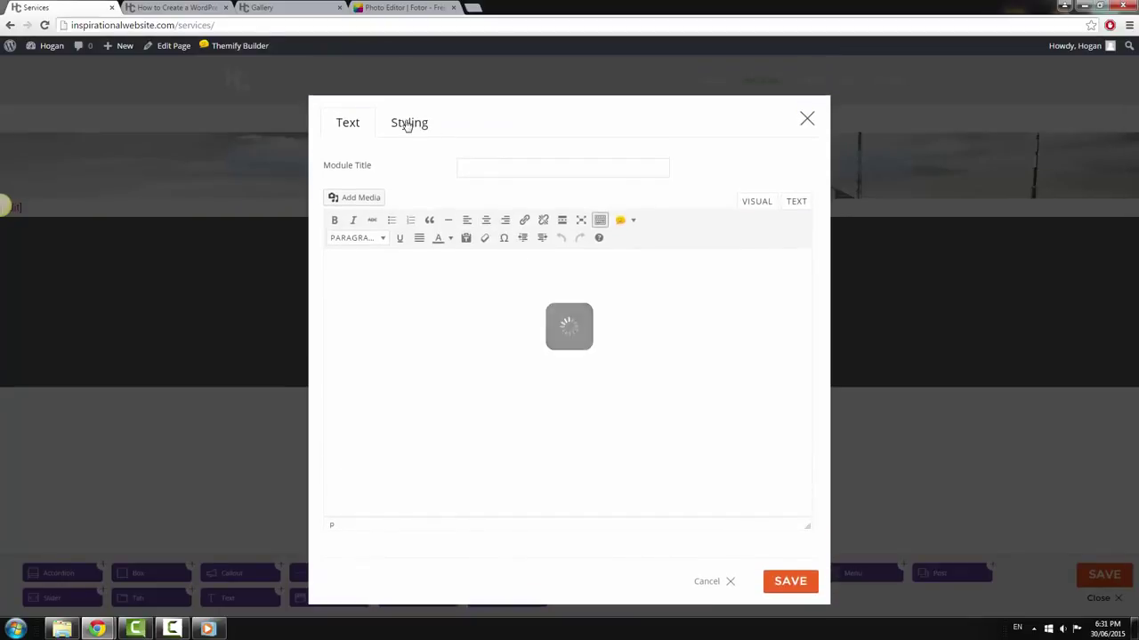
Step: Give the Text module 325 px top and bottom padding and save it
{"action": "left_click", "coordinate": [406, 126]}
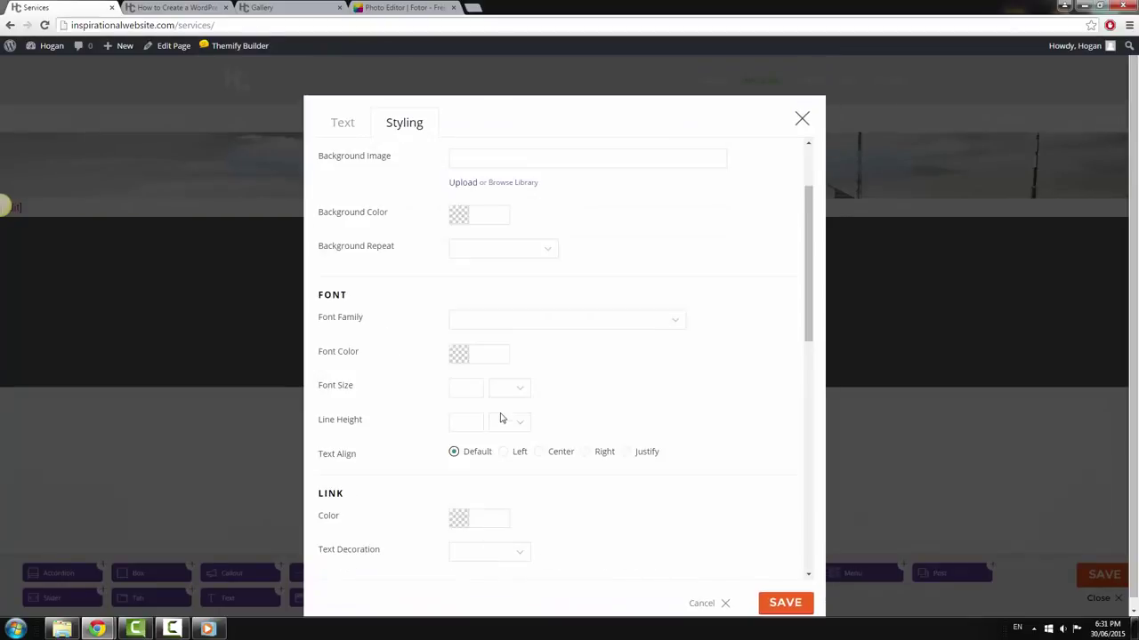
{"action": "scroll", "coordinate": [500, 417], "scroll_direction": "down", "scroll_amount": 3}
{"action": "left_click", "coordinate": [472, 403]}
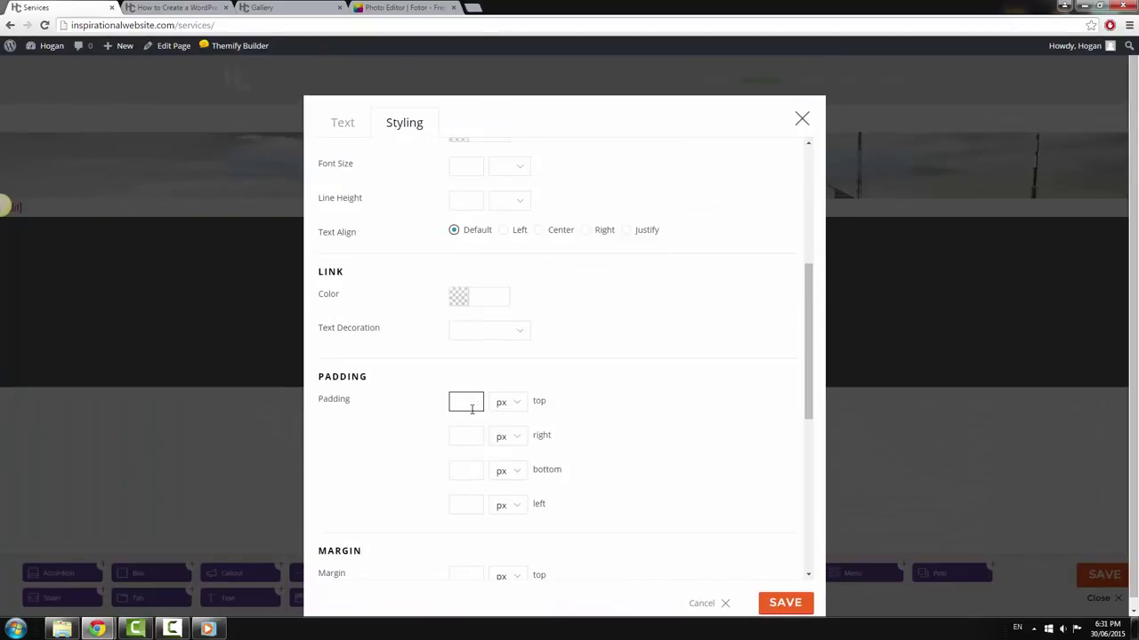
{"action": "type", "text": "325"}
{"action": "left_click", "coordinate": [460, 469]}
{"action": "type", "text": "3"}
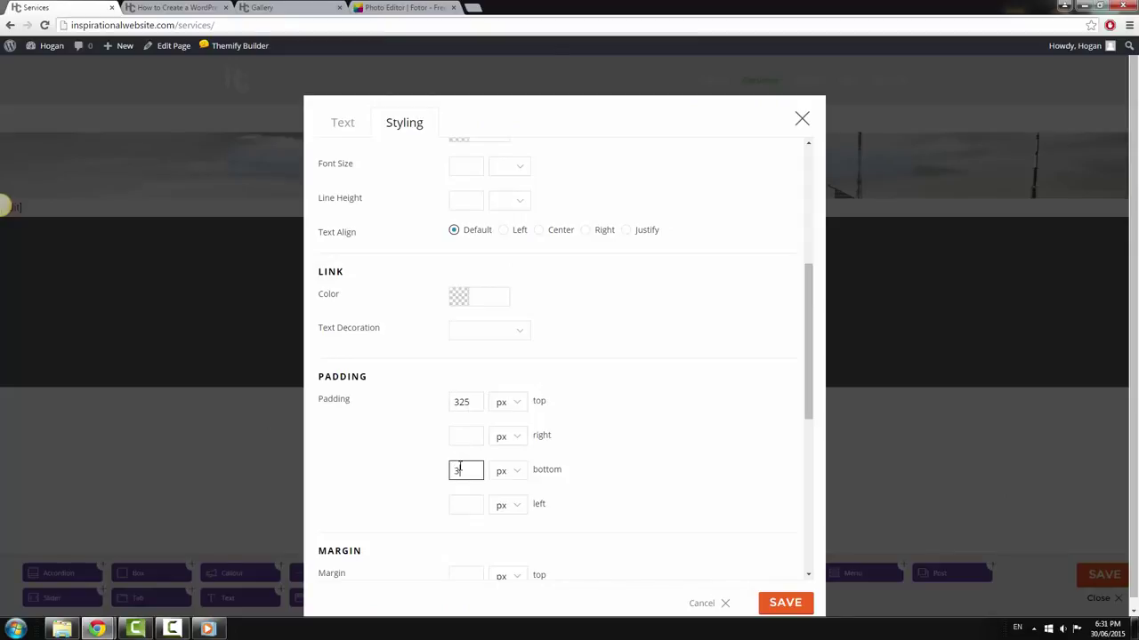
{"action": "type", "text": "25"}
{"action": "left_click", "coordinate": [785, 602]}
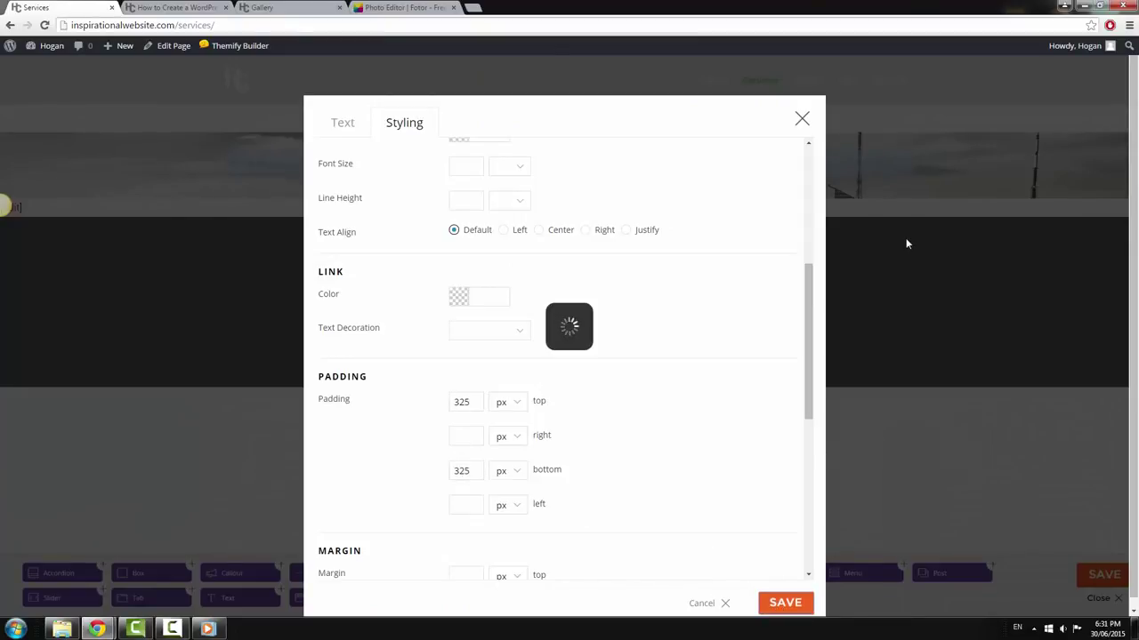
{"action": "scroll", "coordinate": [905, 243], "scroll_direction": "down", "scroll_amount": 7}
{"action": "mouse_move", "coordinate": [11, 334]}
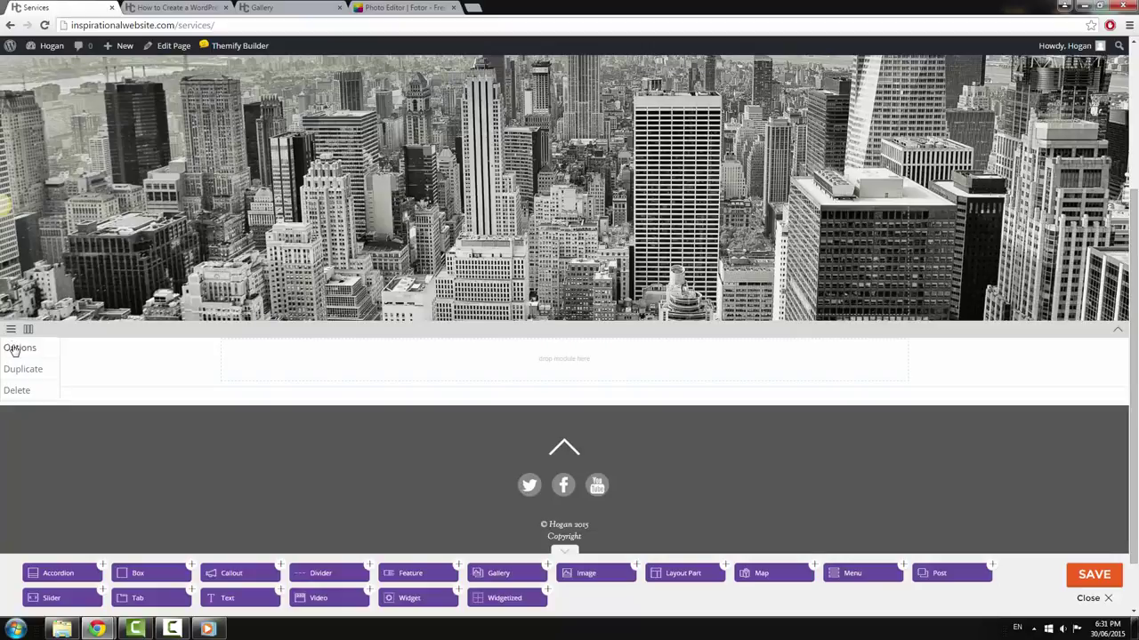
Step: Copy the Steve Jobs quote and author line from the tutorial's Row Module 2 section
{"action": "left_click", "coordinate": [156, 8]}
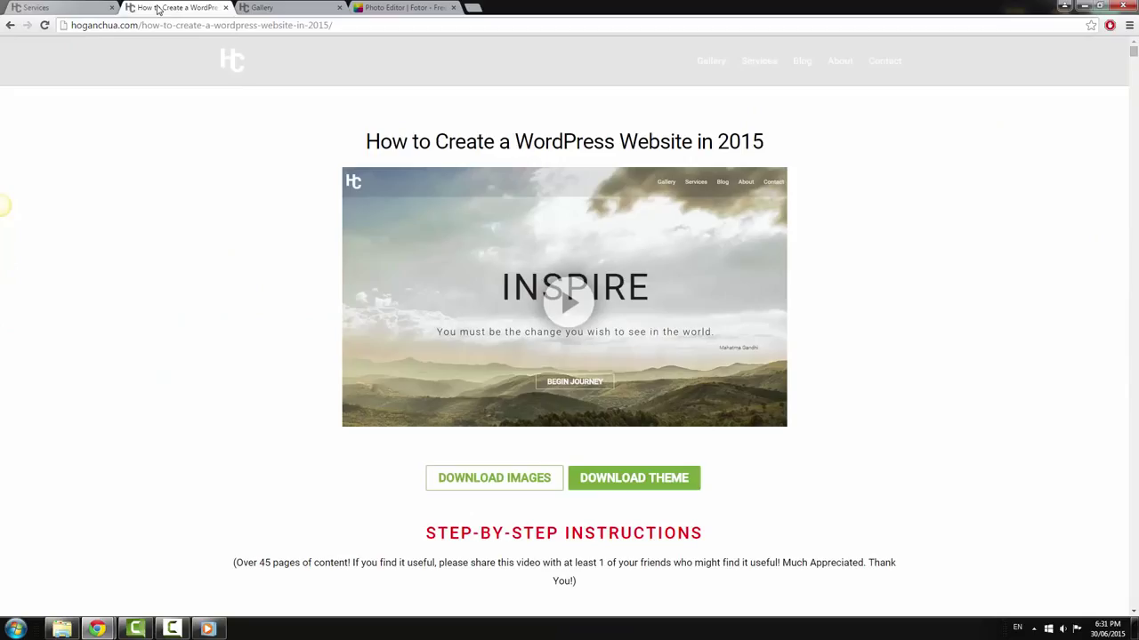
{"action": "scroll", "coordinate": [456, 389], "scroll_direction": "down", "scroll_amount": 3}
{"action": "scroll", "coordinate": [455, 389], "scroll_direction": "down", "scroll_amount": 4}
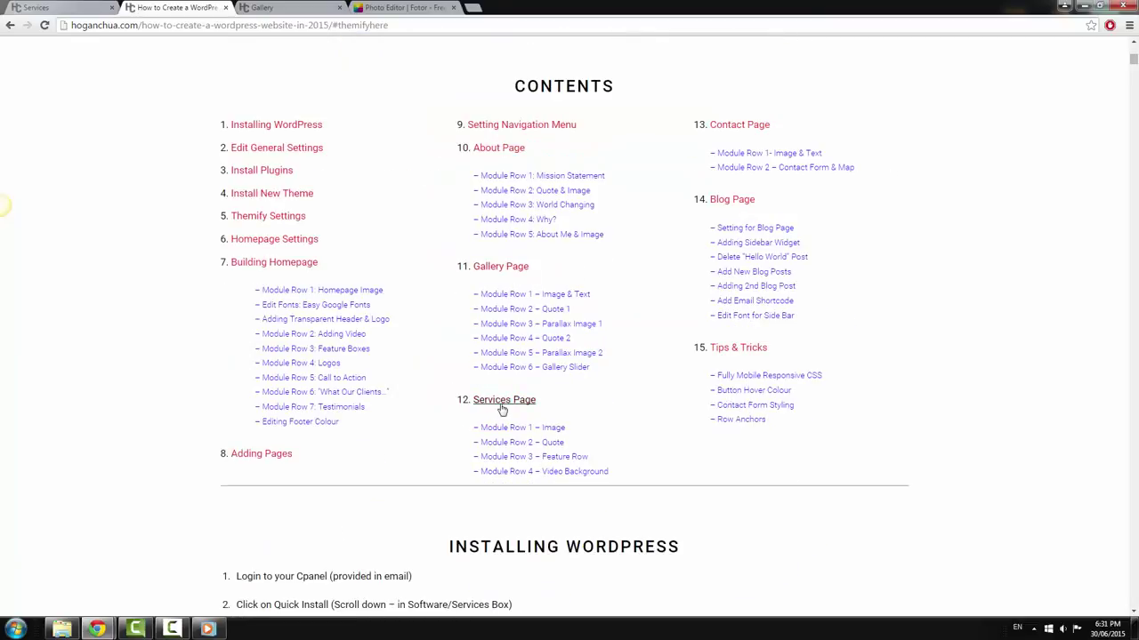
{"action": "scroll", "coordinate": [521, 442], "scroll_direction": "down", "scroll_amount": 3}
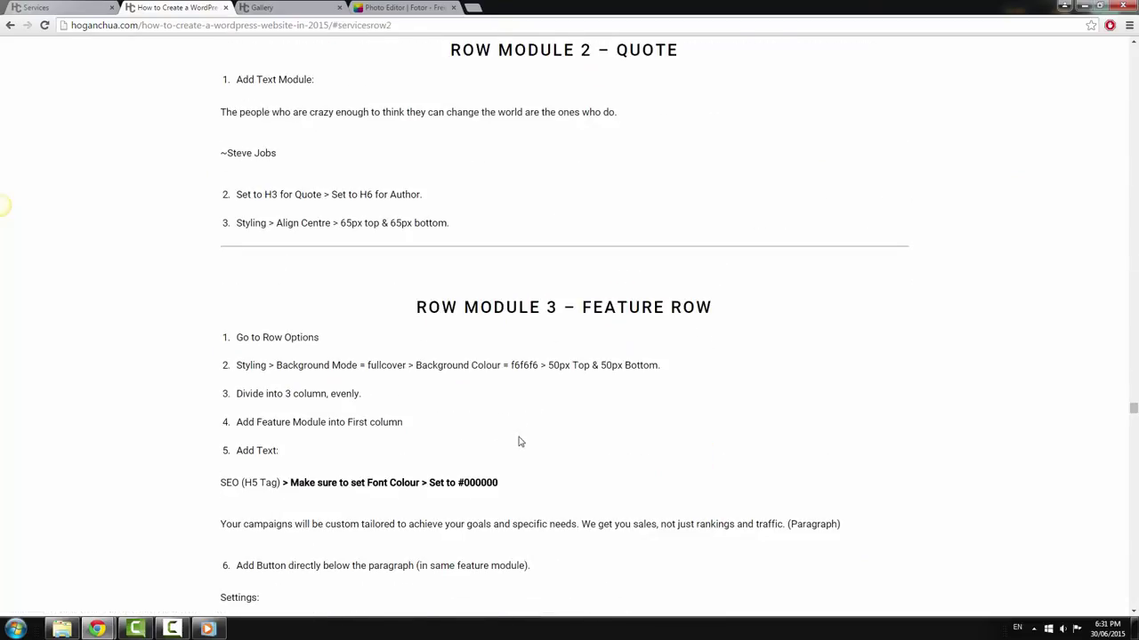
{"action": "left_click_drag", "start_coordinate": [277, 153], "coordinate": [203, 122]}
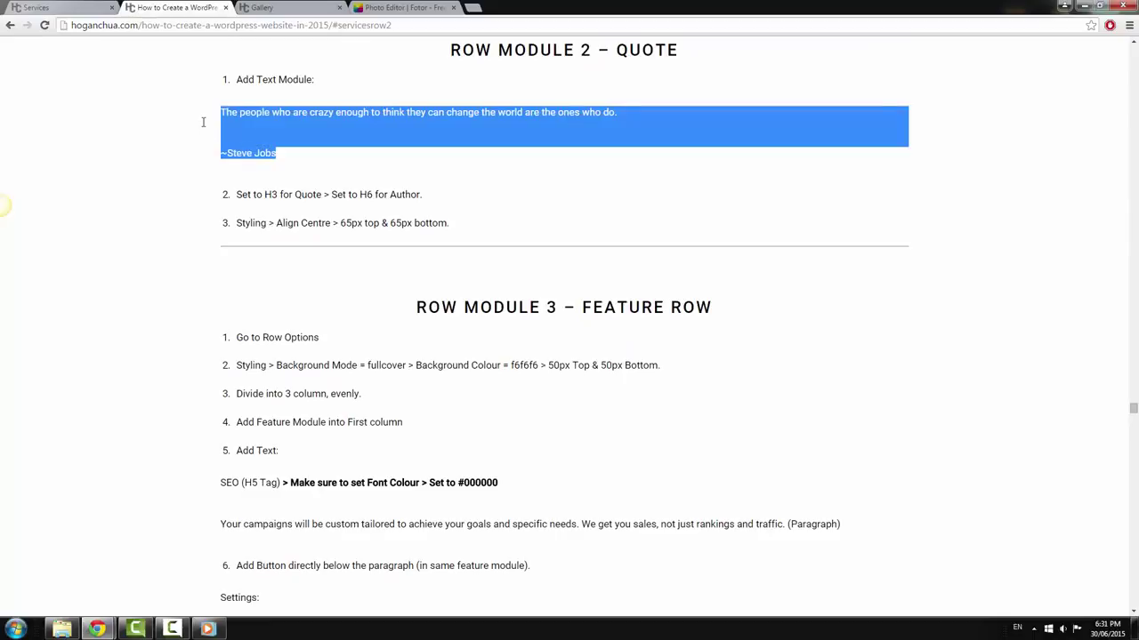
{"action": "right_click", "coordinate": [281, 131]}
{"action": "left_click", "coordinate": [306, 137]}
Step: Add a Text module, paste the quote as plain text, and put the author on its own line
{"action": "left_click", "coordinate": [53, 7]}
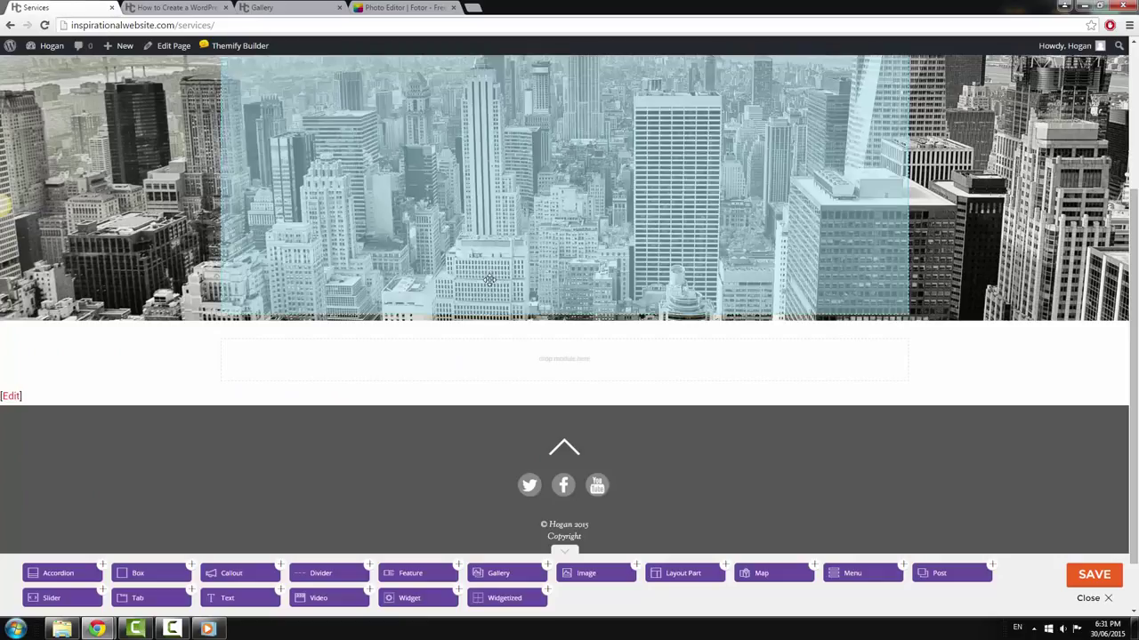
{"action": "left_click_drag", "start_coordinate": [228, 598], "coordinate": [476, 366]}
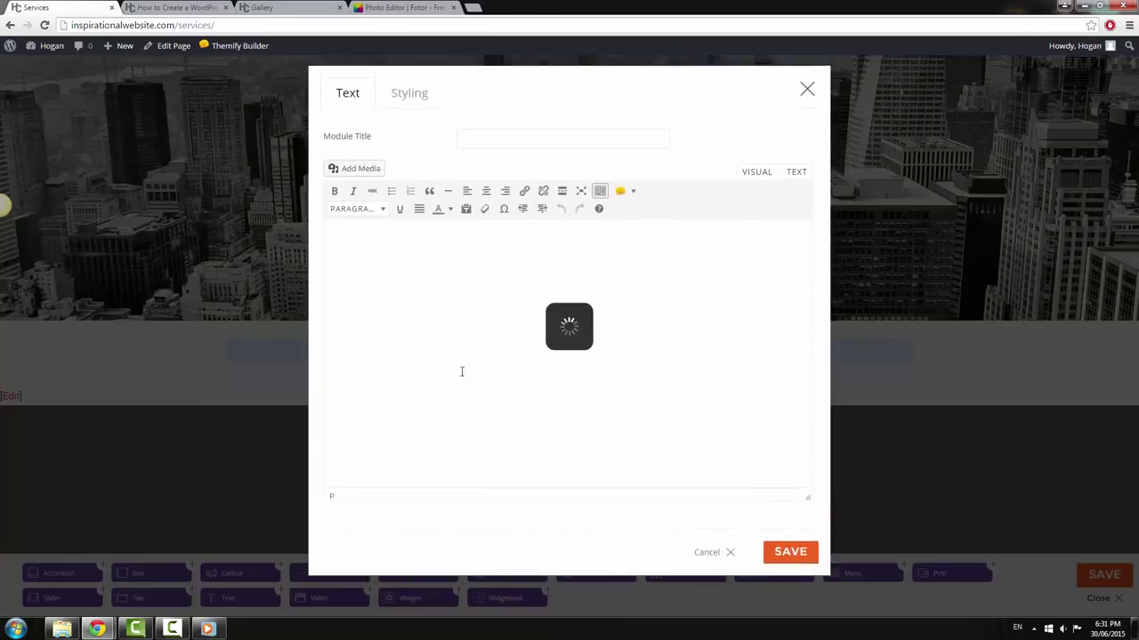
{"action": "right_click", "coordinate": [329, 261]}
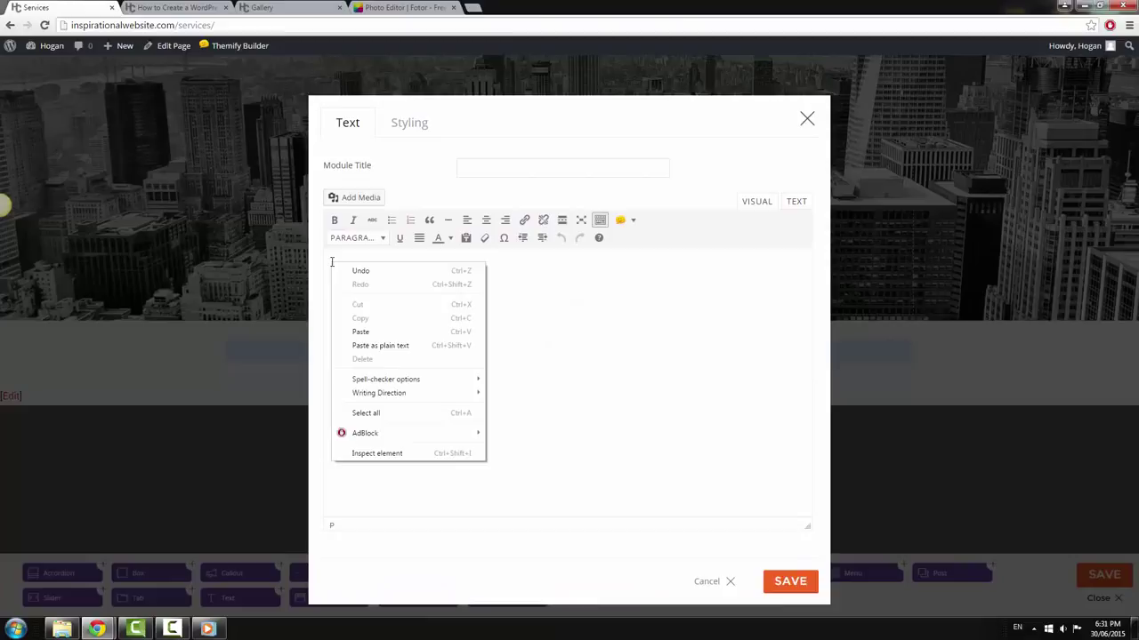
{"action": "left_click", "coordinate": [365, 344]}
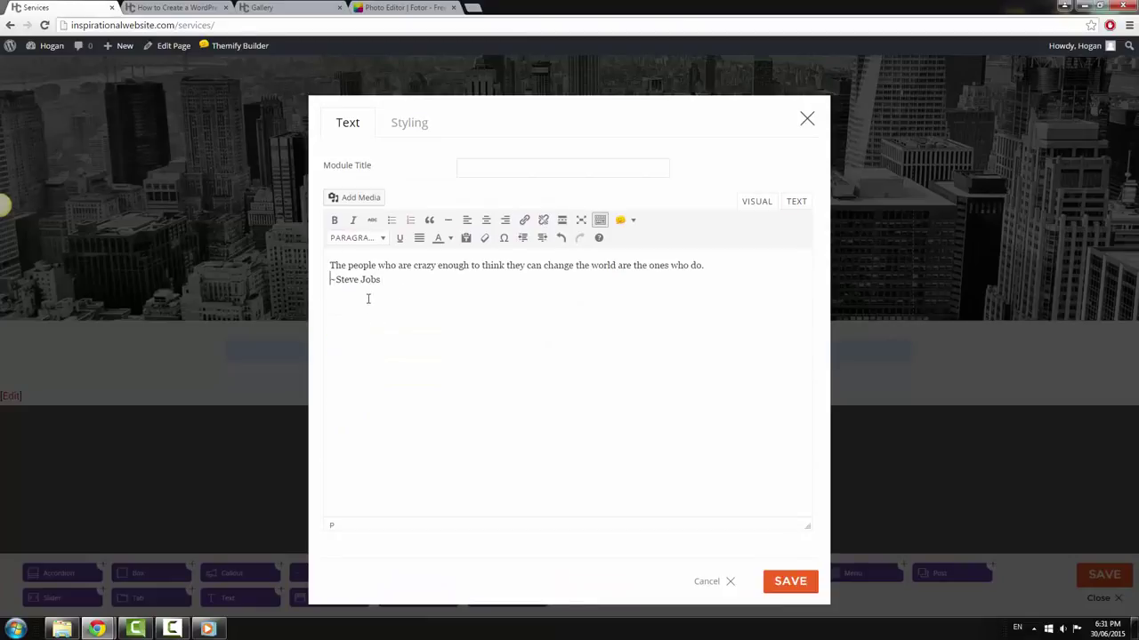
{"action": "key", "text": "Home"}
{"action": "key", "text": "Return"}
Step: Format the quote as Heading 3 and the ~Steve Jobs author line as Heading 6
{"action": "left_click_drag", "start_coordinate": [712, 265], "coordinate": [329, 265]}
{"action": "left_click", "coordinate": [356, 238]}
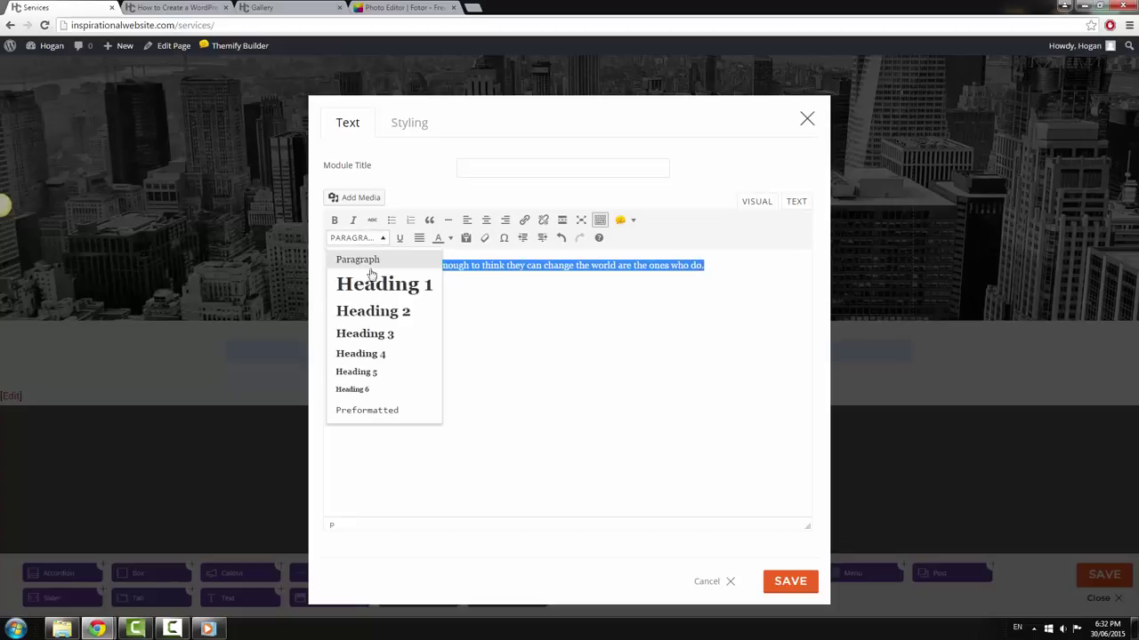
{"action": "left_click", "coordinate": [374, 345]}
{"action": "left_click_drag", "start_coordinate": [420, 308], "coordinate": [330, 308]}
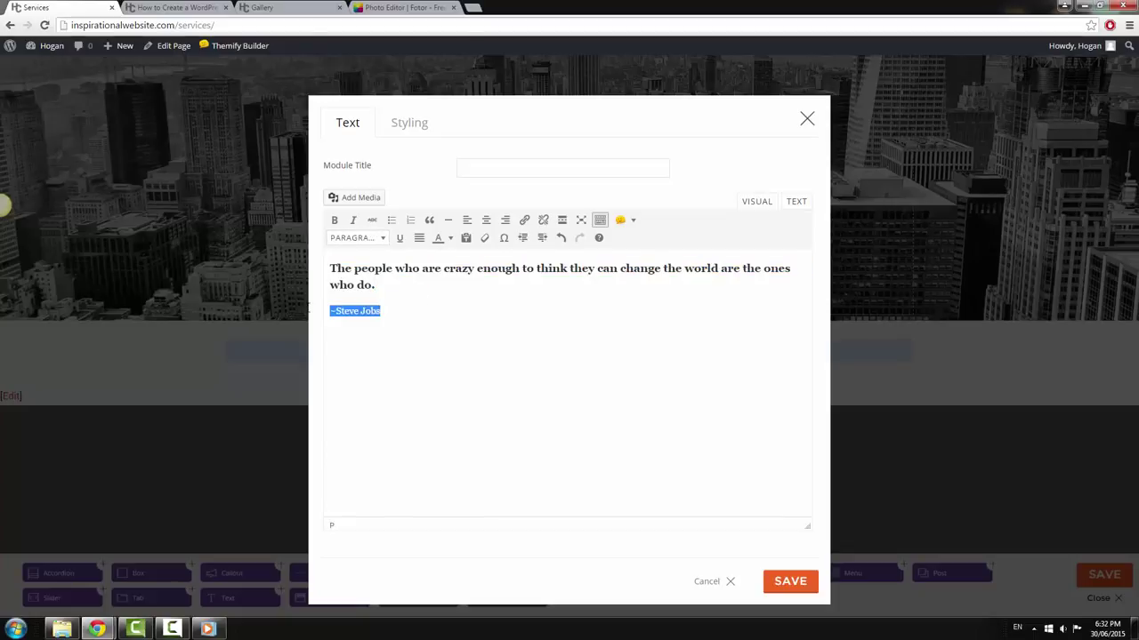
{"action": "left_click", "coordinate": [357, 238]}
{"action": "left_click", "coordinate": [374, 388]}
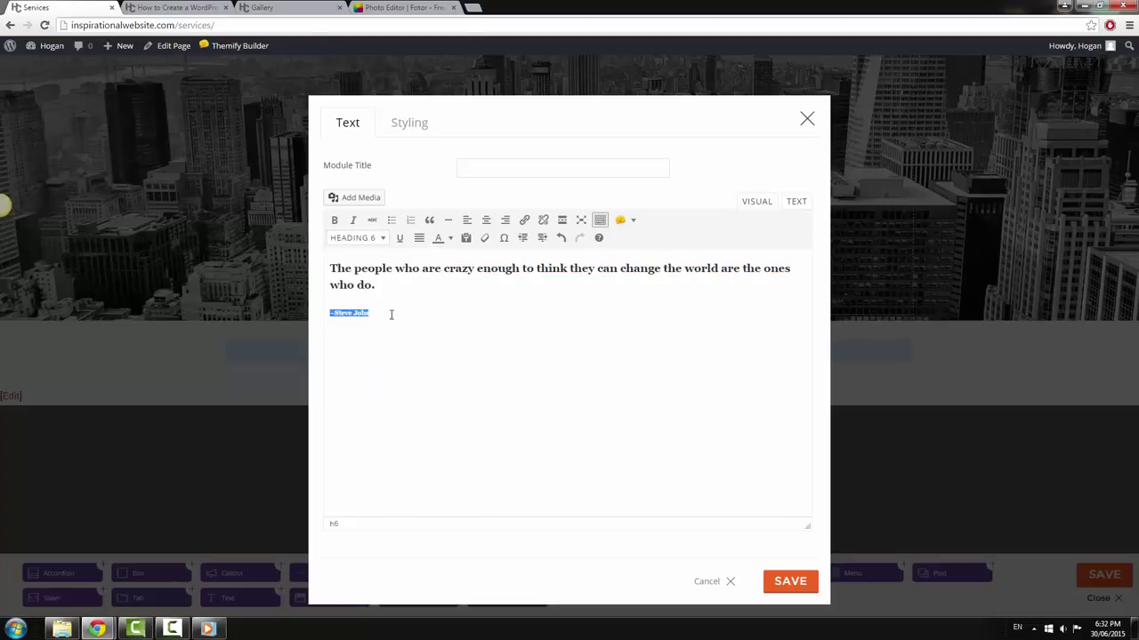
Step: Centre the module text with 65 px top and bottom padding and save
{"action": "left_click", "coordinate": [407, 124]}
{"action": "left_click", "coordinate": [538, 562]}
{"action": "scroll", "coordinate": [569, 437], "scroll_direction": "down", "scroll_amount": 4}
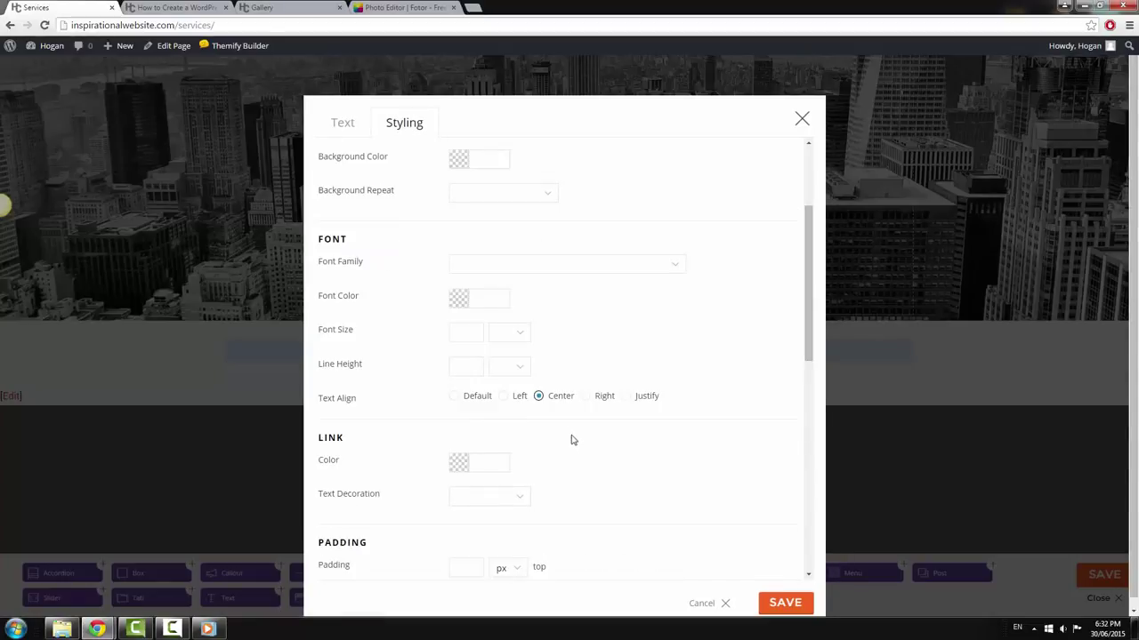
{"action": "left_click", "coordinate": [466, 403]}
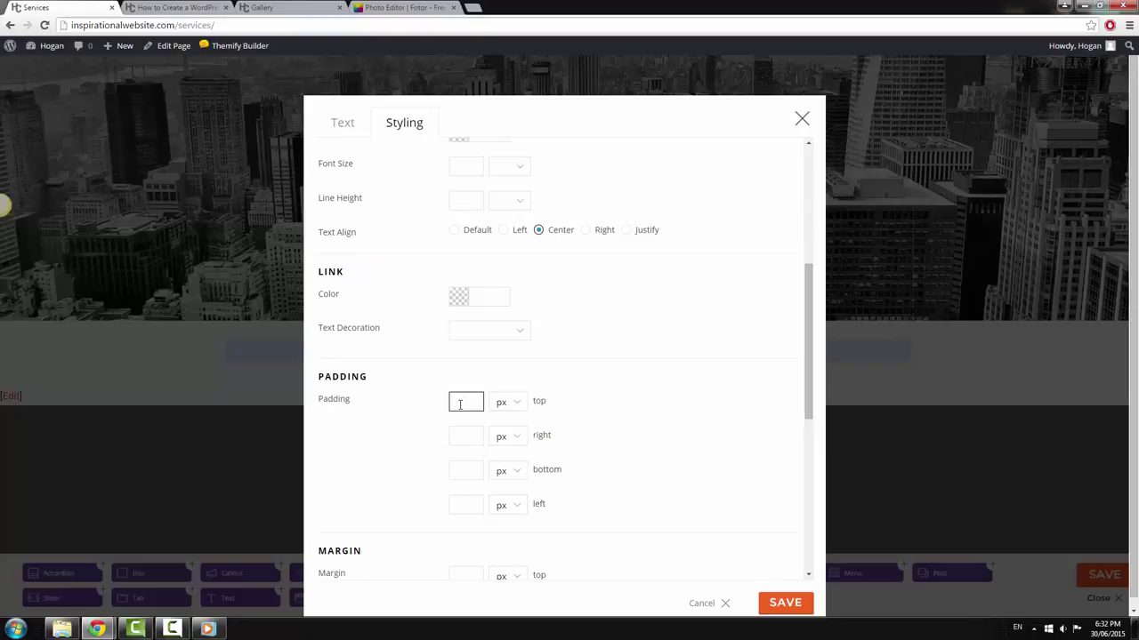
{"action": "type", "text": "65"}
{"action": "left_click", "coordinate": [469, 473]}
{"action": "type", "text": "65"}
{"action": "left_click", "coordinate": [780, 603]}
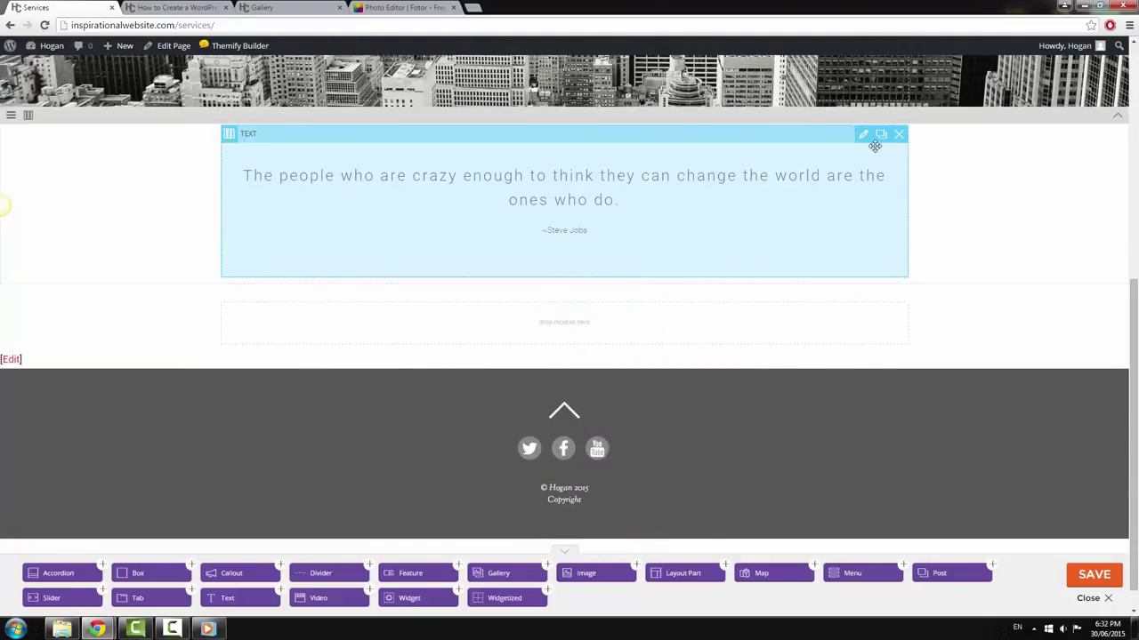
Step: Break the quote onto a second line after 'world' and save the module
{"action": "left_click", "coordinate": [861, 135]}
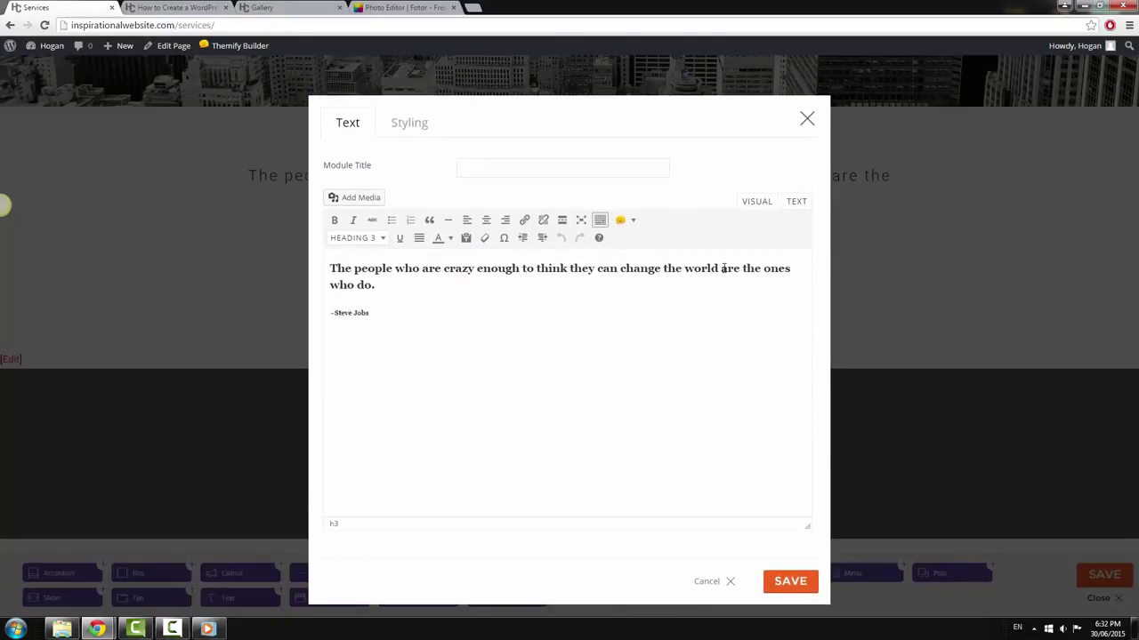
{"action": "left_click", "coordinate": [723, 268]}
{"action": "key", "text": "Return"}
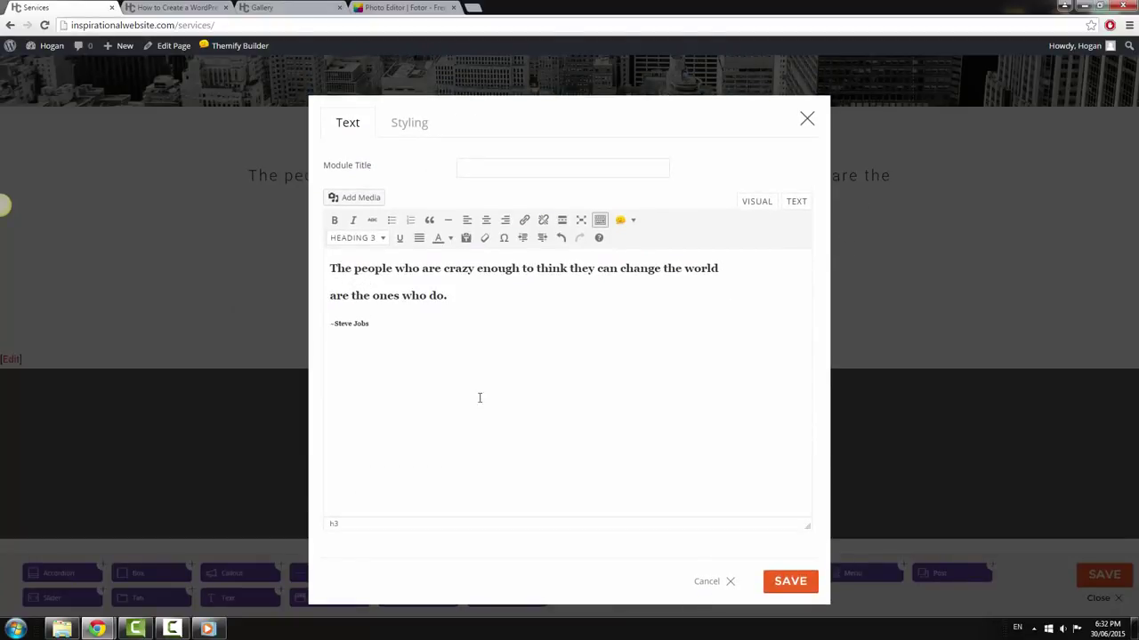
{"action": "left_click", "coordinate": [783, 584]}
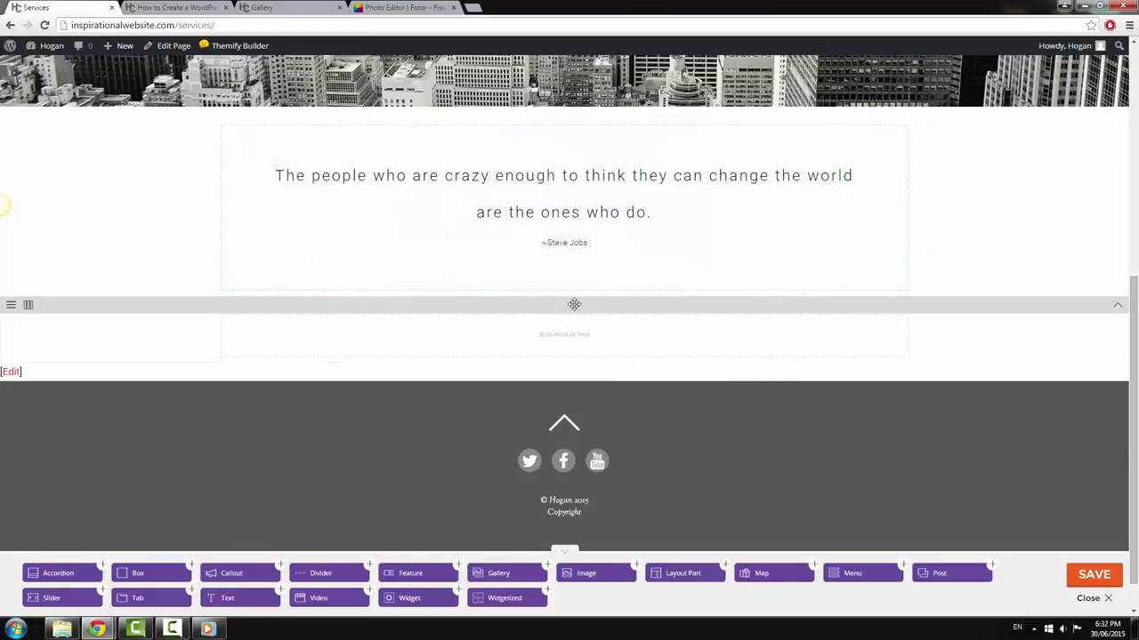
Step: Set the lower row's background to Fullcover mode with colour f6f6f6
{"action": "scroll", "coordinate": [570, 293], "scroll_direction": "down", "scroll_amount": 1}
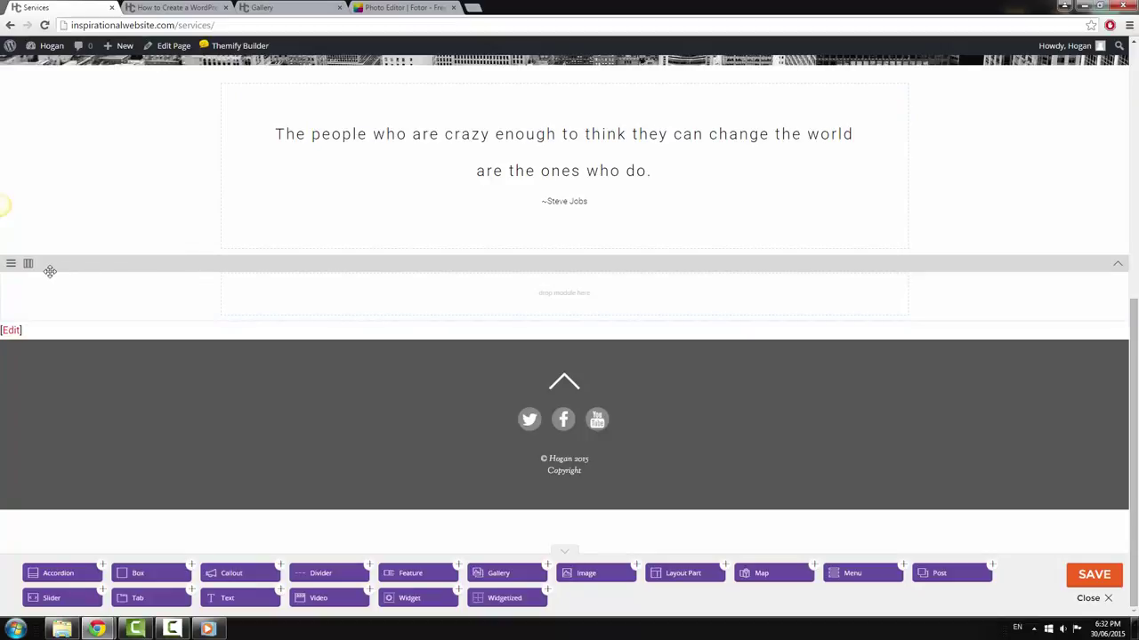
{"action": "mouse_move", "coordinate": [9, 264]}
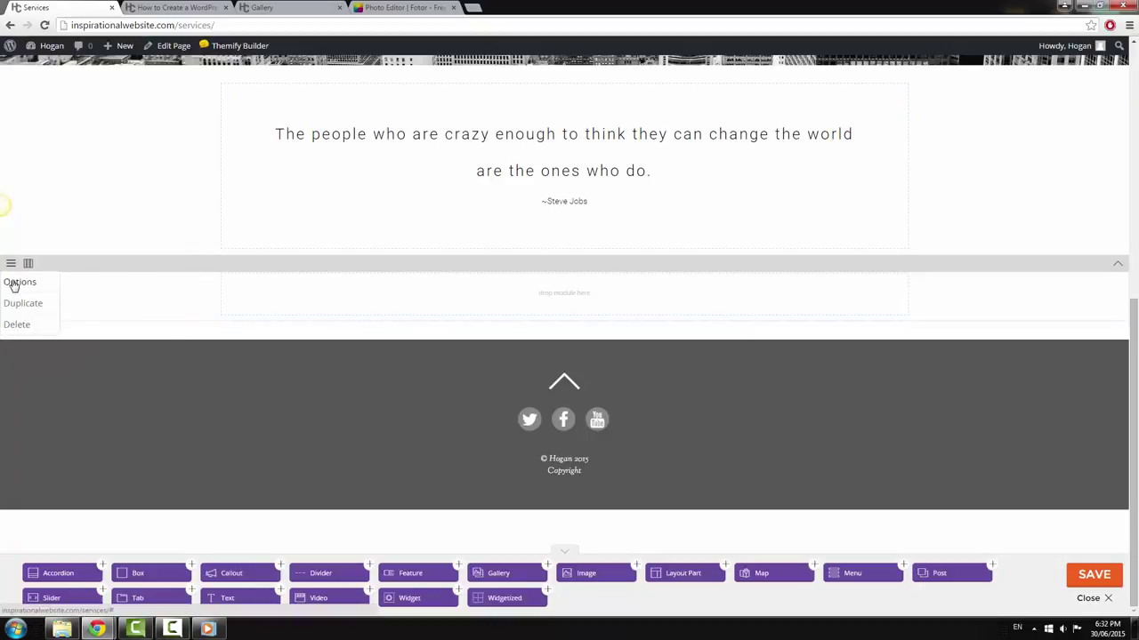
{"action": "left_click", "coordinate": [13, 286]}
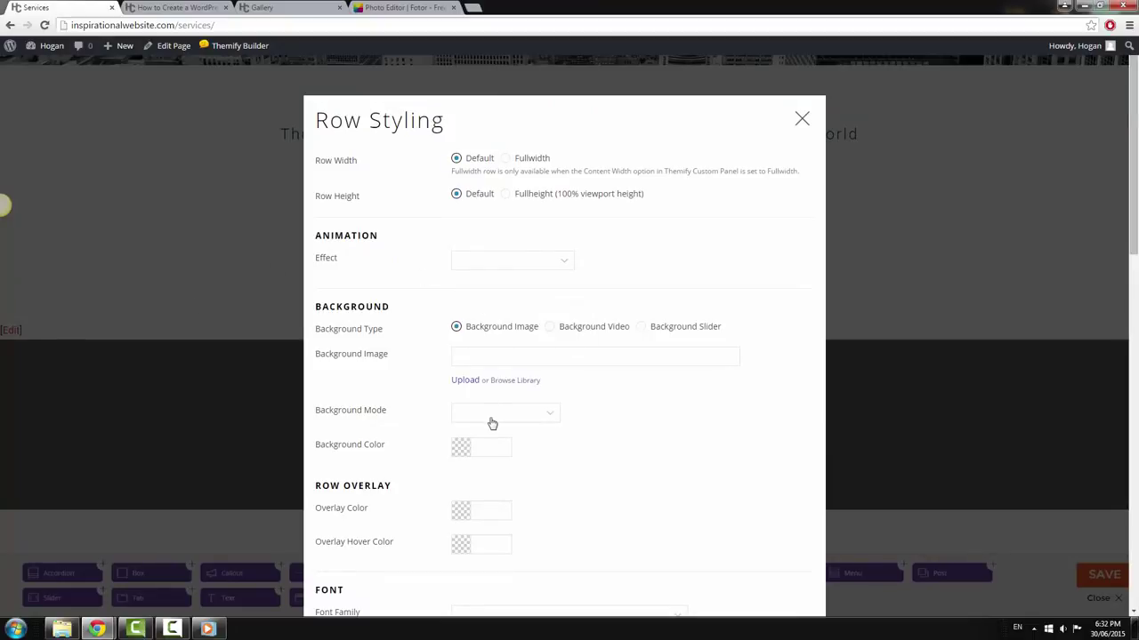
{"action": "left_click", "coordinate": [494, 424]}
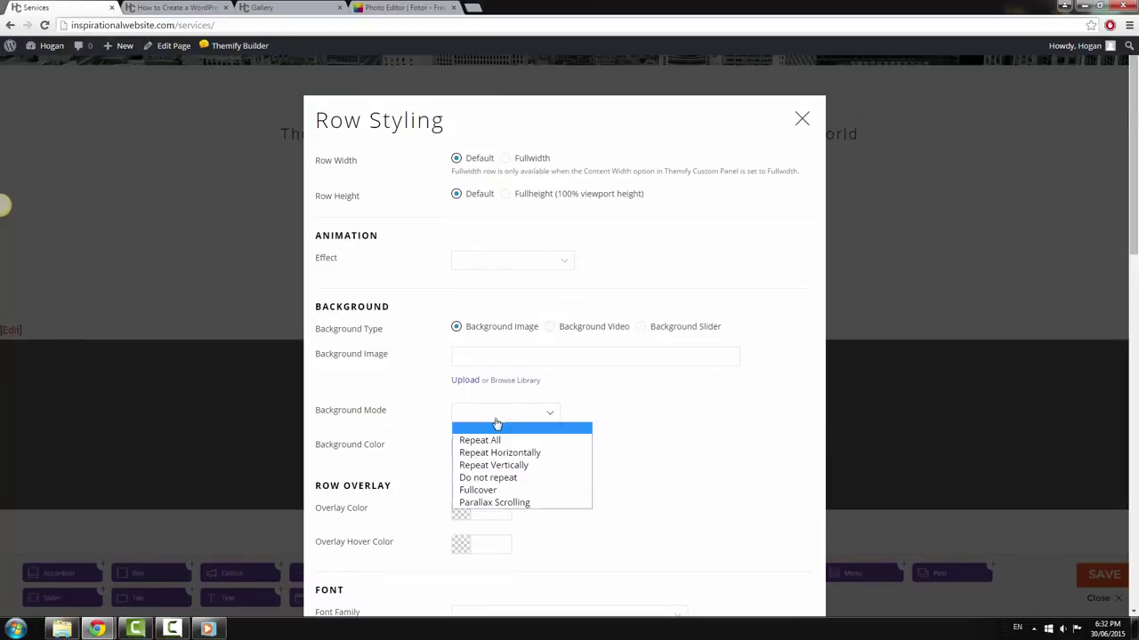
{"action": "left_click", "coordinate": [474, 494]}
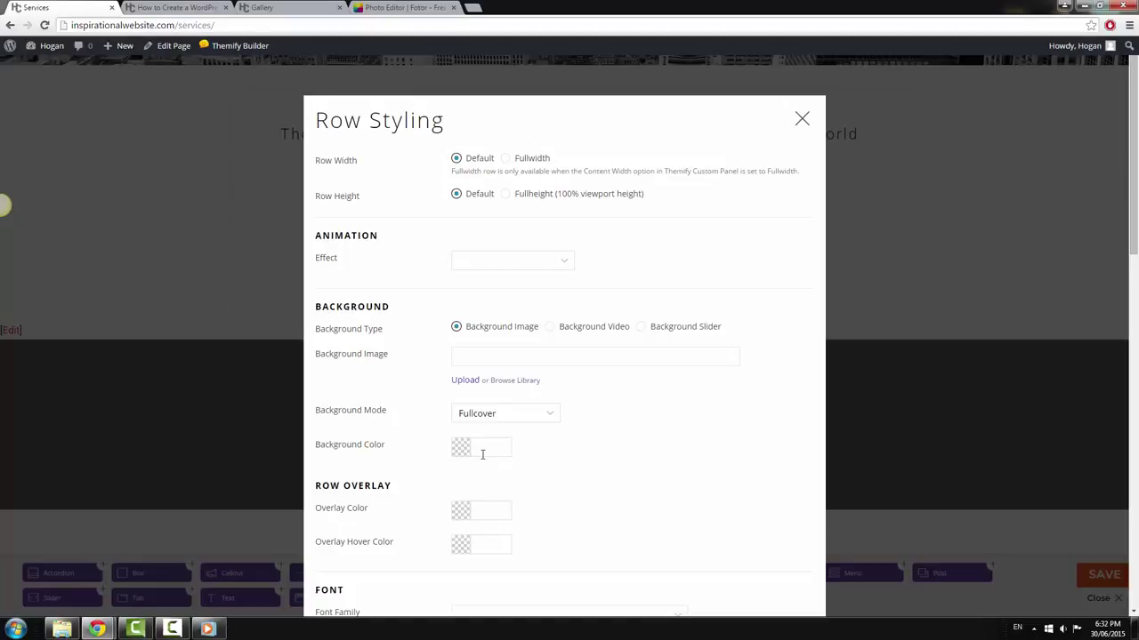
{"action": "left_click", "coordinate": [483, 453]}
{"action": "type", "text": "f6f6f6"}
Step: Give the row 50 px top and bottom padding and save its styling
{"action": "scroll", "coordinate": [605, 485], "scroll_direction": "down", "scroll_amount": 5}
{"action": "left_click", "coordinate": [472, 479]}
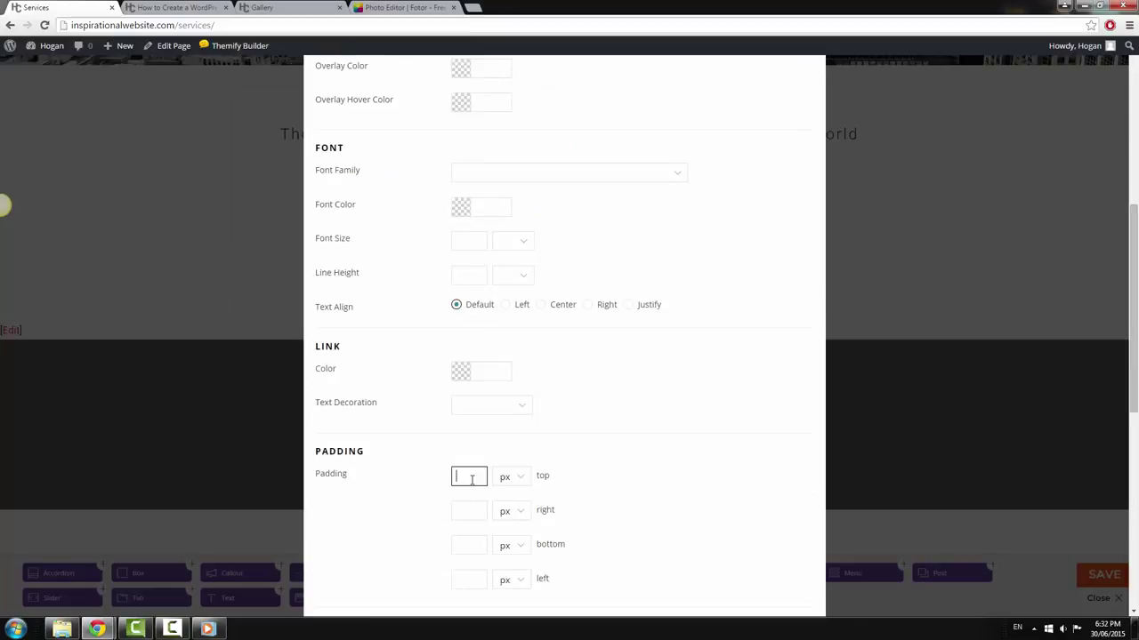
{"action": "type", "text": "50"}
{"action": "left_click", "coordinate": [468, 549]}
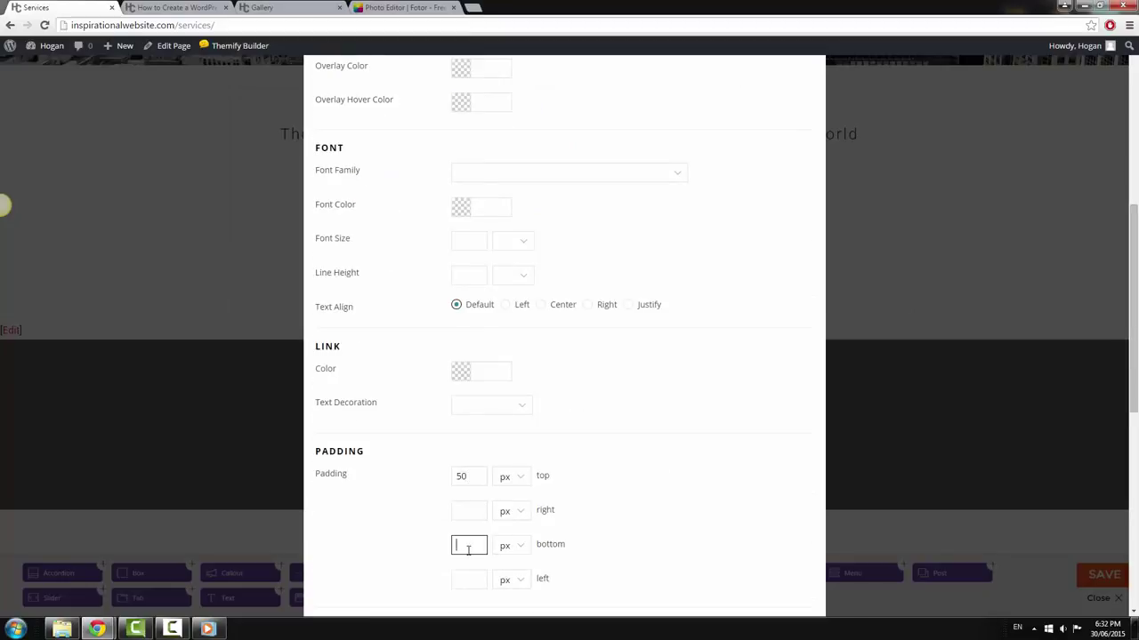
{"action": "type", "text": "50"}
{"action": "scroll", "coordinate": [775, 526], "scroll_direction": "down", "scroll_amount": 6}
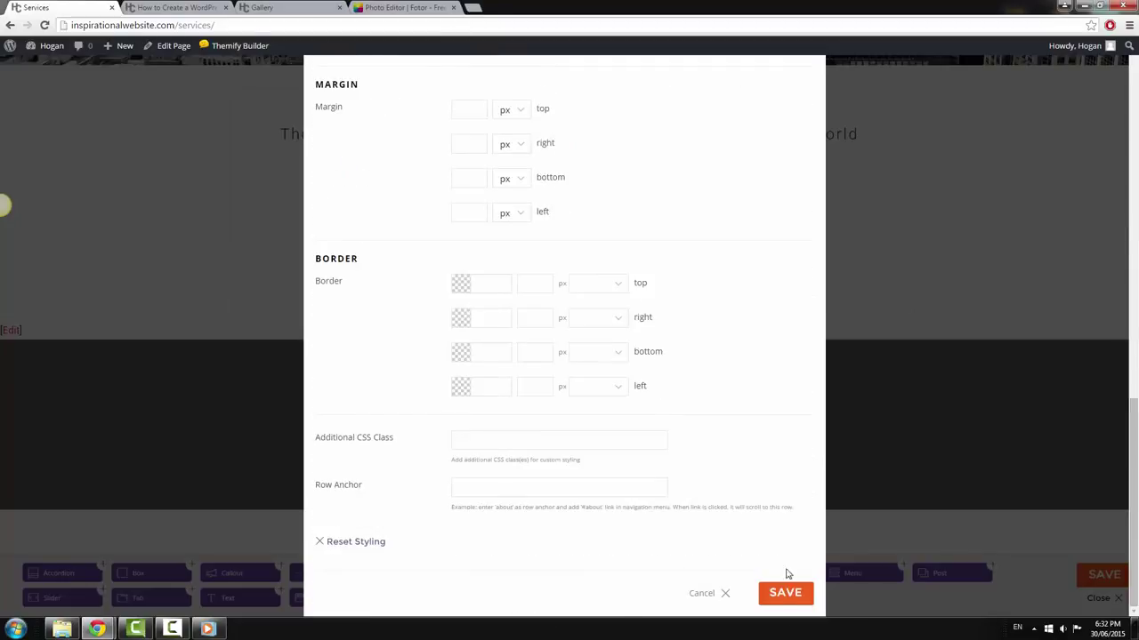
{"action": "left_click", "coordinate": [785, 591]}
Step: Divide the row into three columns and place a Feature module in the first
{"action": "scroll", "coordinate": [535, 327], "scroll_direction": "down", "scroll_amount": 3}
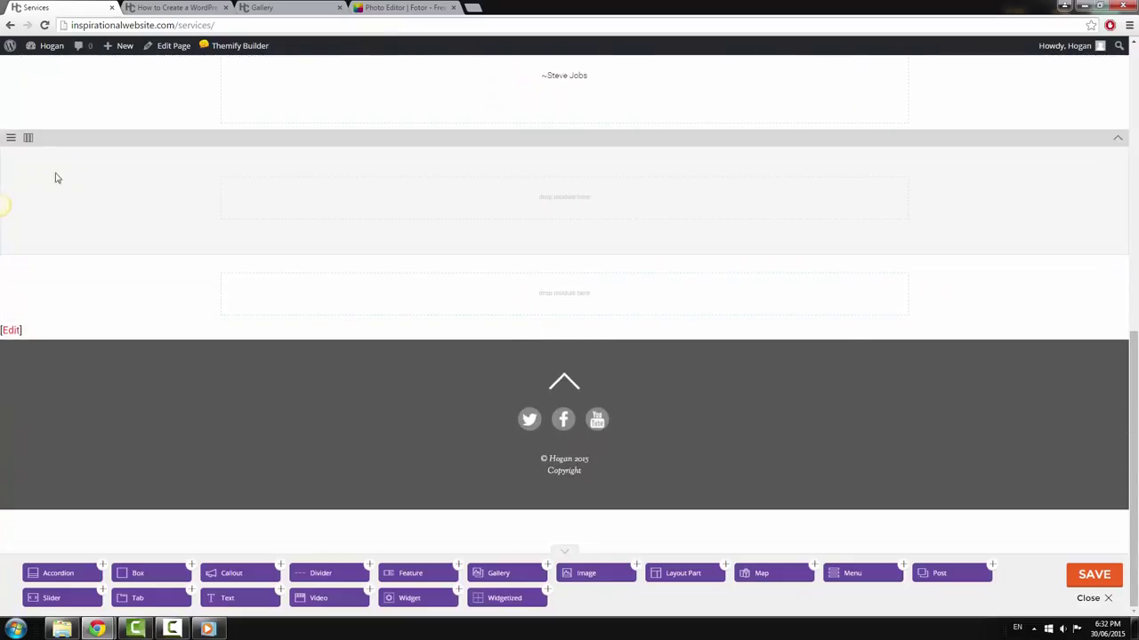
{"action": "mouse_move", "coordinate": [27, 141]}
{"action": "left_click", "coordinate": [80, 162]}
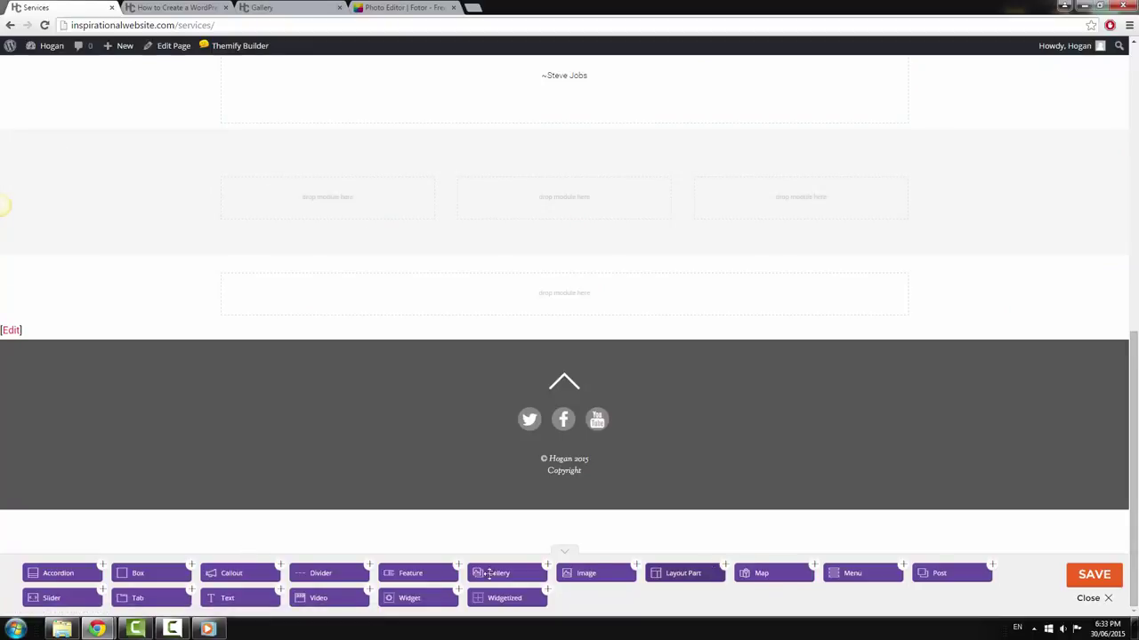
{"action": "left_click_drag", "start_coordinate": [418, 575], "coordinate": [344, 239]}
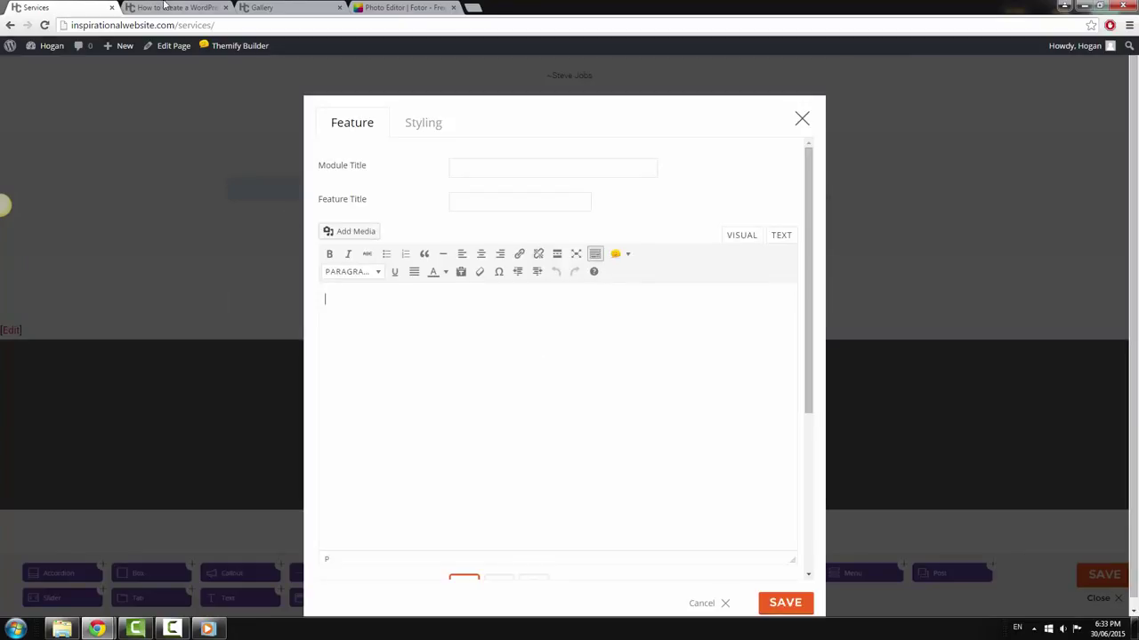
{"action": "left_click", "coordinate": [165, 6]}
{"action": "scroll", "coordinate": [315, 388], "scroll_direction": "down", "scroll_amount": 2}
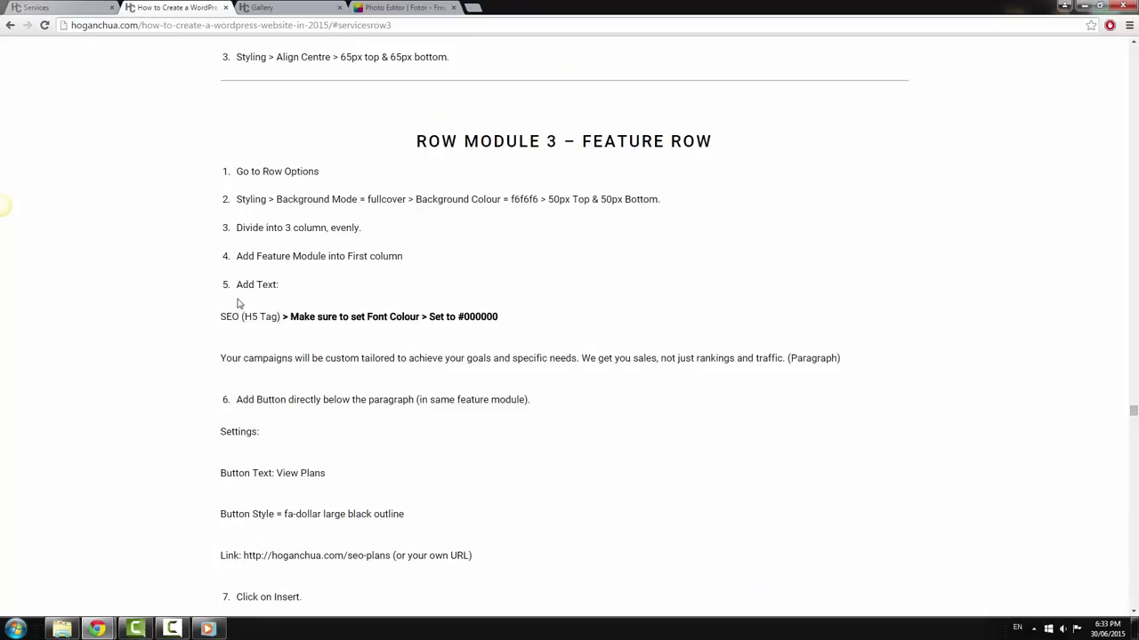
Step: Copy the tutorial's SEO line and campaigns paragraph into the Feature module's editor
{"action": "left_click_drag", "start_coordinate": [222, 317], "coordinate": [788, 358]}
{"action": "right_click", "coordinate": [717, 318]}
{"action": "left_click", "coordinate": [743, 329]}
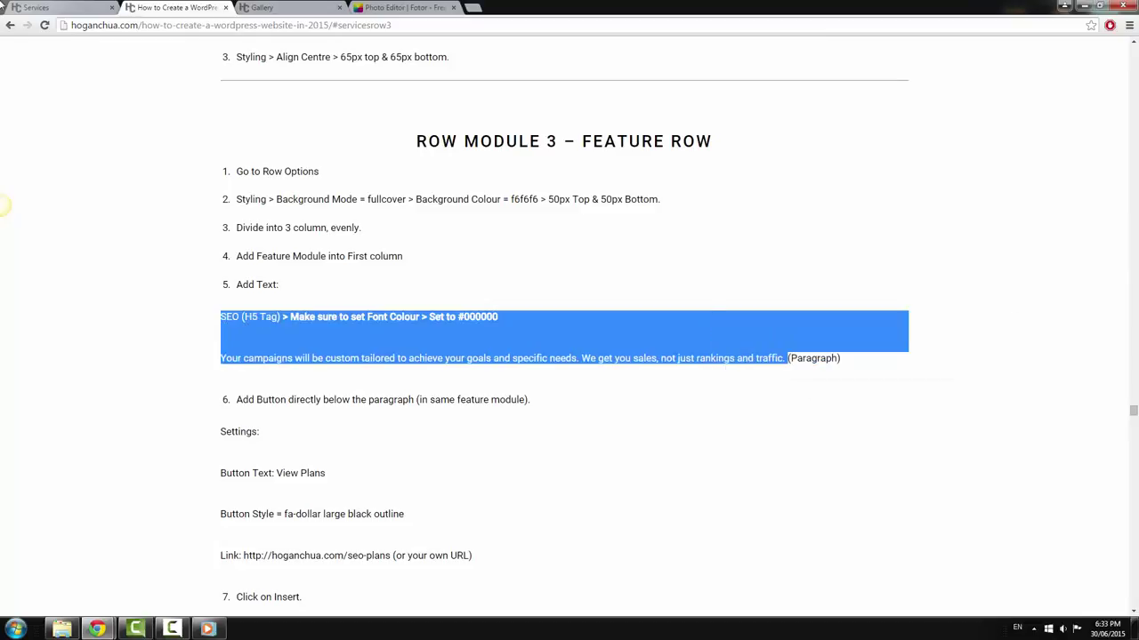
{"action": "left_click", "coordinate": [41, 7]}
{"action": "right_click", "coordinate": [327, 299]}
{"action": "left_click", "coordinate": [381, 370]}
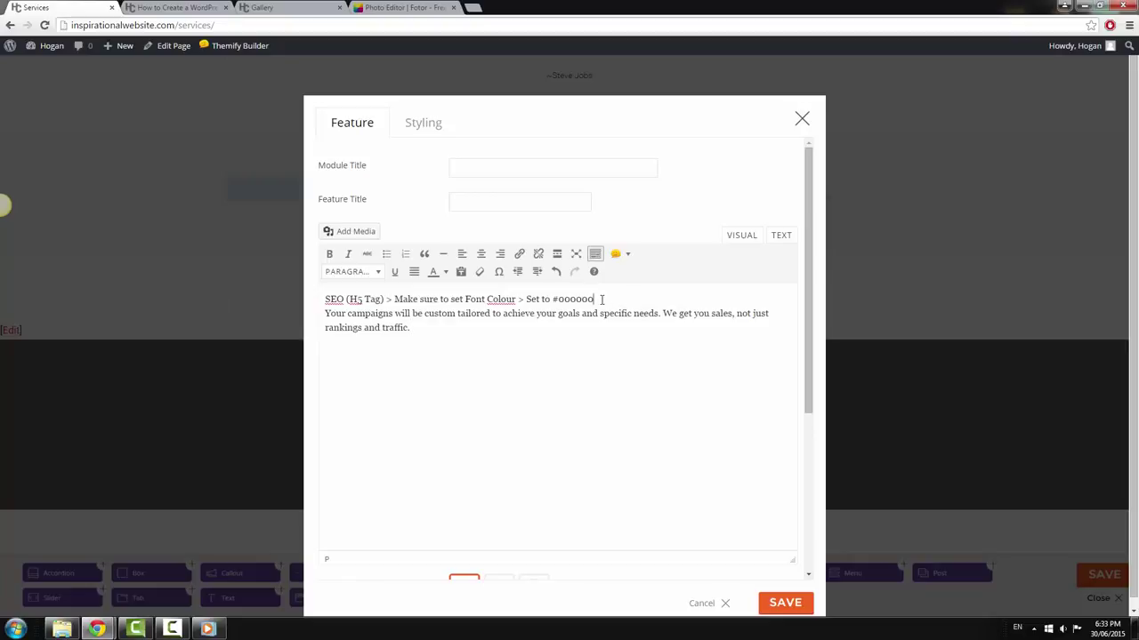
Step: Delete the instruction text after SEO and make SEO a Heading 5 on its own line
{"action": "left_click_drag", "start_coordinate": [602, 299], "coordinate": [345, 299]}
{"action": "key", "text": "BackSpace"}
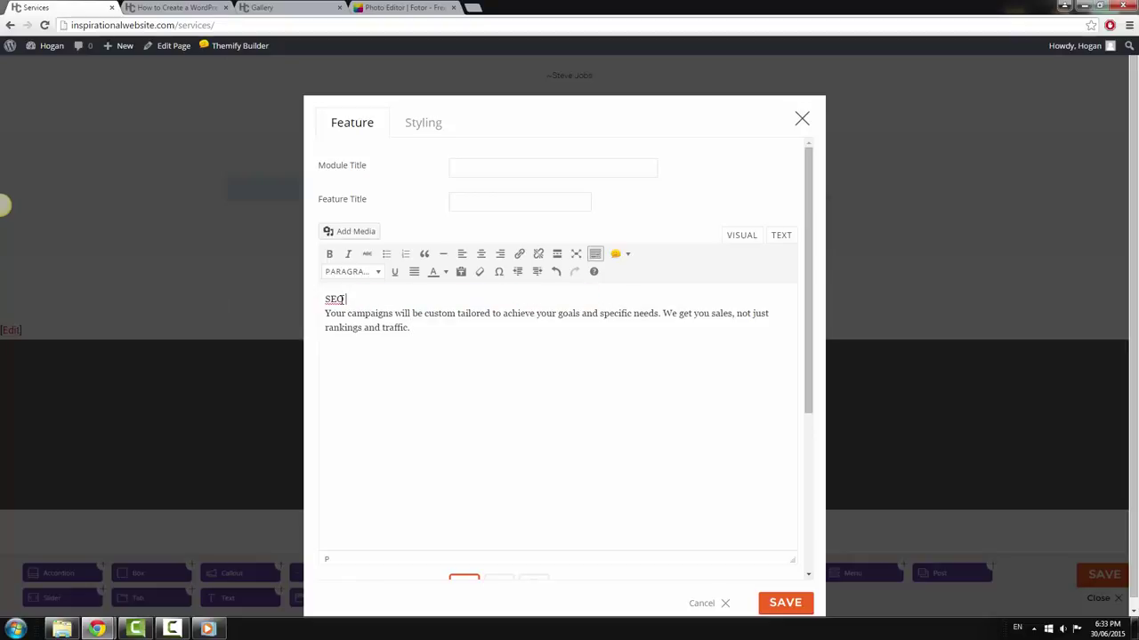
{"action": "double_click", "coordinate": [338, 299]}
{"action": "left_click", "coordinate": [366, 271]}
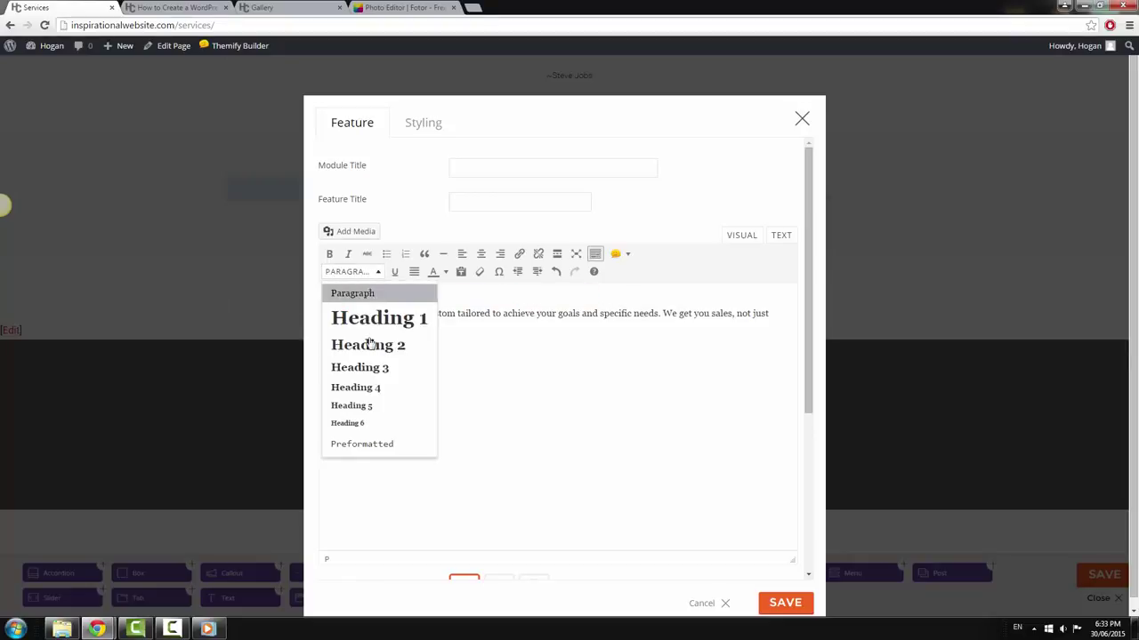
{"action": "left_click", "coordinate": [349, 405]}
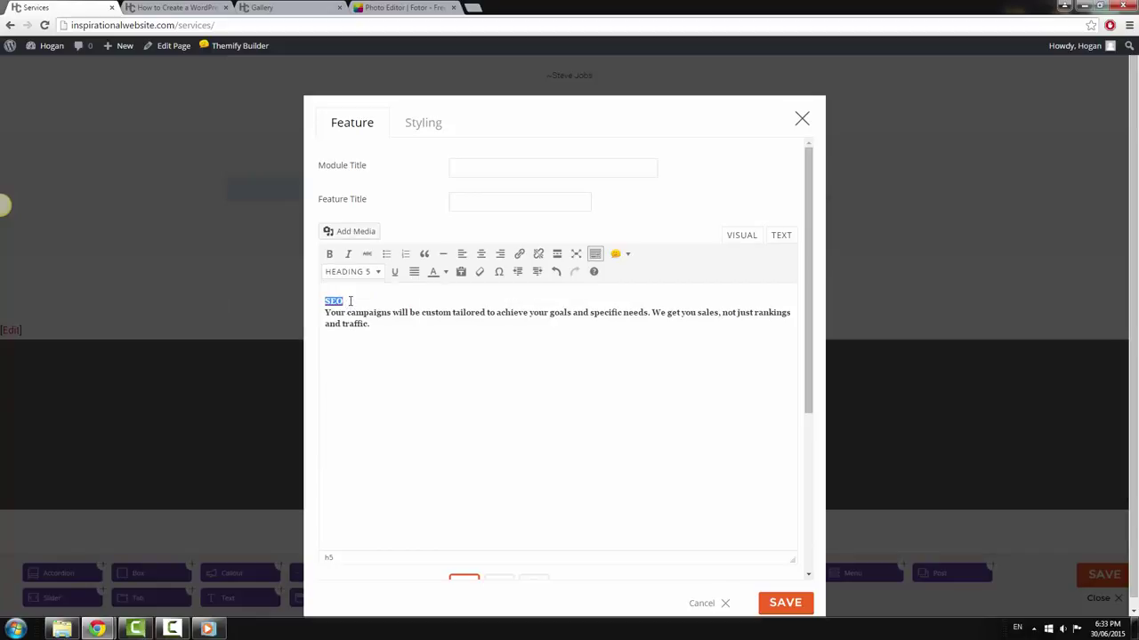
{"action": "left_click", "coordinate": [349, 300]}
{"action": "key", "text": "Return"}
Step: Set the campaigns text to Paragraph and colour the SEO heading black
{"action": "left_click_drag", "start_coordinate": [368, 341], "coordinate": [323, 326]}
{"action": "left_click", "coordinate": [377, 271]}
{"action": "left_click", "coordinate": [375, 293]}
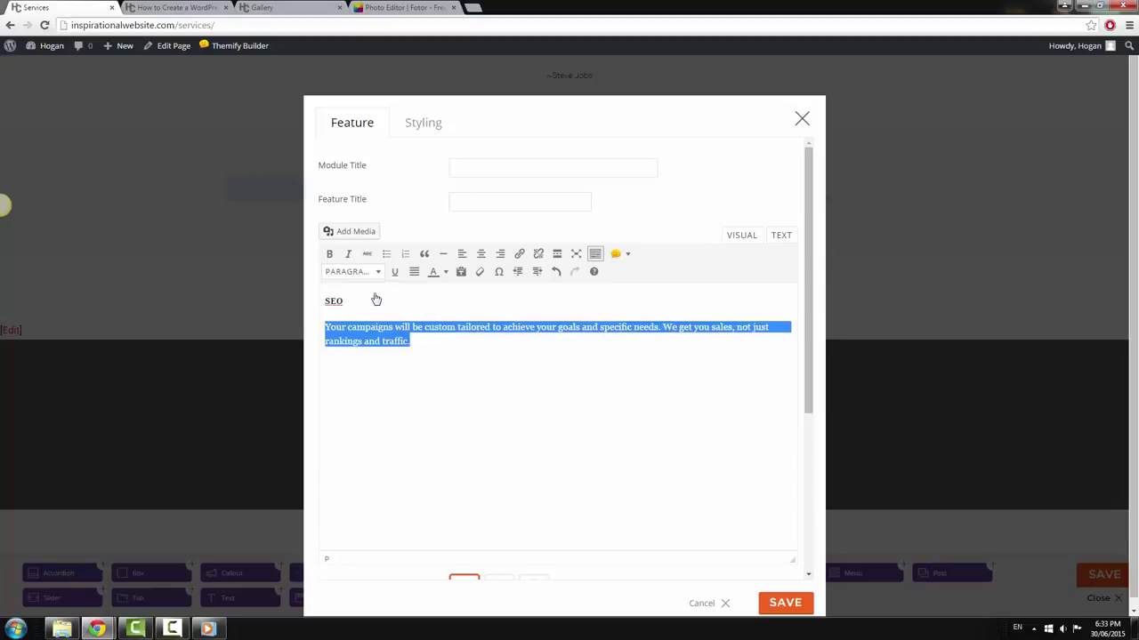
{"action": "left_click_drag", "start_coordinate": [374, 297], "coordinate": [299, 302]}
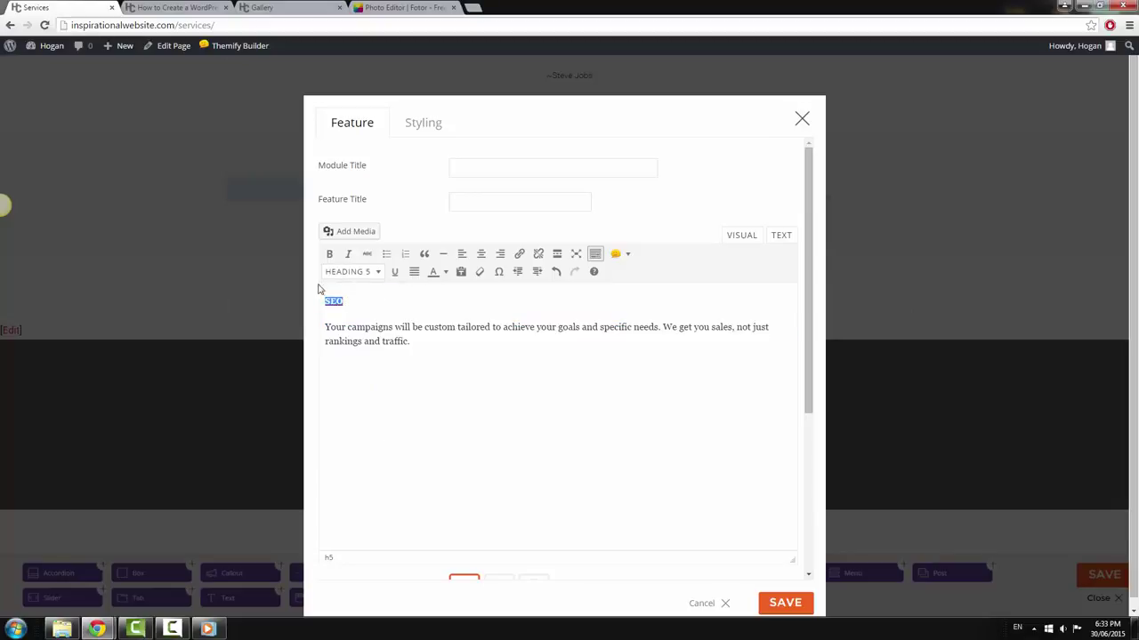
{"action": "left_click", "coordinate": [445, 274]}
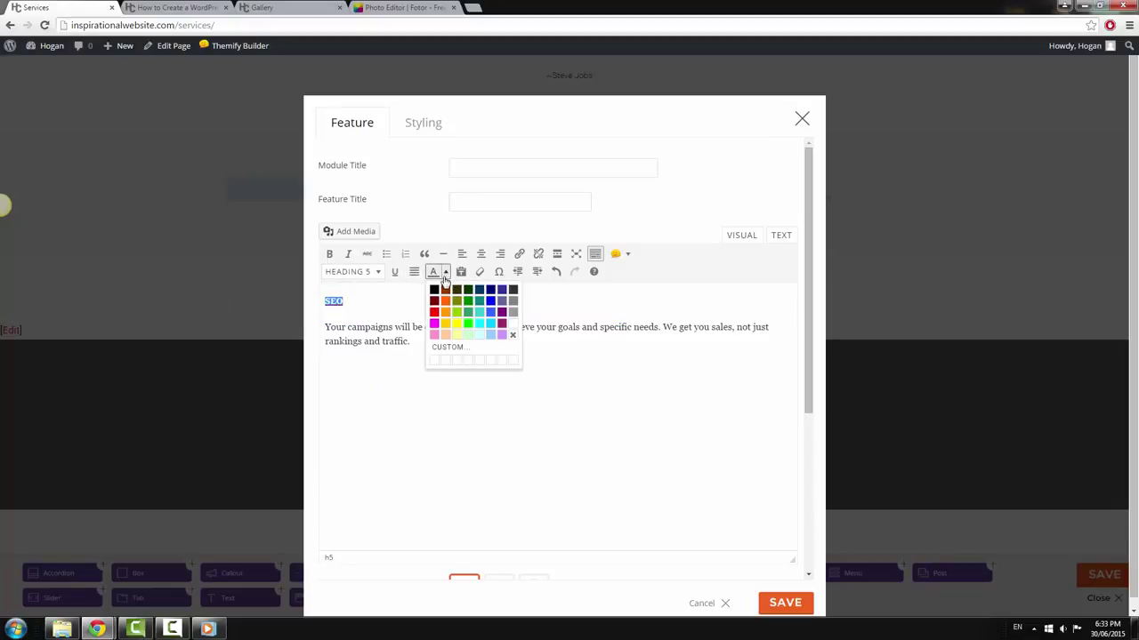
{"action": "left_click", "coordinate": [433, 295]}
{"action": "scroll", "coordinate": [406, 325], "scroll_direction": "down", "scroll_amount": 1}
{"action": "left_click", "coordinate": [407, 325]}
{"action": "scroll", "coordinate": [407, 325], "scroll_direction": "down", "scroll_amount": 1}
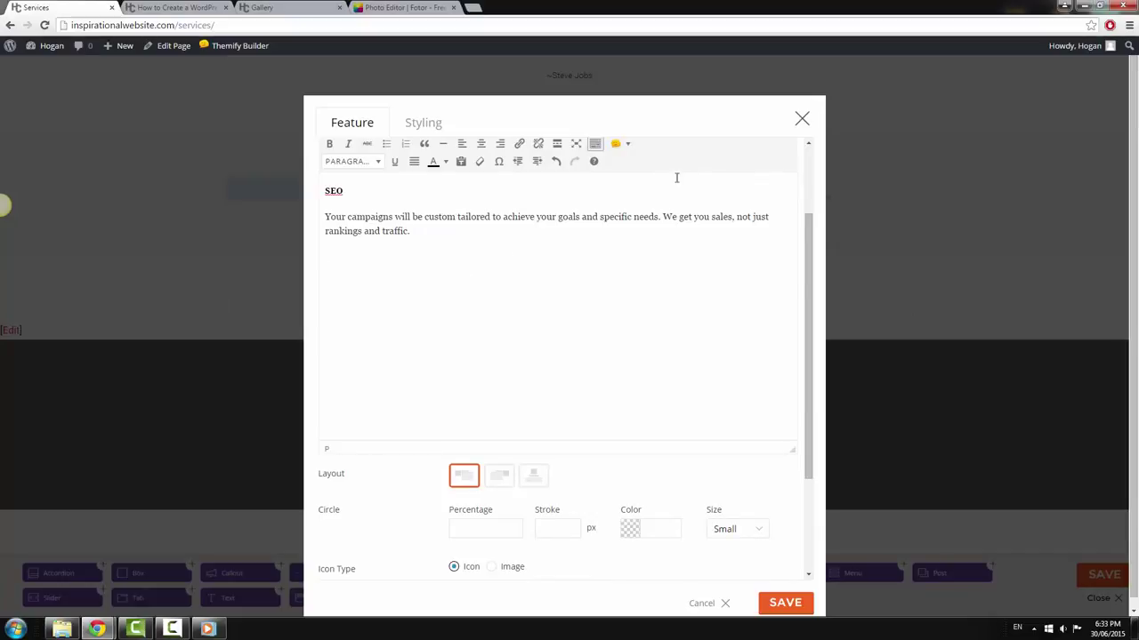
{"action": "left_click", "coordinate": [620, 144]}
Step: Insert a 'View Plans' button, style 'fa-dollar large black outline', linking to hoganchua.com/seo-plans
{"action": "left_click", "coordinate": [628, 202]}
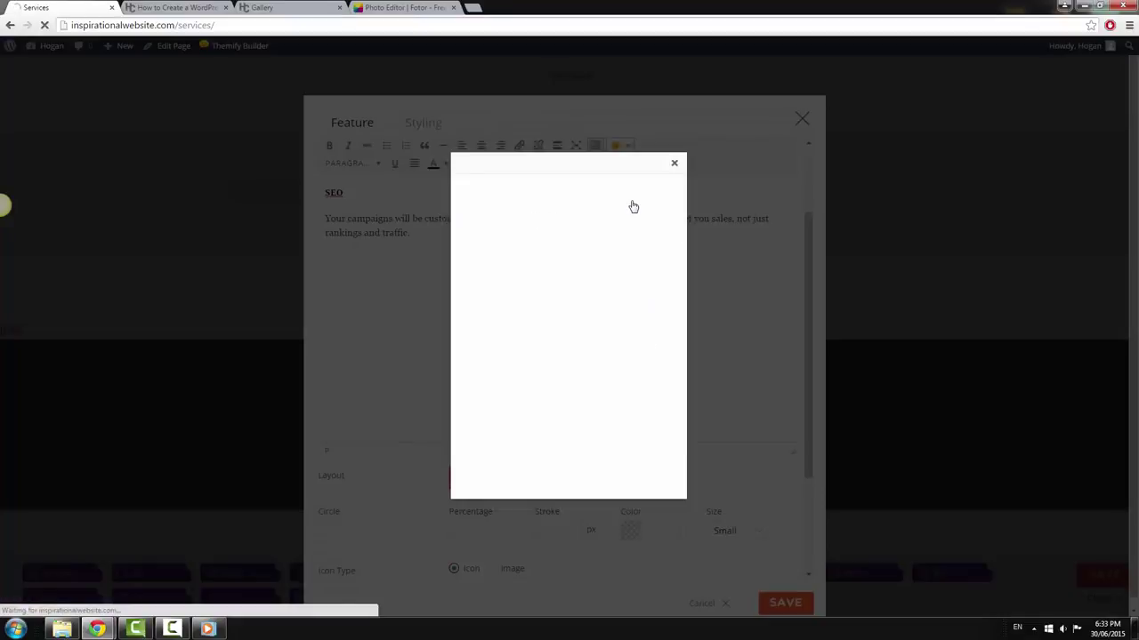
{"action": "left_click", "coordinate": [512, 199]}
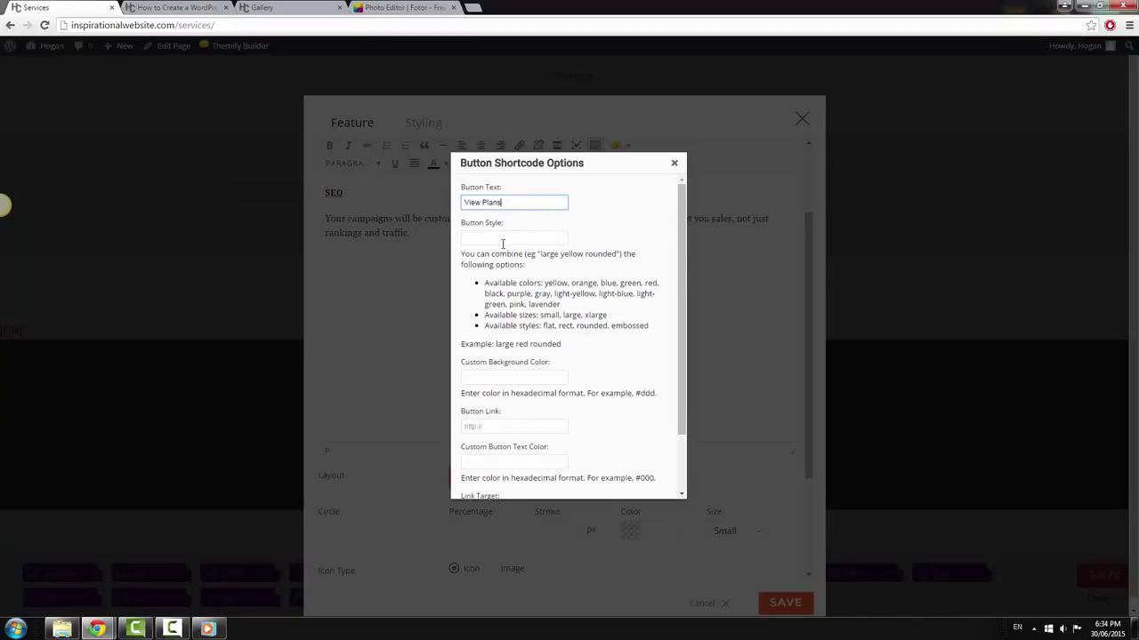
{"action": "left_click", "coordinate": [504, 241]}
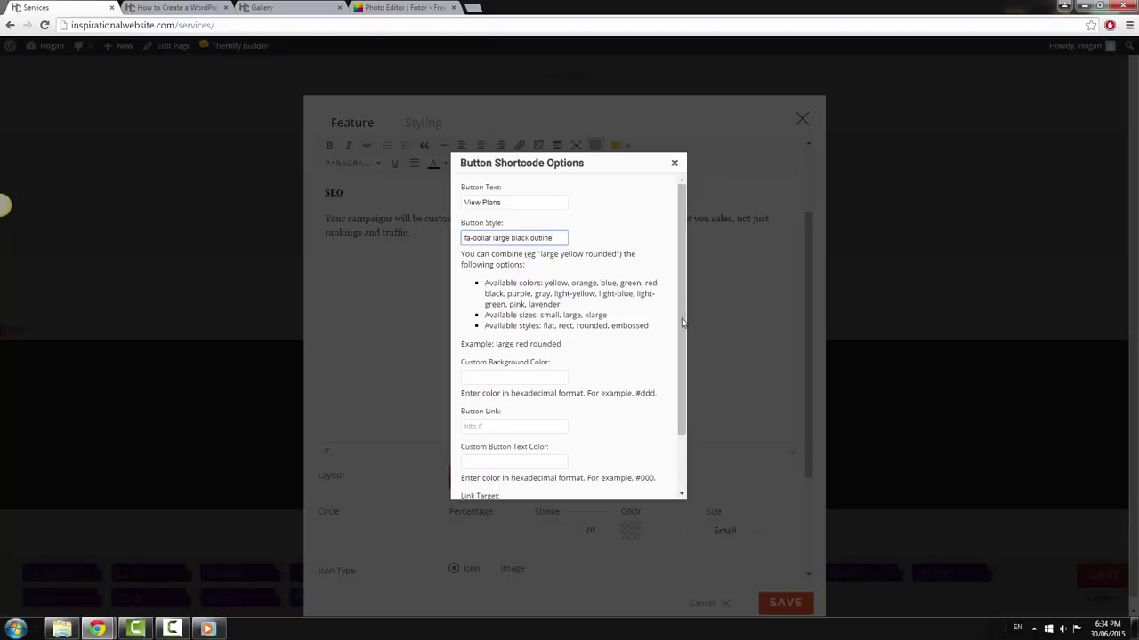
{"action": "left_click", "coordinate": [551, 430]}
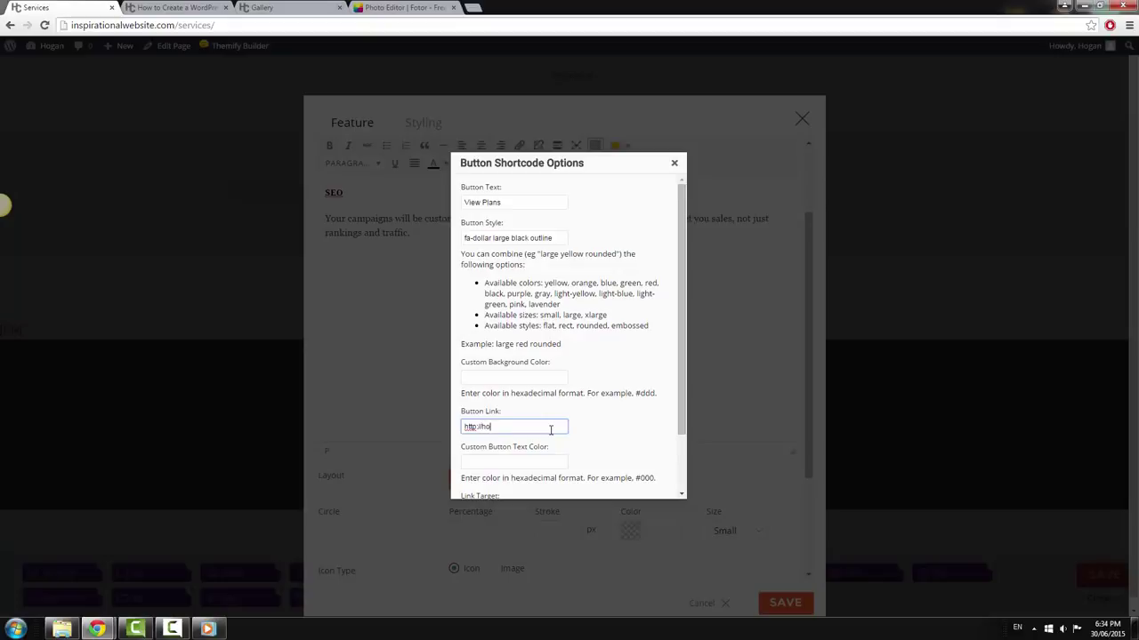
{"action": "type", "text": "http://hoganchua.com/seo-plans"}
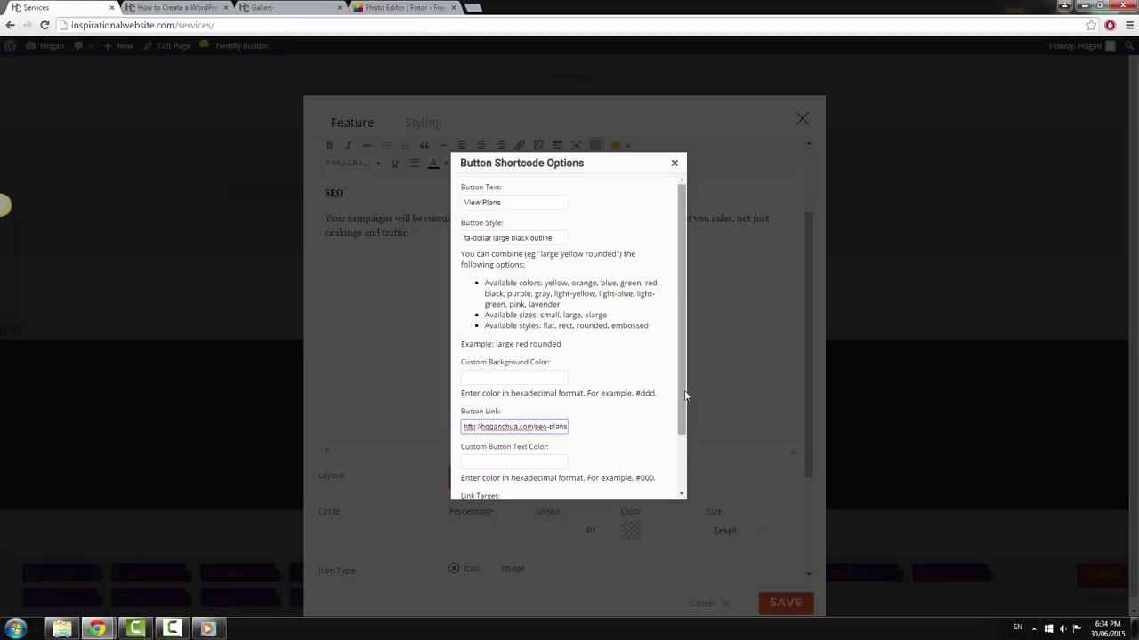
{"action": "scroll", "coordinate": [685, 397], "scroll_direction": "down", "scroll_amount": 3}
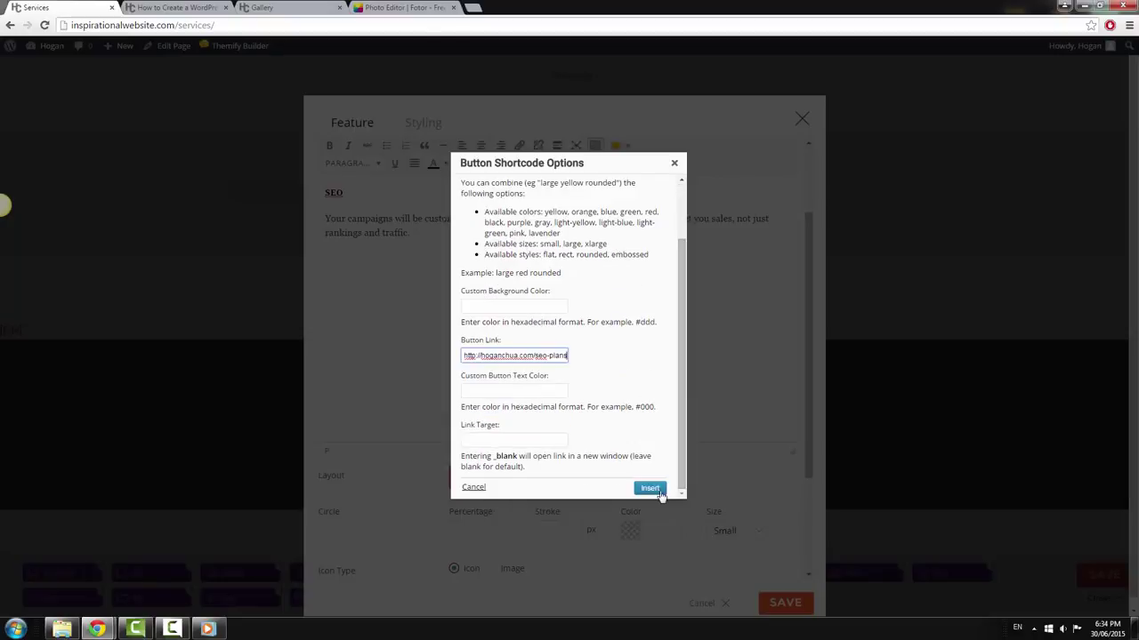
{"action": "left_click", "coordinate": [656, 490]}
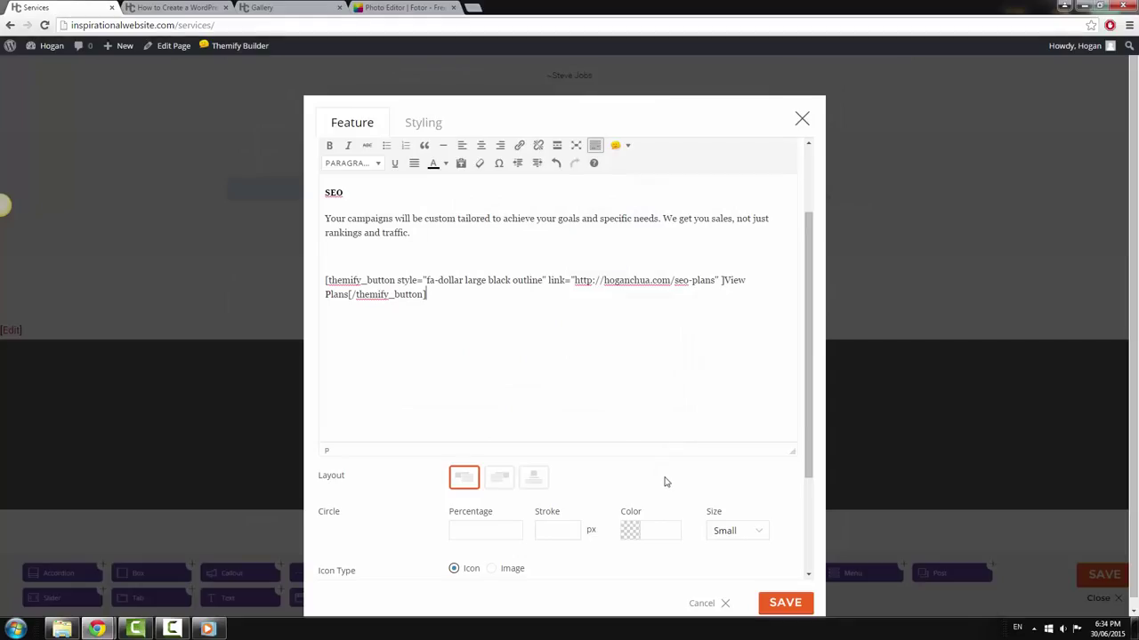
Step: Switch the feature to the third layout with a 100% circle, 2 px stroke, colour 231f20, size Small
{"action": "scroll", "coordinate": [637, 414], "scroll_direction": "down", "scroll_amount": 2}
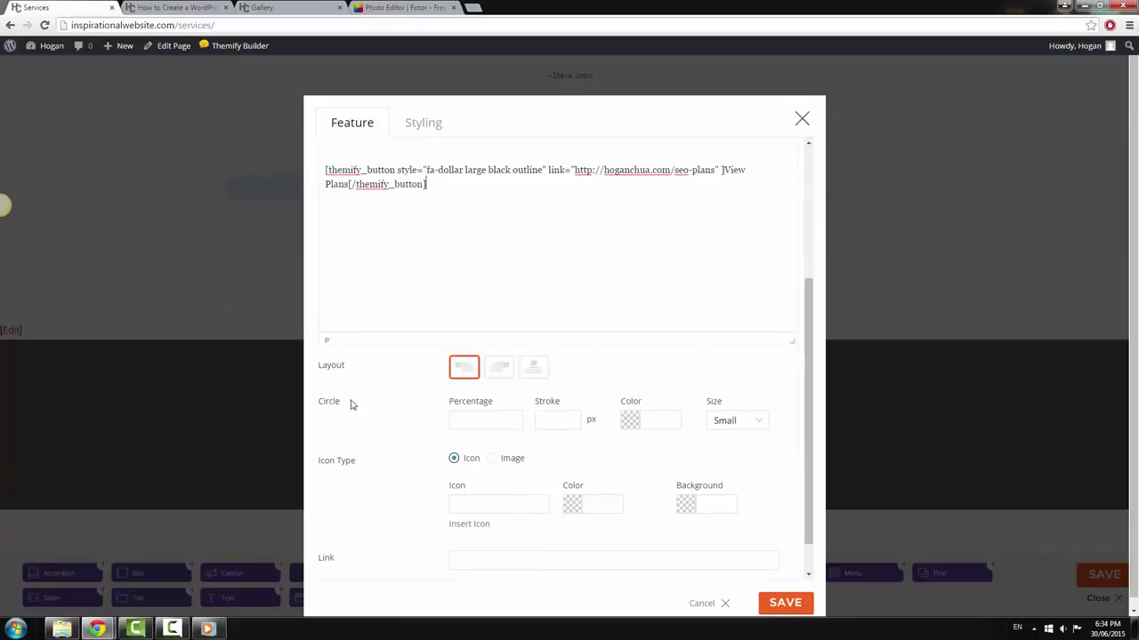
{"action": "left_click", "coordinate": [540, 374]}
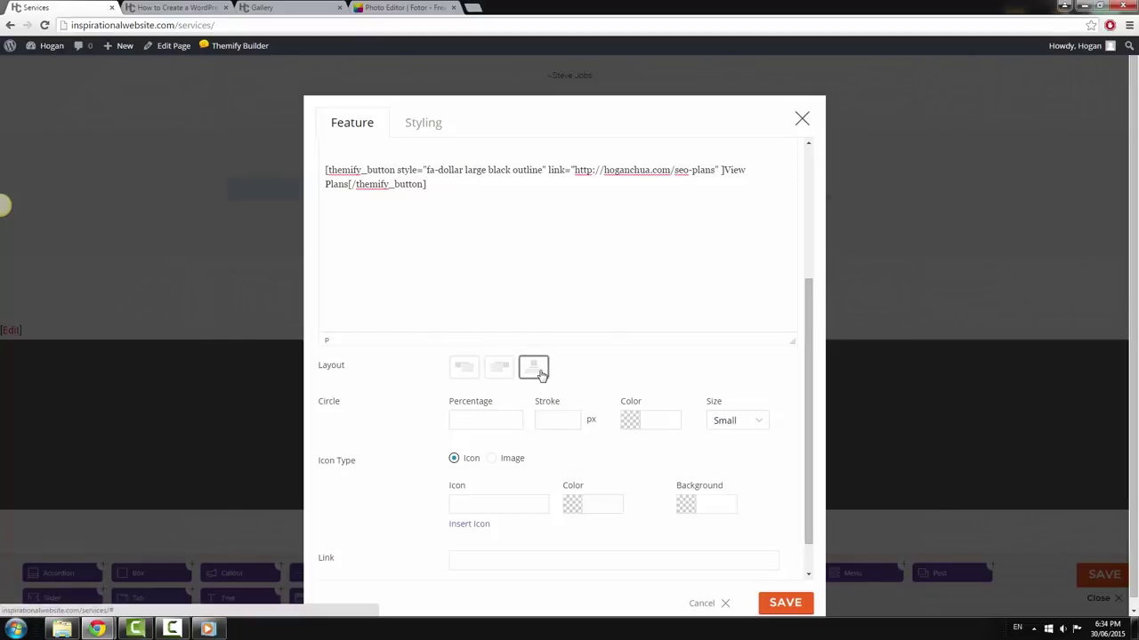
{"action": "left_click", "coordinate": [478, 424]}
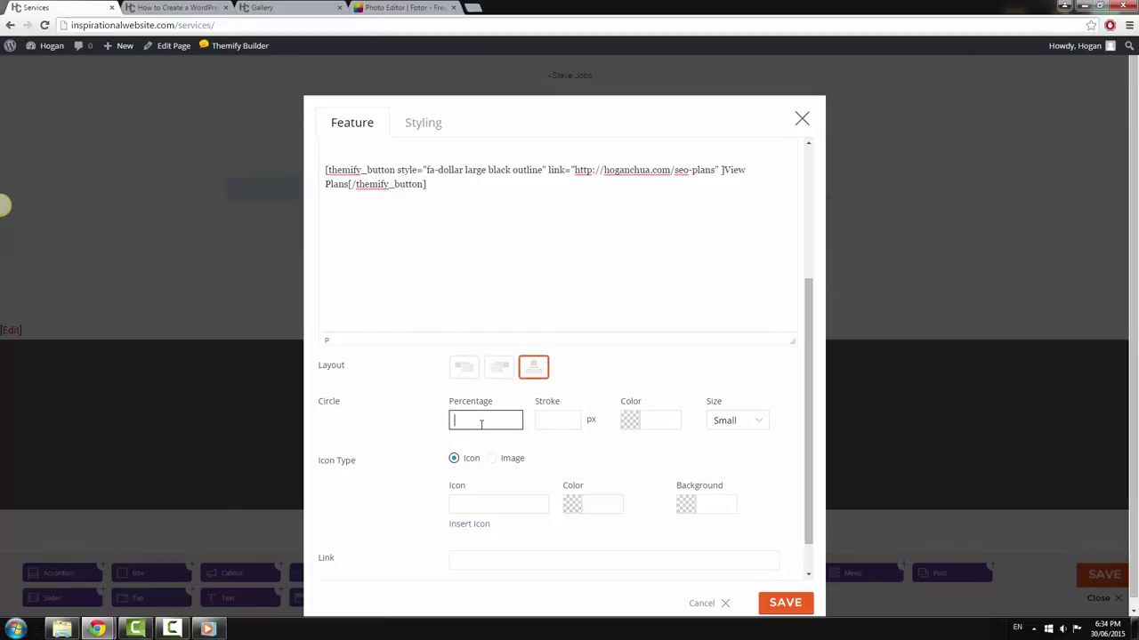
{"action": "type", "text": "100"}
{"action": "left_click_drag", "start_coordinate": [482, 421], "coordinate": [412, 421]}
{"action": "left_click", "coordinate": [544, 420]}
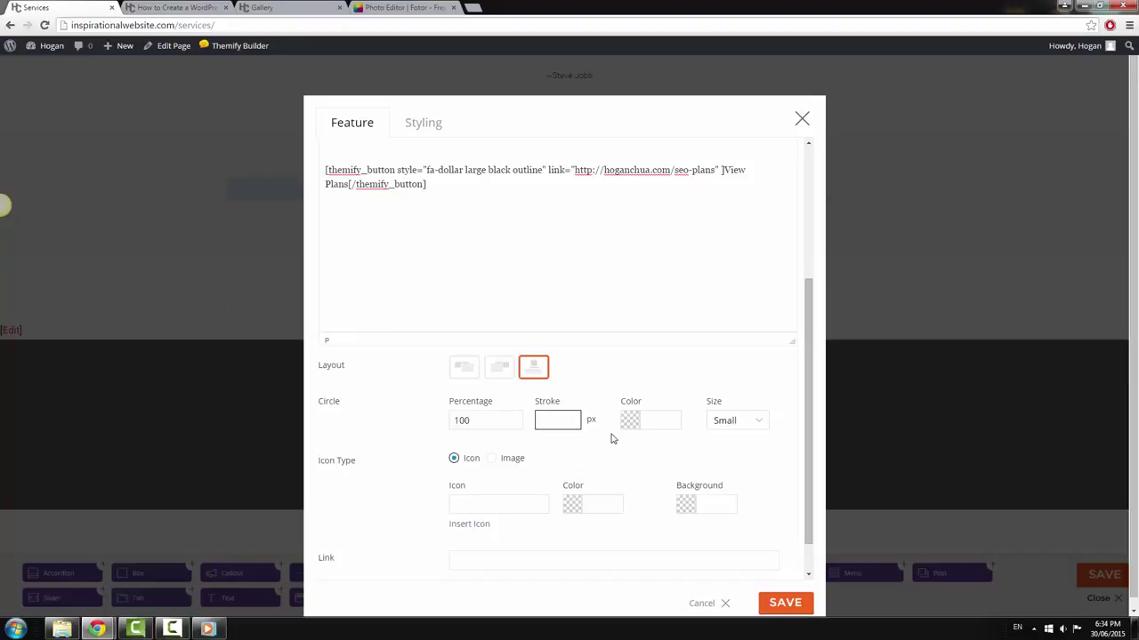
{"action": "type", "text": "2"}
{"action": "left_click", "coordinate": [652, 419]}
{"action": "type", "text": "231f20"}
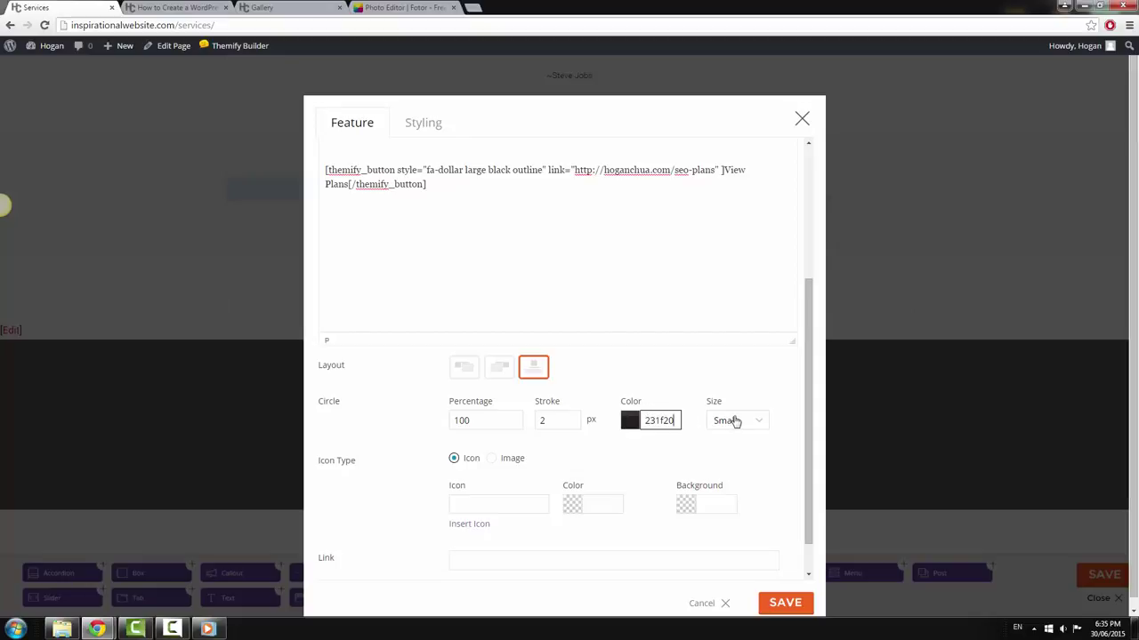
{"action": "left_click", "coordinate": [734, 421]}
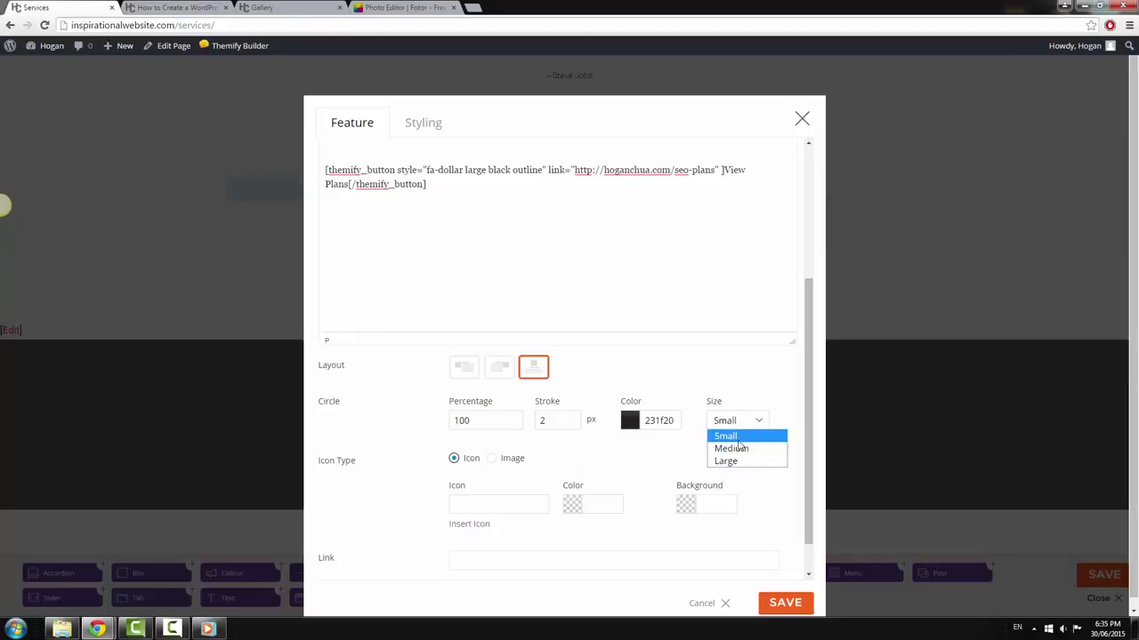
{"action": "left_click", "coordinate": [748, 402]}
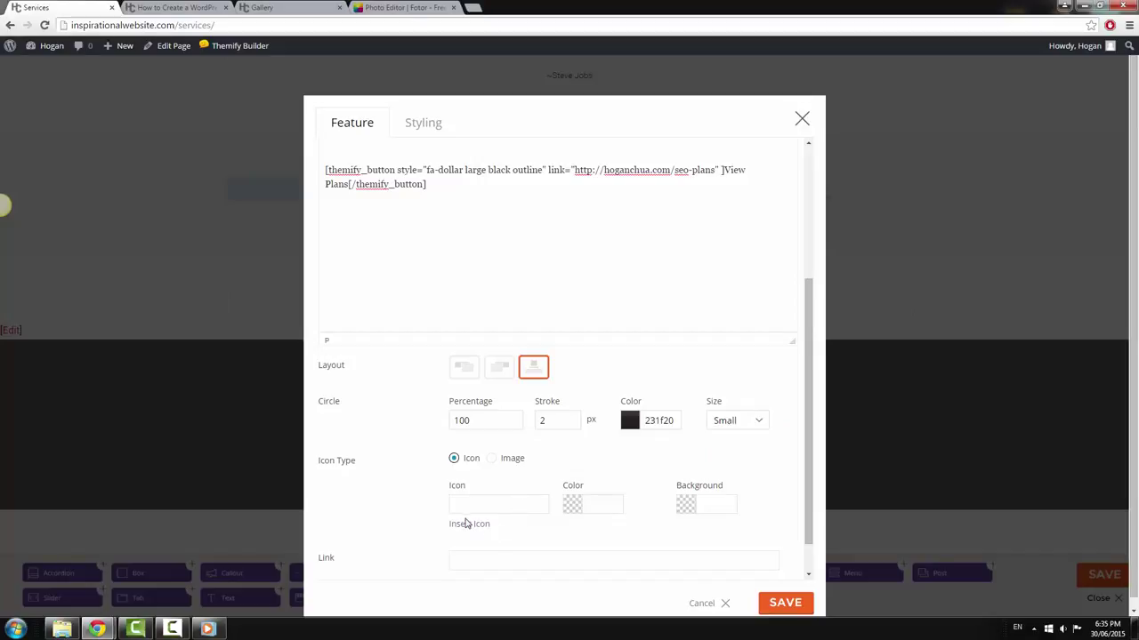
{"action": "left_click", "coordinate": [469, 524]}
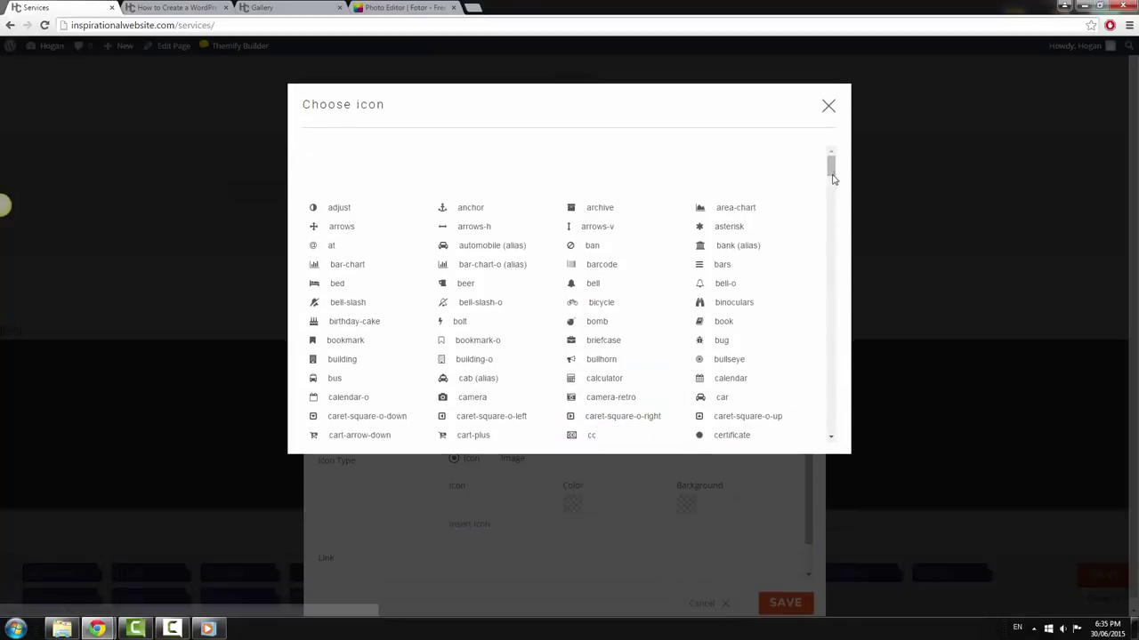
Step: Set the feature icon name to fa-cogs
{"action": "mouse_move", "coordinate": [831, 168]}
{"action": "left_mouse_down"}
{"action": "mouse_move", "coordinate": [823, 309]}
{"action": "mouse_move", "coordinate": [832, 154]}
{"action": "left_mouse_up"}
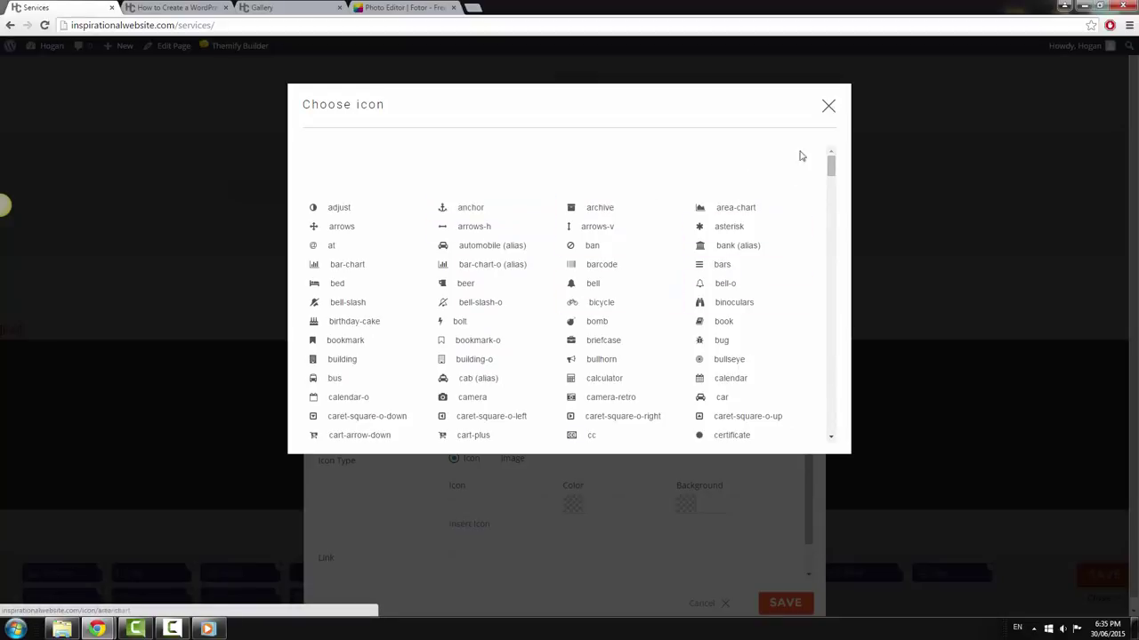
{"action": "left_click", "coordinate": [827, 107]}
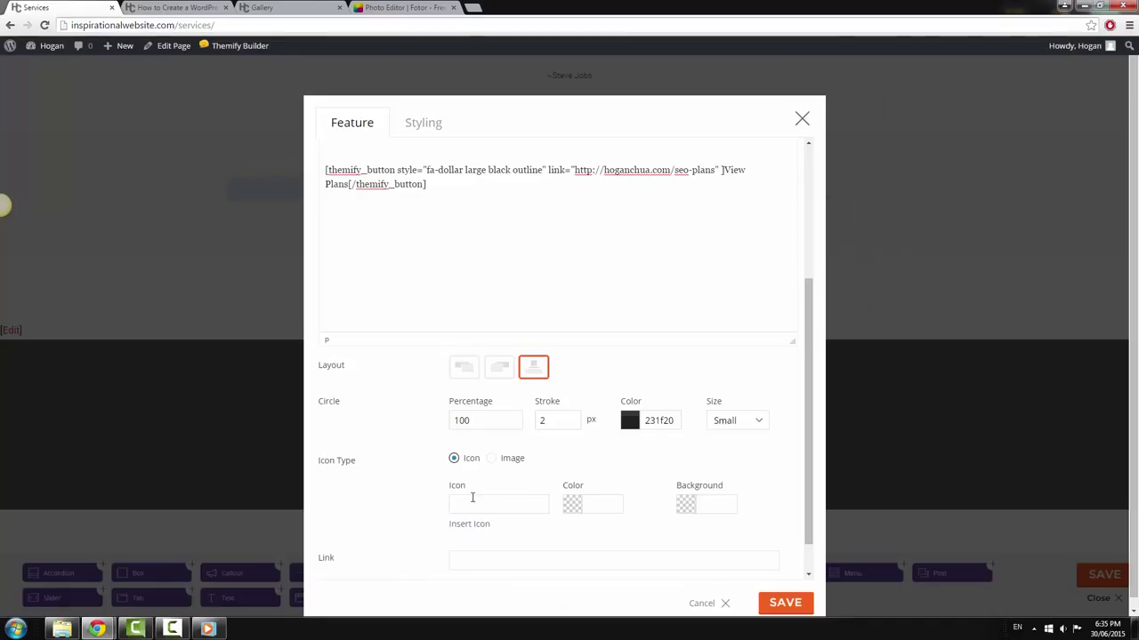
{"action": "left_click", "coordinate": [471, 501]}
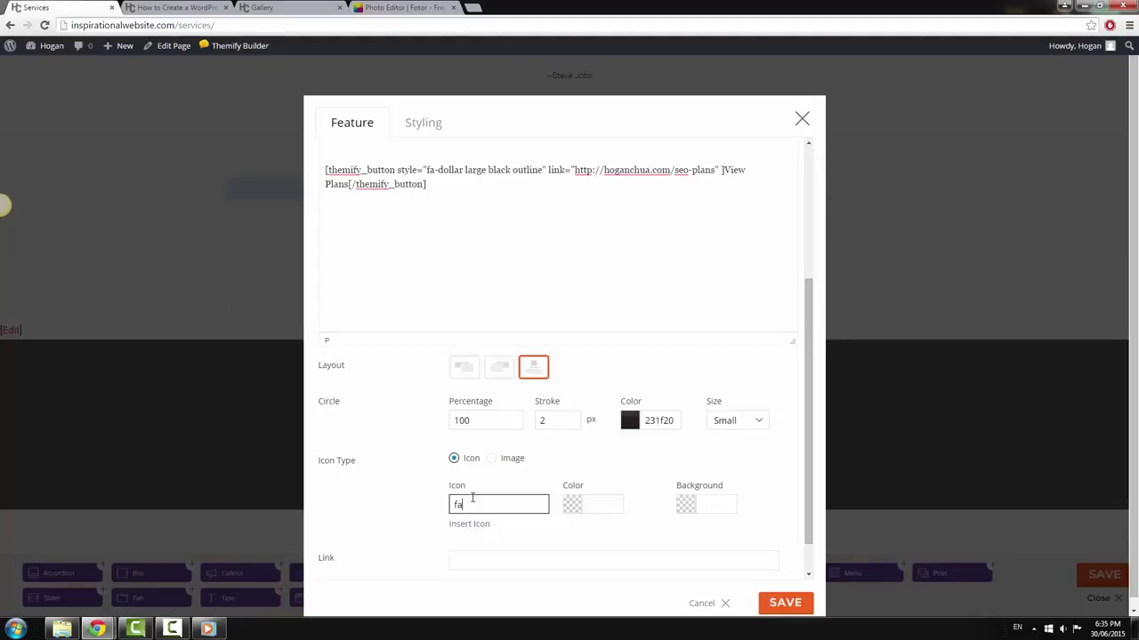
{"action": "type", "text": "fa-cogs"}
{"action": "left_click", "coordinate": [434, 169]}
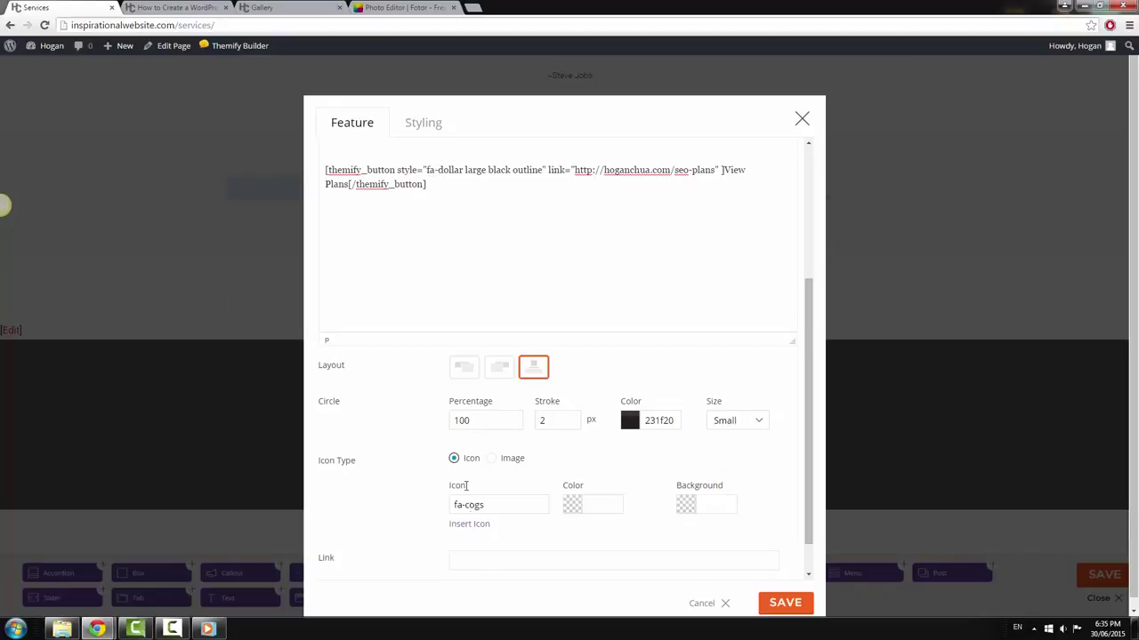
{"action": "left_click", "coordinate": [469, 524]}
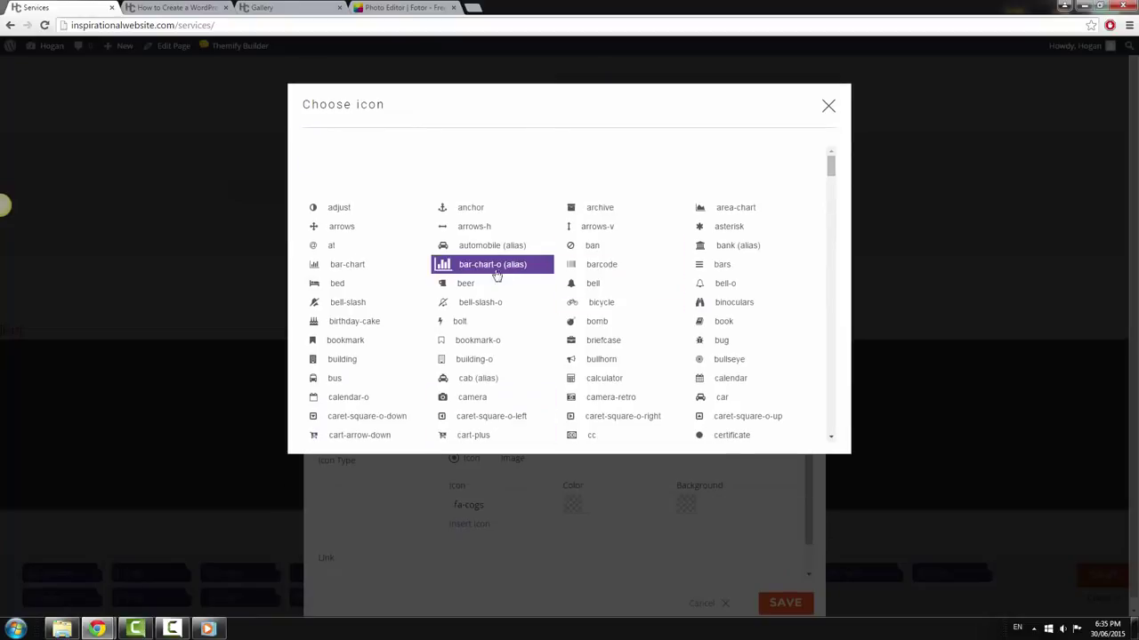
{"action": "left_click", "coordinate": [829, 107]}
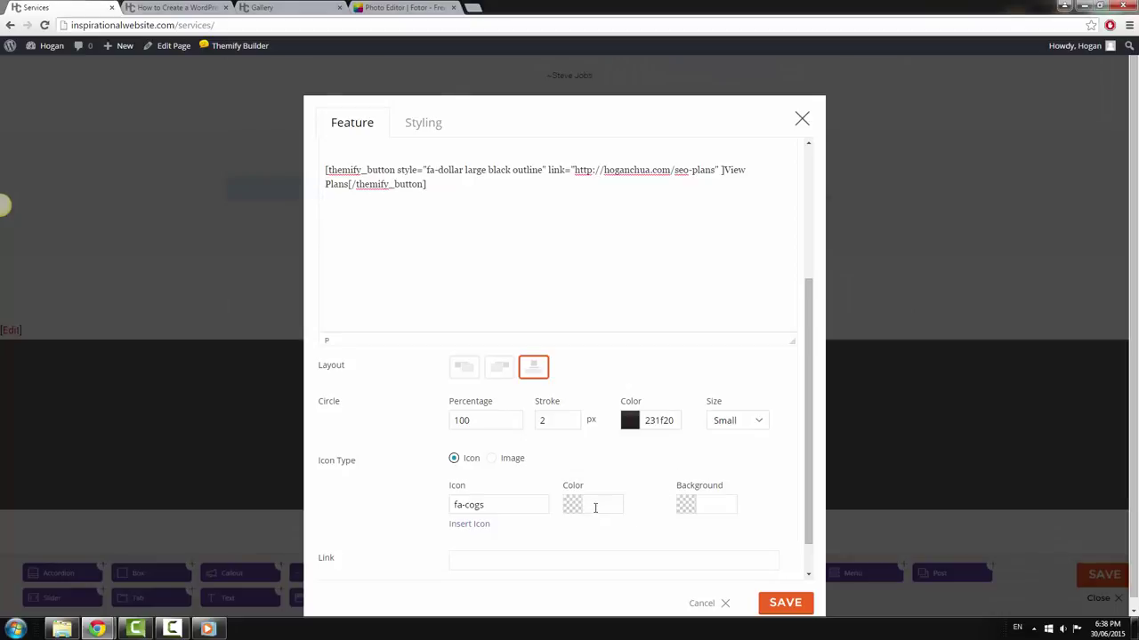
Step: Make the icon colour ffffff and copy 231f20 from the circle colour into the icon background
{"action": "left_click", "coordinate": [595, 506]}
{"action": "type", "text": "ffff"}
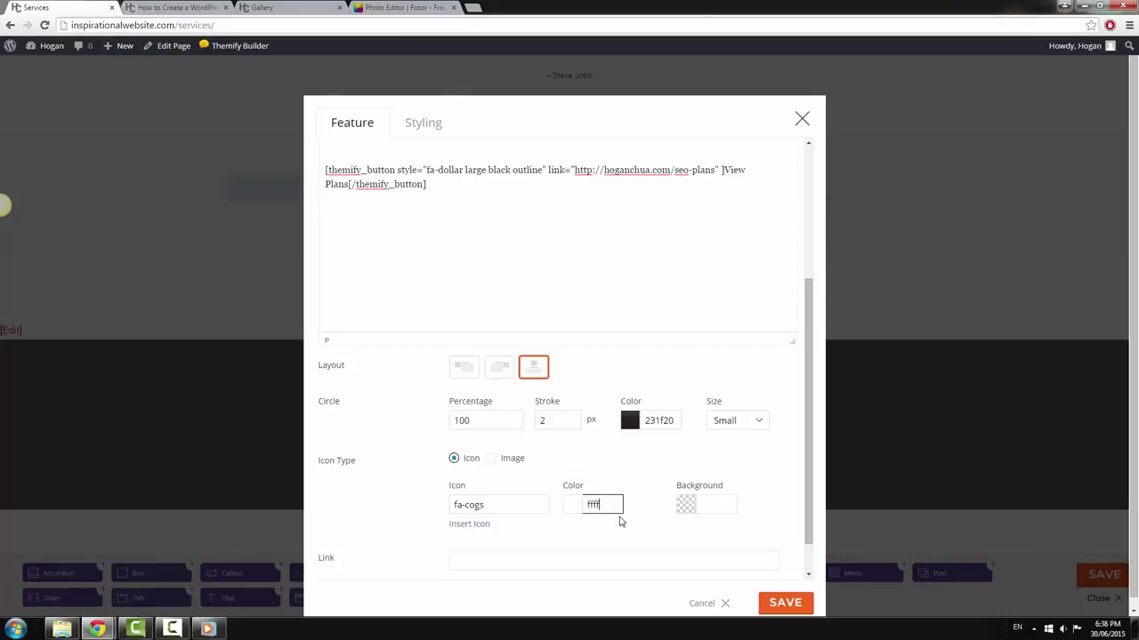
{"action": "type", "text": "ff"}
{"action": "double_click", "coordinate": [677, 420]}
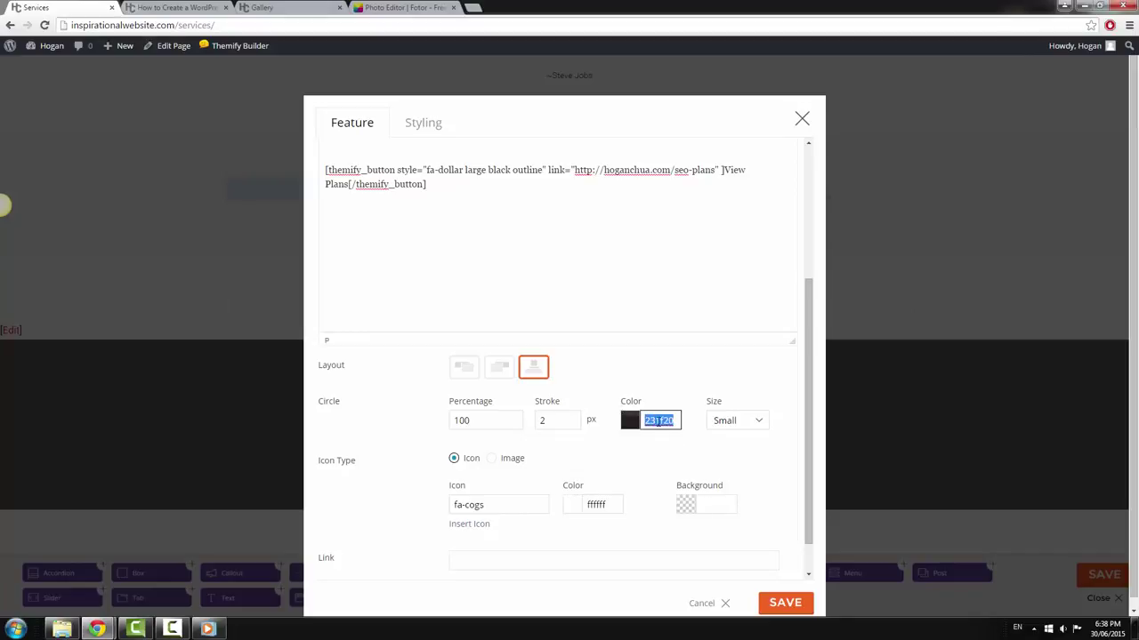
{"action": "right_click", "coordinate": [658, 421]}
{"action": "left_click", "coordinate": [681, 250]}
{"action": "right_click", "coordinate": [709, 507]}
{"action": "left_click", "coordinate": [756, 389]}
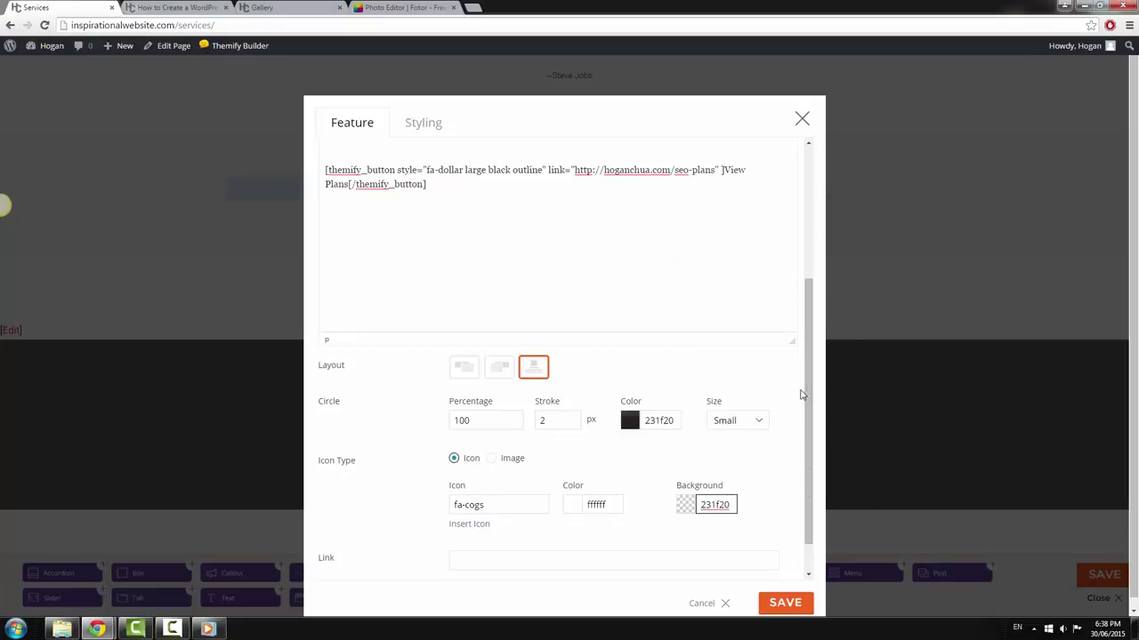
Step: Save the SEO feature module settings
{"action": "scroll", "coordinate": [812, 436], "scroll_direction": "down", "scroll_amount": 1}
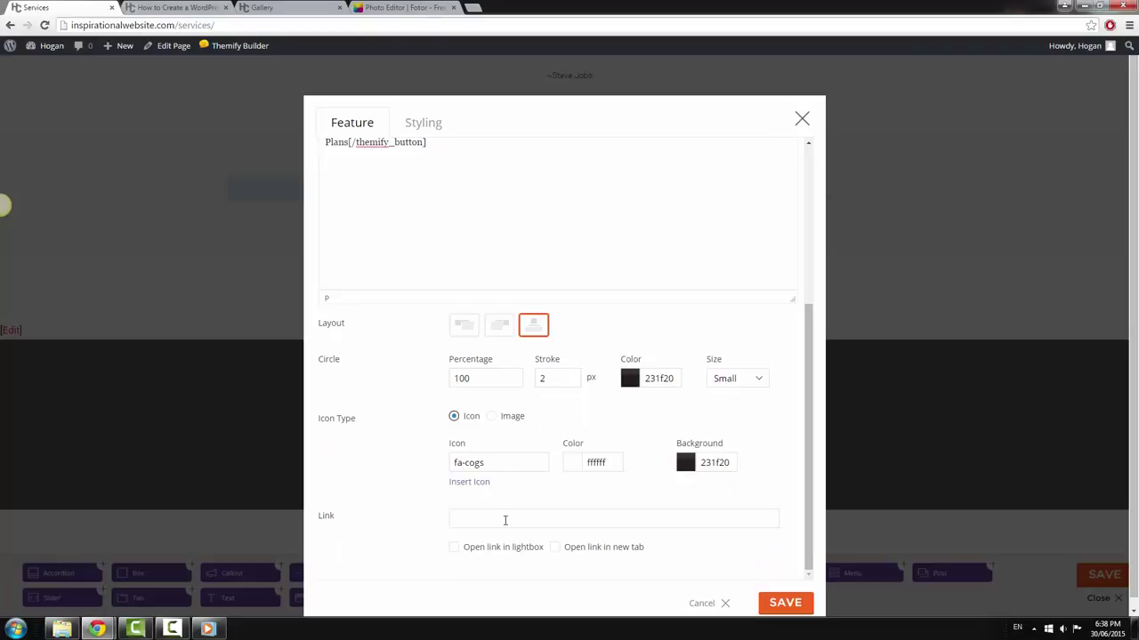
{"action": "left_click", "coordinate": [507, 521]}
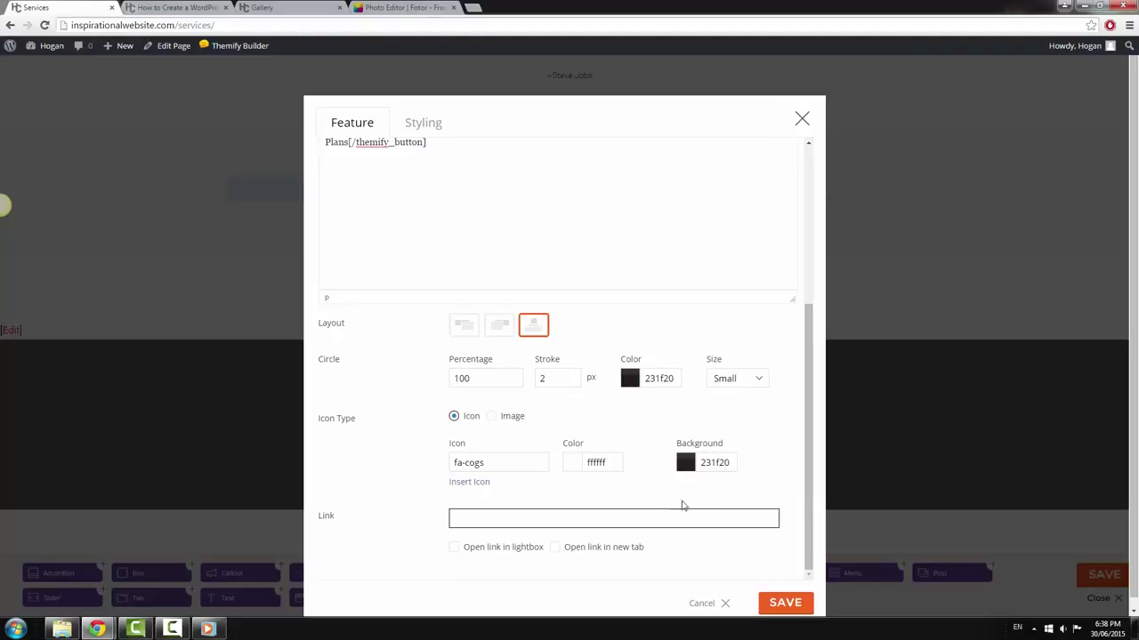
{"action": "left_click_drag", "start_coordinate": [807, 455], "coordinate": [822, 514]}
{"action": "left_click", "coordinate": [787, 612]}
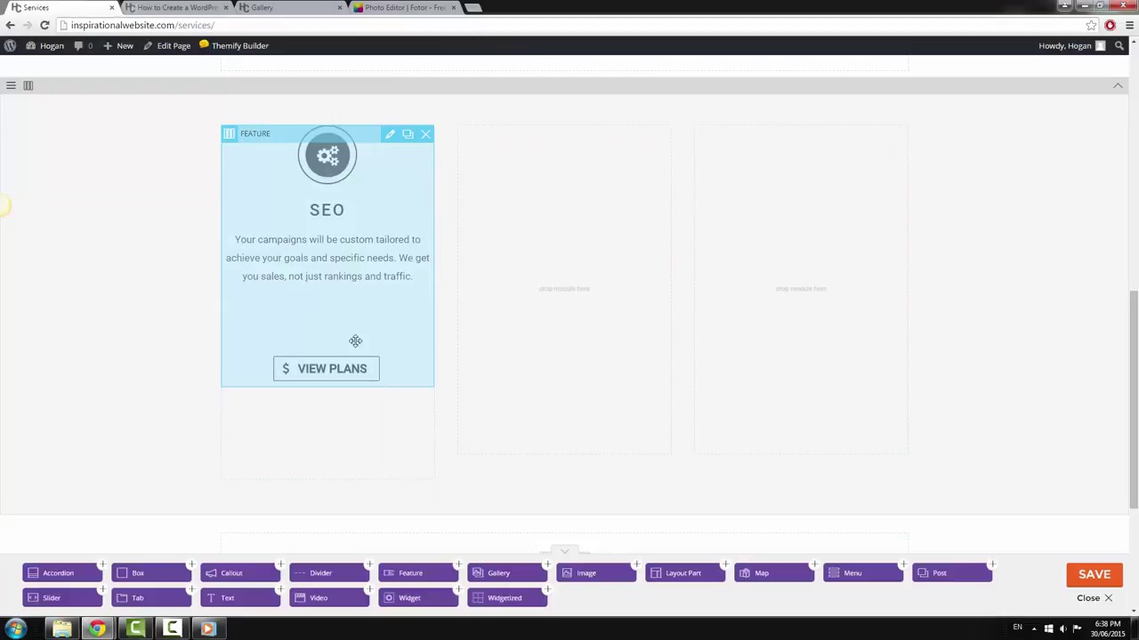
Step: Remove the blank line above the button shortcode in the SEO feature and save it
{"action": "left_click", "coordinate": [182, 7]}
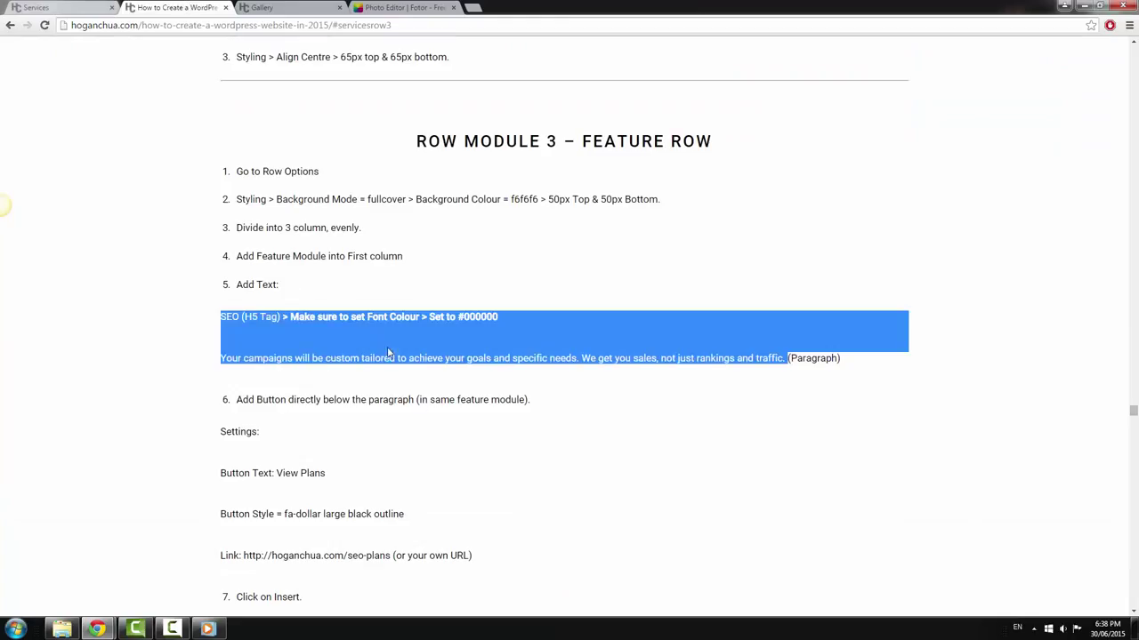
{"action": "left_click", "coordinate": [75, 11]}
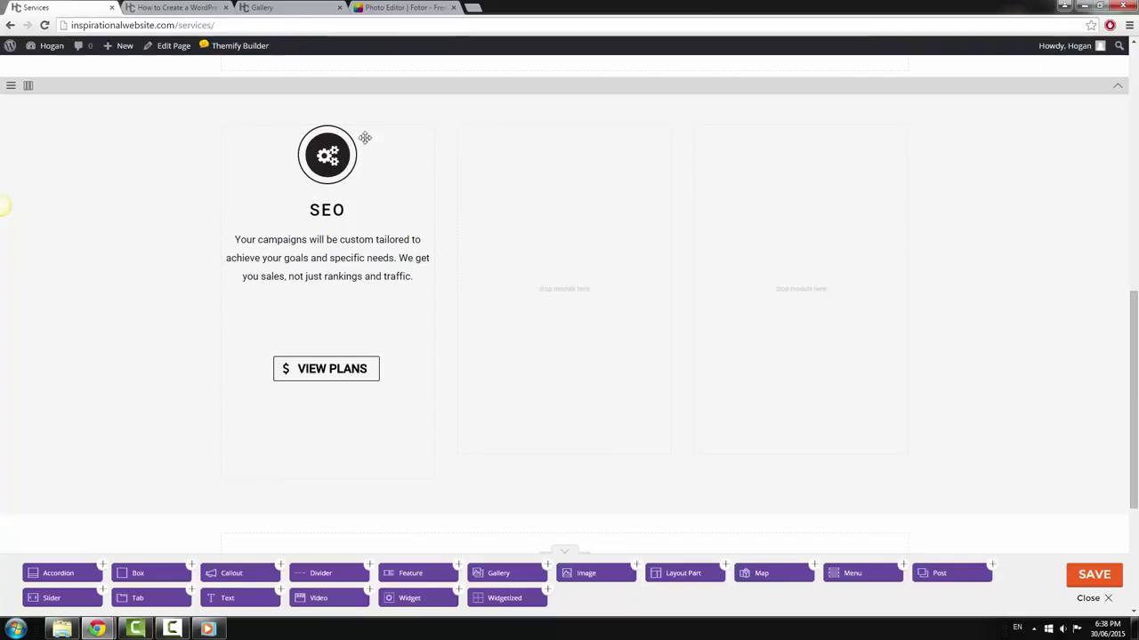
{"action": "left_click", "coordinate": [396, 133]}
{"action": "left_click", "coordinate": [327, 389]}
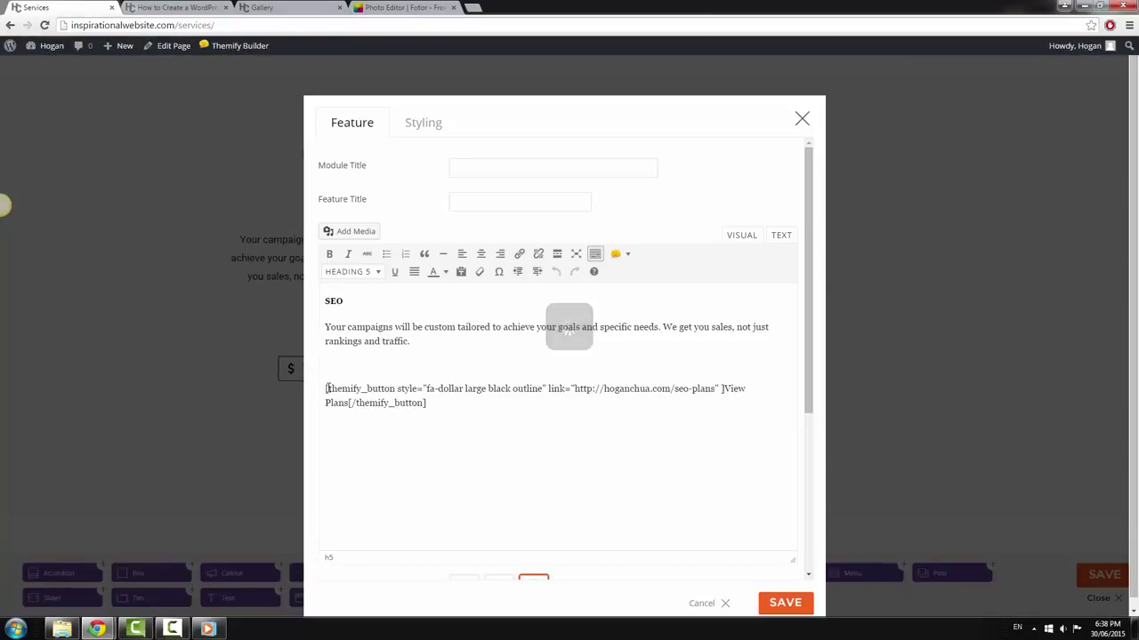
{"action": "key", "text": "BackSpace"}
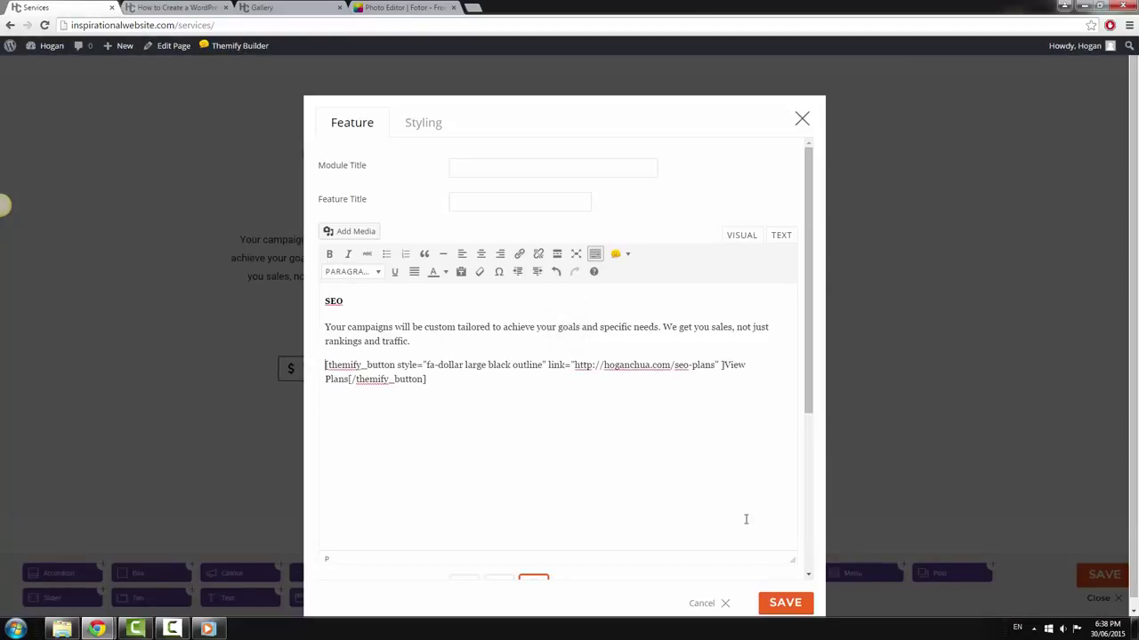
{"action": "left_click", "coordinate": [785, 603]}
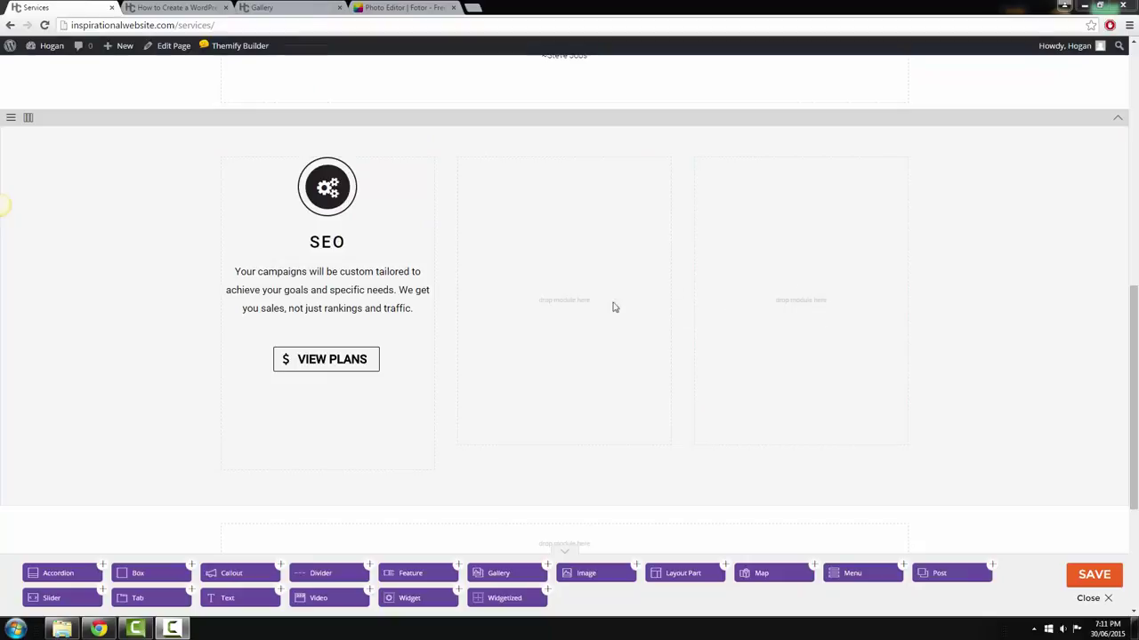
Step: Duplicate the SEO feature module twice and move the copies into columns 2 and 3
{"action": "mouse_move", "coordinate": [412, 174]}
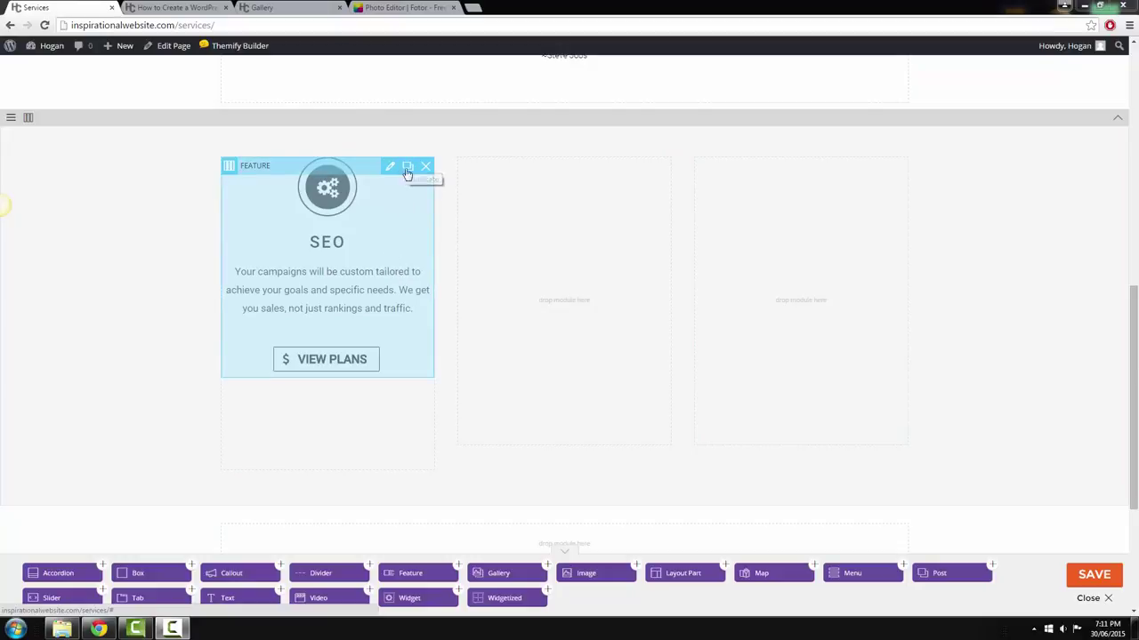
{"action": "left_click", "coordinate": [407, 169]}
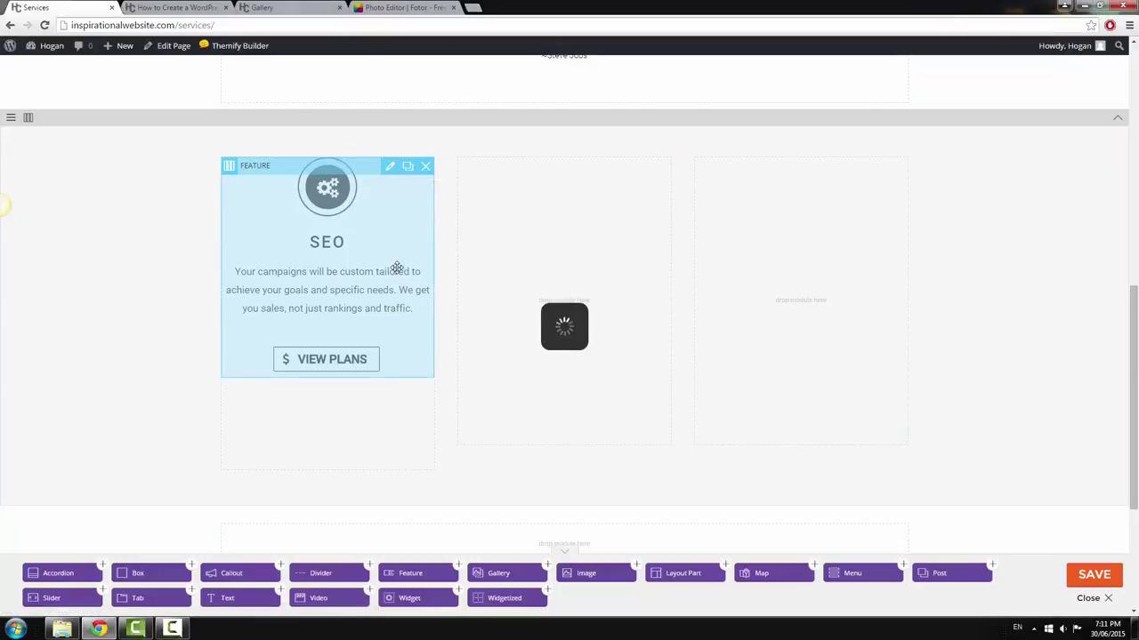
{"action": "left_click", "coordinate": [408, 169]}
{"action": "scroll", "coordinate": [401, 338], "scroll_direction": "down", "scroll_amount": 2}
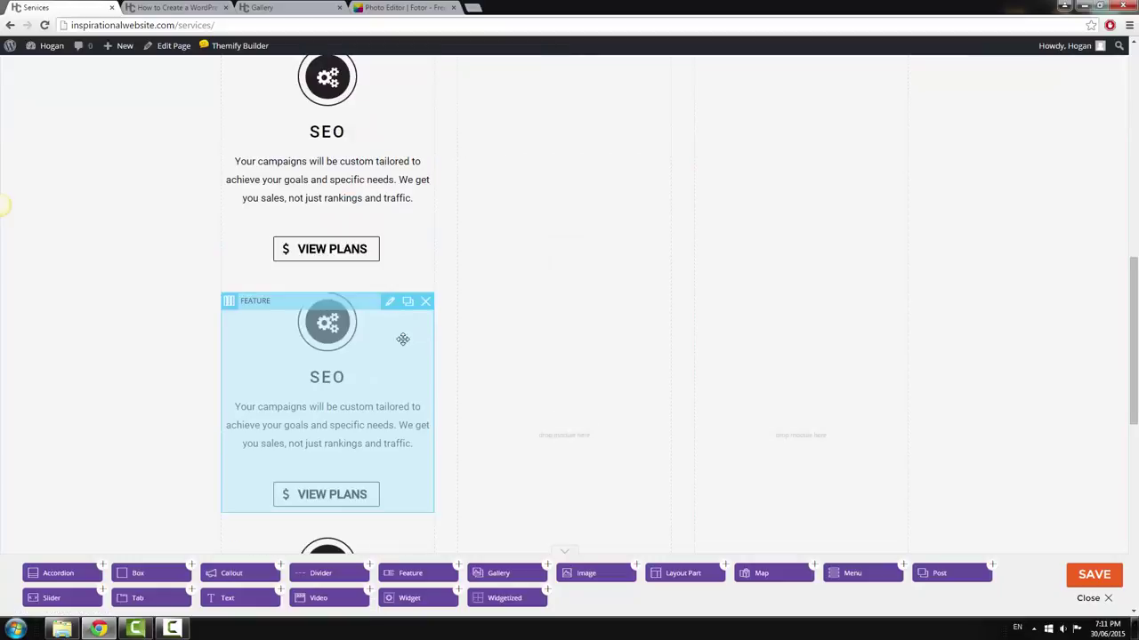
{"action": "left_click_drag", "start_coordinate": [357, 344], "coordinate": [585, 206]}
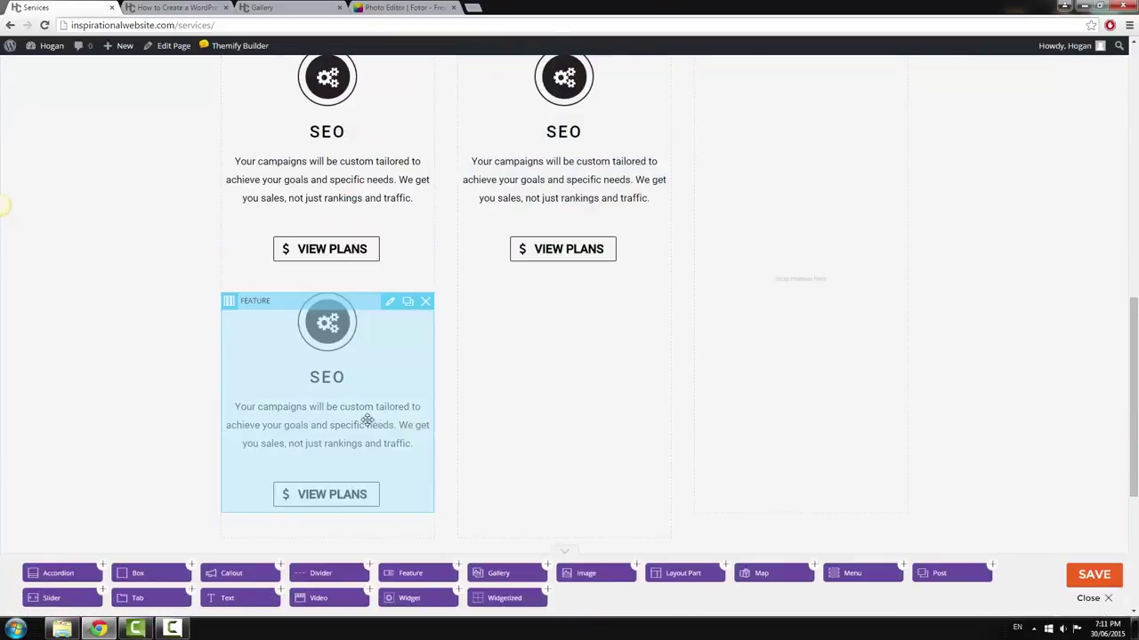
{"action": "left_click_drag", "start_coordinate": [366, 420], "coordinate": [862, 234]}
{"action": "scroll", "coordinate": [625, 204], "scroll_direction": "up", "scroll_amount": 2}
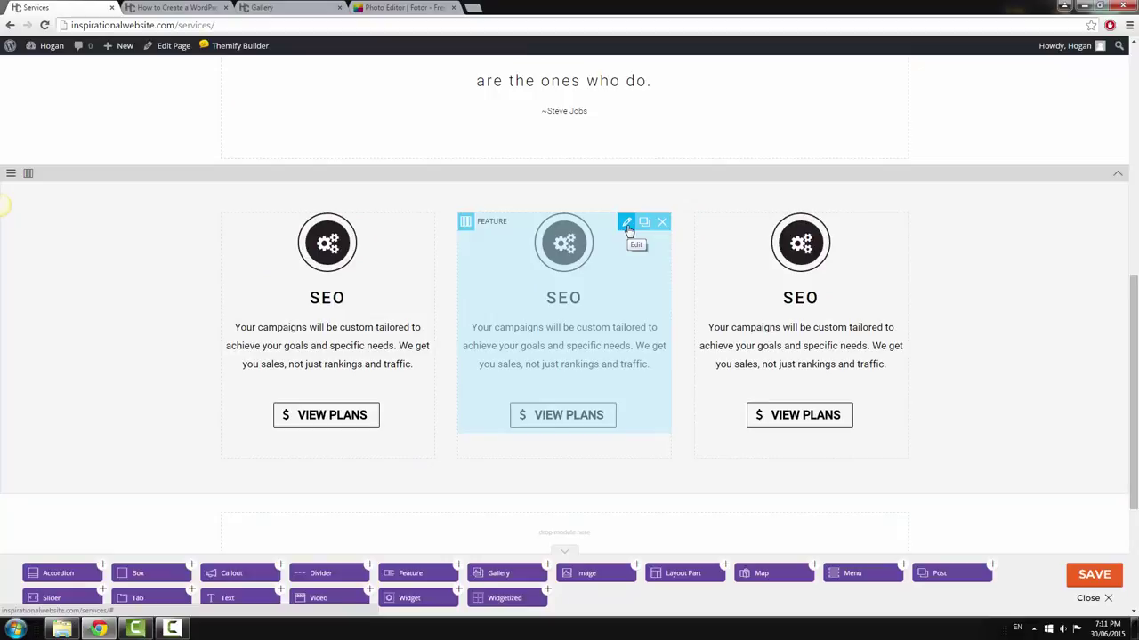
{"action": "left_click", "coordinate": [626, 224]}
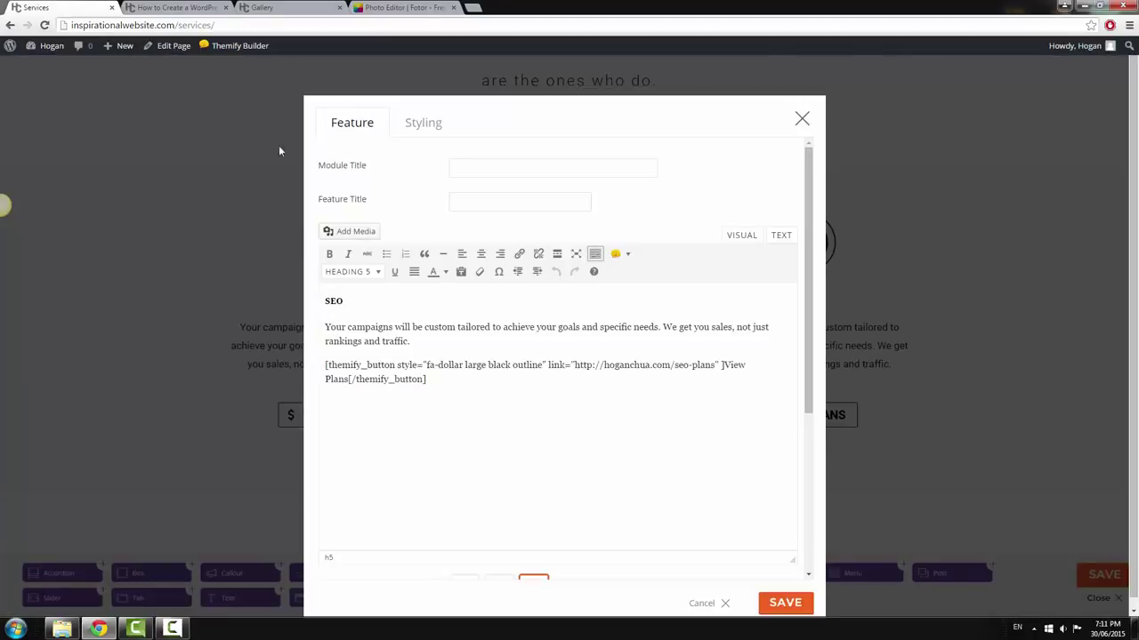
Step: Copy the Social Media heading and paragraph from the tutorial page
{"action": "left_click", "coordinate": [177, 7]}
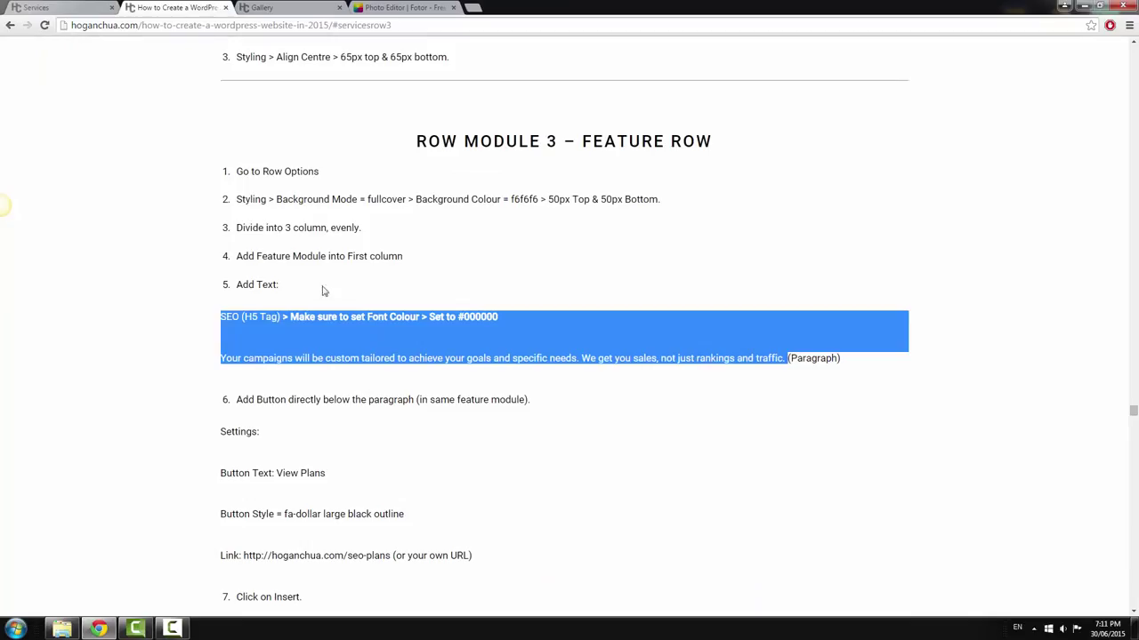
{"action": "scroll", "coordinate": [323, 294], "scroll_direction": "down", "scroll_amount": 3}
{"action": "scroll", "coordinate": [374, 354], "scroll_direction": "down", "scroll_amount": 6}
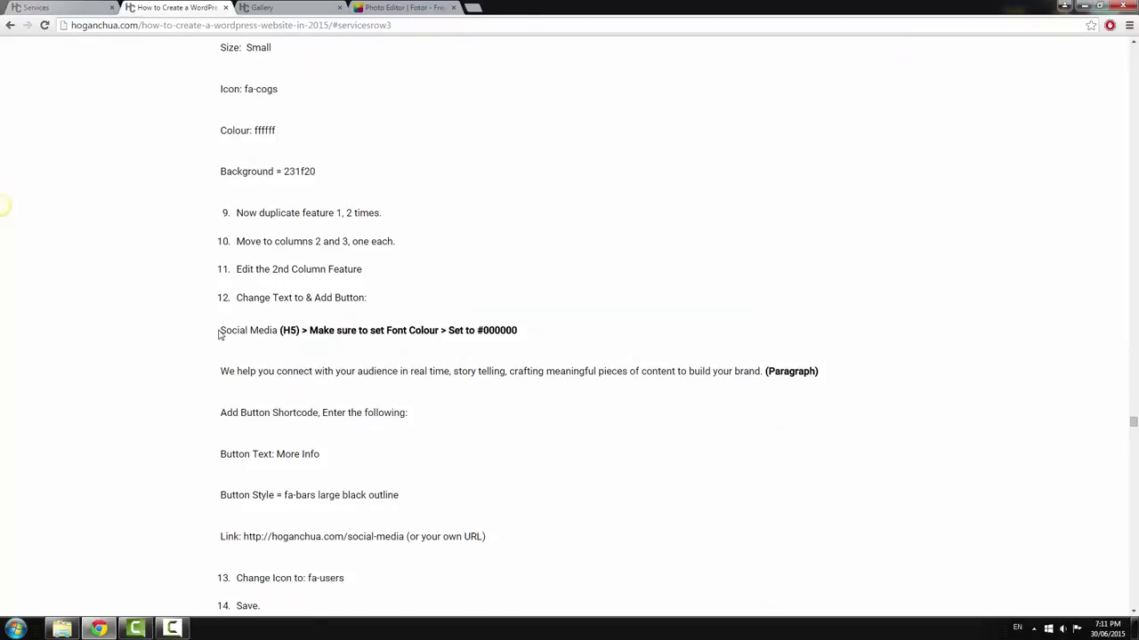
{"action": "left_click_drag", "start_coordinate": [221, 331], "coordinate": [765, 374]}
{"action": "right_click", "coordinate": [678, 362]}
{"action": "left_click", "coordinate": [694, 367]}
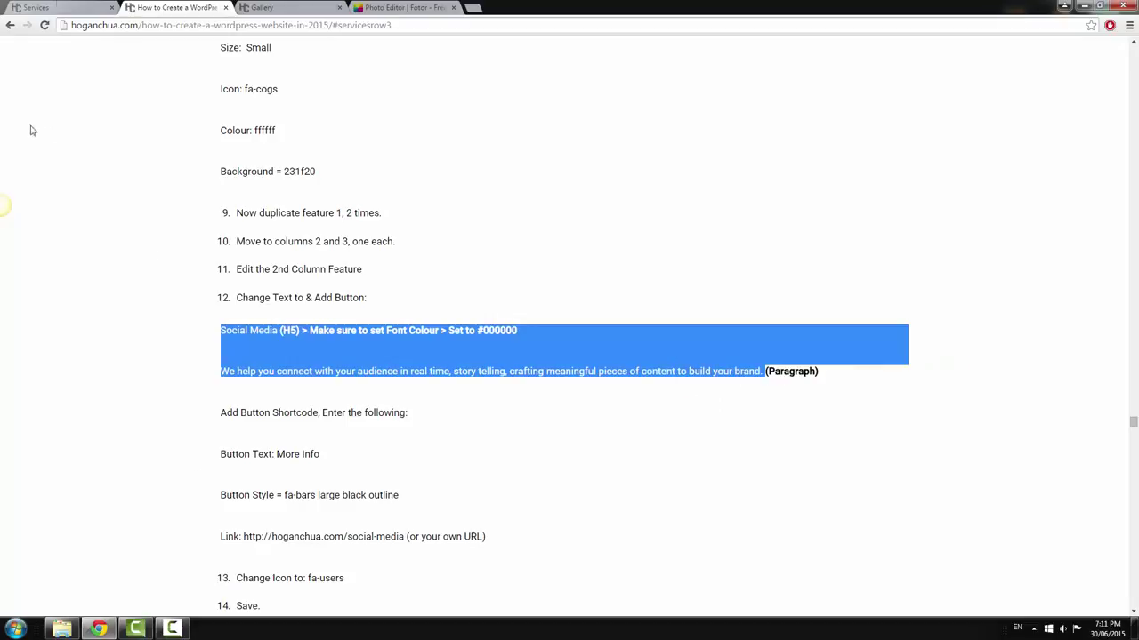
{"action": "left_click", "coordinate": [70, 7]}
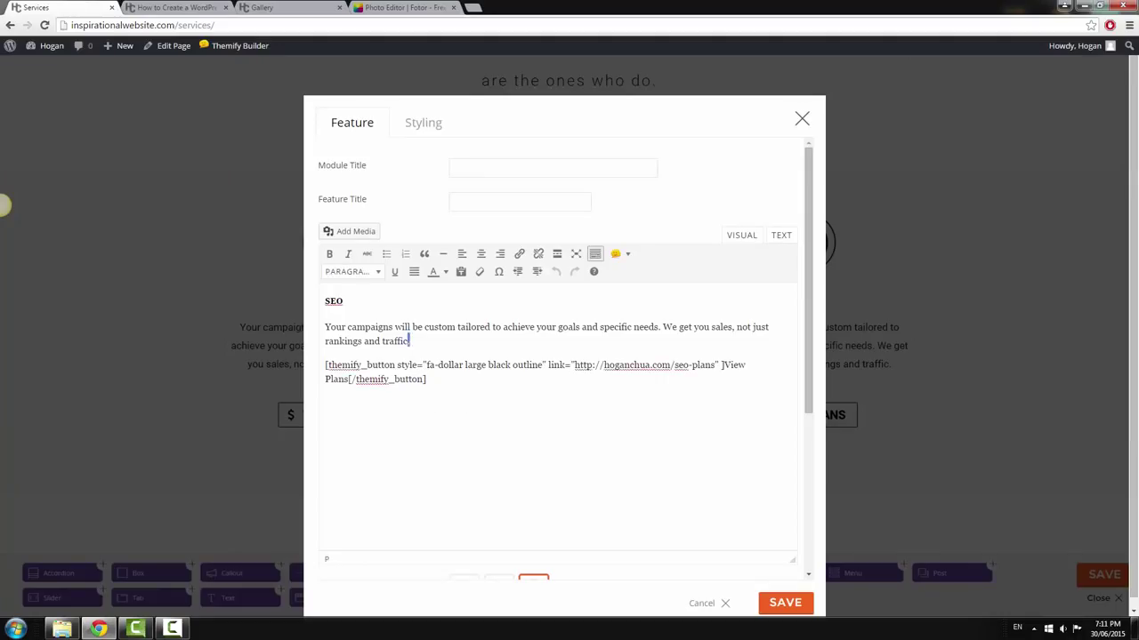
Step: Replace the SEO text with the Social Media heading and paragraph on separate lines
{"action": "left_click_drag", "start_coordinate": [409, 341], "coordinate": [325, 301]}
{"action": "key", "text": "BackSpace"}
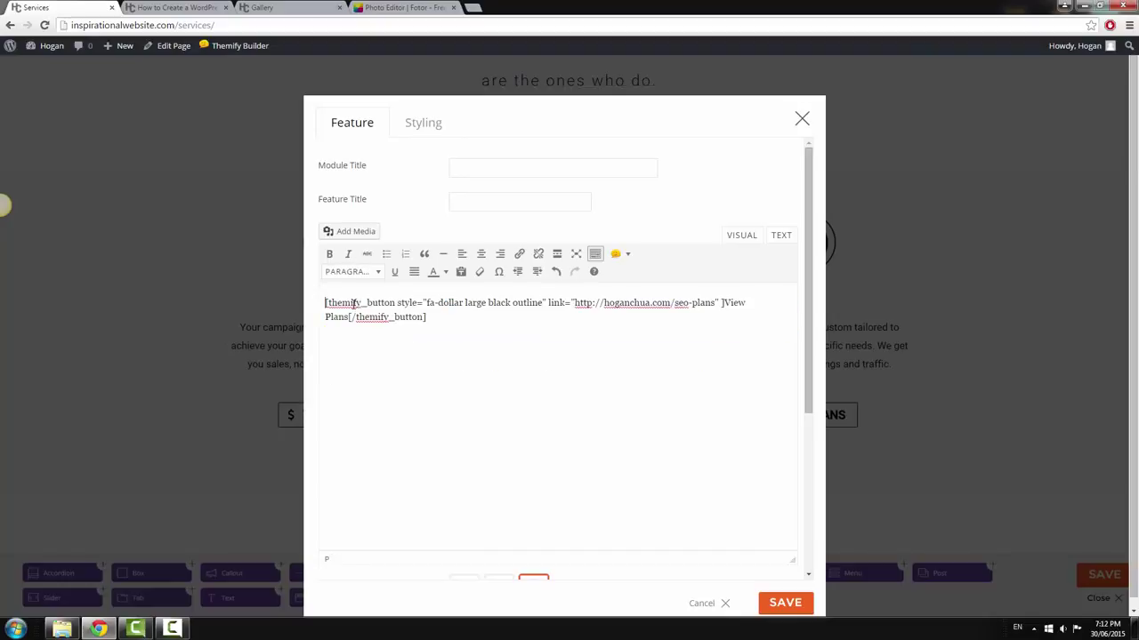
{"action": "key", "text": "Return"}
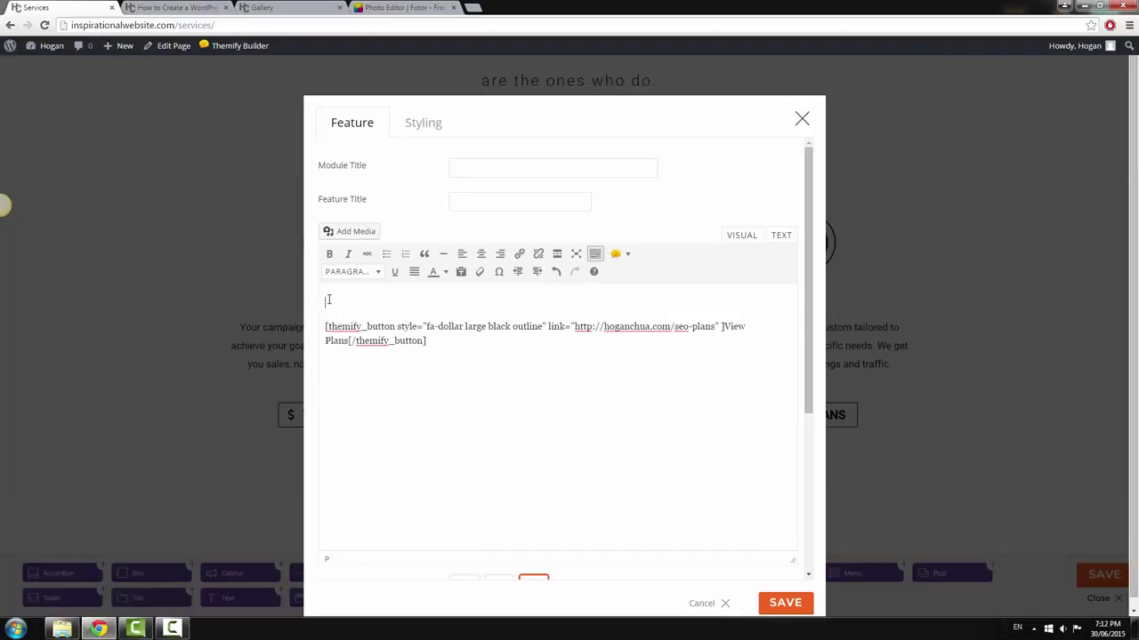
{"action": "right_click", "coordinate": [327, 300]}
{"action": "left_click", "coordinate": [366, 385]}
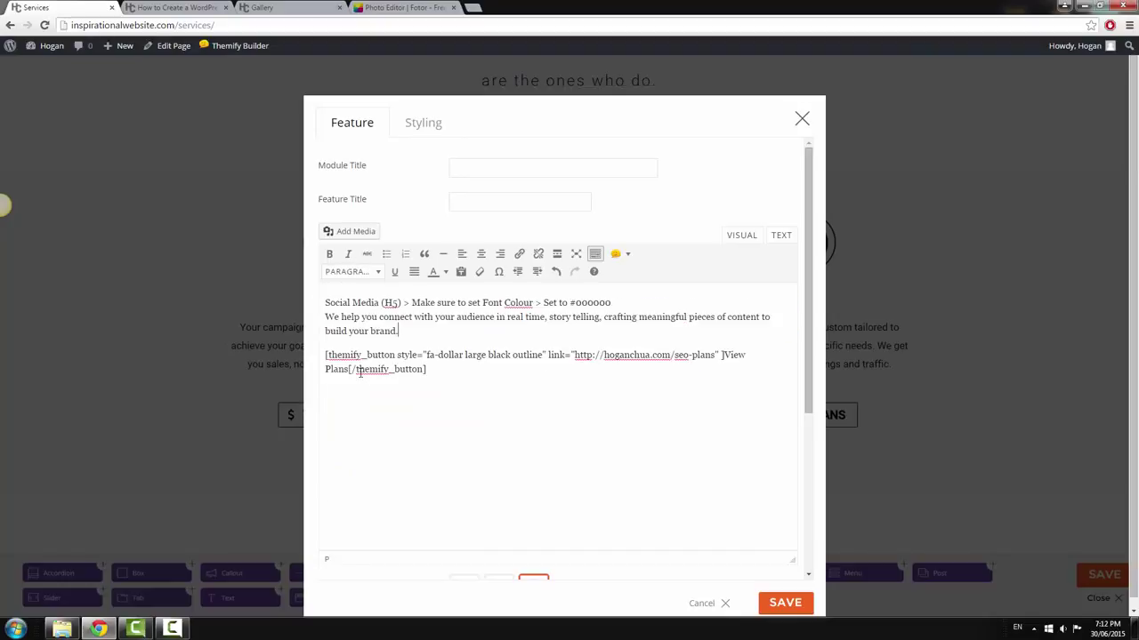
{"action": "left_click", "coordinate": [326, 318]}
{"action": "key", "text": "Return"}
{"action": "left_click_drag", "start_coordinate": [616, 303], "coordinate": [385, 300]}
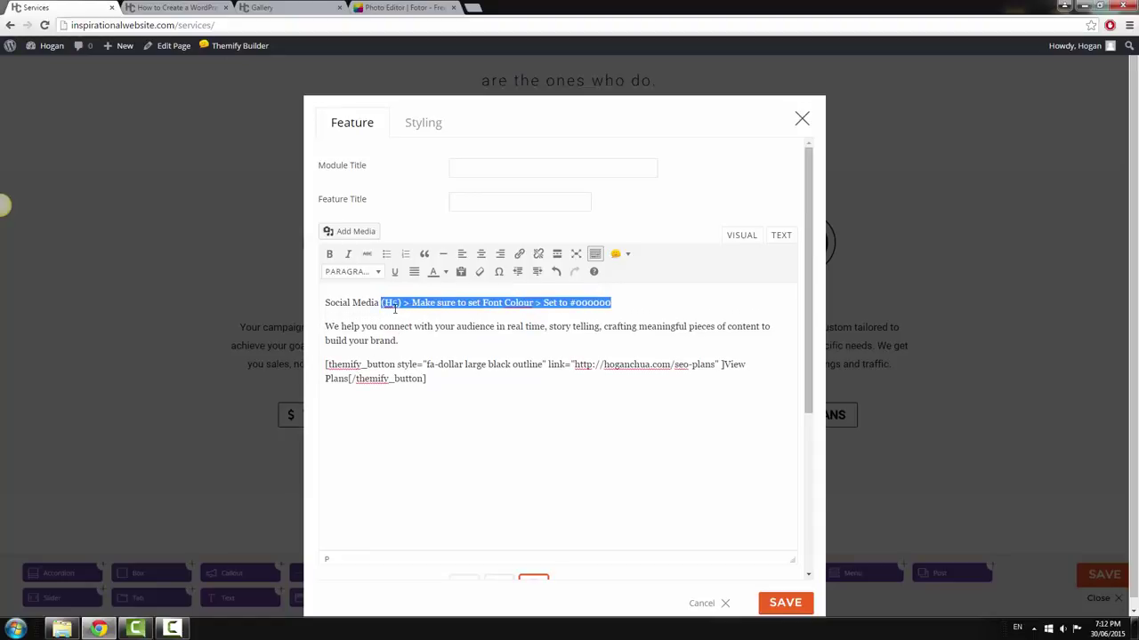
{"action": "key", "text": "BackSpace"}
Step: Format the Social Media heading as a black Heading 5
{"action": "left_click_drag", "start_coordinate": [382, 303], "coordinate": [318, 303]}
{"action": "left_click", "coordinate": [361, 271]}
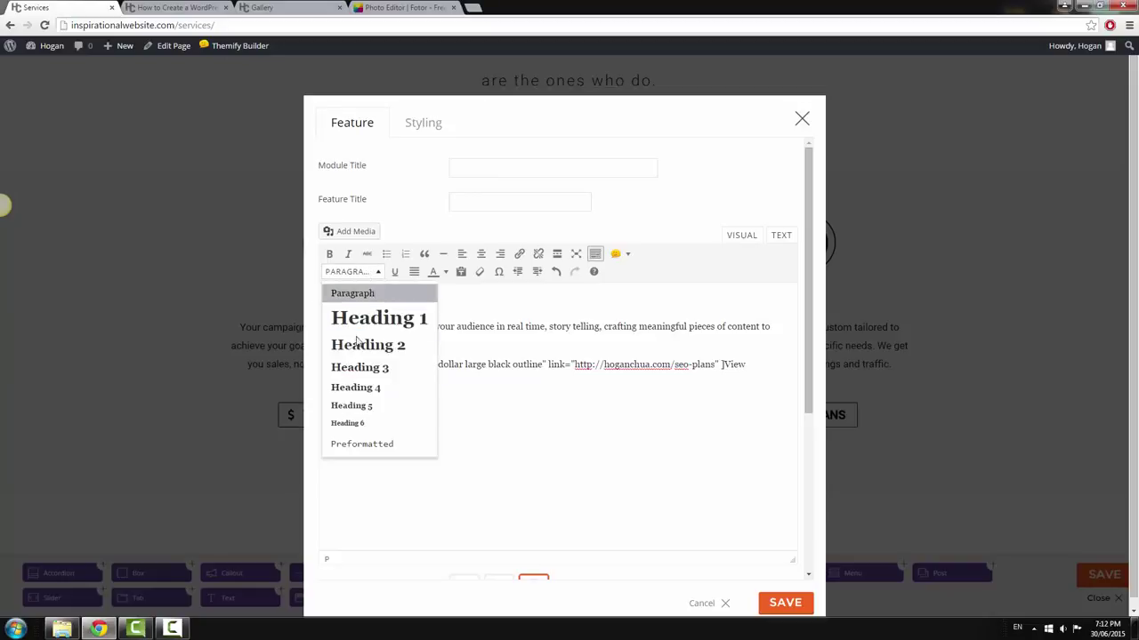
{"action": "left_click", "coordinate": [353, 406]}
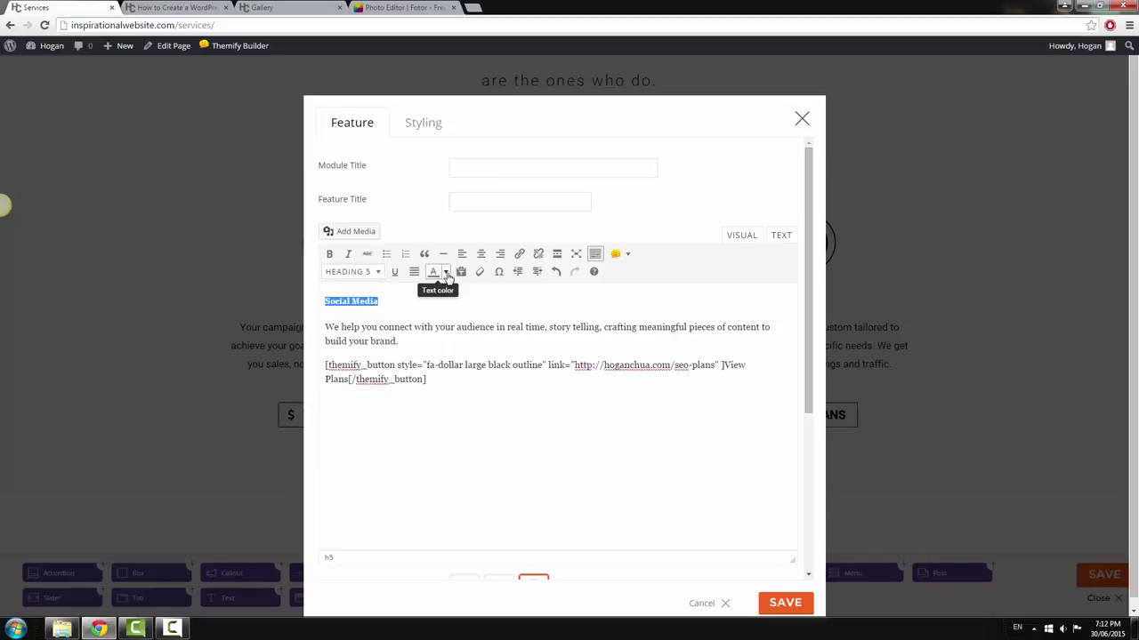
{"action": "left_click", "coordinate": [445, 272]}
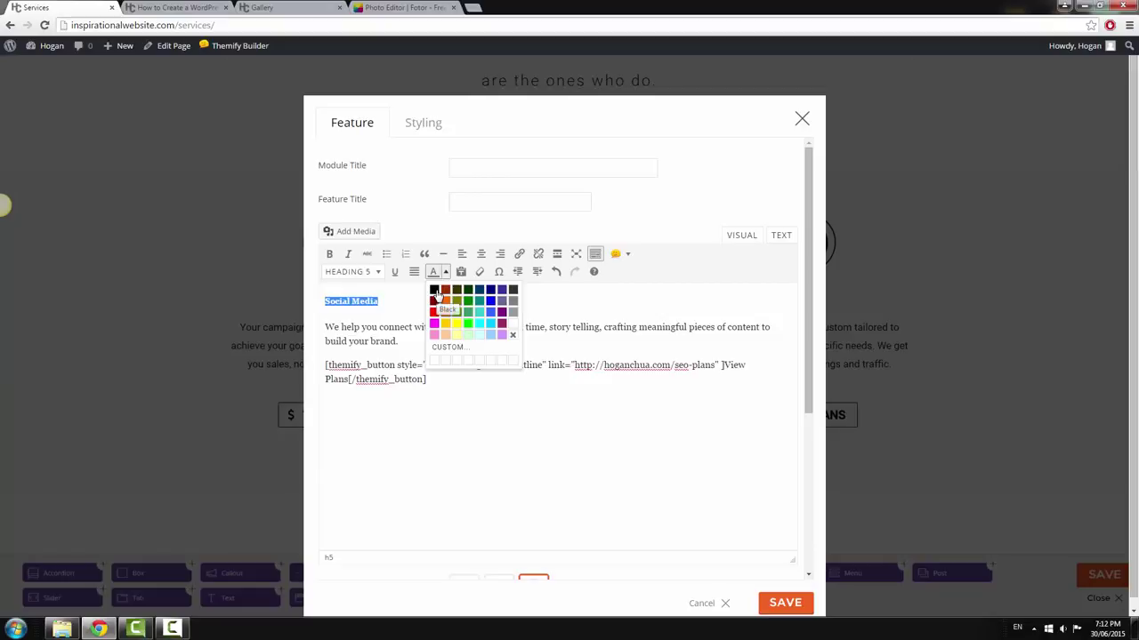
{"action": "left_click", "coordinate": [436, 291]}
{"action": "key", "text": "Right"}
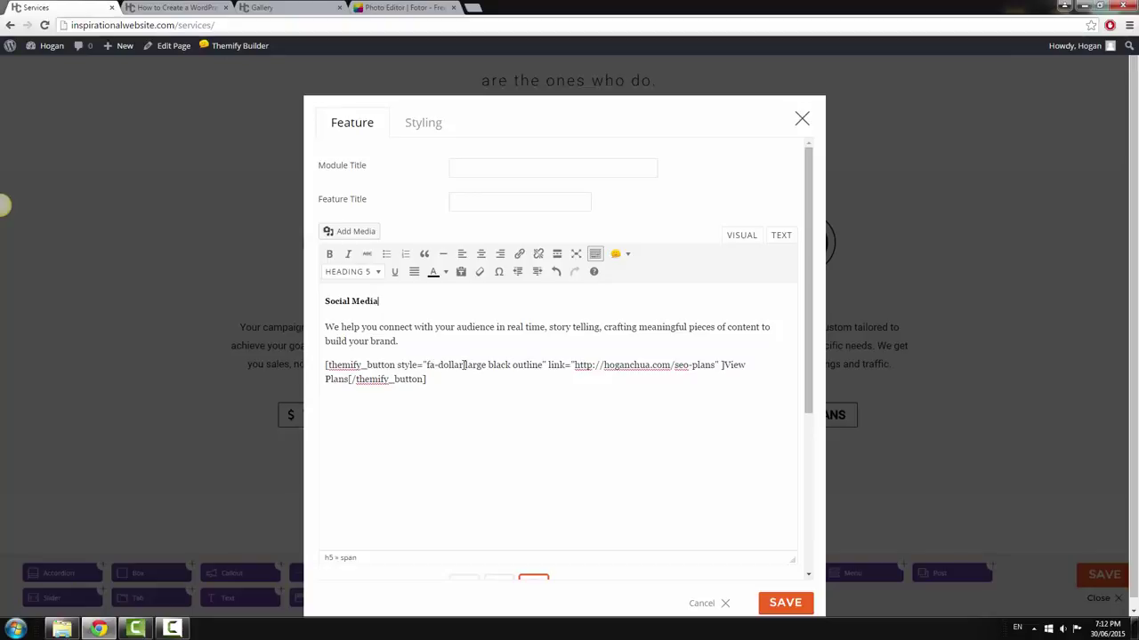
Step: Edit the button shortcode: dollar icon to bars, seo-plans link to social-meida, label More Info
{"action": "left_click_drag", "start_coordinate": [463, 365], "coordinate": [438, 364]}
{"action": "type", "text": "bars"}
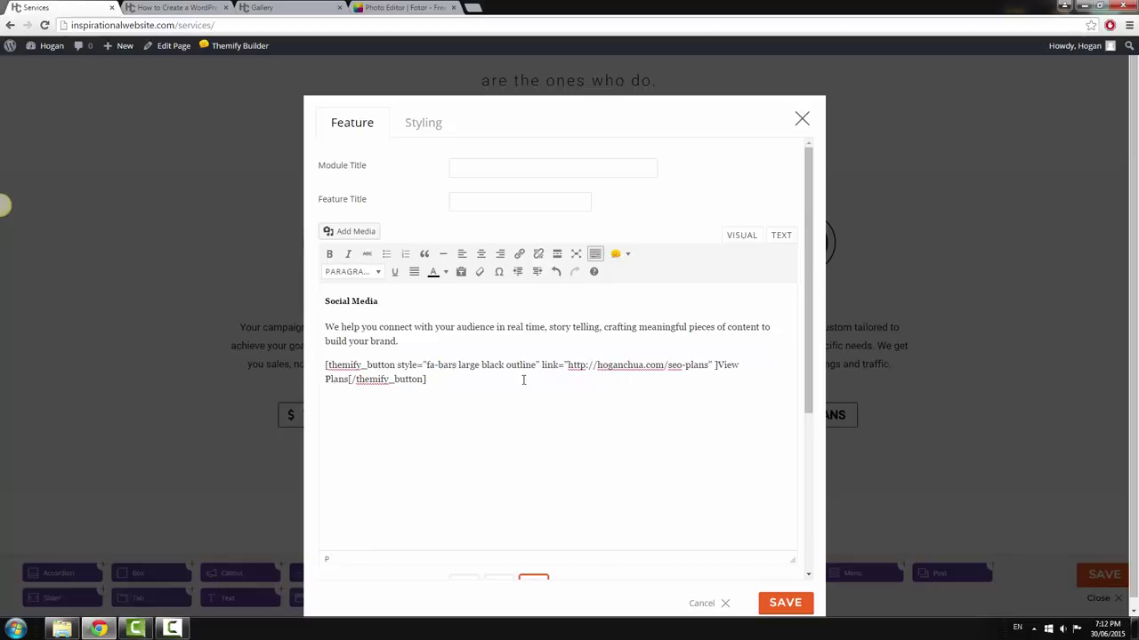
{"action": "left_click_drag", "start_coordinate": [707, 366], "coordinate": [673, 370]}
{"action": "type", "text": "ocial-meida"}
{"action": "left_click_drag", "start_coordinate": [347, 380], "coordinate": [731, 367]}
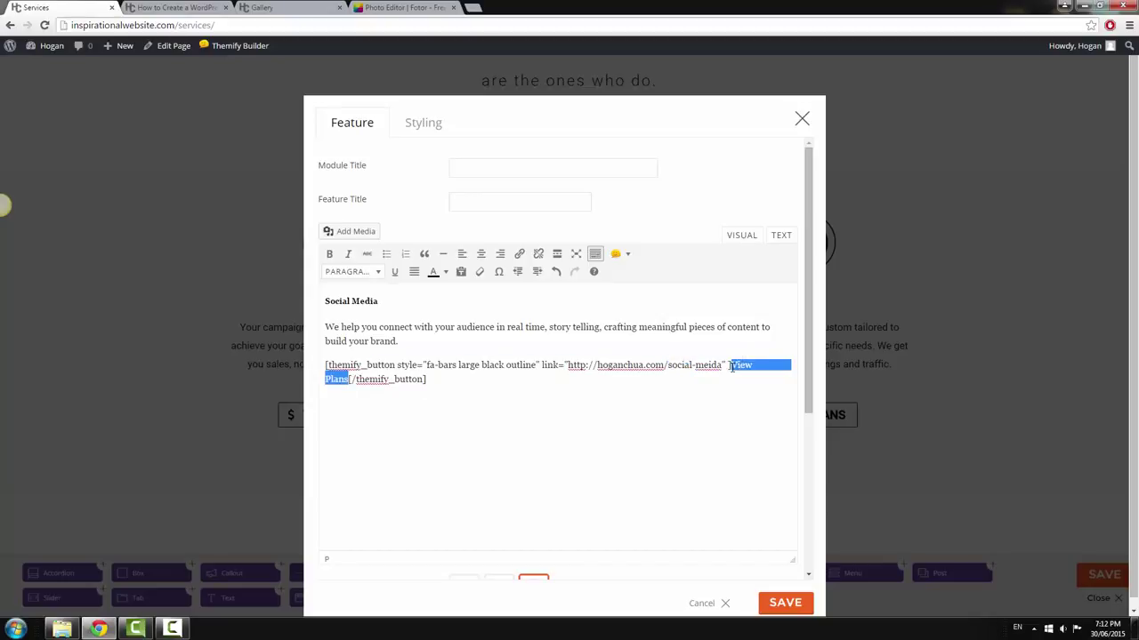
{"action": "type", "text": "More Info"}
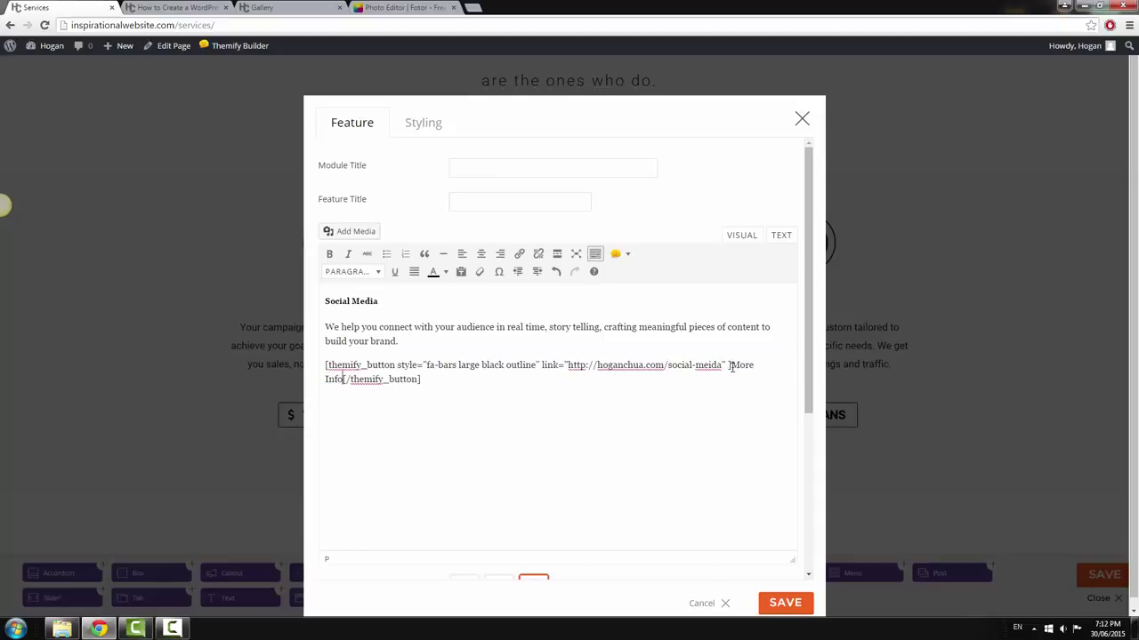
{"action": "left_click_drag", "start_coordinate": [808, 356], "coordinate": [809, 514]}
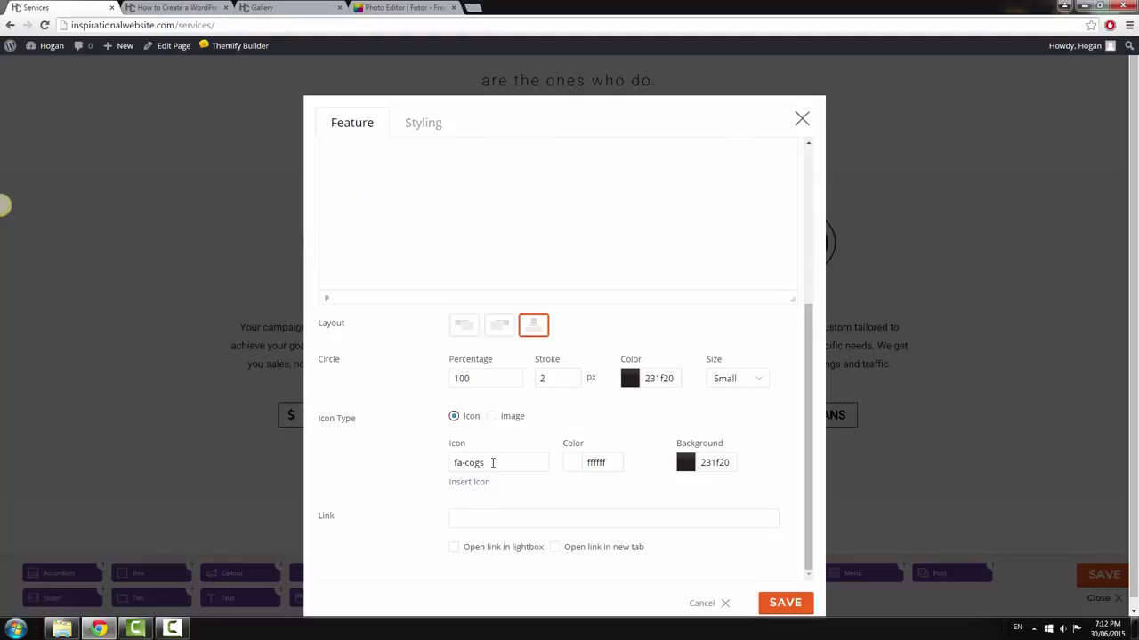
Step: Change the feature icon from fa-cogs to fa-users and save
{"action": "left_click_drag", "start_coordinate": [492, 463], "coordinate": [464, 462]}
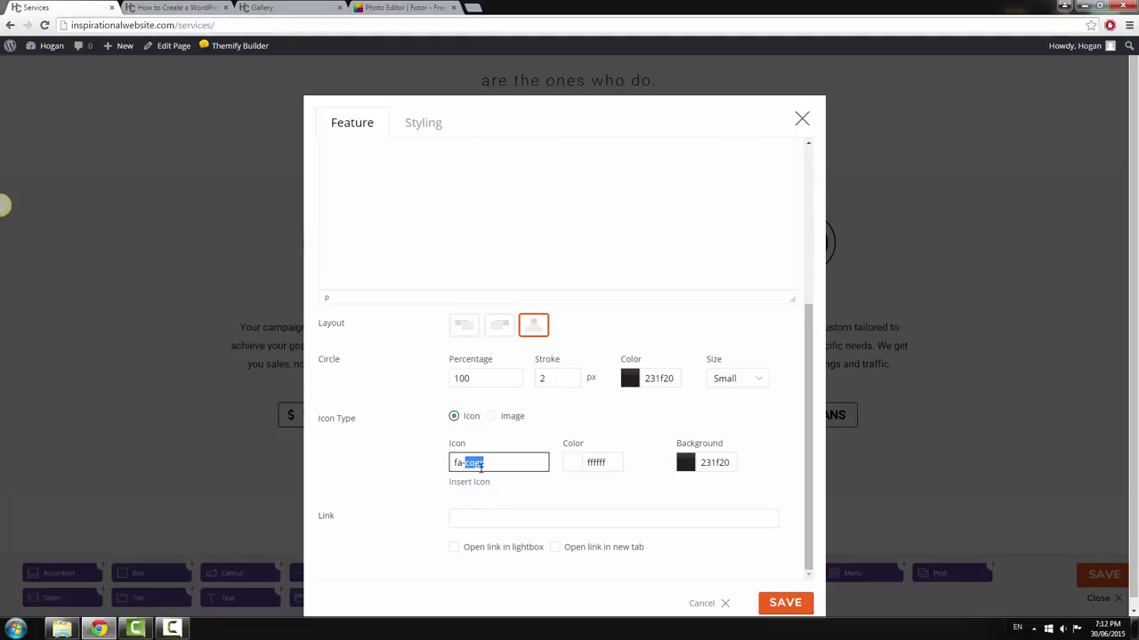
{"action": "key", "text": "BackSpace"}
{"action": "type", "text": "users"}
{"action": "left_click", "coordinate": [807, 418]}
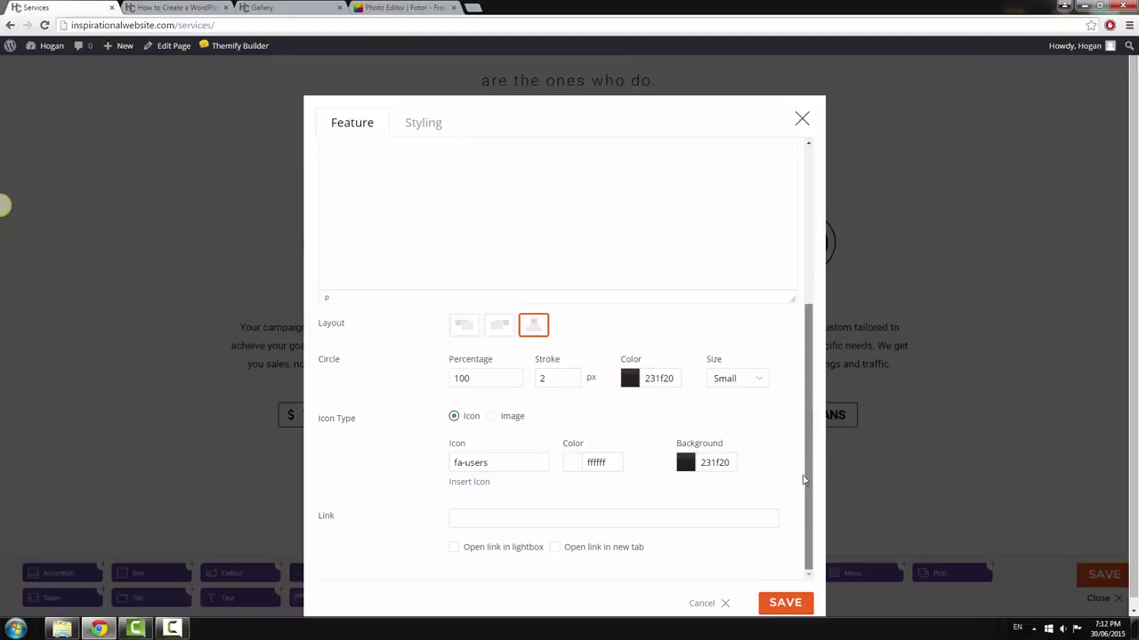
{"action": "left_click", "coordinate": [787, 604]}
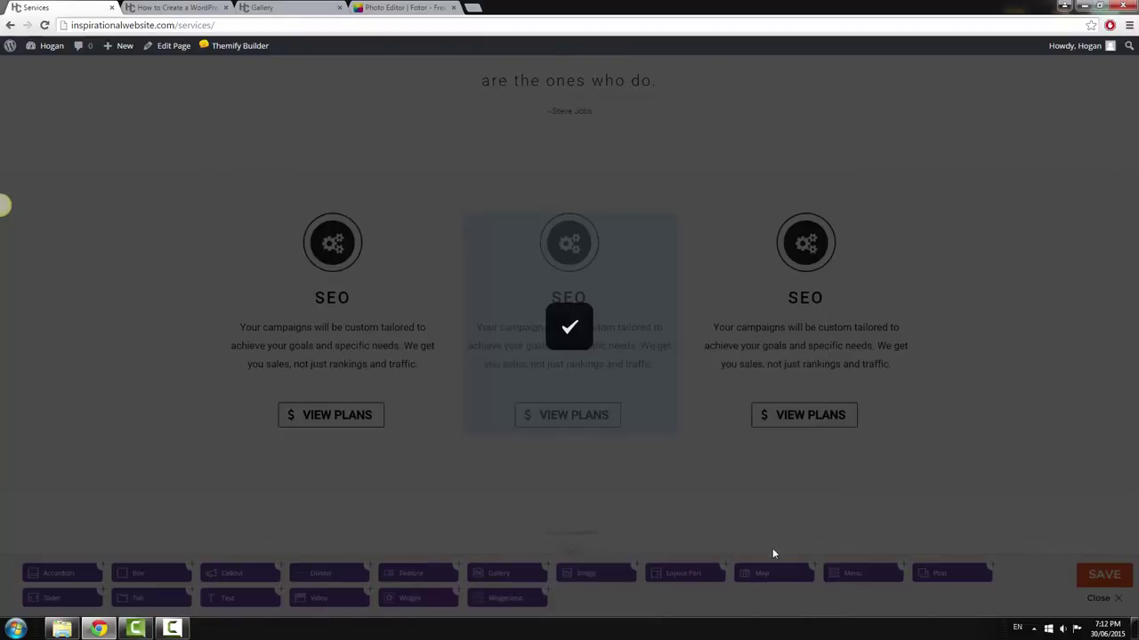
Step: Reopen the Social Media feature and save it again
{"action": "scroll", "coordinate": [785, 548], "scroll_direction": "down", "scroll_amount": 2}
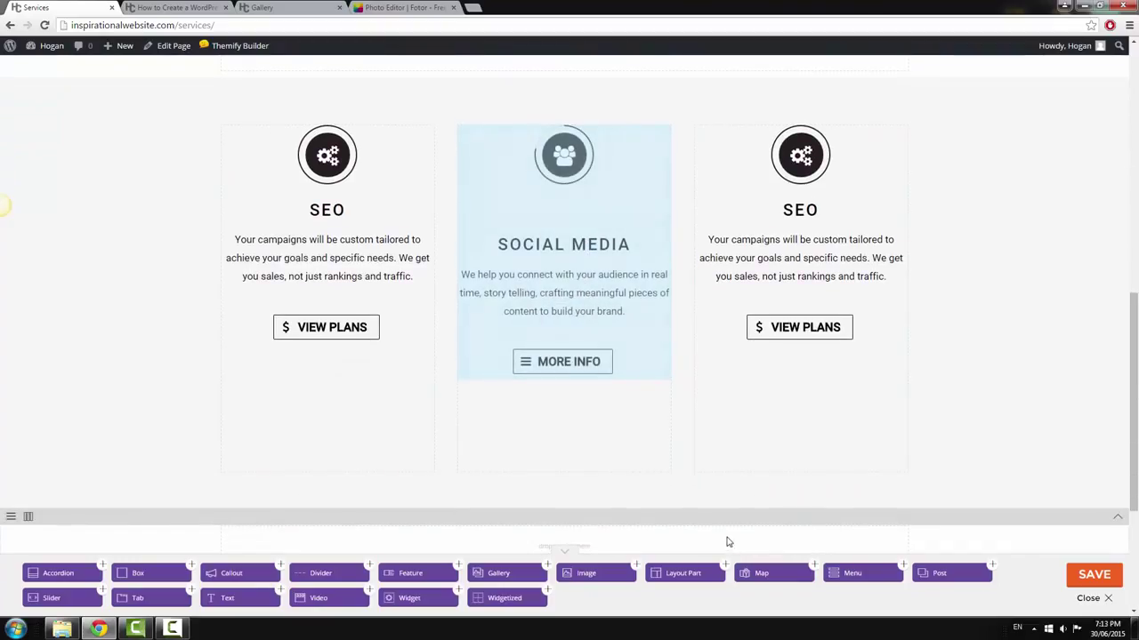
{"action": "mouse_move", "coordinate": [606, 266]}
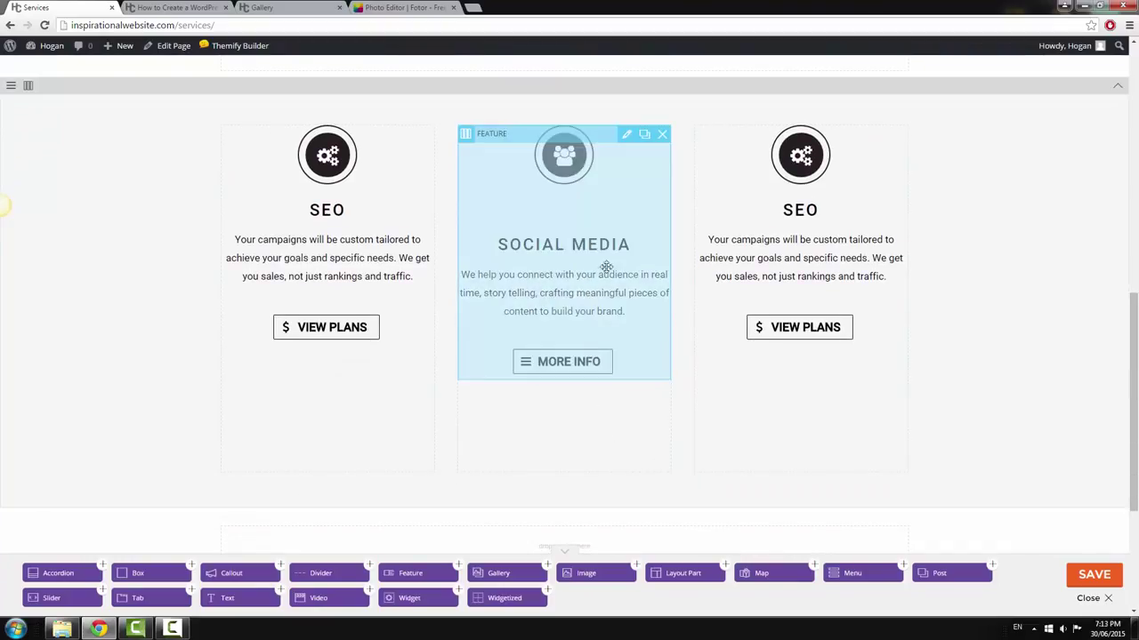
{"action": "left_click", "coordinate": [627, 135]}
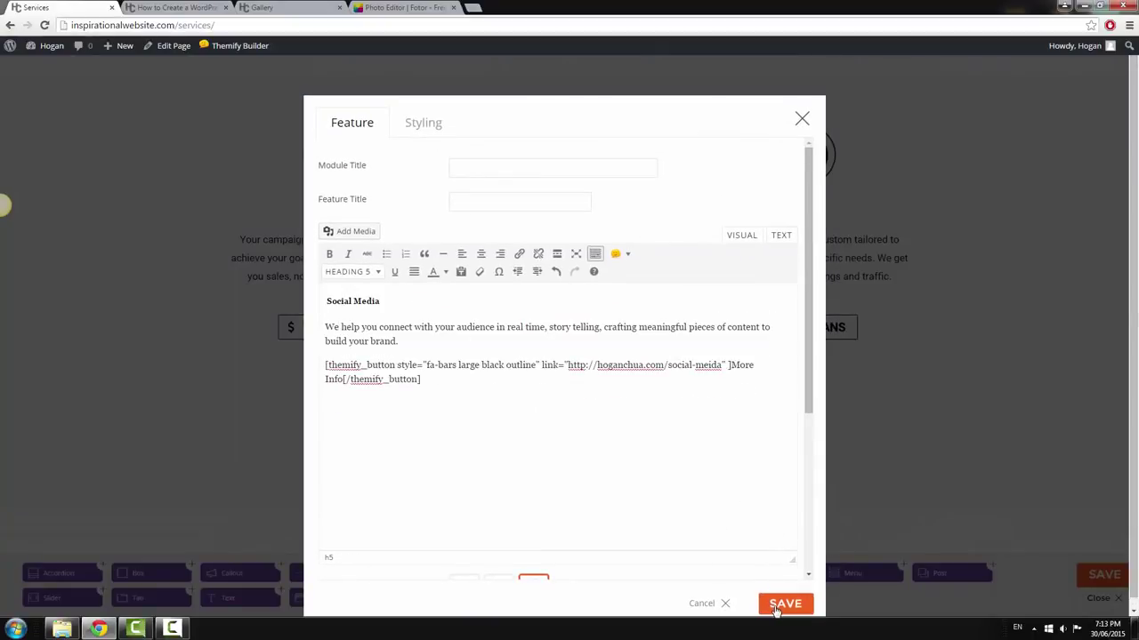
{"action": "left_click", "coordinate": [784, 603]}
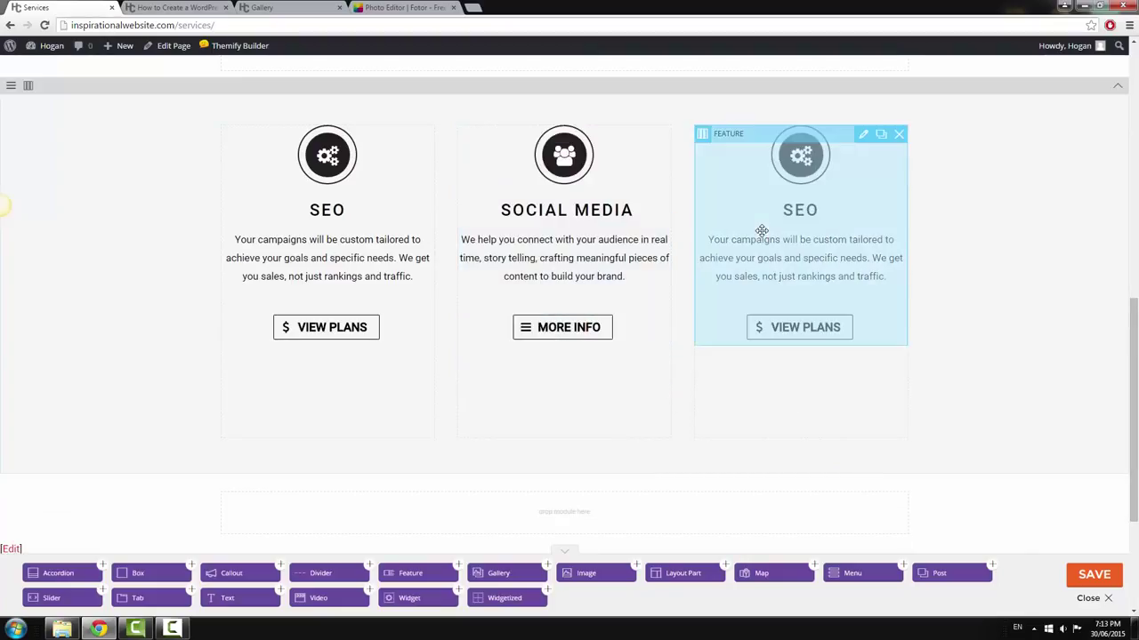
Step: Open the third column's feature and copy the Website Design text from the tutorial
{"action": "left_click", "coordinate": [863, 134]}
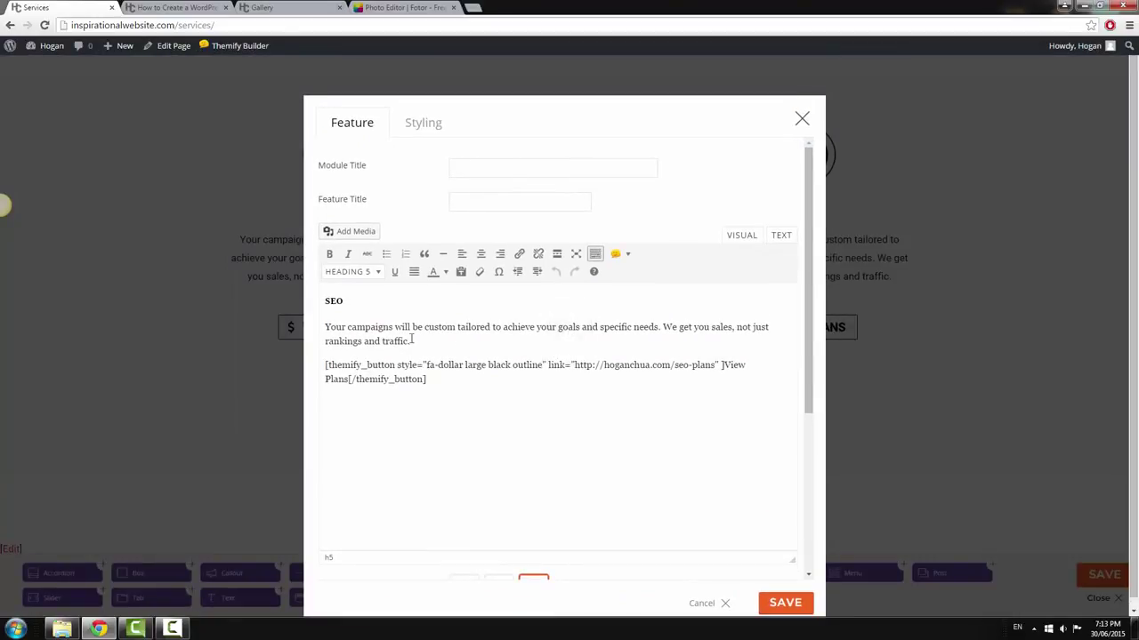
{"action": "left_click", "coordinate": [163, 7]}
{"action": "scroll", "coordinate": [452, 400], "scroll_direction": "down", "scroll_amount": 3}
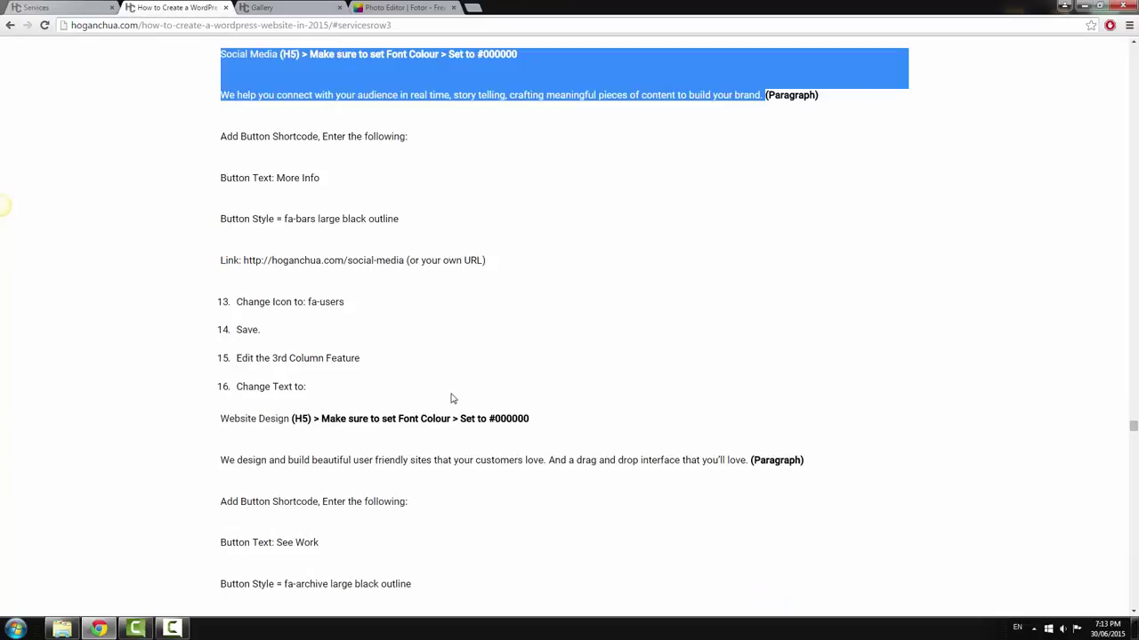
{"action": "left_click_drag", "start_coordinate": [220, 419], "coordinate": [747, 460]}
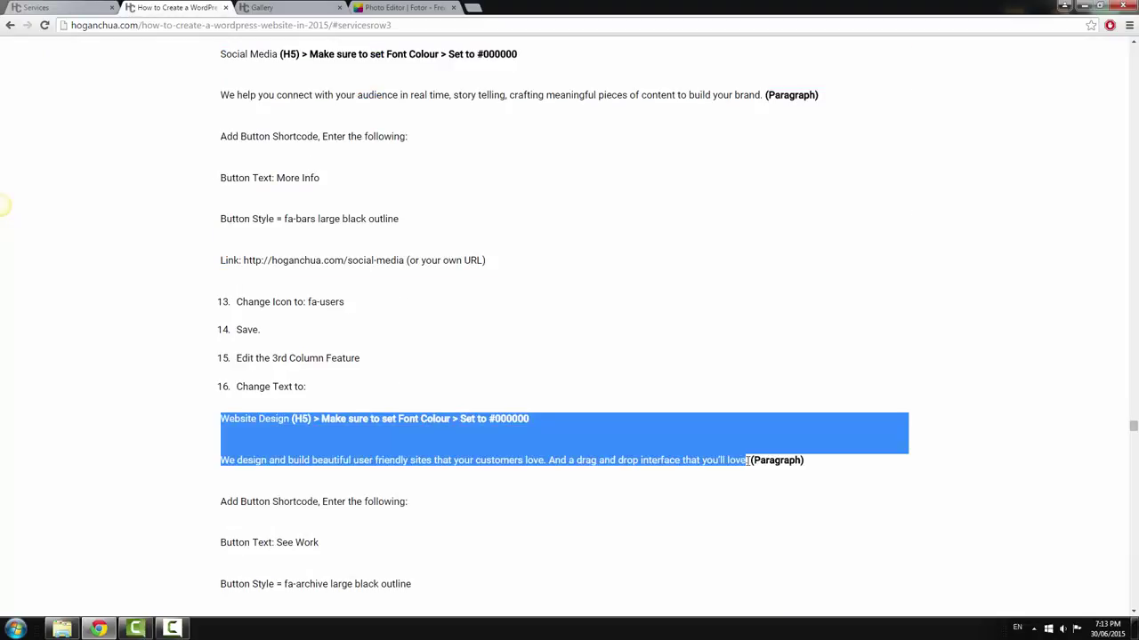
{"action": "right_click", "coordinate": [386, 437]}
{"action": "left_click", "coordinate": [397, 444]}
{"action": "scroll", "coordinate": [397, 447], "scroll_direction": "down", "scroll_amount": 2}
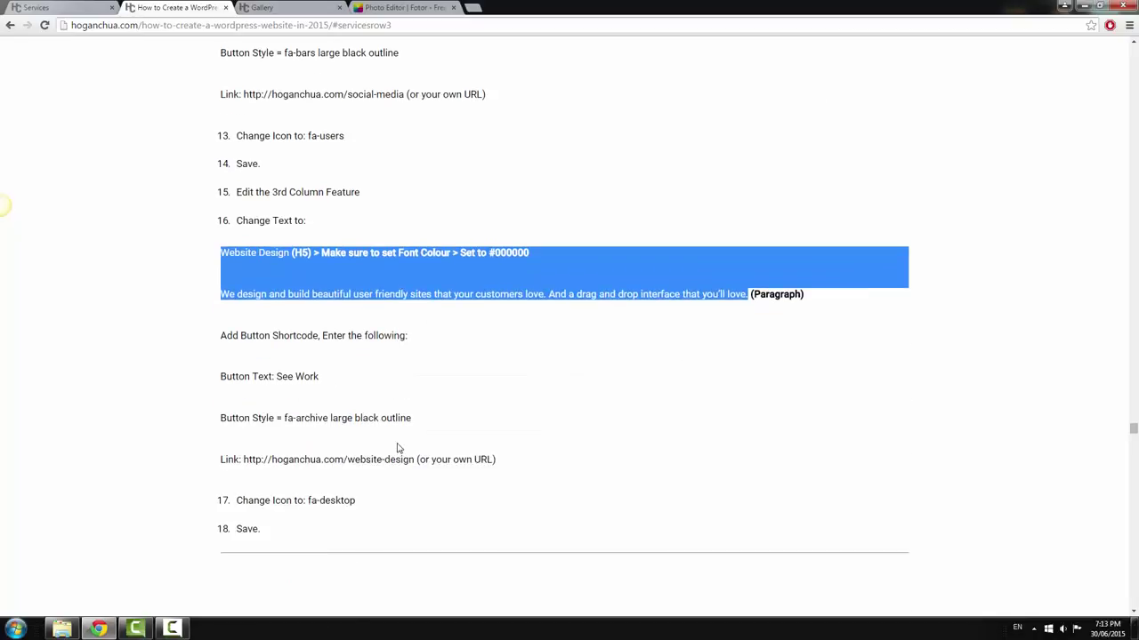
{"action": "left_click", "coordinate": [89, 8]}
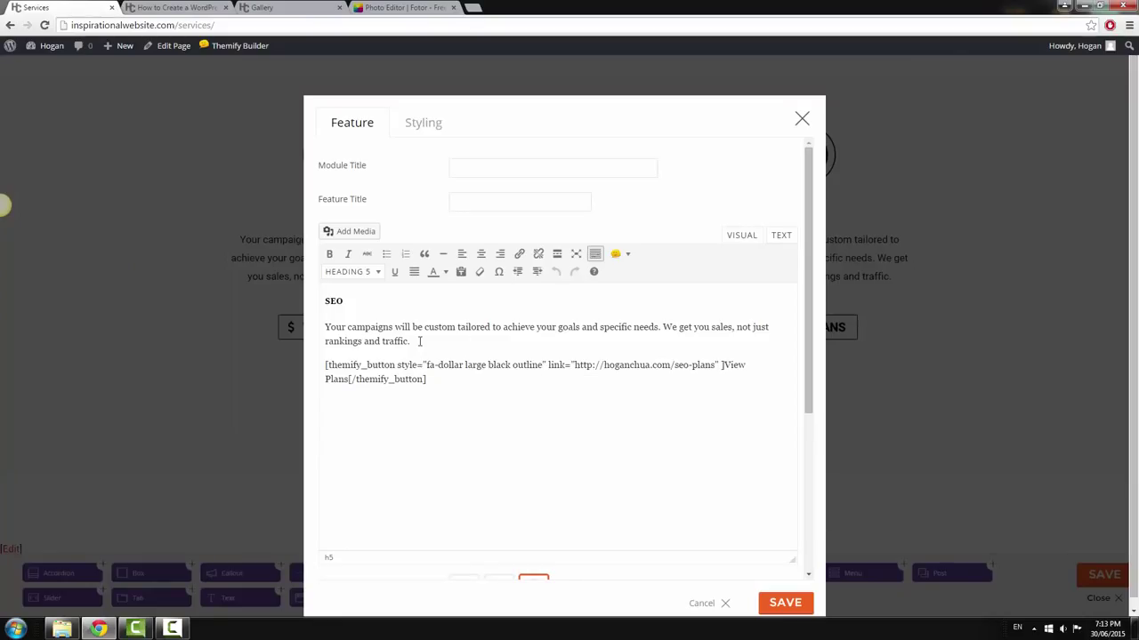
Step: Replace the old SEO text with the Website Design heading and paragraph on separate lines
{"action": "left_click_drag", "start_coordinate": [419, 341], "coordinate": [325, 301]}
{"action": "key", "text": "BackSpace"}
{"action": "key", "text": "Return"}
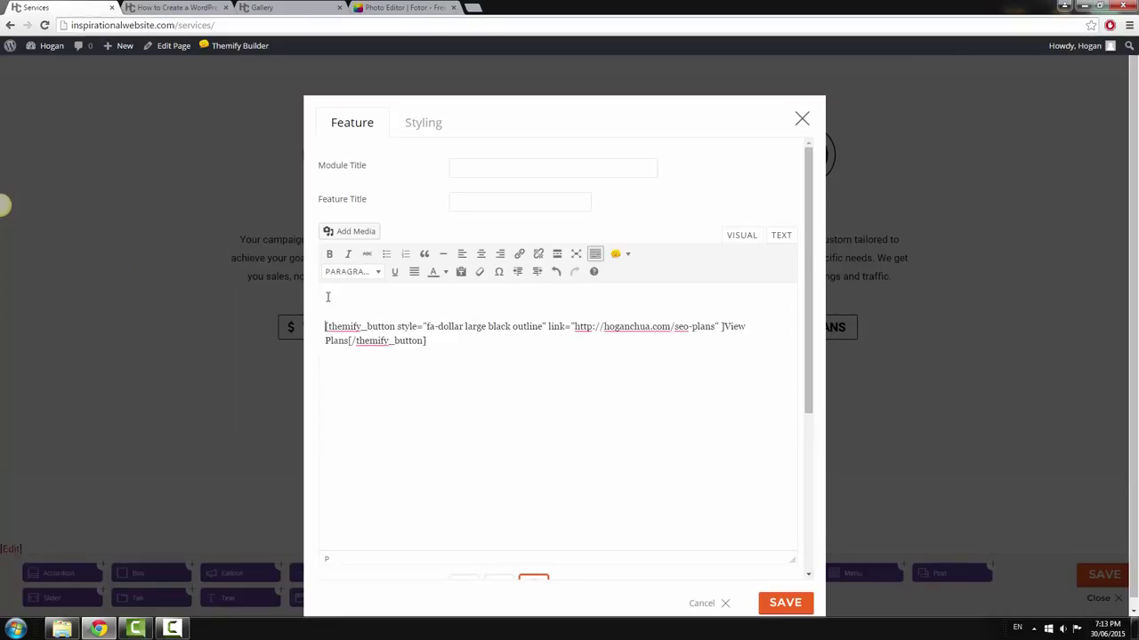
{"action": "right_click", "coordinate": [328, 297]}
{"action": "left_click", "coordinate": [357, 380]}
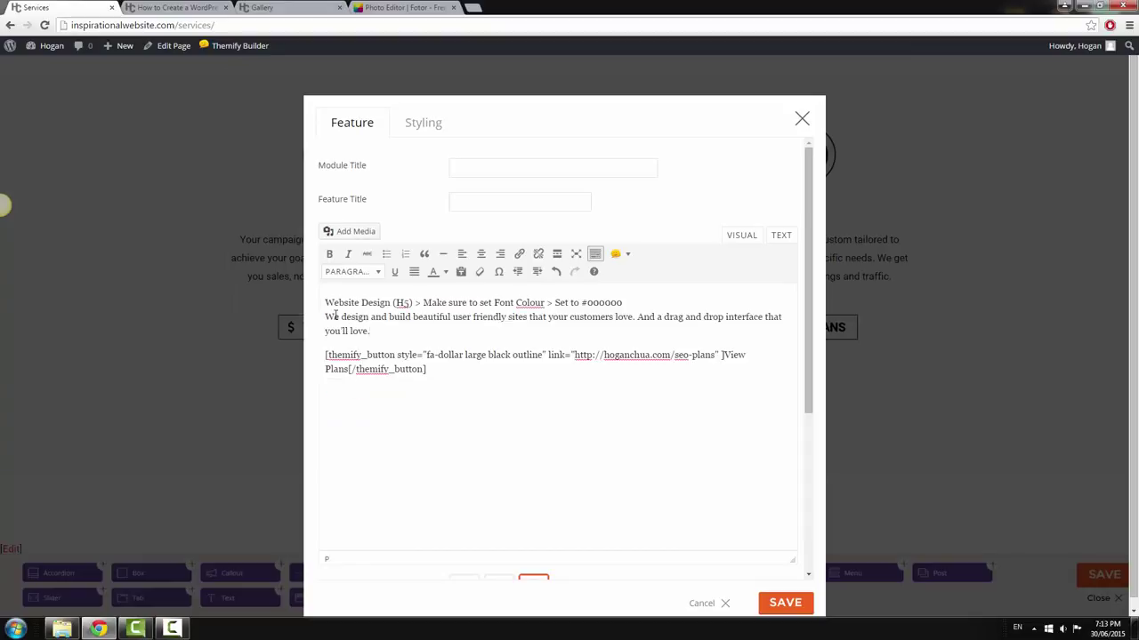
{"action": "left_click", "coordinate": [327, 317]}
{"action": "key", "text": "Return"}
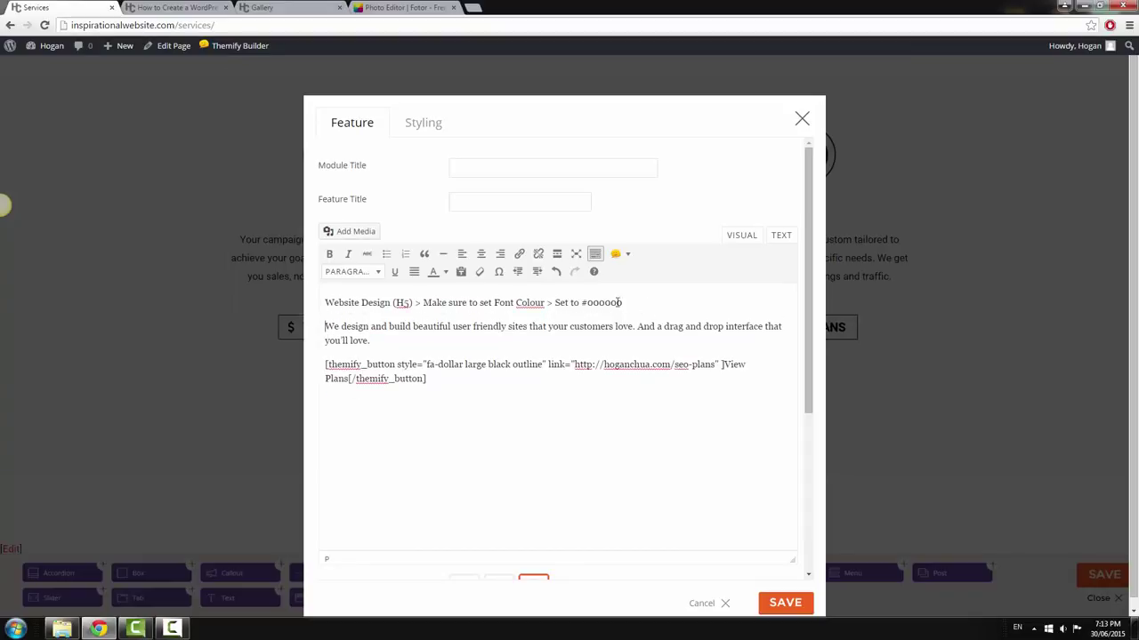
Step: Delete the leftover note and format Website Design as a black Heading 5
{"action": "left_click_drag", "start_coordinate": [620, 302], "coordinate": [394, 303]}
{"action": "key", "text": "BackSpace"}
{"action": "triple_click", "coordinate": [385, 304]}
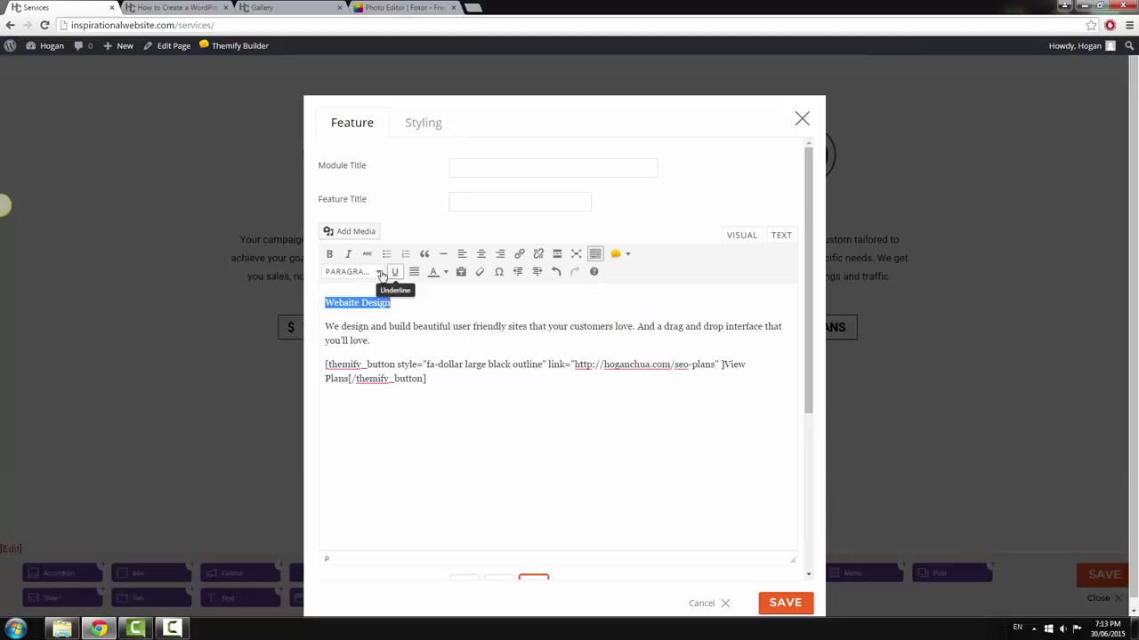
{"action": "left_click", "coordinate": [373, 271]}
{"action": "left_click", "coordinate": [364, 407]}
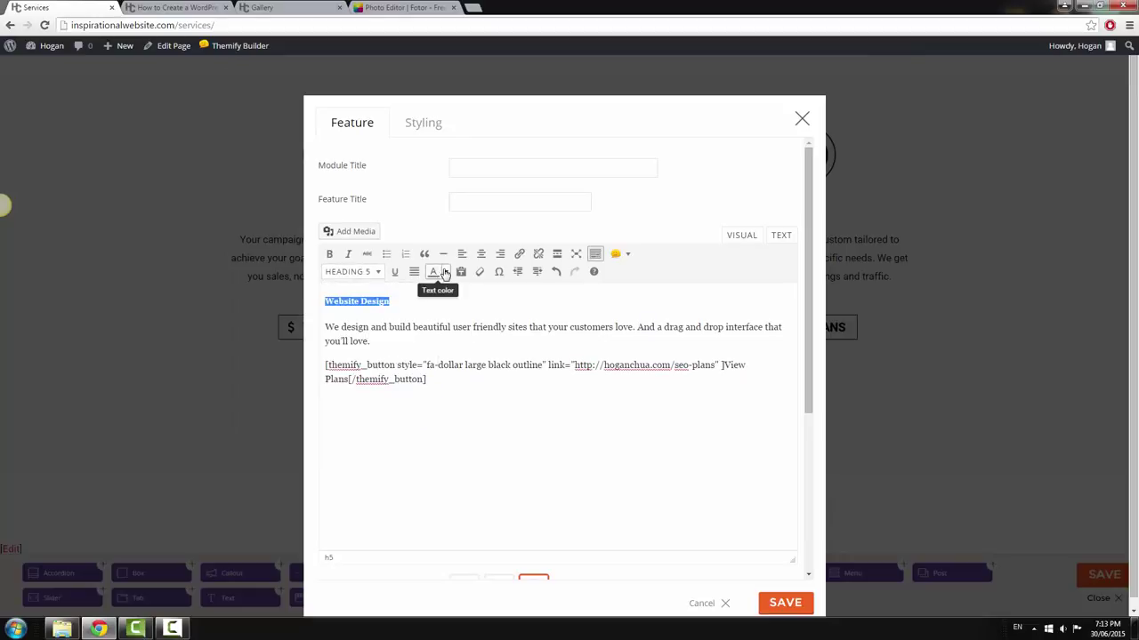
{"action": "left_click", "coordinate": [444, 272]}
{"action": "left_click", "coordinate": [437, 293]}
Step: Edit the button shortcode: archive icon, website-design link, label See Work
{"action": "left_click_drag", "start_coordinate": [464, 366], "coordinate": [440, 366]}
{"action": "type", "text": "ar"}
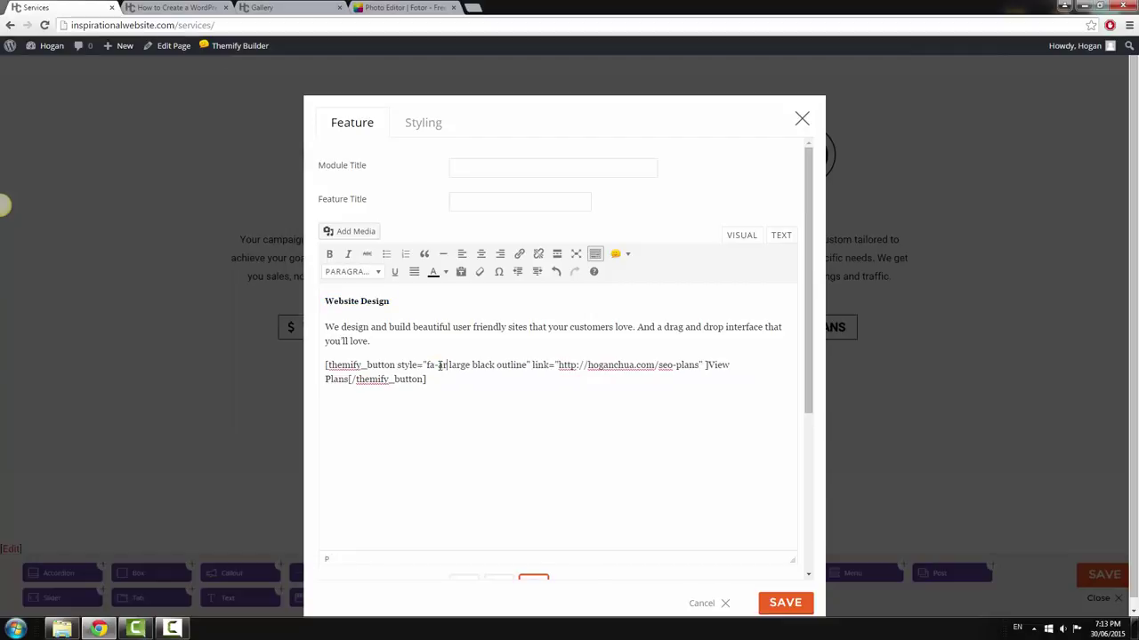
{"action": "type", "text": "chive"}
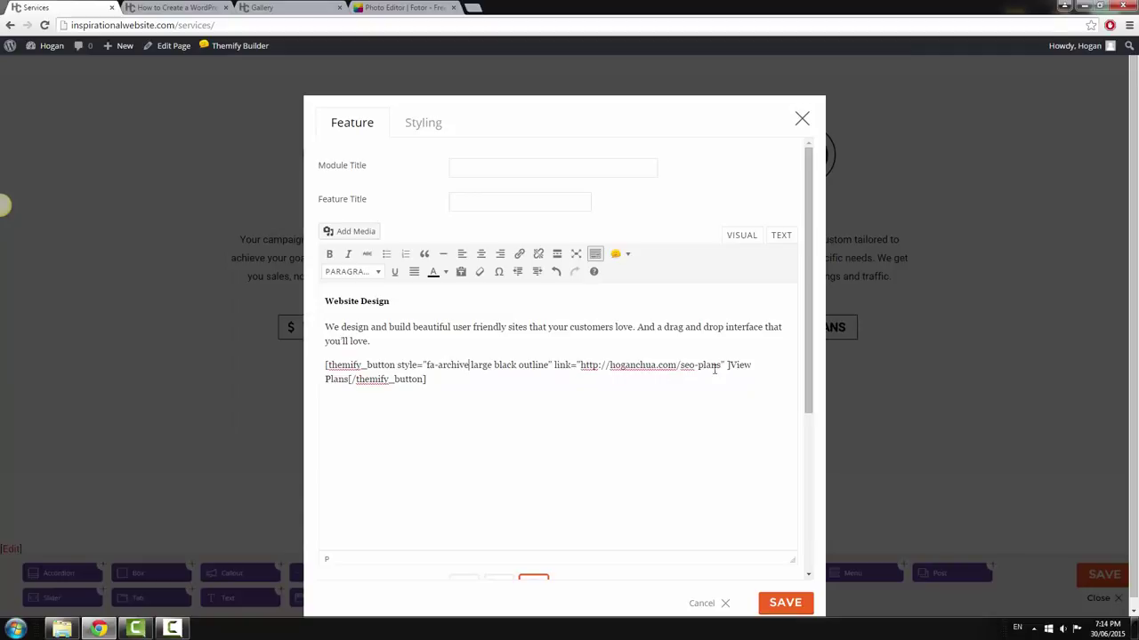
{"action": "left_click_drag", "start_coordinate": [722, 366], "coordinate": [681, 369]}
{"action": "type", "text": "website-design"}
{"action": "left_click_drag", "start_coordinate": [349, 379], "coordinate": [426, 379]}
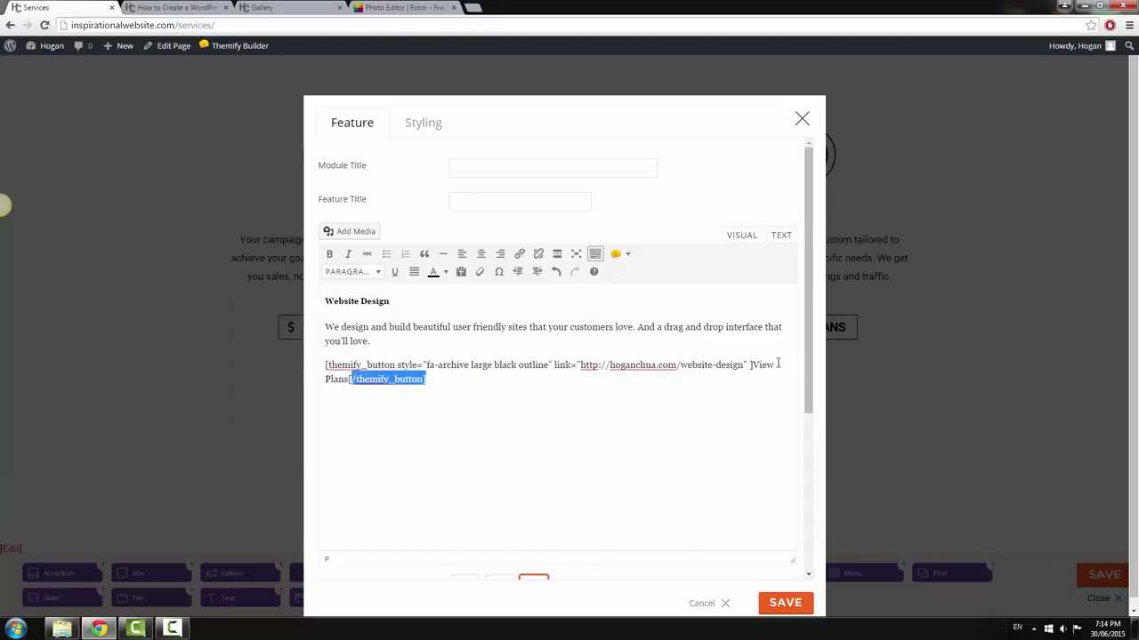
{"action": "left_click", "coordinate": [752, 365]}
{"action": "left_click_drag", "start_coordinate": [753, 364], "coordinate": [349, 379]}
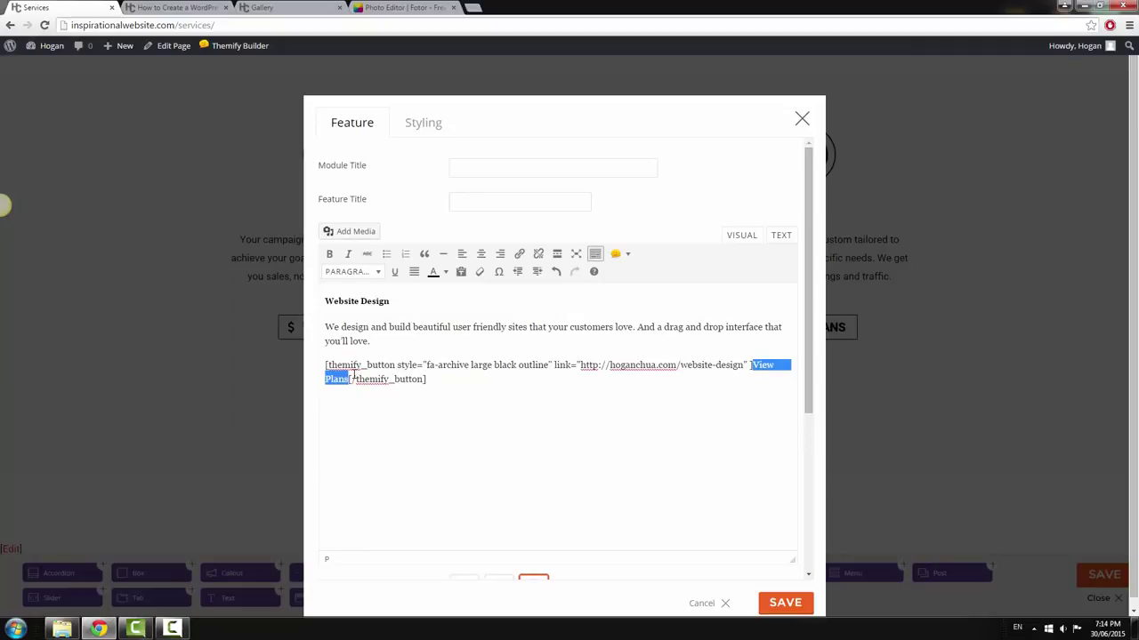
{"action": "type", "text": "$"}
{"action": "type", "text": "ee Work"}
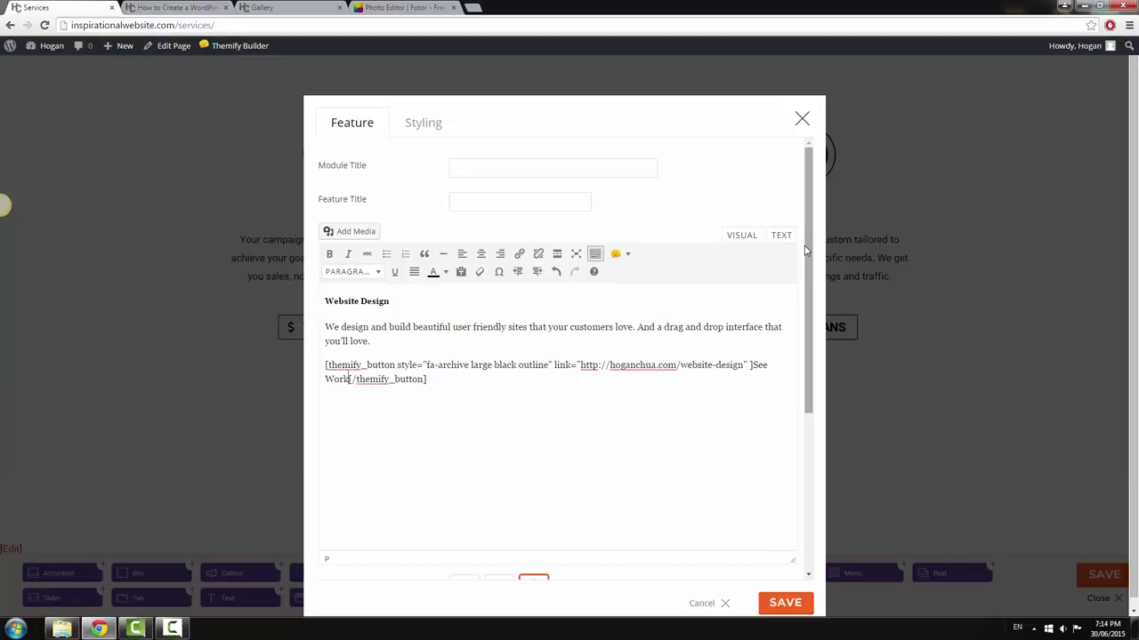
Step: Change the feature icon to fa-desktop and save the Website Design feature
{"action": "scroll", "coordinate": [534, 455], "scroll_direction": "down", "scroll_amount": 5}
{"action": "left_click", "coordinate": [517, 460]}
{"action": "key", "text": "BackSpace"}
{"action": "key", "text": "BackSpace"}
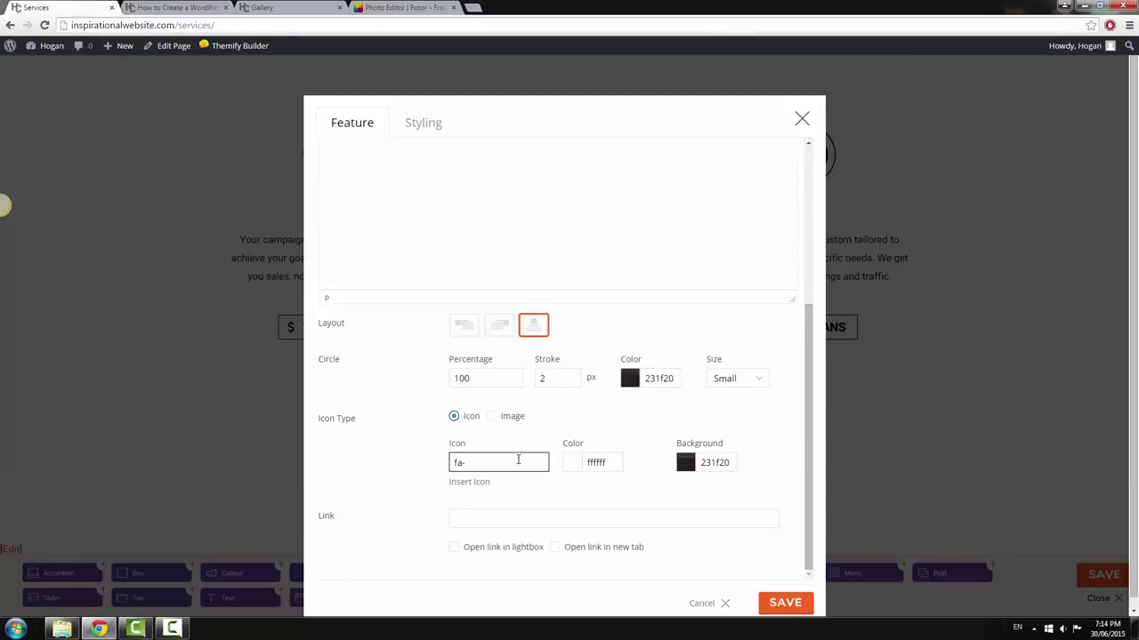
{"action": "type", "text": "desktop"}
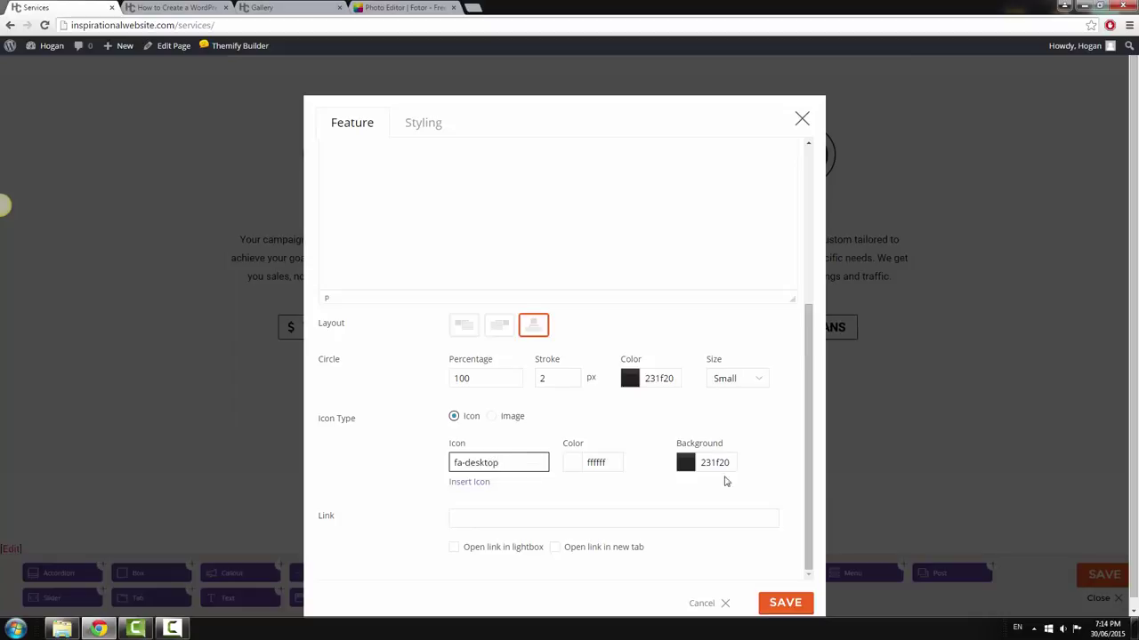
{"action": "left_click", "coordinate": [785, 603]}
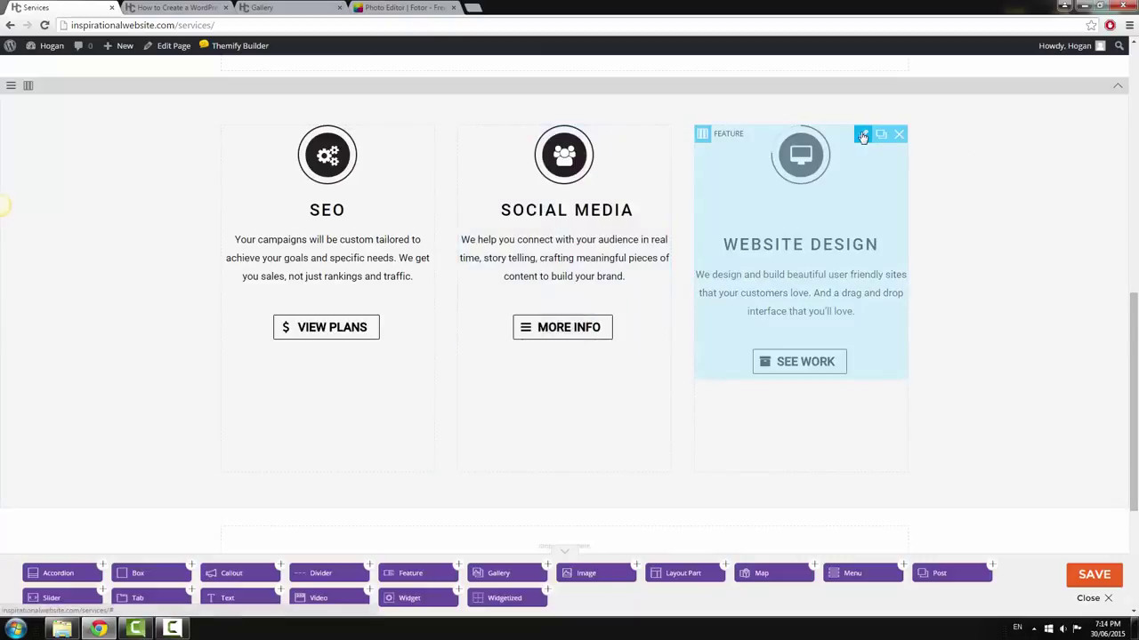
Step: Remove the empty line above the Website Design heading and save again
{"action": "left_click", "coordinate": [863, 134]}
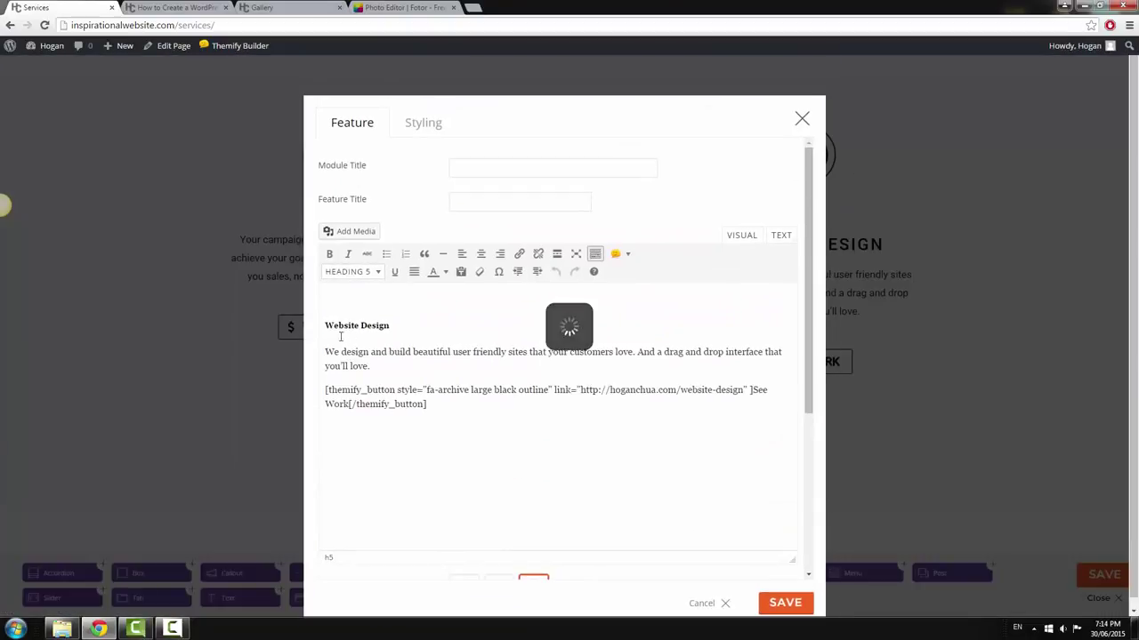
{"action": "left_click", "coordinate": [327, 326]}
{"action": "key", "text": "BackSpace"}
{"action": "left_click", "coordinate": [773, 605]}
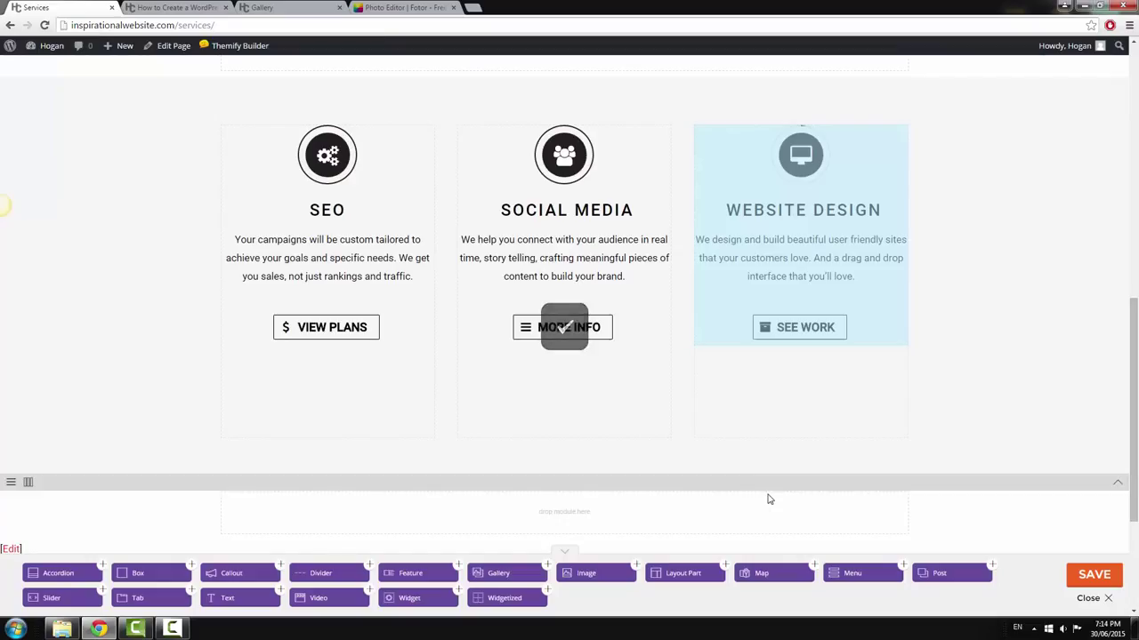
Step: Open the row options for the empty row beneath the feature columns
{"action": "scroll", "coordinate": [767, 498], "scroll_direction": "up", "scroll_amount": 6}
{"action": "scroll", "coordinate": [356, 320], "scroll_direction": "down", "scroll_amount": 7}
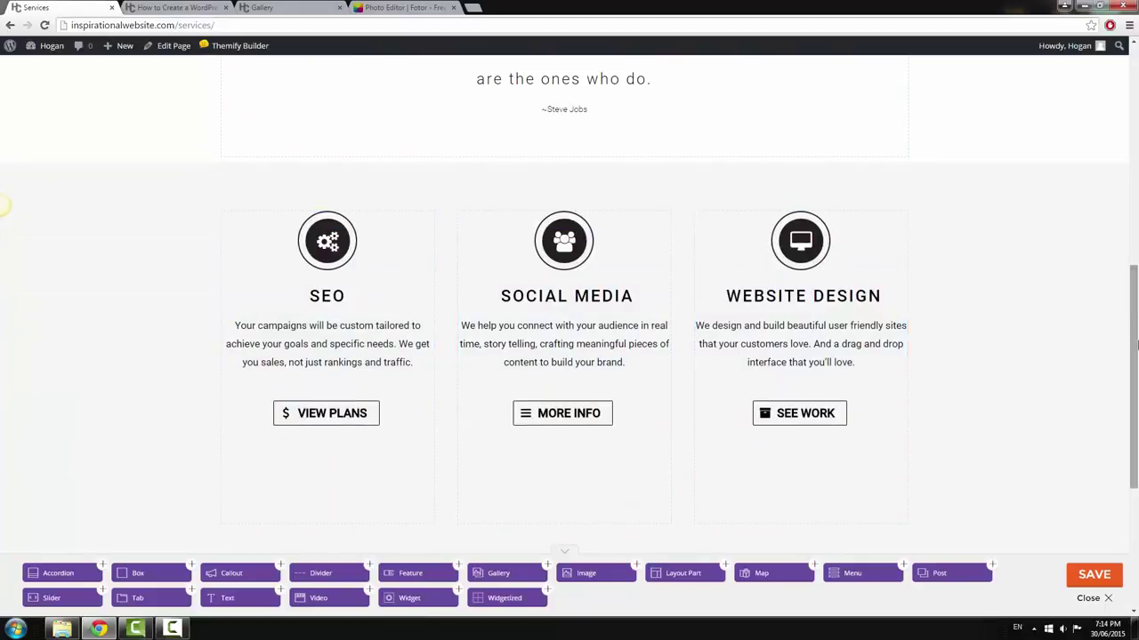
{"action": "scroll", "coordinate": [1136, 344], "scroll_direction": "down", "scroll_amount": 3}
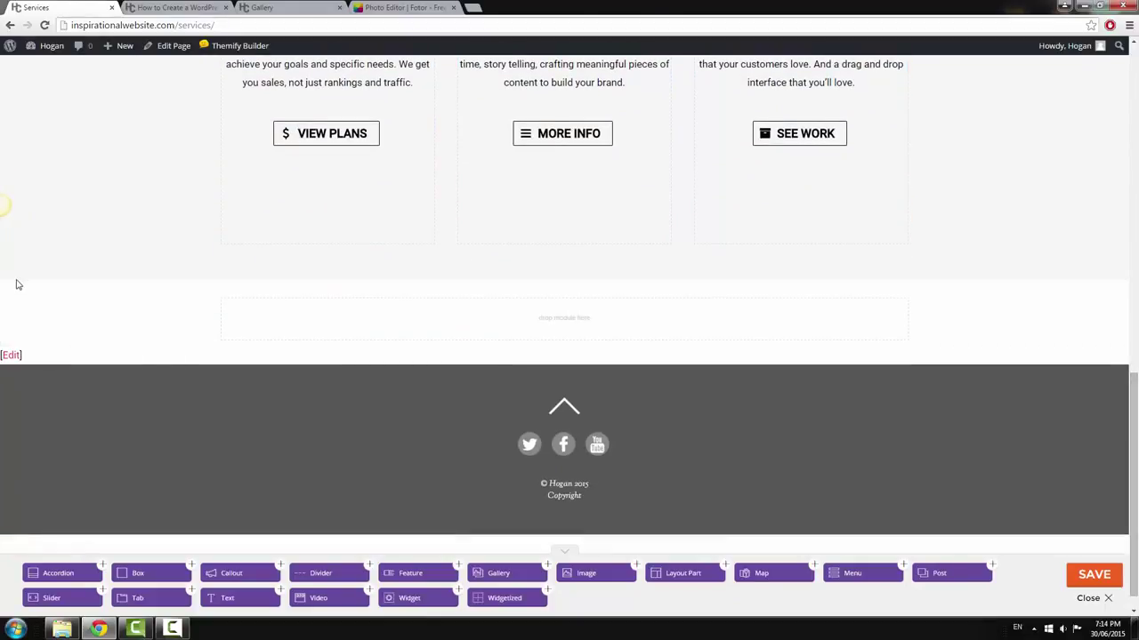
{"action": "mouse_move", "coordinate": [13, 288]}
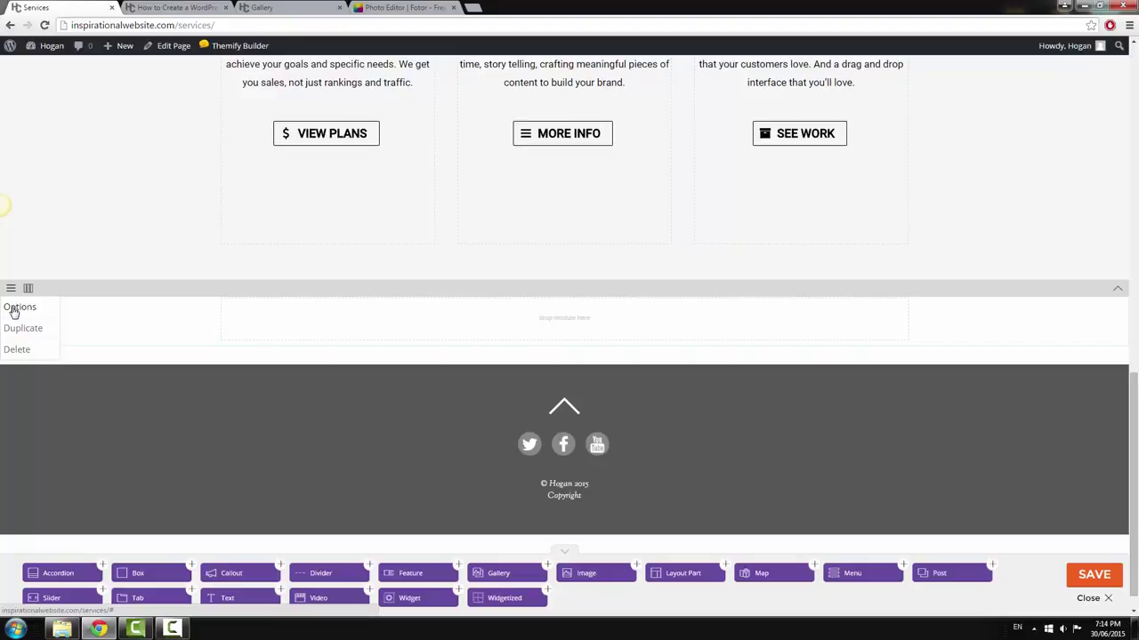
{"action": "left_click", "coordinate": [13, 308]}
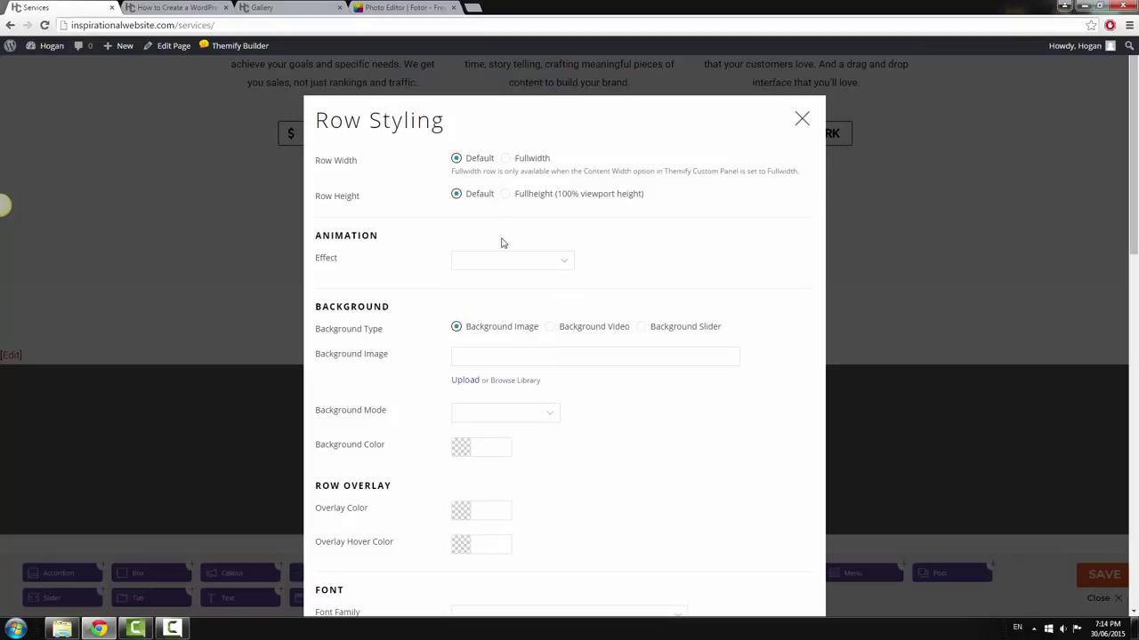
Step: Set the row background to video by uploading and inserting Video-BG-15-secs.mp4
{"action": "left_click", "coordinate": [561, 329]}
{"action": "left_click", "coordinate": [529, 384]}
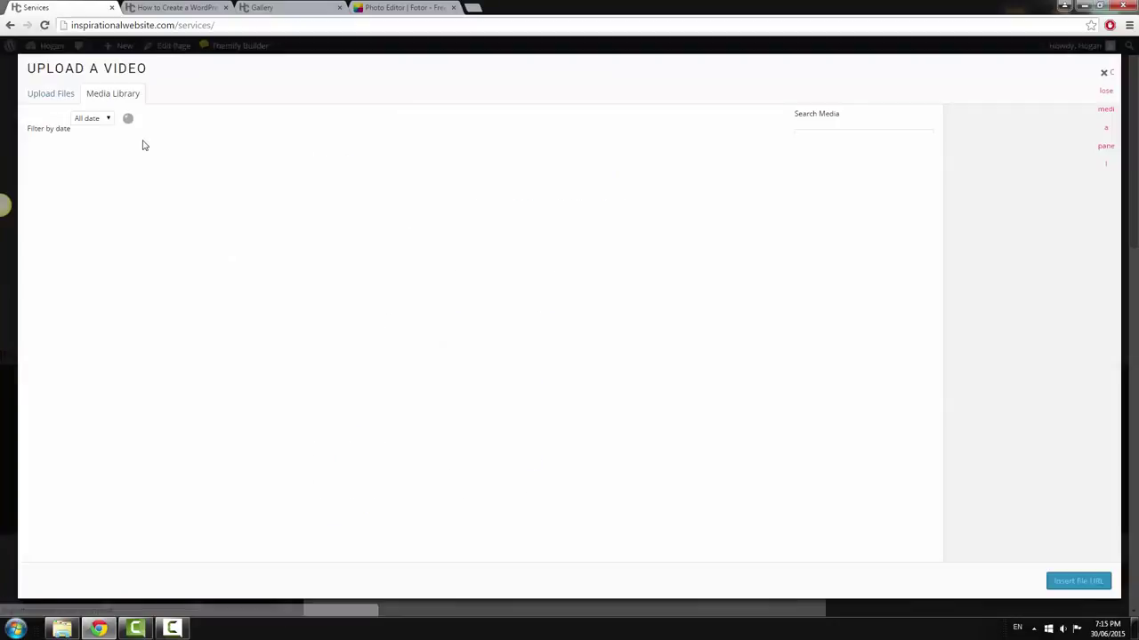
{"action": "left_click", "coordinate": [57, 99]}
{"action": "left_click", "coordinate": [536, 322]}
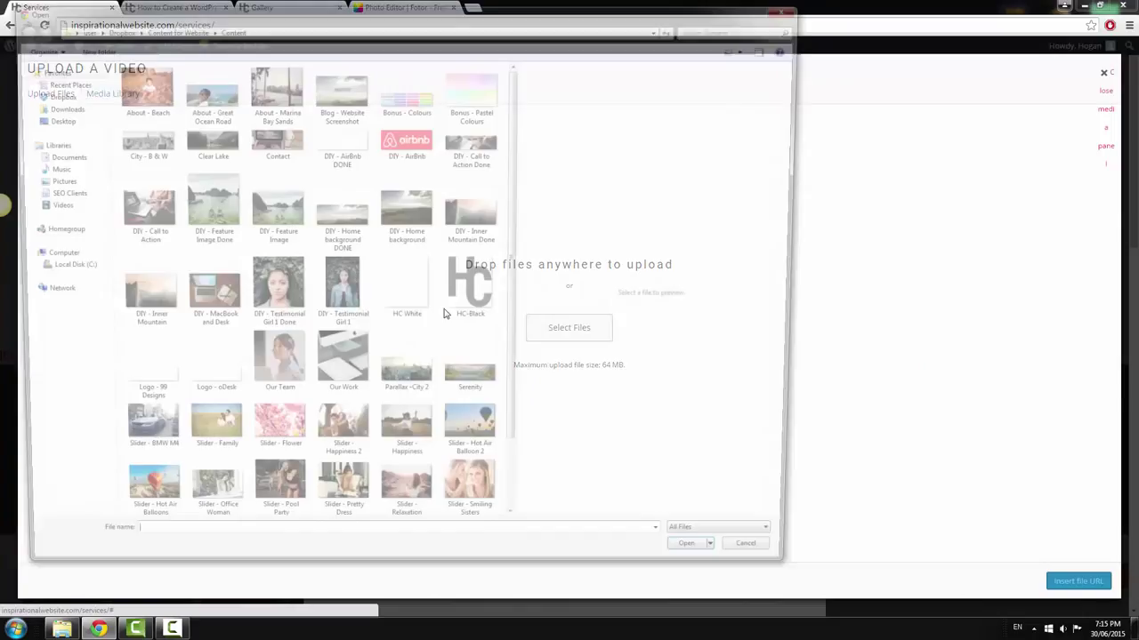
{"action": "left_click_drag", "start_coordinate": [519, 230], "coordinate": [521, 316]}
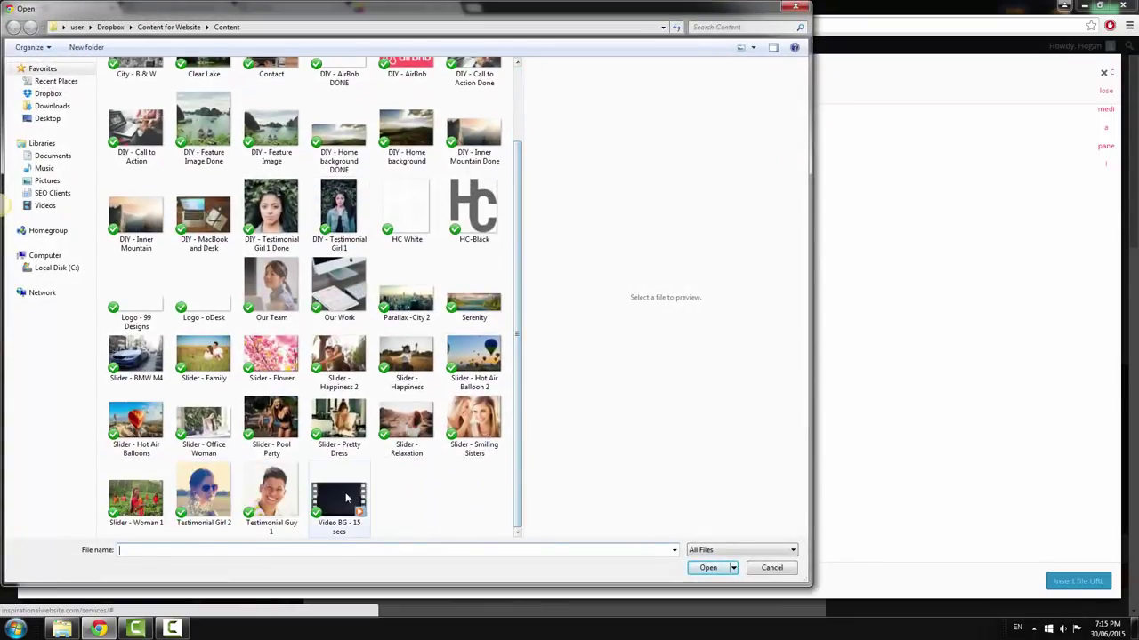
{"action": "left_click", "coordinate": [342, 530]}
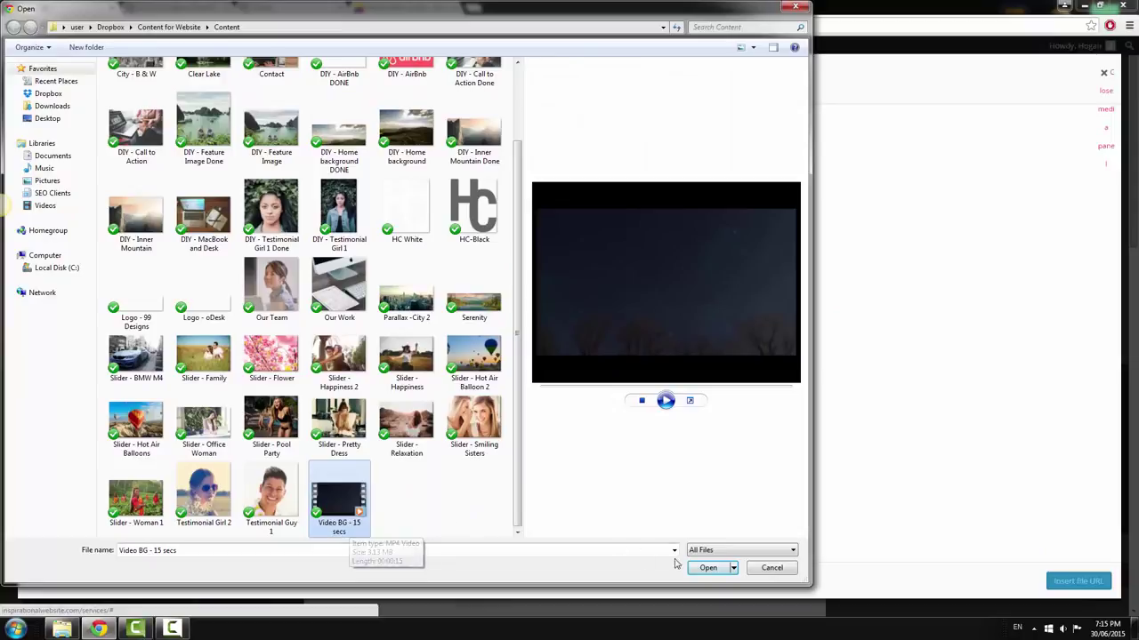
{"action": "left_click", "coordinate": [707, 568]}
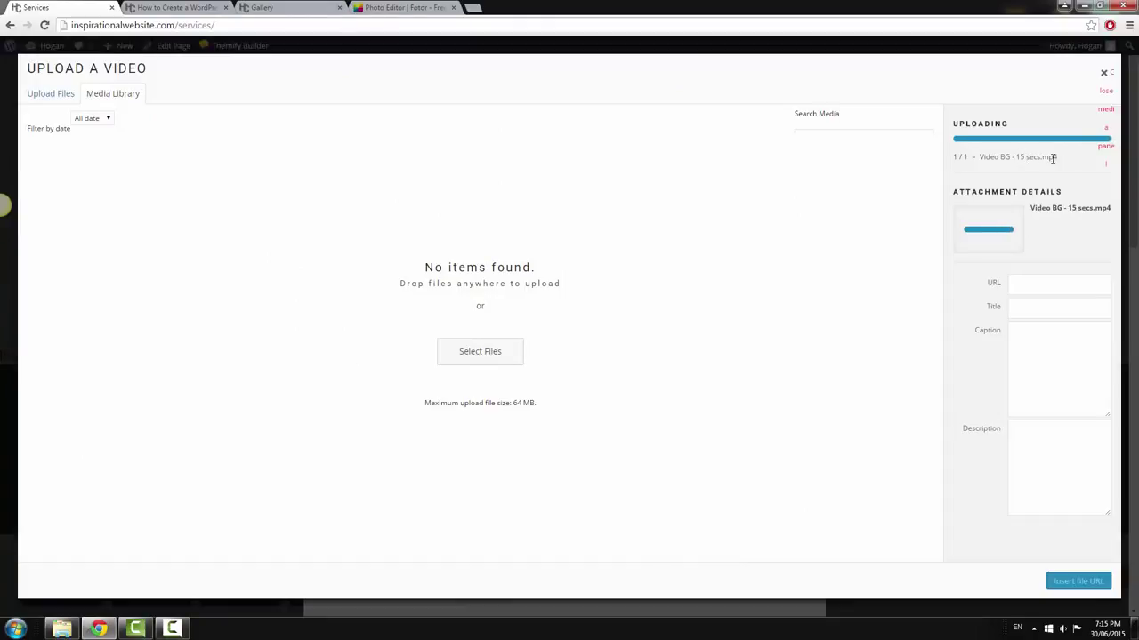
{"action": "left_click_drag", "start_coordinate": [1055, 159], "coordinate": [983, 160]}
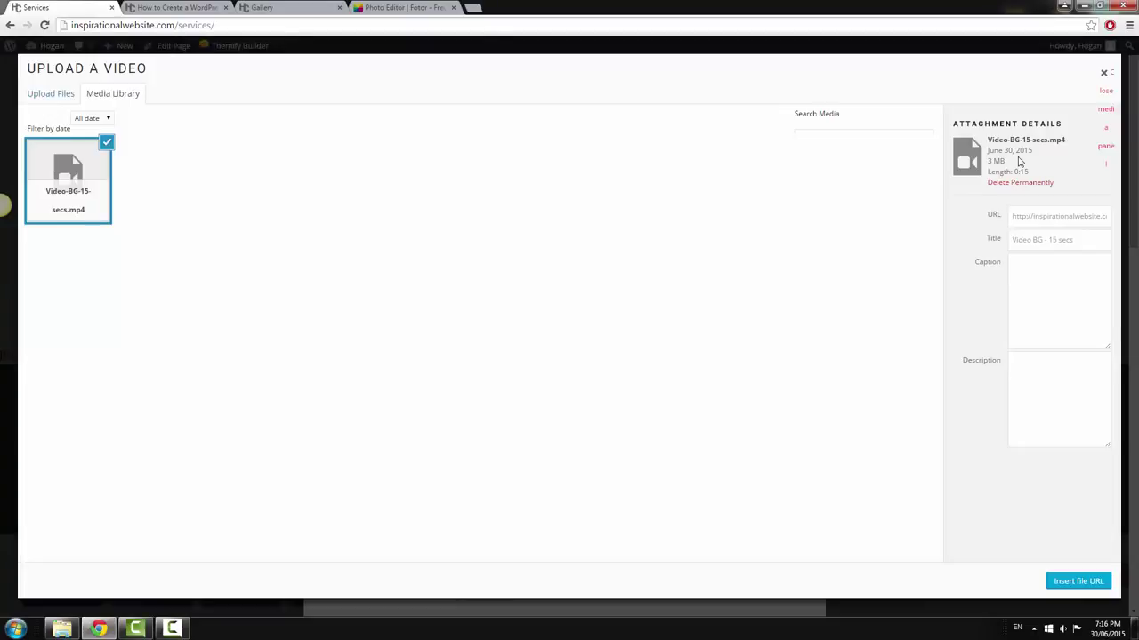
{"action": "left_click", "coordinate": [1079, 583]}
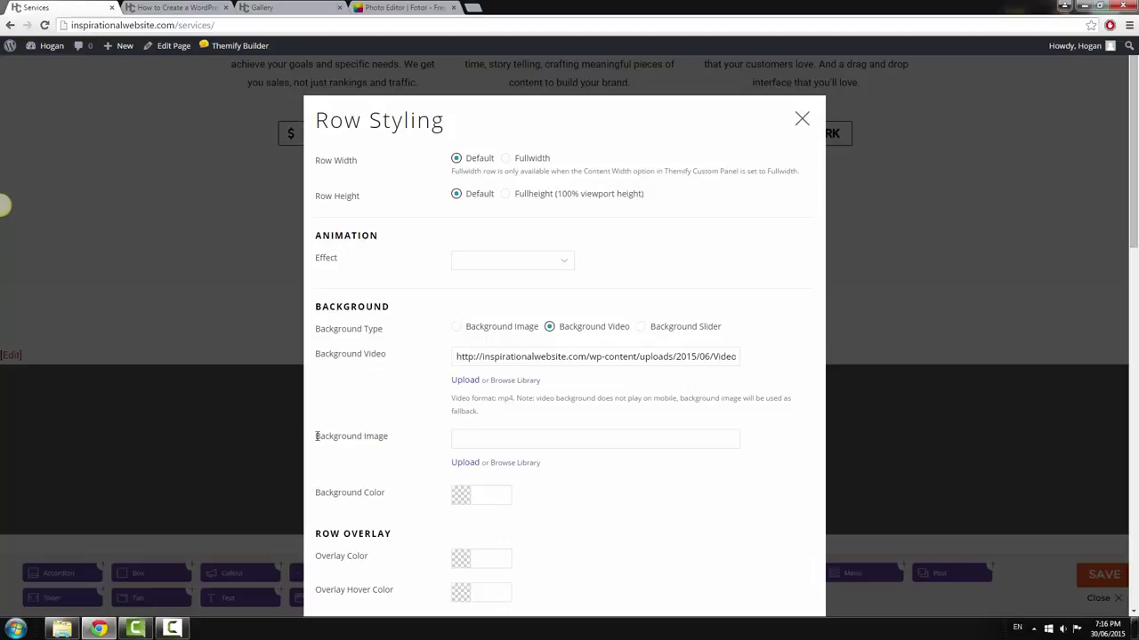
Step: Give the video row a black 000000 background colour and save the row styling
{"action": "left_click_drag", "start_coordinate": [373, 436], "coordinate": [312, 436]}
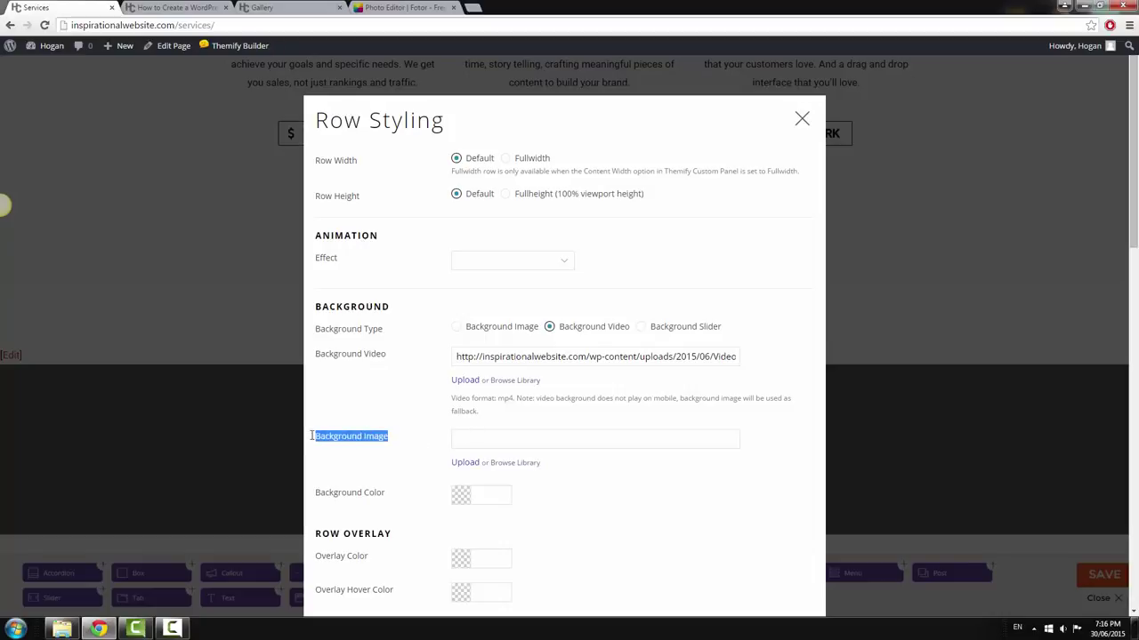
{"action": "left_click", "coordinate": [465, 436]}
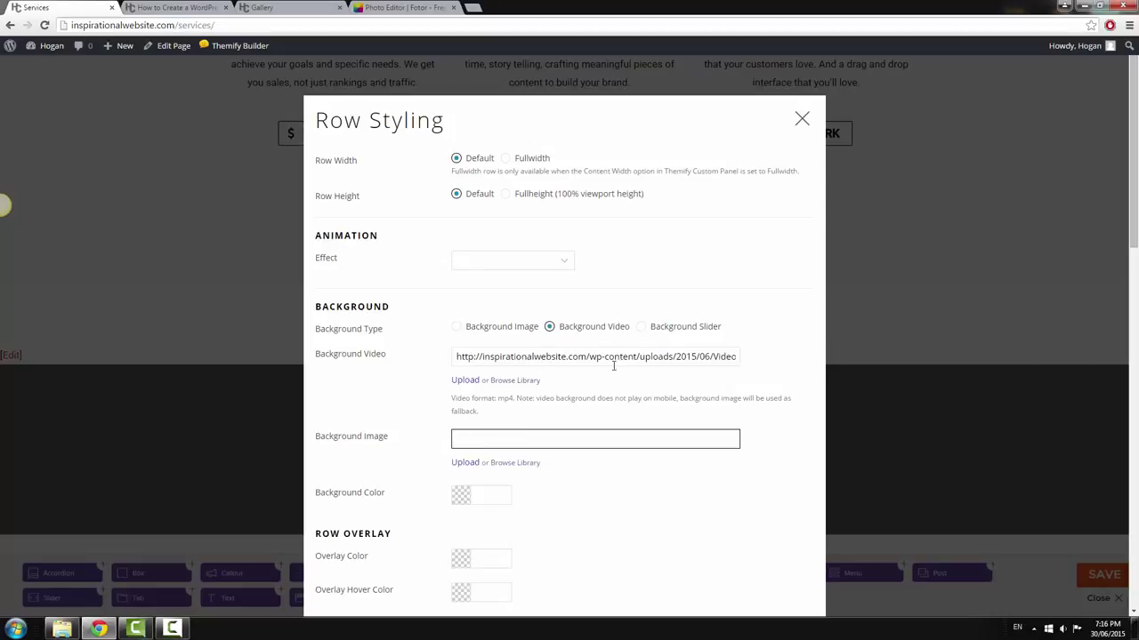
{"action": "left_click_drag", "start_coordinate": [389, 439], "coordinate": [319, 436]}
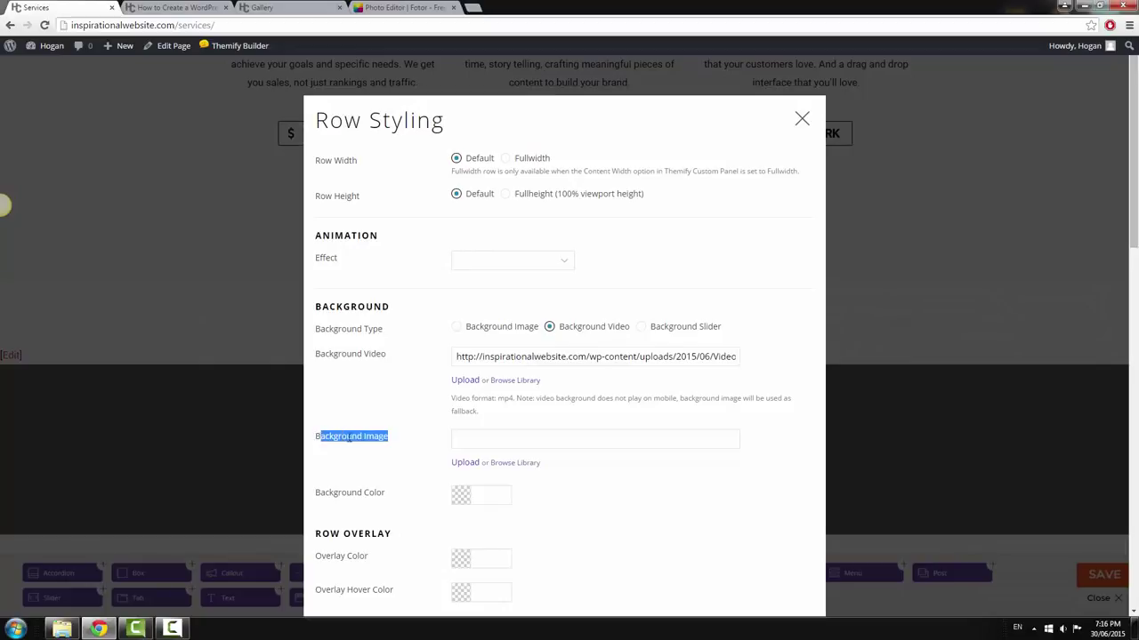
{"action": "left_click", "coordinate": [390, 484]}
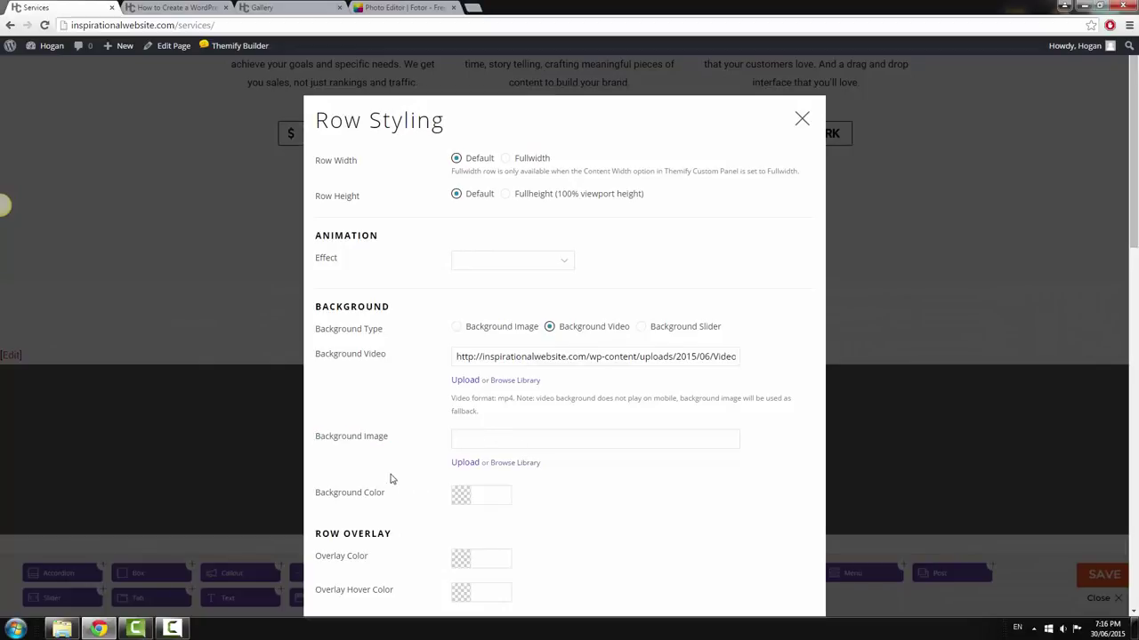
{"action": "left_click_drag", "start_coordinate": [389, 496], "coordinate": [316, 492]}
{"action": "left_click", "coordinate": [361, 483]}
{"action": "left_click", "coordinate": [460, 495]}
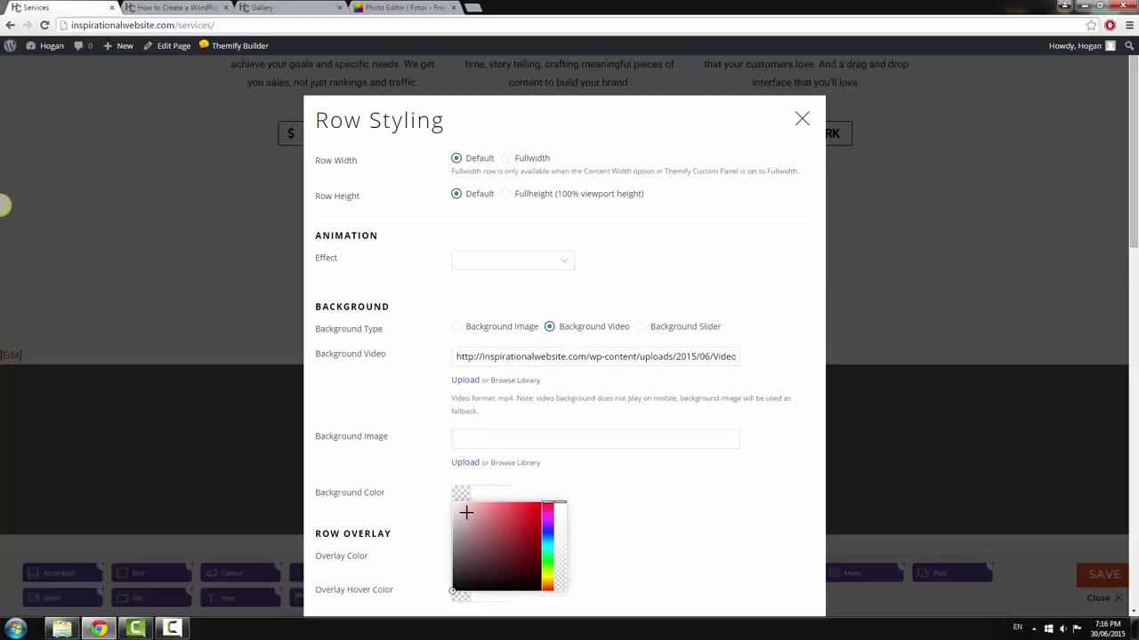
{"action": "left_click_drag", "start_coordinate": [491, 528], "coordinate": [429, 613]}
{"action": "left_click", "coordinate": [536, 488]}
{"action": "scroll", "coordinate": [688, 506], "scroll_direction": "down", "scroll_amount": 8}
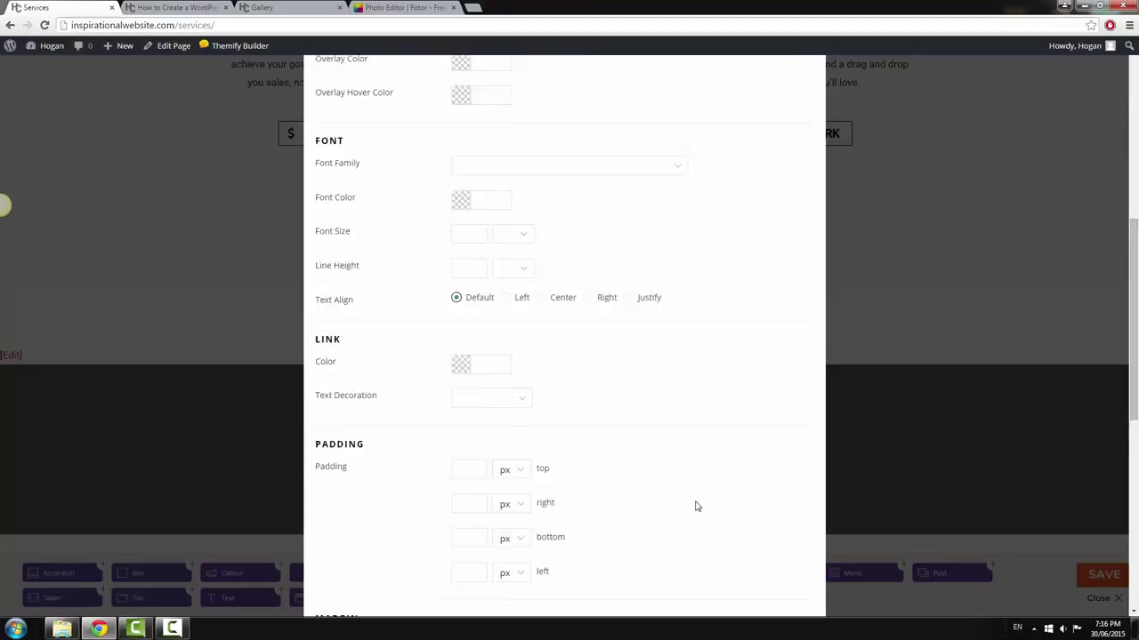
{"action": "scroll", "coordinate": [798, 565], "scroll_direction": "down", "scroll_amount": 3}
{"action": "left_click", "coordinate": [793, 594]}
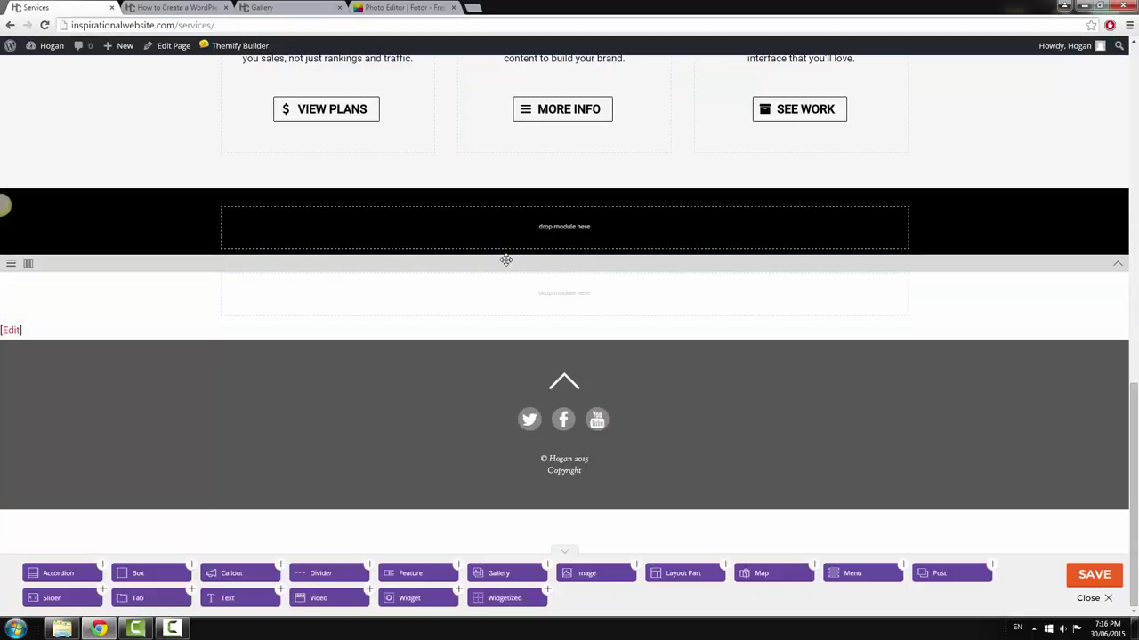
Step: Add a Text module to the black row and paste the tutorial's heart quote as plain text
{"action": "left_click_drag", "start_coordinate": [223, 596], "coordinate": [520, 222]}
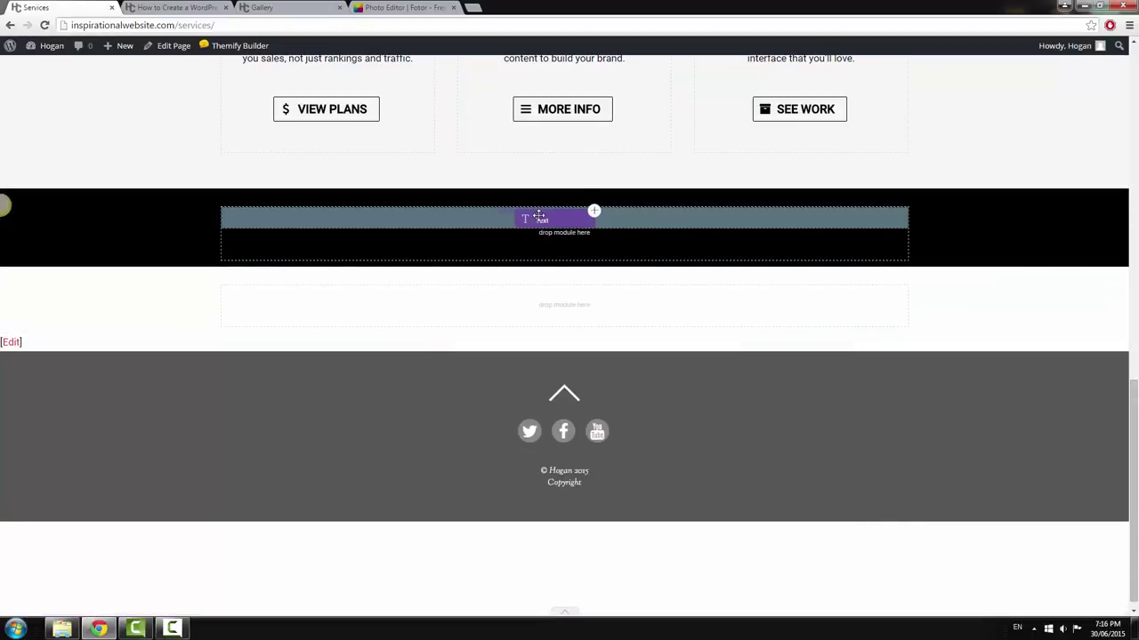
{"action": "left_click", "coordinate": [176, 7]}
{"action": "scroll", "coordinate": [322, 422], "scroll_direction": "down", "scroll_amount": 1}
{"action": "scroll", "coordinate": [322, 422], "scroll_direction": "down", "scroll_amount": 5}
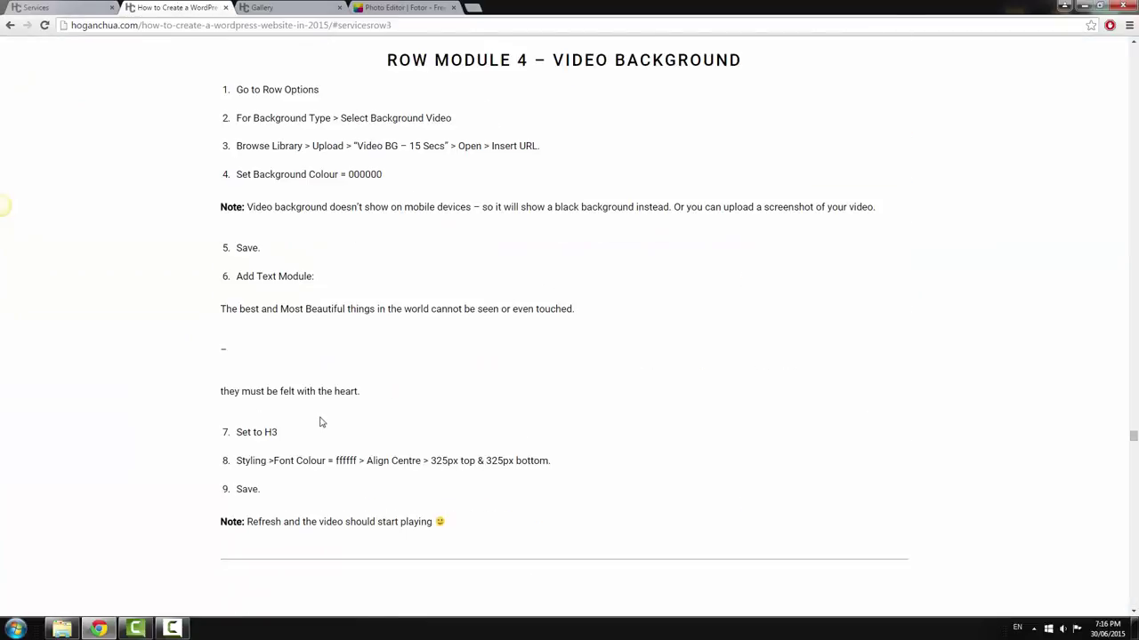
{"action": "left_click_drag", "start_coordinate": [218, 311], "coordinate": [329, 386]}
{"action": "key", "text": "ctrl+c"}
{"action": "right_click", "coordinate": [306, 355]}
{"action": "left_click", "coordinate": [317, 363]}
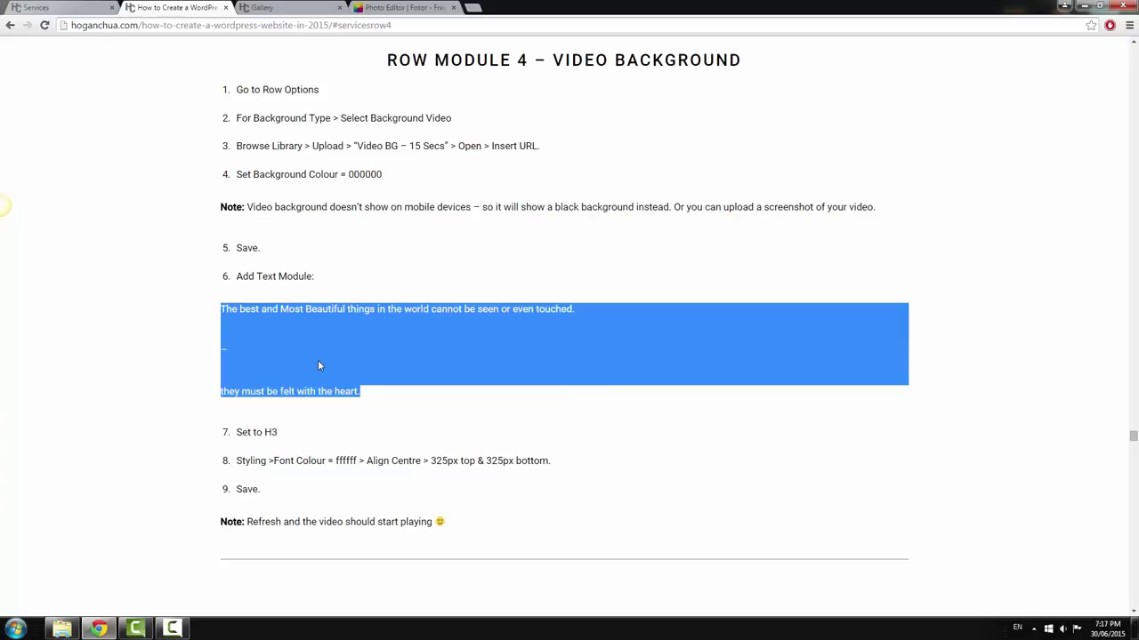
{"action": "left_click", "coordinate": [41, 7]}
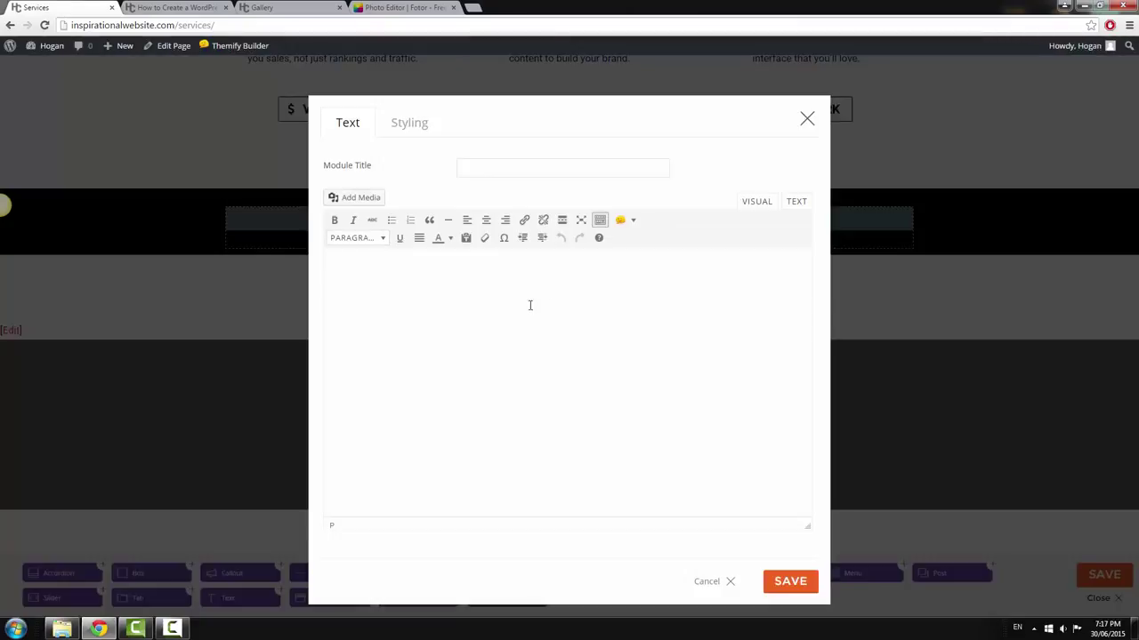
{"action": "right_click", "coordinate": [336, 261]}
{"action": "left_click", "coordinate": [380, 345]}
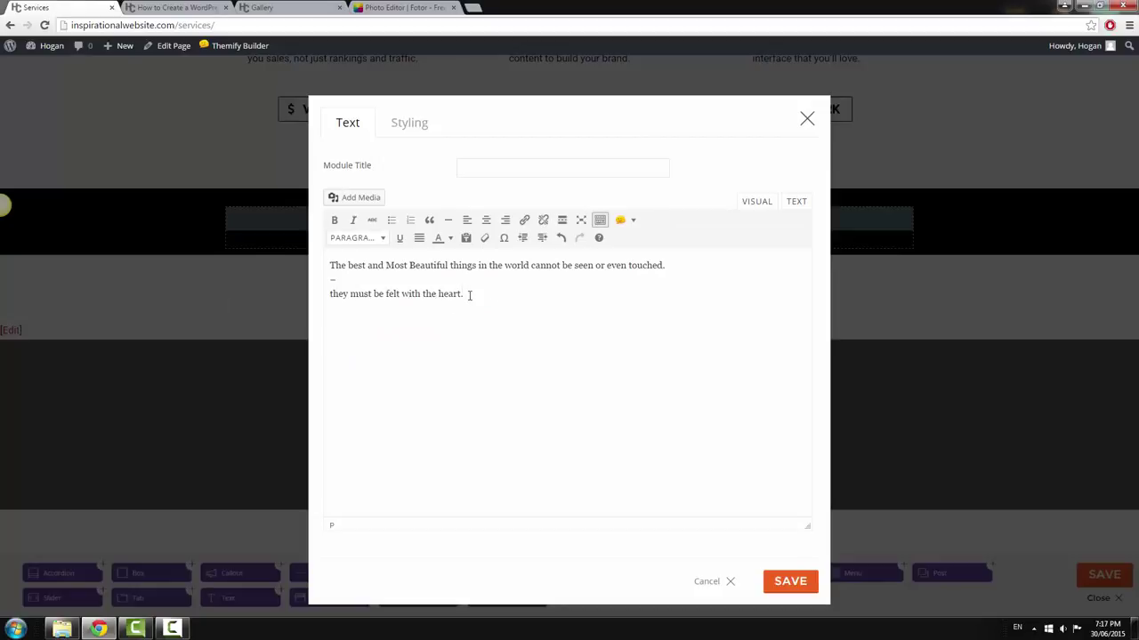
Step: Format the quote as Heading 3 and lowercase the M in 'most' and B in 'beautiful'
{"action": "left_click_drag", "start_coordinate": [469, 295], "coordinate": [318, 267]}
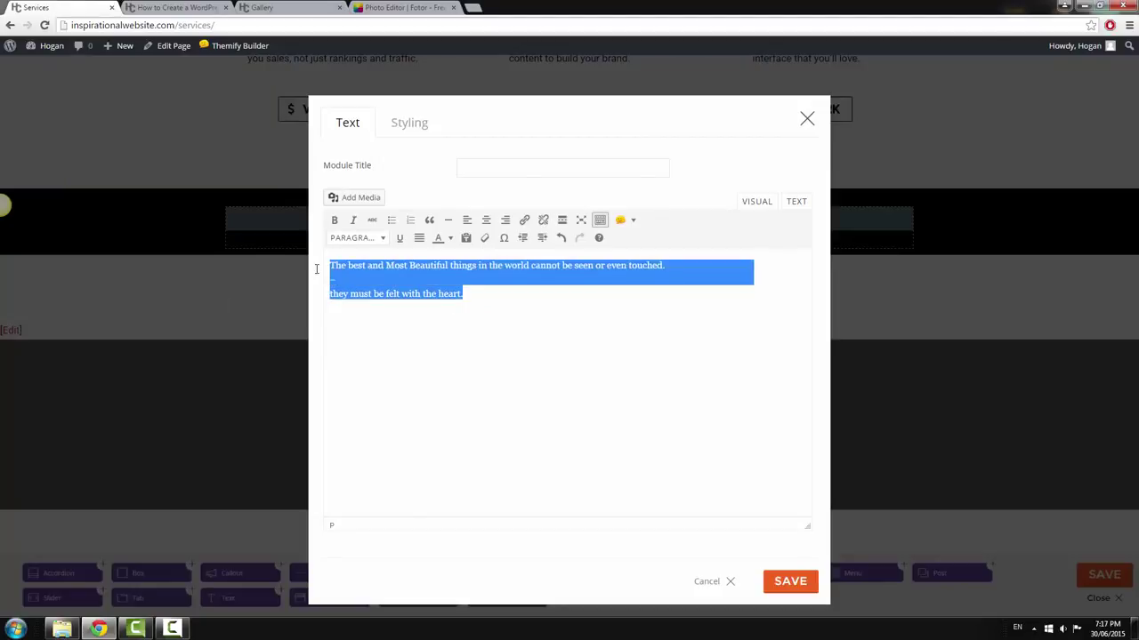
{"action": "left_click", "coordinate": [382, 238]}
{"action": "left_click", "coordinate": [391, 334]}
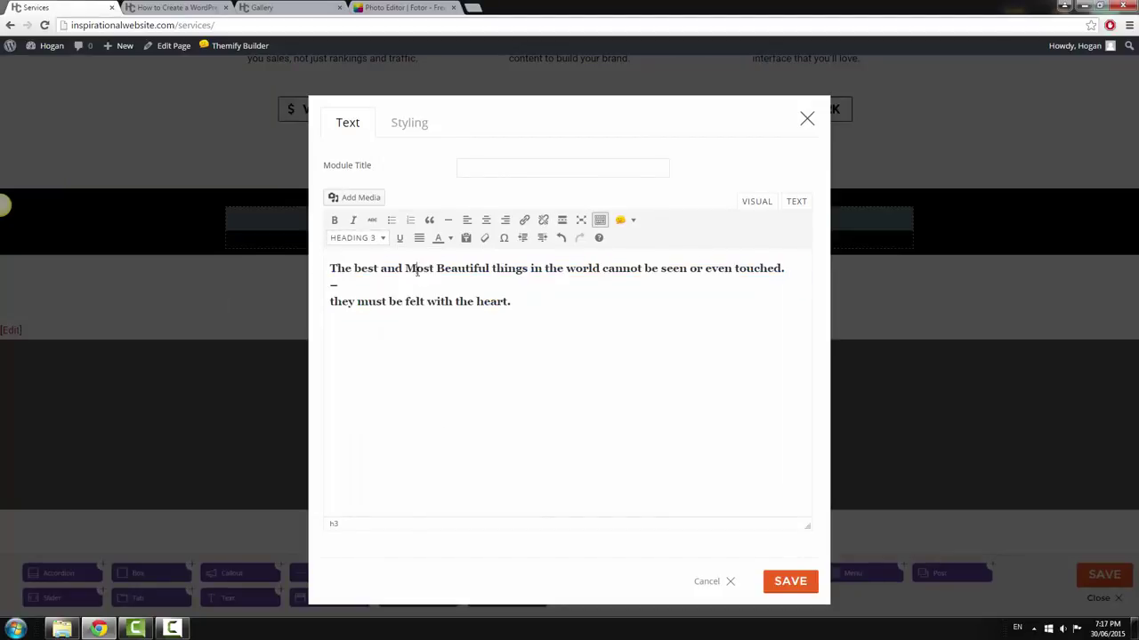
{"action": "left_click", "coordinate": [416, 269]}
{"action": "key", "text": "BackSpace"}
{"action": "type", "text": "m"}
{"action": "key", "text": "BackSpace"}
{"action": "type", "text": "b"}
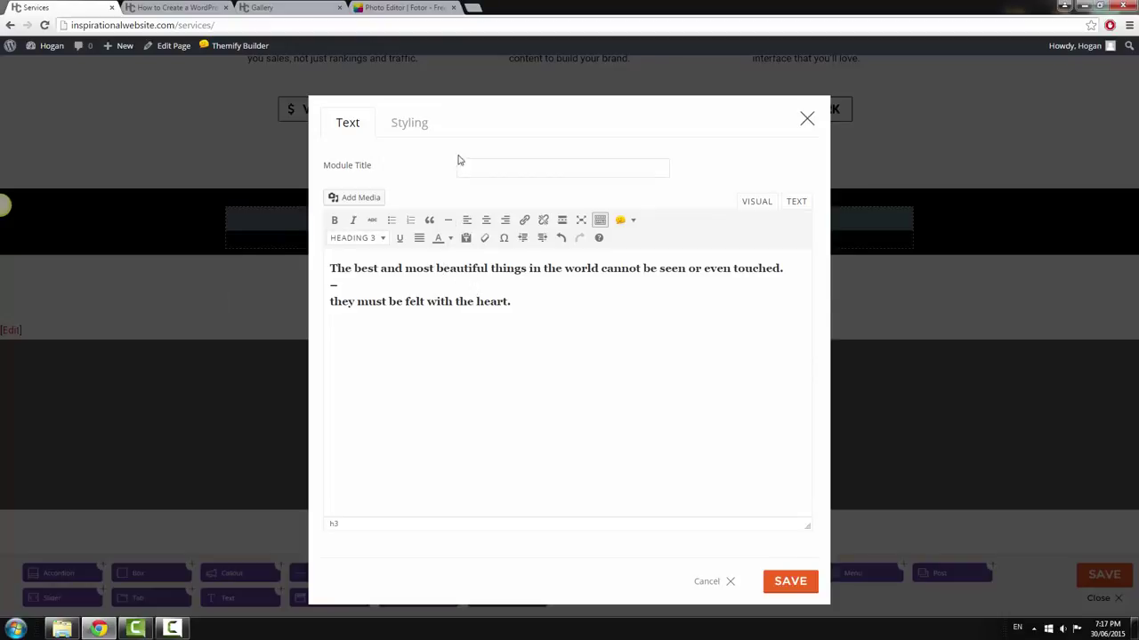
Step: Style the quote with white ffffff font, centre alignment and 325px top and bottom padding
{"action": "left_click", "coordinate": [420, 123]}
{"action": "scroll", "coordinate": [541, 472], "scroll_direction": "down", "scroll_amount": 1}
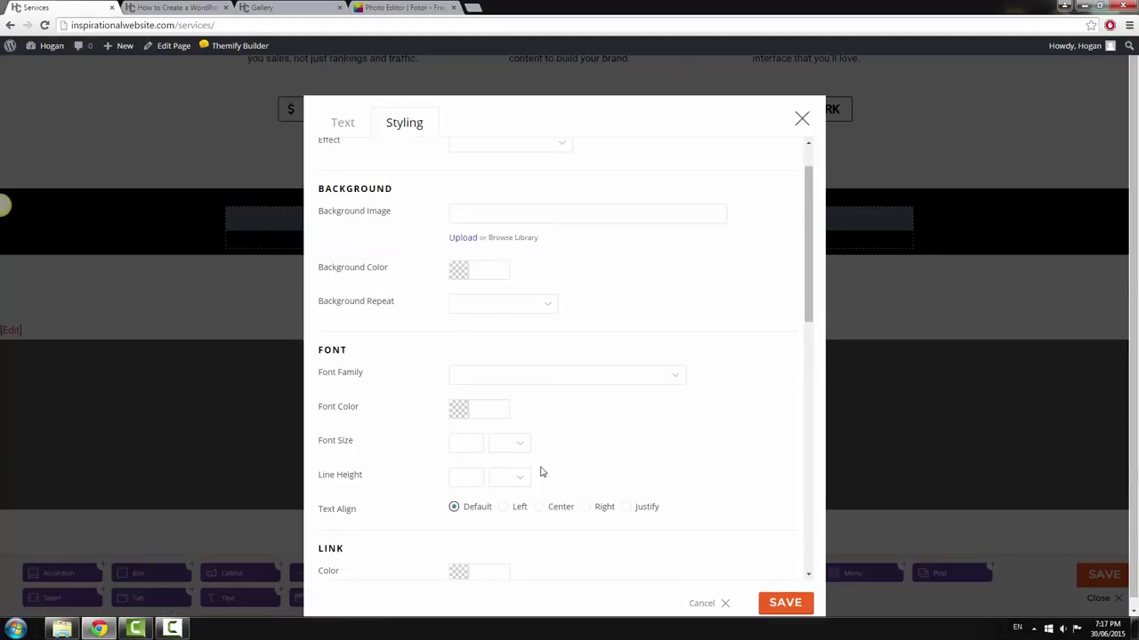
{"action": "left_click", "coordinate": [460, 414]}
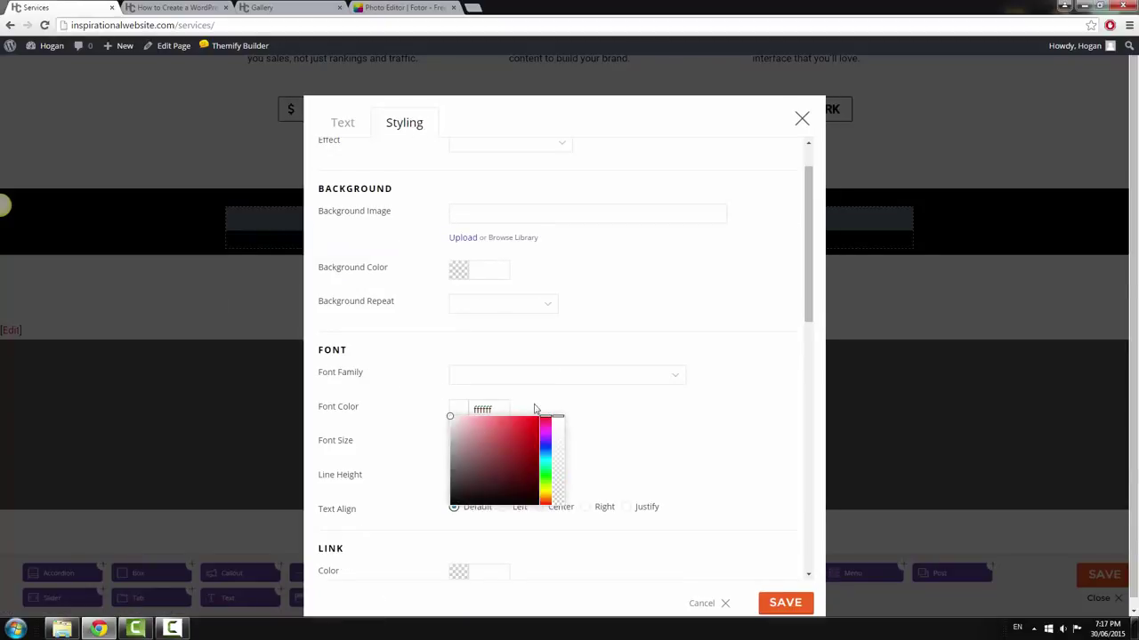
{"action": "left_click", "coordinate": [654, 431]}
{"action": "scroll", "coordinate": [623, 431], "scroll_direction": "down", "scroll_amount": 2}
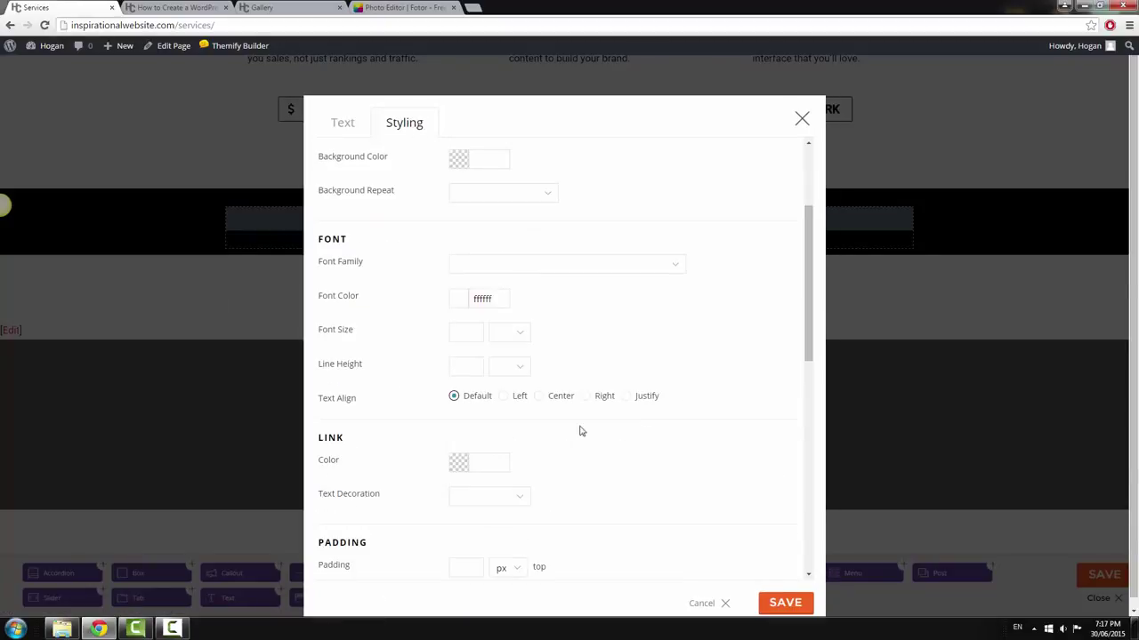
{"action": "left_click", "coordinate": [538, 396]}
{"action": "scroll", "coordinate": [601, 413], "scroll_direction": "down", "scroll_amount": 3}
{"action": "left_click", "coordinate": [464, 402]}
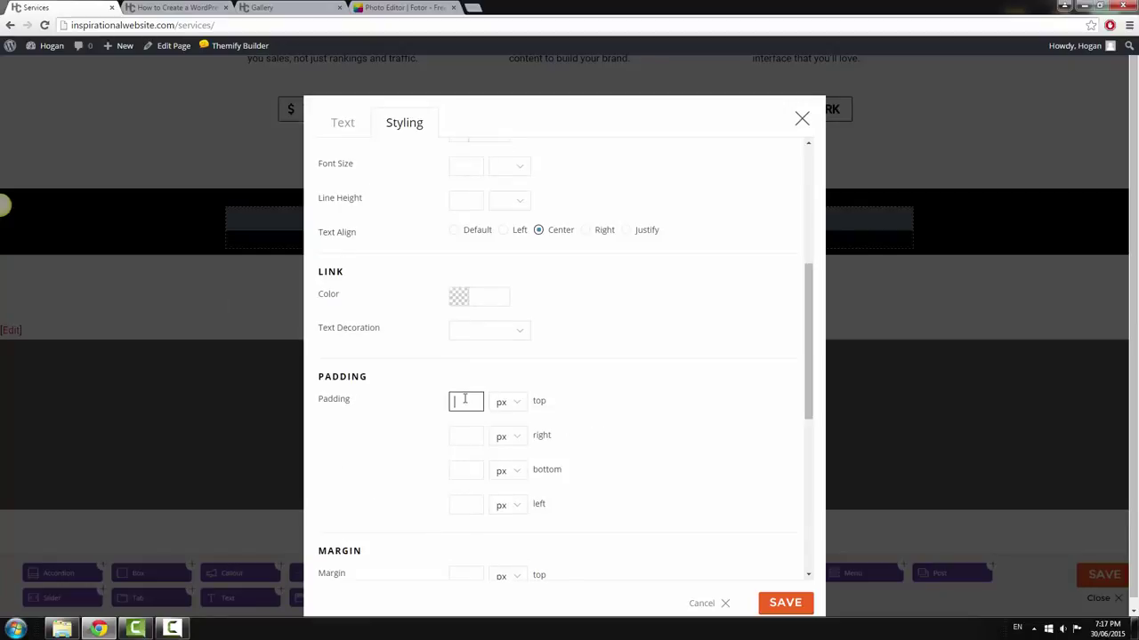
{"action": "left_click", "coordinate": [473, 473]}
{"action": "type", "text": "325"}
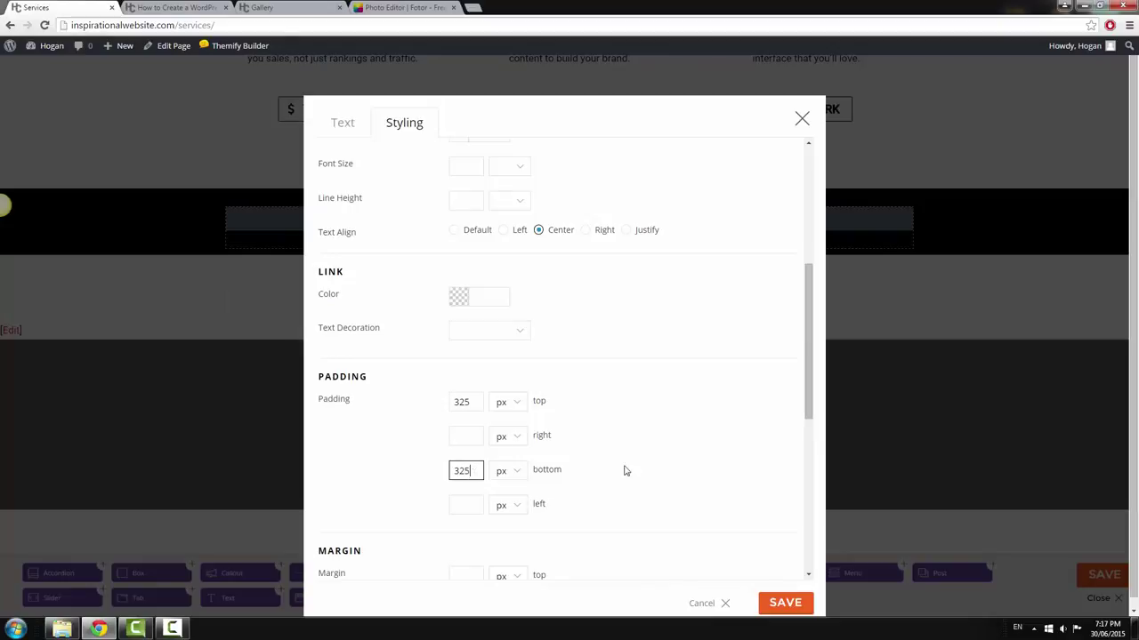
{"action": "scroll", "coordinate": [689, 489], "scroll_direction": "down", "scroll_amount": 5}
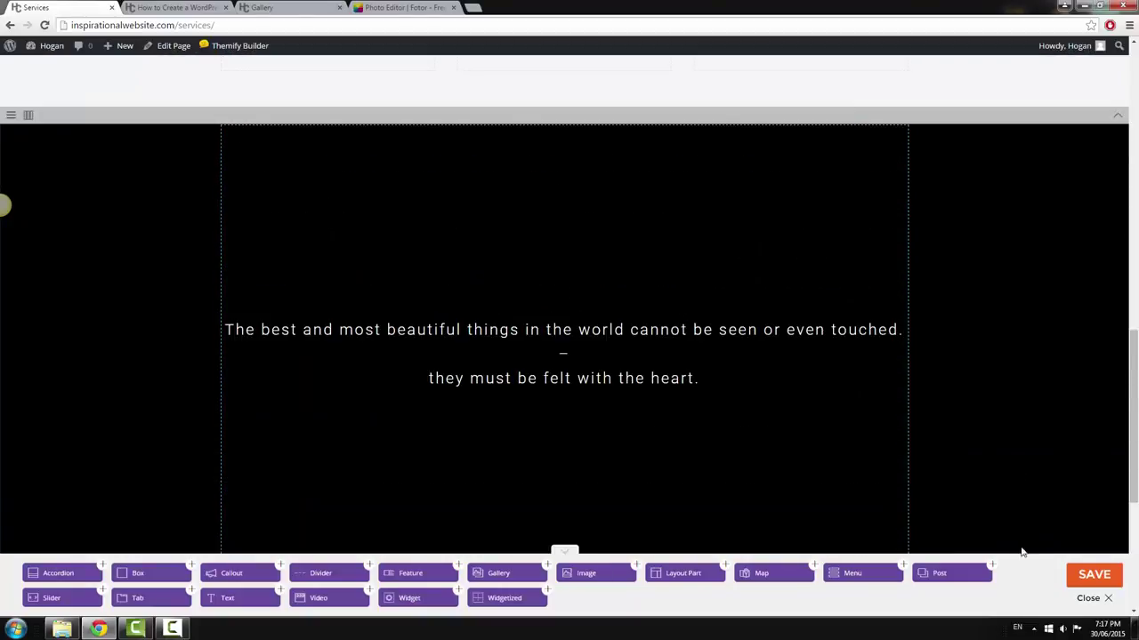
Step: Save and exit the builder, then reload the Services page and scroll through the starry quote row
{"action": "left_click", "coordinate": [1094, 575]}
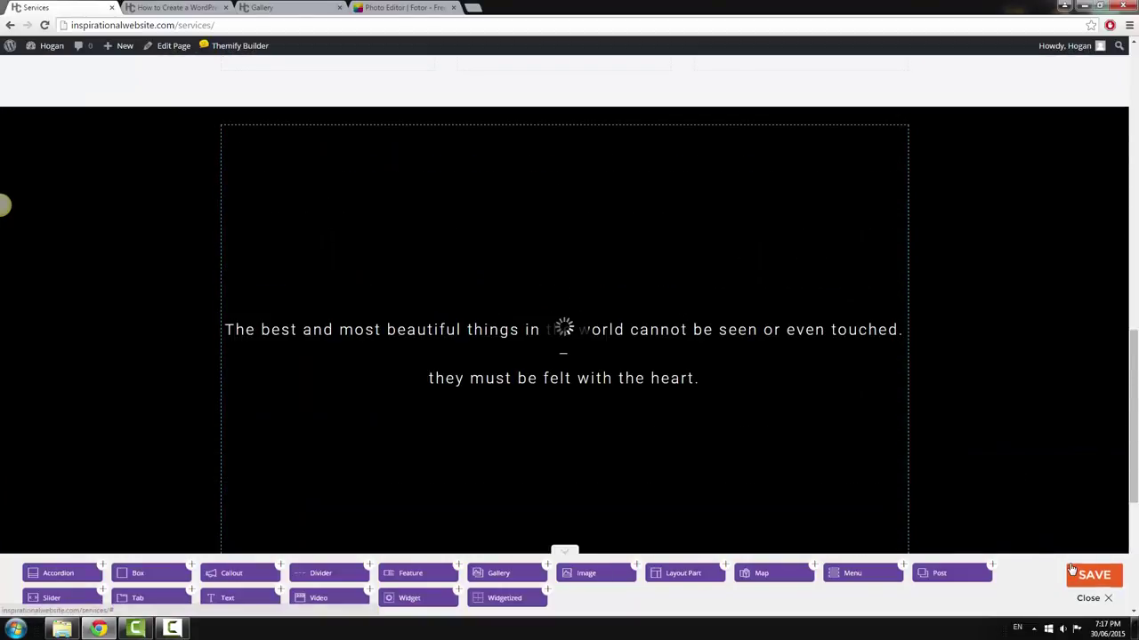
{"action": "left_click", "coordinate": [1099, 601]}
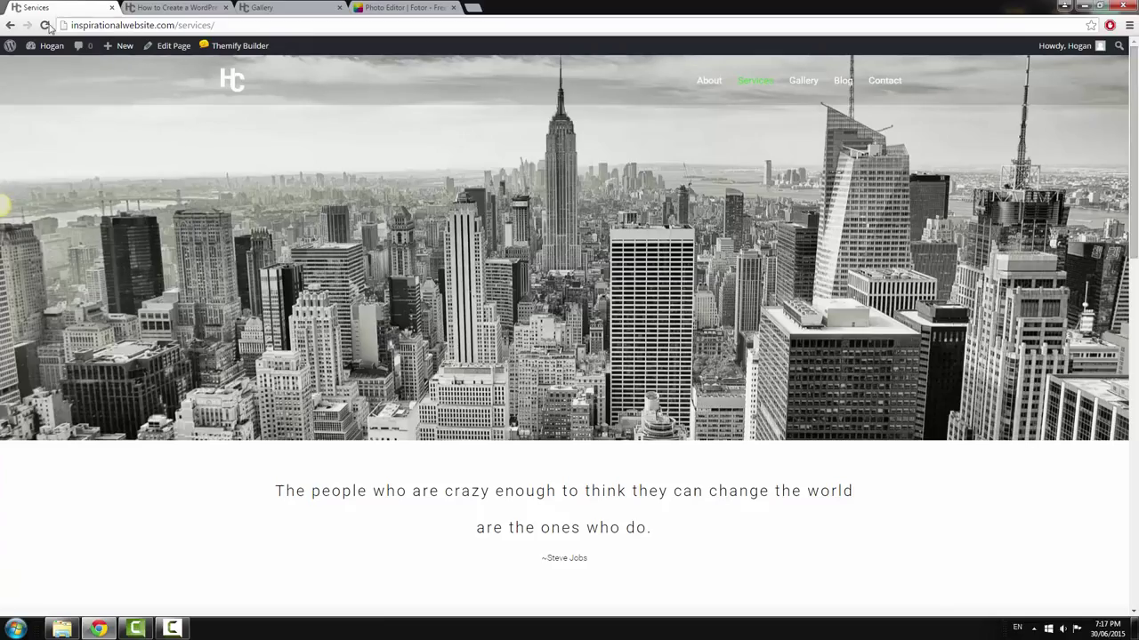
{"action": "left_click", "coordinate": [46, 26]}
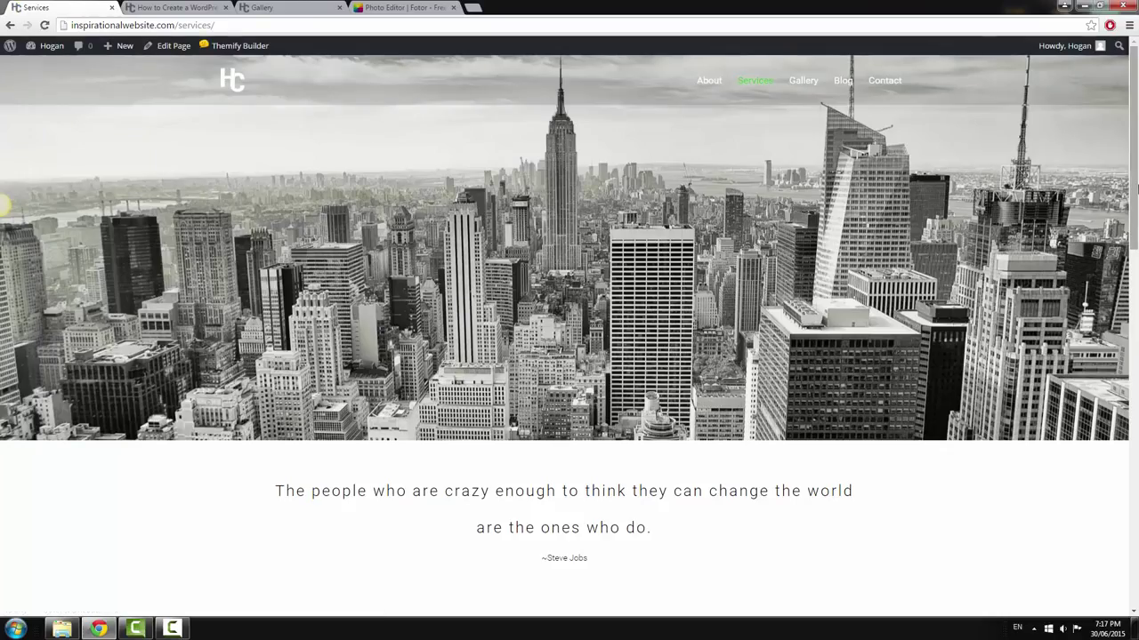
{"action": "left_click_drag", "start_coordinate": [1135, 199], "coordinate": [1136, 483]}
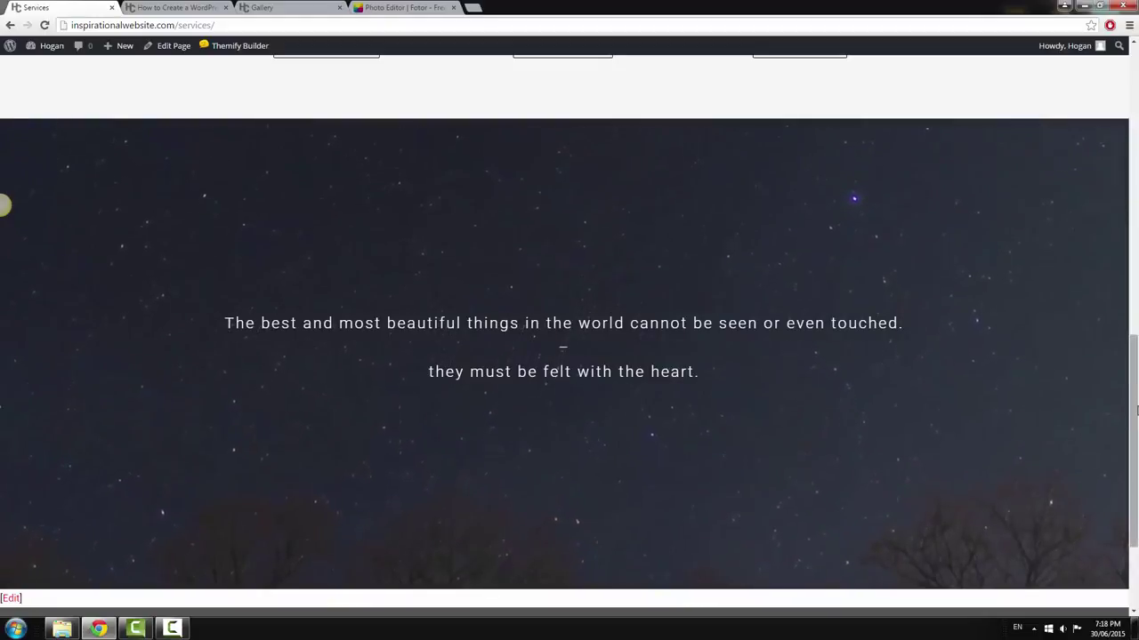
{"action": "scroll", "coordinate": [1137, 429], "scroll_direction": "down", "scroll_amount": 1}
{"action": "left_click_drag", "start_coordinate": [1137, 430], "coordinate": [1134, 113]}
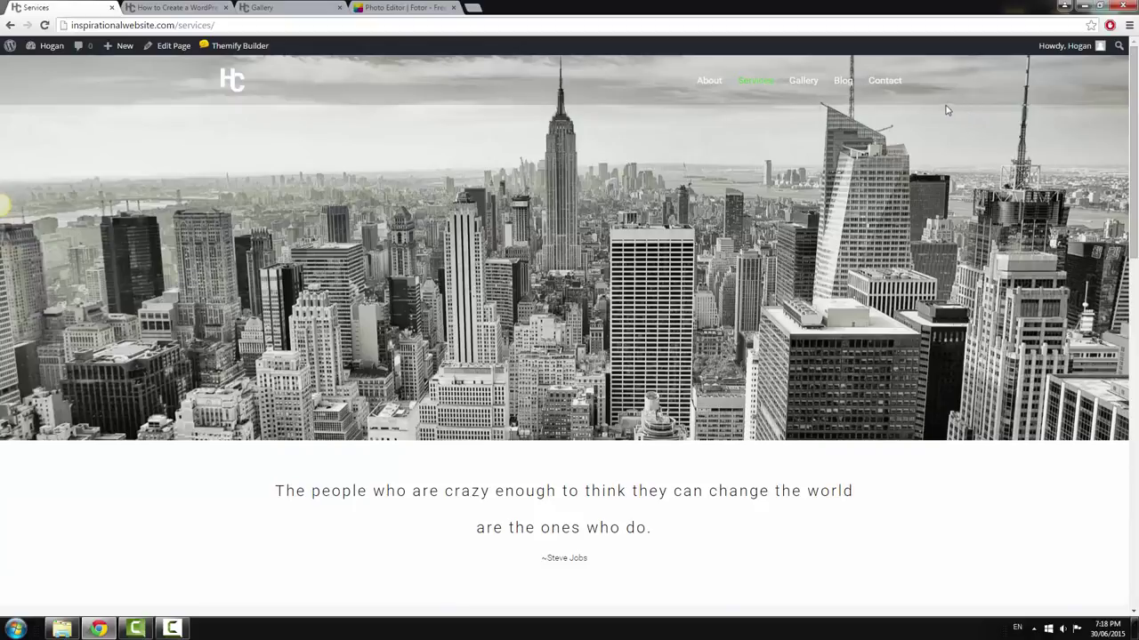
Step: Open Contact in the builder and upload Contact.jpg as the first row's background image
{"action": "left_click", "coordinate": [887, 83]}
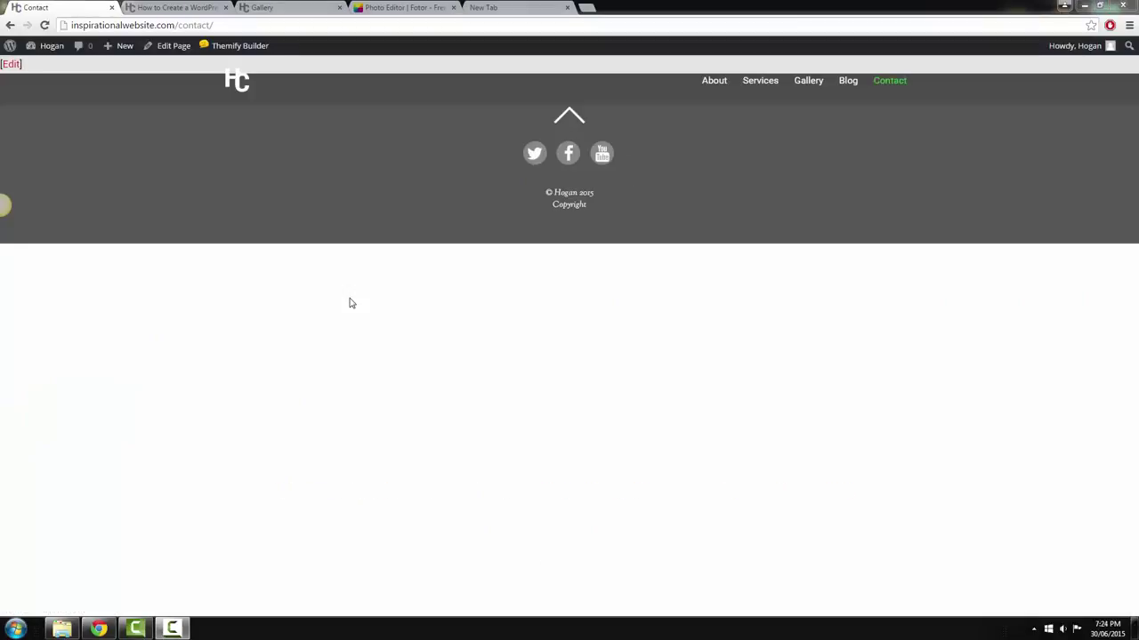
{"action": "left_click", "coordinate": [234, 68]}
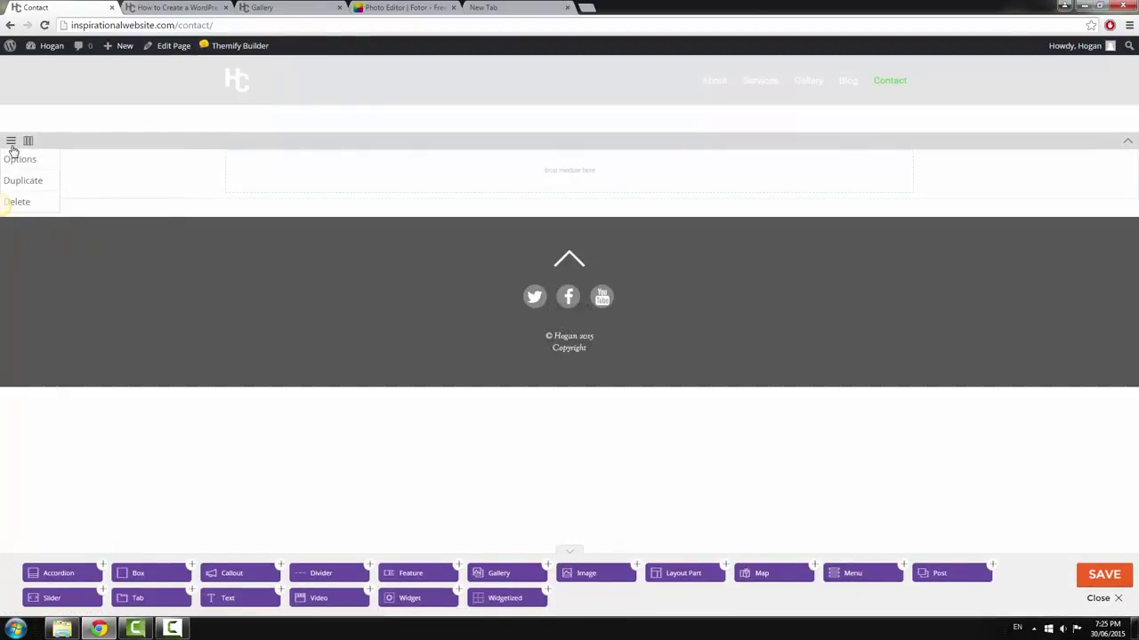
{"action": "left_click", "coordinate": [18, 161]}
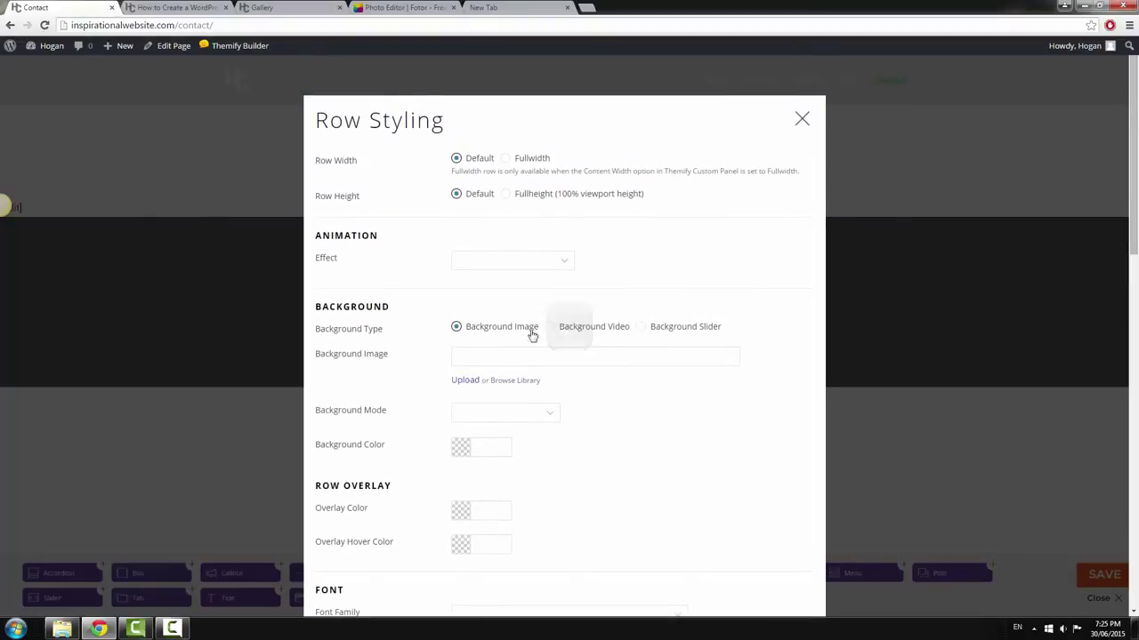
{"action": "left_click", "coordinate": [502, 381]}
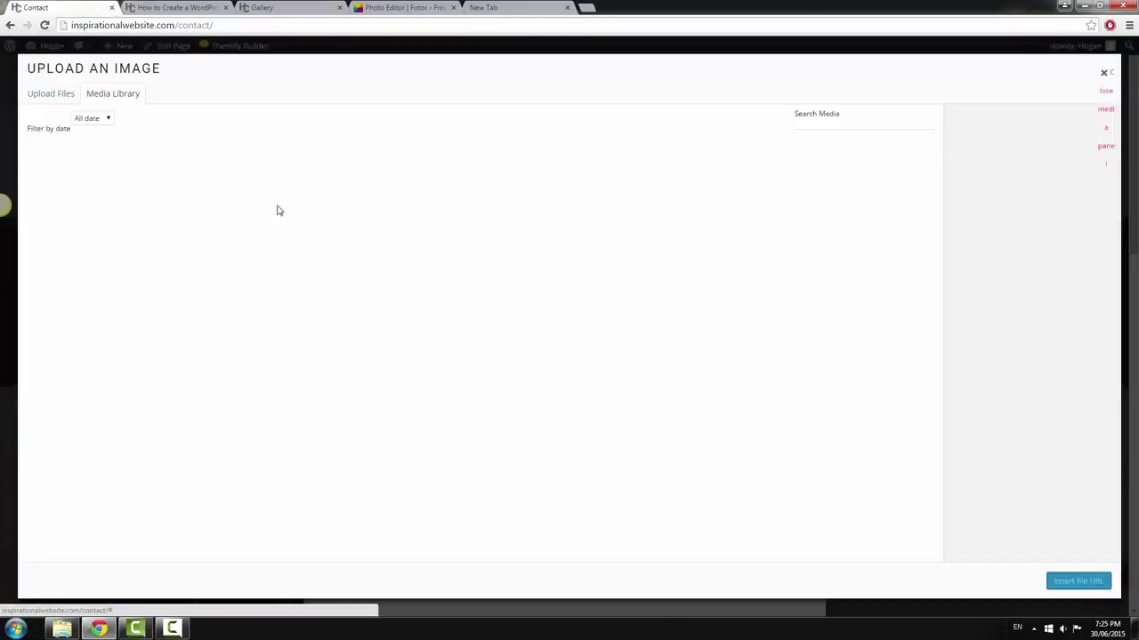
{"action": "left_click", "coordinate": [52, 95]}
{"action": "left_click", "coordinate": [538, 326]}
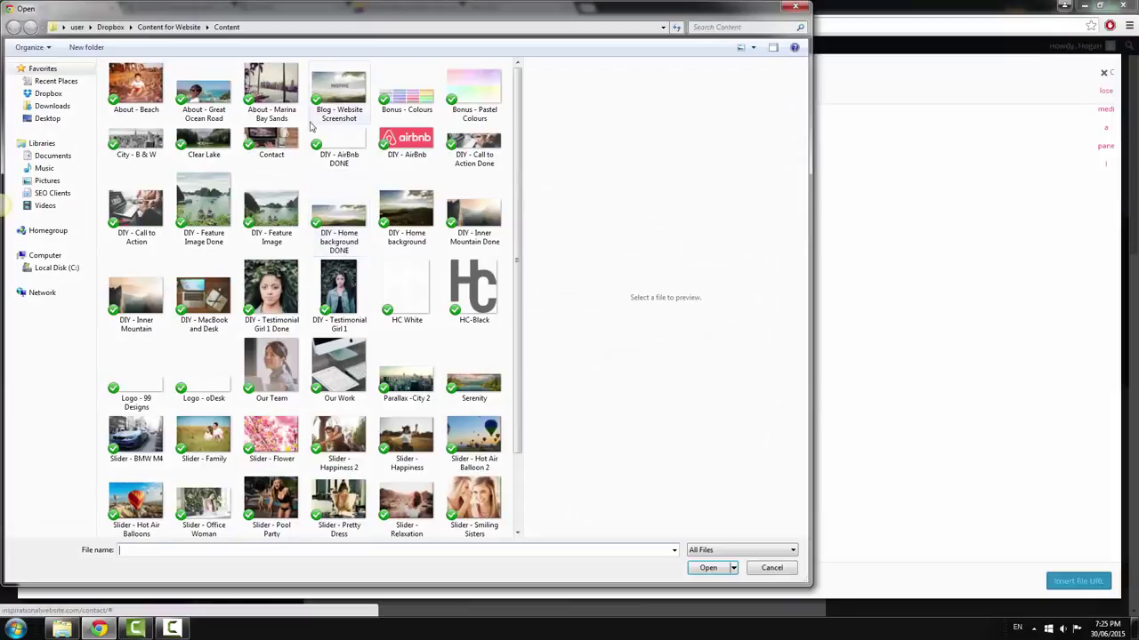
{"action": "left_click", "coordinate": [265, 153]}
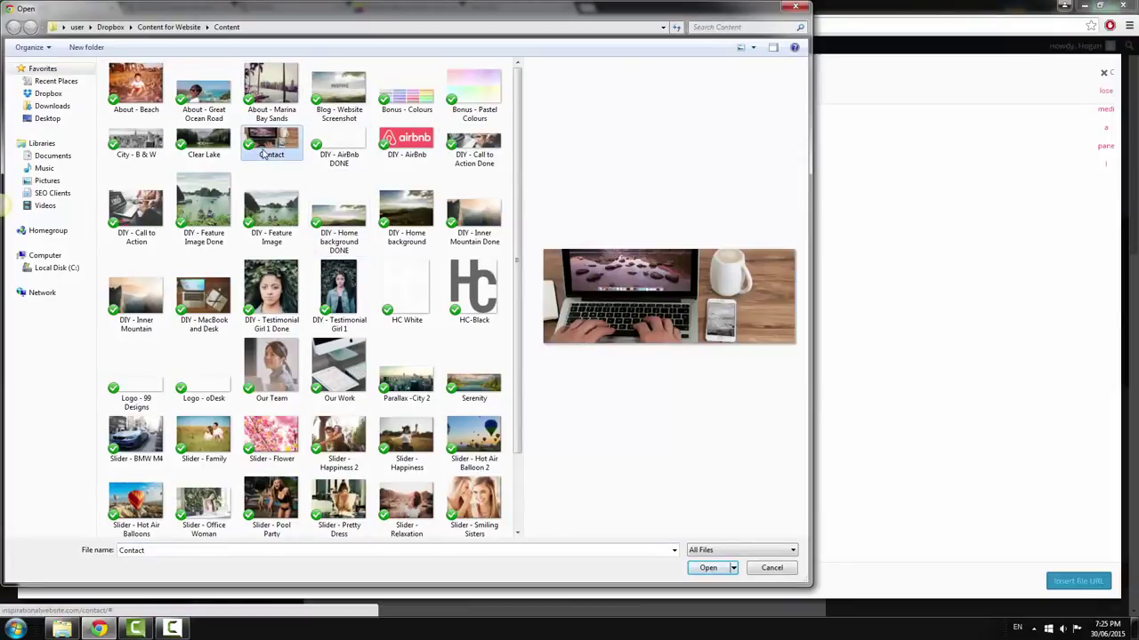
{"action": "left_click", "coordinate": [705, 567]}
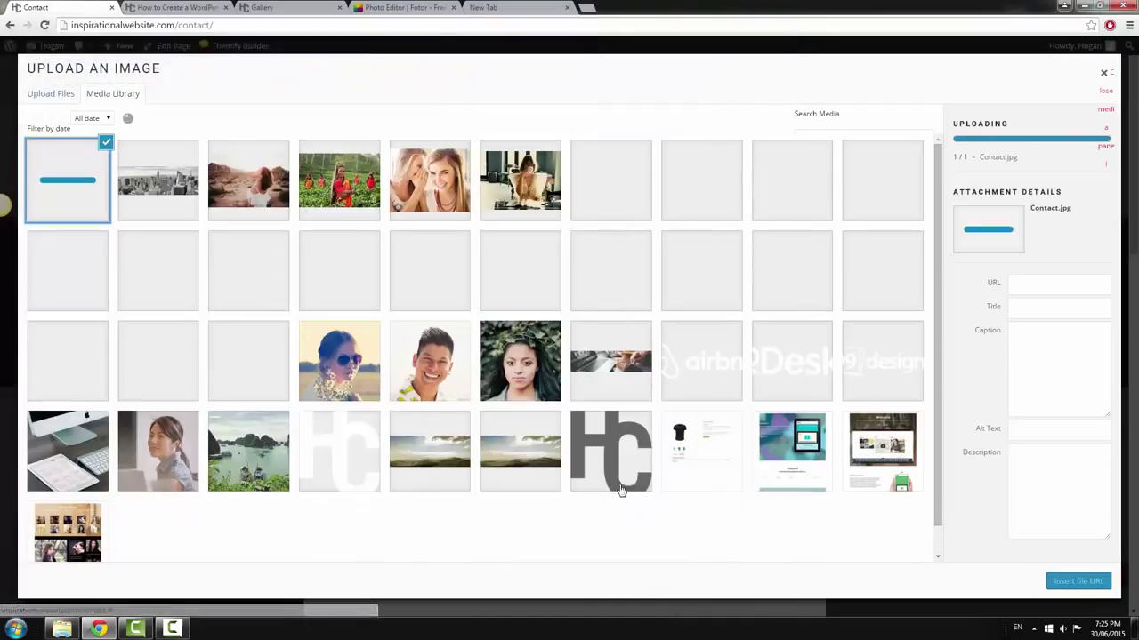
{"action": "left_click", "coordinate": [1078, 583]}
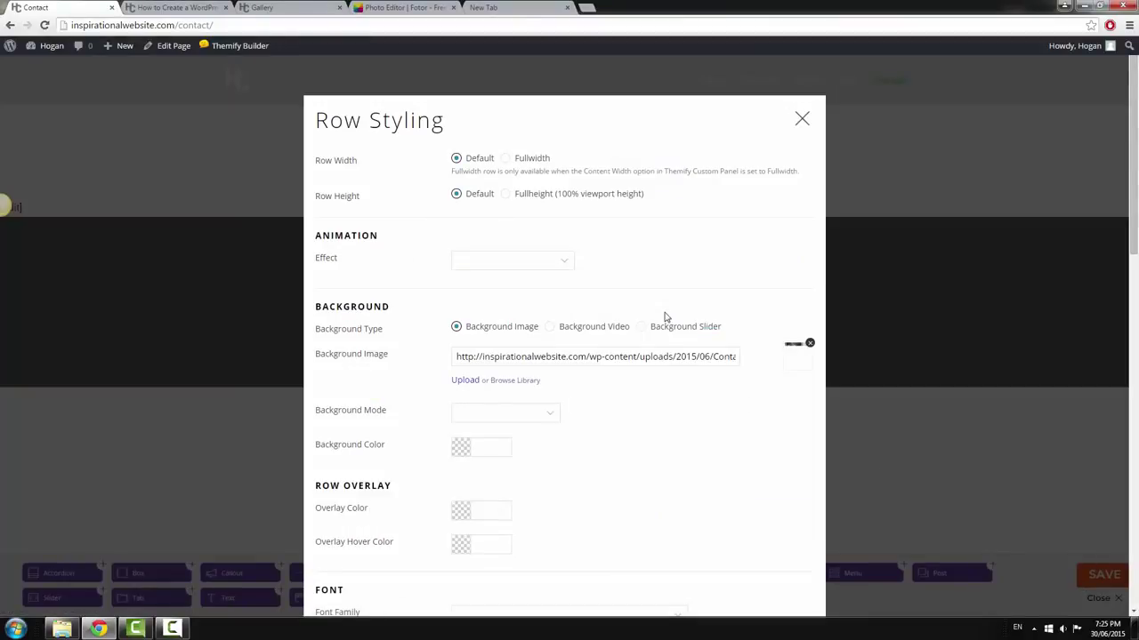
Step: Set the background to full cover with a semi-transparent black 000000 overlay and save the row
{"action": "left_click", "coordinate": [519, 419]}
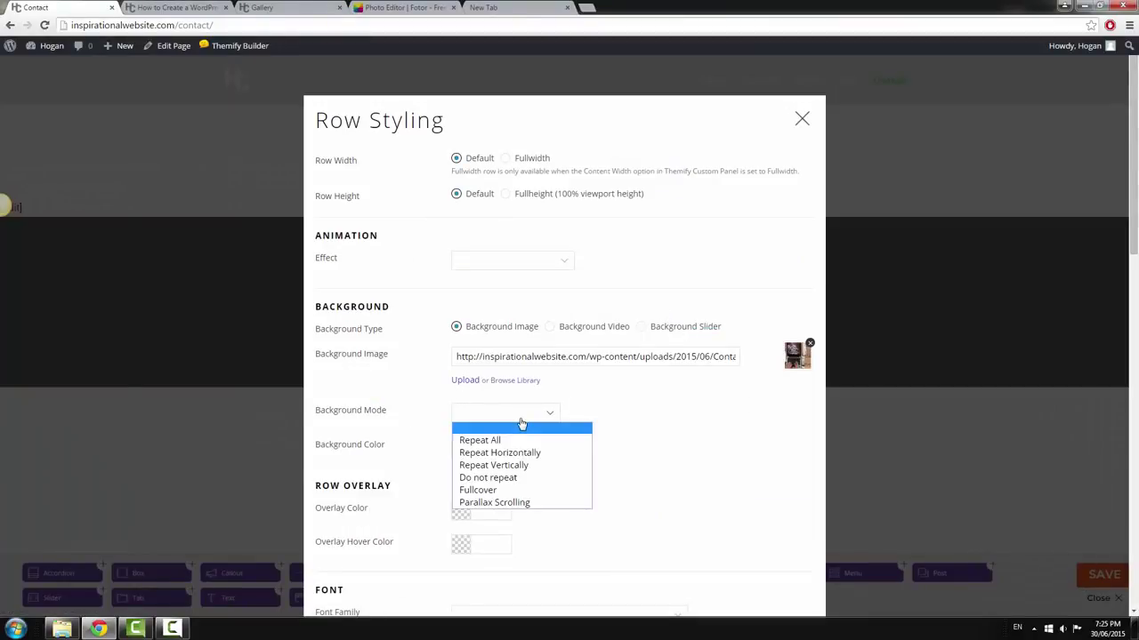
{"action": "left_click", "coordinate": [499, 491]}
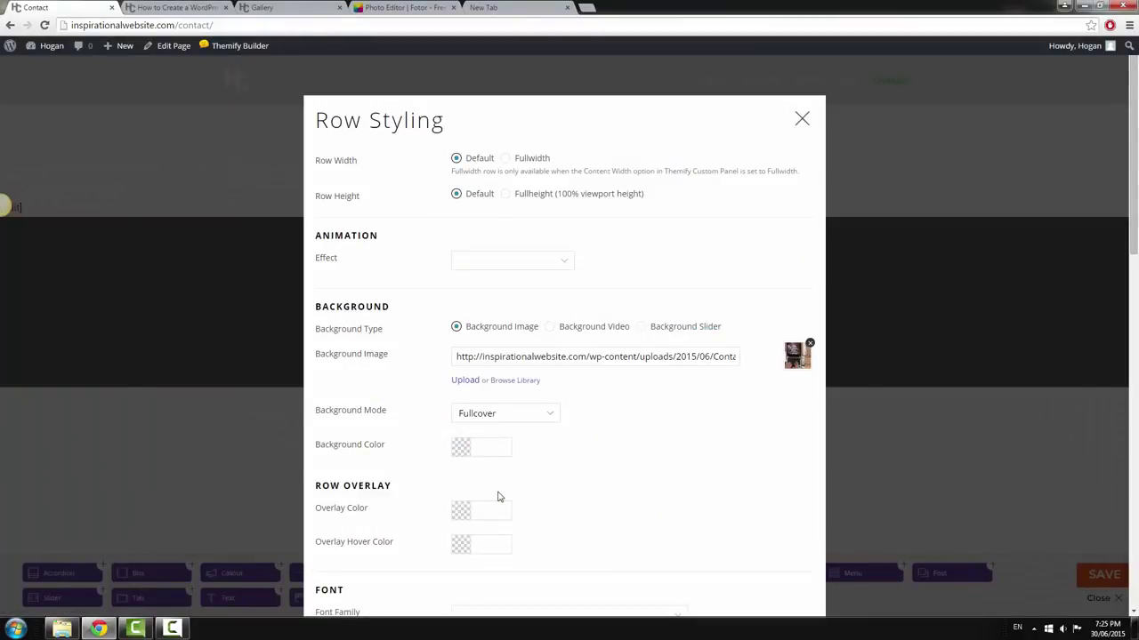
{"action": "scroll", "coordinate": [686, 477], "scroll_direction": "down", "scroll_amount": 2}
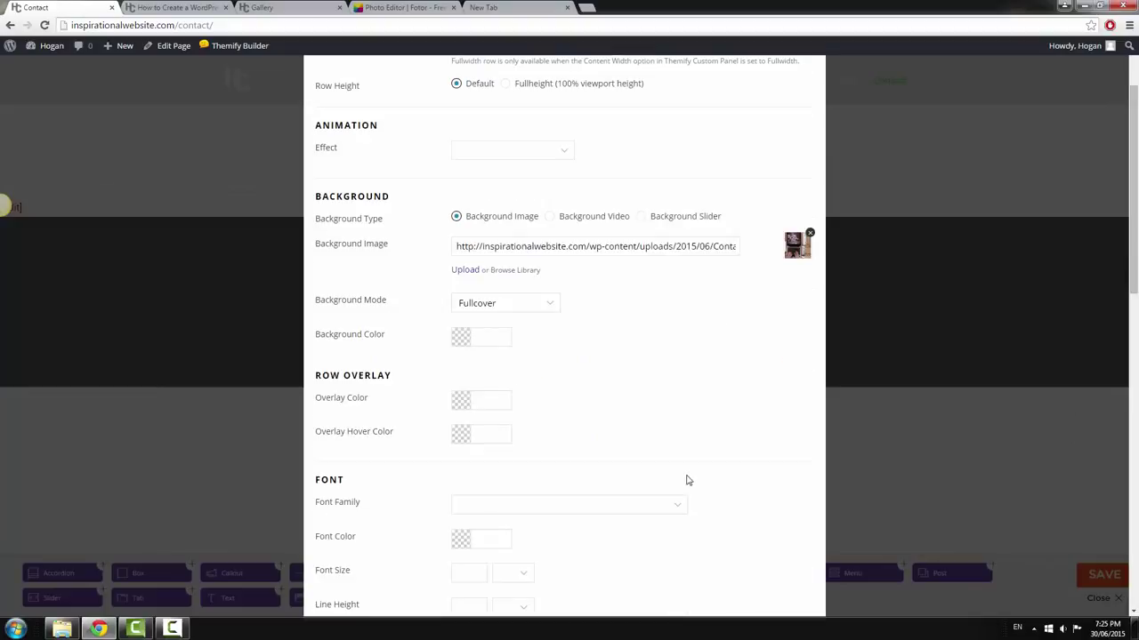
{"action": "left_click", "coordinate": [457, 403]}
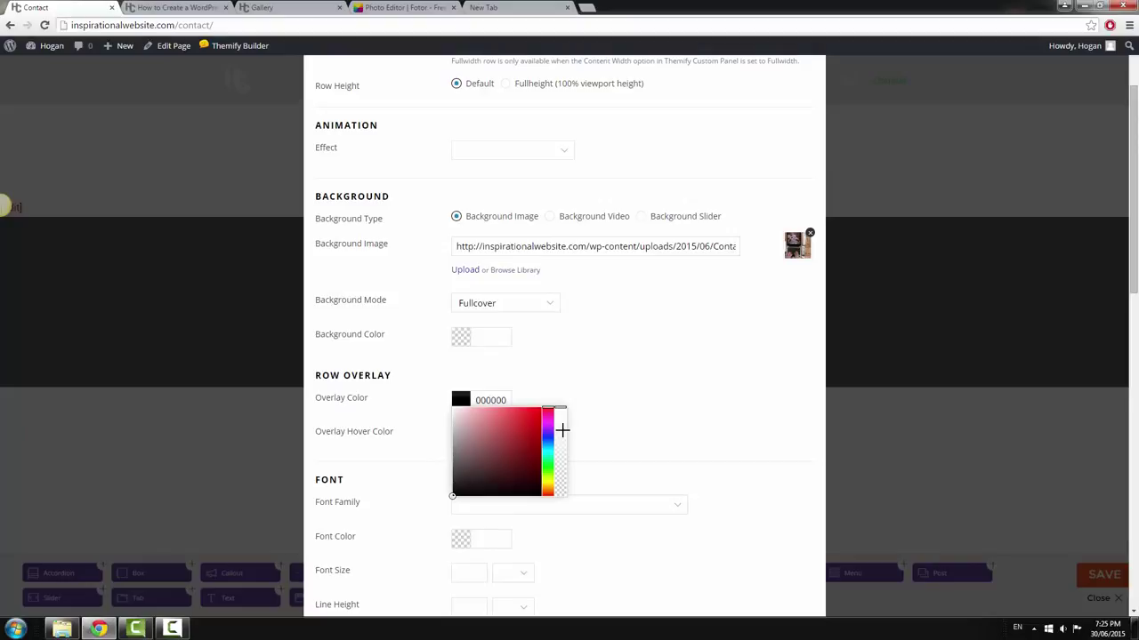
{"action": "left_click", "coordinate": [561, 432]}
{"action": "left_click", "coordinate": [558, 403]}
{"action": "left_click_drag", "start_coordinate": [407, 435], "coordinate": [477, 453]}
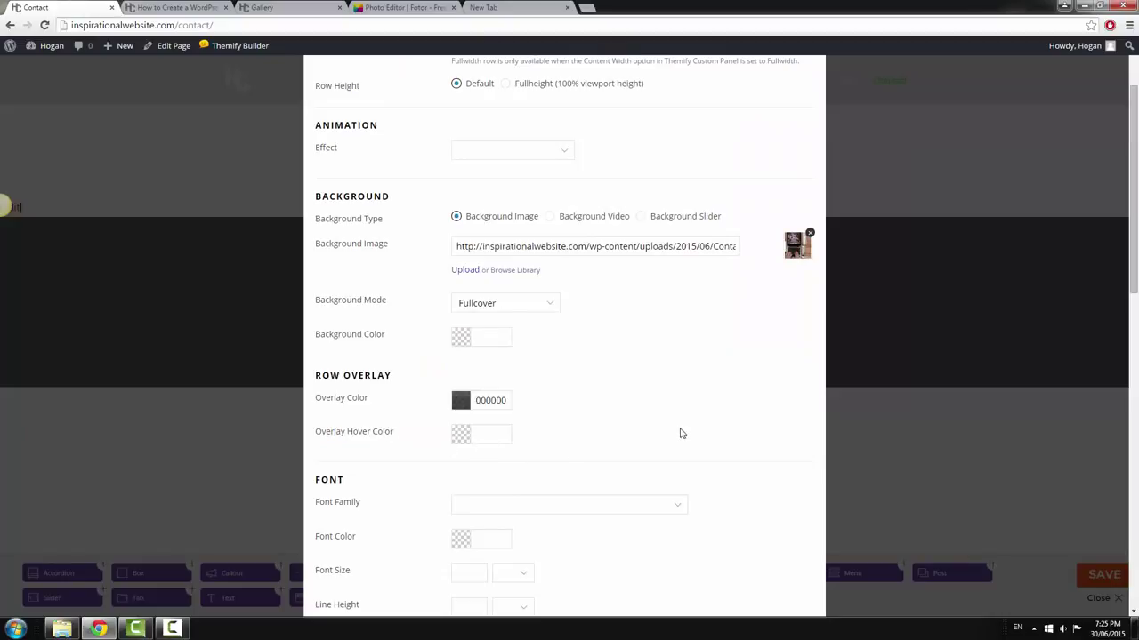
{"action": "scroll", "coordinate": [684, 433], "scroll_direction": "down", "scroll_amount": 10}
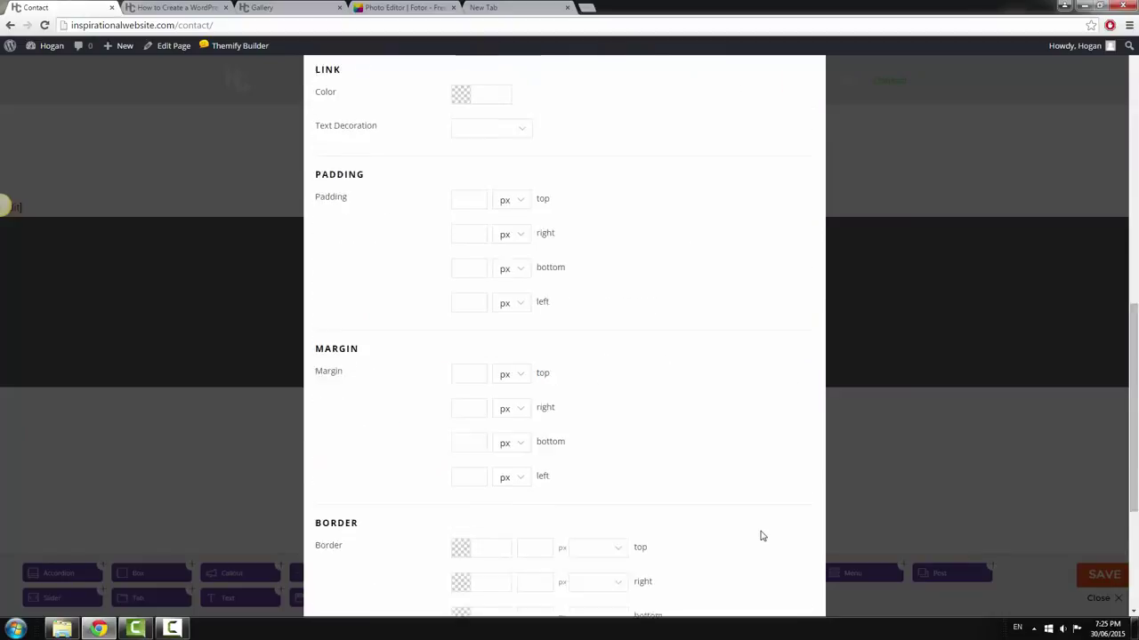
{"action": "left_click", "coordinate": [783, 592]}
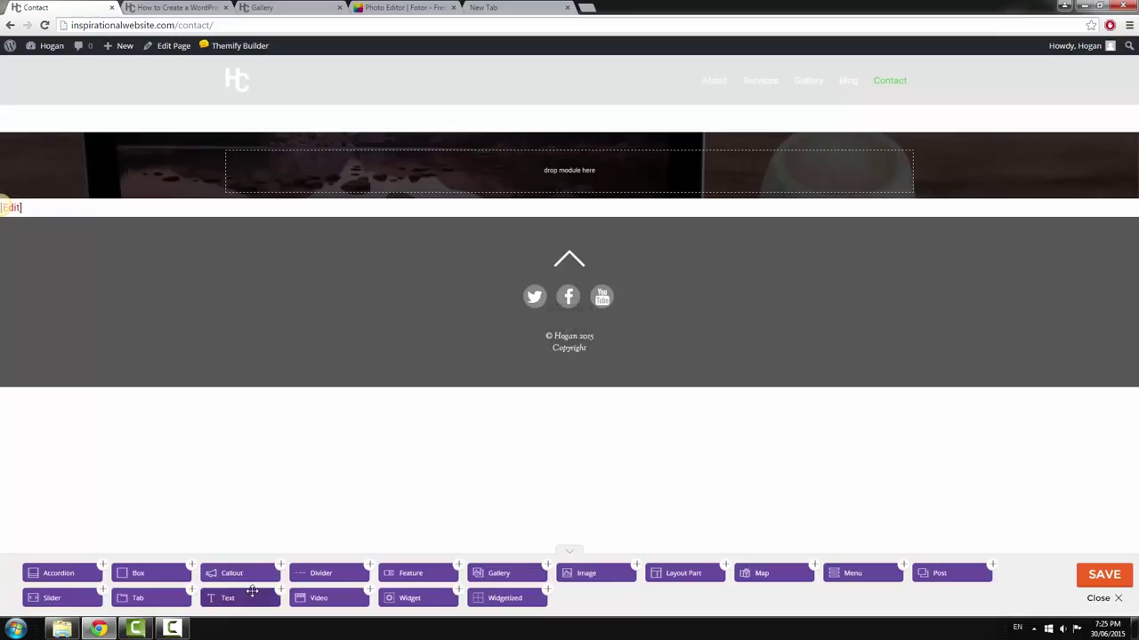
Step: Add a Text module to the Contact row and paste 'Get in Touch.' from the tutorial
{"action": "left_click_drag", "start_coordinate": [240, 596], "coordinate": [568, 174]}
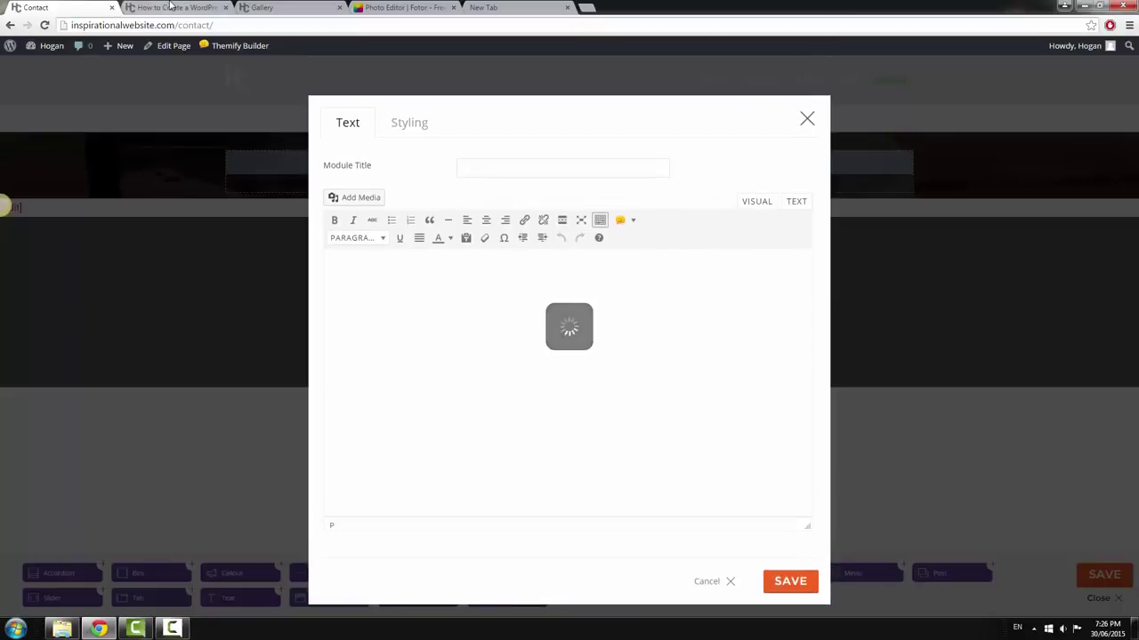
{"action": "left_click", "coordinate": [171, 7]}
{"action": "left_click", "coordinate": [561, 359]}
{"action": "scroll", "coordinate": [561, 376], "scroll_direction": "down", "scroll_amount": 5}
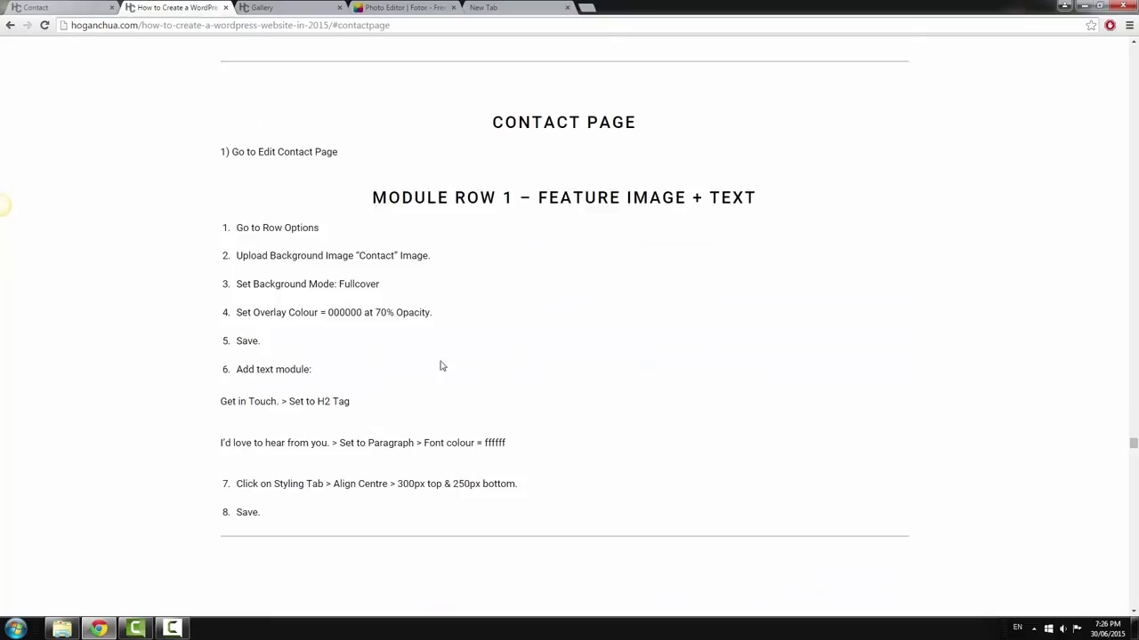
{"action": "left_click_drag", "start_coordinate": [224, 401], "coordinate": [281, 401]}
{"action": "key", "text": "ctrl+c"}
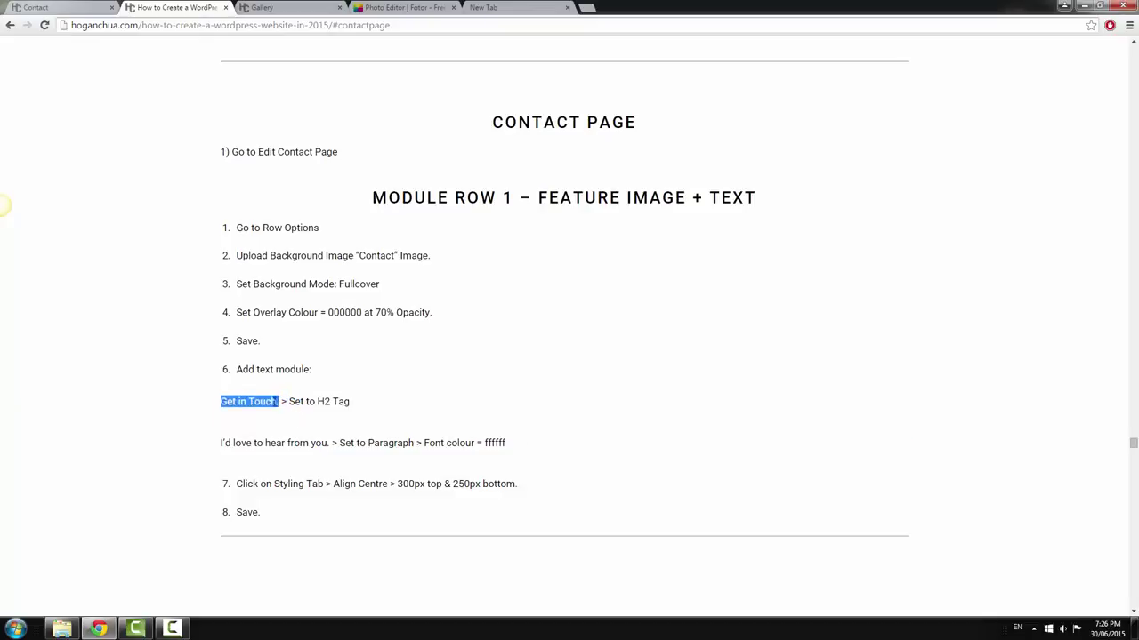
{"action": "key", "text": "ctrl+Page_Up"}
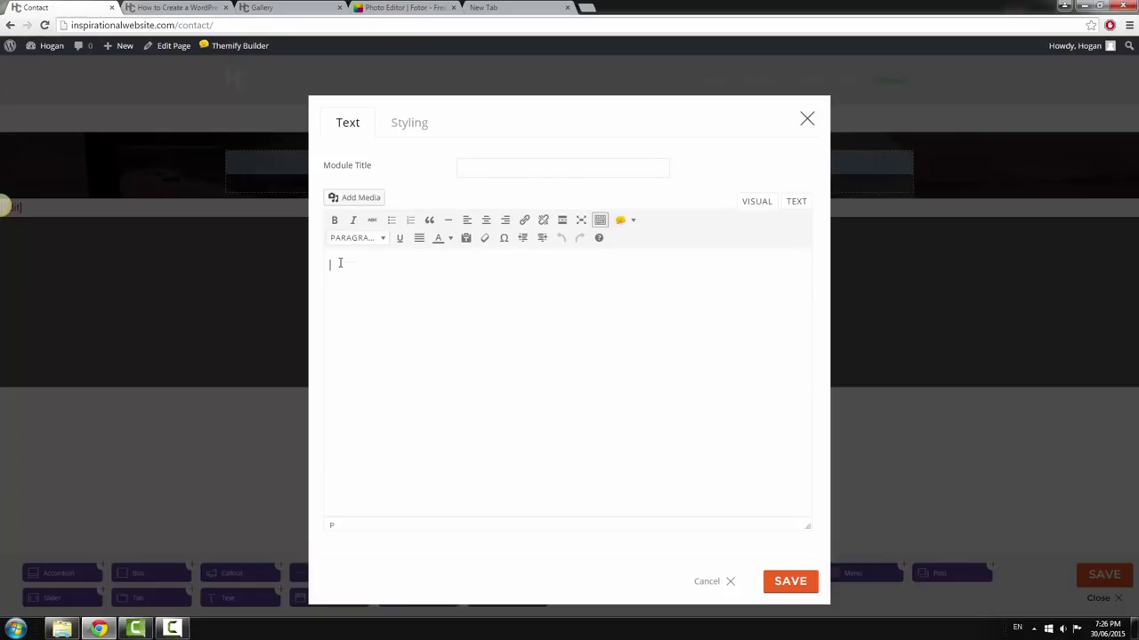
{"action": "right_click", "coordinate": [340, 262]}
{"action": "left_click", "coordinate": [383, 331]}
Step: Copy 'I'd love to hear from you.' from the tutorial and paste it below the first line
{"action": "left_click", "coordinate": [157, 7]}
{"action": "left_click_drag", "start_coordinate": [330, 442], "coordinate": [201, 439]}
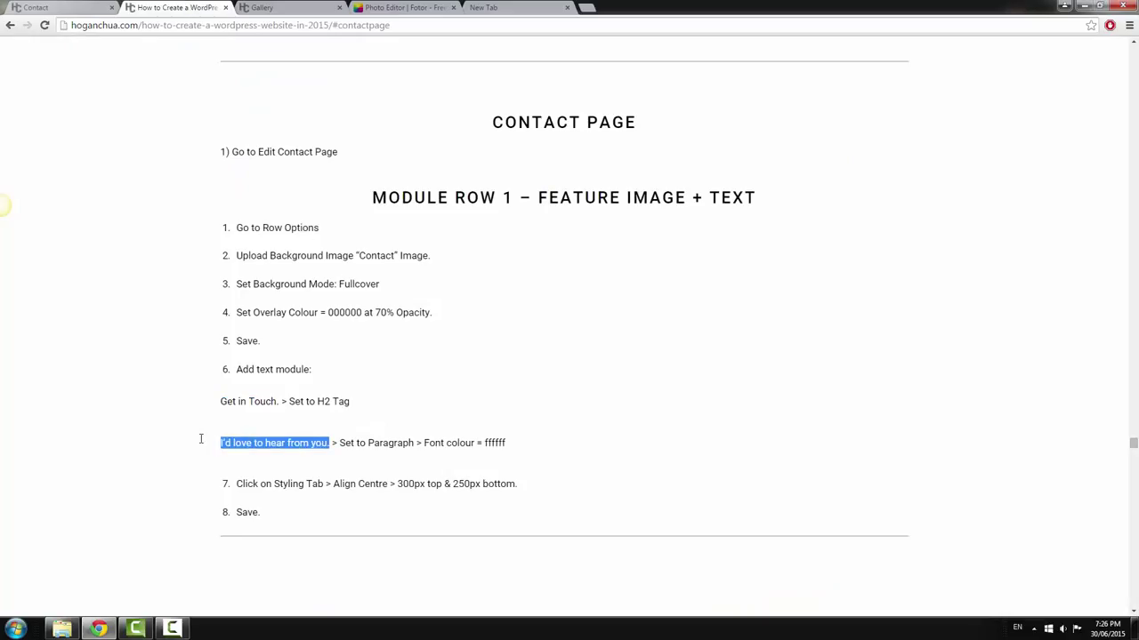
{"action": "right_click", "coordinate": [242, 441]}
{"action": "left_click", "coordinate": [257, 448]}
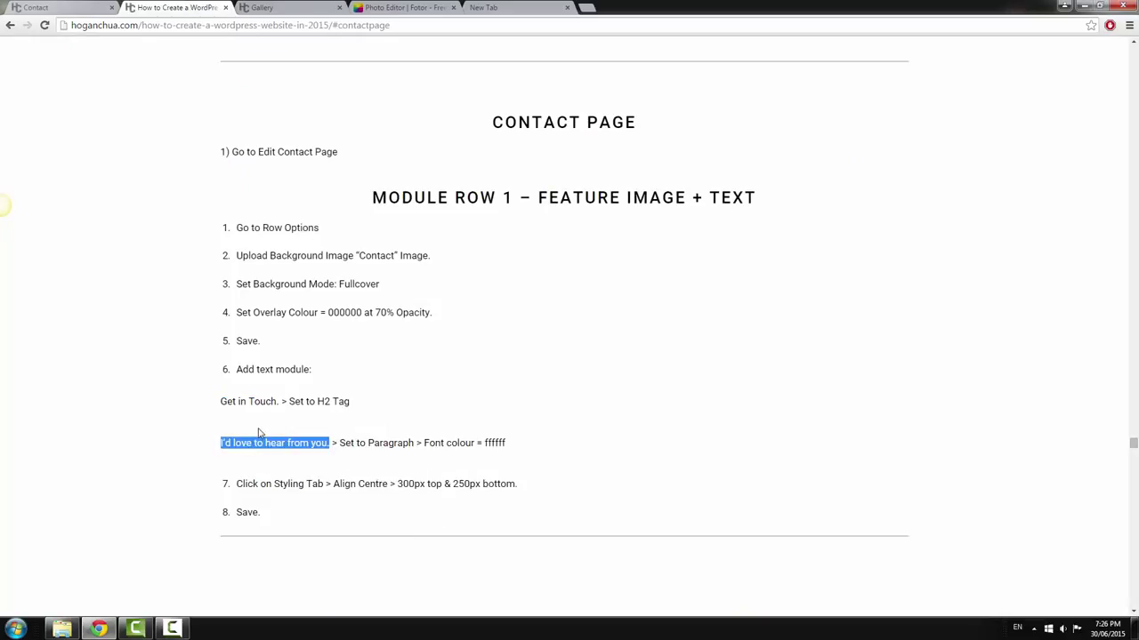
{"action": "left_click", "coordinate": [102, 7]}
{"action": "right_click", "coordinate": [332, 293]}
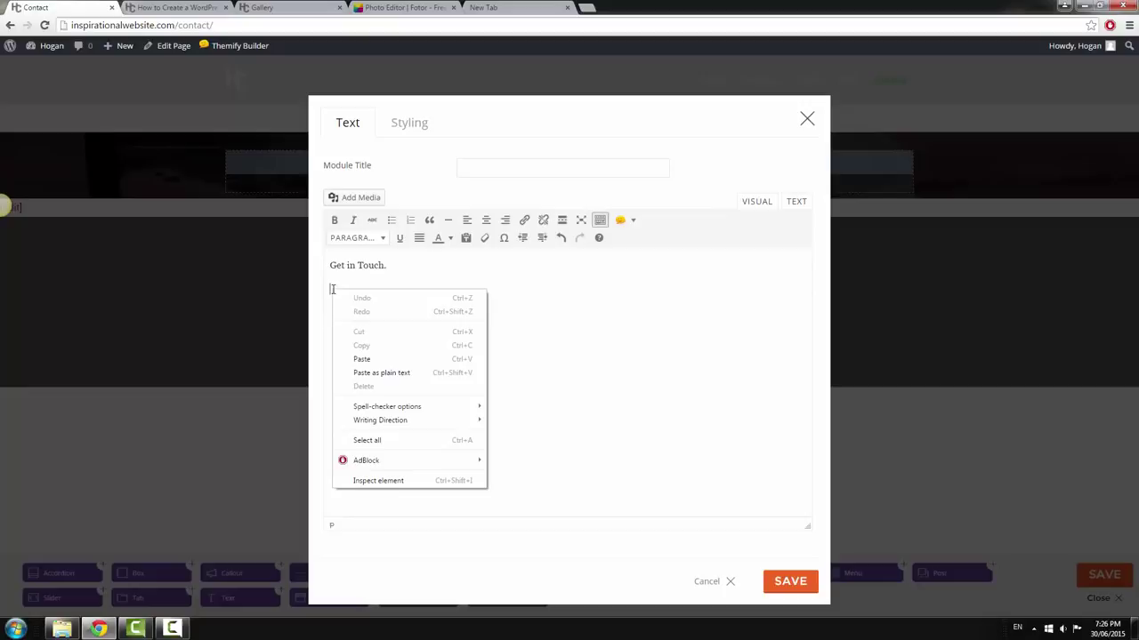
{"action": "left_click", "coordinate": [373, 370]}
Step: Format 'Get in Touch.' as Heading 2, then select the second line
{"action": "left_click_drag", "start_coordinate": [417, 265], "coordinate": [329, 265]}
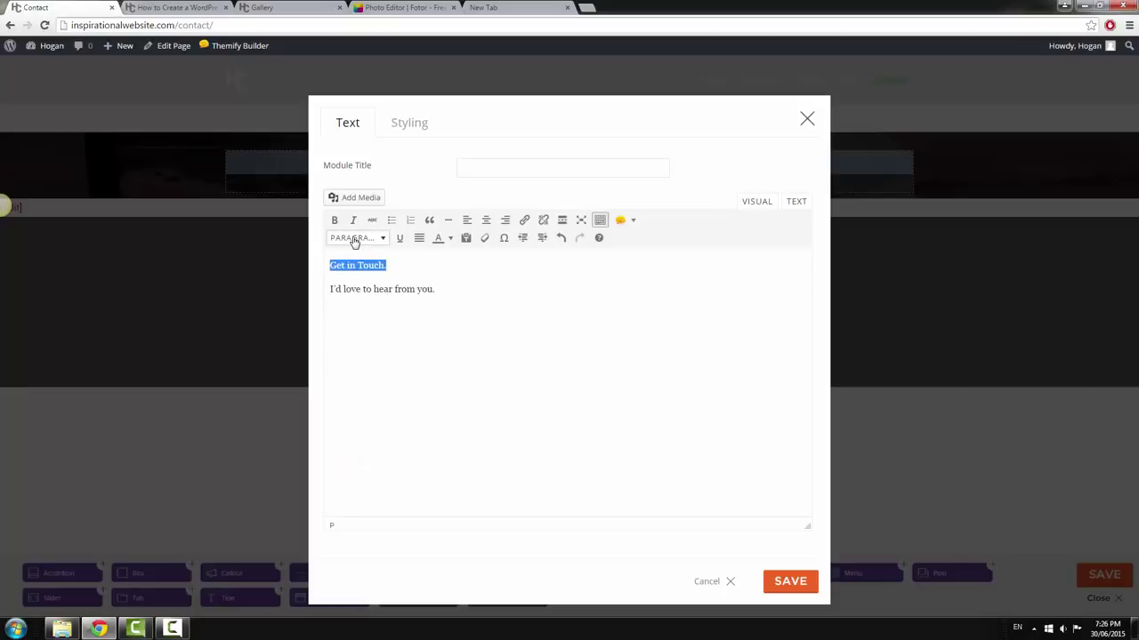
{"action": "left_click", "coordinate": [371, 240]}
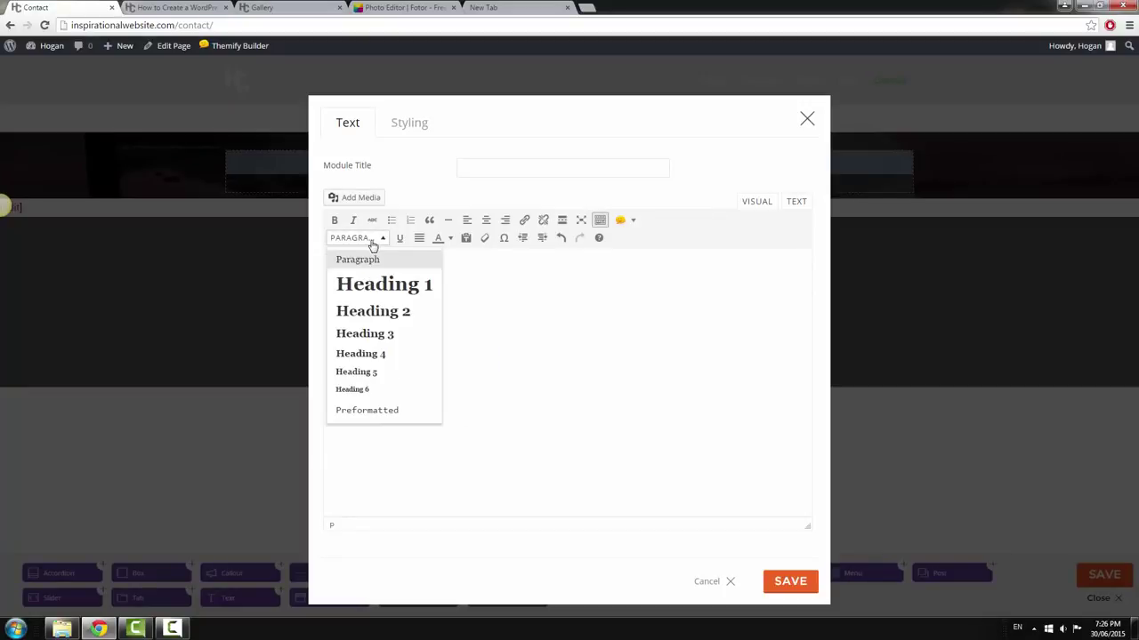
{"action": "left_click", "coordinate": [384, 319]}
{"action": "left_click", "coordinate": [448, 300]}
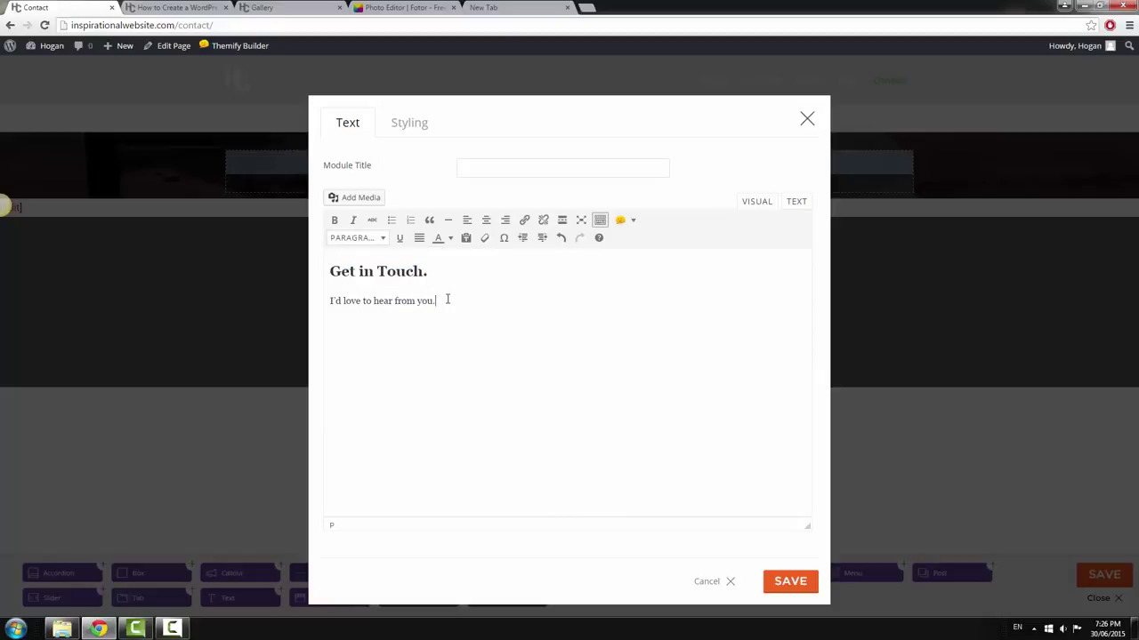
{"action": "left_click_drag", "start_coordinate": [448, 300], "coordinate": [299, 296]}
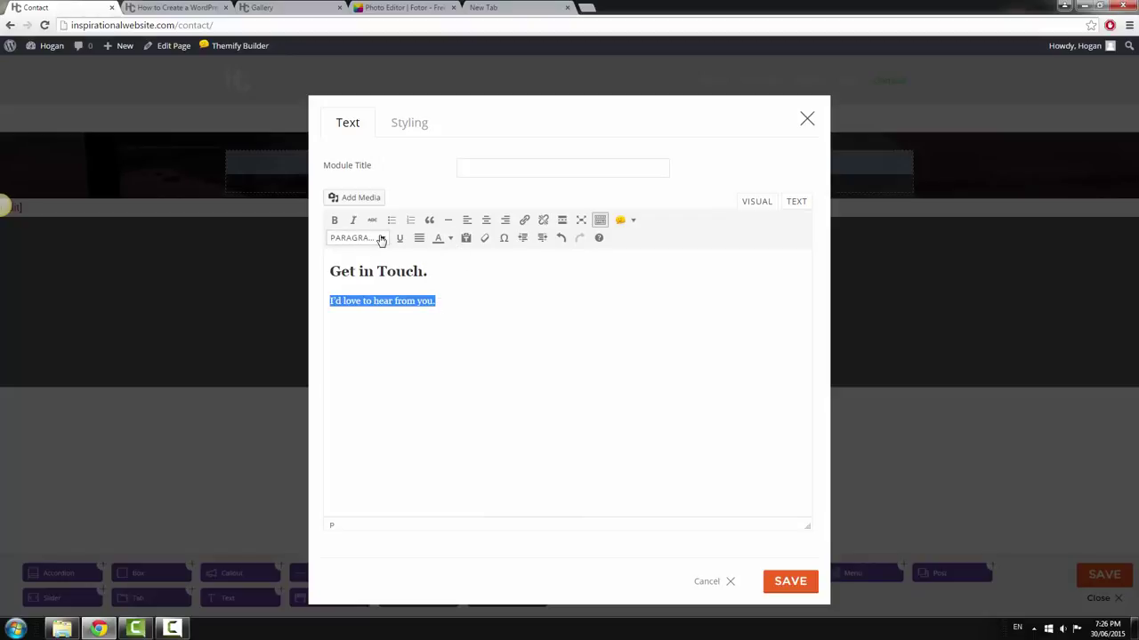
Step: Apply a text colour to the subtitle line of the Get in Touch module
{"action": "left_click", "coordinate": [450, 238]}
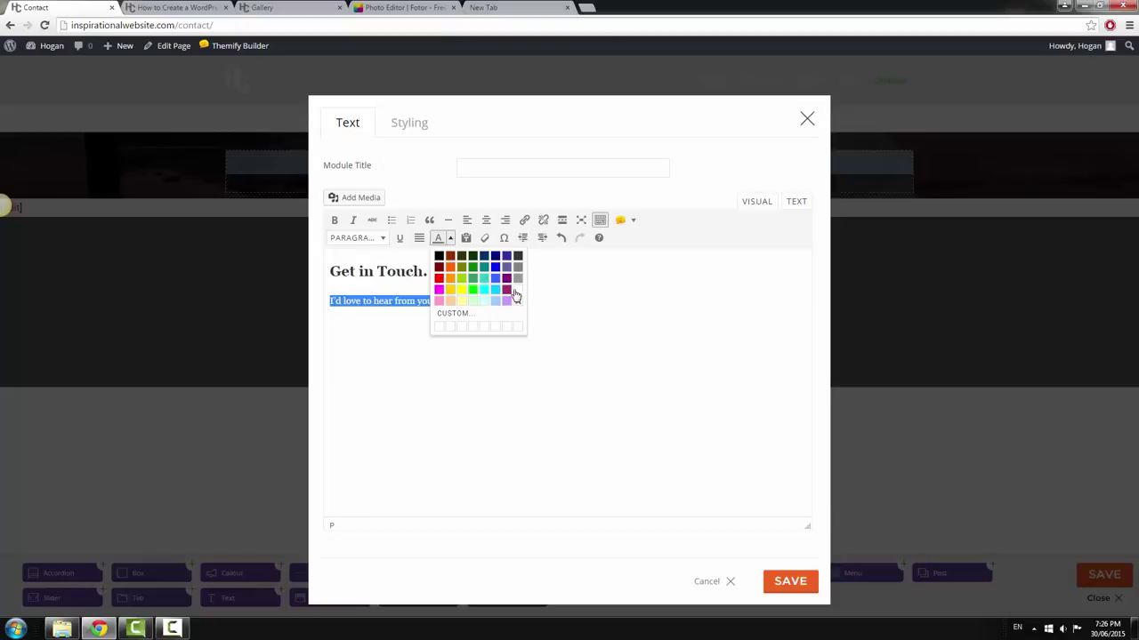
{"action": "left_click", "coordinate": [507, 290]}
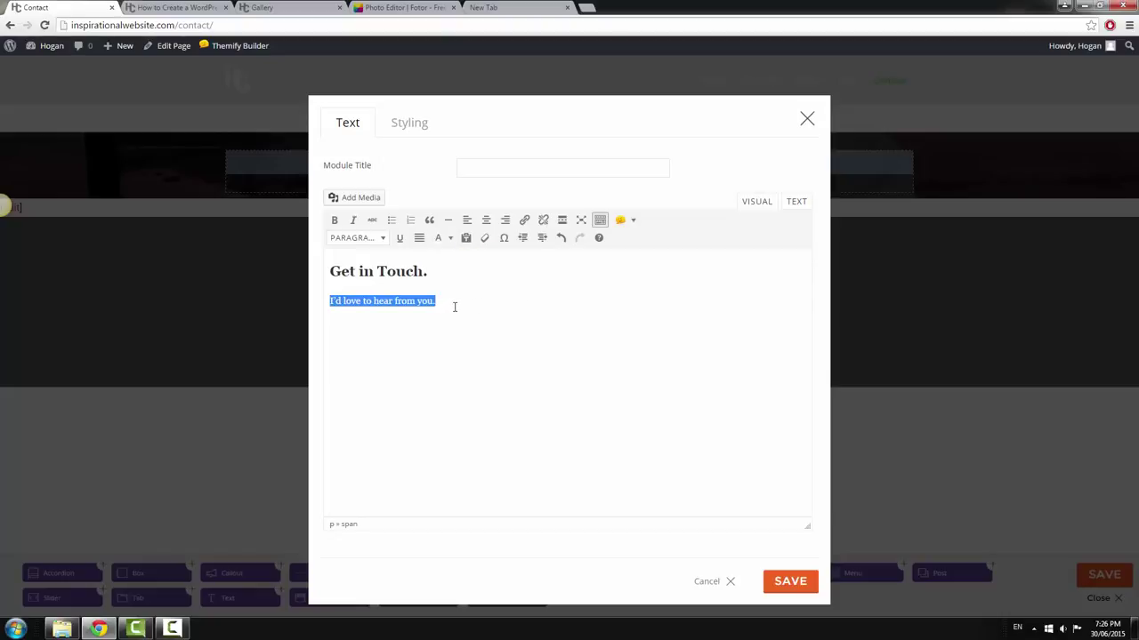
{"action": "key", "text": "BackSpace"}
Step: Center the module's text, set its top padding to 300, and save the module
{"action": "left_click", "coordinate": [418, 125]}
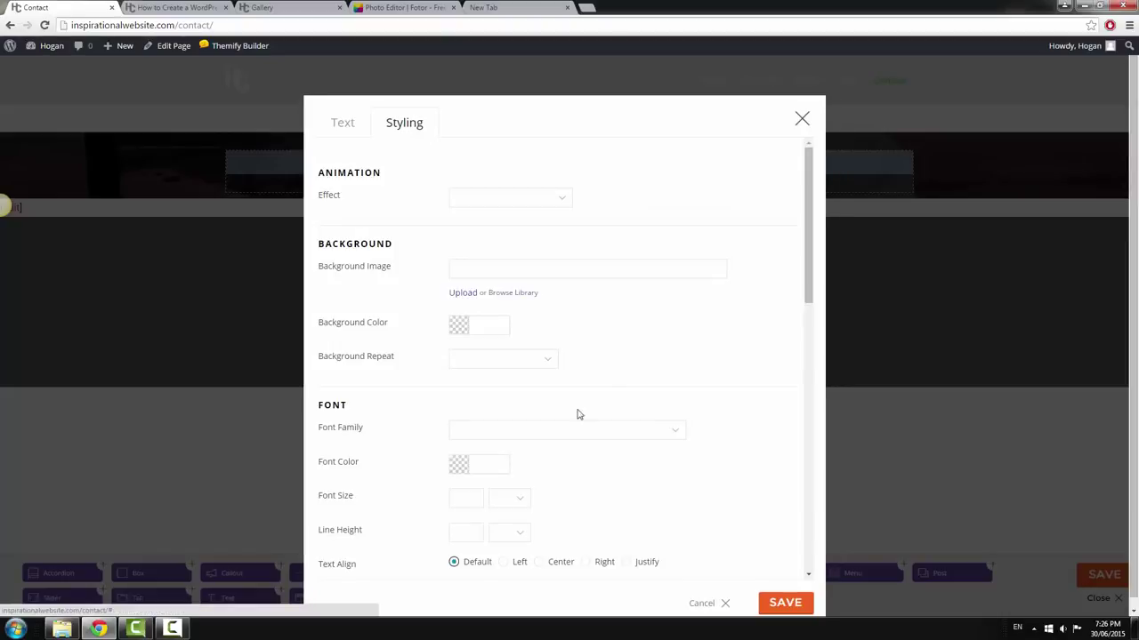
{"action": "scroll", "coordinate": [573, 418], "scroll_direction": "down", "scroll_amount": 5}
{"action": "left_click", "coordinate": [538, 176]}
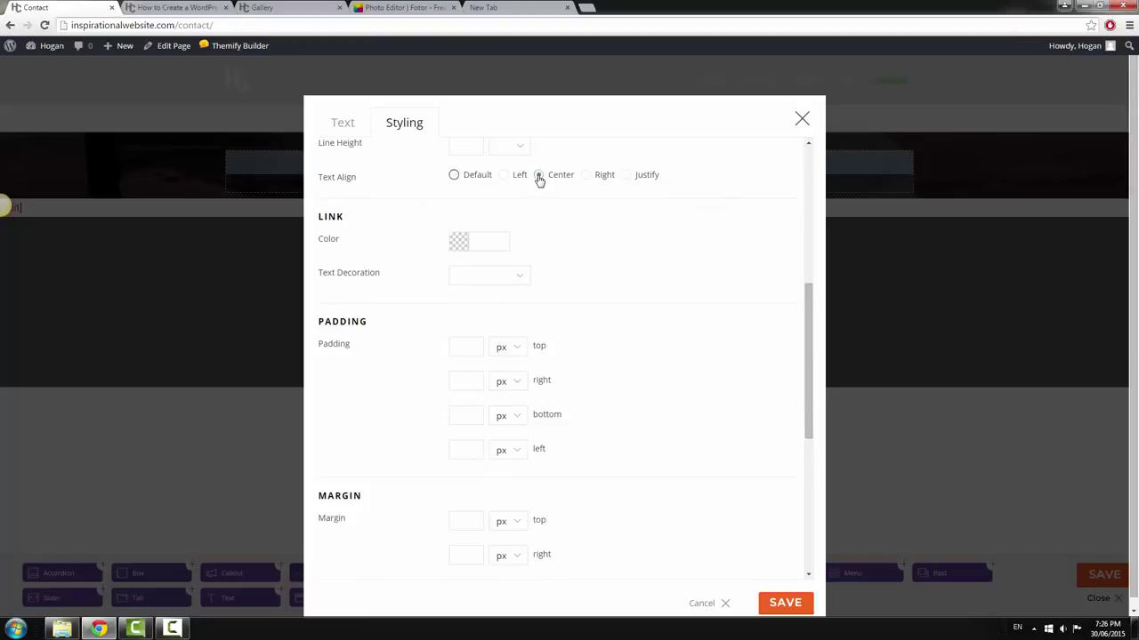
{"action": "left_click", "coordinate": [458, 348]}
{"action": "type", "text": "300"}
{"action": "left_click", "coordinate": [475, 415]}
{"action": "scroll", "coordinate": [629, 475], "scroll_direction": "down", "scroll_amount": 1}
{"action": "left_click", "coordinate": [784, 603]}
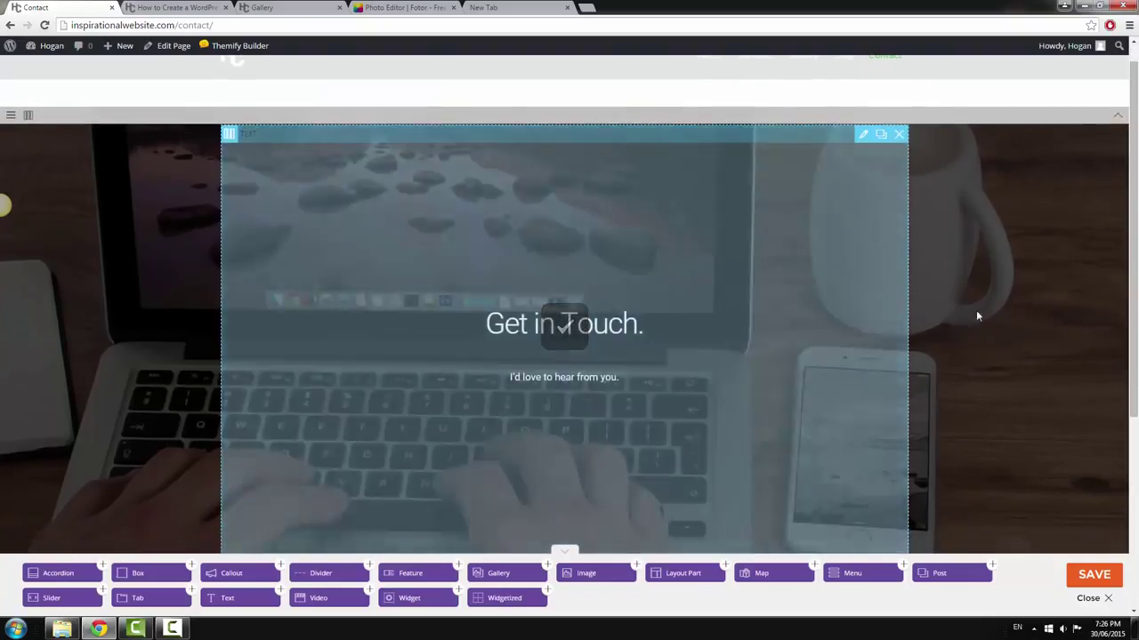
Step: Set the lower row's background colour to f6f6f6
{"action": "scroll", "coordinate": [1065, 279], "scroll_direction": "down", "scroll_amount": 1}
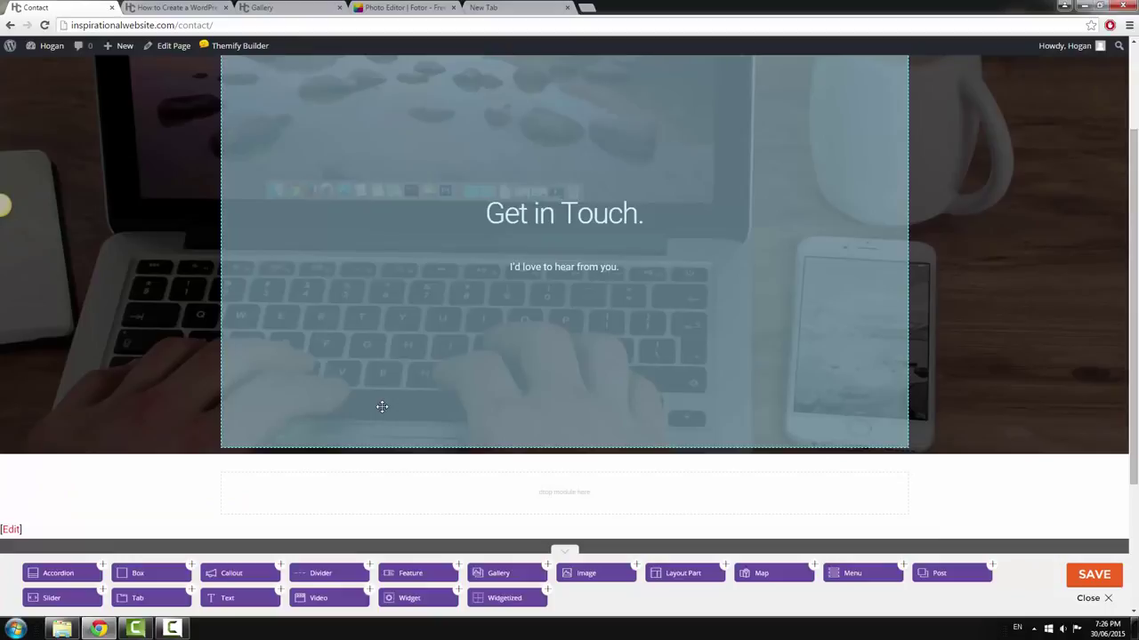
{"action": "scroll", "coordinate": [374, 409], "scroll_direction": "down", "scroll_amount": 1}
{"action": "mouse_move", "coordinate": [13, 350]}
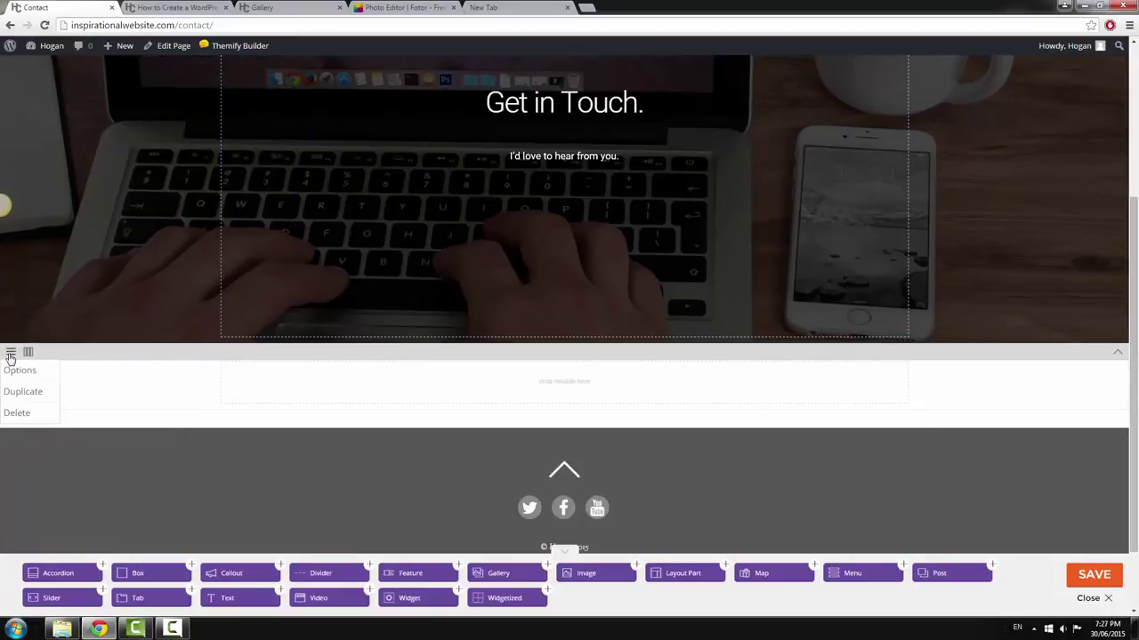
{"action": "left_click", "coordinate": [15, 372]}
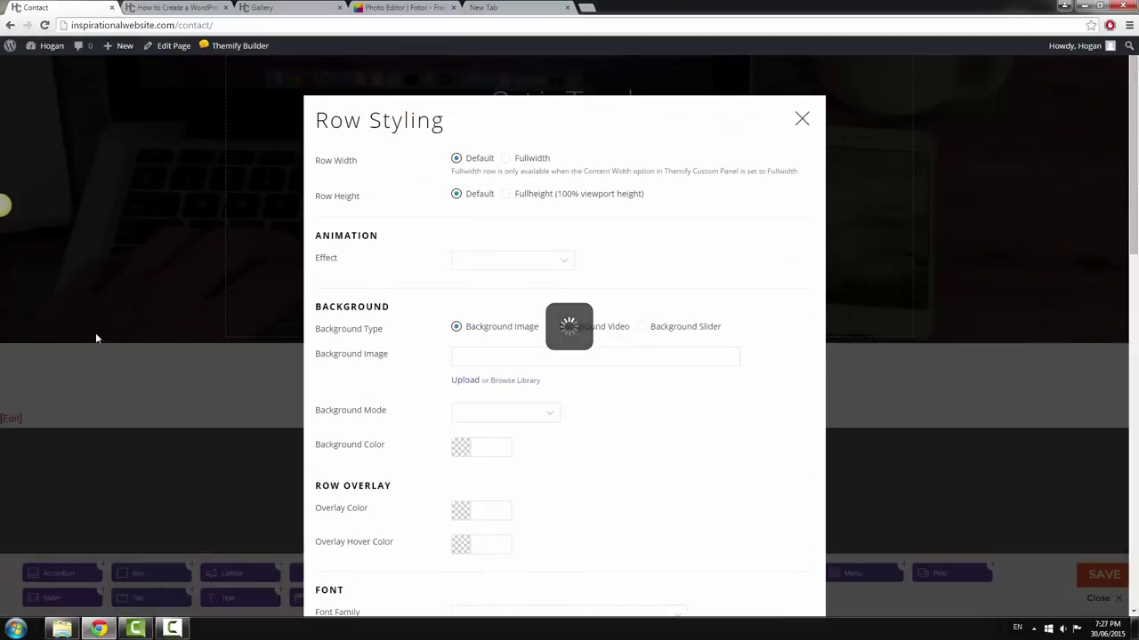
{"action": "left_click", "coordinate": [481, 449]}
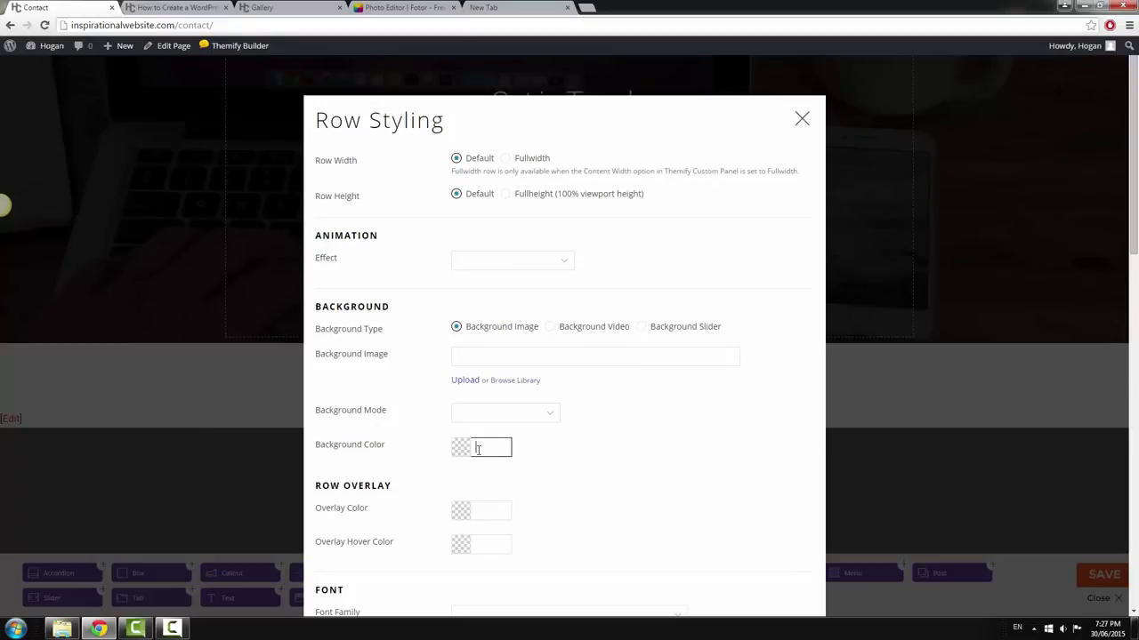
{"action": "type", "text": "f6f6f6"}
{"action": "left_click", "coordinate": [561, 450]}
Step: Give the row 100 px bottom padding, save the row, and save the page layout
{"action": "scroll", "coordinate": [561, 452], "scroll_direction": "down", "scroll_amount": 2}
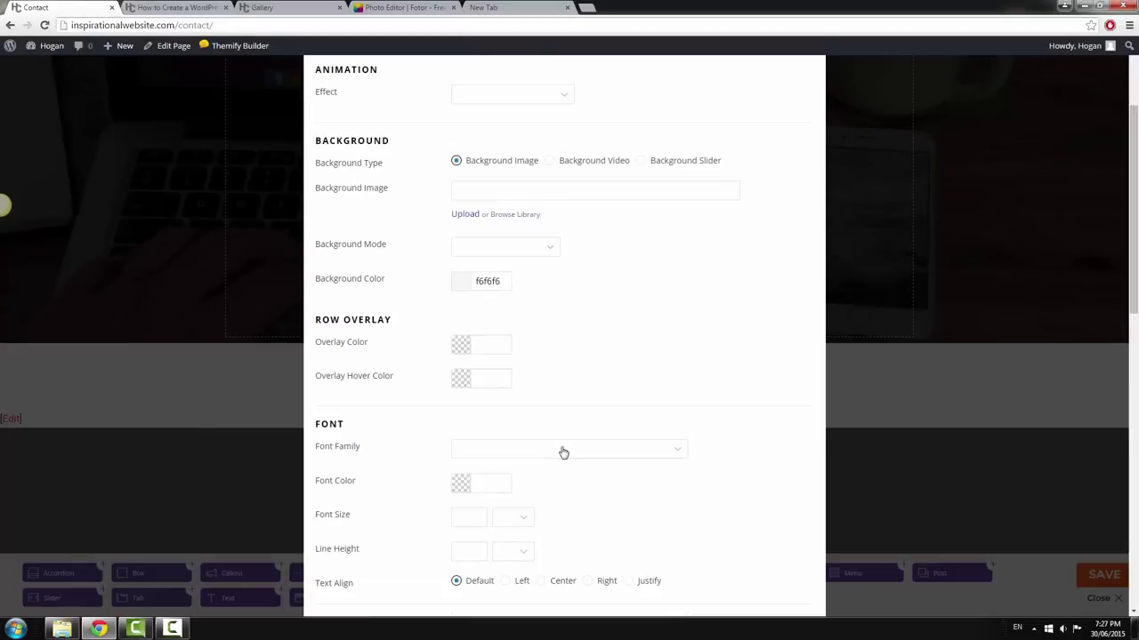
{"action": "scroll", "coordinate": [525, 435], "scroll_direction": "down", "scroll_amount": 3}
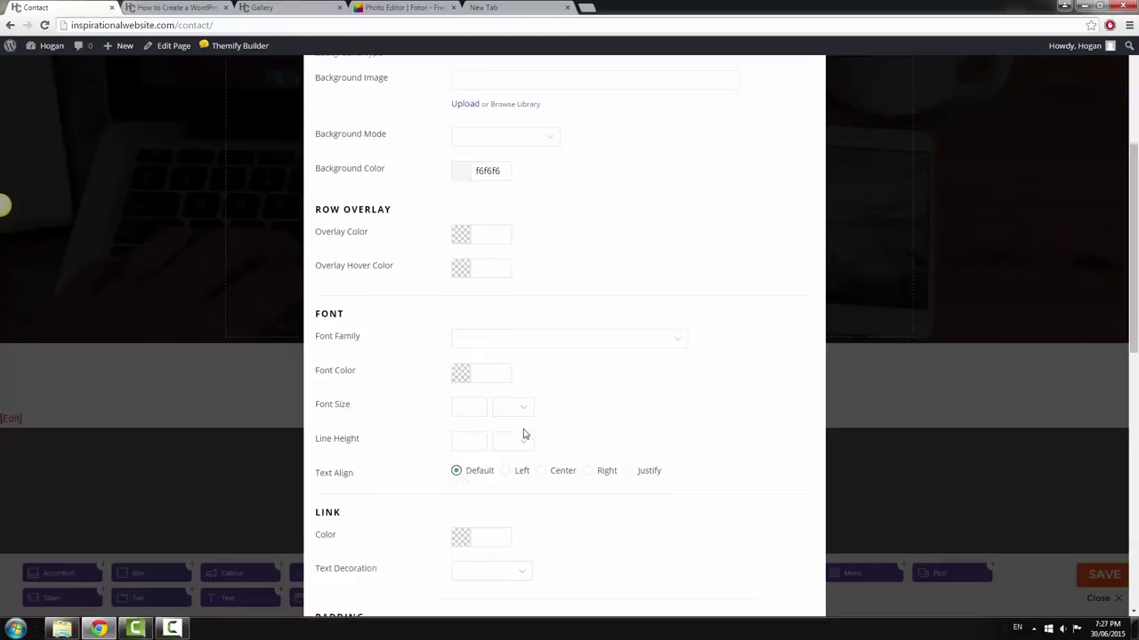
{"action": "scroll", "coordinate": [514, 434], "scroll_direction": "down", "scroll_amount": 3}
{"action": "left_click", "coordinate": [471, 376]}
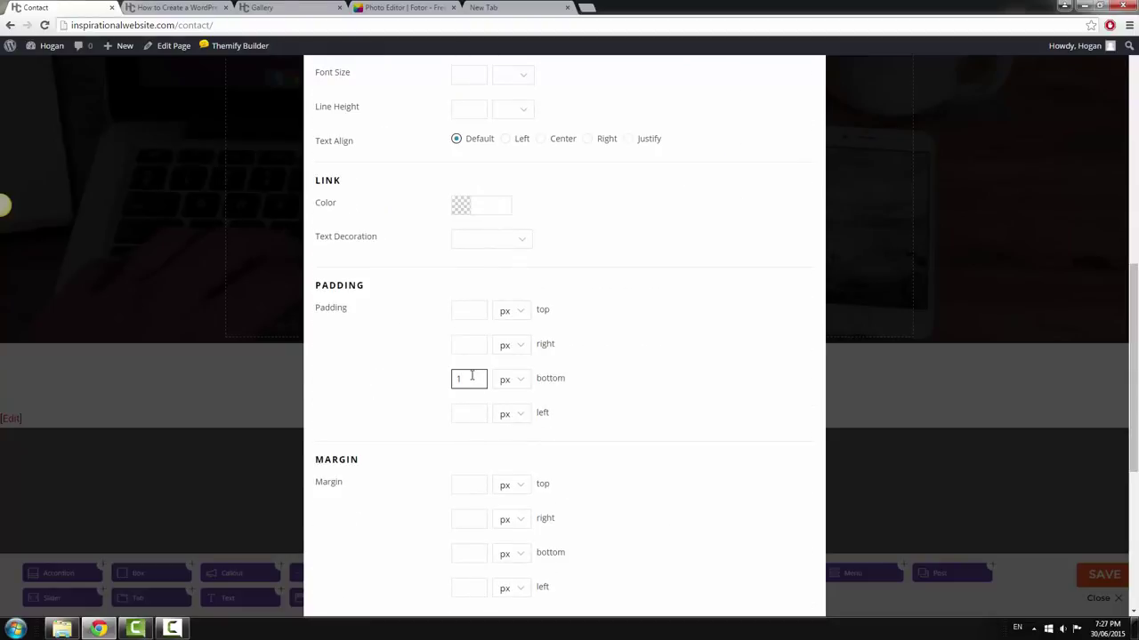
{"action": "type", "text": "100"}
{"action": "left_click", "coordinate": [521, 382]}
{"action": "left_click", "coordinate": [648, 365]}
{"action": "scroll", "coordinate": [676, 450], "scroll_direction": "down", "scroll_amount": 5}
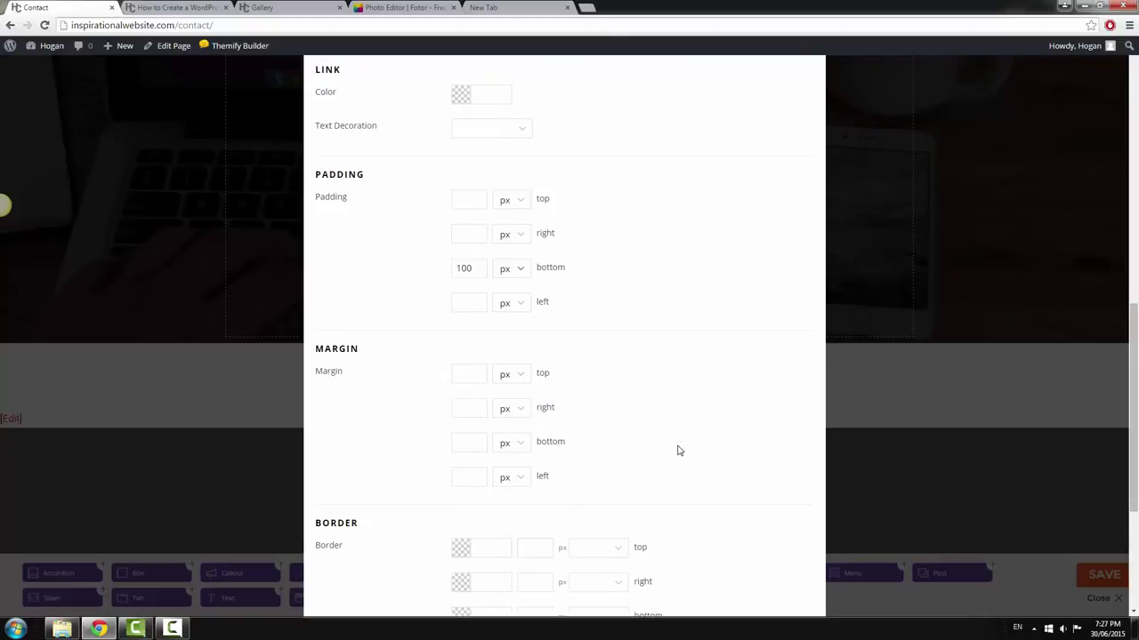
{"action": "left_click", "coordinate": [785, 594]}
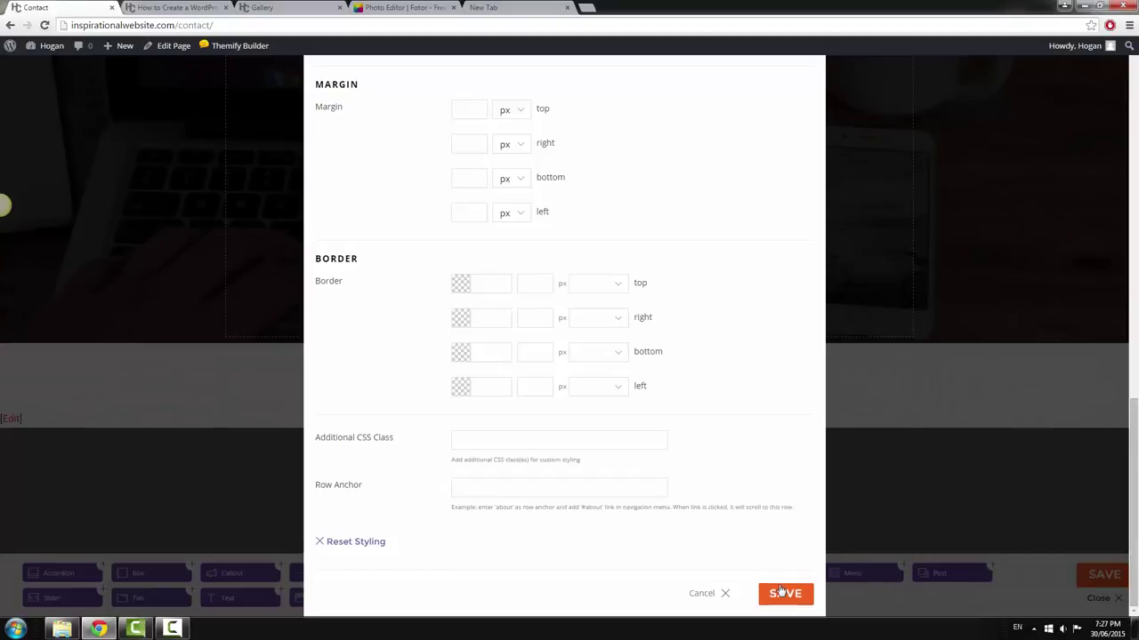
{"action": "scroll", "coordinate": [580, 333], "scroll_direction": "down", "scroll_amount": 3}
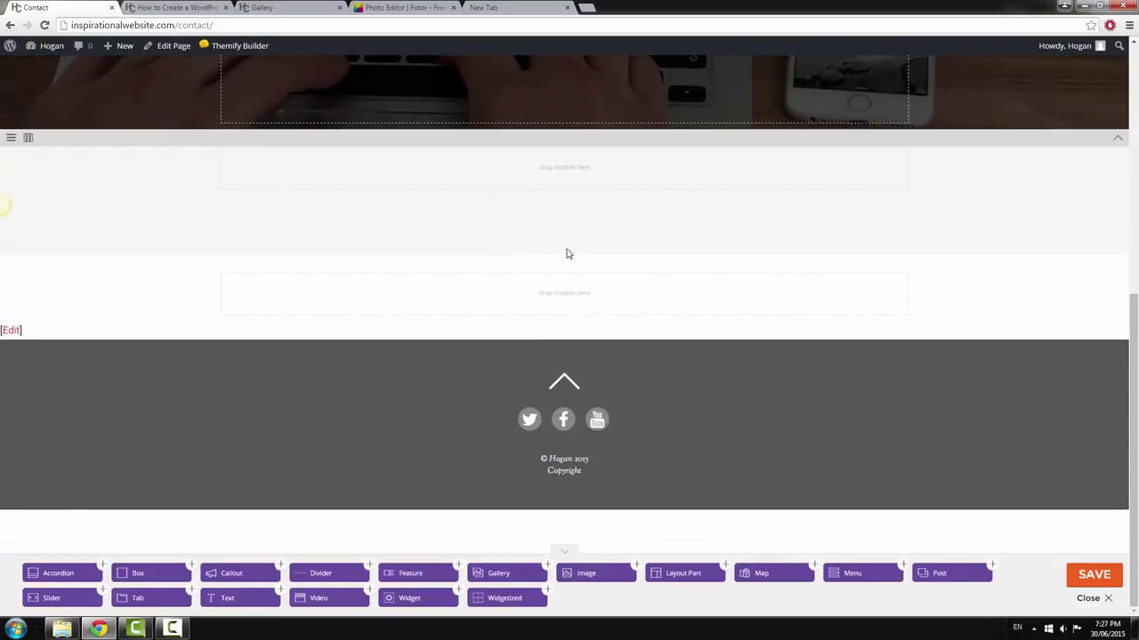
{"action": "left_click", "coordinate": [1096, 576]}
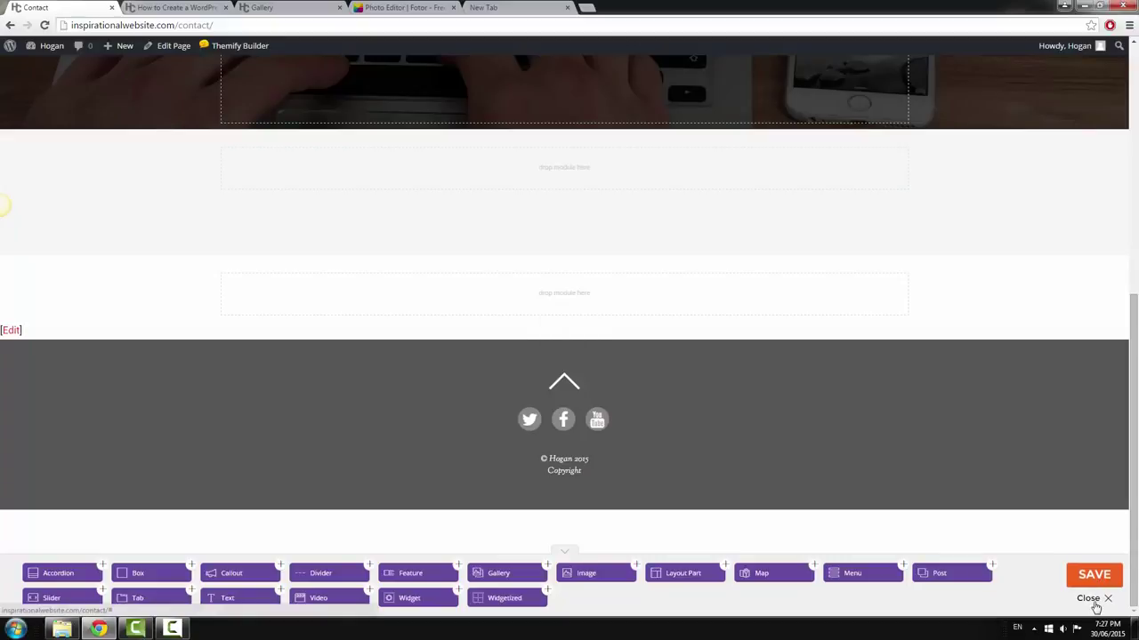
Step: Close the builder and copy Contact form 1's shortcode from the Contact Forms screen
{"action": "left_click", "coordinate": [1091, 597]}
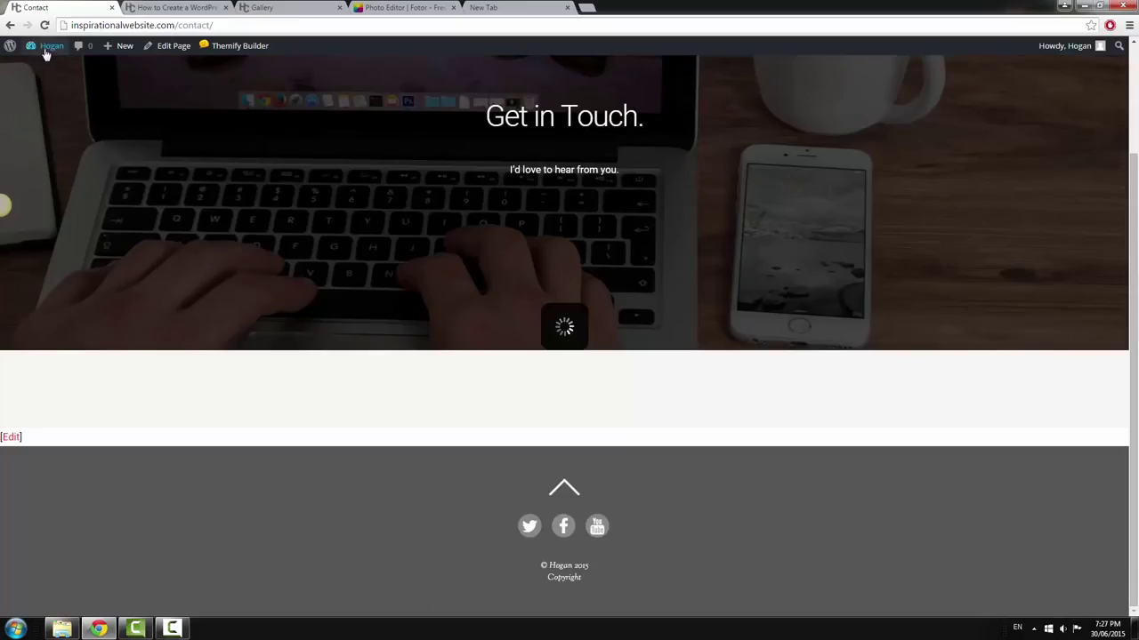
{"action": "mouse_move", "coordinate": [45, 45]}
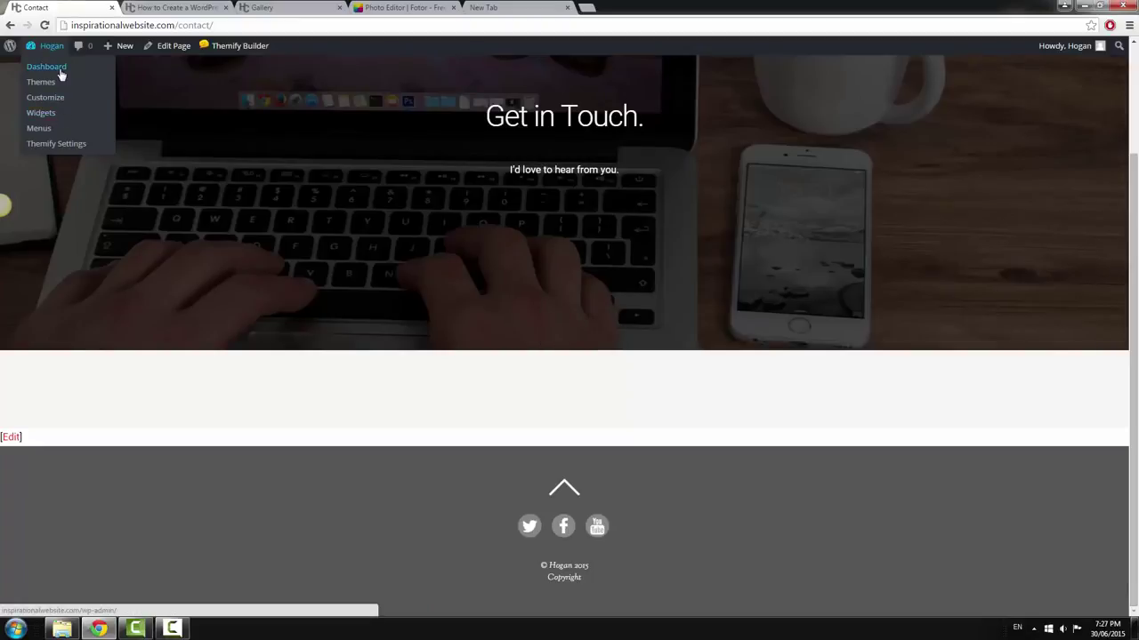
{"action": "left_click", "coordinate": [60, 76]}
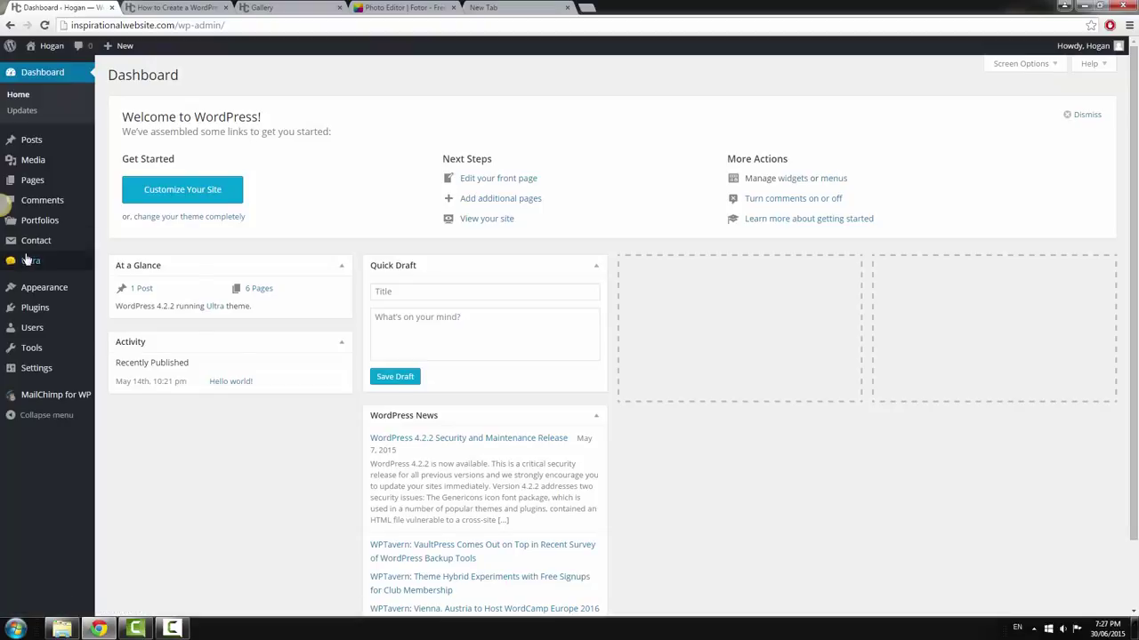
{"action": "mouse_move", "coordinate": [35, 247]}
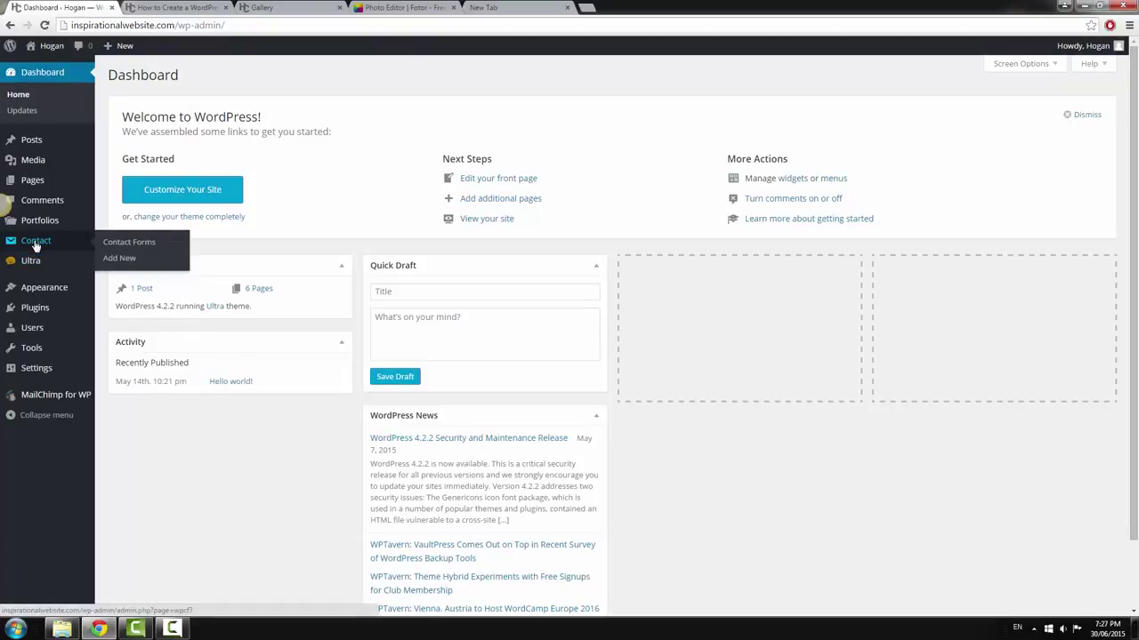
{"action": "left_click", "coordinate": [141, 246]}
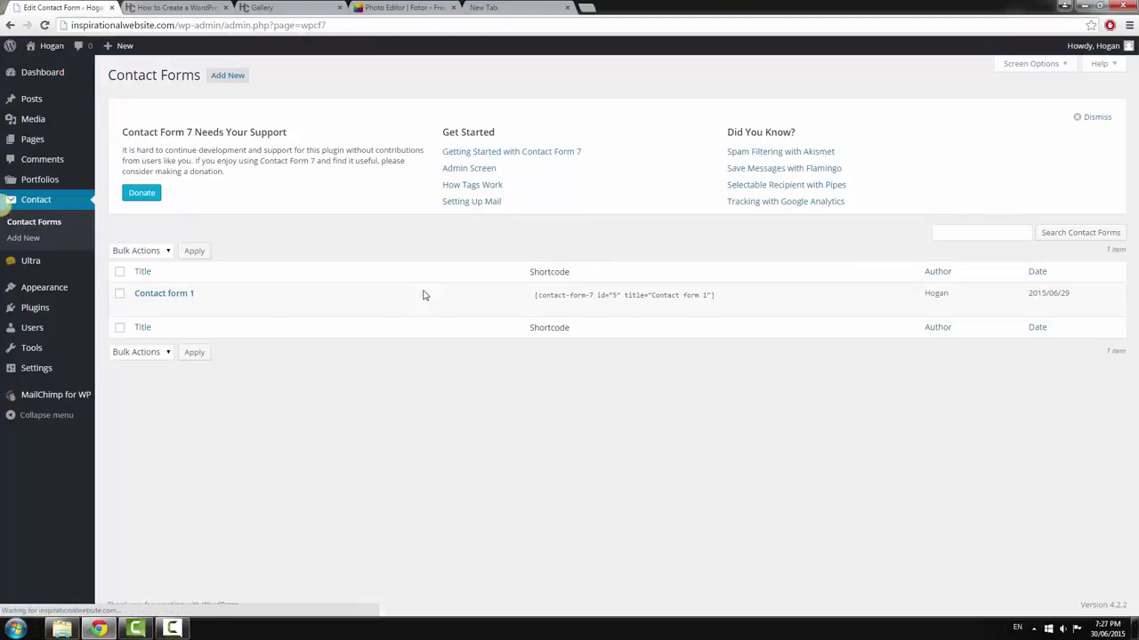
{"action": "left_click", "coordinate": [536, 298]}
{"action": "key", "text": "ctrl+c"}
{"action": "right_click", "coordinate": [614, 295]}
{"action": "left_click", "coordinate": [629, 309]}
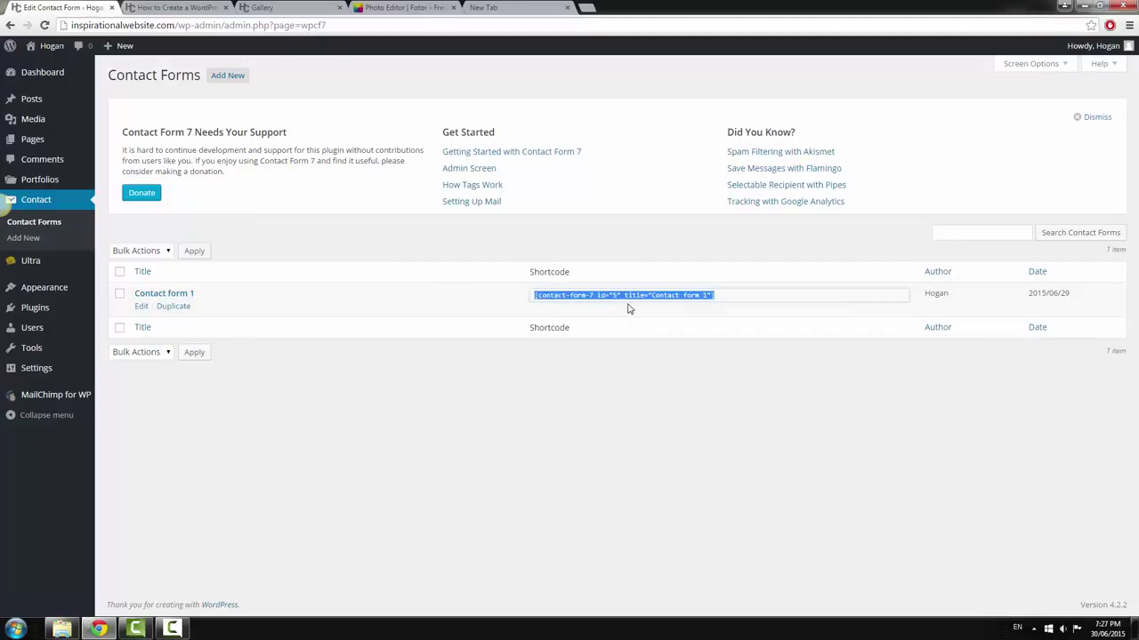
Step: Go to All Pages and start editing the Contact page
{"action": "mouse_move", "coordinate": [34, 141]}
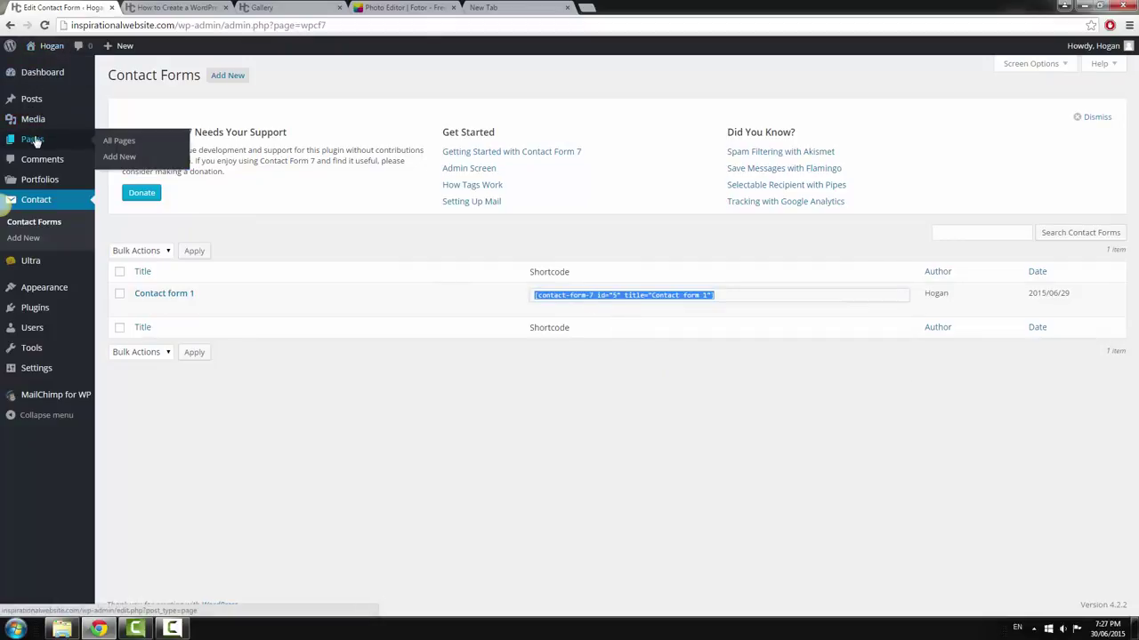
{"action": "left_click", "coordinate": [118, 141]}
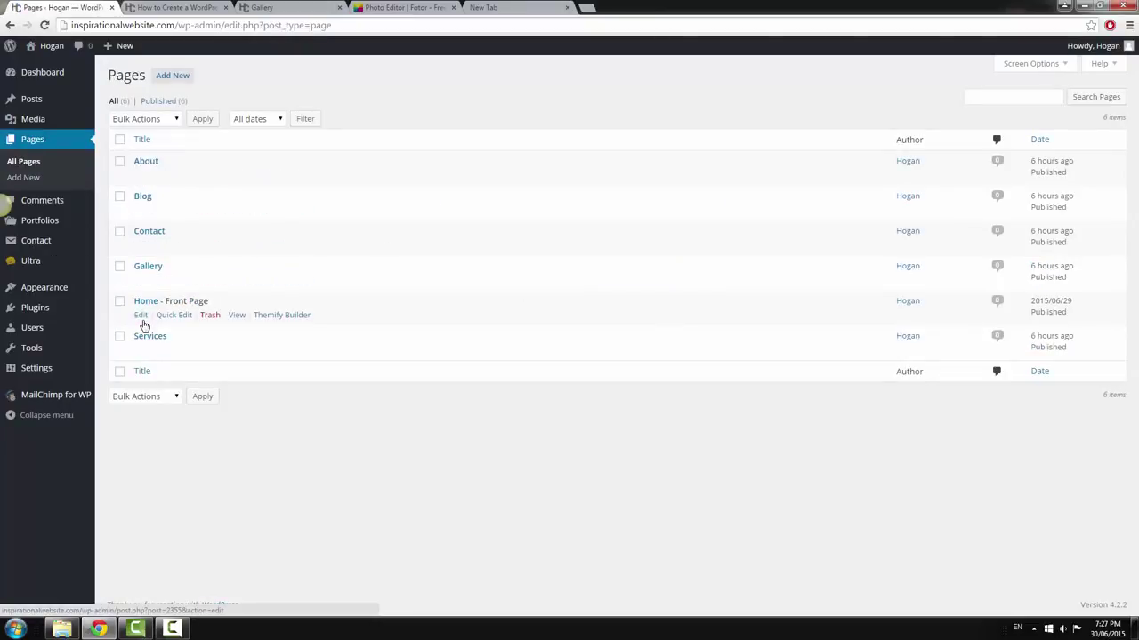
{"action": "left_click", "coordinate": [140, 245]}
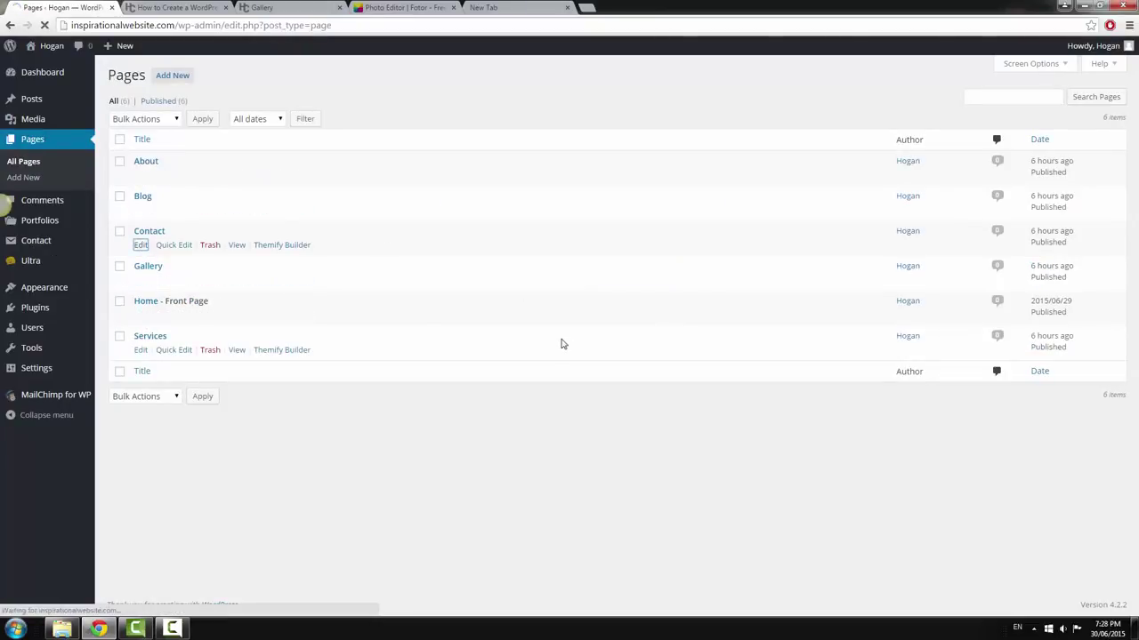
Step: Switch to the frontend builder, split the lower row into two columns, and add a Text module on the left
{"action": "scroll", "coordinate": [685, 400], "scroll_direction": "down", "scroll_amount": 3}
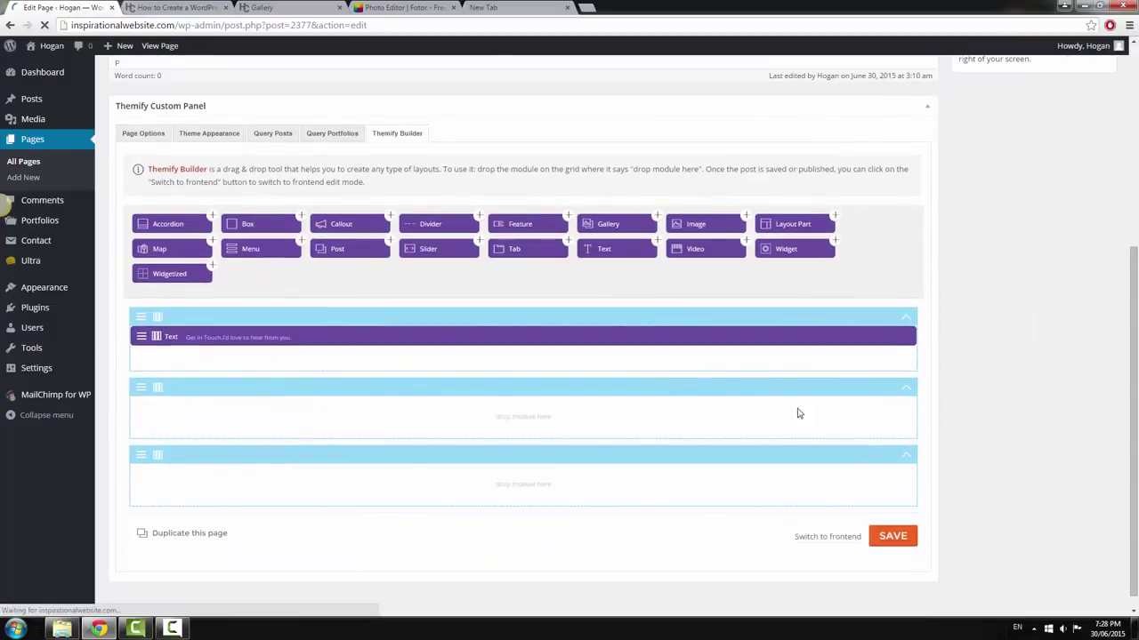
{"action": "left_click", "coordinate": [829, 536]}
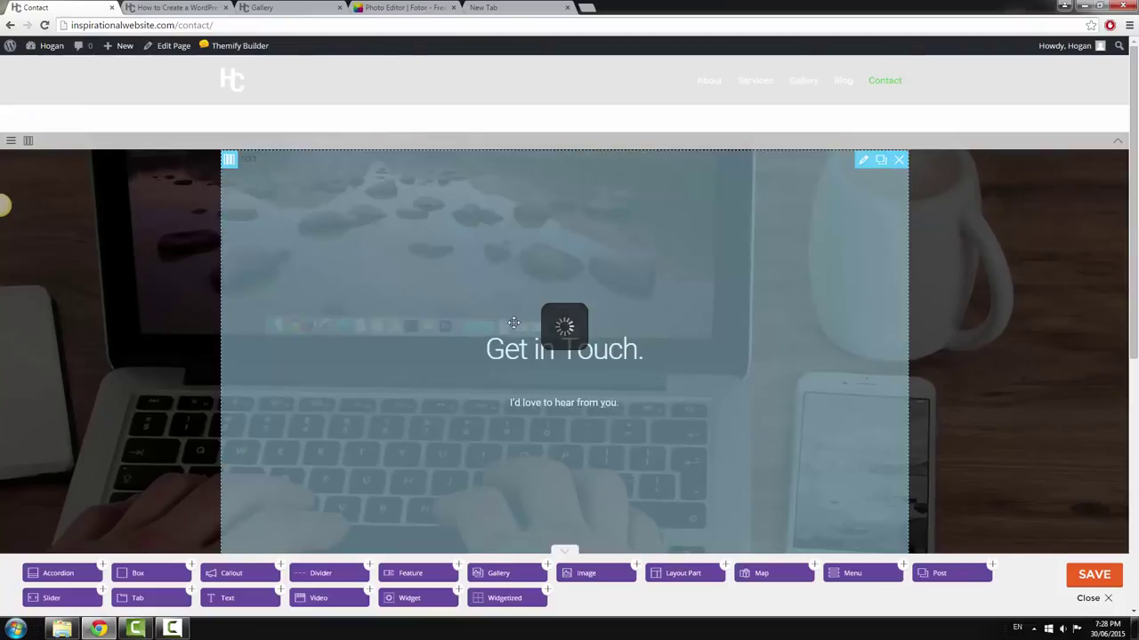
{"action": "scroll", "coordinate": [518, 326], "scroll_direction": "down", "scroll_amount": 6}
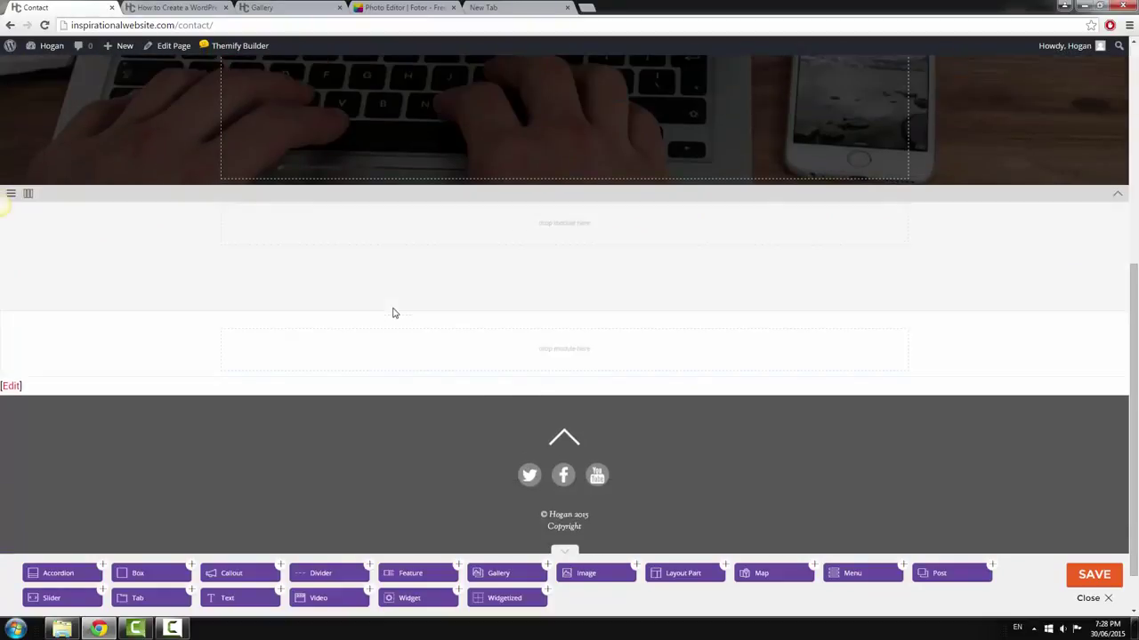
{"action": "scroll", "coordinate": [395, 313], "scroll_direction": "up", "scroll_amount": 1}
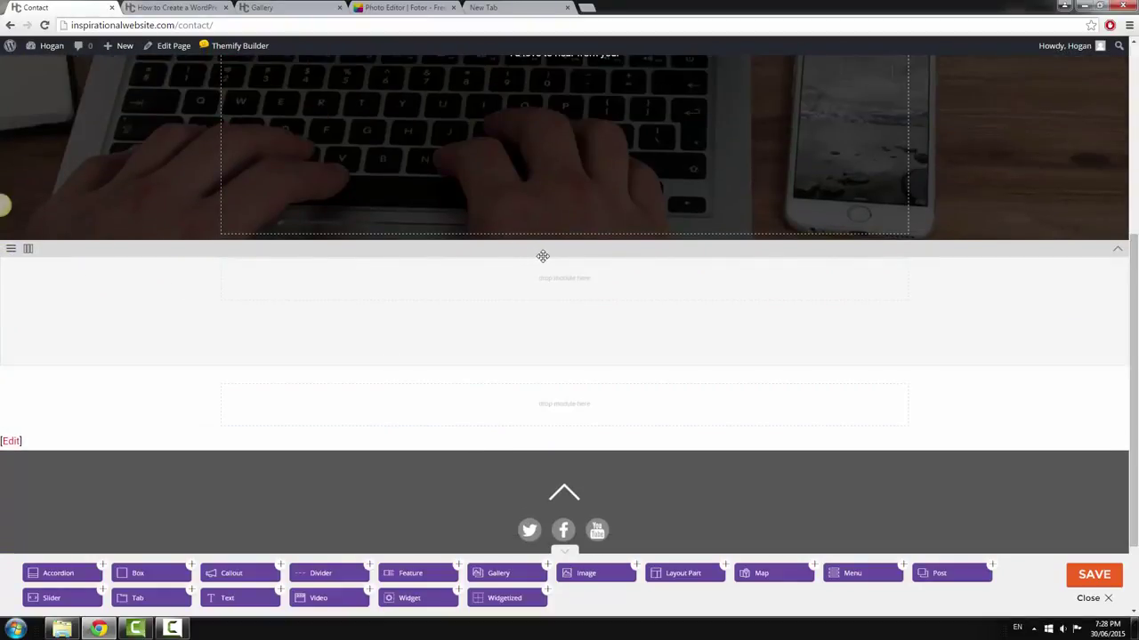
{"action": "mouse_move", "coordinate": [28, 248]}
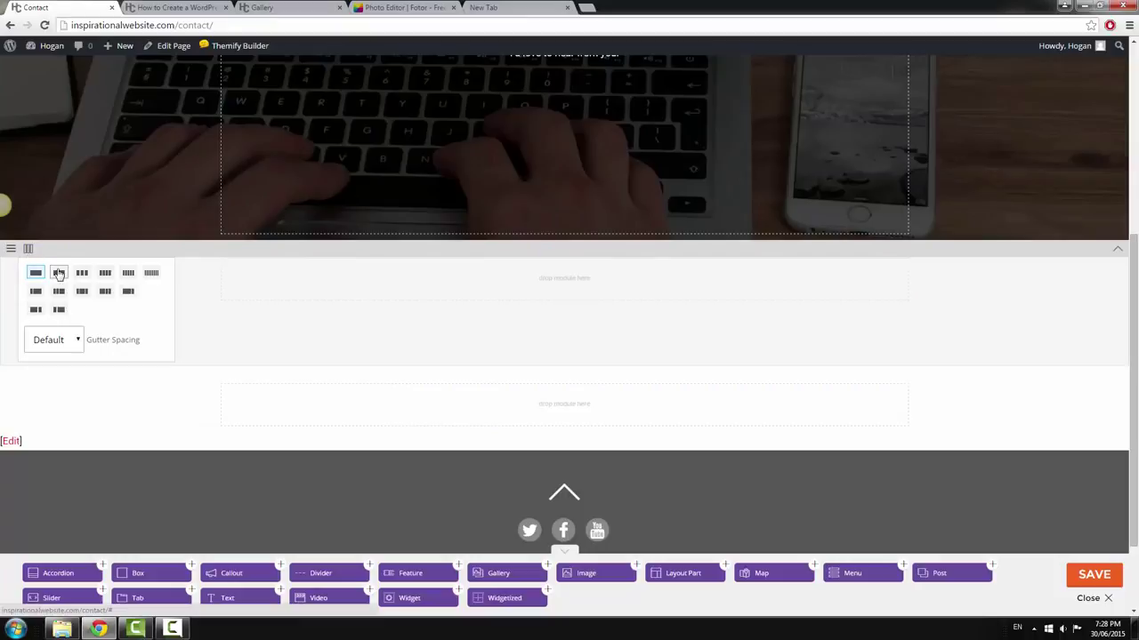
{"action": "left_click", "coordinate": [59, 273]}
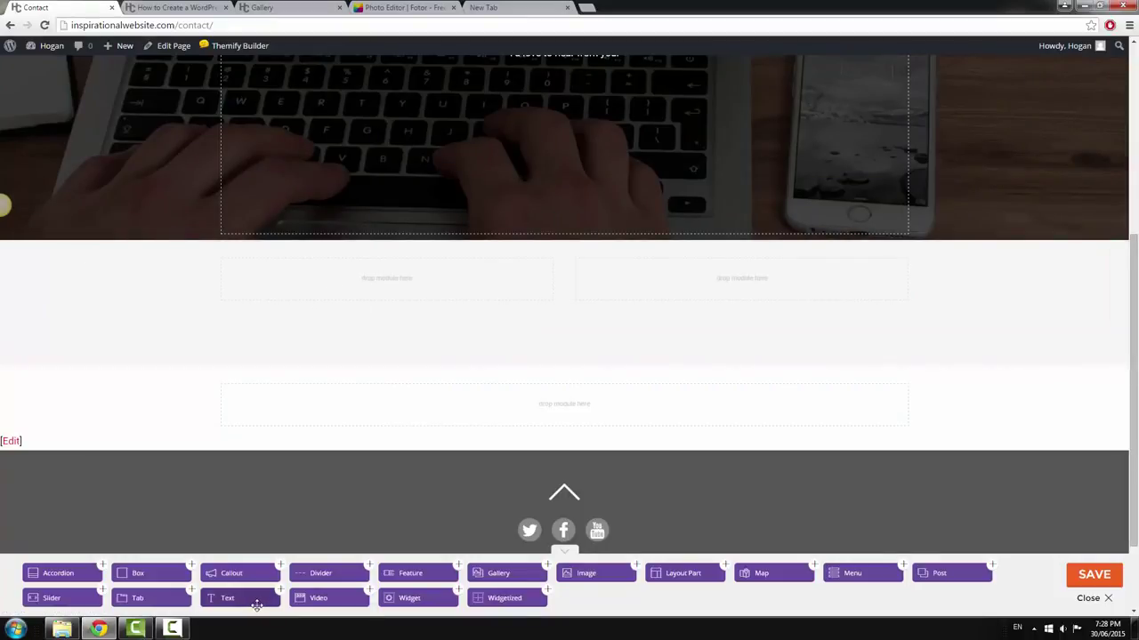
{"action": "left_click_drag", "start_coordinate": [256, 605], "coordinate": [382, 284]}
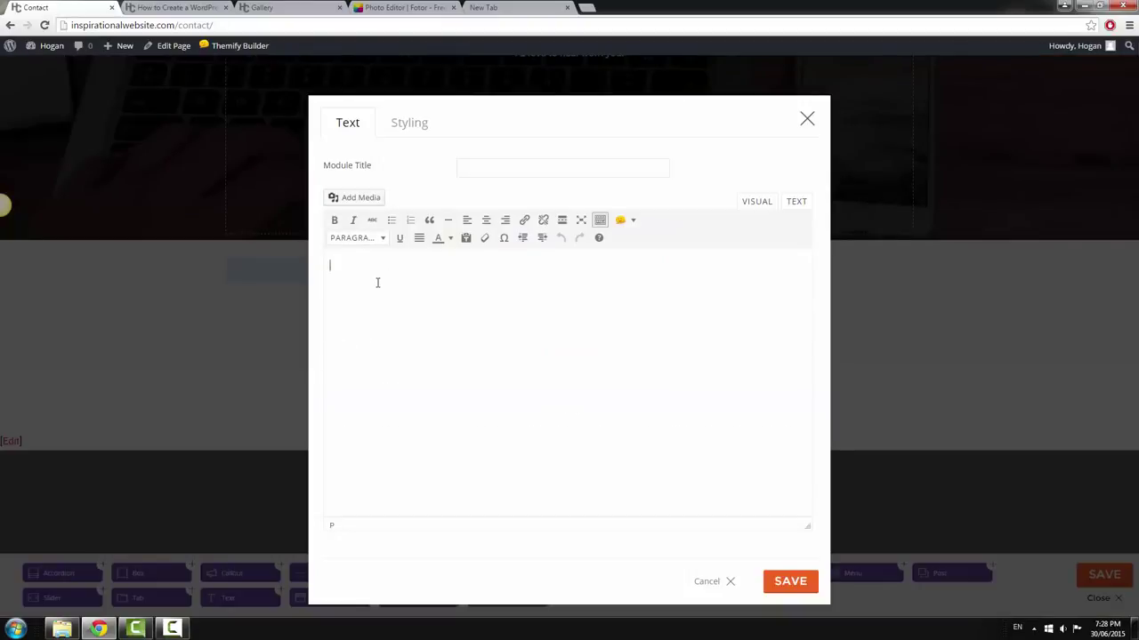
Step: Type 'Say Hello.' and the tagline, then paste the contact form shortcode as plain text
{"action": "type", "text": "Say Hello. "}
{"action": "type", "text": "Ide"}
{"action": "type", "text": "as, Feedb"}
{"action": "type", "text": "ack & Suggestions. S"}
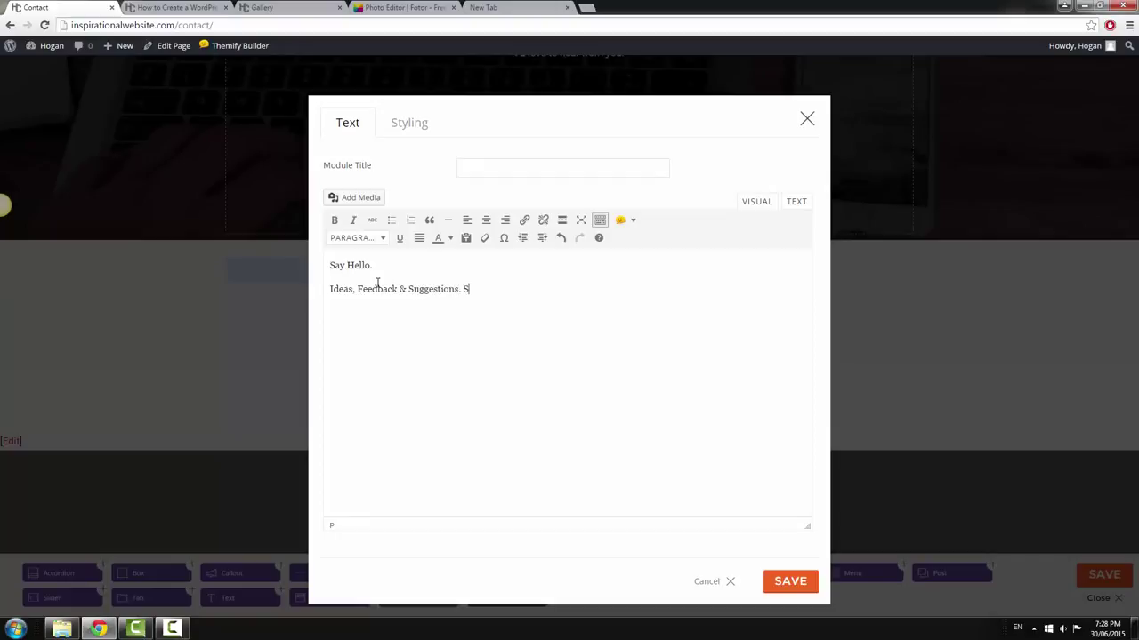
{"action": "type", "text": "pread the love."}
{"action": "right_click", "coordinate": [330, 314]}
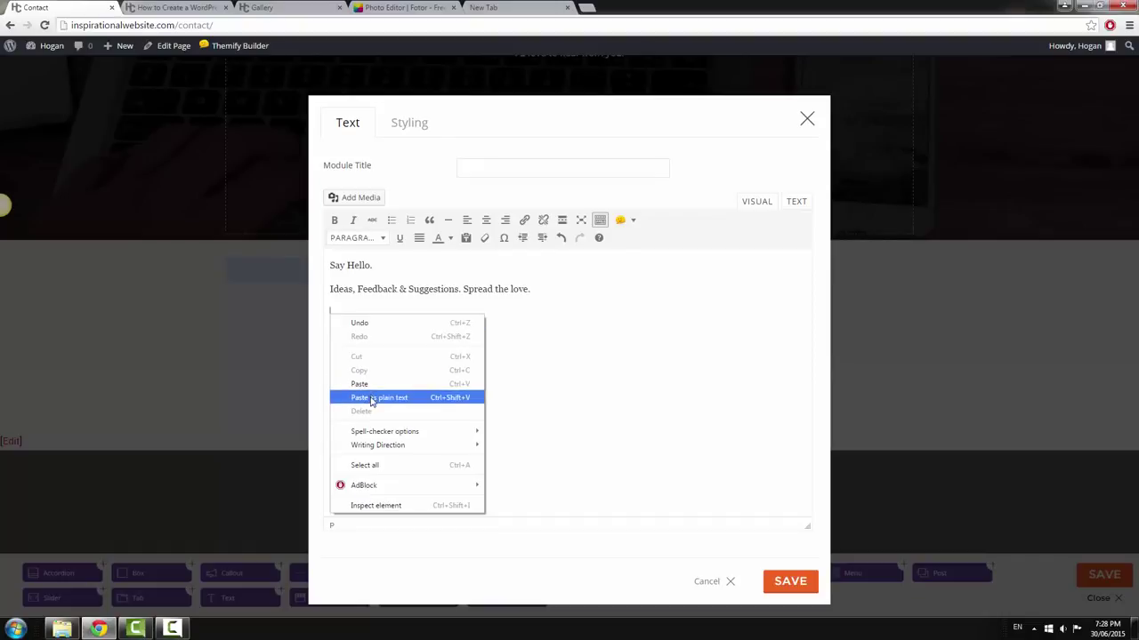
{"action": "left_click", "coordinate": [381, 401]}
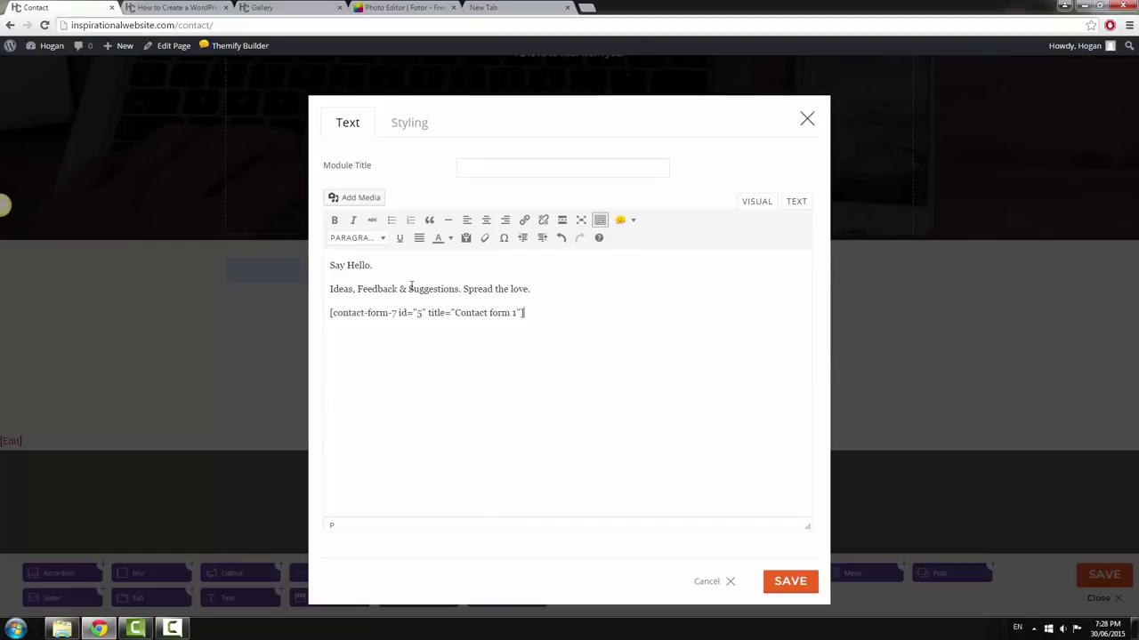
Step: Format 'Say Hello.' as Heading 3
{"action": "left_click_drag", "start_coordinate": [382, 265], "coordinate": [312, 265]}
{"action": "left_click", "coordinate": [358, 238]}
{"action": "left_click", "coordinate": [374, 336]}
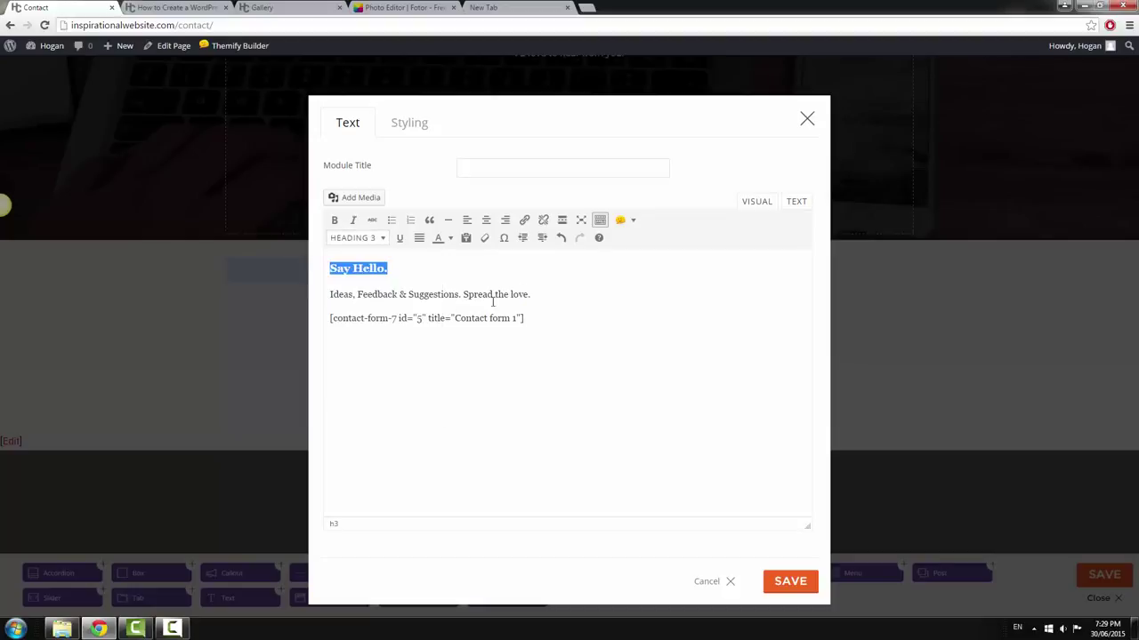
{"action": "left_click_drag", "start_coordinate": [539, 294], "coordinate": [307, 295]}
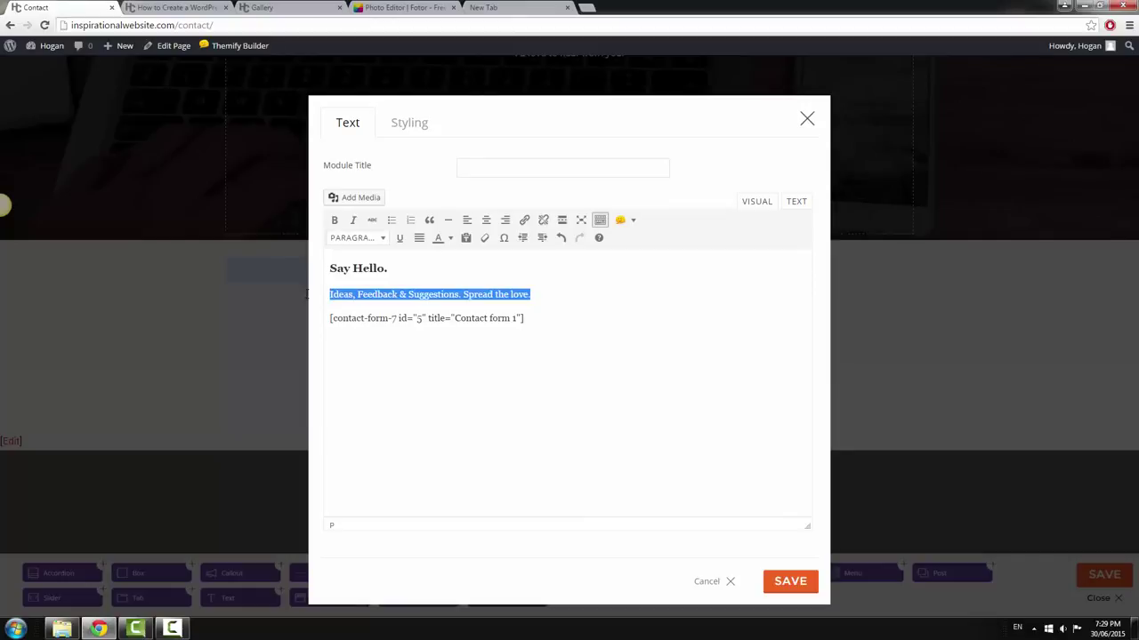
{"action": "left_click", "coordinate": [488, 356]}
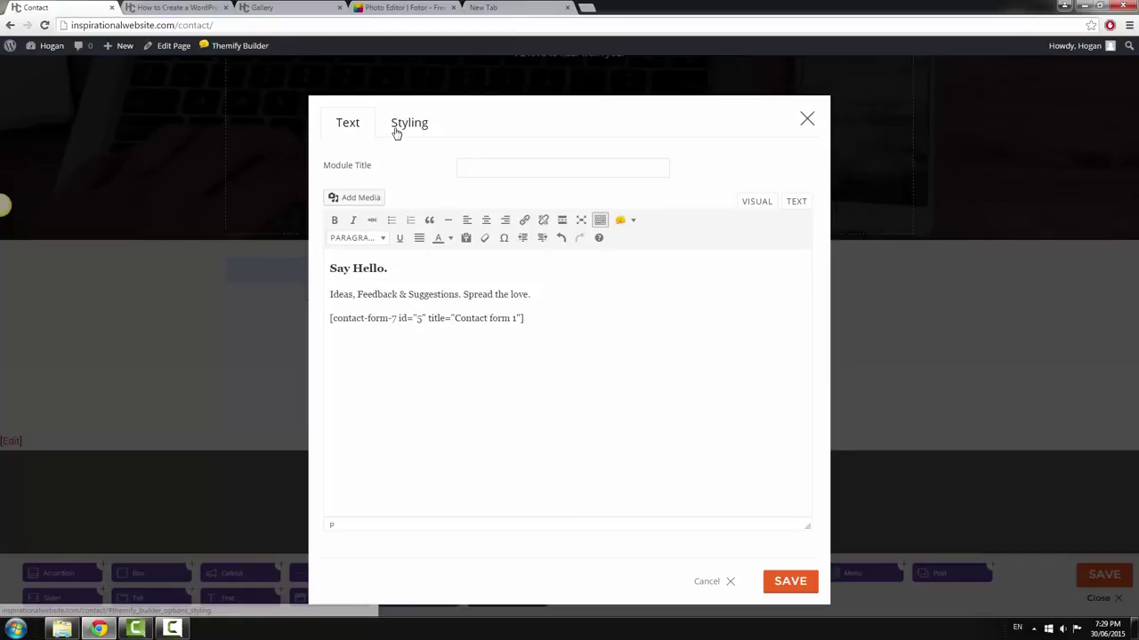
Step: Center the module's text, give it 100 px top padding, and save it
{"action": "left_click", "coordinate": [398, 127]}
{"action": "scroll", "coordinate": [539, 376], "scroll_direction": "down", "scroll_amount": 1}
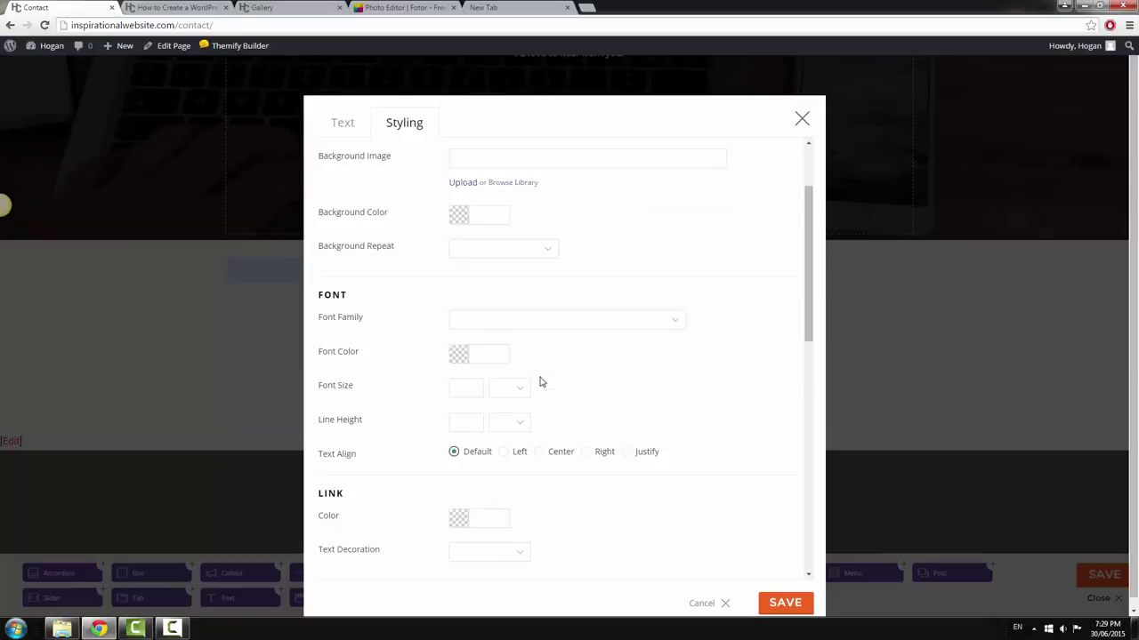
{"action": "left_click", "coordinate": [539, 452]}
{"action": "scroll", "coordinate": [539, 454], "scroll_direction": "down", "scroll_amount": 3}
{"action": "left_click", "coordinate": [475, 347]}
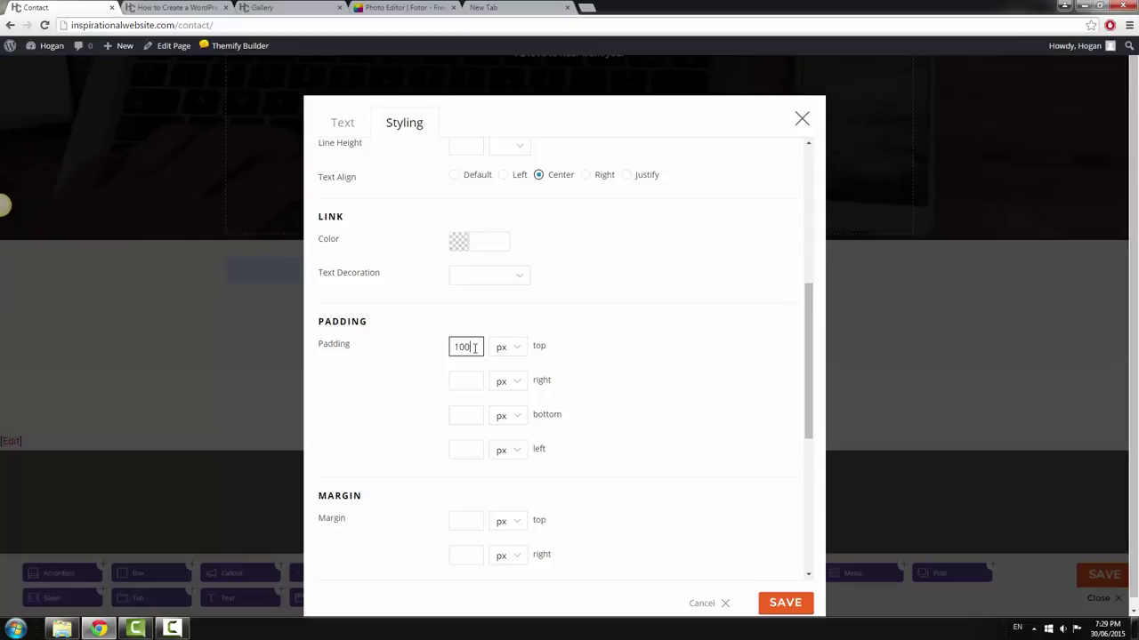
{"action": "scroll", "coordinate": [710, 452], "scroll_direction": "down", "scroll_amount": 3}
{"action": "left_click", "coordinate": [787, 608]}
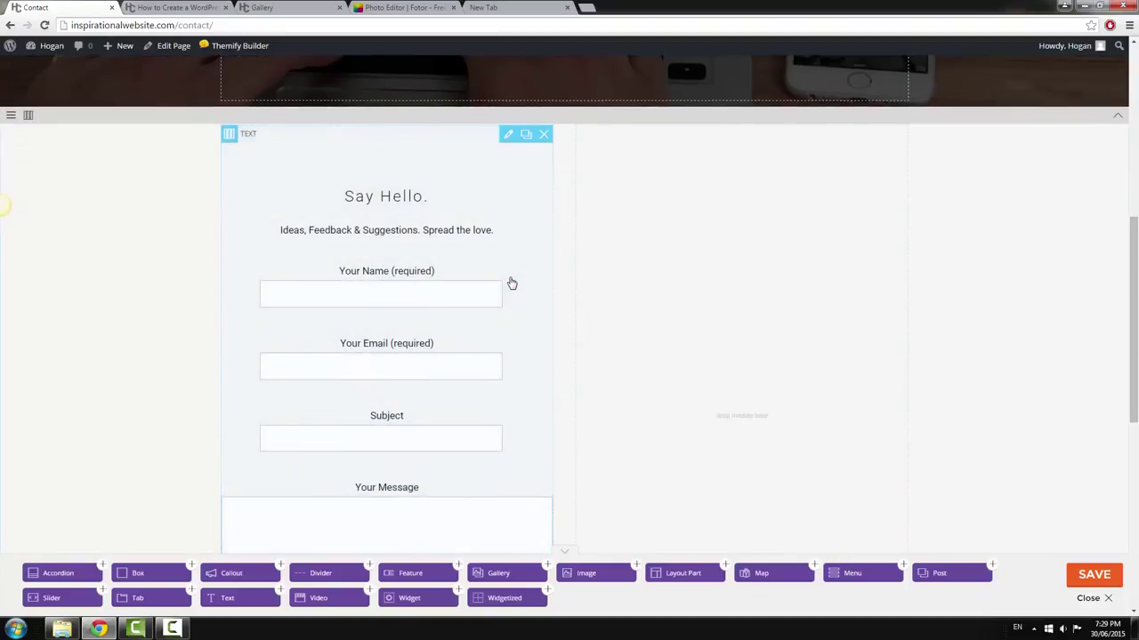
{"action": "scroll", "coordinate": [521, 285], "scroll_direction": "down", "scroll_amount": 3}
{"action": "scroll", "coordinate": [521, 276], "scroll_direction": "up", "scroll_amount": 4}
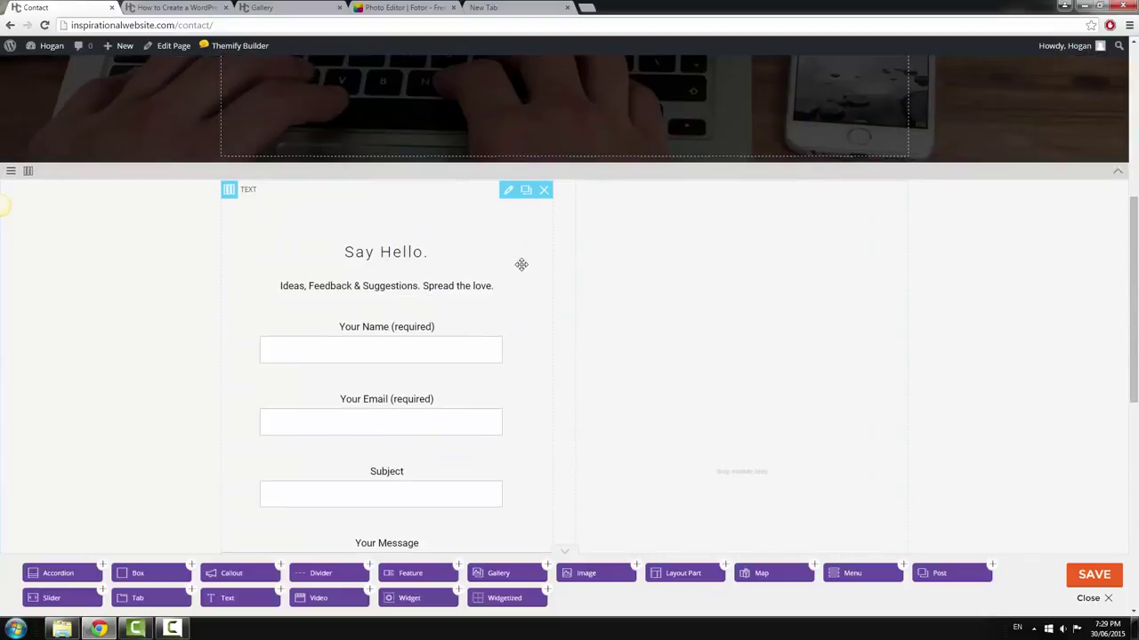
{"action": "scroll", "coordinate": [501, 305], "scroll_direction": "down", "scroll_amount": 2}
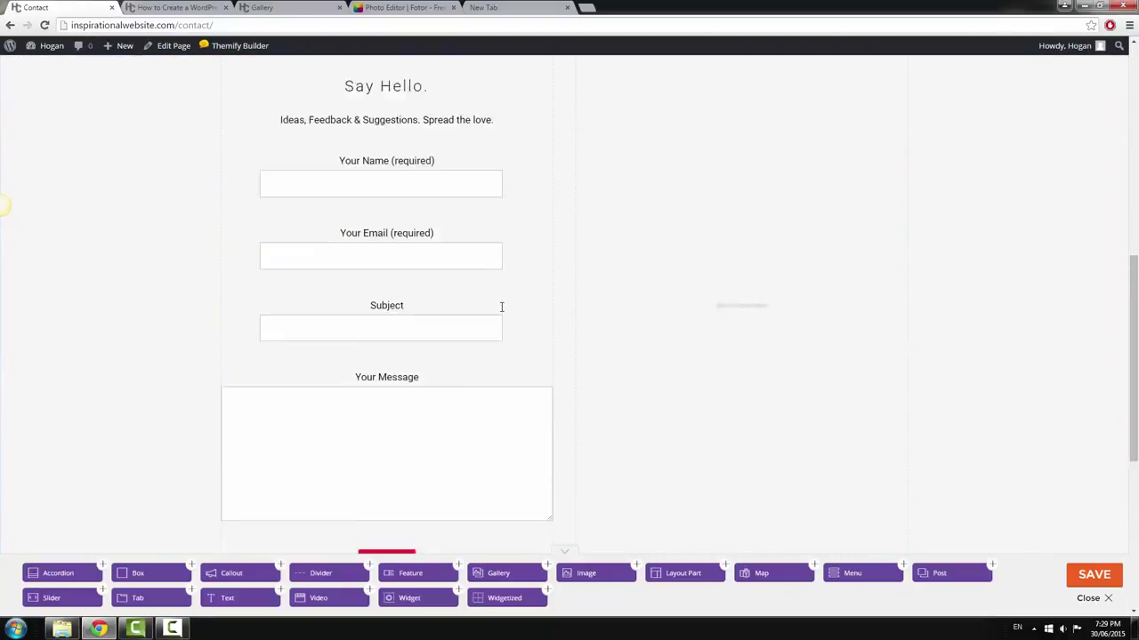
{"action": "scroll", "coordinate": [501, 307], "scroll_direction": "down", "scroll_amount": 1}
{"action": "scroll", "coordinate": [427, 267], "scroll_direction": "up", "scroll_amount": 2}
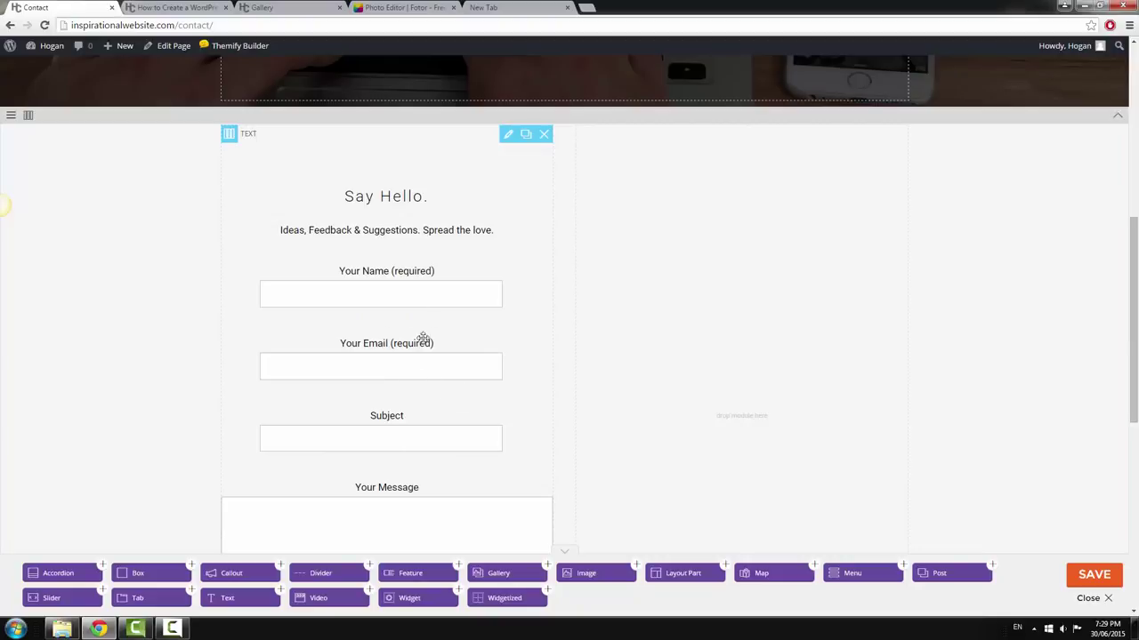
{"action": "scroll", "coordinate": [429, 384], "scroll_direction": "down", "scroll_amount": 2}
{"action": "scroll", "coordinate": [430, 384], "scroll_direction": "up", "scroll_amount": 1}
{"action": "scroll", "coordinate": [430, 384], "scroll_direction": "up", "scroll_amount": 1}
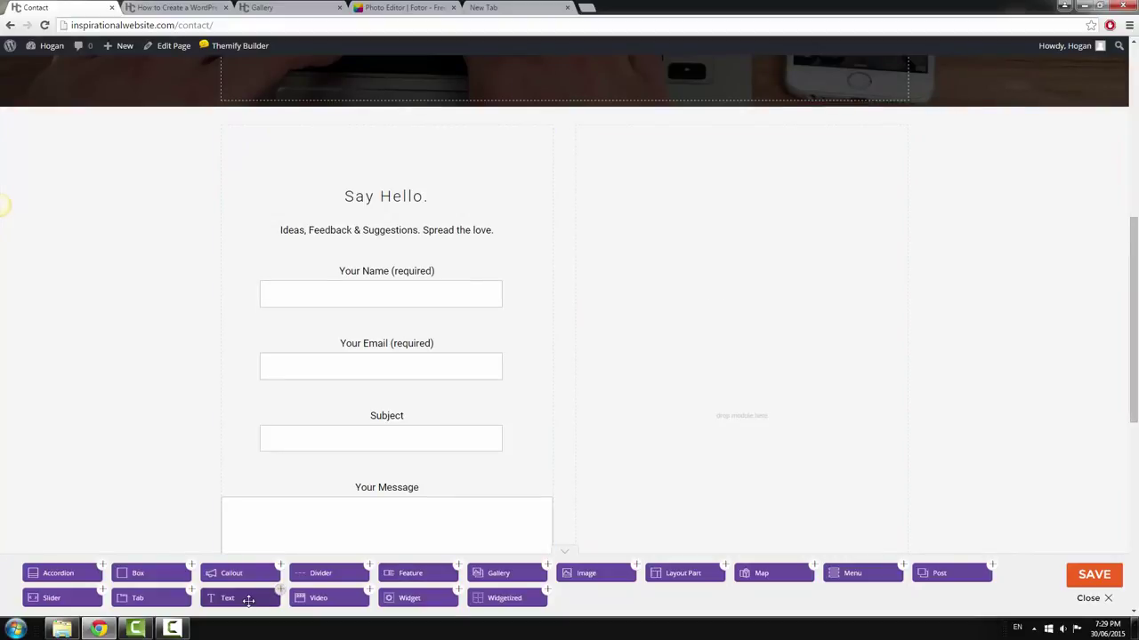
Step: Add a right-column Text module with a 'Find me right here.' Heading 3 above 'Melbourne, Australia.'
{"action": "left_click_drag", "start_coordinate": [253, 598], "coordinate": [760, 246]}
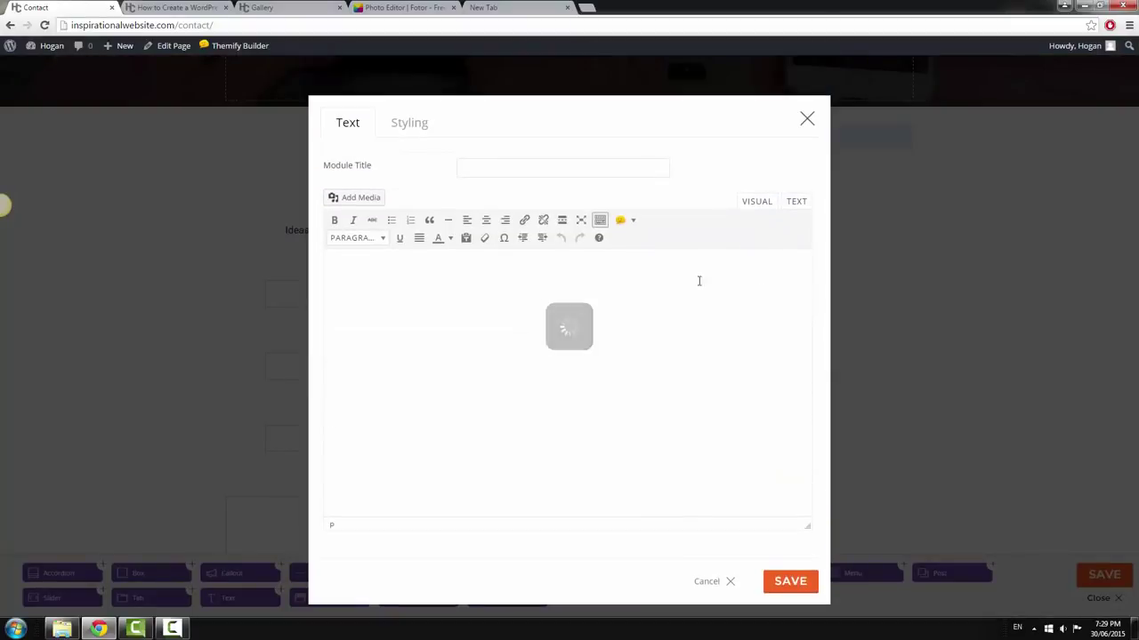
{"action": "type", "text": "Find"}
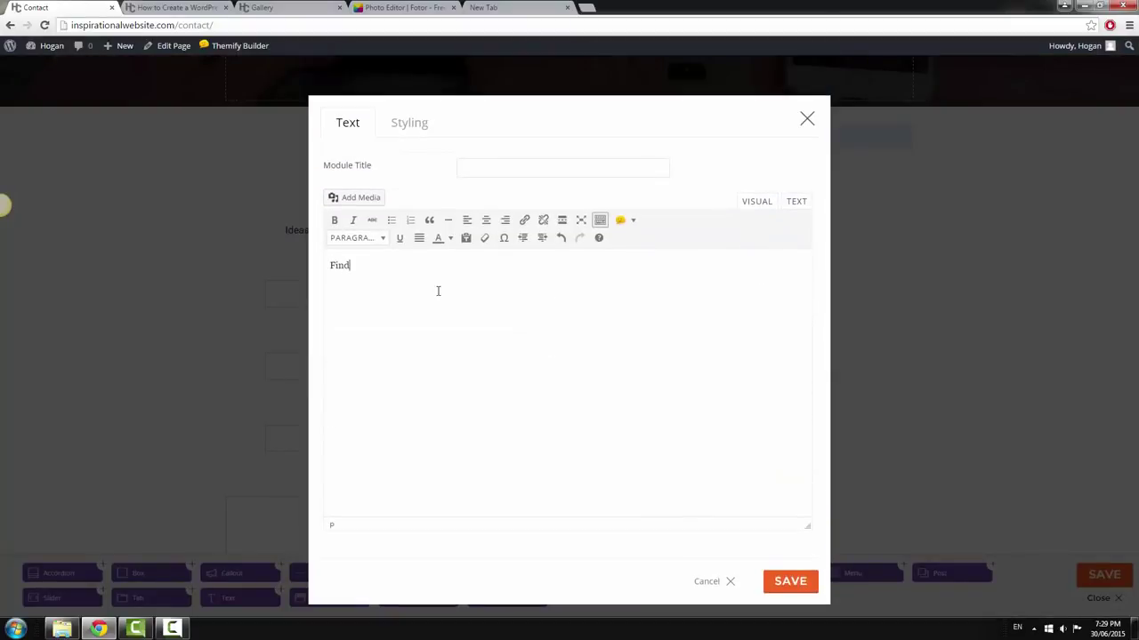
{"action": "type", "text": " me right here. "}
{"action": "type", "text": "Melbou"}
{"action": "type", "text": "rne, Australia."}
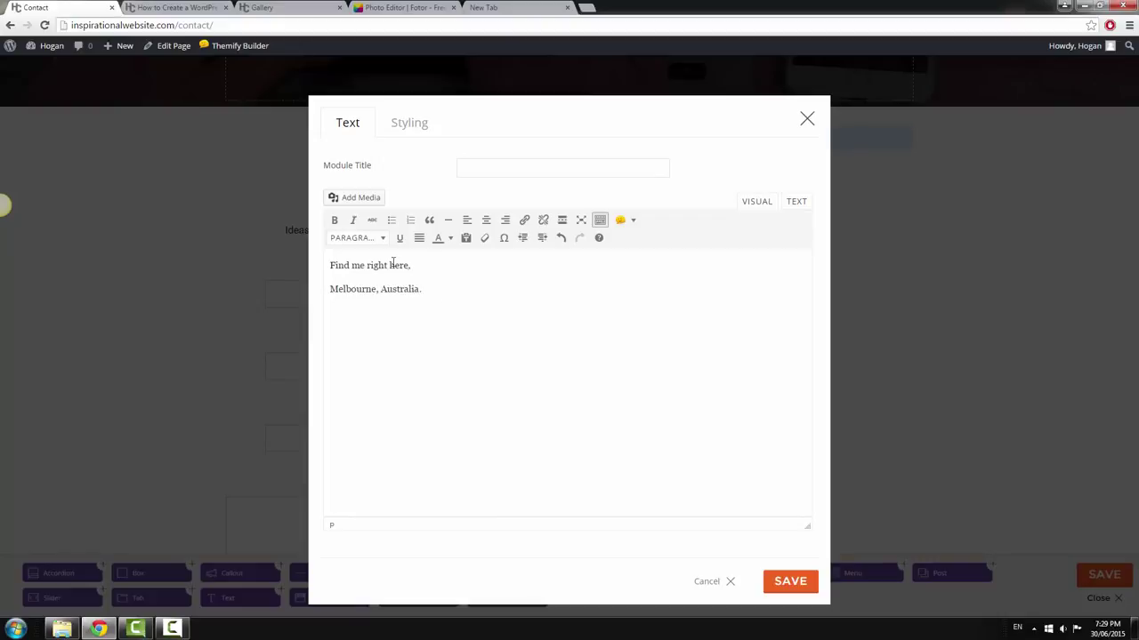
{"action": "left_click_drag", "start_coordinate": [428, 265], "coordinate": [330, 265]}
{"action": "left_click", "coordinate": [356, 237]}
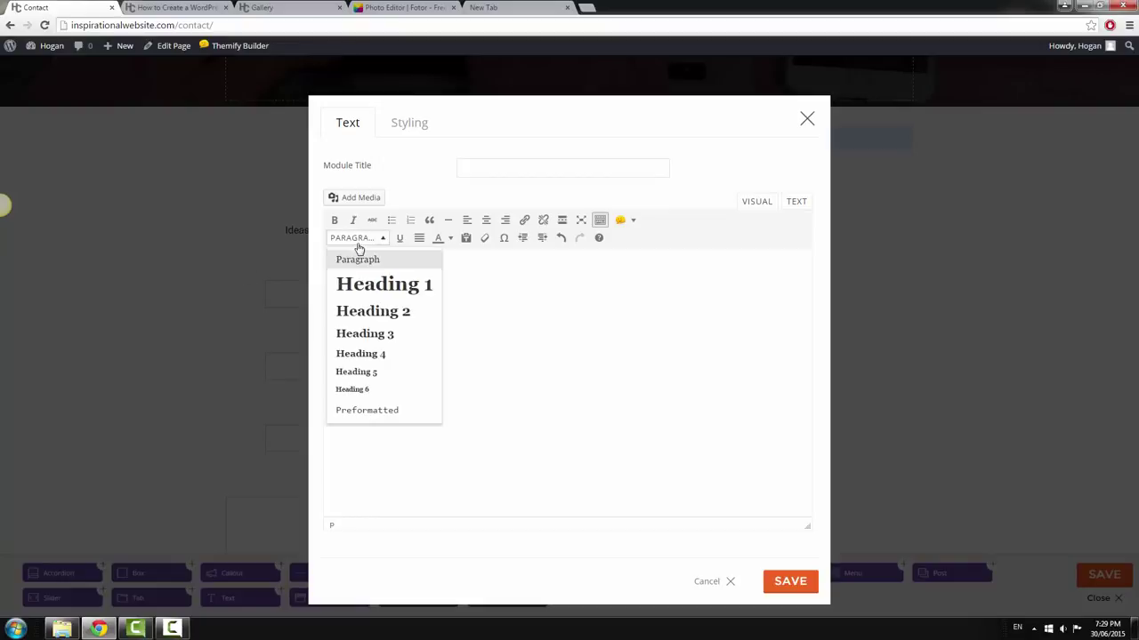
{"action": "left_click", "coordinate": [378, 335]}
{"action": "left_click_drag", "start_coordinate": [438, 300], "coordinate": [249, 306]}
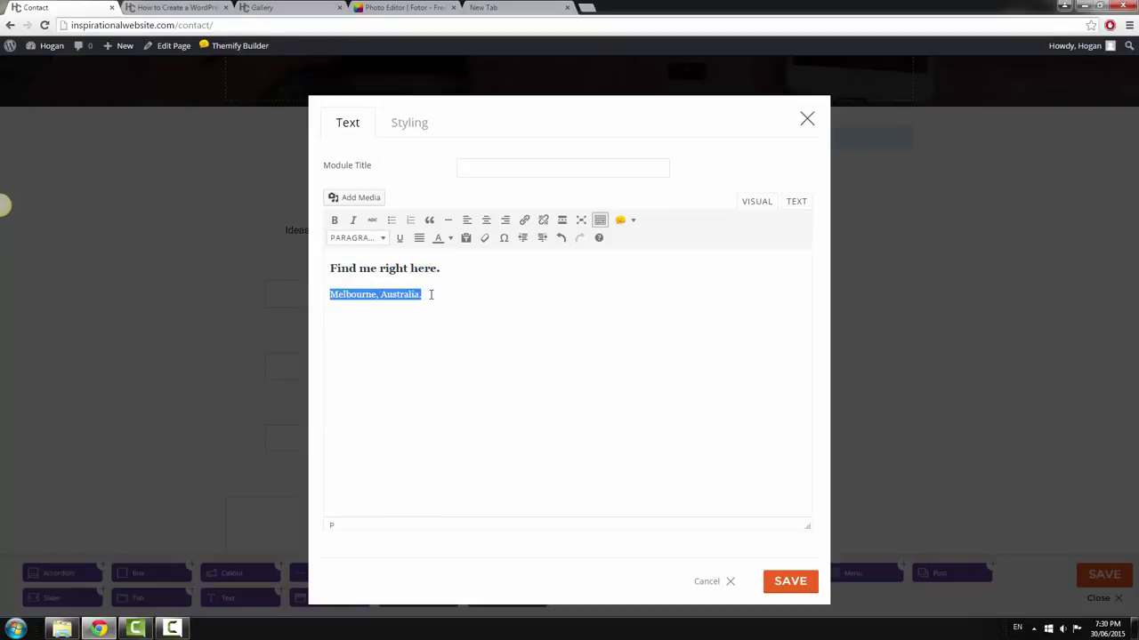
Step: Center the text, set padding to 100 px top and 20 px bottom, and save
{"action": "left_click", "coordinate": [411, 122]}
{"action": "scroll", "coordinate": [508, 299], "scroll_direction": "down", "scroll_amount": 5}
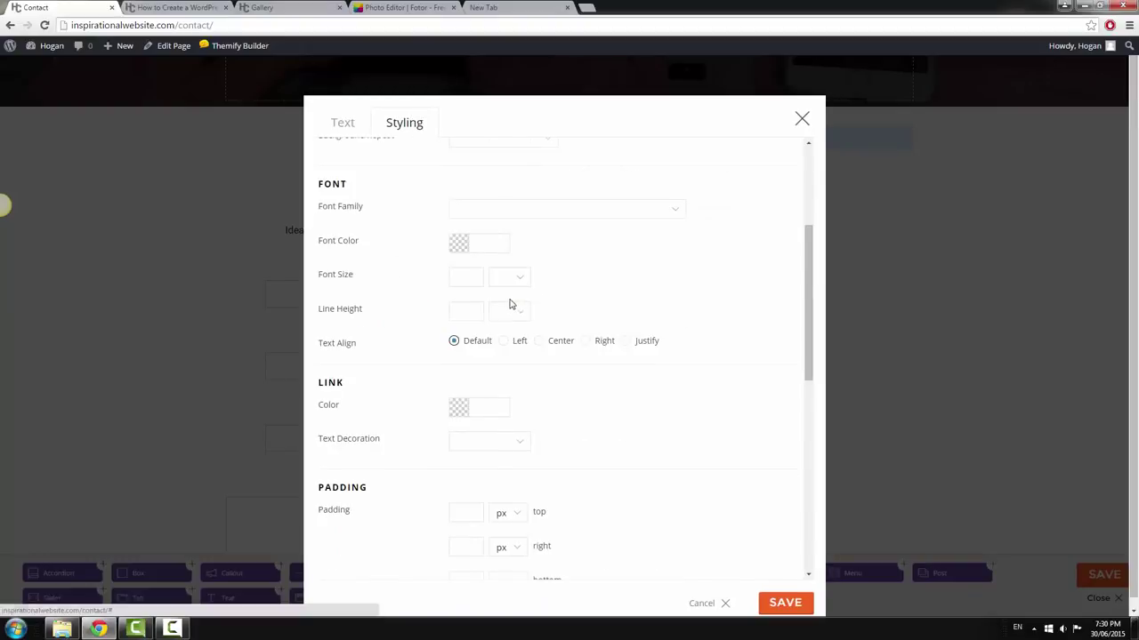
{"action": "left_click", "coordinate": [538, 175]}
{"action": "left_click", "coordinate": [479, 356]}
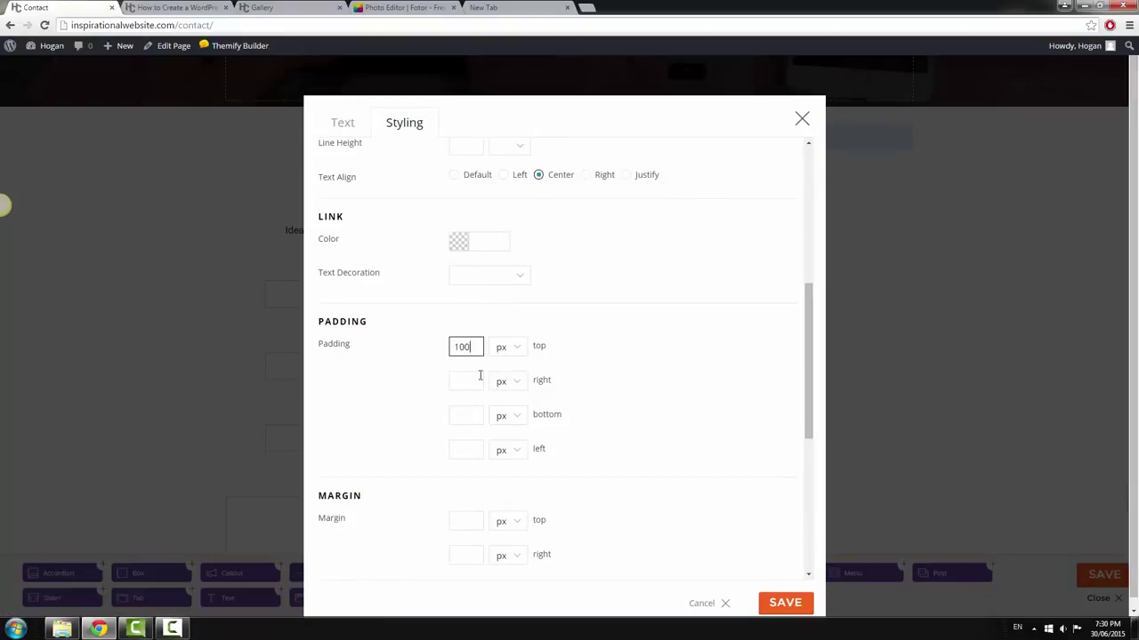
{"action": "left_click", "coordinate": [468, 418]}
{"action": "type", "text": "2"}
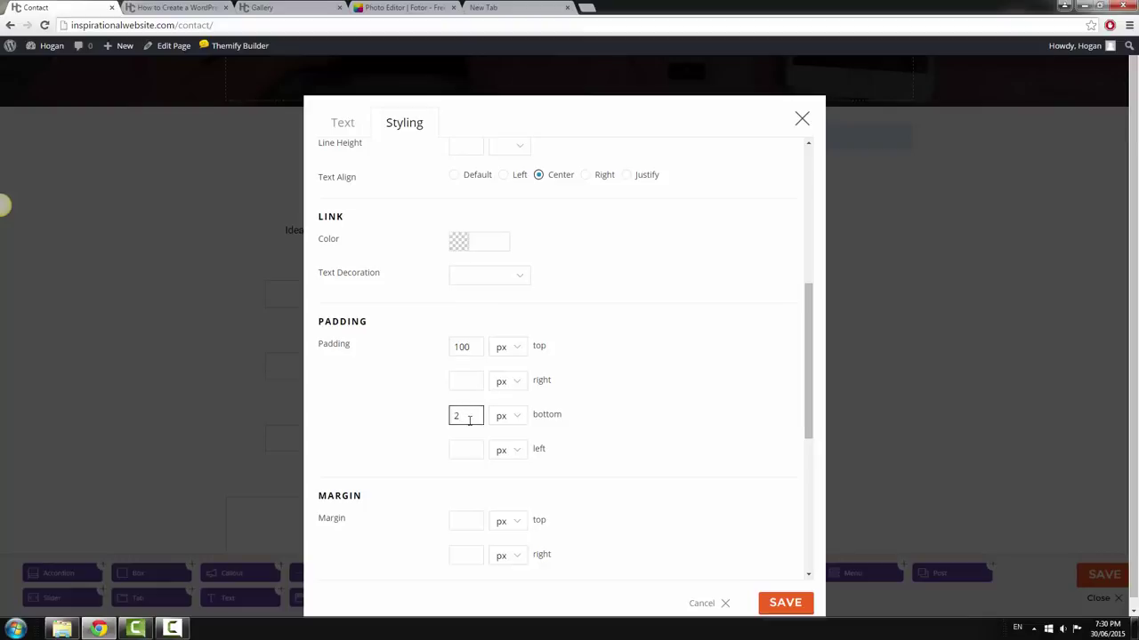
{"action": "type", "text": "0"}
{"action": "left_click", "coordinate": [786, 604]}
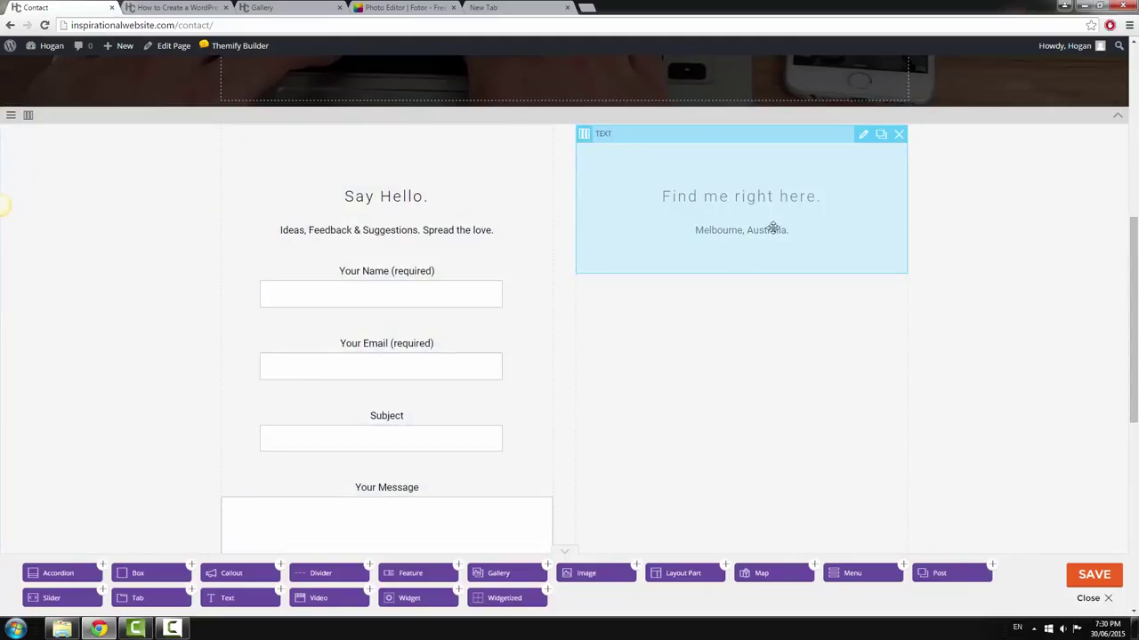
{"action": "scroll", "coordinate": [719, 402], "scroll_direction": "down", "scroll_amount": 2}
{"action": "scroll", "coordinate": [719, 401], "scroll_direction": "up", "scroll_amount": 3}
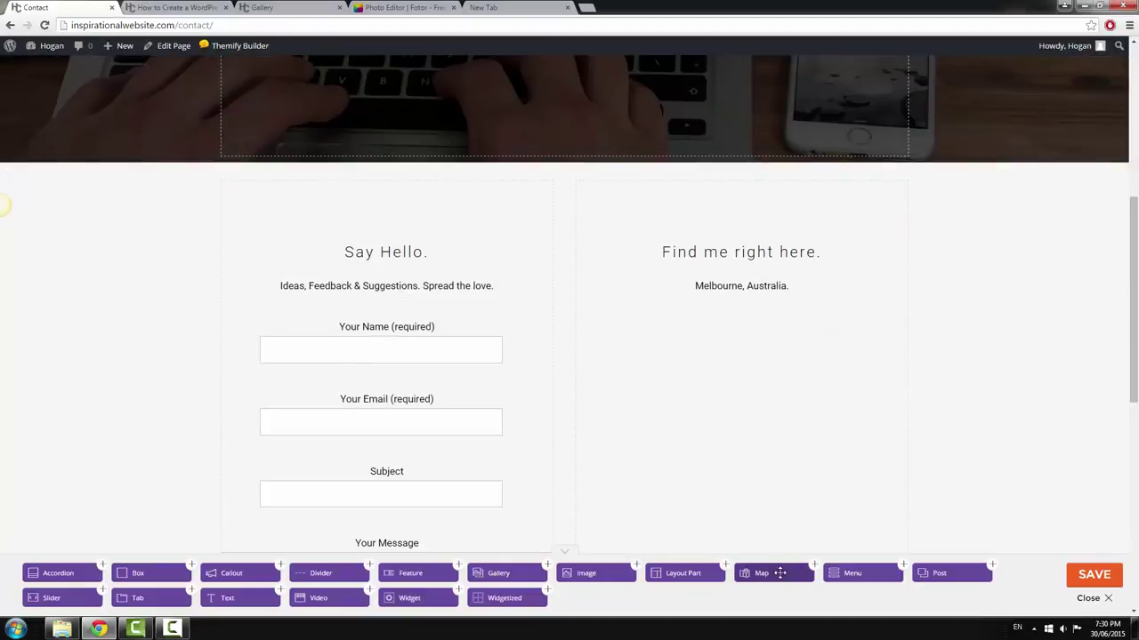
Step: Add a Map module to the right column with address 'Melbourne, Australia.' and save it
{"action": "left_click_drag", "start_coordinate": [775, 573], "coordinate": [753, 389]}
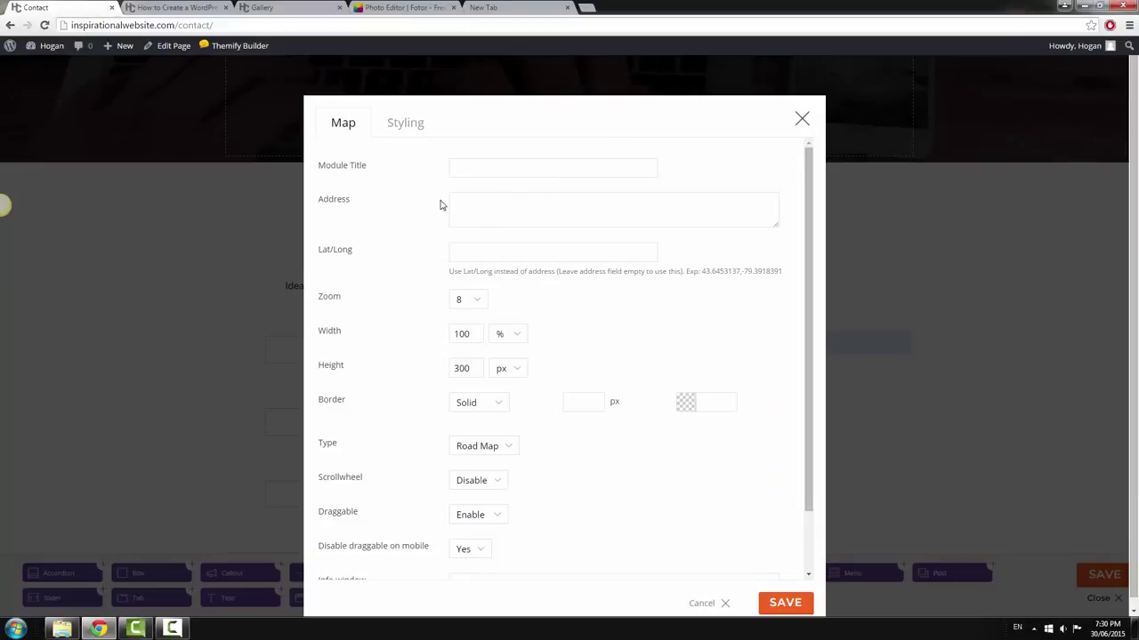
{"action": "left_click", "coordinate": [480, 212]}
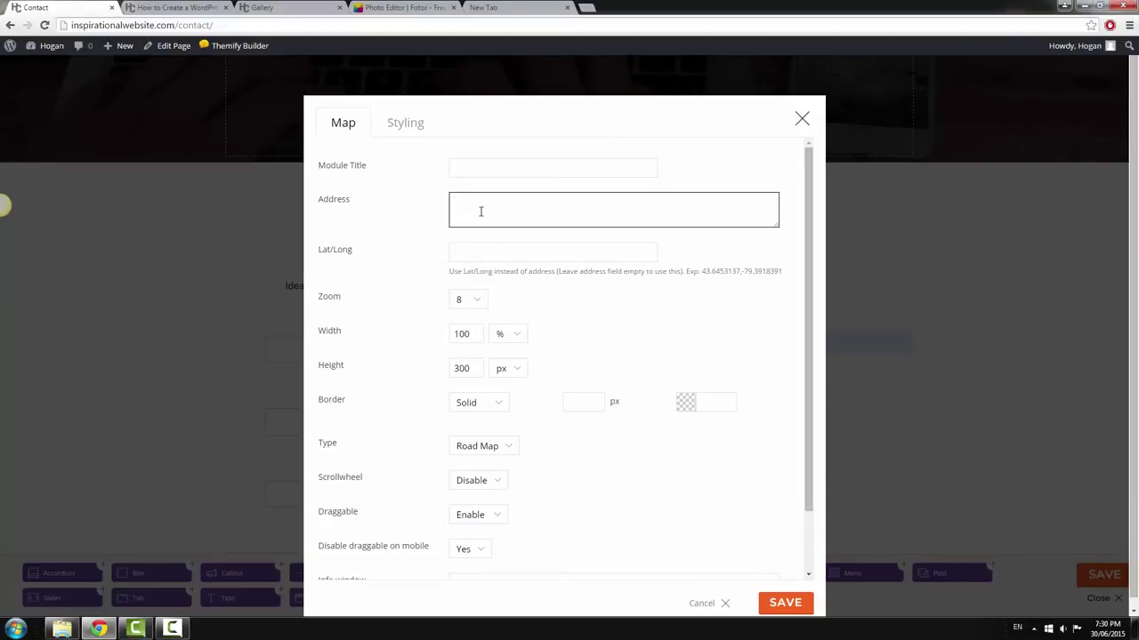
{"action": "type", "text": "Melbourne, Australia"}
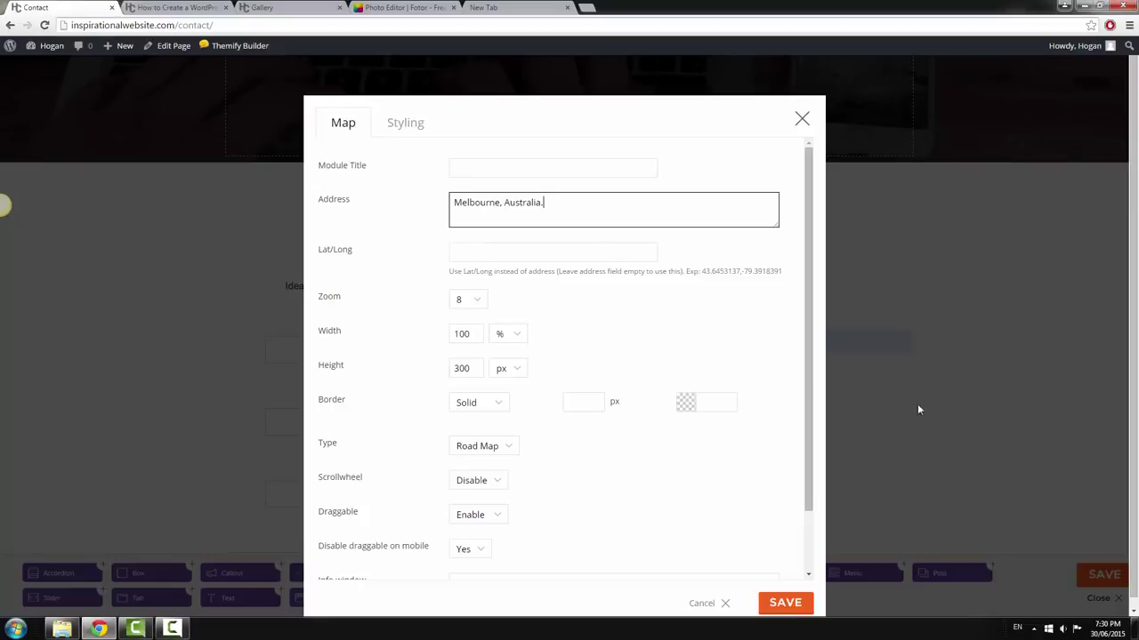
{"action": "scroll", "coordinate": [790, 603], "scroll_direction": "down", "scroll_amount": 2}
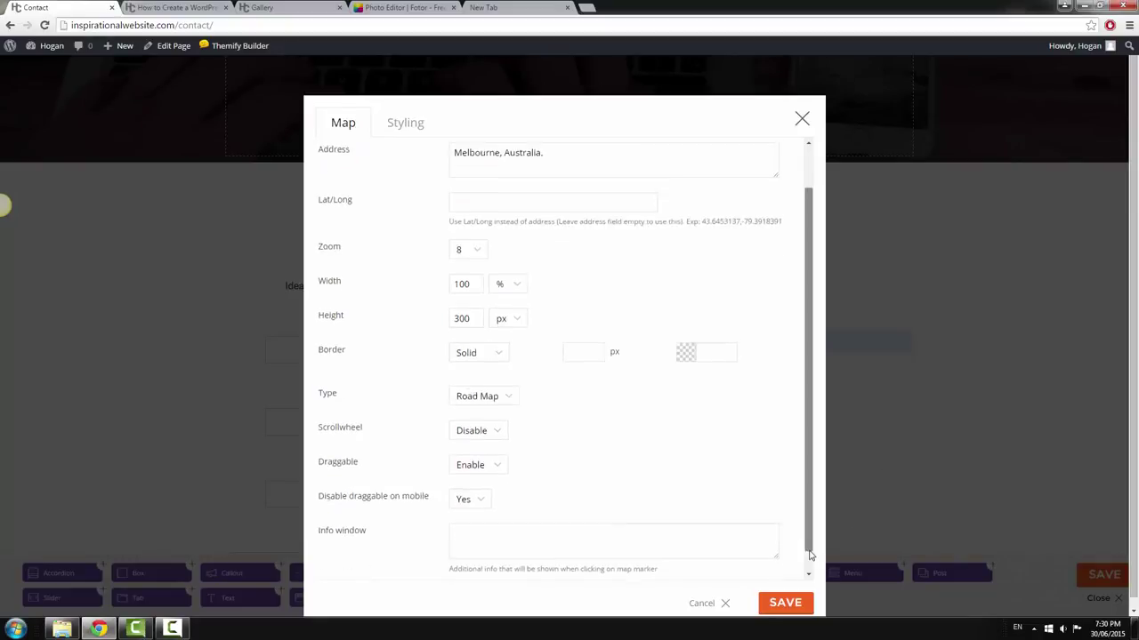
{"action": "left_click", "coordinate": [798, 610]}
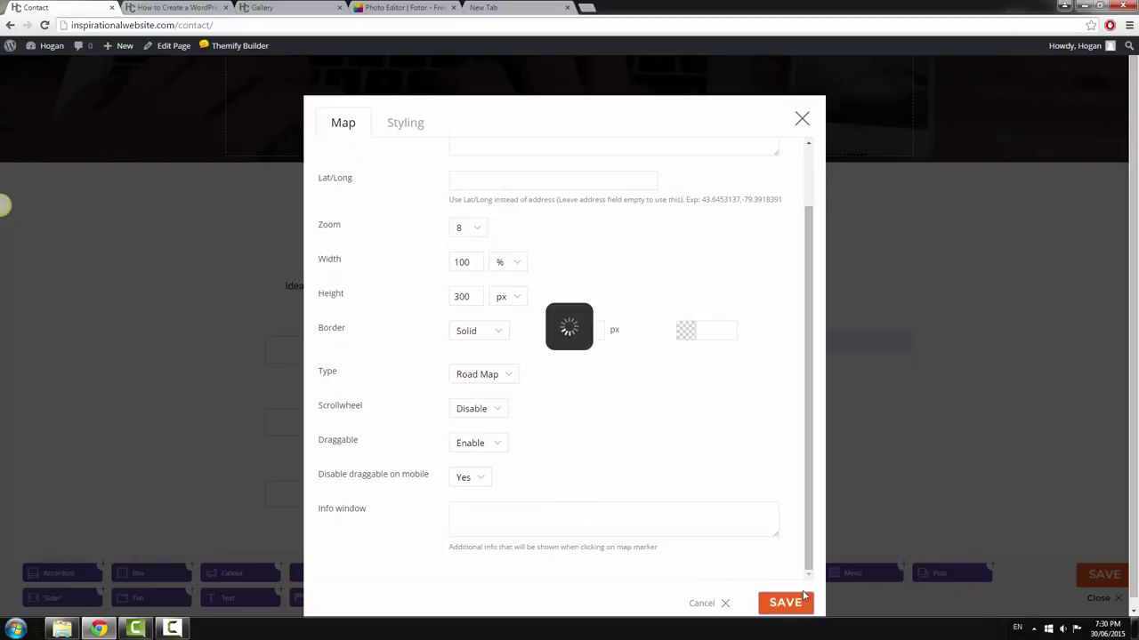
{"action": "scroll", "coordinate": [802, 595], "scroll_direction": "down", "scroll_amount": 2}
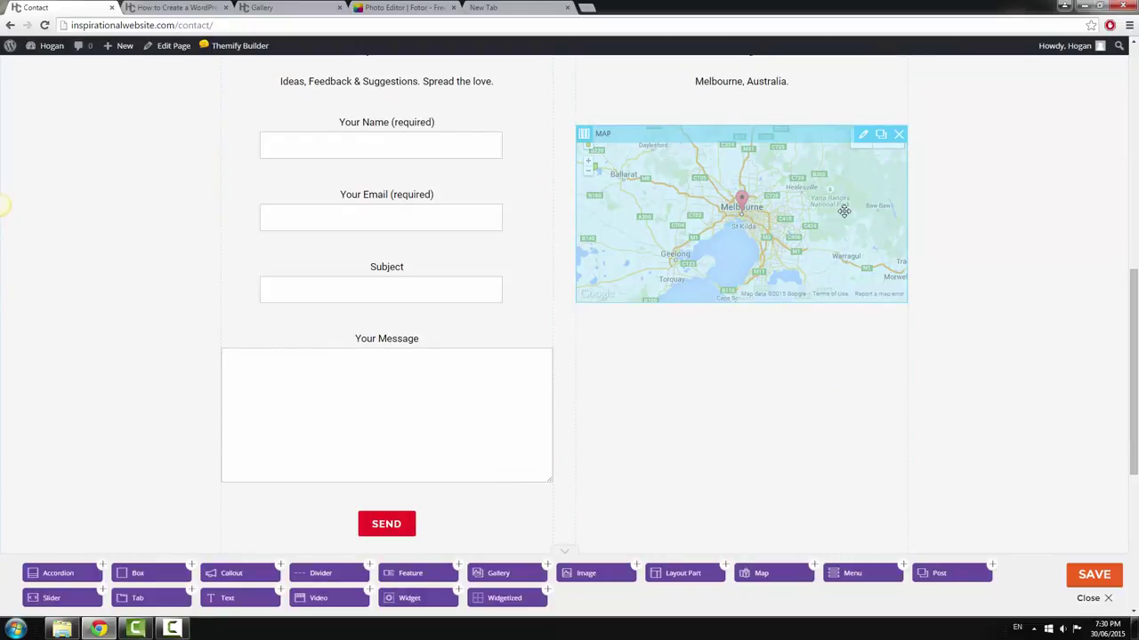
Step: Set the Melbourne map's height to 609 px
{"action": "left_click", "coordinate": [862, 135]}
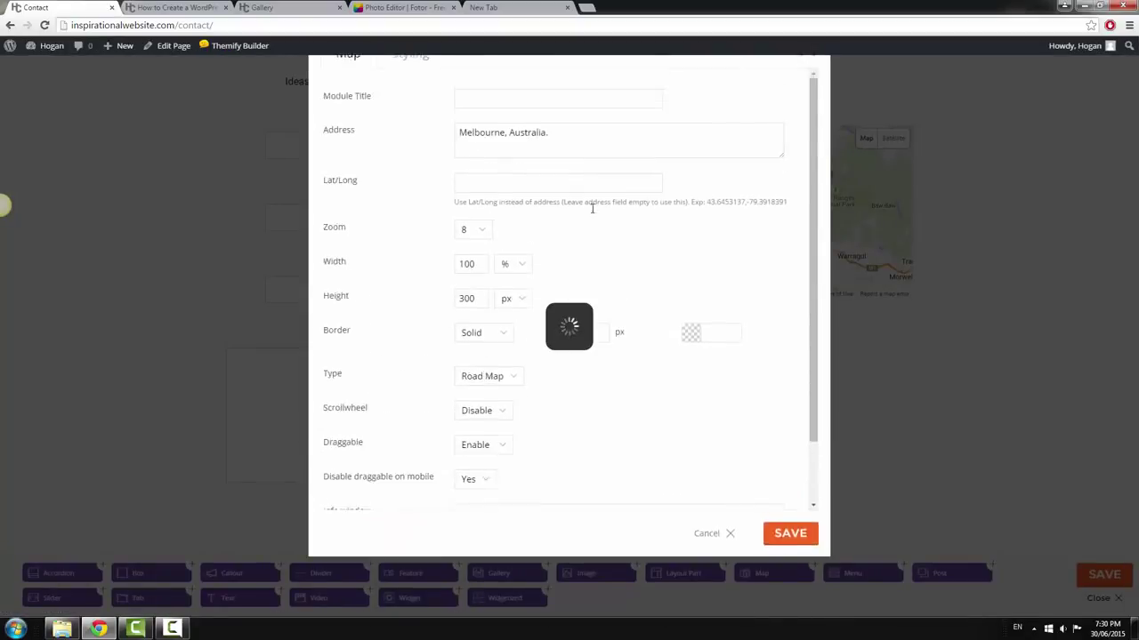
{"action": "double_click", "coordinate": [471, 369]}
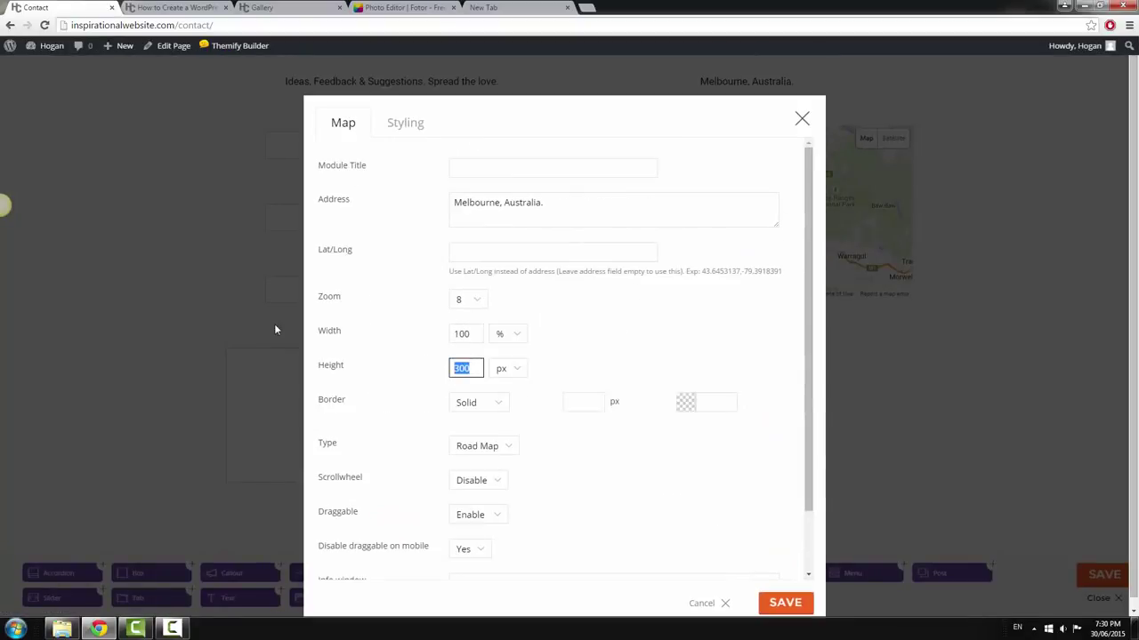
{"action": "type", "text": "609"}
{"action": "scroll", "coordinate": [571, 373], "scroll_direction": "down", "scroll_amount": 2}
{"action": "scroll", "coordinate": [553, 378], "scroll_direction": "up", "scroll_amount": 2}
Step: Give the map 50 px bottom padding, save the module, and save the page layout
{"action": "left_click", "coordinate": [400, 122]}
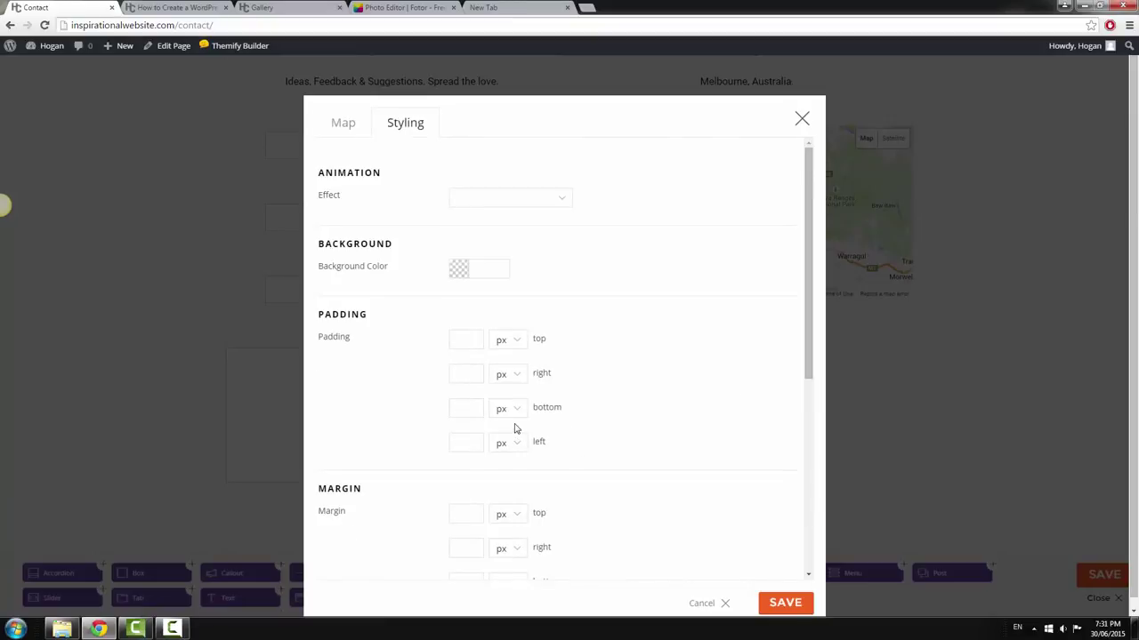
{"action": "left_click", "coordinate": [464, 409]}
{"action": "type", "text": "50"}
{"action": "left_click", "coordinate": [776, 604]}
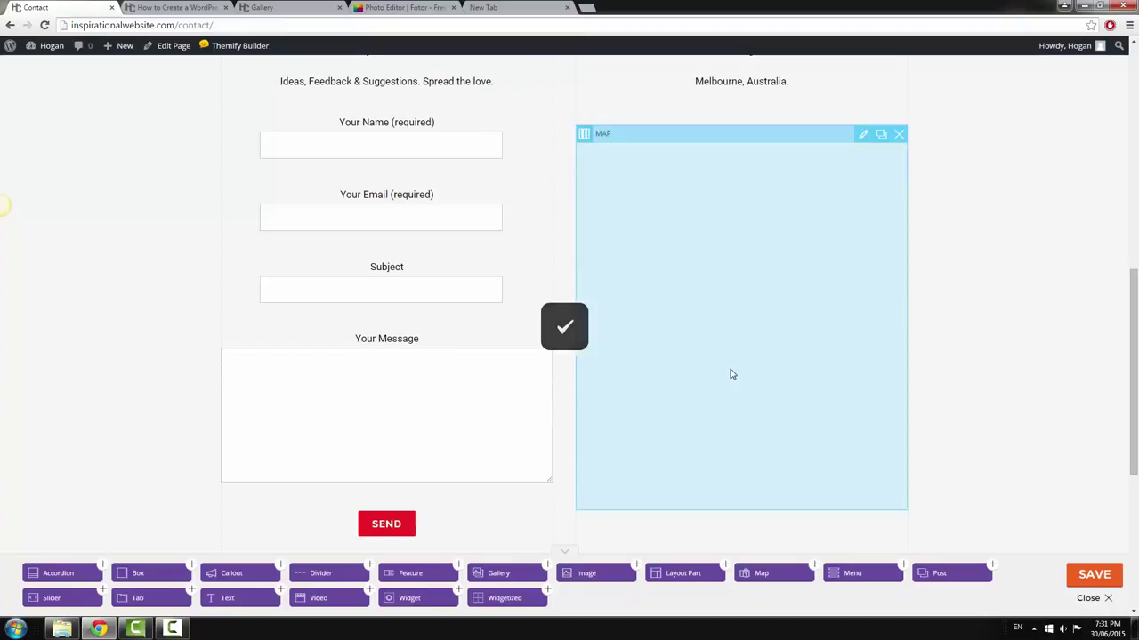
{"action": "mouse_move", "coordinate": [1134, 350]}
{"action": "left_mouse_down"}
{"action": "mouse_move", "coordinate": [1134, 376]}
{"action": "mouse_move", "coordinate": [1135, 333]}
{"action": "mouse_move", "coordinate": [1134, 346]}
{"action": "left_mouse_up"}
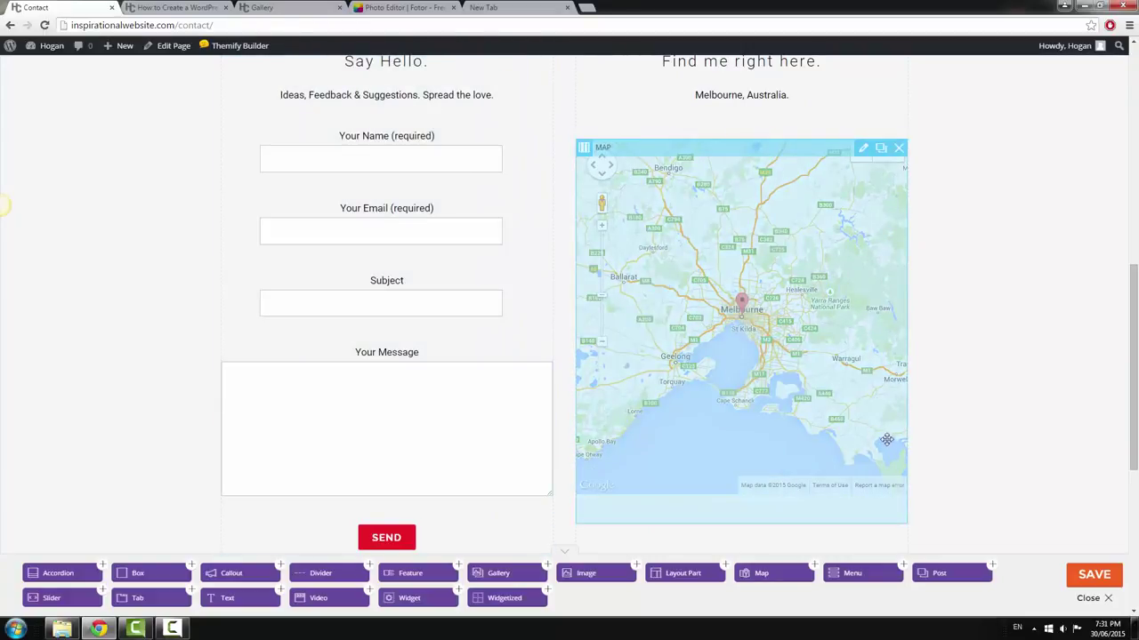
{"action": "left_click", "coordinate": [1101, 586]}
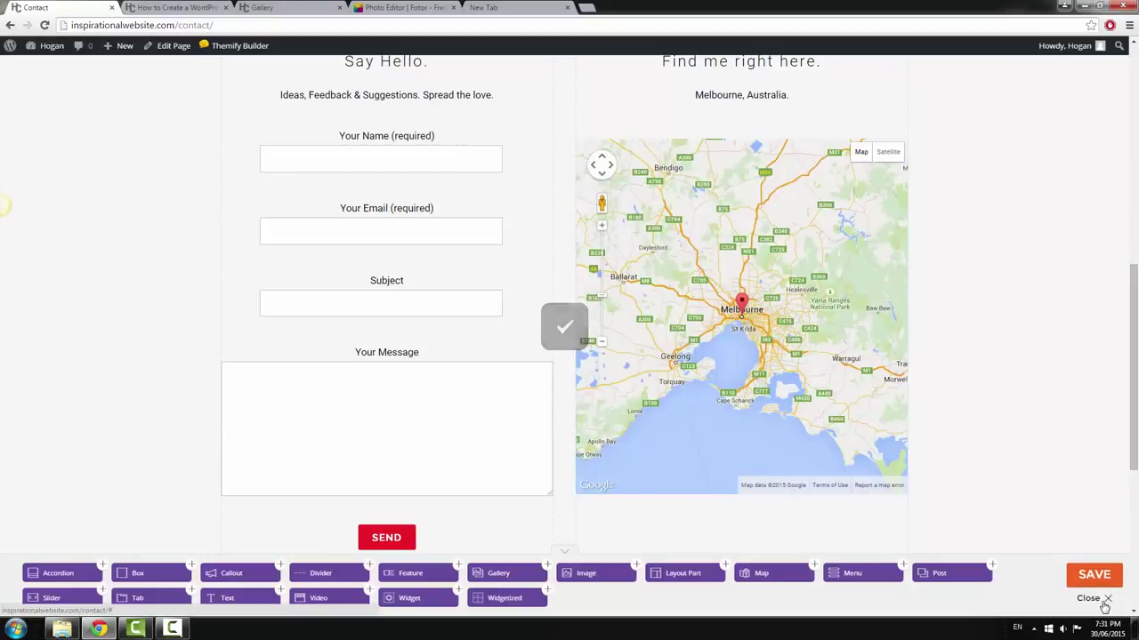
Step: Close the builder, look over the finished Contact page, and go to the Blog page
{"action": "left_click", "coordinate": [1105, 601]}
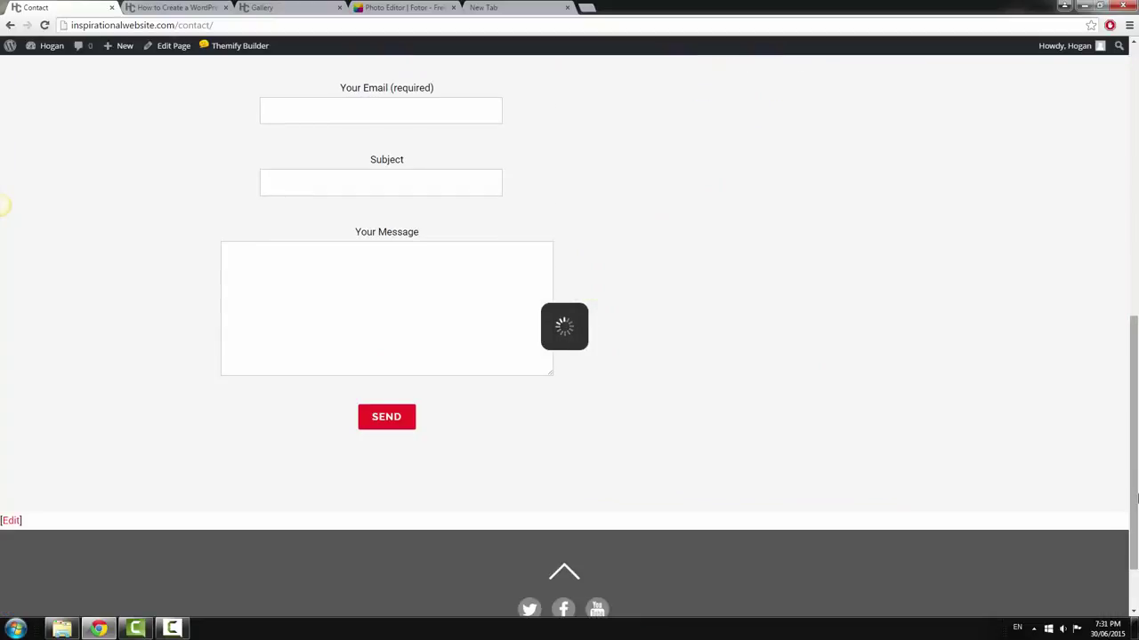
{"action": "scroll", "coordinate": [5, 205], "scroll_direction": "up", "scroll_amount": 5}
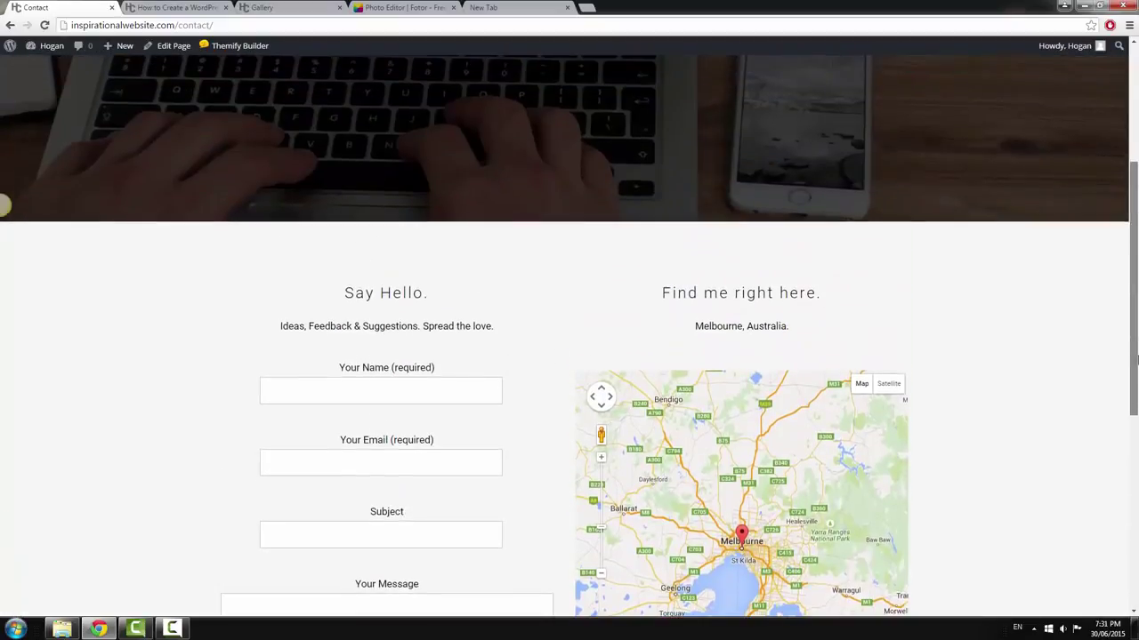
{"action": "left_click_drag", "start_coordinate": [1132, 345], "coordinate": [1132, 494]}
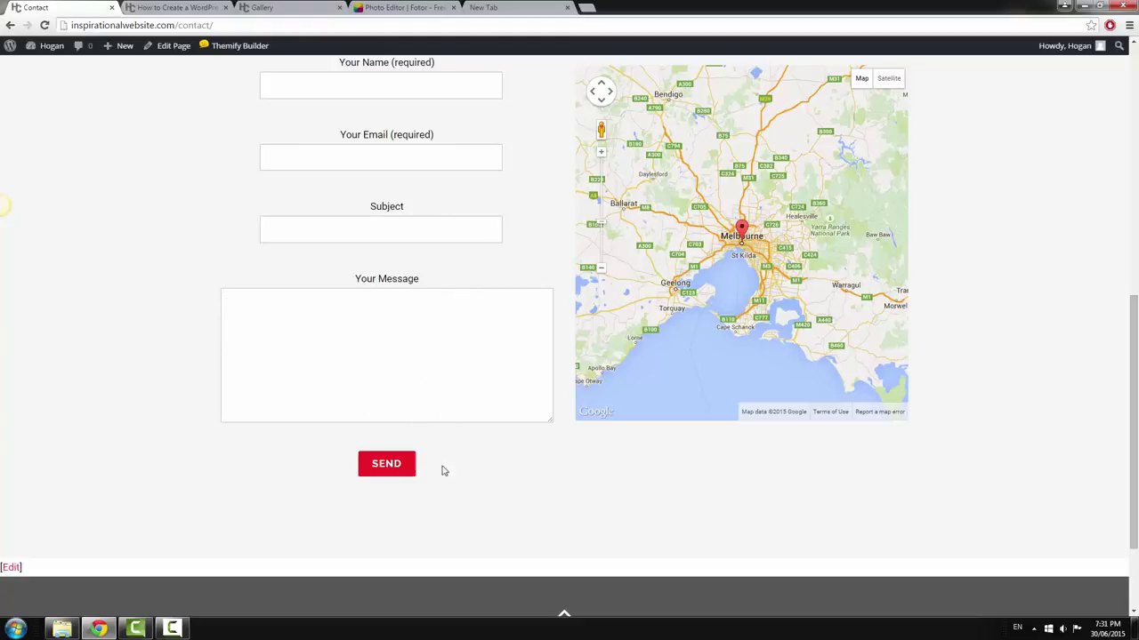
{"action": "scroll", "coordinate": [410, 338], "scroll_direction": "up", "scroll_amount": 3}
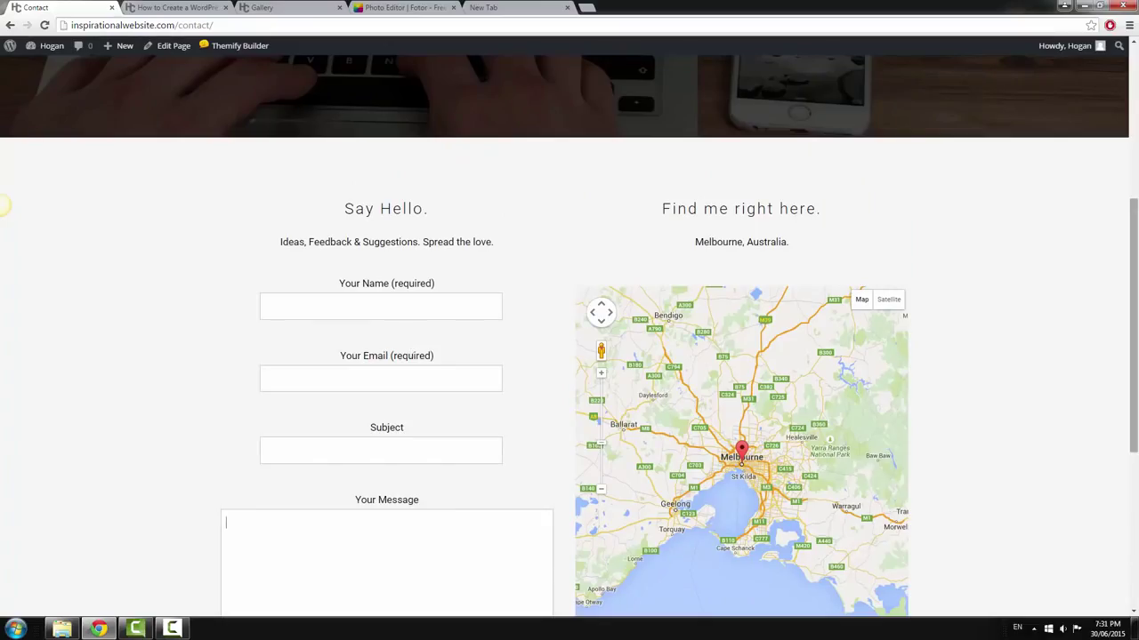
{"action": "scroll", "coordinate": [1119, 222], "scroll_direction": "up", "scroll_amount": 4}
{"action": "scroll", "coordinate": [1119, 215], "scroll_direction": "down", "scroll_amount": 6}
{"action": "scroll", "coordinate": [1119, 215], "scroll_direction": "up", "scroll_amount": 6}
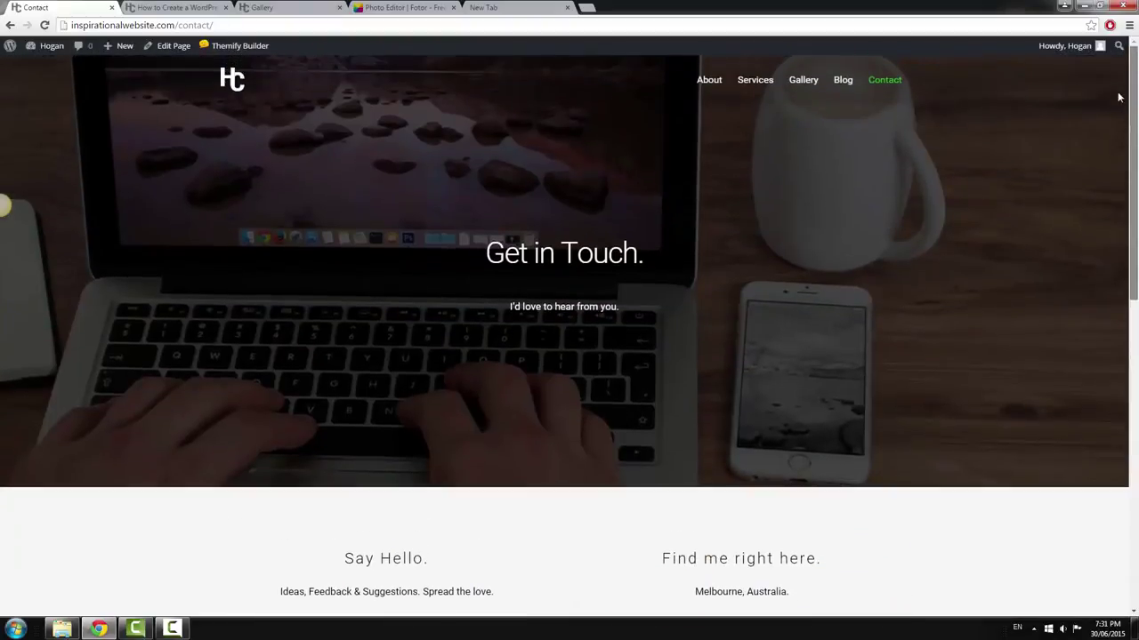
{"action": "left_click", "coordinate": [849, 86]}
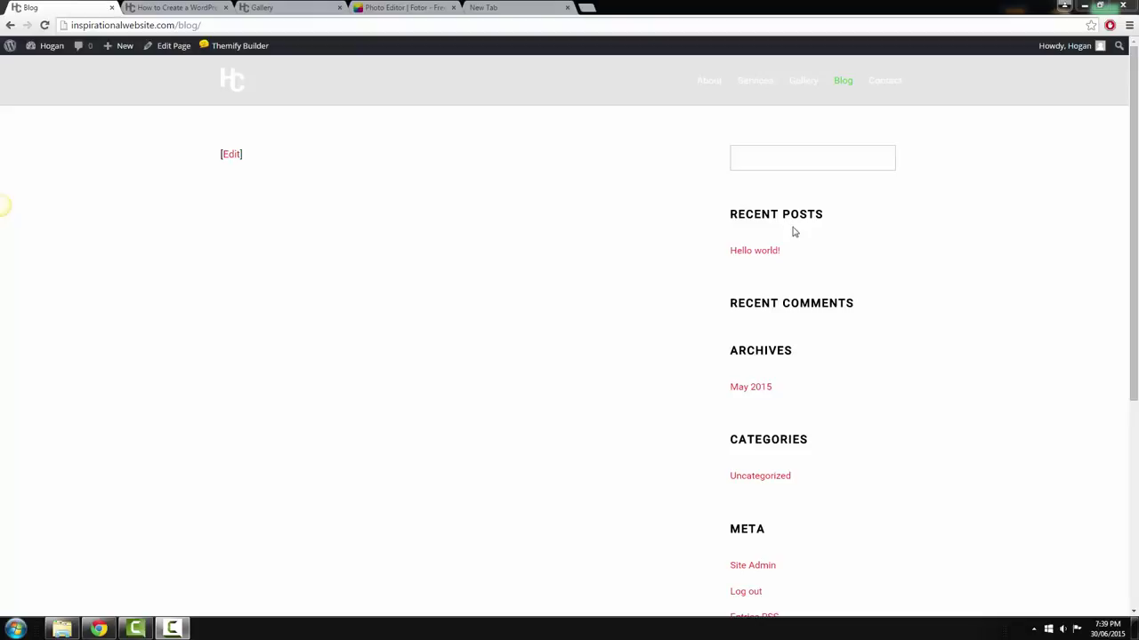
{"action": "left_click", "coordinate": [231, 156]}
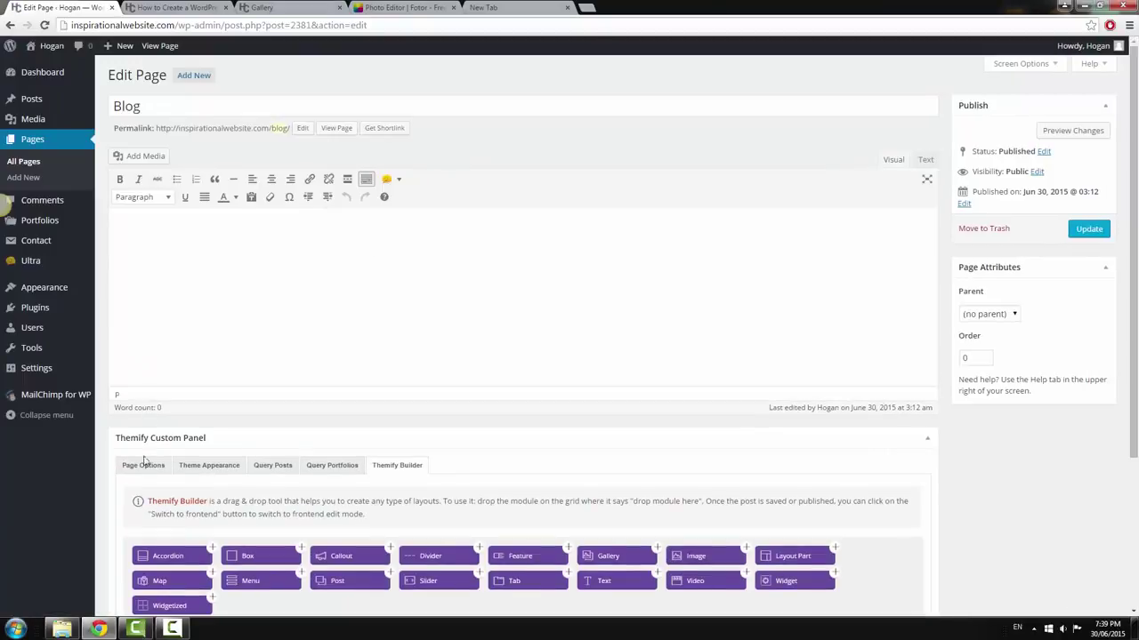
{"action": "left_click", "coordinate": [147, 465]}
{"action": "scroll", "coordinate": [242, 411], "scroll_direction": "down", "scroll_amount": 2}
{"action": "left_click_drag", "start_coordinate": [180, 327], "coordinate": [122, 327]}
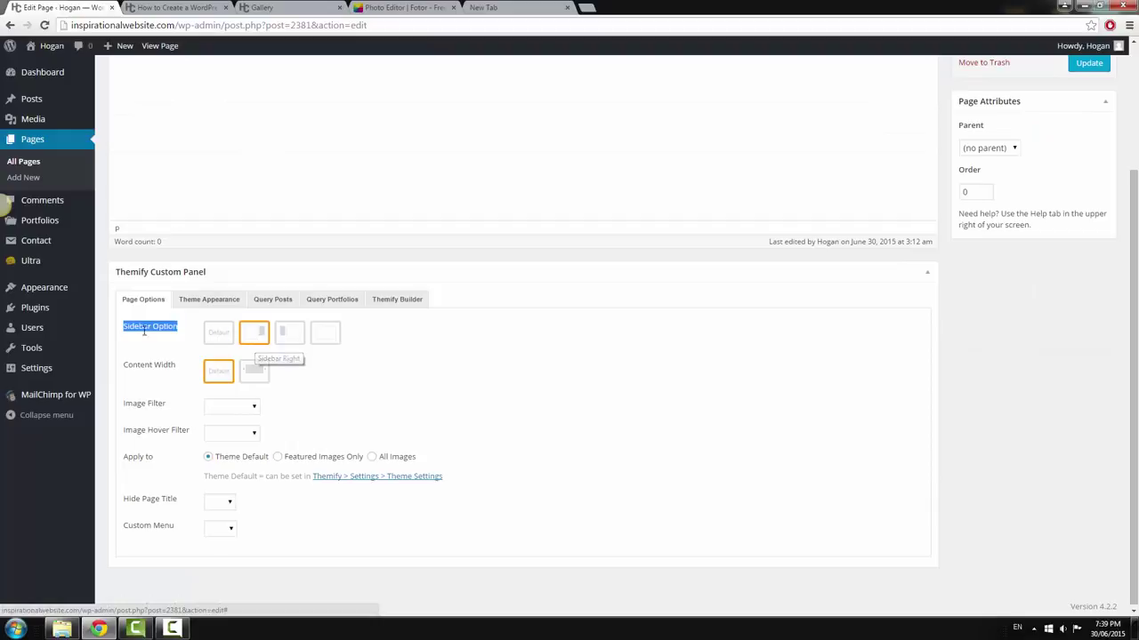
{"action": "scroll", "coordinate": [254, 342], "scroll_direction": "up", "scroll_amount": 2}
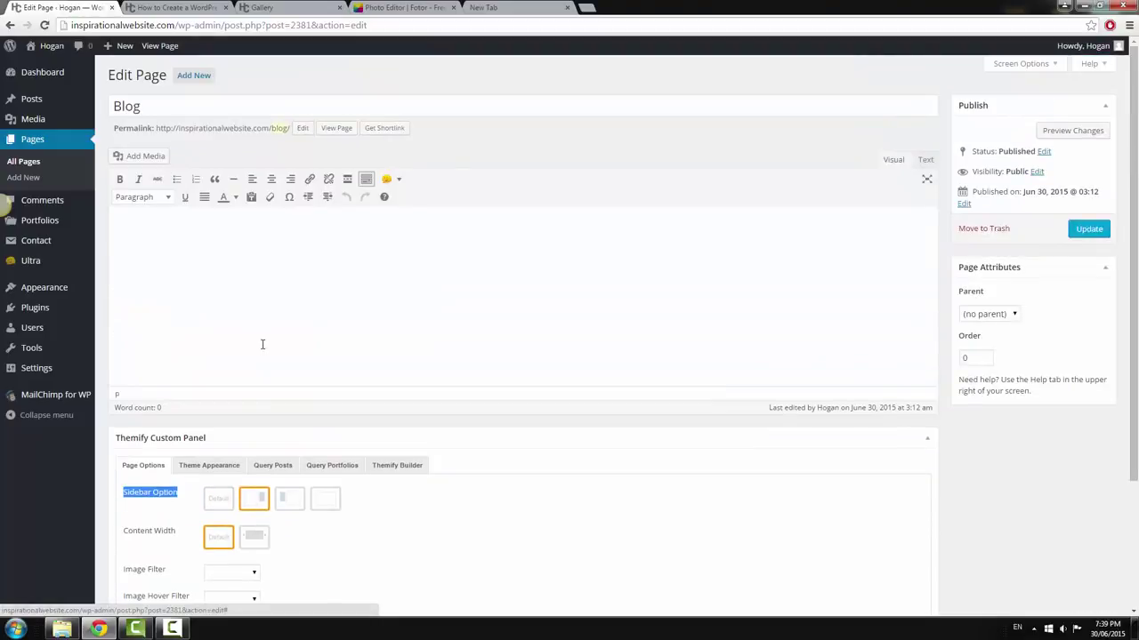
{"action": "left_click", "coordinate": [336, 129]}
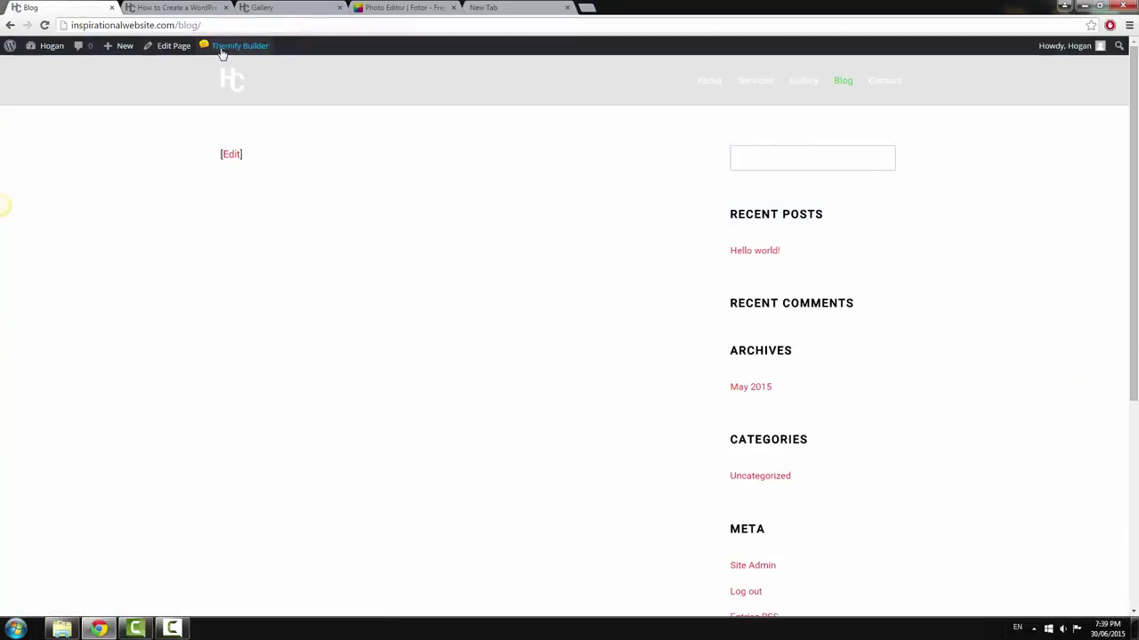
{"action": "mouse_move", "coordinate": [222, 45]}
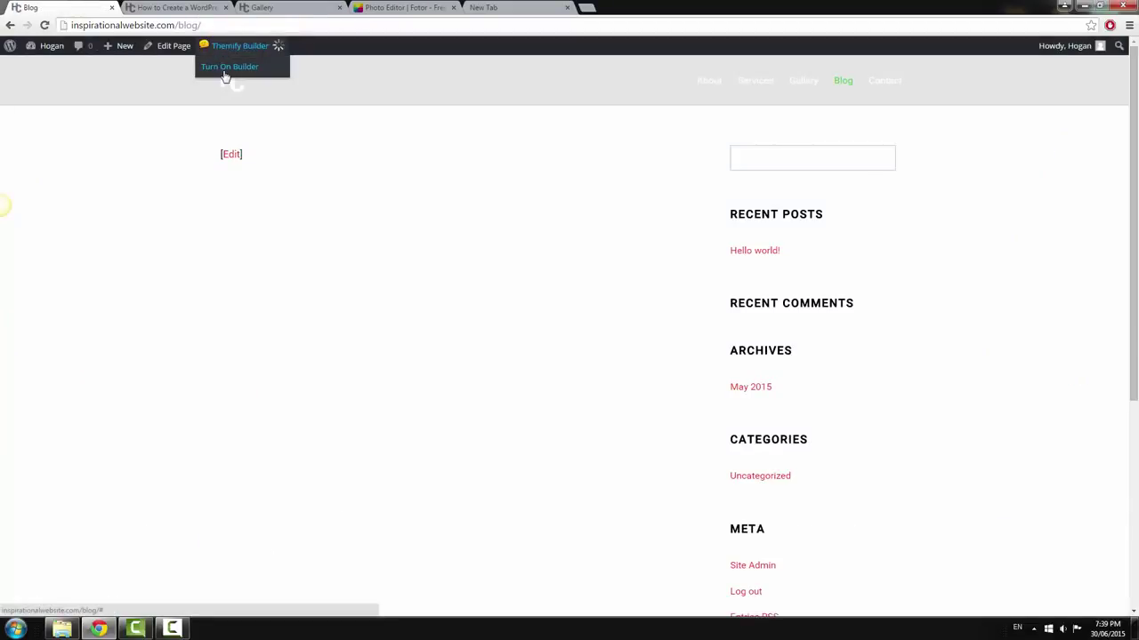
Step: Turn on the builder for the Blog page and add a Post module limited to 5 posts
{"action": "left_click", "coordinate": [227, 69]}
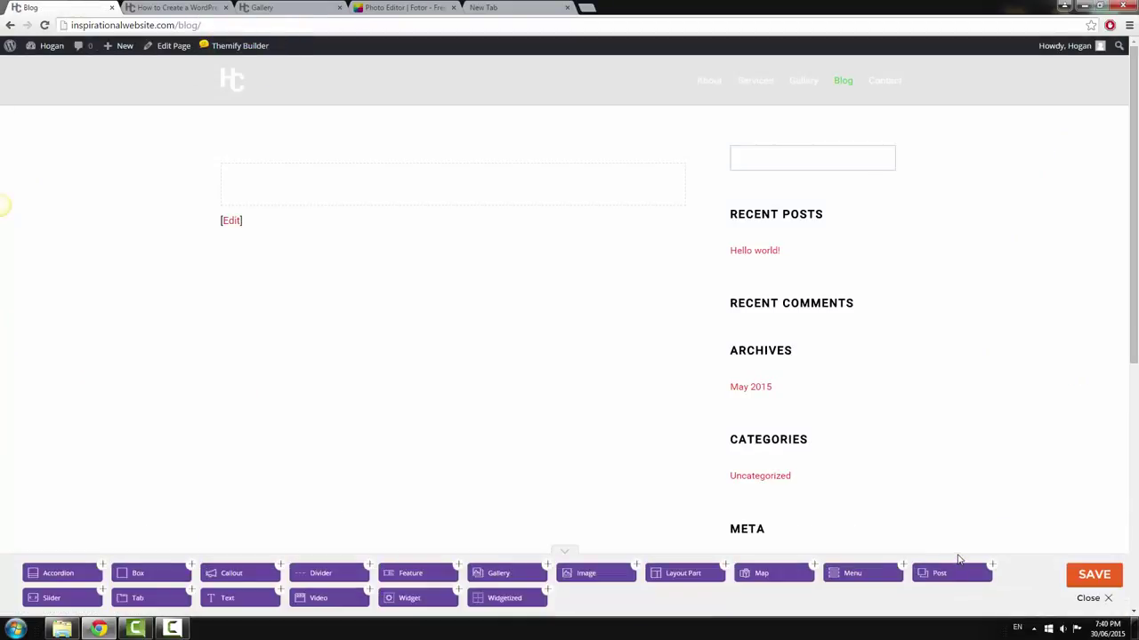
{"action": "left_click_drag", "start_coordinate": [953, 573], "coordinate": [435, 196]}
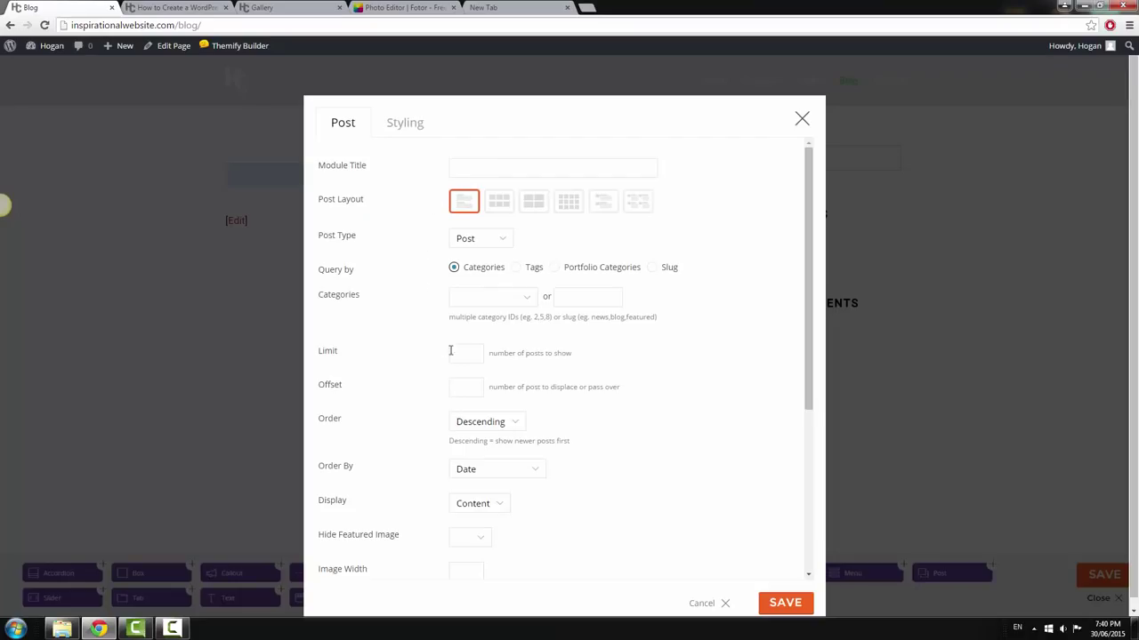
{"action": "left_click_drag", "start_coordinate": [346, 356], "coordinate": [306, 350]}
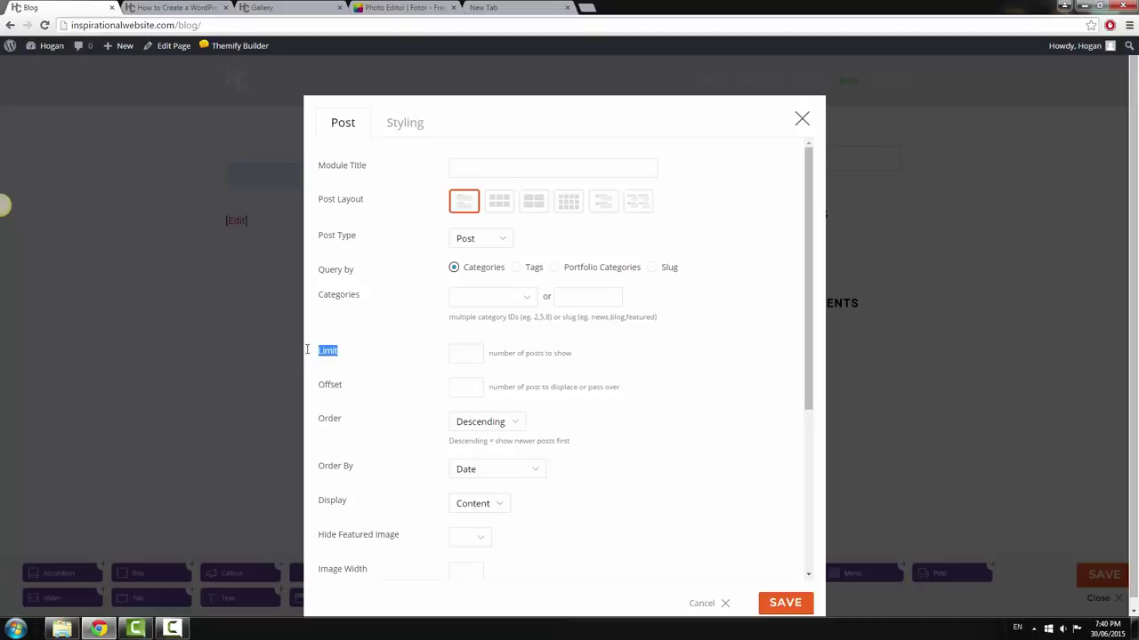
{"action": "left_click", "coordinate": [472, 352]}
Step: Make the Post module show excerpts with post meta hidden, and save it
{"action": "left_click_drag", "start_coordinate": [372, 510], "coordinate": [317, 502]}
{"action": "left_click", "coordinate": [472, 504]}
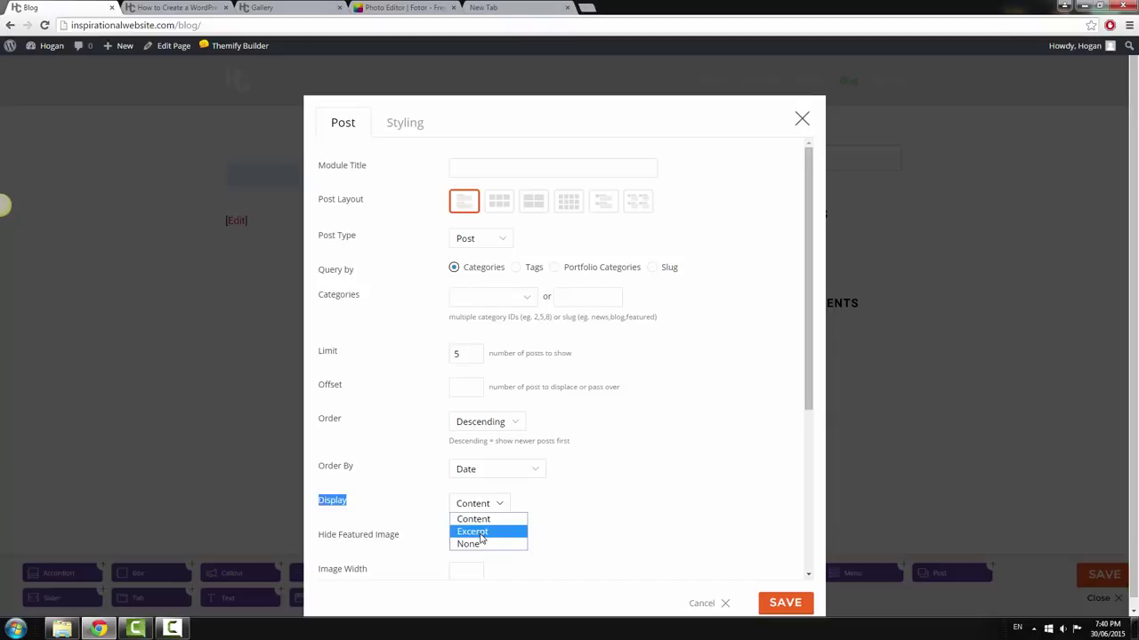
{"action": "left_click", "coordinate": [472, 531]}
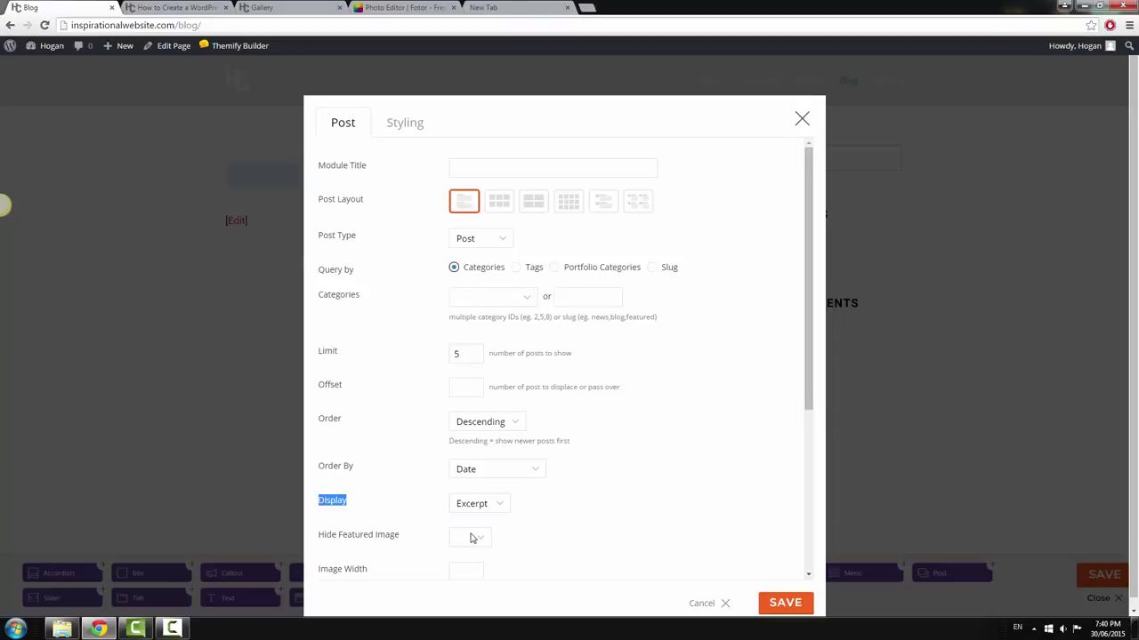
{"action": "scroll", "coordinate": [644, 520], "scroll_direction": "down", "scroll_amount": 3}
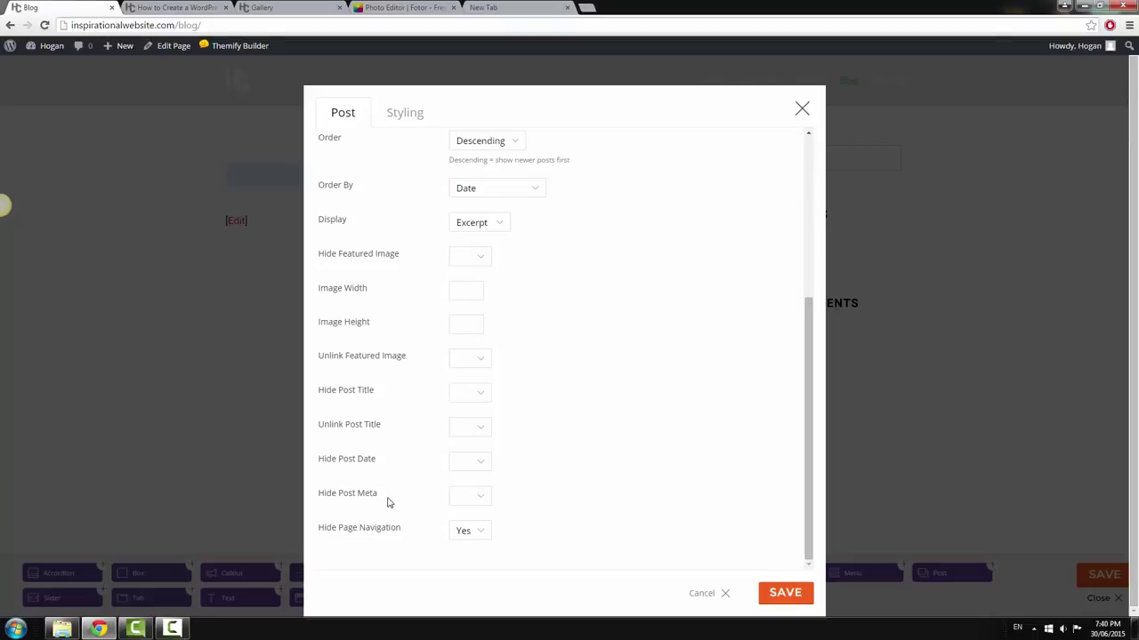
{"action": "left_click_drag", "start_coordinate": [377, 496], "coordinate": [323, 494]}
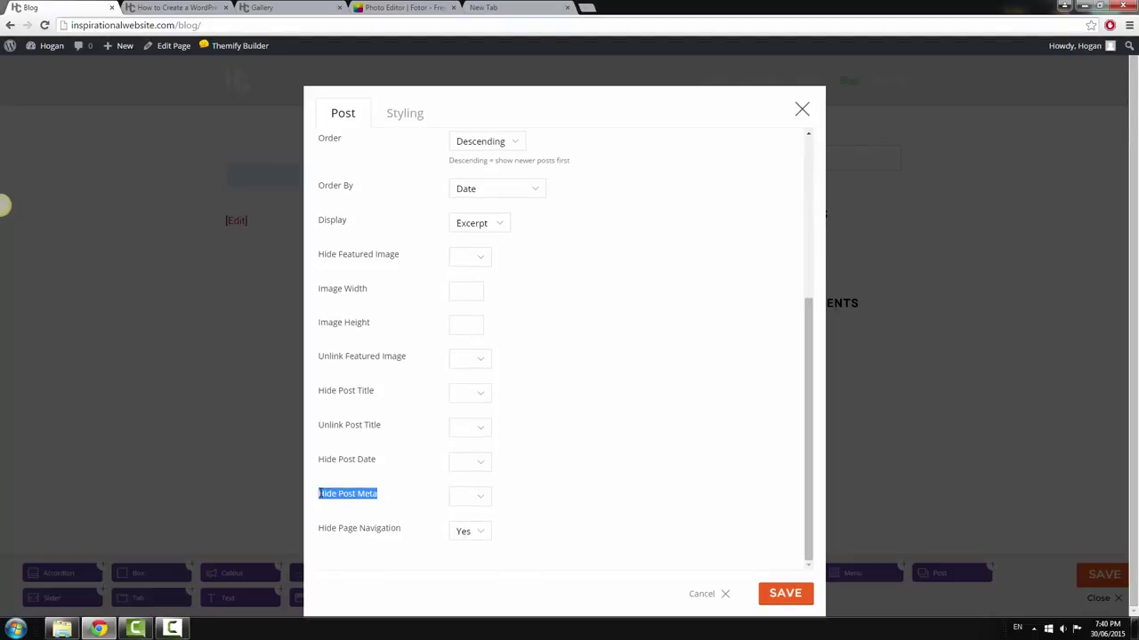
{"action": "left_click", "coordinate": [475, 495]}
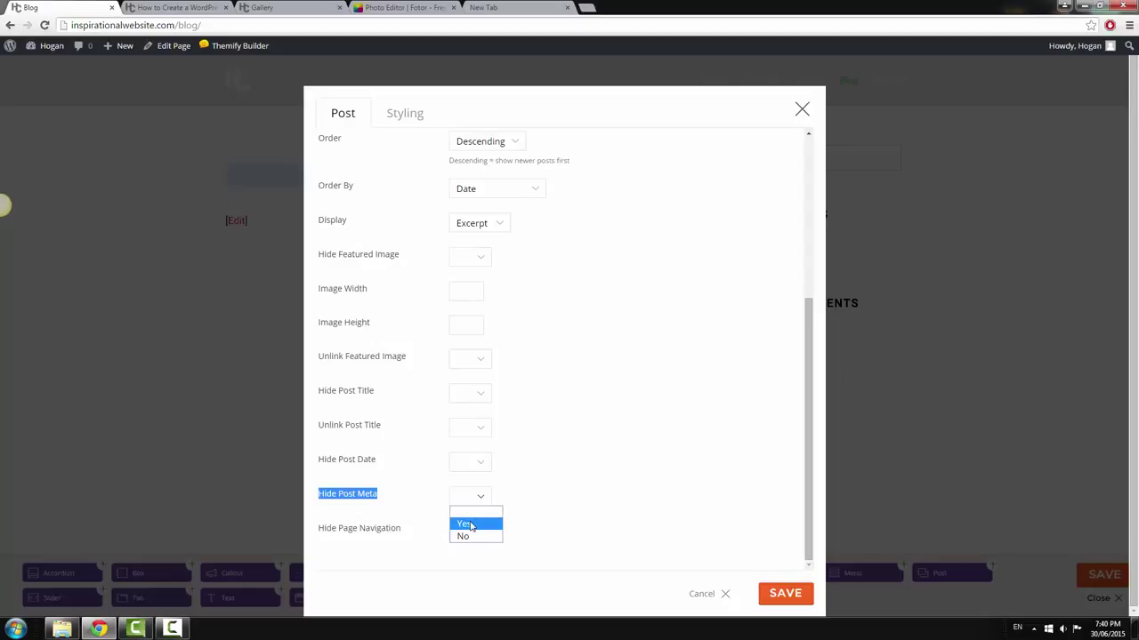
{"action": "left_click", "coordinate": [467, 525]}
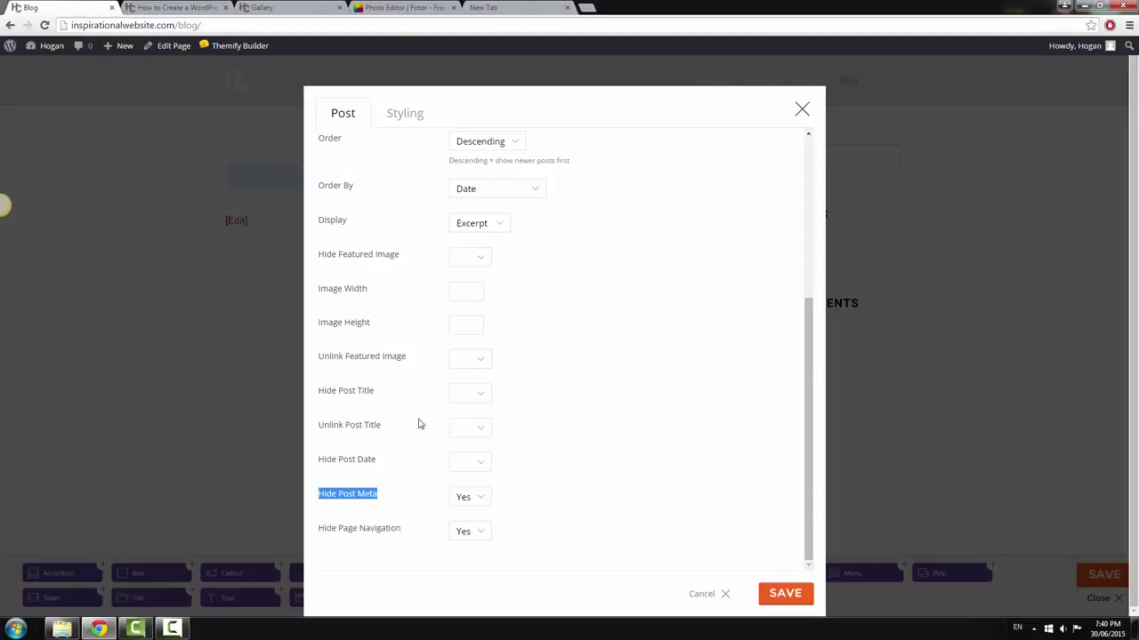
{"action": "left_click_drag", "start_coordinate": [392, 424], "coordinate": [324, 422]}
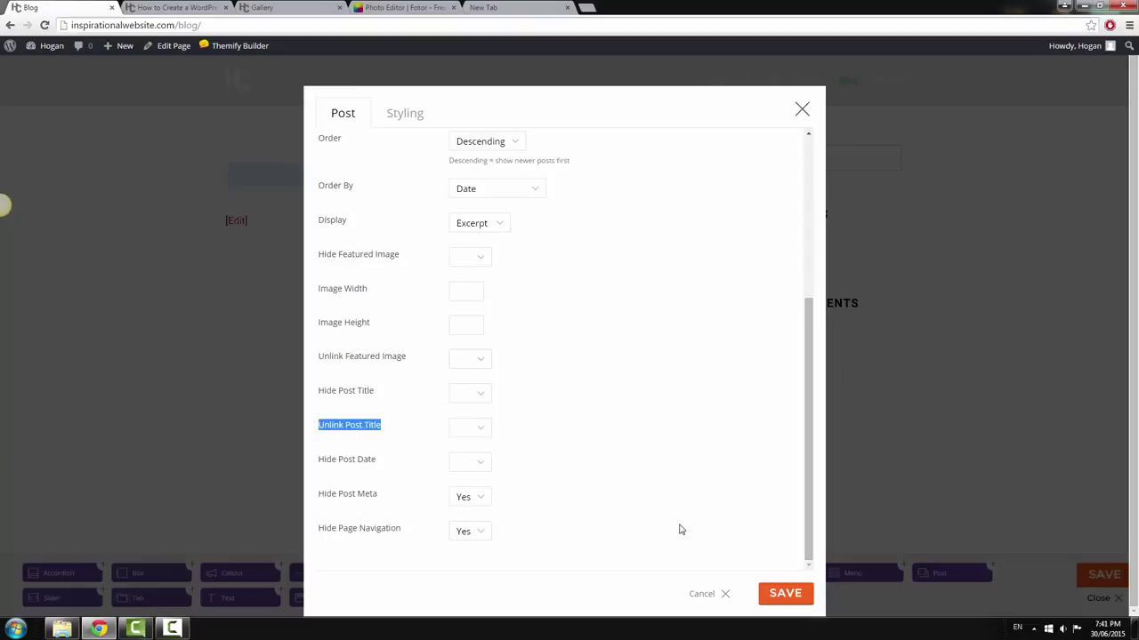
{"action": "left_click", "coordinate": [783, 600]}
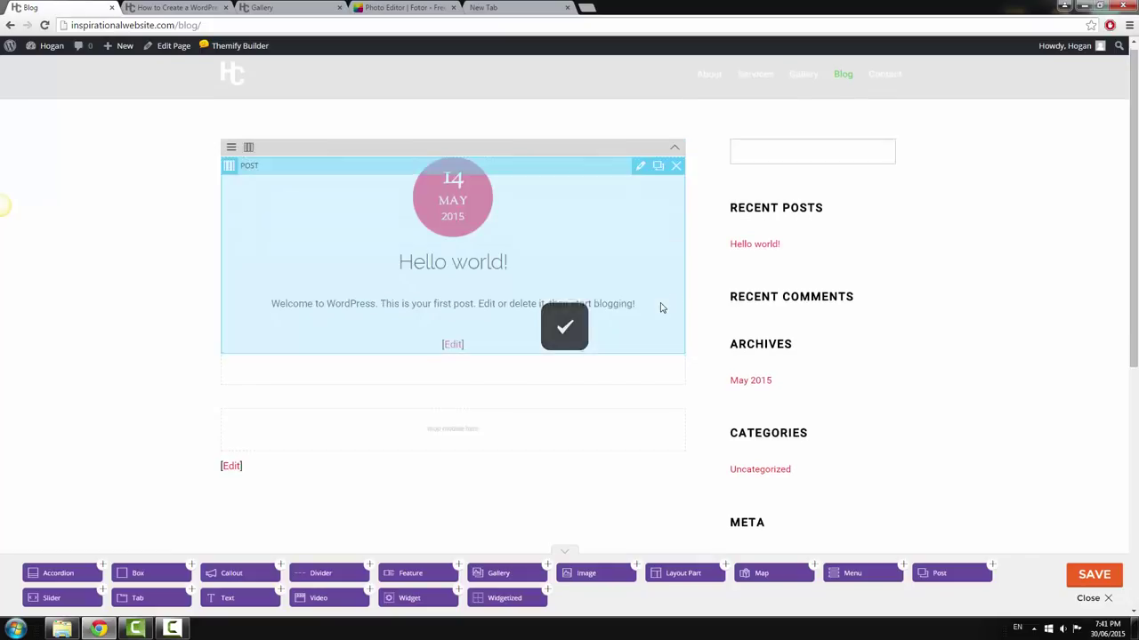
{"action": "scroll", "coordinate": [663, 315], "scroll_direction": "down", "scroll_amount": 1}
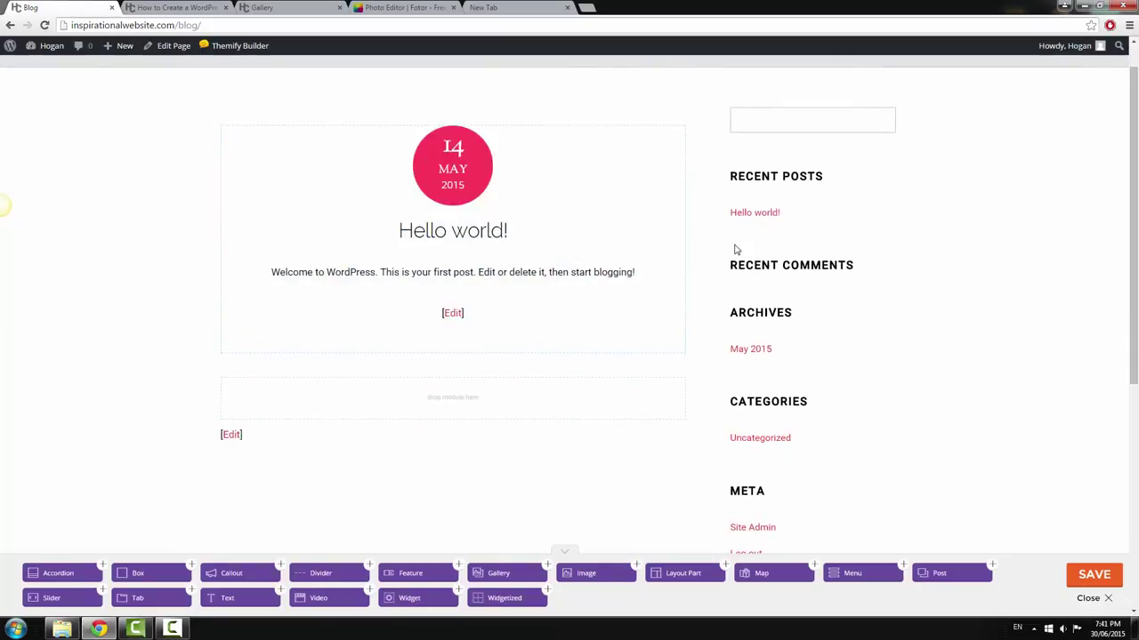
{"action": "left_click_drag", "start_coordinate": [1135, 276], "coordinate": [1055, 169]}
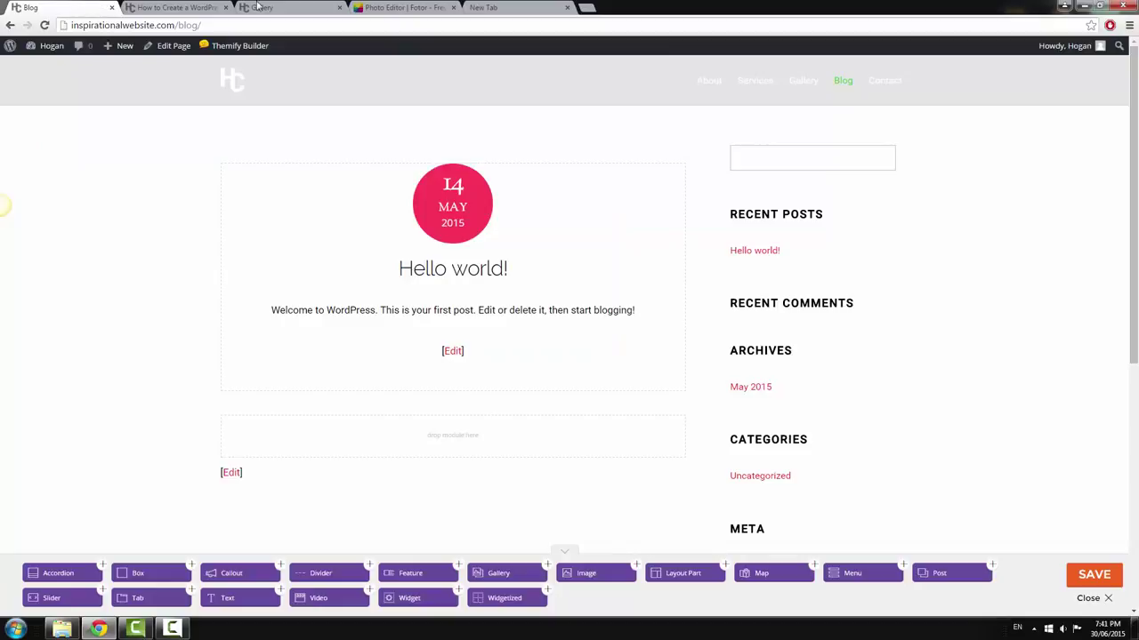
Step: Open the reference site's Blog page in a new tab in place of its Gallery tab, then return to your Blog tab
{"action": "left_click", "coordinate": [182, 7]}
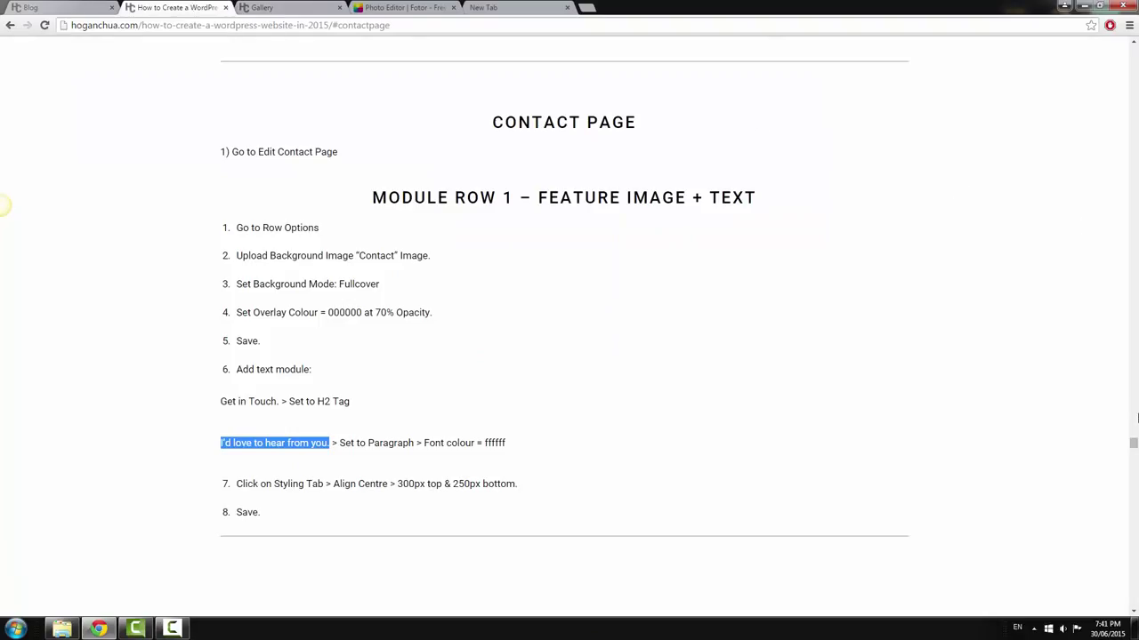
{"action": "left_click", "coordinate": [245, 7]}
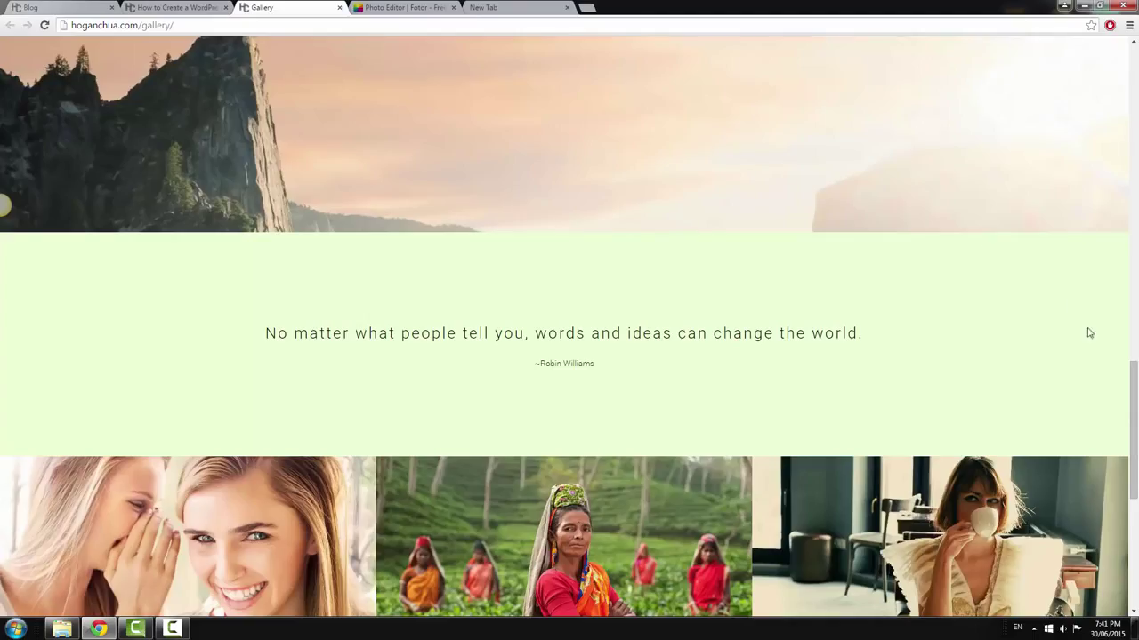
{"action": "left_click_drag", "start_coordinate": [1133, 430], "coordinate": [1133, 111]}
{"action": "right_click", "coordinate": [799, 63]}
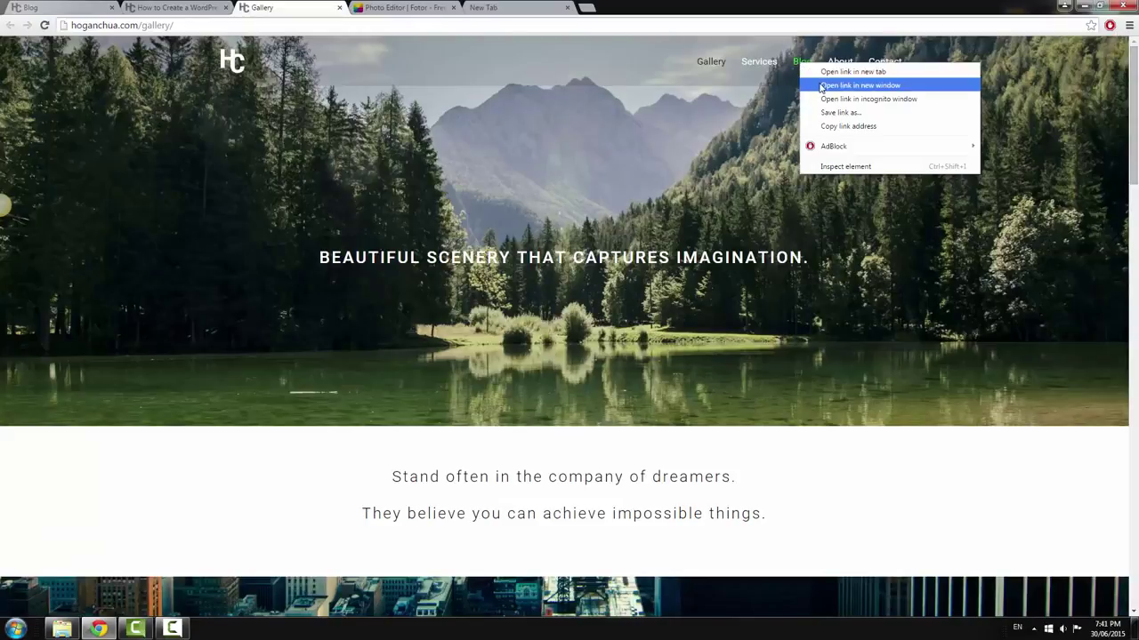
{"action": "left_click", "coordinate": [841, 71]}
{"action": "key", "text": "ctrl+w"}
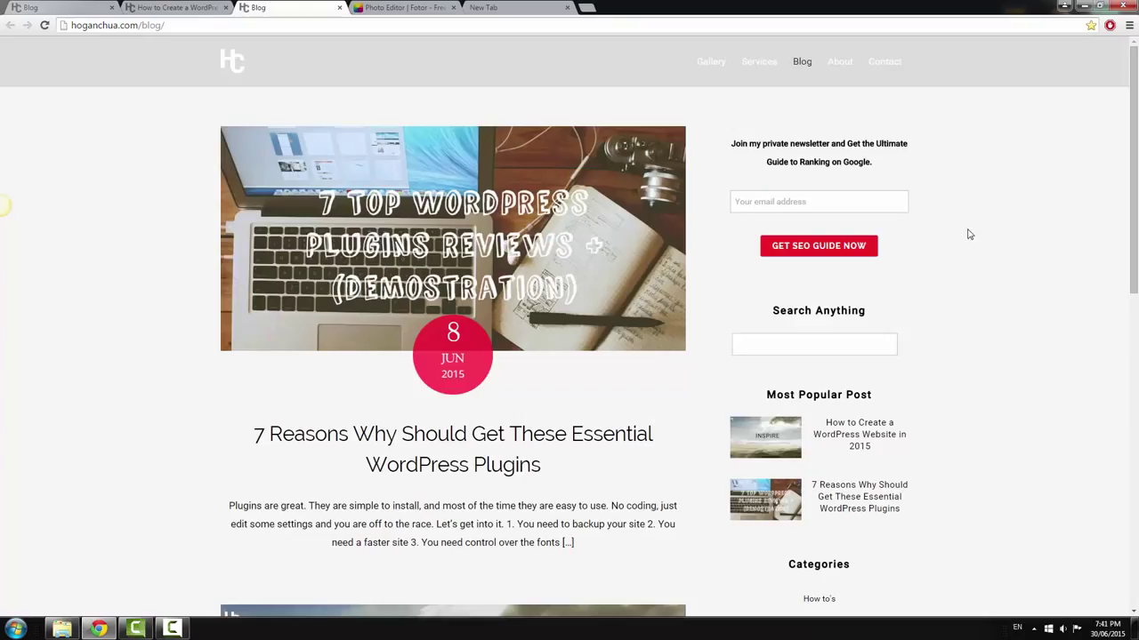
{"action": "scroll", "coordinate": [897, 386], "scroll_direction": "down", "scroll_amount": 1}
{"action": "scroll", "coordinate": [676, 240], "scroll_direction": "up", "scroll_amount": 1}
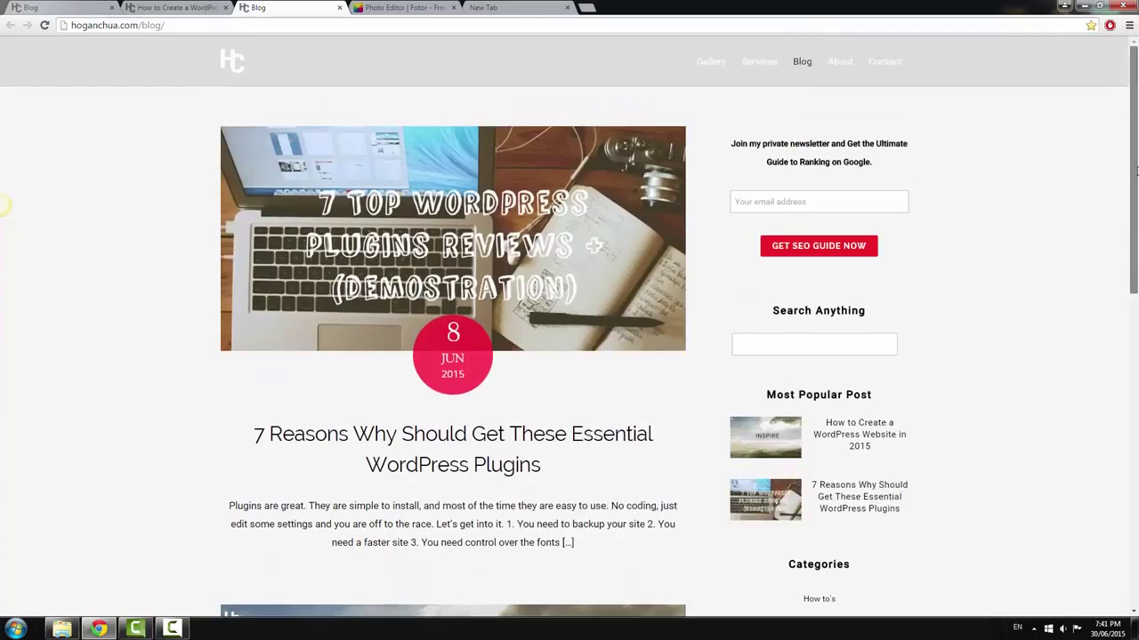
{"action": "left_click", "coordinate": [3, 7]}
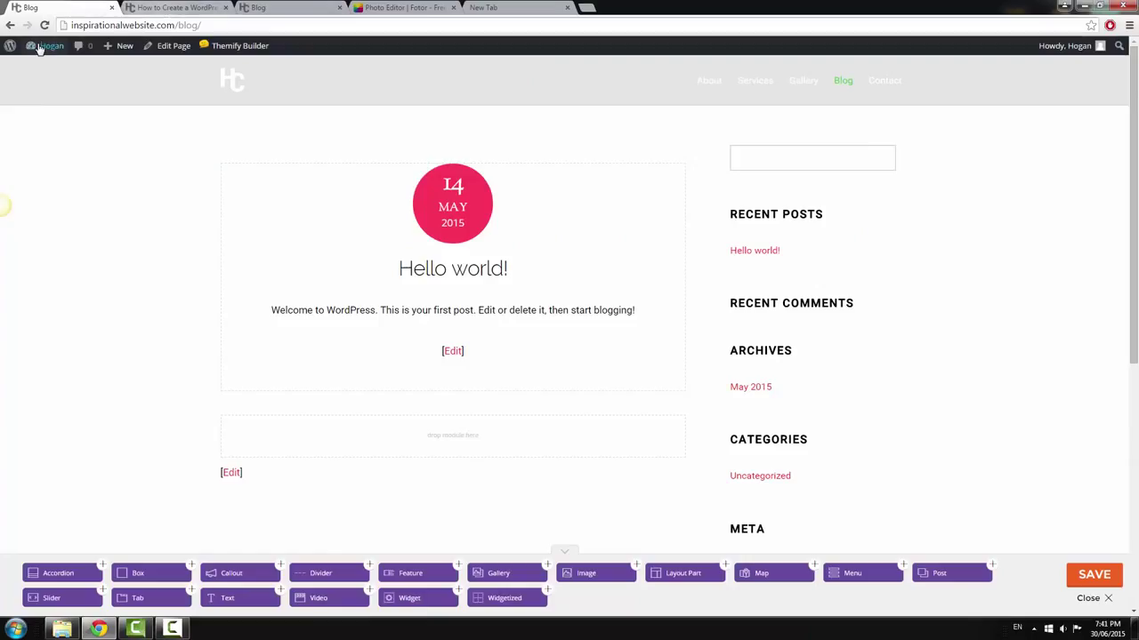
Step: Save and close the Blog page's builder layout, then open the site Customizer
{"action": "mouse_move", "coordinate": [40, 45]}
{"action": "left_click", "coordinate": [45, 97]}
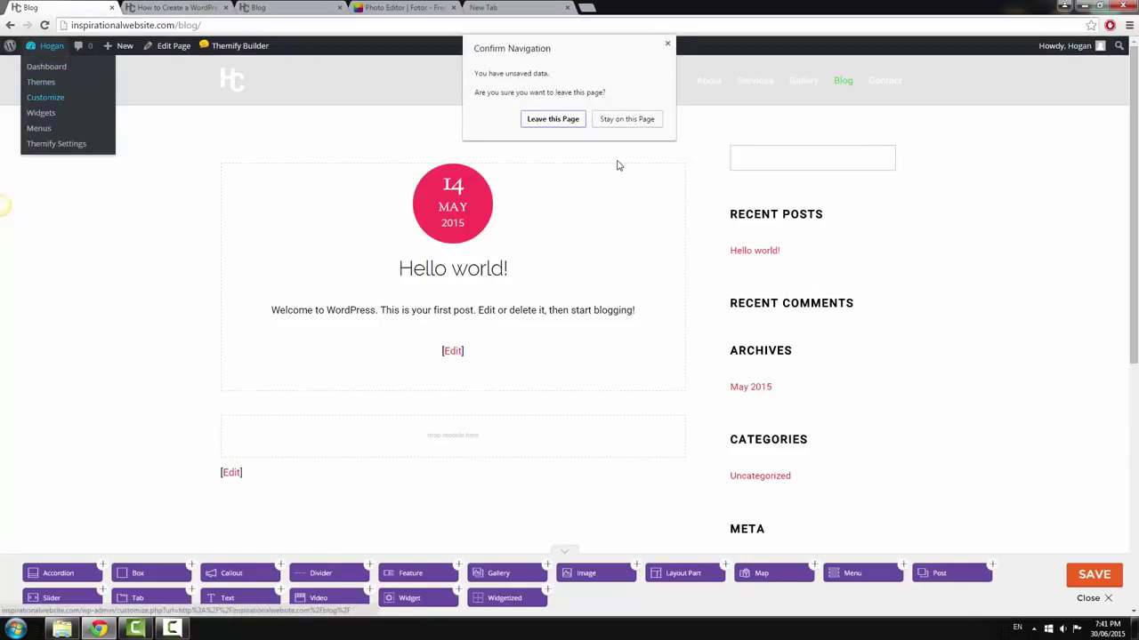
{"action": "left_click", "coordinate": [667, 43]}
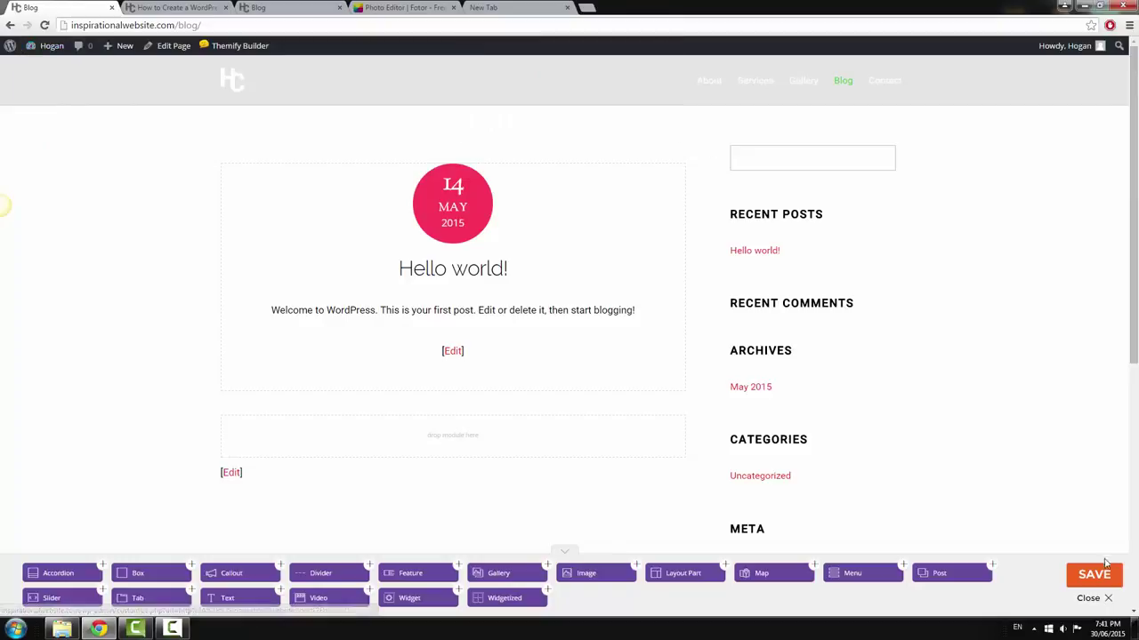
{"action": "left_click", "coordinate": [1096, 575]}
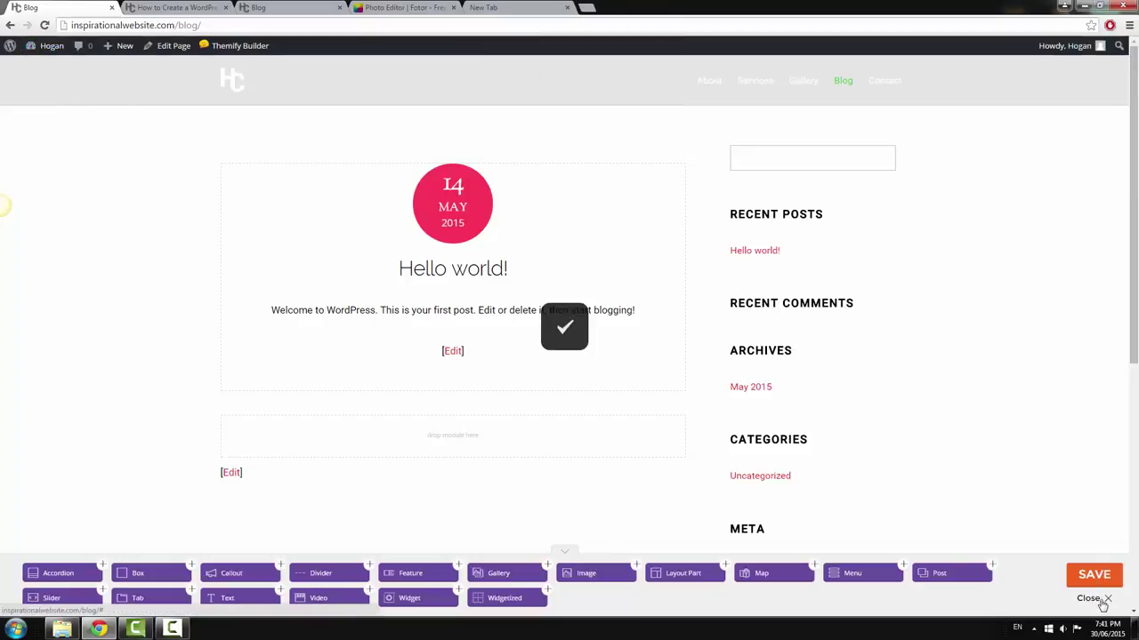
{"action": "left_click", "coordinate": [1098, 601]}
{"action": "mouse_move", "coordinate": [44, 46]}
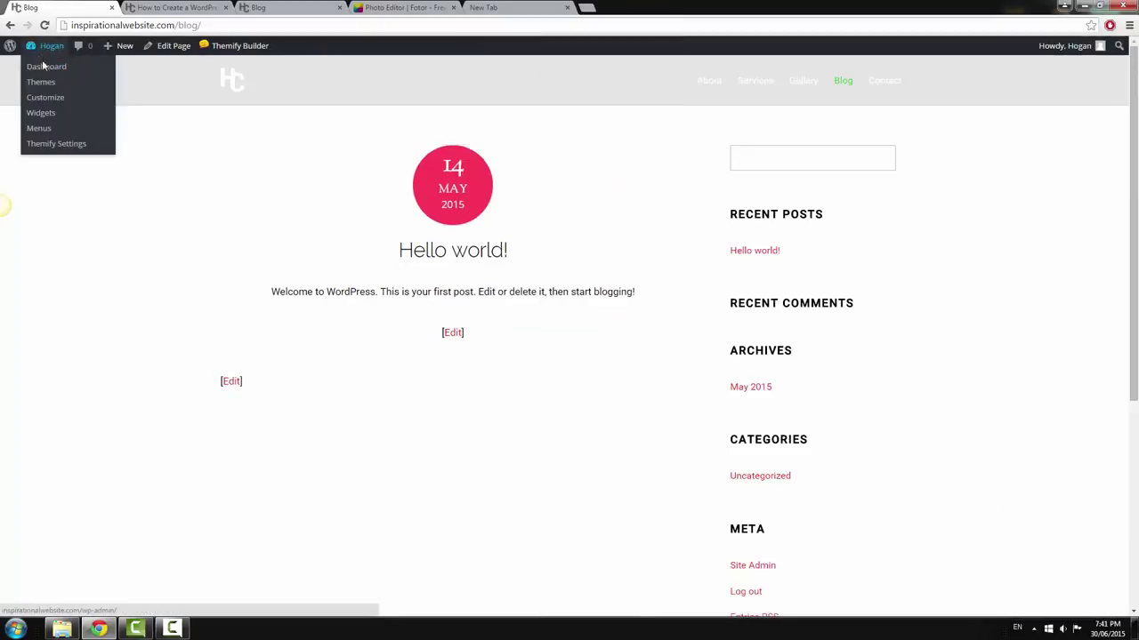
{"action": "left_click", "coordinate": [47, 100]}
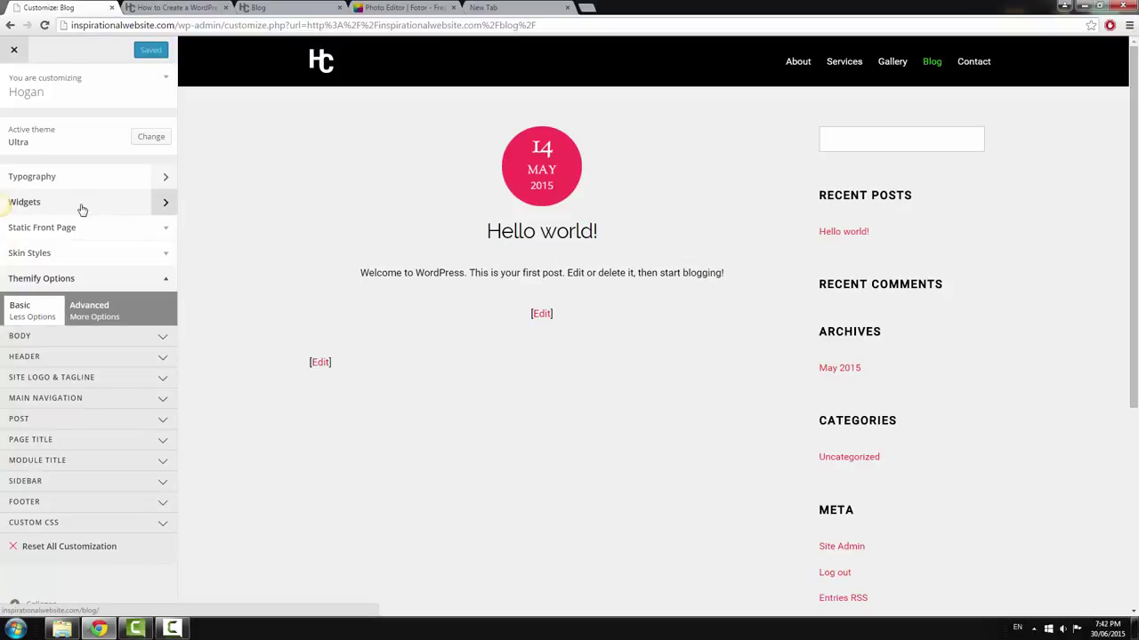
Step: Remove the Recent Posts, Recent Comments, Archives and Meta widgets from the Customizer's Sidebar
{"action": "left_click", "coordinate": [145, 208]}
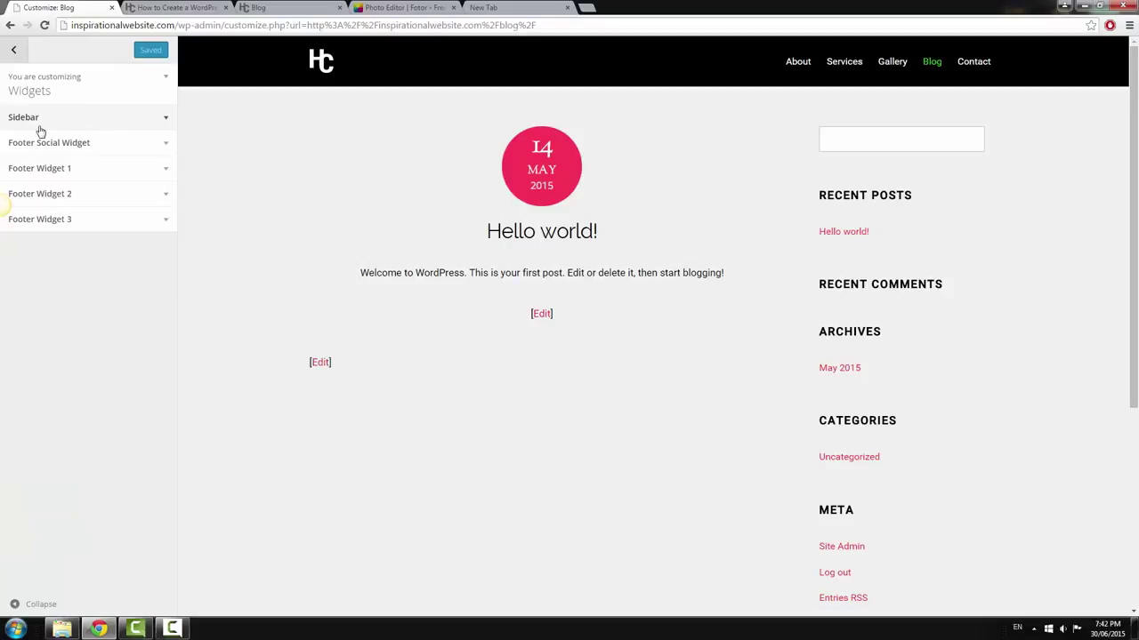
{"action": "left_click", "coordinate": [161, 123]}
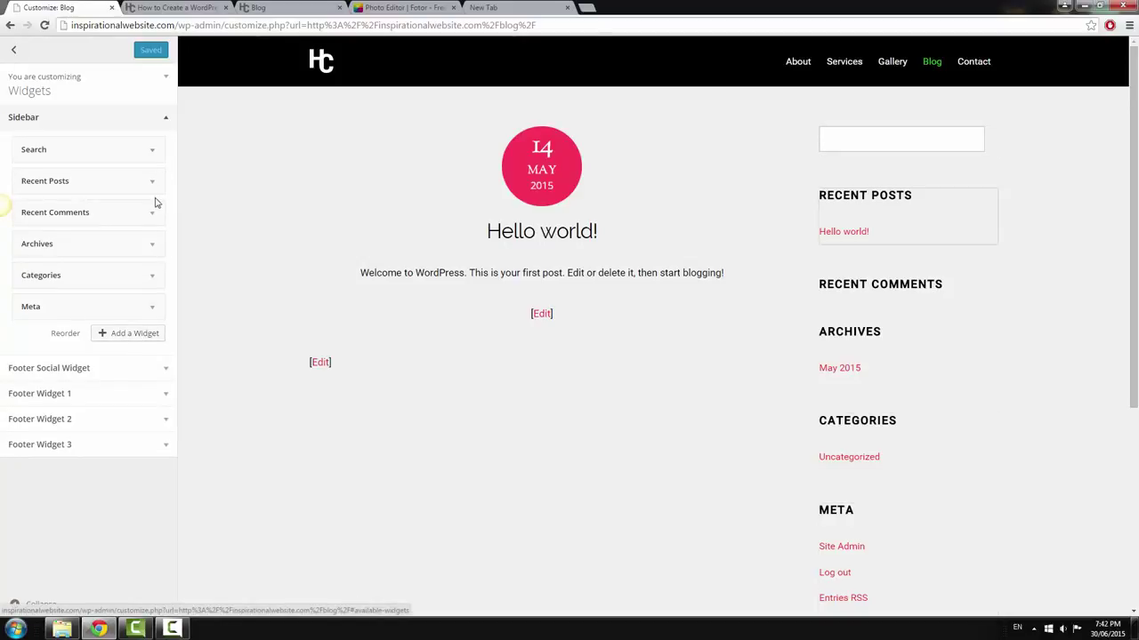
{"action": "left_click", "coordinate": [151, 183]}
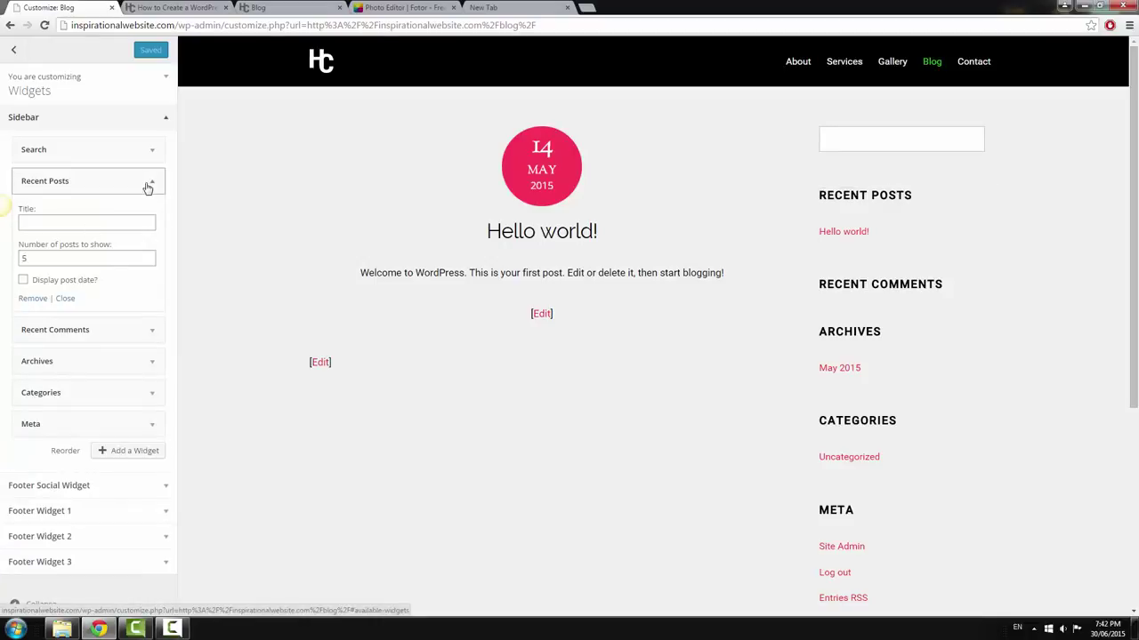
{"action": "left_click", "coordinate": [39, 300]}
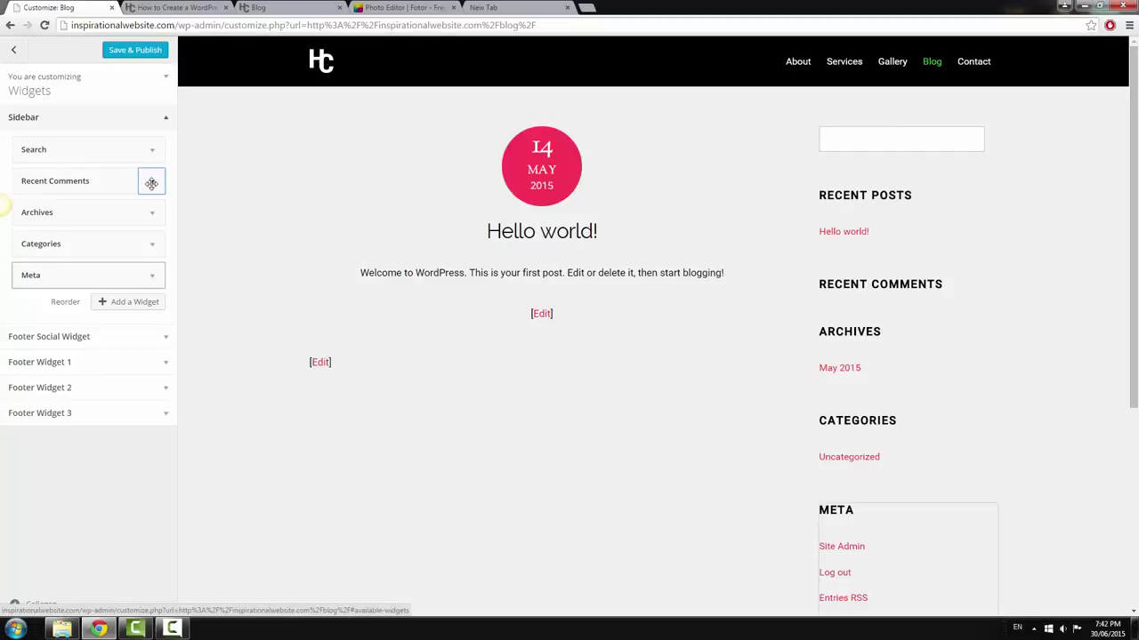
{"action": "left_click", "coordinate": [151, 183]}
{"action": "left_click", "coordinate": [44, 280]}
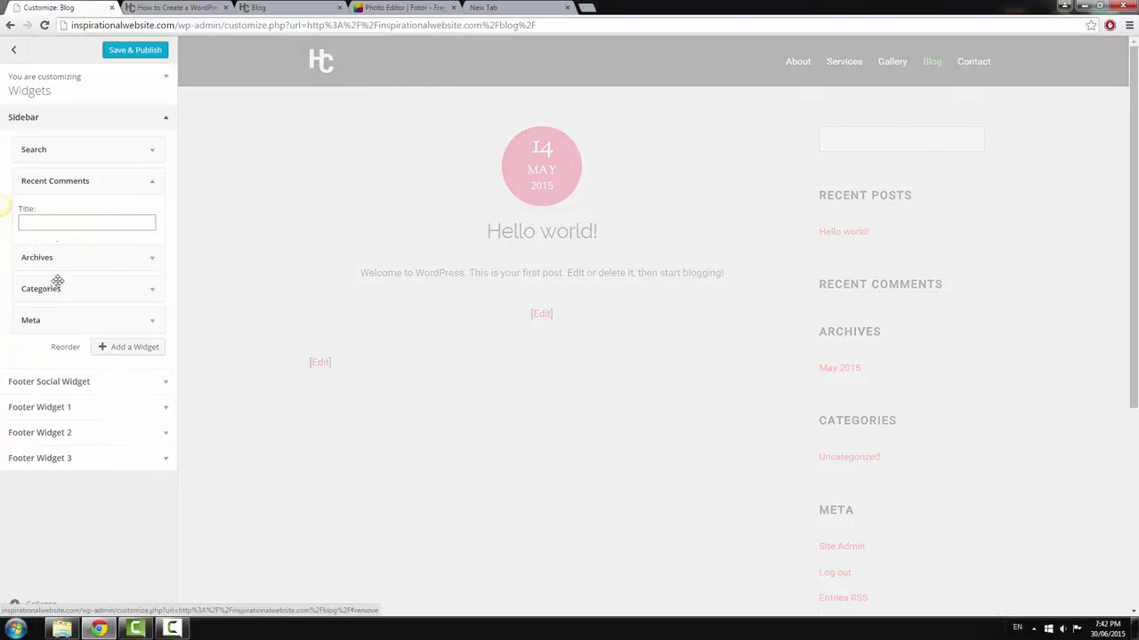
{"action": "left_click", "coordinate": [149, 188]}
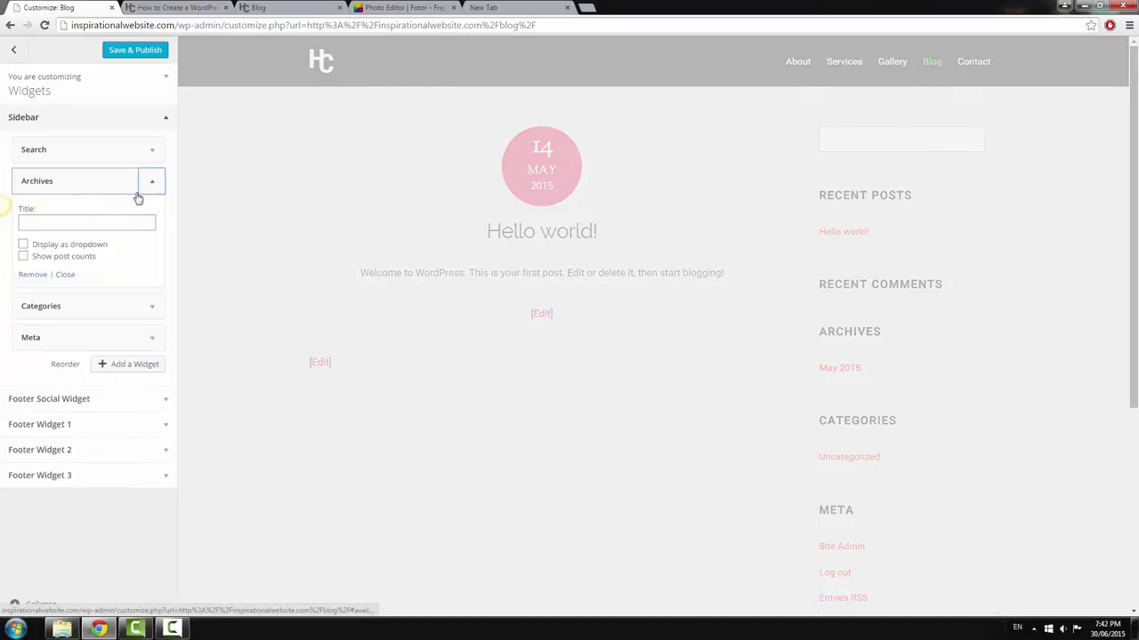
{"action": "left_click", "coordinate": [33, 274]}
{"action": "left_click", "coordinate": [153, 215]}
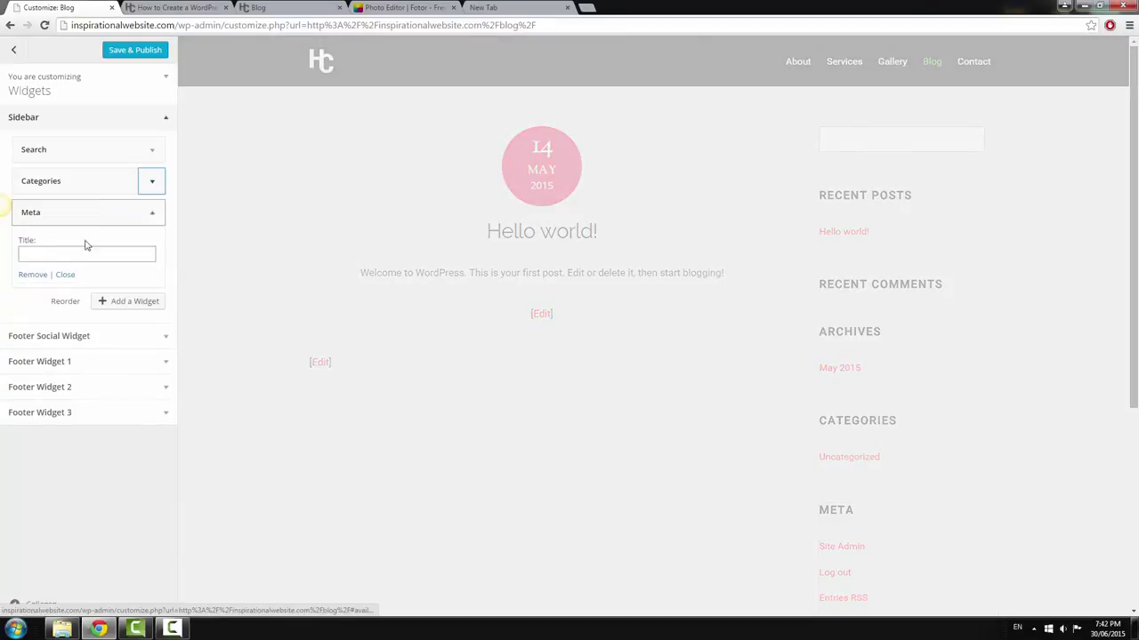
{"action": "left_click", "coordinate": [32, 275]}
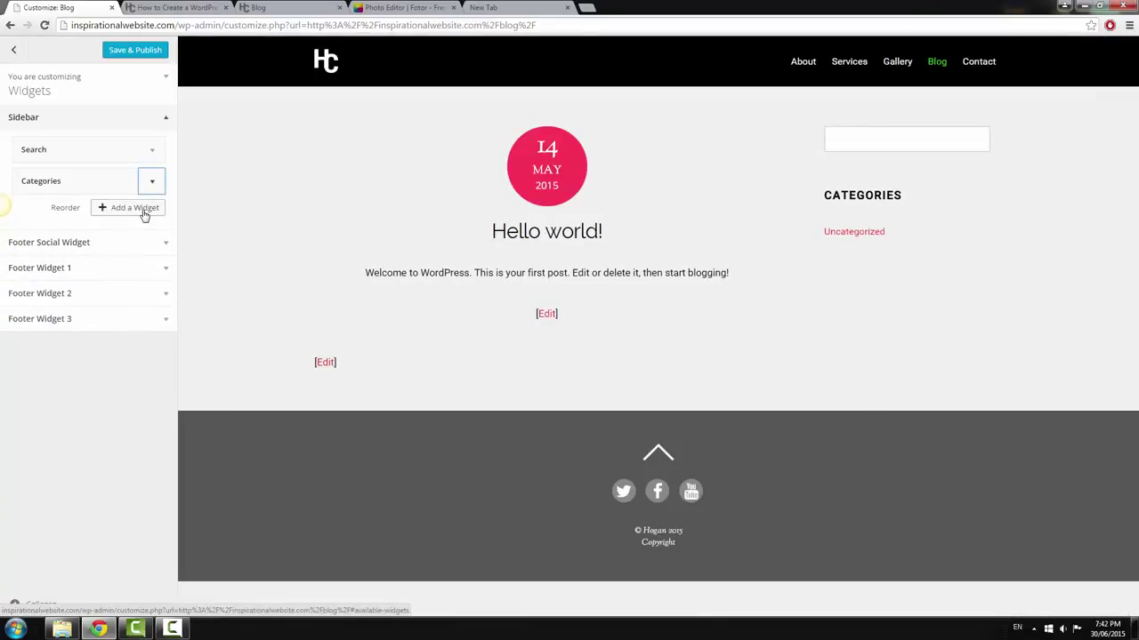
Step: Add a Themify - Most Commented widget titled 'Most Popular Posts' to the sidebar
{"action": "left_click", "coordinate": [134, 207]}
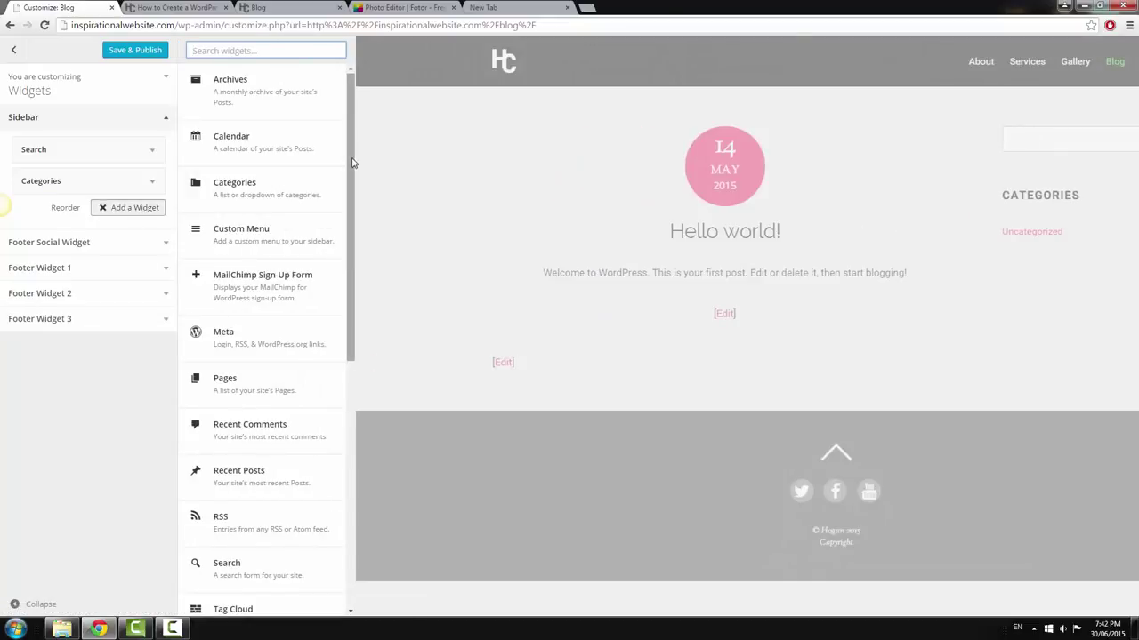
{"action": "left_click_drag", "start_coordinate": [352, 162], "coordinate": [350, 425]}
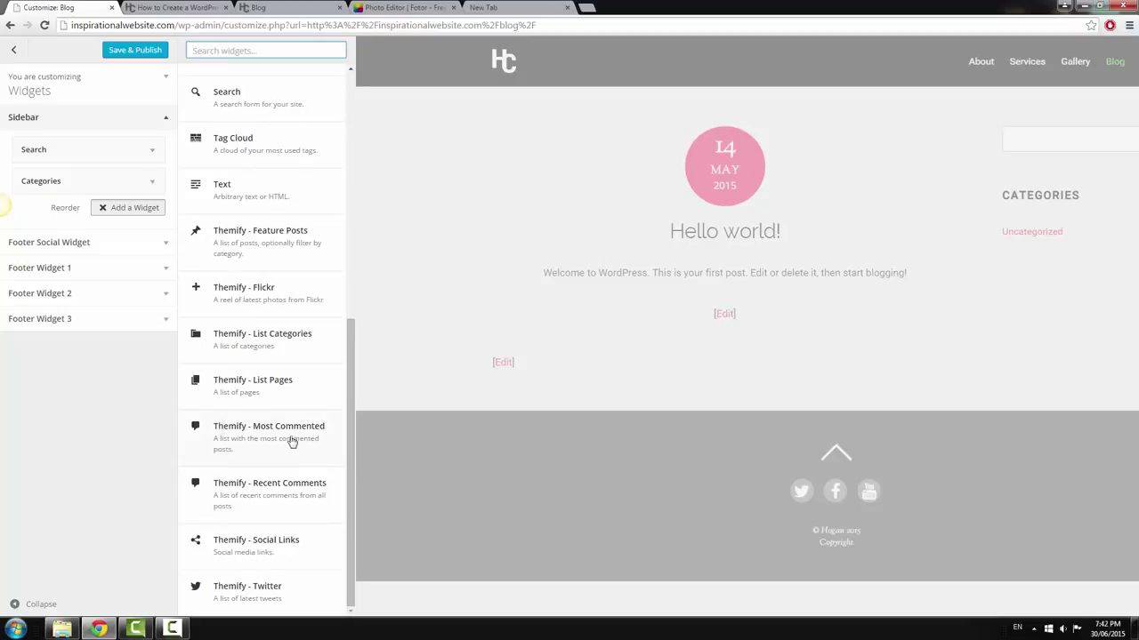
{"action": "left_click", "coordinate": [258, 428]}
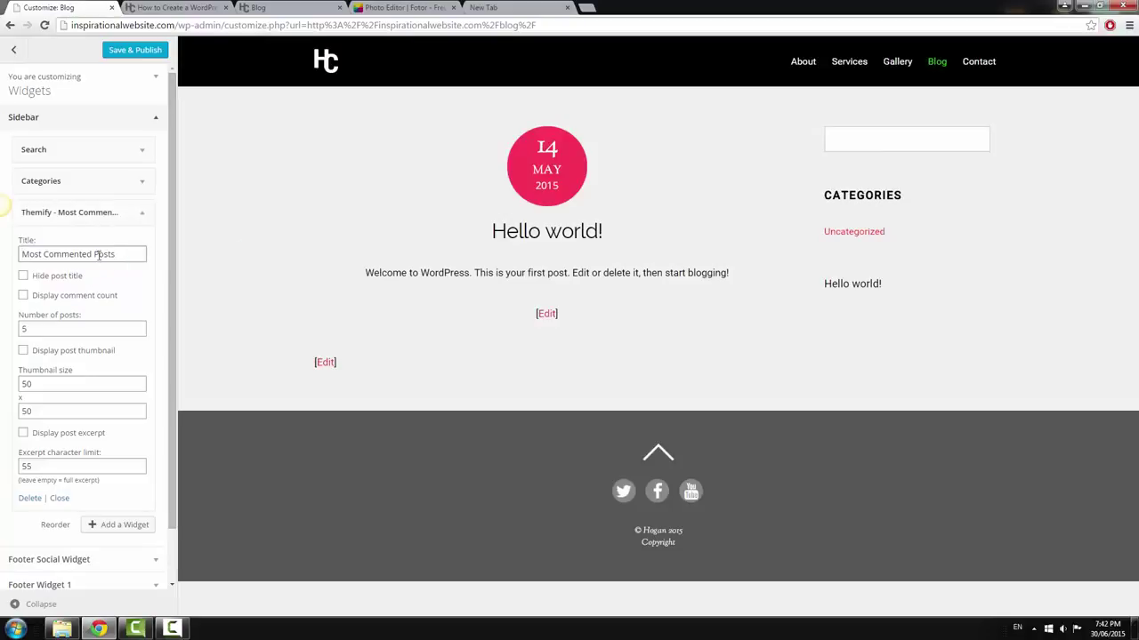
{"action": "left_click_drag", "start_coordinate": [124, 254], "coordinate": [0, 249]}
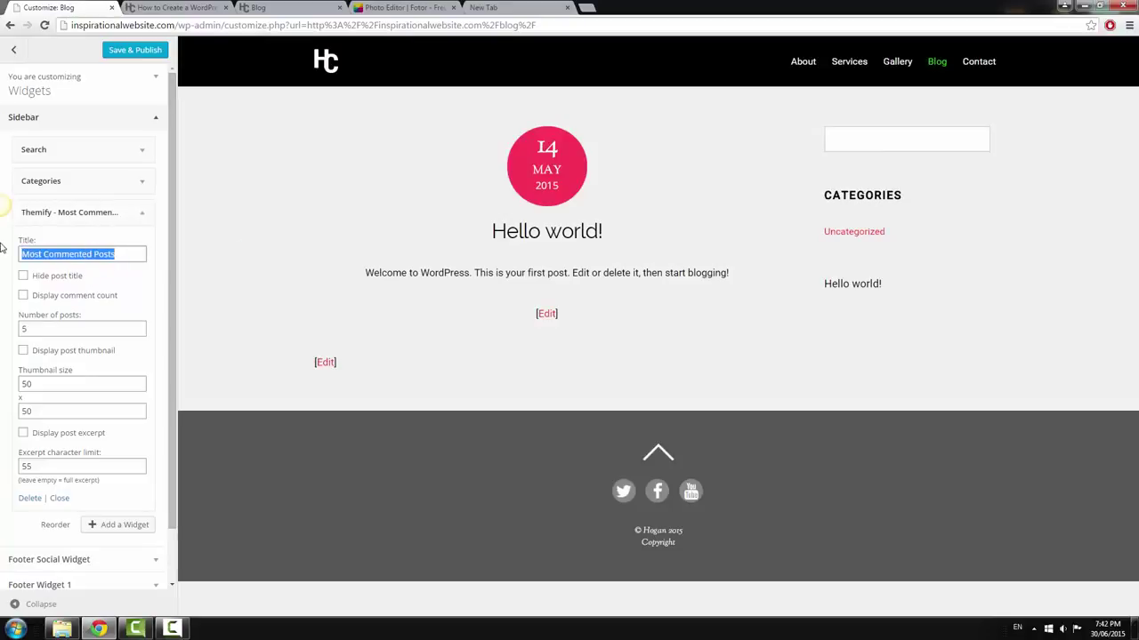
{"action": "type", "text": "Most Po"}
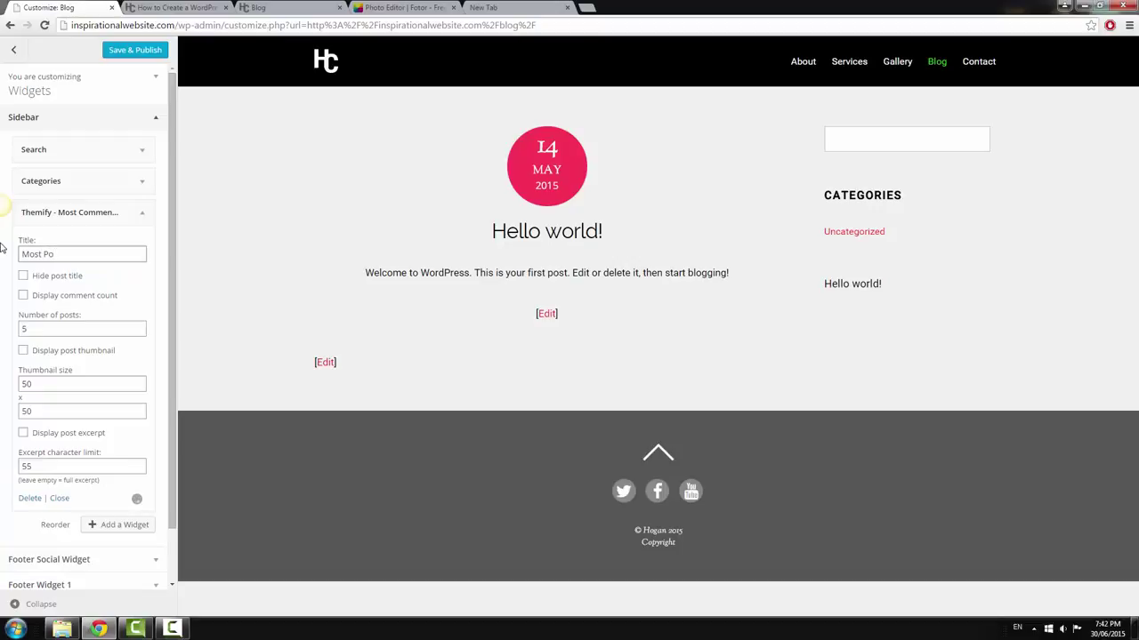
{"action": "type", "text": "pular Posts"}
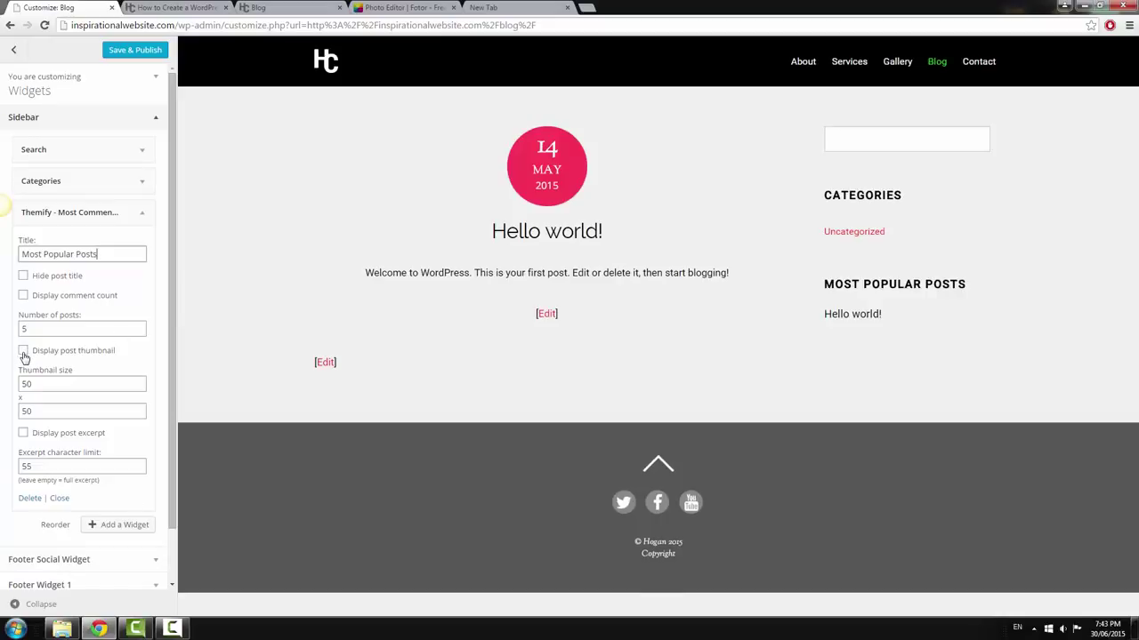
Step: Show 120 × 70 post thumbnails in the widget and Save & Publish
{"action": "left_click", "coordinate": [275, 11]}
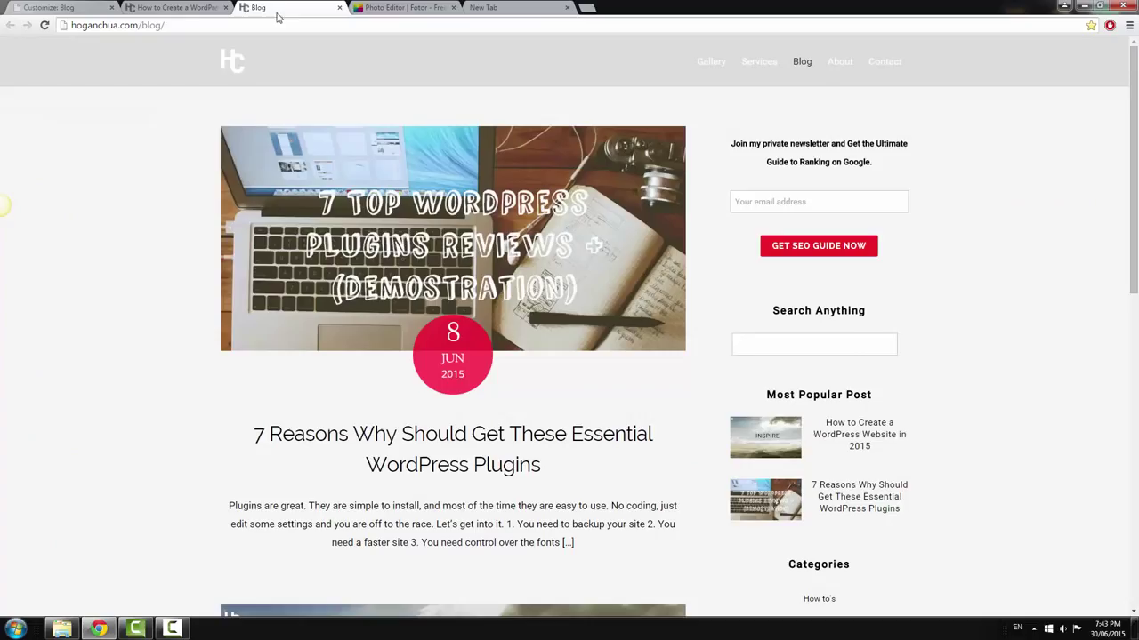
{"action": "left_click", "coordinate": [42, 7]}
{"action": "left_click", "coordinate": [24, 351]}
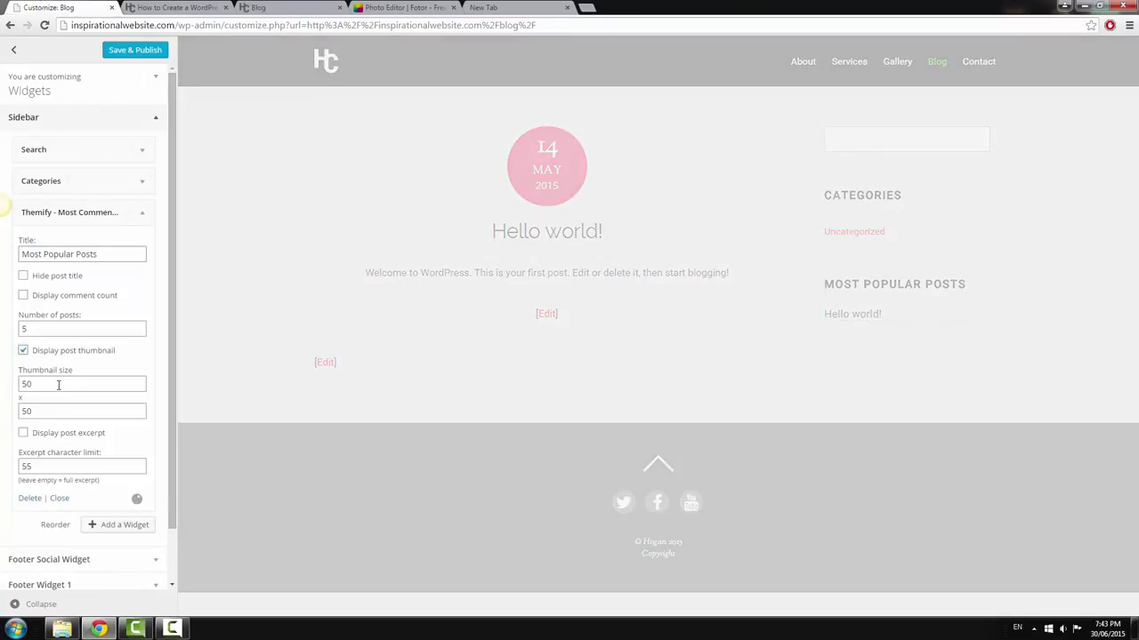
{"action": "left_click_drag", "start_coordinate": [59, 384], "coordinate": [2, 383]}
{"action": "type", "text": "120"}
{"action": "left_click_drag", "start_coordinate": [53, 411], "coordinate": [1, 410]}
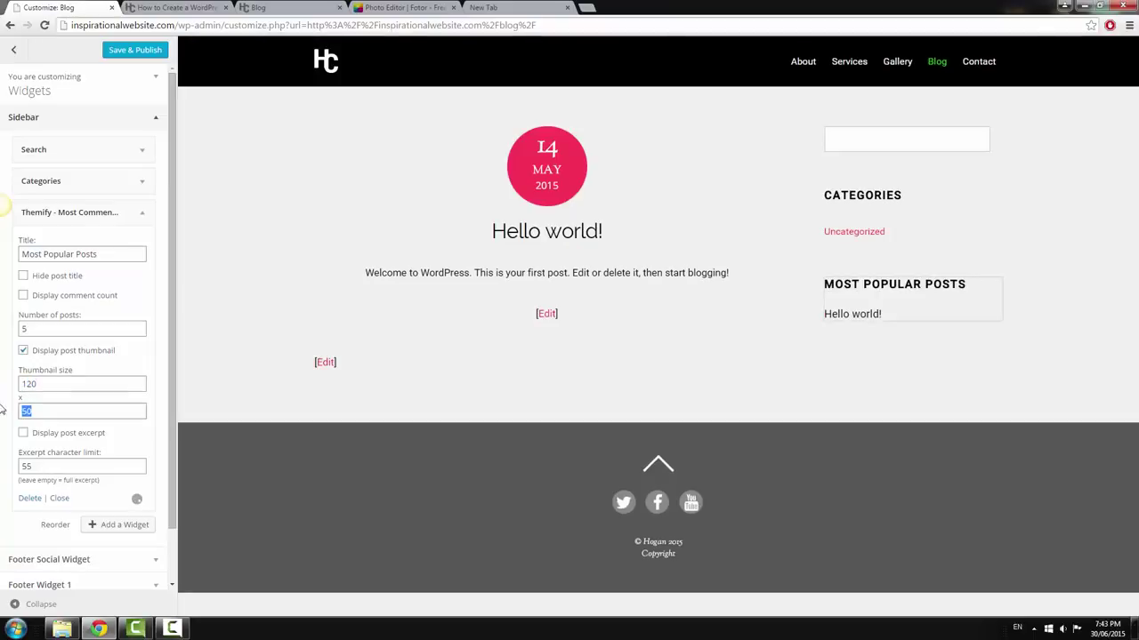
{"action": "type", "text": "70"}
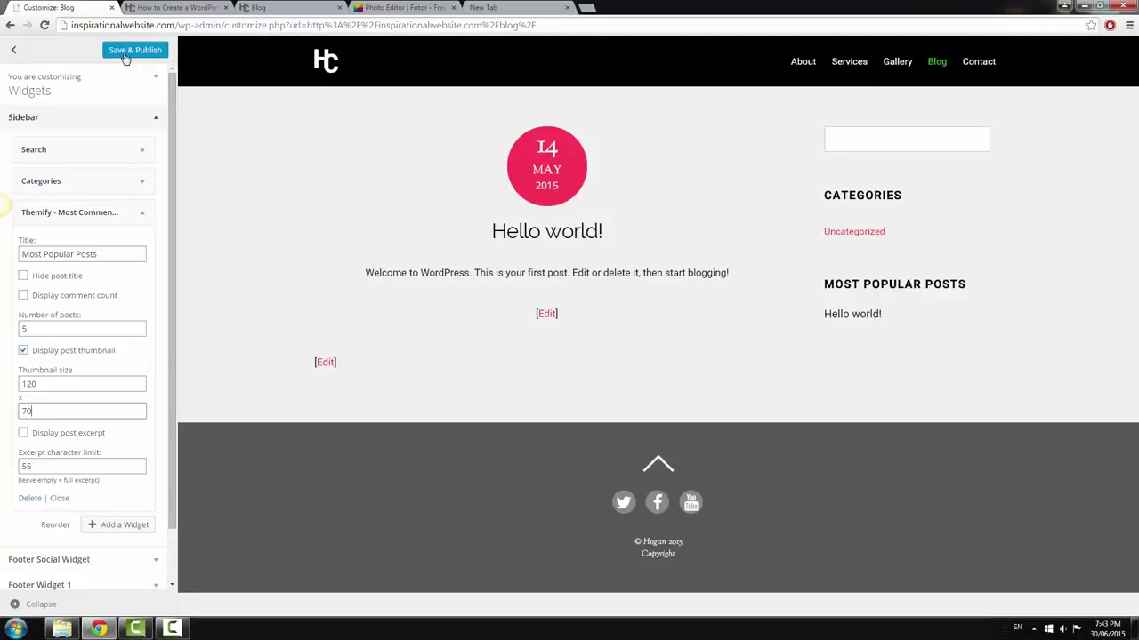
{"action": "left_click", "coordinate": [125, 55]}
{"action": "scroll", "coordinate": [135, 442], "scroll_direction": "down", "scroll_amount": 1}
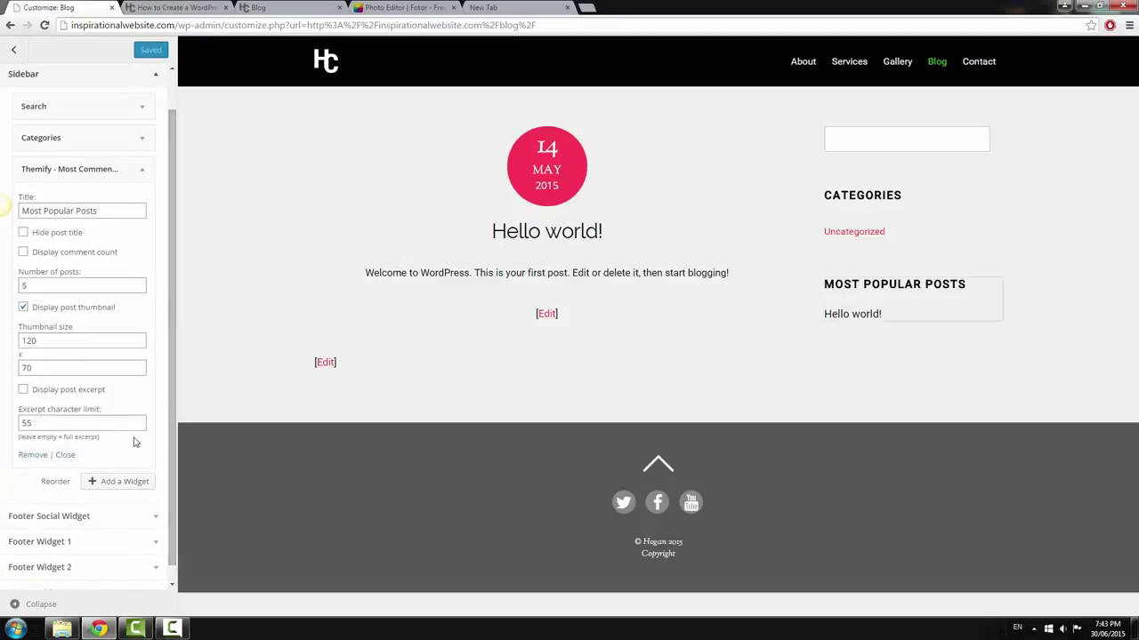
Step: Add a Text widget titled 'Email' to the sidebar and publish it
{"action": "left_click", "coordinate": [125, 482]}
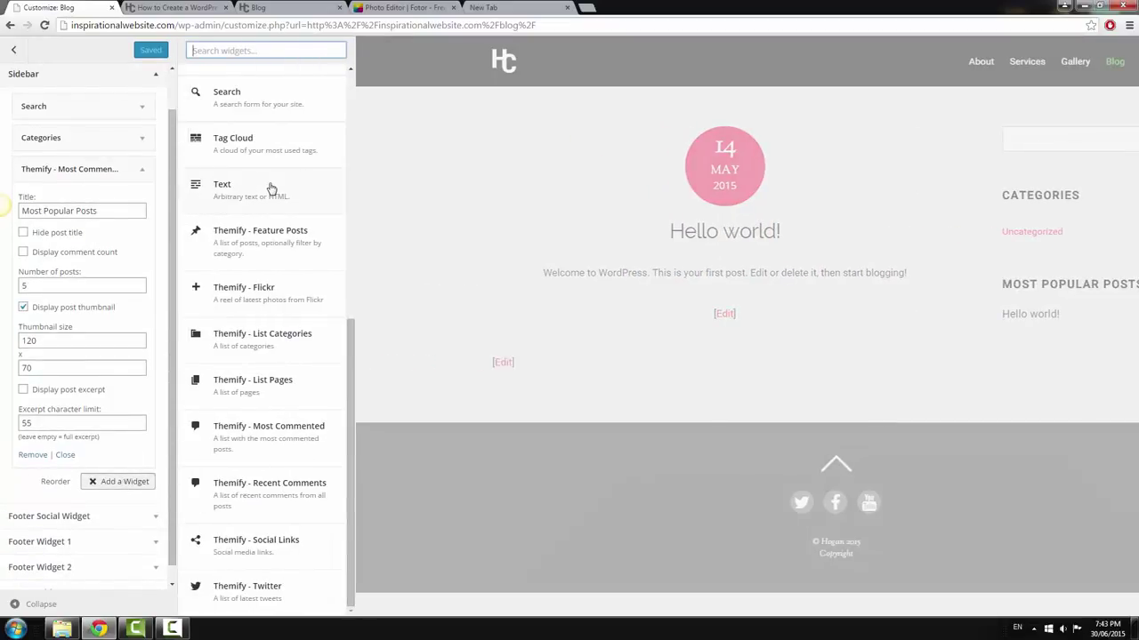
{"action": "left_click", "coordinate": [273, 188]}
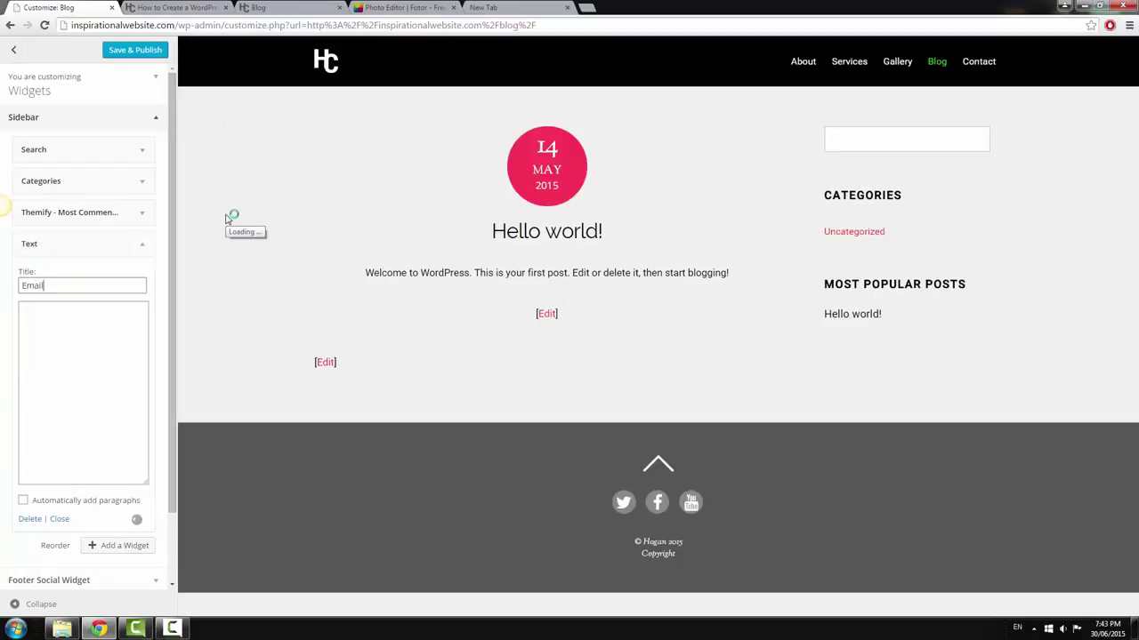
{"action": "left_click", "coordinate": [55, 332]}
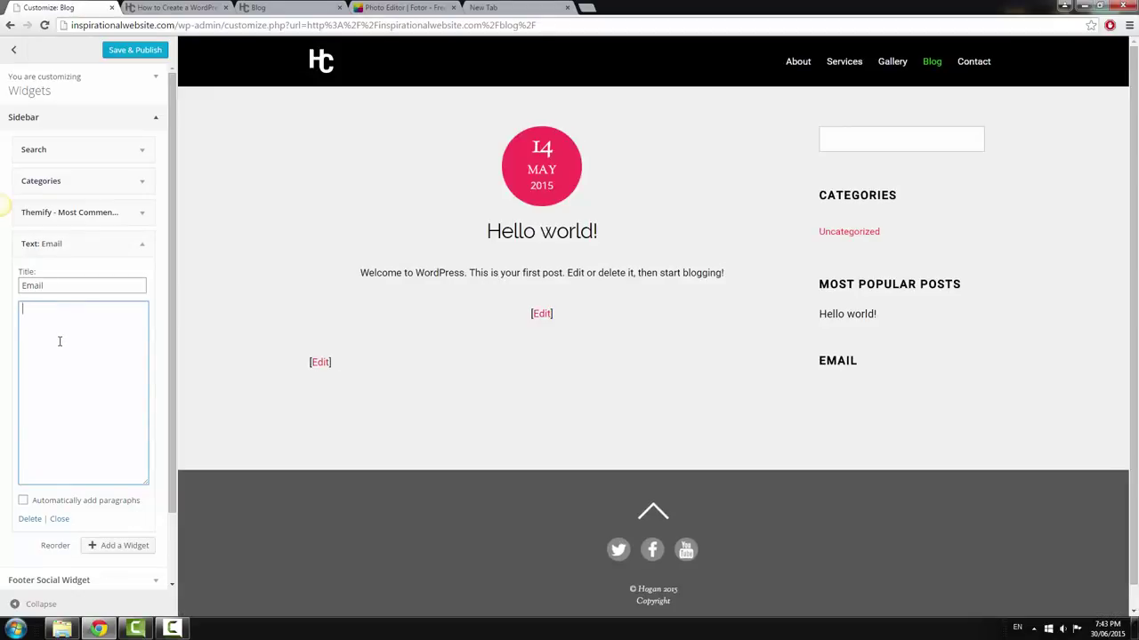
{"action": "left_click", "coordinate": [152, 56]}
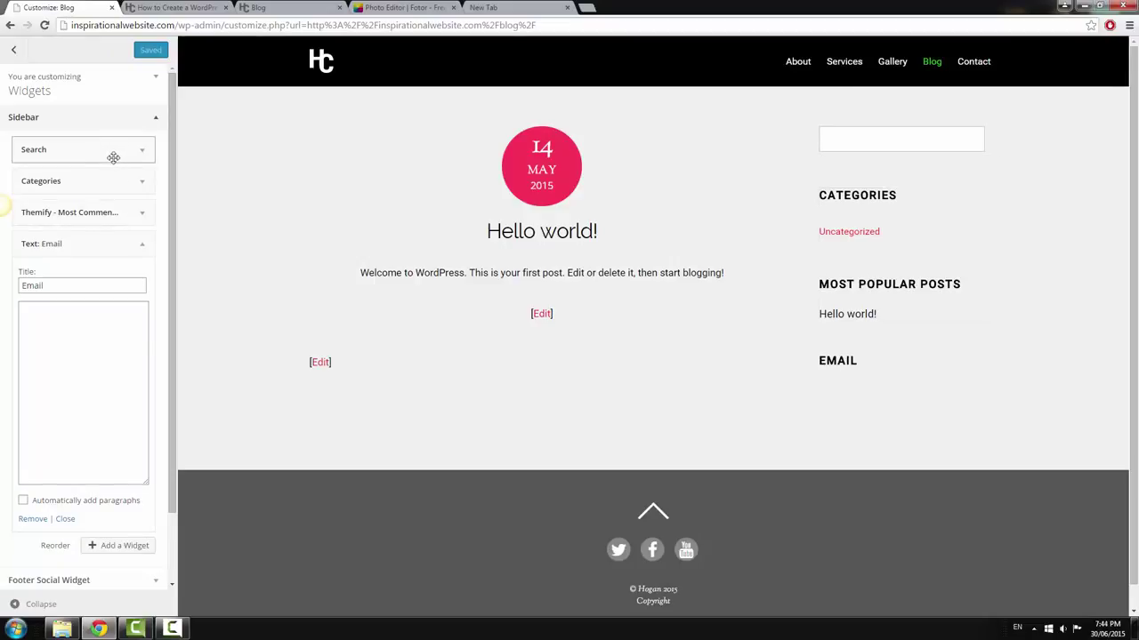
Step: Reorder the sidebar widgets to Email, Search, Most Comments, Categories
{"action": "mouse_move", "coordinate": [113, 158]}
{"action": "left_mouse_down"}
{"action": "mouse_move", "coordinate": [112, 180]}
{"action": "mouse_move", "coordinate": [104, 170]}
{"action": "left_mouse_up"}
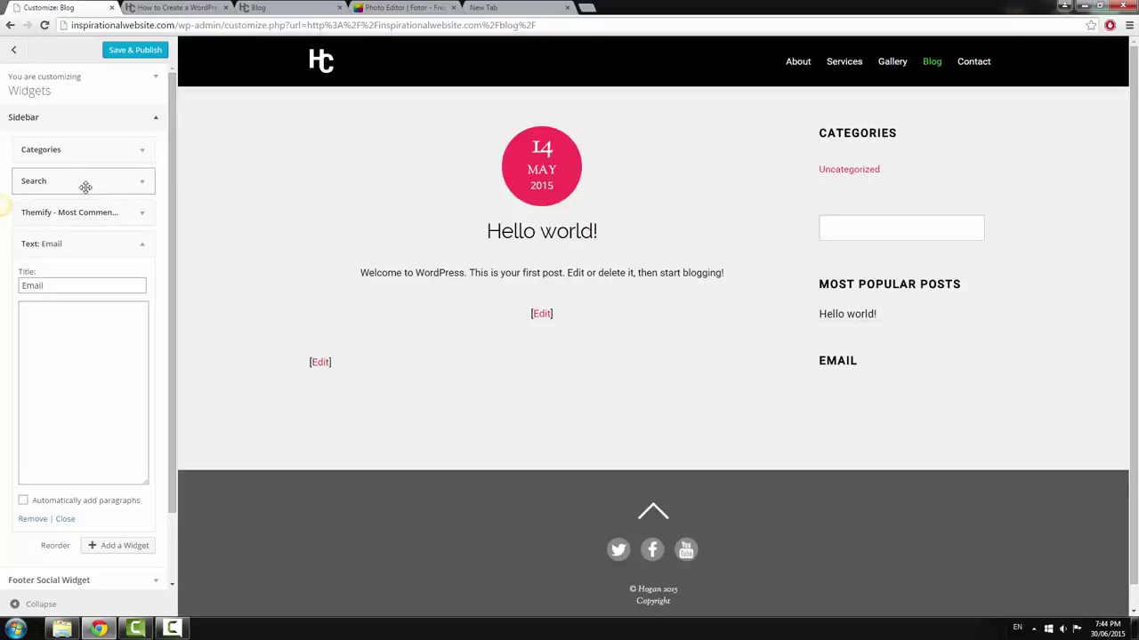
{"action": "left_click_drag", "start_coordinate": [86, 187], "coordinate": [97, 151]}
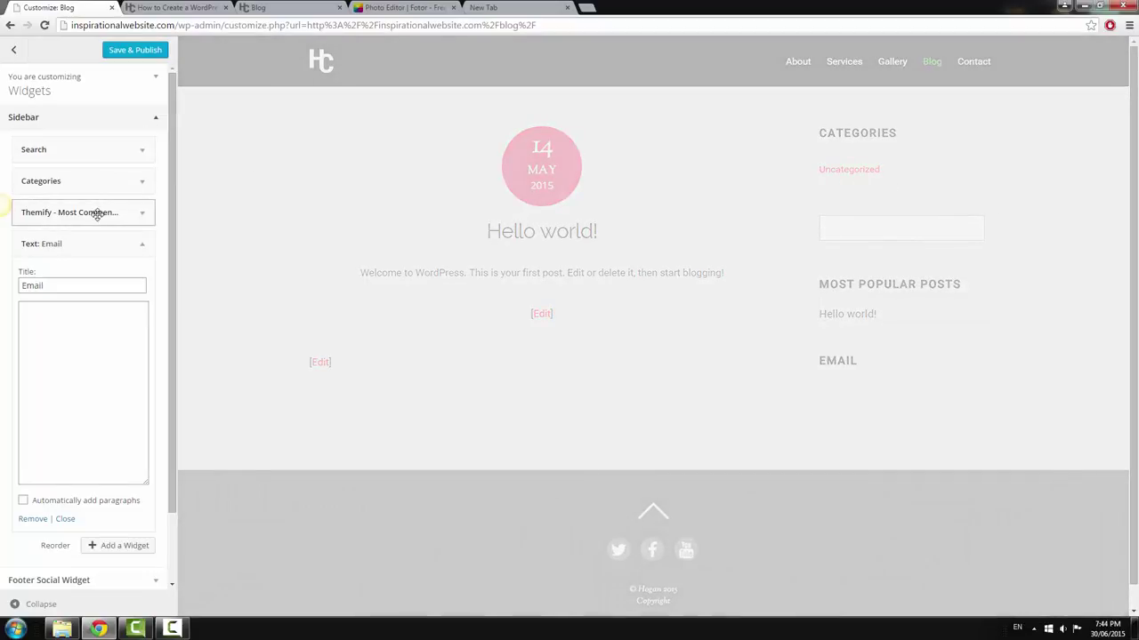
{"action": "left_click_drag", "start_coordinate": [97, 214], "coordinate": [104, 176]}
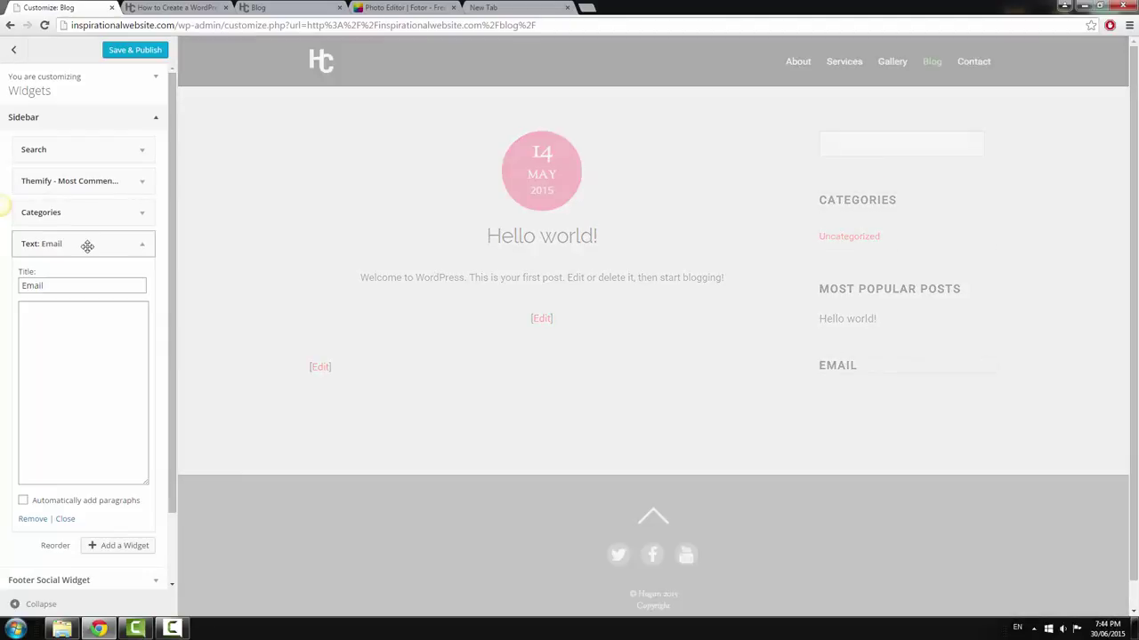
{"action": "left_click_drag", "start_coordinate": [87, 246], "coordinate": [117, 153]}
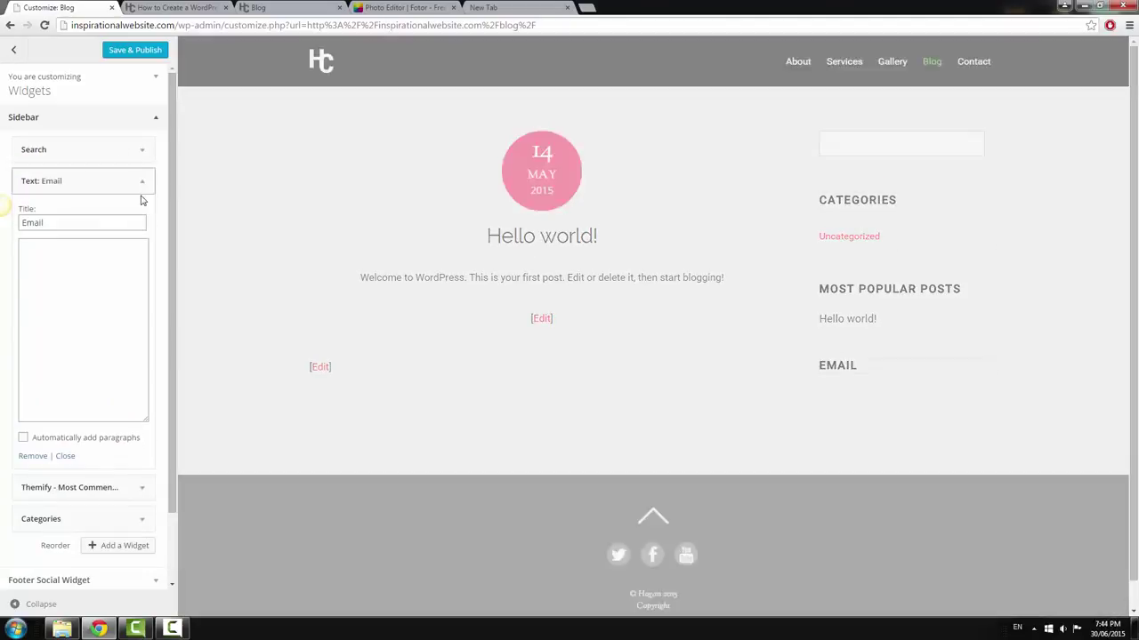
{"action": "left_click", "coordinate": [144, 188]}
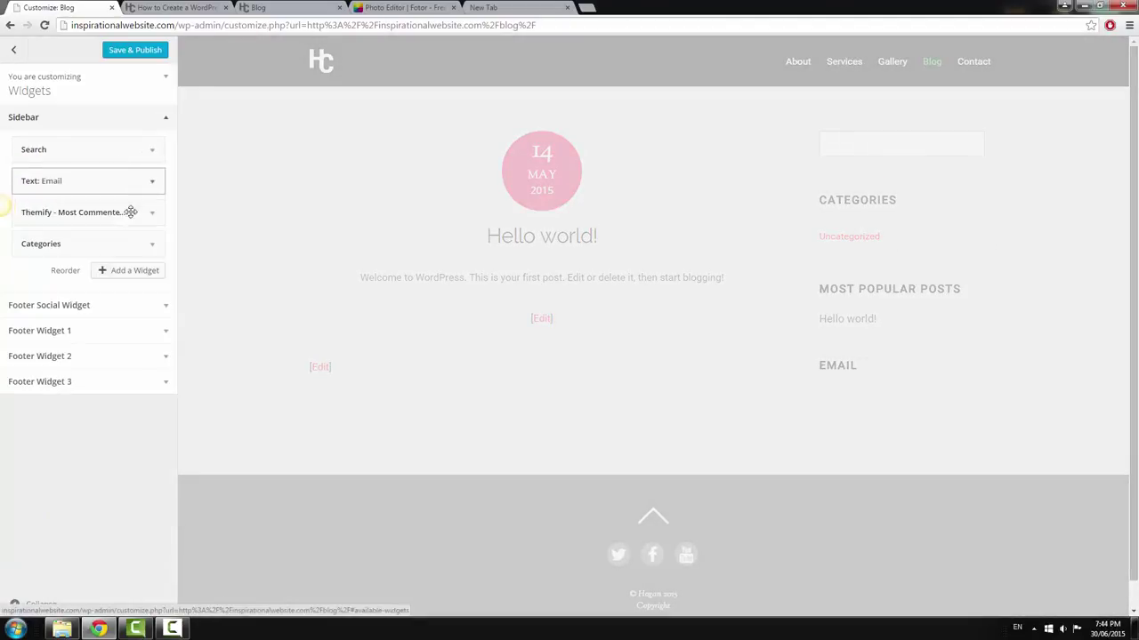
{"action": "left_click_drag", "start_coordinate": [112, 183], "coordinate": [128, 143]}
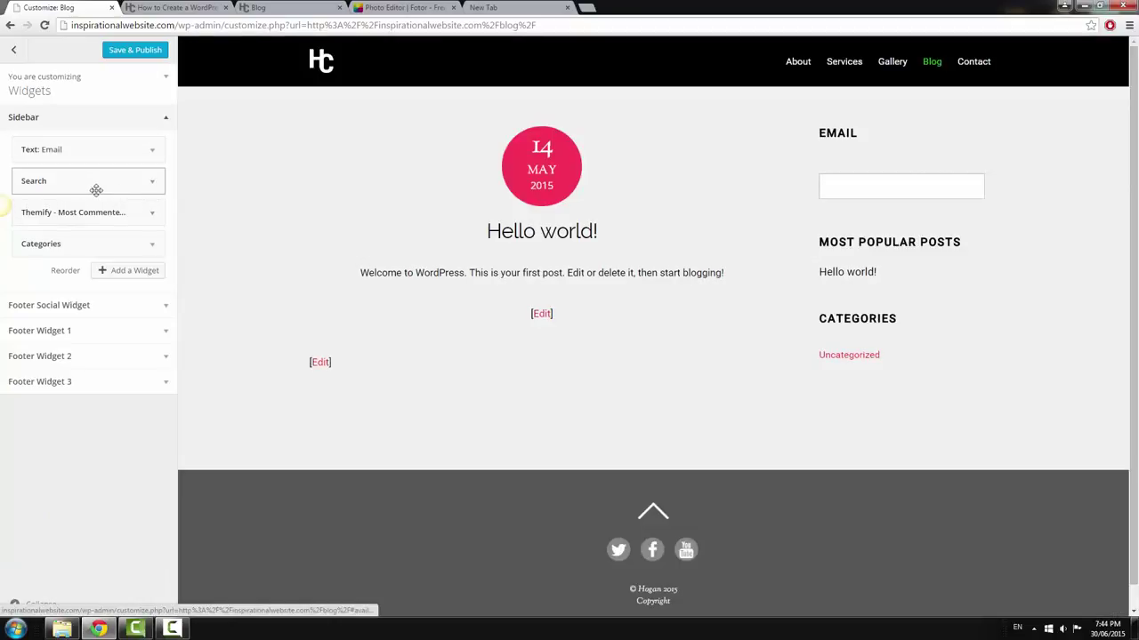
{"action": "left_click", "coordinate": [150, 185]}
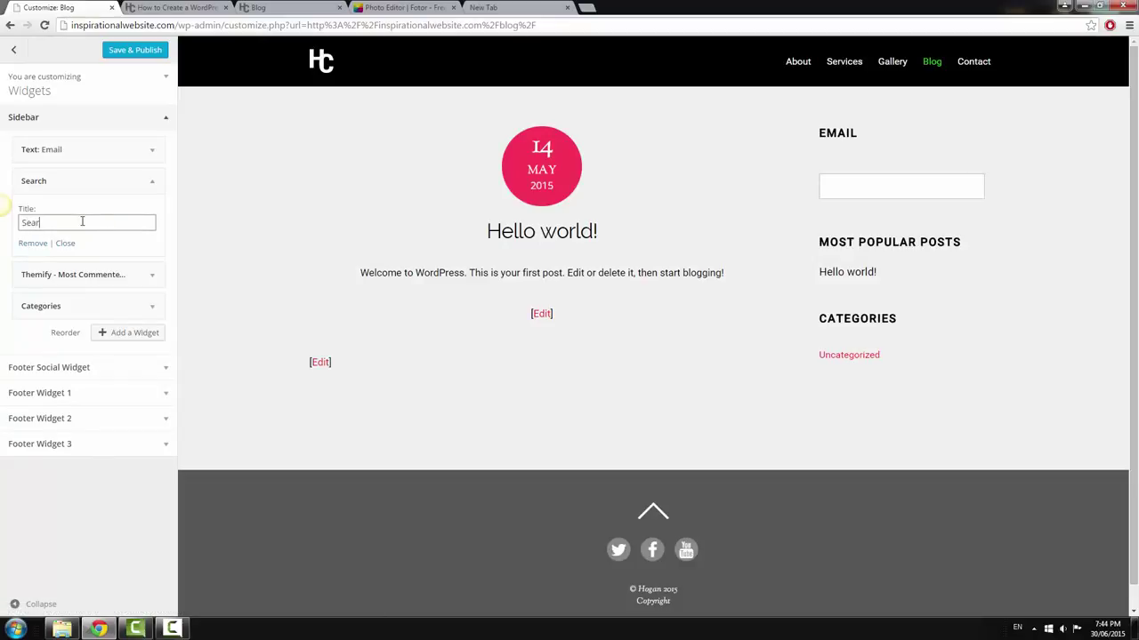
Step: Retitle the Search widget 'Search Anything :)', publish, and close the Customizer
{"action": "left_click", "coordinate": [82, 221]}
{"action": "type", "text": "Search Anything :)"}
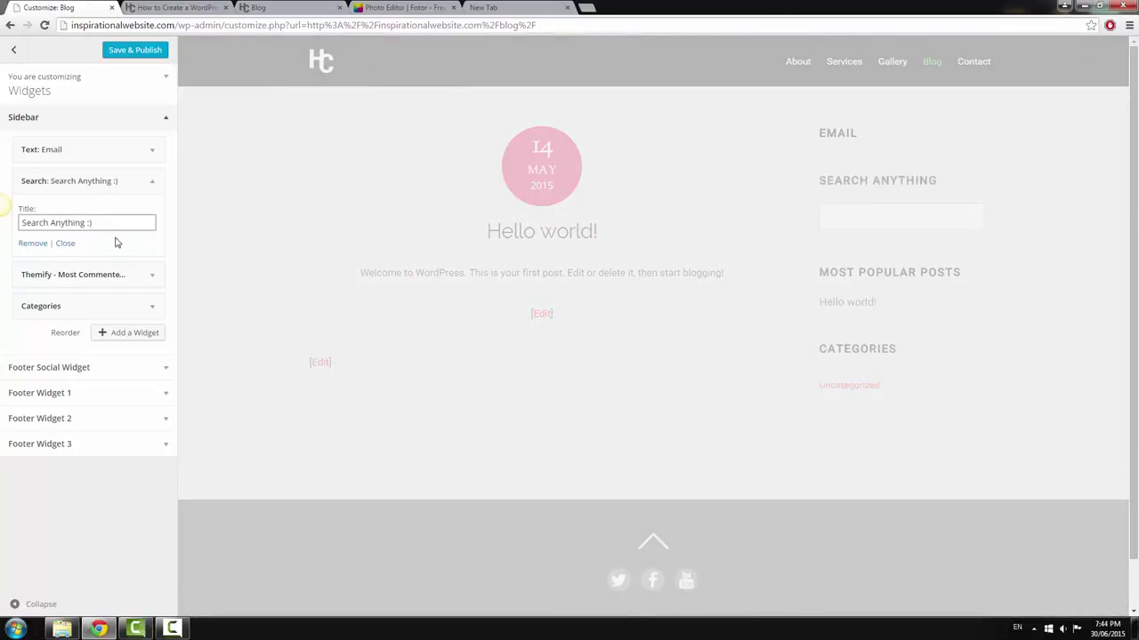
{"action": "left_click", "coordinate": [134, 51]}
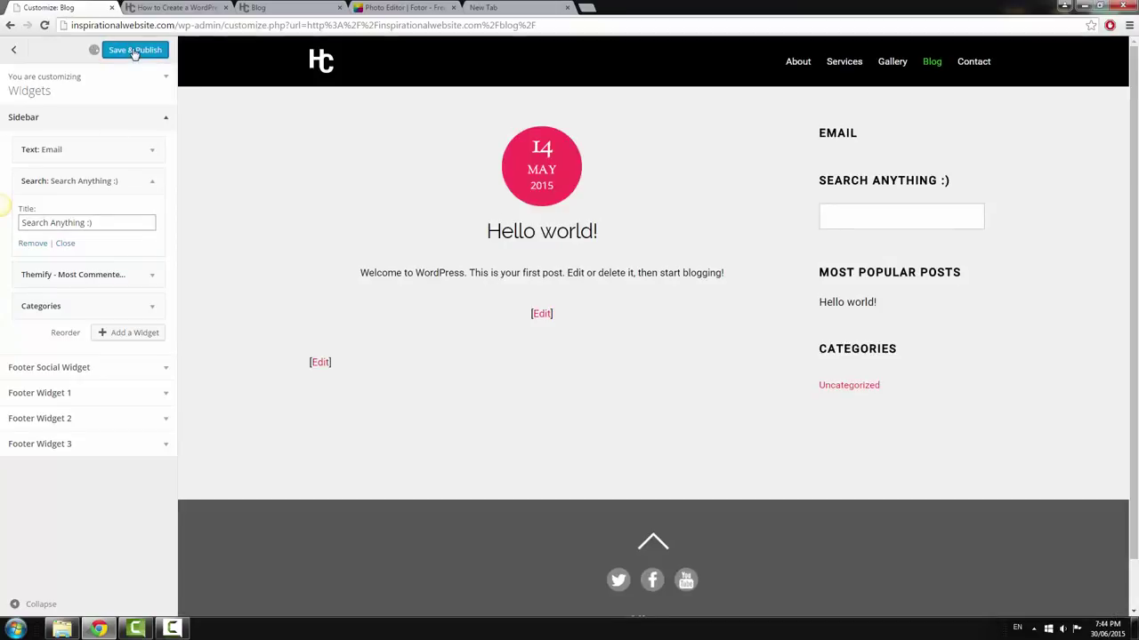
{"action": "left_click", "coordinate": [16, 52]}
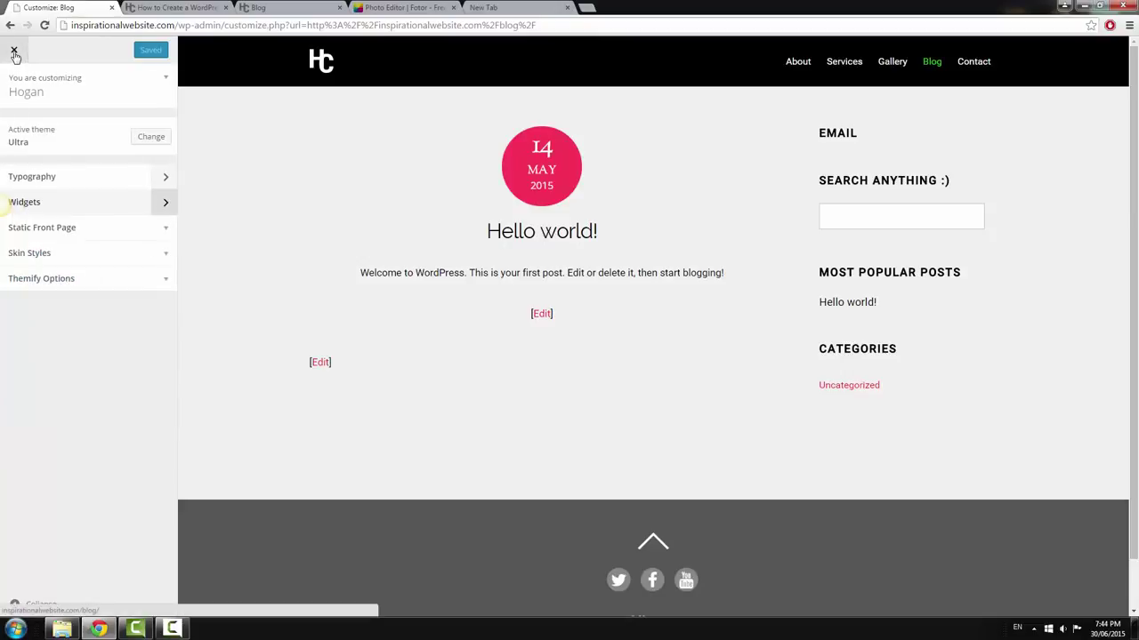
{"action": "left_click", "coordinate": [14, 53]}
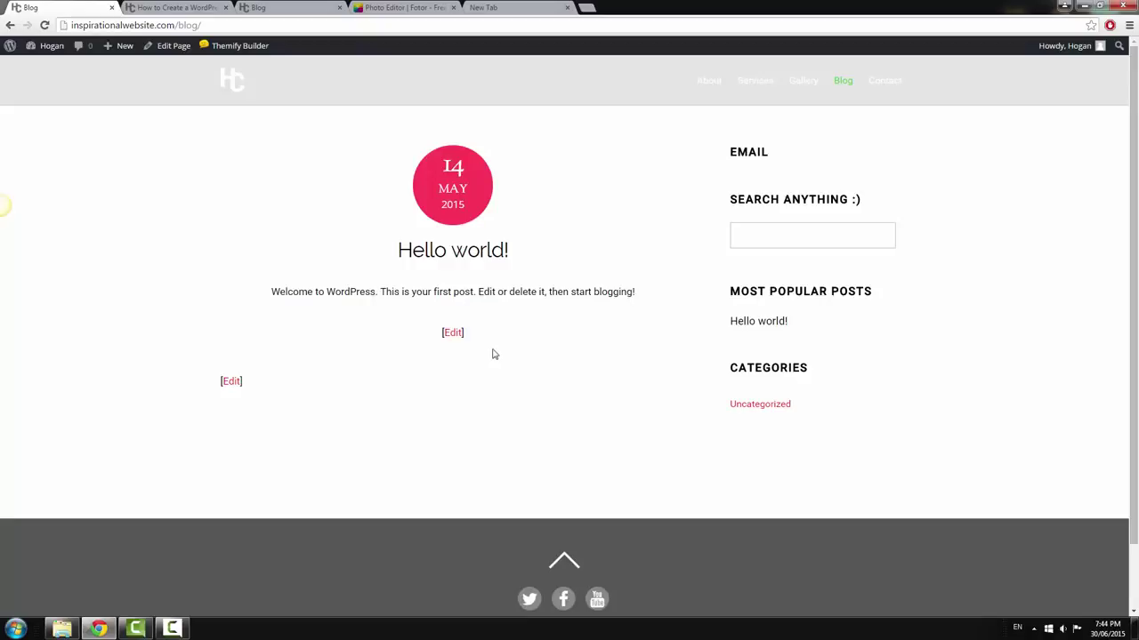
Step: Trash and permanently delete the 'Hello world!' post, then start a new post
{"action": "mouse_move", "coordinate": [44, 53]}
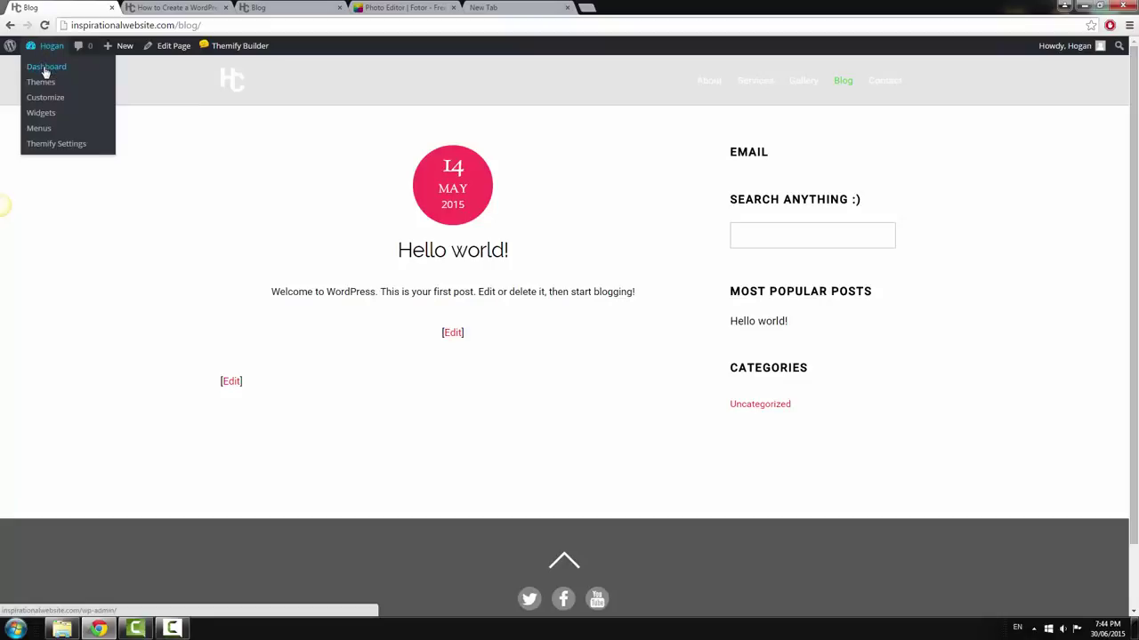
{"action": "left_click", "coordinate": [46, 67]}
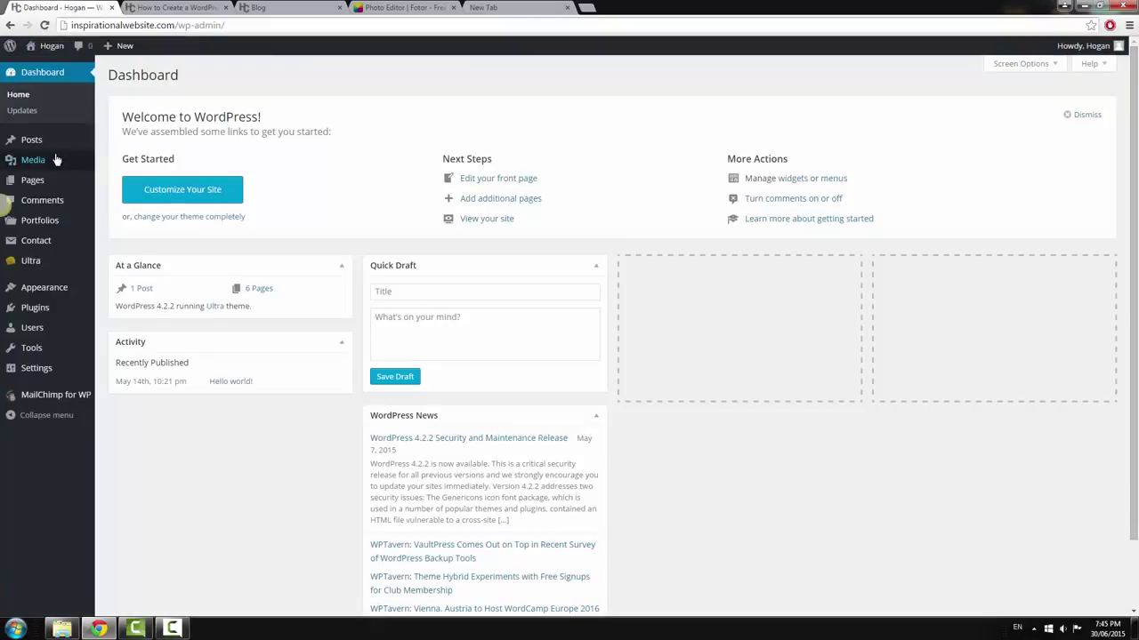
{"action": "mouse_move", "coordinate": [36, 143]}
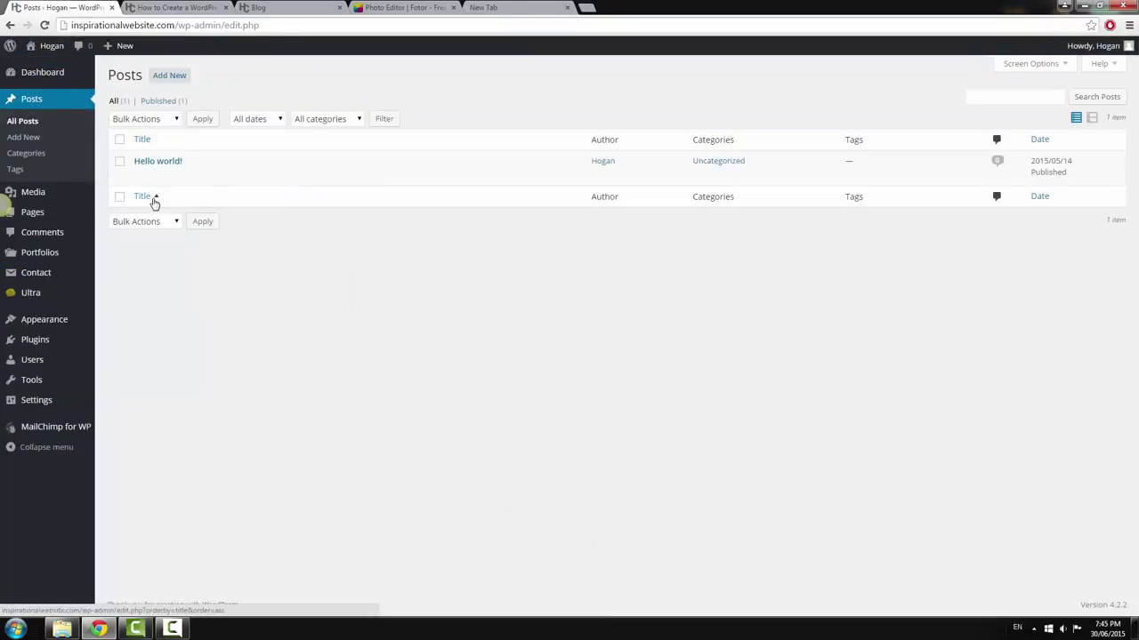
{"action": "mouse_move", "coordinate": [141, 171]}
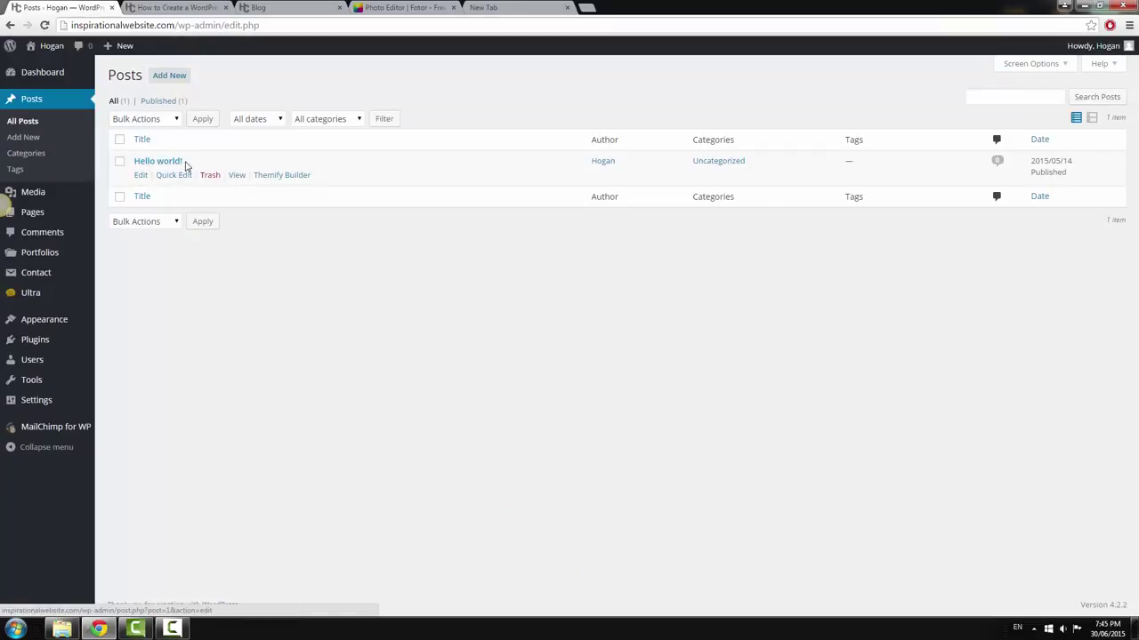
{"action": "left_click", "coordinate": [211, 178]}
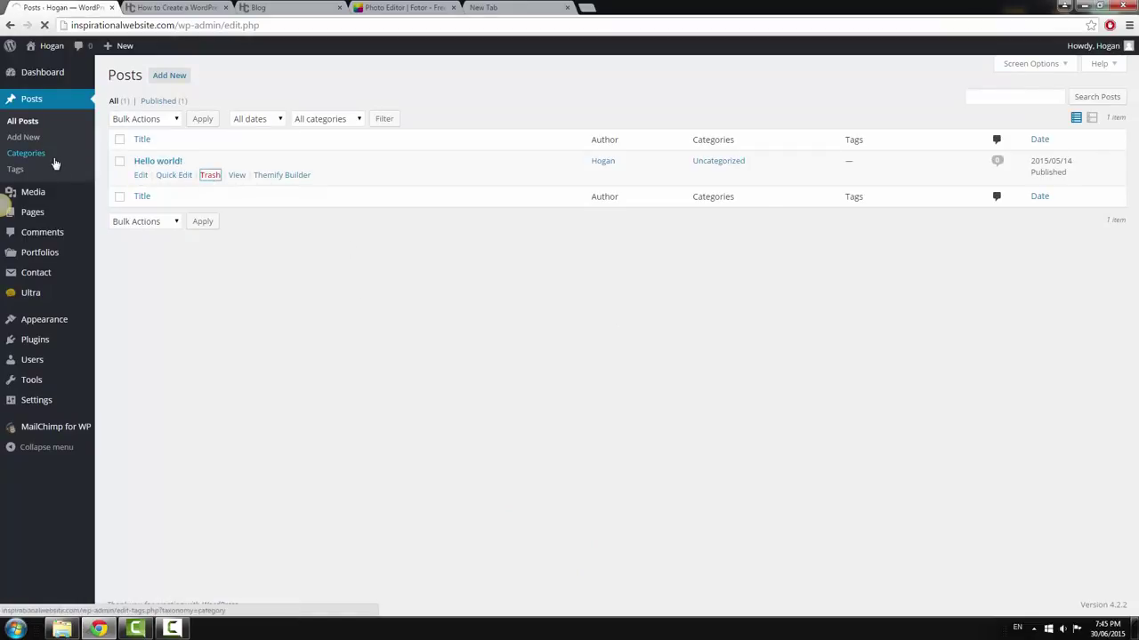
{"action": "left_click", "coordinate": [156, 138]}
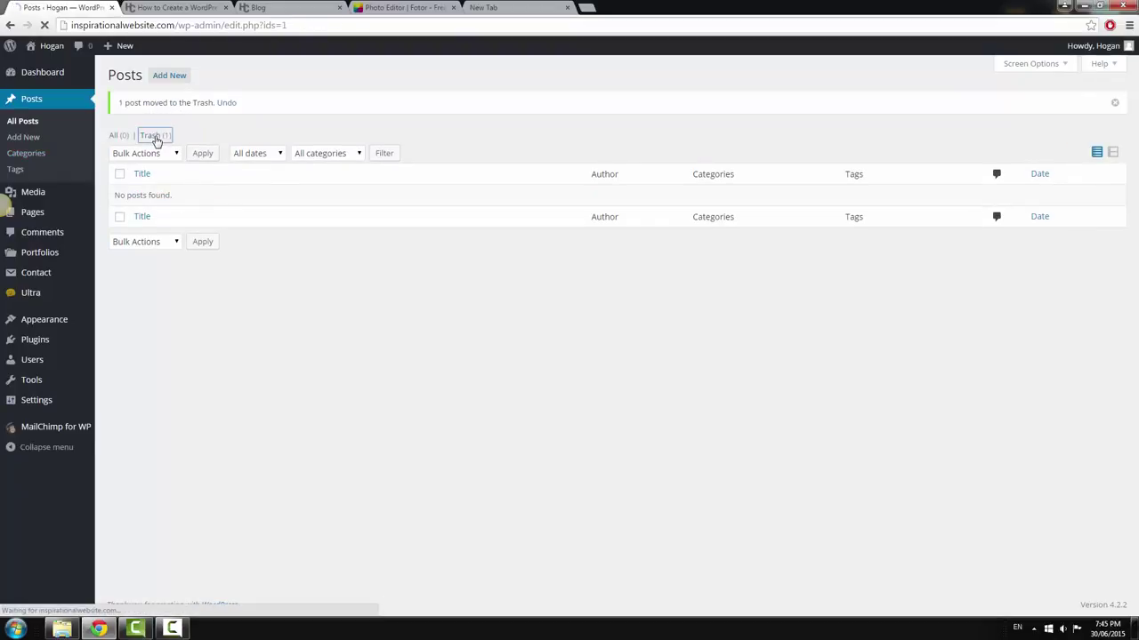
{"action": "left_click", "coordinate": [189, 175]}
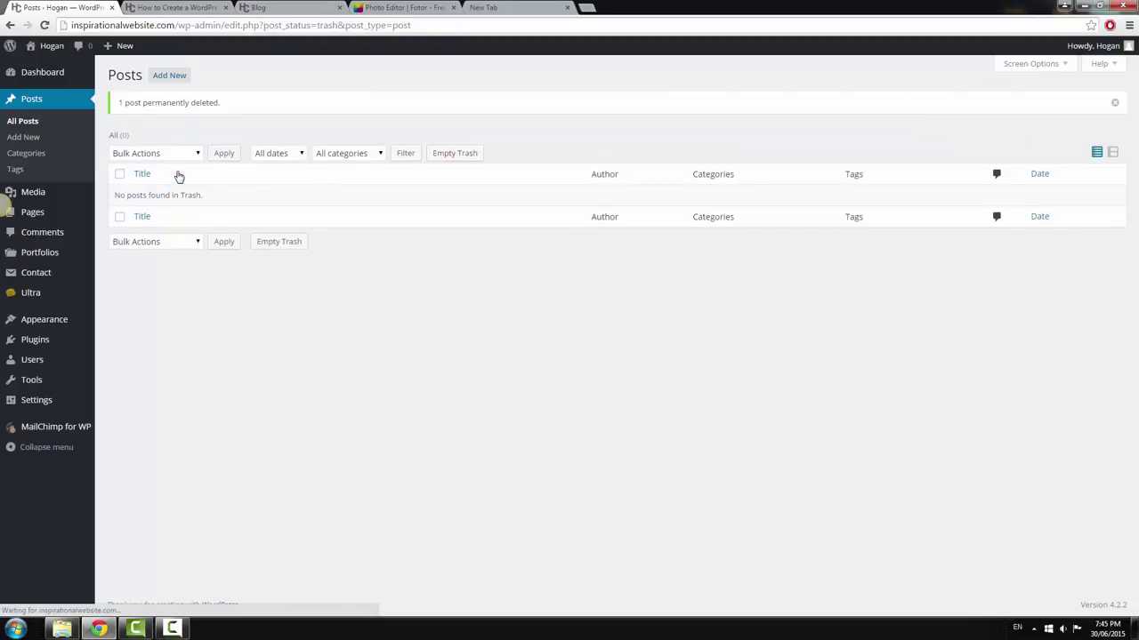
{"action": "left_click", "coordinate": [171, 76]}
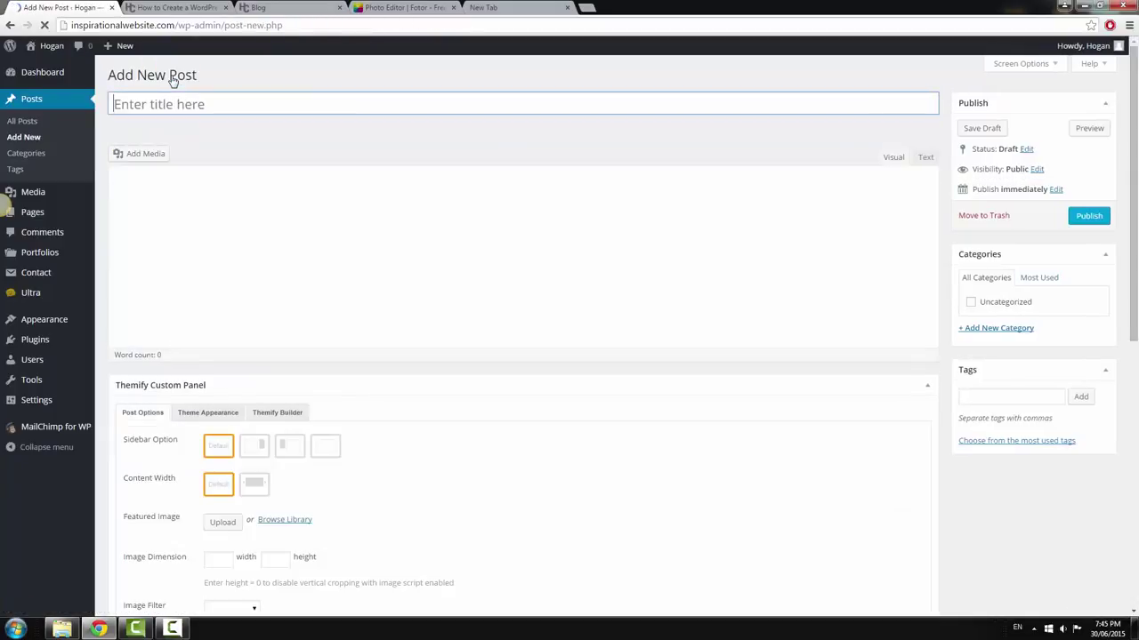
Step: Title the new post '7 Reasons Why You Should Get These Essential WordPress Plugins', copied from the tutorial
{"action": "left_click", "coordinate": [192, 6]}
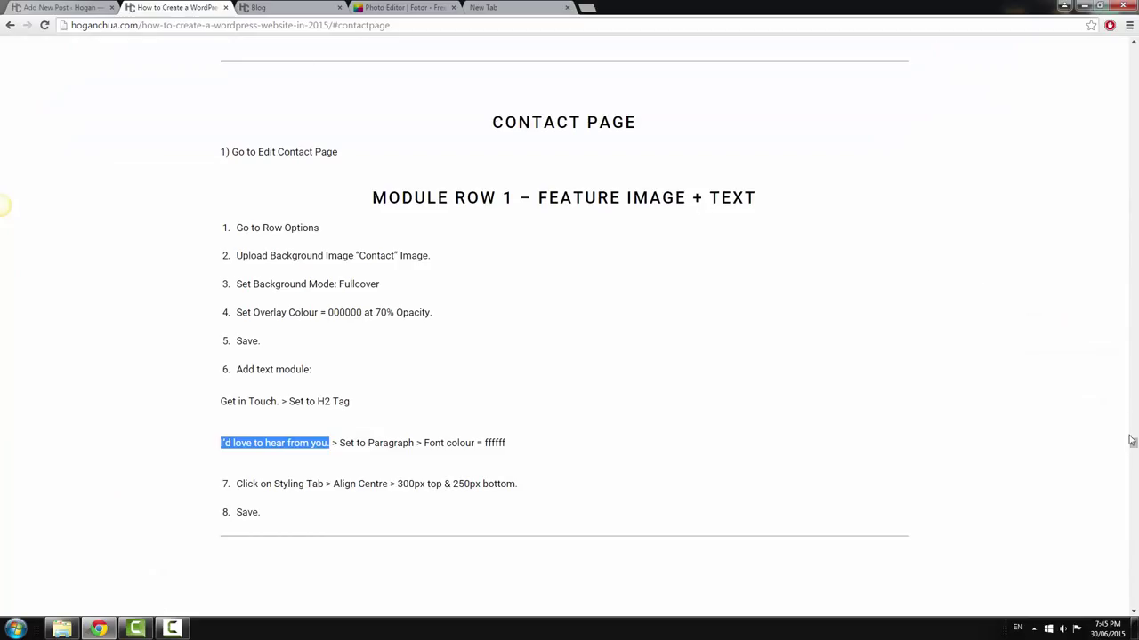
{"action": "left_click_drag", "start_coordinate": [1131, 443], "coordinate": [1132, 461]}
{"action": "scroll", "coordinate": [740, 369], "scroll_direction": "down", "scroll_amount": 12}
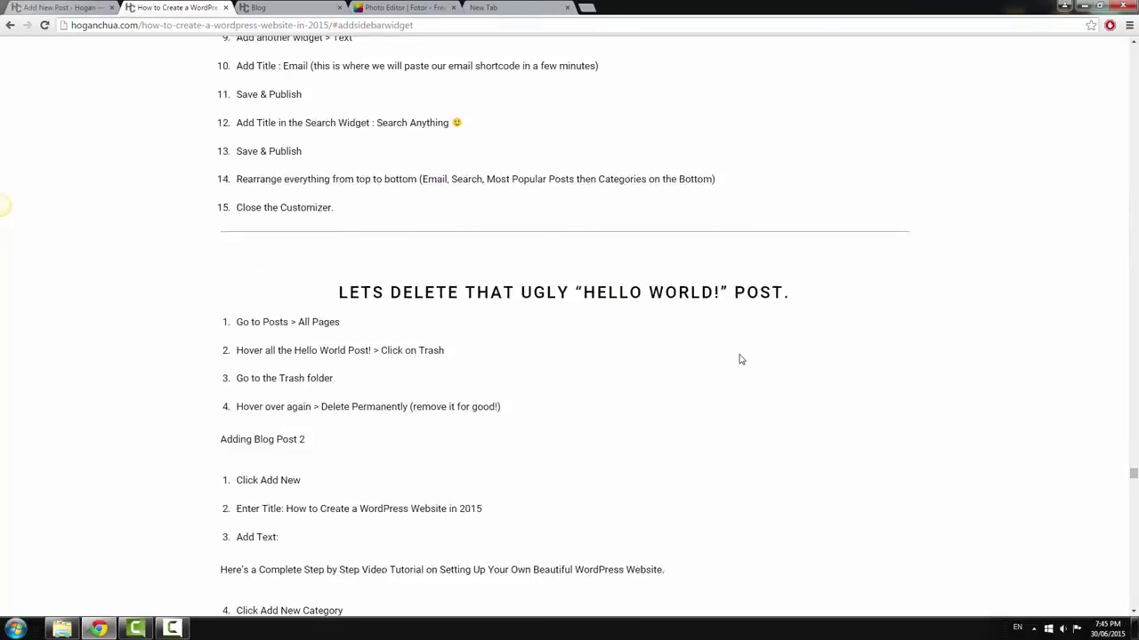
{"action": "scroll", "coordinate": [737, 351], "scroll_direction": "down", "scroll_amount": 5}
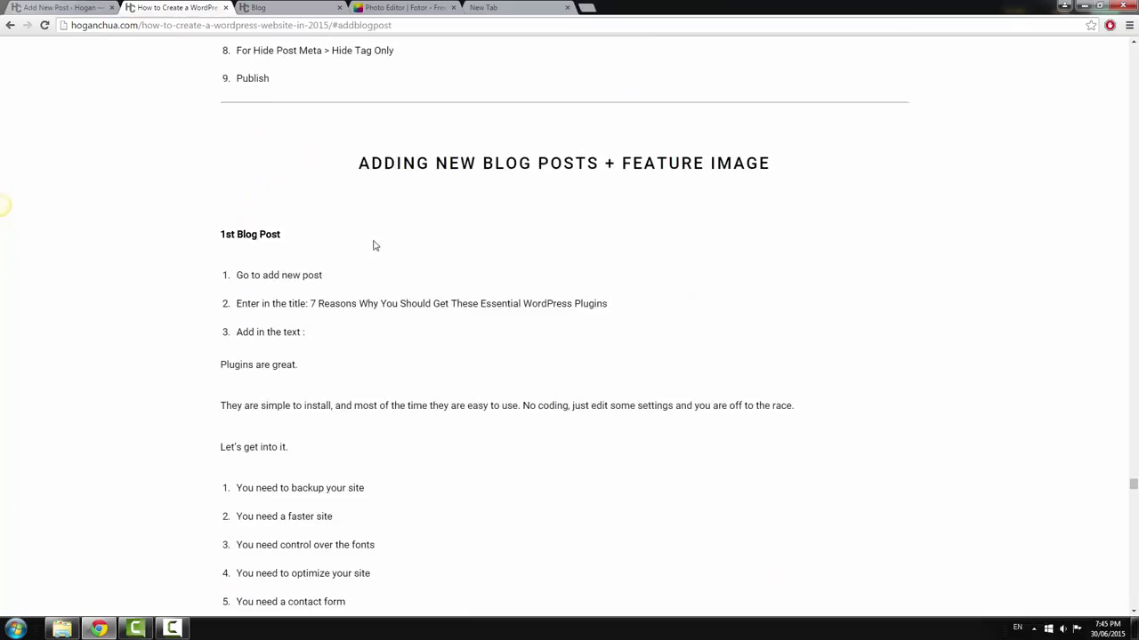
{"action": "left_click_drag", "start_coordinate": [310, 303], "coordinate": [608, 303]}
{"action": "right_click", "coordinate": [573, 304]}
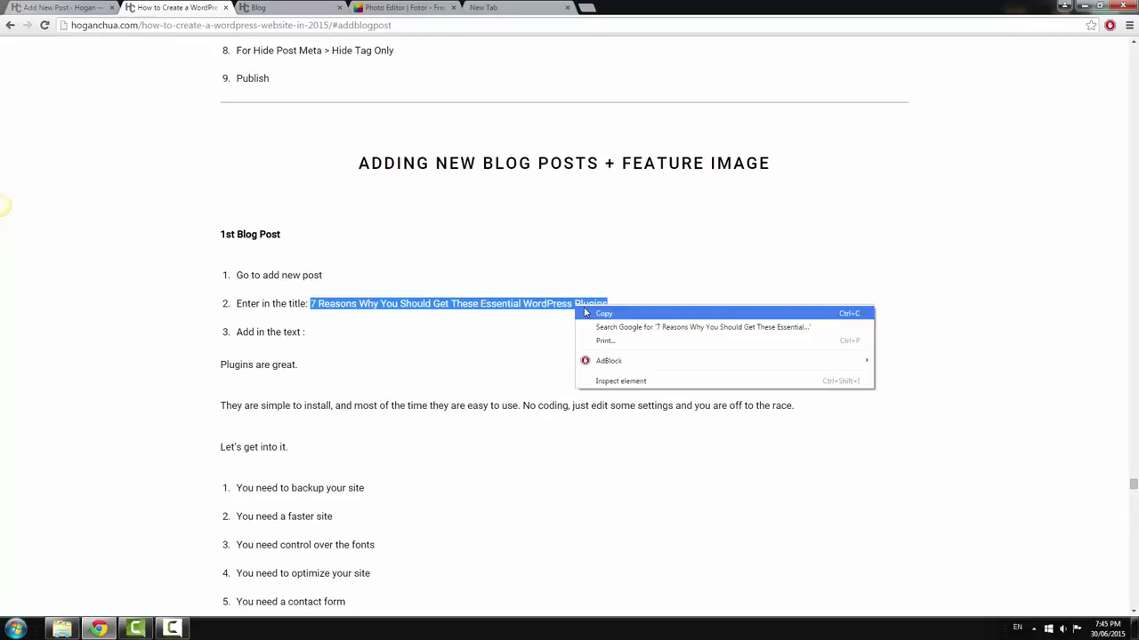
{"action": "left_click", "coordinate": [596, 312]}
{"action": "left_click", "coordinate": [59, 7]}
{"action": "right_click", "coordinate": [249, 103]}
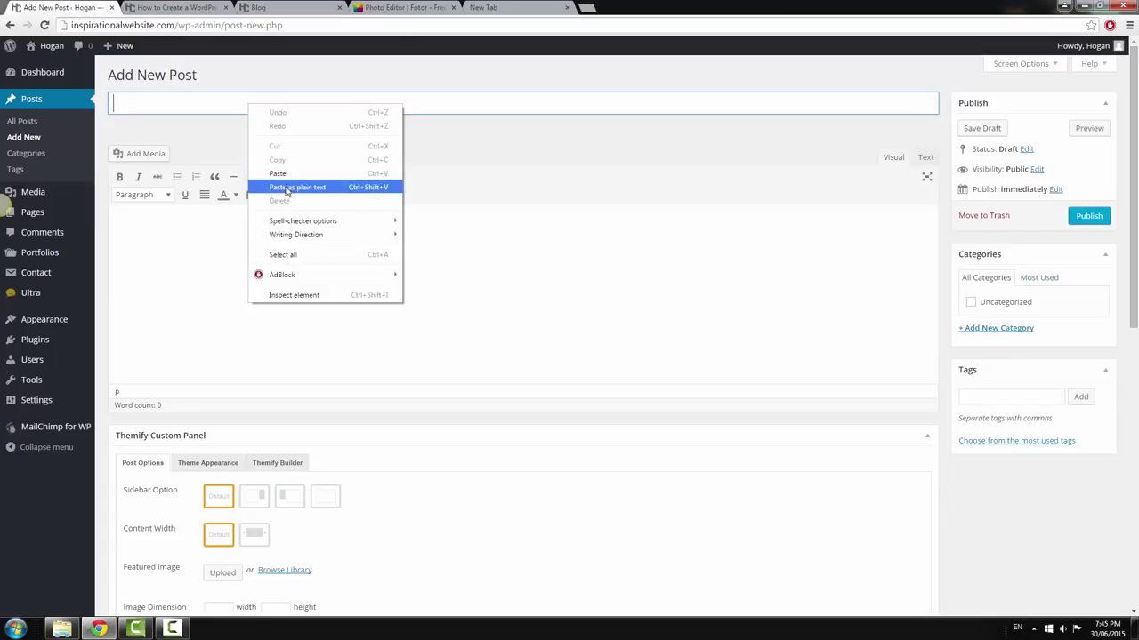
{"action": "left_click", "coordinate": [279, 187]}
{"action": "left_click", "coordinate": [220, 226]}
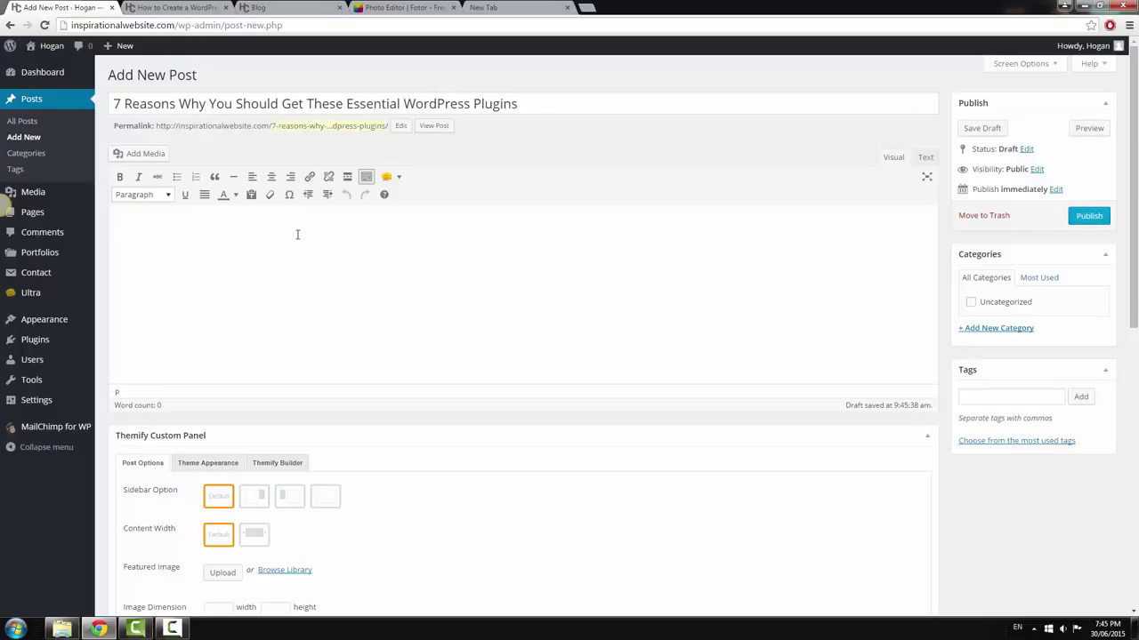
Step: Paste the tutorial's plugin notes into the post body as plain text
{"action": "left_click", "coordinate": [283, 467]}
{"action": "scroll", "coordinate": [235, 488], "scroll_direction": "down", "scroll_amount": 2}
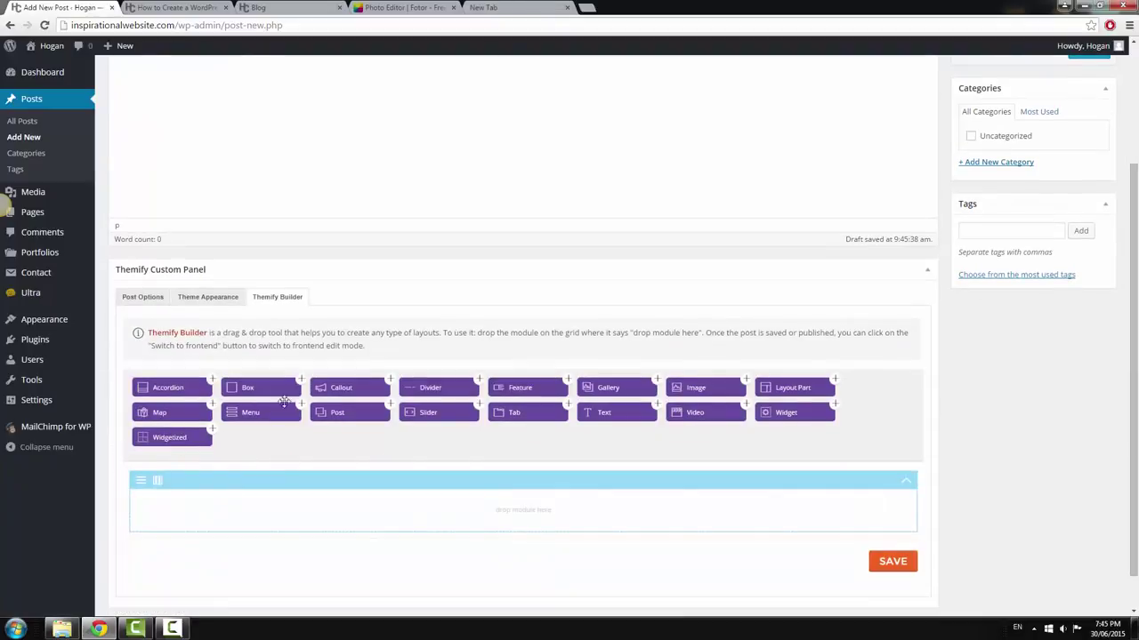
{"action": "scroll", "coordinate": [290, 294], "scroll_direction": "up", "scroll_amount": 2}
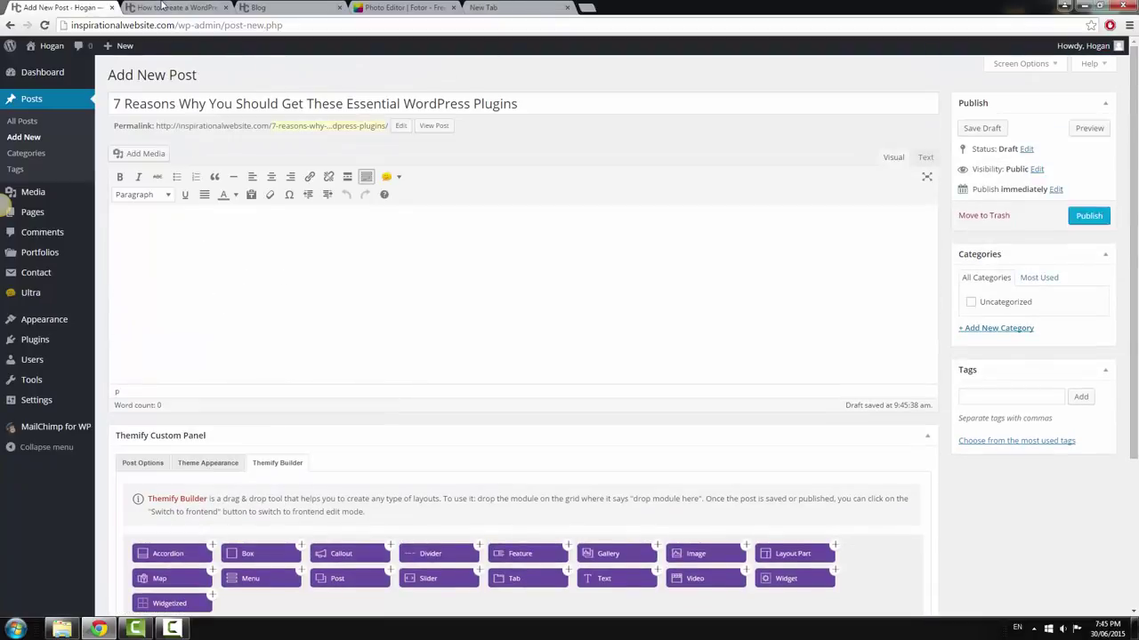
{"action": "left_click", "coordinate": [165, 7]}
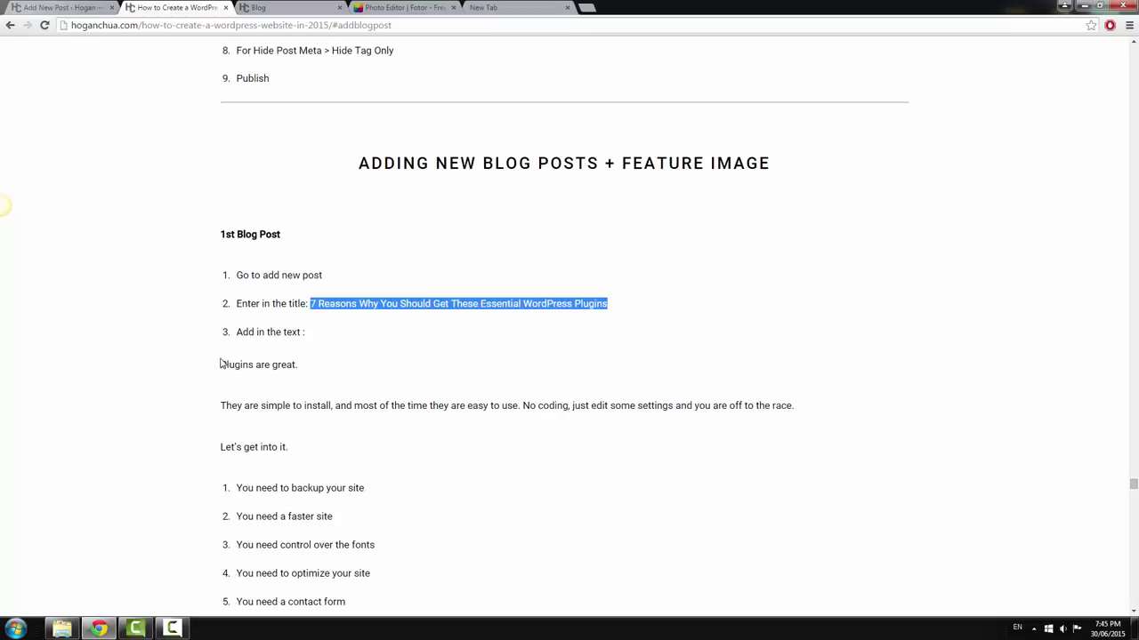
{"action": "left_click_drag", "start_coordinate": [221, 364], "coordinate": [467, 458]}
{"action": "right_click", "coordinate": [371, 388]}
{"action": "left_click", "coordinate": [396, 394]}
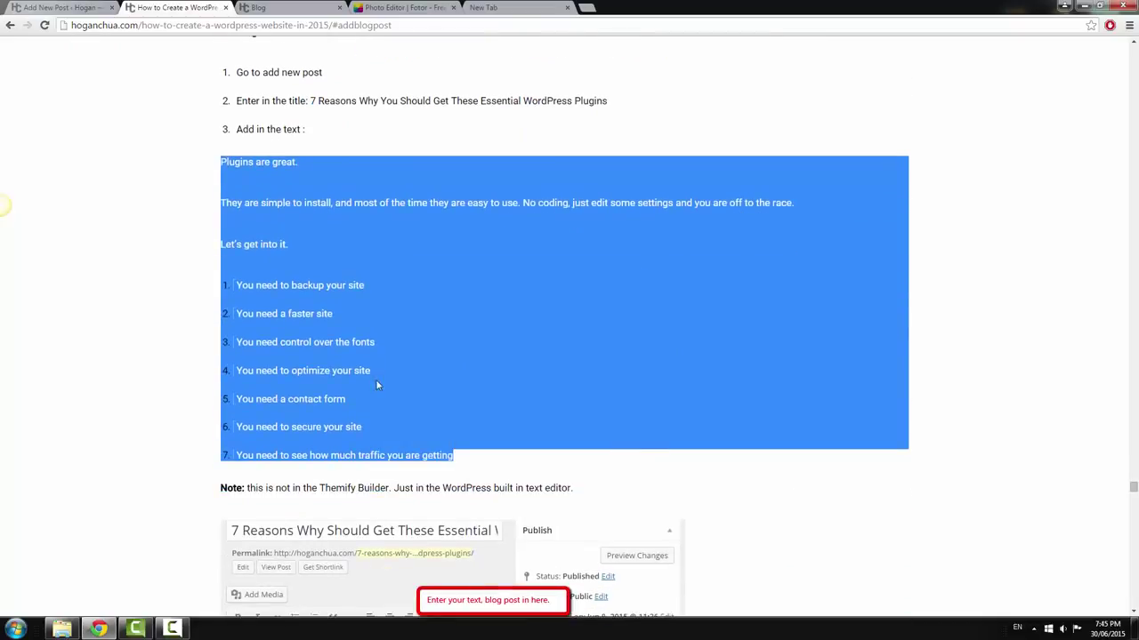
{"action": "left_click", "coordinate": [58, 7]}
{"action": "right_click", "coordinate": [117, 228]}
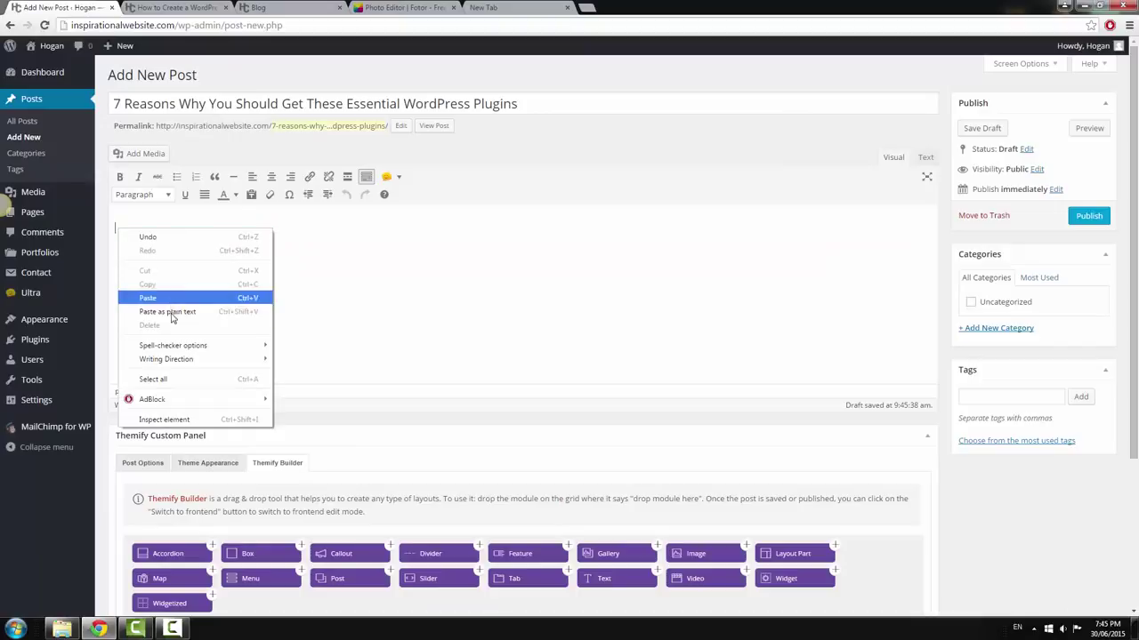
{"action": "left_click", "coordinate": [167, 311]}
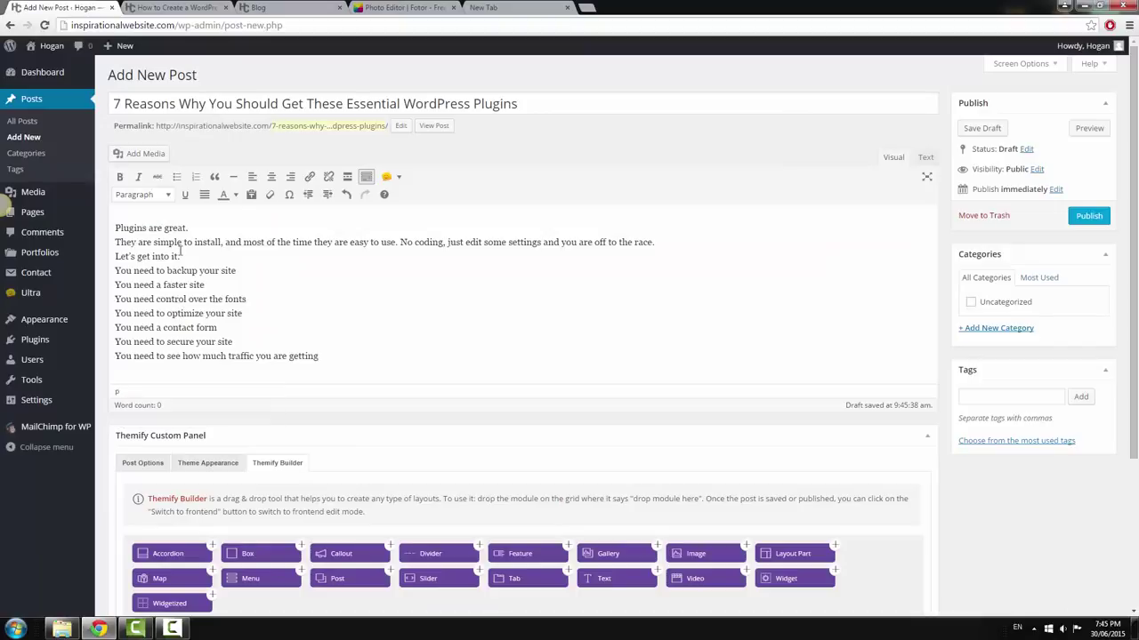
Step: Split 'They are simple' and 'Let's get into it.' into their own paragraphs
{"action": "left_click", "coordinate": [115, 242]}
{"action": "key", "text": "Return"}
{"action": "key", "text": "Return"}
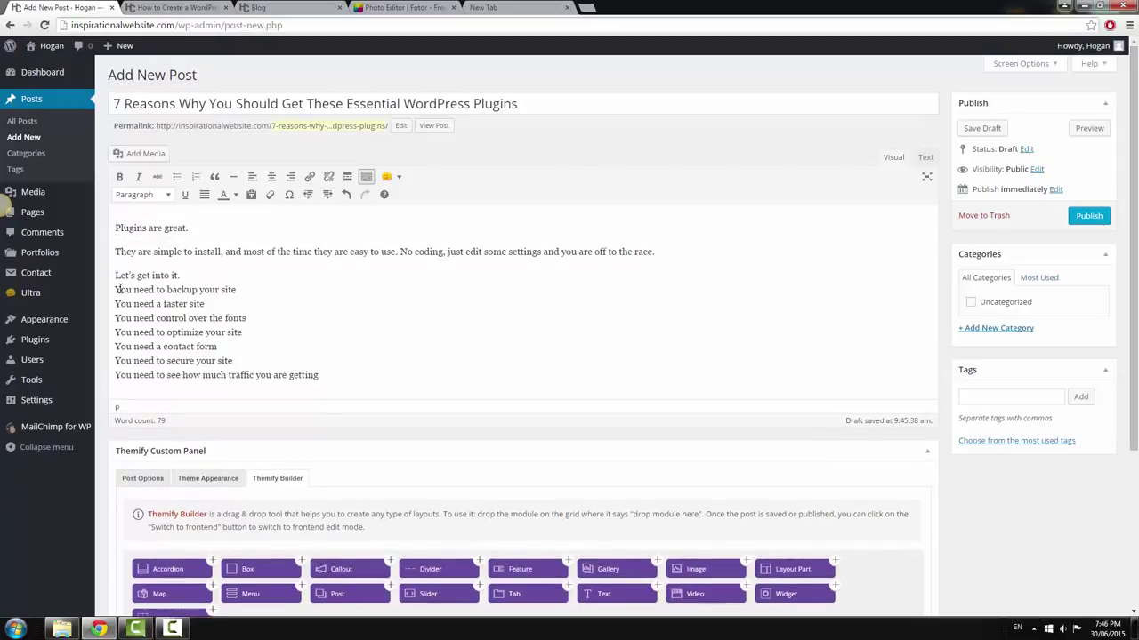
{"action": "key", "text": "Return"}
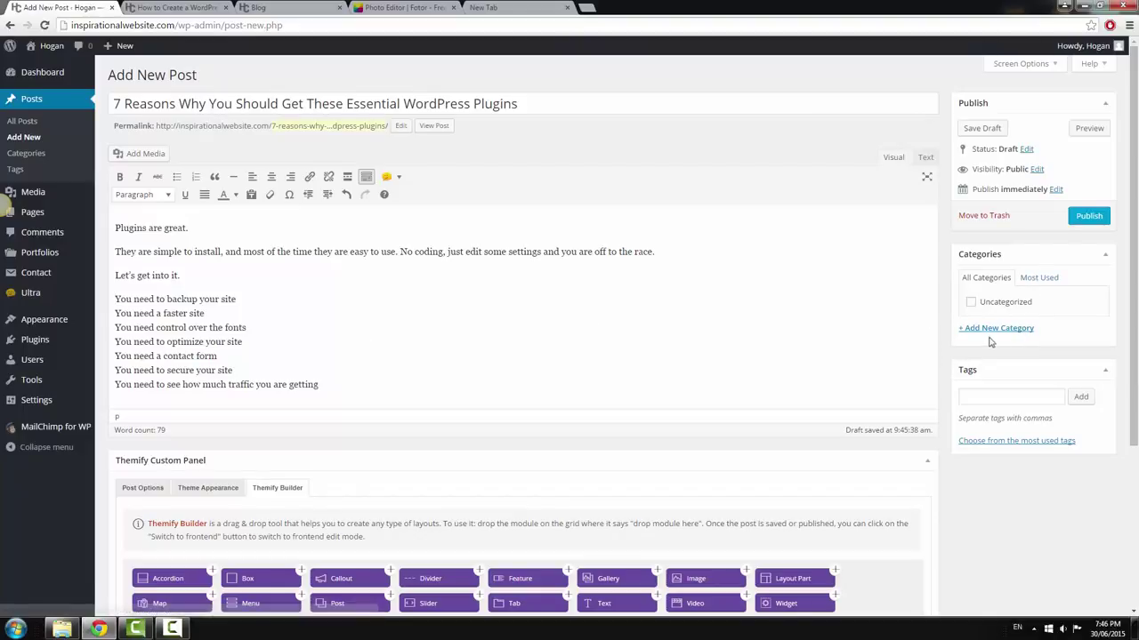
Step: Create and check a new 'Website Optimization' category for the post
{"action": "left_click", "coordinate": [993, 329]}
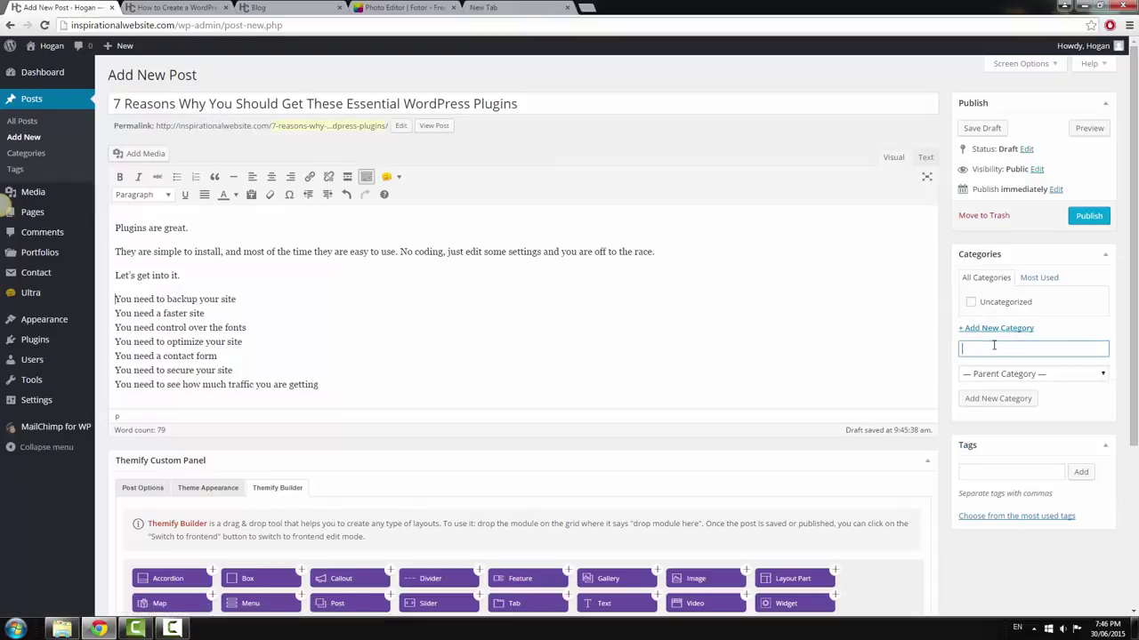
{"action": "type", "text": "Website Optimization"}
{"action": "left_click", "coordinate": [1023, 400]}
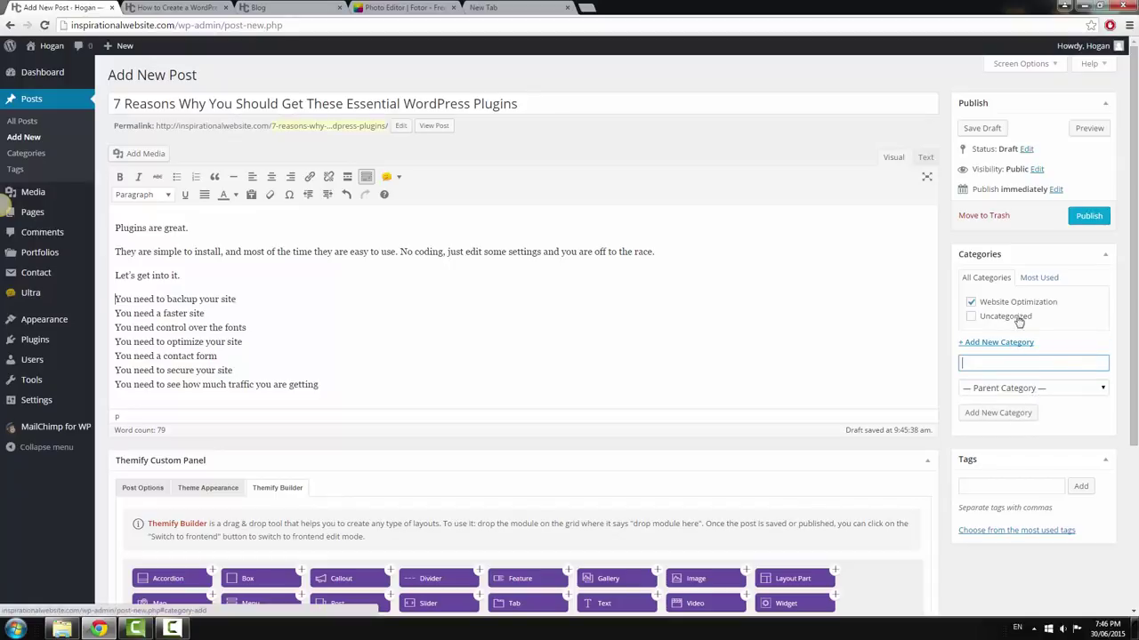
Step: Tag the post 'WordPress Plugins' and 'WP Plugins'
{"action": "left_click", "coordinate": [993, 486]}
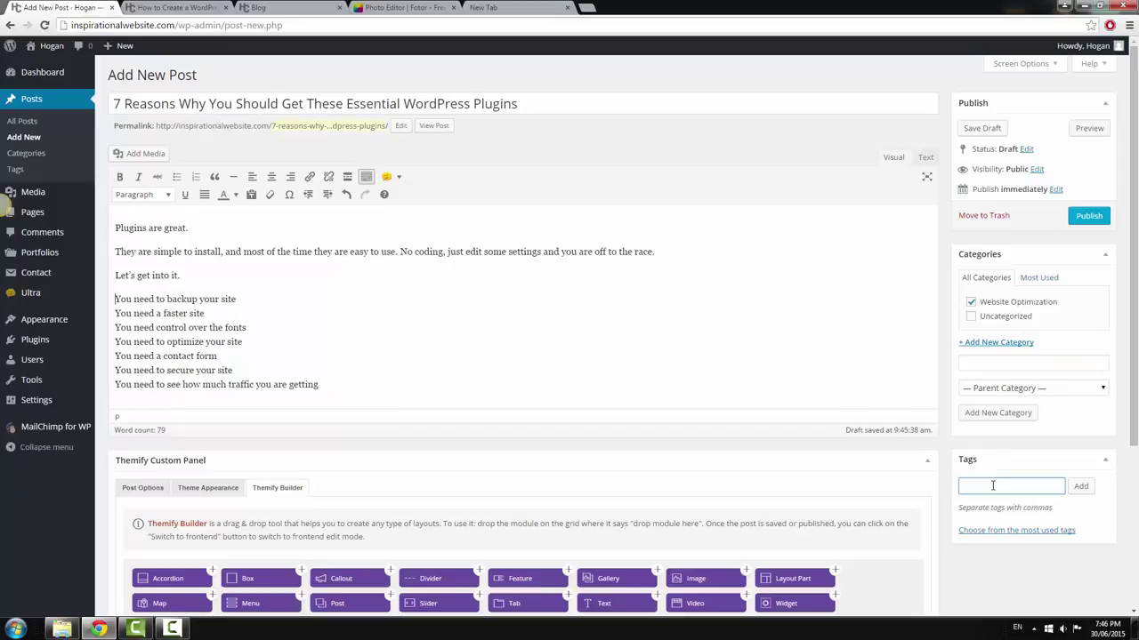
{"action": "type", "text": "WordPress Plugins"}
{"action": "key", "text": "ctrl+3"}
{"action": "left_click", "coordinate": [803, 344]}
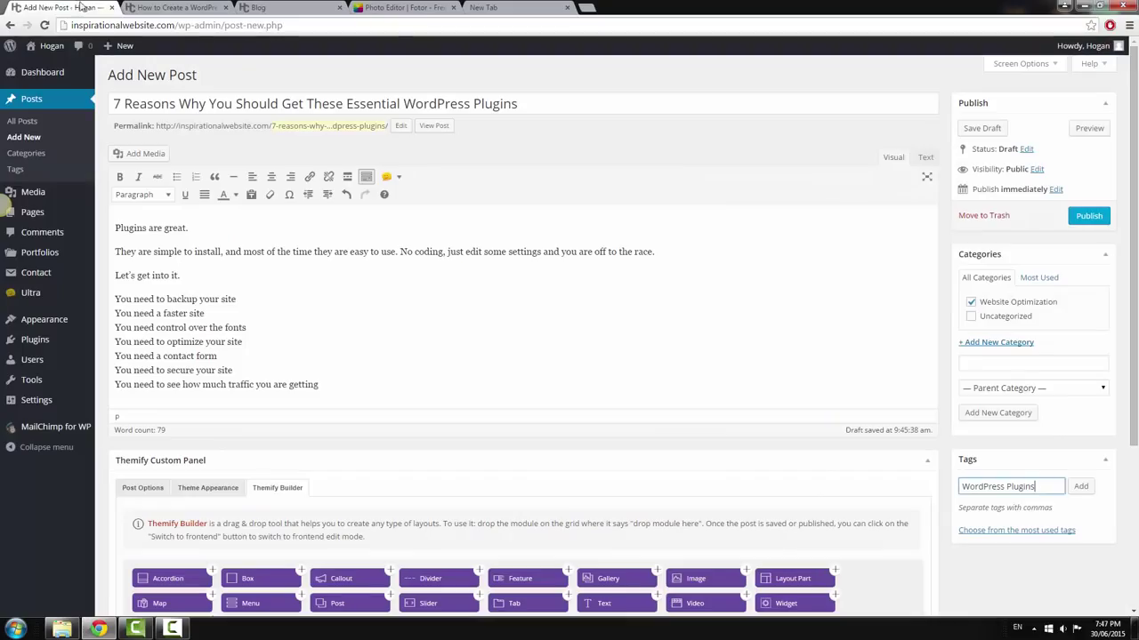
{"action": "left_click", "coordinate": [80, 7]}
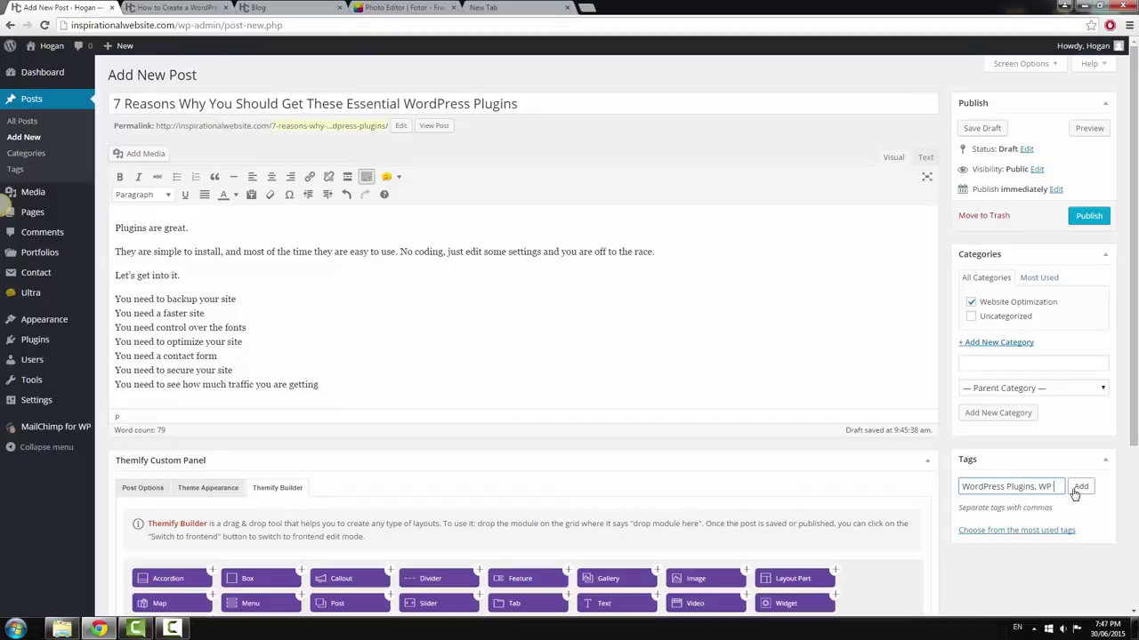
{"action": "type", "text": "ugins"}
{"action": "left_click_drag", "start_coordinate": [1019, 487], "coordinate": [1034, 488]}
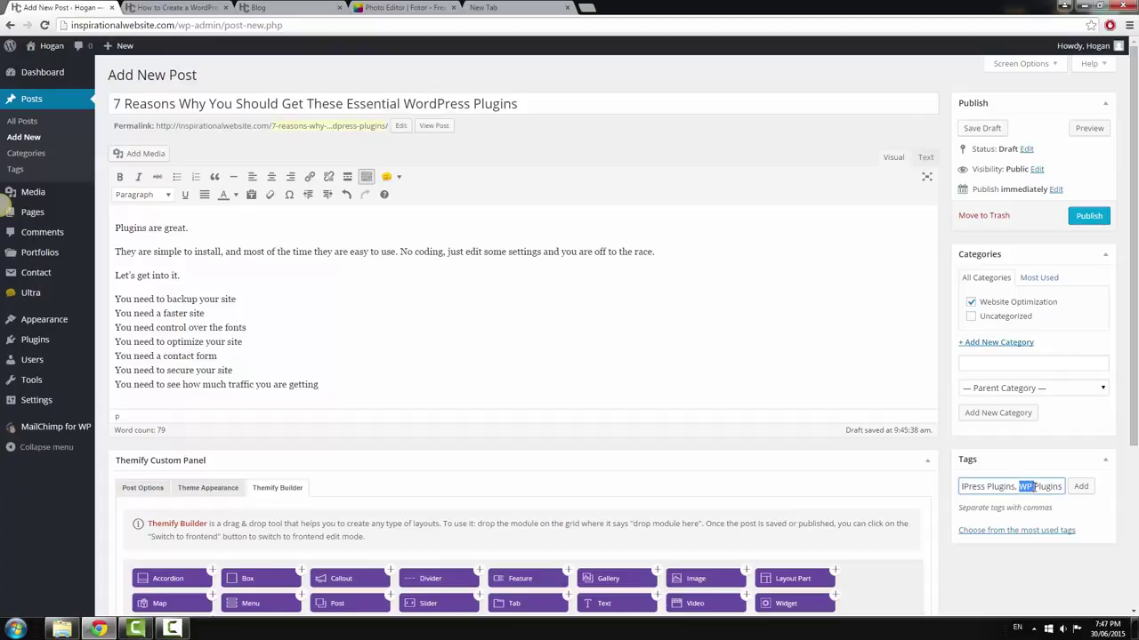
{"action": "left_click", "coordinate": [1080, 486]}
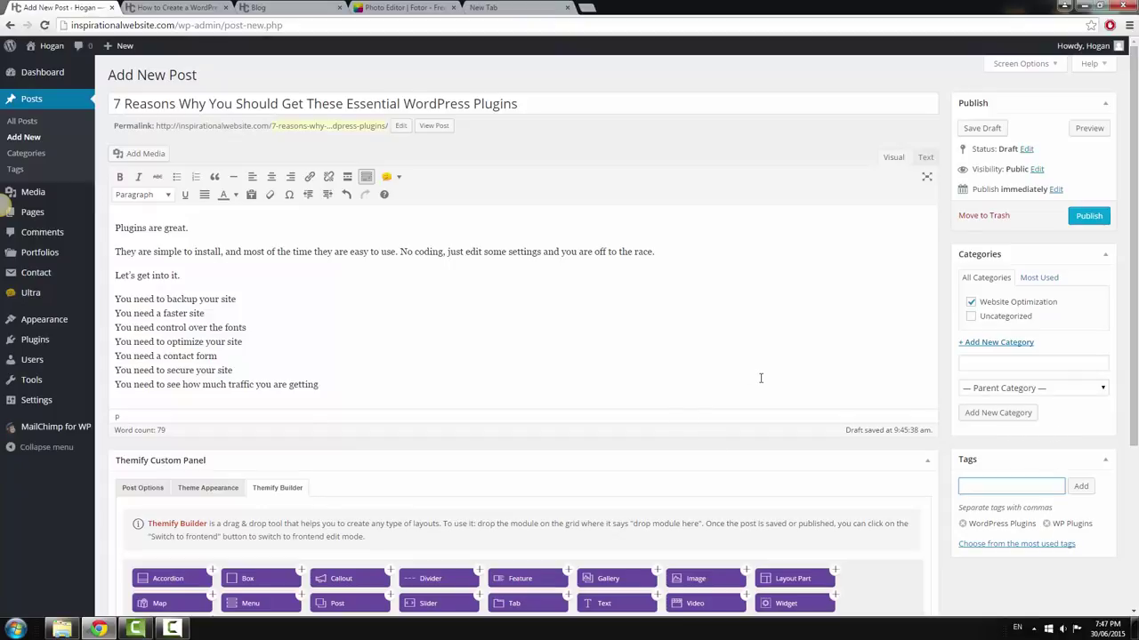
Step: Publish the post, show its Themify Post Options, then switch to the Fotor editor
{"action": "left_click", "coordinate": [1078, 218]}
{"action": "scroll", "coordinate": [384, 318], "scroll_direction": "down", "scroll_amount": 2}
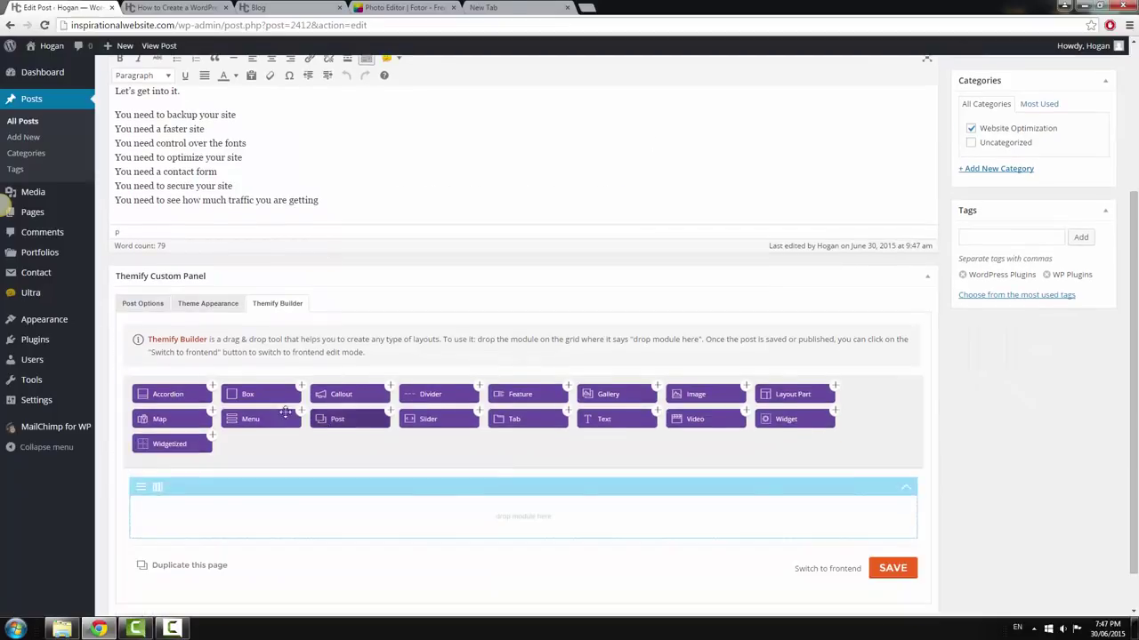
{"action": "left_click", "coordinate": [148, 304]}
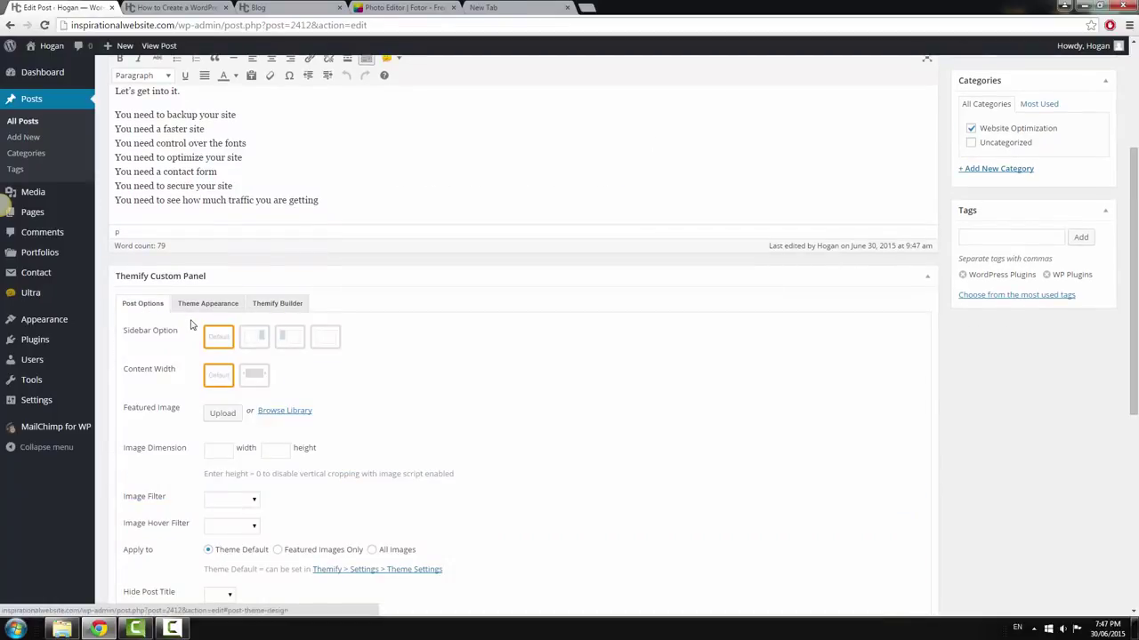
{"action": "scroll", "coordinate": [182, 306], "scroll_direction": "down", "scroll_amount": 1}
{"action": "left_click_drag", "start_coordinate": [181, 297], "coordinate": [124, 297]}
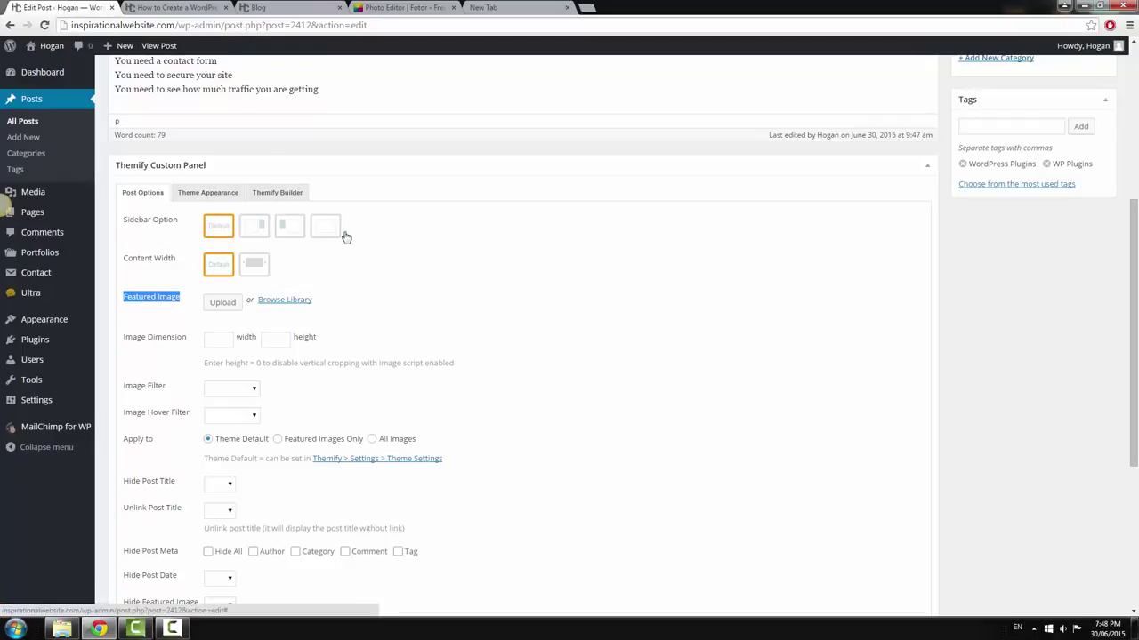
{"action": "left_click", "coordinate": [387, 7]}
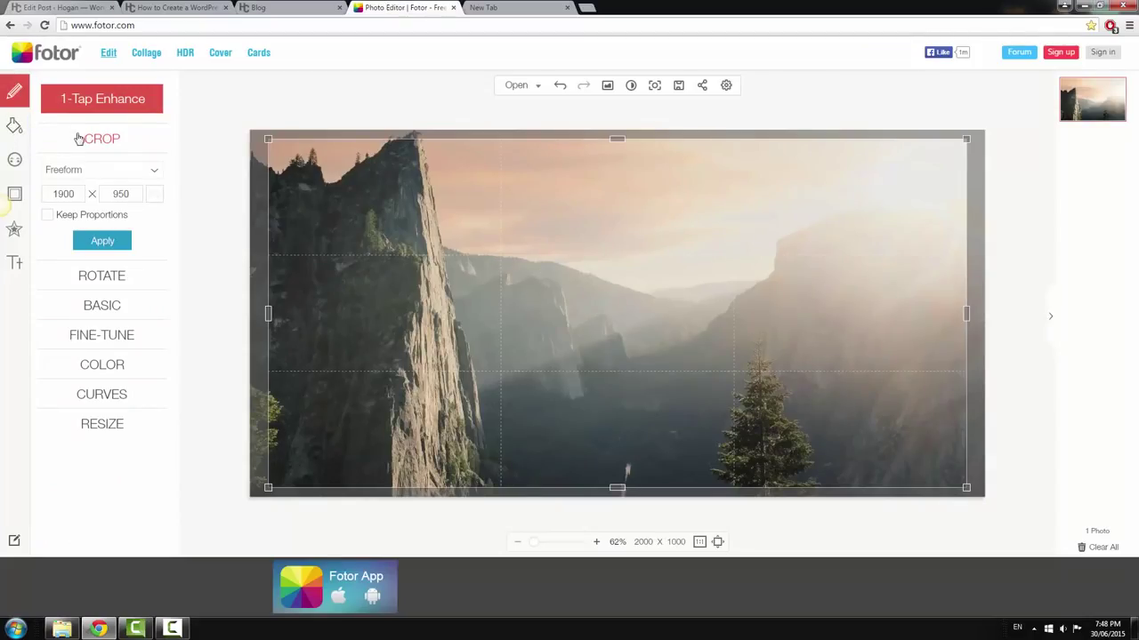
Step: In Fotor, choose the 'DIY - MacBook and Desk' photo from the Content folder
{"action": "left_click", "coordinate": [516, 85]}
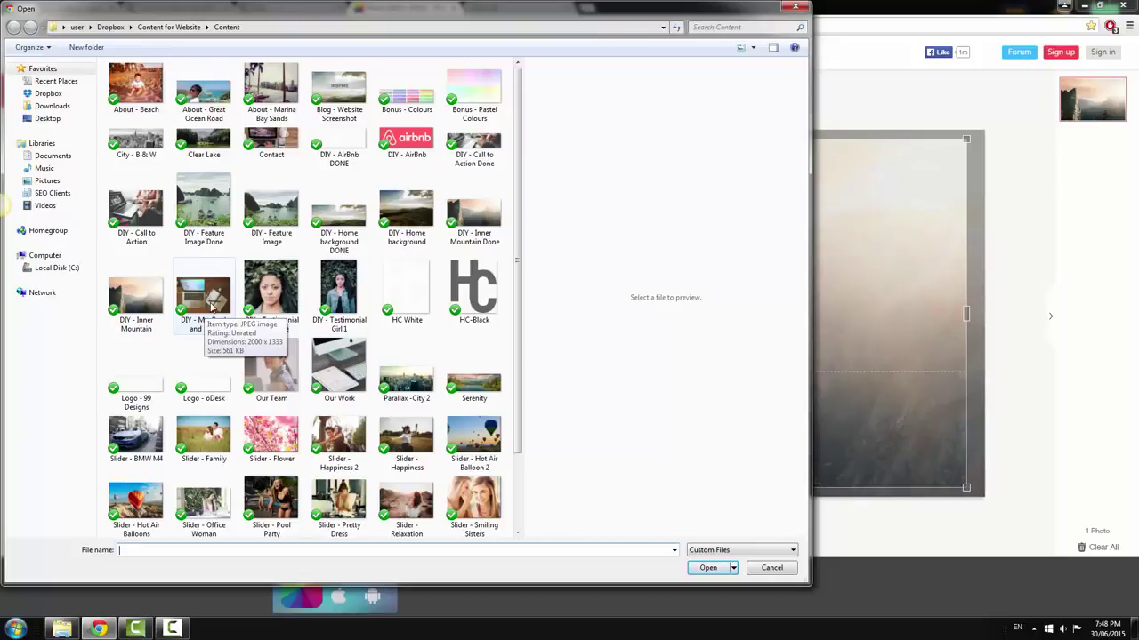
{"action": "left_click", "coordinate": [211, 307]}
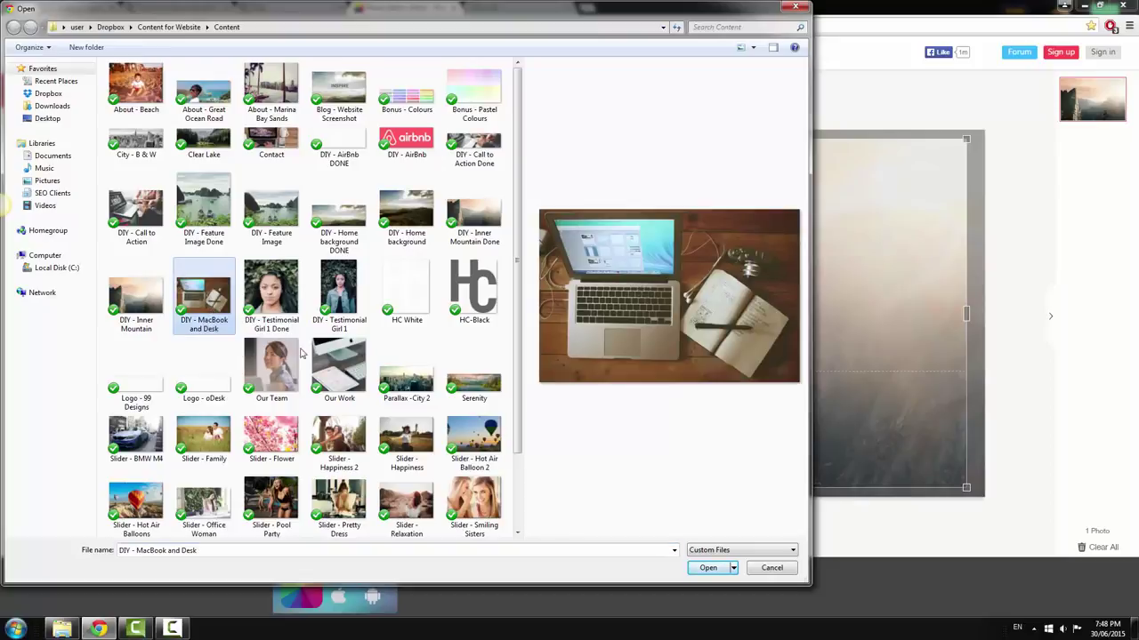
Step: Load the desk photo and switch to it, declining to save the mountain image
{"action": "left_click", "coordinate": [708, 567]}
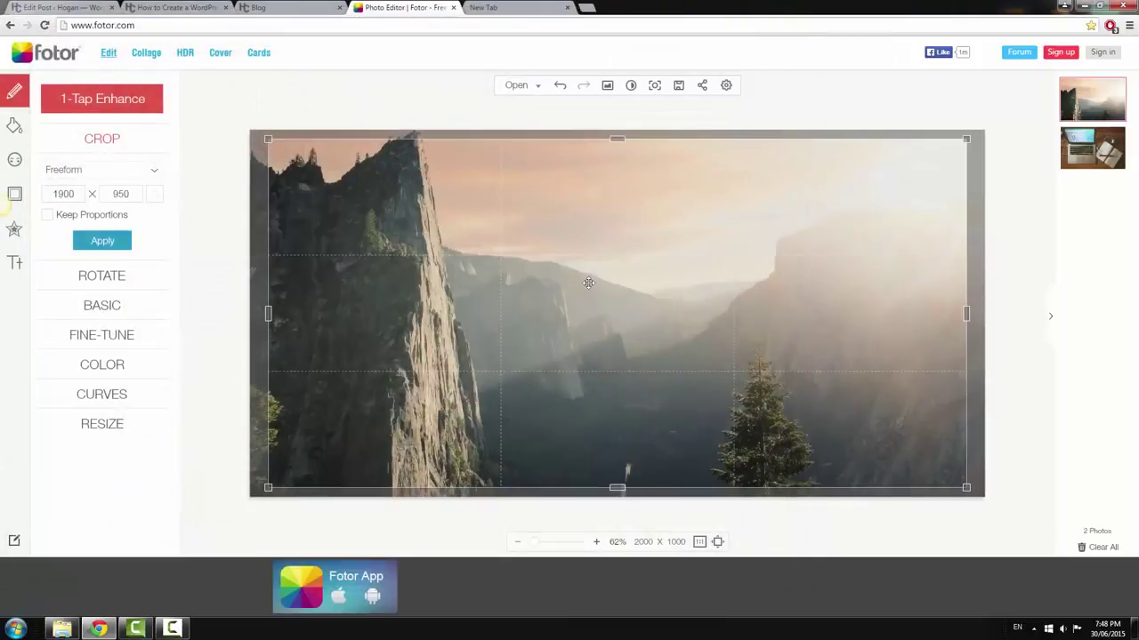
{"action": "left_click", "coordinate": [1096, 161]}
{"action": "left_click", "coordinate": [648, 325]}
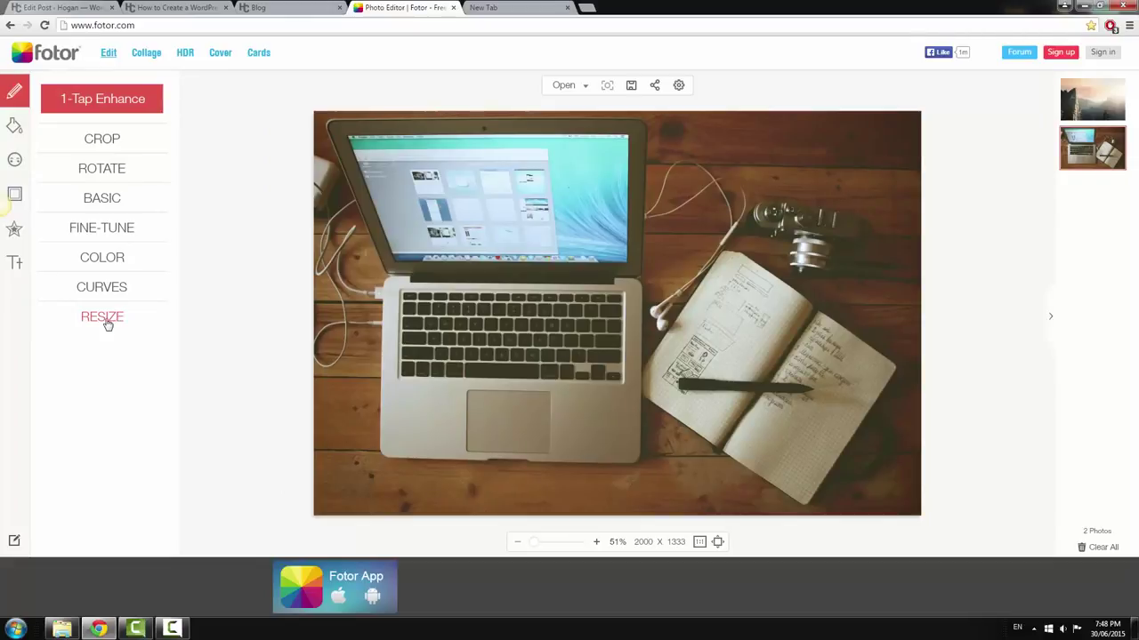
Step: Resize the desk photo from 2000 × 1333 to 800 × 533, keeping proportions
{"action": "left_click", "coordinate": [102, 318]}
{"action": "left_click", "coordinate": [89, 348]}
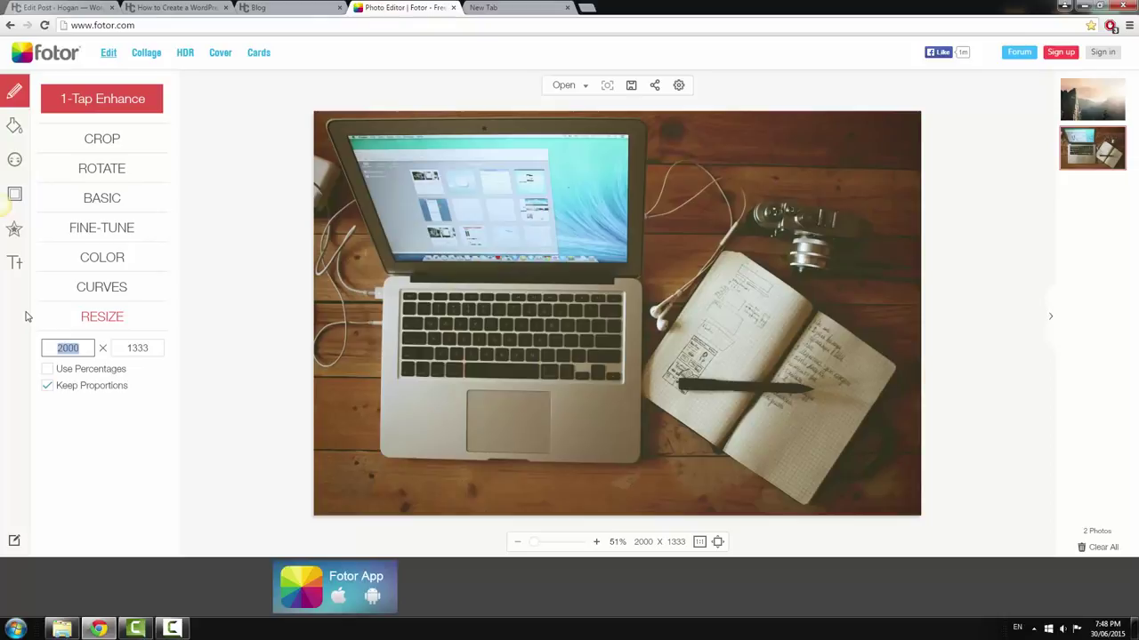
{"action": "type", "text": "800"}
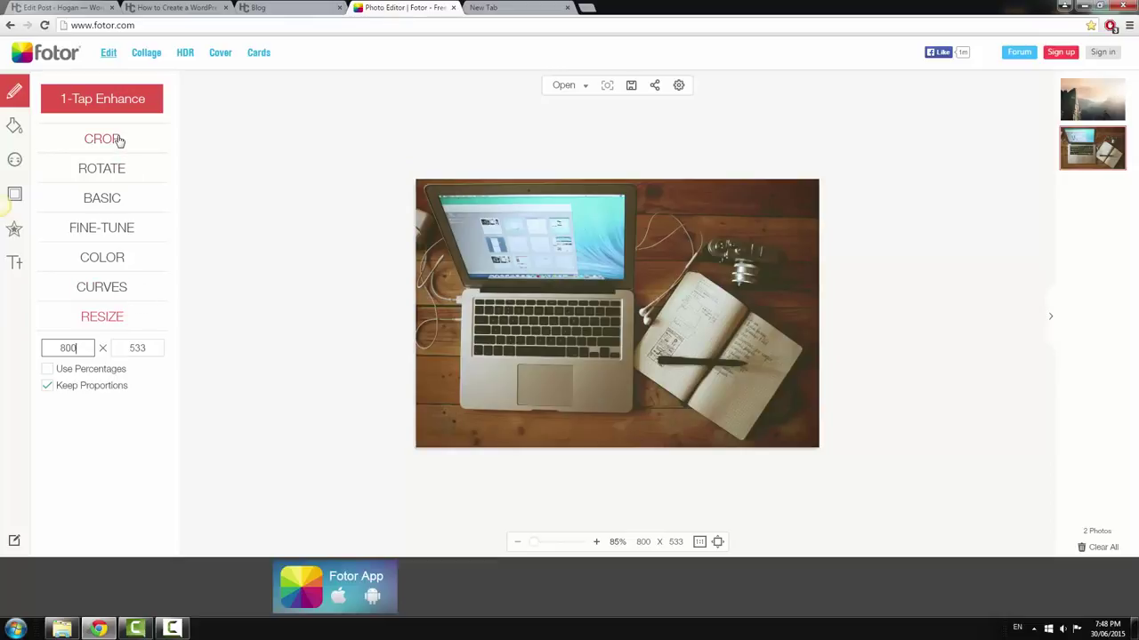
Step: Crop the desk photo to a freeform 785 × 380 banner framing the laptop and notebook
{"action": "left_click", "coordinate": [120, 140]}
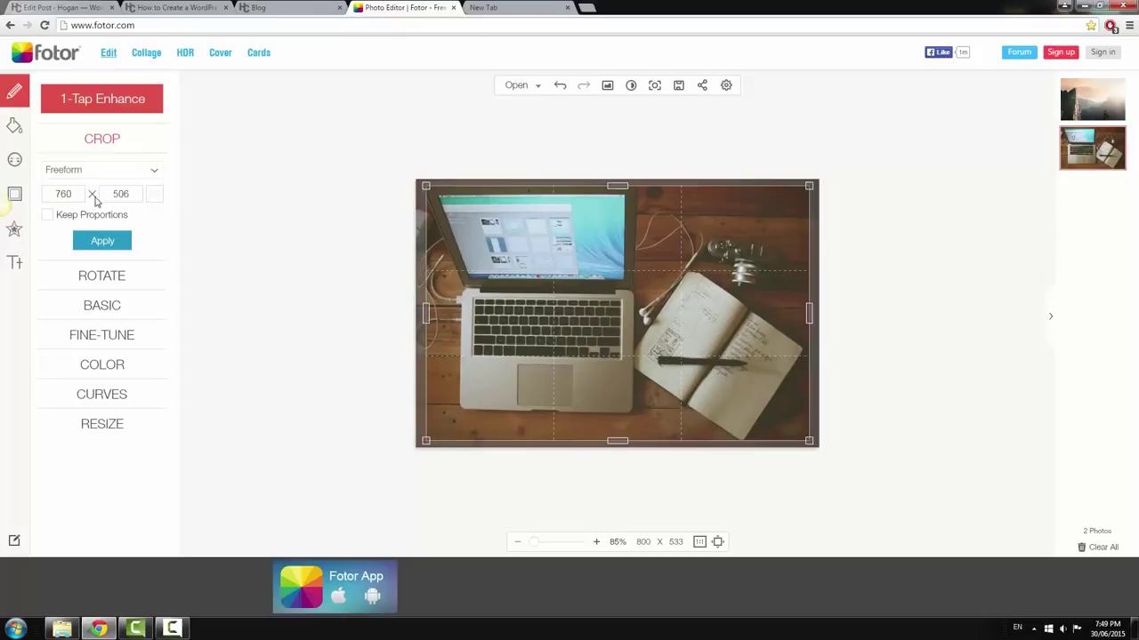
{"action": "left_click_drag", "start_coordinate": [82, 193], "coordinate": [3, 179]}
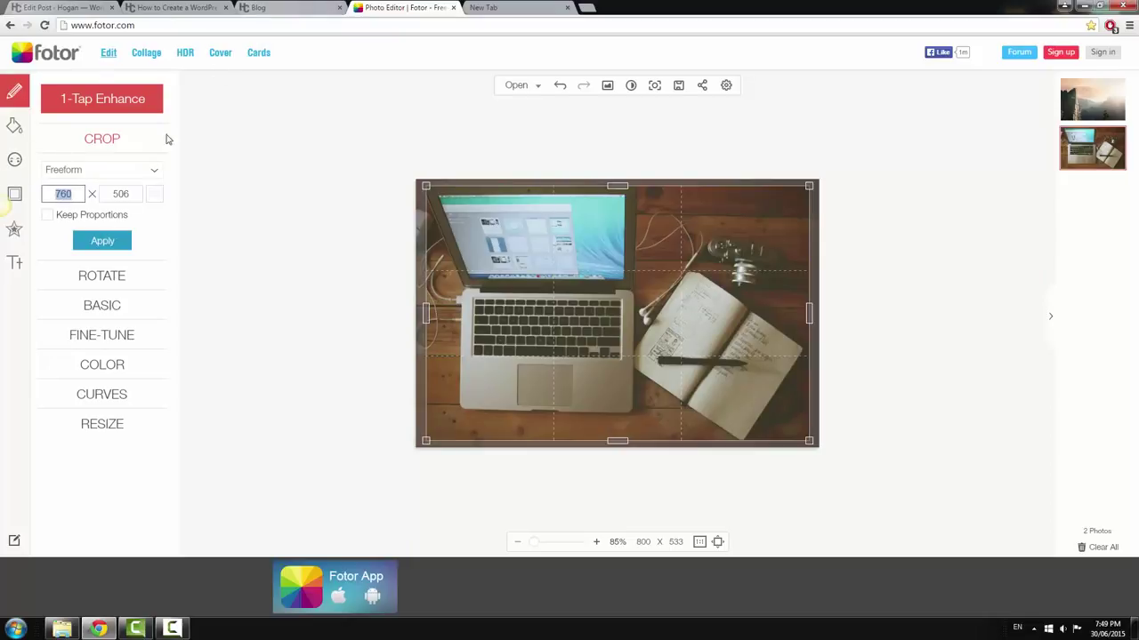
{"action": "left_click", "coordinate": [79, 192]}
{"action": "left_click", "coordinate": [65, 194]}
{"action": "type", "text": "85"}
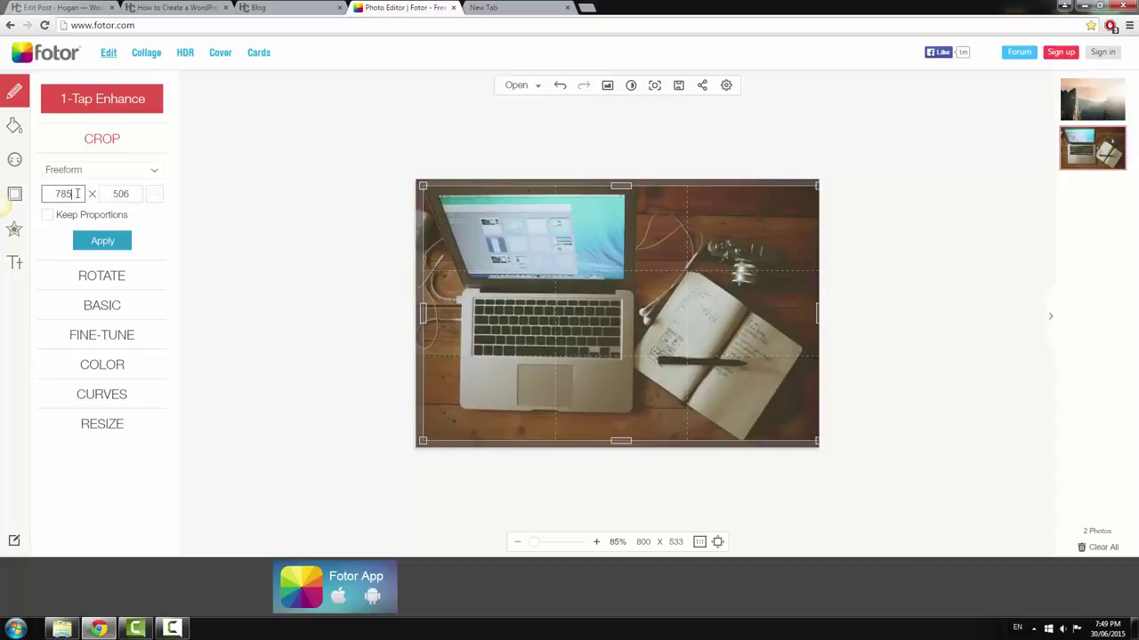
{"action": "key", "text": "Tab"}
{"action": "type", "text": "380"}
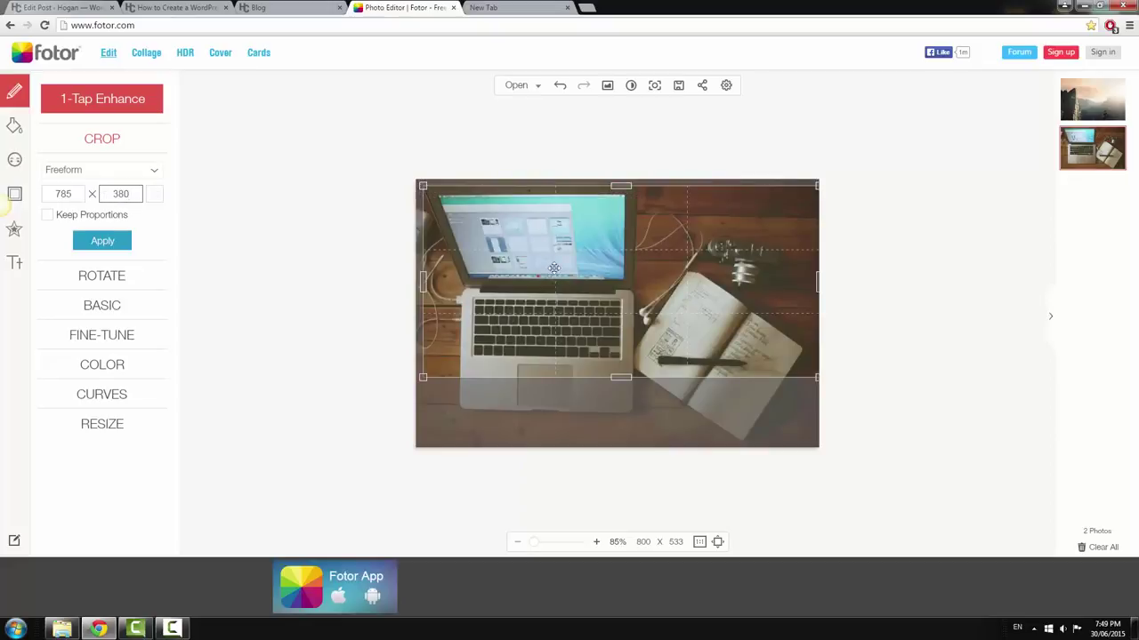
{"action": "left_click_drag", "start_coordinate": [549, 269], "coordinate": [549, 305]}
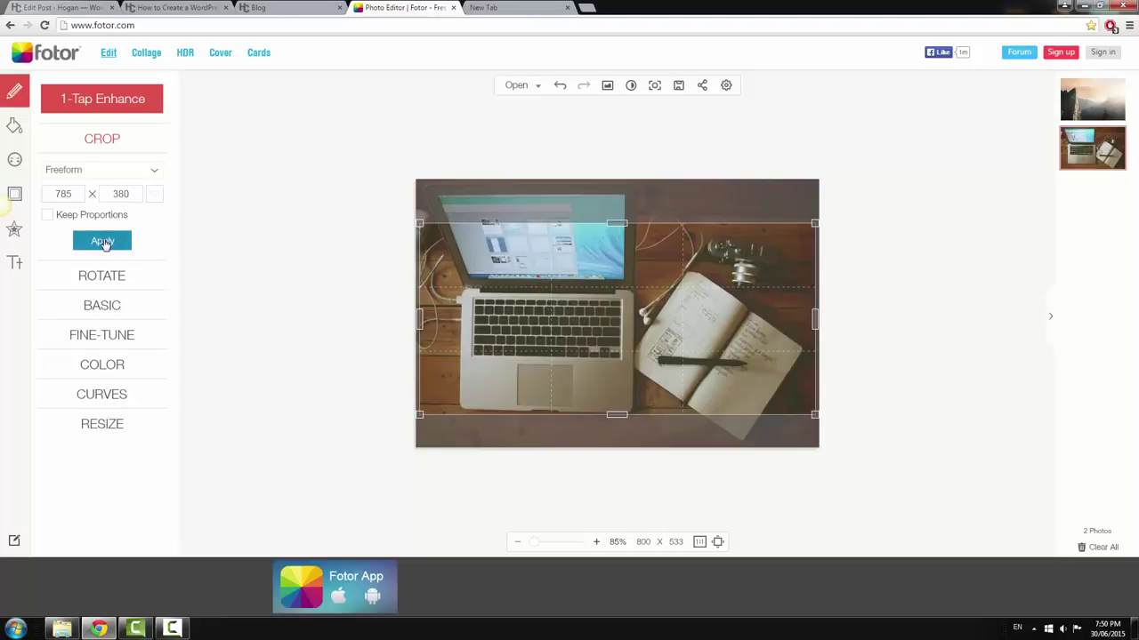
{"action": "left_click", "coordinate": [103, 242]}
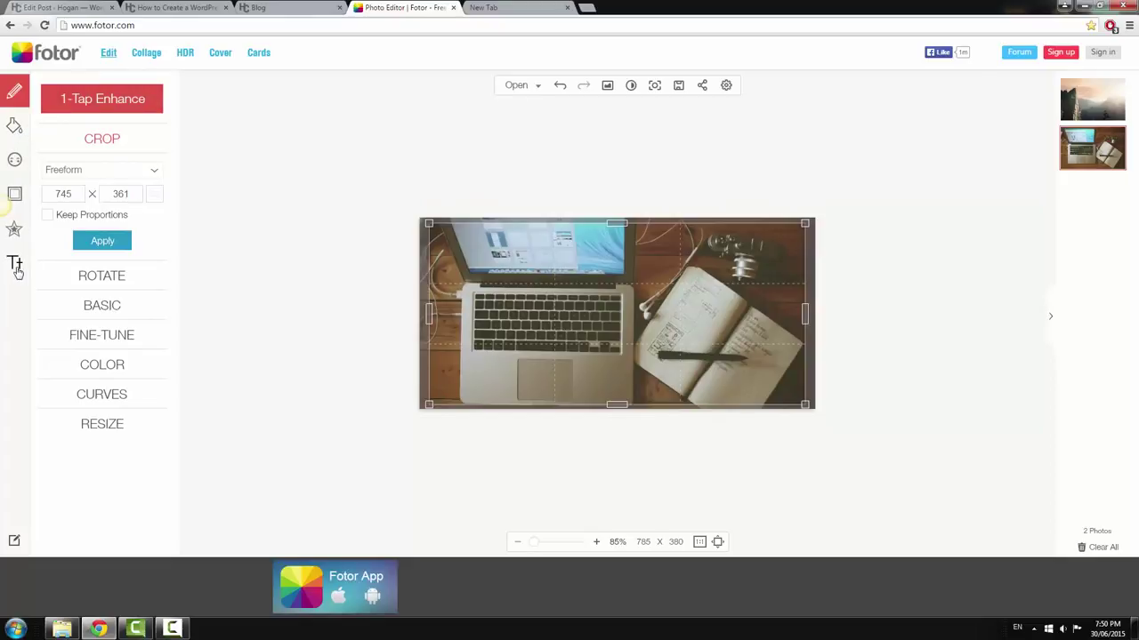
Step: Add a Comic Zine OT text box reading '7 Top WordPress Plugins Reviewed + Demo'
{"action": "left_click", "coordinate": [15, 267]}
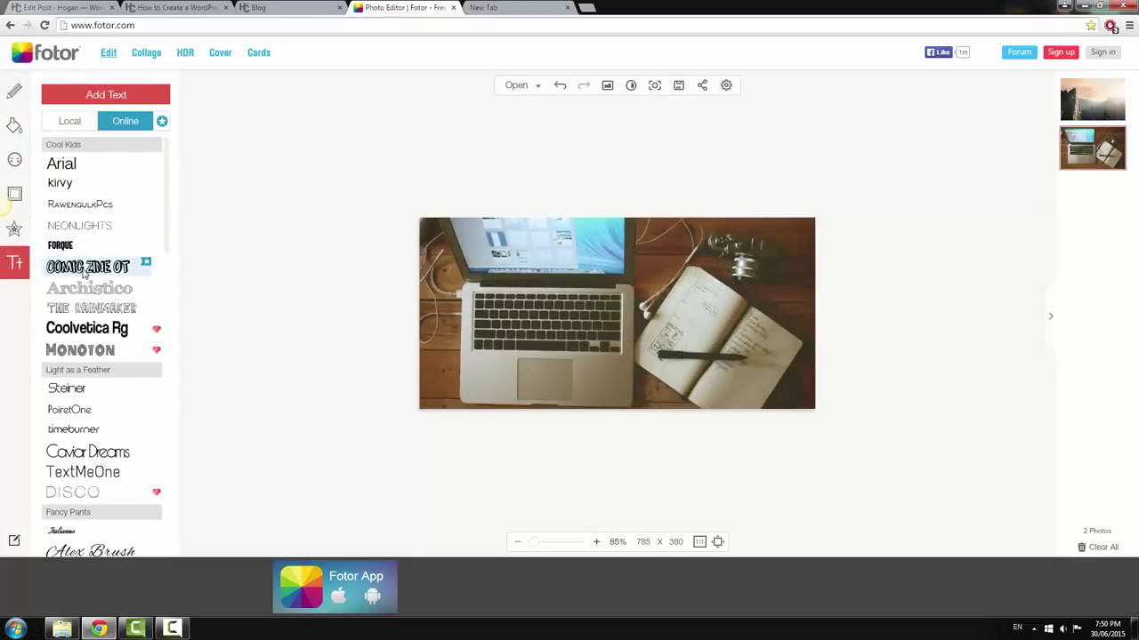
{"action": "left_click", "coordinate": [81, 273]}
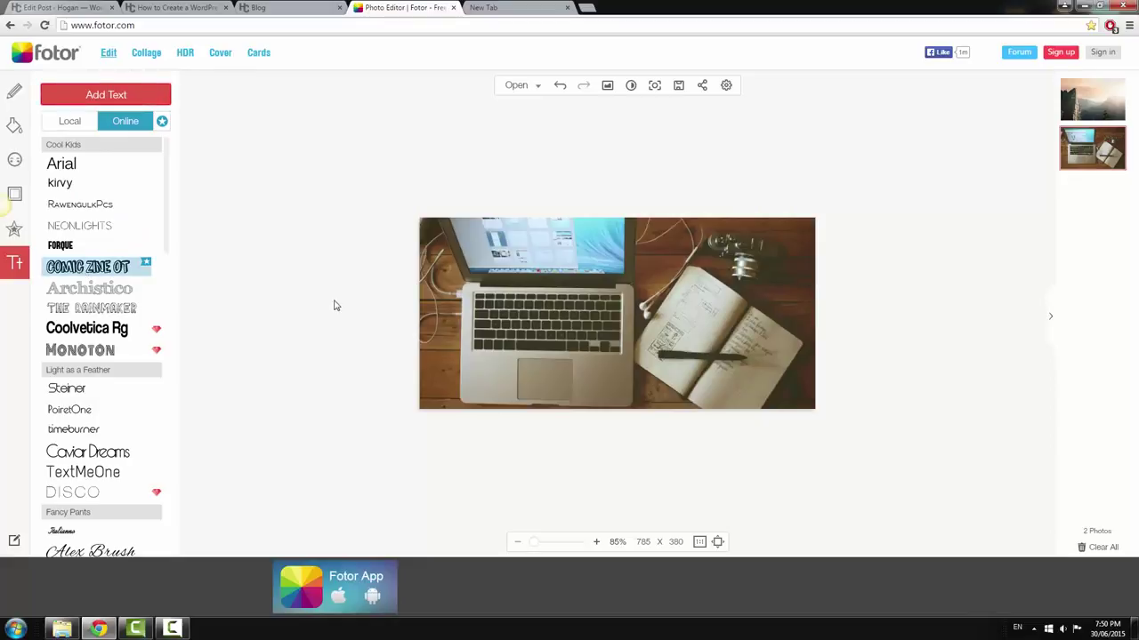
{"action": "left_click", "coordinate": [112, 98]}
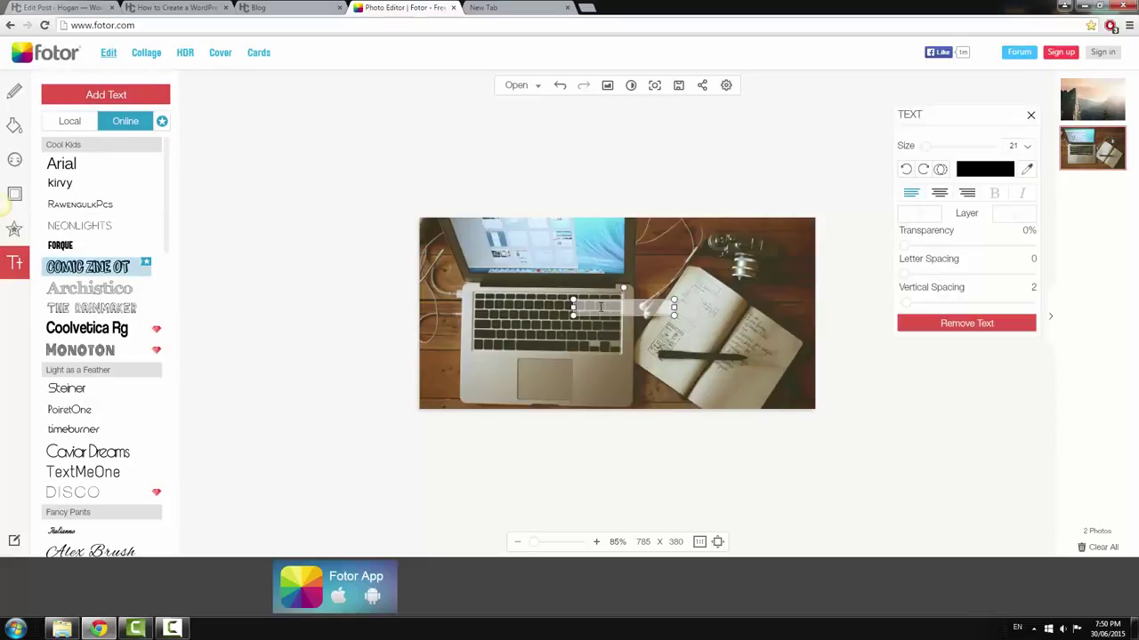
{"action": "left_click", "coordinate": [277, 7]}
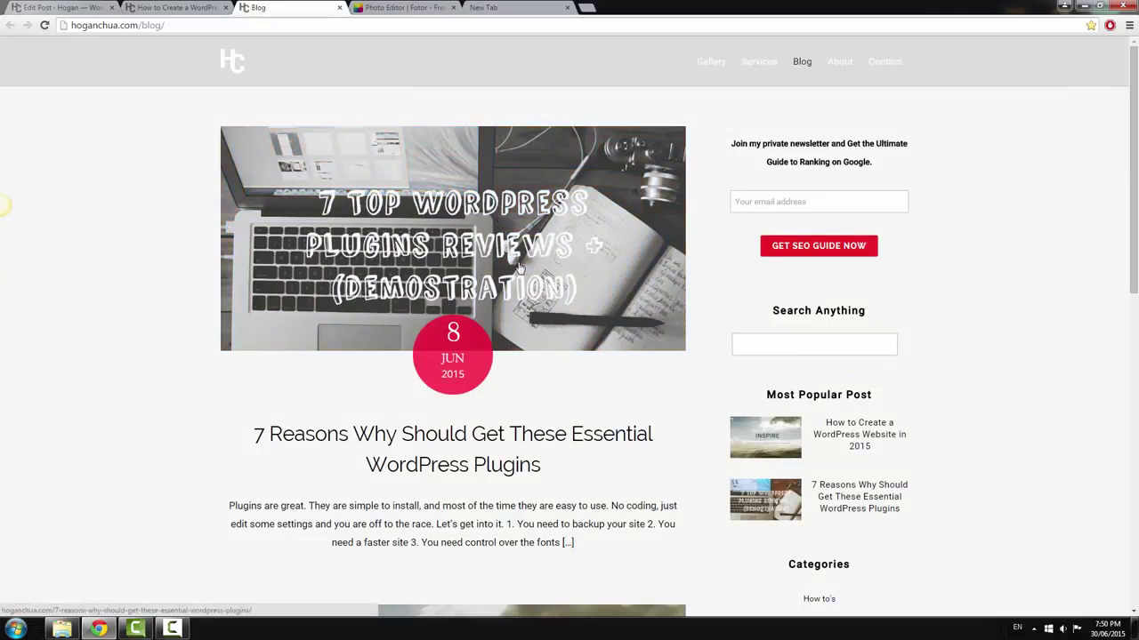
{"action": "left_click", "coordinate": [35, 6]}
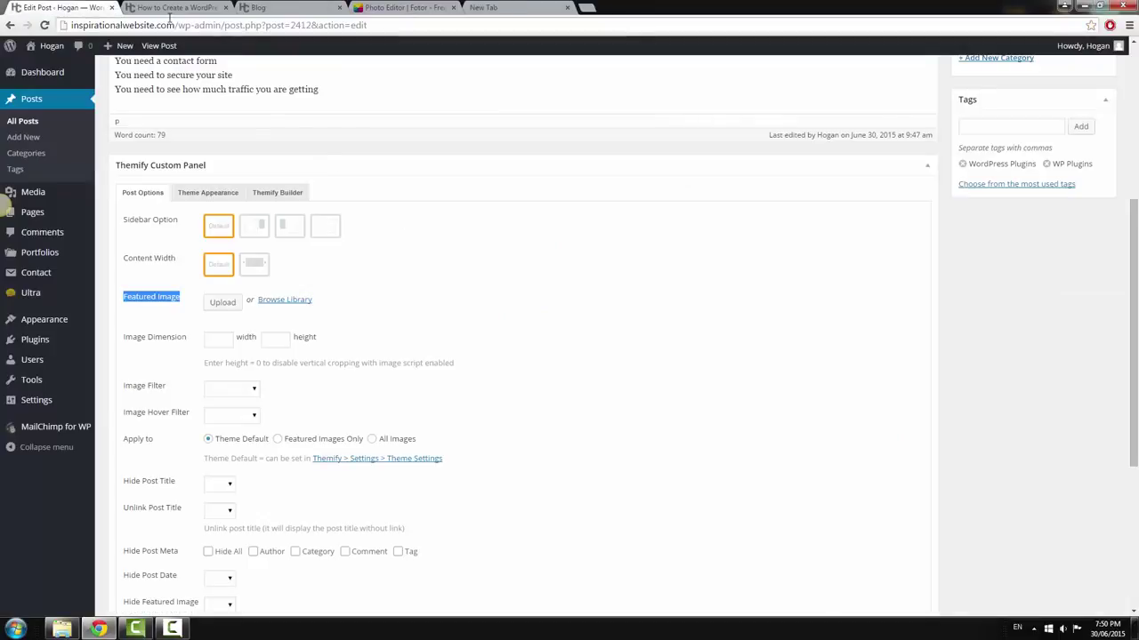
{"action": "left_click", "coordinate": [402, 6]}
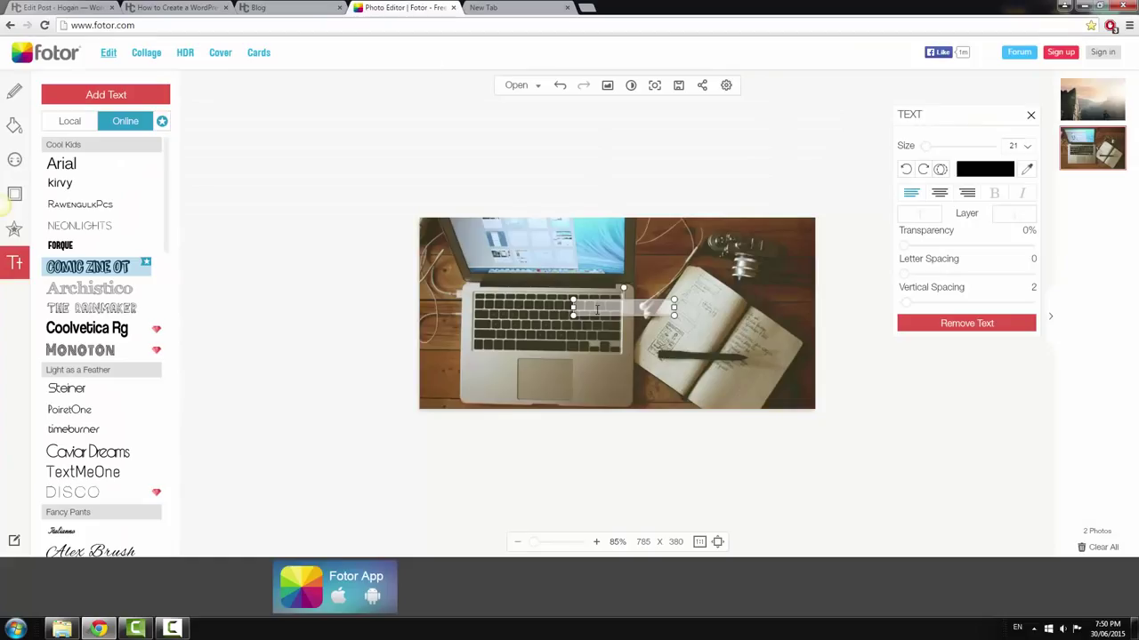
{"action": "left_click", "coordinate": [597, 309]}
{"action": "type", "text": "7 Top WordPress Plugins"}
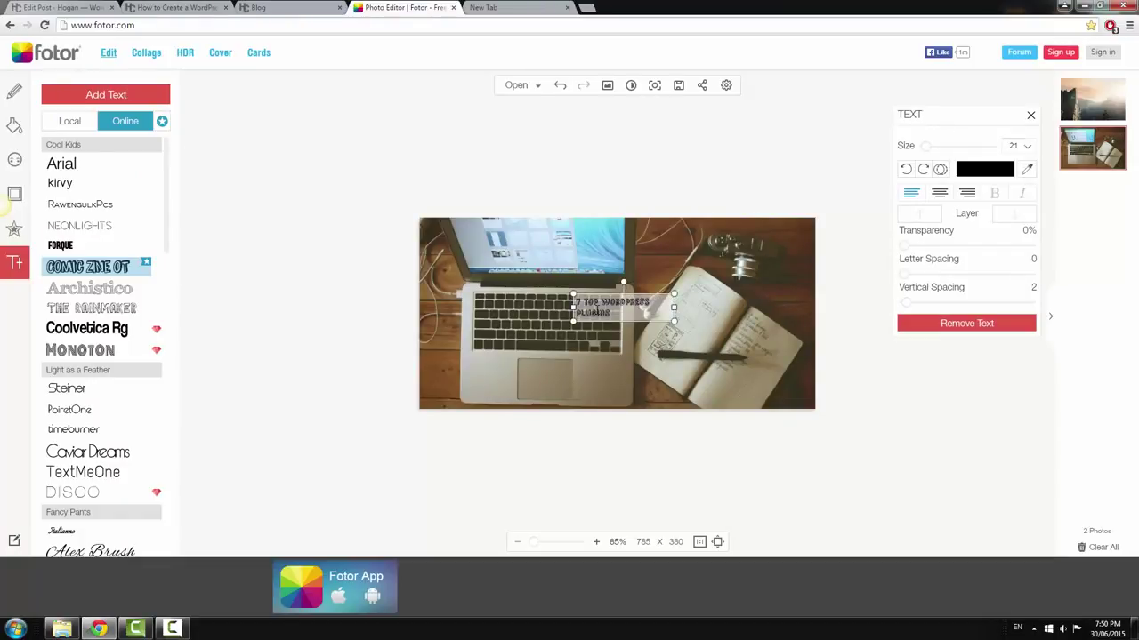
{"action": "type", "text": " Reviews"}
{"action": "type", "text": "d + Demo"}
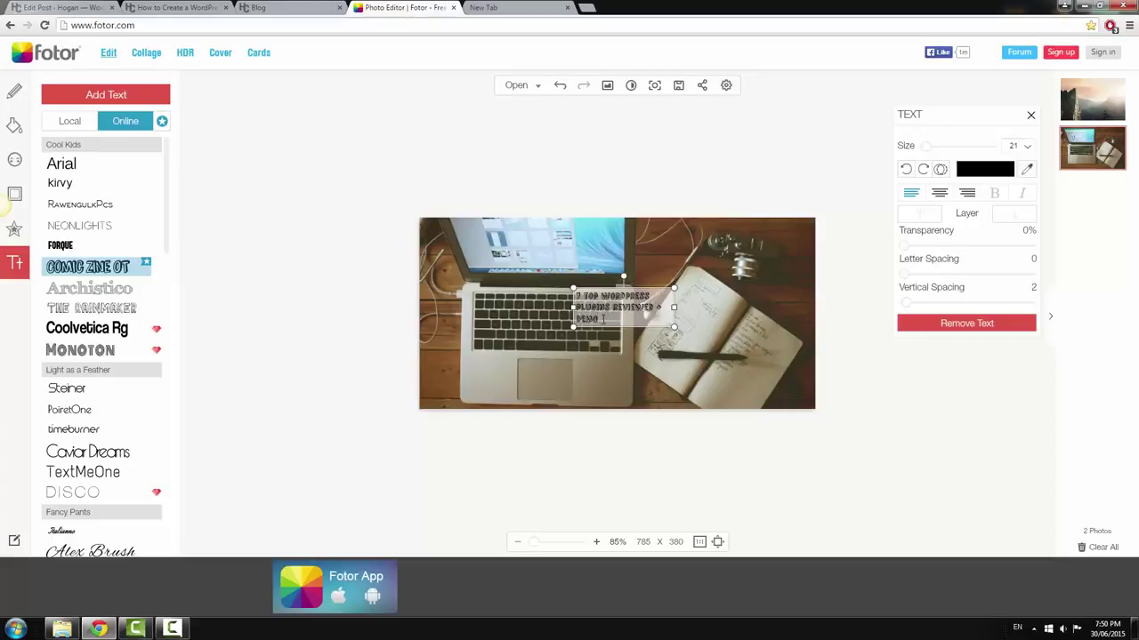
Step: Centre-align the title, enlarge it across the image and colour it white
{"action": "key", "text": "ctrl+a"}
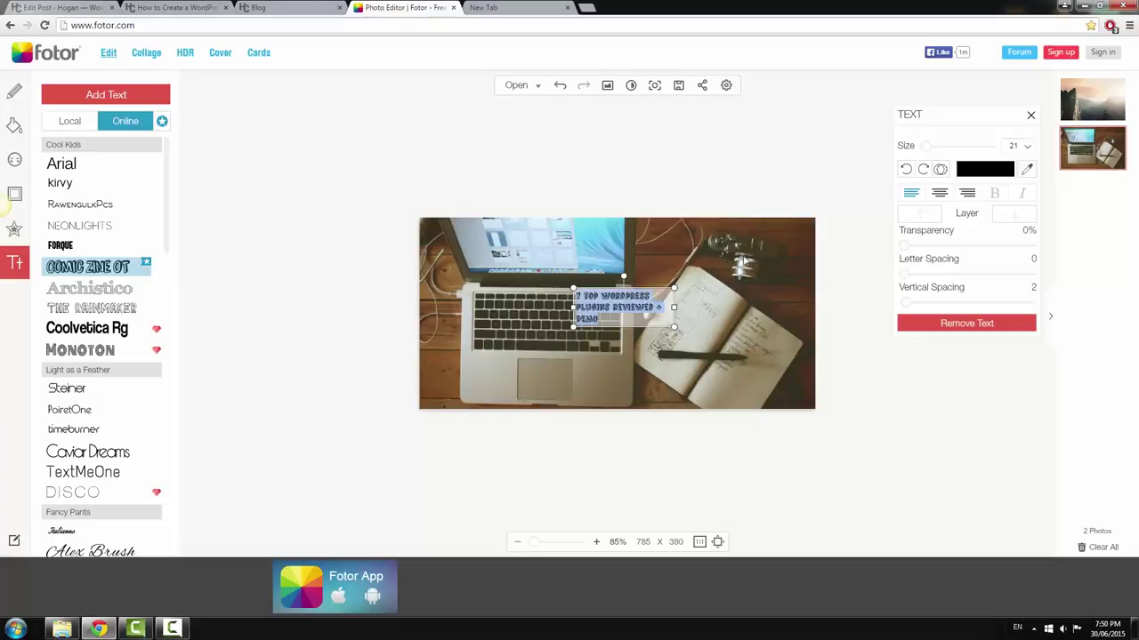
{"action": "left_click", "coordinate": [938, 192]}
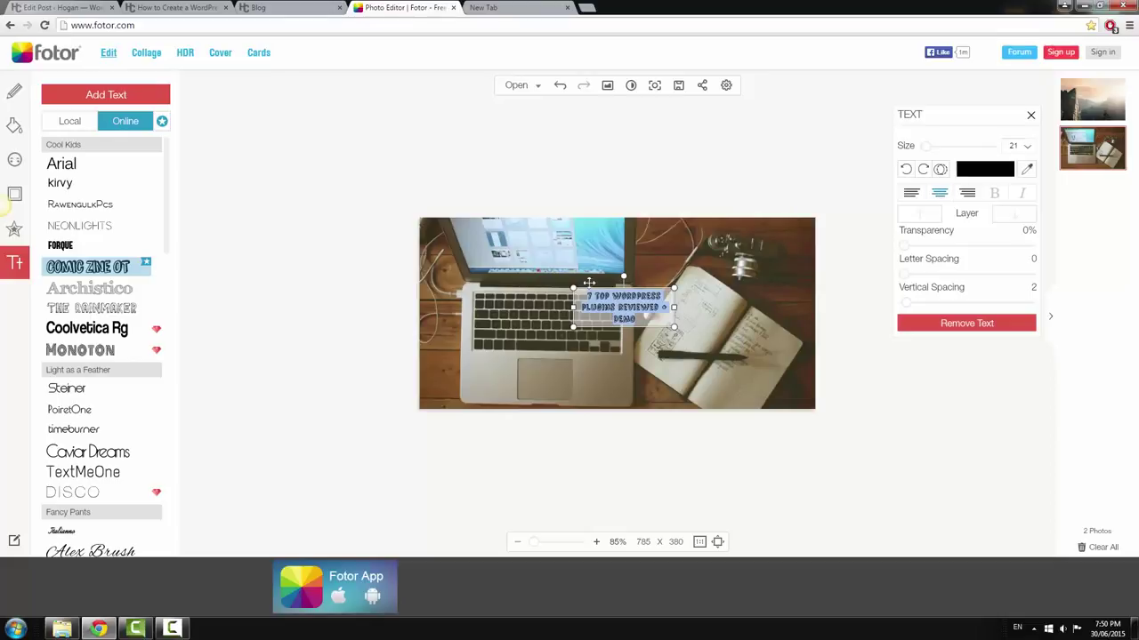
{"action": "left_click_drag", "start_coordinate": [573, 288], "coordinate": [423, 238]}
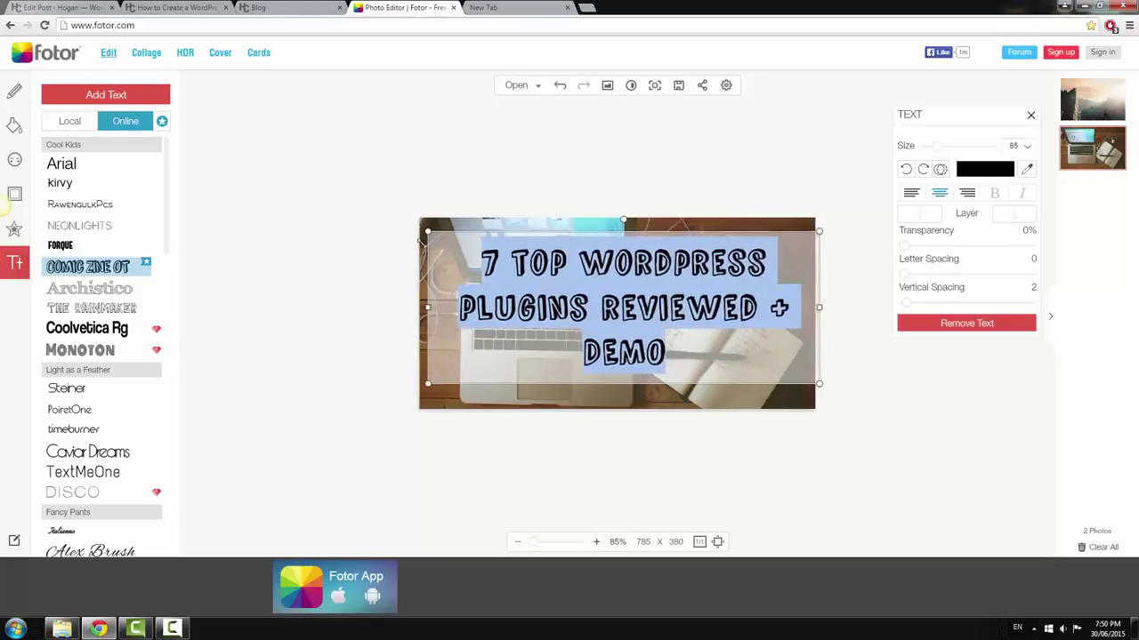
{"action": "left_click_drag", "start_coordinate": [645, 240], "coordinate": [642, 241]}
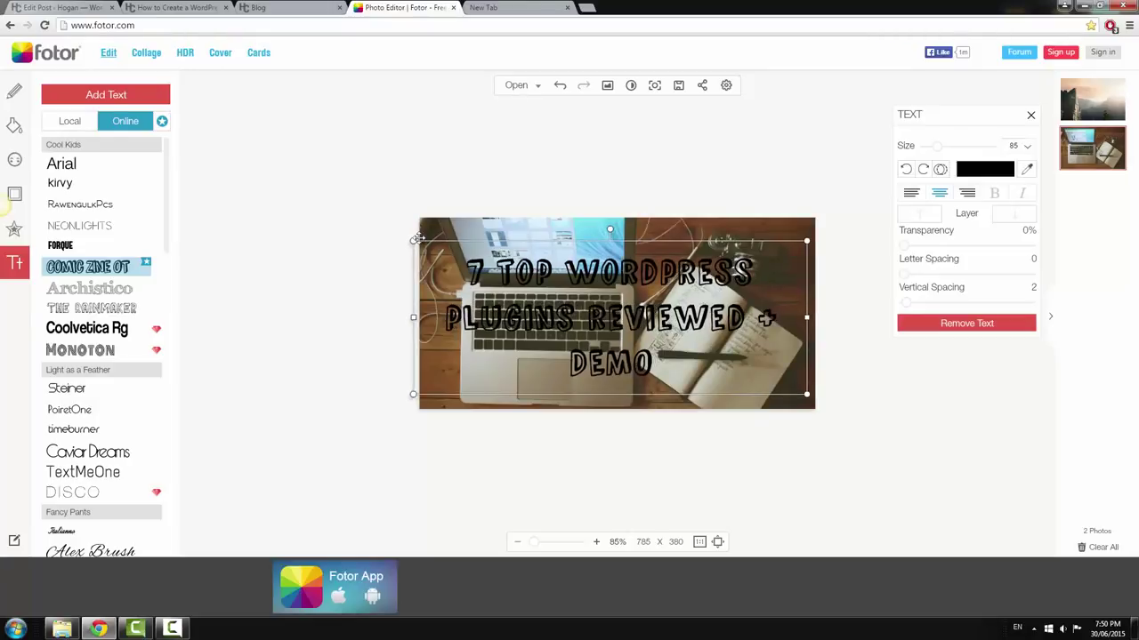
{"action": "left_click_drag", "start_coordinate": [411, 239], "coordinate": [404, 234]}
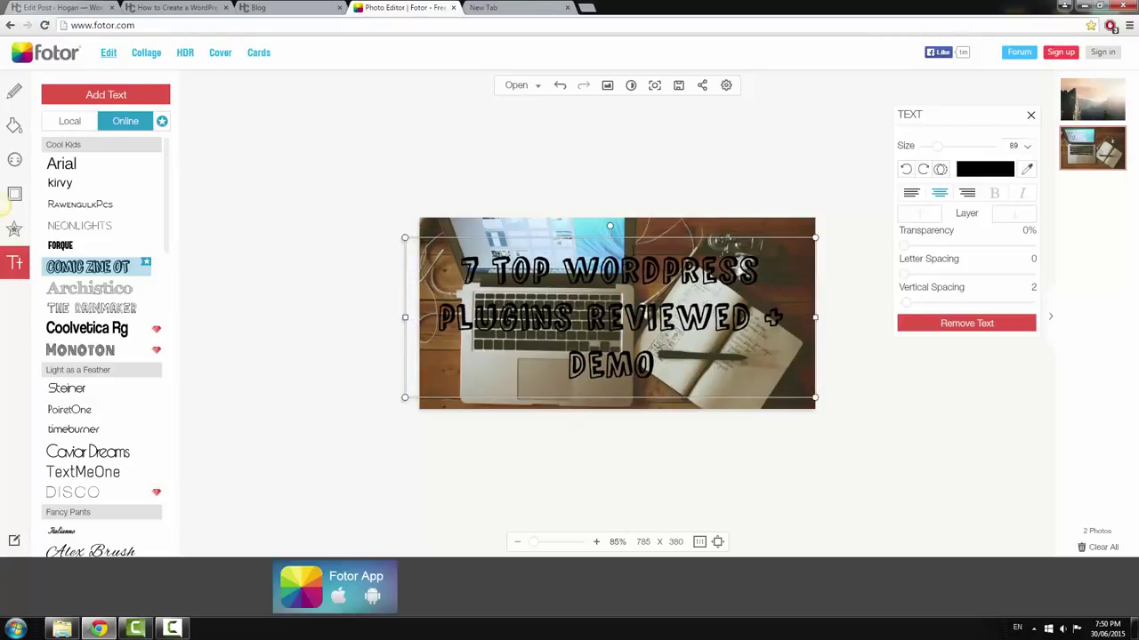
{"action": "left_click_drag", "start_coordinate": [634, 240], "coordinate": [641, 240]}
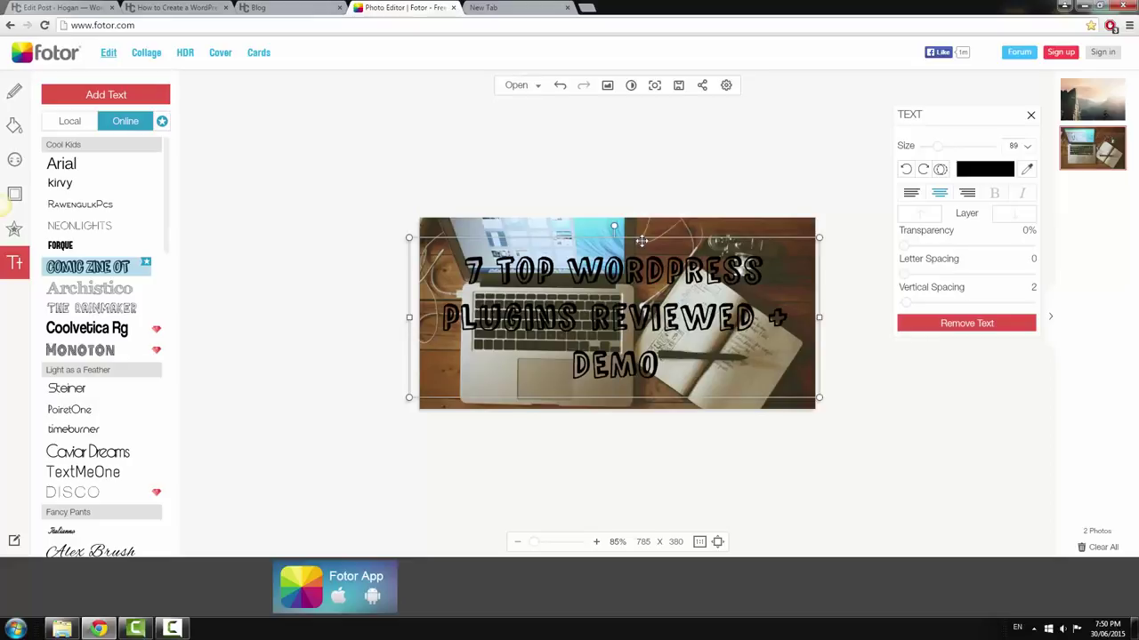
{"action": "left_click", "coordinate": [959, 174]}
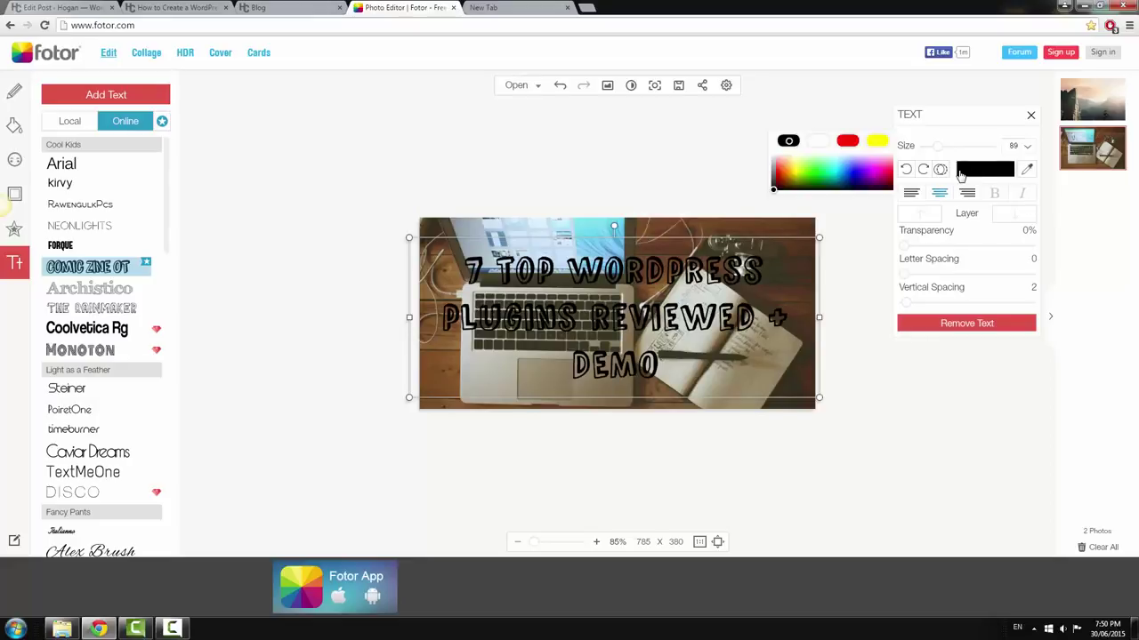
{"action": "left_click", "coordinate": [816, 142]}
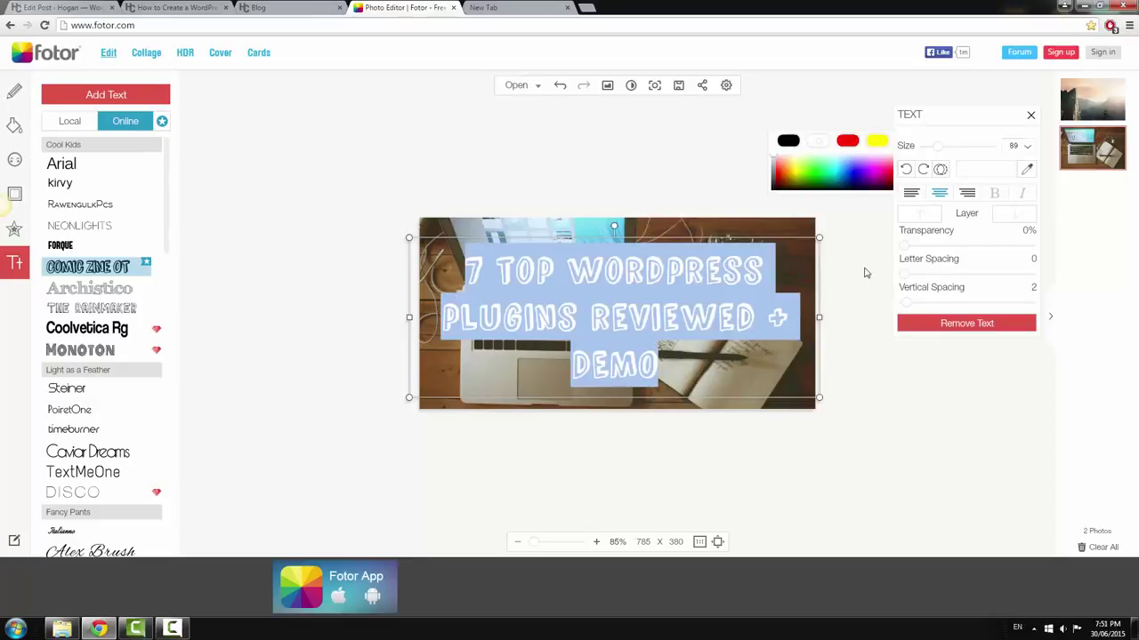
{"action": "left_click", "coordinate": [868, 271]}
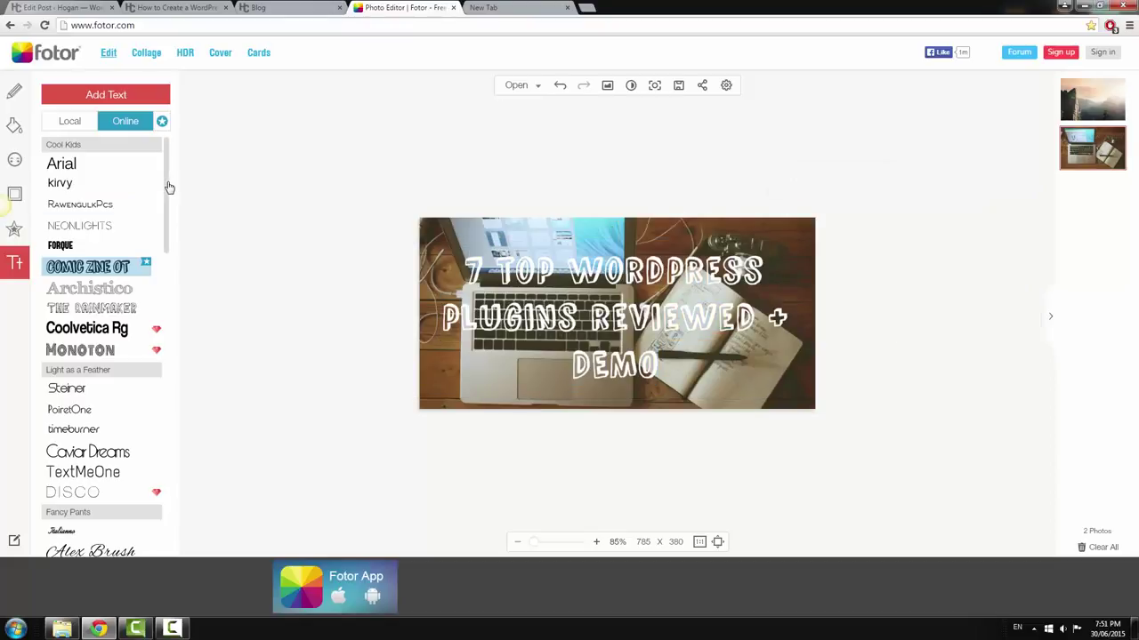
{"action": "left_click", "coordinate": [12, 98]}
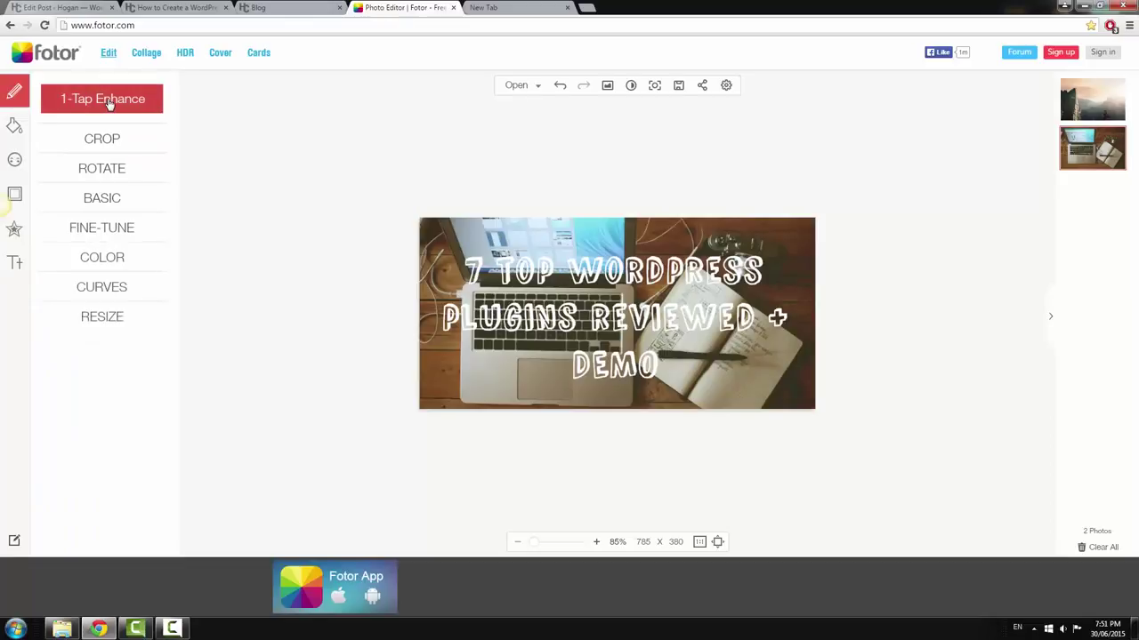
Step: Apply 1-Tap Enhance and save a normal-quality JPEG named 'DIY - MacBook and Desk Done'
{"action": "left_click", "coordinate": [113, 100]}
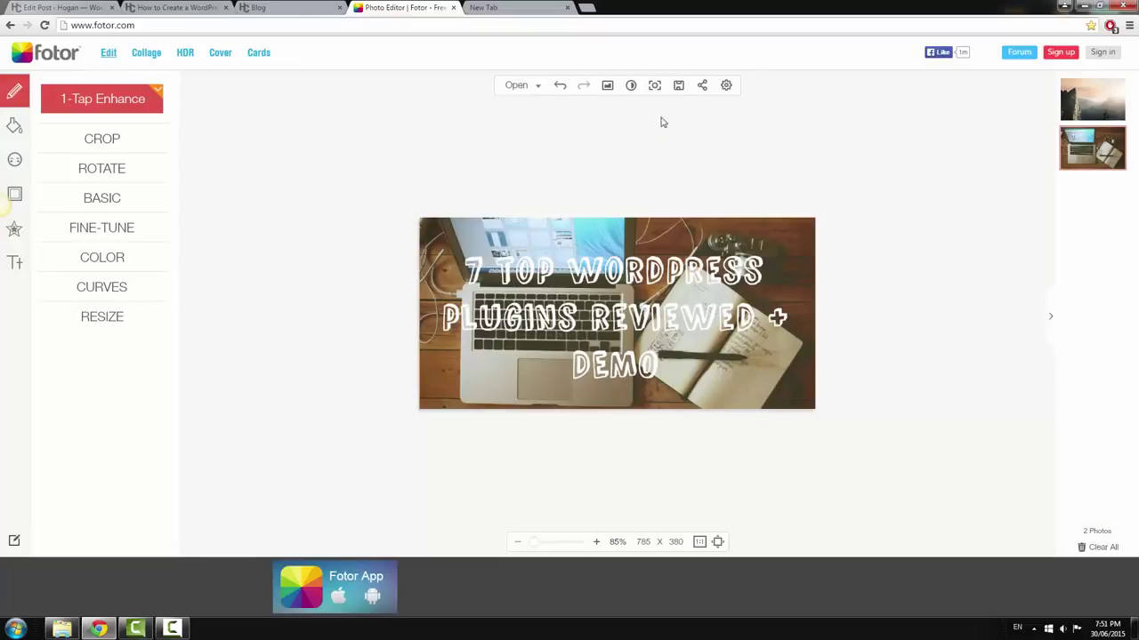
{"action": "left_click", "coordinate": [678, 86]}
{"action": "left_click", "coordinate": [354, 221]}
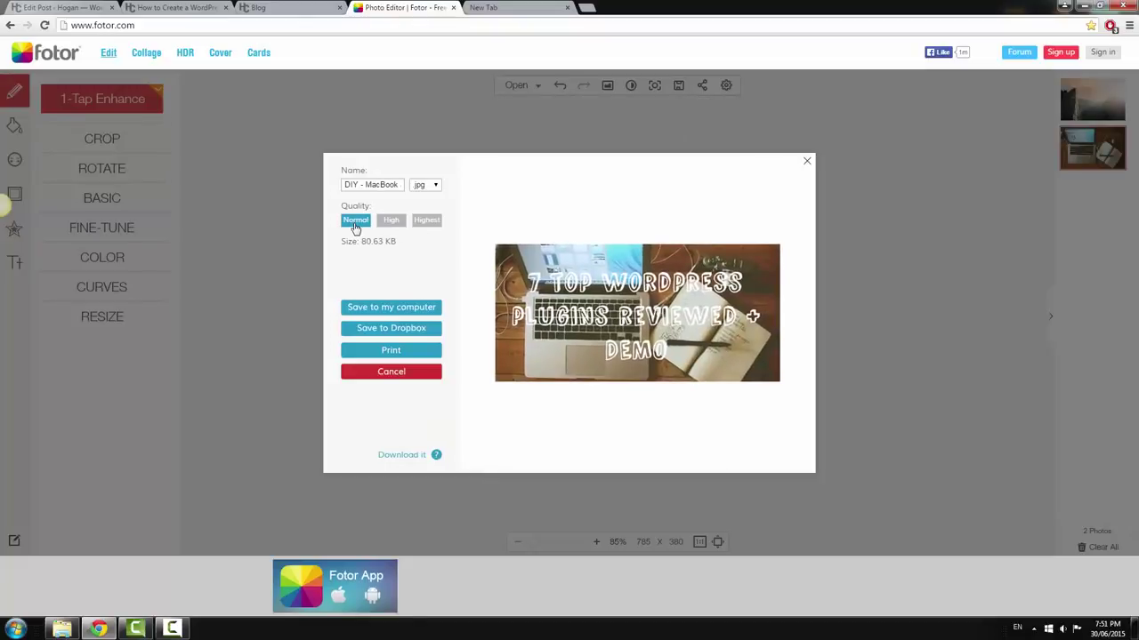
{"action": "left_click", "coordinate": [369, 308]}
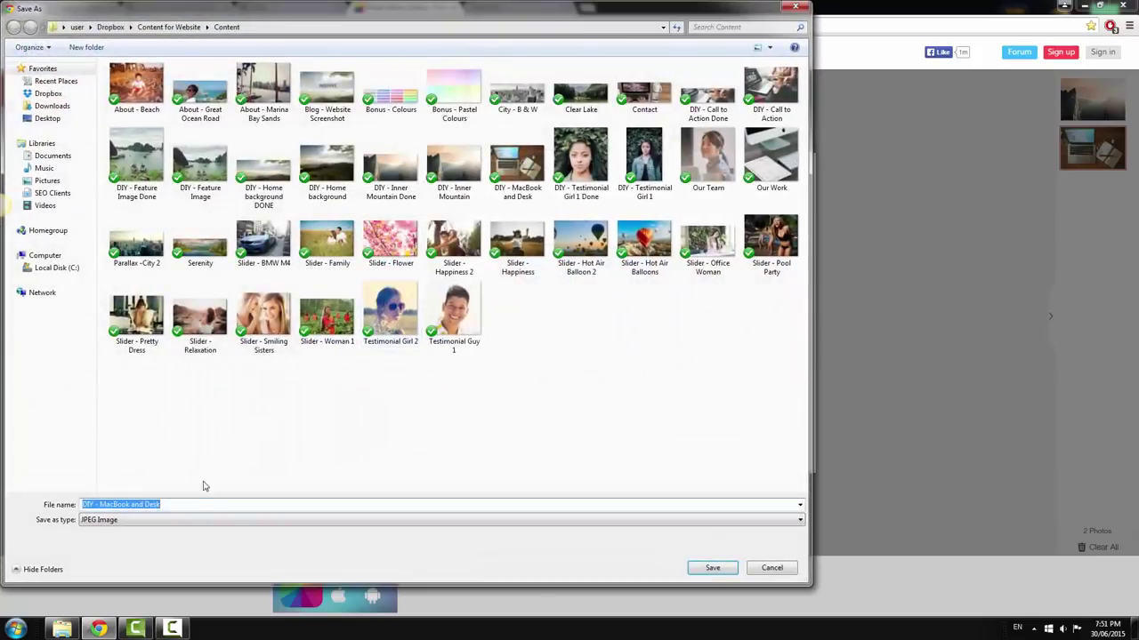
{"action": "left_click", "coordinate": [192, 505]}
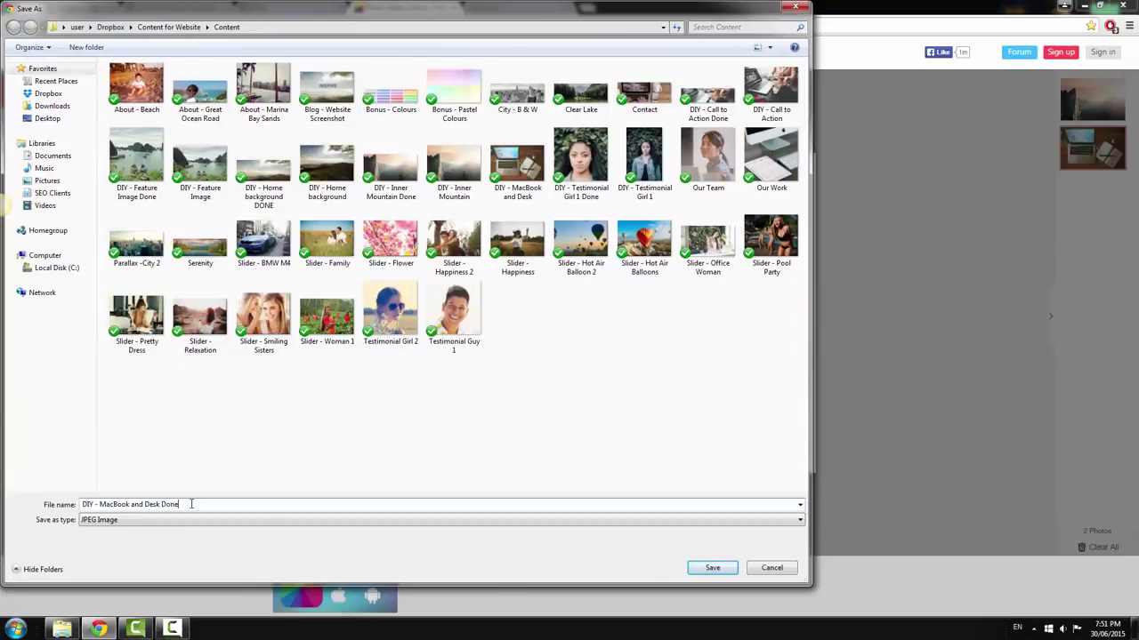
{"action": "left_click", "coordinate": [712, 568]}
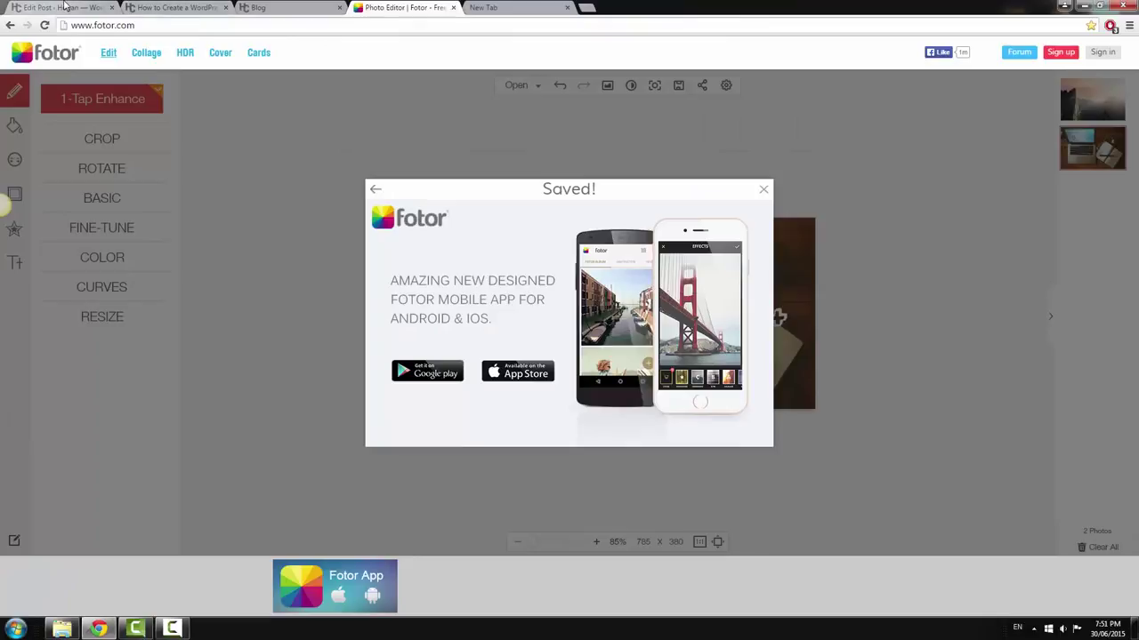
{"action": "left_click", "coordinate": [64, 7]}
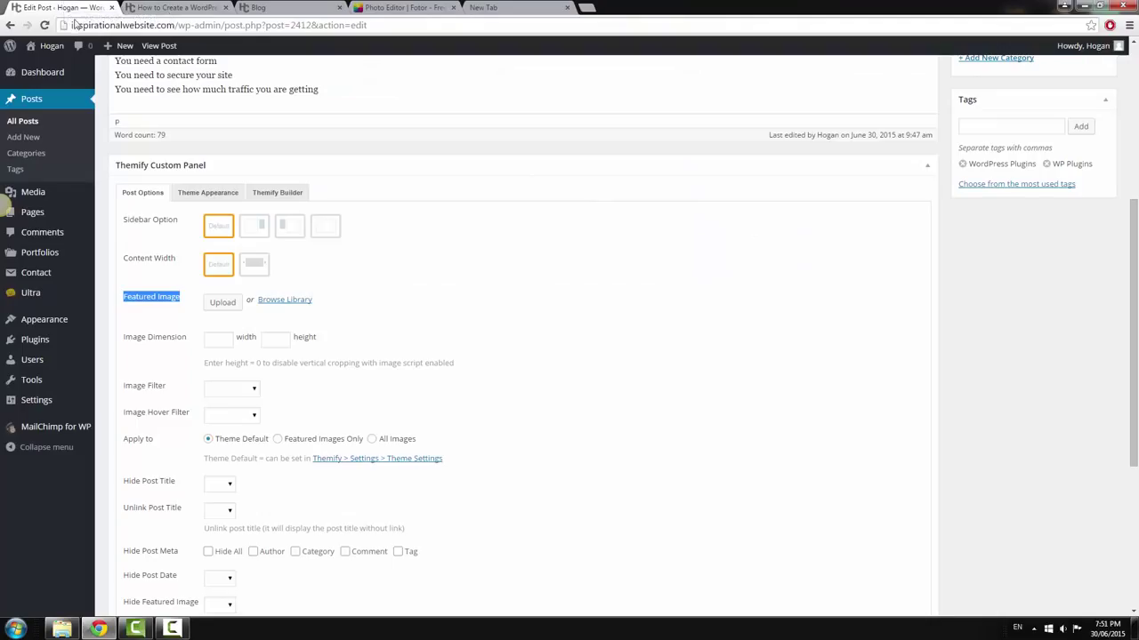
Step: Upload 'DIY - MacBook and Desk Done' and insert it as the post's Themify featured image
{"action": "left_click", "coordinate": [279, 303]}
{"action": "left_click", "coordinate": [42, 94]}
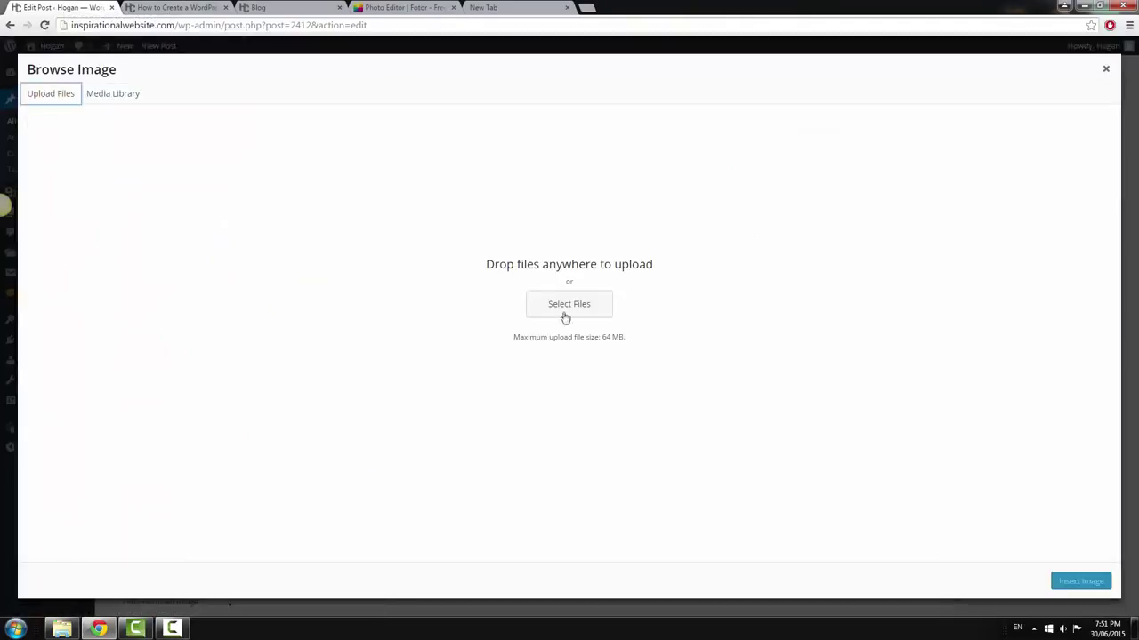
{"action": "left_click", "coordinate": [568, 304]}
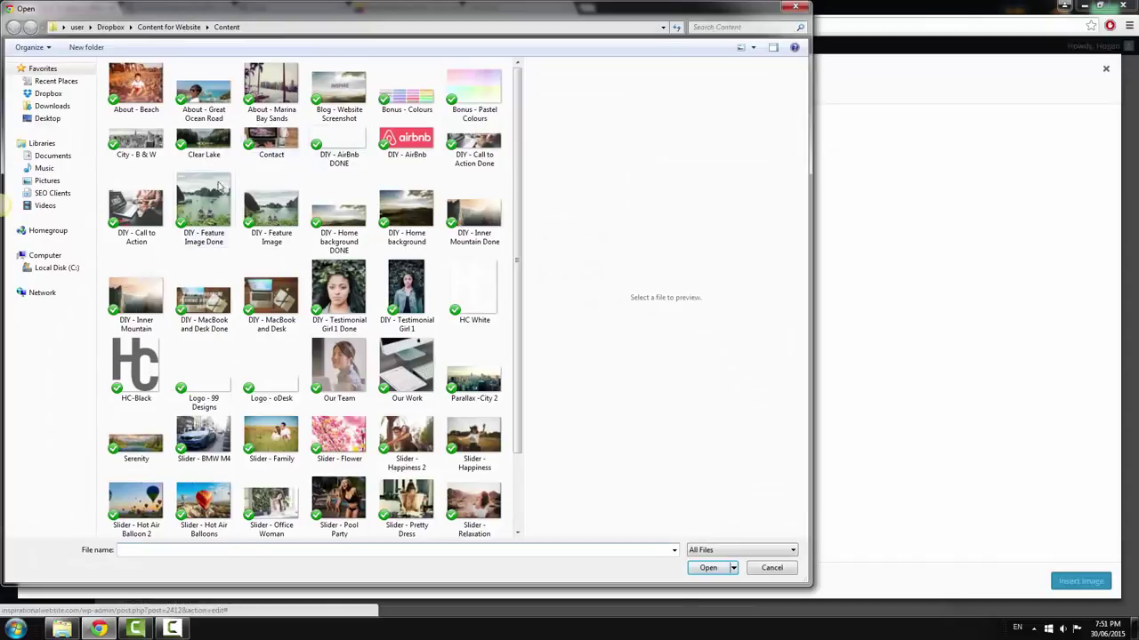
{"action": "left_click", "coordinate": [207, 301]}
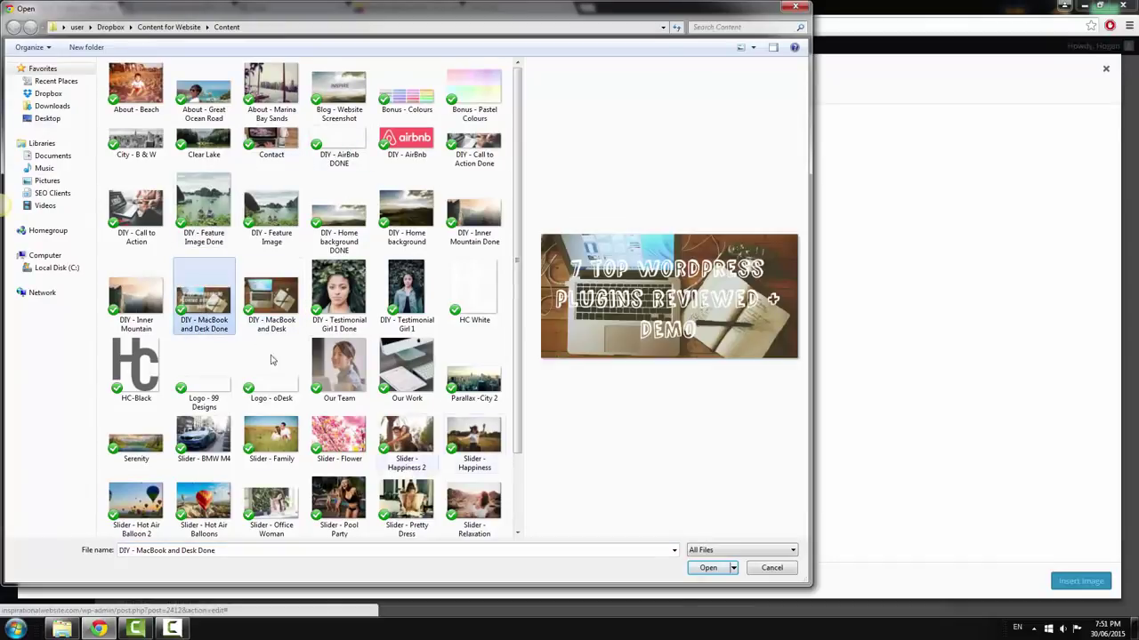
{"action": "left_click", "coordinate": [709, 568]}
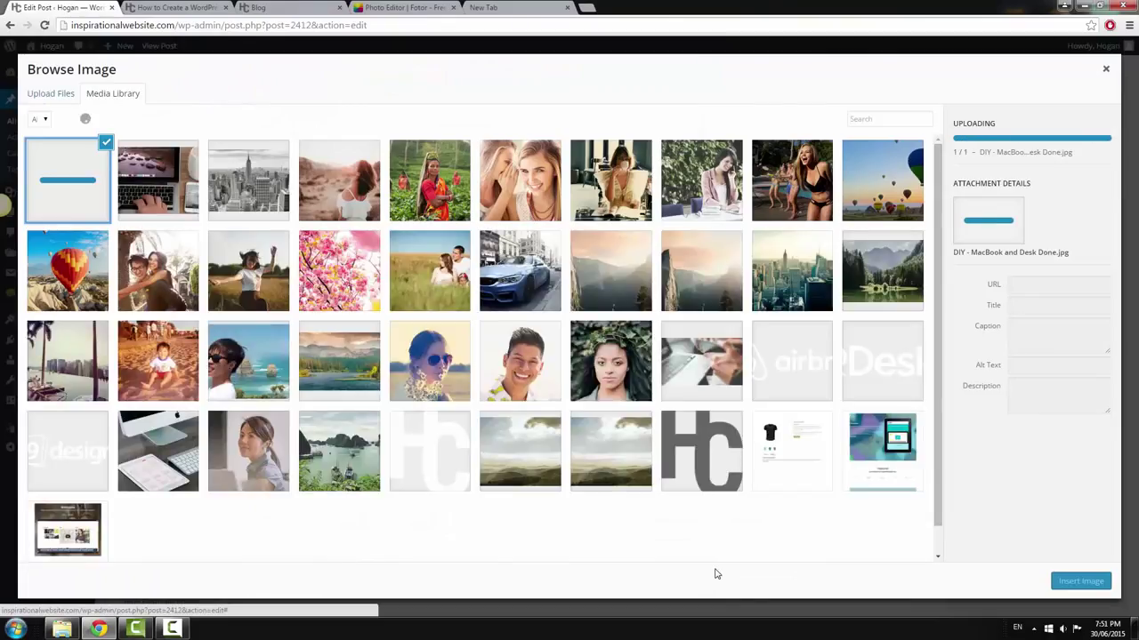
{"action": "left_click", "coordinate": [1098, 584]}
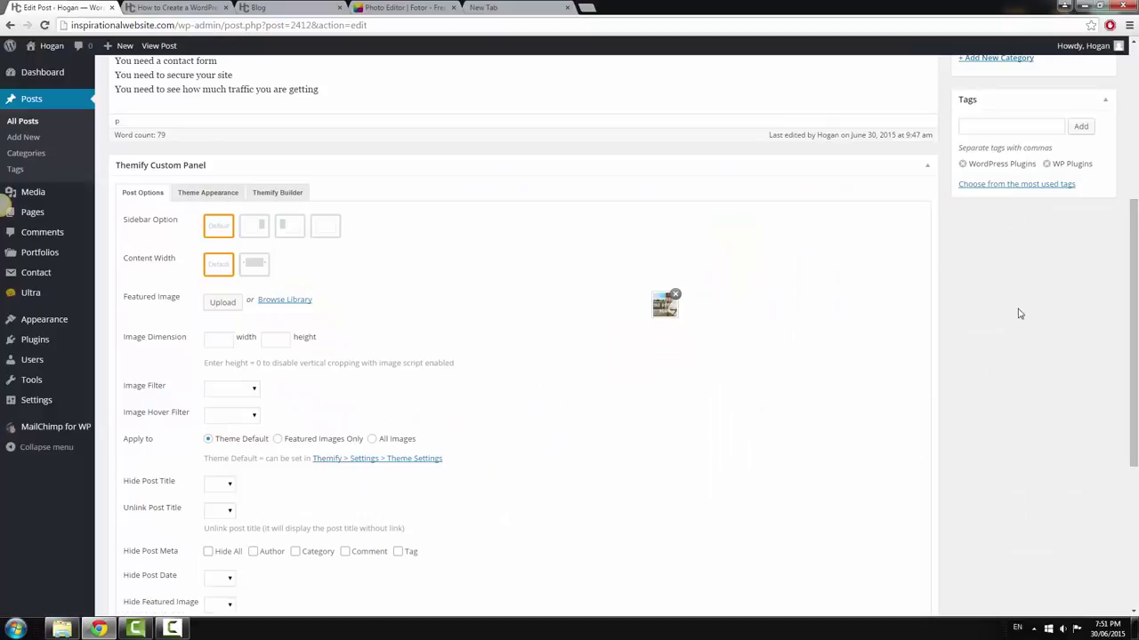
{"action": "left_click_drag", "start_coordinate": [1134, 274], "coordinate": [1135, 329]}
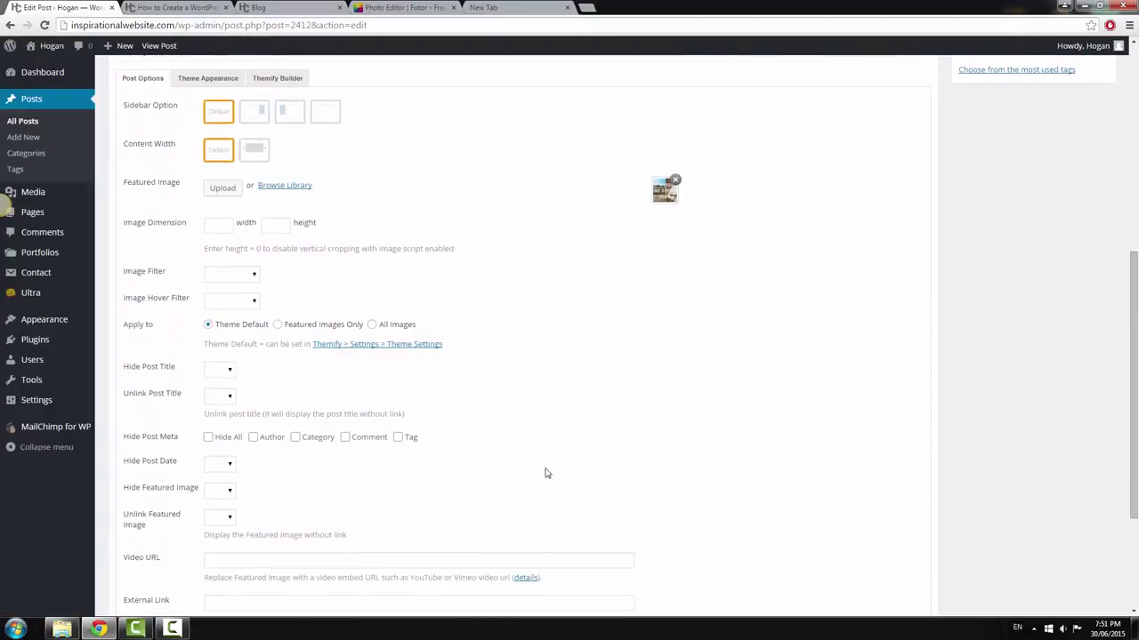
{"action": "left_click_drag", "start_coordinate": [177, 436], "coordinate": [123, 436]}
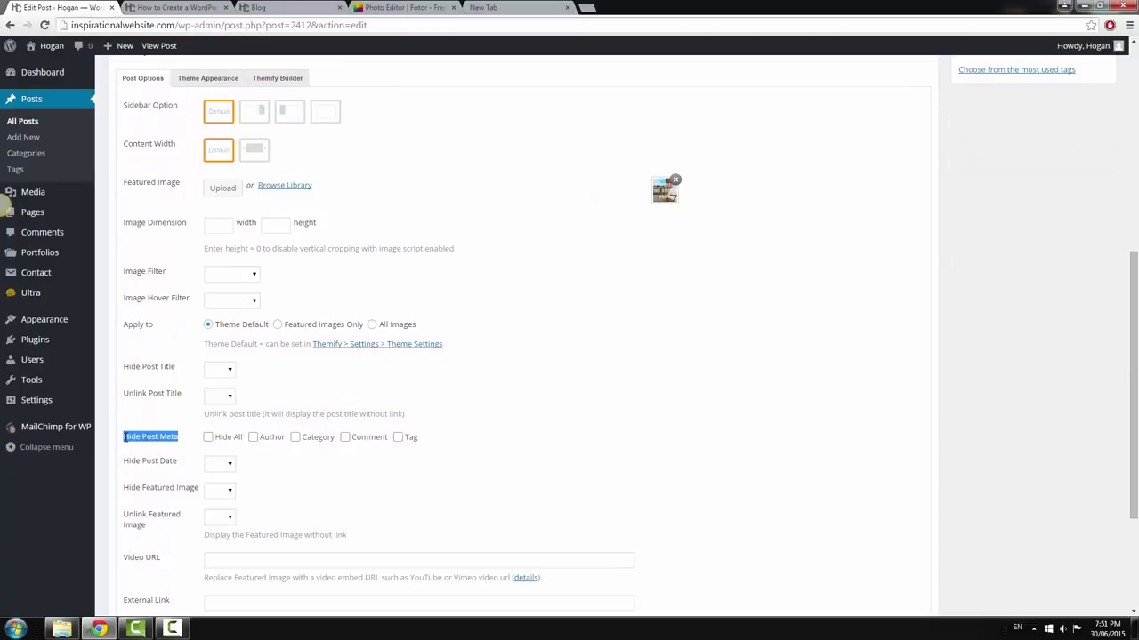
{"action": "mouse_move", "coordinate": [397, 437]}
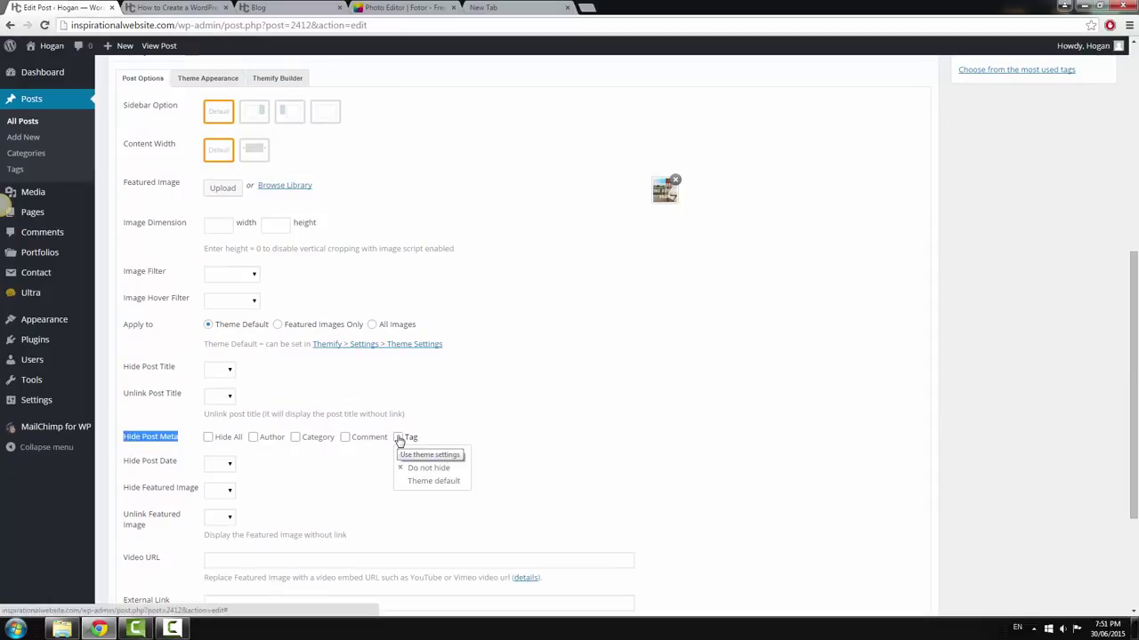
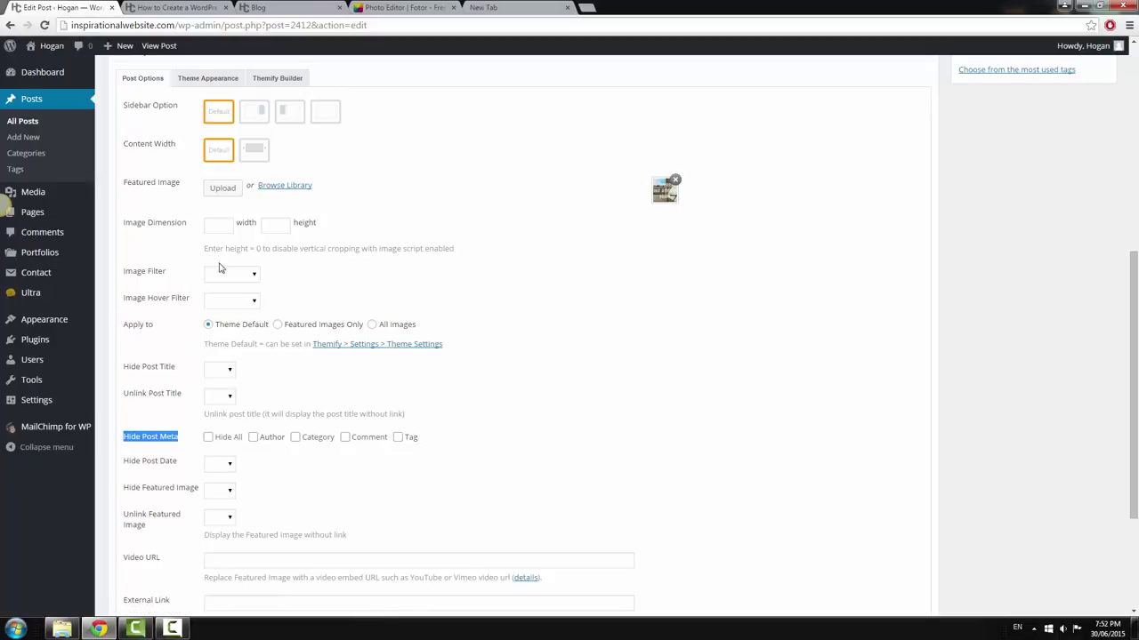
Step: Tick Tag under Hide Post Meta for the WordPress plugins post
{"action": "scroll", "coordinate": [310, 511], "scroll_direction": "down", "scroll_amount": 2}
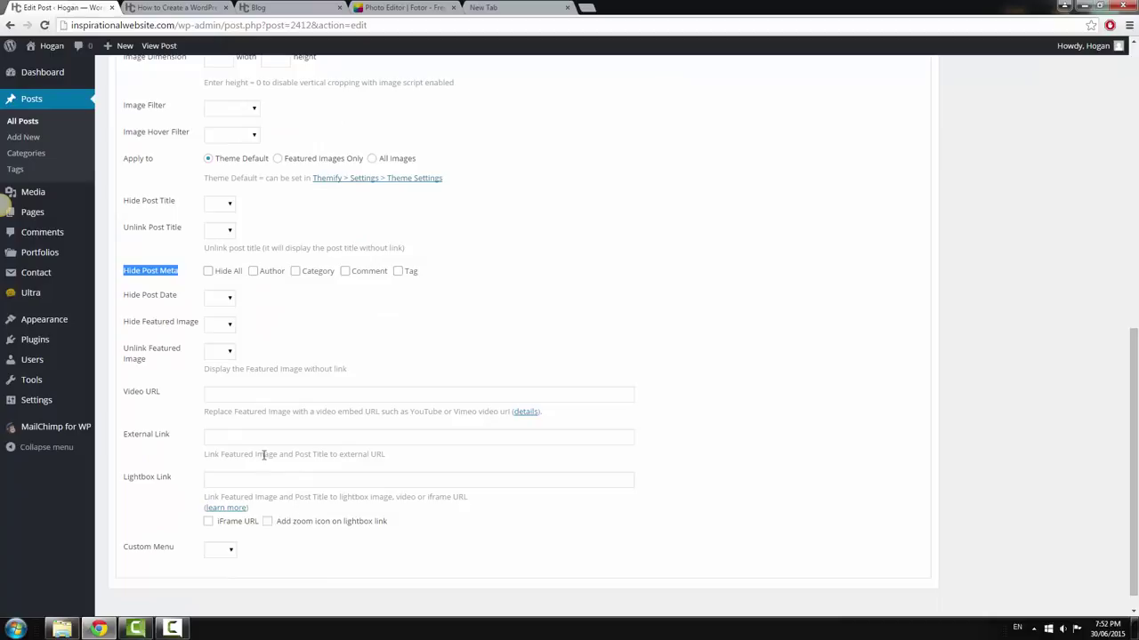
{"action": "scroll", "coordinate": [267, 452], "scroll_direction": "up", "scroll_amount": 1}
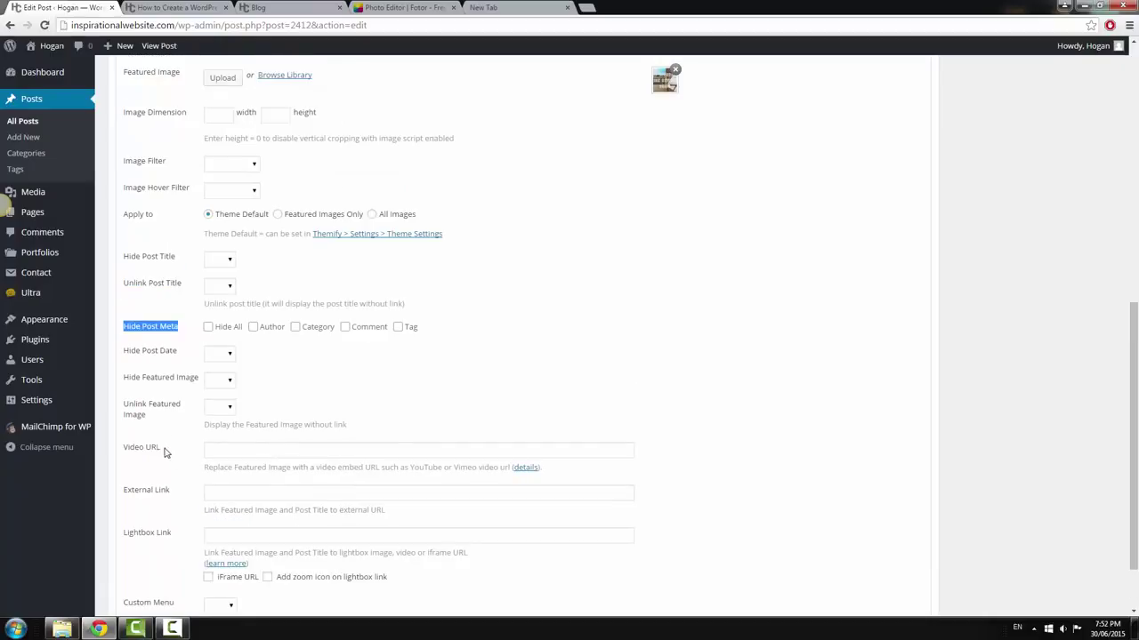
{"action": "left_click", "coordinate": [236, 448]}
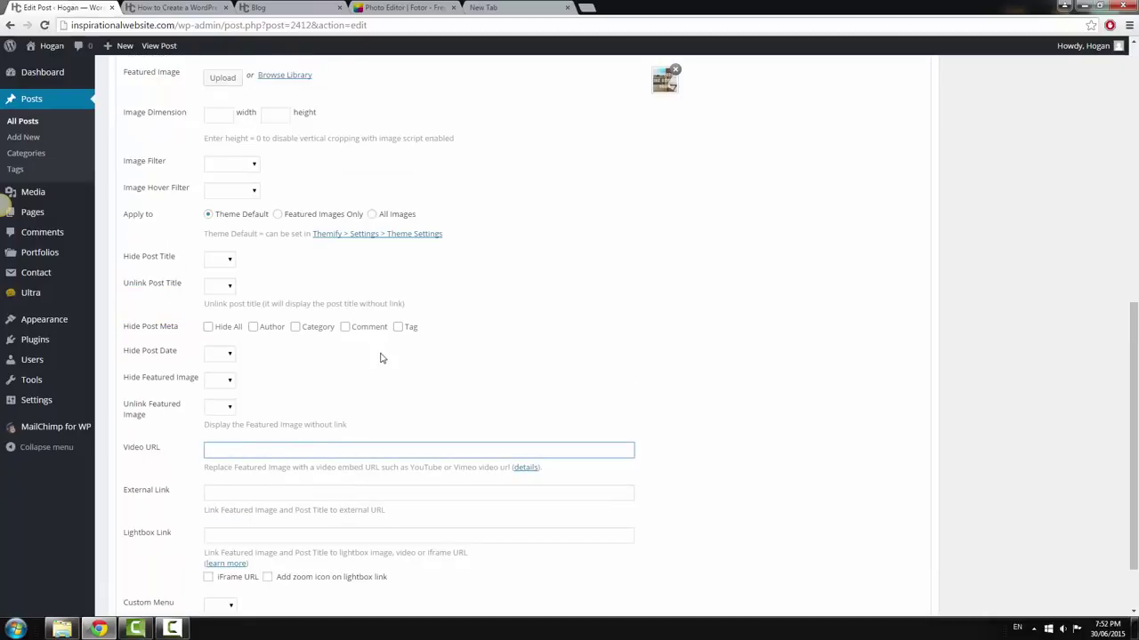
{"action": "left_click", "coordinate": [398, 326]}
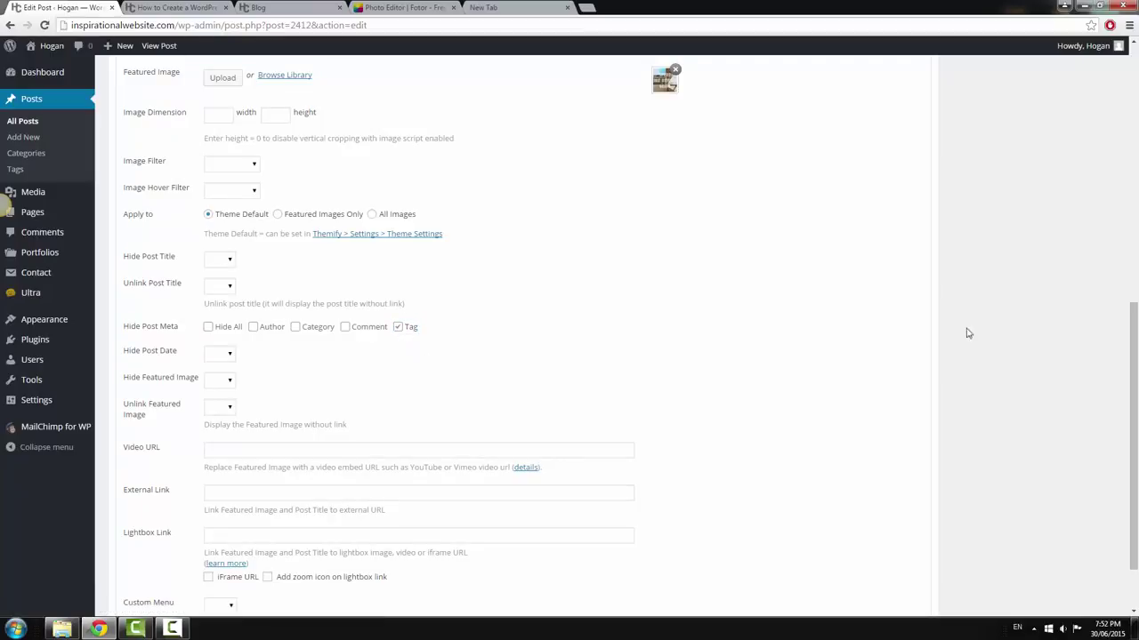
{"action": "left_click_drag", "start_coordinate": [1134, 342], "coordinate": [1134, 82]}
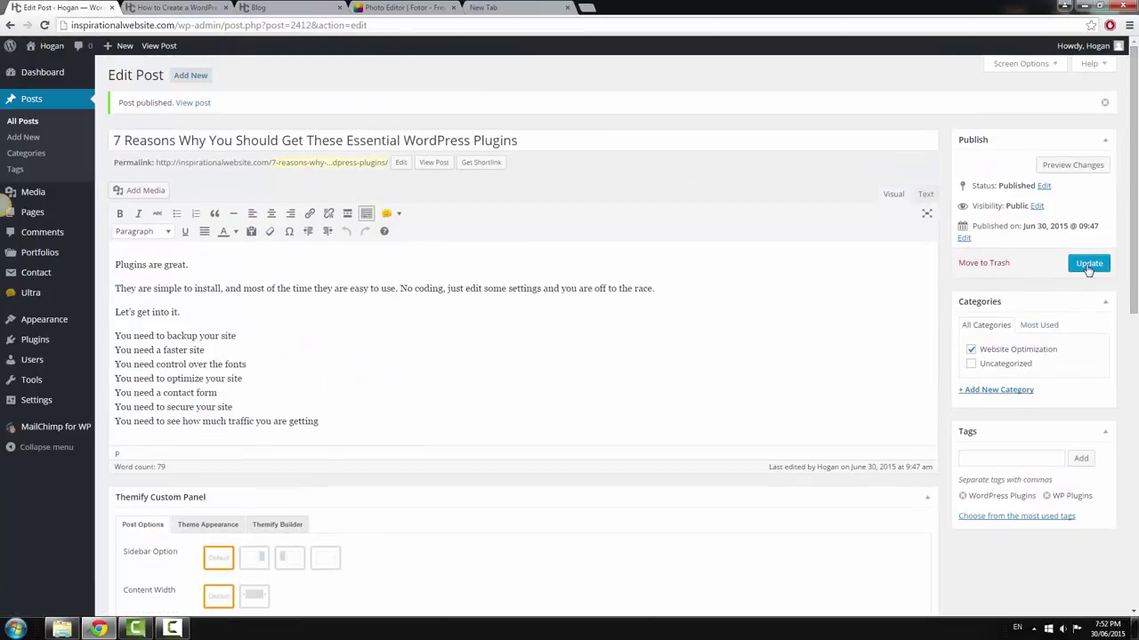
Step: Update the plugins post, confirm its live meta line shows no tag, then start a new post
{"action": "left_click", "coordinate": [1087, 266]}
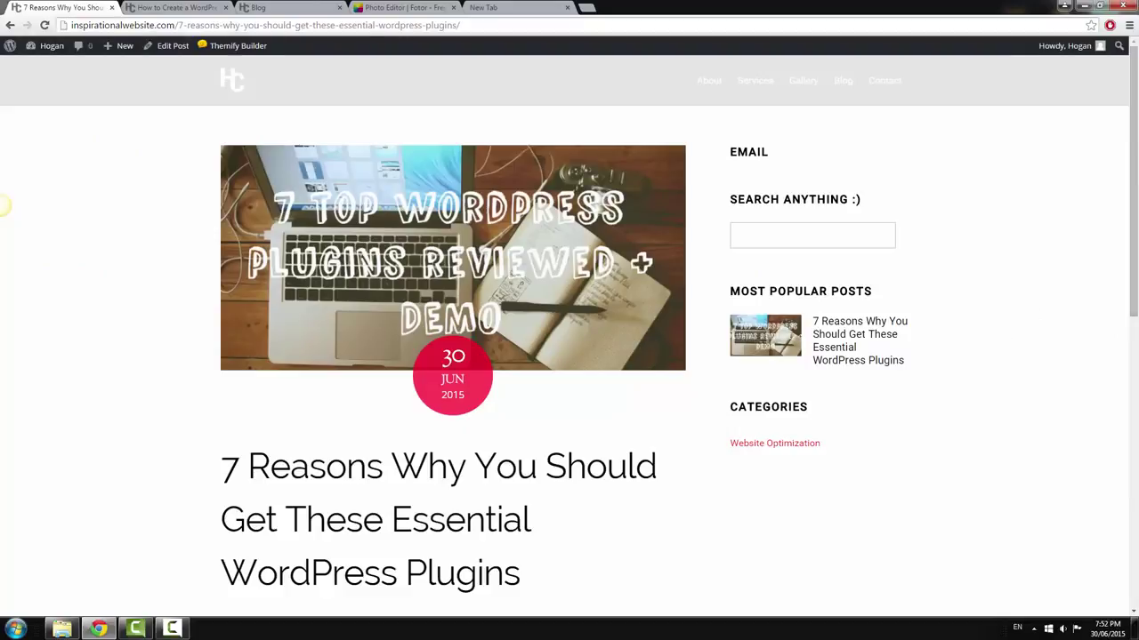
{"action": "scroll", "coordinate": [1136, 194], "scroll_direction": "down", "scroll_amount": 6}
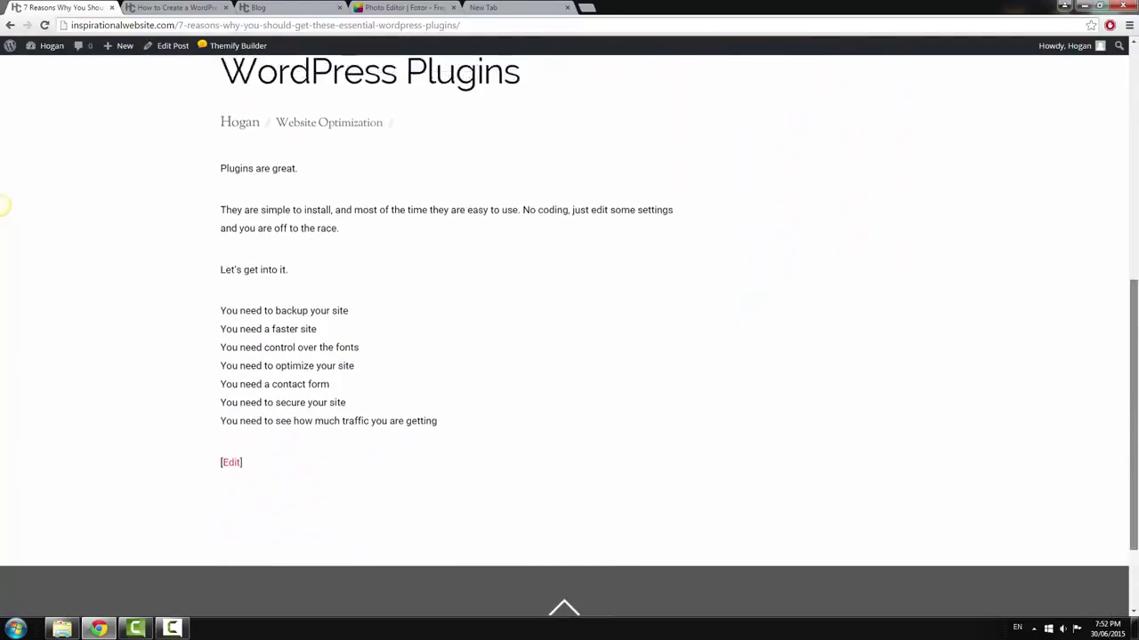
{"action": "scroll", "coordinate": [1136, 194], "scroll_direction": "up", "scroll_amount": 6}
{"action": "scroll", "coordinate": [1136, 194], "scroll_direction": "down", "scroll_amount": 3}
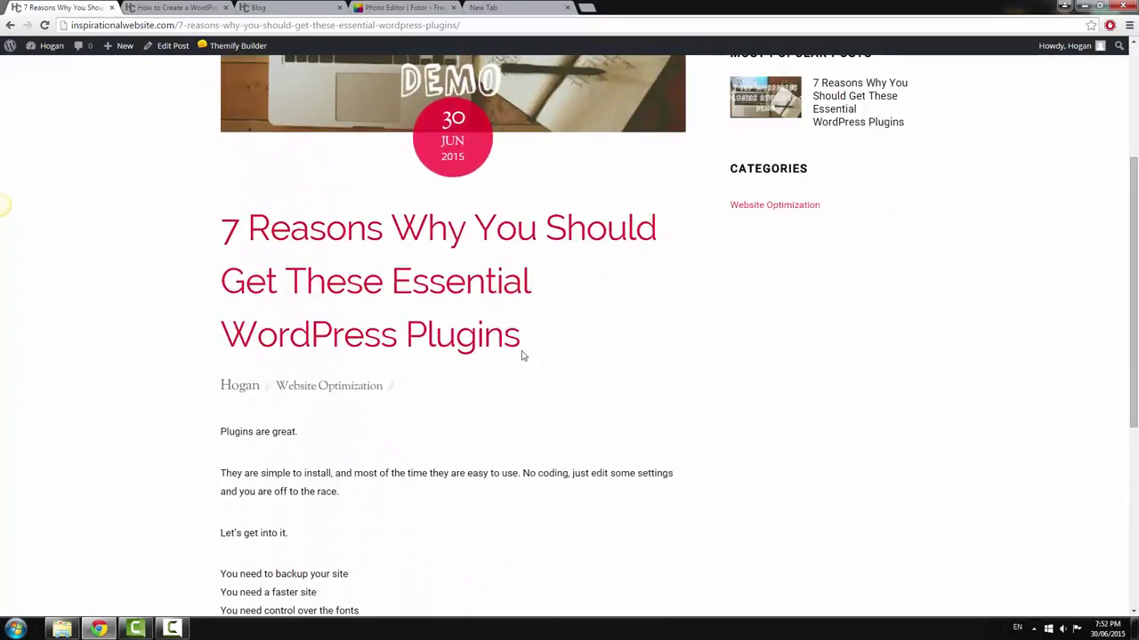
{"action": "scroll", "coordinate": [851, 153], "scroll_direction": "up", "scroll_amount": 1}
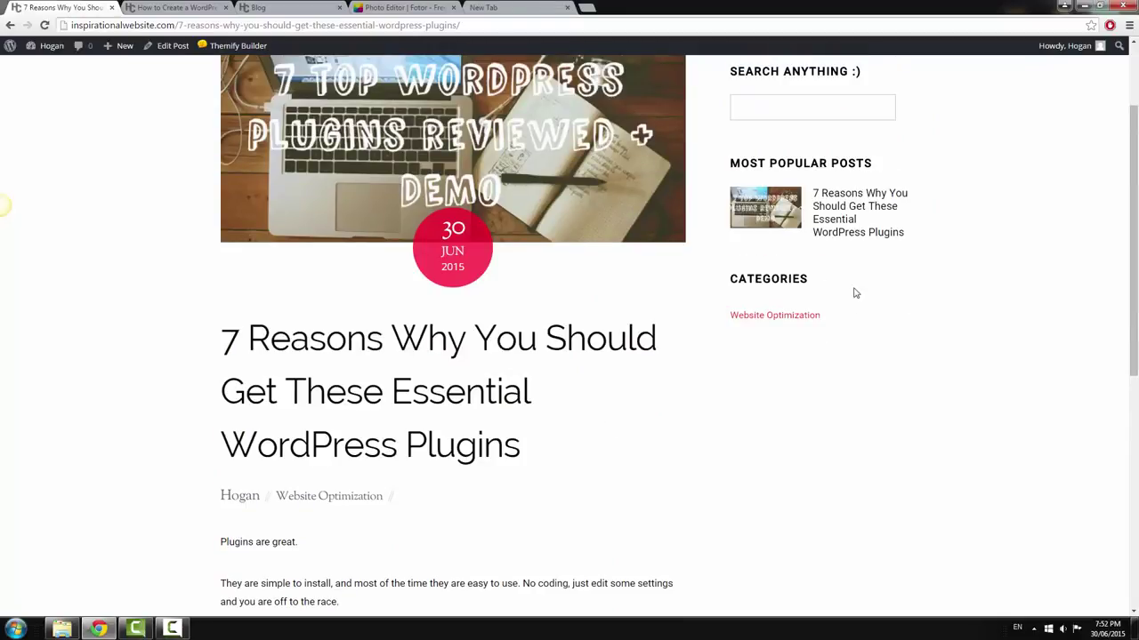
{"action": "left_click_drag", "start_coordinate": [1136, 336], "coordinate": [1135, 258]}
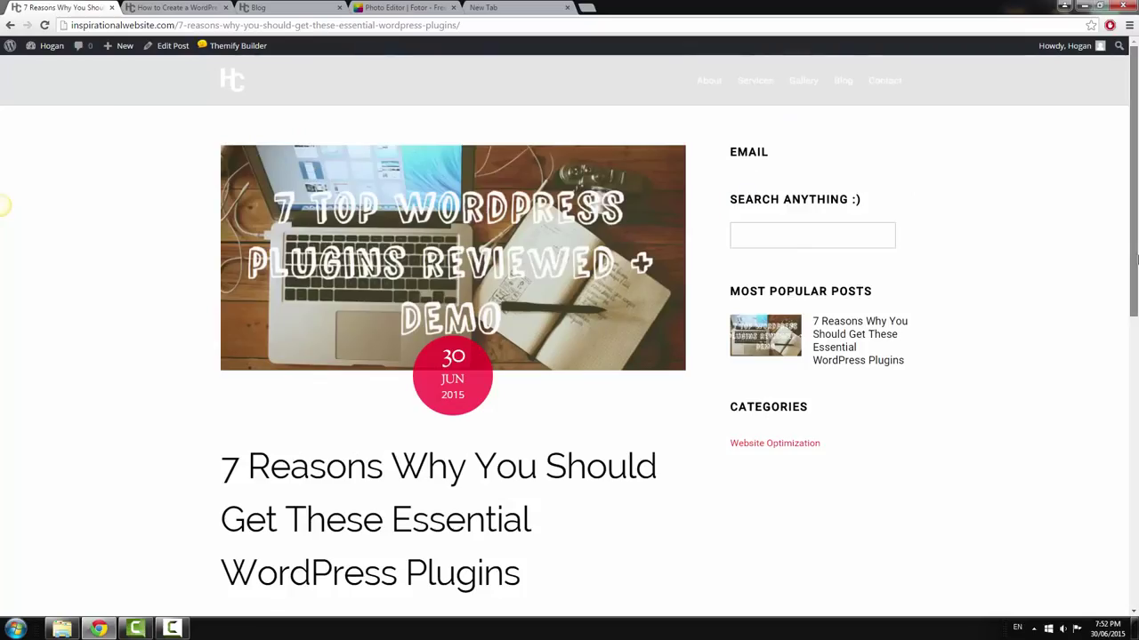
{"action": "scroll", "coordinate": [1136, 240], "scroll_direction": "down", "scroll_amount": 4}
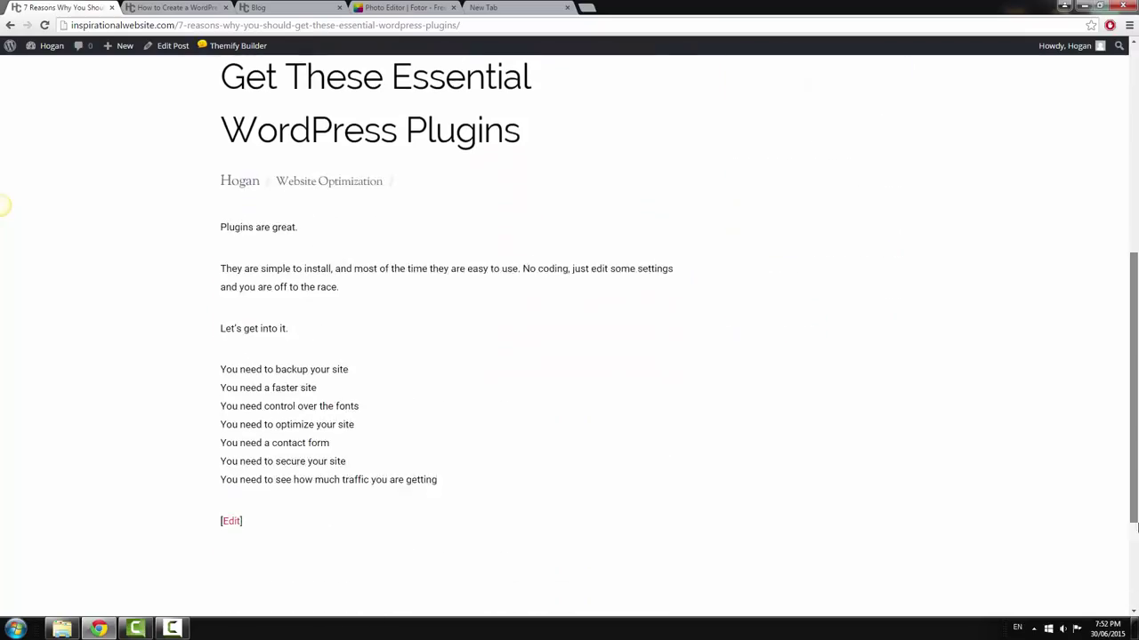
{"action": "scroll", "coordinate": [275, 118], "scroll_direction": "up", "scroll_amount": 4}
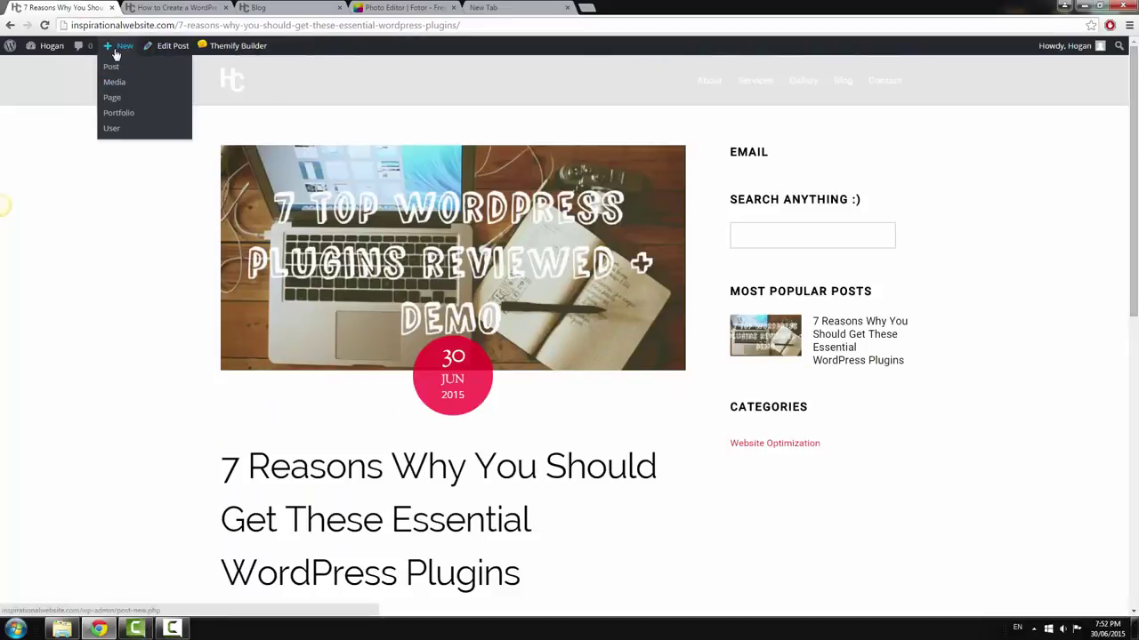
{"action": "left_click", "coordinate": [114, 69]}
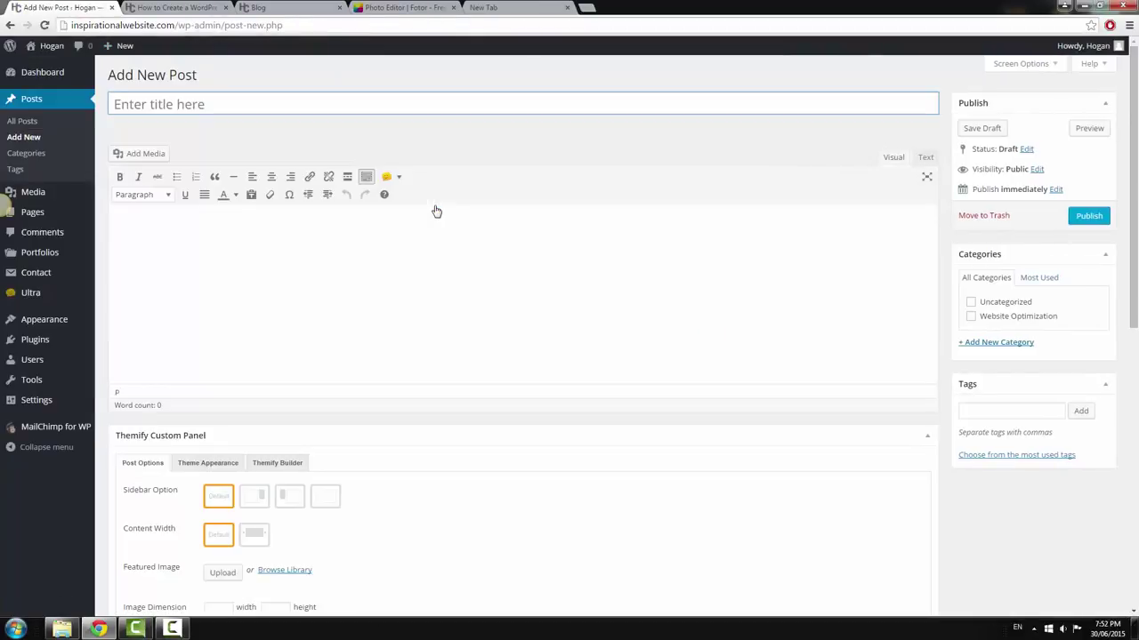
Step: Paste the tutorial's title 'How to Create a WordPress Website in 2015' as plain text into the post title
{"action": "left_click", "coordinate": [182, 8]}
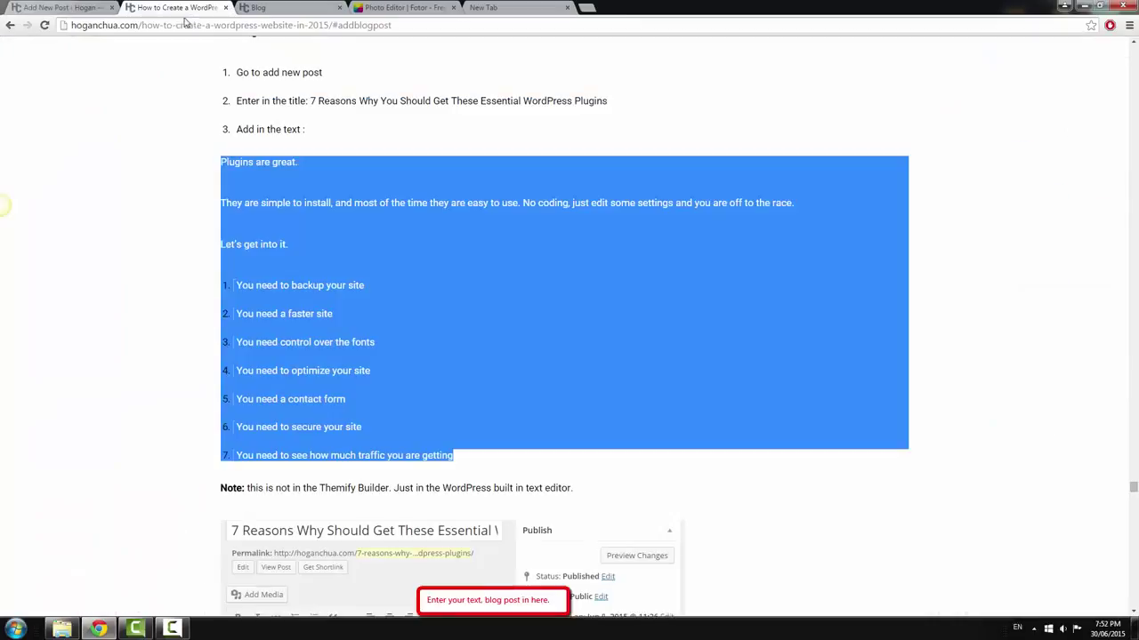
{"action": "scroll", "coordinate": [363, 356], "scroll_direction": "down", "scroll_amount": 4}
{"action": "scroll", "coordinate": [363, 355], "scroll_direction": "down", "scroll_amount": 9}
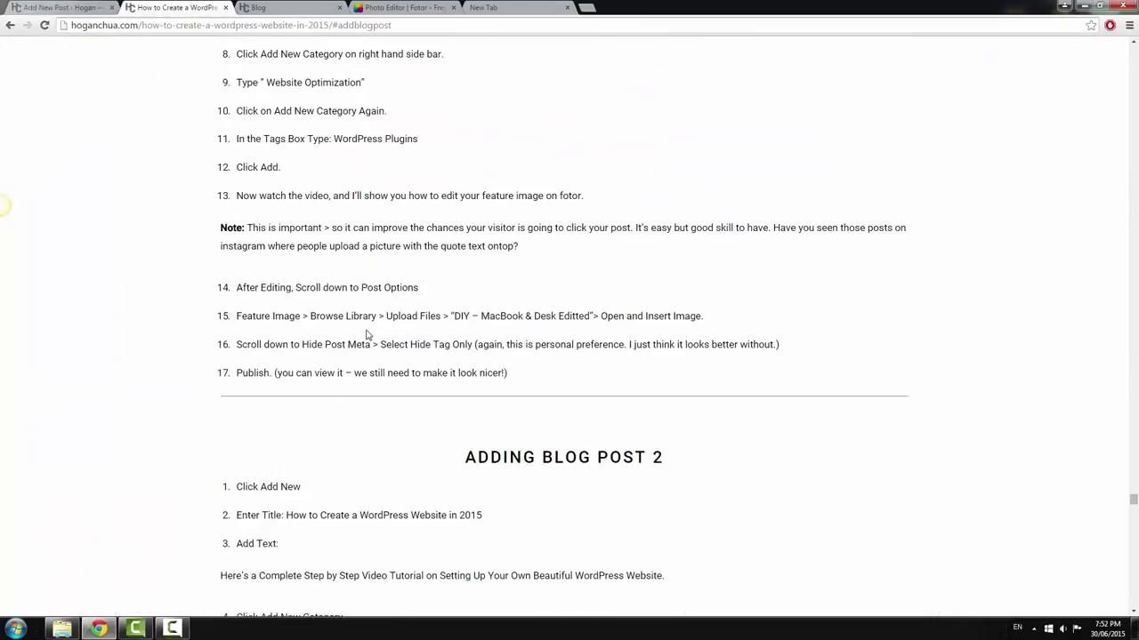
{"action": "scroll", "coordinate": [366, 334], "scroll_direction": "down", "scroll_amount": 1}
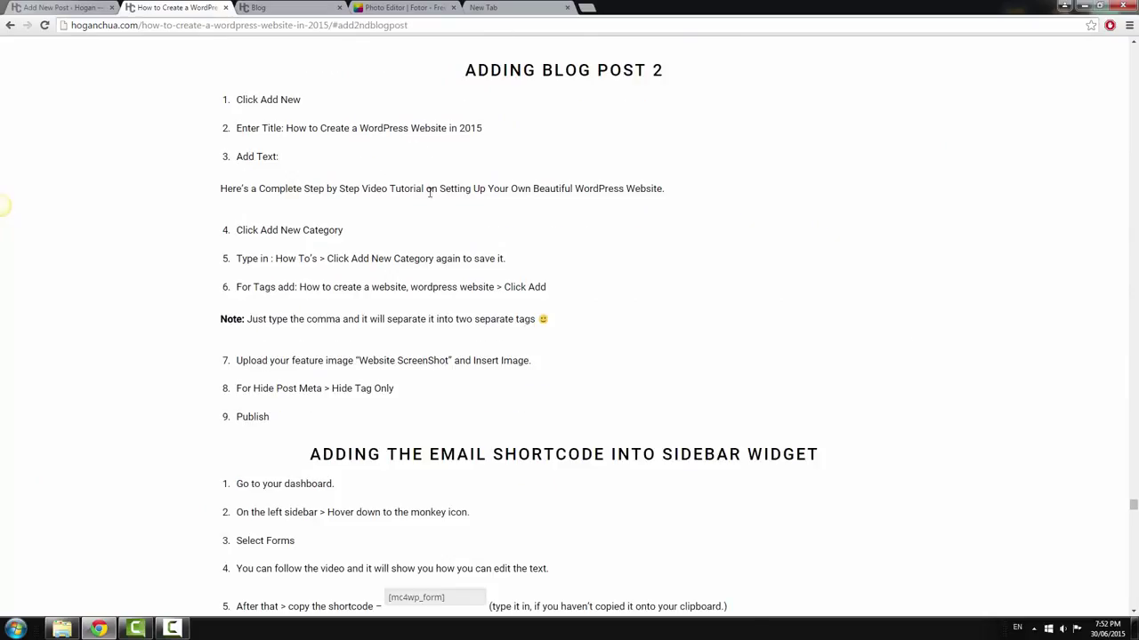
{"action": "left_click_drag", "start_coordinate": [286, 128], "coordinate": [489, 128]}
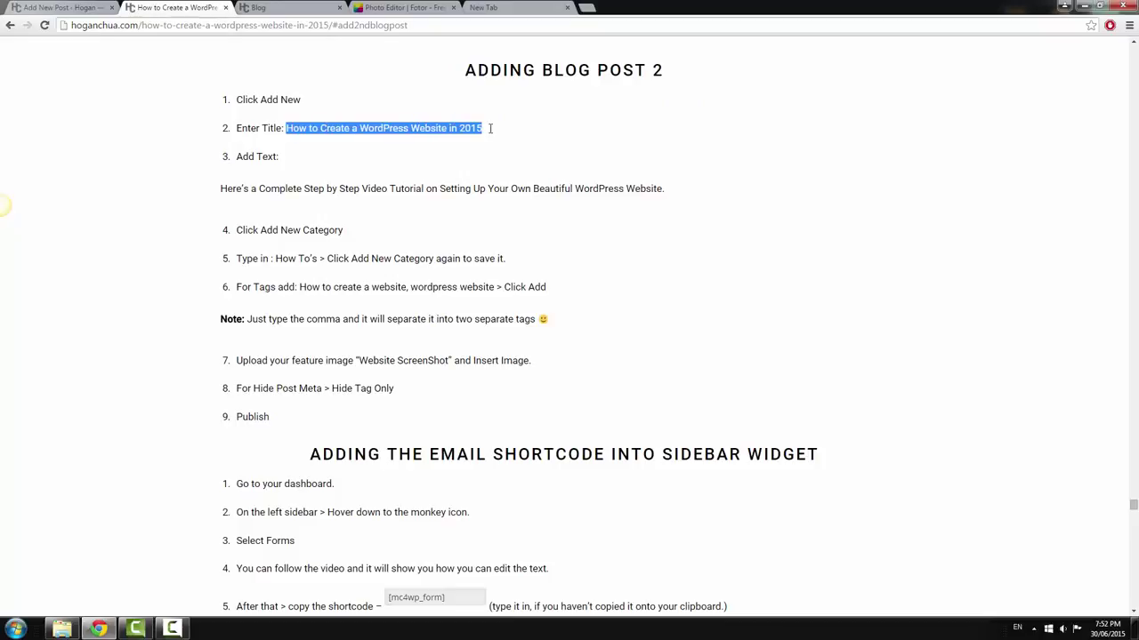
{"action": "right_click", "coordinate": [439, 129]}
{"action": "left_click", "coordinate": [463, 139]}
{"action": "left_click", "coordinate": [62, 8]}
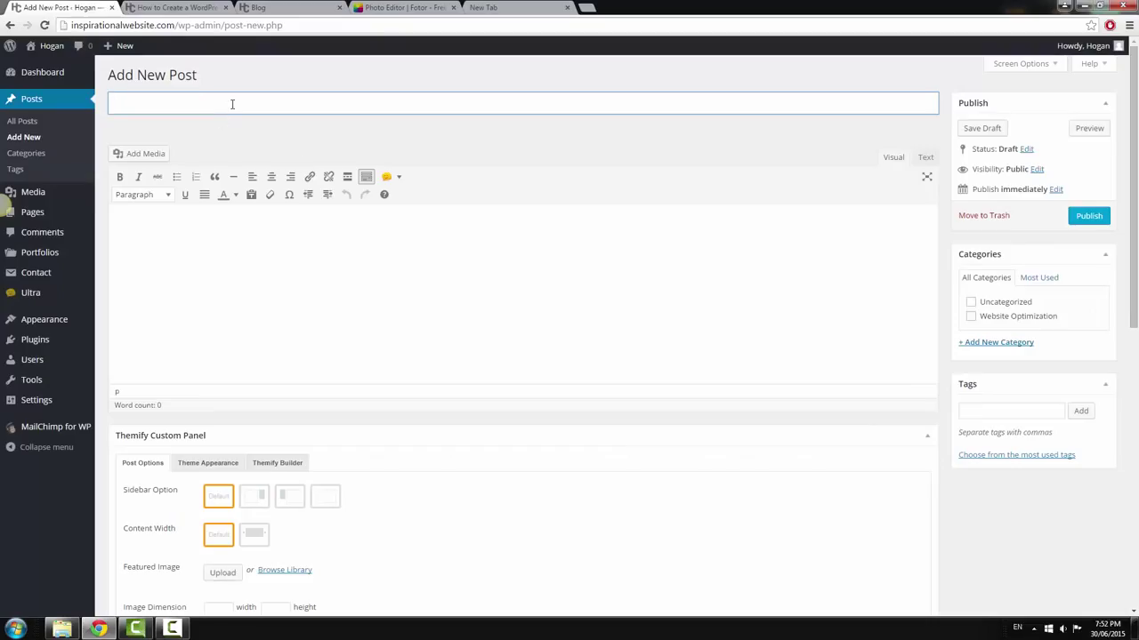
{"action": "right_click", "coordinate": [231, 104]}
{"action": "left_click", "coordinate": [274, 188]}
Step: Paste the tutorial's introductory sentence into the post body as plain text
{"action": "key", "text": "ctrl+Tab"}
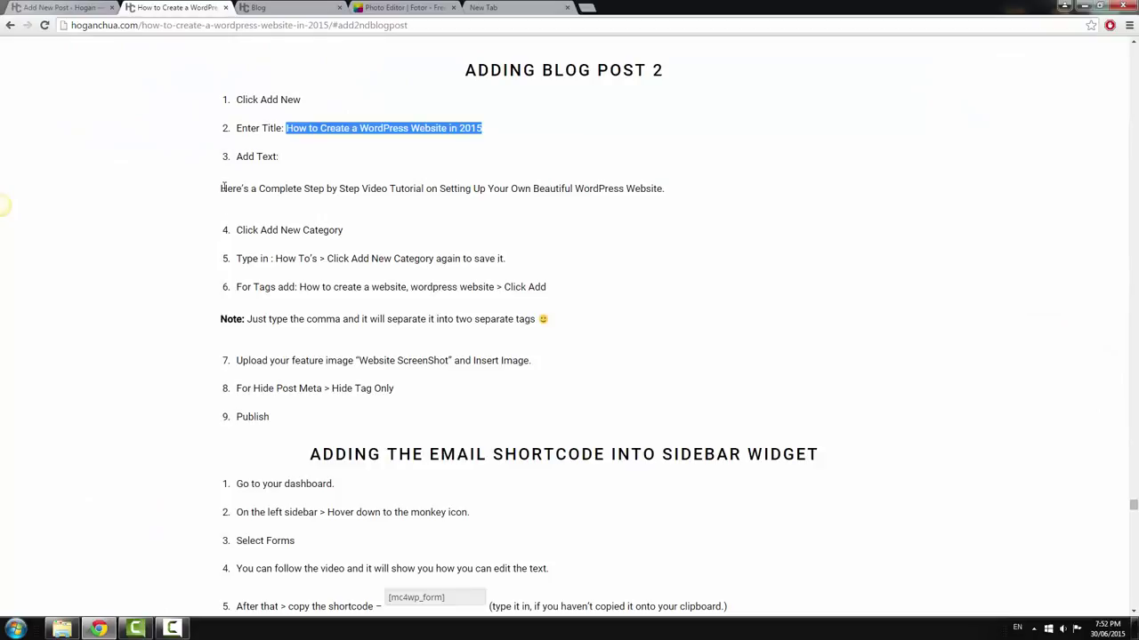
{"action": "left_click_drag", "start_coordinate": [221, 189], "coordinate": [682, 191]}
{"action": "right_click", "coordinate": [641, 190]}
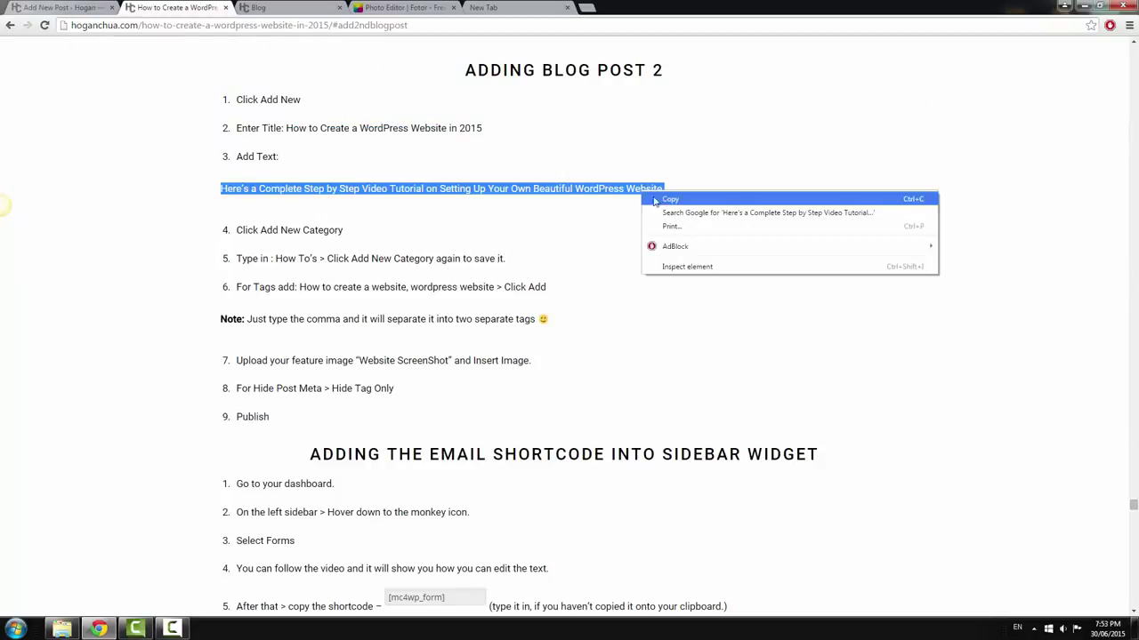
{"action": "left_click", "coordinate": [663, 197]}
{"action": "left_click", "coordinate": [57, 8]}
{"action": "right_click", "coordinate": [135, 233]}
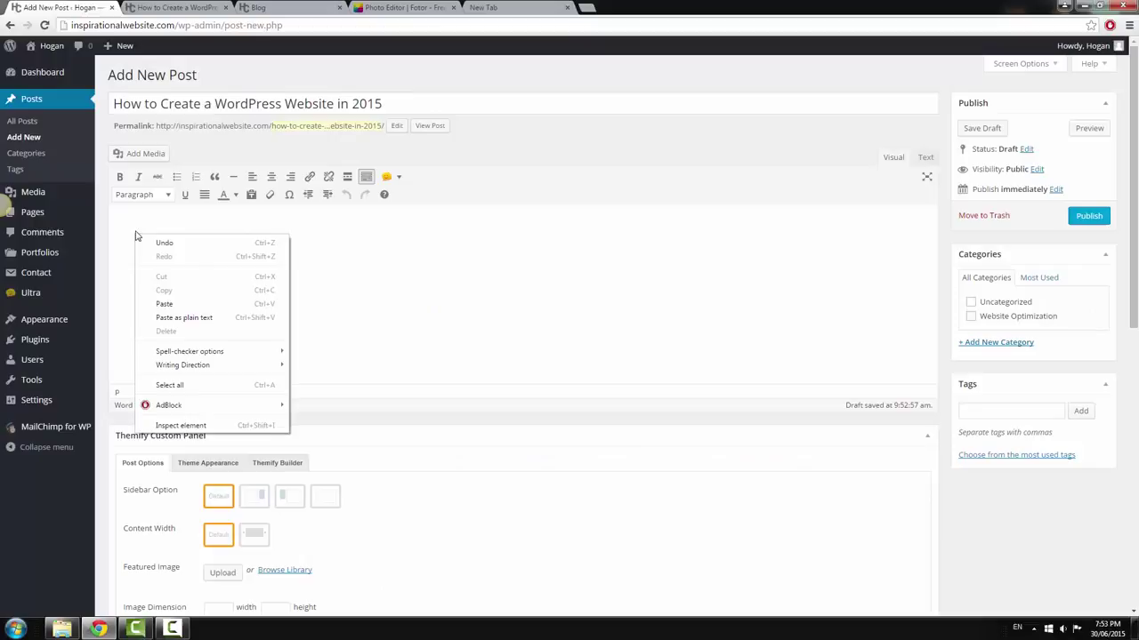
{"action": "left_click", "coordinate": [188, 317]}
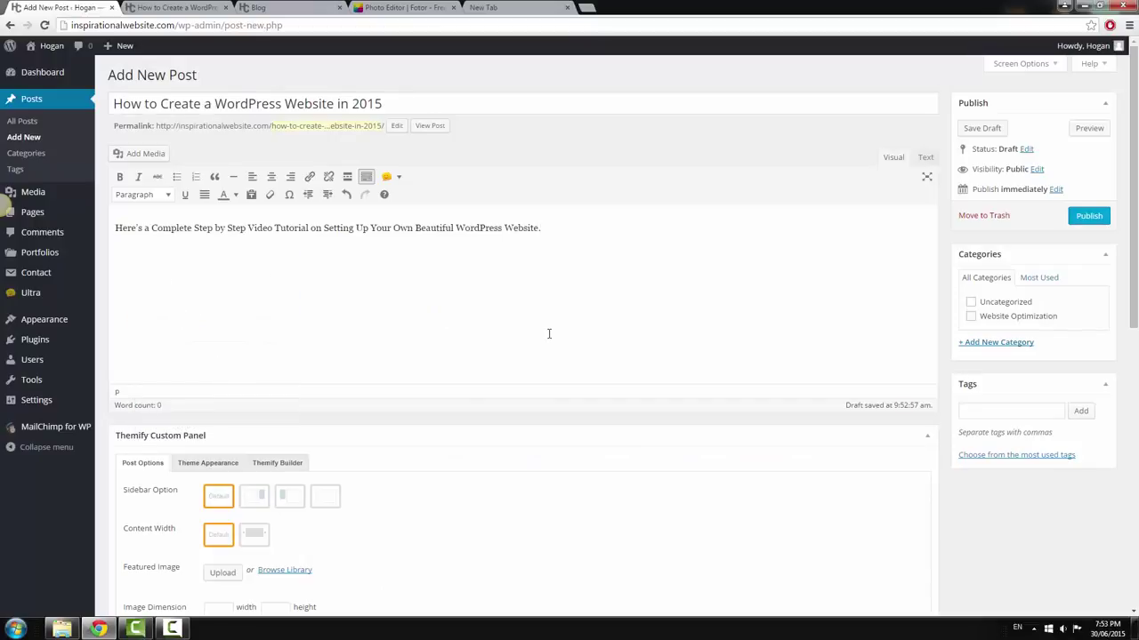
{"action": "left_click", "coordinate": [992, 344]}
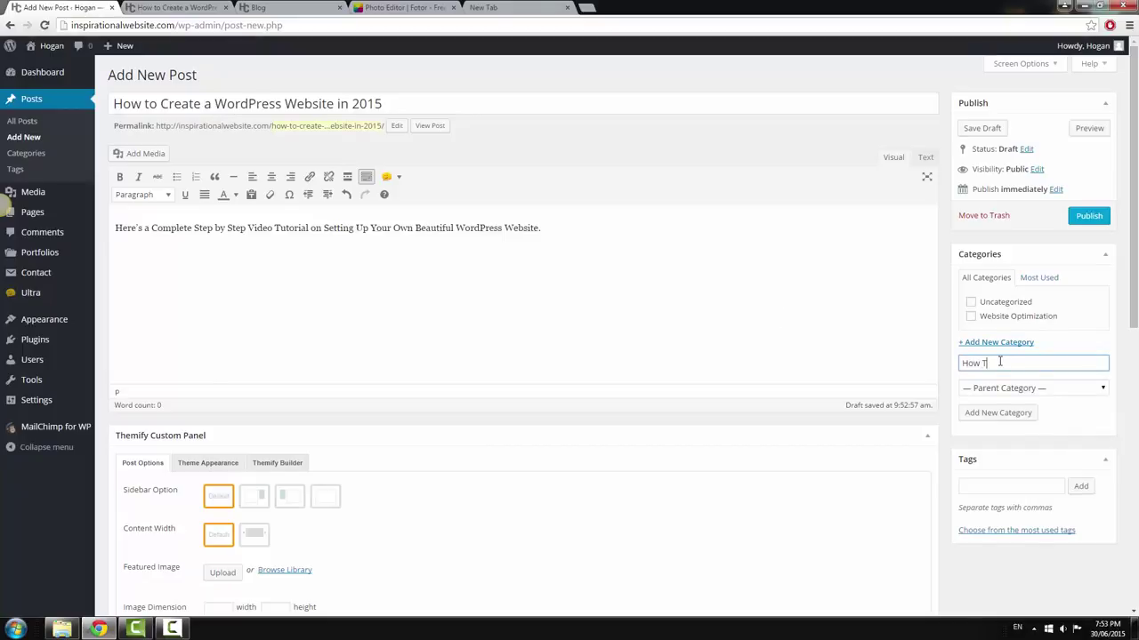
Step: File the post under a new How To's category and tag it 'how to create a website' and 'wordpress website'
{"action": "left_click", "coordinate": [1012, 412]}
{"action": "left_click", "coordinate": [988, 497]}
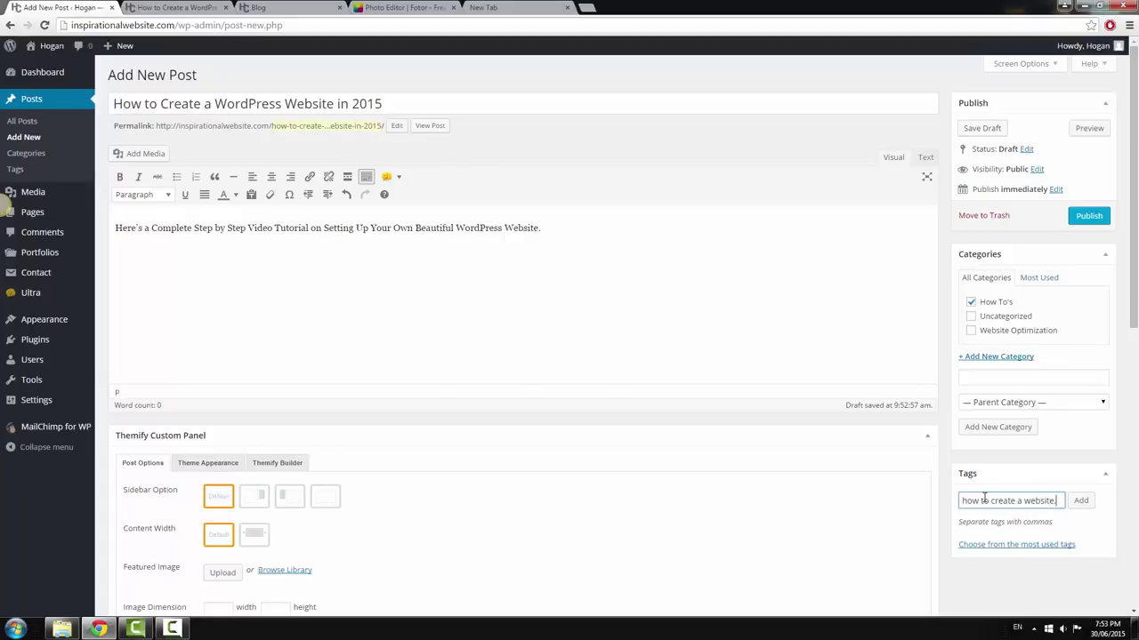
{"action": "type", "text": "how to create a website, wordpress"}
{"action": "type", "text": " we"}
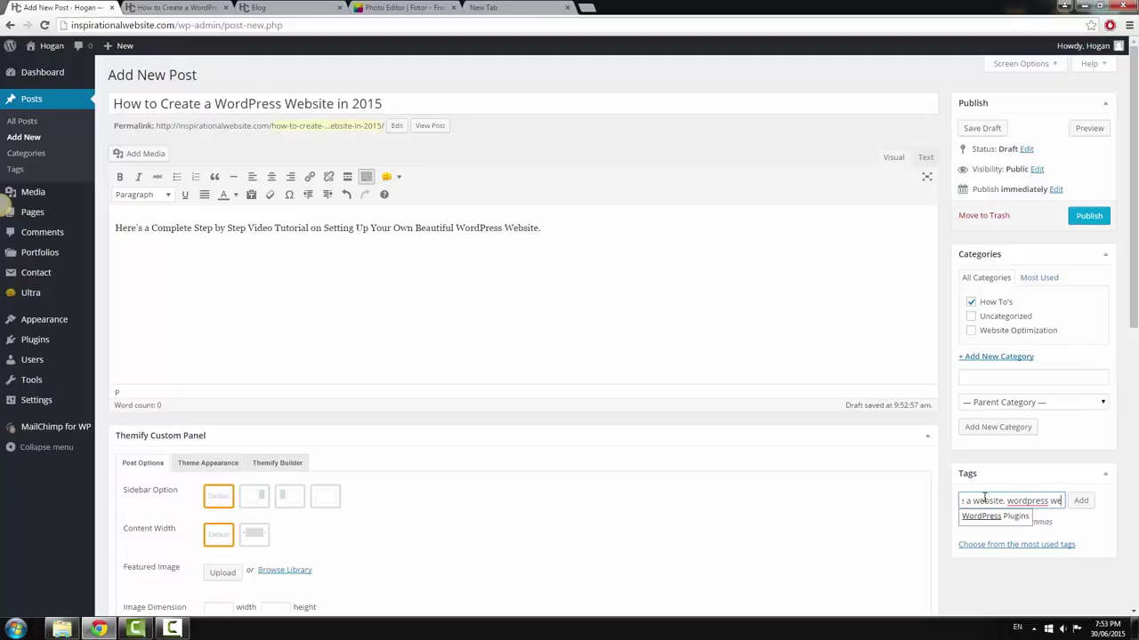
{"action": "type", "text": "bsite"}
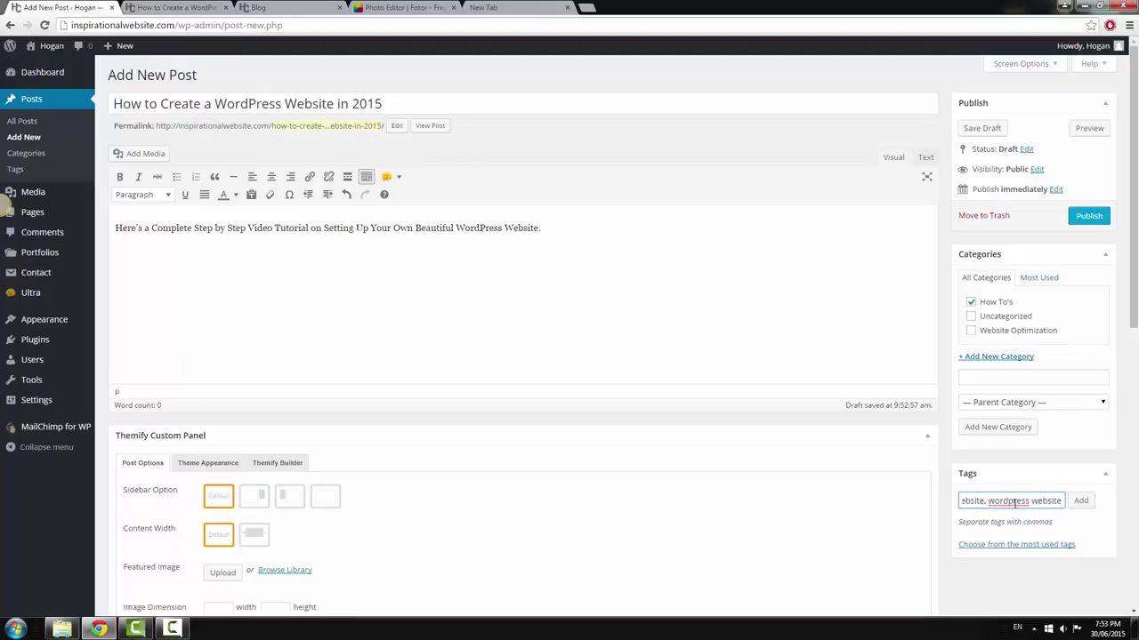
{"action": "left_click", "coordinate": [1079, 501]}
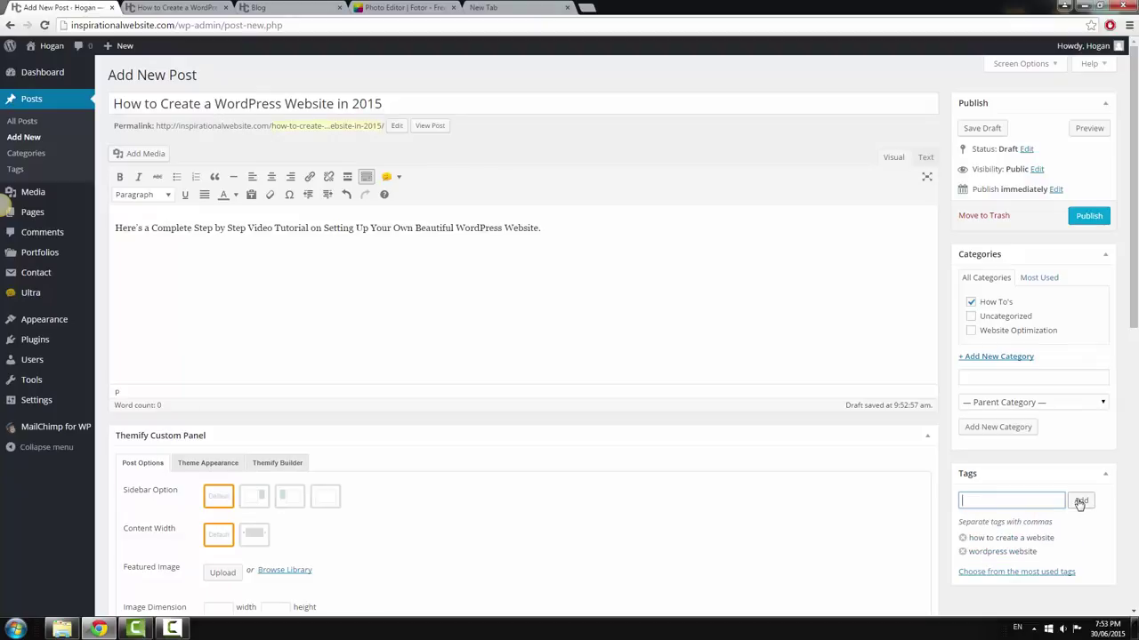
{"action": "scroll", "coordinate": [1135, 283], "scroll_direction": "down", "scroll_amount": 3}
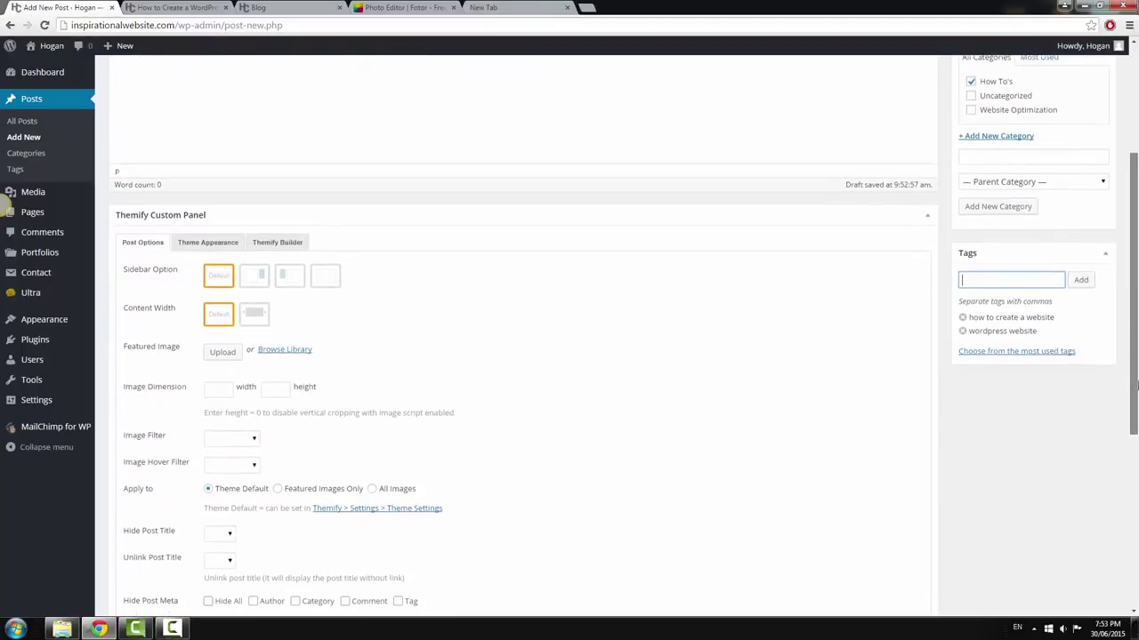
Step: Upload 'Blog - Website Screenshot' and set it as the post's featured image
{"action": "left_click", "coordinate": [286, 353]}
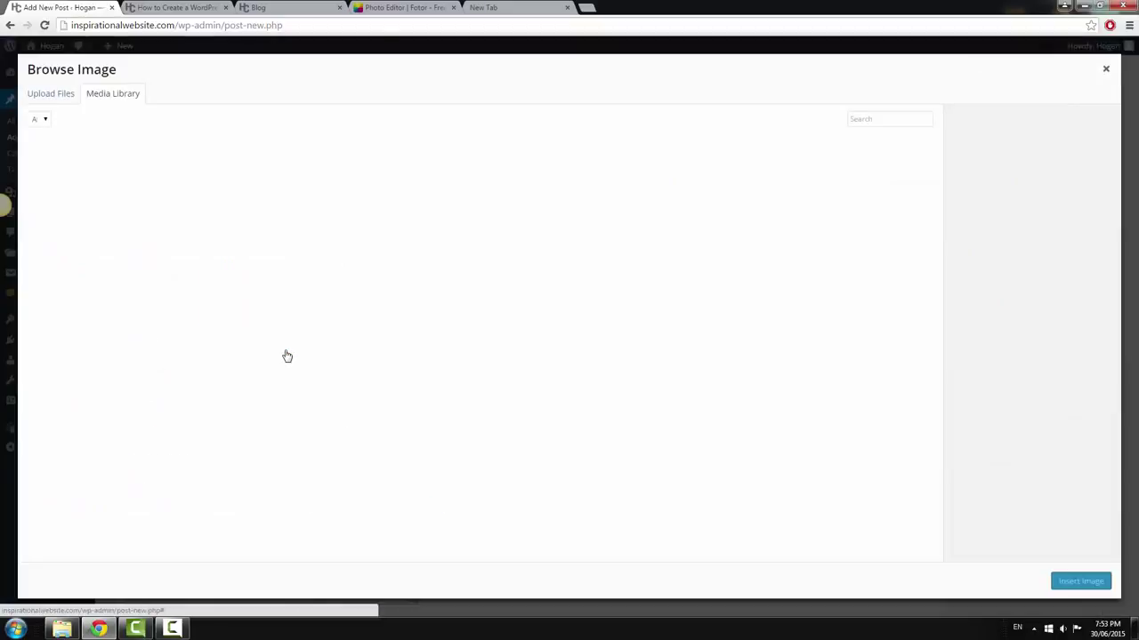
{"action": "left_click", "coordinate": [62, 94]}
{"action": "left_click", "coordinate": [548, 303]}
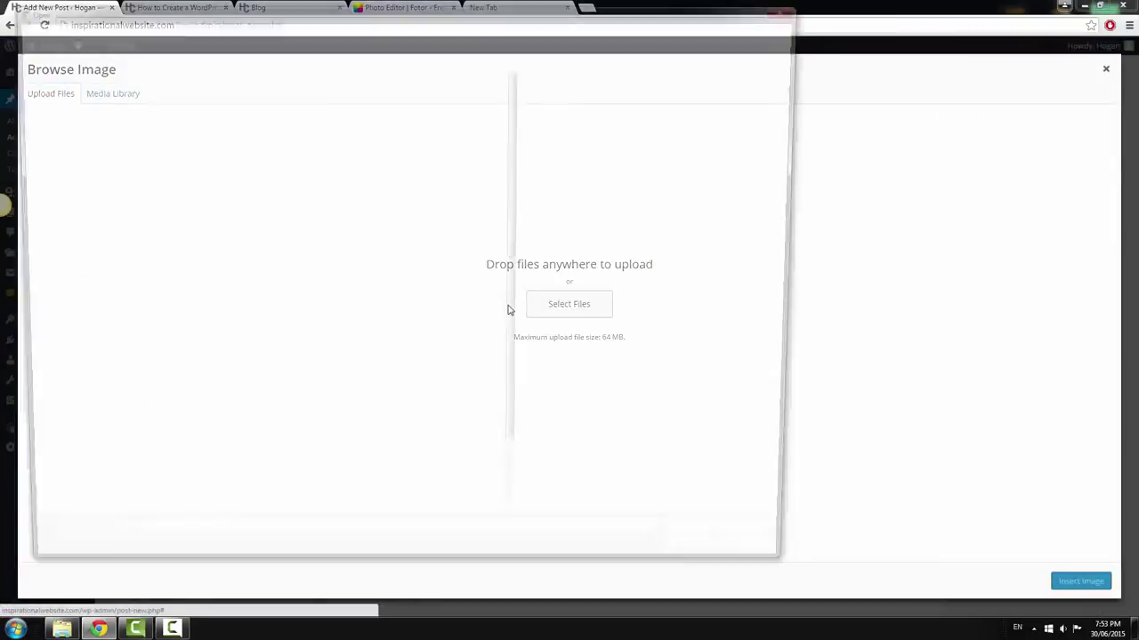
{"action": "scroll", "coordinate": [496, 367], "scroll_direction": "down", "scroll_amount": 3}
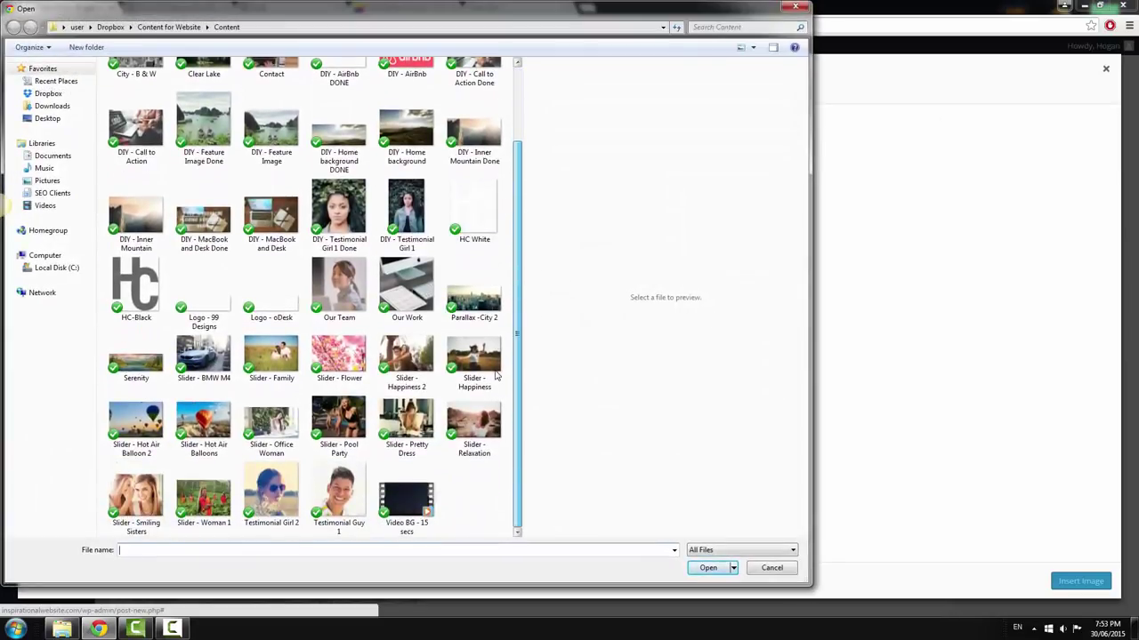
{"action": "scroll", "coordinate": [495, 375], "scroll_direction": "up", "scroll_amount": 3}
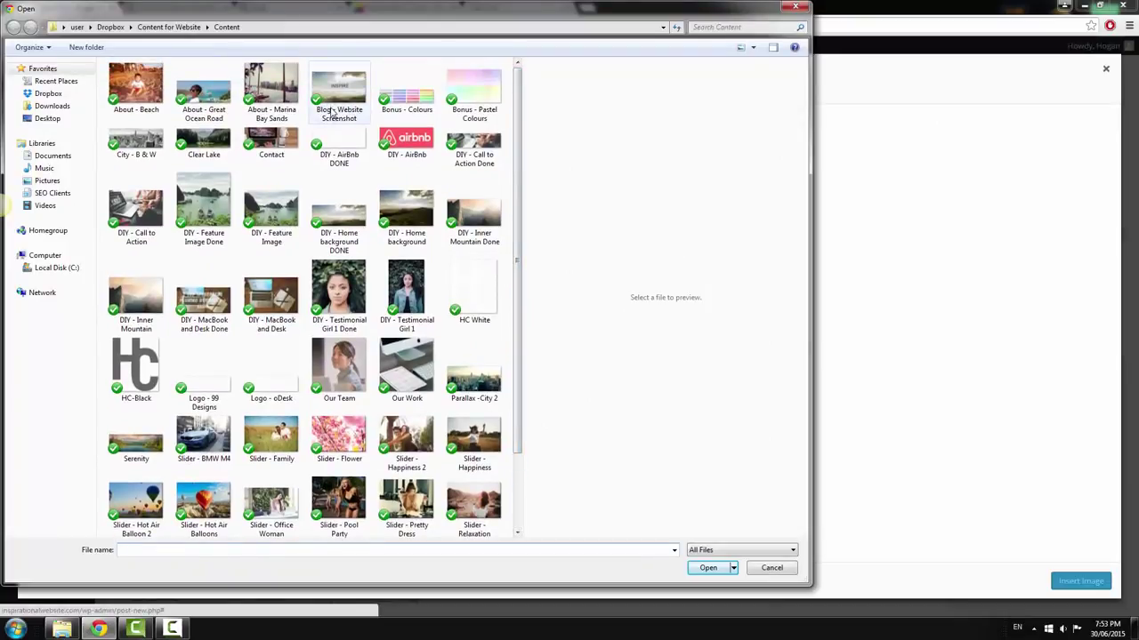
{"action": "left_click", "coordinate": [335, 104]}
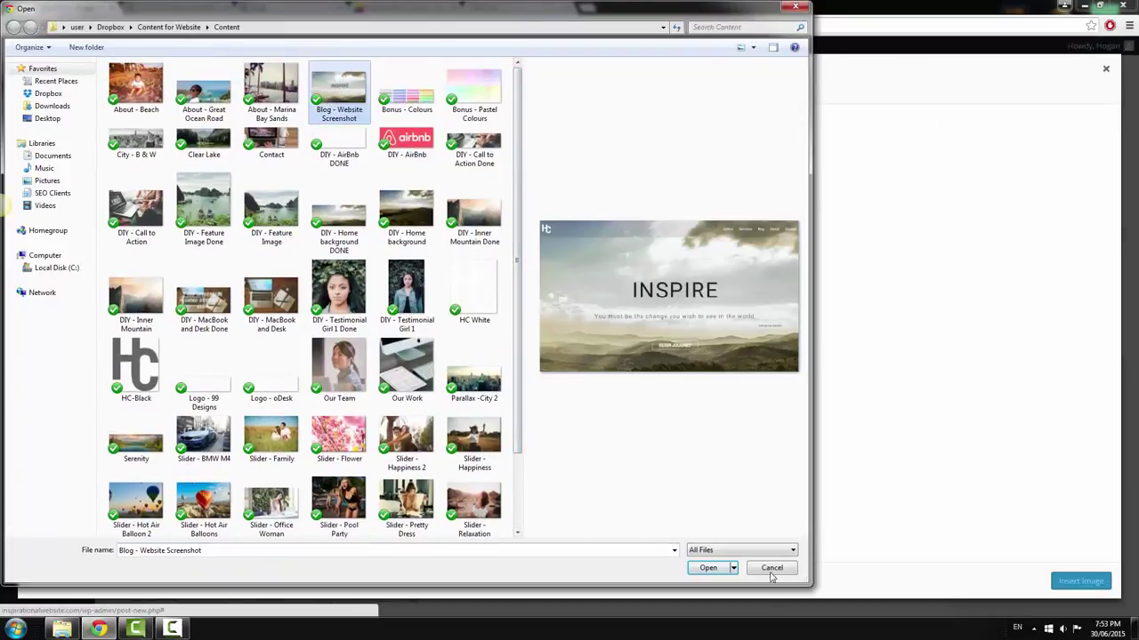
{"action": "left_click", "coordinate": [709, 568]}
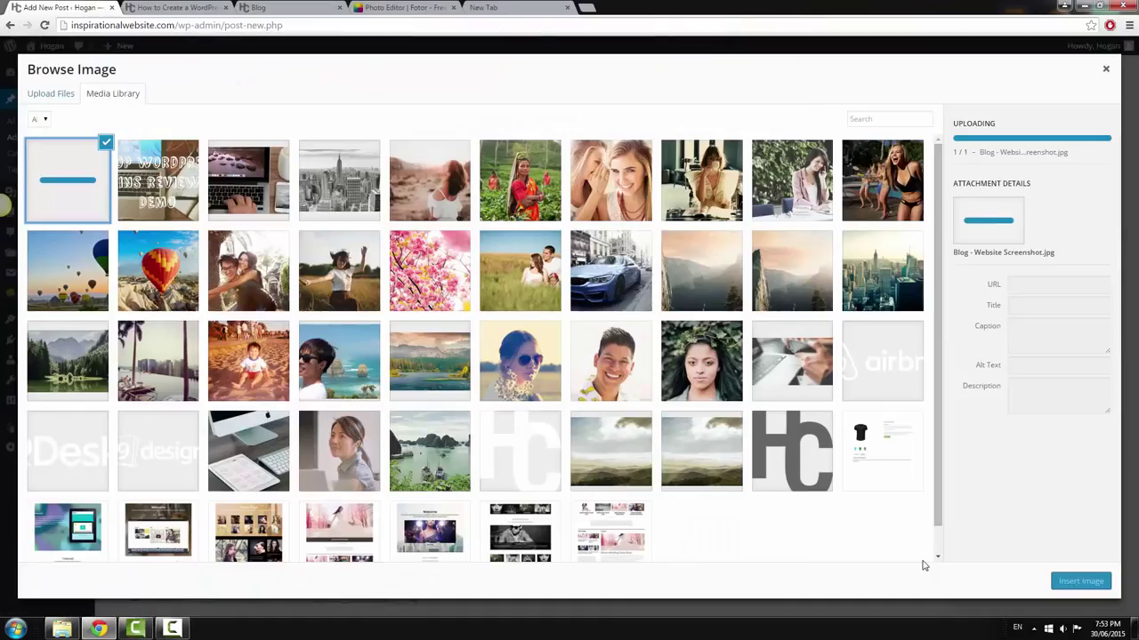
{"action": "left_click", "coordinate": [1080, 581]}
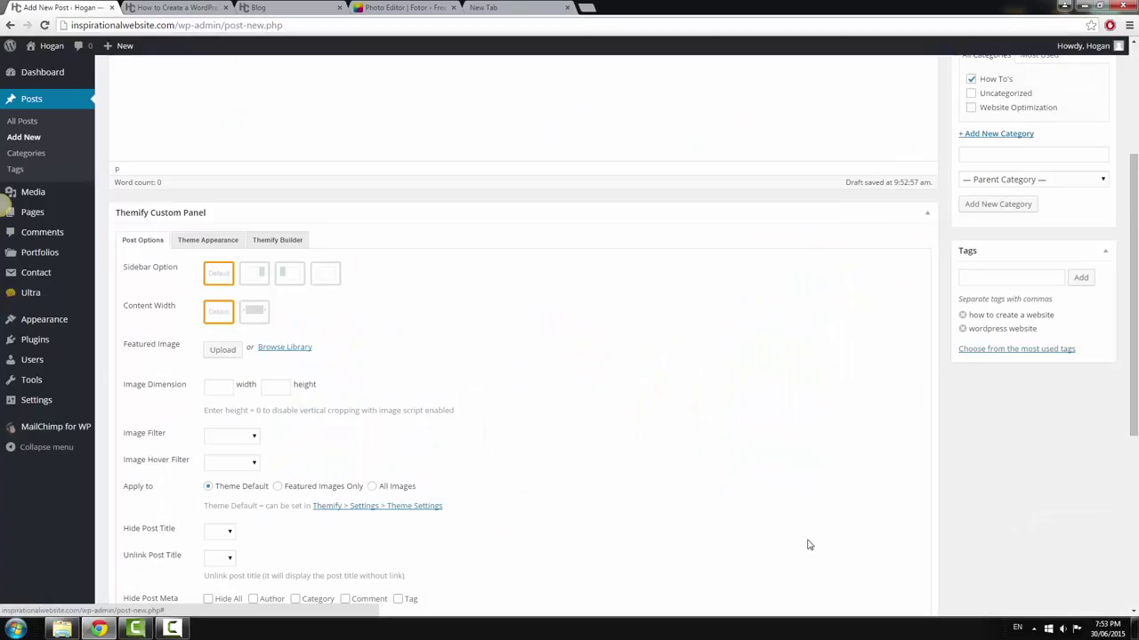
Step: Tick Tag under Hide Post Meta and publish the post
{"action": "scroll", "coordinate": [524, 466], "scroll_direction": "down", "scroll_amount": 2}
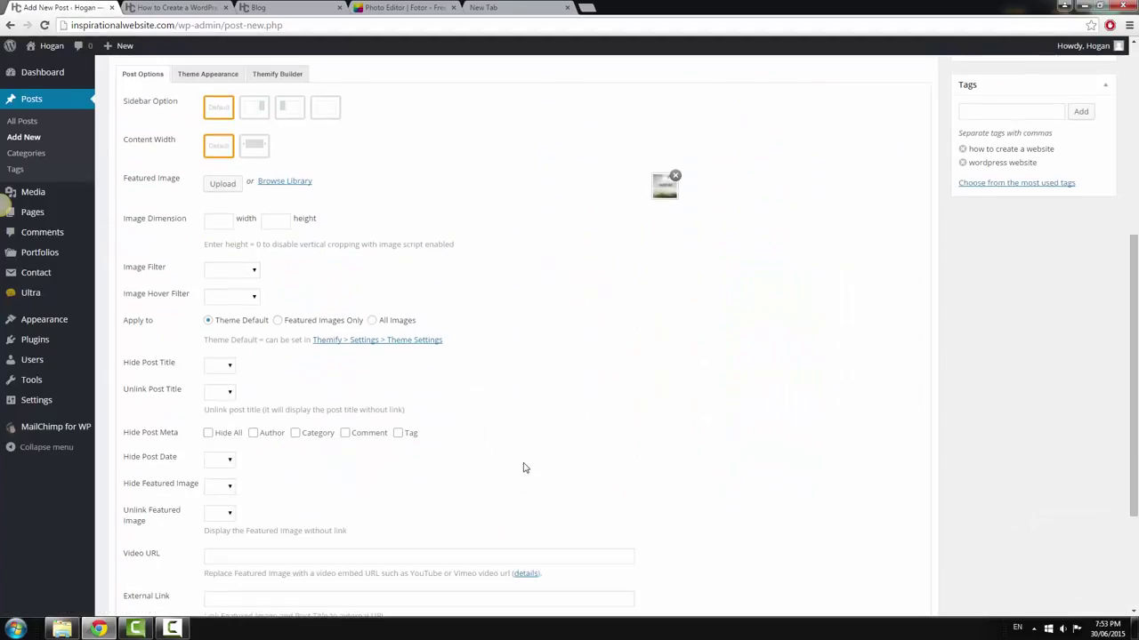
{"action": "left_click", "coordinate": [226, 450]}
{"action": "left_click", "coordinate": [182, 433]}
{"action": "left_click_drag", "start_coordinate": [183, 433], "coordinate": [121, 433]}
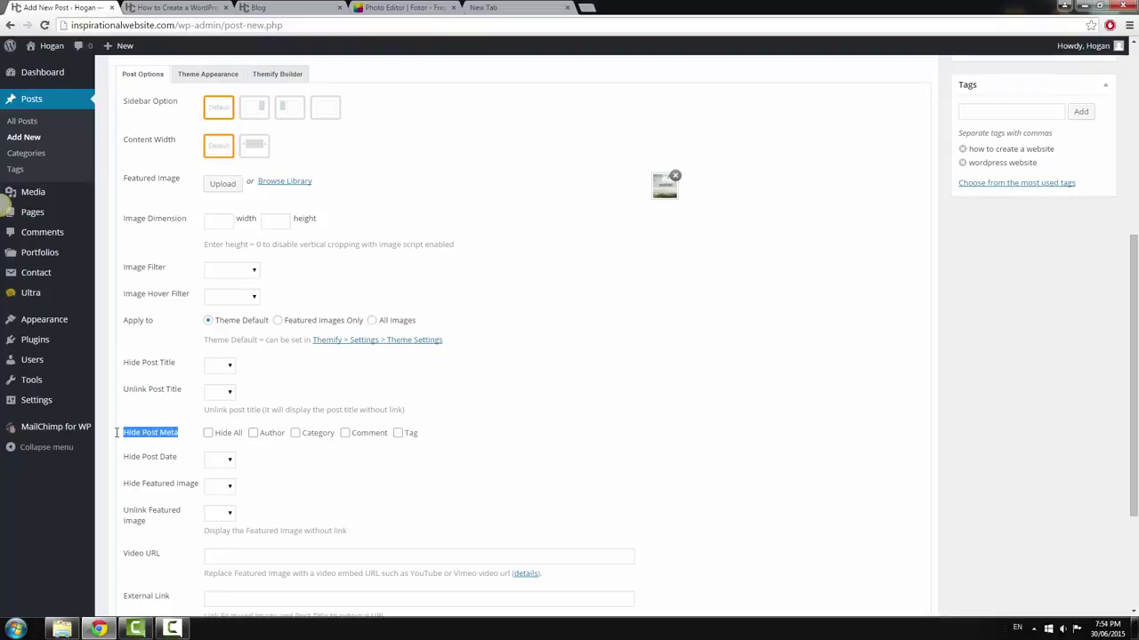
{"action": "left_click", "coordinate": [398, 434]}
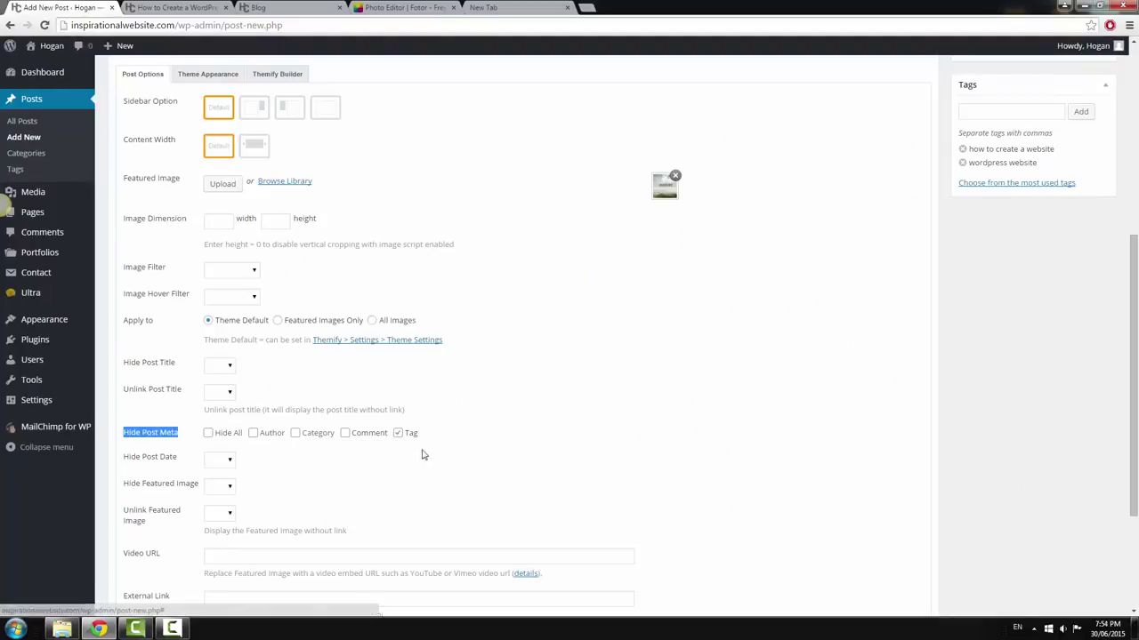
{"action": "left_click", "coordinate": [541, 462]}
{"action": "left_click_drag", "start_coordinate": [1133, 371], "coordinate": [1131, 183]}
{"action": "left_click", "coordinate": [1091, 219]}
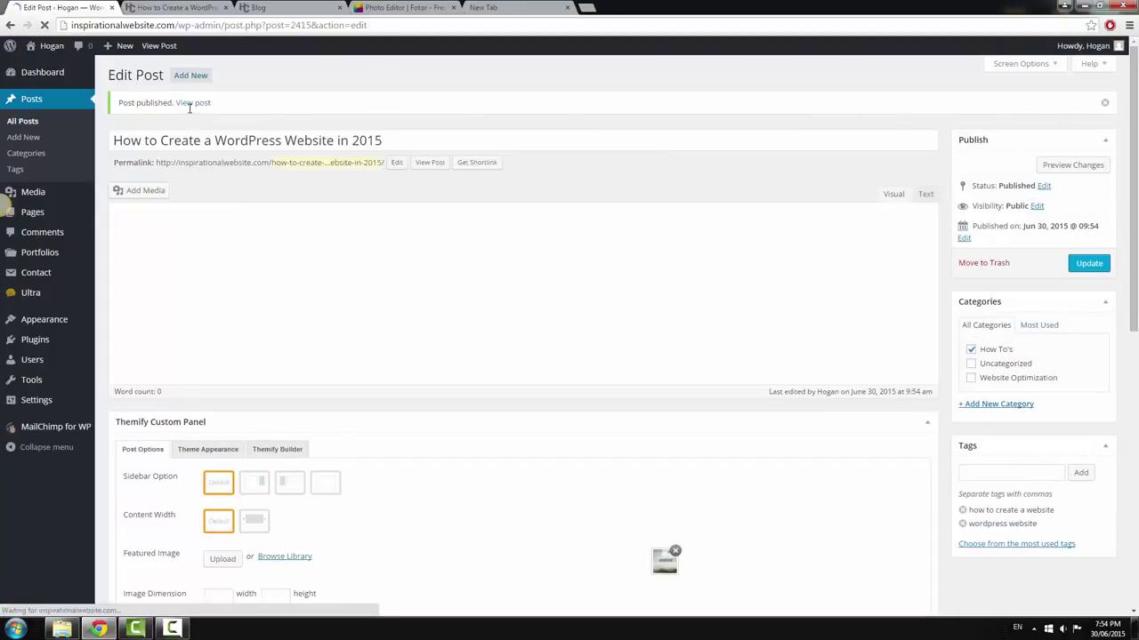
Step: View the published post, then check the Blog page lists it beside the sidebar's EMAIL heading
{"action": "left_click", "coordinate": [201, 103]}
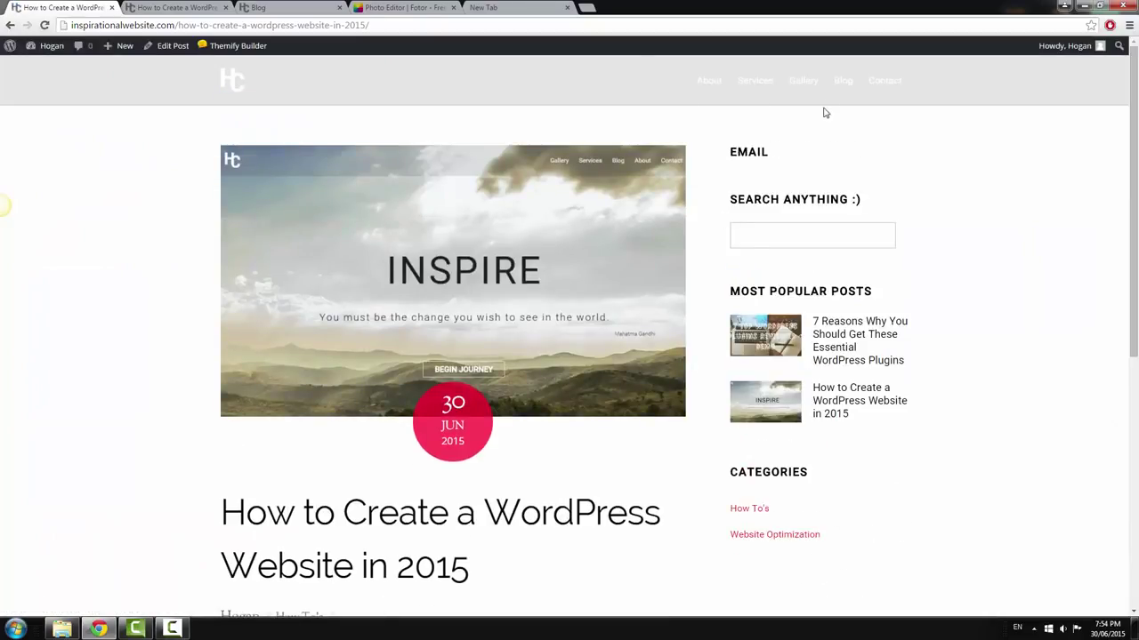
{"action": "left_click", "coordinate": [840, 81]}
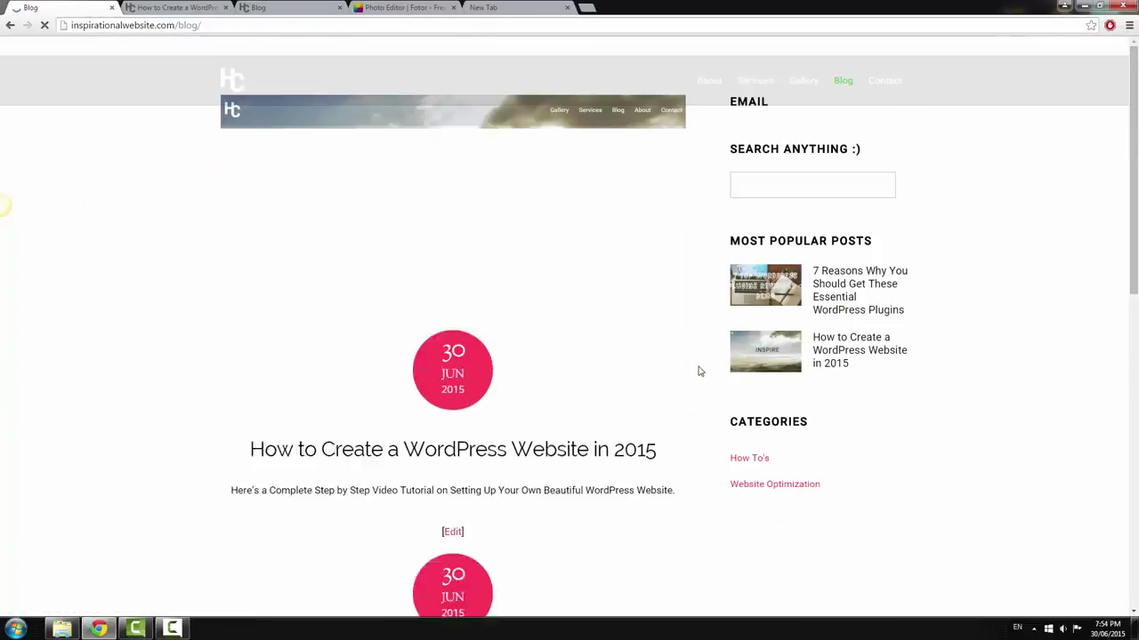
{"action": "left_click_drag", "start_coordinate": [1134, 231], "coordinate": [1136, 188]}
{"action": "left_click_drag", "start_coordinate": [763, 153], "coordinate": [729, 152]}
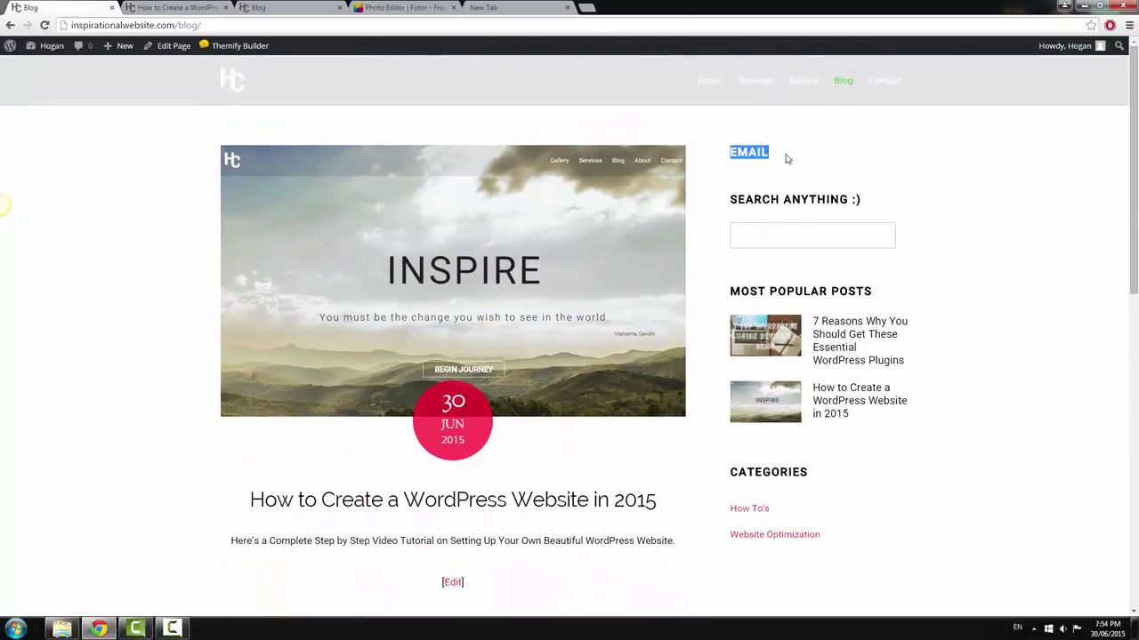
Step: Set the MailChimp for WP sign-up form's Load form styles to Green Theme
{"action": "mouse_move", "coordinate": [50, 45]}
{"action": "left_click", "coordinate": [43, 71]}
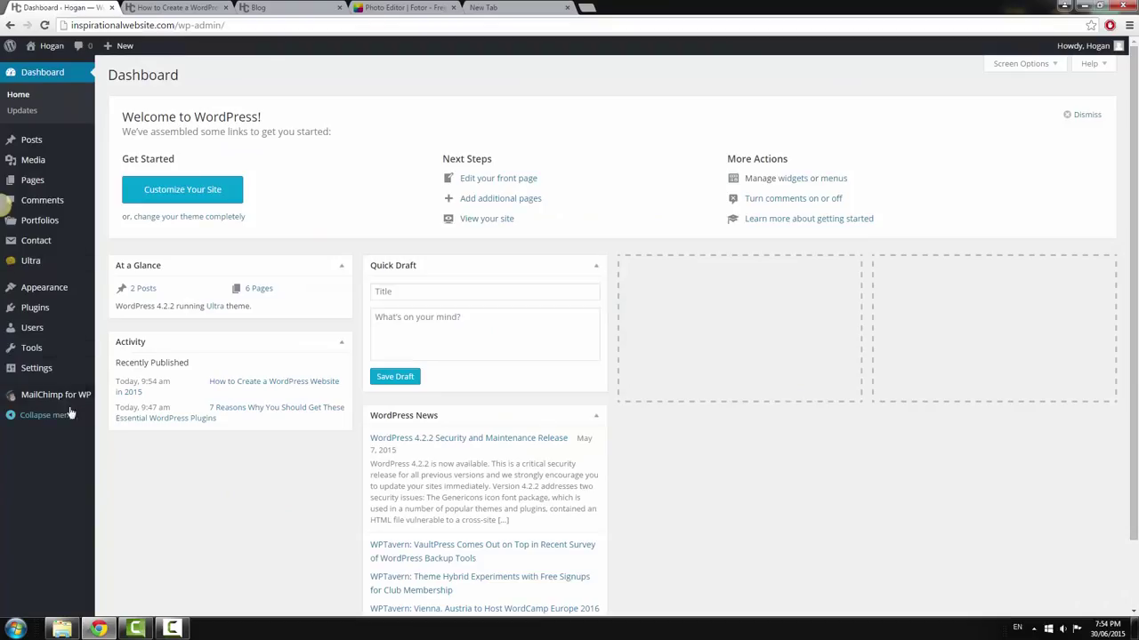
{"action": "mouse_move", "coordinate": [16, 402]}
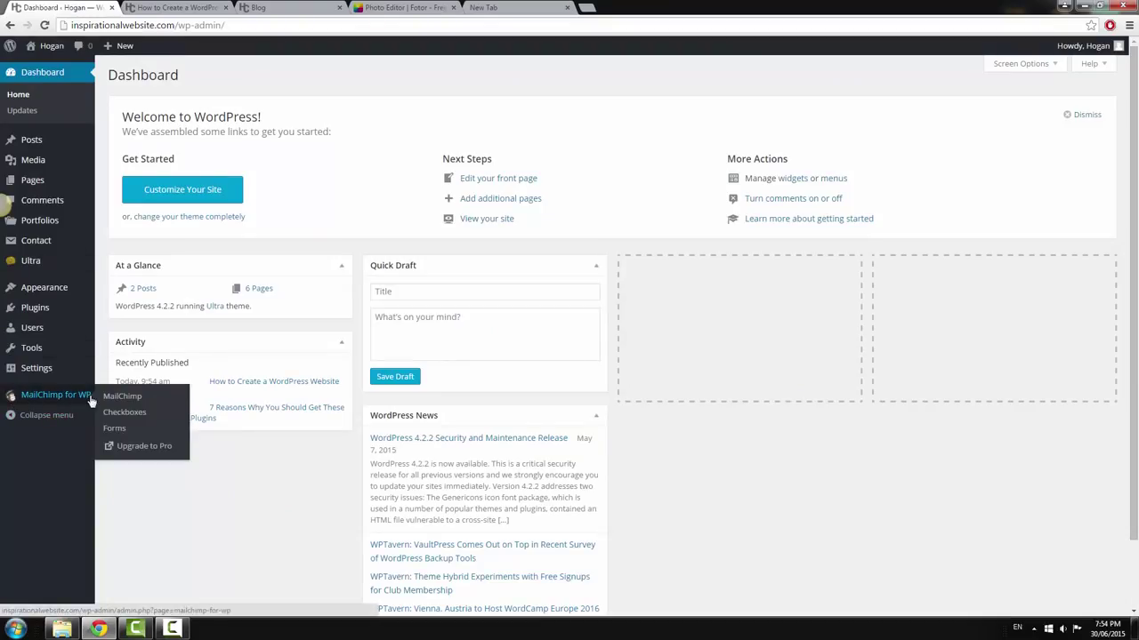
{"action": "left_click", "coordinate": [120, 430]}
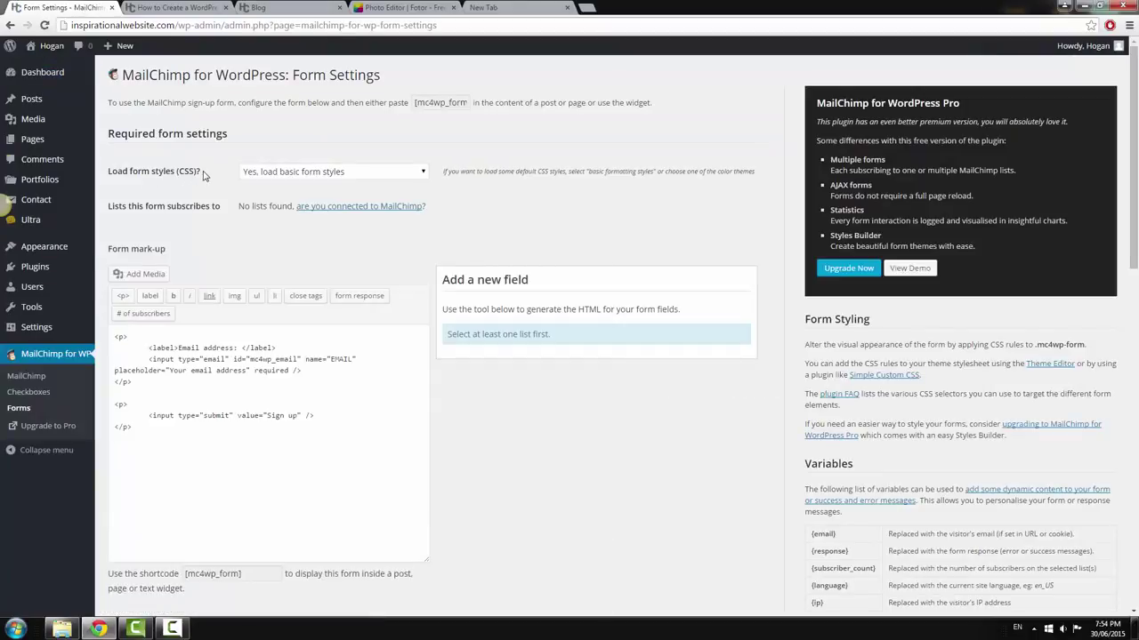
{"action": "left_click", "coordinate": [361, 177]}
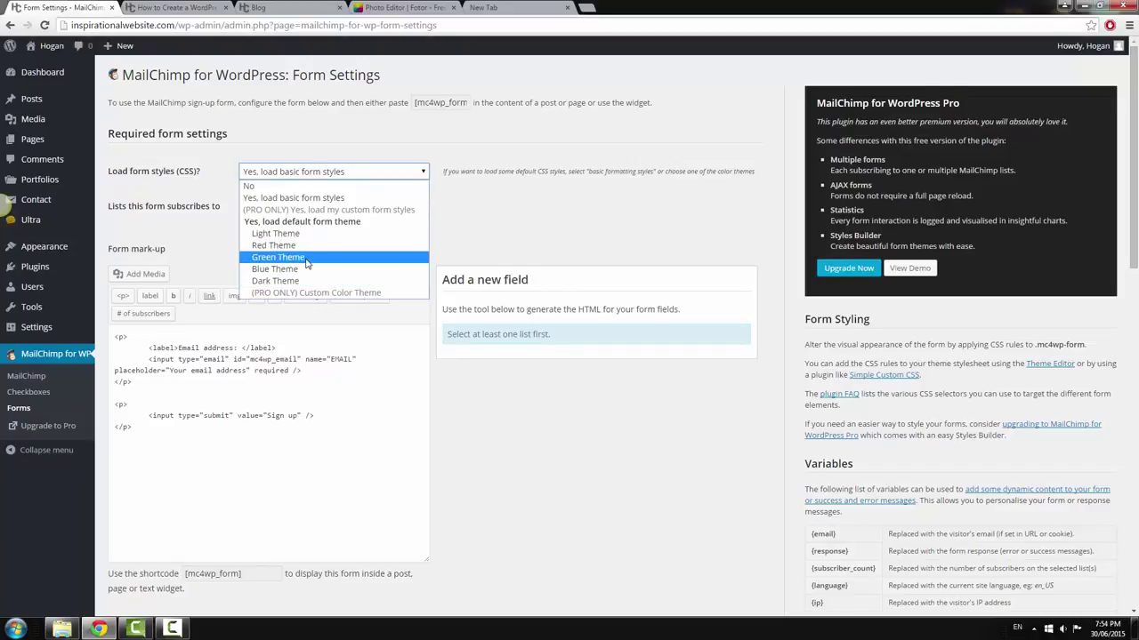
{"action": "left_click", "coordinate": [306, 259]}
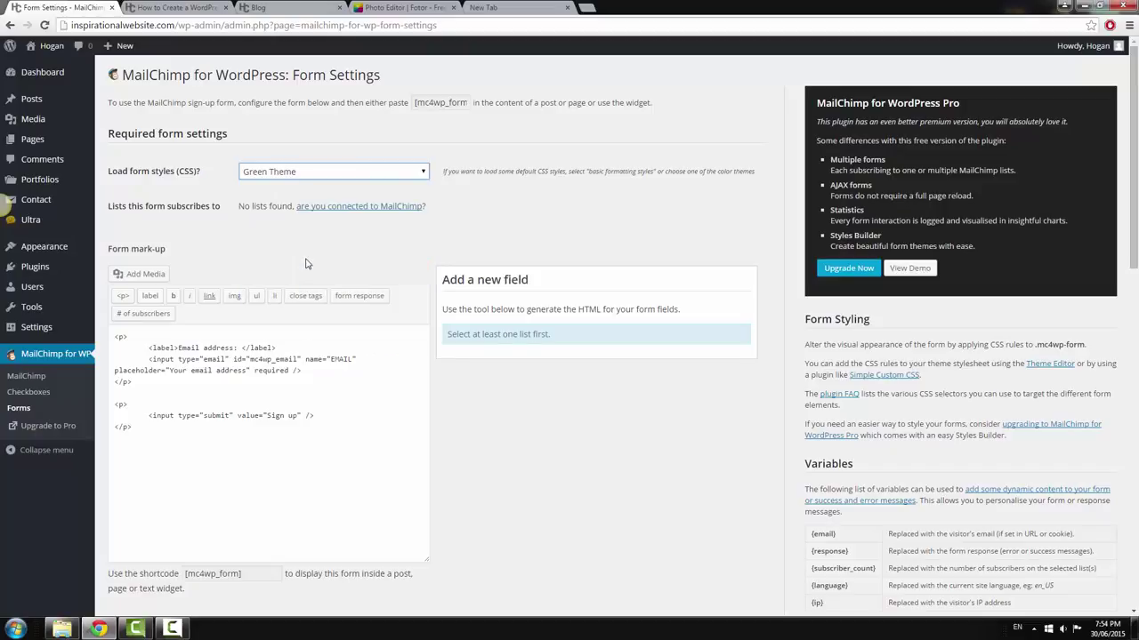
Step: Copy the [mc4wp_form] shortcode
{"action": "left_click", "coordinate": [232, 578]}
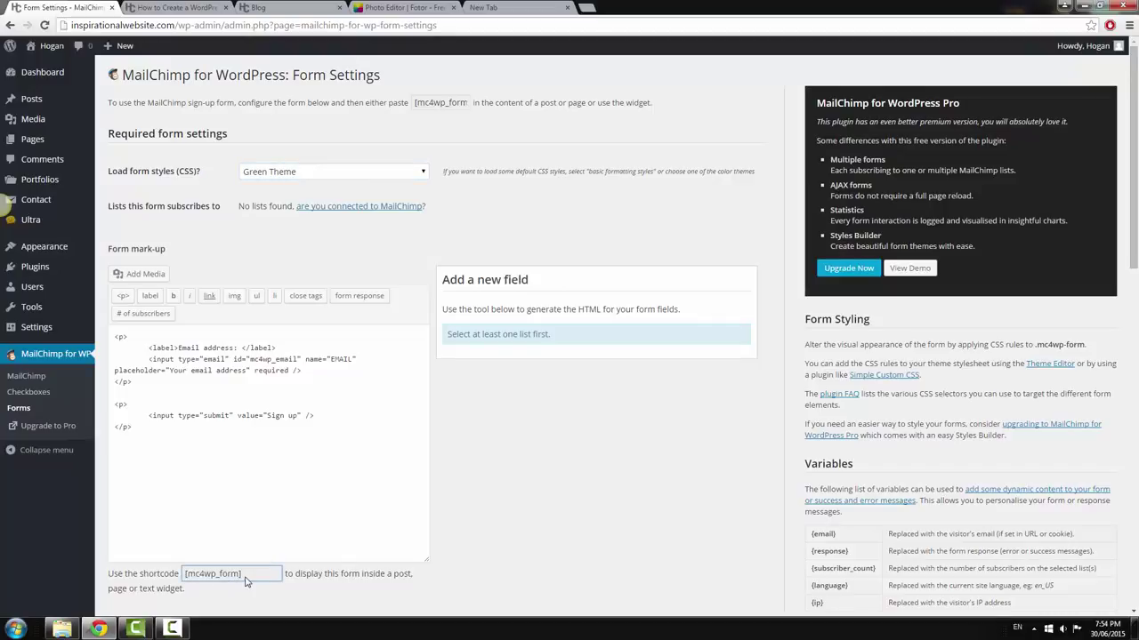
{"action": "left_click_drag", "start_coordinate": [246, 577], "coordinate": [181, 576]}
{"action": "right_click", "coordinate": [207, 578]}
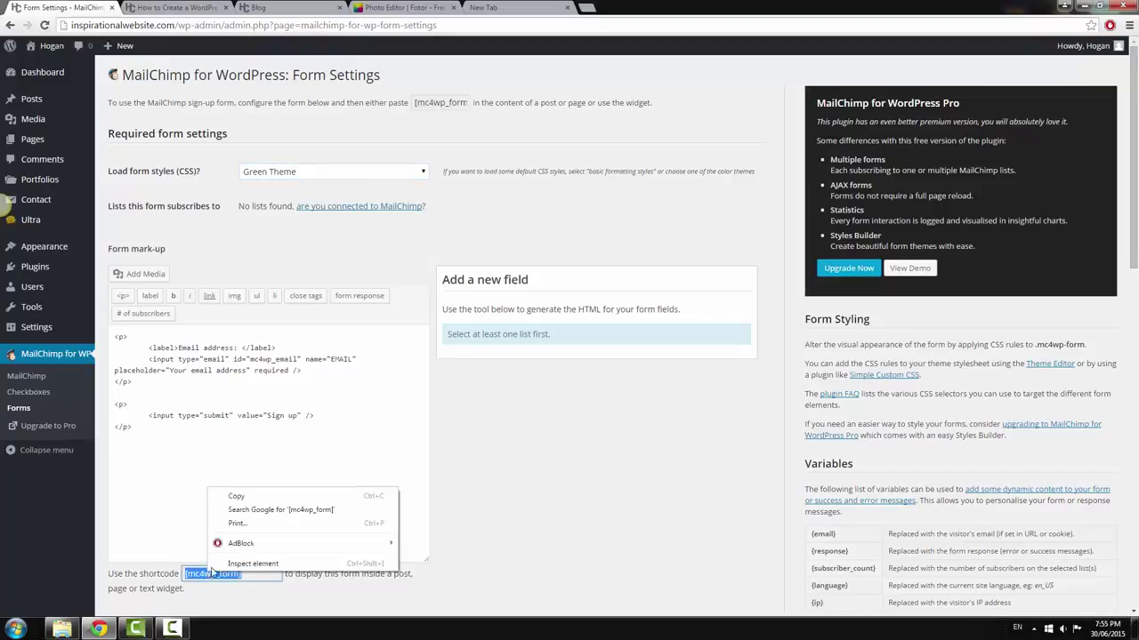
{"action": "left_click", "coordinate": [245, 498]}
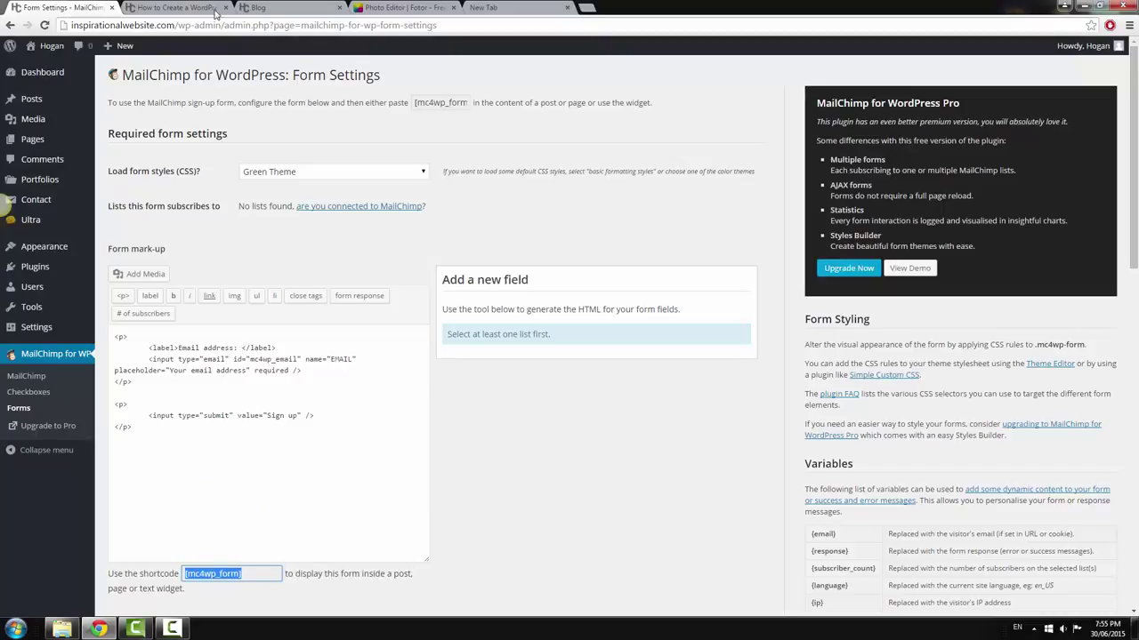
Step: Copy the newsletter invitation text from the reference blog's sidebar
{"action": "left_click", "coordinate": [309, 6]}
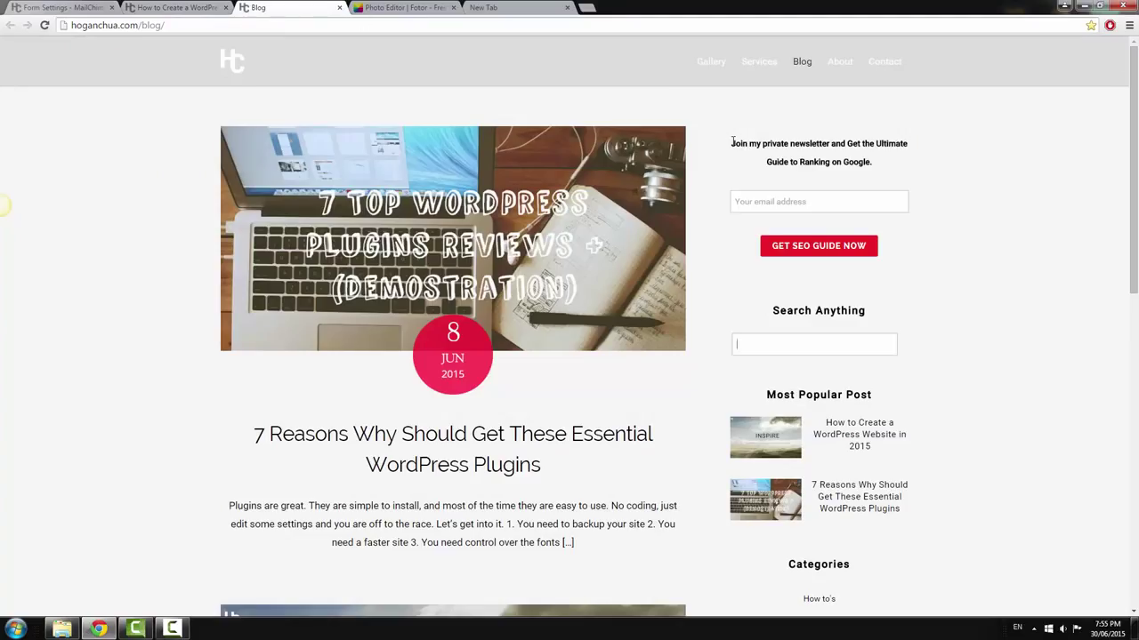
{"action": "left_click_drag", "start_coordinate": [731, 143], "coordinate": [900, 158]}
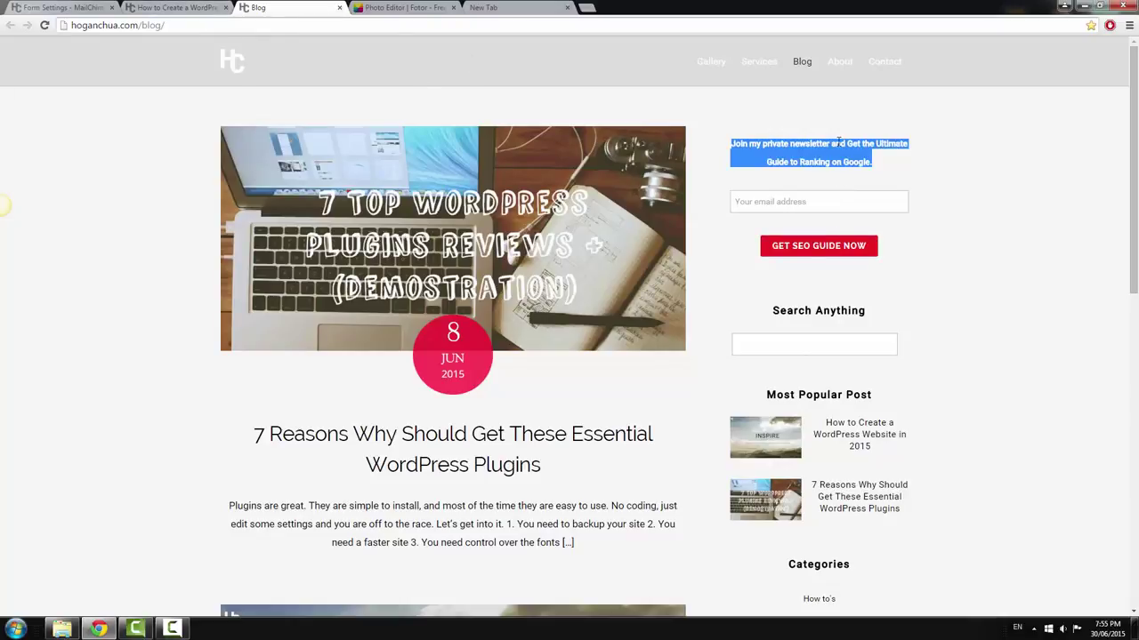
{"action": "right_click", "coordinate": [797, 151]}
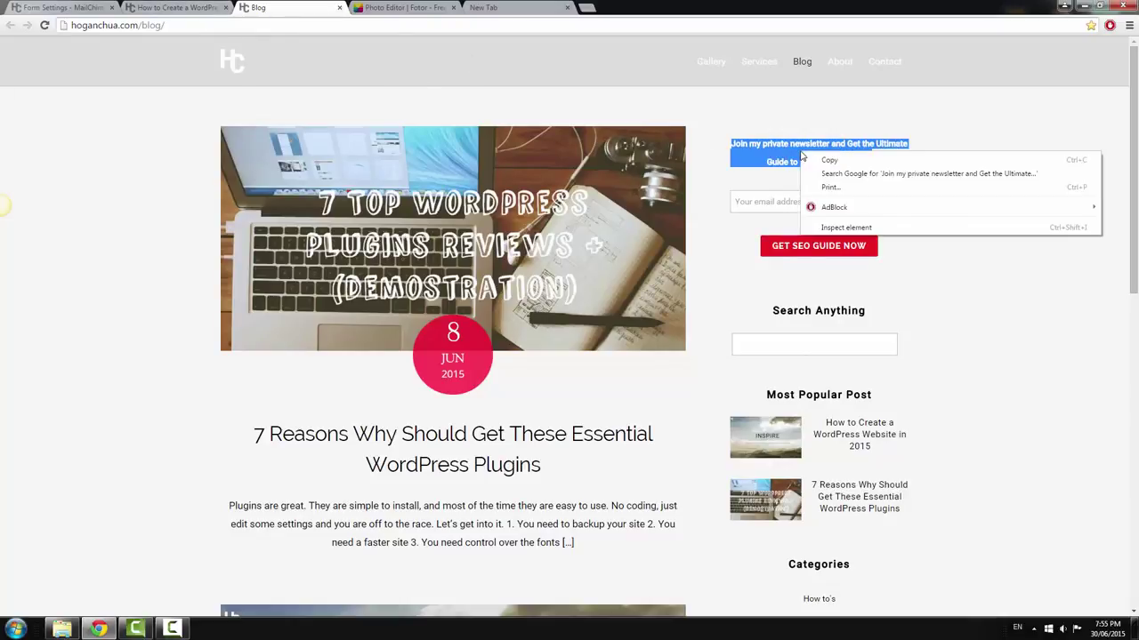
{"action": "left_click", "coordinate": [816, 159]}
{"action": "left_click", "coordinate": [206, 7]}
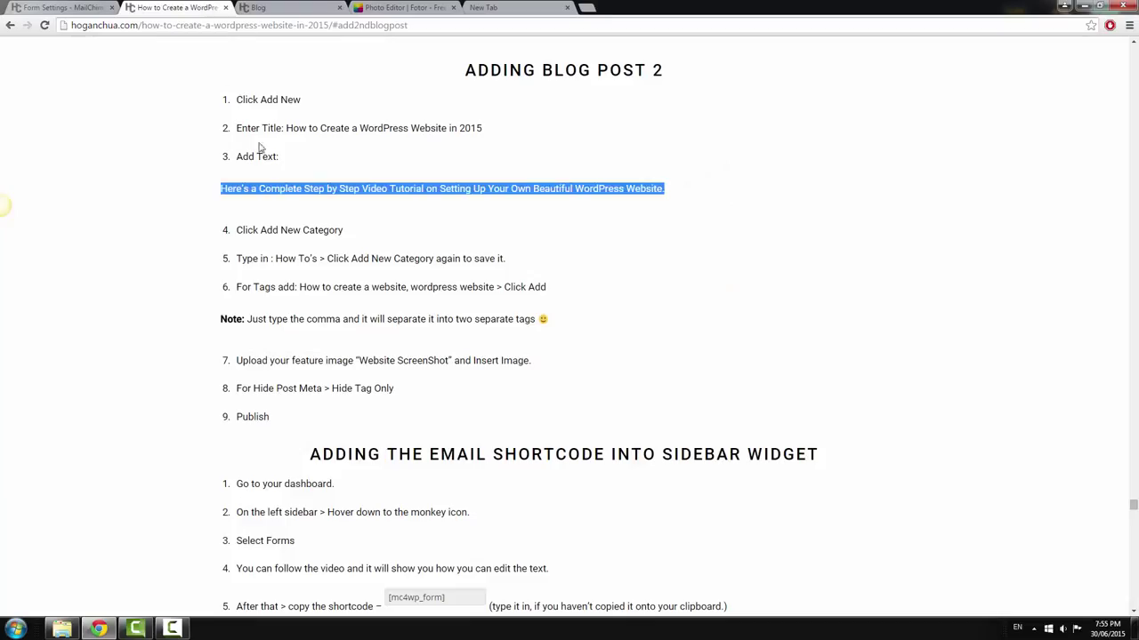
{"action": "left_click", "coordinate": [81, 5]}
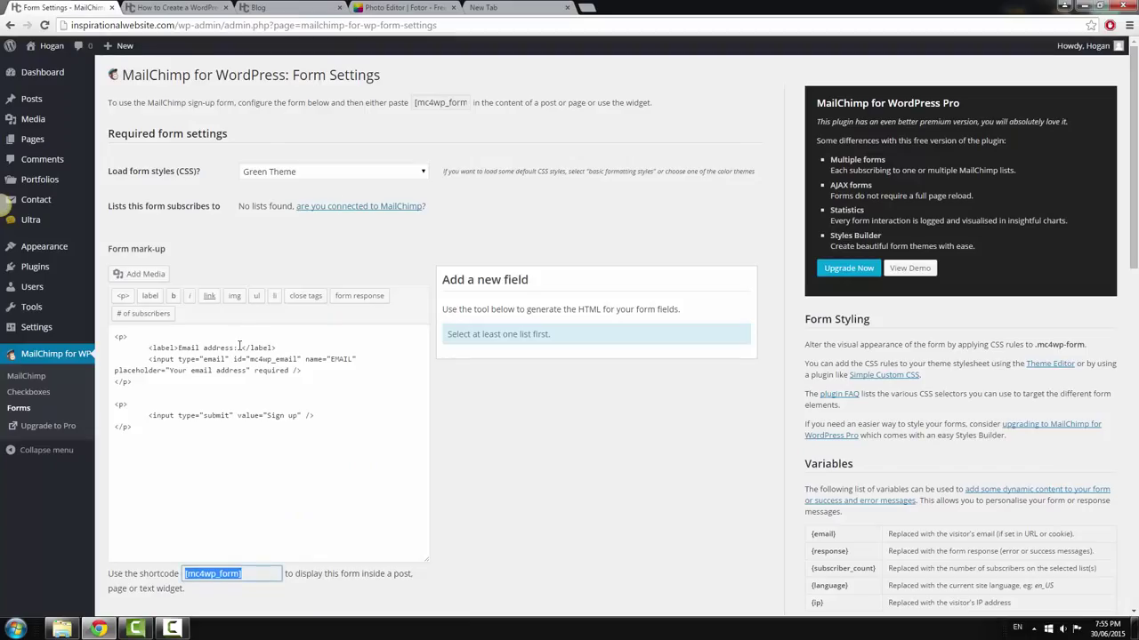
Step: Replace the form's 'Email address:' label with the 'Join my private newsletter…' invitation text
{"action": "left_click_drag", "start_coordinate": [238, 346], "coordinate": [178, 347]}
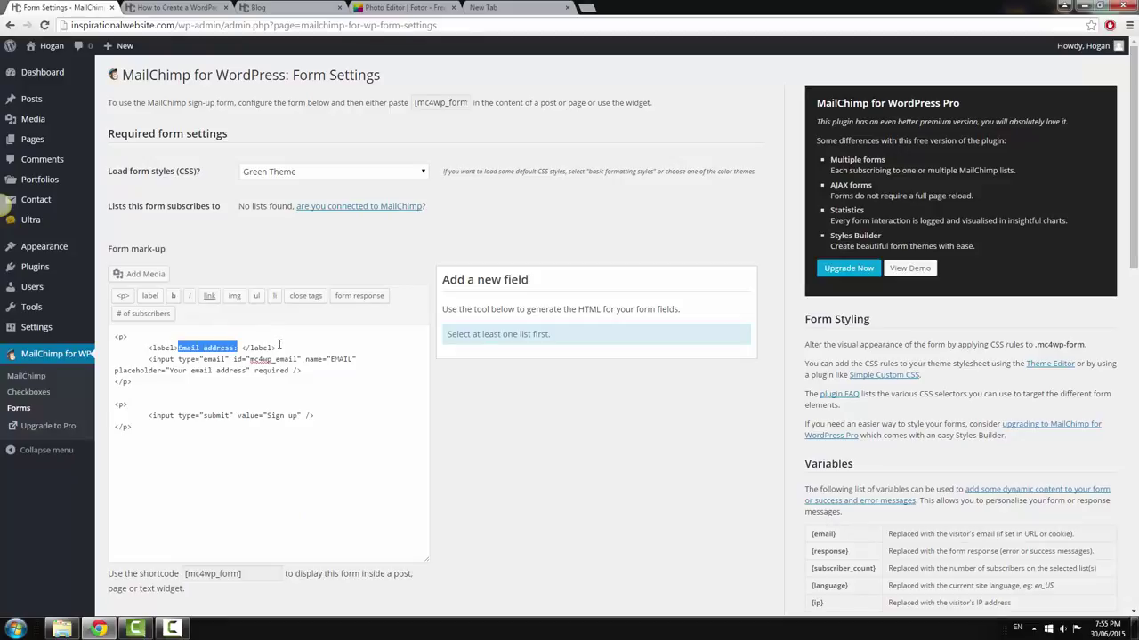
{"action": "left_click_drag", "start_coordinate": [277, 347], "coordinate": [148, 348]}
{"action": "left_click", "coordinate": [170, 348]}
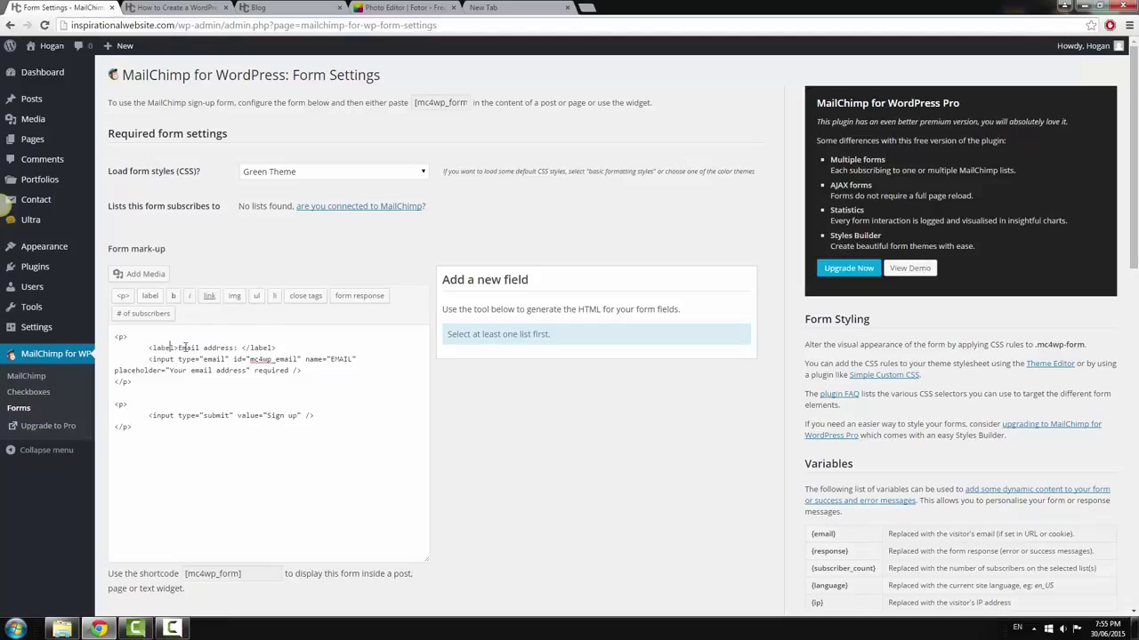
{"action": "left_click_drag", "start_coordinate": [237, 347], "coordinate": [181, 348]}
{"action": "right_click", "coordinate": [181, 347]}
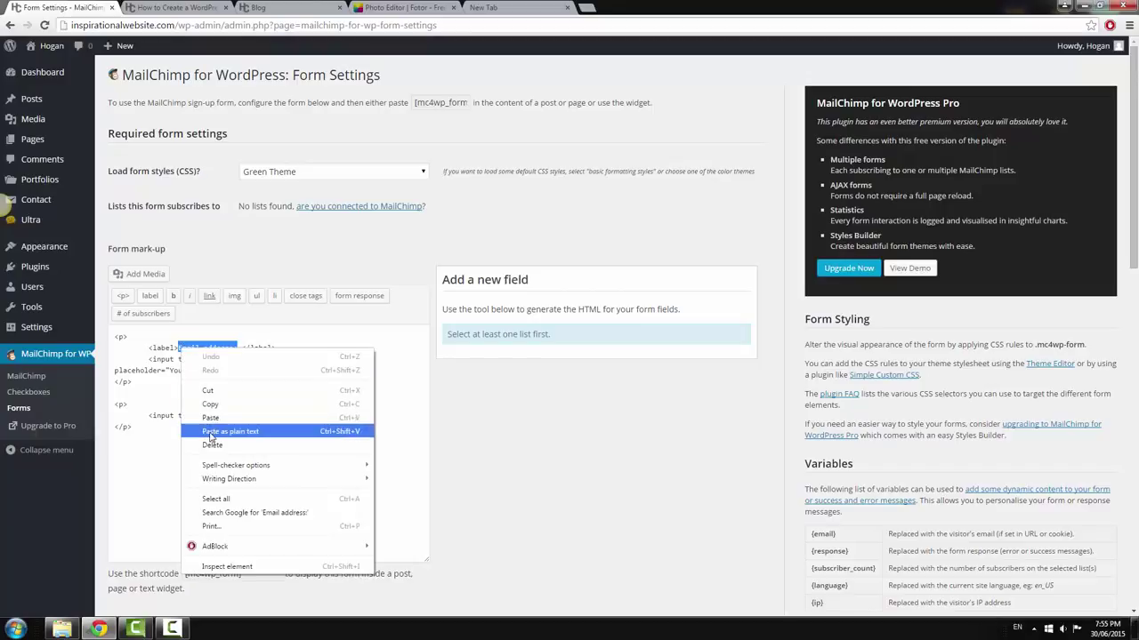
{"action": "left_click", "coordinate": [212, 433]}
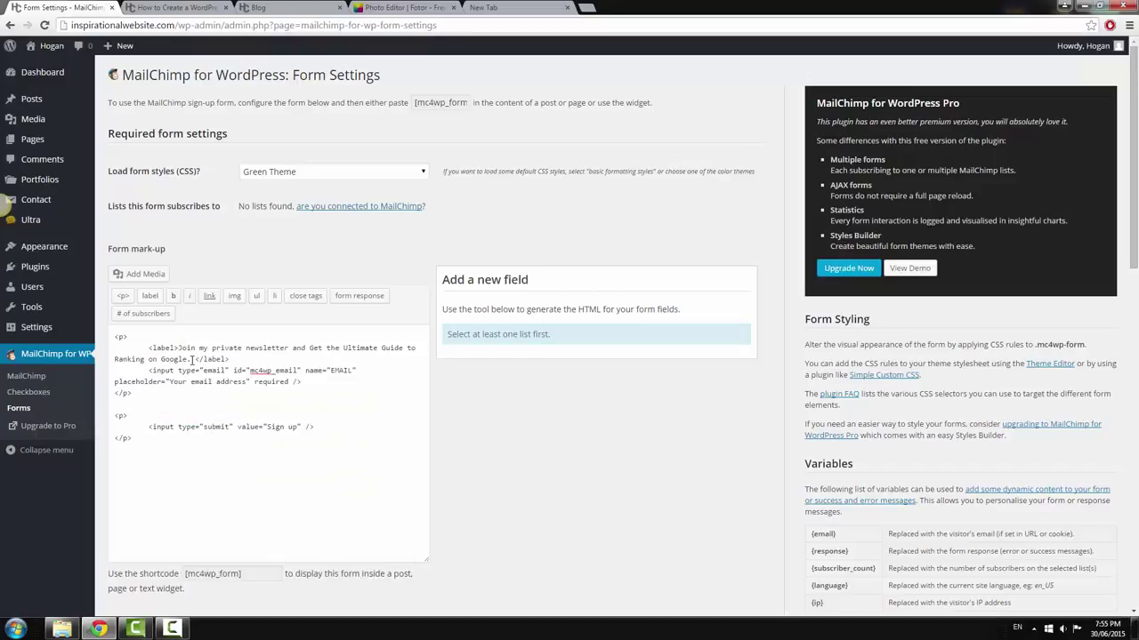
{"action": "key", "text": "BackSpace"}
Step: Change the submit button wording from 'Sign up' to 'Get SEO Guide Now'
{"action": "left_click_drag", "start_coordinate": [299, 427], "coordinate": [271, 427]}
{"action": "left_click", "coordinate": [167, 6]}
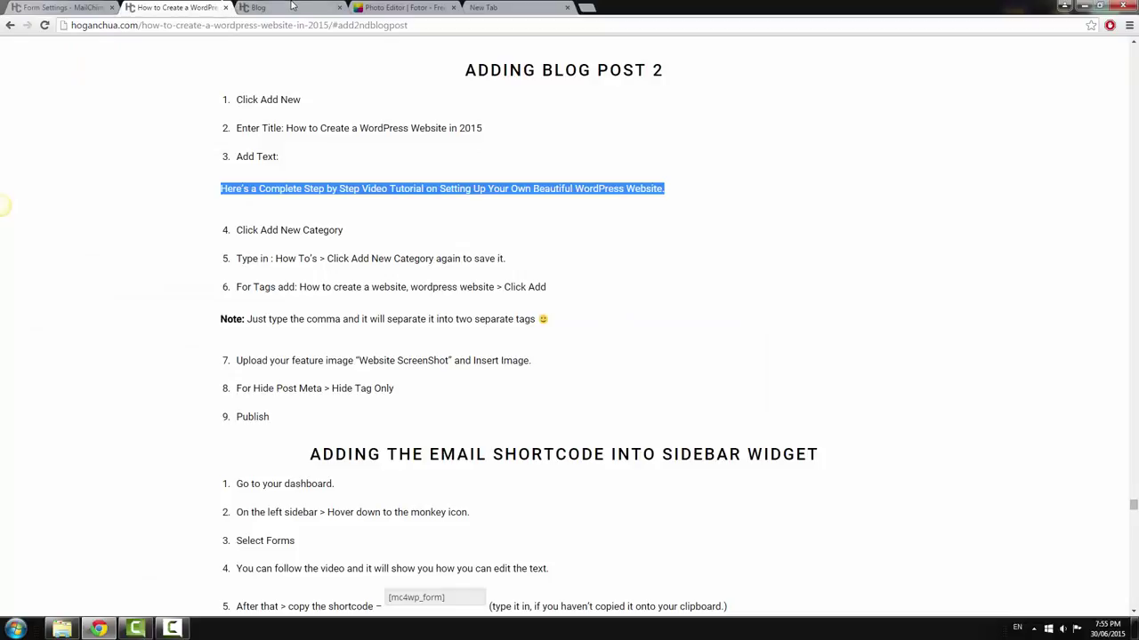
{"action": "left_click", "coordinate": [293, 6]}
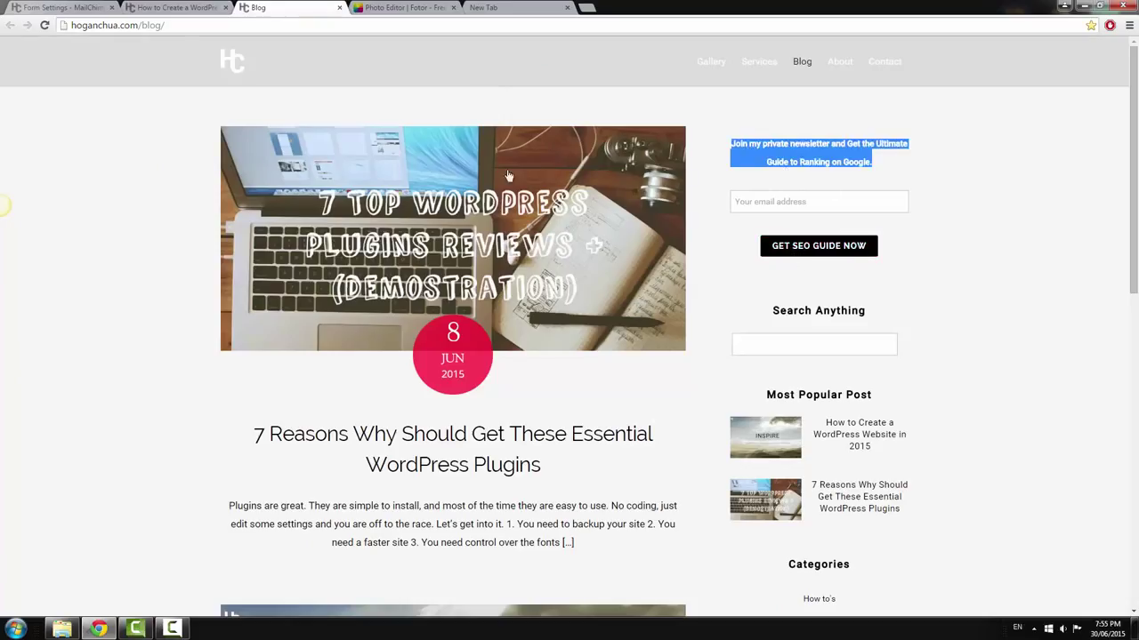
{"action": "left_click", "coordinate": [58, 7]}
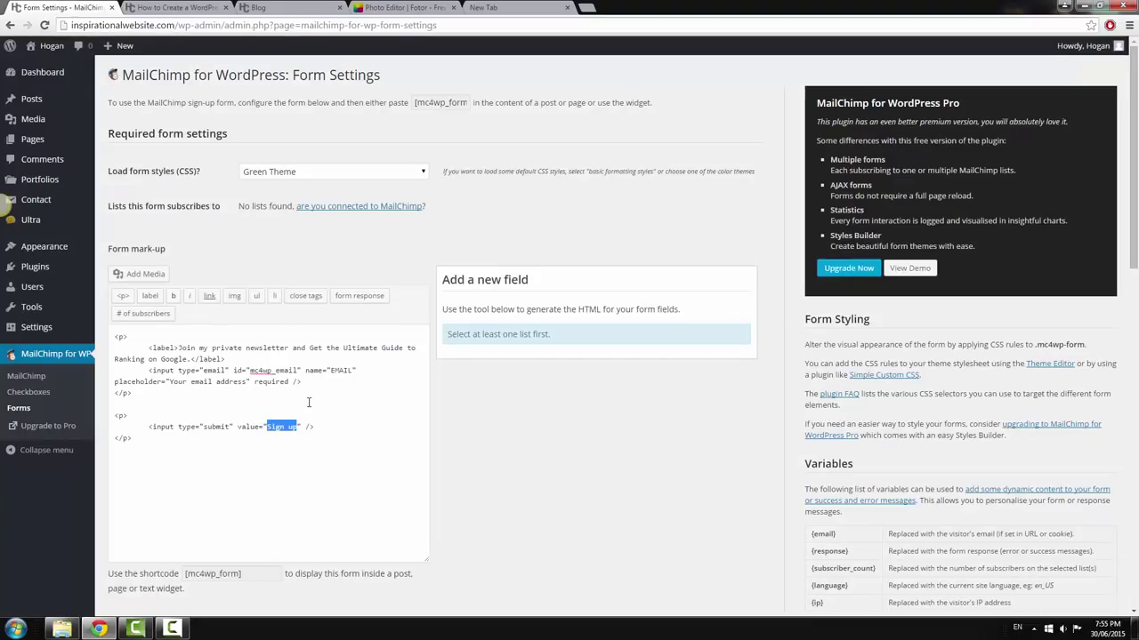
{"action": "type", "text": "Get SEO "}
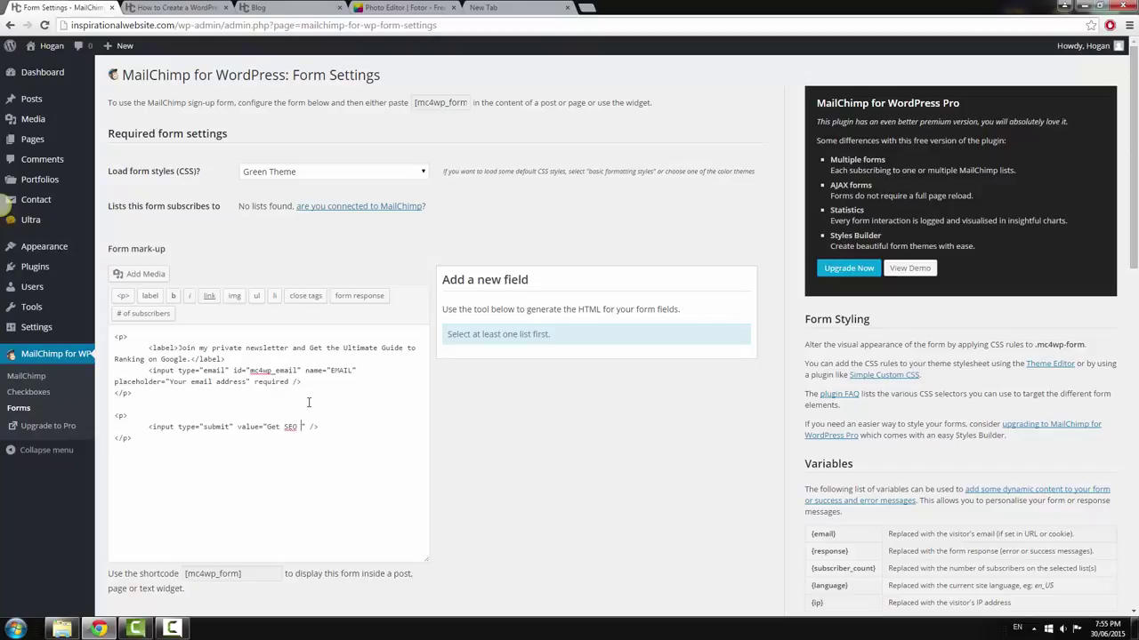
{"action": "type", "text": "Guide Now"}
Step: Copy the form shortcode and save the form settings
{"action": "scroll", "coordinate": [356, 207], "scroll_direction": "down", "scroll_amount": 2}
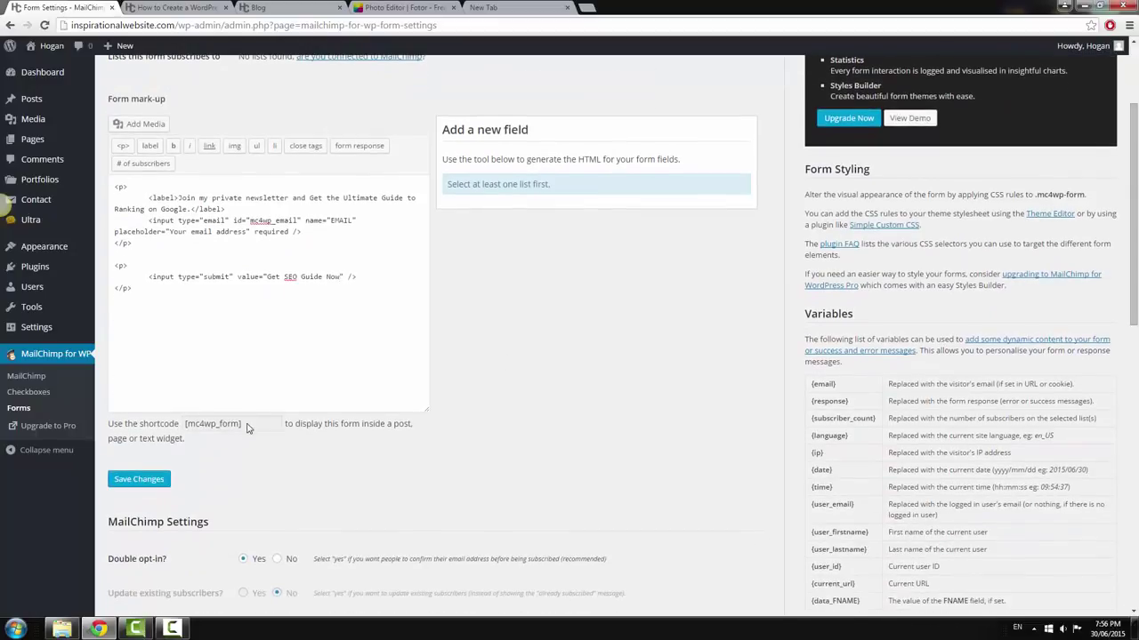
{"action": "left_click", "coordinate": [199, 427]}
{"action": "right_click", "coordinate": [208, 427]}
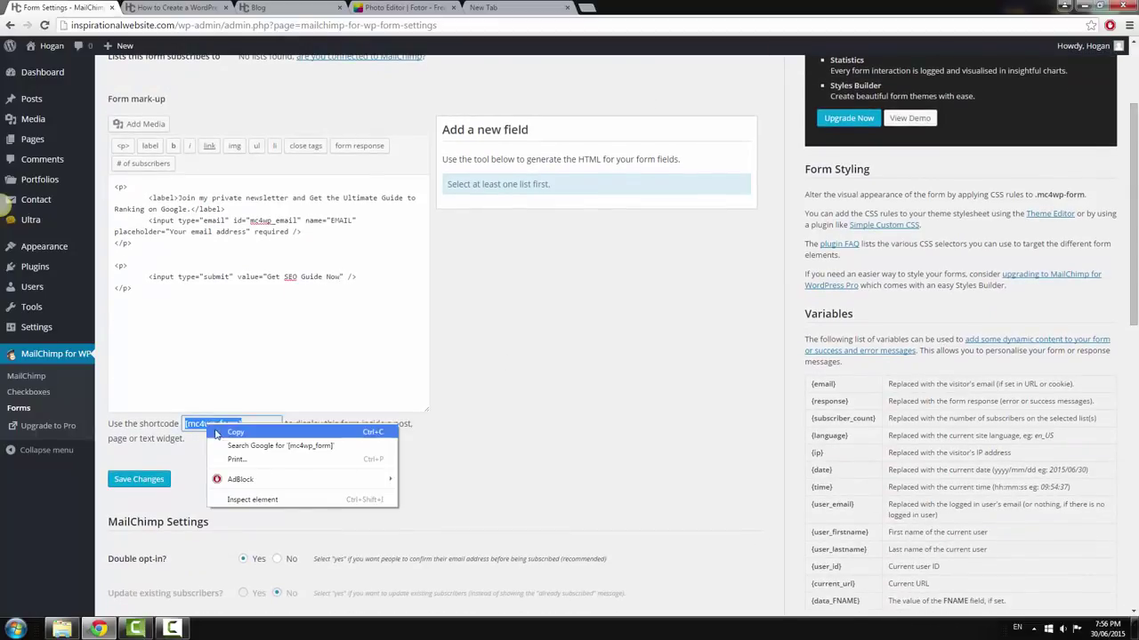
{"action": "left_click", "coordinate": [223, 433]}
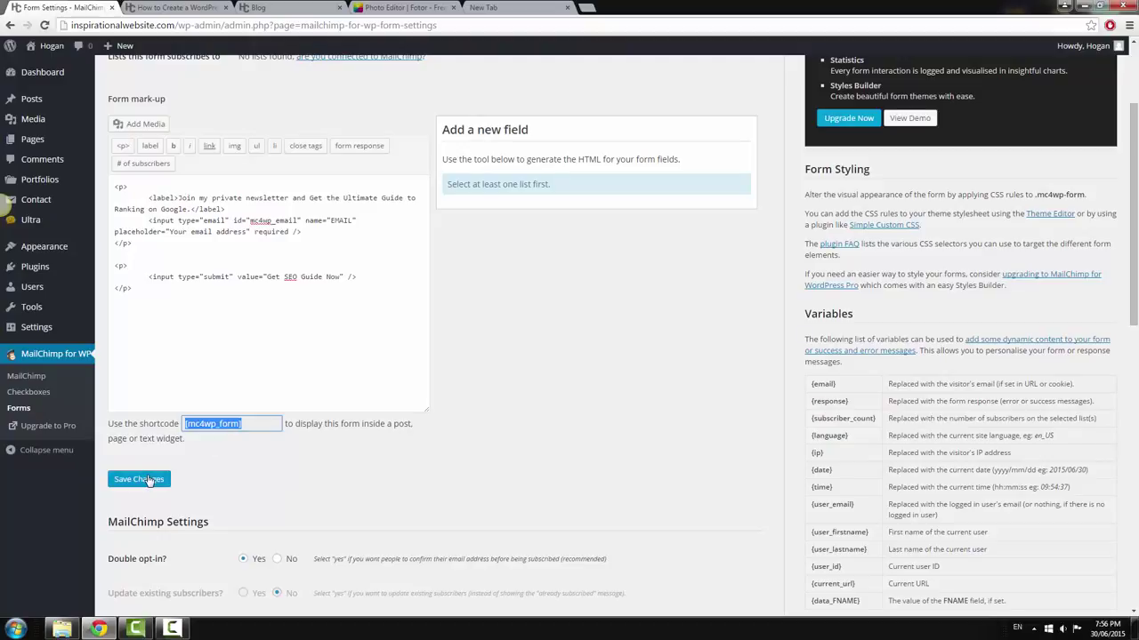
{"action": "left_click", "coordinate": [140, 480]}
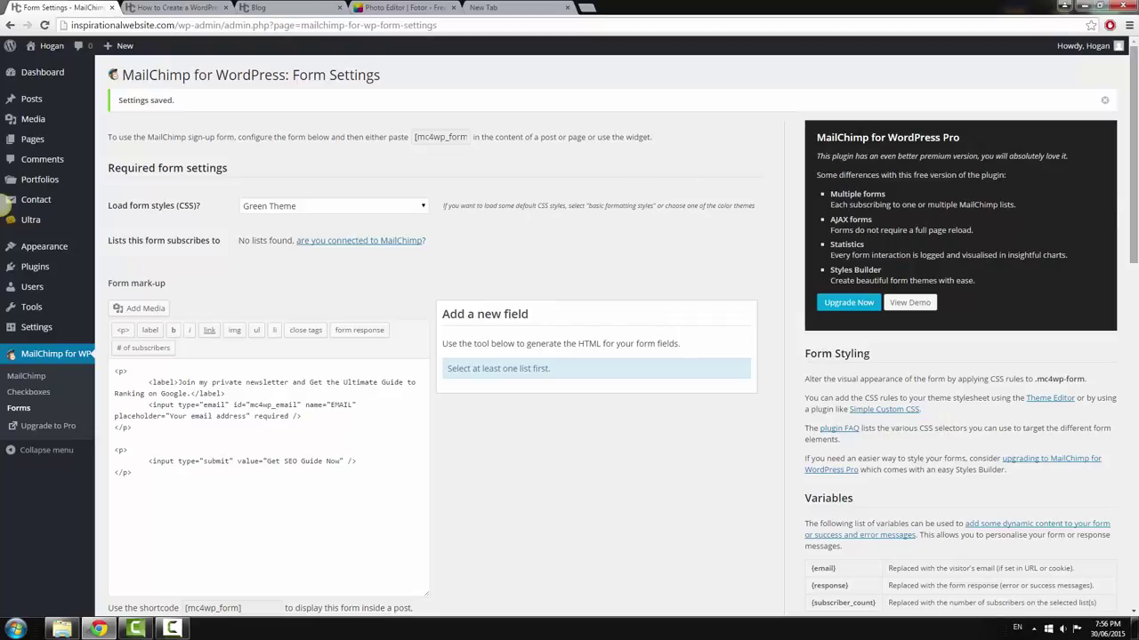
Step: Open the live site's Blog page and launch the Customizer from the site-name menu
{"action": "mouse_move", "coordinate": [1131, 214]}
{"action": "left_mouse_down"}
{"action": "mouse_move", "coordinate": [1131, 355]}
{"action": "mouse_move", "coordinate": [1132, 223]}
{"action": "left_mouse_up"}
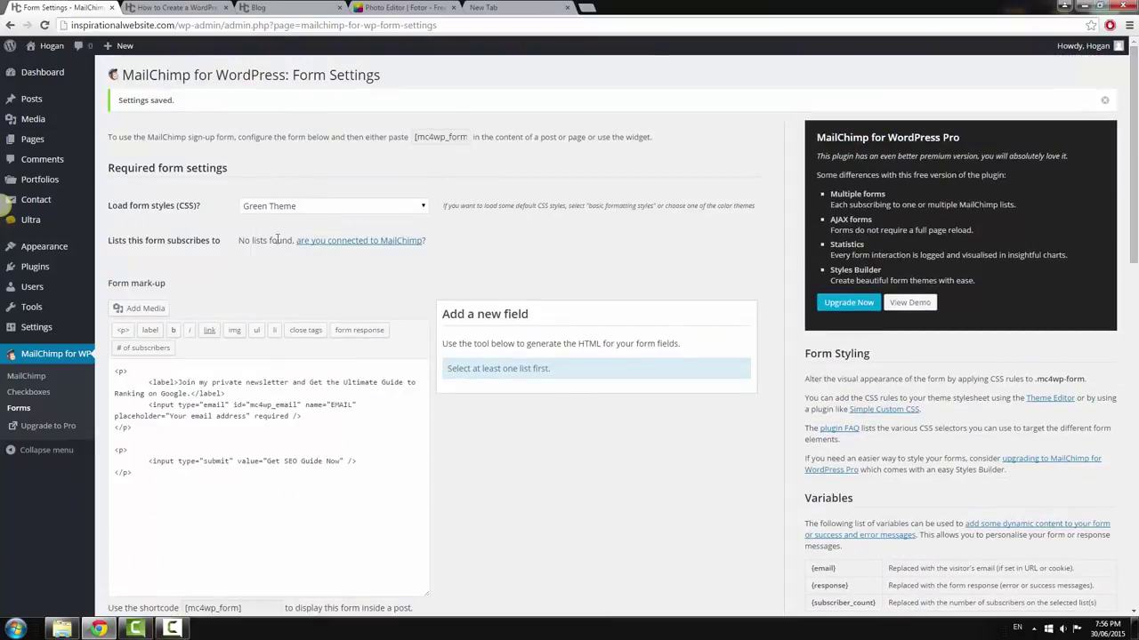
{"action": "scroll", "coordinate": [171, 488], "scroll_direction": "down", "scroll_amount": 1}
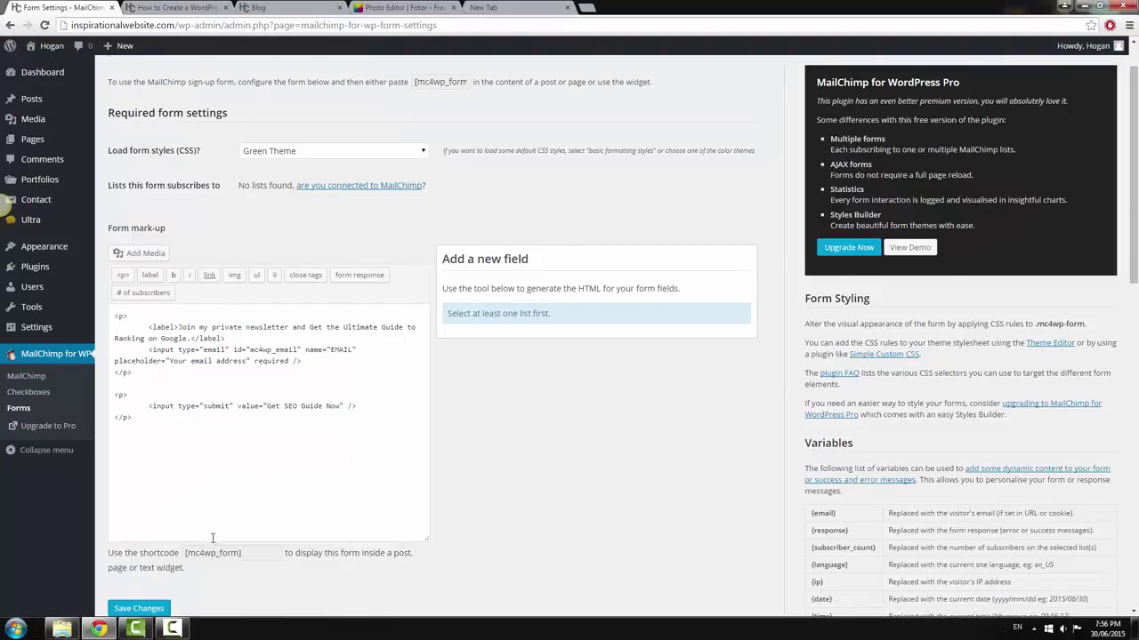
{"action": "scroll", "coordinate": [36, 286], "scroll_direction": "up", "scroll_amount": 1}
{"action": "mouse_move", "coordinate": [36, 149]}
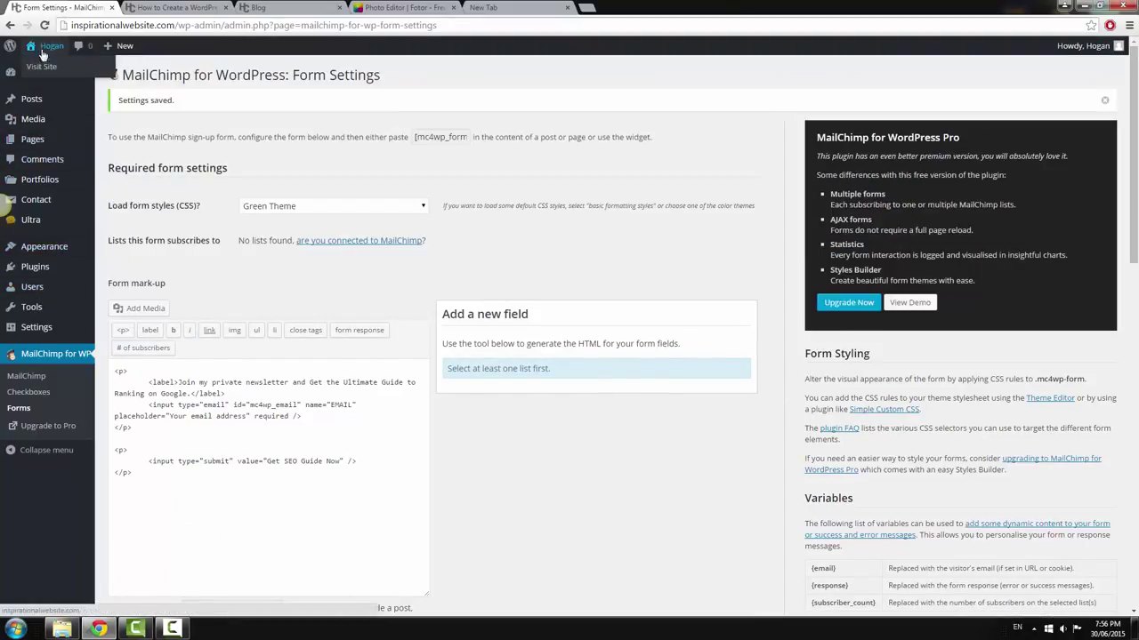
{"action": "left_click", "coordinate": [41, 67]}
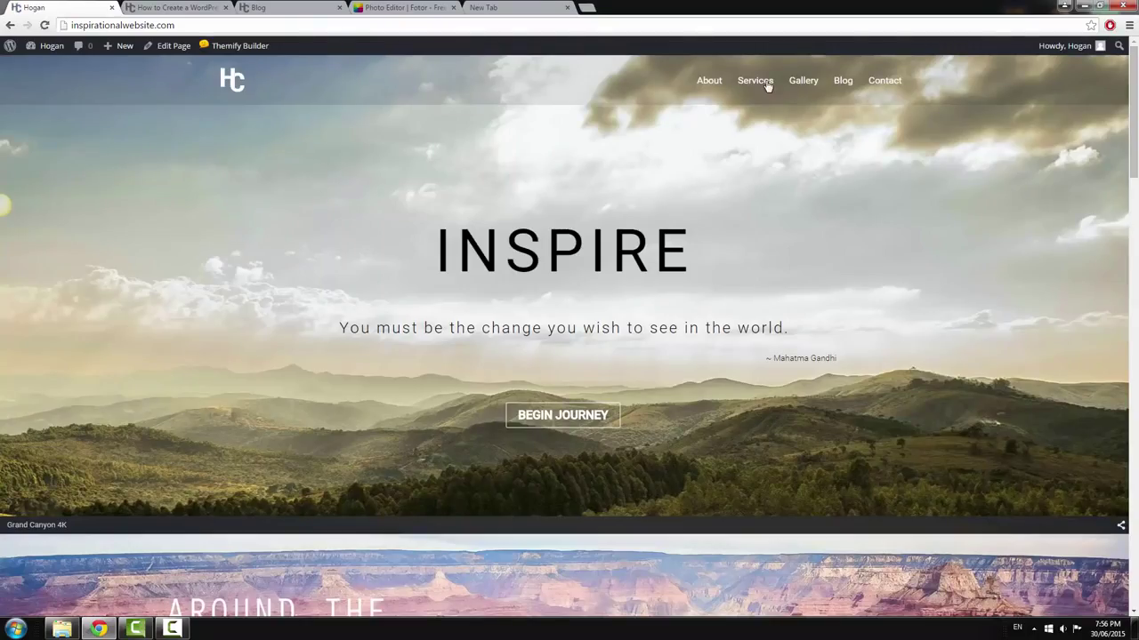
{"action": "left_click", "coordinate": [843, 82]}
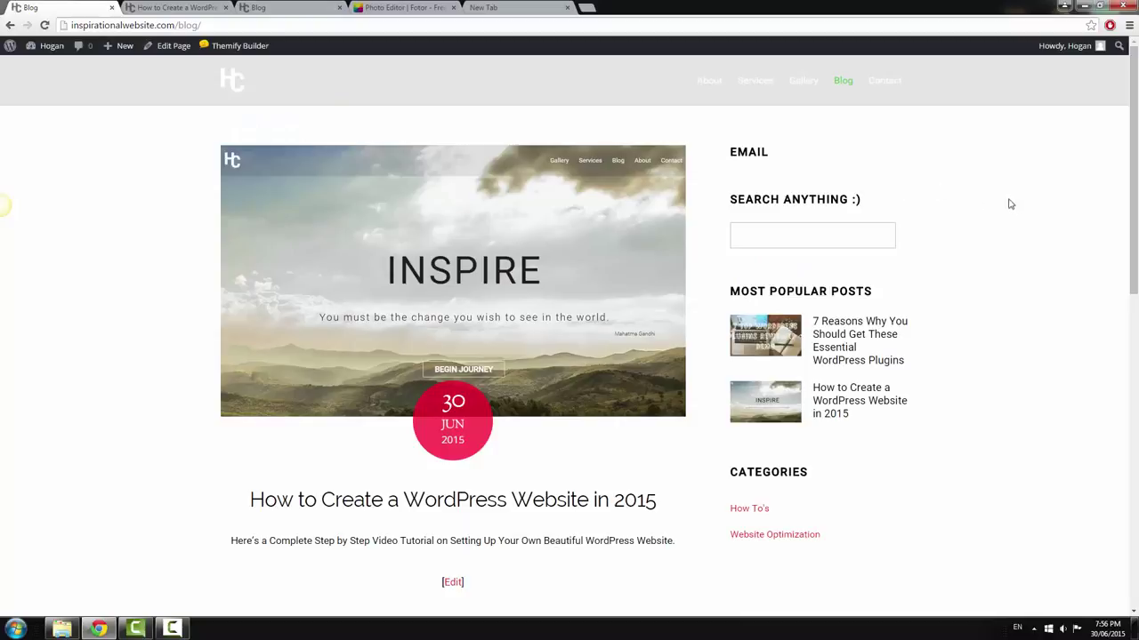
{"action": "mouse_move", "coordinate": [41, 52]}
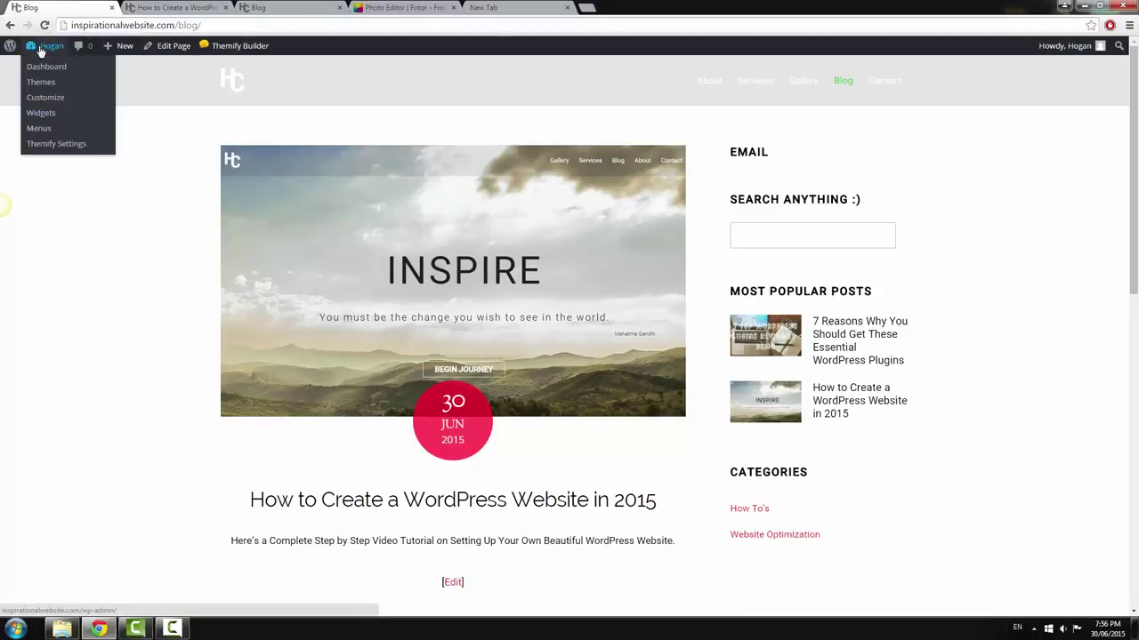
{"action": "left_click", "coordinate": [50, 100]}
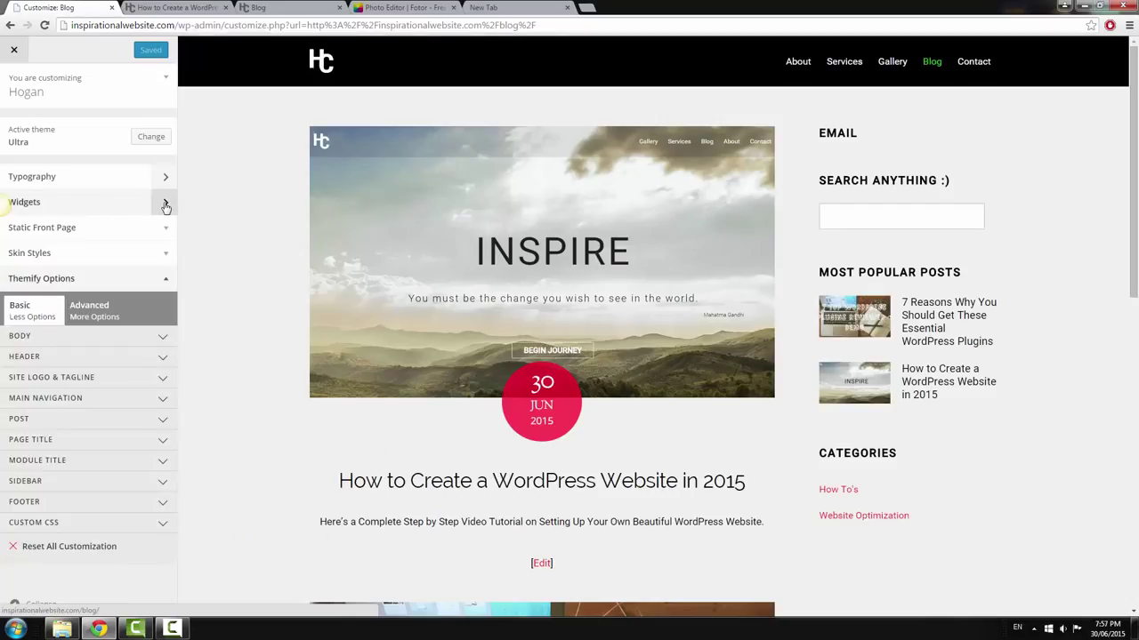
Step: Clear the Sidebar's Email text widget title and paste [mc4wp_form] as plain text into its content
{"action": "left_click", "coordinate": [166, 205]}
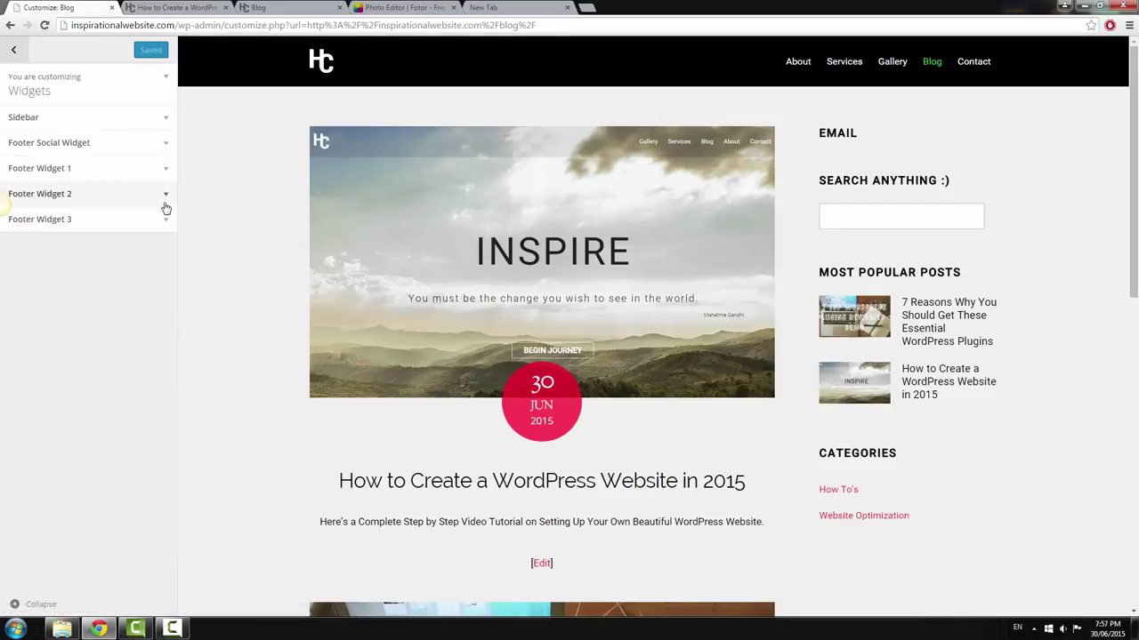
{"action": "left_click", "coordinate": [165, 121]}
{"action": "left_click", "coordinate": [151, 151]}
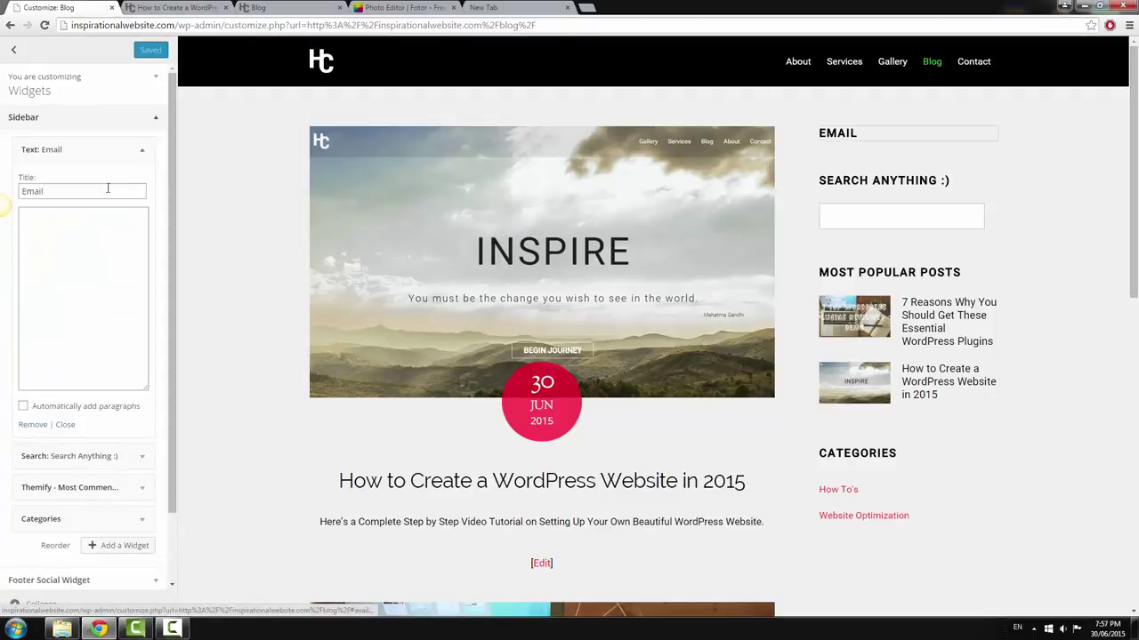
{"action": "double_click", "coordinate": [90, 192]}
{"action": "key", "text": "BackSpace"}
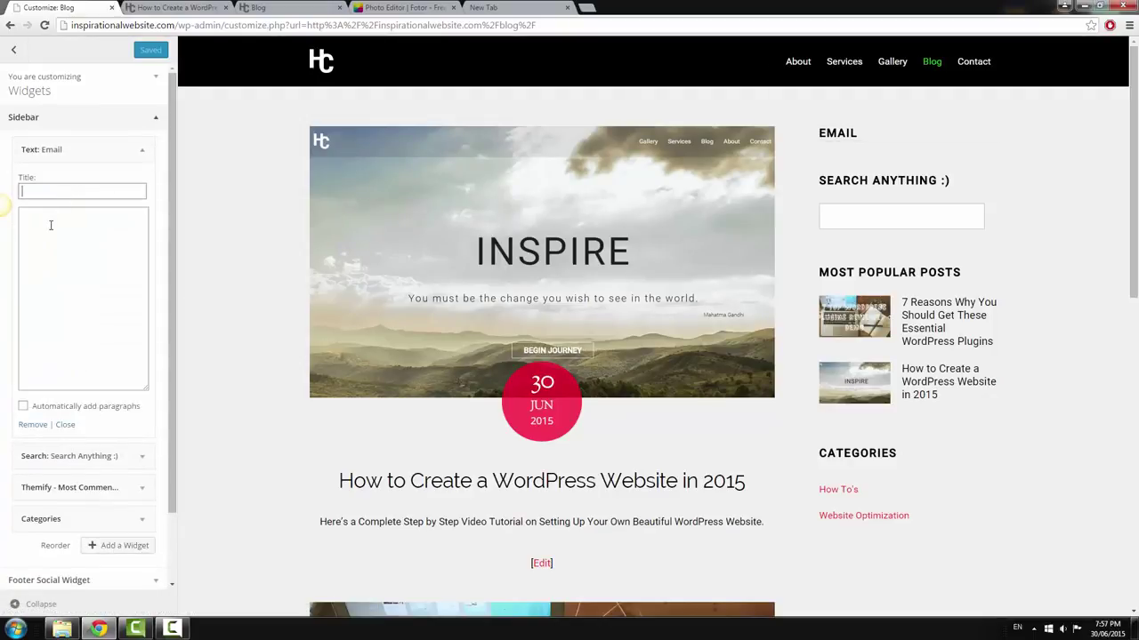
{"action": "left_click", "coordinate": [40, 221]}
{"action": "right_click", "coordinate": [38, 213]}
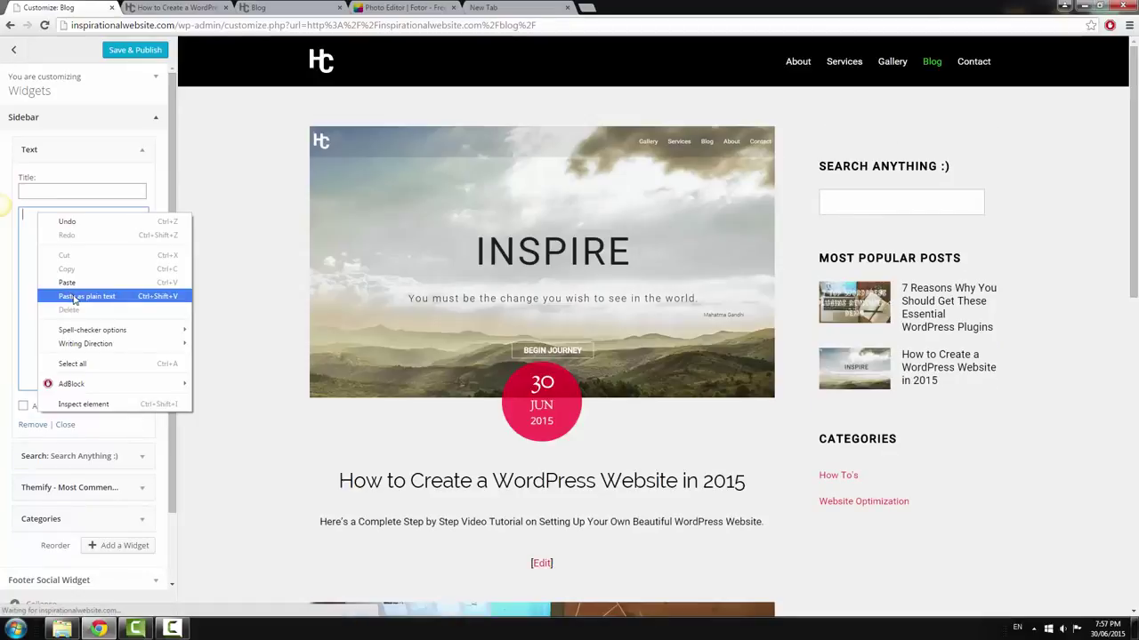
{"action": "left_click", "coordinate": [71, 298]}
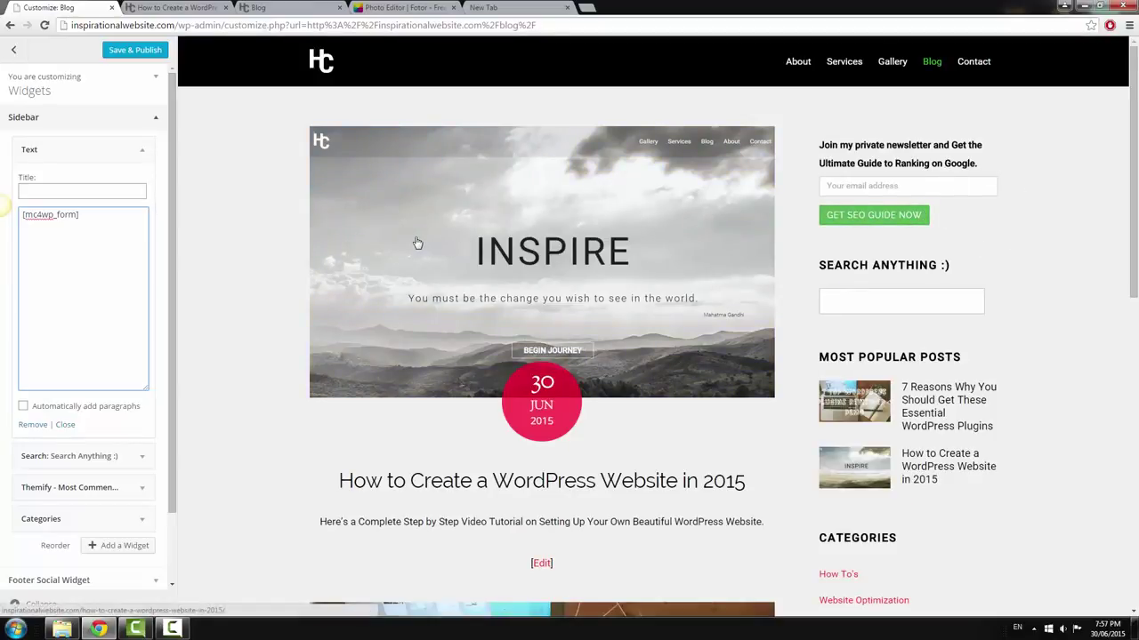
Step: Save & Publish the widget change and return to the main Customizer options
{"action": "left_click", "coordinate": [139, 51]}
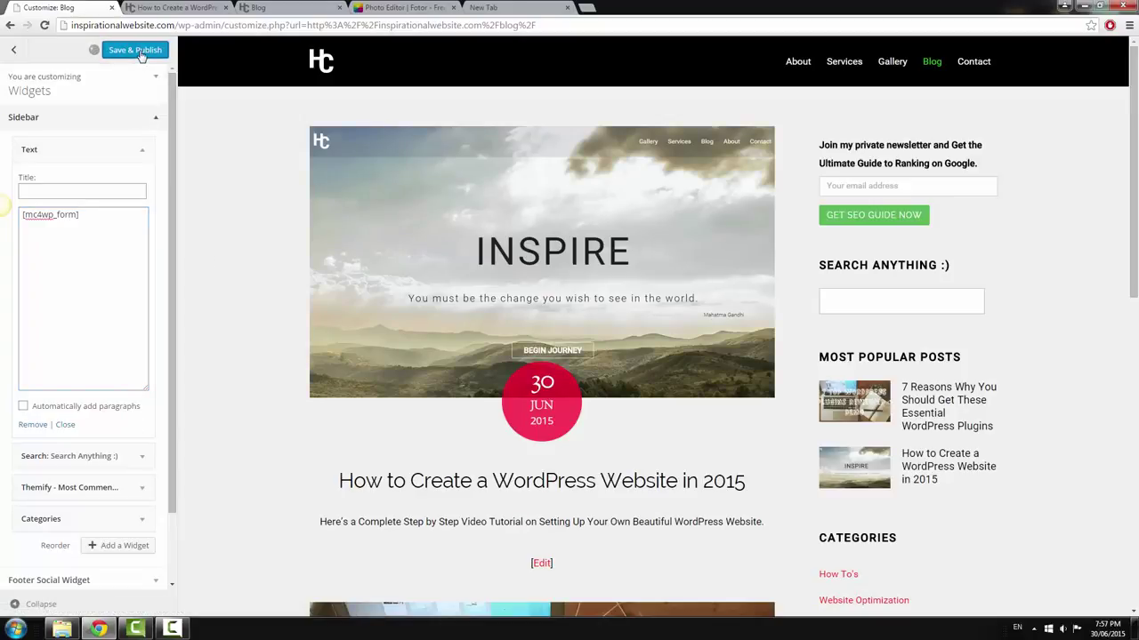
{"action": "left_click", "coordinate": [14, 51]}
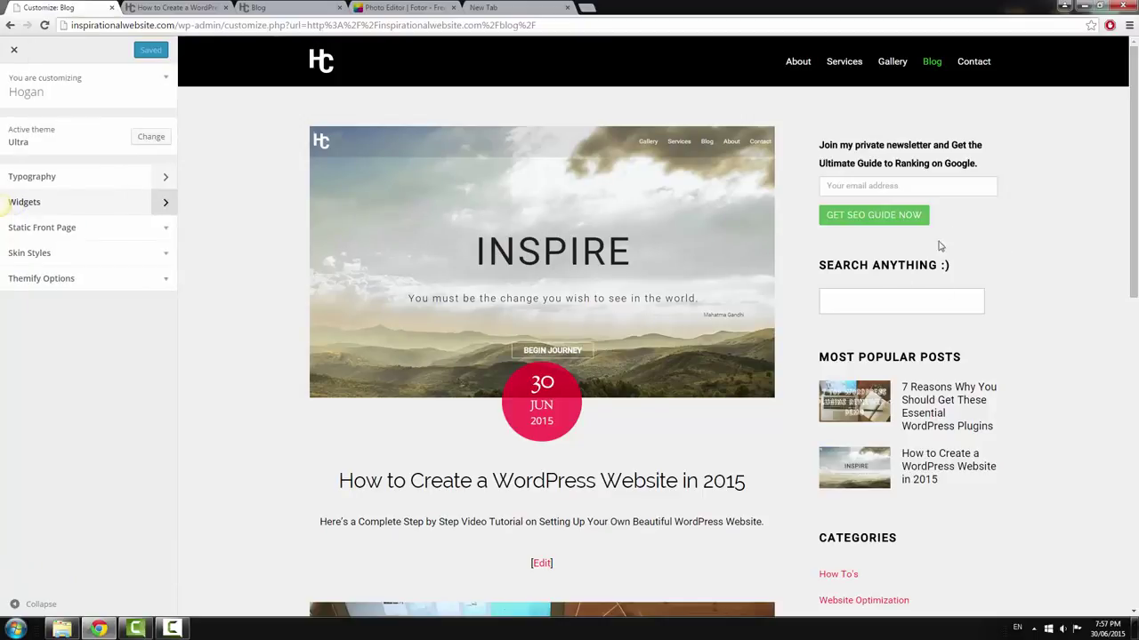
{"action": "scroll", "coordinate": [943, 247], "scroll_direction": "down", "scroll_amount": 2}
{"action": "scroll", "coordinate": [918, 315], "scroll_direction": "up", "scroll_amount": 2}
Step: Set the sidebar text to 14 px Roboto, capitalized and centred
{"action": "left_click", "coordinate": [164, 281]}
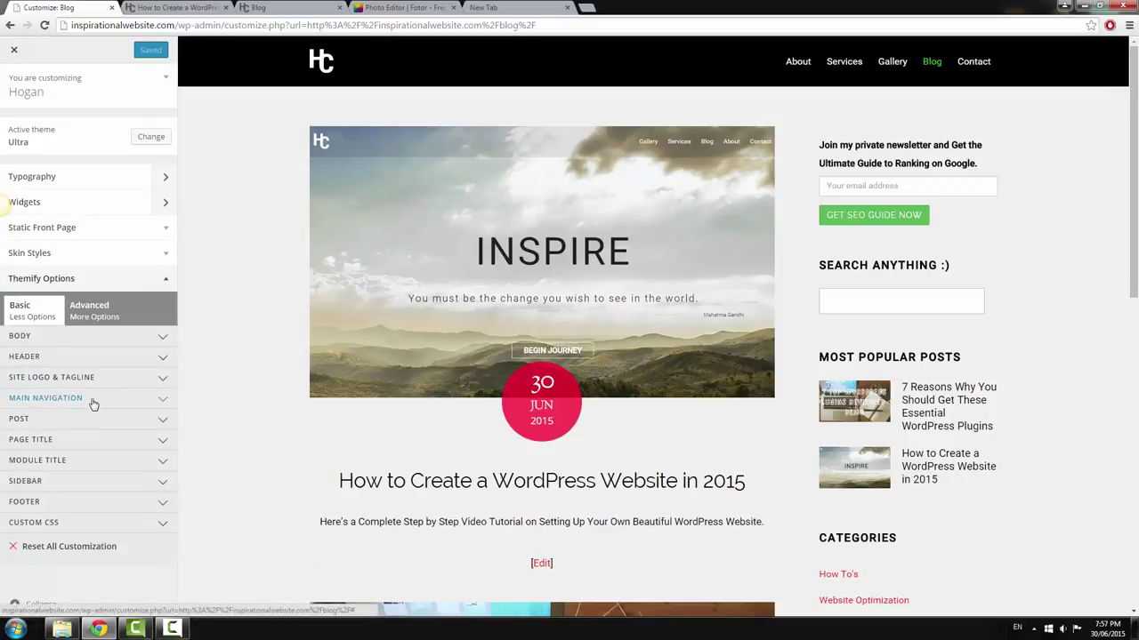
{"action": "left_click", "coordinate": [78, 485]}
{"action": "scroll", "coordinate": [84, 356], "scroll_direction": "down", "scroll_amount": 3}
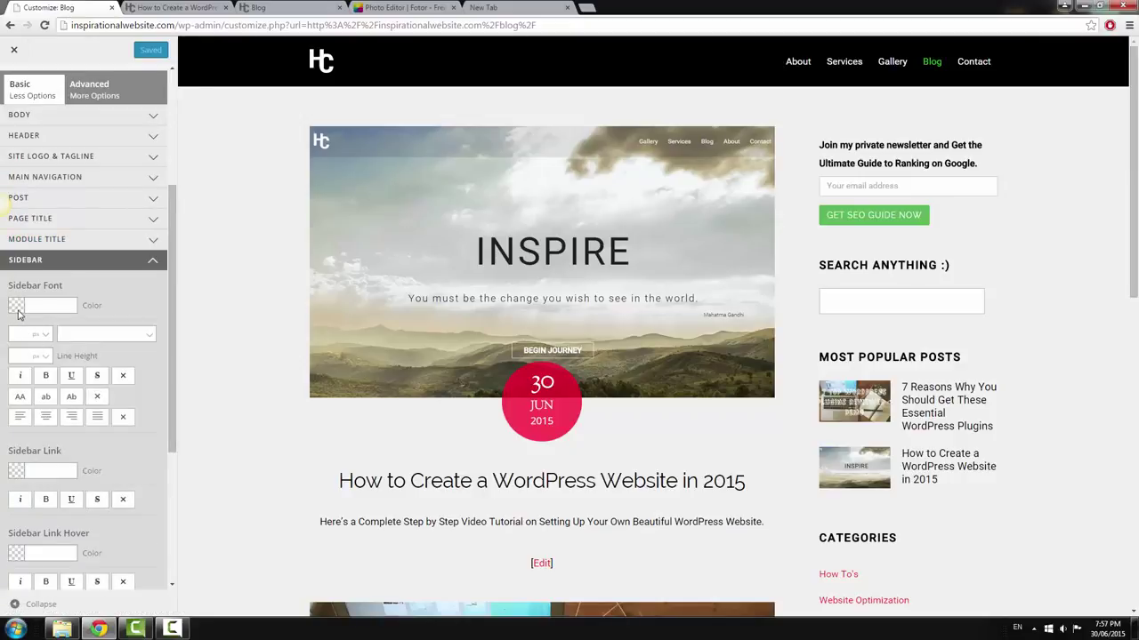
{"action": "left_click", "coordinate": [23, 336]}
{"action": "type", "text": "14"}
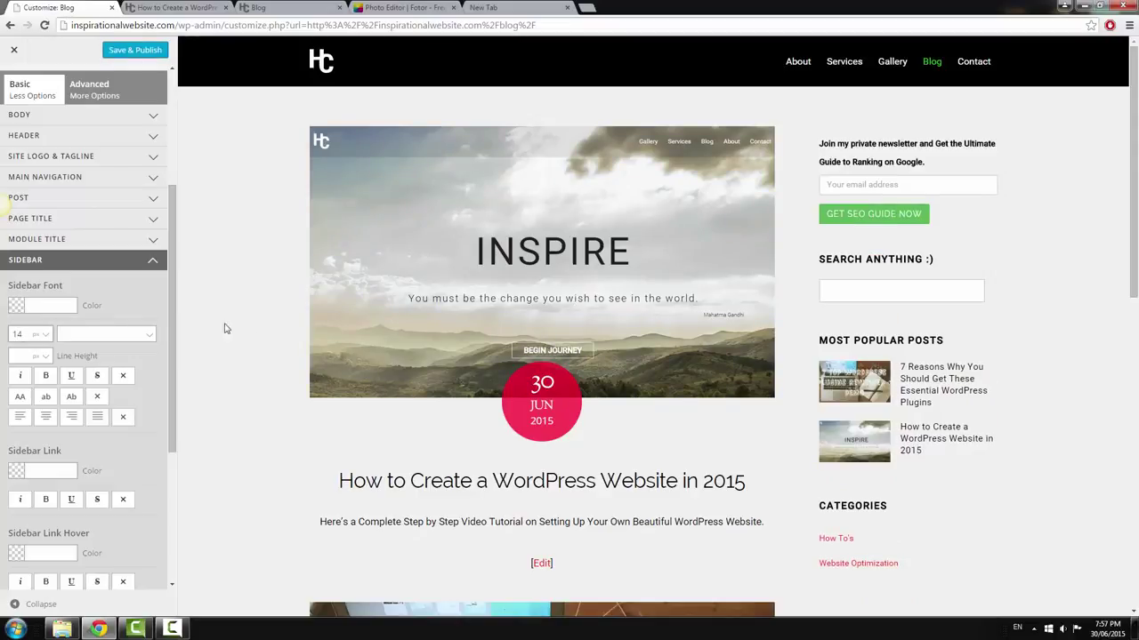
{"action": "left_click", "coordinate": [88, 336]}
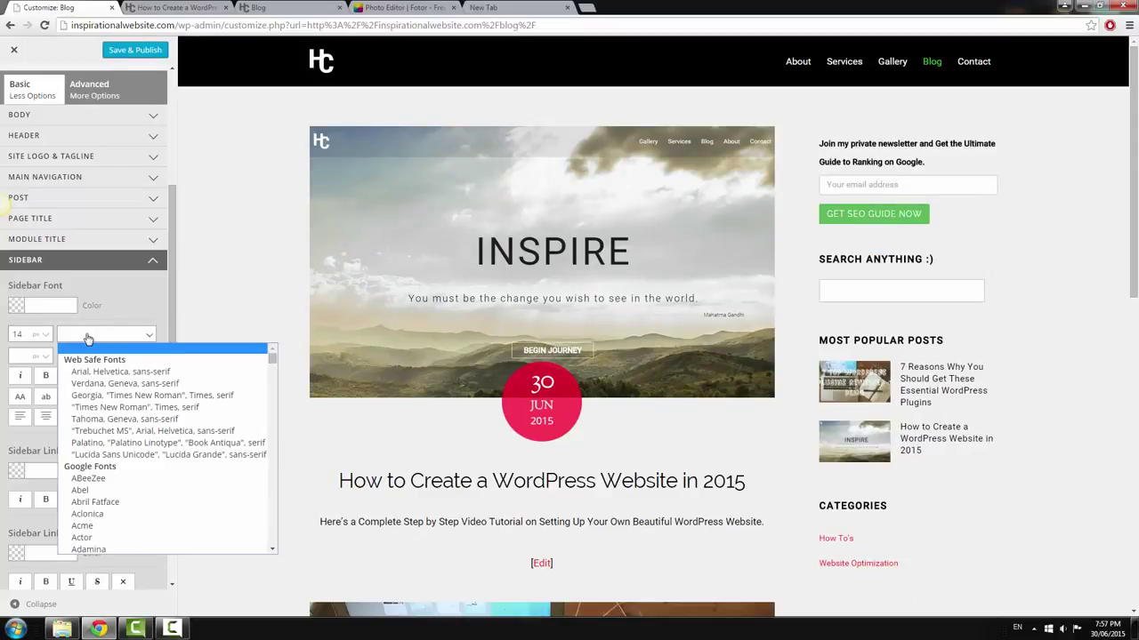
{"action": "type", "text": "roboto"}
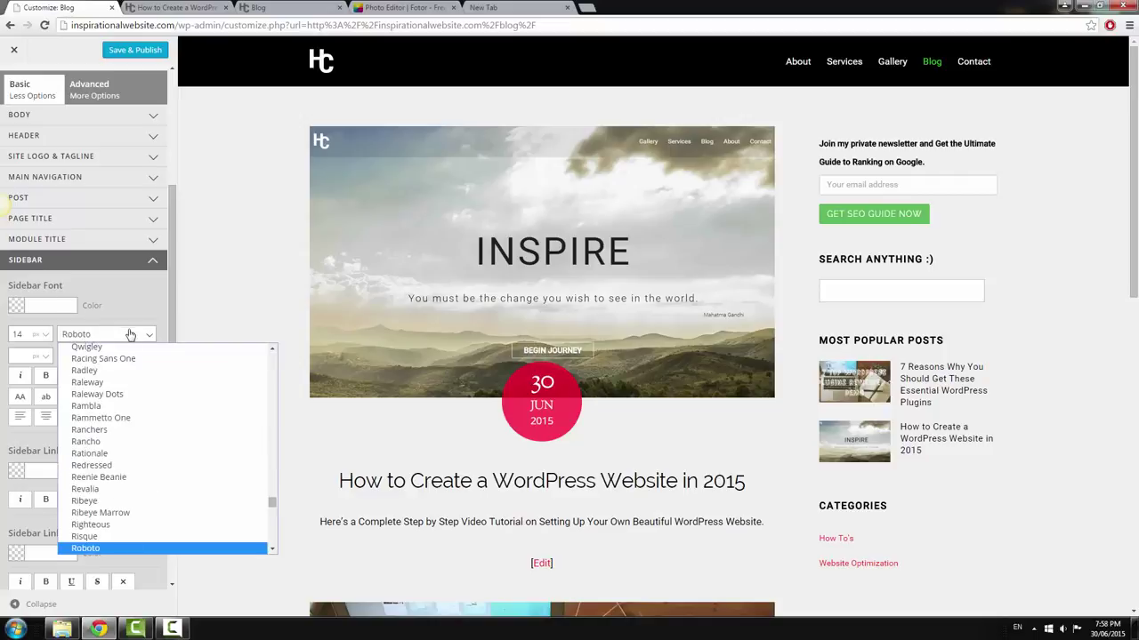
{"action": "left_click", "coordinate": [130, 335]}
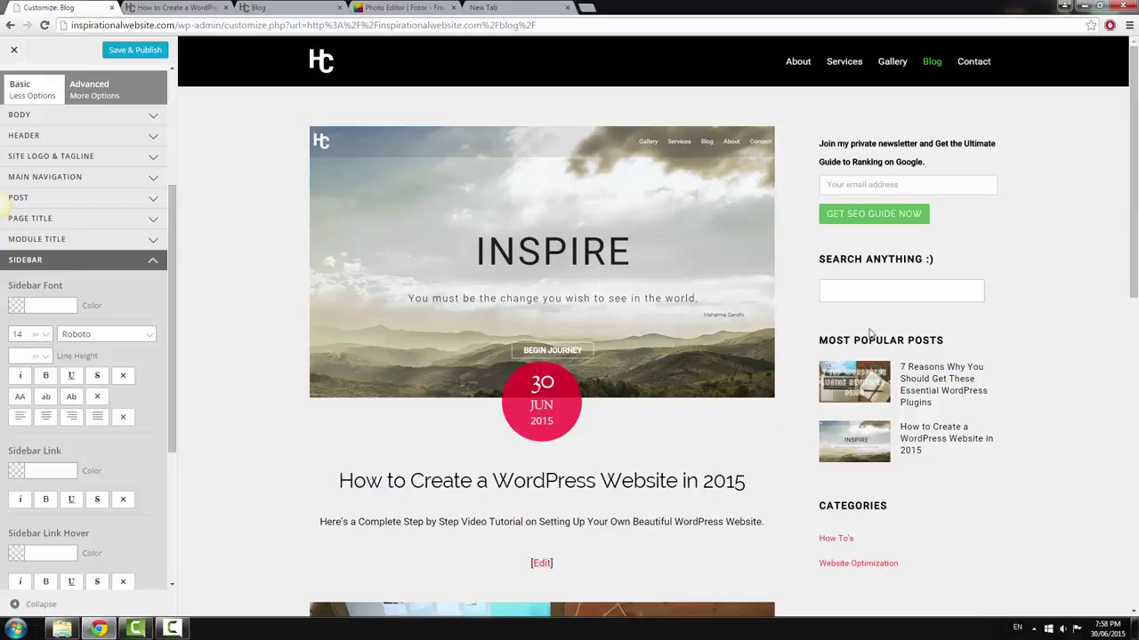
{"action": "left_click_drag", "start_coordinate": [979, 344], "coordinate": [820, 334]}
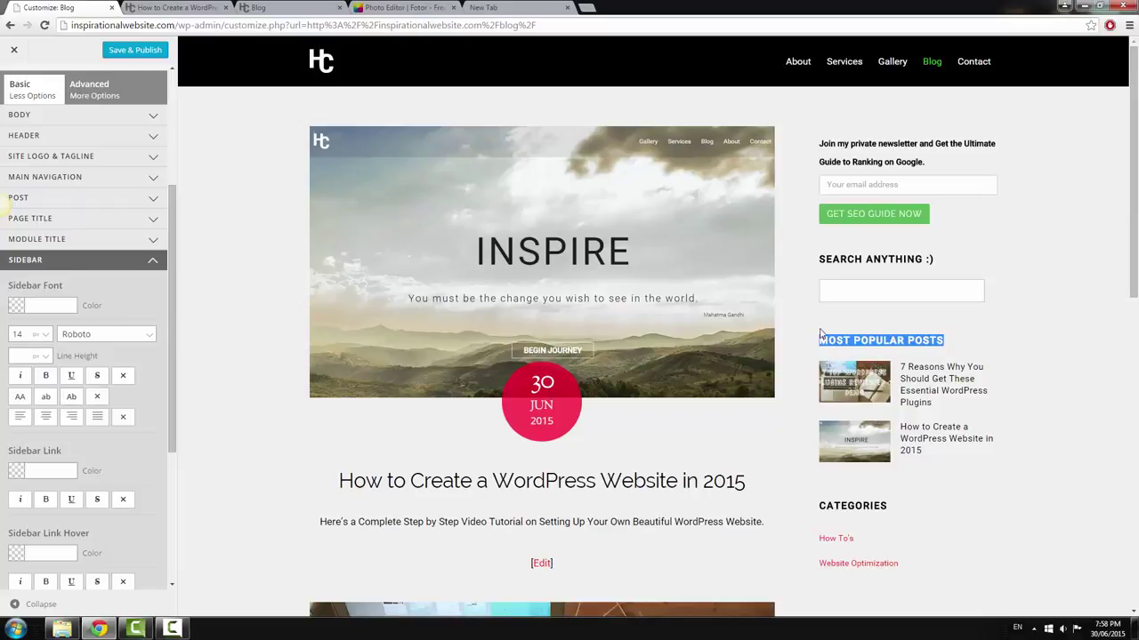
{"action": "left_click", "coordinate": [76, 400]}
{"action": "left_click_drag", "start_coordinate": [170, 386], "coordinate": [172, 419]}
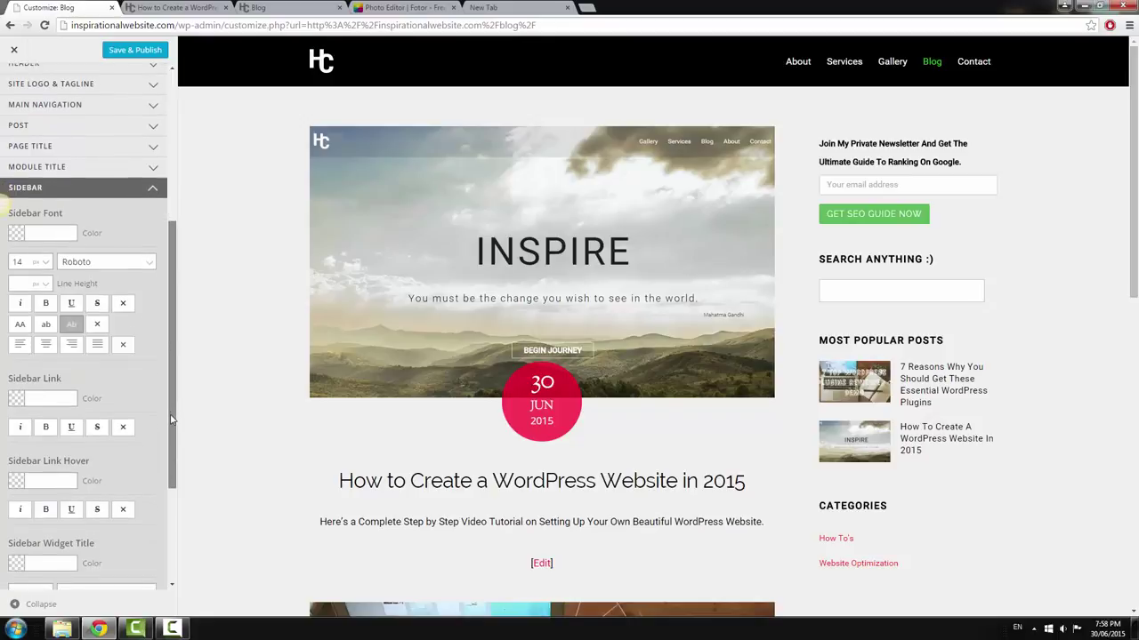
{"action": "left_click", "coordinate": [46, 347]}
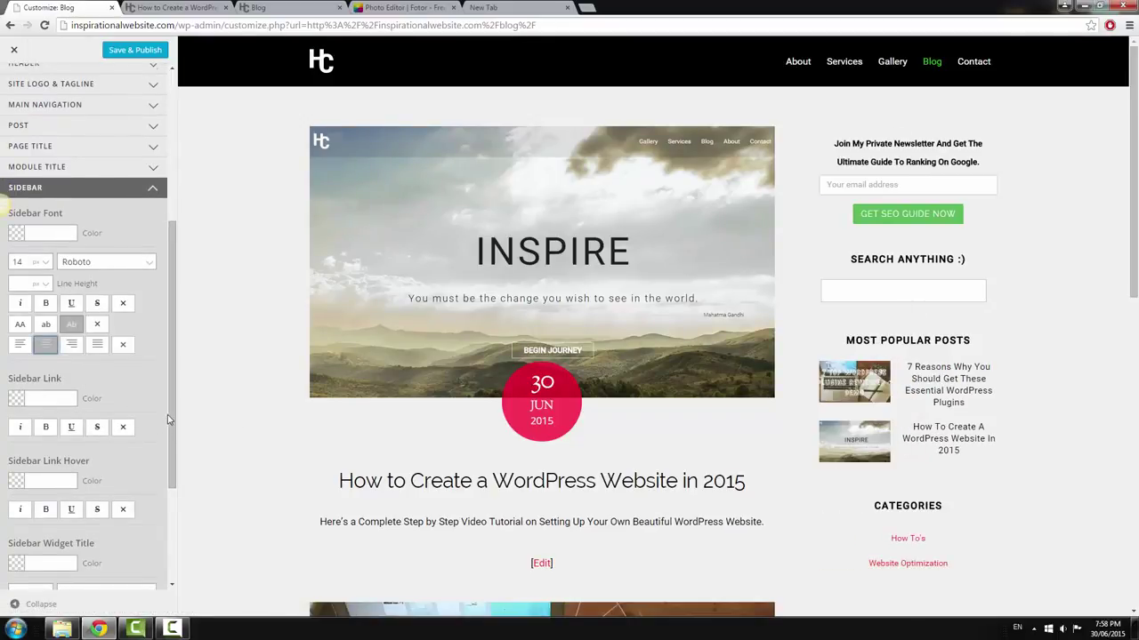
{"action": "left_click_drag", "start_coordinate": [165, 423], "coordinate": [163, 464]}
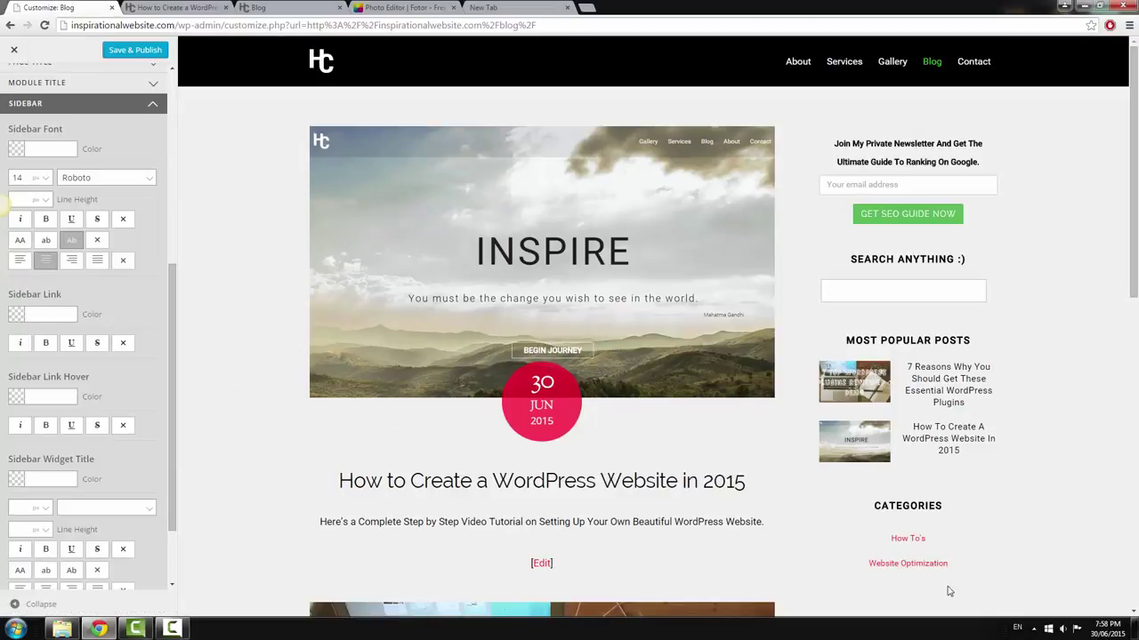
Step: Make sidebar links black (#000000) with a #d62b2b hover colour
{"action": "left_click", "coordinate": [17, 318]}
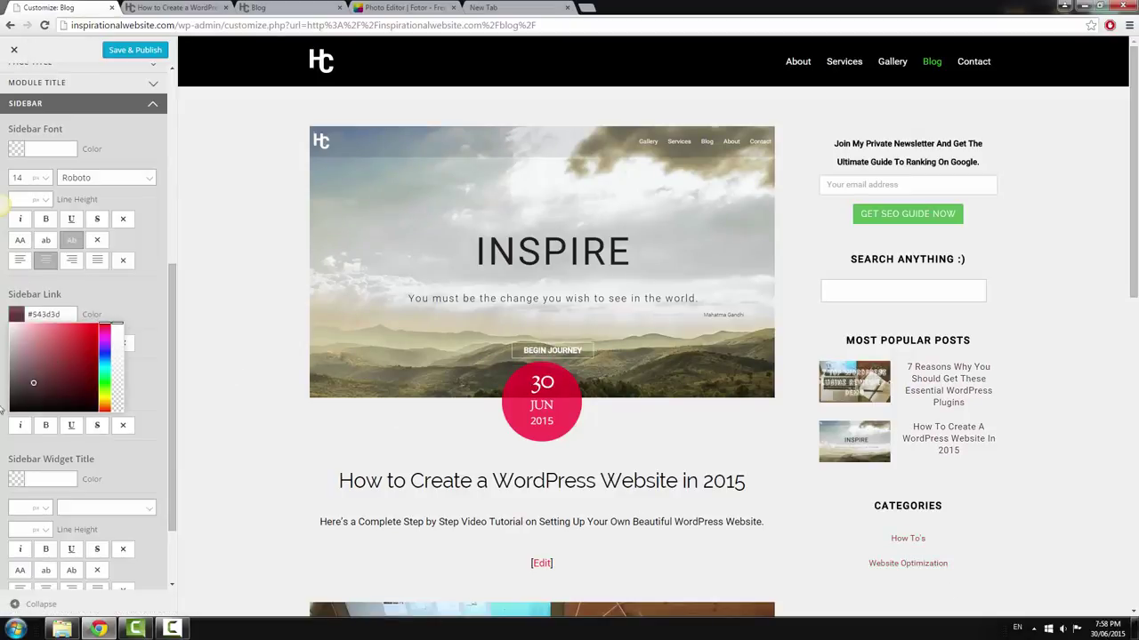
{"action": "left_click", "coordinate": [129, 305]}
{"action": "left_click_drag", "start_coordinate": [172, 305], "coordinate": [171, 319]}
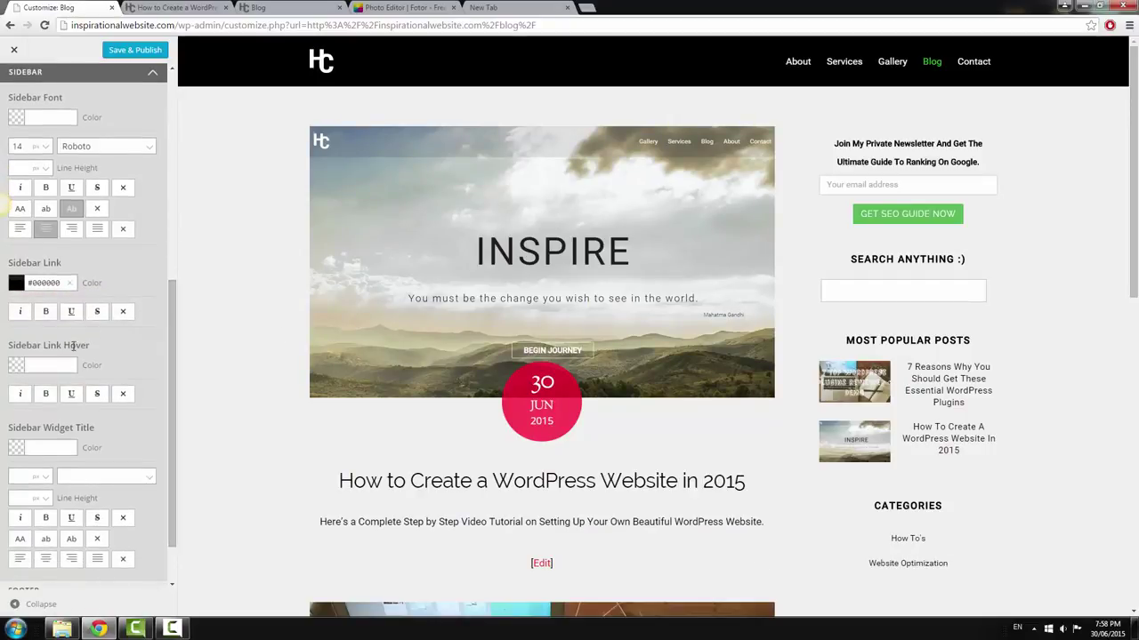
{"action": "left_click_drag", "start_coordinate": [89, 345], "coordinate": [5, 349]}
{"action": "left_click", "coordinate": [47, 347]}
{"action": "left_click", "coordinate": [46, 365]}
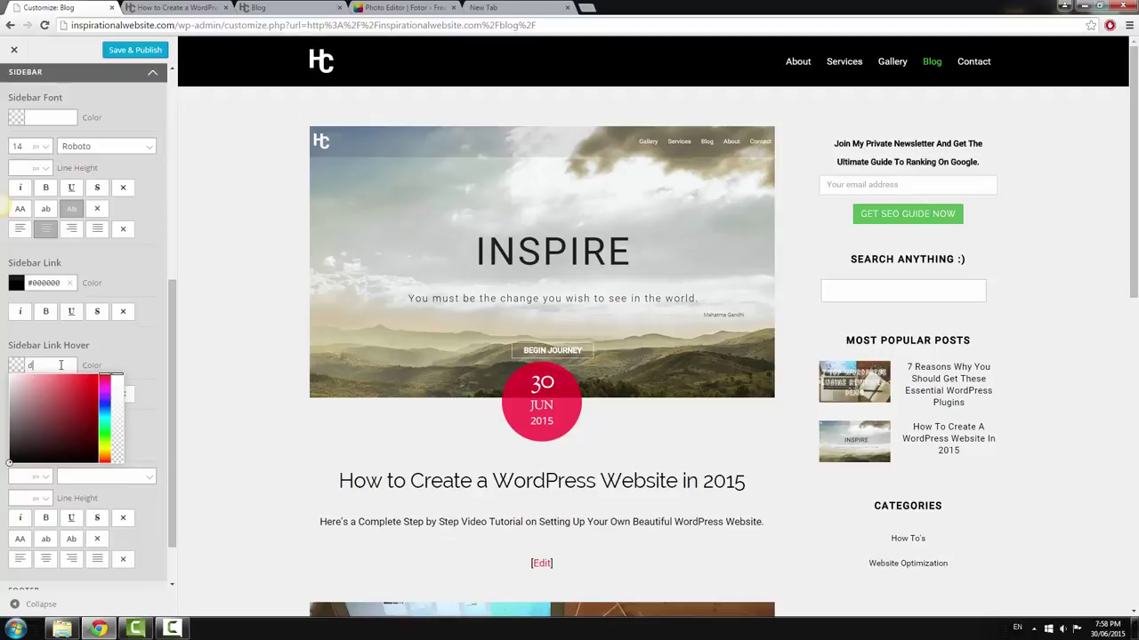
{"action": "type", "text": "2b"}
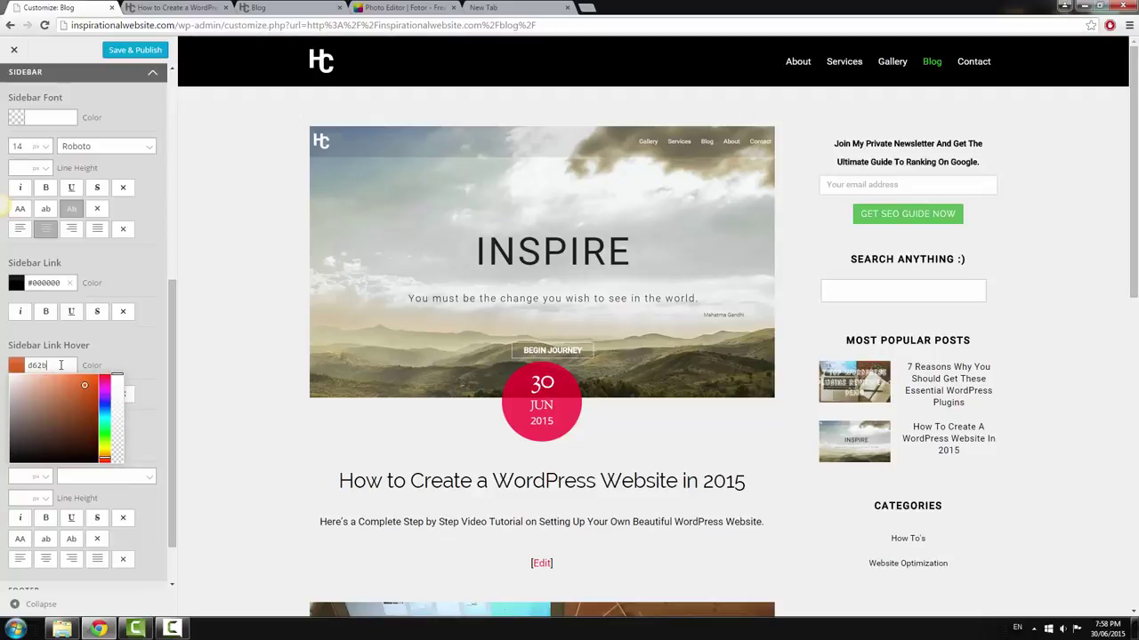
{"action": "type", "text": "2b"}
{"action": "left_click", "coordinate": [112, 357]}
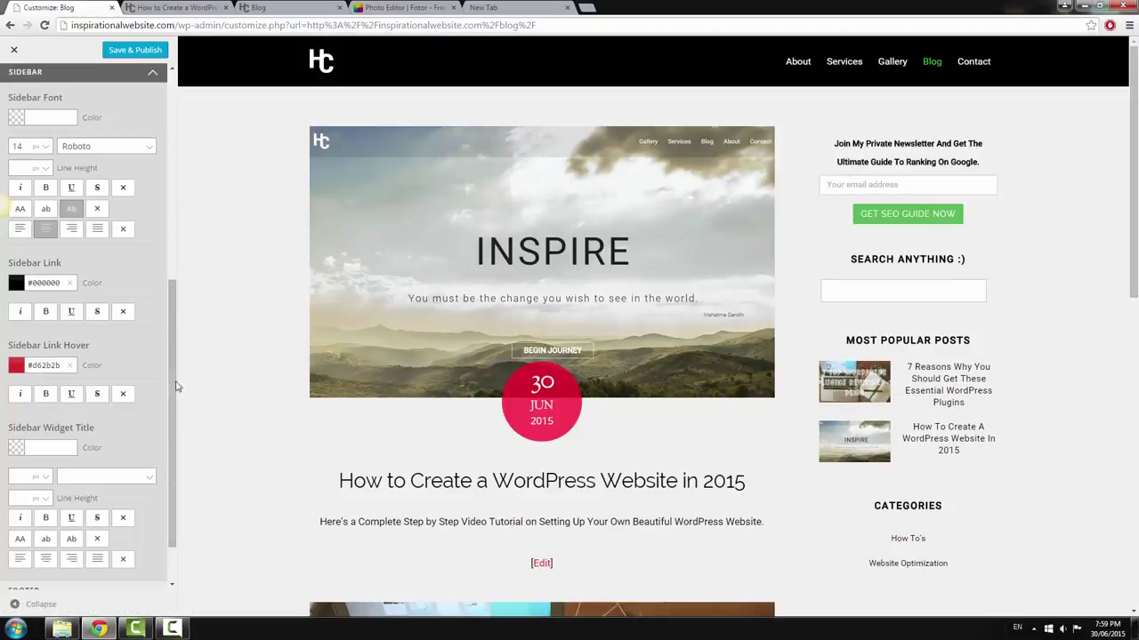
{"action": "scroll", "coordinate": [165, 386], "scroll_direction": "down", "scroll_amount": 2}
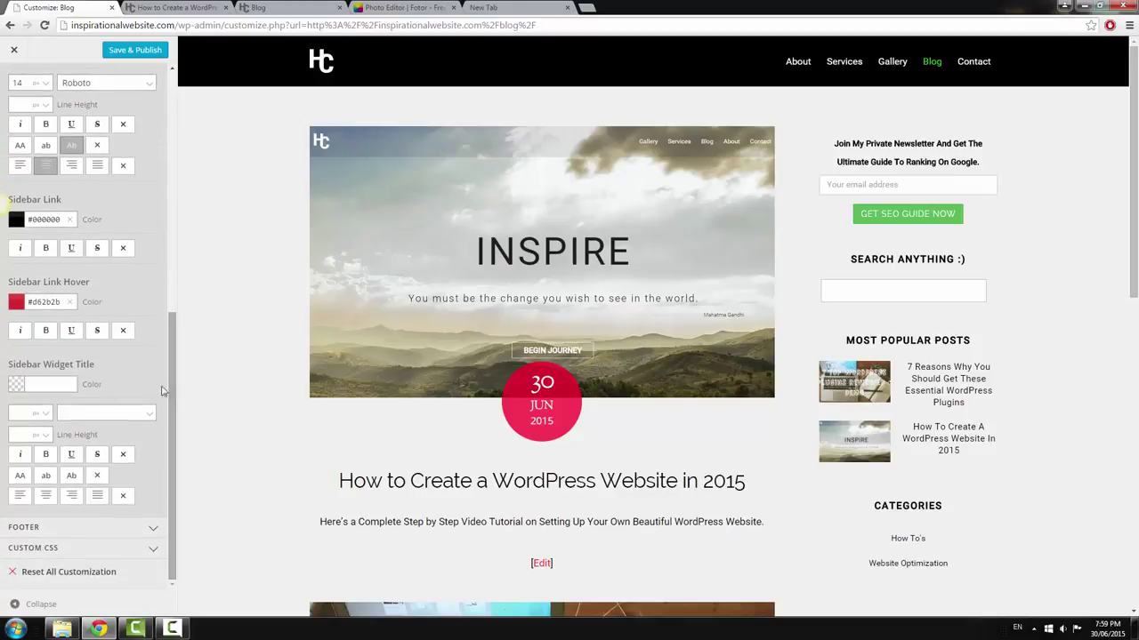
{"action": "left_click_drag", "start_coordinate": [96, 369], "coordinate": [6, 368]}
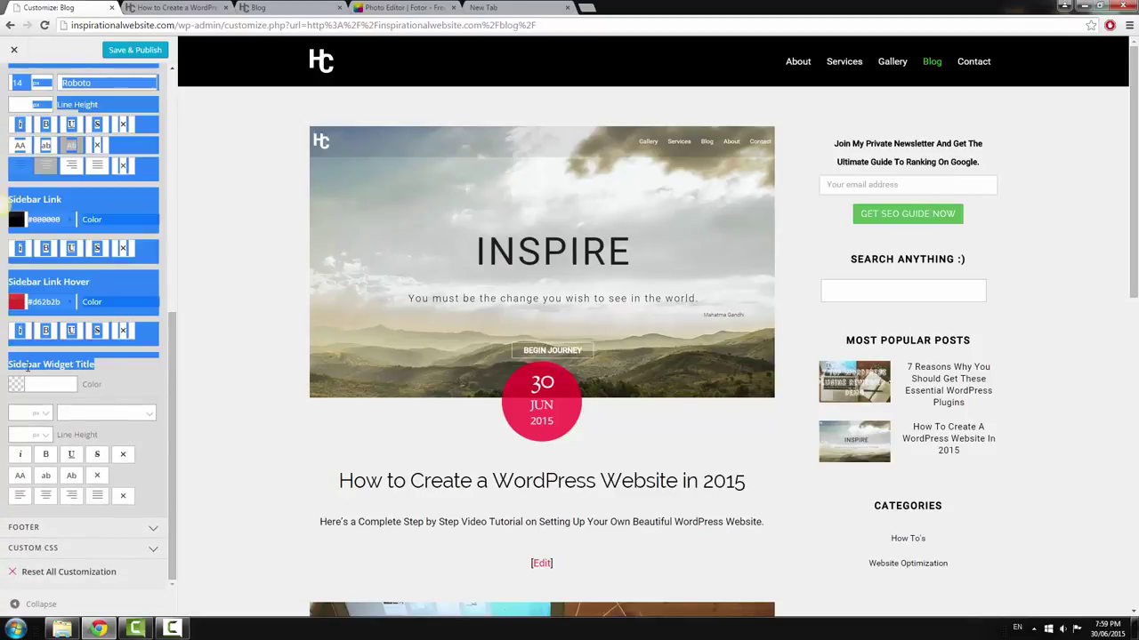
{"action": "left_click", "coordinate": [28, 367]}
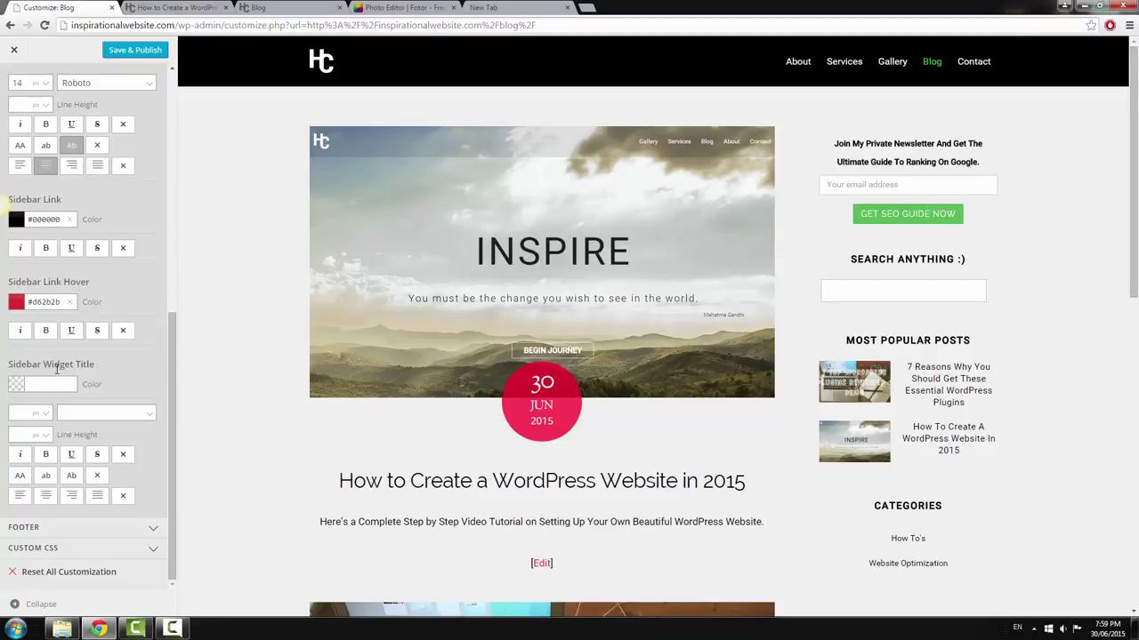
Step: Give sidebar widget titles 18 px Roboto, title case and centred alignment, then publish
{"action": "left_click", "coordinate": [24, 413]}
{"action": "type", "text": "18"}
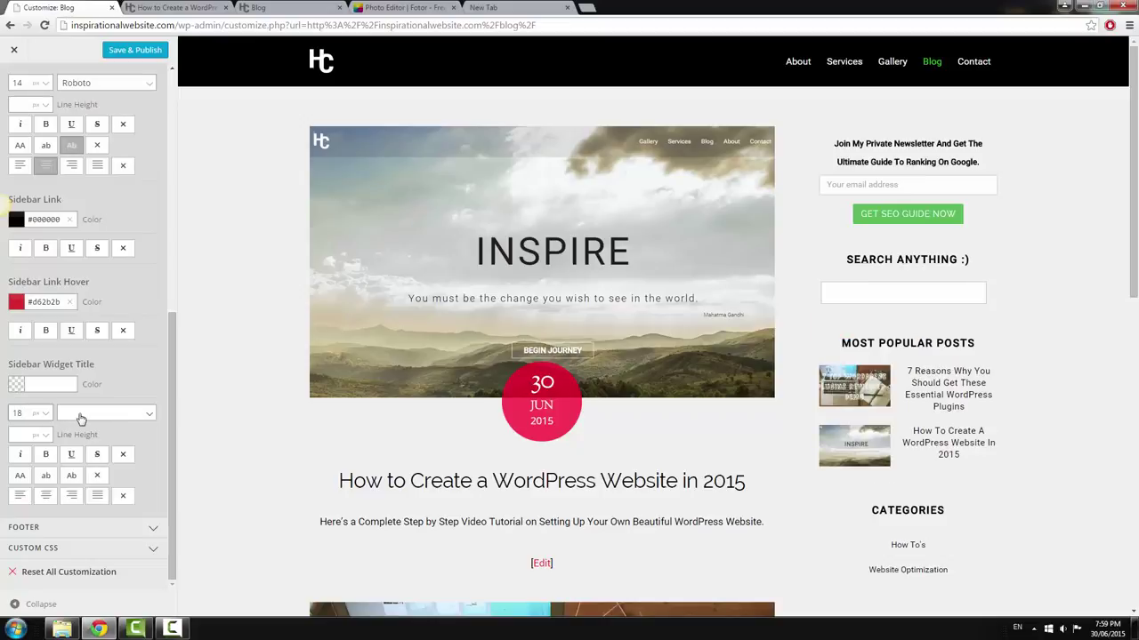
{"action": "left_click", "coordinate": [104, 413]}
{"action": "key", "text": "r"}
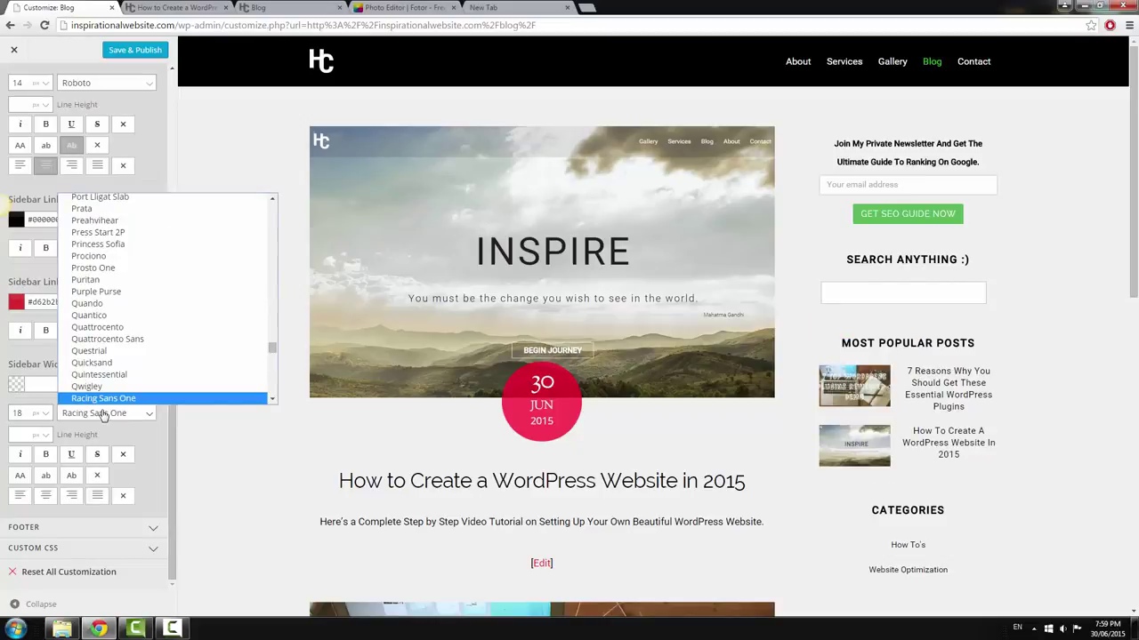
{"action": "type", "text": "ro"}
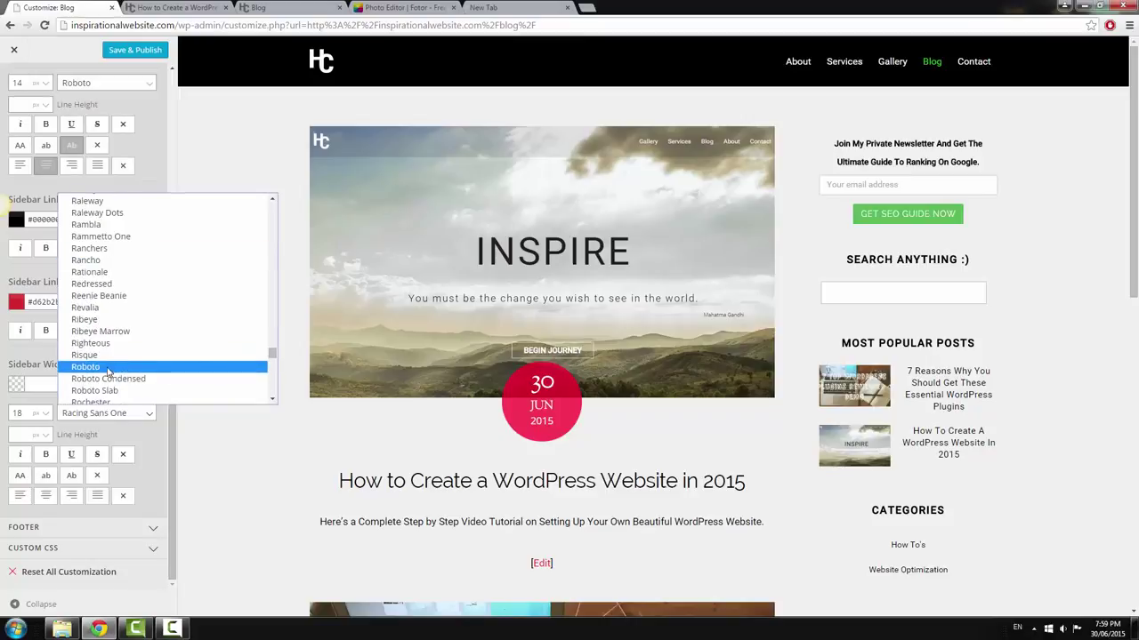
{"action": "left_click", "coordinate": [108, 370]}
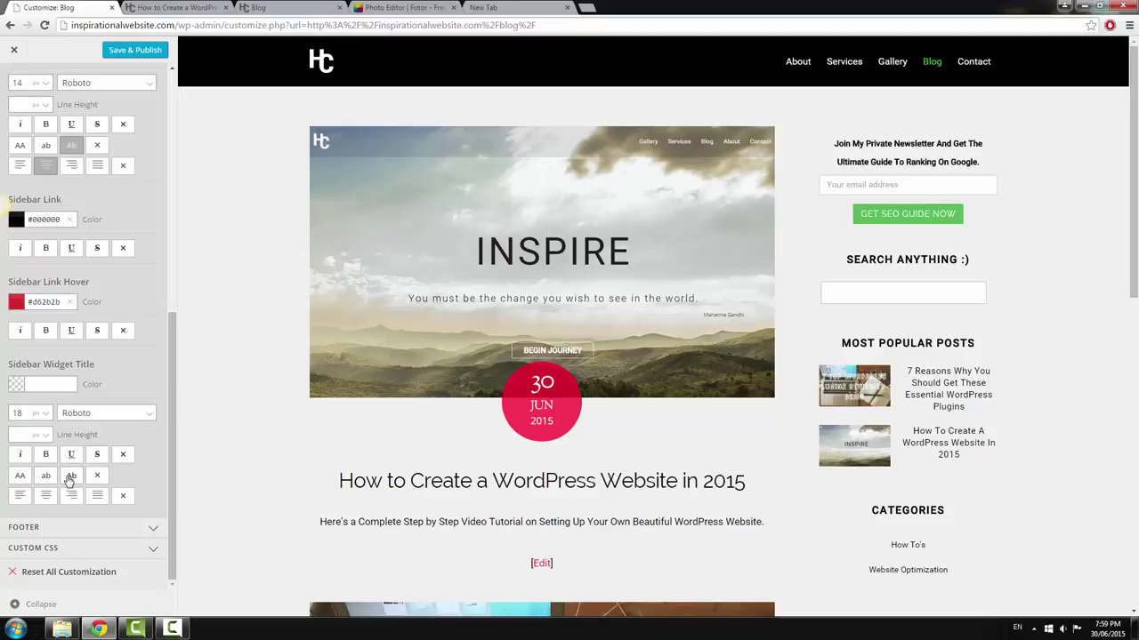
{"action": "left_click", "coordinate": [71, 475]}
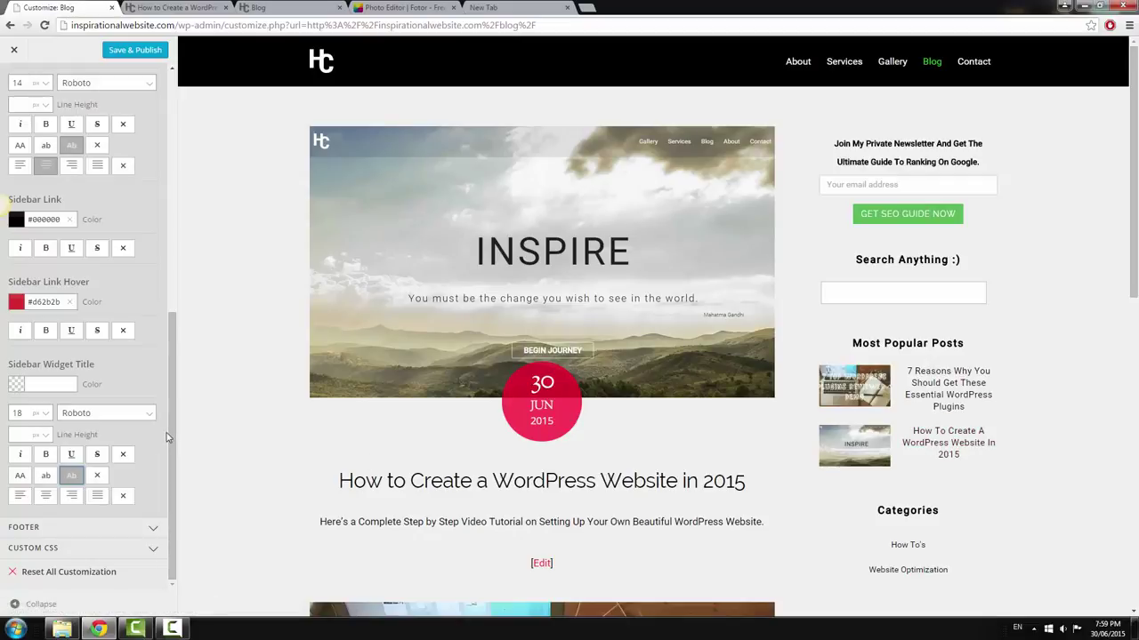
{"action": "left_click", "coordinate": [52, 498]}
{"action": "left_click", "coordinate": [170, 462]}
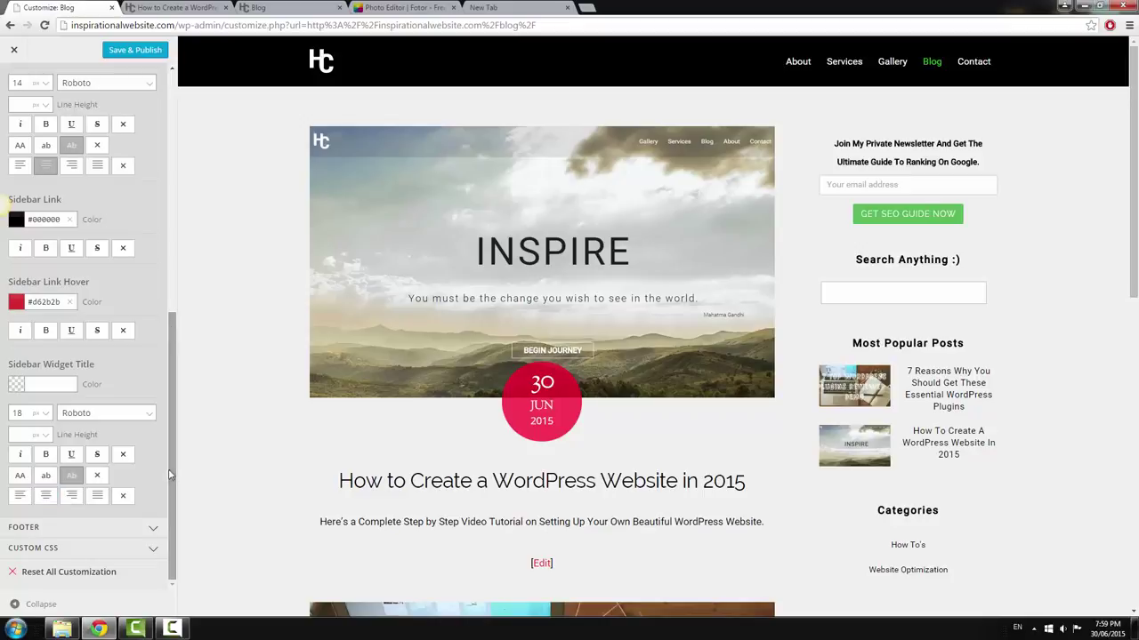
{"action": "left_click", "coordinate": [122, 53]}
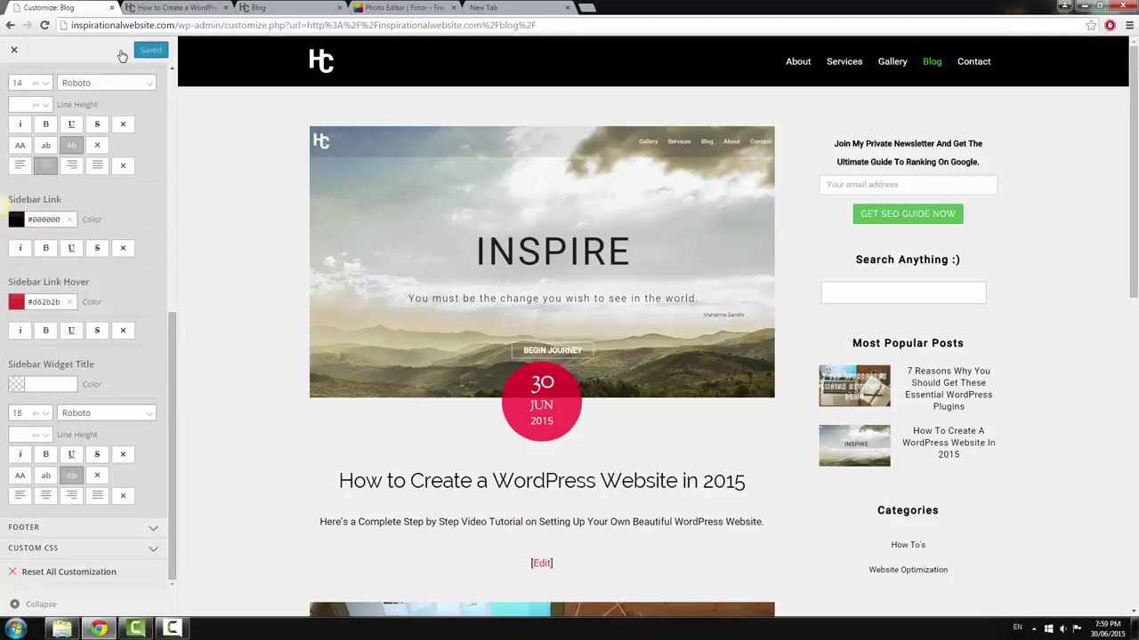
Step: Close the Customizer and scroll through the live homepage
{"action": "left_click", "coordinate": [14, 51]}
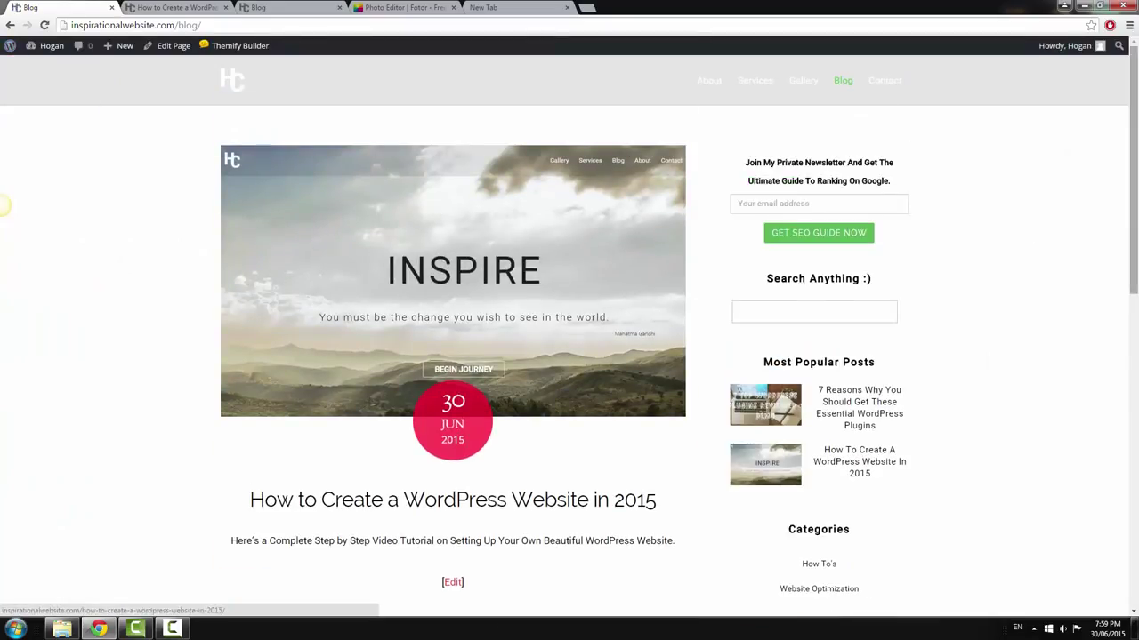
{"action": "left_click_drag", "start_coordinate": [1135, 186], "coordinate": [1135, 243]}
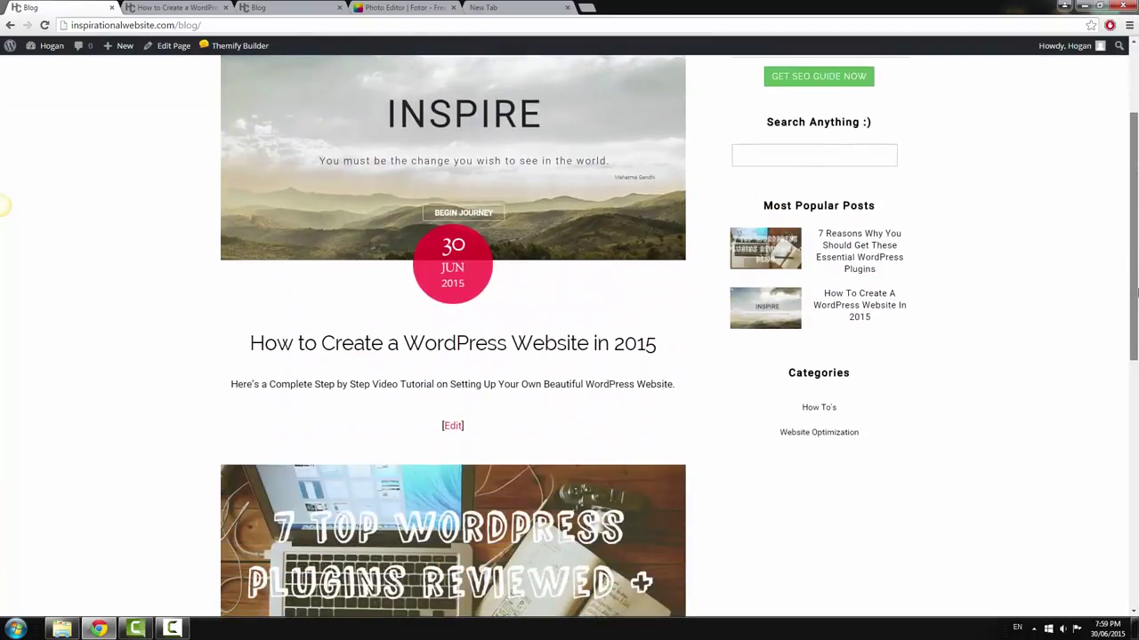
{"action": "left_click_drag", "start_coordinate": [1136, 290], "coordinate": [1136, 436]}
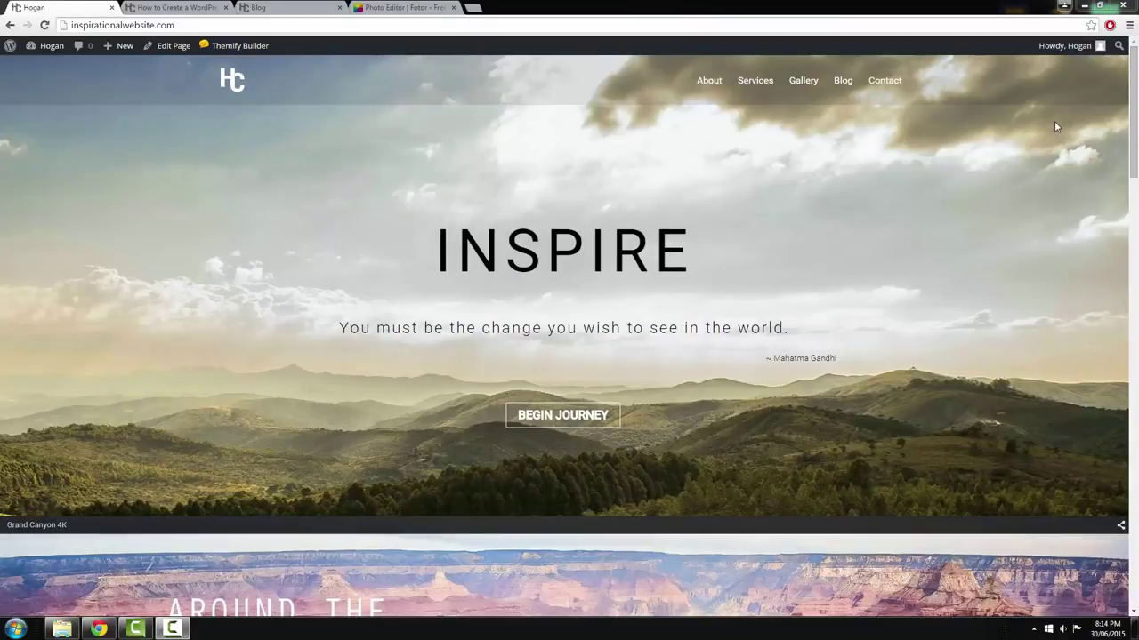
Step: Narrow the browser to phone width to check the mobile layout, then maximize it again
{"action": "left_click", "coordinate": [1101, 7]}
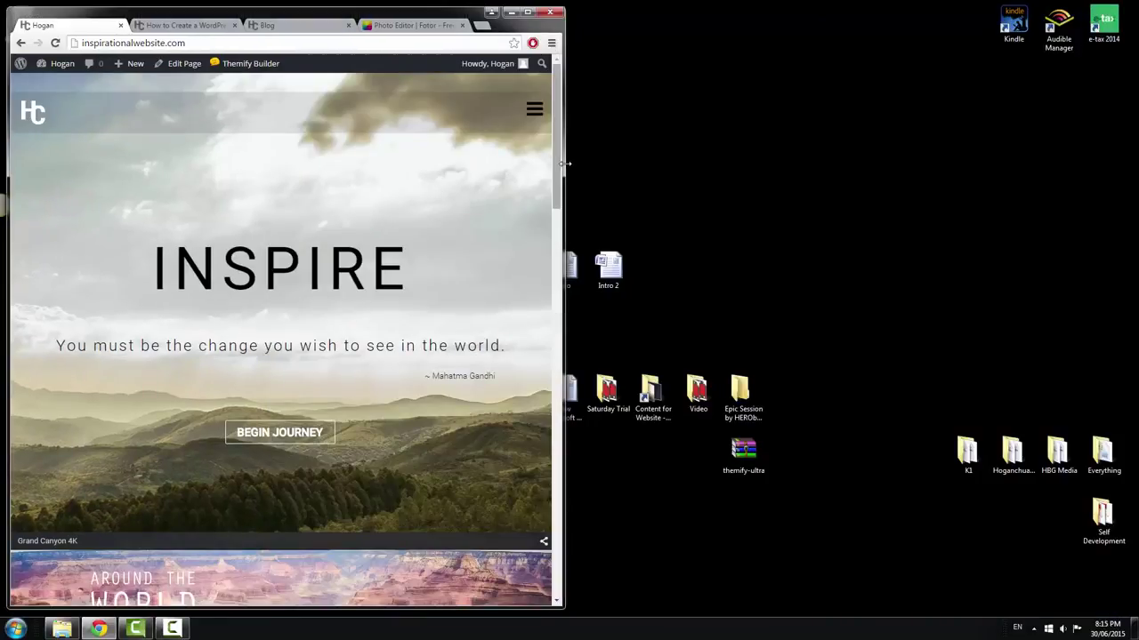
{"action": "left_click_drag", "start_coordinate": [565, 165], "coordinate": [190, 188]}
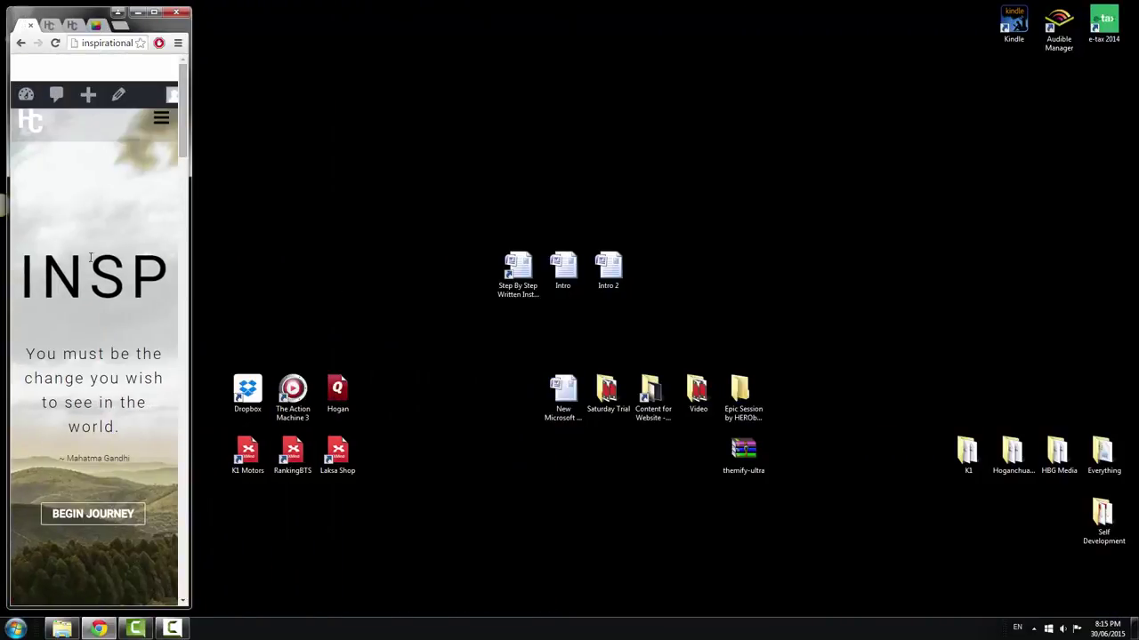
{"action": "left_click_drag", "start_coordinate": [23, 272], "coordinate": [162, 278]}
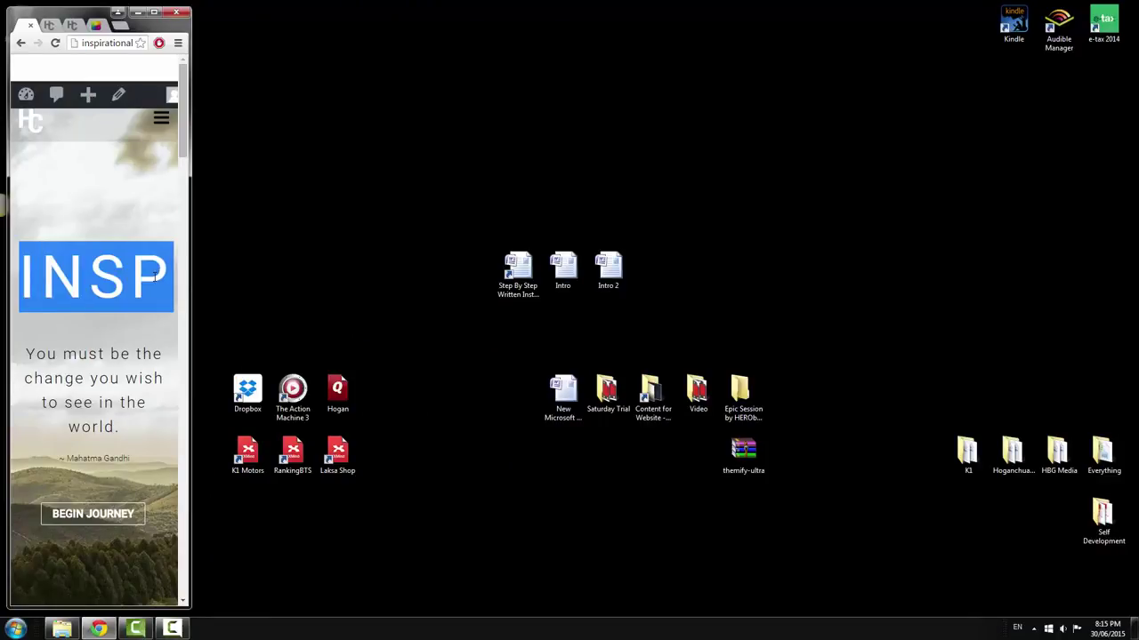
{"action": "left_click", "coordinate": [151, 278]}
{"action": "left_click_drag", "start_coordinate": [23, 278], "coordinate": [165, 277]}
{"action": "scroll", "coordinate": [182, 151], "scroll_direction": "down", "scroll_amount": 1}
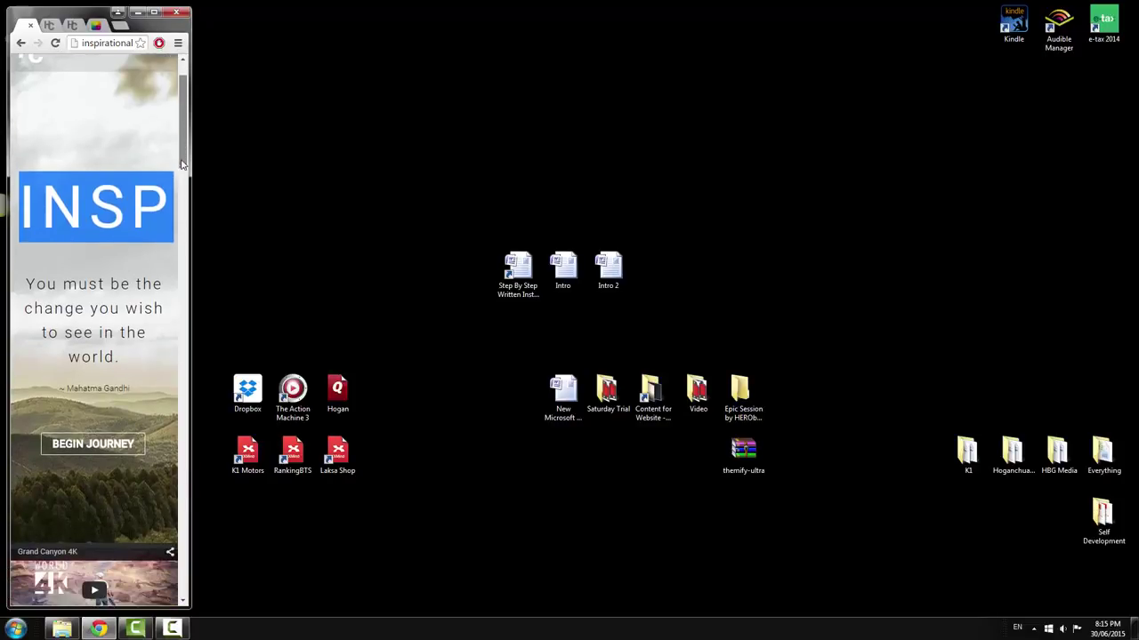
{"action": "left_click_drag", "start_coordinate": [133, 346], "coordinate": [18, 271]}
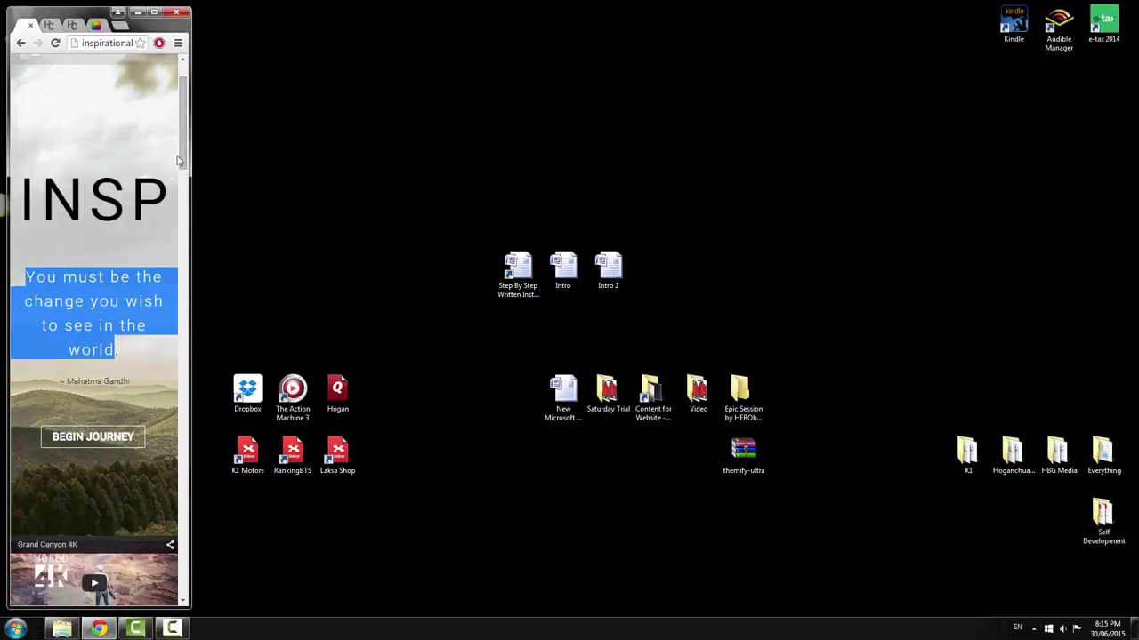
{"action": "mouse_move", "coordinate": [182, 155]}
{"action": "left_mouse_down"}
{"action": "mouse_move", "coordinate": [182, 174]}
{"action": "mouse_move", "coordinate": [182, 133]}
{"action": "left_mouse_up"}
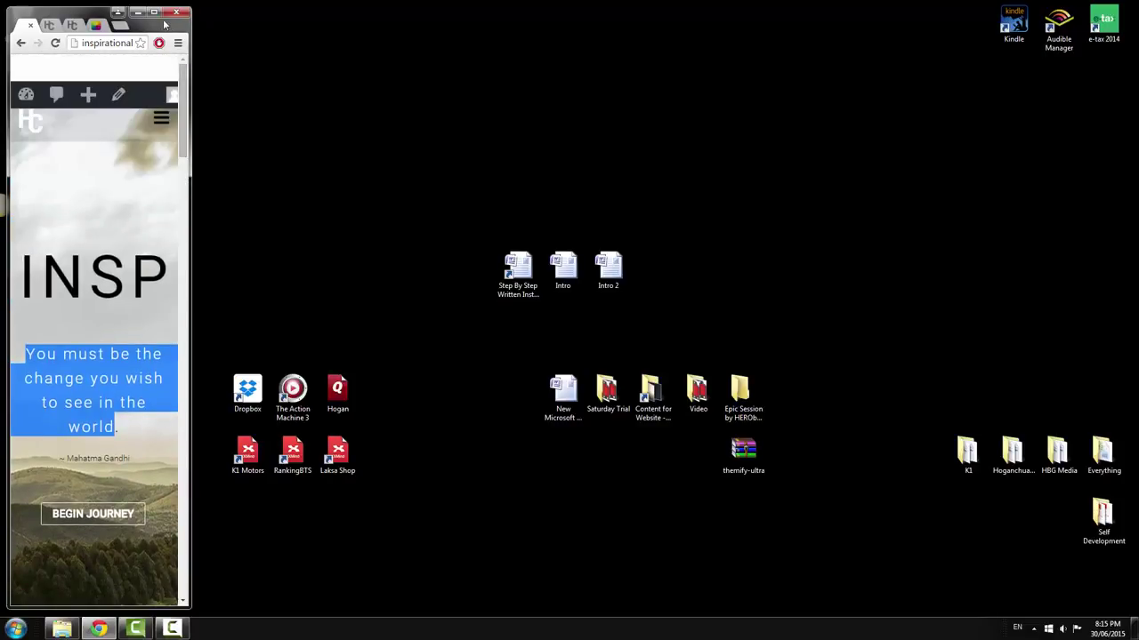
{"action": "left_click", "coordinate": [154, 13]}
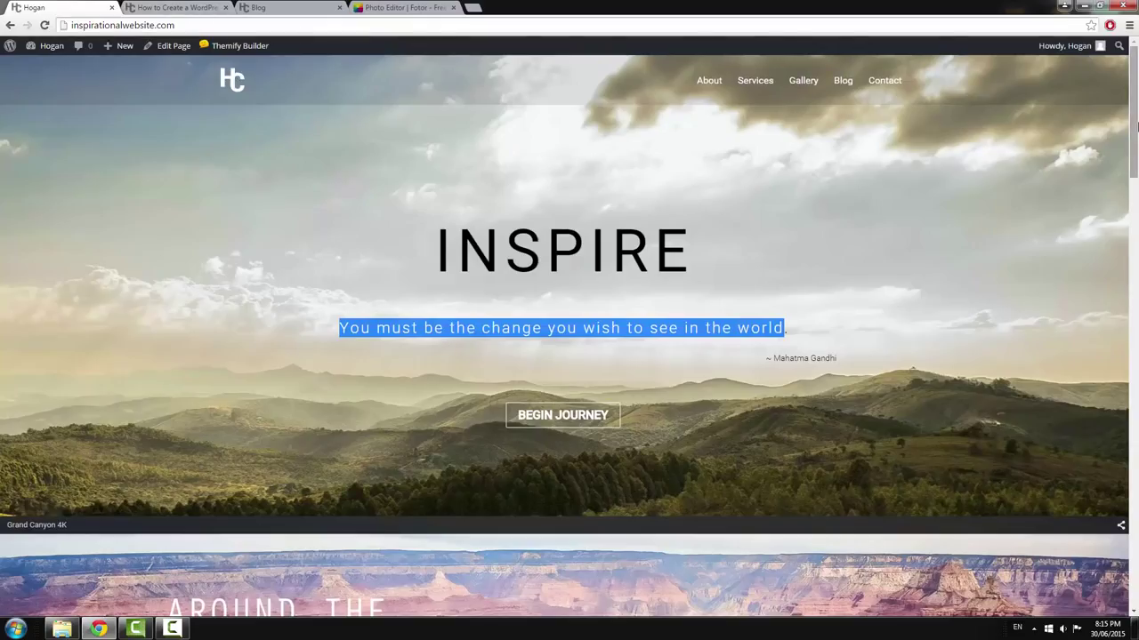
Step: Open the Customizer and copy the heading CSS from the tutorial's Fully Mobile Responsive CSS tip
{"action": "mouse_move", "coordinate": [40, 45]}
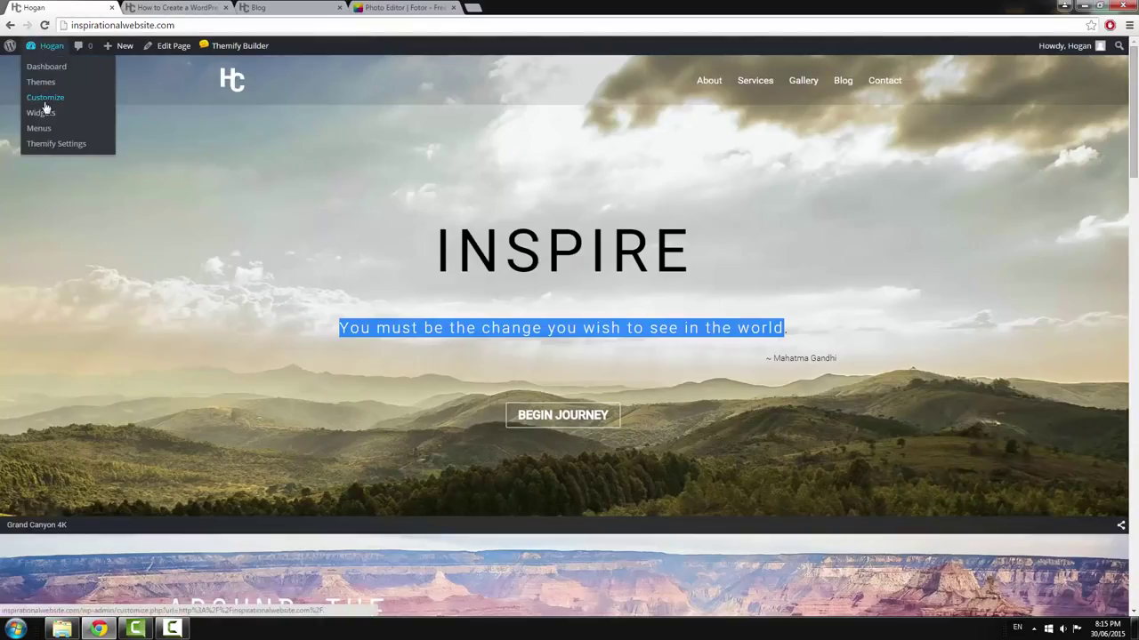
{"action": "left_click", "coordinate": [46, 99]}
{"action": "left_click", "coordinate": [169, 5]}
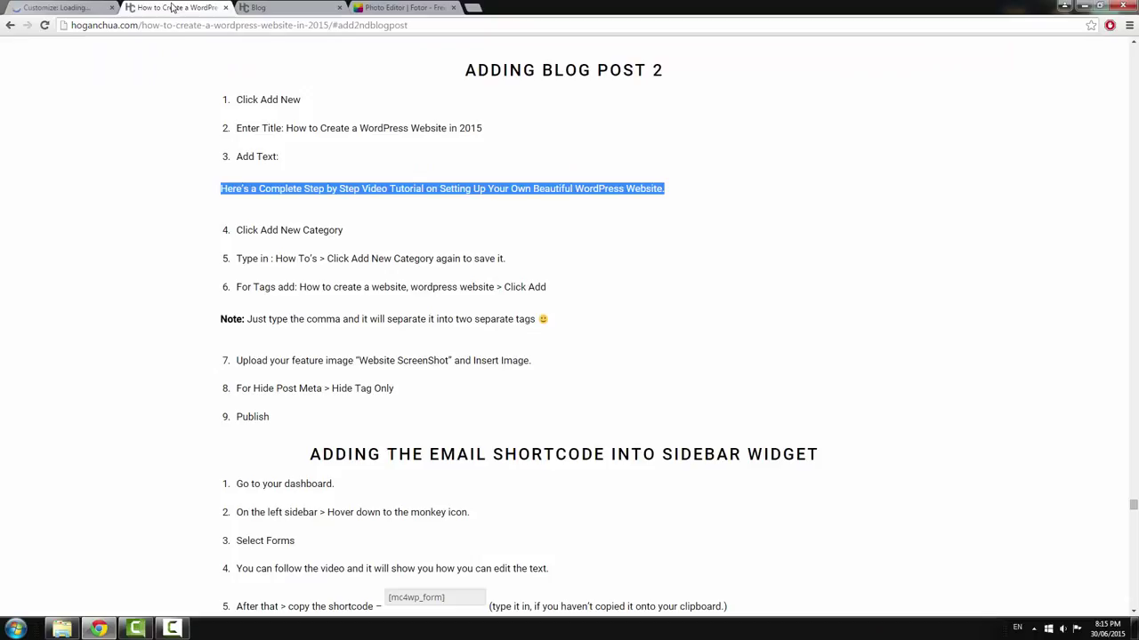
{"action": "left_click_drag", "start_coordinate": [1133, 504], "coordinate": [1133, 39]}
{"action": "scroll", "coordinate": [937, 291], "scroll_direction": "down", "scroll_amount": 5}
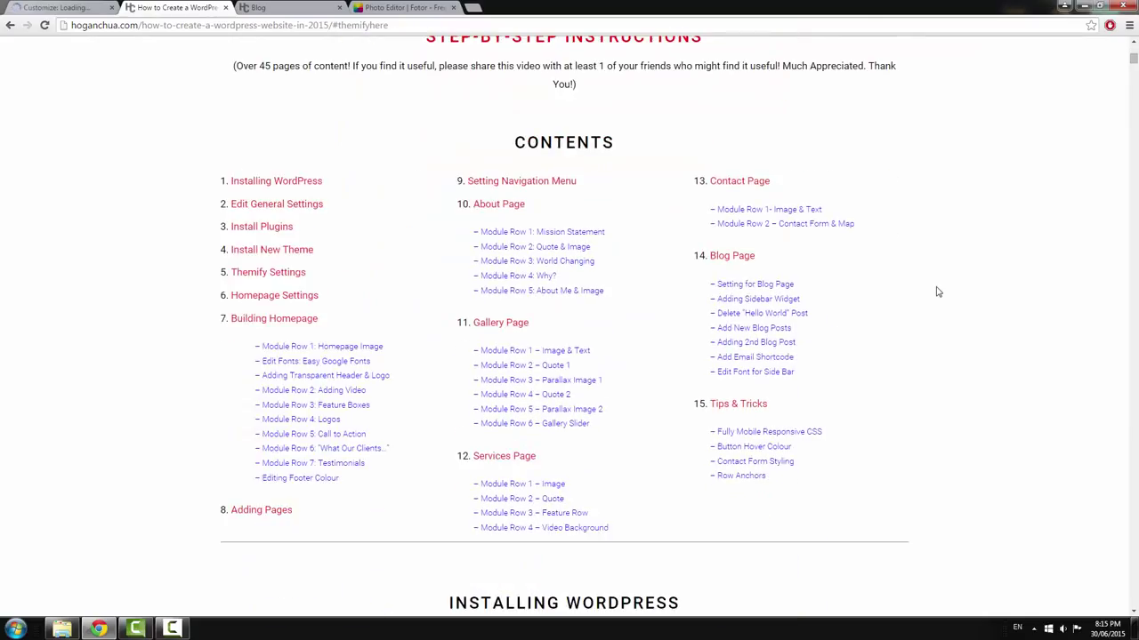
{"action": "left_click", "coordinate": [755, 436]}
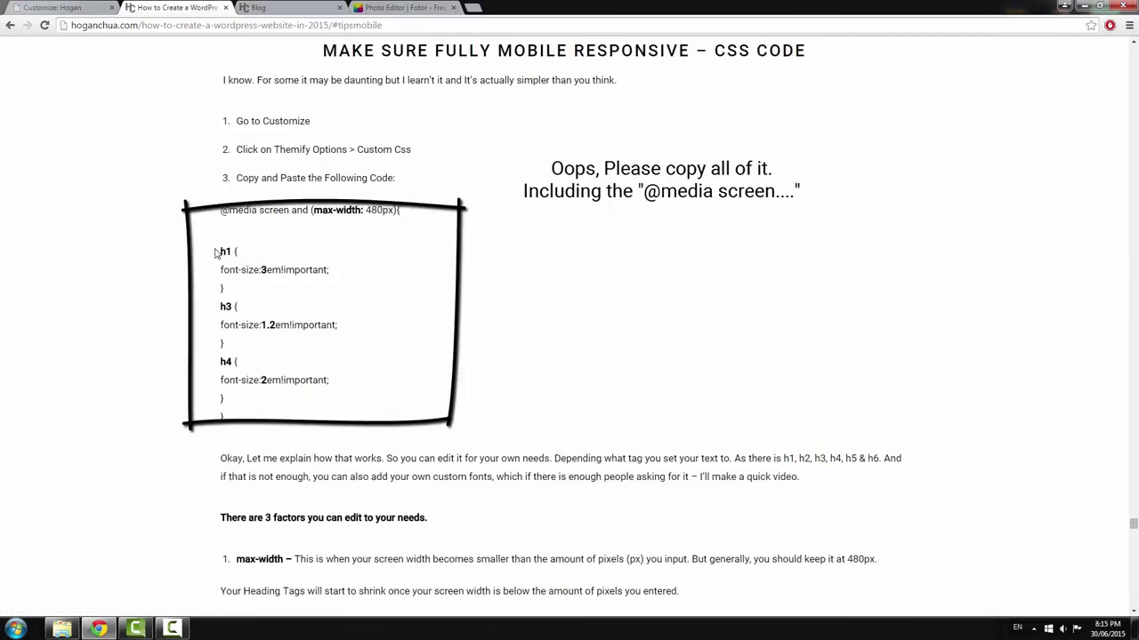
{"action": "left_click_drag", "start_coordinate": [216, 254], "coordinate": [312, 418]}
{"action": "right_click", "coordinate": [295, 348]}
{"action": "left_click", "coordinate": [304, 355]}
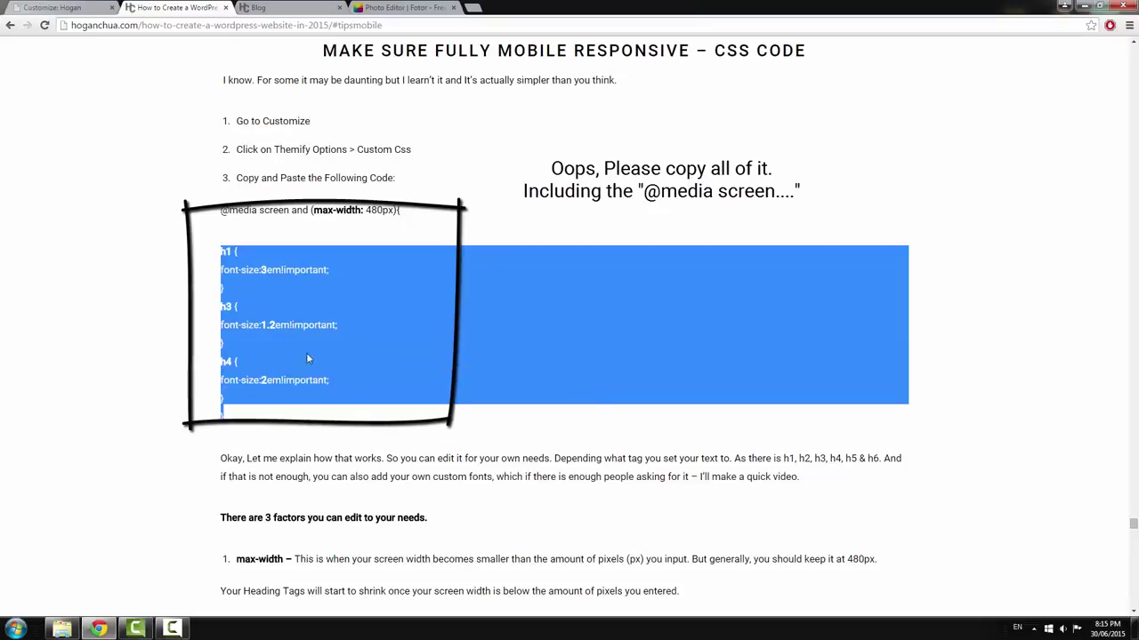
Step: Paste the copied heading CSS below the existing Themify Custom CSS
{"action": "left_click", "coordinate": [89, 7]}
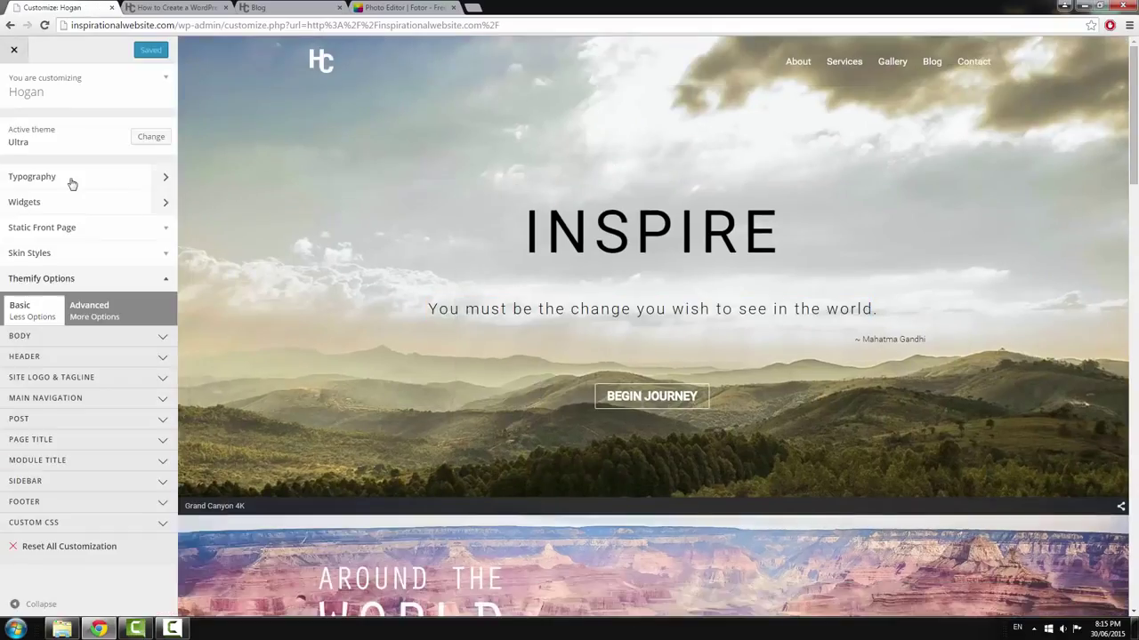
{"action": "left_click", "coordinate": [56, 523]}
{"action": "scroll", "coordinate": [71, 498], "scroll_direction": "down", "scroll_amount": 2}
{"action": "left_click", "coordinate": [24, 443]}
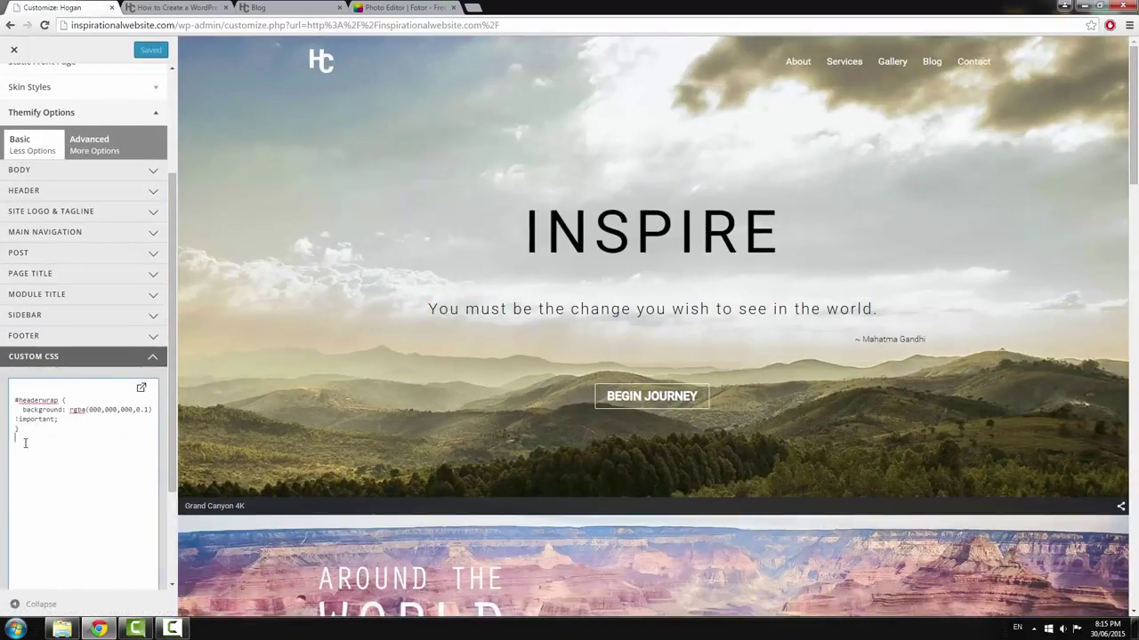
{"action": "right_click", "coordinate": [13, 439]}
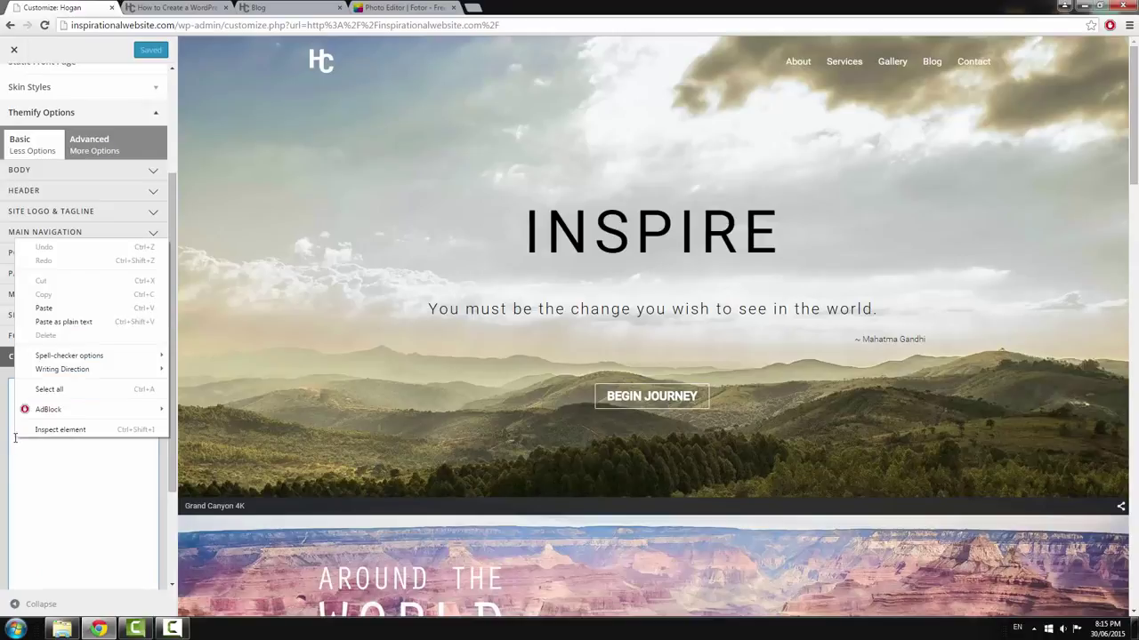
{"action": "left_click", "coordinate": [40, 319]}
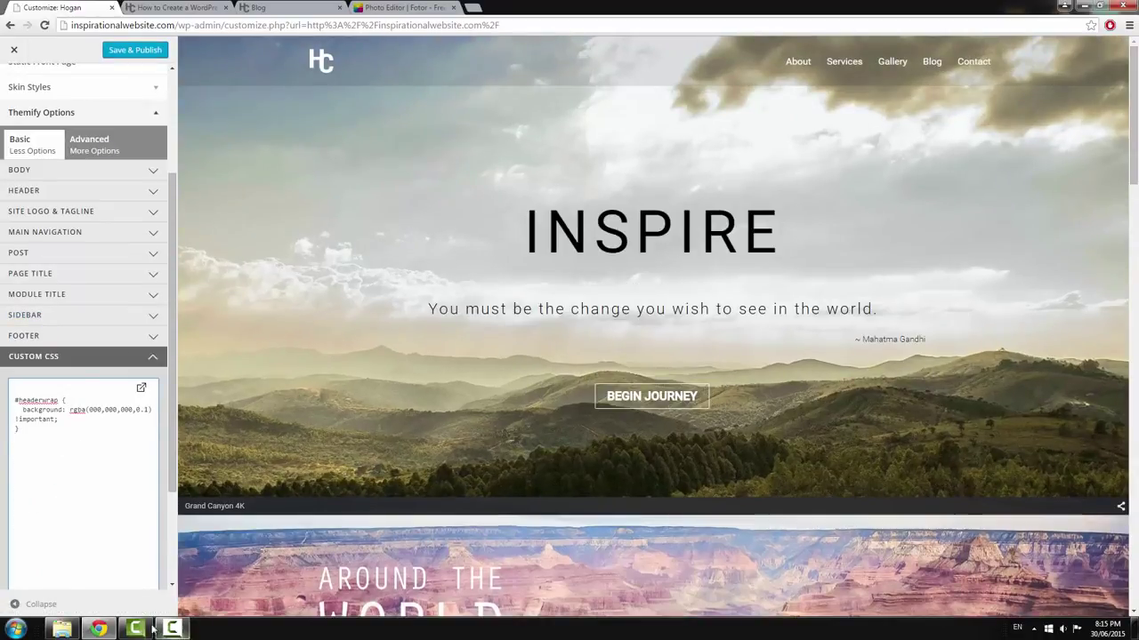
{"action": "left_click", "coordinate": [172, 7]}
{"action": "left_click", "coordinate": [246, 229]}
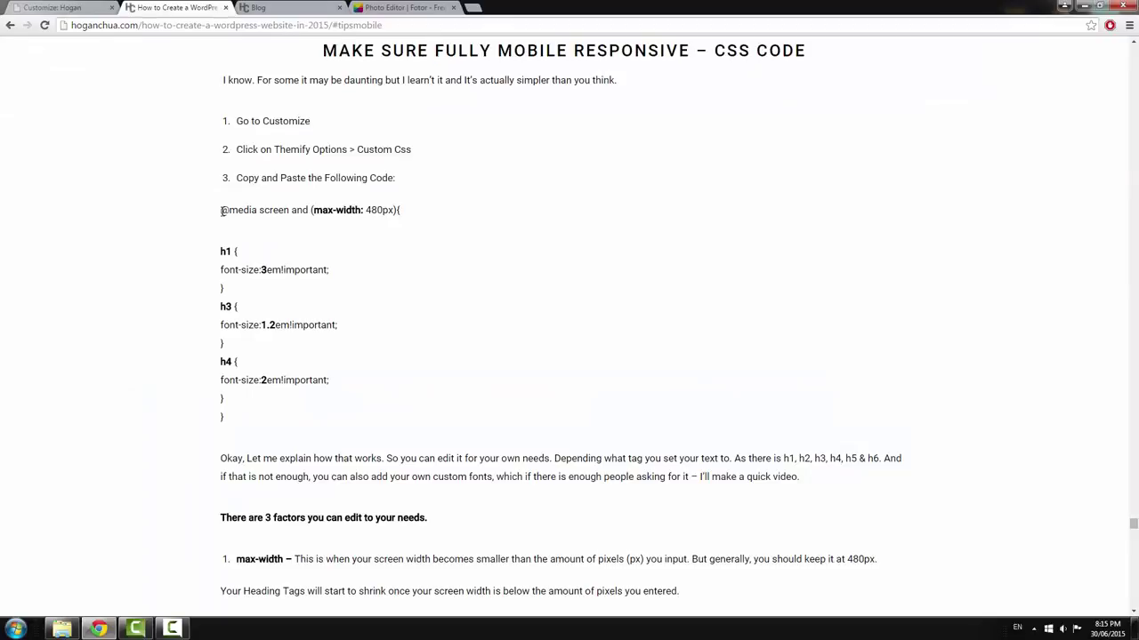
{"action": "left_click_drag", "start_coordinate": [222, 210], "coordinate": [379, 426]}
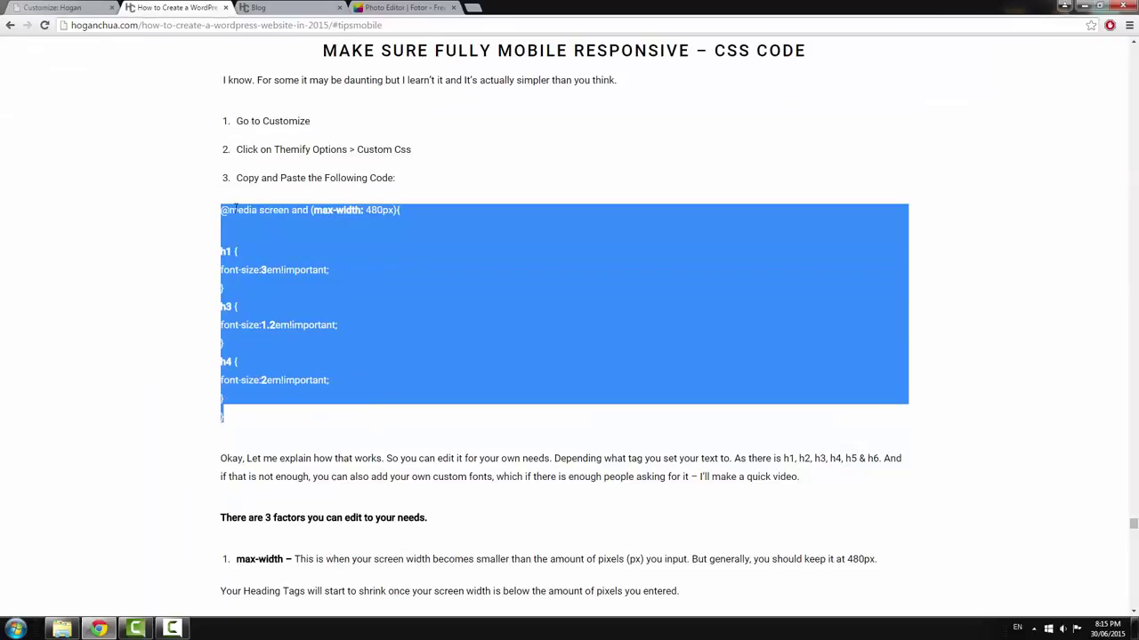
{"action": "right_click", "coordinate": [262, 229]}
{"action": "left_click", "coordinate": [298, 239]}
{"action": "left_click", "coordinate": [92, 7]}
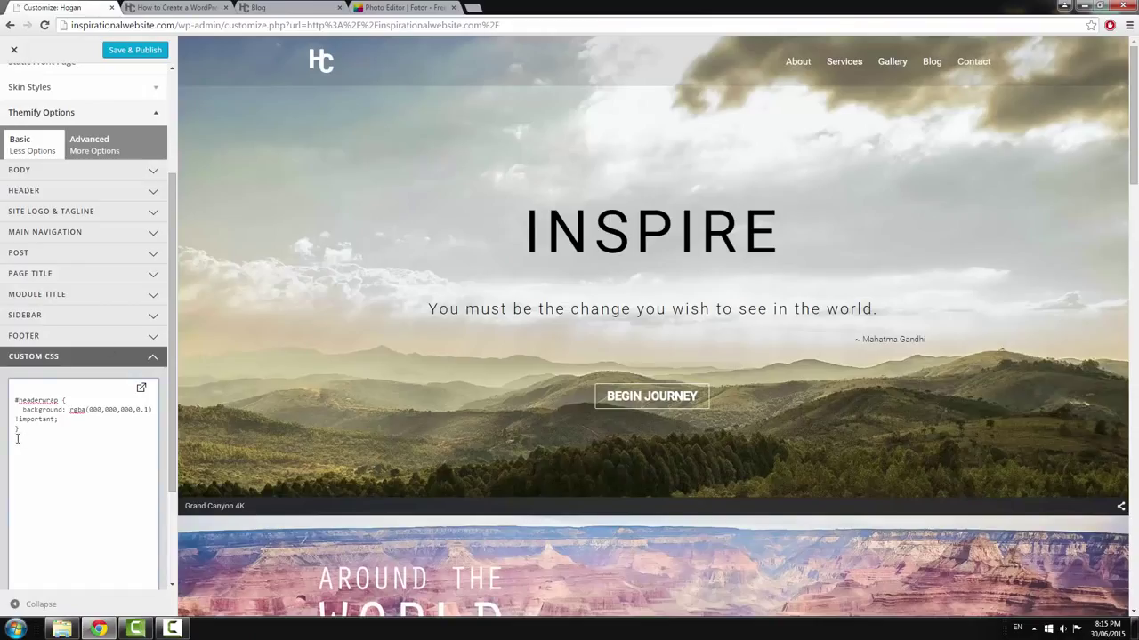
{"action": "right_click", "coordinate": [17, 438]}
{"action": "left_click", "coordinate": [53, 322]}
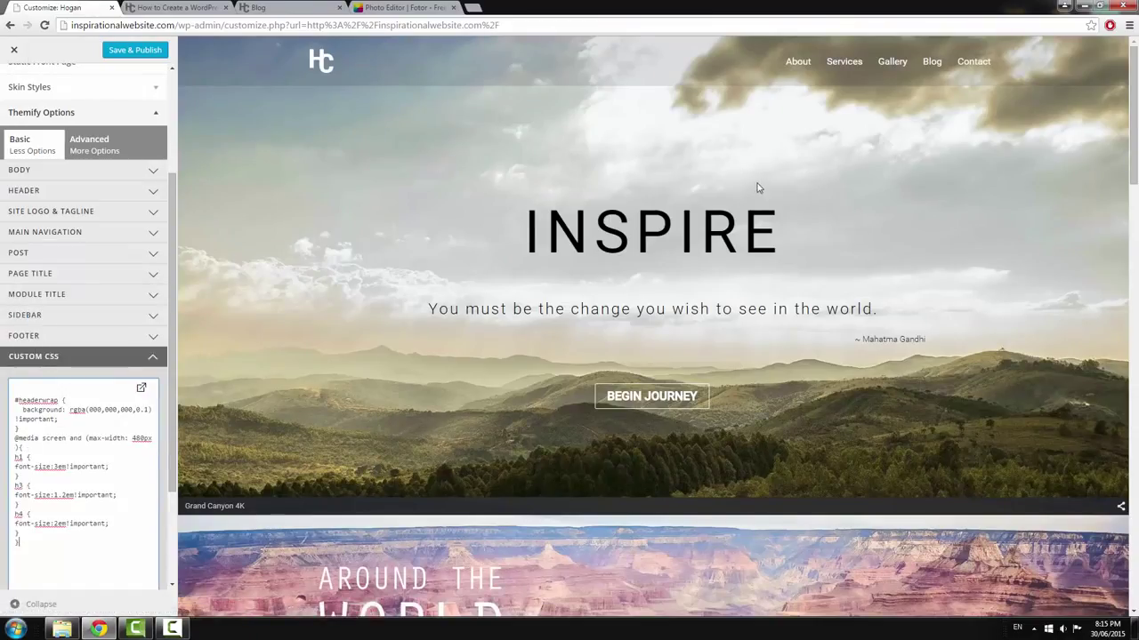
Step: Narrow the browser to phone width and compare the preview headings with the media-query rules
{"action": "left_click", "coordinate": [1102, 7]}
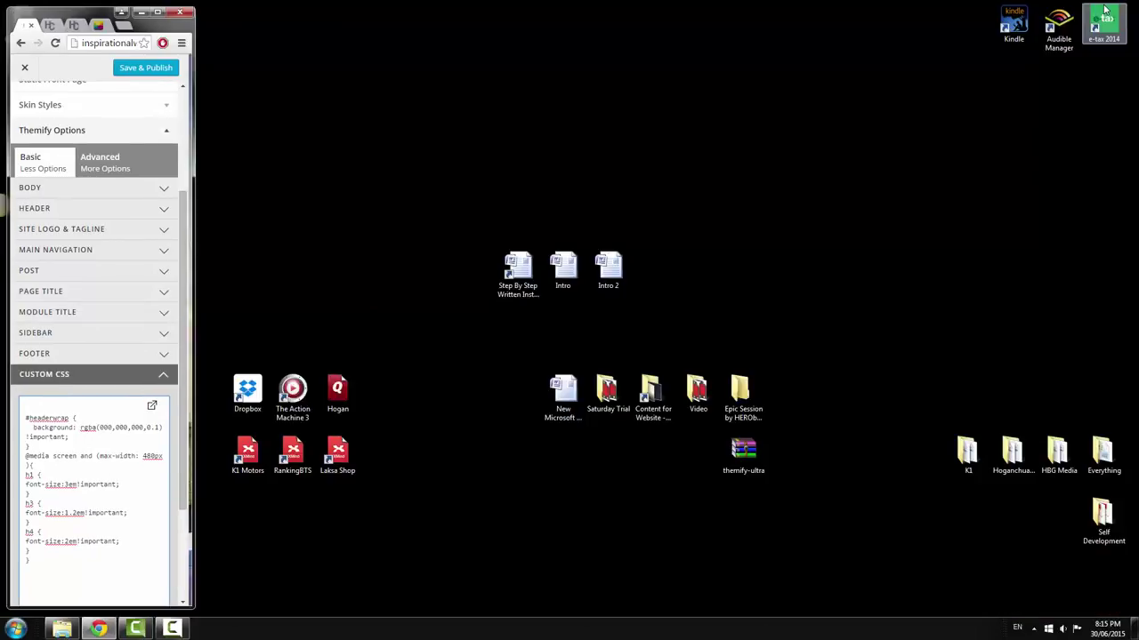
{"action": "left_click_drag", "start_coordinate": [192, 205], "coordinate": [440, 211]}
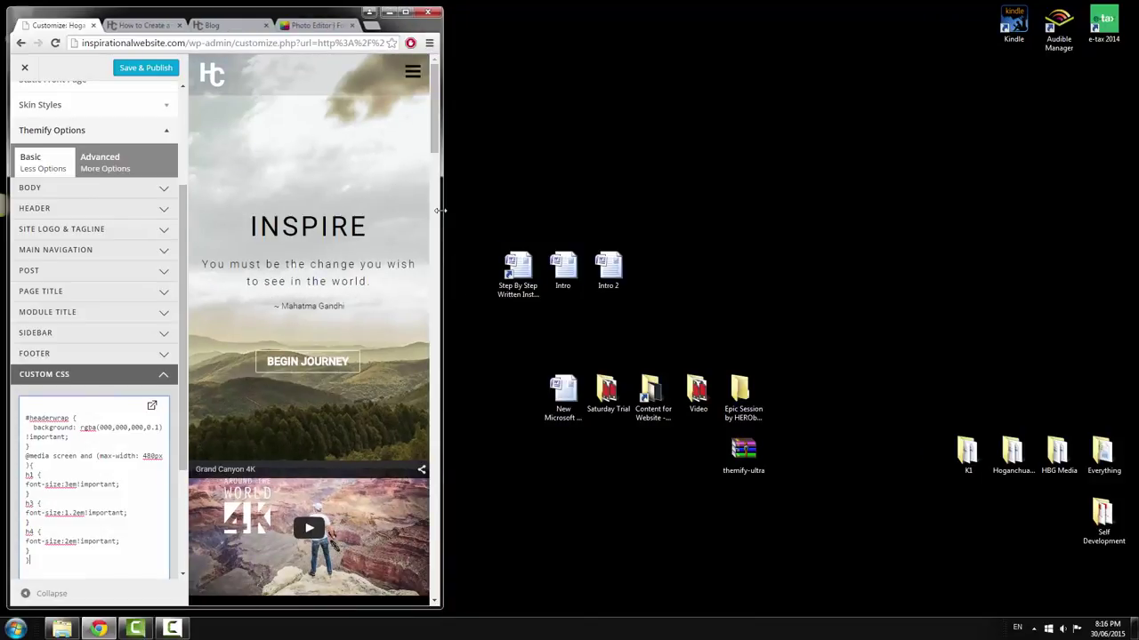
{"action": "left_click_drag", "start_coordinate": [364, 228], "coordinate": [249, 228]}
{"action": "double_click", "coordinate": [28, 475]}
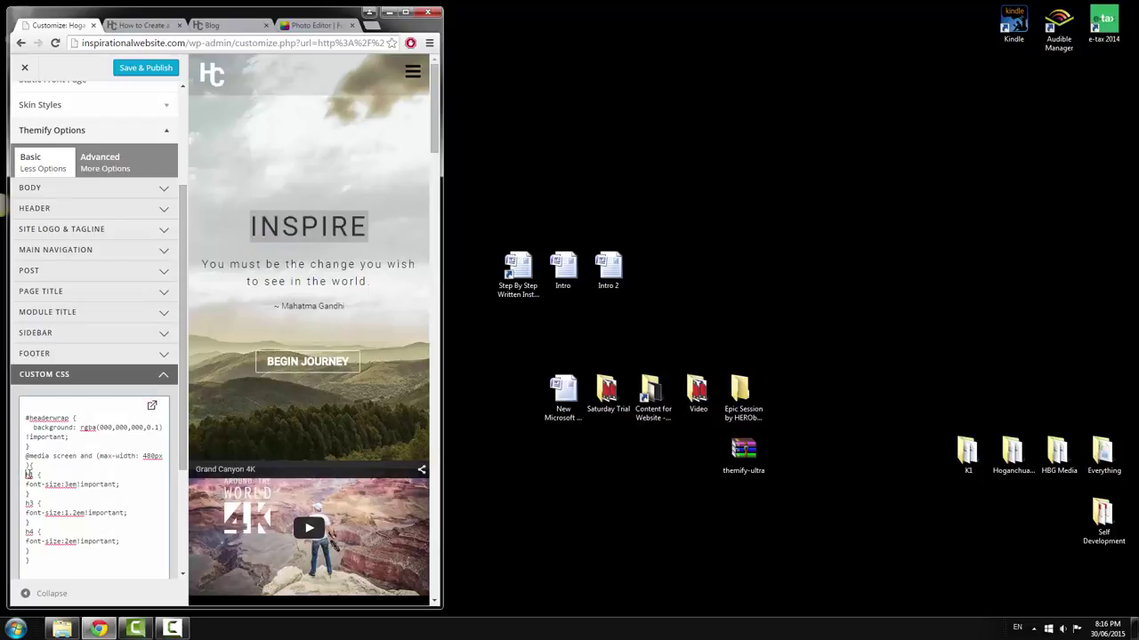
{"action": "left_click", "coordinate": [370, 232]}
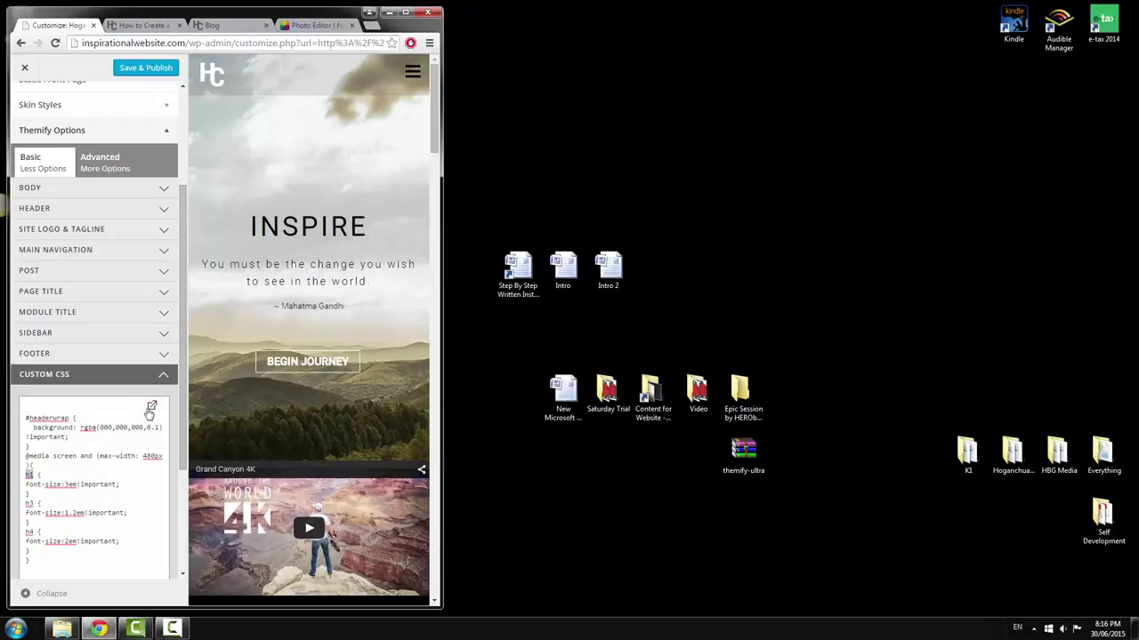
{"action": "left_click_drag", "start_coordinate": [372, 283], "coordinate": [202, 263]}
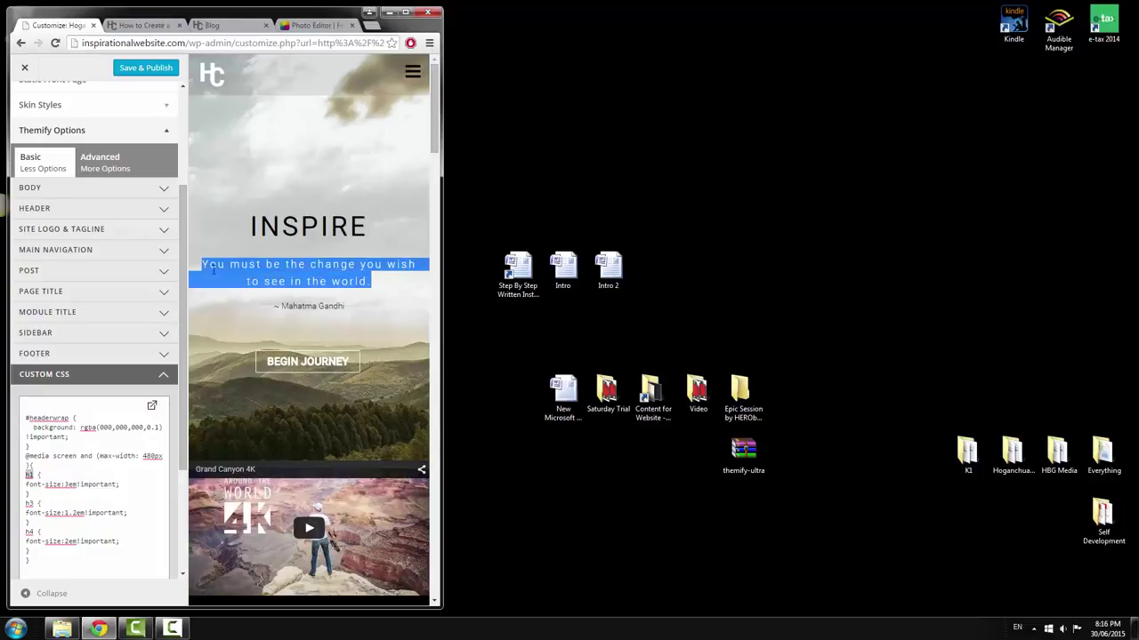
{"action": "left_click_drag", "start_coordinate": [442, 244], "coordinate": [685, 270]}
{"action": "left_click", "coordinate": [96, 455]}
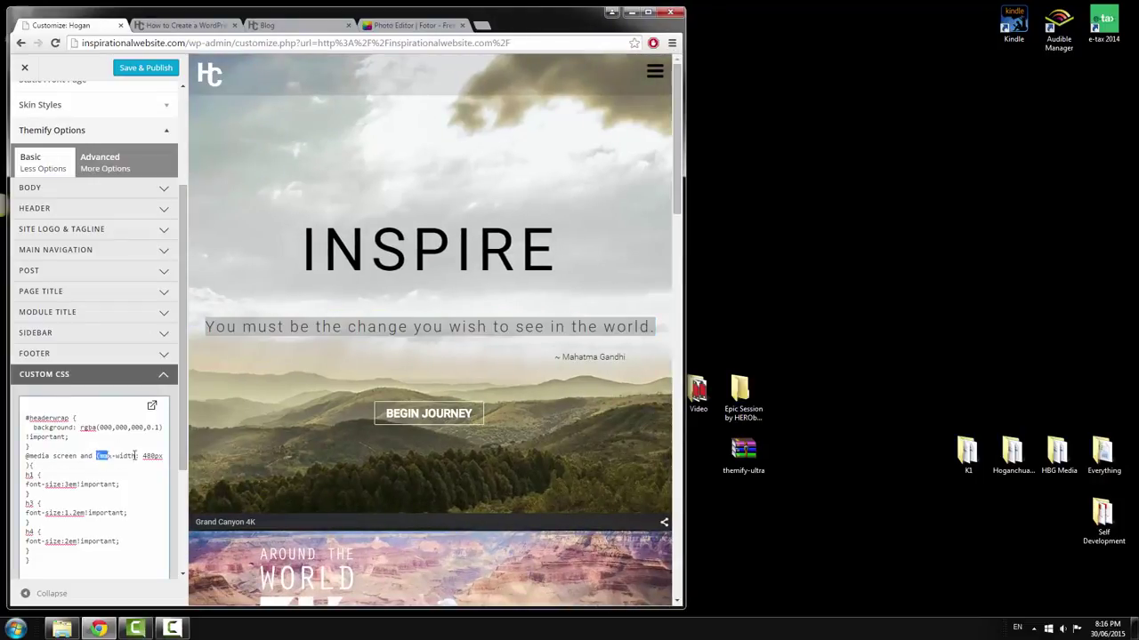
{"action": "left_click_drag", "start_coordinate": [135, 456], "coordinate": [160, 455]}
{"action": "left_click_drag", "start_coordinate": [683, 295], "coordinate": [467, 296]}
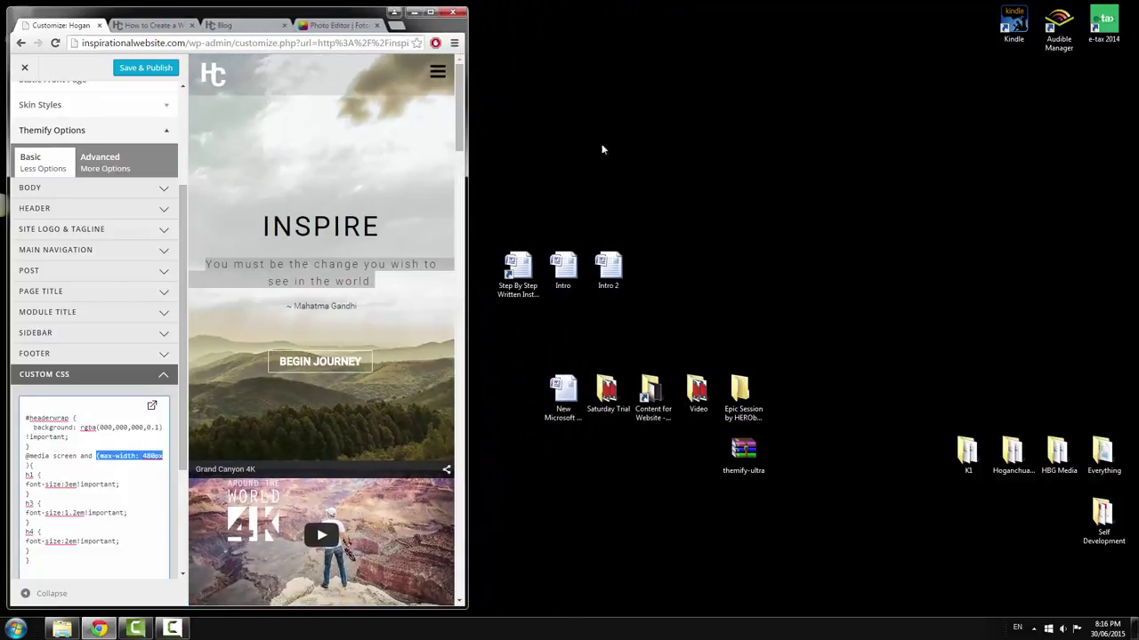
{"action": "left_click", "coordinate": [483, 72]}
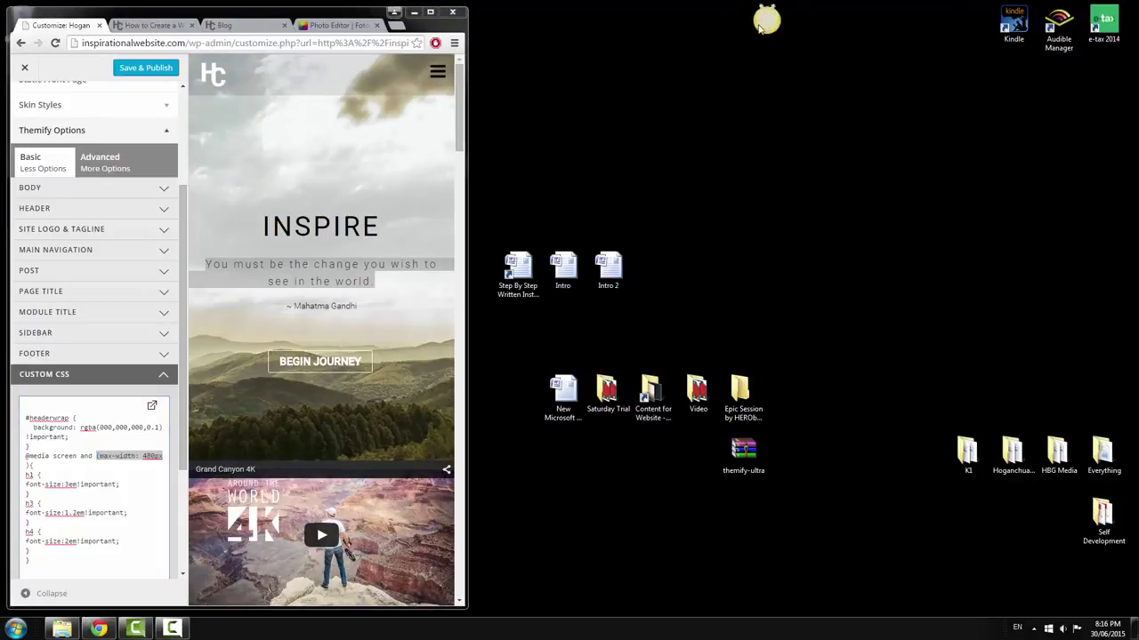
{"action": "left_click", "coordinate": [745, 30]}
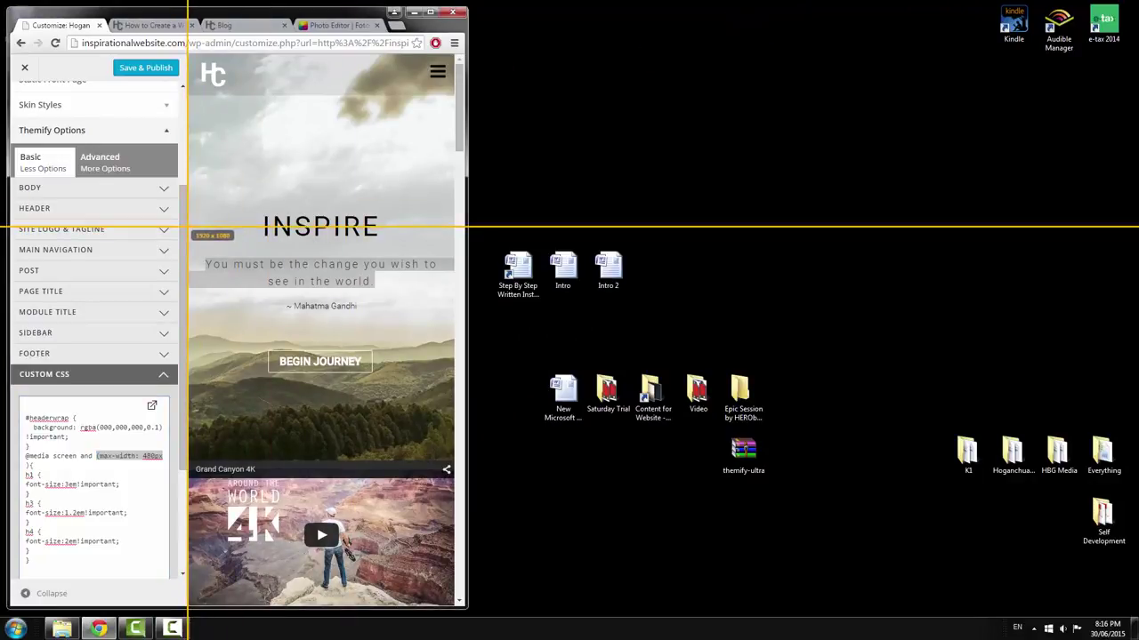
{"action": "left_click_drag", "start_coordinate": [187, 226], "coordinate": [456, 250]}
{"action": "left_click", "coordinate": [277, 272]}
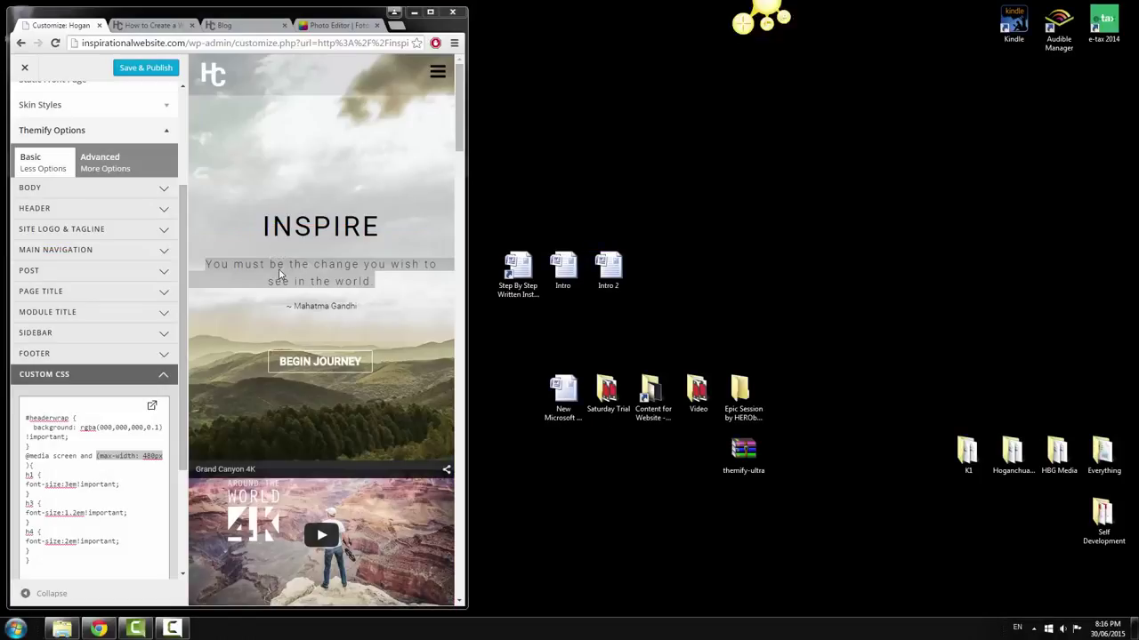
{"action": "left_click_drag", "start_coordinate": [384, 233], "coordinate": [264, 232]}
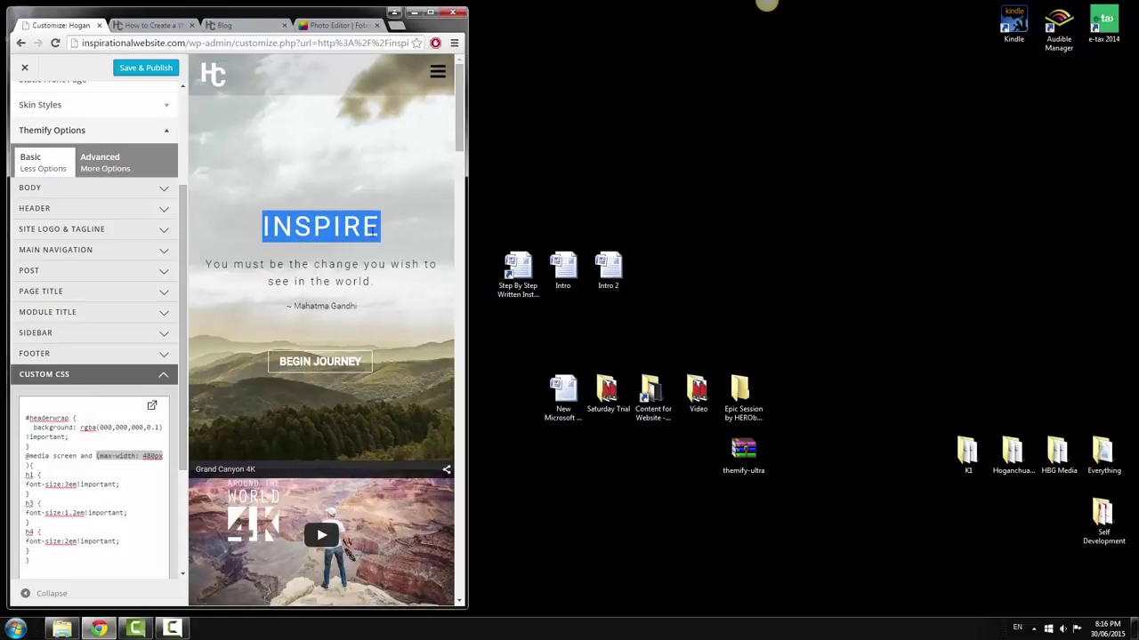
Step: Adjust the h1 and h3 font-size values in the mobile media query
{"action": "left_click", "coordinate": [68, 483]}
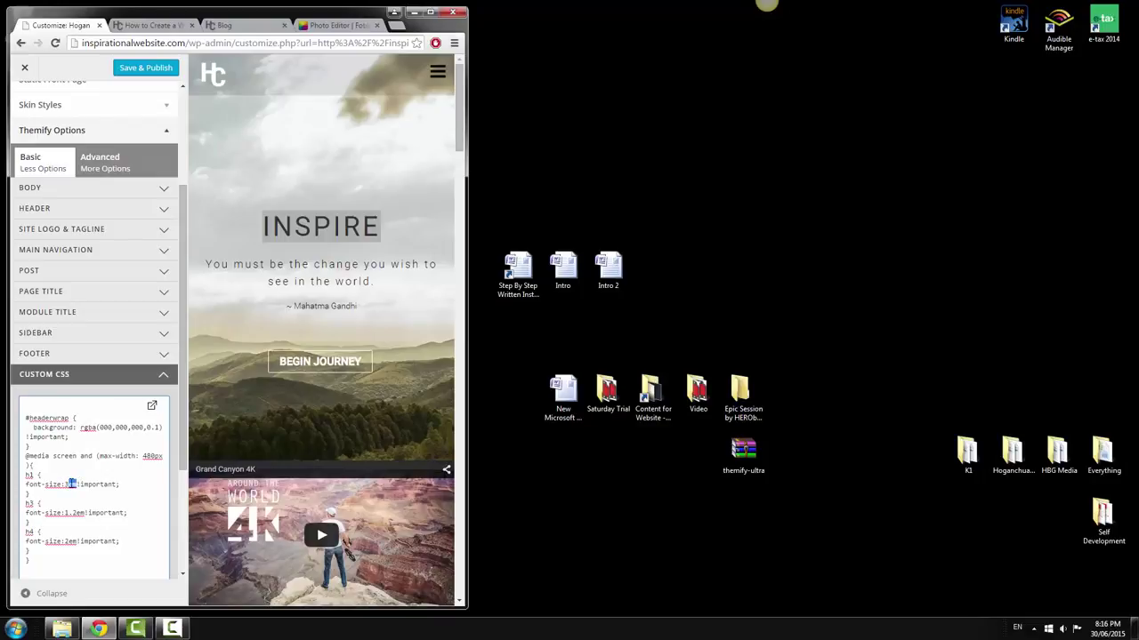
{"action": "type", "text": "4"}
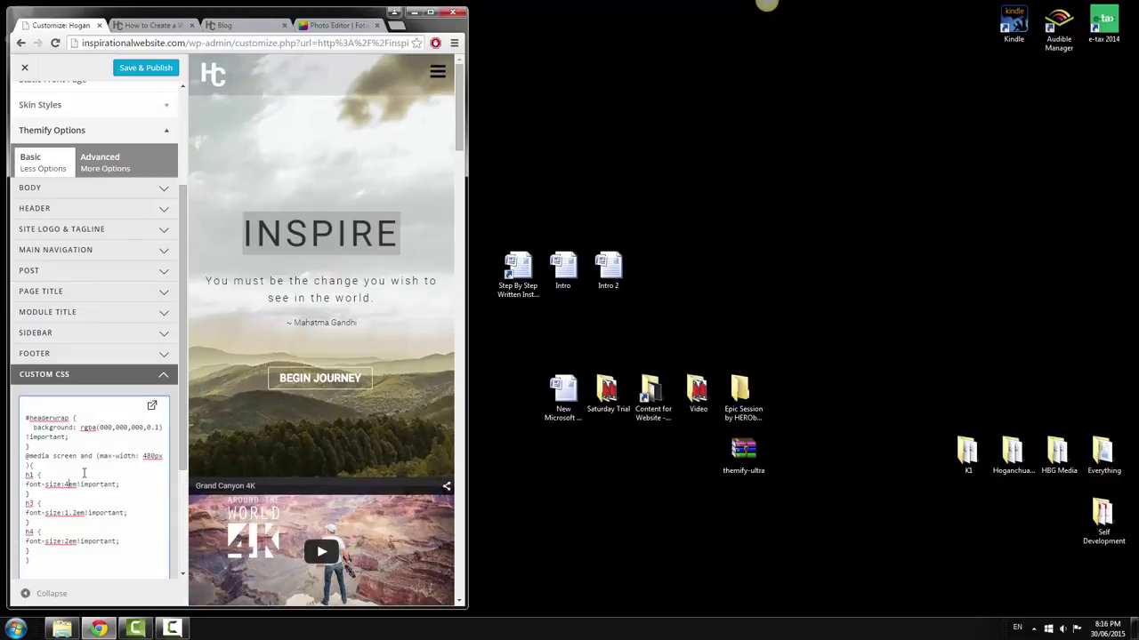
{"action": "key", "text": "BackSpace"}
{"action": "type", "text": "1"}
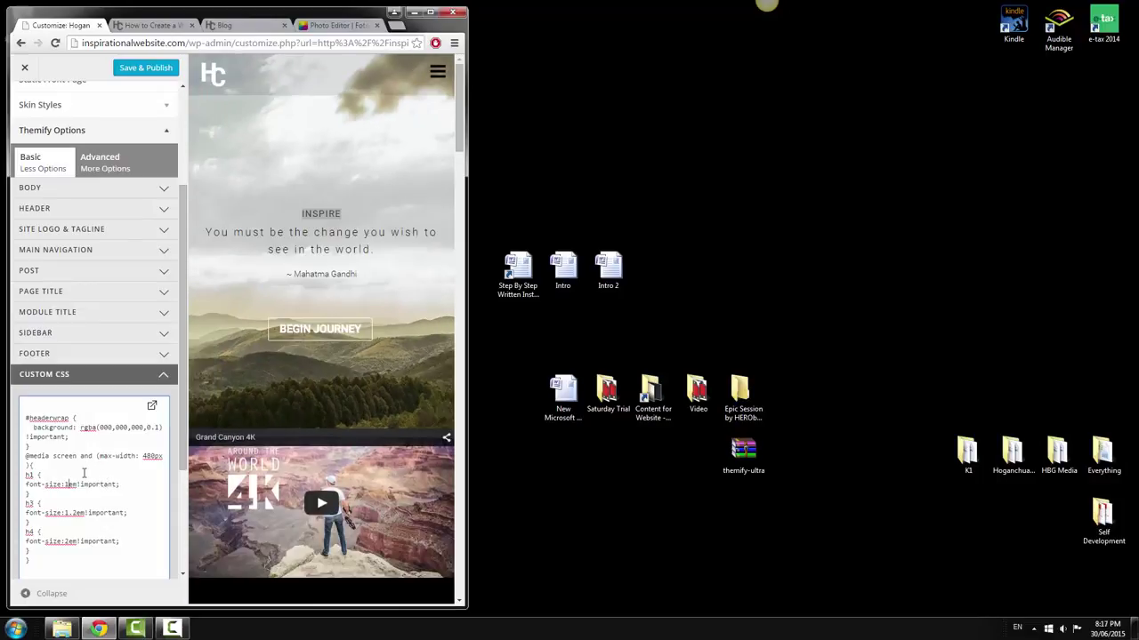
{"action": "key", "text": "BackSpace"}
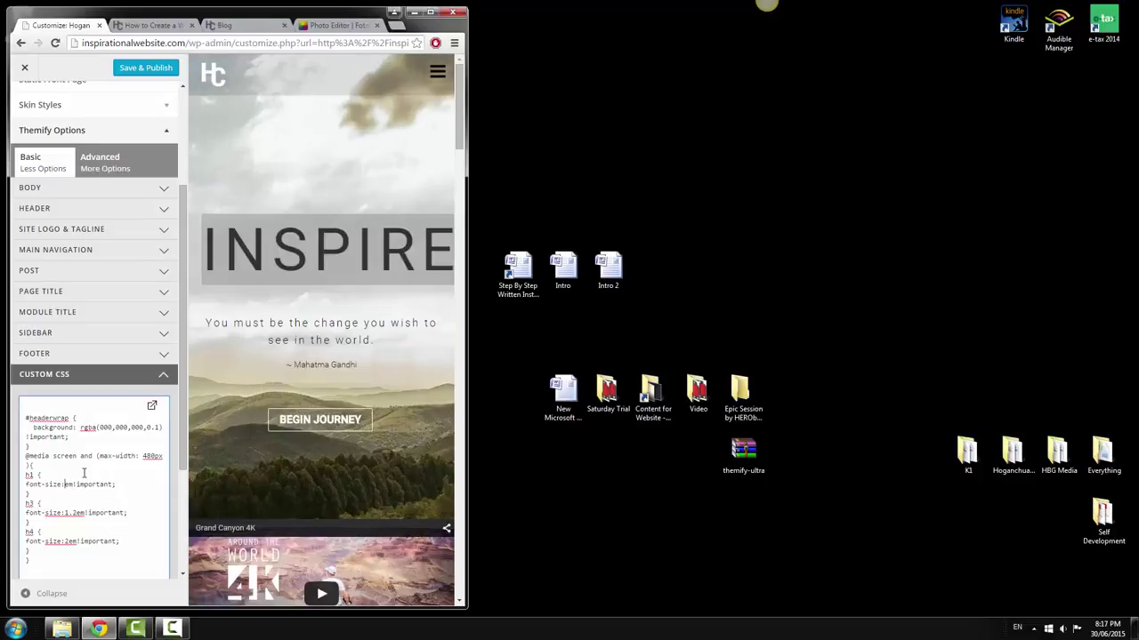
{"action": "type", "text": "2"}
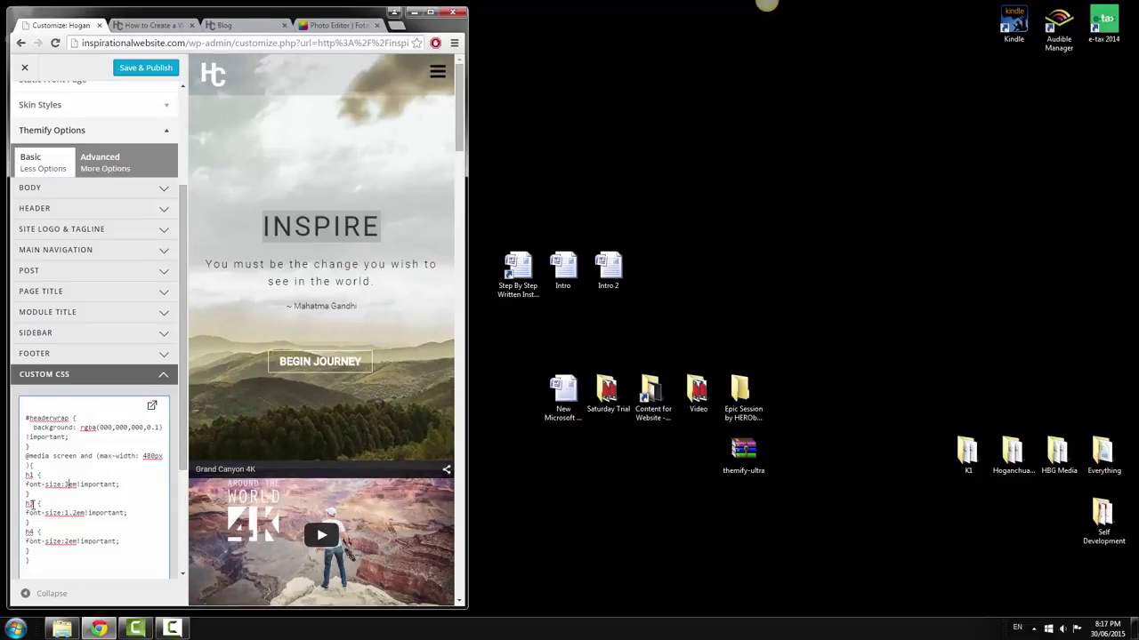
{"action": "double_click", "coordinate": [73, 513]}
{"action": "type", "text": "2"}
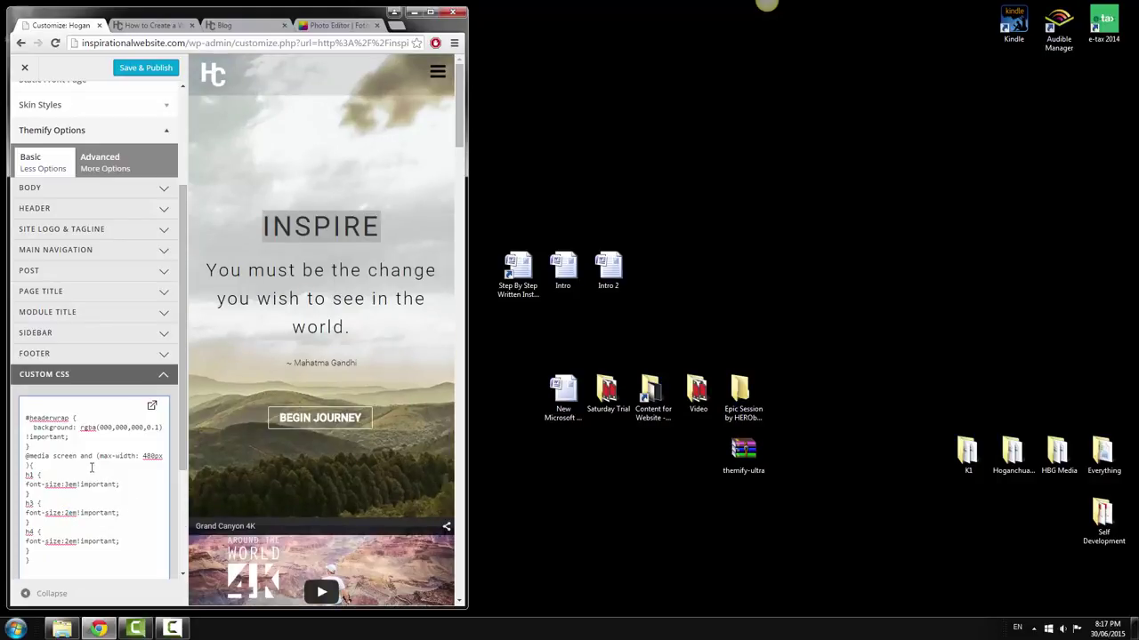
{"action": "key", "text": "BackSpace"}
{"action": "type", "text": "1.3"}
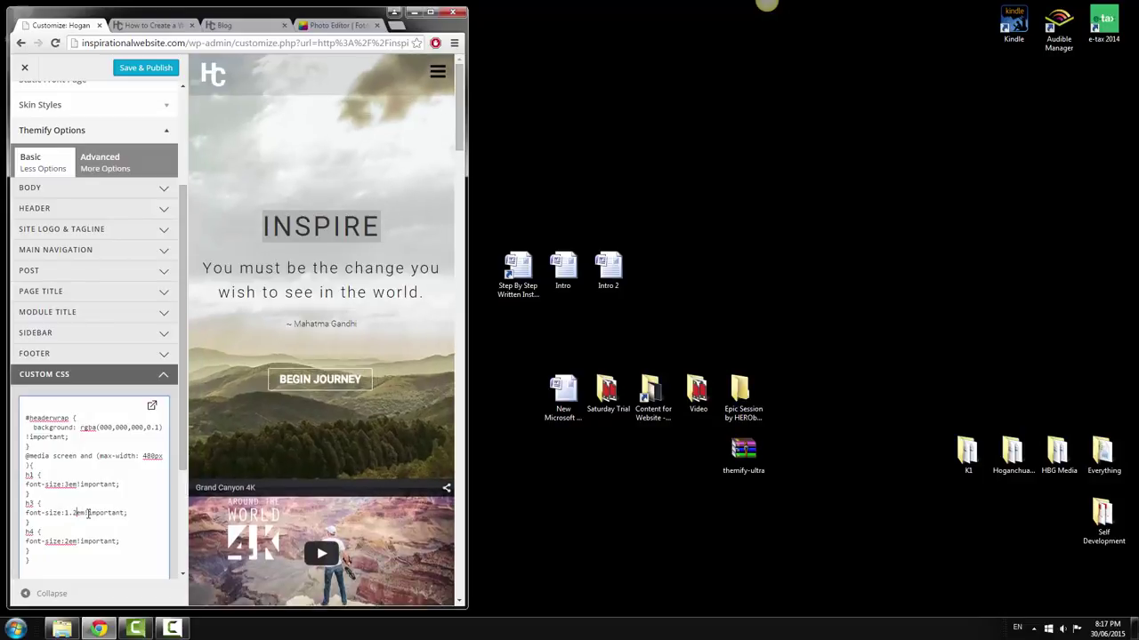
Step: Duplicate the h4 rule inside the media query and change its selector to h2
{"action": "scroll", "coordinate": [171, 472], "scroll_direction": "down", "scroll_amount": 2}
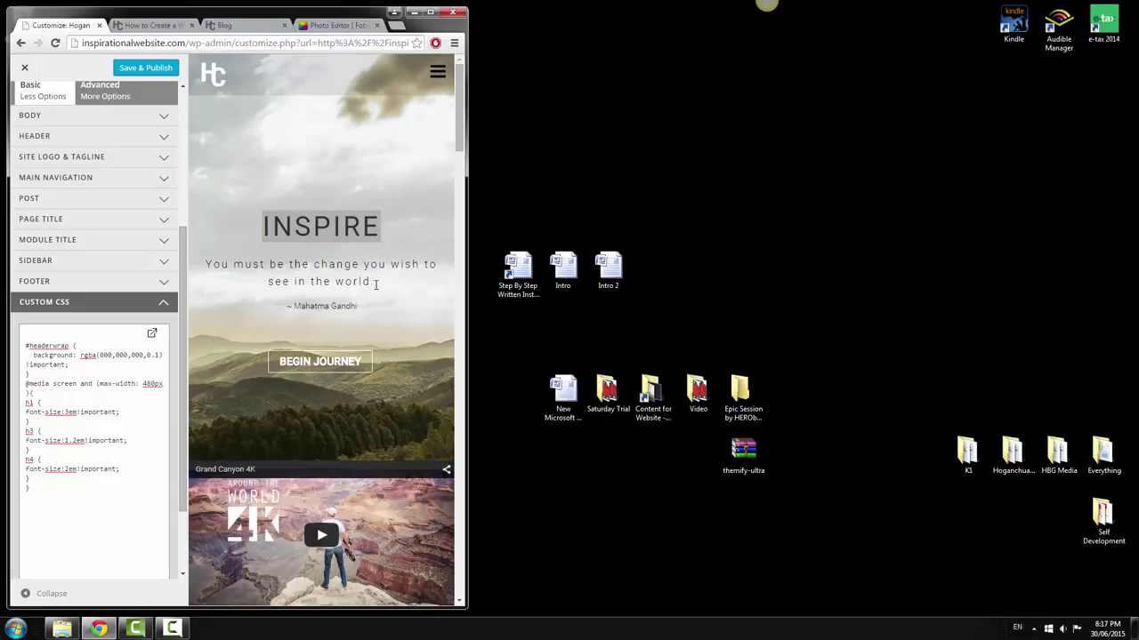
{"action": "scroll", "coordinate": [344, 265], "scroll_direction": "down", "scroll_amount": 15}
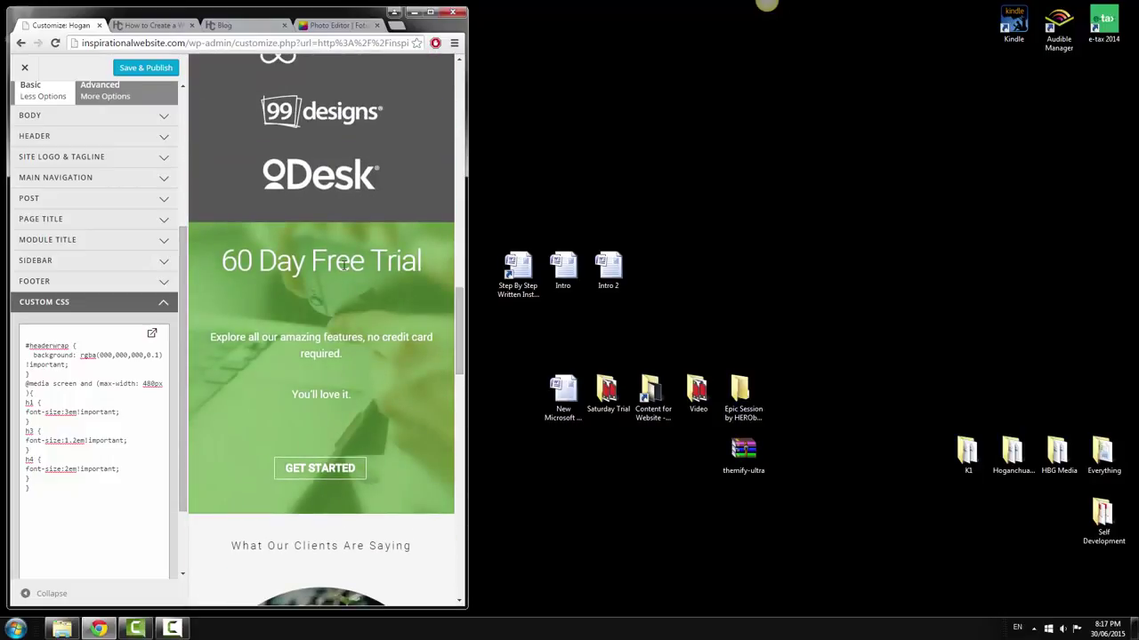
{"action": "left_click_drag", "start_coordinate": [31, 479], "coordinate": [16, 461]}
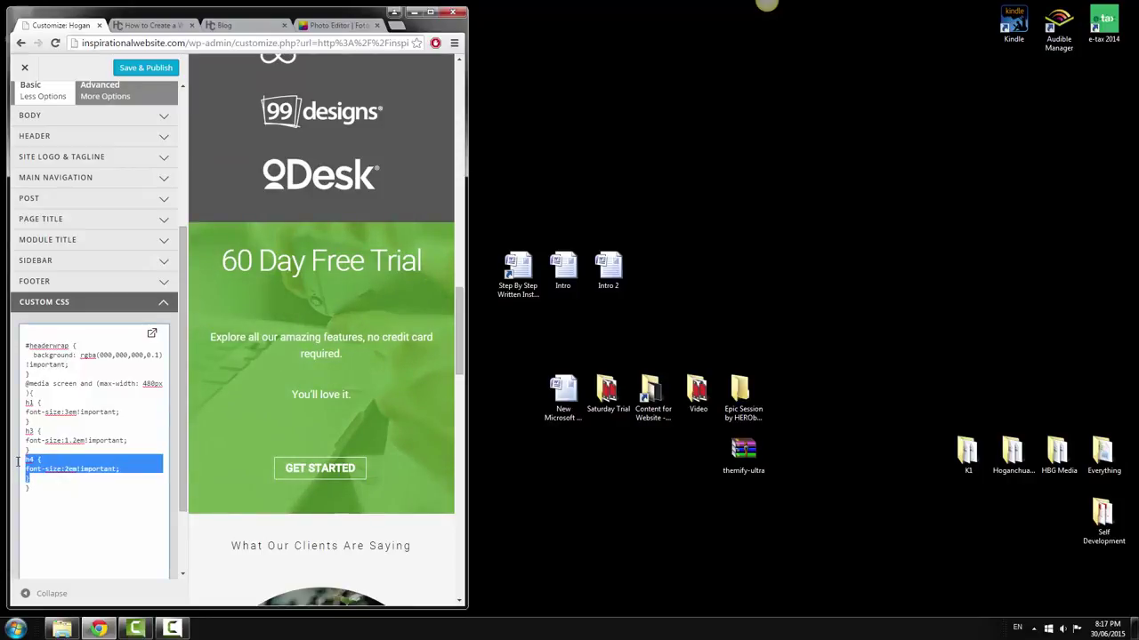
{"action": "right_click", "coordinate": [28, 466]}
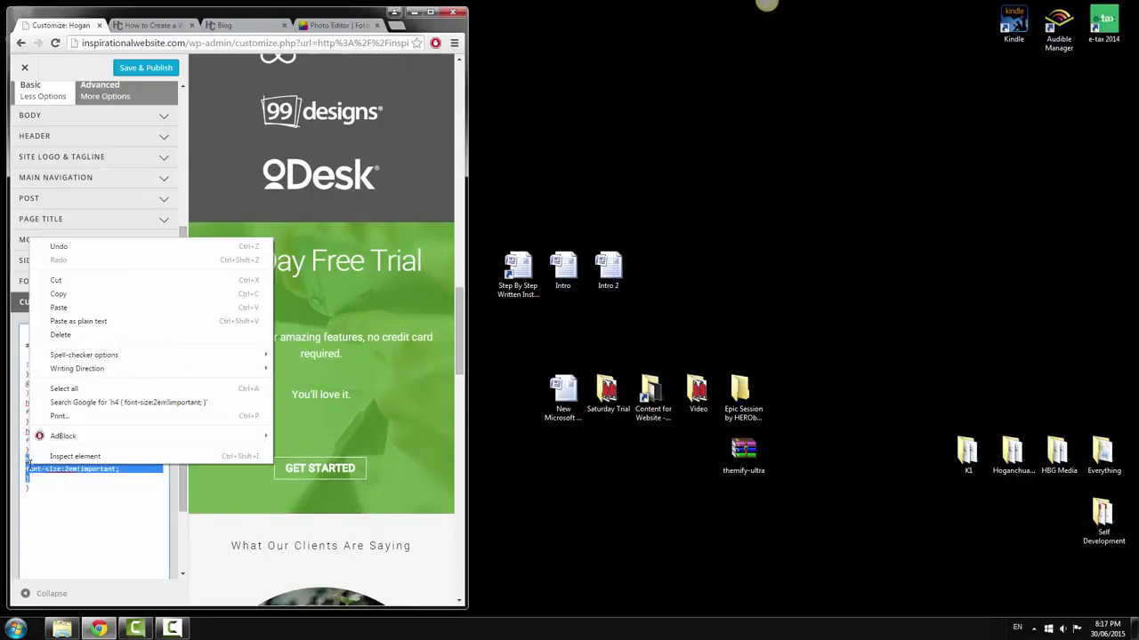
{"action": "left_click", "coordinate": [53, 294]}
{"action": "left_click", "coordinate": [49, 518]}
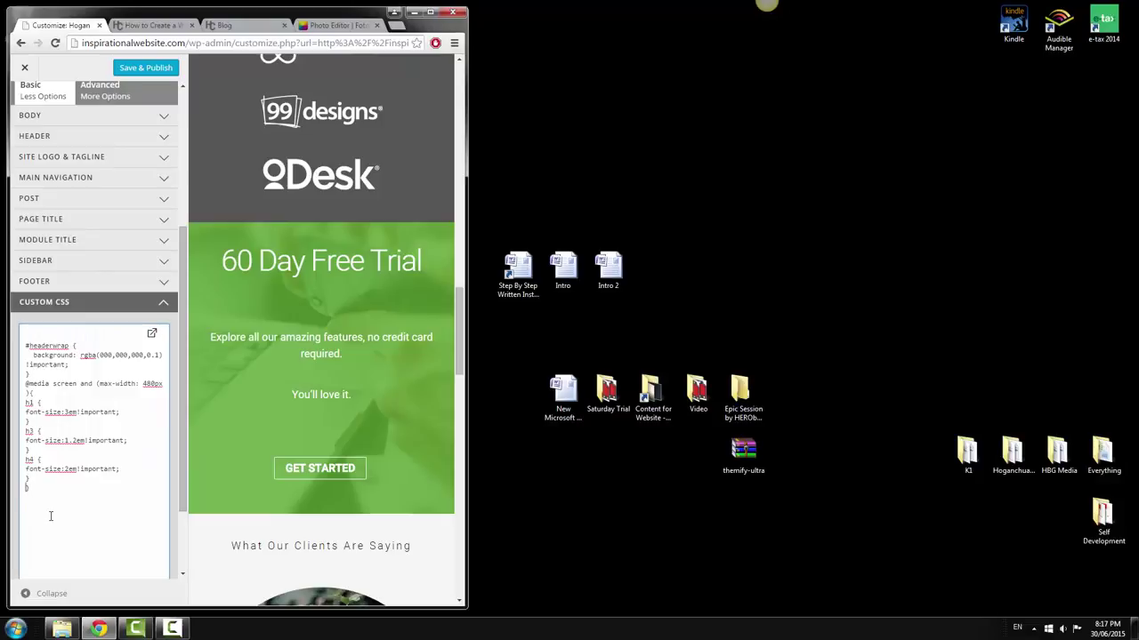
{"action": "left_click_drag", "start_coordinate": [34, 499], "coordinate": [22, 499]}
{"action": "left_click", "coordinate": [30, 393]}
{"action": "left_click", "coordinate": [40, 496]}
{"action": "key", "text": "ctrl+v"}
{"action": "type", "text": "2"}
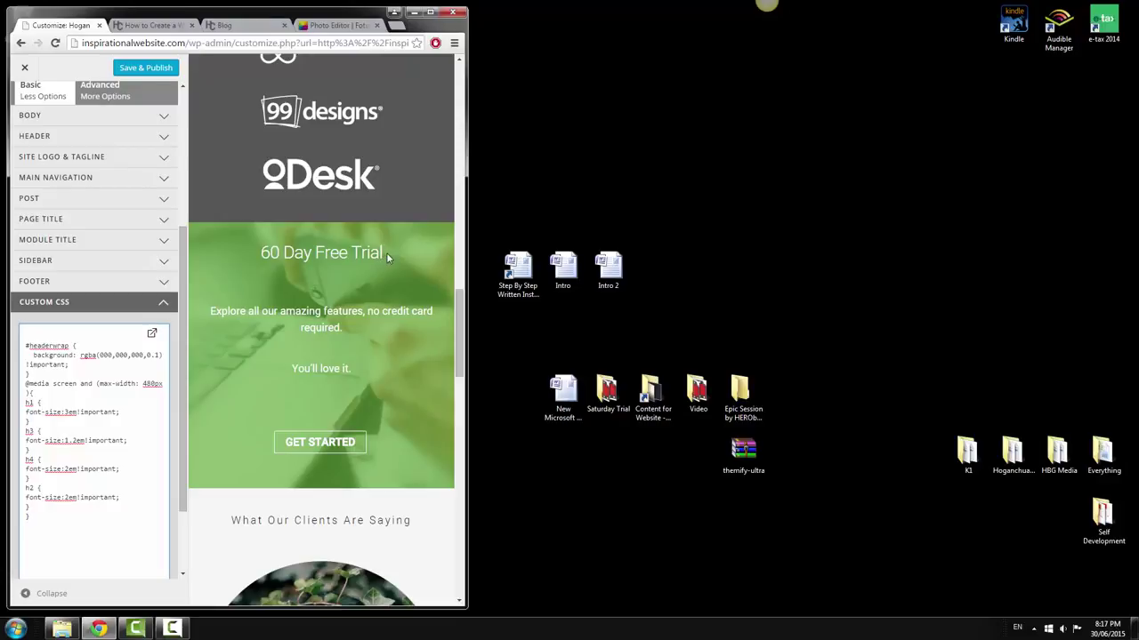
Step: Delete the duplicated h2 rule and narrow the browser to preview a small screen
{"action": "double_click", "coordinate": [31, 488]}
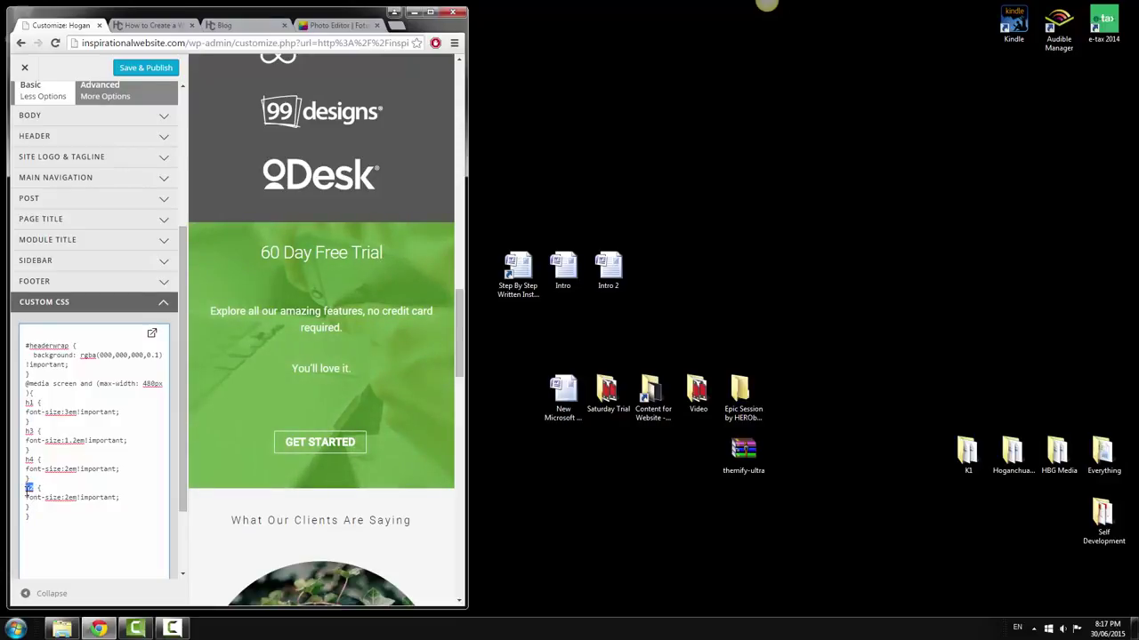
{"action": "left_click", "coordinate": [36, 489]}
{"action": "left_click_drag", "start_coordinate": [38, 506], "coordinate": [16, 491]}
{"action": "key", "text": "BackSpace"}
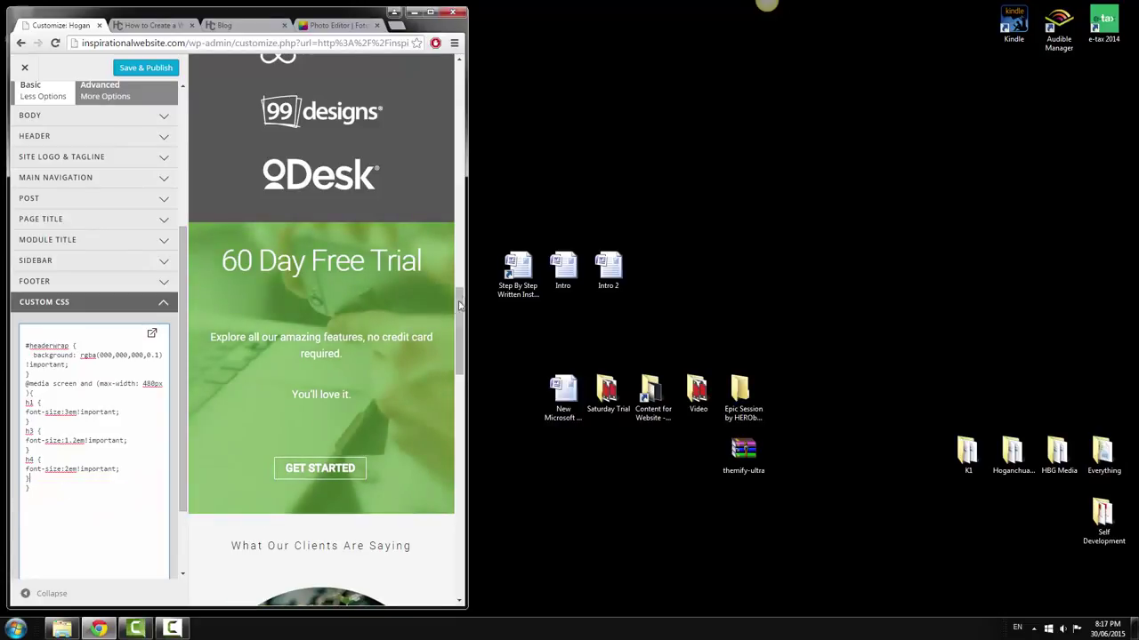
{"action": "left_click_drag", "start_coordinate": [468, 292], "coordinate": [431, 297]}
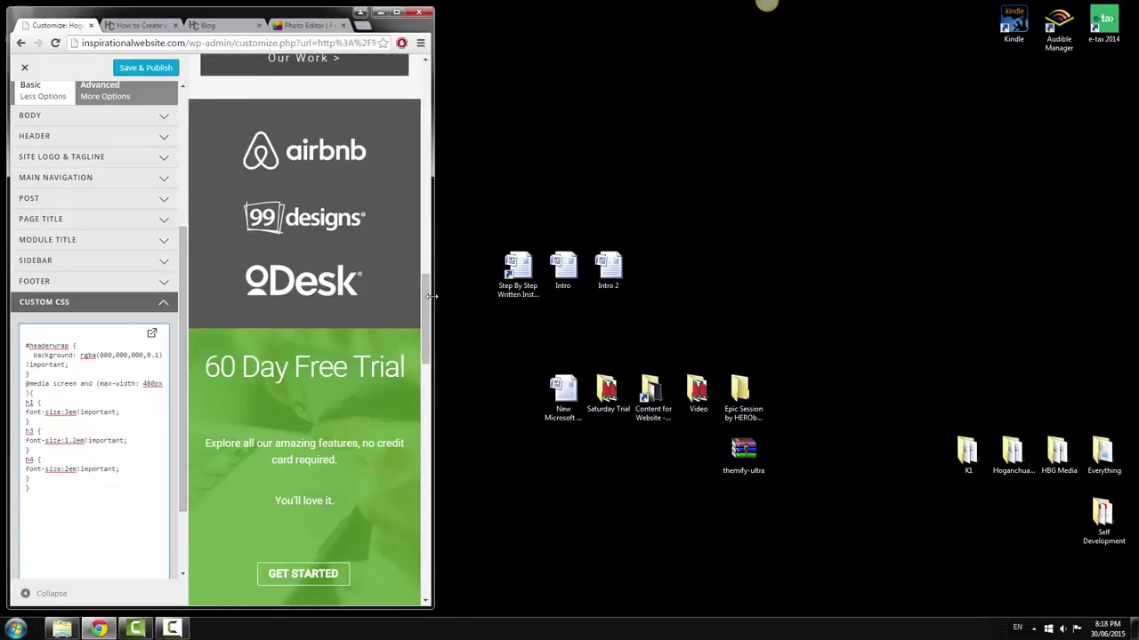
Step: Publish the CSS and set the mobile h1 font size to 3em
{"action": "left_click", "coordinate": [141, 73]}
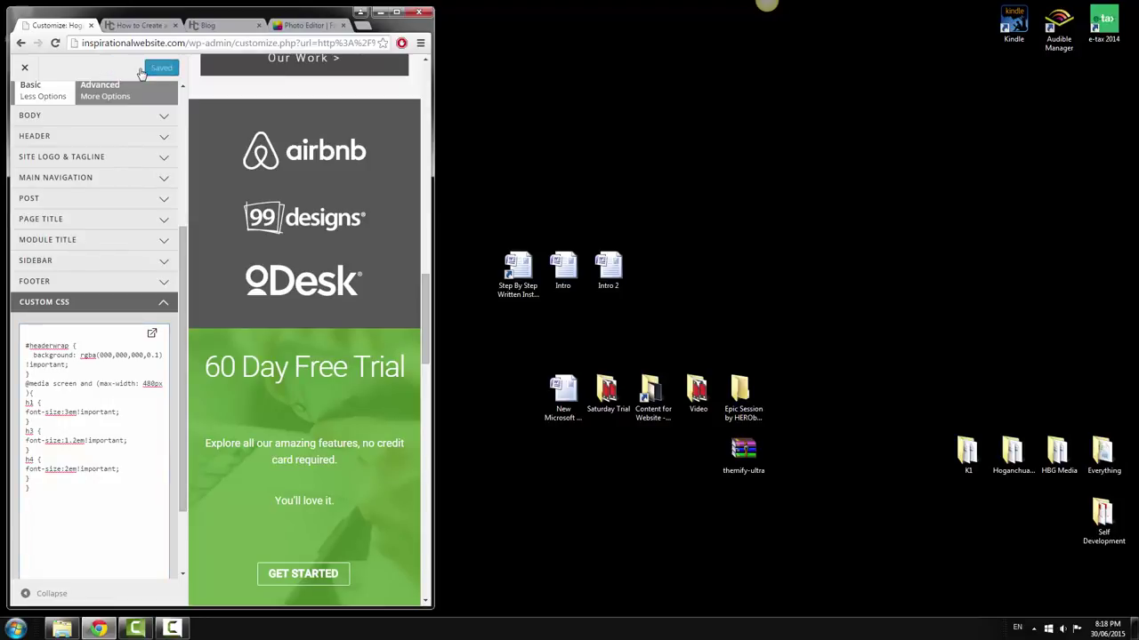
{"action": "left_click_drag", "start_coordinate": [33, 403], "coordinate": [21, 405]}
{"action": "type", "text": "3"}
{"action": "left_click", "coordinate": [79, 412]}
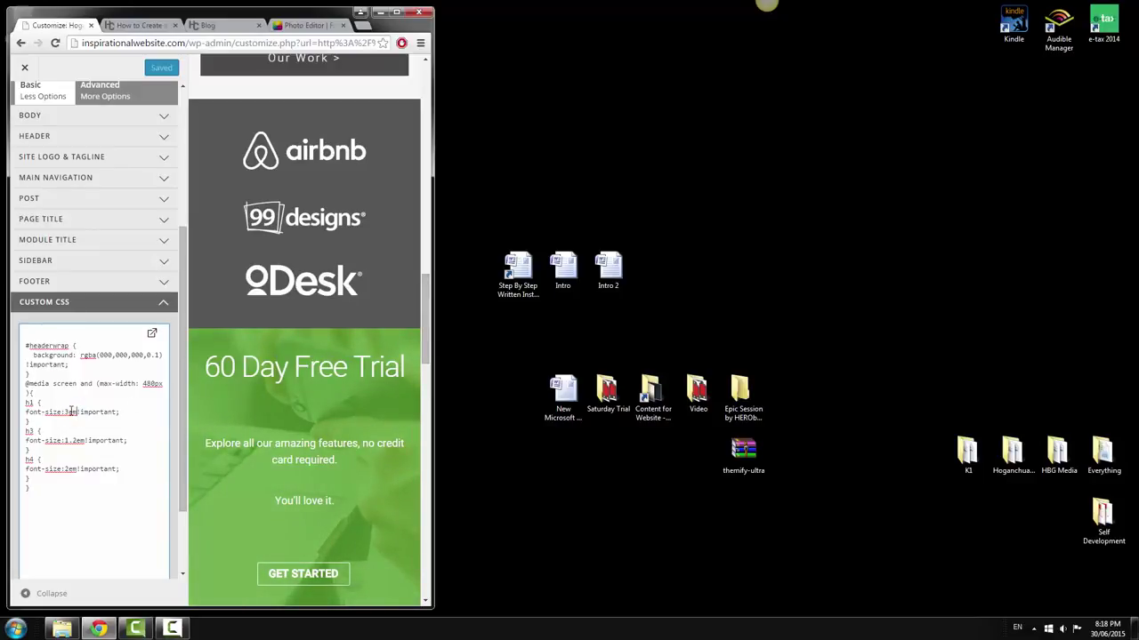
Step: Maximize the browser and scroll through the full-width site preview
{"action": "left_click_drag", "start_coordinate": [425, 278], "coordinate": [435, 68]}
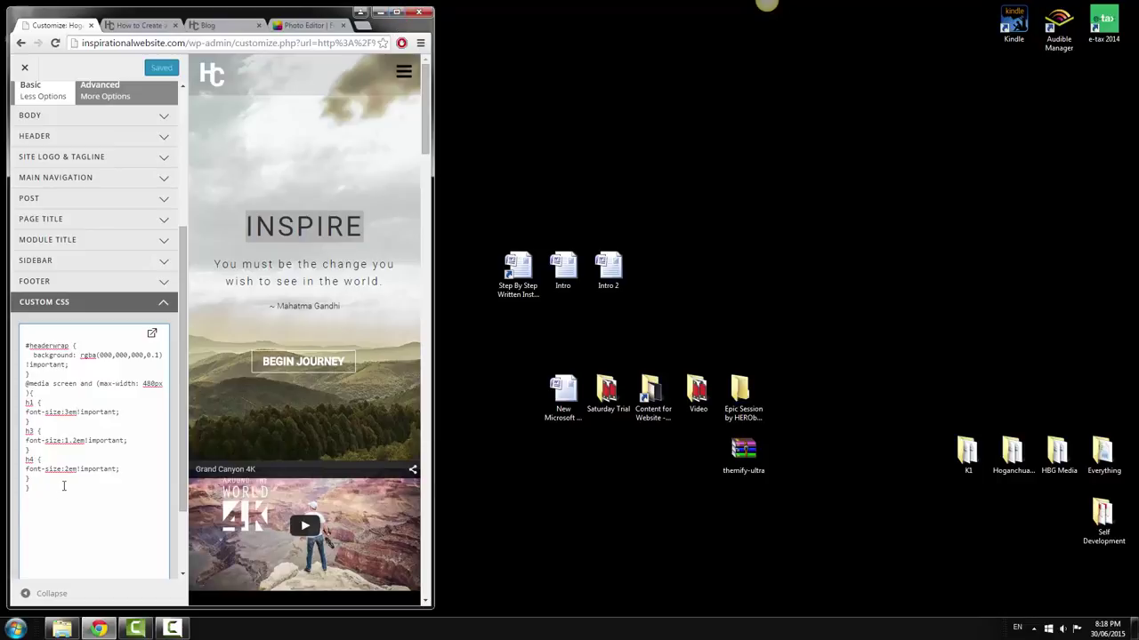
{"action": "left_click", "coordinate": [396, 12]}
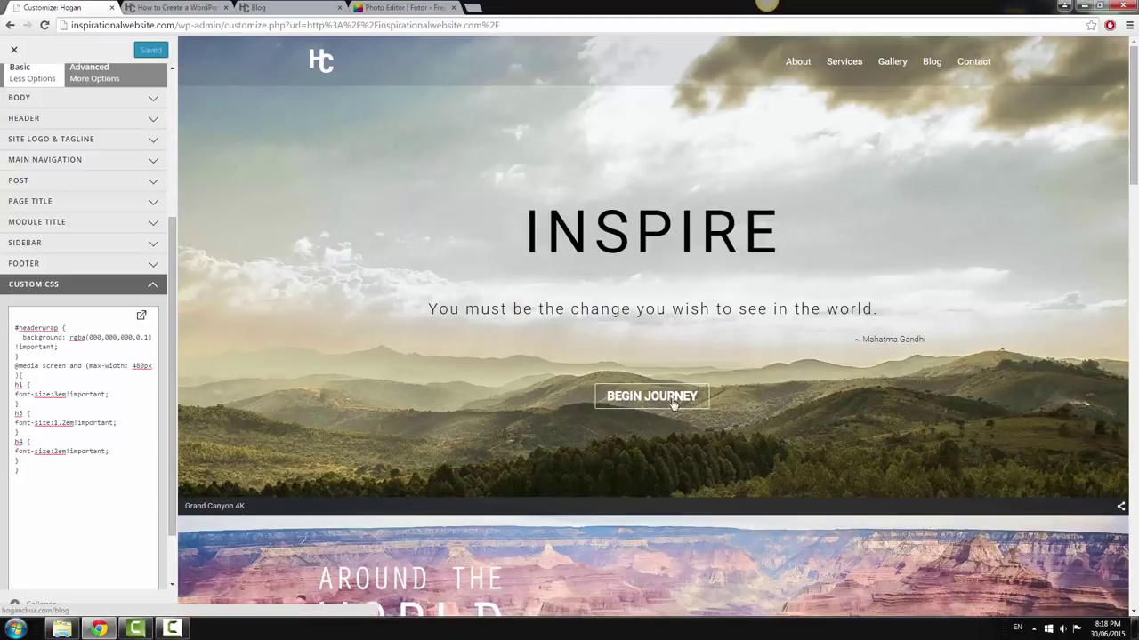
{"action": "left_click_drag", "start_coordinate": [1135, 116], "coordinate": [1134, 505]}
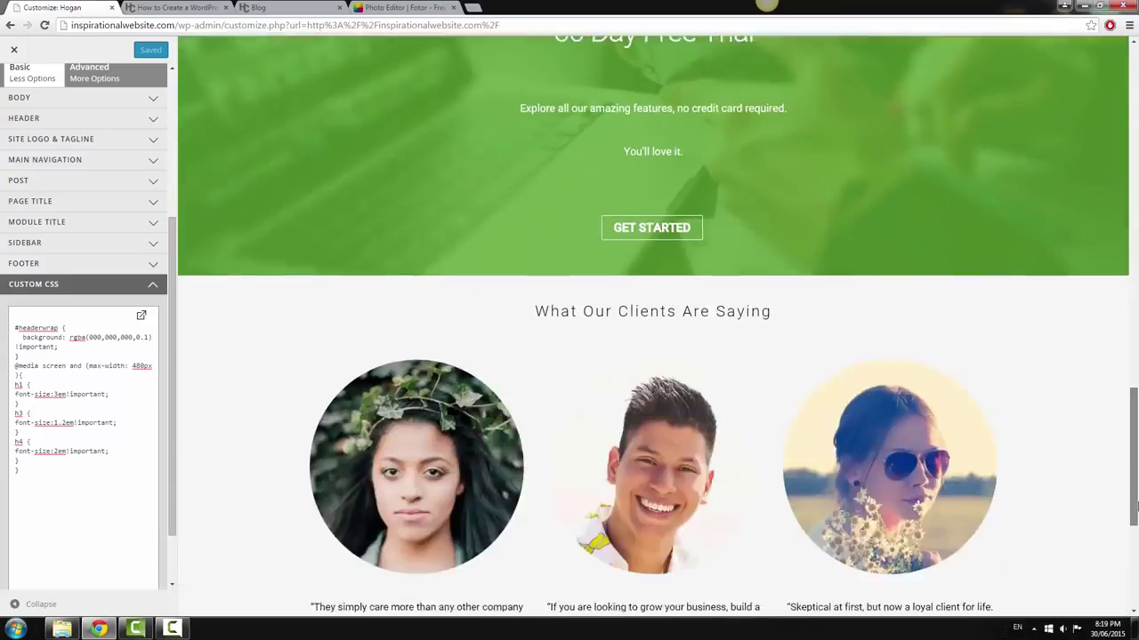
{"action": "scroll", "coordinate": [1134, 505], "scroll_direction": "down", "scroll_amount": 3}
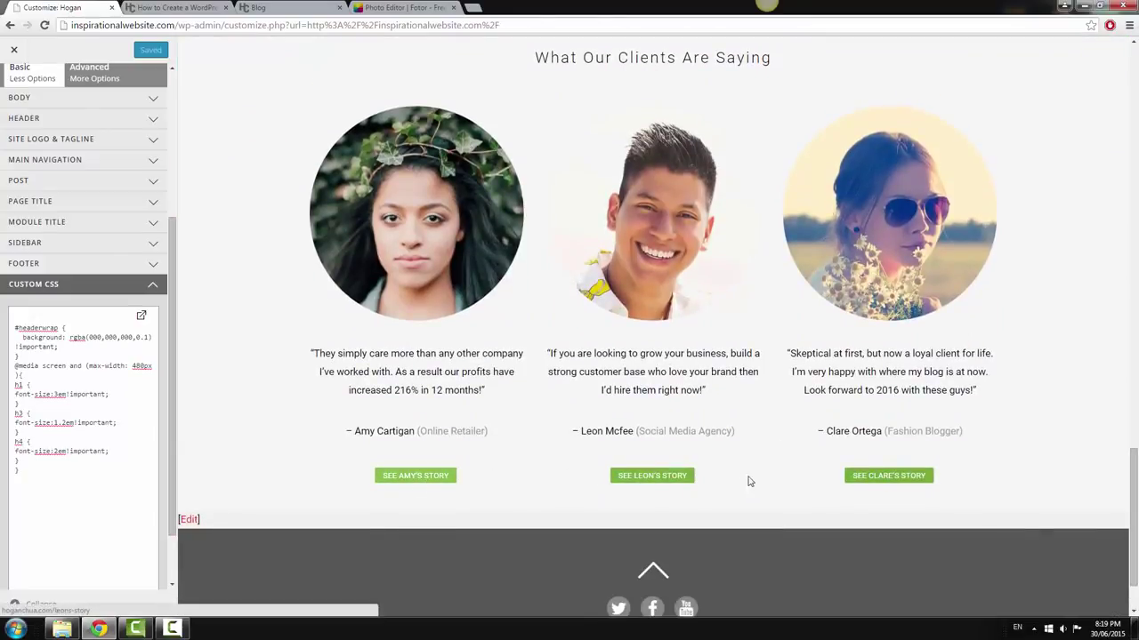
{"action": "left_click_drag", "start_coordinate": [1134, 487], "coordinate": [1133, 80]}
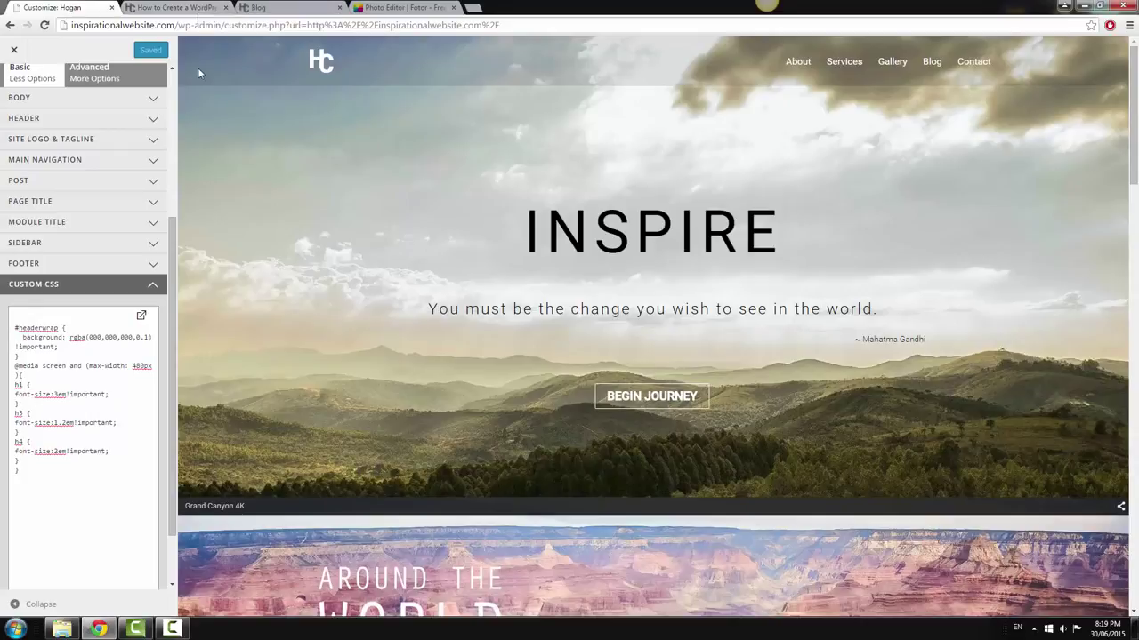
Step: Select the two #text-2371 button hover rules in the tutorial article
{"action": "left_click", "coordinate": [195, 7]}
{"action": "left_click", "coordinate": [699, 302]}
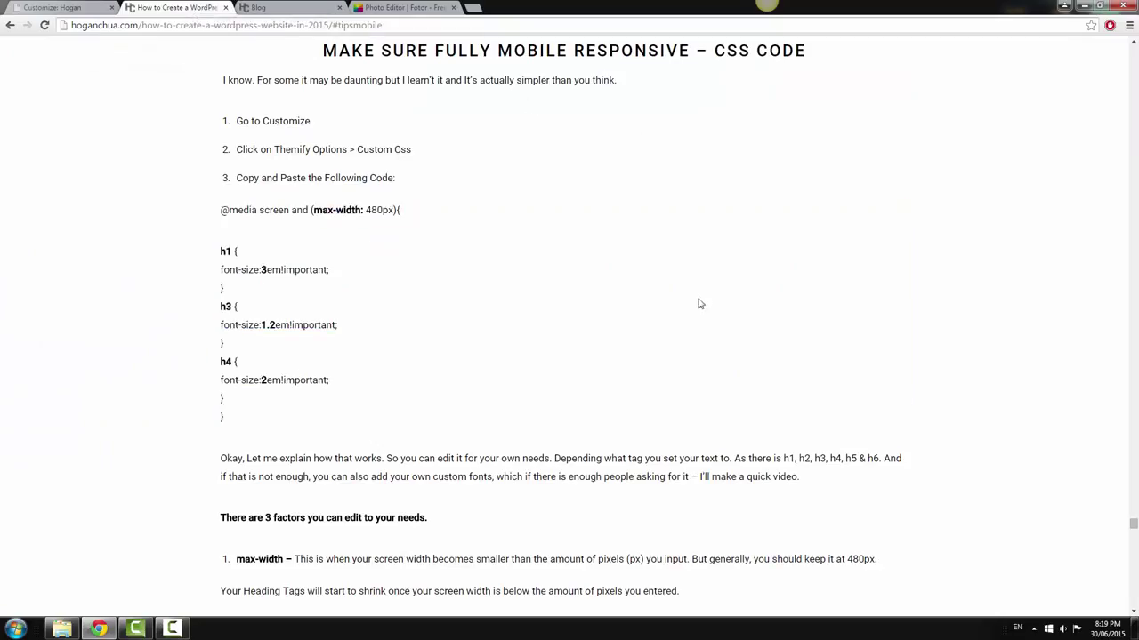
{"action": "scroll", "coordinate": [783, 302], "scroll_direction": "down", "scroll_amount": 4}
{"action": "scroll", "coordinate": [543, 281], "scroll_direction": "down", "scroll_amount": 6}
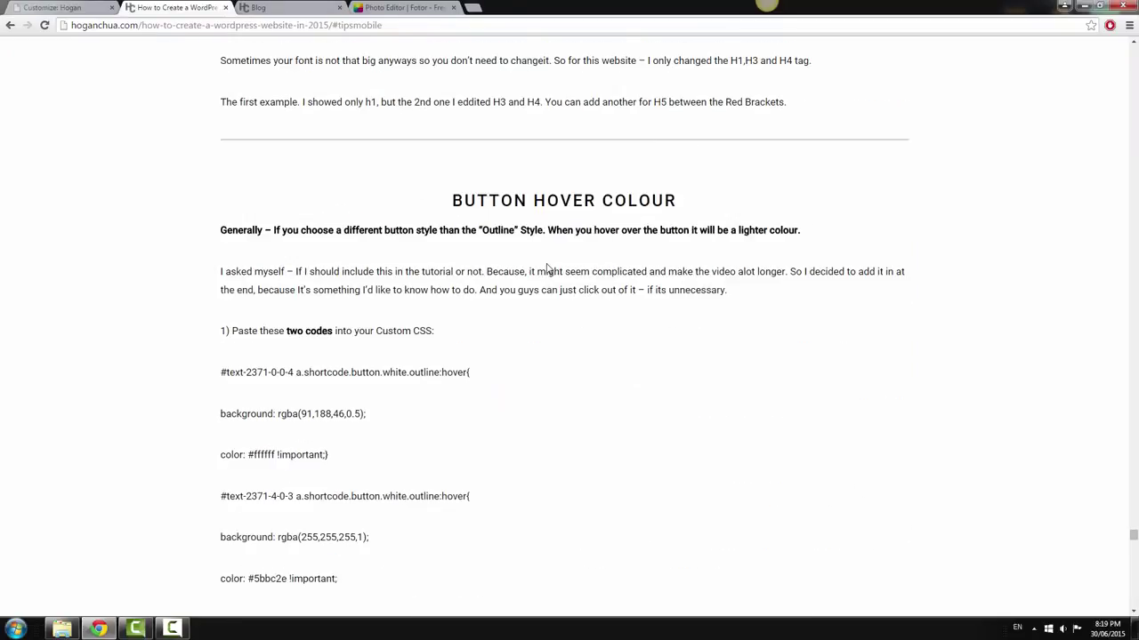
{"action": "scroll", "coordinate": [494, 257], "scroll_direction": "up", "scroll_amount": 2}
{"action": "scroll", "coordinate": [278, 302], "scroll_direction": "down", "scroll_amount": 2}
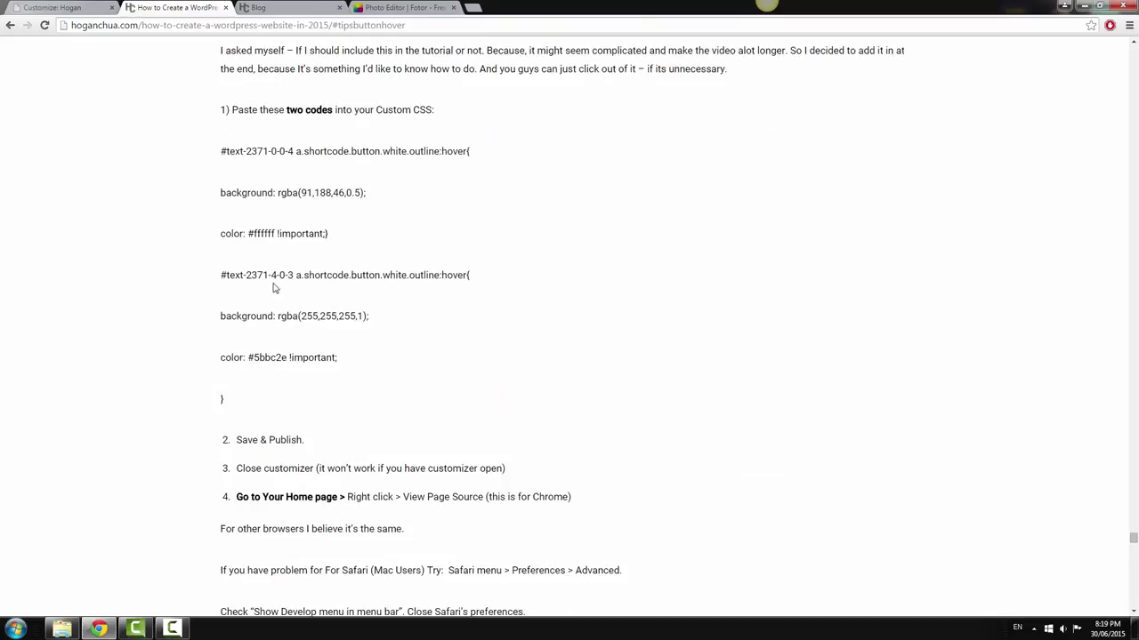
{"action": "left_click_drag", "start_coordinate": [220, 151], "coordinate": [361, 402]}
{"action": "key", "text": "ctrl+c"}
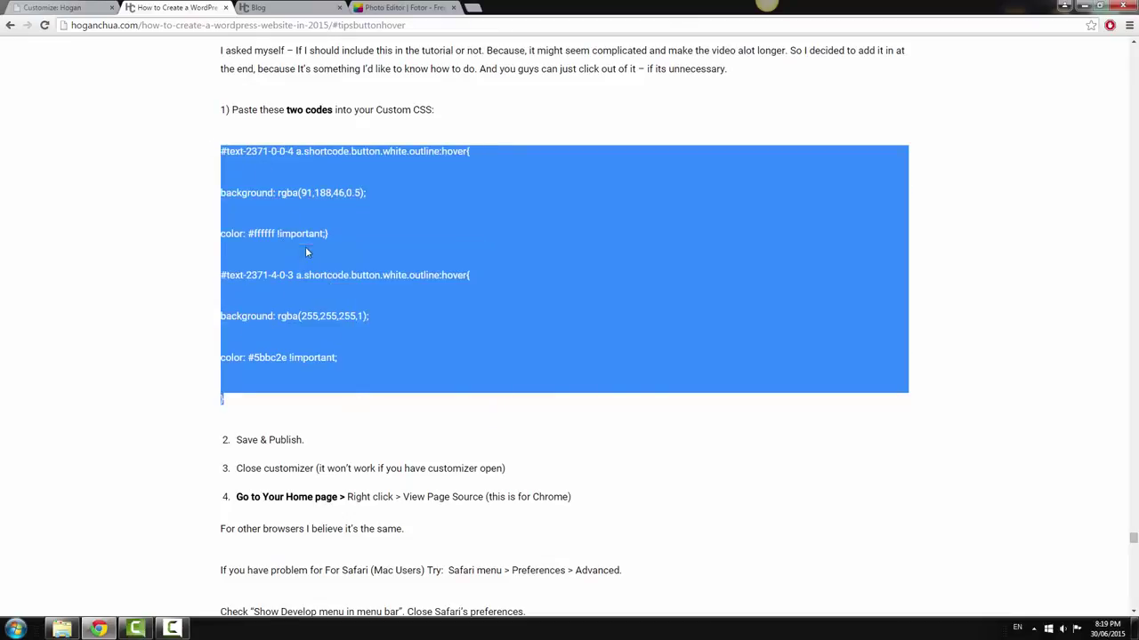
Step: Paste the hover rules as plain text with blank lines, publish, and close the Customizer
{"action": "left_click", "coordinate": [54, 8]}
{"action": "left_click", "coordinate": [14, 484]}
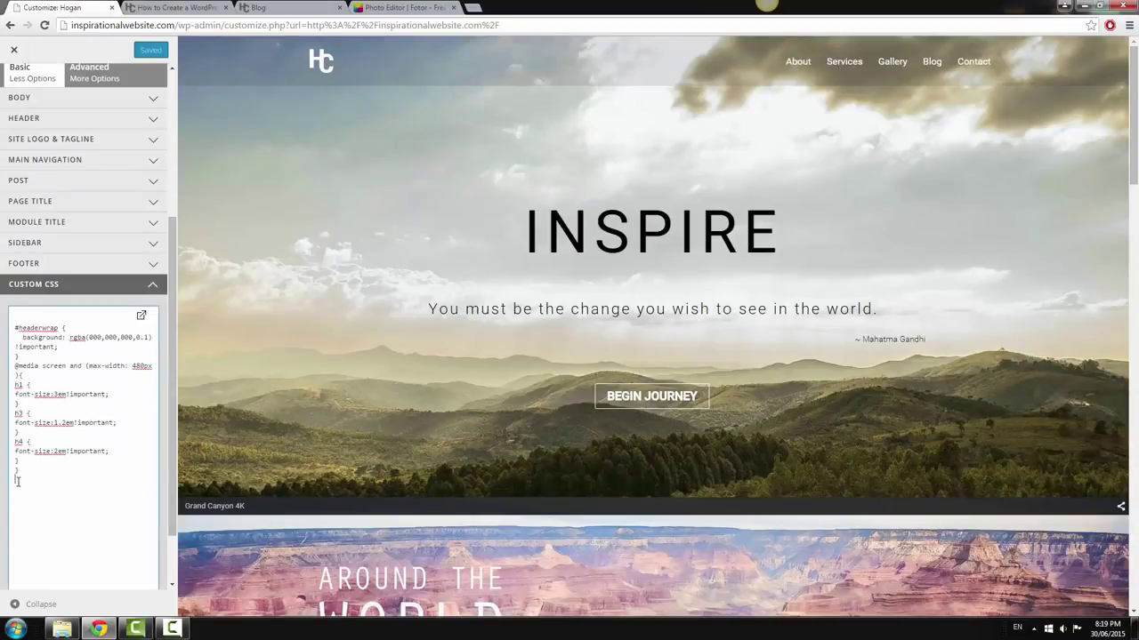
{"action": "right_click", "coordinate": [14, 482]}
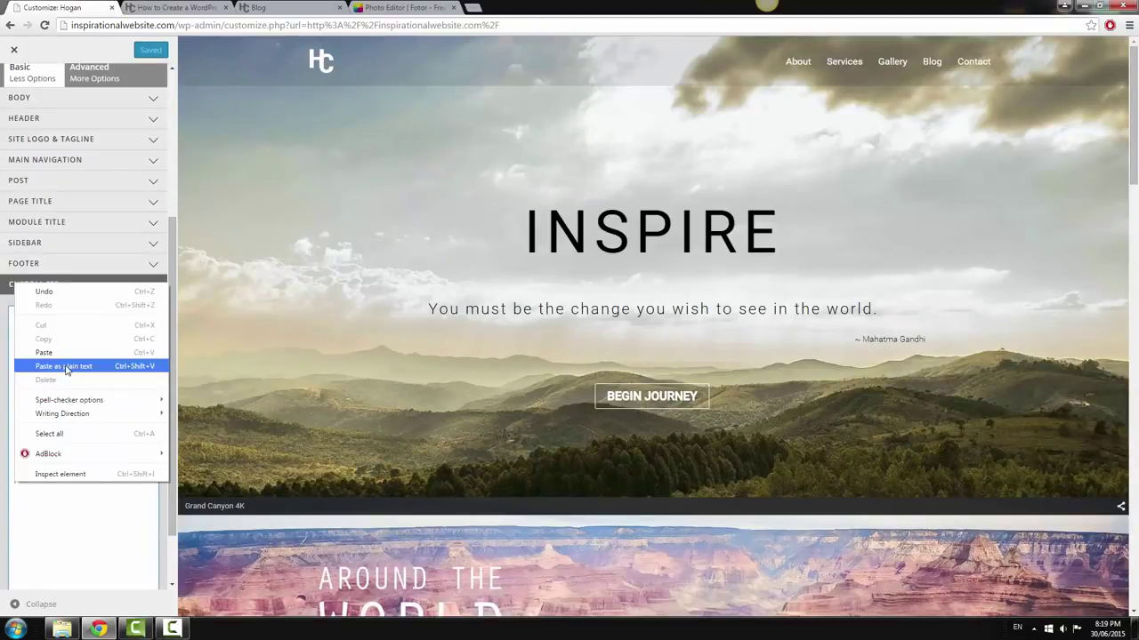
{"action": "left_click", "coordinate": [65, 371]}
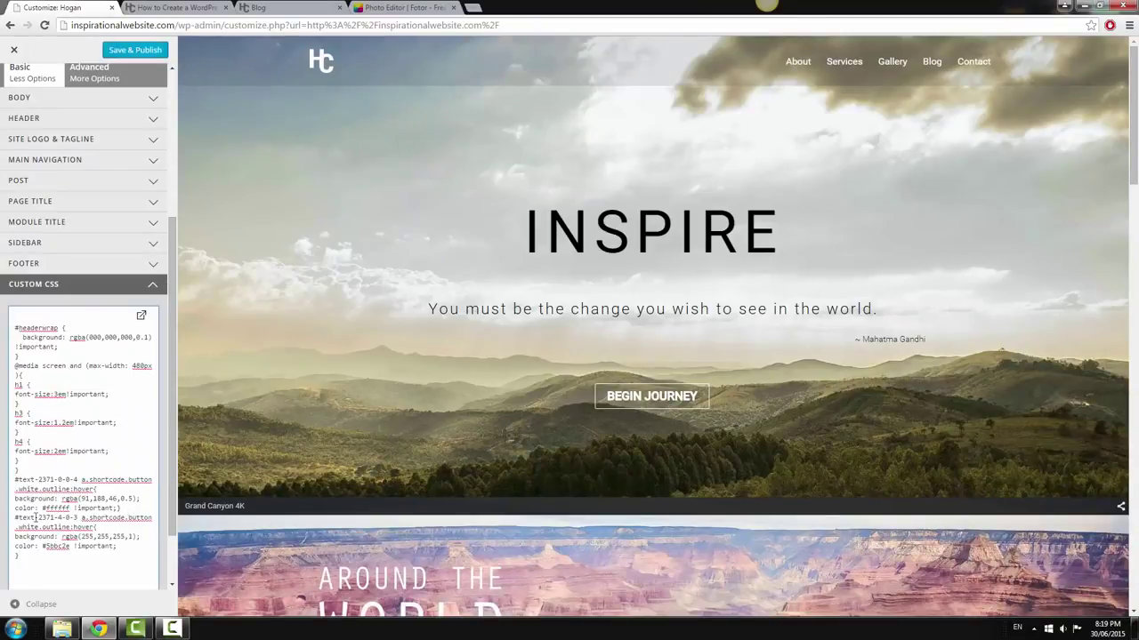
{"action": "key", "text": "Return"}
{"action": "left_click", "coordinate": [14, 481]}
{"action": "key", "text": "Return"}
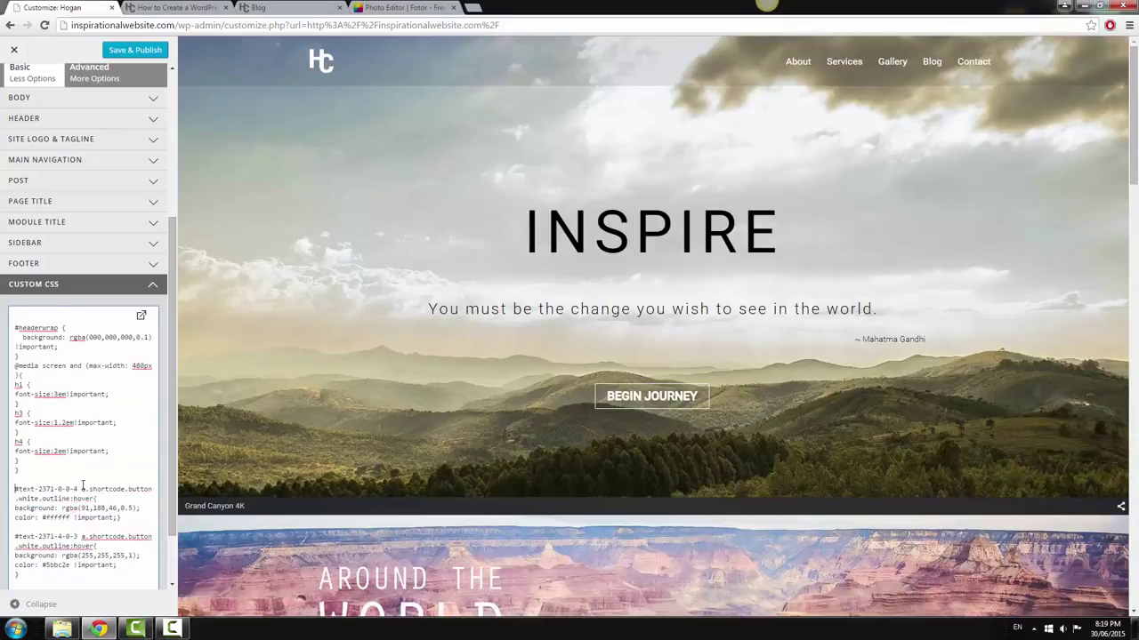
{"action": "scroll", "coordinate": [85, 485], "scroll_direction": "down", "scroll_amount": 1}
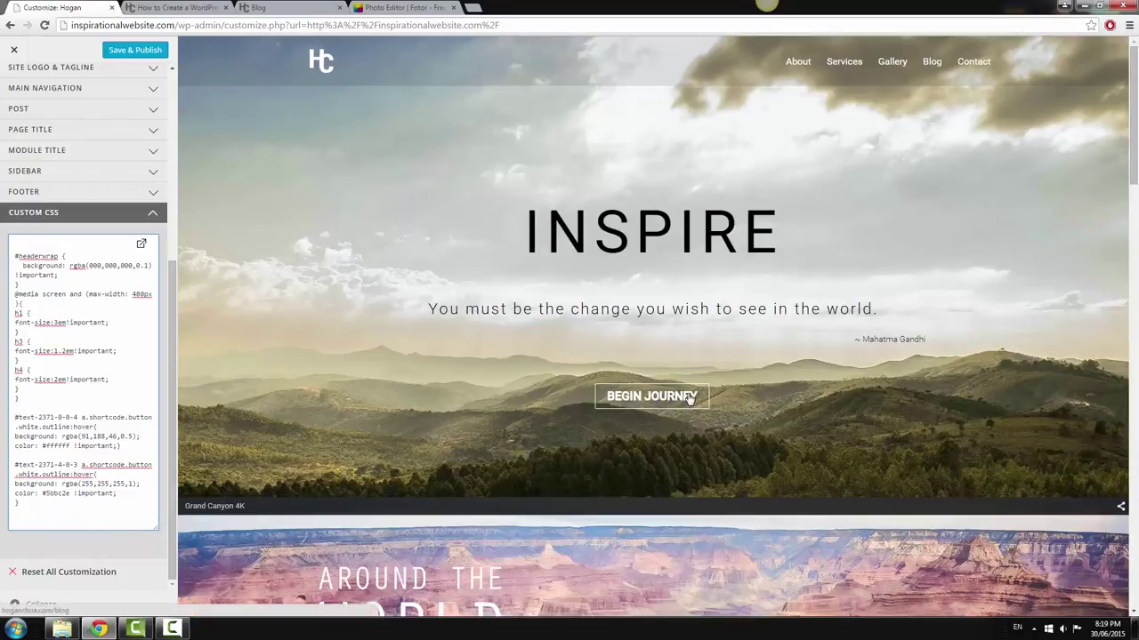
{"action": "left_click_drag", "start_coordinate": [78, 417], "coordinate": [14, 417]}
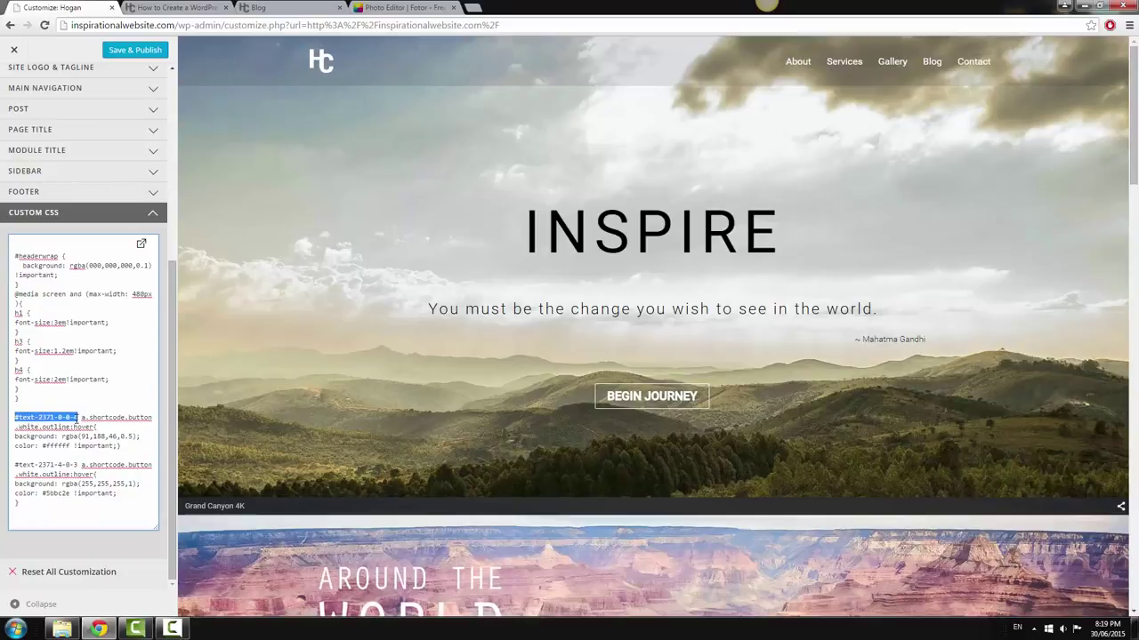
{"action": "left_click", "coordinate": [120, 53]}
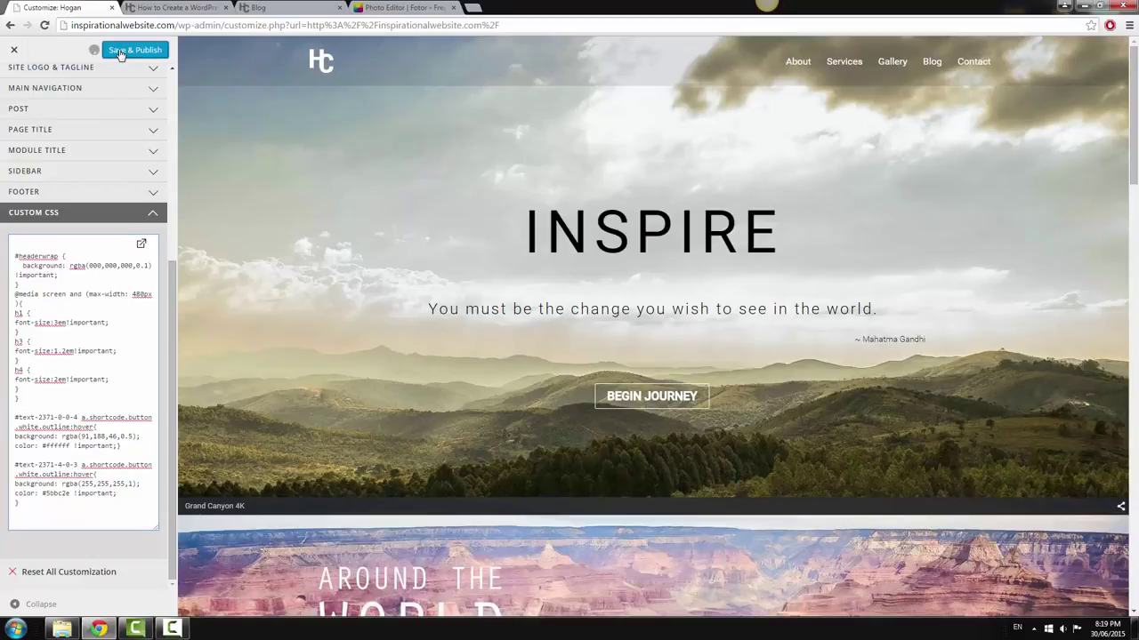
{"action": "left_click", "coordinate": [13, 52]}
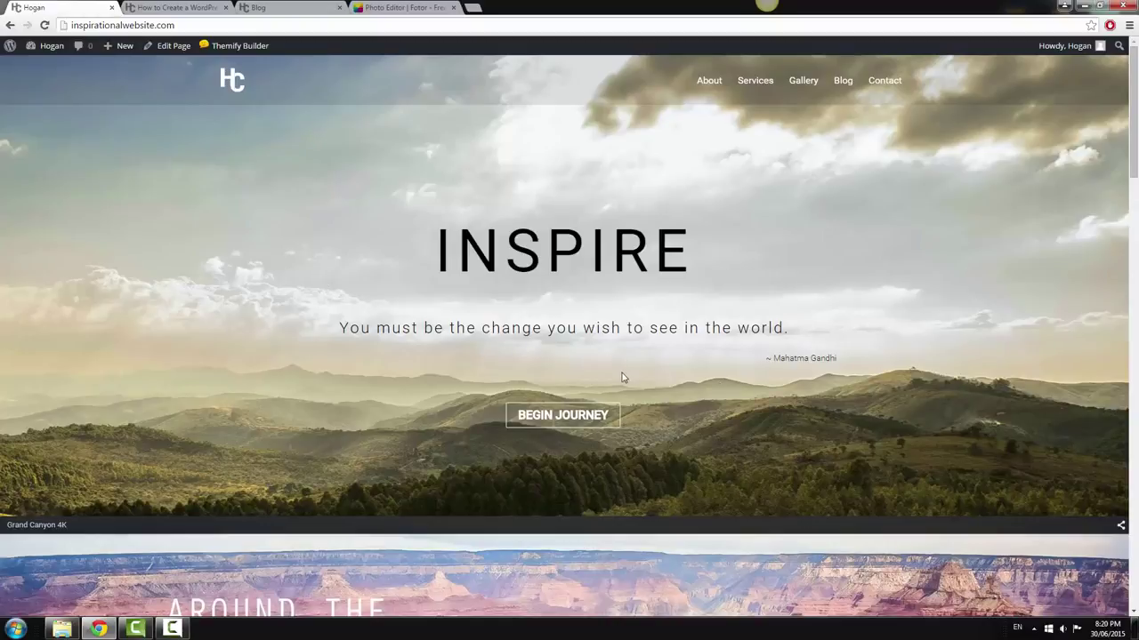
Step: Open the home page's HTML source in its own tab
{"action": "right_click", "coordinate": [666, 365]}
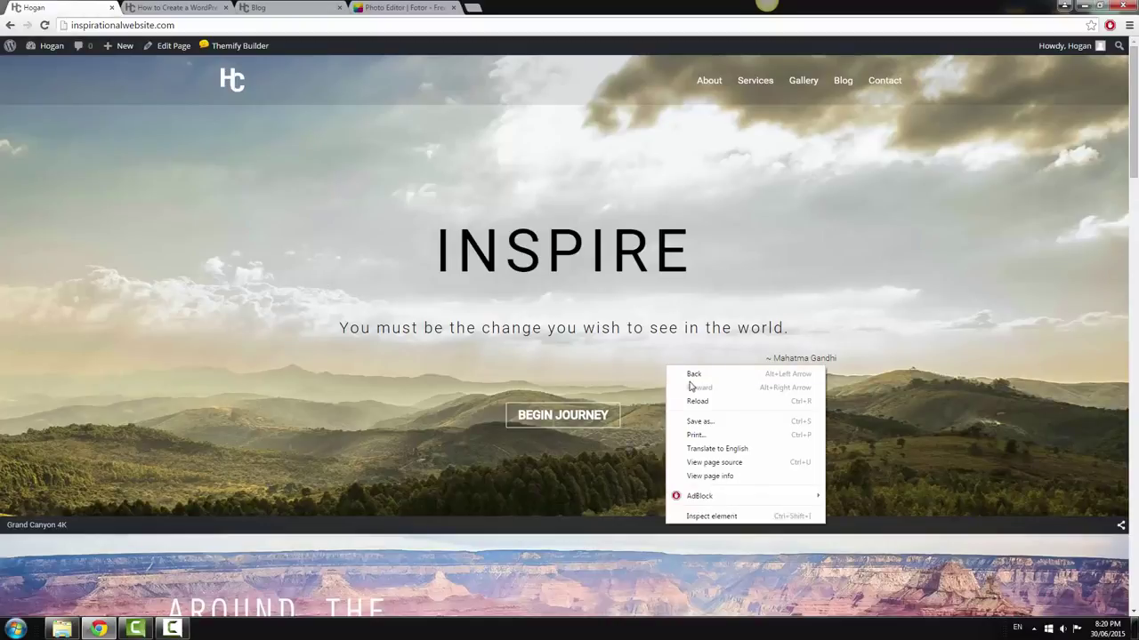
{"action": "left_click", "coordinate": [724, 464]}
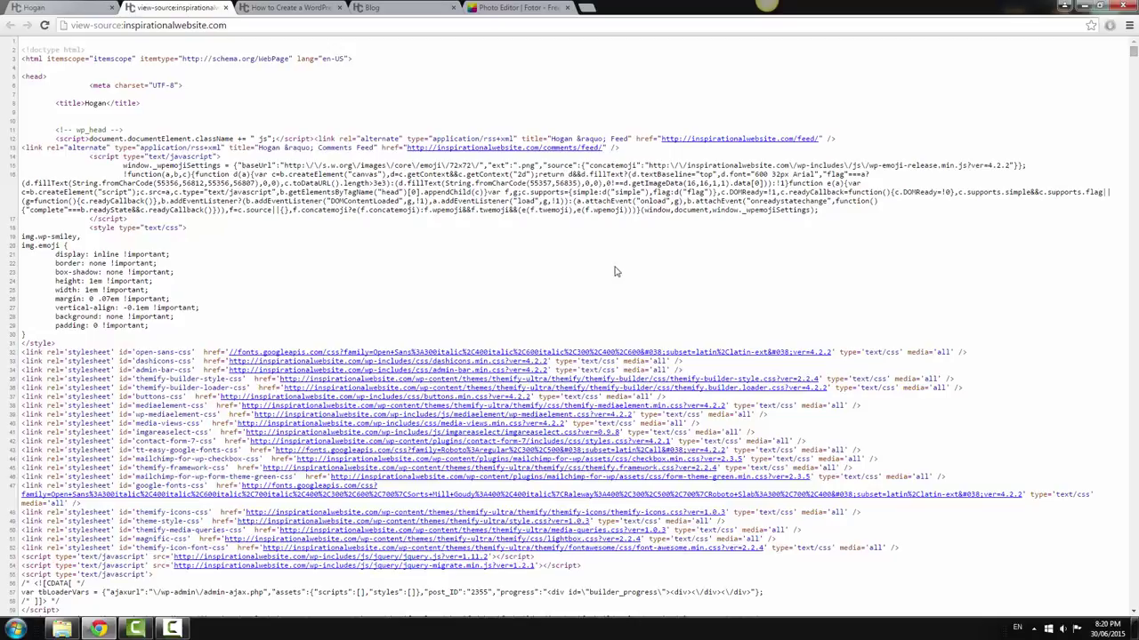
{"action": "left_click", "coordinate": [82, 7]}
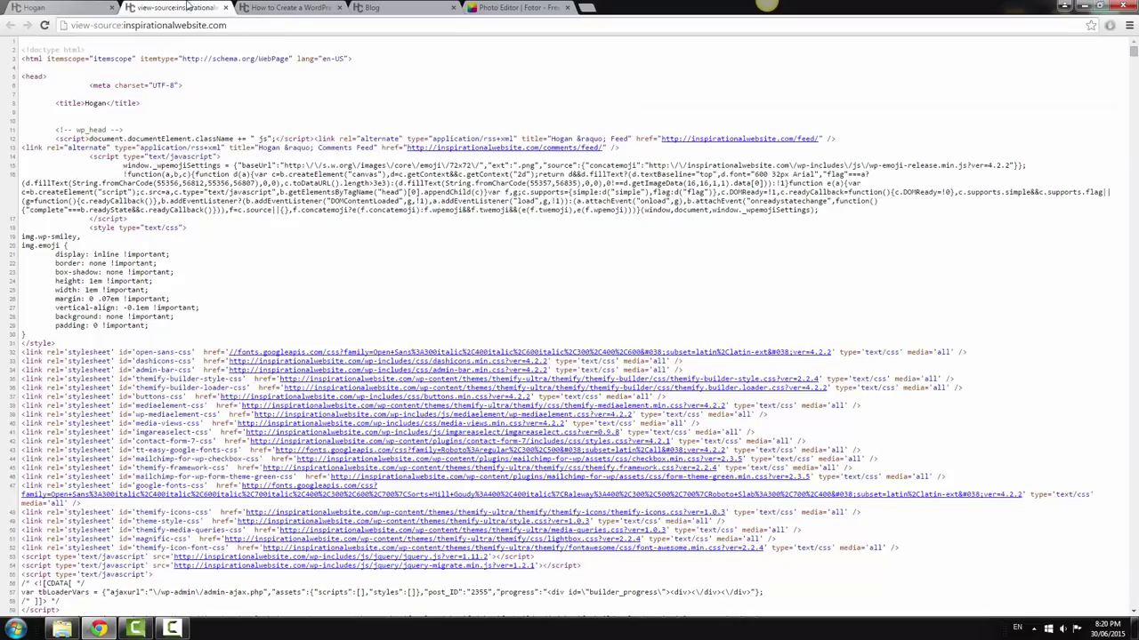
{"action": "left_click", "coordinate": [185, 7]}
Step: Find 'begin journey' in the source and copy the button's module ID text-2355-0-0-4
{"action": "key", "text": "ctrl+f"}
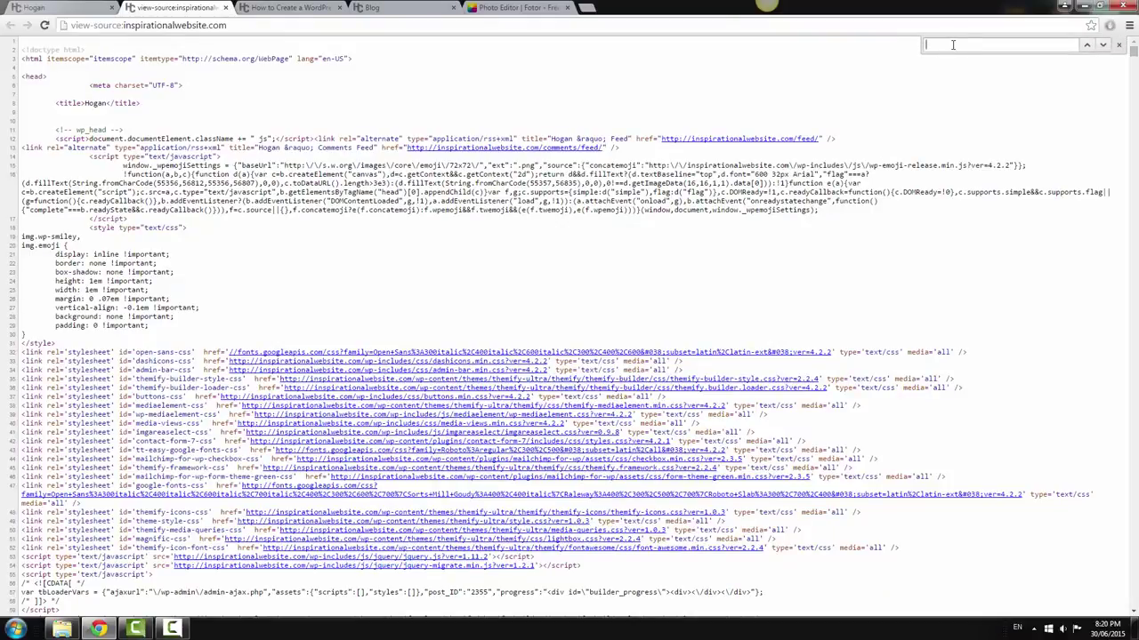
{"action": "type", "text": "begin journe"}
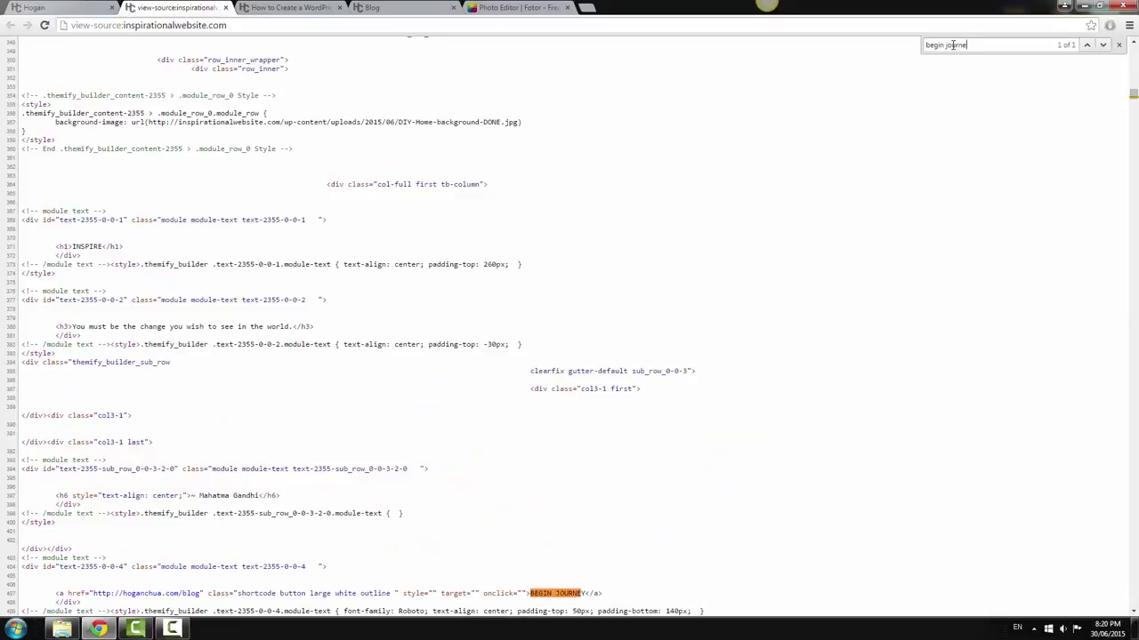
{"action": "type", "text": "y"}
{"action": "scroll", "coordinate": [713, 520], "scroll_direction": "down", "scroll_amount": 2}
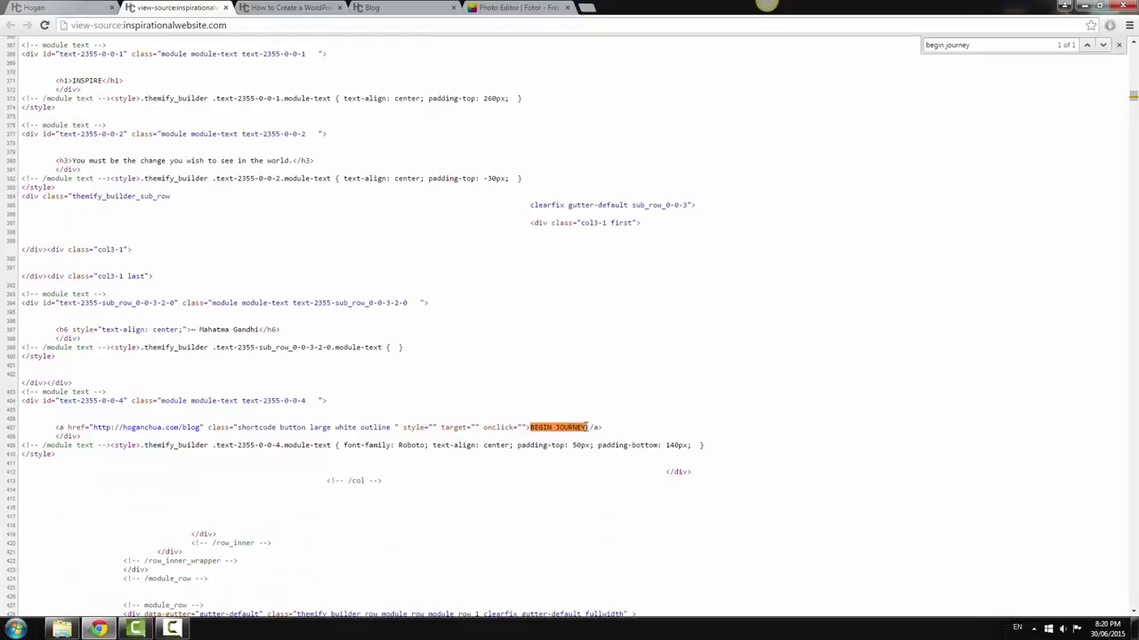
{"action": "left_click_drag", "start_coordinate": [585, 427], "coordinate": [533, 427]}
{"action": "mouse_move", "coordinate": [22, 390]}
{"action": "left_mouse_down"}
{"action": "mouse_move", "coordinate": [92, 393]}
{"action": "mouse_move", "coordinate": [272, 455]}
{"action": "mouse_move", "coordinate": [116, 458]}
{"action": "mouse_move", "coordinate": [35, 420]}
{"action": "mouse_move", "coordinate": [15, 393]}
{"action": "left_mouse_up"}
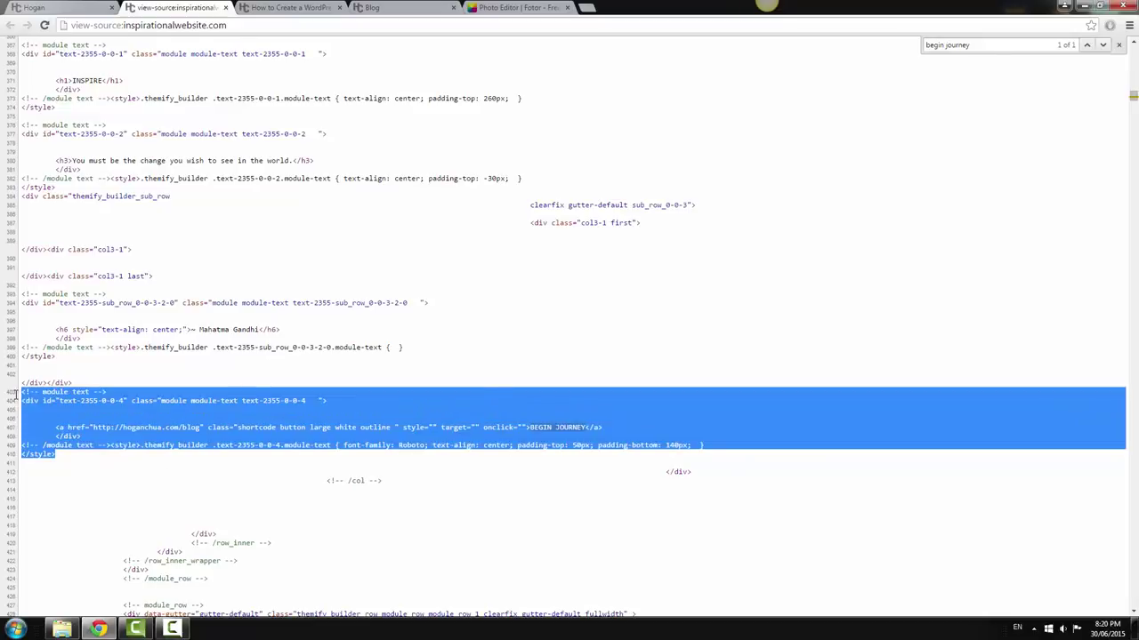
{"action": "left_click_drag", "start_coordinate": [126, 402], "coordinate": [63, 404]}
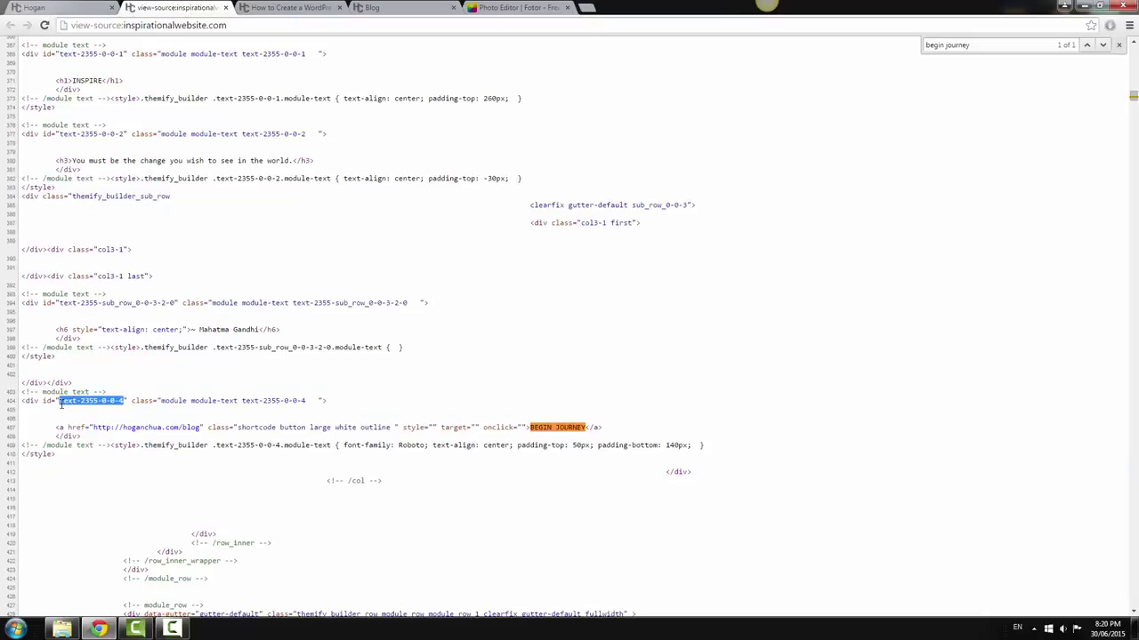
{"action": "right_click", "coordinate": [61, 404]}
{"action": "left_click", "coordinate": [82, 414]}
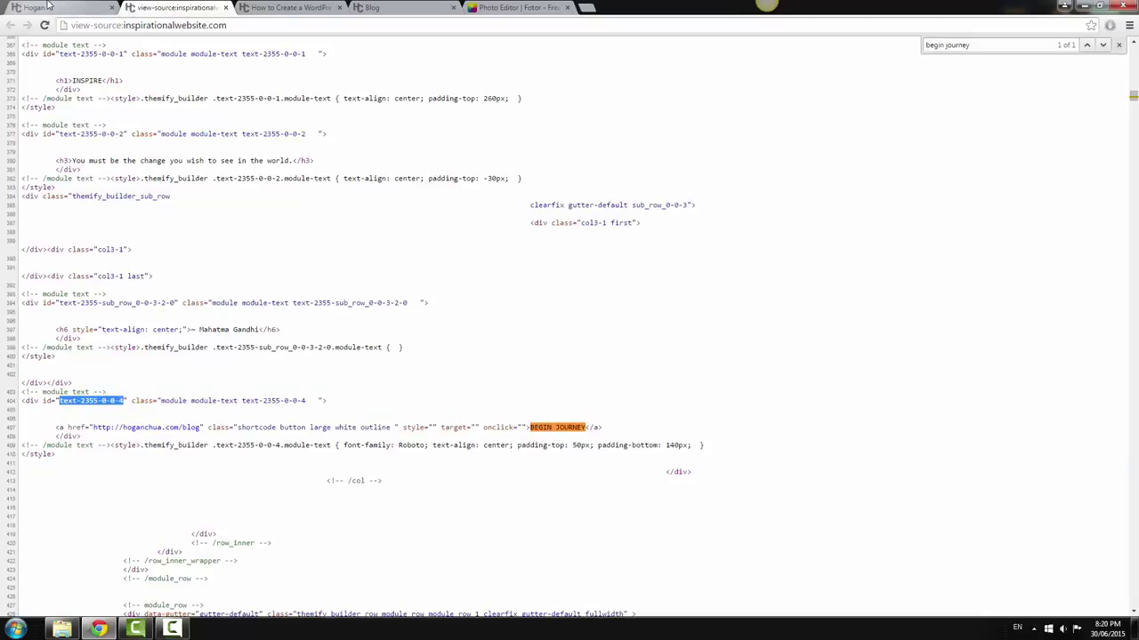
{"action": "left_click", "coordinate": [34, 7]}
Step: Open the Customizer's Themify Options Custom CSS section
{"action": "mouse_move", "coordinate": [48, 50]}
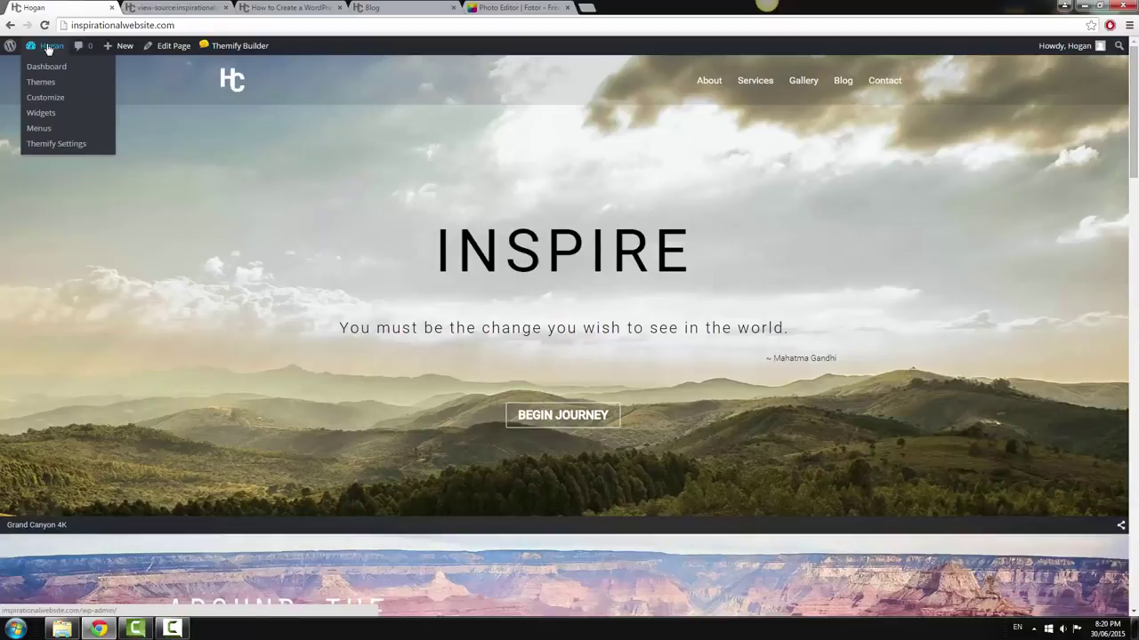
{"action": "left_click", "coordinate": [47, 98]}
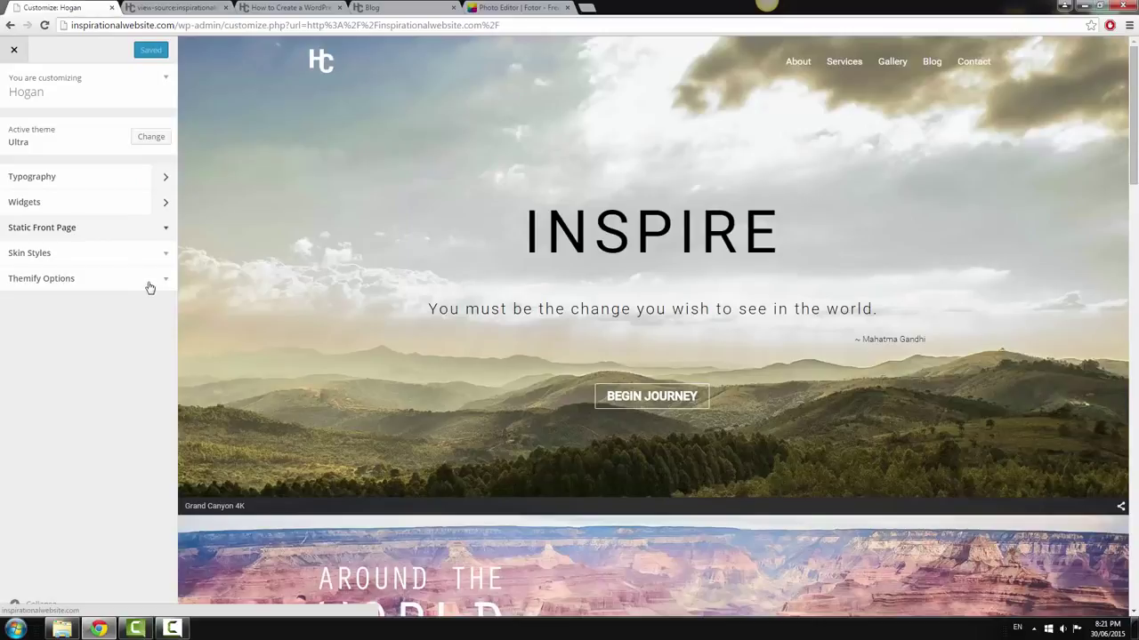
{"action": "left_click", "coordinate": [149, 288]}
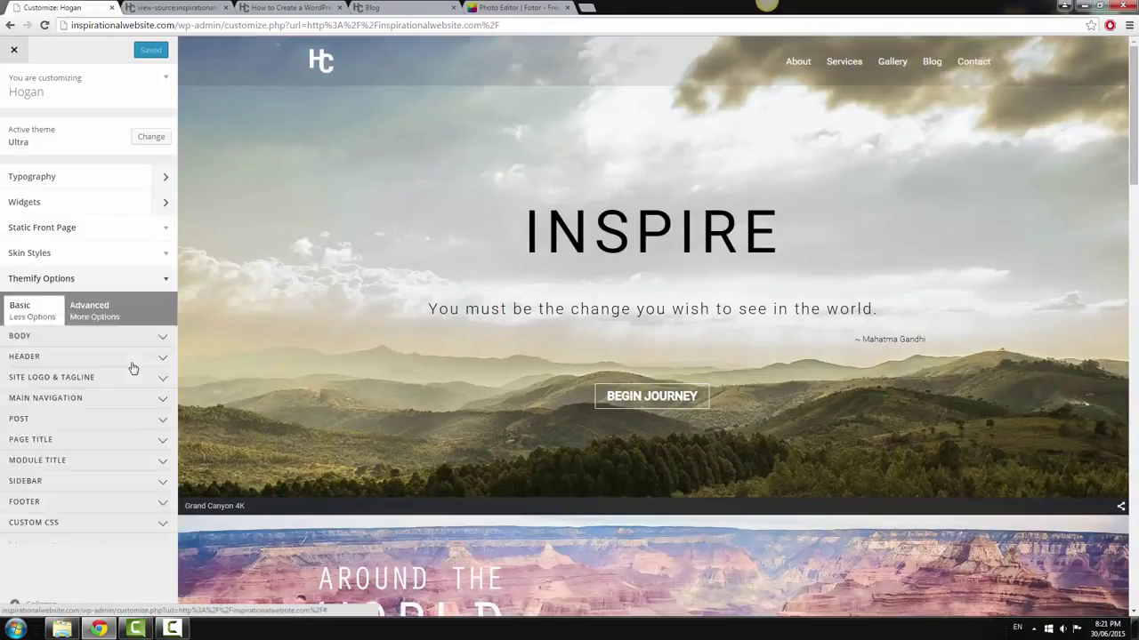
{"action": "left_click", "coordinate": [135, 365]}
{"action": "left_click", "coordinate": [156, 283]}
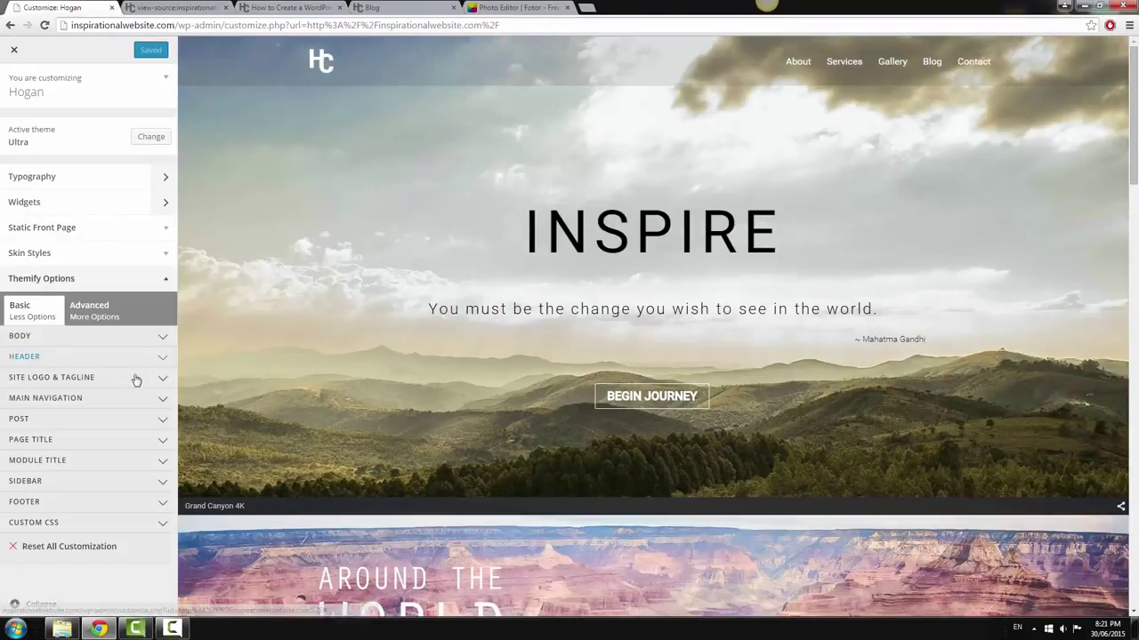
{"action": "left_click", "coordinate": [34, 525]}
{"action": "scroll", "coordinate": [111, 391], "scroll_direction": "down", "scroll_amount": 4}
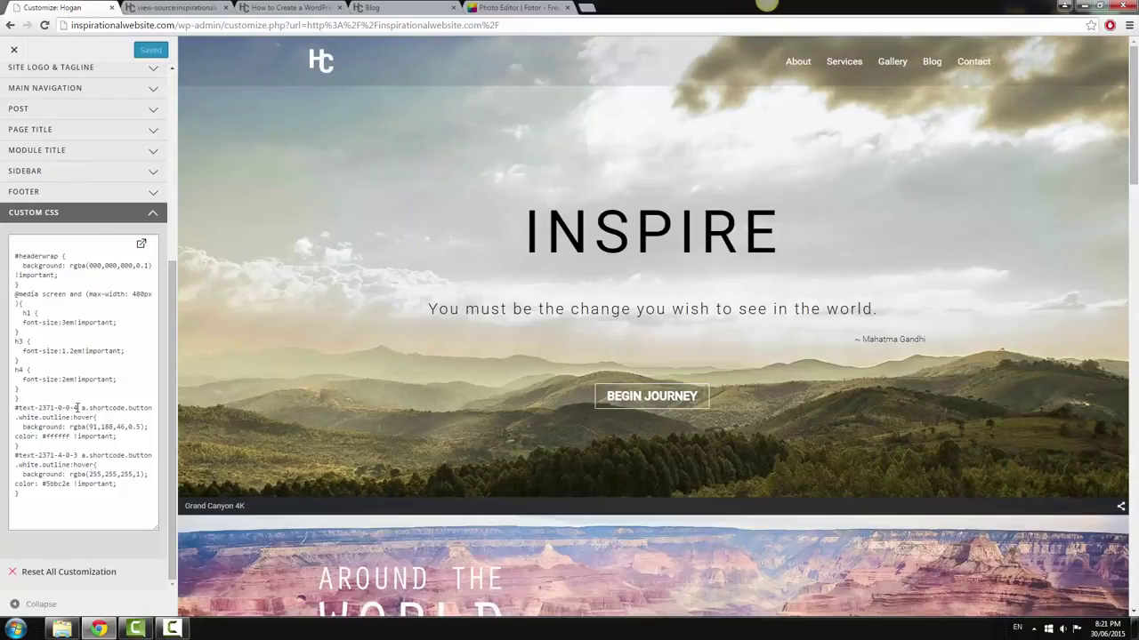
Step: Replace text-2371-0-0-4 with text-2355-0-0-4 in the first button hover rule
{"action": "left_click_drag", "start_coordinate": [78, 407], "coordinate": [20, 407]}
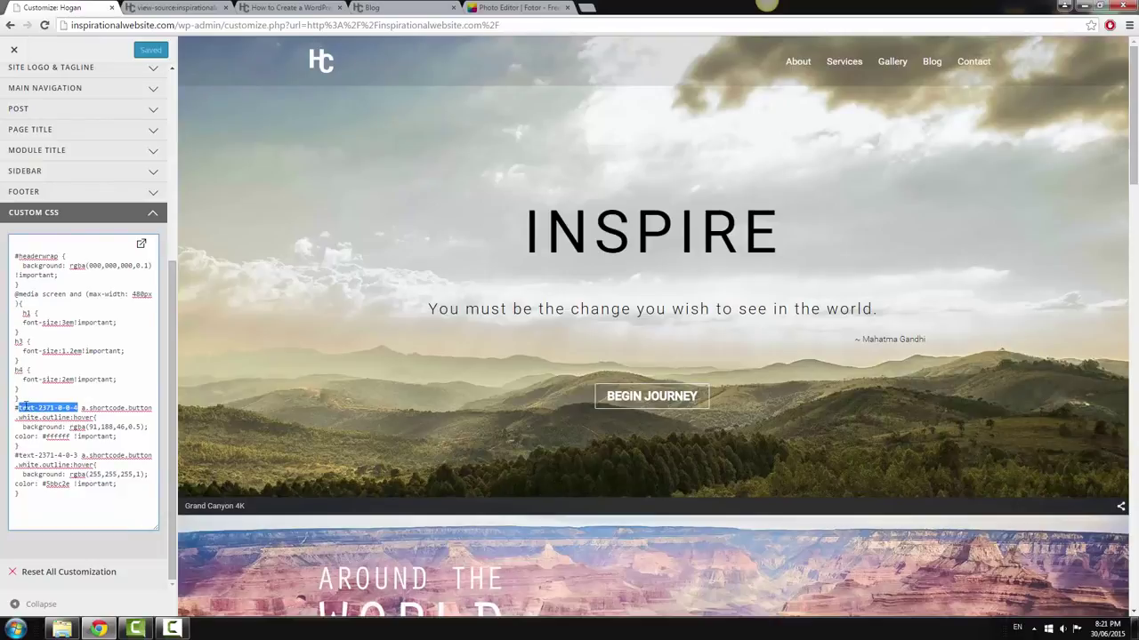
{"action": "right_click", "coordinate": [26, 409]}
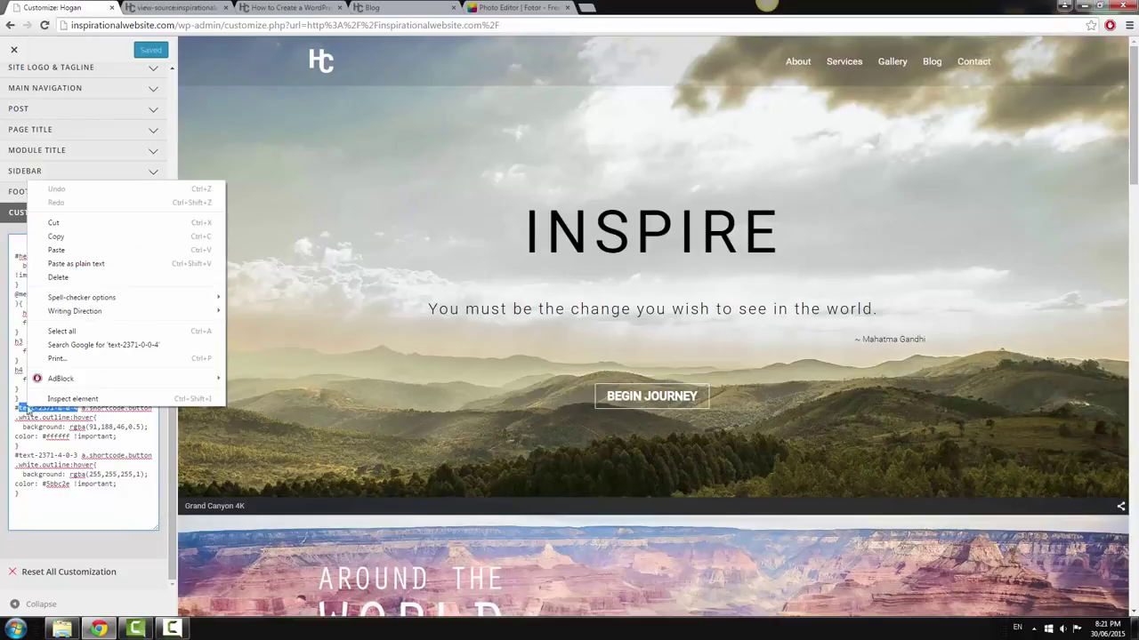
{"action": "left_click", "coordinate": [87, 269]}
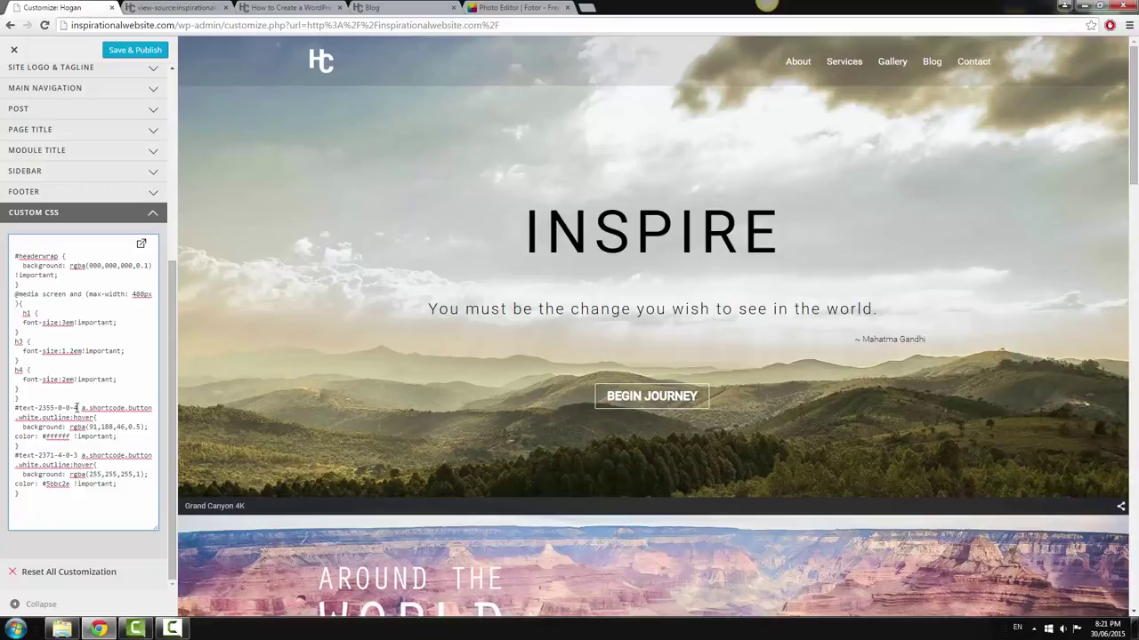
{"action": "left_click_drag", "start_coordinate": [77, 407], "coordinate": [22, 417]}
{"action": "left_click", "coordinate": [82, 418]}
Step: Check the source's 'white' outline class against the hover selector, then go to the background value
{"action": "left_click", "coordinate": [173, 7]}
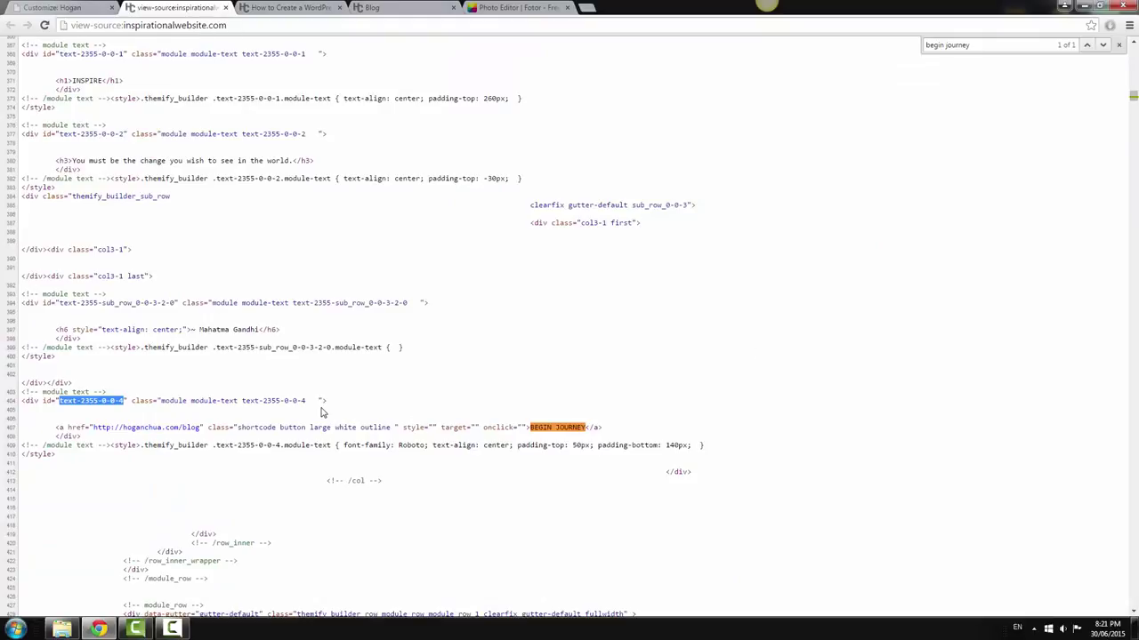
{"action": "left_click_drag", "start_coordinate": [335, 428], "coordinate": [391, 427]}
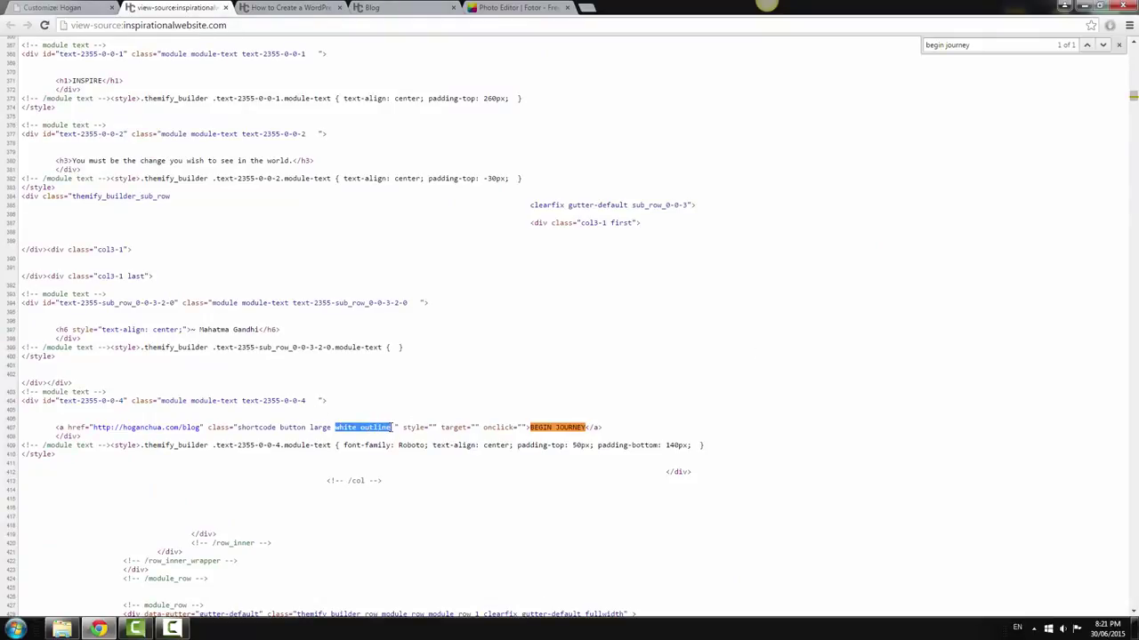
{"action": "left_click", "coordinate": [338, 429]}
{"action": "left_click_drag", "start_coordinate": [336, 428], "coordinate": [353, 429]}
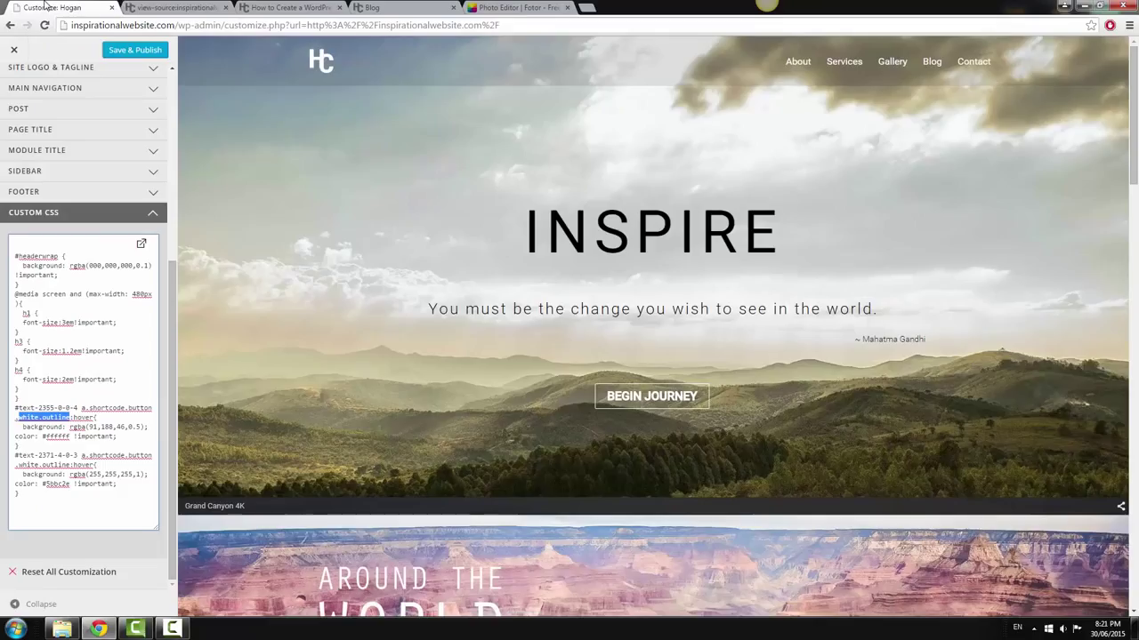
{"action": "left_click", "coordinate": [49, 7]}
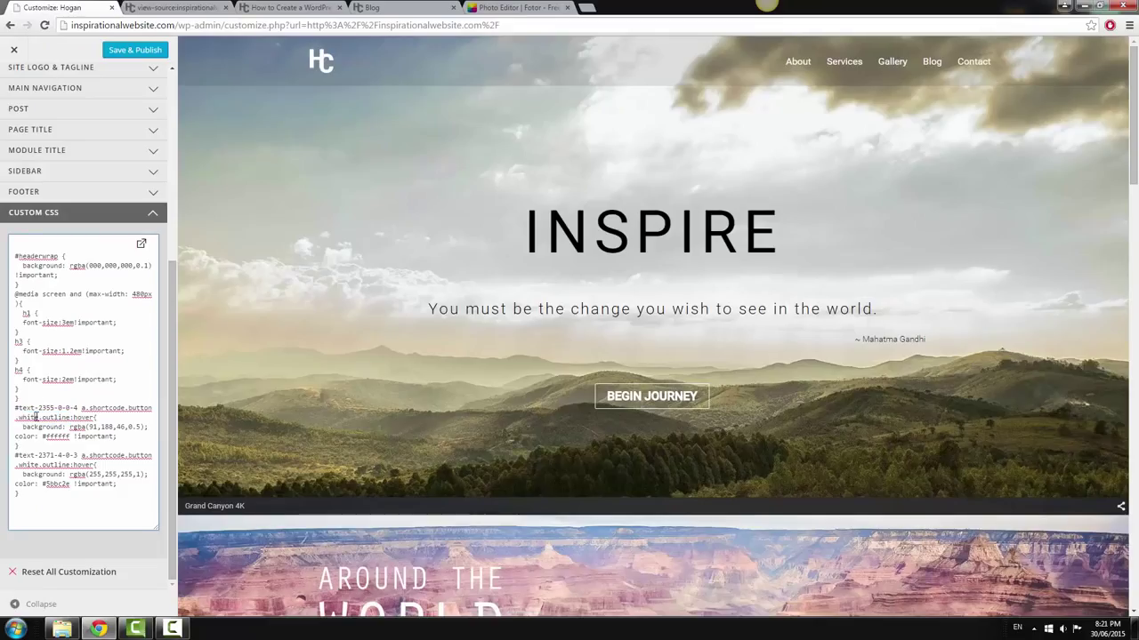
{"action": "left_click_drag", "start_coordinate": [38, 416], "coordinate": [22, 417]}
{"action": "left_click", "coordinate": [63, 428]}
Step: Pick a brighter blue, #4373E8 (red 67, green 115), on ColorPicker.com
{"action": "left_click", "coordinate": [586, 7]}
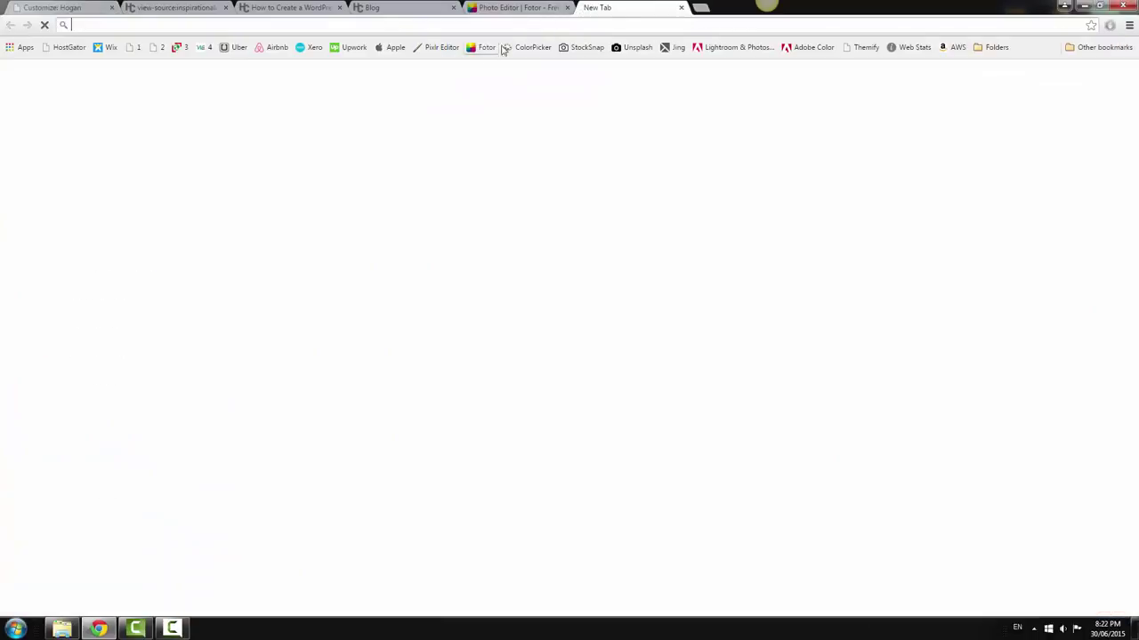
{"action": "left_click", "coordinate": [533, 47]}
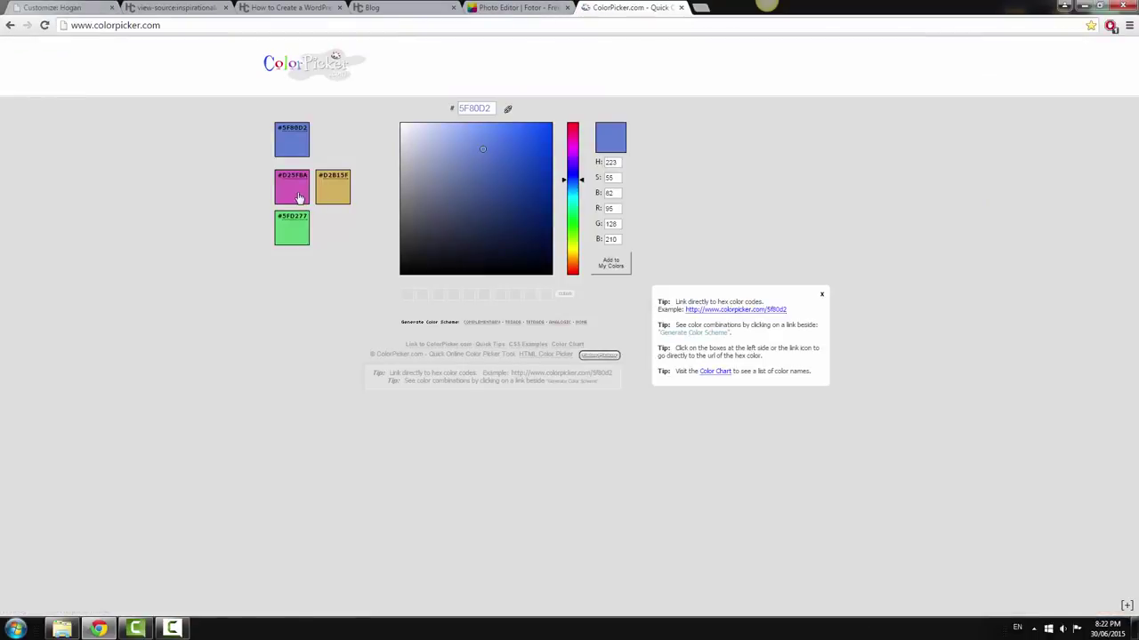
{"action": "mouse_move", "coordinate": [461, 178]}
{"action": "left_mouse_down"}
{"action": "mouse_move", "coordinate": [499, 160]}
{"action": "mouse_move", "coordinate": [508, 135]}
{"action": "left_mouse_up"}
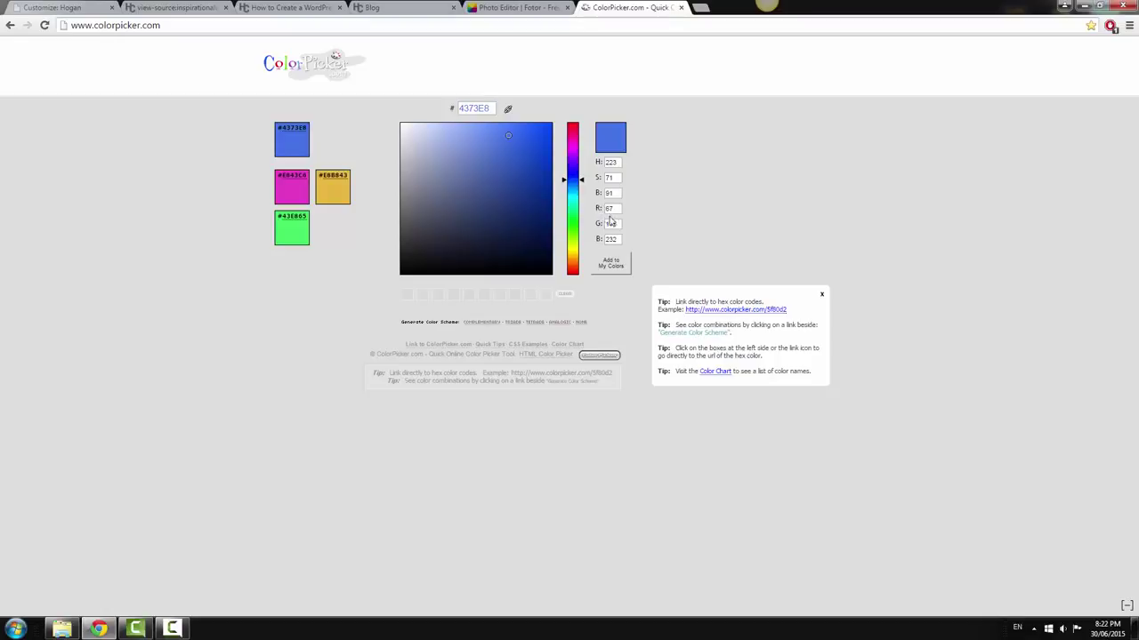
{"action": "double_click", "coordinate": [612, 210]}
{"action": "double_click", "coordinate": [618, 225]}
Step: Try hover background rgba 123,155,232 with opacity 9, then undo back to green
{"action": "left_click", "coordinate": [76, 7]}
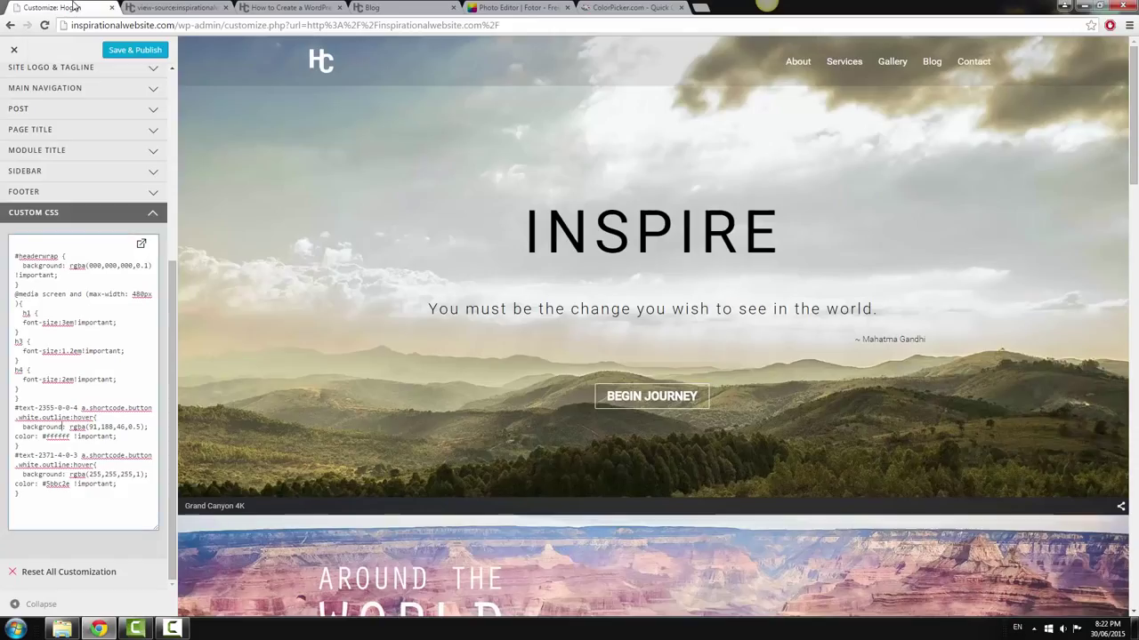
{"action": "double_click", "coordinate": [93, 427]}
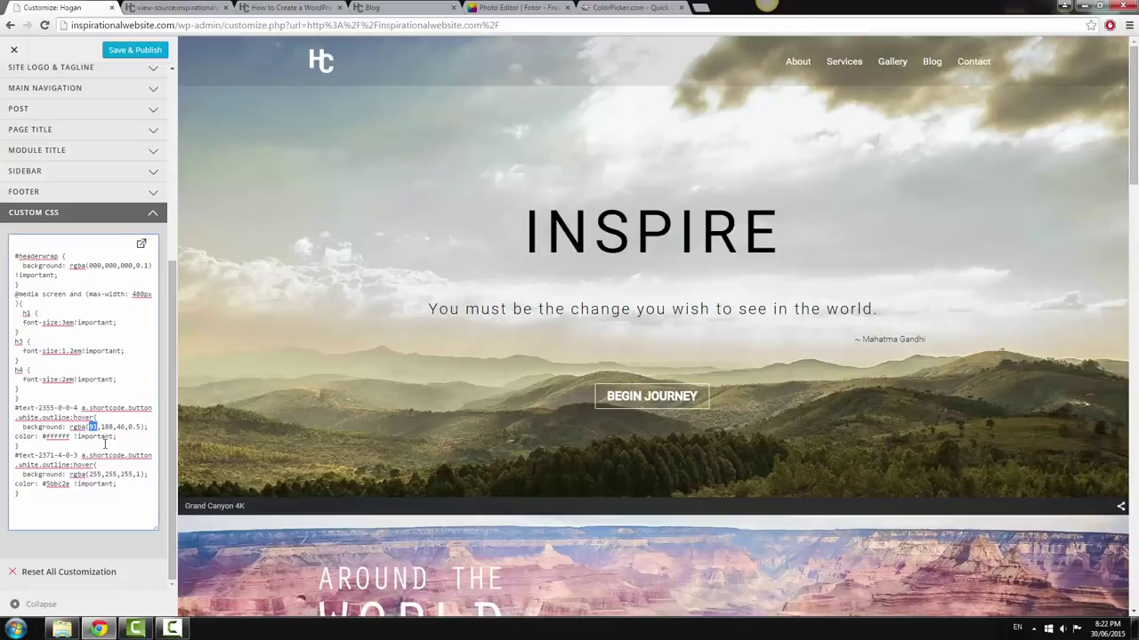
{"action": "type", "text": "123"}
{"action": "double_click", "coordinate": [108, 428]}
{"action": "type", "text": "155,232"}
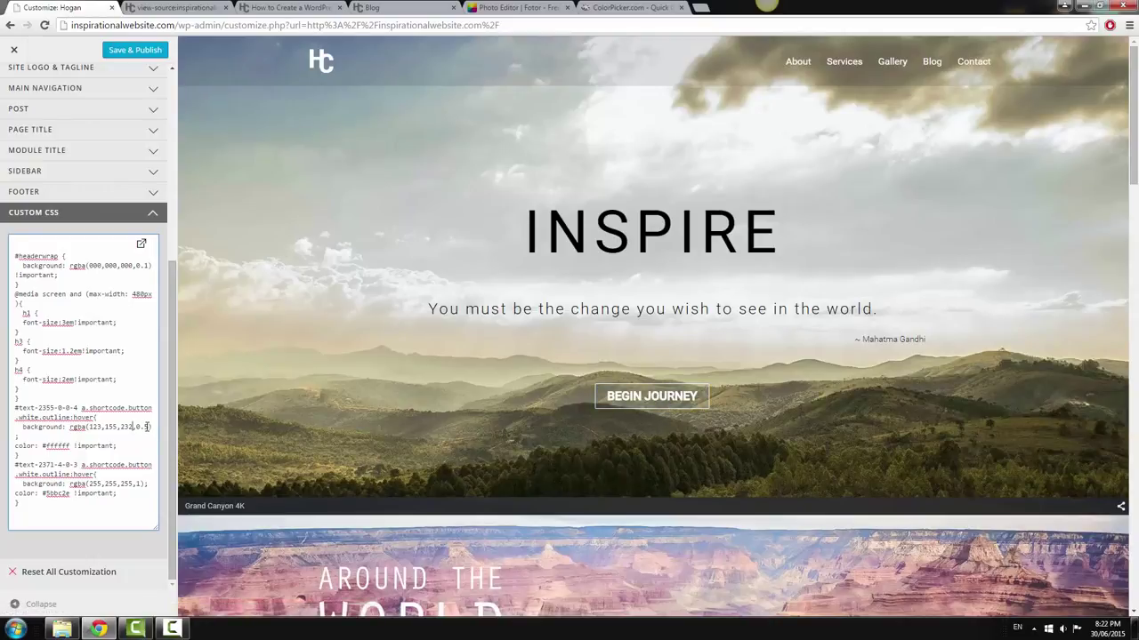
{"action": "left_click_drag", "start_coordinate": [149, 427], "coordinate": [140, 427]}
{"action": "type", "text": "9"}
{"action": "key", "text": "ctrl+z"}
{"action": "key", "text": "ctrl+z"}
{"action": "key", "text": "ctrl+z"}
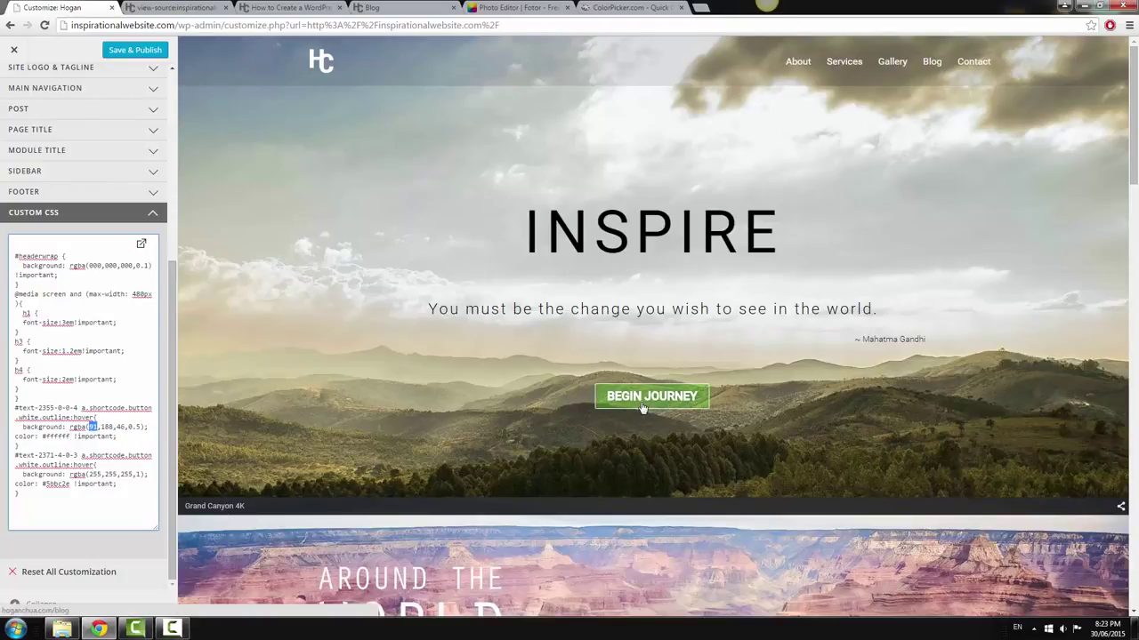
{"action": "left_click", "coordinate": [70, 437]}
{"action": "left_click_drag", "start_coordinate": [71, 437], "coordinate": [49, 437]}
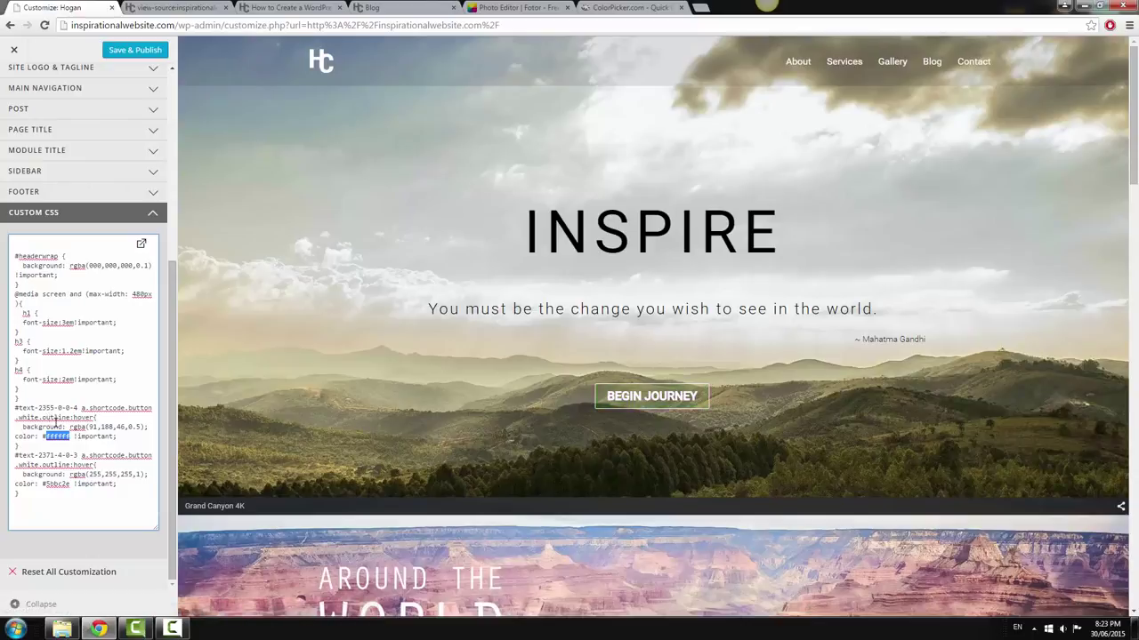
{"action": "type", "text": "000000"}
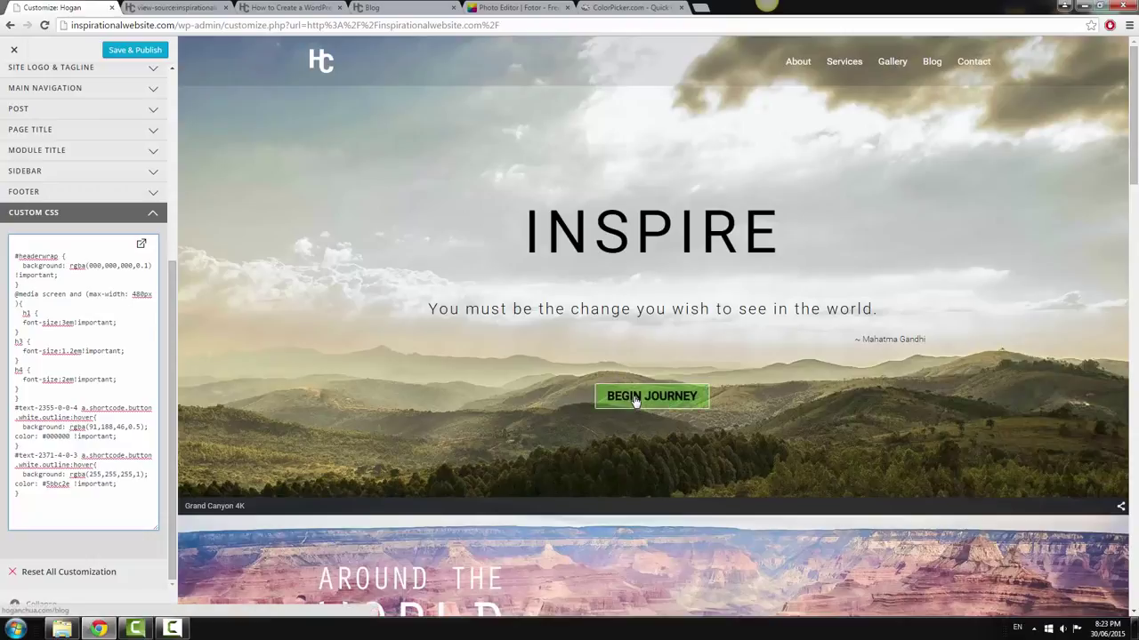
{"action": "left_click", "coordinate": [660, 7]}
{"action": "double_click", "coordinate": [489, 108]}
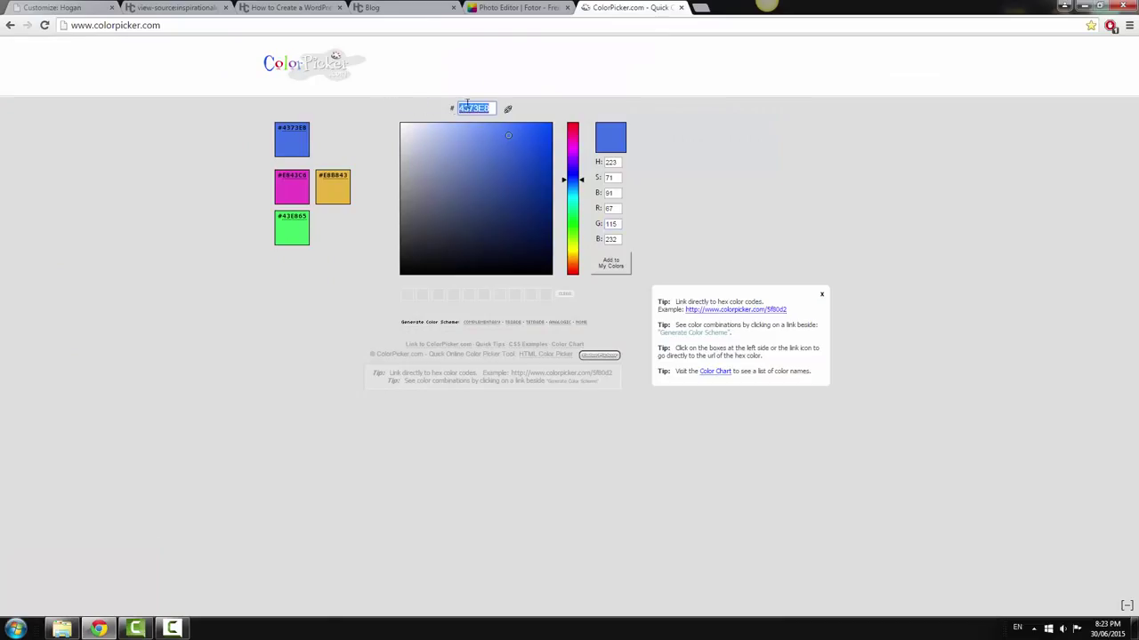
{"action": "right_click", "coordinate": [474, 107]}
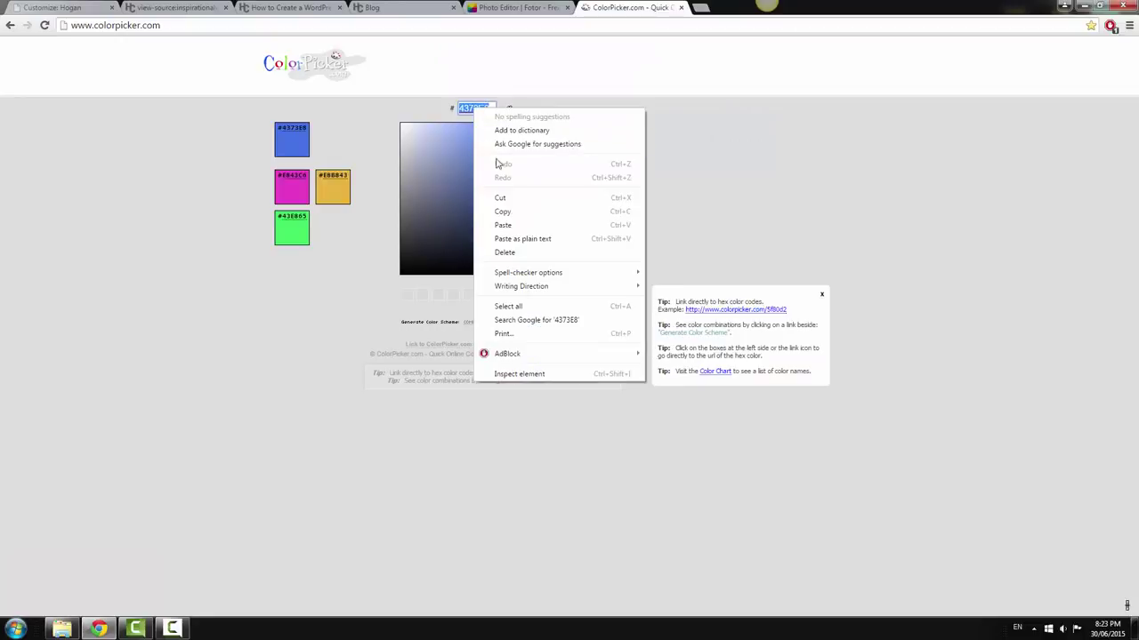
{"action": "left_click", "coordinate": [503, 211]}
{"action": "left_click", "coordinate": [85, 9]}
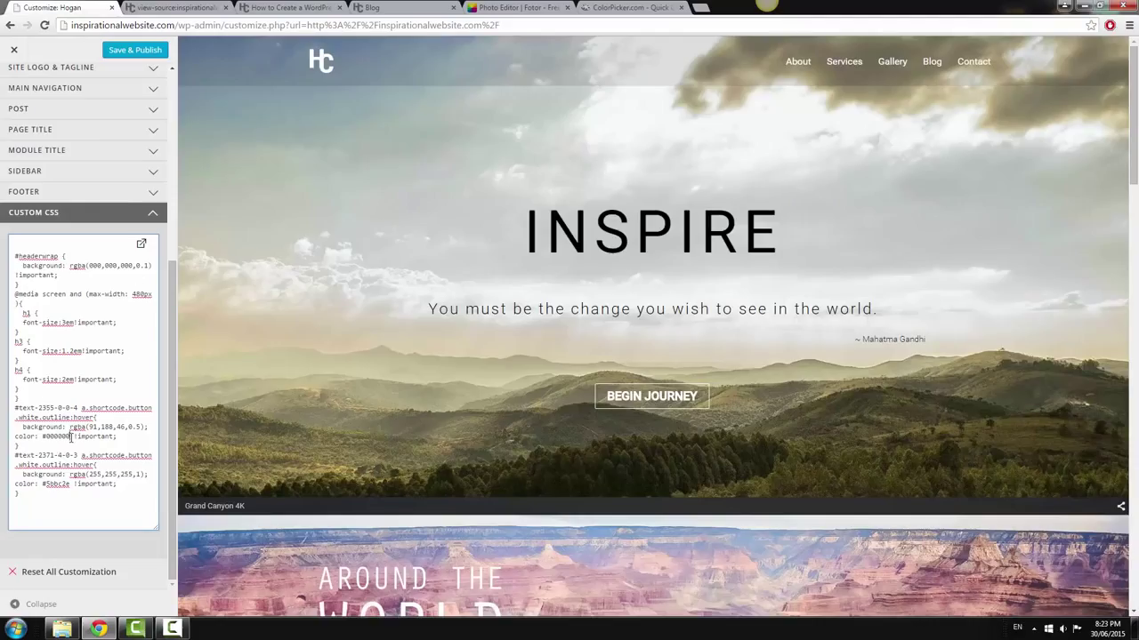
{"action": "left_click_drag", "start_coordinate": [47, 437], "coordinate": [75, 437]}
{"action": "type", "text": "ffffff"}
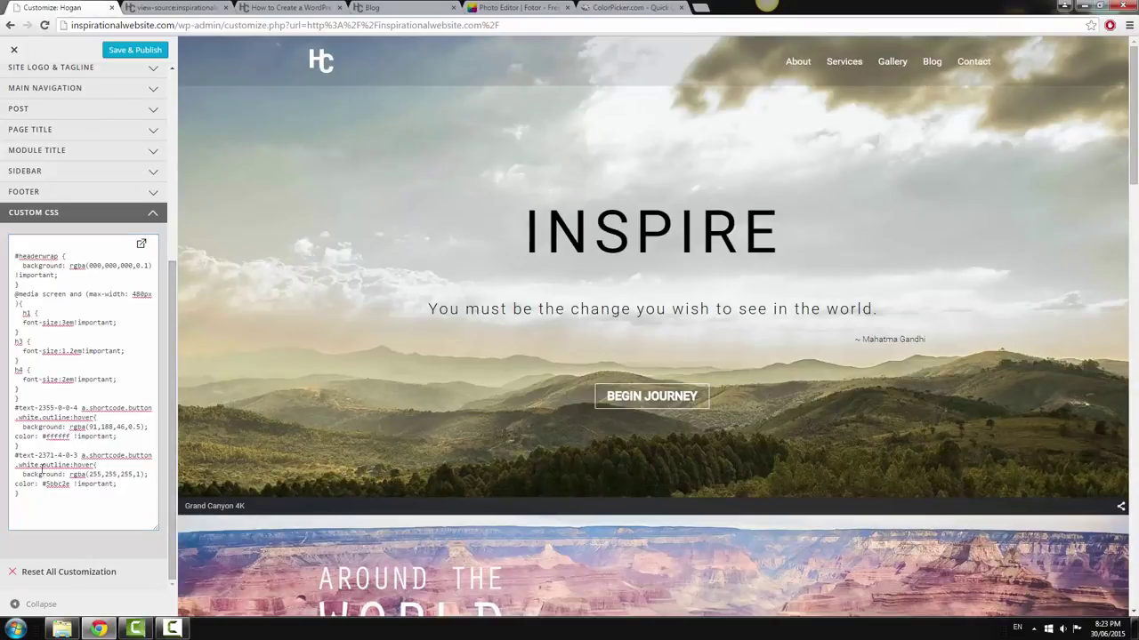
{"action": "left_click", "coordinate": [46, 458]}
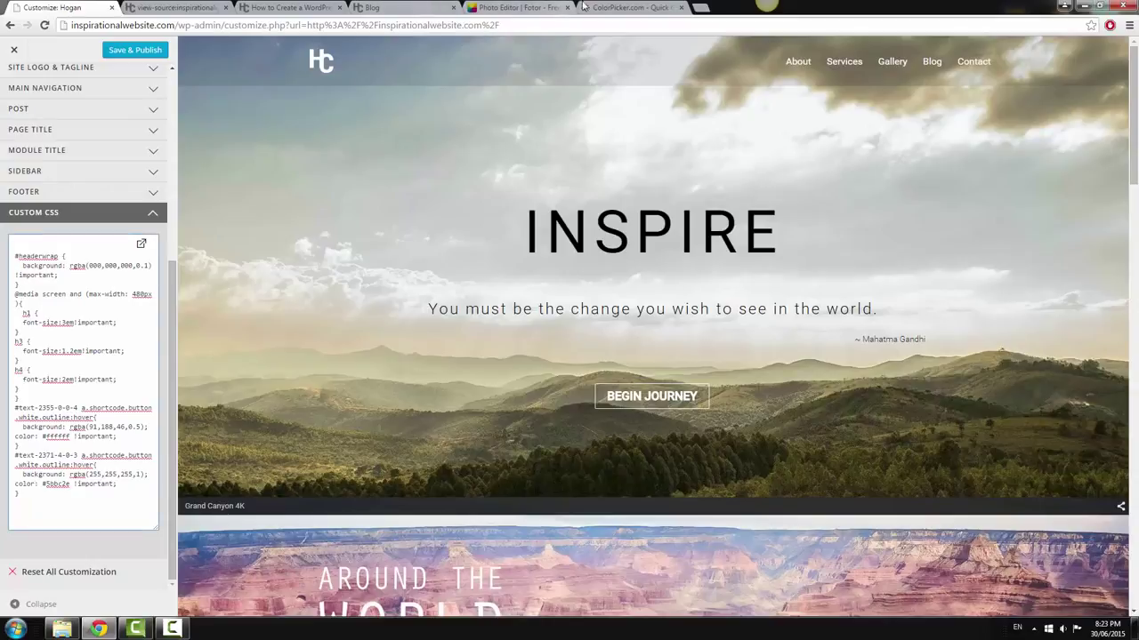
{"action": "left_click_drag", "start_coordinate": [1134, 142], "coordinate": [1136, 460]}
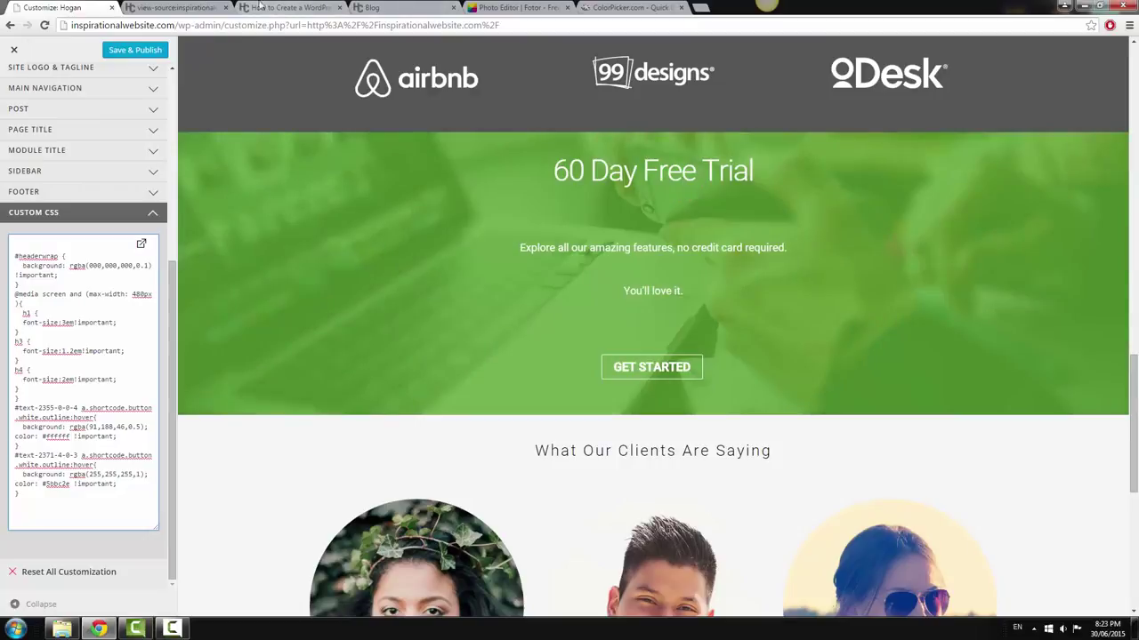
Step: Search the page source for 'get start' and select the Get Started module's element ID
{"action": "left_click", "coordinate": [193, 6]}
{"action": "left_click_drag", "start_coordinate": [939, 45], "coordinate": [974, 44]}
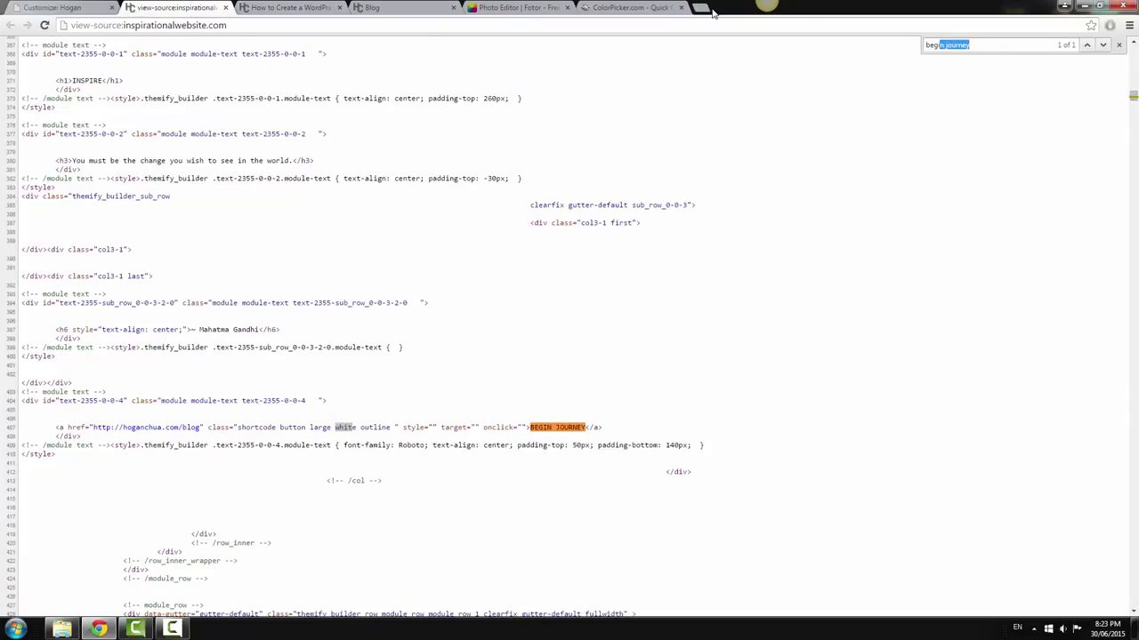
{"action": "key", "text": "ctrl+a"}
{"action": "type", "text": "get start"}
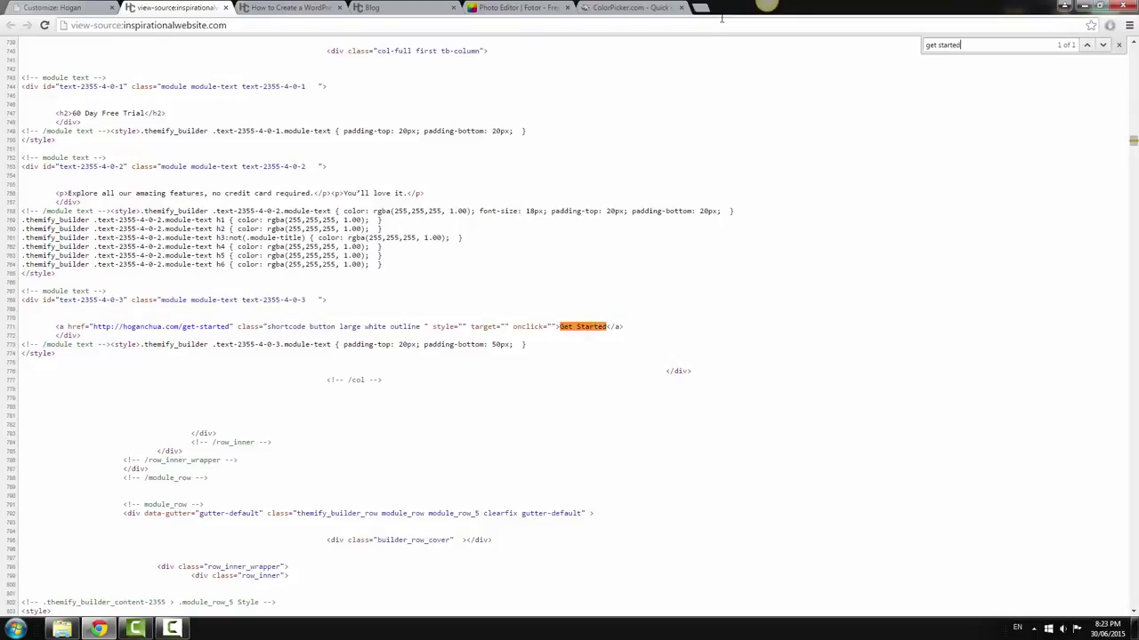
{"action": "left_click_drag", "start_coordinate": [57, 354], "coordinate": [13, 294]}
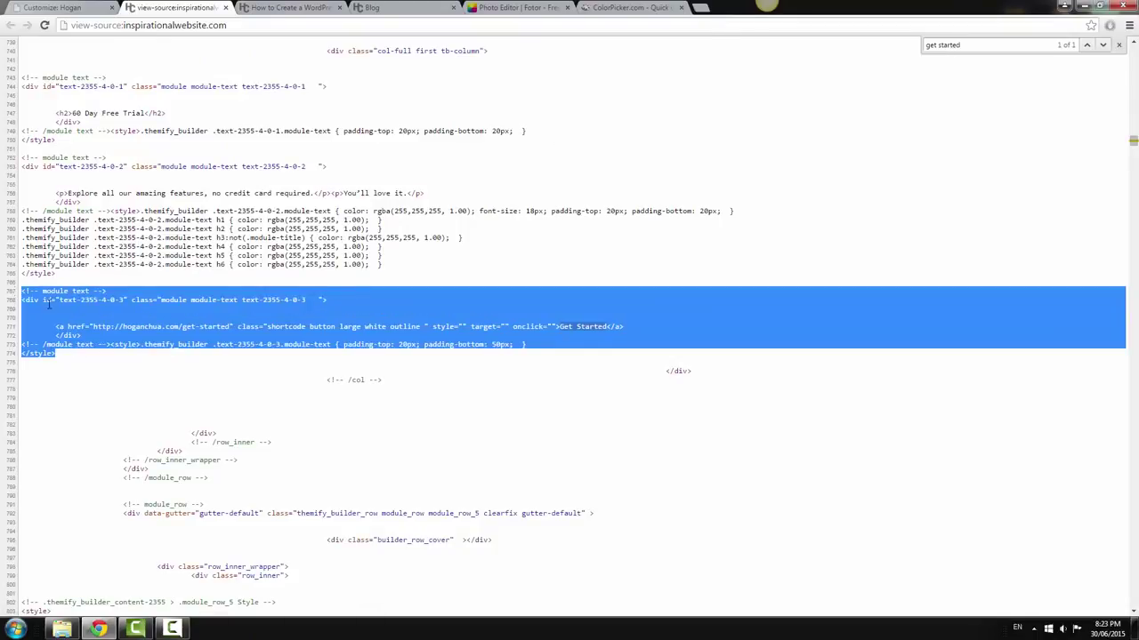
{"action": "left_click", "coordinate": [97, 309]}
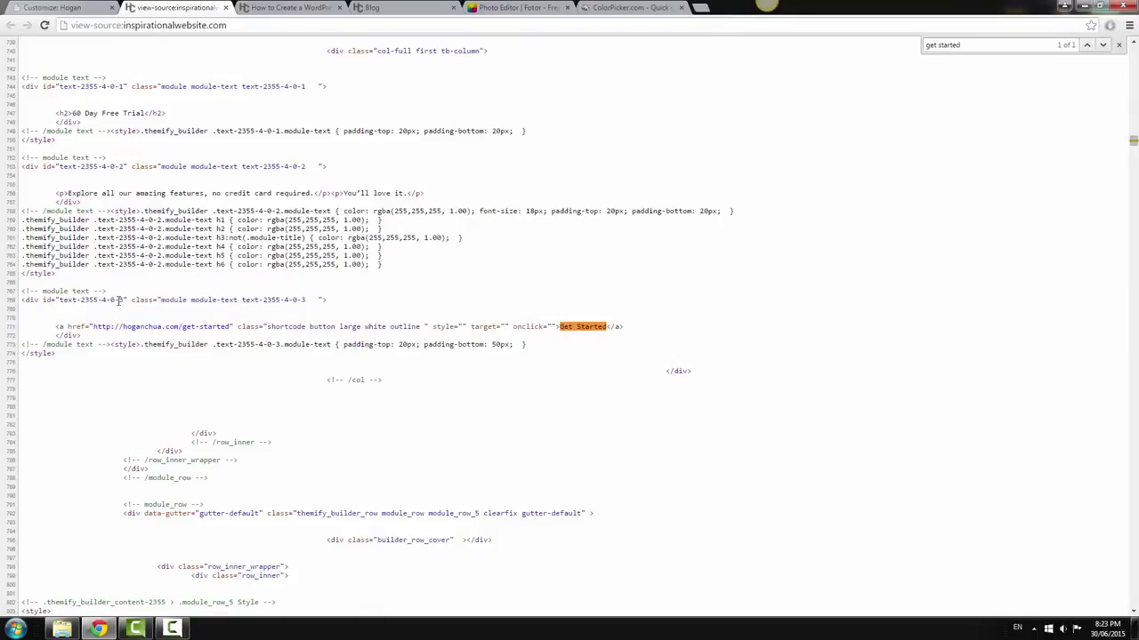
{"action": "left_click_drag", "start_coordinate": [125, 300], "coordinate": [62, 303]}
Step: Paste text-2355-4-0-3 over the second hover rule's old ID and publish
{"action": "left_click", "coordinate": [47, 9]}
{"action": "left_click_drag", "start_coordinate": [79, 455], "coordinate": [18, 455]}
{"action": "right_click", "coordinate": [19, 455]}
{"action": "left_click", "coordinate": [84, 310]}
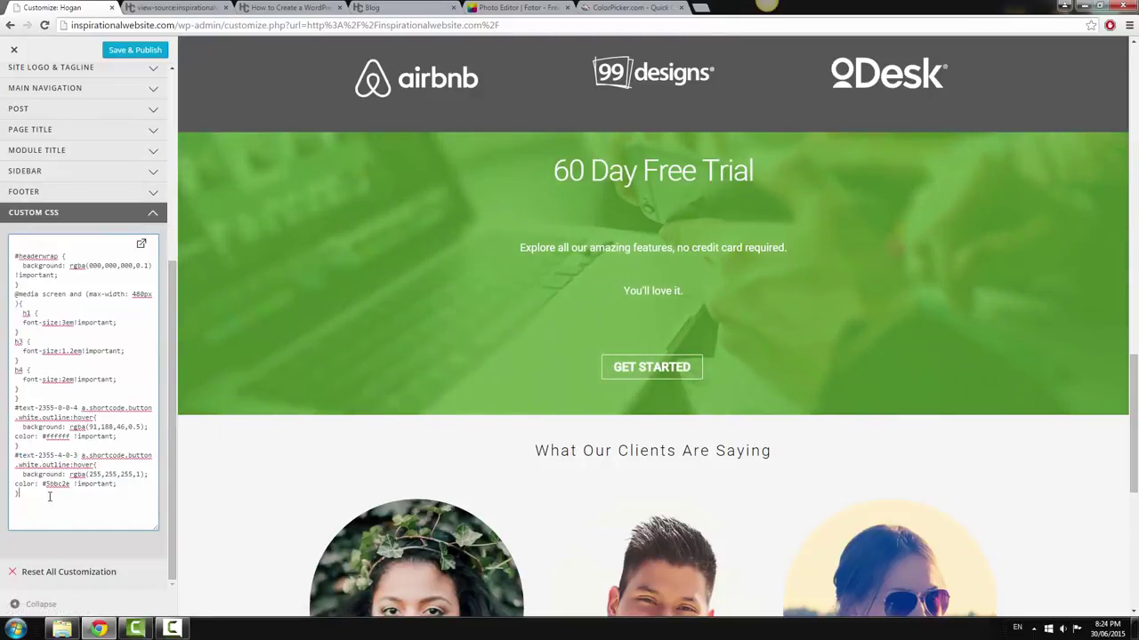
{"action": "left_click", "coordinate": [123, 53]}
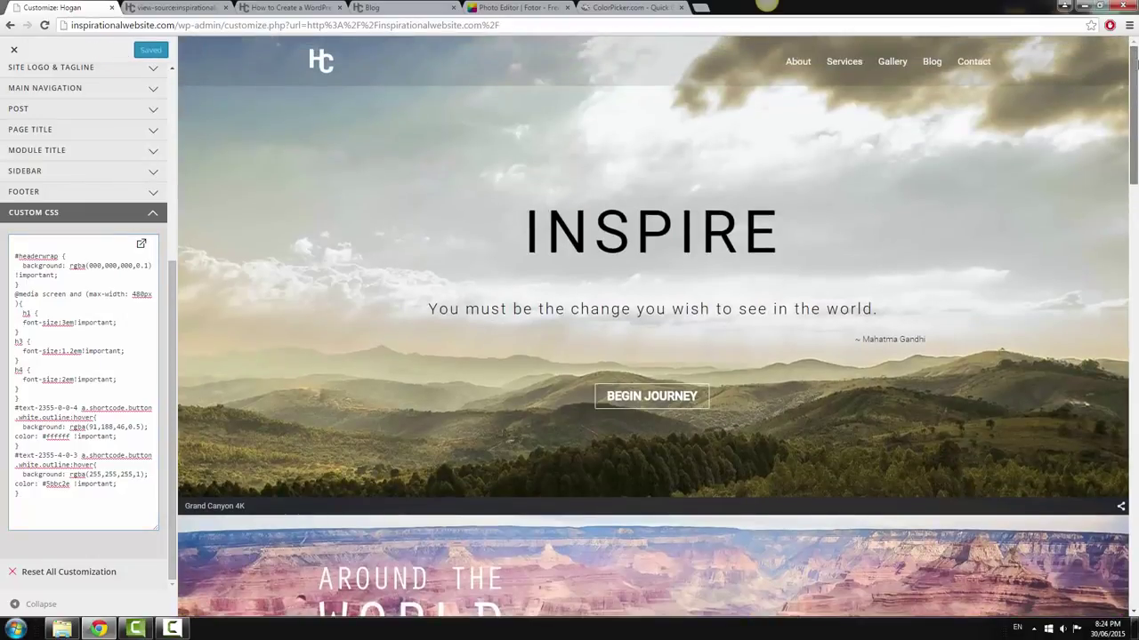
Step: Show the Contact page in the preview and copy the tutorial's Contact Form 7 CSS
{"action": "left_click", "coordinate": [977, 66]}
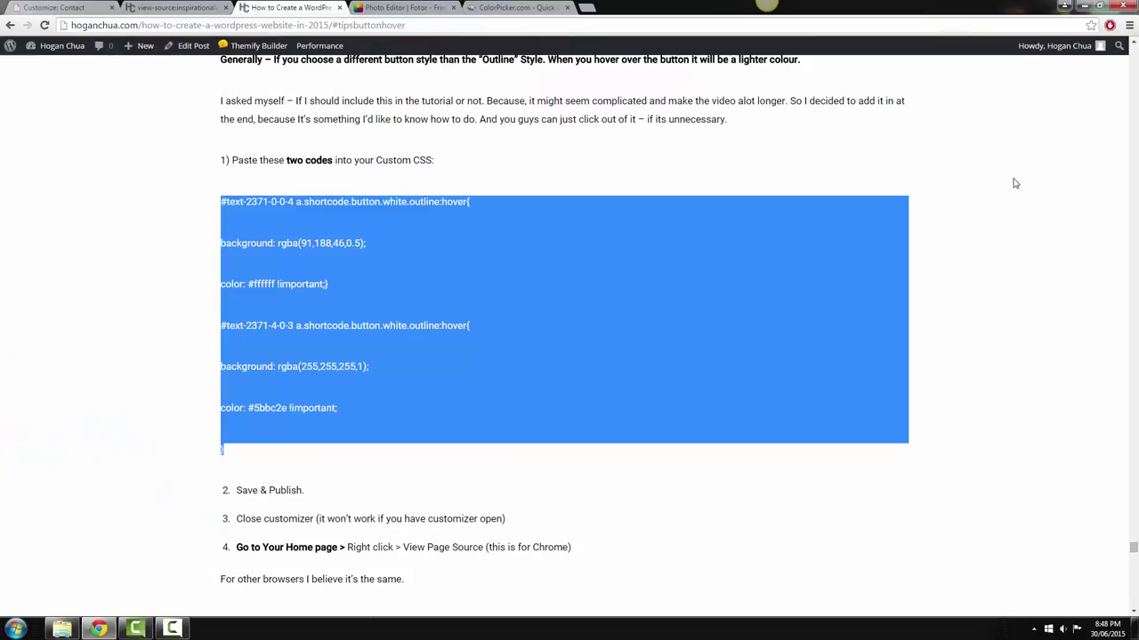
{"action": "scroll", "coordinate": [1045, 310], "scroll_direction": "down", "scroll_amount": 15}
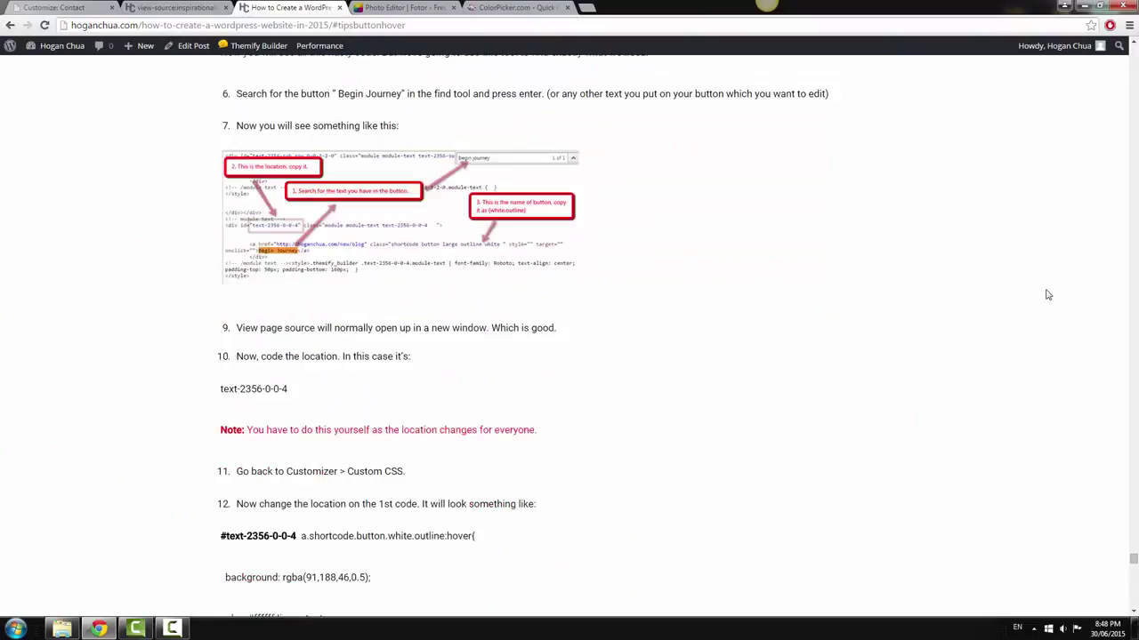
{"action": "scroll", "coordinate": [1035, 300], "scroll_direction": "down", "scroll_amount": 11}
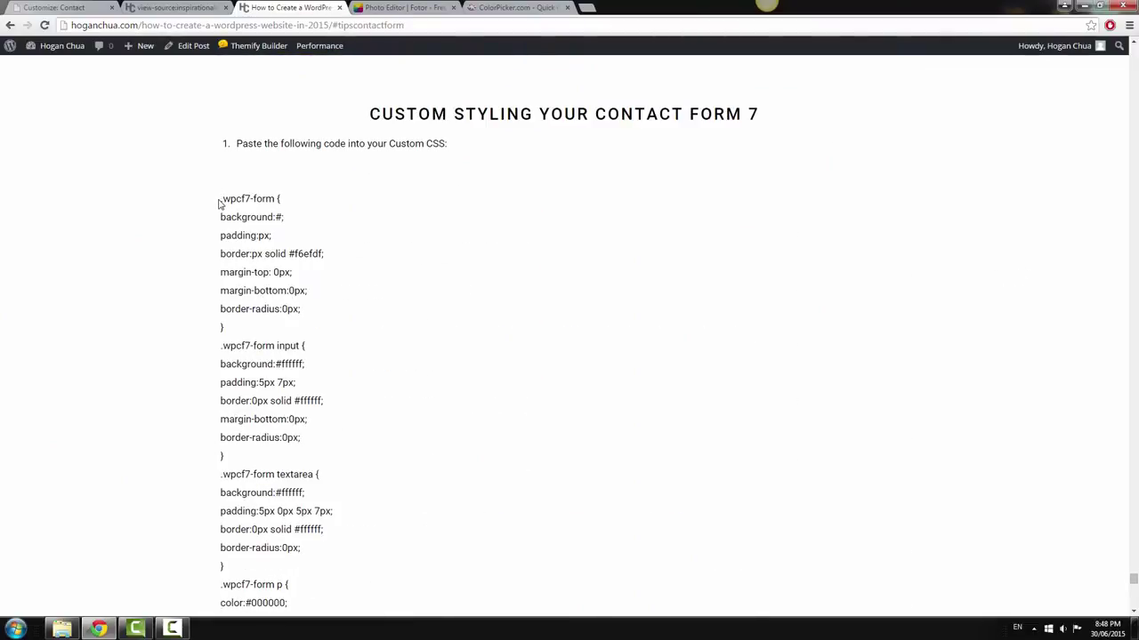
{"action": "left_click_drag", "start_coordinate": [220, 199], "coordinate": [274, 237]}
{"action": "left_click_drag", "start_coordinate": [312, 335], "coordinate": [276, 492]}
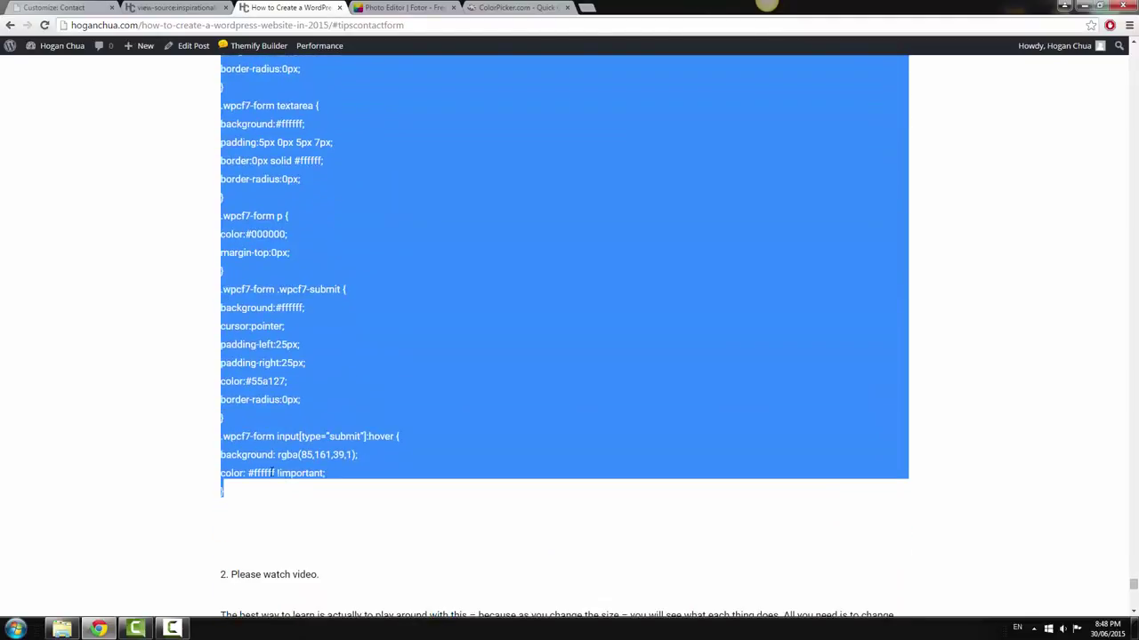
{"action": "right_click", "coordinate": [231, 423]}
{"action": "left_click", "coordinate": [254, 429]}
Step: Paste the .wpcf7-form CSS as plain text at the end of Custom CSS
{"action": "left_click", "coordinate": [68, 11]}
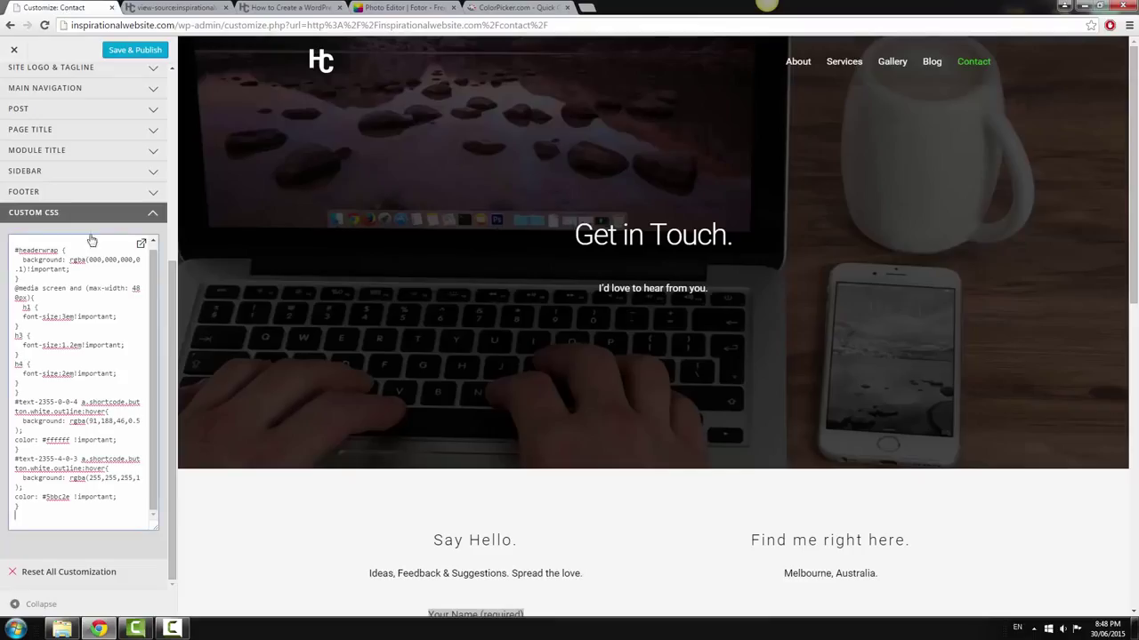
{"action": "left_click", "coordinate": [14, 515]}
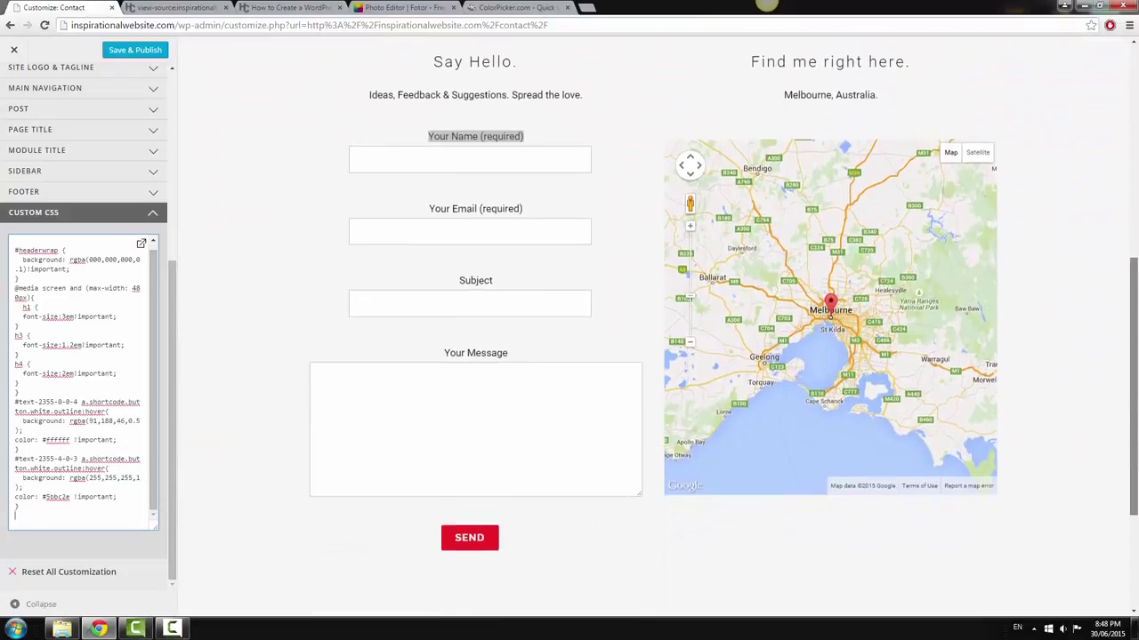
{"action": "left_click", "coordinate": [556, 147]}
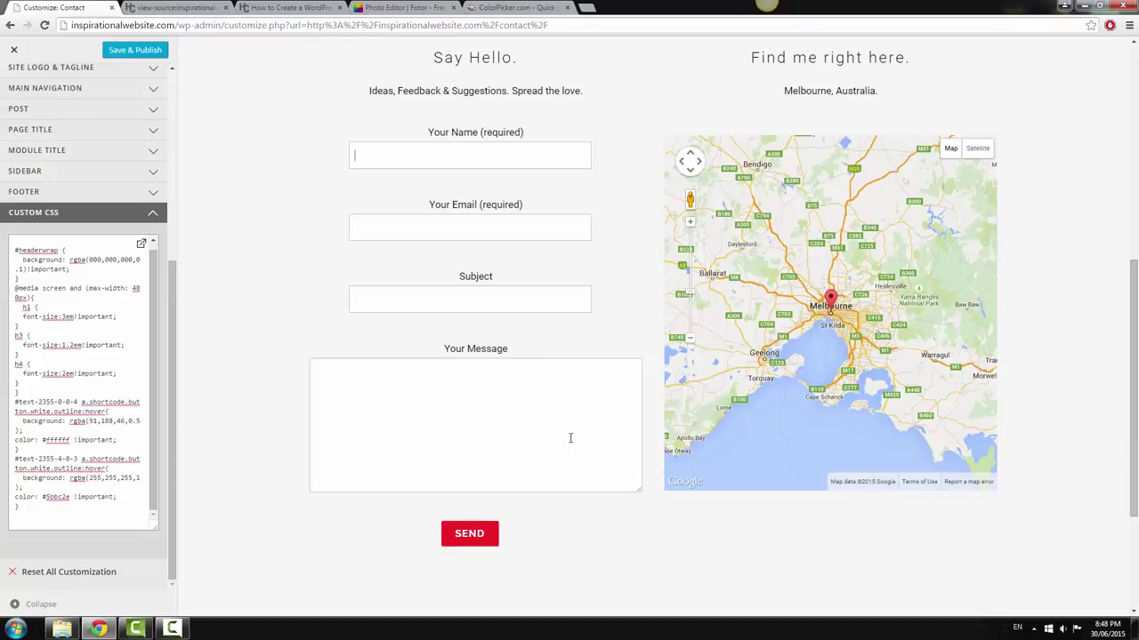
{"action": "left_click", "coordinate": [17, 517]}
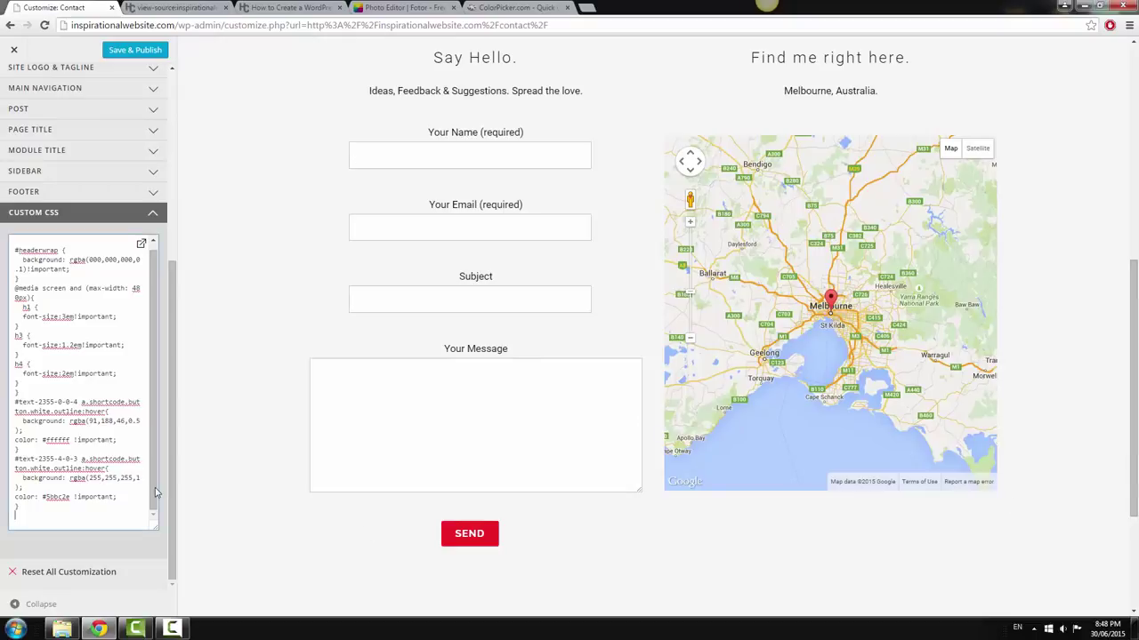
{"action": "right_click", "coordinate": [15, 514]}
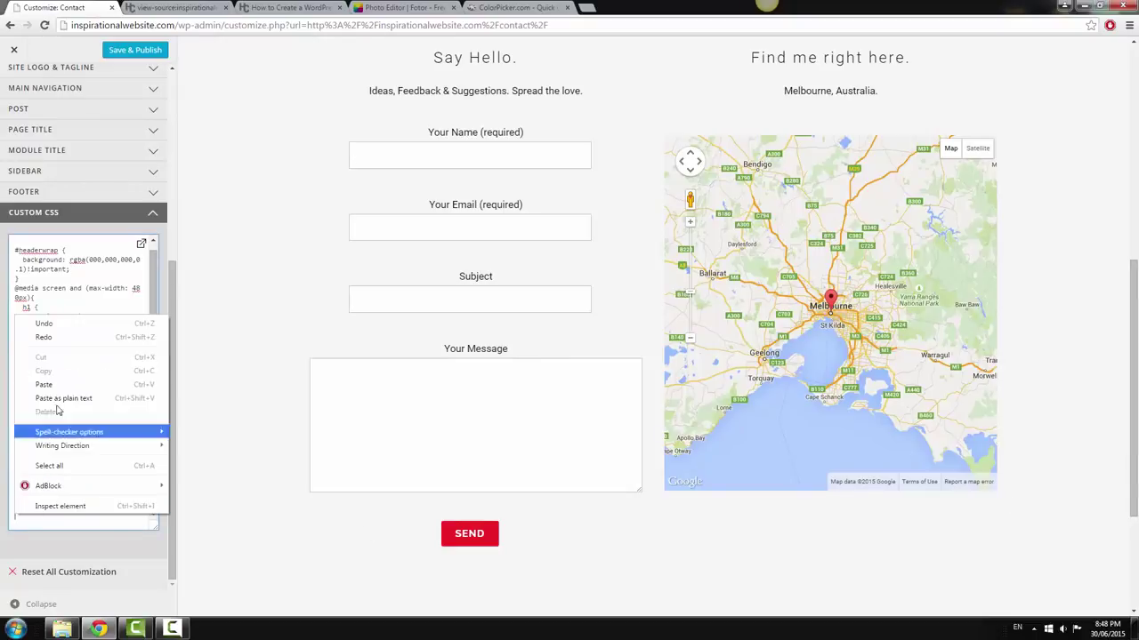
{"action": "left_click", "coordinate": [58, 400]}
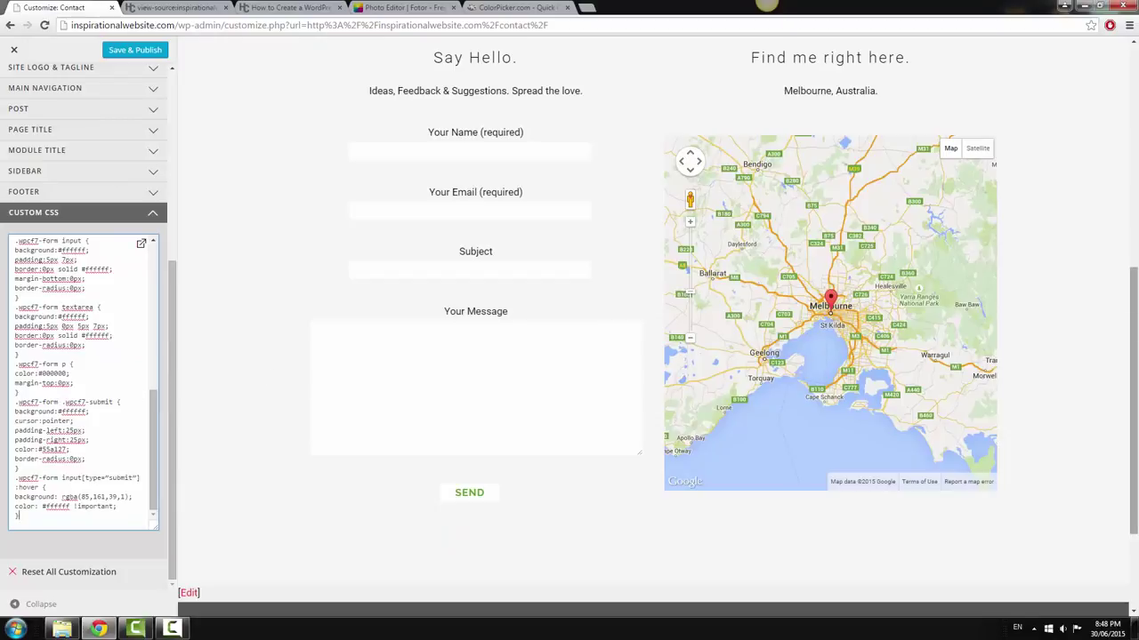
Step: Try a #000000 form background and 100px padding, then revert both
{"action": "left_click_drag", "start_coordinate": [1135, 337], "coordinate": [1135, 278]}
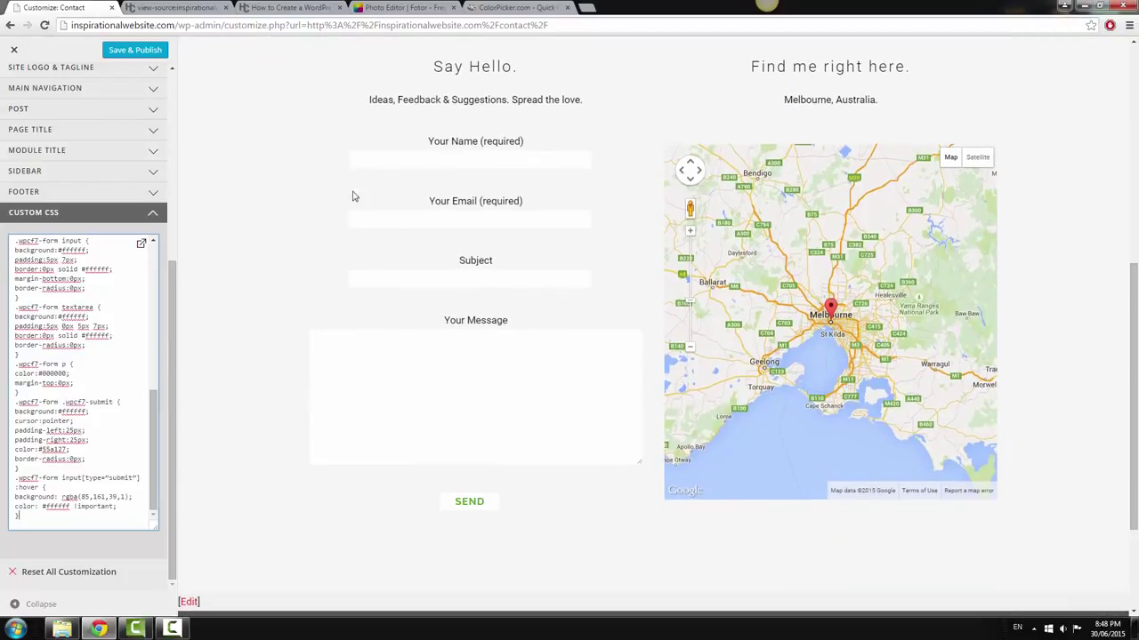
{"action": "left_click", "coordinate": [406, 158]}
{"action": "scroll", "coordinate": [61, 332], "scroll_direction": "up", "scroll_amount": 3}
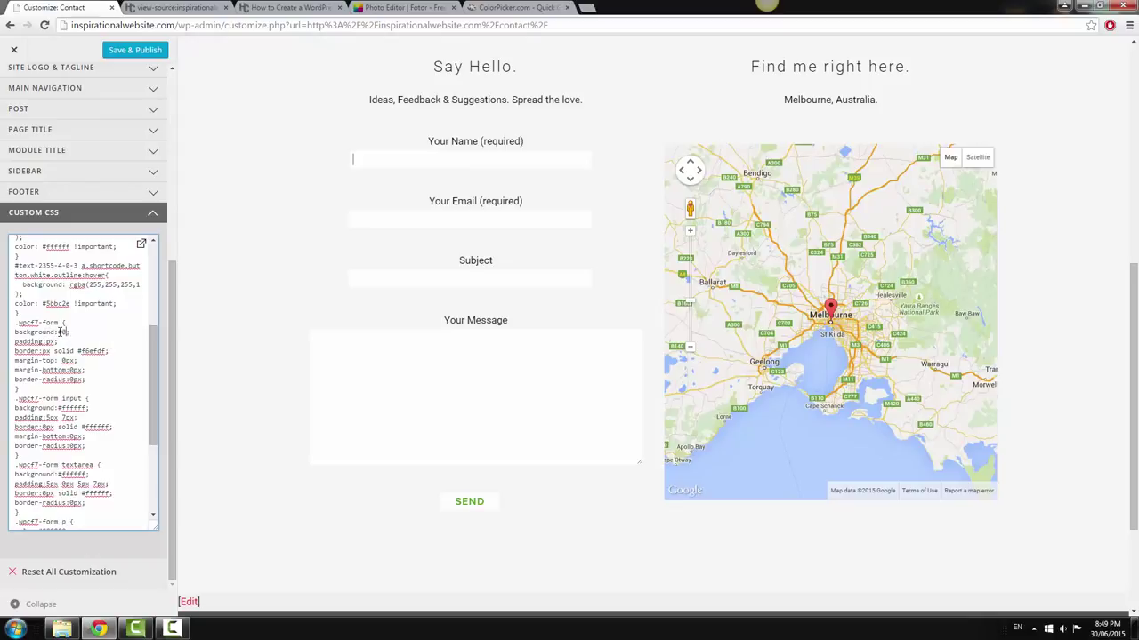
{"action": "type", "text": "000000"}
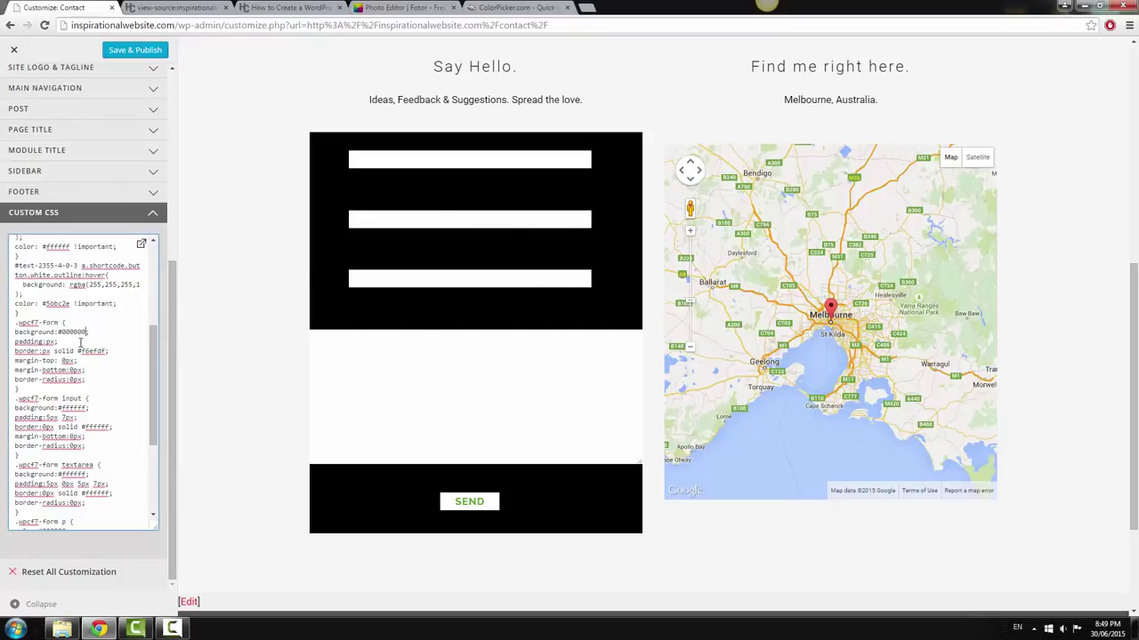
{"action": "key", "text": "BackSpace"}
{"action": "key", "text": "BackSpace"}
{"action": "key", "text": "BackSpace"}
{"action": "key", "text": "BackSpace"}
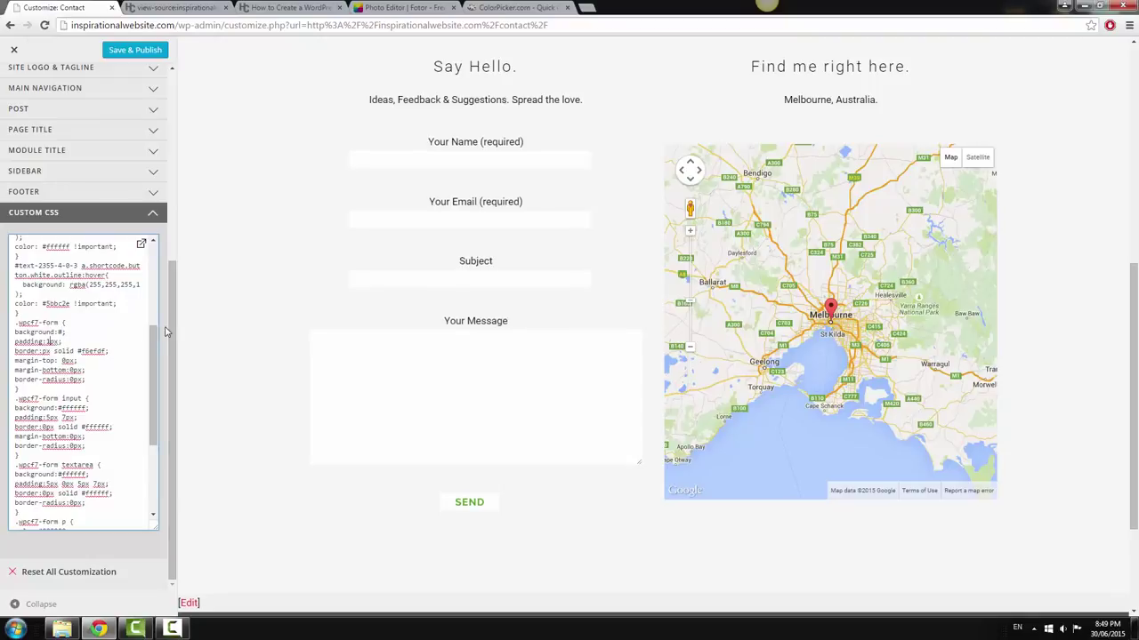
{"action": "type", "text": "00"}
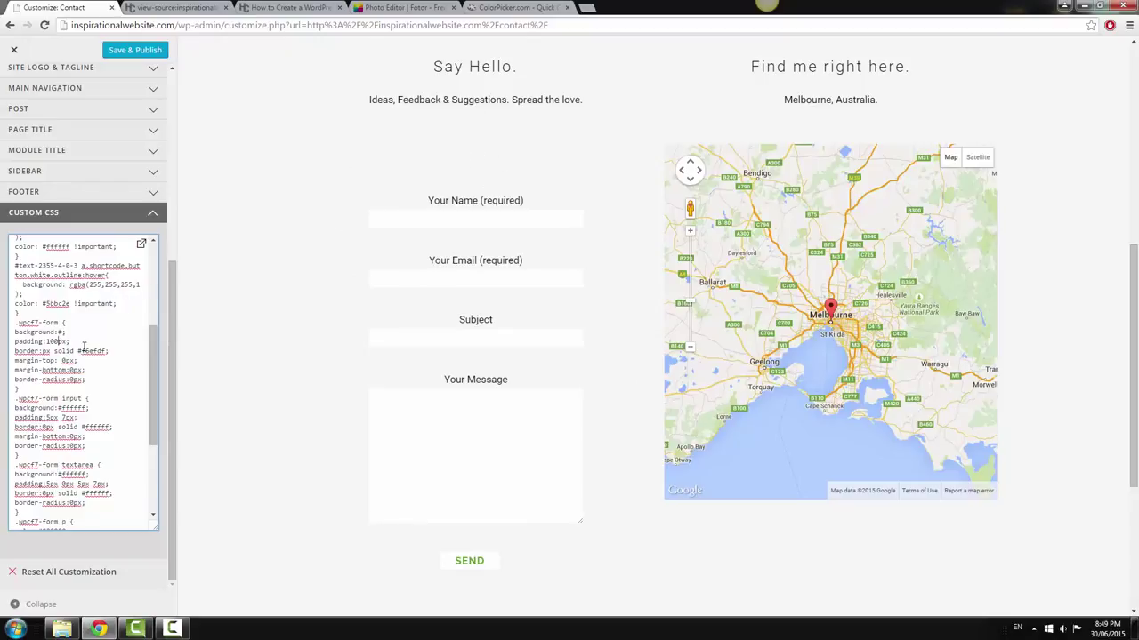
{"action": "key", "text": "BackSpace"}
{"action": "key", "text": "BackSpace"}
{"action": "key", "text": "BackSpace"}
Step: Try #000000 as the SEND text colour, then undo it back to #55a127
{"action": "left_click_drag", "start_coordinate": [156, 359], "coordinate": [153, 399]}
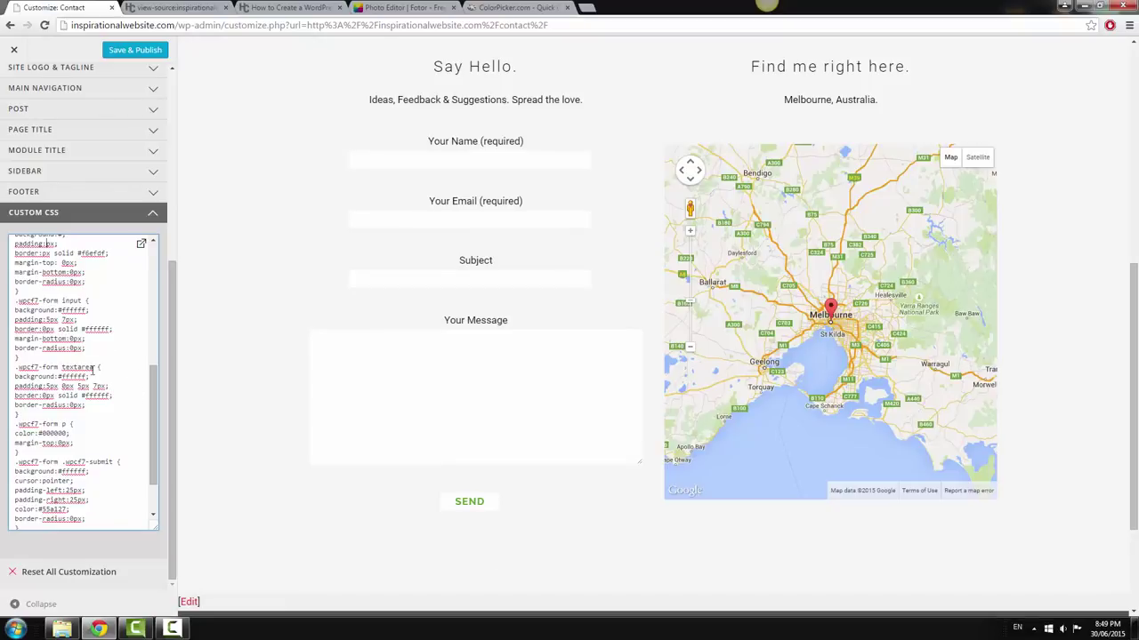
{"action": "left_click_drag", "start_coordinate": [150, 414], "coordinate": [149, 442]}
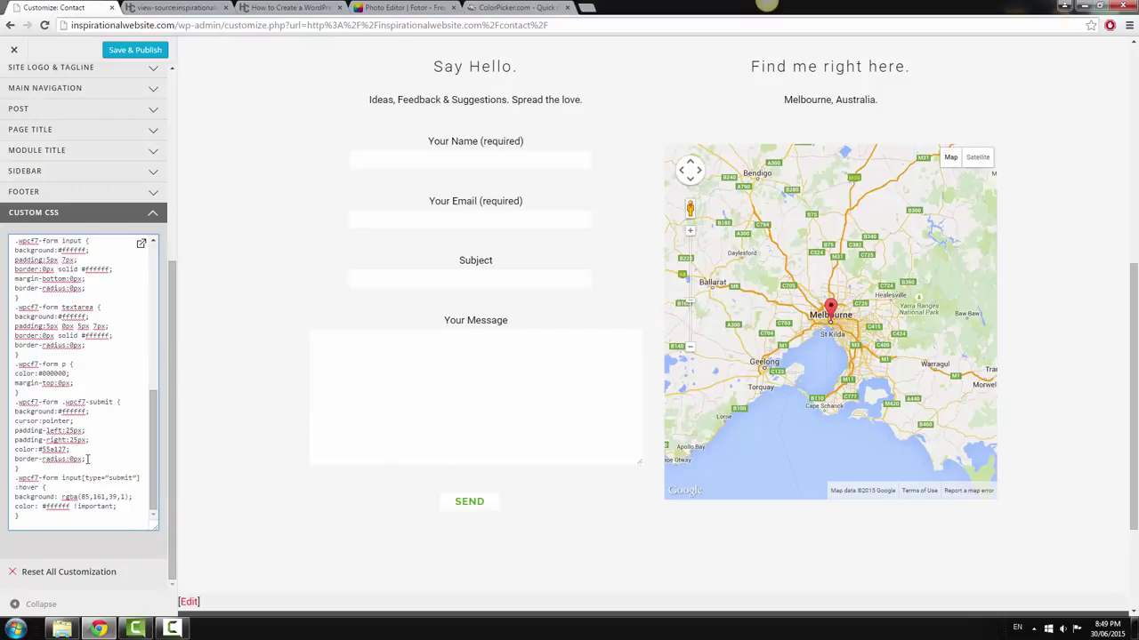
{"action": "left_click_drag", "start_coordinate": [67, 449], "coordinate": [42, 449]}
{"action": "type", "text": "000000"}
{"action": "key", "text": "ctrl+z"}
{"action": "left_click", "coordinate": [285, 7]}
Step: Replace the curly quotes in input[type="submit"] with straight quotes
{"action": "left_click_drag", "start_coordinate": [359, 436], "coordinate": [365, 435]}
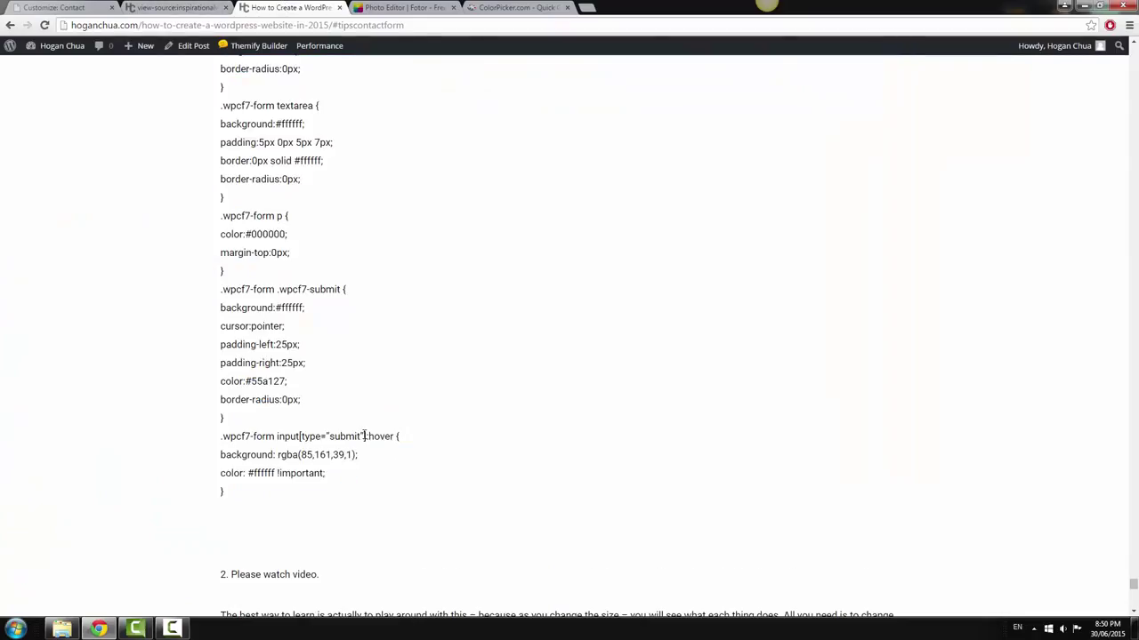
{"action": "left_click", "coordinate": [74, 7]}
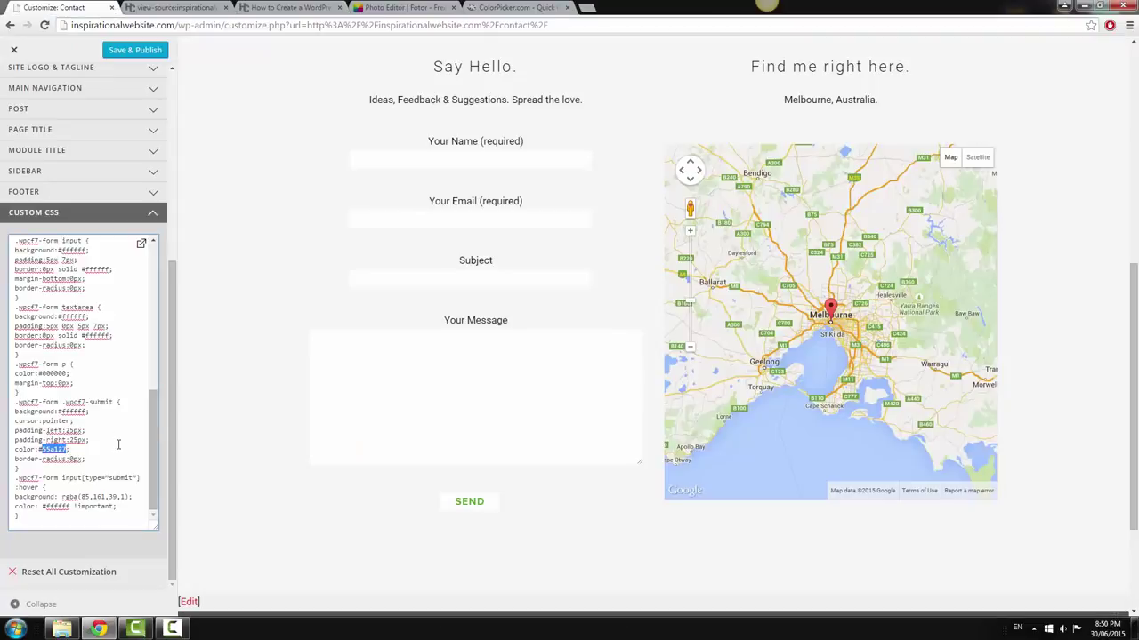
{"action": "left_click", "coordinate": [86, 469]}
{"action": "double_click", "coordinate": [106, 478]}
{"action": "type", "text": "\""}
{"action": "key", "text": "BackSpace"}
{"action": "type", "text": "\""}
{"action": "type", "text": "\""}
Step: Edit the submit hover background rgba, setting red to 123 and green to 55
{"action": "left_click_drag", "start_coordinate": [82, 498], "coordinate": [49, 508]}
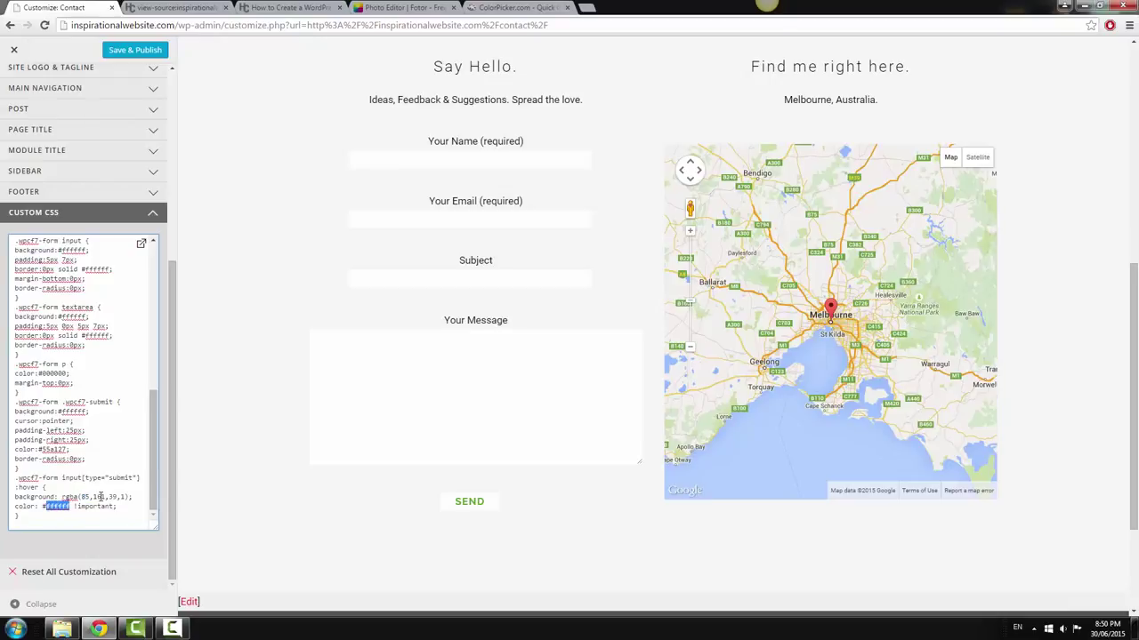
{"action": "left_click", "coordinate": [477, 8]}
{"action": "left_click", "coordinate": [54, 7]}
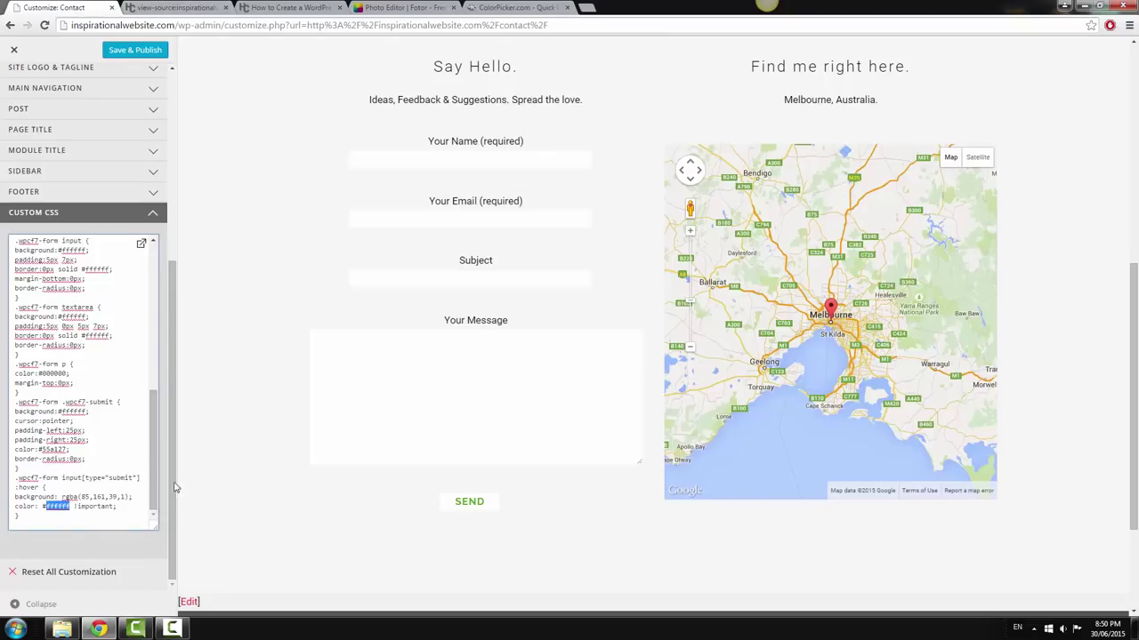
{"action": "left_click", "coordinate": [86, 498]}
{"action": "type", "text": "123"}
{"action": "double_click", "coordinate": [104, 497]}
{"action": "type", "text": "555"}
{"action": "key", "text": "BackSpace"}
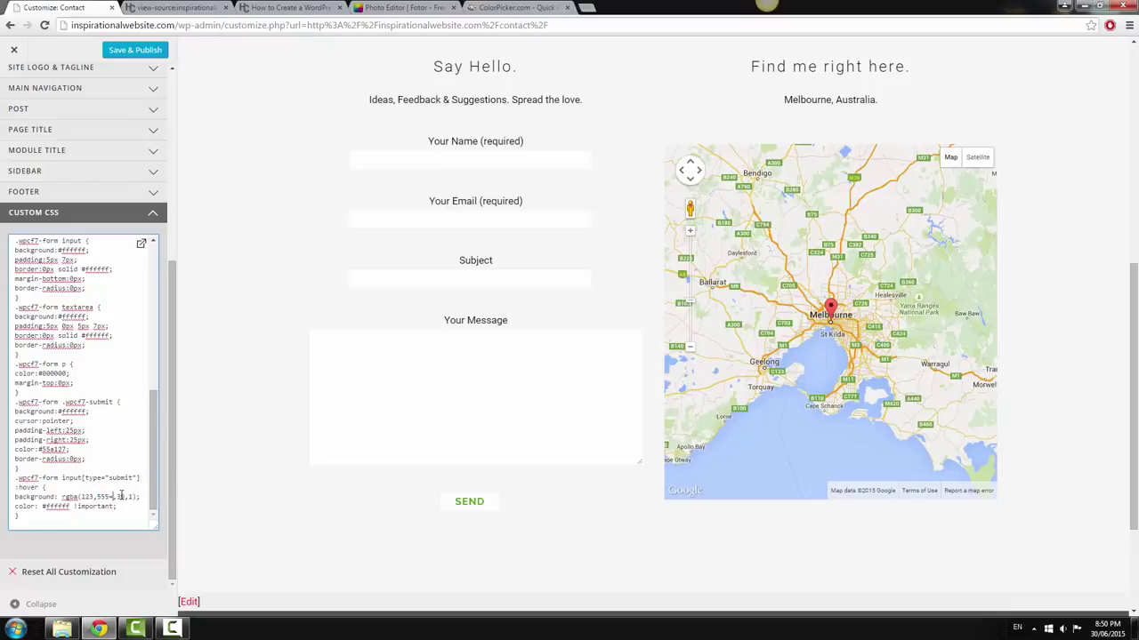
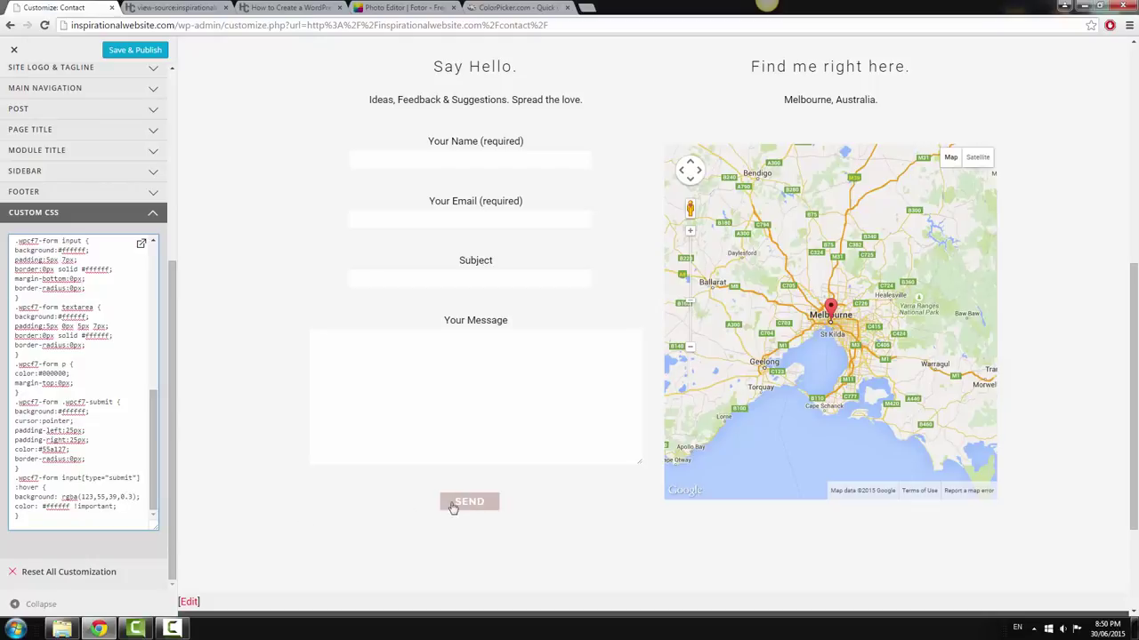
Step: Try an alpha of 1 on the submit hover background, then undo it back to the original value
{"action": "left_click", "coordinate": [134, 496]}
{"action": "key", "text": "BackSpace"}
{"action": "key", "text": "BackSpace"}
{"action": "key", "text": "BackSpace"}
{"action": "type", "text": "1"}
{"action": "key", "text": "ctrl+z"}
{"action": "key", "text": "ctrl+z"}
{"action": "key", "text": "ctrl+z"}
{"action": "key", "text": "ctrl+z"}
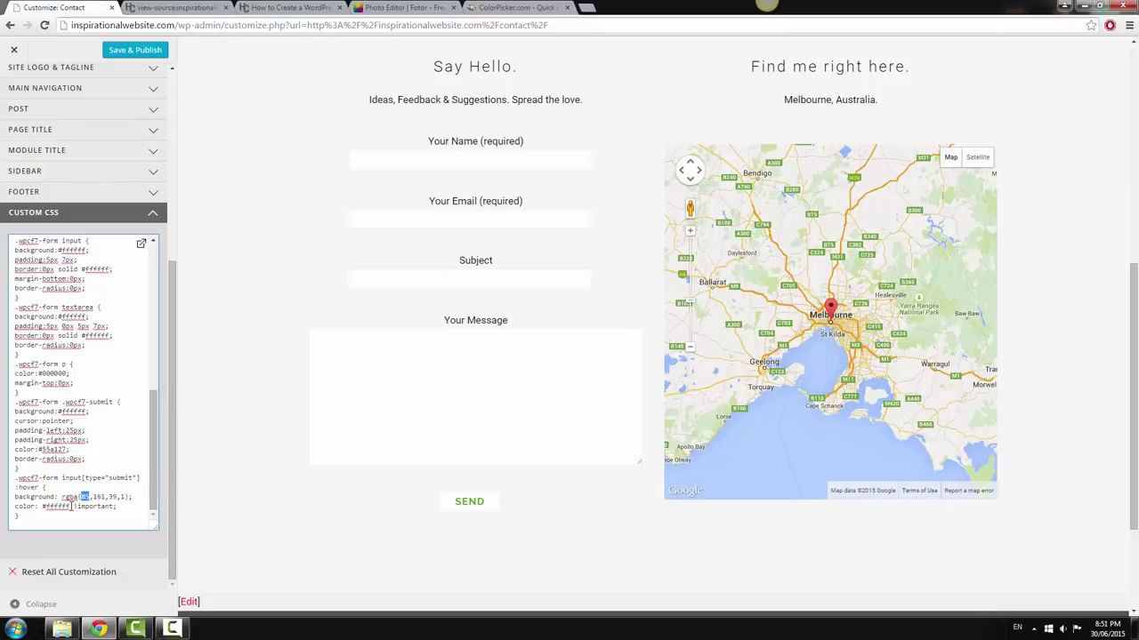
Step: Try #000000 as the hover text colour, then undo it back to #ffffff
{"action": "left_click_drag", "start_coordinate": [71, 507], "coordinate": [49, 507]}
{"action": "type", "text": "00000"}
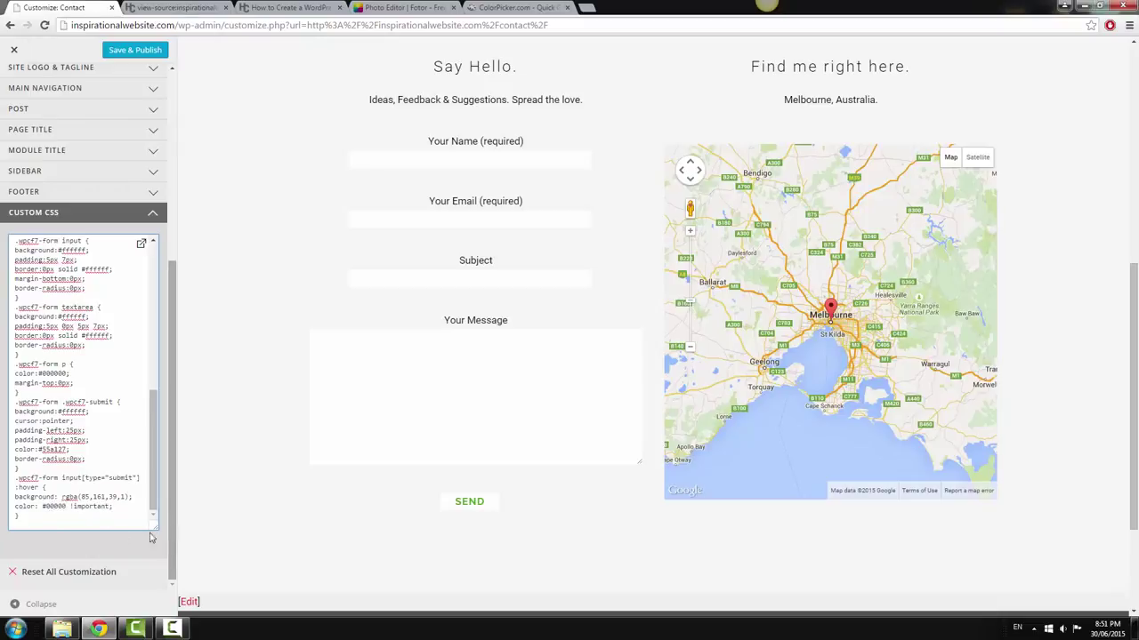
{"action": "type", "text": "0"}
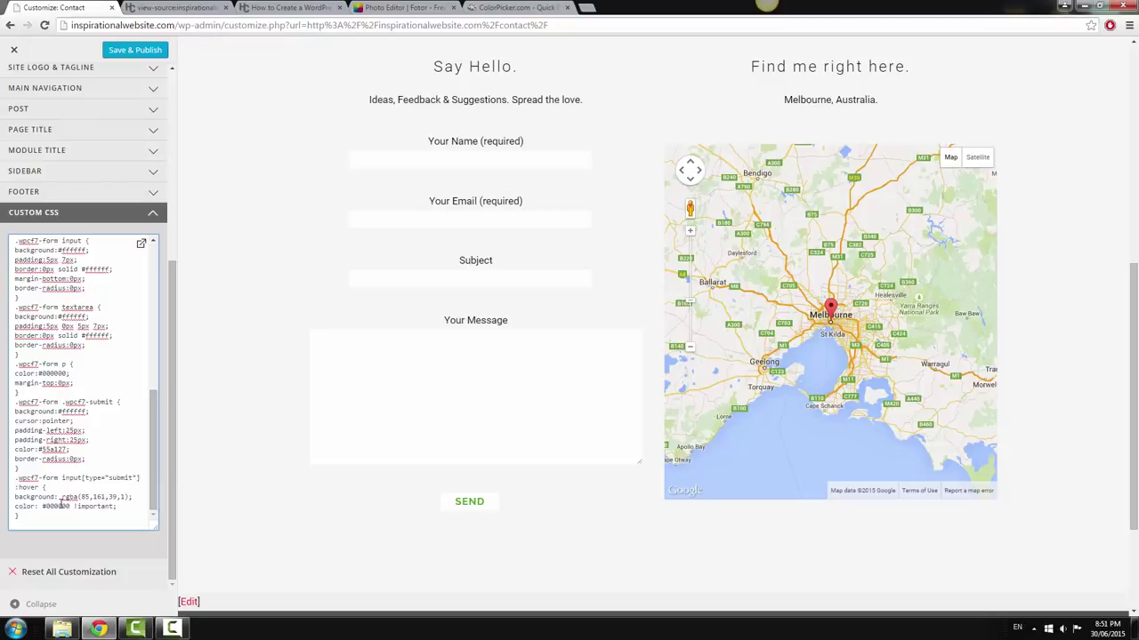
{"action": "key", "text": "ctrl+z"}
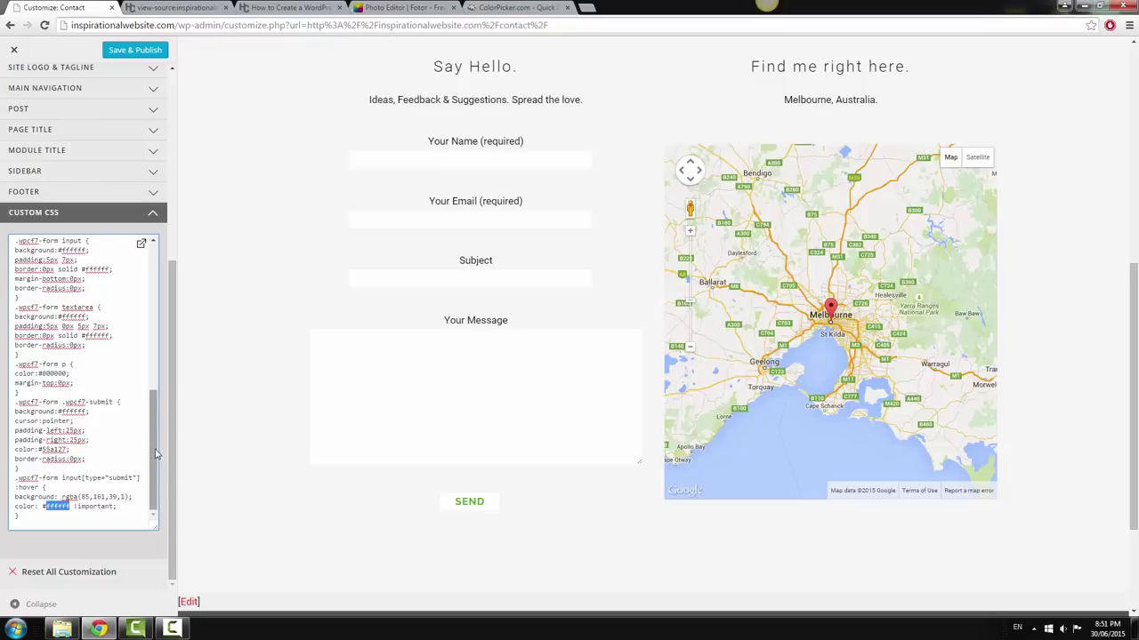
Step: Save & Publish the custom CSS with the rgba(85,161,39,1) hover rule
{"action": "mouse_move", "coordinate": [1133, 450]}
{"action": "left_mouse_down"}
{"action": "mouse_move", "coordinate": [1132, 525]}
{"action": "mouse_move", "coordinate": [1123, 330]}
{"action": "mouse_move", "coordinate": [1124, 430]}
{"action": "left_mouse_up"}
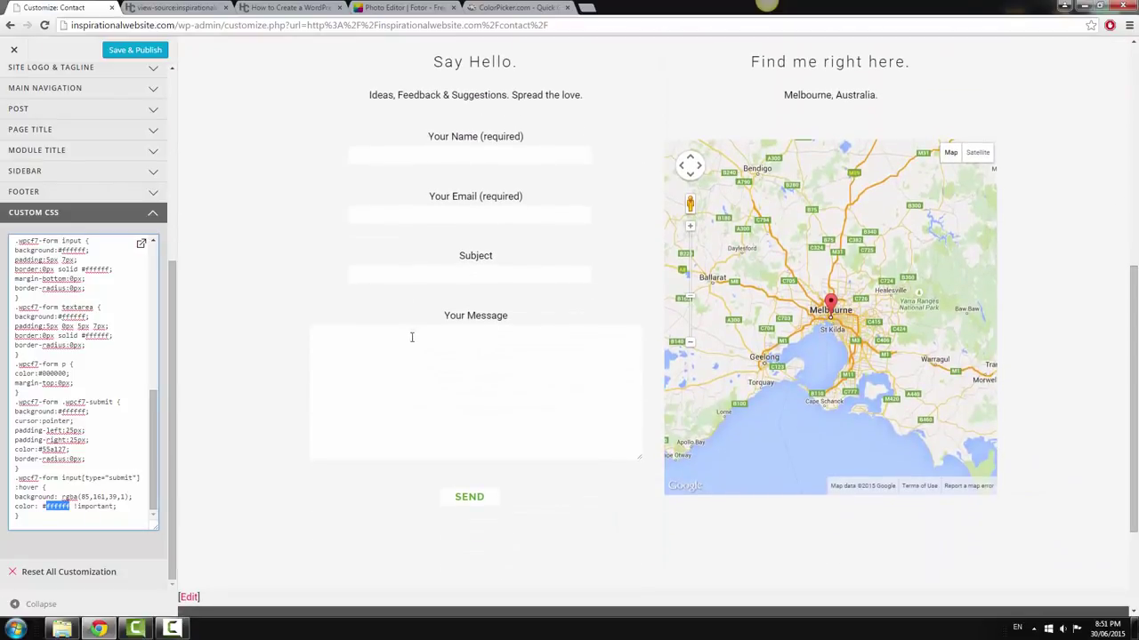
{"action": "left_click_drag", "start_coordinate": [153, 423], "coordinate": [150, 495]}
{"action": "left_click", "coordinate": [129, 50]}
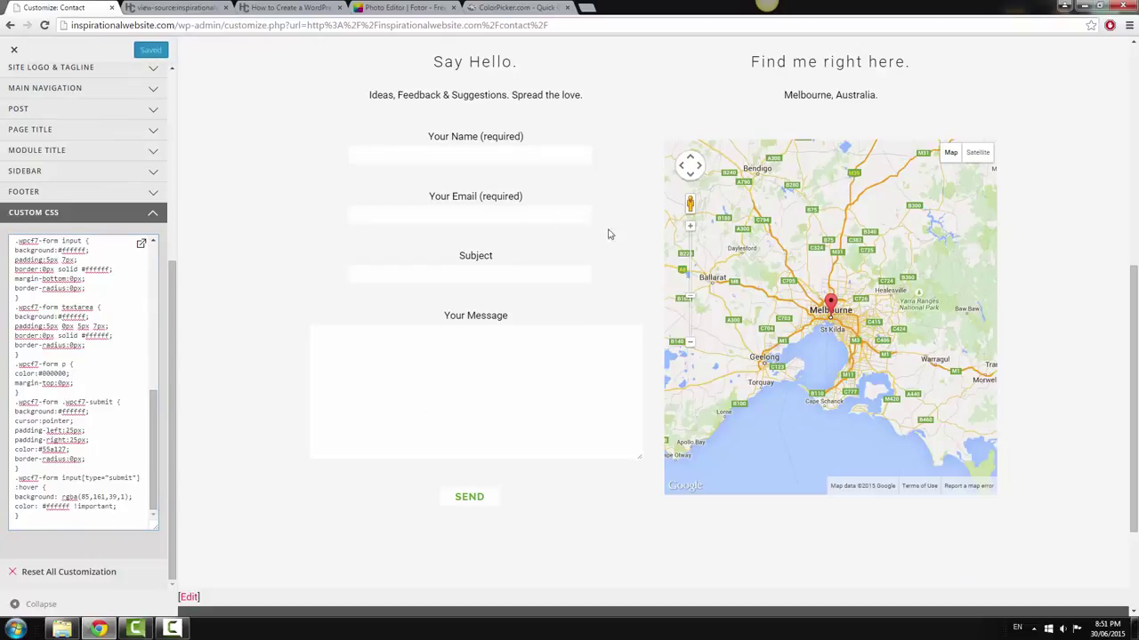
{"action": "left_click_drag", "start_coordinate": [1135, 351], "coordinate": [1134, 127]}
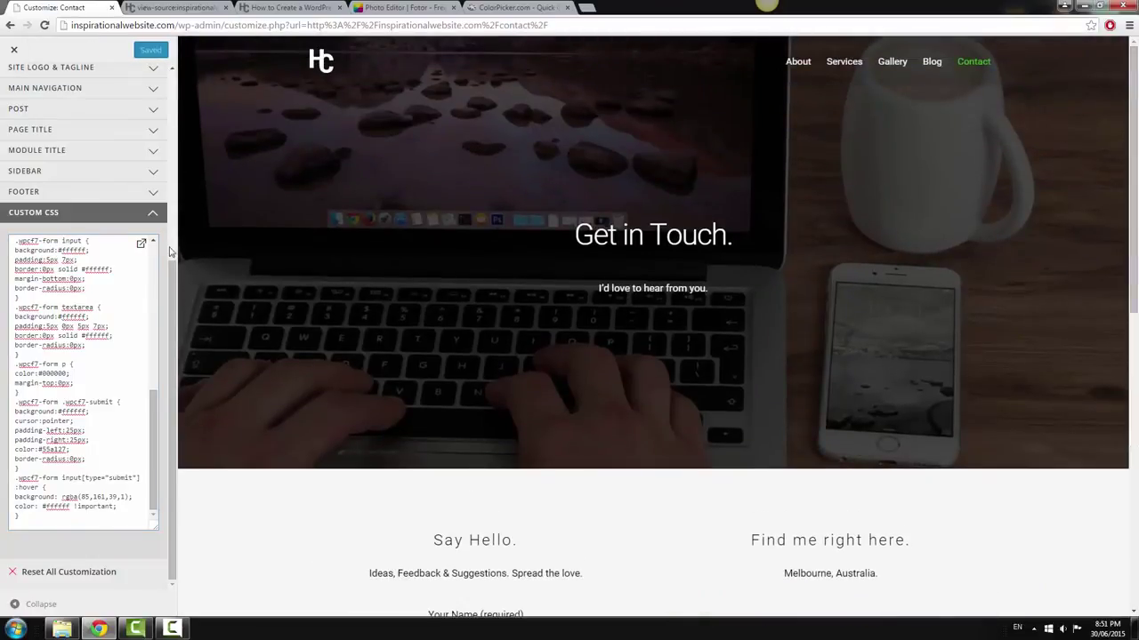
Step: Close the Customizer and go from the admin dashboard to Appearance > Menus
{"action": "left_click", "coordinate": [14, 54]}
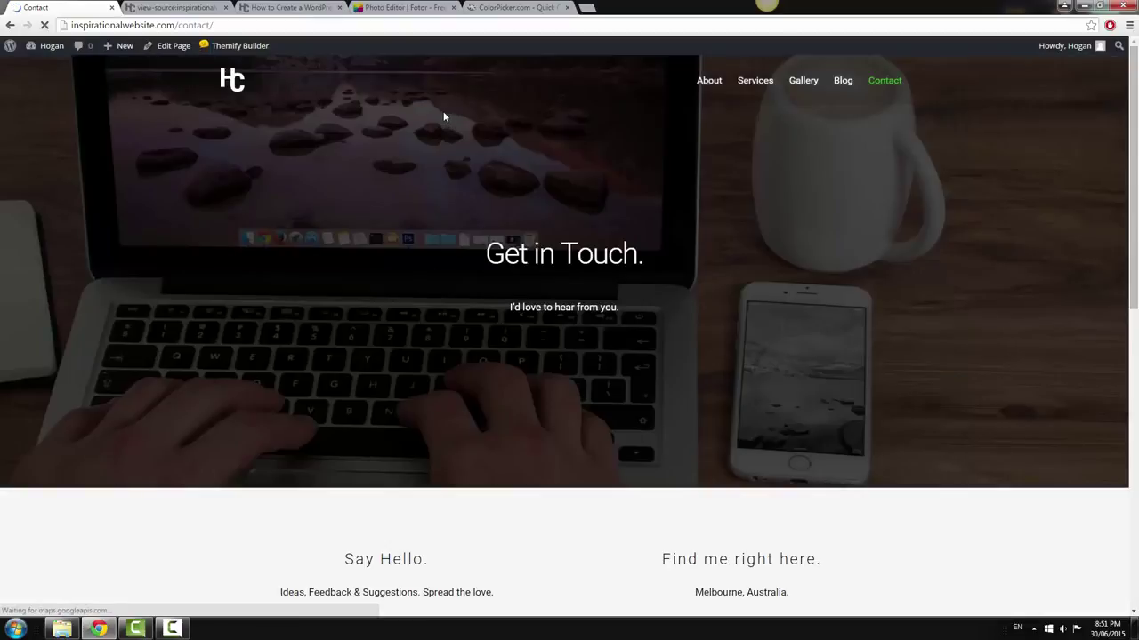
{"action": "mouse_move", "coordinate": [1134, 111]}
{"action": "left_mouse_down"}
{"action": "mouse_move", "coordinate": [1134, 410]}
{"action": "mouse_move", "coordinate": [1134, 111]}
{"action": "left_mouse_up"}
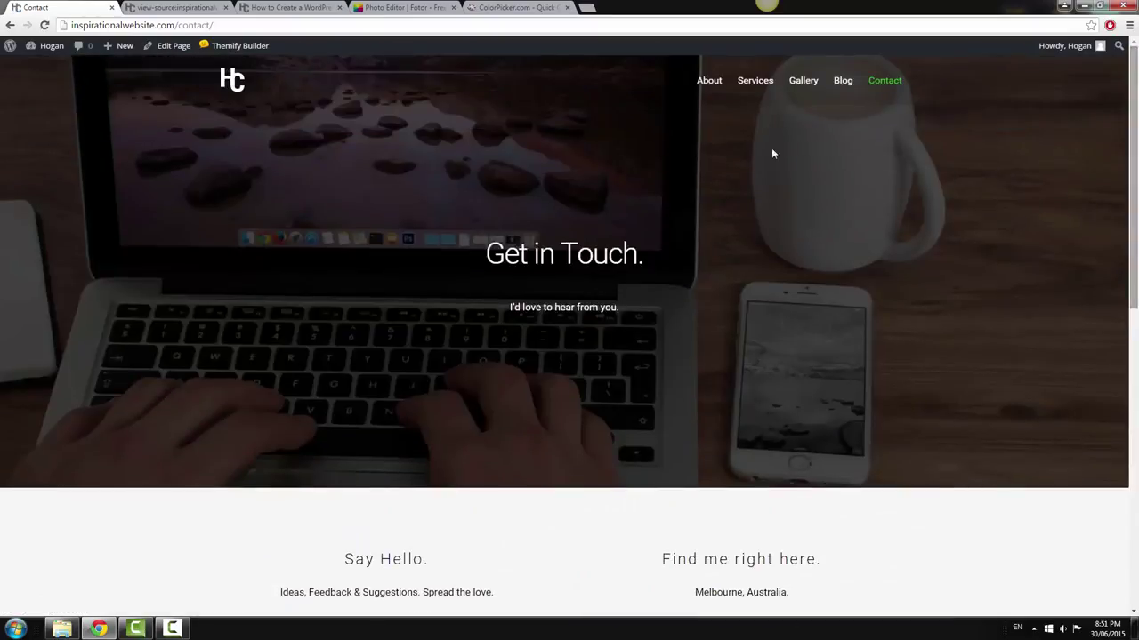
{"action": "mouse_move", "coordinate": [52, 55]}
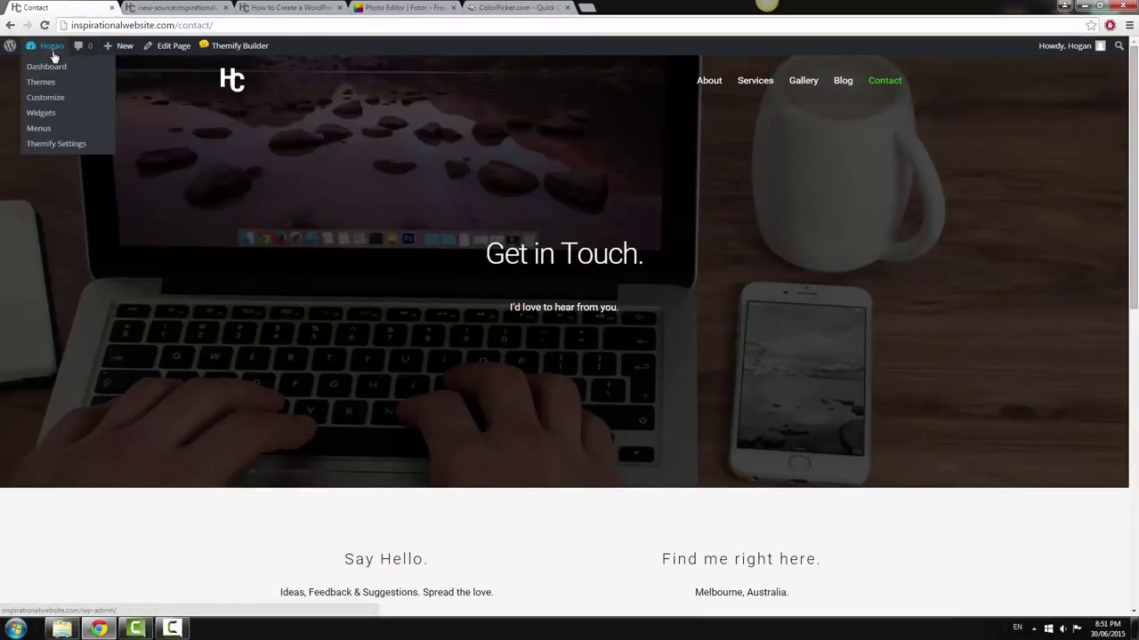
{"action": "left_click", "coordinate": [51, 52]}
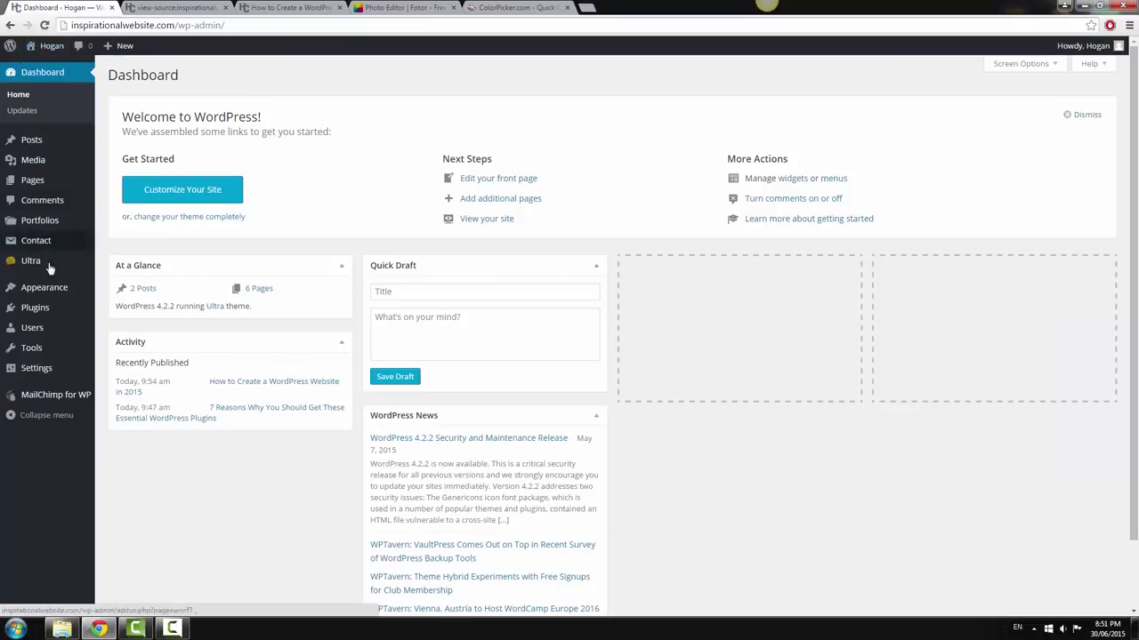
{"action": "mouse_move", "coordinate": [47, 296]}
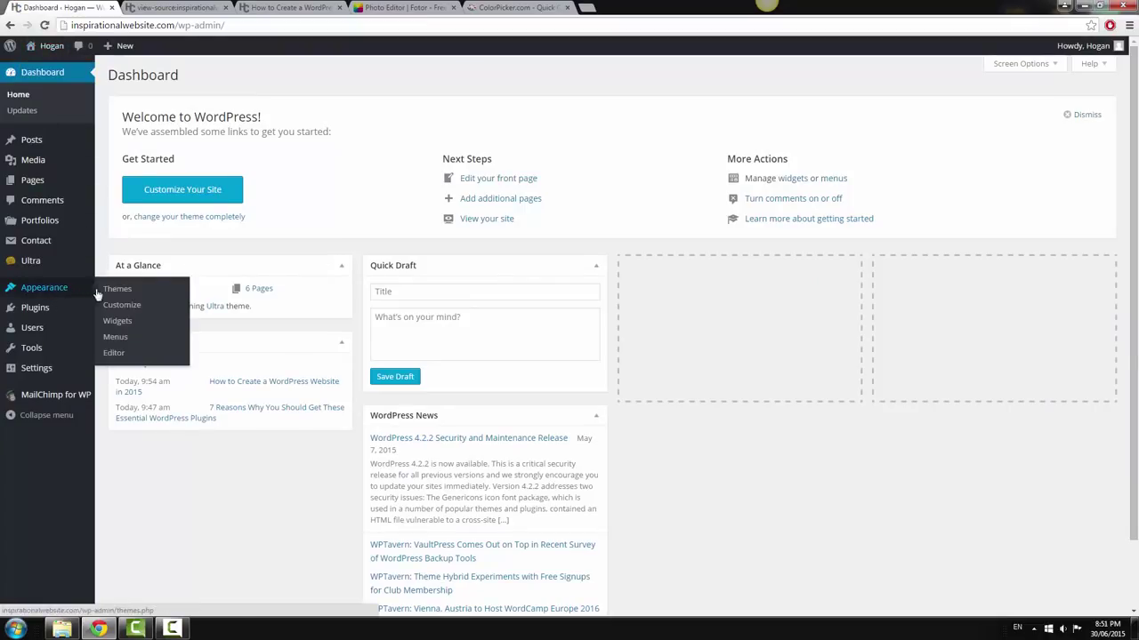
{"action": "left_click", "coordinate": [115, 336]}
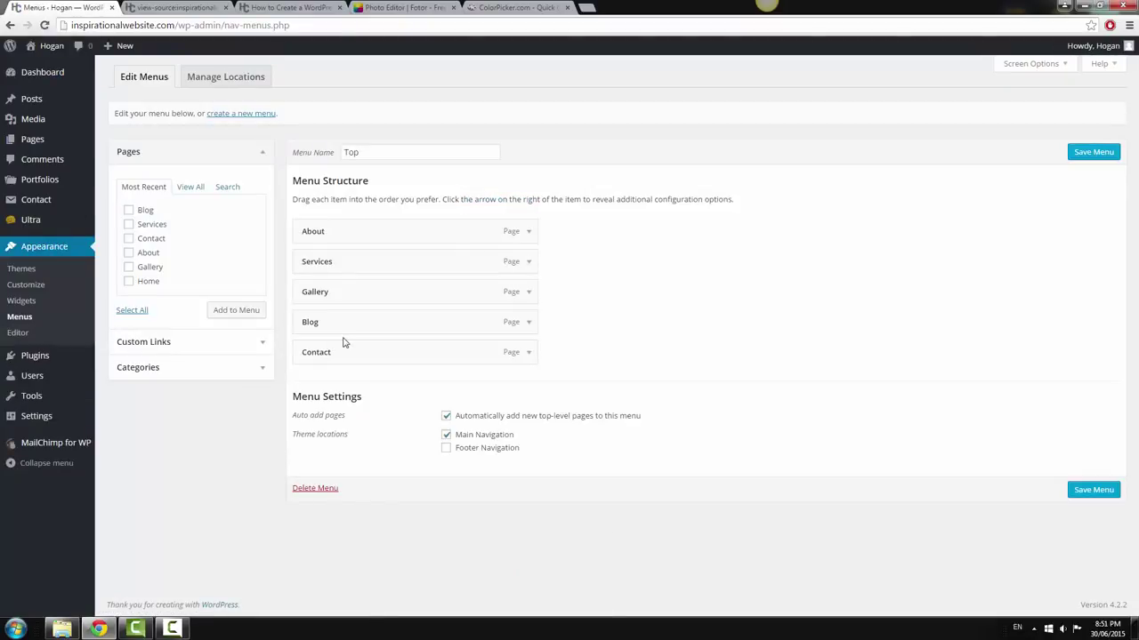
Step: Enter '#testiomonials' as the custom link URL and copy the word 'testiomonials'
{"action": "left_click", "coordinate": [228, 350]}
{"action": "left_click_drag", "start_coordinate": [217, 217], "coordinate": [33, 215]}
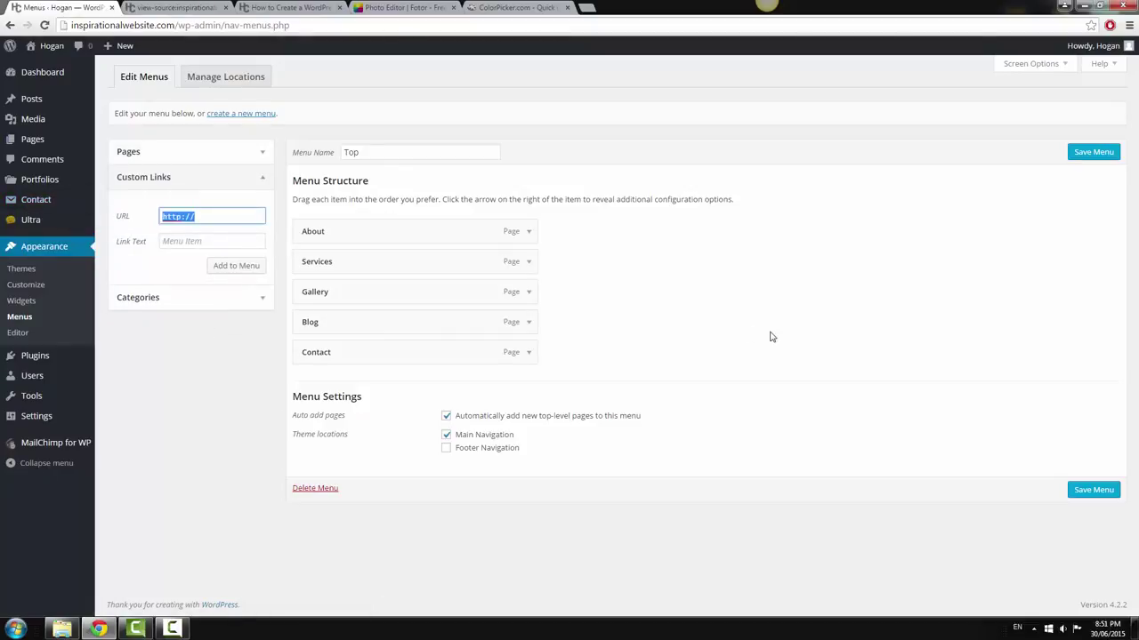
{"action": "type", "text": "#"}
{"action": "type", "text": "testiomonials"}
{"action": "left_click_drag", "start_coordinate": [228, 216], "coordinate": [165, 216]}
{"action": "right_click", "coordinate": [167, 218]}
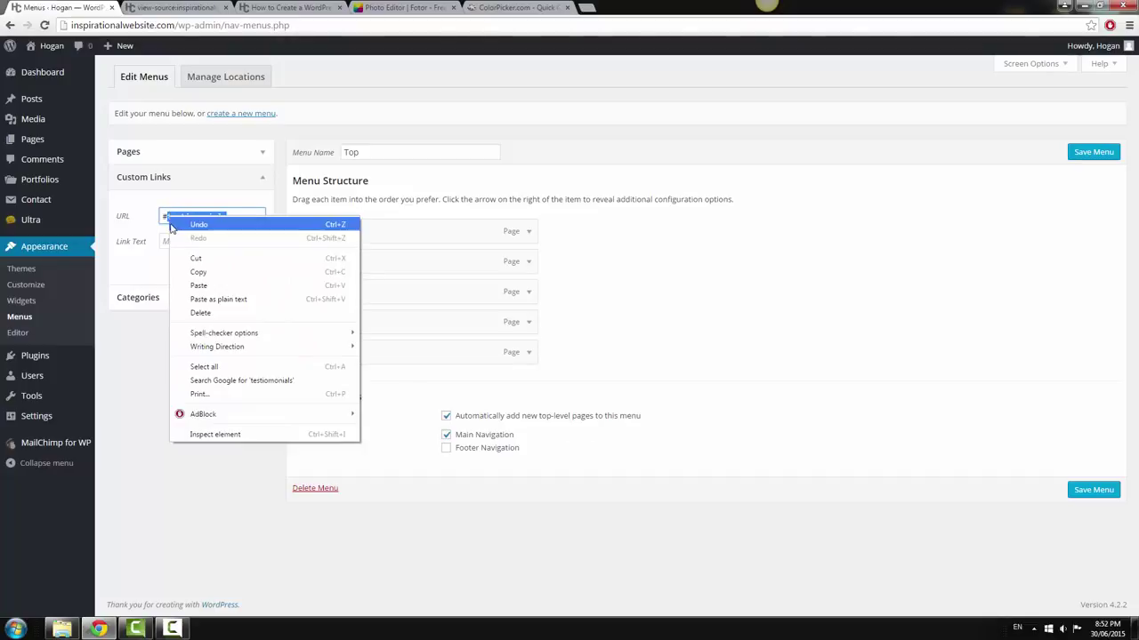
{"action": "left_click", "coordinate": [202, 266]}
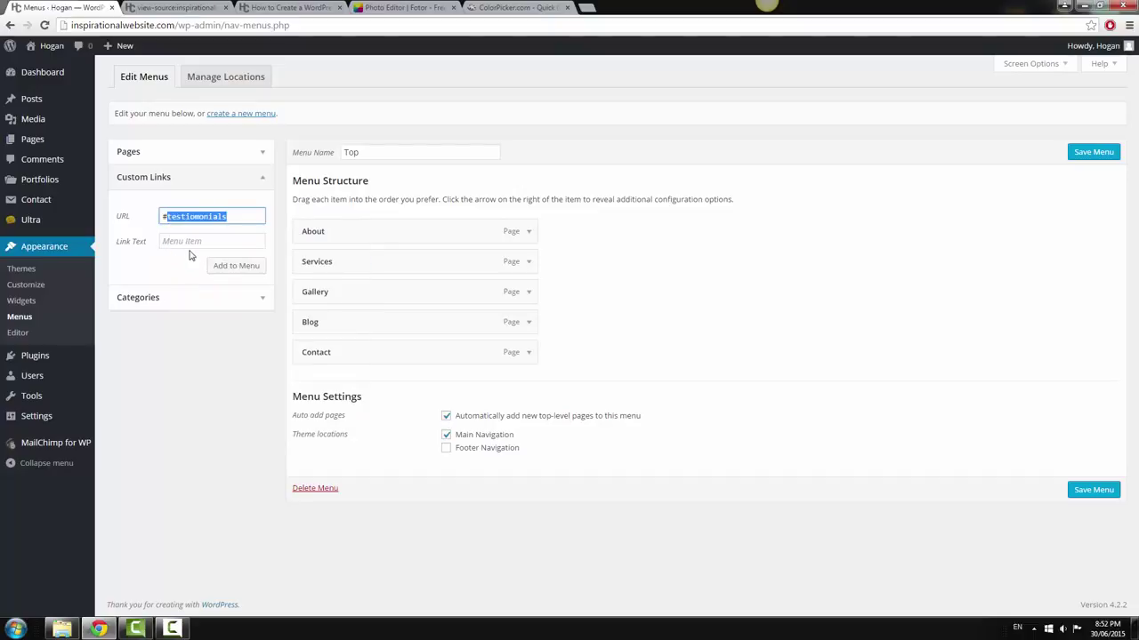
Step: Paste the copied word as the link text, capitalise it, and add the link to the Top menu
{"action": "left_click", "coordinate": [177, 265]}
{"action": "left_click_drag", "start_coordinate": [120, 243], "coordinate": [117, 243]}
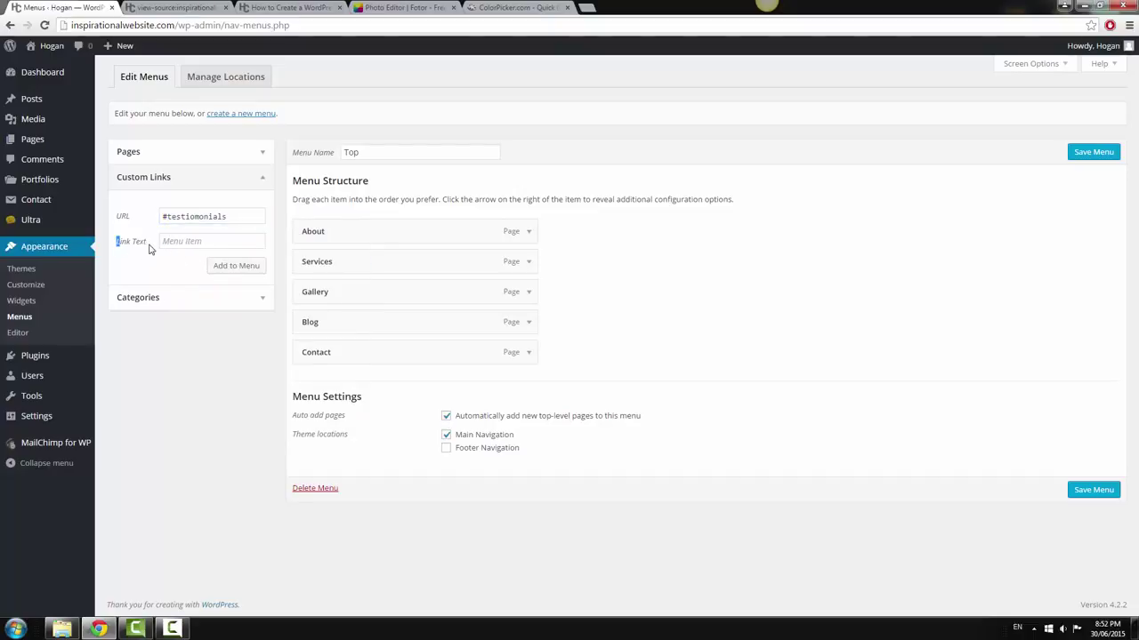
{"action": "left_click", "coordinate": [190, 241]}
{"action": "key", "text": "ctrl+v"}
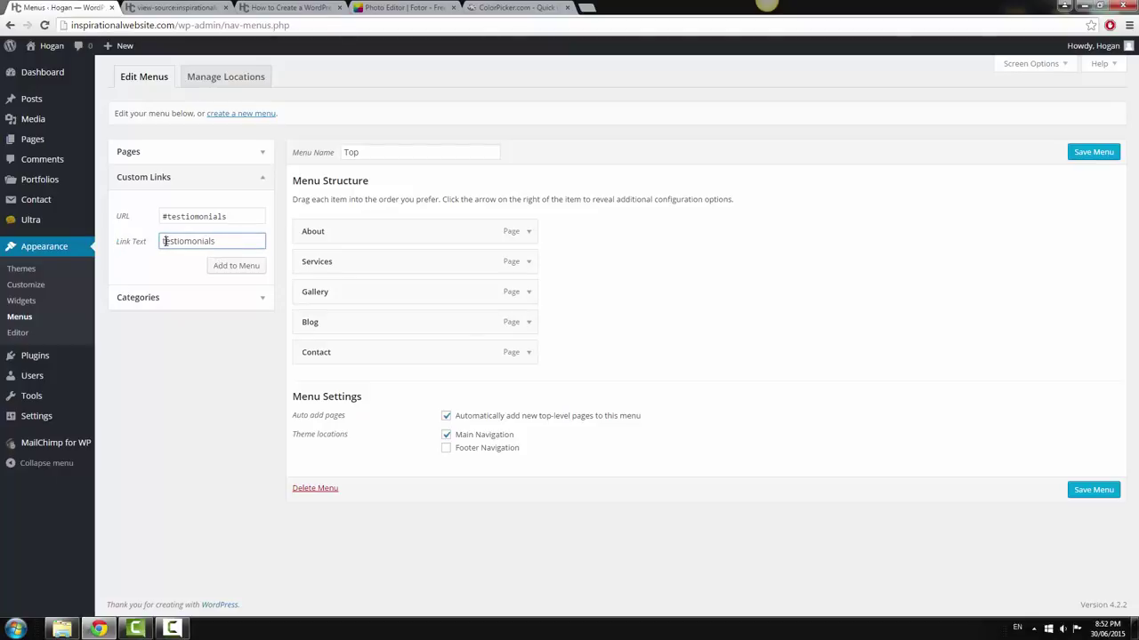
{"action": "left_click", "coordinate": [165, 241]}
{"action": "key", "text": "BackSpace"}
{"action": "type", "text": "T"}
{"action": "left_click", "coordinate": [230, 267]}
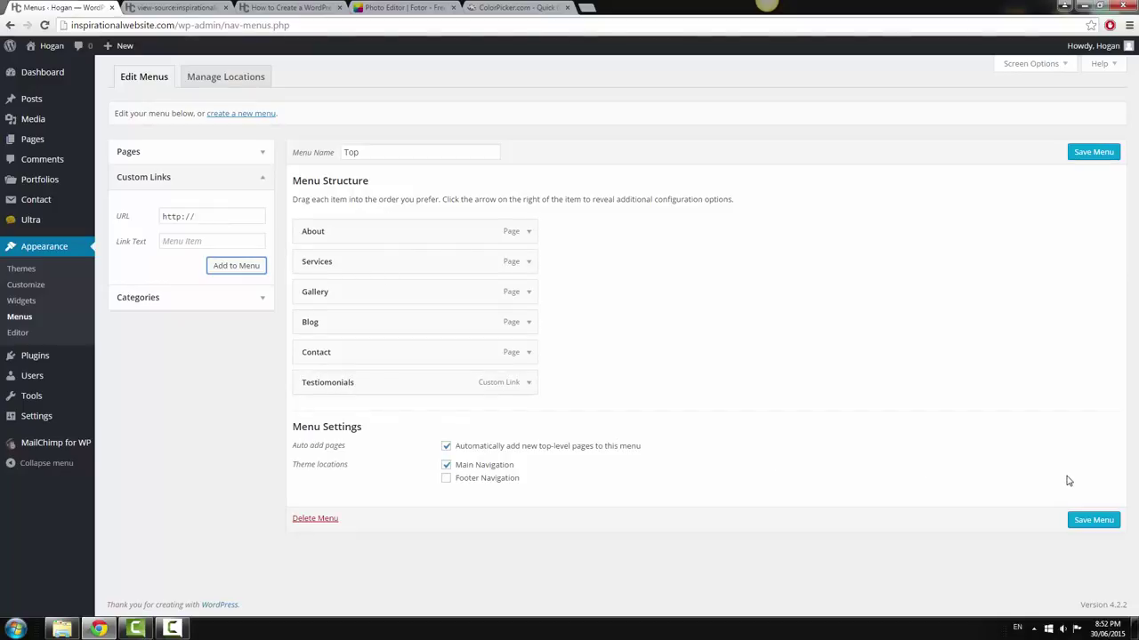
Step: Correct the item's label and link to Testimonials / #testimonials, then save the Top menu
{"action": "left_click", "coordinate": [528, 384]}
{"action": "left_click", "coordinate": [332, 454]}
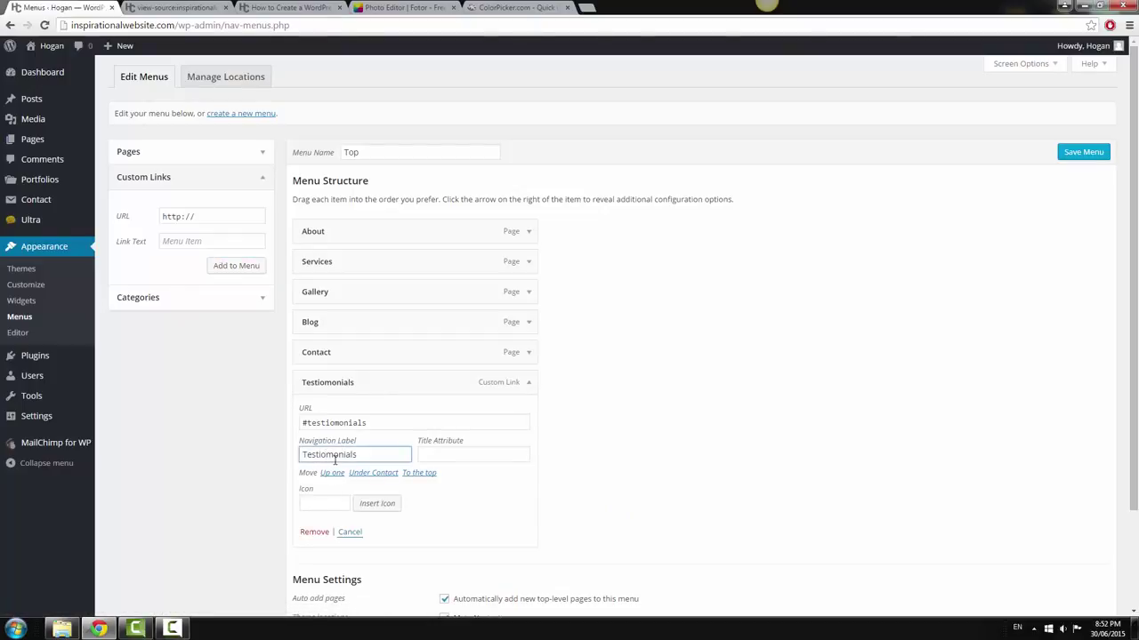
{"action": "key", "text": "BackSpace"}
{"action": "left_click", "coordinate": [335, 424]}
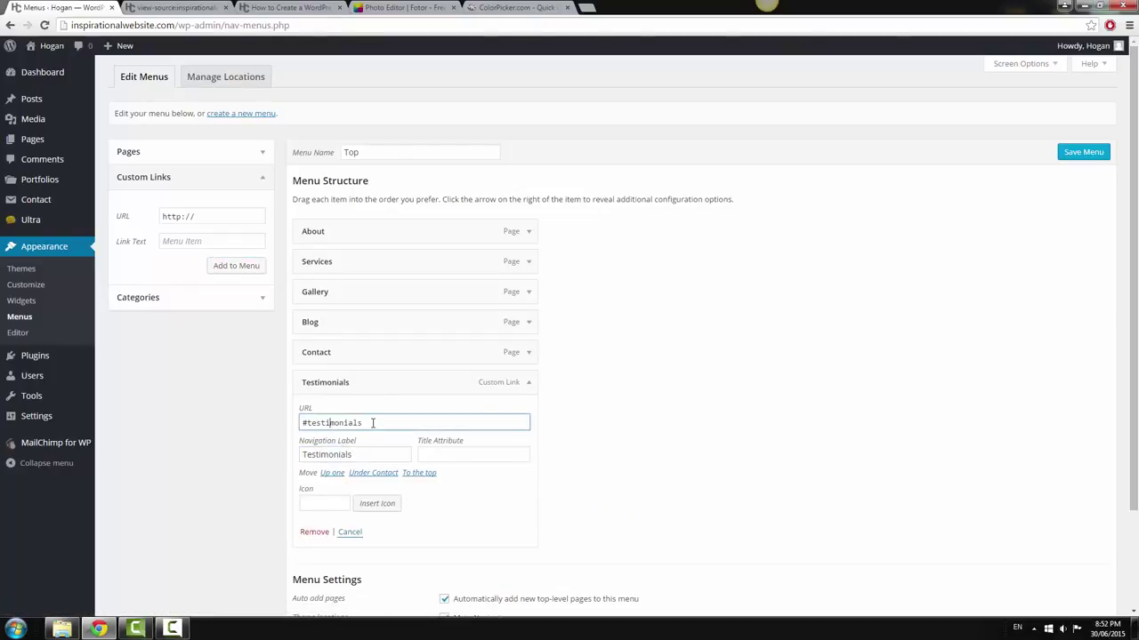
{"action": "left_click_drag", "start_coordinate": [373, 423], "coordinate": [307, 423]}
{"action": "right_click", "coordinate": [309, 421]}
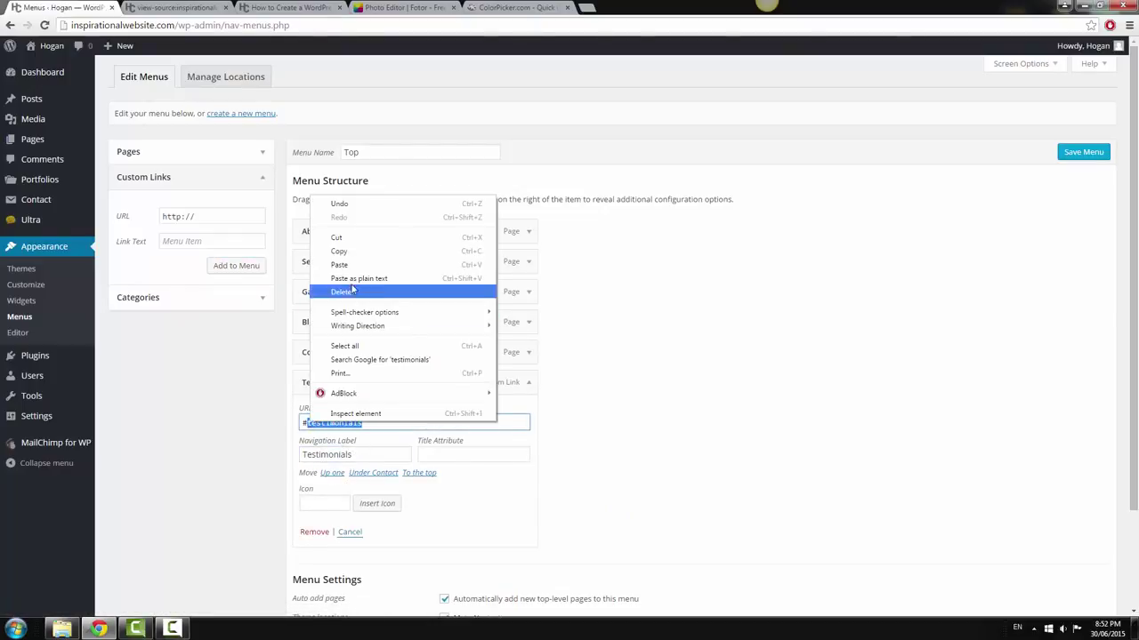
{"action": "left_click", "coordinate": [350, 255]}
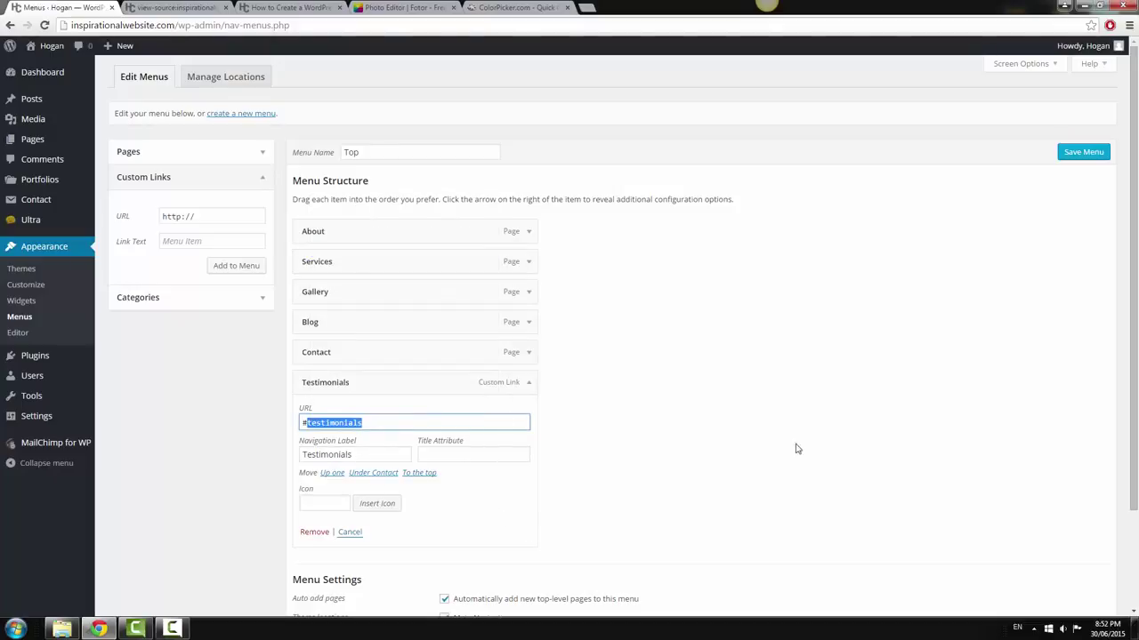
{"action": "left_click", "coordinate": [1095, 158]}
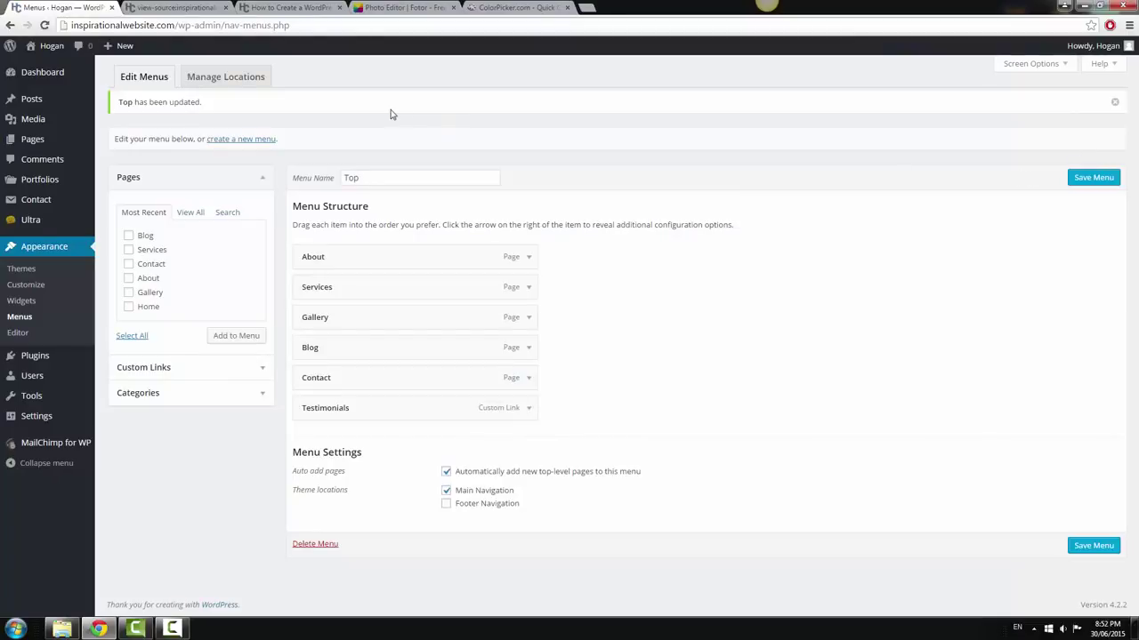
{"action": "left_click", "coordinate": [47, 46]}
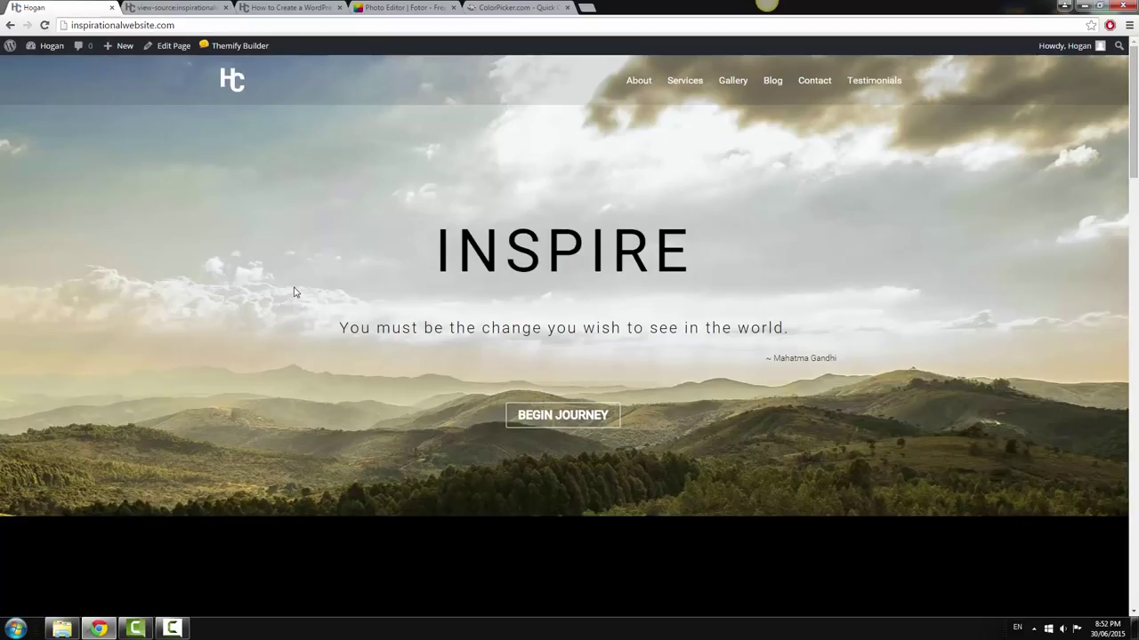
Step: Turn on Themify Builder for the homepage and open the testimonials row's Options
{"action": "scroll", "coordinate": [296, 293], "scroll_direction": "down", "scroll_amount": 15}
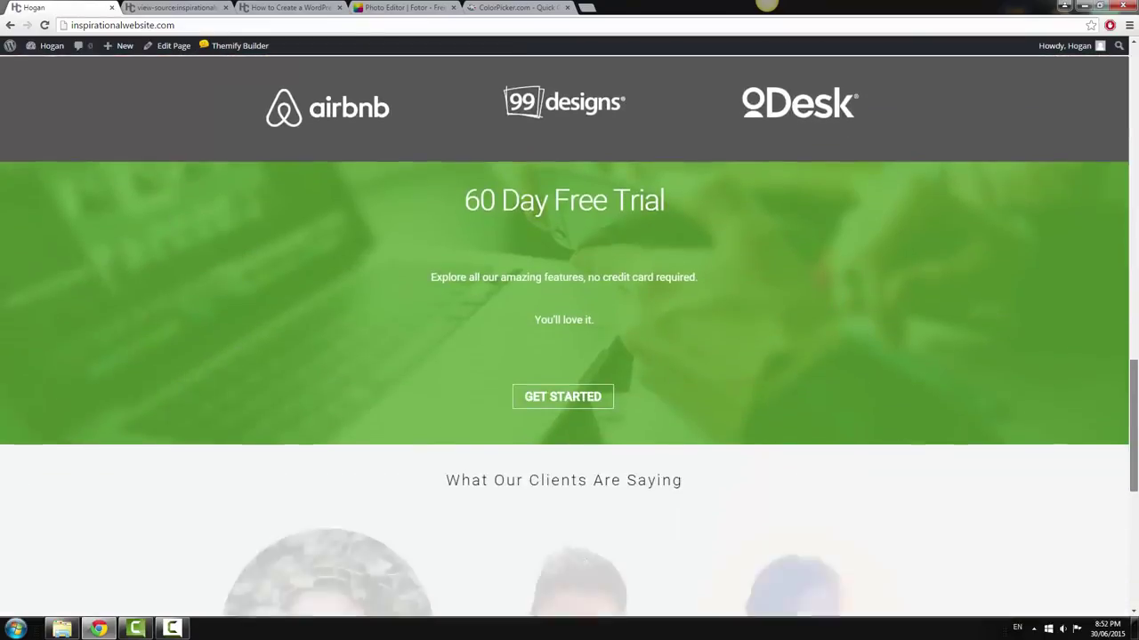
{"action": "scroll", "coordinate": [187, 187], "scroll_direction": "down", "scroll_amount": 4}
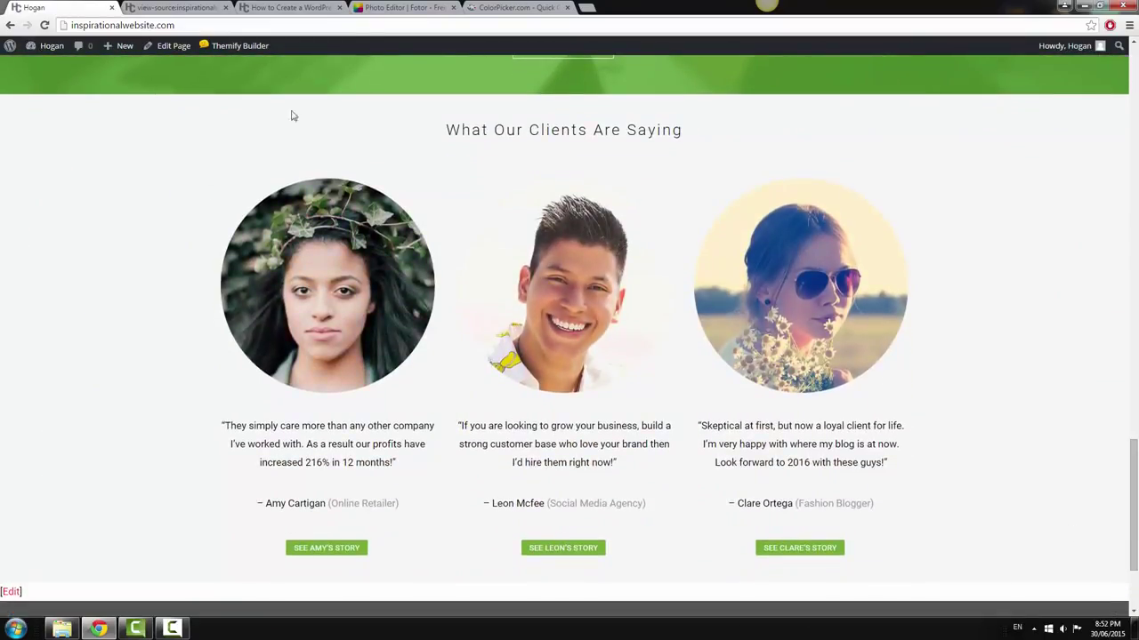
{"action": "mouse_move", "coordinate": [233, 46]}
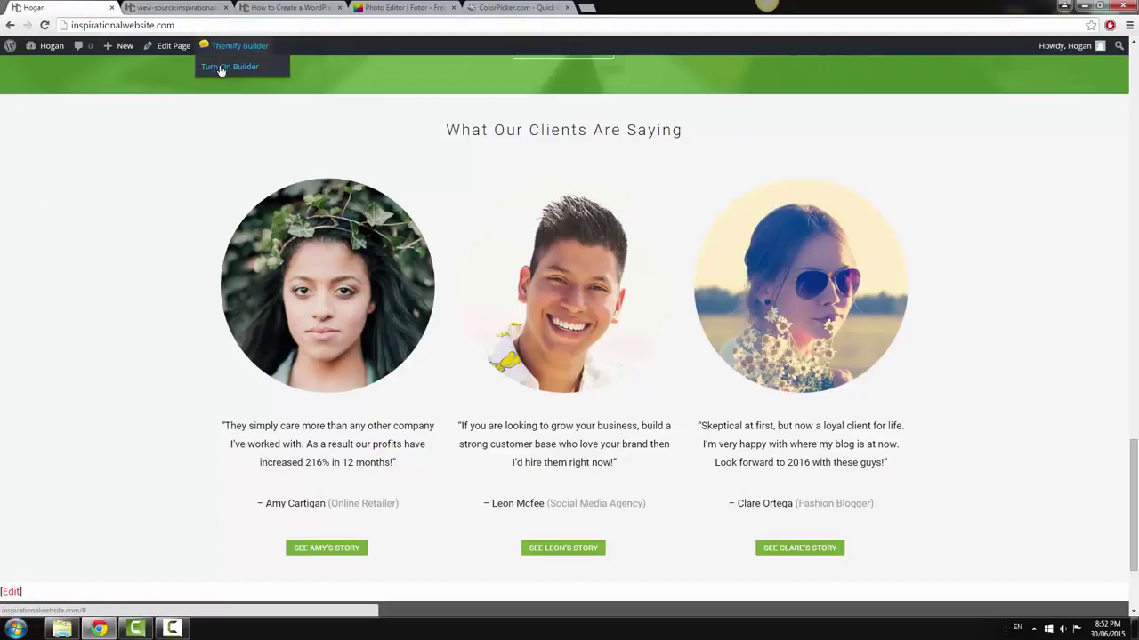
{"action": "left_click", "coordinate": [221, 70]}
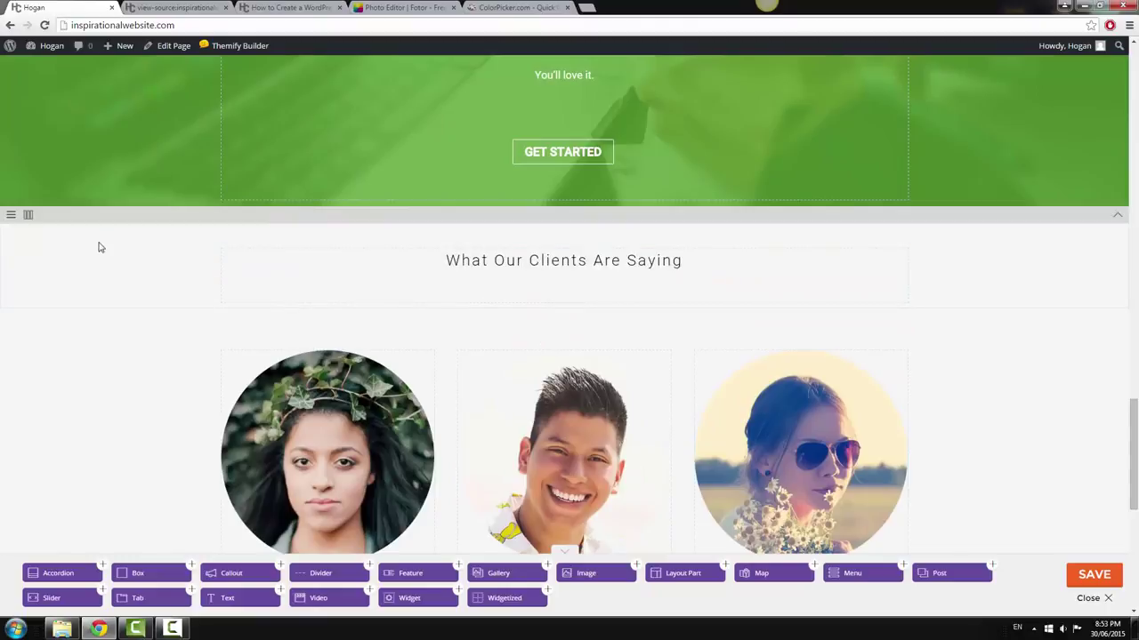
{"action": "left_click", "coordinate": [10, 214]}
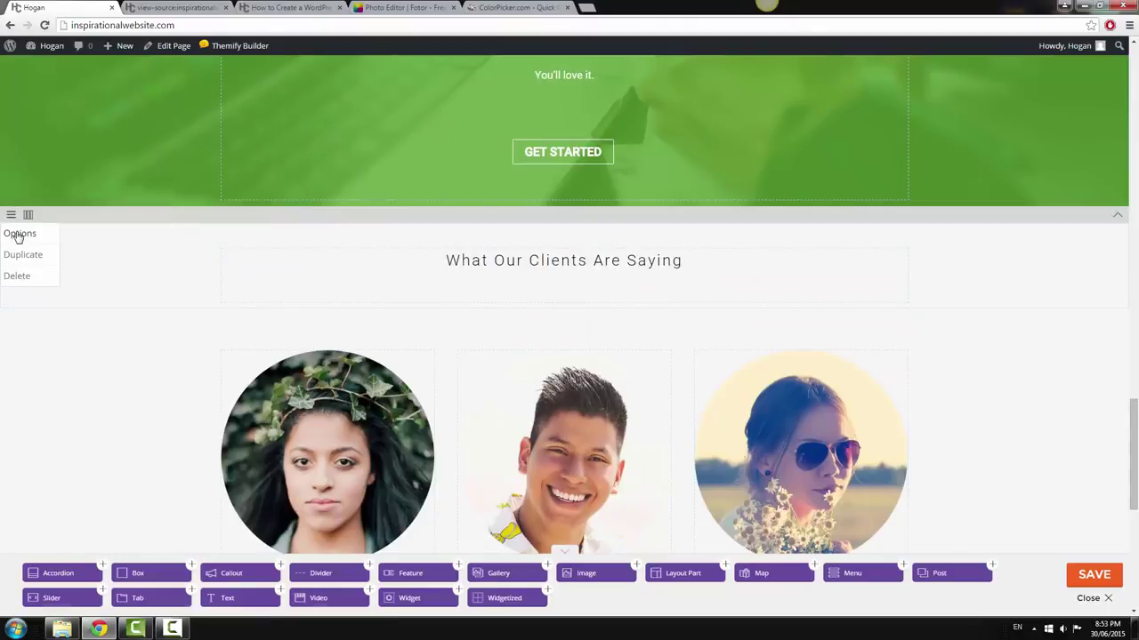
{"action": "left_click", "coordinate": [10, 214]}
{"action": "left_click", "coordinate": [21, 234]}
Step: Paste 'testimonials' as the Row Anchor, save the row and the builder, and close the builder
{"action": "scroll", "coordinate": [846, 383], "scroll_direction": "down", "scroll_amount": 6}
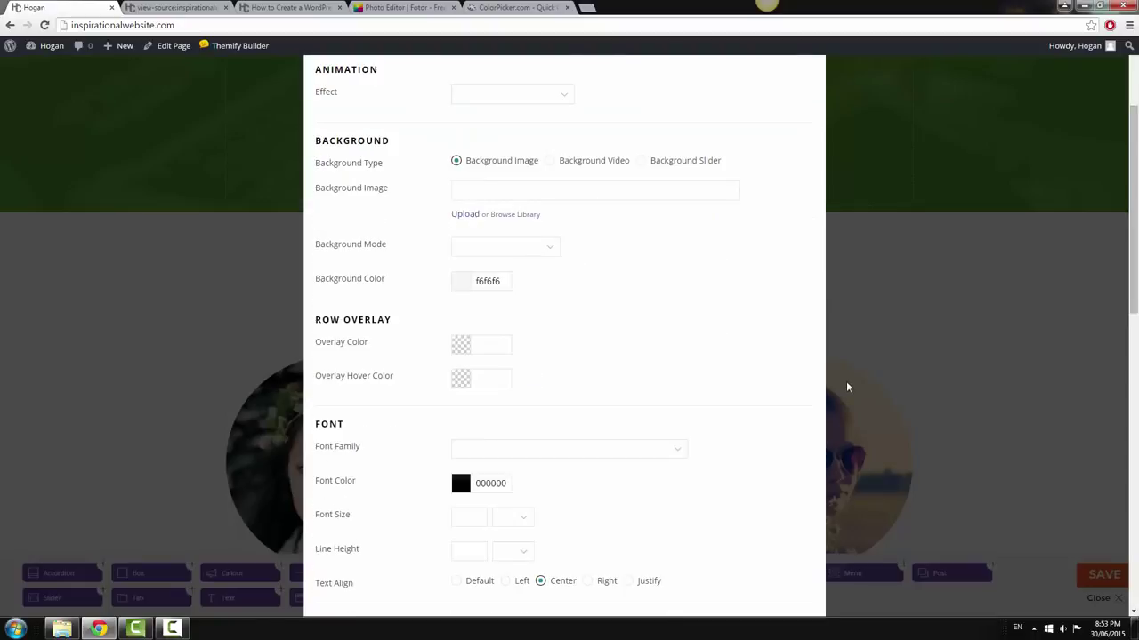
{"action": "scroll", "coordinate": [801, 423], "scroll_direction": "down", "scroll_amount": 5}
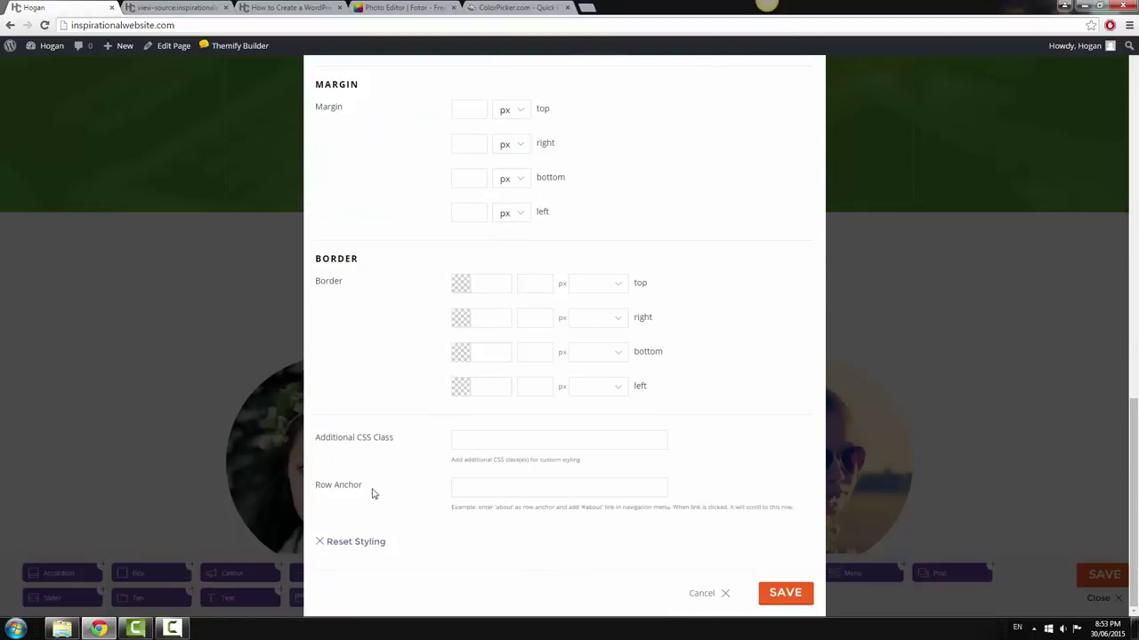
{"action": "left_click", "coordinate": [459, 485]}
{"action": "right_click", "coordinate": [459, 485]}
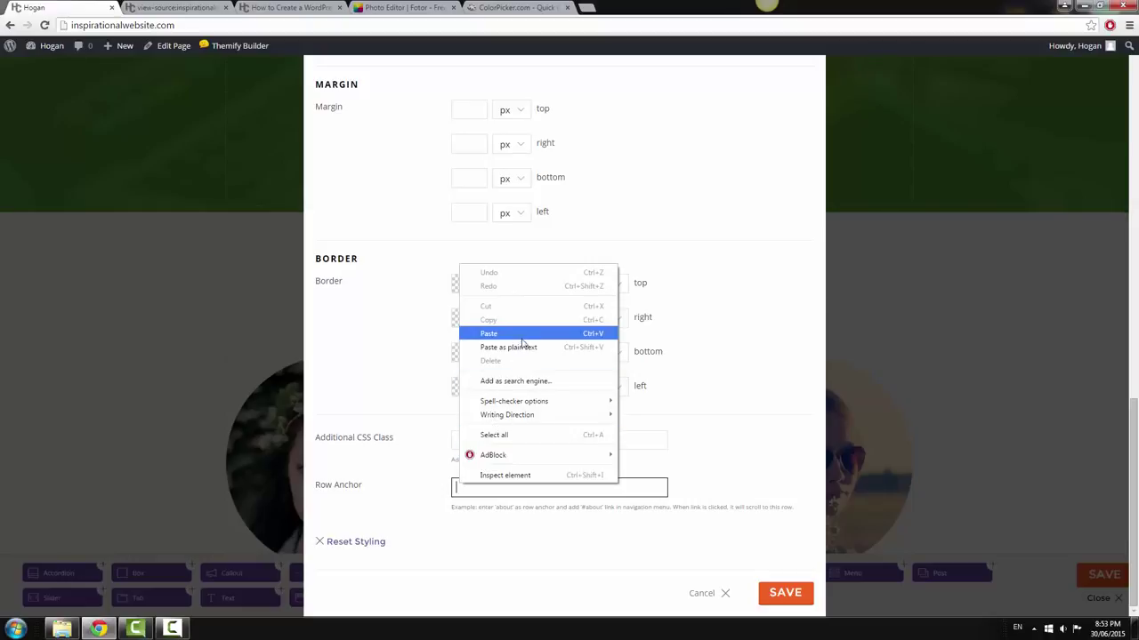
{"action": "left_click", "coordinate": [521, 347]}
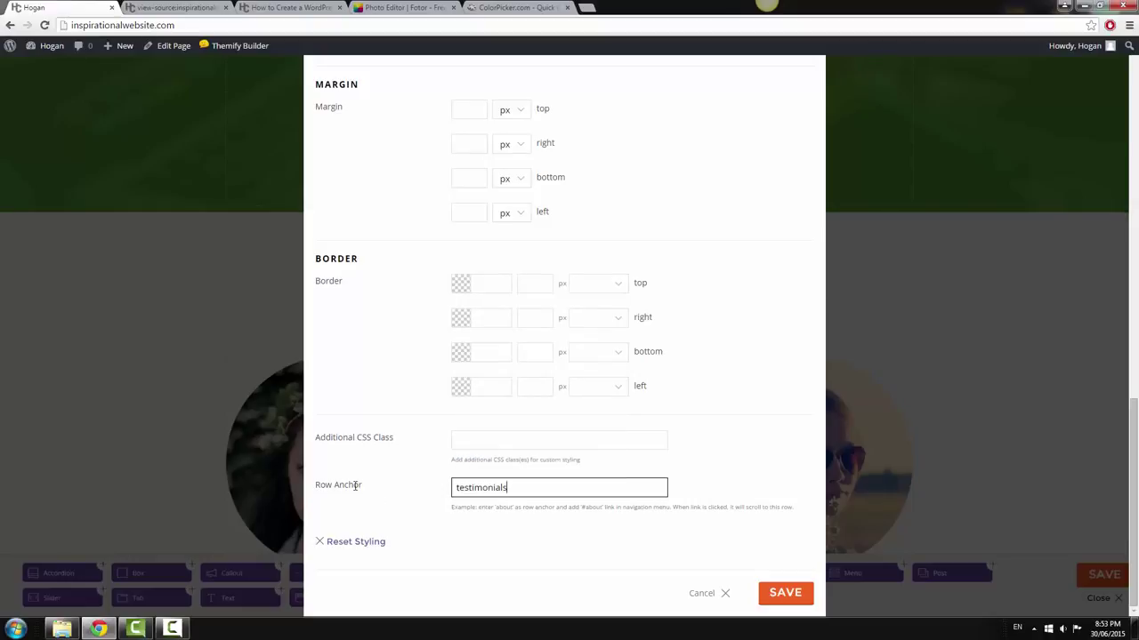
{"action": "left_click_drag", "start_coordinate": [355, 486], "coordinate": [311, 486]}
{"action": "left_click", "coordinate": [792, 602]}
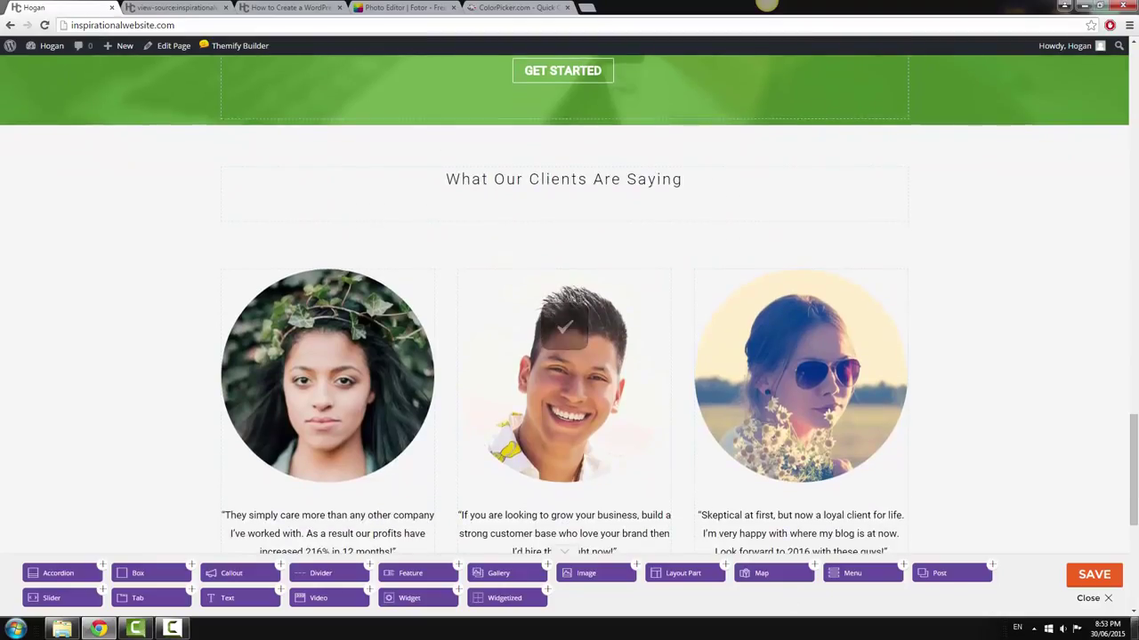
{"action": "left_click", "coordinate": [1095, 577]}
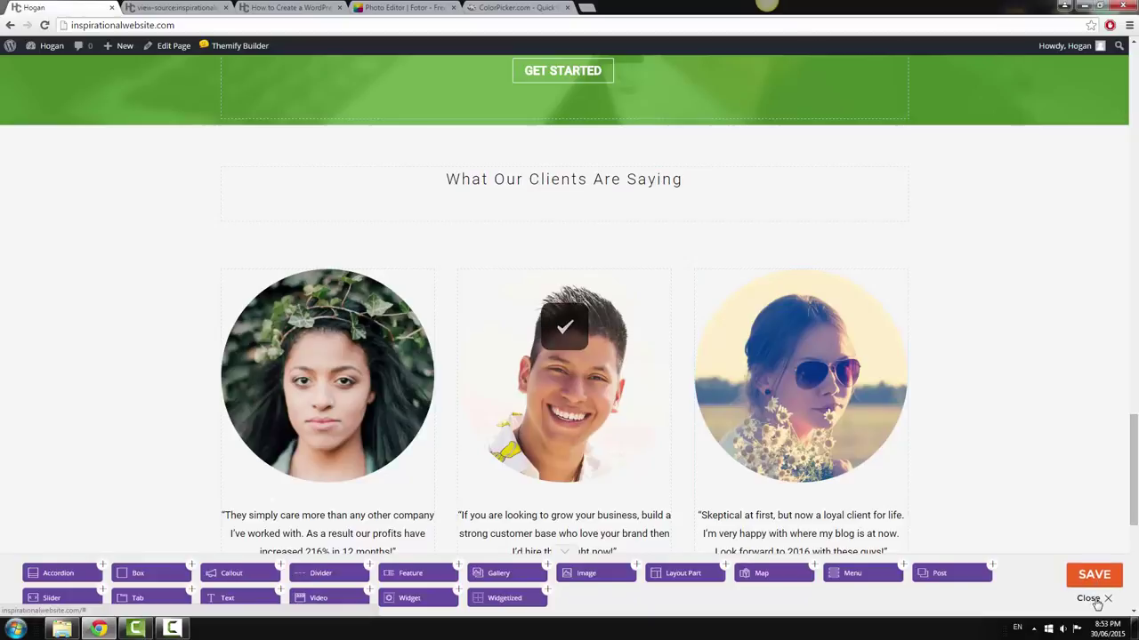
{"action": "left_click", "coordinate": [1093, 599]}
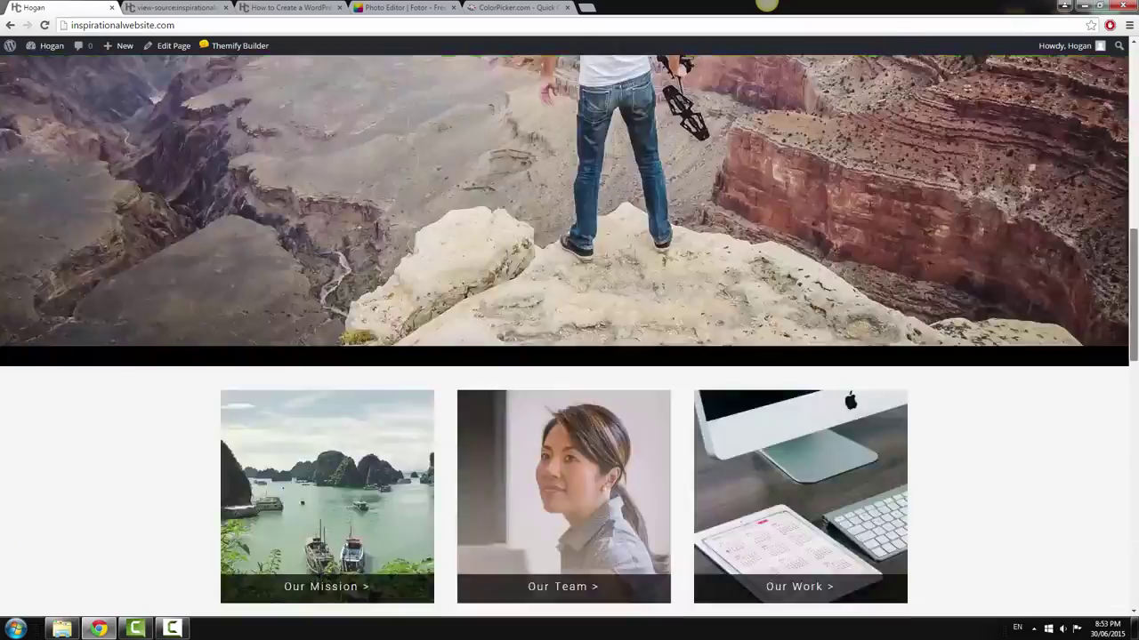
Step: Reload the homepage, test the Testimonials menu link's jump, then return to the tutorial tab
{"action": "left_click_drag", "start_coordinate": [1133, 265], "coordinate": [1133, 67]}
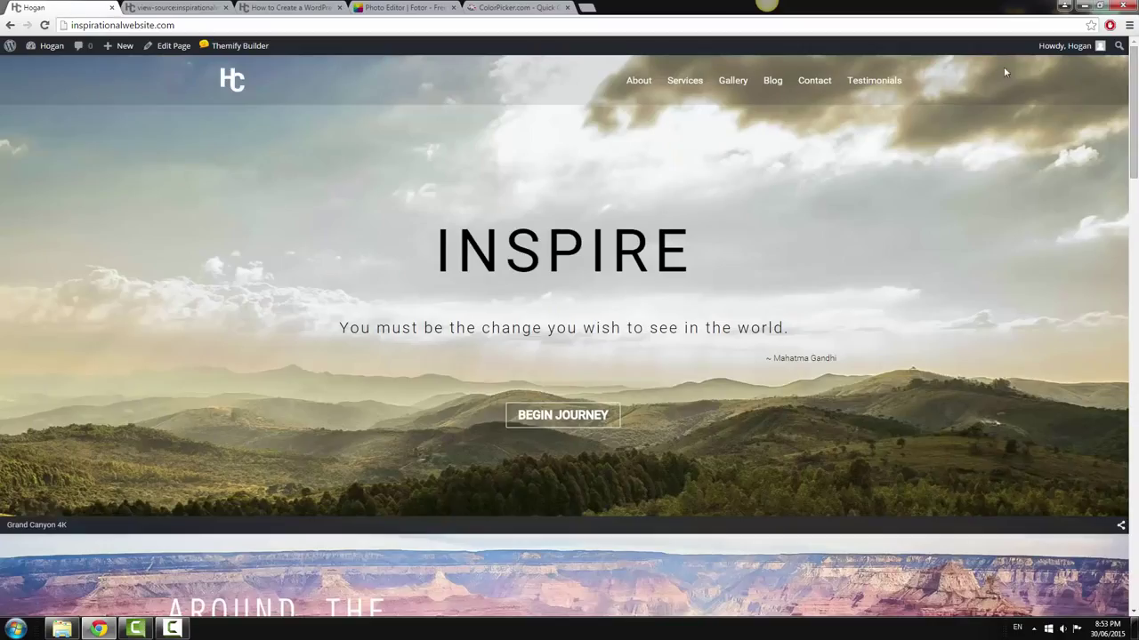
{"action": "left_click", "coordinate": [46, 26]}
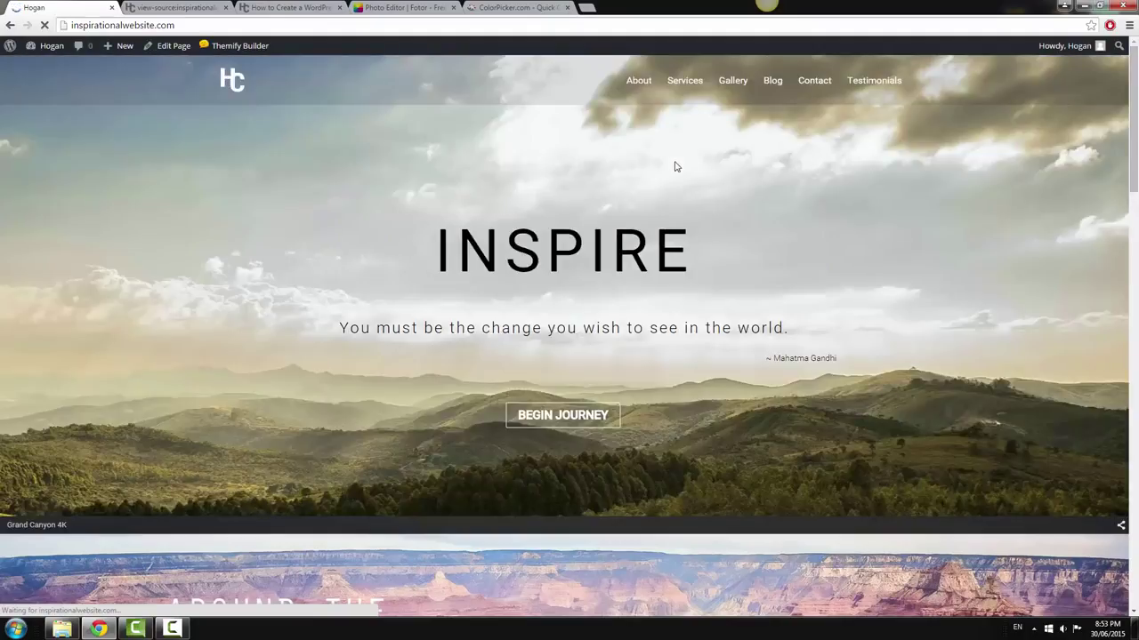
{"action": "left_click", "coordinate": [887, 86]}
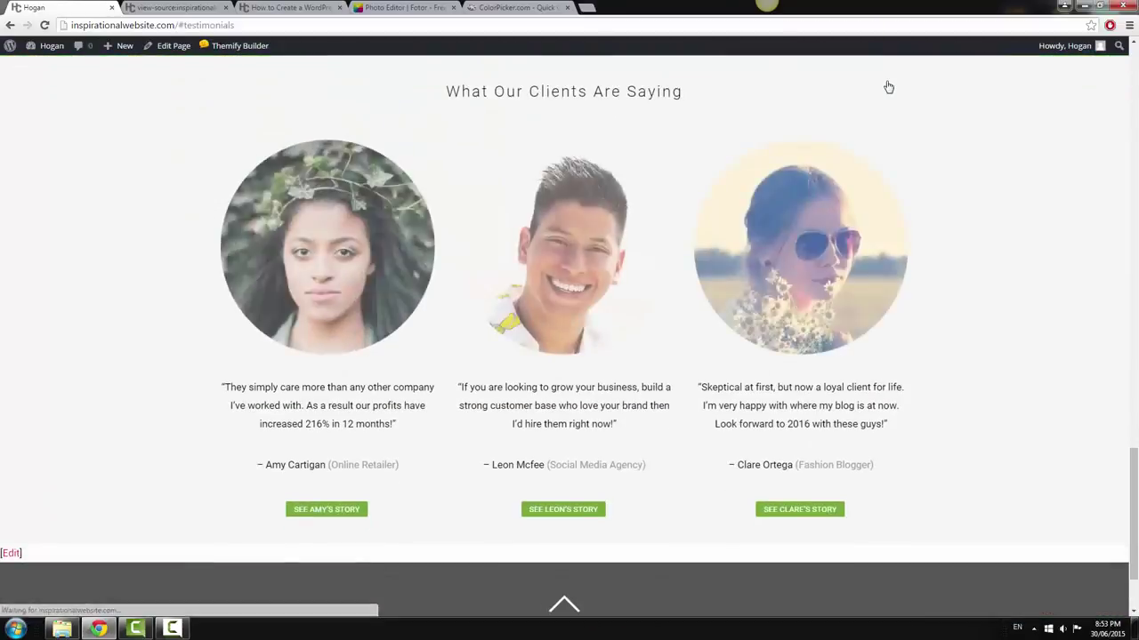
{"action": "left_click_drag", "start_coordinate": [1133, 507], "coordinate": [1134, 71]}
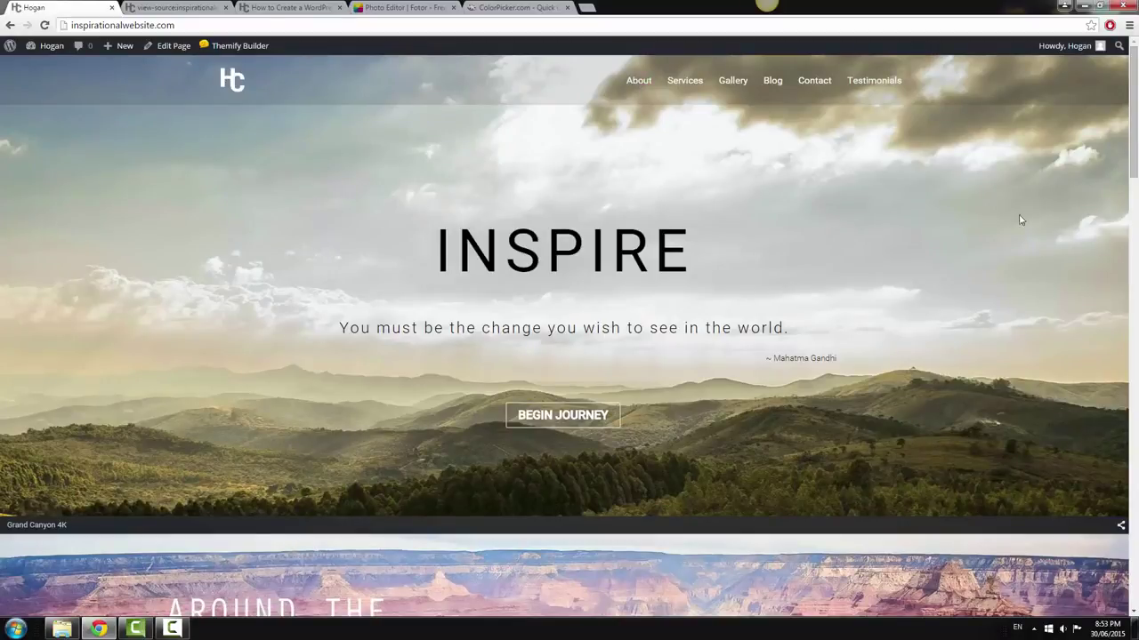
{"action": "mouse_move", "coordinate": [1135, 131]}
{"action": "left_mouse_down"}
{"action": "mouse_move", "coordinate": [1136, 431]}
{"action": "mouse_move", "coordinate": [1137, 132]}
{"action": "left_mouse_up"}
{"action": "left_click", "coordinate": [293, 8]}
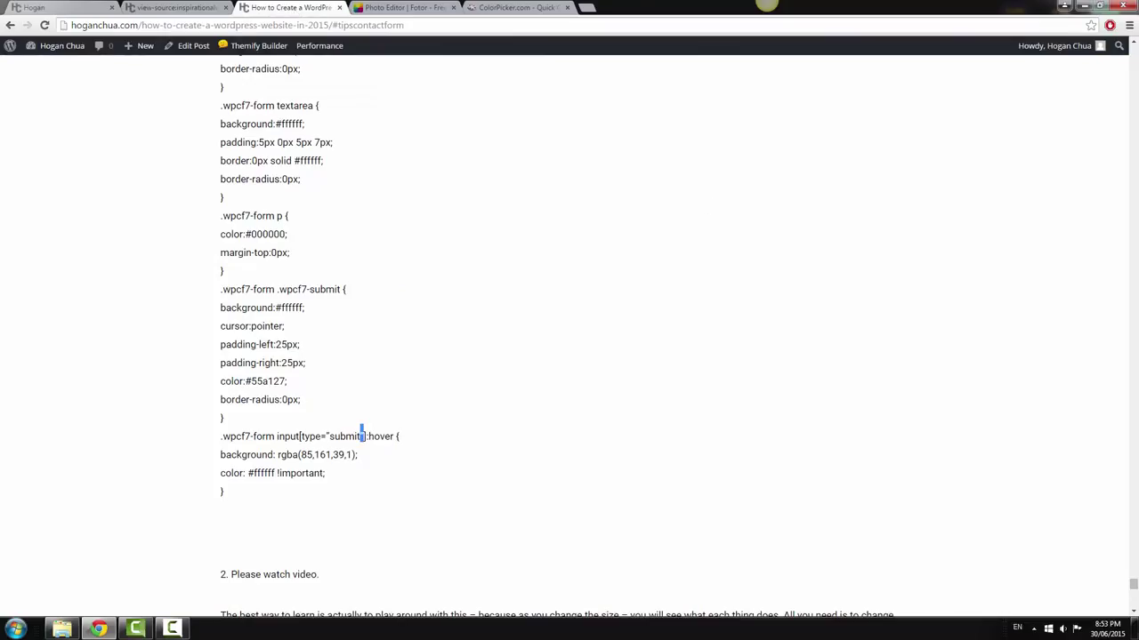
Step: Jump from the tutorial's Contents list to 'Module Row 4: Why?'
{"action": "left_click_drag", "start_coordinate": [1136, 589], "coordinate": [1134, 46]}
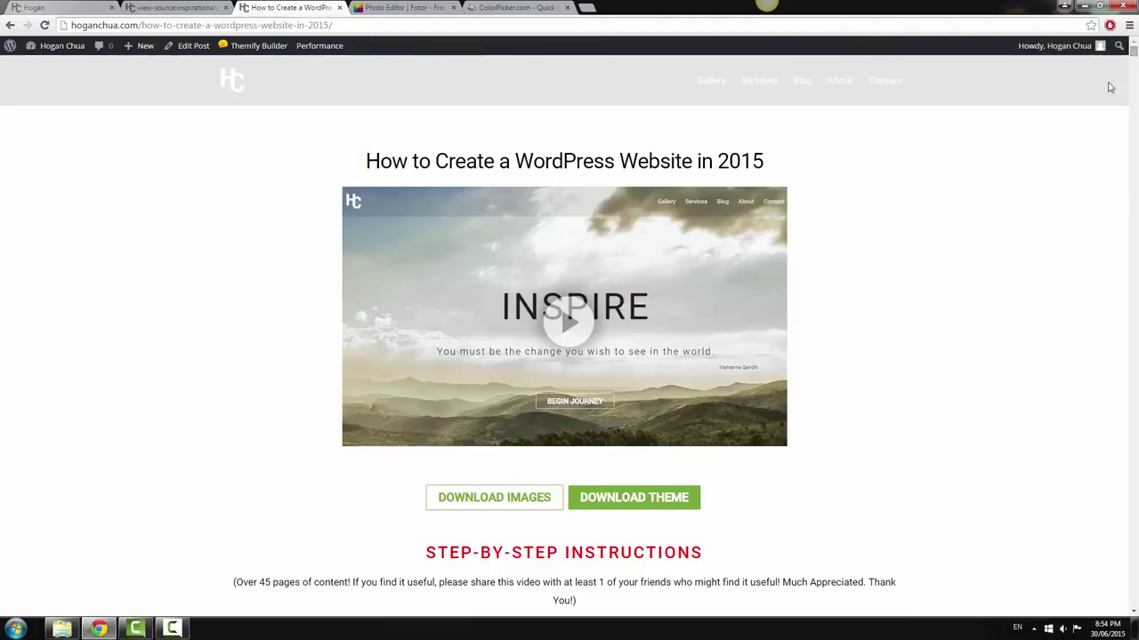
{"action": "scroll", "coordinate": [966, 238], "scroll_direction": "down", "scroll_amount": 2}
{"action": "scroll", "coordinate": [967, 241], "scroll_direction": "down", "scroll_amount": 4}
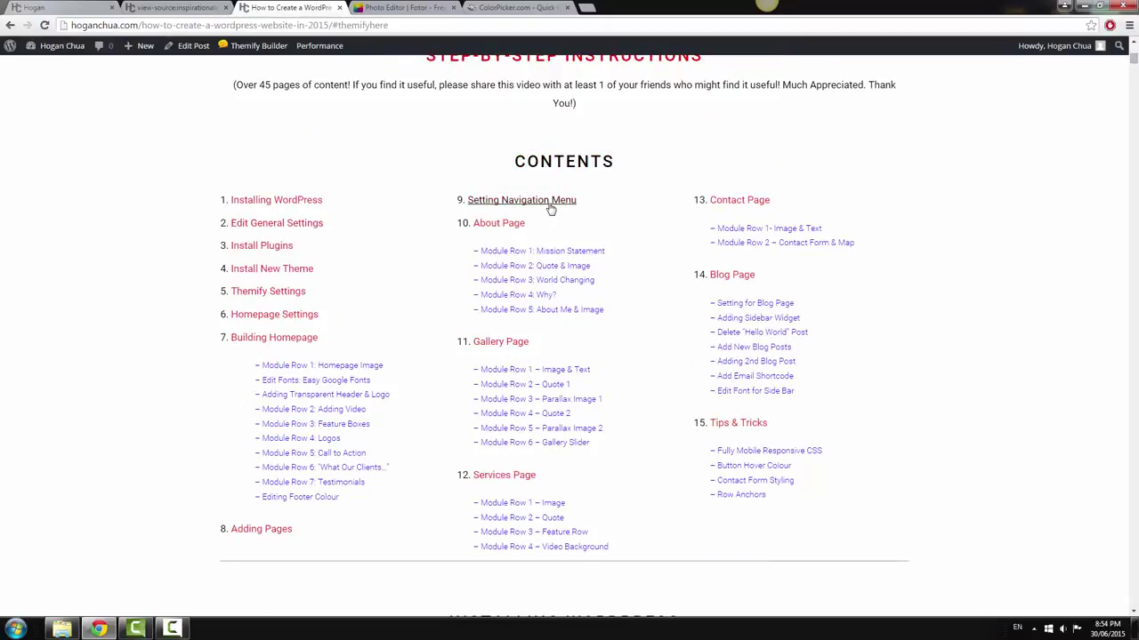
{"action": "left_click", "coordinate": [547, 297]}
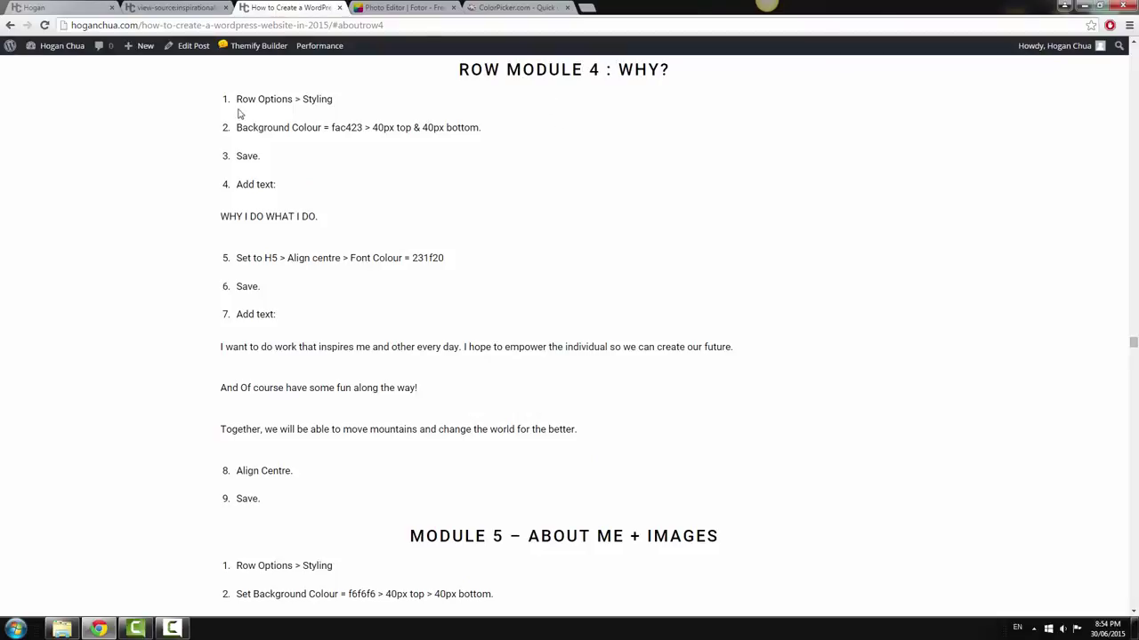
Step: Highlight the Row Module 4 paragraphs of text to add
{"action": "left_click_drag", "start_coordinate": [223, 105], "coordinate": [506, 181]}
{"action": "left_click", "coordinate": [536, 329]}
{"action": "left_click_drag", "start_coordinate": [240, 488], "coordinate": [214, 425]}
{"action": "left_click", "coordinate": [229, 349]}
{"action": "left_click_drag", "start_coordinate": [223, 347], "coordinate": [437, 394]}
{"action": "left_click", "coordinate": [230, 348]}
{"action": "left_click_drag", "start_coordinate": [219, 349], "coordinate": [468, 386]}
{"action": "left_click", "coordinate": [427, 387]}
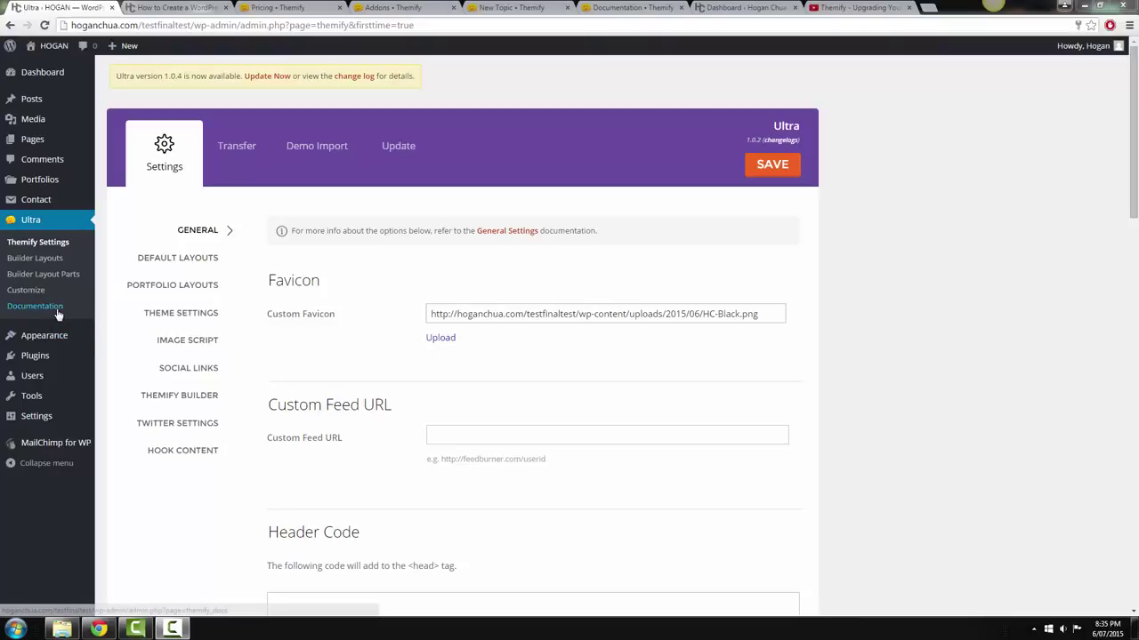
Step: View Ultra's style.css in the Appearance Editor, then return to the Dashboard
{"action": "mouse_move", "coordinate": [86, 339]}
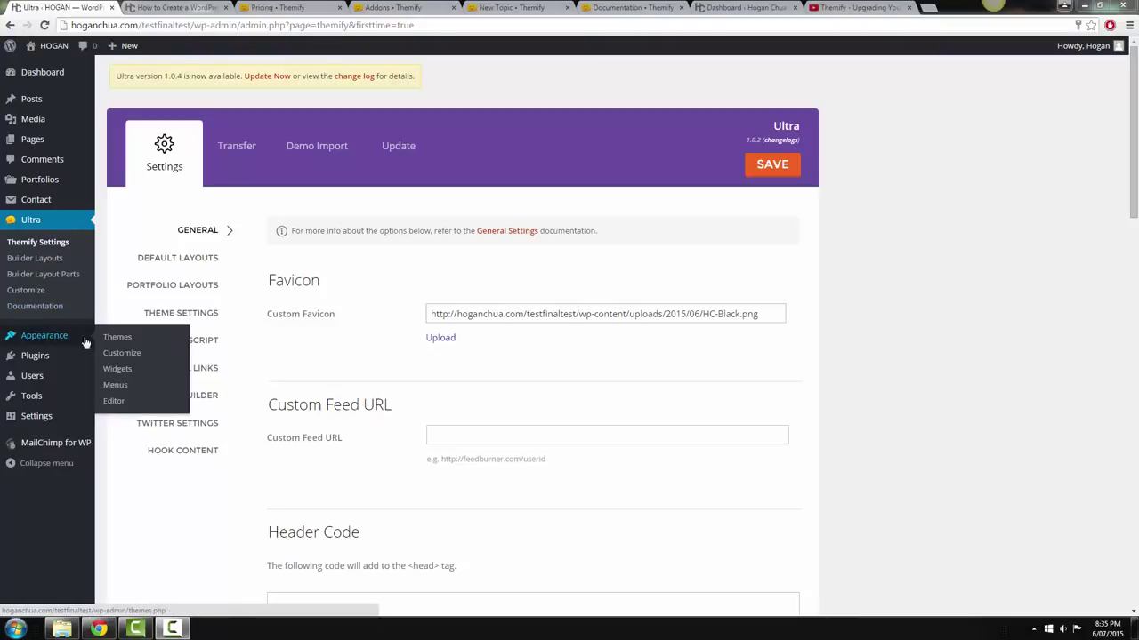
{"action": "left_click", "coordinate": [112, 403]}
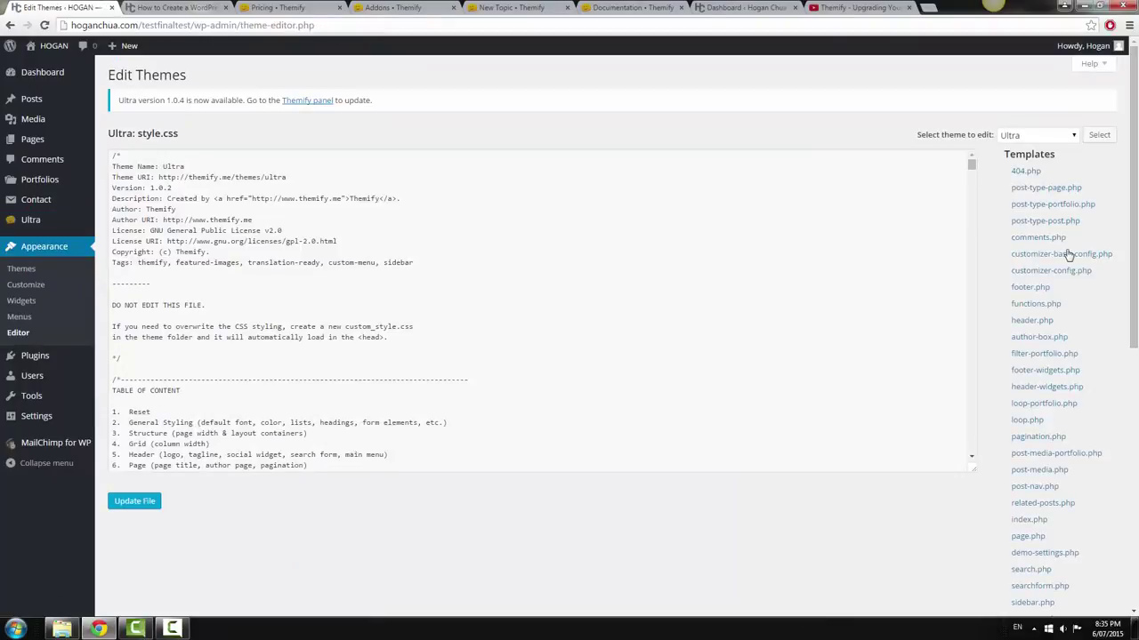
{"action": "mouse_move", "coordinate": [1133, 239]}
{"action": "left_mouse_down"}
{"action": "mouse_move", "coordinate": [1135, 314]}
{"action": "mouse_move", "coordinate": [1137, 223]}
{"action": "left_mouse_up"}
{"action": "left_click", "coordinate": [35, 72]}
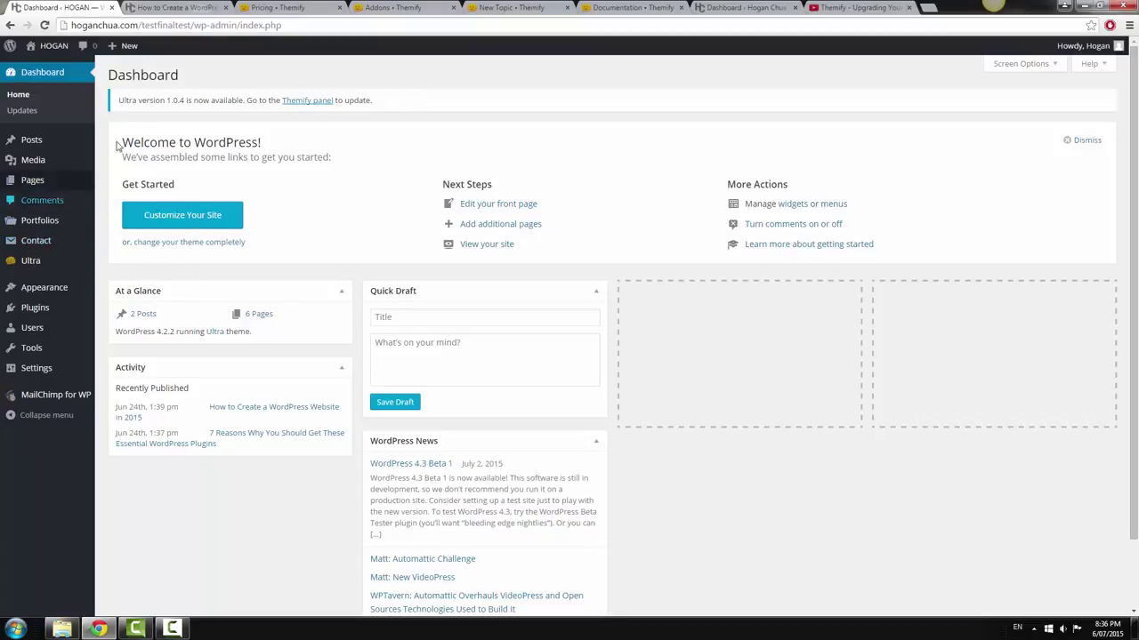
Step: Export the Ultra Themify settings as a backup from the Transfer tab
{"action": "left_click", "coordinate": [34, 265]}
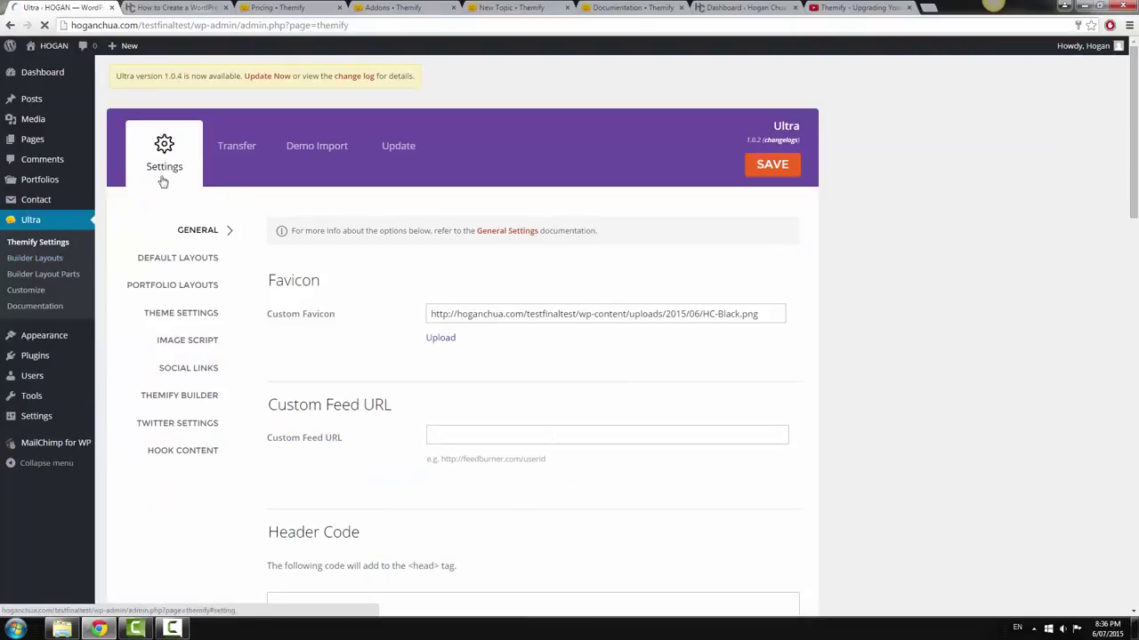
{"action": "left_click", "coordinate": [236, 145]}
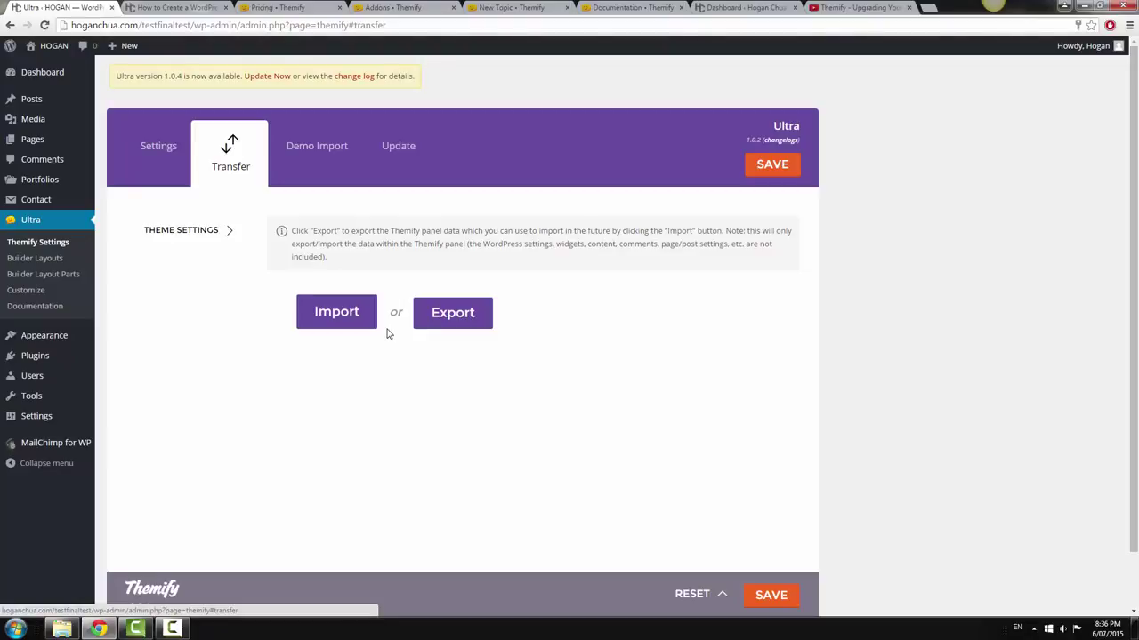
{"action": "left_click", "coordinate": [439, 318]}
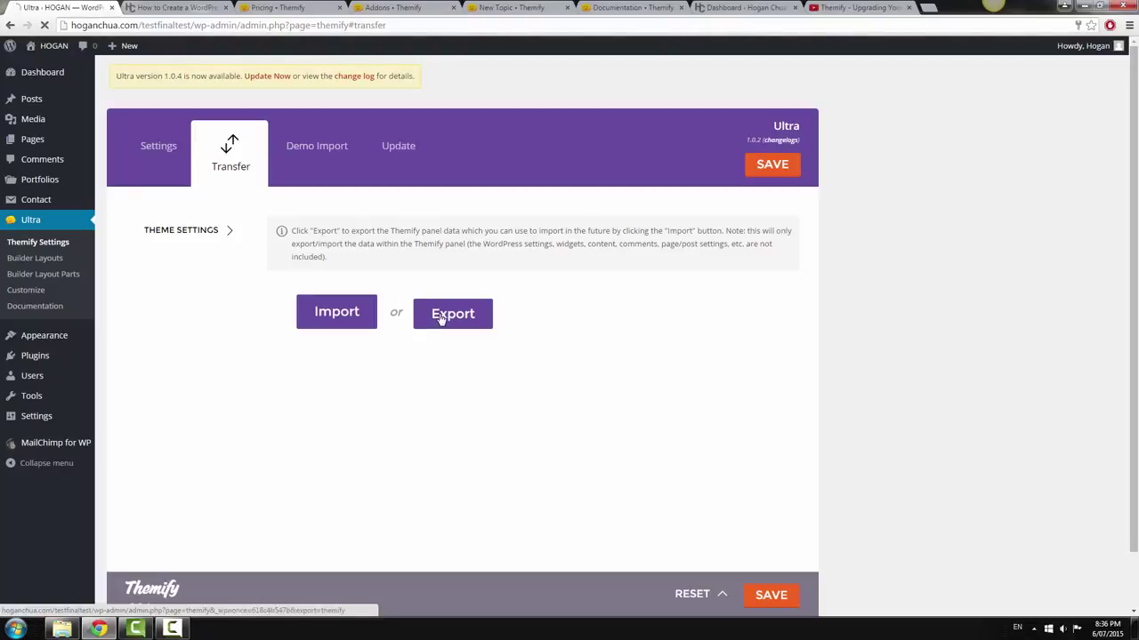
Step: Download the latest Ultra theme from the tutorial page, then return to the Transfer settings
{"action": "left_click", "coordinate": [171, 7]}
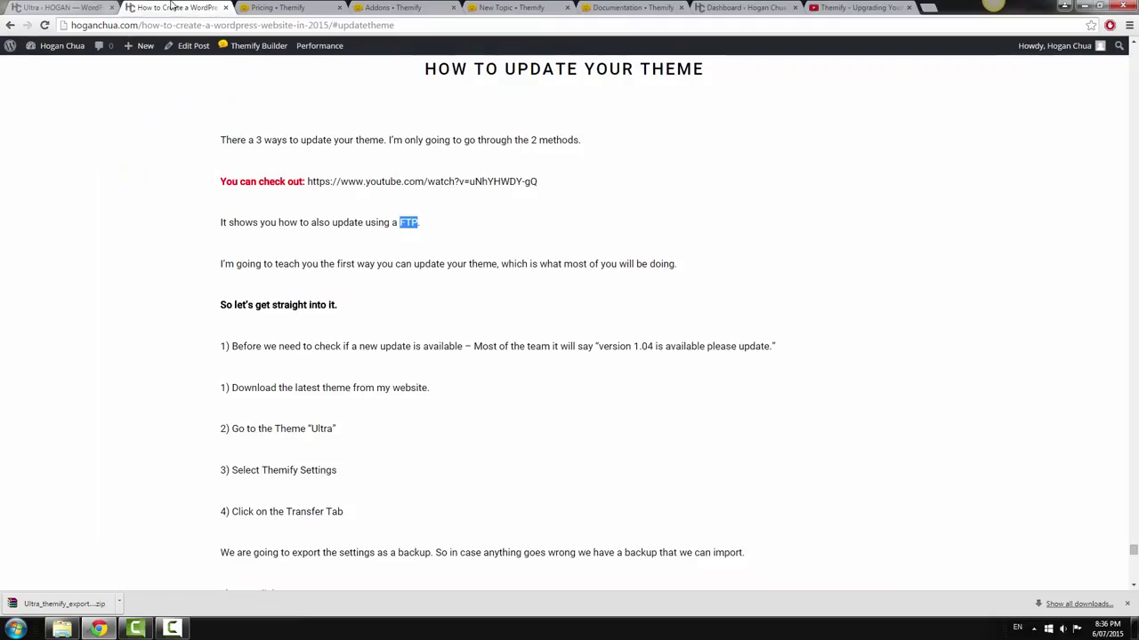
{"action": "left_click_drag", "start_coordinate": [1134, 545], "coordinate": [1133, 50]}
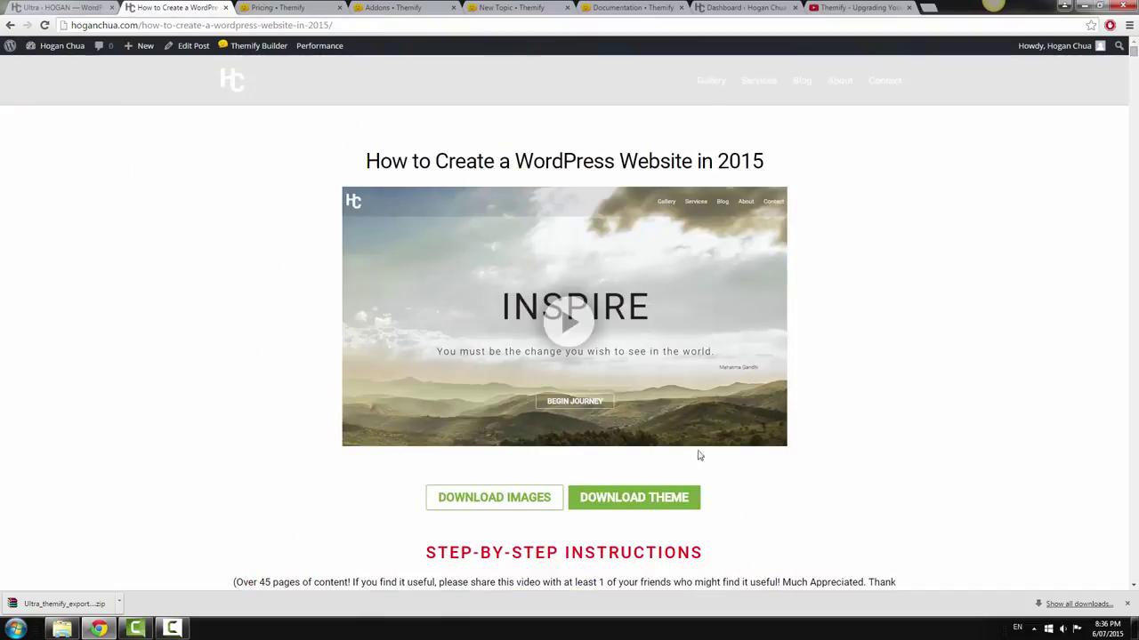
{"action": "left_click", "coordinate": [649, 501]}
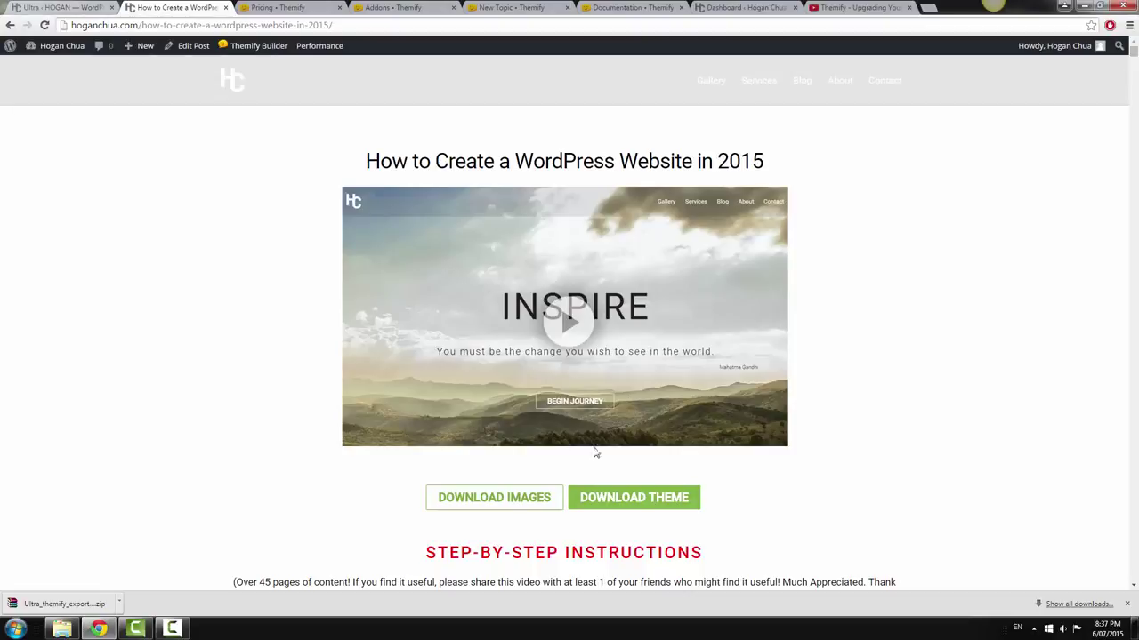
{"action": "left_click", "coordinate": [83, 7]}
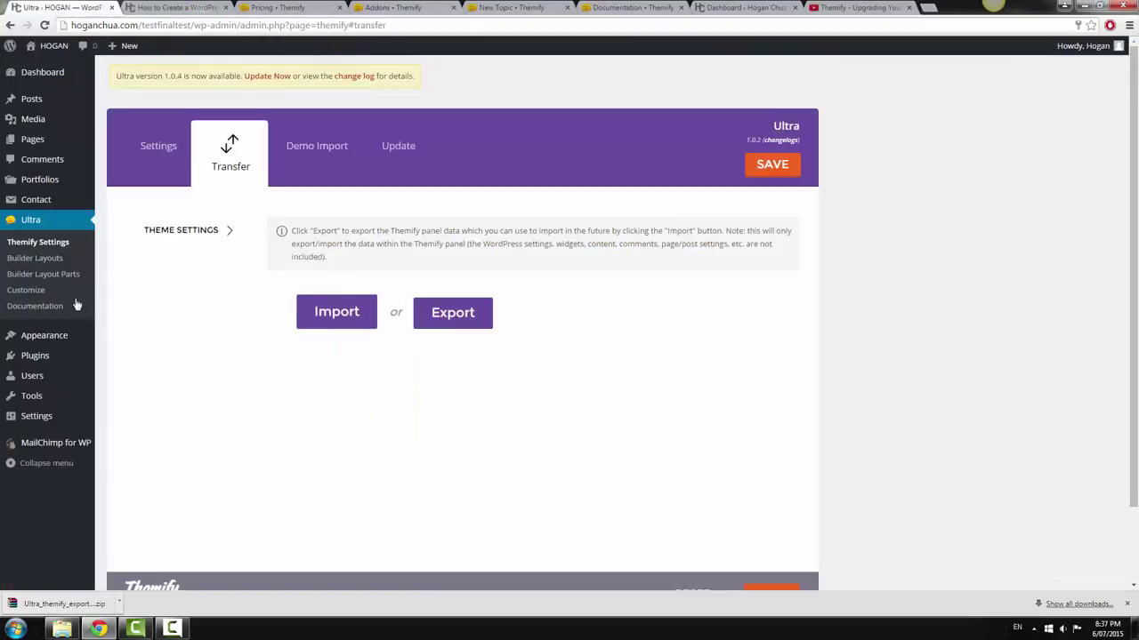
Step: Activate Twenty Fifteen, delete the Ultra theme, and go to Add New themes
{"action": "left_click", "coordinate": [125, 339]}
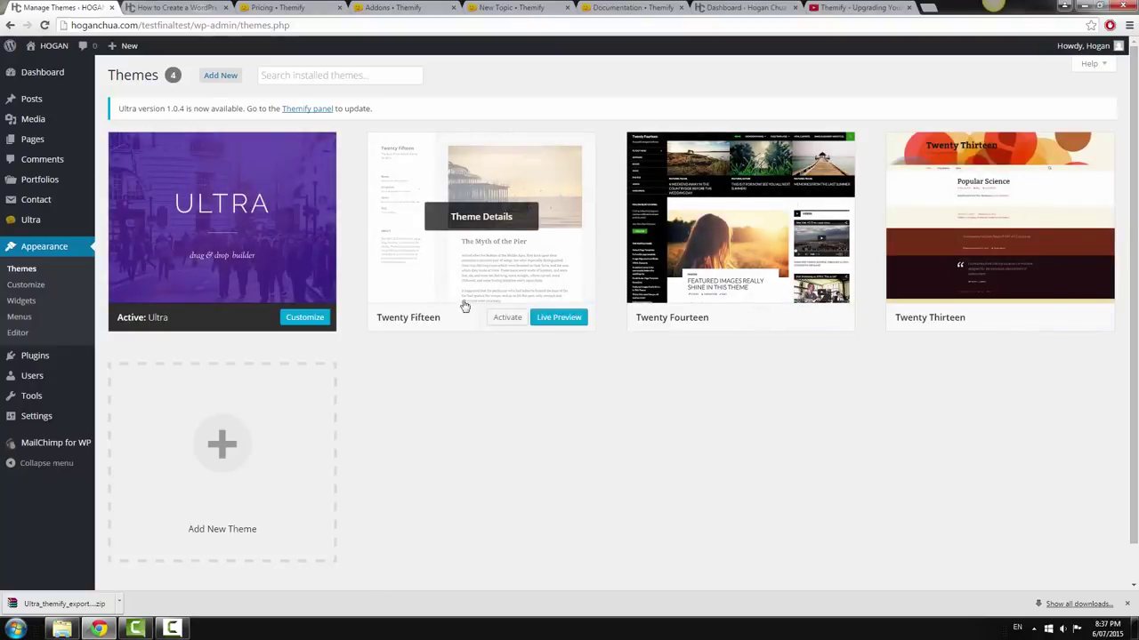
{"action": "left_click", "coordinate": [507, 318]}
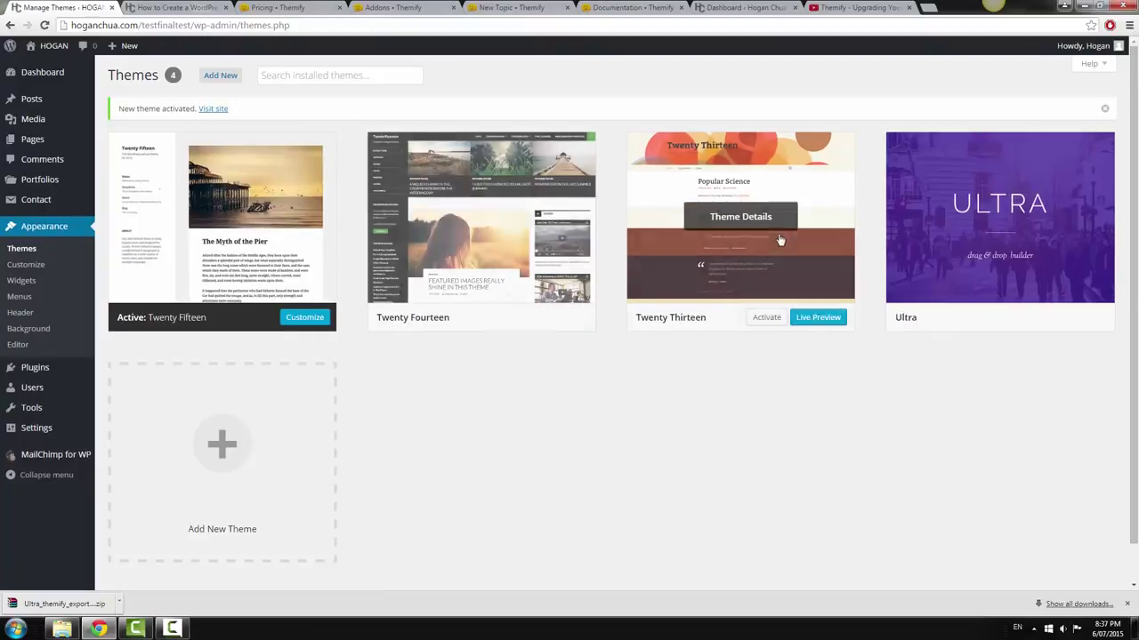
{"action": "left_click", "coordinate": [957, 228]}
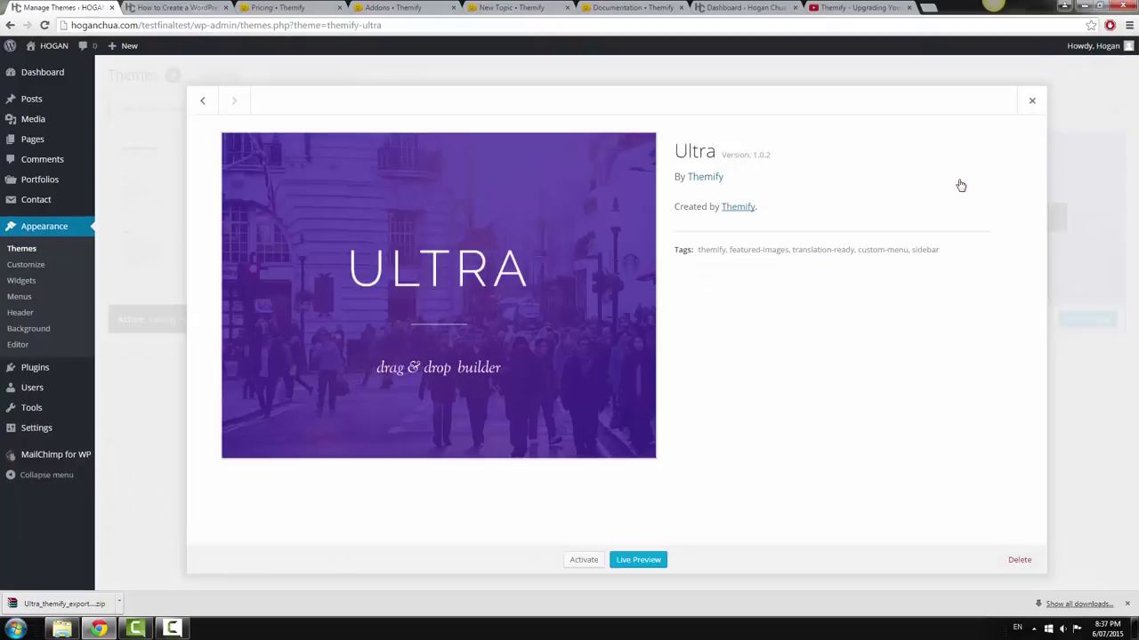
{"action": "left_click", "coordinate": [1019, 560]}
{"action": "left_click", "coordinate": [589, 117]}
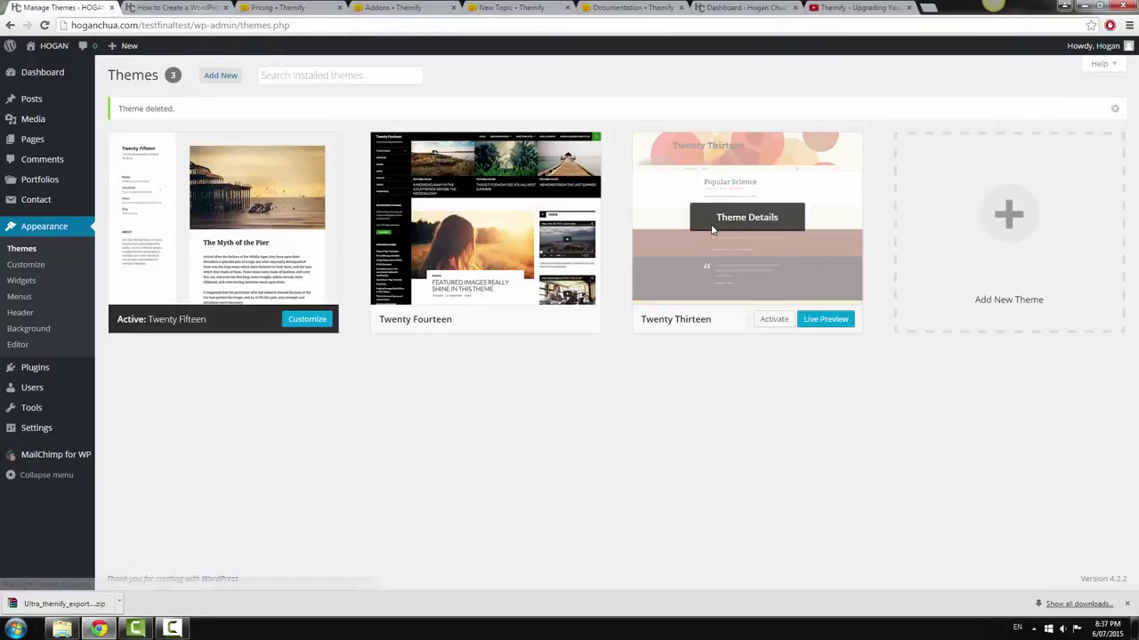
{"action": "left_click", "coordinate": [220, 75]}
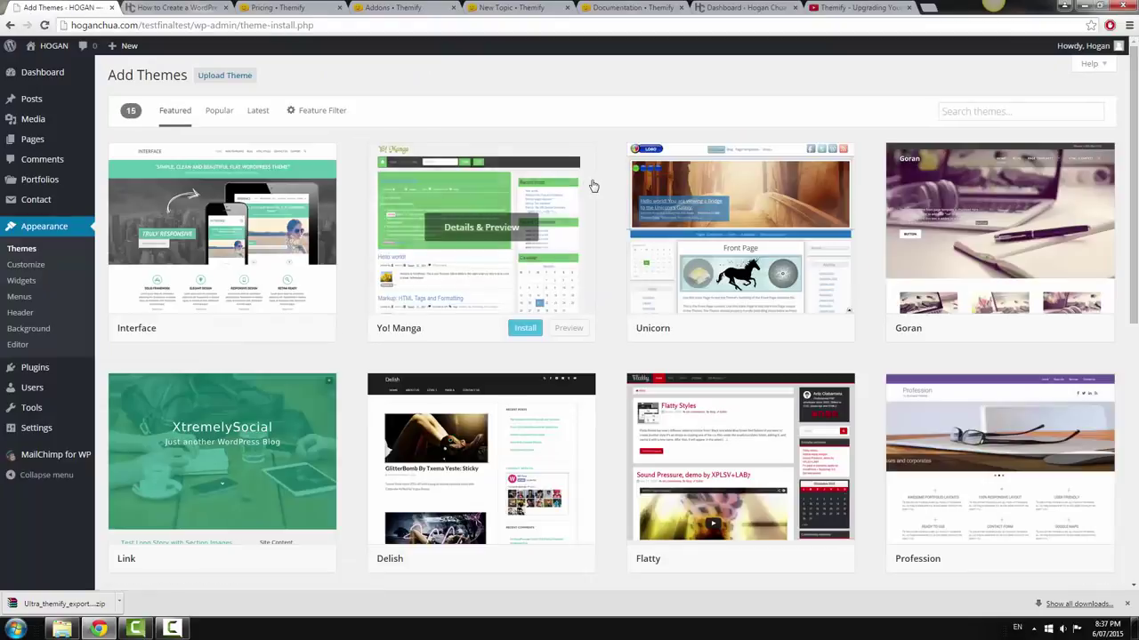
Step: Upload Desktop > Themify > themify-ultra.zip, install it, and activate Ultra 1.0.4
{"action": "left_click", "coordinate": [225, 78]}
{"action": "left_click", "coordinate": [532, 179]}
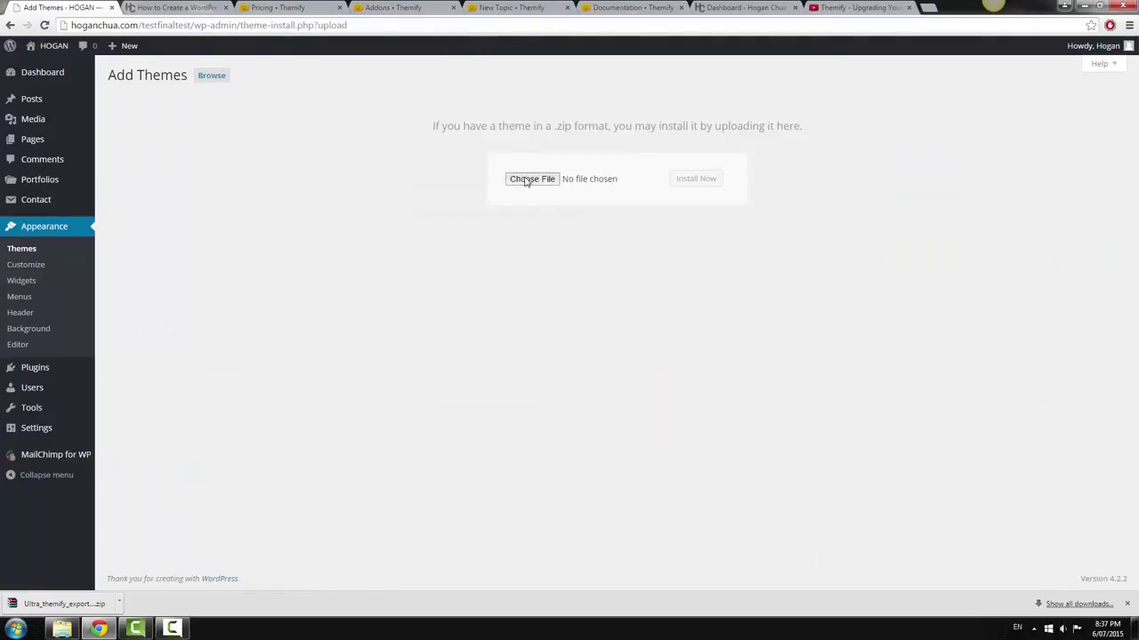
{"action": "left_click", "coordinate": [294, 119]}
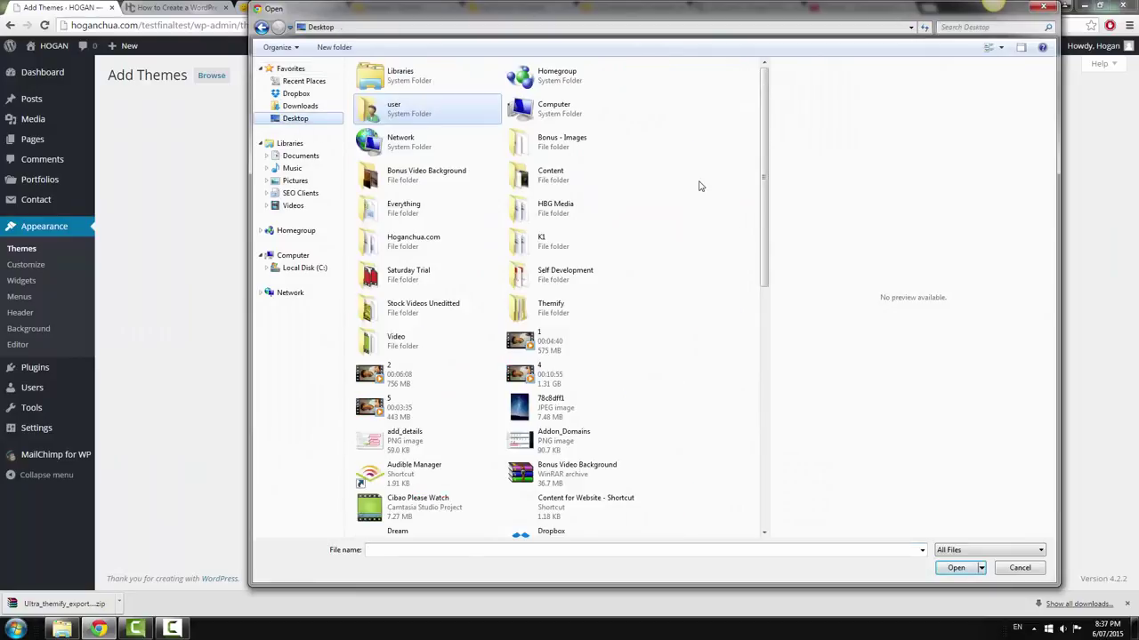
{"action": "double_click", "coordinate": [555, 305]}
{"action": "left_click", "coordinate": [392, 83]}
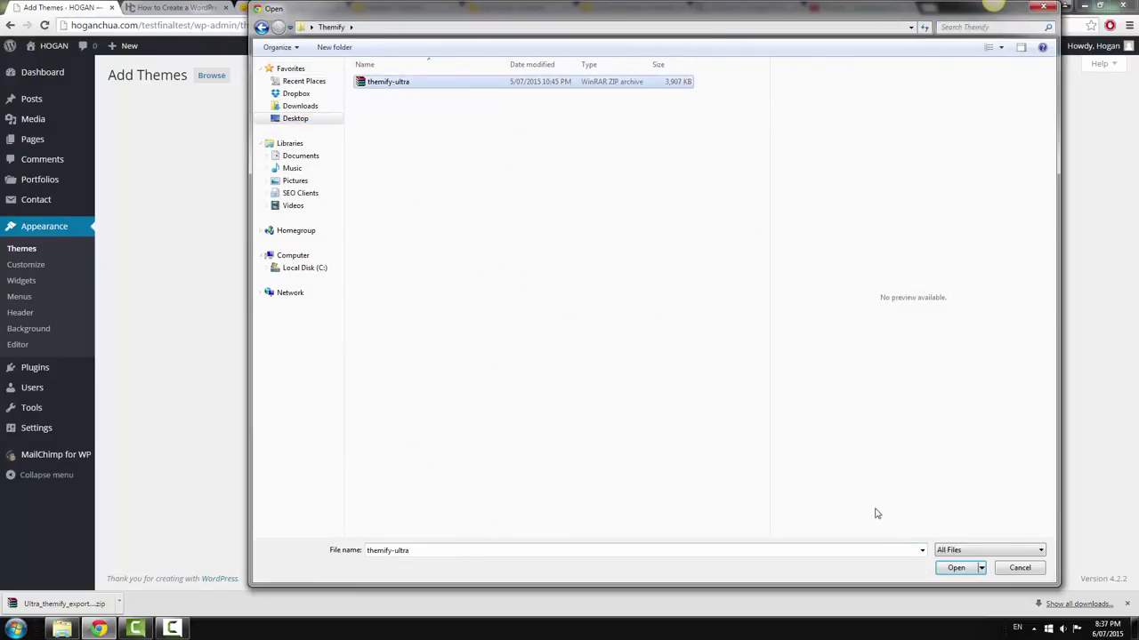
{"action": "left_click", "coordinate": [953, 569]}
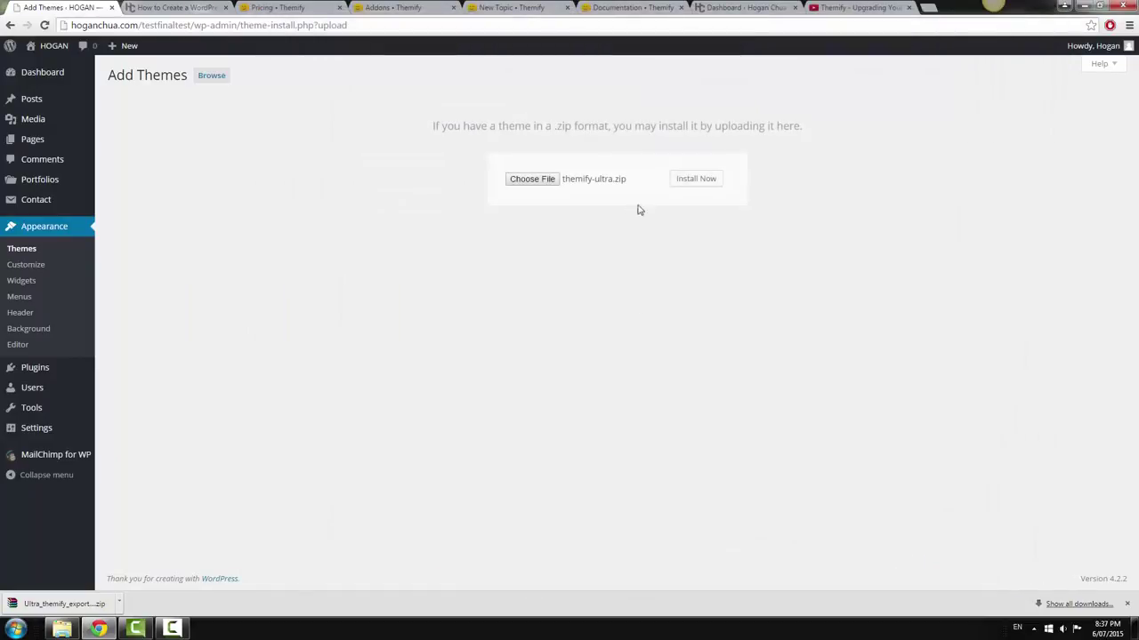
{"action": "left_click", "coordinate": [703, 180]}
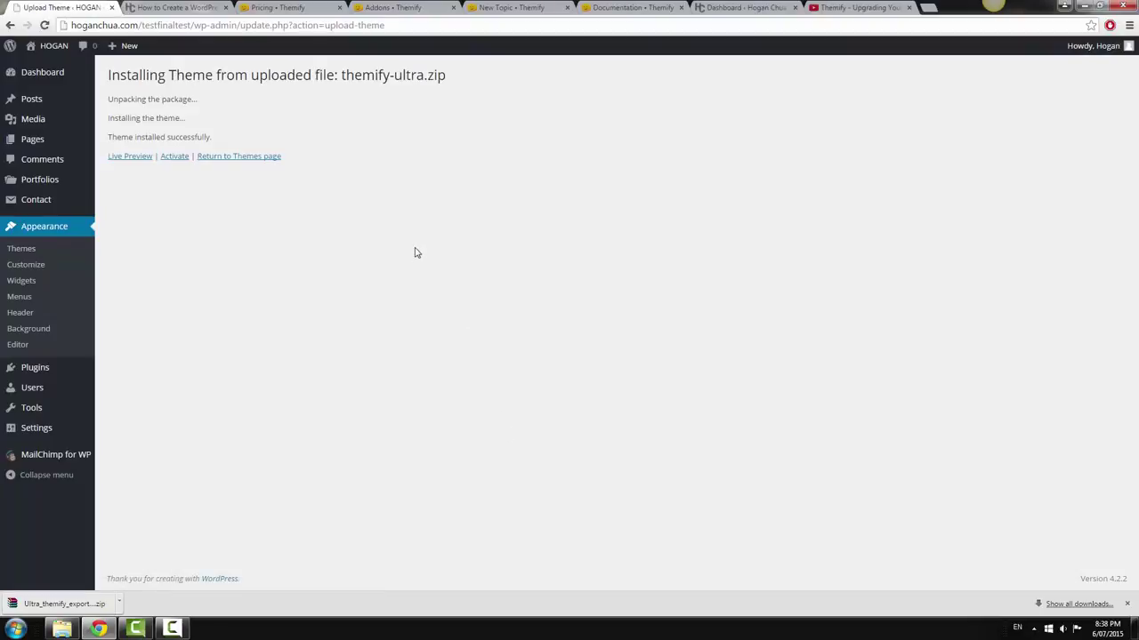
{"action": "left_click", "coordinate": [175, 156]}
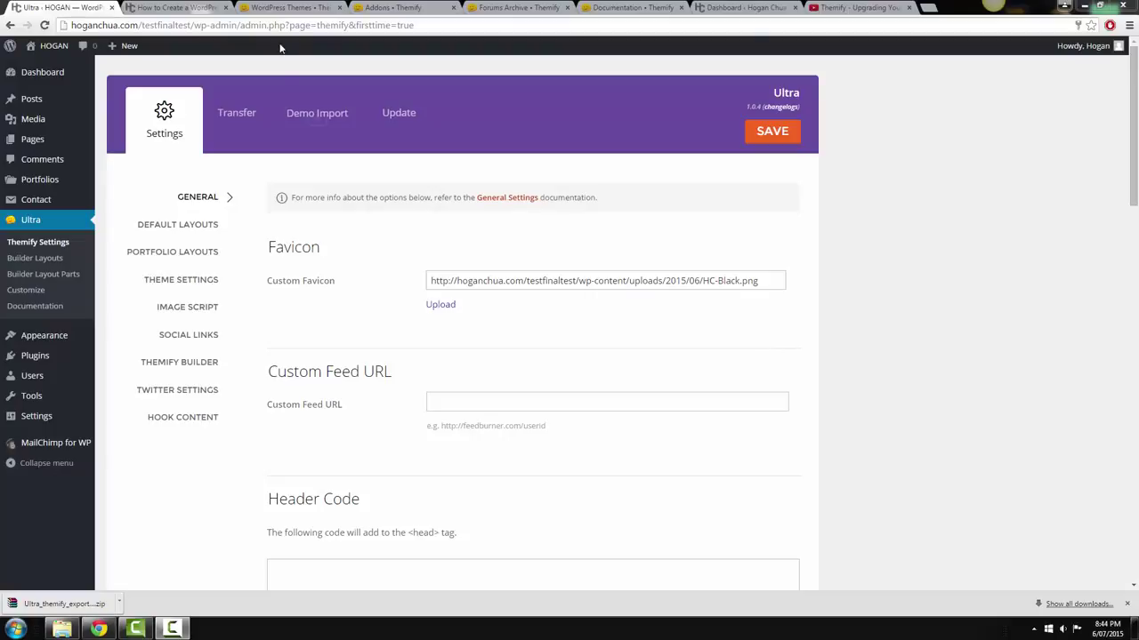
Step: Highlight the $49 Single Themes price on Themify.me's Pricing page, then return to the Dashboard
{"action": "left_click", "coordinate": [305, 7]}
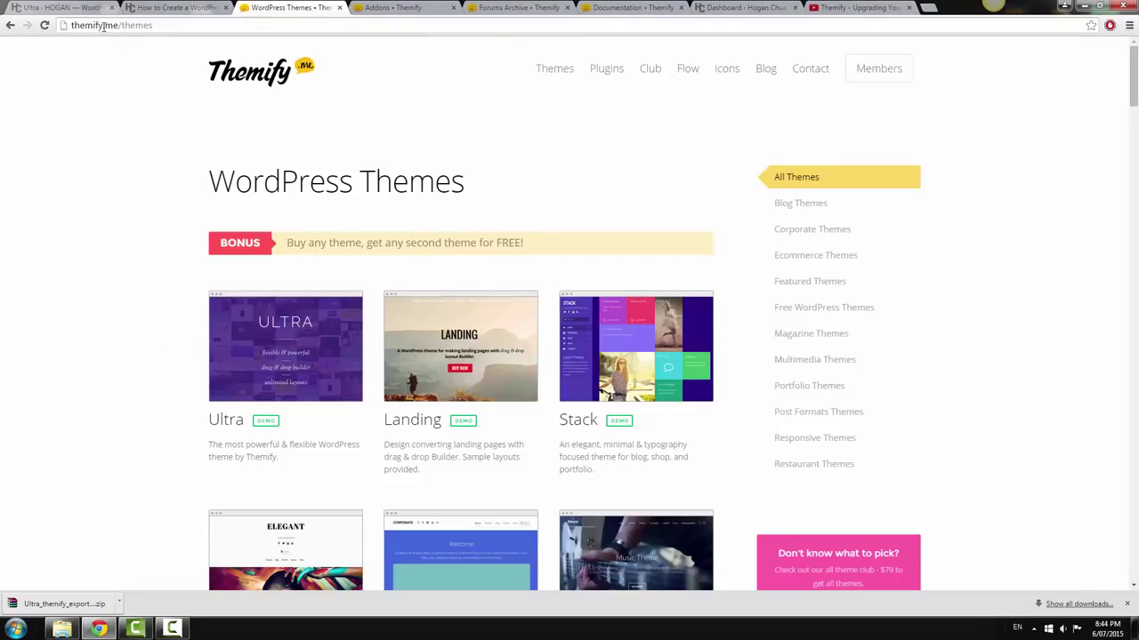
{"action": "left_click", "coordinate": [299, 69]}
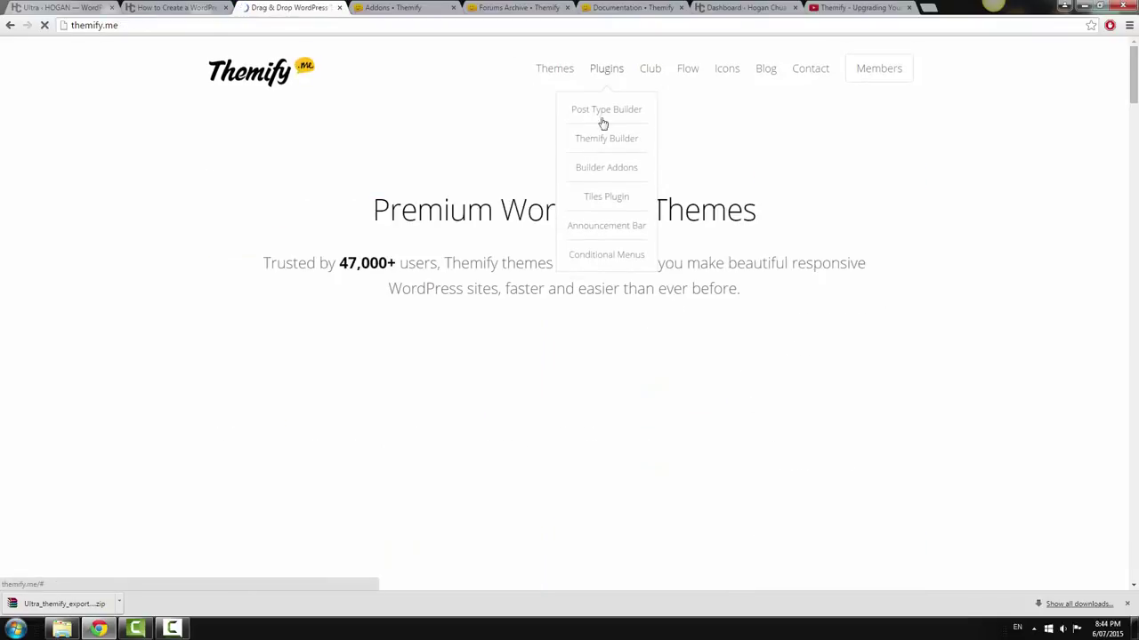
{"action": "mouse_move", "coordinate": [554, 69]}
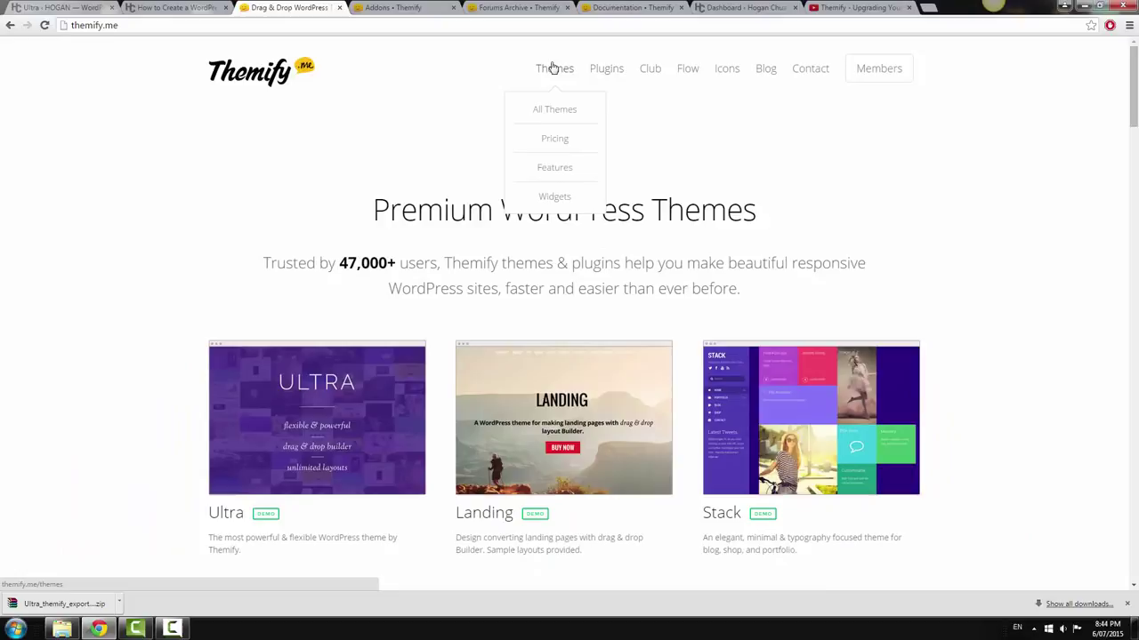
{"action": "left_click", "coordinate": [554, 129]}
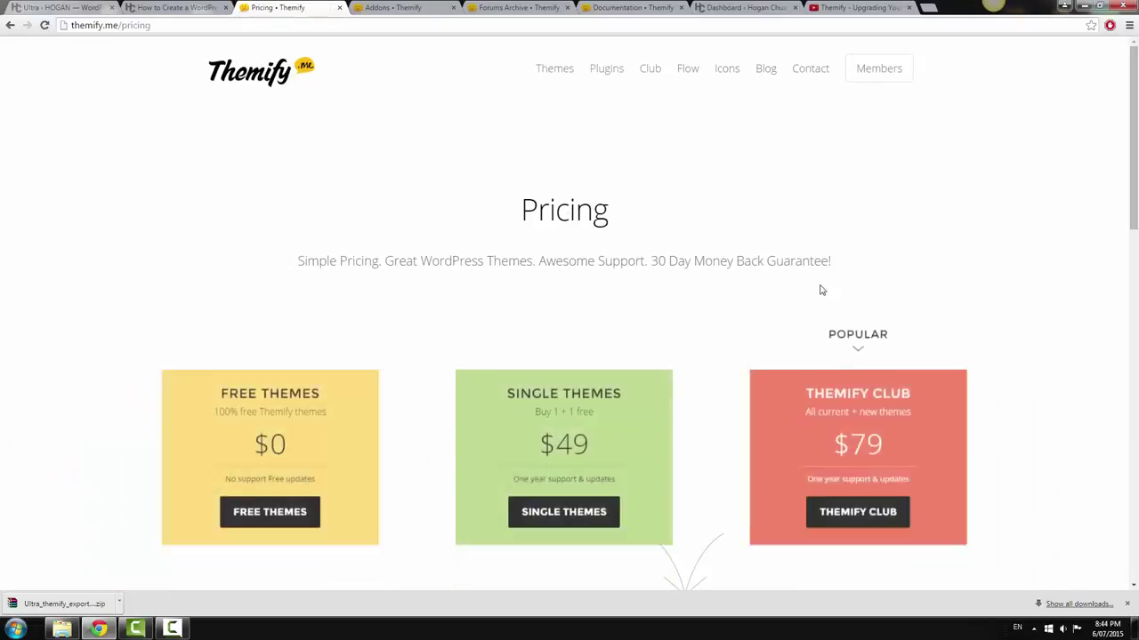
{"action": "scroll", "coordinate": [820, 288], "scroll_direction": "down", "scroll_amount": 2}
{"action": "left_click_drag", "start_coordinate": [601, 291], "coordinate": [533, 281]}
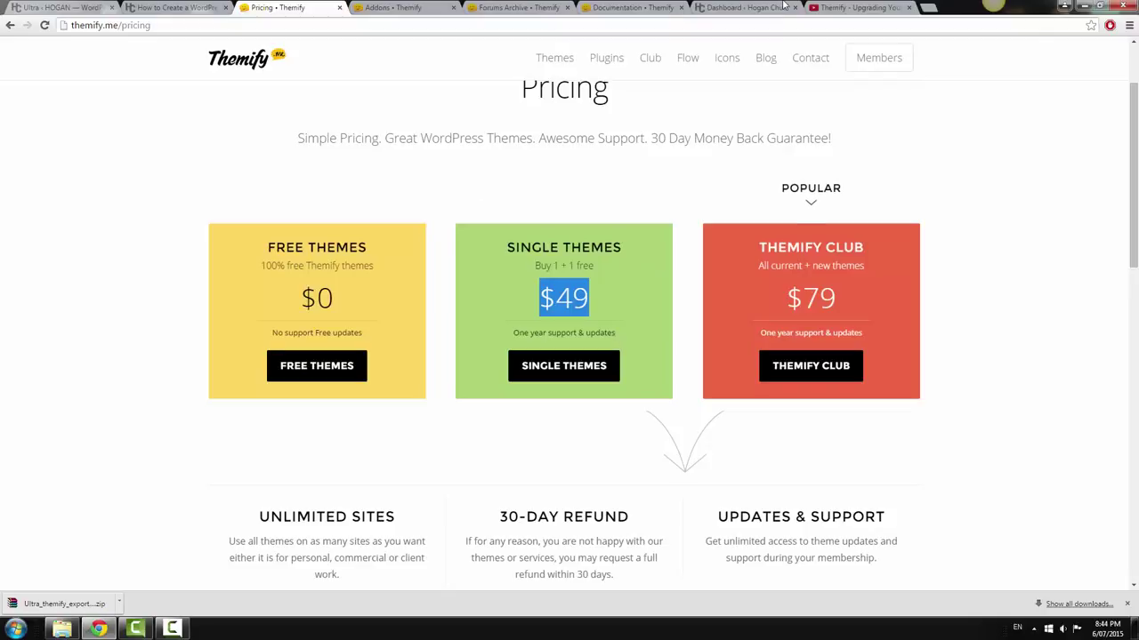
{"action": "left_click", "coordinate": [713, 6]}
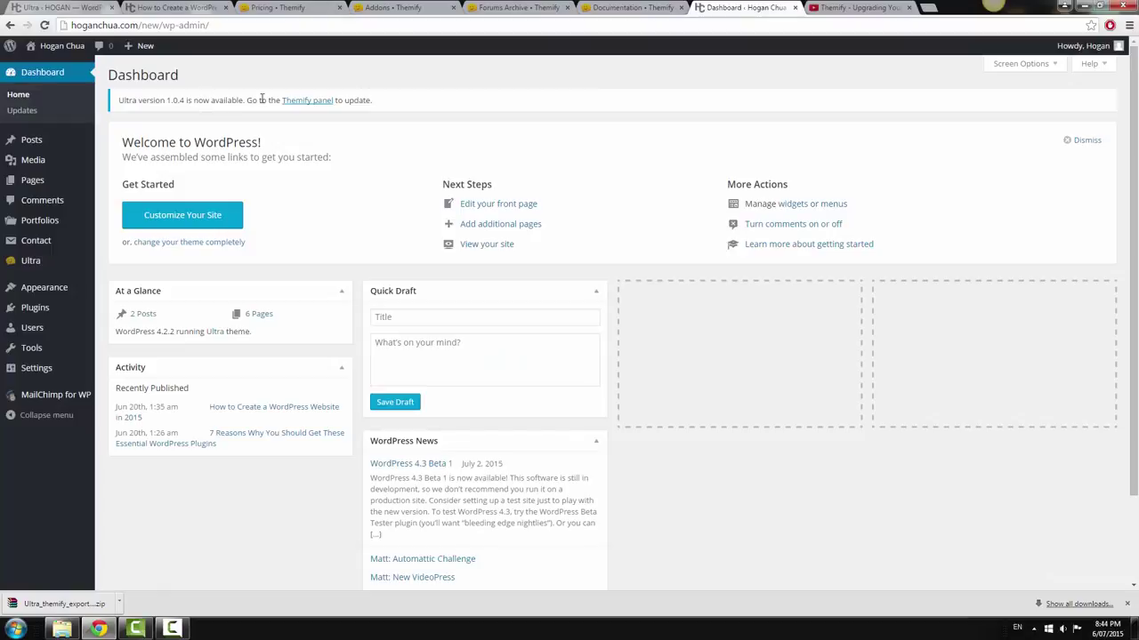
Step: Start updating Ultra to version 1.0.4 from the Themify panel, accepting the backup warning
{"action": "left_click", "coordinate": [295, 101]}
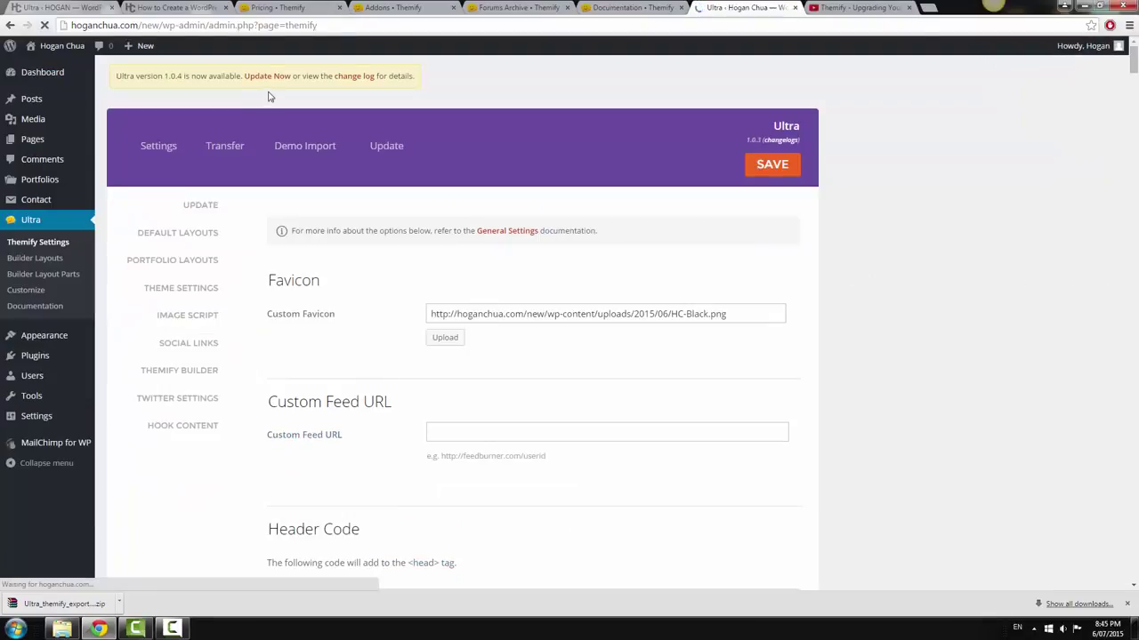
{"action": "left_click", "coordinate": [271, 76]}
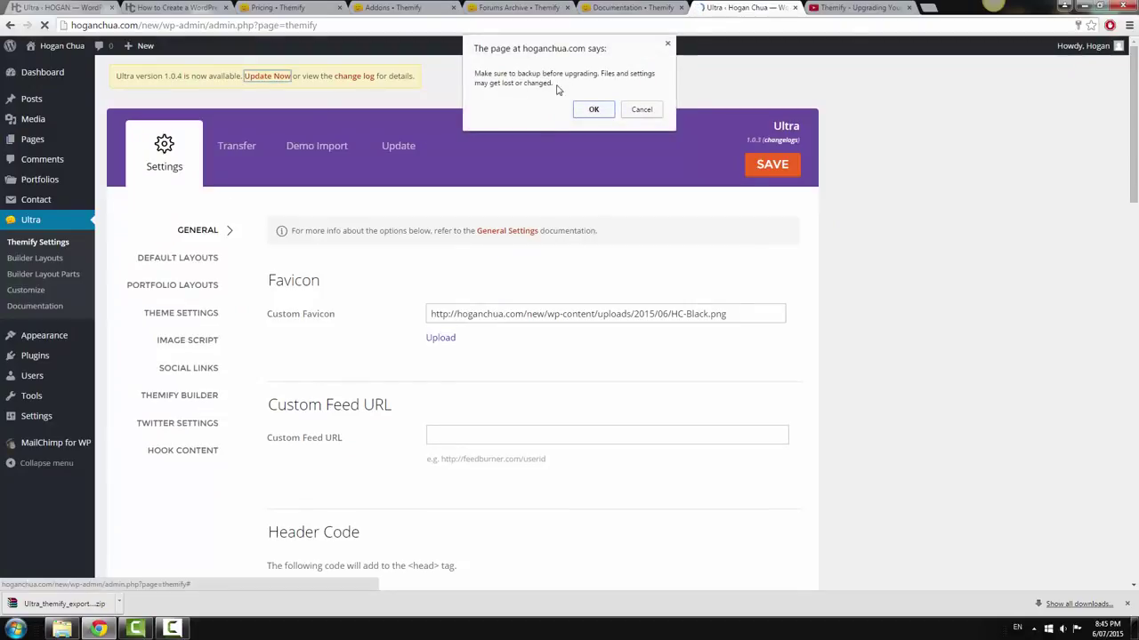
{"action": "left_click", "coordinate": [591, 109]}
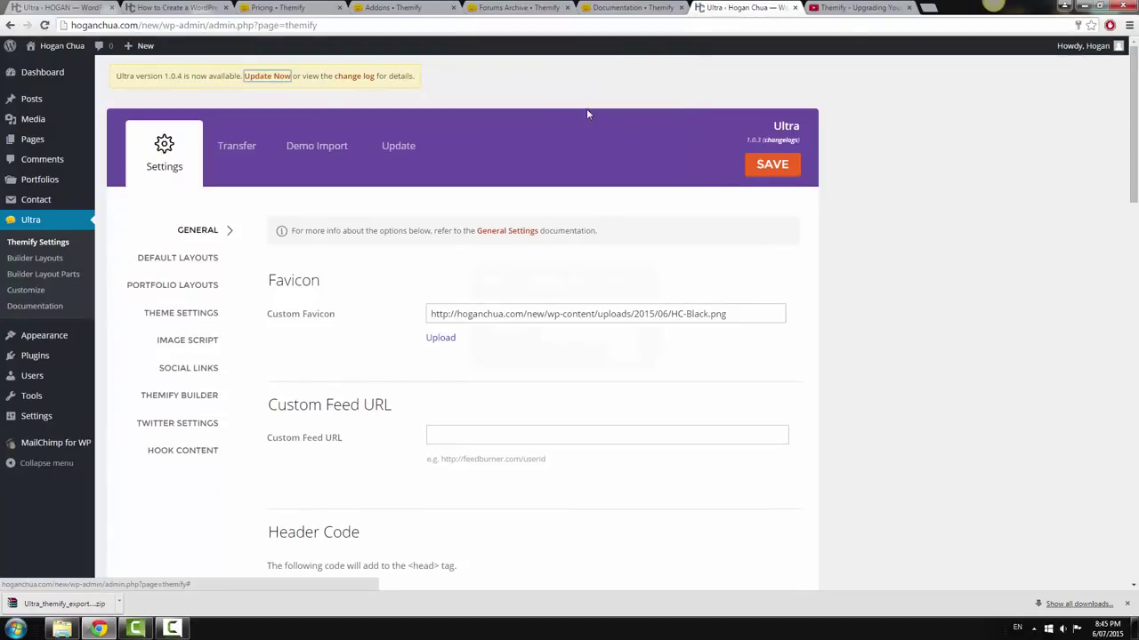
Step: Fill in the saved Themify username and password in the upgrade login popup
{"action": "left_click_drag", "start_coordinate": [602, 309], "coordinate": [507, 310]}
{"action": "left_click", "coordinate": [577, 322]}
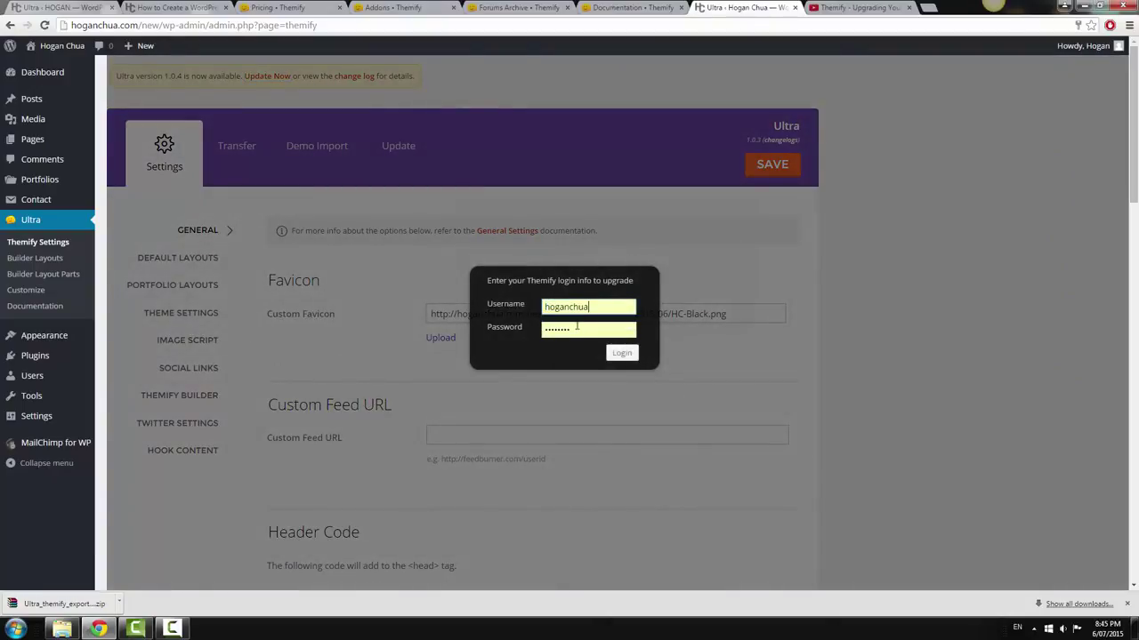
{"action": "left_click_drag", "start_coordinate": [582, 330], "coordinate": [504, 330]}
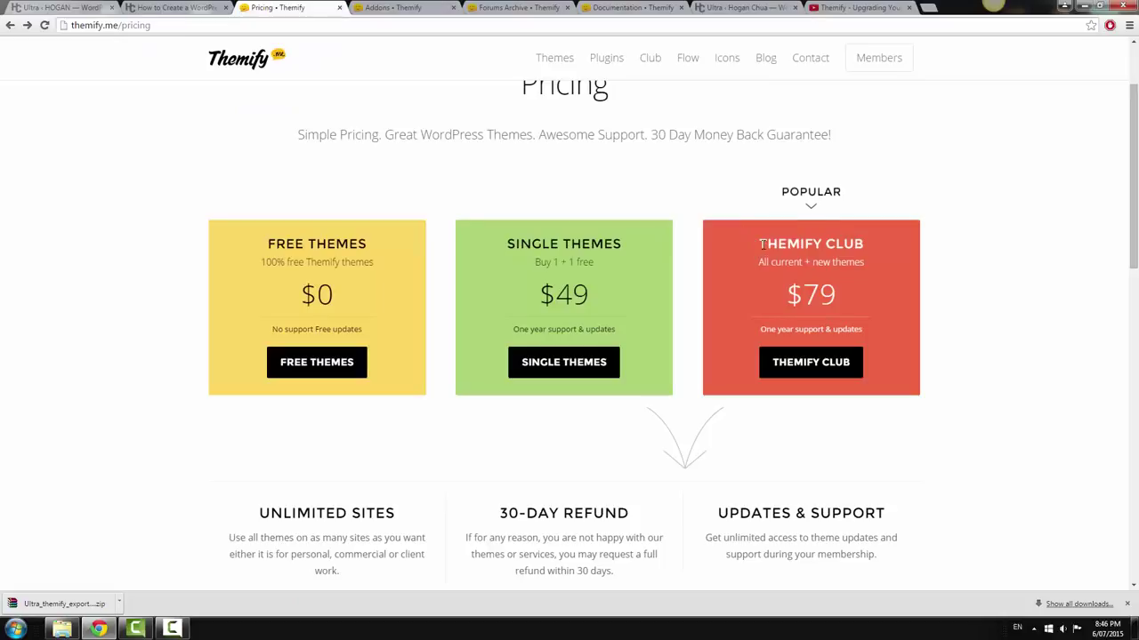
Step: Highlight the Themify Club $79 pricing, then bring up the WordPress Themes listing
{"action": "left_click_drag", "start_coordinate": [761, 244], "coordinate": [864, 246]}
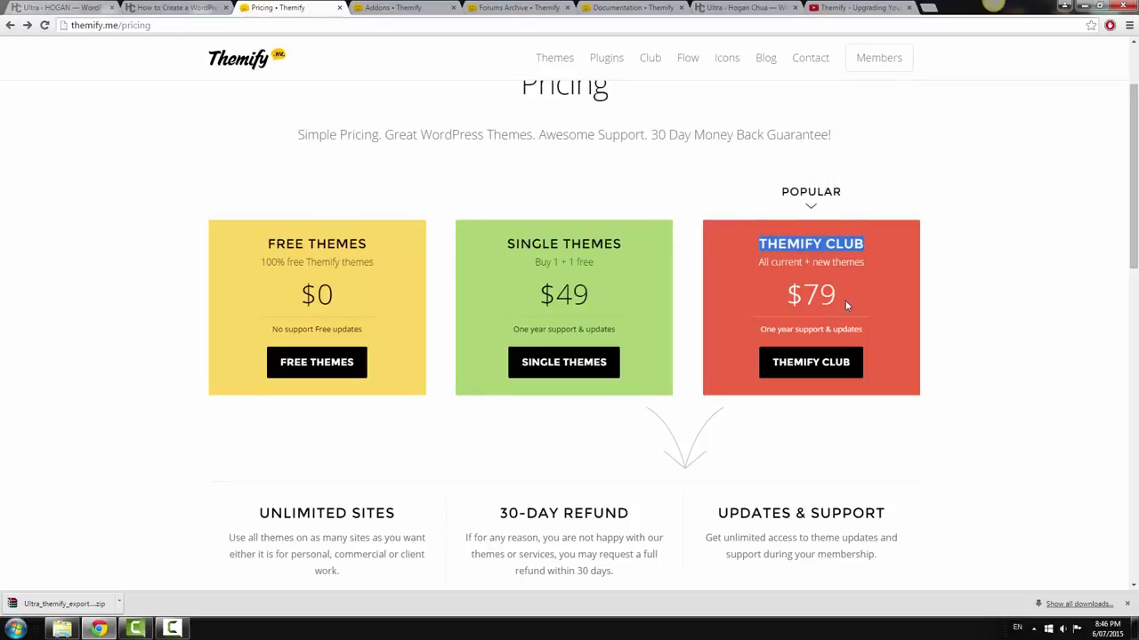
{"action": "left_click_drag", "start_coordinate": [845, 300], "coordinate": [786, 296]}
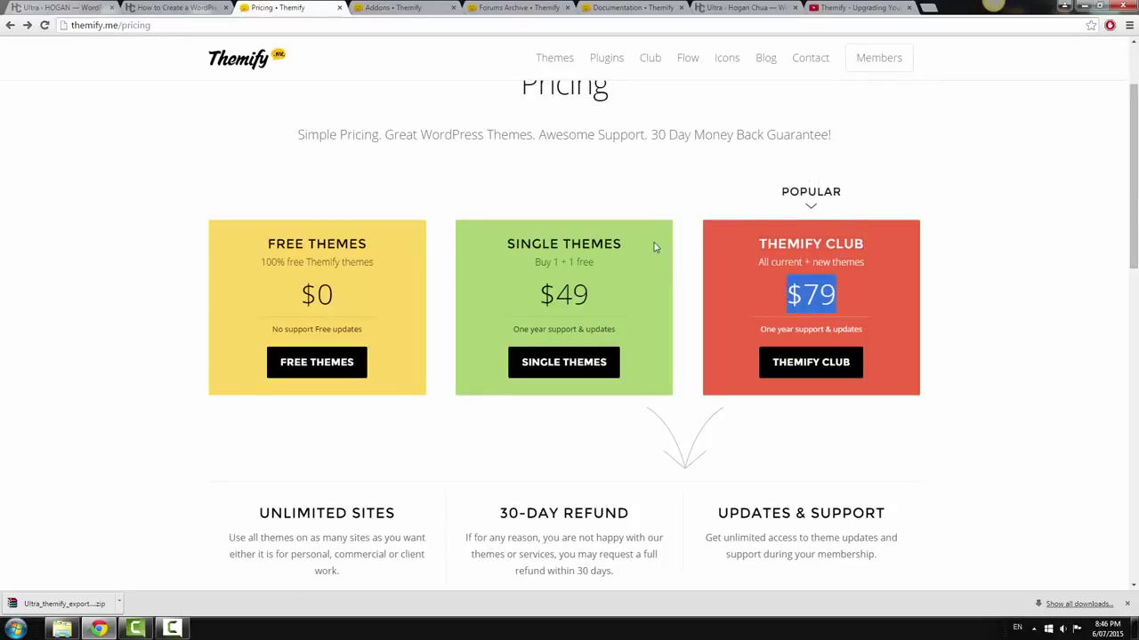
{"action": "mouse_move", "coordinate": [545, 68]}
{"action": "left_click", "coordinate": [553, 93]}
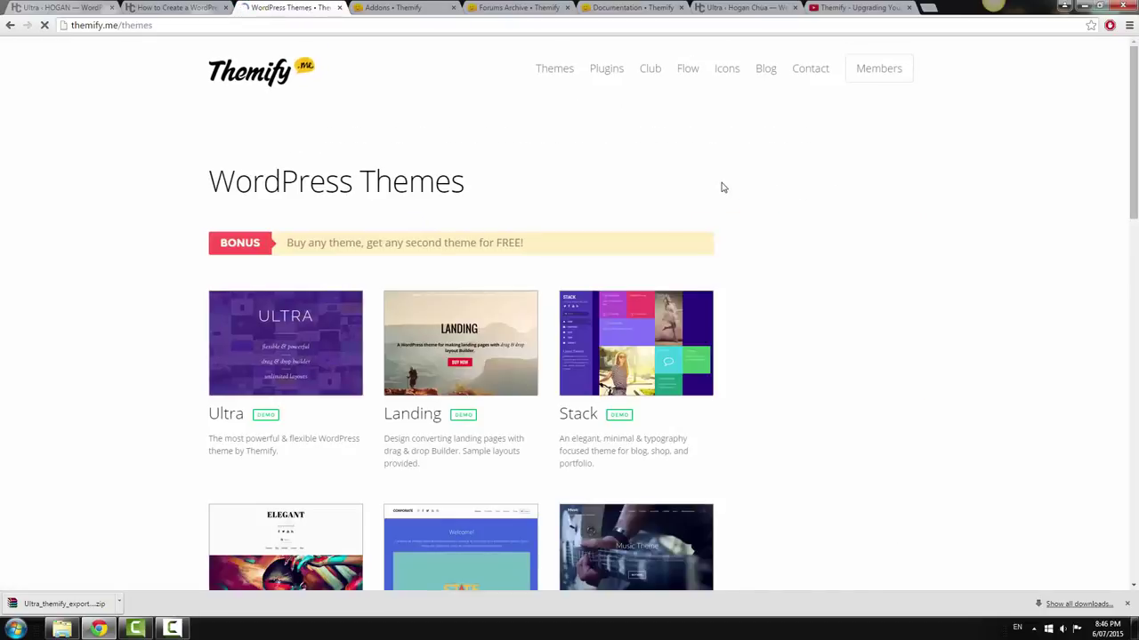
{"action": "mouse_move", "coordinate": [1131, 80]}
{"action": "left_mouse_down"}
{"action": "mouse_move", "coordinate": [1128, 157]}
{"action": "mouse_move", "coordinate": [1125, 76]}
{"action": "left_mouse_up"}
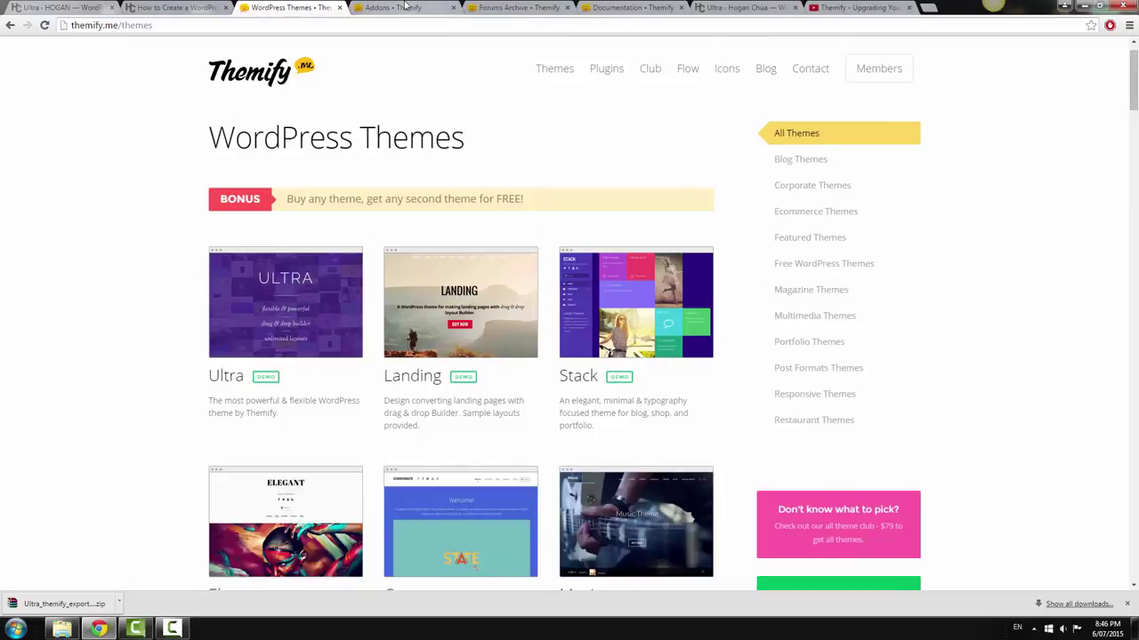
Step: Switch to the Themify support forums page and scroll through the forum list
{"action": "left_click", "coordinate": [541, 7]}
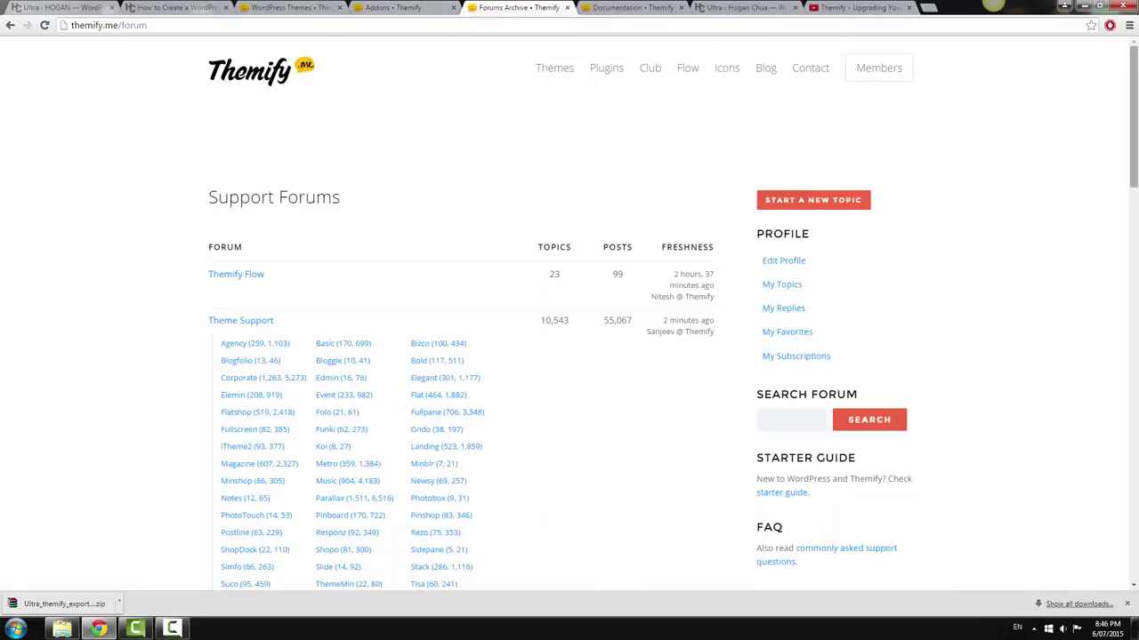
{"action": "scroll", "coordinate": [1134, 178], "scroll_direction": "down", "scroll_amount": 4}
{"action": "scroll", "coordinate": [1133, 178], "scroll_direction": "up", "scroll_amount": 4}
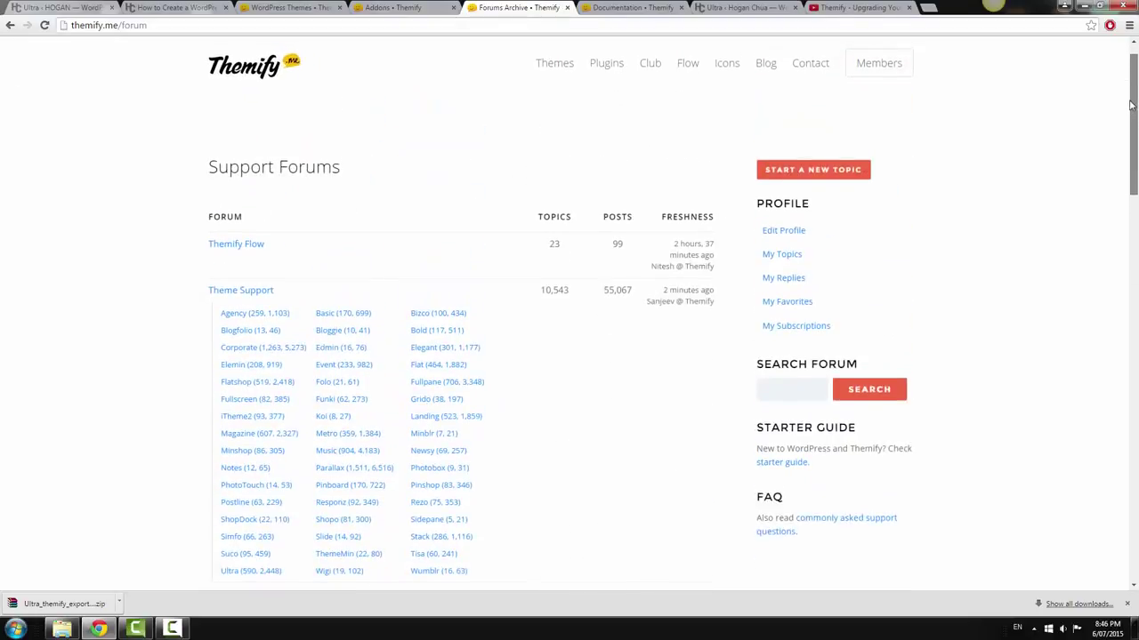
{"action": "scroll", "coordinate": [1134, 205], "scroll_direction": "down", "scroll_amount": 5}
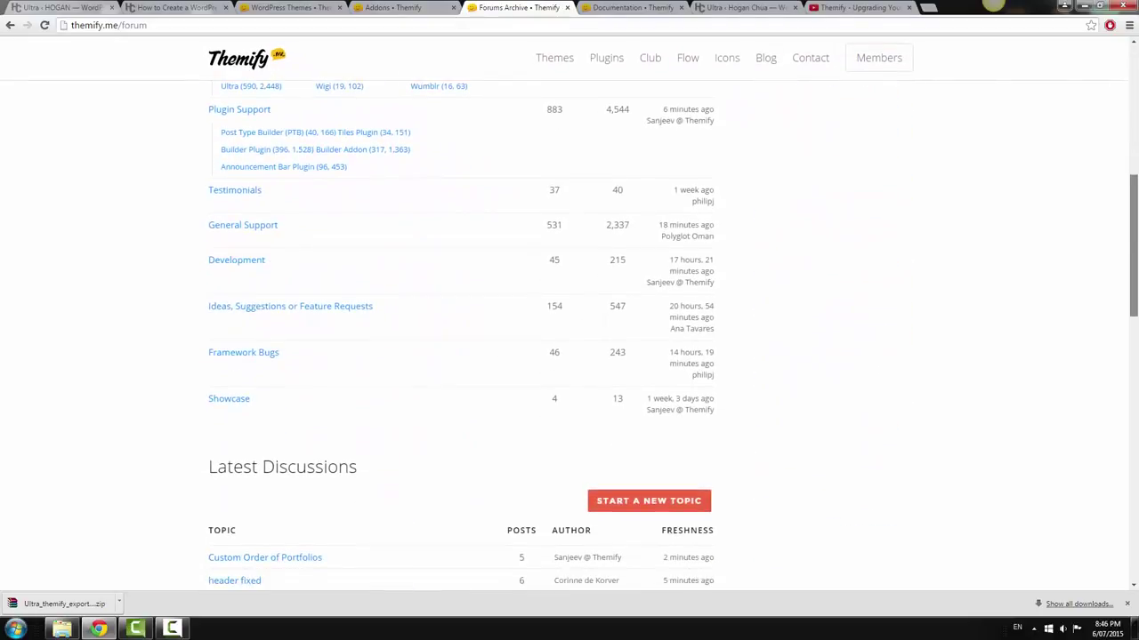
{"action": "scroll", "coordinate": [512, 273], "scroll_direction": "up", "scroll_amount": 5}
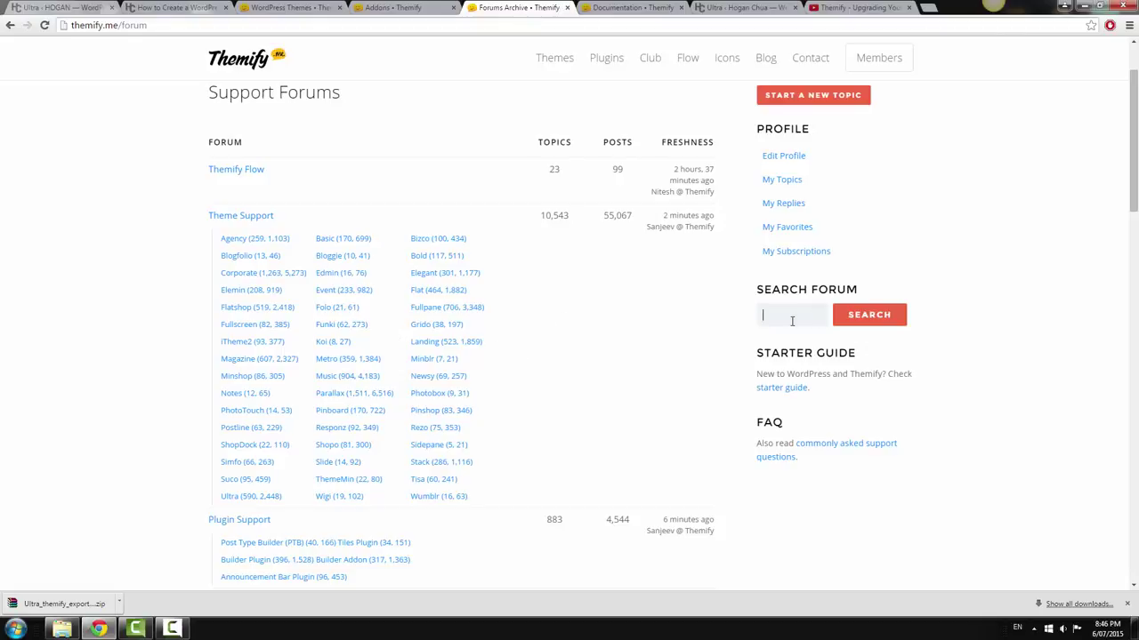
{"action": "scroll", "coordinate": [676, 327], "scroll_direction": "down", "scroll_amount": 2}
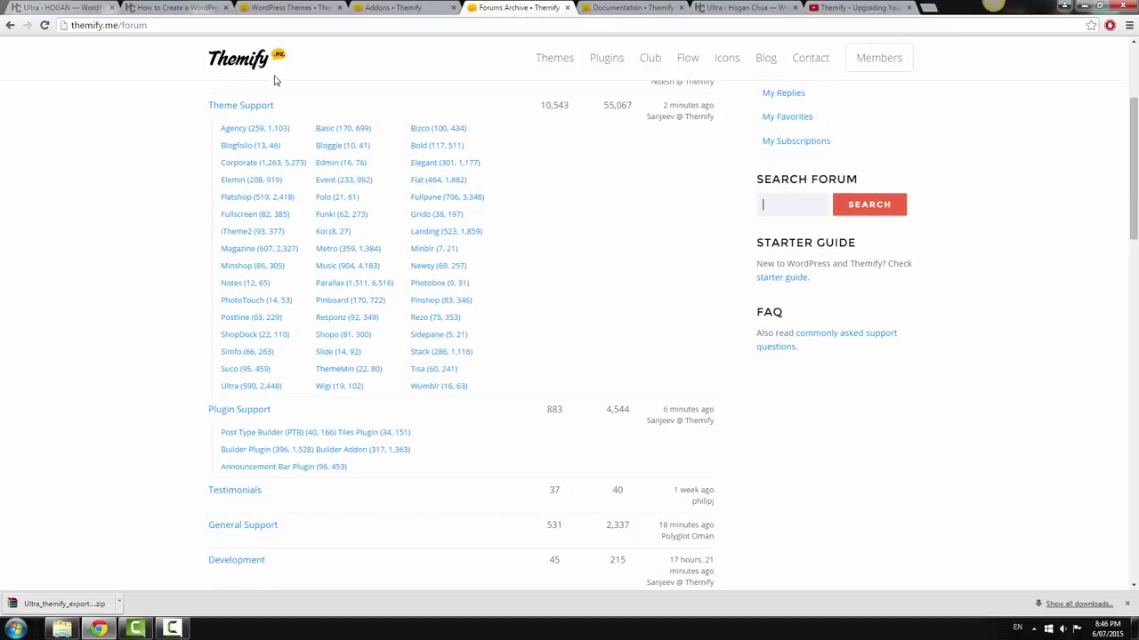
Step: Open the Ultra forum under Theme Support and browse its latest topics
{"action": "left_click", "coordinate": [238, 390]}
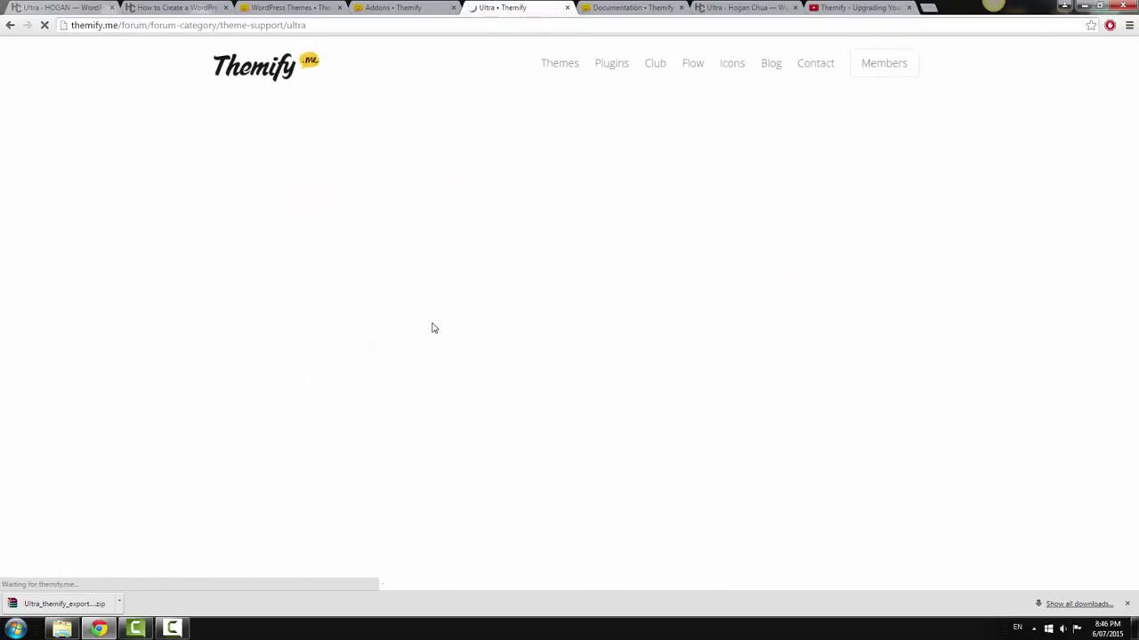
{"action": "scroll", "coordinate": [436, 322], "scroll_direction": "down", "scroll_amount": 3}
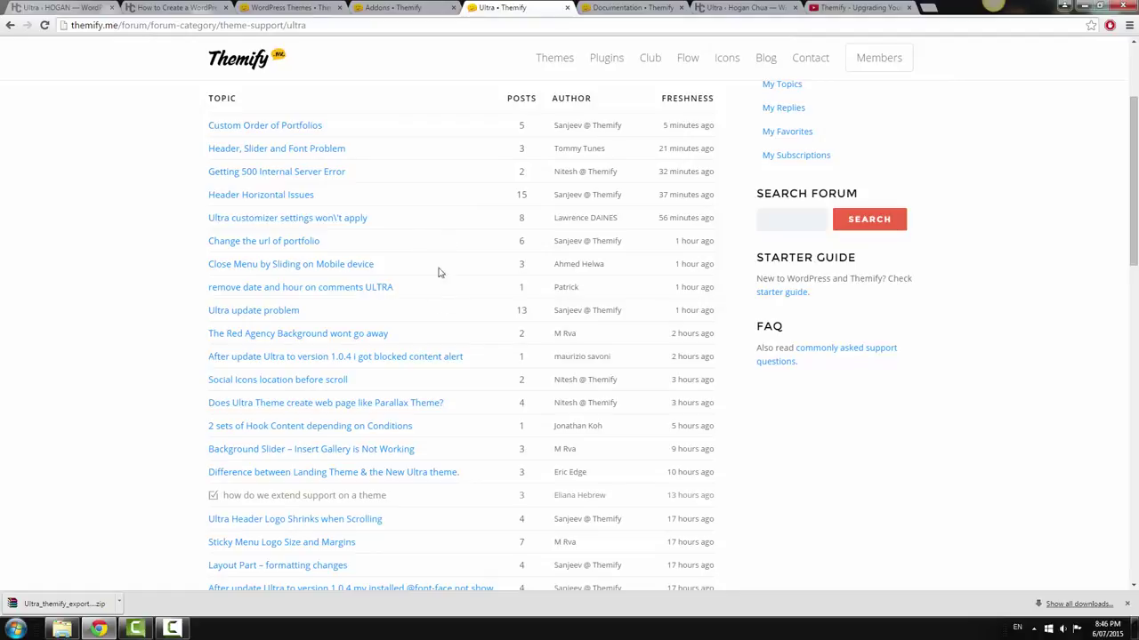
{"action": "scroll", "coordinate": [427, 313], "scroll_direction": "down", "scroll_amount": 2}
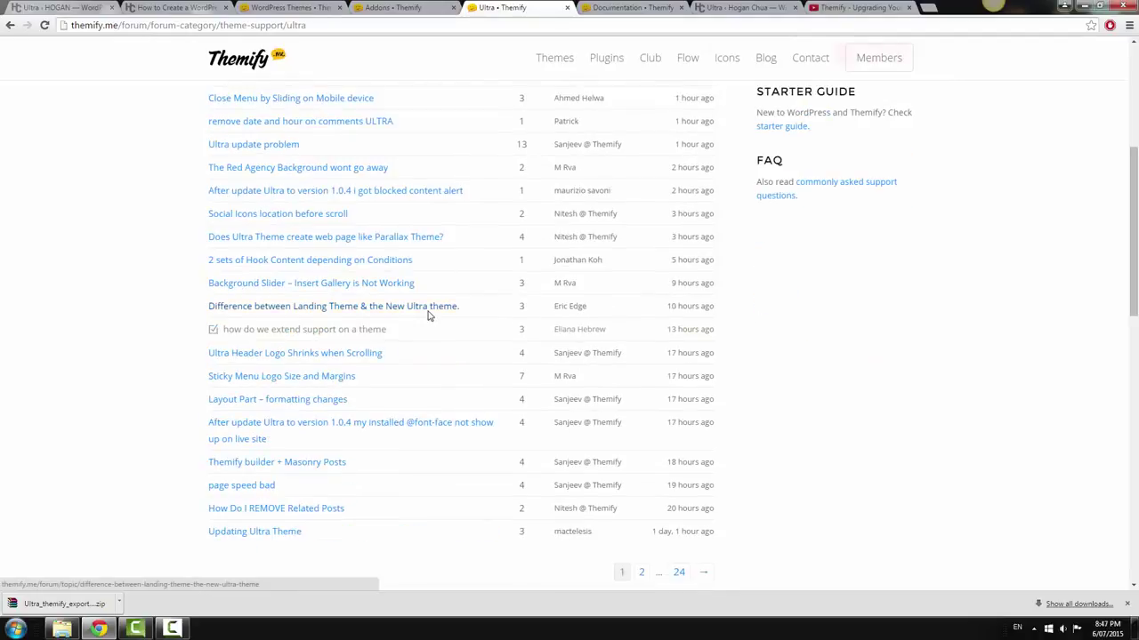
{"action": "scroll", "coordinate": [562, 187], "scroll_direction": "up", "scroll_amount": 4}
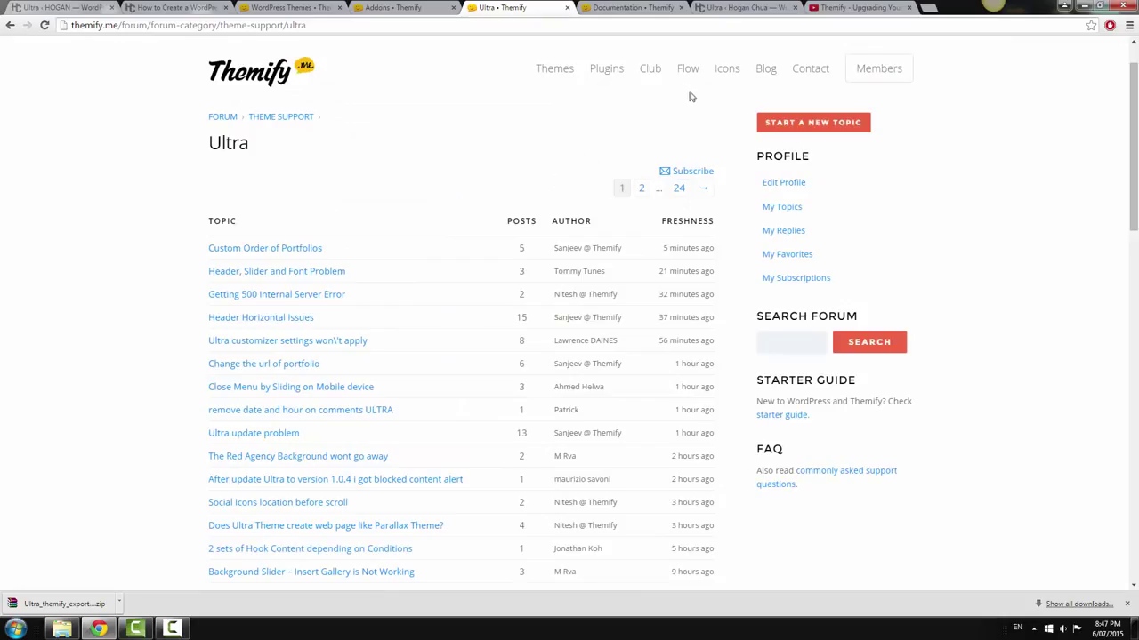
{"action": "mouse_move", "coordinate": [897, 69]}
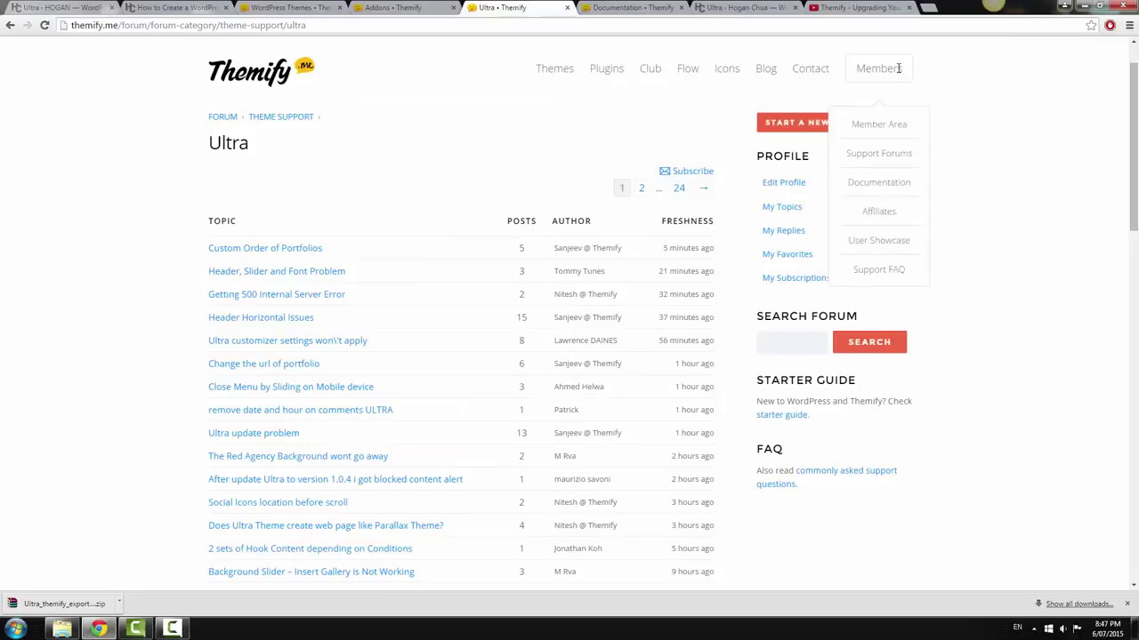
Step: Go to Themify Documentation and scroll through Getting Started, Developer Tutorials and plugin docs
{"action": "left_click", "coordinate": [879, 166]}
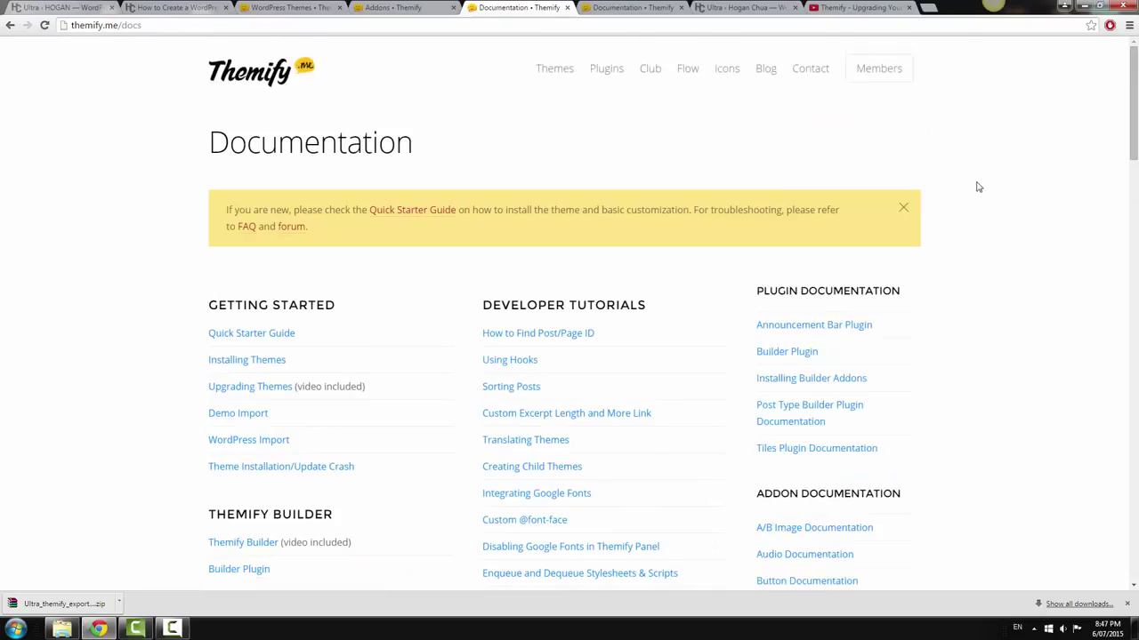
{"action": "scroll", "coordinate": [1060, 164], "scroll_direction": "down", "scroll_amount": 10}
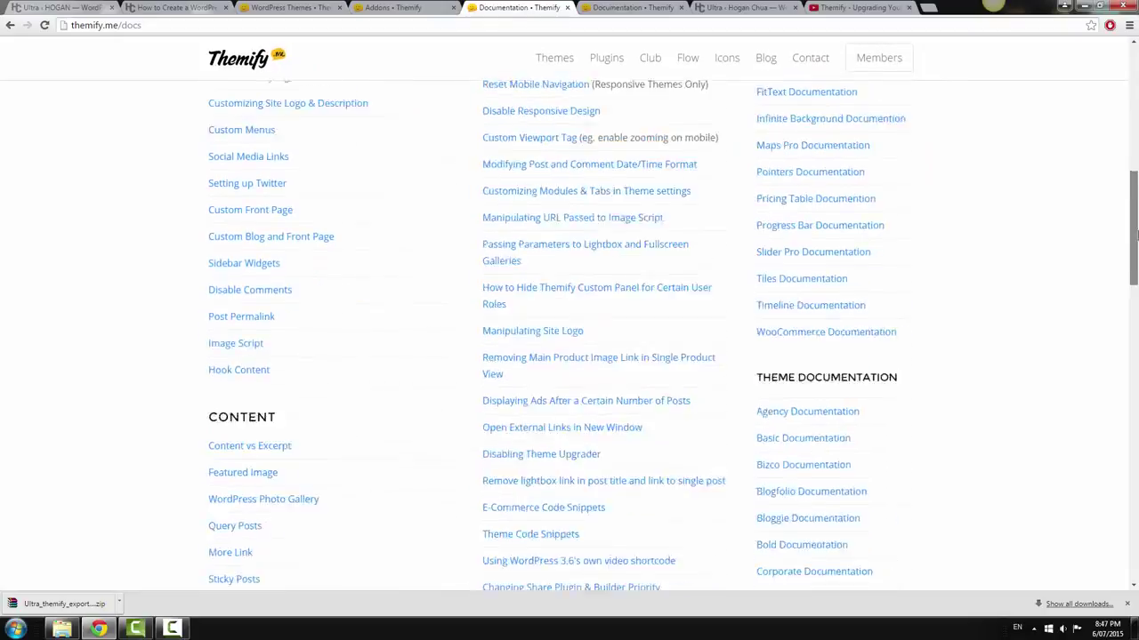
{"action": "left_click_drag", "start_coordinate": [1136, 278], "coordinate": [1135, 91]}
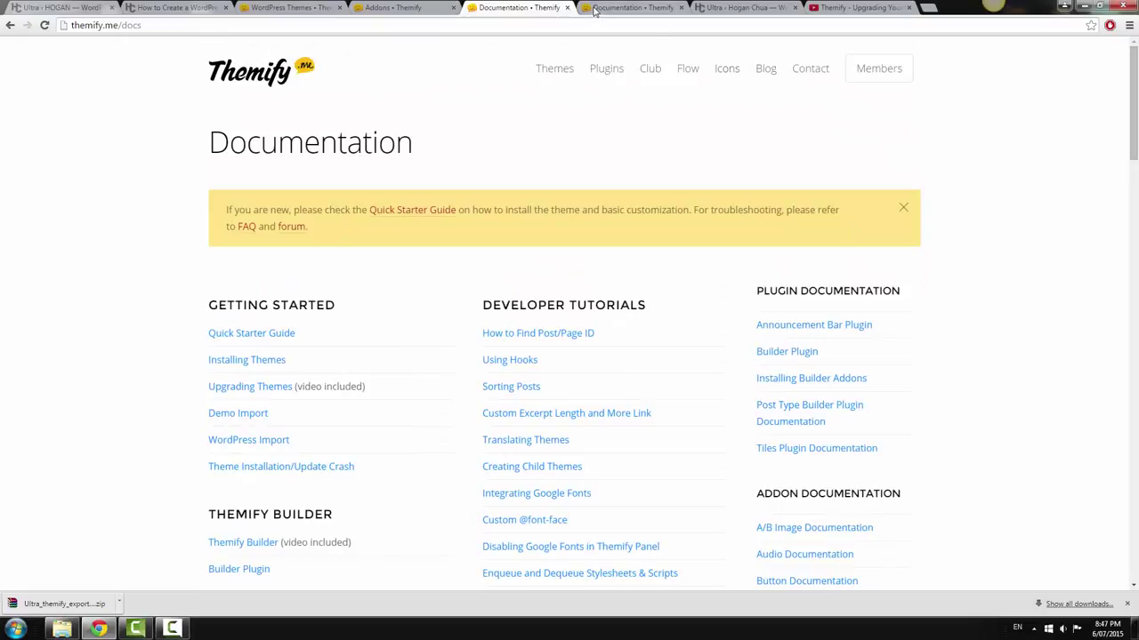
{"action": "mouse_move", "coordinate": [876, 70]}
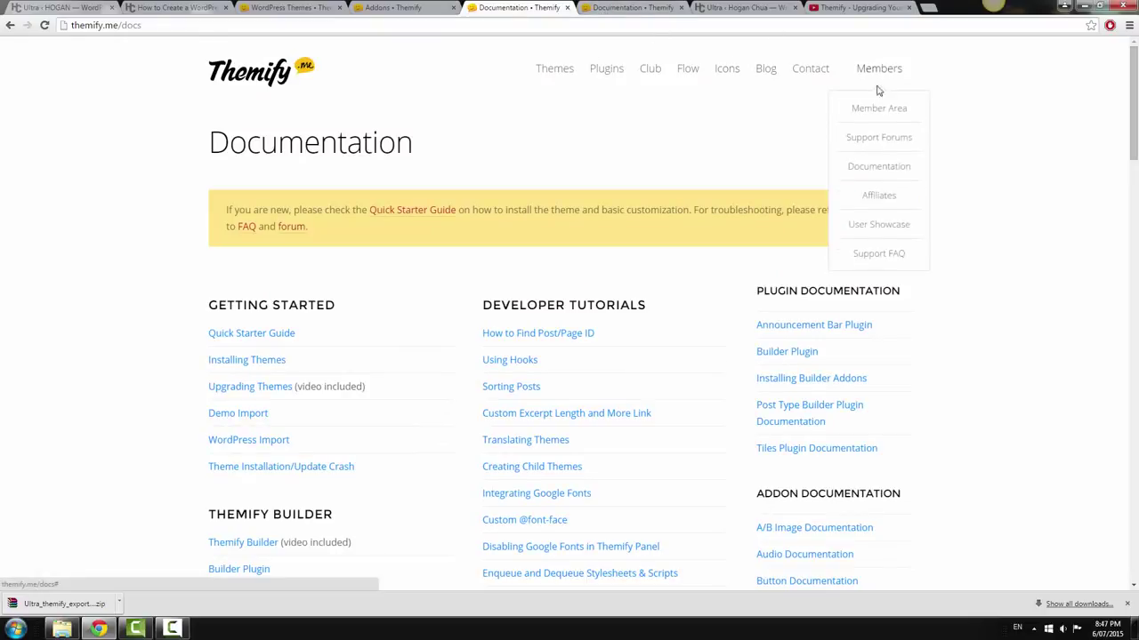
Step: Return to Support Forums, start a new topic, and launch a Jing screen capture
{"action": "left_click", "coordinate": [897, 139]}
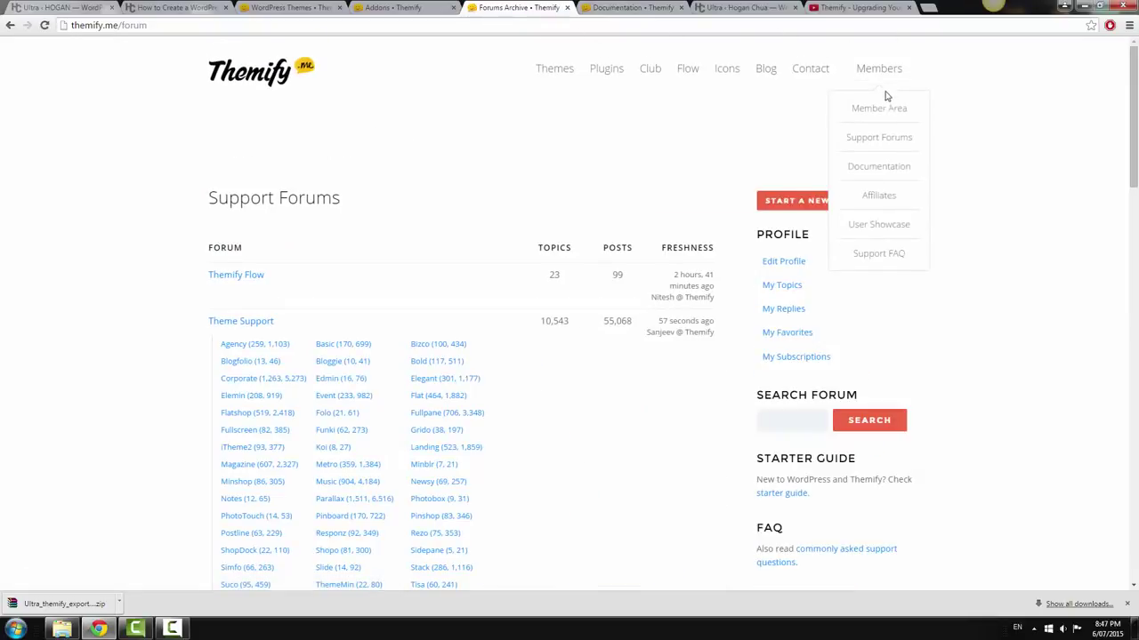
{"action": "left_click", "coordinate": [798, 201]}
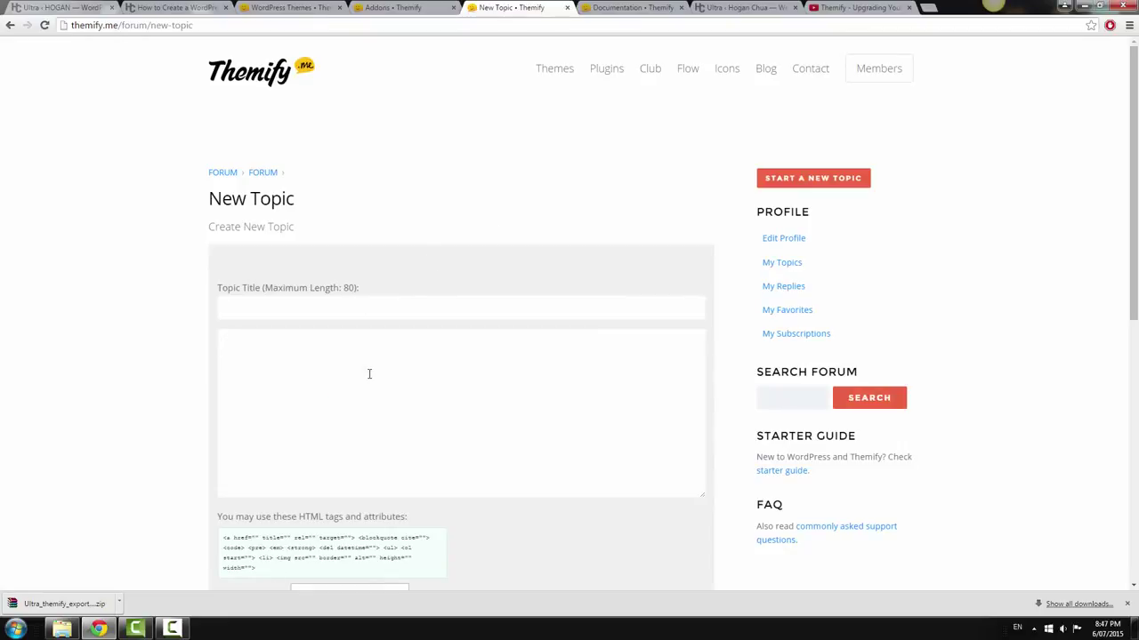
{"action": "mouse_move", "coordinate": [991, 8]}
{"action": "left_click", "coordinate": [974, 25]}
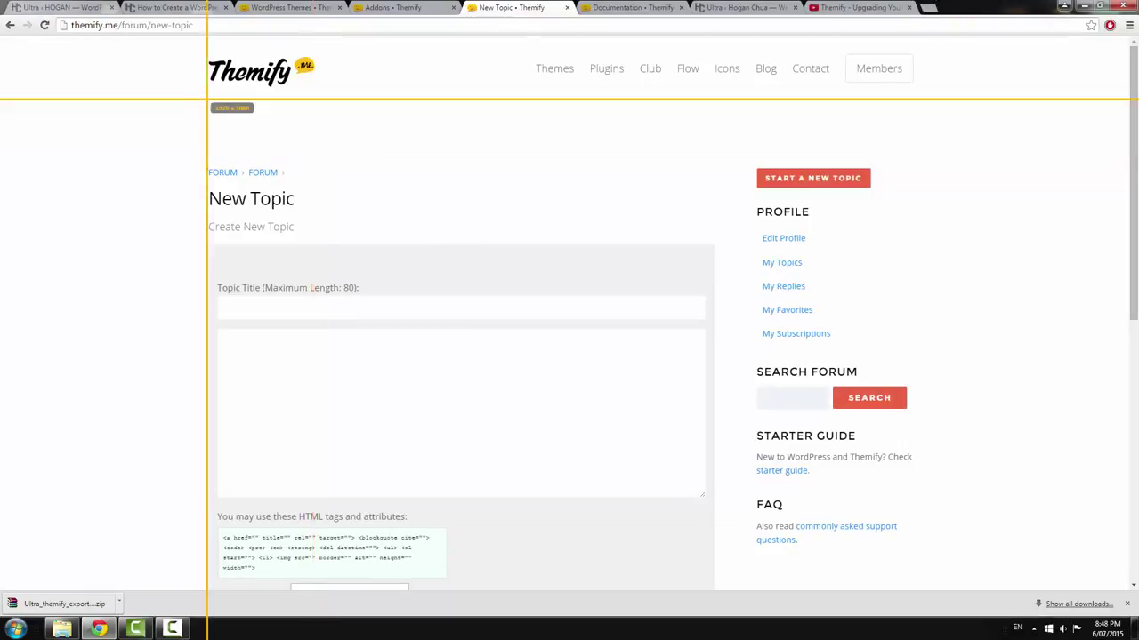
Step: Record a Jing video of the New Topic page region and share it via Screencast.com
{"action": "left_click_drag", "start_coordinate": [120, 67], "coordinate": [938, 423]}
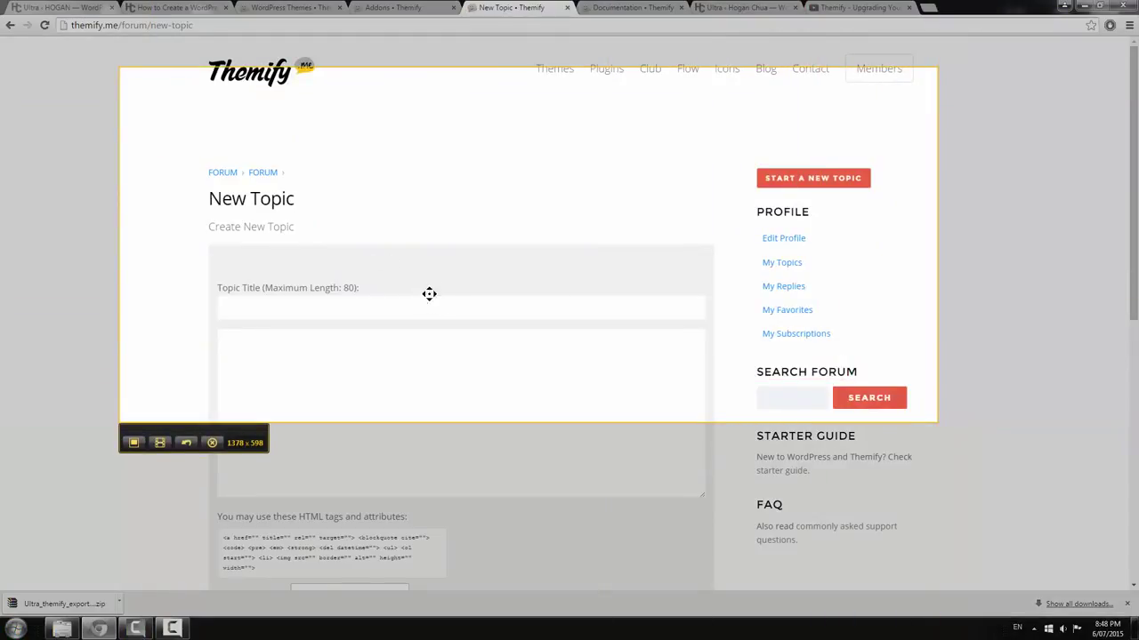
{"action": "left_click", "coordinate": [161, 443]}
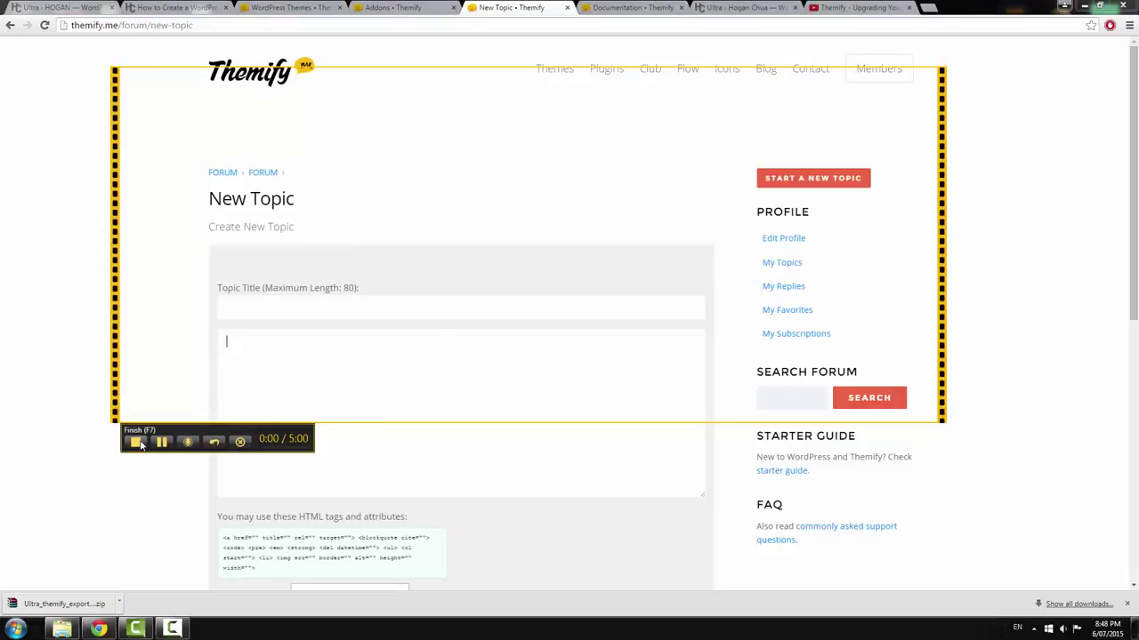
{"action": "left_click", "coordinate": [135, 442]}
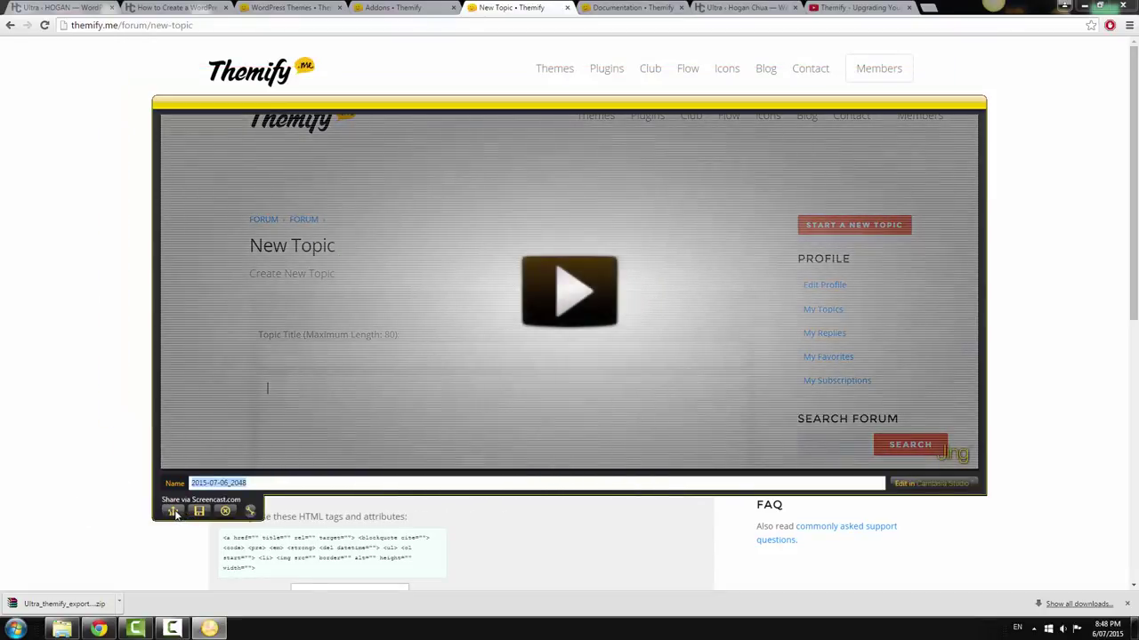
{"action": "left_click", "coordinate": [174, 512]}
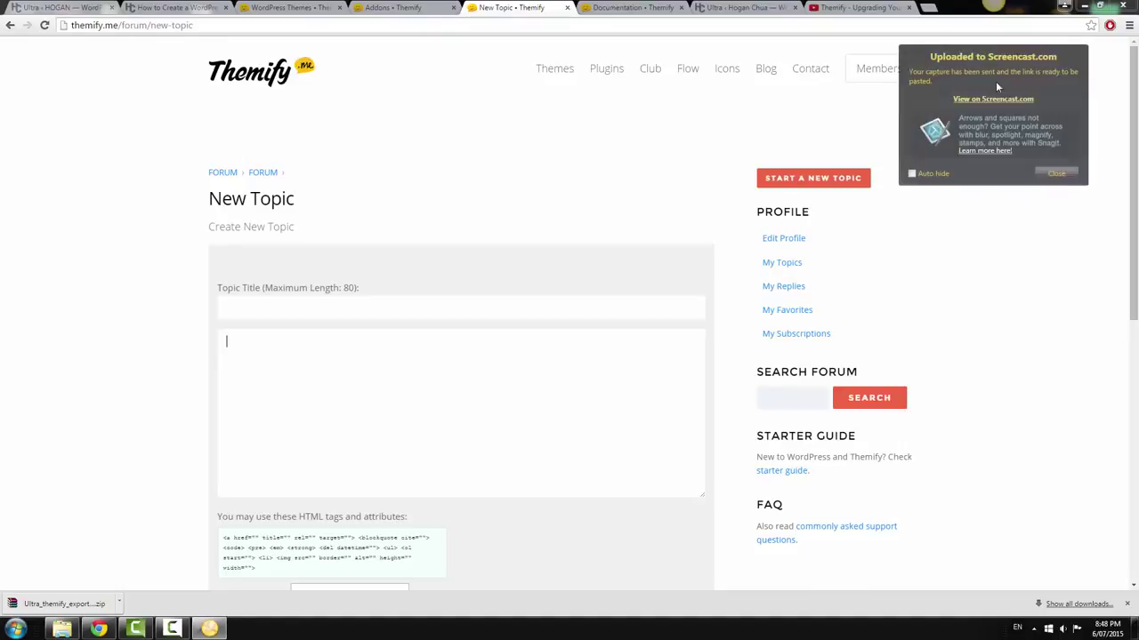
Step: Paste the Screencast.com video link into the New Topic message body
{"action": "left_click", "coordinate": [1050, 168]}
{"action": "right_click", "coordinate": [275, 348]}
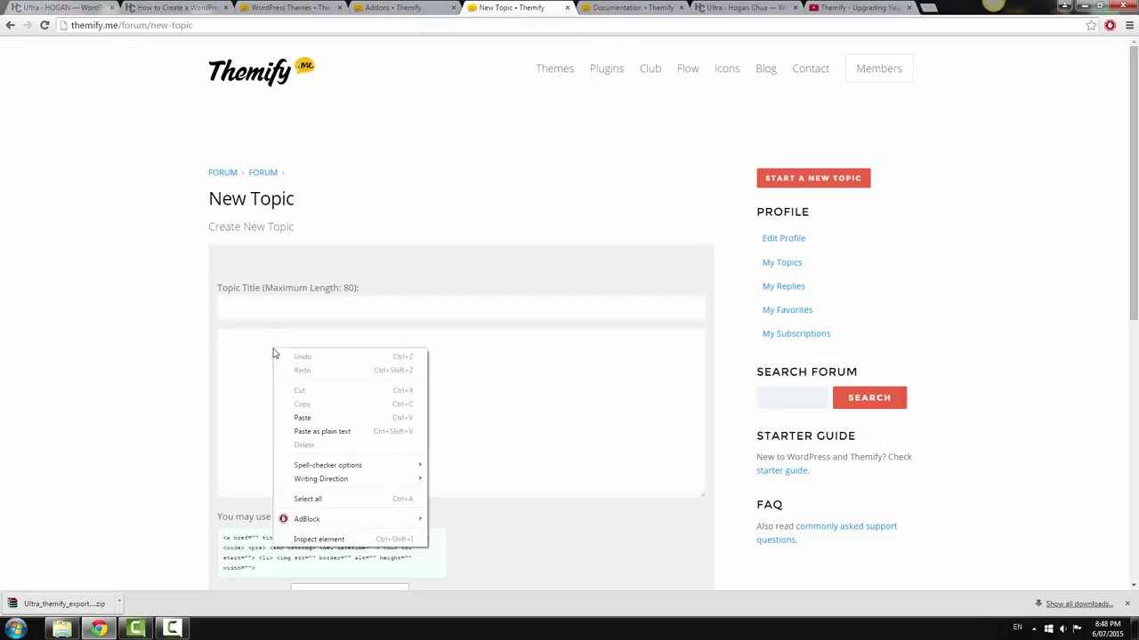
{"action": "left_click", "coordinate": [303, 430]}
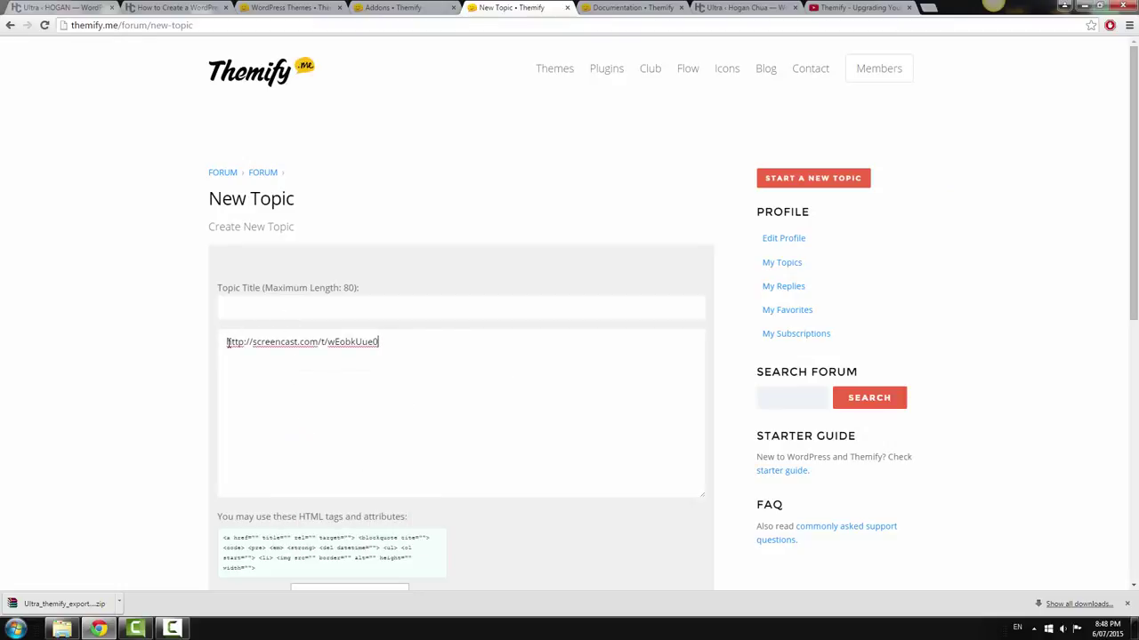
{"action": "left_click_drag", "start_coordinate": [394, 344], "coordinate": [208, 343]}
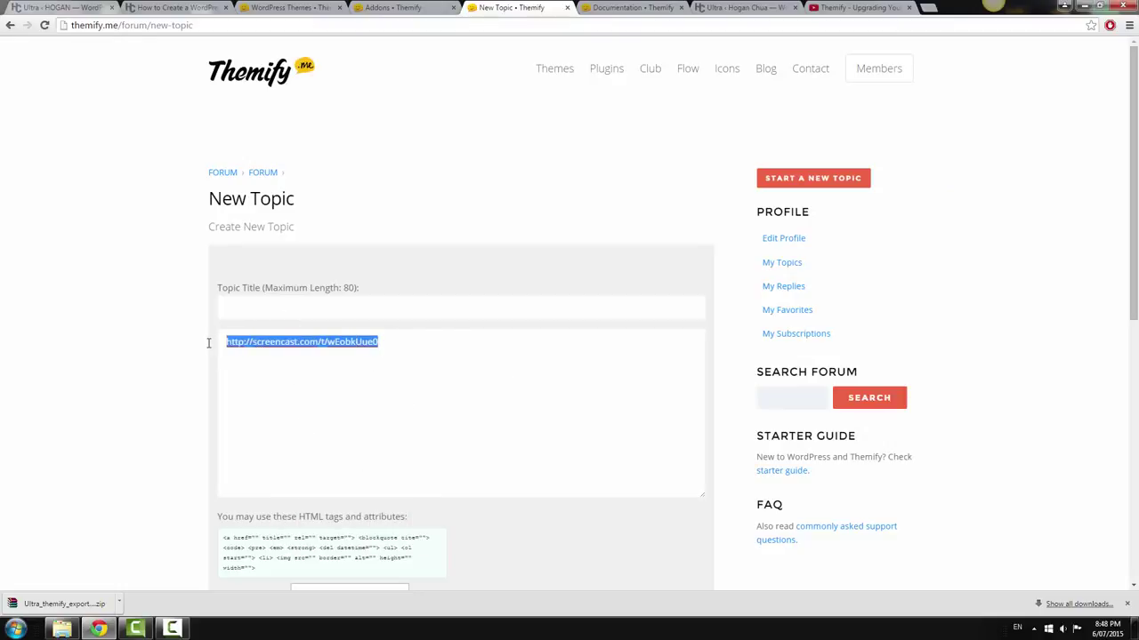
{"action": "left_click", "coordinate": [324, 359]}
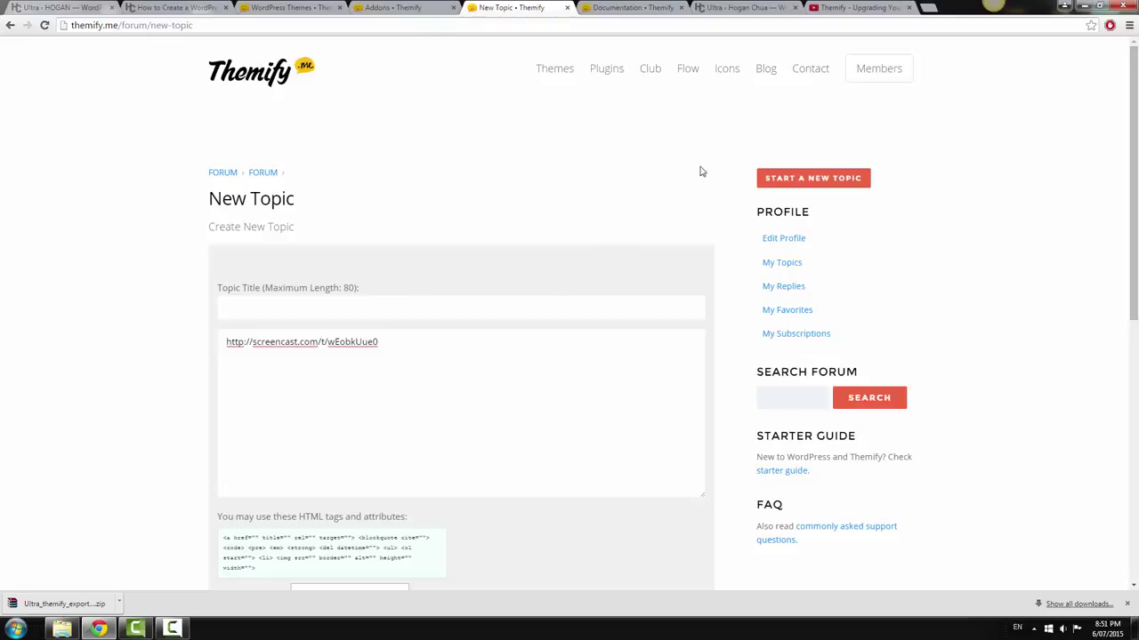
Step: Switch to the How to Create a WordPress Website in 2015 tutorial and scroll down
{"action": "left_click", "coordinate": [157, 7]}
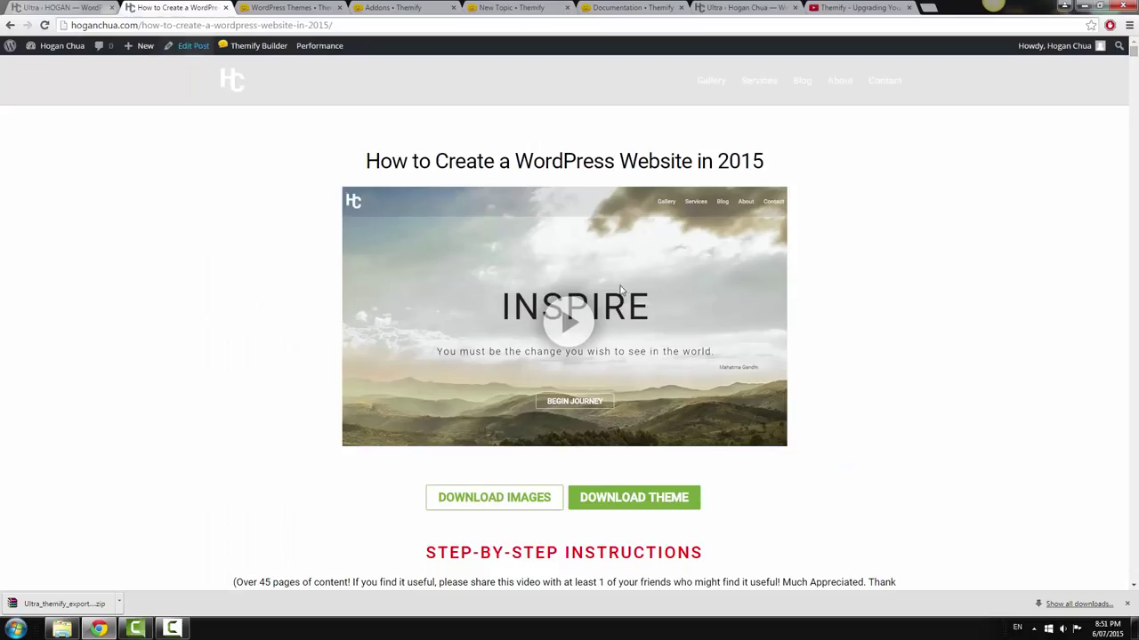
{"action": "scroll", "coordinate": [636, 405], "scroll_direction": "down", "scroll_amount": 1}
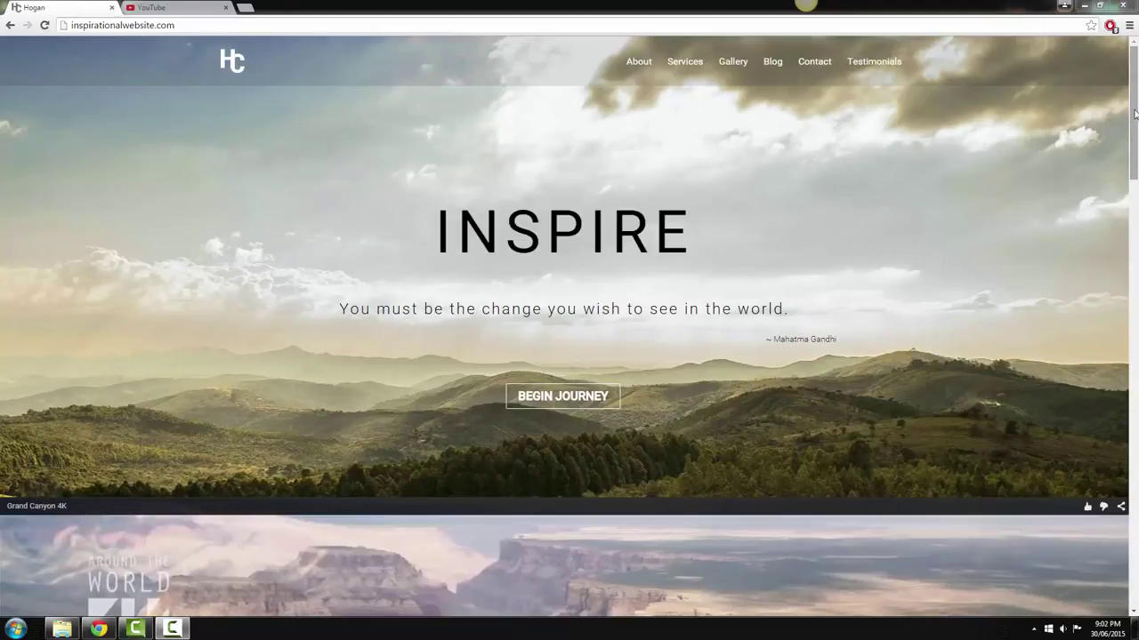
Step: Scroll the homepage to the Grand Canyon video, play it, then pause it
{"action": "left_click_drag", "start_coordinate": [1134, 114], "coordinate": [1127, 84]}
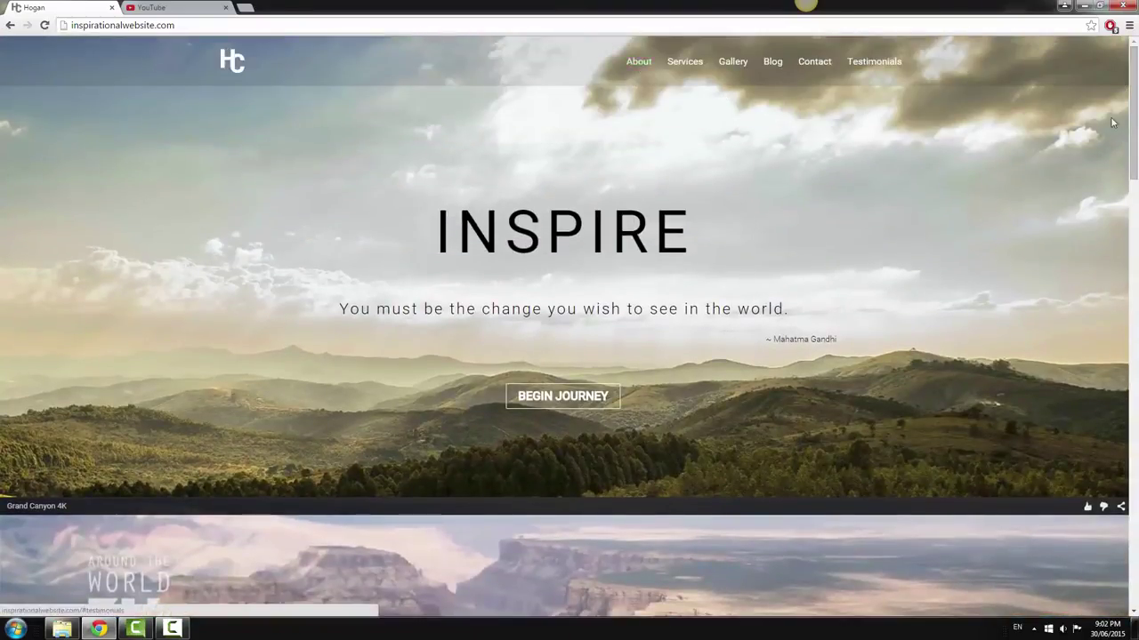
{"action": "left_click_drag", "start_coordinate": [1134, 116], "coordinate": [1135, 246]}
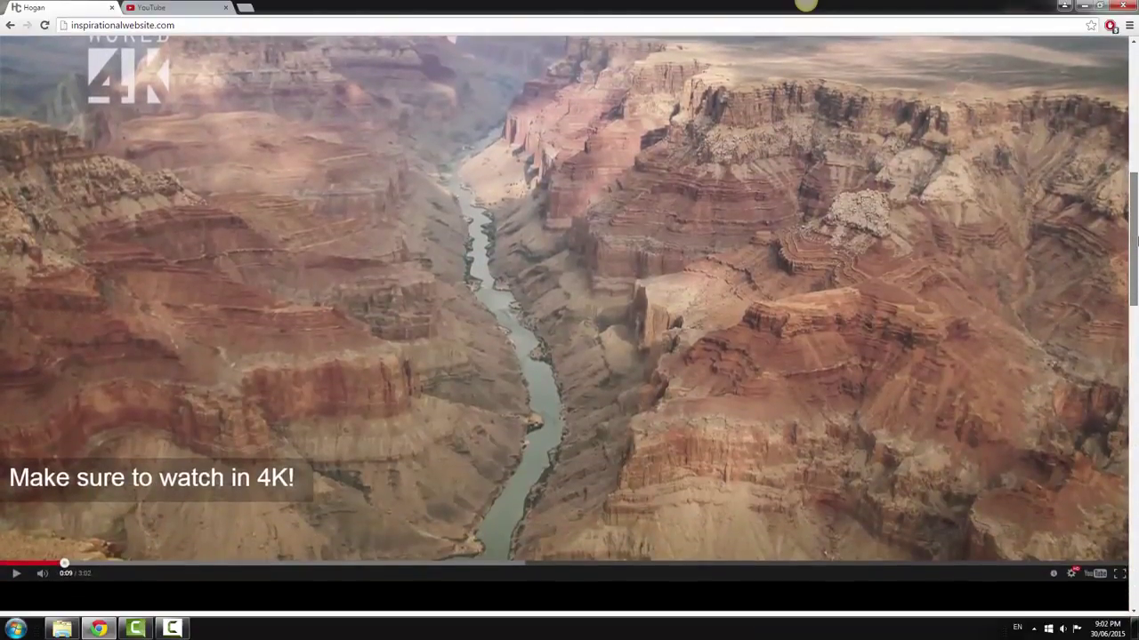
{"action": "left_click", "coordinate": [16, 572]}
{"action": "left_click", "coordinate": [12, 563]}
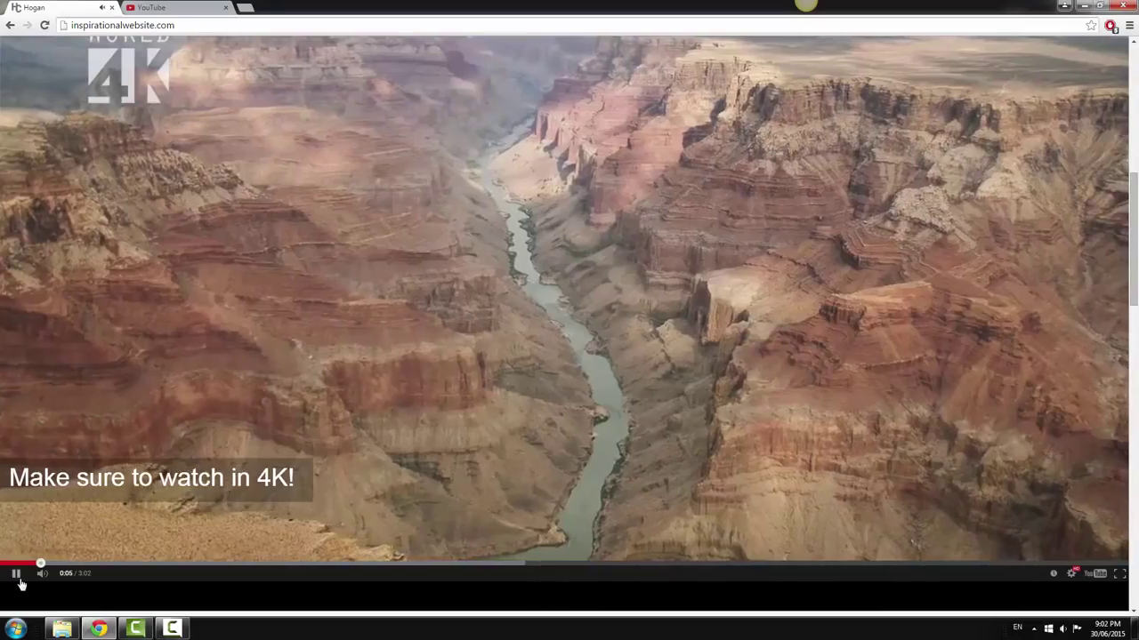
{"action": "left_click", "coordinate": [16, 573]}
Step: Scroll through the rest of the homepage, return to the top, and jump to Testimonials
{"action": "scroll", "coordinate": [350, 246], "scroll_direction": "down", "scroll_amount": 7}
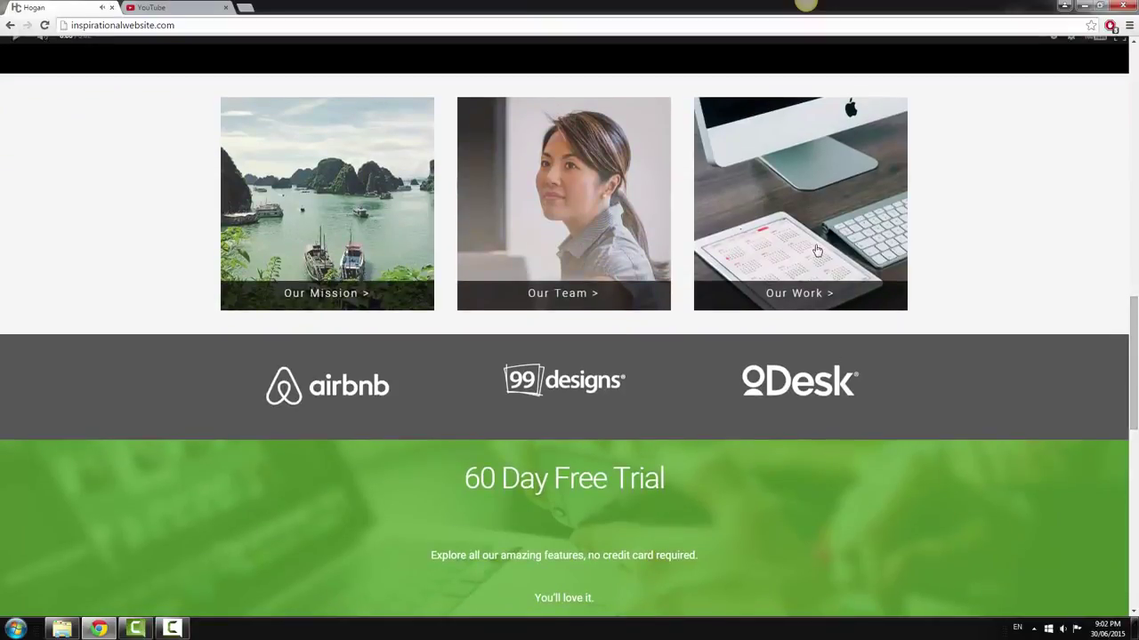
{"action": "scroll", "coordinate": [411, 377], "scroll_direction": "down", "scroll_amount": 4}
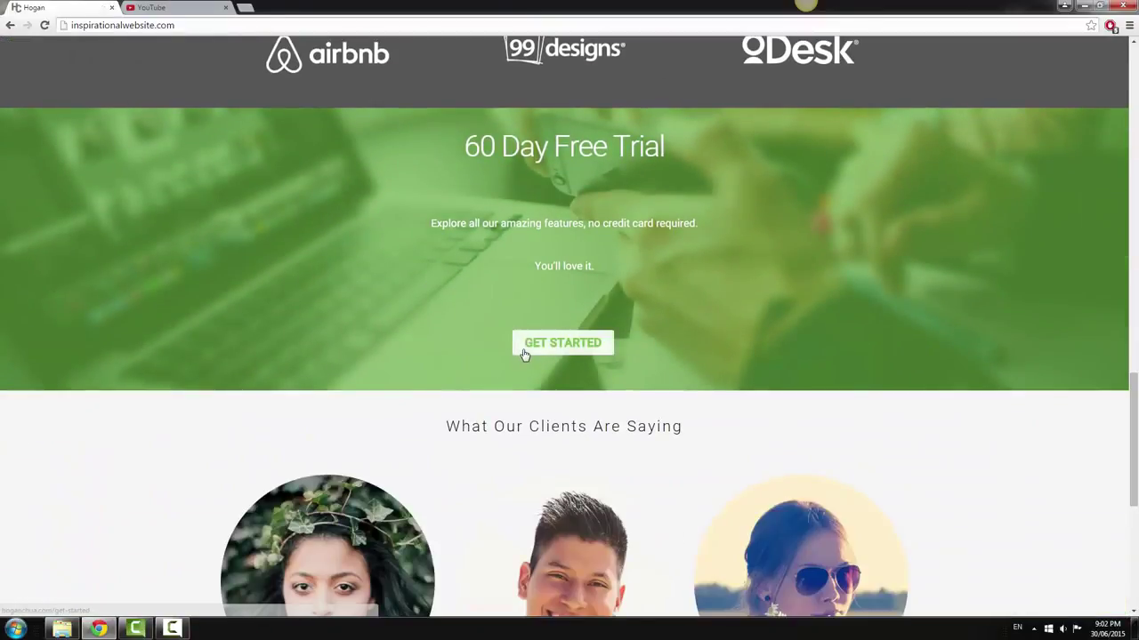
{"action": "scroll", "coordinate": [507, 355], "scroll_direction": "down", "scroll_amount": 2}
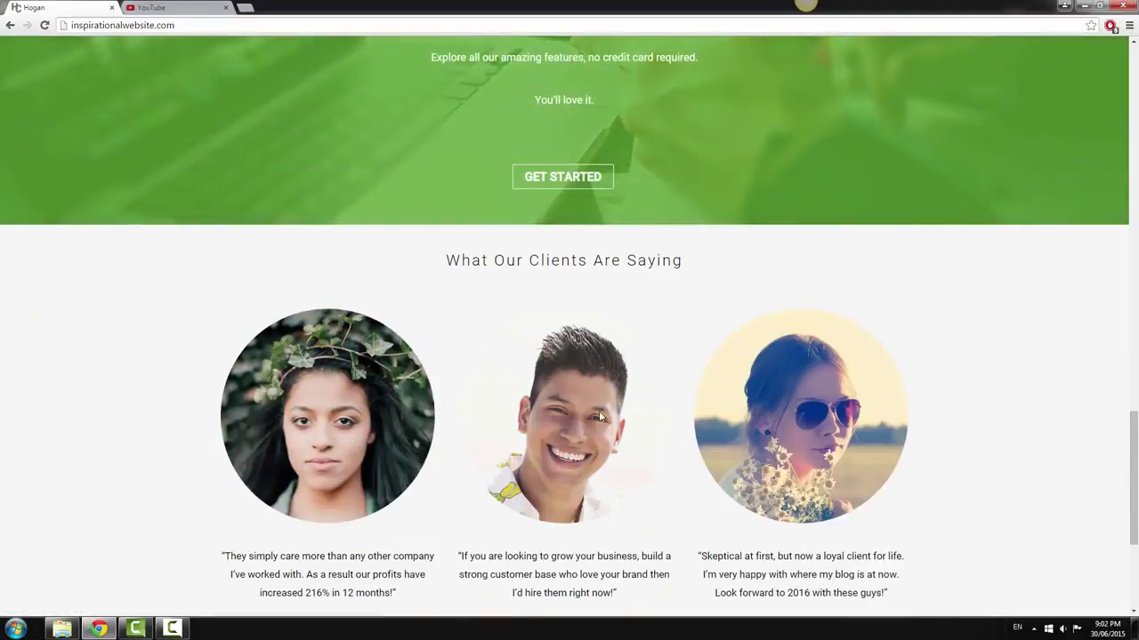
{"action": "scroll", "coordinate": [811, 415], "scroll_direction": "down", "scroll_amount": 3}
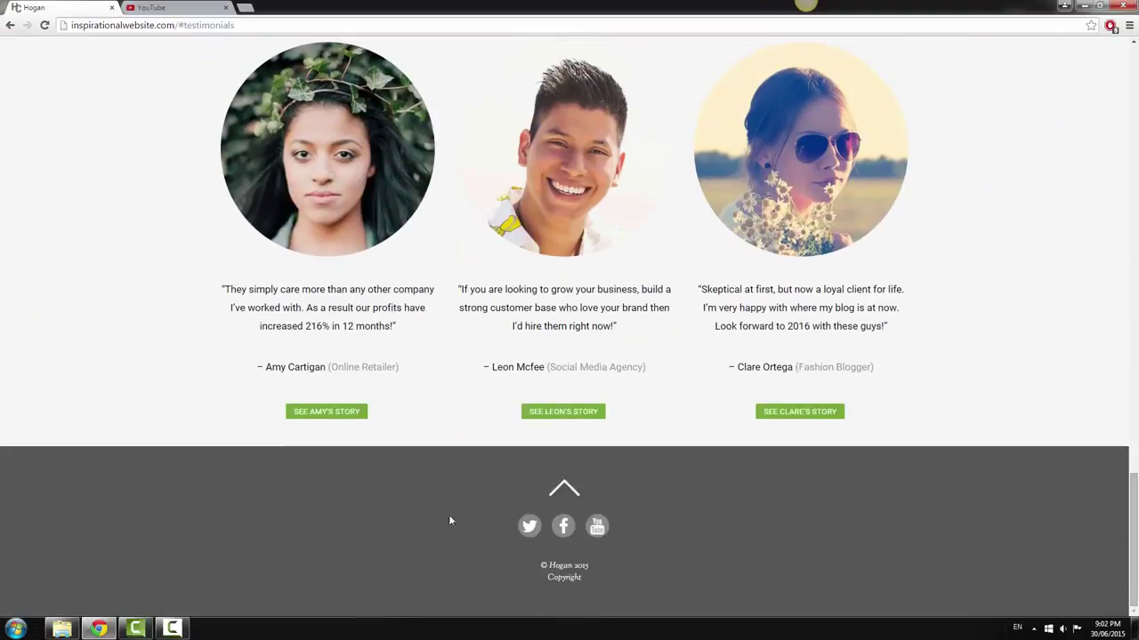
{"action": "left_click", "coordinate": [564, 496]}
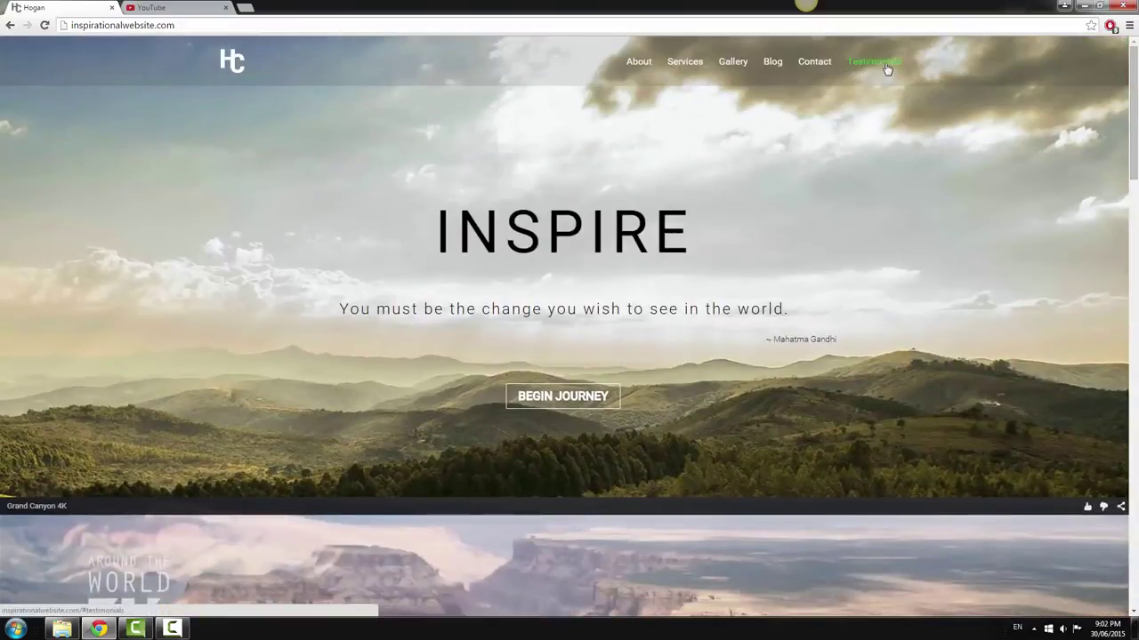
{"action": "left_click", "coordinate": [886, 69]}
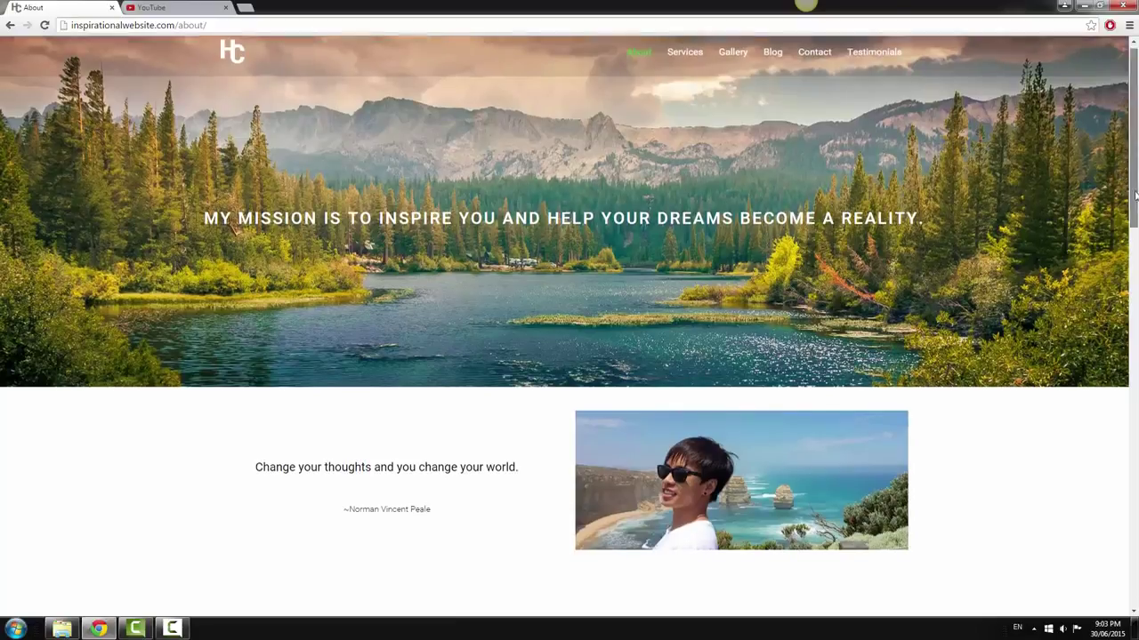
Step: View the Services and Gallery pages, scrolling through each
{"action": "left_click_drag", "start_coordinate": [1133, 188], "coordinate": [703, 111]}
{"action": "left_click", "coordinate": [683, 62]}
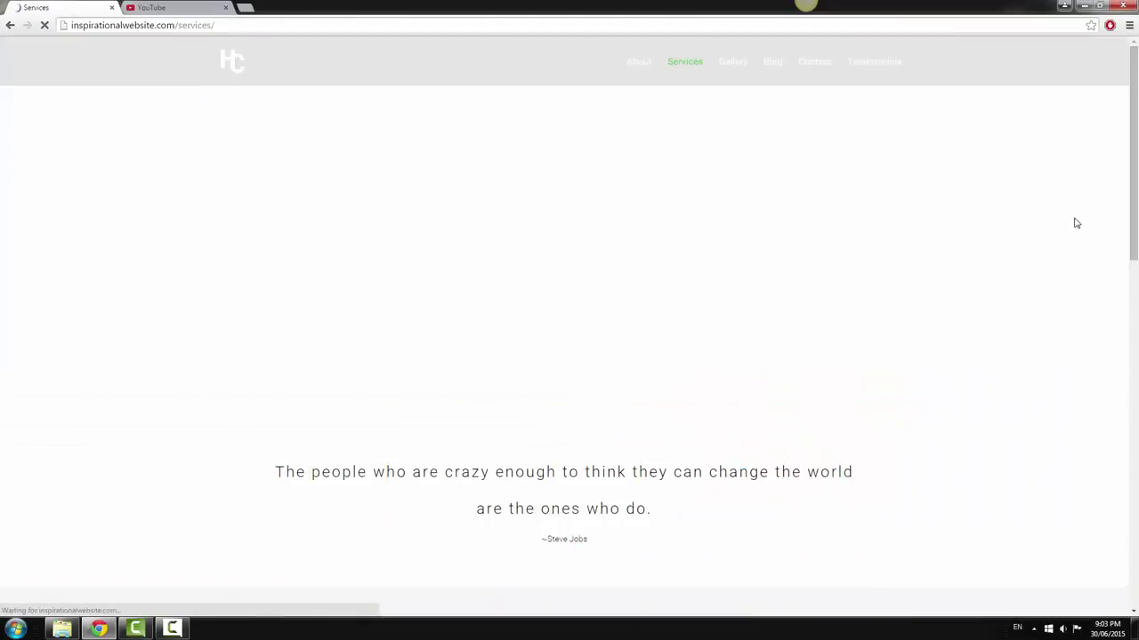
{"action": "scroll", "coordinate": [603, 319], "scroll_direction": "down", "scroll_amount": 5}
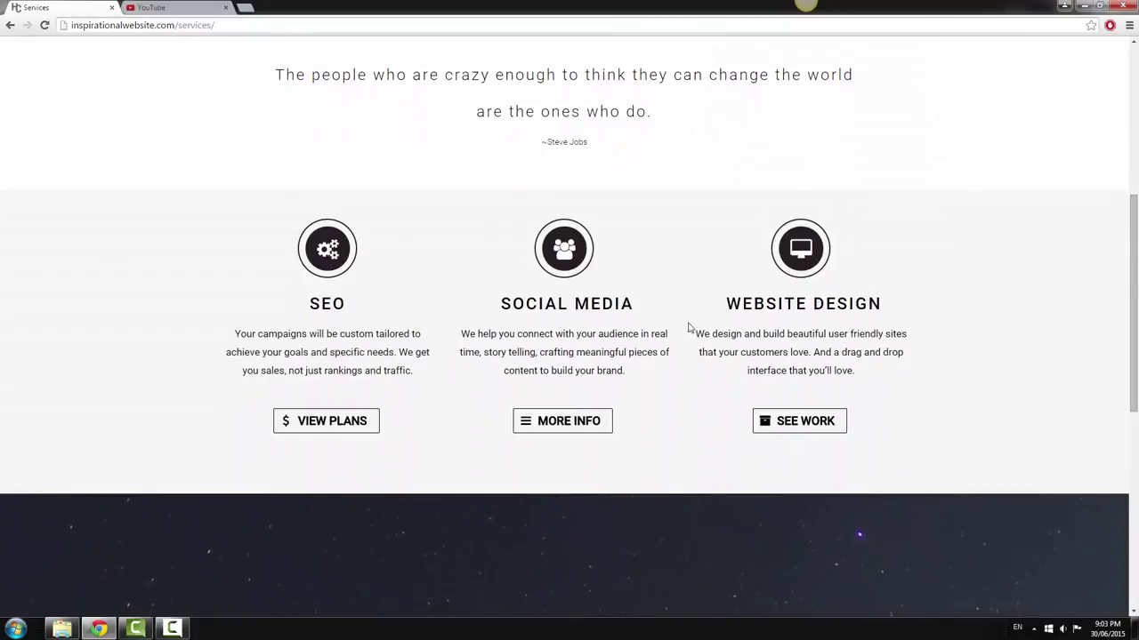
{"action": "scroll", "coordinate": [906, 426], "scroll_direction": "down", "scroll_amount": 5}
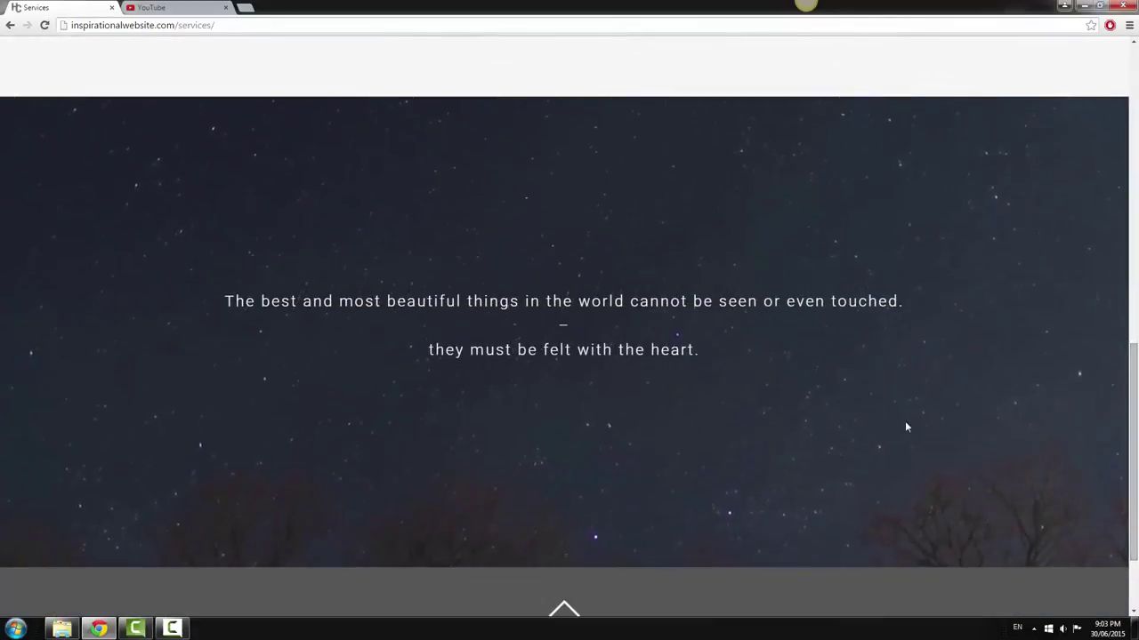
{"action": "scroll", "coordinate": [1137, 279], "scroll_direction": "up", "scroll_amount": 1}
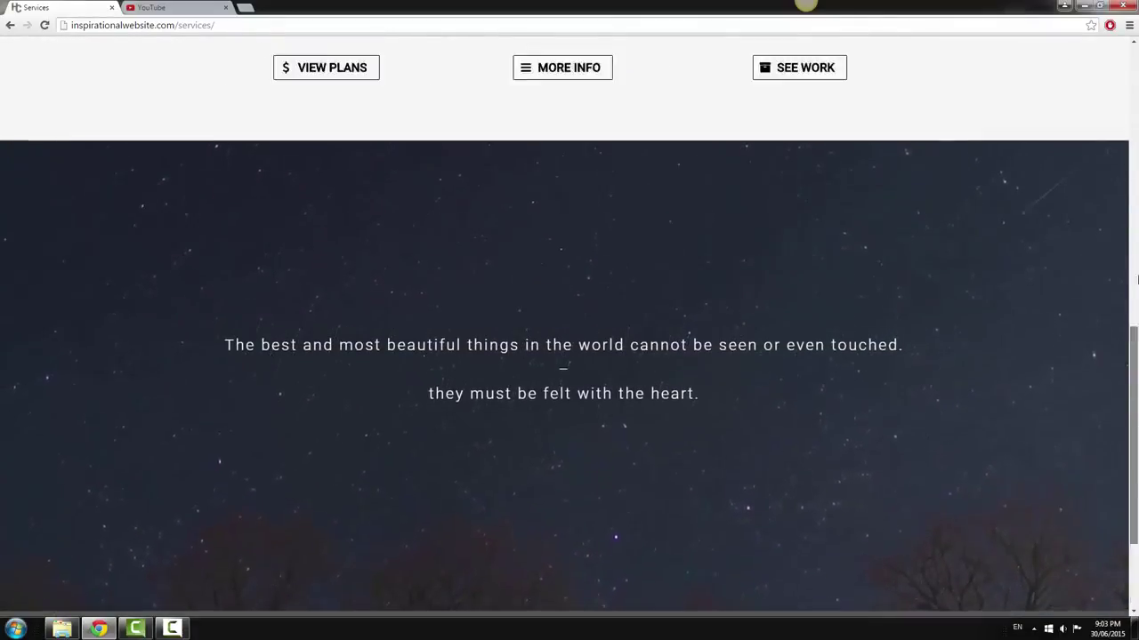
{"action": "left_click_drag", "start_coordinate": [1137, 279], "coordinate": [1136, 63]}
{"action": "left_click", "coordinate": [733, 65]}
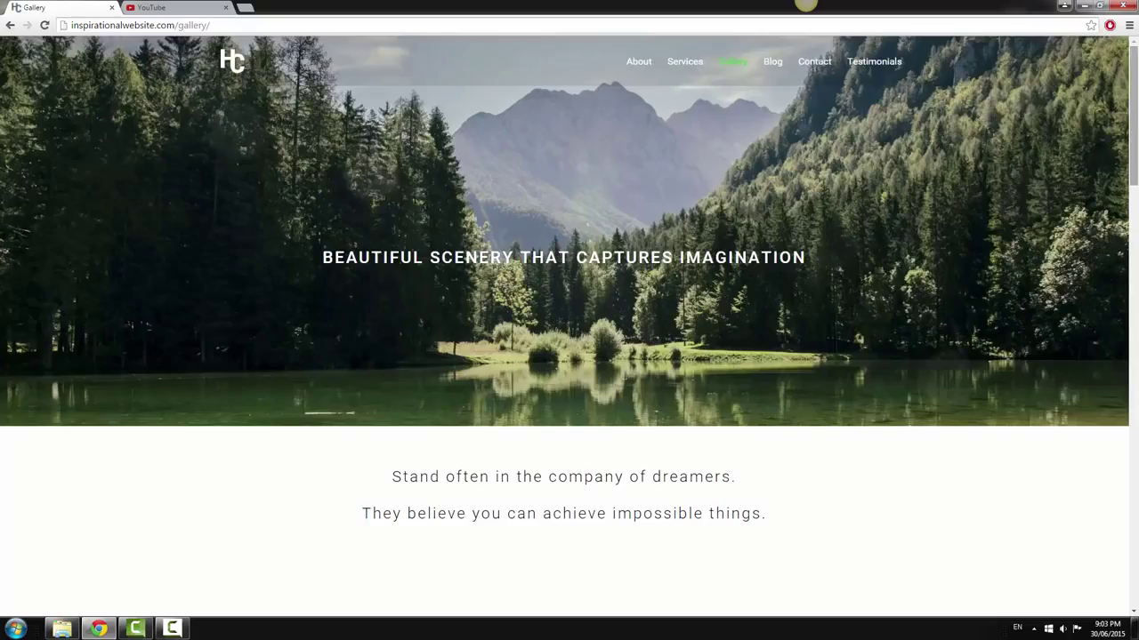
{"action": "left_click_drag", "start_coordinate": [1136, 141], "coordinate": [1136, 506]}
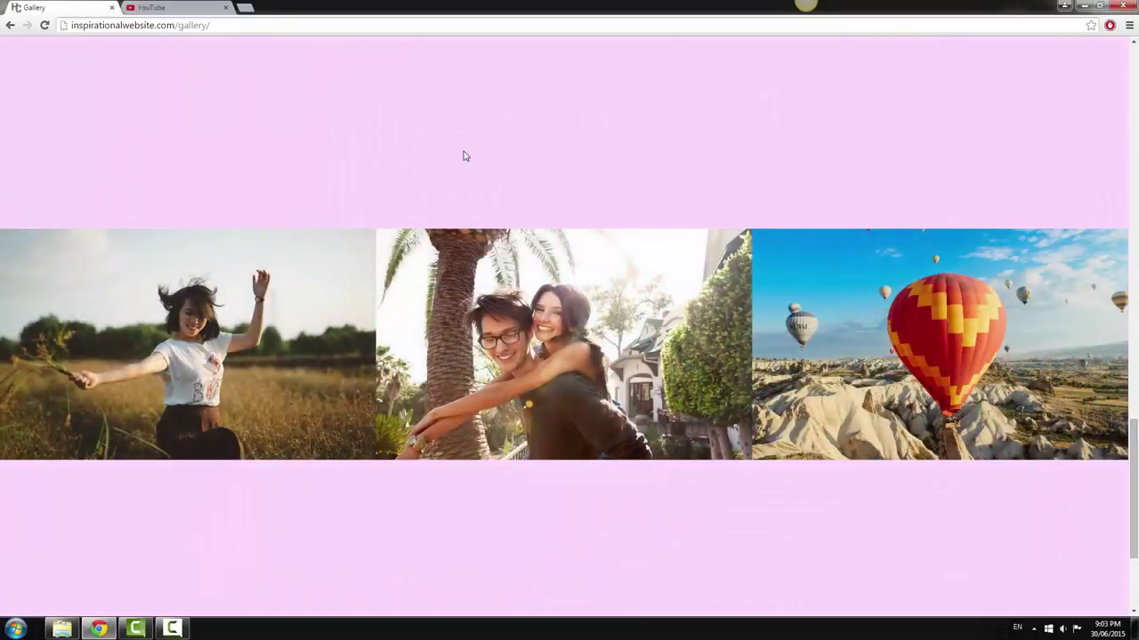
{"action": "left_click_drag", "start_coordinate": [1135, 523], "coordinate": [1135, 142]}
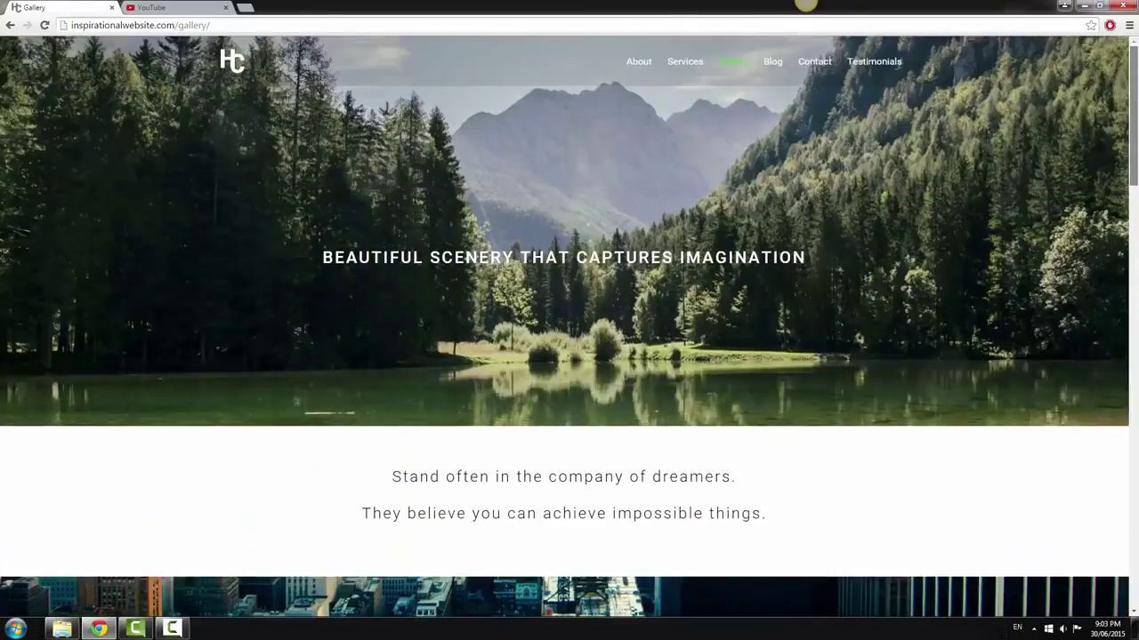
Step: View the Blog and Contact pages, then return home via the HC logo
{"action": "left_click", "coordinate": [774, 63]}
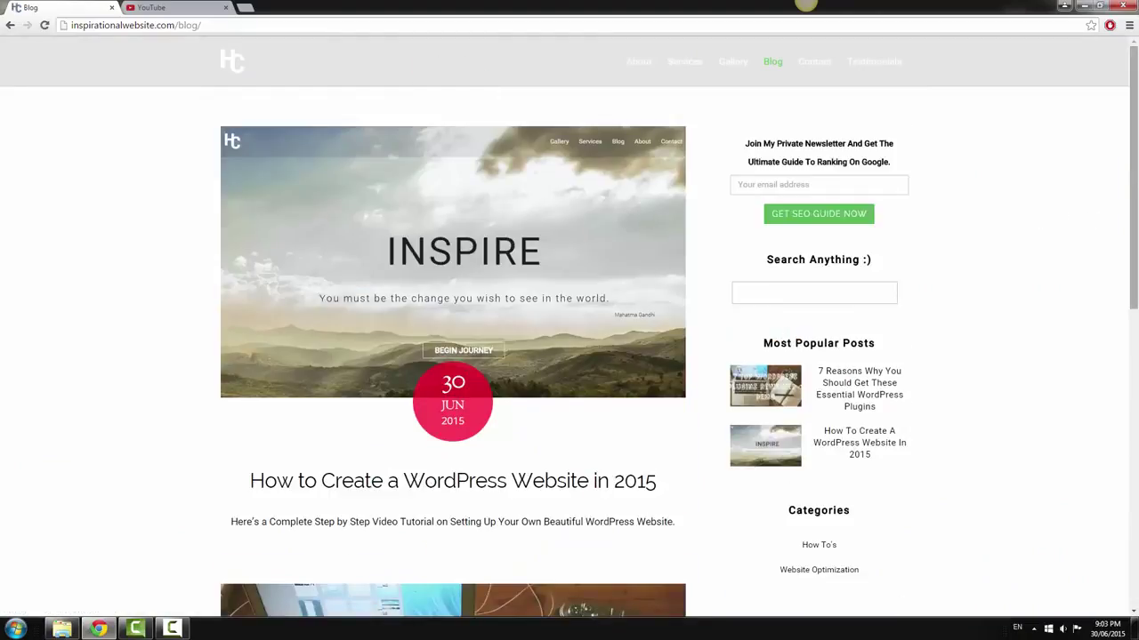
{"action": "left_click_drag", "start_coordinate": [1135, 157], "coordinate": [1134, 112]}
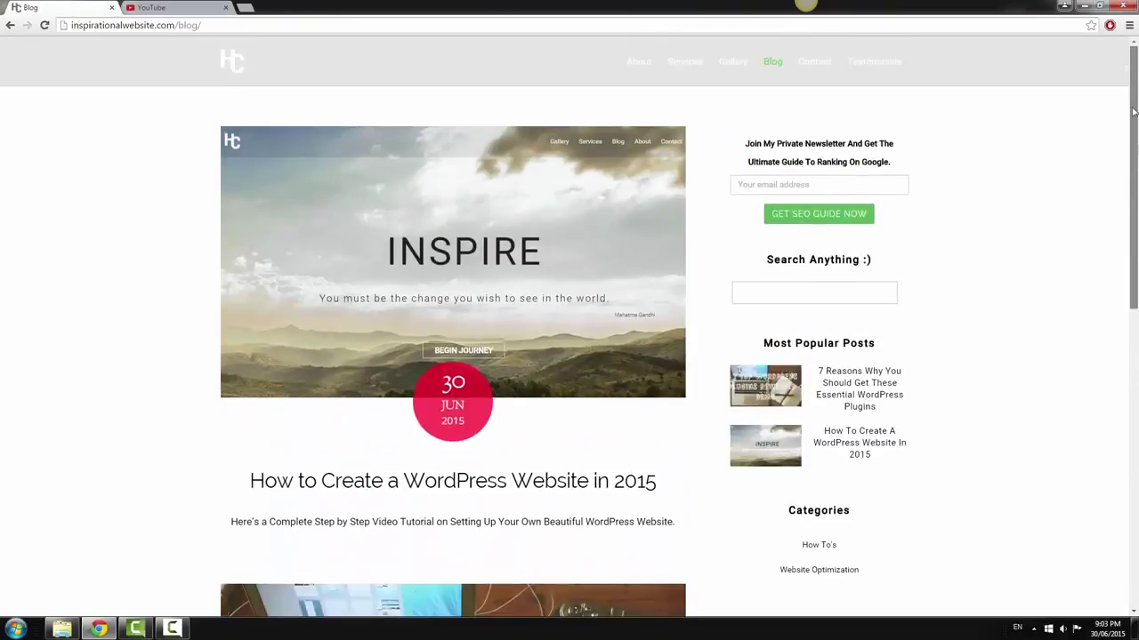
{"action": "left_click", "coordinate": [814, 64]}
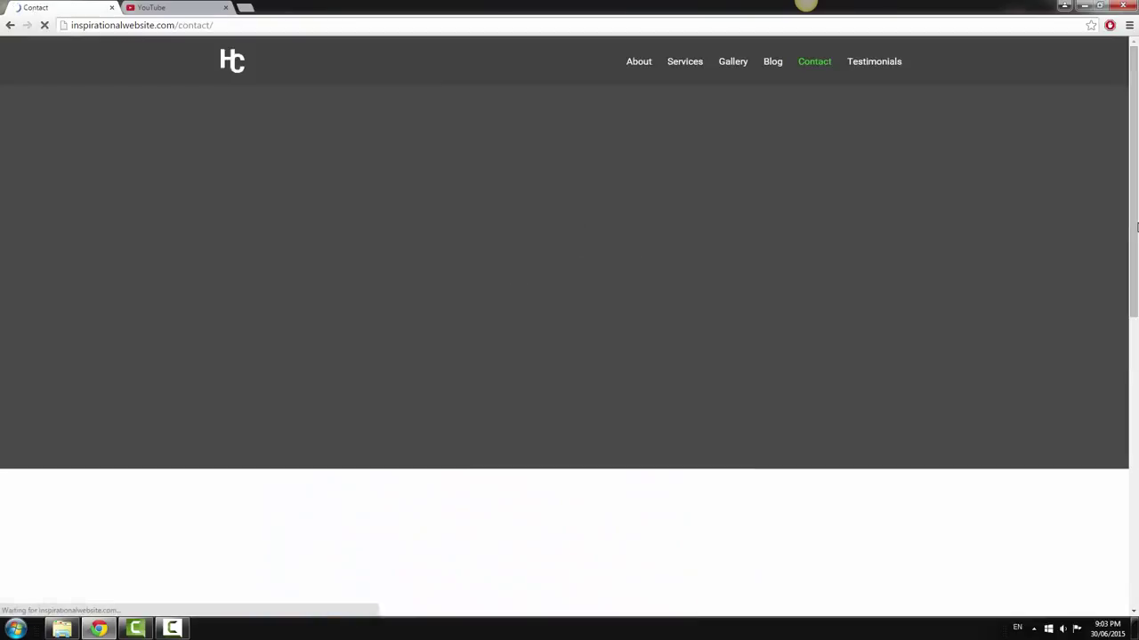
{"action": "left_click_drag", "start_coordinate": [1136, 222], "coordinate": [1135, 387]}
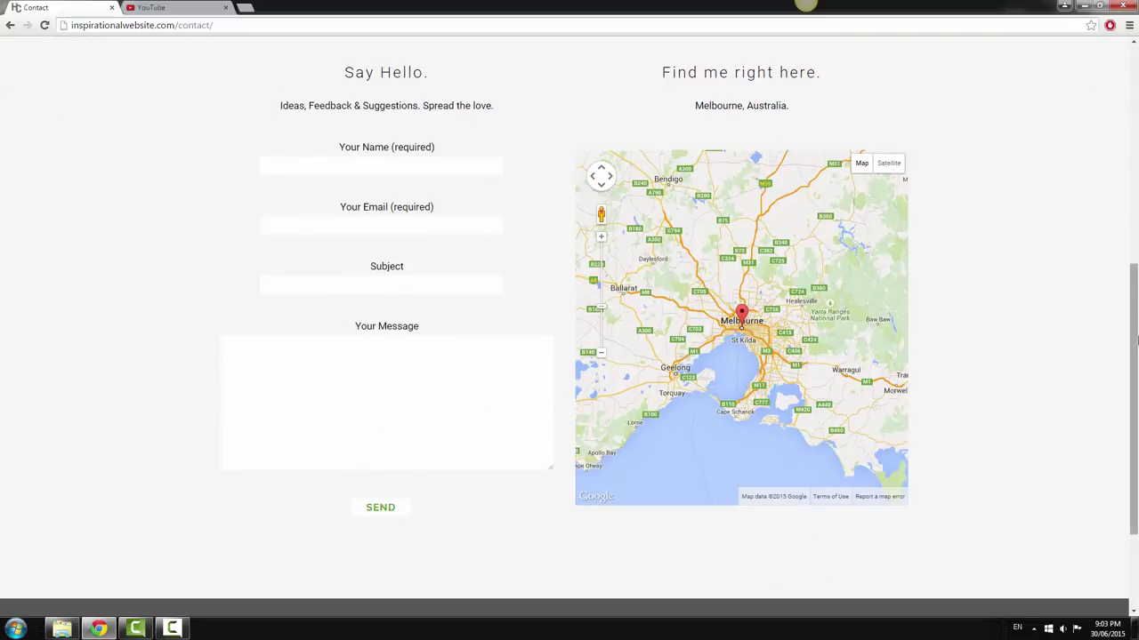
{"action": "scroll", "coordinate": [676, 267], "scroll_direction": "up", "scroll_amount": 2}
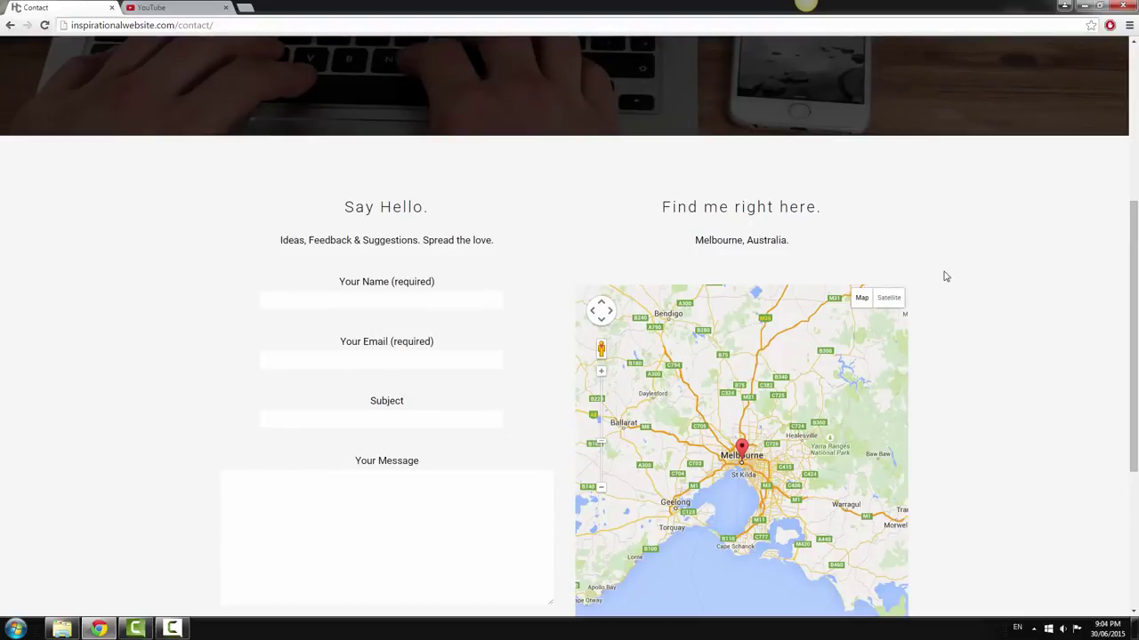
{"action": "scroll", "coordinate": [946, 277], "scroll_direction": "up", "scroll_amount": 4}
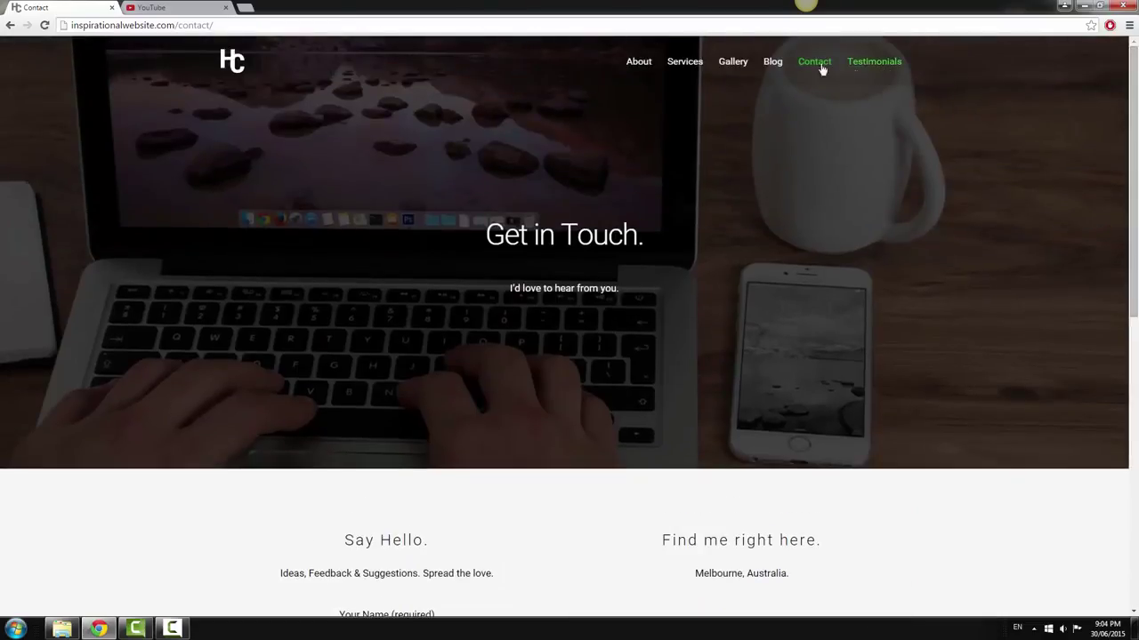
{"action": "left_click", "coordinate": [236, 72]}
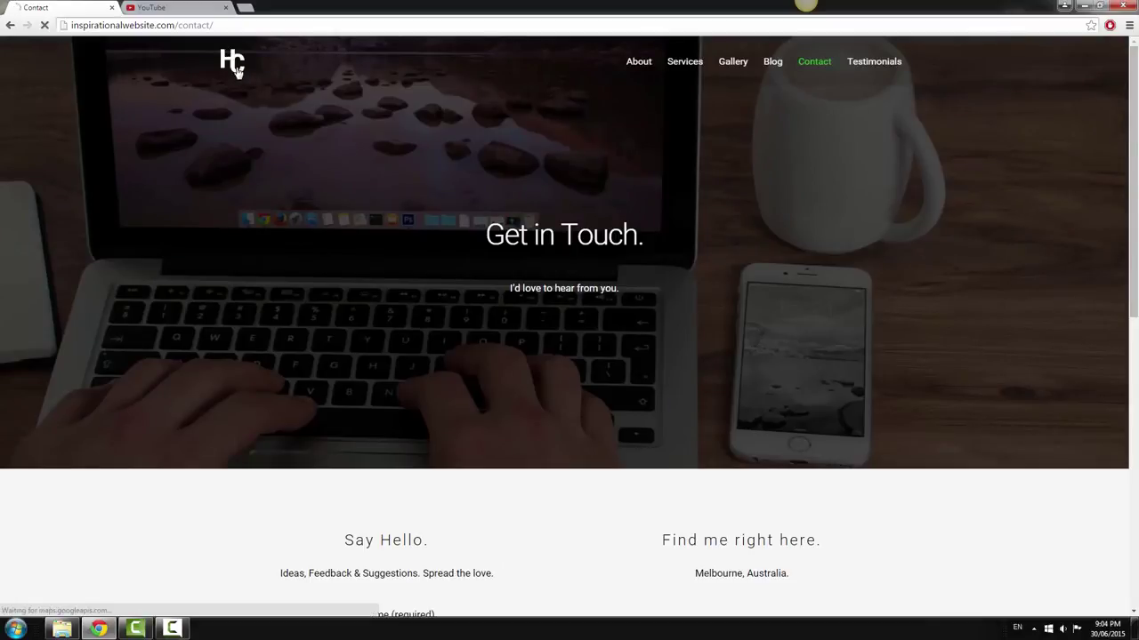